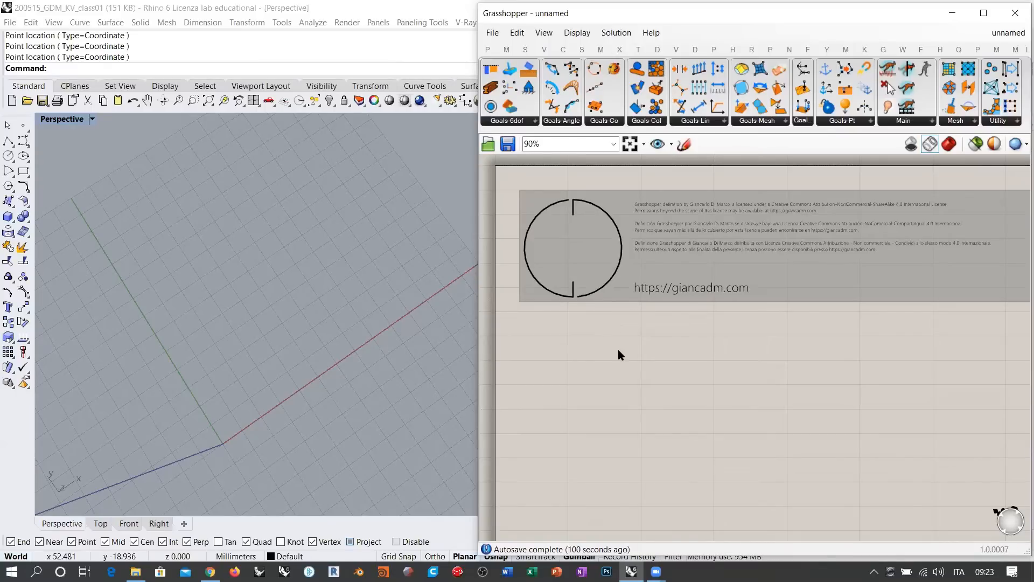
Step: Add a Point parameter to the Grasshopper canvas below the licence banner
right_click_drag(217, 402, 305, 370)
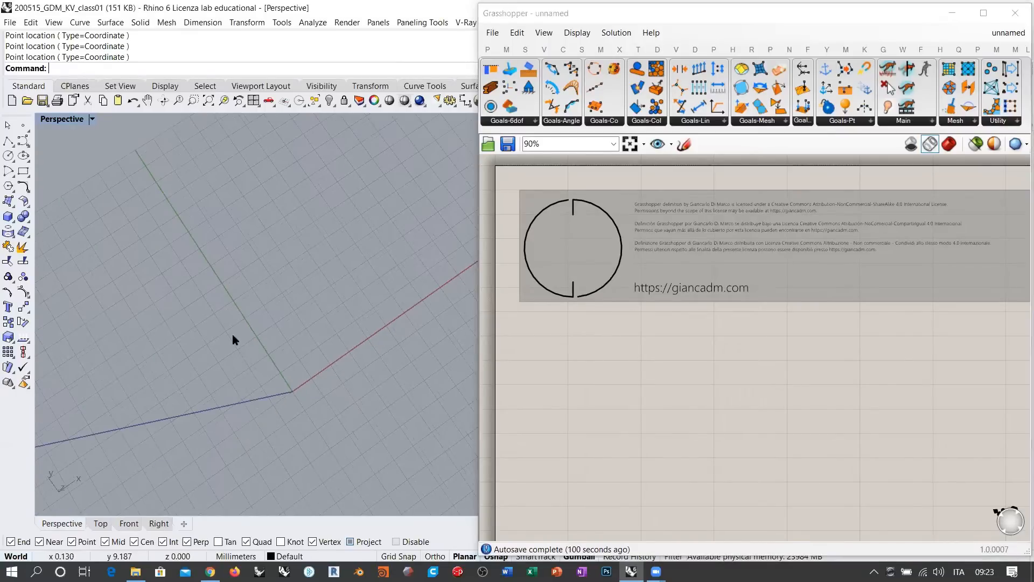
right_click_drag(231, 340, 152, 462)
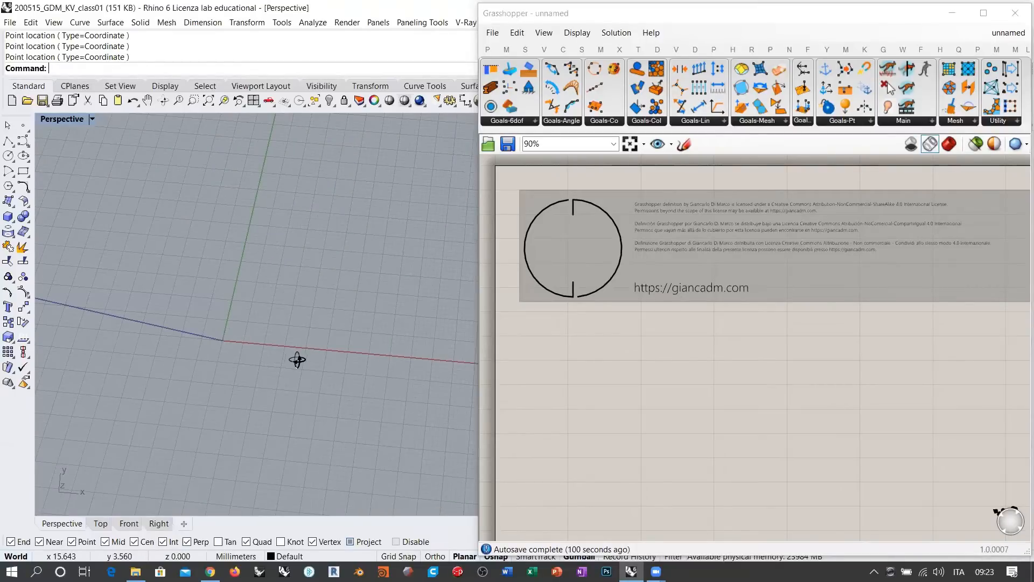
right_click_drag(297, 360, 289, 347)
double_click(599, 366)
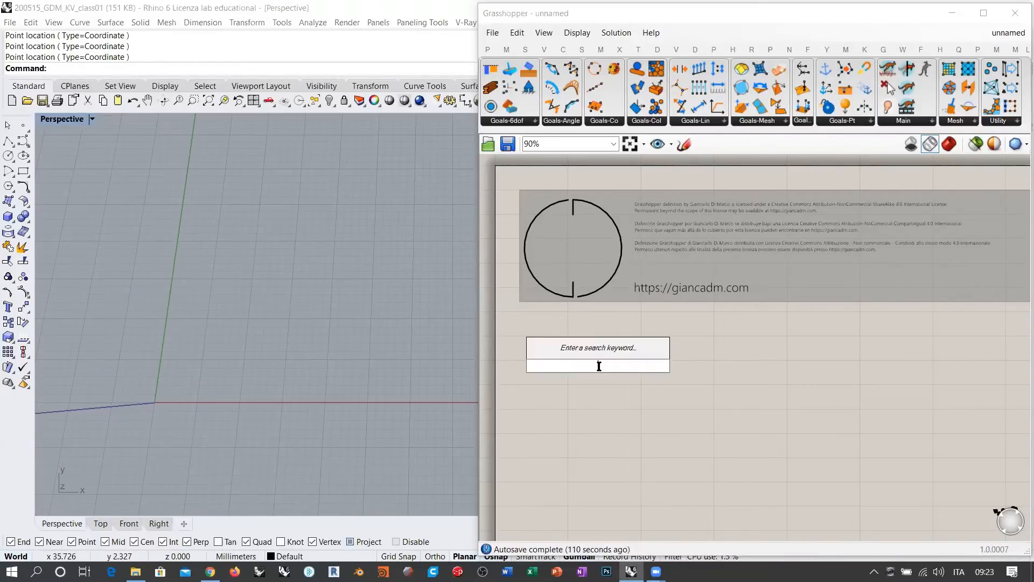
type("point")
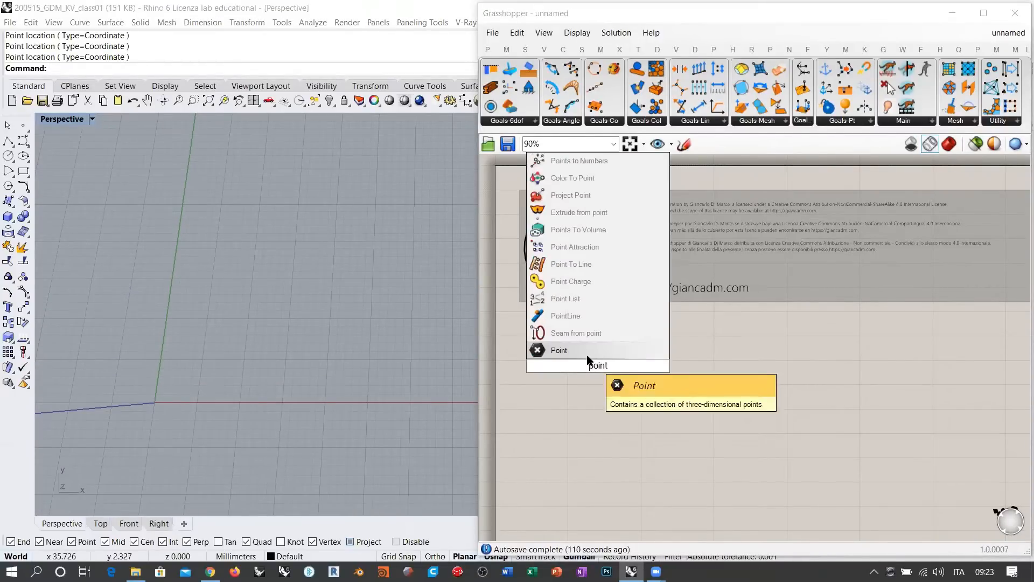
key("Return")
left_click_drag(602, 379, 591, 361)
Step: Assign multiple points to the Point parameter by picking two in the Perspective view, the second at about x 13.6, y 5.6
right_click(590, 356)
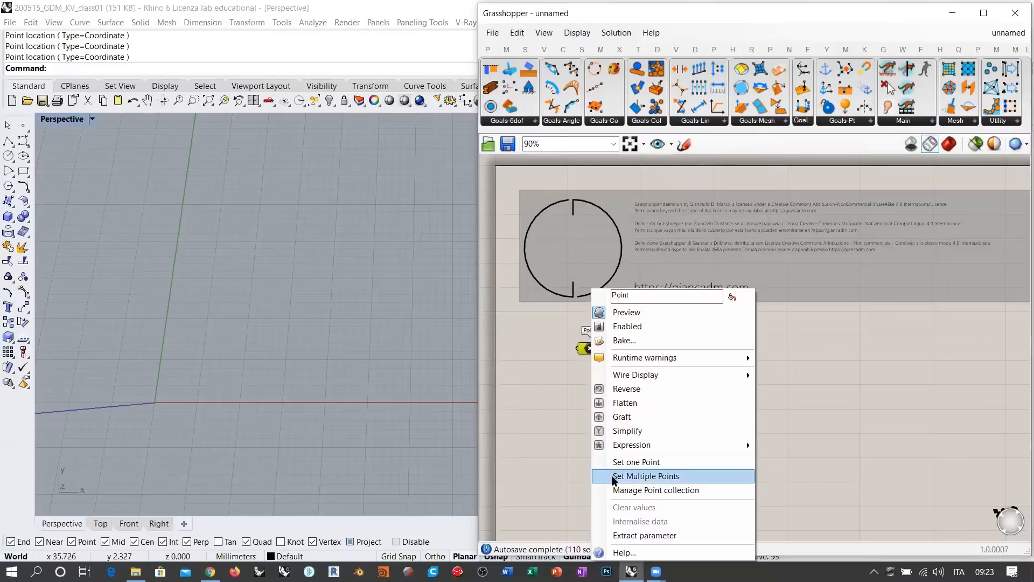
left_click(641, 476)
left_click(204, 284)
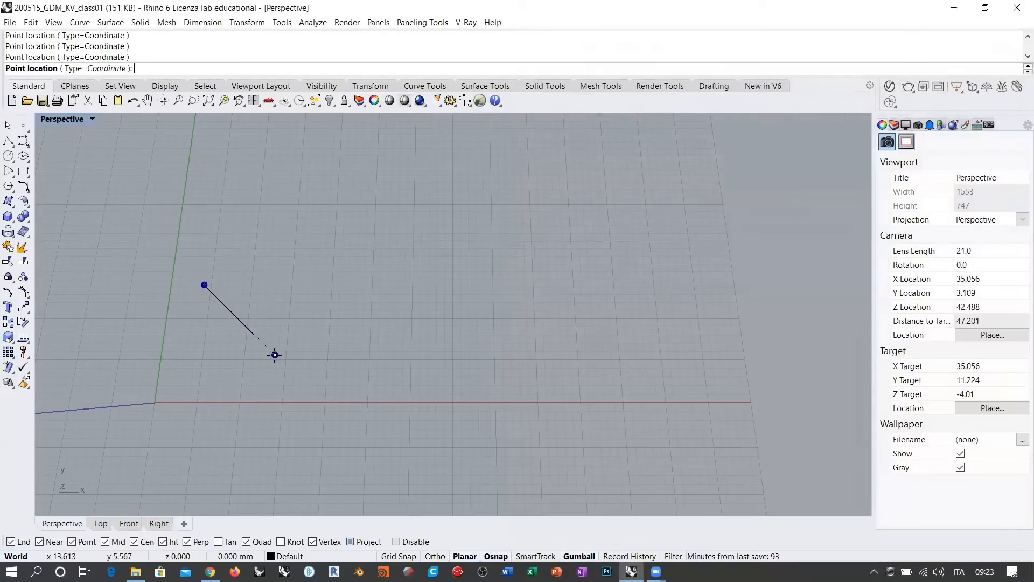
key("Return")
left_click(664, 387)
Step: Add a PolyLine component and feed the Point parameter into its Vertices input
scroll(293, 344, "up", 4)
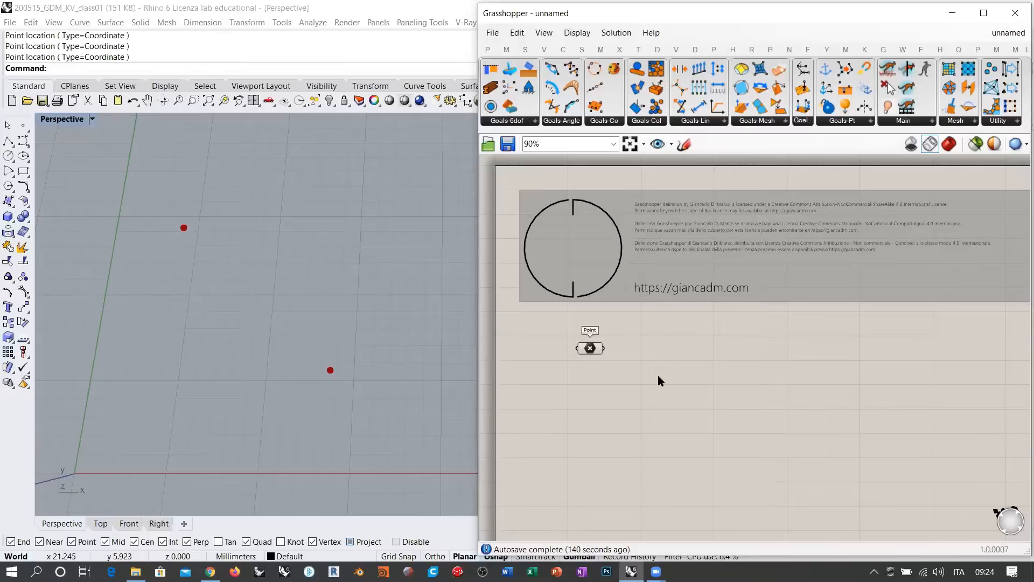
scroll(658, 375, "up", 3)
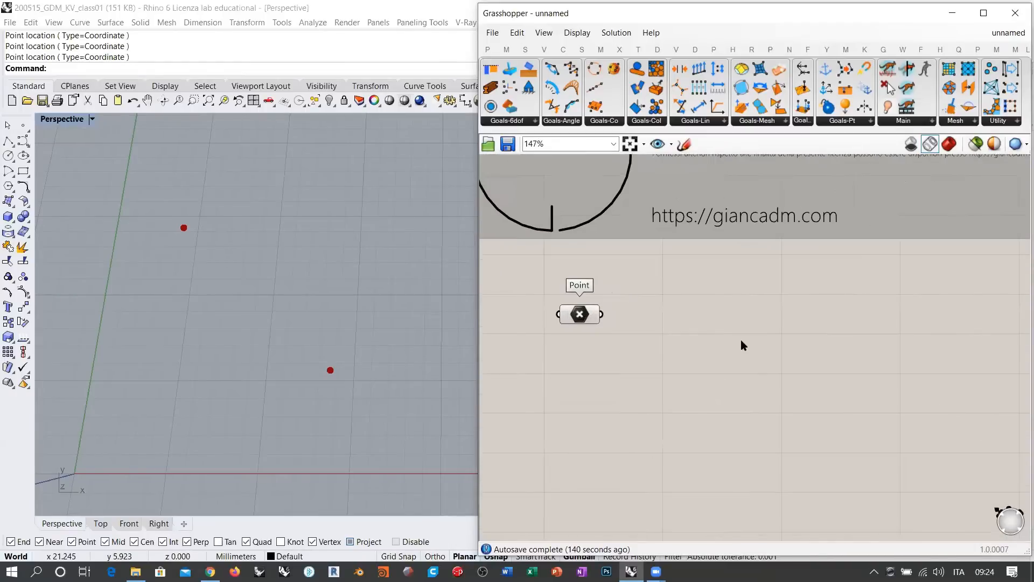
double_click(714, 345)
mouse_move(581, 317)
double_click(699, 331)
type("polyli")
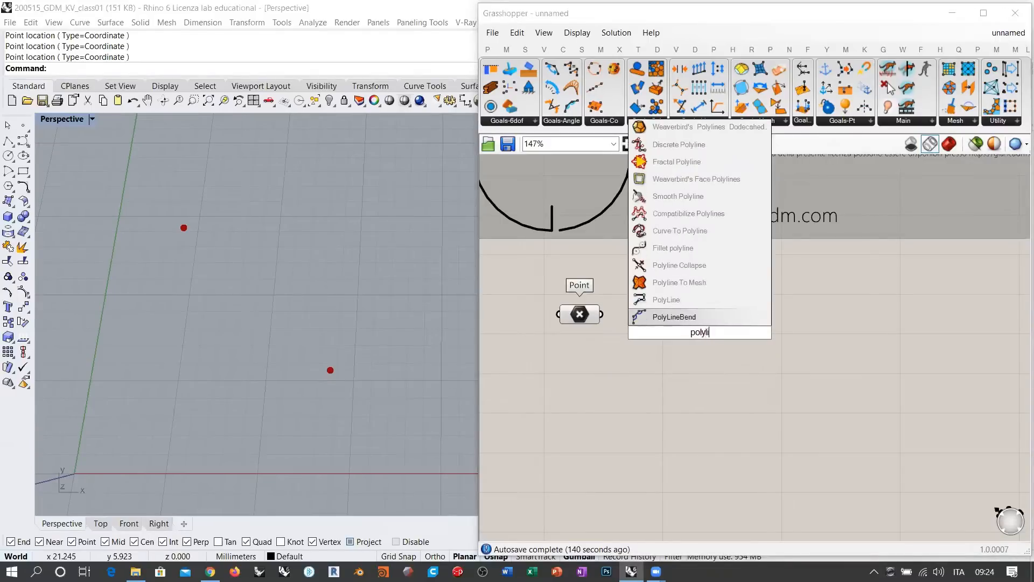
left_click(666, 300)
left_click_drag(601, 314, 641, 319)
left_click_drag(699, 343, 691, 339)
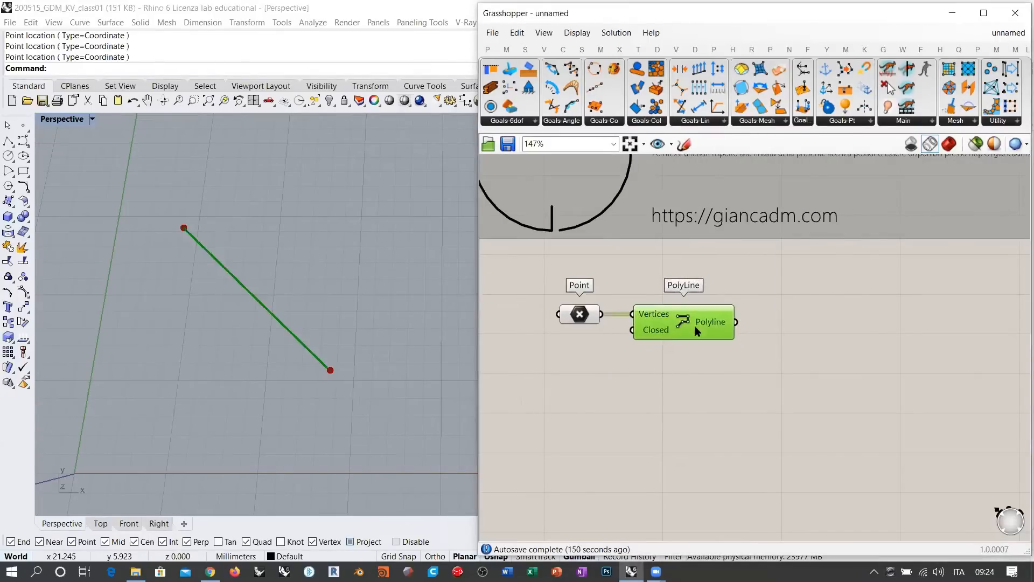
mouse_move(711, 321)
left_click(716, 402)
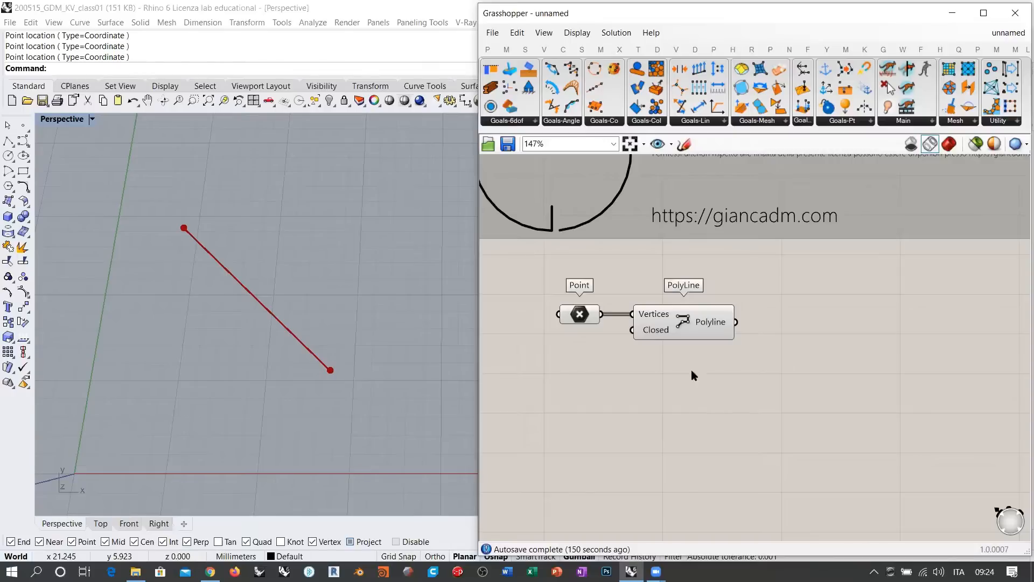
Step: Add a Kangaroo Length(Line) goal beside the PolyLine and connect the Polyline output to its Line input
left_click_drag(681, 322, 679, 363)
left_click(816, 337)
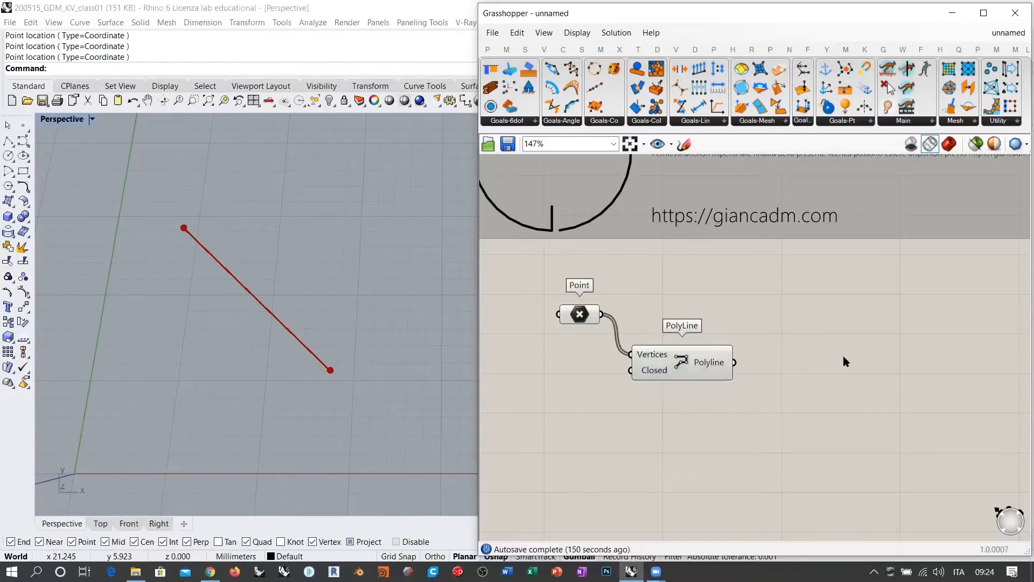
left_click_drag(699, 107, 894, 359)
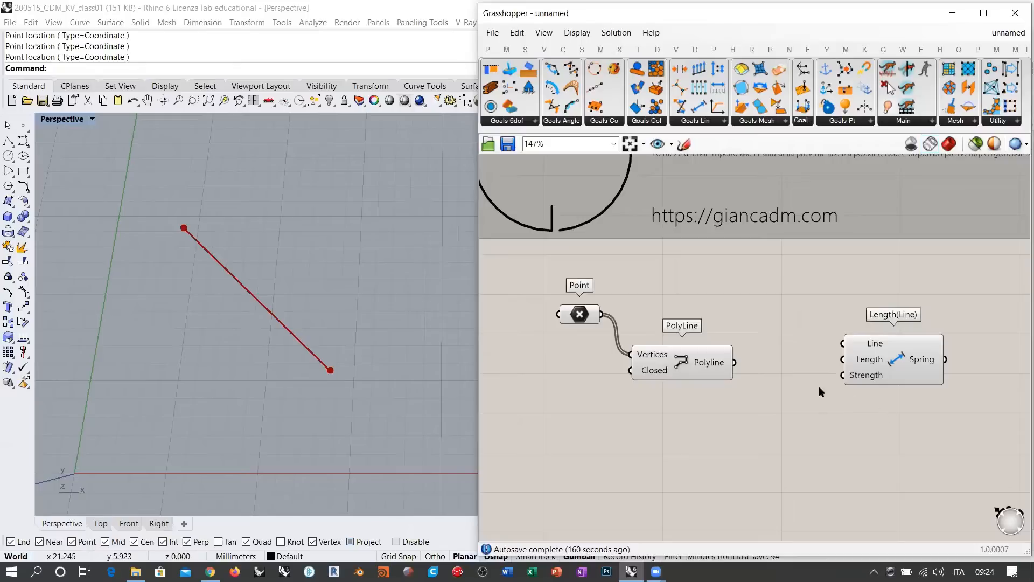
left_click_drag(737, 369, 843, 343)
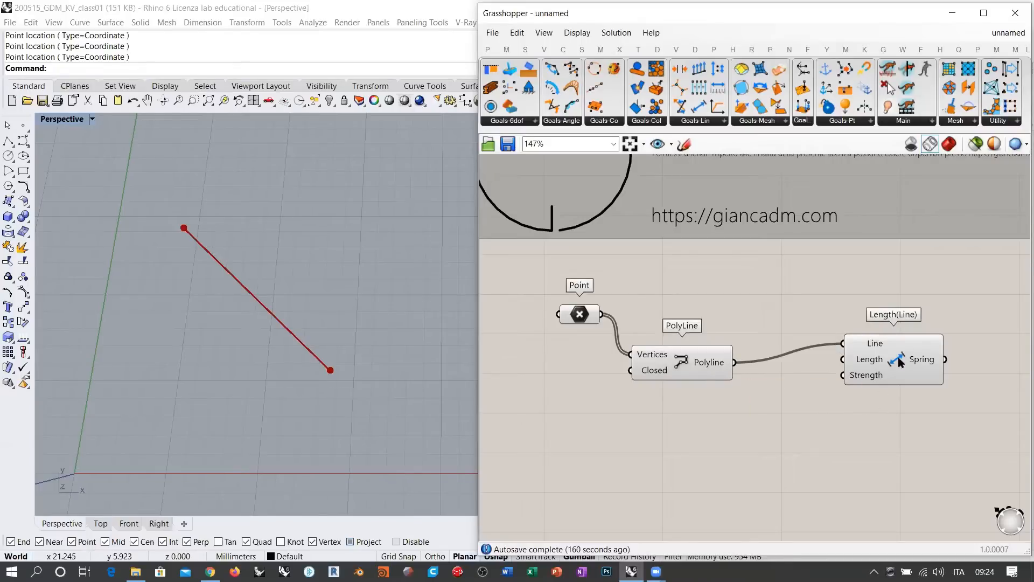
left_click_drag(900, 360, 928, 386)
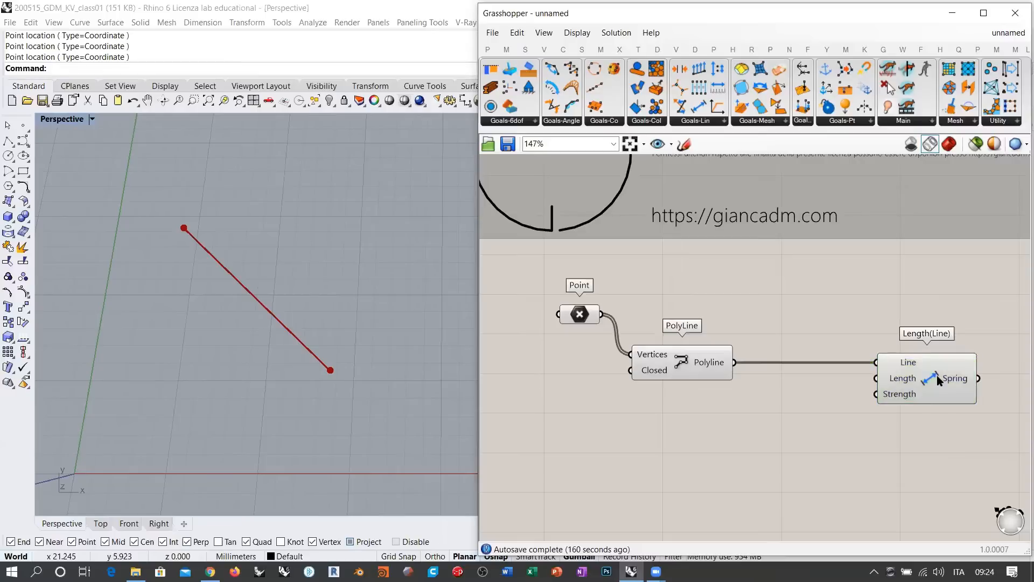
Step: Create a number slider with value 2.00, connect it to the Length input of Length(Line), and place the two close together
mouse_move(898, 383)
double_click(743, 426)
type("2")
key("Return")
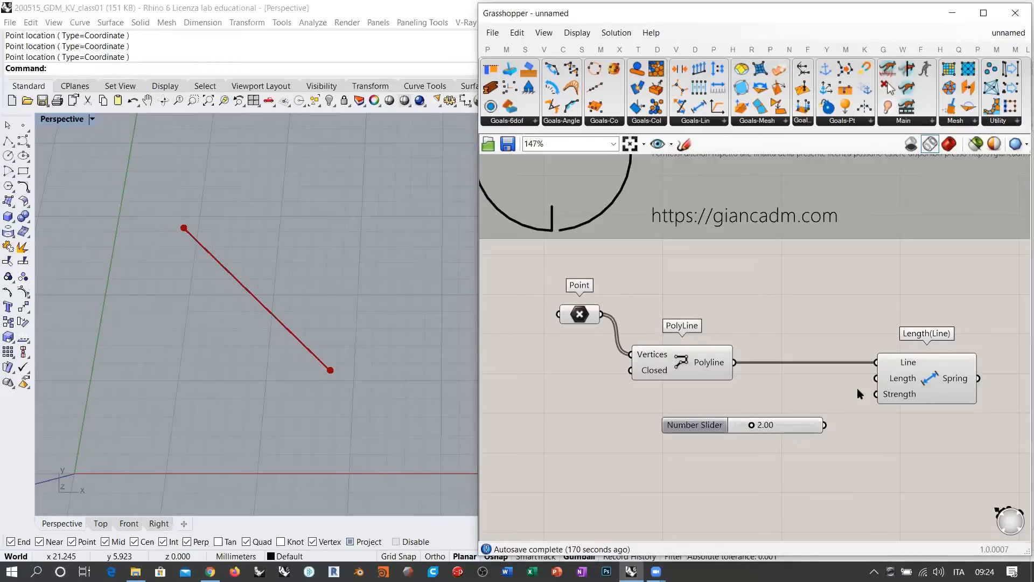
left_click_drag(876, 379, 715, 398)
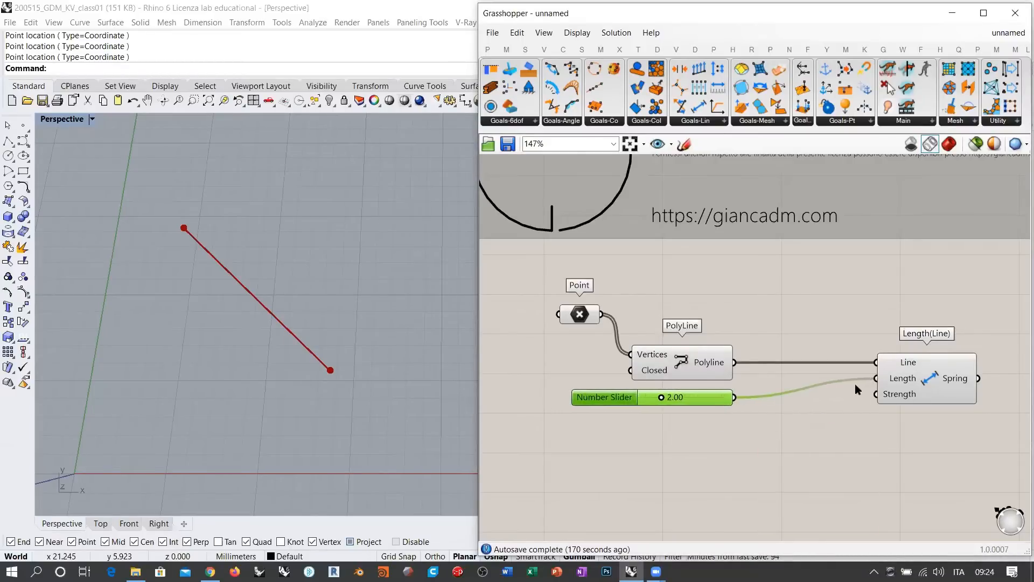
left_click_drag(938, 372, 826, 380)
left_click(795, 429)
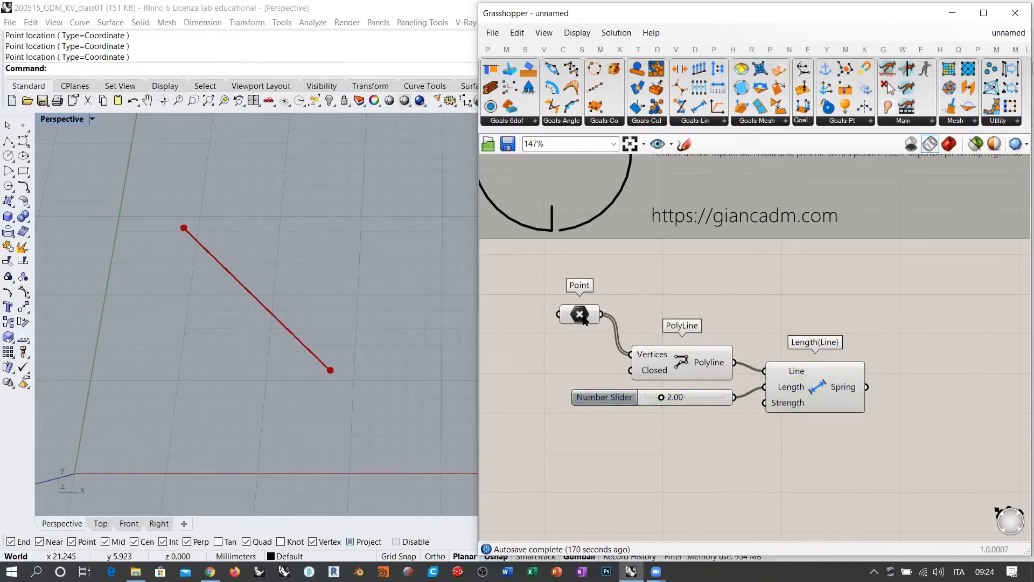
Step: Add a BouncySolver beside the Length(Line) goal and connect the Spring output to its GoalObjects input
scroll(582, 318, "down", 2)
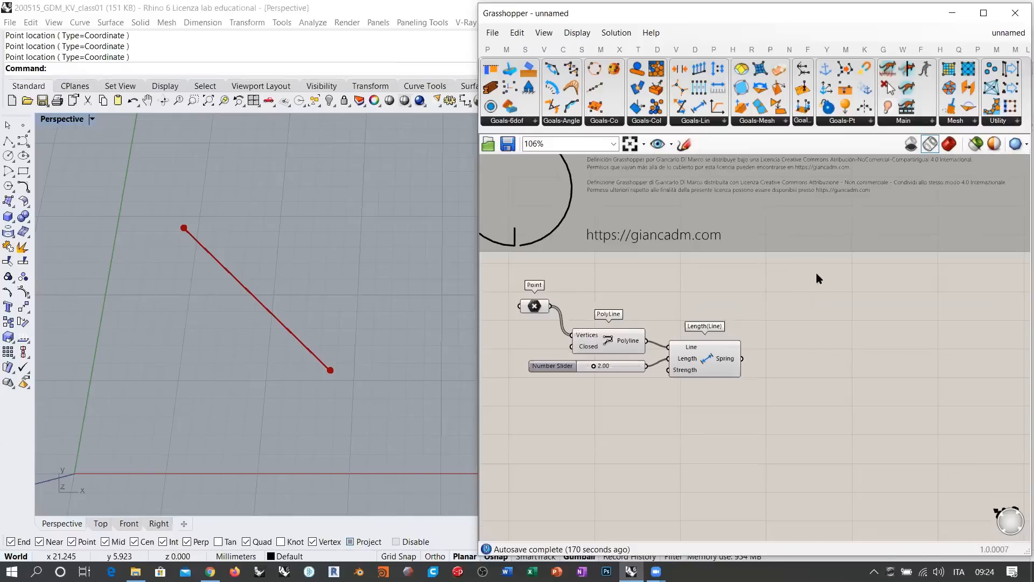
left_click_drag(886, 81, 855, 371)
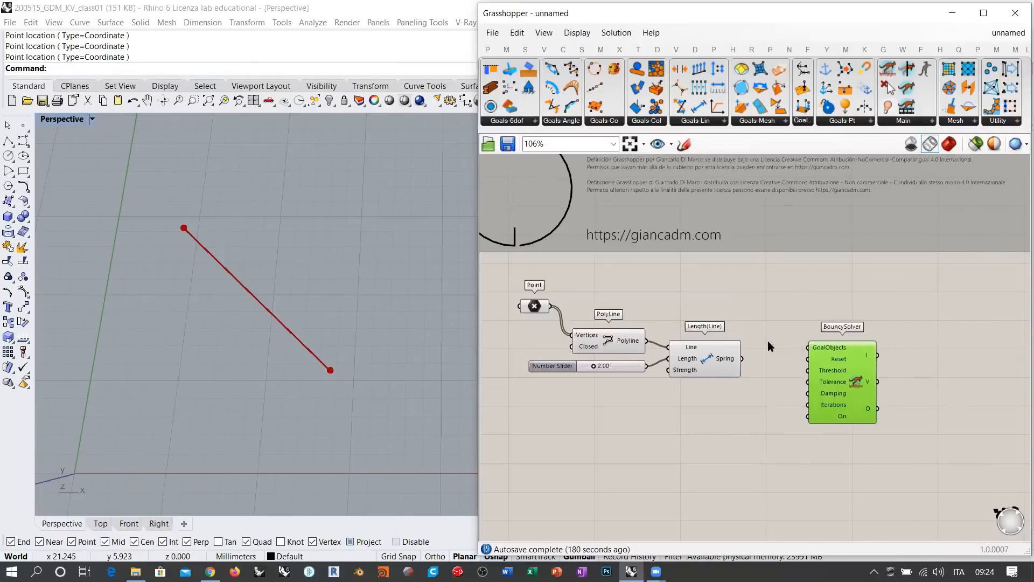
scroll(768, 341, "up", 1)
left_click_drag(738, 362, 815, 348)
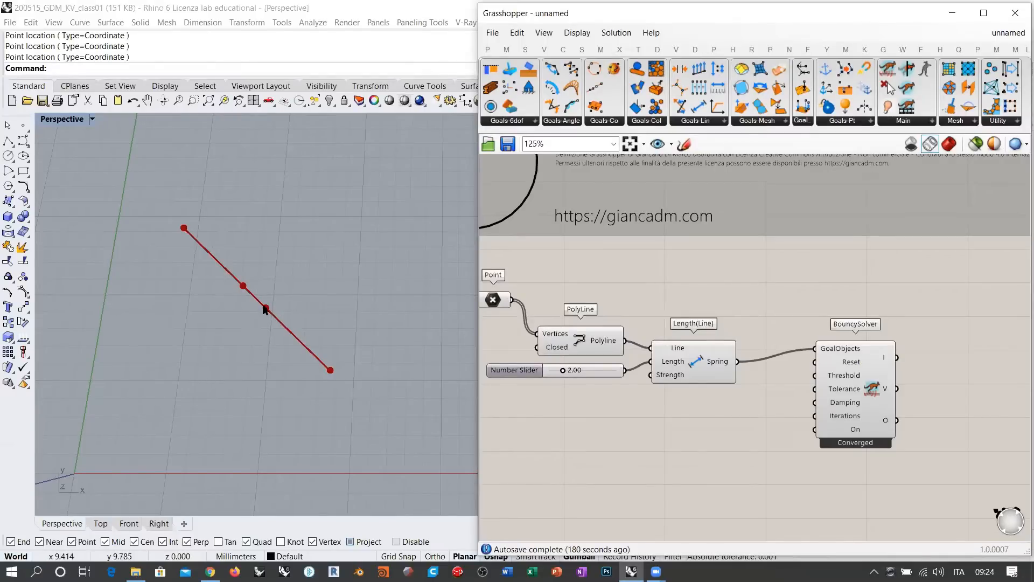
left_click_drag(860, 387, 815, 401)
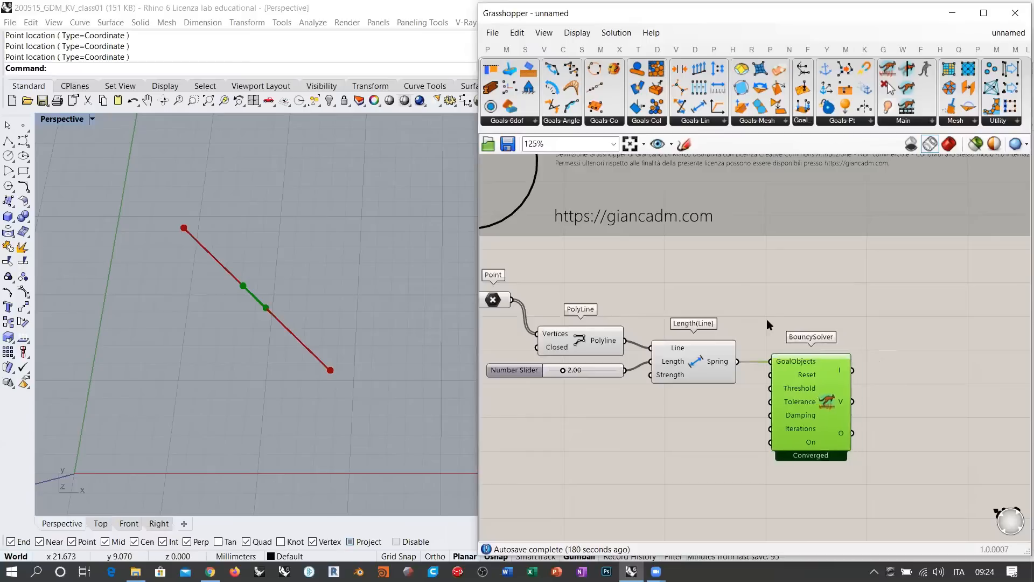
left_click(767, 319)
Step: Widen the Grasshopper window, copy the PolyLine component beyond the BouncySolver, and connect the solver's V output to the copy's Vertices
left_click_drag(477, 277, 376, 277)
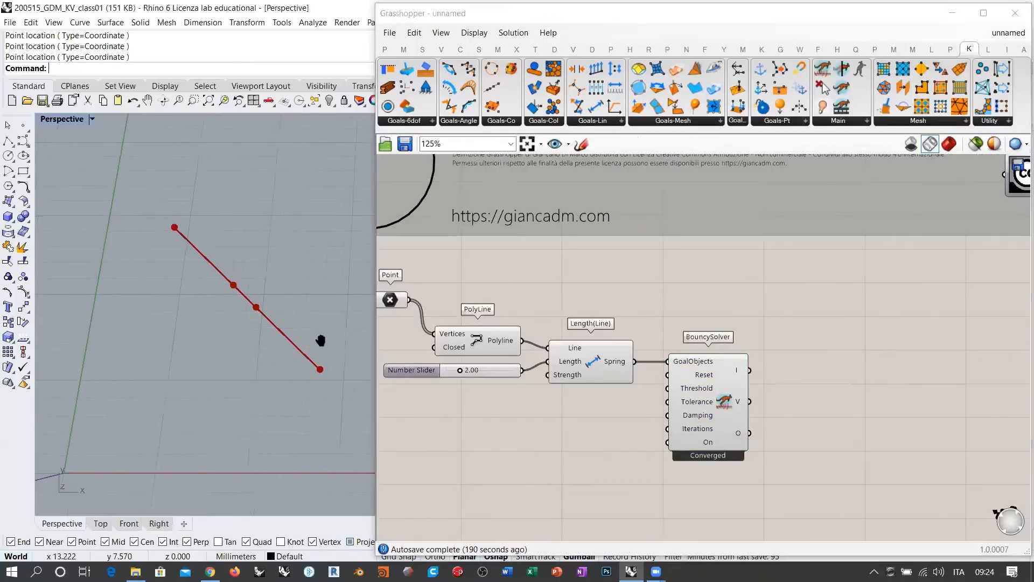
right_click_drag(731, 306, 814, 306)
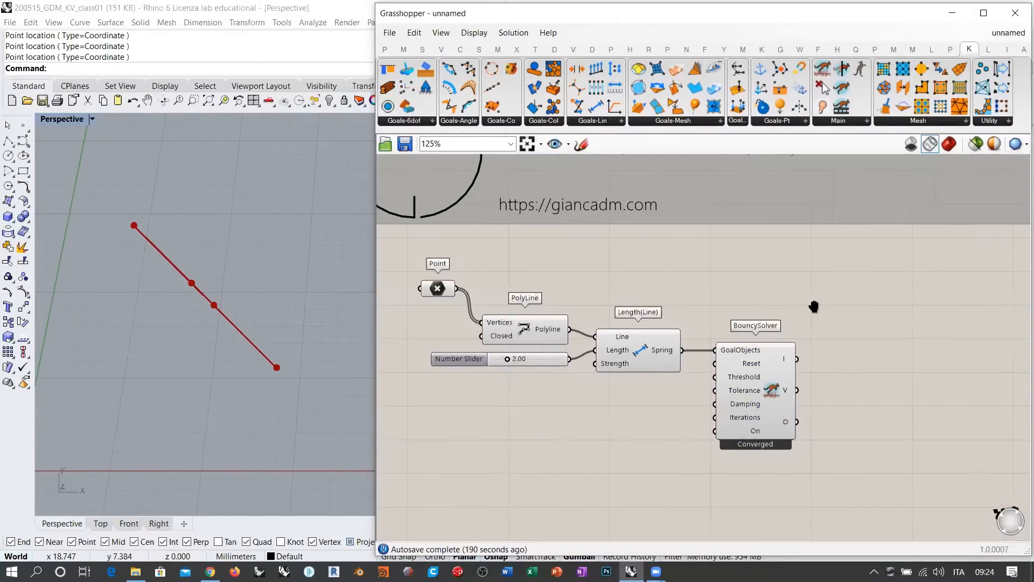
mouse_move(787, 387)
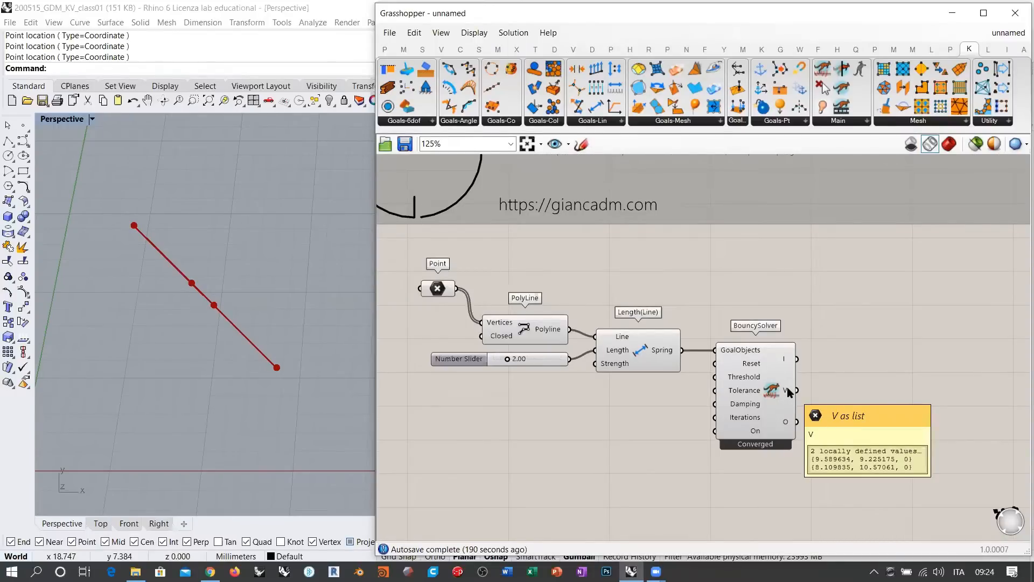
left_click_drag(529, 334, 881, 382, "alt")
left_click(850, 418)
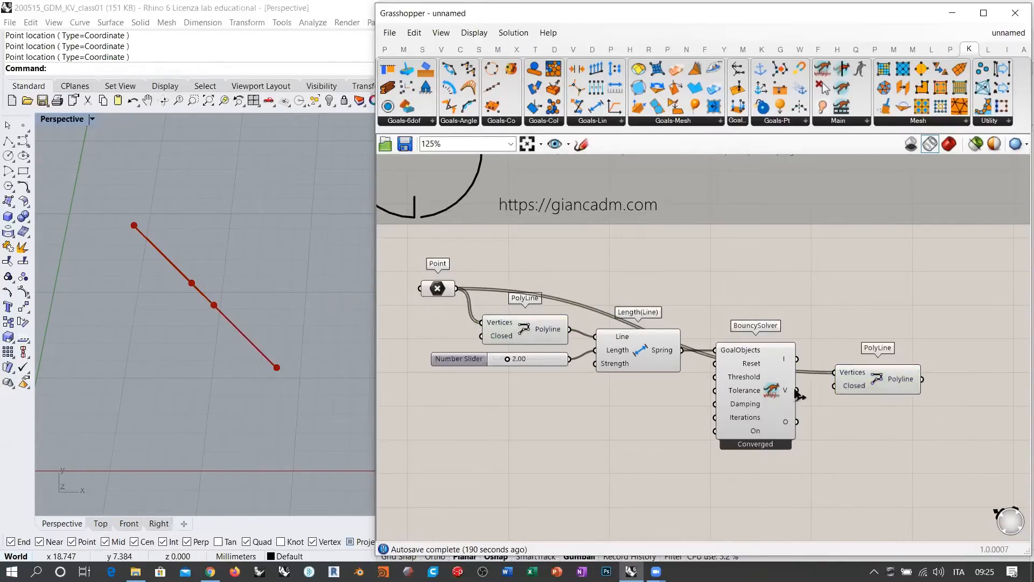
left_click_drag(800, 396, 834, 372)
Step: Turn off the preview of the Point, first PolyLine, Length(Line) and BouncySolver components
left_click_drag(776, 271, 391, 439)
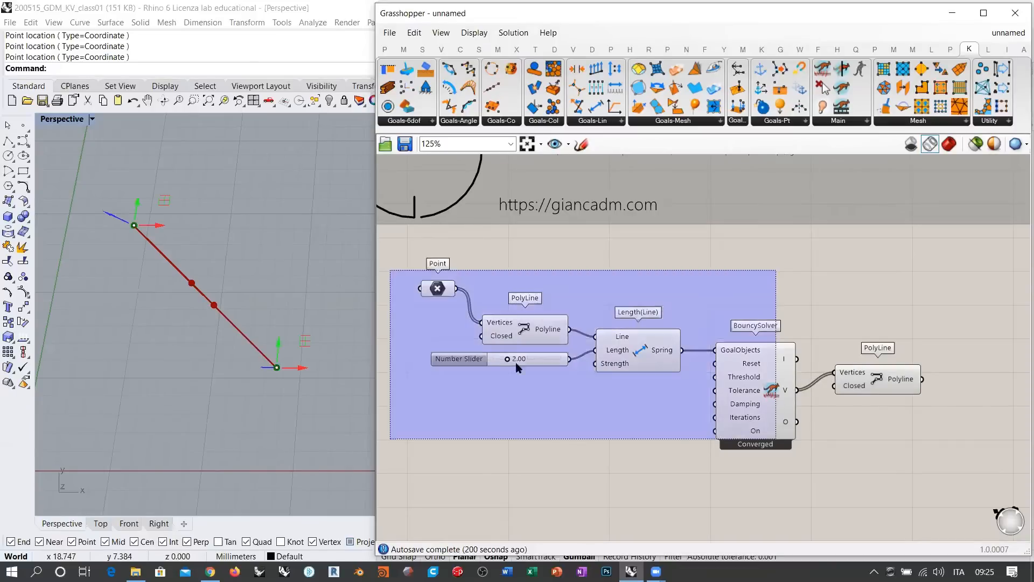
scroll(608, 319, "up", 1)
middle_click(608, 323)
left_click(651, 277)
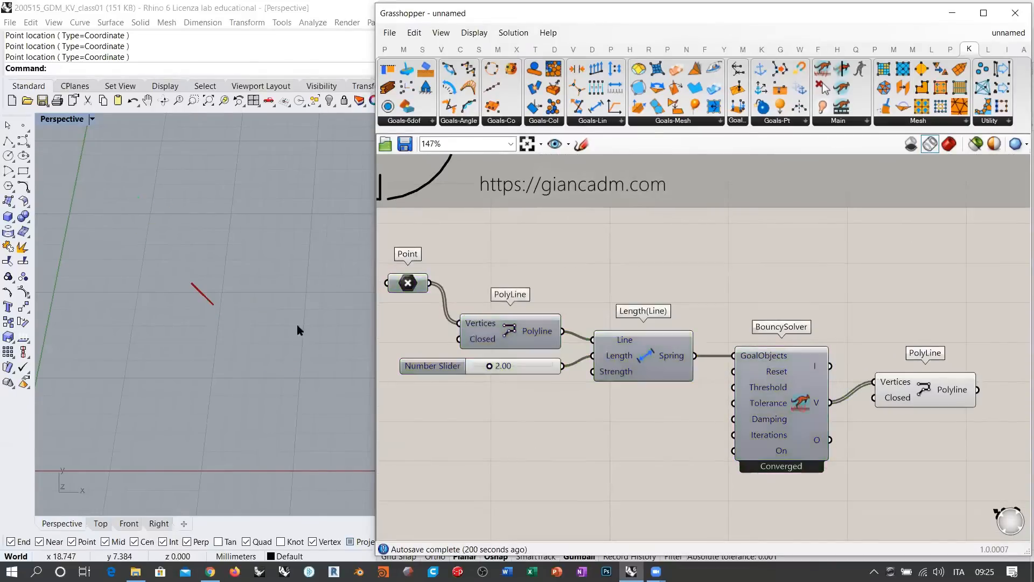
Step: Align the Point parameter with the first PolyLine's Vertices input and move the second PolyLine next to the BouncySolver
left_click_drag(416, 283, 422, 323)
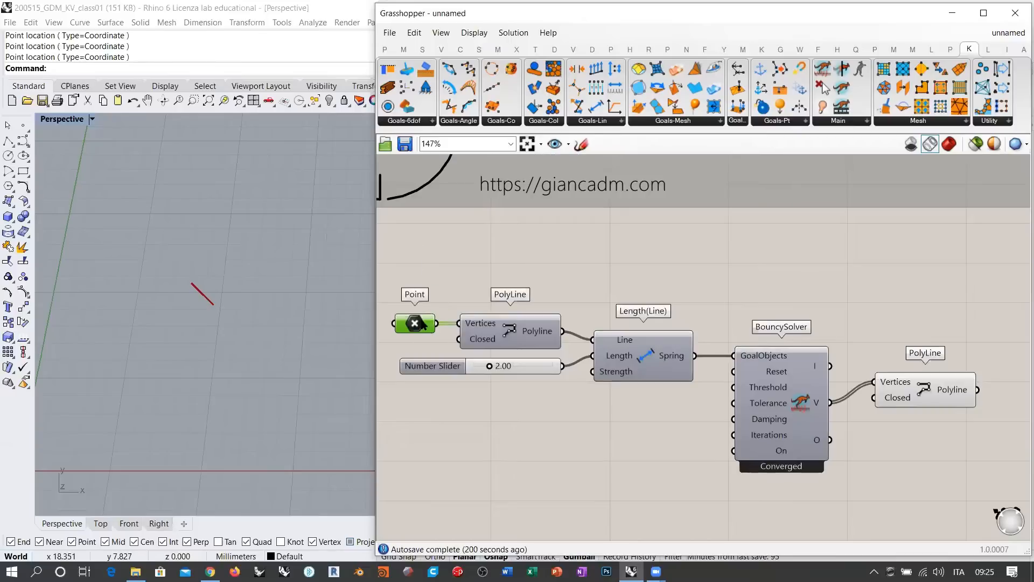
left_click(899, 371)
right_click_drag(926, 396, 695, 342)
left_click_drag(695, 342, 682, 362)
left_click(861, 362)
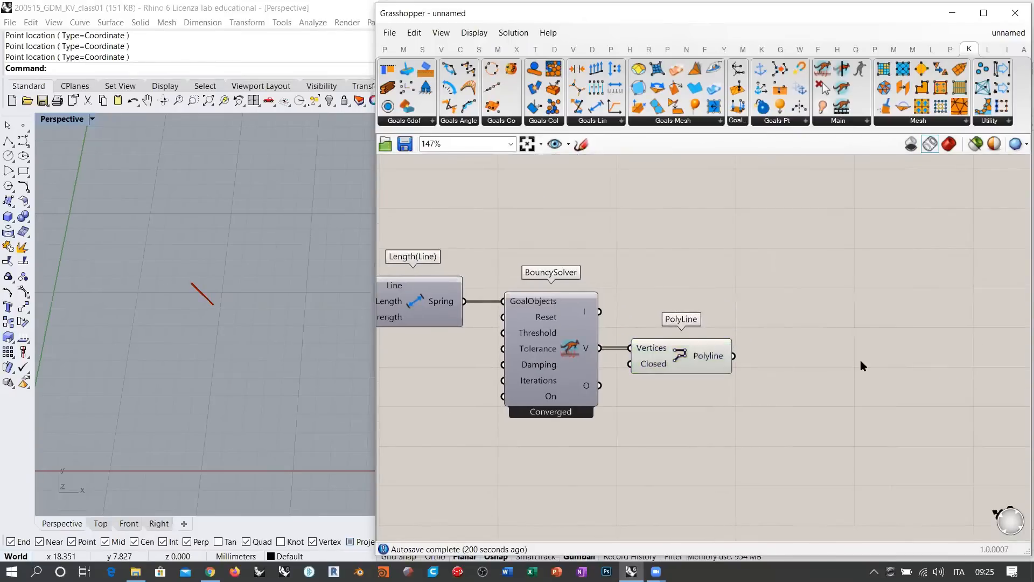
Step: Add a curve Length component and feed it the second PolyLine's output
double_click(861, 366)
type("length")
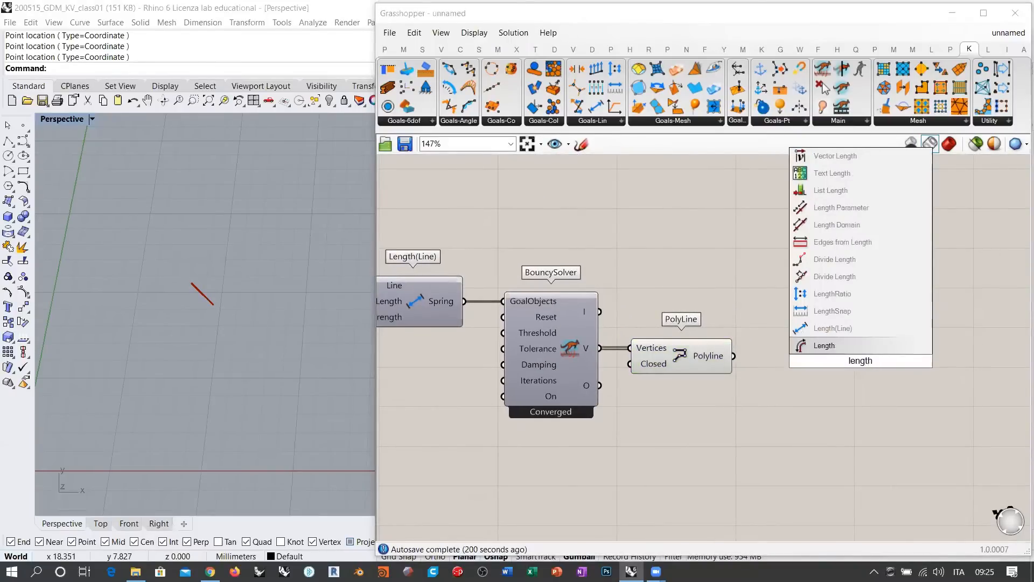
left_click(824, 346)
left_click_drag(734, 356, 821, 357)
left_click_drag(826, 357, 762, 356)
left_click(903, 353)
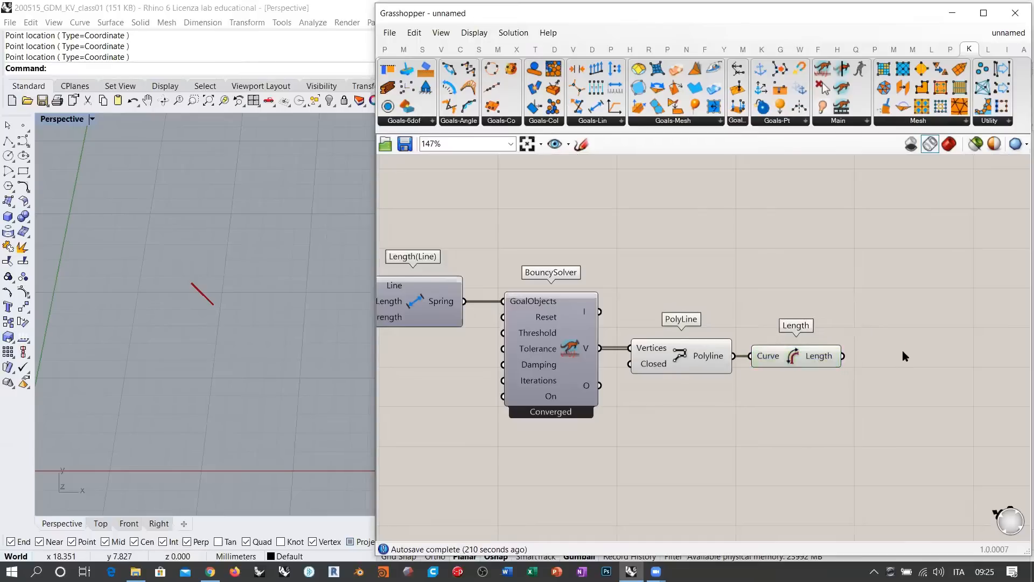
Step: Add a Panel beside the curve Length component and connect the Length output to it
double_click(903, 353)
type("//")
key("Return")
mouse_move(867, 362)
left_mouse_down()
mouse_move(899, 365)
mouse_move(871, 356)
left_mouse_up()
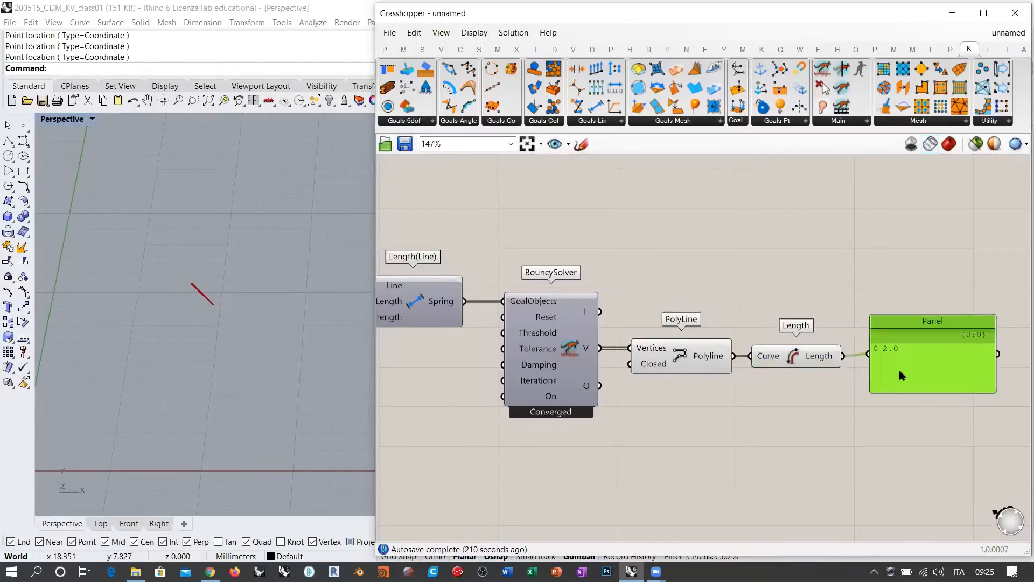
Step: Set the number slider that drives the Length(Line) goal to 3.79
scroll(885, 359, "down", 3)
scroll(832, 305, "up", 1)
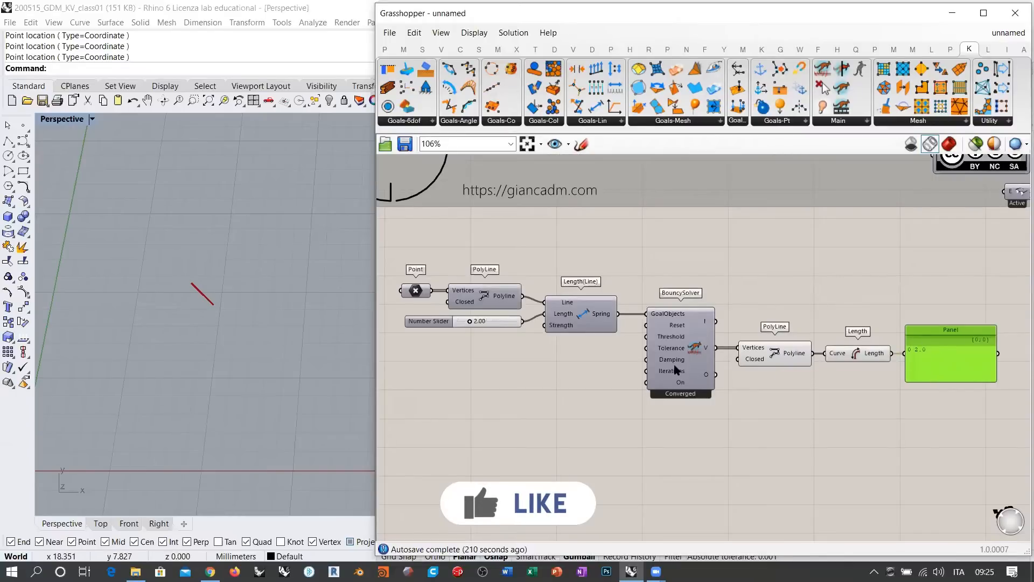
left_click_drag(470, 321, 480, 322)
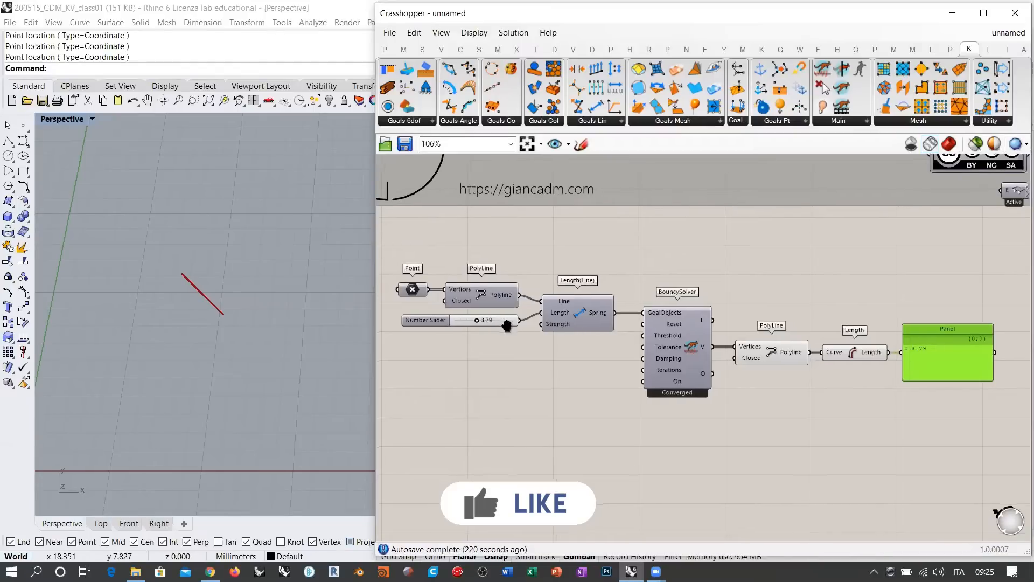
Step: Set the number slider feeding the Length(Line) goal to 7.71
scroll(539, 318, "up", 2)
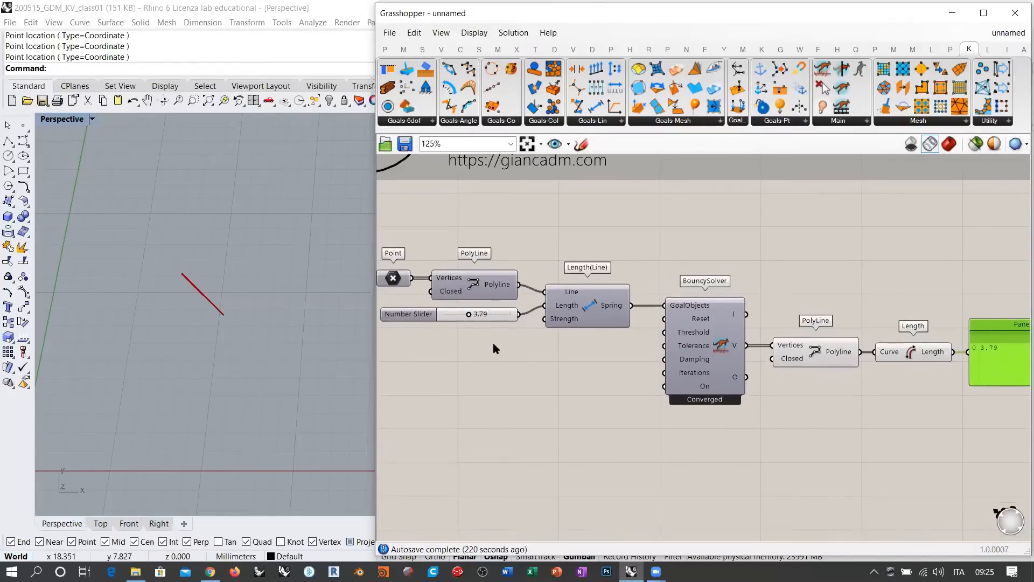
left_click_drag(469, 316, 496, 317)
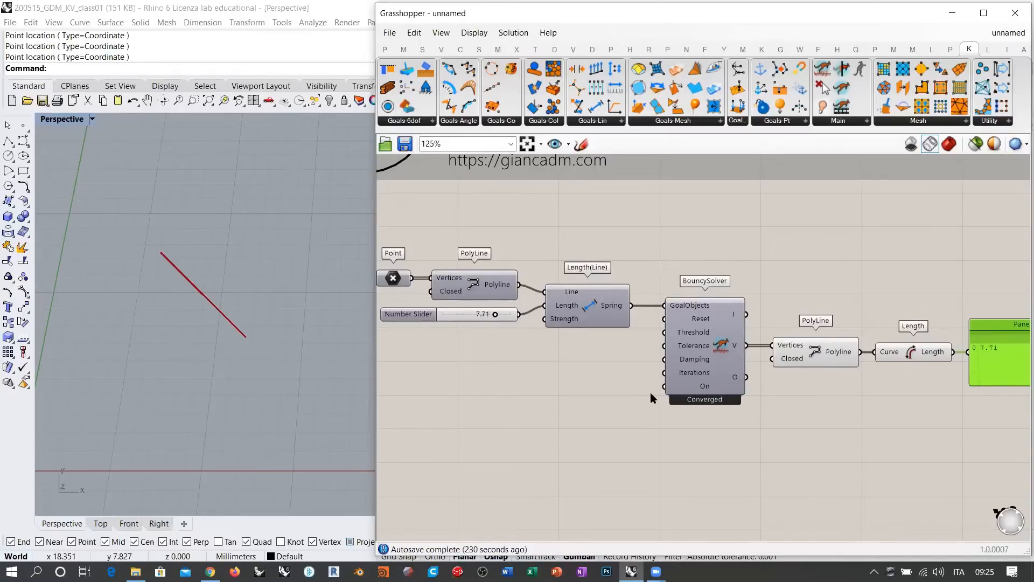
Step: Move the second PolyLine, the curve Length component and the Panel slightly closer to the BouncySolver
left_click_drag(808, 344, 797, 344)
left_click_drag(892, 352, 880, 353)
left_click_drag(987, 358, 978, 358)
left_click(840, 301)
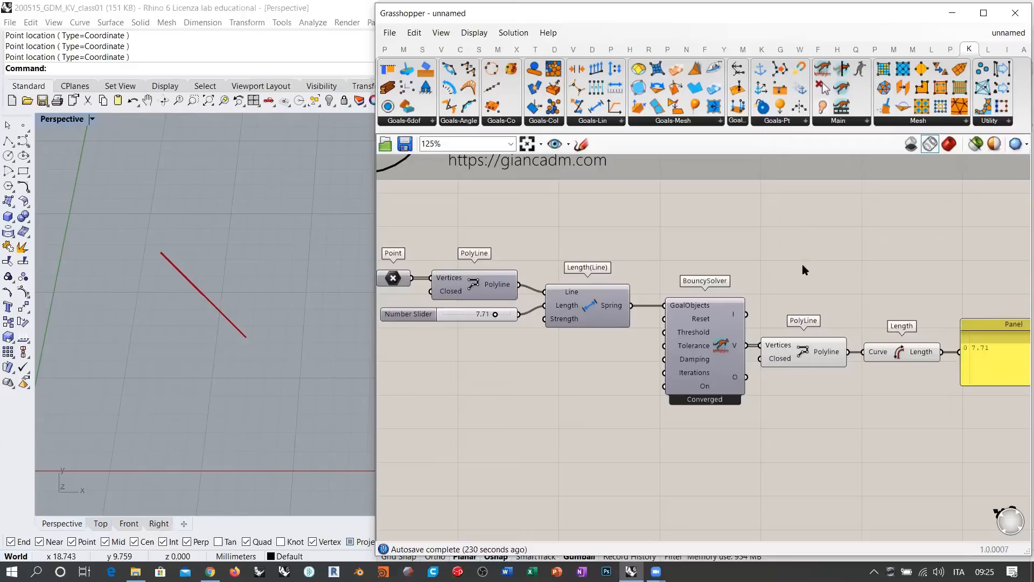
Step: Add a Boolean Toggle below the Length(Line) goal and connect it to the BouncySolver's On input
right_click_drag(770, 307, 768, 275)
scroll(772, 272, "down", 1)
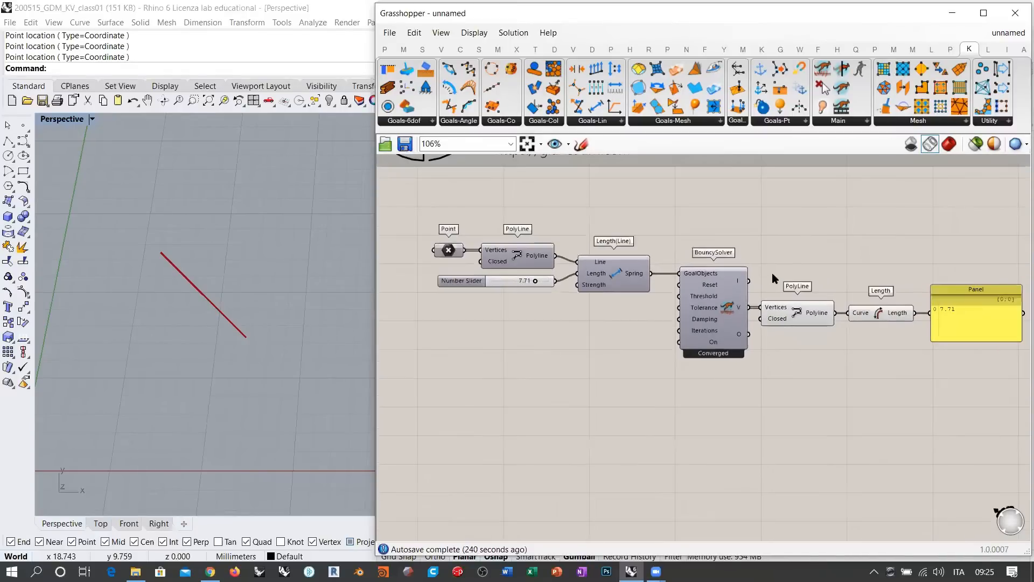
scroll(742, 288, "up", 1)
double_click(625, 366)
type("togg")
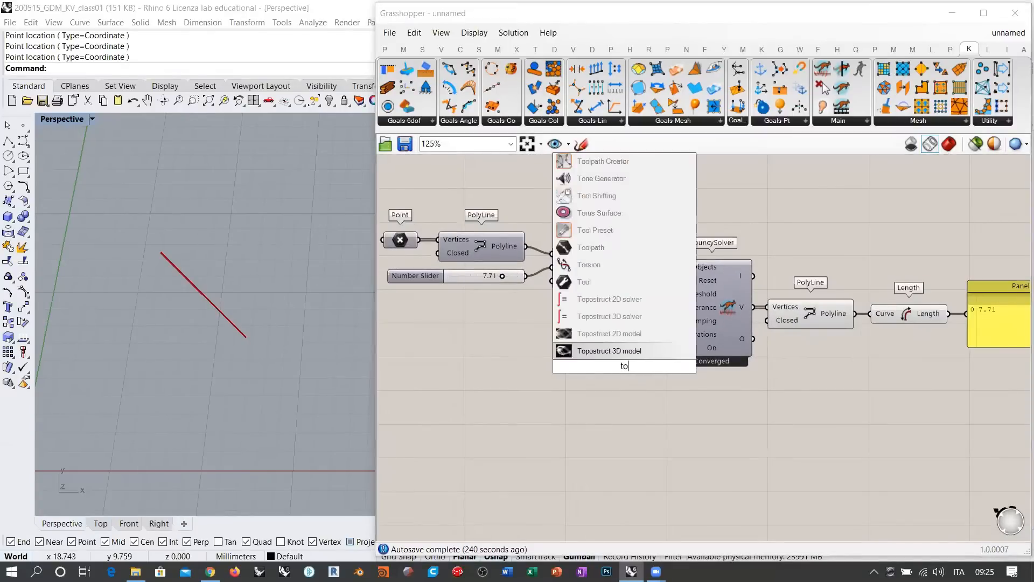
left_click(630, 351)
left_click_drag(616, 368, 598, 364)
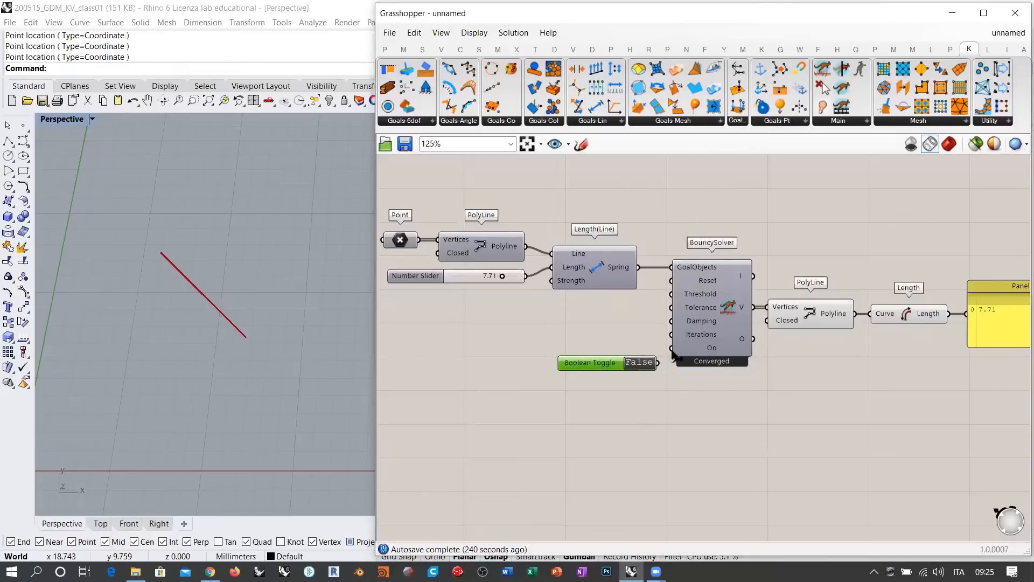
left_click_drag(671, 348, 657, 362)
Step: Add a Button above the Boolean Toggle, connect it to the BouncySolver's Reset input and trigger a reset
double_click(607, 340)
type("butt")
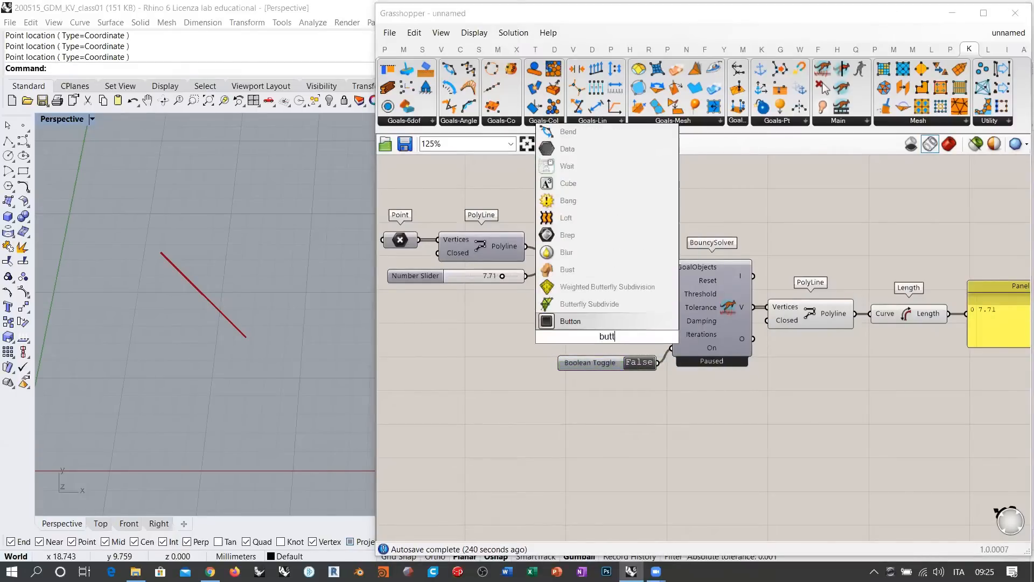
left_click(602, 322)
left_click_drag(612, 340, 622, 345)
left_click_drag(653, 342, 671, 280)
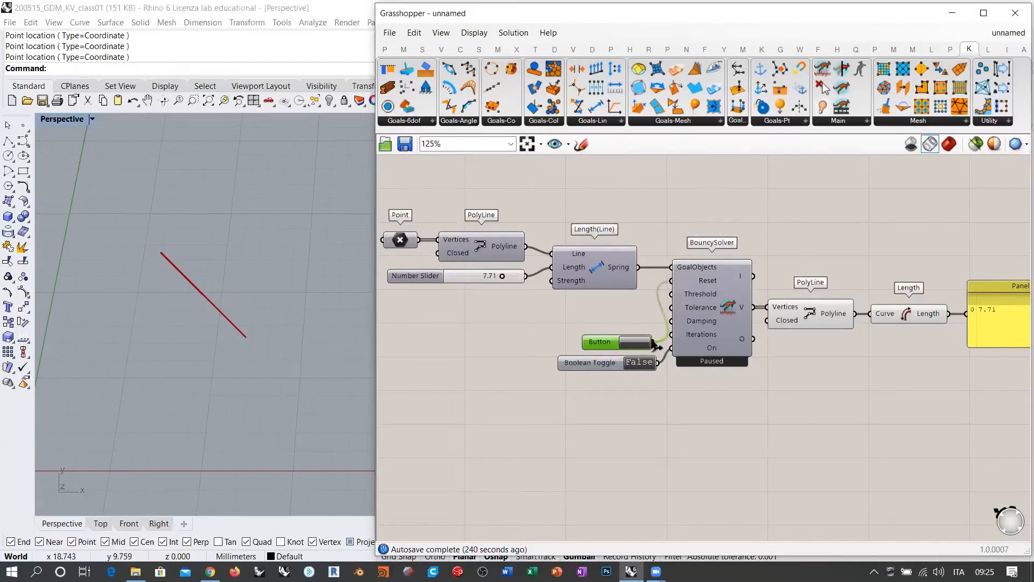
left_click(637, 342)
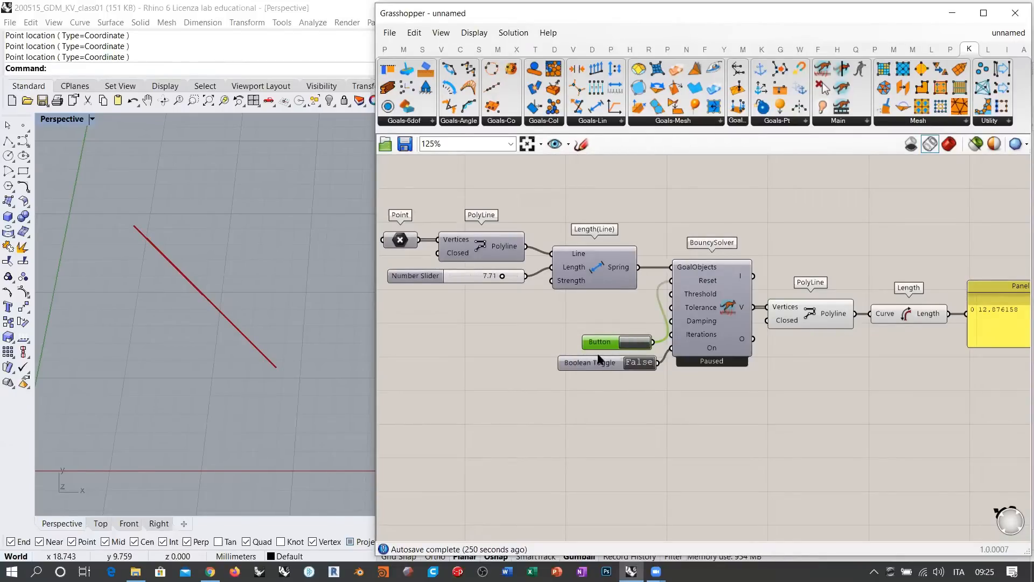
Step: Reassign the Point parameter to three points picked in a triangular arrangement in the Rhino Perspective viewport
left_click_drag(605, 365, 603, 364)
right_click_drag(603, 368, 698, 375)
right_click(494, 247)
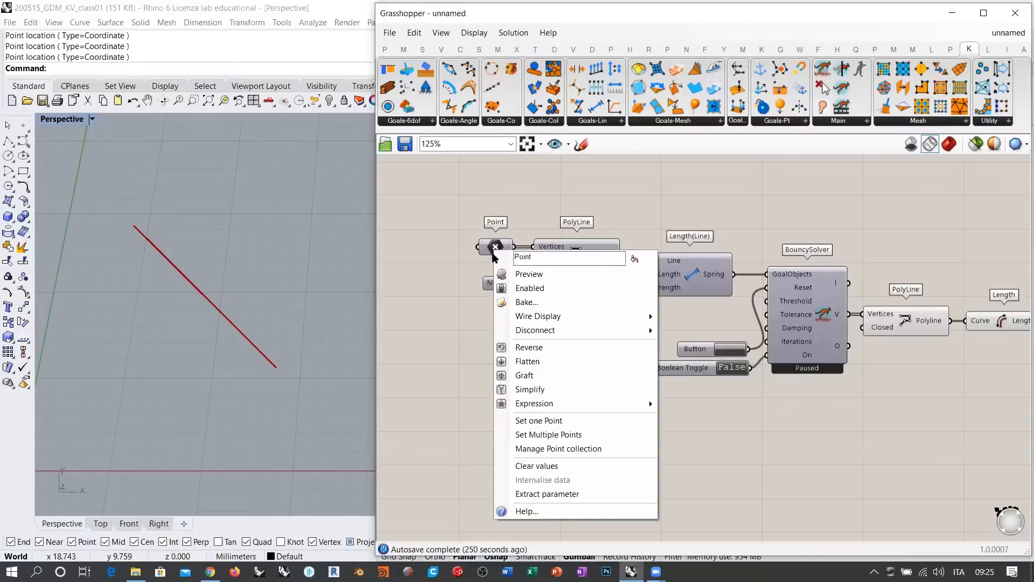
left_click(519, 434)
left_click(93, 332)
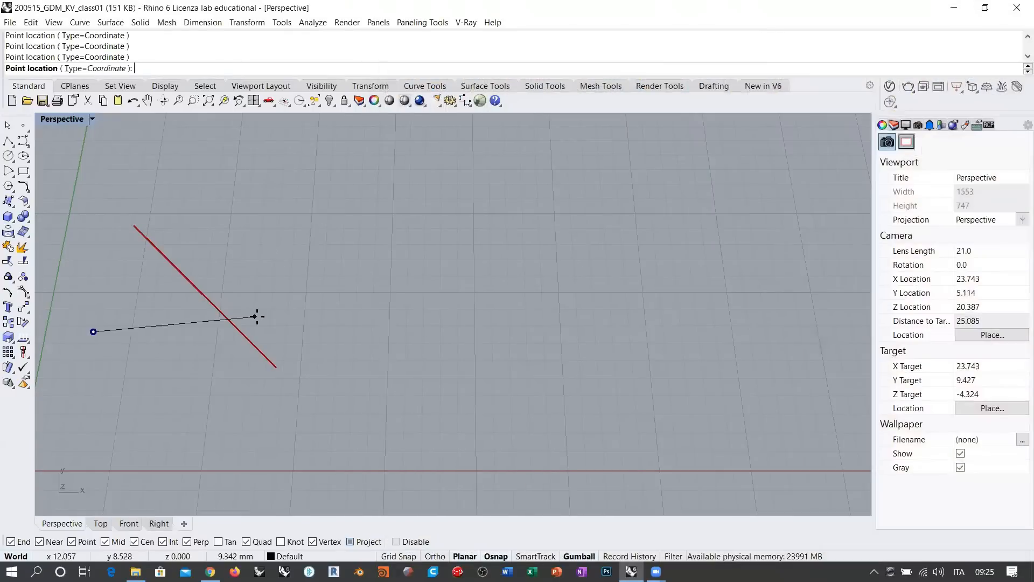
left_click(283, 330)
key("Return")
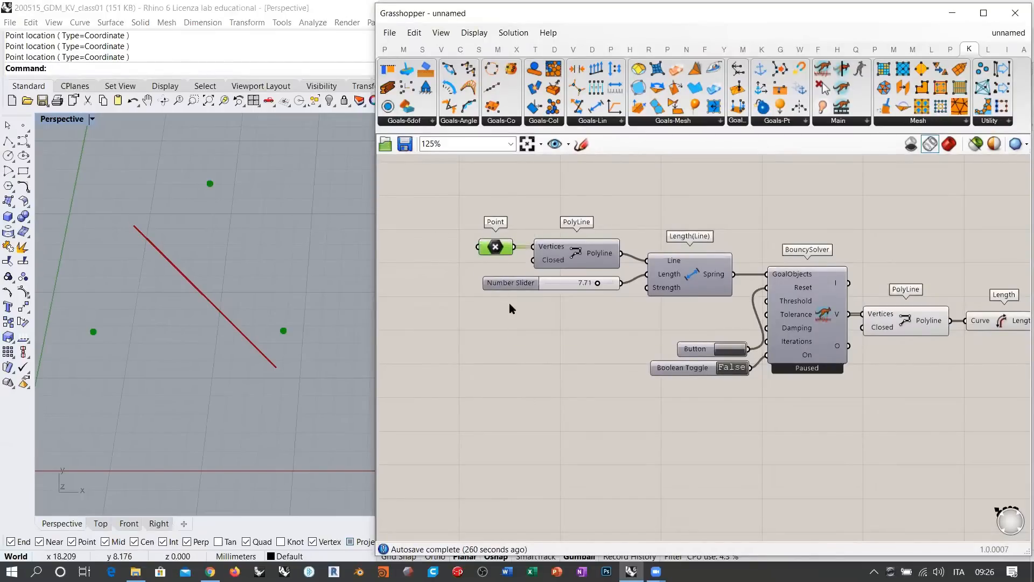
Step: Hide the preview of the Point parameter and reset the solver with the Button
left_click(519, 325)
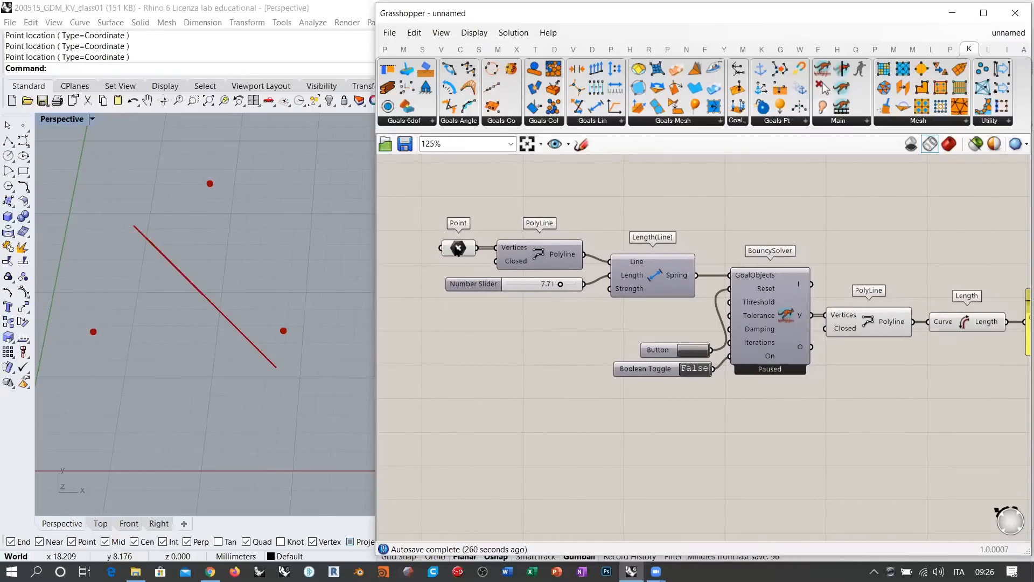
left_click(457, 250)
left_click(521, 370)
left_click(698, 352)
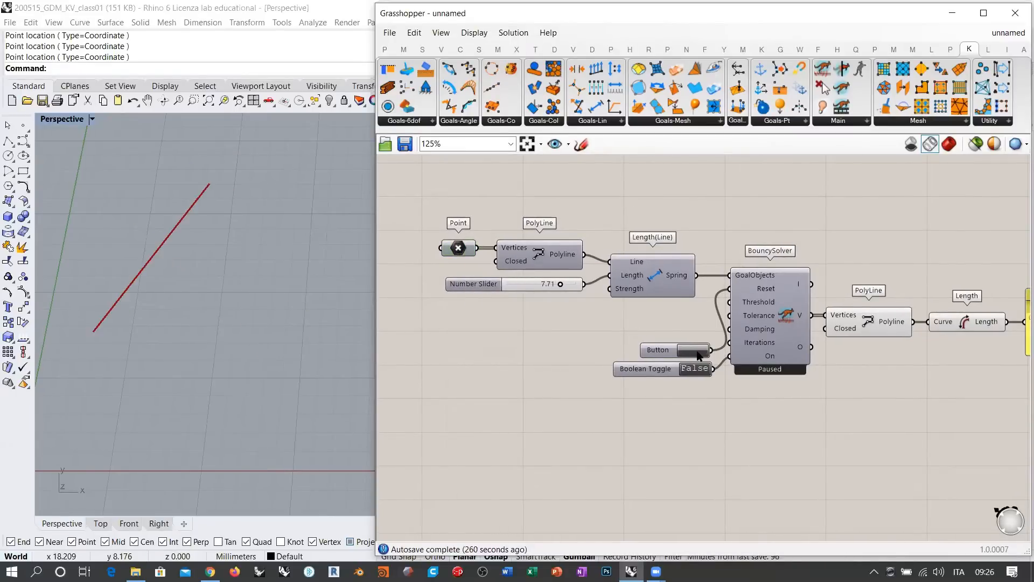
right_click_drag(846, 375, 788, 374)
left_click(810, 322)
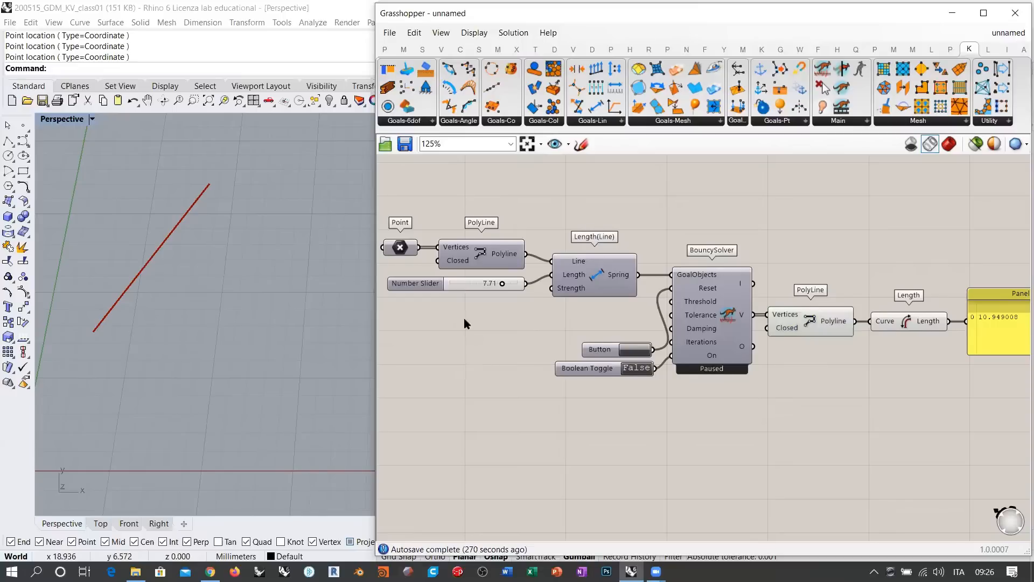
Step: Turn on the preview of the first PolyLine component, the one fed by the Point parameter
right_click_drag(442, 258, 527, 268)
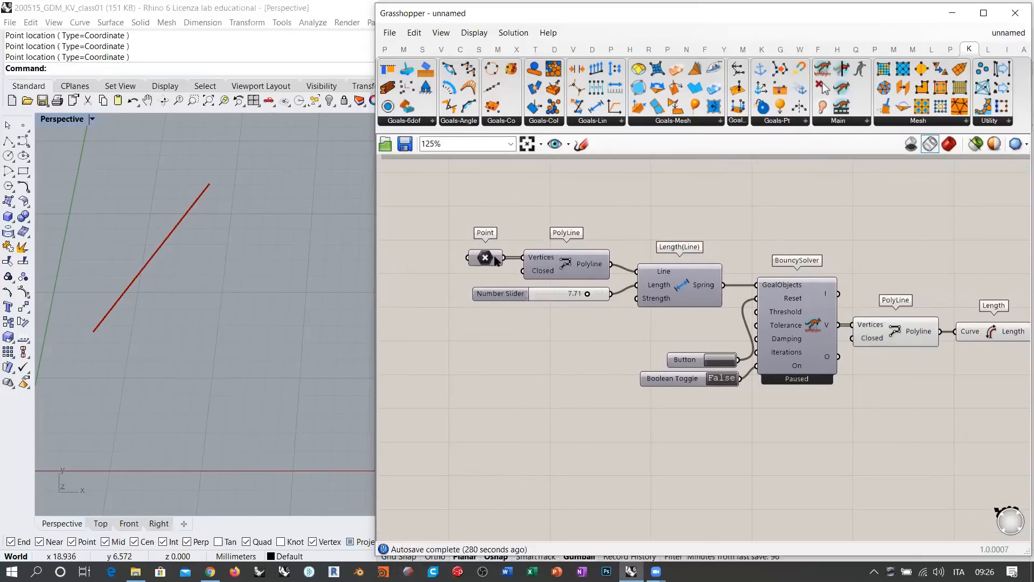
mouse_move(493, 262)
left_click(562, 260)
key("ctrl+q")
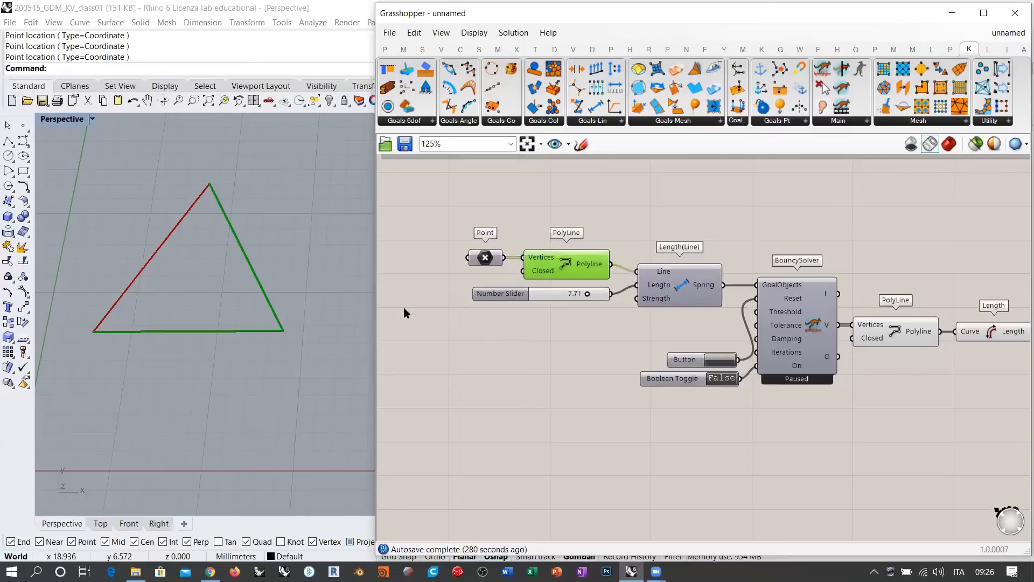
Step: Turn off the preview of the second PolyLine component, the one after the BouncySolver
left_click(936, 370)
right_click_drag(936, 370, 836, 368)
left_click(829, 333)
key("ctrl+q")
left_click(890, 336)
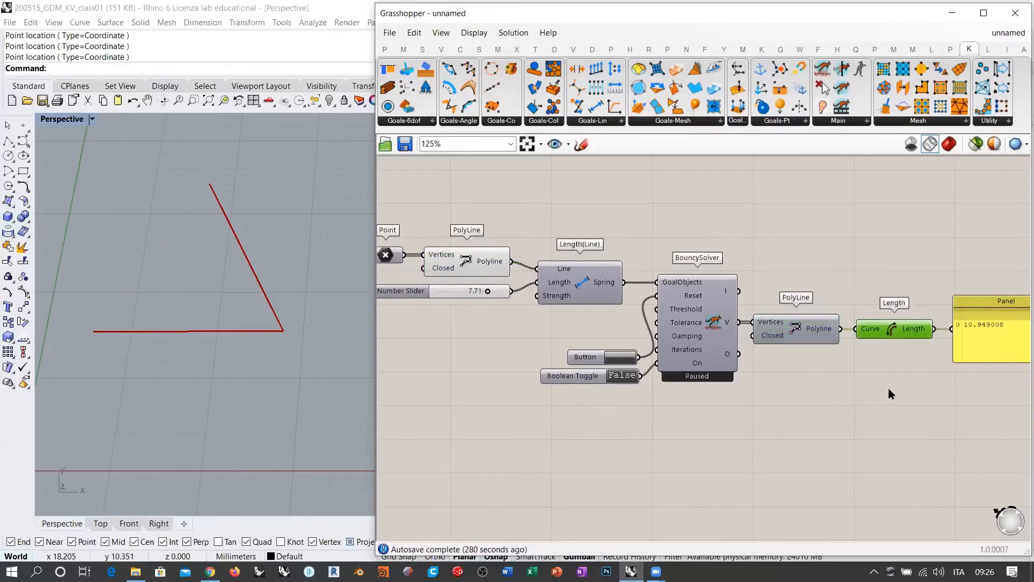
left_click(888, 388)
Step: Close the first PolyLine into a triangle by inverting its Closed input
right_click_drag(566, 315, 703, 354)
scroll(569, 305, "up", 3)
scroll(571, 309, "up", 1)
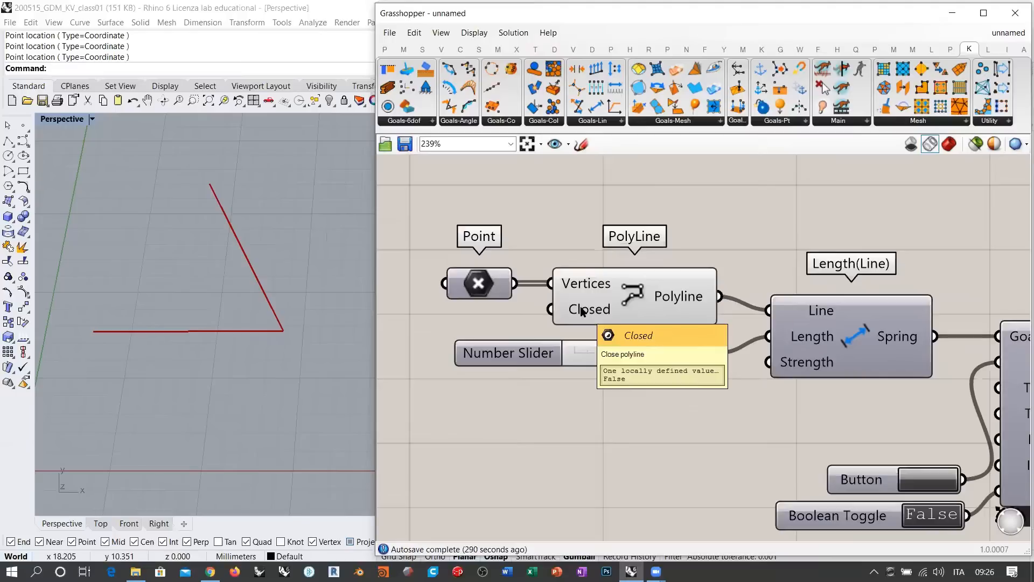
right_click(581, 311)
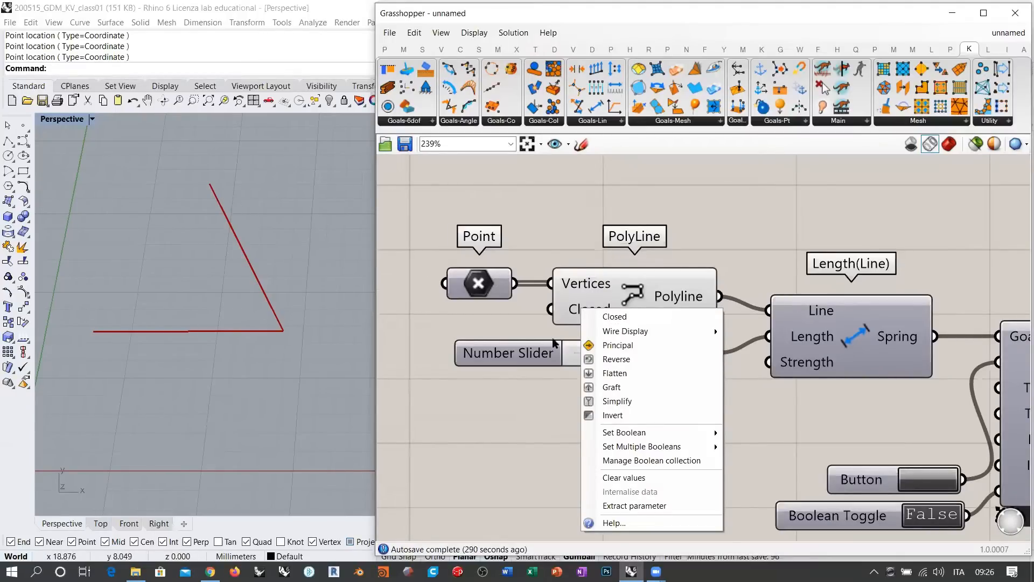
left_click(607, 418)
left_click(615, 292)
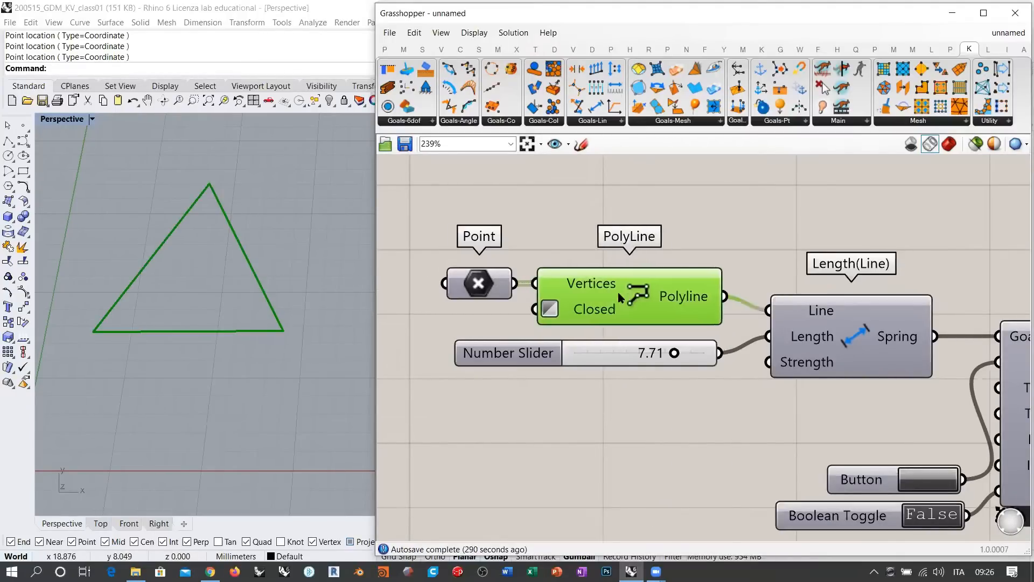
left_click(654, 221)
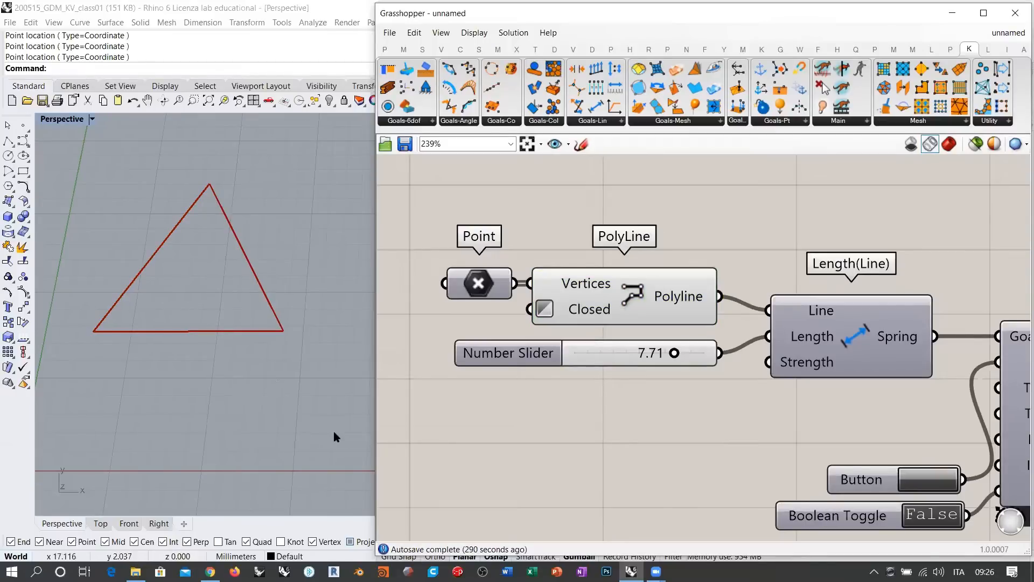
Step: Sketch a line with end points and arrows plus an arc above Length(Line), circle its Line input, and discard the markup
right_click_drag(677, 406, 548, 407)
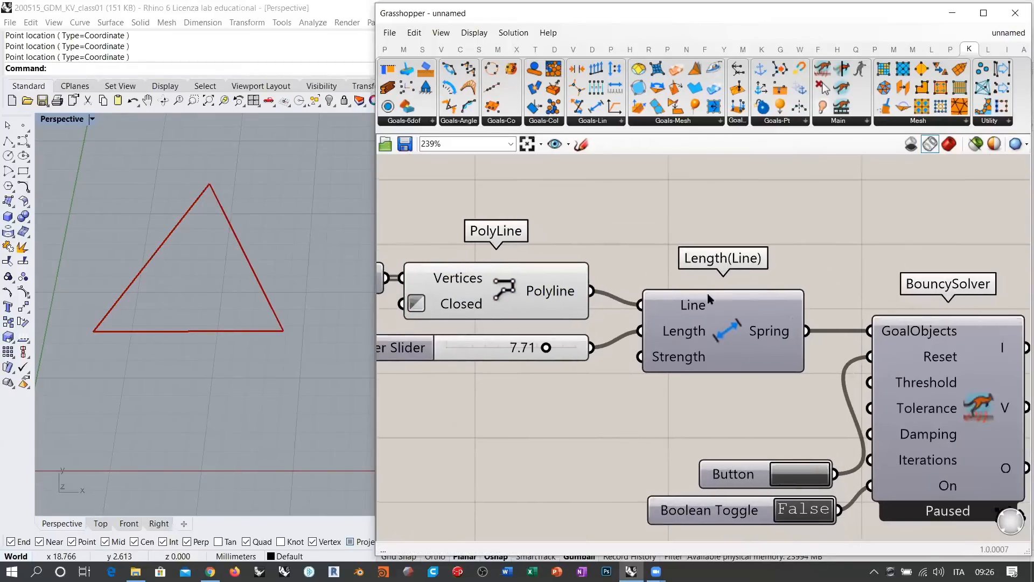
mouse_move(691, 307)
scroll(664, 264, "down", 3)
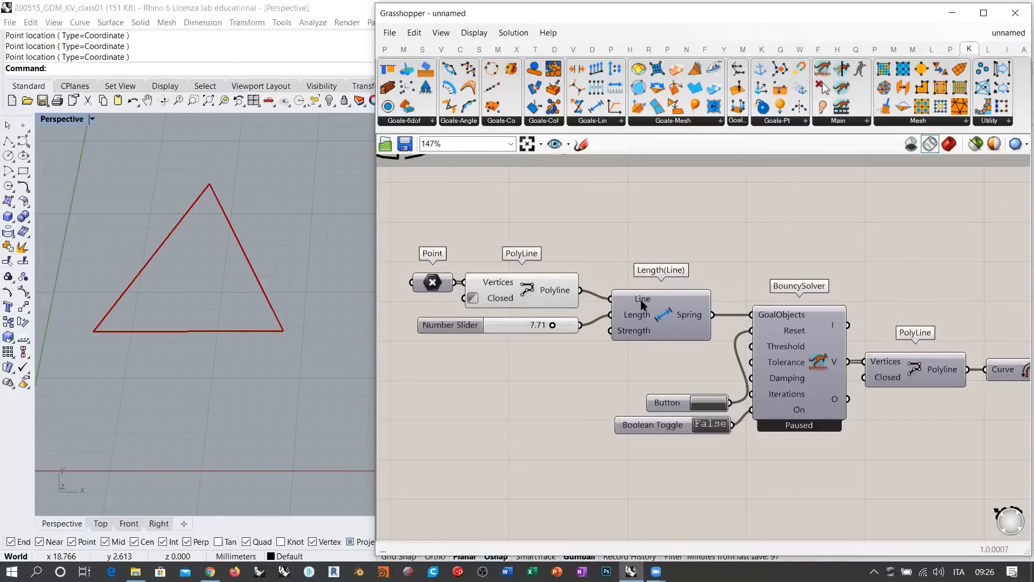
mouse_move(642, 302)
left_click(580, 146)
mouse_move(584, 221)
left_mouse_down()
mouse_move(777, 226)
mouse_move(581, 227)
left_mouse_up()
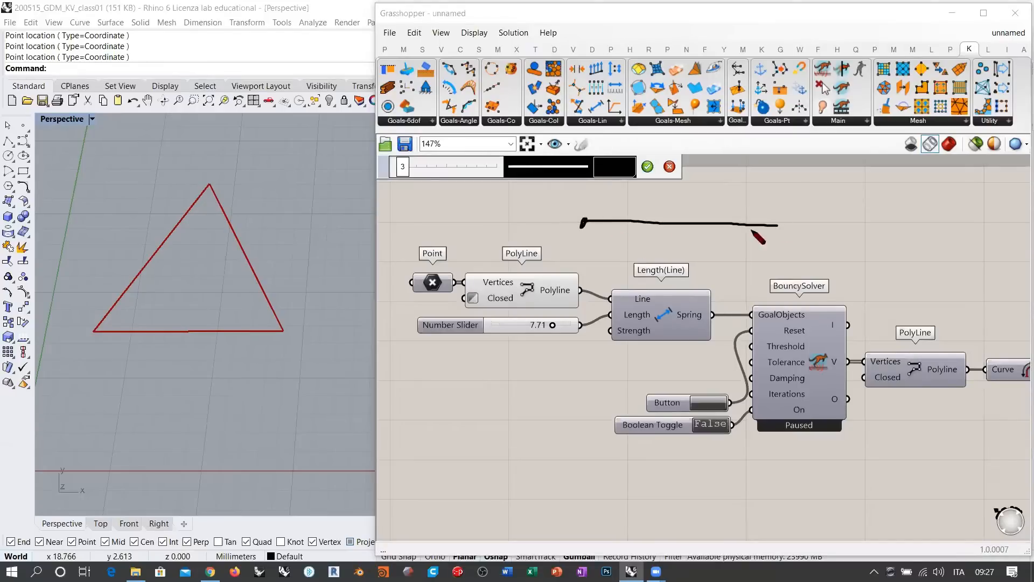
left_click_drag(777, 227, 778, 226)
mouse_move(587, 211)
left_mouse_down()
mouse_move(665, 211)
mouse_move(606, 211)
left_mouse_up()
mouse_move(705, 212)
left_mouse_down()
mouse_move(780, 215)
mouse_move(762, 218)
left_mouse_up()
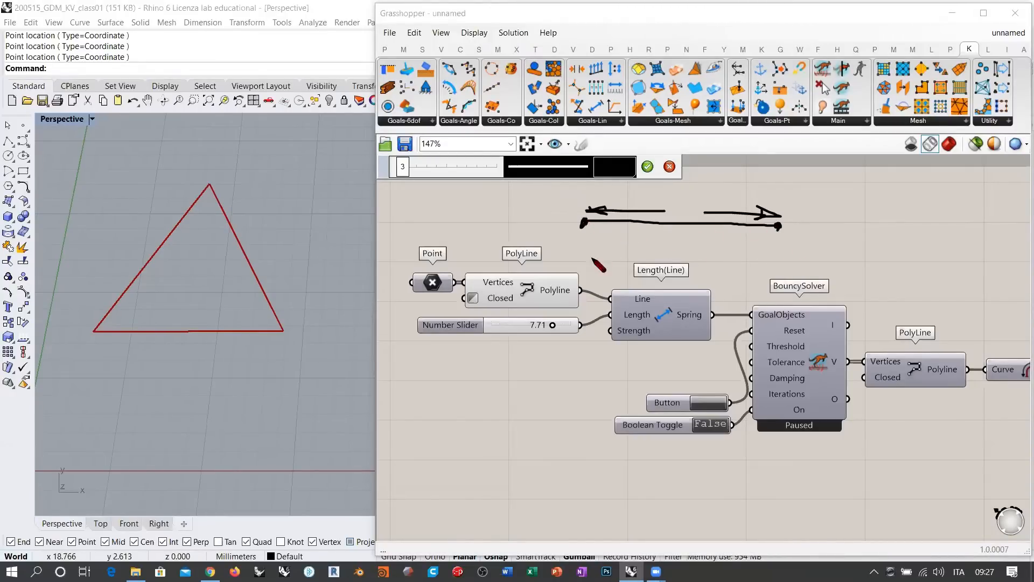
mouse_move(591, 257)
left_mouse_down()
mouse_move(721, 240)
mouse_move(766, 264)
left_mouse_up()
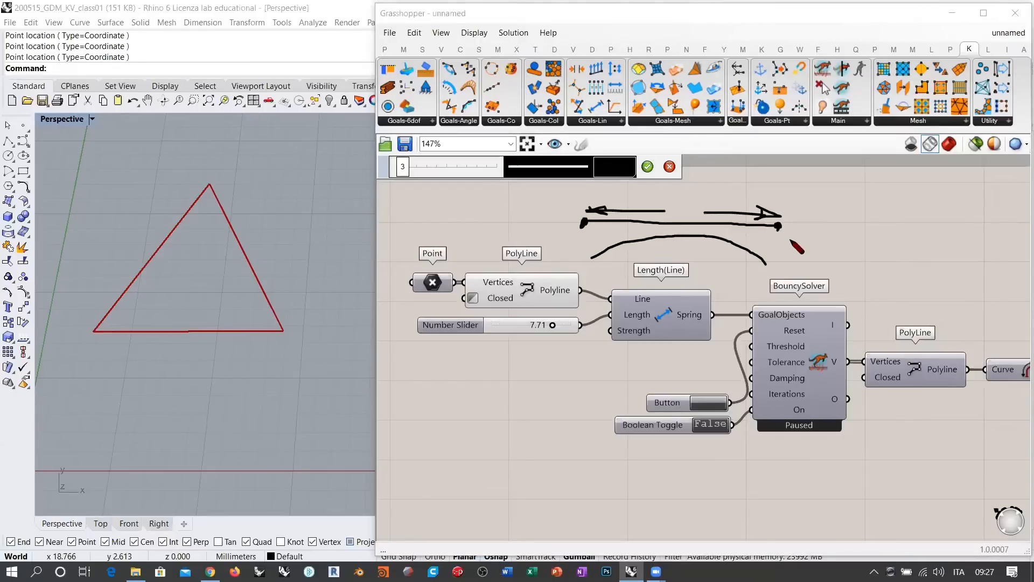
left_click_drag(658, 293, 609, 302)
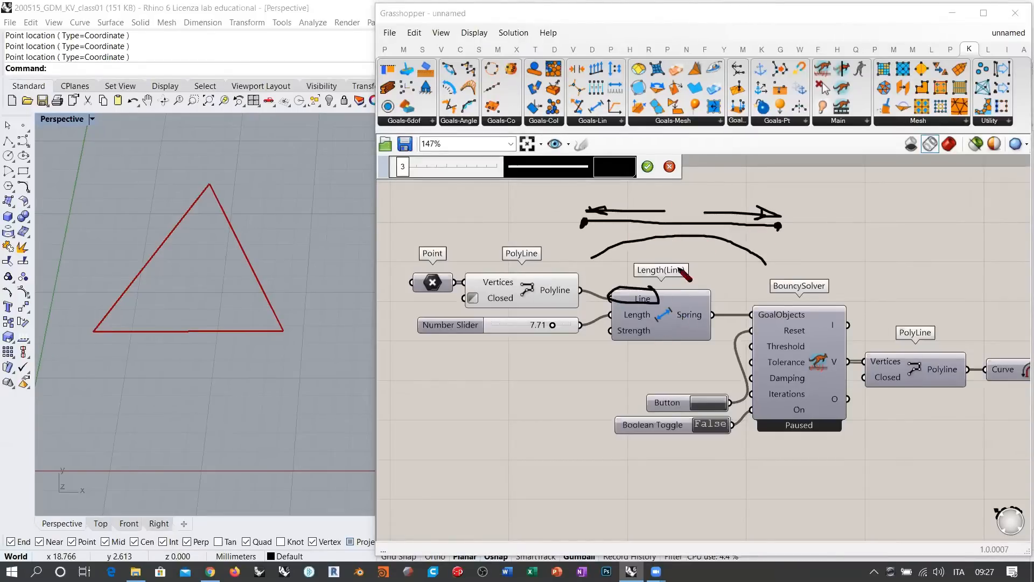
left_click(669, 167)
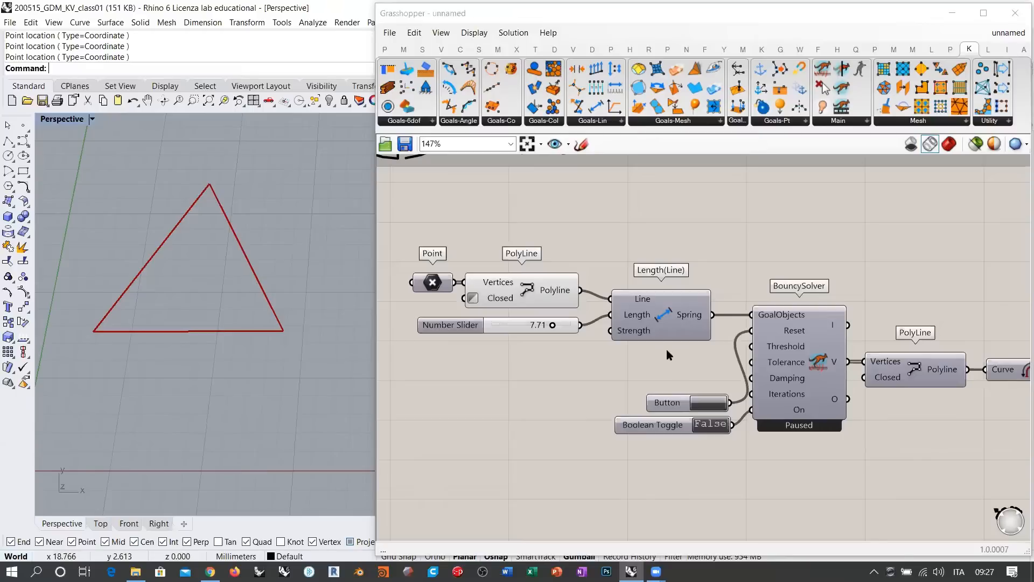
Step: Move the number slider, Length(Line) goal and all downstream components away from the first PolyLine to free space between them
scroll(857, 267, "down", 3)
left_click_drag(900, 248, 551, 387)
left_click(484, 289, "shift")
left_click_drag(550, 287, 664, 288)
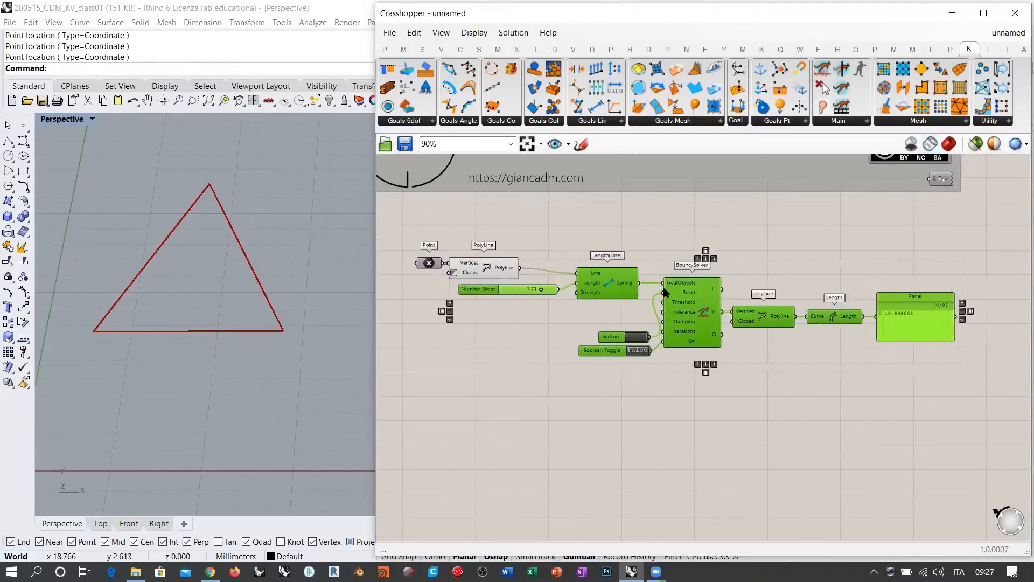
Step: Add an Explode component fed by the first PolyLine and connect its Segments output to the Length(Line) goal's Line input
scroll(549, 251, "up", 4)
double_click(582, 246)
type("explode")
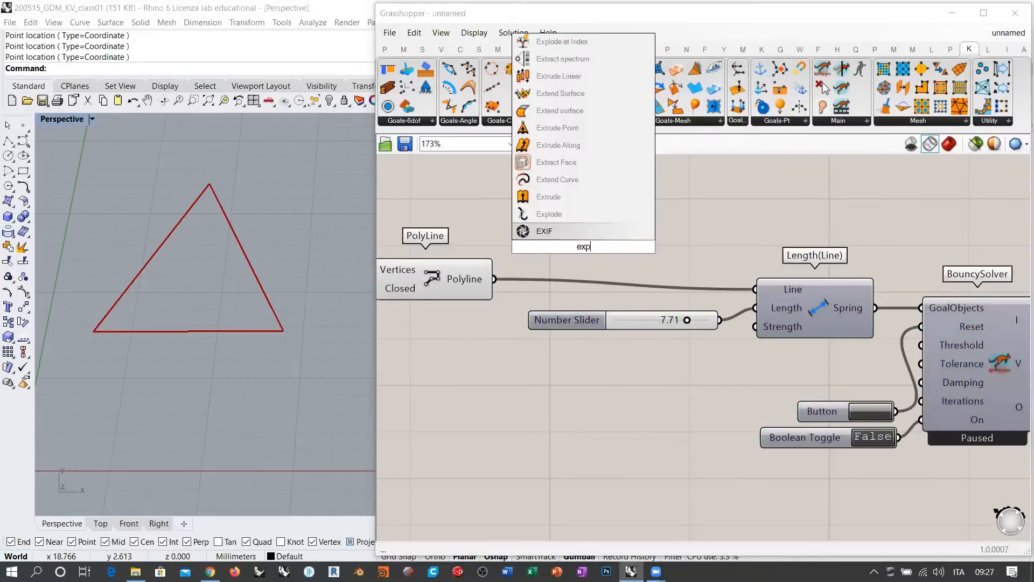
key("Return")
left_click_drag(513, 237, 494, 279)
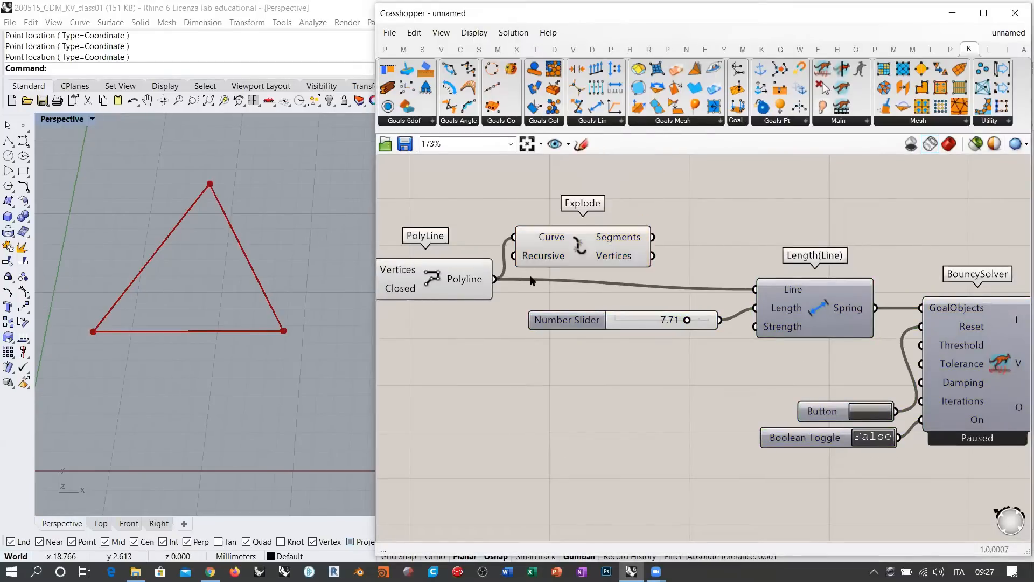
left_click(618, 243)
left_click_drag(619, 244, 757, 290)
left_click(700, 279)
Step: Hide the previews of the first PolyLine and the Explode component
scroll(600, 232, "down", 2)
right_click_drag(600, 232, 697, 248)
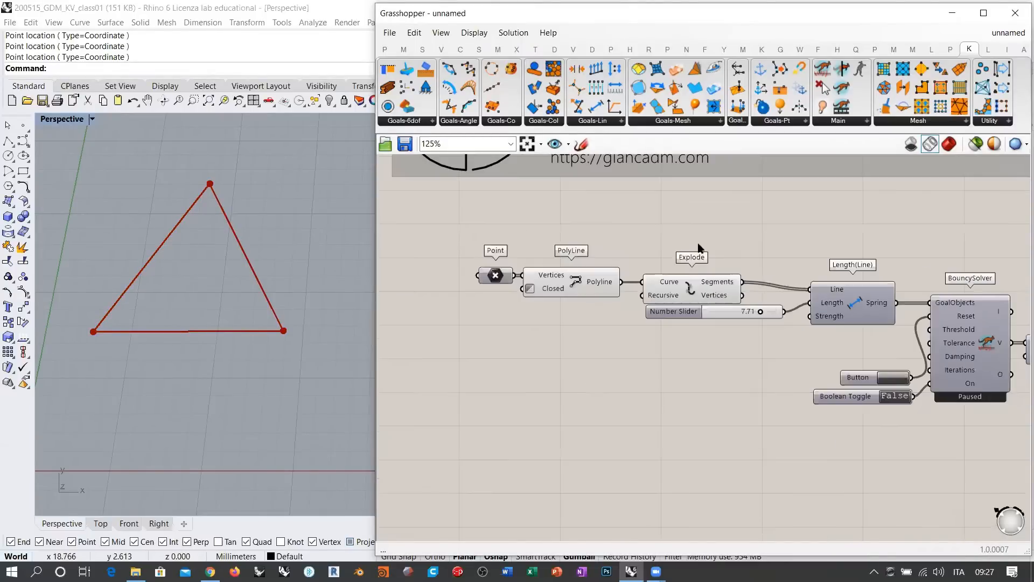
left_click_drag(716, 230, 605, 283)
key("ctrl+q")
left_click(688, 244)
Step: Turn on the BouncySolver's preview and reset the simulation with the Button
right_click_drag(792, 338, 517, 310)
left_click(659, 338)
left_click(707, 430)
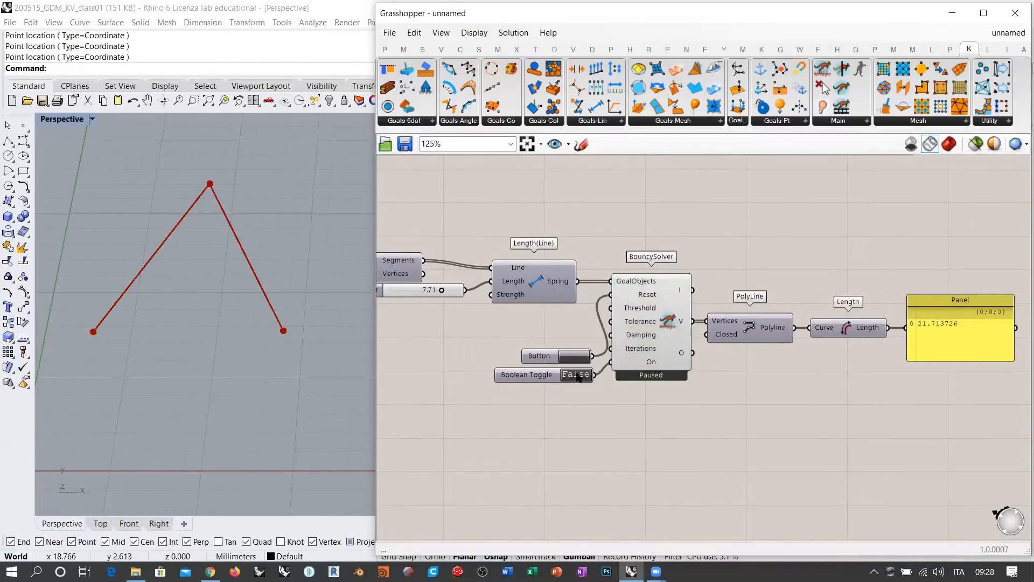
left_click(575, 357)
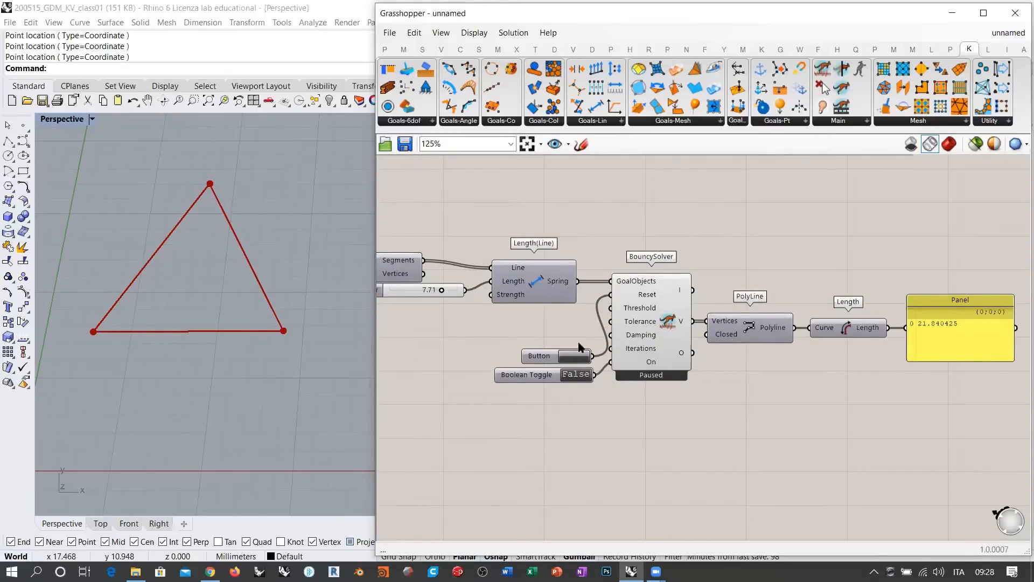
Step: Switch the Boolean Toggle to True to run the BouncySolver simulation and check the length in the Panel
right_click_drag(579, 343, 607, 338)
double_click(604, 370)
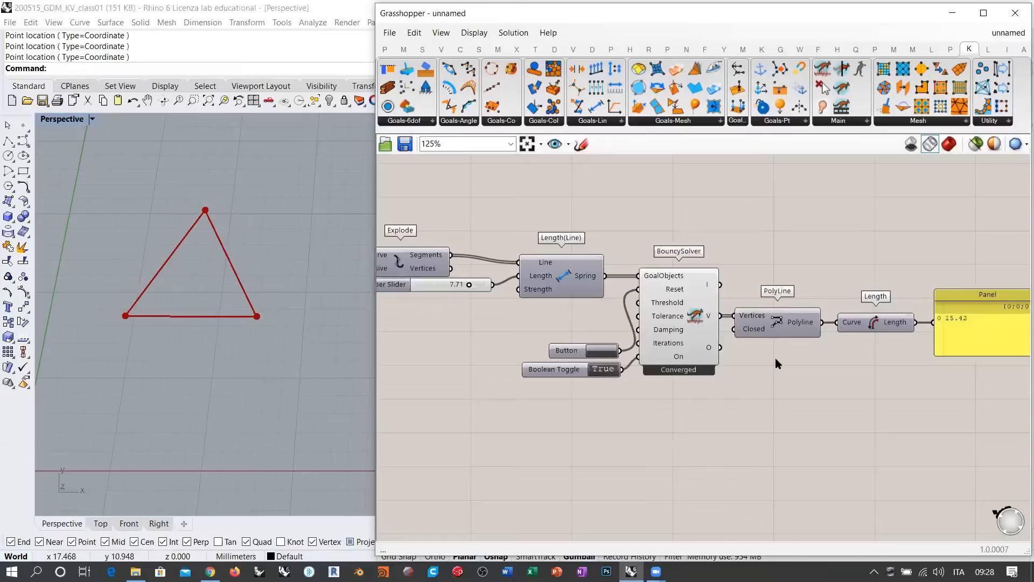
scroll(720, 335, "down", 2)
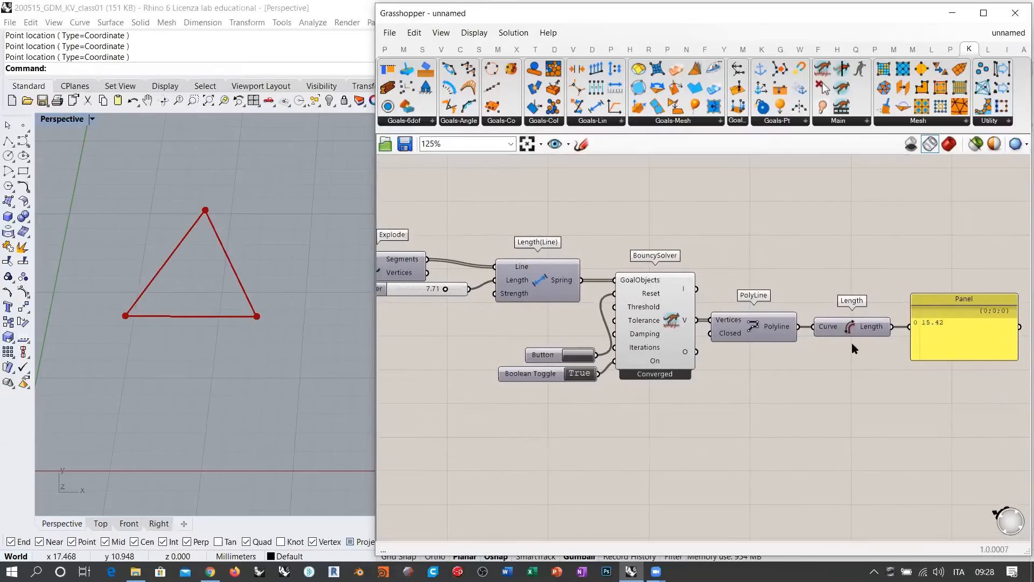
scroll(792, 331, "up", 2)
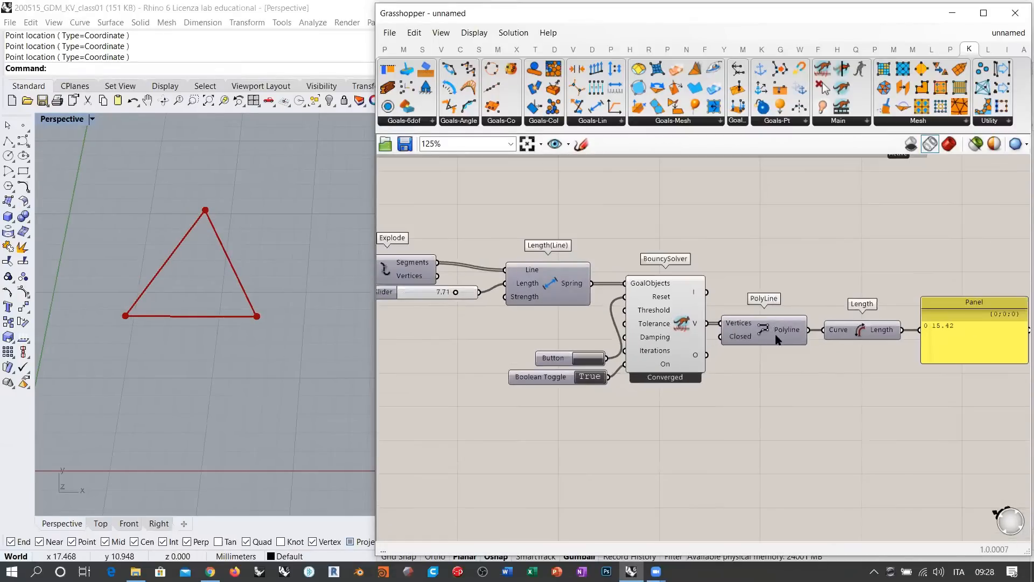
scroll(777, 340, "up", 2)
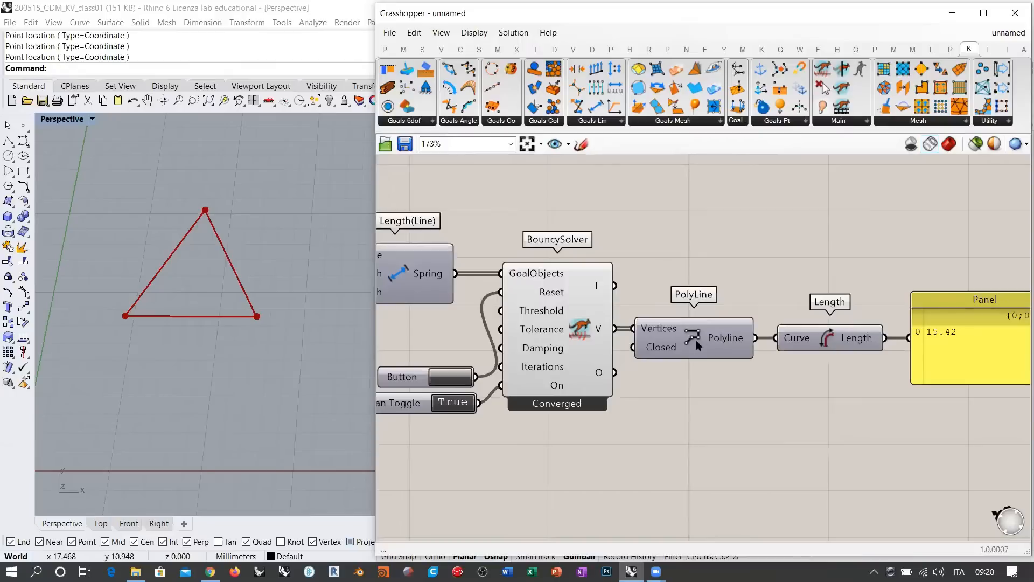
Step: Close the solver's output polyline by inverting the Closed input of the second PolyLine component, and check its total length
right_click_drag(696, 341, 653, 345)
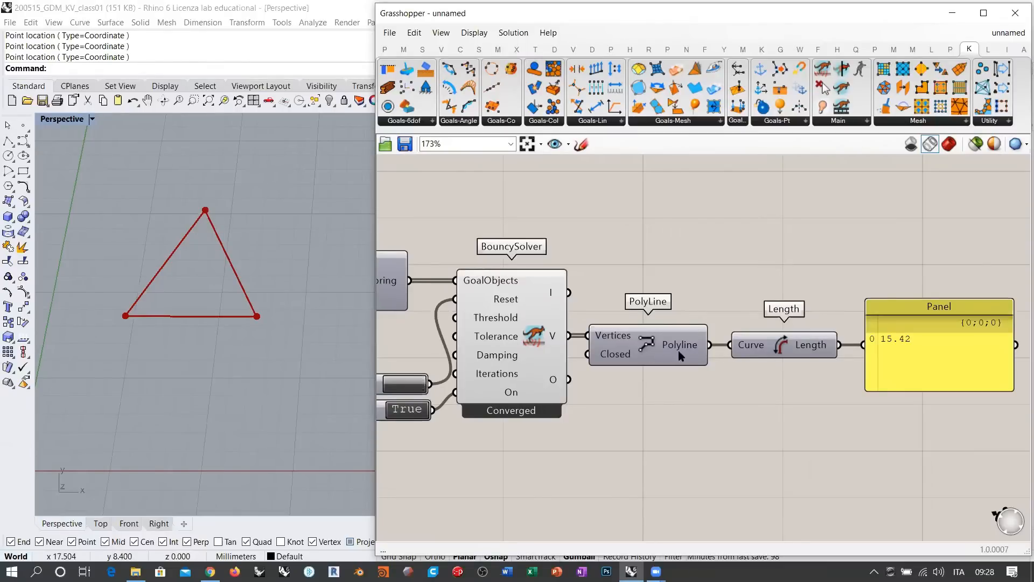
mouse_move(621, 358)
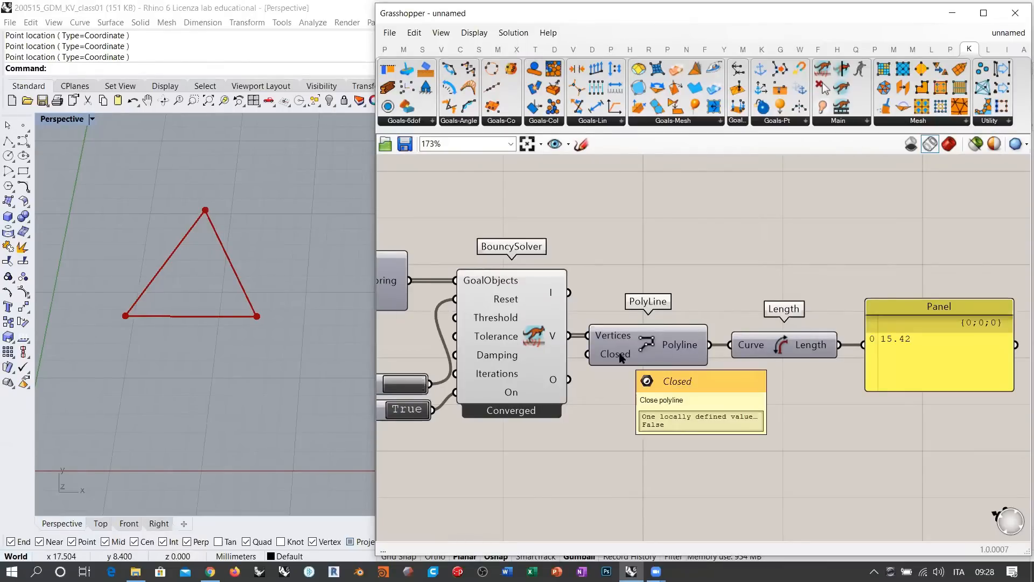
right_click_drag(619, 326, 873, 323)
right_click_drag(533, 318, 584, 328)
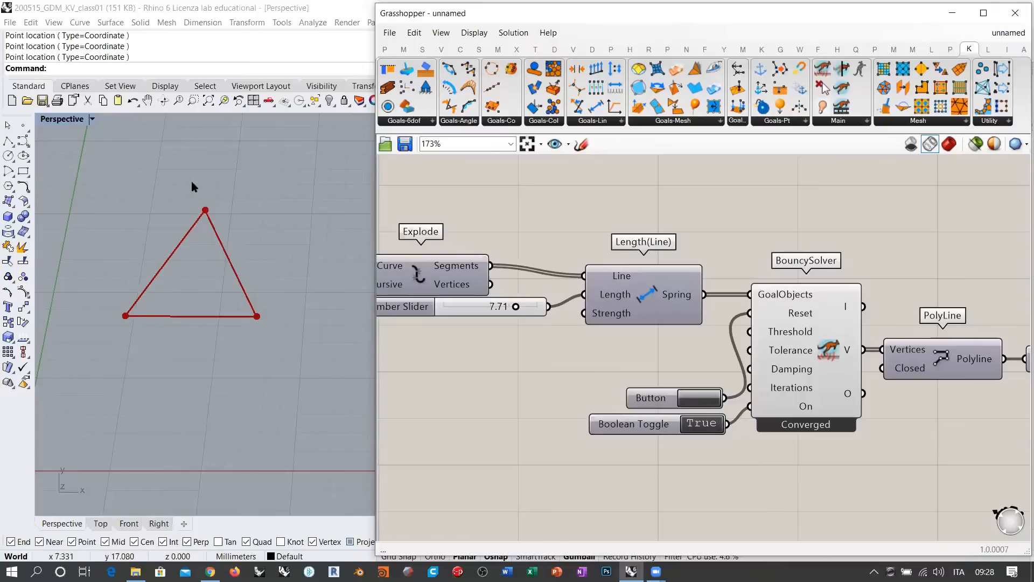
right_click_drag(812, 371, 700, 358)
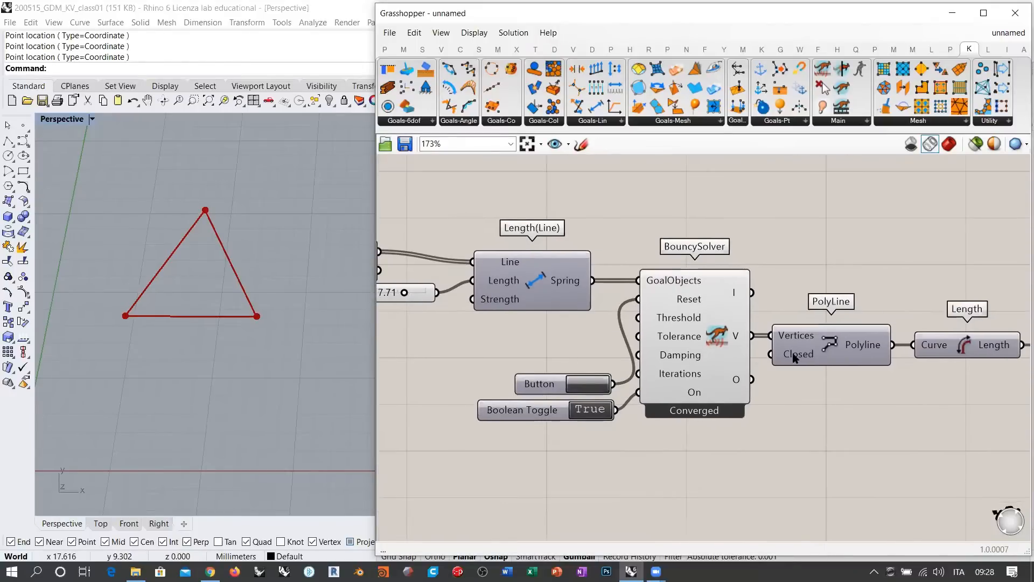
right_click(794, 355)
left_click(824, 445)
right_click_drag(867, 385, 715, 382)
right_click_drag(706, 339, 955, 352)
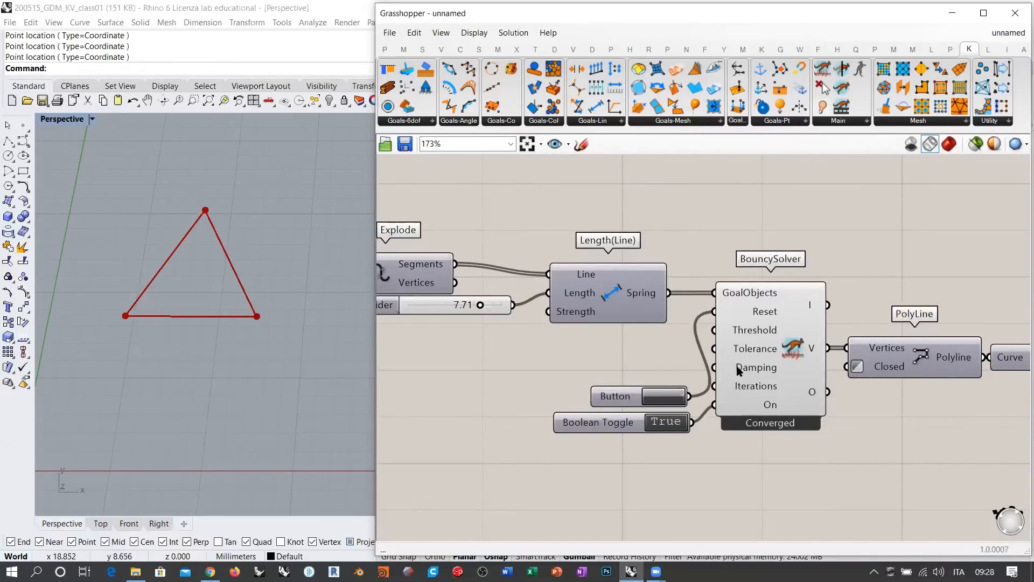
right_click_drag(765, 364, 658, 369)
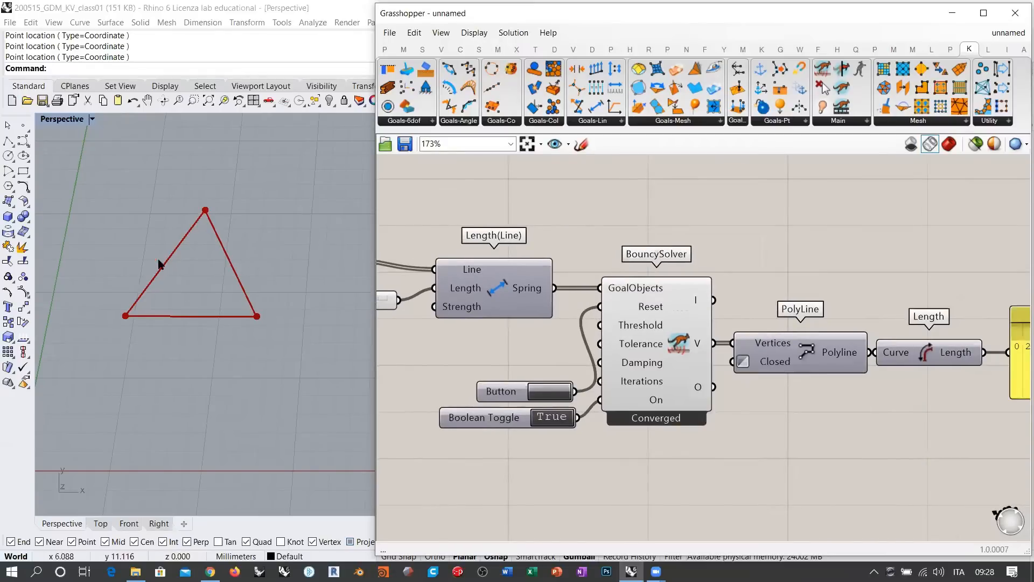
right_click_drag(858, 349, 712, 321)
left_click_drag(763, 325, 768, 326)
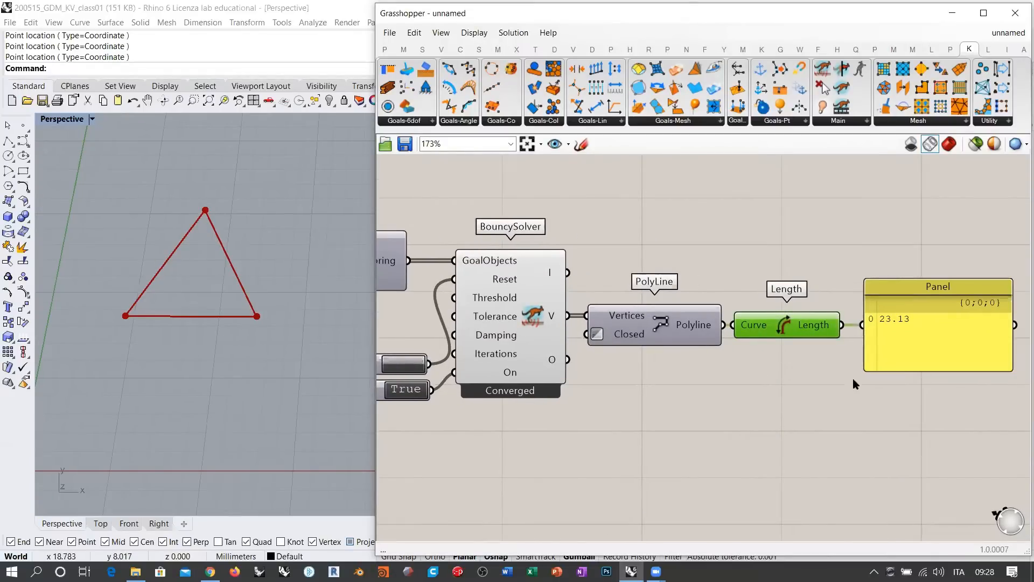
Step: Add an interconnectPoints component above the second PolyLine and feed it from the BouncySolver's V output
double_click(709, 248)
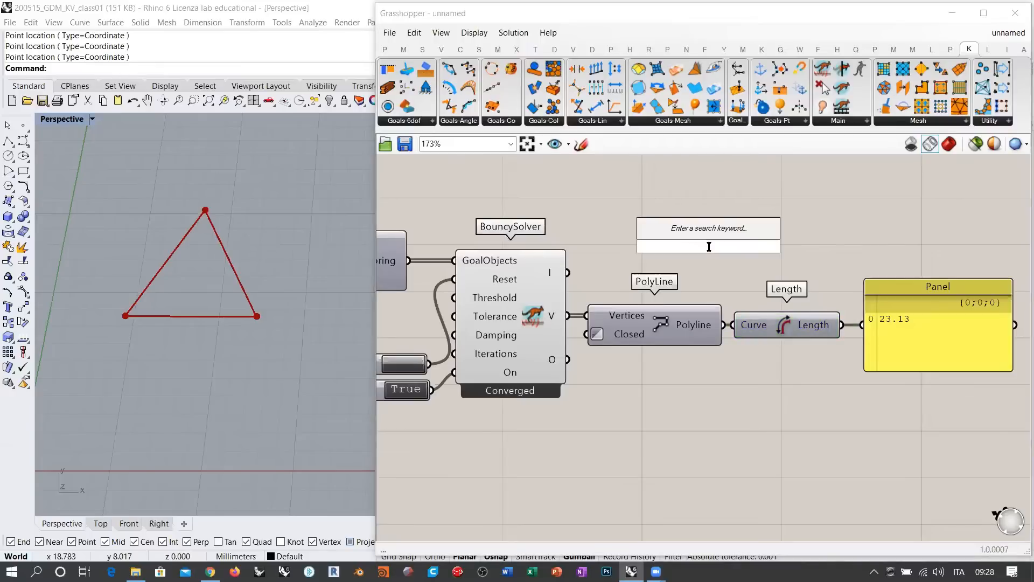
left_click(687, 189)
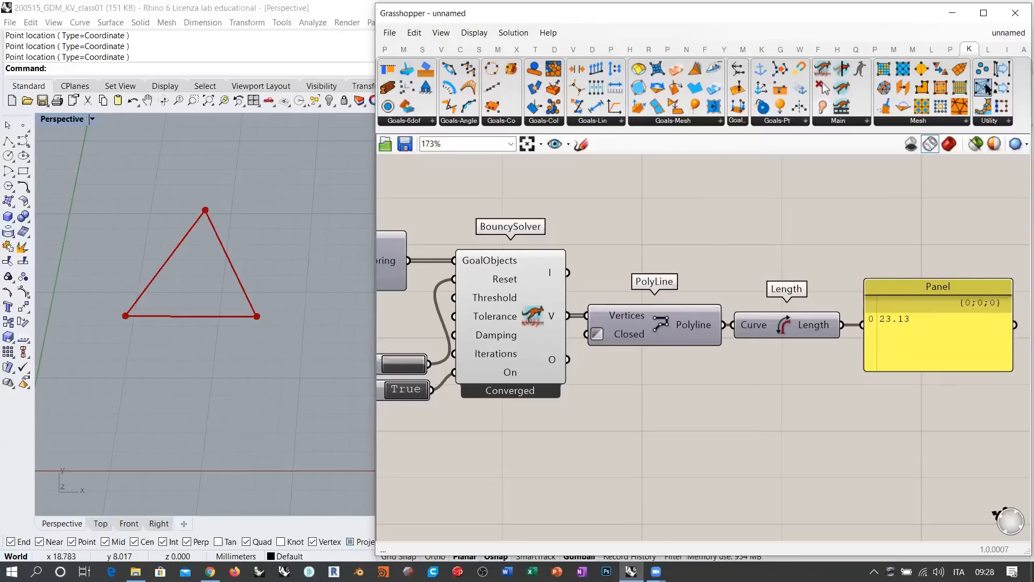
left_click_drag(986, 89, 693, 252)
left_click_drag(568, 315, 650, 248)
left_click(643, 189)
left_click(748, 276)
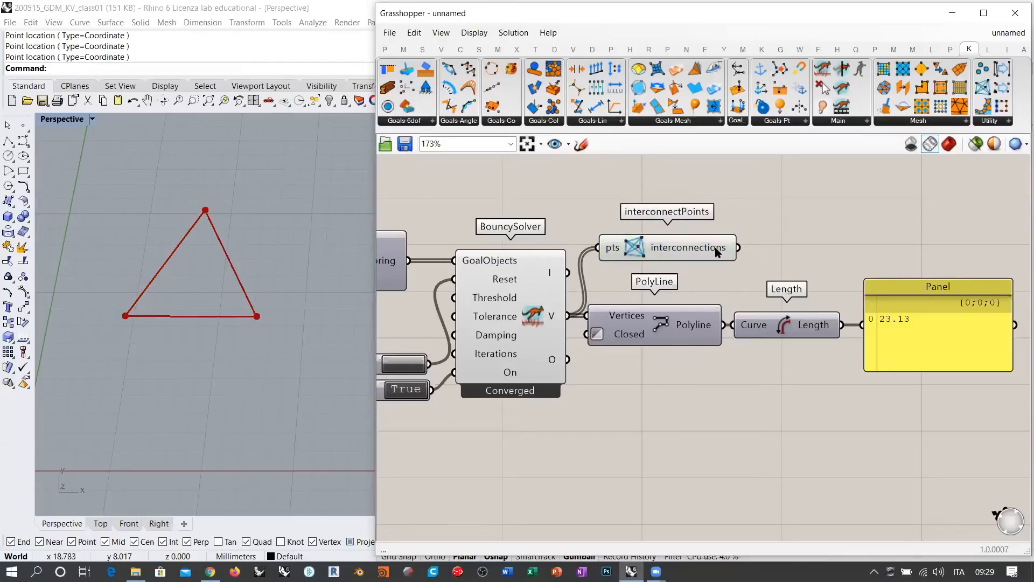
Step: Connect the interconnections output to the Length component's Curve input and delete the second PolyLine
left_click_drag(738, 247, 734, 325)
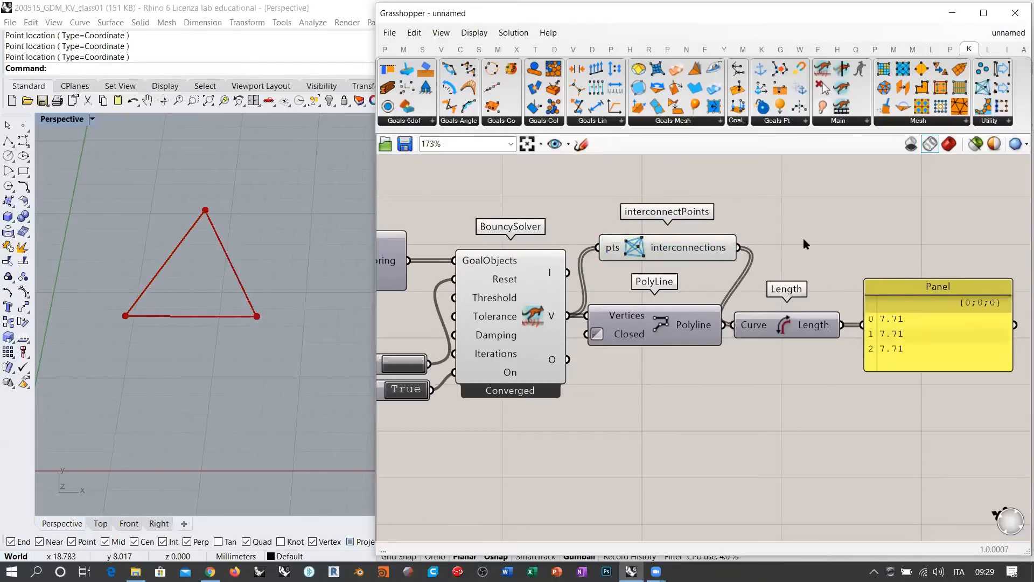
left_click(710, 326)
key("Delete")
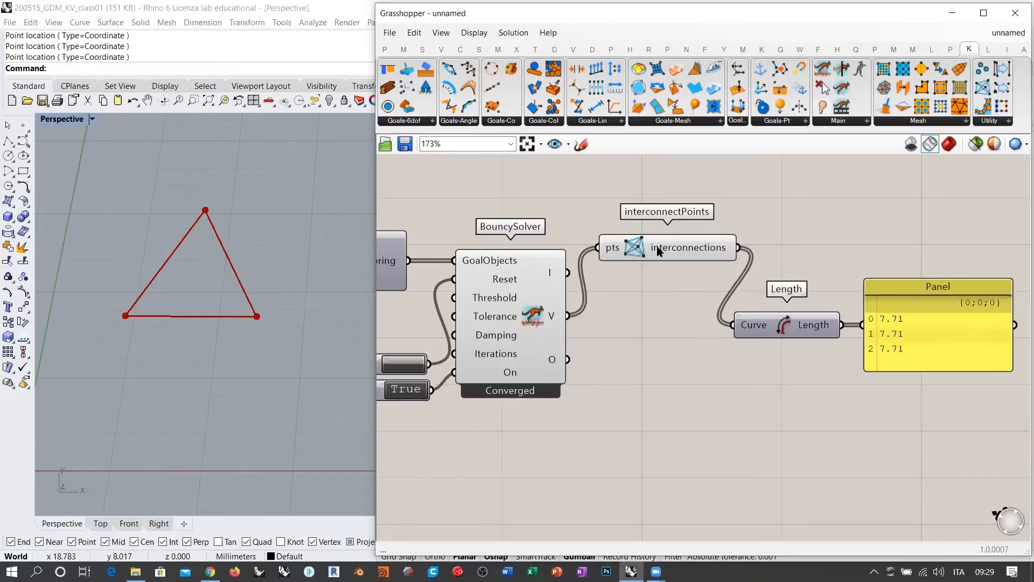
Step: Line up interconnectPoints, Length and the Panel in a row with the BouncySolver's V output
left_click_drag(665, 248, 654, 316)
left_click_drag(754, 324, 766, 315)
left_click_drag(912, 324, 920, 316)
Step: Set the number slider feeding the Length(Line) goal to 7.63
scroll(919, 310, "down", 2)
left_click(465, 291)
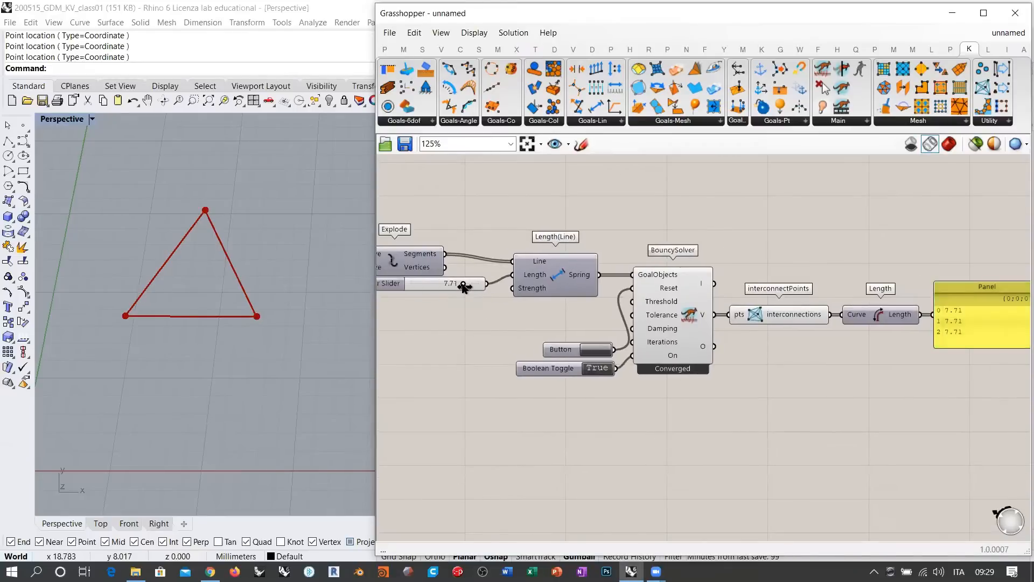
mouse_move(464, 286)
left_mouse_down()
mouse_move(430, 293)
mouse_move(462, 290)
left_mouse_up()
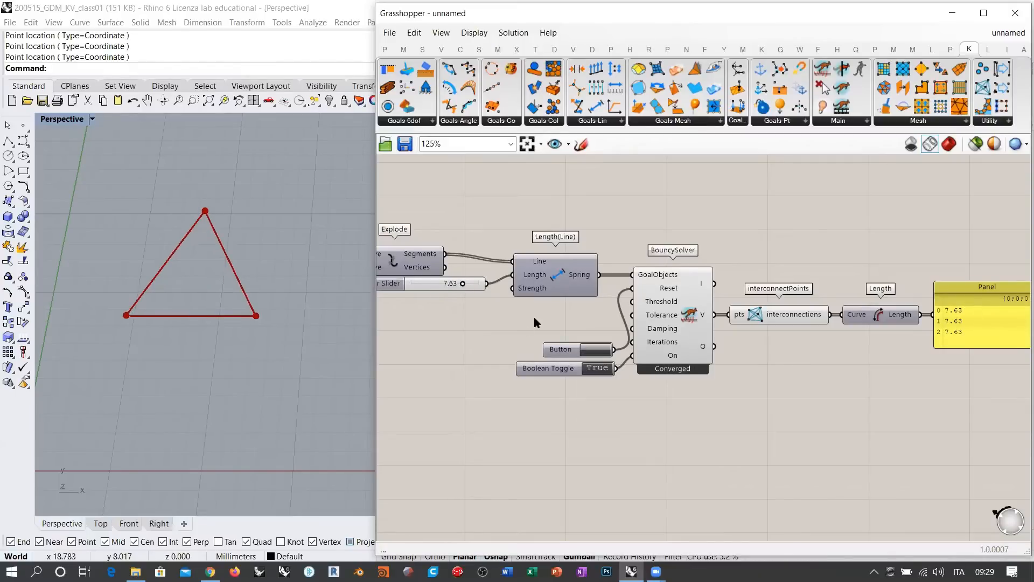
Step: Move the Button and Boolean Toggle up, closer to the Length(Line) goal and level with the solver's lower inputs
left_click_drag(603, 397, 556, 335)
left_click(602, 398)
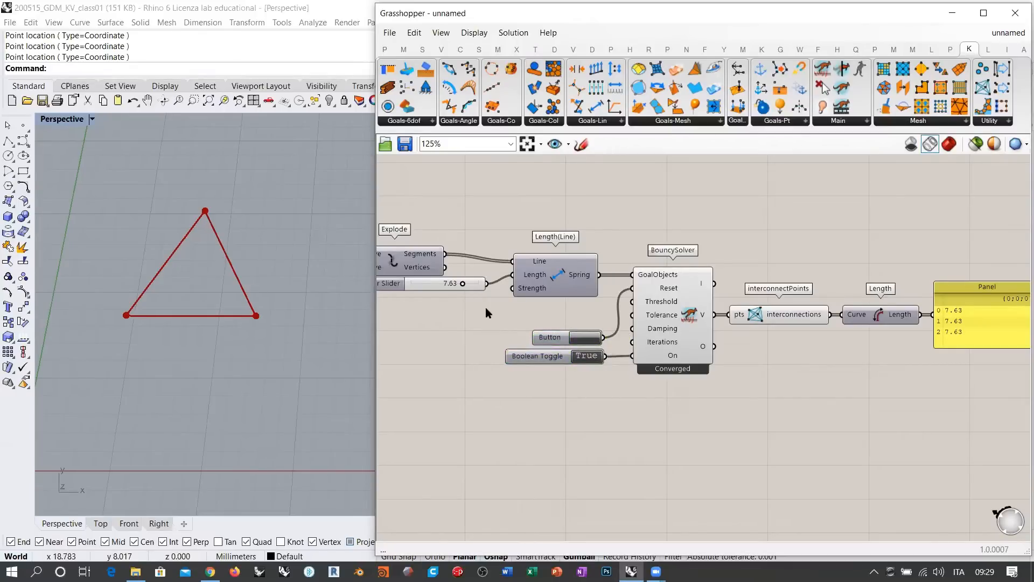
Step: Set the Boolean Toggle to False and reset the simulation with the Button
right_click_drag(482, 319, 627, 322)
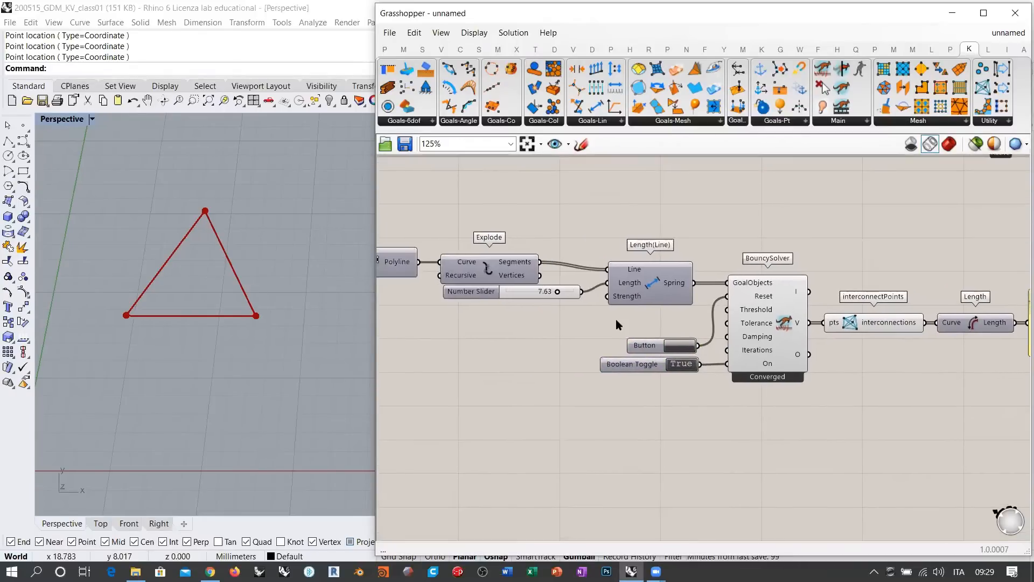
double_click(680, 365)
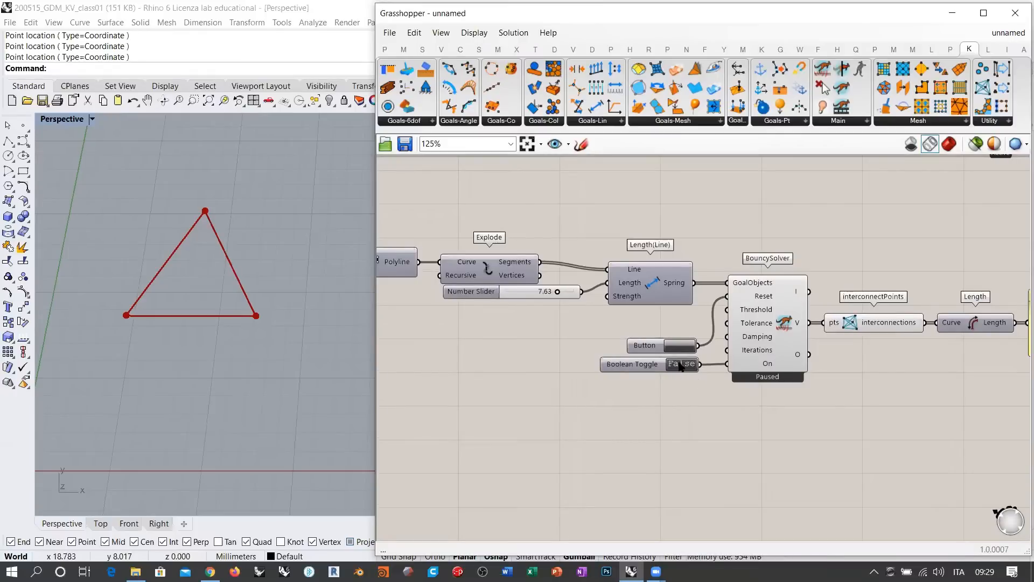
left_click(681, 347)
Step: Replace the Point parameter's values with four newly picked points forming an irregular quadrilateral in the Perspective viewport
right_click_drag(448, 273, 721, 324)
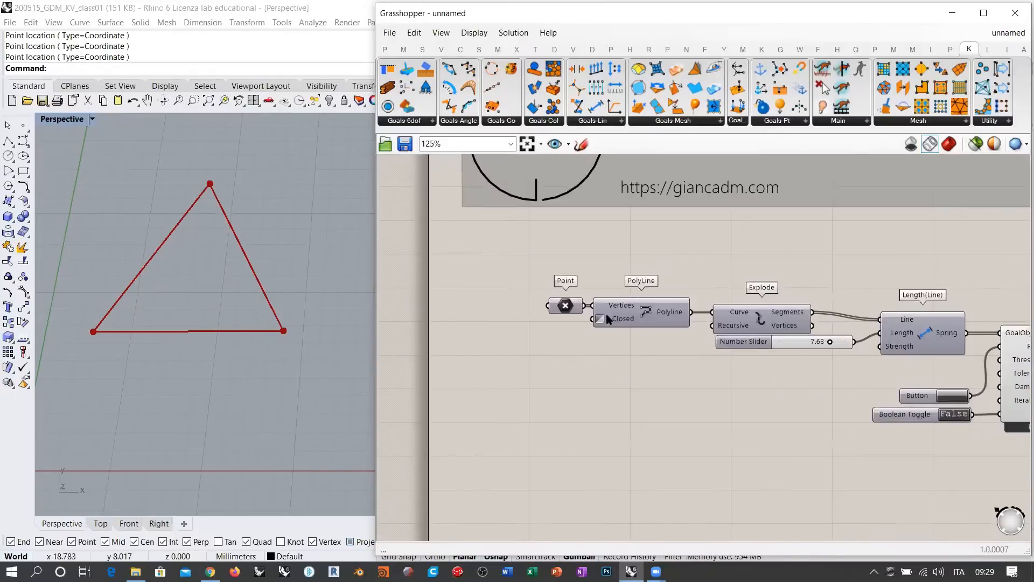
scroll(591, 303, "up", 1)
right_click(558, 305)
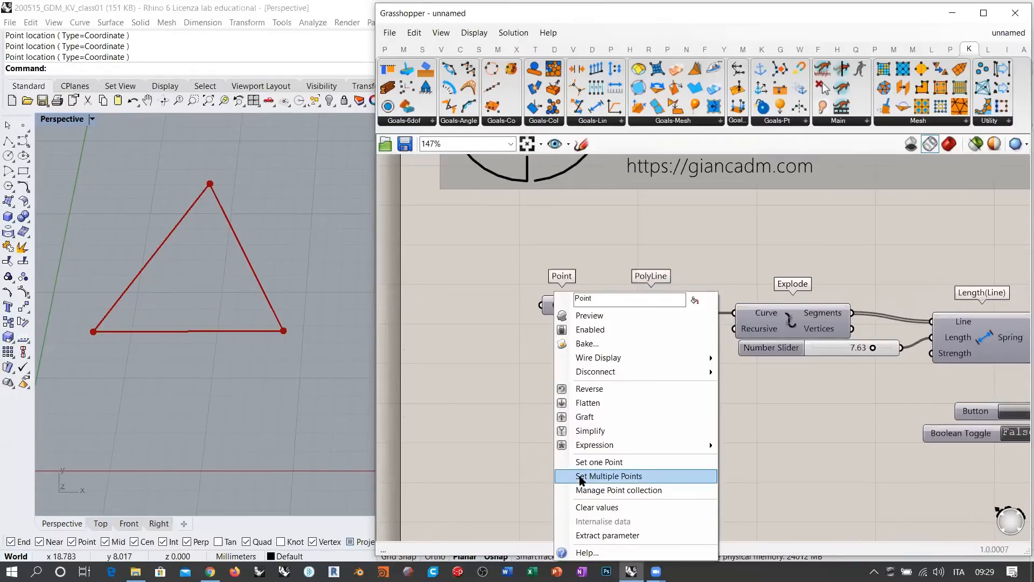
left_click(583, 476)
left_click(59, 355)
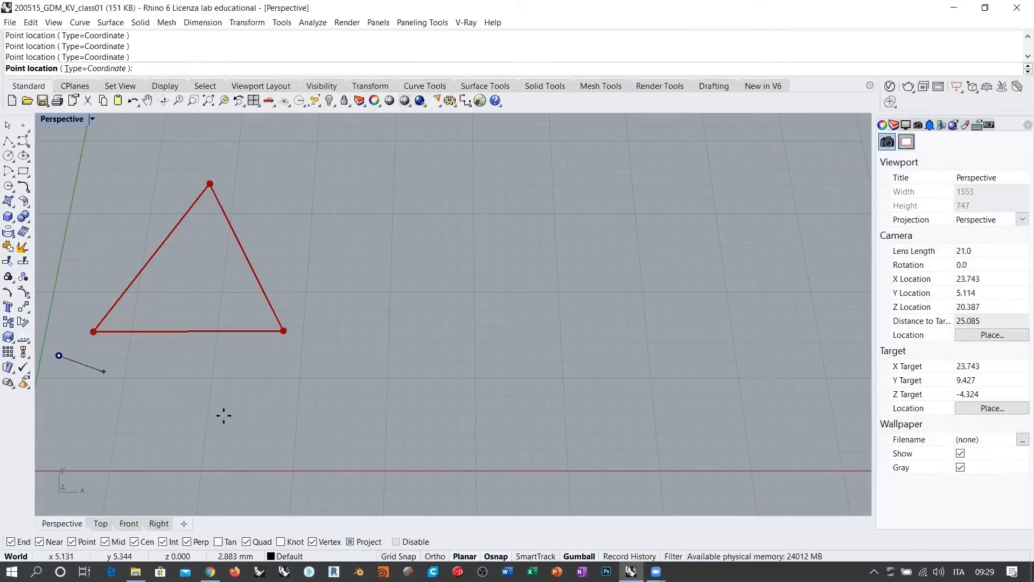
left_click(124, 169)
key("Return")
Step: Reset the simulation with the Button so the solver uses the four new points, and view the result in Perspective
right_click_drag(814, 388, 771, 359)
left_click(752, 375)
scroll(230, 285, "down", 6)
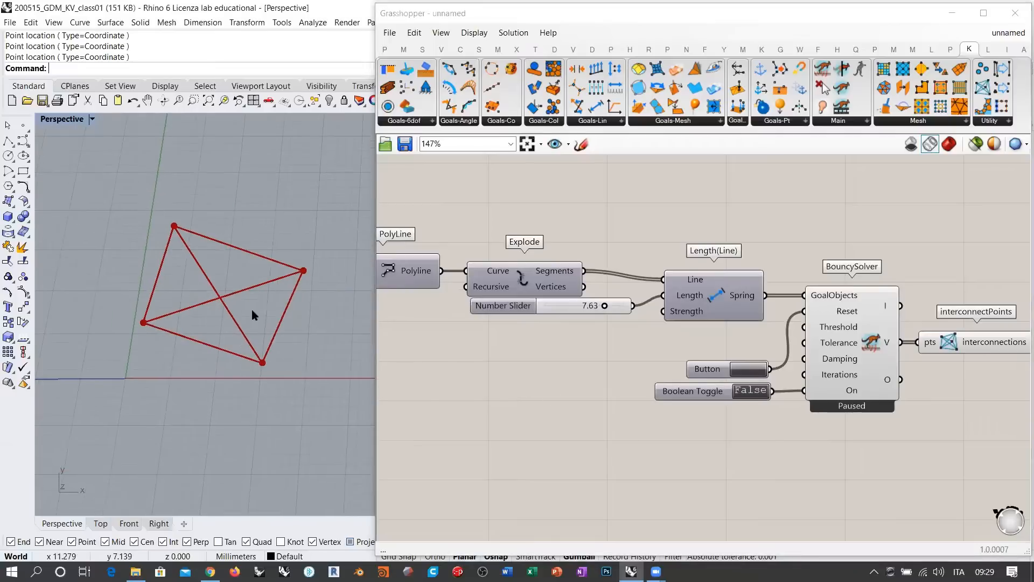
right_click_drag(251, 309, 208, 307)
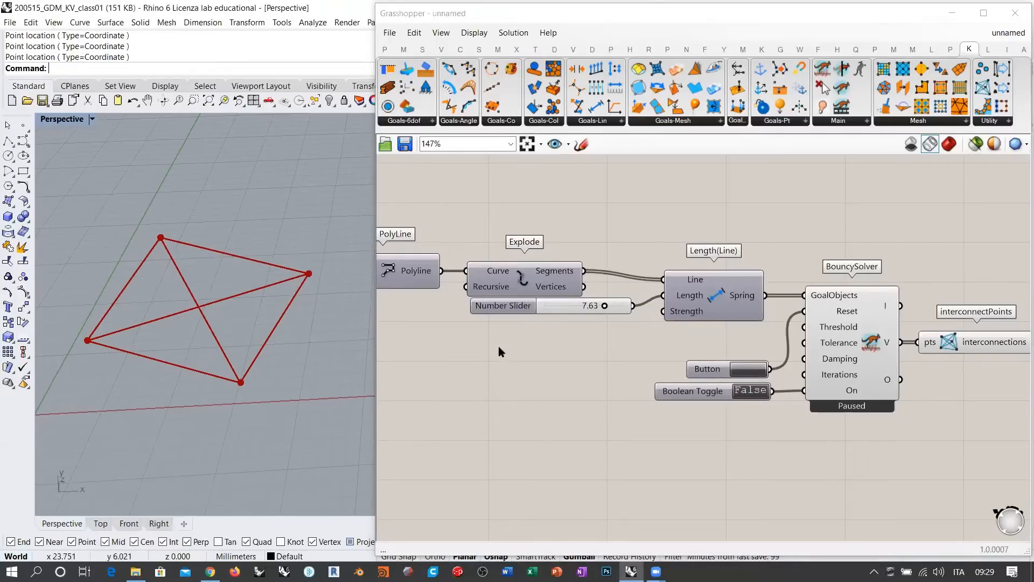
Step: Turn on the first PolyLine's preview and highlight its outline among the connections in the viewport
right_click_drag(462, 298, 631, 319)
left_click(571, 294)
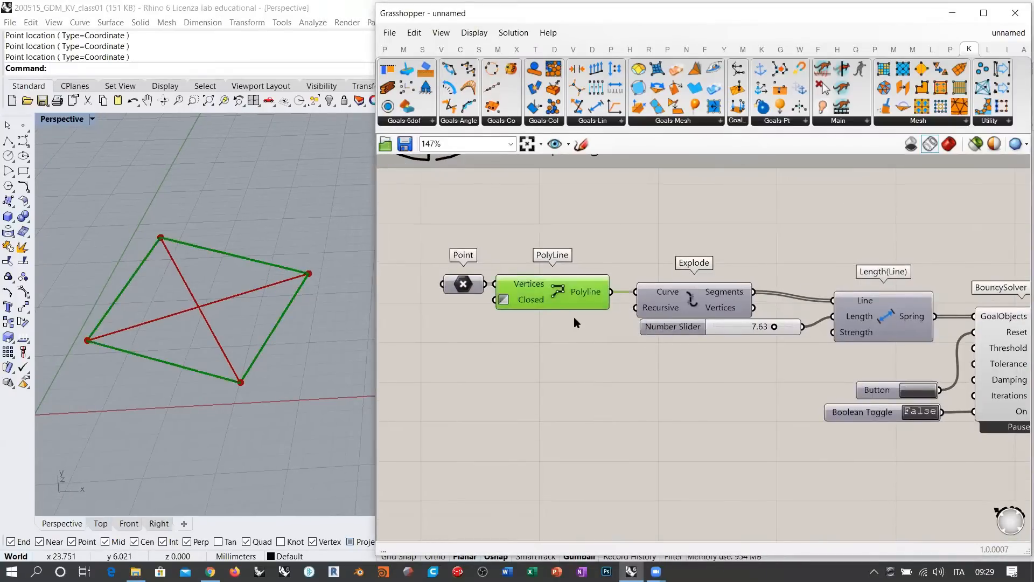
left_click(541, 301)
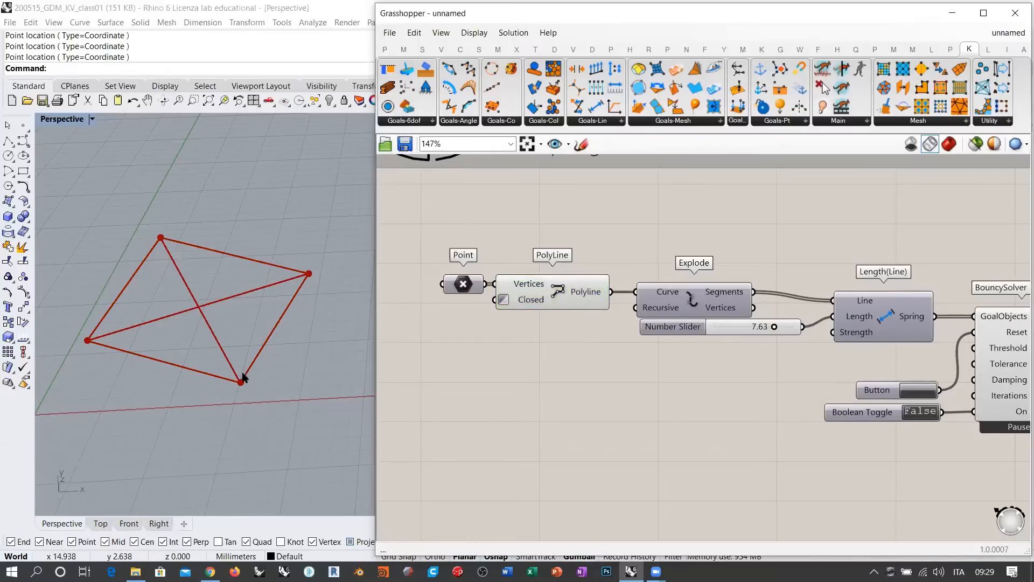
left_click(543, 293)
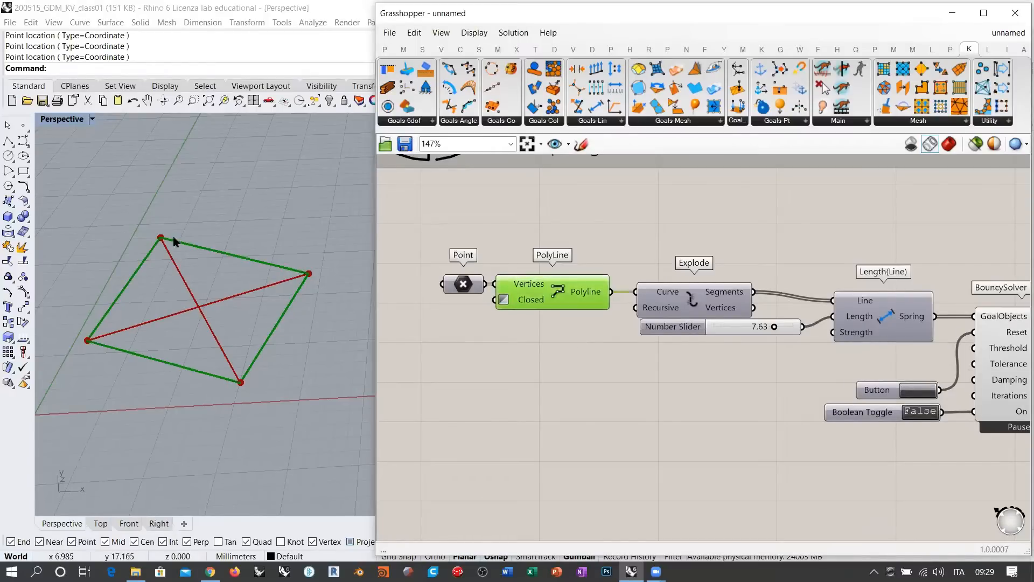
Step: Hide the preview of the interconnectPoints component
right_click_drag(703, 329, 568, 300)
scroll(568, 299, "down", 2)
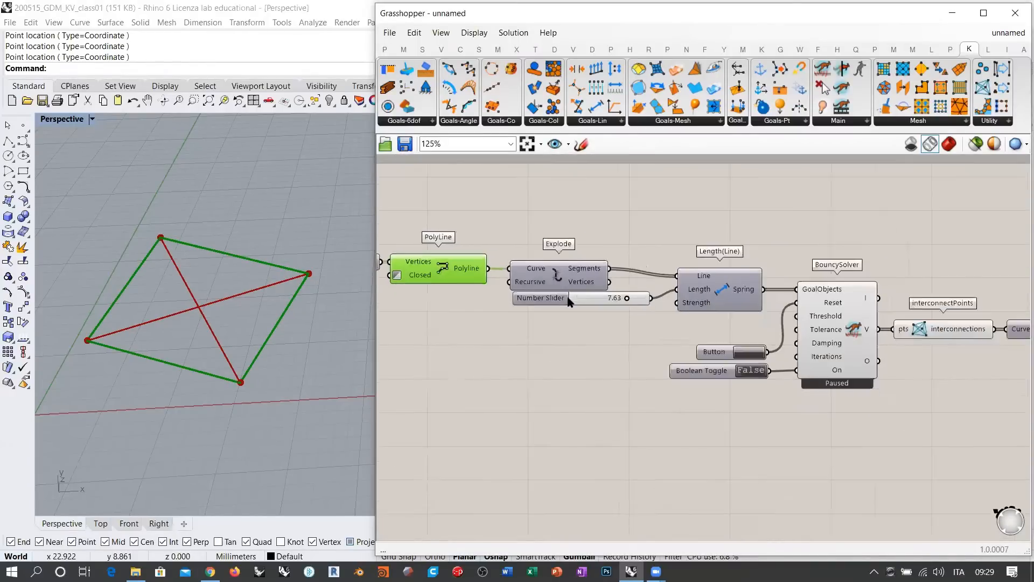
right_click_drag(775, 344, 667, 341)
left_click(764, 318)
key("ctrl+q")
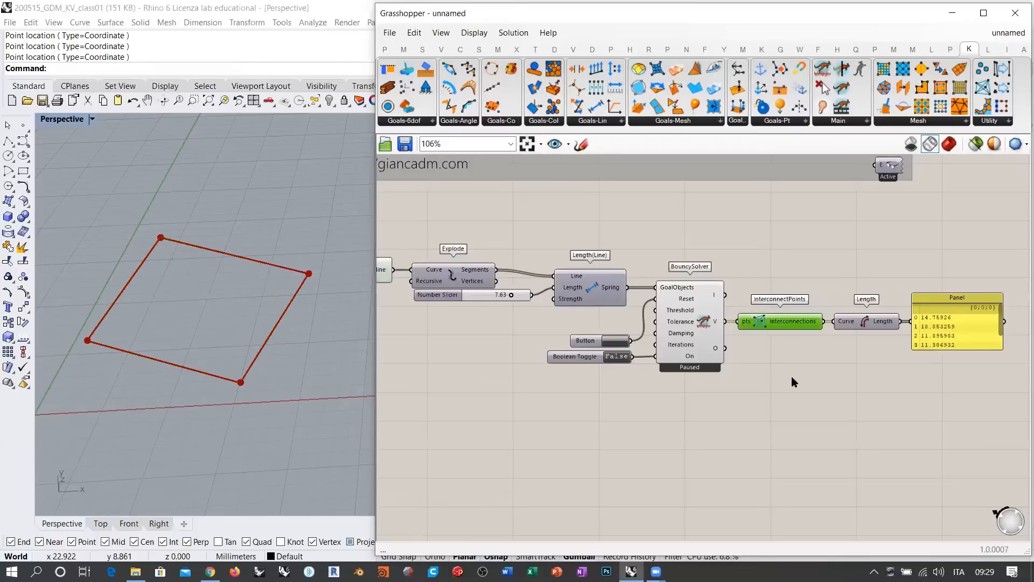
left_click(791, 376)
Step: Select the first PolyLine to examine its closed four-sided outline in the viewport
right_click_drag(522, 330, 767, 361)
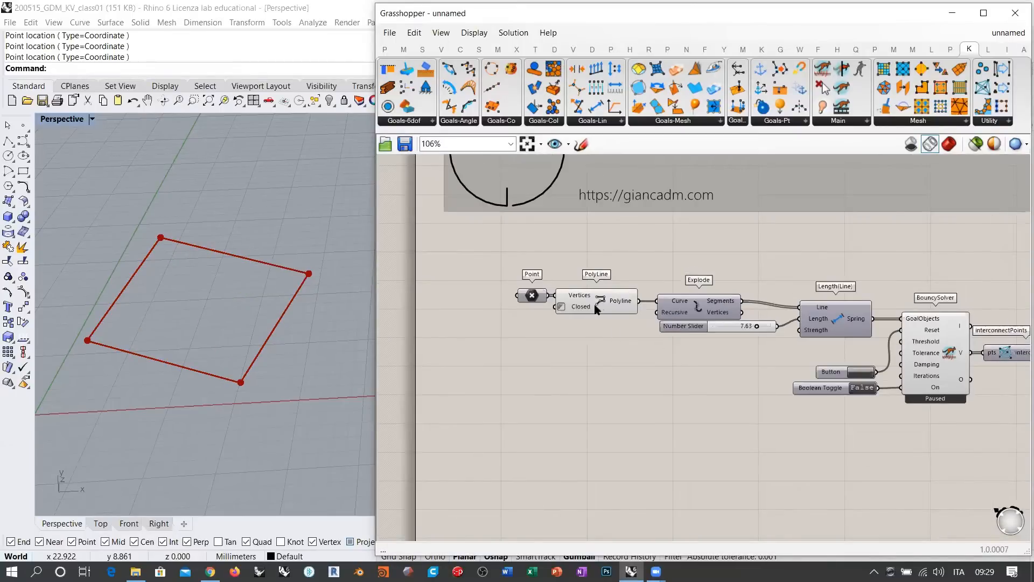
scroll(597, 309, "up", 2)
left_click(629, 314)
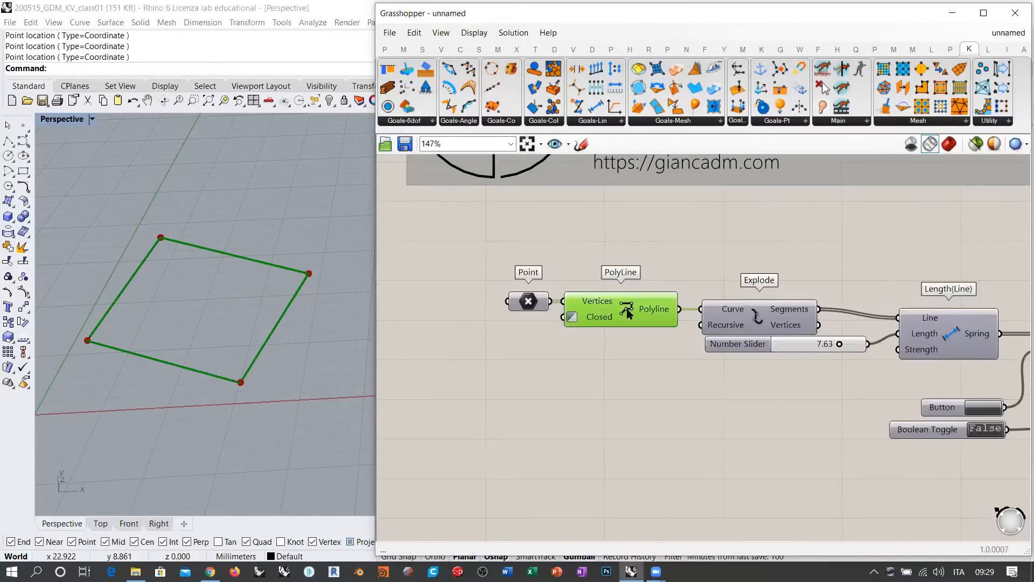
left_click_drag(628, 314, 632, 314)
left_click(625, 360)
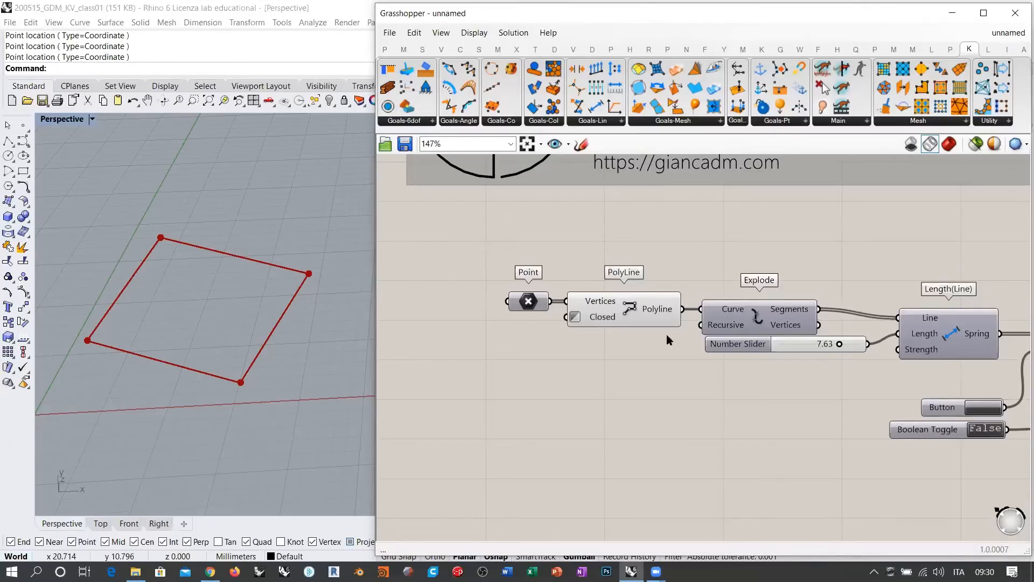
right_click_drag(751, 373, 633, 357)
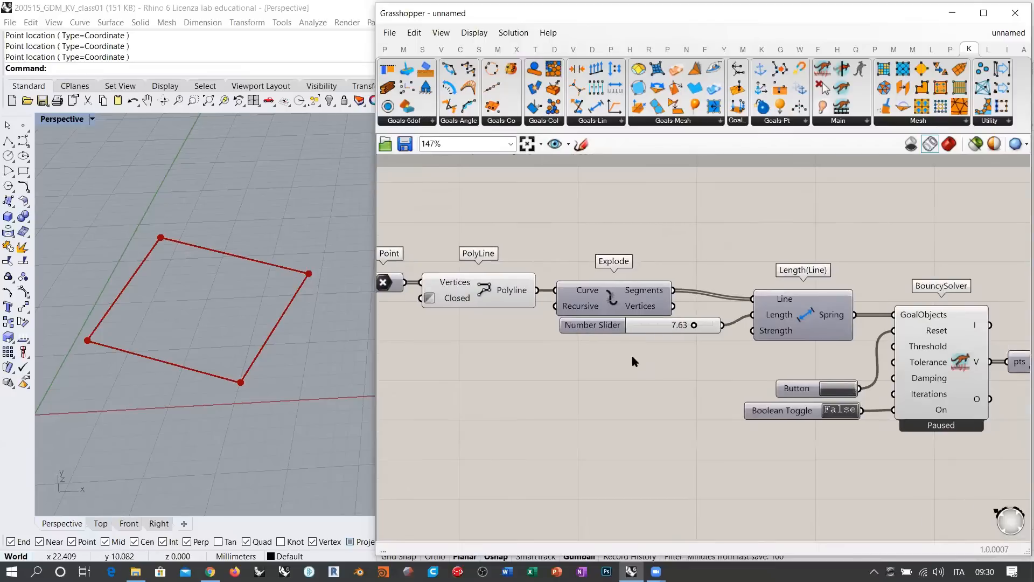
Step: Duplicate the interconnectPoints component beside the first PolyLine and connect the Point parameter to the copy's pts input
left_click(497, 289)
left_click(624, 302, "shift")
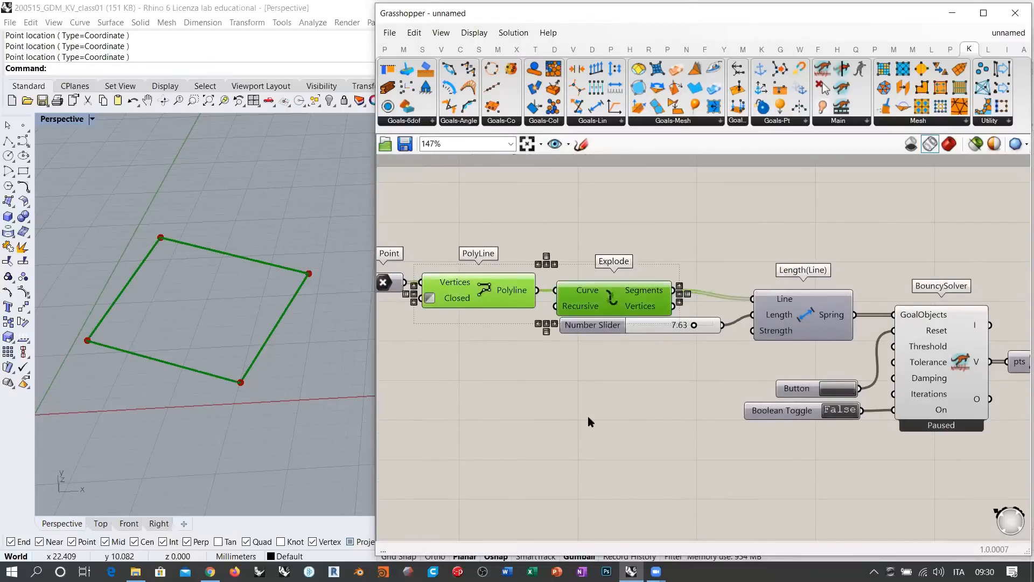
right_click_drag(681, 381, 654, 372)
scroll(654, 371, "down", 1)
left_click(968, 424)
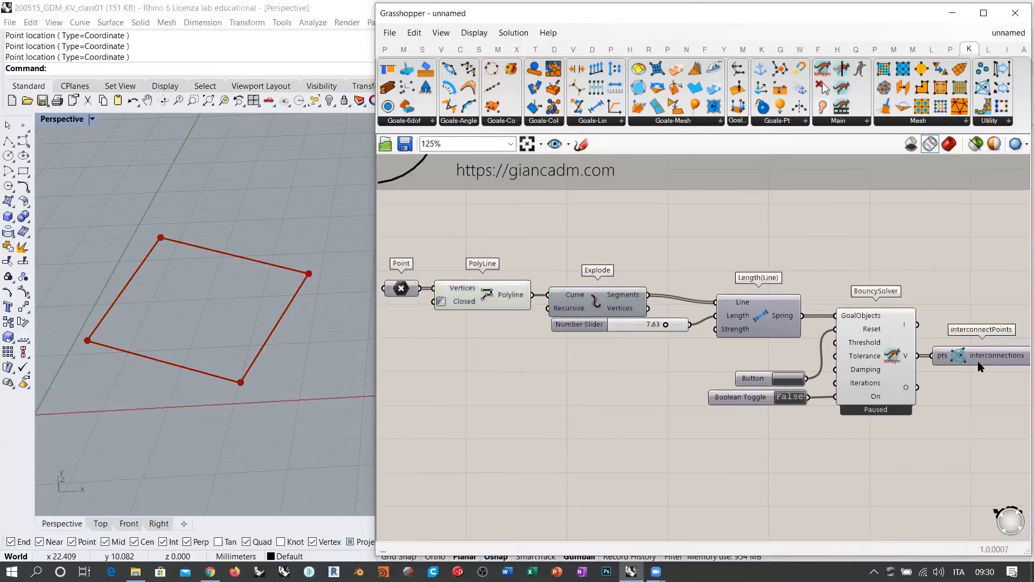
left_click_drag(967, 353, 560, 253, "alt")
scroll(469, 268, "up", 3)
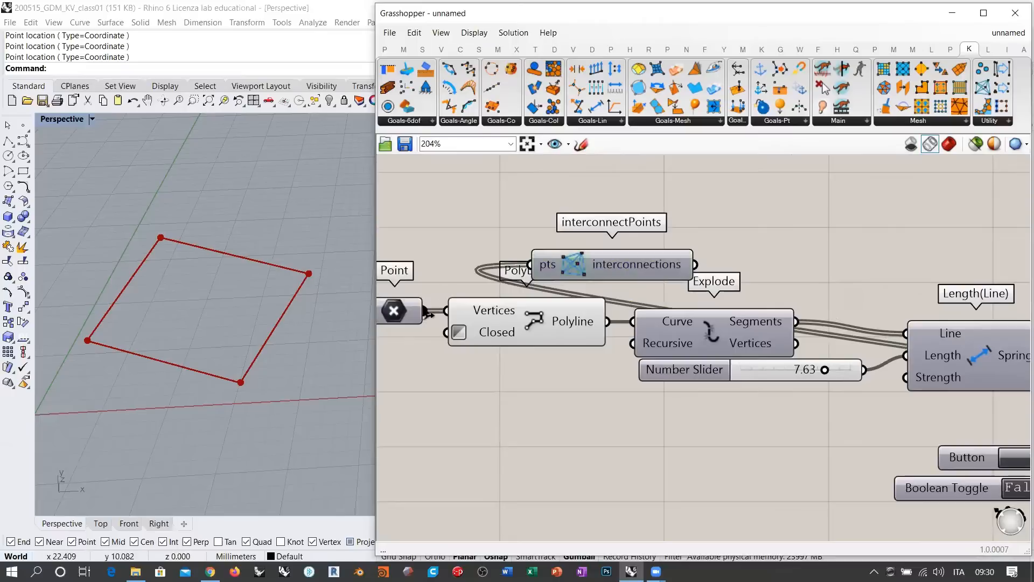
left_click_drag(424, 311, 534, 266)
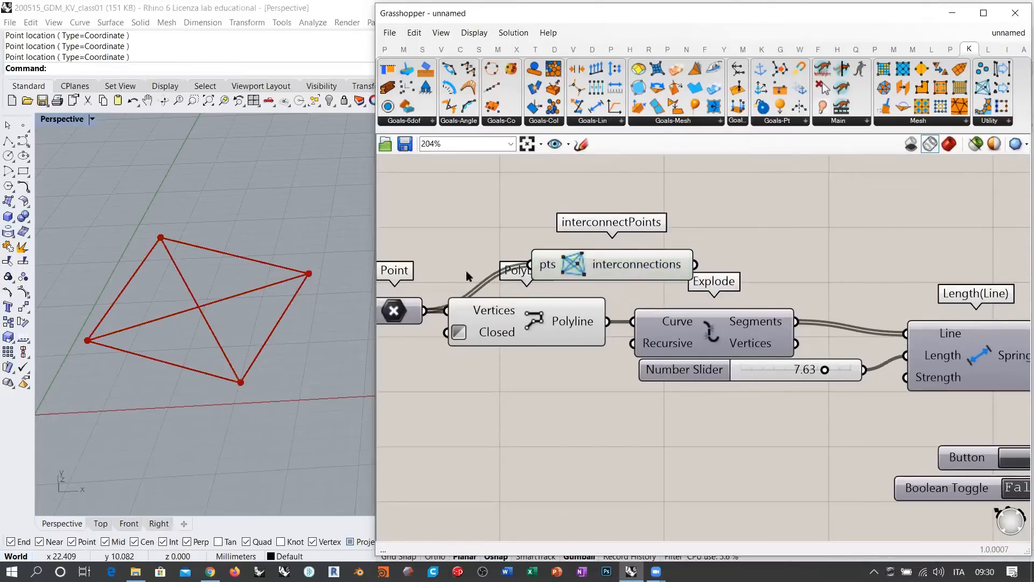
Step: Move the interconnectPoints copy above the PolyLine and inspect its list of interconnection lines
left_click(501, 330)
left_click(556, 394)
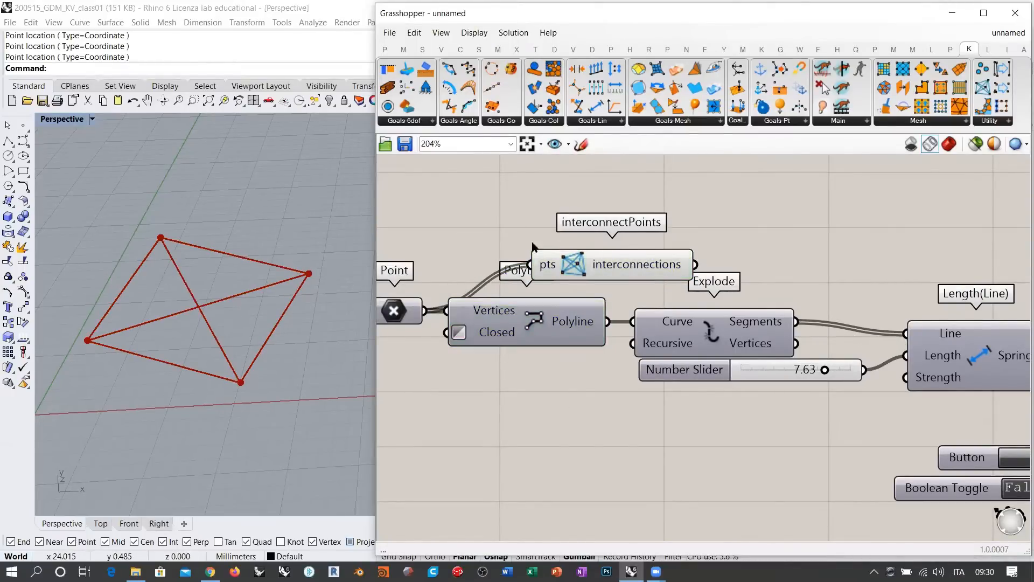
left_click_drag(533, 253, 491, 234)
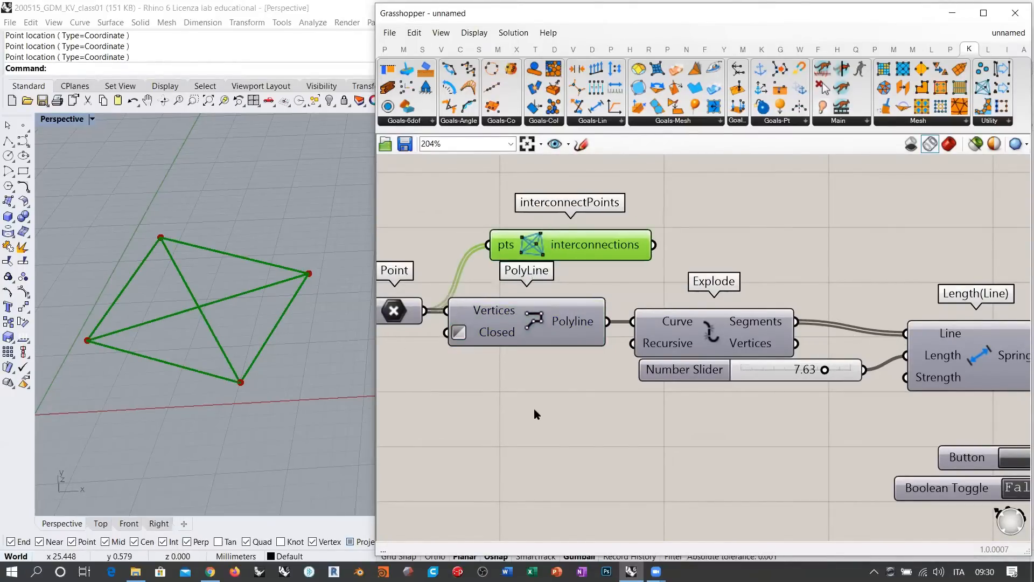
mouse_move(604, 247)
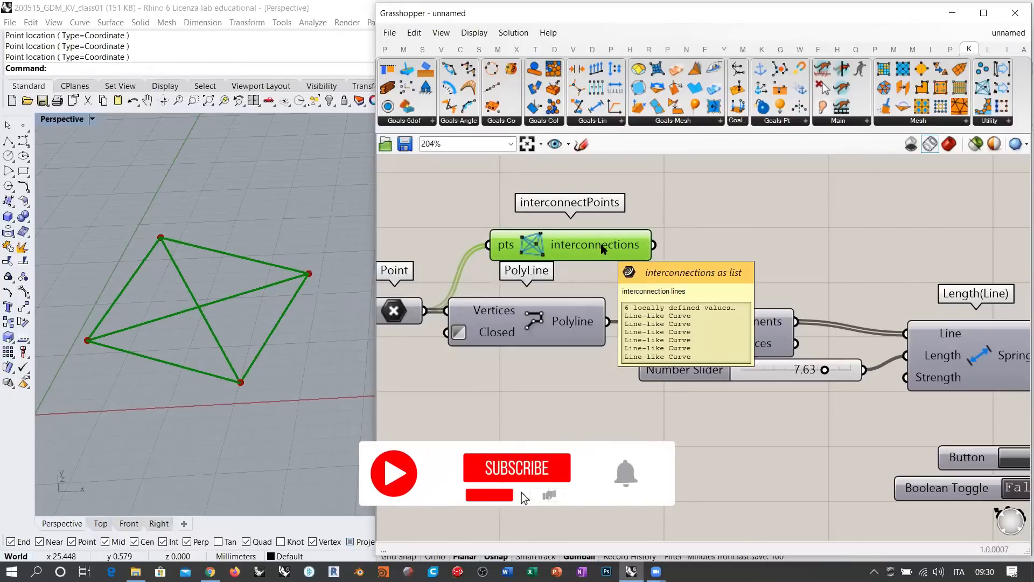
Step: Delete the PolyLine and Explode components and connect the copy's interconnections output to the Line input of Length(Line)
left_click(706, 342)
left_click(566, 326, "shift")
key("Delete")
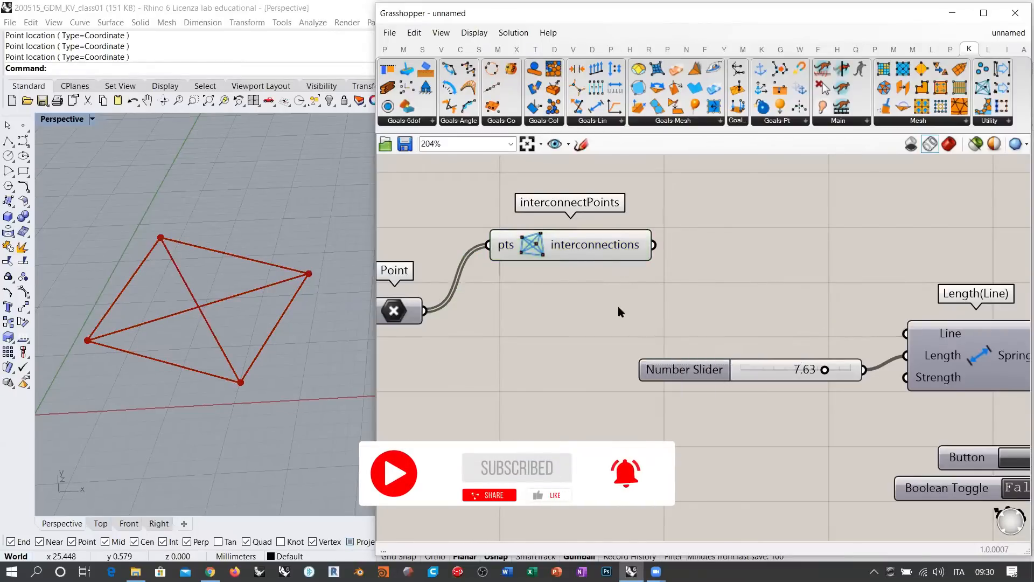
left_click_drag(619, 243, 905, 334)
Step: Line up the Point parameter and the interconnectPoints copy compactly in front of Length(Line)
left_click(658, 312)
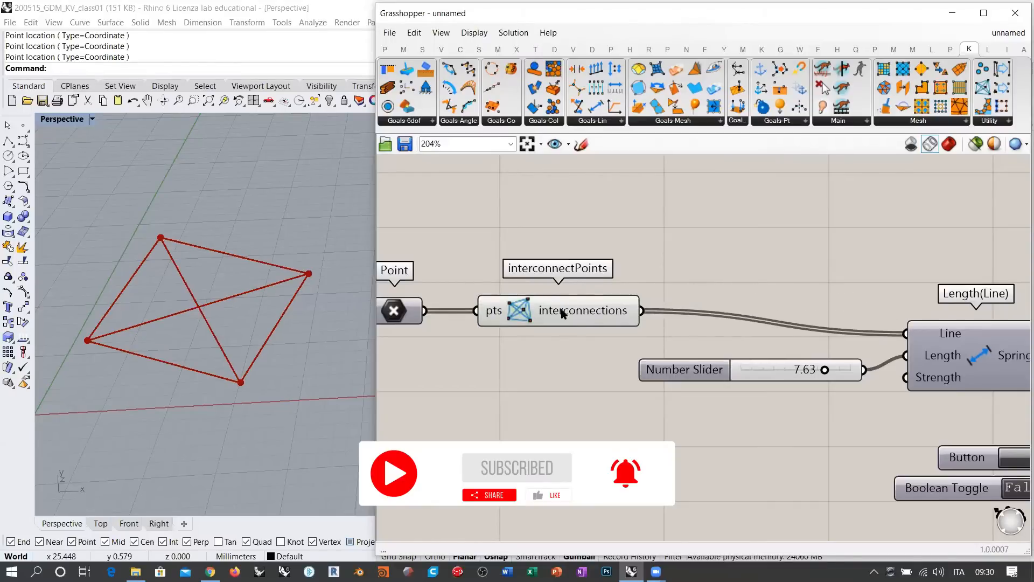
left_click_drag(562, 313, 786, 331)
left_click_drag(416, 310, 638, 328)
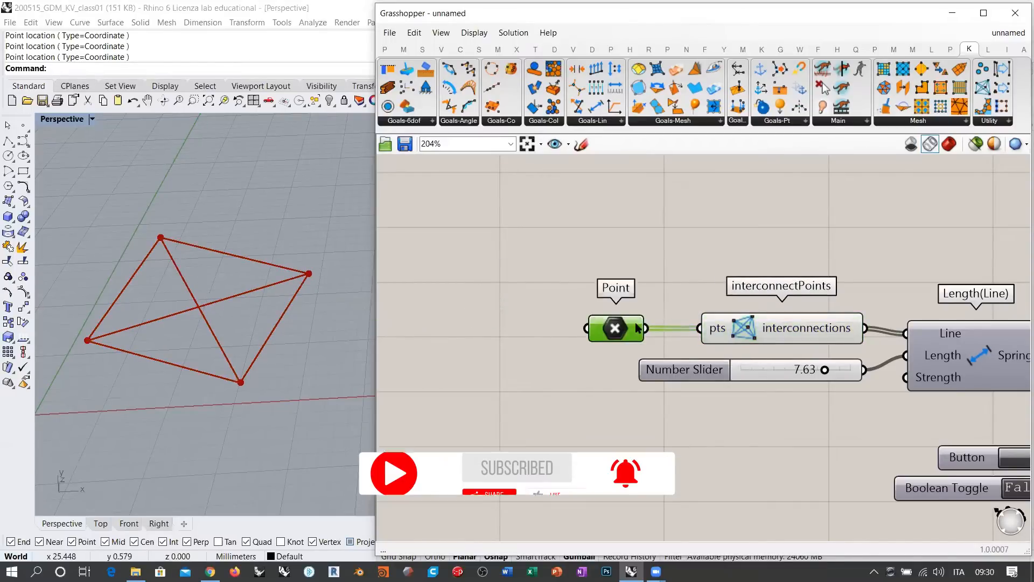
left_click(725, 282)
Step: Hide the preview of the interconnectPoints component feeding Length(Line)
right_click_drag(781, 313, 533, 288)
scroll(525, 289, "down", 2)
left_click(523, 292)
key("ctrl+q")
left_click(715, 333)
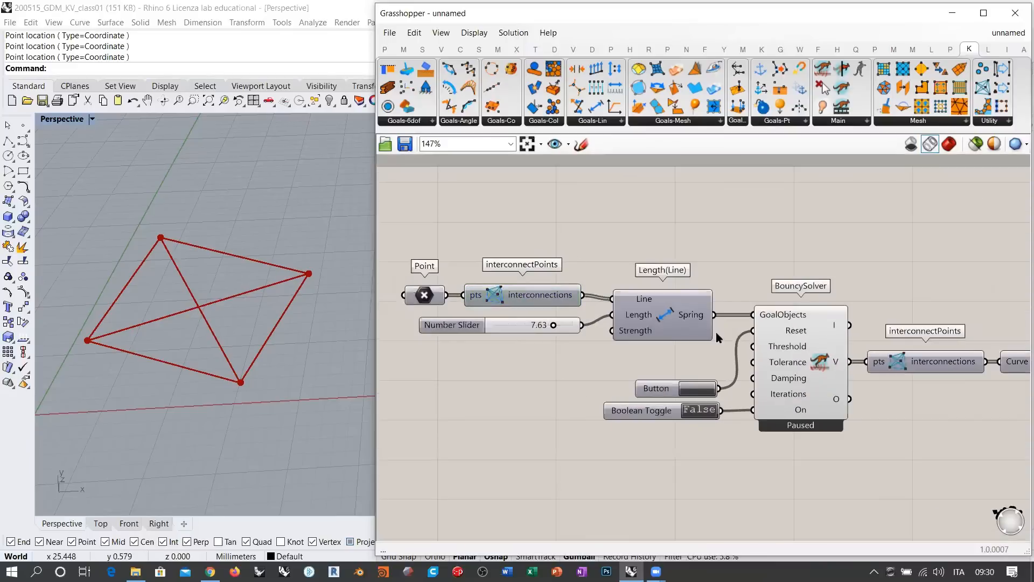
Step: Turn on the preview of the interconnectPoints component after the BouncySolver
right_click_drag(716, 332, 617, 311)
right_click_drag(825, 345, 772, 337)
left_click(772, 338)
key("ctrl+q")
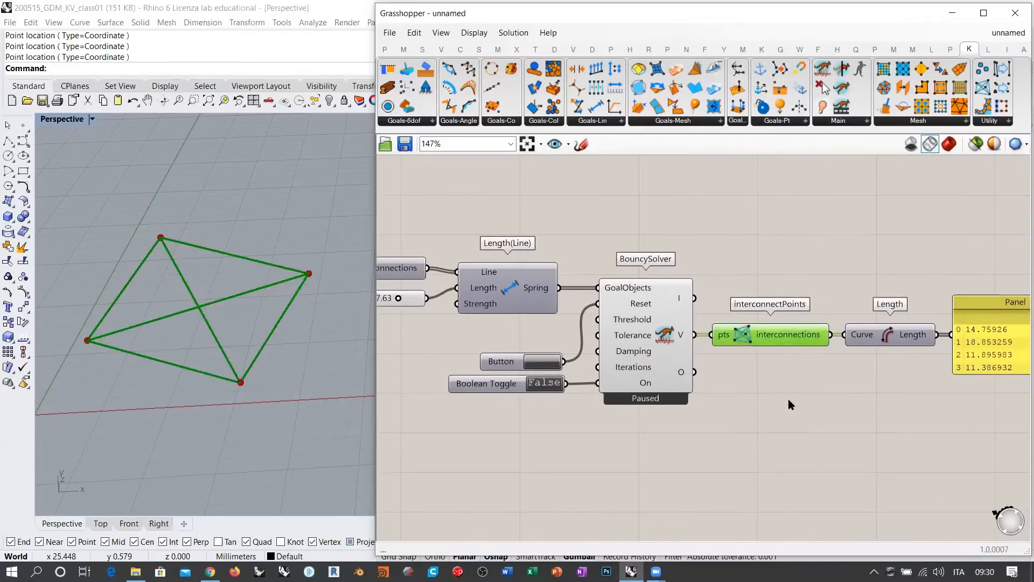
left_click(788, 399)
Step: Hide the BouncySolver's preview and highlight the output interconnectPoints lines in the viewport
right_click_drag(657, 336, 713, 344)
left_click(713, 344)
key("ctrl+q")
left_click(848, 353)
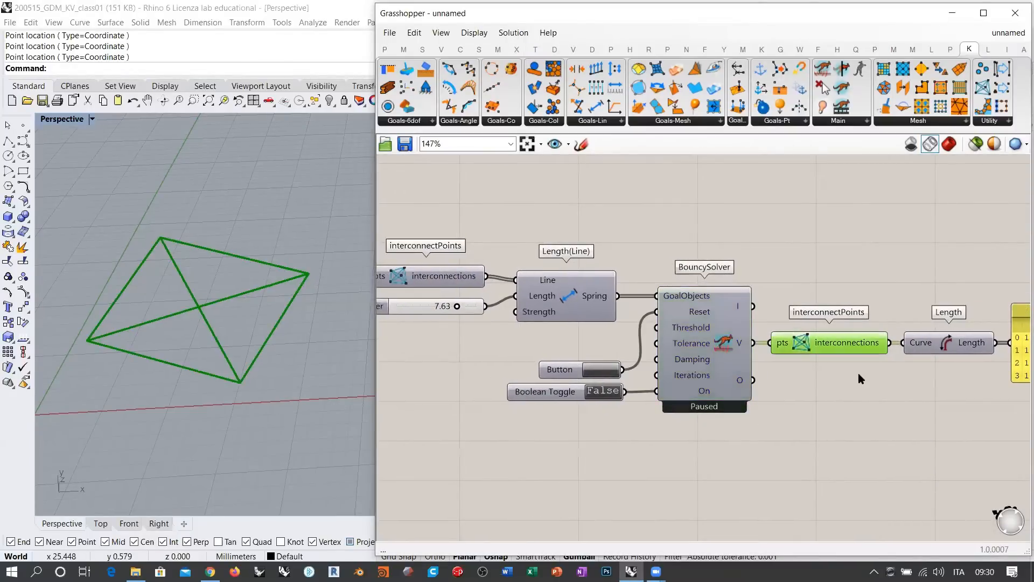
left_click(858, 375)
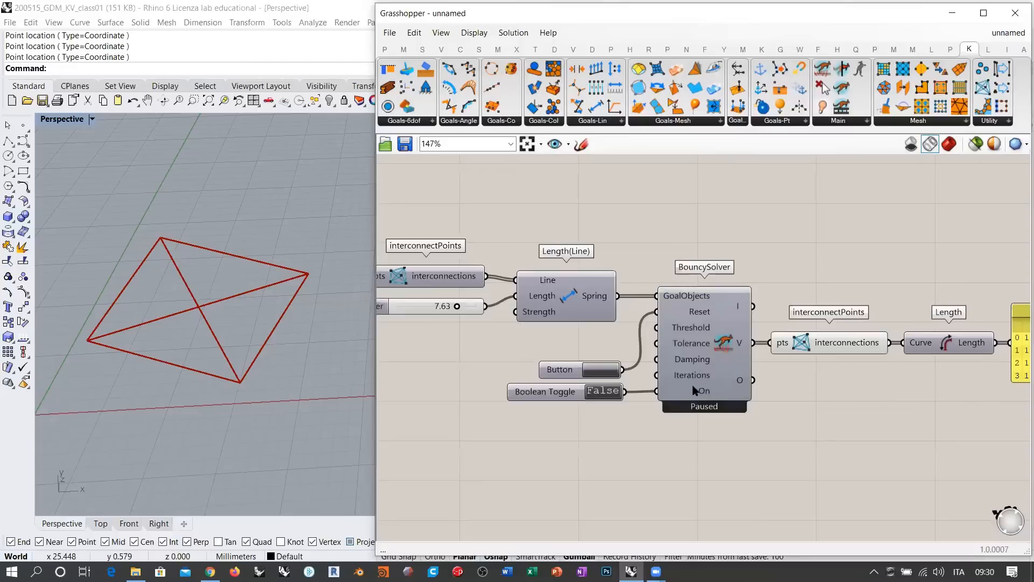
Step: Set the Boolean Toggle to True to run the solver on all connection lines, and watch the shape in Perspective
double_click(603, 391)
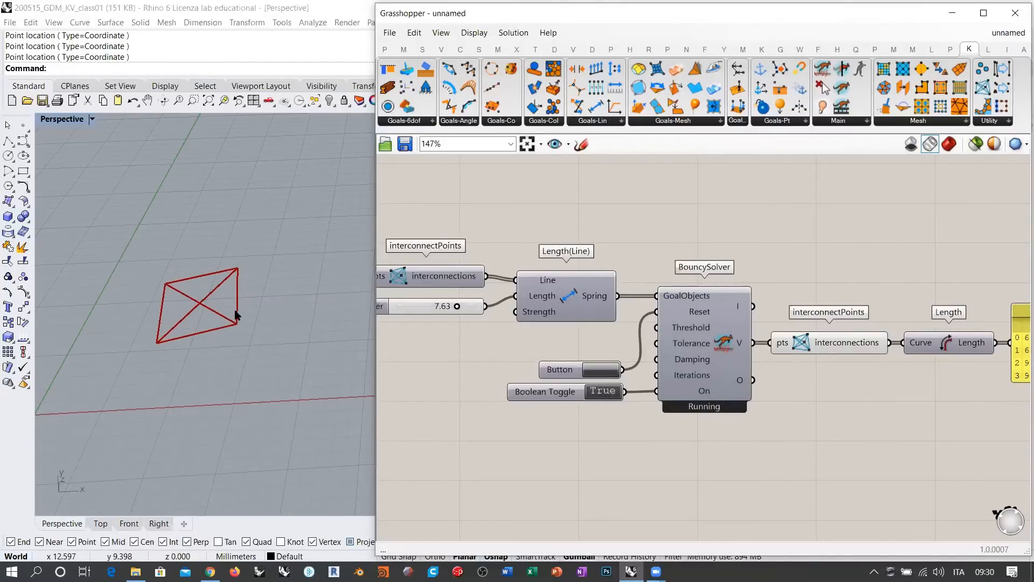
right_click_drag(234, 311, 327, 345)
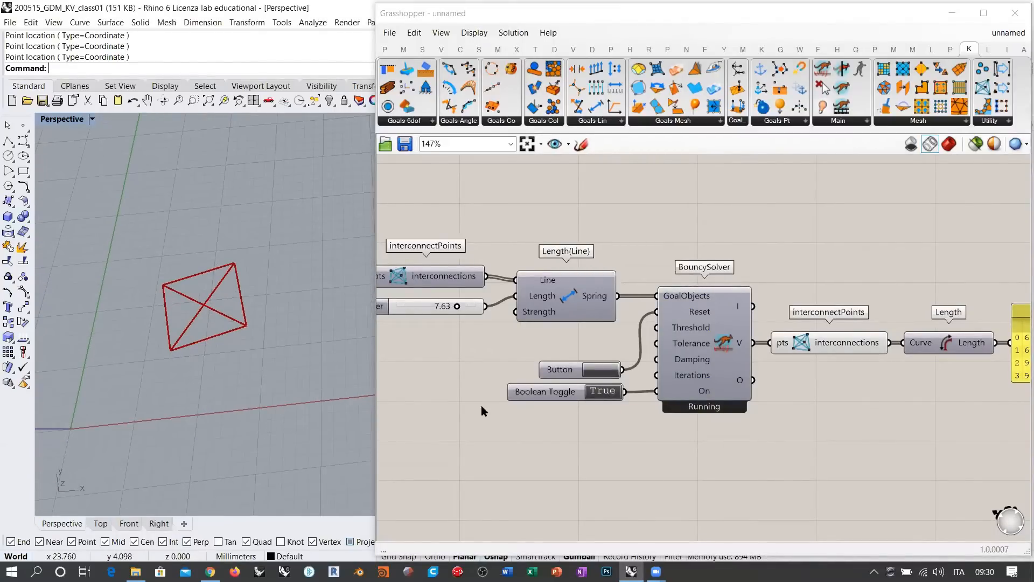
left_click_drag(566, 401, 564, 401)
left_click(607, 436)
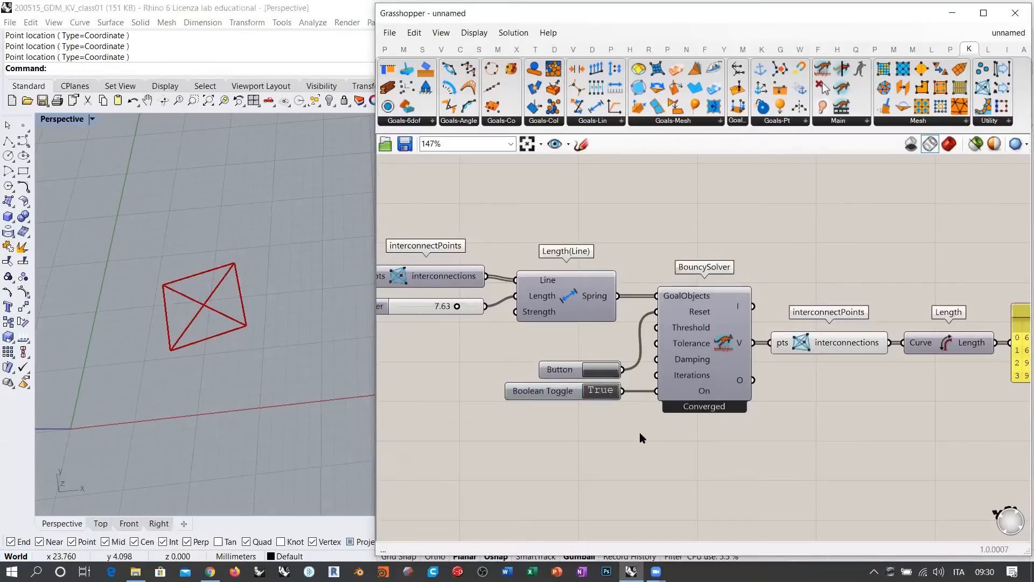
Step: Compare the solved line lengths in the Panel with the Number Slider's target length
right_click_drag(851, 358, 794, 336)
scroll(794, 337, "down", 1)
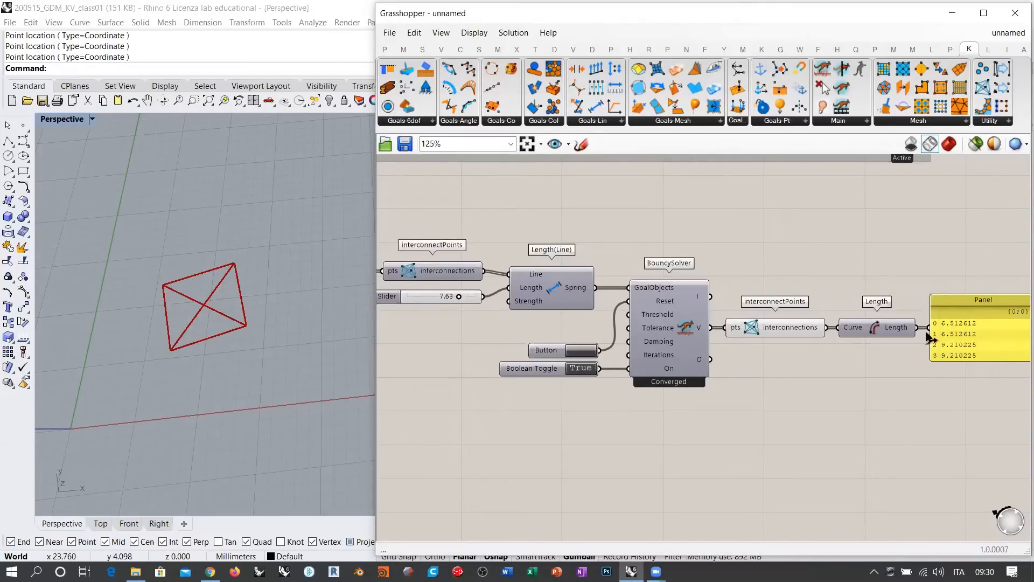
left_click(424, 296)
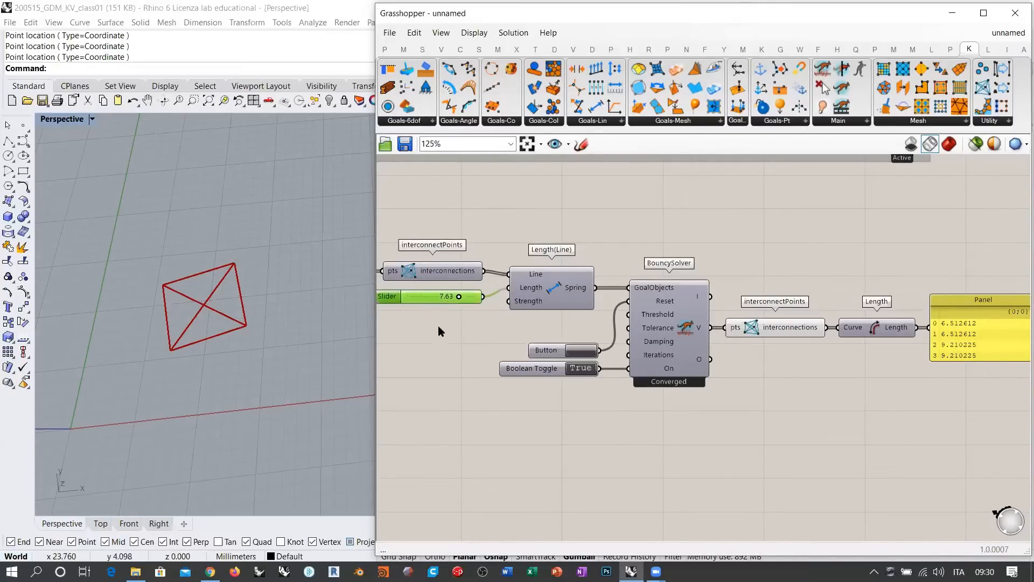
left_click(468, 350)
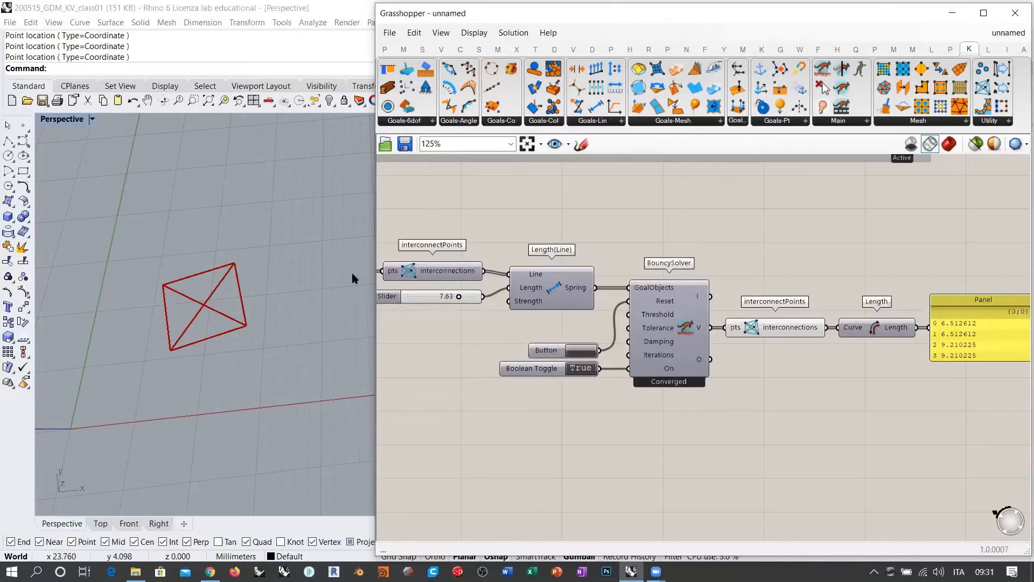
Step: Add a Circle component using the BouncySolver's V output as Plane and the length slider as Radius
double_click(780, 259)
type("circ")
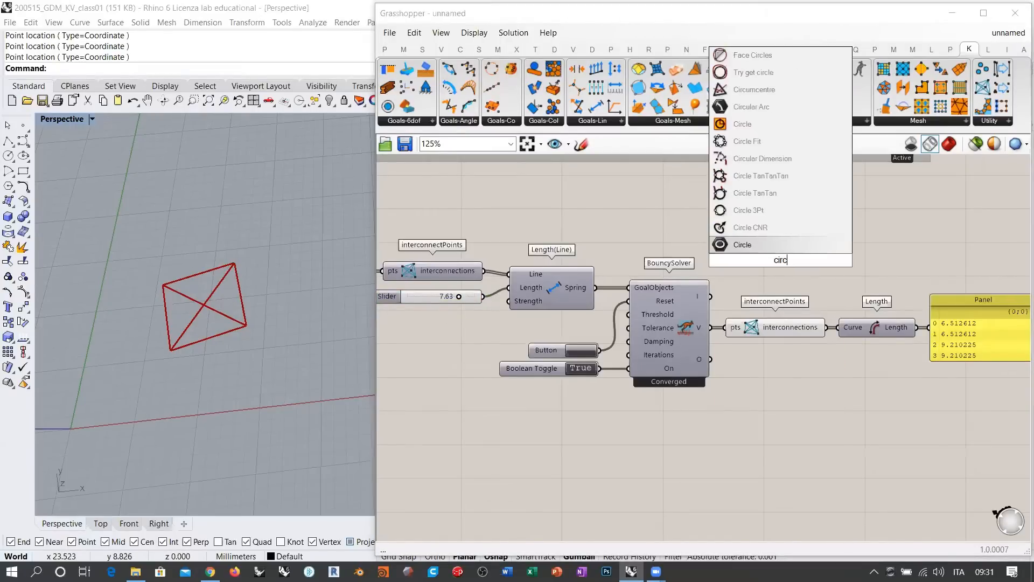
left_click(729, 124)
left_click_drag(710, 327, 744, 253)
left_click_drag(483, 295, 752, 225)
left_click(776, 252)
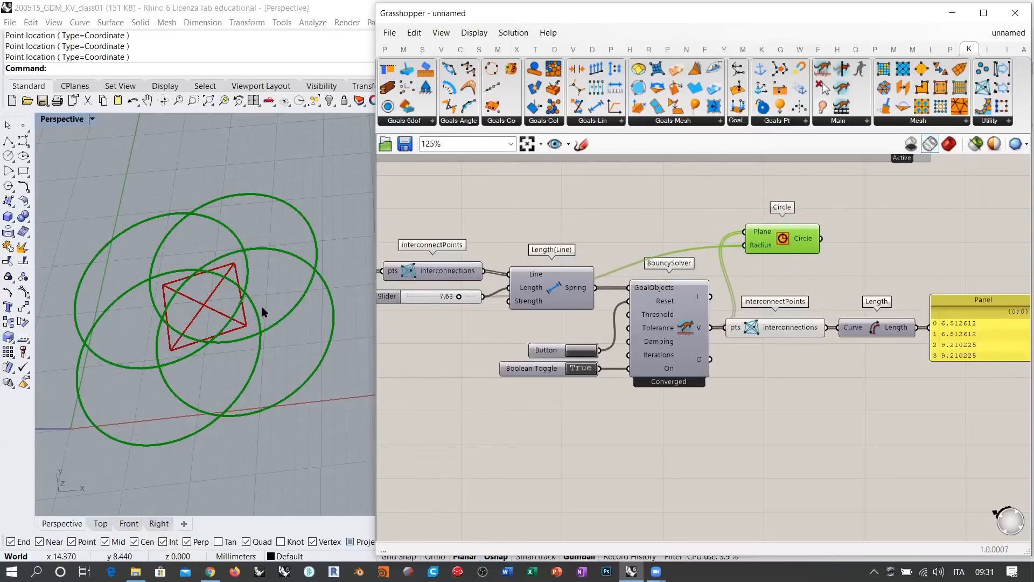
Step: Turn on the BouncySolver's preview to show its points, and highlight the Length(Line) goal
left_click(684, 335)
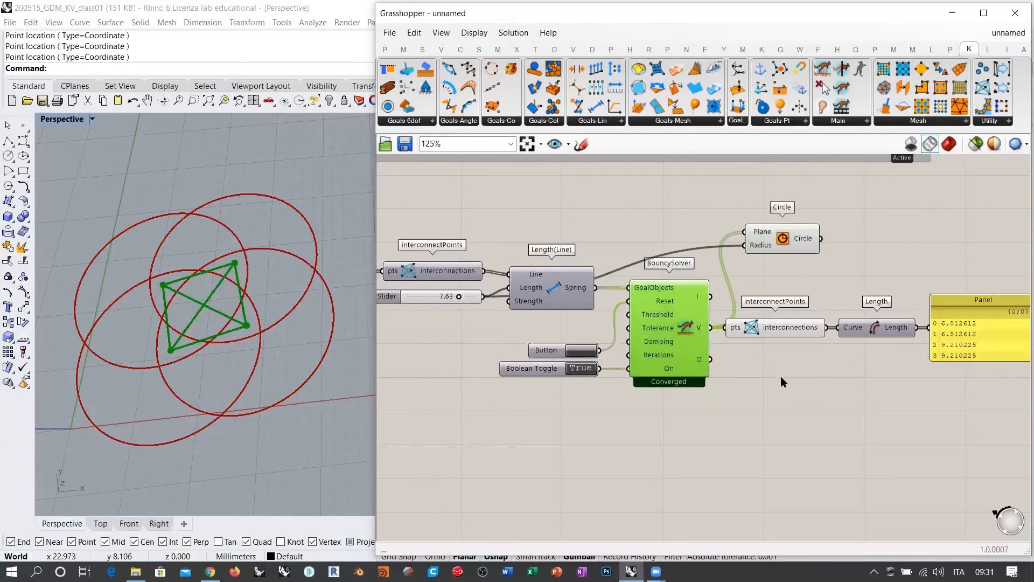
left_click(780, 376)
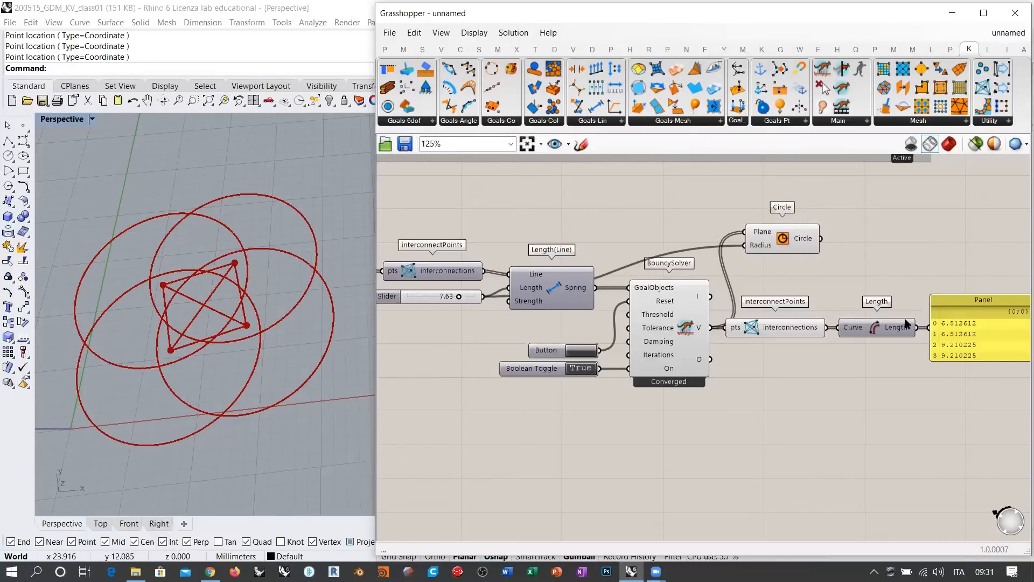
left_click(554, 284)
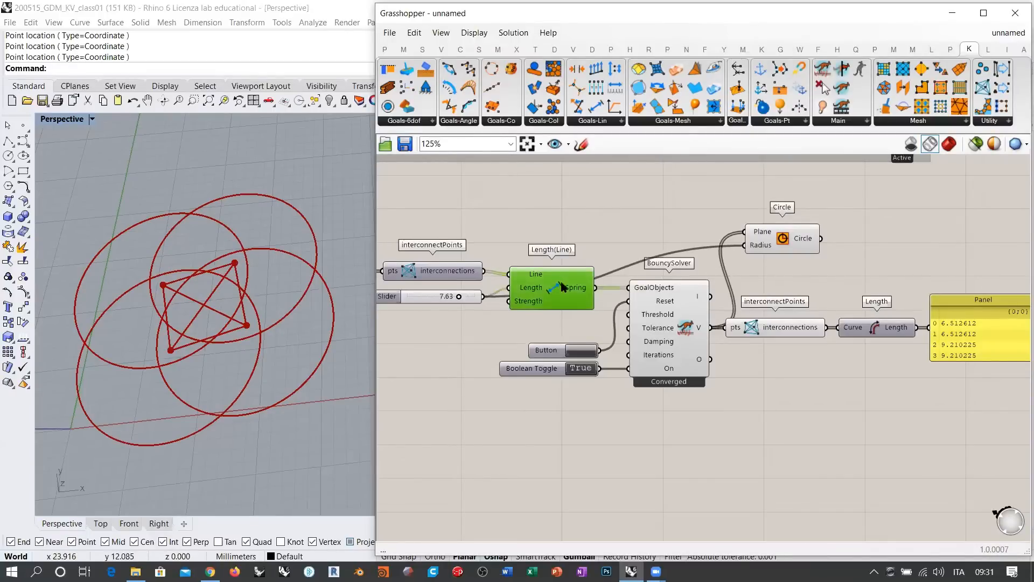
left_click(551, 326)
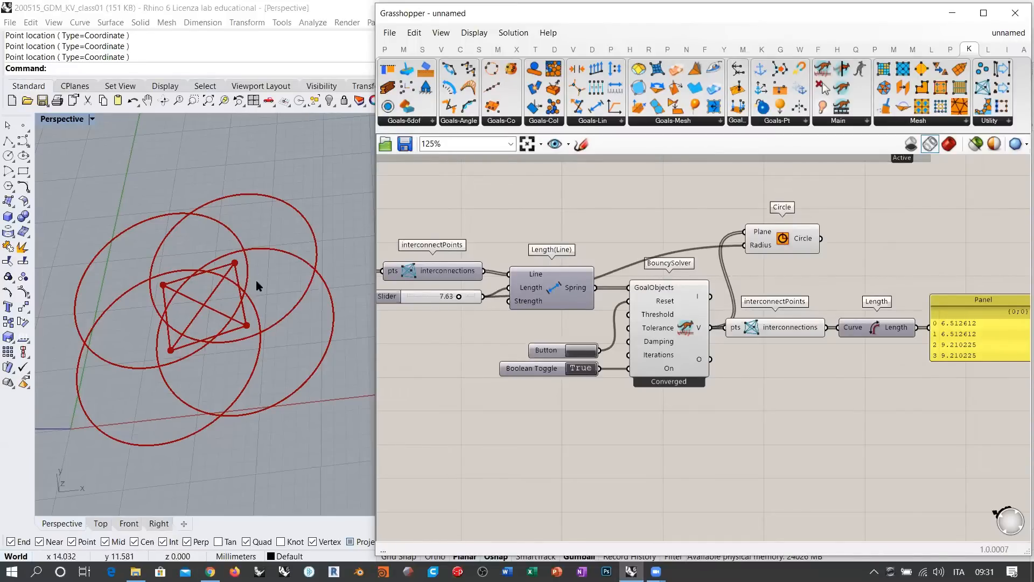
Step: Hide the preview of the Circle component
left_click(777, 236)
key("ctrl+q")
left_click(818, 282)
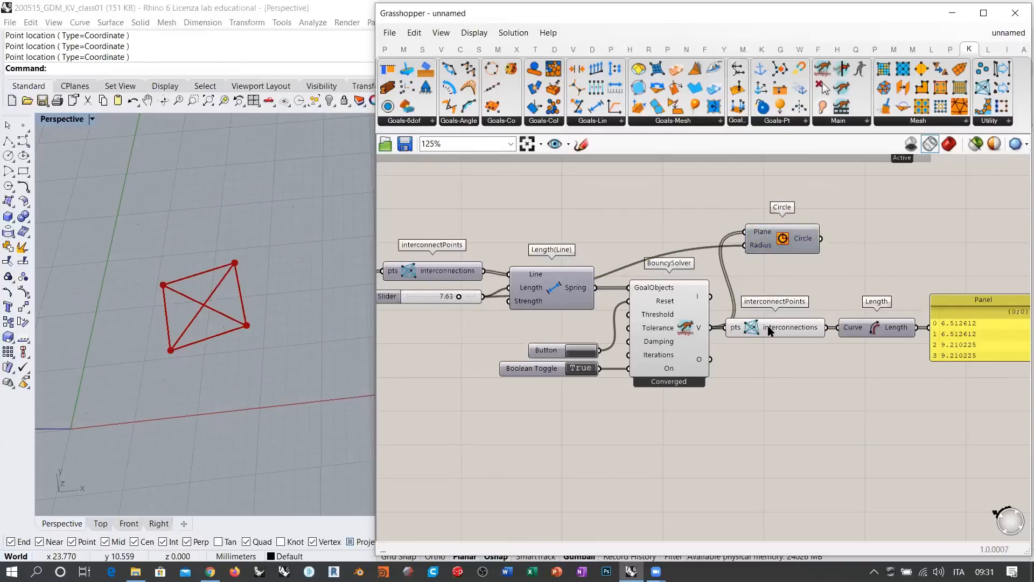
Step: Set the Boolean Toggle to False and reset the simulation to the original points
right_click_drag(429, 304, 654, 320)
double_click(686, 363)
left_click(752, 355)
right_click_drag(528, 263, 661, 276)
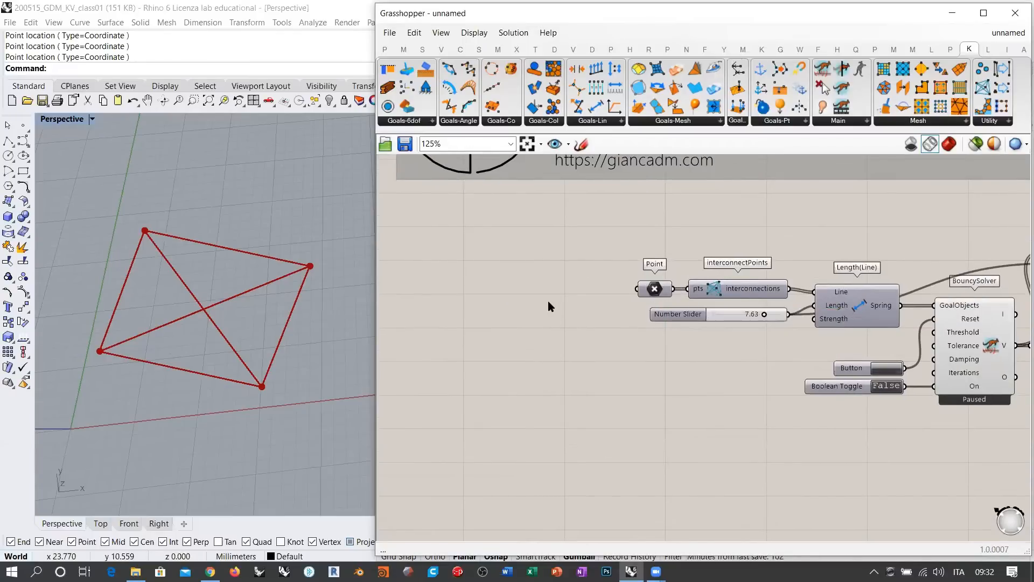
Step: Add a Populate 2D component in the free space before the Point parameter
double_click(519, 300)
type("loop")
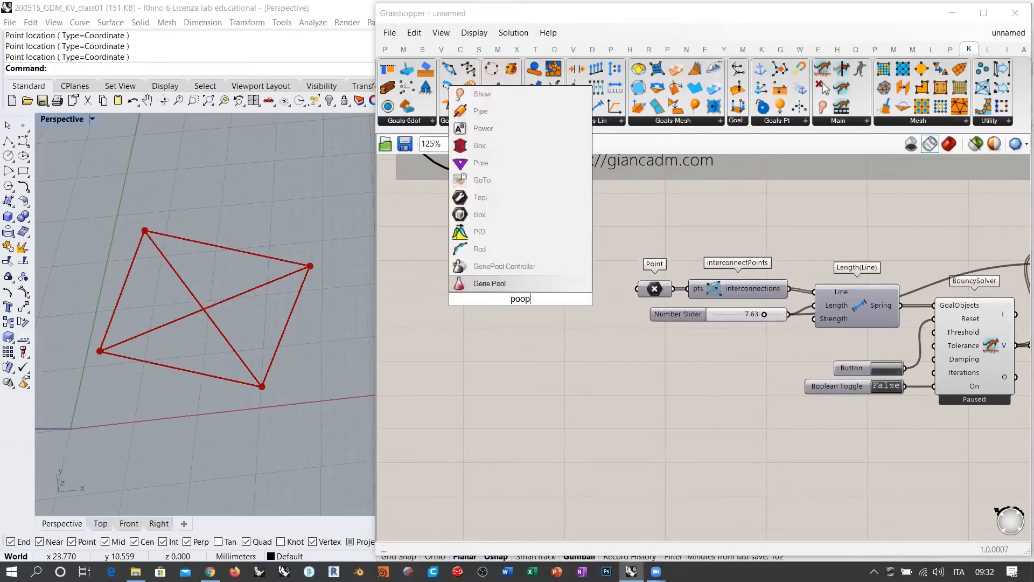
left_click_drag(516, 303, 526, 303)
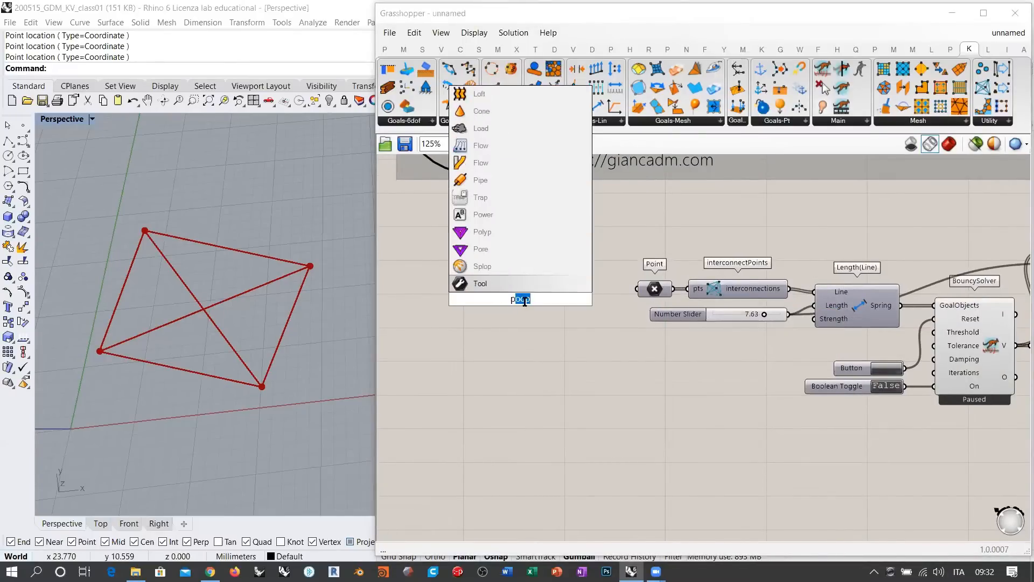
type("op")
left_click(495, 284)
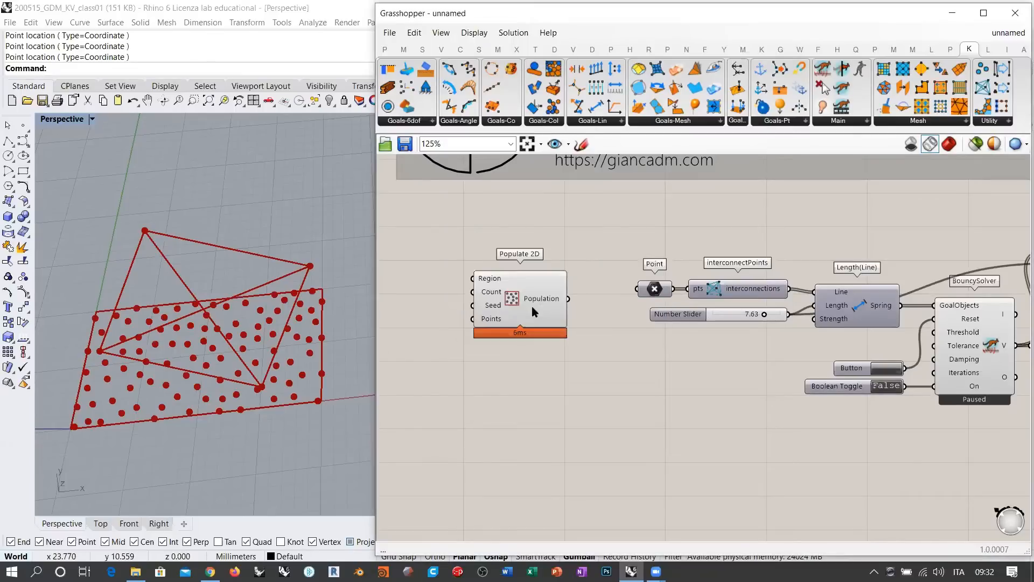
left_click(542, 284)
right_click_drag(471, 288, 525, 286)
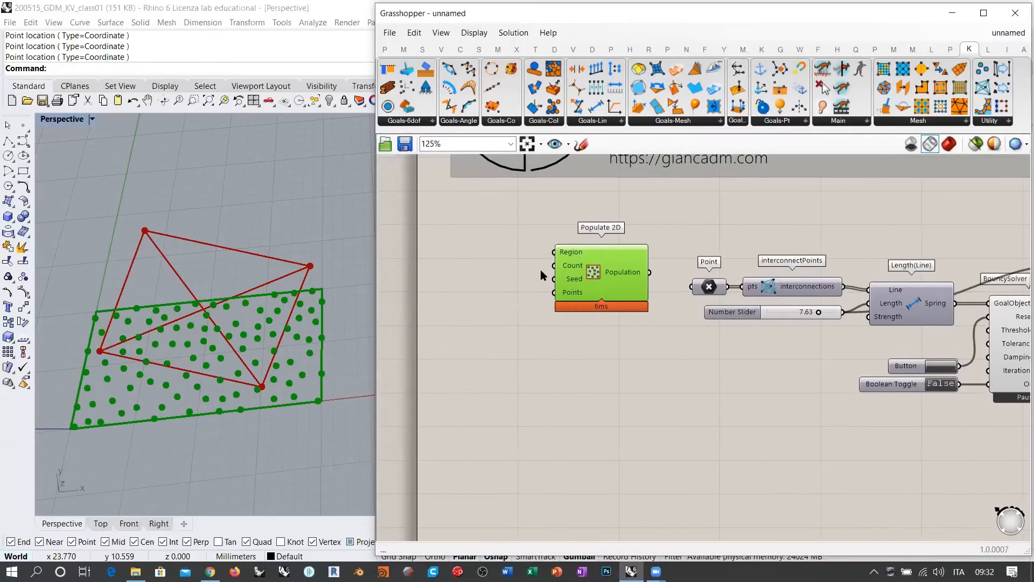
Step: Set the Populate 2D Region to one rectangle drawn in Perspective around the four-point shape
right_click(566, 254)
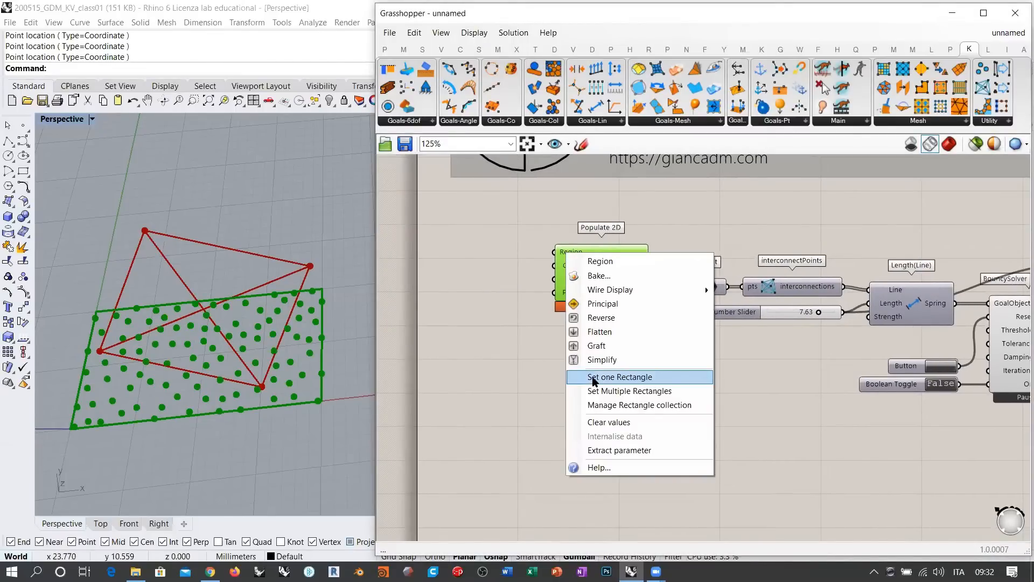
left_click(619, 377)
left_click(73, 459)
left_click(463, 157)
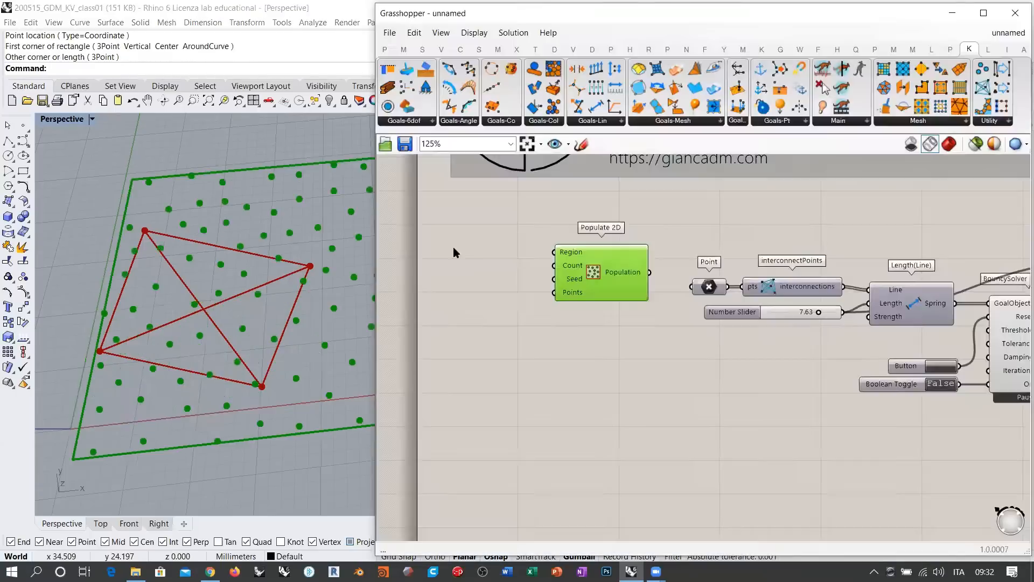
Step: Create a Number Slider with the value 11 beside the Populate 2D inputs
left_click(513, 277)
double_click(515, 277)
type("11")
key("Return")
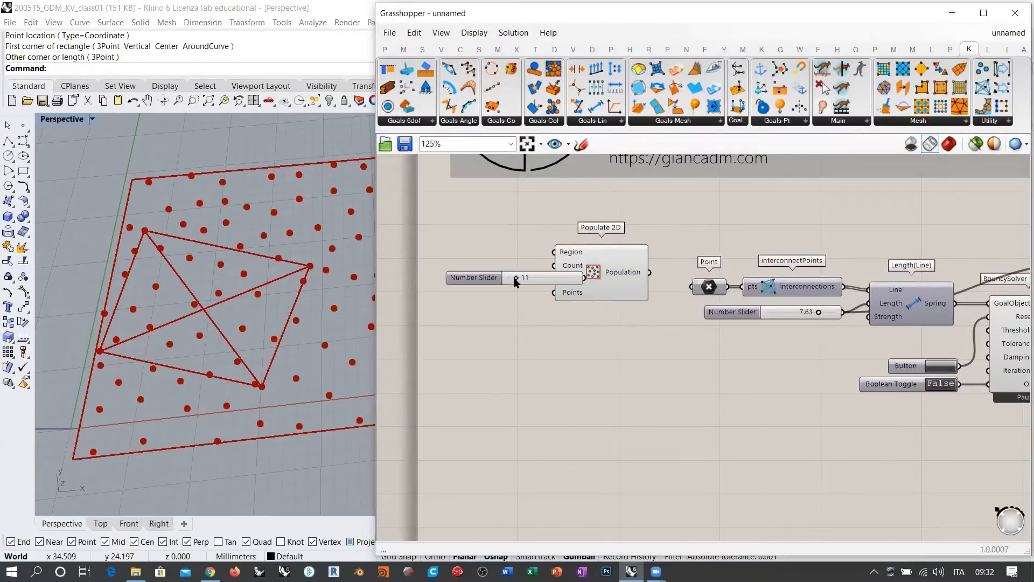
Step: Connect the slider to the Populate 2D Count input and feed the Population output into the Point parameter
left_click_drag(552, 280, 524, 265)
left_click(542, 287)
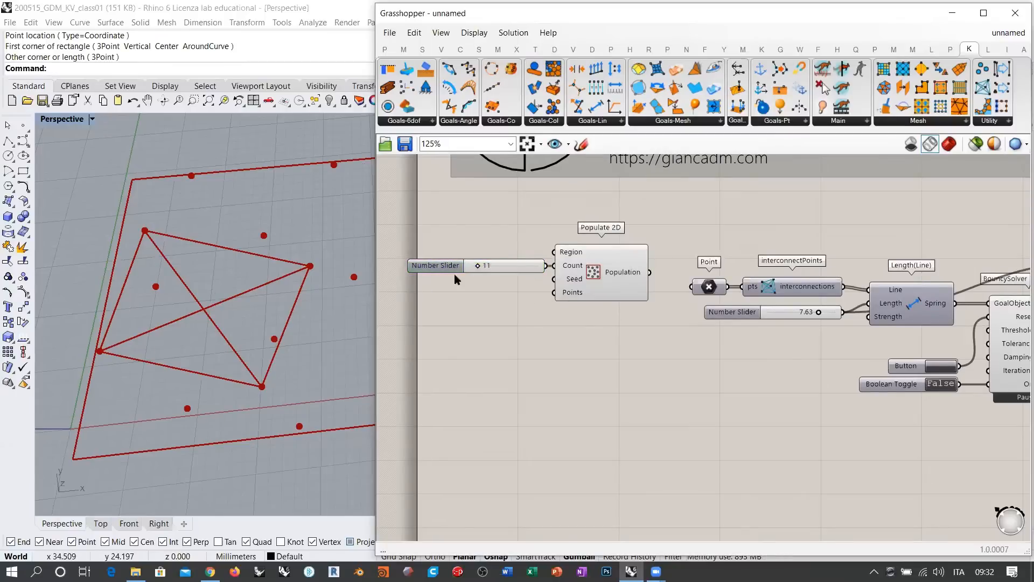
right_click_drag(276, 279, 242, 302)
right_click_drag(646, 291, 559, 286)
left_click(524, 272)
left_click_drag(562, 274, 603, 288)
right_click_drag(677, 330, 560, 304)
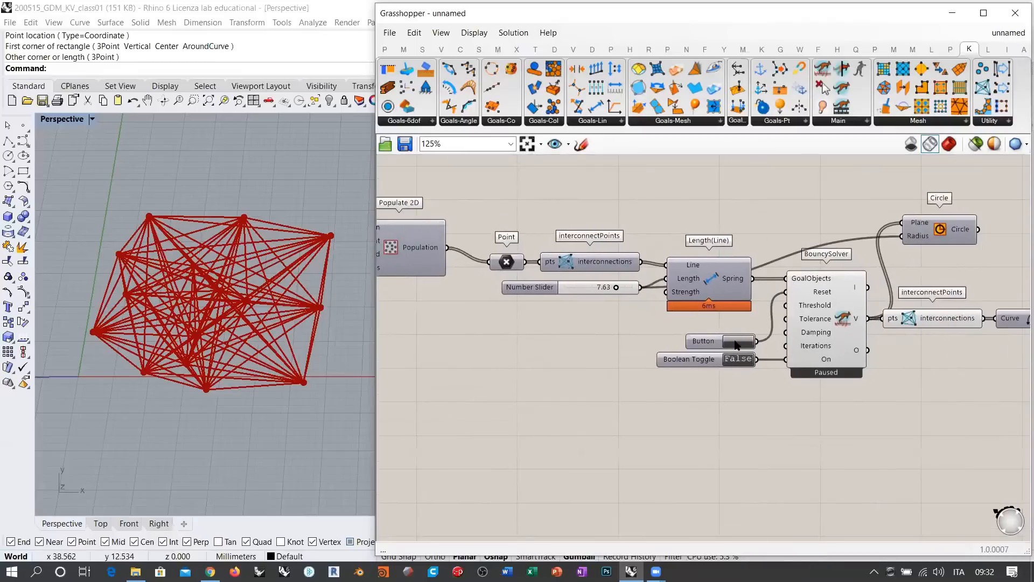
right_click_drag(268, 325, 270, 281)
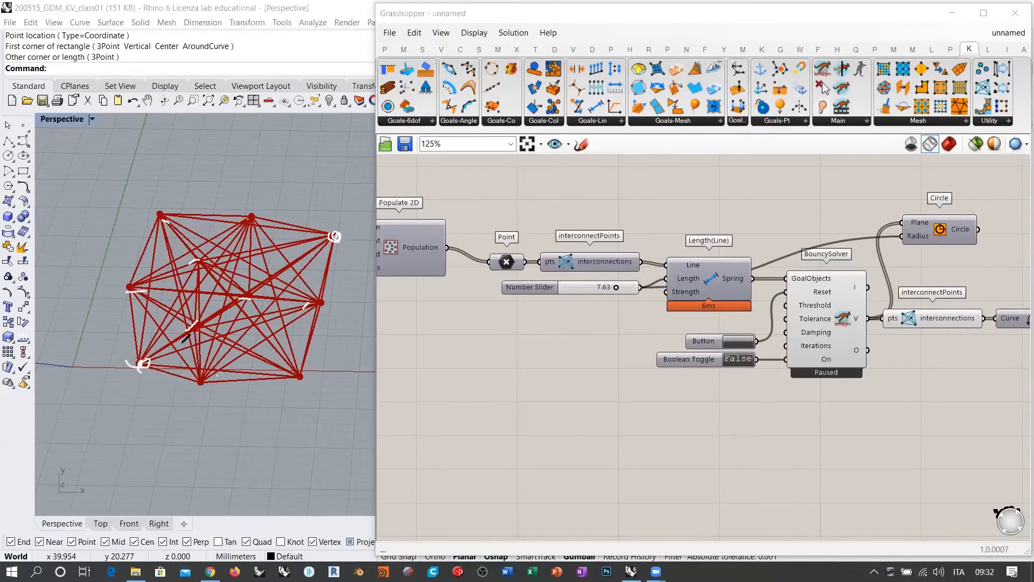
mouse_move(315, 247)
left_mouse_down()
mouse_move(156, 348)
mouse_move(331, 239)
left_mouse_up()
mouse_move(749, 252)
left_mouse_down()
mouse_move(735, 319)
mouse_move(748, 261)
left_mouse_up()
mouse_move(672, 281)
left_mouse_down()
mouse_move(689, 271)
mouse_move(715, 283)
left_mouse_up()
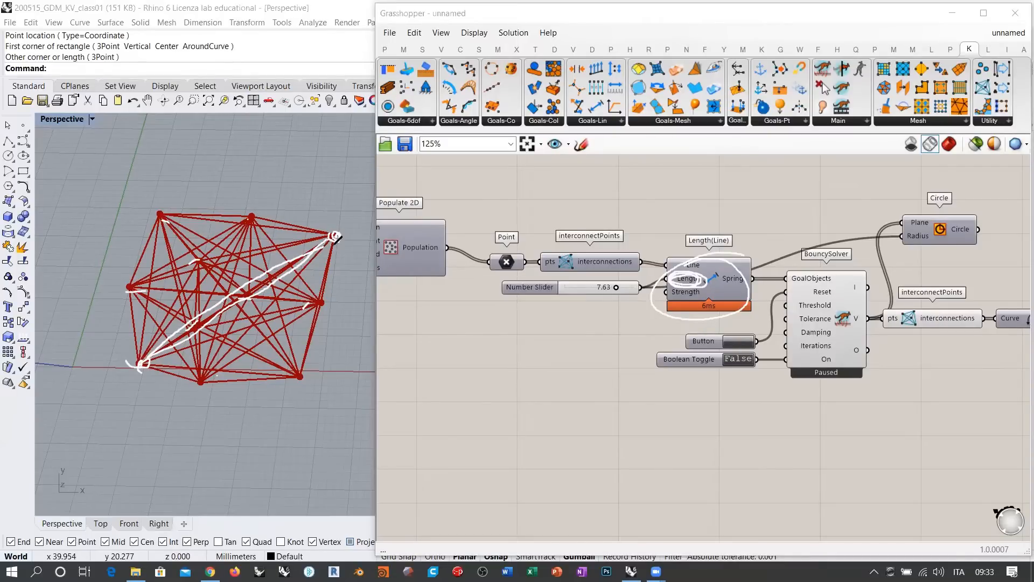
left_click_drag(257, 211, 254, 214)
left_click_drag(149, 356, 144, 369)
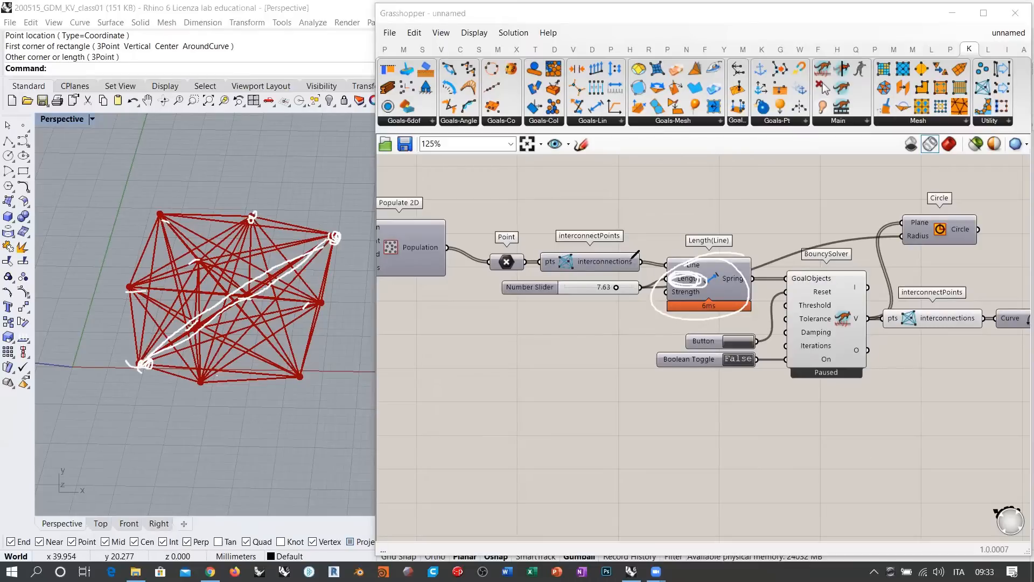
left_click_drag(254, 218, 338, 236)
left_click_drag(257, 220, 245, 295)
left_click_drag(188, 268, 253, 222)
left_click_drag(253, 296, 305, 300)
left_click_drag(332, 242, 319, 308)
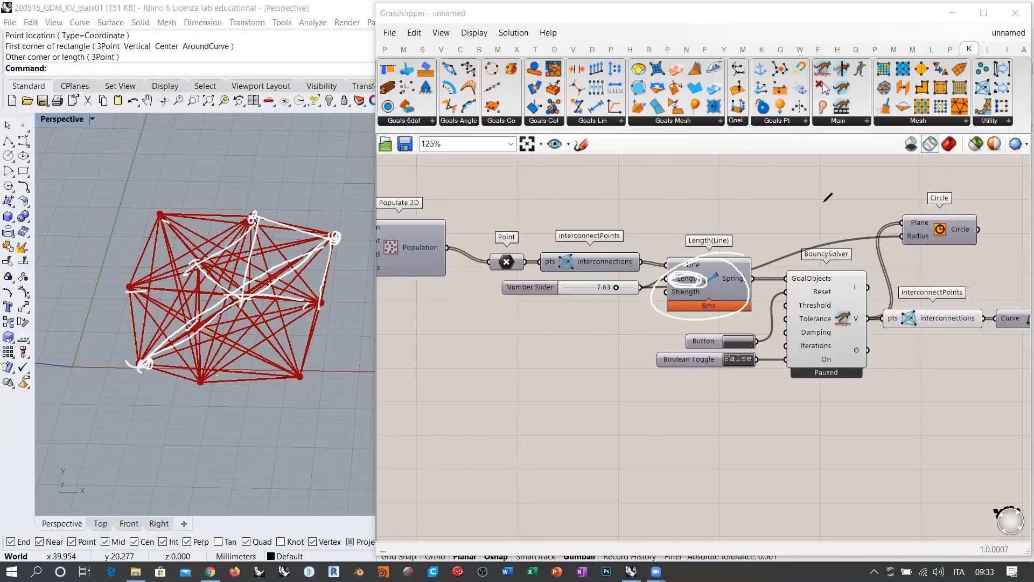
left_click(472, 41)
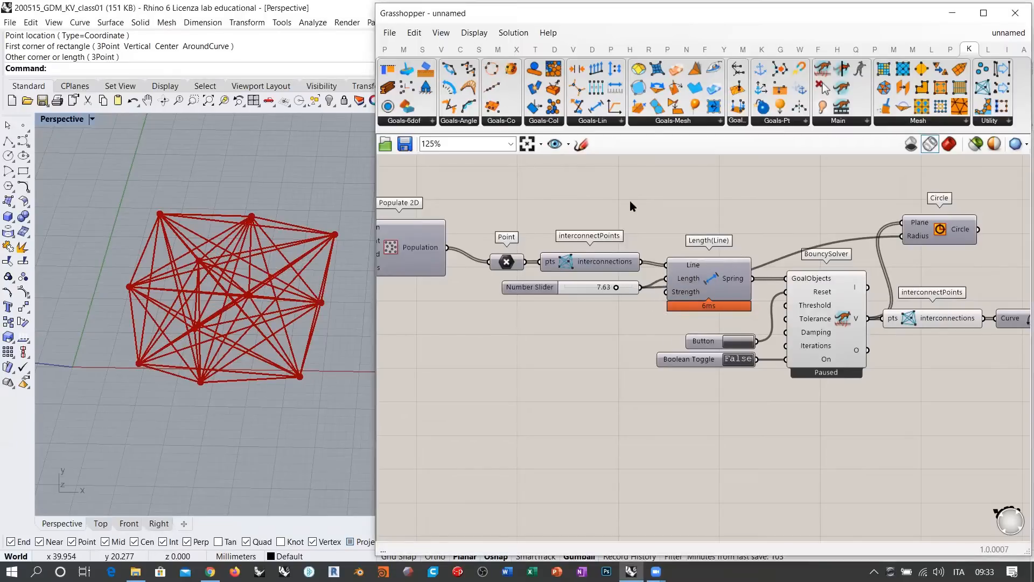
Step: Move the Populate 2D component and its Count slider closer to the Point parameter, lining them up with it
scroll(613, 201, "down", 2)
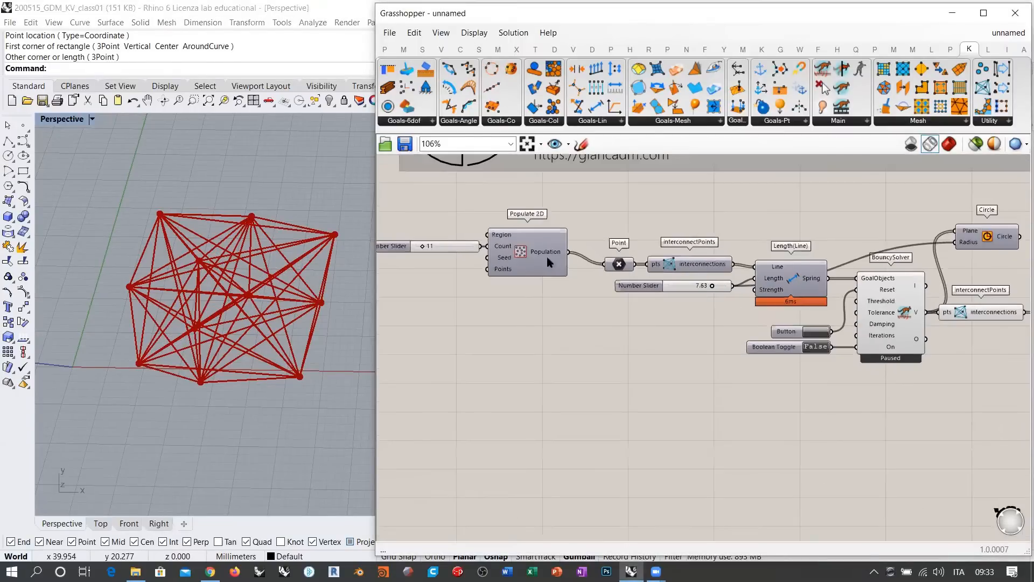
left_click(546, 264)
left_click_drag(546, 263, 558, 268)
left_click_drag(456, 247, 475, 260)
left_click(708, 341)
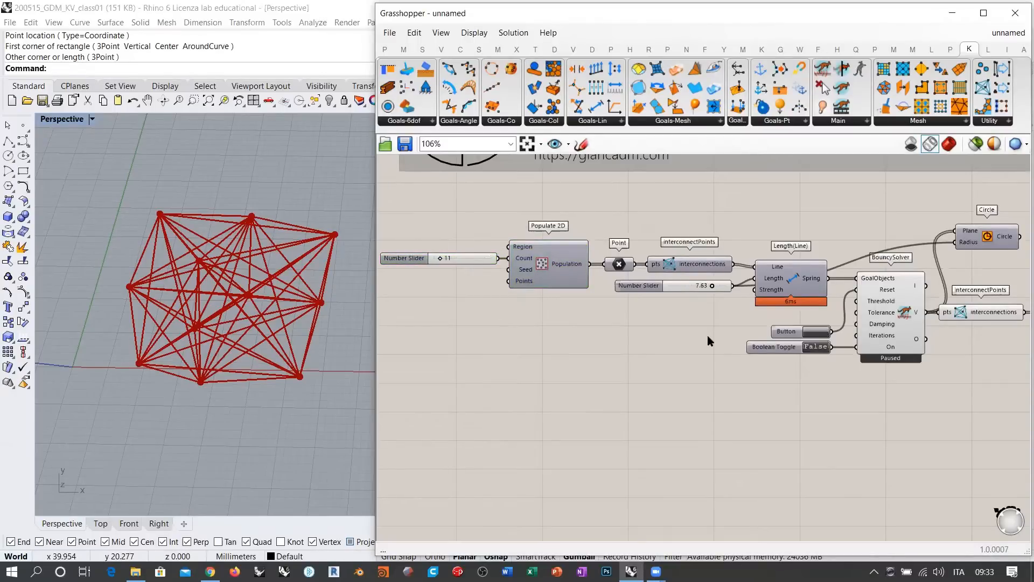
right_click_drag(706, 335, 594, 329)
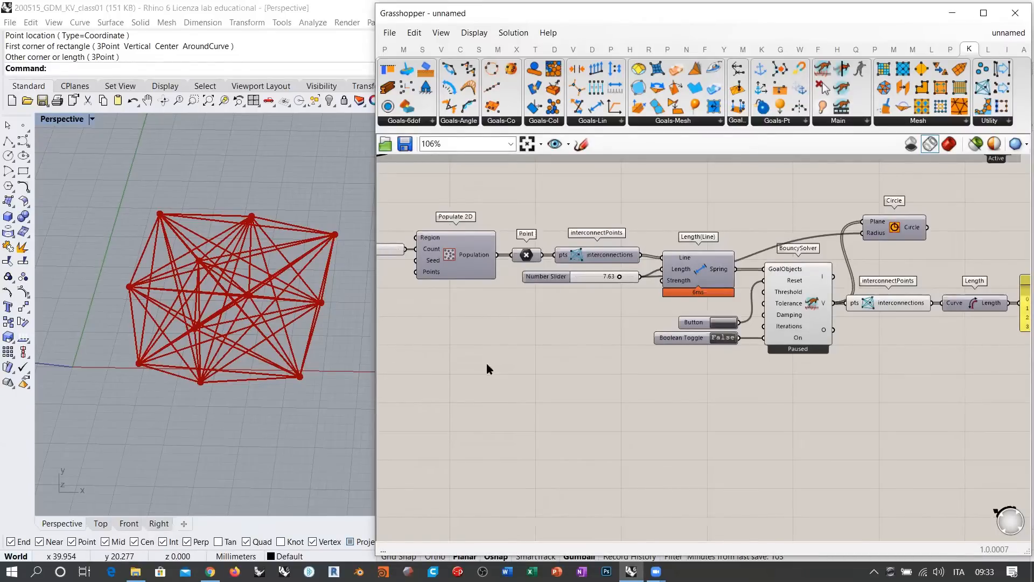
right_click_drag(231, 312, 258, 314)
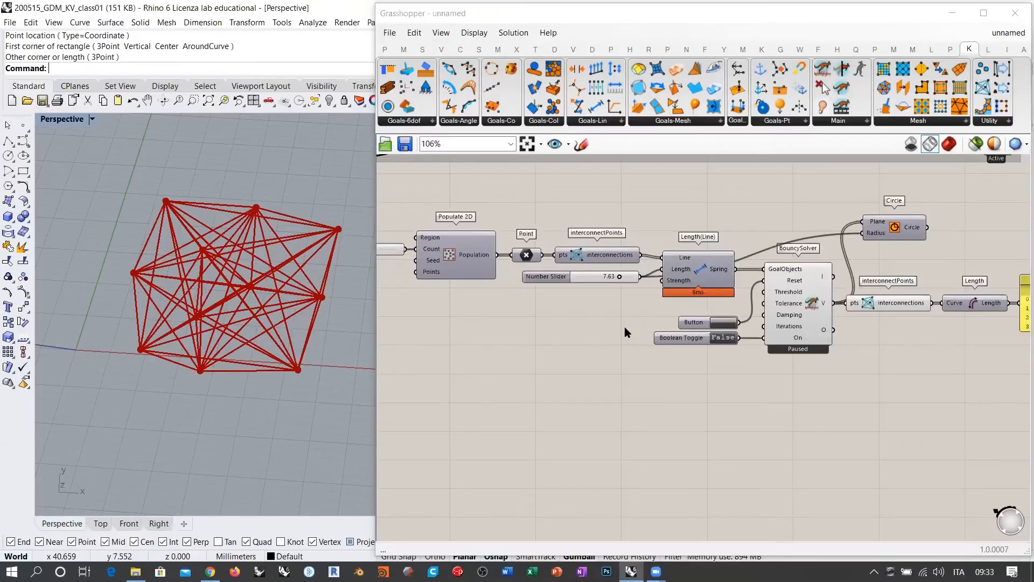
left_click(621, 313)
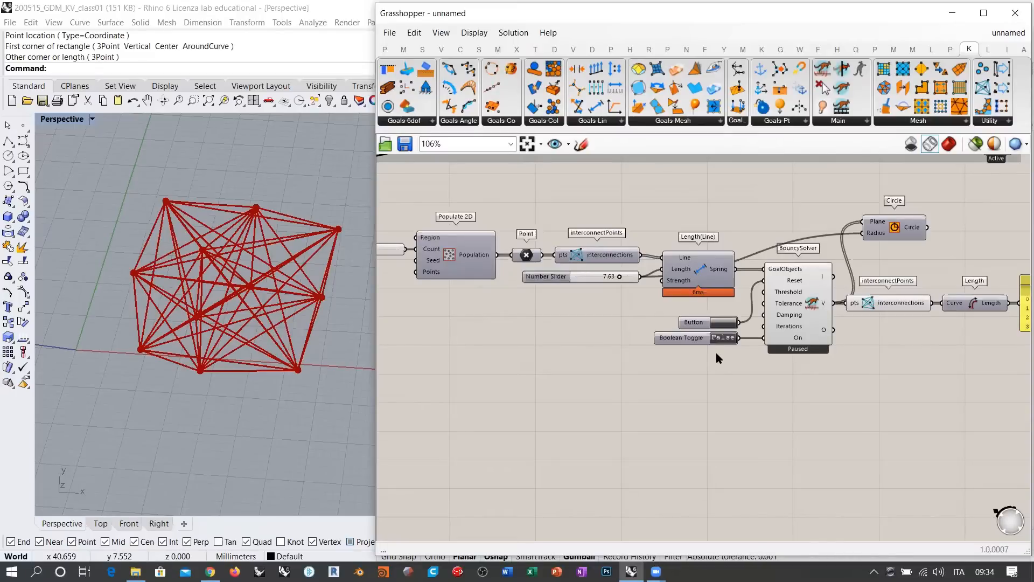
Step: Disable all components of the finished length simulation, group them, and place the group directly under the header banner
scroll(716, 352, "down", 2)
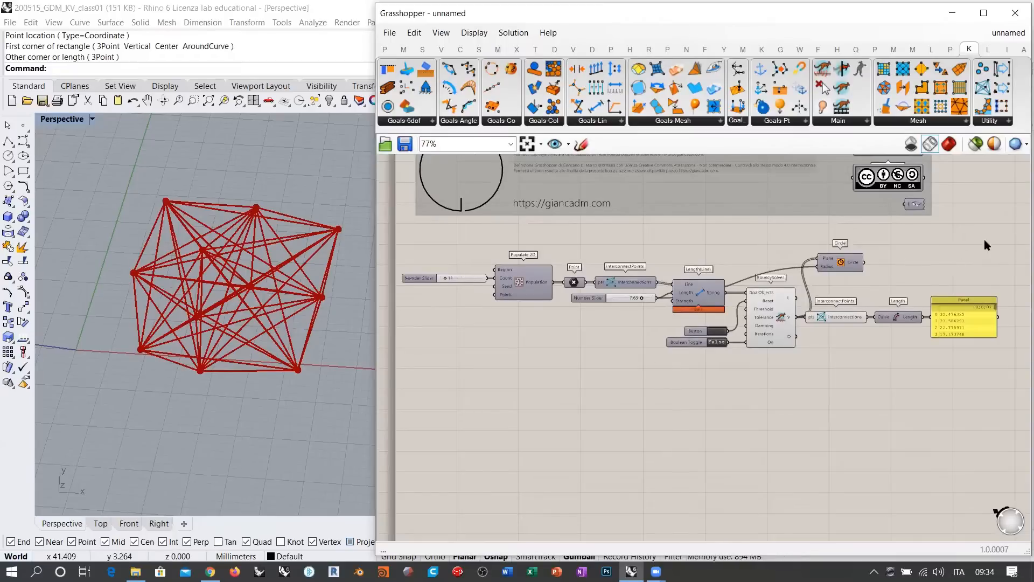
left_click_drag(985, 240, 413, 399)
left_click_drag(712, 363, 761, 357)
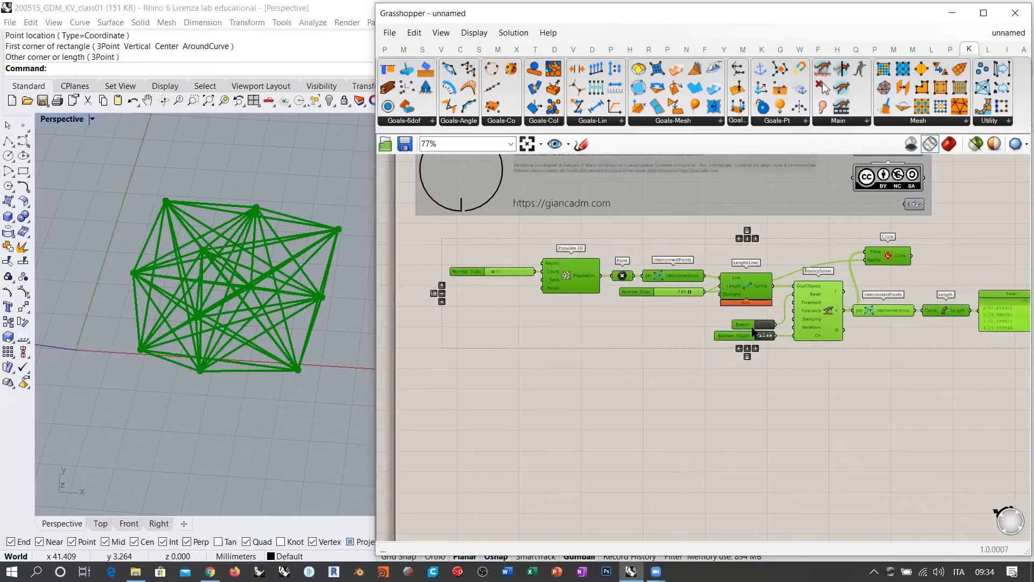
key("ctrl+e")
left_click(606, 354)
left_click_drag(528, 308, 509, 293)
left_click(515, 367)
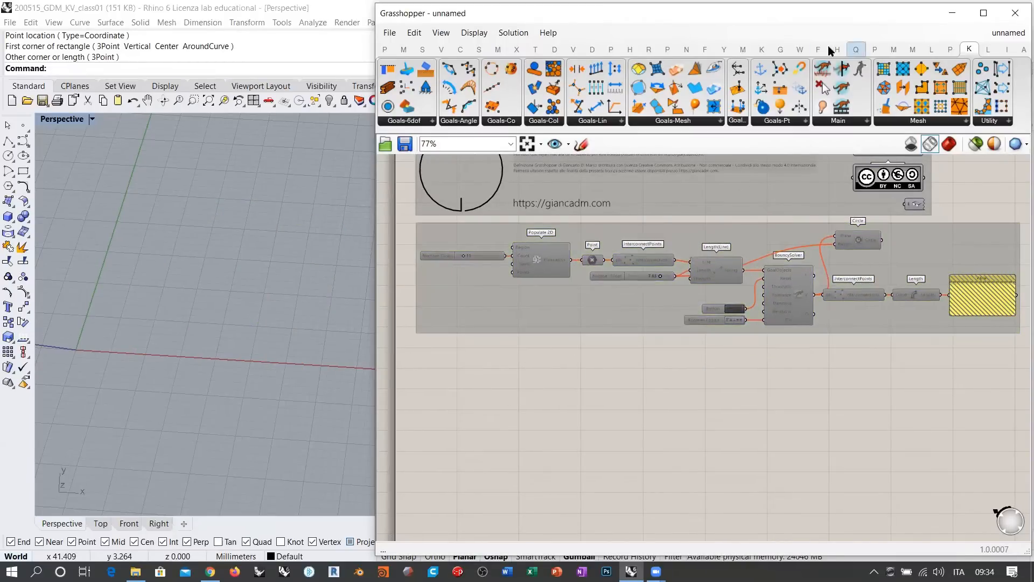
Step: Bring up the other Kangaroo component set and add a new Populate 2D component in the free space beneath the disabled group
left_click(760, 50)
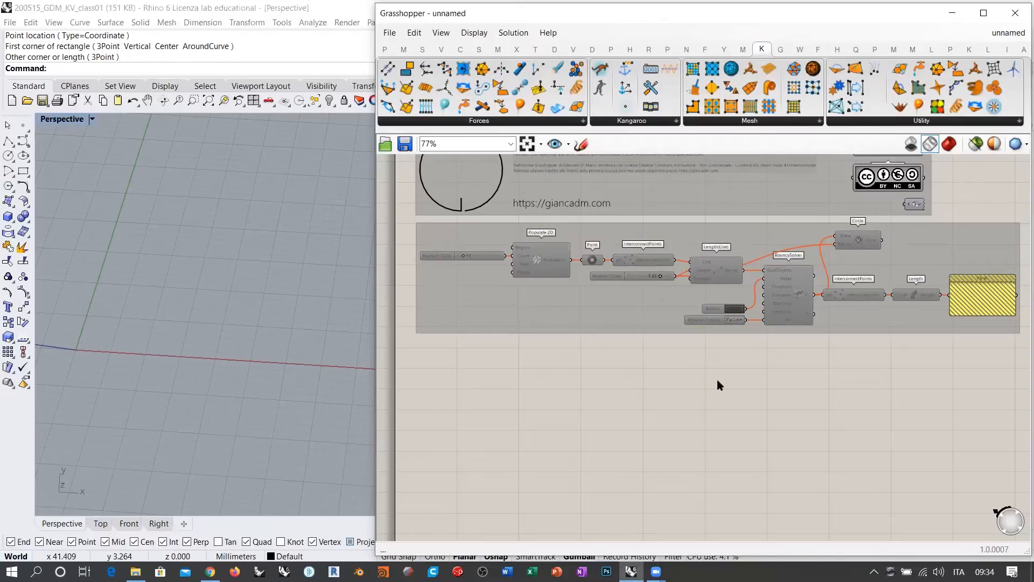
scroll(505, 366, "up", 5)
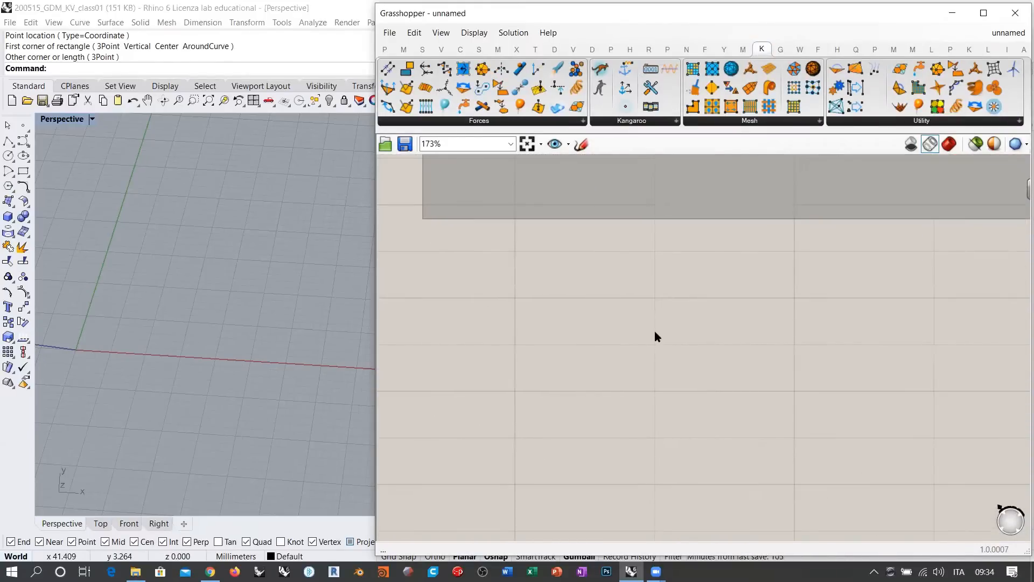
double_click(655, 331)
type("pop")
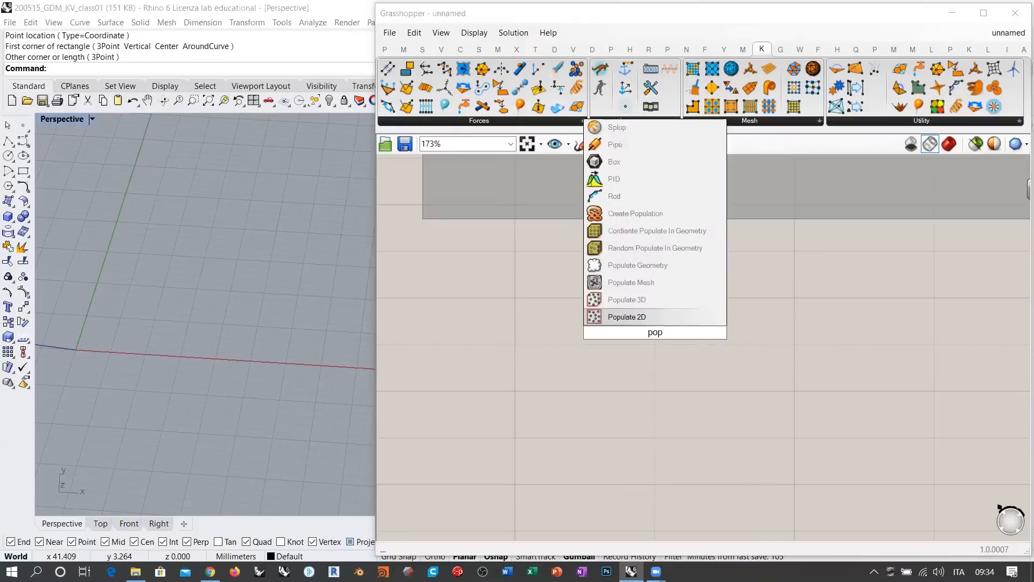
left_click(634, 318)
Step: Create a Number Slider with the value 11, connect it to the new Populate 2D Count input and line it up
double_click(544, 330)
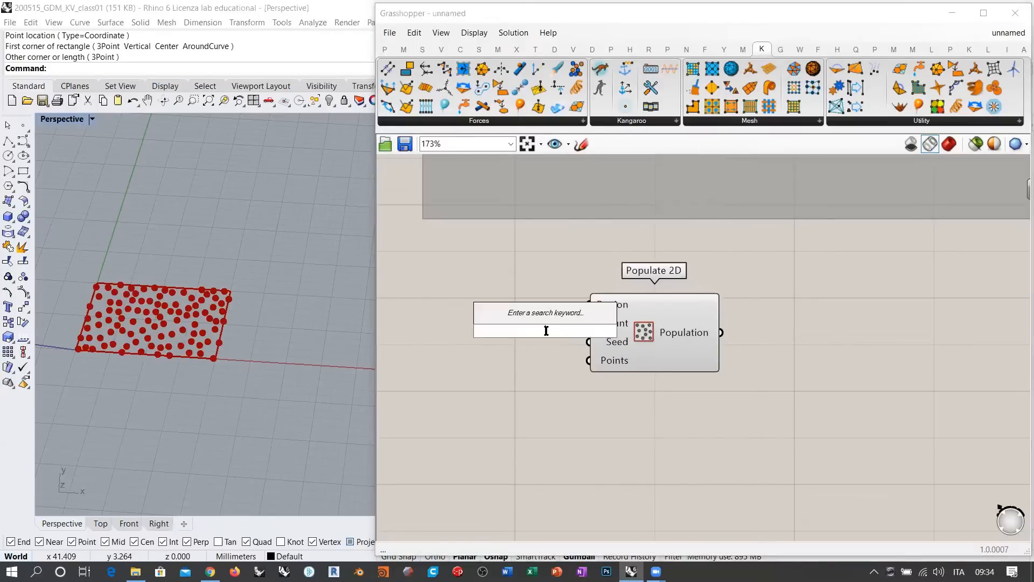
type("11")
key("Return")
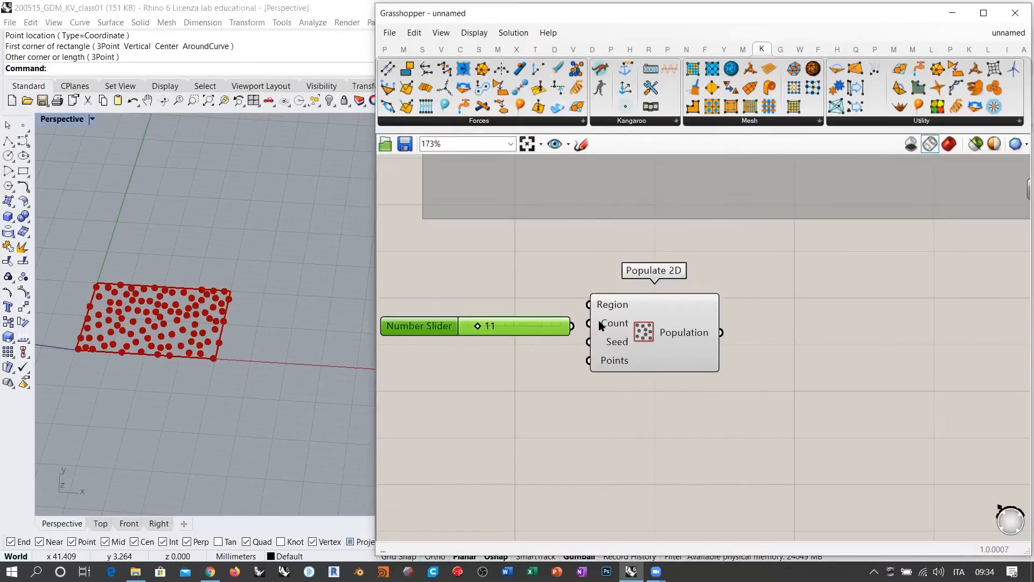
left_click_drag(600, 325, 572, 325)
right_click(612, 306)
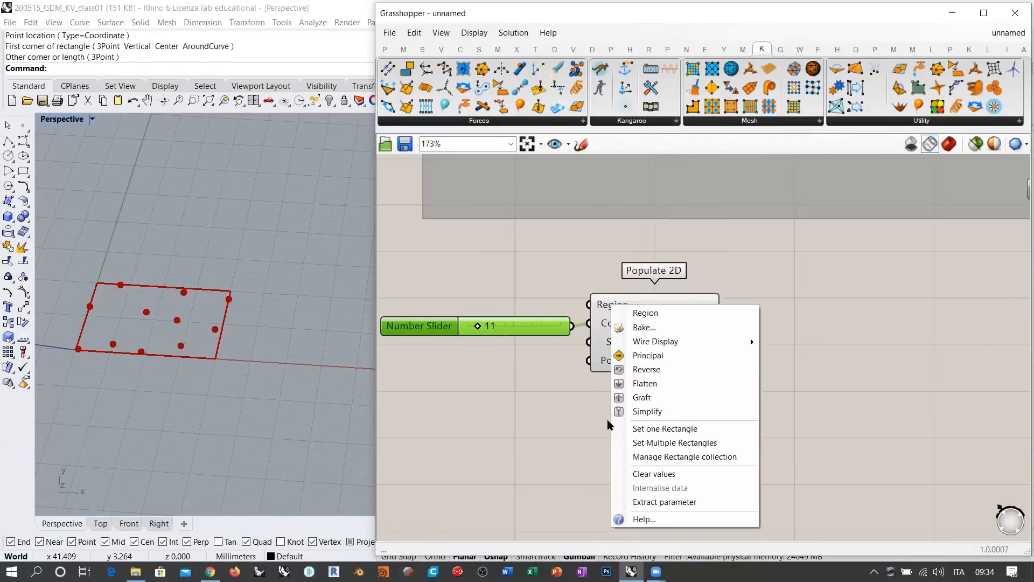
left_click(518, 407)
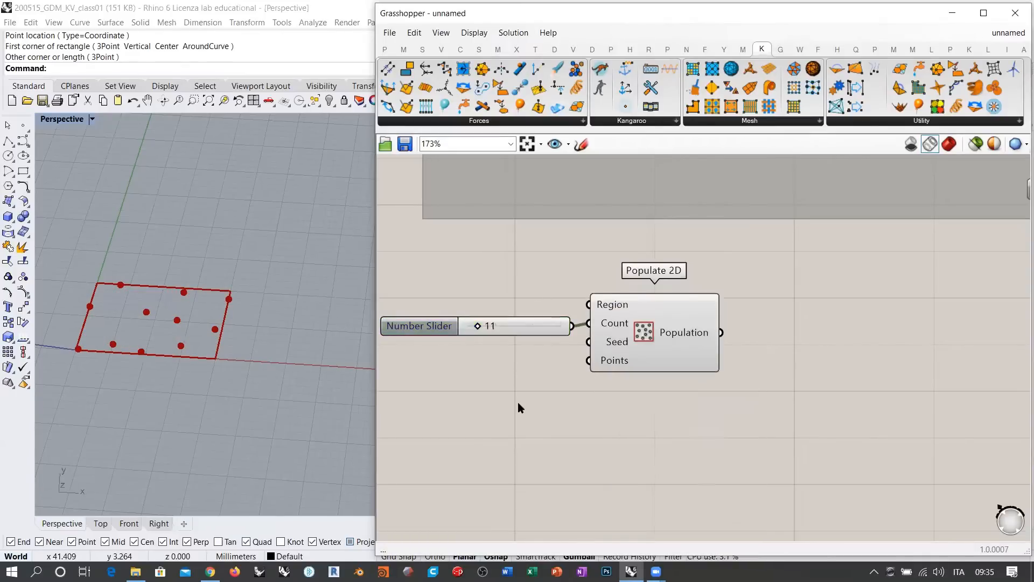
right_click_drag(179, 345, 208, 341, "shift")
left_click_drag(552, 326, 554, 324)
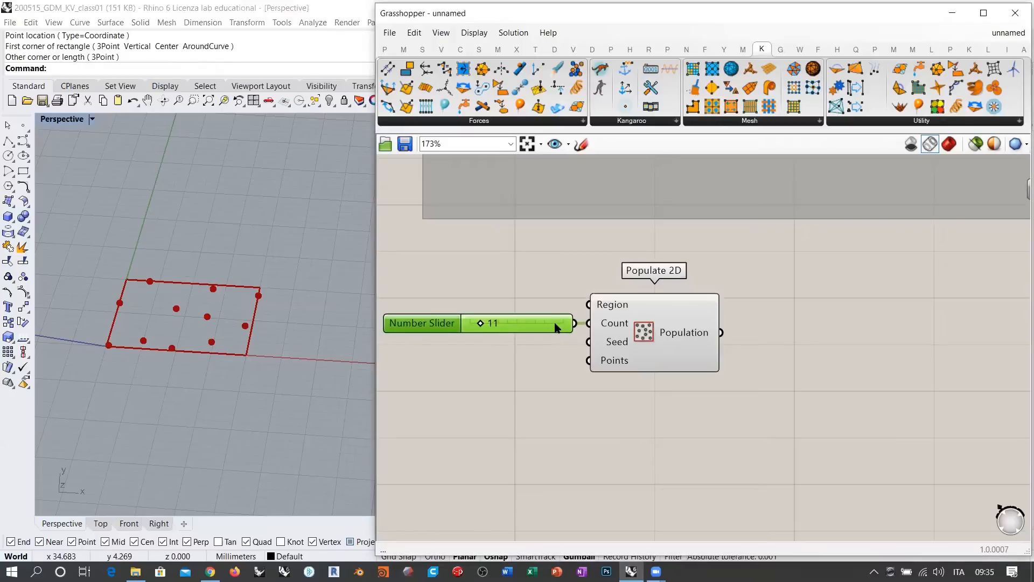
Step: Create a Number Slider with the value 2.00 and place it just below the new Populate 2D component
right_click_drag(227, 382, 228, 350)
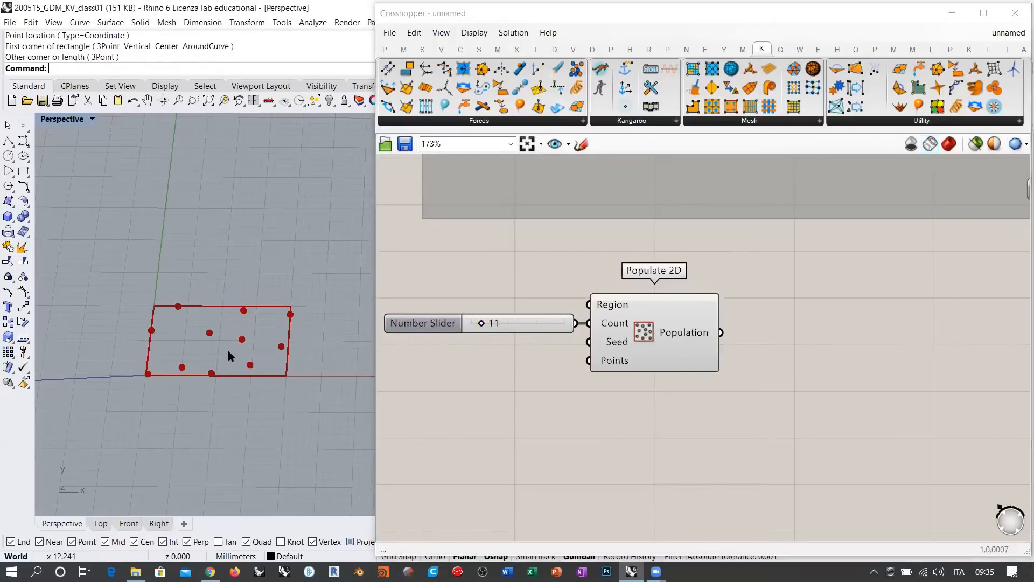
scroll(228, 350, "up", 2)
right_click_drag(762, 348, 648, 275)
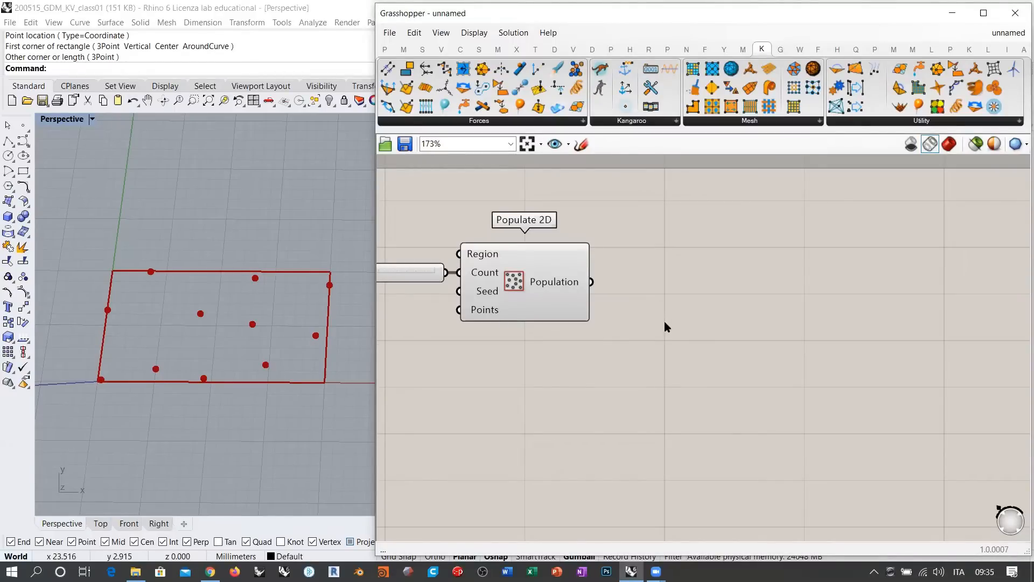
double_click(552, 391)
type("2.00")
key("Return")
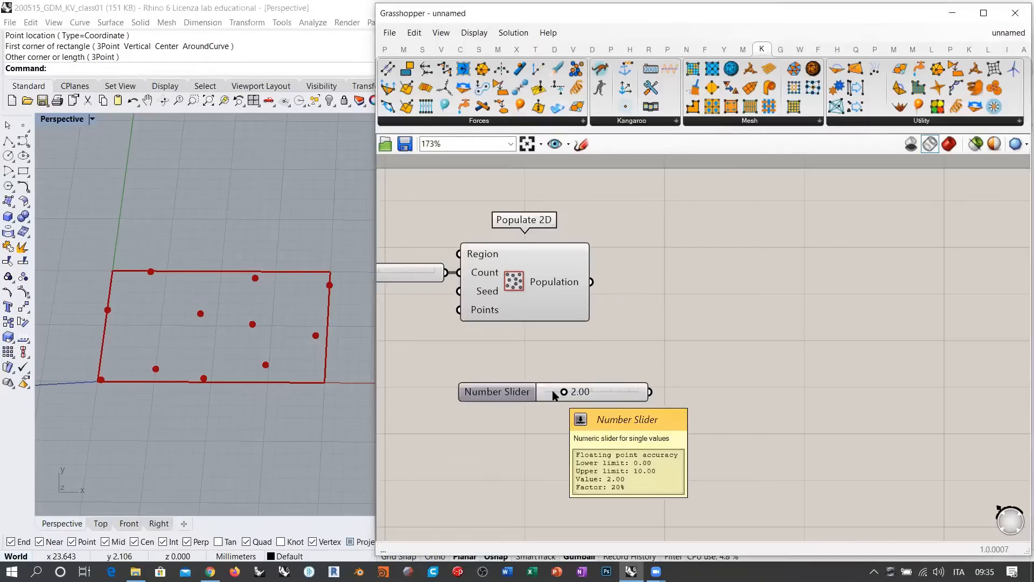
left_click_drag(553, 393, 495, 370)
left_click(618, 426)
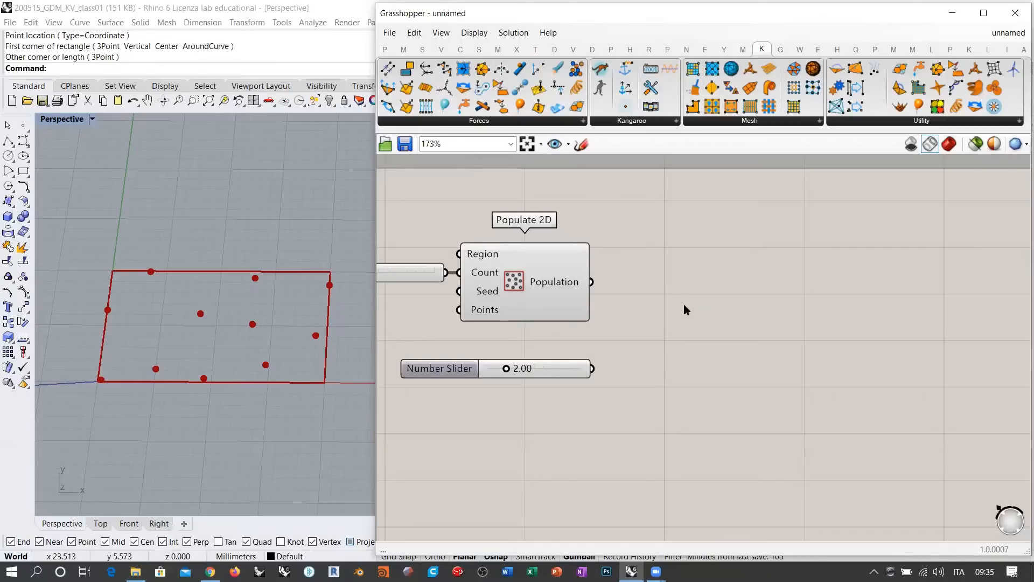
right_click_drag(690, 330, 661, 305)
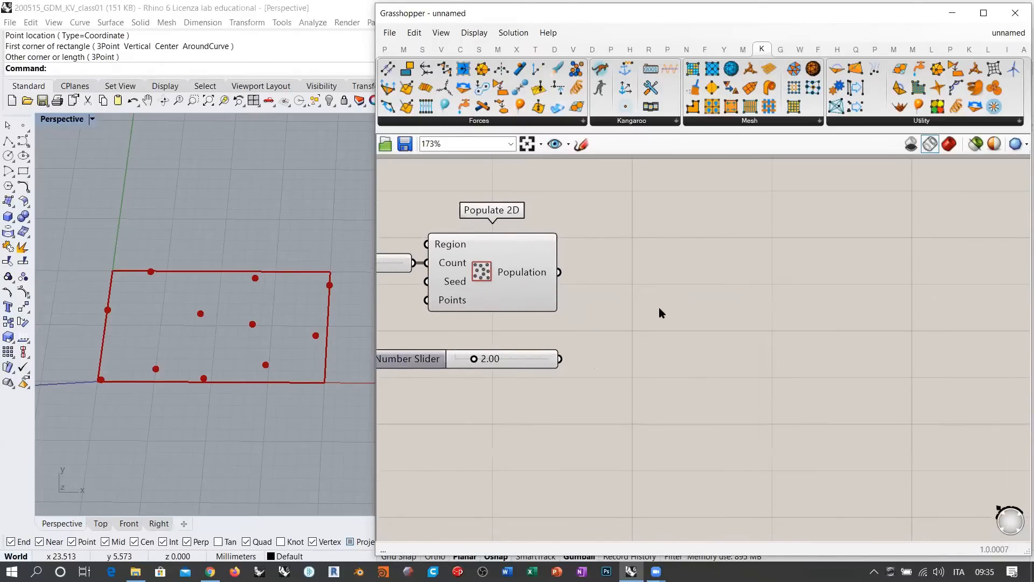
double_click(658, 300)
double_click(698, 292)
type("inter")
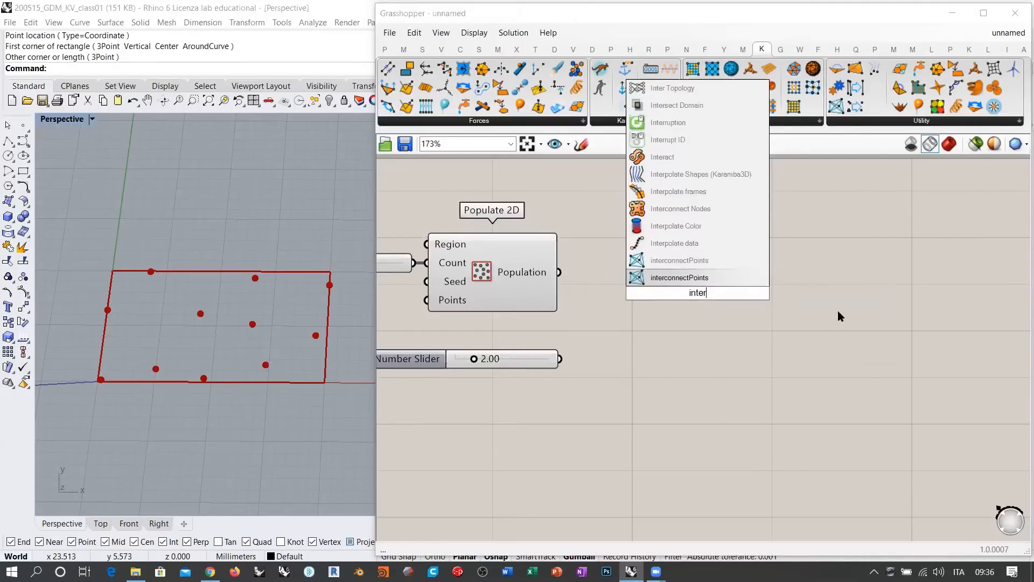
left_click(838, 310)
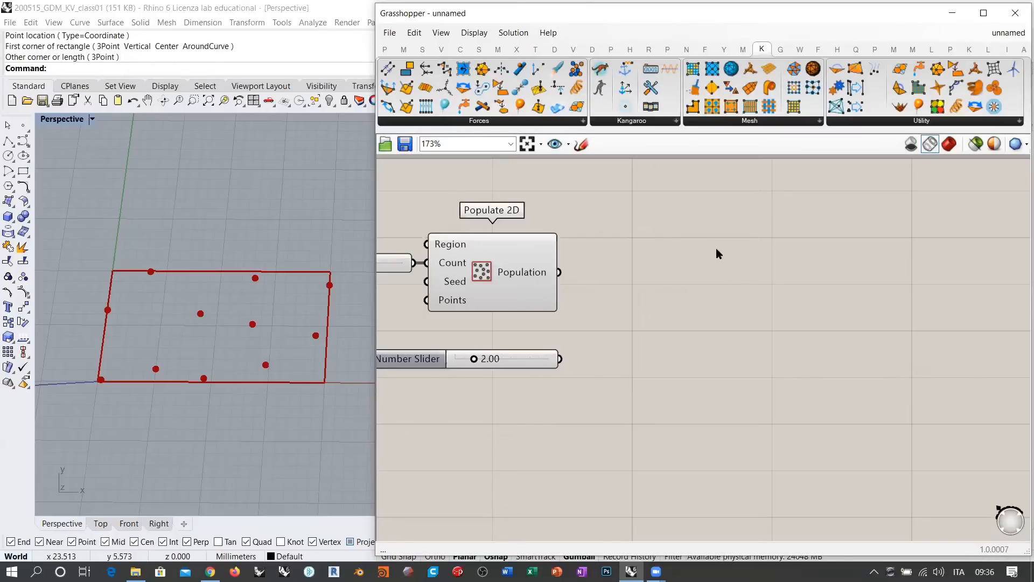
double_click(696, 293)
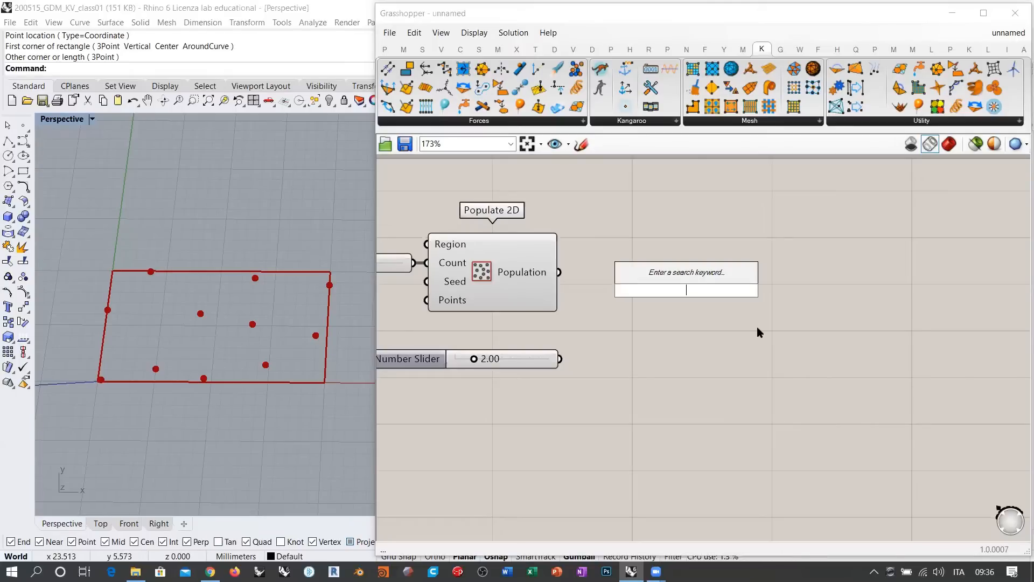
left_click(810, 237)
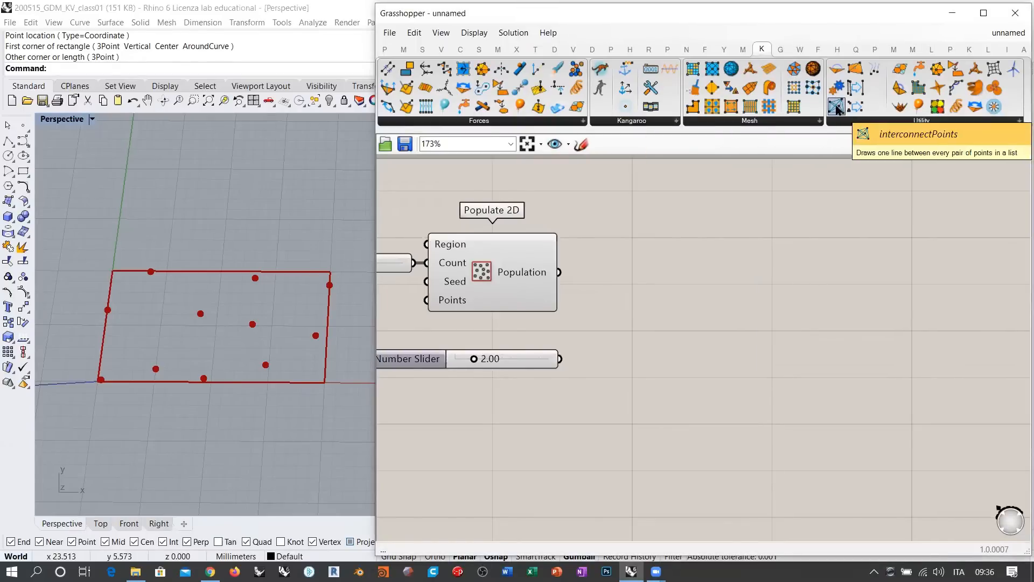
Step: Add the interconnectPoints component from the Kangaroo Utility set beside Populate 2D and connect Population to its pts input
left_click_drag(841, 108, 710, 296)
mouse_move(764, 51)
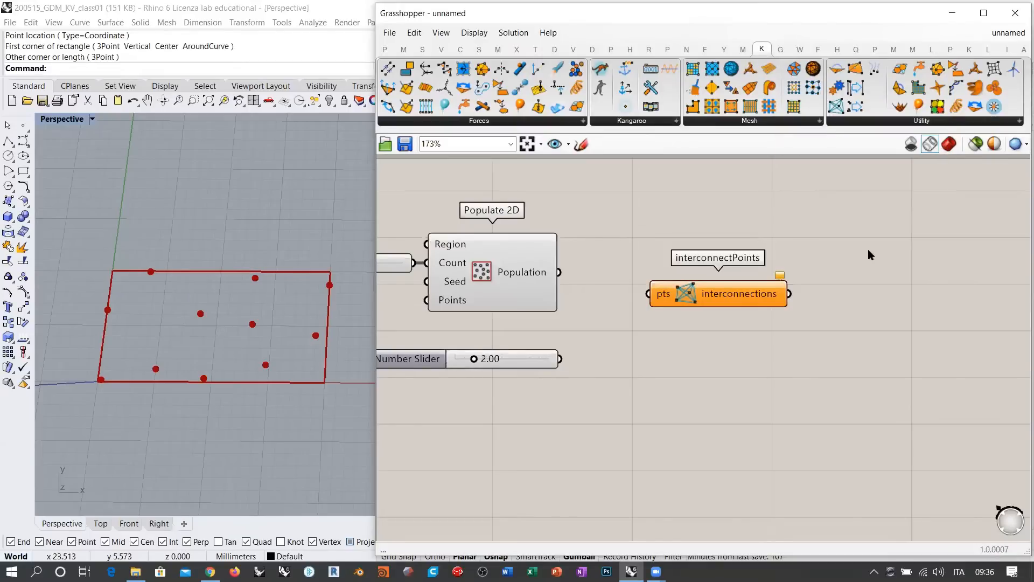
left_click_drag(559, 272, 643, 300)
left_click(663, 311)
Step: Move the 2.00 slider up closer beneath the Populate 2D component
right_click_drag(629, 314, 759, 317)
left_click_drag(692, 361, 693, 347)
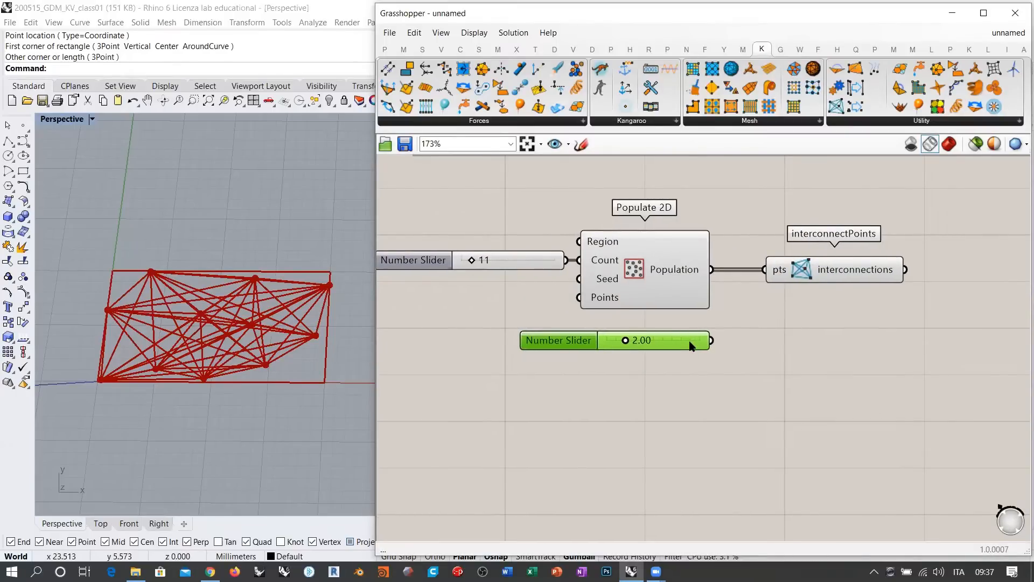
left_click(698, 390)
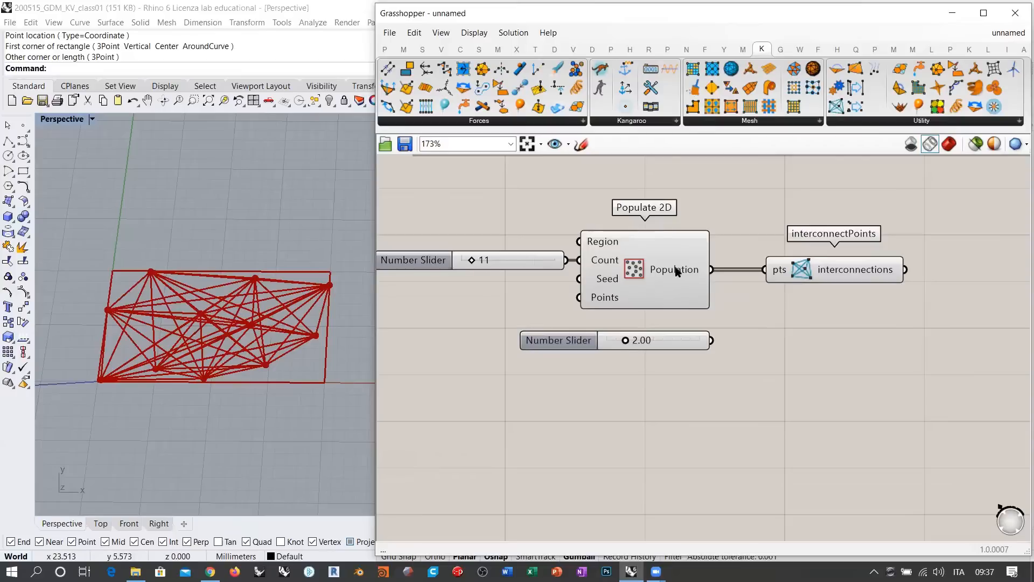
Step: Set the Populate 2D Count slider to 100 and view the resulting interconnections
mouse_move(676, 271)
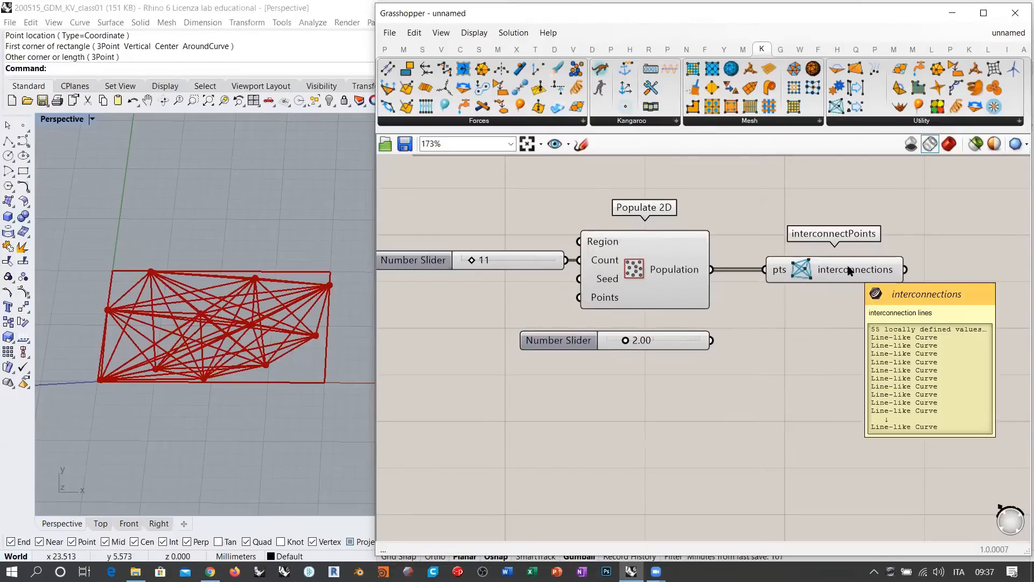
mouse_move(850, 269)
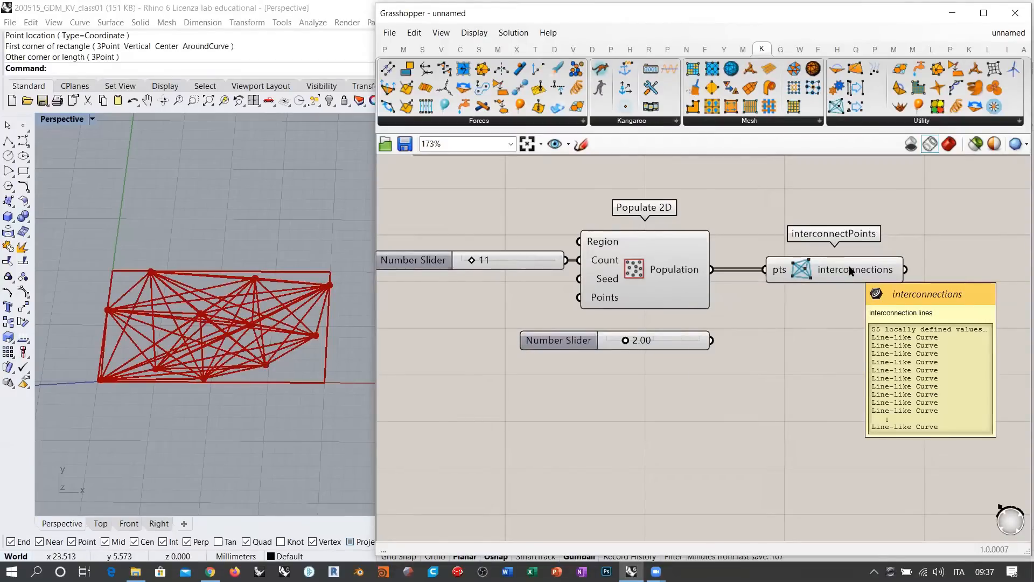
double_click(512, 260)
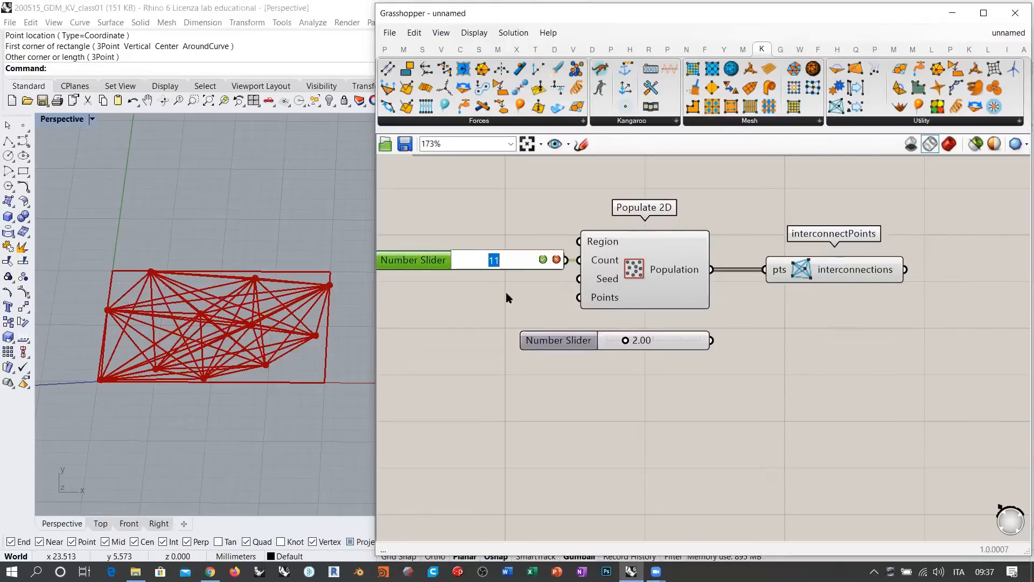
type("100")
key("Return")
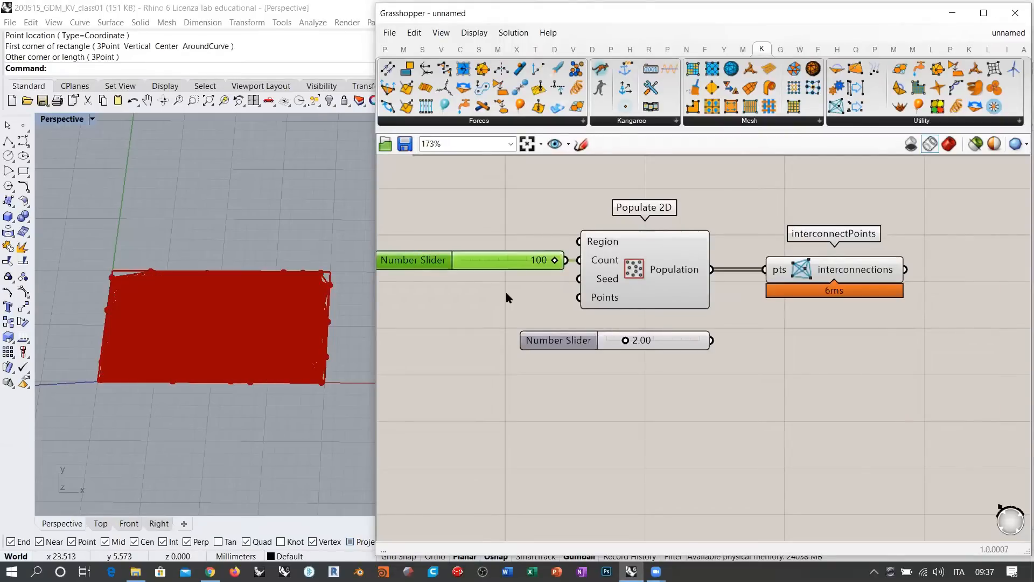
left_click(507, 293)
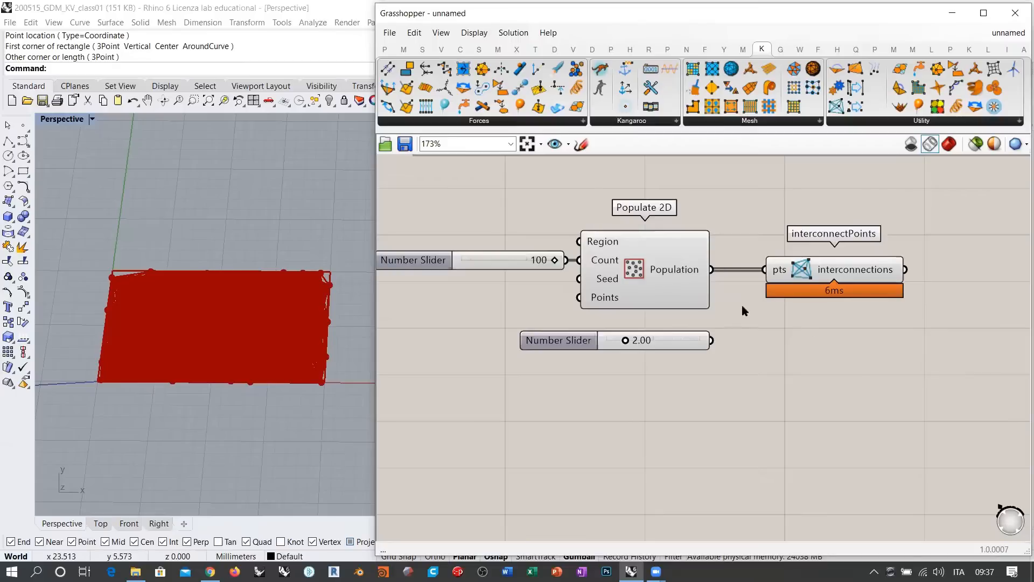
mouse_move(884, 271)
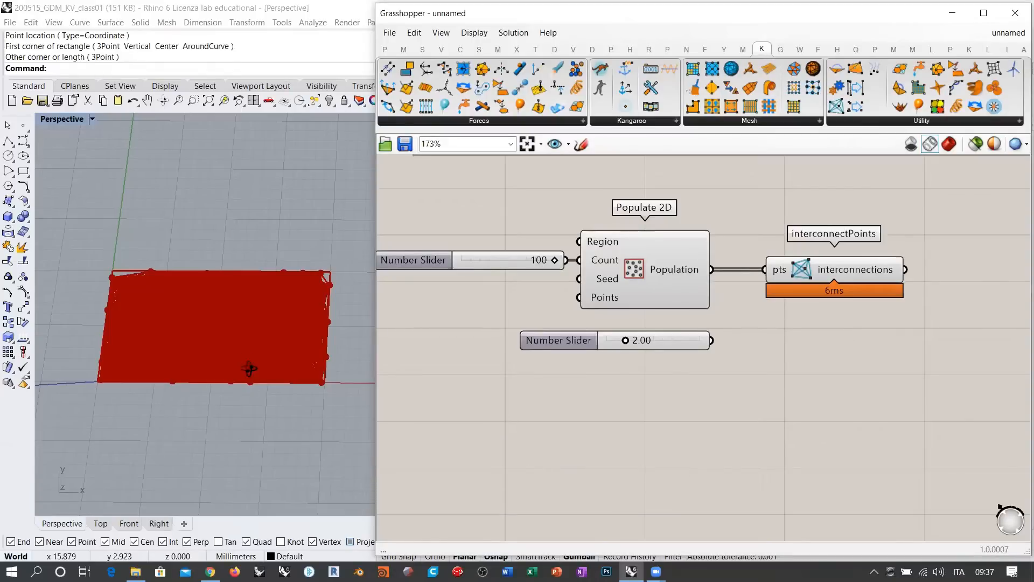
right_click_drag(247, 364, 291, 347)
Step: Return the Populate 2D Count slider to 11
double_click(495, 260)
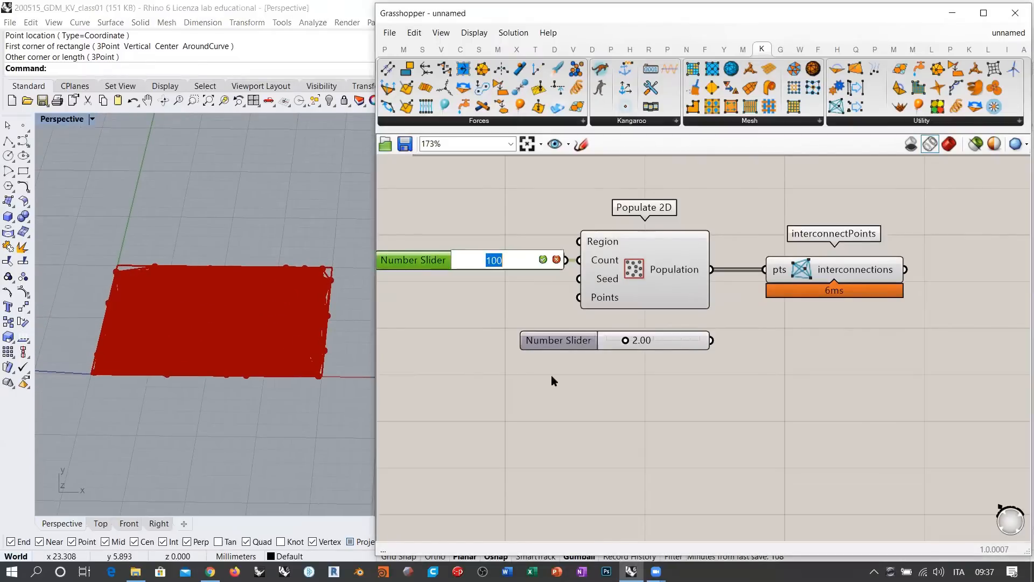
type("11")
key("Return")
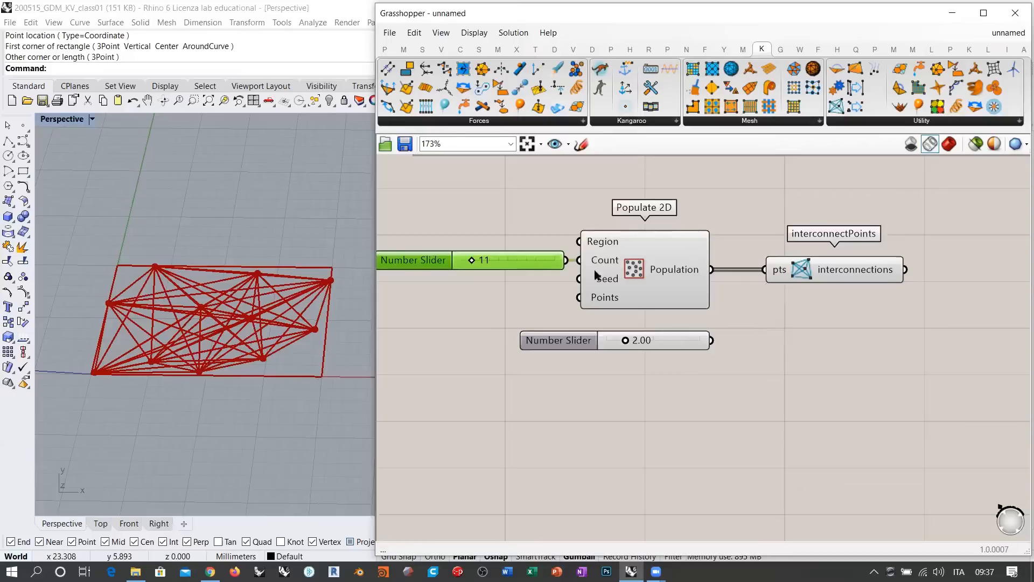
Step: Reposition the interconnectPoints component so its pts input lines up with the Population output of Populate 2D
left_click_drag(816, 280, 802, 301)
left_click(822, 313)
left_click(823, 352)
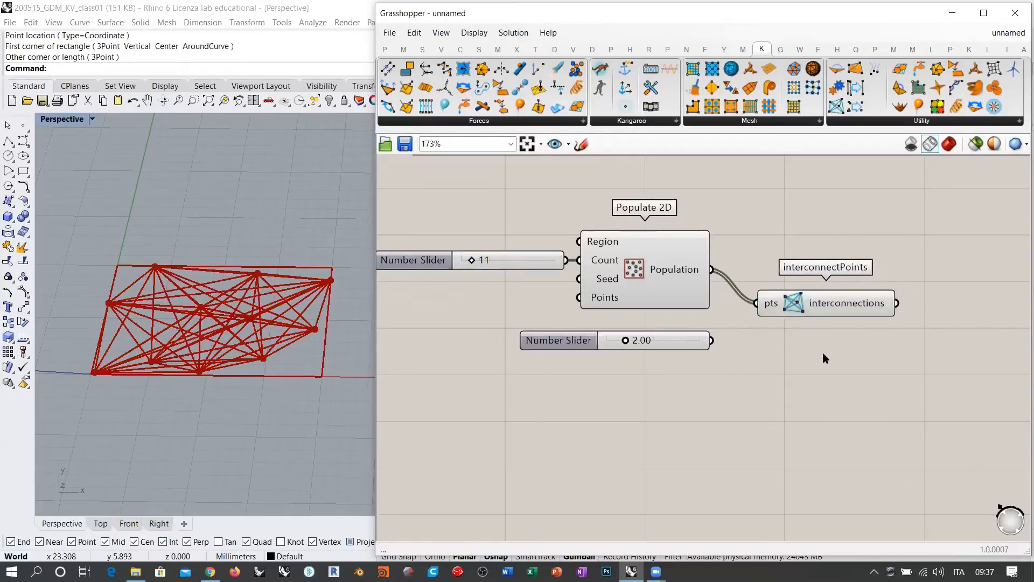
right_click_drag(830, 348, 654, 352)
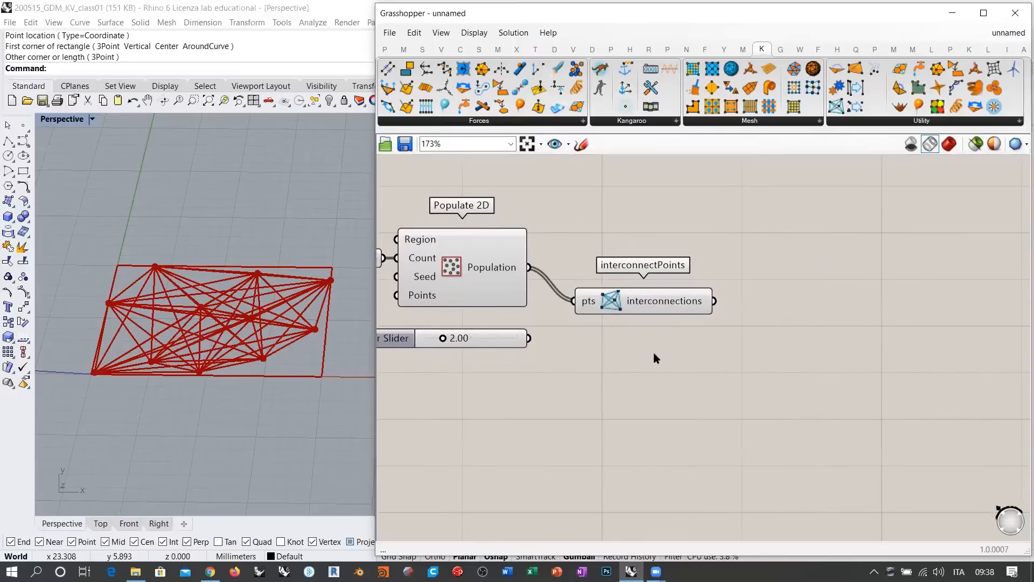
left_click_drag(609, 303, 635, 274)
left_click(696, 362)
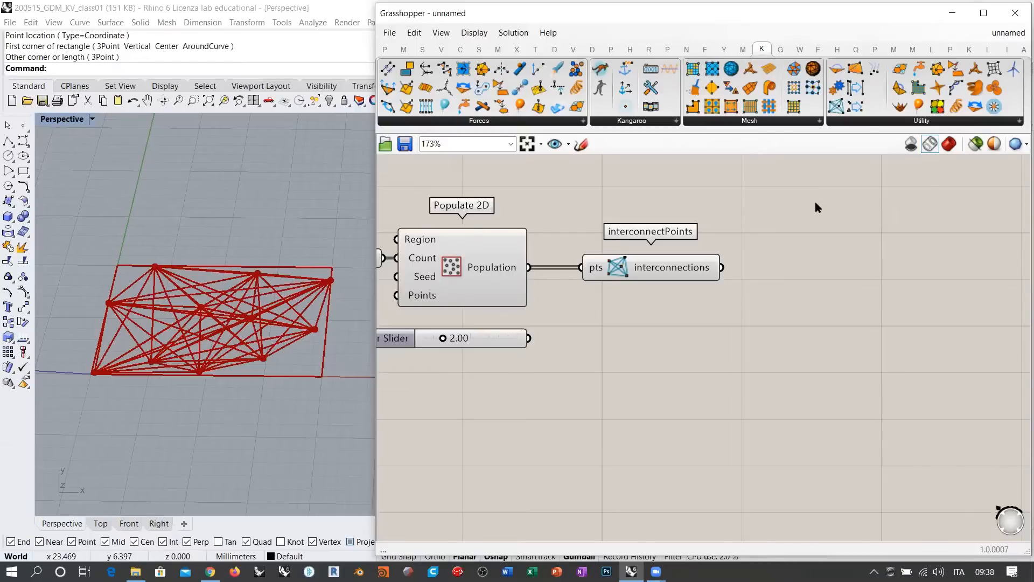
Step: Add a Length(Line) goal from the Kangaroo Goals-Lin set and place it beyond the interconnectPoints component
left_click(970, 49)
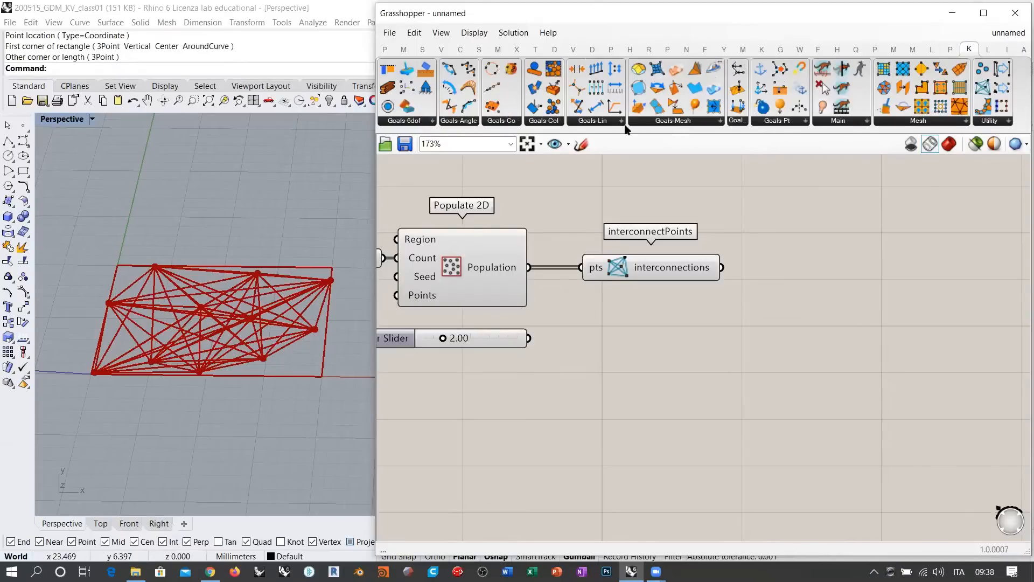
left_click_drag(596, 107, 900, 326)
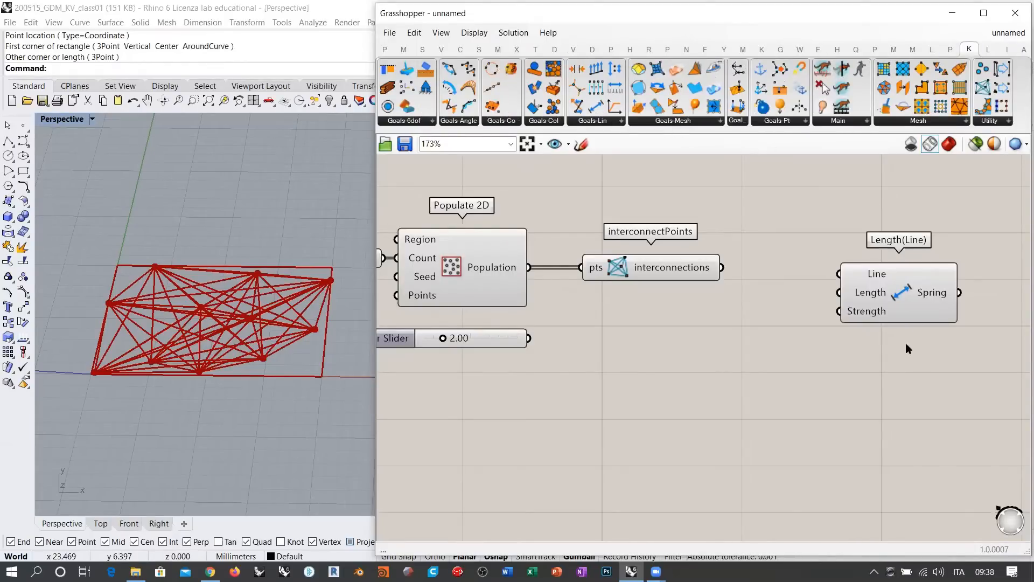
scroll(846, 323, "up", 5)
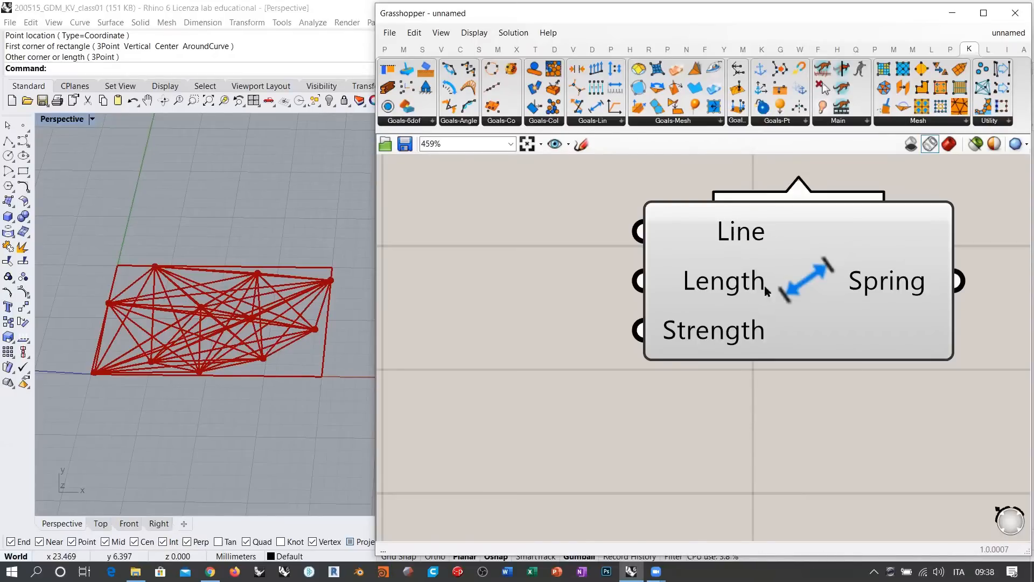
mouse_move(724, 290)
scroll(806, 278, "down", 4)
left_click_drag(845, 299, 889, 256)
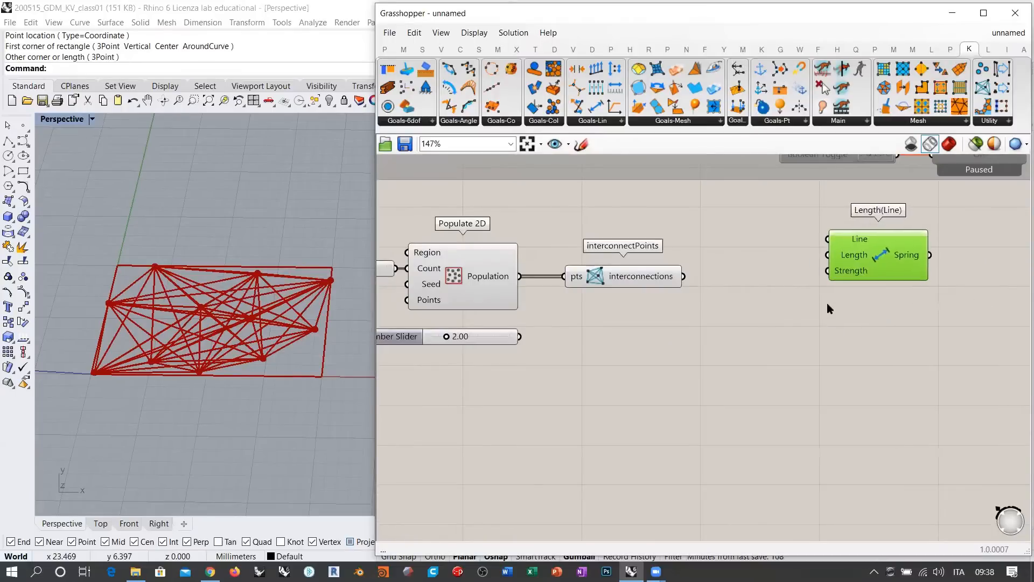
left_click(826, 302)
Step: Add the SpringsFromLine component from the Kangaroo Forces set and place it directly beneath Length(Line)
left_click(761, 49)
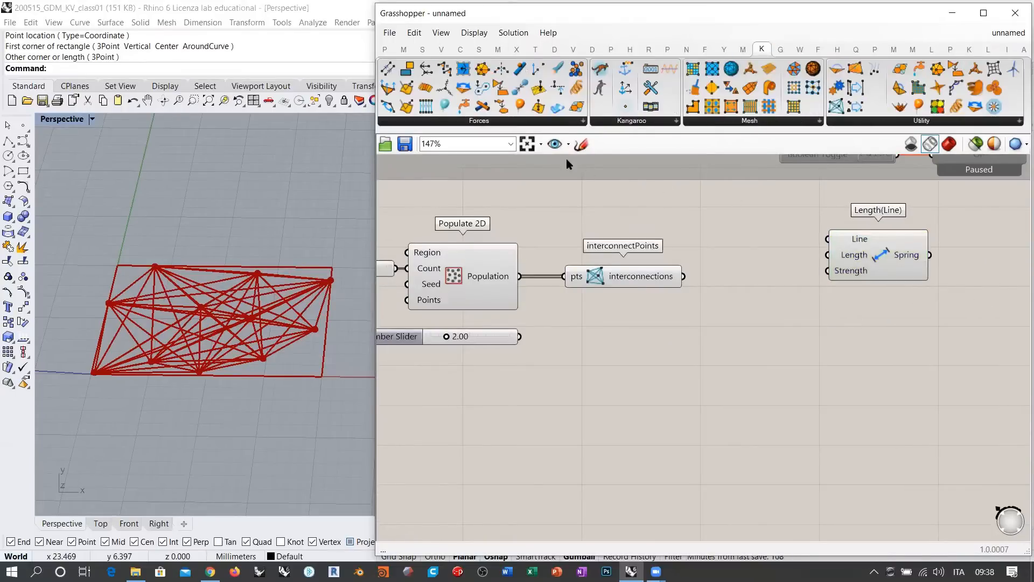
left_click(575, 88)
left_click(853, 346)
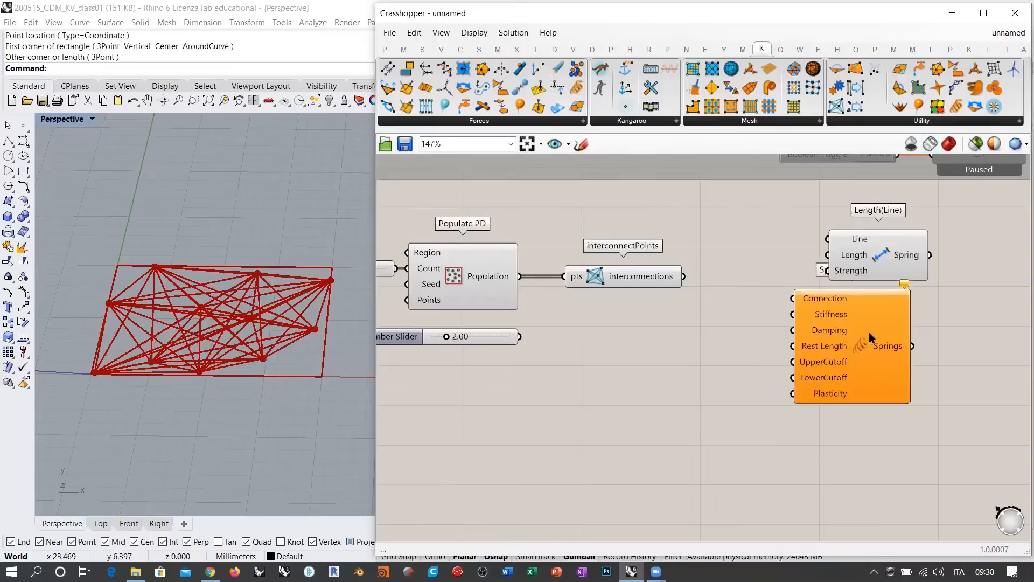
right_click_drag(871, 334, 782, 340)
left_click_drag(781, 340, 798, 364)
left_click(883, 334)
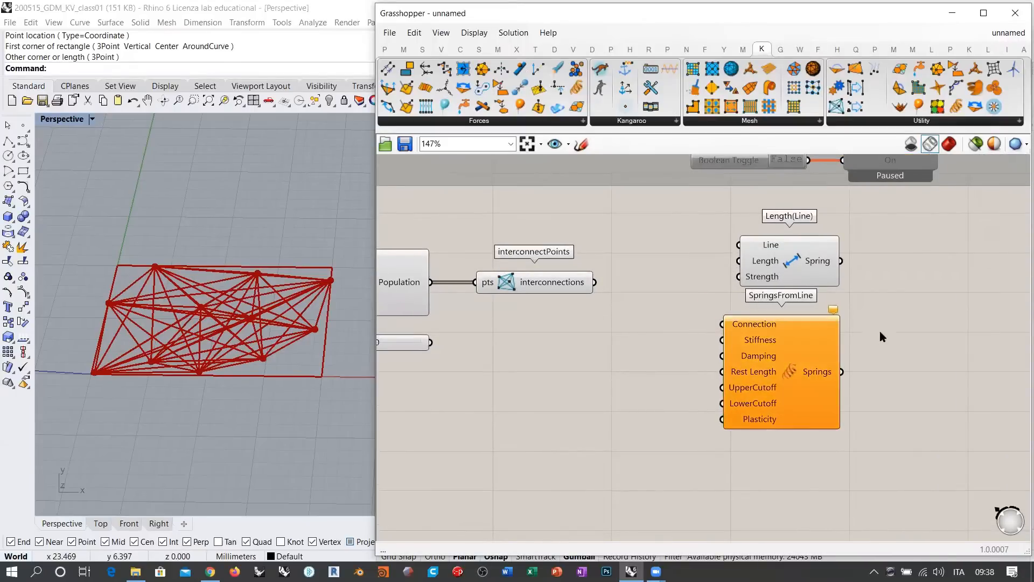
Step: Examine the SpringsFromLine inputs, such as Connection and Stiffness, and compare them with those of Length(Line)
scroll(852, 351, "up", 3)
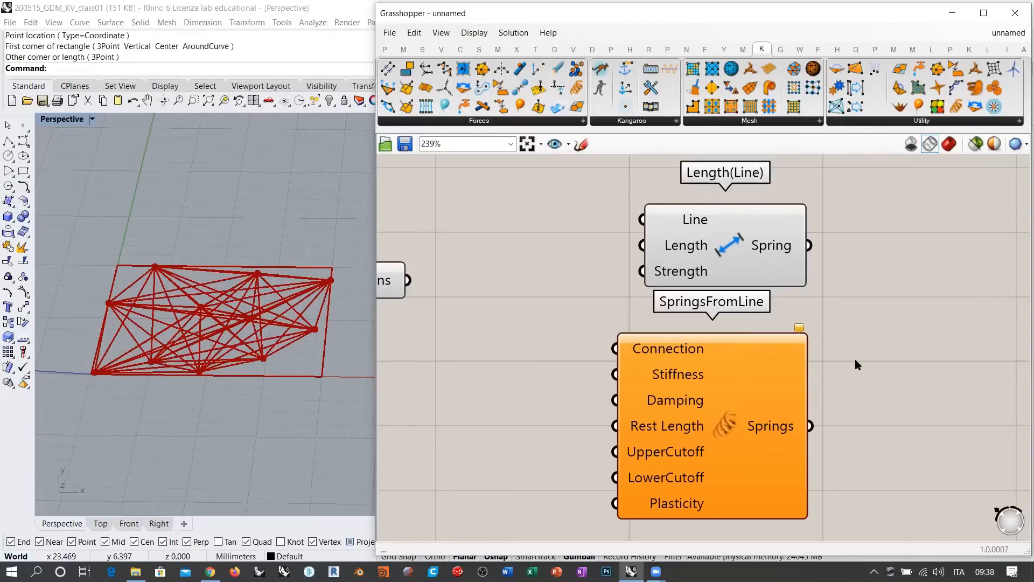
scroll(797, 330, "up", 5)
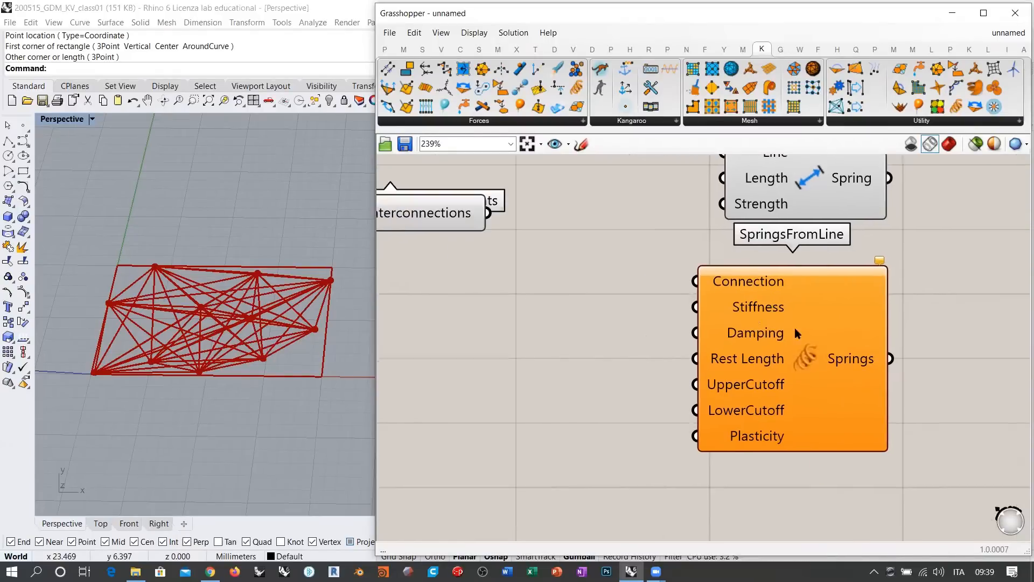
mouse_move(740, 245)
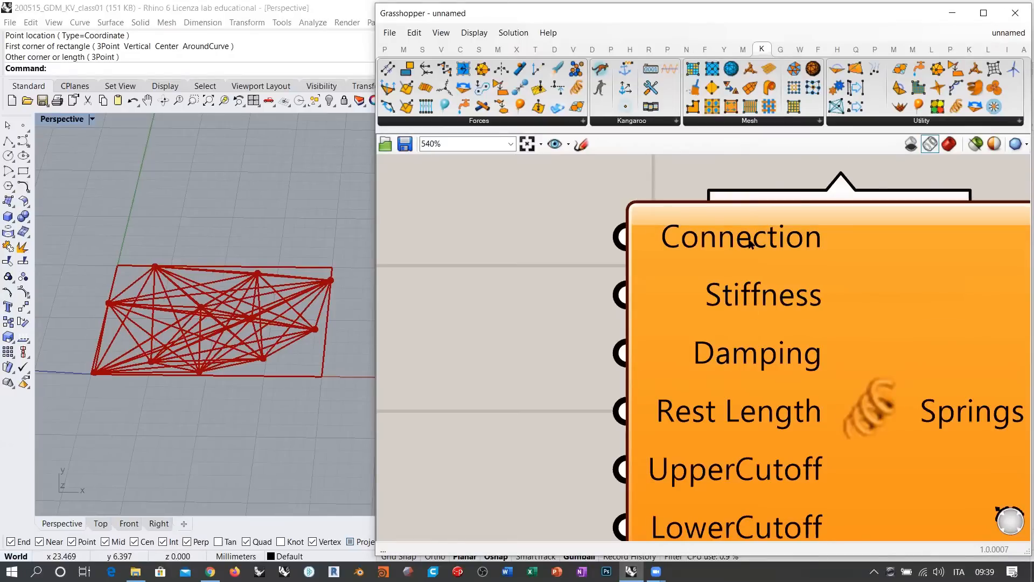
right_click_drag(752, 242, 752, 286)
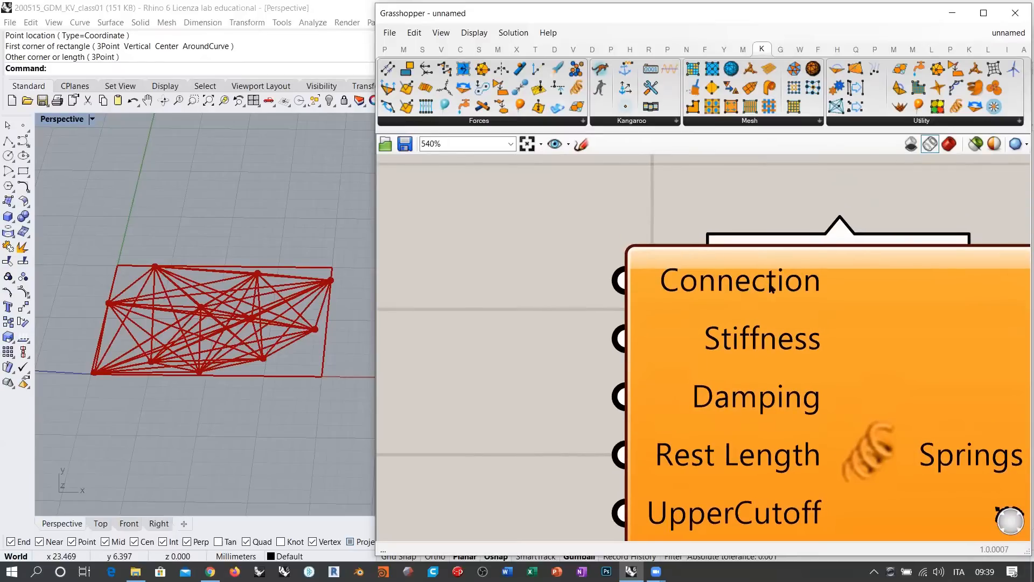
scroll(809, 338, "down", 3)
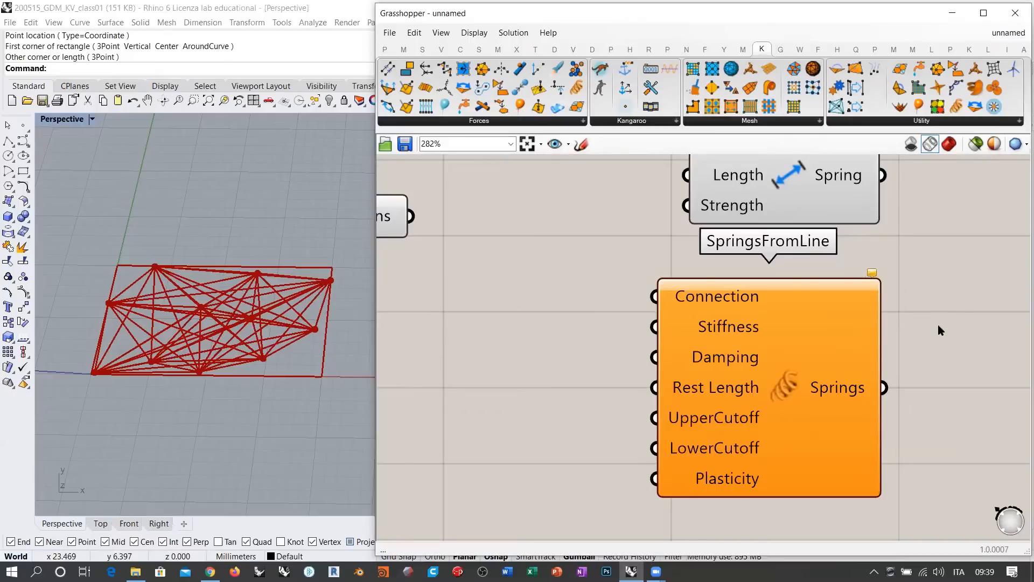
mouse_move(722, 299)
mouse_move(718, 330)
mouse_move(732, 210)
right_click_drag(664, 341, 800, 293)
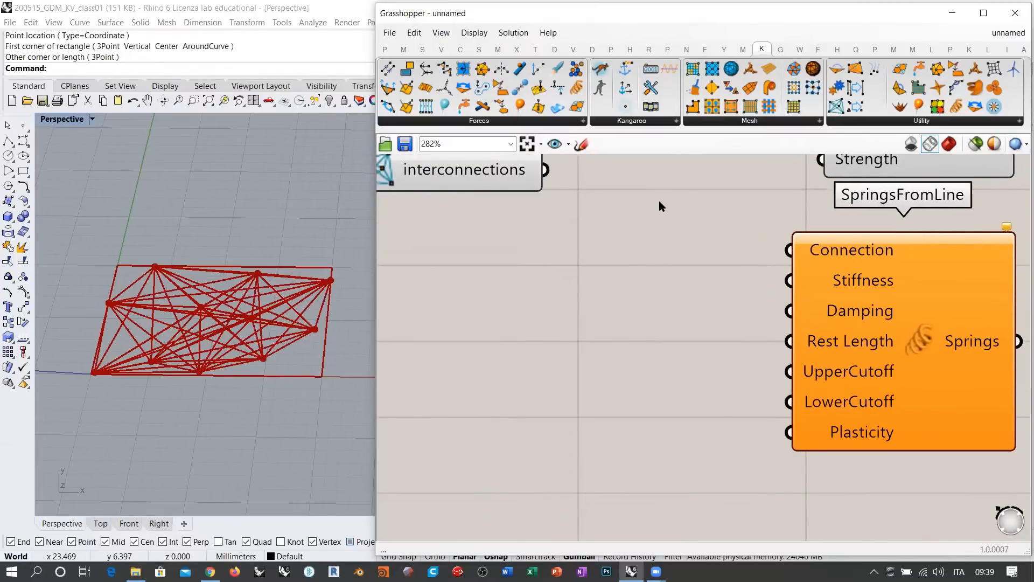
Step: Sketch a vertical coil spring on the canvas before SpringsFromLine, with a downward arrow labelled L beneath it
left_click(581, 146)
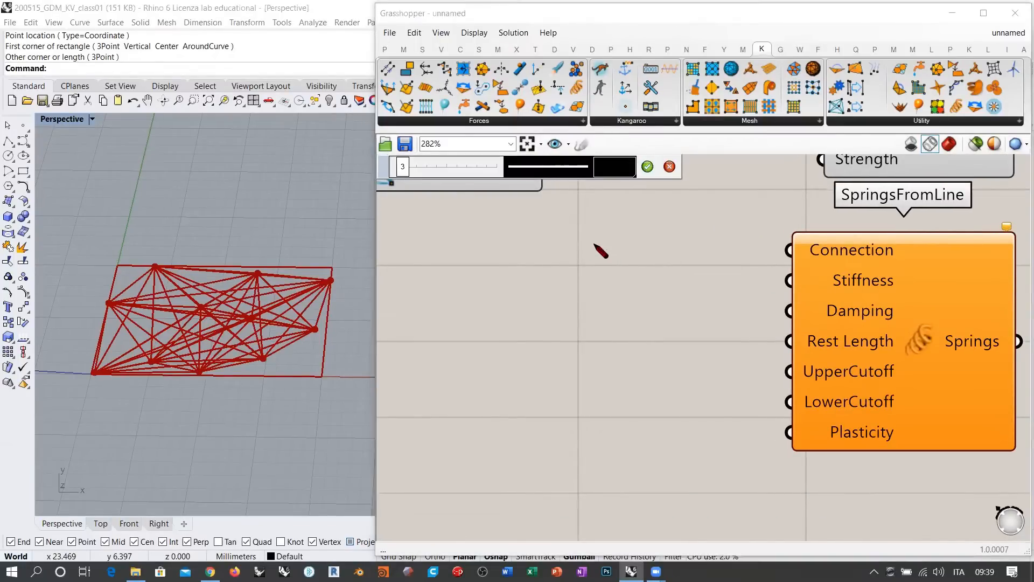
mouse_move(596, 241)
left_mouse_down()
mouse_move(621, 308)
mouse_move(580, 364)
mouse_move(626, 399)
mouse_move(581, 417)
mouse_move(613, 436)
mouse_move(606, 486)
left_mouse_up()
left_click(606, 481)
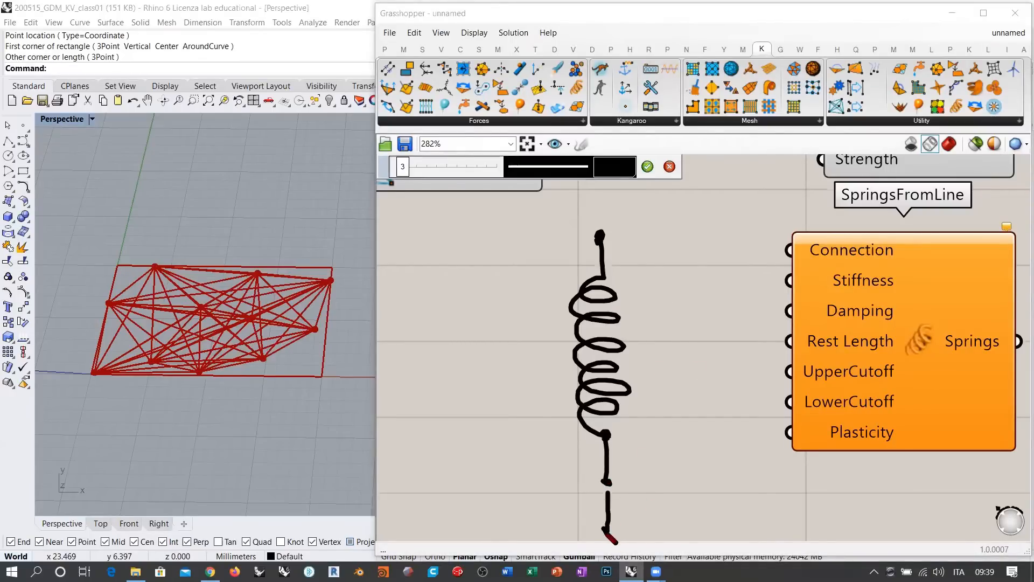
mouse_move(605, 532)
left_mouse_down()
mouse_move(643, 521)
mouse_move(617, 530)
left_mouse_up()
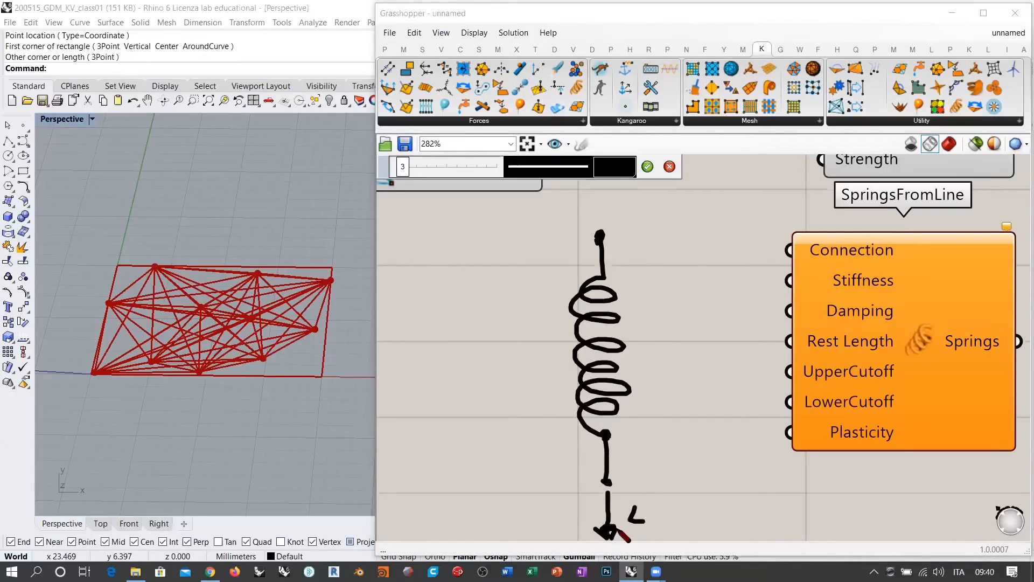
Step: Add short end ticks to the sketched spring, label its upper end A and circle the L
left_click_drag(588, 483, 613, 484)
left_click_drag(586, 238, 651, 224)
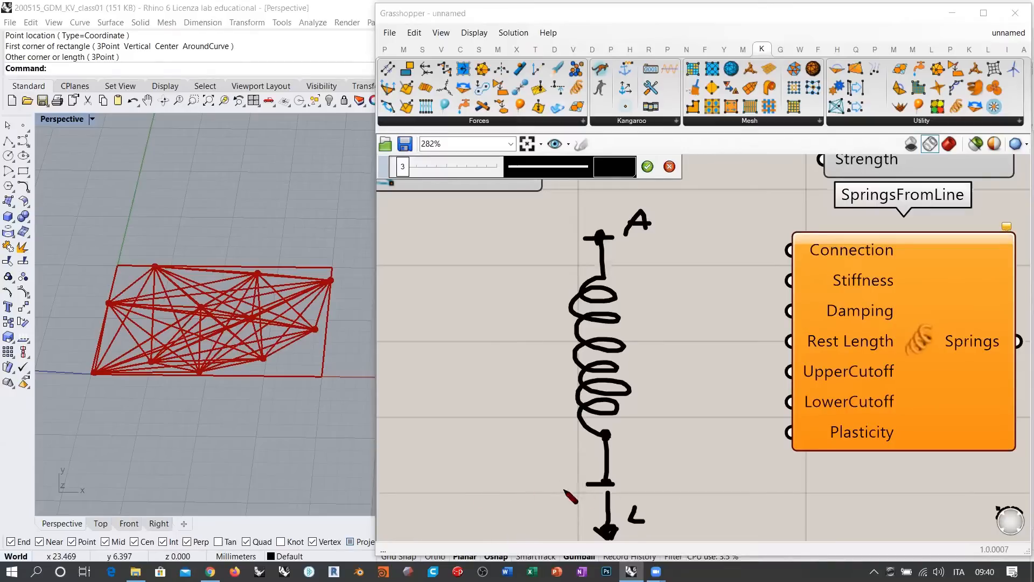
left_click_drag(630, 504, 619, 500)
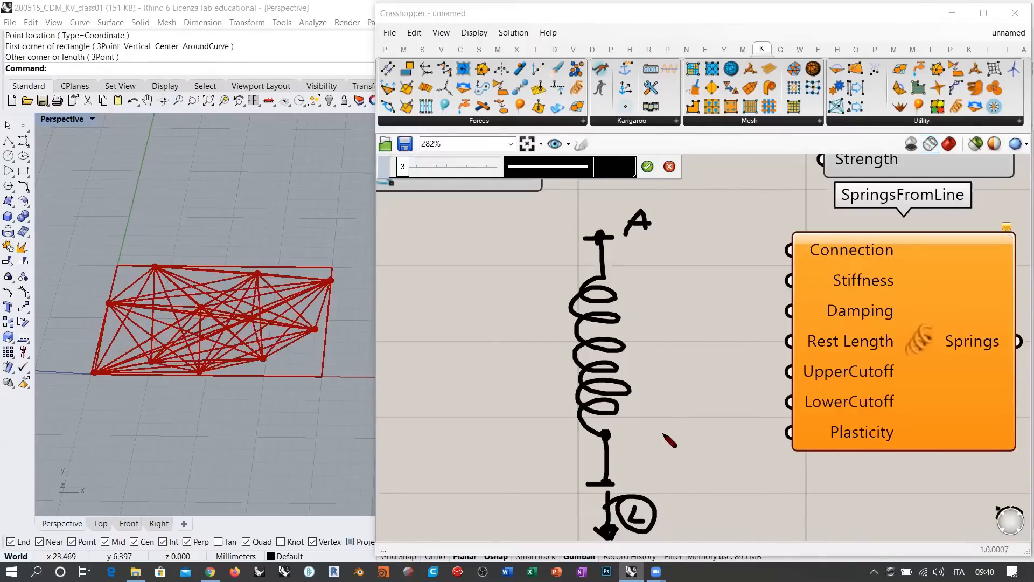
Step: Sketch a tick-ended dimension line labelled ΔL beside the spring's lower end and cross out the arrow with the circled L
scroll(666, 434, "down", 1)
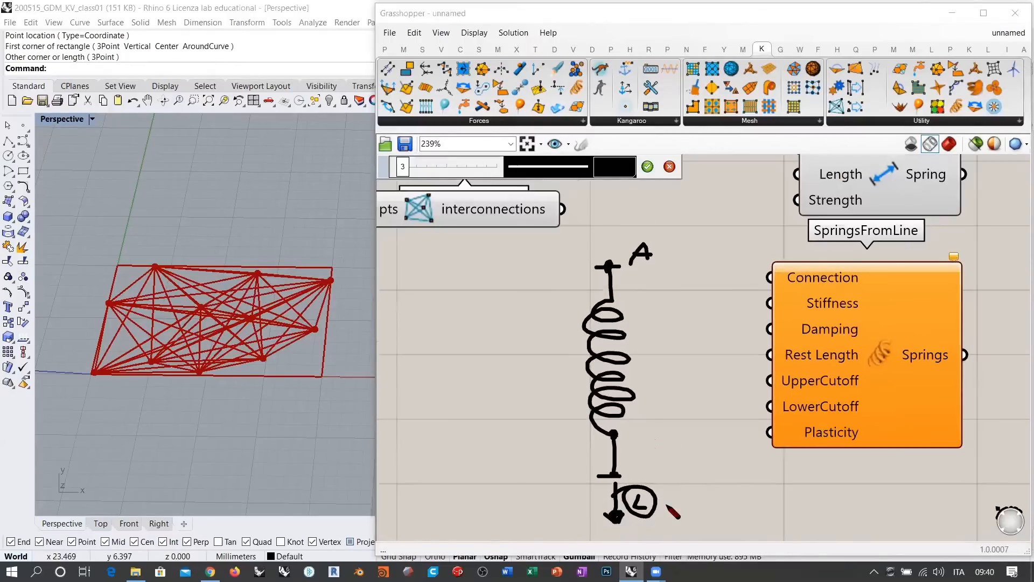
scroll(644, 382, "down", 1)
scroll(650, 458, "up", 1)
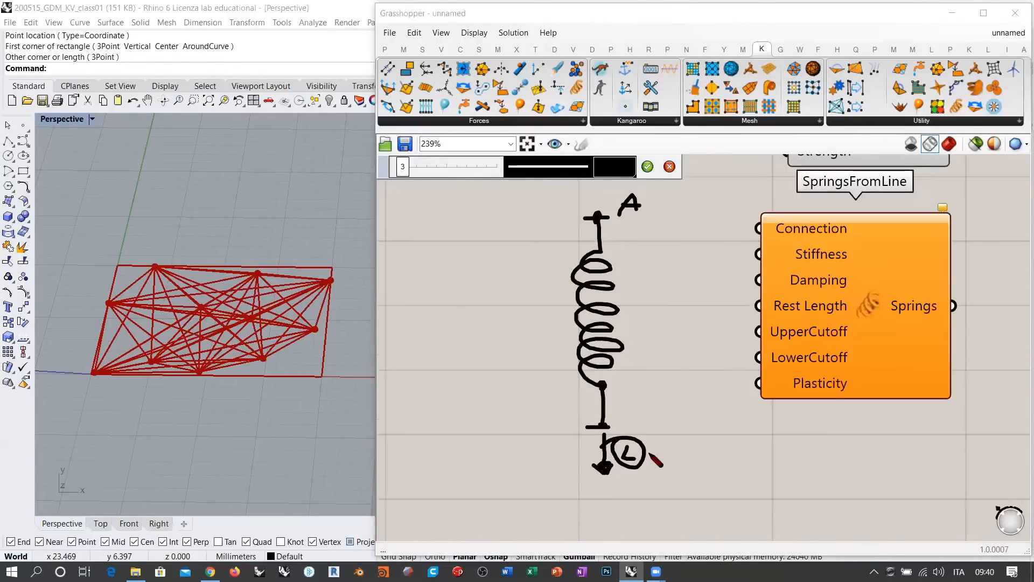
left_click_drag(500, 385, 542, 389)
left_click_drag(526, 368, 520, 431)
left_click_drag(508, 430, 524, 432)
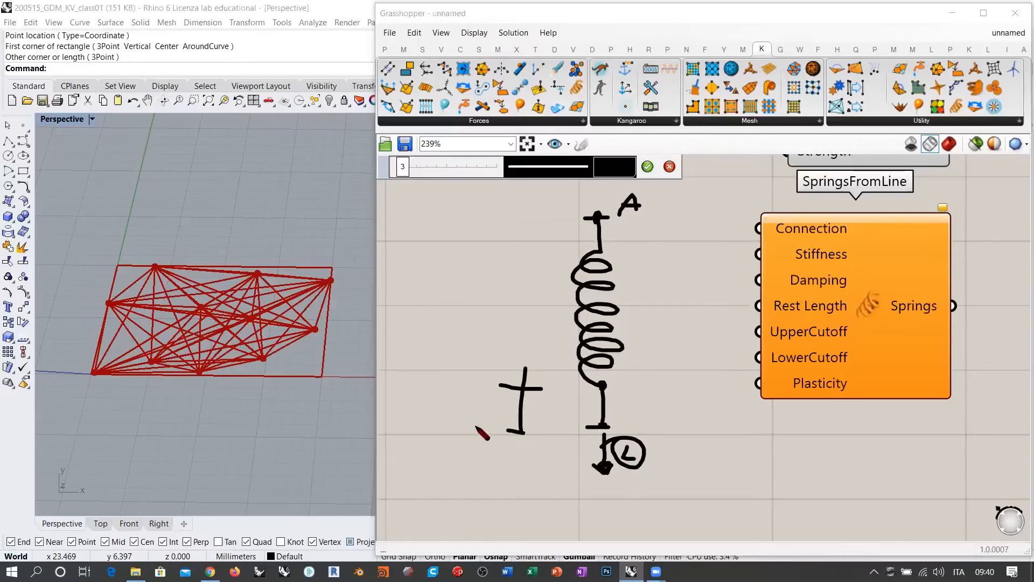
left_click_drag(457, 420, 468, 398)
mouse_move(469, 398)
left_mouse_down()
mouse_move(472, 420)
mouse_move(491, 421)
left_mouse_up()
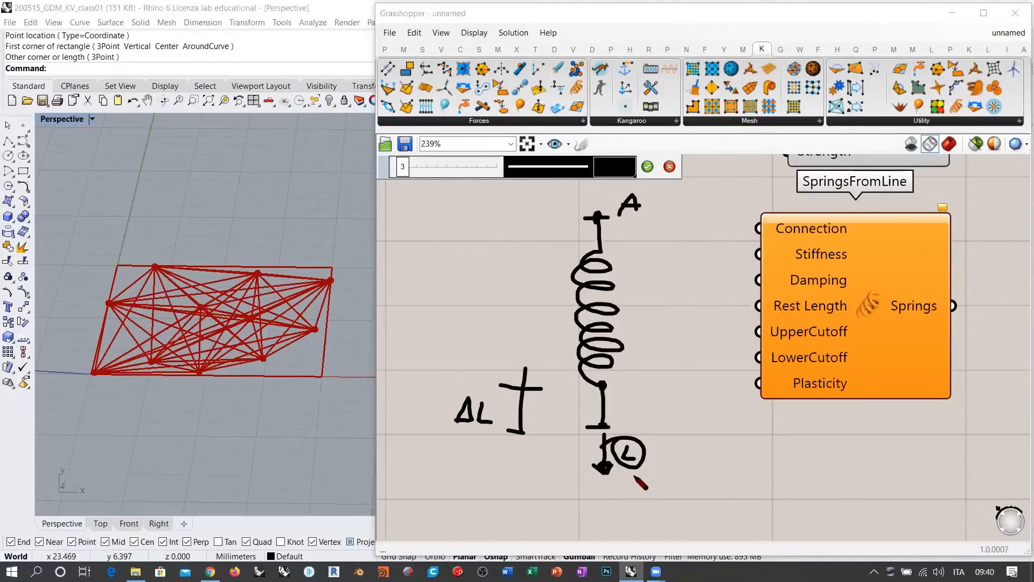
left_click_drag(662, 439, 561, 496)
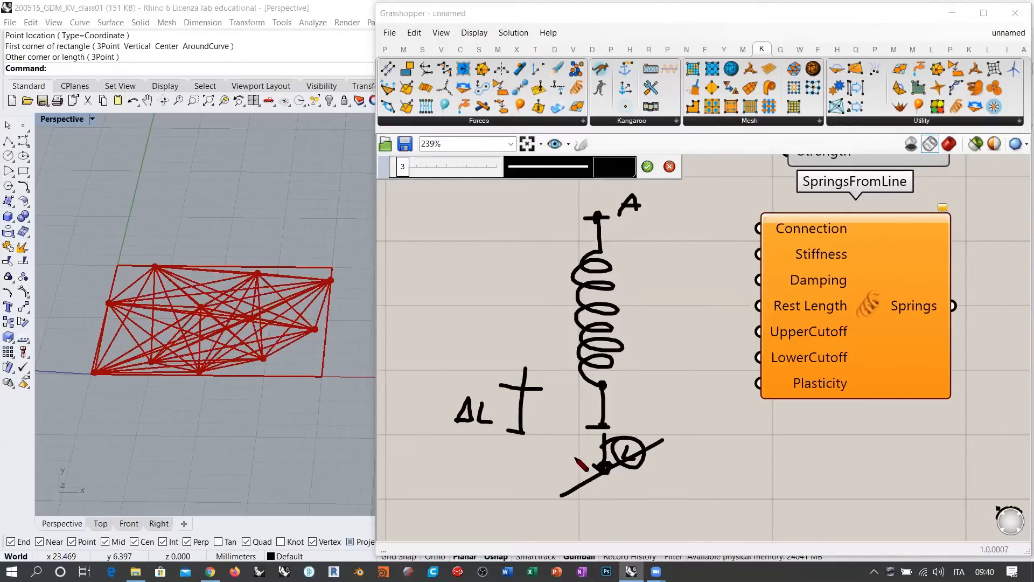
left_click_drag(564, 438, 708, 488)
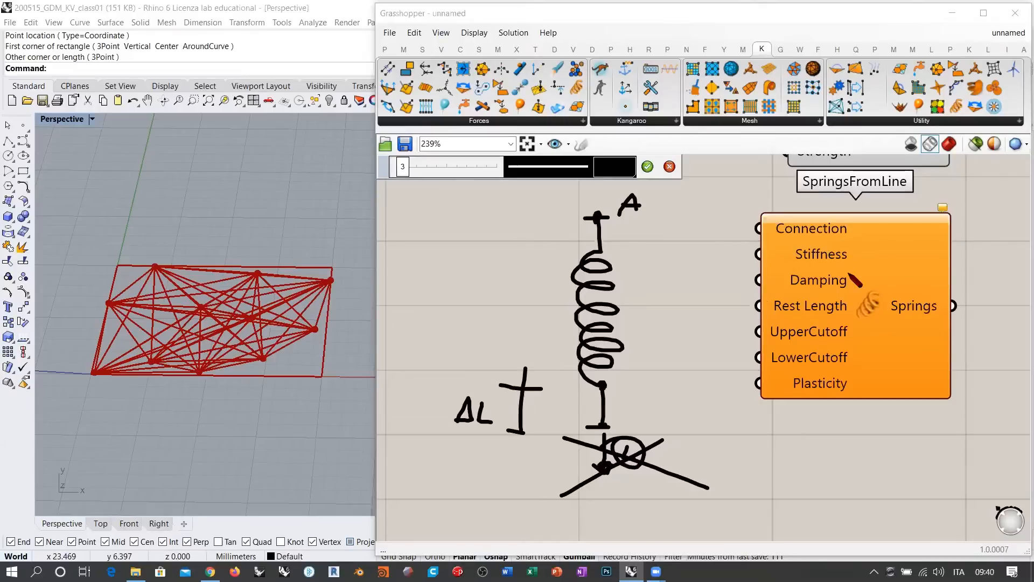
Step: Outline the Rest Length input and sketch two dashed level lines across the spring's lower end, joined by a slash-ticked dimension line
mouse_move(851, 295)
left_mouse_down()
mouse_move(760, 302)
mouse_move(840, 322)
mouse_move(856, 297)
left_mouse_up()
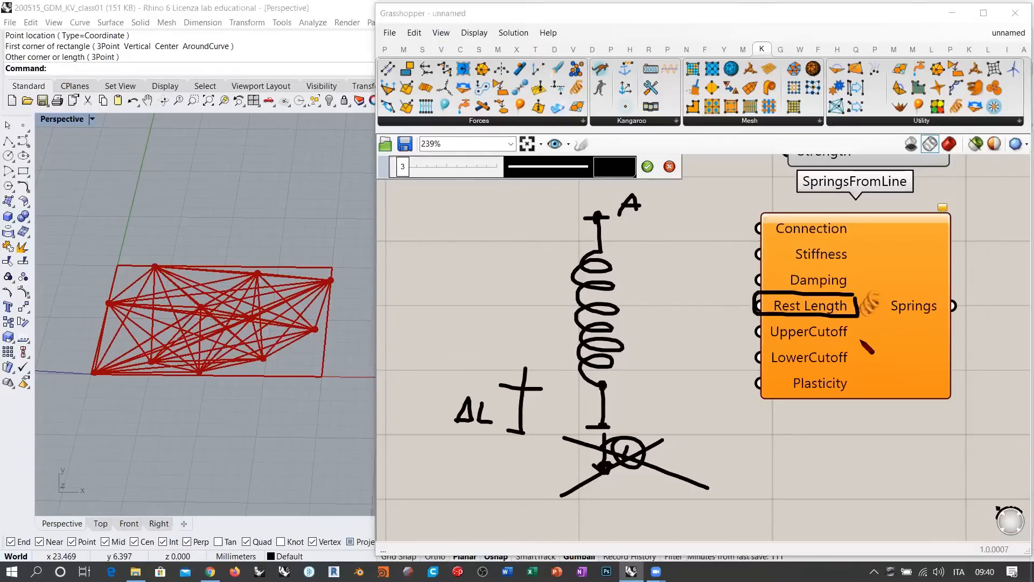
left_click_drag(633, 389, 653, 389)
left_click_drag(664, 393, 717, 394)
left_click_drag(726, 394, 744, 394)
left_click_drag(502, 431, 524, 430)
left_click_drag(551, 430, 575, 430)
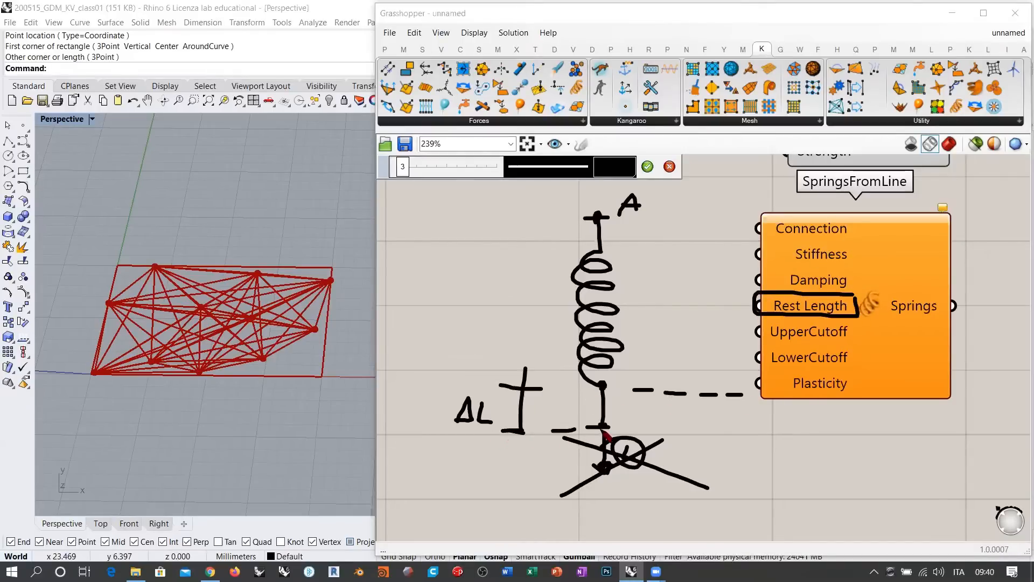
left_click_drag(640, 430, 664, 429)
left_click_drag(699, 430, 714, 428)
left_click_drag(747, 428, 764, 427)
mouse_move(727, 378)
left_mouse_down()
mouse_move(729, 437)
mouse_move(714, 439)
mouse_move(712, 410)
left_mouse_up()
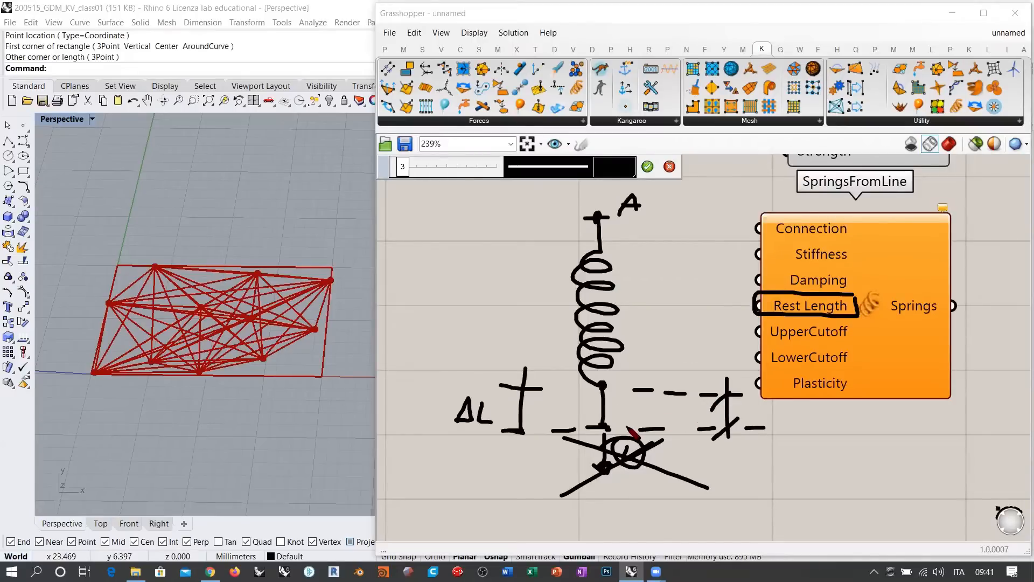
Step: Sketch a damped oscillation between the dashed lines and outline the Damping, UpperCutoff and LowerCutoff inputs
left_click_drag(680, 421, 686, 372)
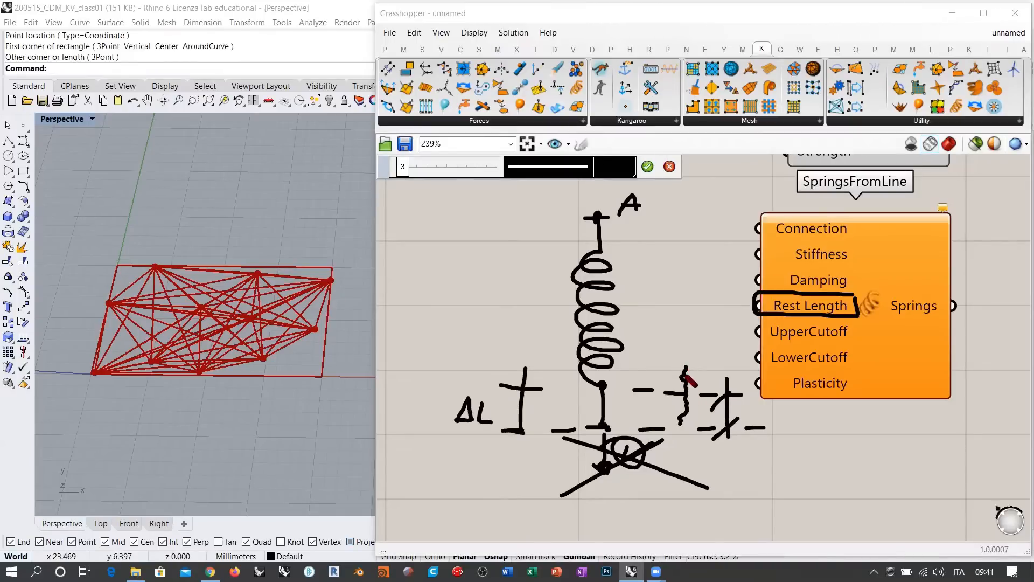
mouse_move(691, 406)
left_mouse_down()
mouse_move(698, 414)
mouse_move(701, 380)
mouse_move(730, 395)
mouse_move(762, 395)
left_mouse_up()
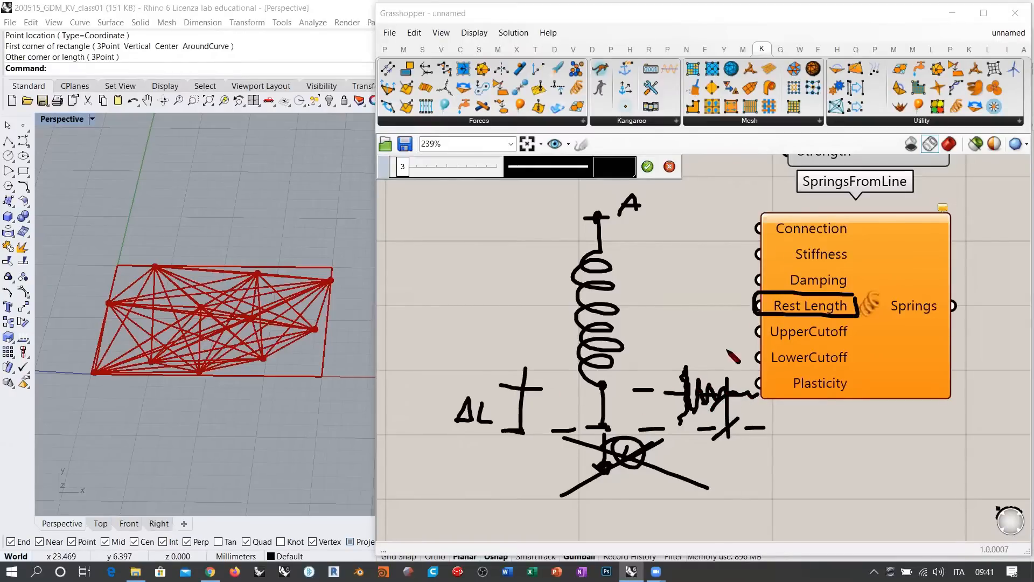
mouse_move(843, 276)
left_mouse_down()
mouse_move(865, 274)
mouse_move(770, 275)
mouse_move(787, 292)
mouse_move(875, 289)
left_mouse_up()
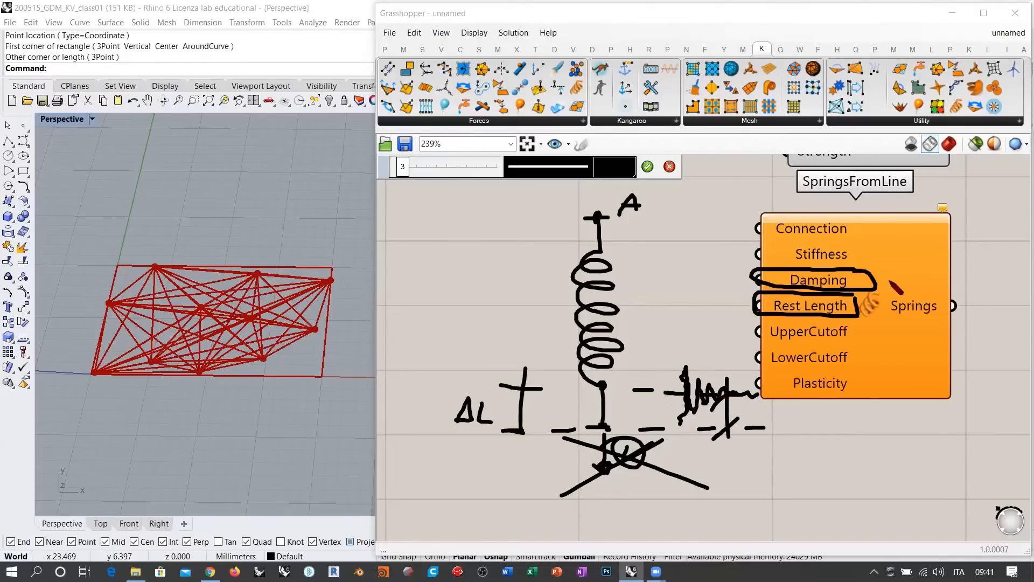
mouse_move(759, 322)
left_mouse_down()
mouse_move(754, 337)
mouse_move(776, 372)
mouse_move(869, 372)
mouse_move(853, 322)
mouse_move(757, 321)
mouse_move(760, 372)
mouse_move(859, 374)
mouse_move(864, 330)
mouse_move(761, 325)
mouse_move(822, 378)
left_mouse_up()
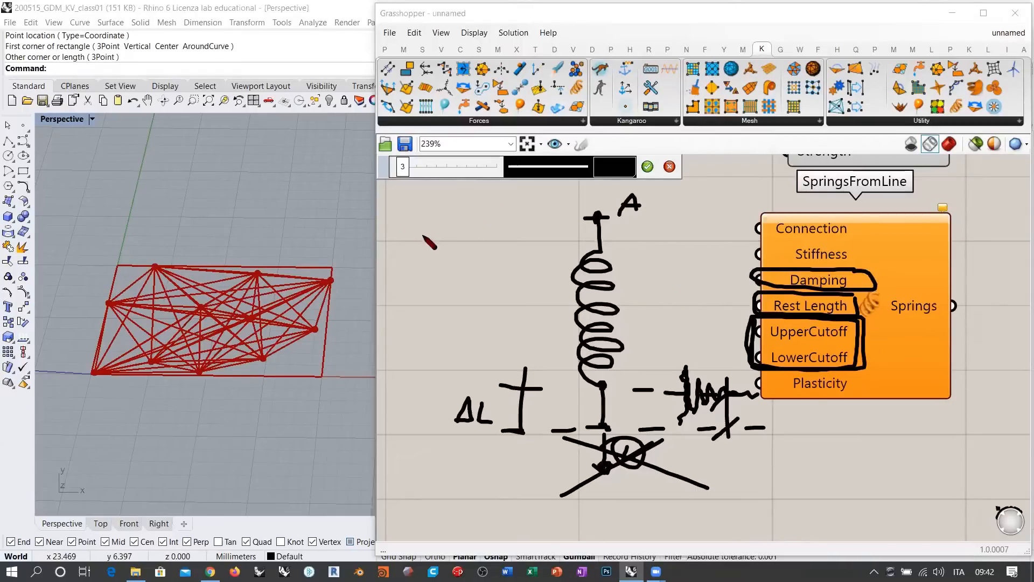
Step: Sketch a slash-ticked dimension line beside the full spring, label it 5 and add a crossed-through 0 at its upper end
left_click_drag(551, 216, 516, 215)
mouse_move(494, 197)
left_mouse_down()
mouse_move(492, 211)
mouse_move(510, 190)
mouse_move(481, 217)
left_mouse_up()
left_click_drag(536, 221, 543, 379)
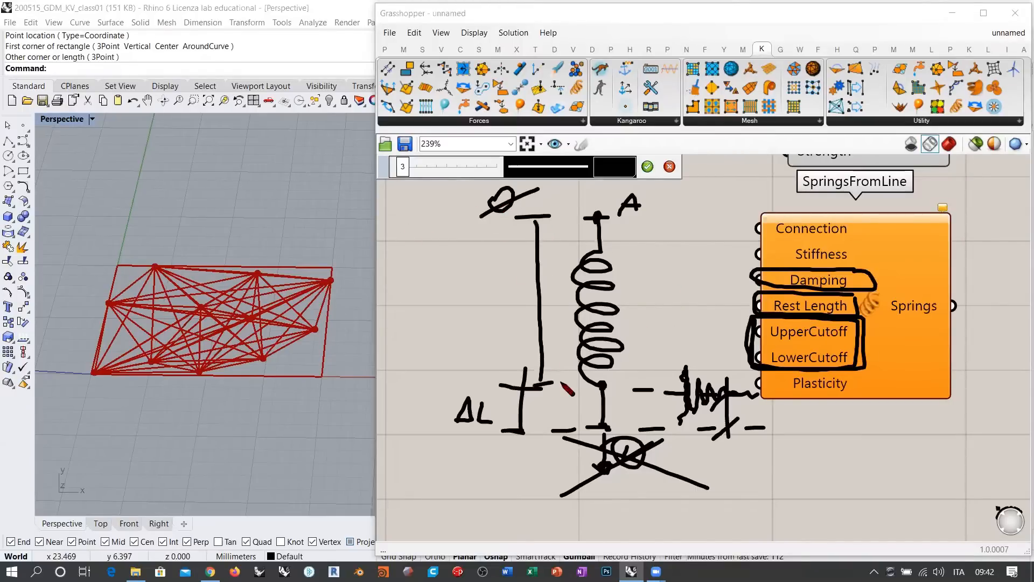
left_click_drag(491, 277, 470, 308)
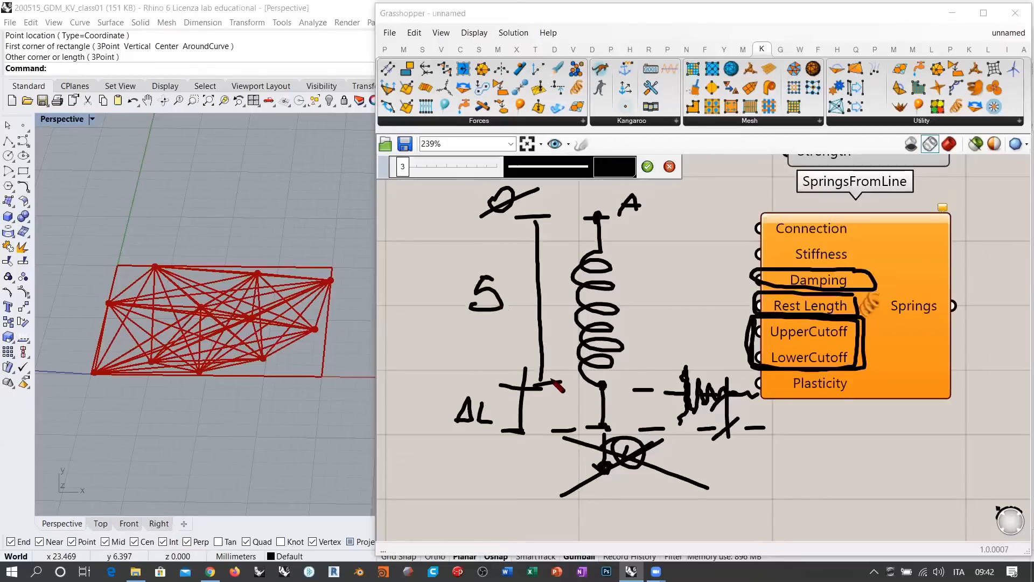
left_click_drag(525, 236, 546, 225)
left_click_drag(558, 377, 541, 385)
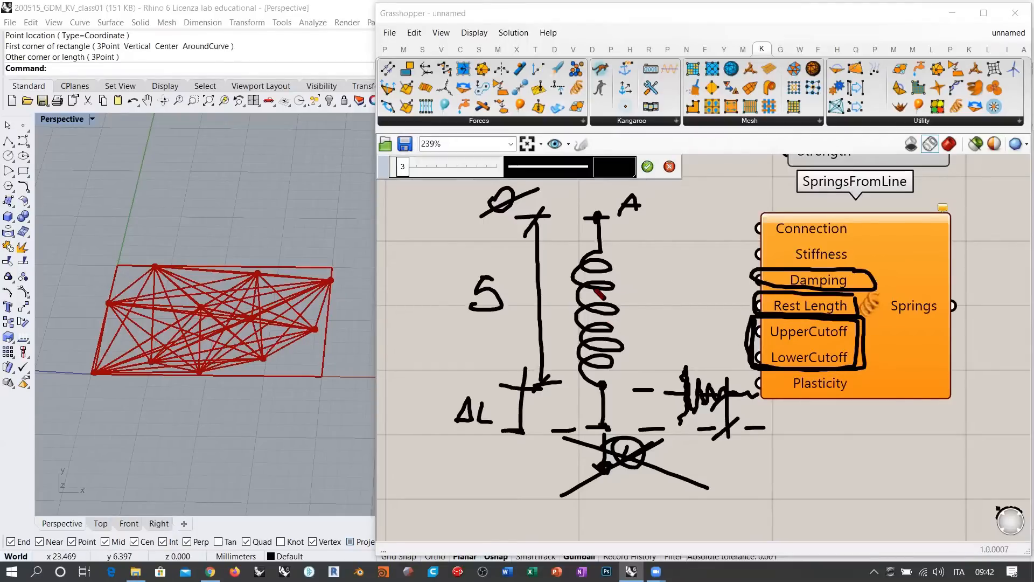
Step: Draw lead lines into UpperCutoff and LowerCutoff, underline the 5 and link it to Rest Length and UpperCutoff
left_click_drag(688, 331, 759, 334)
left_click_drag(686, 357, 763, 357)
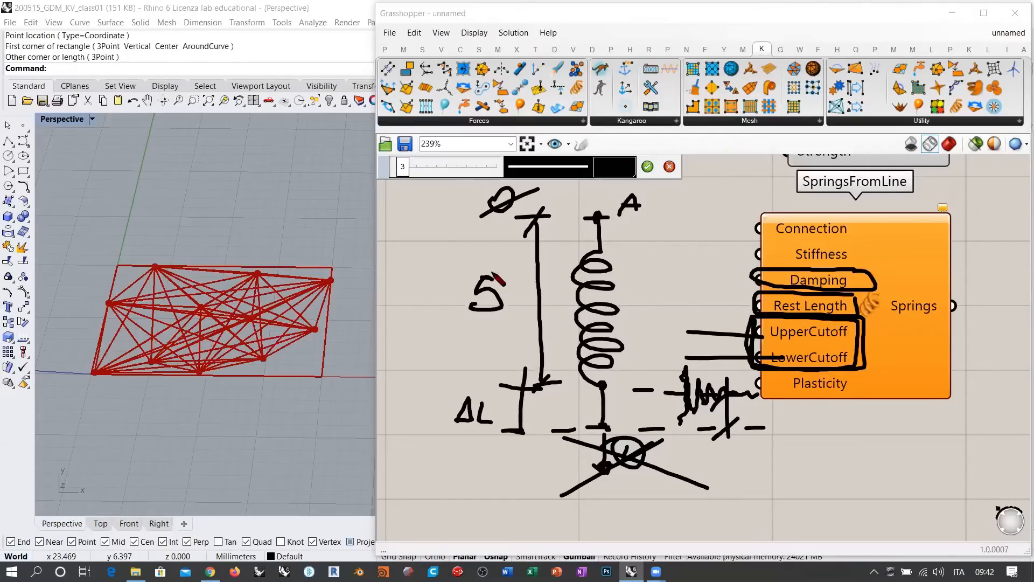
mouse_move(464, 323)
left_mouse_down()
mouse_move(575, 299)
mouse_move(754, 306)
left_mouse_up()
left_click_drag(518, 306, 753, 337)
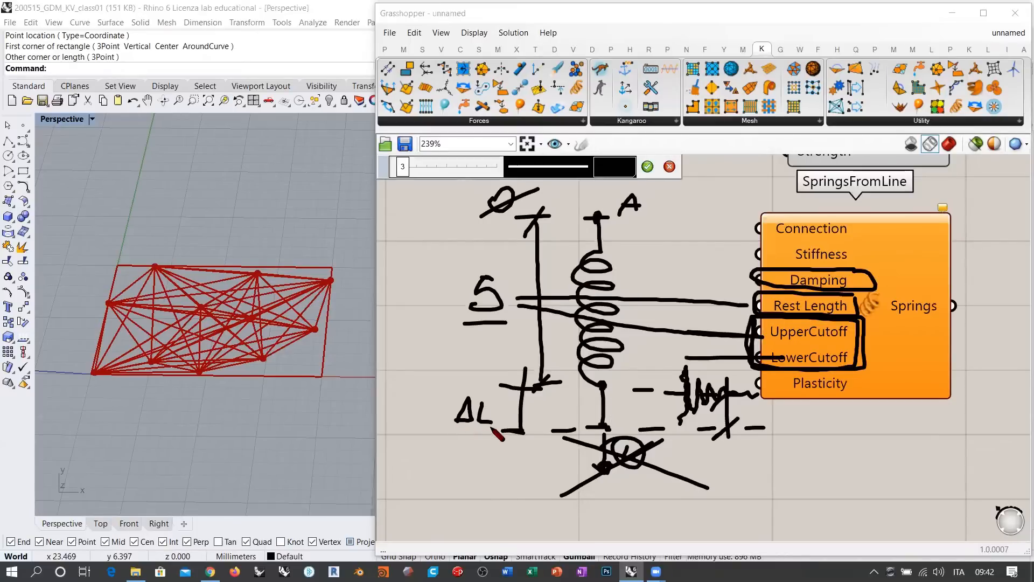
Step: Underline ΔL, write 5+ΔL beneath it and extend the lead line into LowerCutoff
left_click_drag(467, 430, 573, 429)
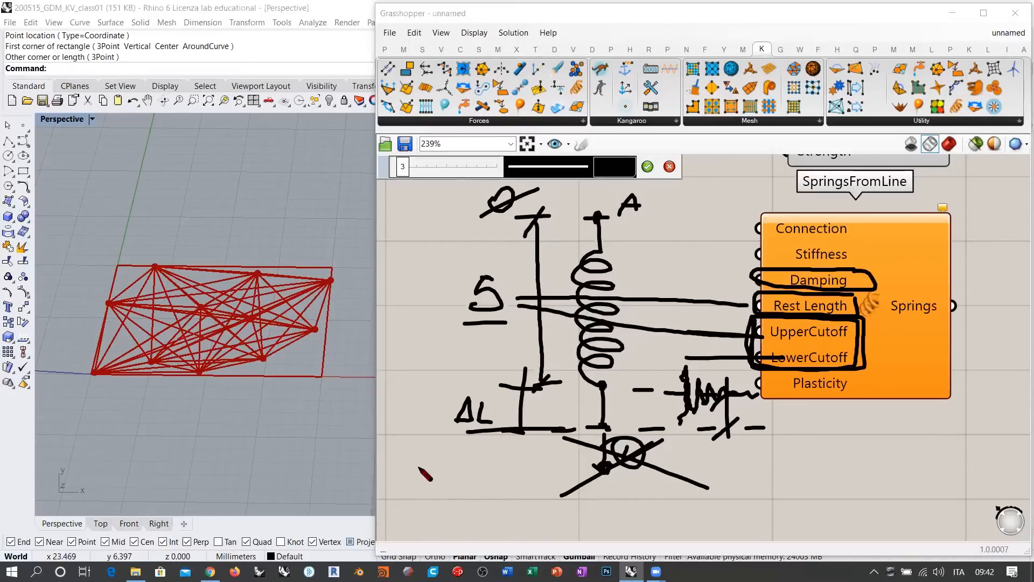
mouse_move(423, 467)
left_mouse_down()
mouse_move(393, 490)
mouse_move(510, 492)
left_mouse_up()
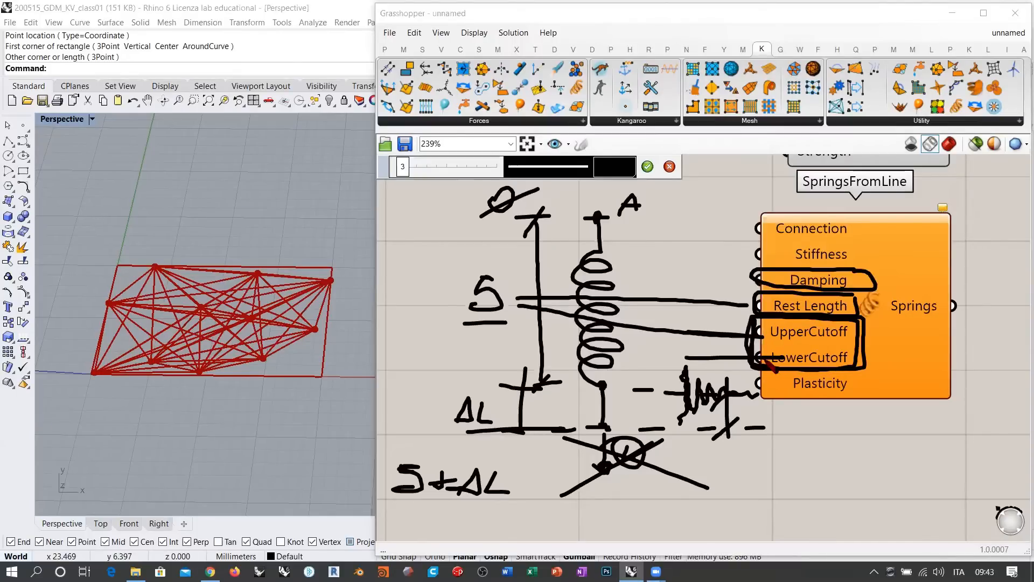
left_click_drag(660, 353, 740, 358)
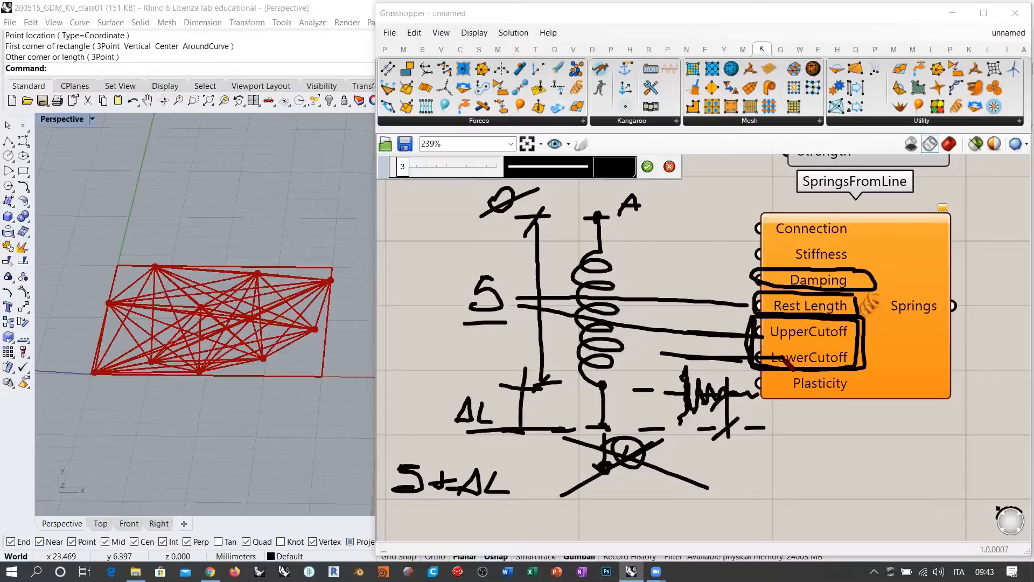
Step: Mark an upward limit with an arrow and horizontal line across the spring, circle the 5 and link it to LowerCutoff
left_click_drag(647, 384, 653, 291)
left_click_drag(556, 286, 723, 287)
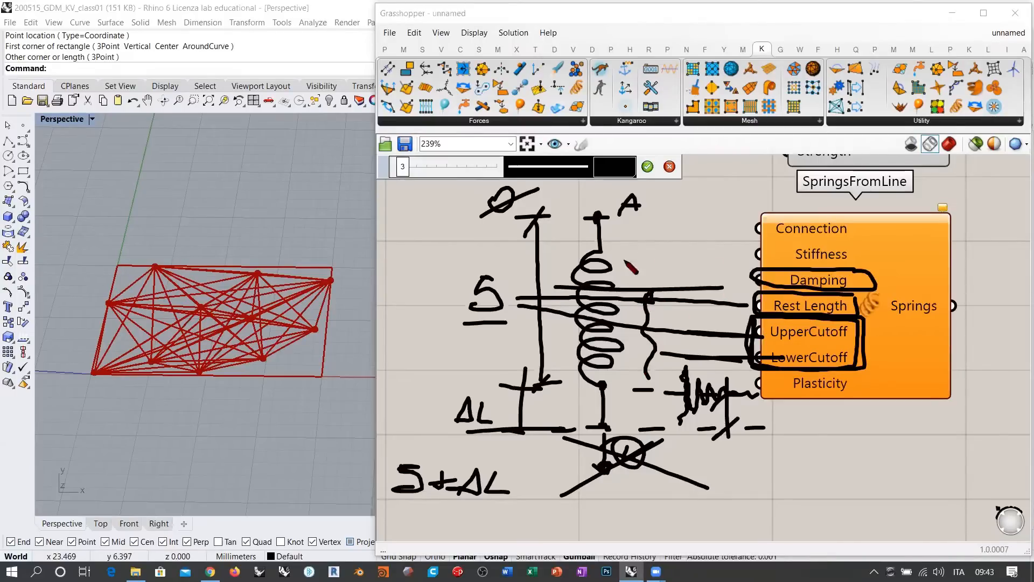
mouse_move(488, 331)
left_mouse_down()
mouse_move(473, 272)
mouse_move(506, 330)
left_mouse_up()
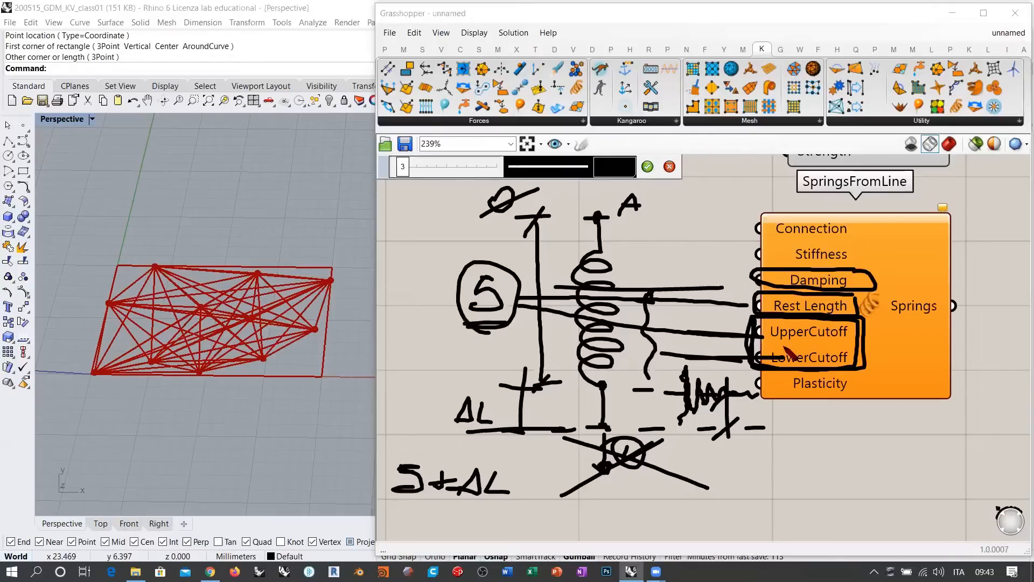
left_click_drag(595, 332, 751, 371)
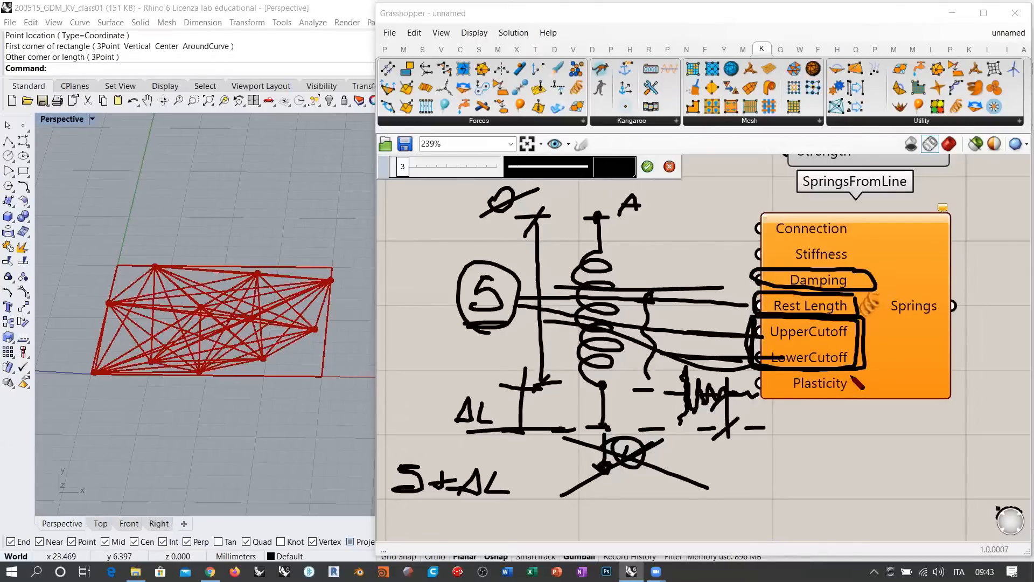
Step: Outline the Plasticity input and sketch a two-axis graph below it with the horizontal axis labelled L
mouse_move(862, 379)
left_mouse_down()
mouse_move(765, 396)
mouse_move(871, 413)
left_mouse_up()
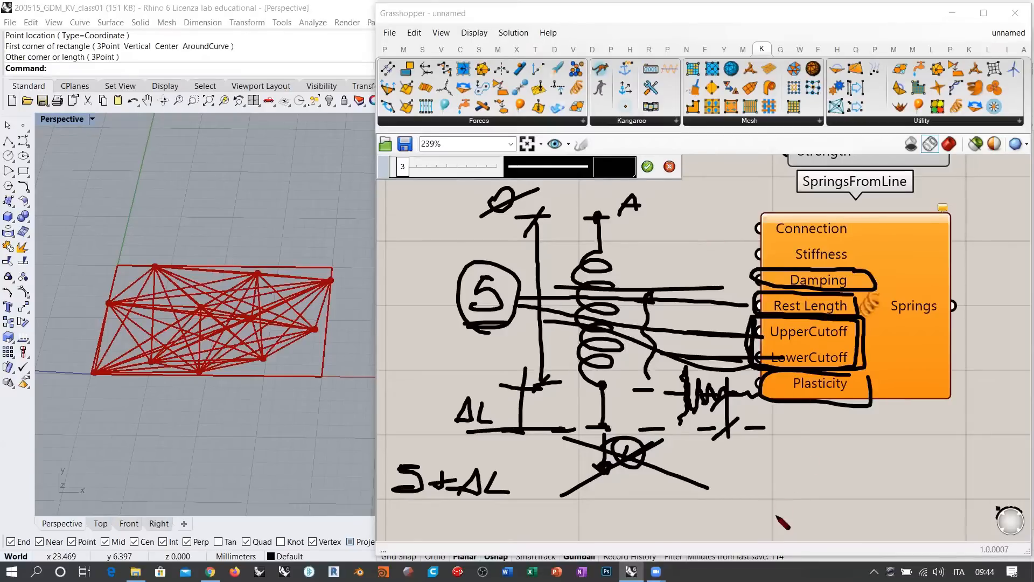
left_click_drag(729, 526, 859, 533)
left_click_drag(770, 434, 771, 537)
left_click_drag(841, 531, 860, 533)
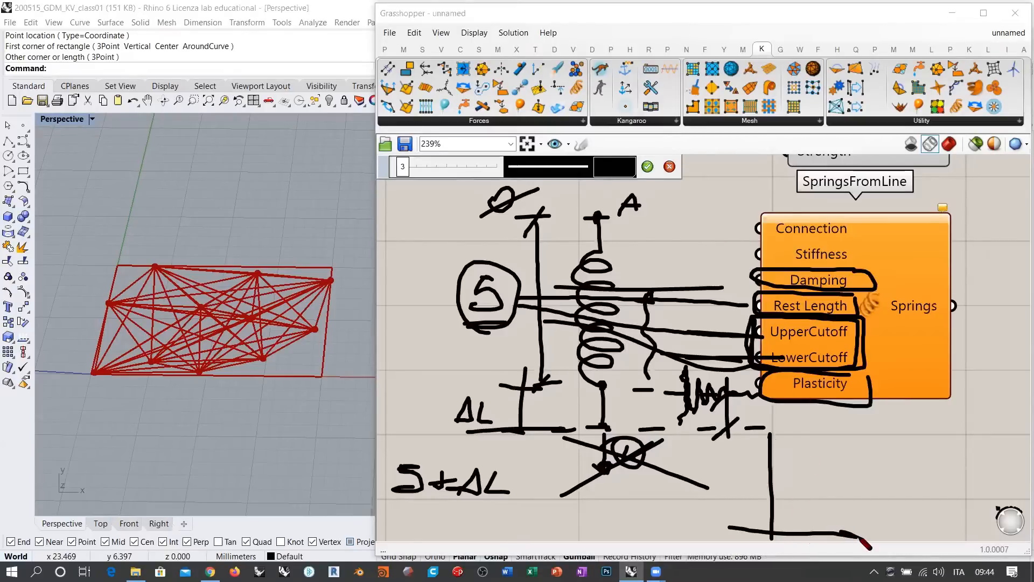
left_click_drag(759, 439, 779, 438)
left_click_drag(851, 529, 916, 533)
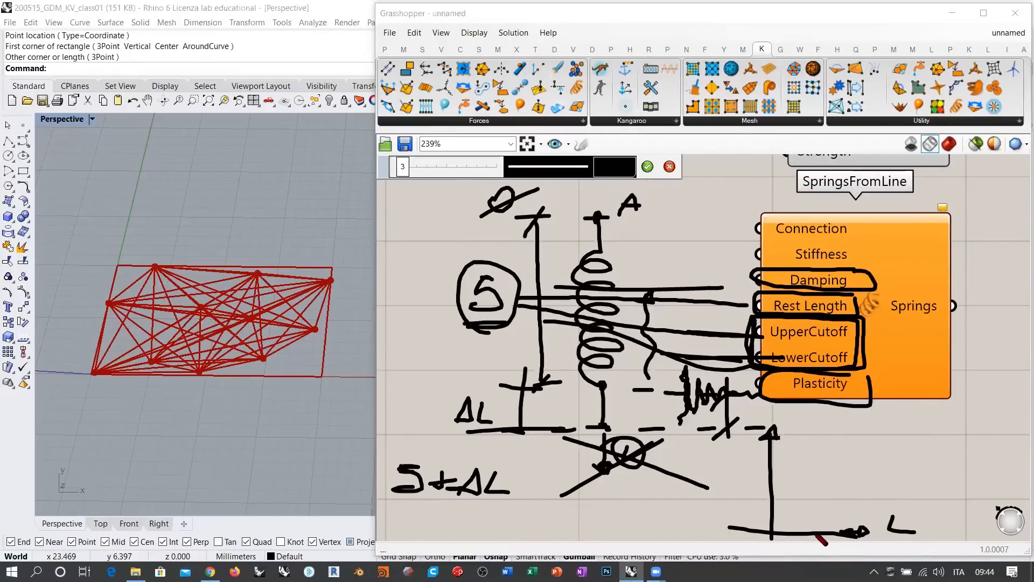
Step: Plot a rising curve with a wavy plateau, label the vertical axis D, mark the transition vertically and write PLAST beside it
left_click_drag(776, 533, 795, 465)
left_click_drag(732, 444, 734, 457)
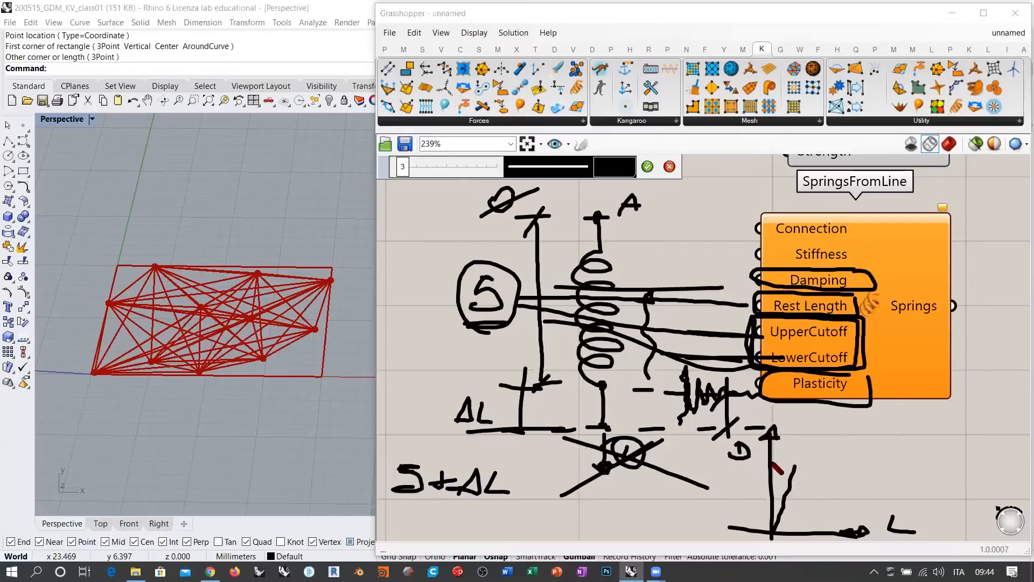
left_click_drag(796, 526, 797, 536)
left_click_drag(801, 462, 838, 464)
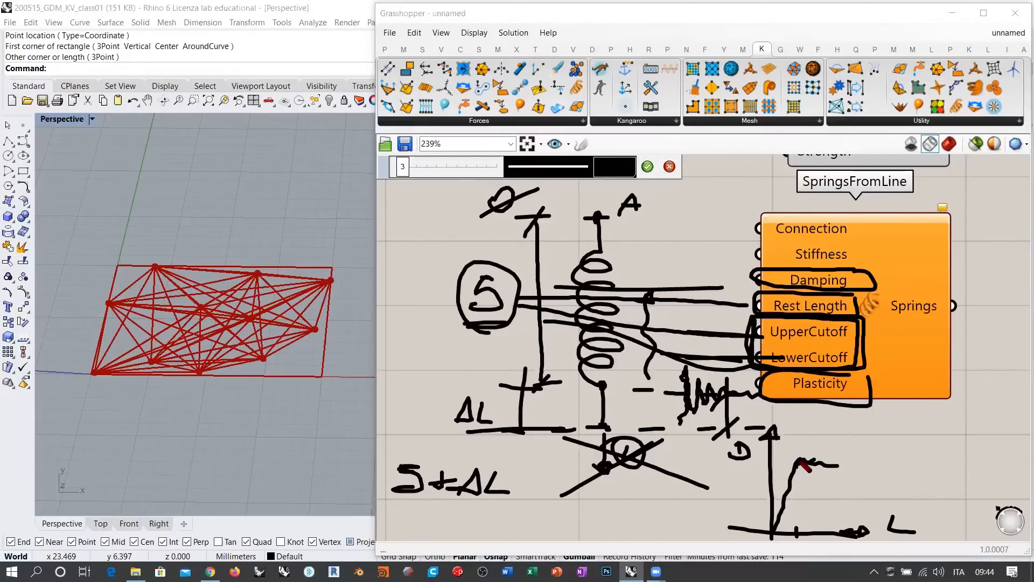
mouse_move(804, 464)
left_mouse_down()
mouse_move(865, 468)
mouse_move(868, 458)
mouse_move(902, 470)
mouse_move(916, 457)
mouse_move(918, 470)
mouse_move(936, 470)
left_mouse_up()
left_click_drag(931, 462, 948, 462)
left_click_drag(796, 437, 802, 525)
mouse_move(797, 464)
left_mouse_down()
mouse_move(773, 464)
mouse_move(798, 489)
mouse_move(801, 533)
left_mouse_up()
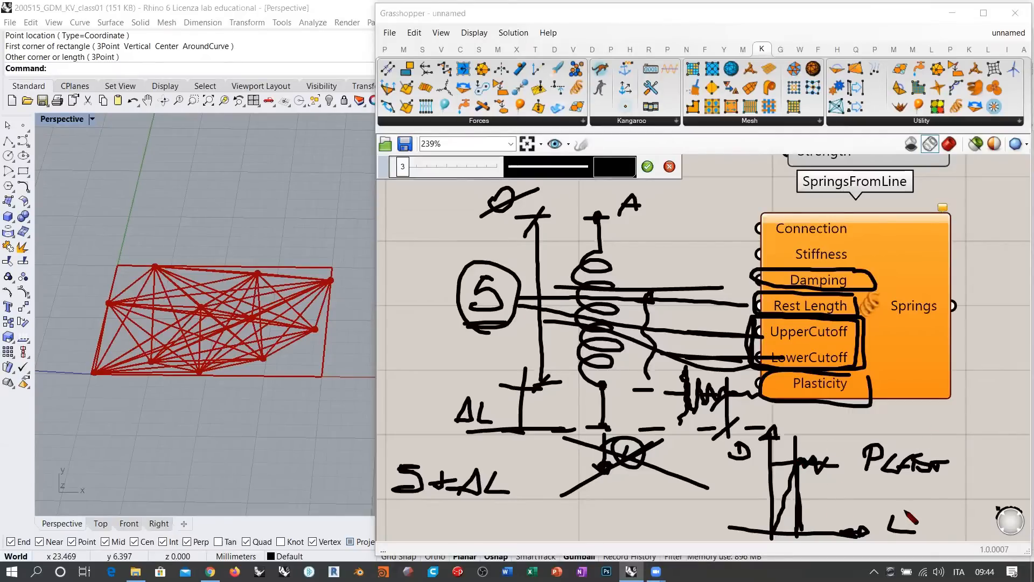
Step: Cross out the L and D axis labels, circle PLAST and outline the Plasticity input again
left_click_drag(916, 506, 879, 539)
left_click_drag(883, 500, 917, 540)
mouse_move(734, 443)
left_mouse_down()
mouse_move(757, 472)
mouse_move(734, 478)
left_mouse_up()
mouse_move(957, 445)
left_mouse_down()
mouse_move(889, 430)
mouse_move(967, 451)
left_mouse_up()
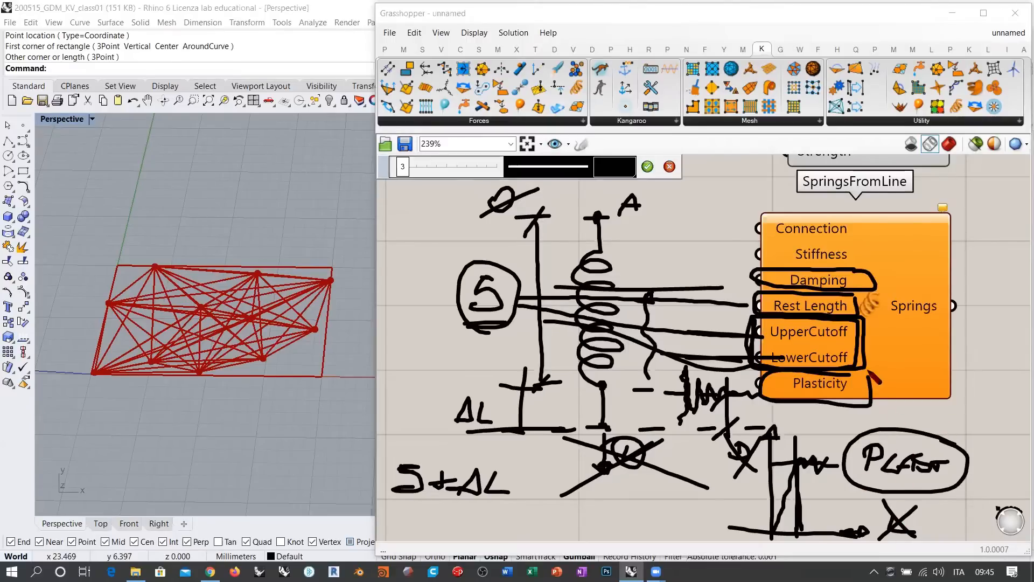
mouse_move(870, 370)
left_mouse_down()
mouse_move(813, 404)
mouse_move(880, 373)
left_mouse_up()
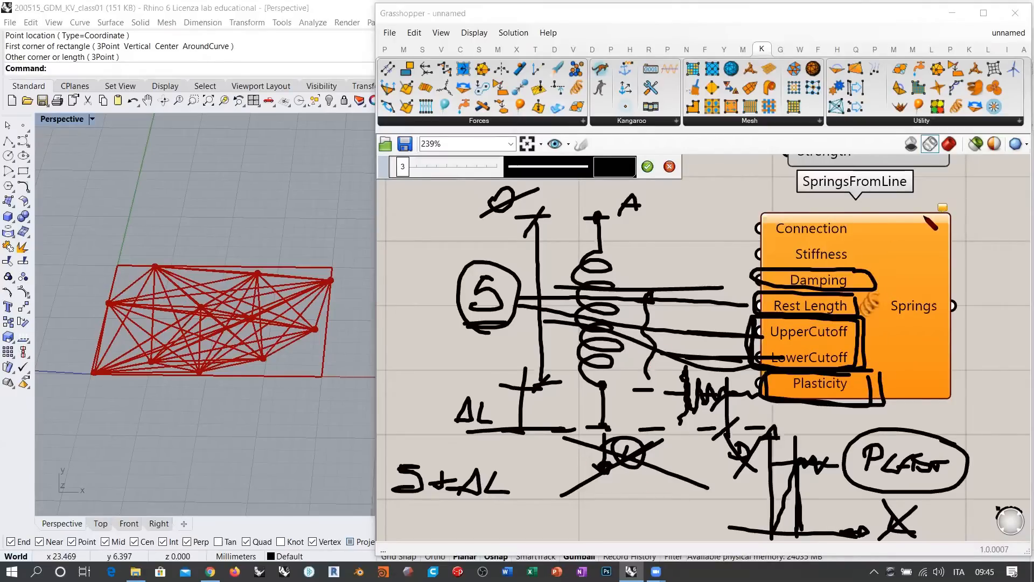
Step: Circle the whole SpringsFromLine component, draw an arrow towards Length(Line) and accept the finished sketch
mouse_move(933, 209)
left_mouse_down()
mouse_move(932, 435)
mouse_move(788, 463)
left_mouse_up()
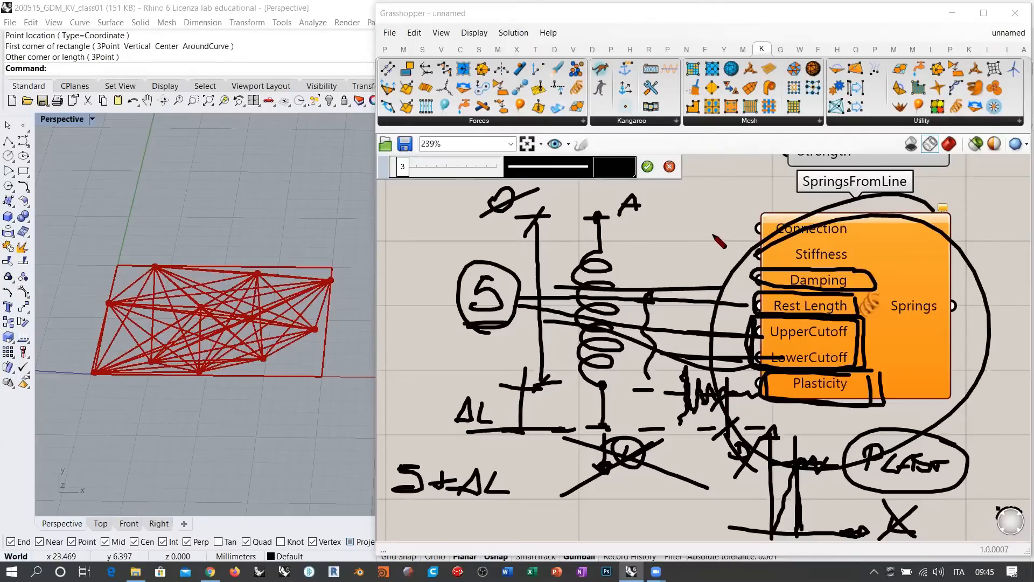
mouse_move(708, 226)
left_mouse_down()
mouse_move(787, 170)
mouse_move(781, 178)
left_mouse_up()
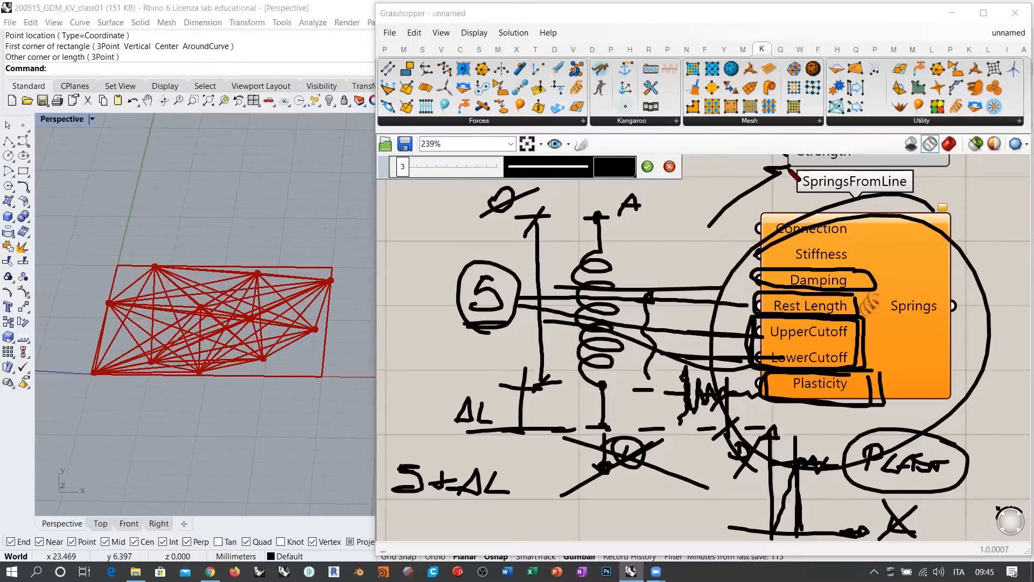
scroll(714, 254, "down", 3)
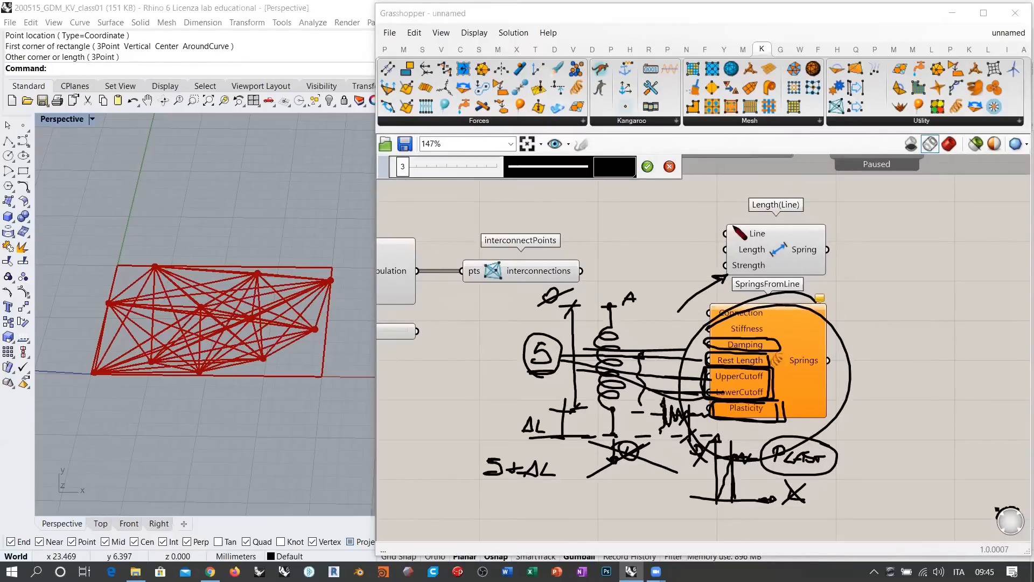
left_click(647, 168)
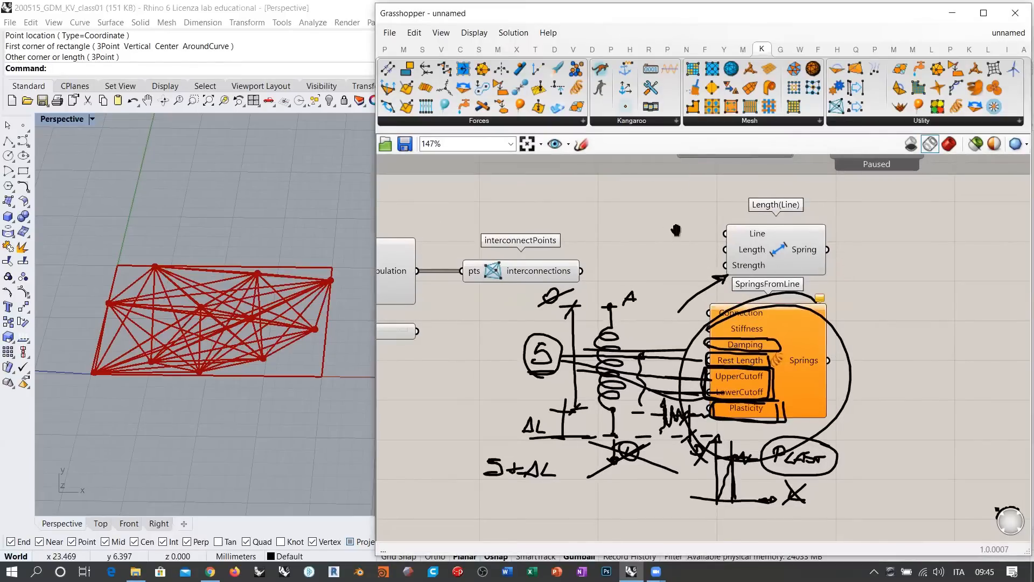
Step: Examine the available Goals-Lin components, such as Length(Line) and PlasticLength
left_click(969, 49)
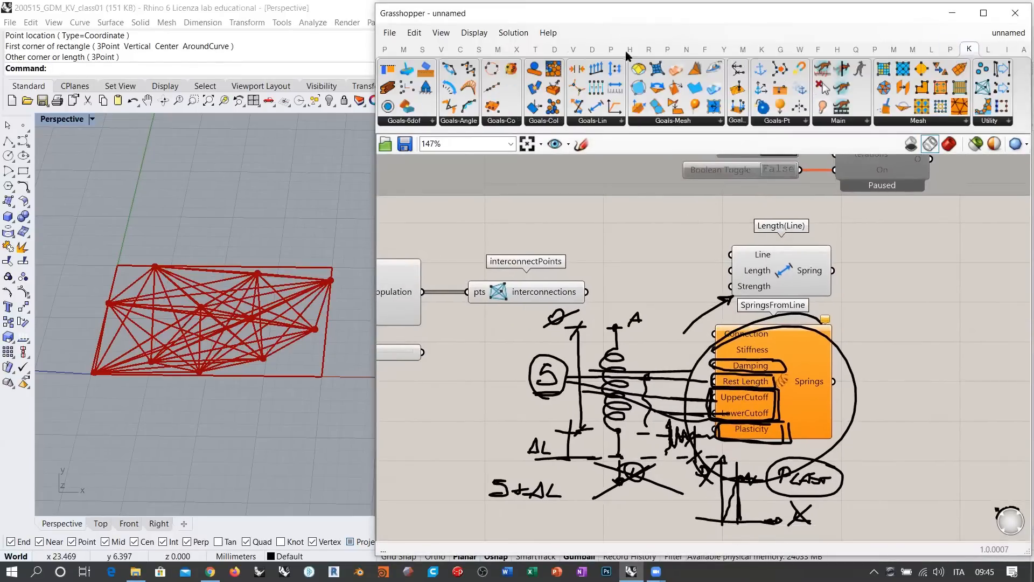
left_click(609, 122)
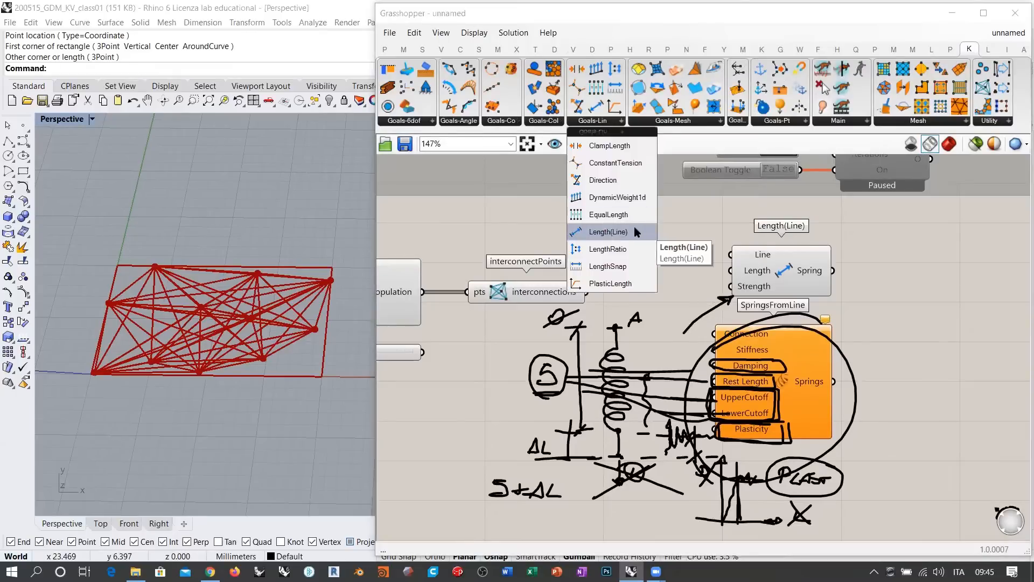
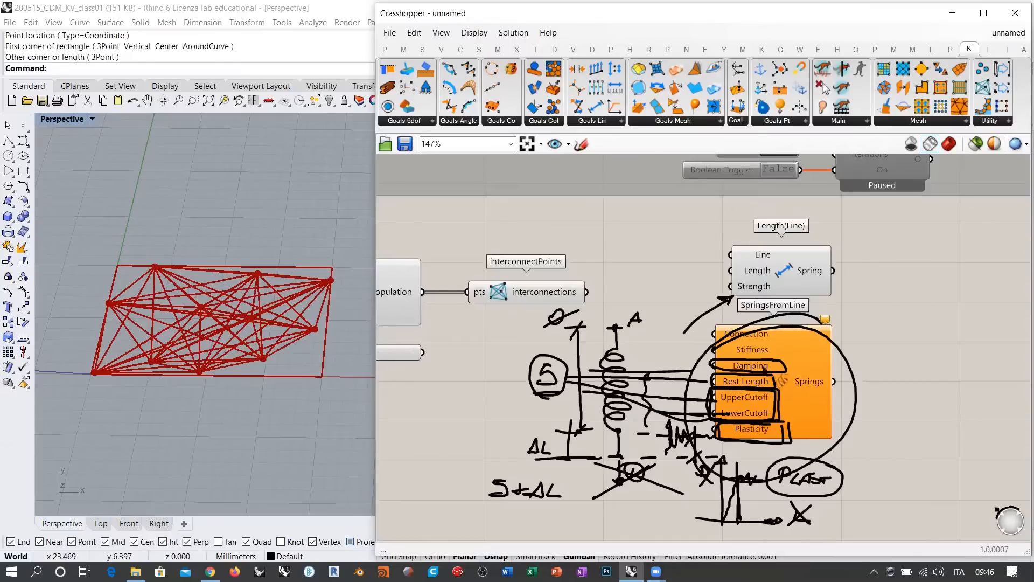
Step: Group Length(Line), SpringsFromLine and the spring sketch, and move the group beside the earlier disabled definition
scroll(541, 192, "down", 3)
left_click_drag(797, 371, 662, 234)
key("ctrl+g")
left_click(493, 369)
scroll(493, 363, "down", 4)
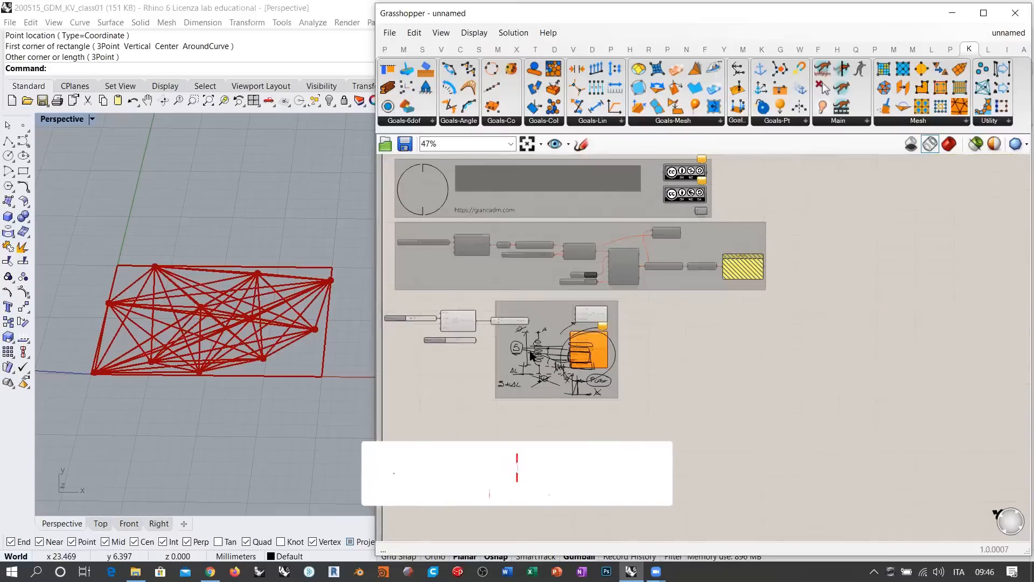
mouse_move(522, 324)
left_mouse_down()
mouse_move(840, 321)
mouse_move(800, 182)
left_mouse_up()
left_click(890, 179)
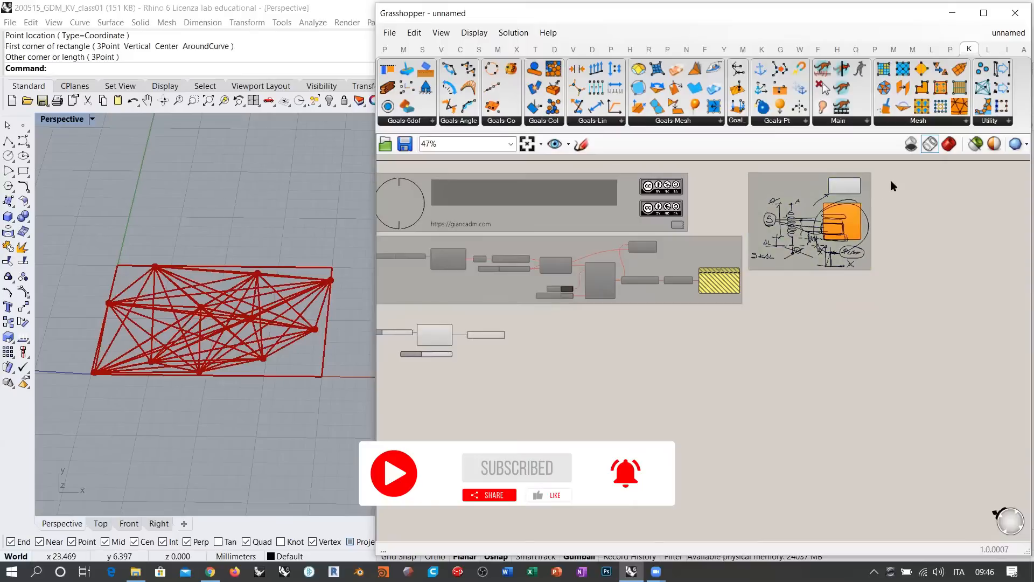
Step: Add a SpringsFromLine component and connect the interconnectPoints output to its Connection input, keeping it aligned with the wire
scroll(513, 348, "up", 5)
scroll(558, 323, "up", 1)
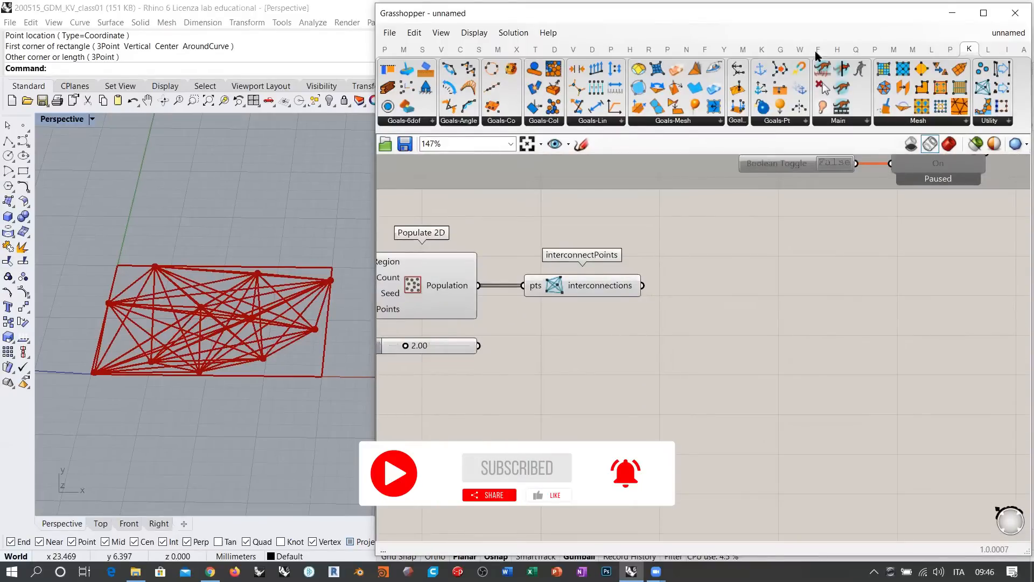
left_click(762, 49)
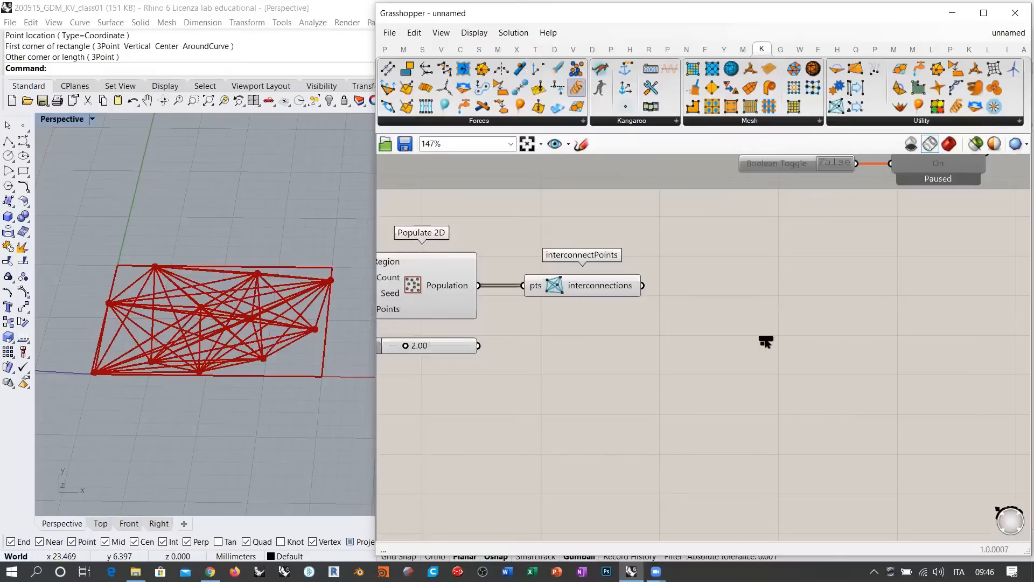
left_click(809, 323)
left_click_drag(817, 325, 905, 349)
left_click(720, 351)
right_click_drag(770, 332, 739, 303)
left_click_drag(892, 311, 959, 311)
left_click(725, 276)
left_click_drag(613, 261, 874, 268)
left_click_drag(933, 285, 923, 275)
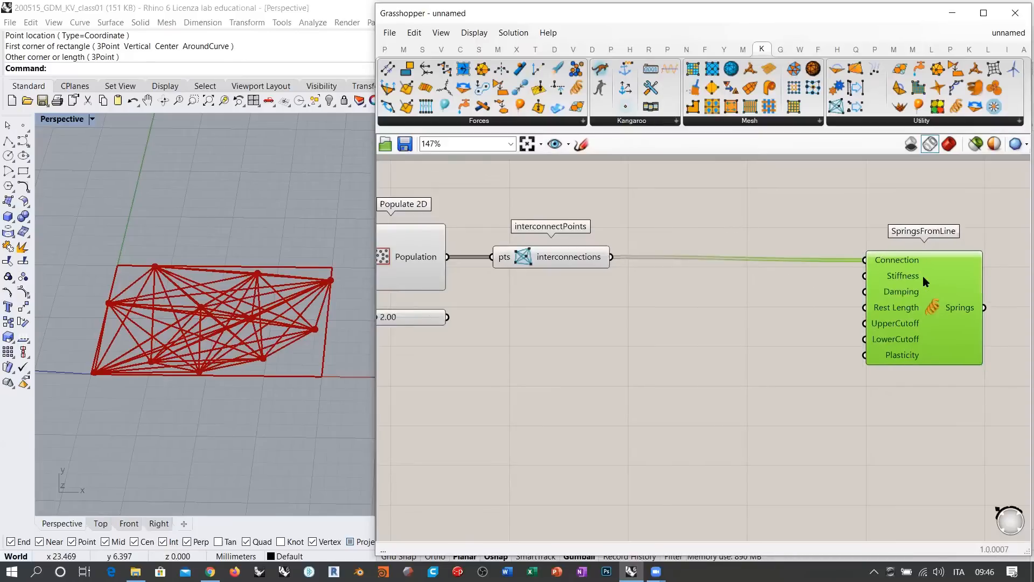
left_click(759, 318)
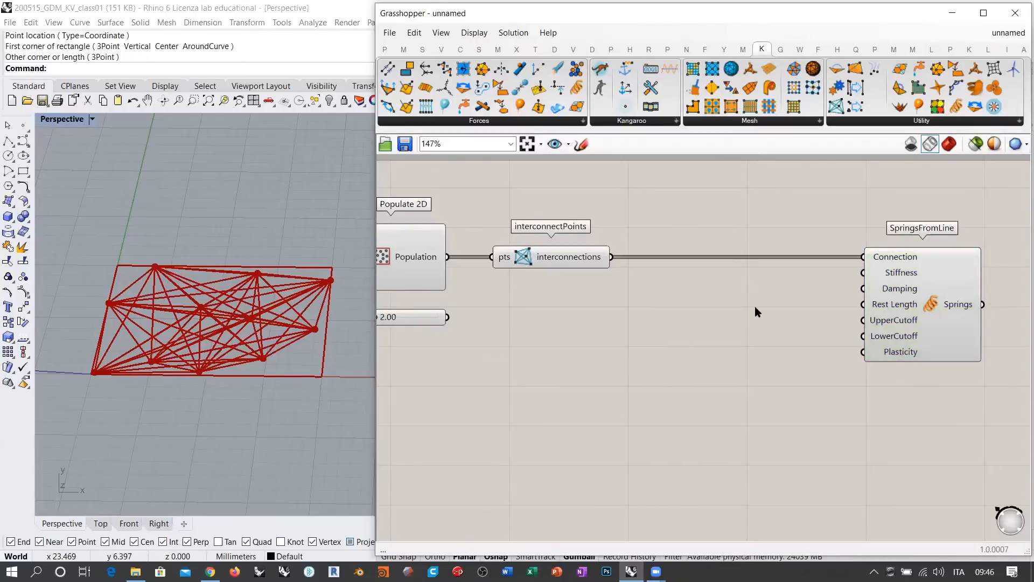
Step: Connect the 2.00 number slider to the Rest Length input of SpringsFromLine and align both along the wire
left_click_drag(884, 305, 849, 305)
left_click(690, 316)
right_click_drag(678, 314, 749, 304)
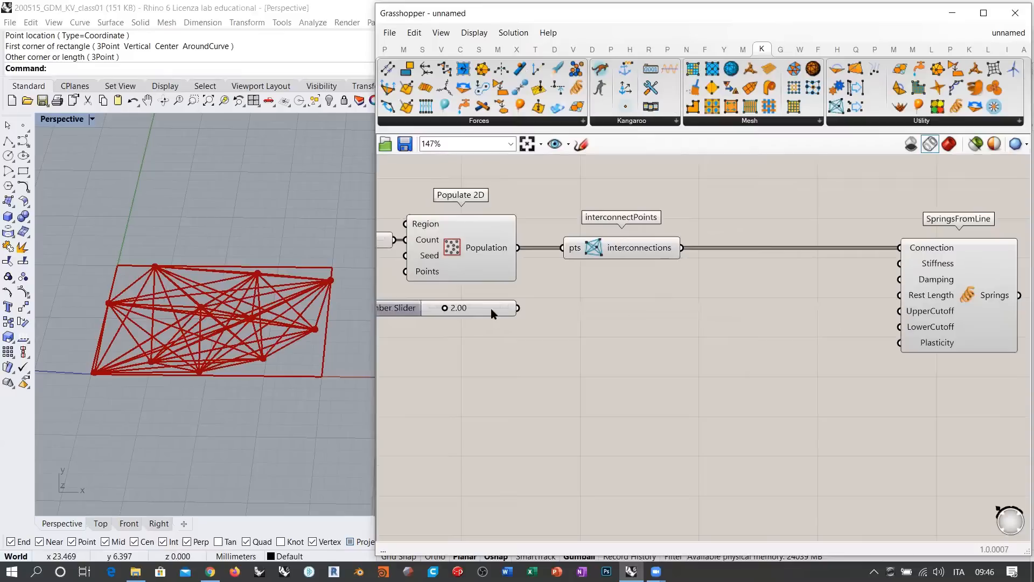
left_click_drag(494, 314, 497, 310)
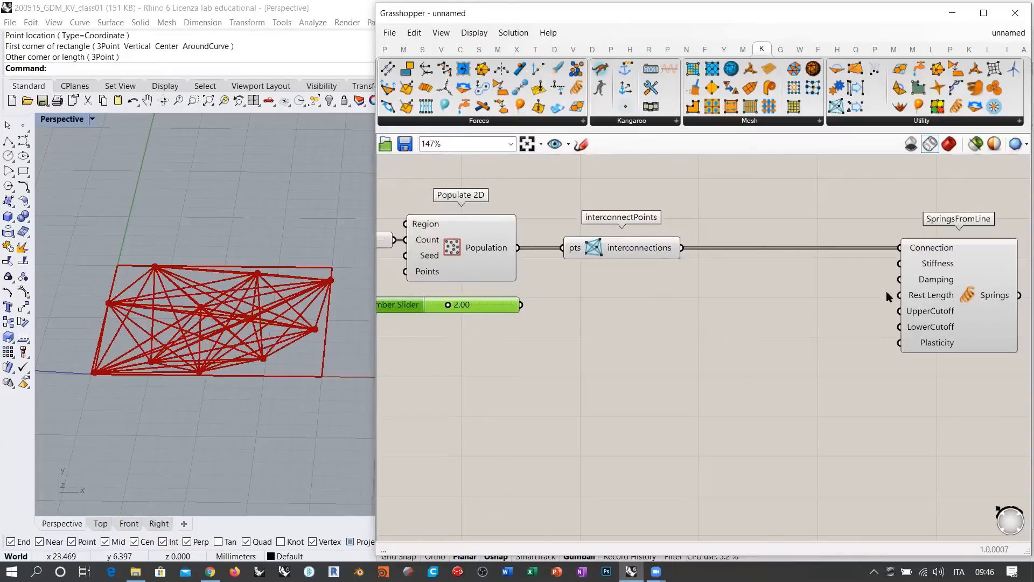
left_click_drag(899, 295, 498, 294)
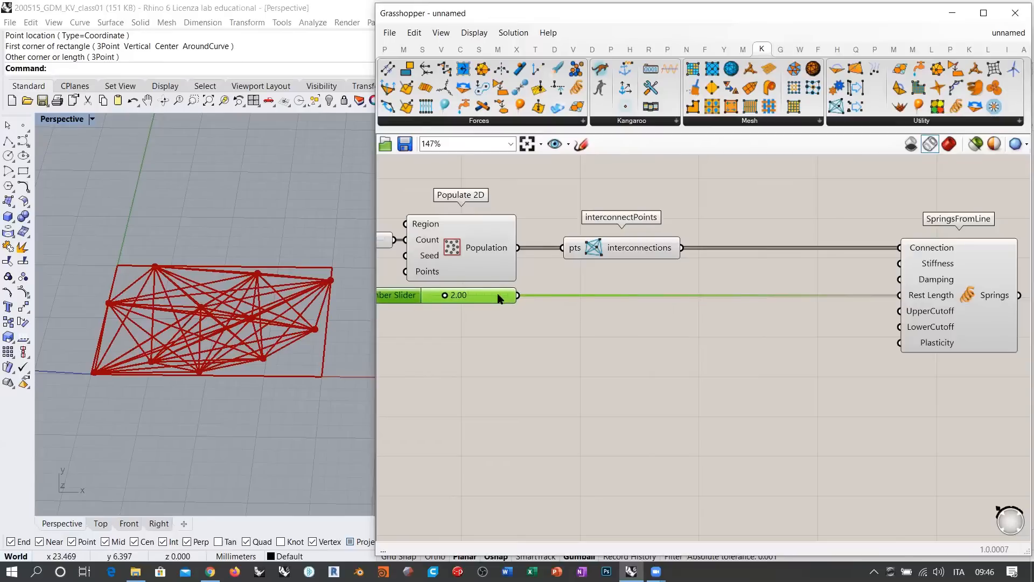
left_click(827, 286)
left_click_drag(960, 282, 883, 285)
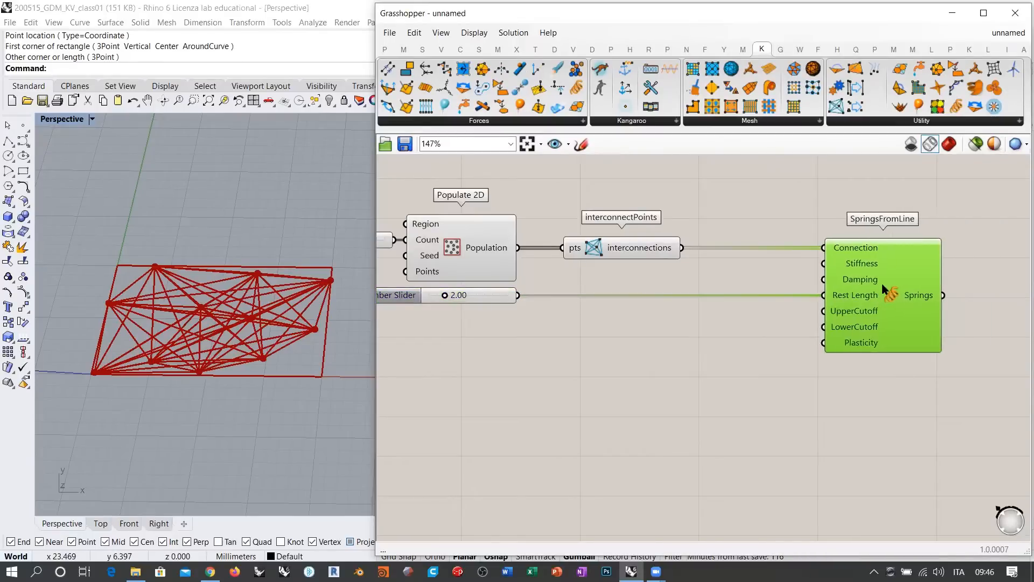
left_click(814, 393)
Step: Compare the disabled Length(Line) definition with the new SpringsFromLine setup, moving SpringsFromLine closer to interconnectPoints
right_click_drag(737, 221, 687, 279)
scroll(637, 303, "down", 1)
right_click_drag(770, 278, 746, 405)
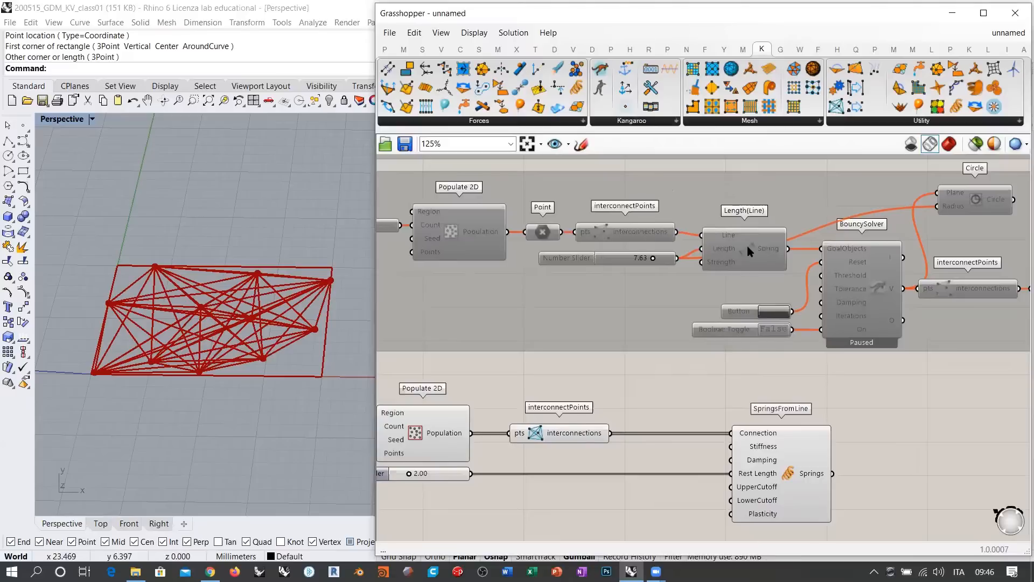
left_click(613, 264)
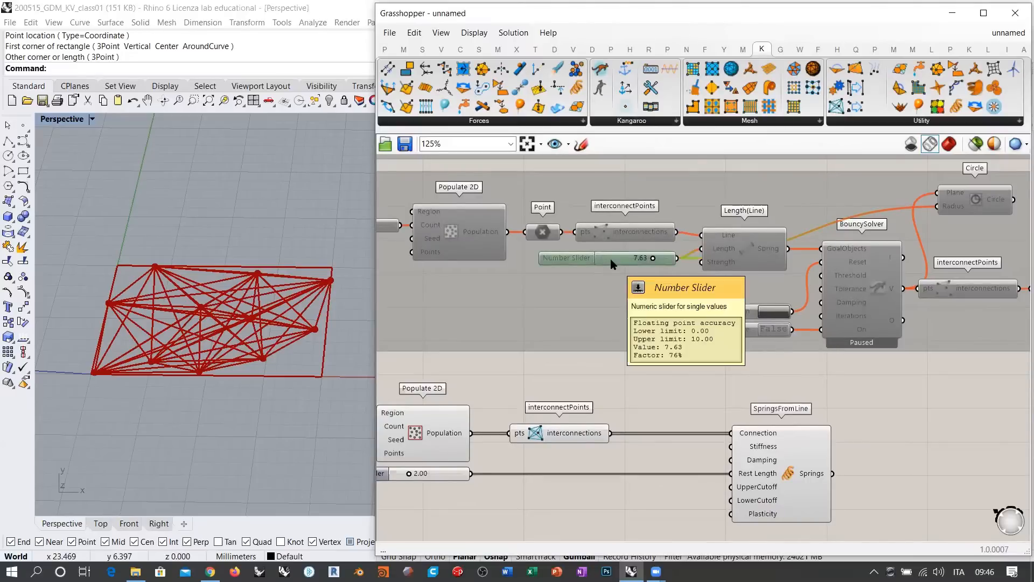
left_click(628, 236)
left_click(856, 434)
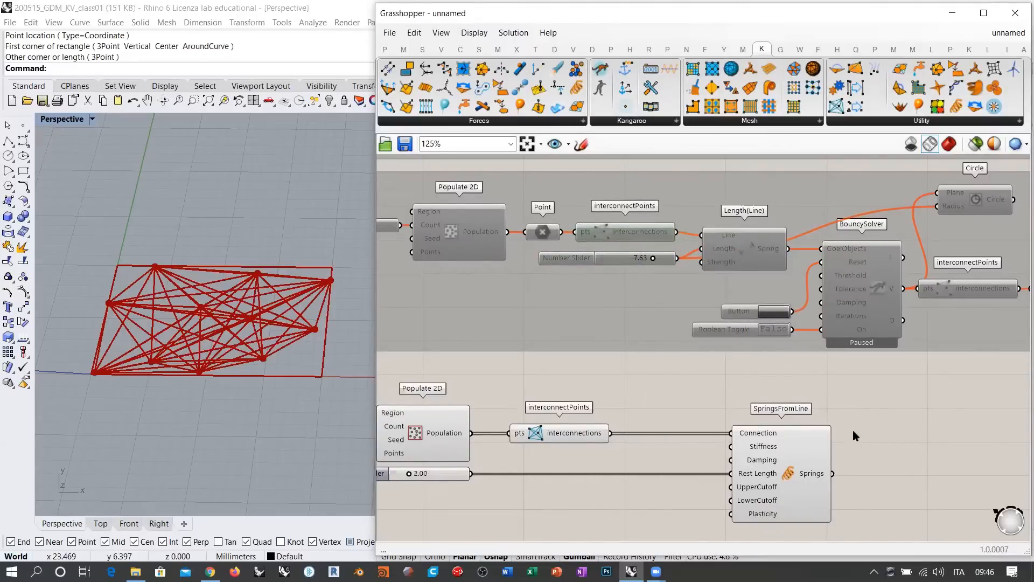
left_click_drag(777, 460, 732, 463)
left_click(803, 403)
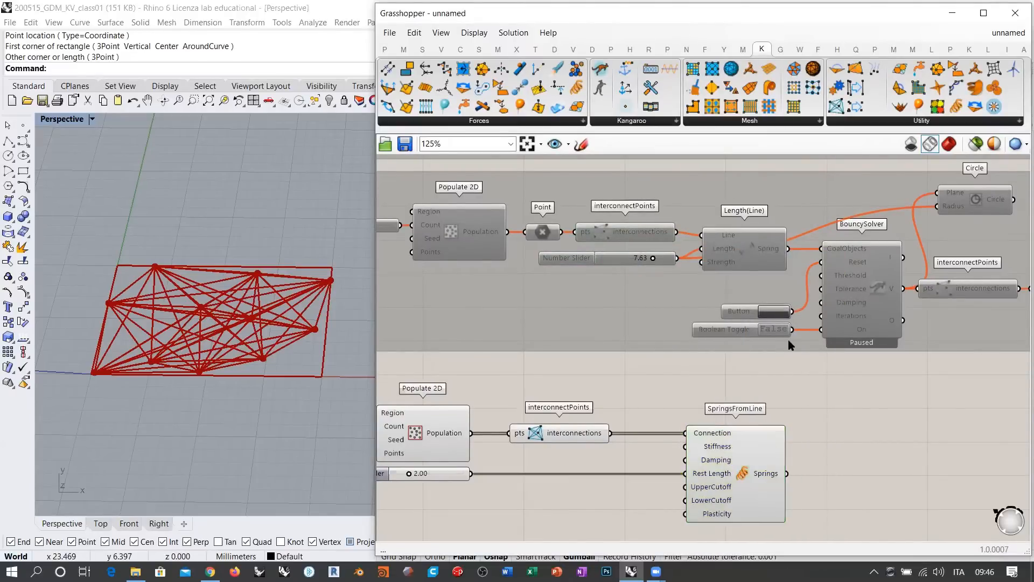
left_click(748, 241)
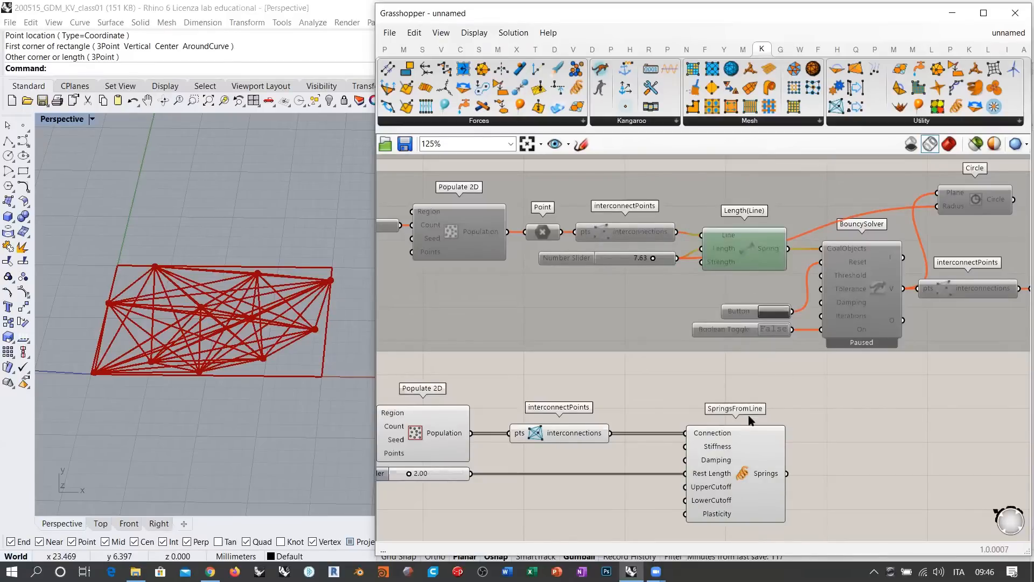
left_click(751, 455)
Step: Add a KangarooPhysics component after SpringsFromLine, leaving room between them, and check its Force objects input description
right_click_drag(865, 475, 760, 340)
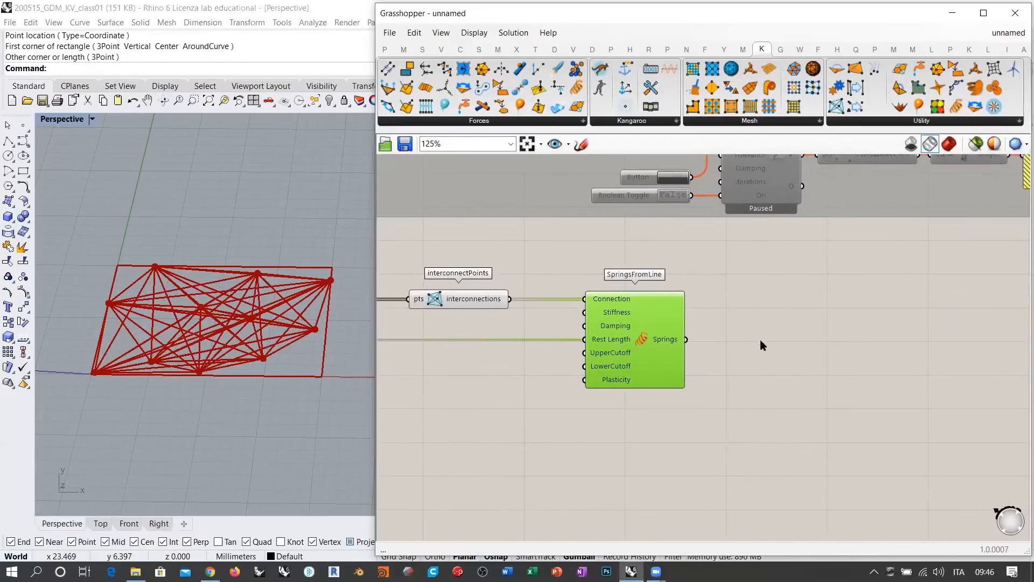
scroll(752, 315, "up", 1)
scroll(749, 309, "up", 1)
left_click(822, 351)
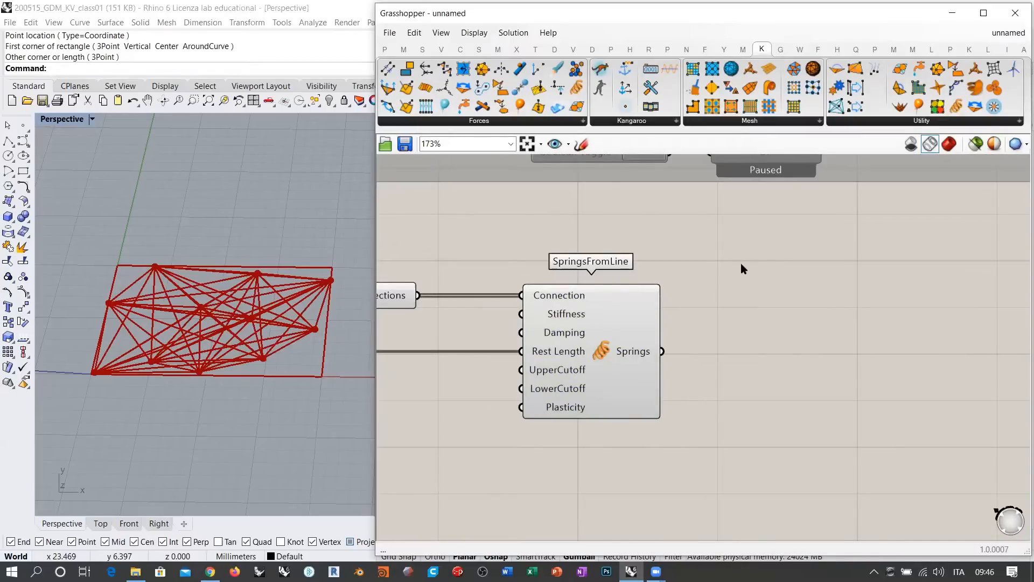
left_click_drag(600, 68, 861, 389)
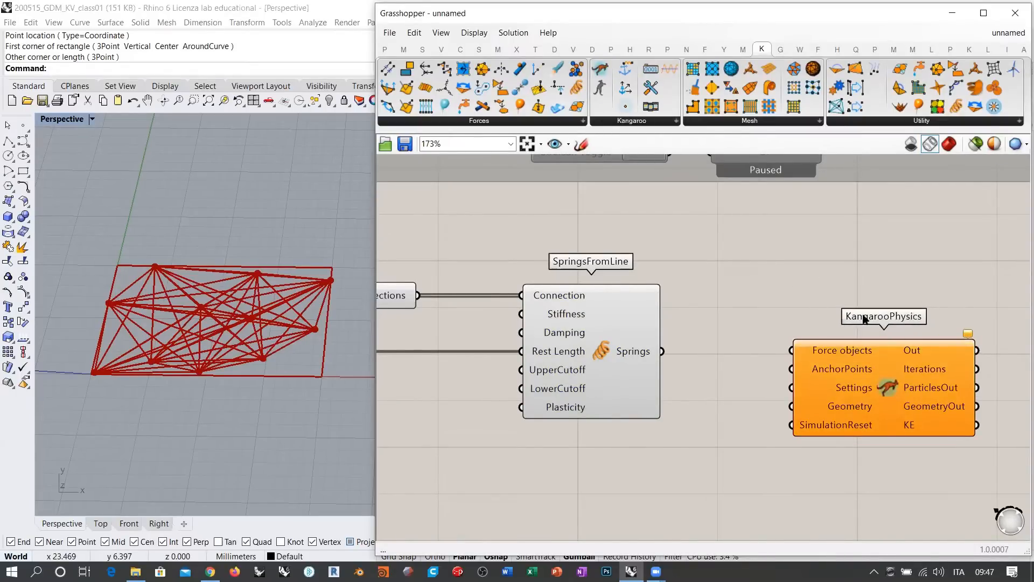
right_click_drag(841, 354, 742, 294)
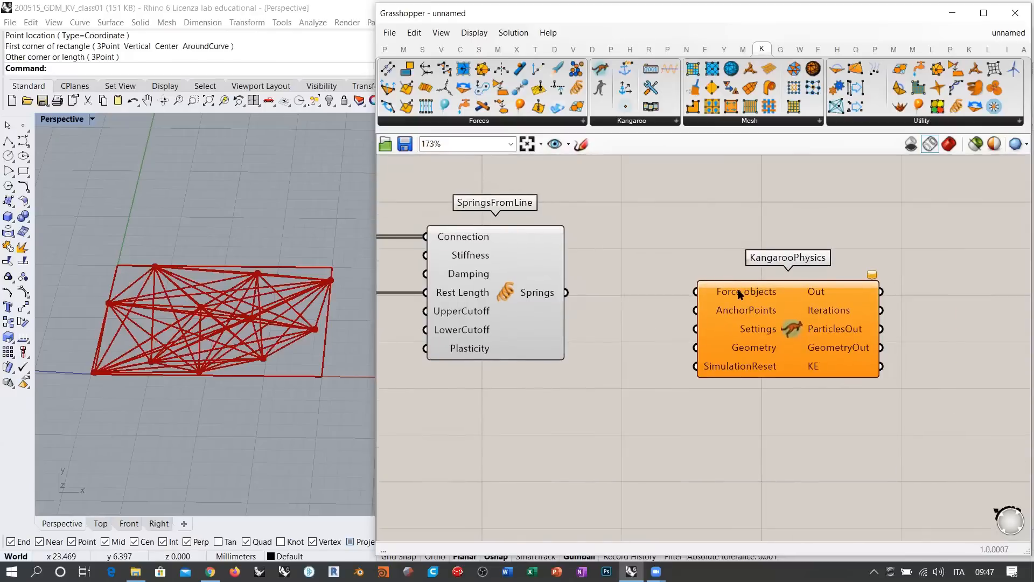
mouse_move(740, 294)
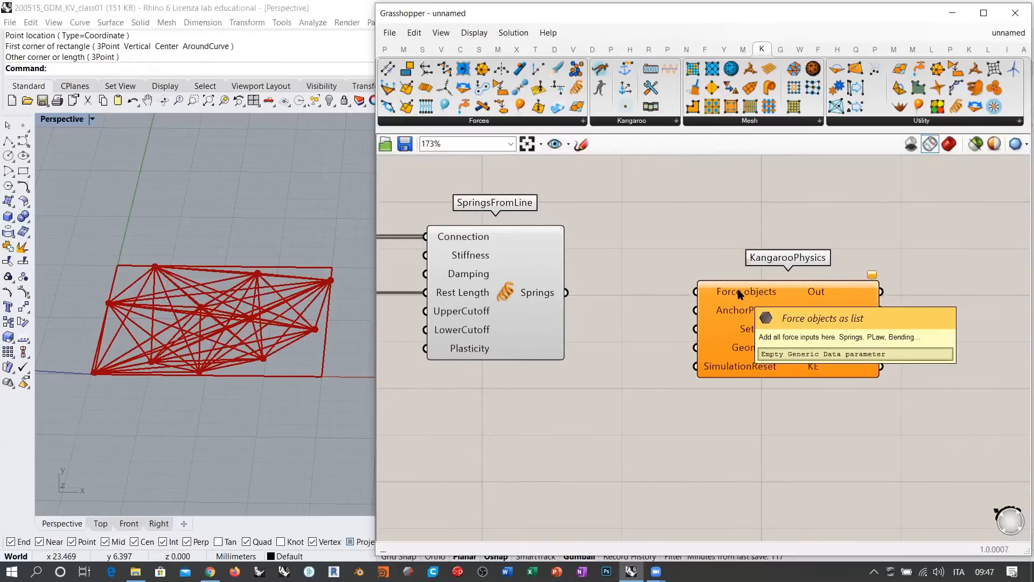
right_click_drag(731, 327, 666, 322)
left_click_drag(739, 323, 833, 310)
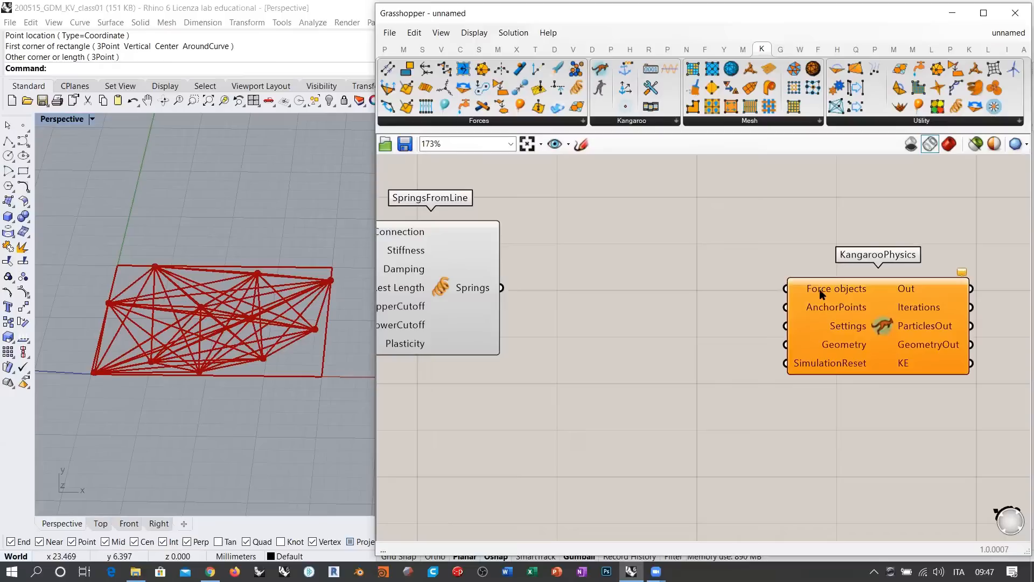
Step: Try flattening the Force objects input of KangarooPhysics and undo it
right_click(811, 289)
left_click(844, 390)
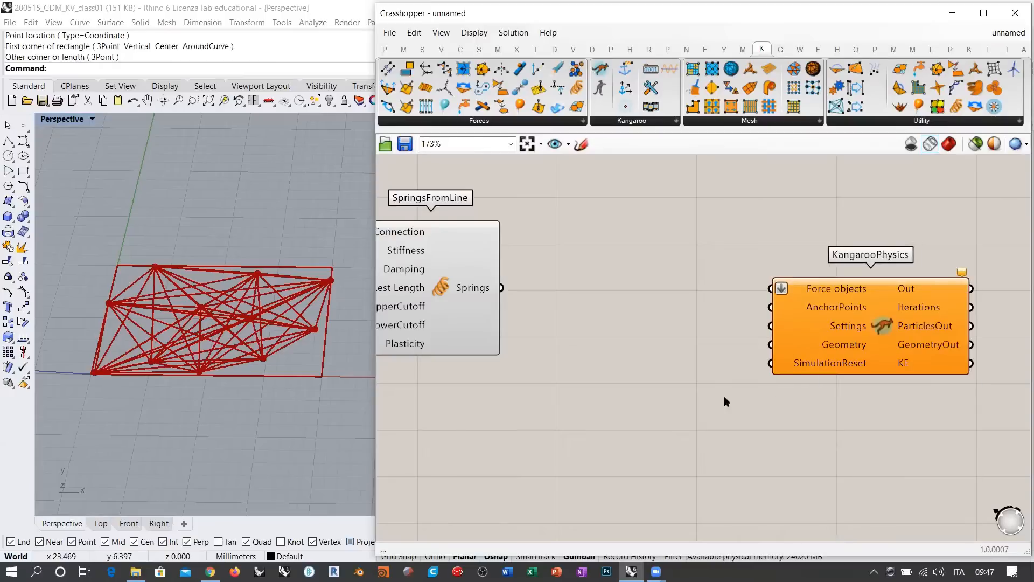
key("ctrl+z")
Step: Add a Merge component between SpringsFromLine and KangarooPhysics and flatten its Result output
right_click_drag(713, 355, 764, 341)
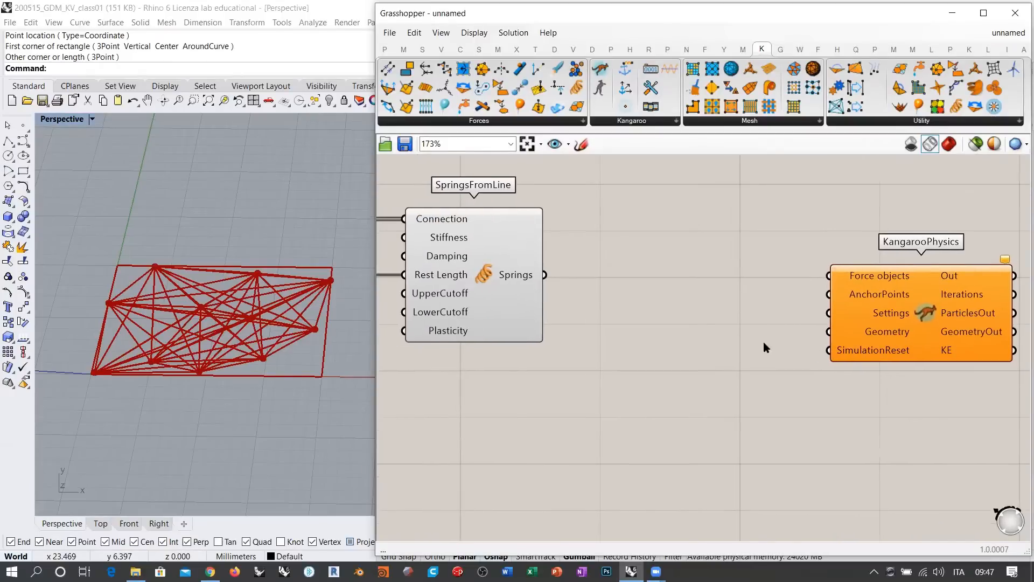
double_click(661, 316)
type("merge")
key("Return")
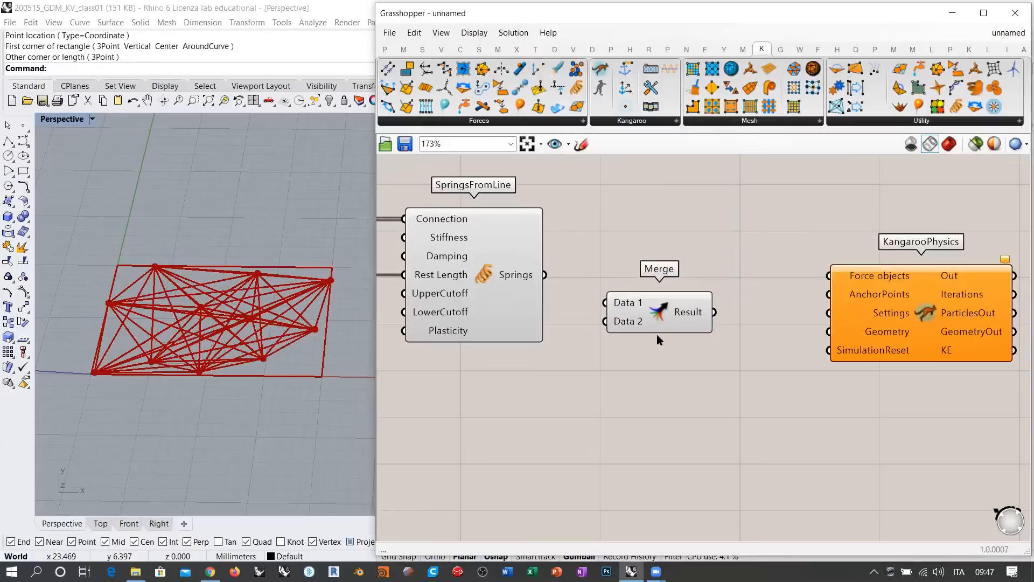
left_click(658, 326)
scroll(653, 335, "up", 4)
right_click(738, 284)
left_click(764, 339)
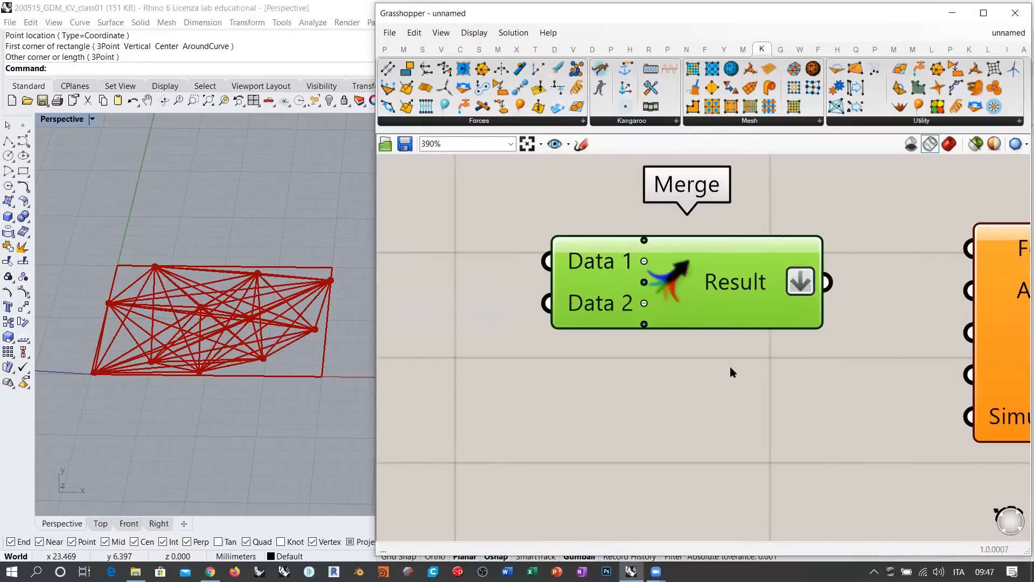
scroll(732, 371, "down", 4)
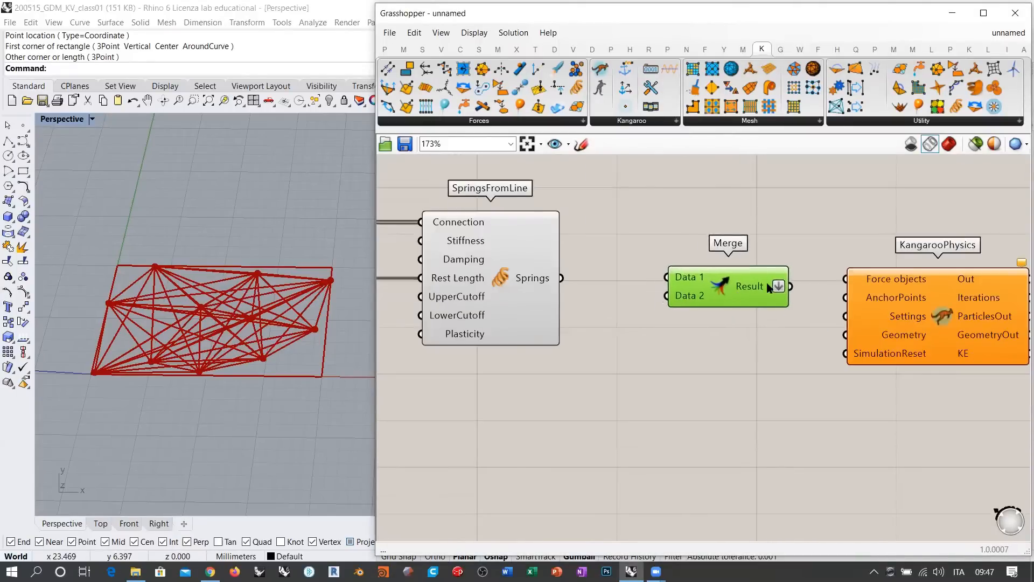
Step: Add three more inputs to the Merge component so it runs from D1 to D5
scroll(722, 285, "up", 5)
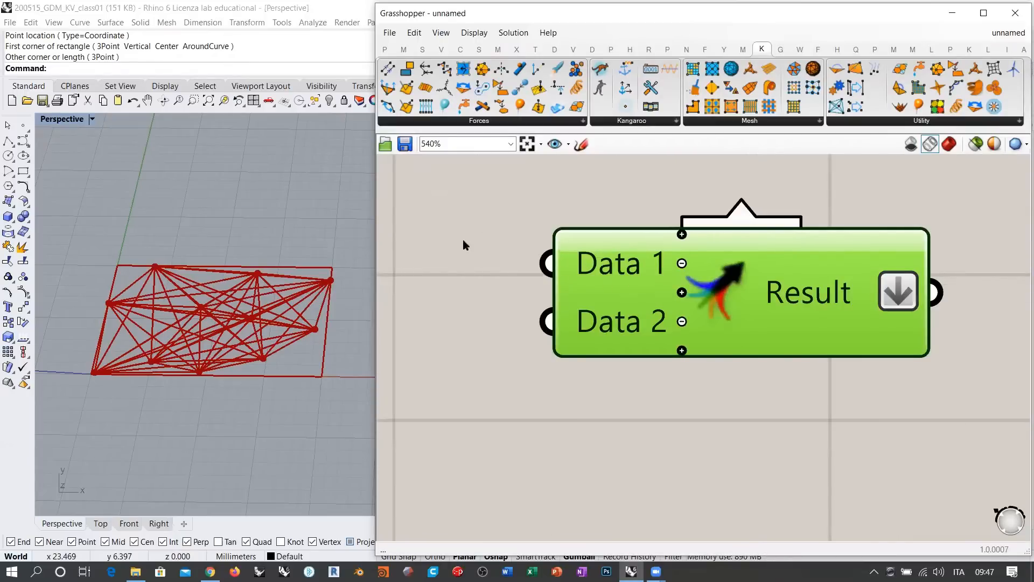
left_click(682, 351)
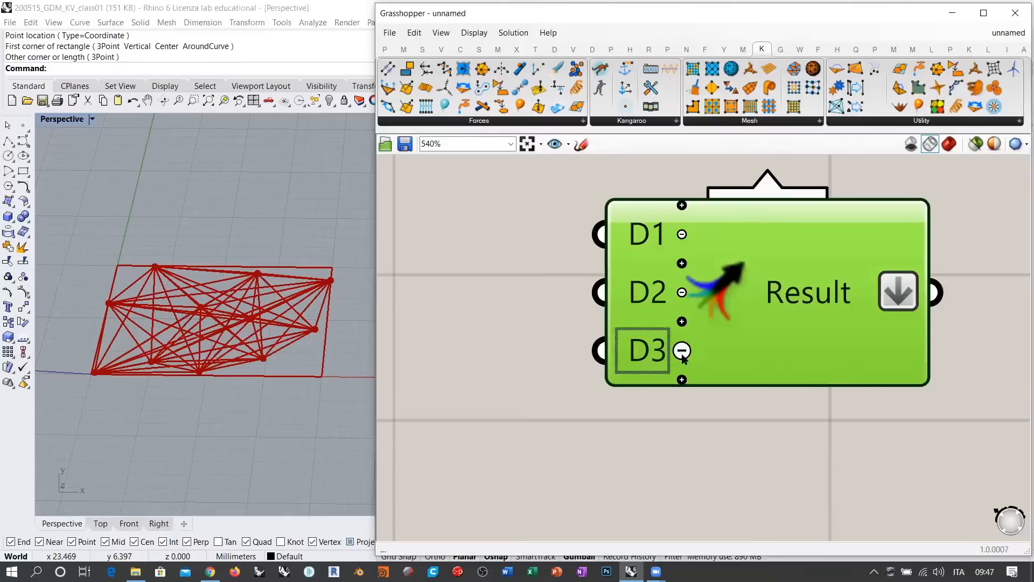
left_click(682, 379)
left_click(683, 408)
scroll(743, 377, "down", 3)
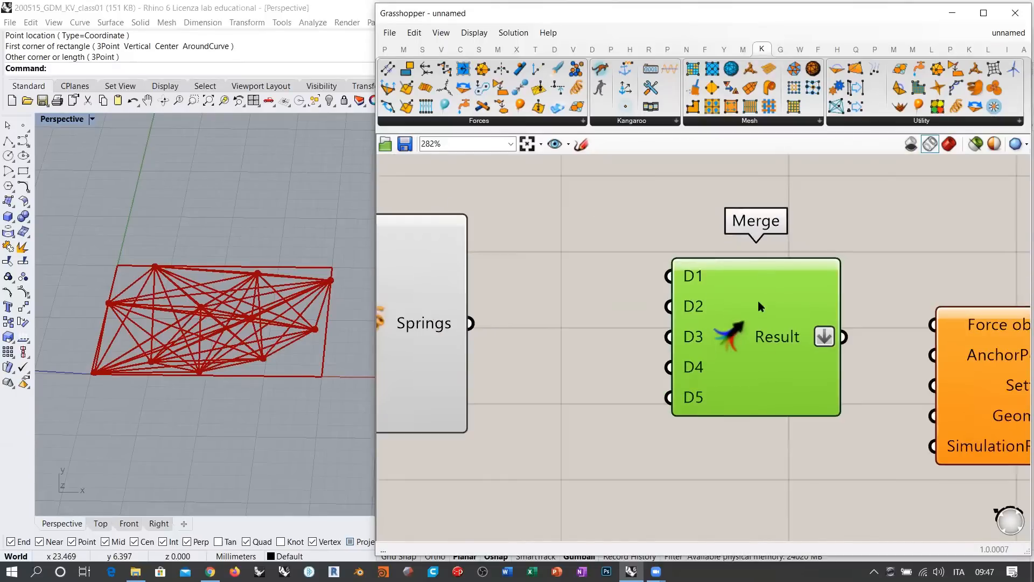
scroll(718, 305, "down", 3)
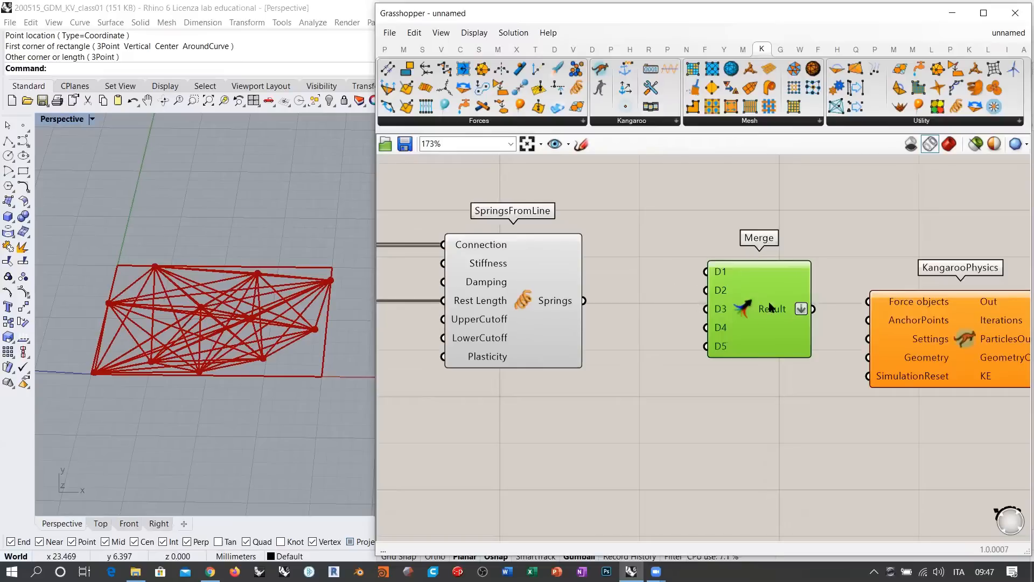
Step: Connect the Merge result to the Force objects input of KangarooPhysics and align Merge with it
left_click_drag(814, 309, 869, 302)
left_click_drag(776, 312, 788, 304)
left_click(767, 357)
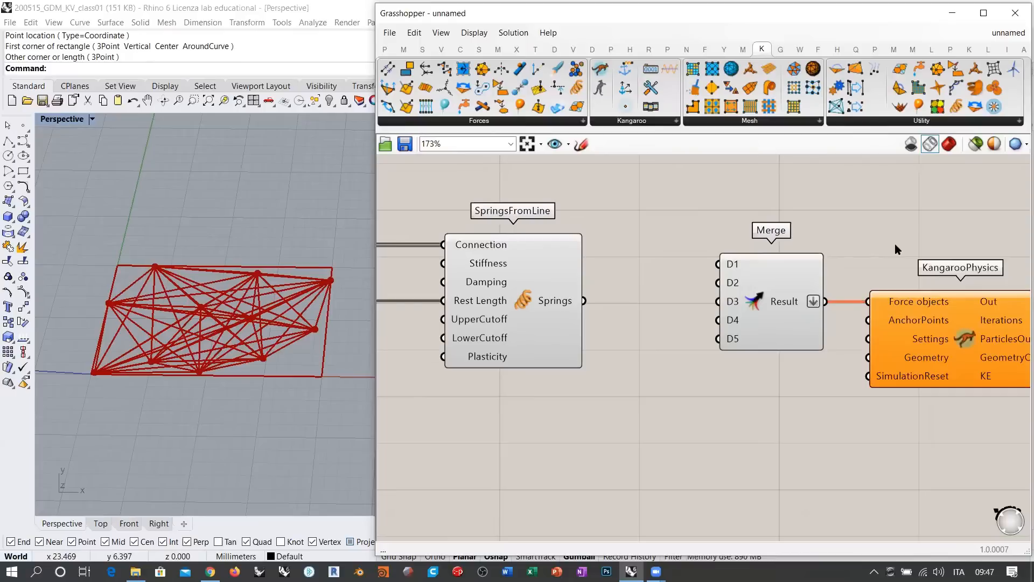
Step: Examine the KangarooPhysics inputs, including AnchorPoints and Geometry, and how they relate to the upstream components
right_click_drag(889, 315, 713, 283)
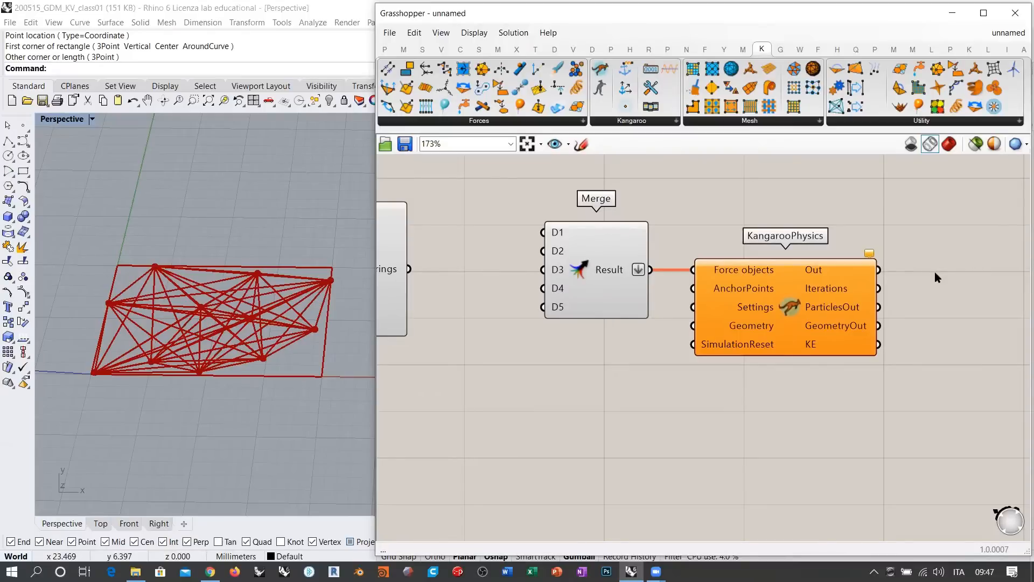
scroll(757, 297, "up", 3)
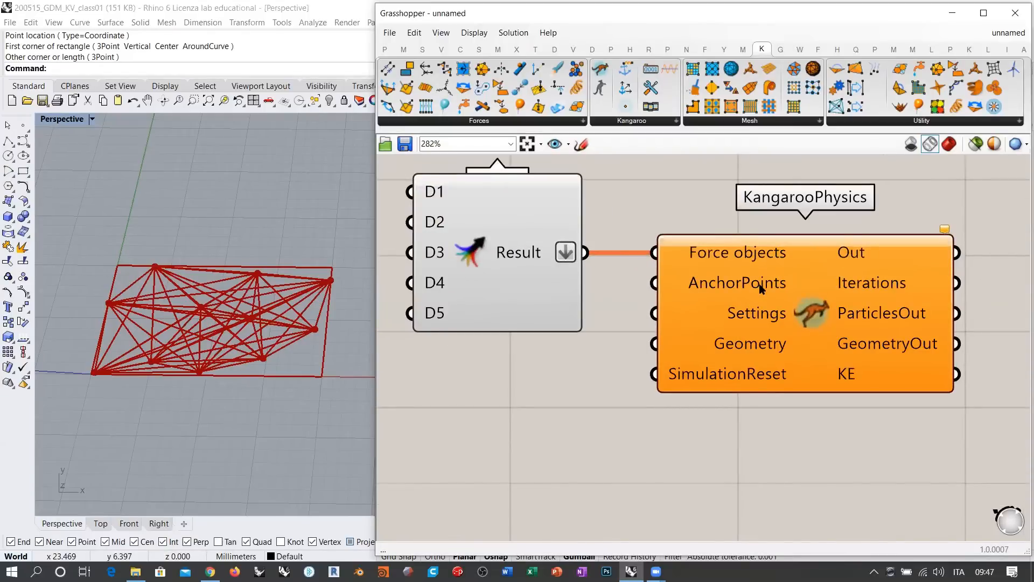
mouse_move(758, 287)
scroll(813, 372, "down", 4)
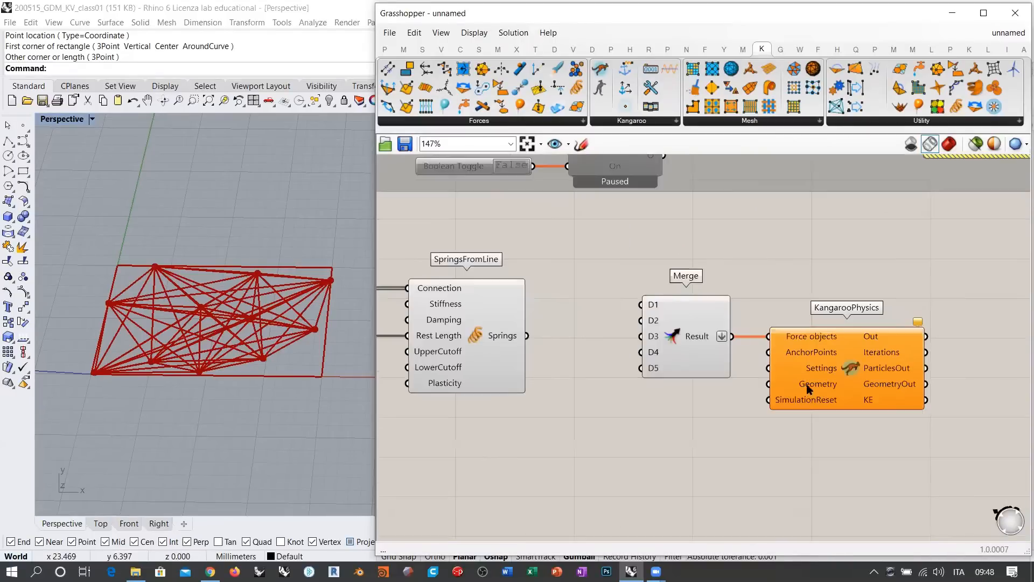
mouse_move(808, 388)
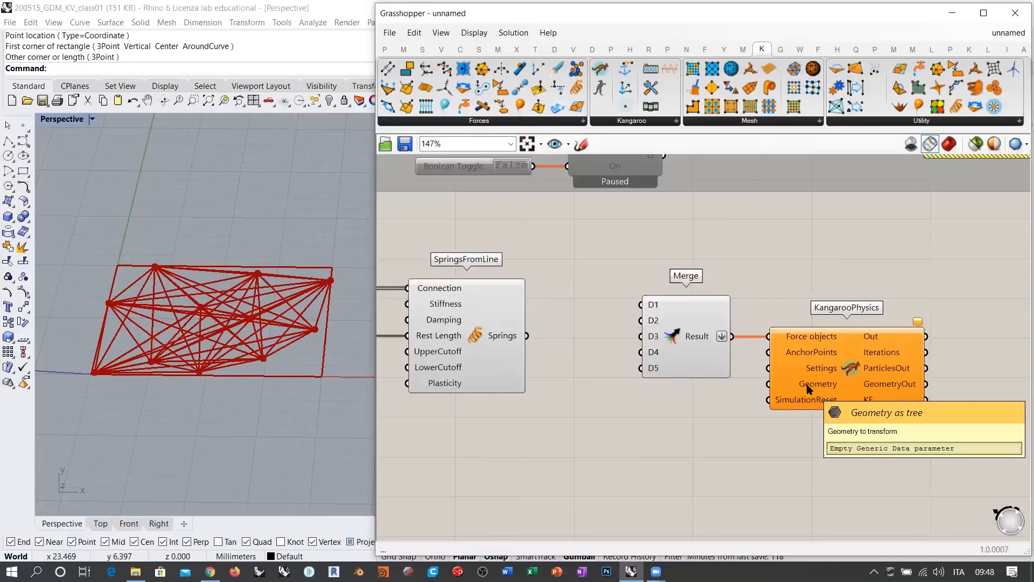
scroll(799, 335, "up", 4)
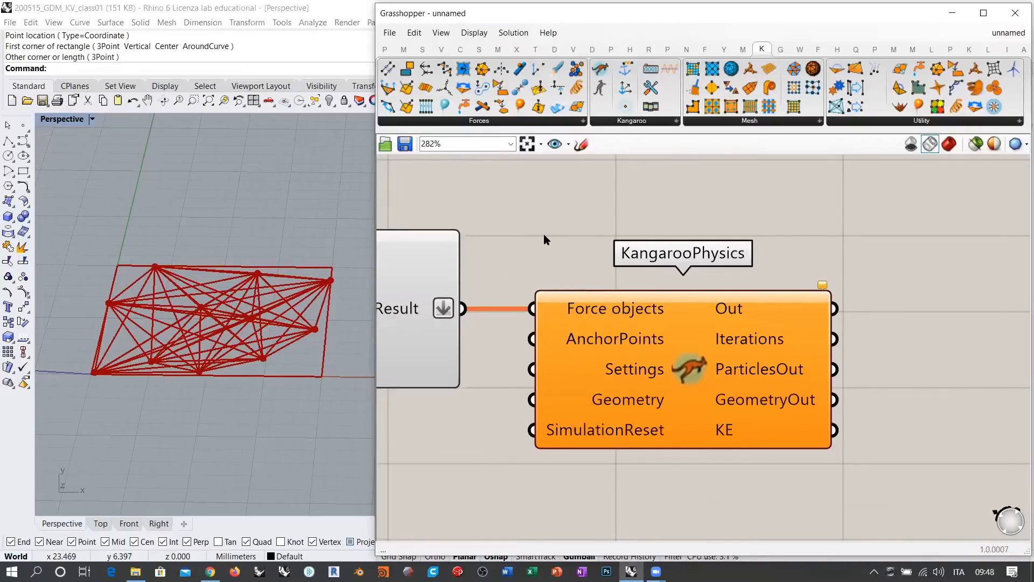
right_click_drag(525, 252, 713, 294)
scroll(713, 294, "down", 3)
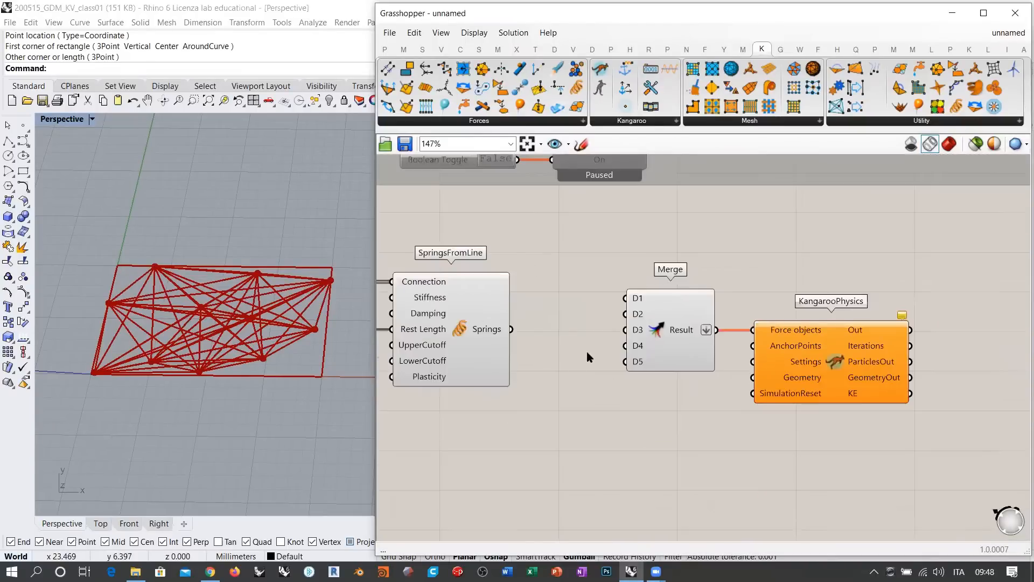
Step: Examine how the interconnections feed SpringsFromLine and which inputs and outputs KangarooPhysics offers
right_click_drag(824, 387, 892, 386)
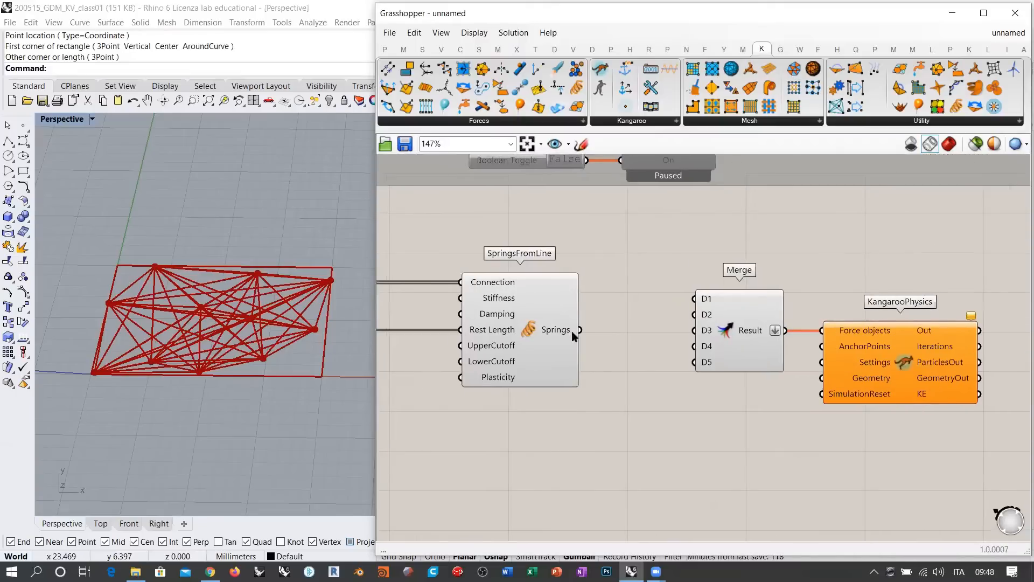
right_click_drag(516, 310, 684, 313)
left_click(476, 286)
left_click(493, 319)
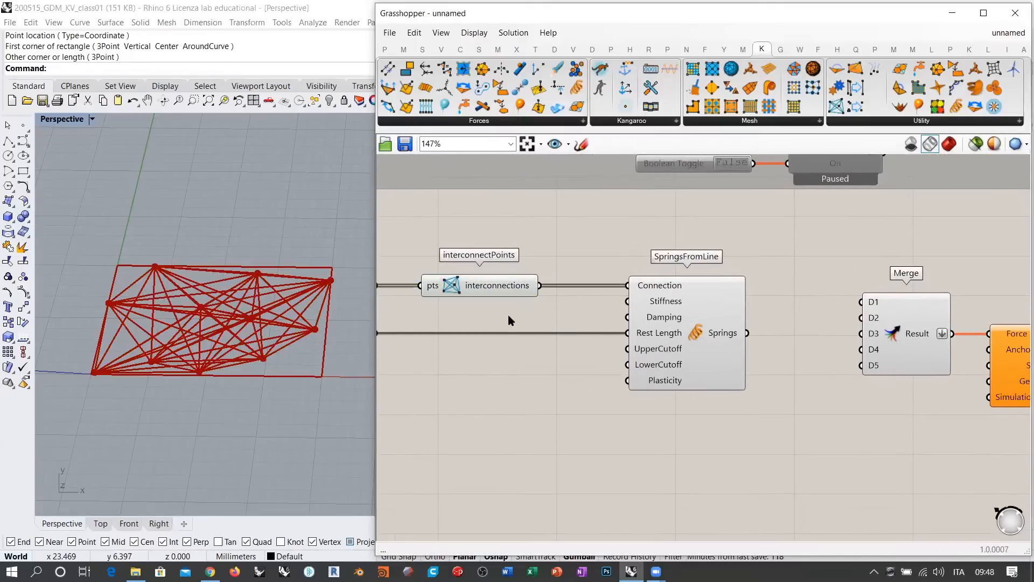
right_click_drag(948, 384, 699, 379)
scroll(861, 375, "up", 4)
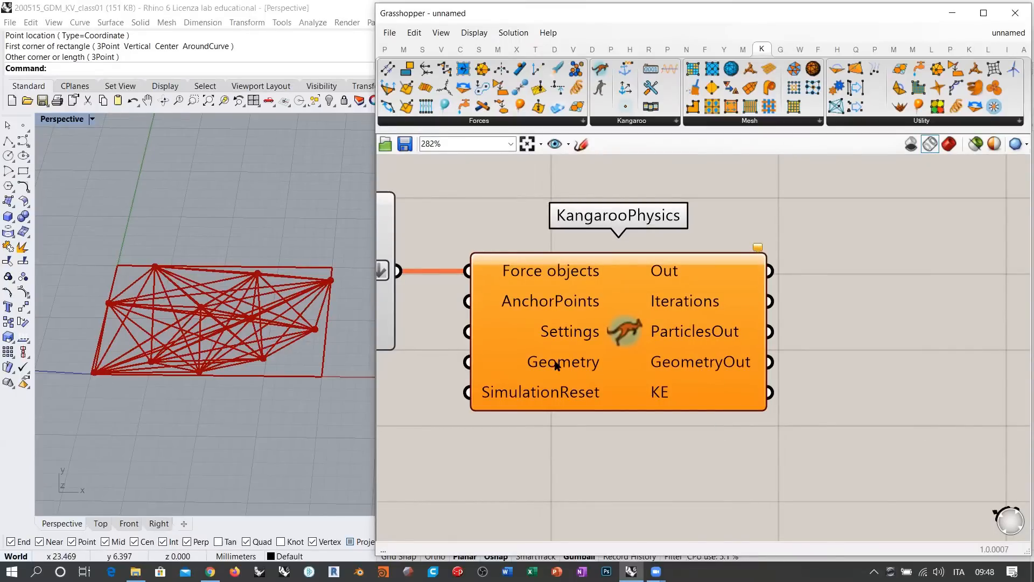
scroll(848, 361, "down", 1)
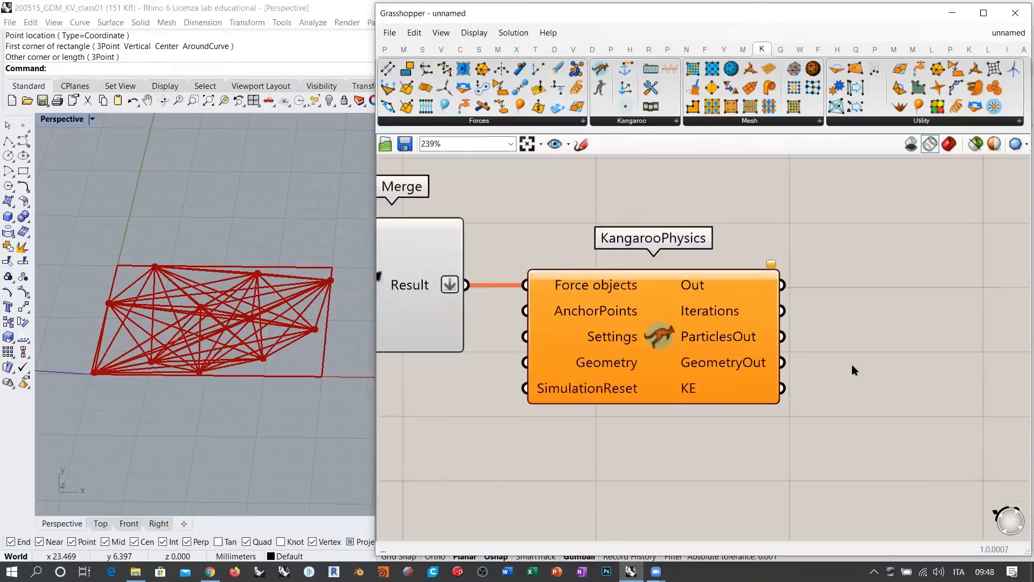
scroll(852, 364, "down", 1)
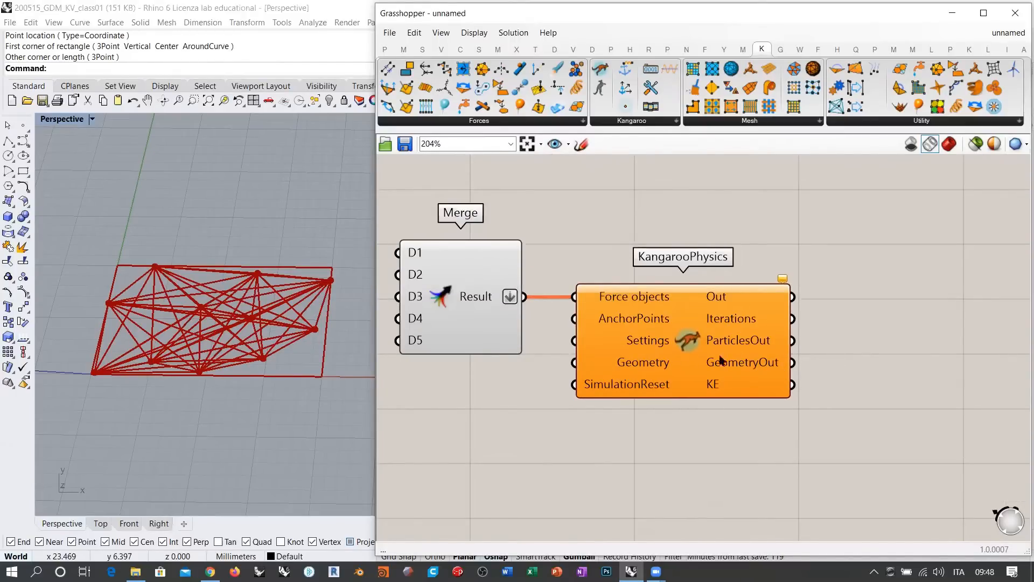
Step: Connect the Springs output of SpringsFromLine to Merge input D1 and reposition Merge so that wire runs straight
right_click_drag(758, 318, 919, 328)
scroll(919, 327, "down", 3)
scroll(658, 332, "up", 2)
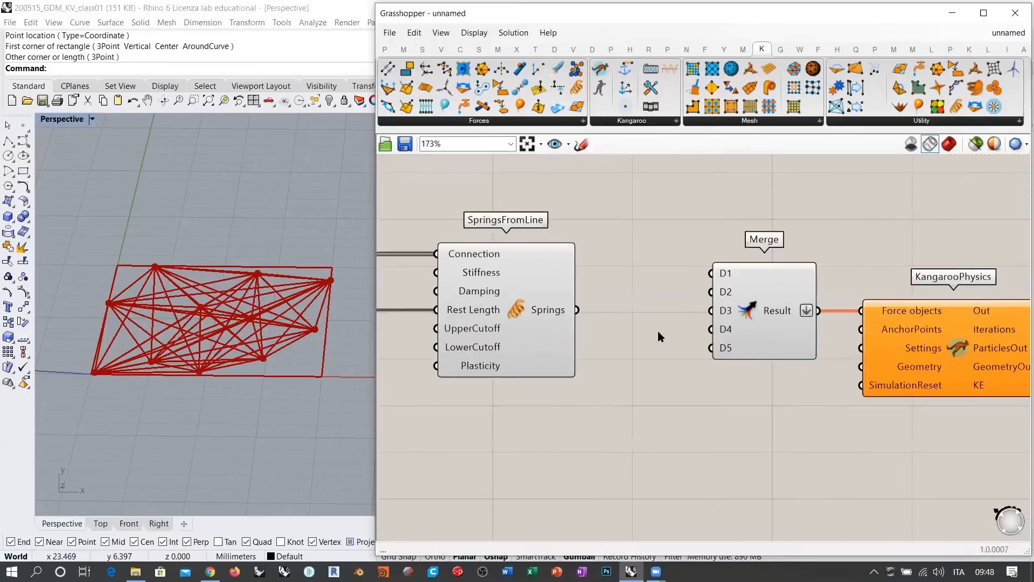
left_click_drag(577, 309, 712, 274)
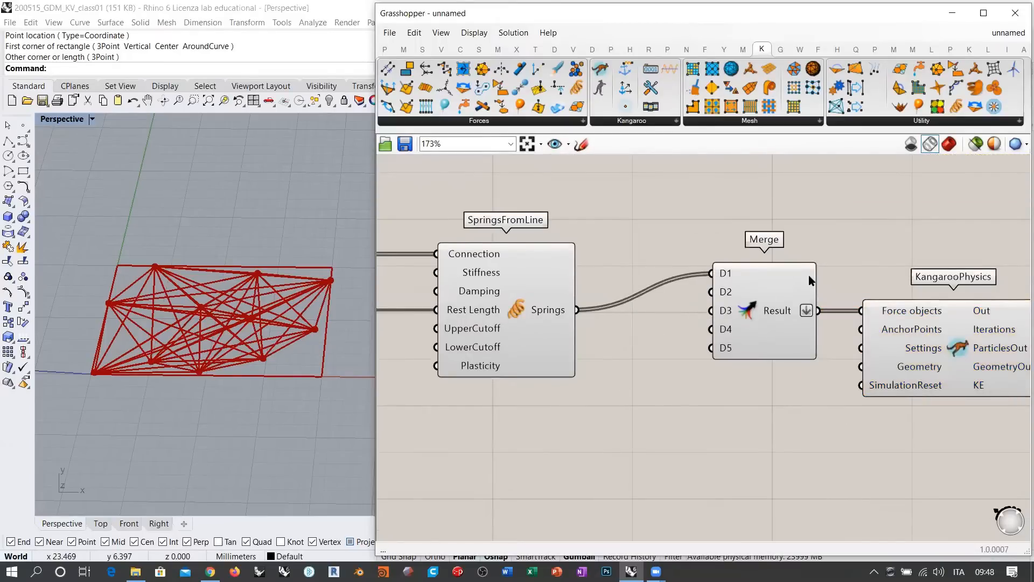
scroll(878, 270, "down", 2)
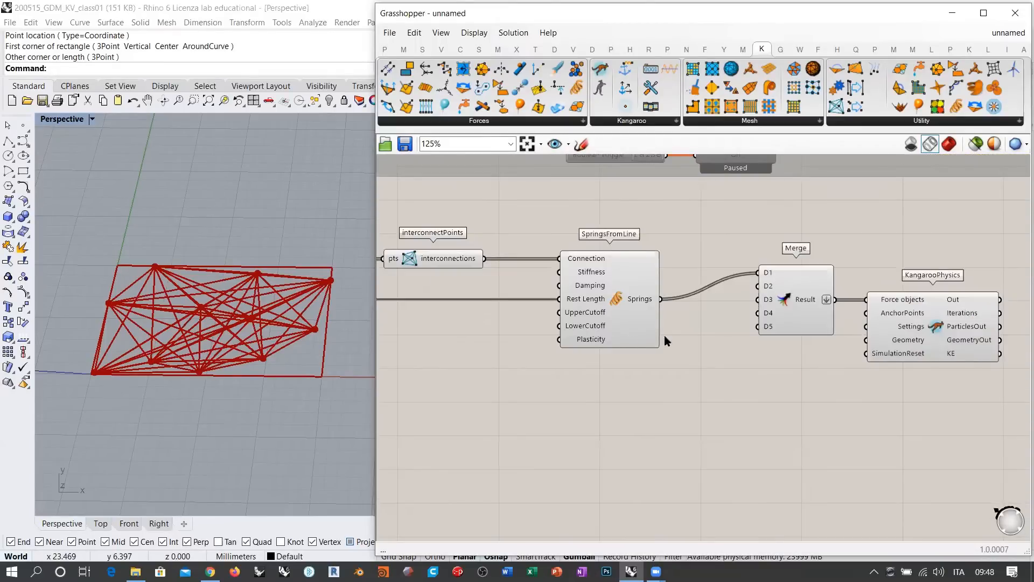
right_click_drag(781, 328, 716, 331)
left_click_drag(727, 298, 699, 325)
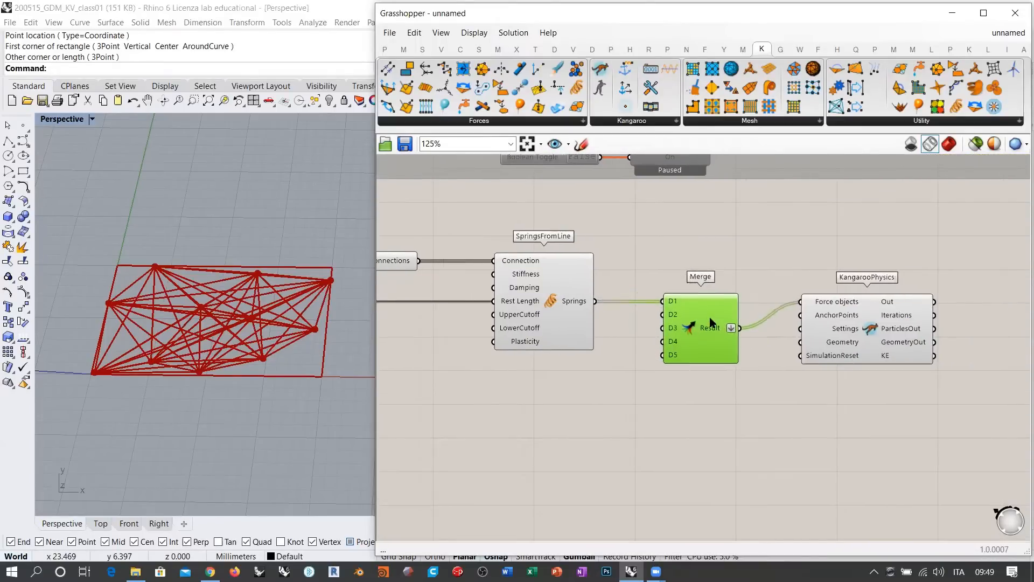
Step: Open the simulation controls of KangarooPhysics, place them clear of the components, reset the simulation and start it
left_click(868, 319)
left_click(861, 407)
scroll(889, 357, "up", 3)
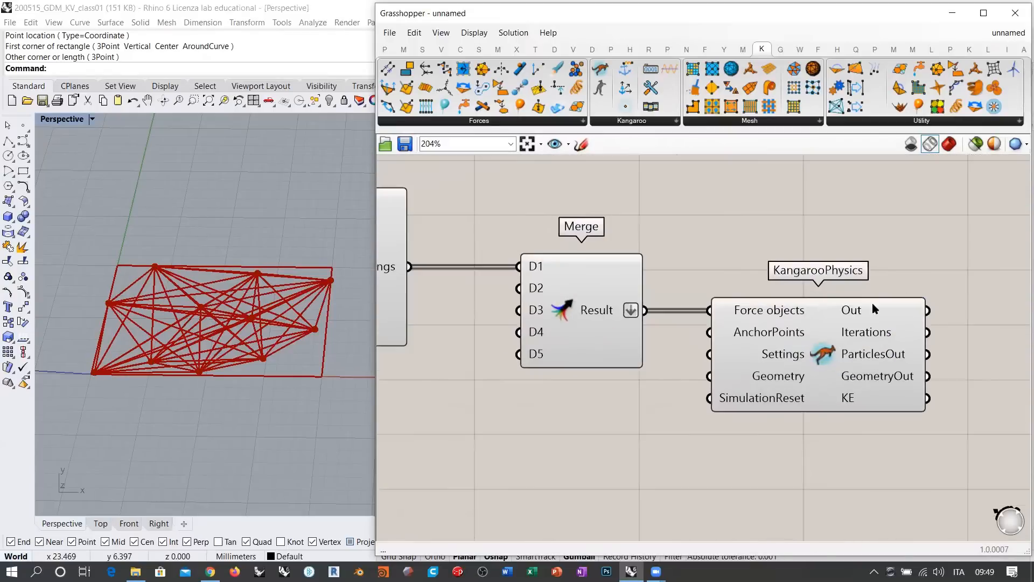
mouse_move(858, 333)
mouse_move(769, 403)
double_click(831, 360)
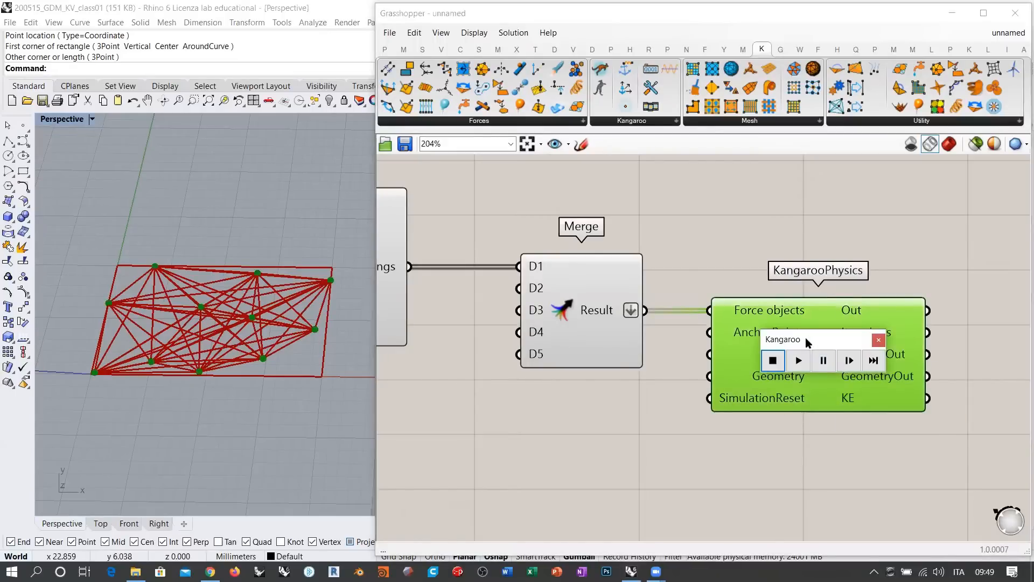
left_click_drag(806, 338, 710, 195)
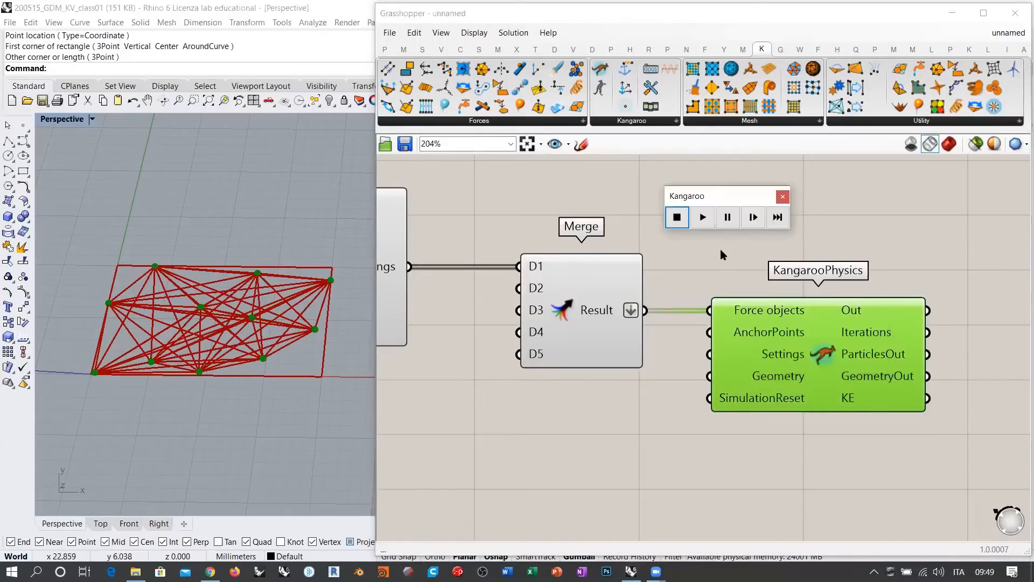
left_click(675, 215)
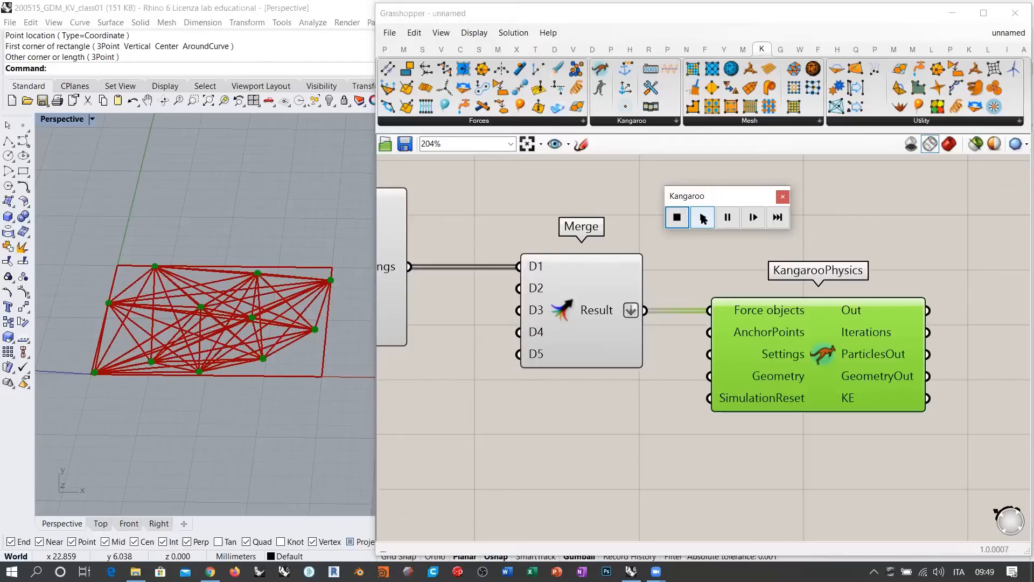
left_click(703, 218)
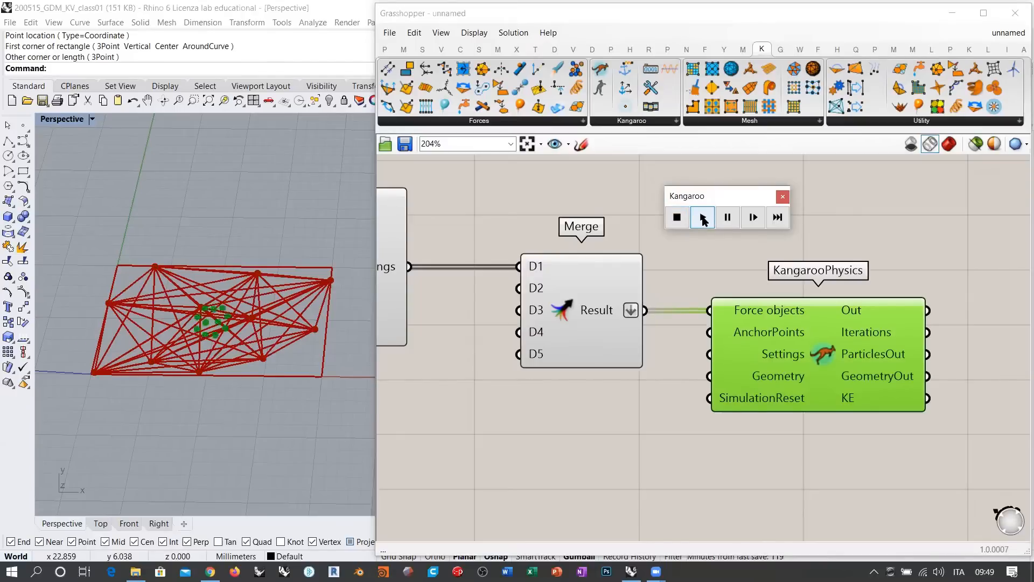
left_click(701, 263)
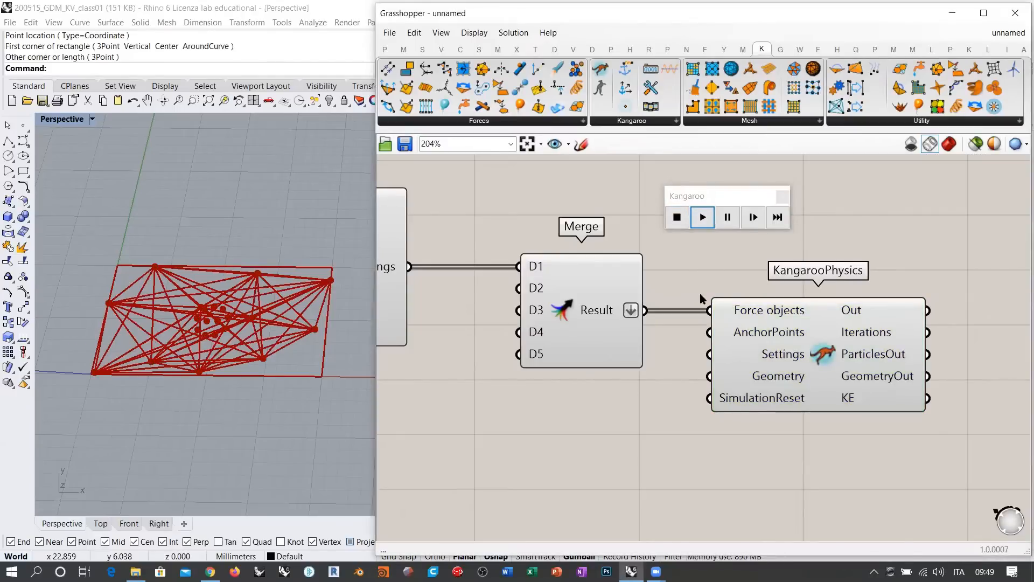
Step: Turn off the preview of the components upstream of KangarooPhysics, from Populate 2D to Merge
scroll(700, 293, "down", 5)
left_click_drag(781, 341, 527, 272)
middle_click(597, 275)
left_click(637, 232)
left_click(677, 348)
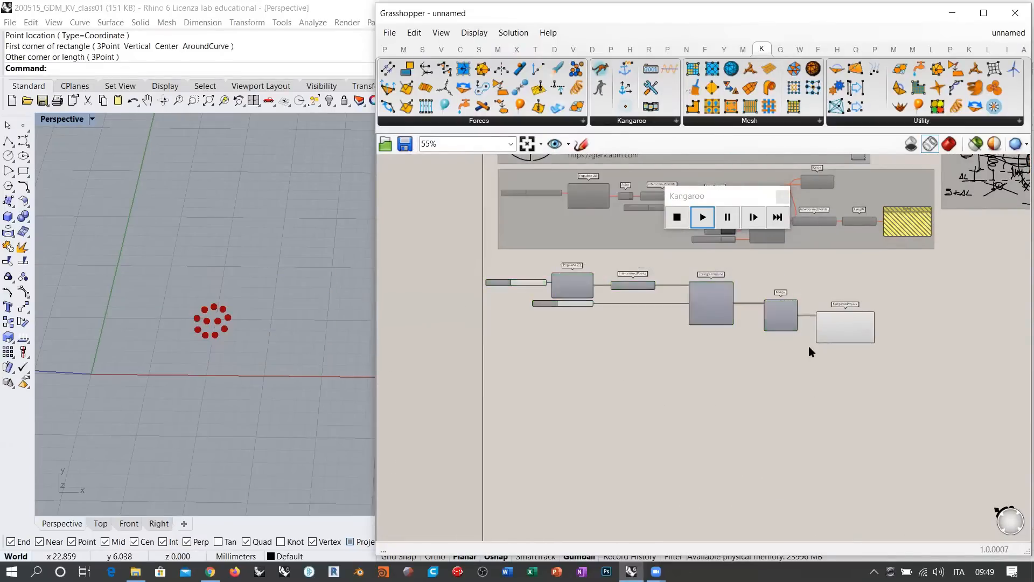
Step: Add an interconnectPoints component after KangarooPhysics, feed its pts input from ParticlesOut and align it with that output
right_click_drag(852, 348, 716, 329)
scroll(711, 329, "up", 4)
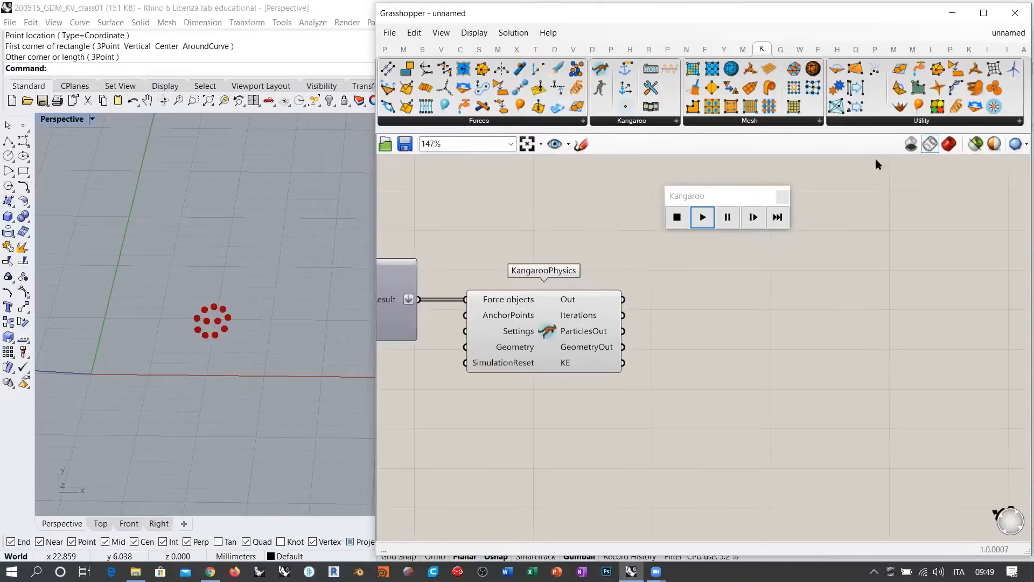
left_click_drag(838, 108, 770, 341)
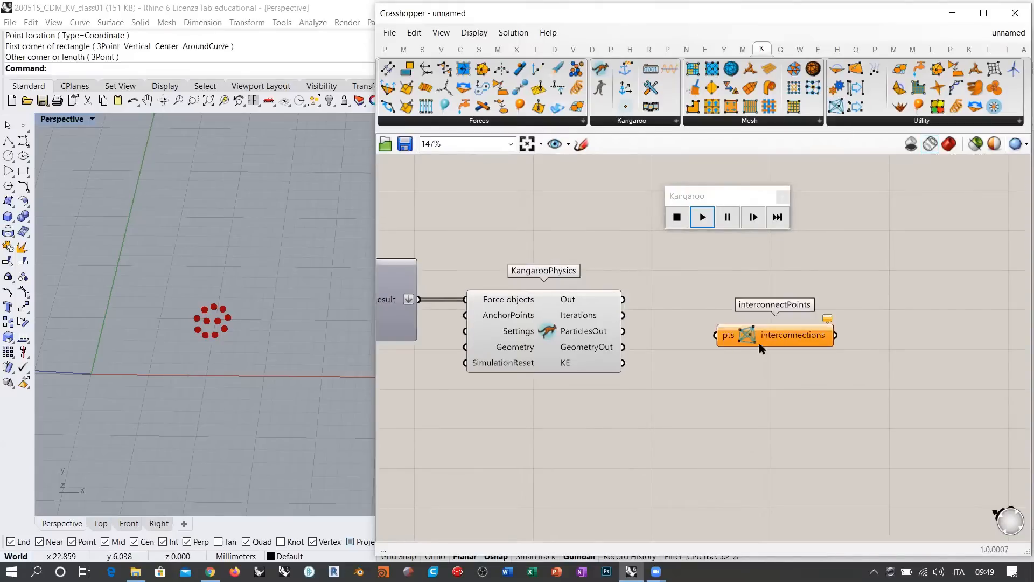
scroll(657, 336, "up", 1)
scroll(657, 336, "up", 2)
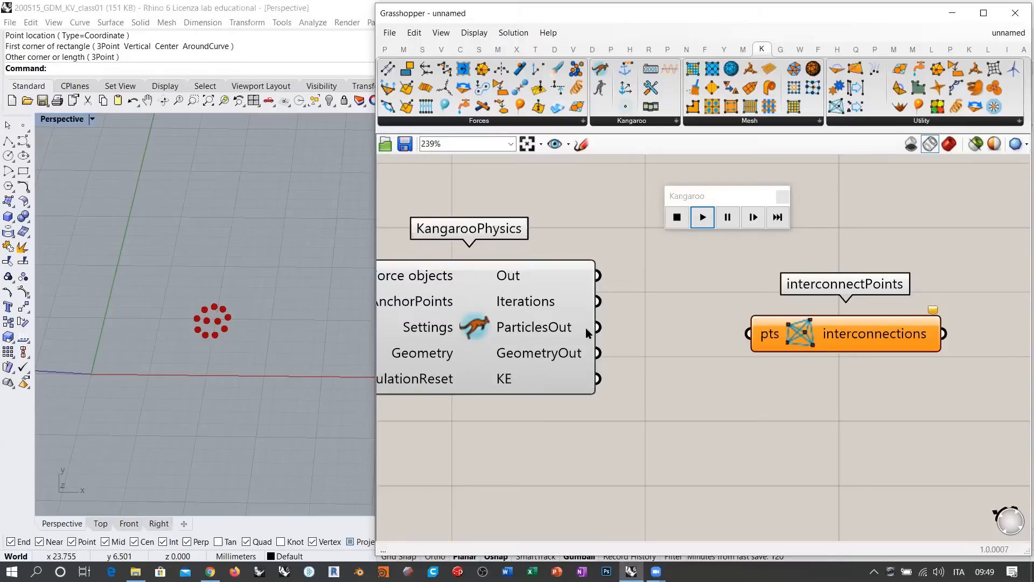
left_click_drag(598, 327, 749, 333)
left_click_drag(812, 341, 739, 333)
Step: Inspect the relaxed network in the Rhino viewport and compare the new definition with the BouncySolver one above it
scroll(211, 330, "up", 2)
scroll(211, 330, "up", 5)
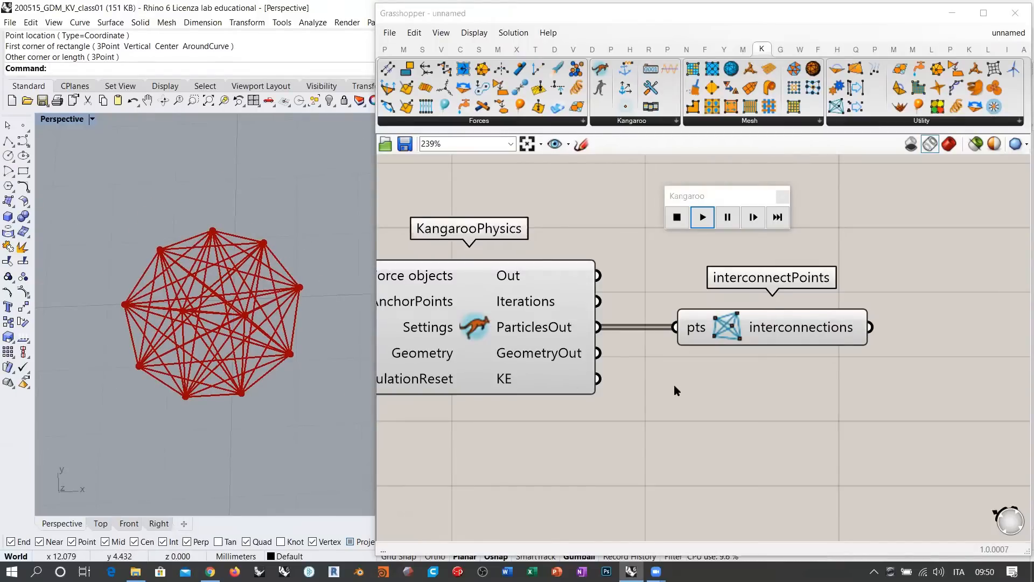
right_click_drag(677, 389, 738, 389)
mouse_move(264, 335)
right_mouse_down()
mouse_move(265, 305)
mouse_move(267, 335)
right_mouse_up()
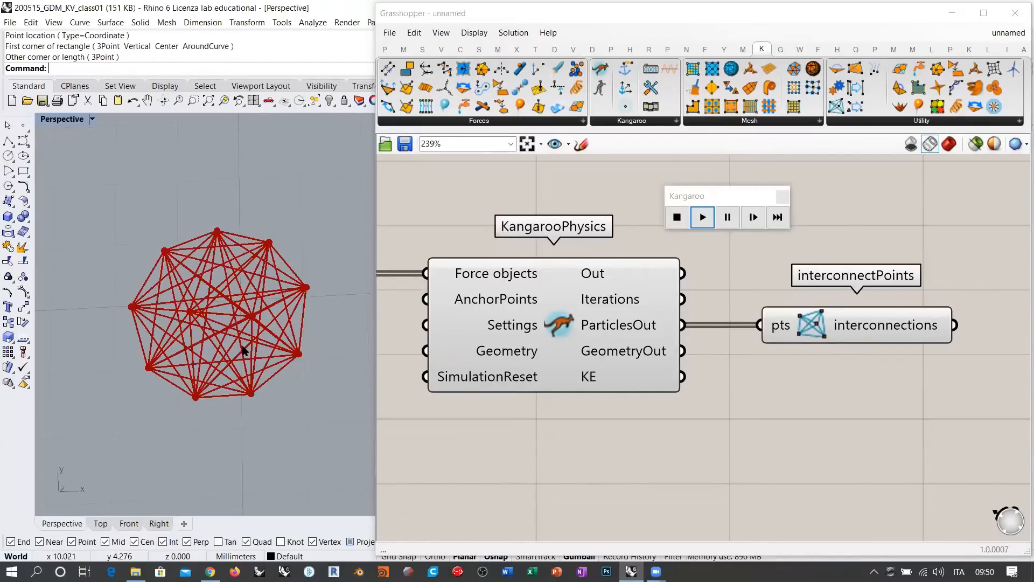
scroll(725, 375, "down", 2)
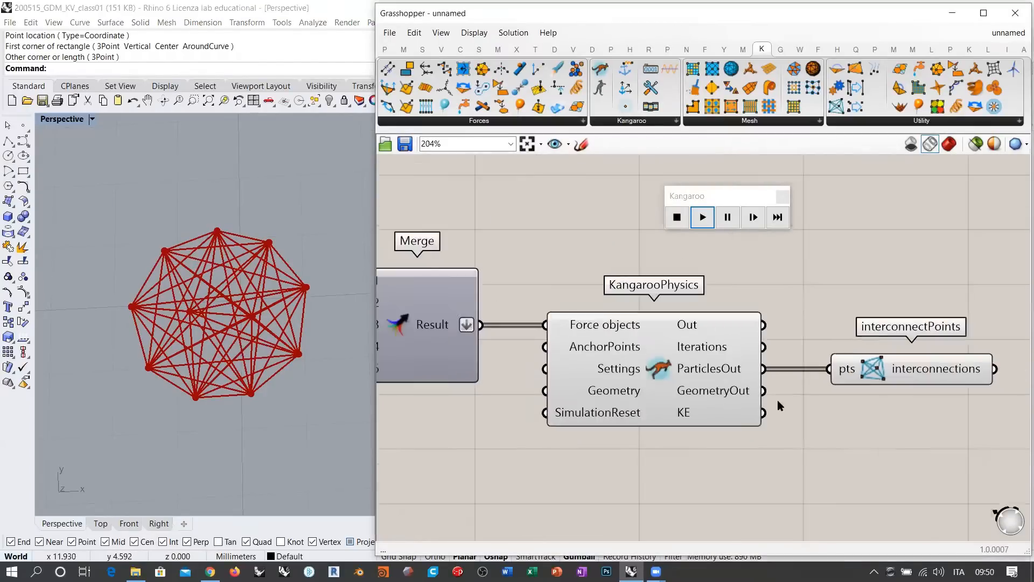
scroll(757, 358, "down", 10)
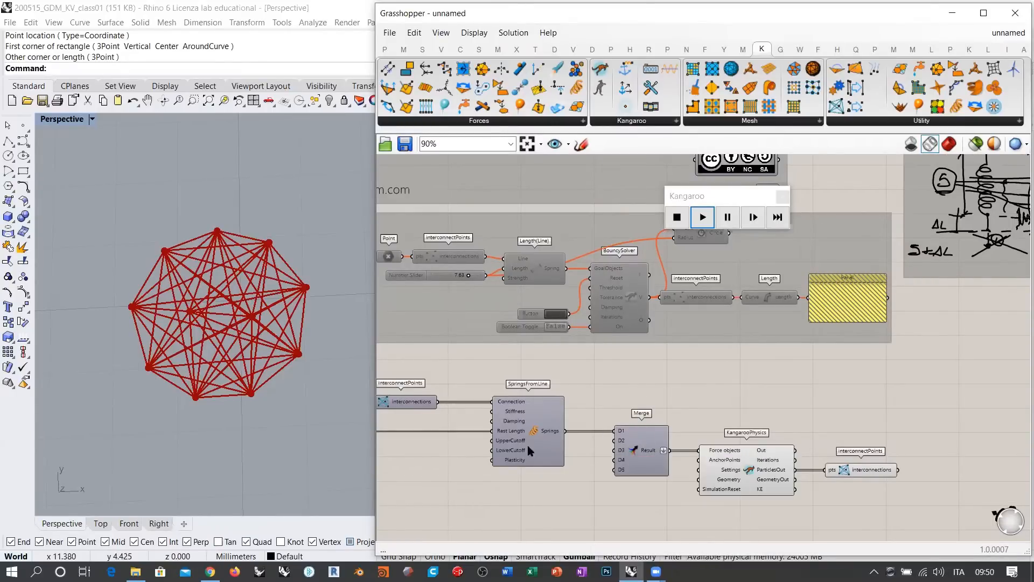
Step: Read the descriptions of the UpperCutoff and LowerCutoff inputs of SpringsFromLine and check the Rest Length slider
scroll(491, 450, "up", 4)
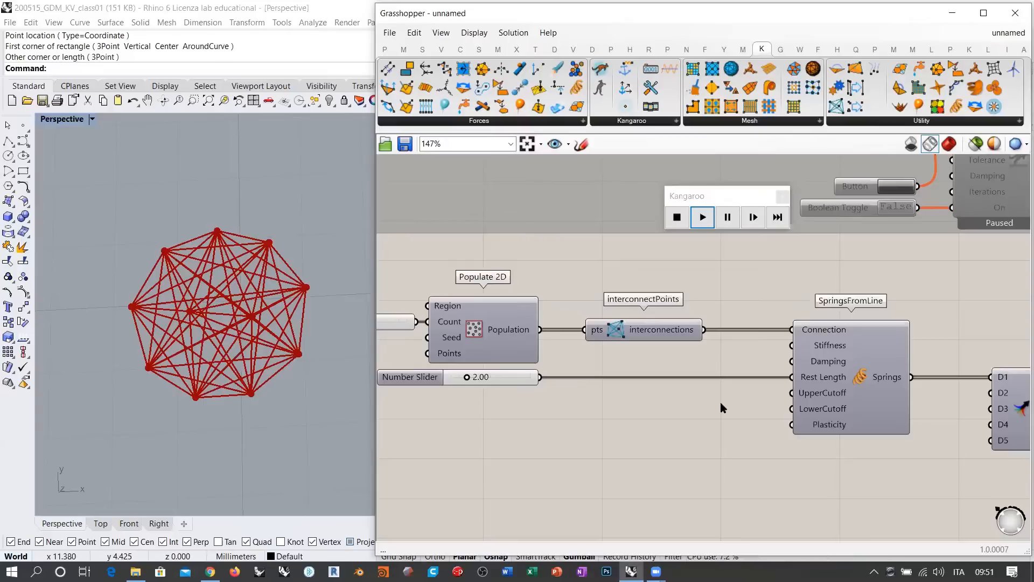
mouse_move(817, 395)
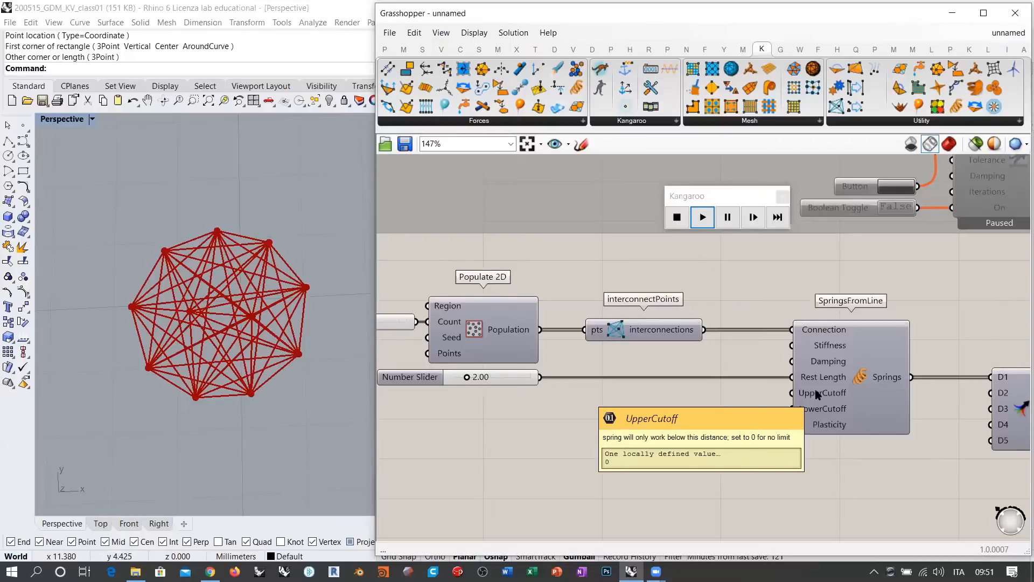
mouse_move(821, 412)
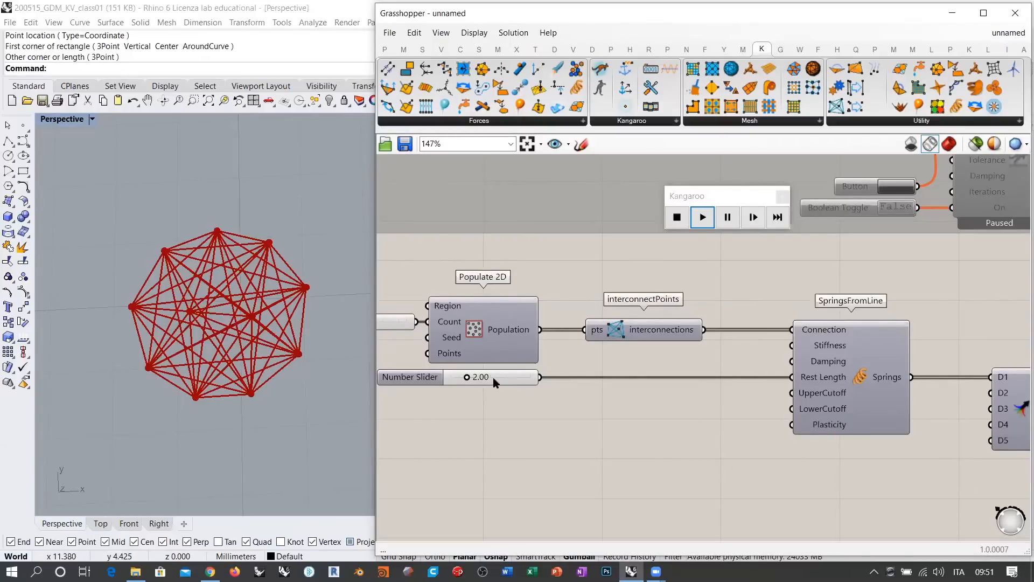
left_click(528, 379)
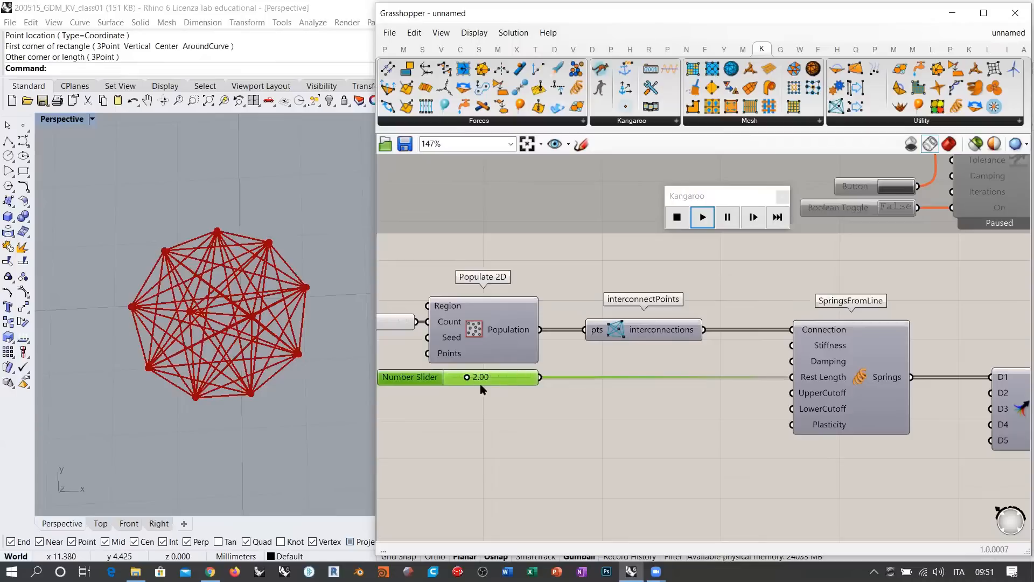
left_click(491, 447)
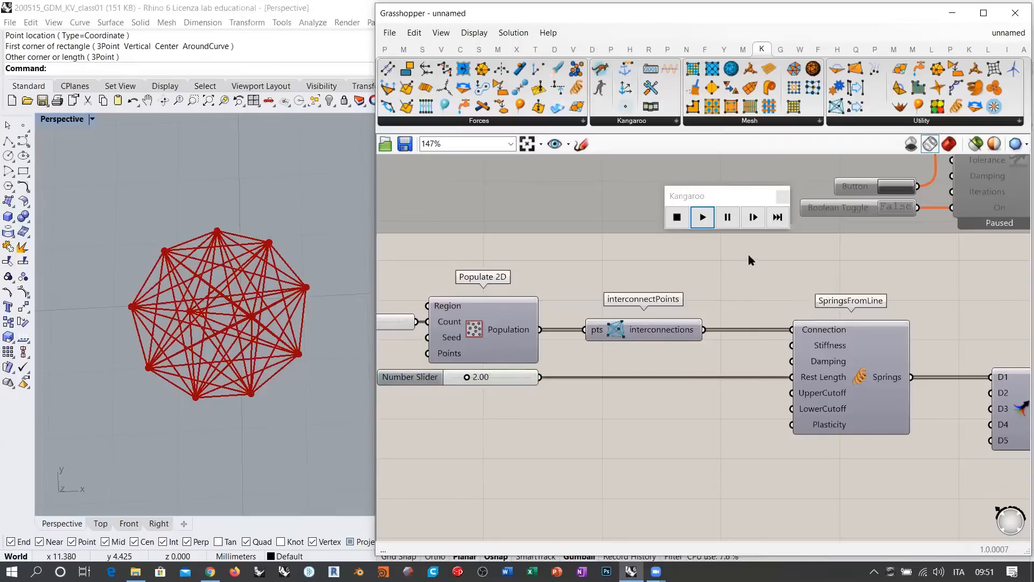
Step: Start a freehand sketch below the Rest Length slider: a horizontal line with end ticks, its far end labelled "R.L."
left_click(582, 143)
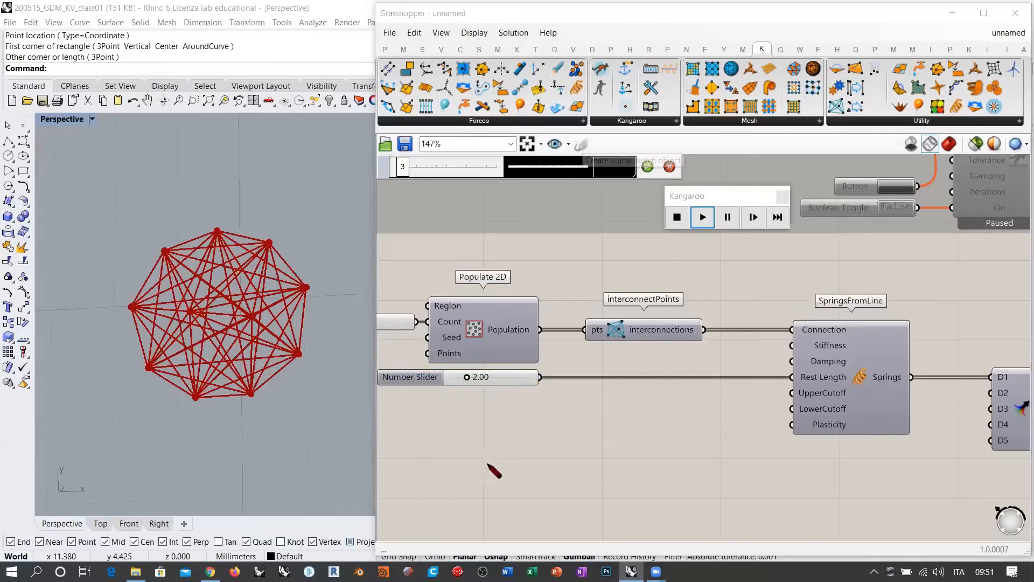
left_click_drag(477, 445, 616, 442)
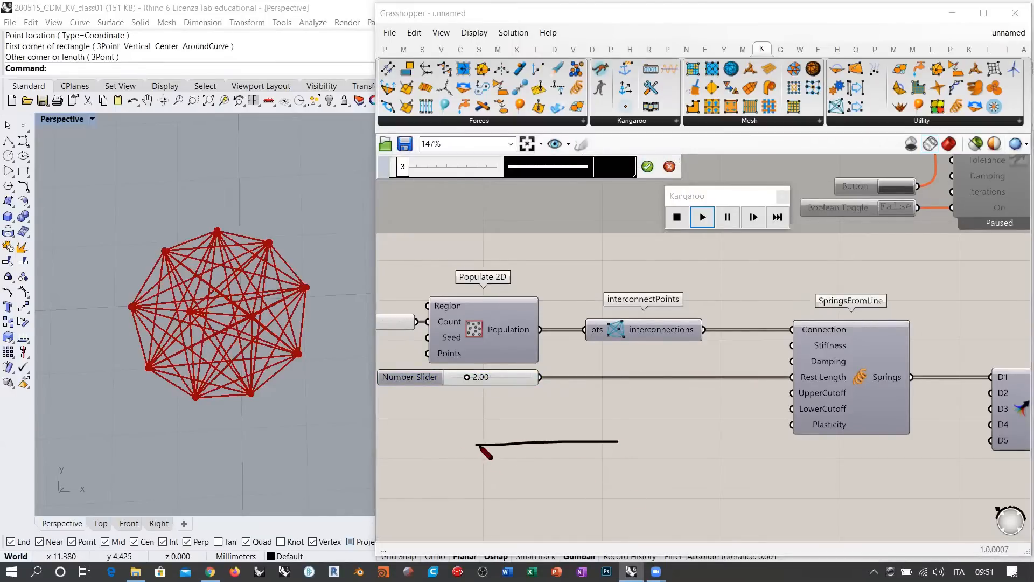
left_click_drag(479, 439, 479, 448)
mouse_move(617, 434)
left_mouse_down()
mouse_move(612, 489)
mouse_move(625, 490)
left_mouse_up()
left_click_drag(635, 487, 647, 489)
left_click(656, 490)
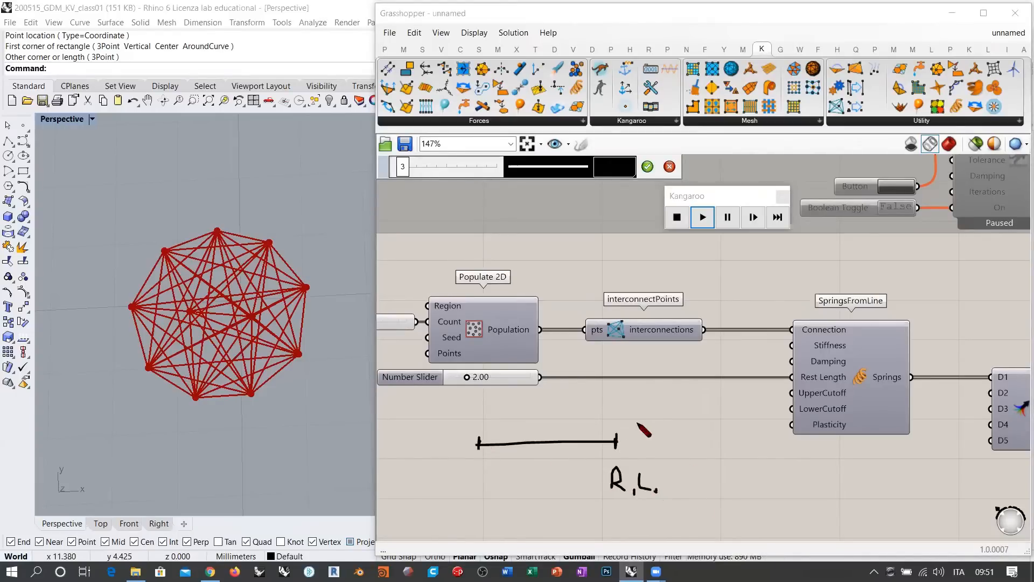
Step: Extend the freehand rest-length sketch with outward arrows, arrows returning to the R.L. mark and a second ticked line above
mouse_move(622, 438)
left_mouse_down()
mouse_move(721, 430)
mouse_move(714, 435)
left_mouse_up()
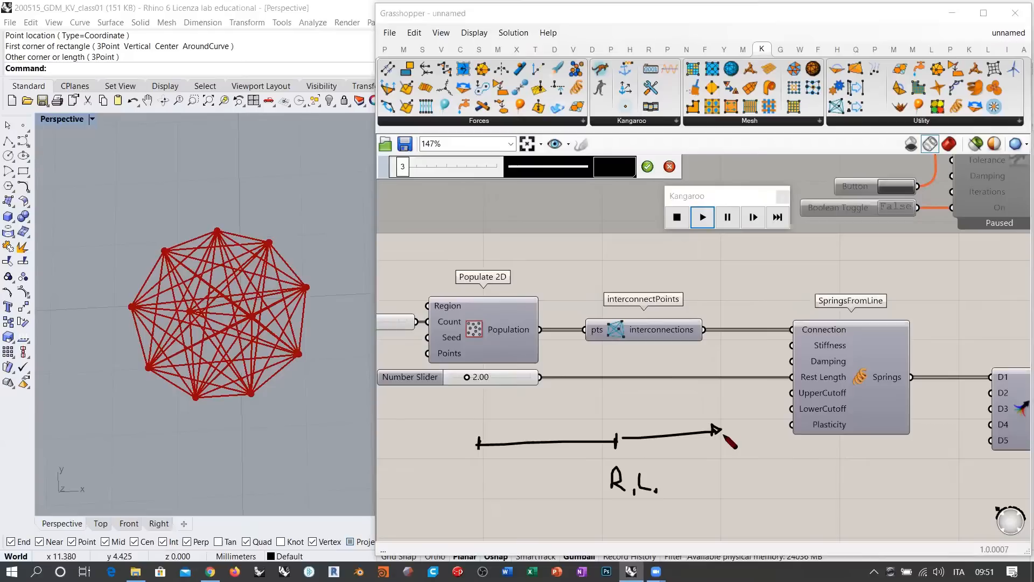
mouse_move(622, 443)
left_mouse_down()
mouse_move(667, 445)
mouse_move(619, 461)
mouse_move(590, 427)
mouse_move(546, 427)
mouse_move(573, 451)
mouse_move(611, 460)
left_mouse_up()
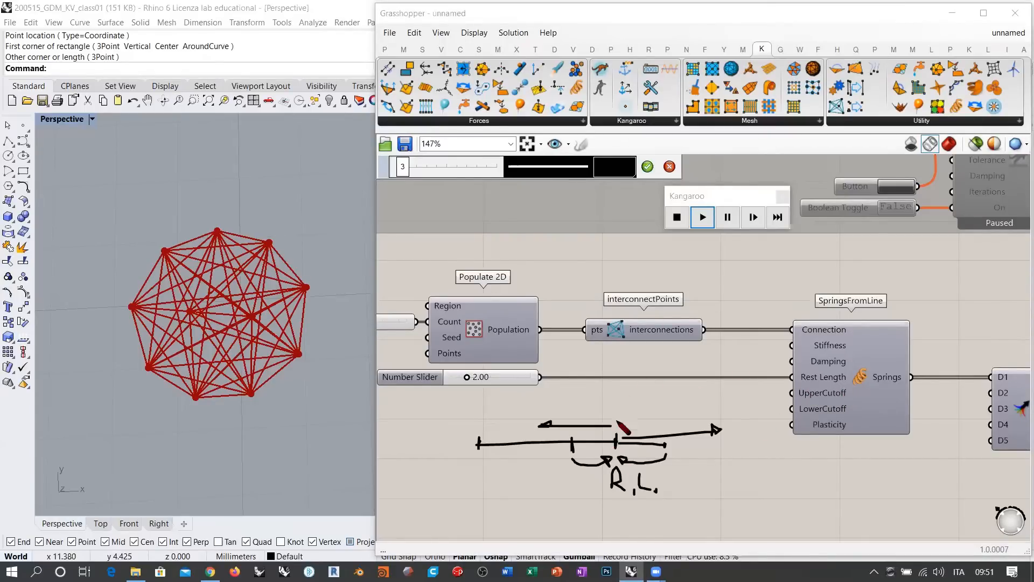
left_click_drag(617, 403, 618, 425)
mouse_move(617, 414)
left_mouse_down()
mouse_move(479, 414)
mouse_move(478, 425)
left_mouse_up()
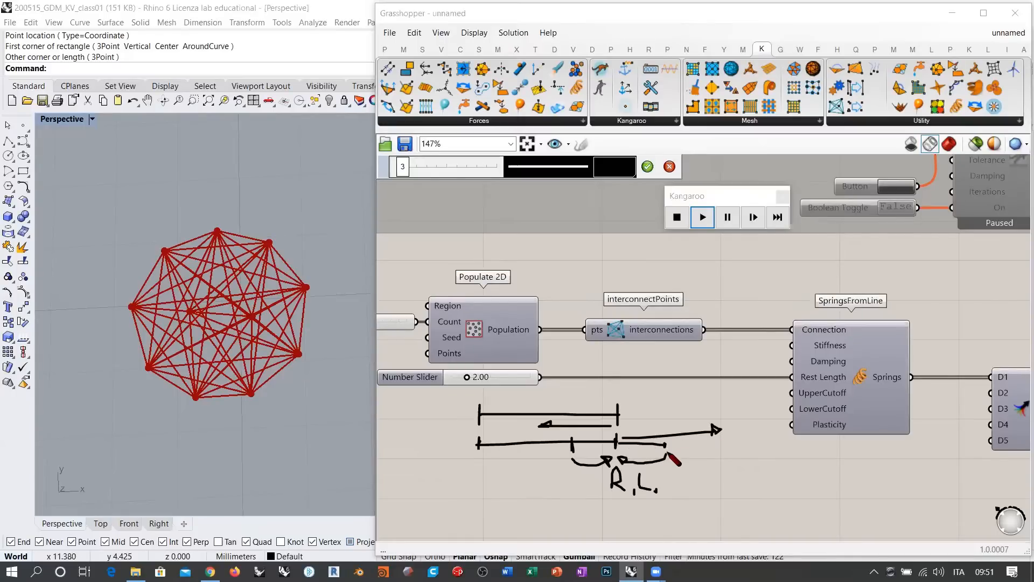
mouse_move(667, 453)
left_mouse_down()
mouse_move(645, 464)
mouse_move(618, 456)
mouse_move(625, 462)
left_mouse_up()
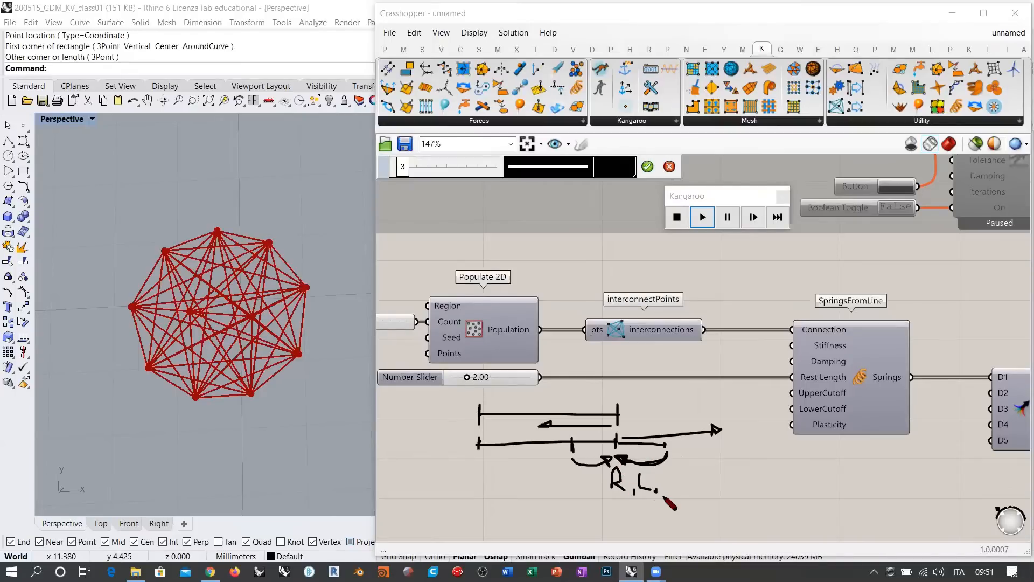
Step: Reset and close the Kangaroo simulation controls, and discard the freehand sketch
left_click(678, 217)
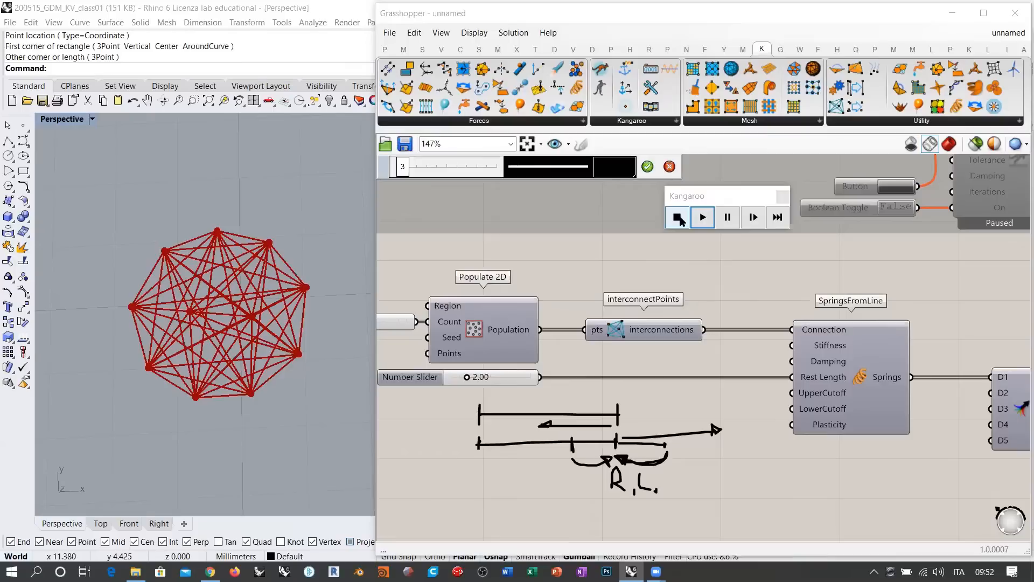
left_click(781, 196)
left_click(669, 166)
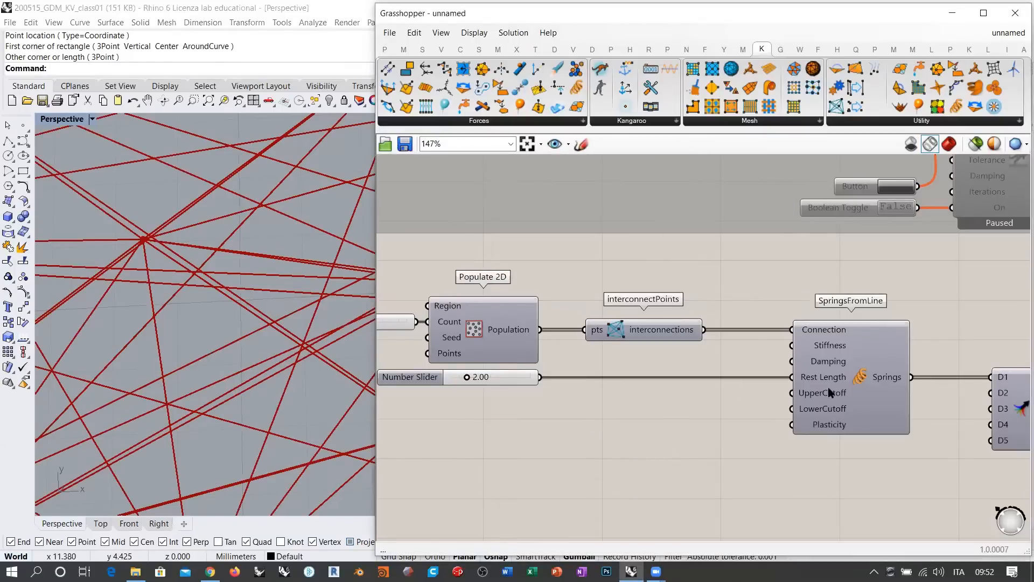
Step: Feed the Rest Length slider into UpperCutoff of SpringsFromLine as well, and run the KangarooPhysics simulation
left_click_drag(540, 377, 791, 393)
right_click_drag(894, 434, 544, 396)
right_click_drag(780, 389, 754, 395)
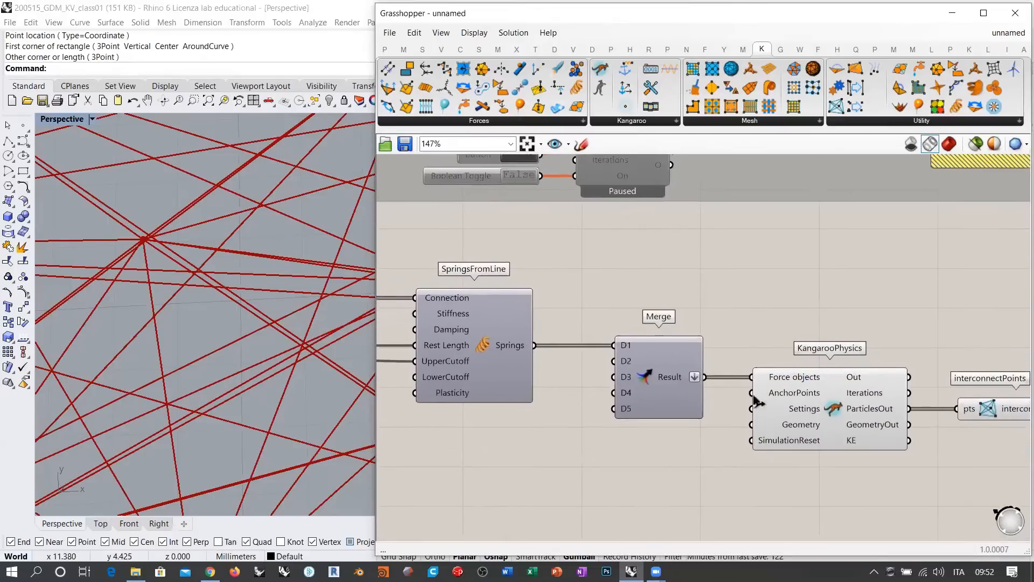
scroll(754, 393, "down", 3)
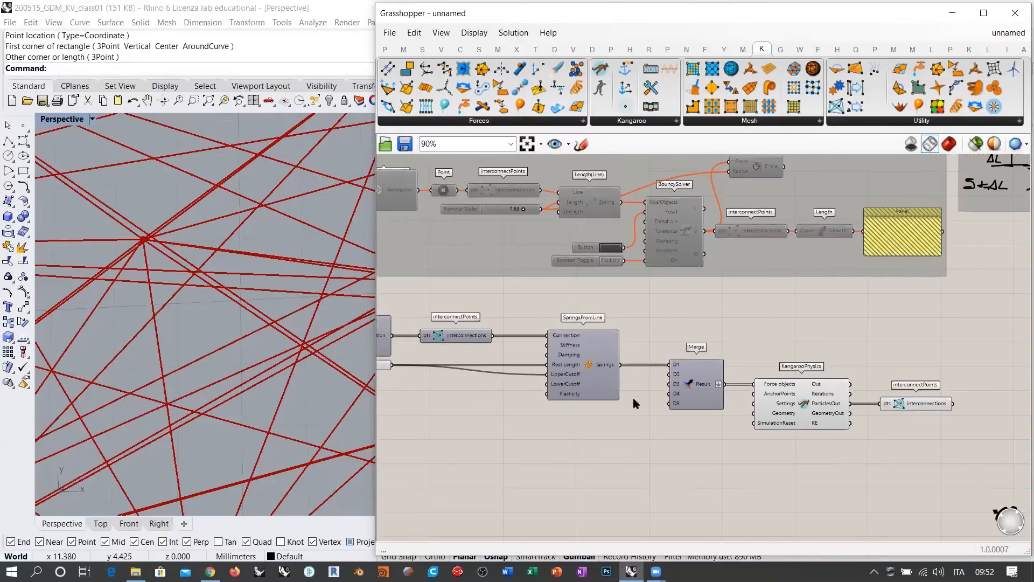
double_click(790, 401)
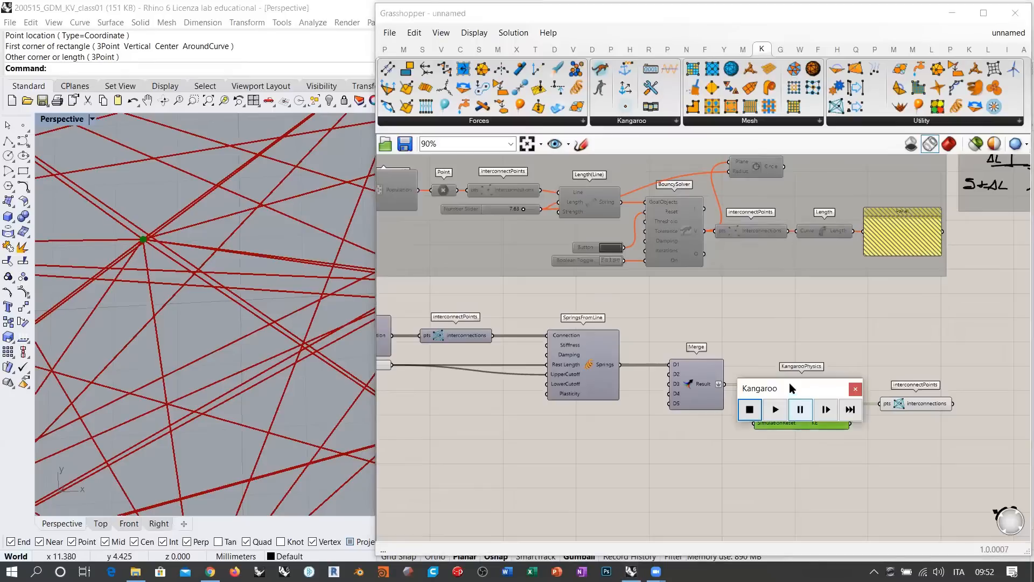
left_click(775, 410)
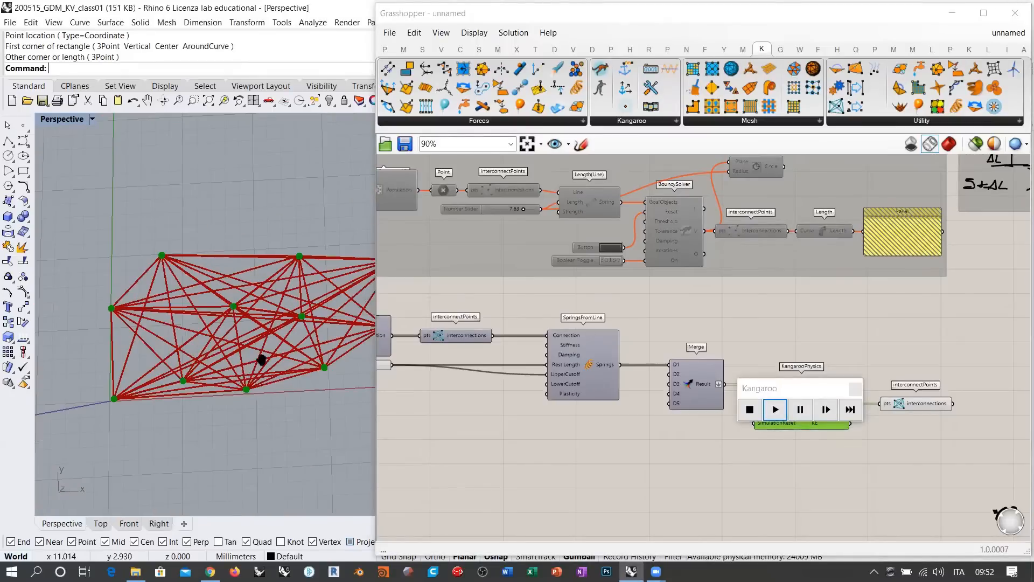
right_click_drag(261, 357, 293, 388)
left_click(531, 428)
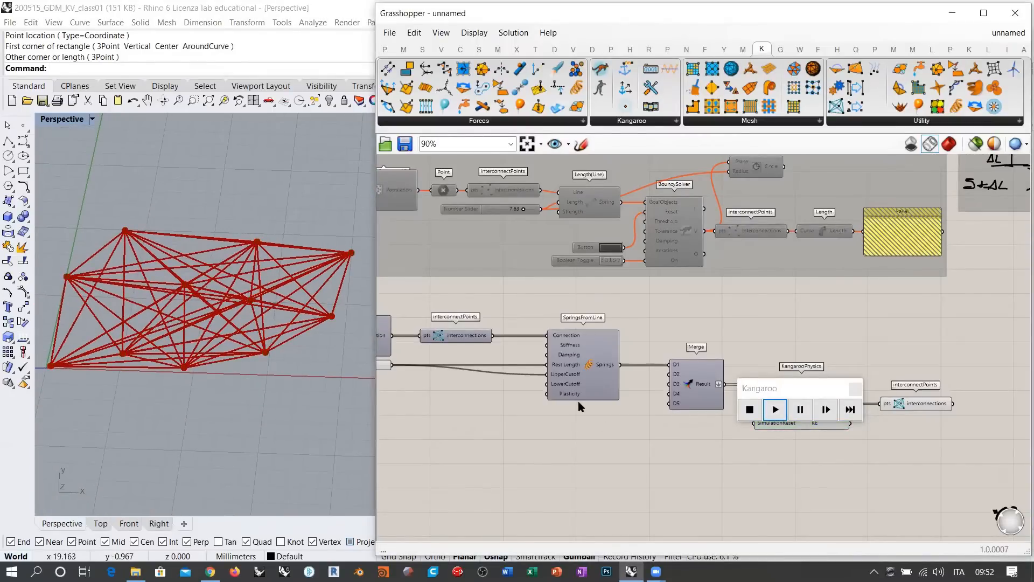
Step: Disconnect the Rest Length slider from UpperCutoff while the simulation runs, and reset the simulation
right_click_drag(478, 389, 588, 396)
scroll(589, 394, "up", 1)
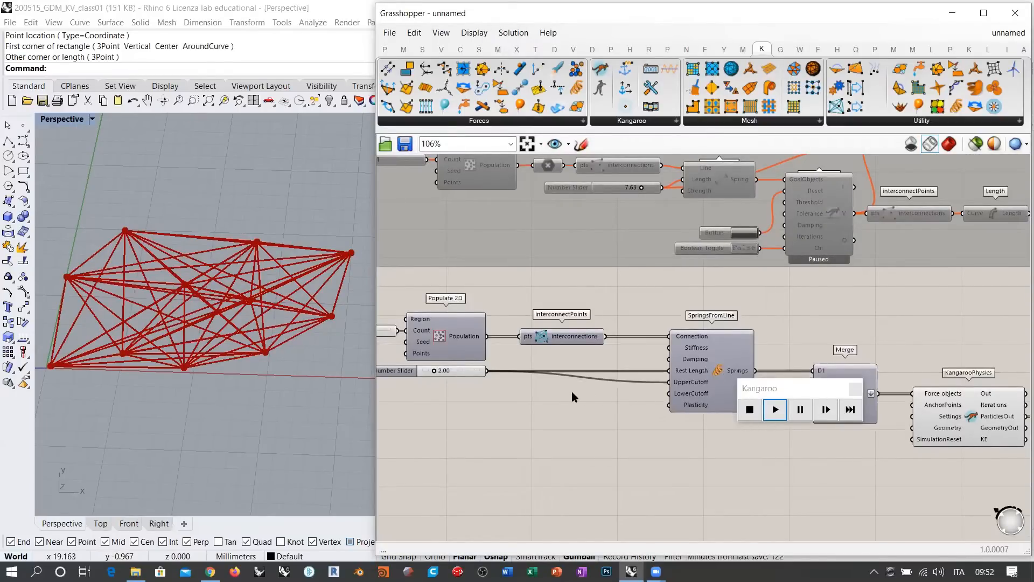
right_click_drag(522, 386, 541, 378)
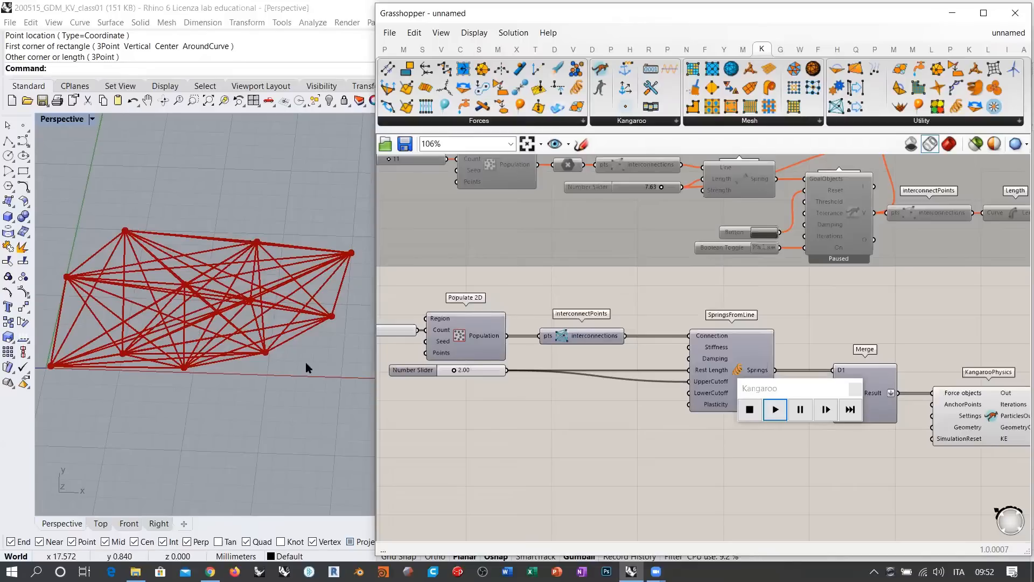
left_click_drag(507, 371, 689, 370)
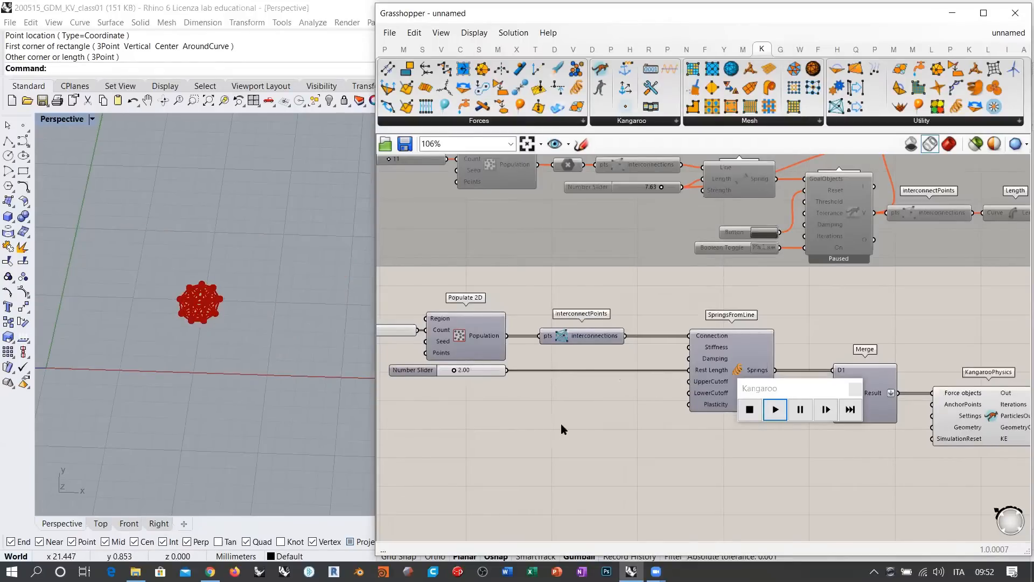
left_click(750, 409)
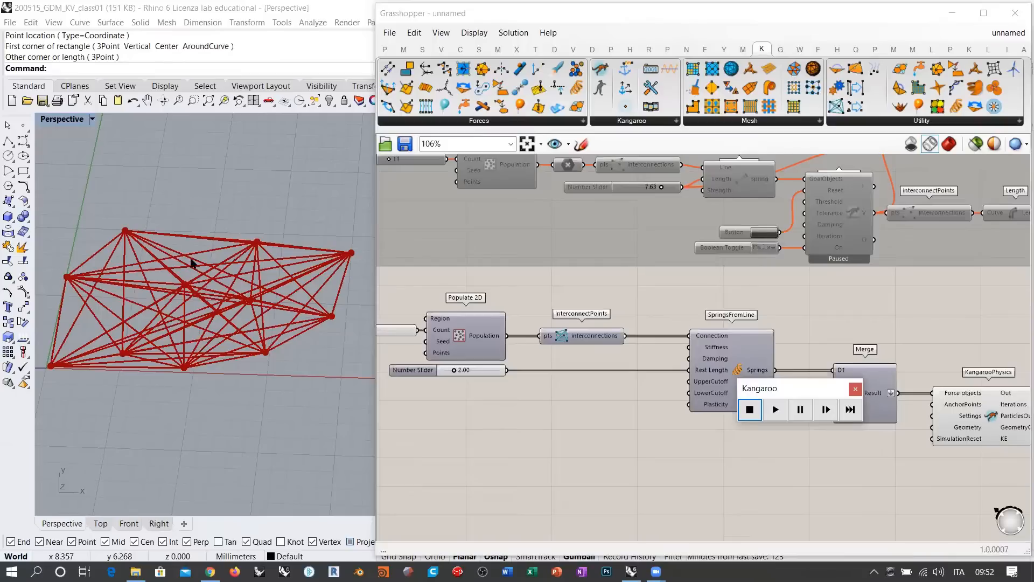
right_click_drag(137, 222, 135, 235, "shift")
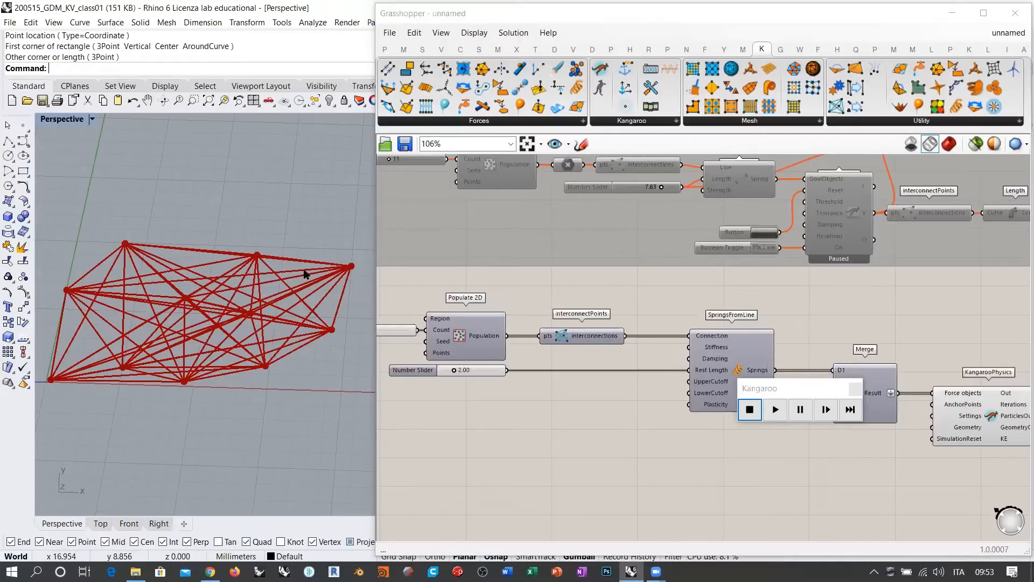
Step: Add a number slider set to 11.00 below the Rest Length slider and connect it to UpperCutoff of SpringsFromLine
double_click(529, 410)
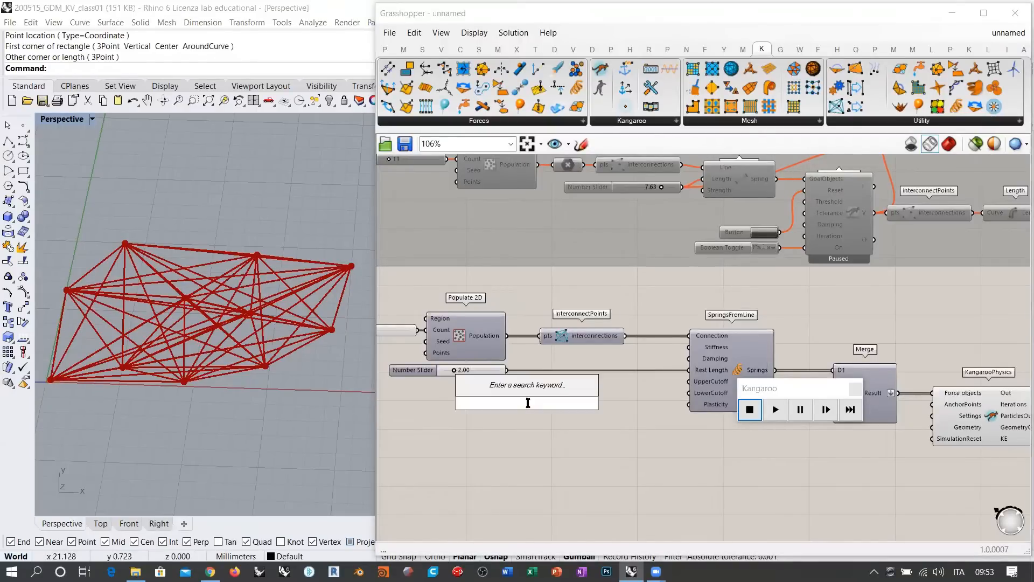
type("11")
key("Return")
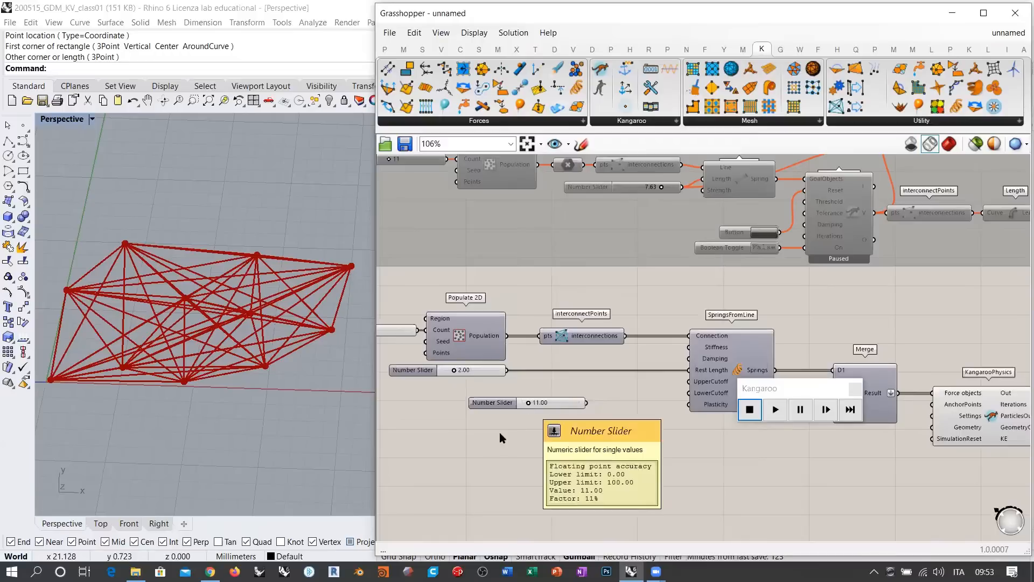
left_click_drag(572, 410, 572, 401)
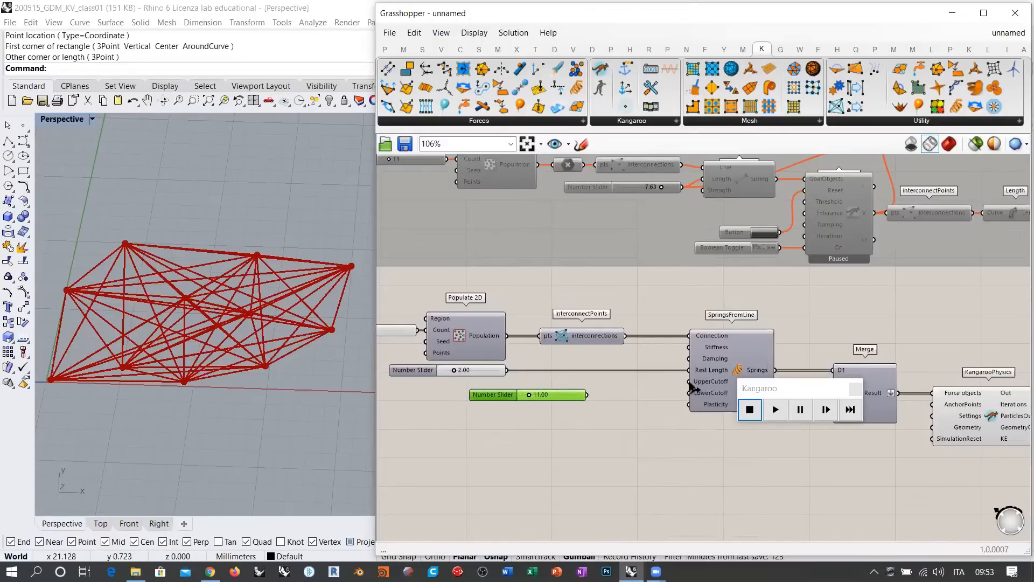
left_click_drag(690, 382, 587, 395)
left_click(621, 434)
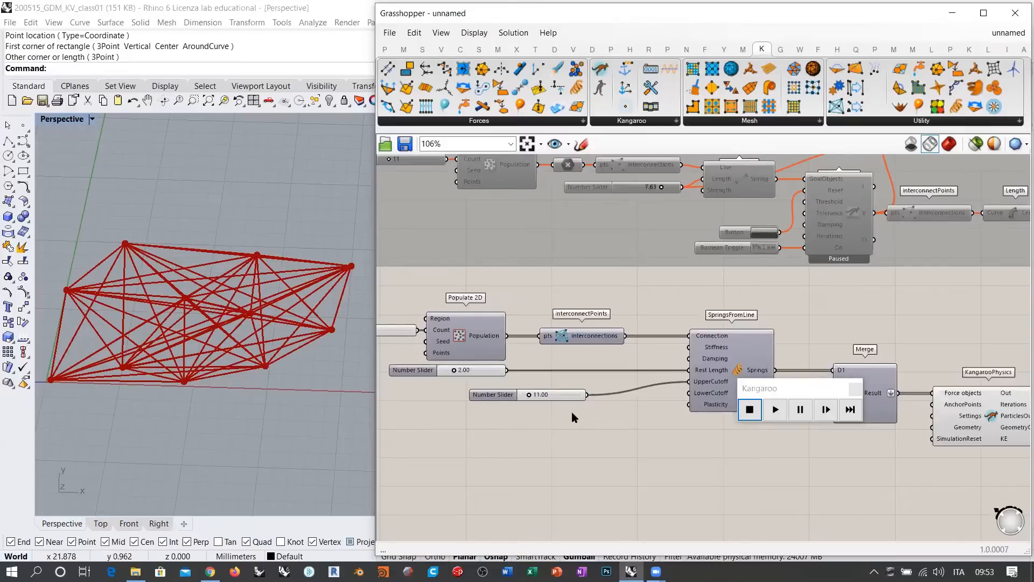
Step: Run the Kangaroo simulation with the 11.00 UpperCutoff, inspect the relaxed network in the Rhino viewport, and reset it
left_click(776, 410)
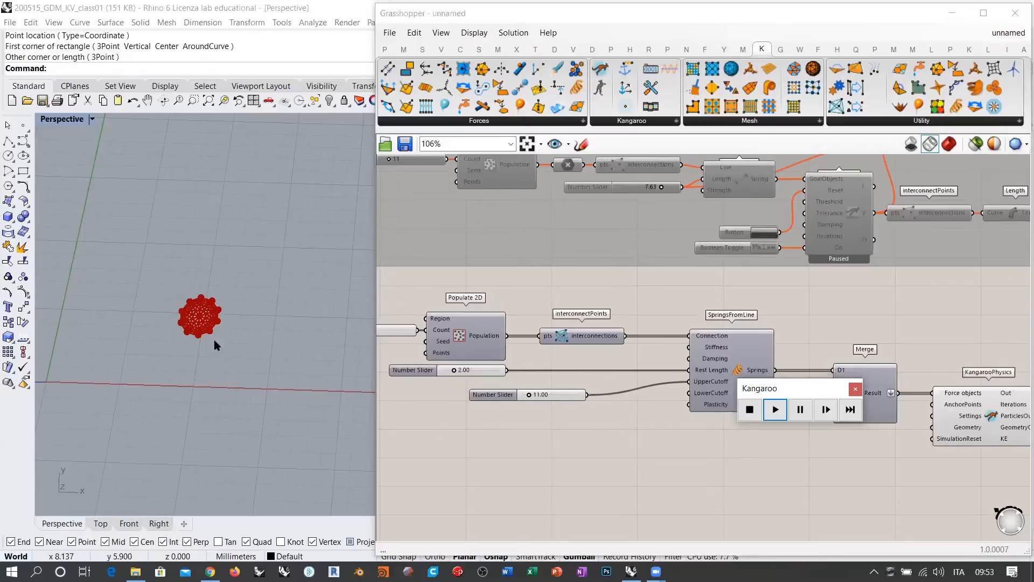
scroll(197, 331, "up", 6)
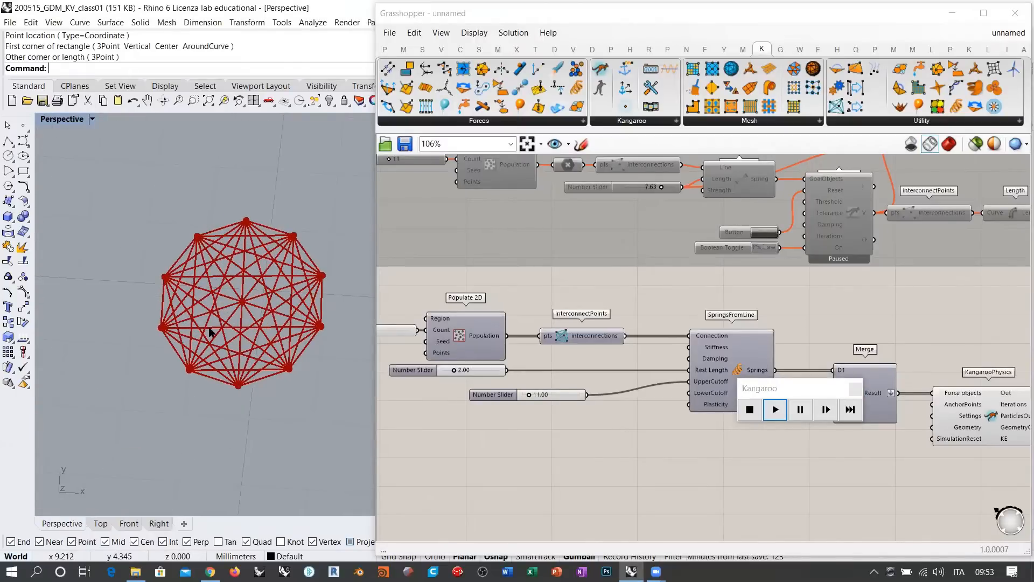
scroll(208, 326, "down", 6)
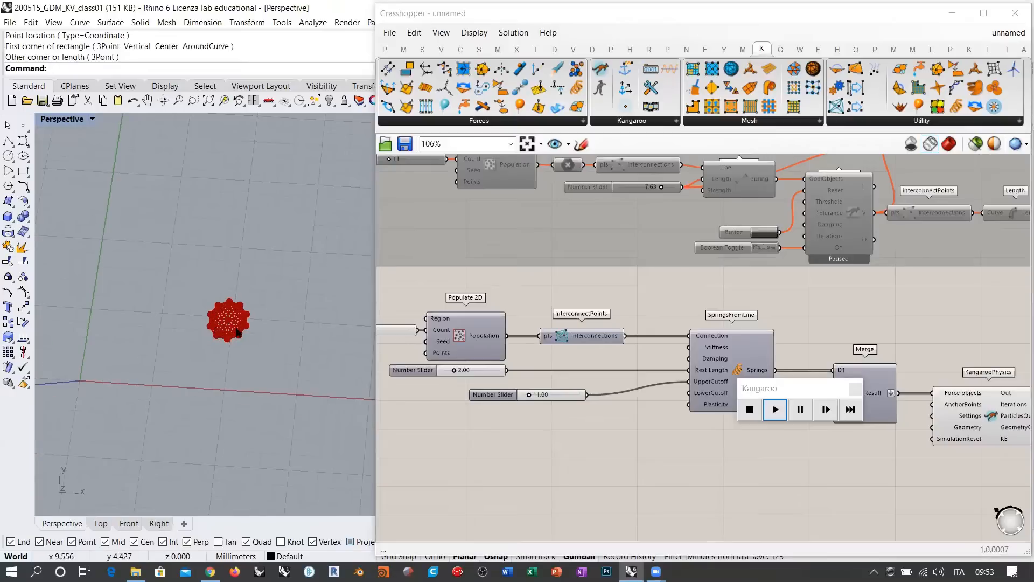
right_click_drag(235, 329, 216, 330, "shift")
left_click(658, 441)
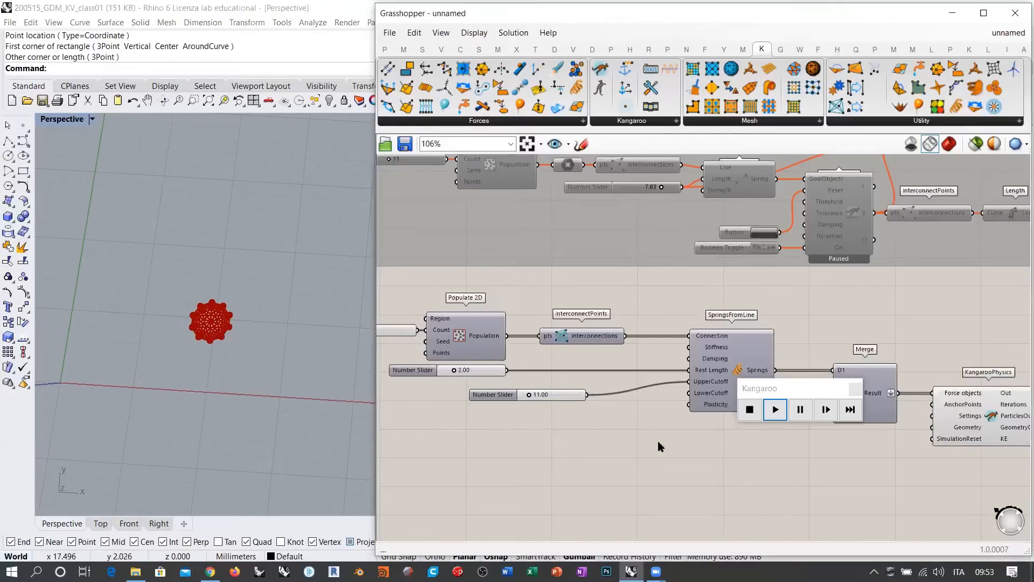
left_click(749, 411)
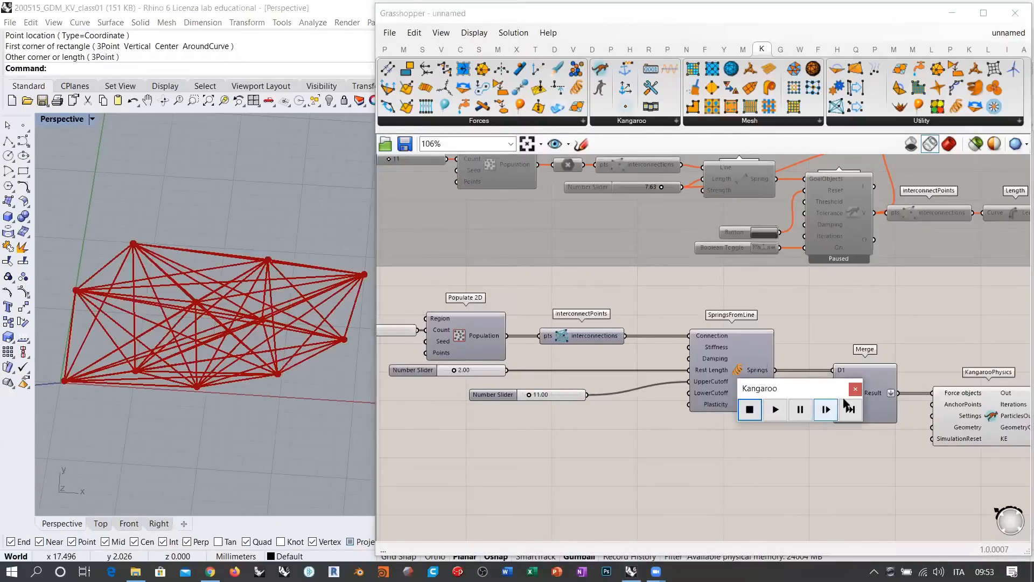
Step: Disconnect the 11.00 slider from UpperCutoff and feed the 2.00 Rest Length slider into LowerCutoff too
scroll(635, 395, "up", 1)
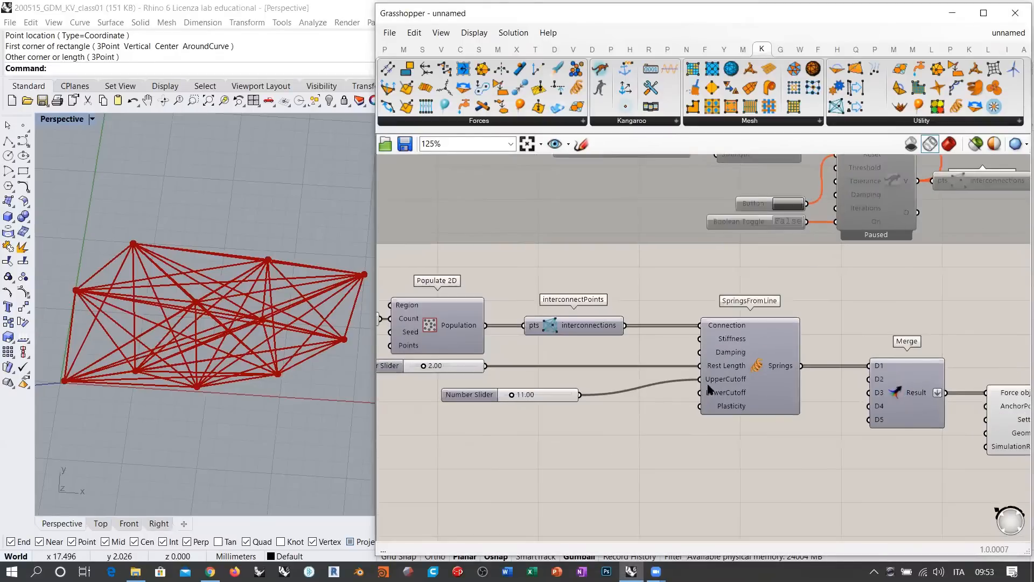
left_click_drag(628, 384, 699, 379, "ctrl")
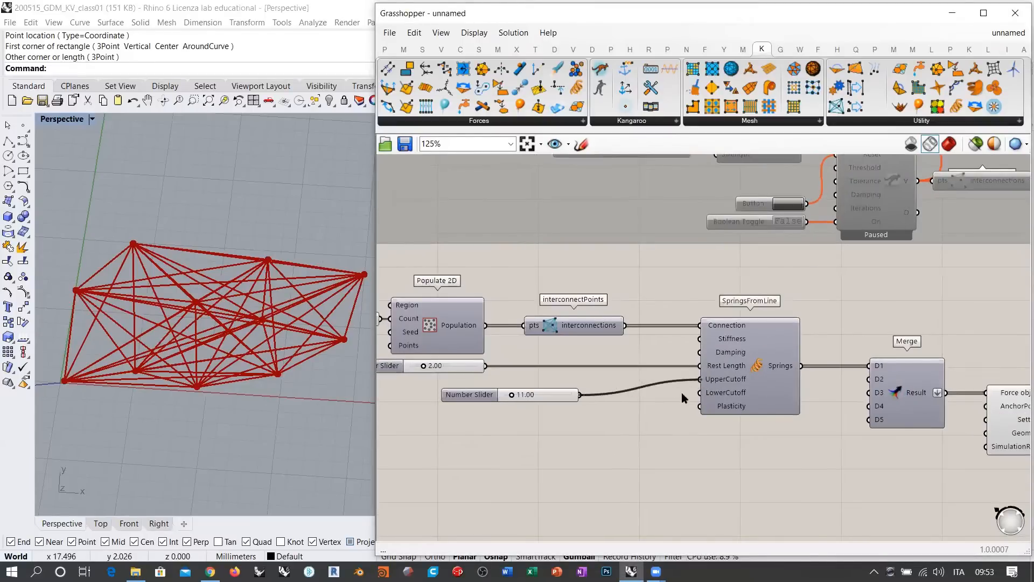
left_click_drag(486, 366, 698, 392)
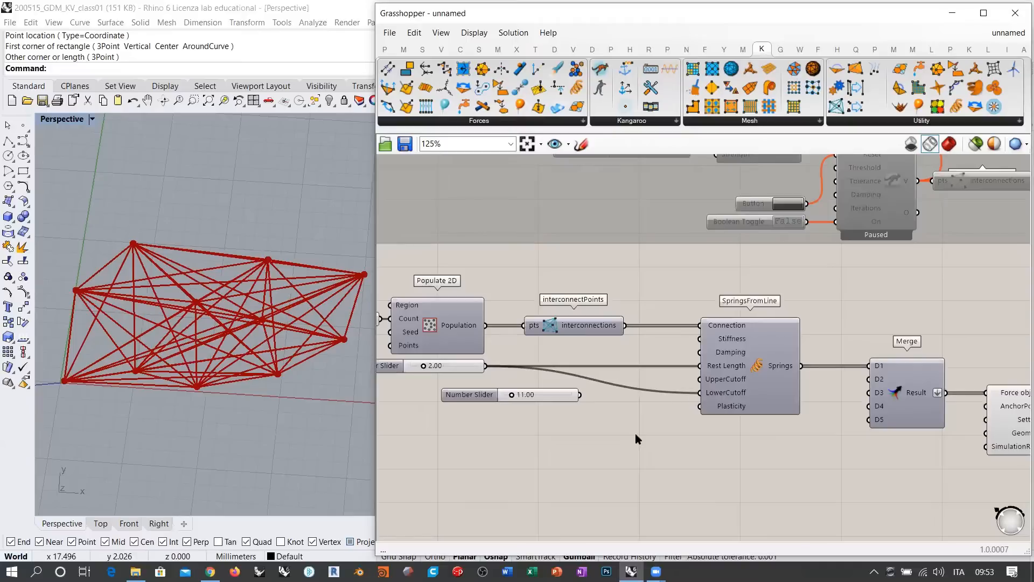
Step: Run the KangarooPhysics simulation with the LowerCutoff applied and examine the point spacing of the network against the rest length
double_click(988, 417)
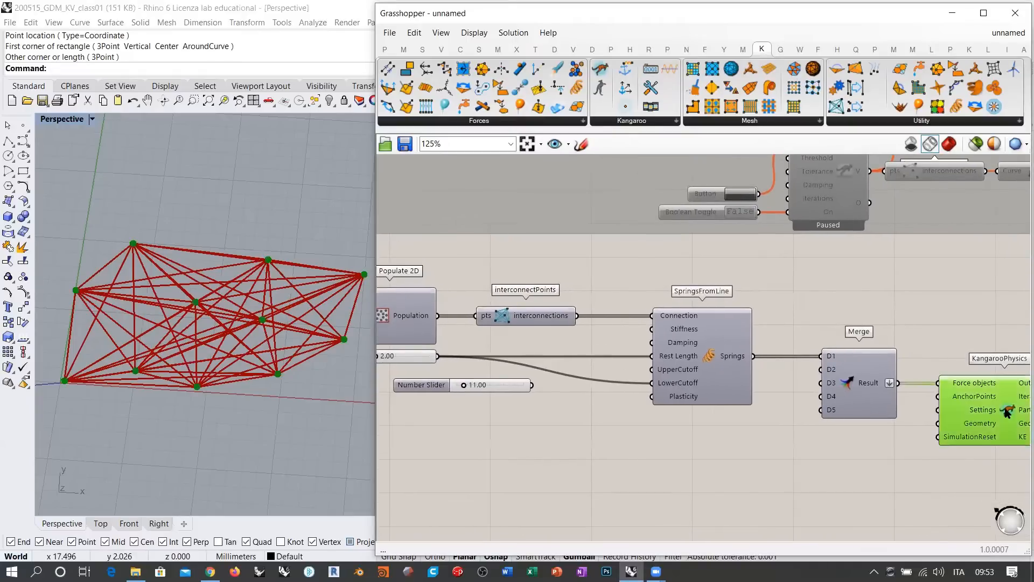
left_click(941, 416)
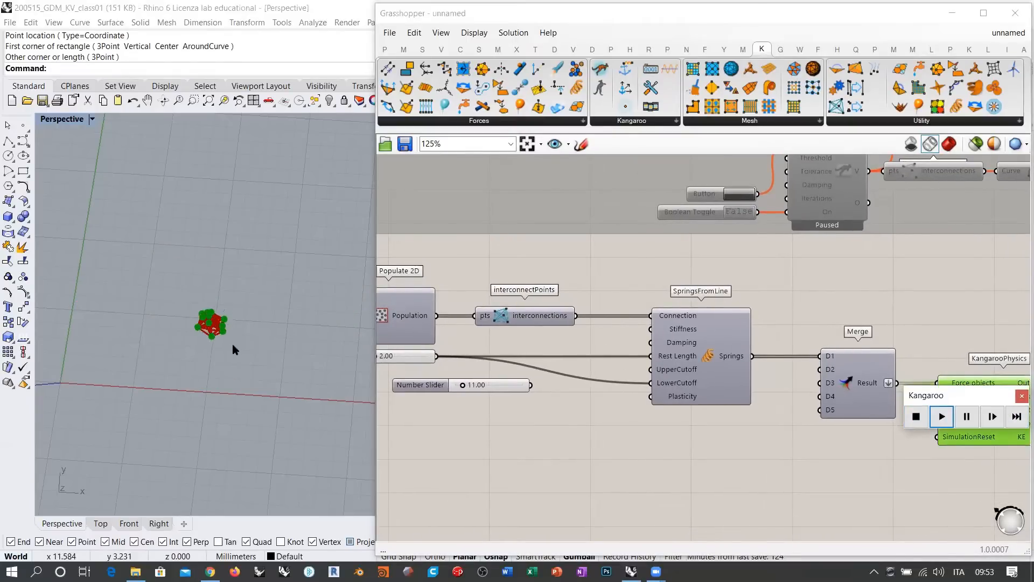
right_click_drag(209, 326, 203, 253, "ctrl")
right_click_drag(238, 304, 196, 316, "shift")
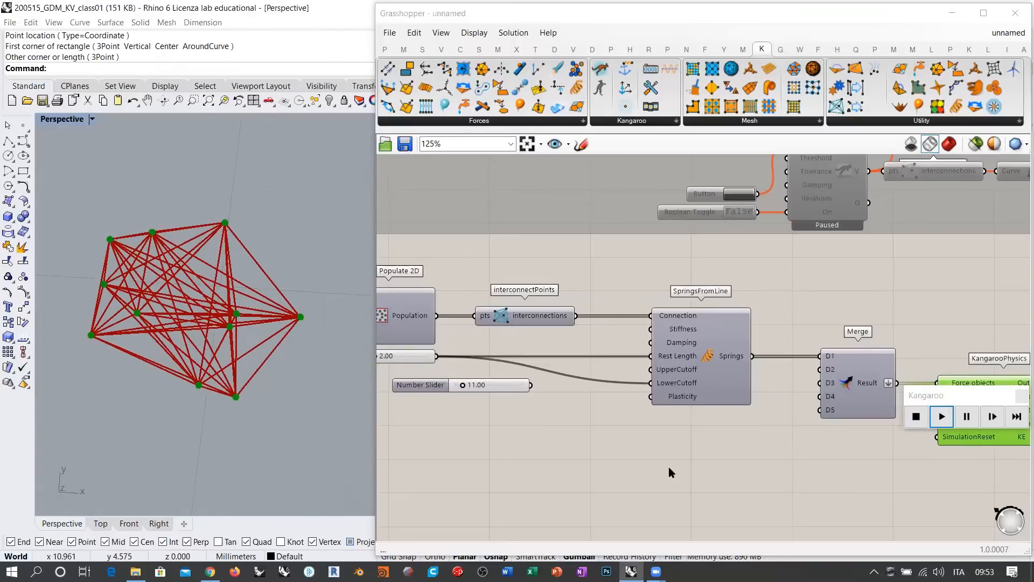
left_click(678, 466)
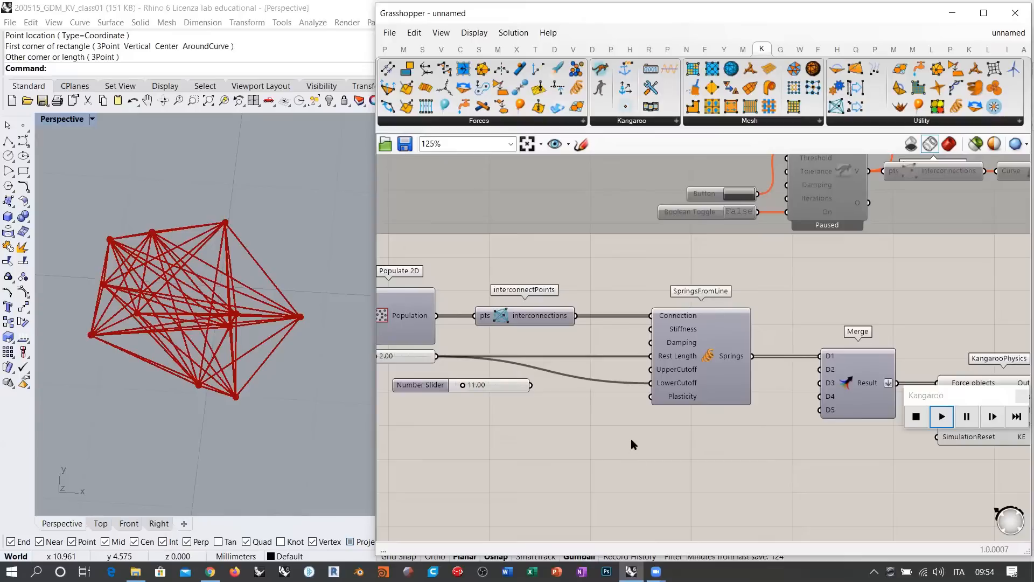
scroll(434, 358, "up", 5)
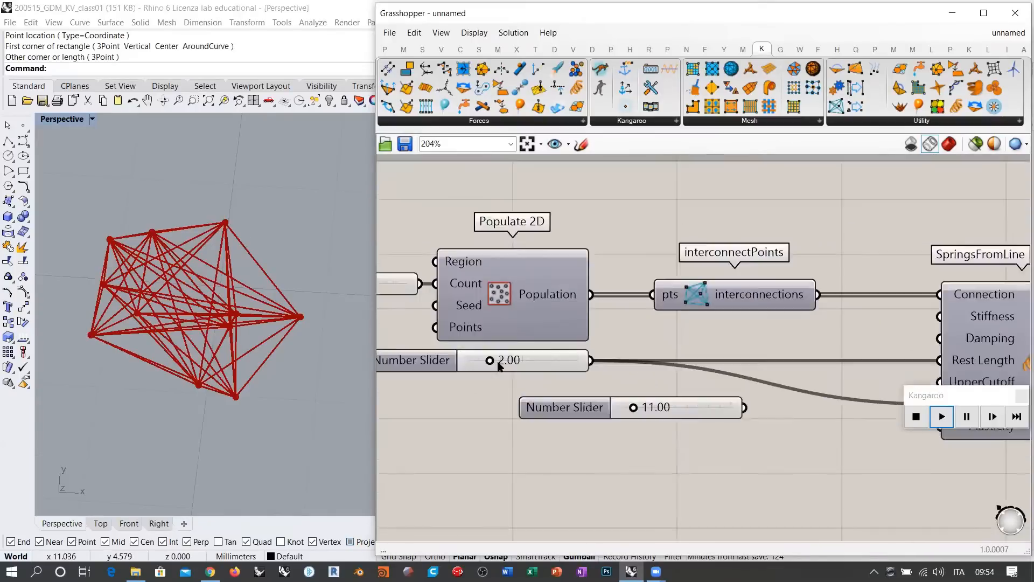
right_click_drag(226, 277, 277, 317, "shift")
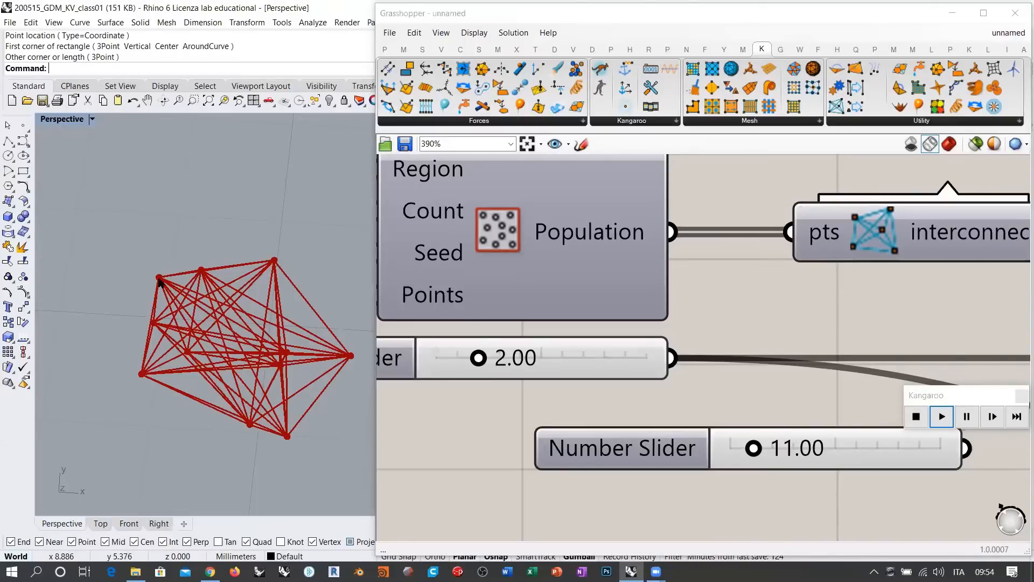
scroll(188, 323, "down", 8)
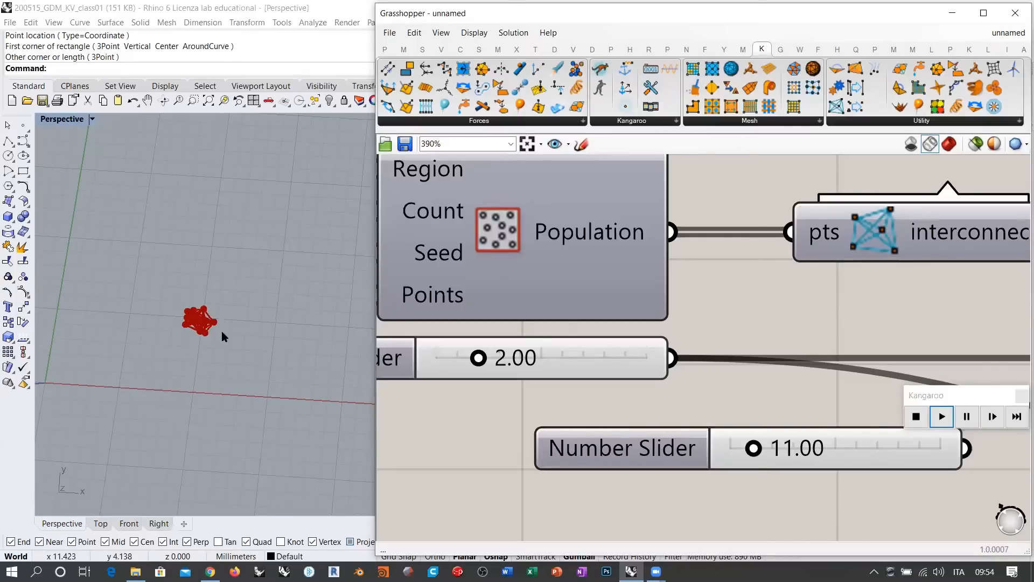
Step: Delete the unused 11.00 number slider and disconnect the 2.00 slider from LowerCutoff of SpringsFromLine
scroll(526, 386, "down", 2)
scroll(525, 384, "down", 1)
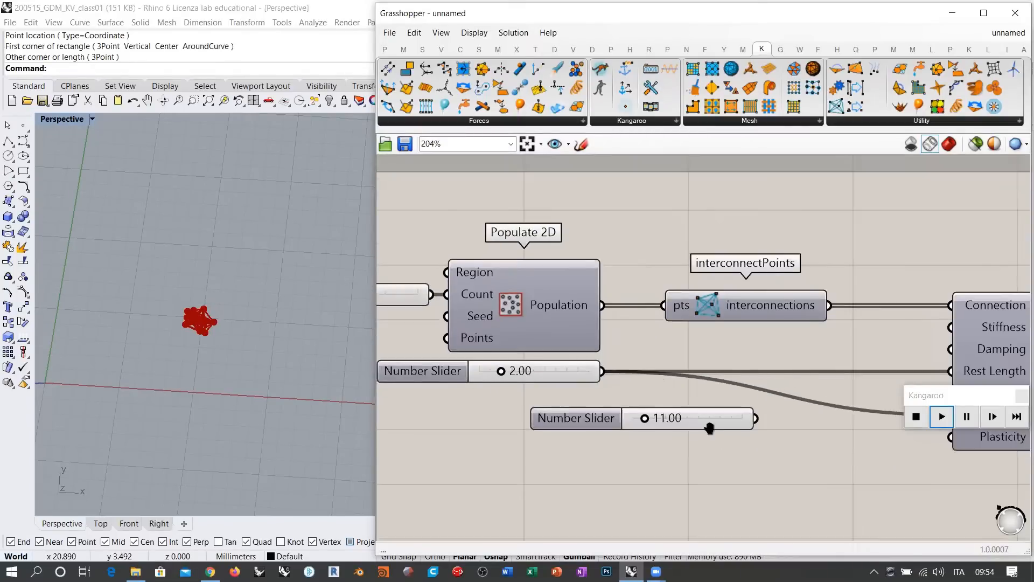
left_click(645, 399)
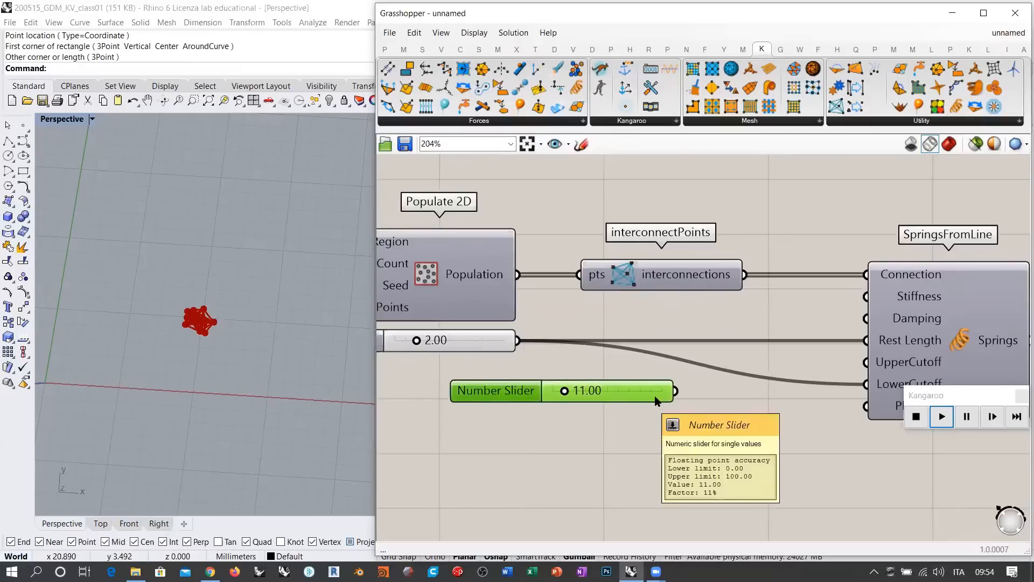
key("Delete")
right_click_drag(795, 413, 787, 411)
scroll(683, 385, "down", 2)
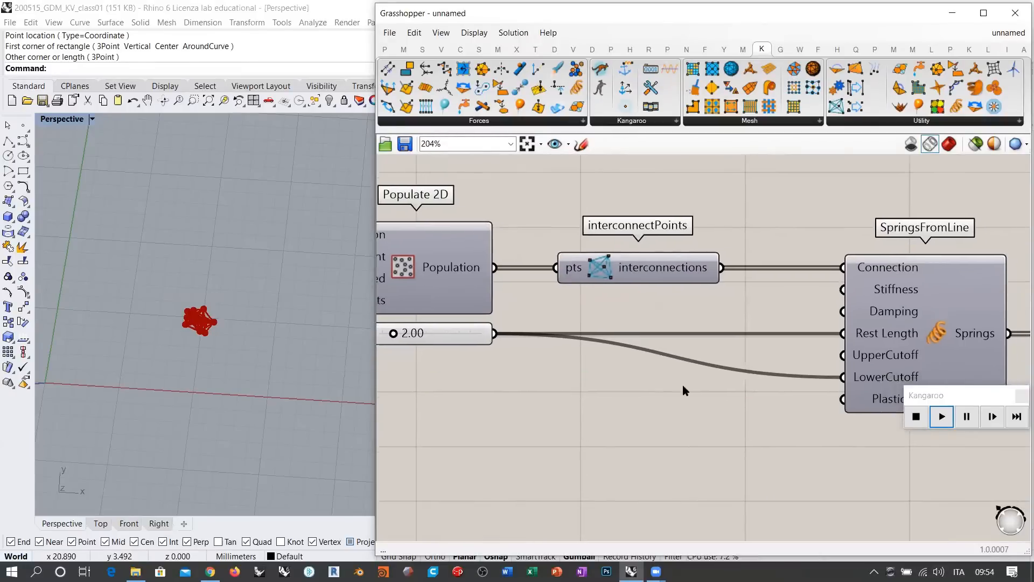
left_click_drag(551, 349, 799, 380, "ctrl")
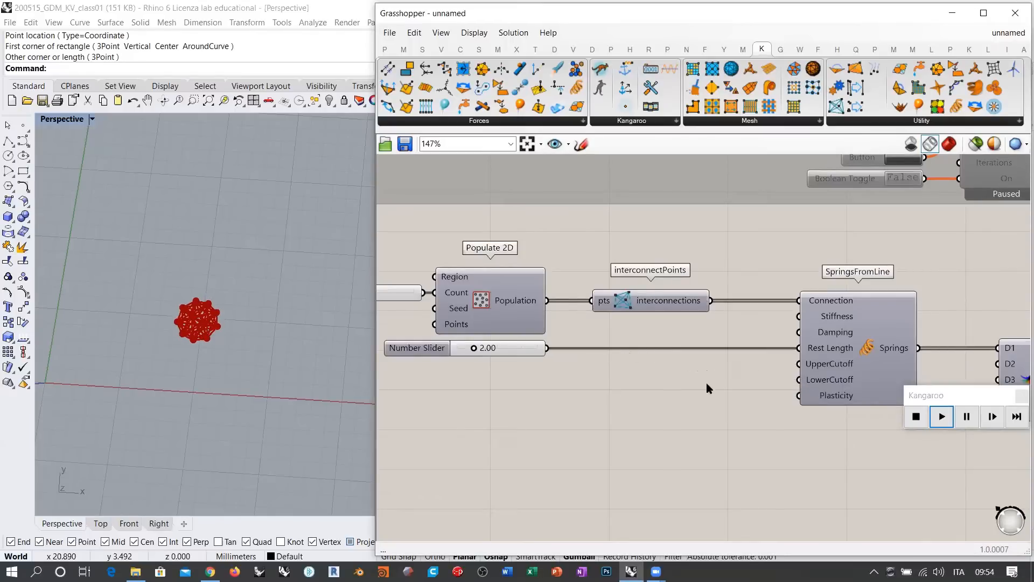
Step: Add a PowerLaw force component below the Rest Length wire and read the descriptions of its Connection and Strength inputs
left_click(506, 122)
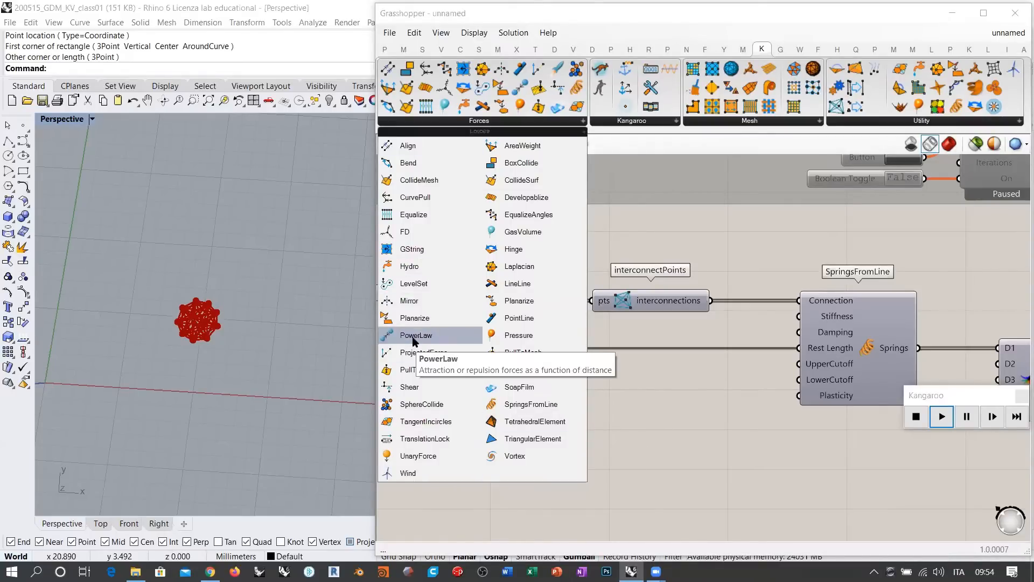
left_click_drag(427, 341, 679, 413)
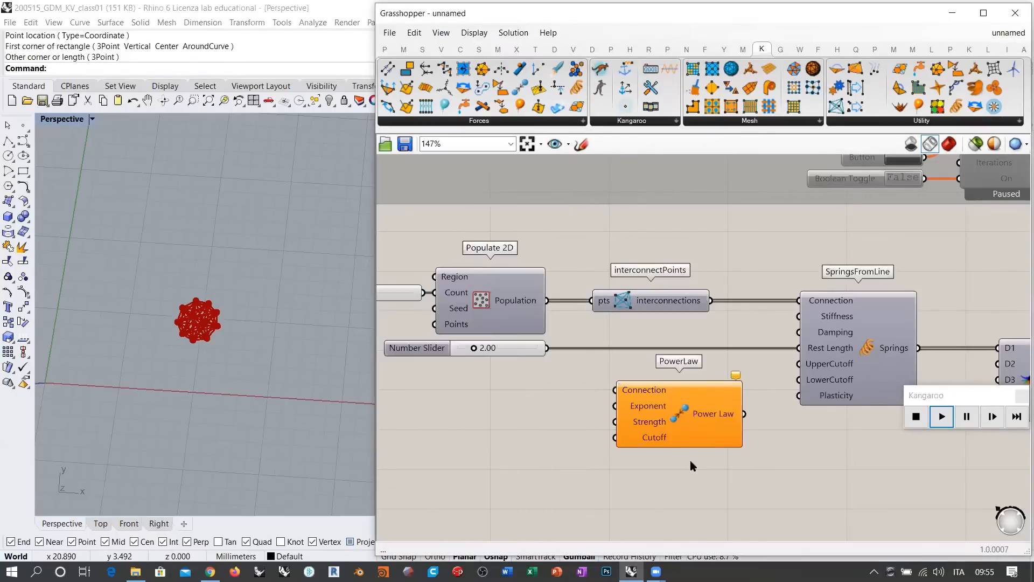
scroll(686, 469, "up", 5)
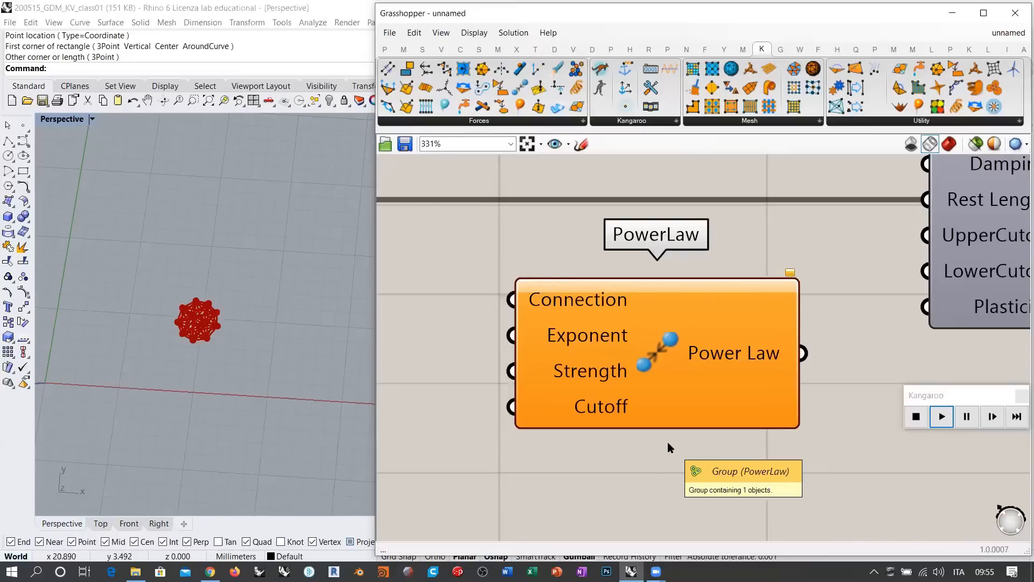
right_click_drag(718, 360, 789, 348)
right_click_drag(586, 246, 620, 256)
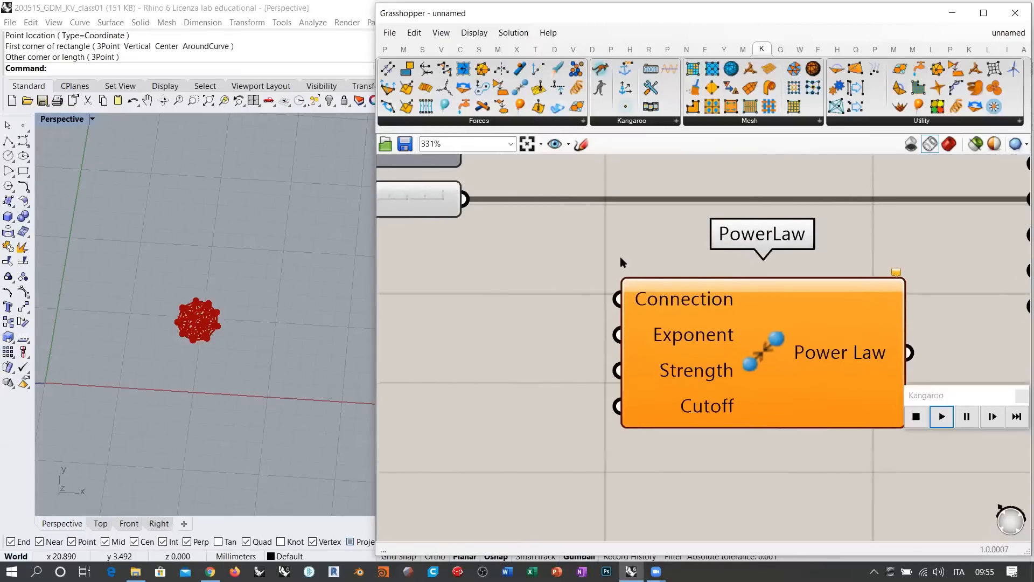
scroll(666, 302, "down", 3)
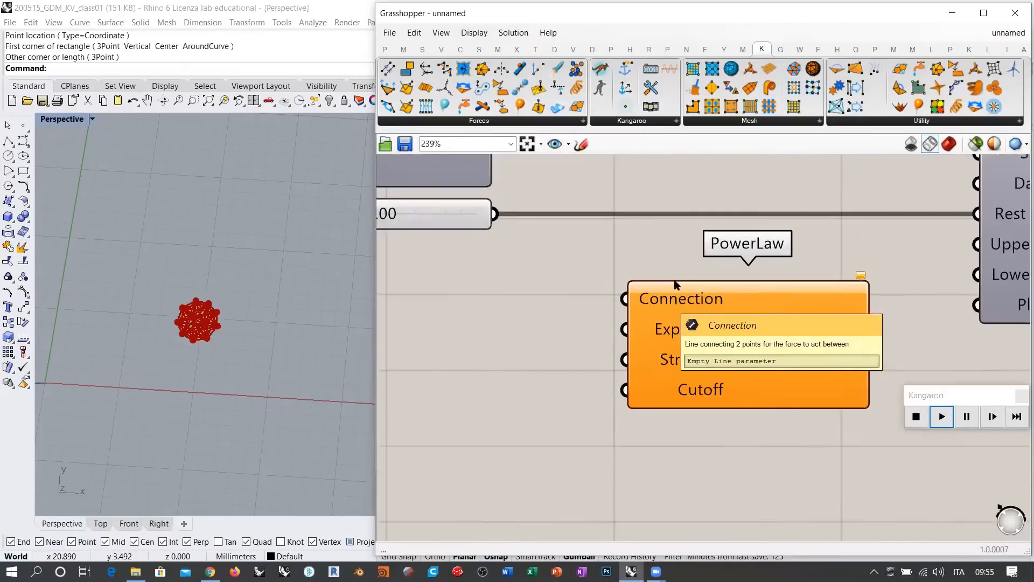
scroll(695, 385, "up", 2)
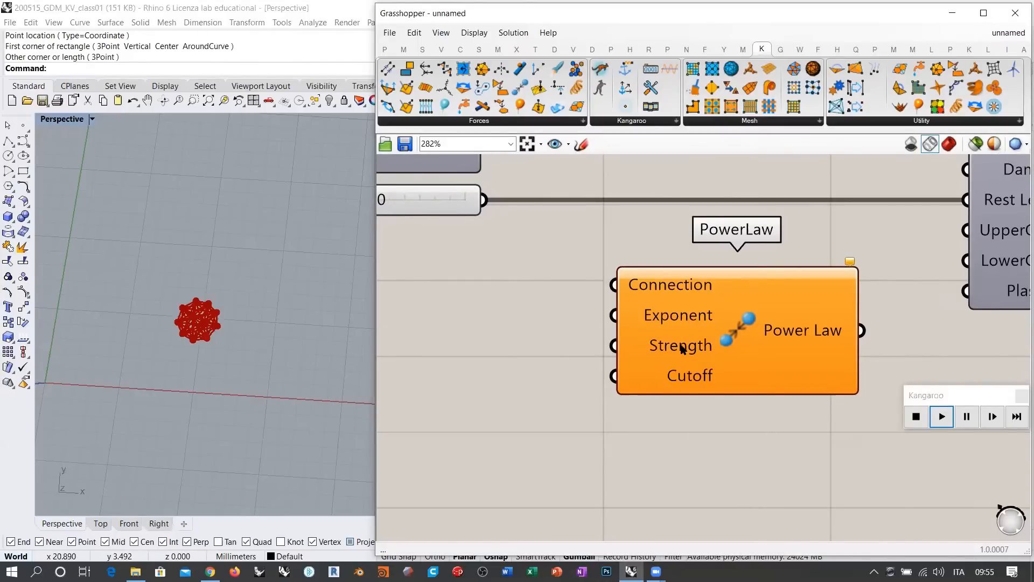
mouse_move(681, 349)
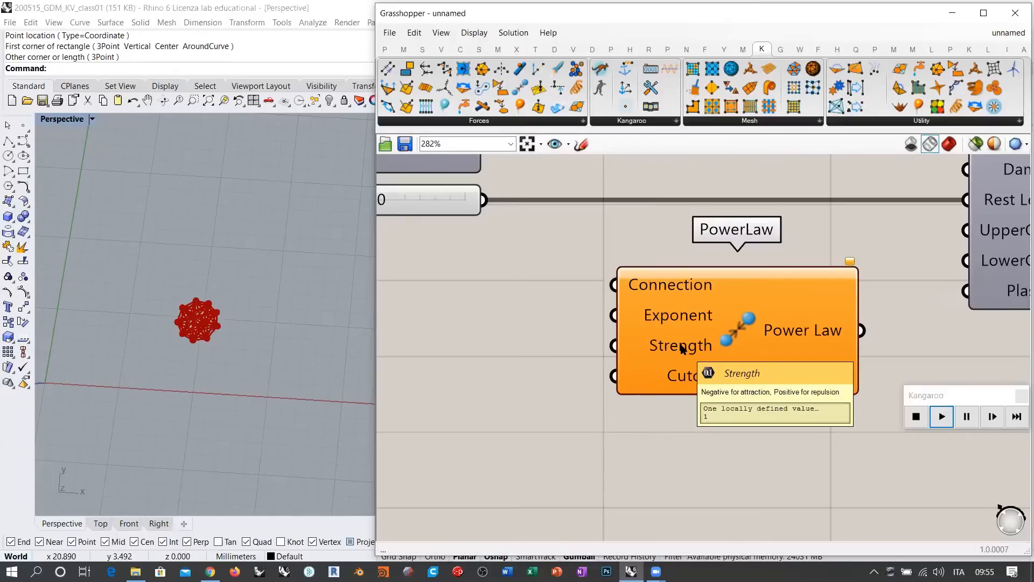
scroll(668, 347, "down", 4)
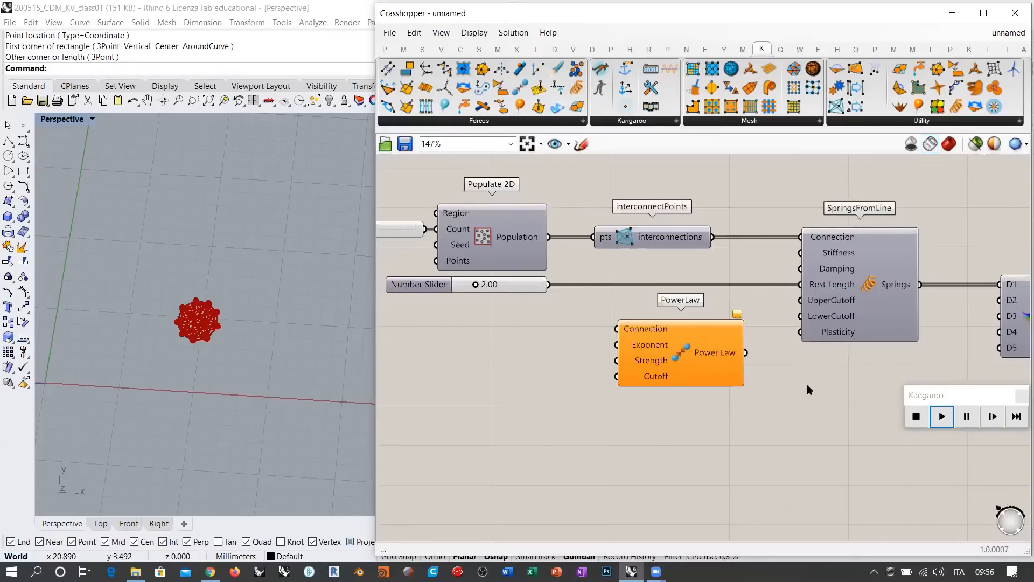
Step: Move PowerLaw further below the Rest Length wire and shift interconnectPoints closer to Populate 2D
mouse_move(729, 356)
left_mouse_down()
mouse_move(725, 369)
mouse_move(716, 364)
left_mouse_up()
left_click(680, 418)
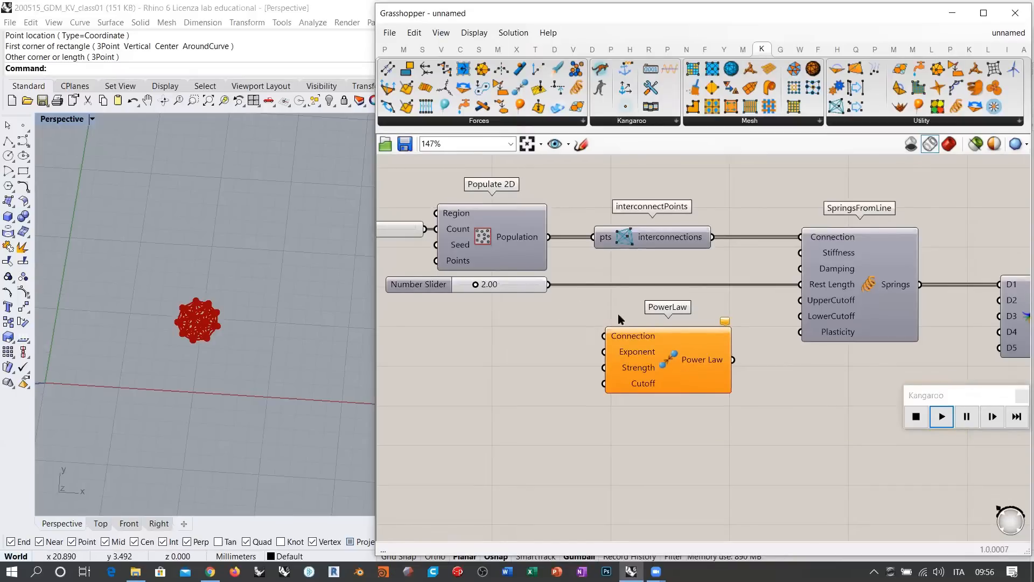
left_click_drag(673, 353, 667, 371)
left_click(625, 295)
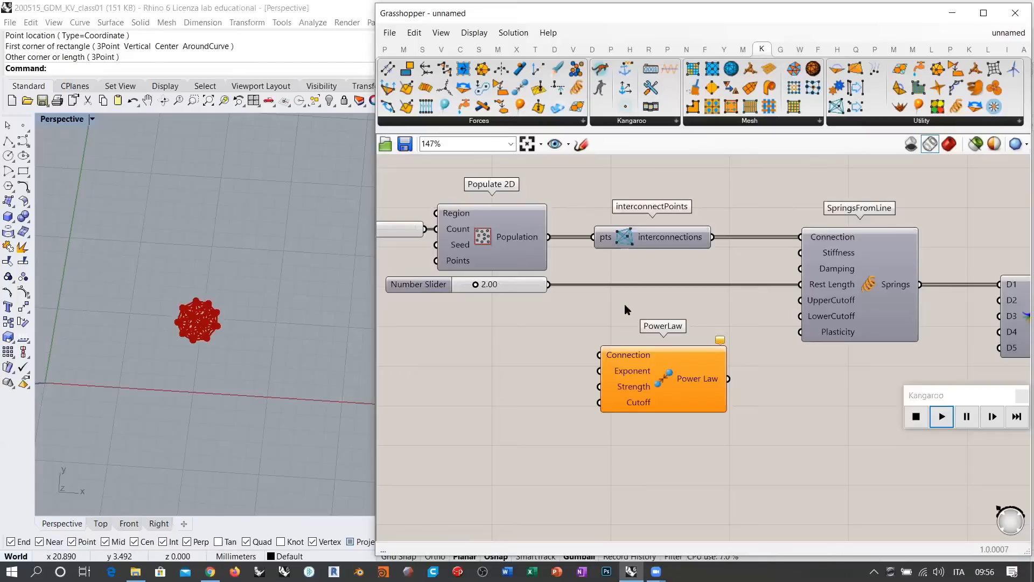
right_click_drag(680, 309, 643, 317)
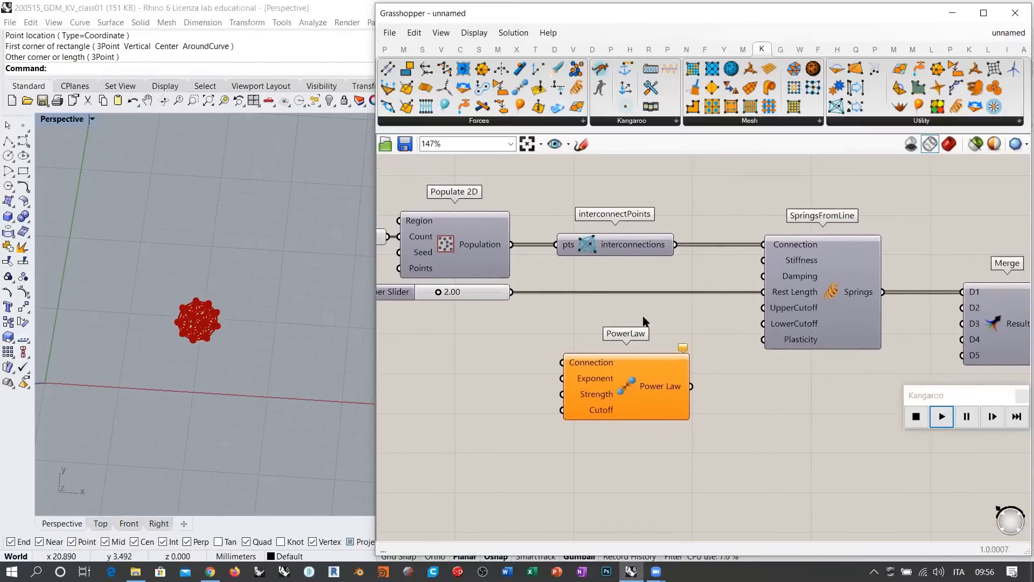
left_click_drag(607, 249, 589, 248)
left_click(617, 292)
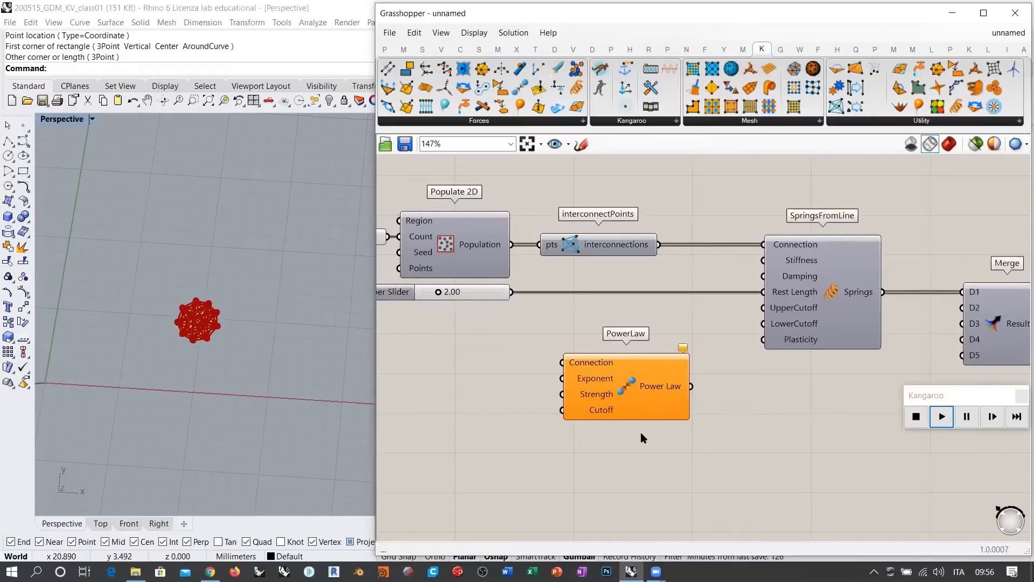
Step: Reset the Kangaroo simulation and move its control window away from the SpringsFromLine and Merge components
left_click(916, 417)
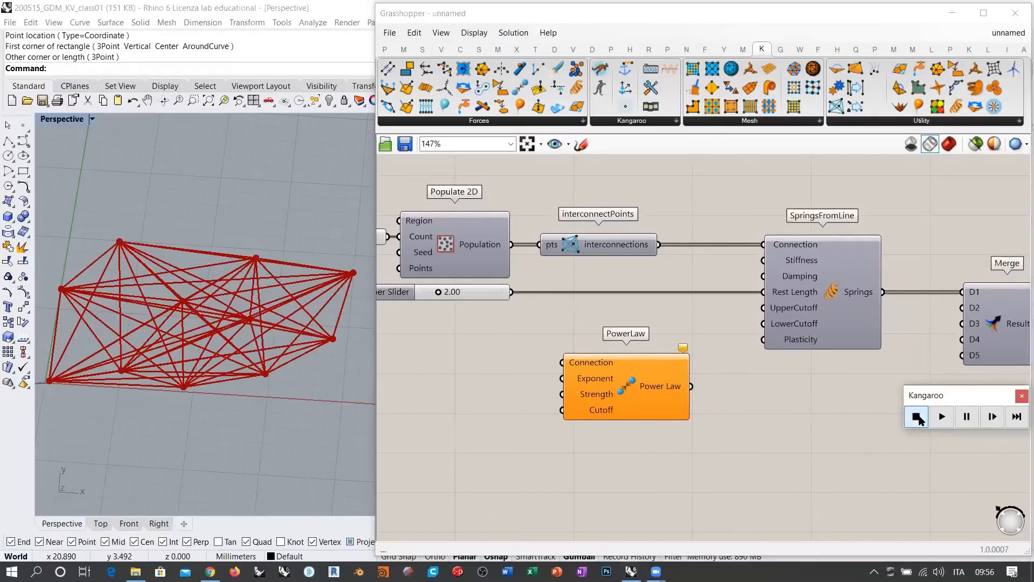
left_click_drag(949, 391, 891, 173)
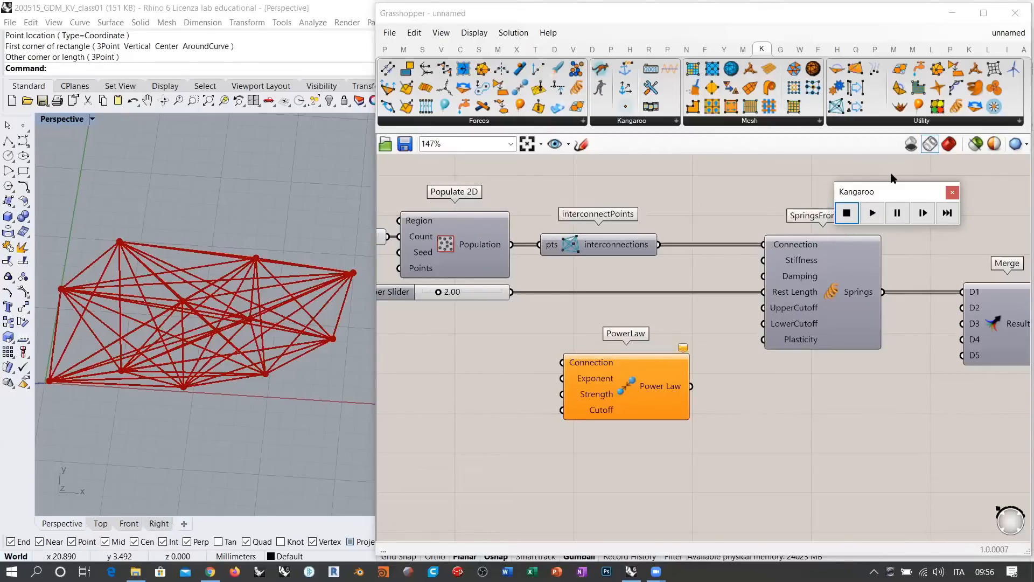
left_click_drag(891, 177, 566, 180)
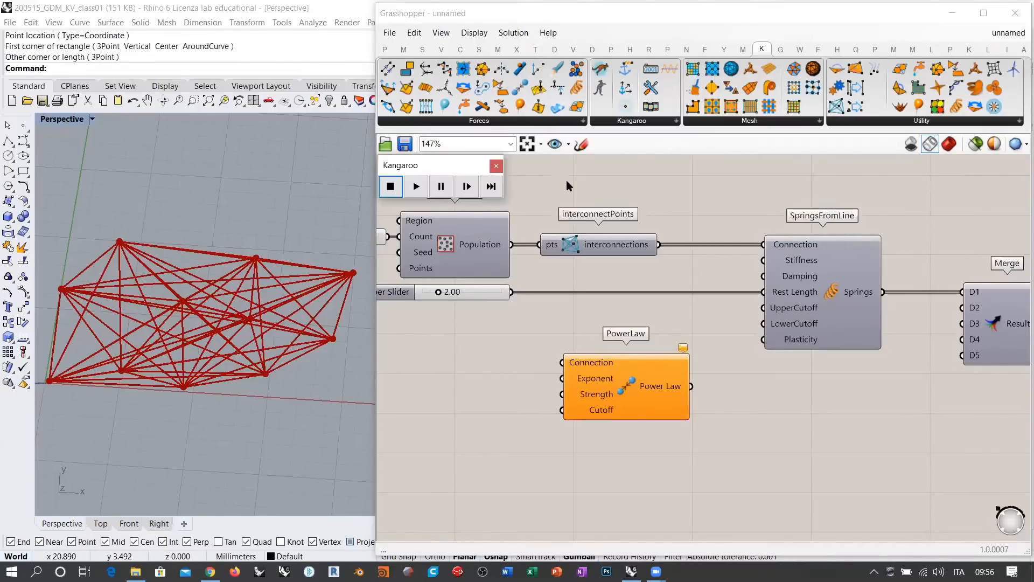
Step: Review the definition through to KangarooPhysics, then briefly run and reset the simulation
right_click_drag(630, 338, 676, 355)
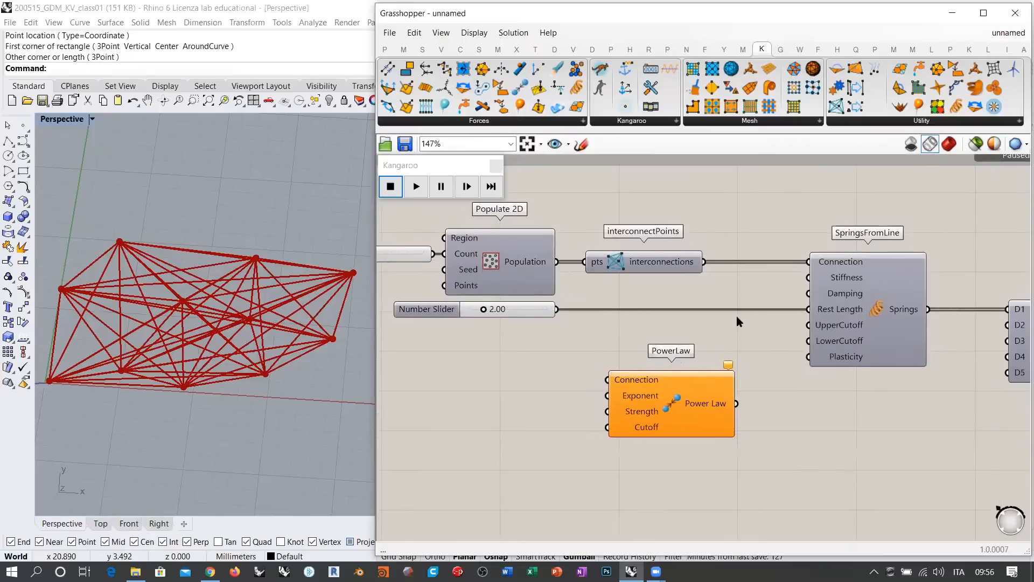
right_click_drag(937, 344, 608, 337)
right_click_drag(817, 337, 690, 314)
scroll(776, 311, "up", 4)
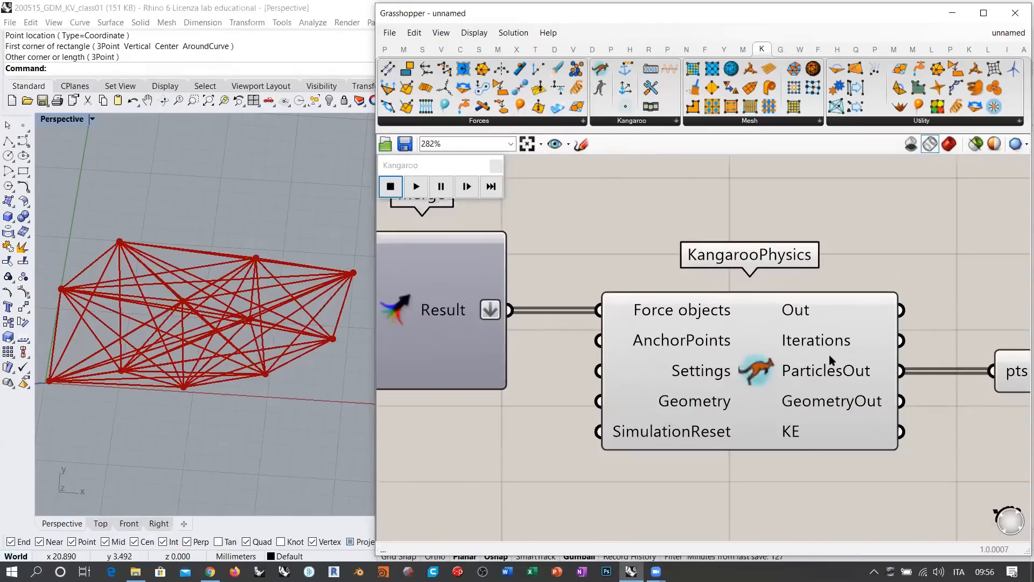
scroll(978, 366, "down", 7)
right_click_drag(561, 331, 665, 359)
scroll(665, 360, "up", 1)
scroll(643, 339, "up", 1)
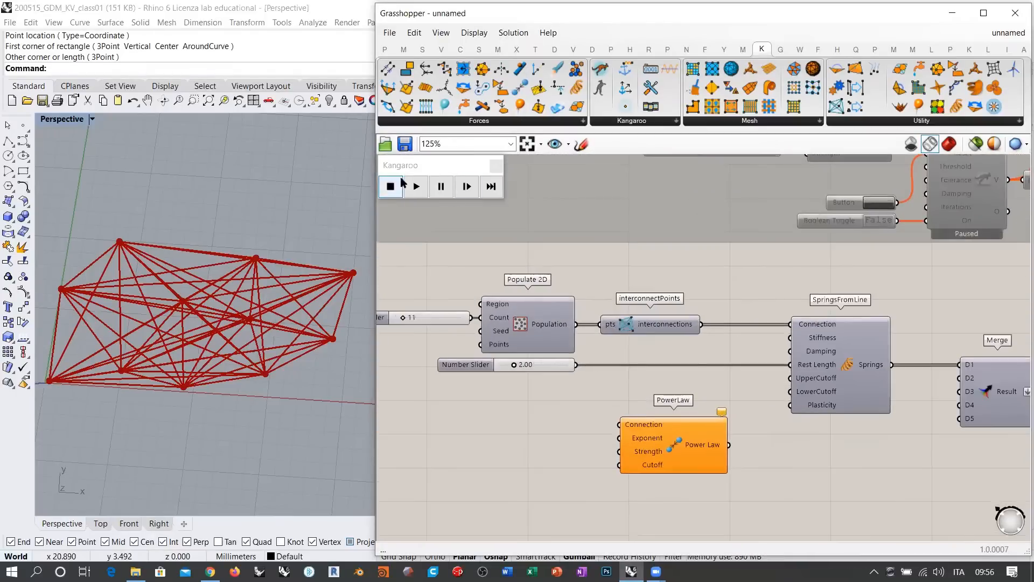
left_click(415, 187)
left_click(393, 187)
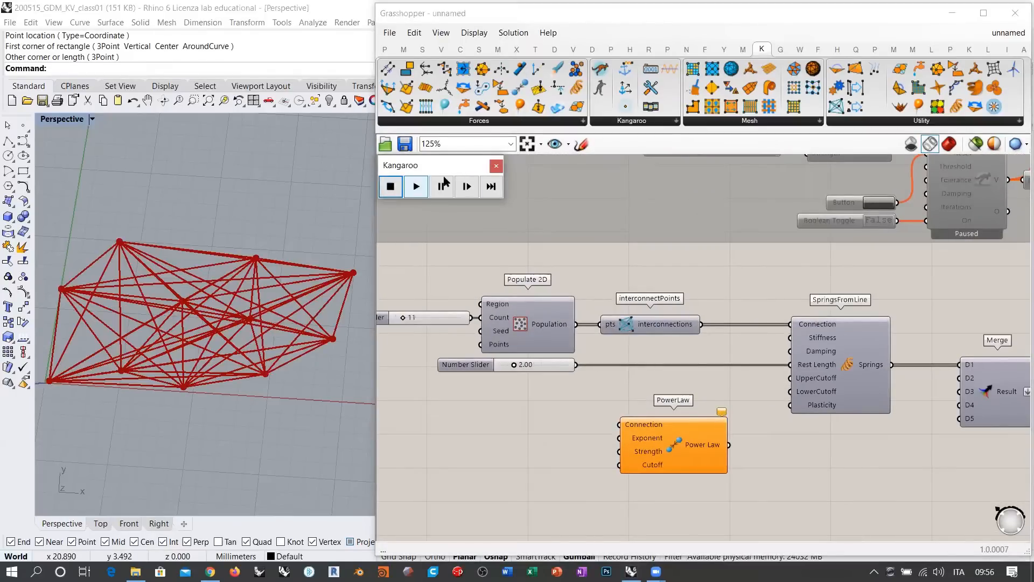
Step: Shift the spring definition's components down and place PowerLaw in the free space above SpringsFromLine
right_click_drag(678, 376, 619, 353)
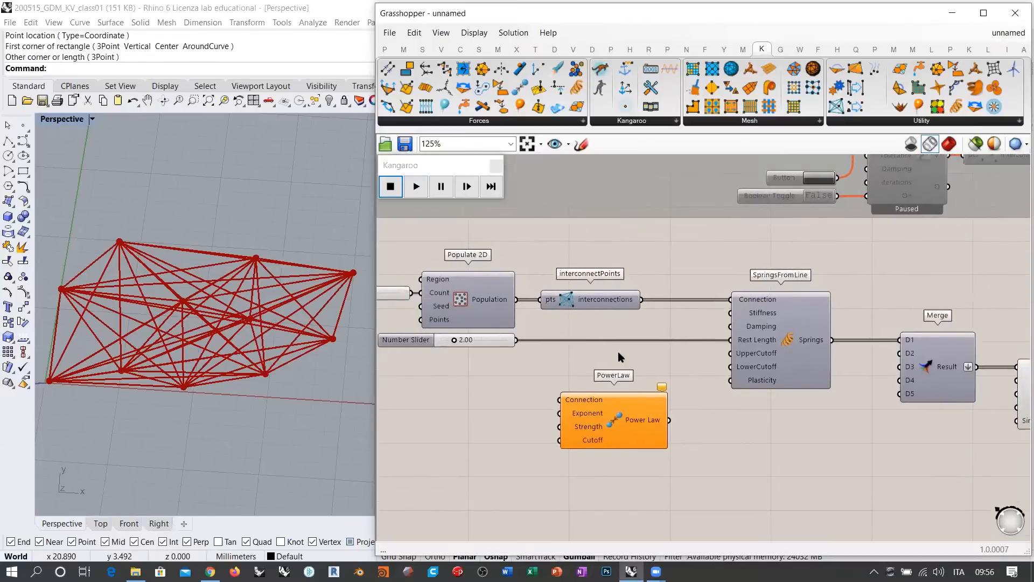
scroll(599, 333, "down", 3)
left_click_drag(954, 299, 423, 450)
left_click_drag(695, 346, 693, 411)
left_click(655, 443)
left_click_drag(620, 449, 695, 346)
scroll(635, 371, "up", 4)
left_click(632, 355)
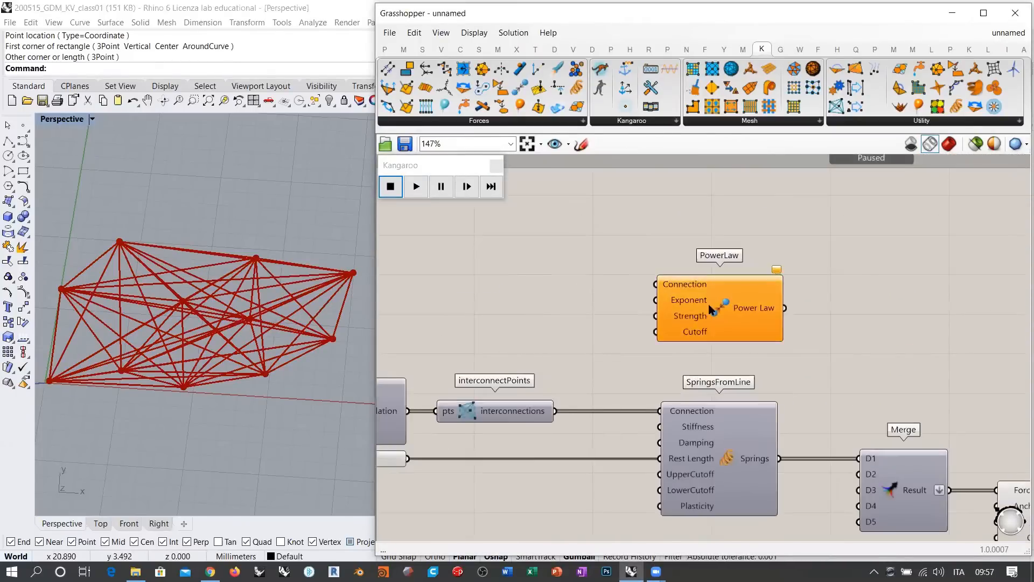
left_click_drag(709, 305, 767, 300)
left_click(656, 334)
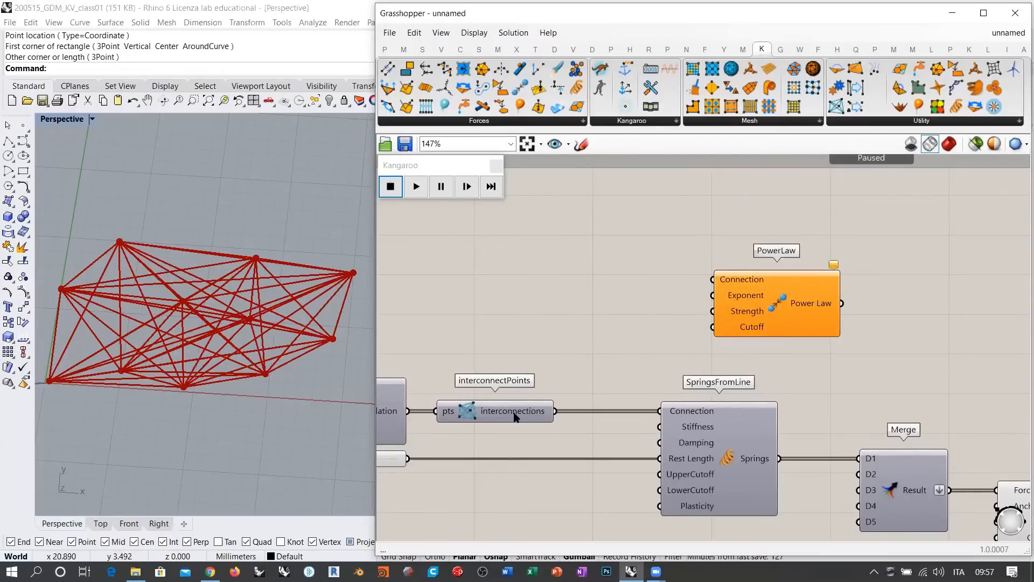
Step: Insert a Relay between interconnectPoints and SpringsFromLine, and route the interconnections through a second Relay above it into PowerLaw's Connection
mouse_move(514, 417)
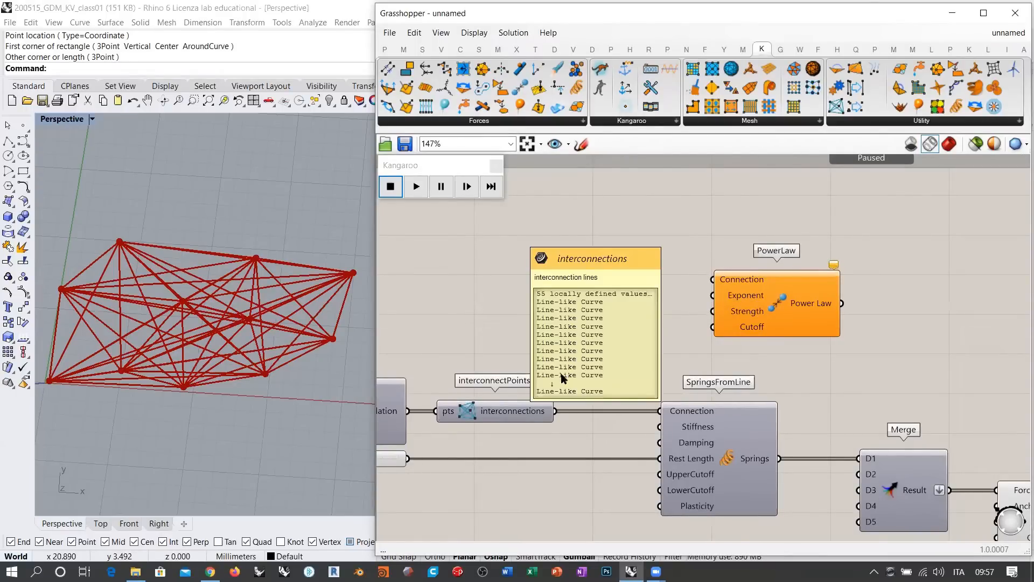
double_click(595, 412)
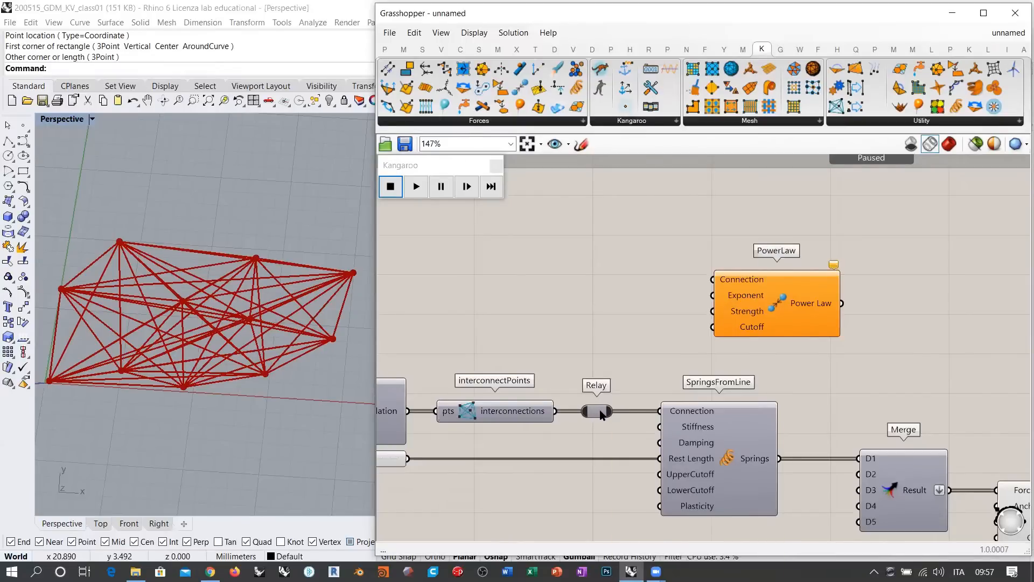
left_click(598, 413)
left_click_drag(596, 411, 712, 279, "alt")
left_click(615, 362)
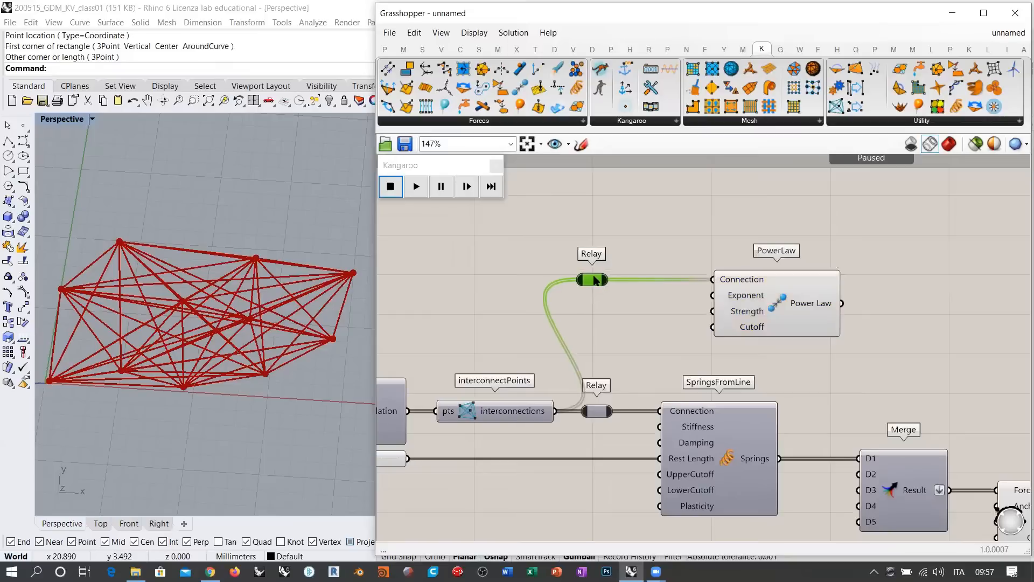
left_click(576, 363)
left_click_drag(592, 280, 597, 279)
left_click(574, 296)
Step: Move SpringsFromLine farther from its Relay so that it lines up beneath PowerLaw
scroll(646, 333, "down", 2)
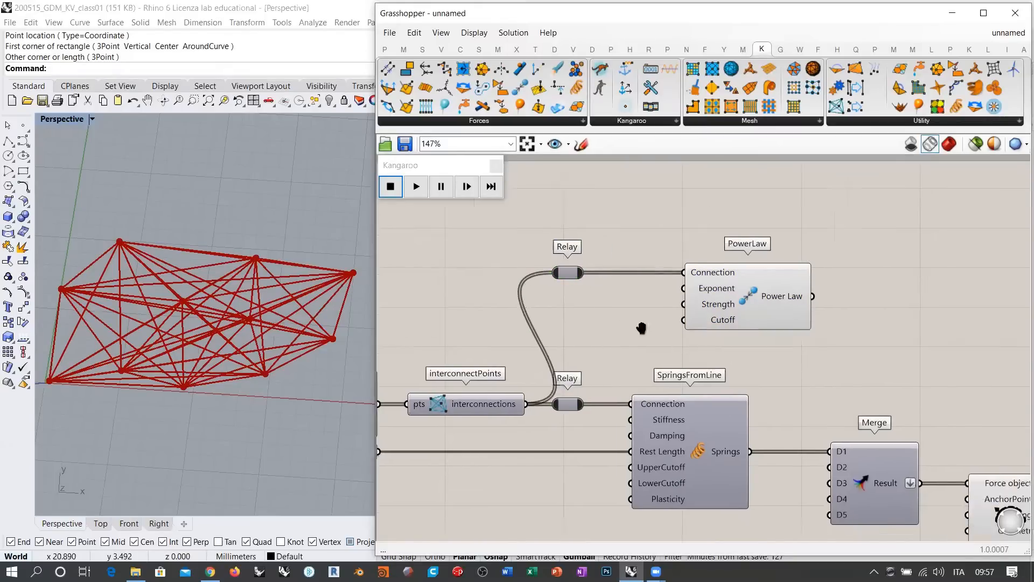
left_click_drag(602, 408, 652, 408)
left_click(567, 320)
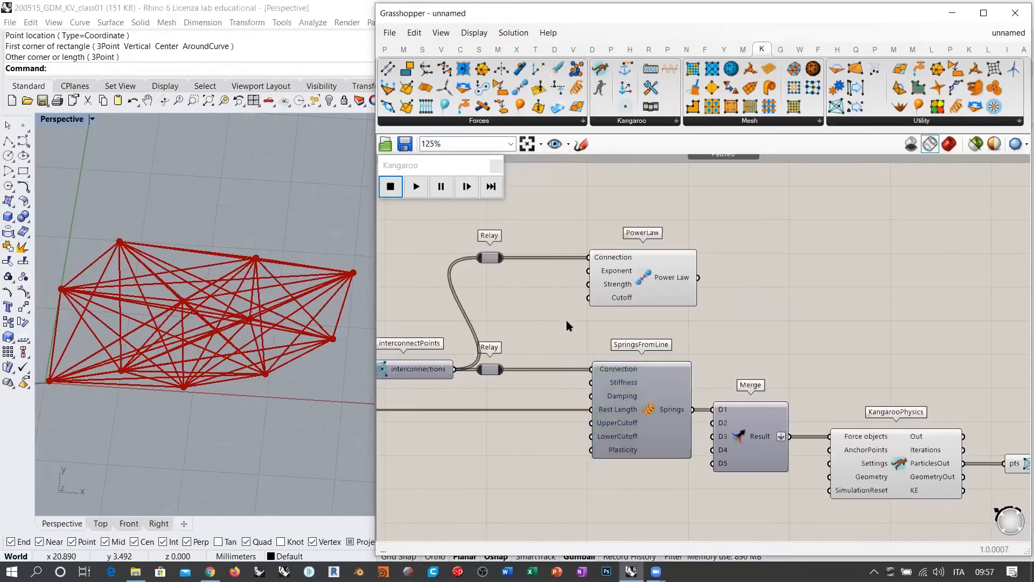
right_click_drag(594, 311, 671, 326)
scroll(655, 283, "down", 3)
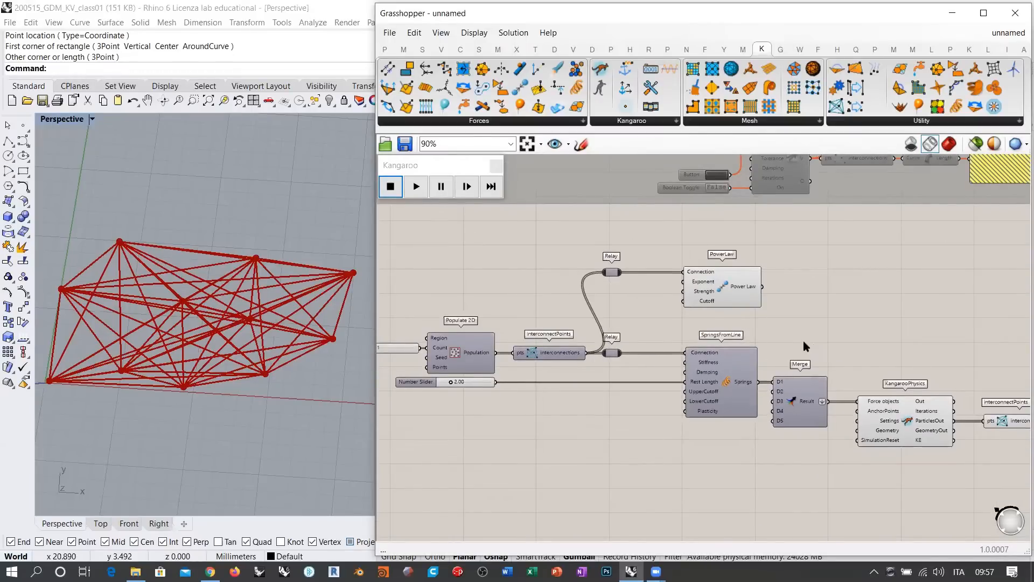
Step: Move PowerLaw farther from its Relay to free space before its inputs, and check the Strength input's description
scroll(558, 315, "up", 4)
left_click(719, 296)
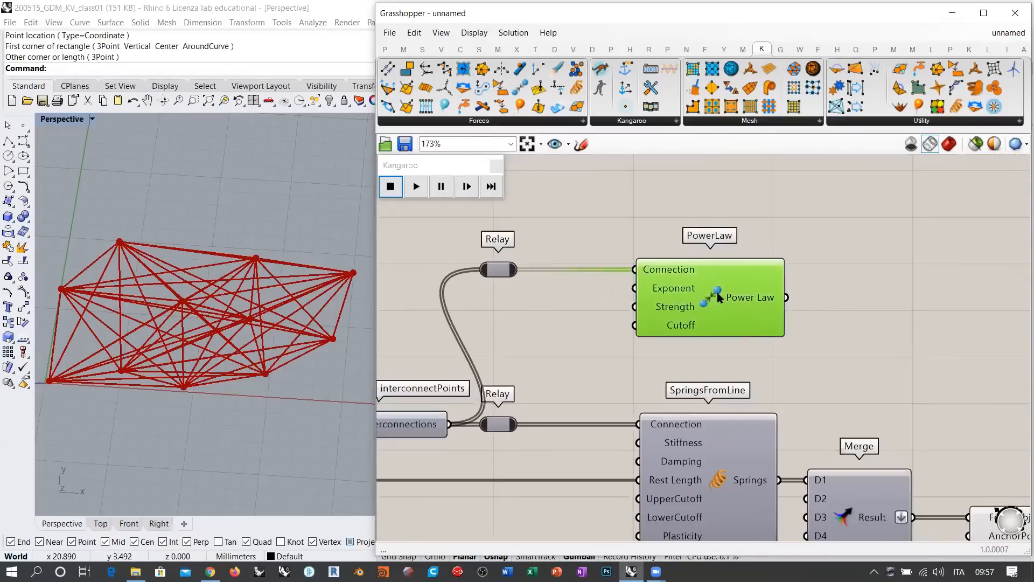
left_click_drag(719, 297, 845, 296)
left_click(765, 344)
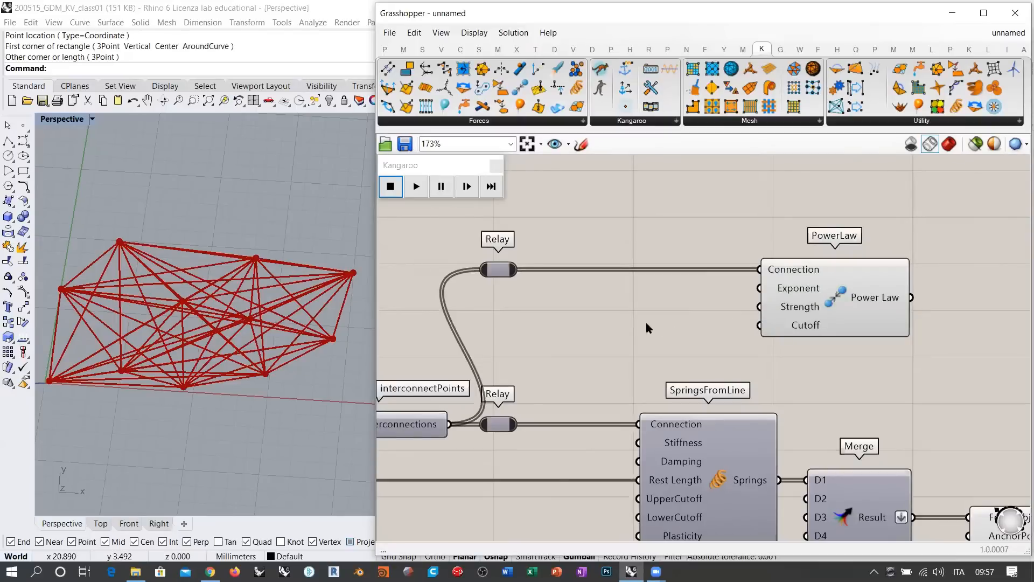
mouse_move(811, 310)
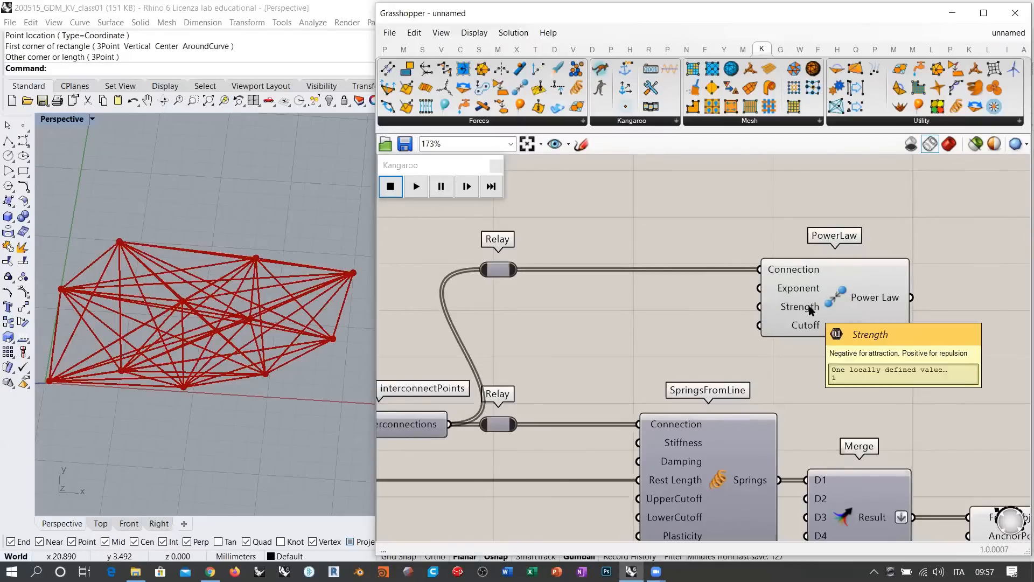
Step: Add a Negative component before PowerLaw and feed its Result into the Strength input
double_click(701, 315)
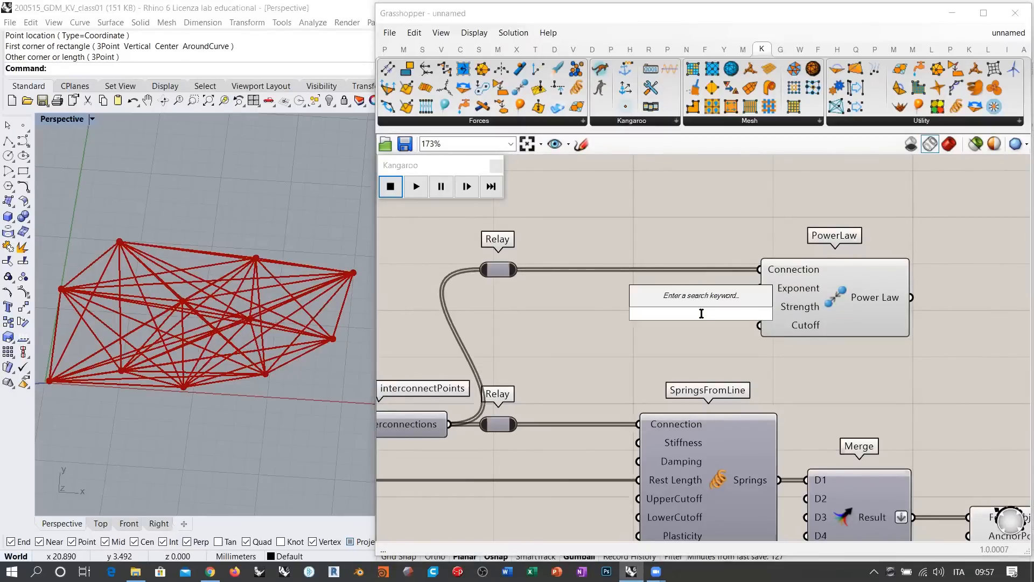
type("neg")
left_click(683, 300)
left_click_drag(727, 317, 708, 310)
left_click(558, 305)
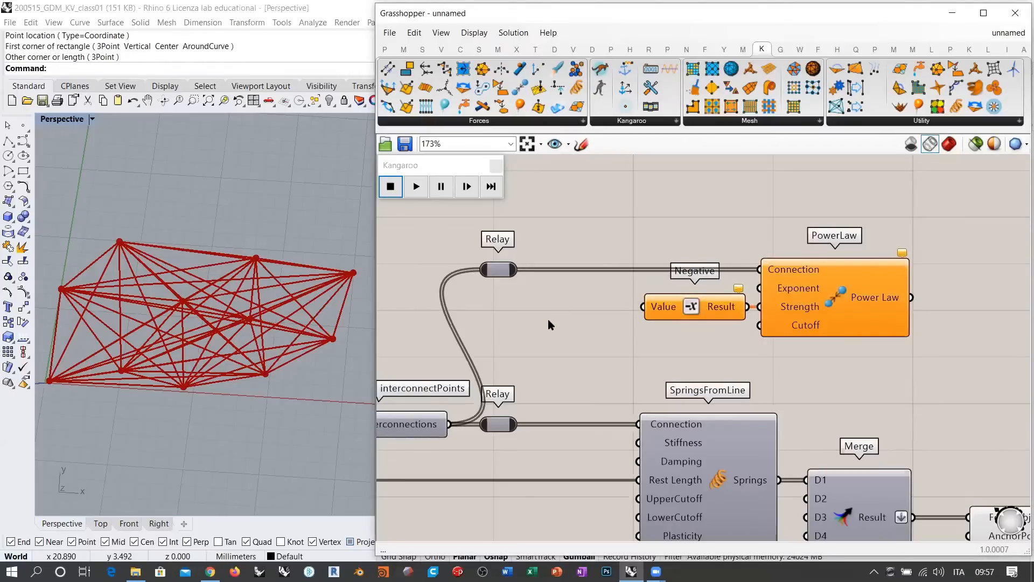
Step: Add a 5.00 Number Slider, wire it into the Negative component's Value, and line both up with PowerLaw's Strength input
double_click(548, 320)
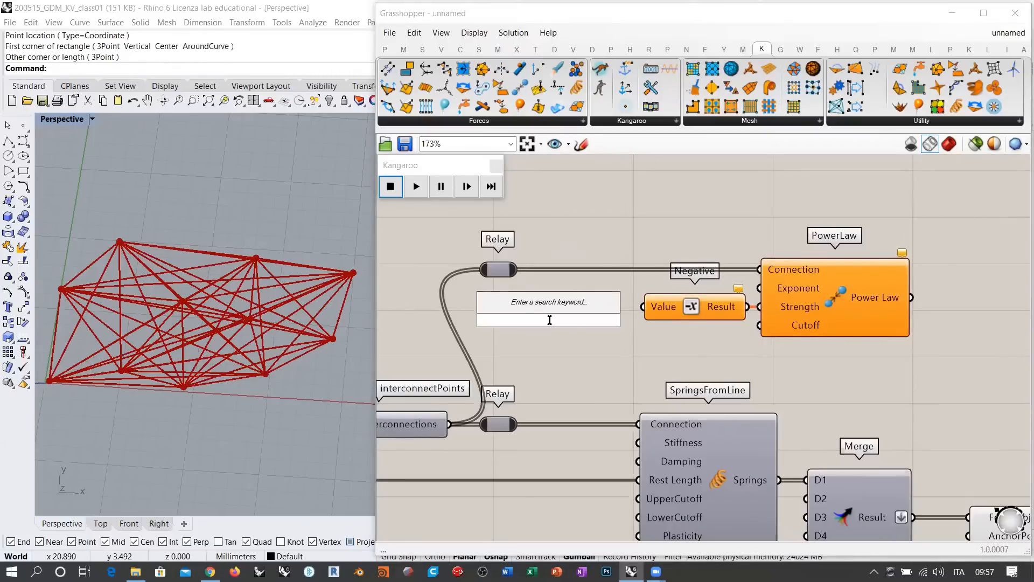
type("5")
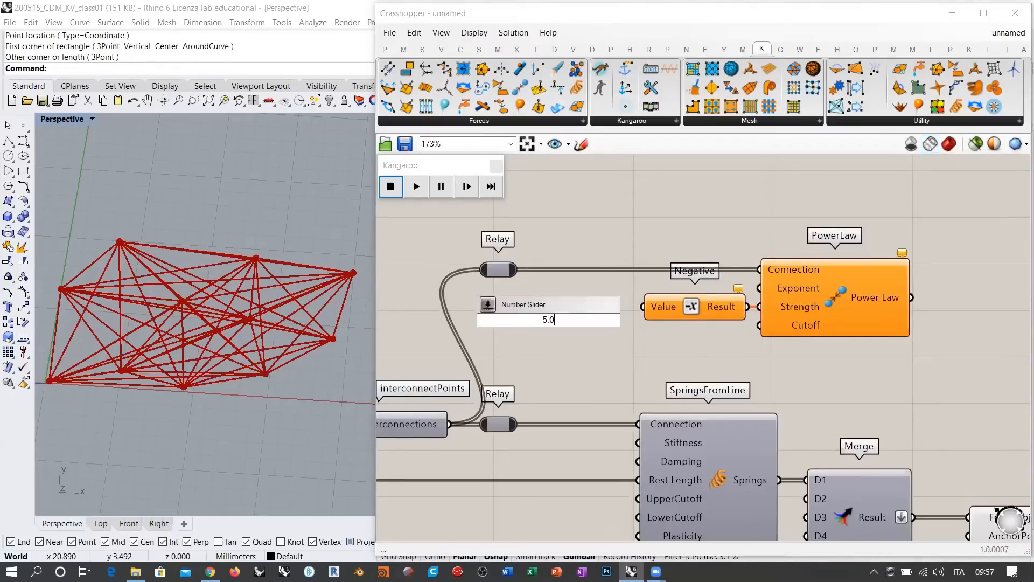
key("Return")
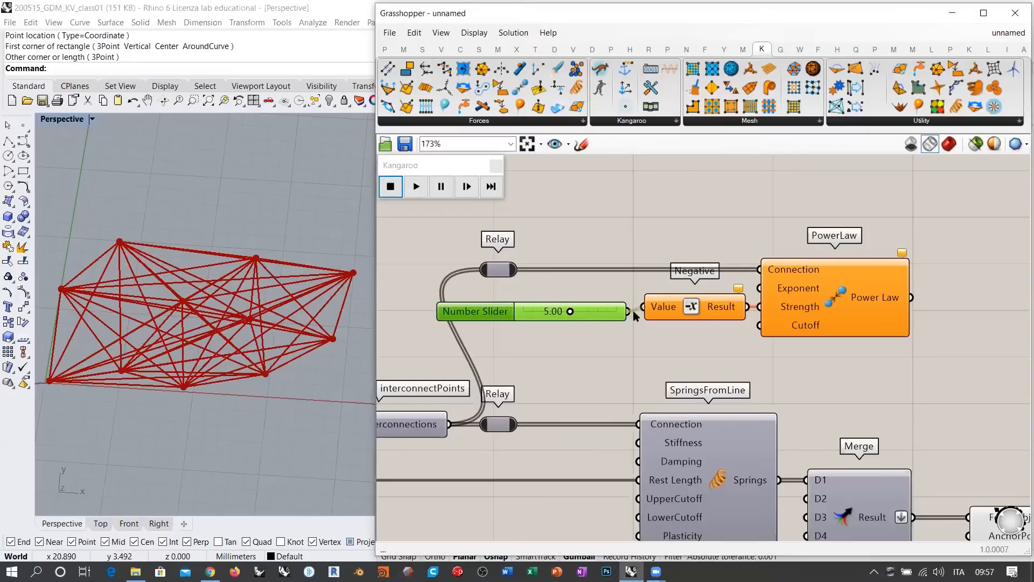
left_click_drag(629, 312, 644, 306)
left_click_drag(603, 314, 607, 309)
left_click(608, 340)
left_click_drag(715, 311, 717, 312)
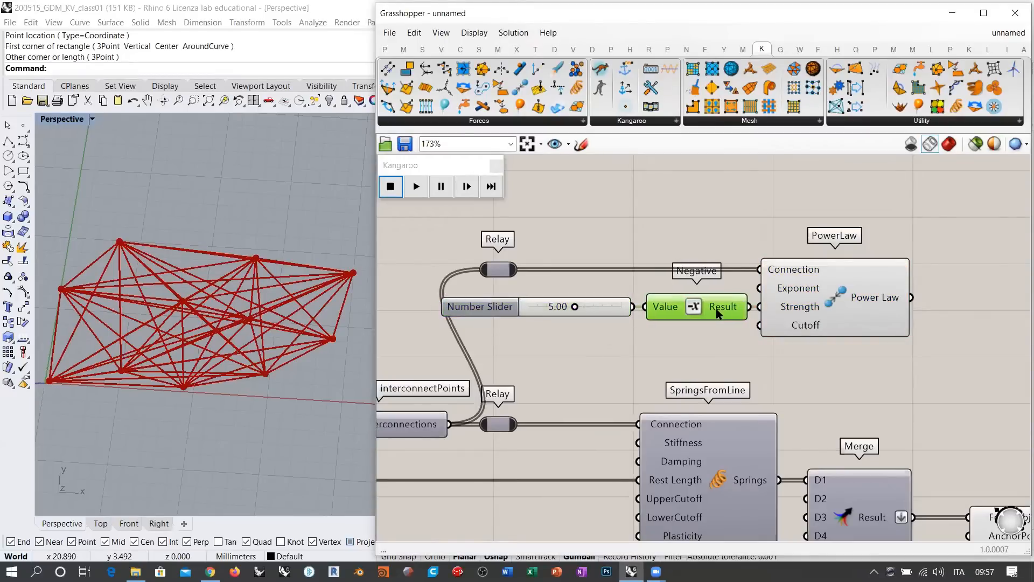
left_click(706, 342)
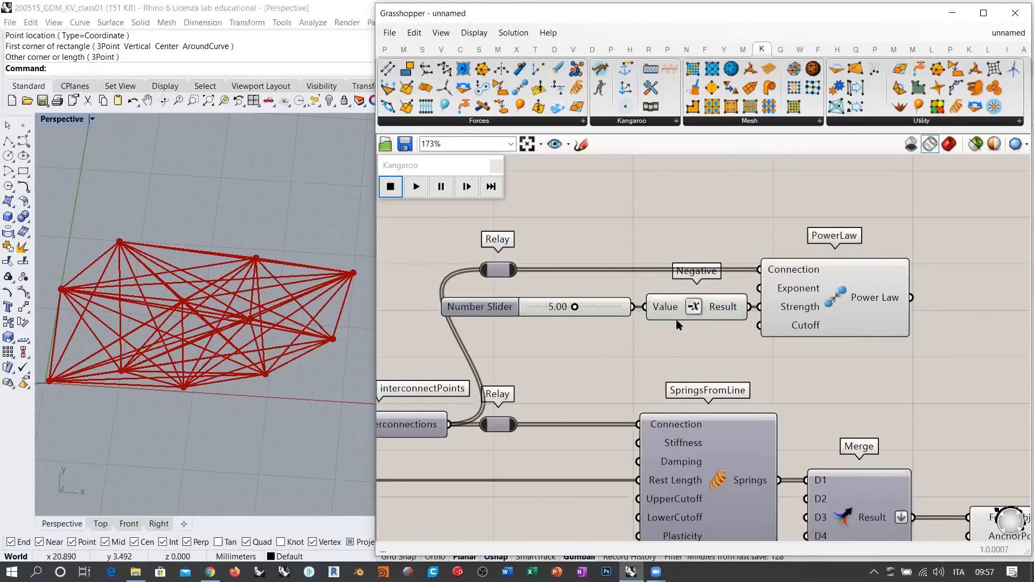
Step: Shift SpringsFromLine, Merge, KangarooPhysics and interconnectPoints farther from the Relay, and place SpringsFromLine beneath PowerLaw with space before Merge
scroll(678, 324, "down", 5)
left_click_drag(569, 372, 873, 450)
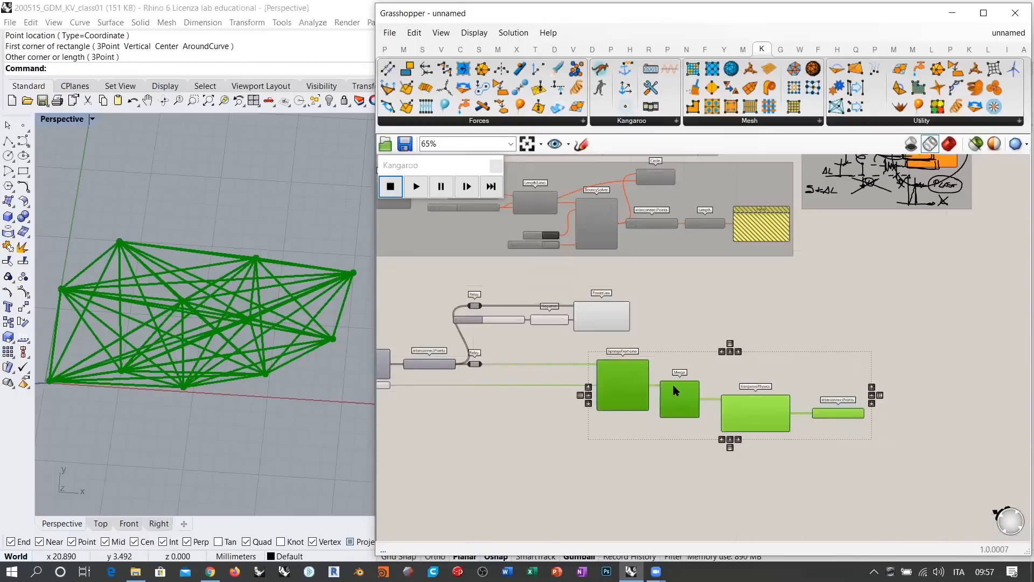
left_click(642, 329)
scroll(642, 329, "up", 5)
left_click_drag(614, 298, 574, 448)
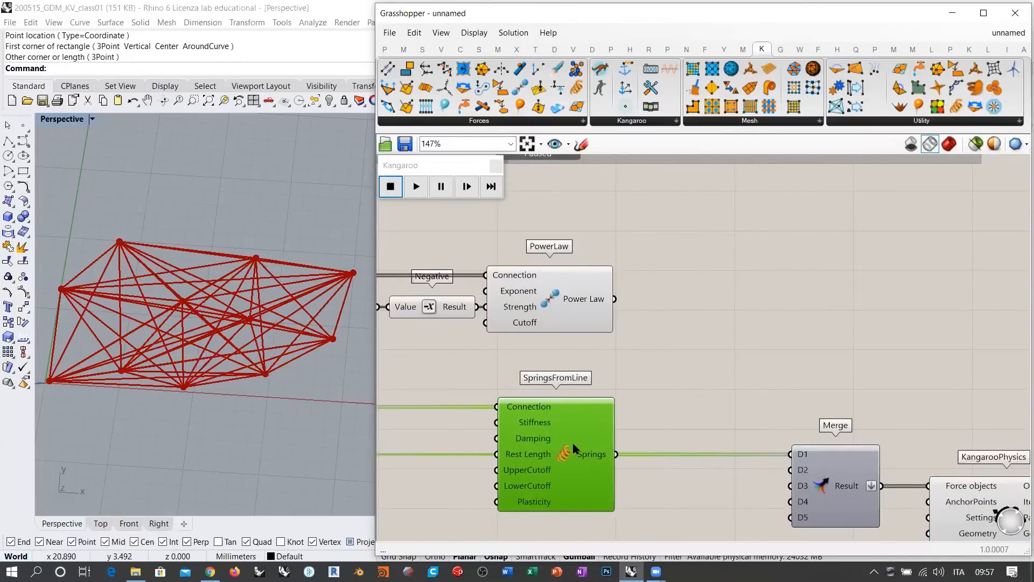
Step: Connect PowerLaw's output to D1 of Merge and the SpringsFromLine Springs output to D2
left_click_drag(614, 298, 792, 454)
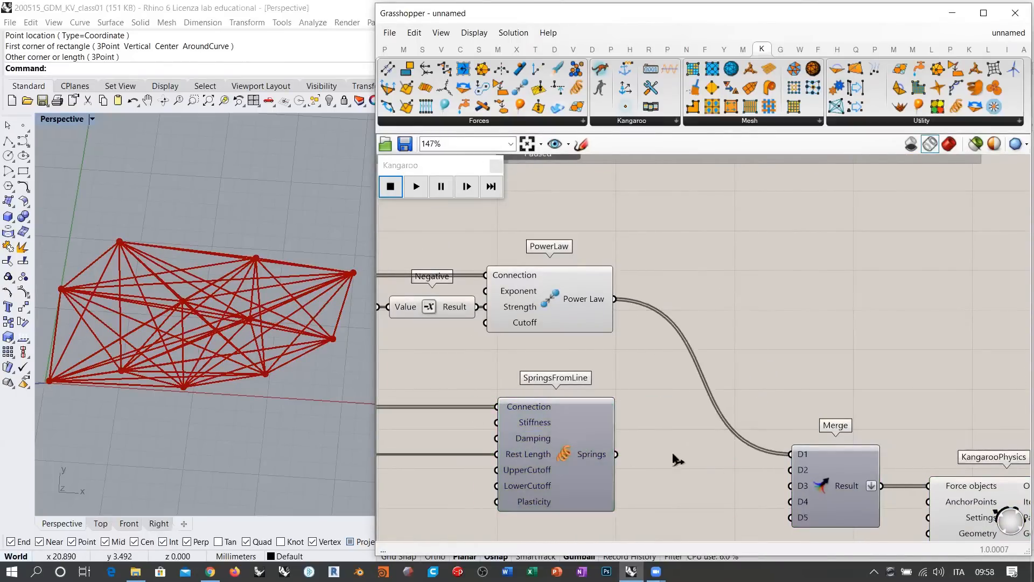
left_click_drag(673, 453, 783, 470)
Step: Move PowerLaw with its Negative, Number Slider and Relay down closer to the SpringsFromLine row
right_click_drag(660, 404, 770, 377)
right_click_drag(673, 351, 822, 366)
scroll(816, 348, "down", 1)
left_click_drag(843, 249, 499, 315)
left_click_drag(773, 285, 773, 312)
left_click(856, 275)
Step: Review the definition from PowerLaw and SpringsFromLine through Merge and KangarooPhysics, and back to Populate 2D
right_click_drag(818, 343, 738, 304)
scroll(754, 286, "up", 3)
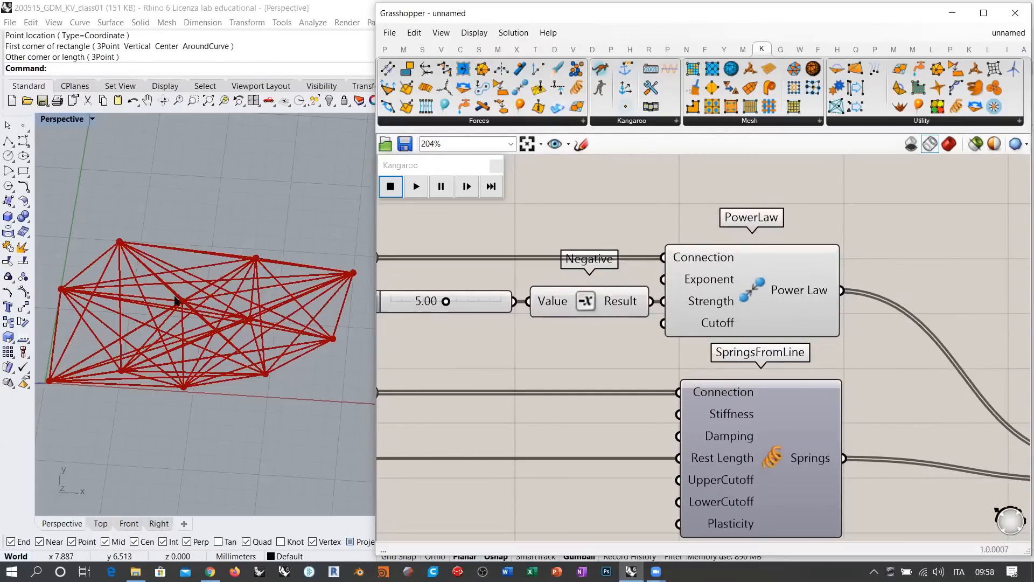
right_click_drag(771, 357, 601, 300)
scroll(606, 291, "down", 4)
right_click_drag(875, 374, 716, 358)
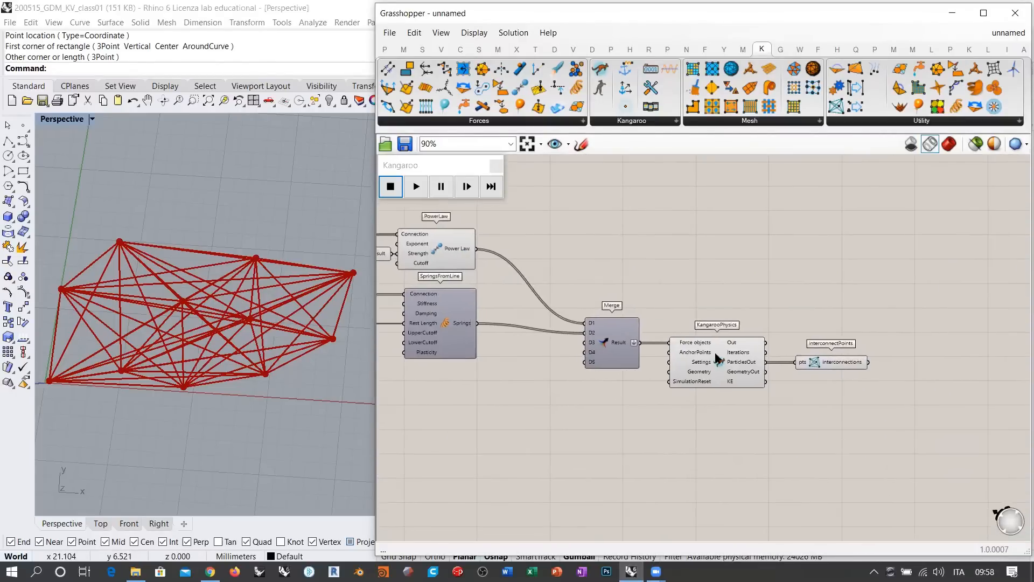
right_click_drag(785, 295, 1002, 318)
right_click_drag(526, 310, 754, 324)
scroll(748, 317, "up", 1)
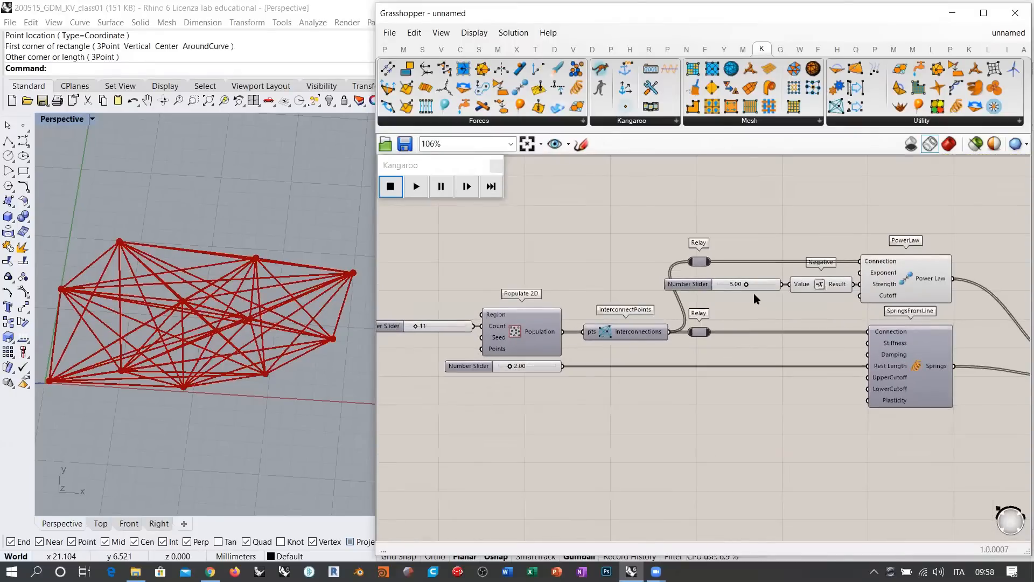
scroll(754, 293, "up", 1)
Step: Run the Kangaroo simulation with the attraction force and springs combined, and examine the point network closely in the Perspective view
left_click(416, 186)
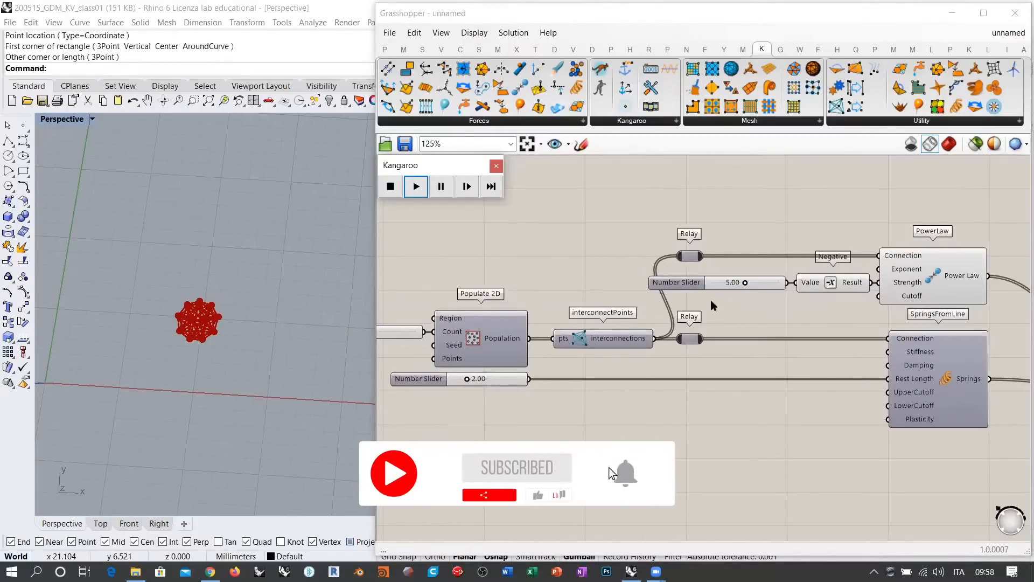
scroll(218, 331, "up", 10)
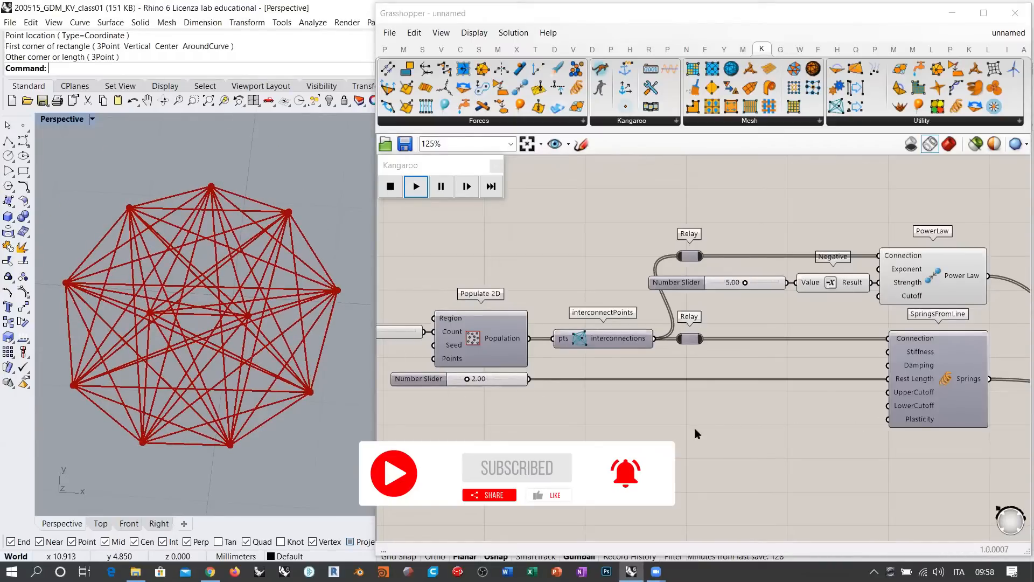
left_click(485, 381)
left_click(507, 395)
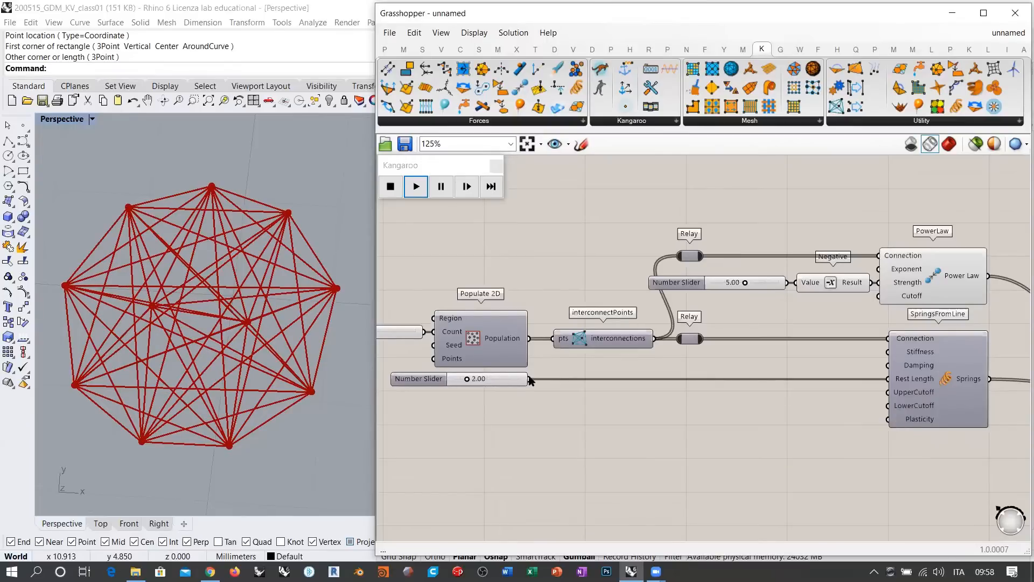
left_click(506, 381)
left_click(540, 436)
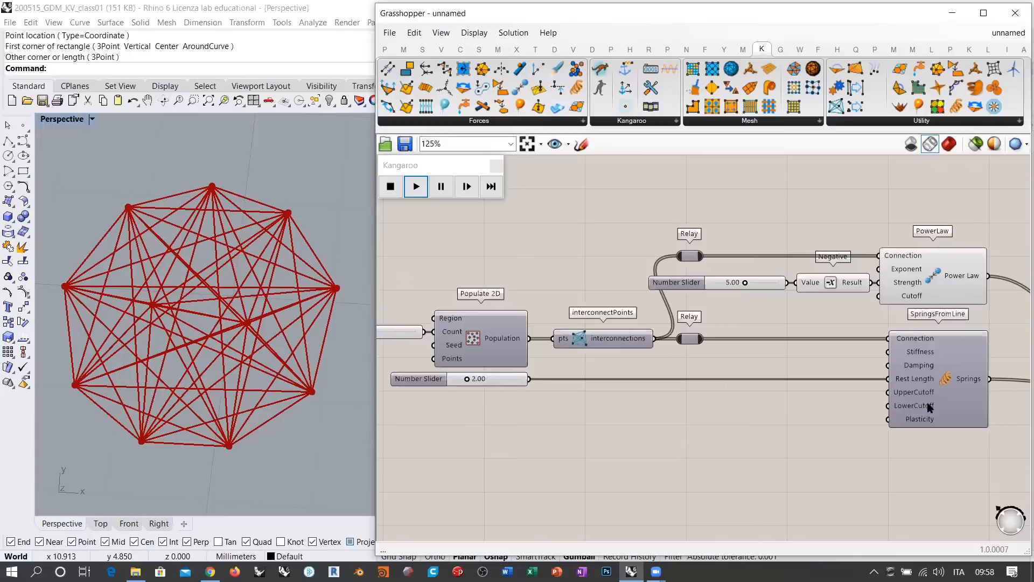
left_click(938, 275)
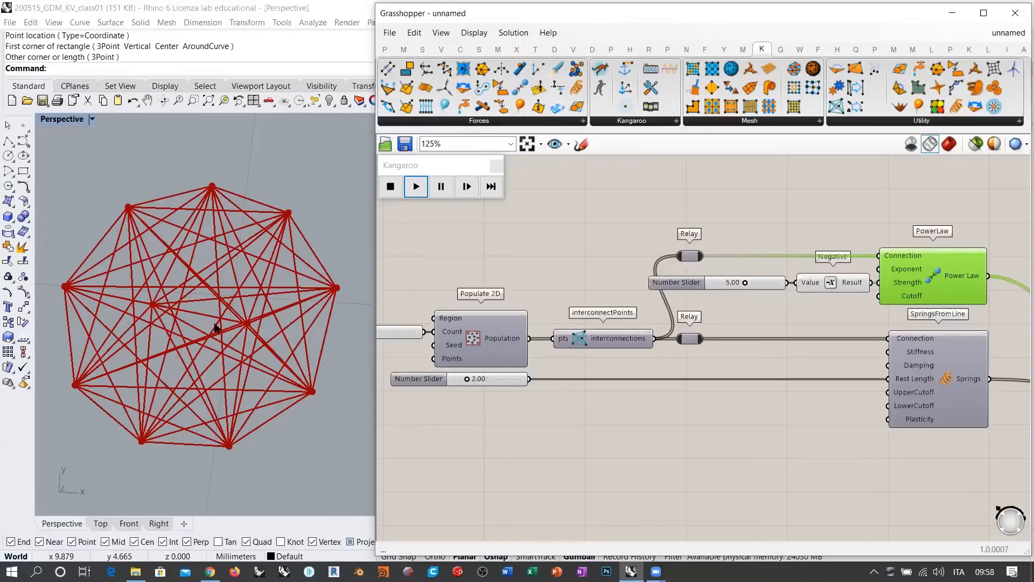
Step: Reset the Kangaroo simulation, disconnect the Springs output from Merge input D2, and run the simulation with only the Power Law force
right_click_drag(859, 373, 531, 357)
right_click_drag(570, 324, 645, 333)
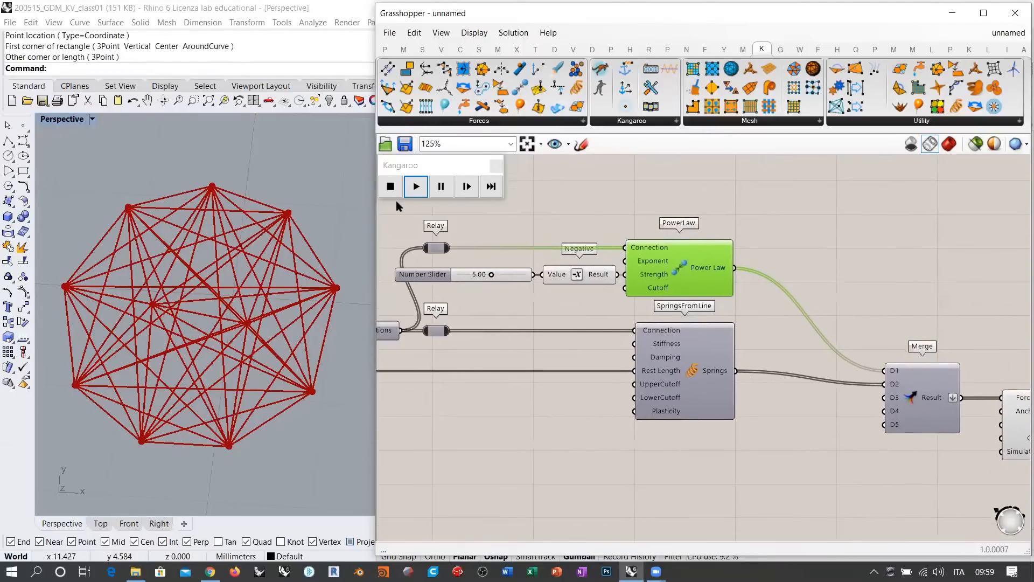
left_click(393, 186)
left_click_drag(737, 371, 886, 383, "ctrl")
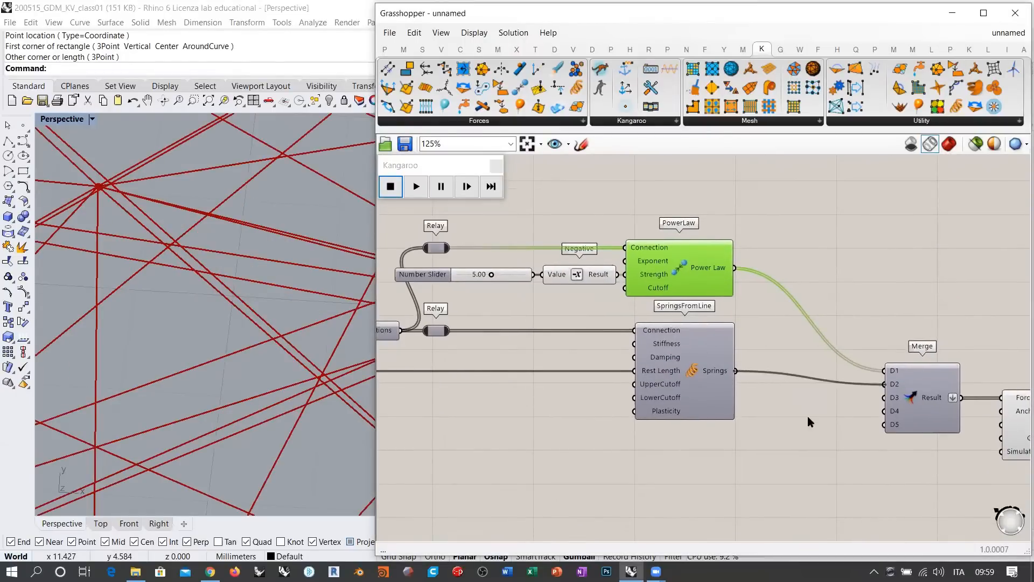
left_click(809, 420)
left_click(416, 186)
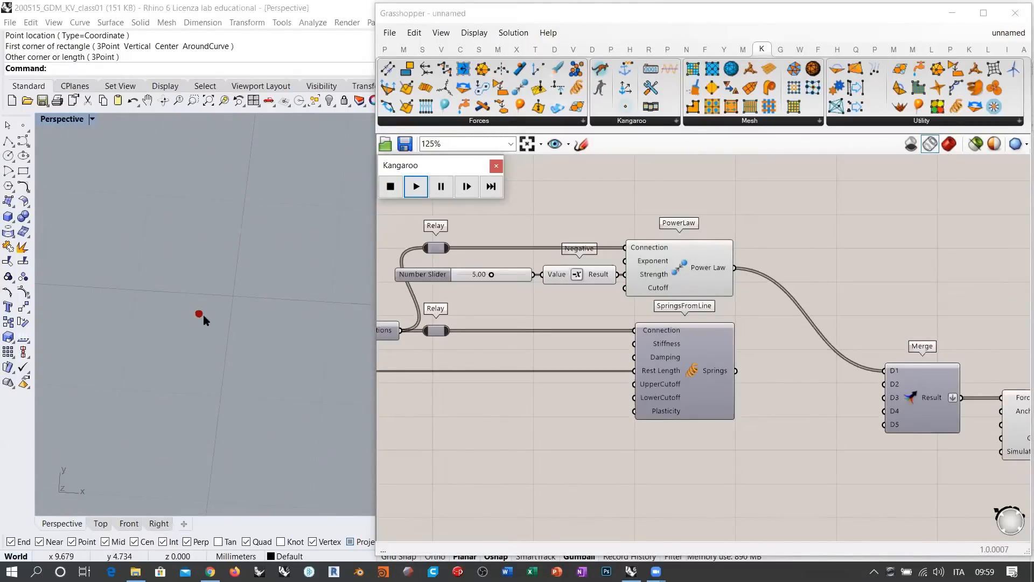
Step: Reset the simulation, reconnect the Springs output to Merge input D2, and run it again
left_click(391, 186)
right_click_drag(557, 371, 526, 351)
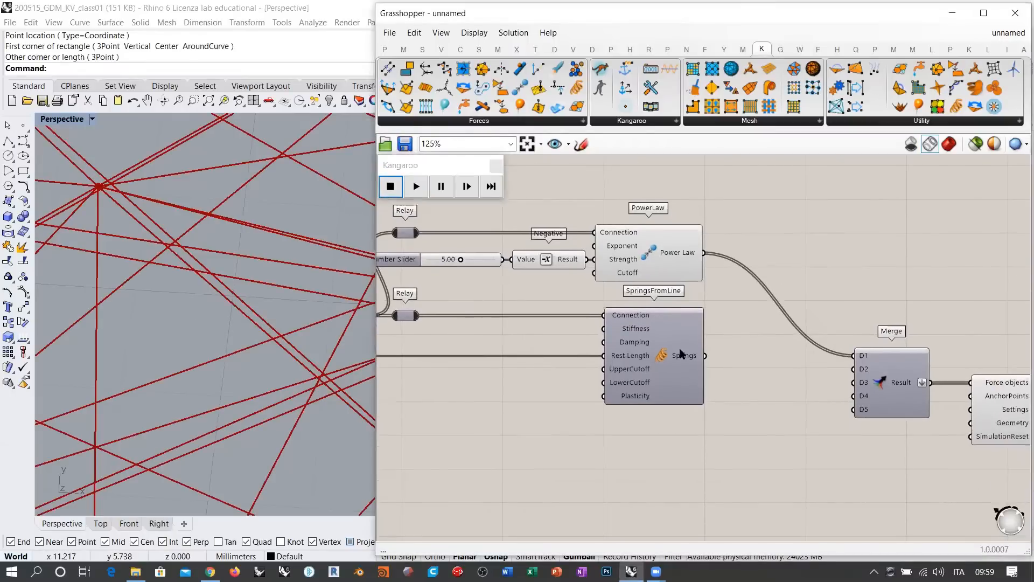
left_click_drag(704, 355, 854, 369)
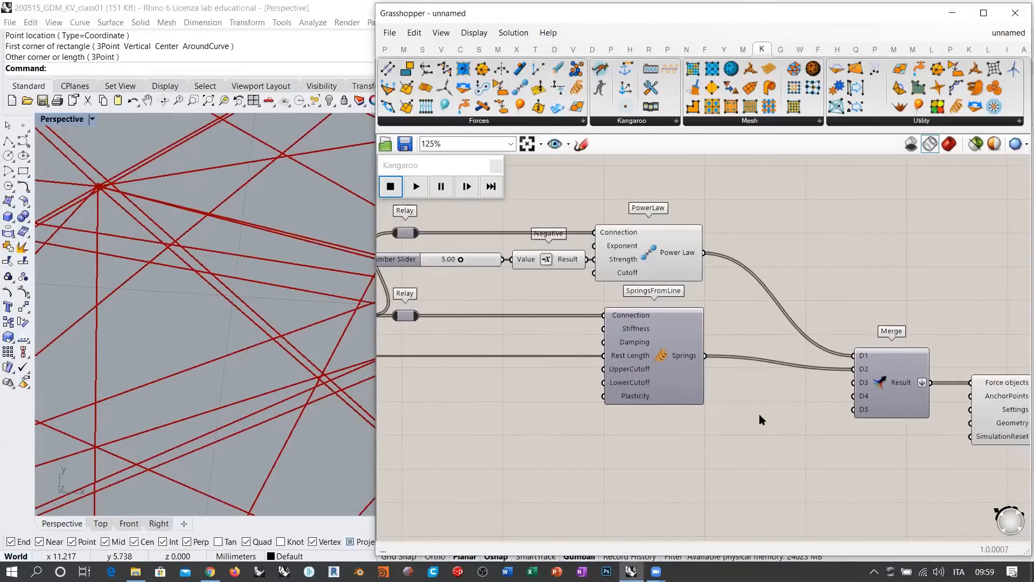
left_click(416, 187)
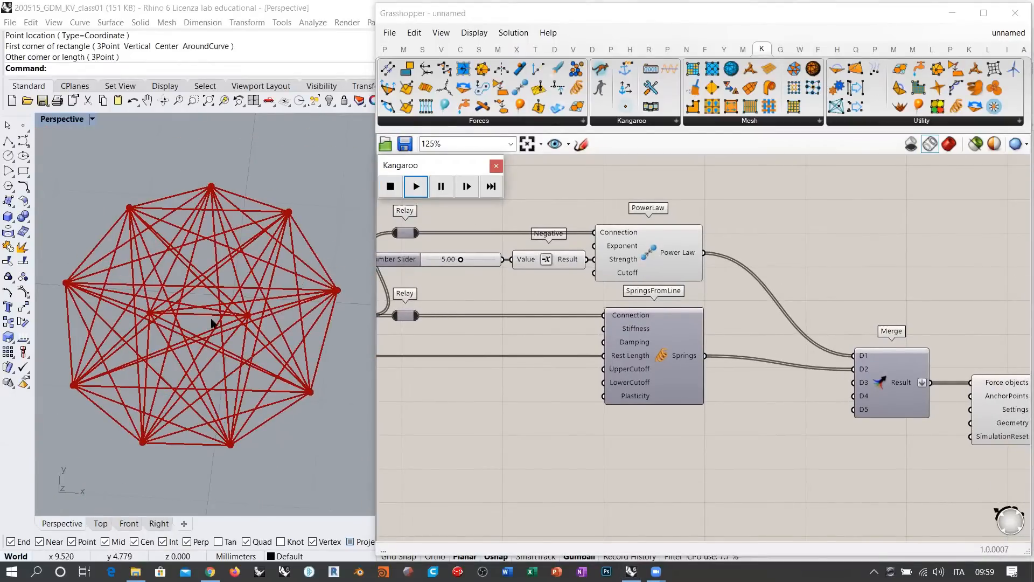
Step: Reset the simulation and connect the 2.00 number slider to the UpperCutoff input of SpringsFromLine as well
right_click_drag(540, 341, 583, 343)
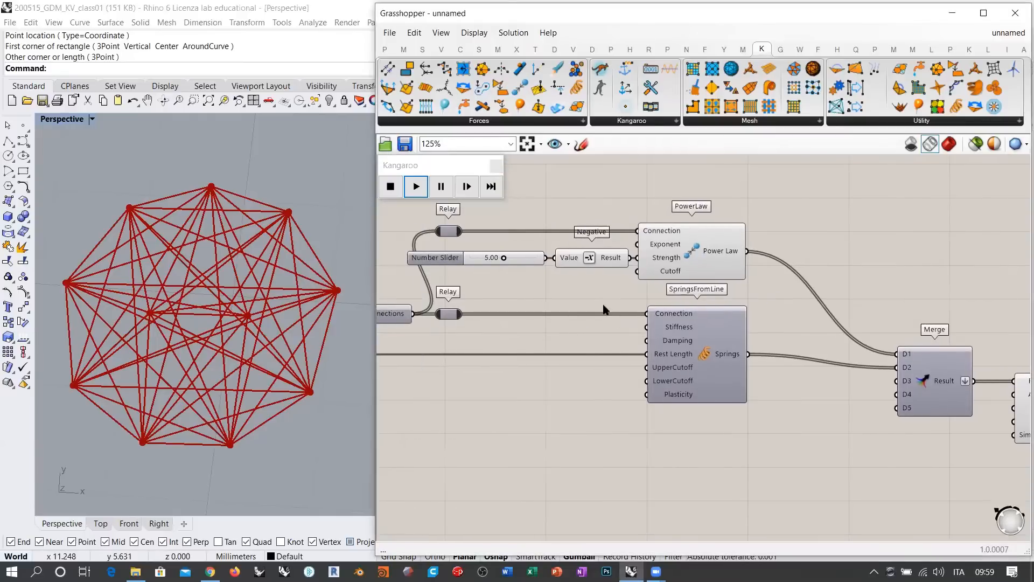
right_click_drag(503, 375, 704, 381)
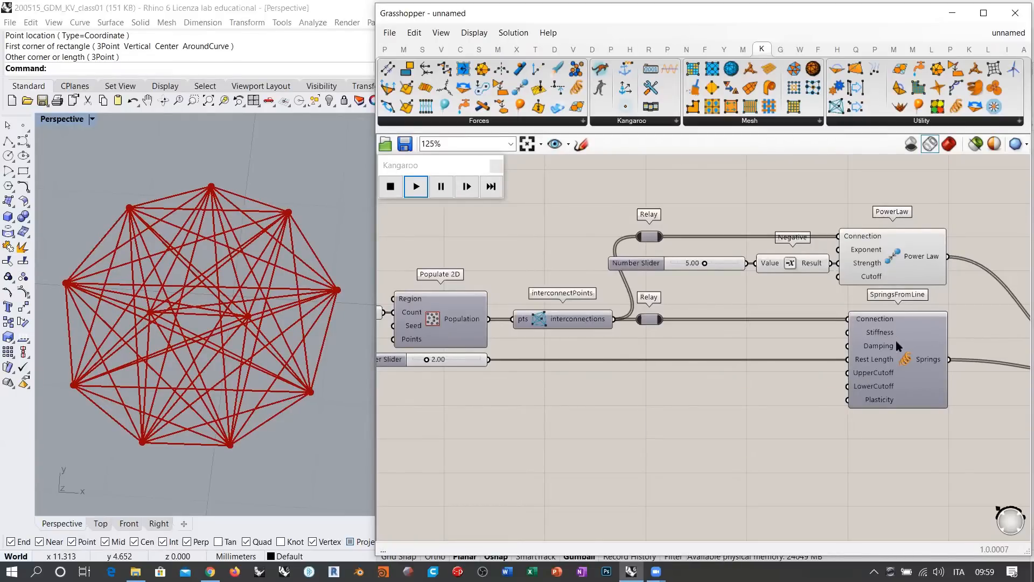
right_click_drag(898, 345, 852, 342)
left_click(390, 186)
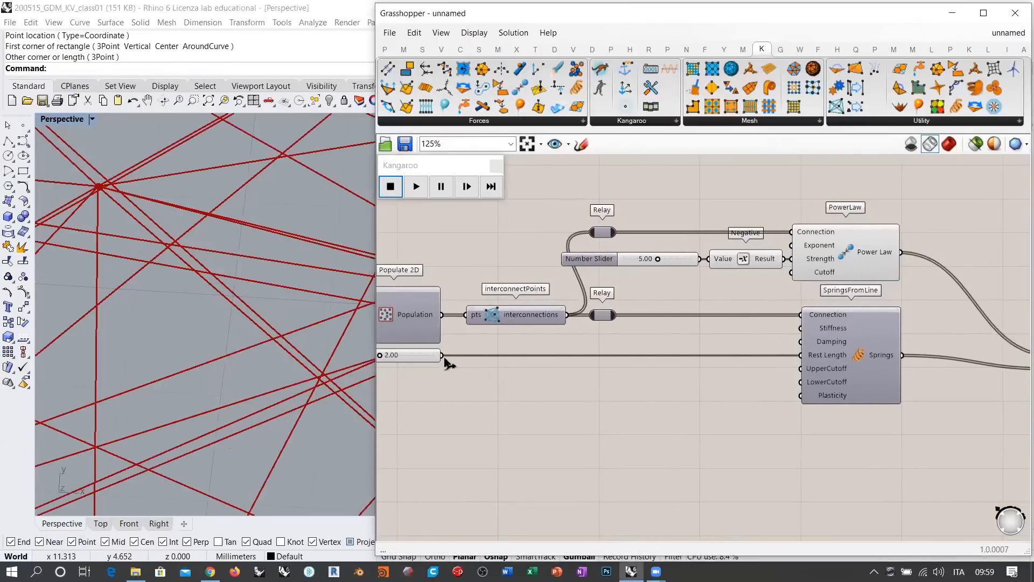
left_click_drag(443, 356, 800, 369)
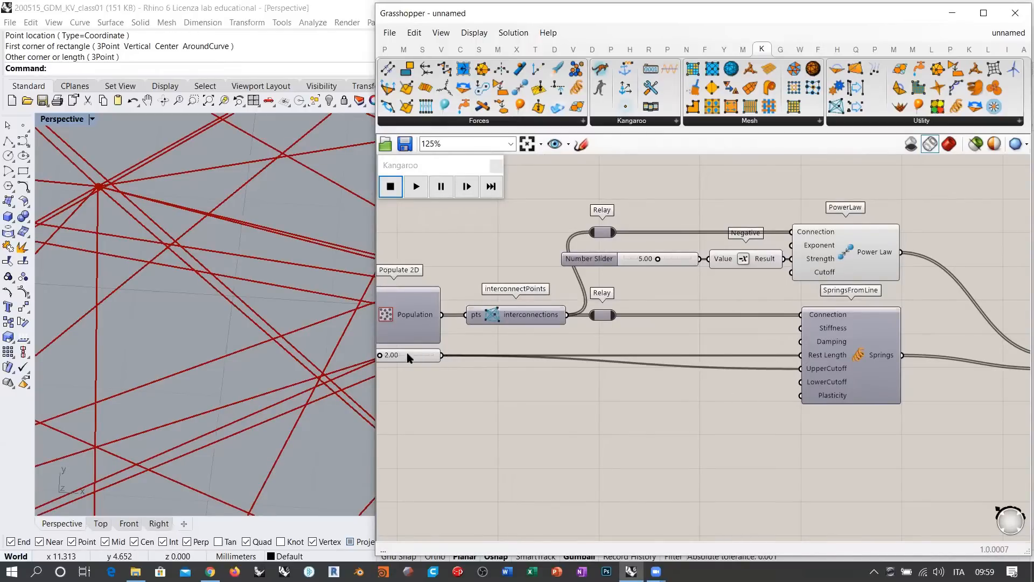
Step: Run the Kangaroo simulation with the upper cutoff applied and inspect the settled point network up close
right_click_drag(276, 295, 225, 377, "ctrl")
right_click_drag(282, 327, 259, 333, "shift")
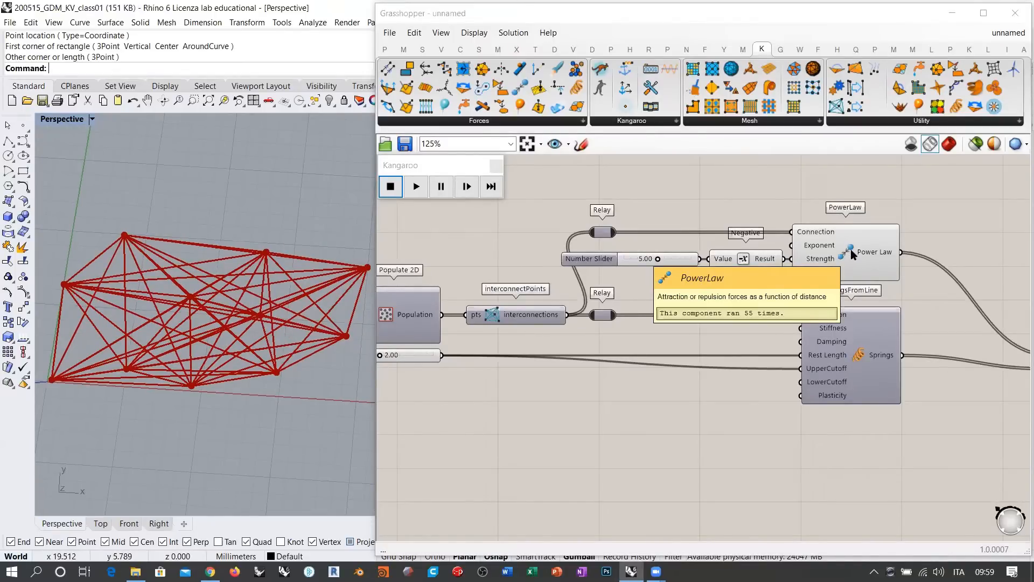
left_click(416, 187)
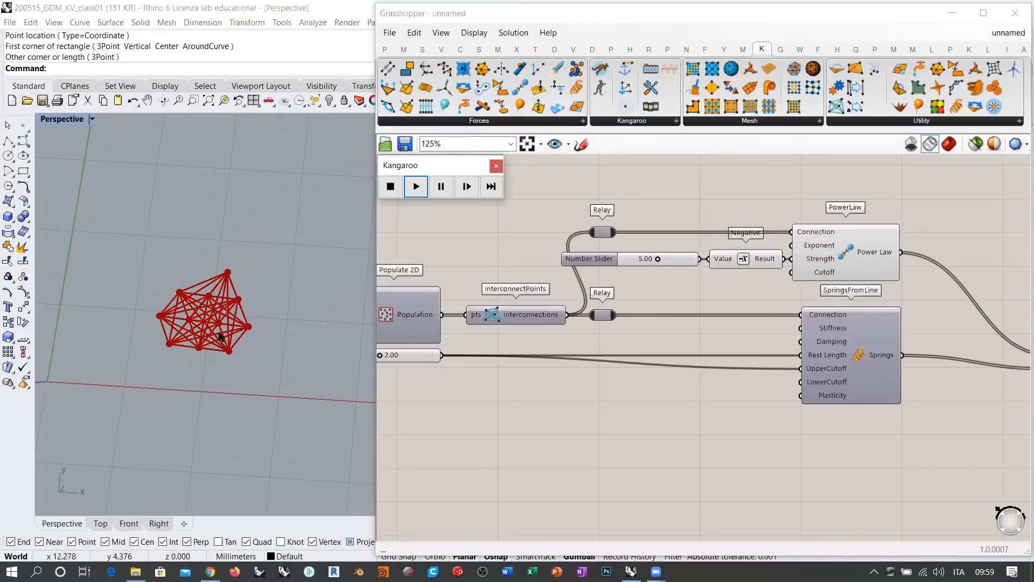
scroll(198, 299, "up", 3)
scroll(199, 299, "up", 5)
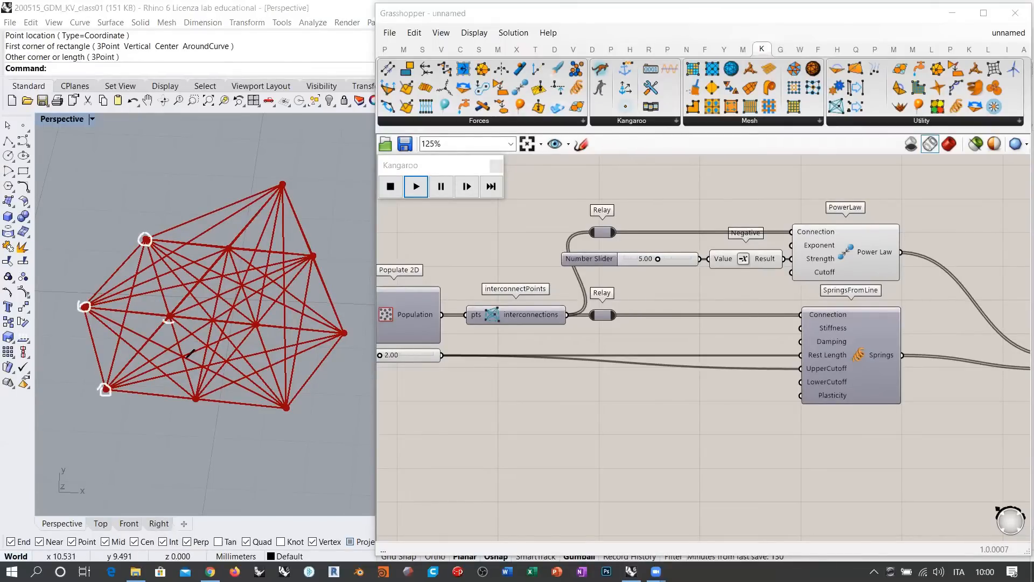
left_click_drag(189, 396, 195, 395)
left_click_drag(267, 320, 260, 320)
left_click_drag(286, 403, 291, 402)
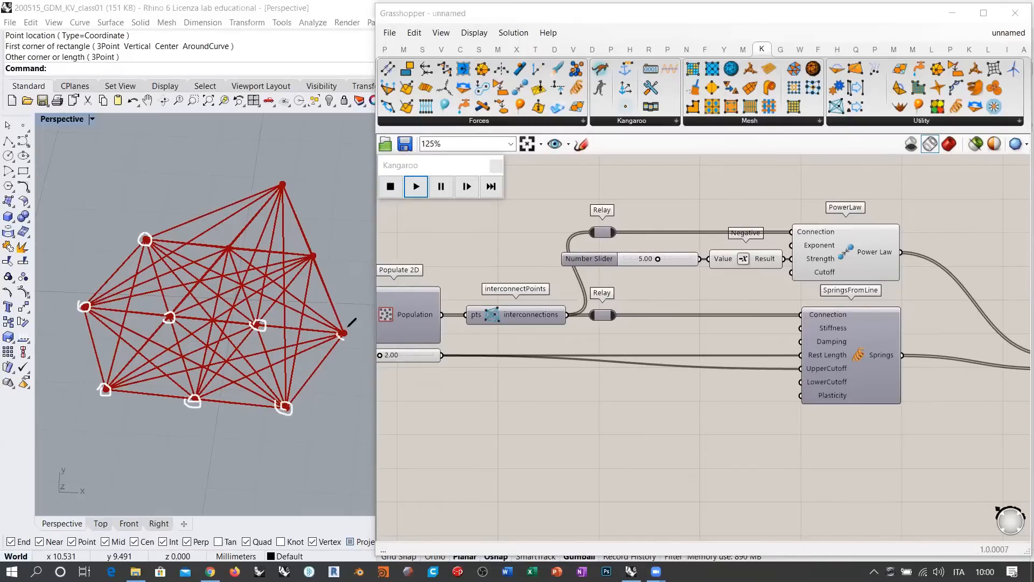
left_click_drag(348, 326, 350, 331)
left_click_drag(319, 246, 316, 249)
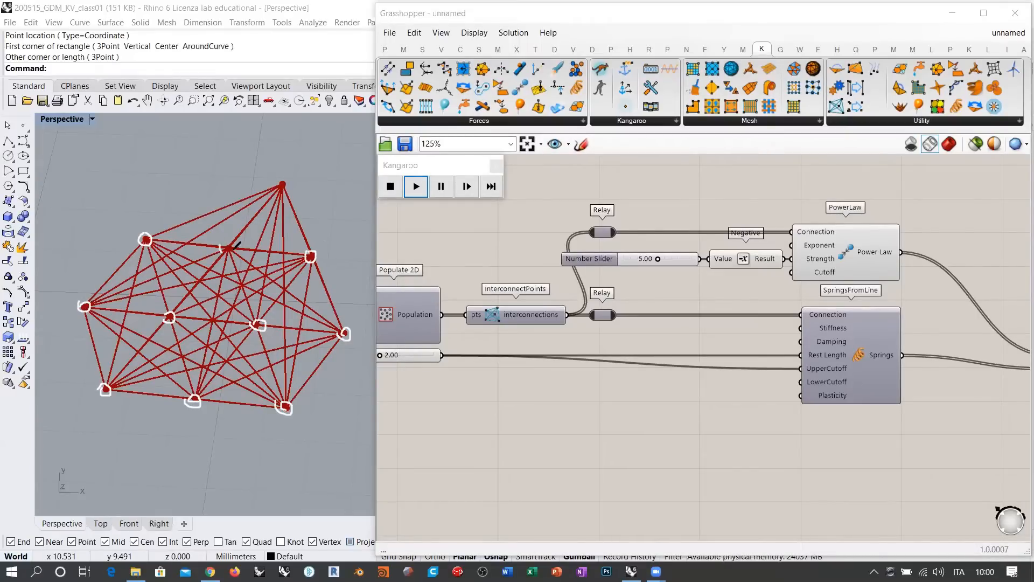
left_click_drag(233, 248, 223, 245)
left_click_drag(283, 185, 278, 186)
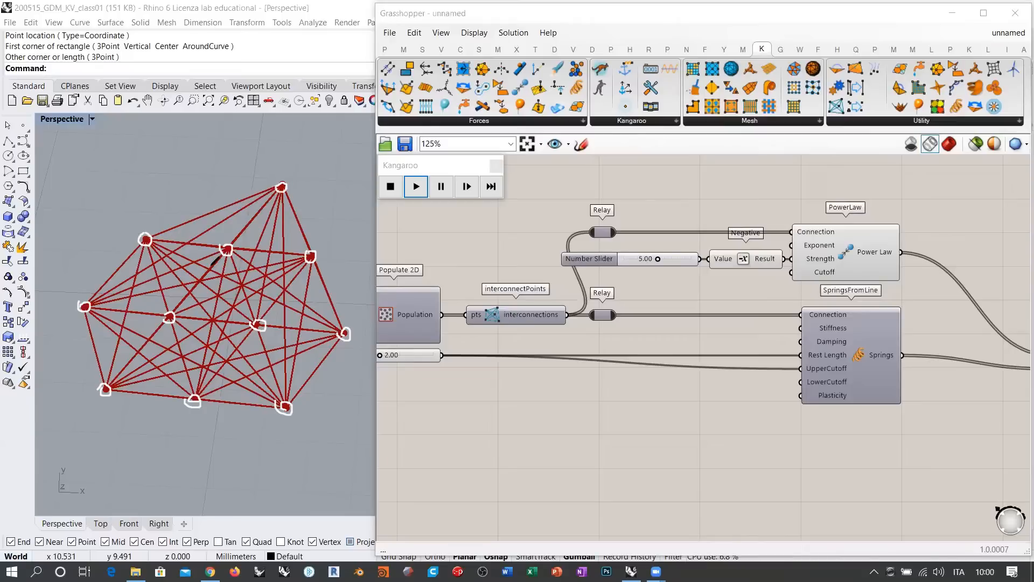
mouse_move(223, 256)
left_mouse_down()
mouse_move(178, 312)
mouse_move(259, 325)
left_mouse_up()
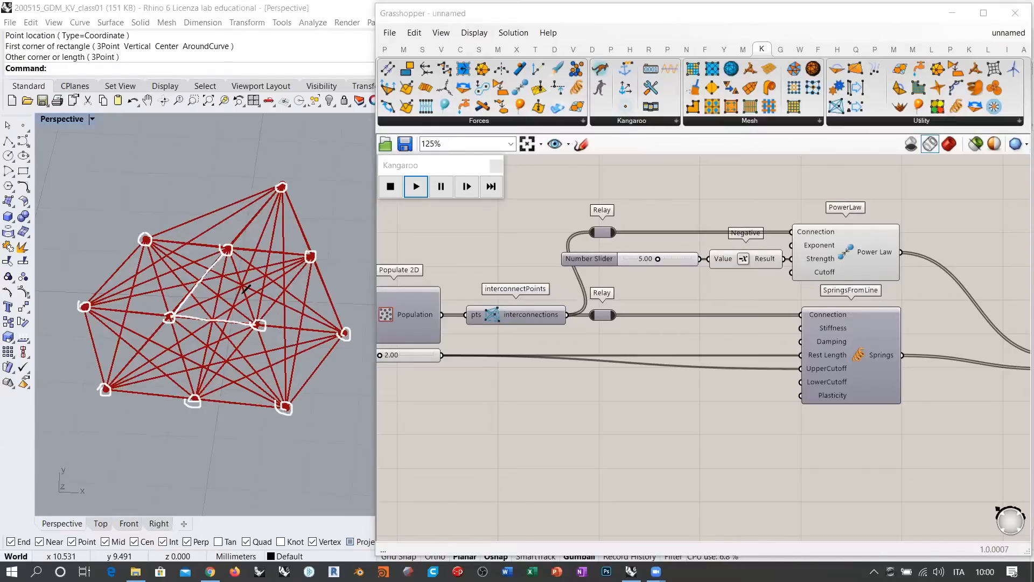
left_click_drag(226, 250, 256, 322)
mouse_move(220, 265)
left_mouse_down()
mouse_move(173, 315)
mouse_move(208, 278)
left_mouse_up()
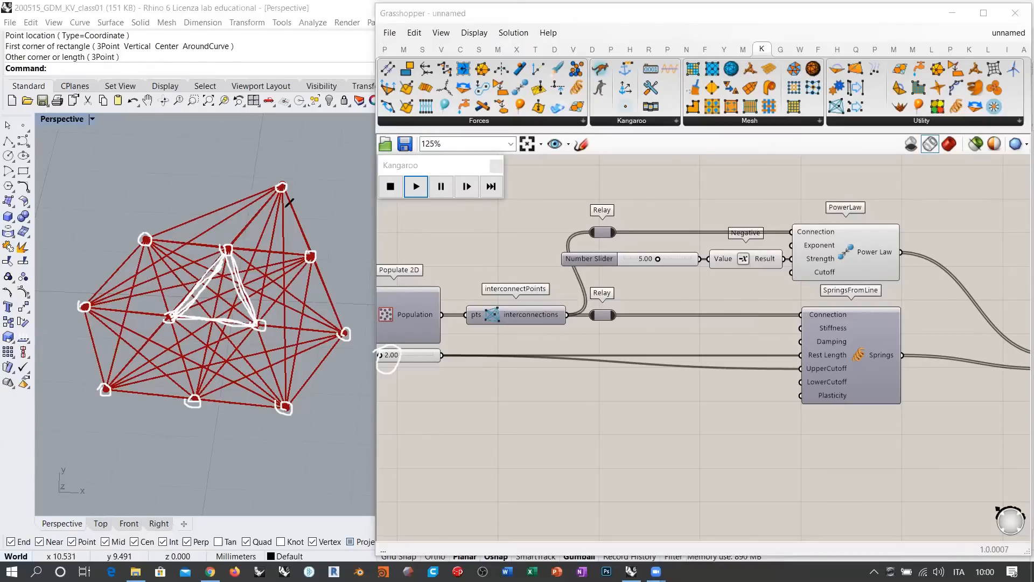
left_click_drag(282, 193, 288, 405)
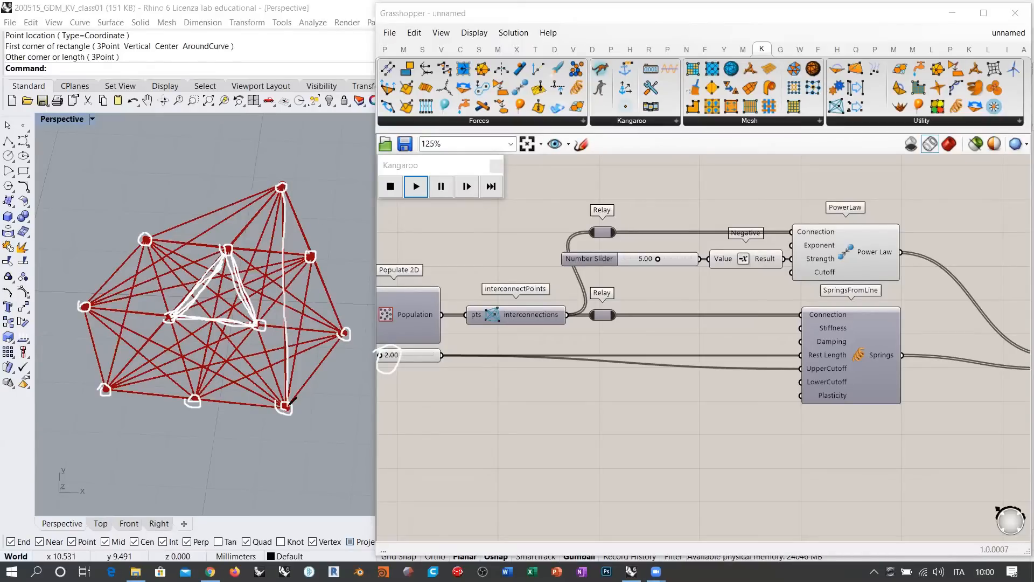
left_click_drag(286, 189, 287, 402)
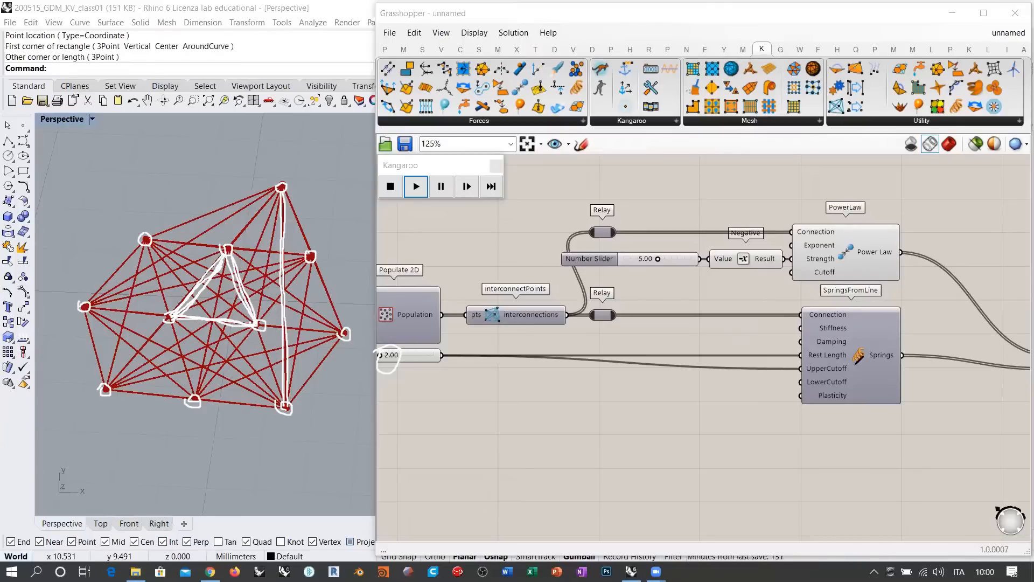
left_click_drag(792, 365, 857, 361)
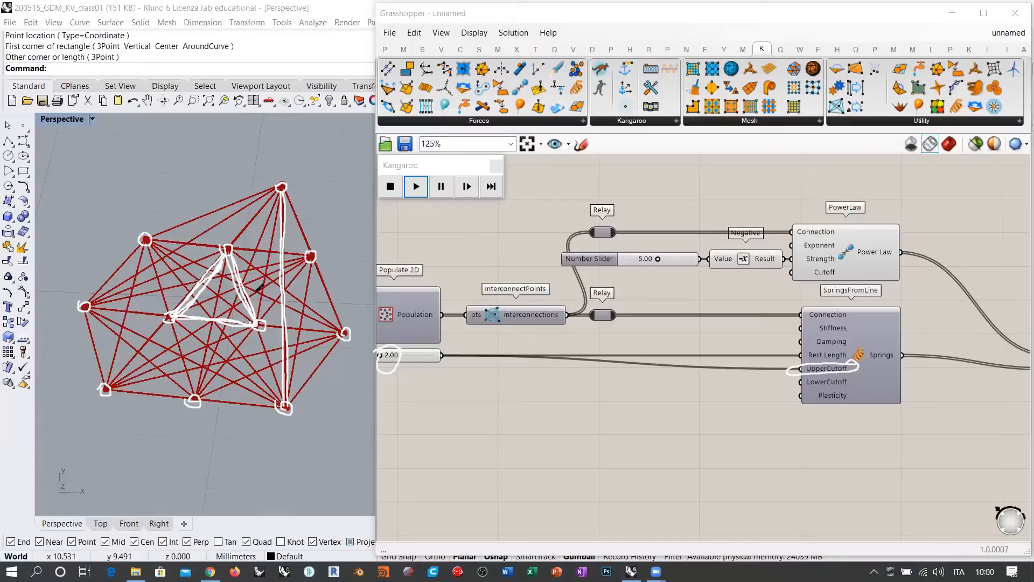
left_click_drag(227, 249, 312, 256)
mouse_move(262, 324)
left_mouse_down()
mouse_move(314, 257)
mouse_move(260, 323)
mouse_move(317, 265)
left_mouse_up()
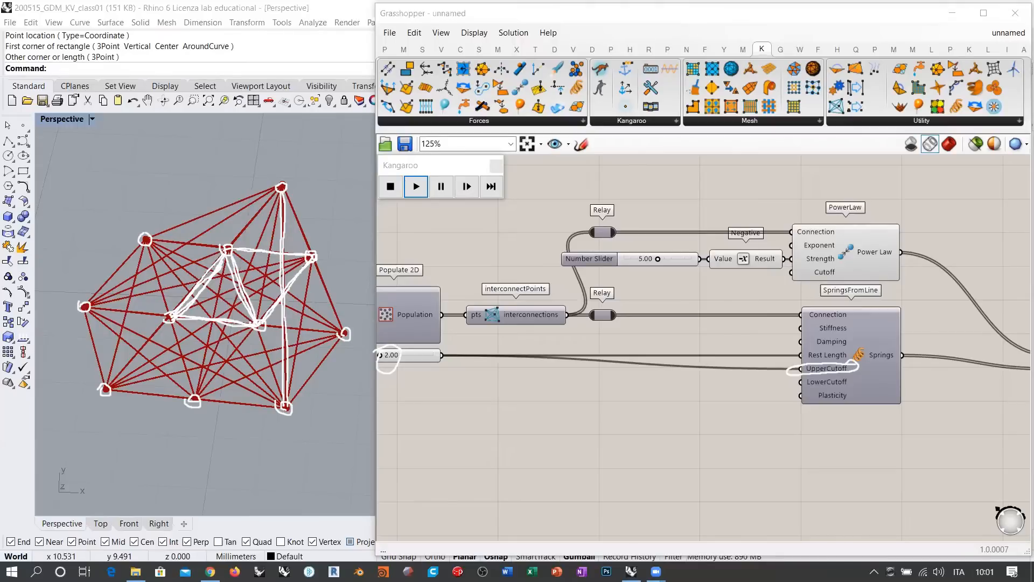
key("Escape")
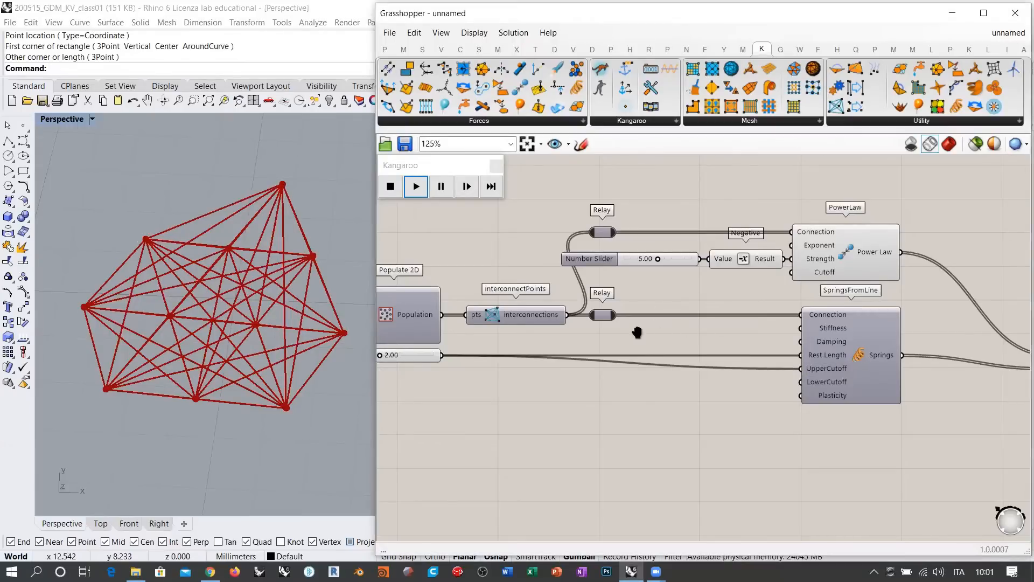
Step: Move the Merge, KangarooPhysics and final interconnectPoints components closer to the force components
right_click_drag(637, 332, 495, 329)
scroll(787, 337, "down", 2)
right_click_drag(848, 359, 668, 324)
left_click_drag(711, 333, 649, 323)
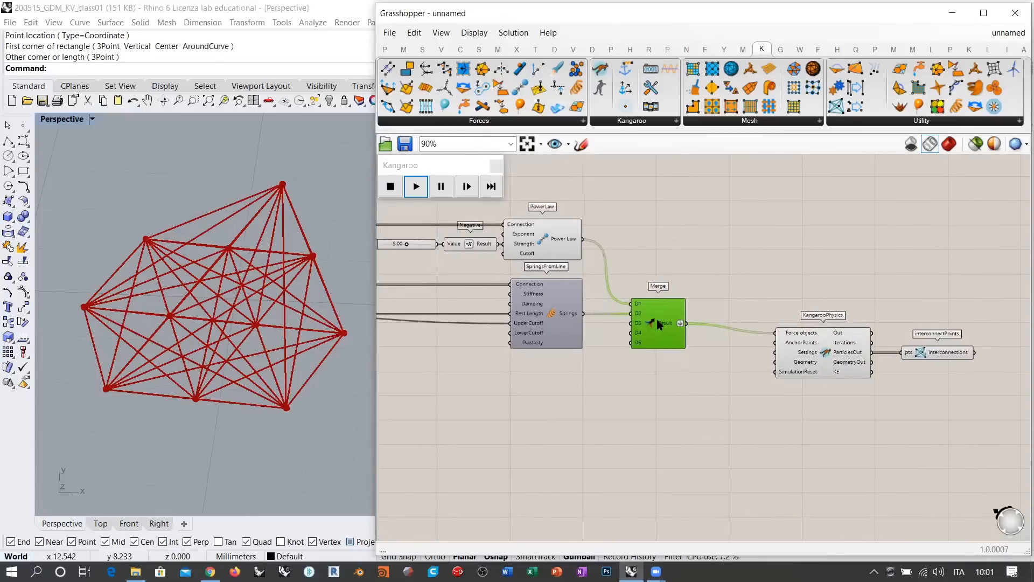
left_click_drag(824, 351, 756, 341)
left_click_drag(939, 357, 858, 348)
Step: Delete the interconnectPoints component attached to the KangarooPhysics ParticlesOut output
scroll(858, 348, "up", 5)
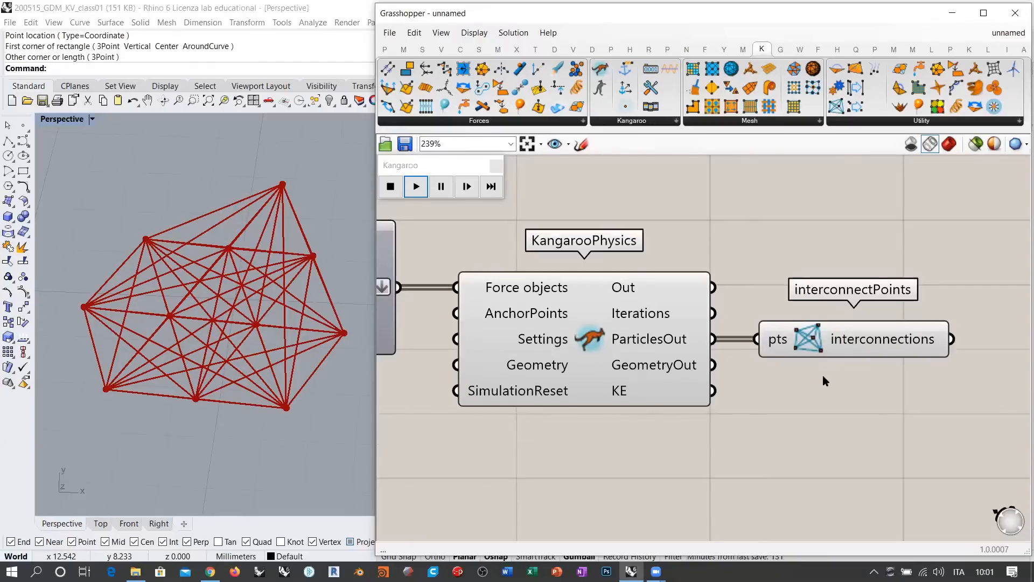
left_click(806, 340)
scroll(888, 372, "down", 7)
right_click_drag(637, 321, 669, 326)
scroll(557, 300, "up", 1)
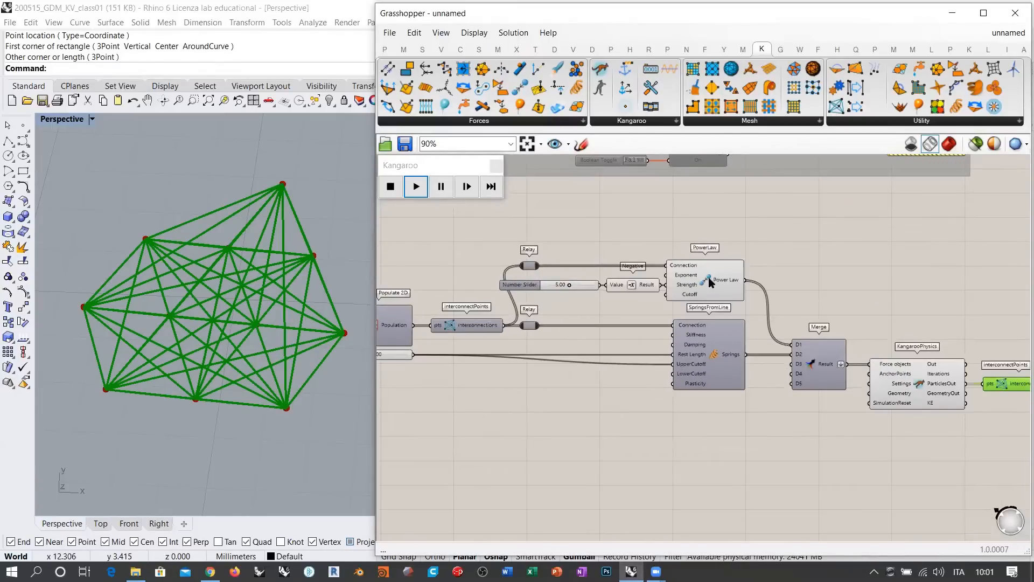
right_click_drag(845, 419, 553, 394)
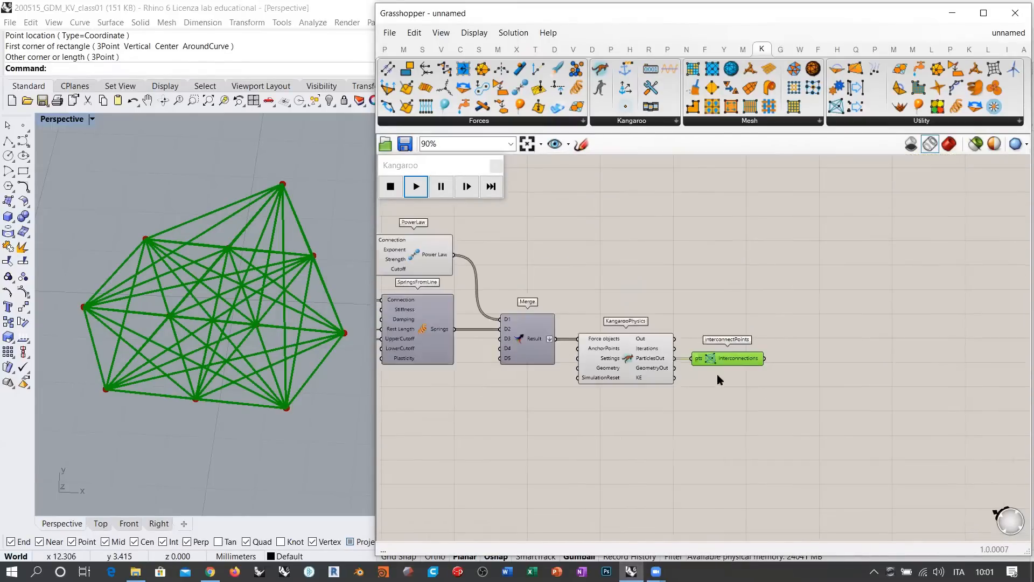
scroll(708, 367, "up", 2)
left_click_drag(717, 355, 755, 331)
key("Delete")
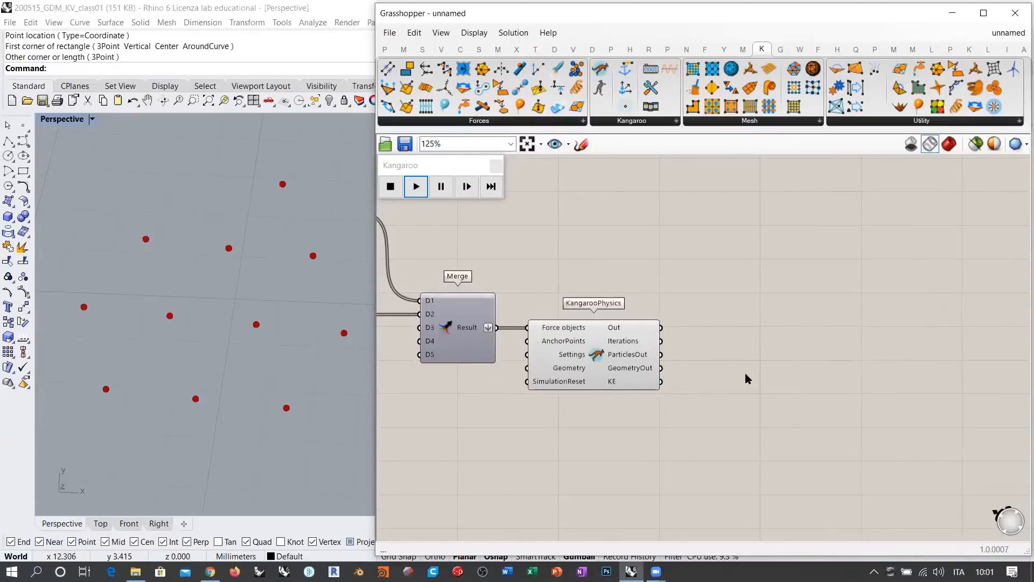
Step: Add a Circle component beside KangarooPhysics and connect ParticlesOut to its Plane input
double_click(742, 355)
type("circ")
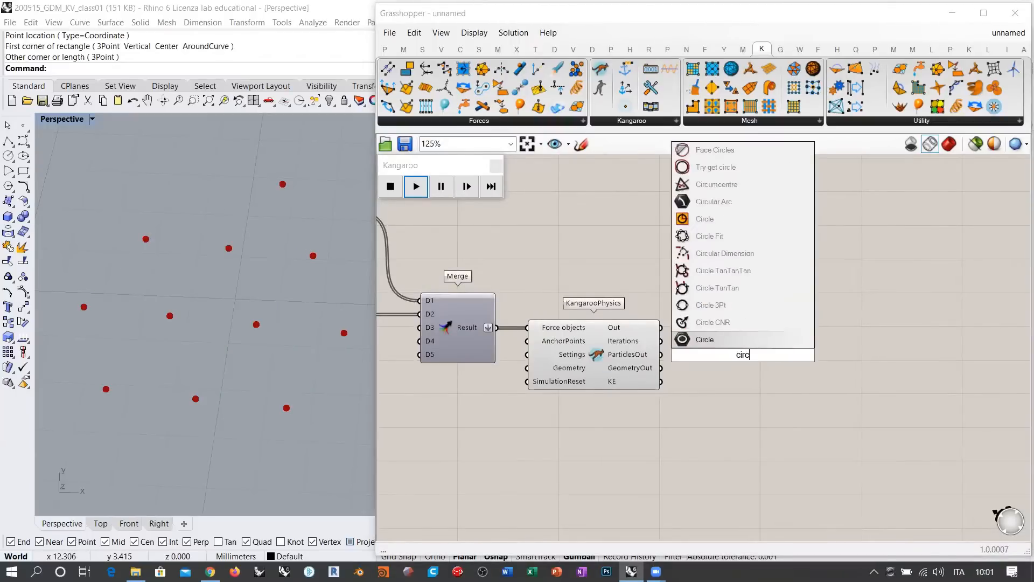
left_click(705, 219)
scroll(660, 361, "up", 4)
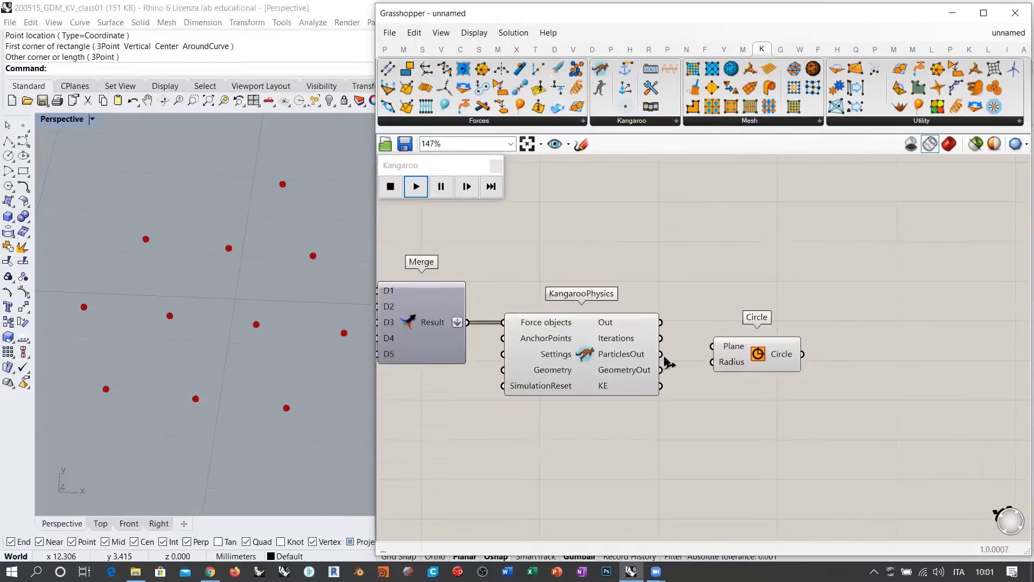
left_click_drag(660, 352, 816, 366)
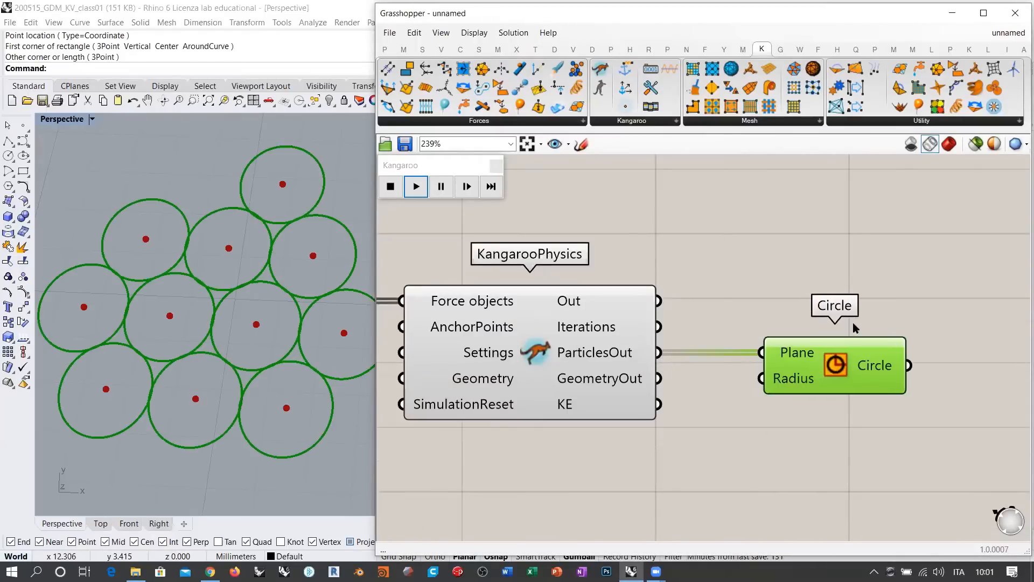
Step: Connect the 2.00 rest-length number slider to the Radius input of the Circle component
scroll(852, 322, "down", 5)
left_click(435, 312)
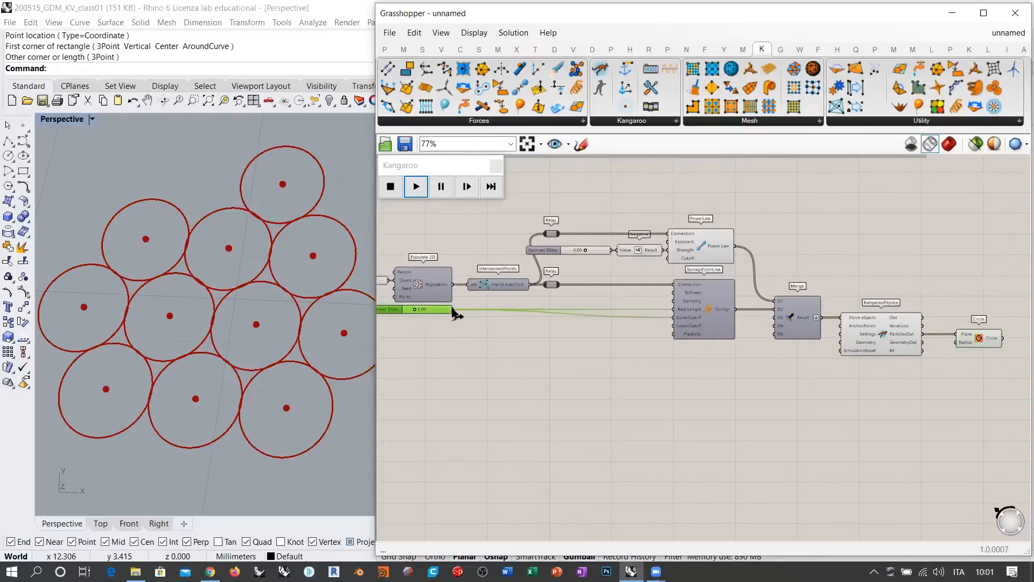
left_click_drag(453, 311, 958, 342)
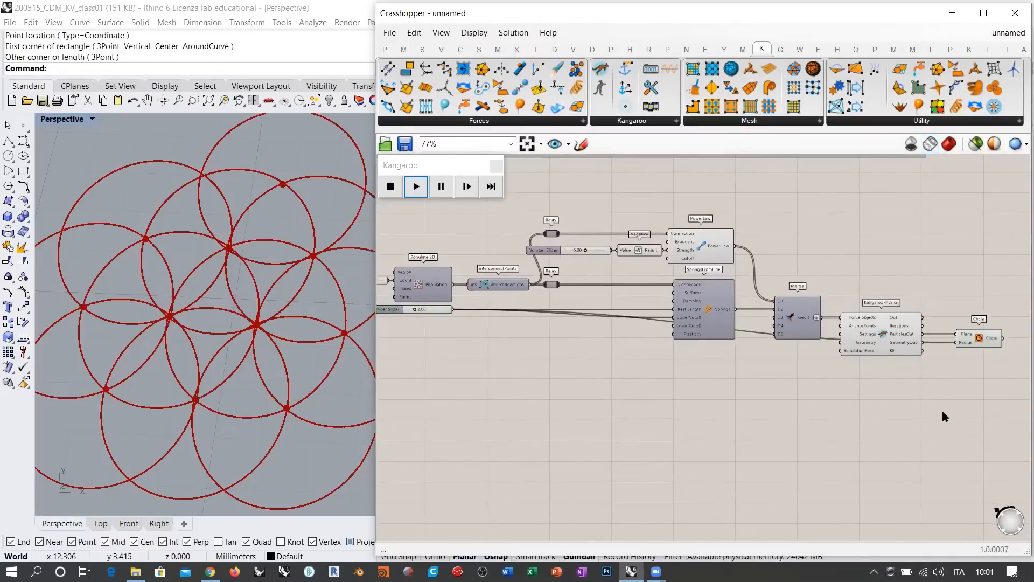
Step: Move the 2.00 number slider closer to the SpringsFromLine component, just below the lower relay
left_click_drag(430, 313, 574, 343)
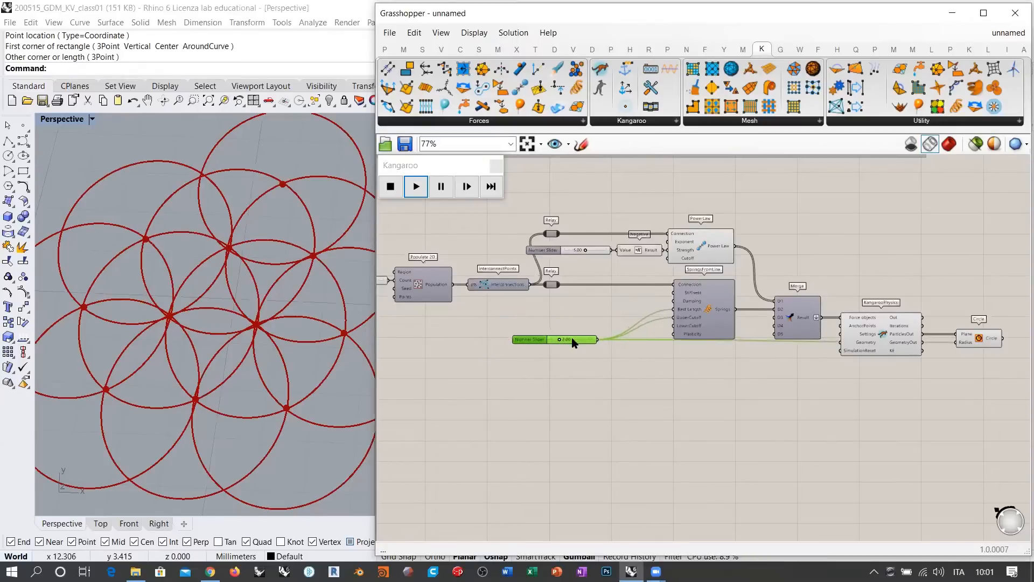
left_click(672, 382)
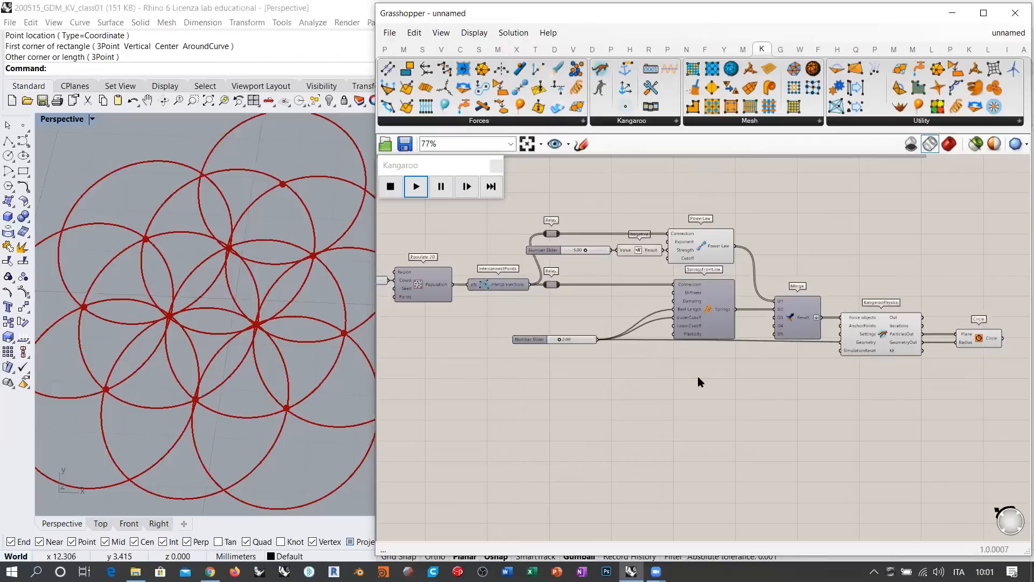
scroll(559, 355, "up", 5)
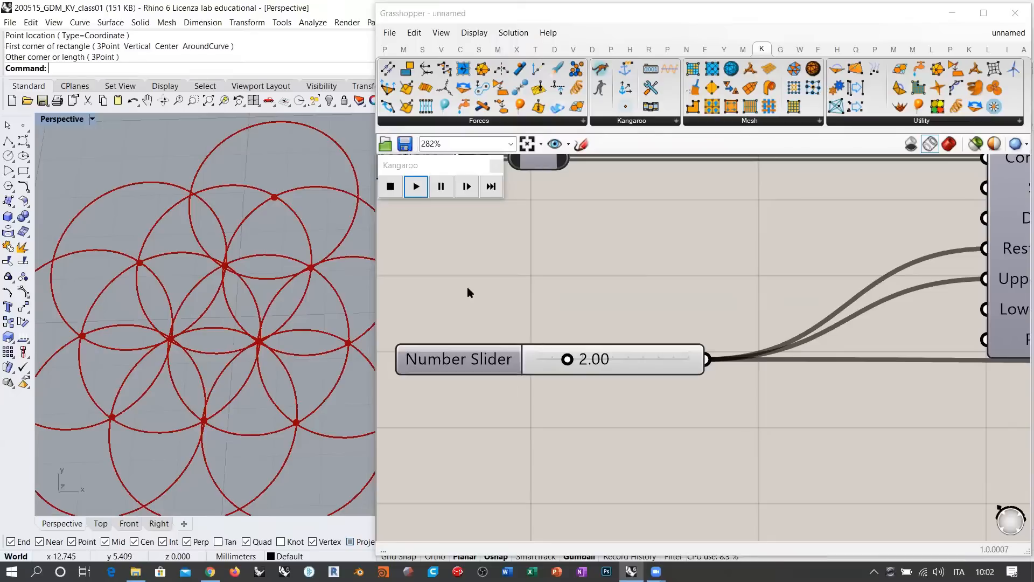
Step: Examine the circles drawn around the particles in the Perspective viewport
left_click(498, 280)
scroll(235, 294, "down", 3)
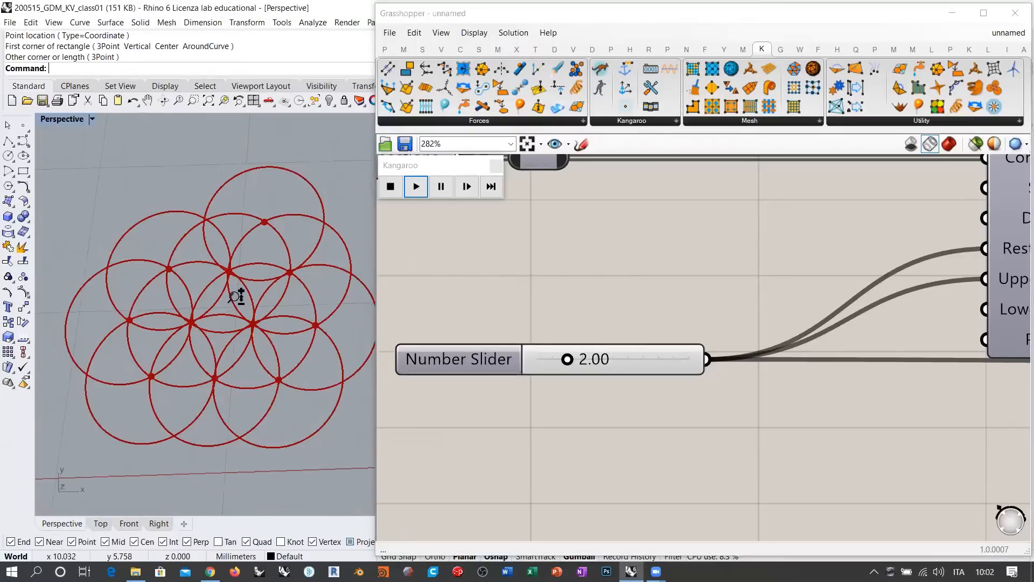
right_click_drag(240, 298, 286, 300)
scroll(264, 304, "up", 3)
left_click(499, 300)
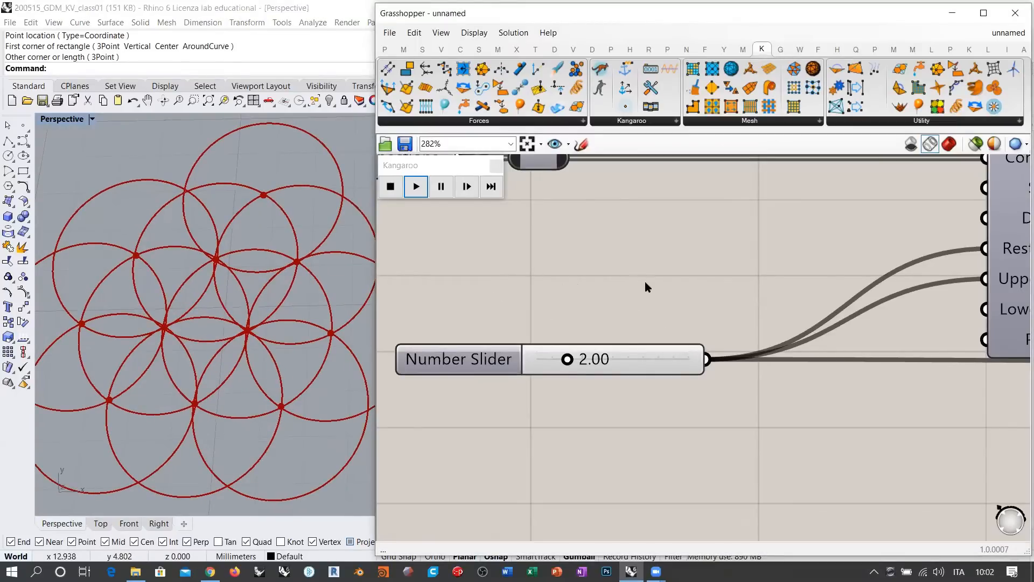
scroll(574, 287, "down", 5)
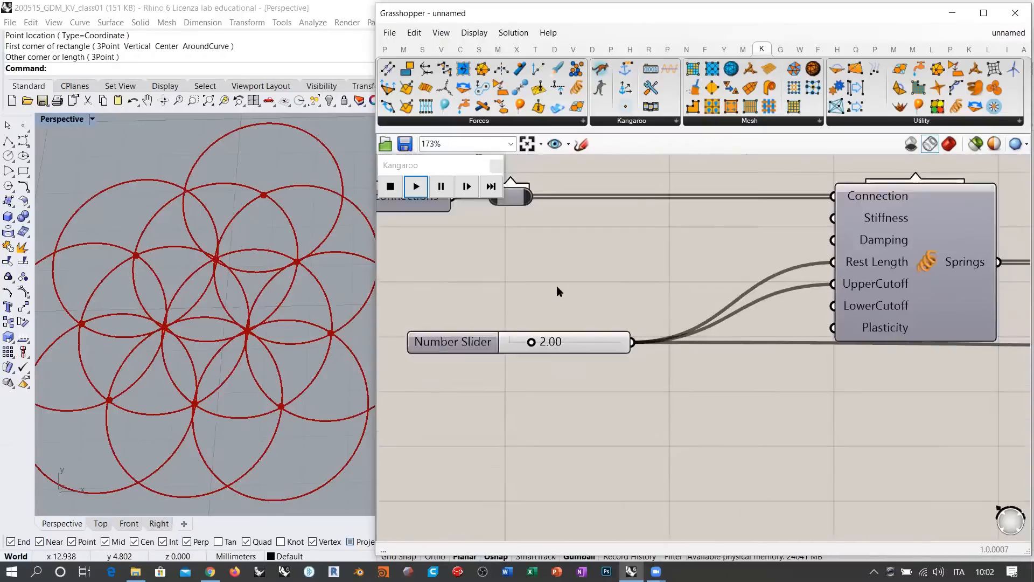
Step: Reposition the 2.00 number slider so there is free canvas space between it and the SpringsFromLine component
left_click_drag(580, 323, 602, 330)
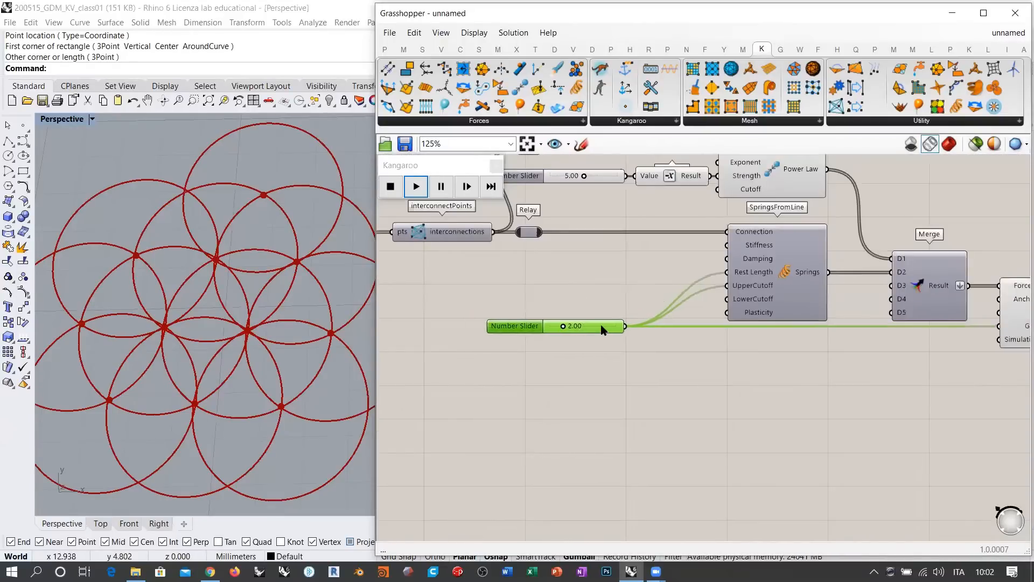
right_click_drag(729, 369, 639, 375)
left_click_drag(530, 334, 592, 335)
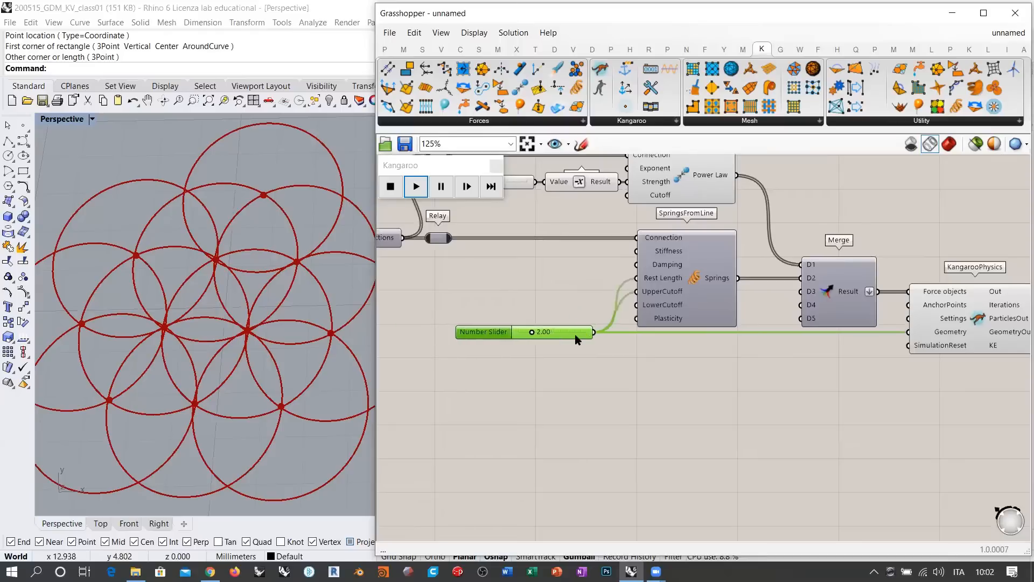
left_click(606, 364)
right_click_drag(658, 354, 589, 390)
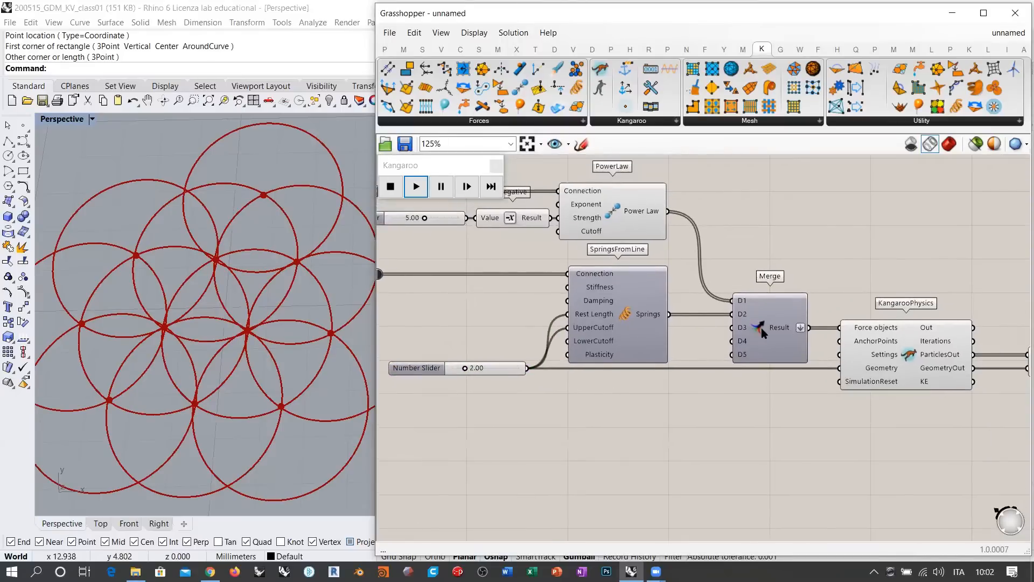
right_click_drag(494, 373, 600, 351)
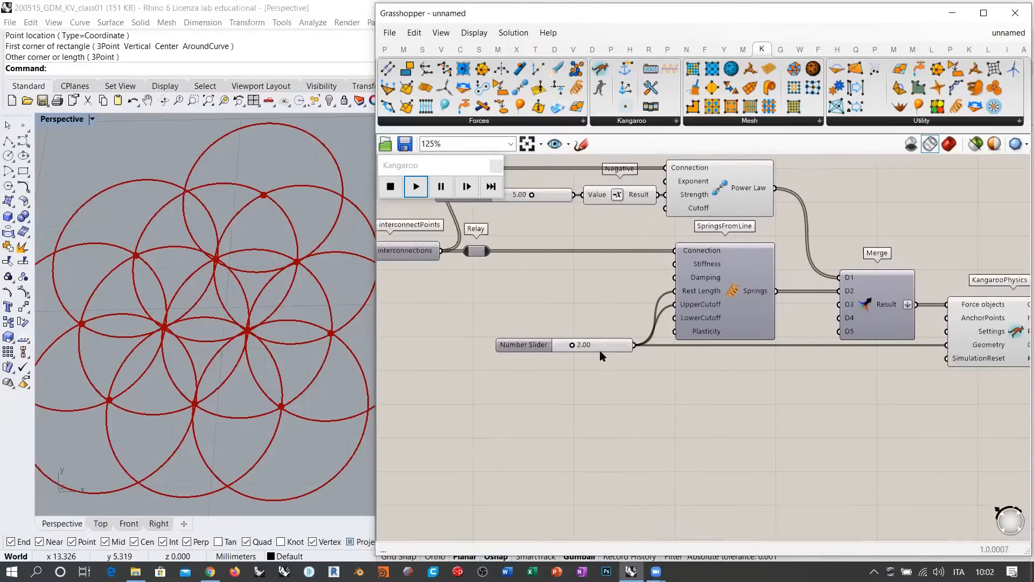
left_click(602, 347)
left_click_drag(603, 352, 511, 352)
left_click(547, 369)
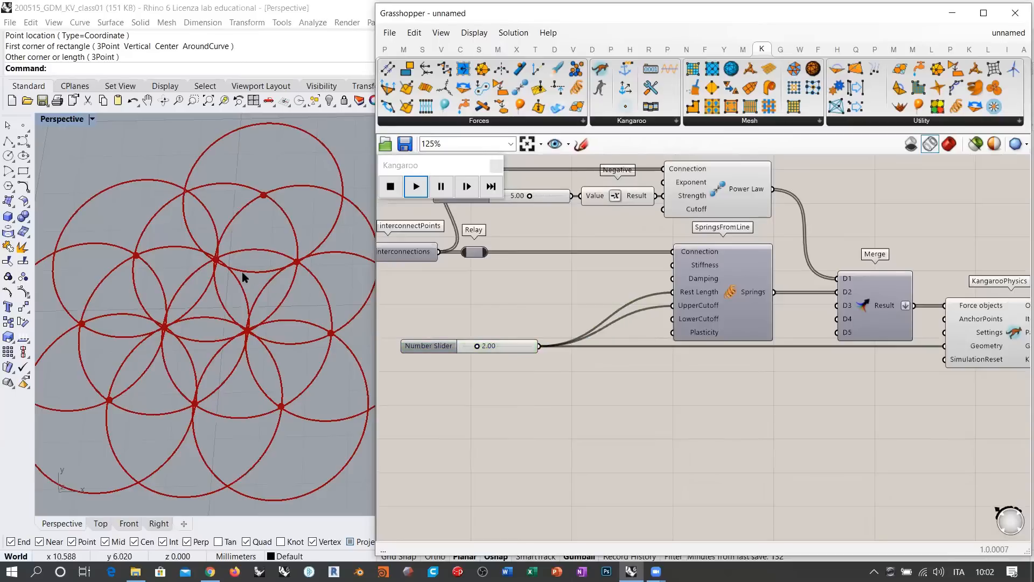
Step: Add a Multiplication component beside the 2.00 number slider and connect the slider to its A input
scroll(507, 369, "up", 3)
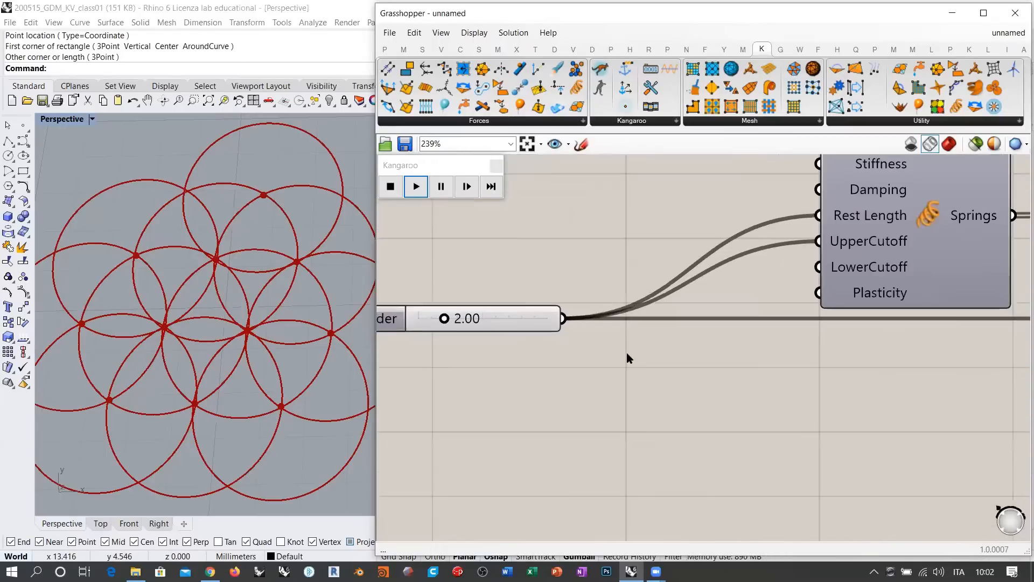
double_click(626, 354)
type("*")
key("Return")
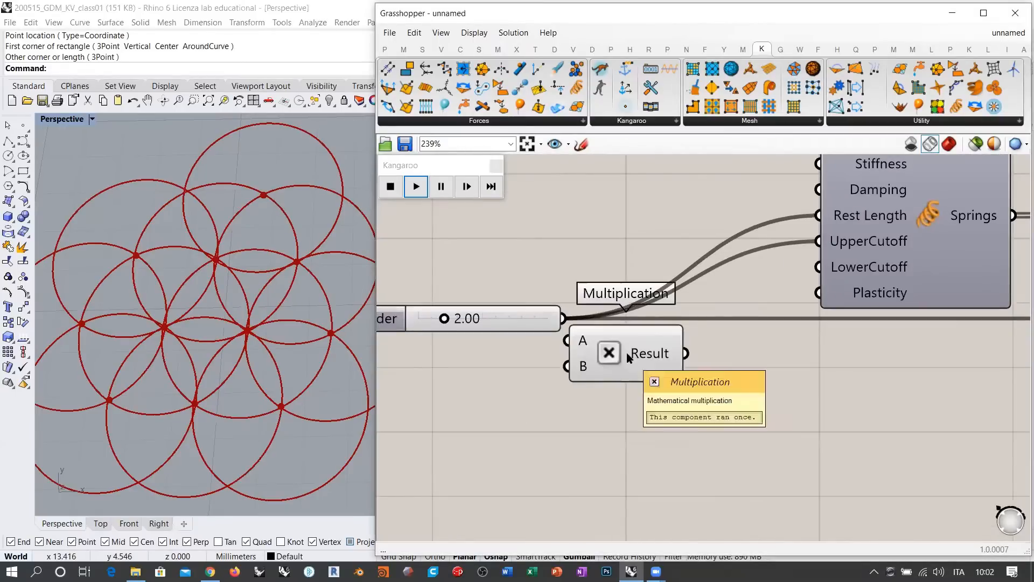
left_click_drag(564, 320, 566, 341)
Step: Create a panel containing 2 and connect it to the B input of the Multiplication component
double_click(531, 416)
type("\"2")
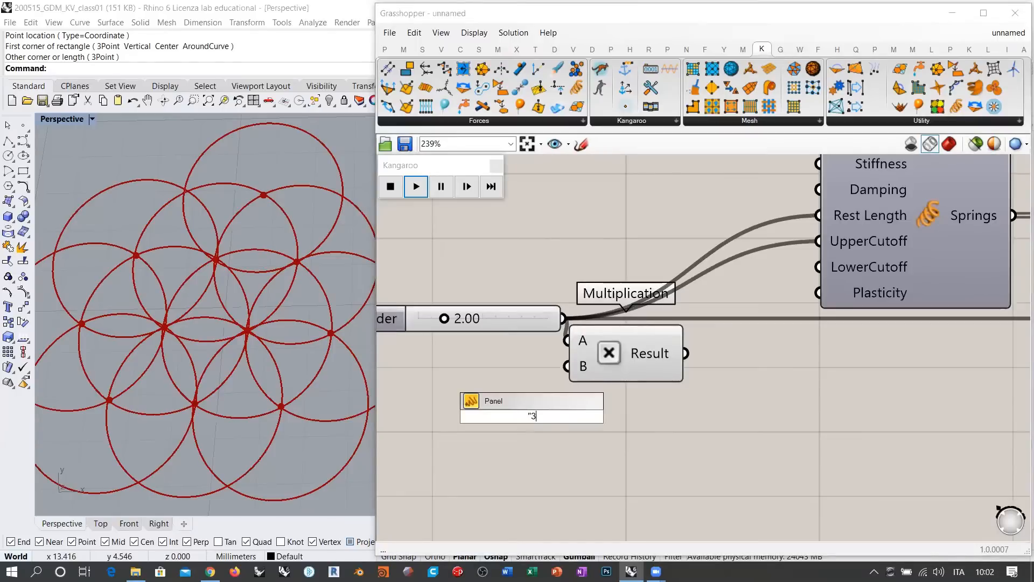
key("Return")
left_click_drag(553, 416, 567, 366)
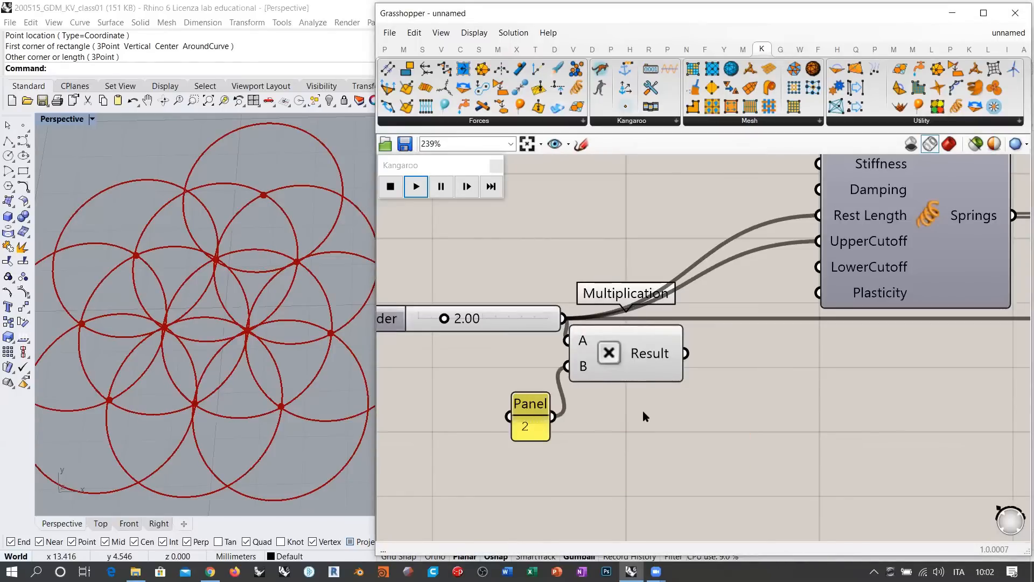
Step: Stop the simulation, transfer the slider's Rest Length, UpperCutoff and Radius wires to the Multiplication Result, and restart the simulation
scroll(586, 407, "down", 2)
left_click(390, 189)
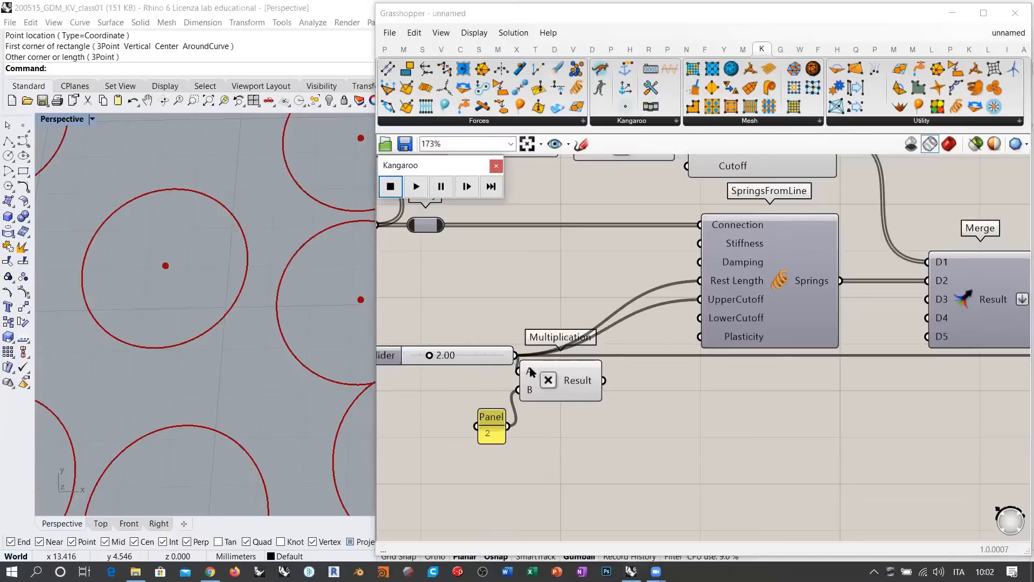
left_click_drag(541, 356, 603, 381, "ctrl+shift")
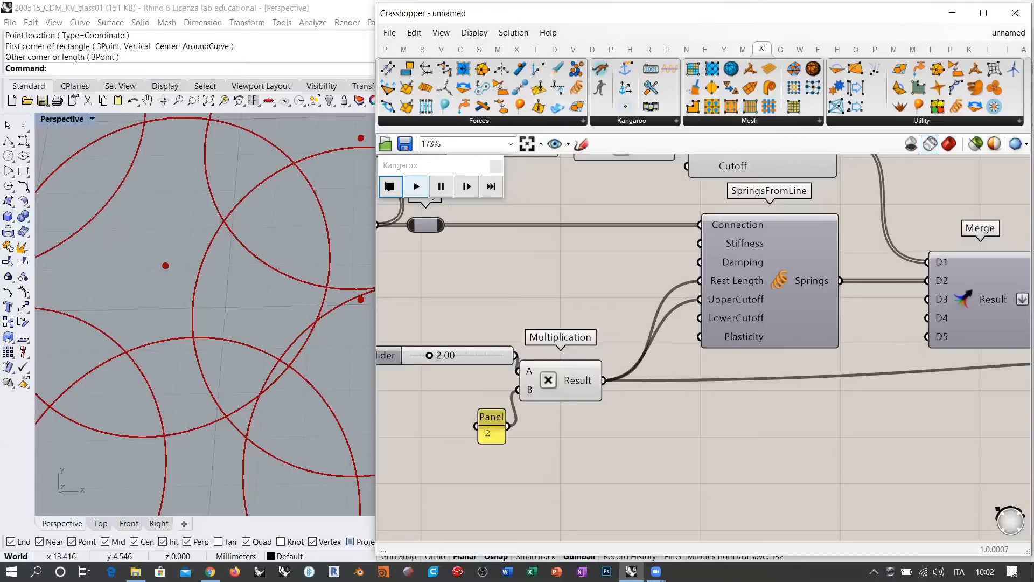
left_click(416, 187)
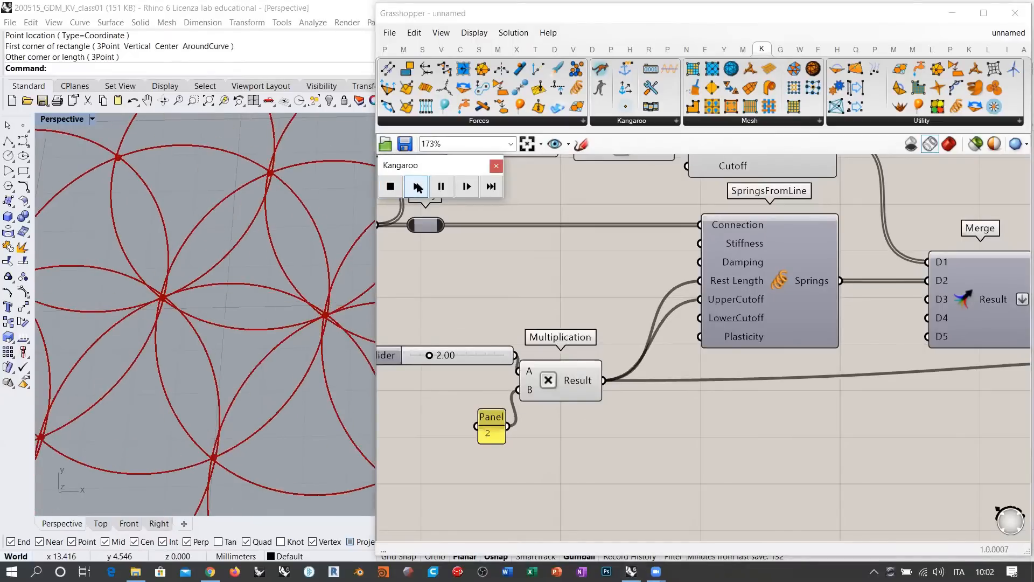
Step: Reposition the Circle component slightly lower and closer to the KangarooPhysics outputs
right_click_drag(705, 367, 633, 372)
scroll(633, 372, "down", 5)
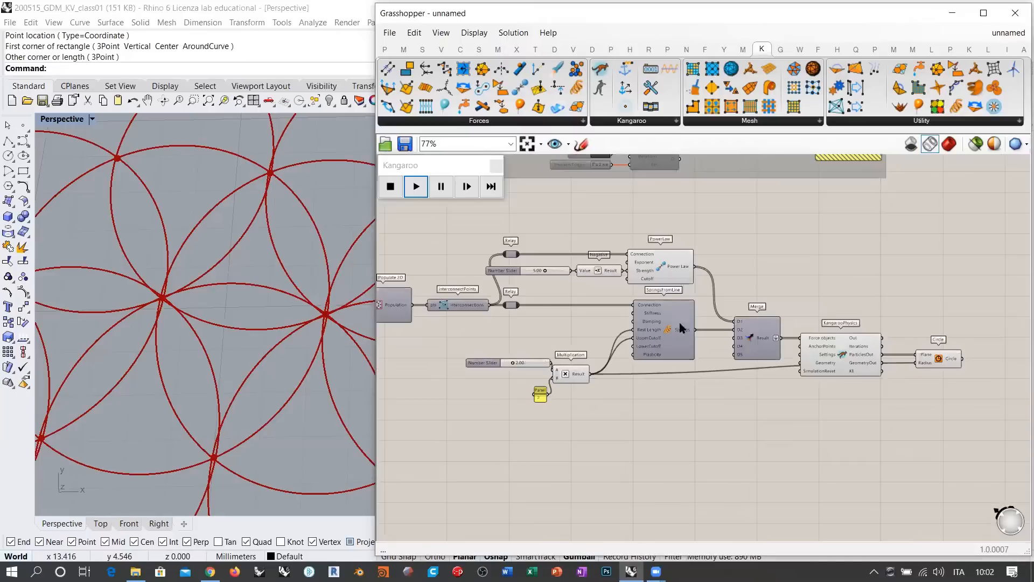
scroll(825, 347, "up", 1)
left_click_drag(953, 360, 955, 381)
left_click(910, 400)
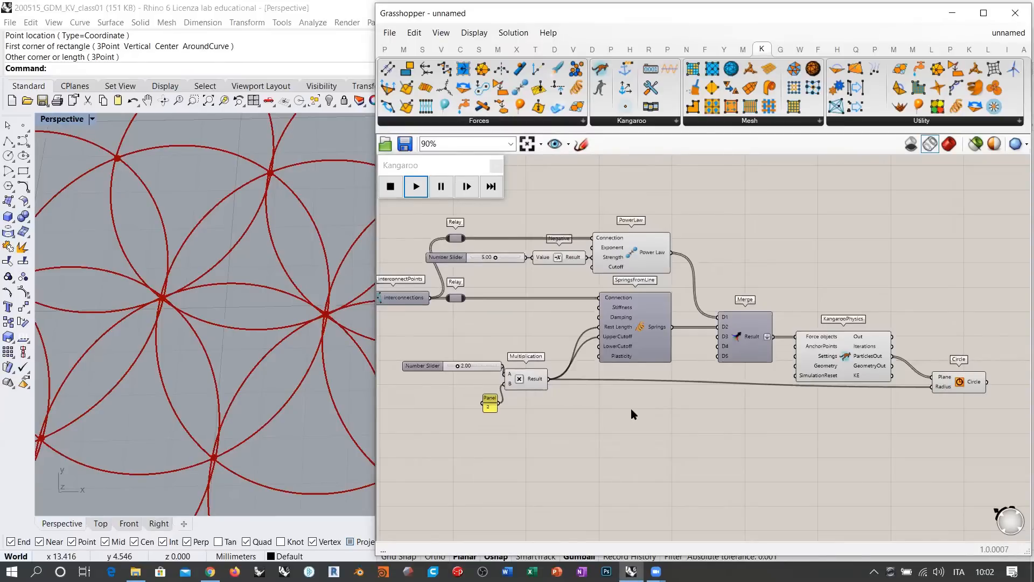
right_click_drag(508, 379, 526, 372)
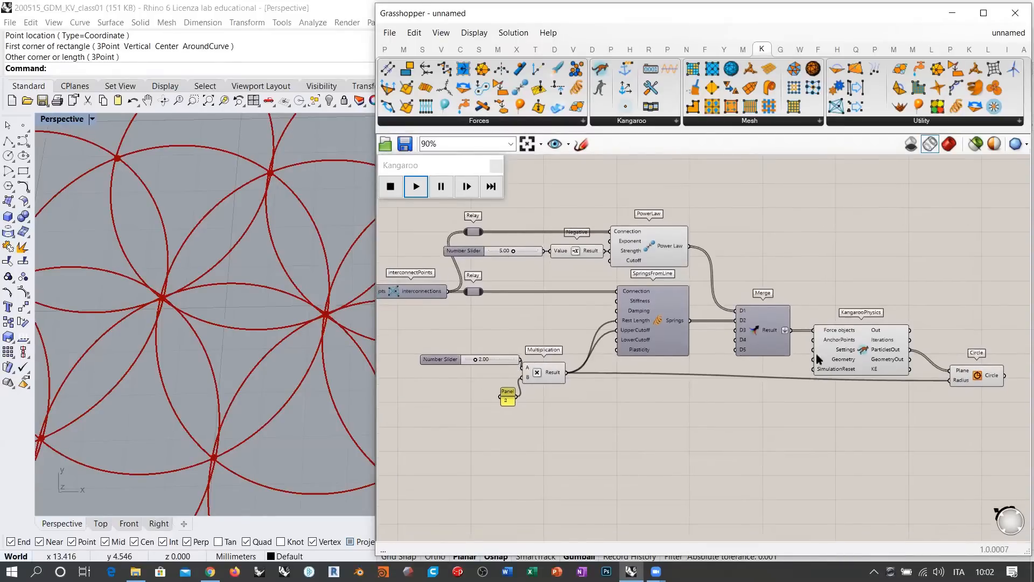
left_click_drag(963, 370, 947, 370)
left_click(927, 347)
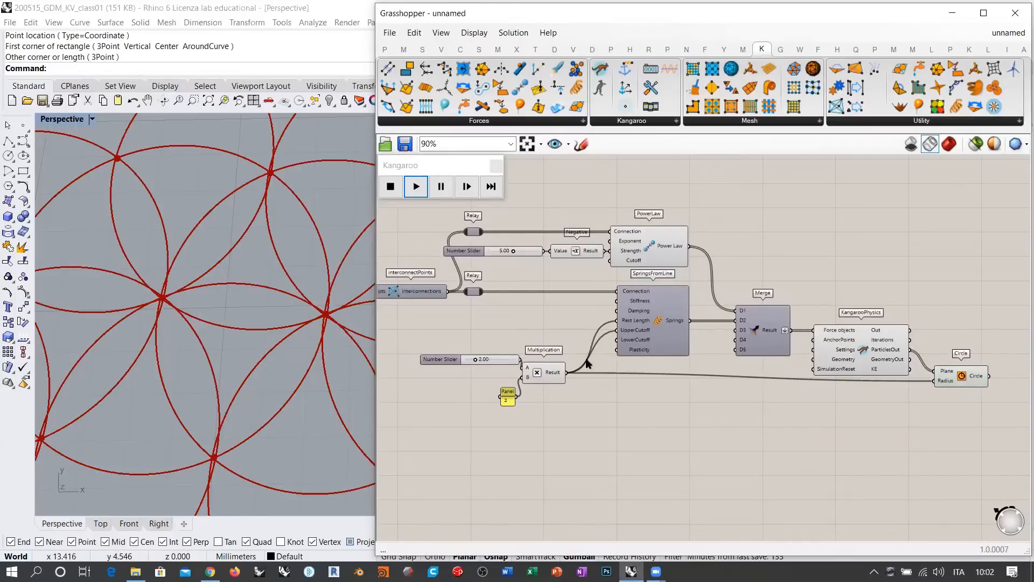
Step: Nudge the Multiplication component away from the slider and connect the 2.00 slider directly to the Circle component's Radius input
mouse_move(542, 373)
left_mouse_down()
mouse_move(560, 379)
mouse_move(555, 369)
left_mouse_up()
left_click(546, 397)
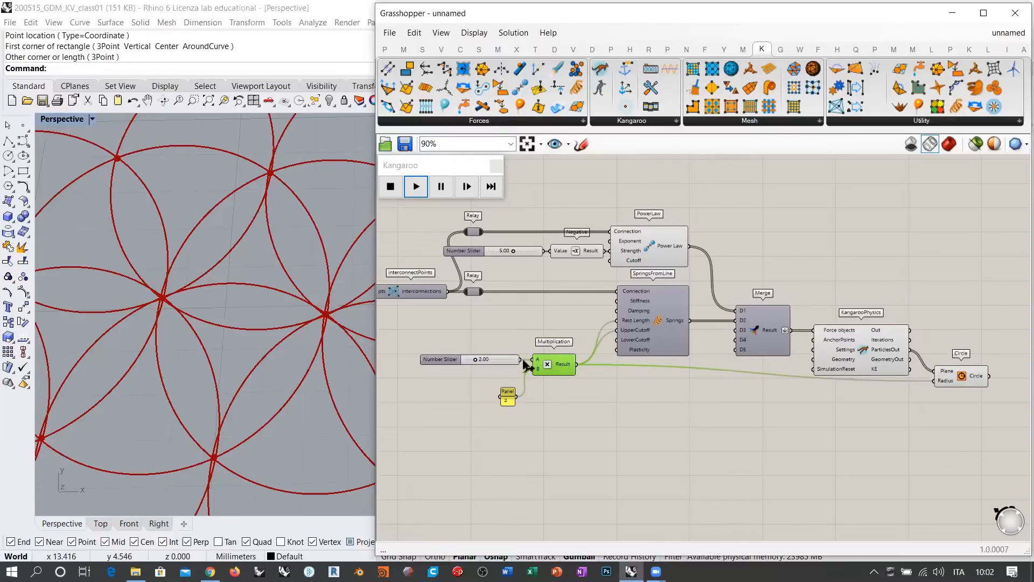
left_click_drag(521, 359, 931, 382)
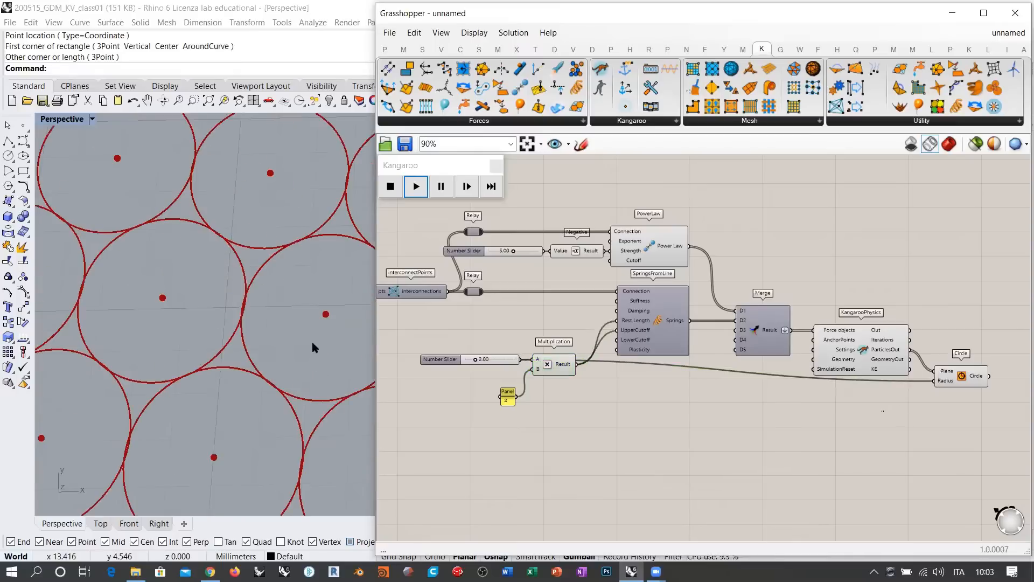
right_click_drag(312, 346, 345, 328)
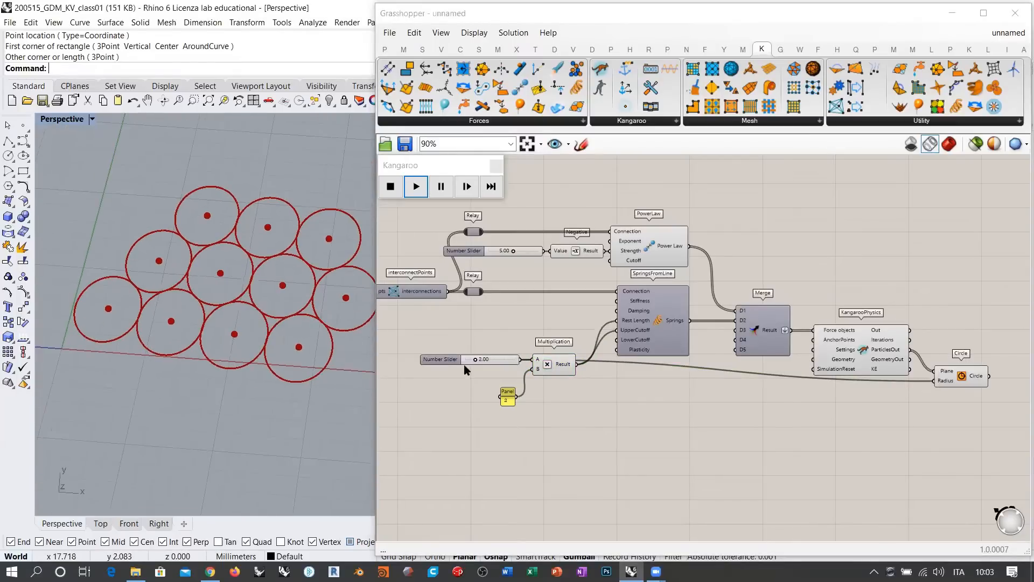
Step: Arrange the panel containing 2 above the 2.00 slider, level with the B input of the Multiplication component
left_click_drag(507, 396, 483, 388)
left_click(438, 342)
right_click_drag(261, 302, 256, 310)
scroll(554, 381, "up", 4)
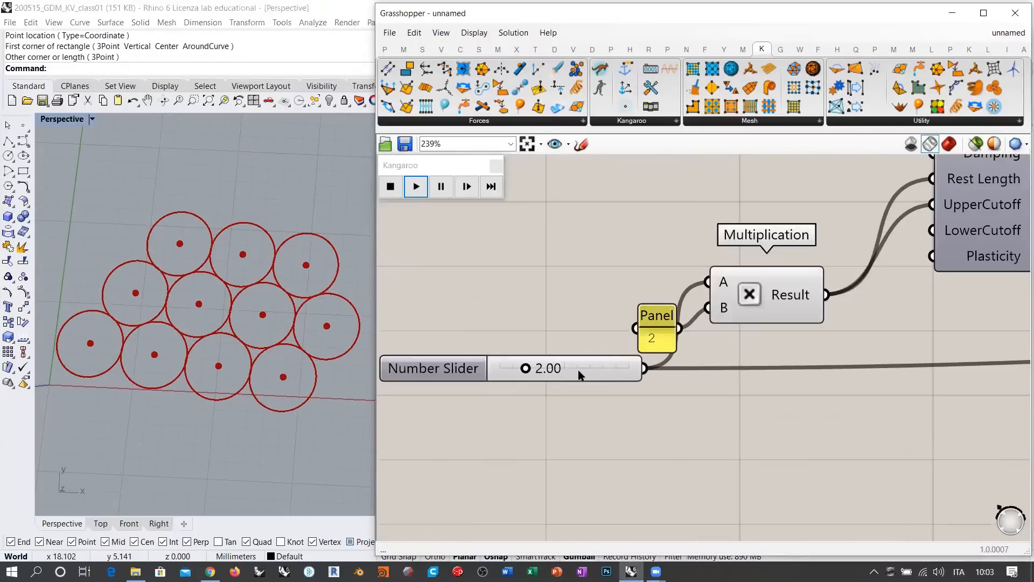
scroll(569, 342, "down", 1)
left_click_drag(602, 318, 585, 303)
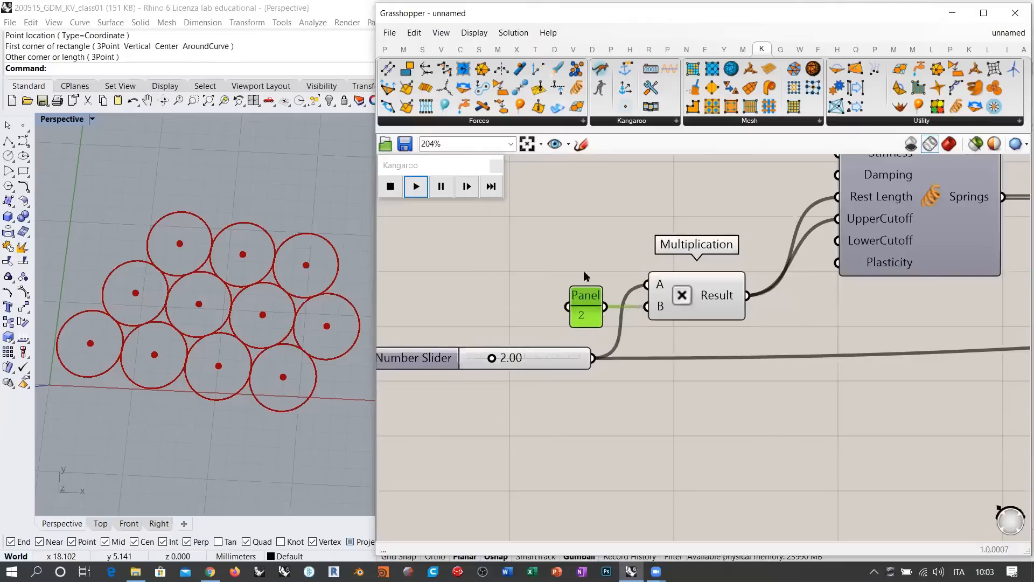
left_click(584, 271)
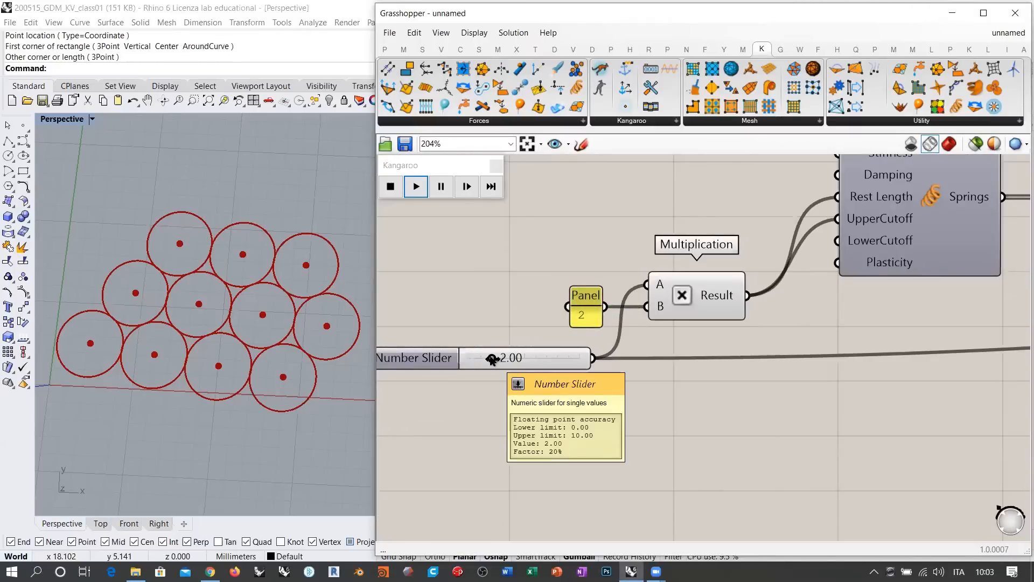
Step: Set the slider feeding the Populate 2D Count input to 17
scroll(525, 425, "down", 4)
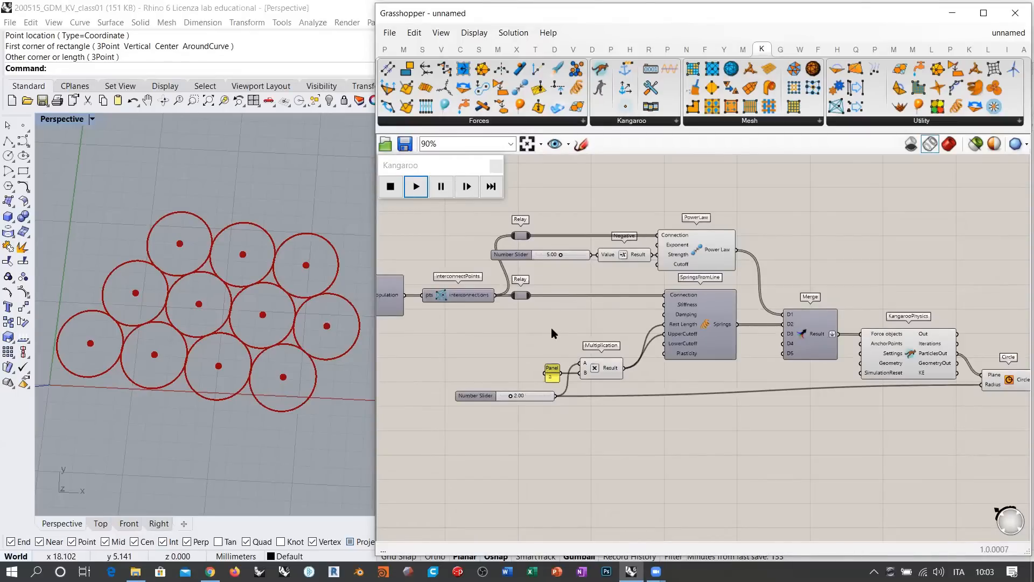
right_click_drag(580, 321, 606, 285)
scroll(544, 315, "up", 1)
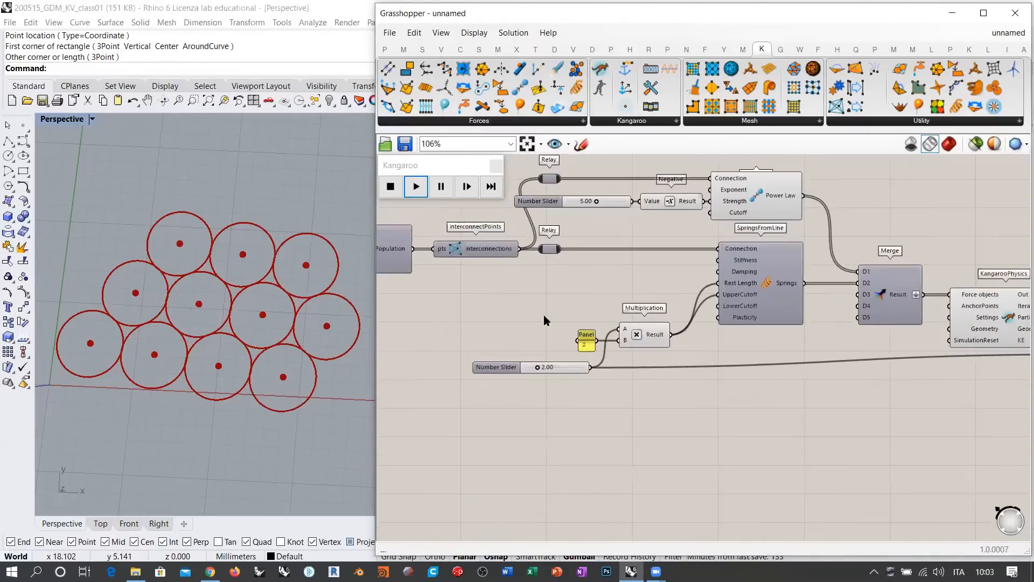
right_click_drag(519, 276, 770, 300)
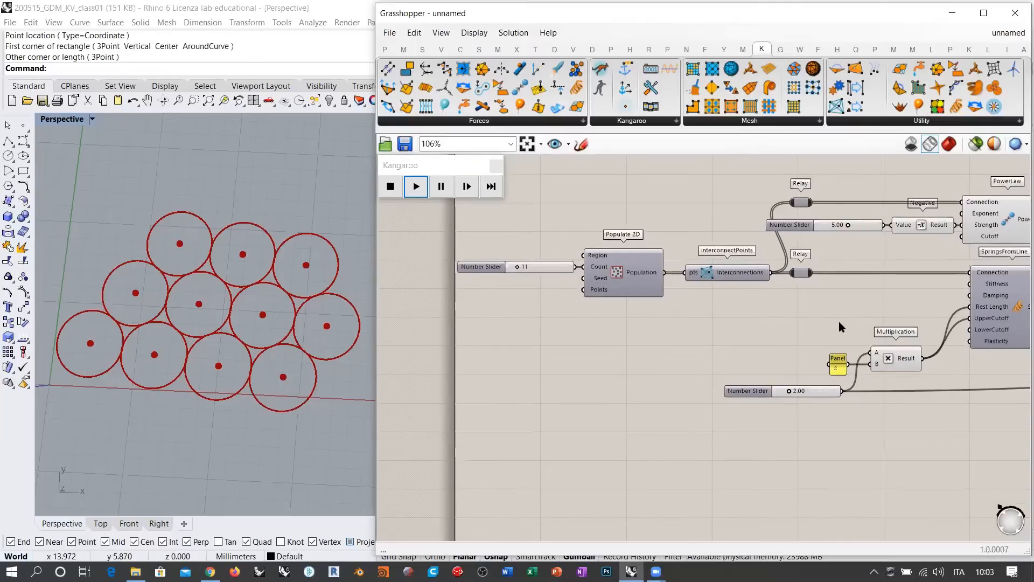
left_click_drag(517, 267, 521, 267)
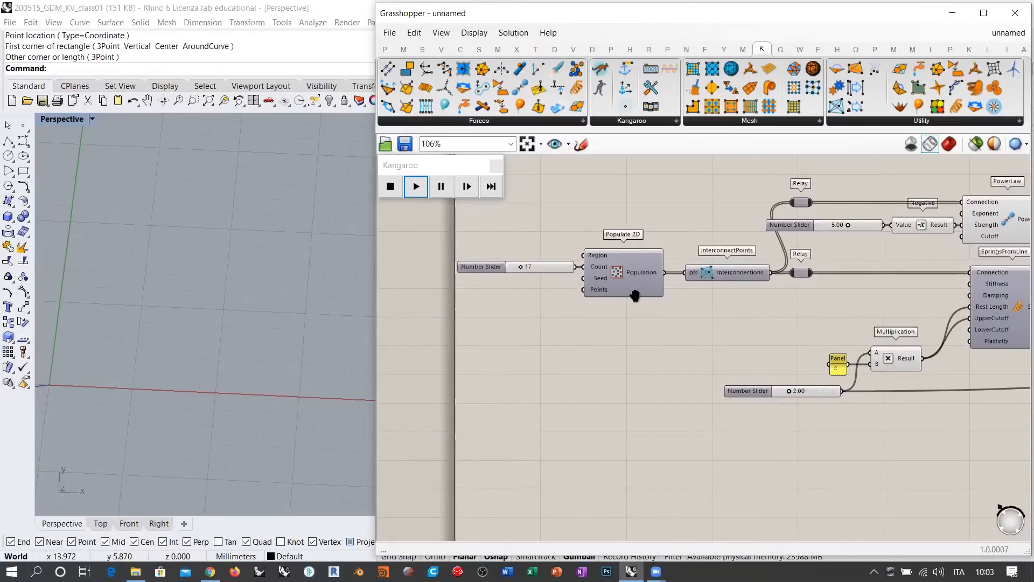
Step: Stop the Kangaroo simulation to reset the particles, and select the 2.00 number slider that drives the circle radius
right_click_drag(636, 295, 234, 285)
left_click(846, 353)
left_click(869, 410)
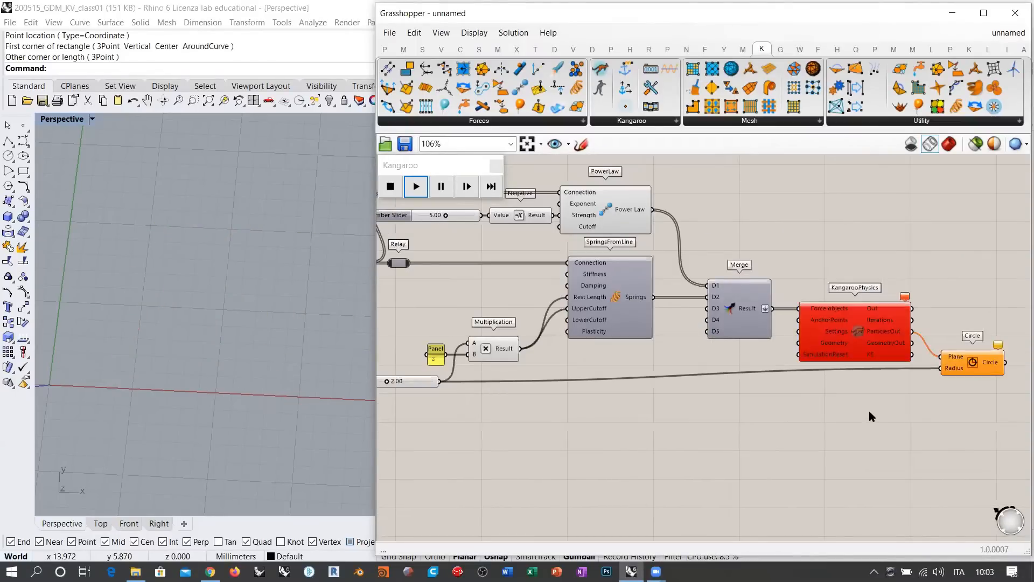
right_click_drag(869, 410, 987, 419)
left_click(392, 188)
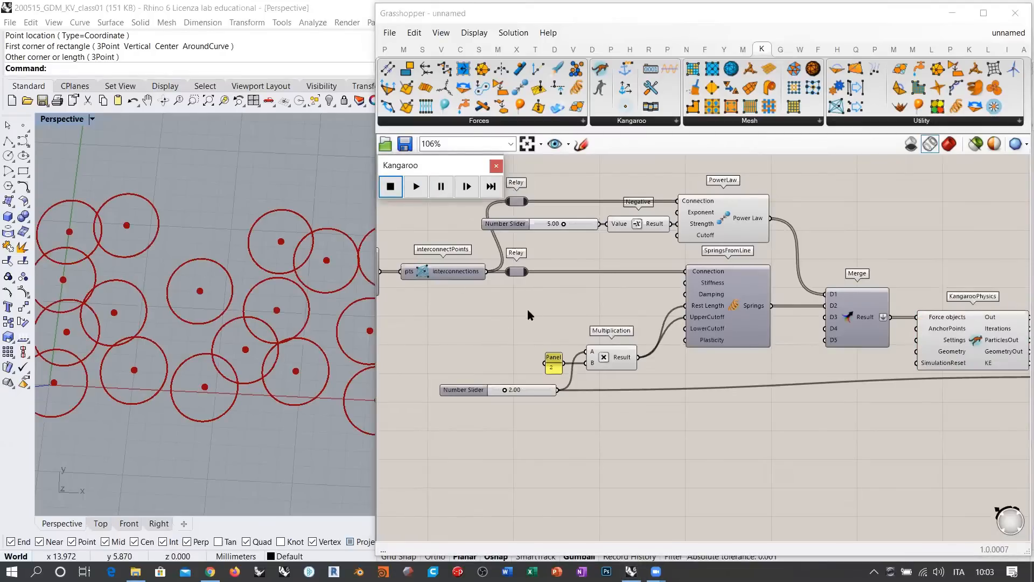
right_click_drag(504, 393, 518, 375)
left_click(534, 373)
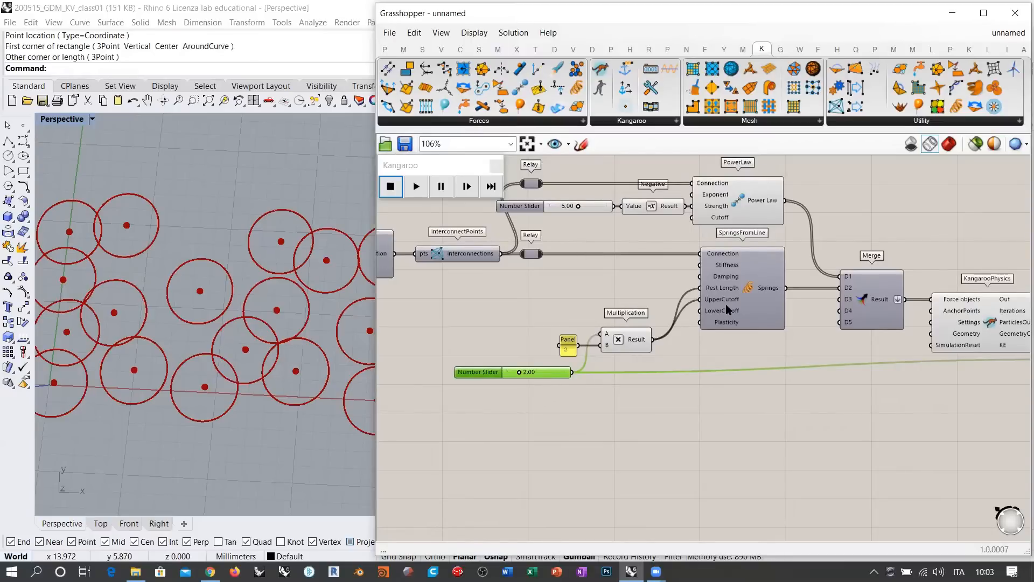
Step: Run the Kangaroo simulation and set the number slider that drives the circle radius to 4.72
left_click(700, 387)
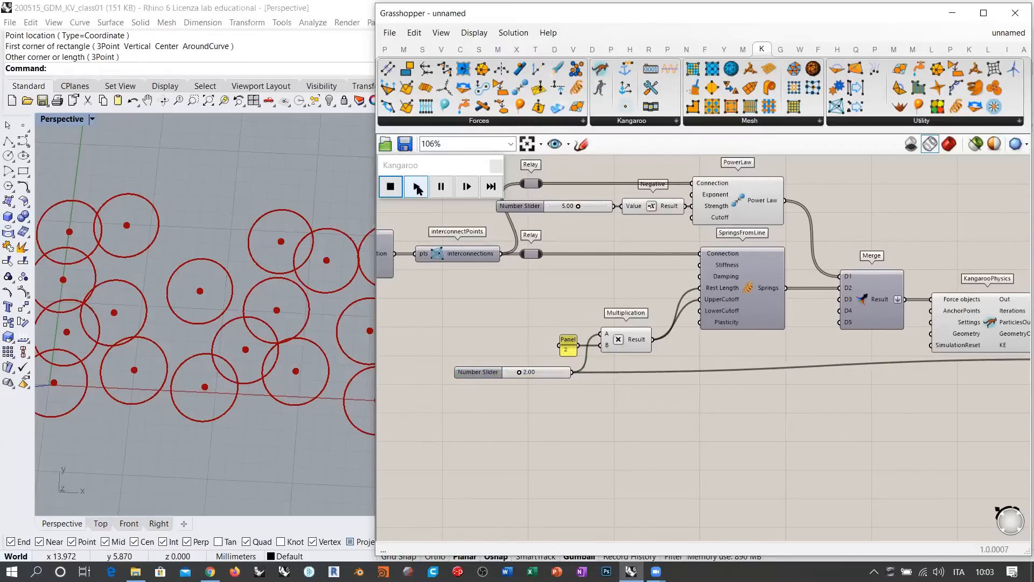
left_click(416, 187)
scroll(544, 353, "up", 5)
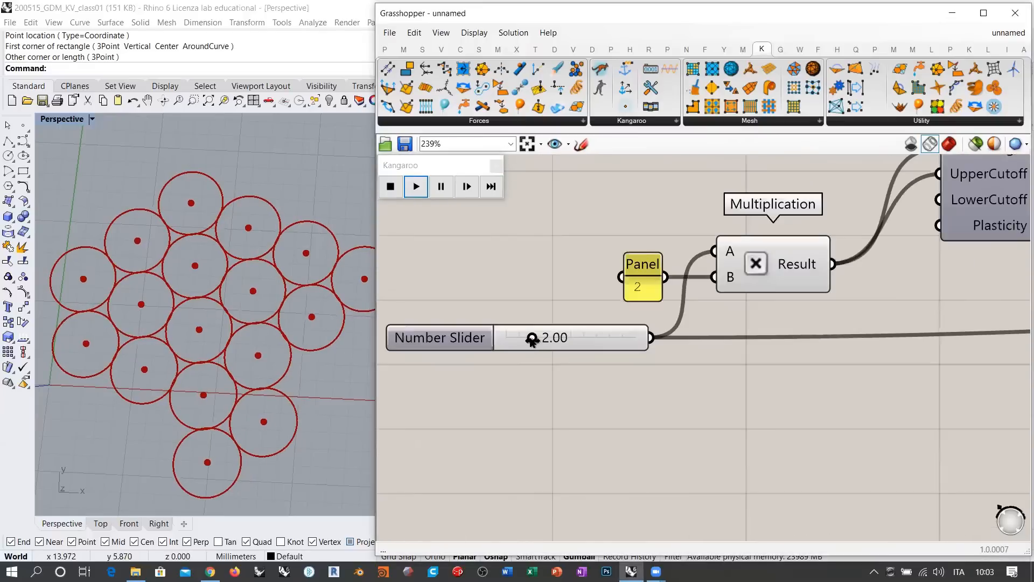
left_click_drag(533, 338, 548, 338)
left_click_drag(532, 338, 567, 337)
scroll(309, 318, "down", 5)
right_click_drag(323, 345, 293, 350)
Step: Reset the simulation and assign one larger rectangle, drawn around the existing circles in the Perspective view, as the Populate 2D Region
left_click(390, 192)
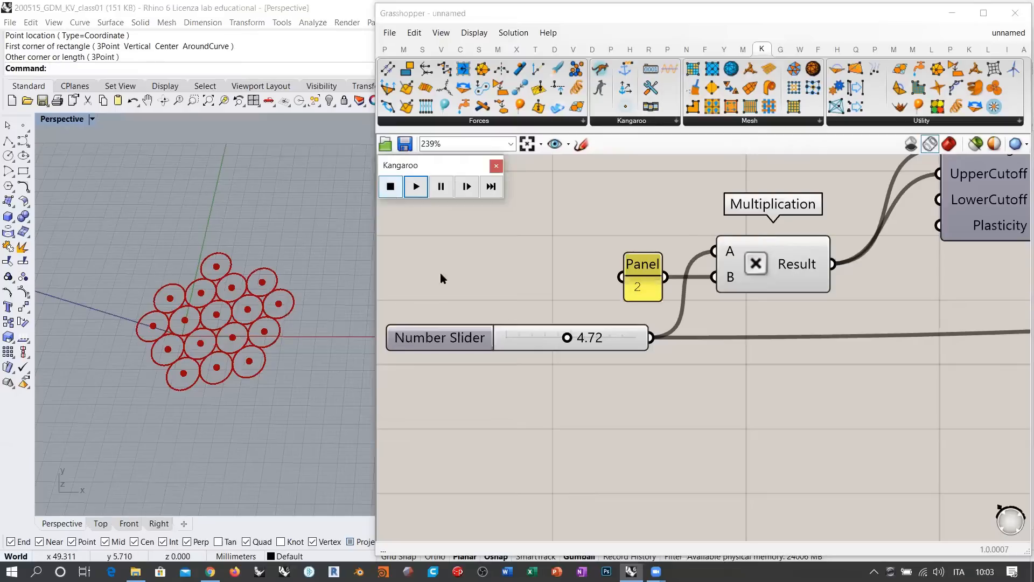
scroll(606, 337, "down", 6)
right_click_drag(248, 307, 275, 277)
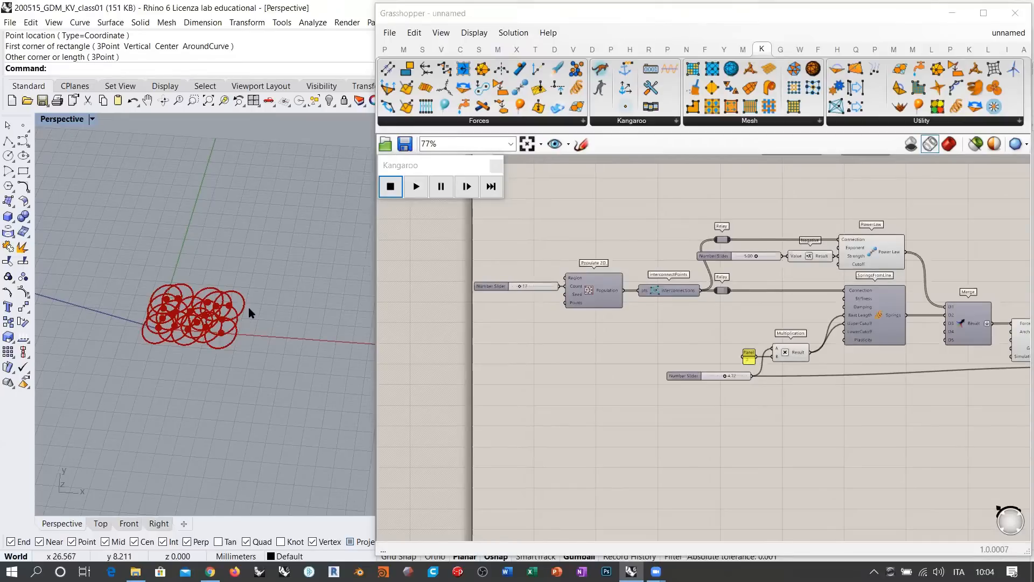
left_click(538, 309)
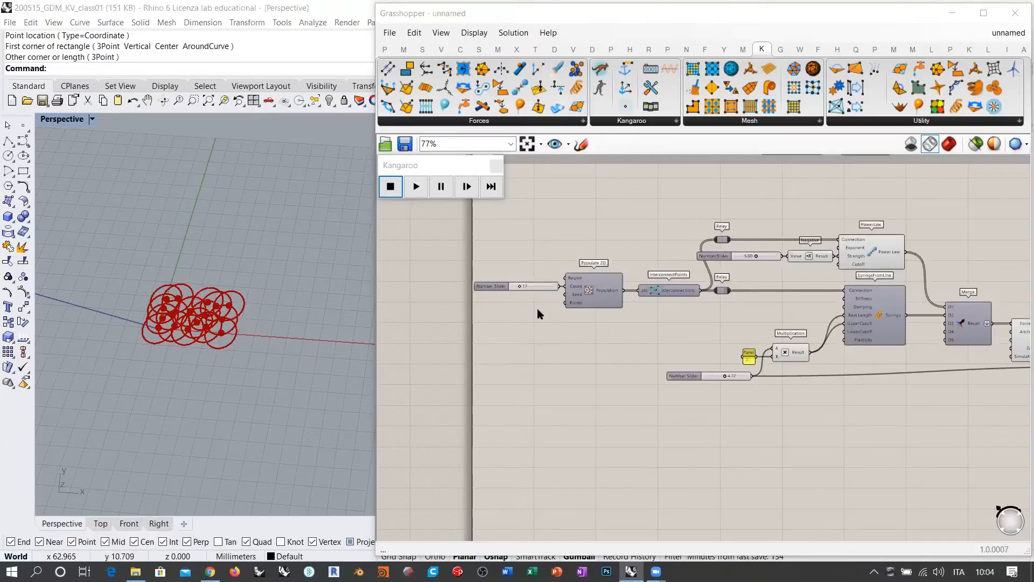
scroll(538, 308, "up", 5)
right_click(699, 262)
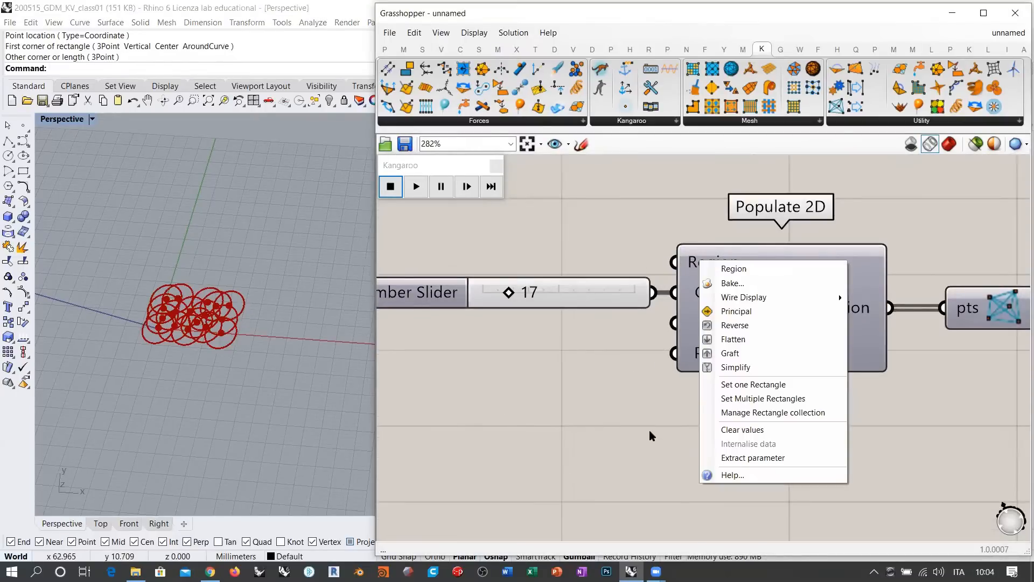
left_click(741, 385)
left_click(122, 406)
left_click(357, 209)
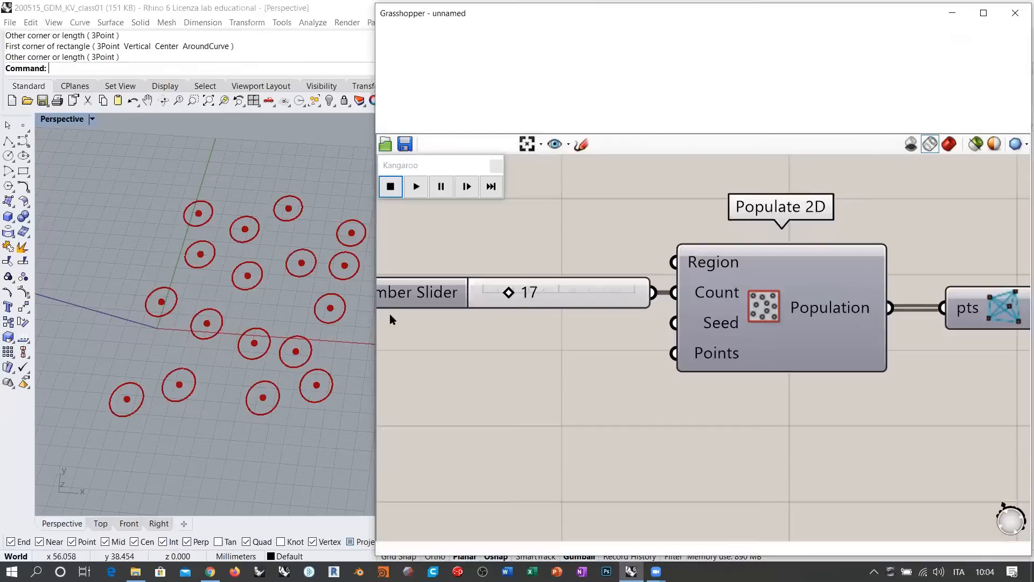
Step: Set the slider feeding the Populate 2D Count input to 64
right_click_drag(648, 348, 701, 355)
left_click_drag(563, 300, 635, 300)
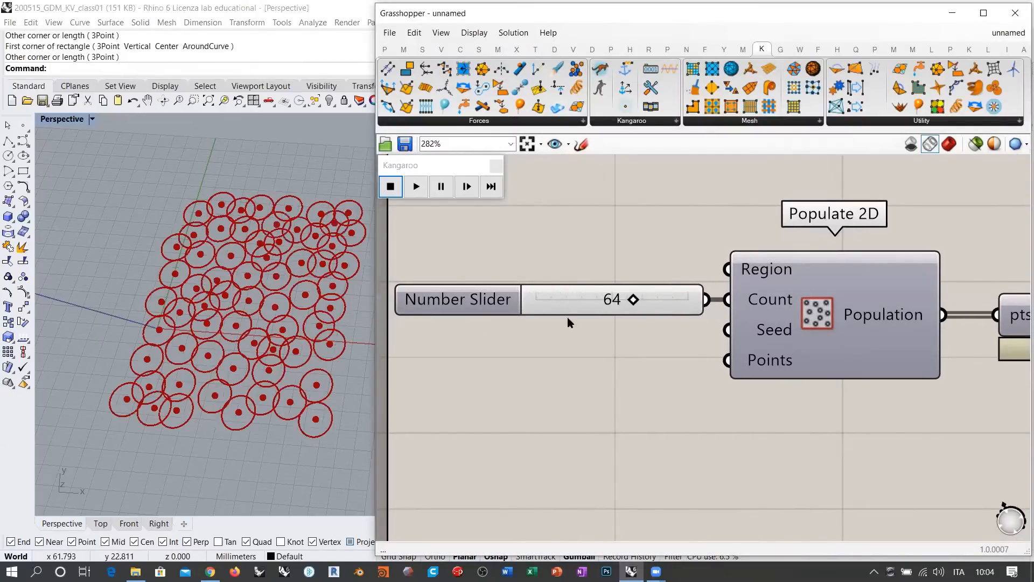
scroll(251, 332, "down", 4)
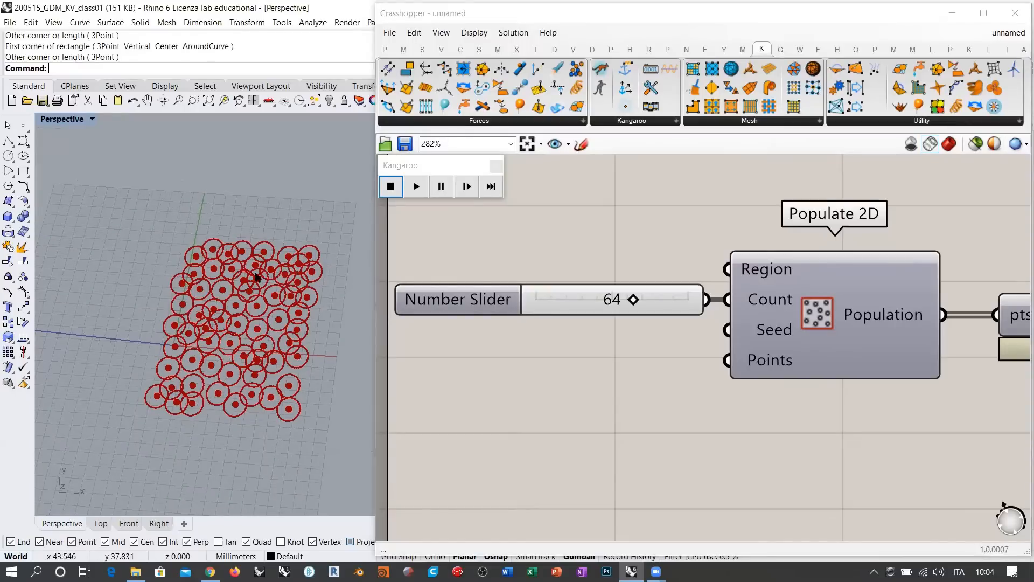
scroll(281, 239, "up", 3)
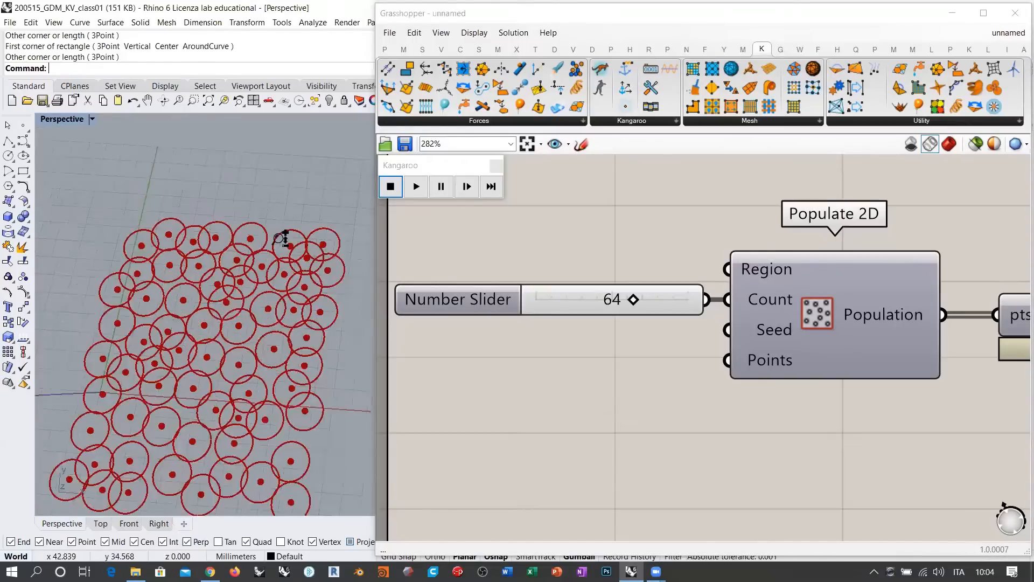
scroll(281, 238, "up", 2)
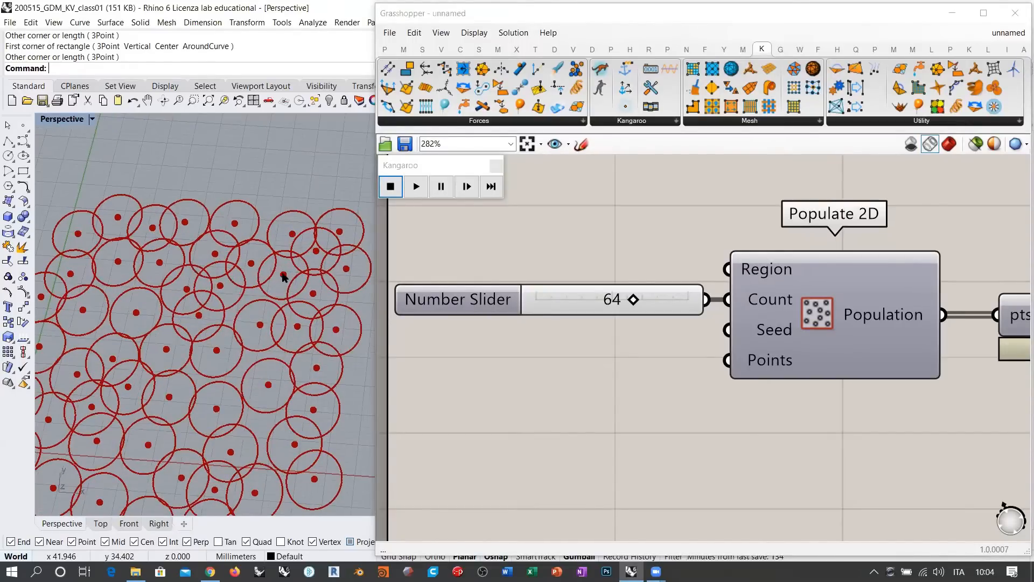
Step: Examine how the PowerLaw and SpringsFromLine forces are fed and merged into the KangarooPhysics component
right_click_drag(787, 381, 506, 272)
scroll(628, 326, "down", 4)
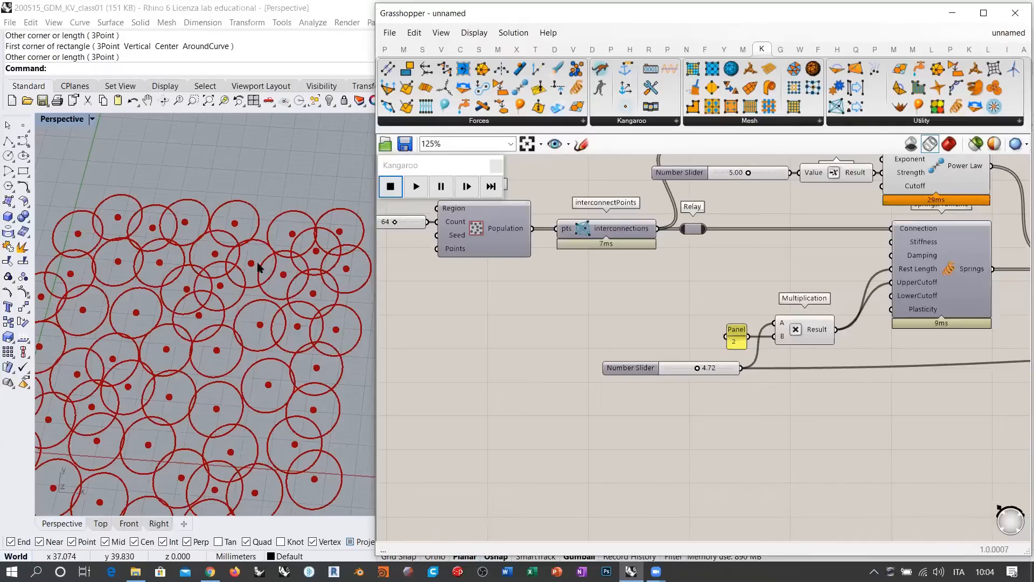
right_click_drag(665, 313, 661, 371)
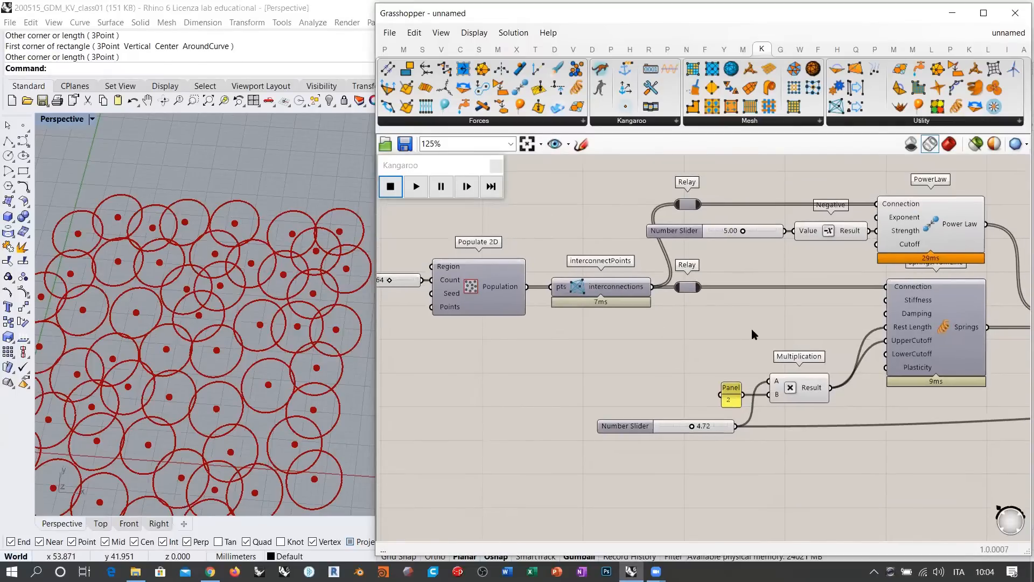
left_click(931, 337)
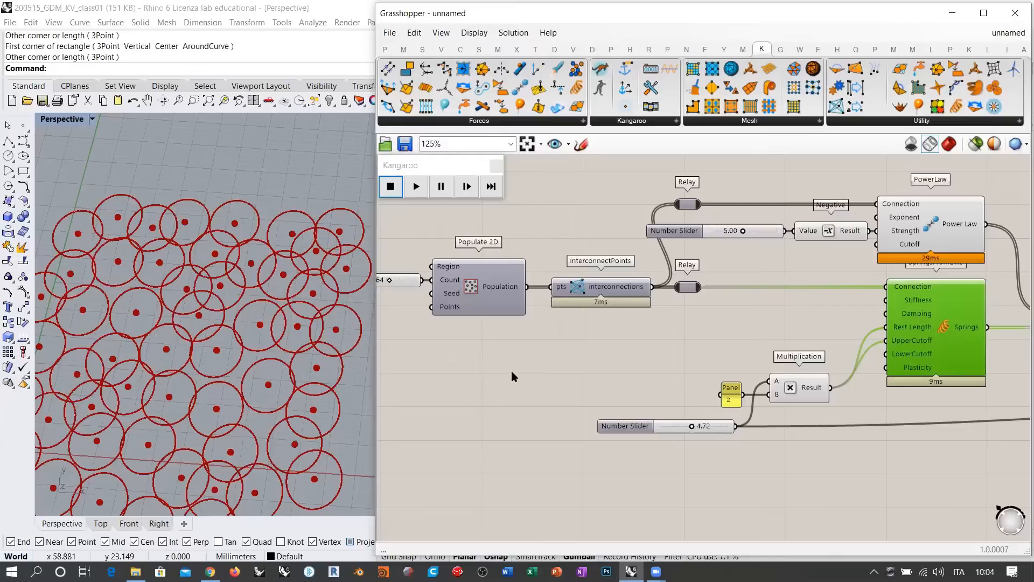
left_click(862, 218)
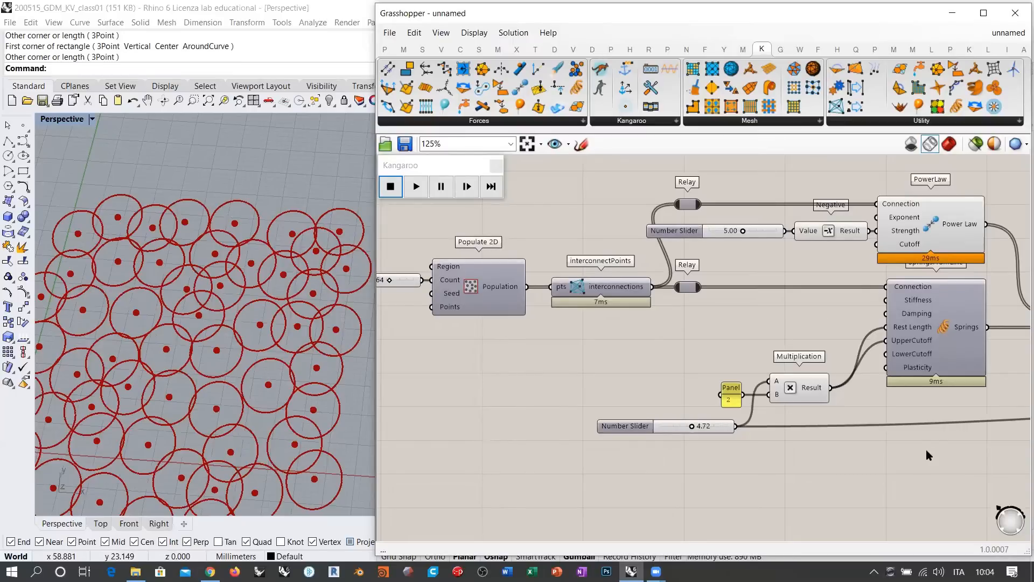
left_click(937, 235)
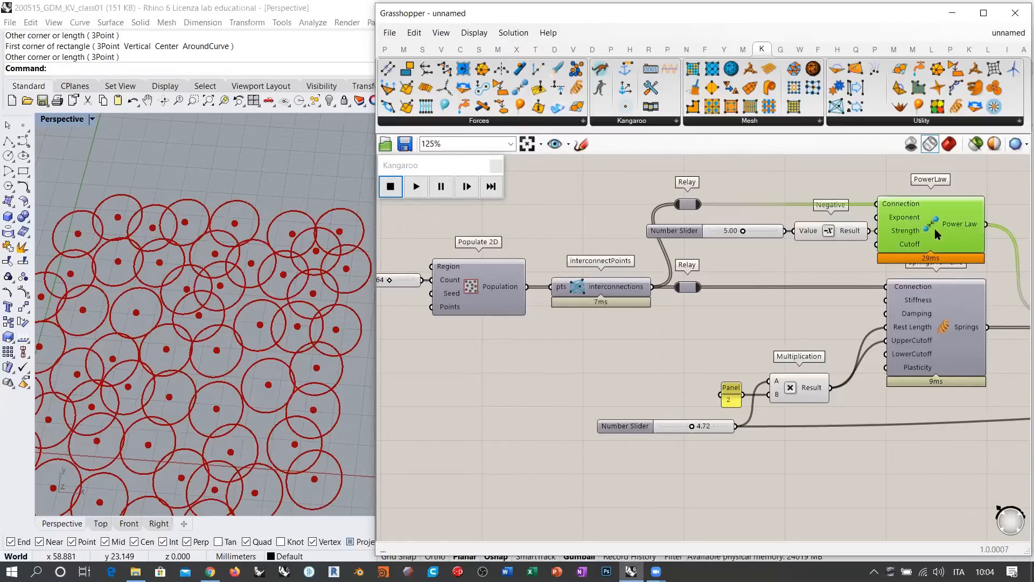
left_click(948, 345, "shift")
right_click_drag(1020, 262, 910, 274)
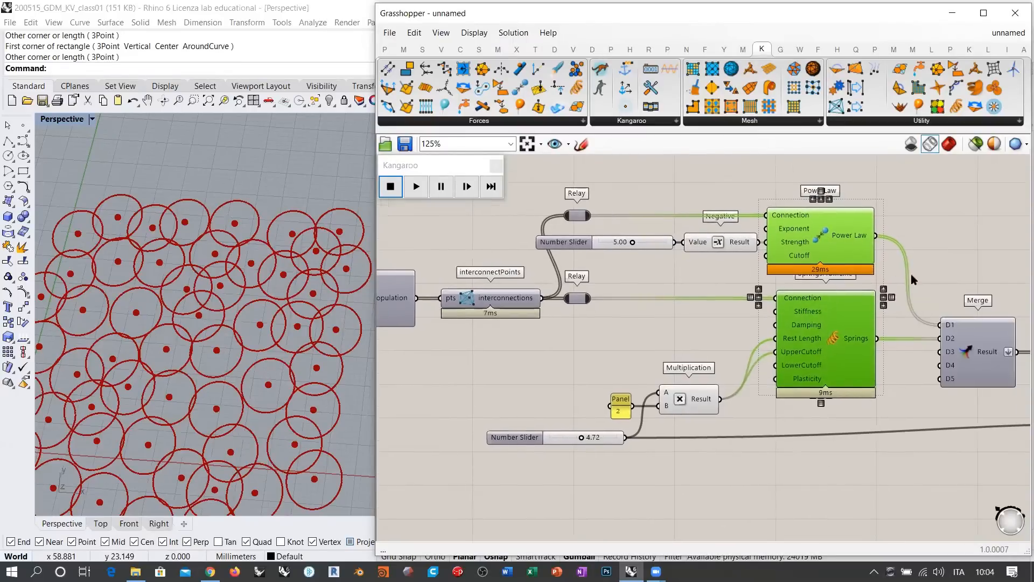
left_click(900, 185)
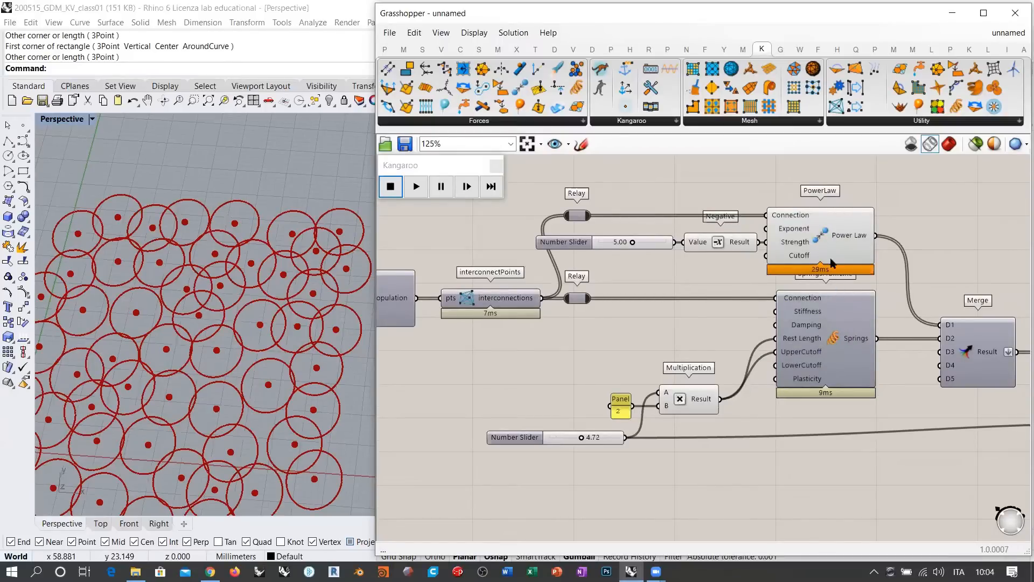
left_click(819, 239)
left_click(843, 329, "shift")
left_click(848, 418)
right_click_drag(848, 418, 656, 394)
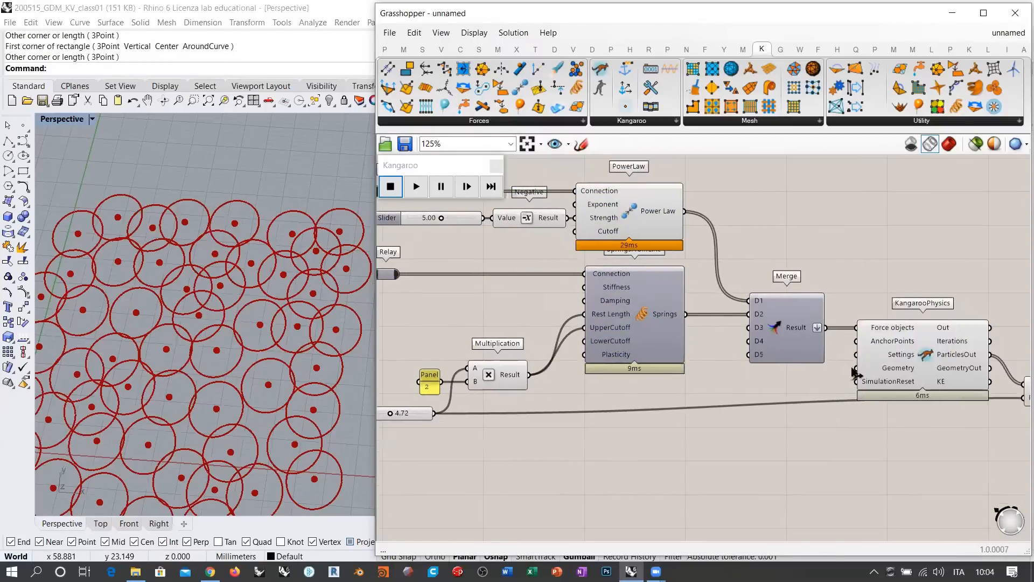
right_click_drag(587, 311, 830, 342)
Step: Run the Kangaroo simulation and inspect up close how neighbouring circles meet
left_click(417, 186)
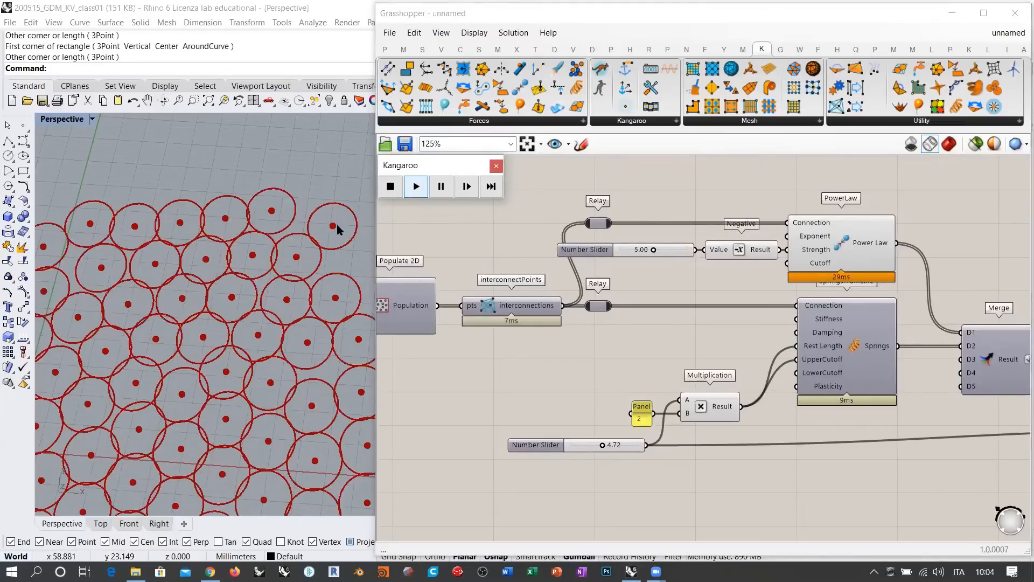
scroll(204, 305, "down", 3)
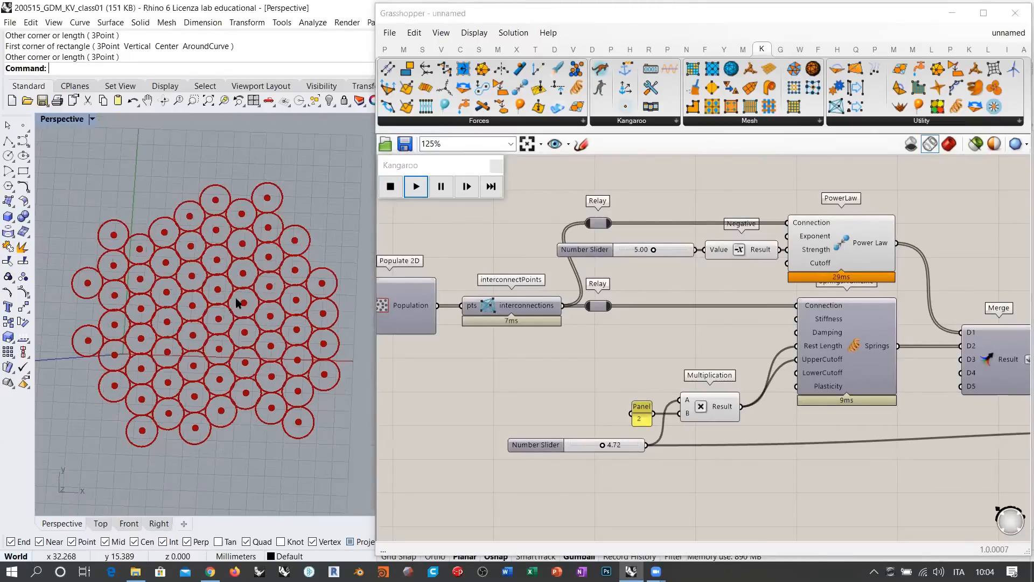
right_click_drag(256, 348, 289, 326)
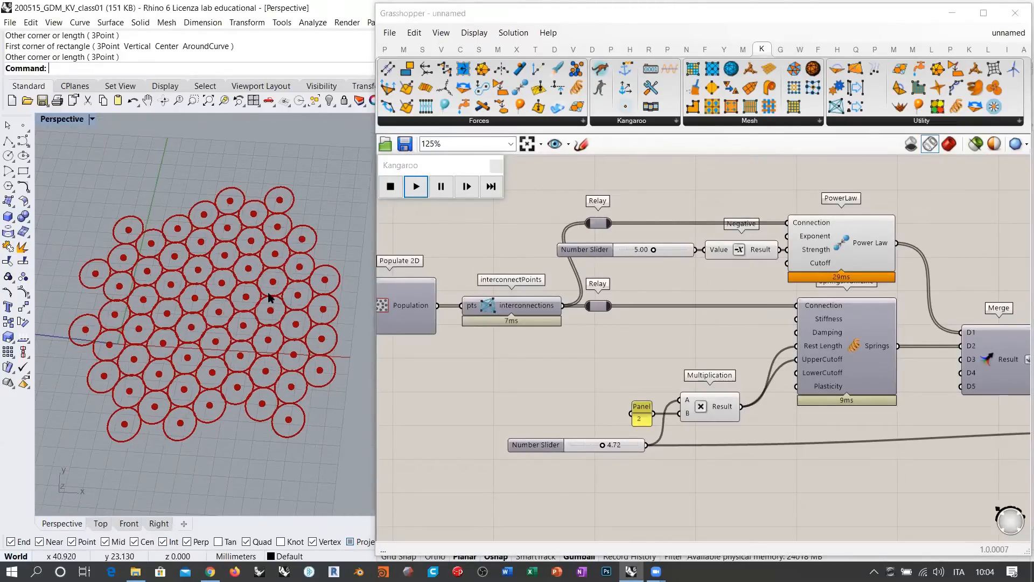
scroll(196, 294, "up", 8)
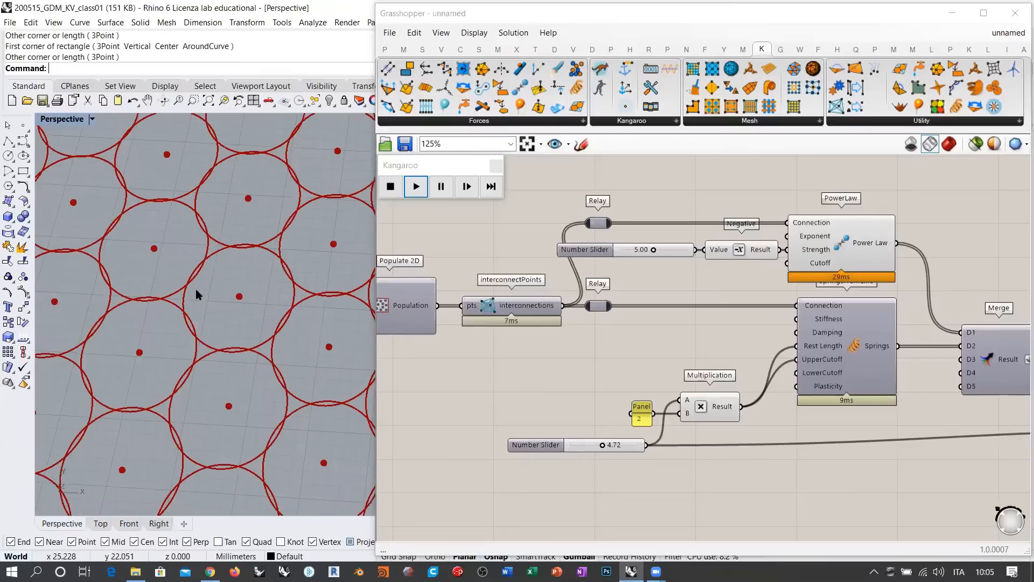
scroll(195, 289, "up", 1)
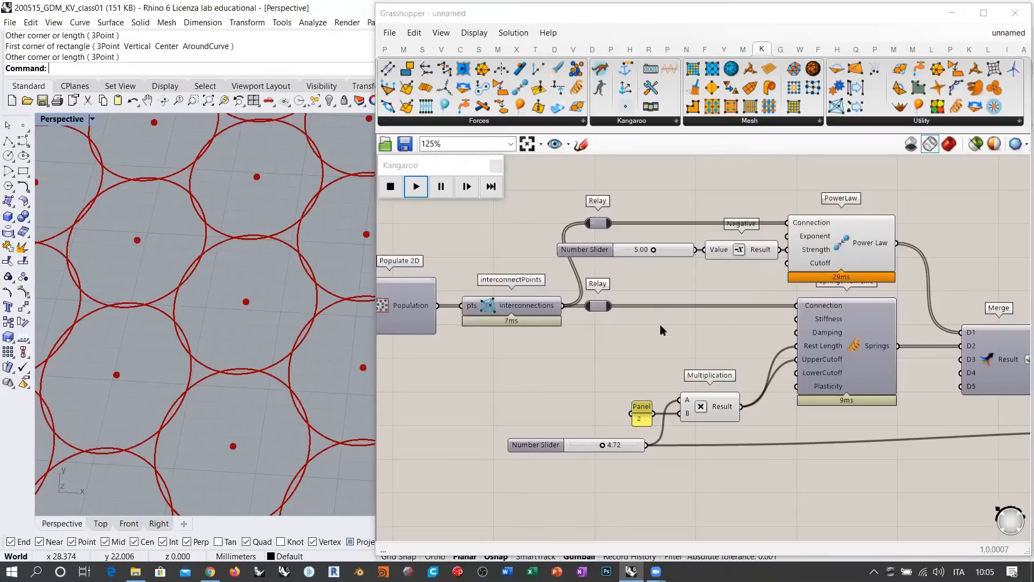
Step: Reduce the slider feeding the PowerLaw Strength through the Negative component to 0.03
scroll(700, 307, "up", 2)
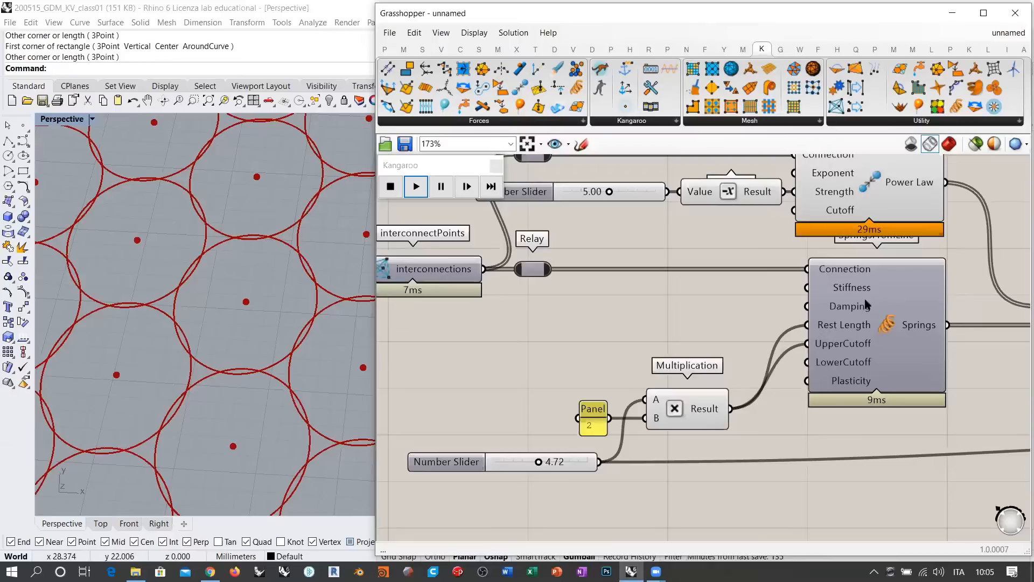
right_click_drag(628, 239, 642, 324)
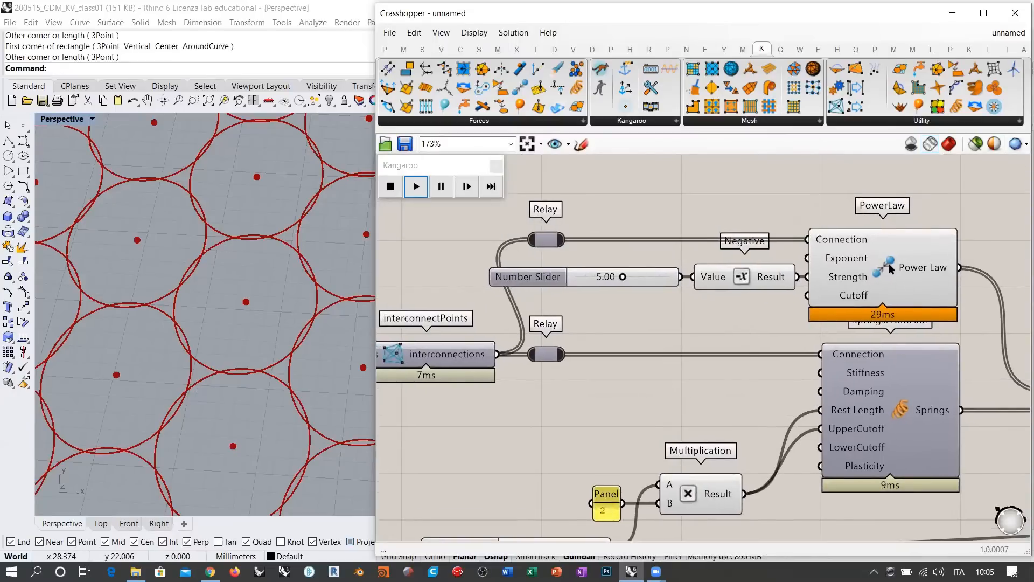
left_click(830, 229)
left_click(828, 226)
left_click_drag(623, 277, 576, 286)
Step: Examine the tangency and overall arrangement of the packed circles, along with the complete definition driving them
scroll(208, 346, "down", 8)
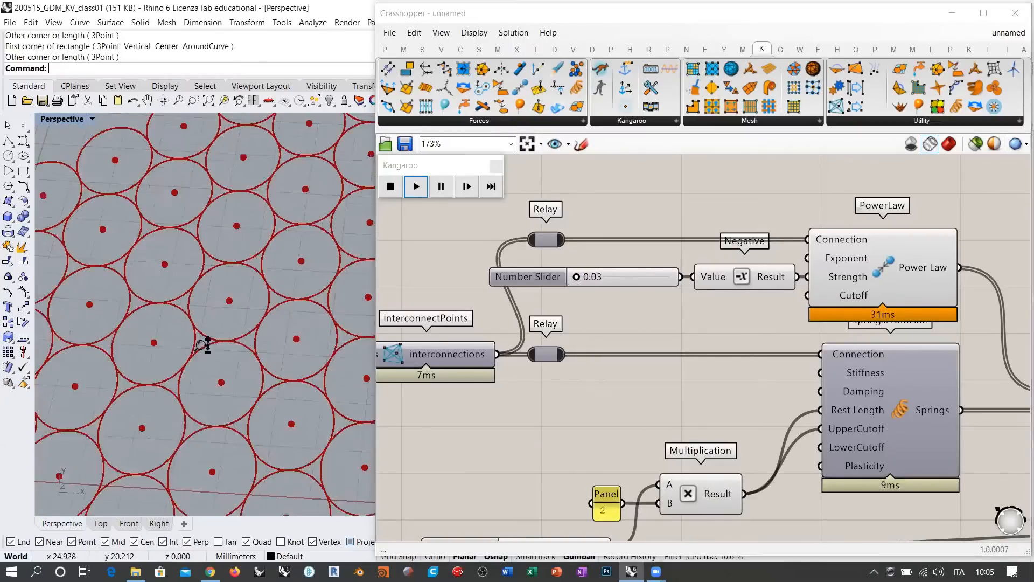
right_click_drag(208, 346, 257, 341)
scroll(232, 317, "down", 3)
scroll(244, 254, "down", 1)
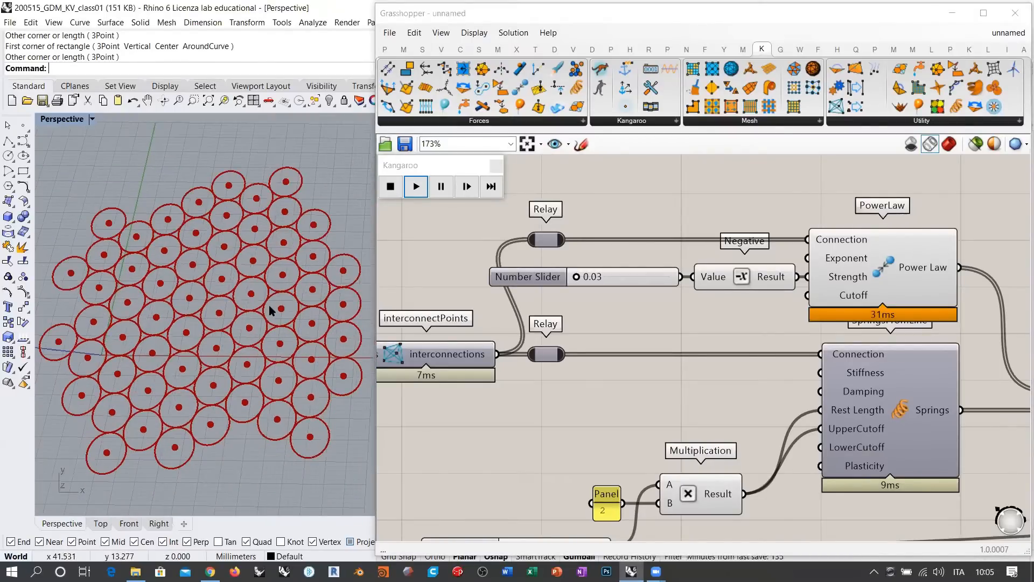
right_click_drag(265, 287, 260, 296)
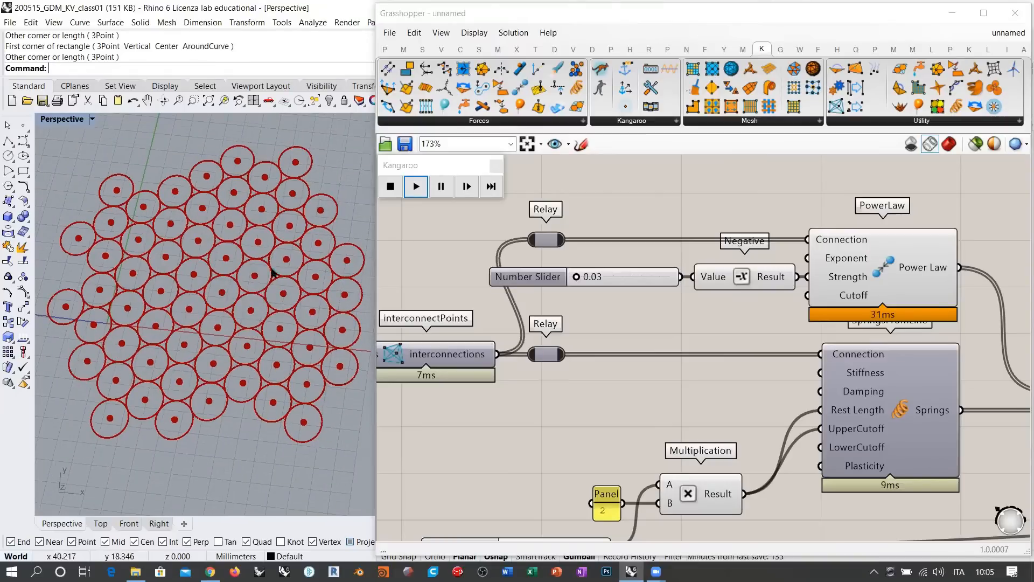
right_click_drag(273, 345, 189, 261)
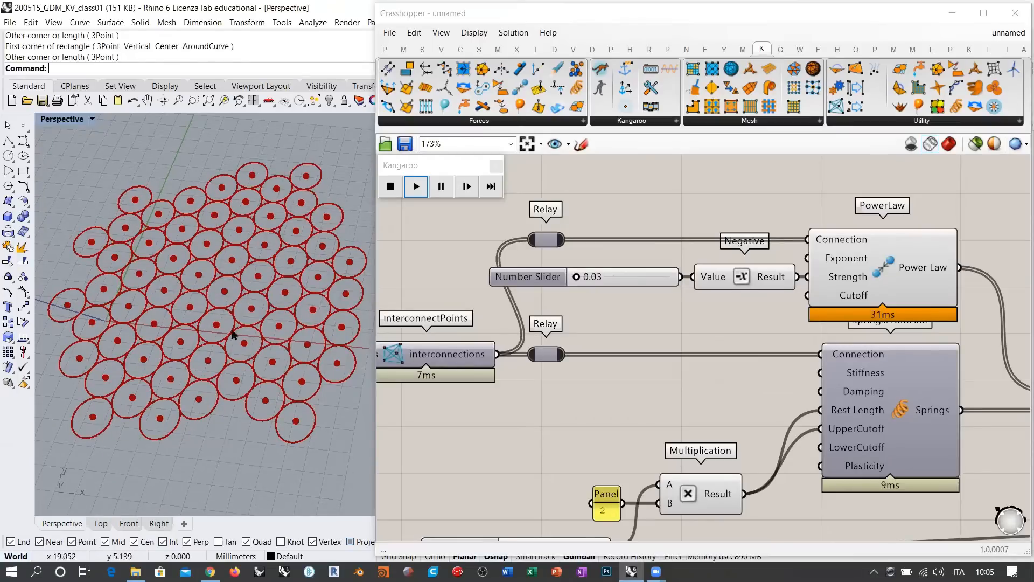
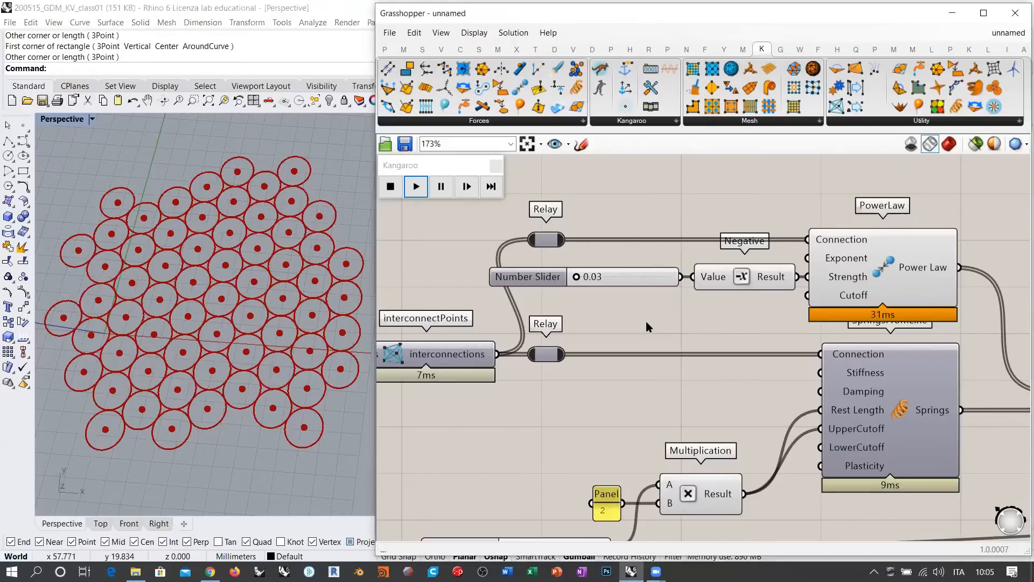
mouse_move(223, 332)
right_mouse_down()
mouse_move(224, 302)
mouse_move(222, 326)
right_mouse_up()
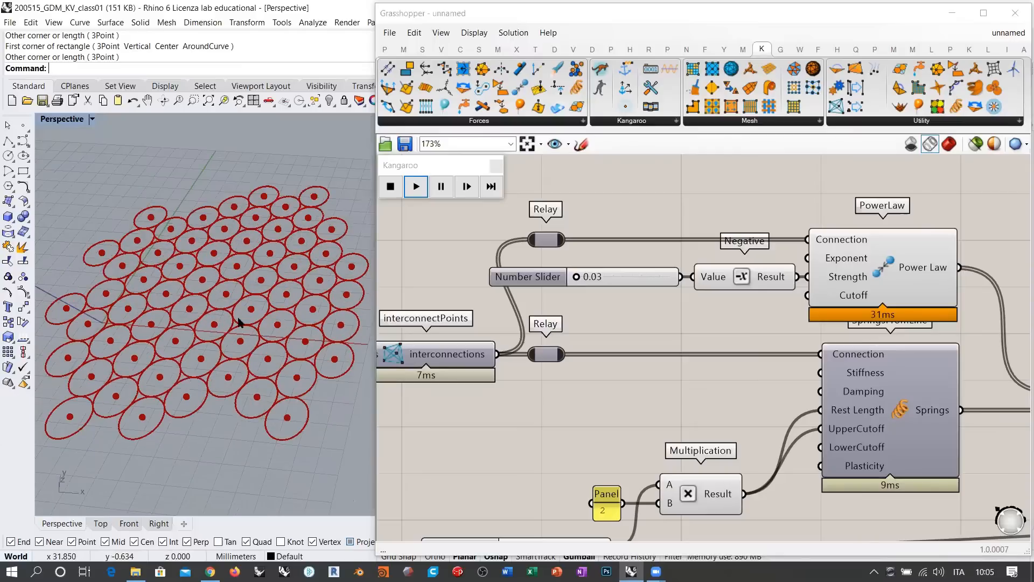
left_click(554, 388)
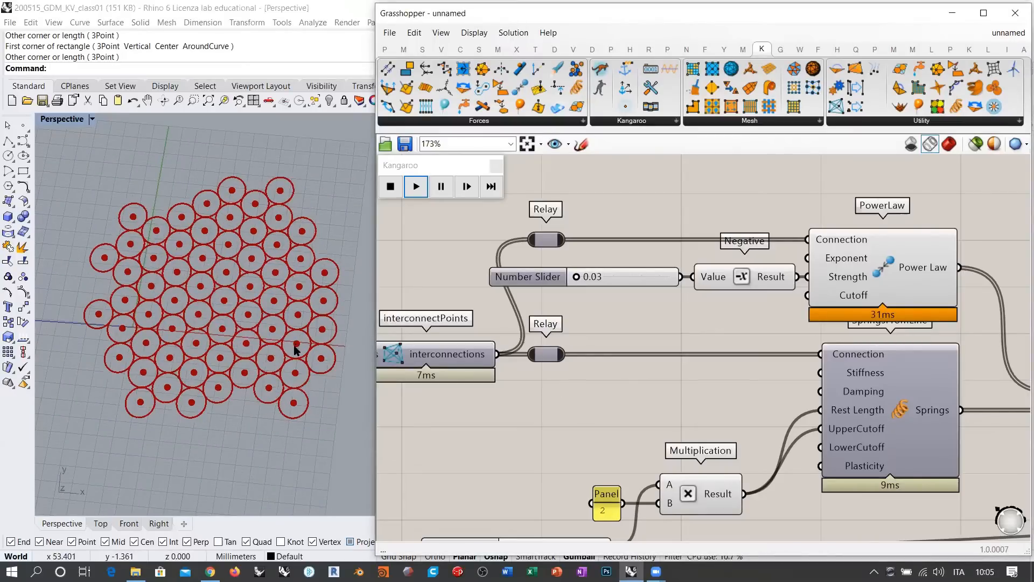
right_click_drag(261, 279, 281, 346)
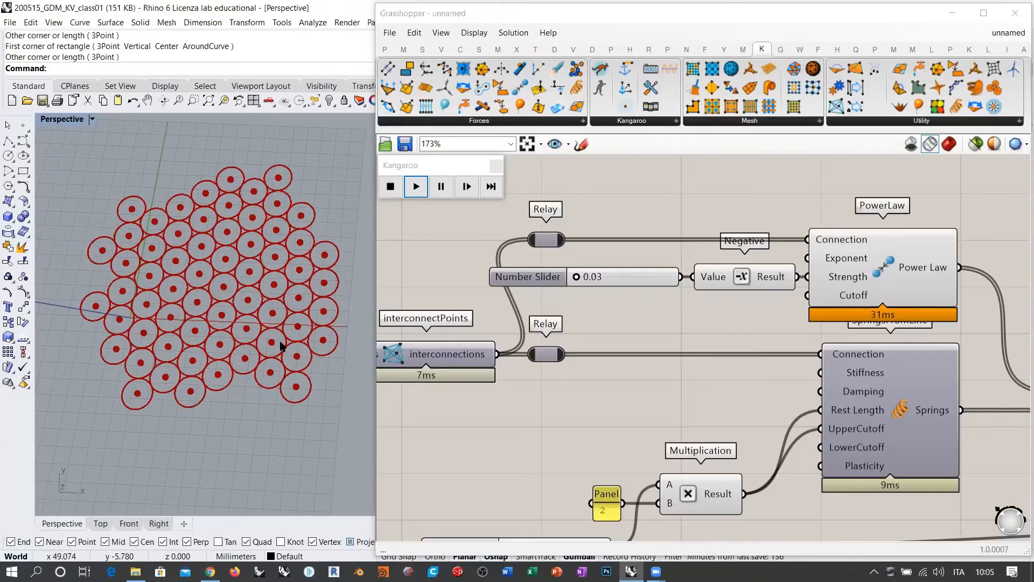
scroll(595, 332, "down", 5)
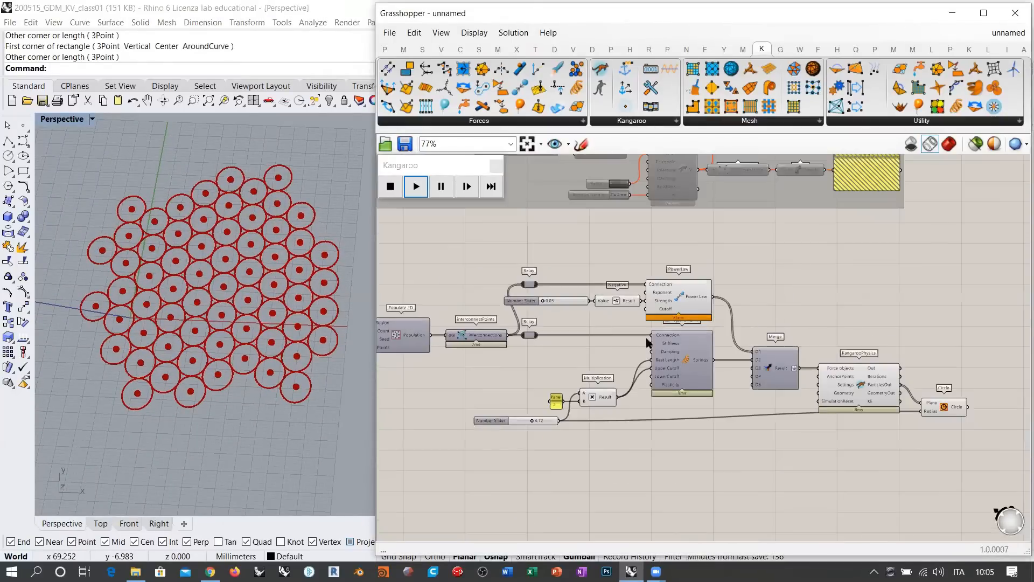
Step: Reposition the Circle component and the radius slider slightly so the wire between them runs neatly across the canvas
left_click_drag(940, 408, 940, 417)
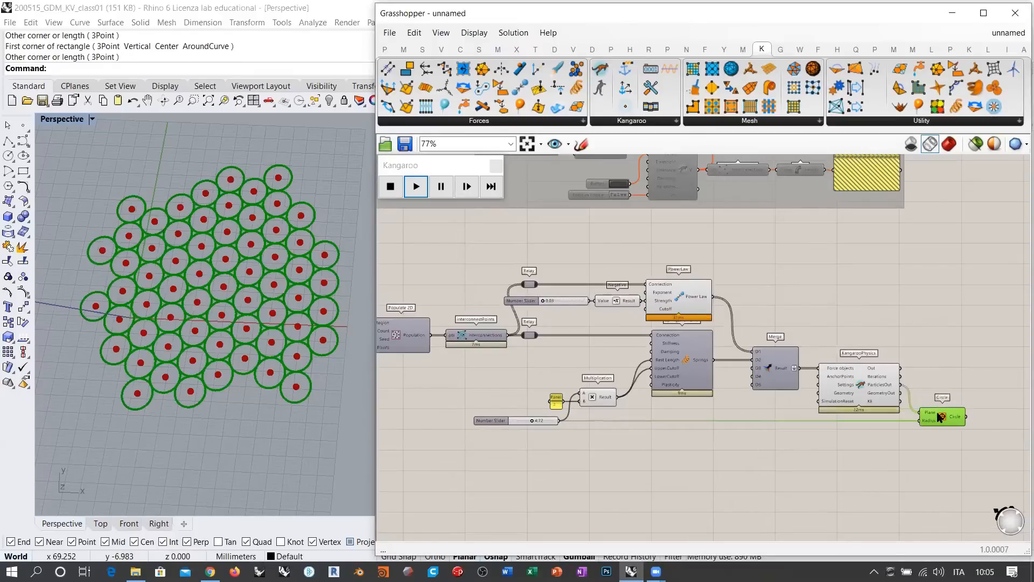
left_click_drag(511, 422, 516, 419)
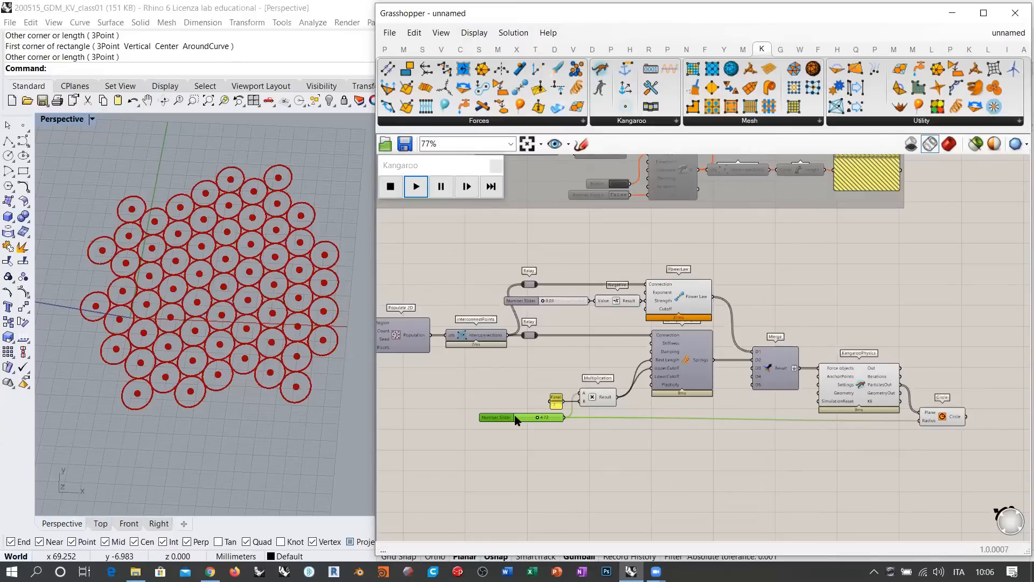
left_click(782, 311)
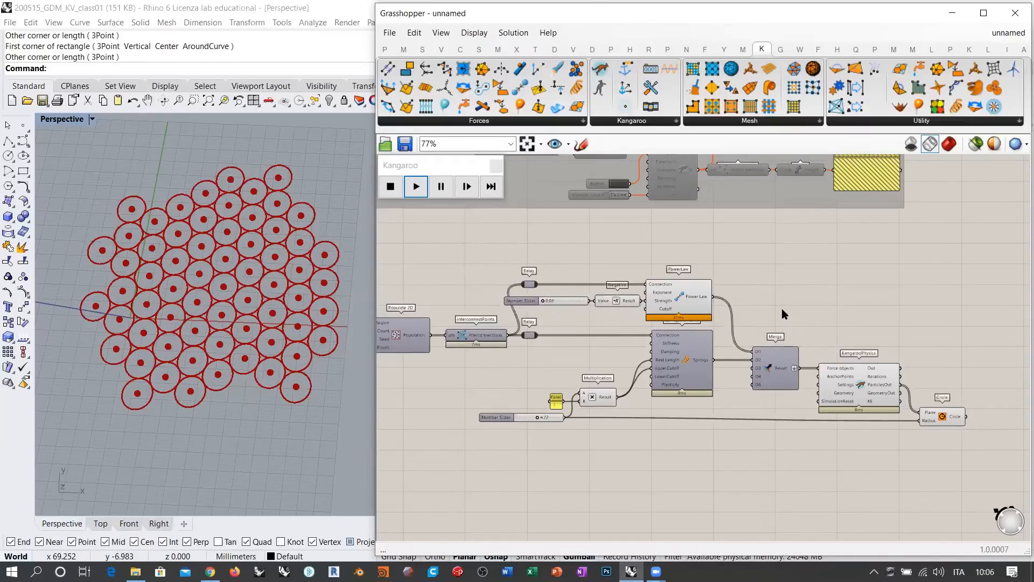
left_click_drag(944, 416, 940, 413)
left_click(915, 423)
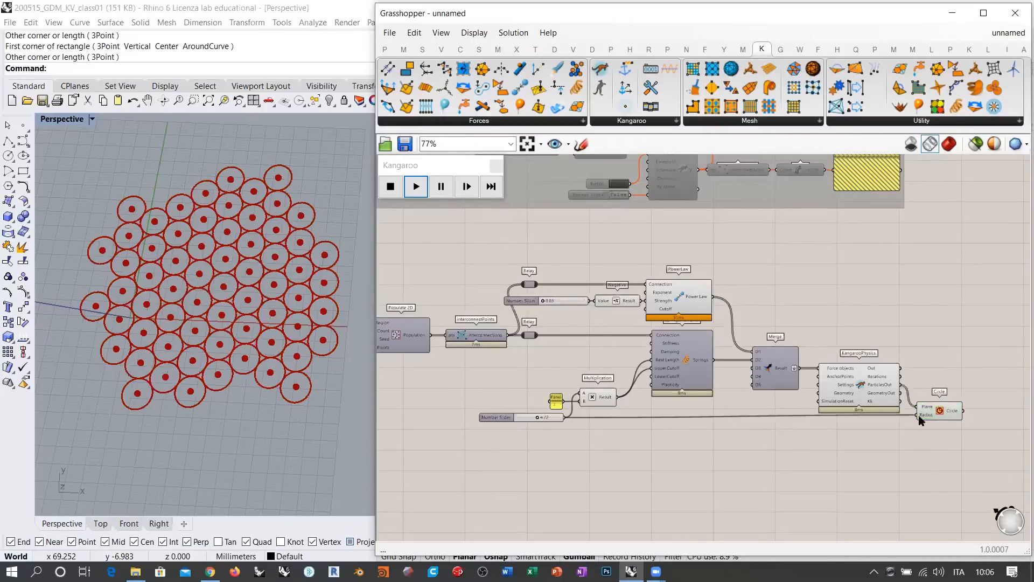
left_click(942, 412)
left_click(932, 365)
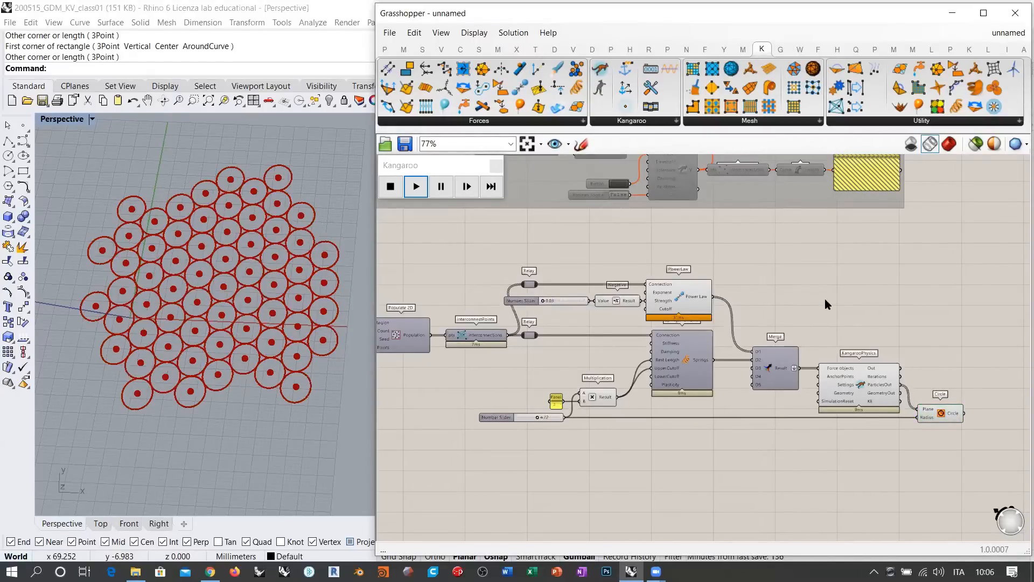
Step: Examine how the panel of 2 and the radius slider feed the Multiplication that drives Rest Length and UpperCutoff
right_click_drag(825, 299, 871, 318)
scroll(697, 350, "down", 2)
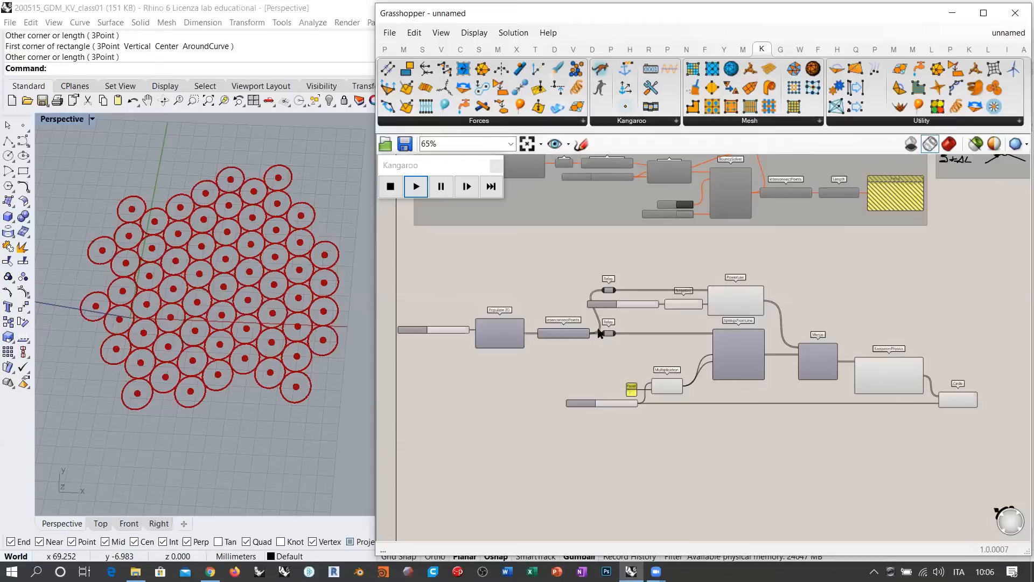
scroll(618, 362, "up", 6)
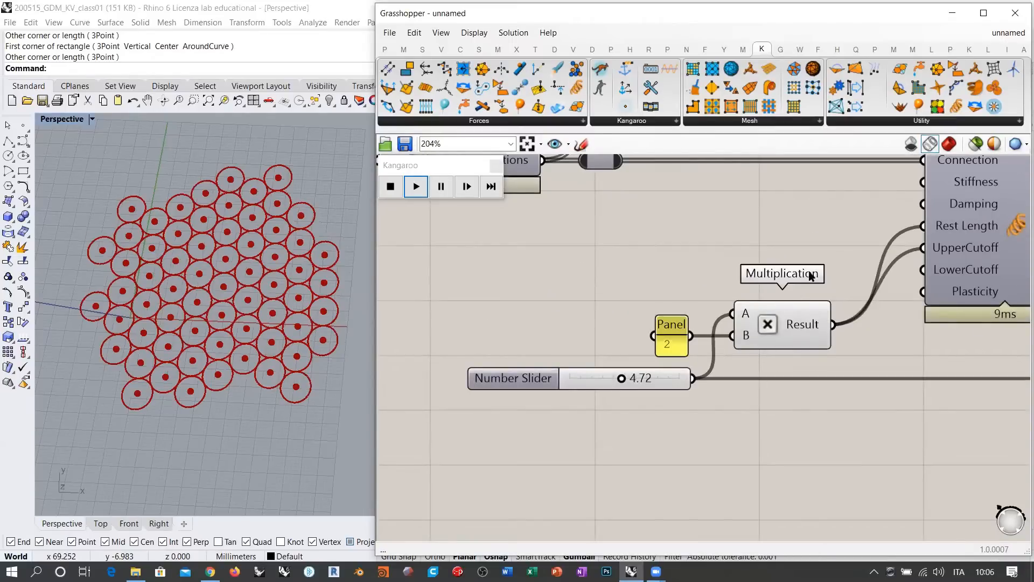
left_click_drag(824, 257, 650, 348)
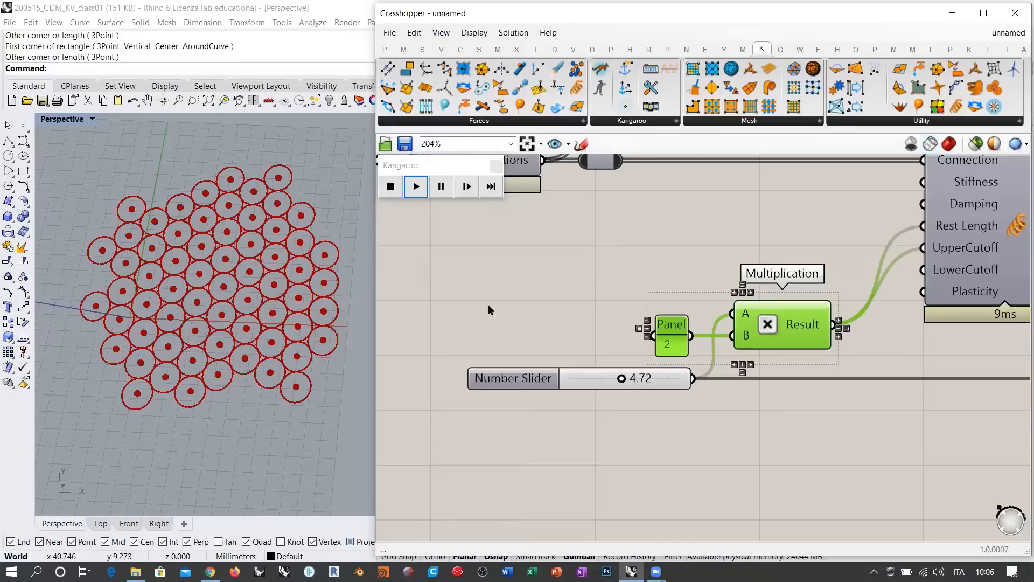
left_click(578, 311)
left_click_drag(819, 272, 649, 349)
left_click(722, 434)
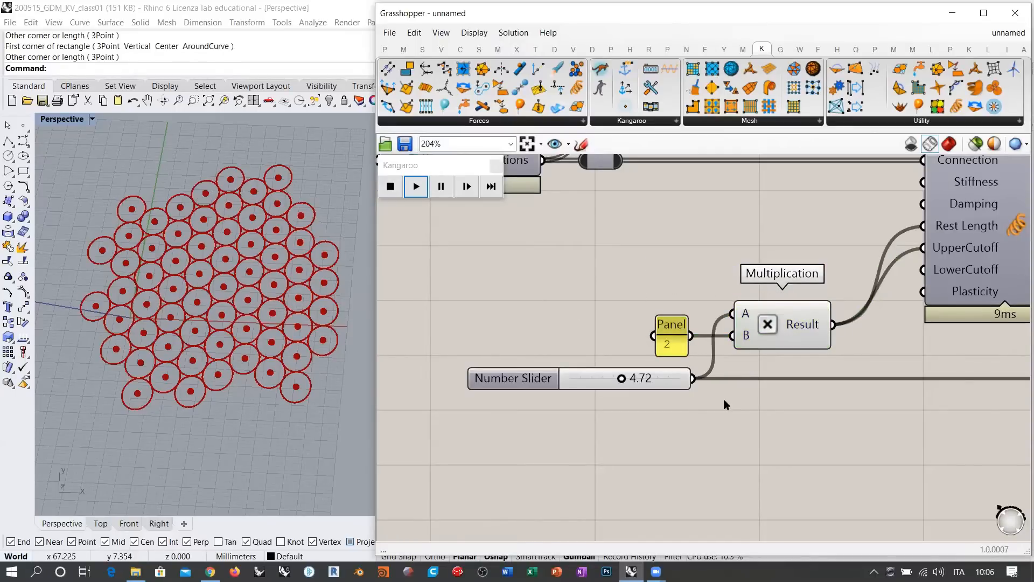
Step: Replace the panel feeding Multiplication's B input with a new number slider ranging from 1.00 to 5.00, set to 1.00
double_click(588, 303)
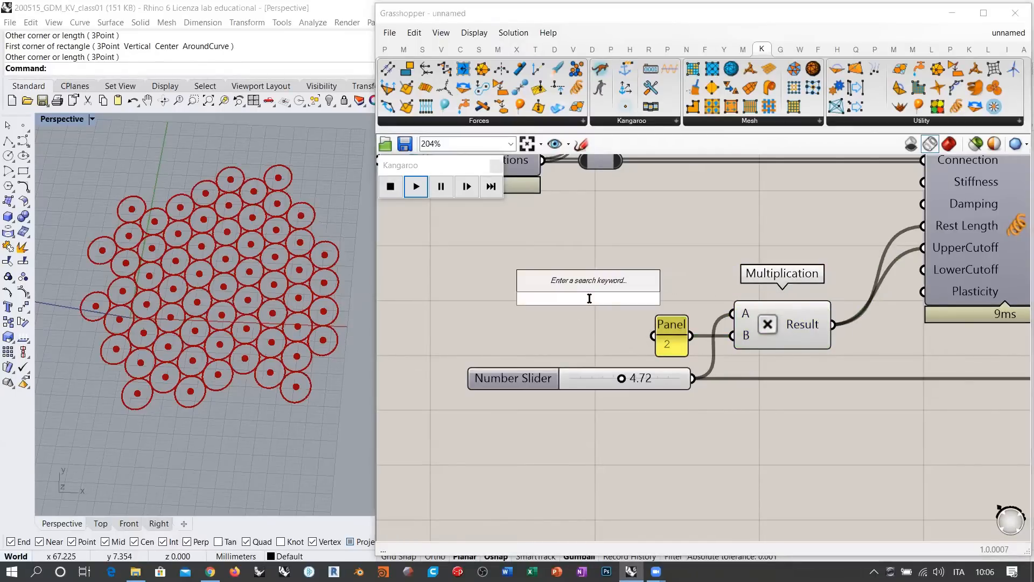
type("1.00")
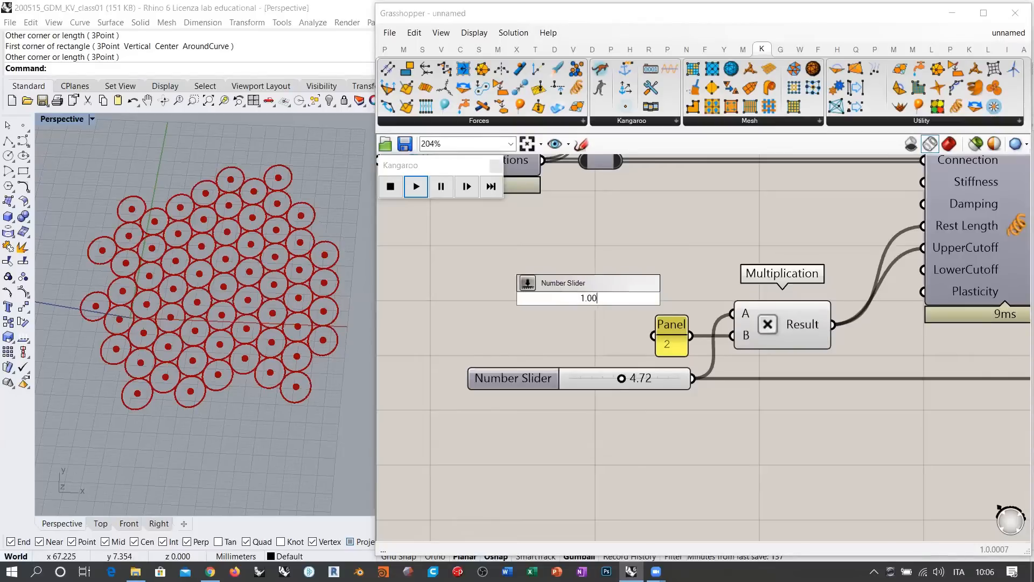
type("<")
key("Return")
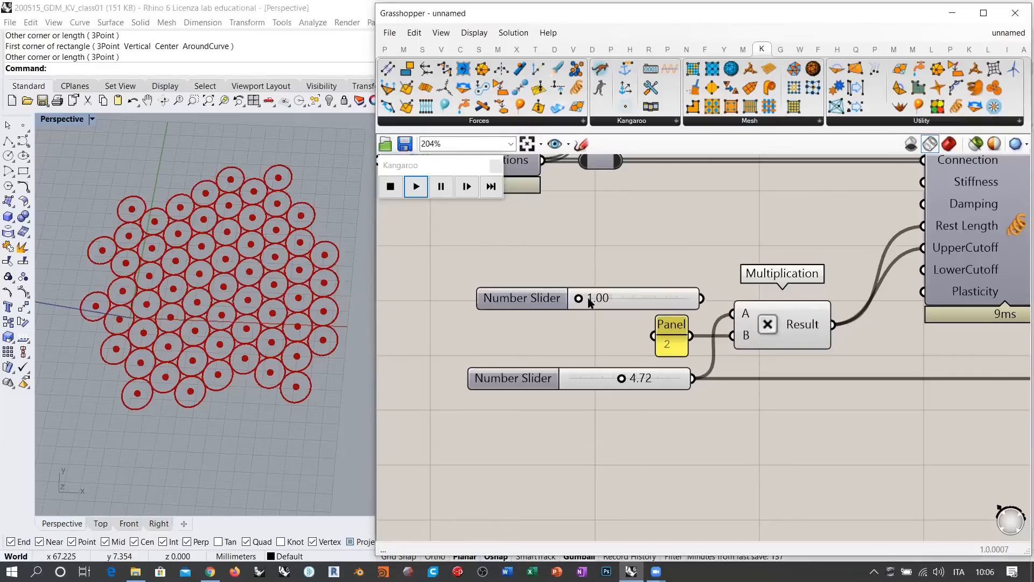
left_click_drag(701, 298, 732, 335)
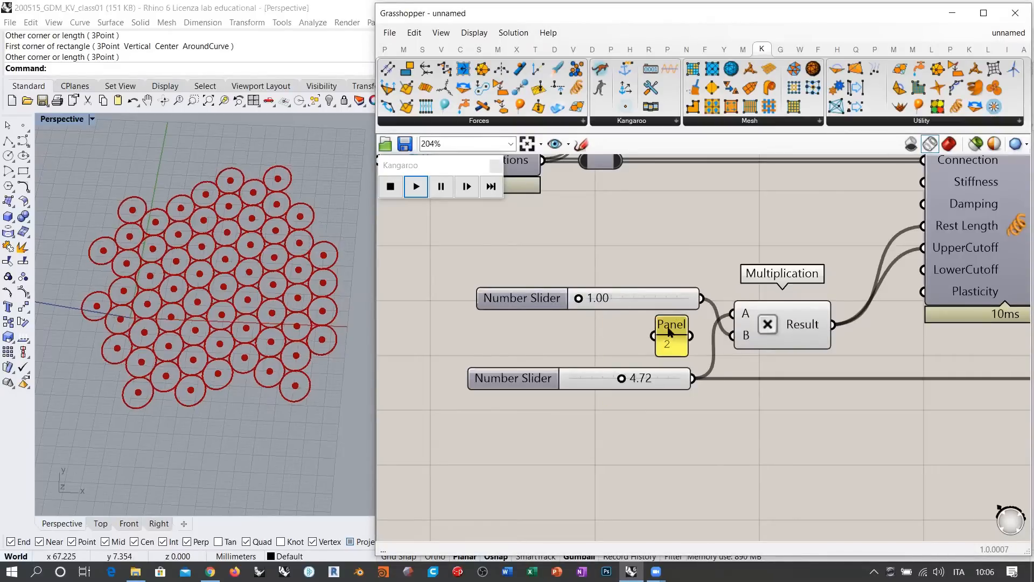
left_click(670, 325)
key("Delete")
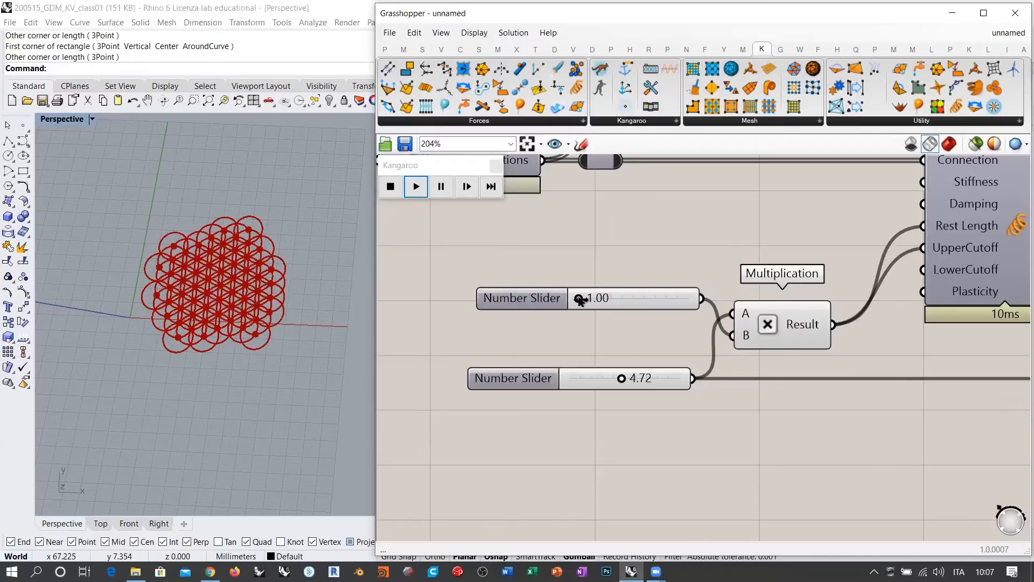
Step: Raise the multiplier slider to 2.40 and align it just above the radius slider
left_click_drag(579, 298, 592, 299)
left_click_drag(595, 299, 619, 299)
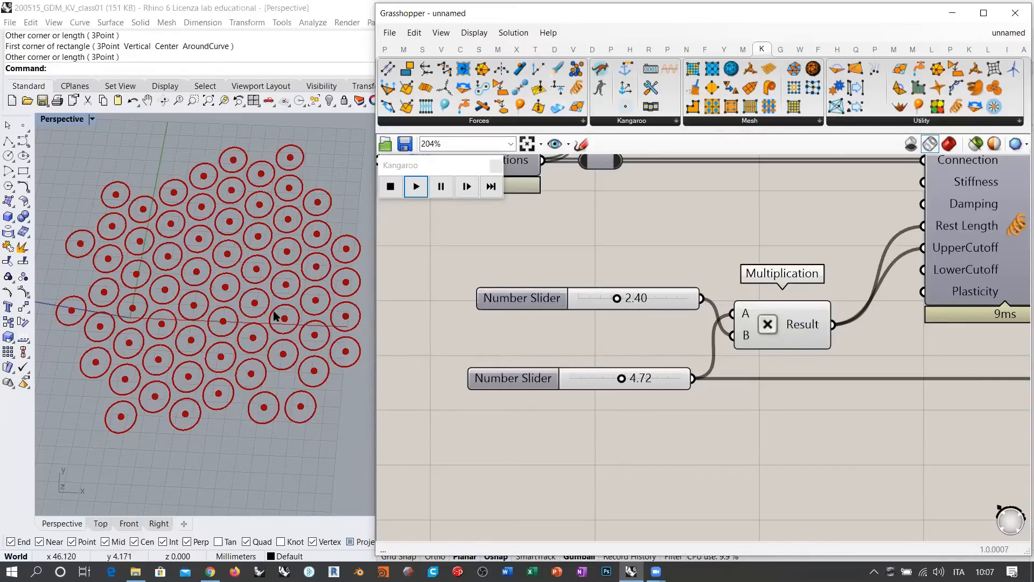
left_click_drag(665, 300, 660, 337)
left_click(626, 314)
scroll(610, 302, "down", 2)
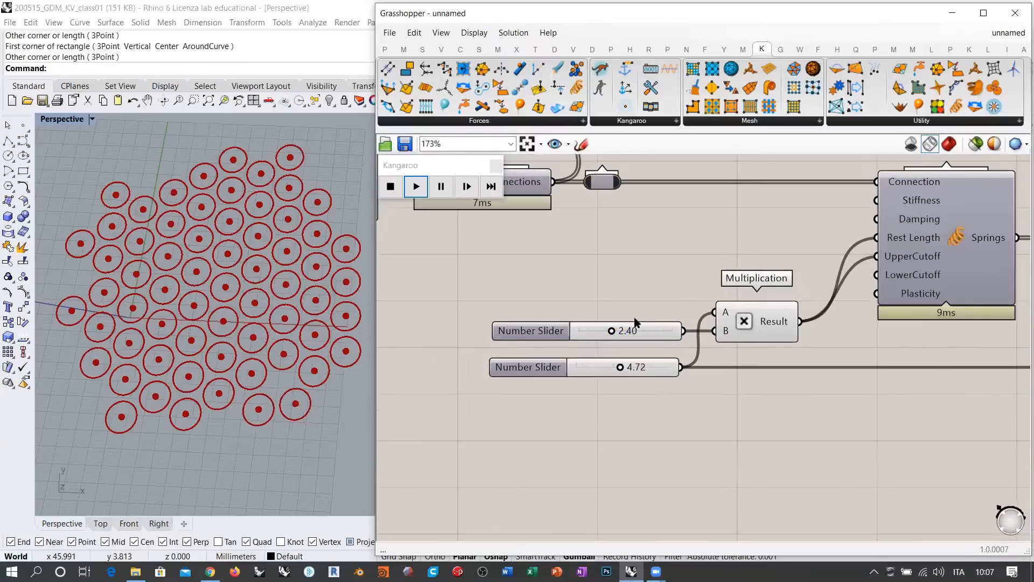
left_click(658, 338)
left_click(692, 315)
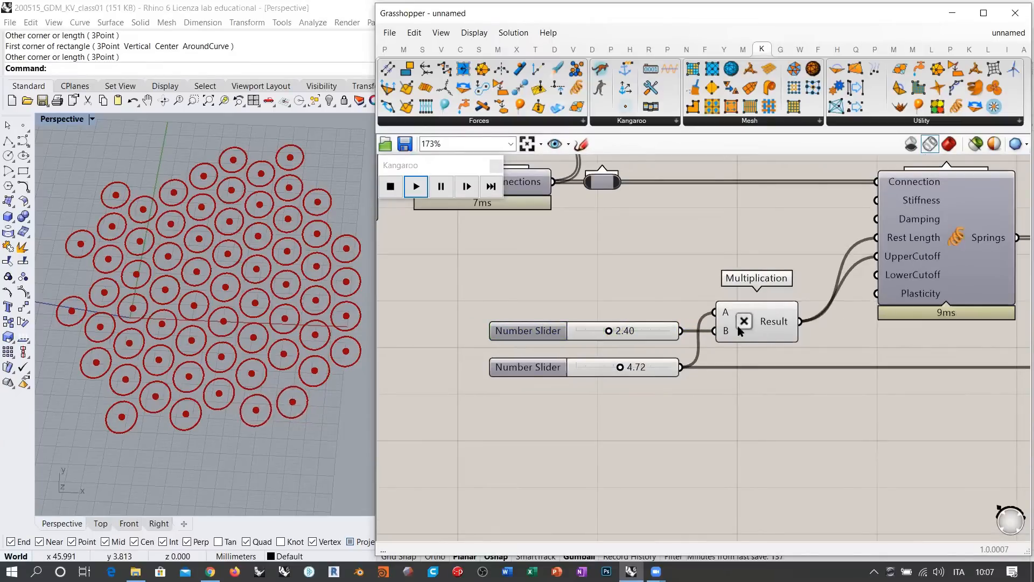
Step: Set the multiplier slider to exactly 2.00
double_click(633, 330)
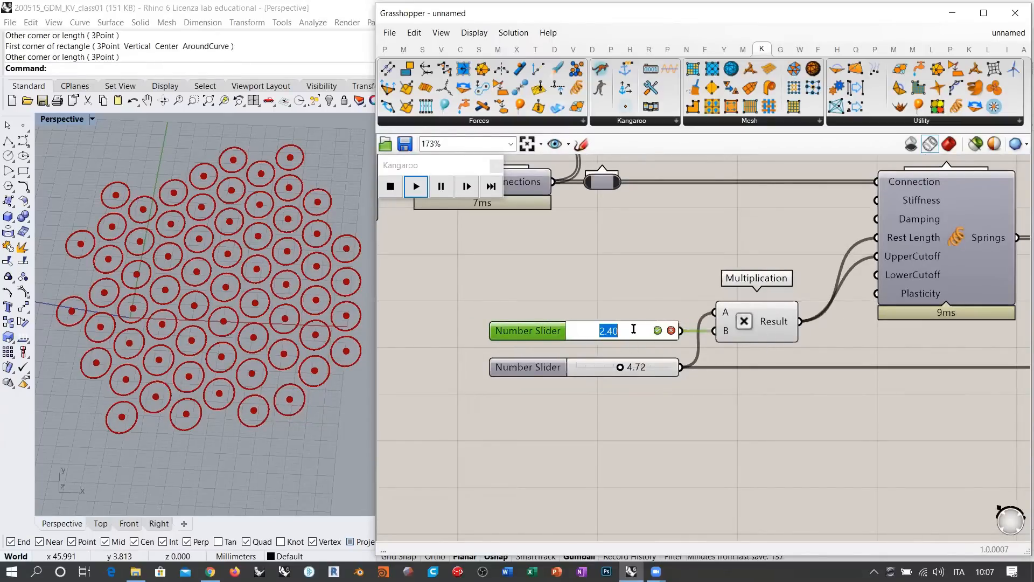
type("2")
key("Return")
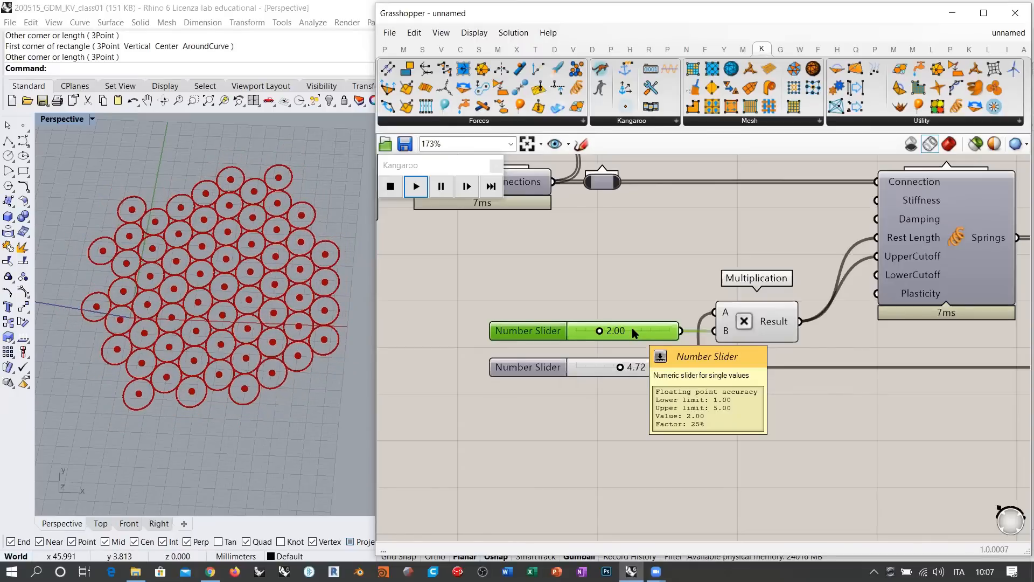
Step: Try a PowerLaw Strength slider value of 5.06 and test the multiplier slider, leaving the multiplier at 2.00
right_click_drag(653, 239, 593, 417)
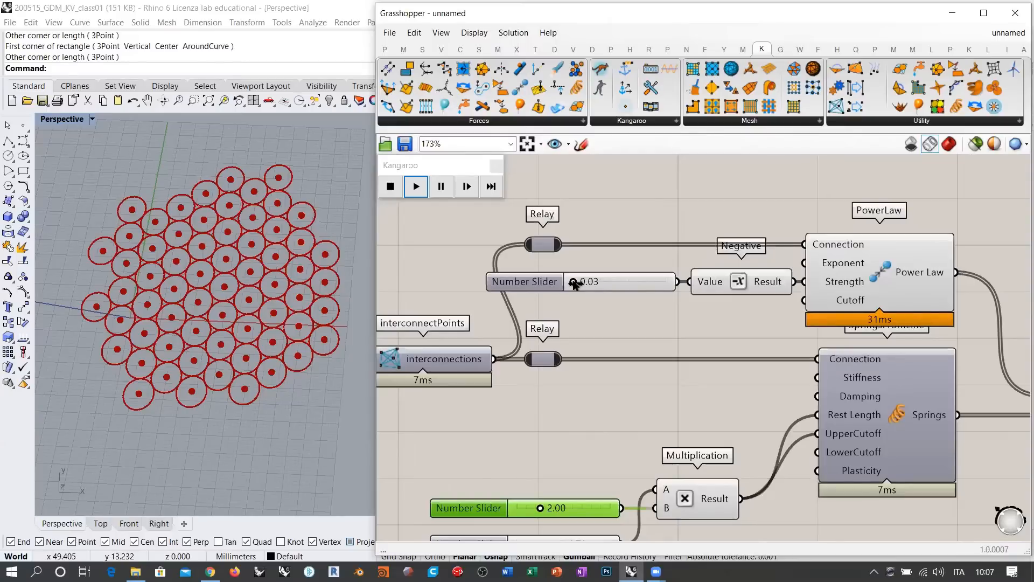
left_click_drag(575, 284, 620, 282)
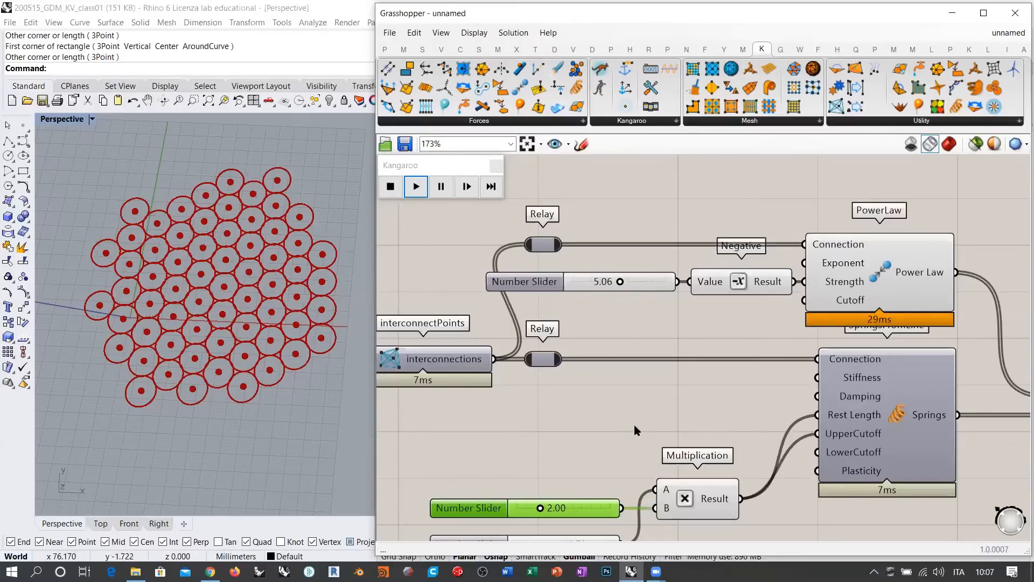
right_click_drag(669, 468, 680, 297)
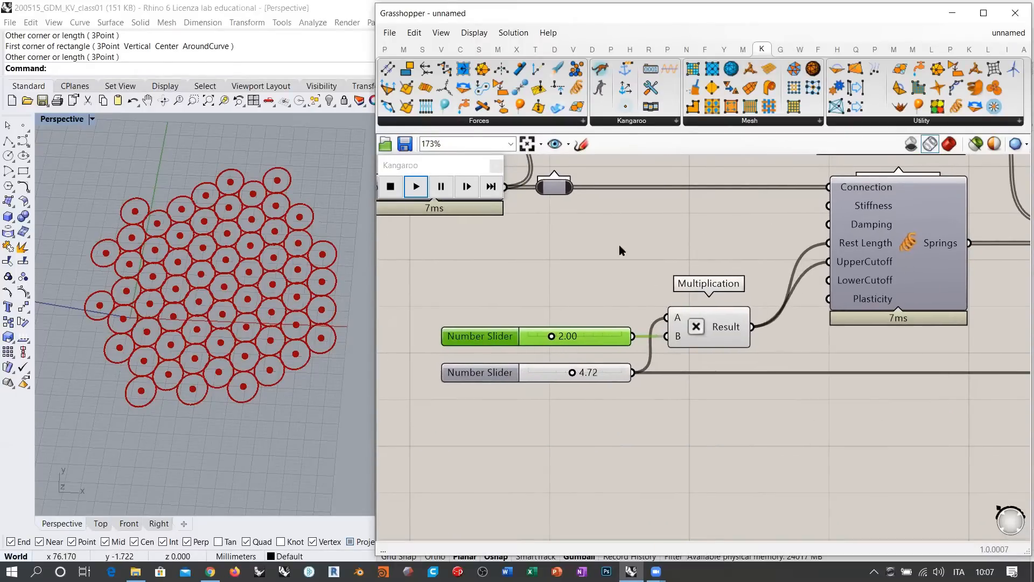
right_click_drag(620, 248, 635, 327)
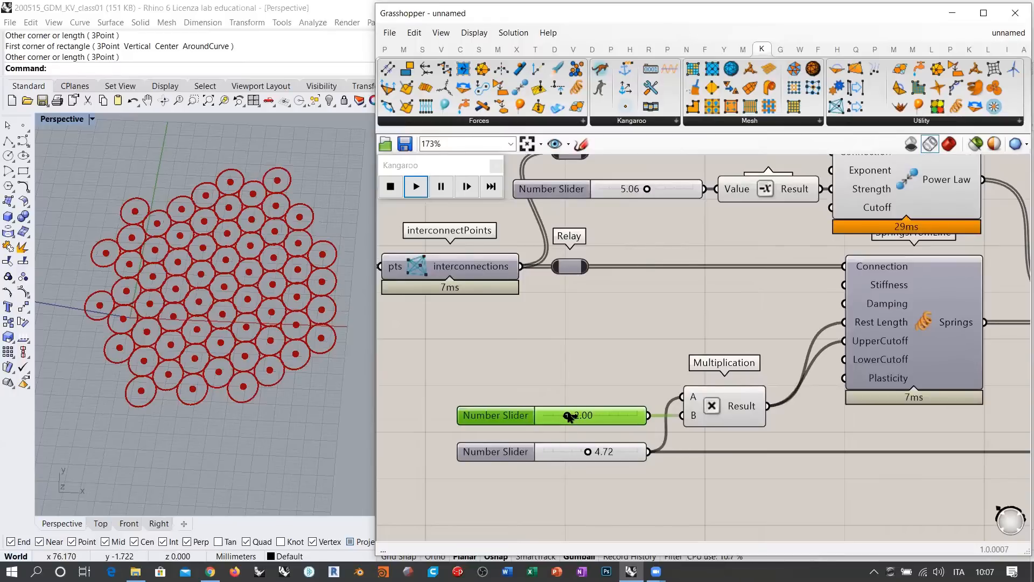
mouse_move(569, 417)
left_mouse_down()
mouse_move(583, 419)
mouse_move(541, 422)
mouse_move(575, 421)
left_mouse_up()
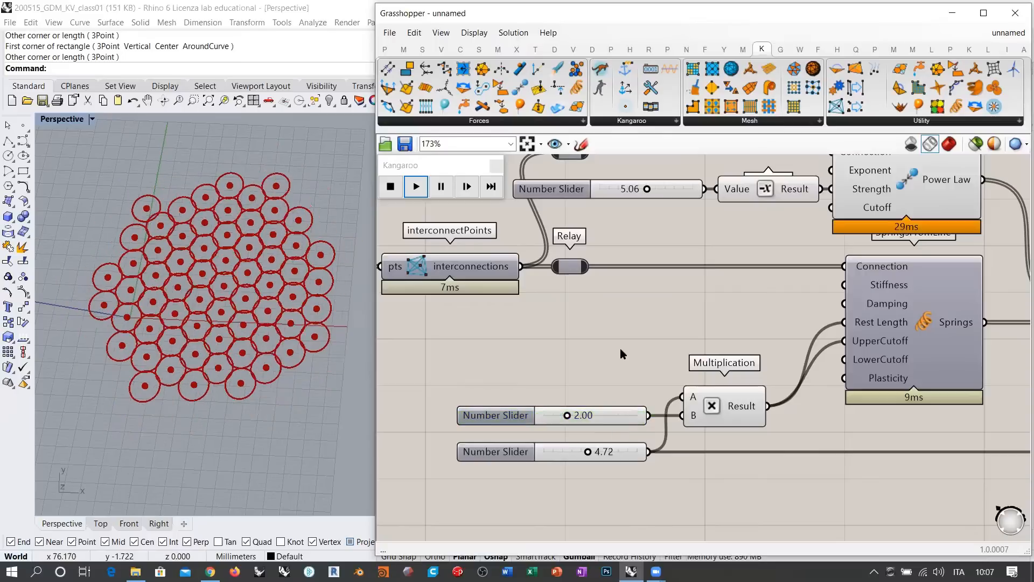
Step: Set the slider feeding the PowerLaw Strength to 4.07 and reset the Kangaroo simulation
right_click_drag(654, 260, 664, 294)
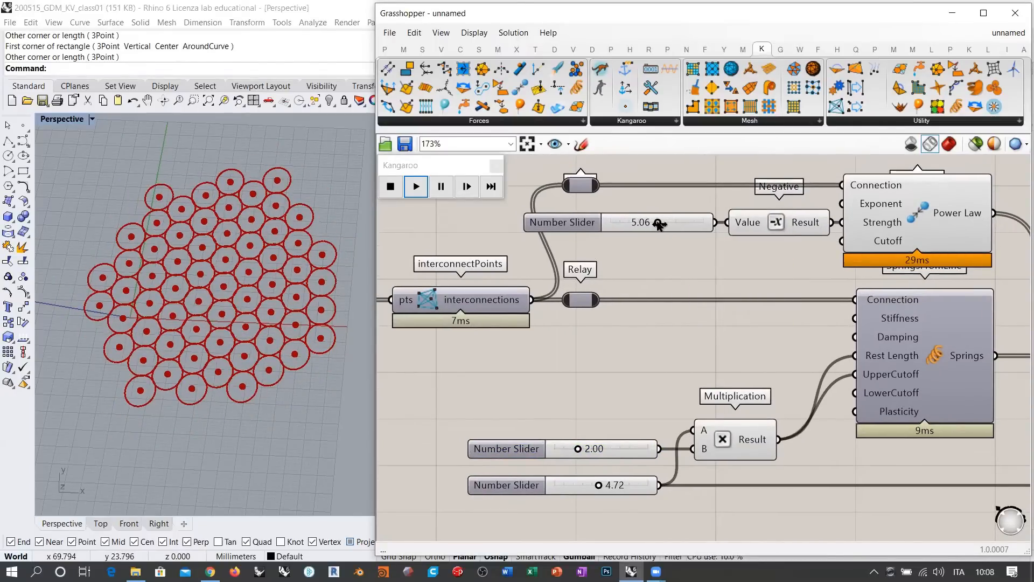
mouse_move(658, 224)
left_mouse_down()
mouse_move(619, 227)
mouse_move(672, 224)
left_mouse_up()
scroll(720, 280, "down", 3)
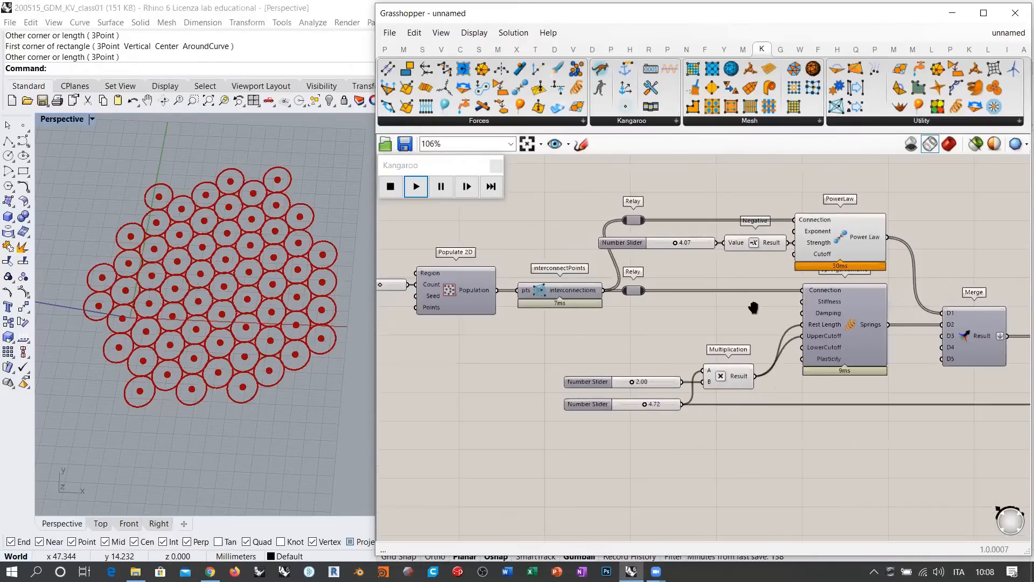
right_click_drag(753, 307, 708, 319)
left_click(391, 186)
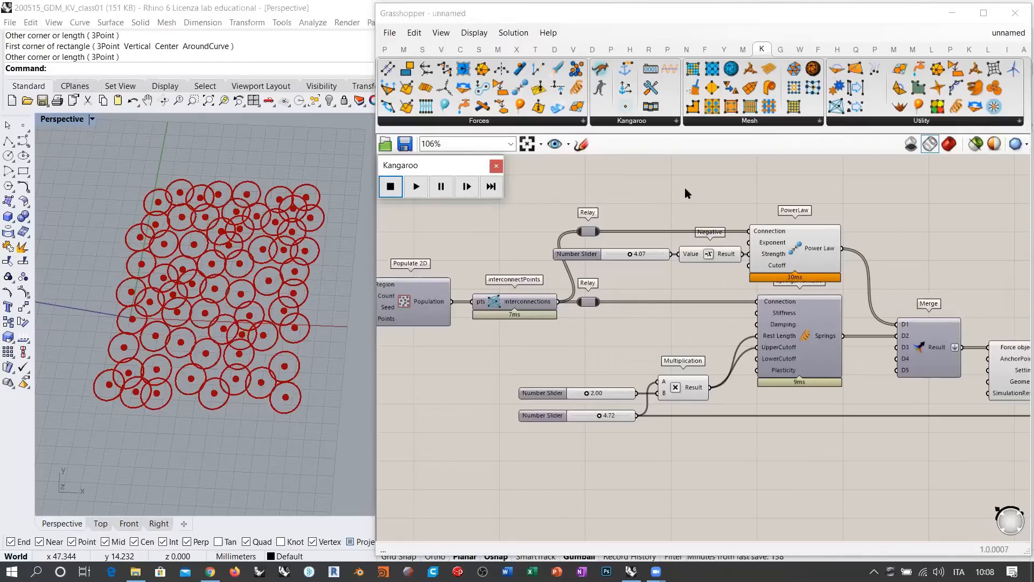
left_click(685, 188)
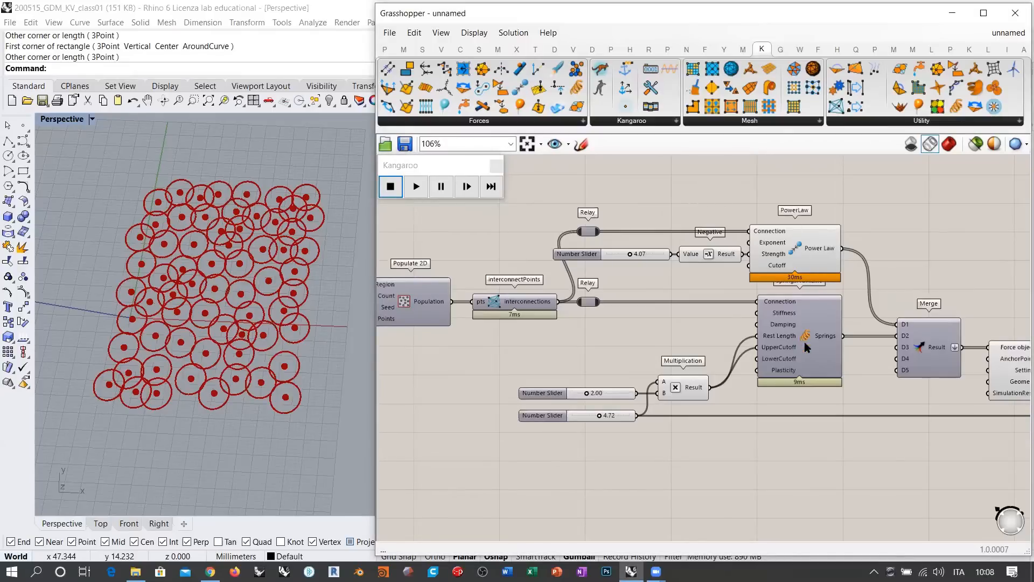
Step: Move the Multiplication component and its multiplier slider up level with the Rest Length and UpperCutoff inputs of SpringsFromLine
scroll(806, 346, "up", 4)
mouse_move(777, 313)
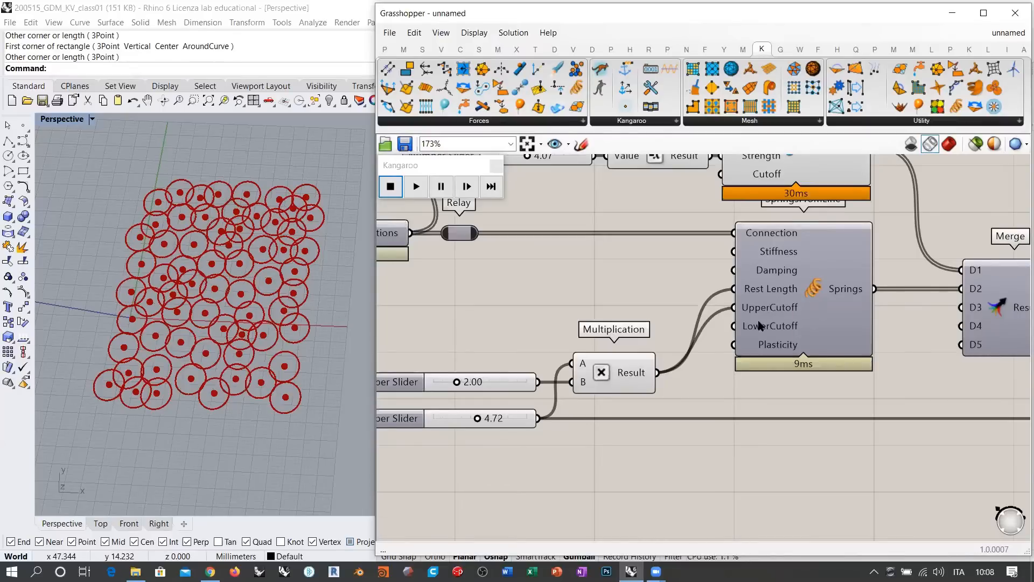
left_click_drag(621, 367, 648, 293)
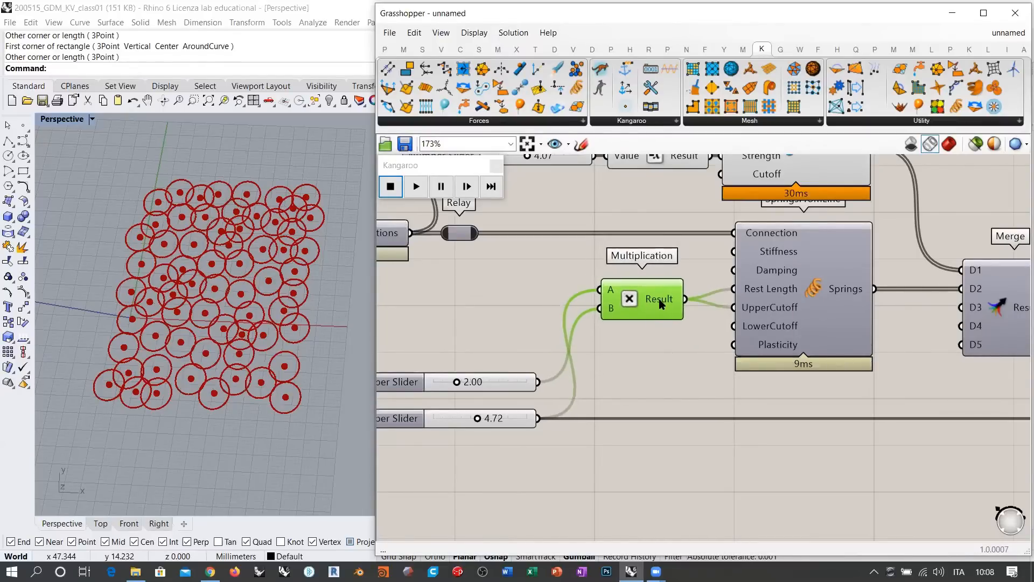
mouse_move(662, 305)
left_click_drag(510, 385, 515, 311)
left_click(673, 357)
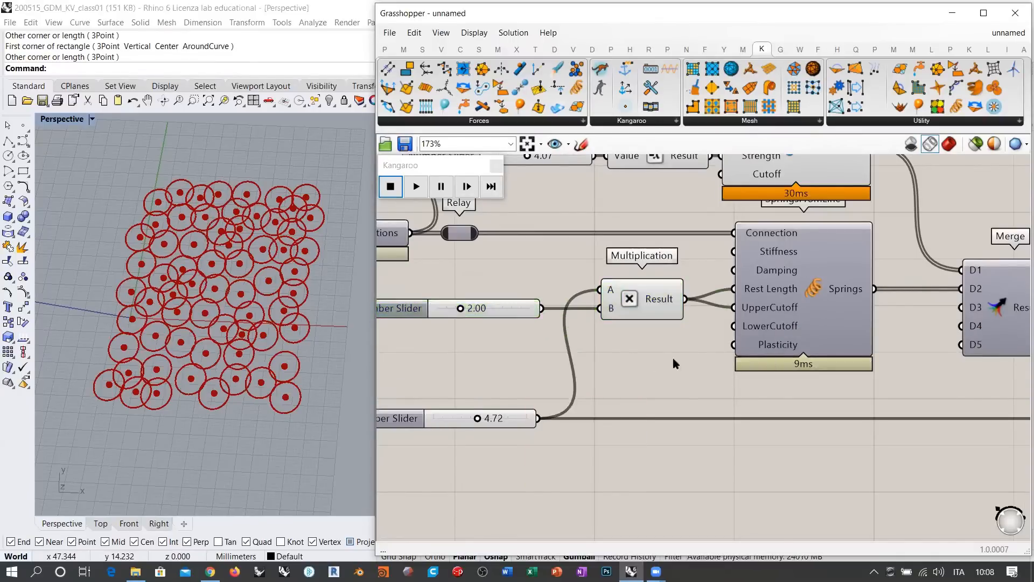
Step: Disconnect the Springs output from Merge input D2, run the simulation with only the PowerLaw force, and reset it
right_click_drag(792, 318, 724, 338)
left_click(749, 315)
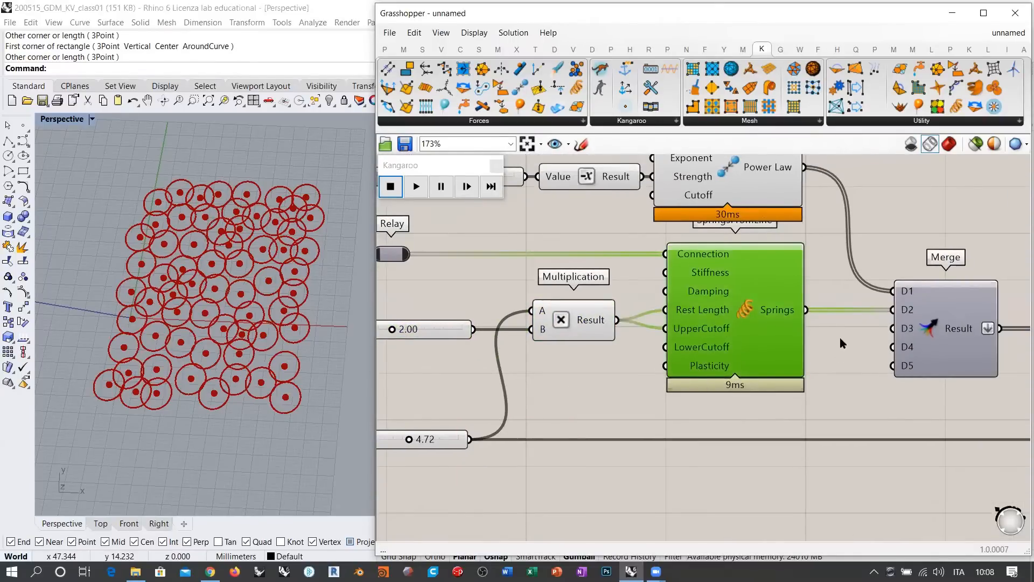
scroll(840, 338, "down", 2)
left_click_drag(776, 320, 839, 320, "ctrl")
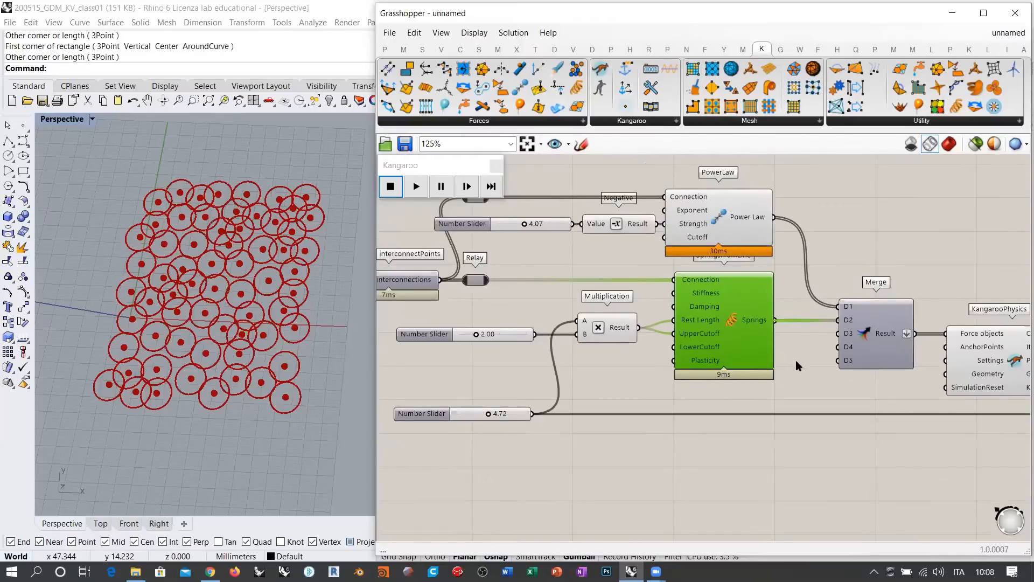
left_click(796, 360)
left_click(416, 186)
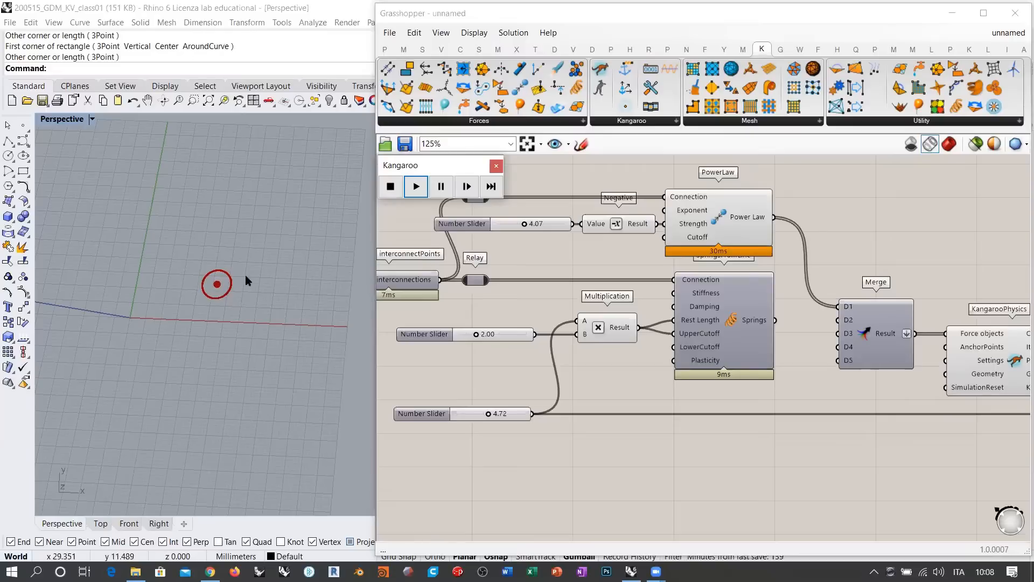
left_click(392, 186)
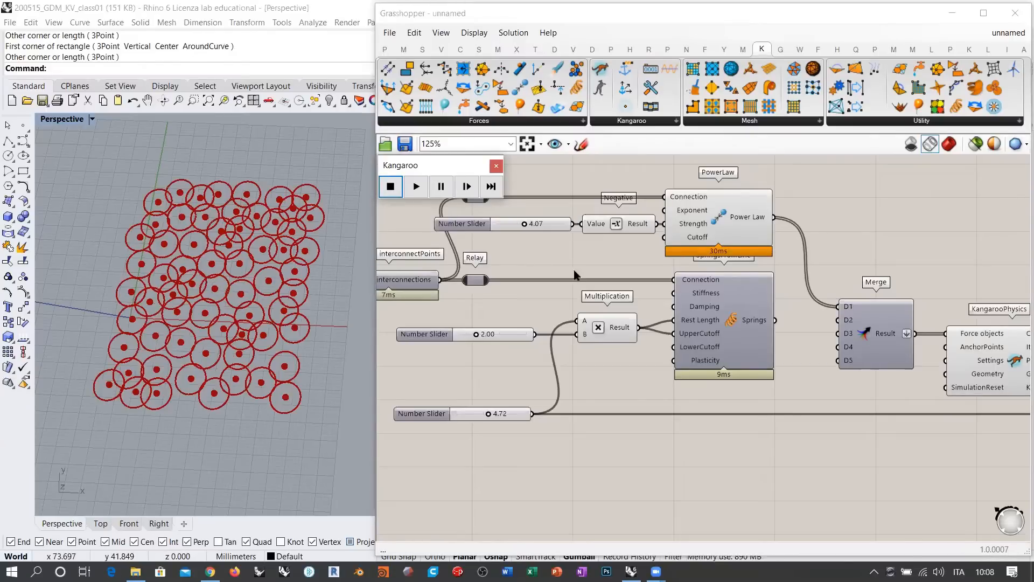
Step: Line up the Multiplication component and its two sliders closer to SpringsFromLine, and reconnect the Springs output to Merge input D2
left_click_drag(616, 332, 630, 331)
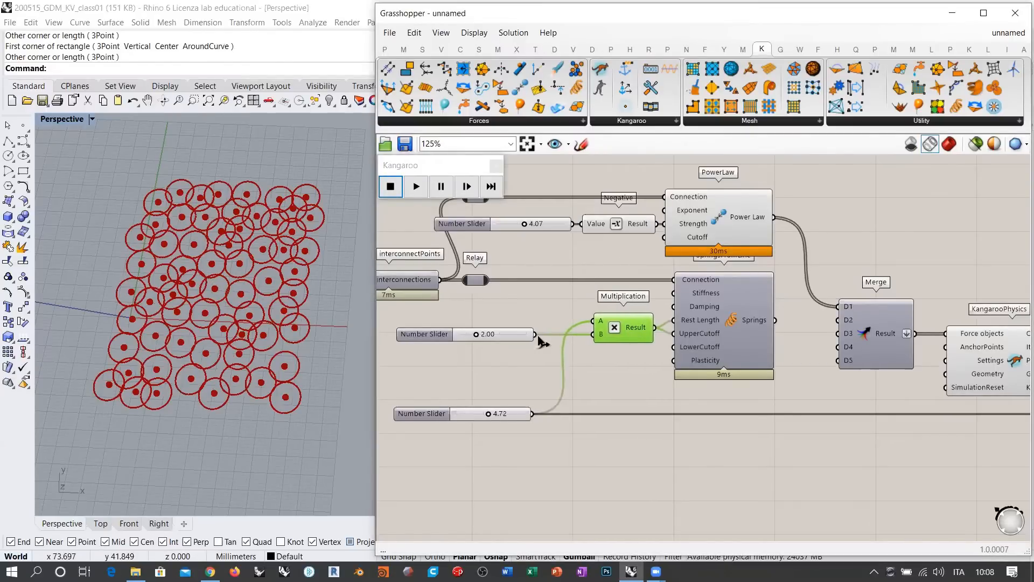
left_click_drag(511, 337, 551, 337)
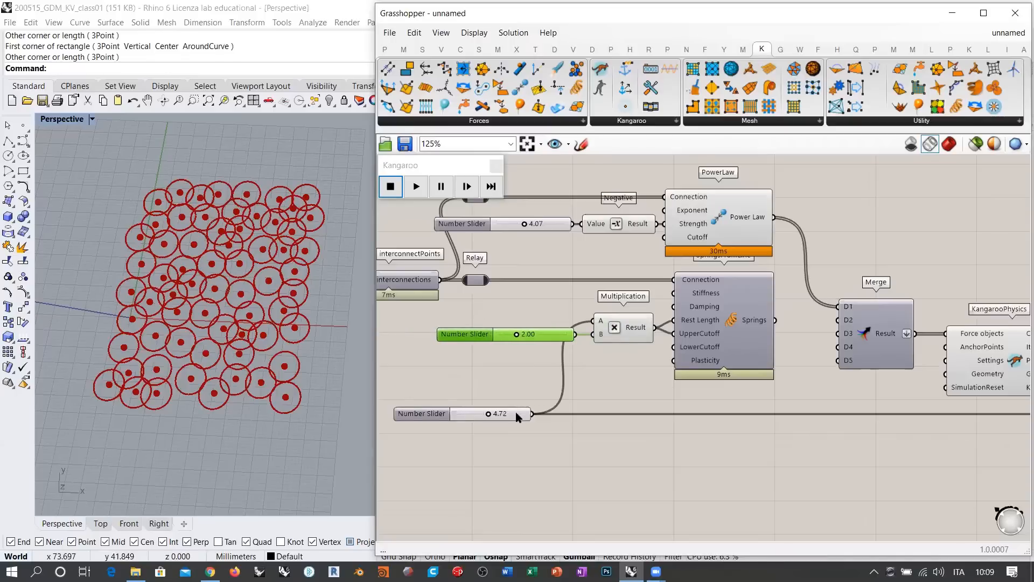
left_click_drag(518, 413, 558, 410)
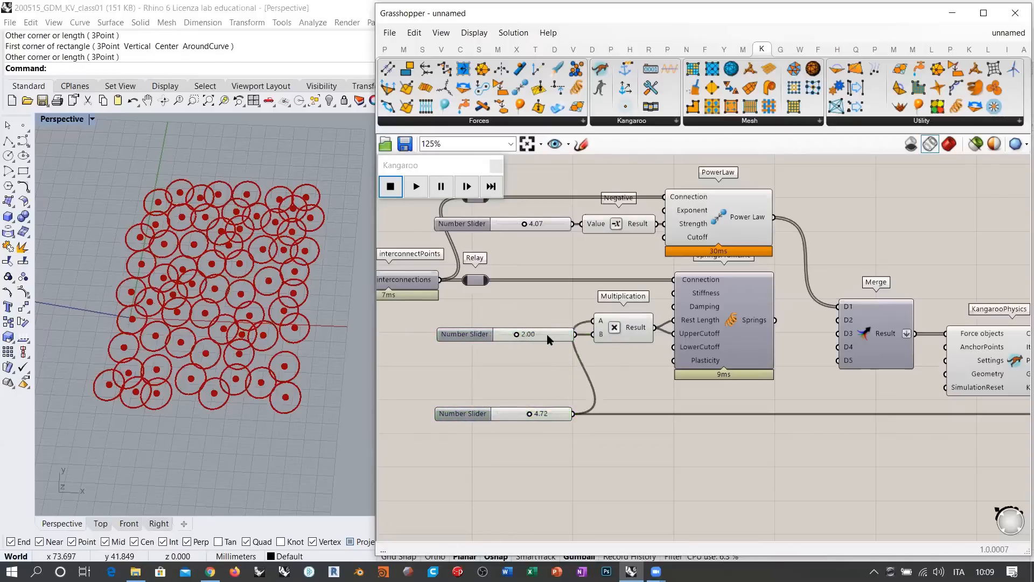
left_click_drag(549, 335, 532, 336)
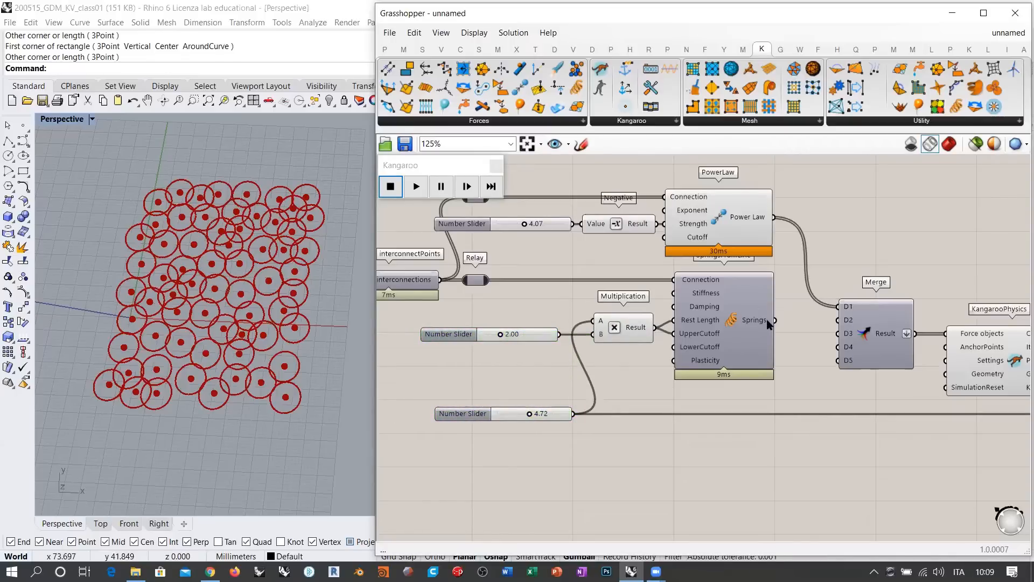
left_click_drag(774, 320, 838, 320)
Step: Duplicate the count slider, Populate 2D and interconnectPoints below the existing circle-packing definition
right_click_drag(659, 269, 726, 305)
scroll(644, 296, "down", 3)
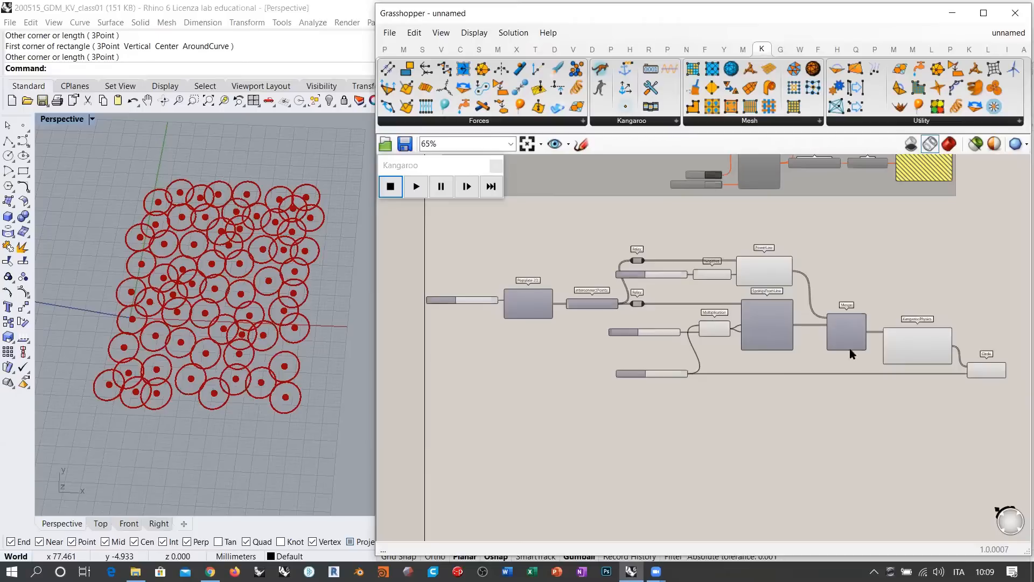
left_click_drag(1000, 234, 814, 317)
scroll(512, 291, "up", 4)
left_click_drag(749, 257, 501, 371)
right_click_drag(636, 321, 558, 241)
scroll(553, 238, "down", 5)
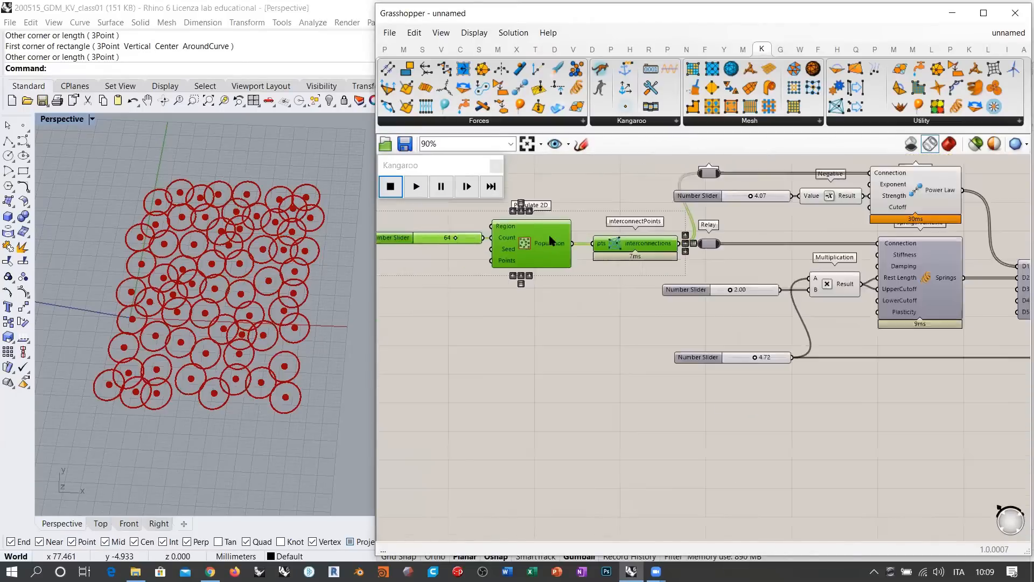
left_click_drag(552, 238, 578, 369, "alt")
left_click(673, 356)
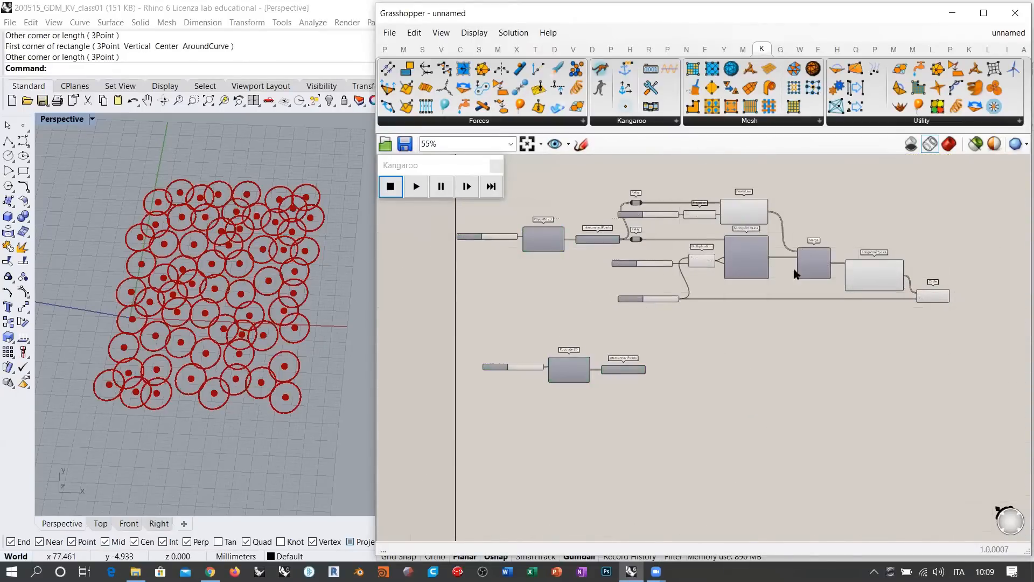
Step: Group and disable the whole original circle-packing definition, and move the group directly below the earlier grey group
left_click_drag(975, 184, 432, 316)
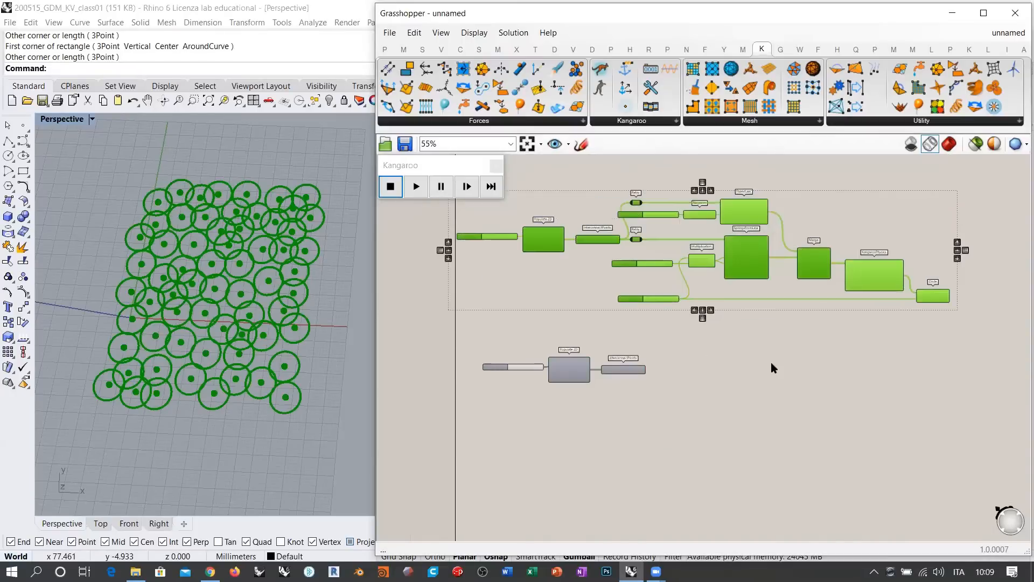
key("ctrl+g")
key("ctrl+e")
right_click_drag(709, 389, 711, 480)
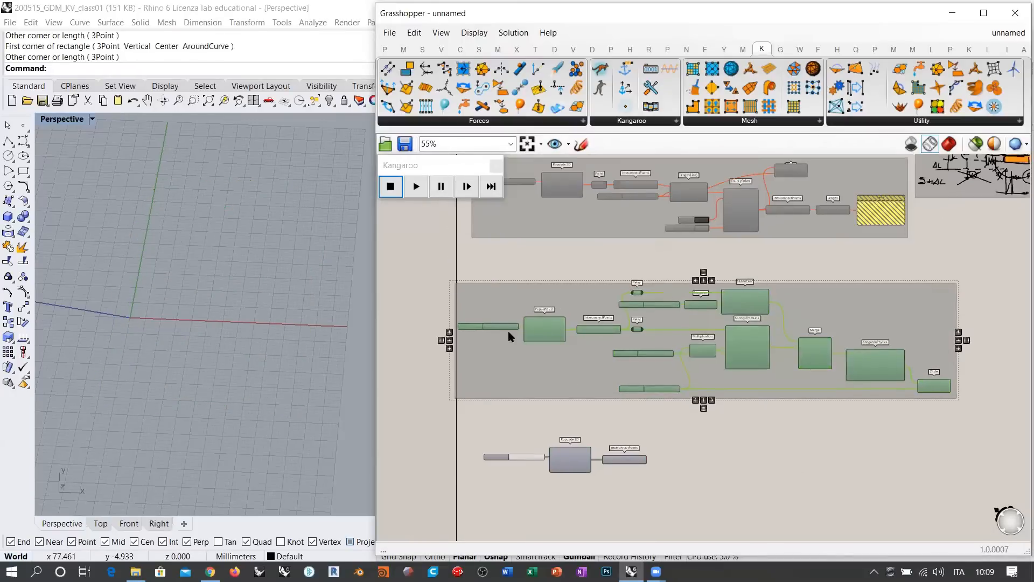
left_click_drag(485, 302, 500, 260)
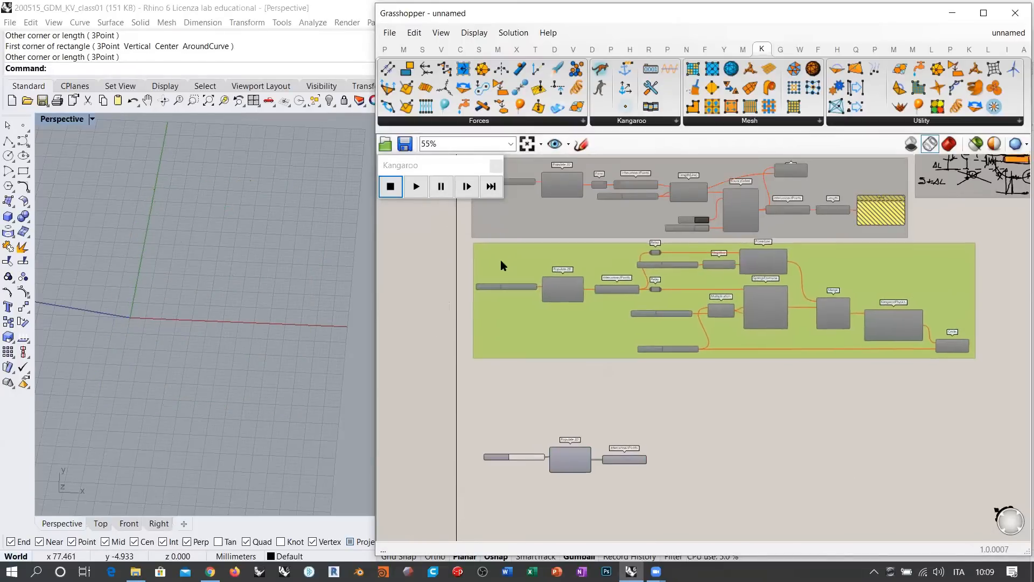
left_click(468, 264)
Step: Add a scribble label reading "CIRCLE PACKING - 1 RADIUS" on the empty canvas below the groups
scroll(468, 230, "up", 5)
scroll(512, 293, "down", 4)
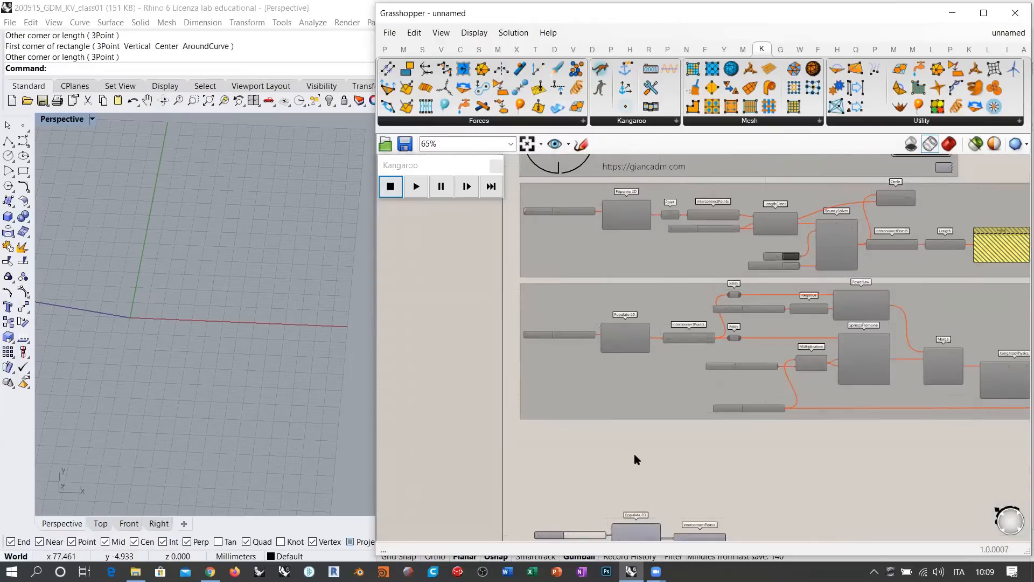
right_click(637, 459)
left_click(638, 461)
double_click(637, 458)
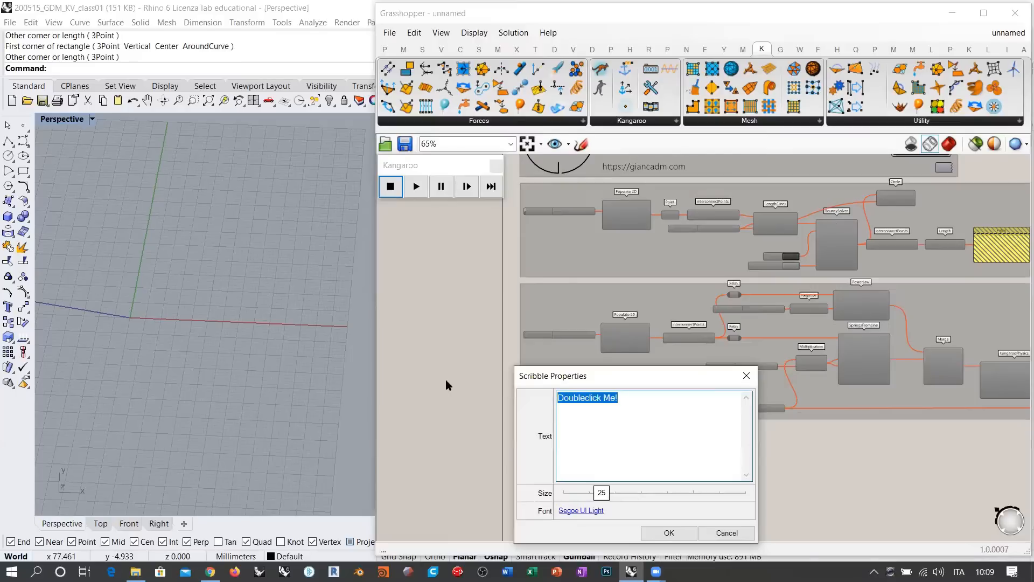
type("CIRCLE P")
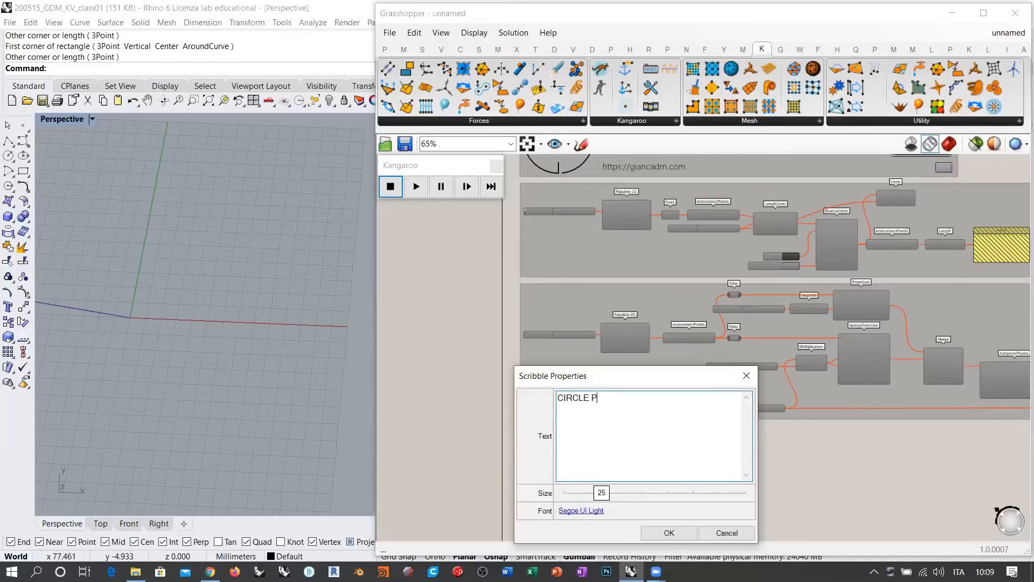
type("ACKING - 1 R")
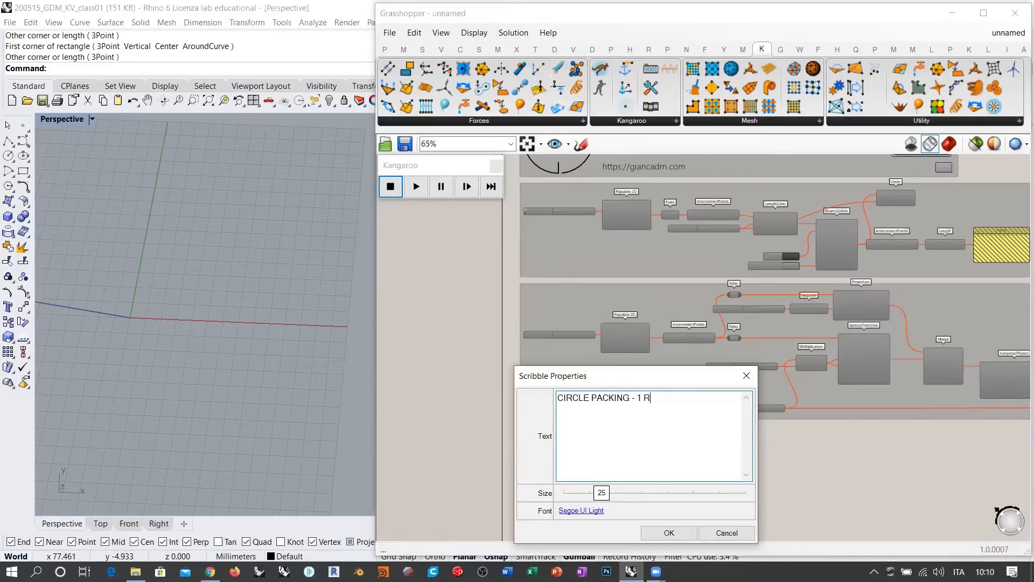
type("ADIUD")
key("BackSpace")
type("S")
left_click(668, 533)
Step: Move the scribble label into the upper corner of the circle-packing group and add it to that group
left_click_drag(616, 458, 544, 301)
left_click(558, 315)
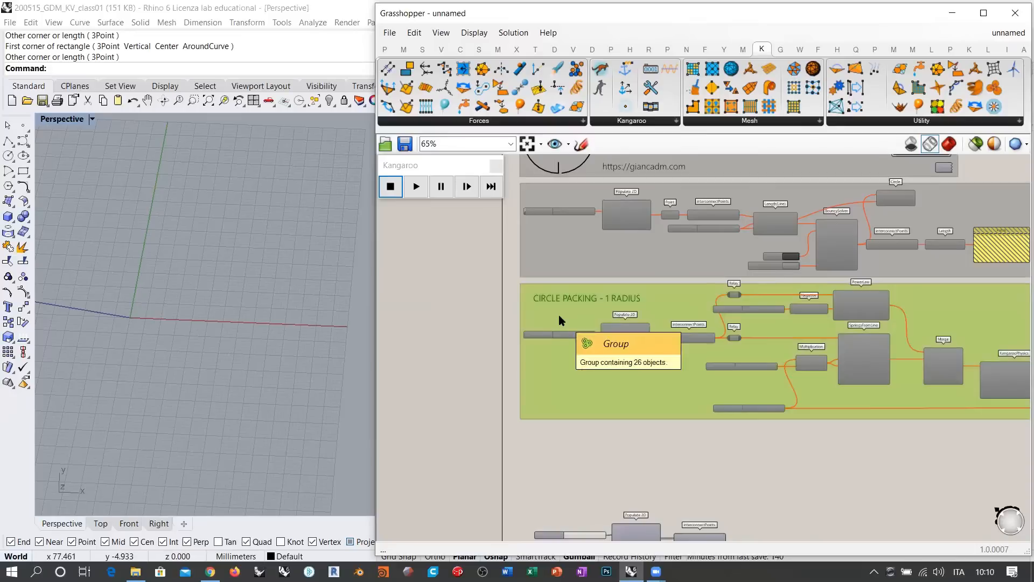
right_click(558, 317)
left_click(591, 418)
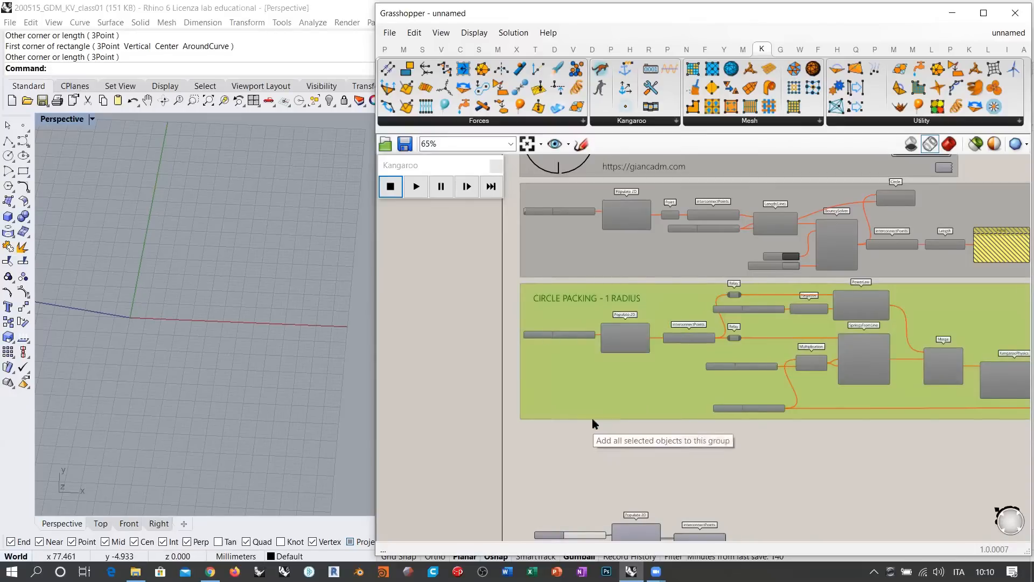
left_click(593, 420)
Step: Turn on the preview of the duplicated interconnectPoints component and set the Populate 2D Count slider to 10
right_click_drag(606, 447, 593, 298)
scroll(604, 388, "up", 3)
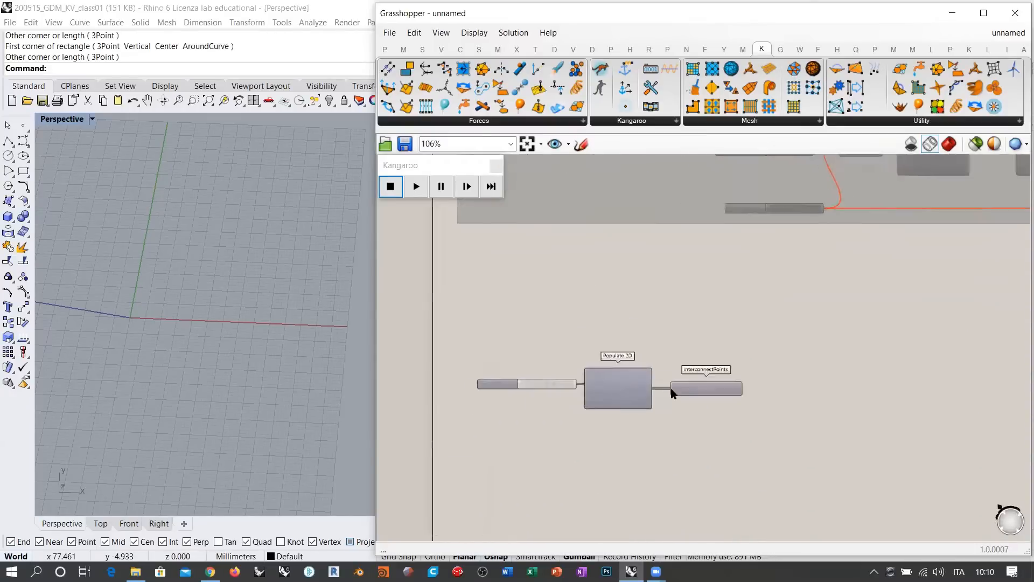
left_click(732, 394)
key("ctrl+q")
left_click(544, 350)
right_click_drag(257, 331, 273, 335, "shift")
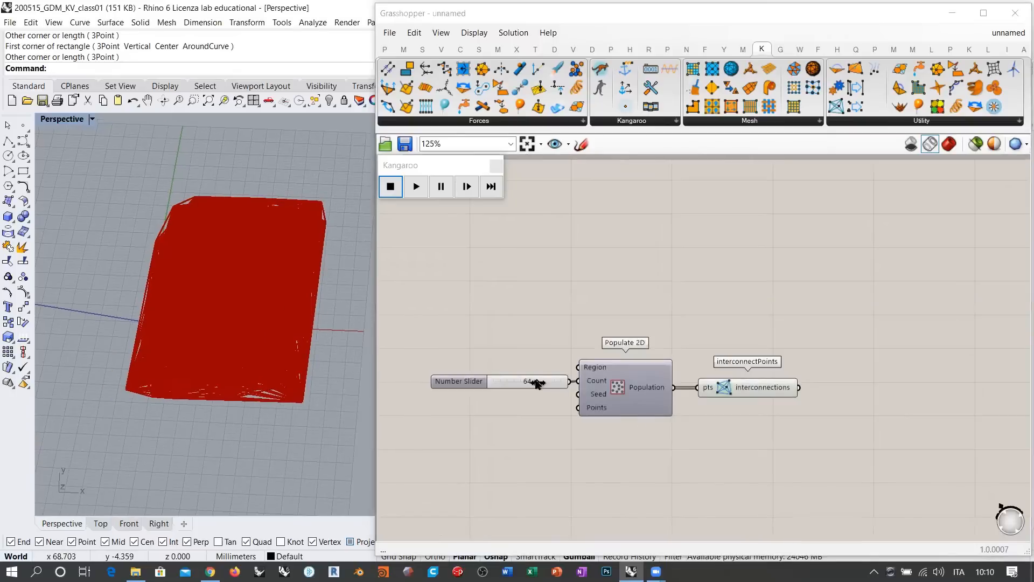
scroll(511, 370, "up", 3)
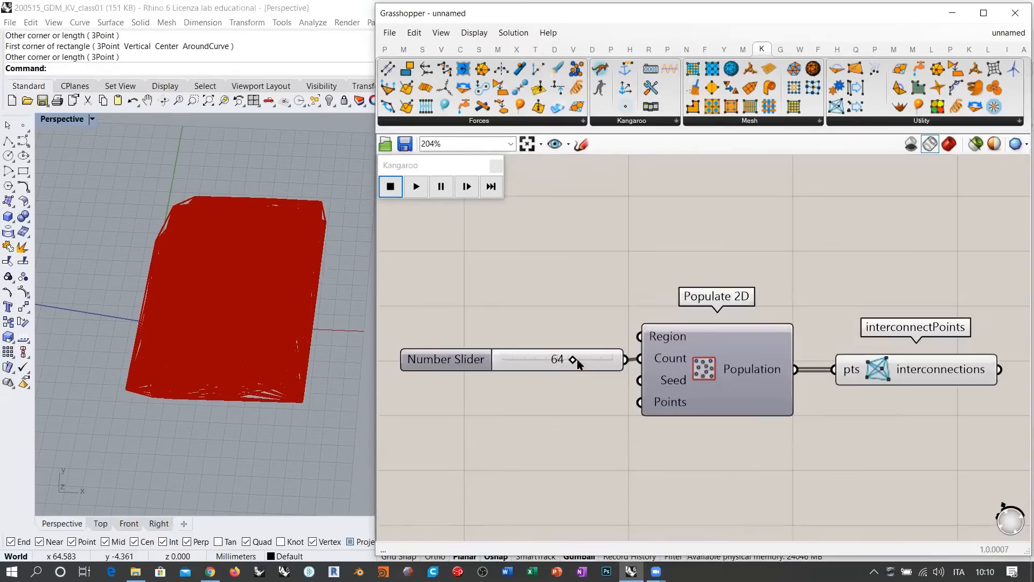
left_click_drag(573, 359, 515, 360)
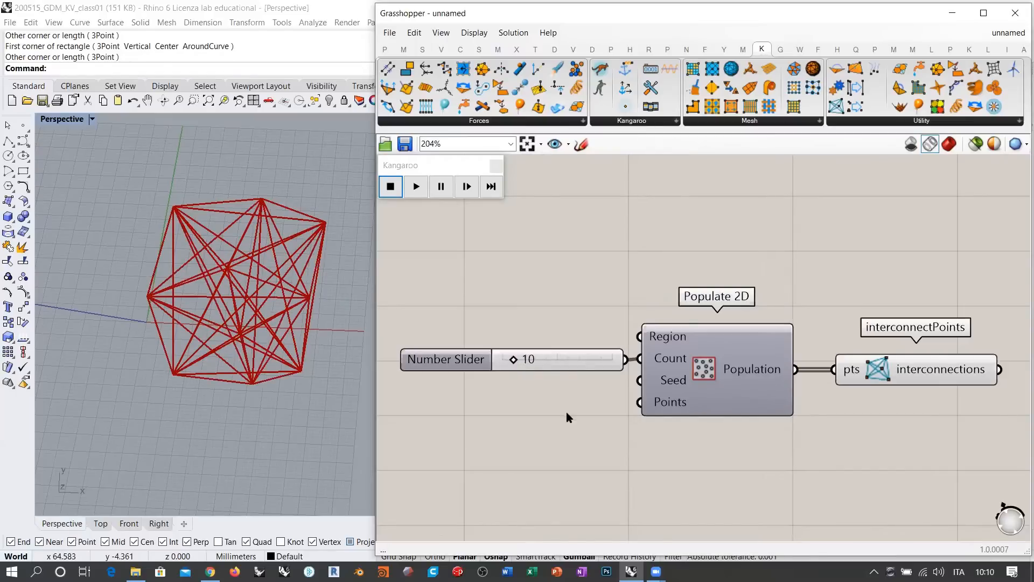
Step: Move interconnectPoints farther away from Populate 2D, leaving a wide gap between the two components
left_click_drag(878, 381, 861, 382)
left_click(888, 396)
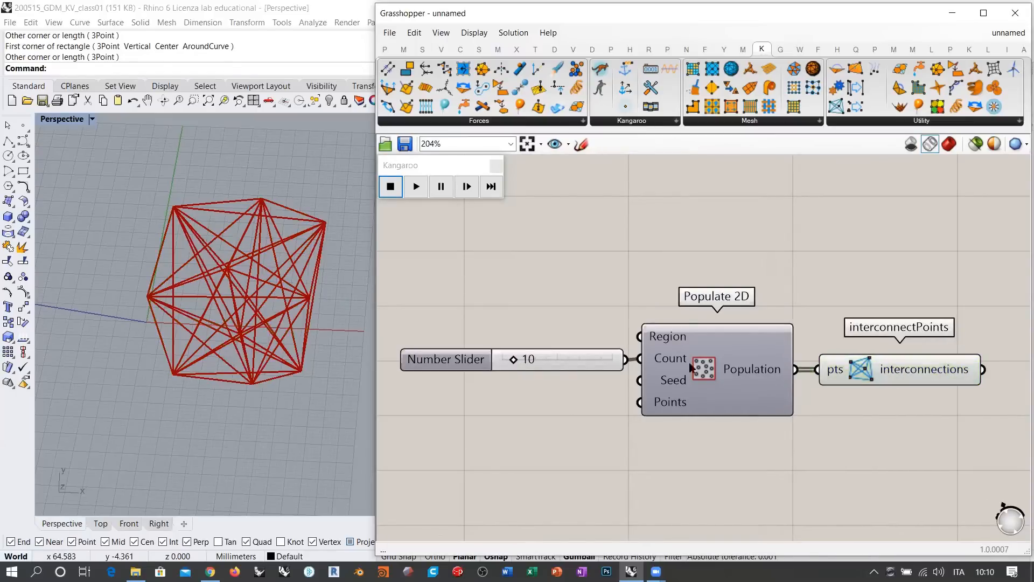
left_click_drag(711, 368, 715, 368)
left_click(888, 378)
right_click_drag(883, 403, 772, 352)
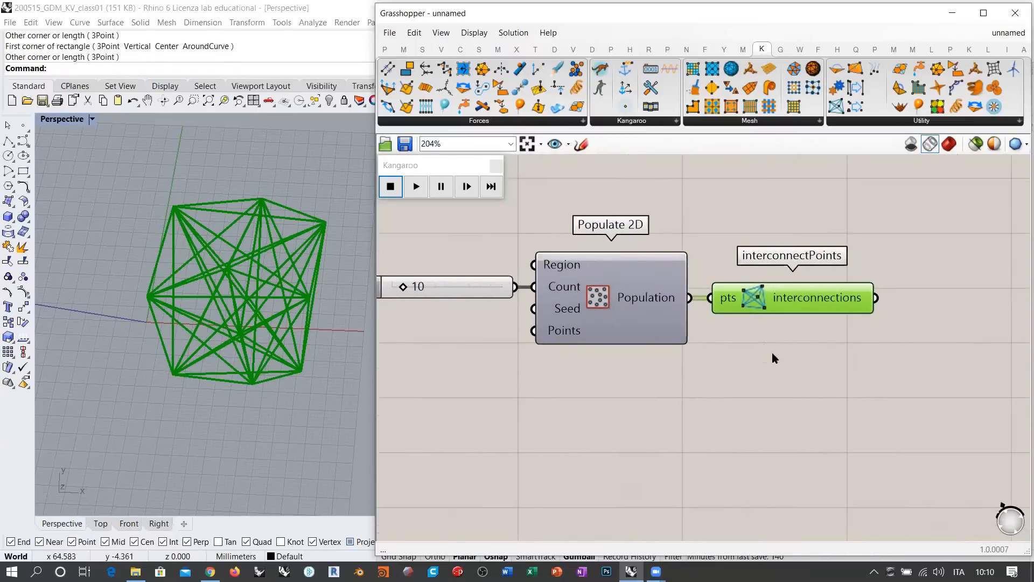
left_click_drag(782, 307, 956, 307)
left_click(739, 343)
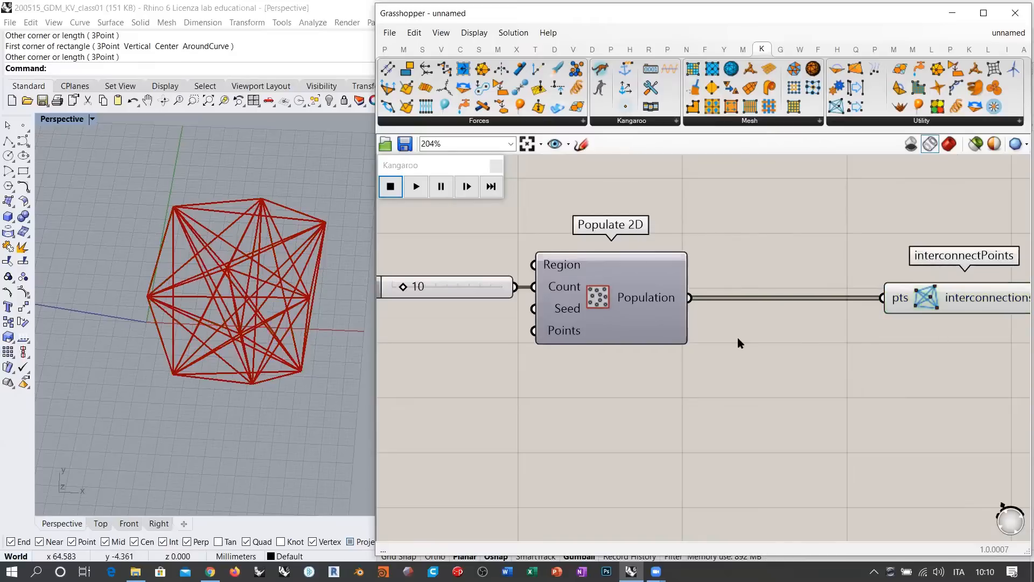
Step: Add a number slider with the value 2.00 below Populate 2D
right_click_drag(658, 311, 720, 277)
double_click(662, 380)
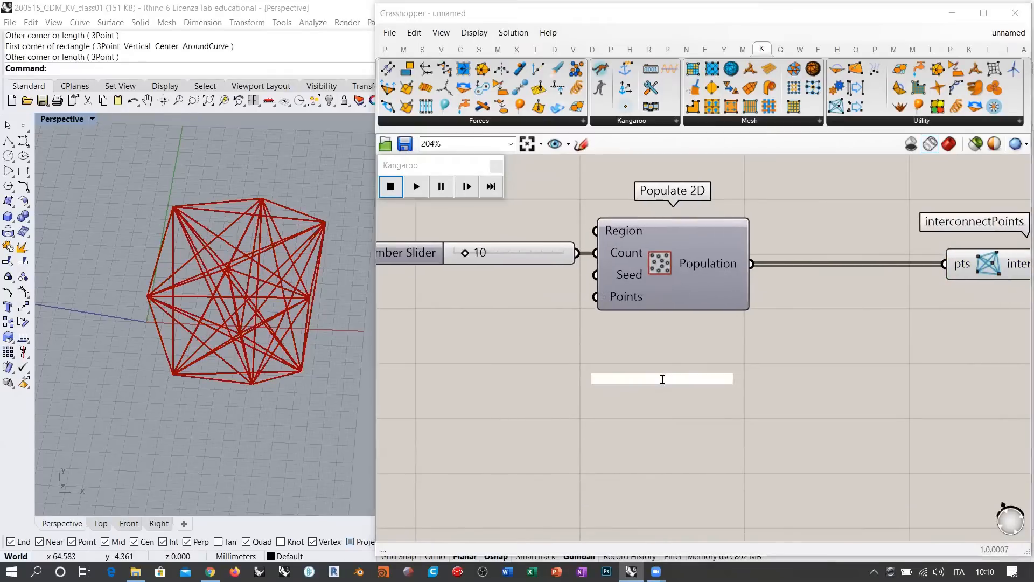
type("2.00")
key("Return")
Step: Duplicate the 2.00 slider, set the copy to 4.00, and place it close beneath the first one
left_click_drag(651, 380, 631, 407)
double_click(686, 400)
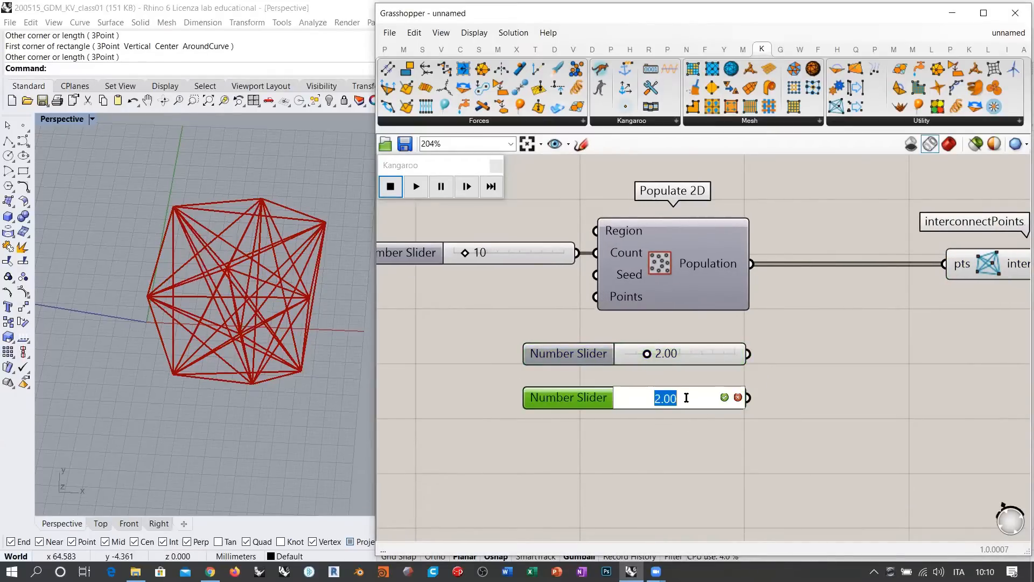
type("4")
key("Return")
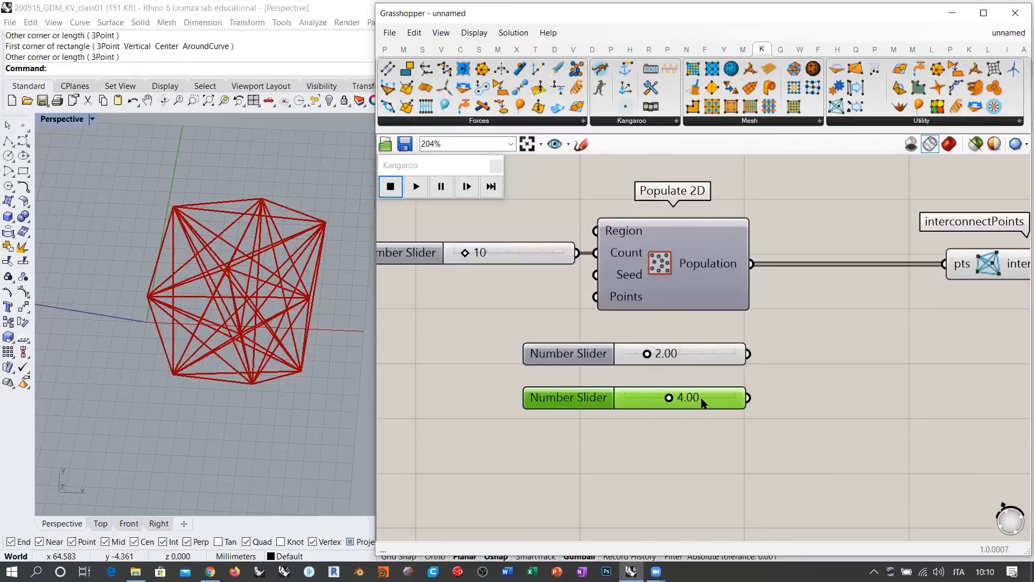
left_click_drag(705, 404, 704, 389)
right_click_drag(800, 431, 728, 436)
left_click_drag(704, 445, 595, 217)
left_click(573, 214)
left_click(741, 215)
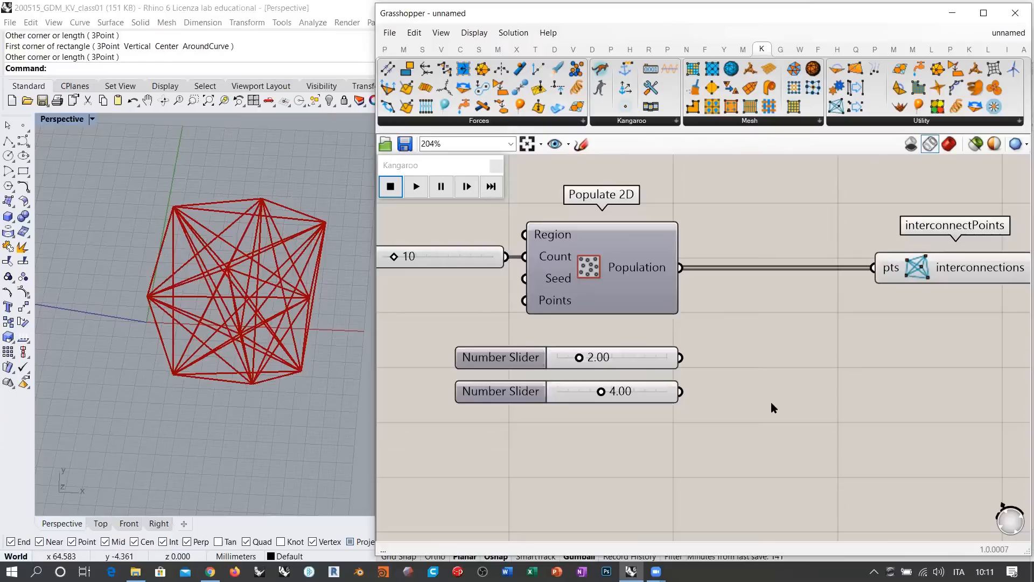
Step: Move interconnectPoints up, higher than Populate 2D, to free the canvas space beneath it
right_click_drag(772, 403, 710, 454)
left_click_drag(862, 328, 846, 259)
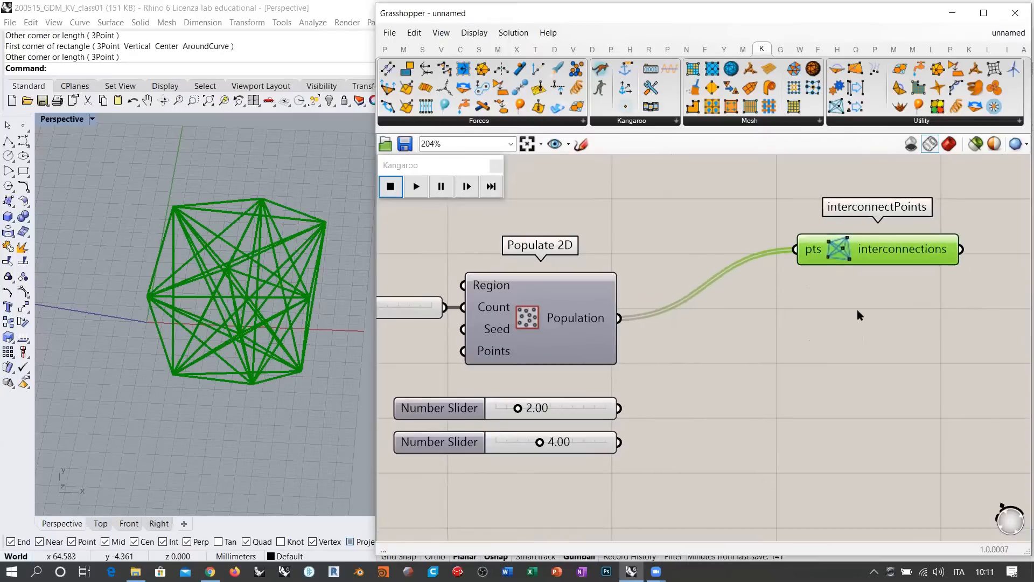
left_click(836, 338)
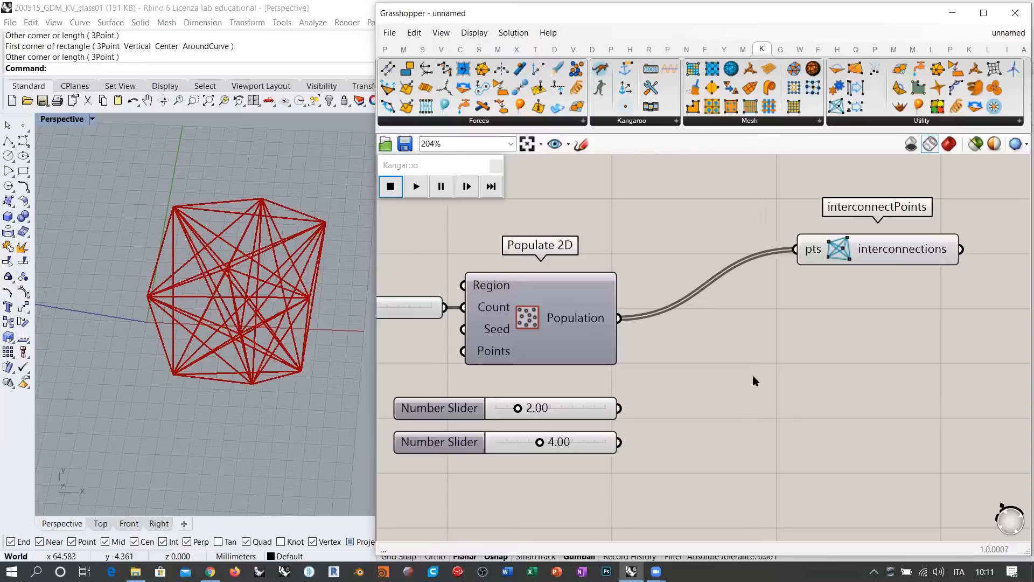
Step: Sketch six small freehand points scattered over the empty canvas below interconnectPoints
right_click_drag(683, 328, 582, 240)
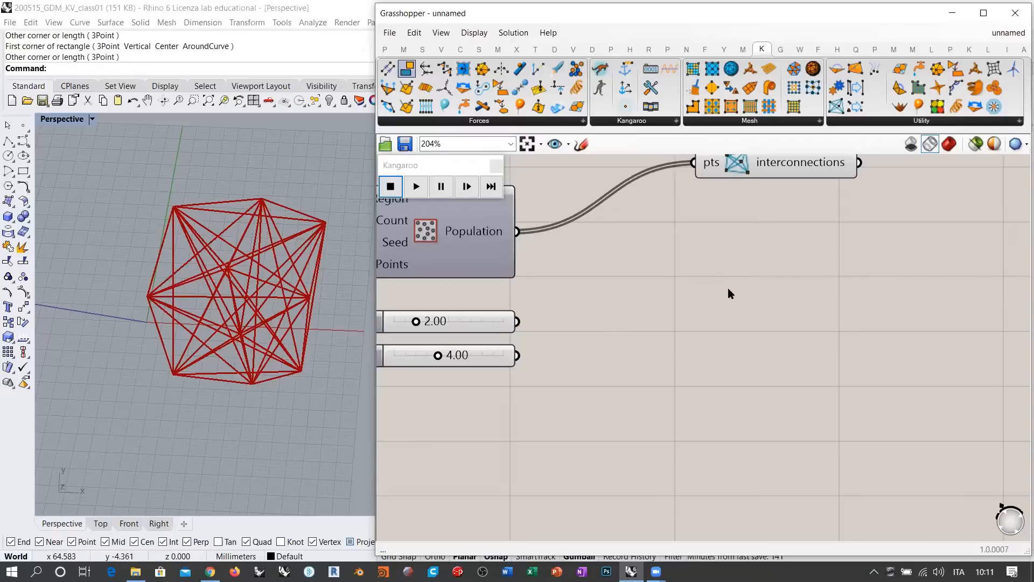
left_click(713, 286)
left_click(890, 311)
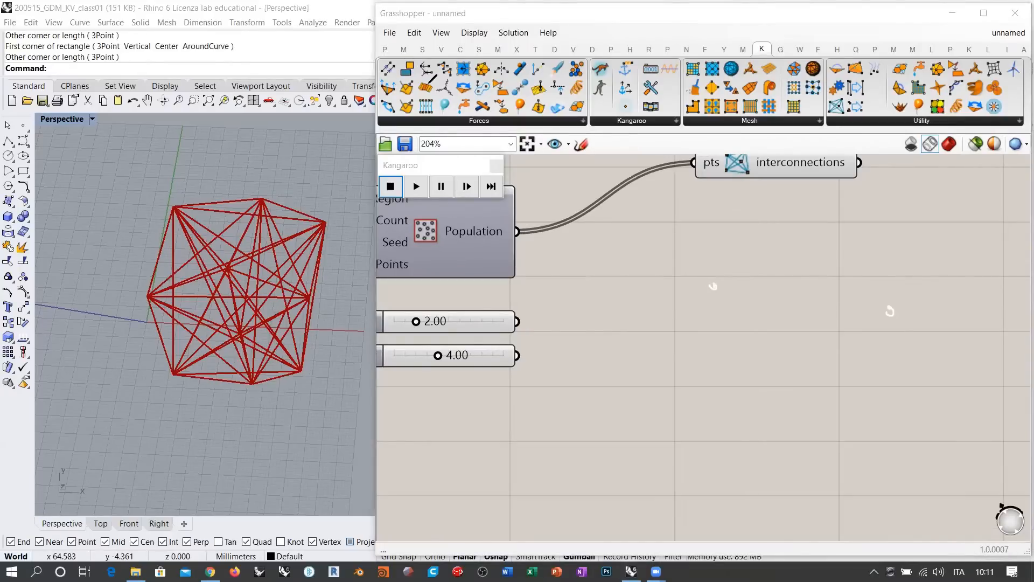
left_click_drag(717, 281, 714, 285)
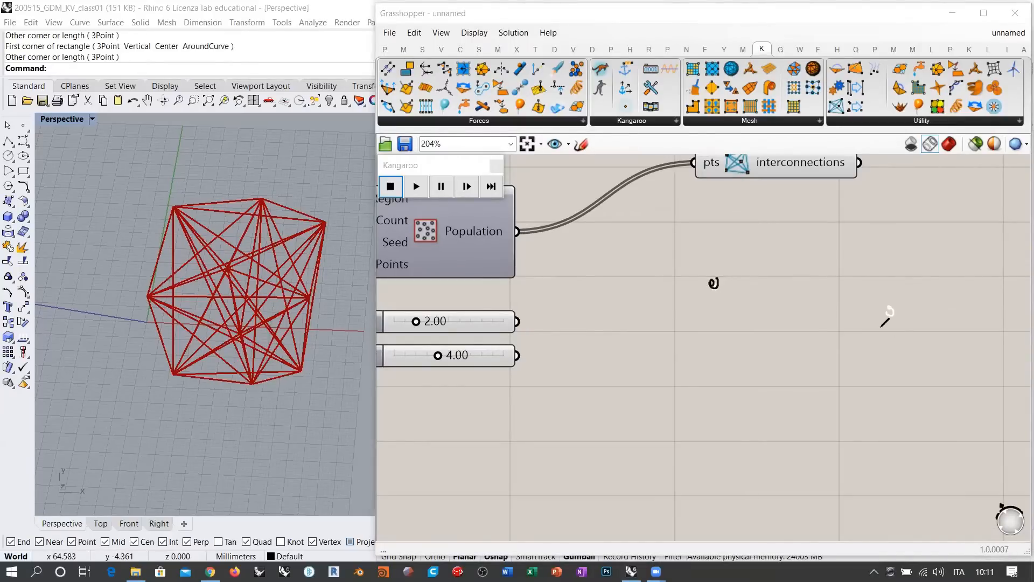
left_click_drag(891, 313, 894, 315)
left_click_drag(638, 417, 639, 427)
left_click_drag(789, 385, 792, 394)
left_click_drag(909, 458, 910, 470)
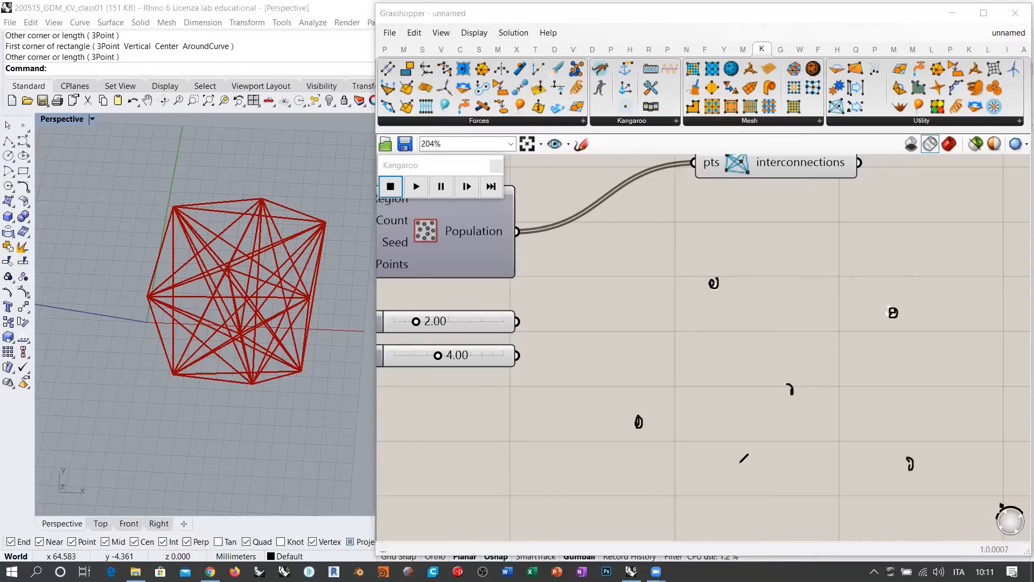
mouse_move(735, 459)
left_mouse_down()
mouse_move(738, 470)
mouse_move(745, 460)
left_mouse_up()
Step: Sketch a dashed line through the two middle points and a parallel dimension line with end ticks beside it
mouse_move(792, 386)
left_mouse_down()
mouse_move(788, 395)
mouse_move(803, 376)
left_mouse_up()
left_click_drag(800, 391, 746, 452)
left_click_drag(743, 461, 713, 506)
left_click_drag(766, 372, 779, 379)
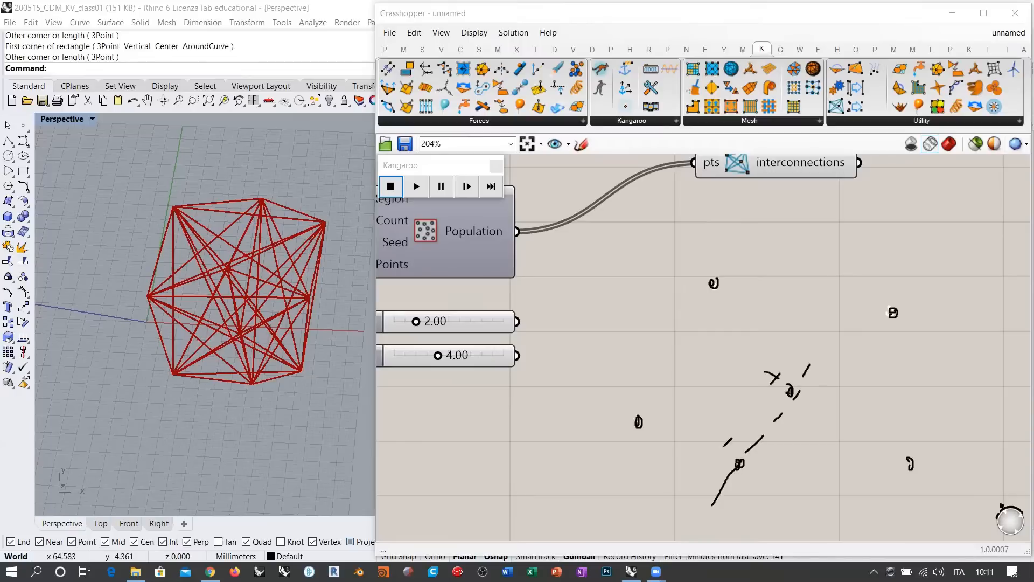
left_click_drag(715, 446, 719, 450)
left_click_drag(723, 447, 780, 374)
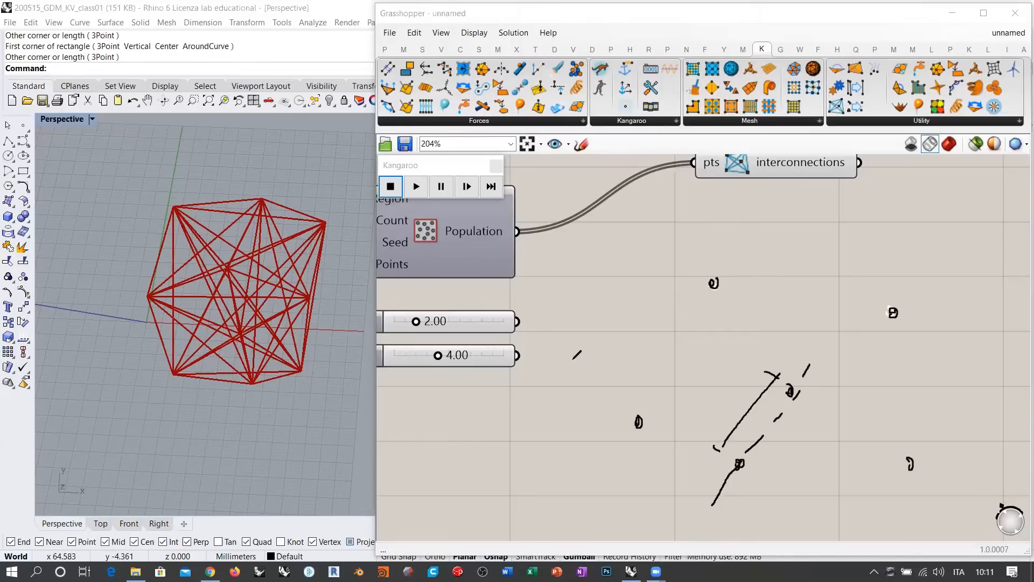
Step: Circle the 2.00 and 4.00 slider values freehand and mark the two uppermost sketched points
mouse_move(416, 300)
left_mouse_down()
mouse_move(455, 329)
mouse_move(410, 297)
left_mouse_up()
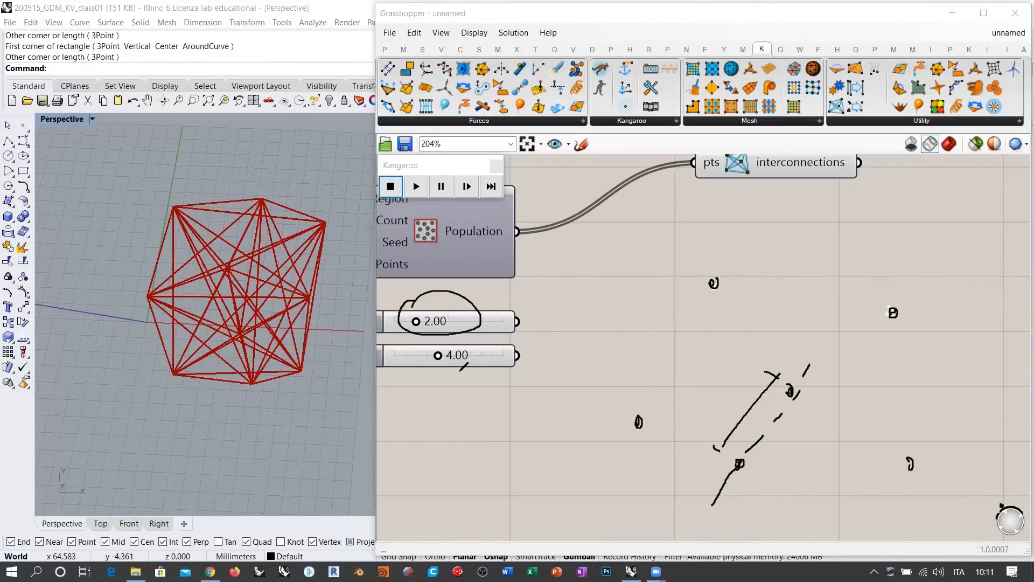
mouse_move(461, 369)
left_mouse_down()
mouse_move(453, 373)
mouse_move(438, 342)
left_mouse_up()
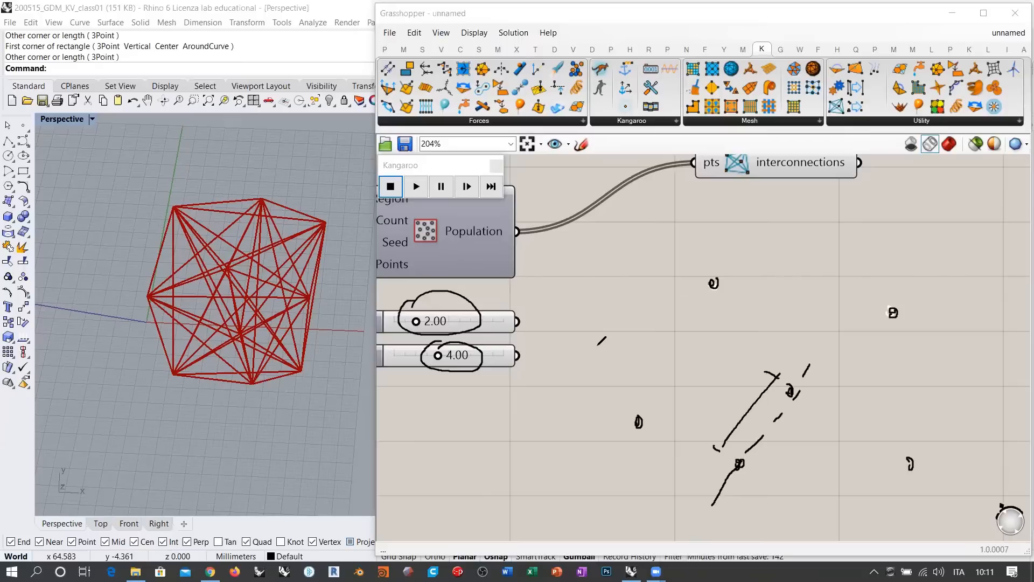
mouse_move(718, 281)
left_mouse_down()
mouse_move(724, 271)
mouse_move(716, 282)
left_mouse_up()
left_click_drag(892, 317, 894, 313)
mouse_move(431, 311)
left_mouse_down()
mouse_move(410, 317)
mouse_move(418, 324)
left_mouse_up()
left_click_drag(434, 348, 437, 353)
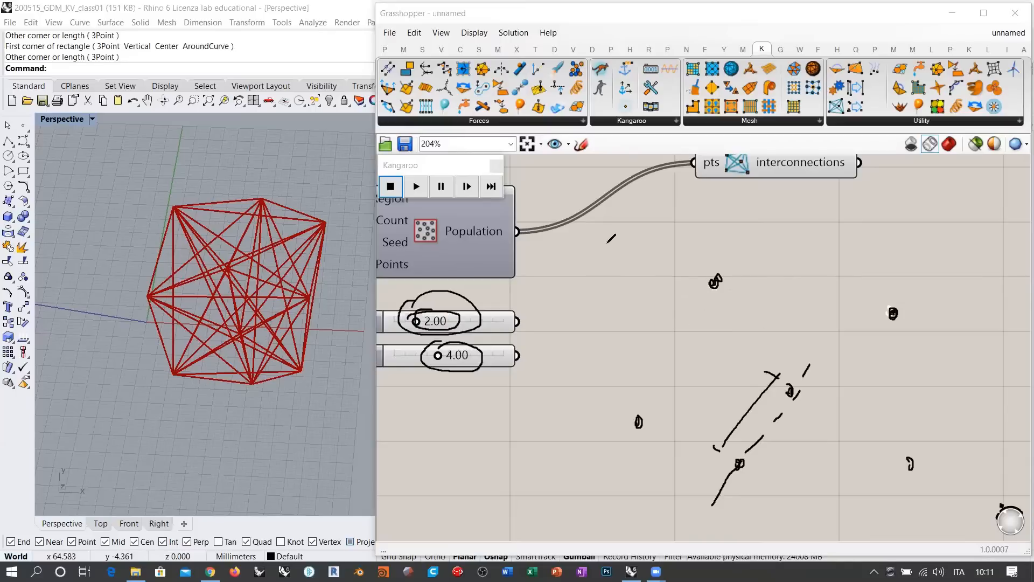
Step: Handwrite an underlined 2+2 with 2+4 beneath it, and the sums 4, 6 beside them above the sketched points
left_click_drag(600, 239, 617, 253)
mouse_move(620, 245)
left_mouse_down()
mouse_move(647, 236)
mouse_move(641, 249)
mouse_move(651, 253)
left_mouse_up()
left_click_drag(581, 264, 654, 262)
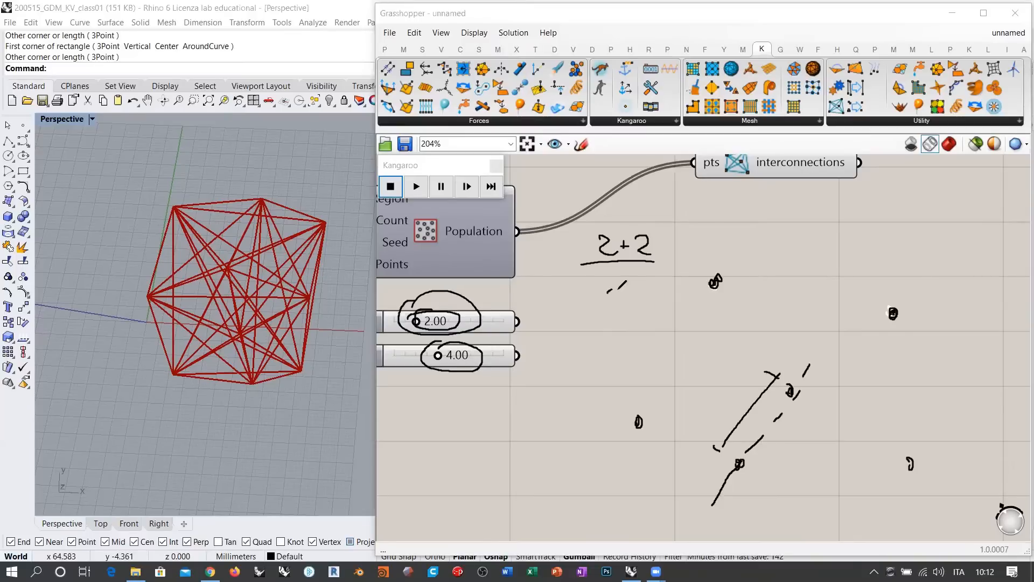
left_click_drag(605, 294, 636, 298)
mouse_move(631, 294)
left_mouse_down()
mouse_move(630, 305)
mouse_move(654, 300)
left_mouse_up()
left_click_drag(657, 286, 650, 313)
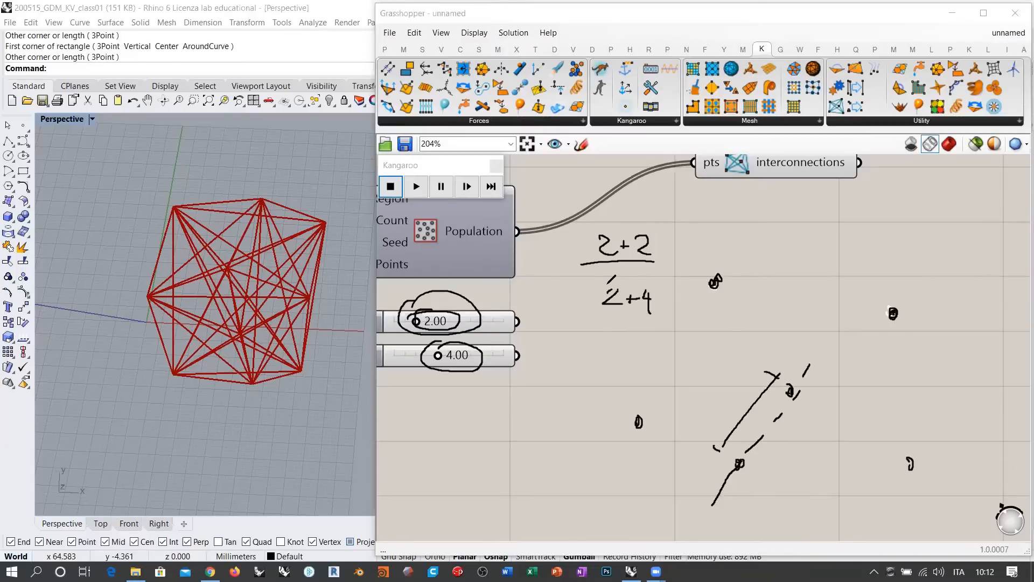
left_click_drag(818, 326, 811, 335)
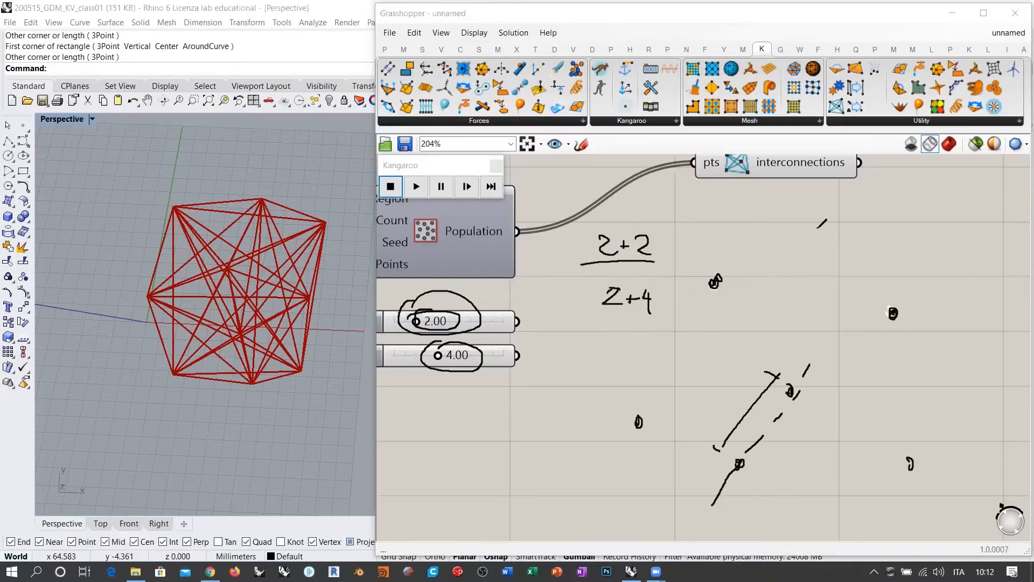
mouse_move(815, 229)
left_mouse_down()
mouse_move(812, 248)
mouse_move(835, 256)
mouse_move(859, 237)
left_mouse_up()
left_click_drag(790, 412, 781, 421)
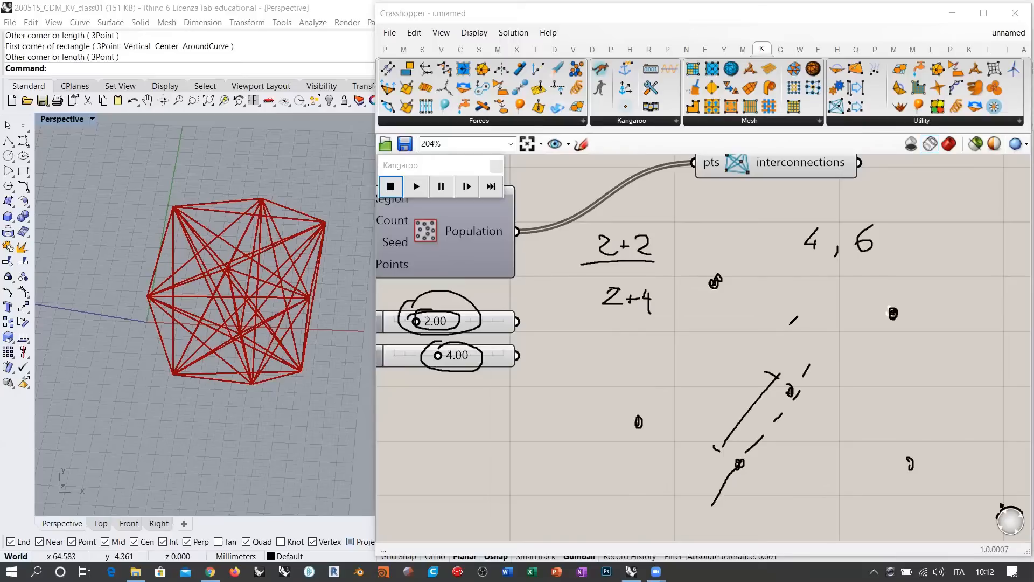
Step: Sketch connecting lines between the four neighbouring points, linking the topmost, leftmost, central and lower ones
mouse_move(718, 284)
left_mouse_down()
mouse_move(792, 384)
mouse_move(746, 463)
left_mouse_up()
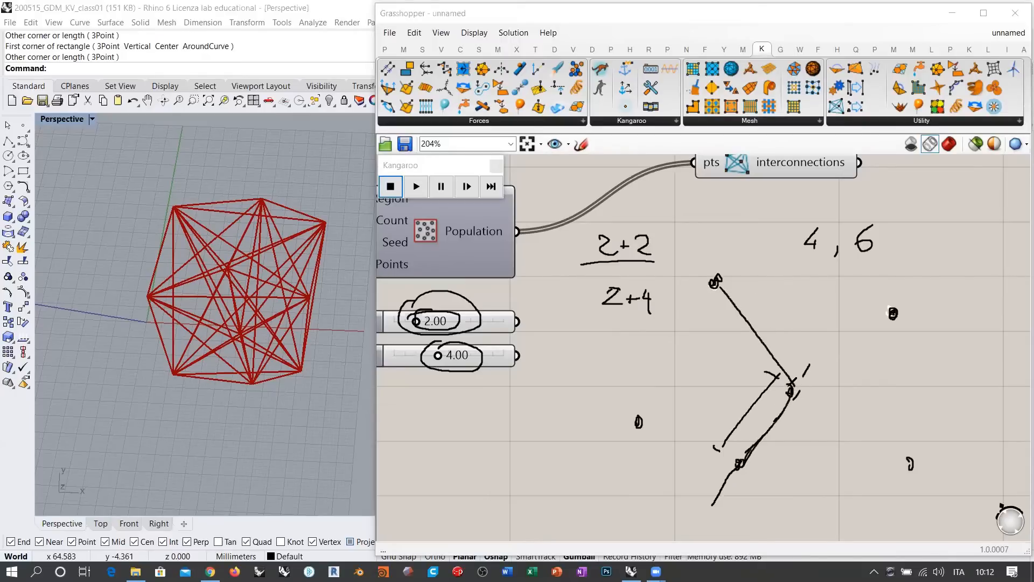
left_click_drag(790, 391, 656, 419)
left_click_drag(716, 284, 645, 414)
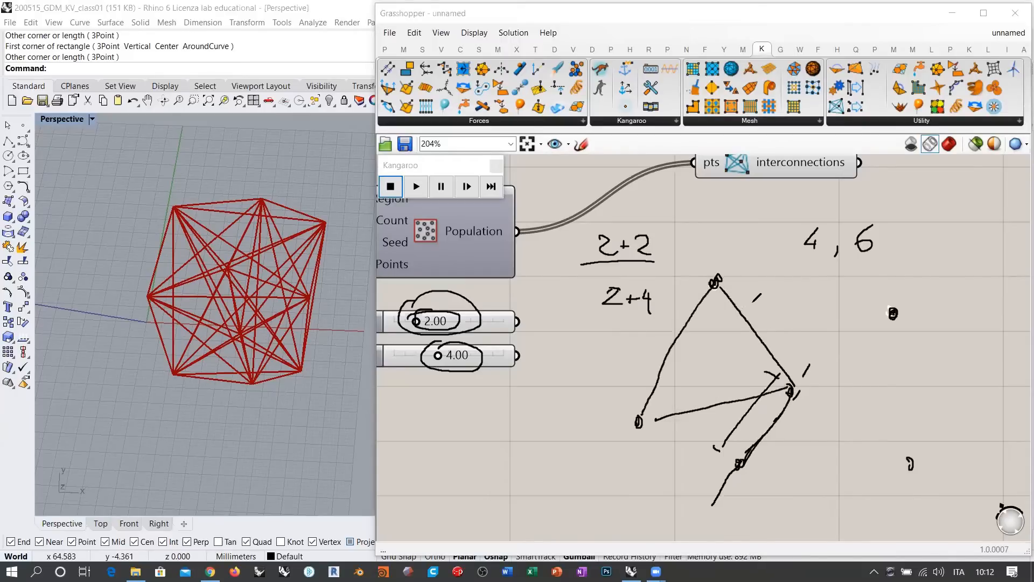
Step: Underline the handwritten 4 and 6, and clear the whole freehand sketch from the canvas
left_click_drag(792, 249, 888, 258)
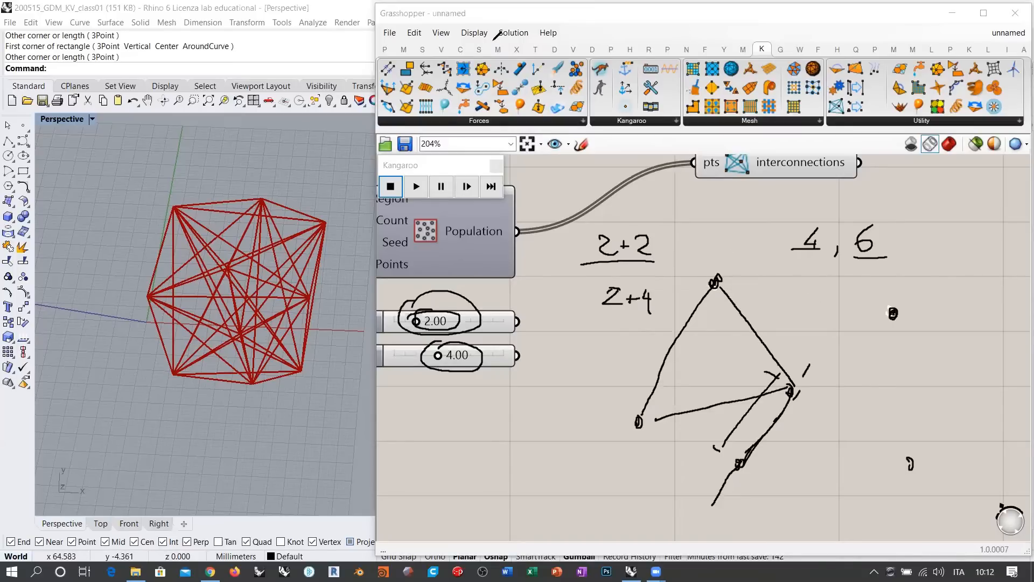
key("Escape")
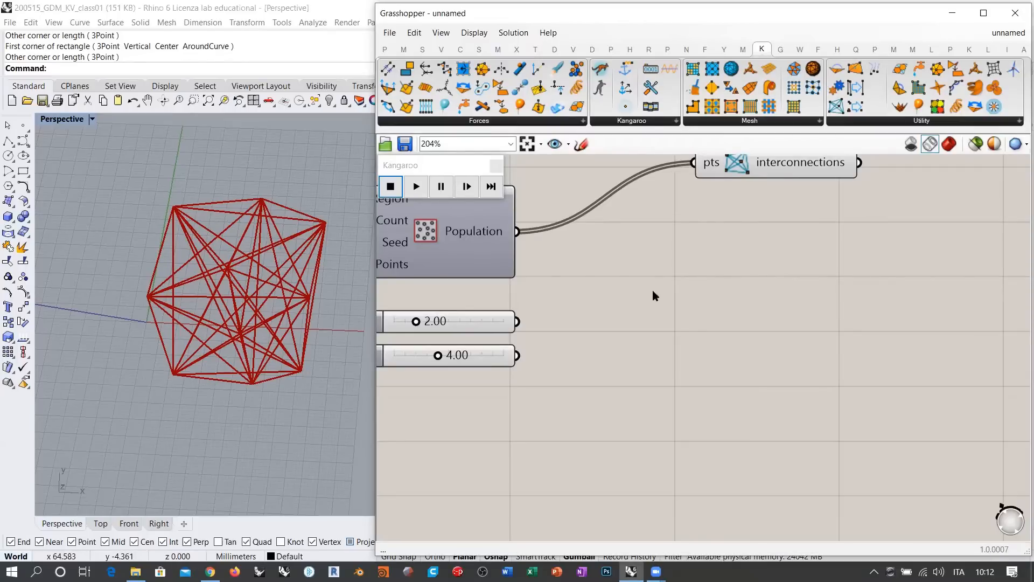
Step: Add a Repeat Data component to the canvas beside the 2.00 and 4.00 sliders
right_click_drag(543, 320, 564, 349)
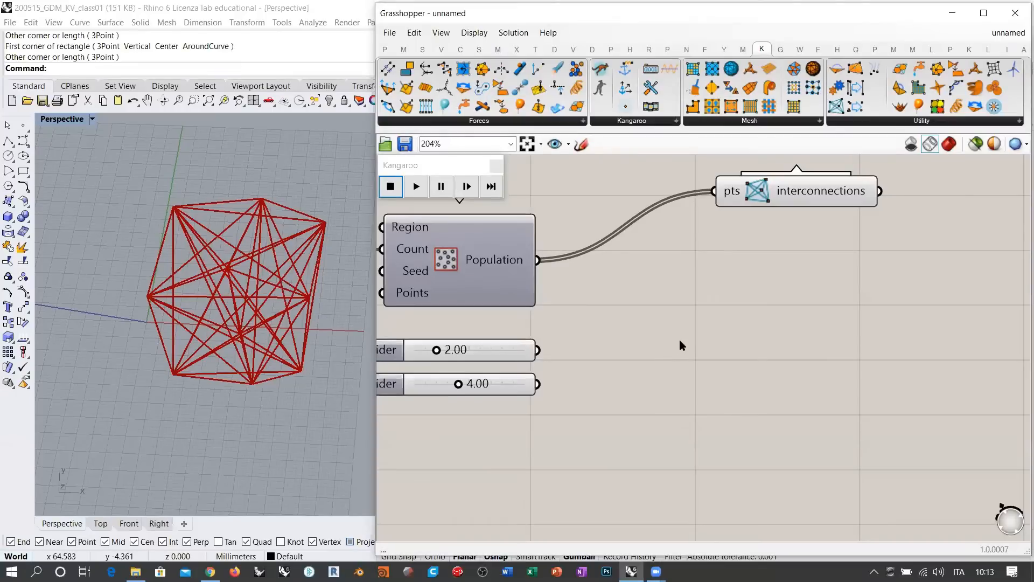
right_click_drag(619, 330, 771, 337)
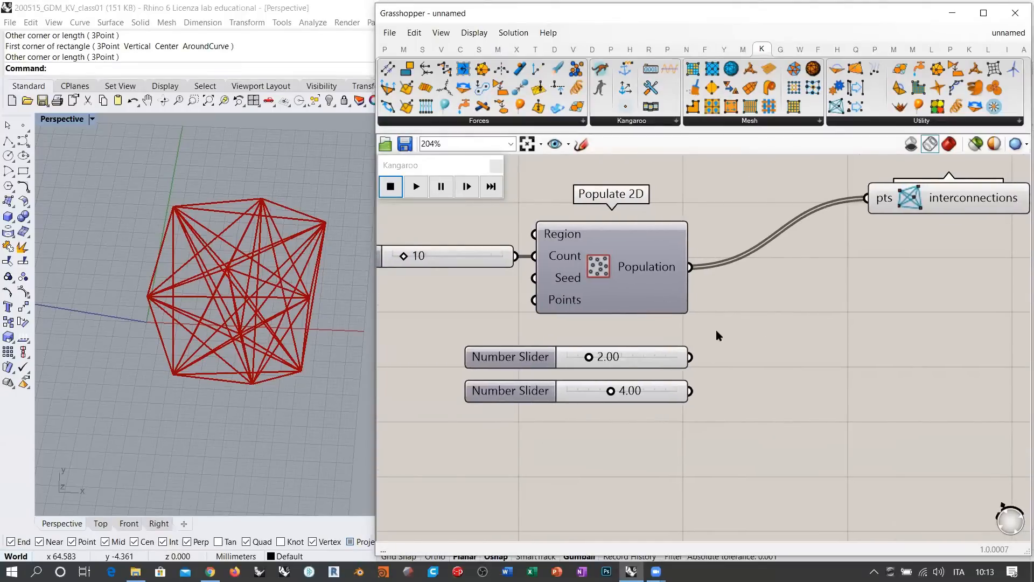
left_click_drag(717, 332, 552, 458)
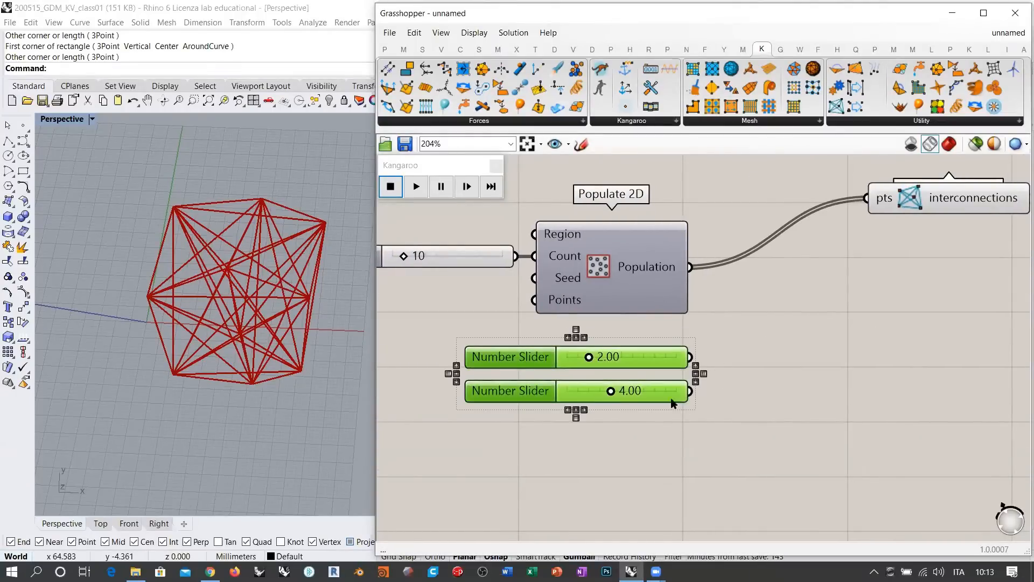
left_click(692, 458)
right_click_drag(777, 391, 658, 392)
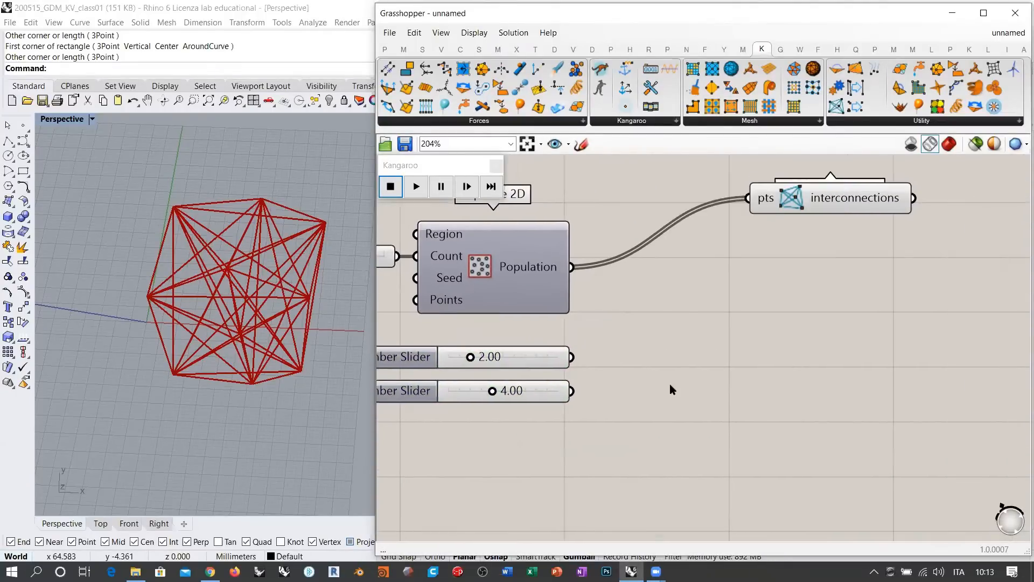
double_click(704, 351)
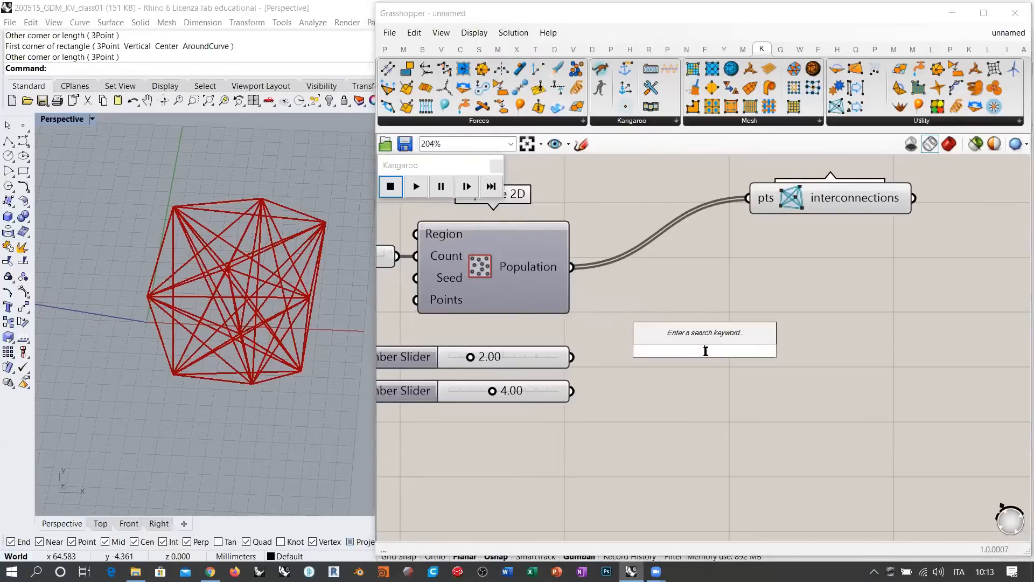
type("rep")
left_click(676, 318)
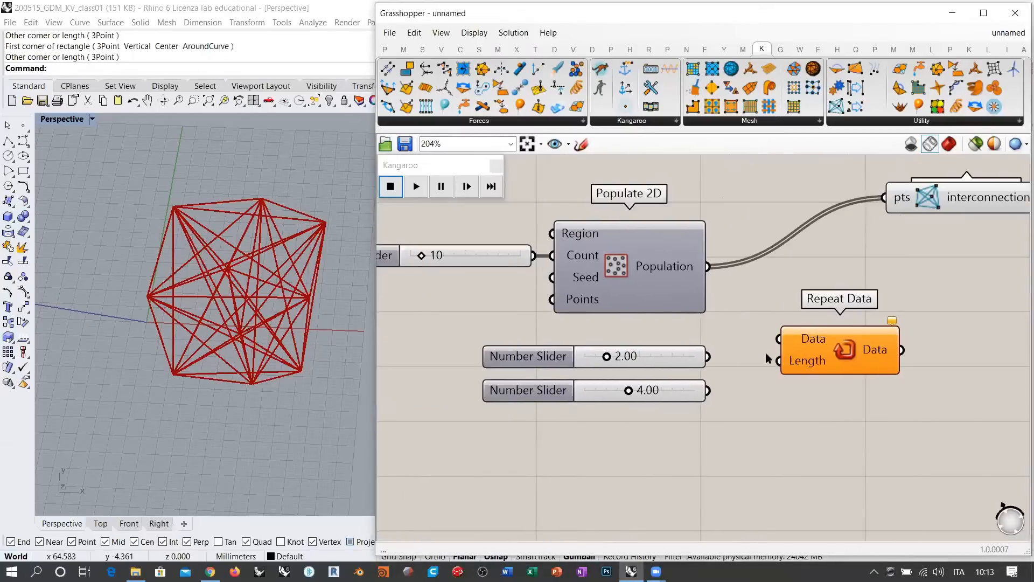
Step: Wire the 2.00 and 4.00 sliders into Repeat Data's Data input and the point count slider into its Length
left_click_drag(817, 350, 819, 377)
left_click_drag(709, 356, 781, 365)
left_click_drag(709, 390, 792, 398, "shift")
left_click(736, 439)
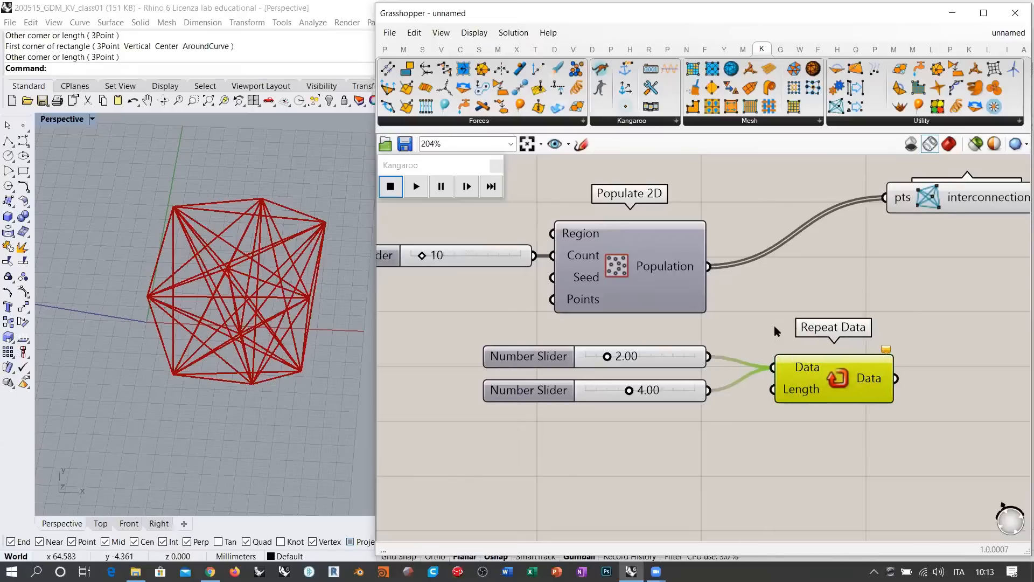
left_click(774, 327)
left_click_drag(537, 259, 786, 386)
mouse_move(765, 374)
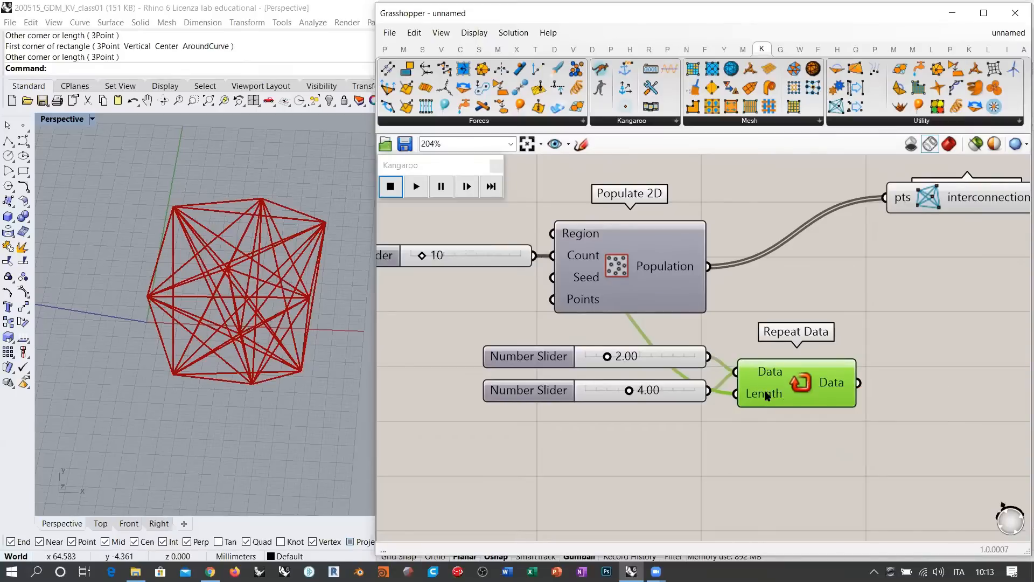
mouse_move(767, 396)
mouse_move(829, 389)
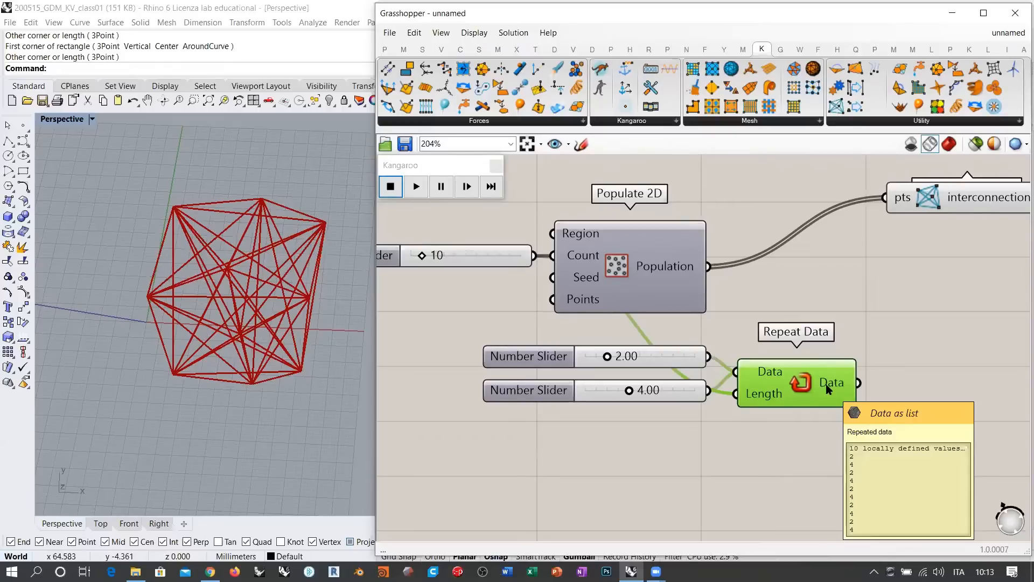
Step: Try a point count of 33 to examine the repeated radius list, and undo the count change
left_click_drag(422, 255, 447, 255)
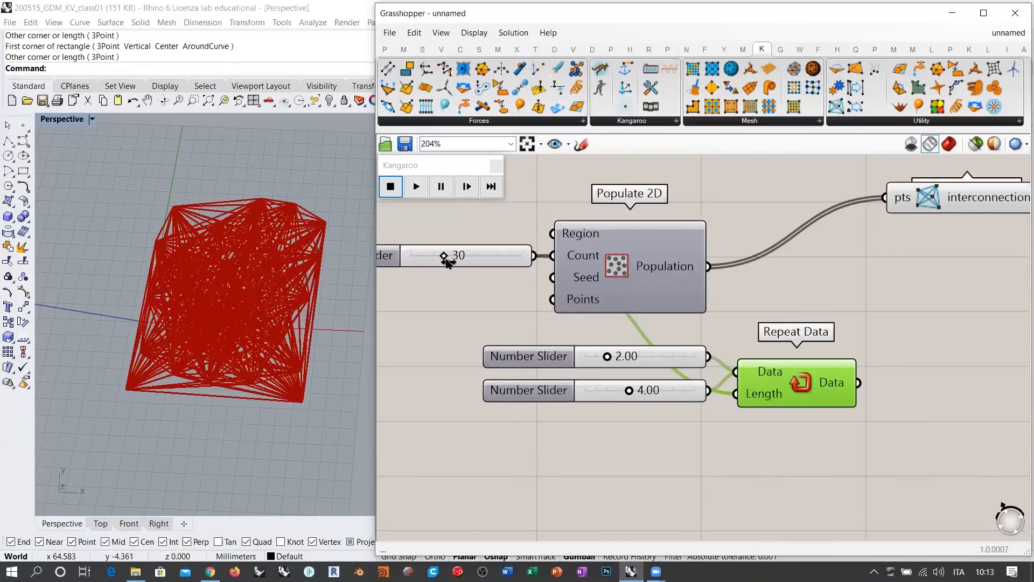
mouse_move(827, 388)
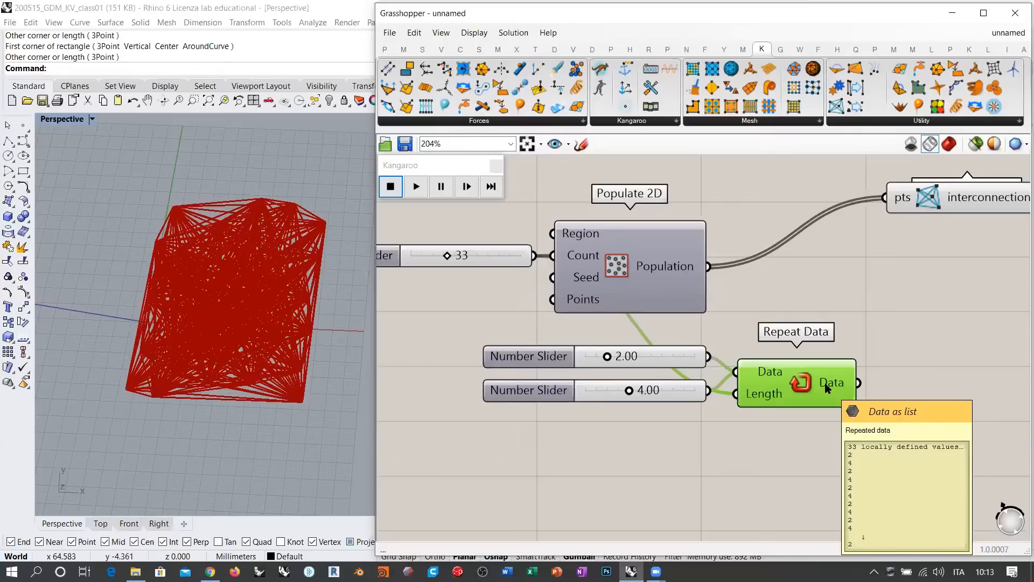
left_click(524, 315)
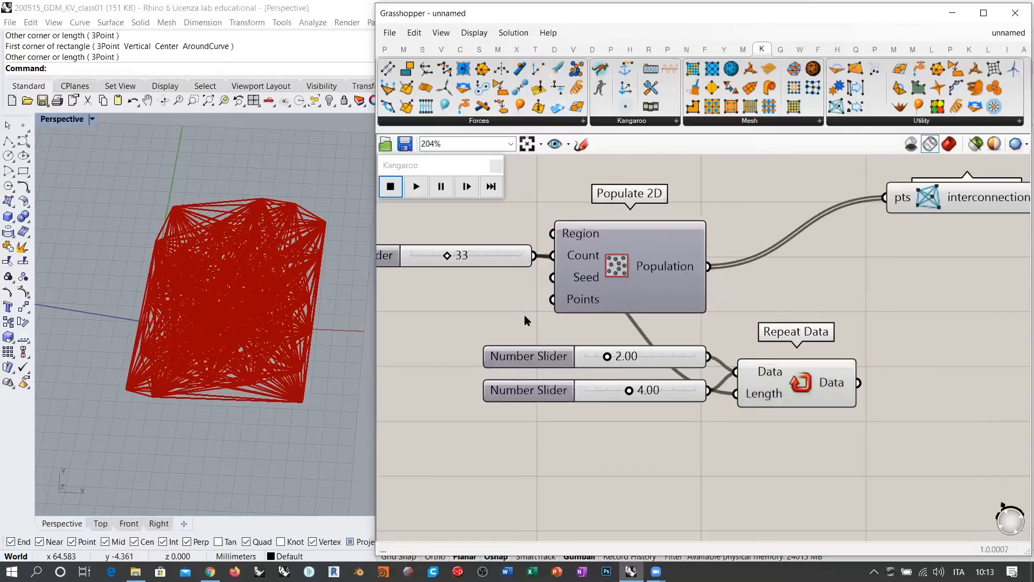
key("ctrl+z")
Step: Replace Repeat Data with a Longest List component beside the two radius sliders
left_click(795, 385)
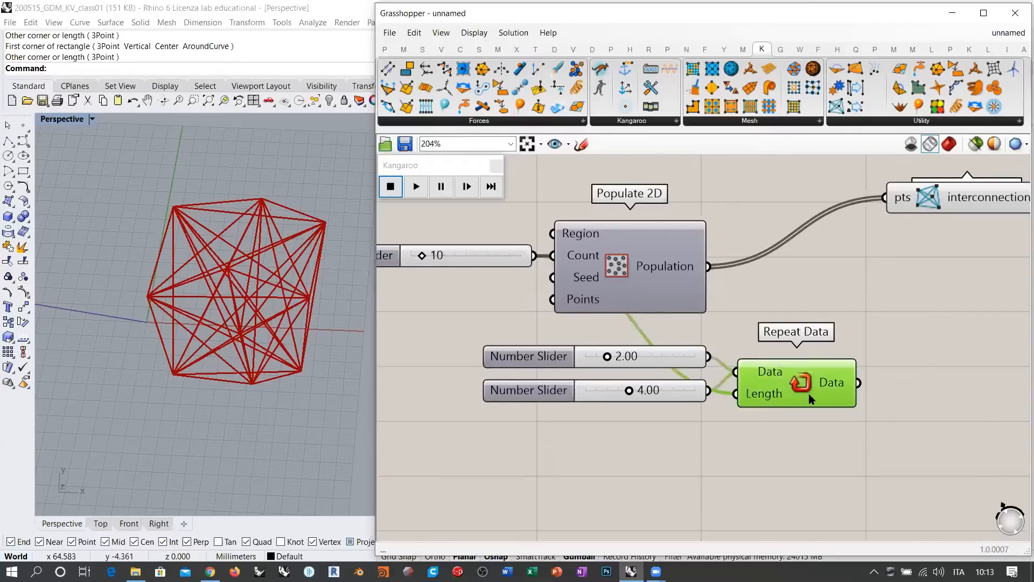
key("Delete")
double_click(820, 346)
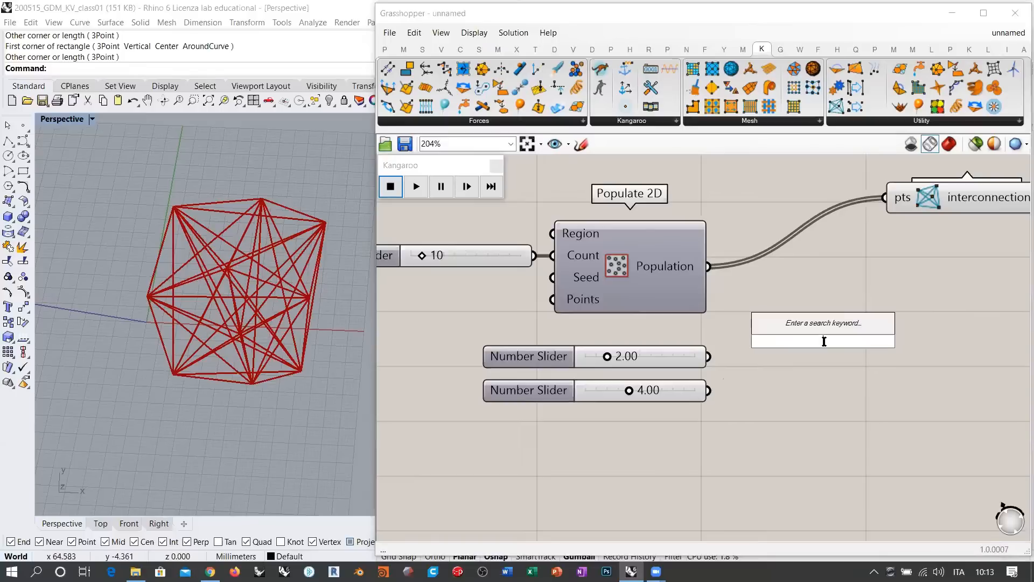
type("long")
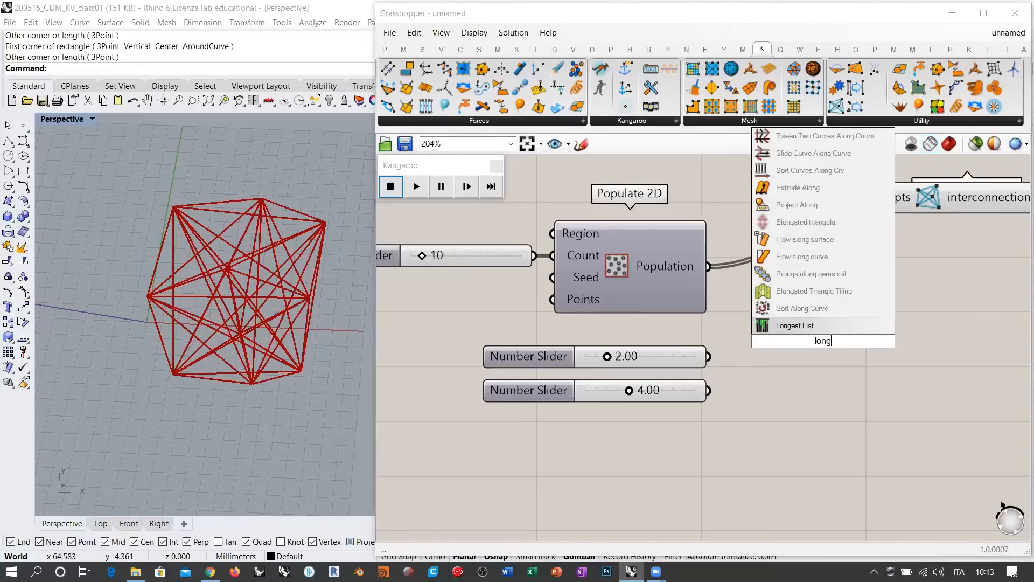
left_click(821, 330)
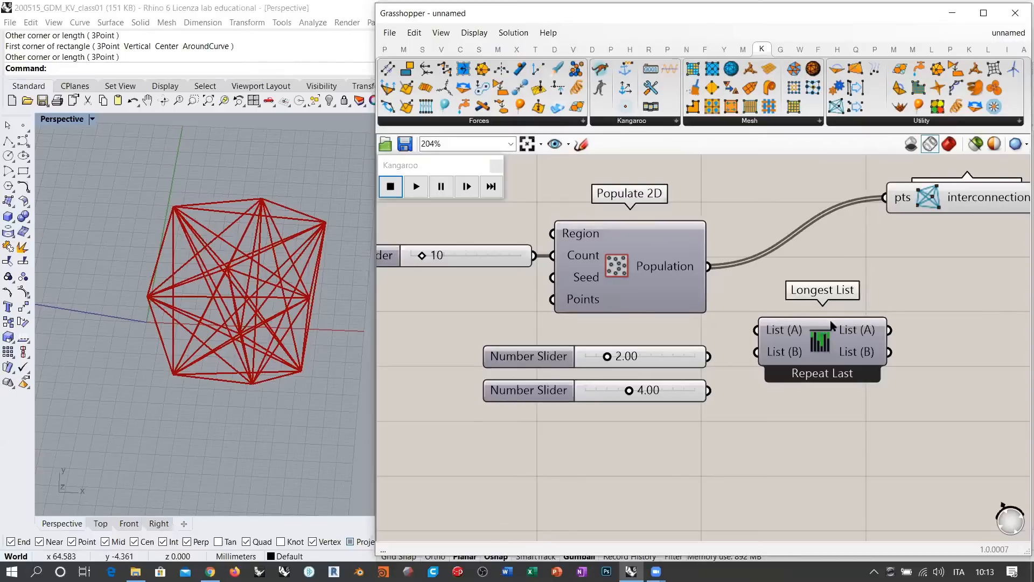
Step: Add a Circle component below Longest List and connect the Populate 2D points to its Plane input
right_click_drag(726, 435, 702, 302)
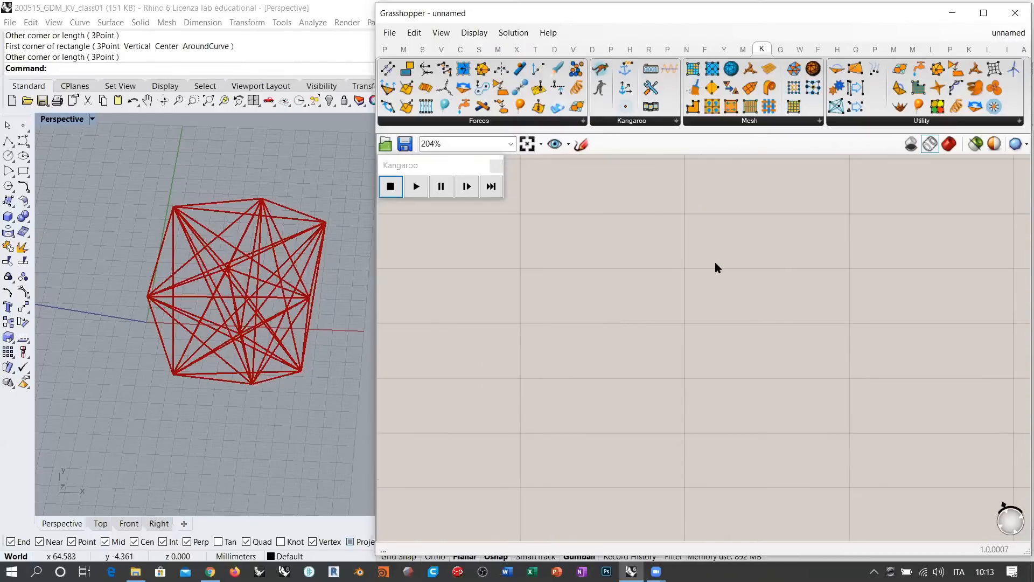
right_click_drag(636, 178, 575, 396)
left_click(570, 239)
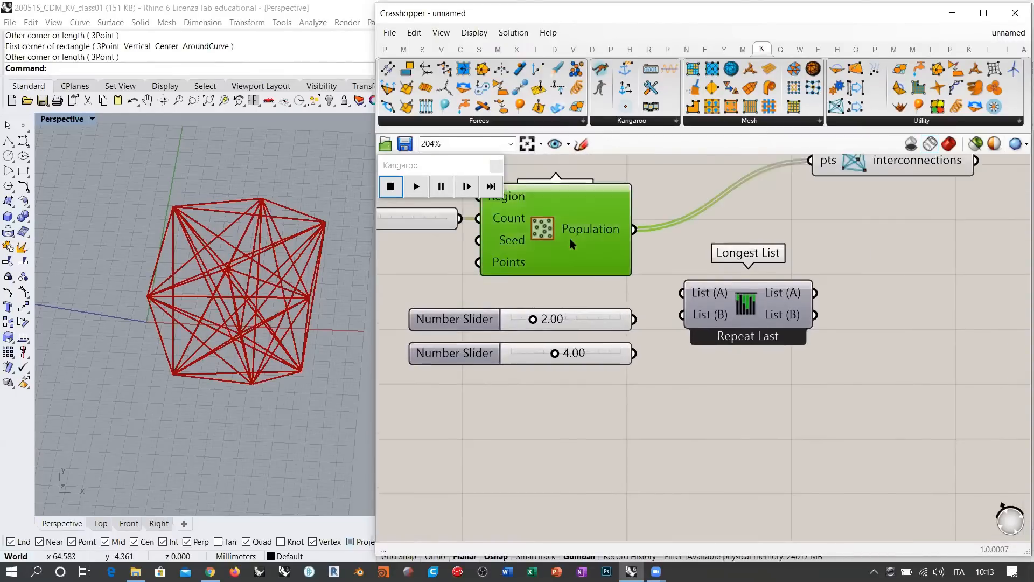
right_click_drag(673, 367, 668, 321)
double_click(720, 396)
type("circ")
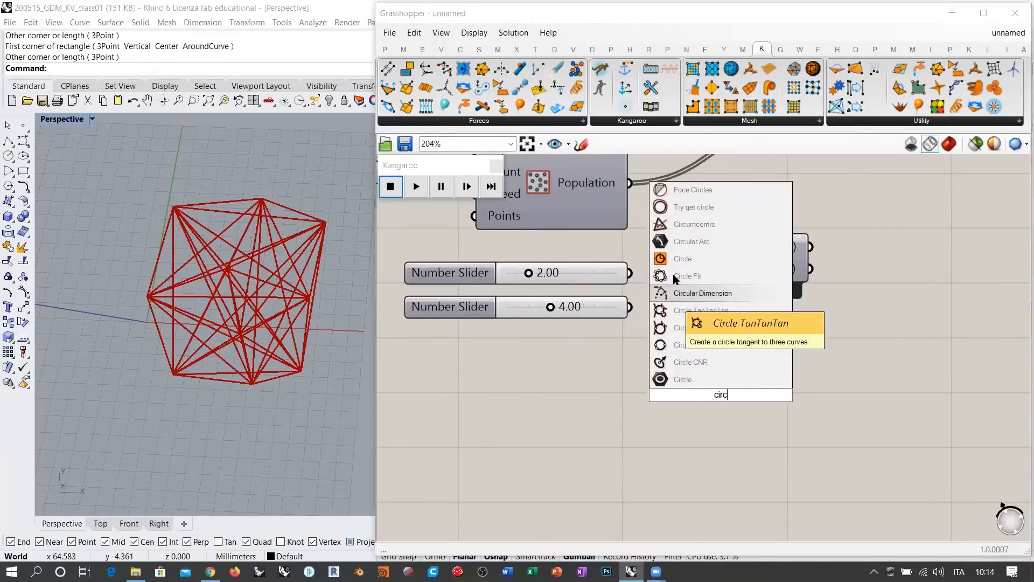
left_click(682, 258)
left_click_drag(629, 183, 659, 383)
right_click_drag(593, 414, 546, 455)
scroll(546, 456, "down", 2)
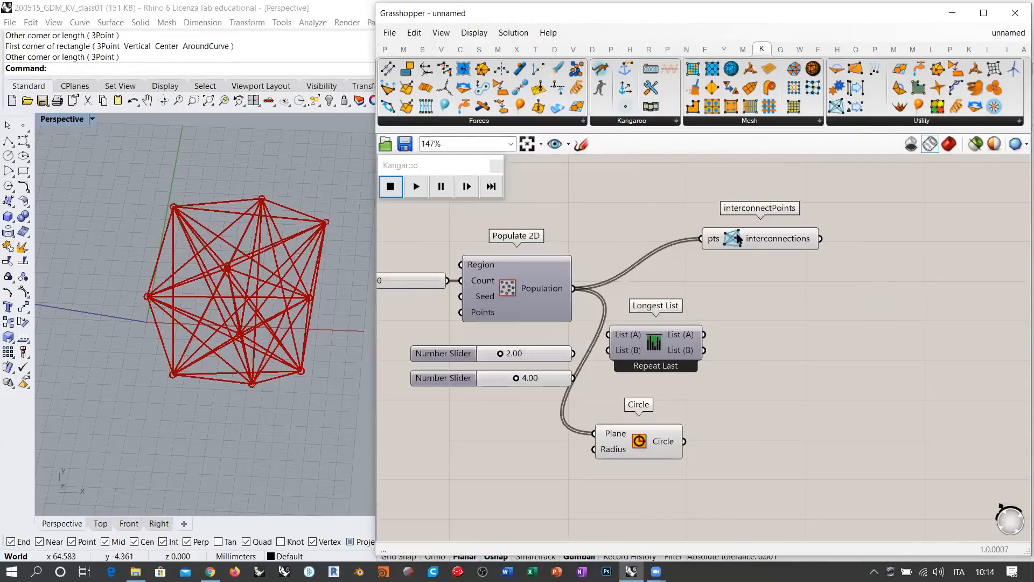
Step: Turn off the preview of the interconnectPoints component
left_click(739, 236)
key("ctrl+q")
left_click(777, 322)
Step: Connect the 4.00 slider to the Circle's Radius input and inspect the data in its Plane and Radius inputs
right_click_drag(614, 374, 716, 325)
scroll(716, 325, "up", 2)
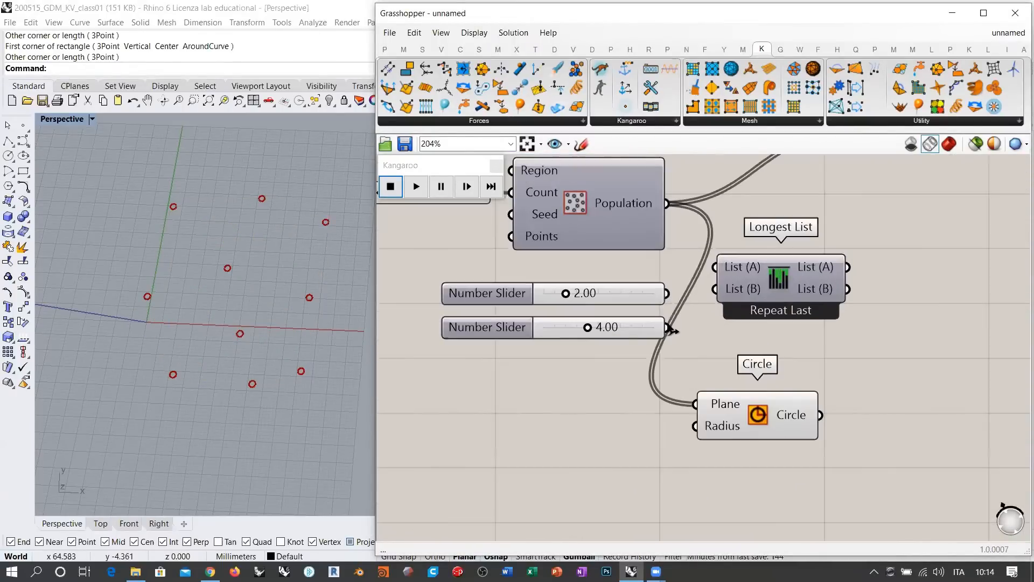
left_click_drag(668, 327, 691, 429)
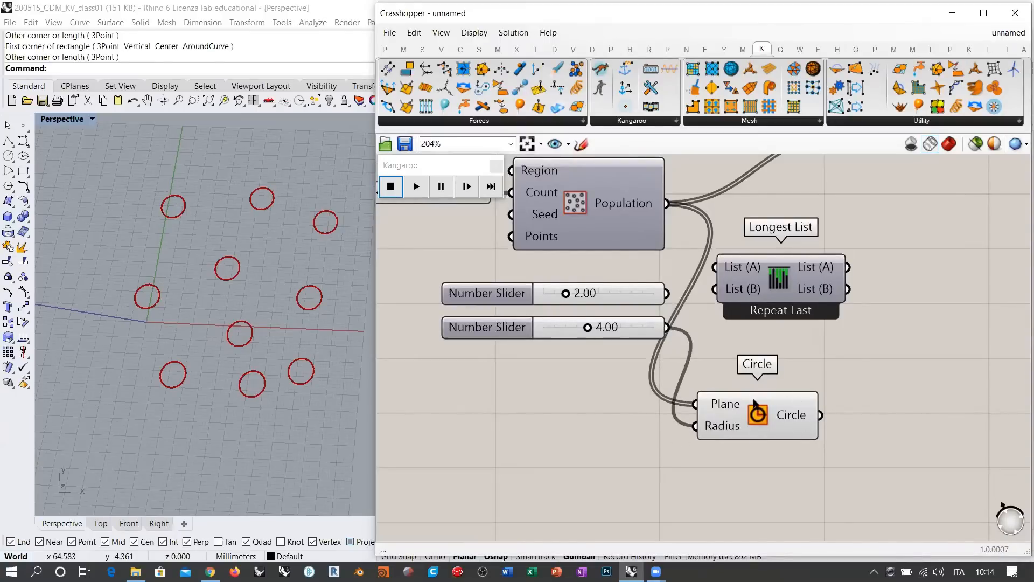
scroll(724, 356, "up", 2)
mouse_move(725, 352)
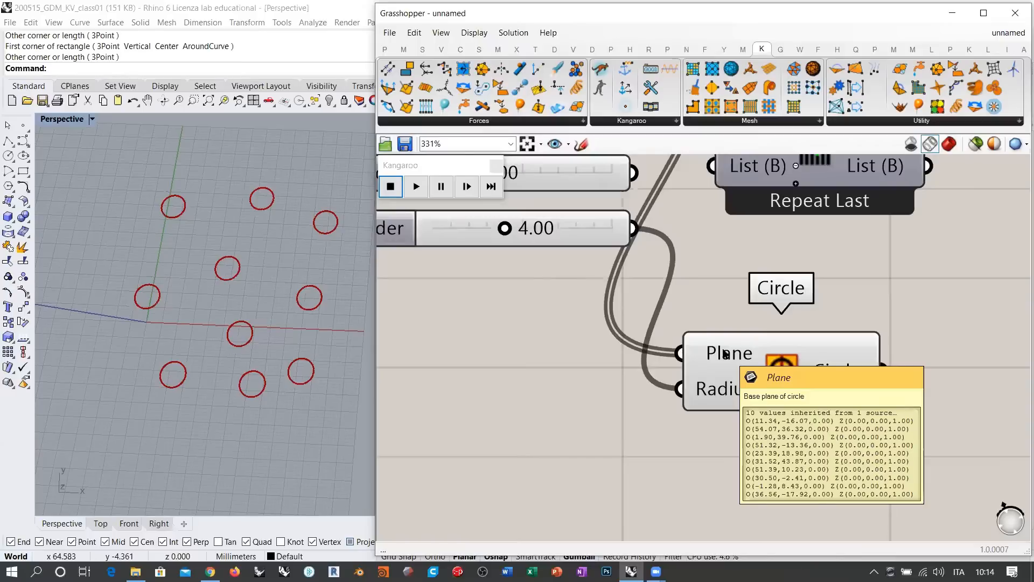
mouse_move(729, 390)
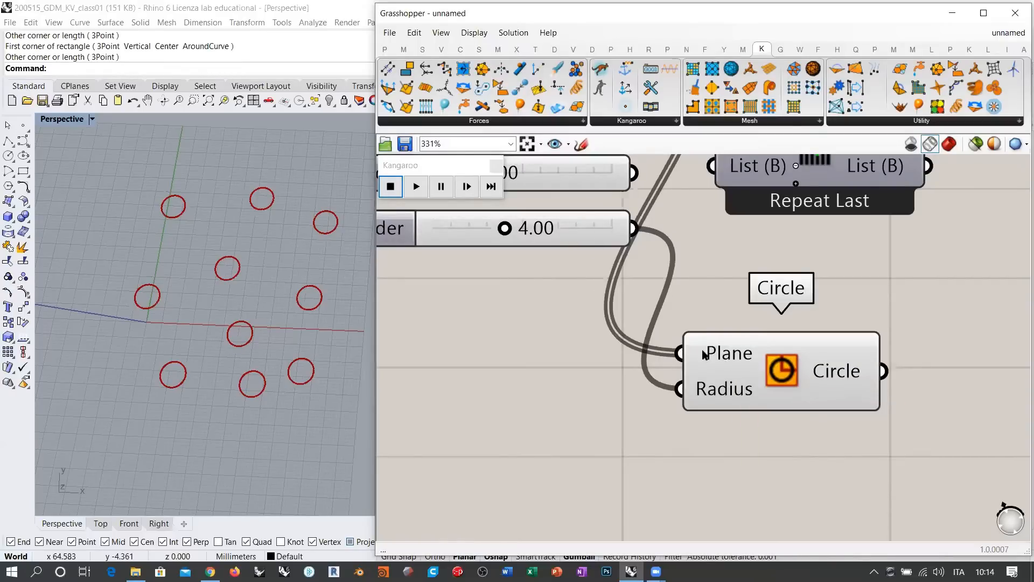
Step: Add a panel below the Circle component and connect the Populate 2D Population output to it
right_click_drag(696, 319, 663, 295)
scroll(646, 256, "down", 4)
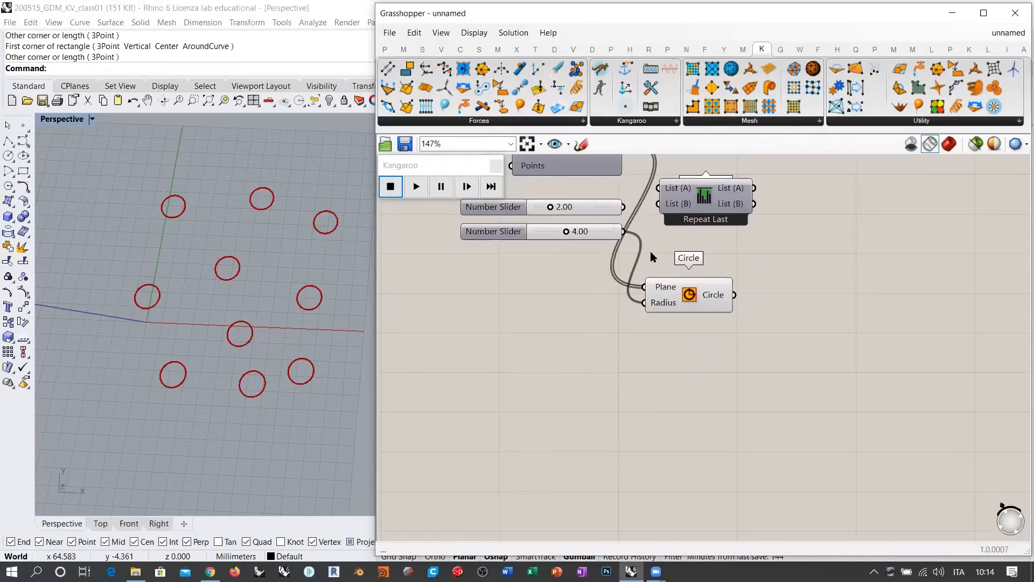
double_click(657, 365)
type("//")
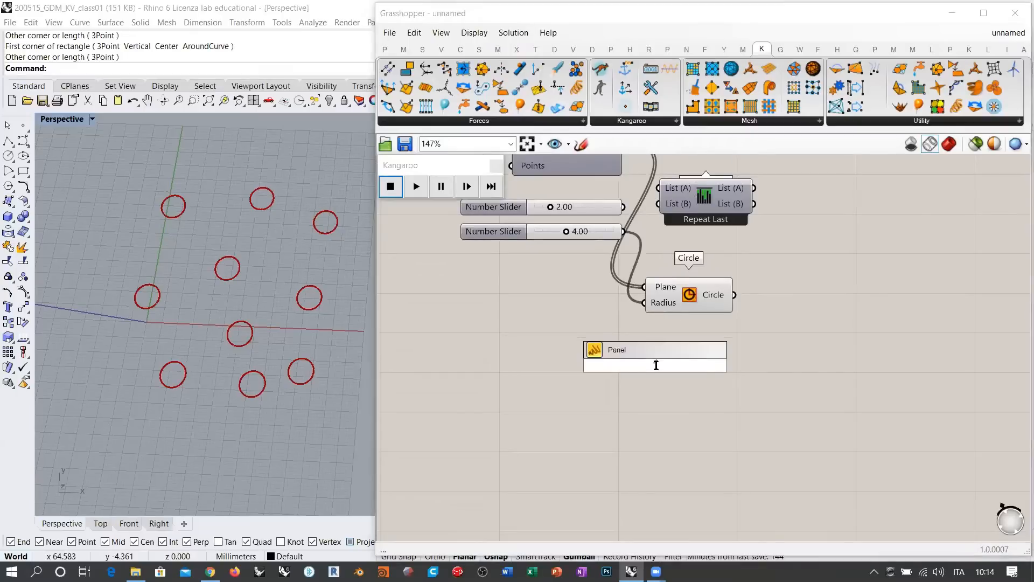
key("Return")
right_click_drag(618, 253, 643, 308)
left_click_drag(648, 198, 614, 421)
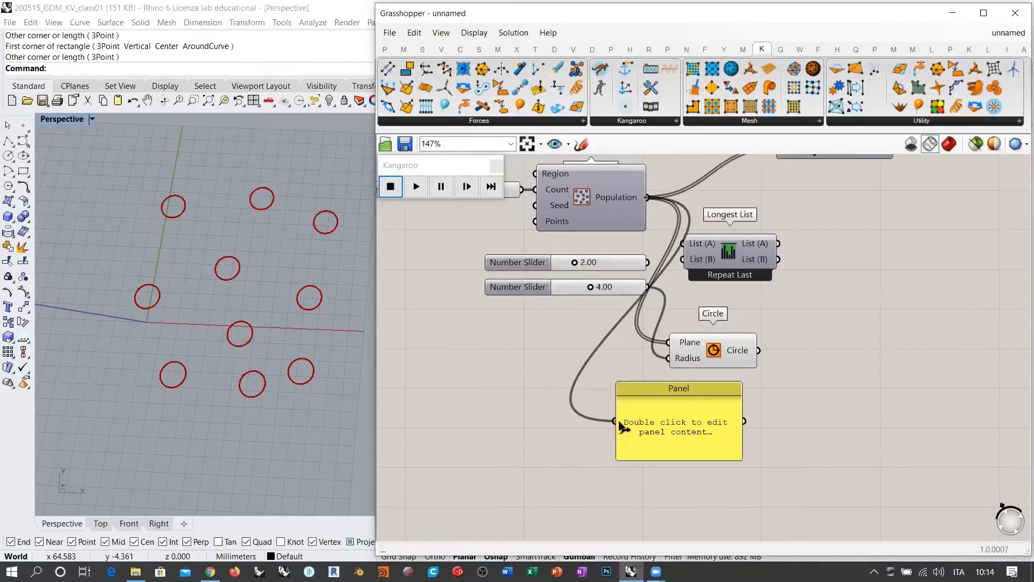
Step: Enlarge the points panel, place a copy beside it and connect the 4.00 slider to the copy
right_click_drag(614, 421, 518, 250)
left_click_drag(644, 286, 787, 332)
left_click(765, 290)
right_click_drag(731, 296, 750, 337)
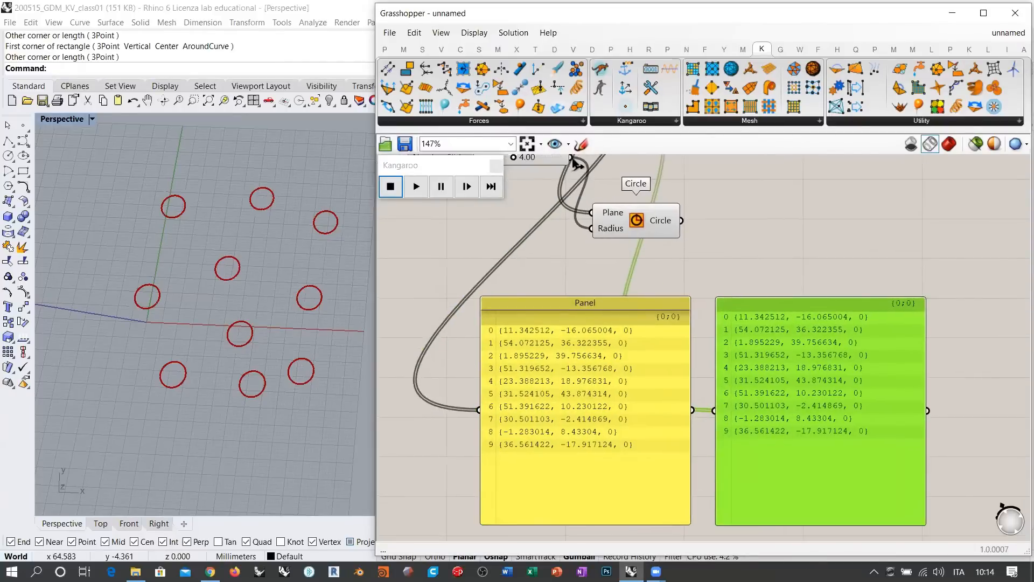
left_click_drag(570, 158, 715, 410)
left_click(710, 317)
right_click_drag(712, 317, 715, 276)
scroll(716, 281, "up", 3)
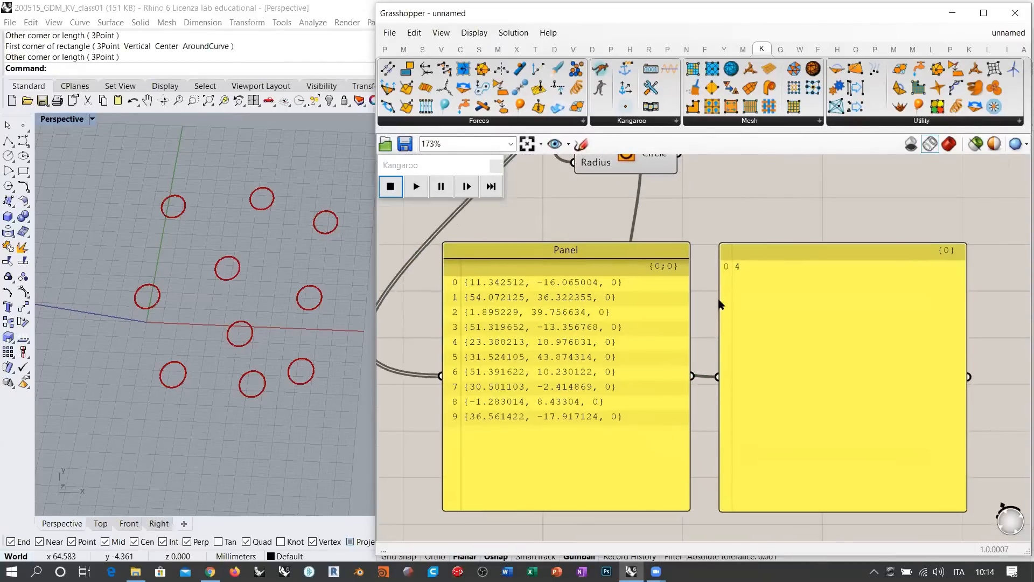
Step: Narrow both panels and move the radius panel so its value lines up with the first point in the list
left_click_drag(687, 292, 634, 292)
left_click_drag(1008, 296, 877, 297)
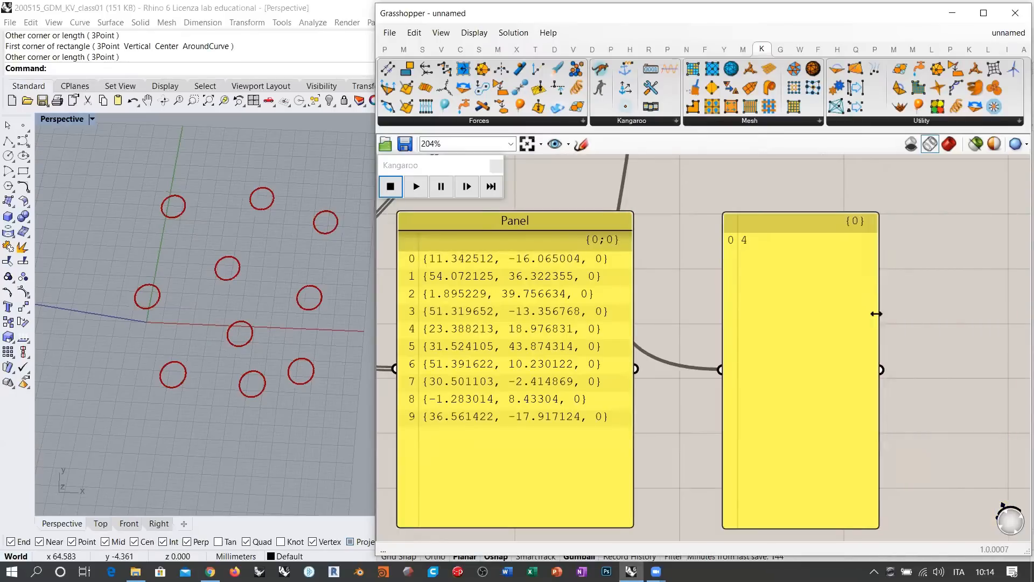
left_click_drag(768, 299, 697, 294)
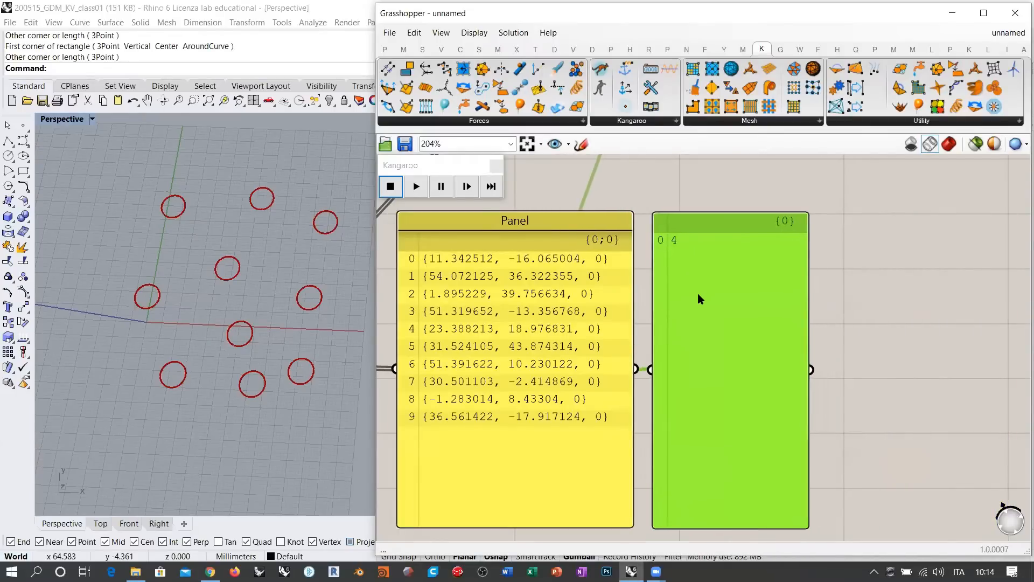
left_click(865, 283)
scroll(718, 269, "up", 3)
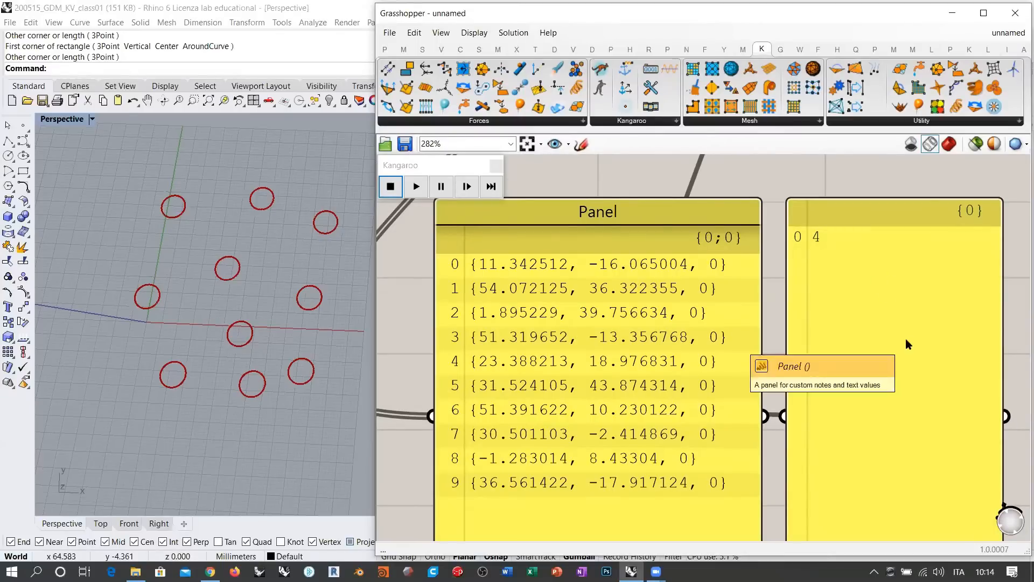
left_click(642, 342)
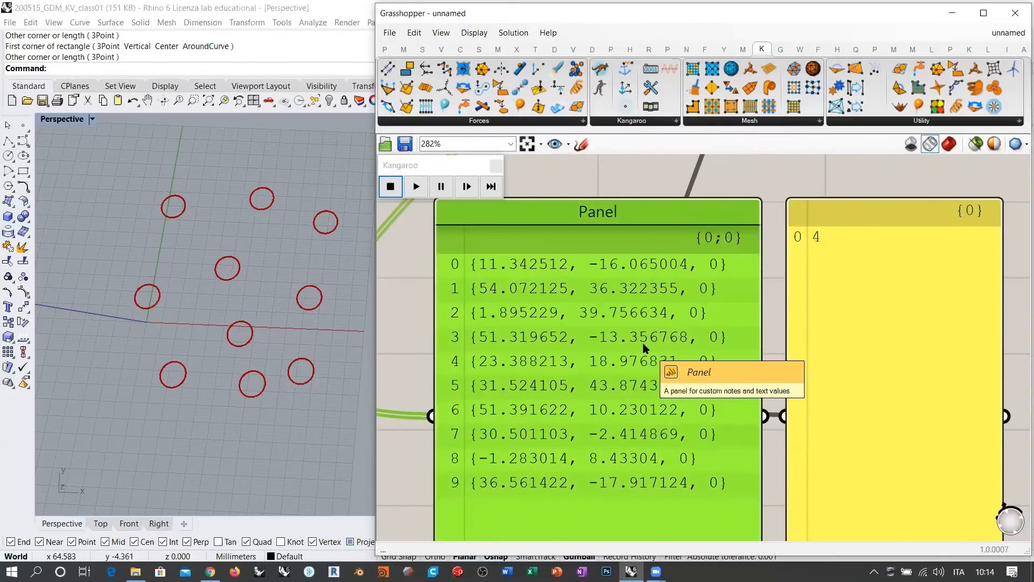
left_click(765, 167)
left_click_drag(848, 289, 845, 323)
left_click(773, 261)
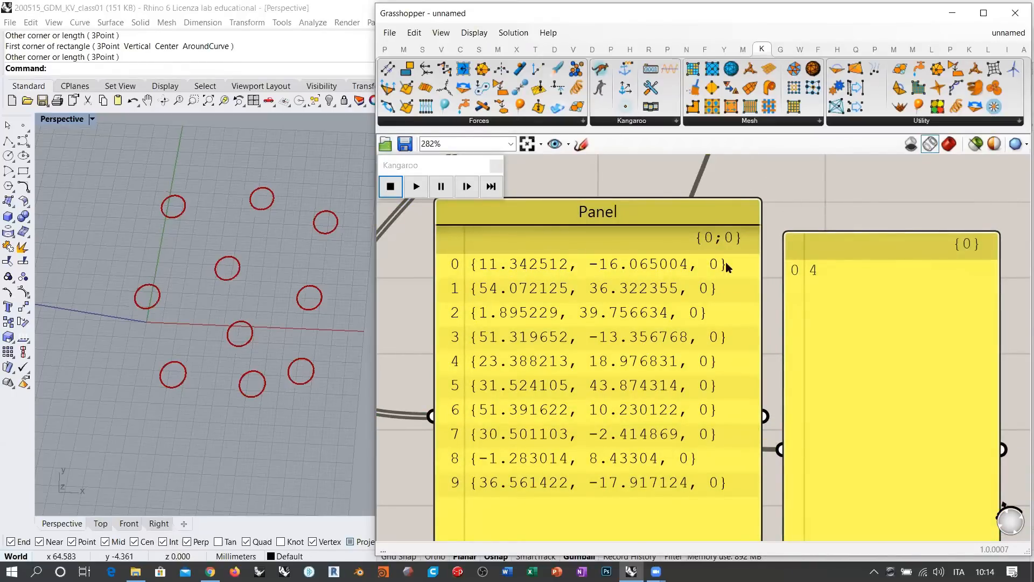
left_click(816, 275)
left_click_drag(819, 269, 819, 267)
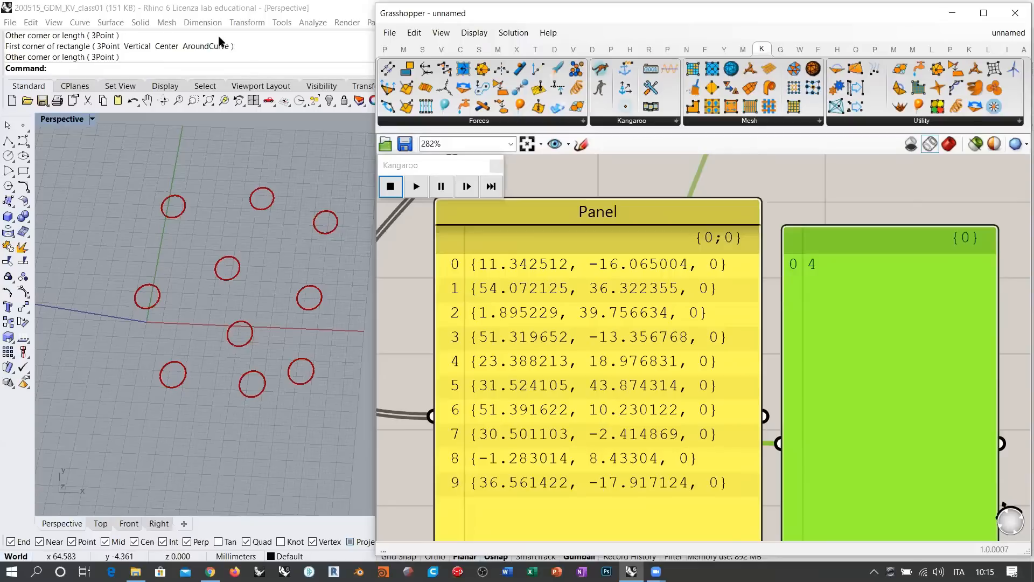
Step: Mark by hand how the single radius value pairs with the first point and is reused for the others, and clear the marks
left_click_drag(739, 266, 784, 266)
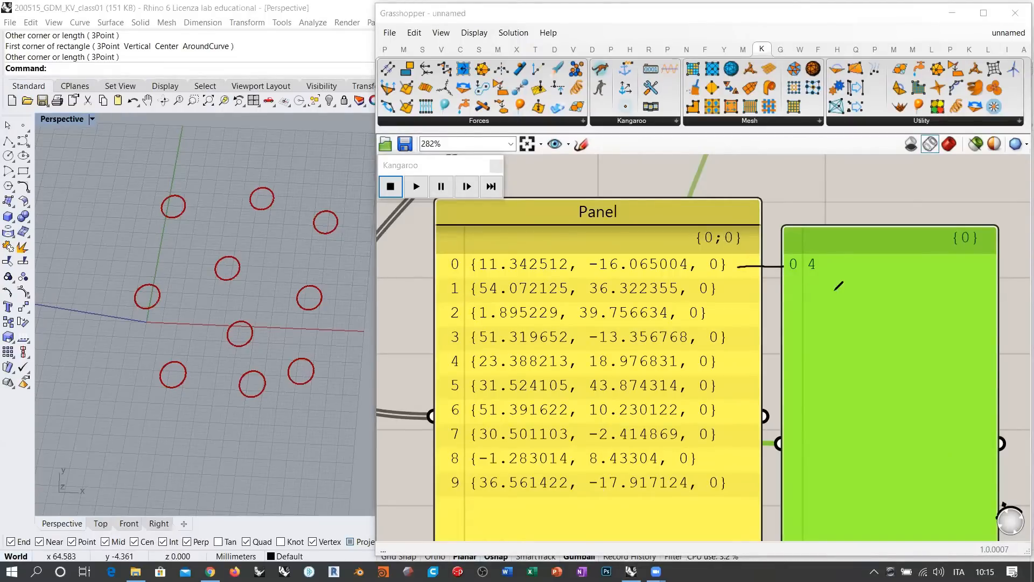
mouse_move(432, 278)
left_mouse_down()
mouse_move(728, 278)
mouse_move(580, 506)
mouse_move(451, 322)
mouse_move(445, 281)
left_mouse_up()
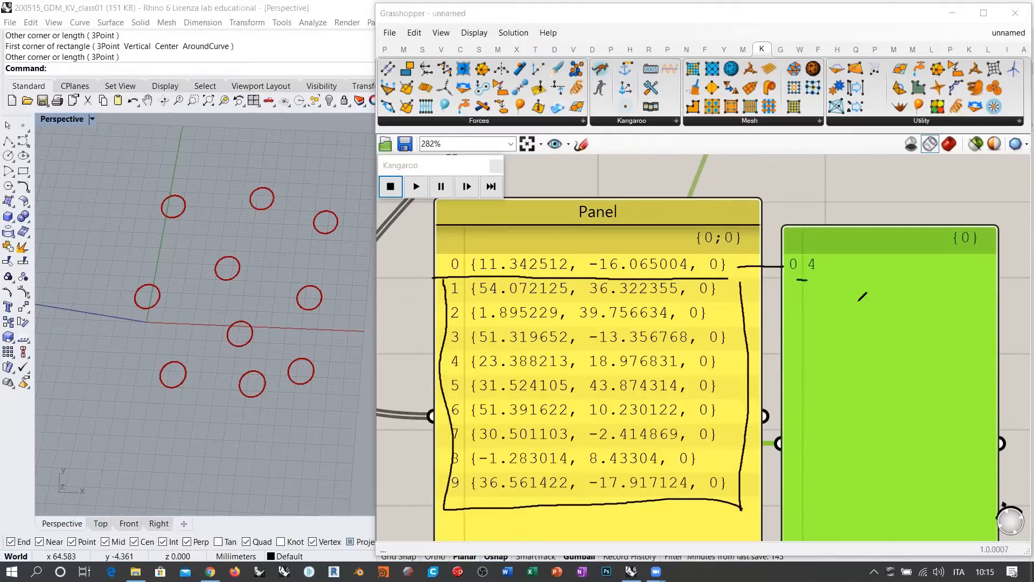
mouse_move(797, 279)
left_mouse_down()
mouse_move(947, 277)
mouse_move(890, 293)
left_mouse_up()
left_click_drag(810, 314, 875, 313)
left_click_drag(841, 330, 868, 333)
left_click_drag(838, 350, 866, 361)
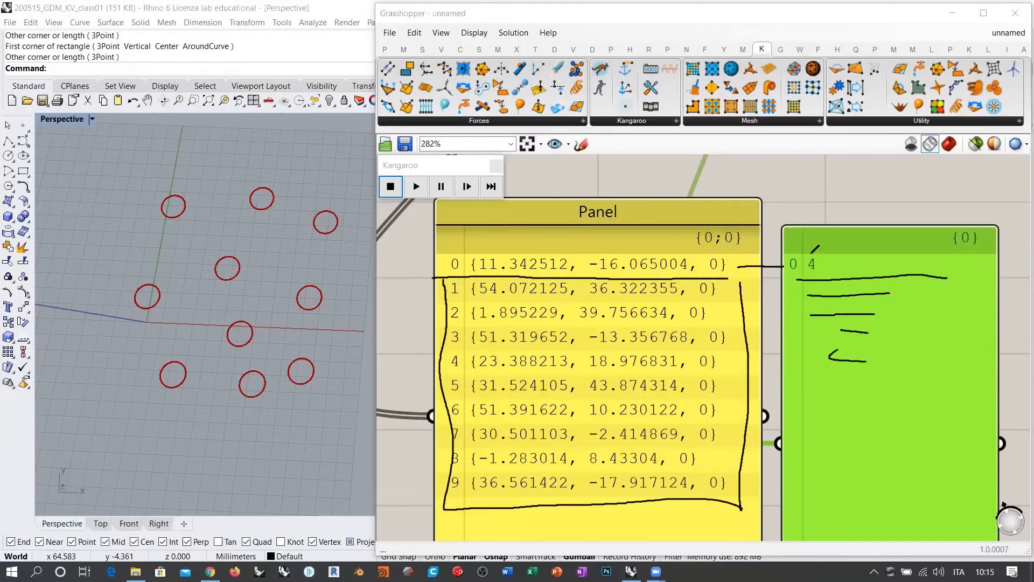
mouse_move(820, 254)
left_mouse_down()
mouse_move(808, 274)
mouse_move(822, 256)
mouse_move(748, 294)
left_mouse_up()
mouse_move(809, 281)
left_mouse_down()
mouse_move(812, 300)
mouse_move(756, 314)
left_mouse_up()
mouse_move(813, 315)
left_mouse_down()
mouse_move(810, 336)
mouse_move(758, 339)
left_mouse_up()
mouse_move(804, 349)
left_mouse_down()
mouse_move(792, 367)
mouse_move(761, 362)
left_mouse_up()
left_click_drag(805, 371, 768, 395)
left_click_drag(771, 381, 762, 389)
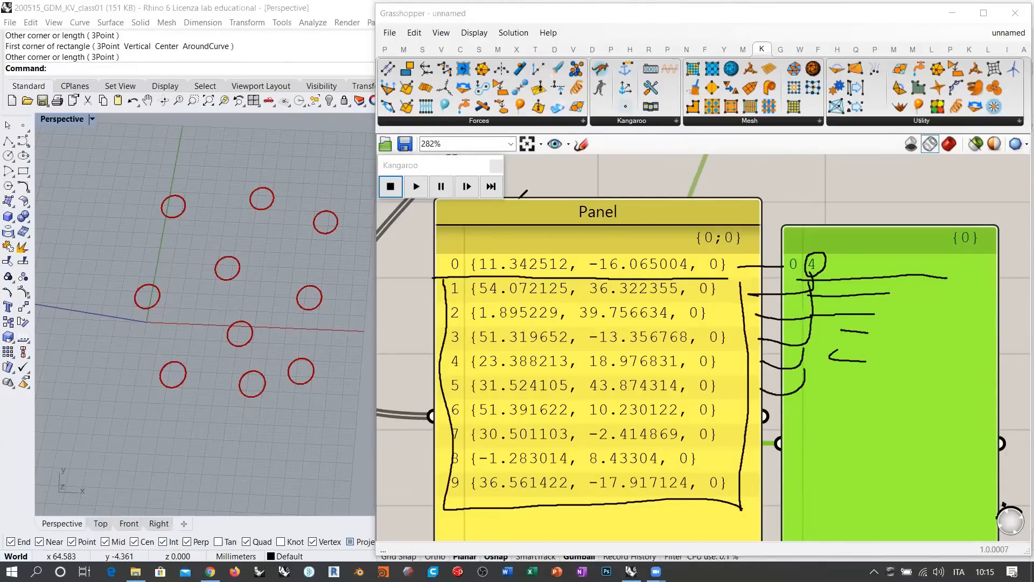
left_click(458, 42)
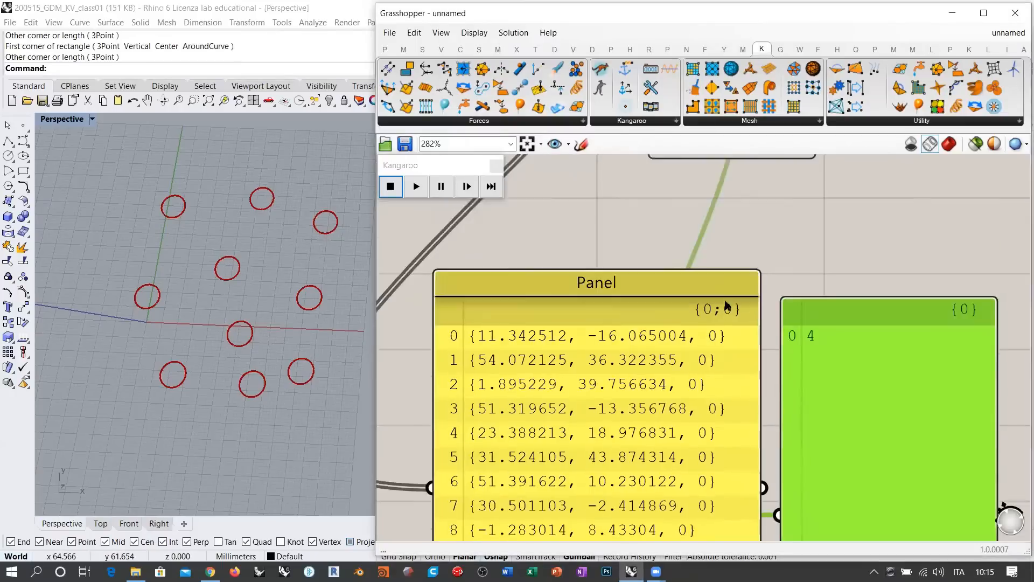
Step: Delete the two data panels and the Circle component
scroll(727, 363, "down", 4)
left_click_drag(866, 277, 645, 363)
key("Delete")
right_click_drag(719, 262, 709, 372)
left_click(719, 337)
key("Delete")
right_click_drag(712, 247, 687, 302)
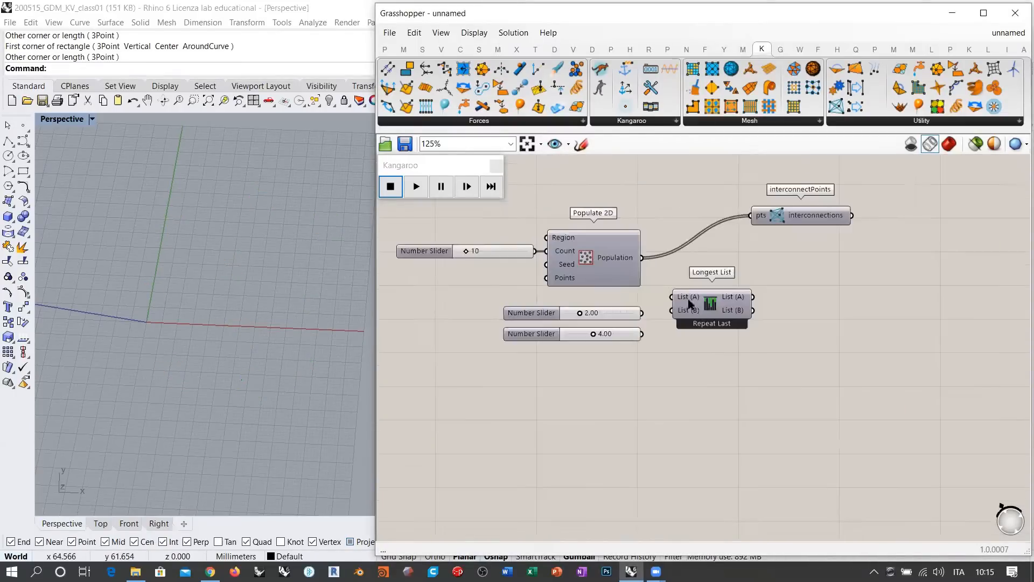
Step: Connect the Populate 2D points to Longest List's List (A) input and both radius sliders to its List (B) input
scroll(680, 305, "up", 4)
right_click_drag(763, 400, 768, 433)
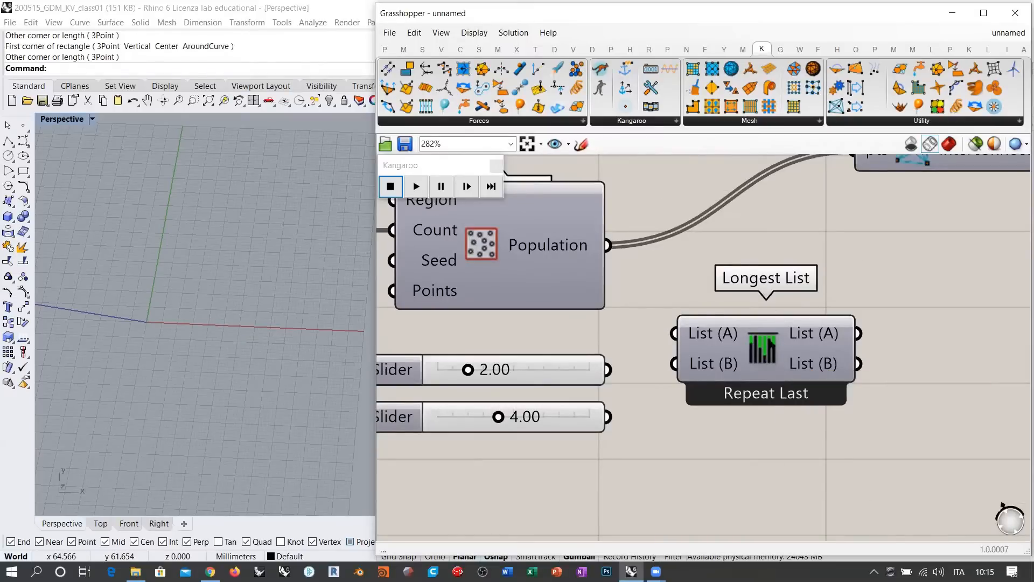
scroll(766, 323, "down", 2)
left_click_drag(653, 255, 700, 318)
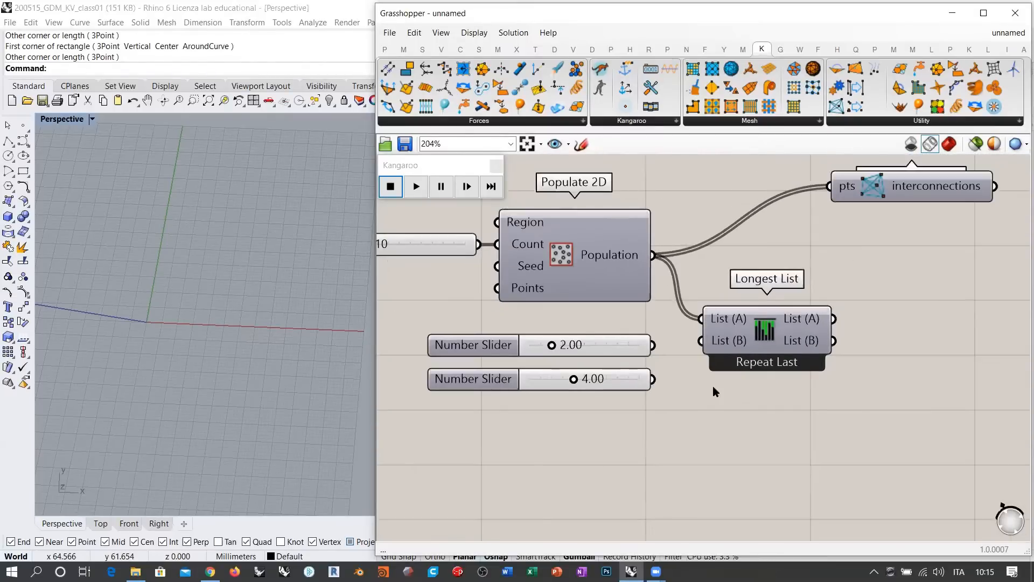
mouse_move(638, 258)
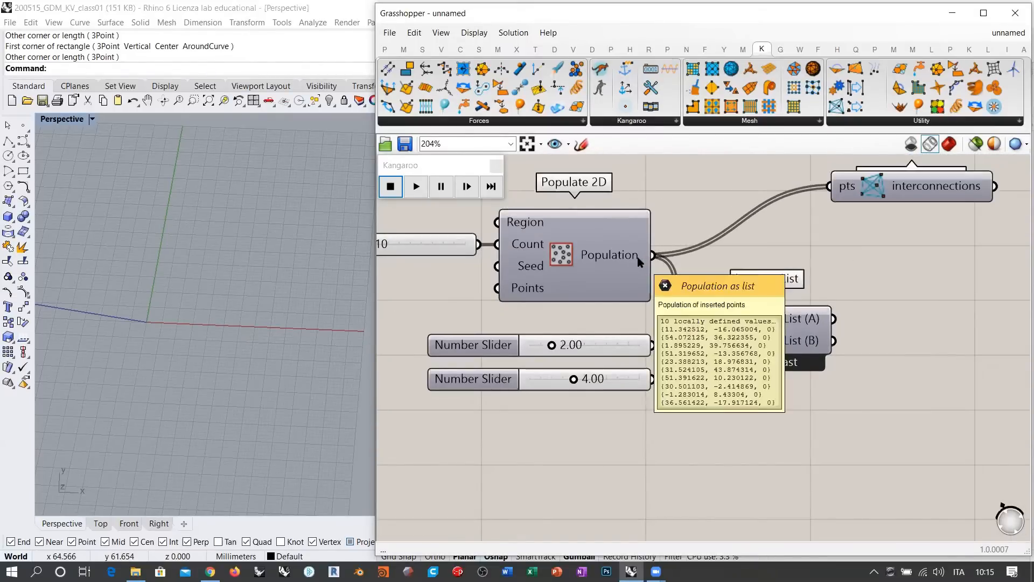
scroll(673, 294, "up", 2)
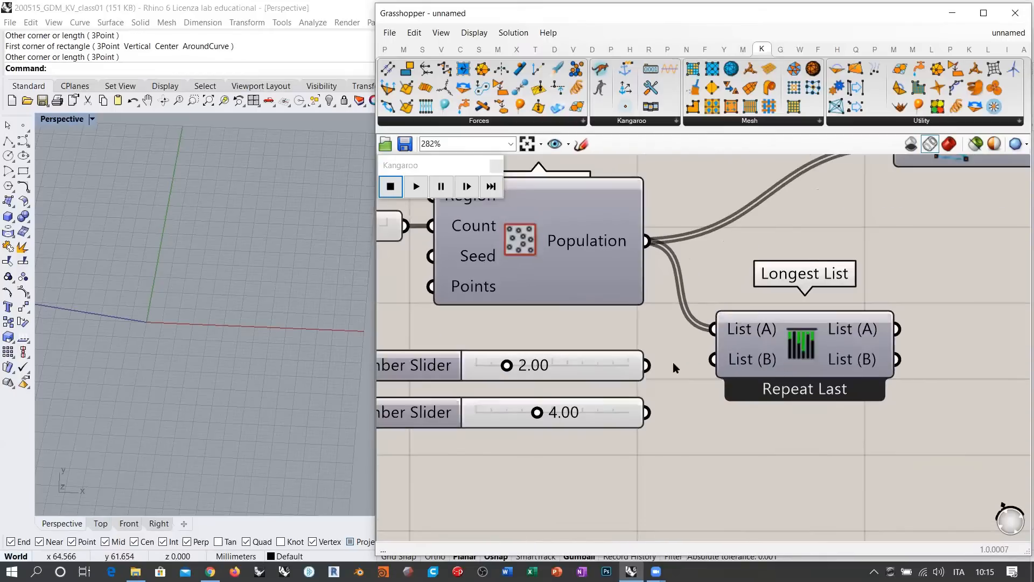
left_click_drag(648, 365, 713, 359)
left_click_drag(648, 412, 720, 403, "shift")
left_click(721, 282)
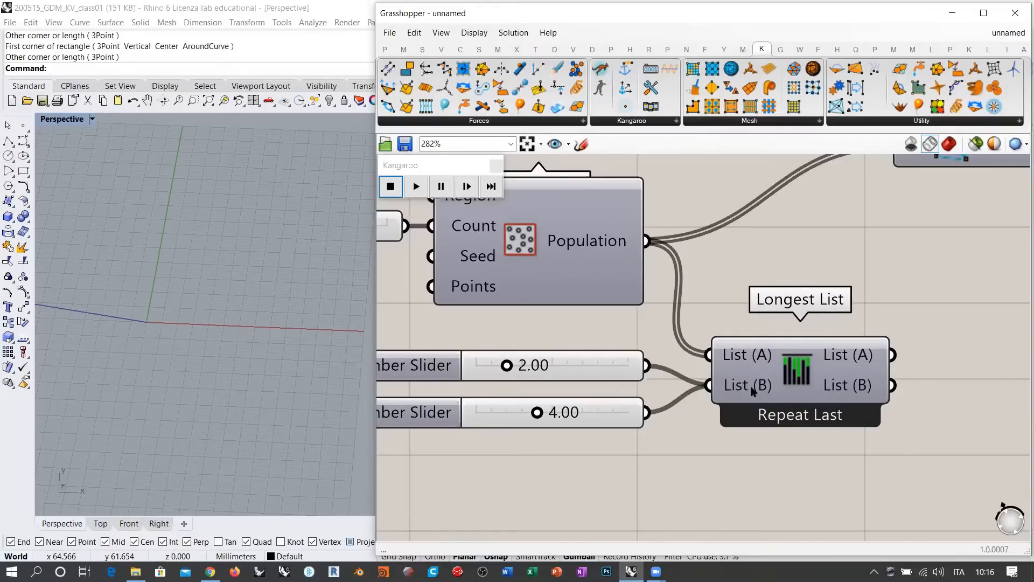
mouse_move(748, 388)
Step: Add a Repeat Data component directly below Longest List
right_click_drag(766, 320, 749, 224)
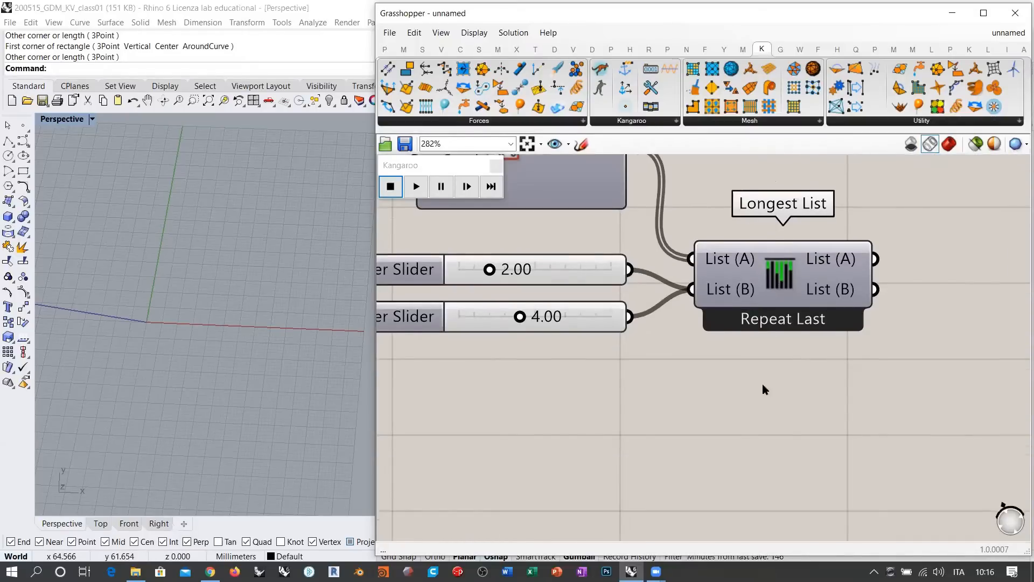
double_click(768, 404)
type("rep")
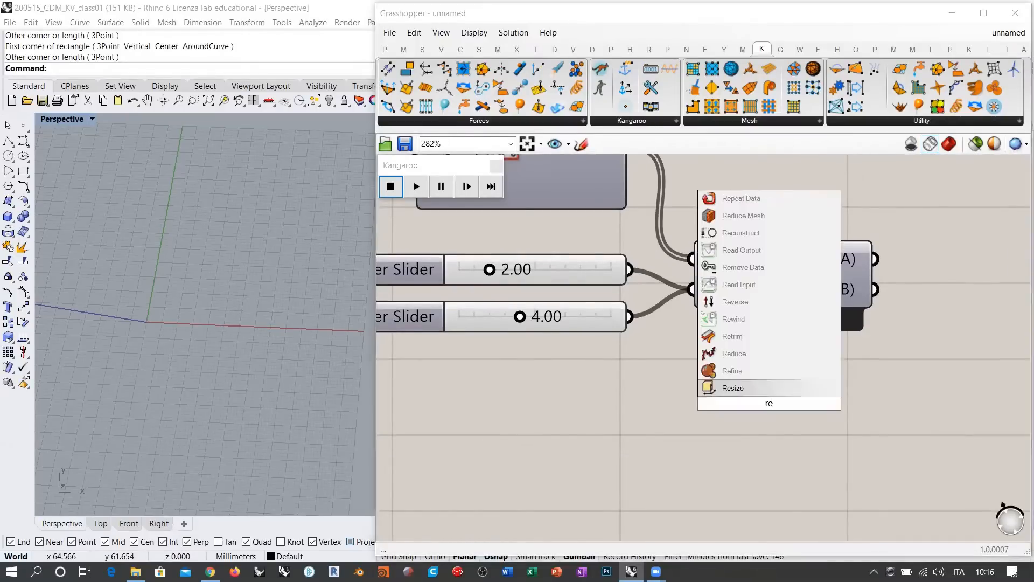
left_click(744, 371)
right_click_drag(791, 379, 834, 405)
left_click_drag(811, 431, 821, 453)
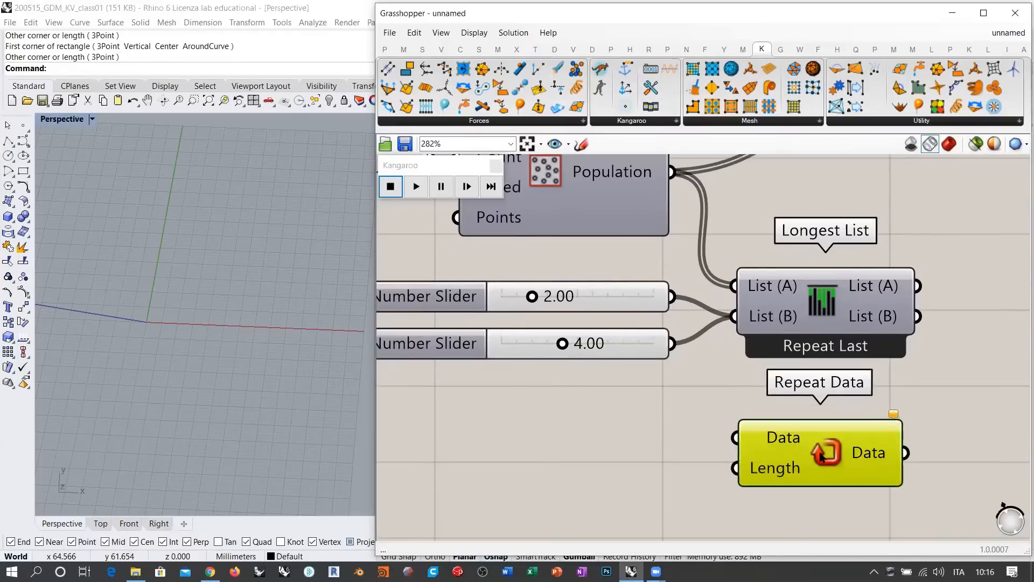
Step: Connect both radius sliders to Repeat Data's Data input and the point count slider to its Length input, and inspect its data
left_click_drag(671, 296, 742, 437)
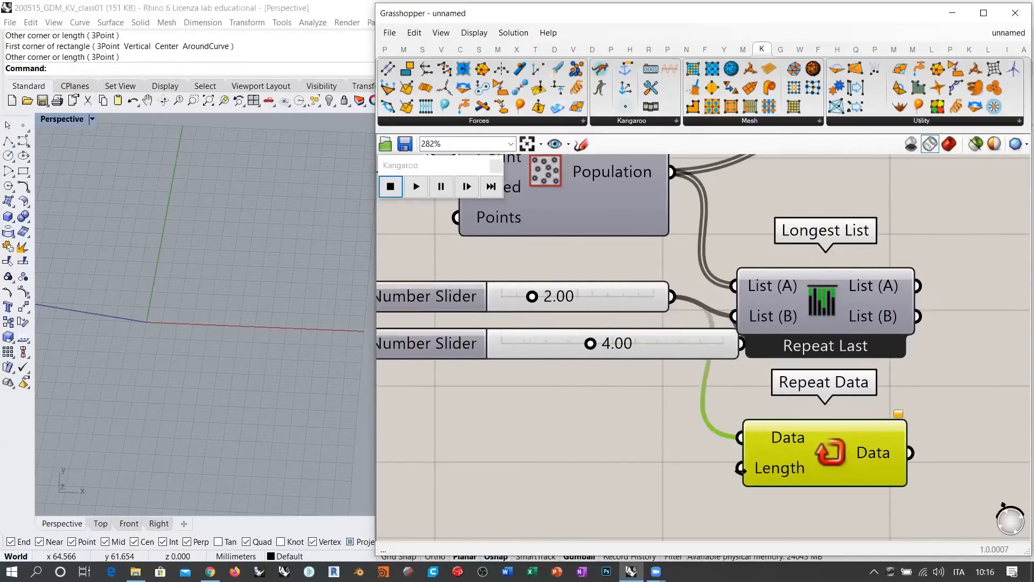
left_click_drag(673, 344, 741, 436, "shift")
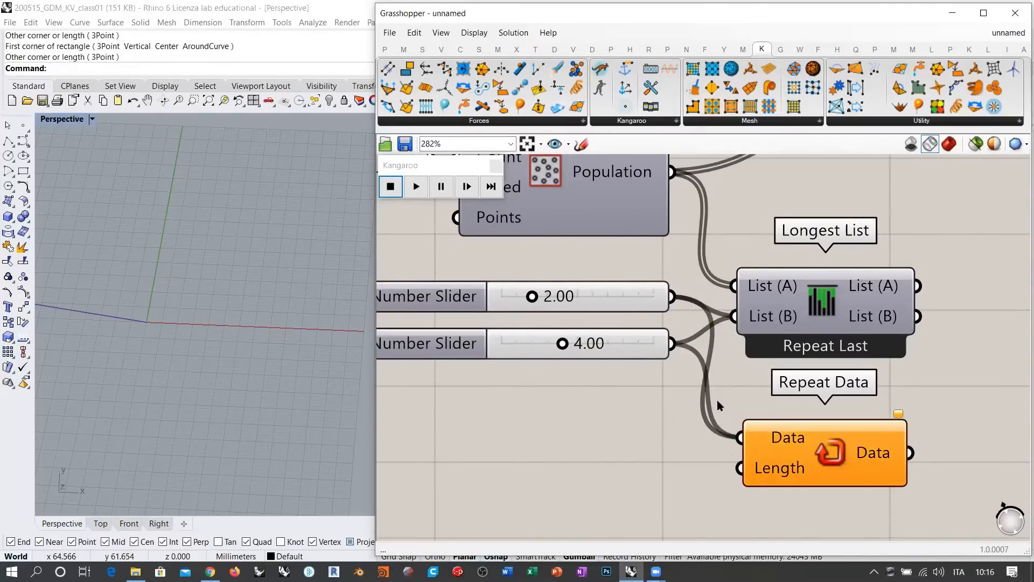
scroll(791, 285, "down", 2)
left_click_drag(532, 192, 754, 417)
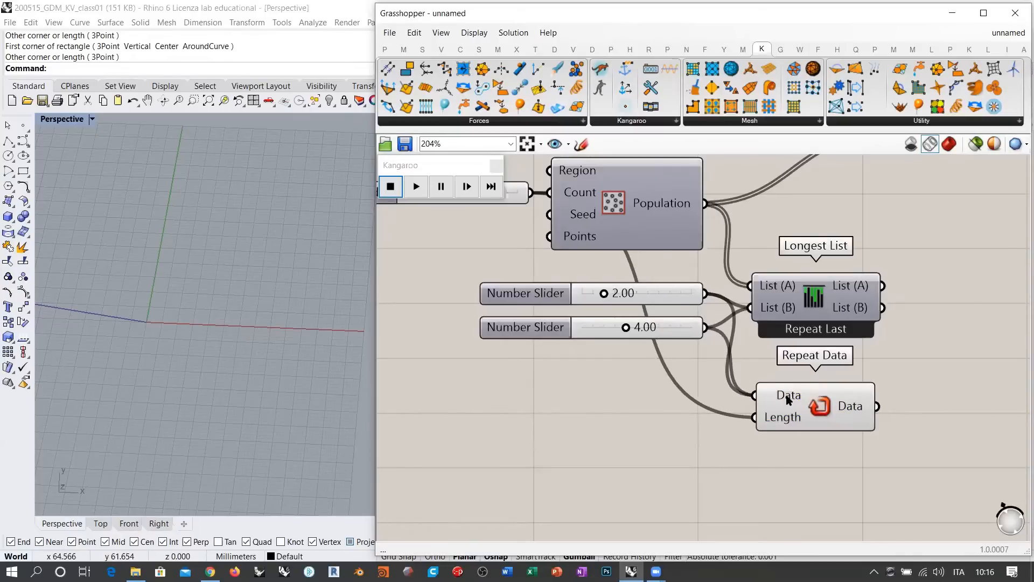
right_click_drag(430, 199, 460, 242)
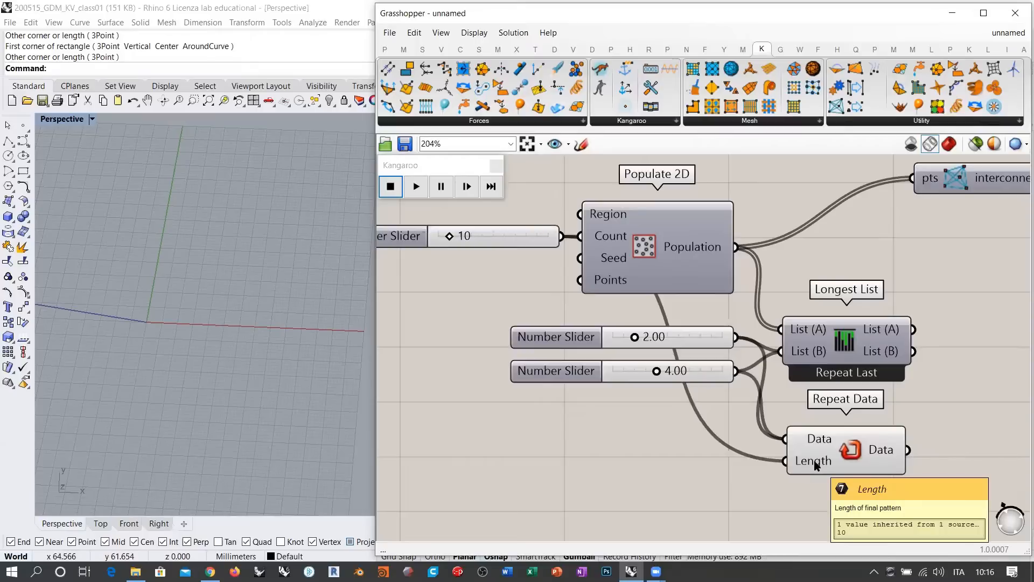
right_click_drag(777, 395, 683, 326)
left_click_drag(625, 253, 593, 311)
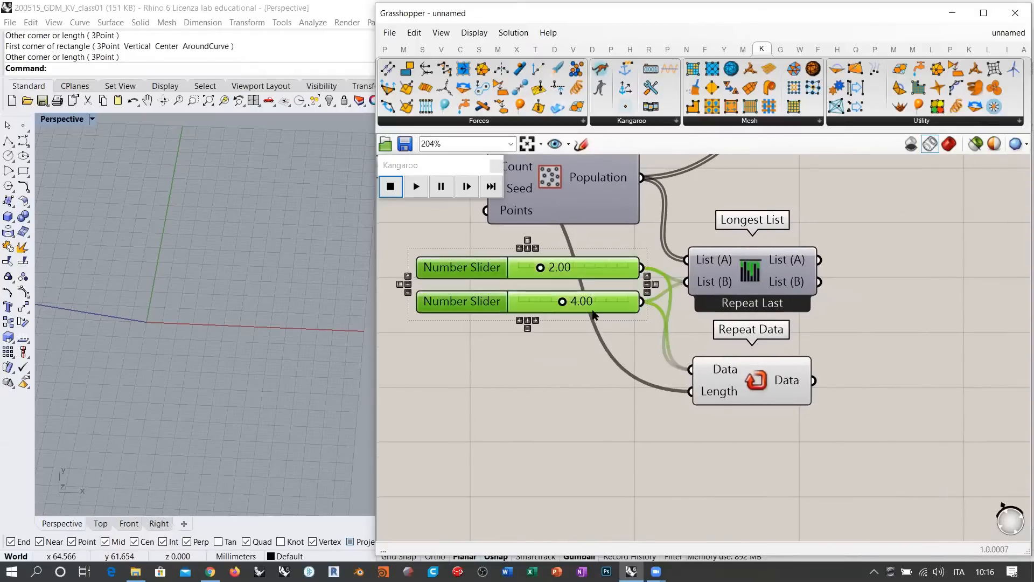
left_click(630, 328)
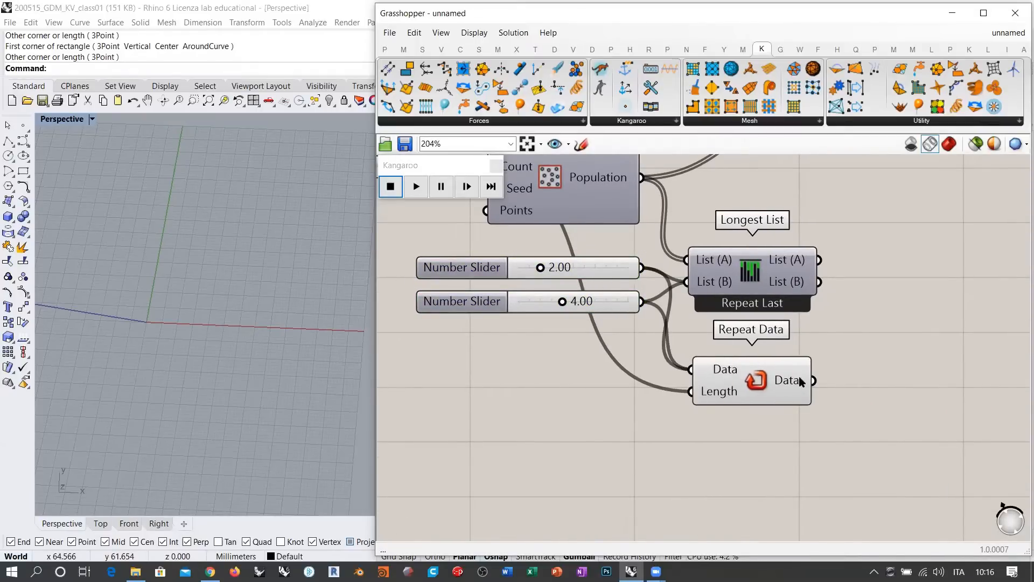
mouse_move(795, 383)
scroll(728, 272, "up", 1)
right_click_drag(734, 275, 759, 321)
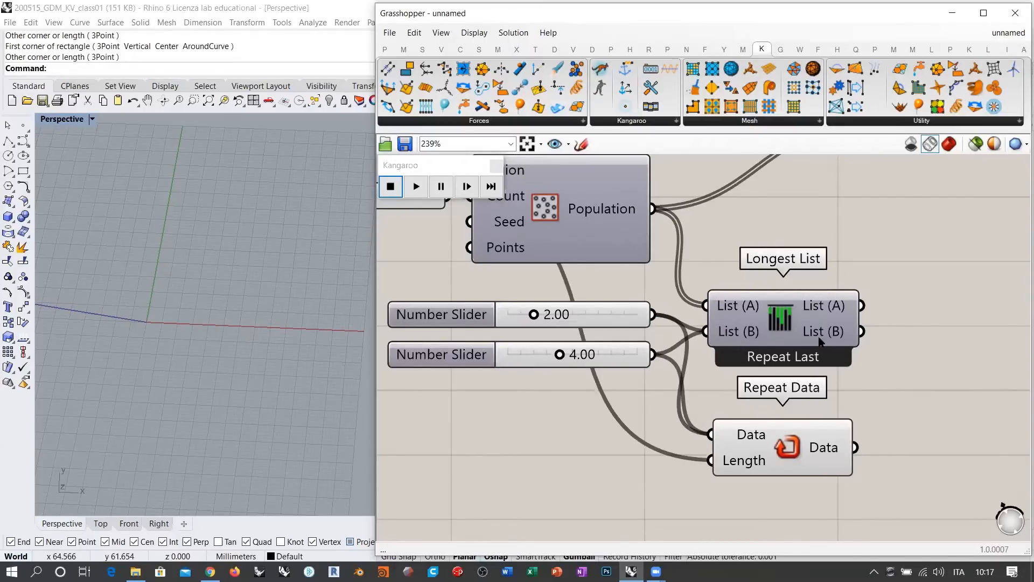
Step: Add a panel beside the Longest List outputs
right_click_drag(901, 392, 778, 378)
double_click(847, 331)
type("//")
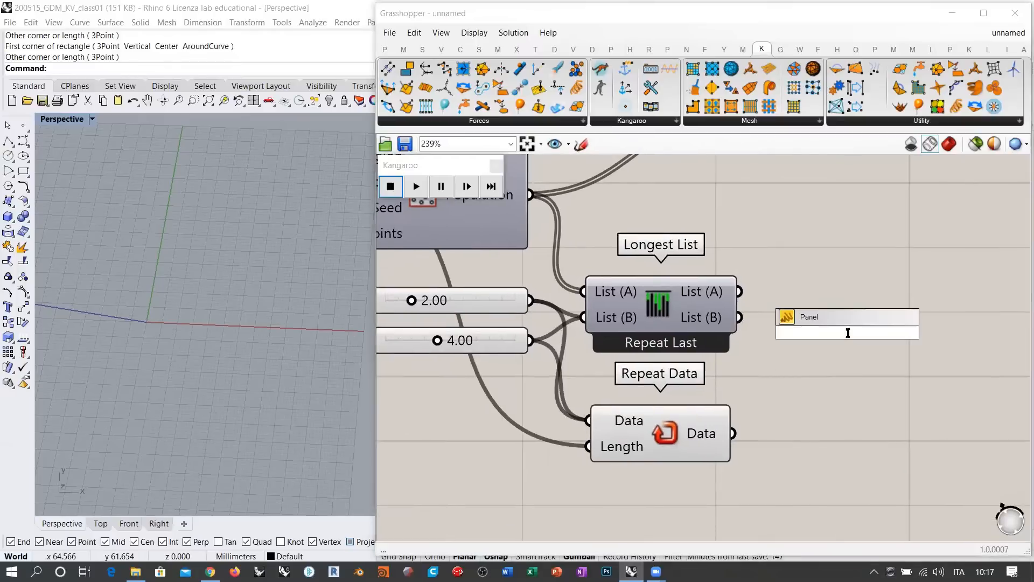
key("Return")
left_click_drag(781, 318, 847, 326)
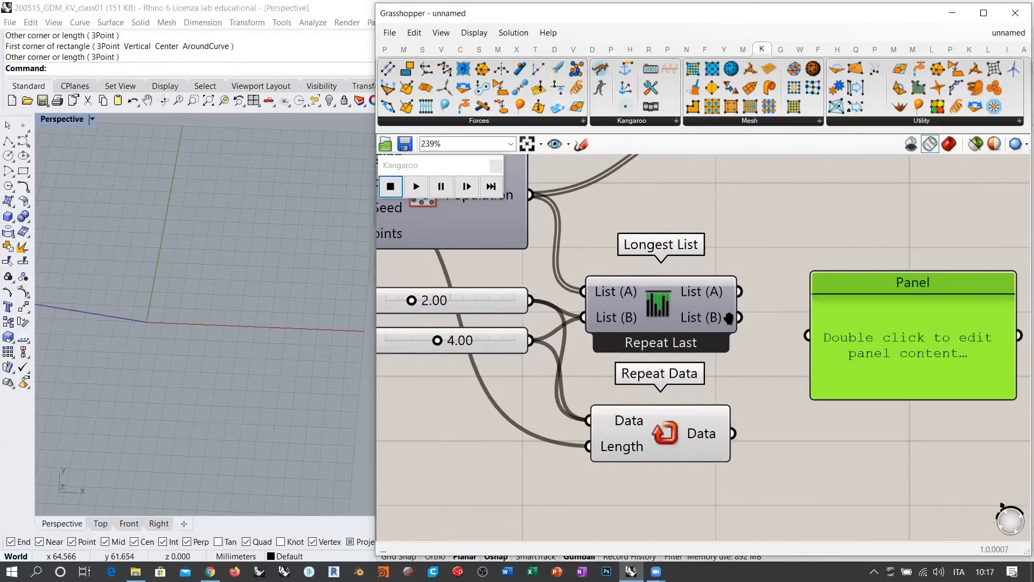
scroll(837, 350, "down", 2)
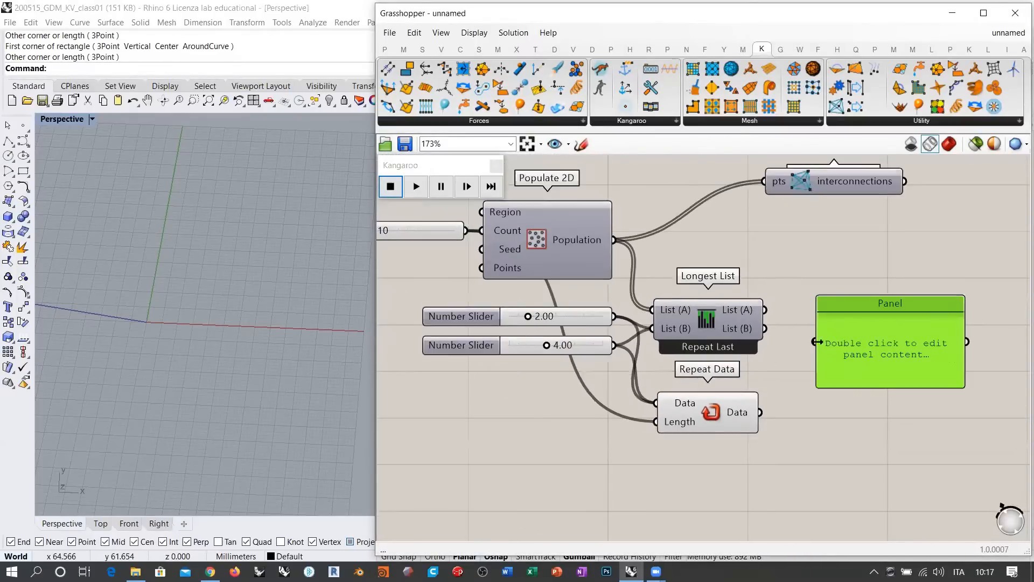
Step: Connect Longest List's List (B) output to the panel, and reposition and enlarge the panel to read all its values
left_click_drag(814, 342, 765, 328)
left_click_drag(861, 332, 848, 311)
left_click_drag(853, 367, 852, 485)
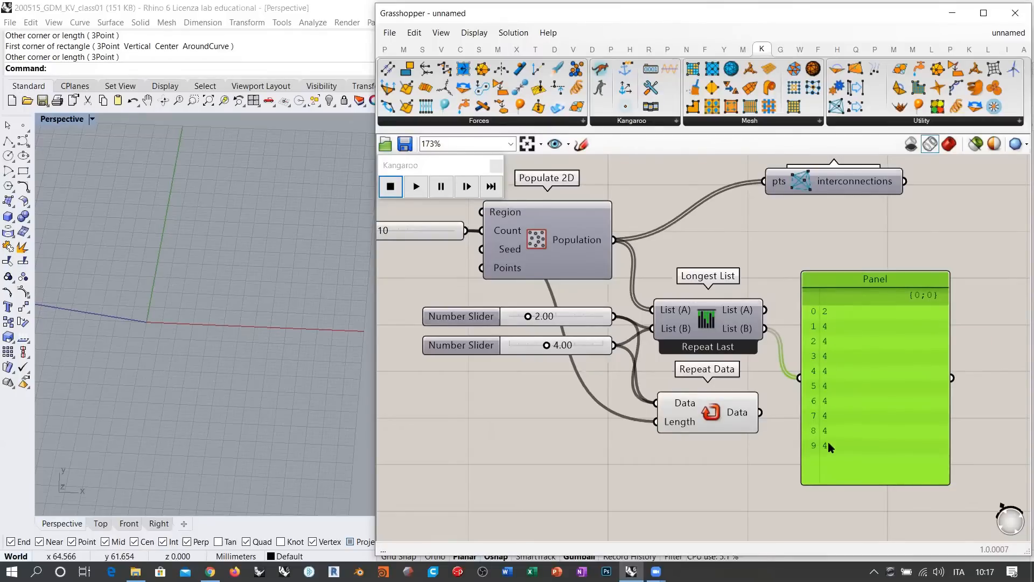
mouse_move(738, 312)
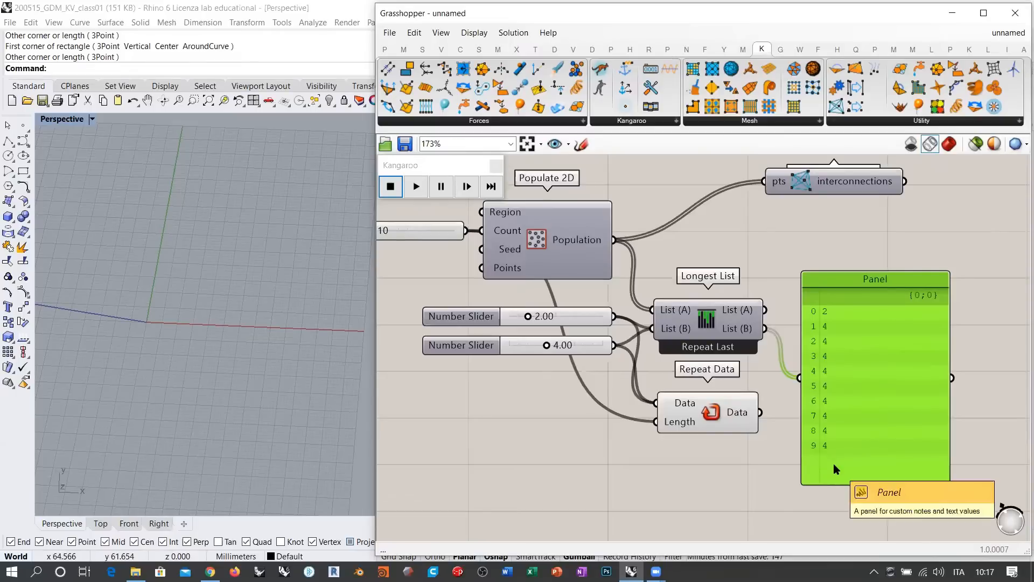
right_click_drag(730, 338, 762, 326)
scroll(731, 300, "up", 1)
left_click(668, 302)
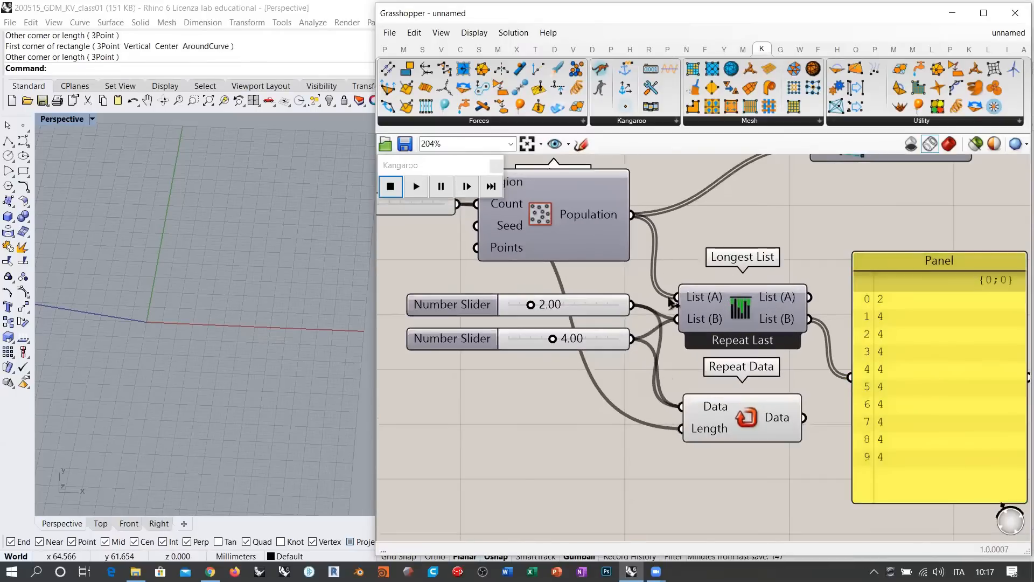
Step: Try Longest List's Repeat First matching mode and switch the component to Interpolate
right_click(741, 310)
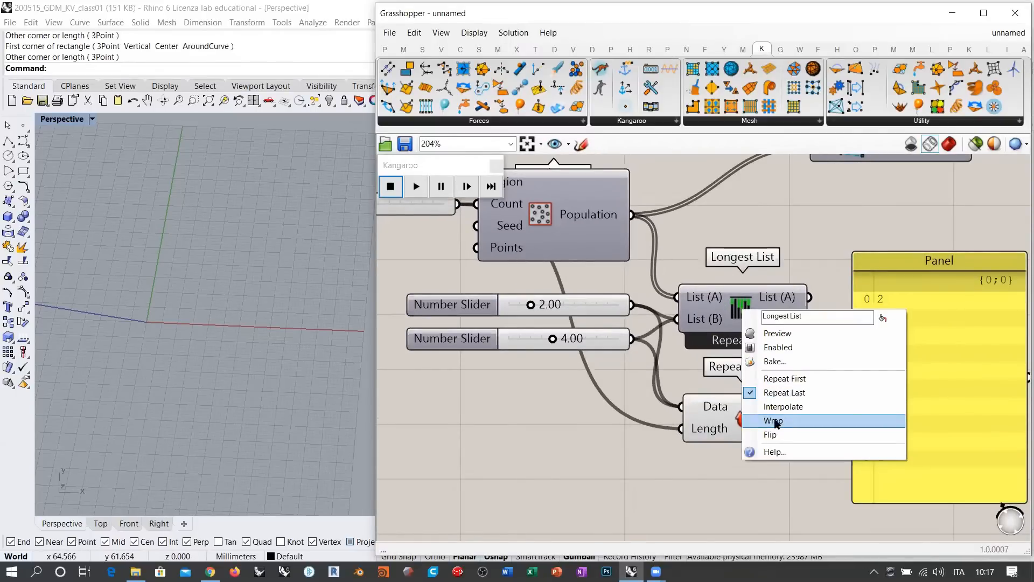
left_click(782, 379)
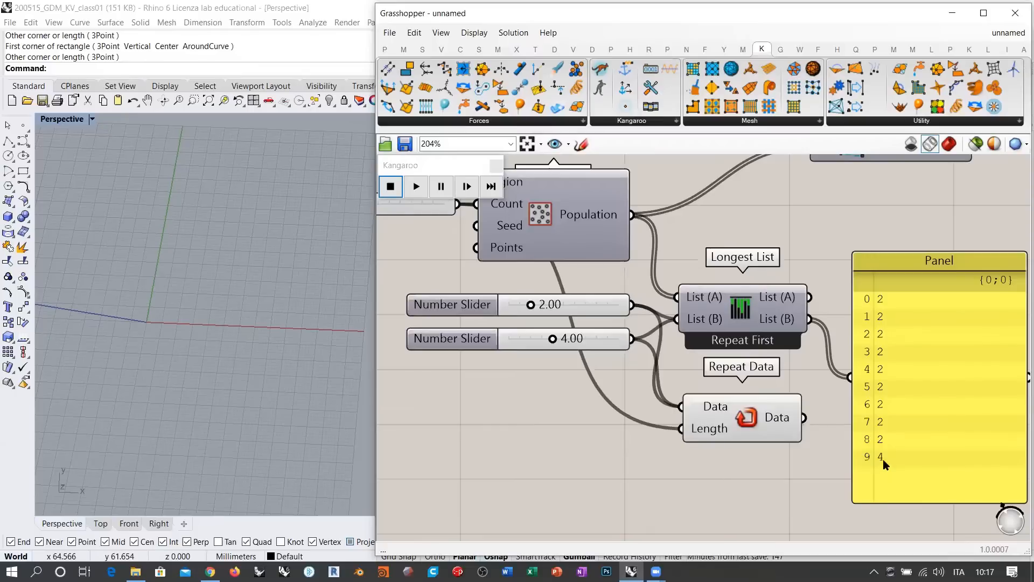
right_click(740, 303)
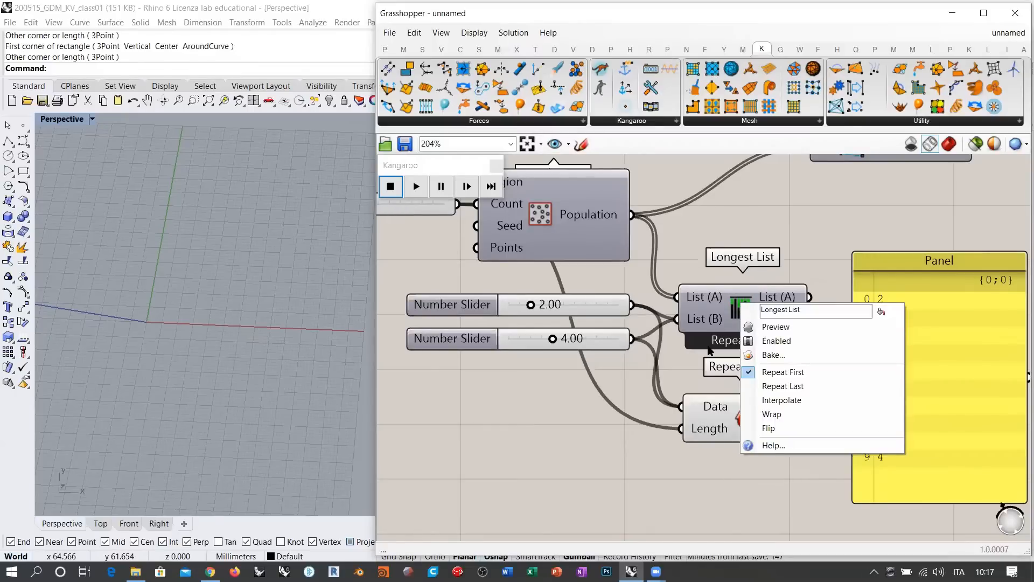
left_click(754, 400)
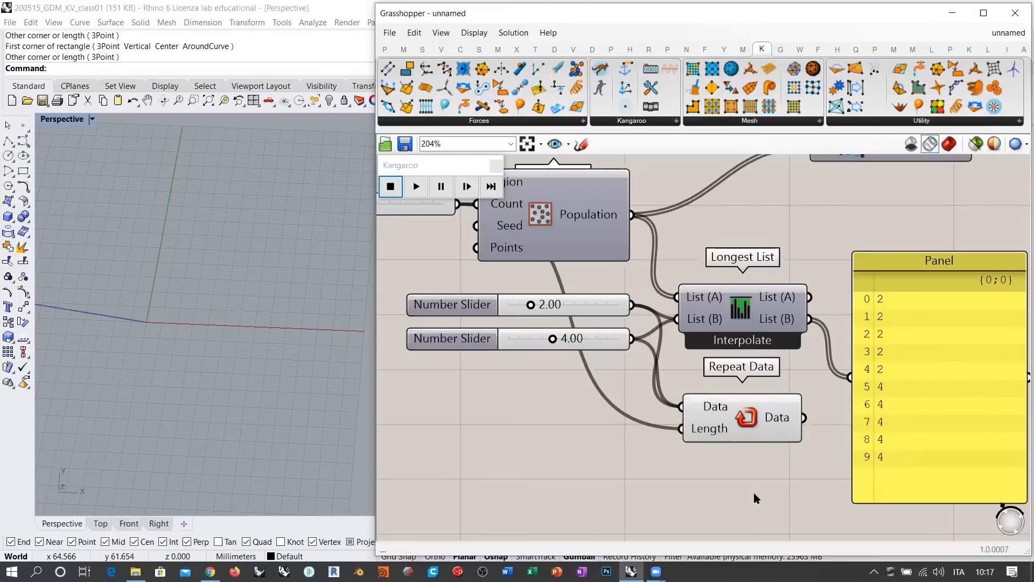
Step: Compare the Repeat Data output with Longest List's List (B) output in the panel, leaving List (B) connected
left_click_drag(596, 295, 581, 367)
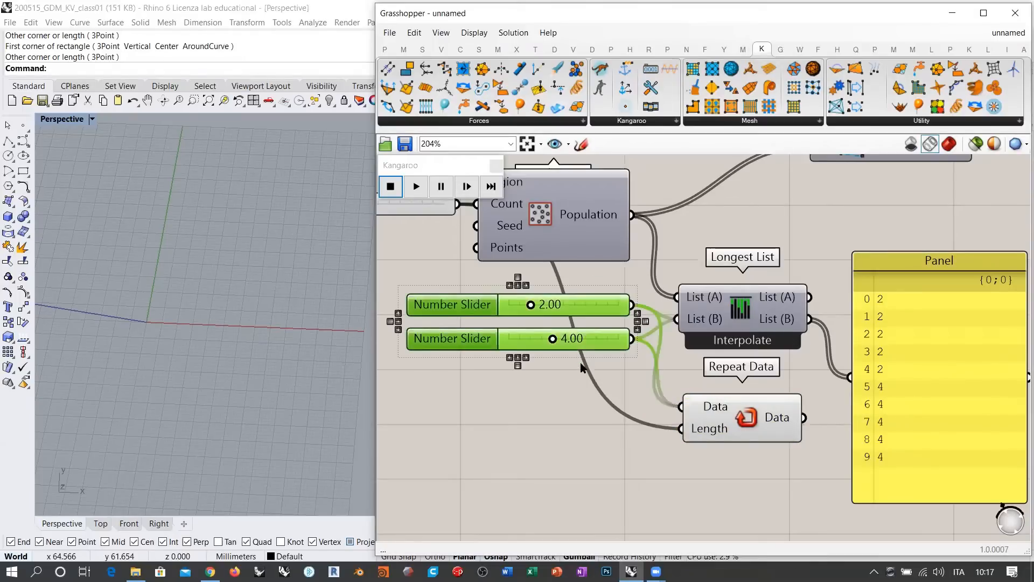
left_click(570, 386)
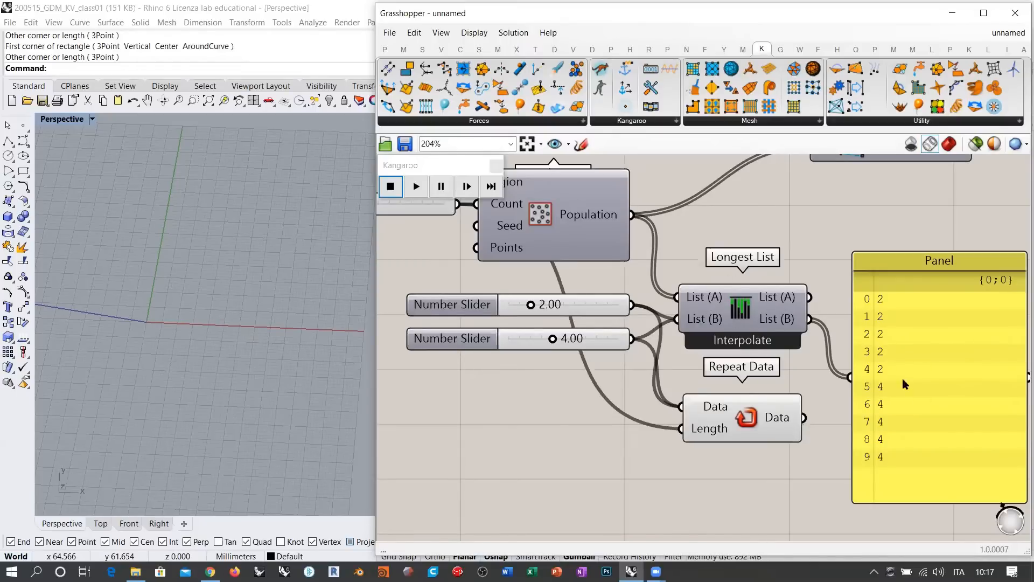
left_click_drag(804, 418, 850, 377)
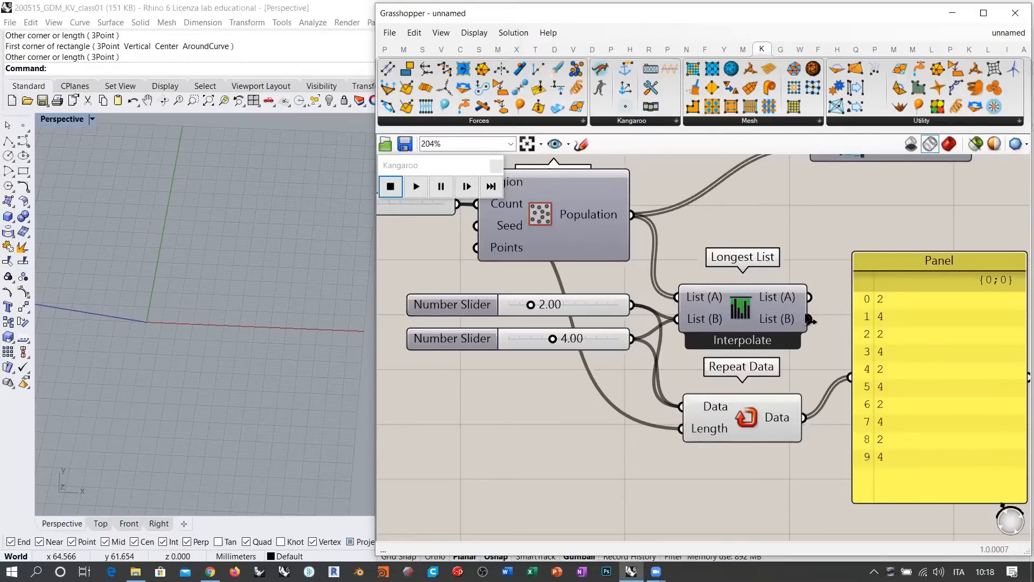
left_click_drag(810, 318, 861, 377)
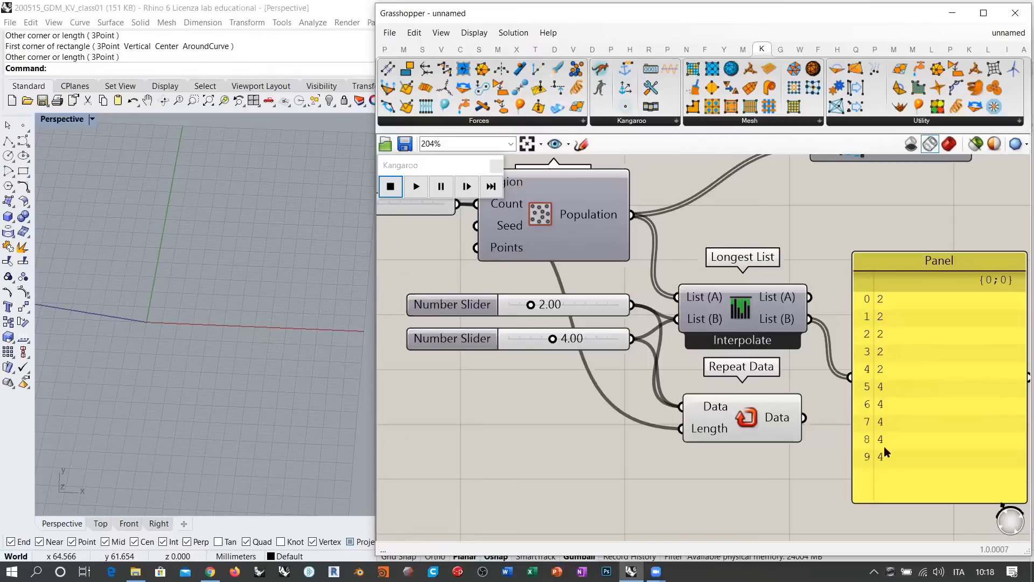
Step: Set the Populate 2D point count slider to 11 and examine how Longest List distributes the two radii
right_click_drag(595, 265, 649, 297)
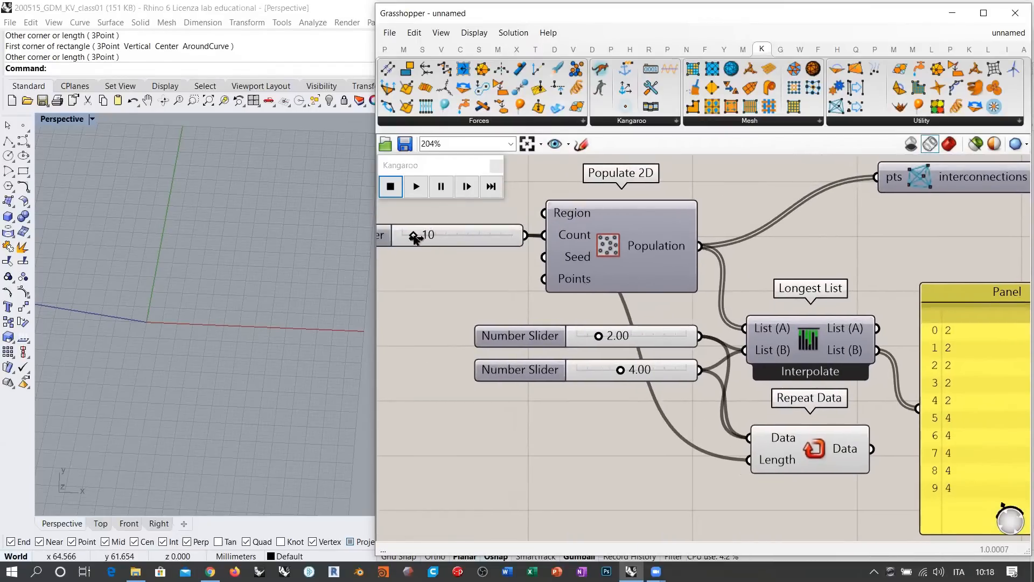
left_click_drag(414, 237, 417, 237)
right_click_drag(940, 379, 856, 349)
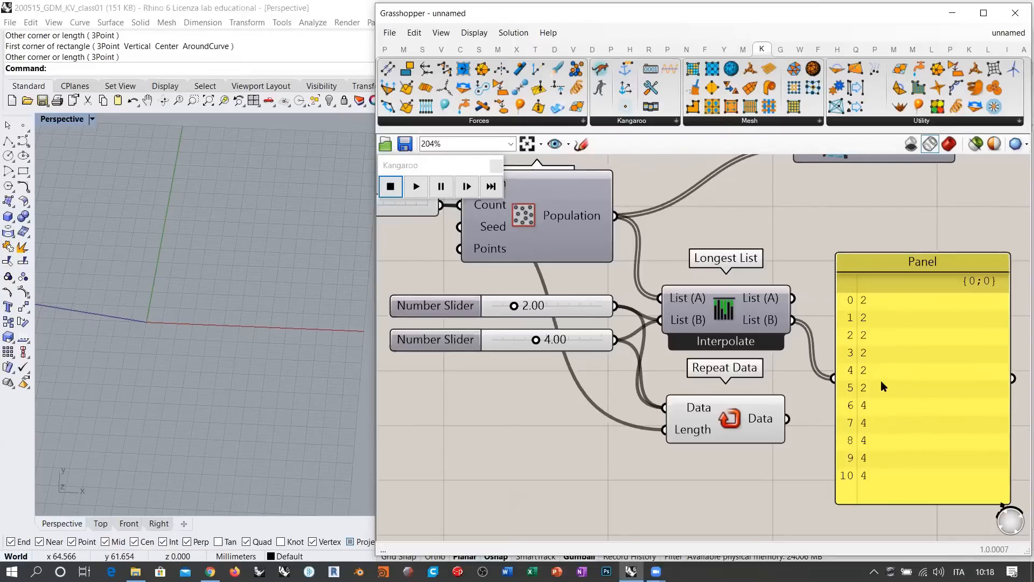
scroll(903, 338, "down", 2)
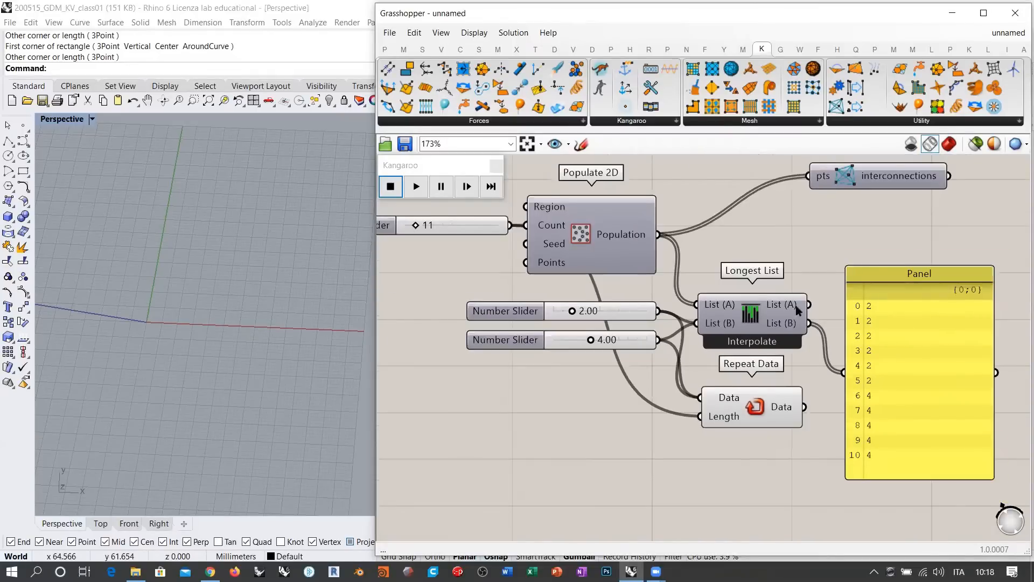
right_click_drag(815, 337, 839, 351)
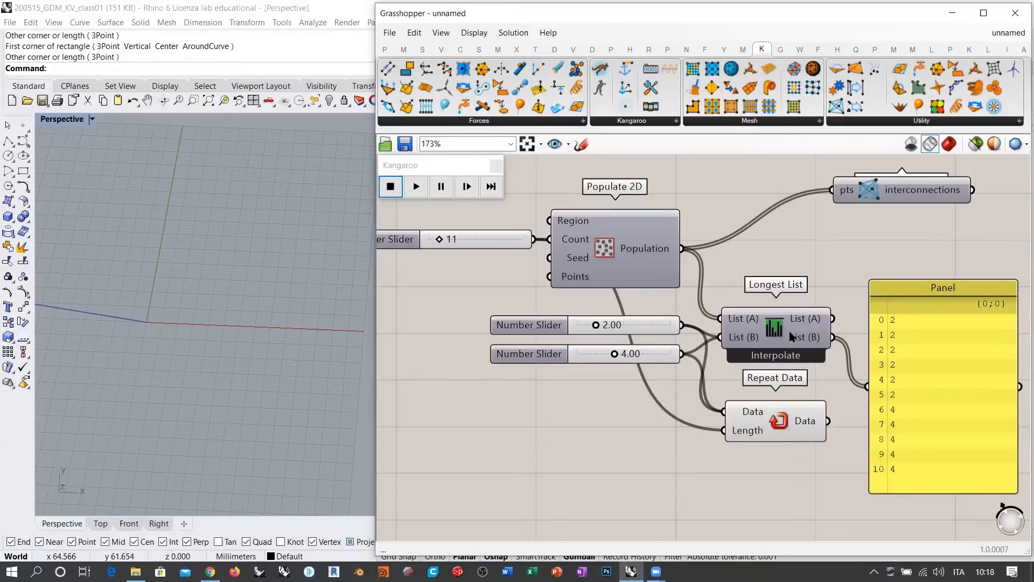
Step: Delete the Repeat Data component and move Longest List slightly closer to the radius sliders
right_click(773, 329)
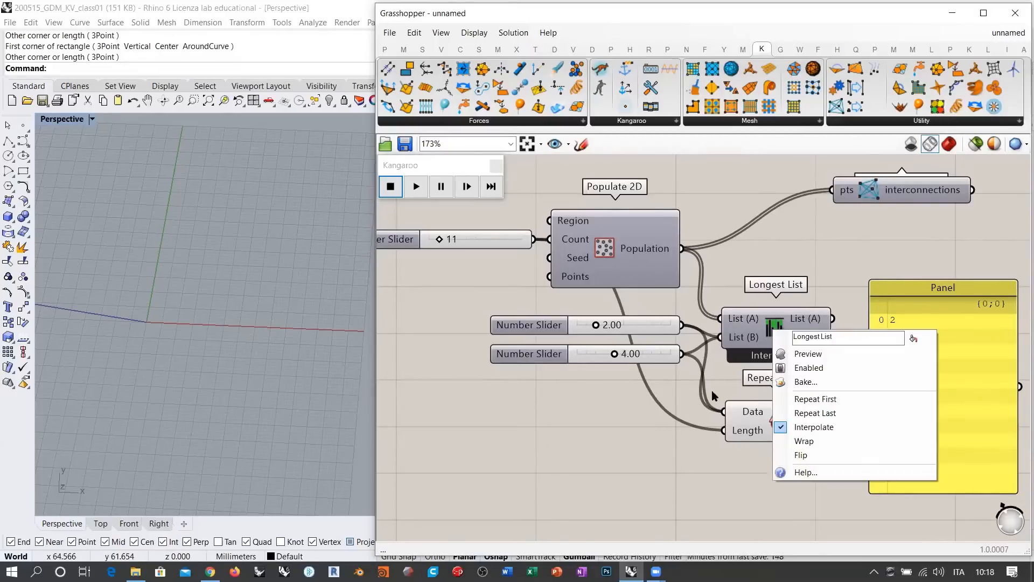
left_click(767, 344)
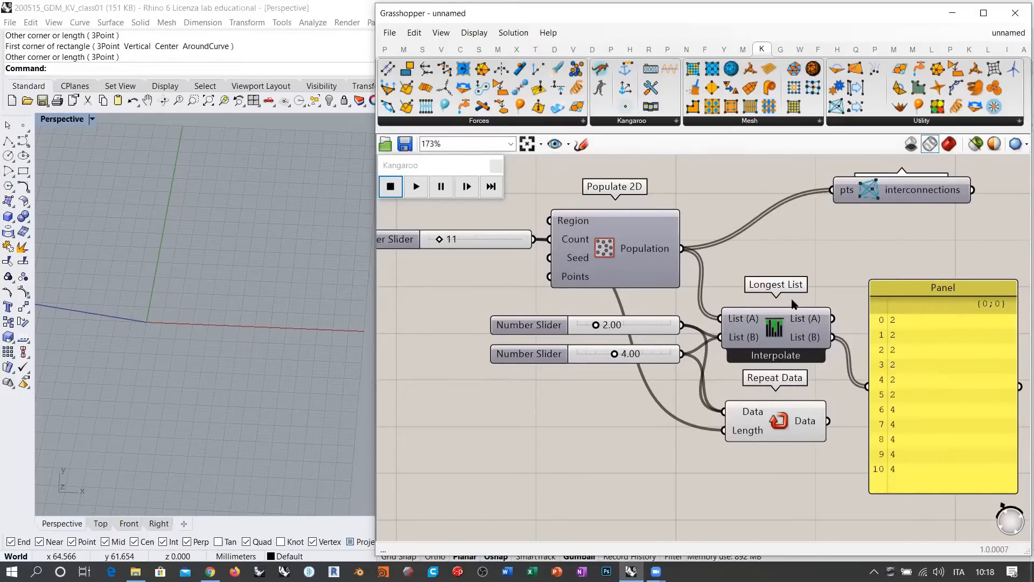
left_click(773, 418)
key("Delete")
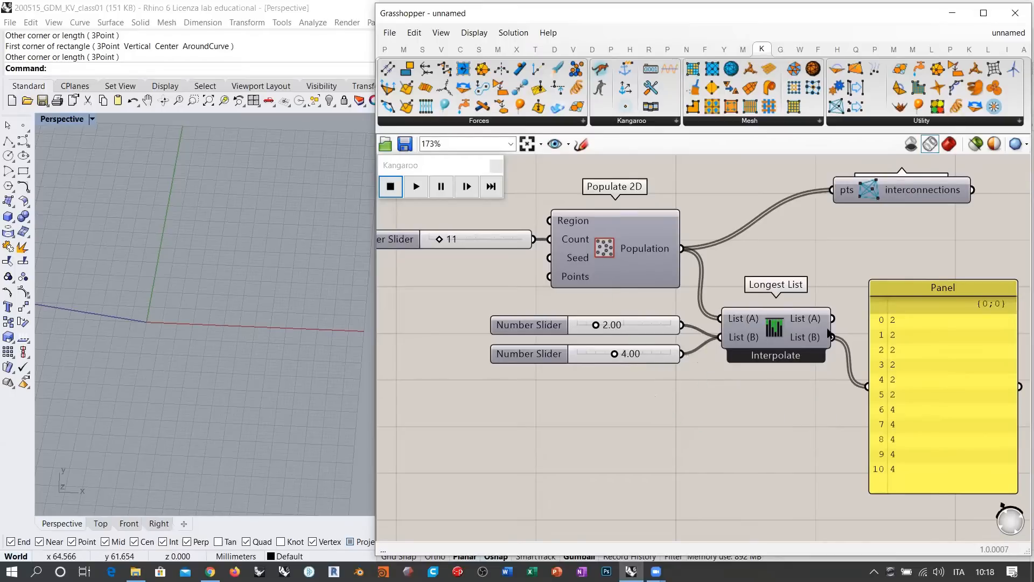
left_click_drag(784, 320, 771, 322)
left_click(781, 311)
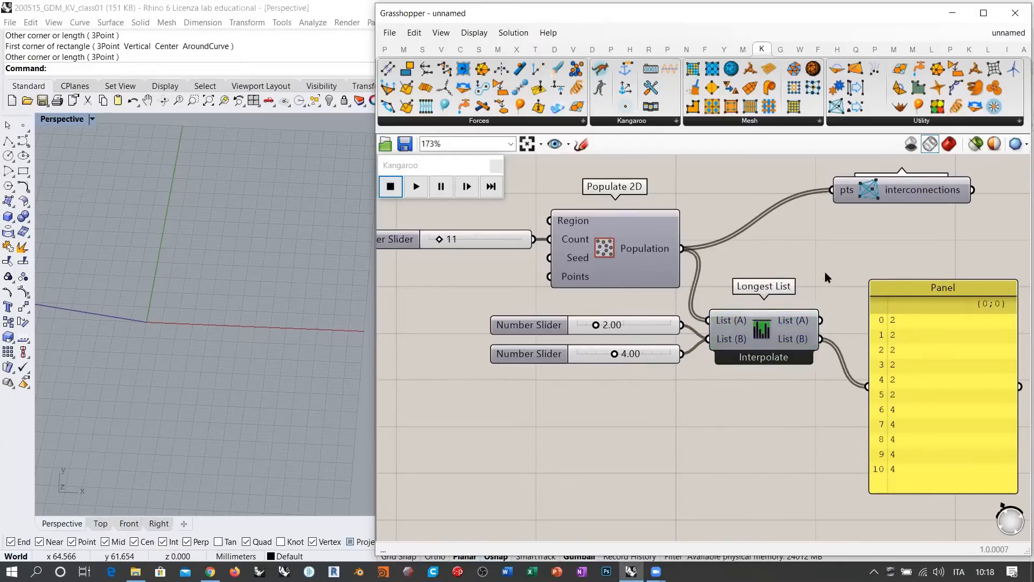
Step: Delete the panel connected to Longest List's List (B) output
left_click(871, 296)
left_click(801, 255)
mouse_move(844, 273)
right_mouse_down()
mouse_move(784, 275)
mouse_move(828, 274)
right_mouse_up()
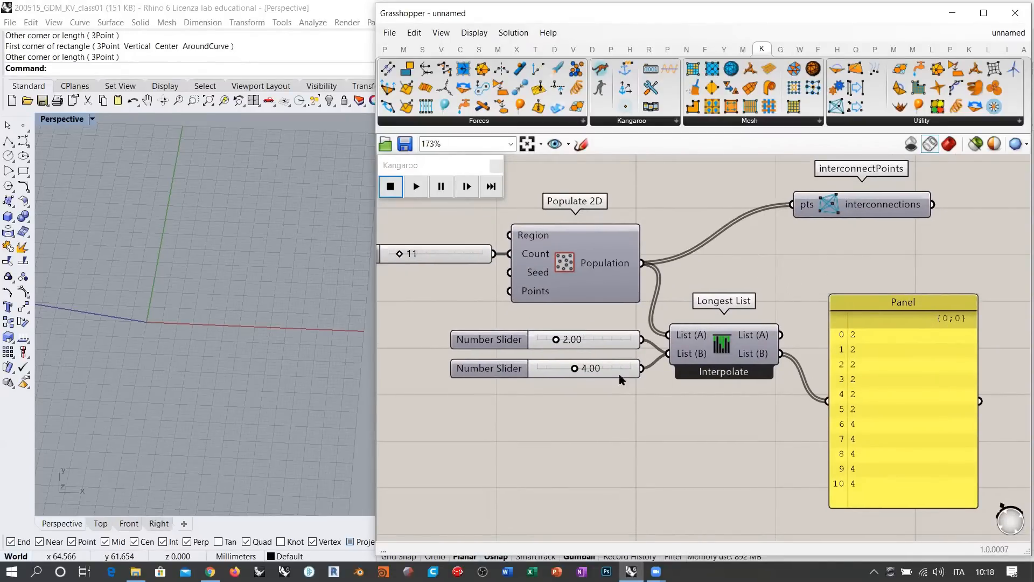
left_click(917, 376)
key("Delete")
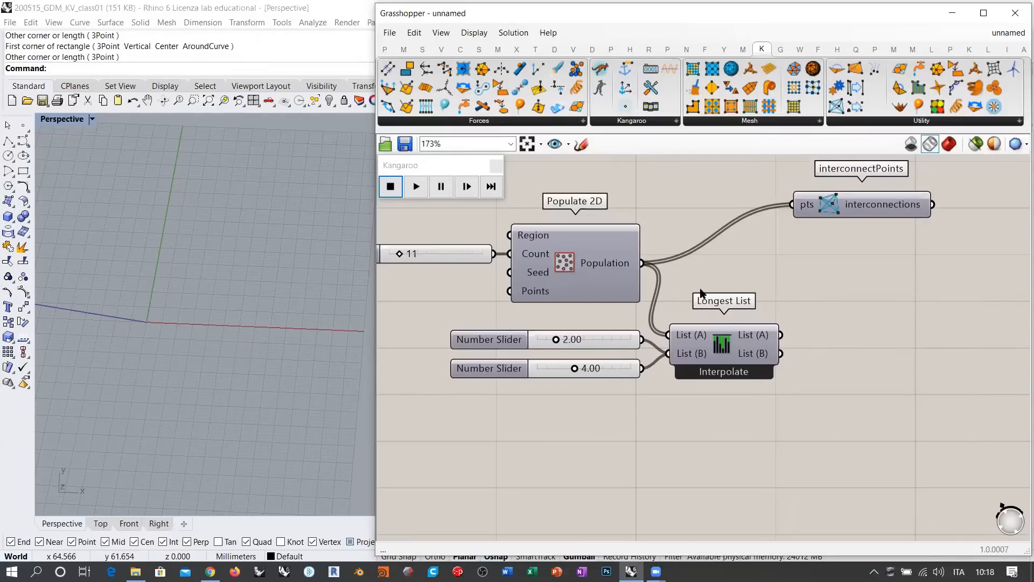
Step: Turn on the preview of the Populate 2D component
left_click(570, 266)
key("ctrl+q")
left_click(867, 286)
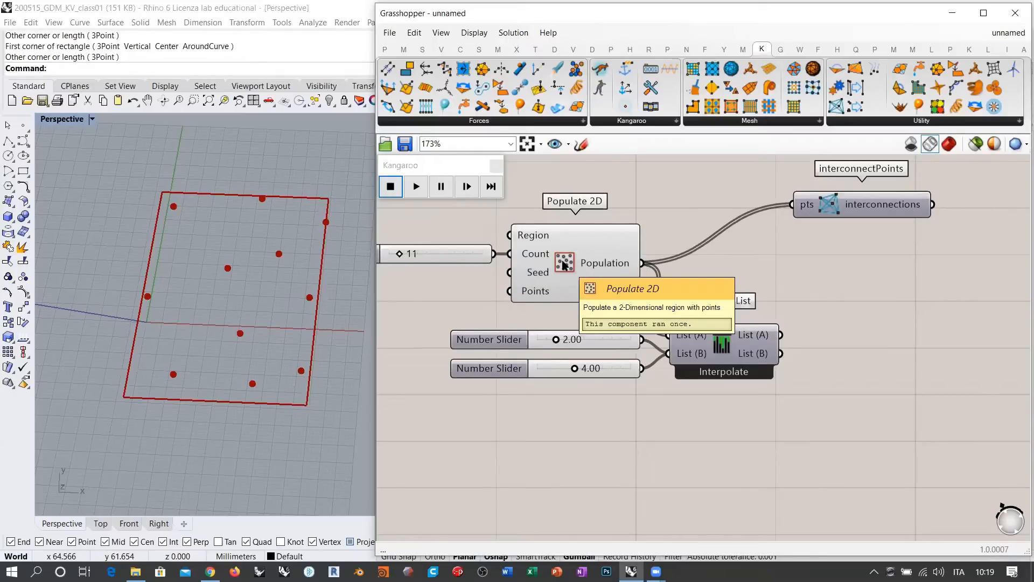
Step: Add a Circle component with the Populate 2D points as Plane and Longest List's List (B) output as Radius
double_click(903, 299)
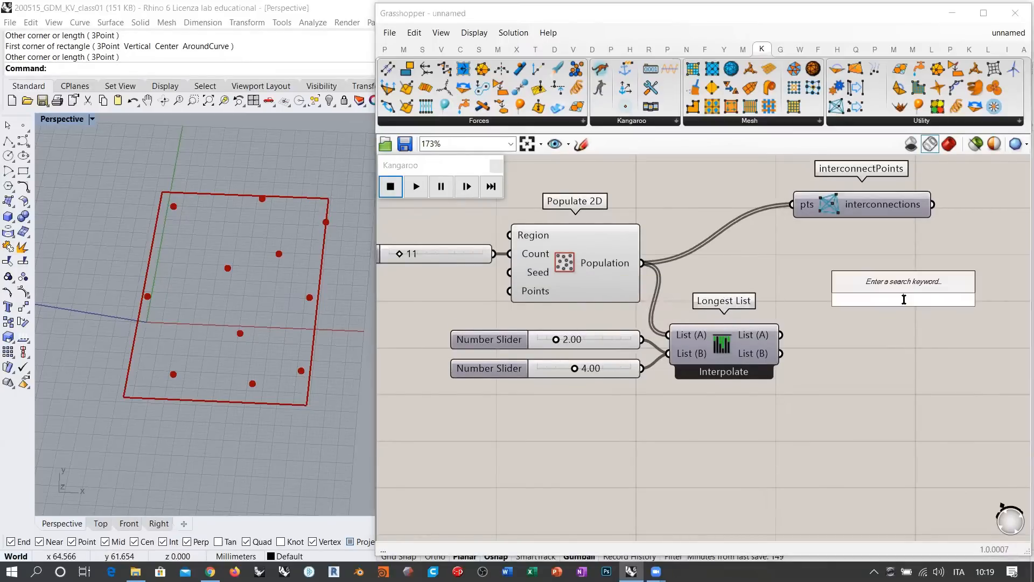
type("circle")
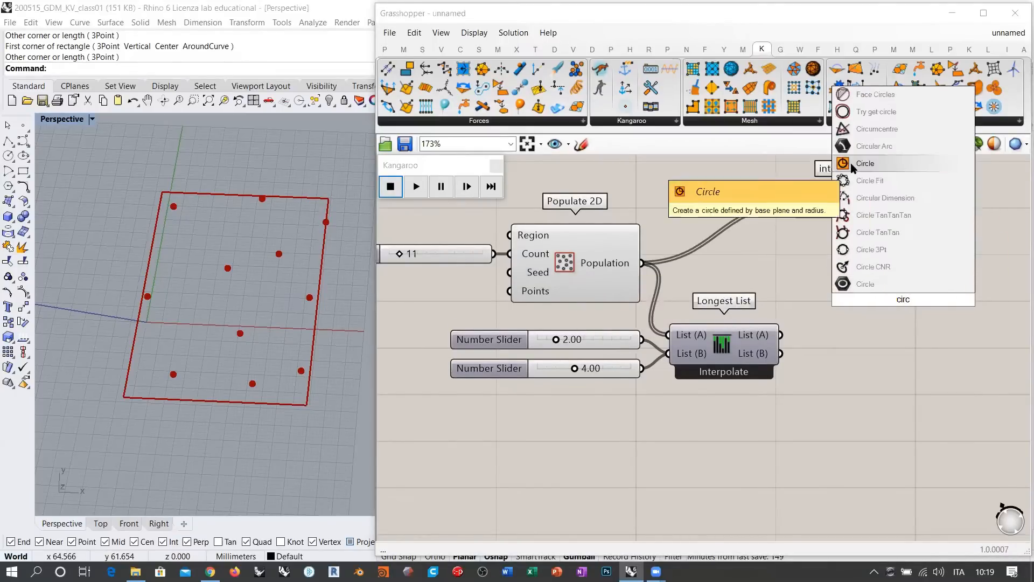
left_click(852, 162)
left_click_drag(641, 263, 850, 290)
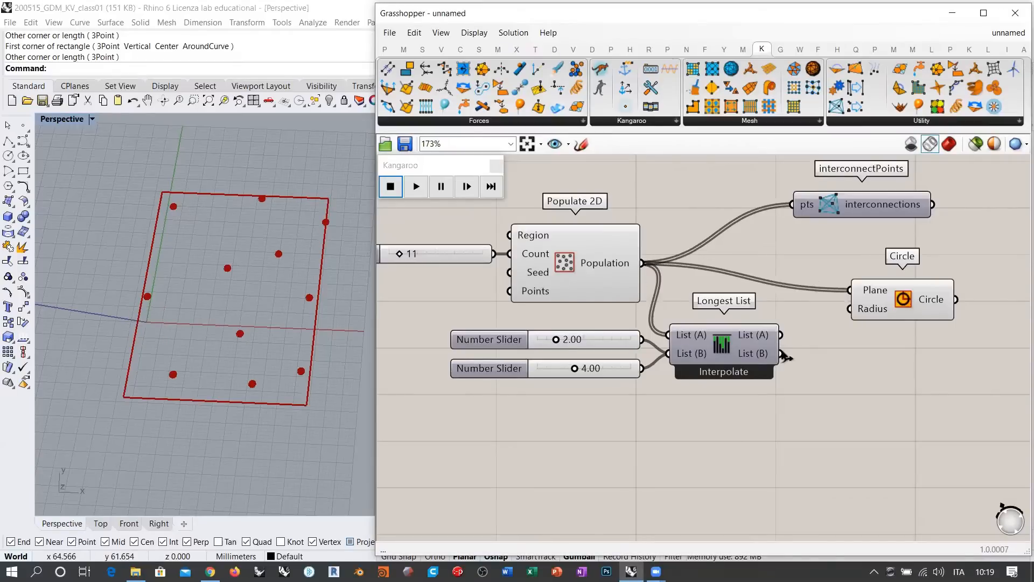
left_click_drag(781, 353, 850, 309)
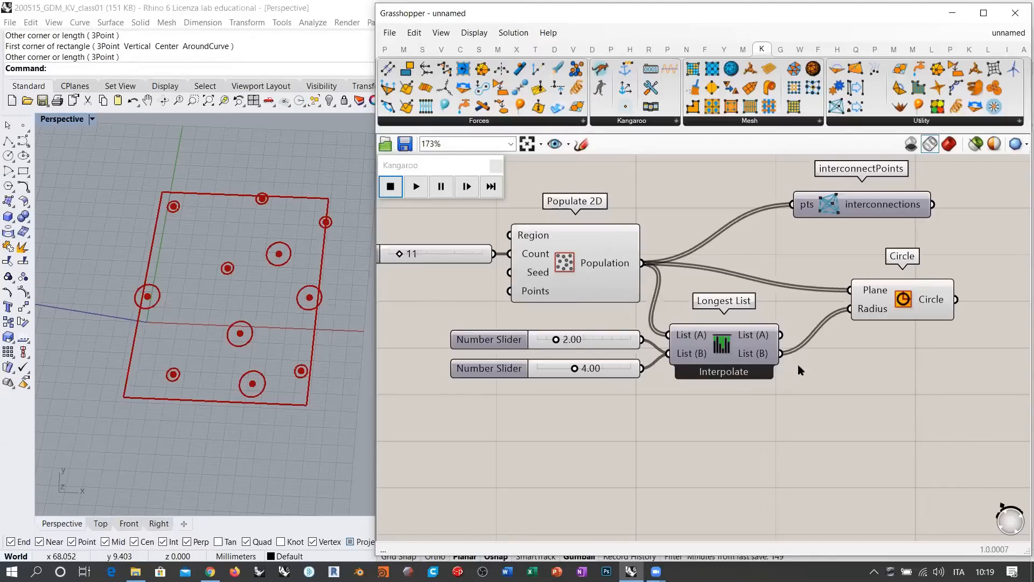
Step: Turn on the preview of interconnectPoints and inspect the connecting lines together with the circles in the Rhino viewport
left_click(849, 212)
left_click(842, 247)
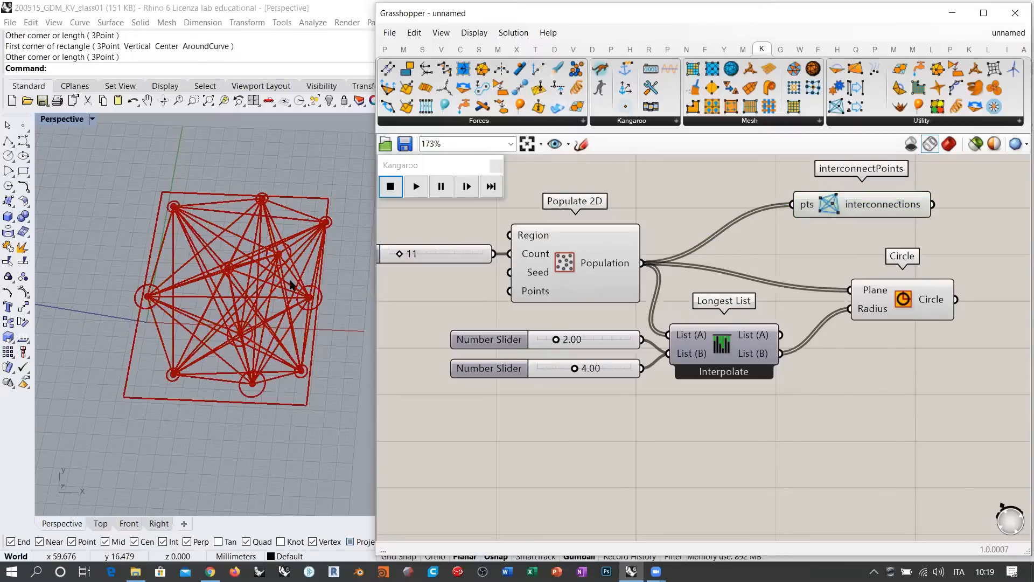
right_click_drag(286, 287, 303, 241)
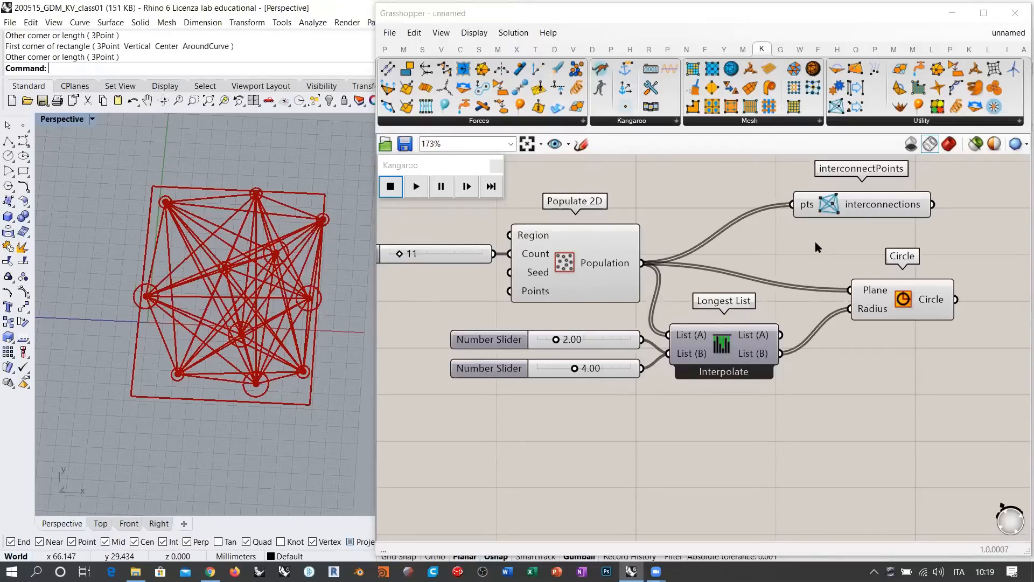
right_click_drag(219, 317, 223, 306)
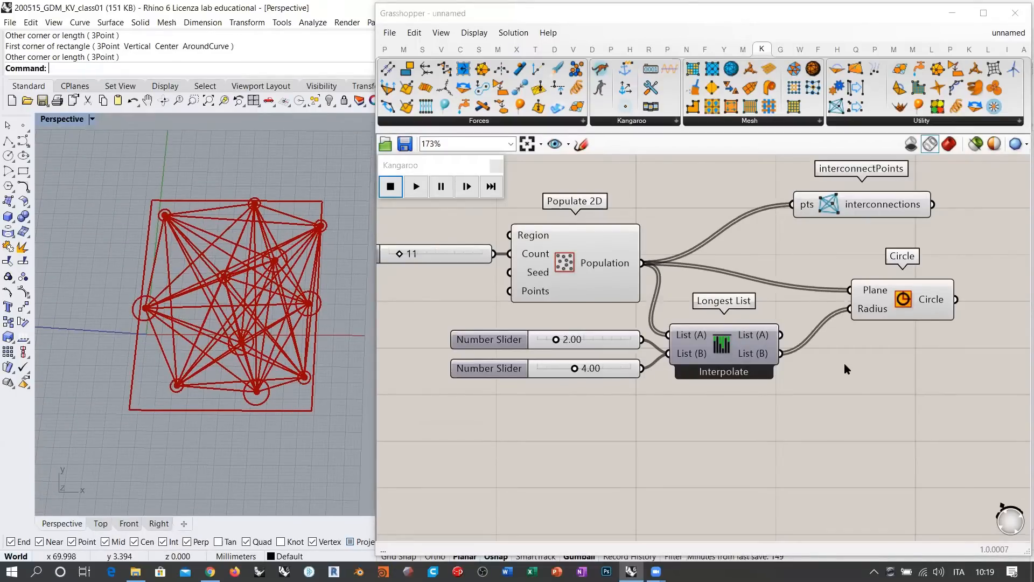
Step: Delete the Circle component
left_click(902, 300)
key("Delete")
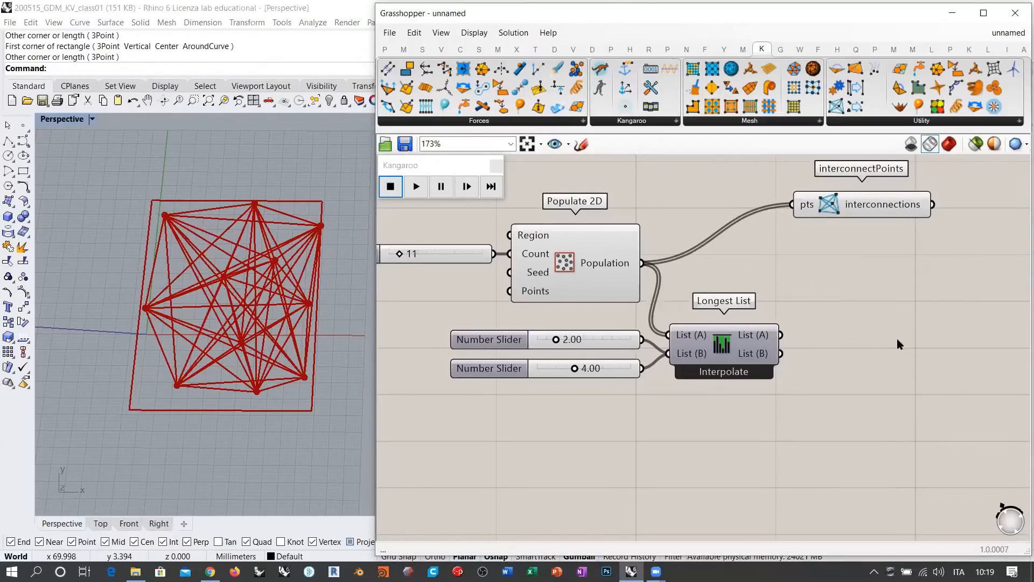
Step: Move interconnectPoints down so it lines up with the Populate 2D Population output
right_click_drag(875, 385, 823, 384)
left_click_drag(808, 220, 799, 278)
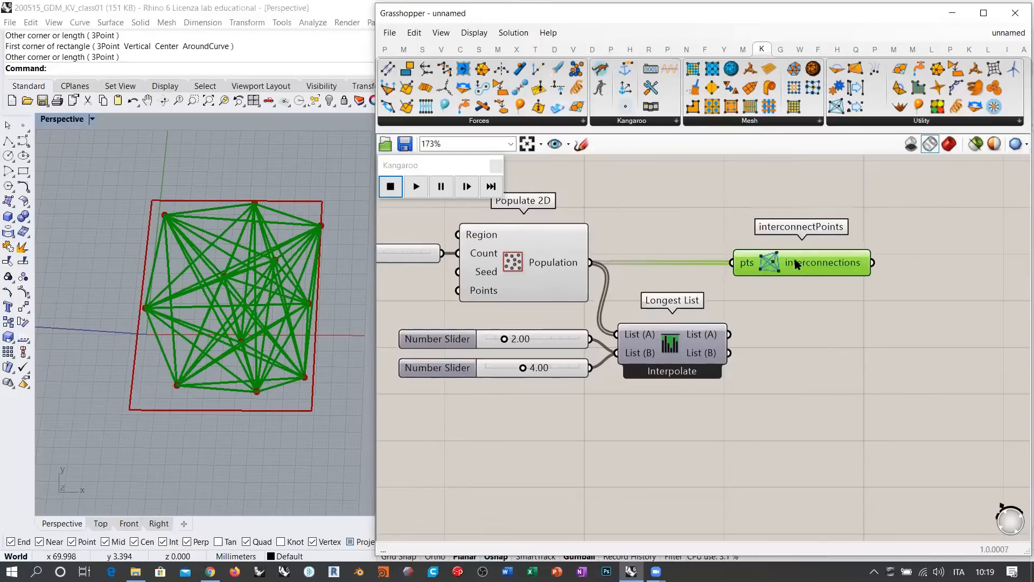
left_click(826, 354)
right_click_drag(814, 348, 780, 346)
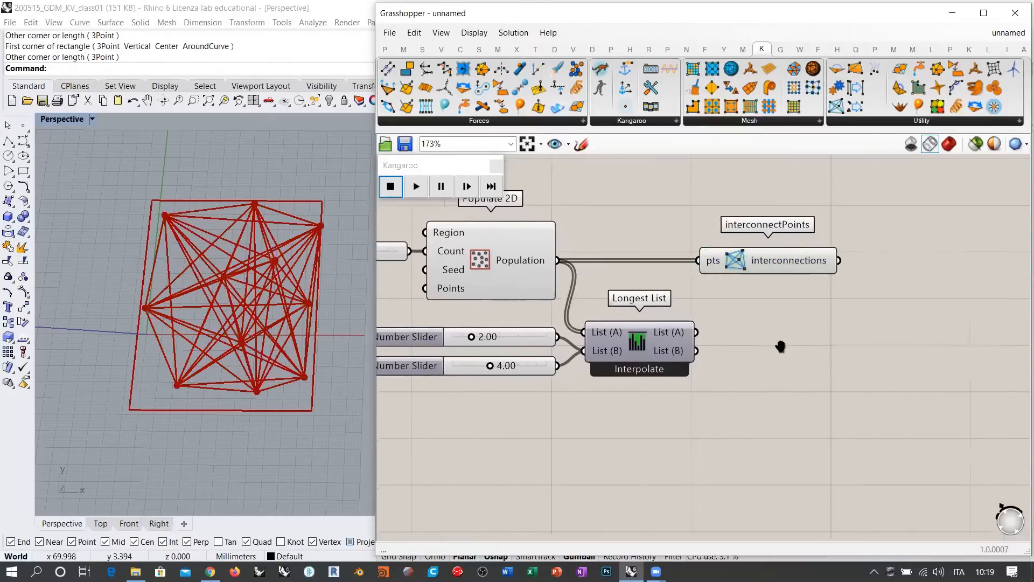
Step: Add an End Points component below interconnectPoints and connect the interconnections output to its Curve input
double_click(799, 370)
type("end")
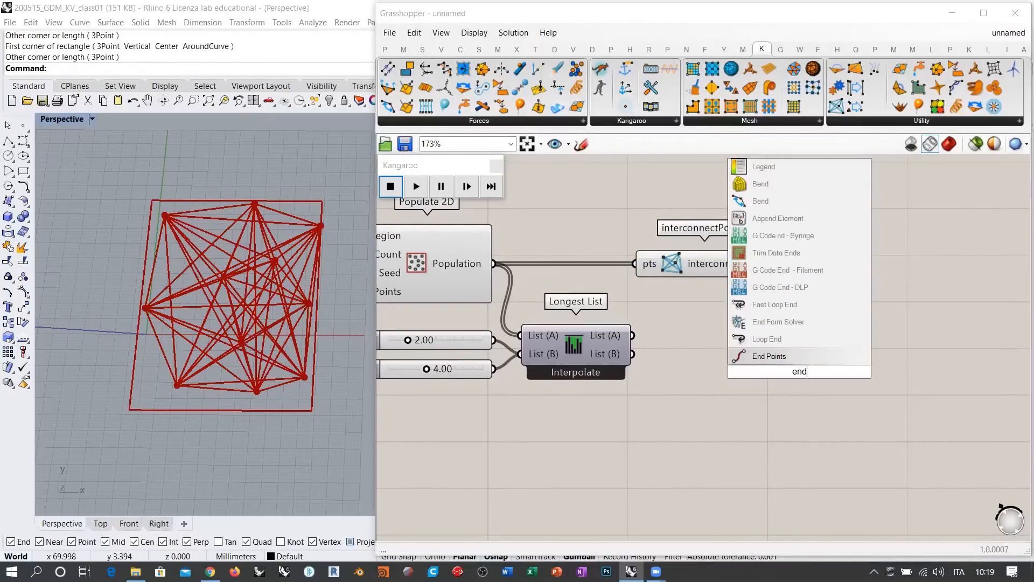
left_click(792, 356)
left_click_drag(775, 263, 751, 371)
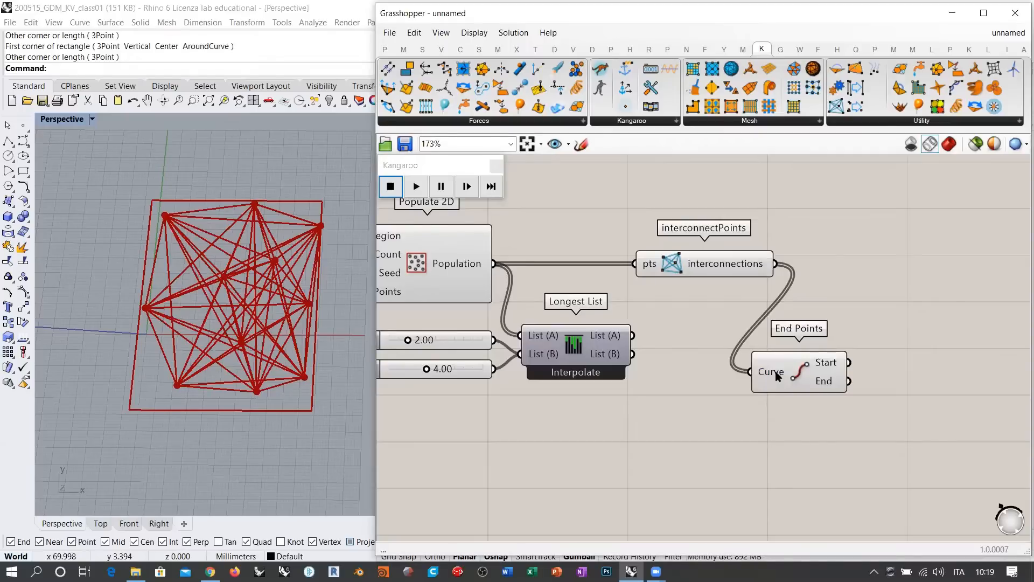
Step: Examine the Population point list and how it feeds interconnectPoints and End Points, with the points highlighted in the Rhino viewport
left_click(784, 355)
left_click(418, 265)
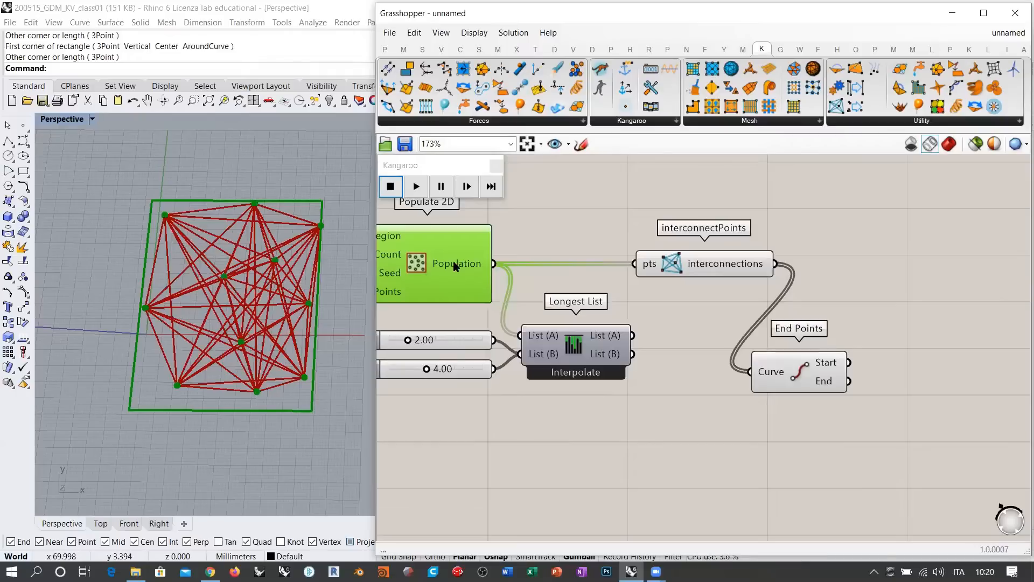
mouse_move(456, 266)
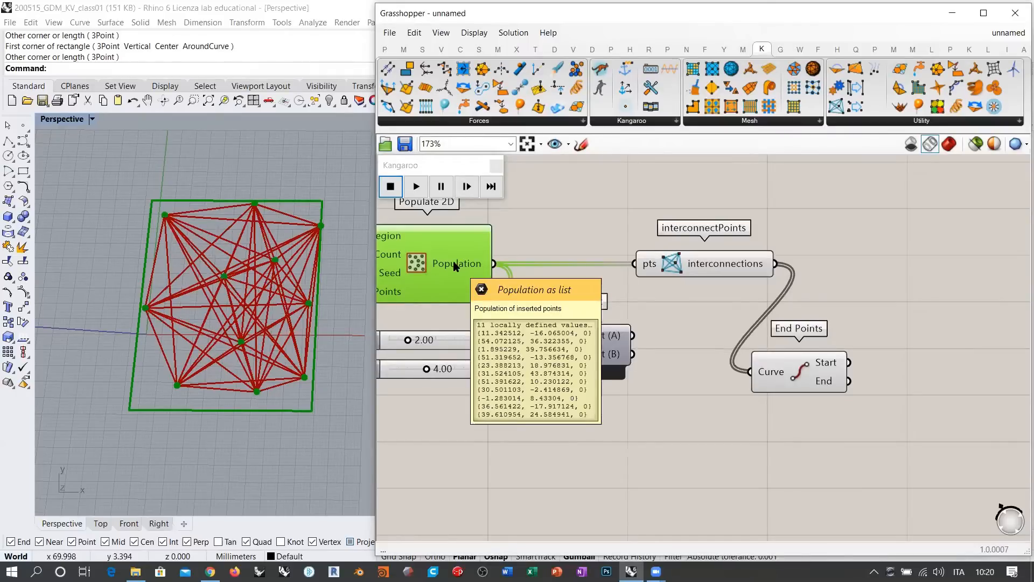
left_click(711, 285)
right_click_drag(807, 385, 744, 375)
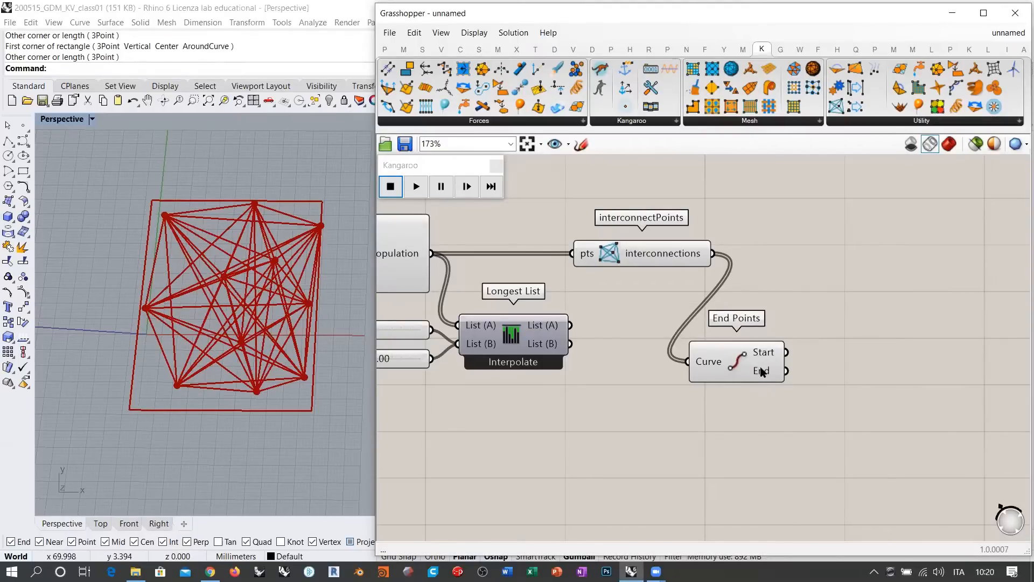
right_click_drag(761, 371, 863, 366)
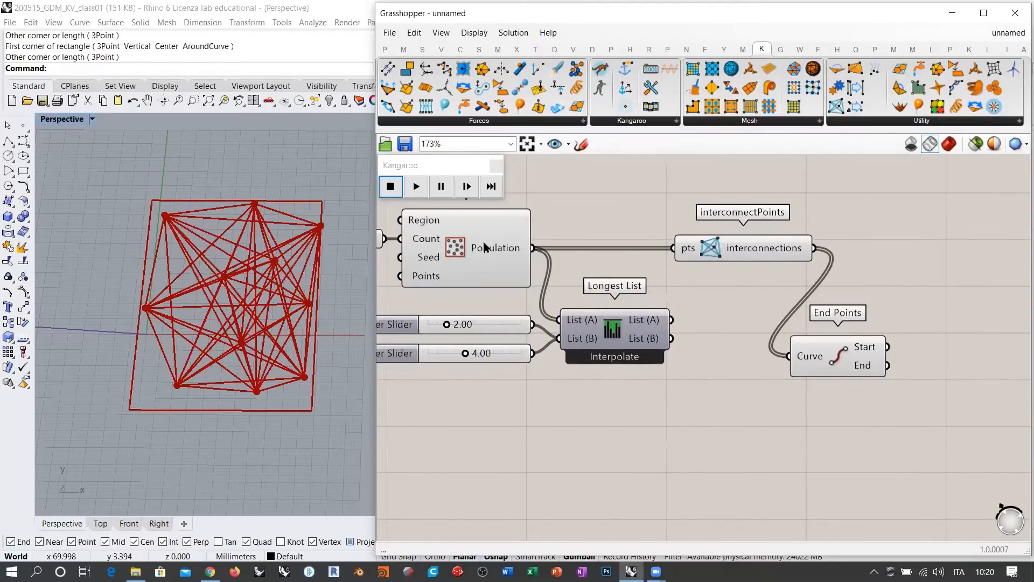
right_click_drag(799, 340, 719, 359)
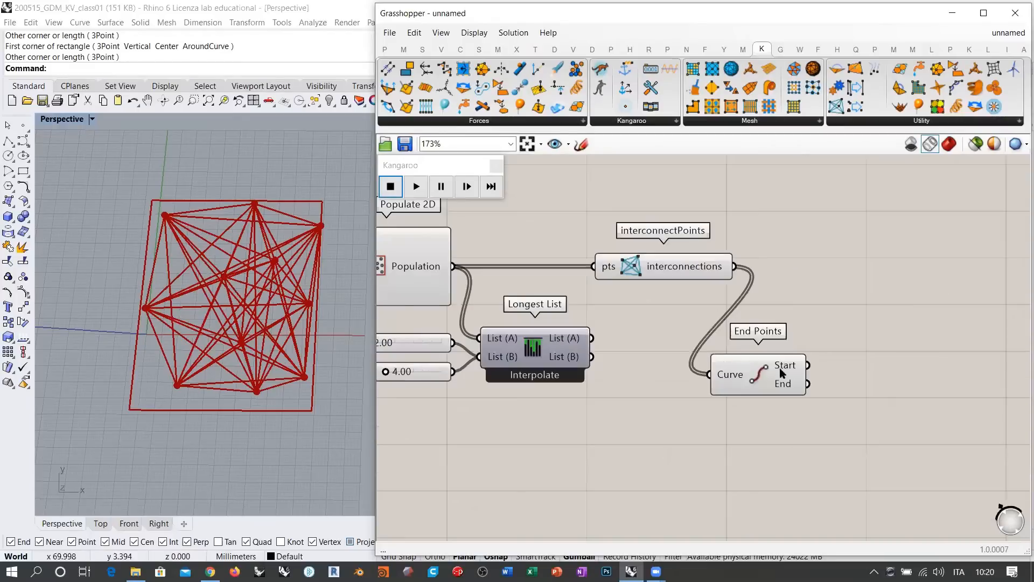
mouse_move(691, 270)
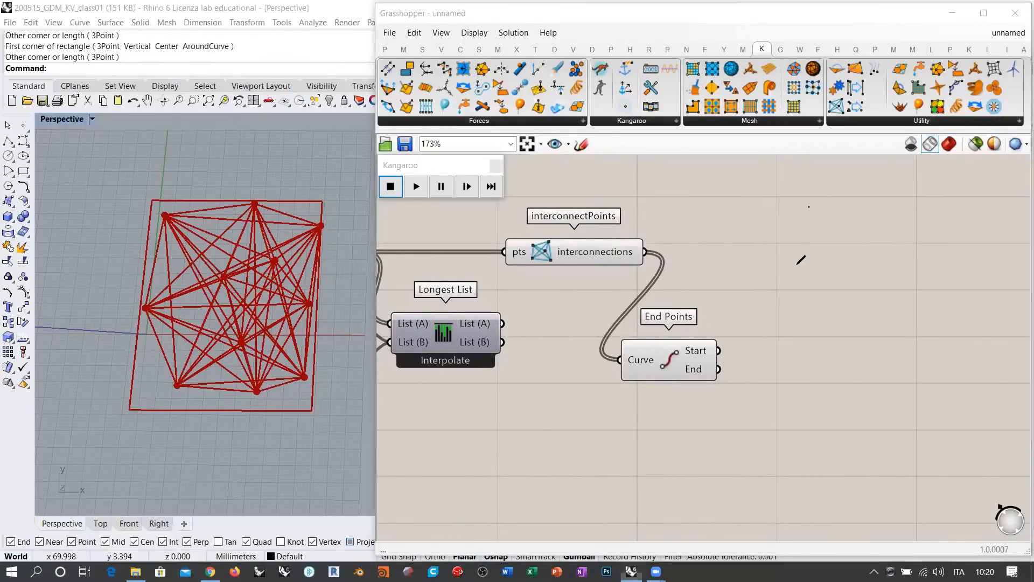
left_click_drag(808, 207, 787, 323)
left_click_drag(809, 206, 781, 375)
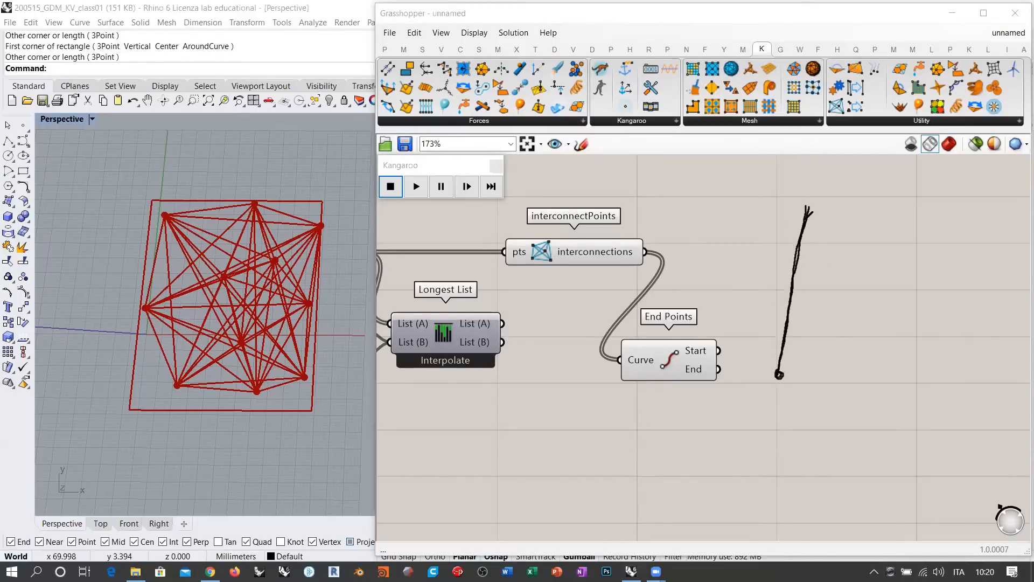
left_click_drag(808, 207, 804, 211)
left_click_drag(786, 375, 772, 382)
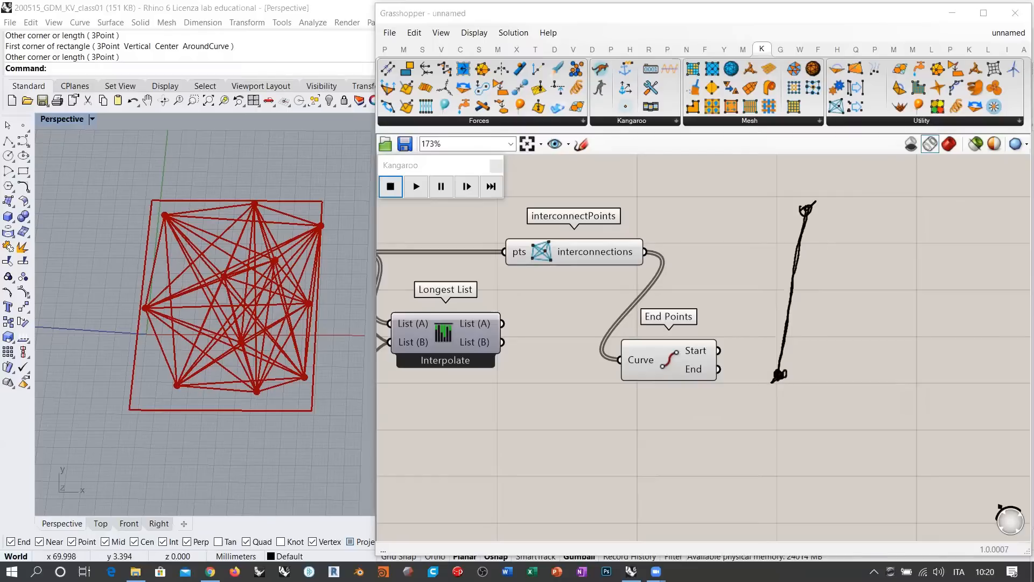
left_click_drag(800, 213, 813, 201)
left_click_drag(781, 376, 790, 370)
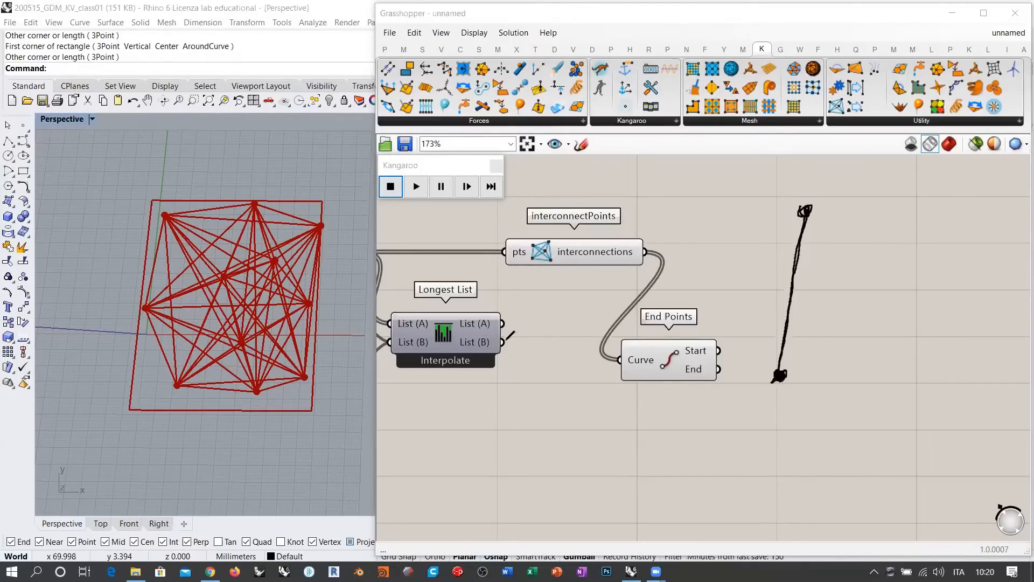
left_click_drag(483, 330, 453, 337)
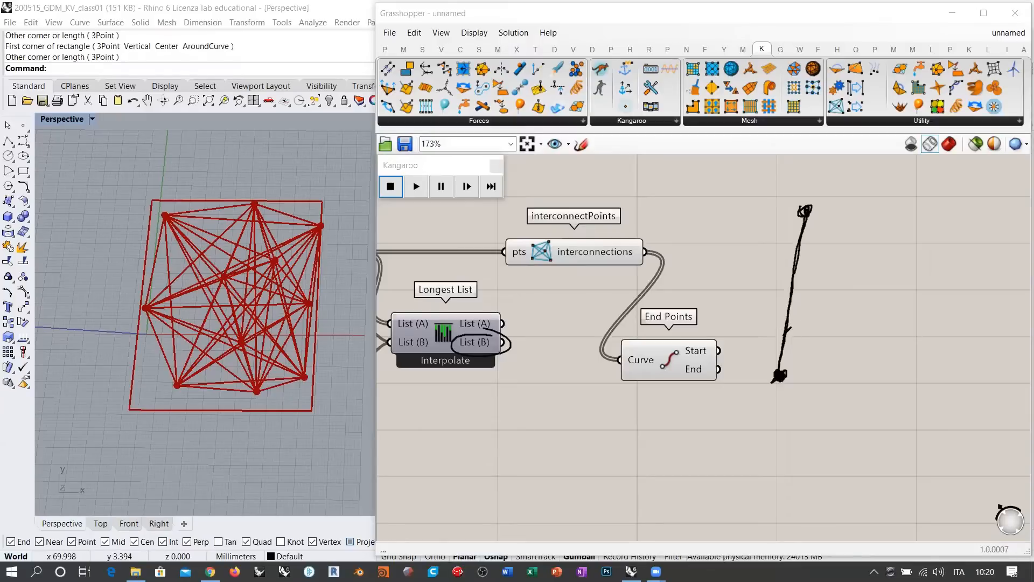
left_click_drag(794, 345, 804, 357)
left_click_drag(764, 328, 815, 341)
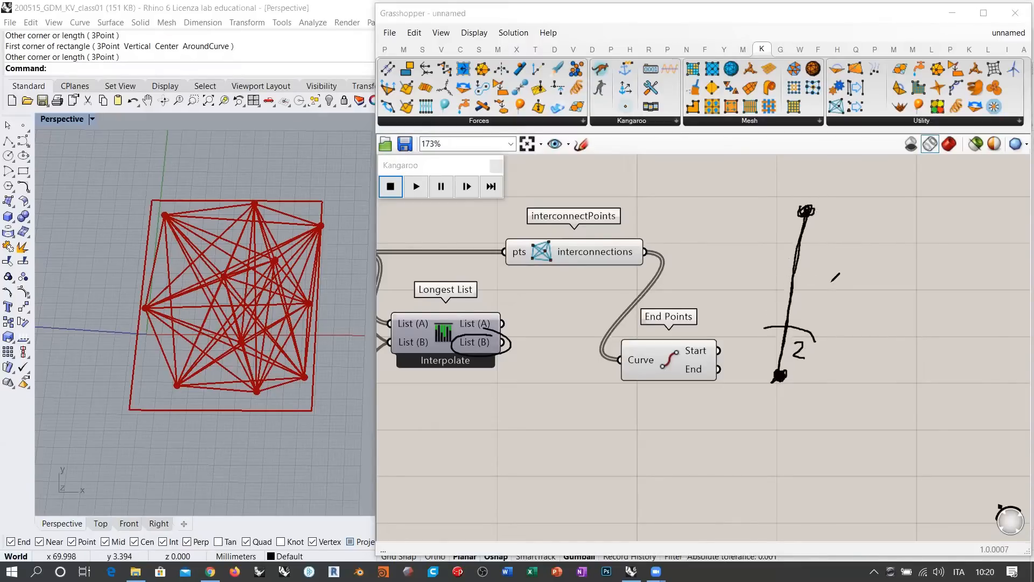
left_click_drag(774, 301, 827, 296)
left_click_drag(819, 237, 821, 270)
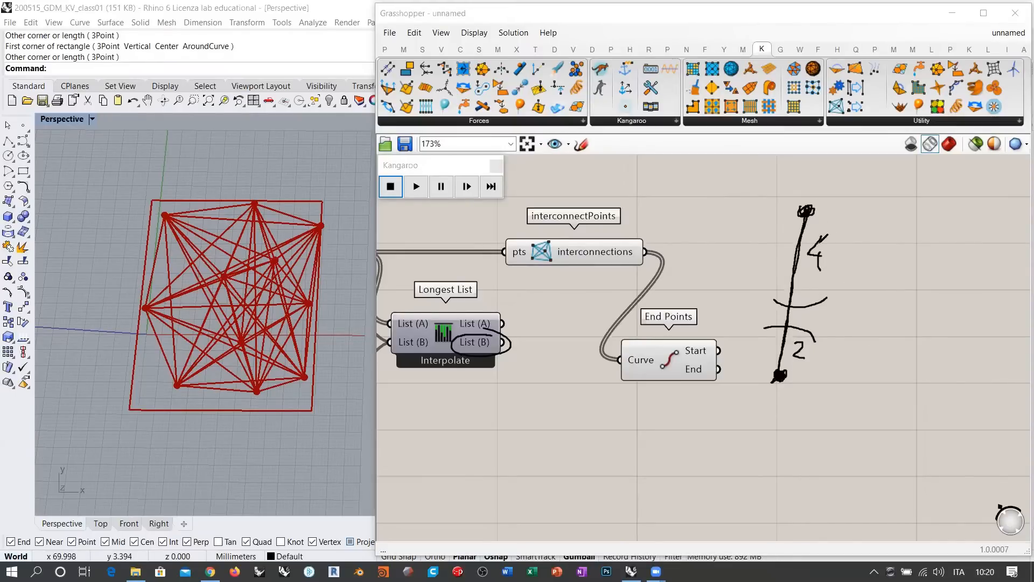
mouse_move(885, 270)
left_mouse_down()
mouse_move(894, 272)
mouse_move(872, 280)
left_mouse_up()
mouse_move(909, 270)
left_mouse_down()
mouse_move(918, 262)
mouse_move(914, 278)
mouse_move(936, 273)
left_mouse_up()
mouse_move(923, 279)
left_mouse_down()
mouse_move(960, 261)
mouse_move(954, 278)
mouse_move(975, 287)
left_mouse_up()
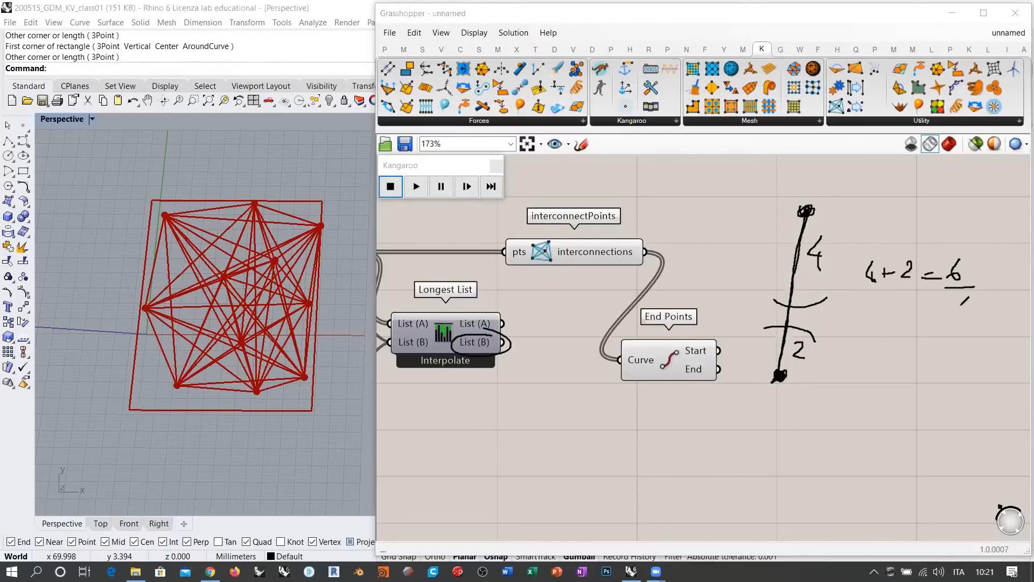
mouse_move(988, 233)
left_mouse_down()
mouse_move(986, 247)
mouse_move(998, 246)
left_mouse_up()
left_click_drag(1005, 233, 1011, 245)
left_click(1005, 297)
left_click_drag(996, 287, 1011, 296)
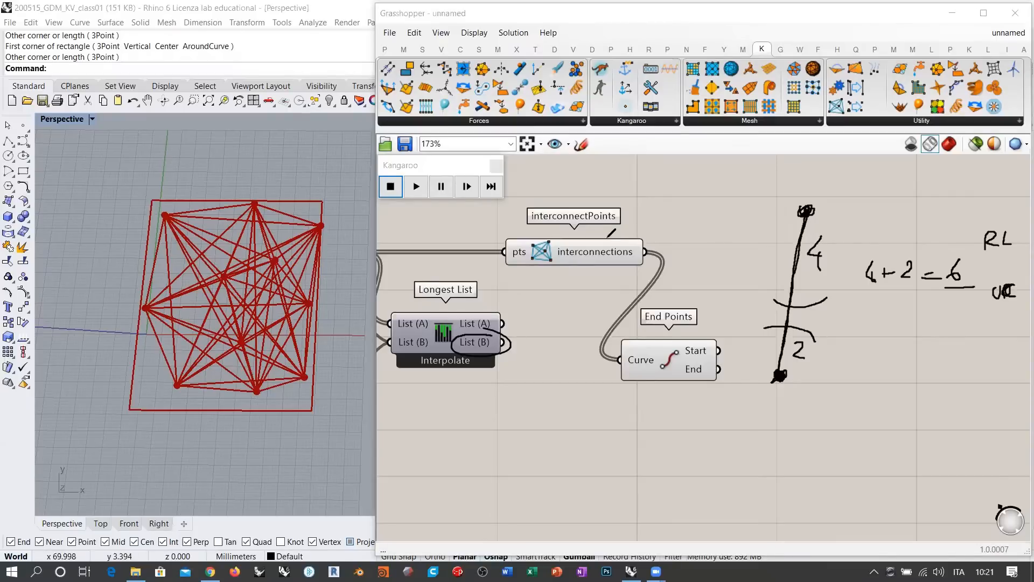
mouse_move(612, 233)
left_mouse_down()
mouse_move(587, 276)
mouse_move(628, 218)
left_mouse_up()
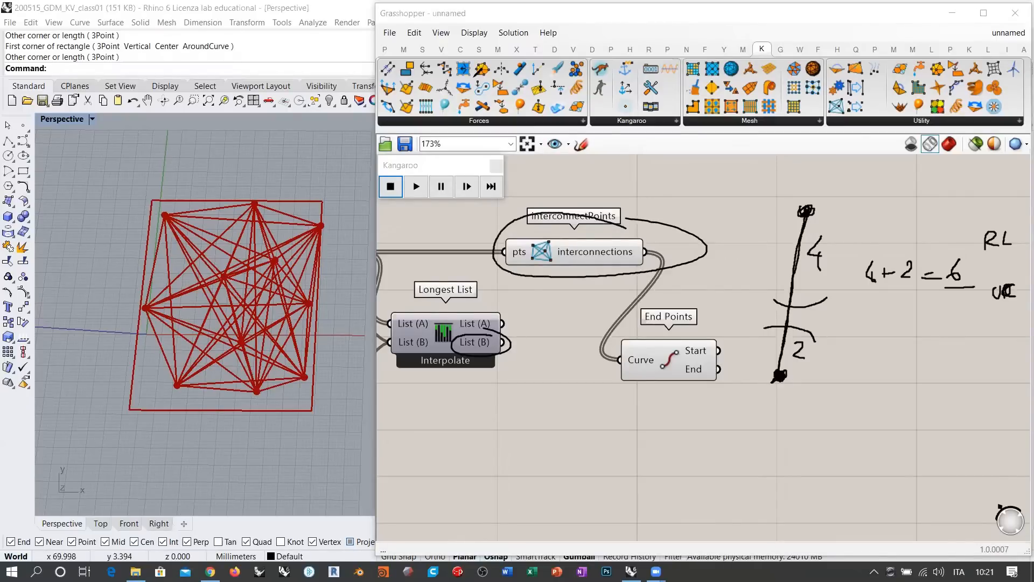
key("Escape")
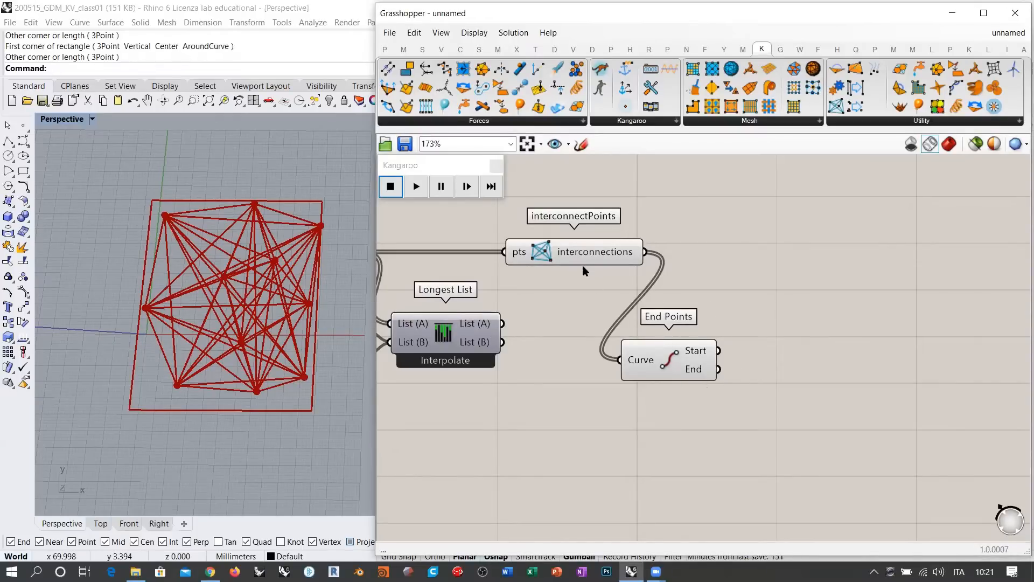
Step: Add a Panel beside End Points, connect the Start output to it, and enlarge it to show more of the list
double_click(816, 355)
type("//")
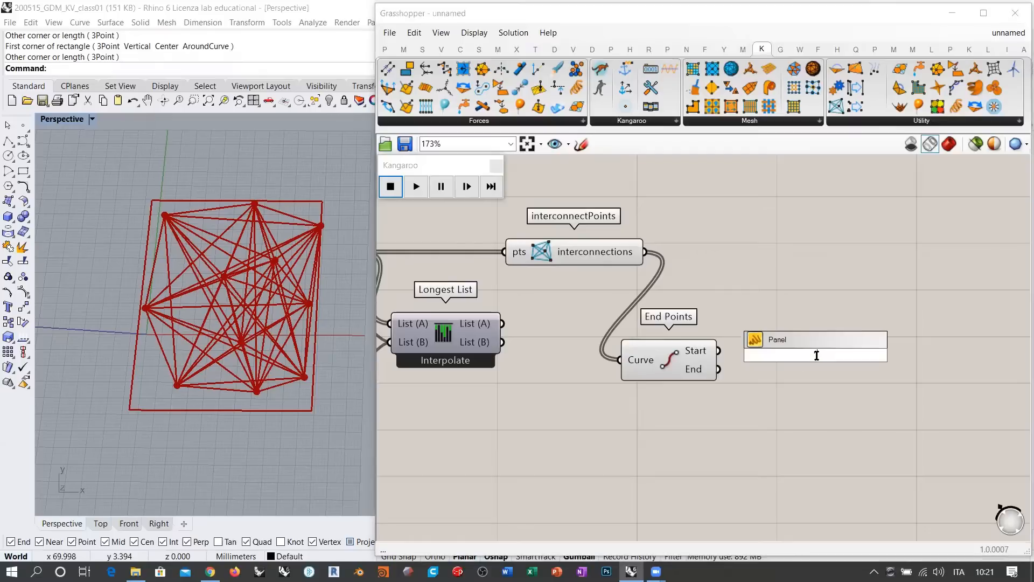
key("Return")
left_click_drag(781, 309, 792, 255)
left_click_drag(718, 351, 752, 301)
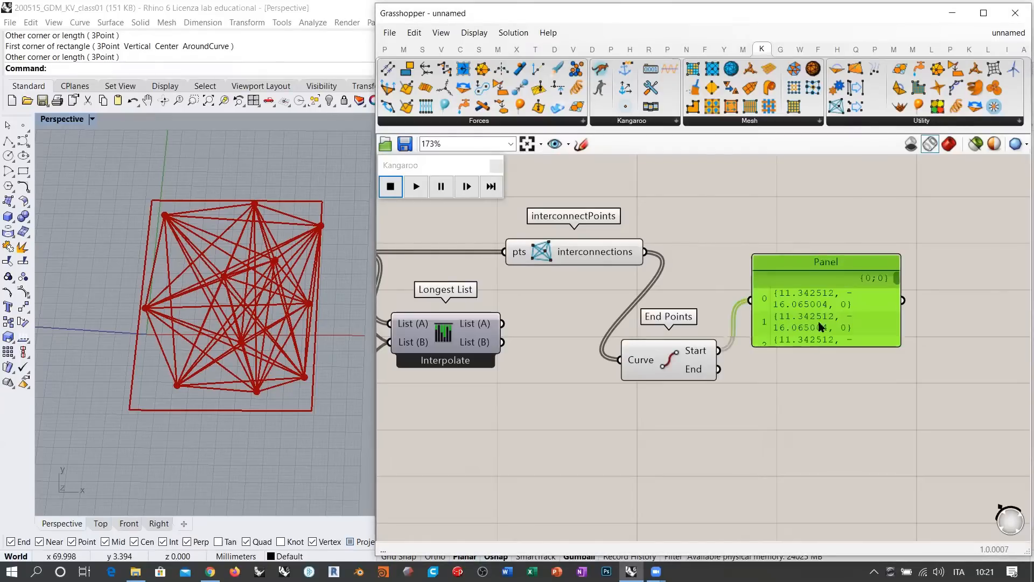
left_click_drag(823, 347, 825, 454)
left_click_drag(900, 327, 967, 326)
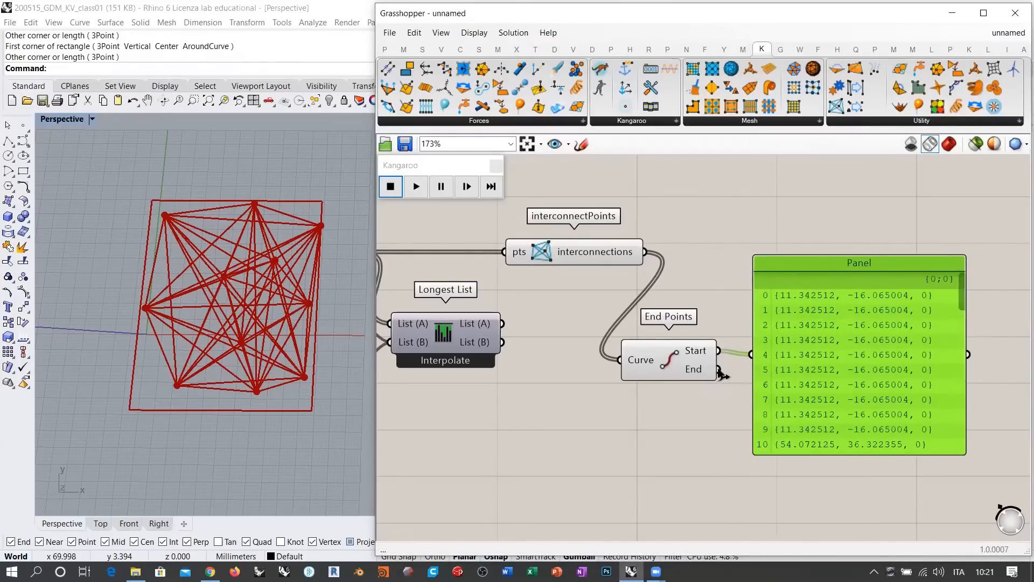
Step: Feed the panel from the End output instead of Start, and graft the Curve input of End Points
left_click_drag(718, 369, 752, 355)
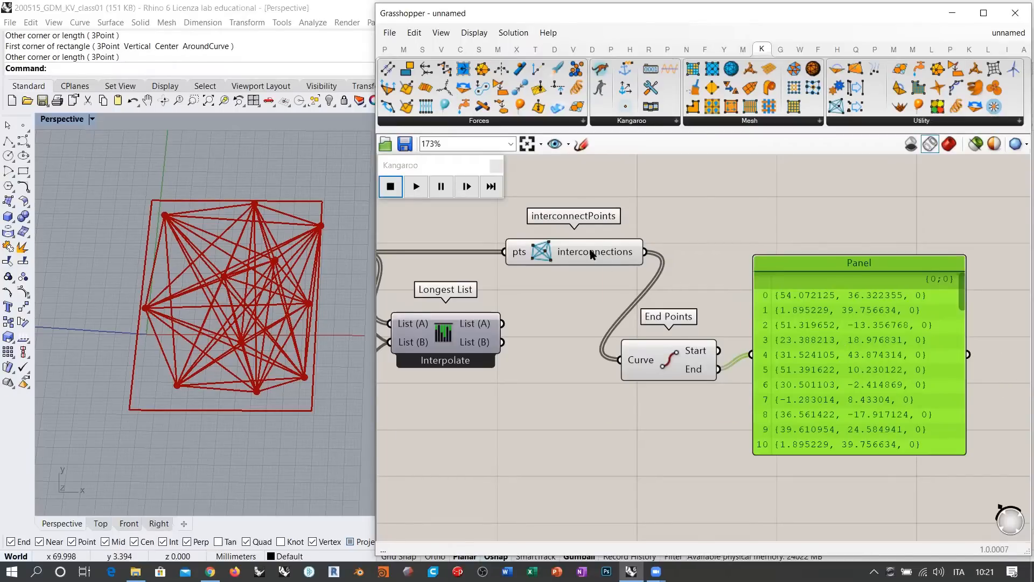
mouse_move(593, 255)
right_click(639, 361)
left_click(673, 418)
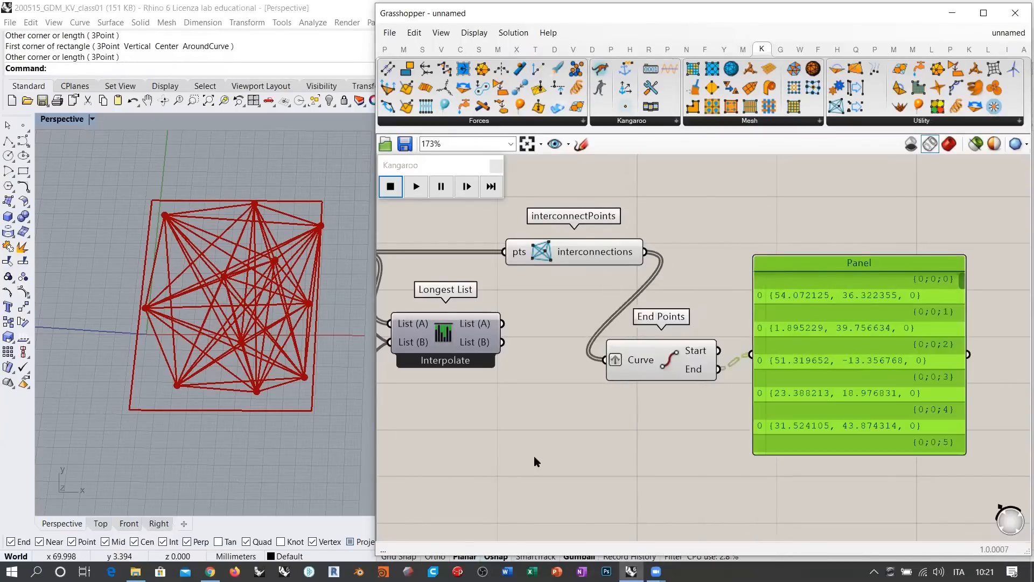
left_click_drag(657, 362, 637, 342)
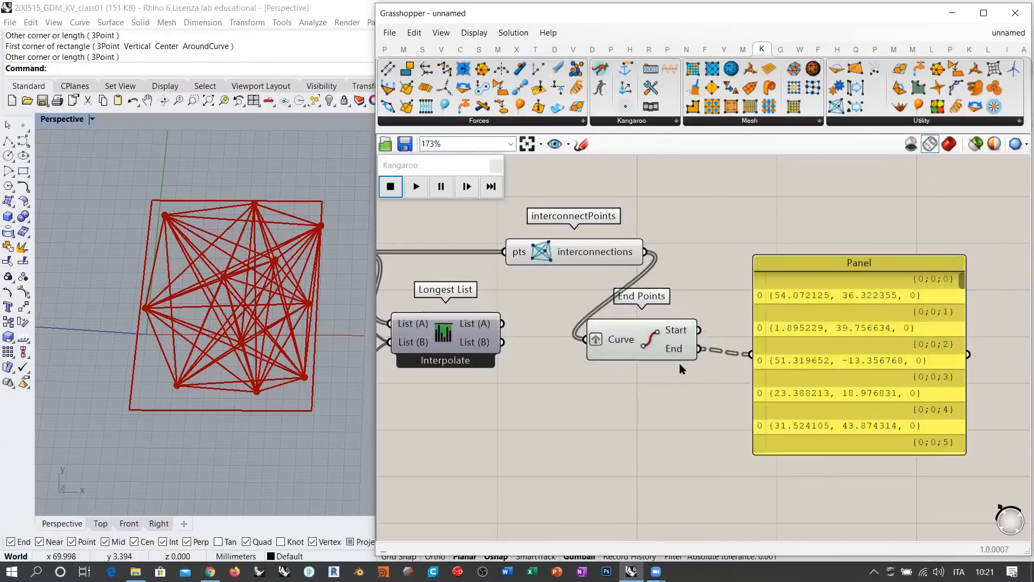
Step: Feed the panel from the Start output again and move it up to make room beneath it
left_click_drag(698, 330, 752, 354)
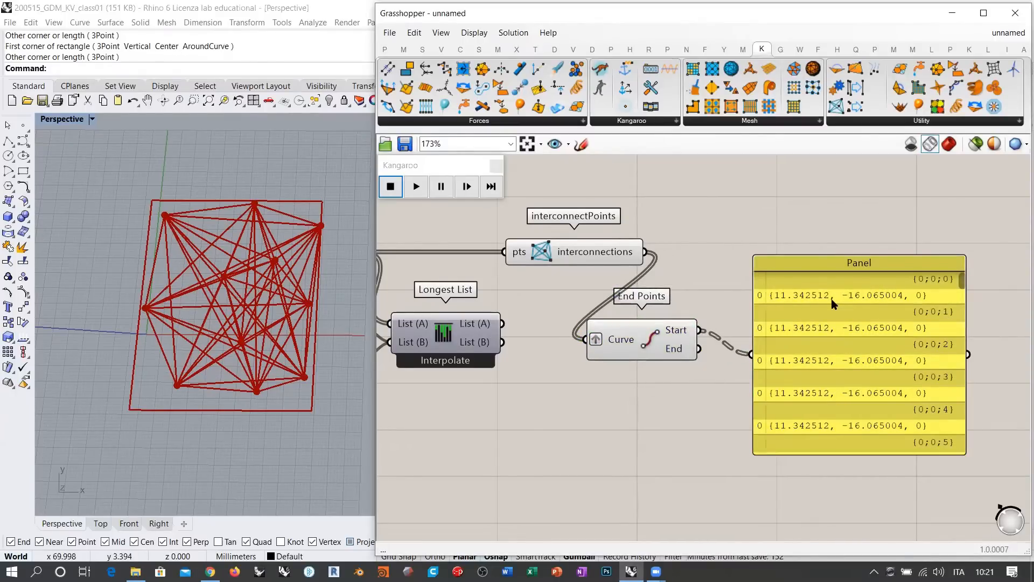
mouse_move(608, 257)
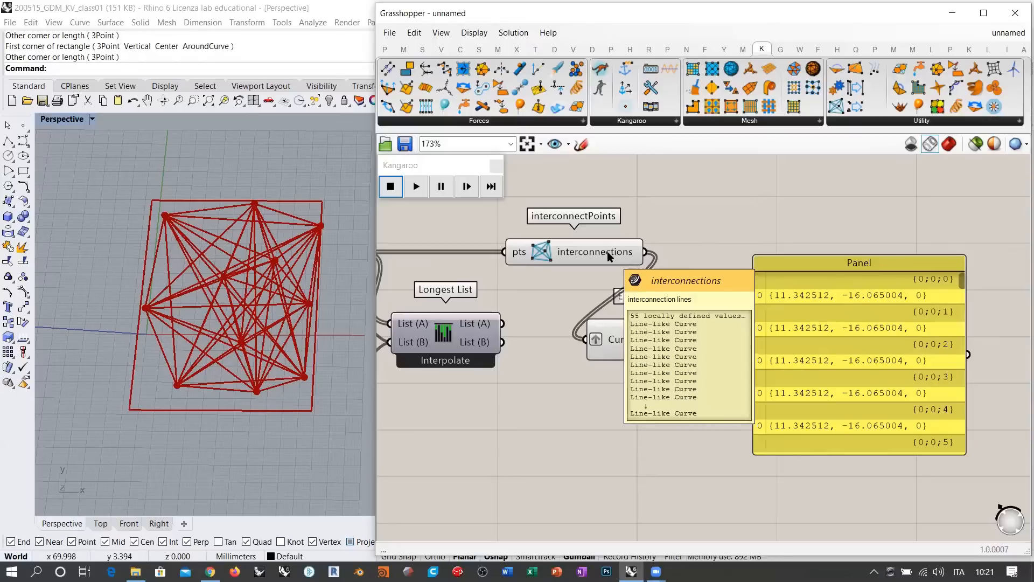
left_click_drag(810, 362, 831, 299)
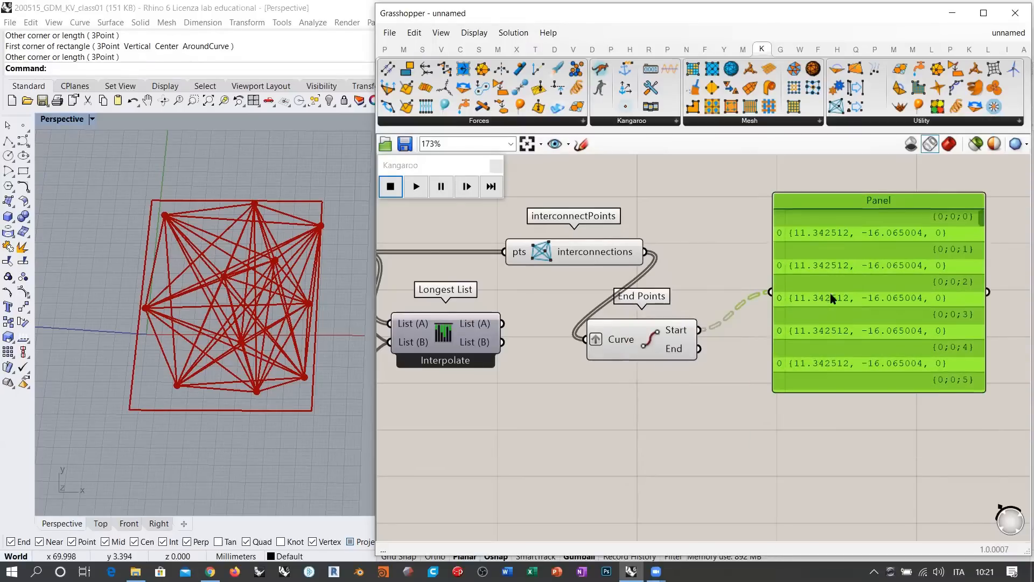
Step: Duplicate the panel below the first, feed the copy from the End output, and highlight interconnectPoints to compare the lists with the lines
left_click_drag(831, 483, 831, 484, "alt")
right_click_drag(731, 383, 664, 288)
scroll(664, 287, "down", 1)
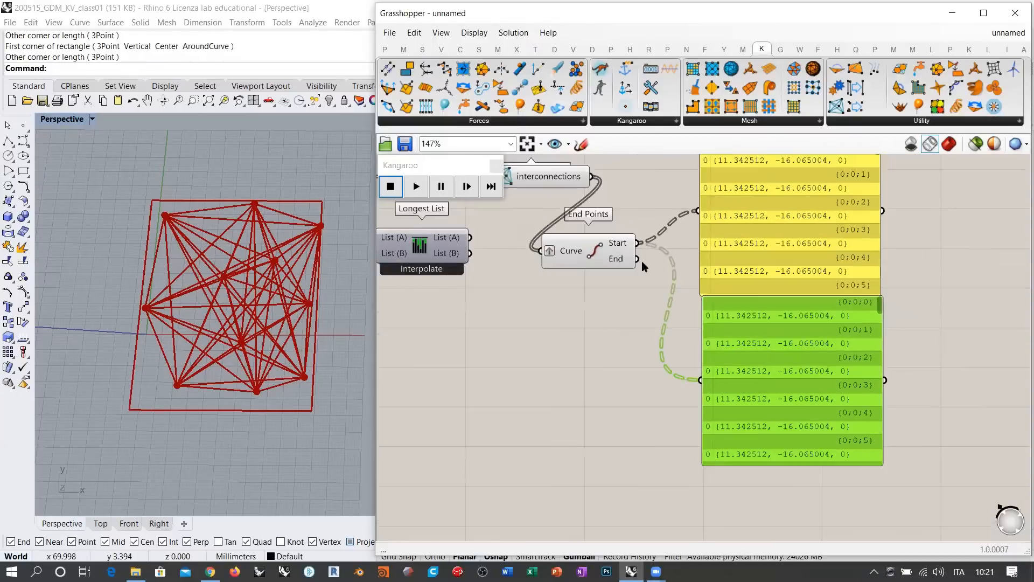
left_click_drag(640, 260, 700, 380)
right_click_drag(663, 269, 626, 350)
left_click_drag(728, 286, 729, 277)
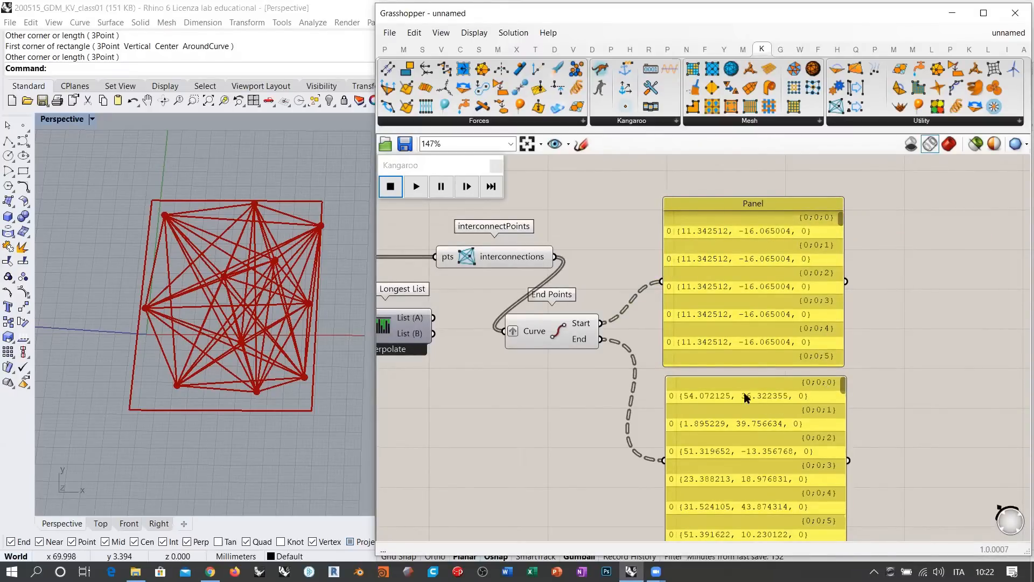
left_click(522, 262)
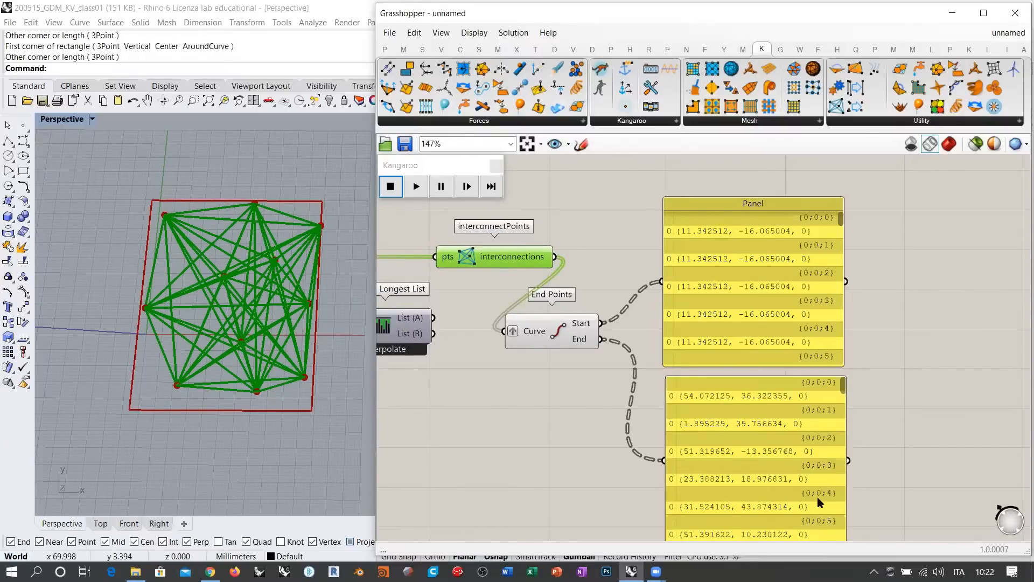
Step: Delete the lower panel and add the End output to the remaining panel alongside Start
left_click(786, 455)
key("Delete")
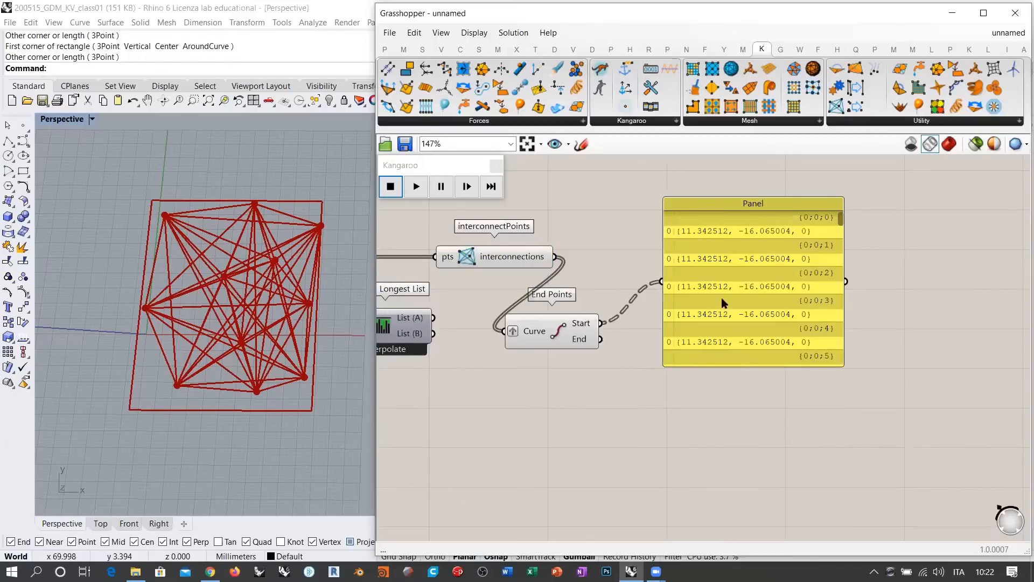
left_click(723, 303)
scroll(619, 344, "up", 4)
left_click_drag(598, 342, 736, 297)
left_click_drag(824, 279, 734, 313)
left_click(640, 381)
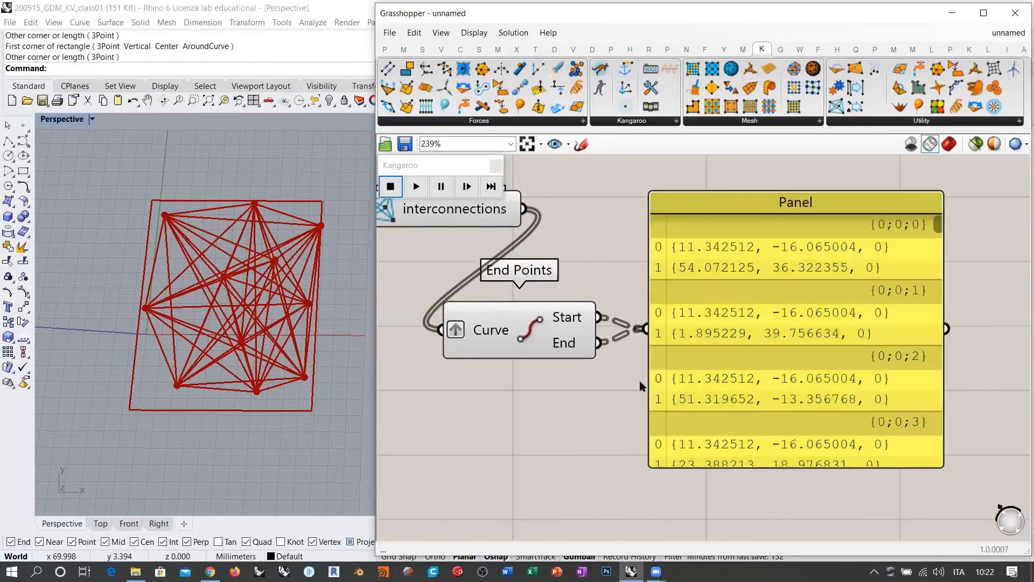
Step: Undo the merged connection, the panel move and the panel deletion to restore the separate Start and End panels
scroll(681, 281, "down", 2)
key("ctrl+z")
key("ctrl+z")
key("ctrl+z")
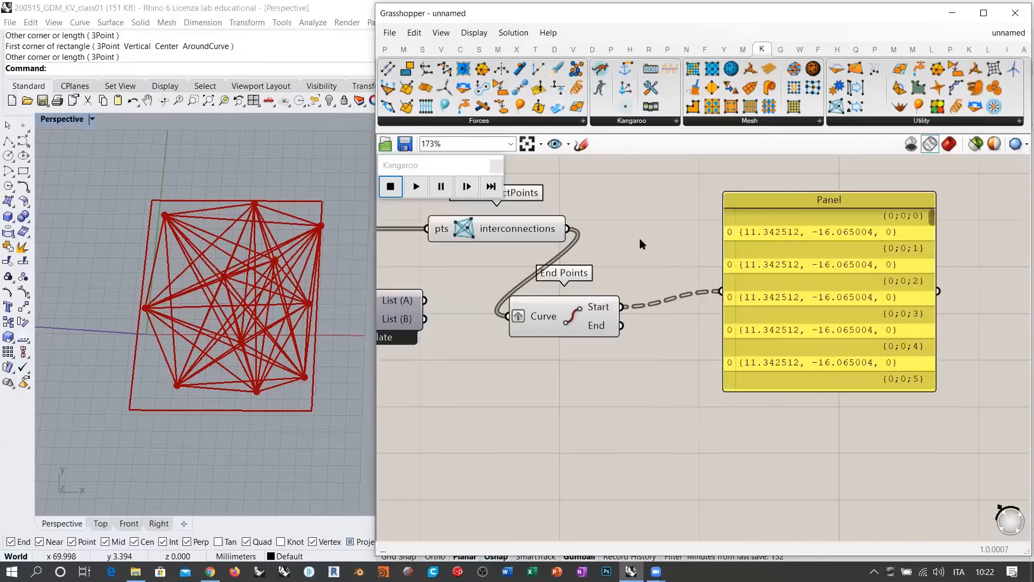
key("ctrl+z")
left_click(619, 220)
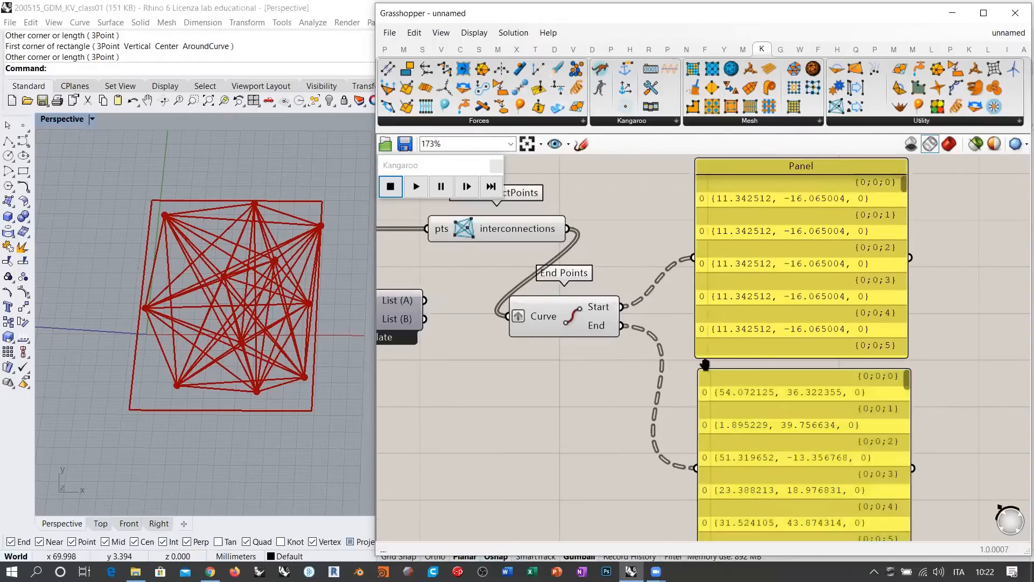
Step: Add the End output to the upper panel alongside Start, and delete the lower panel
right_click_drag(700, 360, 656, 401)
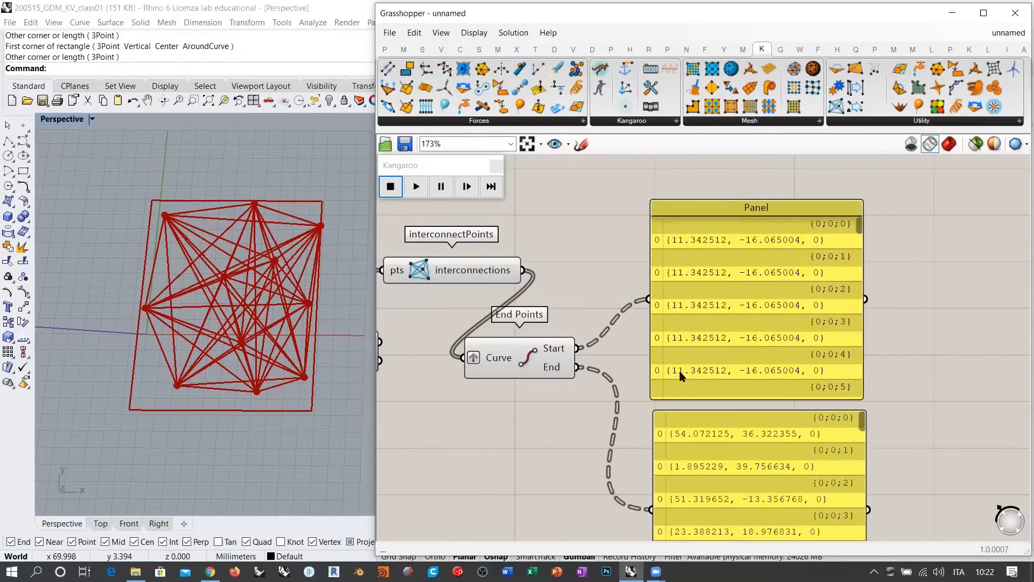
left_click_drag(578, 368, 632, 306)
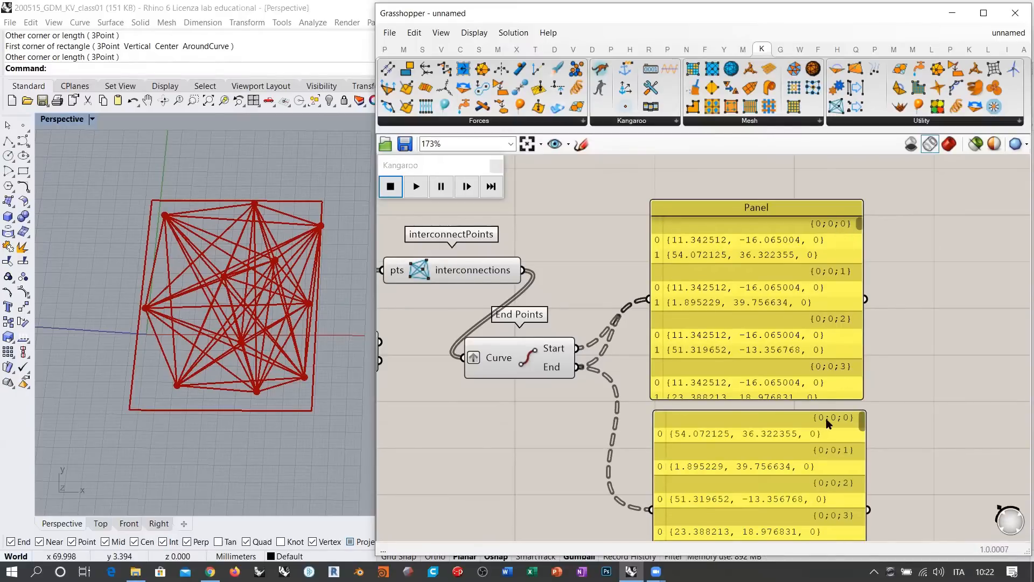
left_click(751, 455)
key("Delete")
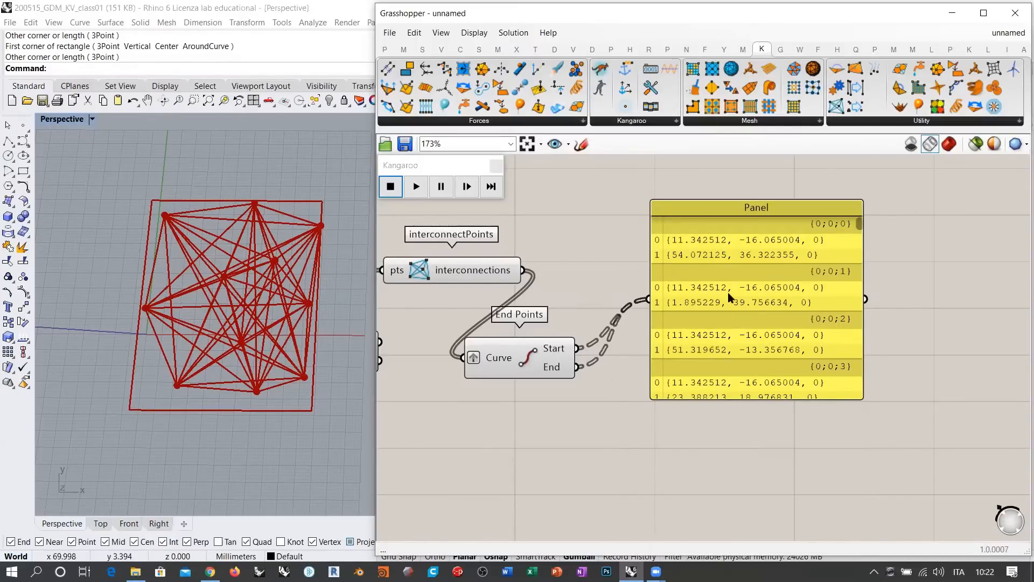
Step: Move the panel beside the End Points component and highlight Populate 2D to relate its points to the paired lists
left_click_drag(728, 293, 689, 365)
scroll(577, 352, "up", 2)
left_click(587, 351)
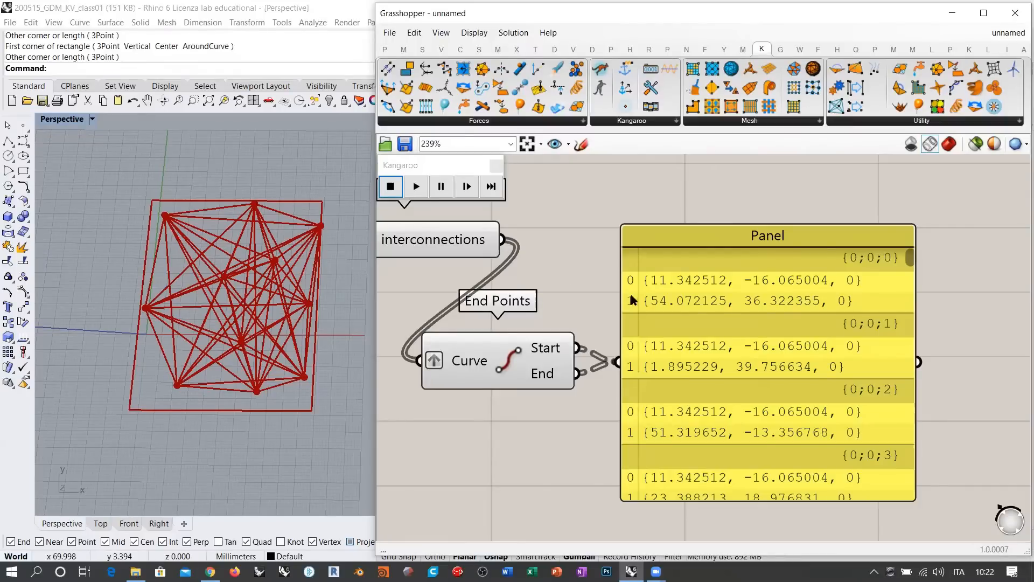
scroll(633, 297, "down", 2)
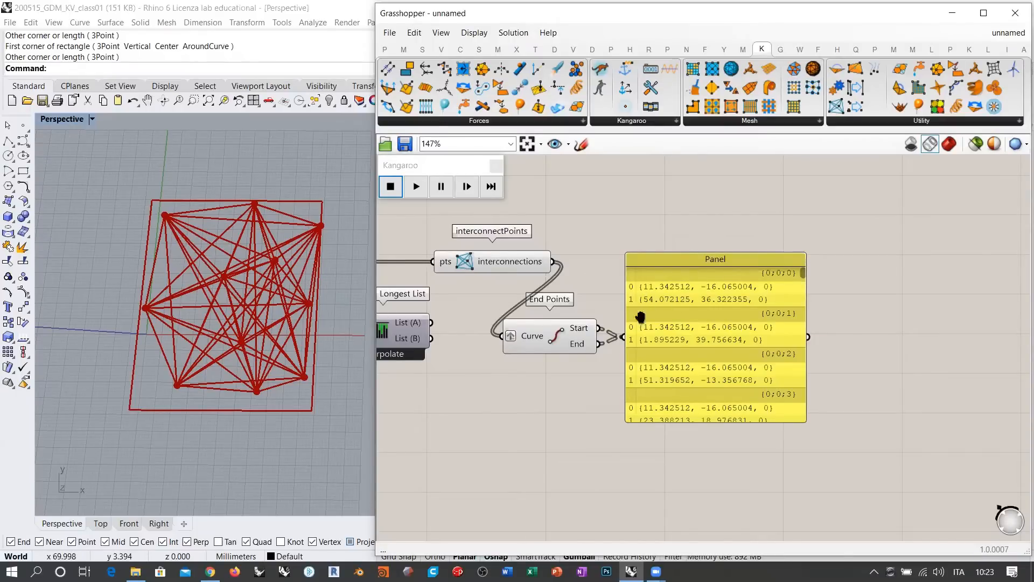
right_click_drag(637, 312, 831, 324)
left_click(458, 274)
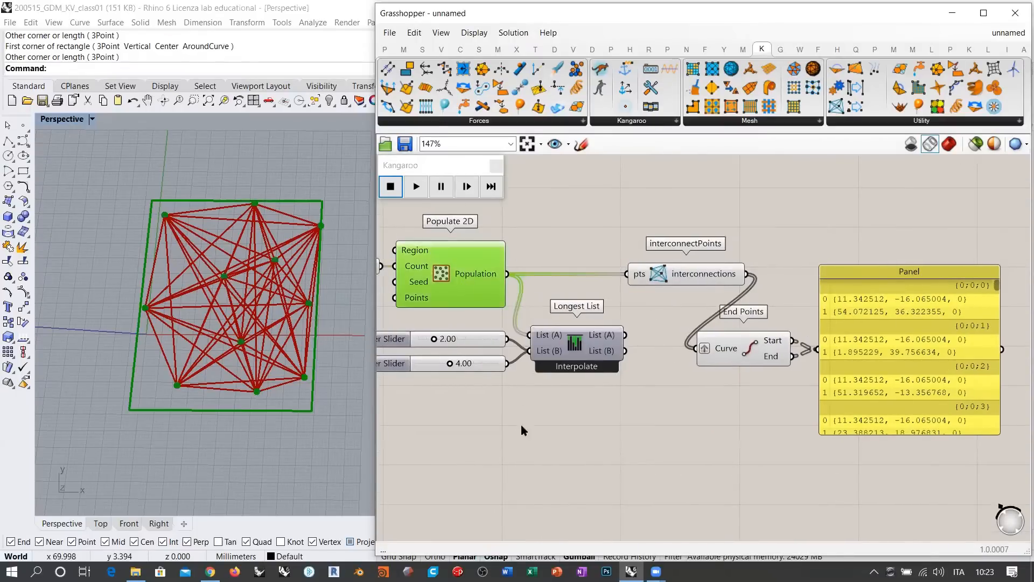
left_click(523, 435)
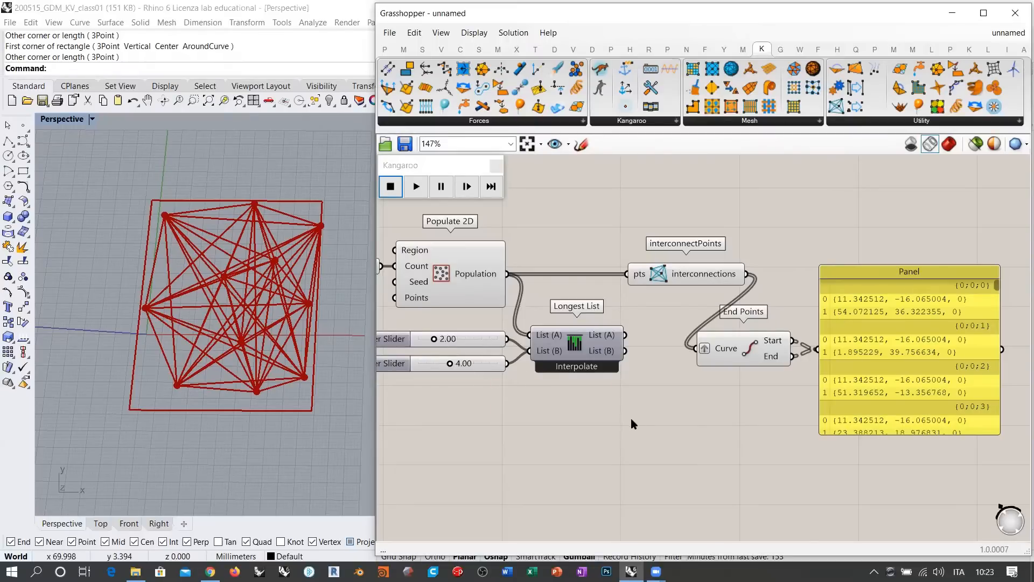
Step: Place the panel directly beneath the End Points component and narrow its width
right_click_drag(632, 416, 440, 439)
left_click_drag(696, 358, 574, 475)
right_click_drag(580, 360, 571, 237)
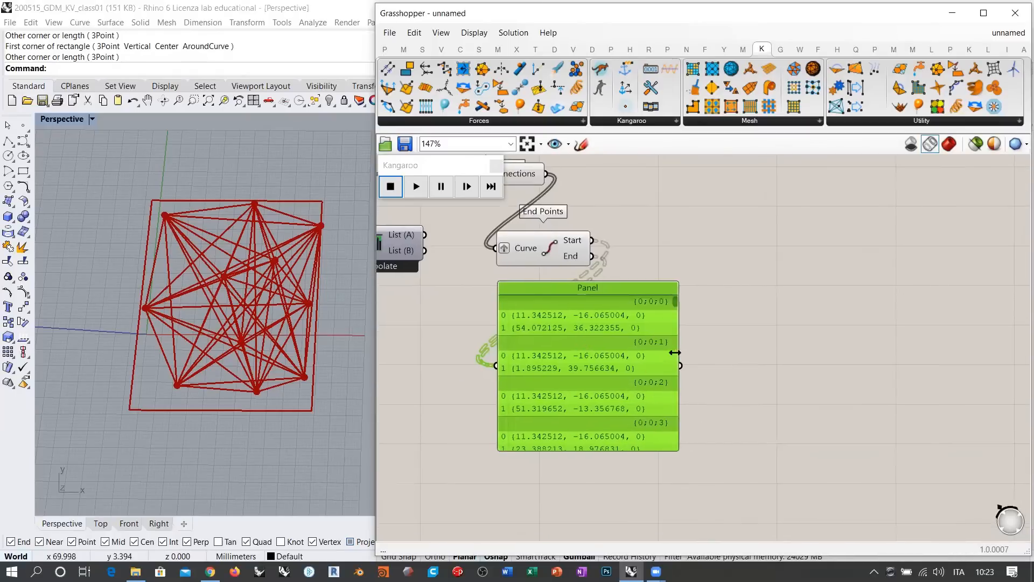
left_click_drag(677, 353, 591, 346)
left_click(707, 347)
left_click(685, 280)
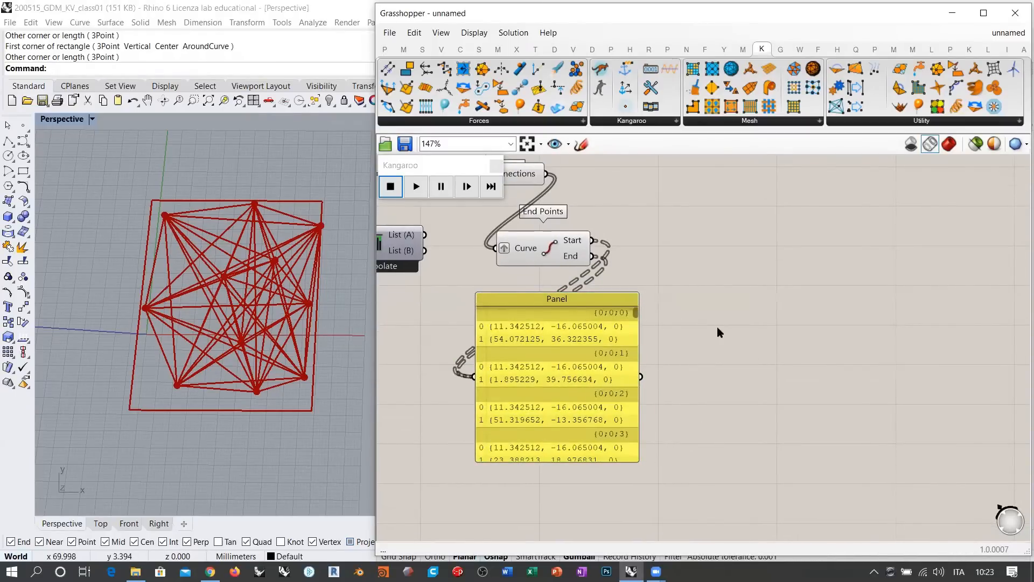
right_click_drag(718, 332, 843, 383)
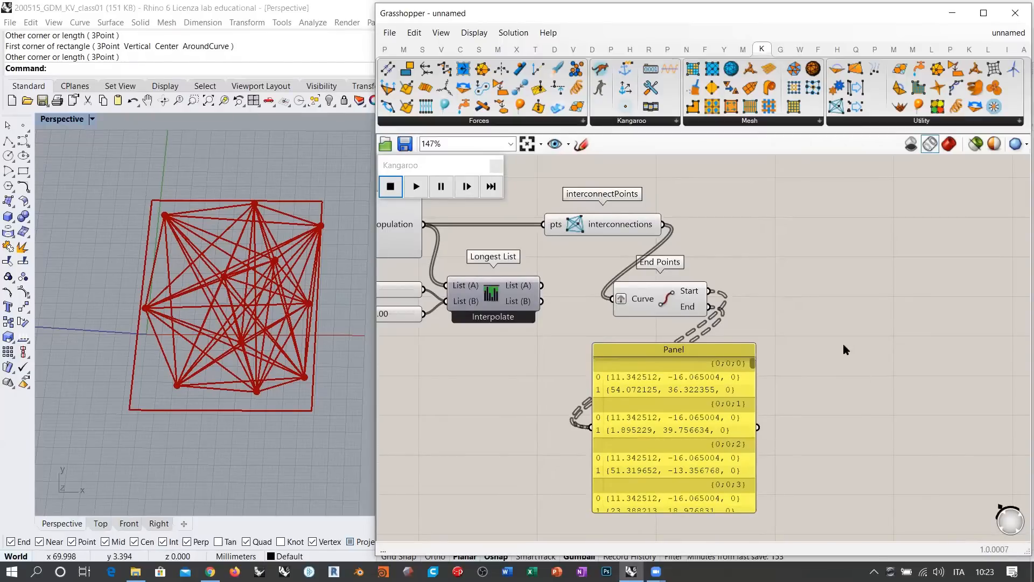
left_click_drag(732, 394, 719, 391)
left_click(816, 315)
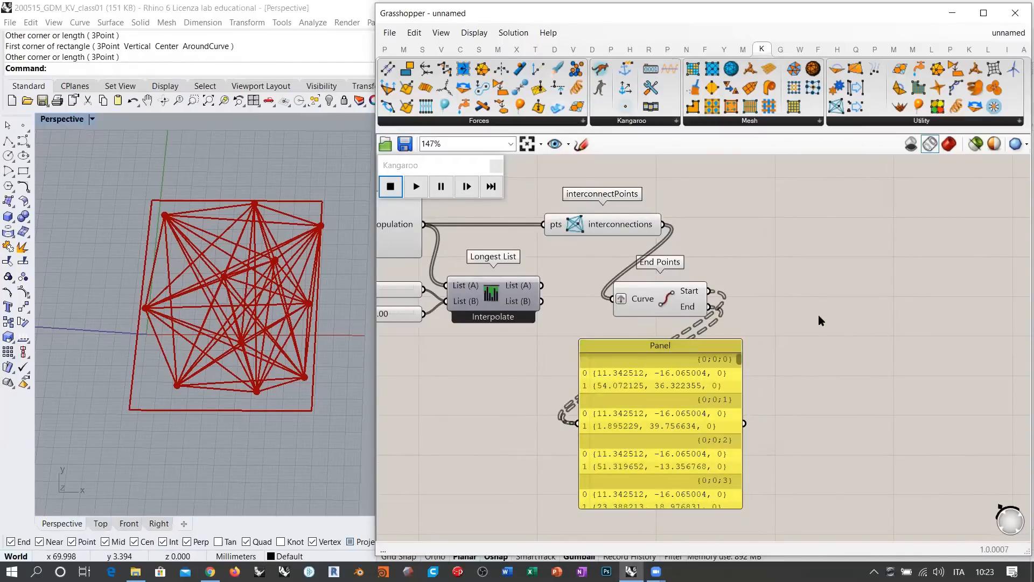
Step: Highlight the End Points component to review its outputs, and add a Member Index component beyond it
right_click_drag(753, 306, 852, 319)
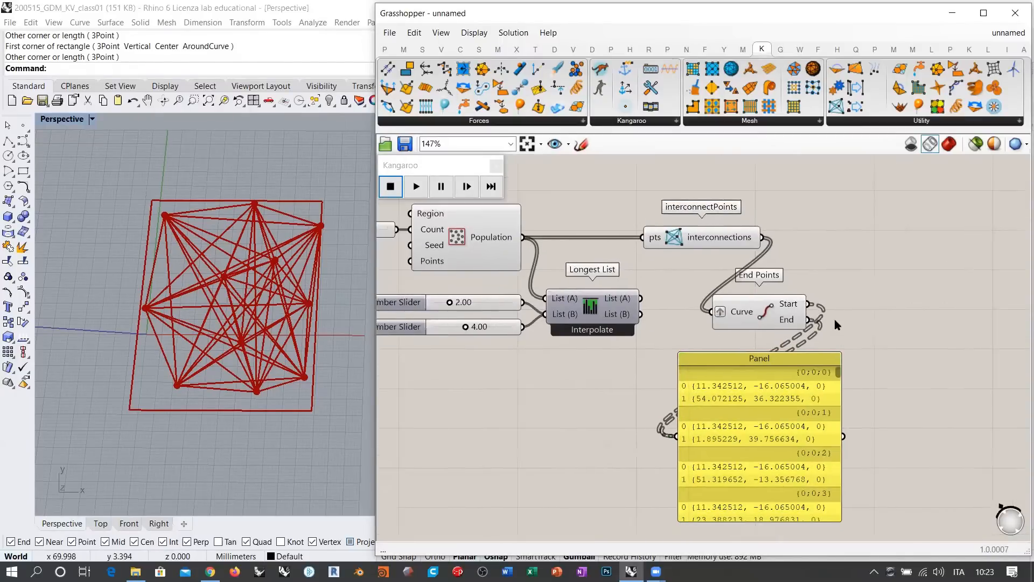
left_click(797, 320)
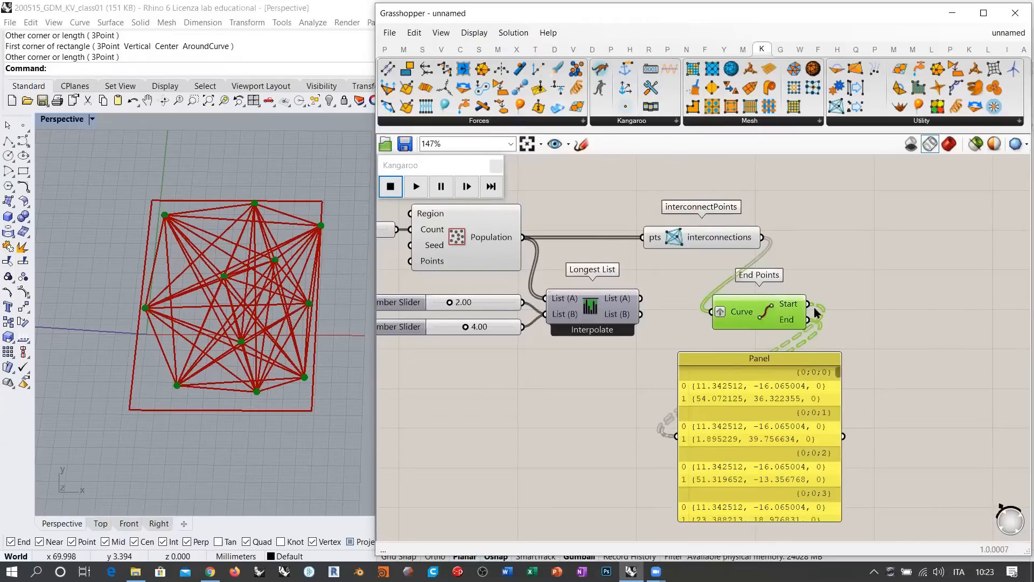
right_click_drag(752, 309, 867, 324)
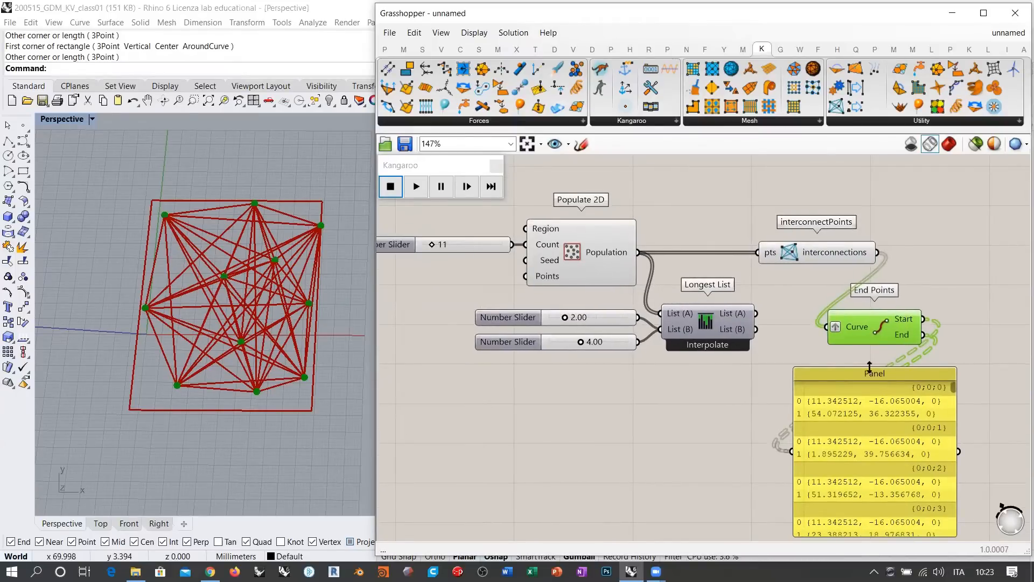
right_click_drag(953, 350, 838, 311)
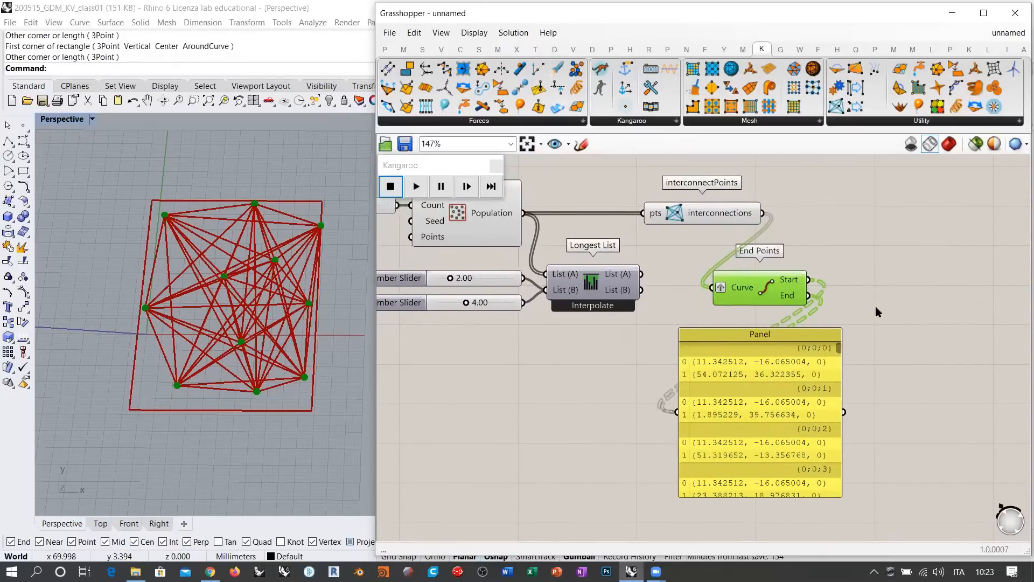
double_click(936, 311)
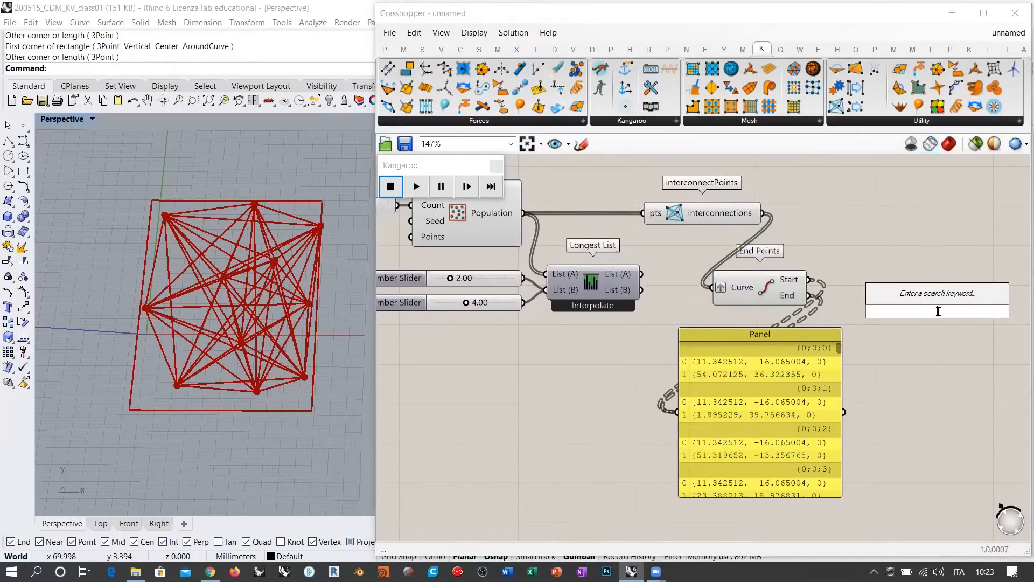
type("mem")
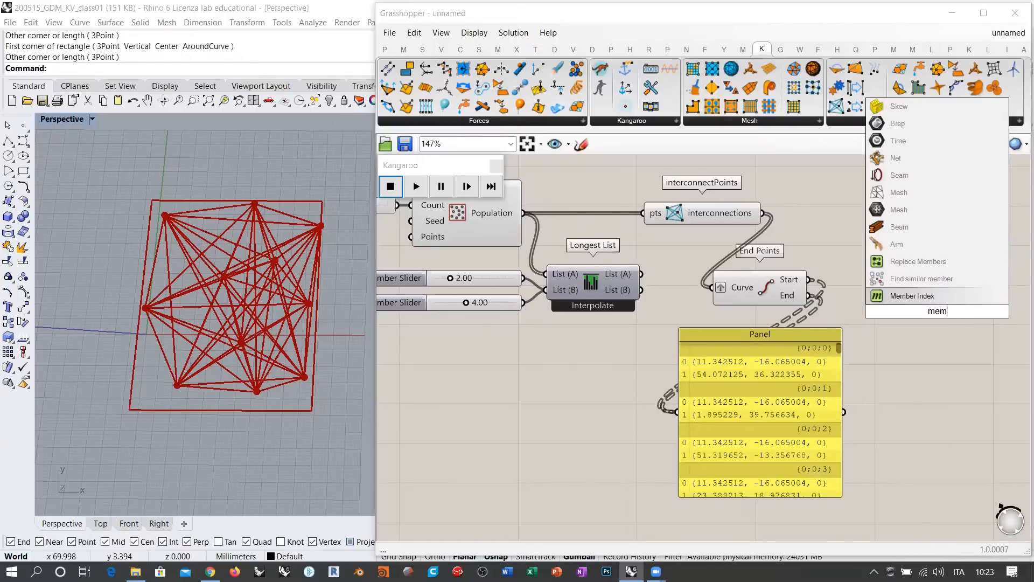
left_click(926, 296)
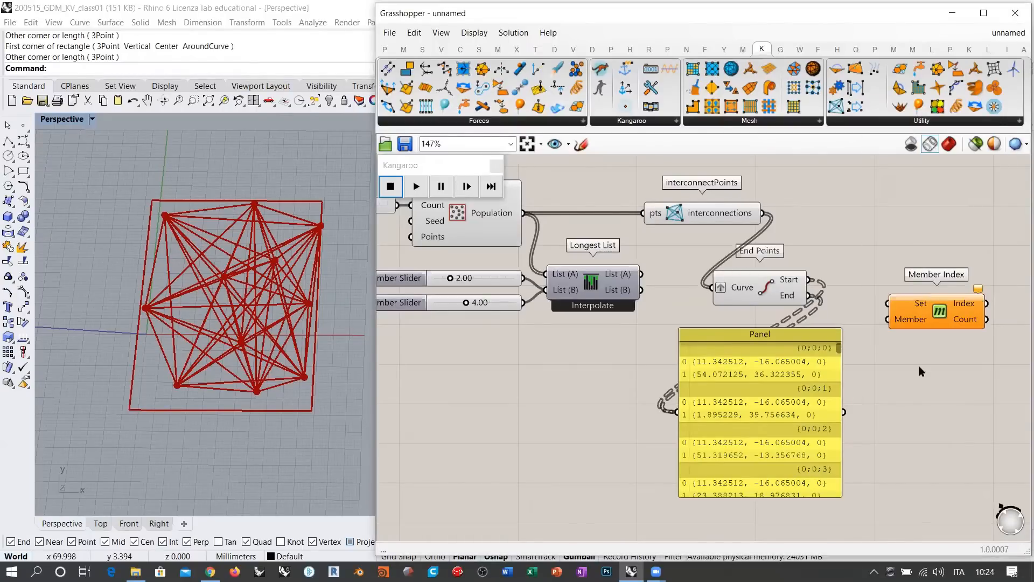
Step: Connect both the Start and End outputs of End Points to Member Index's Member input, and shift Member Index slightly closer
right_click_drag(919, 365, 852, 368)
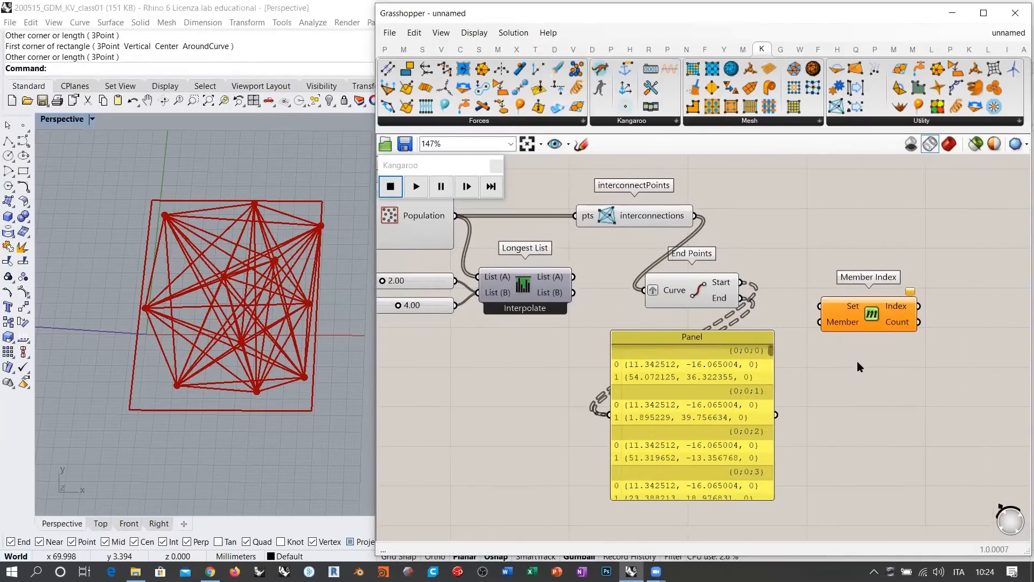
scroll(823, 328, "up", 3)
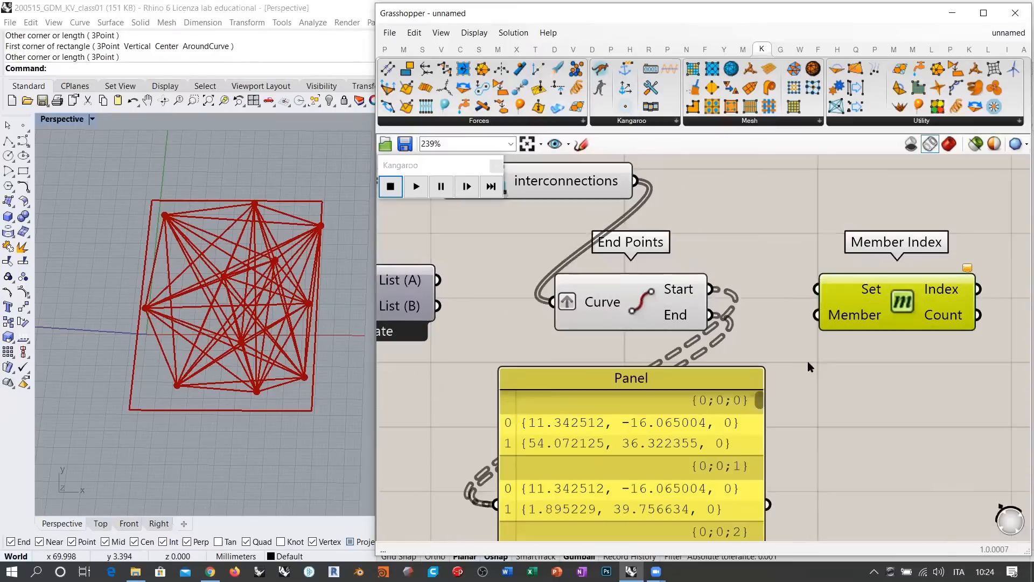
right_click_drag(769, 312, 796, 341)
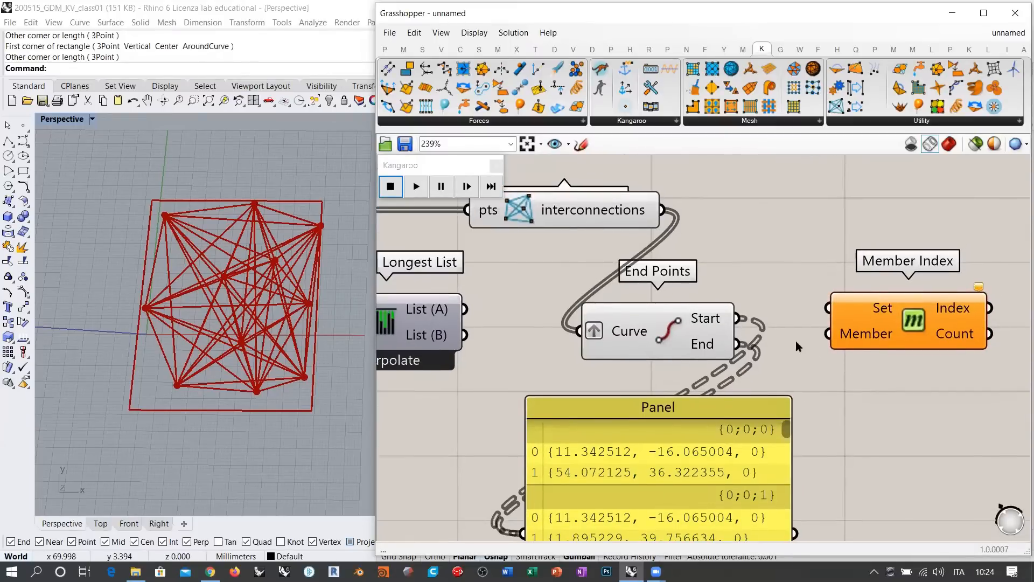
left_click_drag(737, 319, 828, 333)
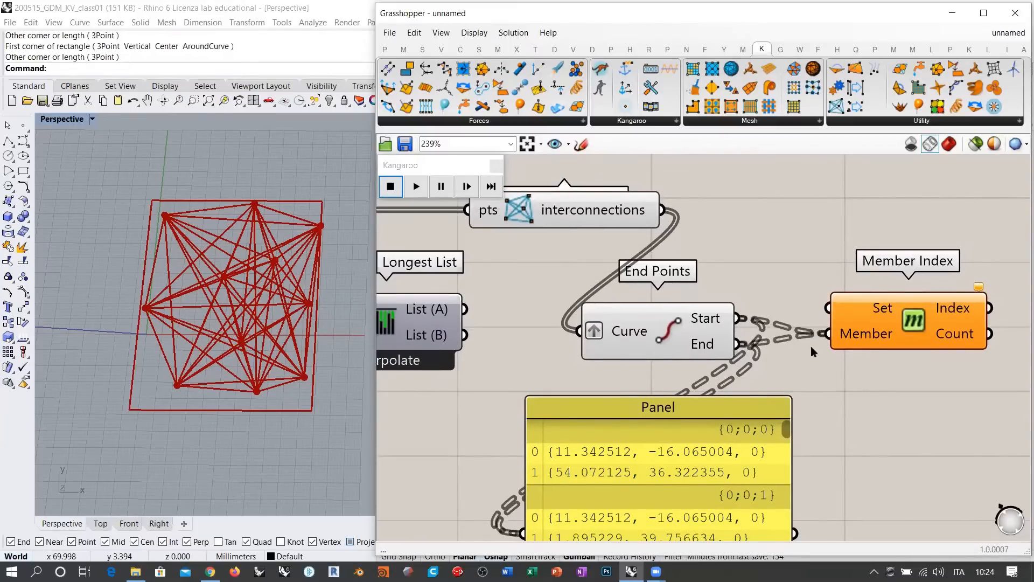
left_click_drag(882, 352, 871, 349)
left_click(877, 369)
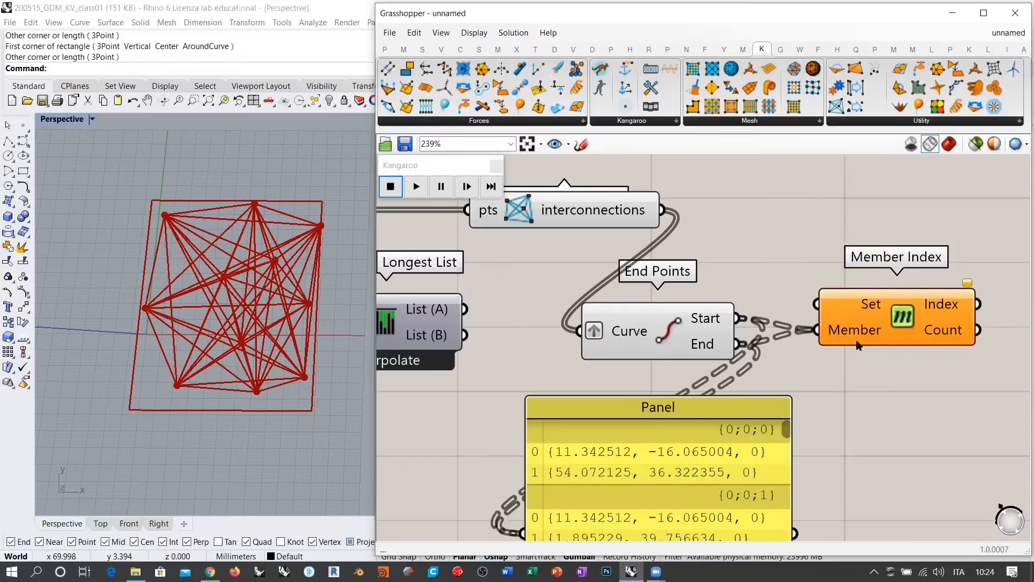
Step: Connect the Populate 2D Population output to the Set input of Member Index
scroll(888, 369, "down", 2)
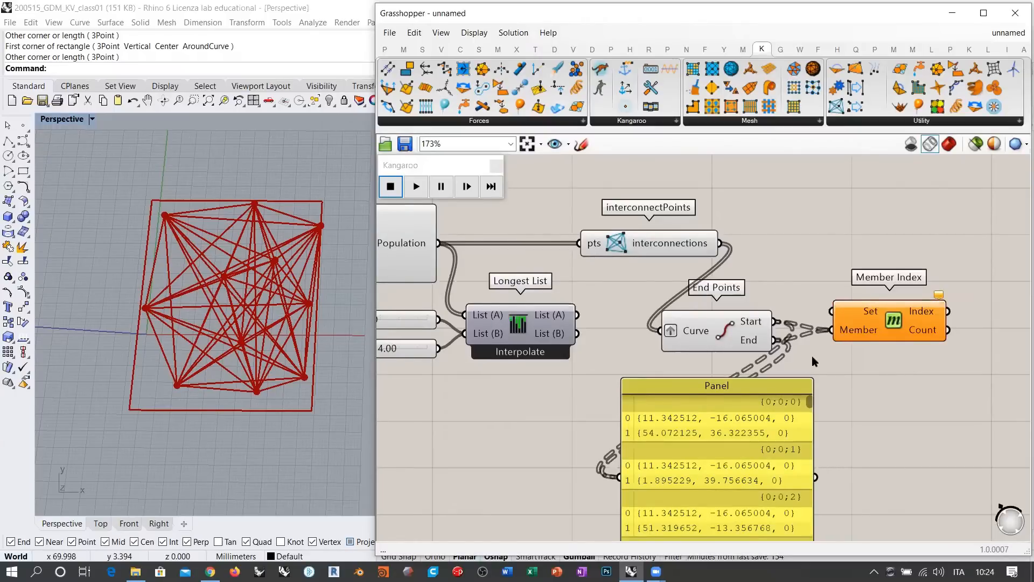
right_click_drag(842, 362, 879, 356)
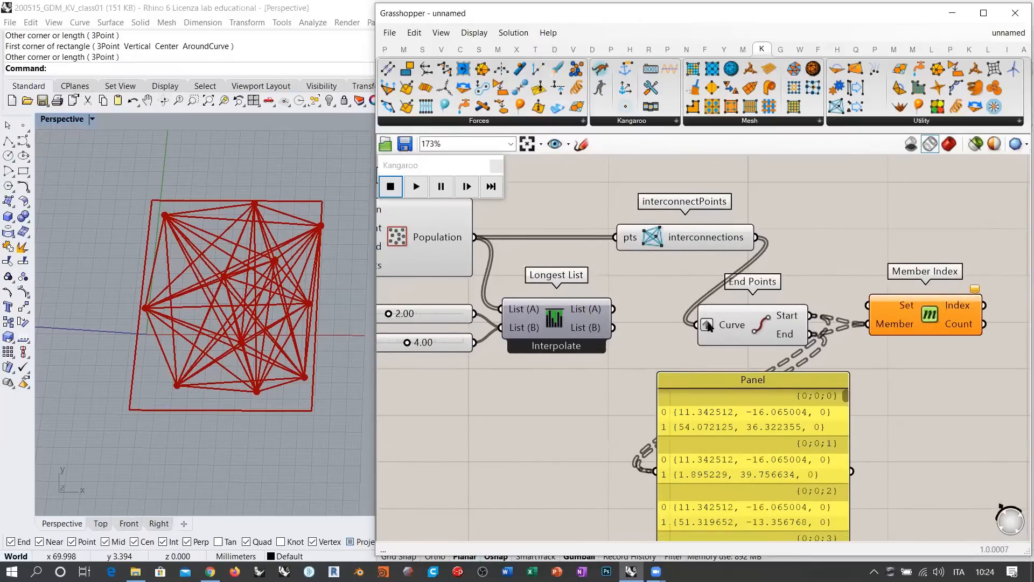
right_click_drag(708, 325, 739, 330)
left_click_drag(505, 242, 899, 311)
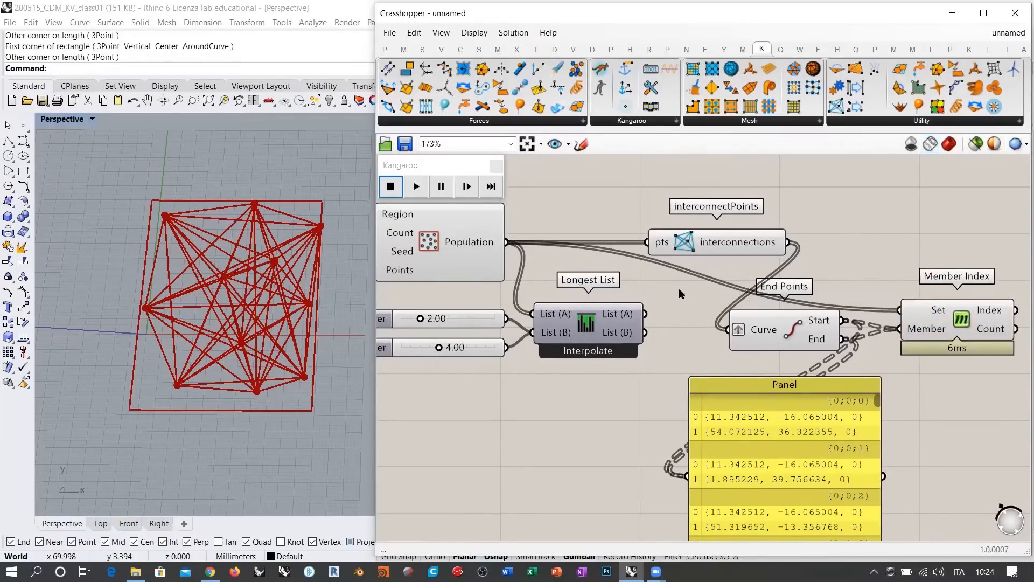
Step: Compare Longest List's List (A) input and output with the Populate 2D points, and highlight the two radius sliders
scroll(664, 299, "down", 2)
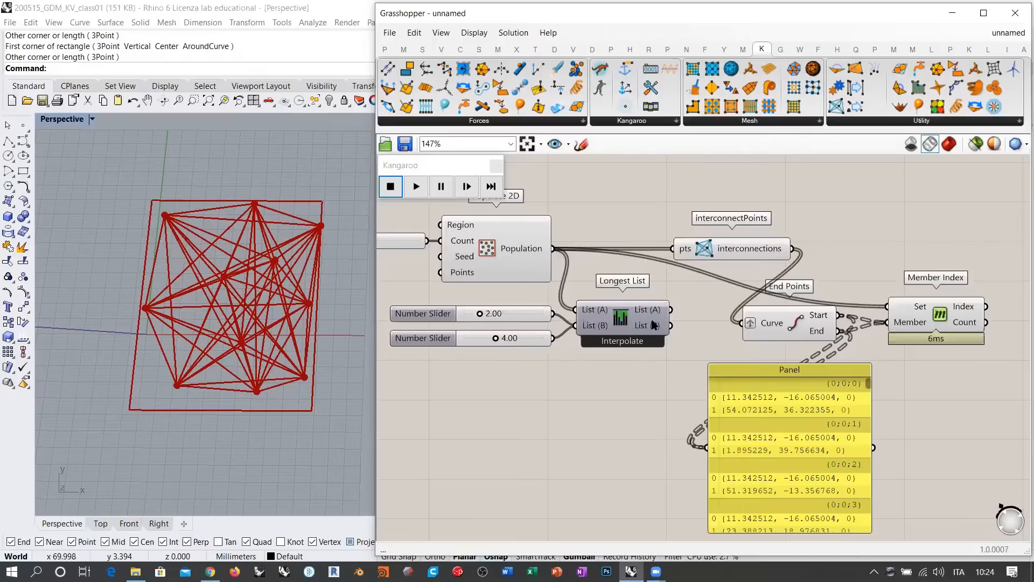
mouse_move(648, 308)
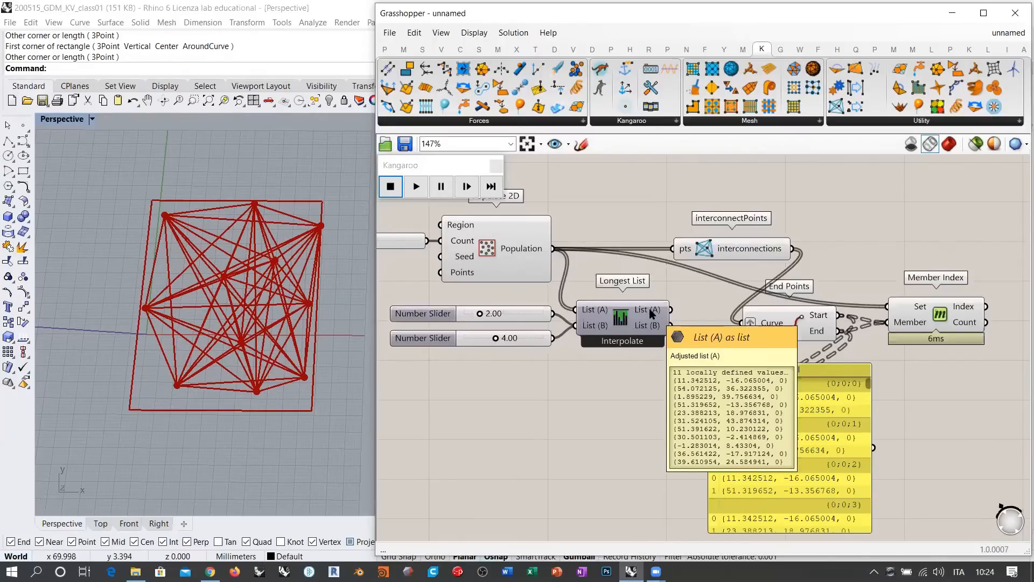
right_click_drag(649, 308, 755, 307)
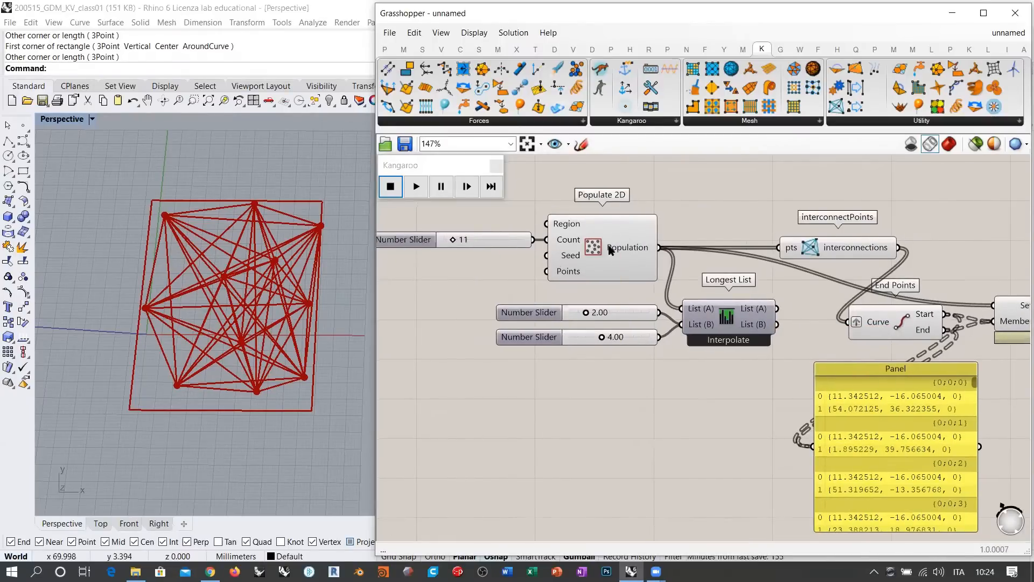
left_click_drag(648, 370, 598, 301)
left_click(641, 371)
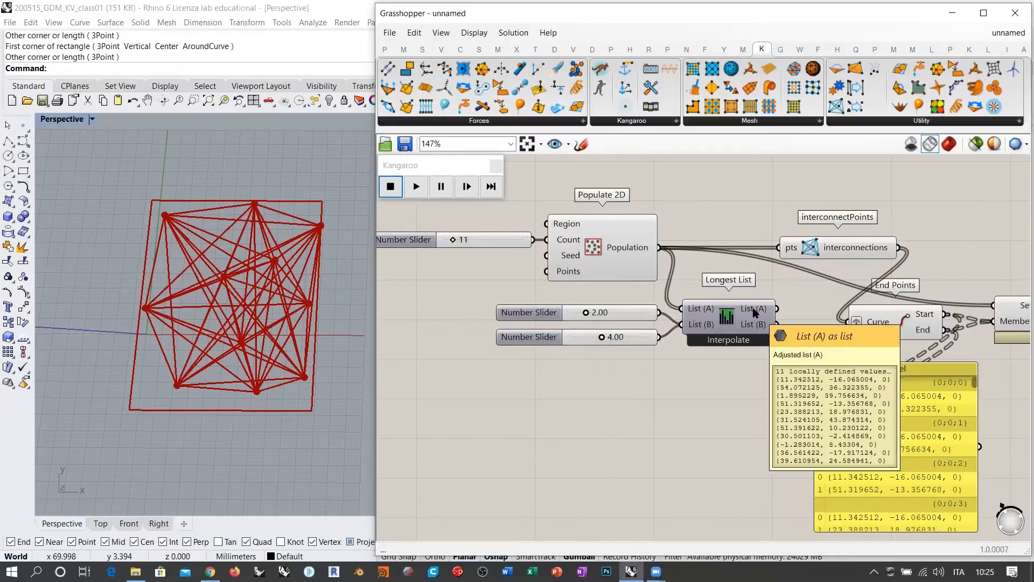
mouse_move(709, 313)
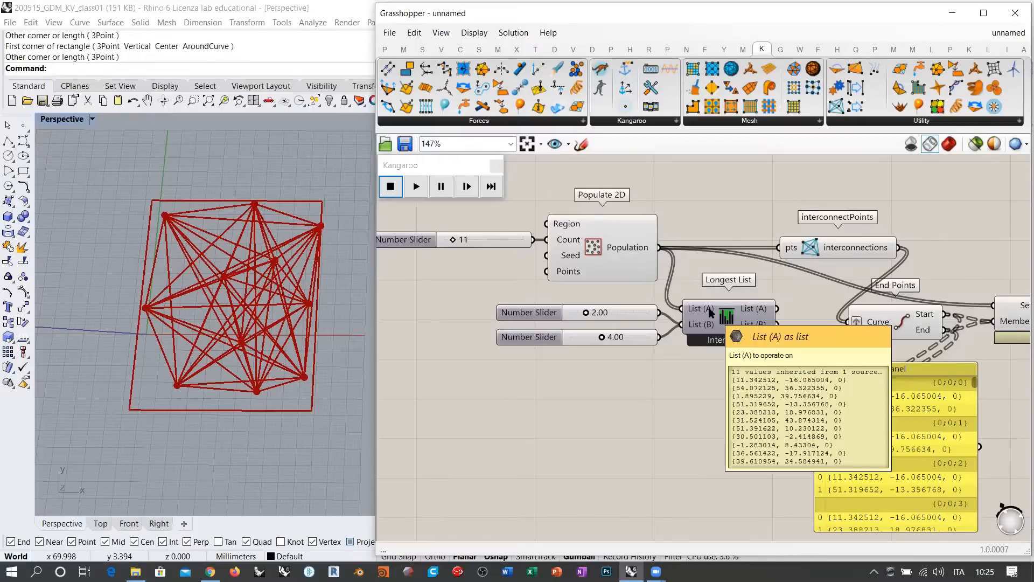
left_click_drag(638, 360, 590, 300)
right_click_drag(813, 367, 699, 358)
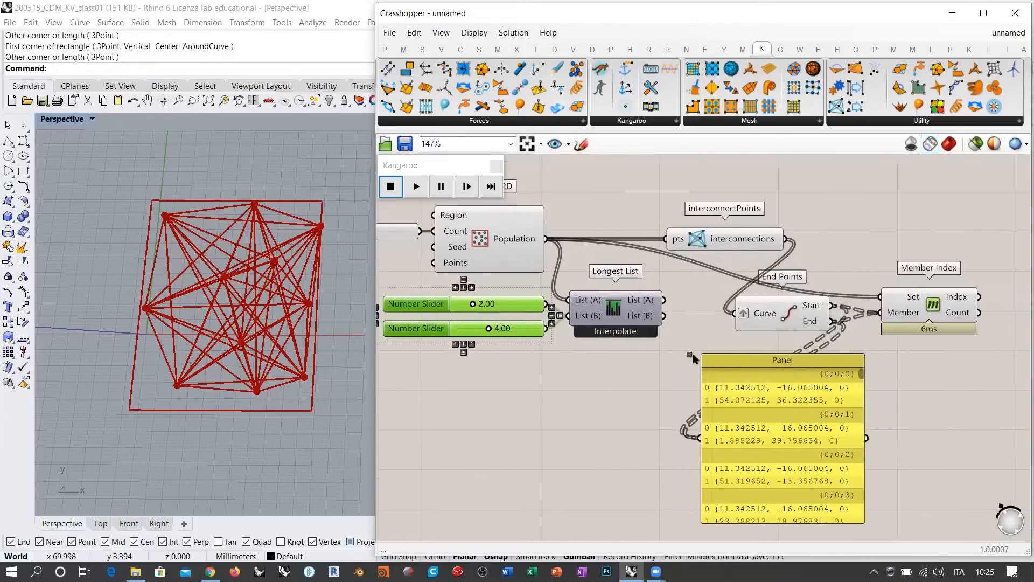
left_click(680, 334)
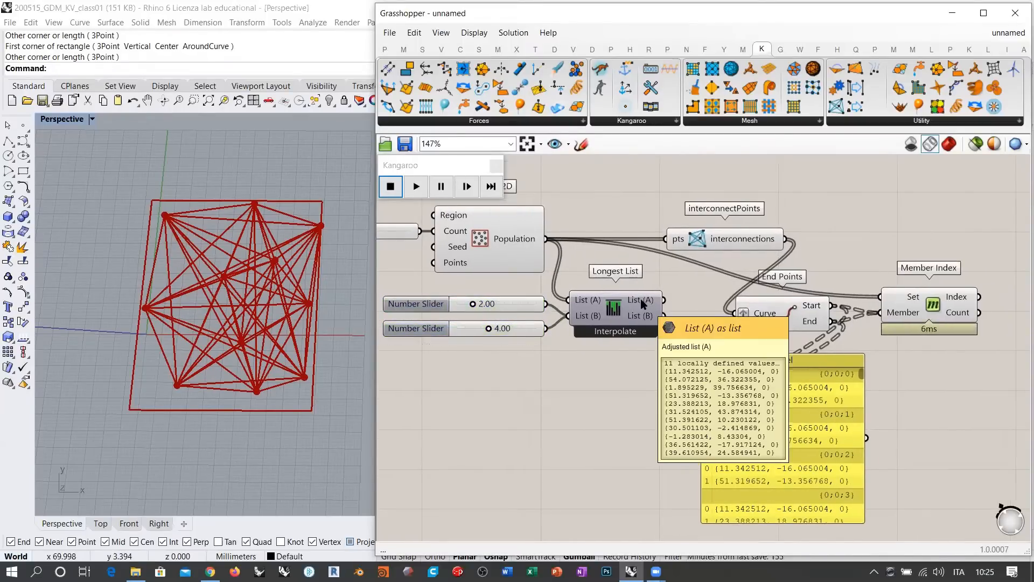
mouse_move(515, 242)
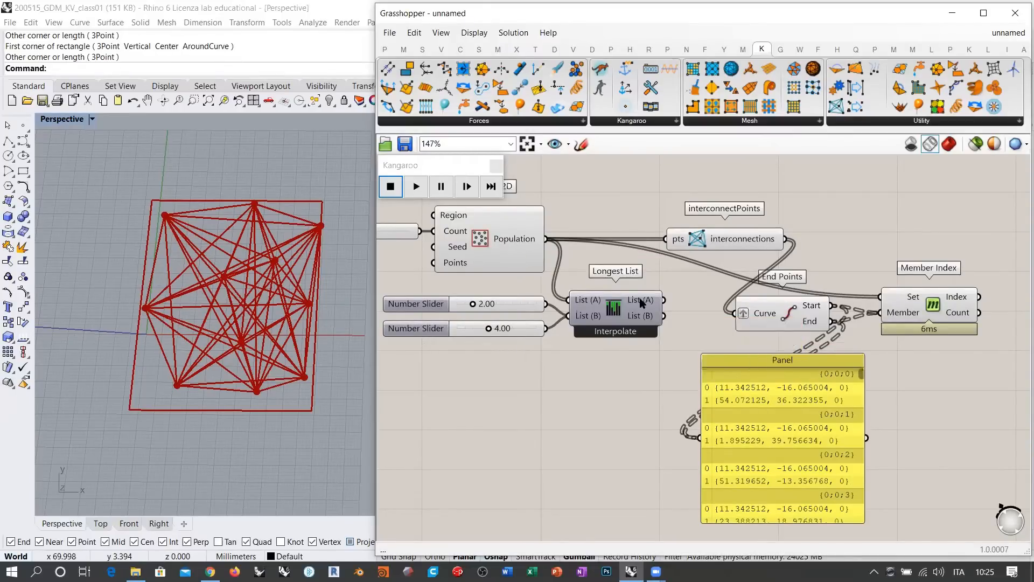
mouse_move(642, 297)
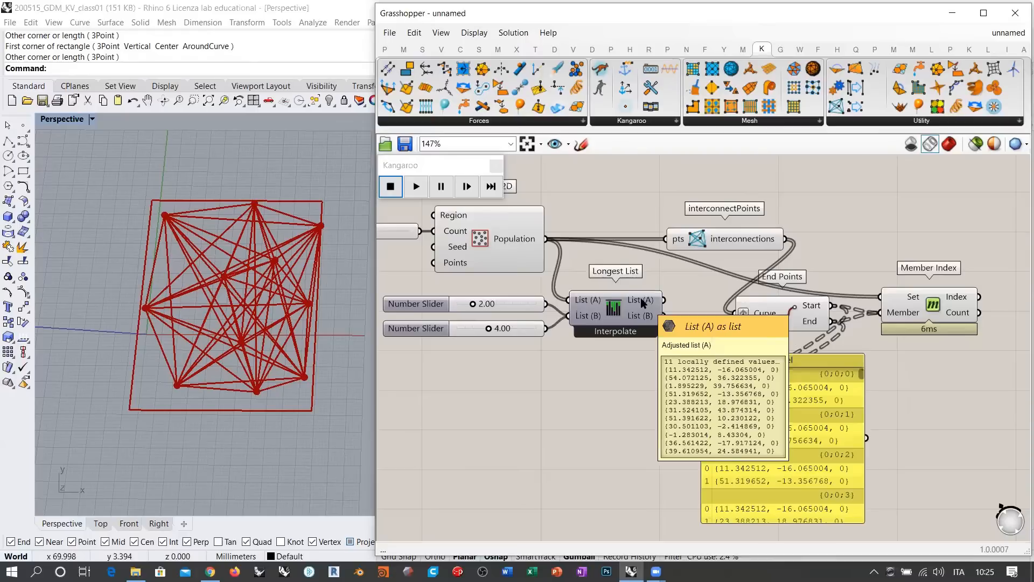
Step: Feed Member Index's Set input from Longest List's List (A) output instead, and reposition End Points and Member Index to tidy the wires
left_click_drag(663, 300, 880, 296)
right_click_drag(943, 342, 890, 332)
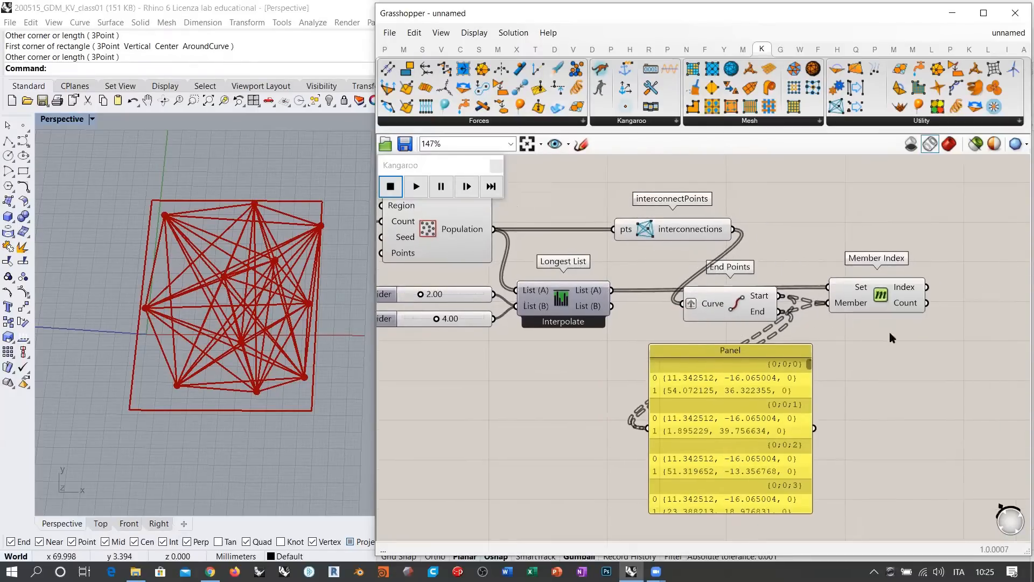
left_click_drag(890, 332, 734, 311)
left_click(759, 268)
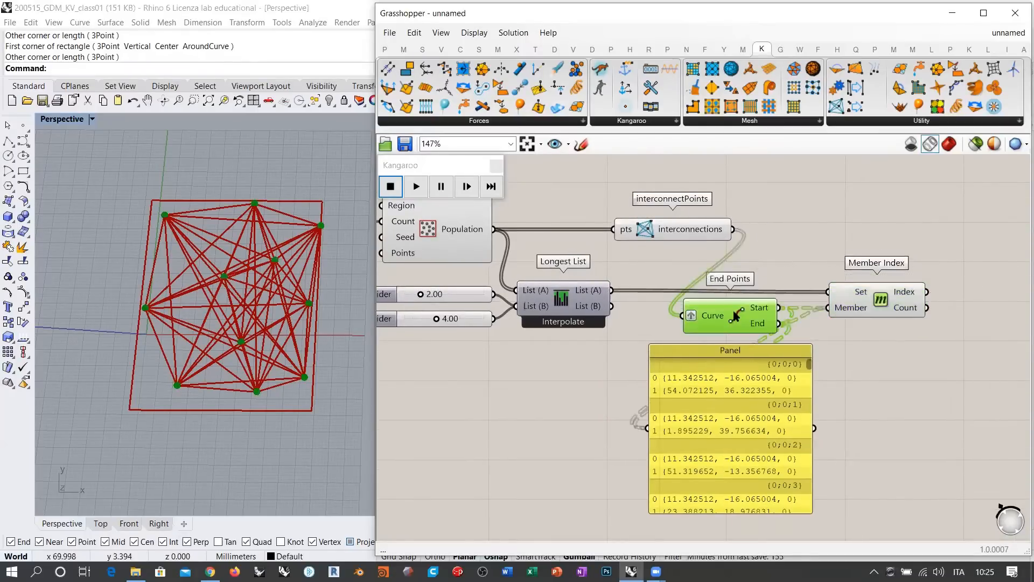
left_click_drag(856, 296, 848, 295)
left_click(853, 330)
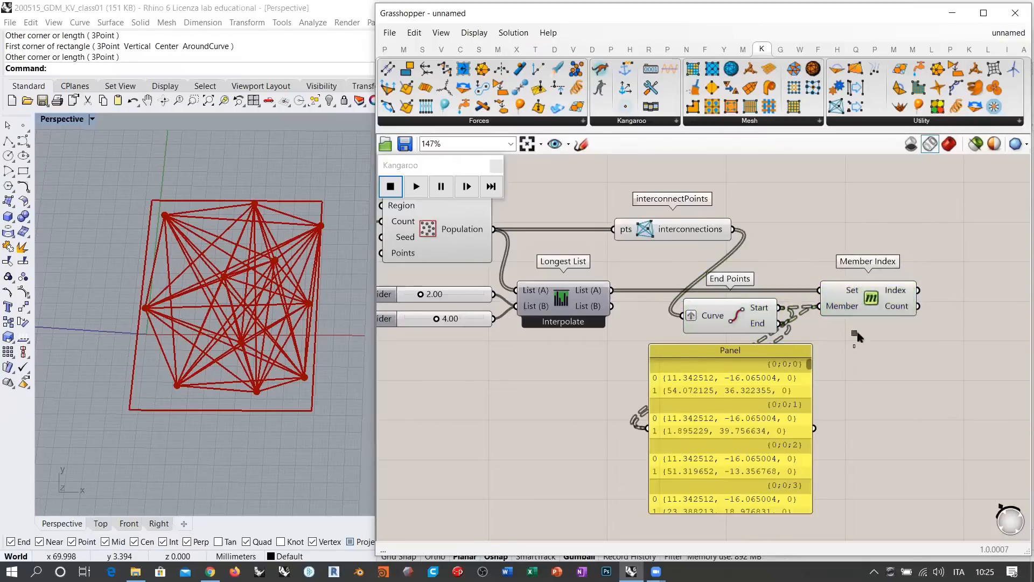
Step: Reposition the end-point panel, Member Index and End Points to tidy the layout and straighten their wires
right_click_drag(864, 371, 829, 333)
left_click_drag(716, 347, 698, 346)
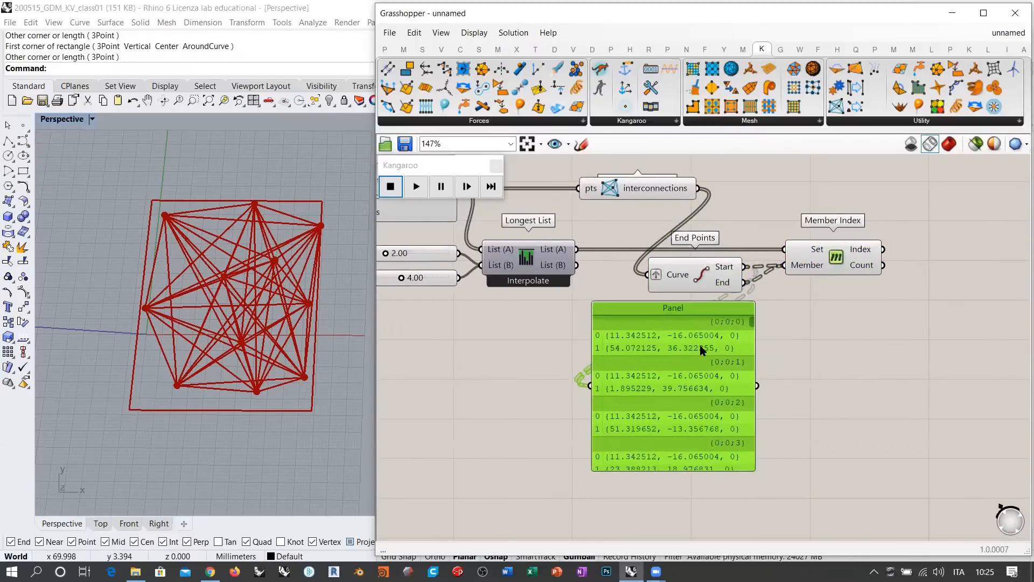
right_click_drag(819, 346, 720, 339)
left_click(722, 332)
left_click_drag(728, 250, 711, 254)
left_click(739, 296)
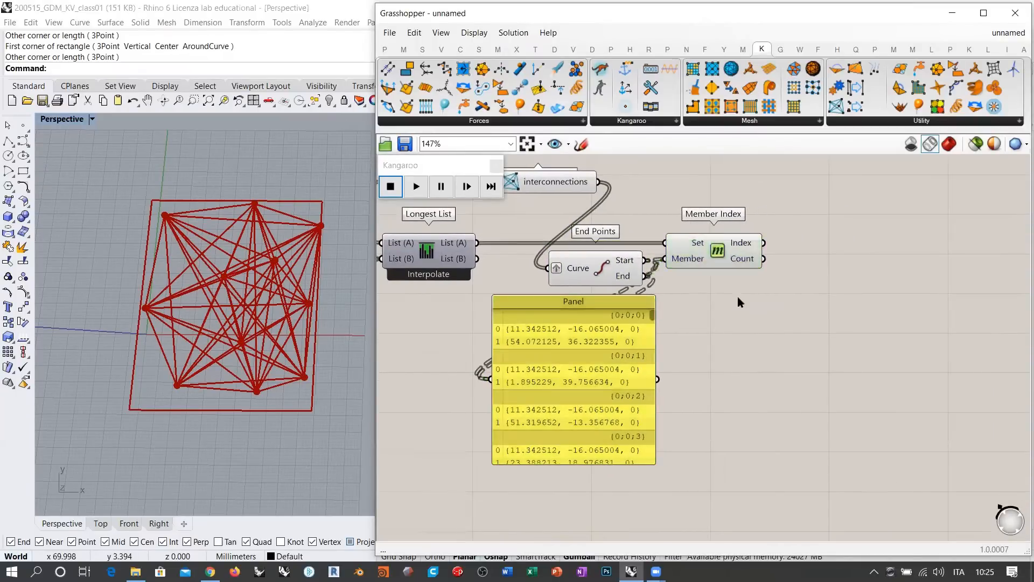
left_click_drag(605, 268, 614, 270)
left_click(744, 273)
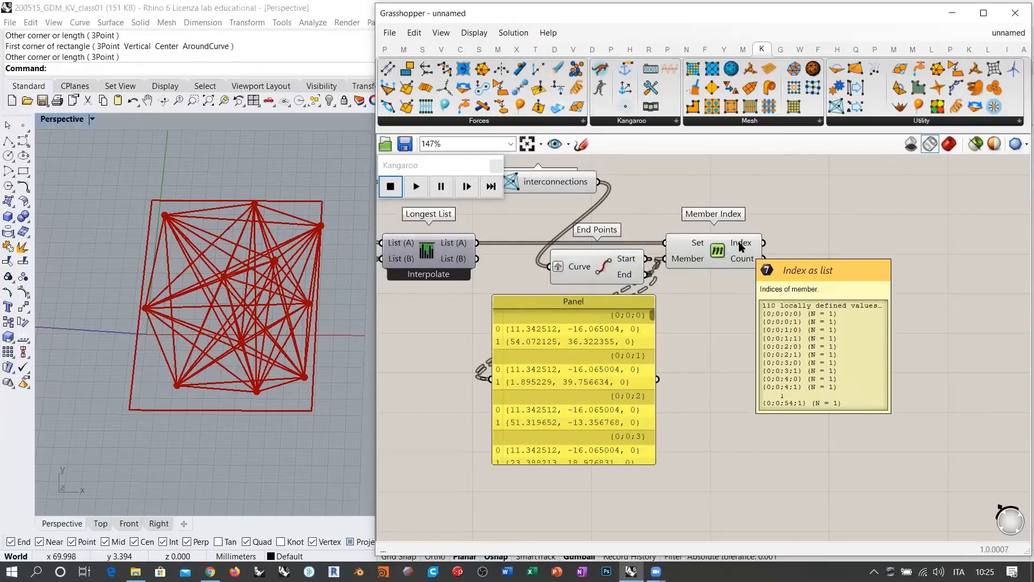
Step: Duplicate the end-point panel beside Member Index and connect Member Index's Index output to the copy
left_click_drag(577, 358, 871, 323)
left_click_drag(764, 243, 787, 345)
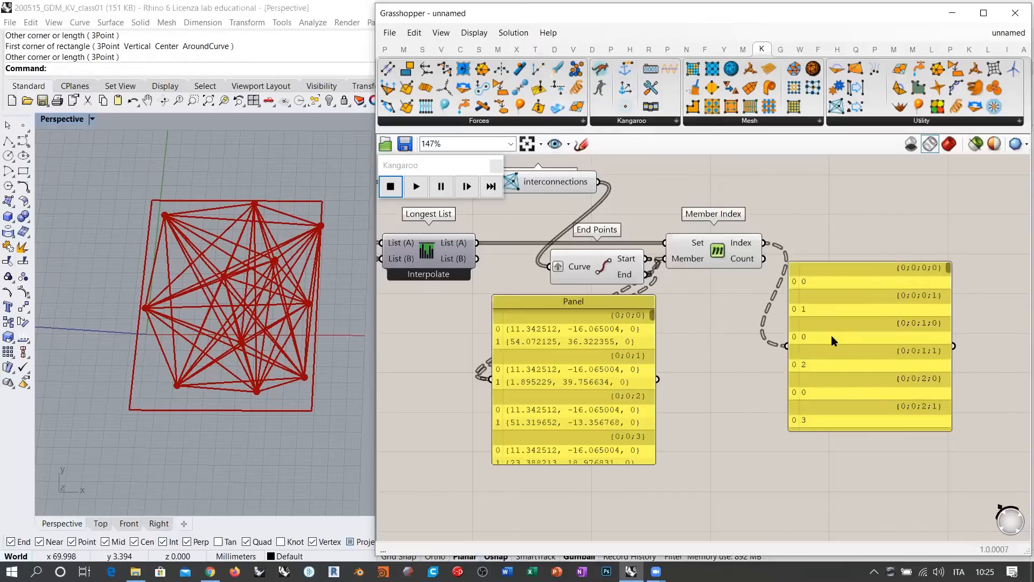
right_click_drag(792, 299, 711, 293)
left_click(751, 308)
left_click_drag(751, 309, 762, 301)
left_click(674, 300)
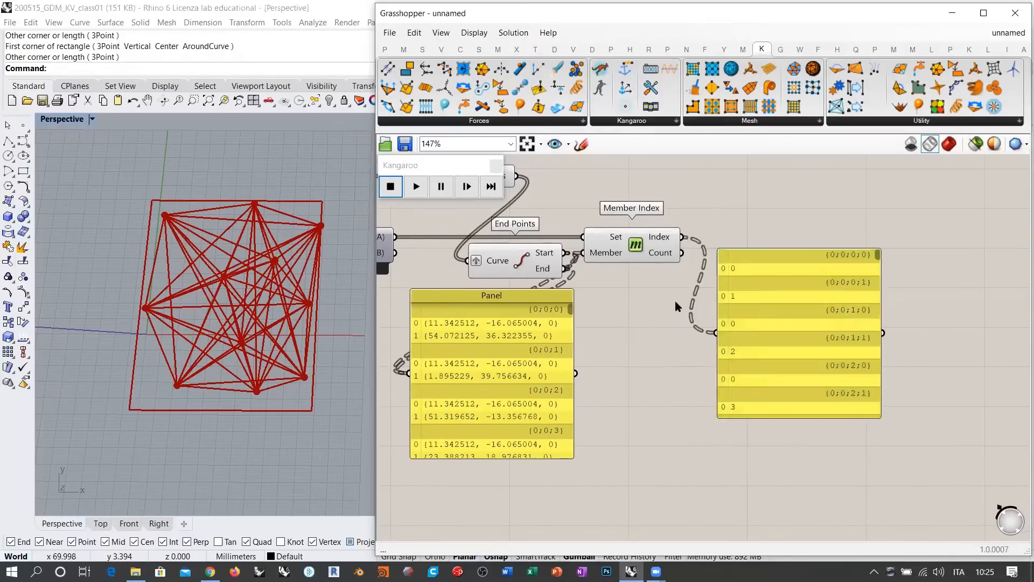
Step: Inspect the data in Member Index's Member input and Longest List's List (A) output
right_click_drag(655, 297, 699, 305)
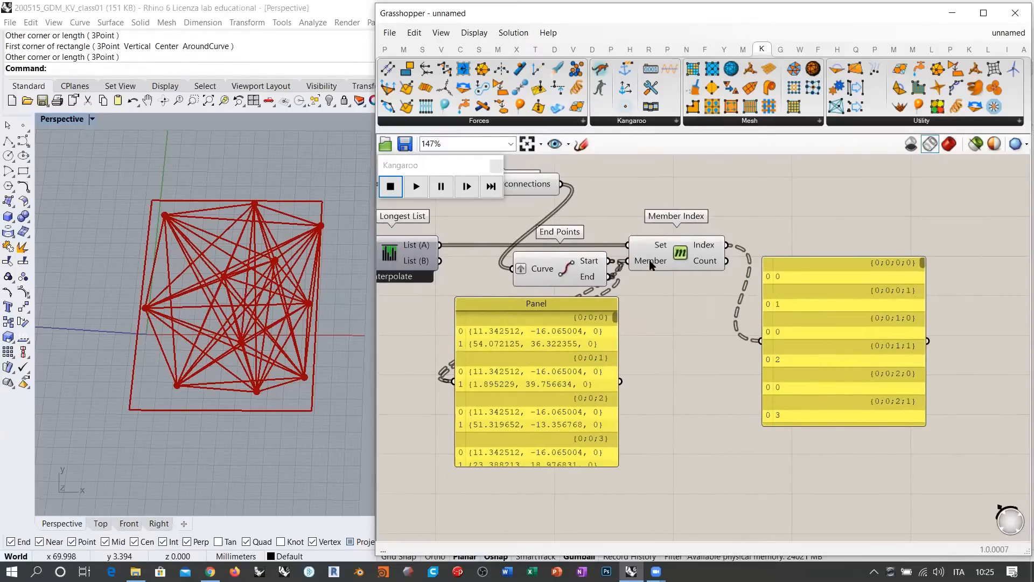
mouse_move(650, 263)
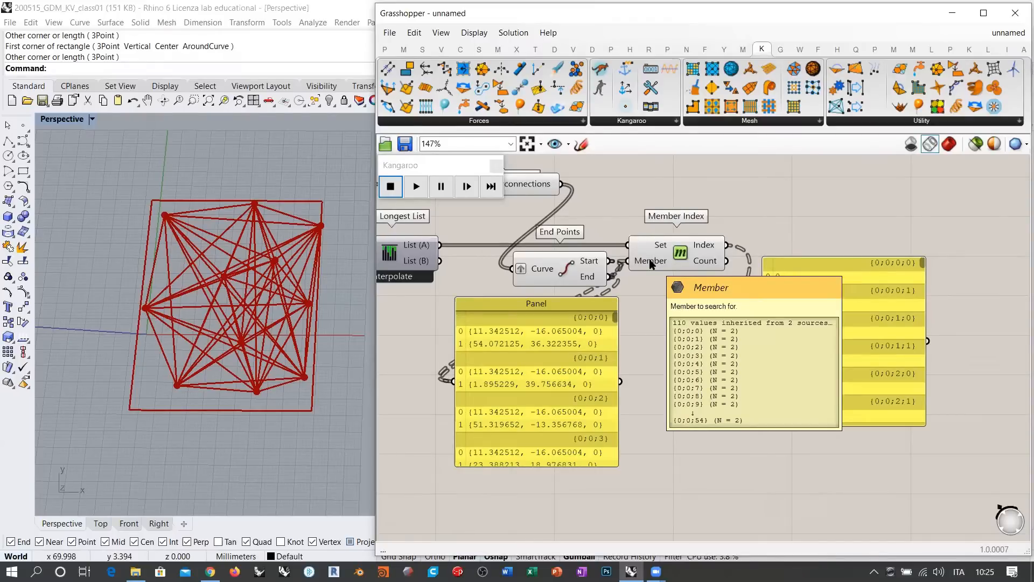
right_click_drag(695, 261, 738, 263)
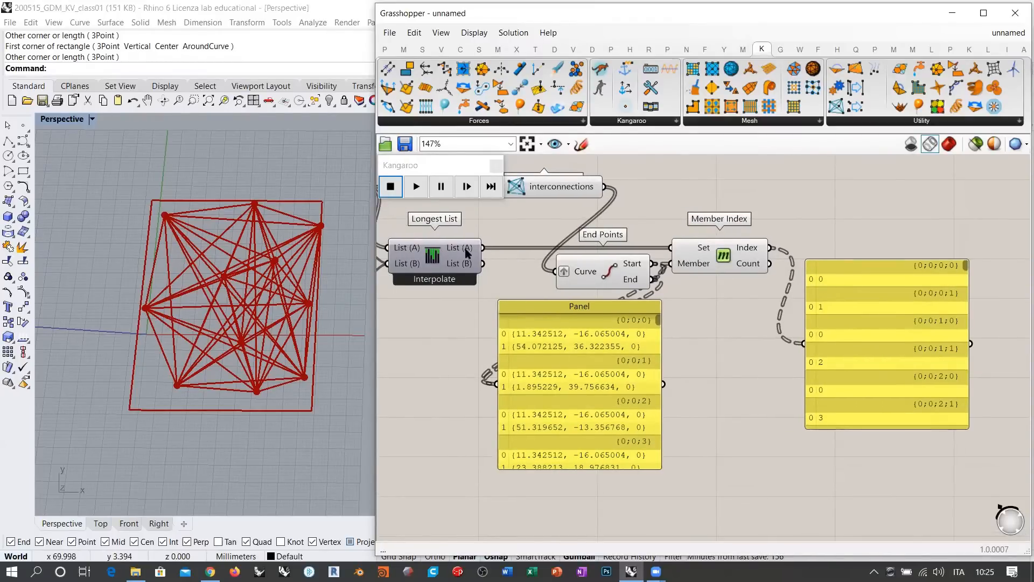
mouse_move(461, 251)
mouse_move(696, 264)
Step: Duplicate the index panel, feed the copy from Longest List's List (A) output, and place it apart from the index panel
right_click_drag(788, 199, 791, 253)
left_click_drag(852, 349, 851, 180, "alt")
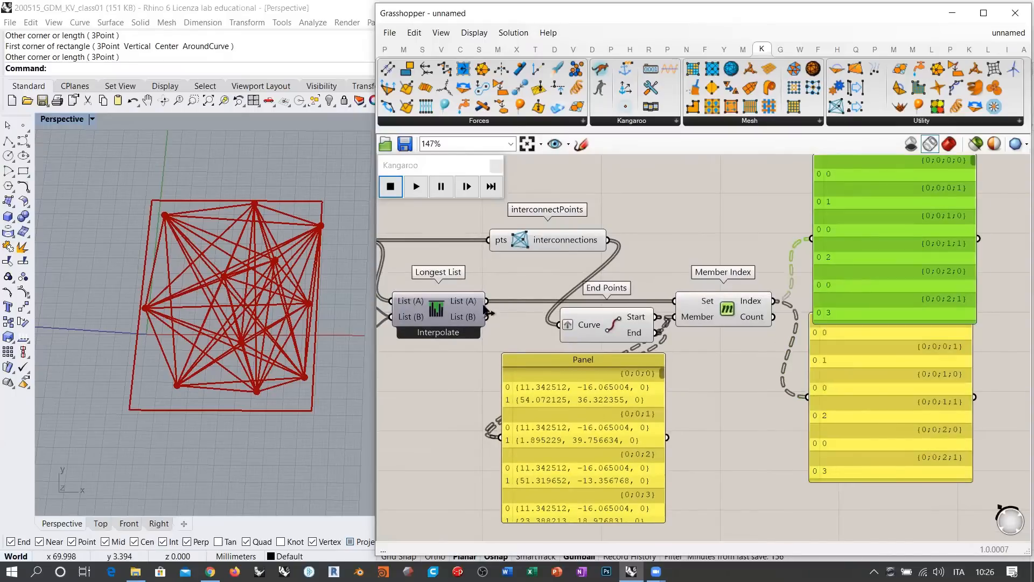
left_click_drag(486, 301, 811, 238)
right_click_drag(660, 239, 469, 285)
left_click_drag(754, 281, 921, 276)
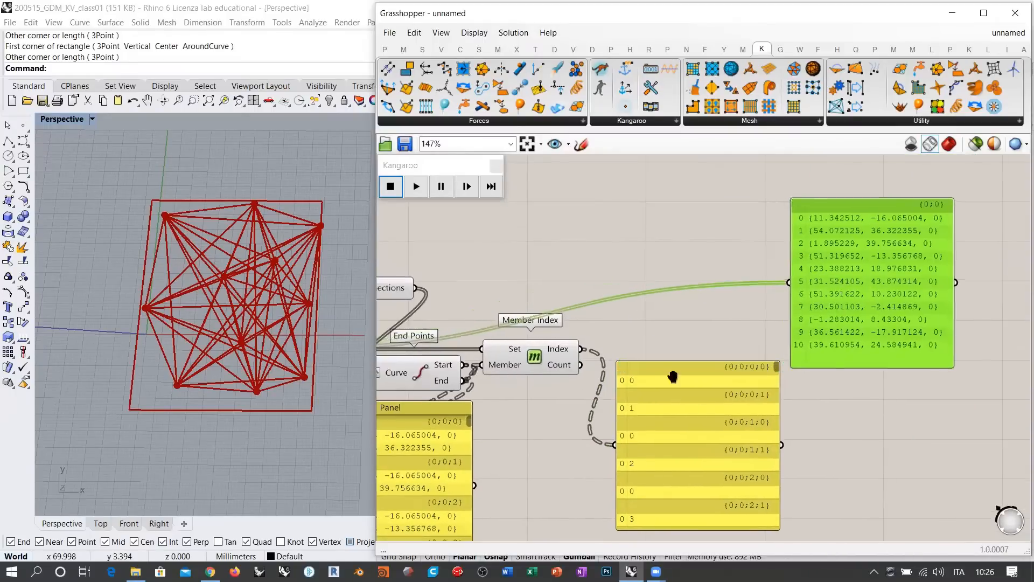
Step: Narrow the index panel and move the point-coordinate panel closer to it
right_click_drag(672, 377, 610, 296)
scroll(635, 317, "up", 3)
left_click_drag(770, 327, 608, 337)
right_click_drag(647, 246, 726, 275)
left_click_drag(898, 210, 793, 294)
right_click_drag(697, 282, 715, 258)
scroll(721, 254, "down", 2)
left_click(723, 252)
Step: Compare Member Index's output indices with the numbered points in the coordinate panel and the line end points
right_click_drag(521, 235, 578, 298)
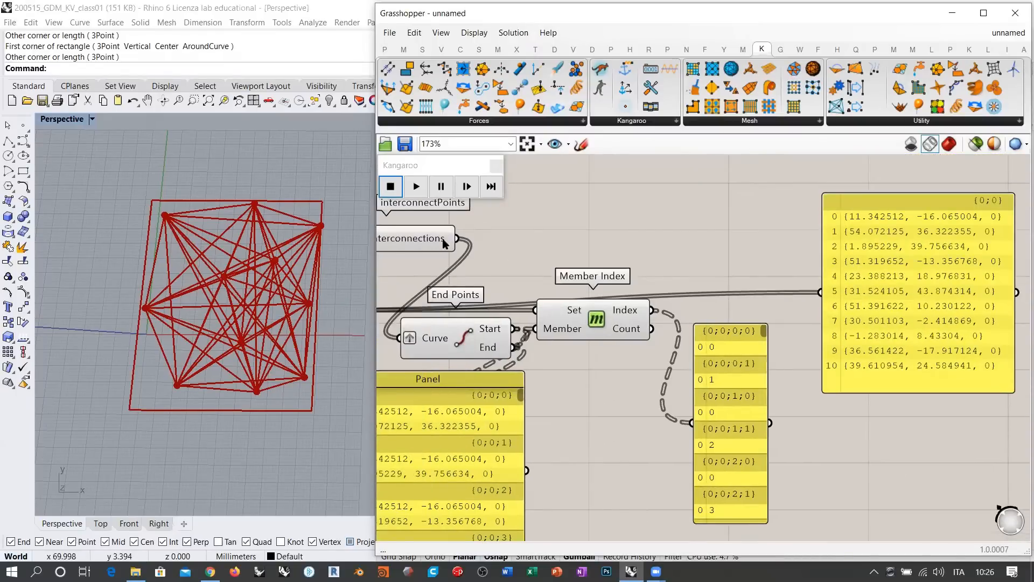
right_click_drag(718, 292, 709, 263)
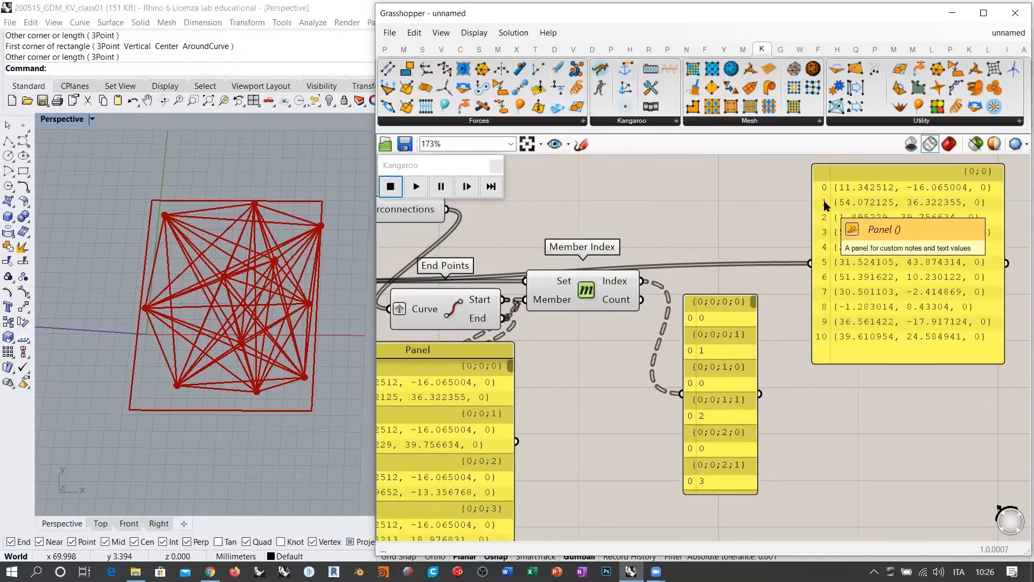
right_click_drag(732, 250, 810, 215)
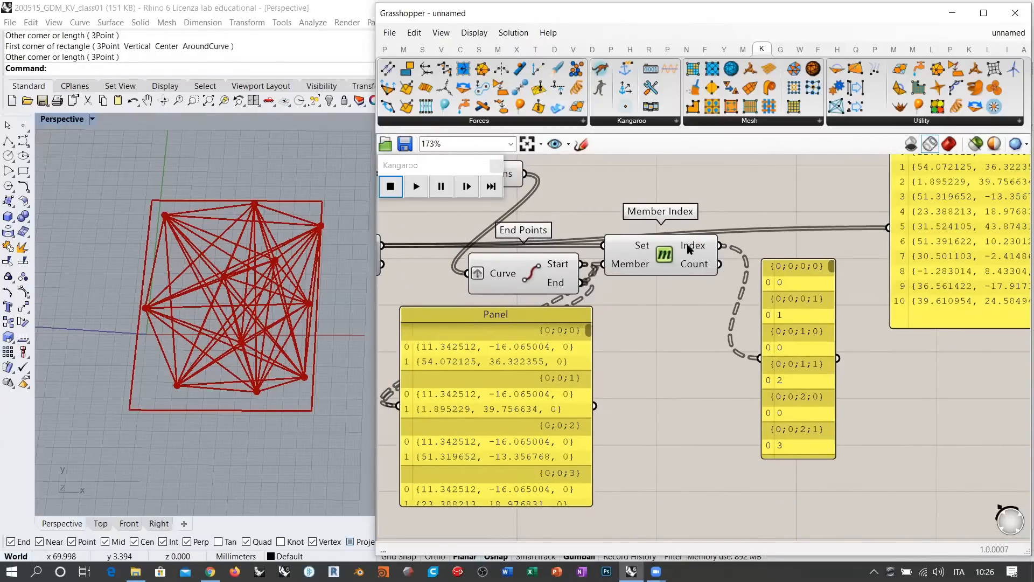
mouse_move(693, 247)
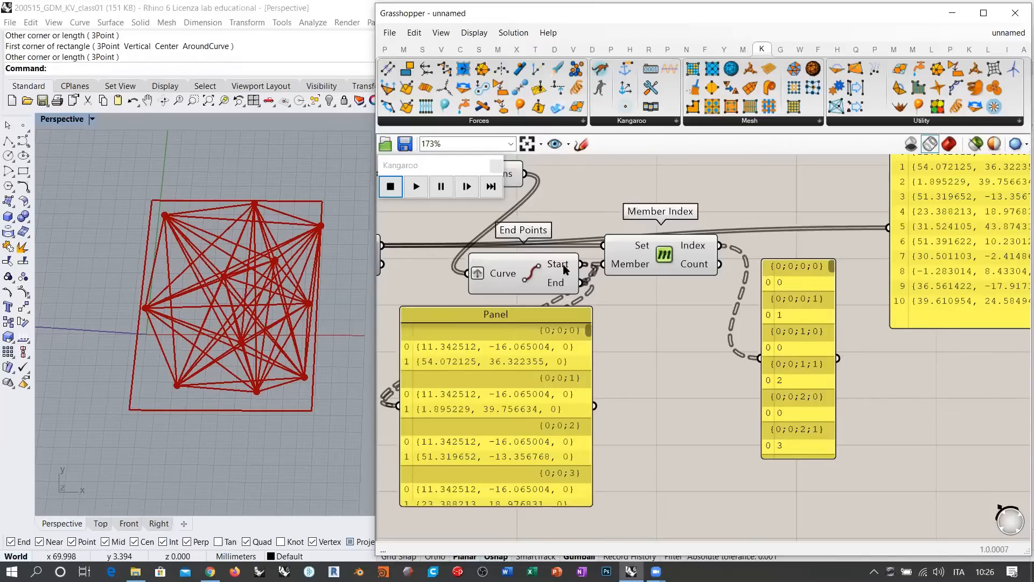
mouse_move(565, 266)
right_click_drag(830, 331, 701, 350)
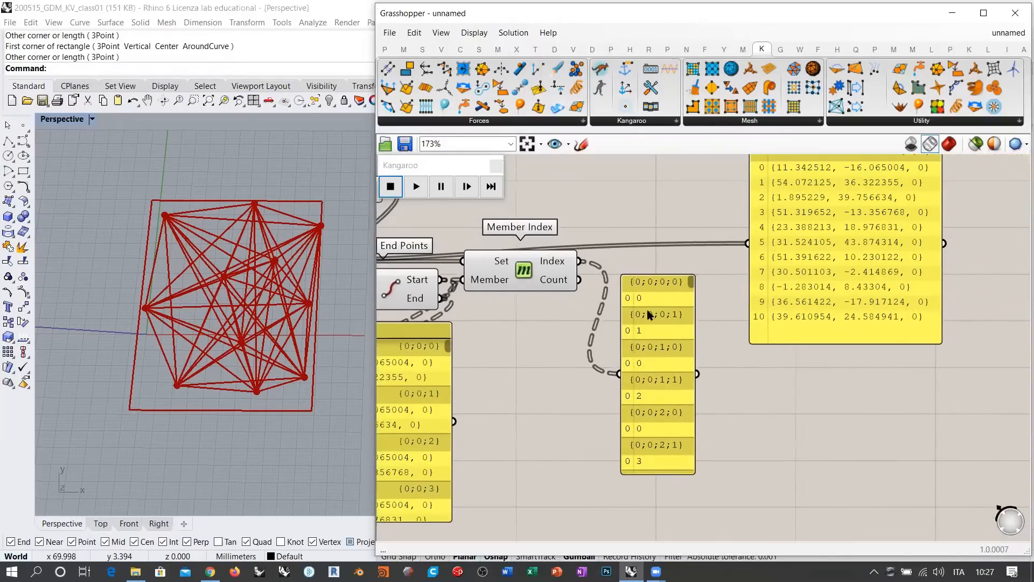
Step: Move the index panel directly beneath Member Index, next to the end-point panel
left_click_drag(654, 312, 631, 351)
left_click(727, 372)
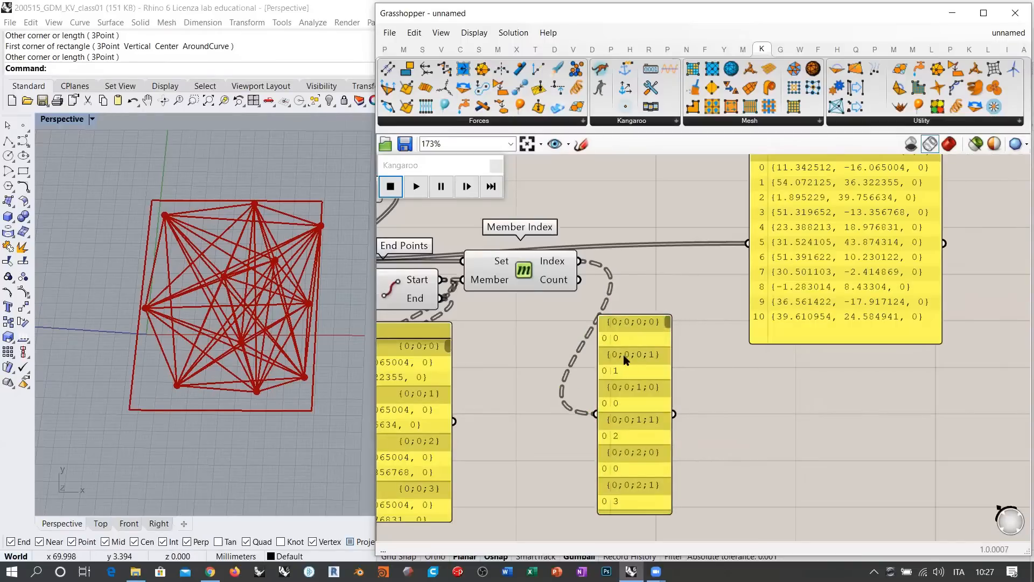
right_click_drag(503, 227, 577, 260)
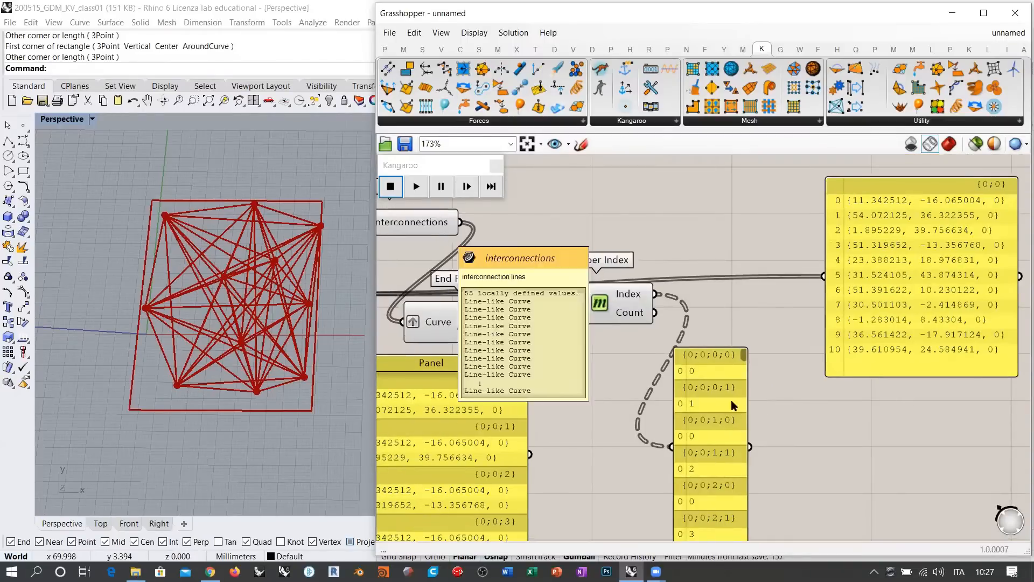
right_click_drag(732, 399, 664, 308)
left_click_drag(639, 303, 541, 311)
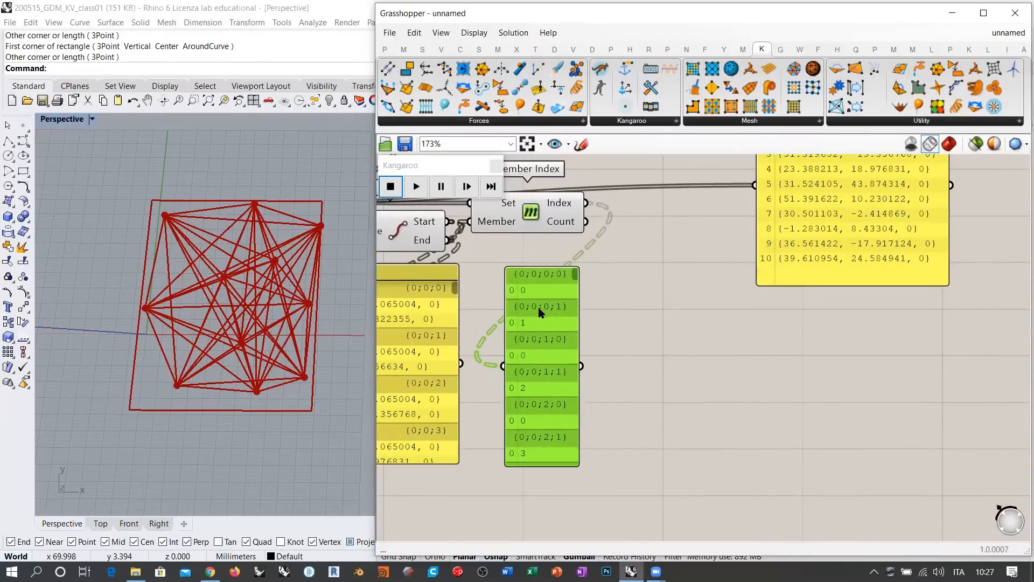
Step: Add a Shift Paths component with an Offset input in the free space beside Member Index
left_click(683, 285)
right_click_drag(712, 293, 738, 368)
left_click(905, 280)
double_click(777, 362)
type("shift")
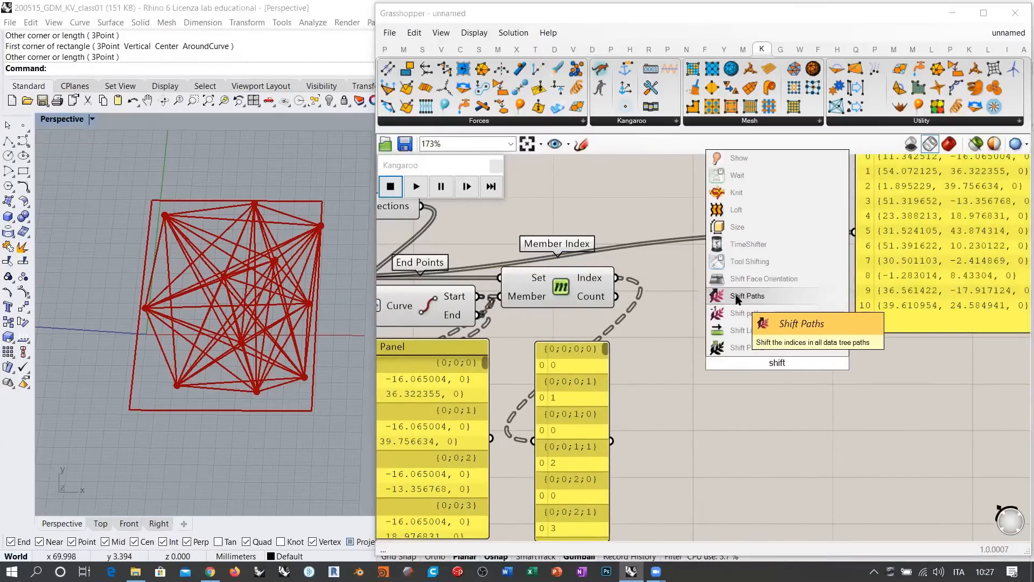
left_click(746, 347)
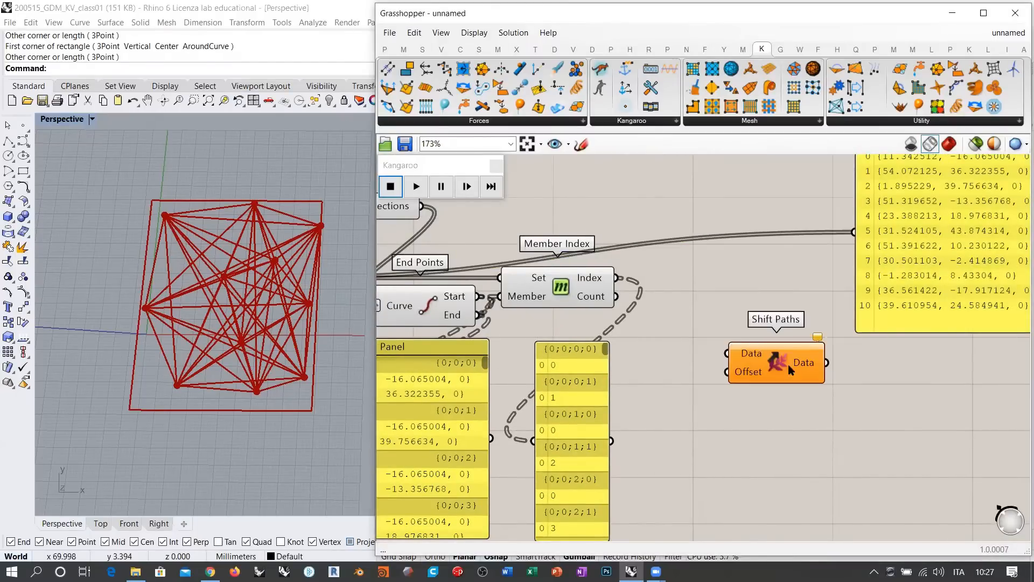
Step: Add the Shift paths variant with the built-in -1 offset and align it beneath the Shift Paths component
double_click(758, 394)
type("shift")
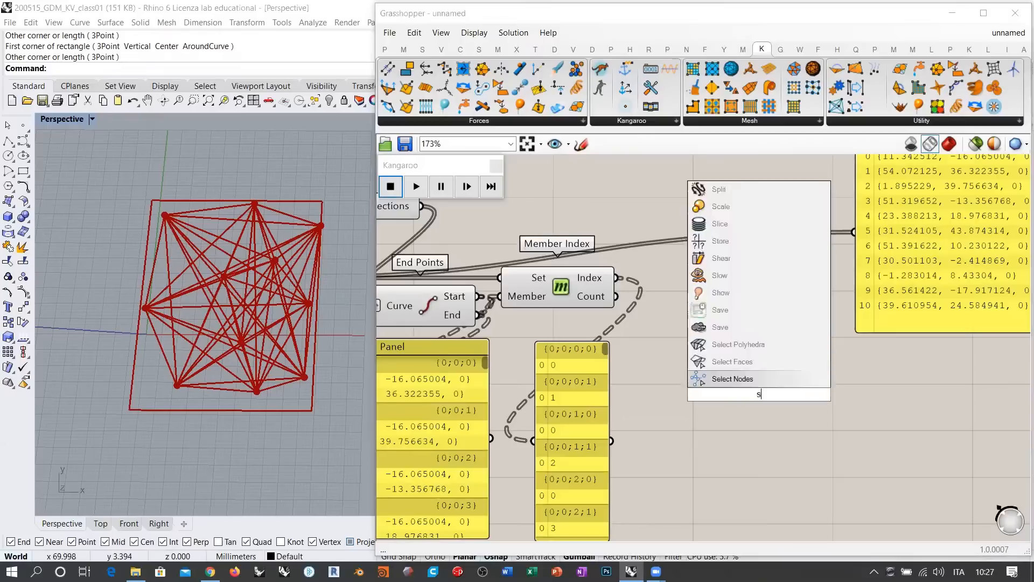
left_click(729, 347)
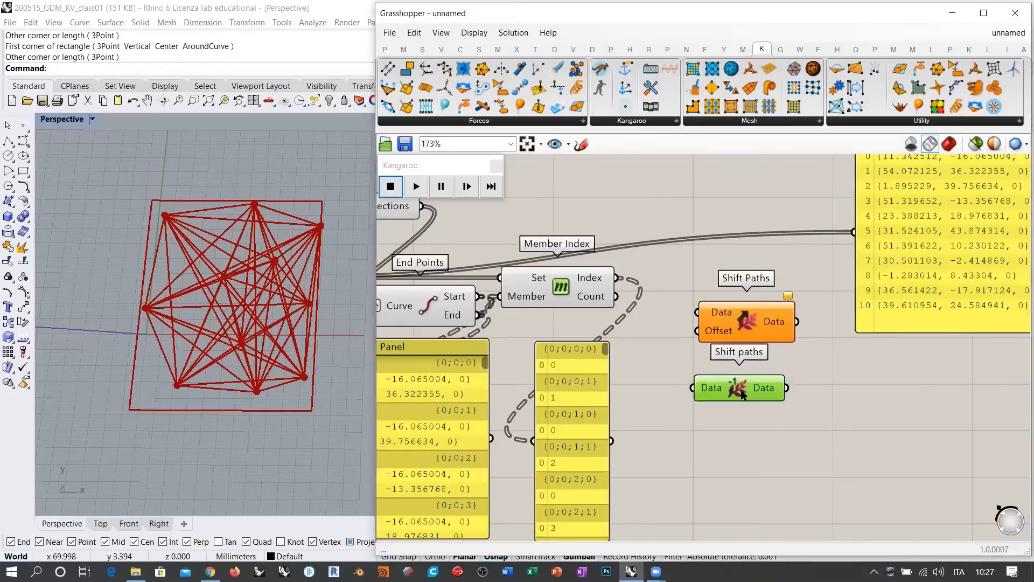
scroll(735, 357, "up", 4)
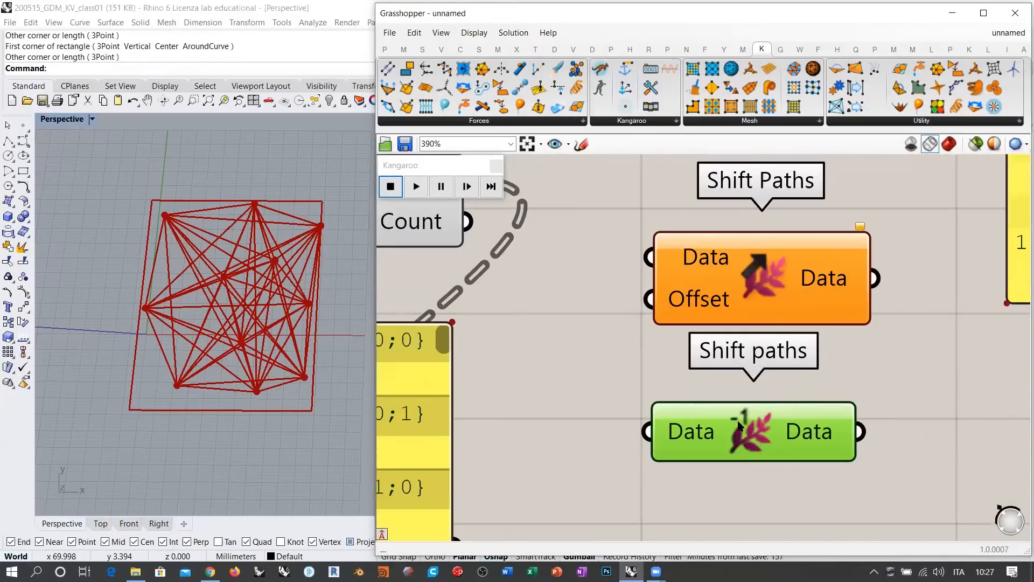
scroll(741, 425, "down", 6)
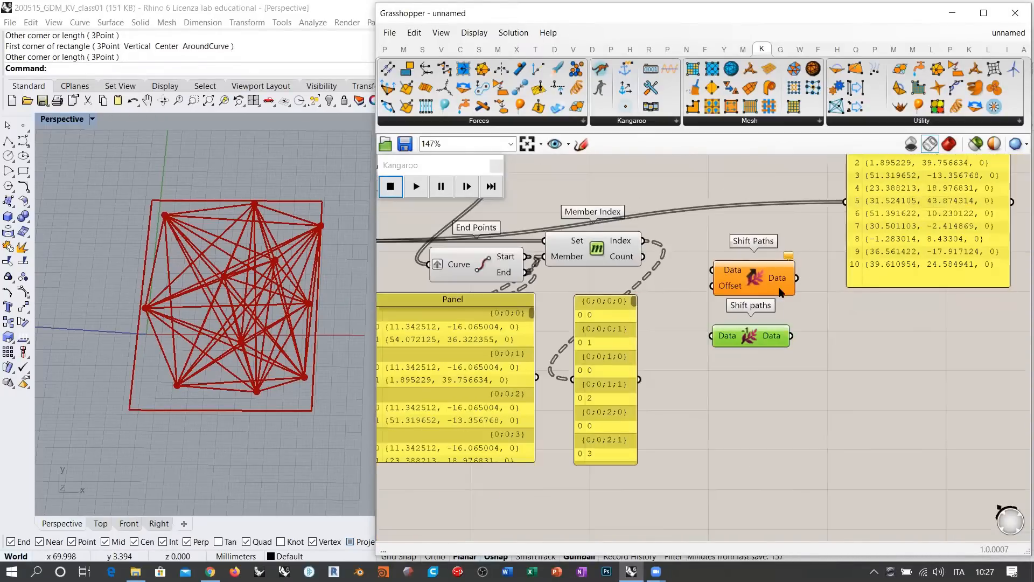
scroll(791, 296, "up", 3)
left_click_drag(756, 357, 764, 361)
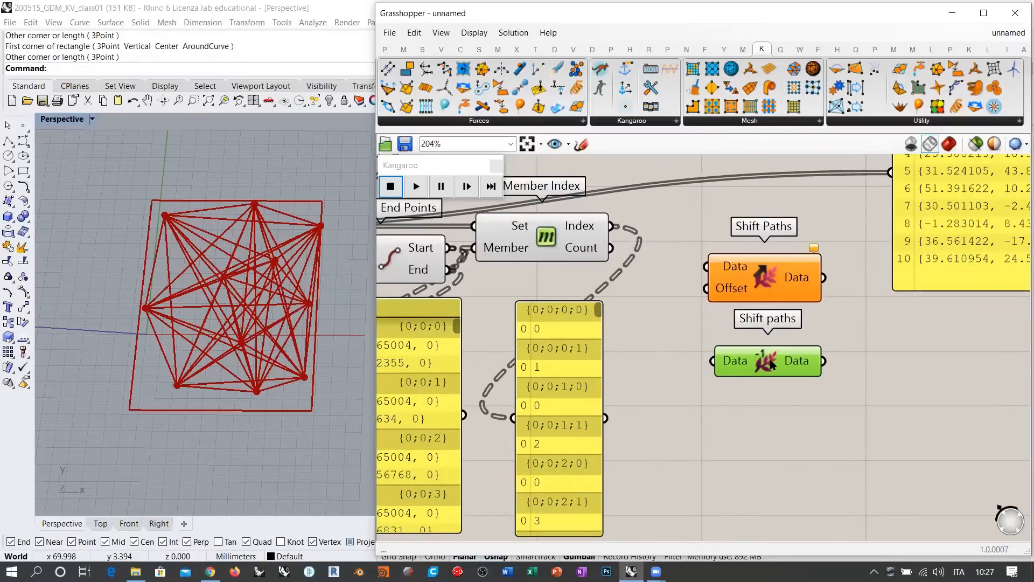
Step: Compare Shift Paths and its Offset input with the fixed -1 variant, and locate the standard component in the toolbar
left_click(779, 411)
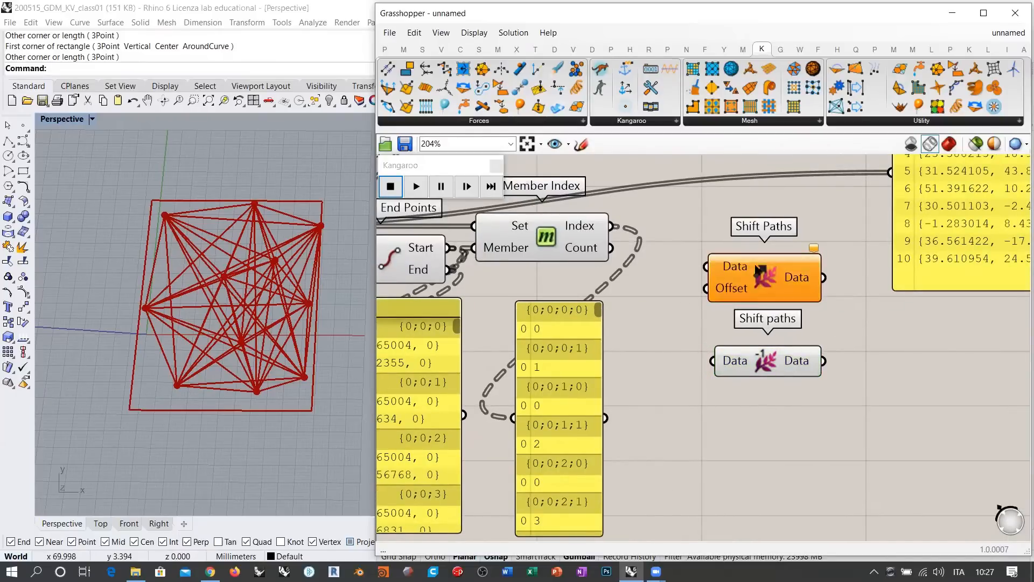
mouse_move(730, 290)
left_click(767, 375)
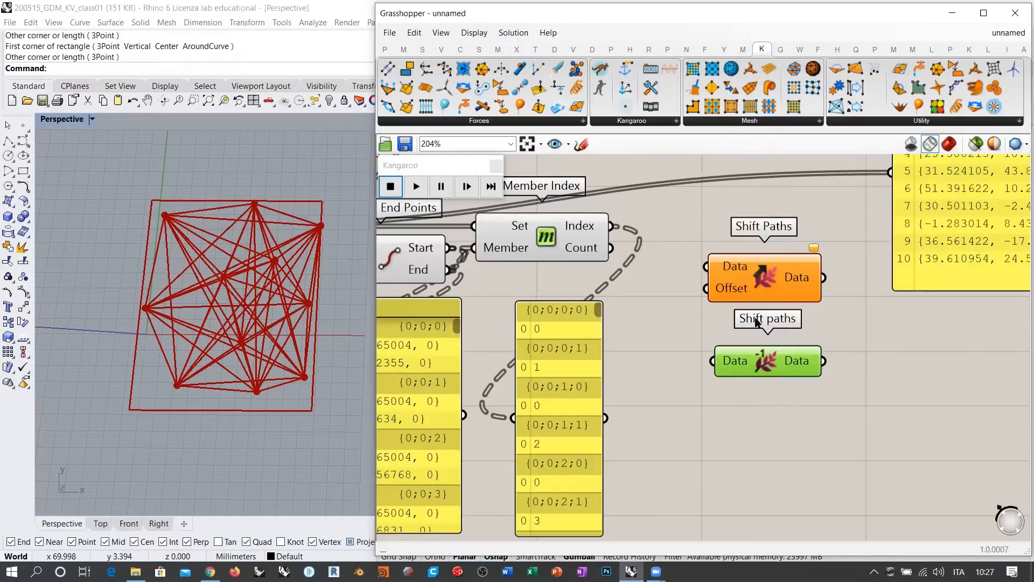
left_click(767, 278, "ctrl+alt")
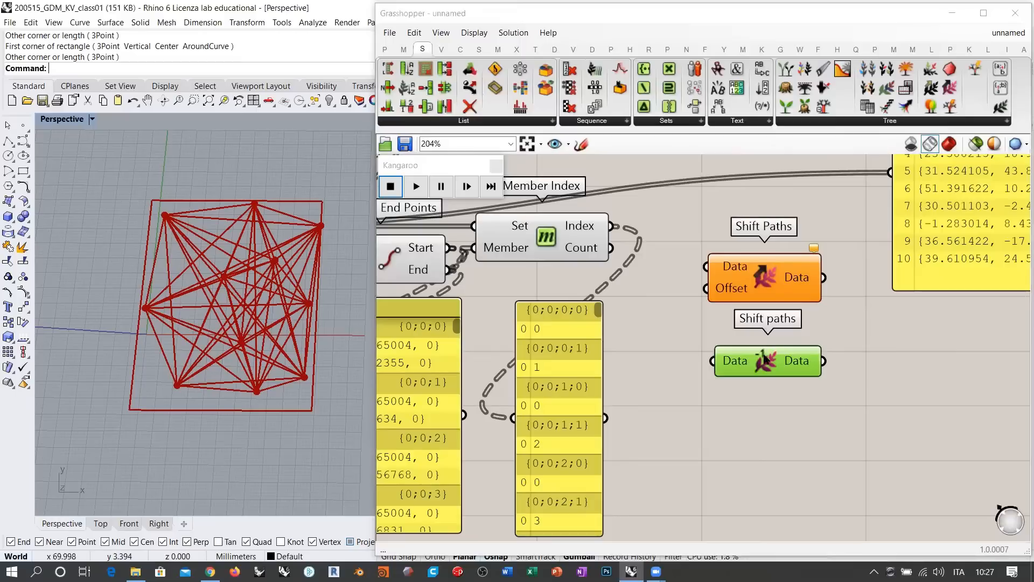
left_click(768, 364)
left_click(768, 396)
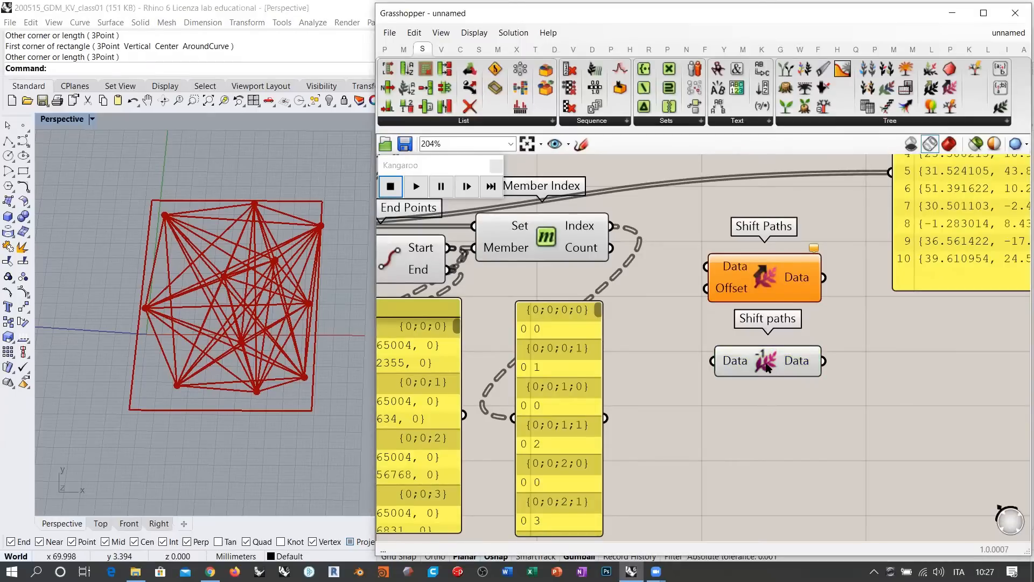
mouse_move(769, 366)
Step: Delete the Shift paths variant with the built-in -1 offset
left_click(749, 286)
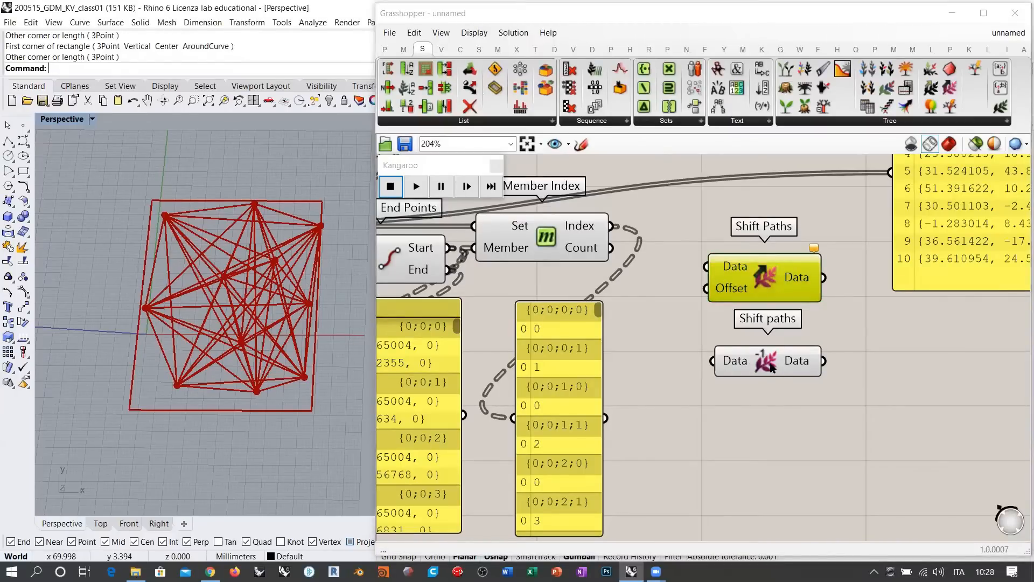
left_click(773, 365)
key("Delete")
Step: Move Shift Paths closer to Member Index and connect the Index output to its Data input
right_click_drag(758, 319, 757, 355)
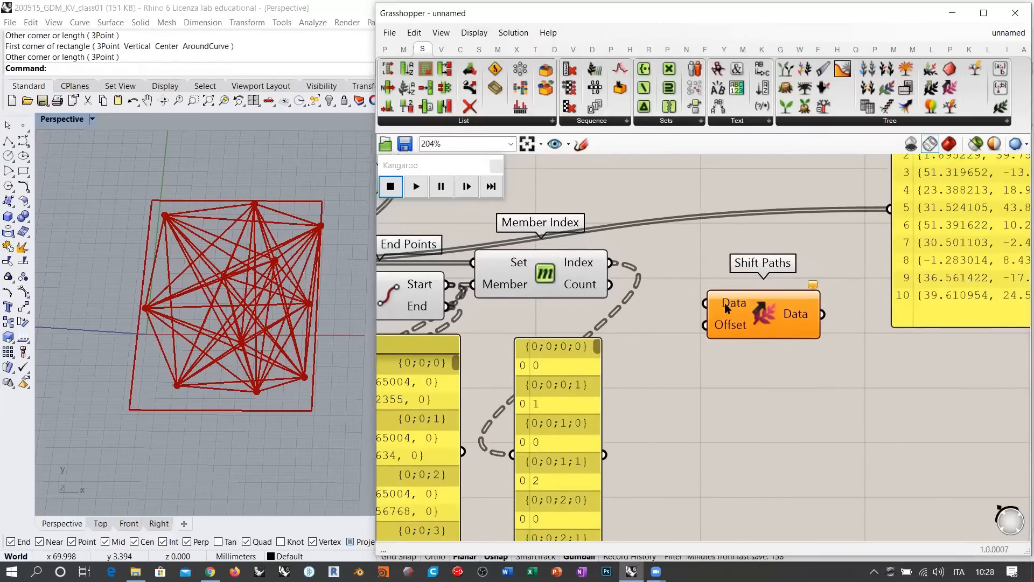
left_click_drag(746, 301, 731, 276)
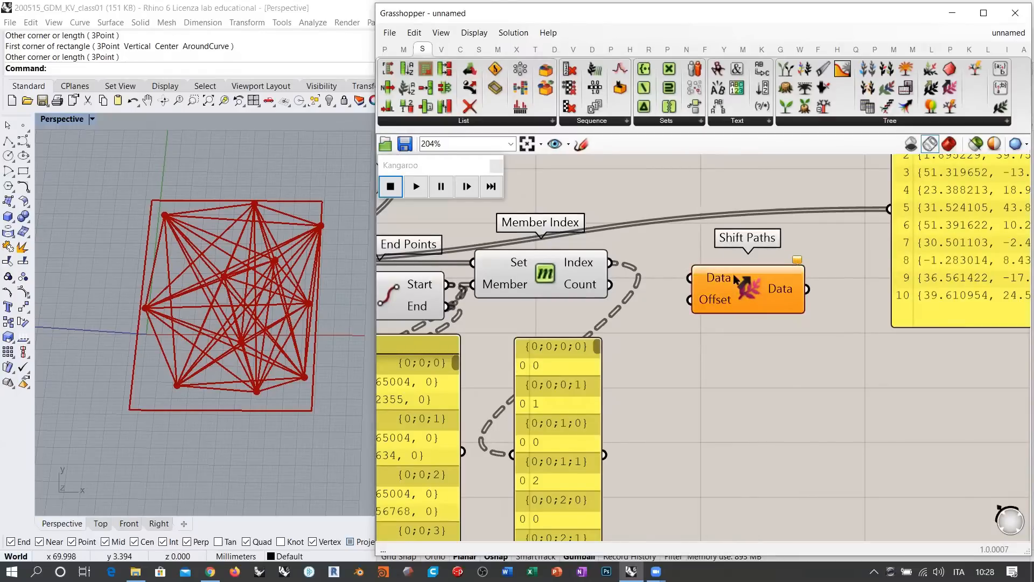
left_click_drag(610, 263, 690, 277)
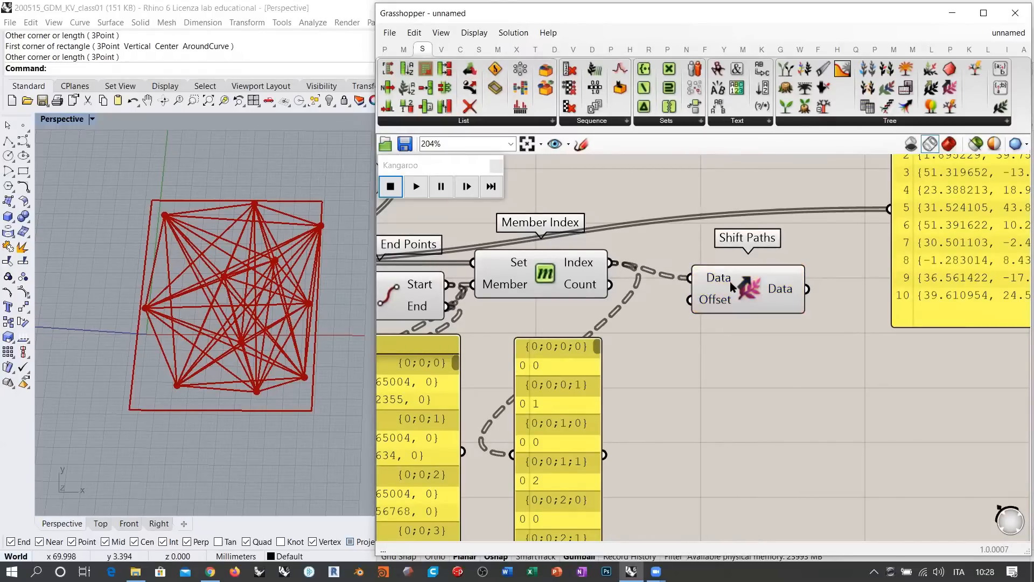
Step: Duplicate the index panel beneath Shift Paths and feed the copy from Shift Paths' Data output instead
scroll(629, 286, "down", 3)
left_click_drag(593, 356, 705, 355, "alt")
left_click_drag(712, 320, 672, 391)
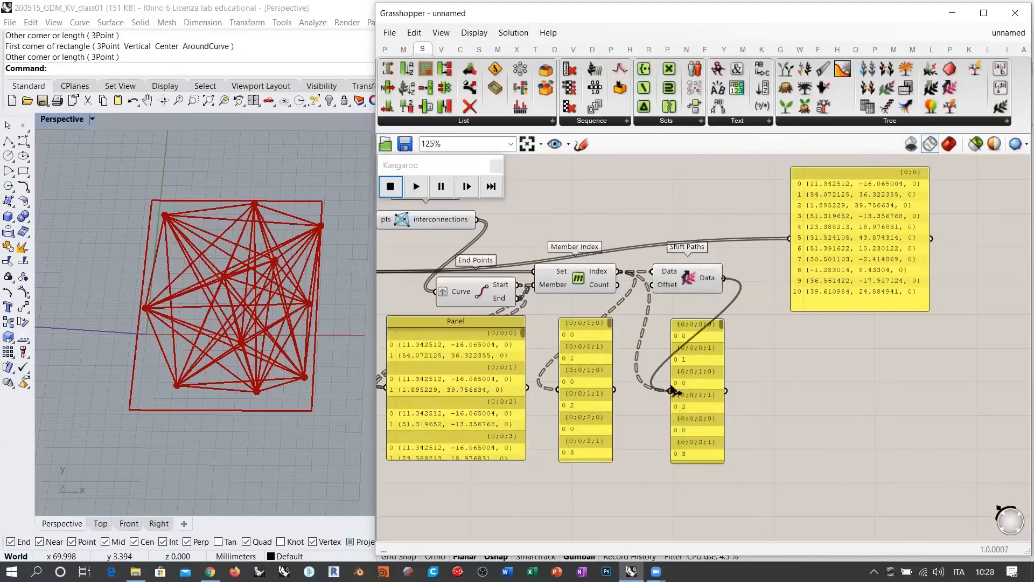
scroll(554, 462, "up", 3)
right_click_drag(485, 324, 543, 325)
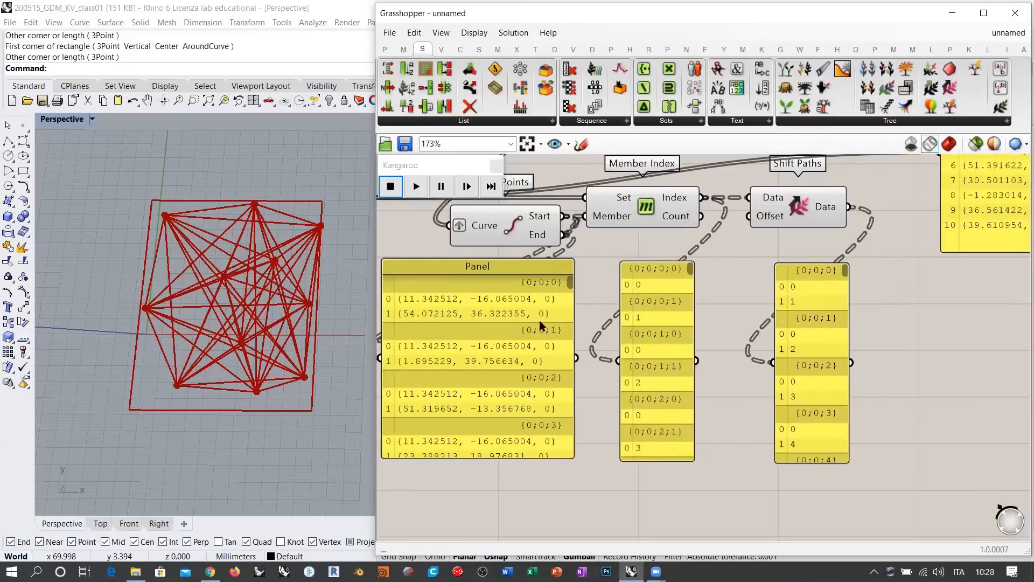
Step: Compare the line end-point coordinates with the paired indices from Shift Paths, and trace them back to the Longest List component
left_click(466, 327)
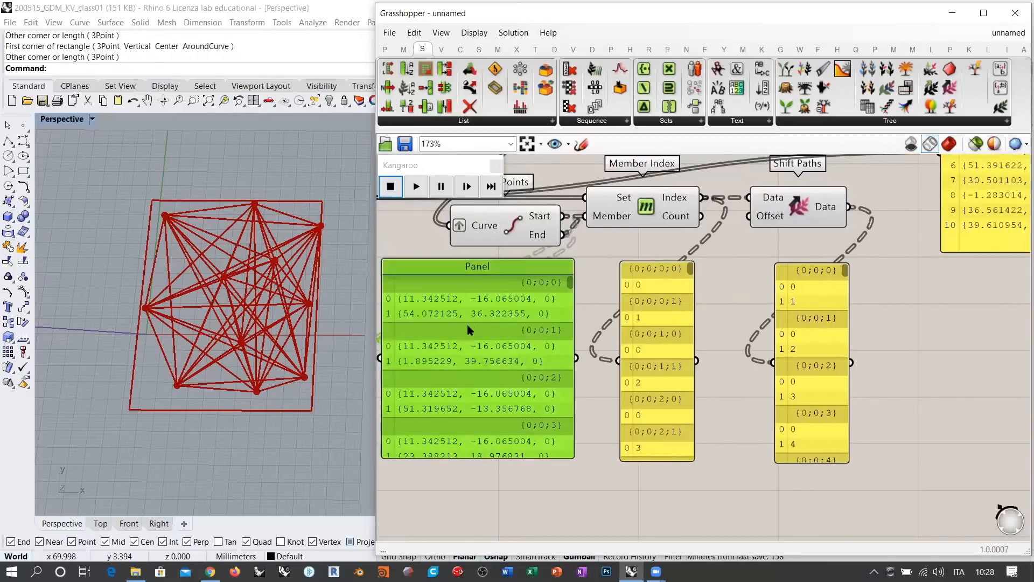
left_click(809, 312)
right_click_drag(894, 304, 878, 343)
left_click(878, 341)
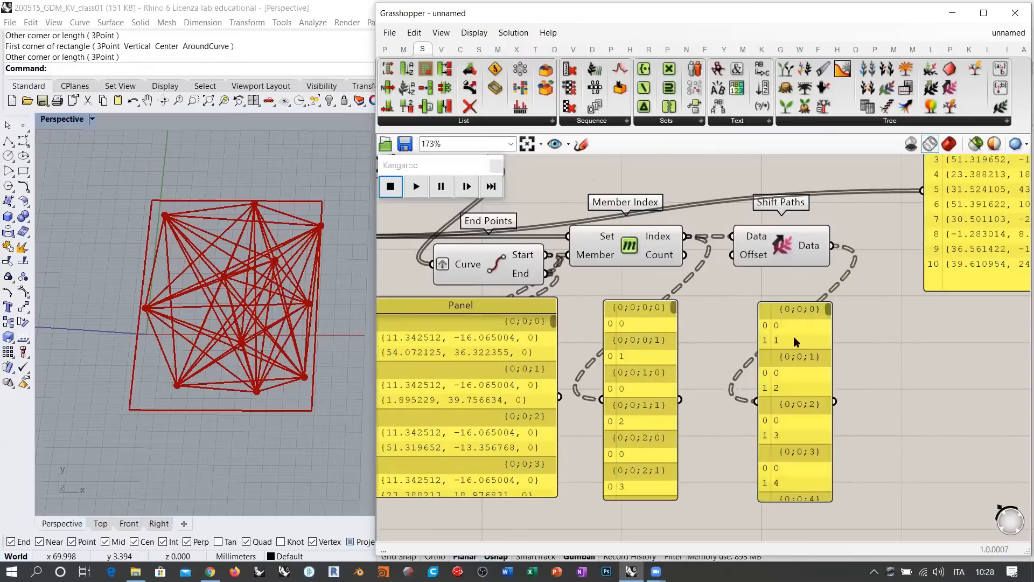
right_click_drag(785, 327, 816, 342)
scroll(815, 343, "down", 1)
scroll(516, 262, "down", 2)
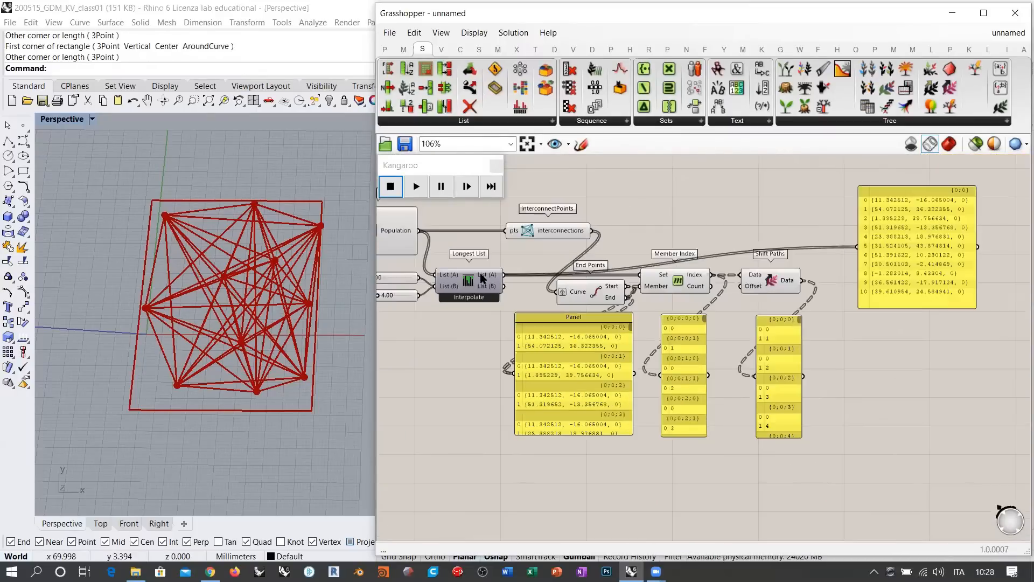
left_click(476, 285)
left_click(768, 216)
Step: Align the Shift Paths output panel beneath its component and move the population point coordinates panel higher on the canvas
left_click_drag(781, 350, 772, 351)
left_click(865, 313)
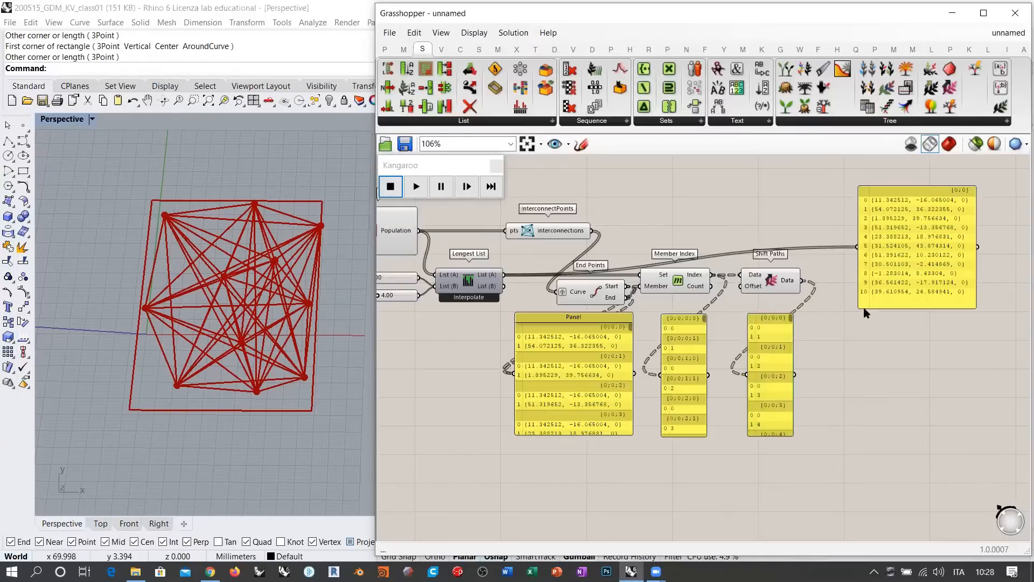
left_click_drag(877, 263, 867, 226)
left_click(884, 325)
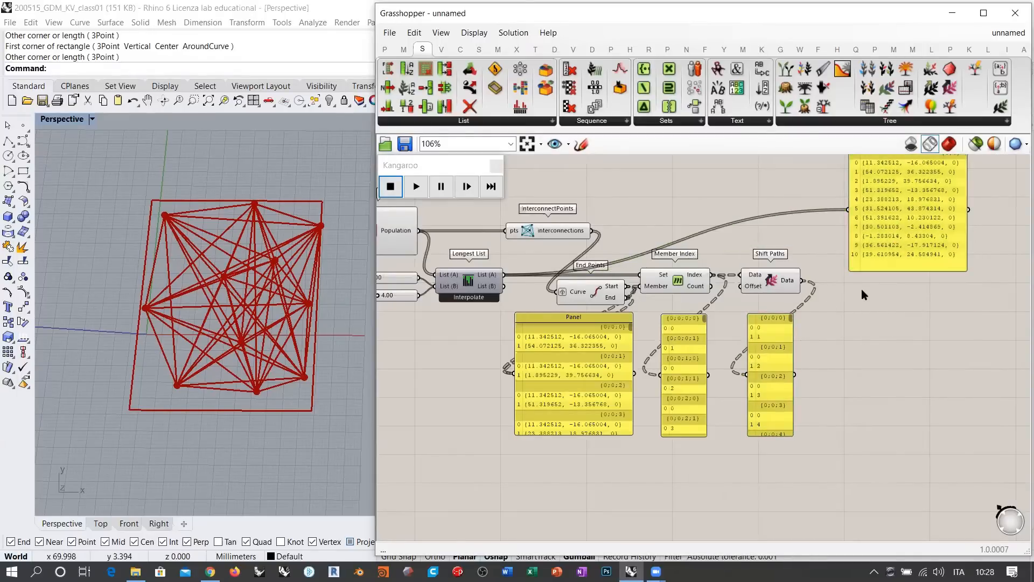
Step: Add a Param Viewer above Member Index, feed it from the Index output, and shift it clear of the InterconnectPoints component
scroll(785, 281, "up", 3)
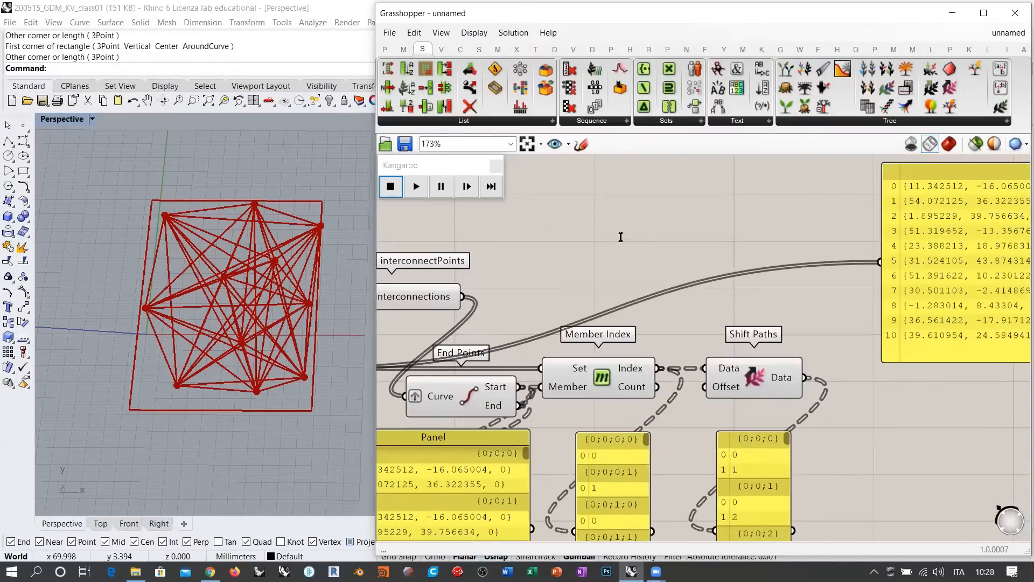
double_click(621, 238)
type("para")
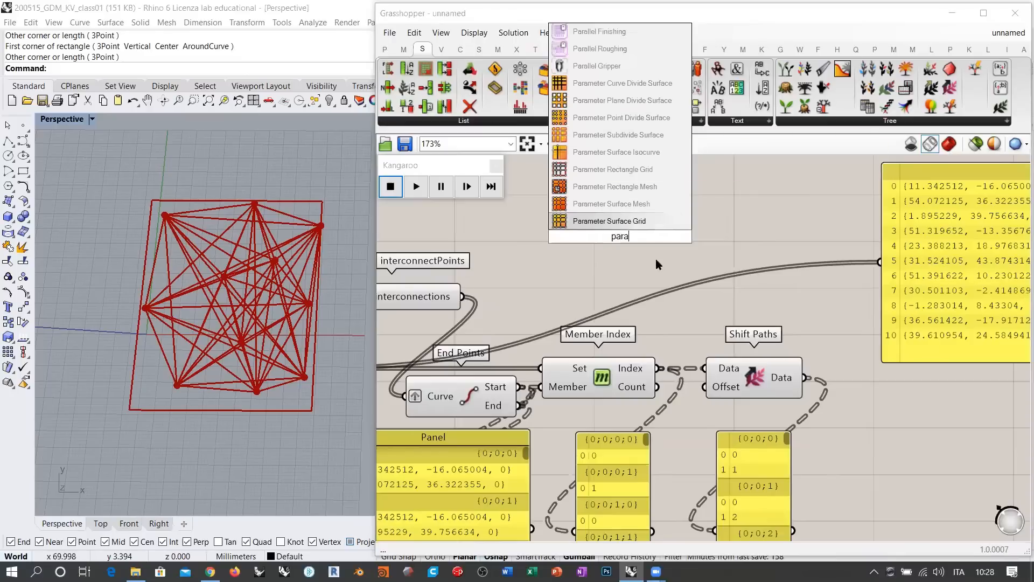
type("m")
left_click(620, 89)
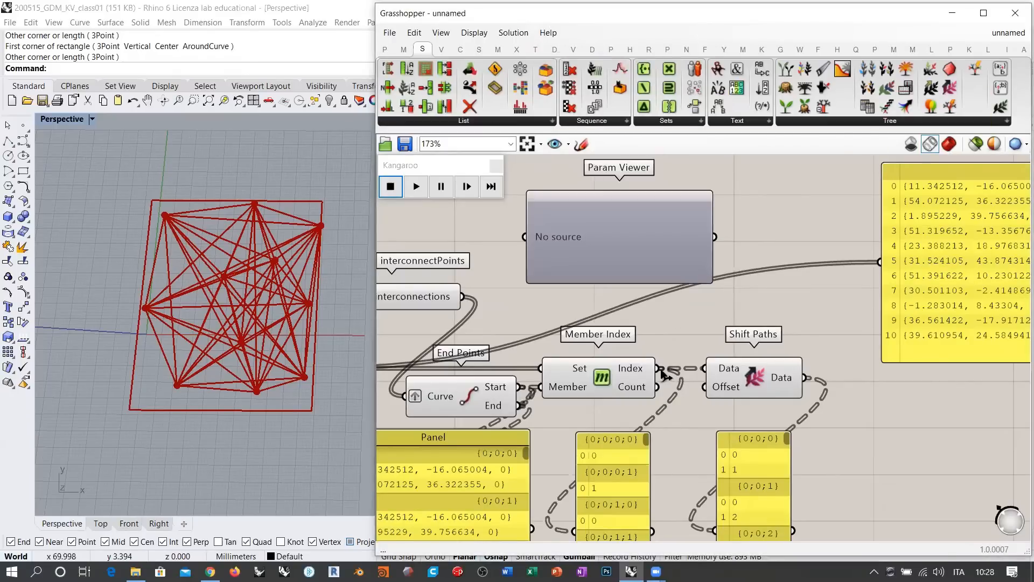
left_click_drag(660, 369, 526, 236)
left_click_drag(610, 249, 678, 249)
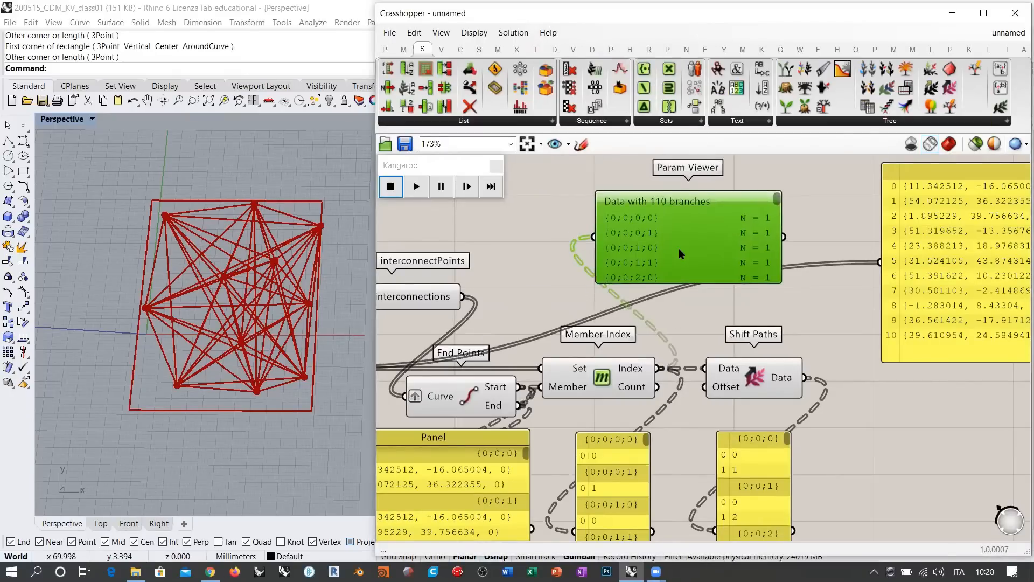
Step: Inspect the Member Index data structure as a tree diagram in the Param Viewer, and return to the branch list
double_click(678, 248)
scroll(693, 241, "up", 5)
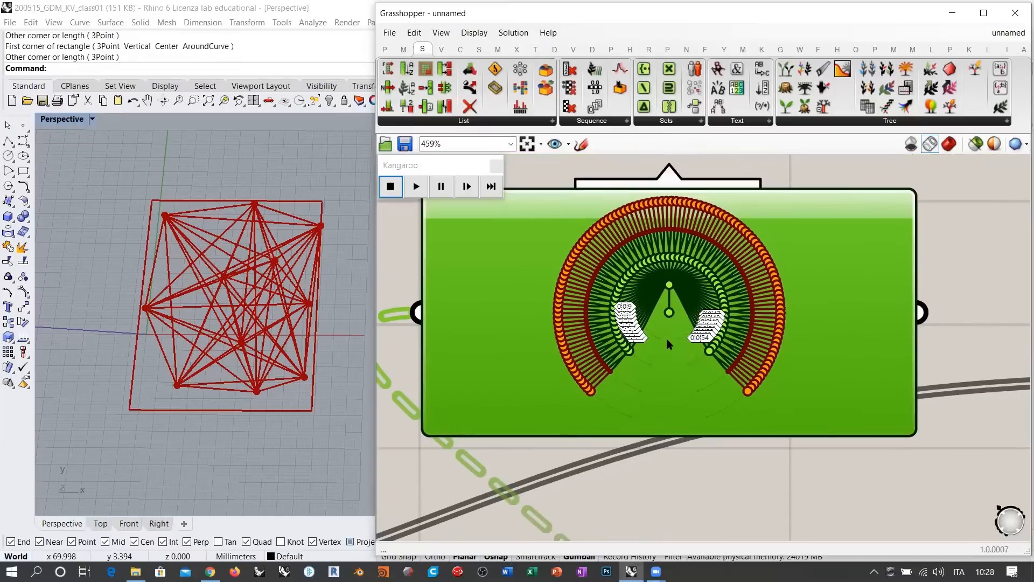
double_click(667, 338)
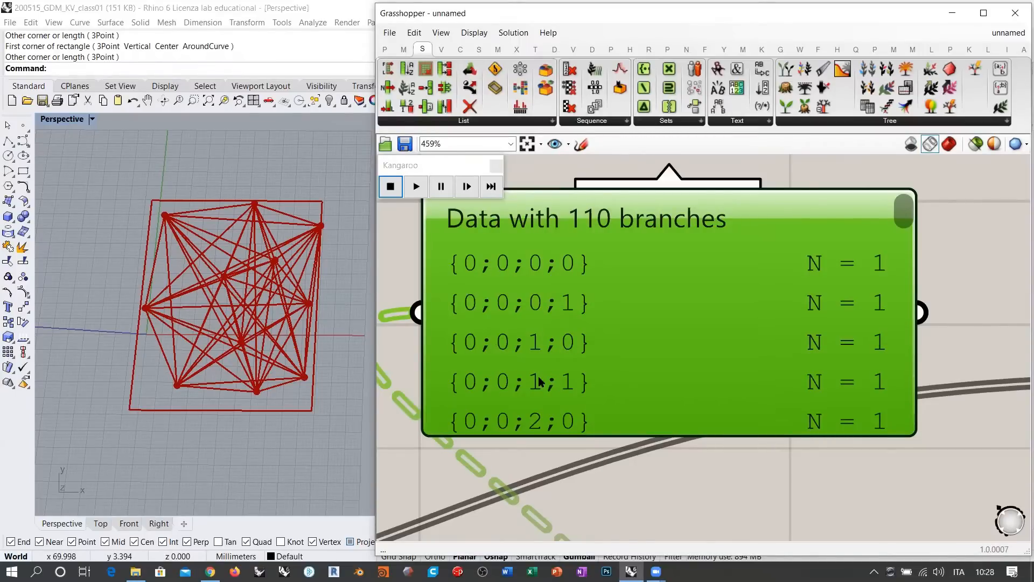
Step: Extend the Param Viewer downward so its list shows the branch paths as far as {0;0;4;0}
scroll(652, 395, "down", 1)
left_click_drag(647, 385, 648, 470)
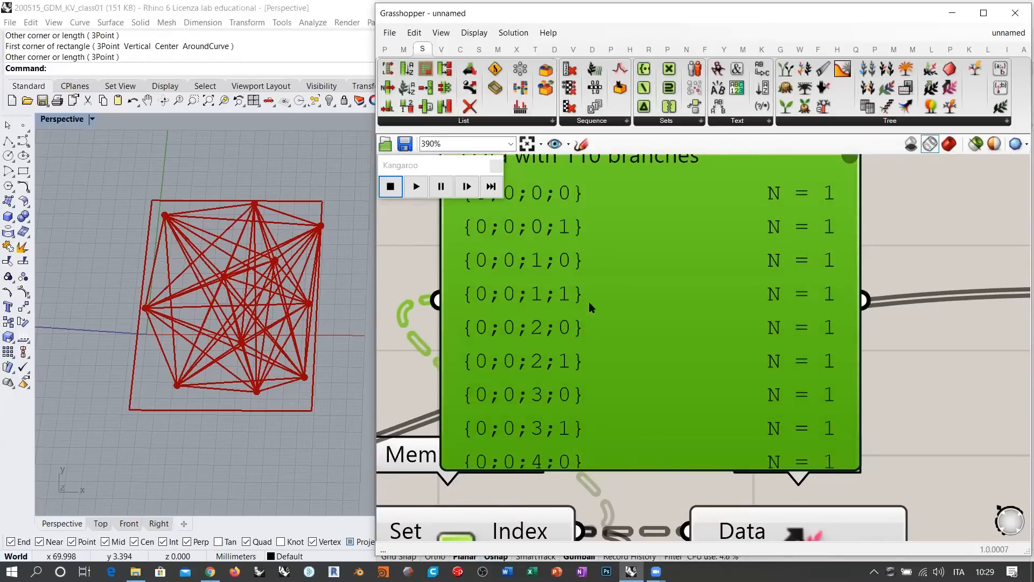
right_click_drag(590, 302, 602, 354)
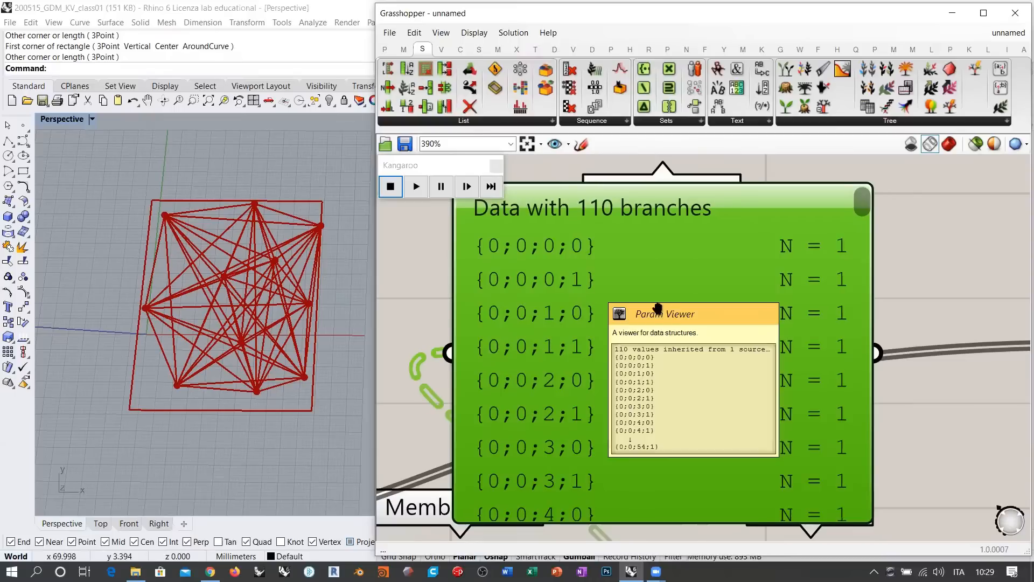
Step: Narrow the Param Viewer, duplicate it beside the original, and feed the copy from the Shift Paths Data output
scroll(614, 308, "down", 5)
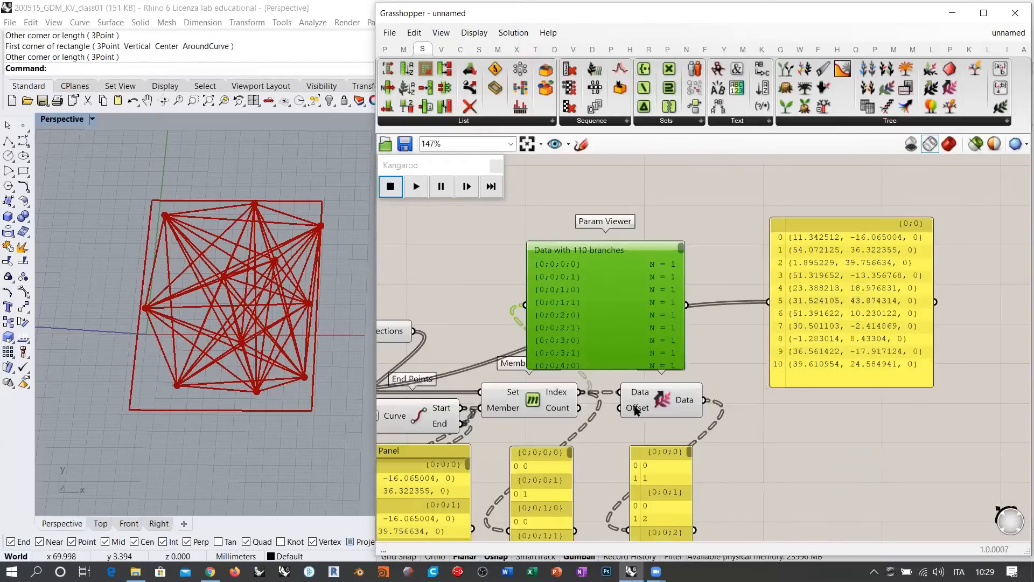
scroll(615, 269, "up", 5)
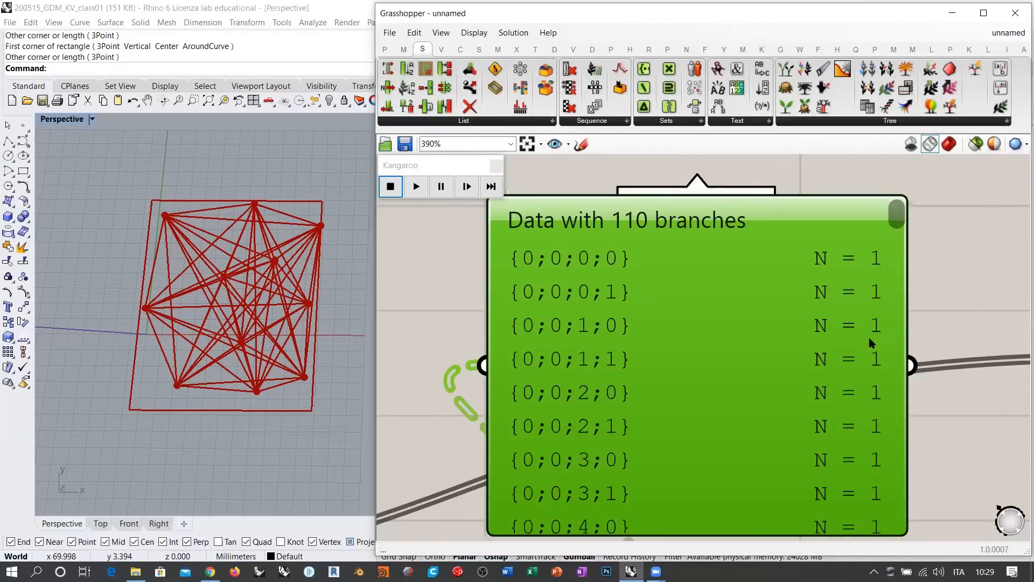
scroll(662, 291, "down", 5)
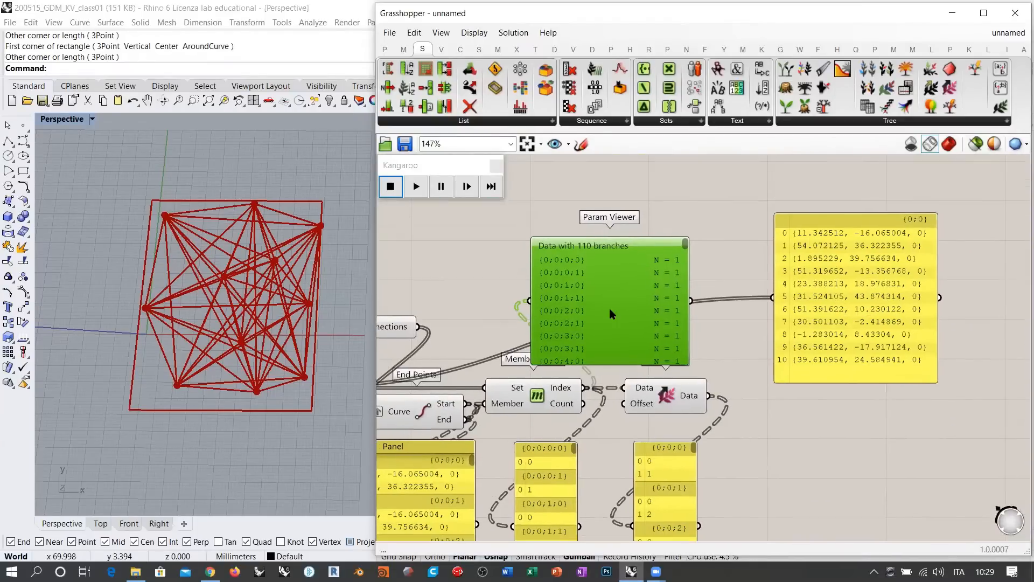
left_click_drag(610, 313, 587, 304)
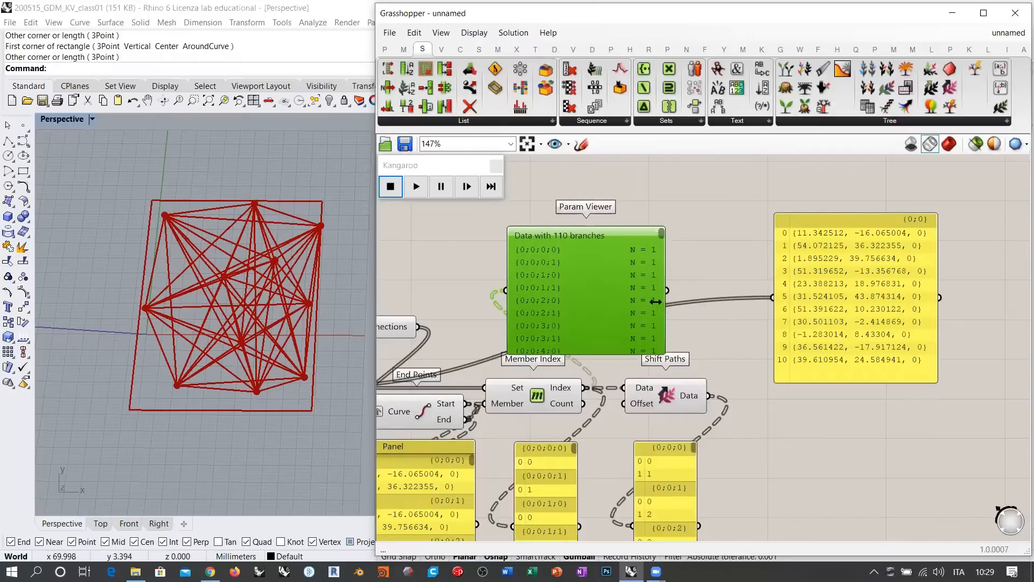
left_click_drag(655, 301, 602, 300)
left_click_drag(546, 294, 617, 292, "alt")
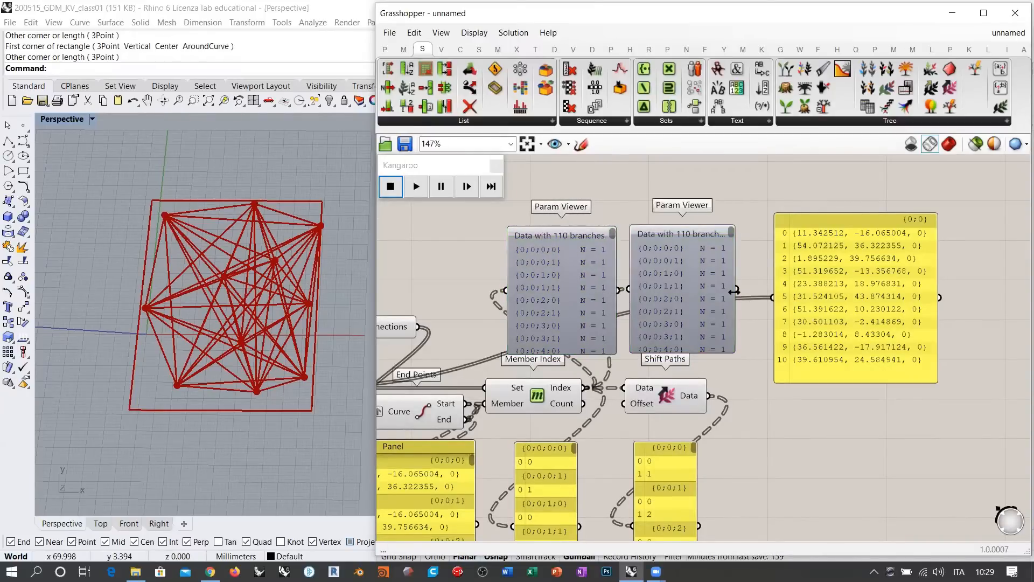
left_click_drag(734, 291, 738, 291)
left_click_drag(711, 396, 629, 291)
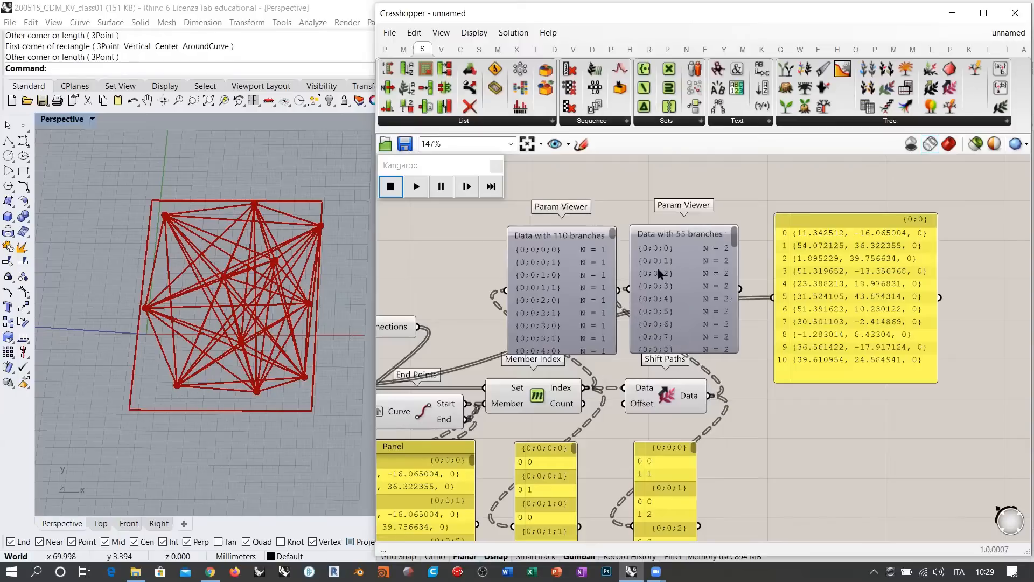
Step: Compare the branch structures before and after Shift Paths, switching both Param Viewers from text listing to tree diagram
scroll(660, 274, "up", 4)
left_click(663, 270)
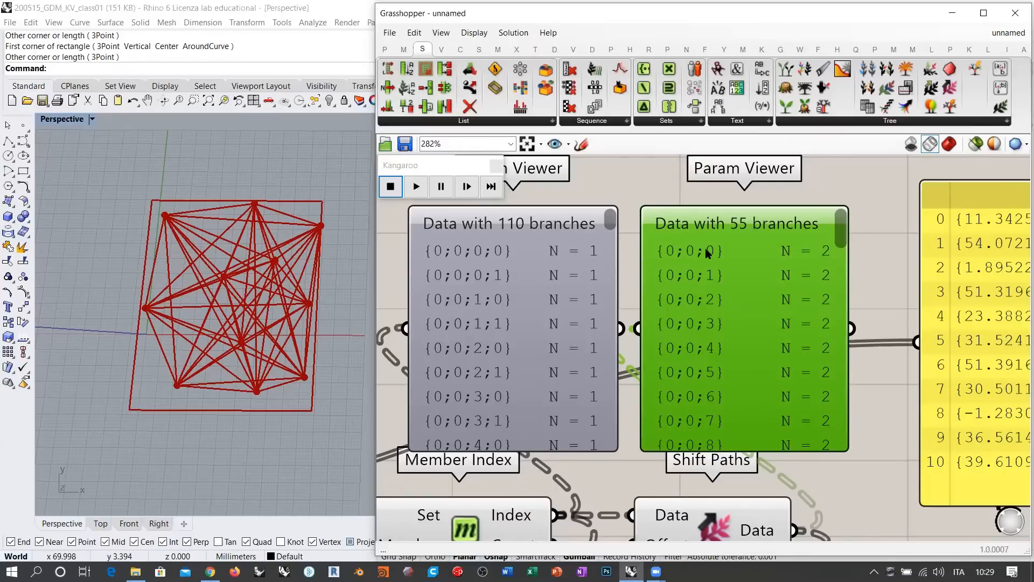
scroll(697, 284, "down", 4)
double_click(563, 298)
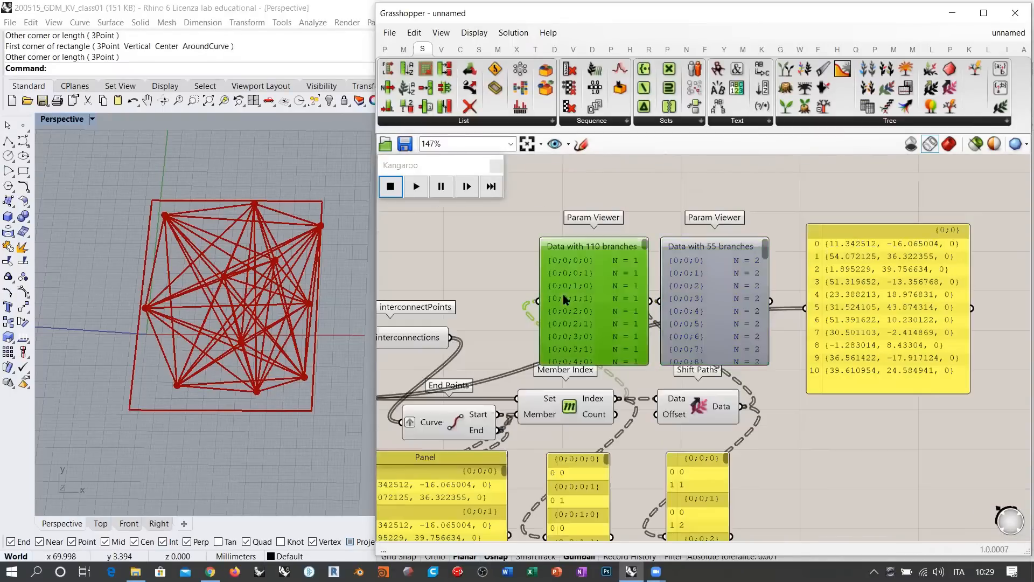
scroll(652, 300, "up", 1)
scroll(651, 301, "up", 2)
double_click(754, 298)
left_click(741, 322)
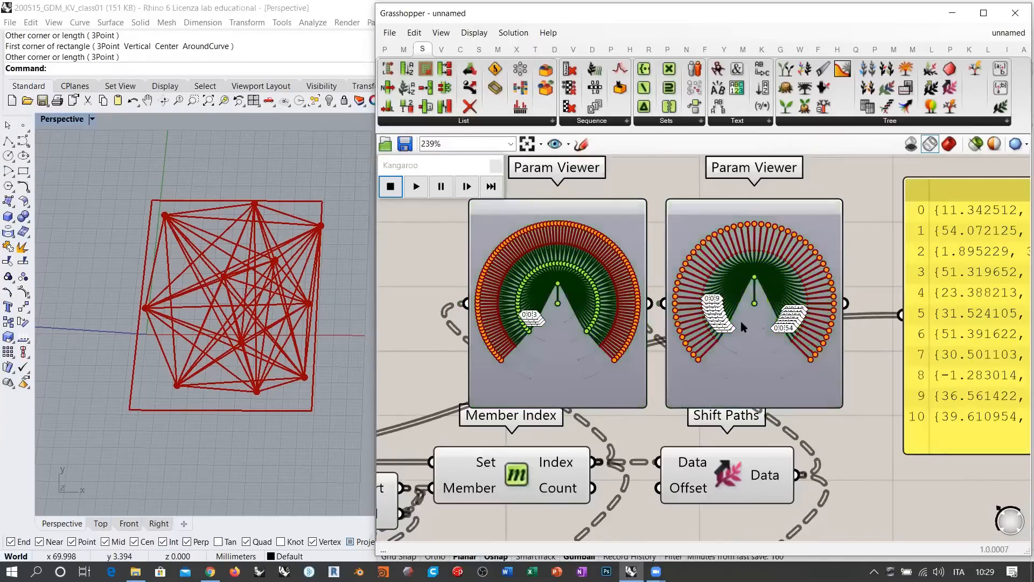
scroll(697, 315, "up", 2)
scroll(697, 314, "up", 1)
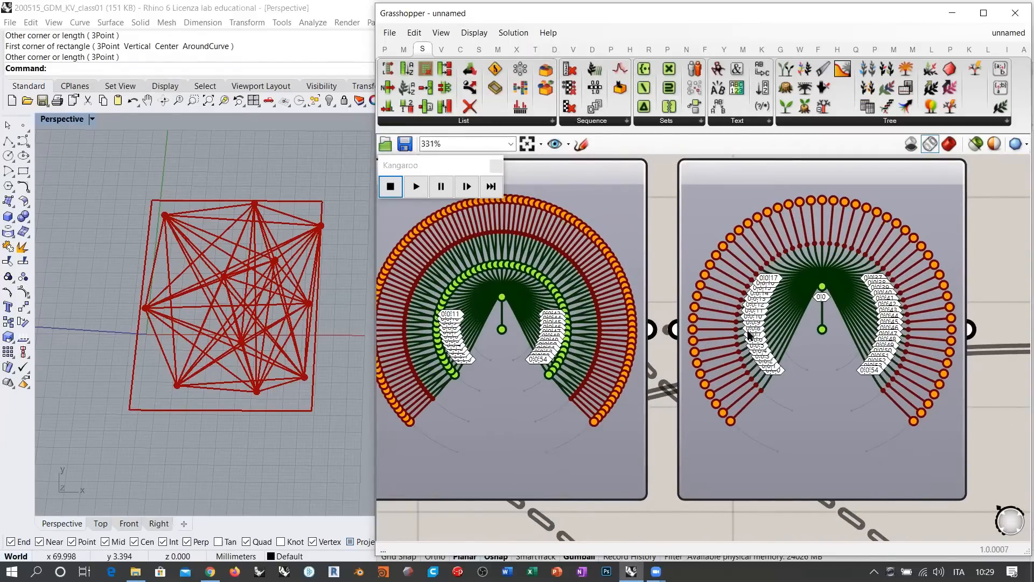
Step: Return both Param Viewers to the text listing of branches
scroll(749, 331, "down", 3)
double_click(807, 374)
left_click(612, 403)
double_click(612, 403)
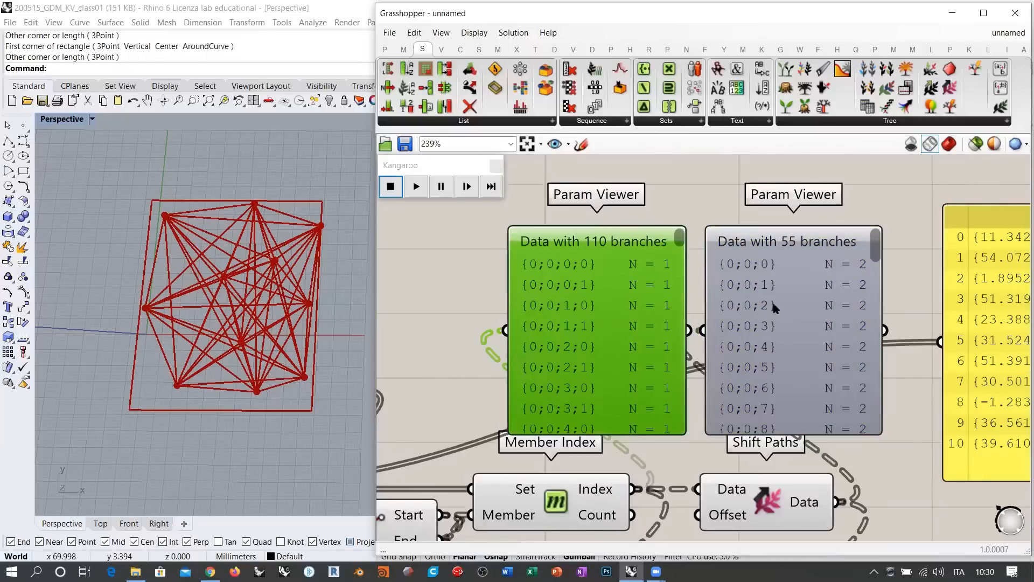
left_click(731, 284)
Step: Move both Param Viewers down to the data panels, shifting the Shift Paths panel and its viewer right to clear the overlap
scroll(613, 267, "down", 6)
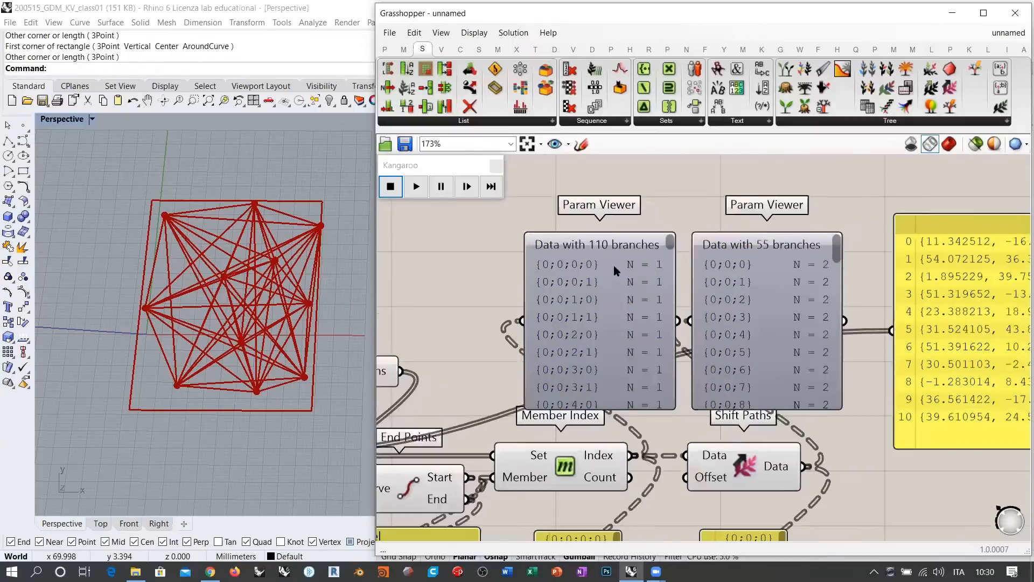
right_click_drag(734, 352, 741, 311)
left_click_drag(696, 190, 665, 416)
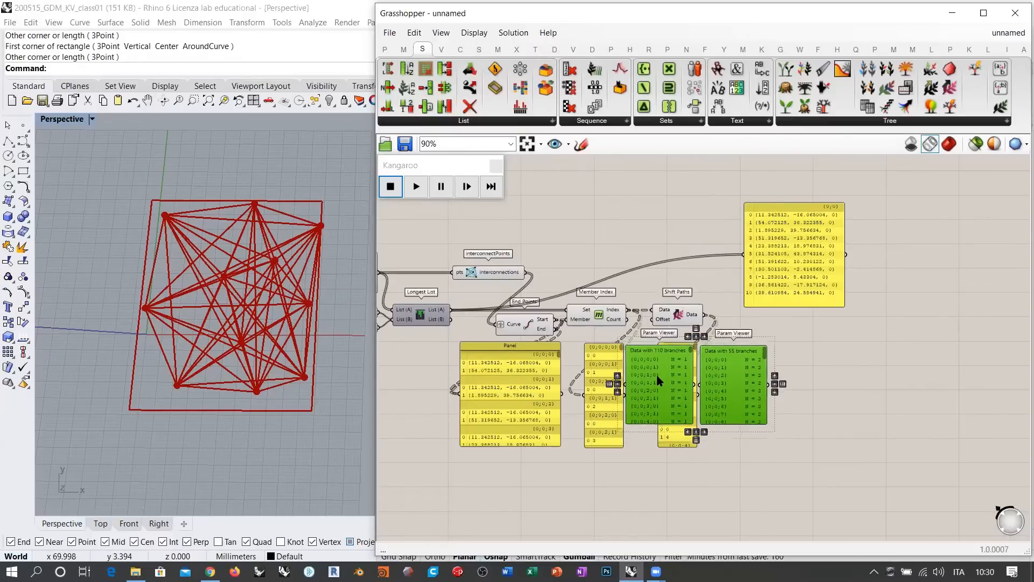
left_click(640, 473)
left_click(686, 434)
left_click(729, 397, "shift")
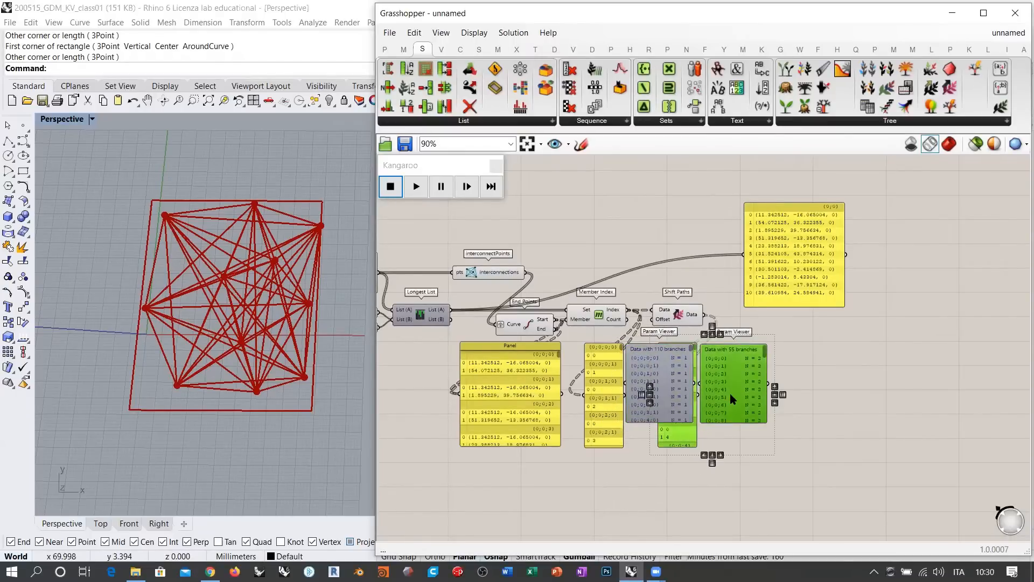
left_click_drag(730, 398, 775, 399)
left_click(727, 329)
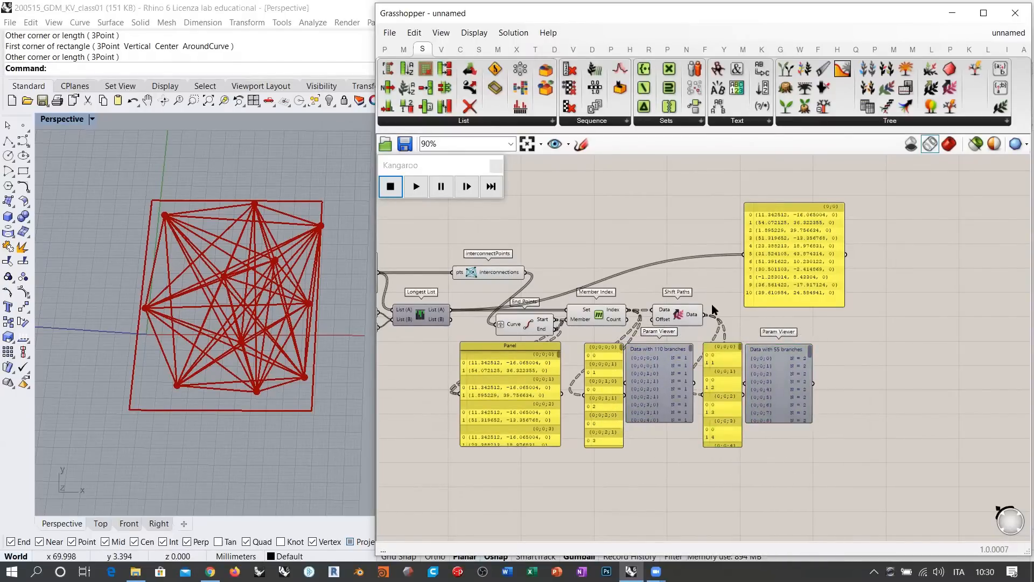
Step: Spread out the layout by moving the point-coordinates panel up and right and shifting Shift Paths and Member Index right over their panels
left_click_drag(792, 261, 856, 230)
left_click_drag(696, 320, 745, 320)
left_click(611, 316)
left_click_drag(611, 317, 637, 317)
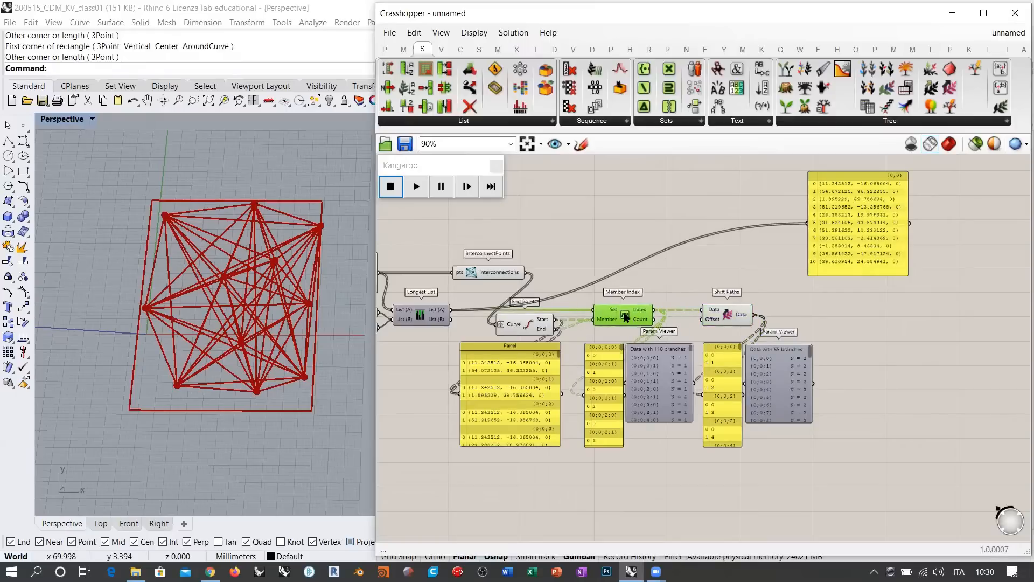
left_click(677, 280)
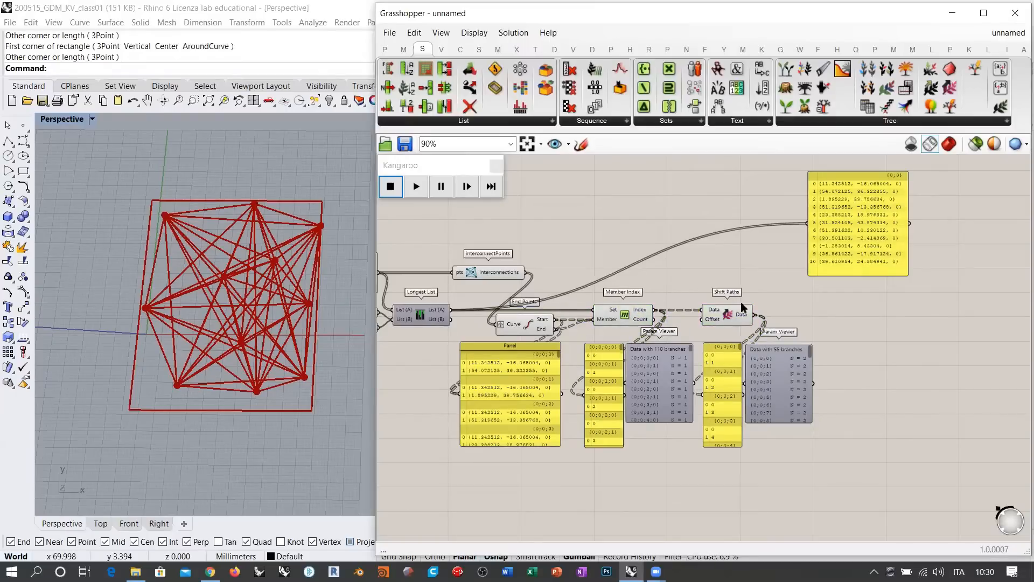
Step: Examine the Member Index and Shift Paths data and inspect the List (A) and List (B) outputs of Longest List
scroll(713, 316, "up", 3)
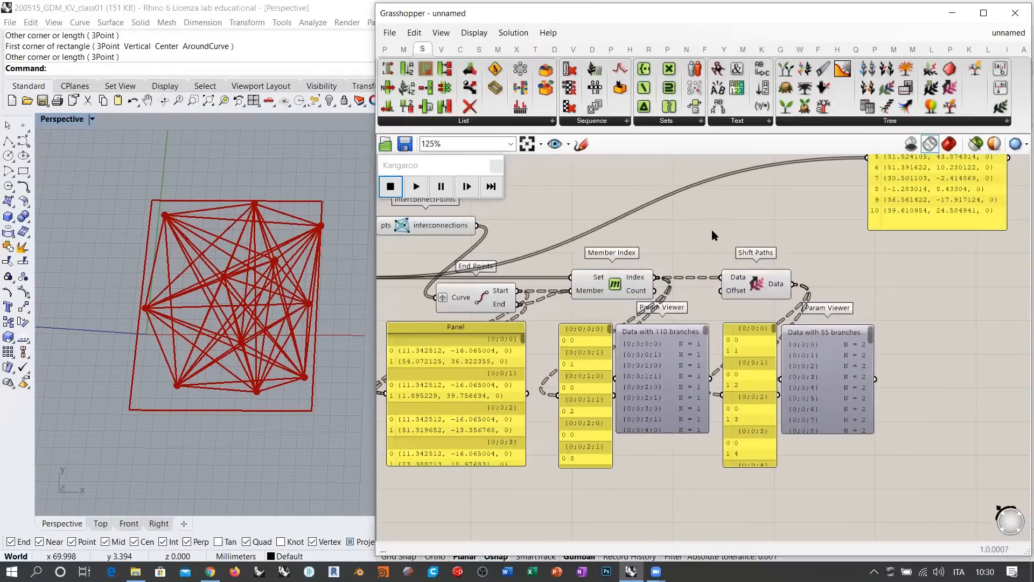
scroll(824, 327, "up", 3)
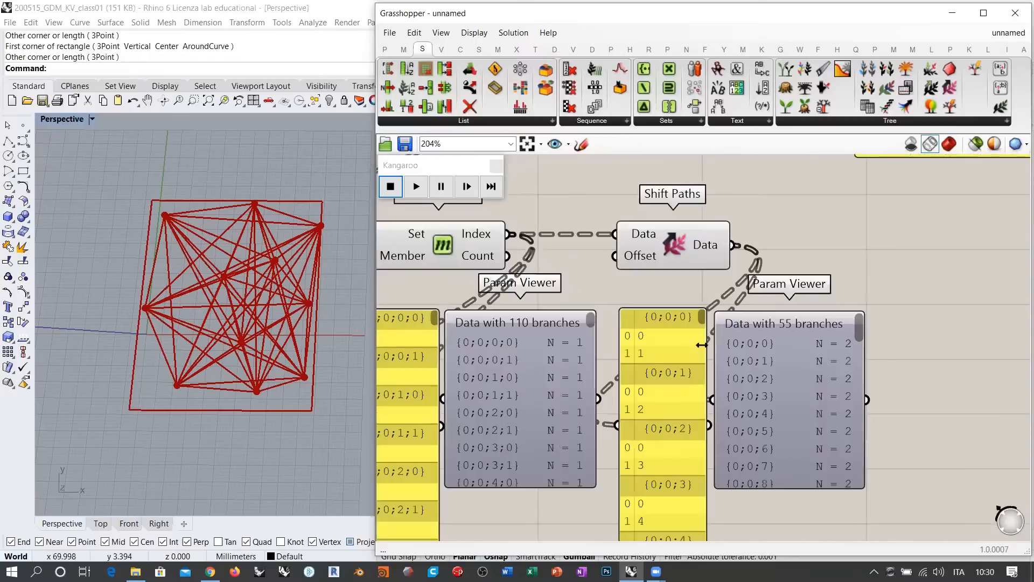
scroll(840, 323, "down", 3)
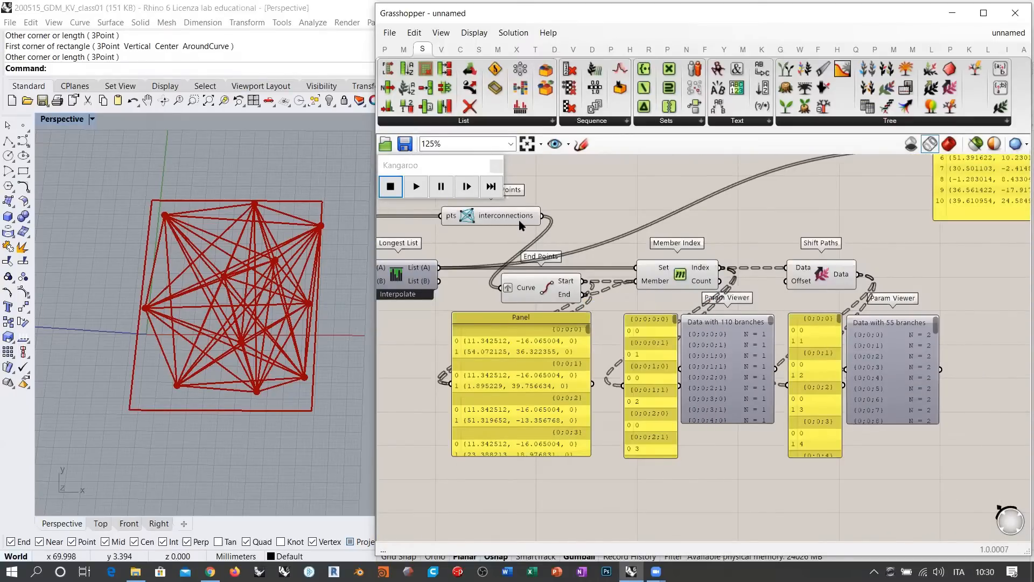
right_click_drag(792, 337, 875, 341)
scroll(767, 340, "up", 3)
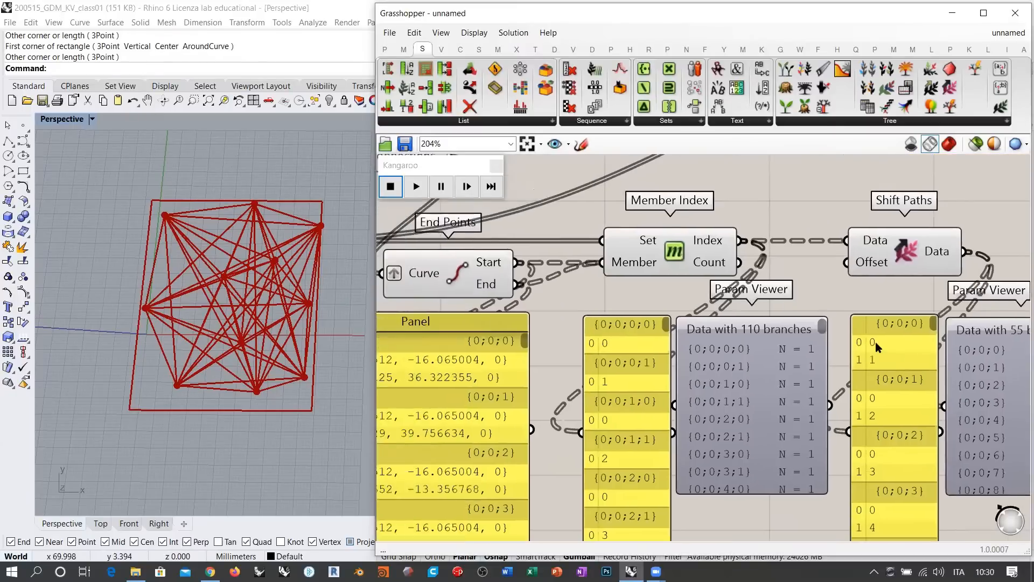
scroll(875, 341, "down", 4)
right_click_drag(627, 292, 647, 297)
scroll(647, 297, "up", 3)
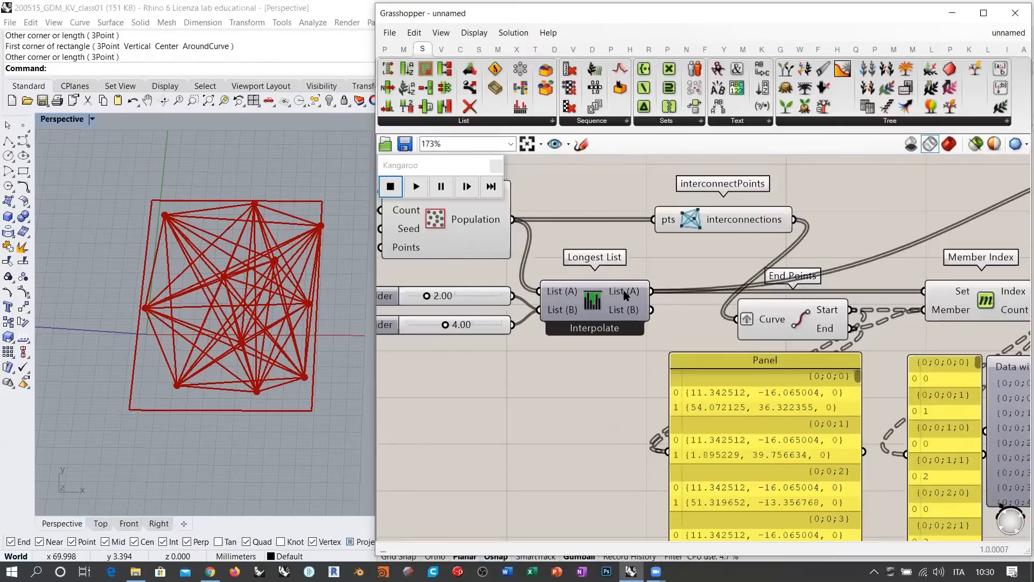
mouse_move(620, 293)
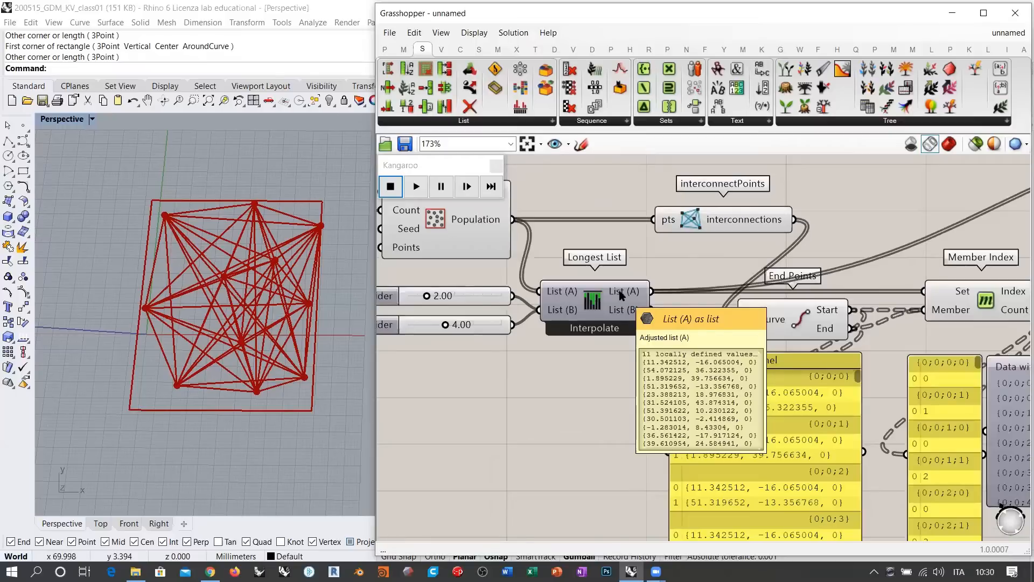
mouse_move(623, 312)
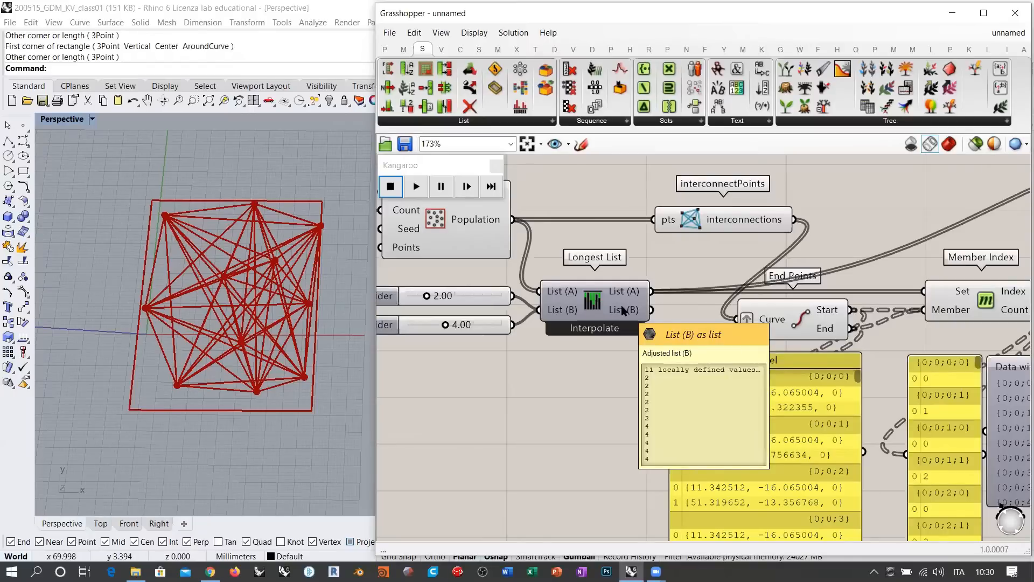
Step: Add a List Item component above and to the right of Shift Paths
scroll(838, 345, "down", 3)
right_click_drag(838, 345, 489, 372)
scroll(765, 359, "up", 2)
right_click_drag(765, 359, 718, 383)
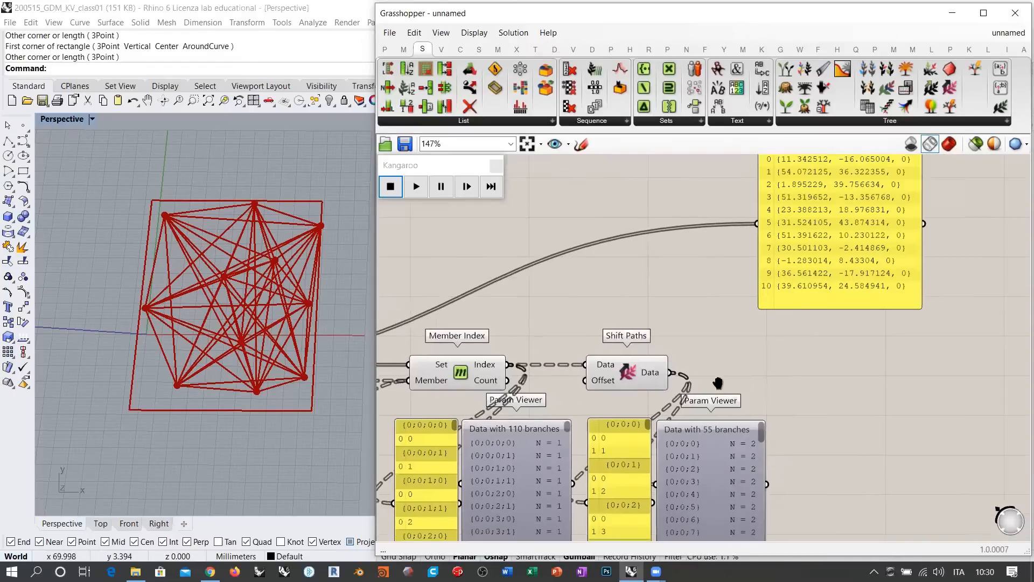
scroll(623, 434, "down", 3)
left_click_drag(770, 334, 698, 281)
double_click(709, 347)
type("li")
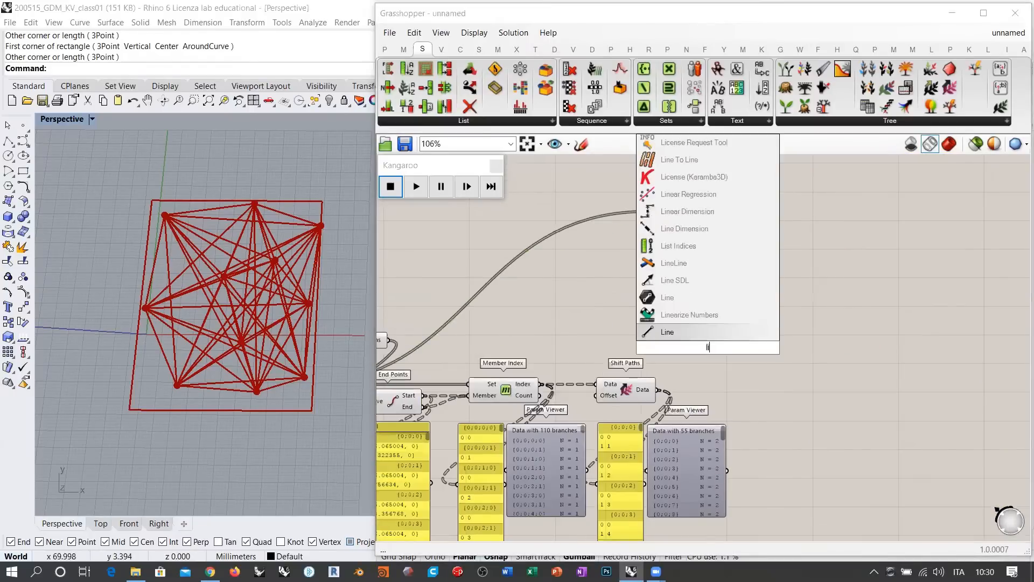
type("st it")
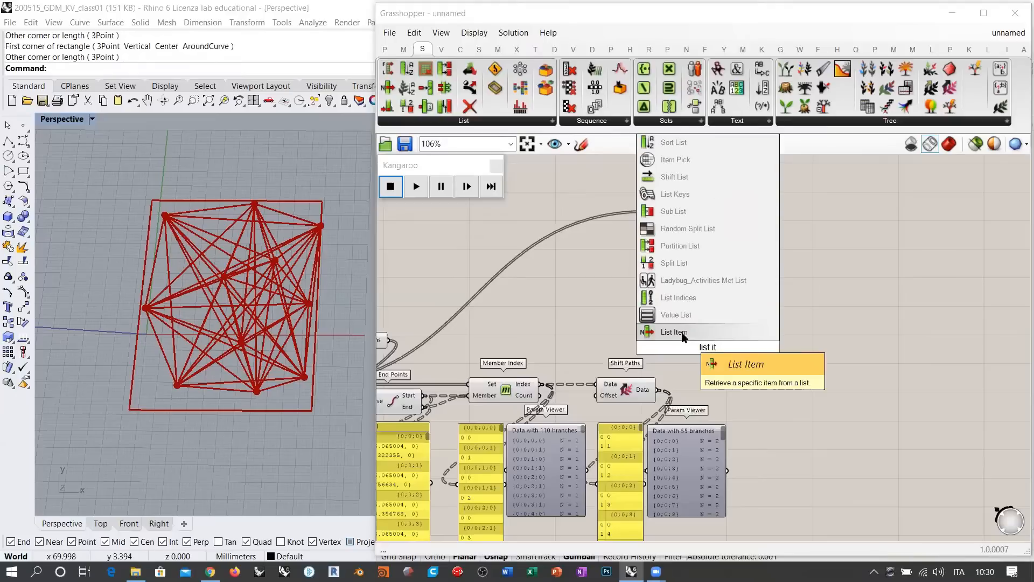
left_click(682, 333)
Step: Connect Longest List's List (B) to List Item's List input and Shift Paths' Data to its Index, aligning List Item with Shift Paths
right_click_drag(674, 398, 890, 368)
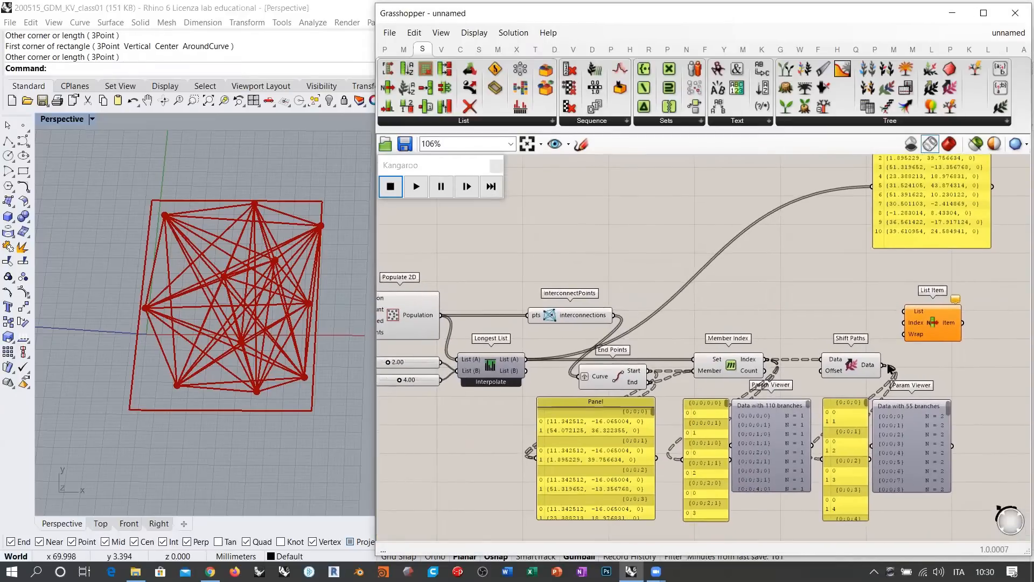
left_click_drag(525, 371, 905, 312)
right_click_drag(918, 367, 806, 358)
scroll(809, 359, "up", 3)
left_click_drag(824, 286, 836, 298)
left_click(835, 367)
left_click_drag(738, 358, 790, 296)
right_click_drag(814, 352, 680, 393)
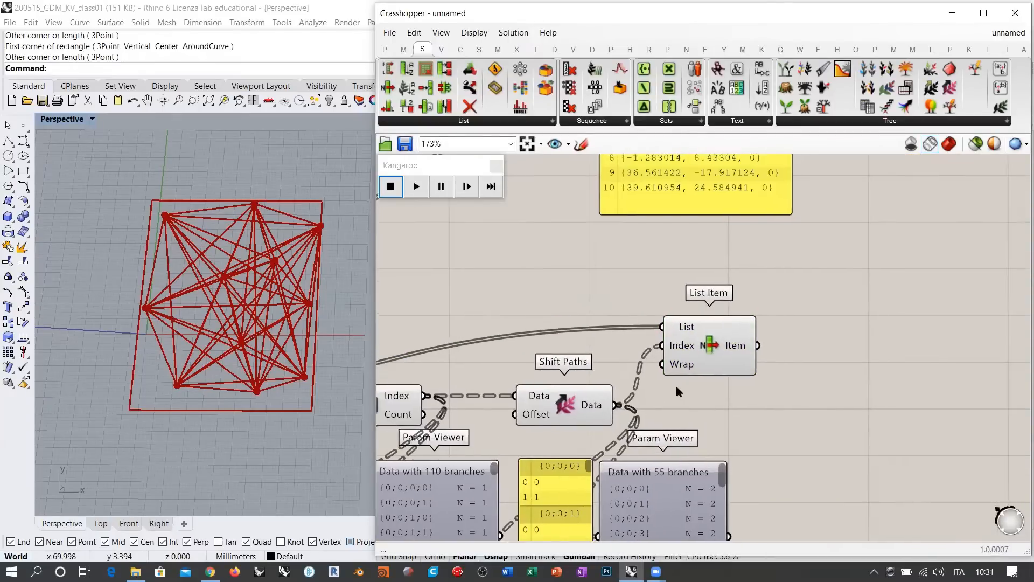
scroll(680, 391, "down", 1)
left_click_drag(704, 372, 687, 379)
left_click_drag(628, 305, 741, 350)
Step: Duplicate the Shift Paths panel below List Item, feed it from the Item output, and lengthen it to read more branches
right_click_drag(735, 420, 716, 353)
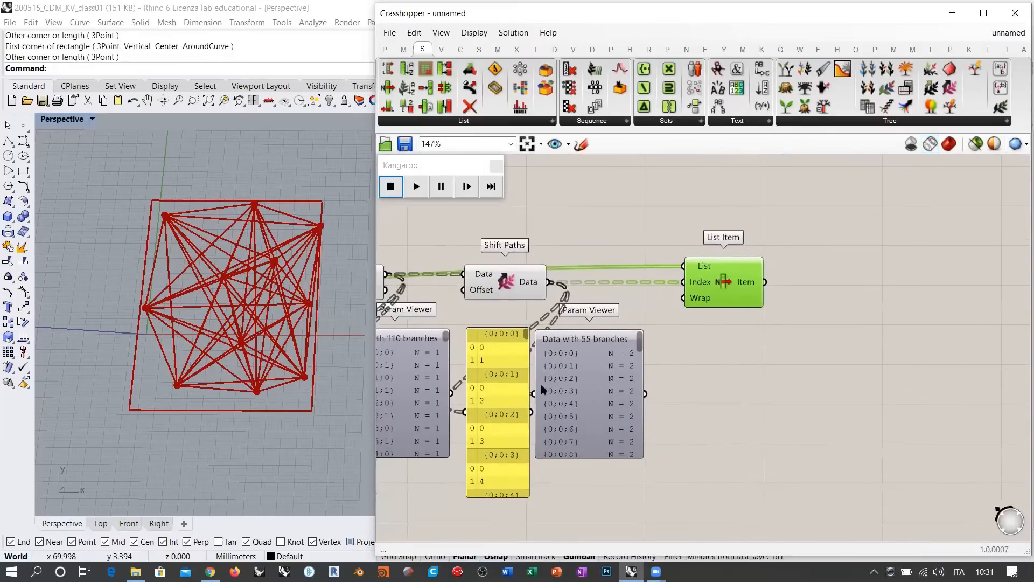
left_click_drag(518, 391, 730, 396, "alt")
left_click_drag(764, 281, 689, 416)
right_click_drag(813, 442, 794, 275)
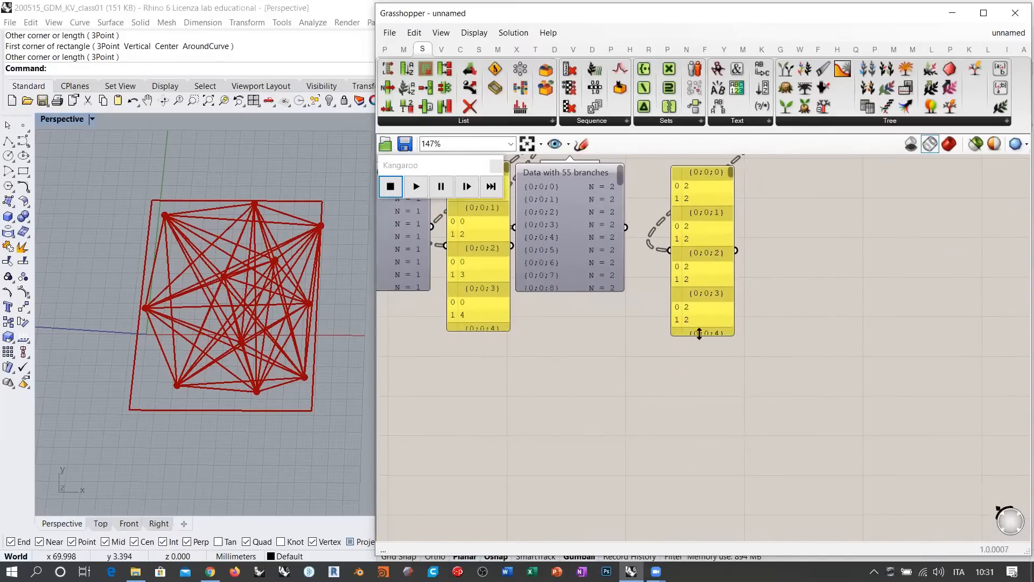
left_click_drag(699, 335, 699, 498)
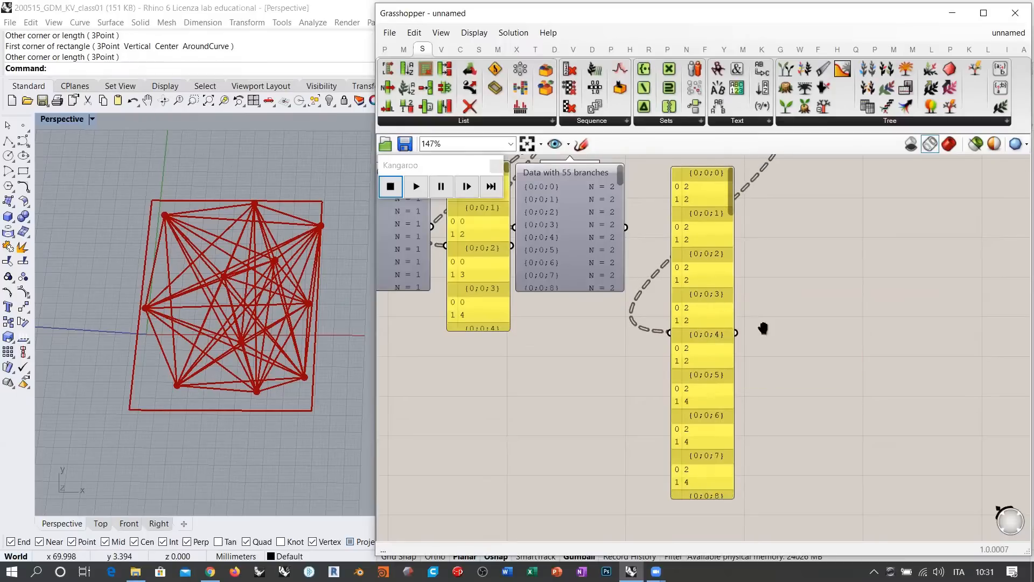
scroll(764, 329, "up", 3)
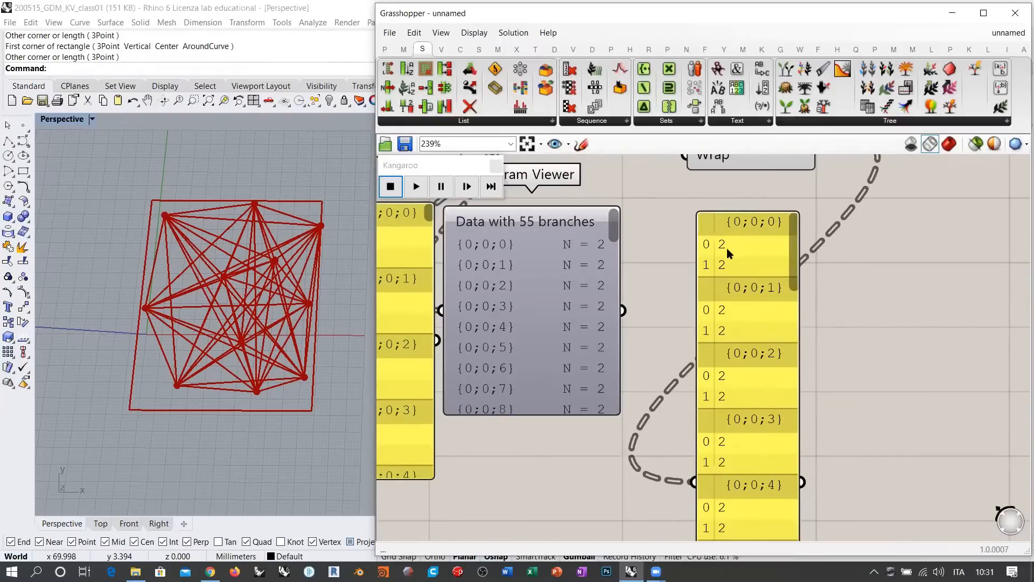
scroll(694, 224, "down", 3)
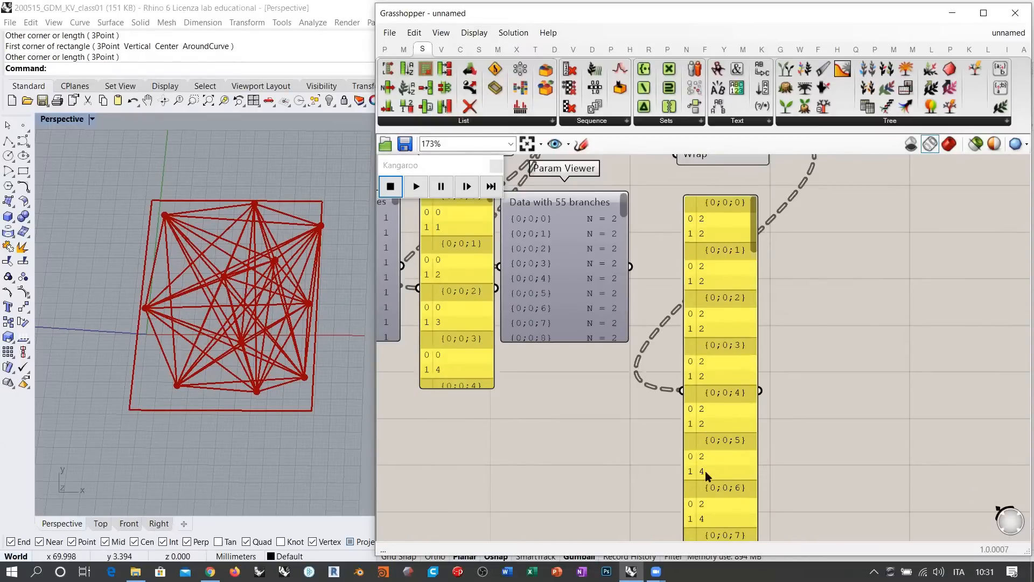
right_click_drag(706, 473, 704, 384)
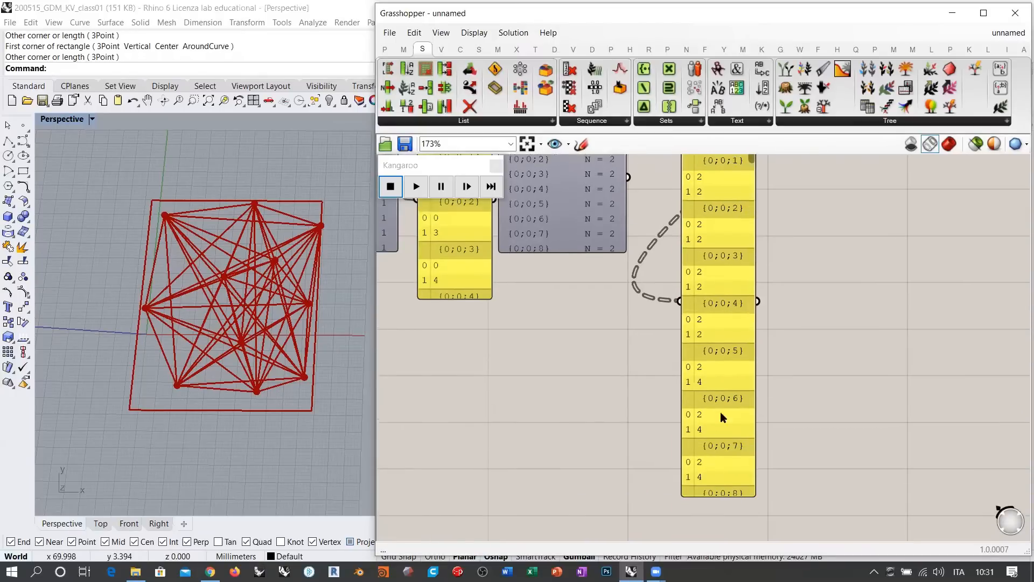
Step: Examine the List Item panel's branches through the last ones and trace the values back through Shift Paths, Member Index and End Points
right_click_drag(733, 212, 735, 226)
left_click_drag(753, 169, 770, 466)
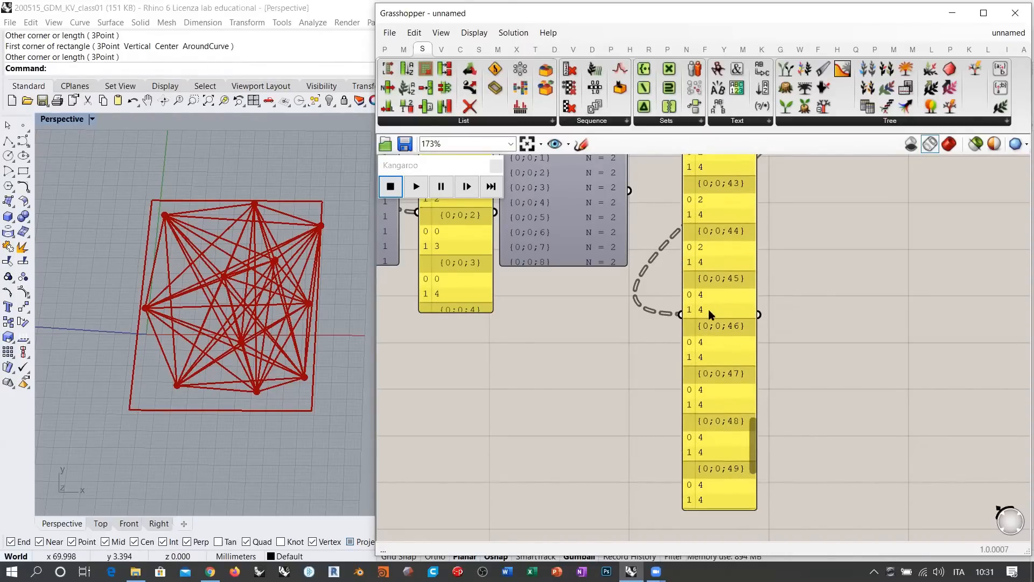
right_click_drag(689, 351, 828, 414)
scroll(828, 414, "down", 2)
right_click_drag(694, 292, 799, 360)
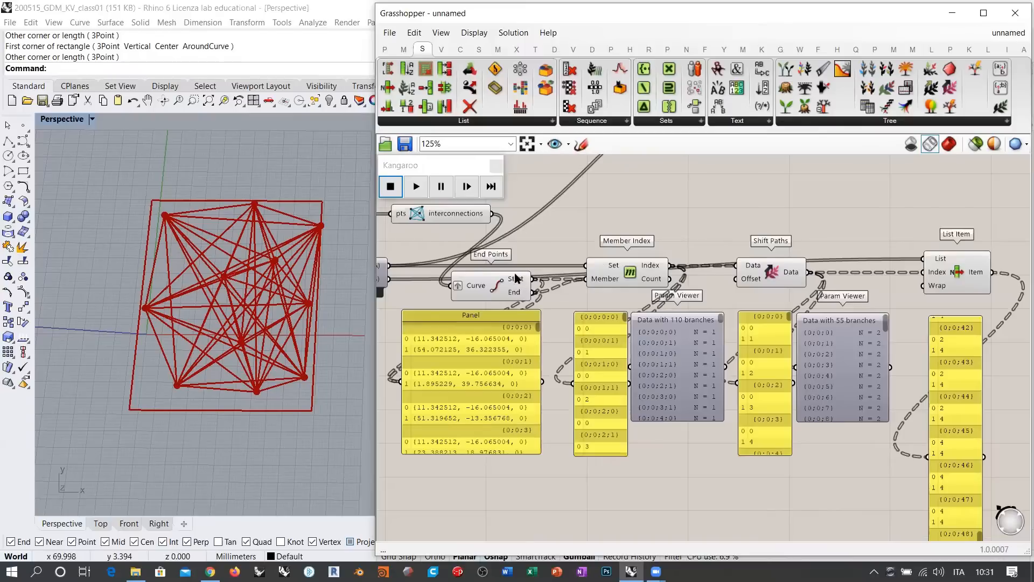
right_click_drag(579, 264, 685, 266)
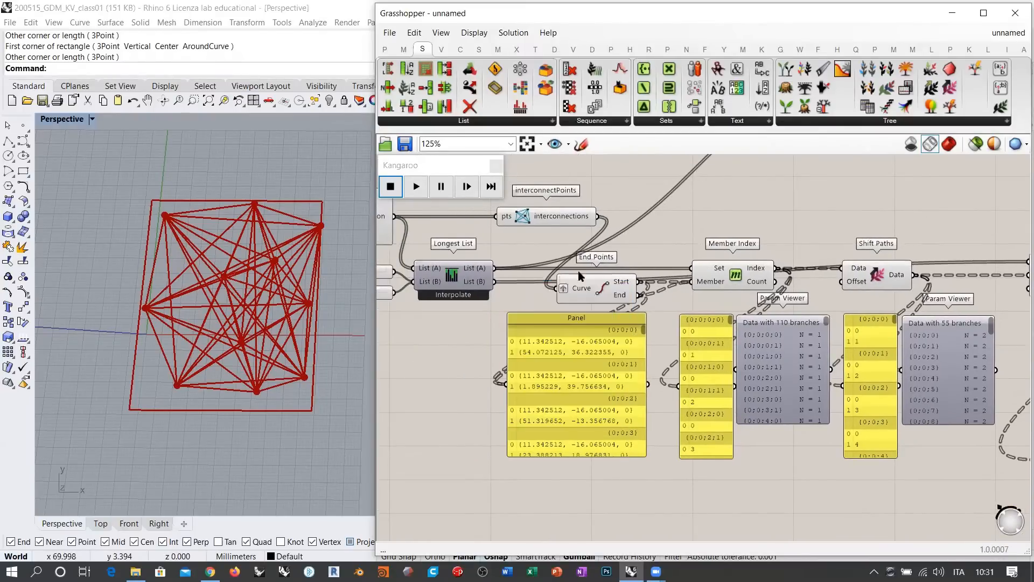
right_click_drag(841, 305, 632, 290)
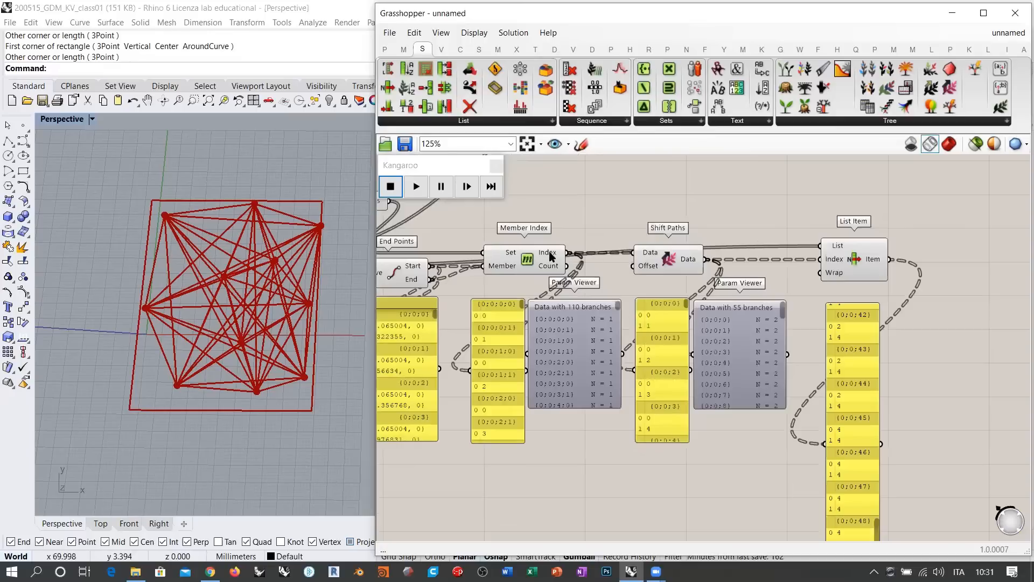
Step: Move the point coordinates panel to just below the Member Index panel and Param Viewer
right_click_drag(549, 252, 595, 333)
left_click_drag(776, 174, 554, 272)
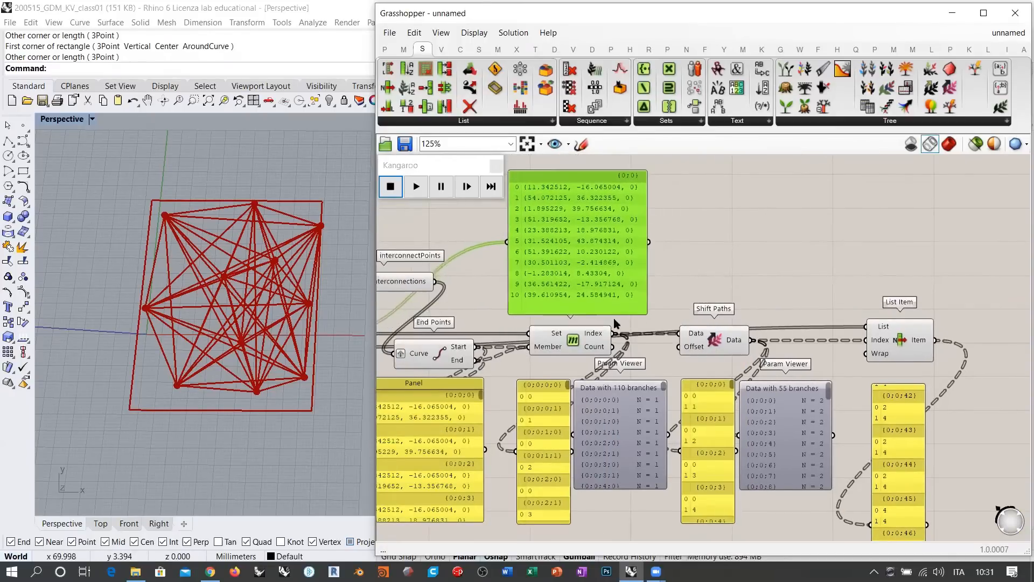
scroll(575, 253, "down", 1)
right_click_drag(575, 253, 587, 223)
scroll(587, 222, "down", 1)
left_click_drag(587, 222, 601, 470)
Step: Group Member Index with its index panel, Param Viewer and the point coordinates panel
left_click_drag(631, 261, 562, 458)
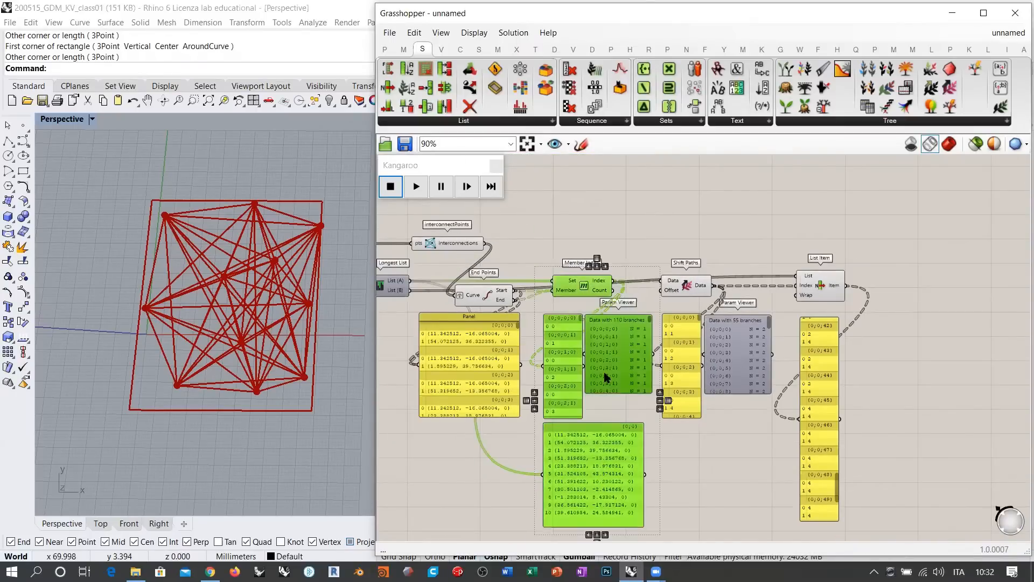
key("ctrl+g")
left_click(709, 464)
Step: Shift the Shift Paths component, its panel and Param Viewer slightly right and group them
left_click_drag(774, 247, 668, 392)
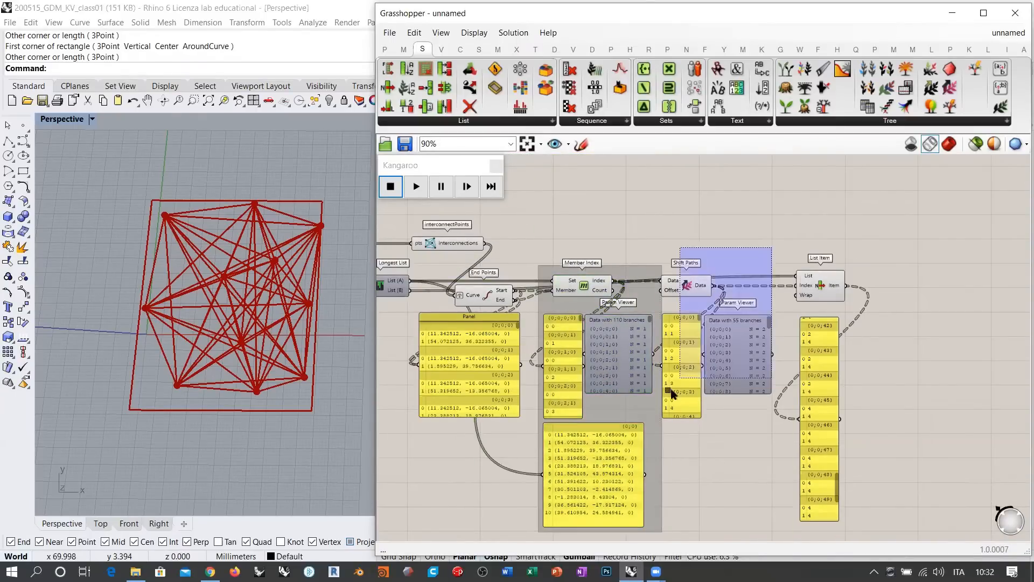
left_click_drag(739, 352, 752, 353)
key("ctrl+g")
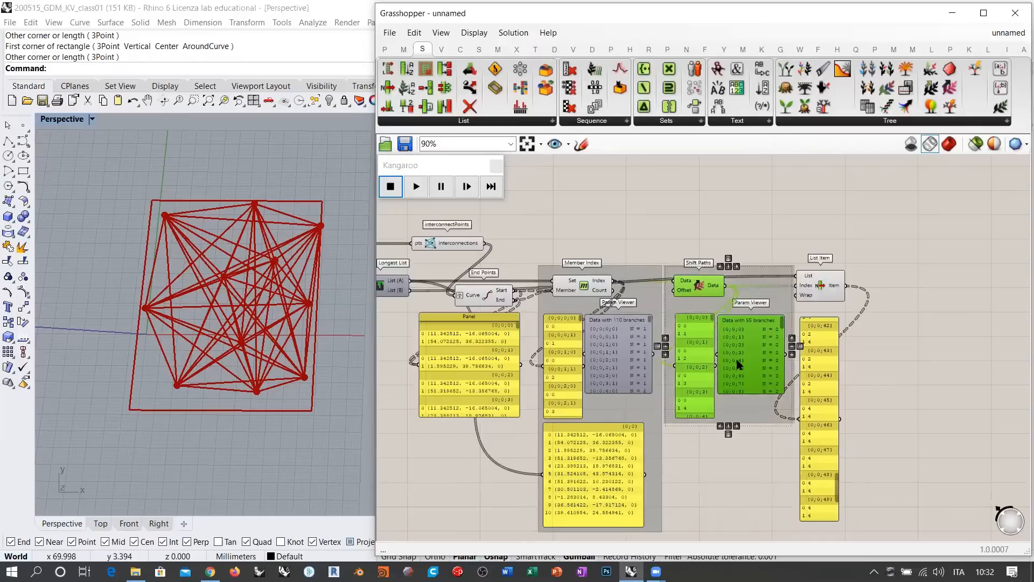
left_click(745, 217)
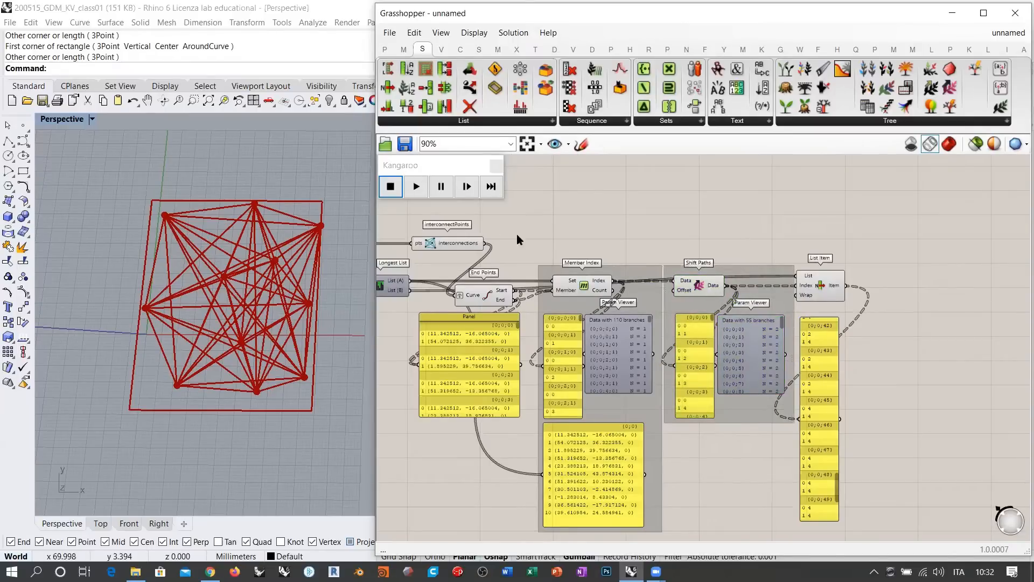
Step: Group List Item with its panel and shift the group slightly right, clear of the Shift Paths group
left_click_drag(871, 254, 823, 388)
key("ctrl+g")
left_click(930, 384)
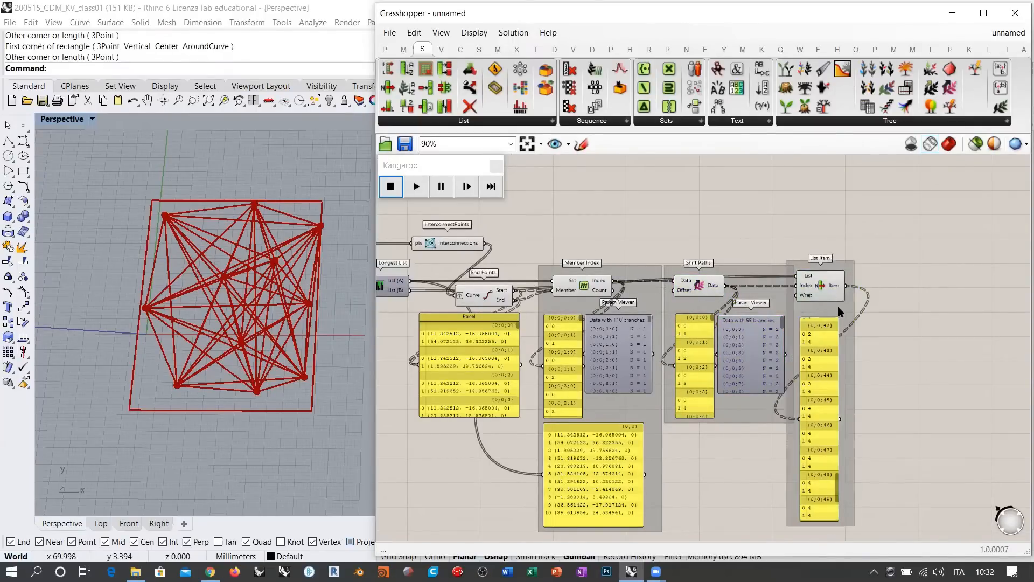
mouse_move(839, 309)
left_mouse_down()
mouse_move(855, 310)
mouse_move(847, 312)
left_mouse_up()
left_click(877, 307)
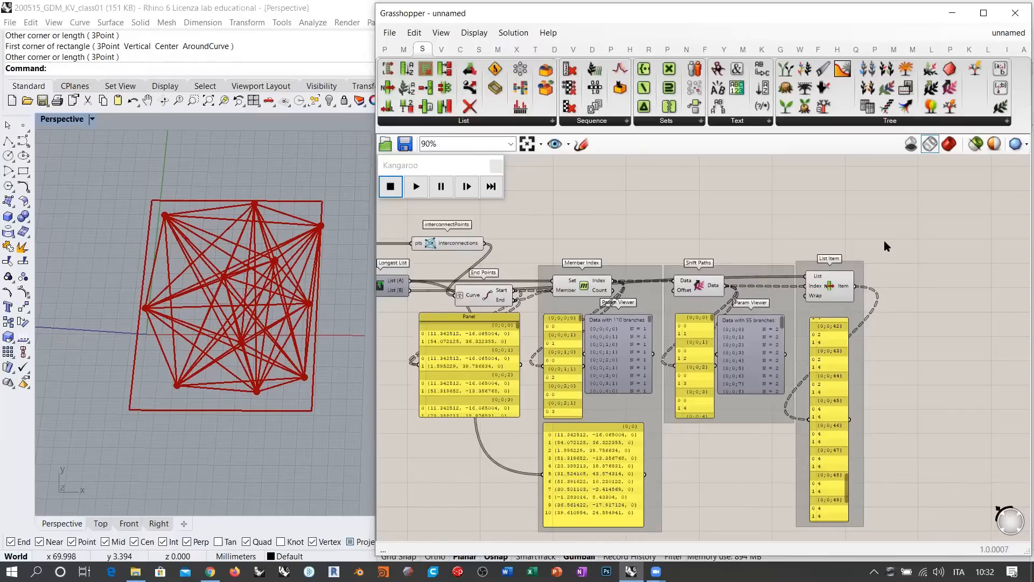
Step: Group End Points with its coordinates panel
right_click_drag(474, 337, 663, 345)
scroll(664, 344, "up", 3)
left_click_drag(665, 347, 672, 341)
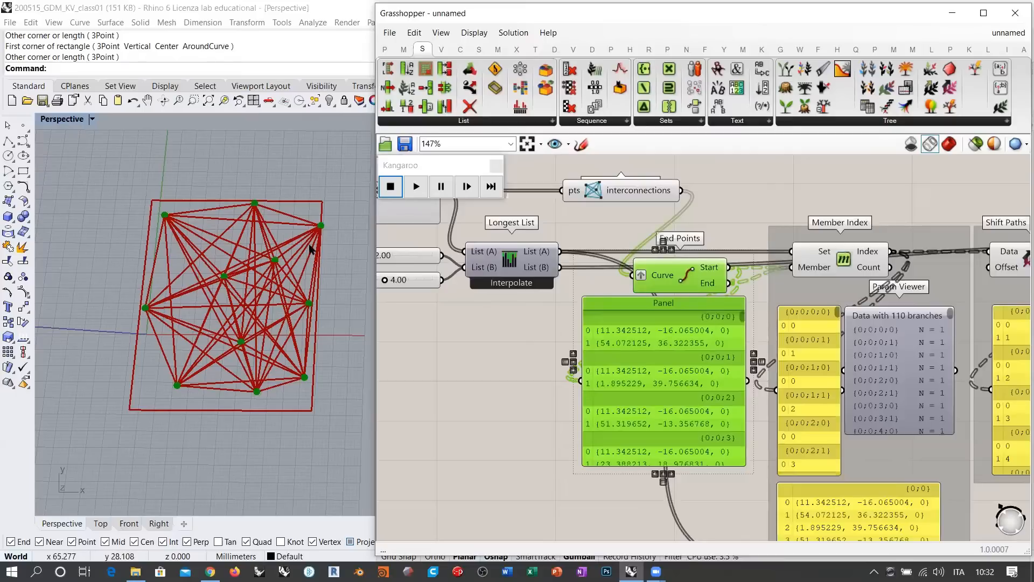
right_click_drag(730, 300, 724, 310)
key("ctrl+g")
left_click(528, 371)
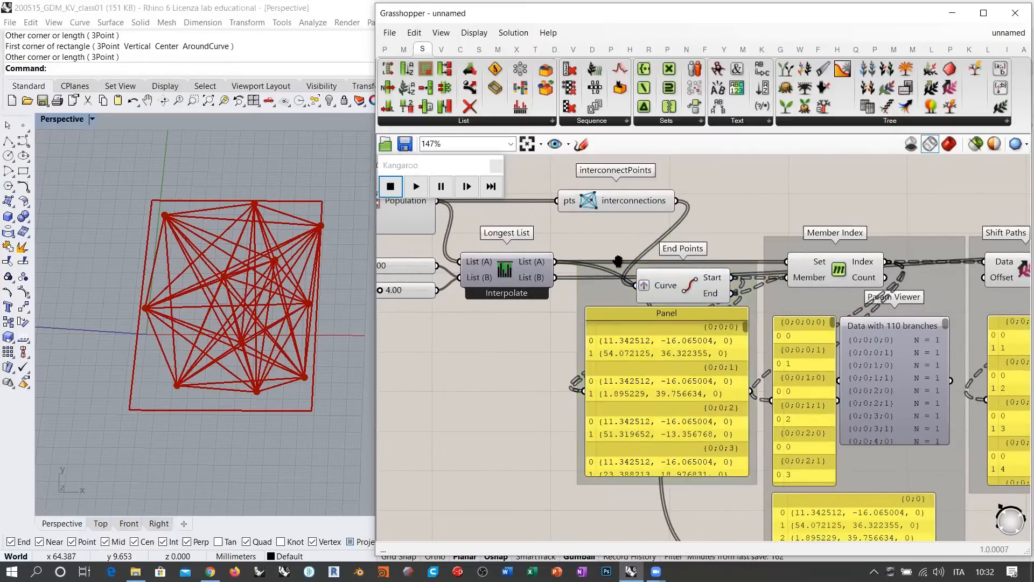
Step: Nudge the Shift Paths and List Item groups slightly right to even out the spacing between groups
scroll(603, 270, "down", 5)
scroll(732, 305, "up", 1)
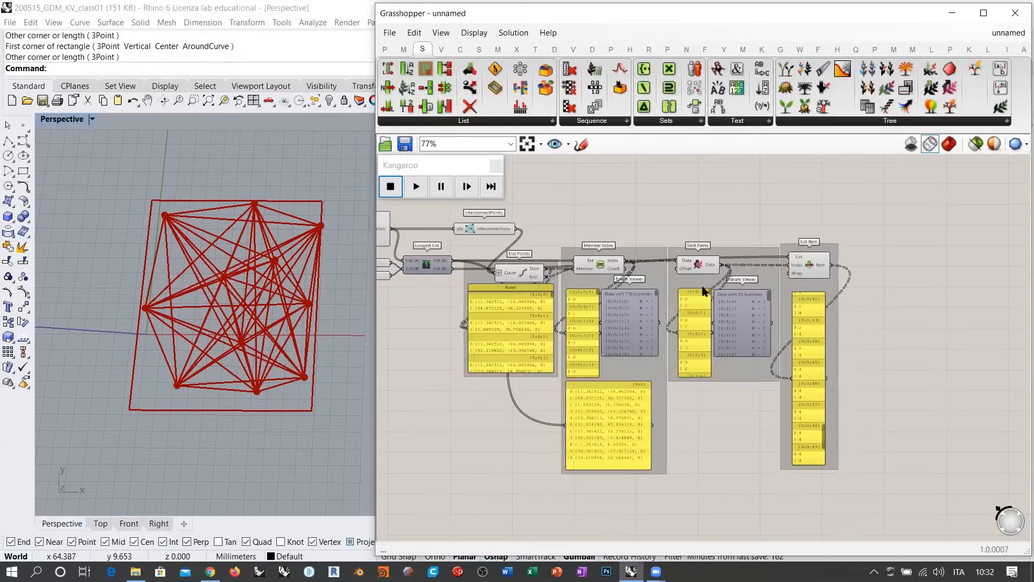
left_click(784, 281)
left_click_drag(764, 279, 810, 290, "shift")
left_click(751, 387)
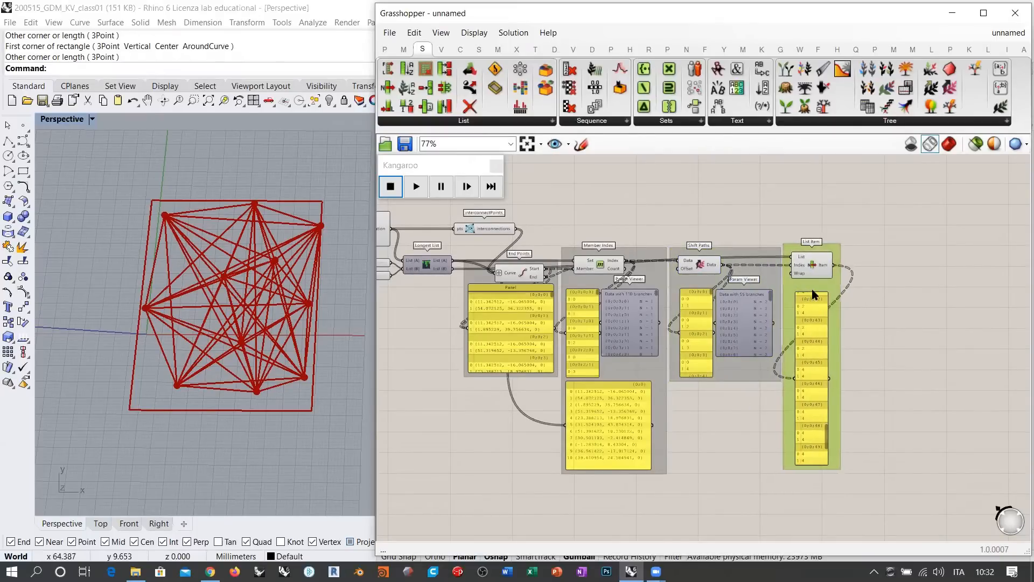
left_click(793, 297)
Step: Add a Mass Addition component to the right of List Item
scroll(793, 297, "up", 5)
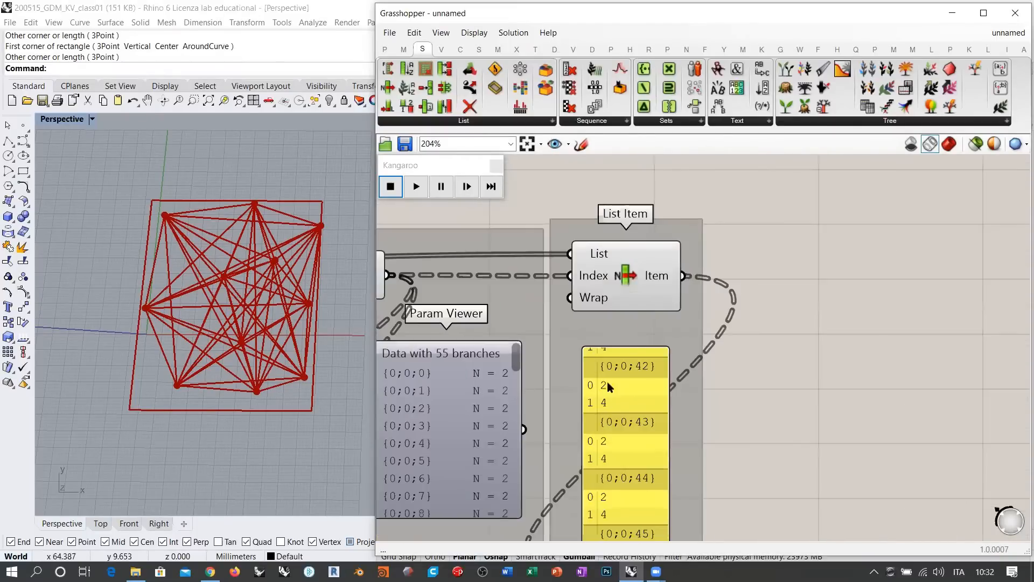
double_click(804, 290)
type("mass")
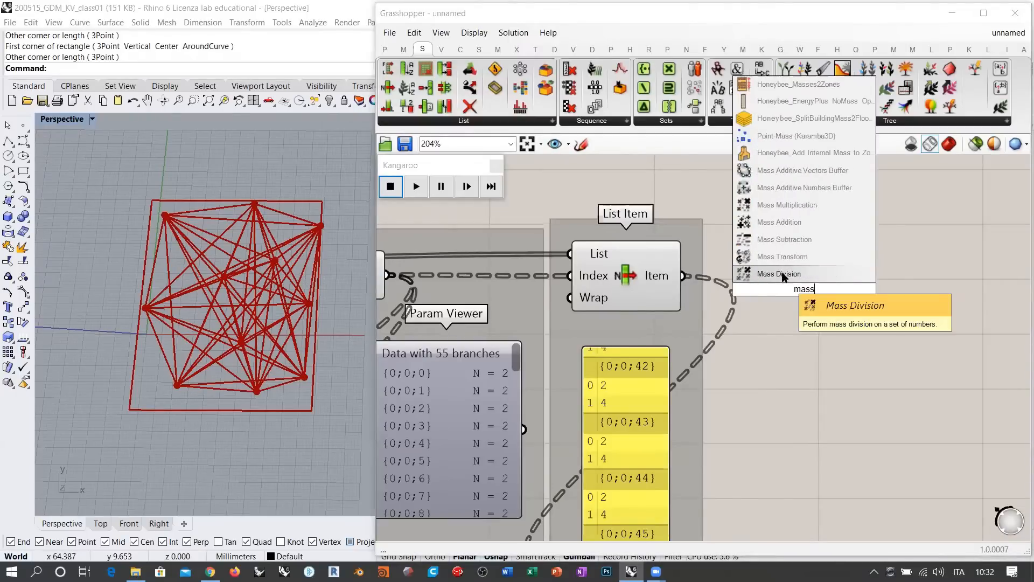
left_click(780, 221)
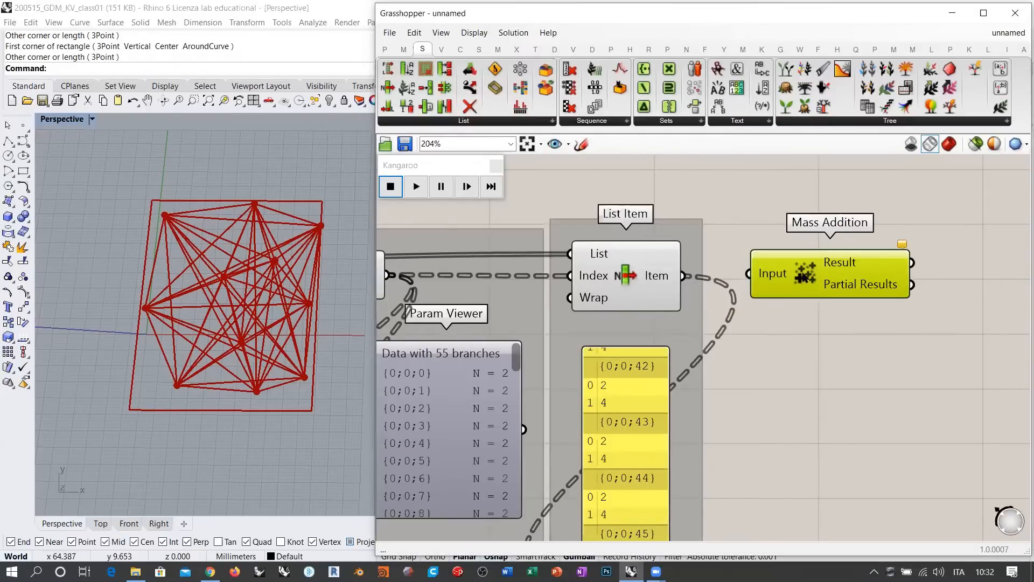
Step: Move Mass Addition aside and add a Dispatch component with List Item's Item output feeding its List input
right_click_drag(697, 352, 656, 335)
left_click_drag(797, 268, 935, 284)
double_click(796, 368)
type("dis")
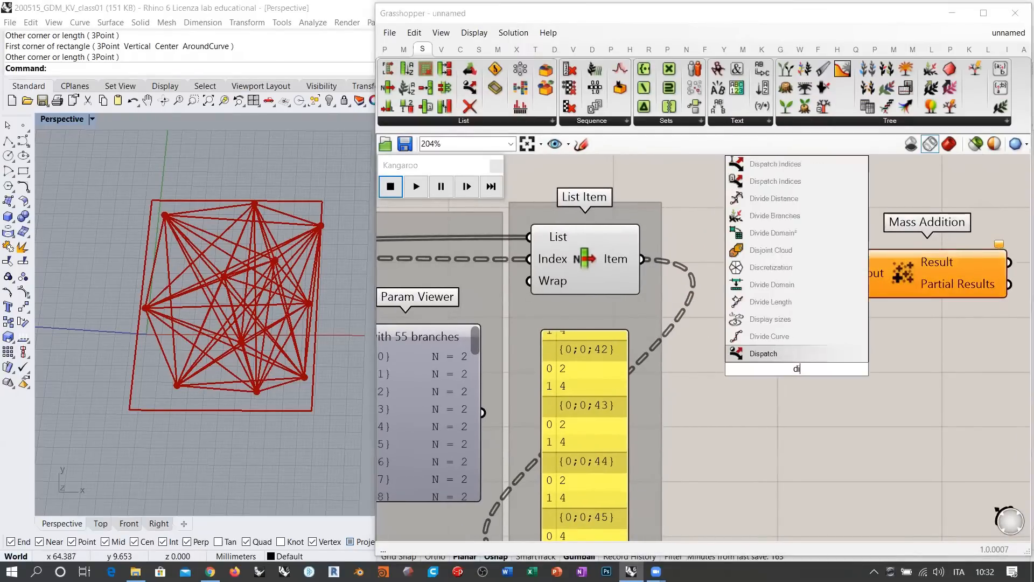
left_click(772, 356)
left_click_drag(643, 259, 708, 358)
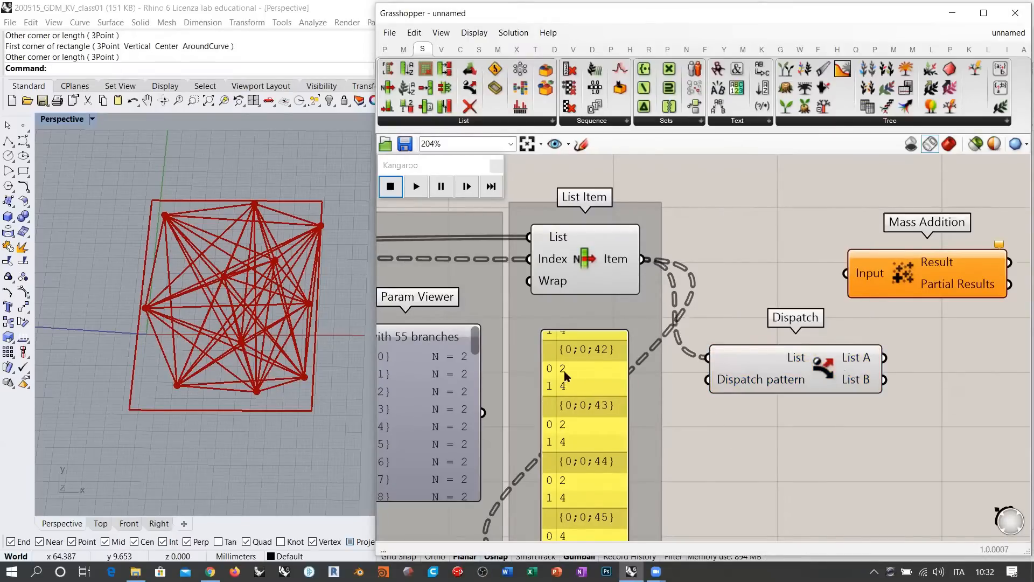
Step: Try summing Dispatch's List A and List B with an Addition component, and delete both components
double_click(958, 373)
type("+")
left_click(933, 359)
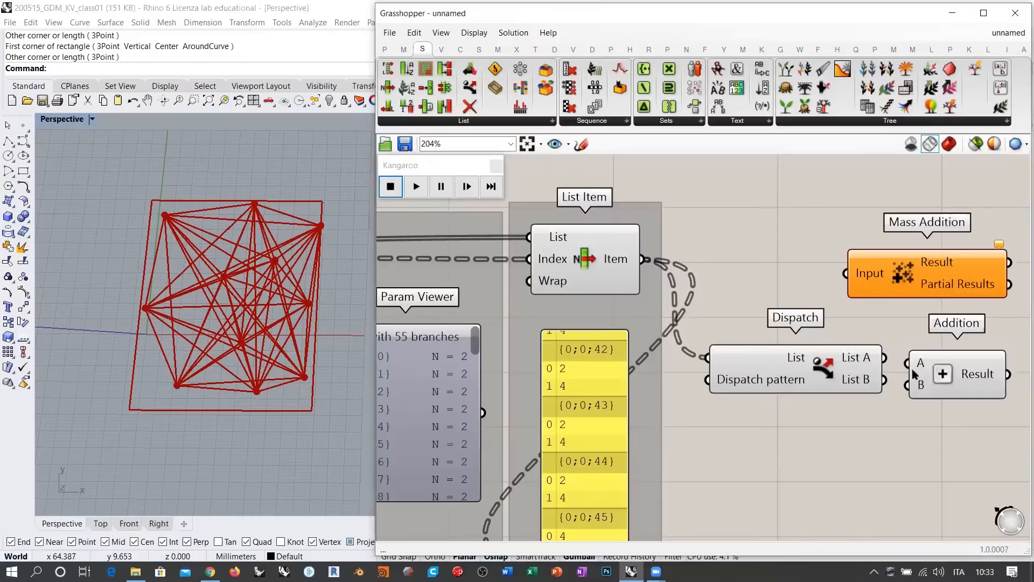
left_click_drag(912, 368, 938, 368)
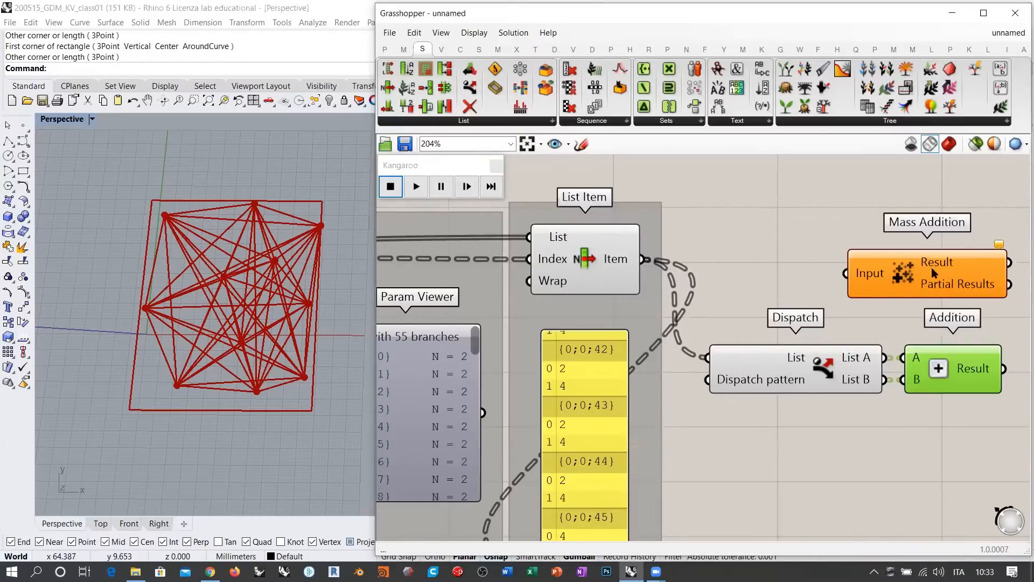
left_click(664, 361)
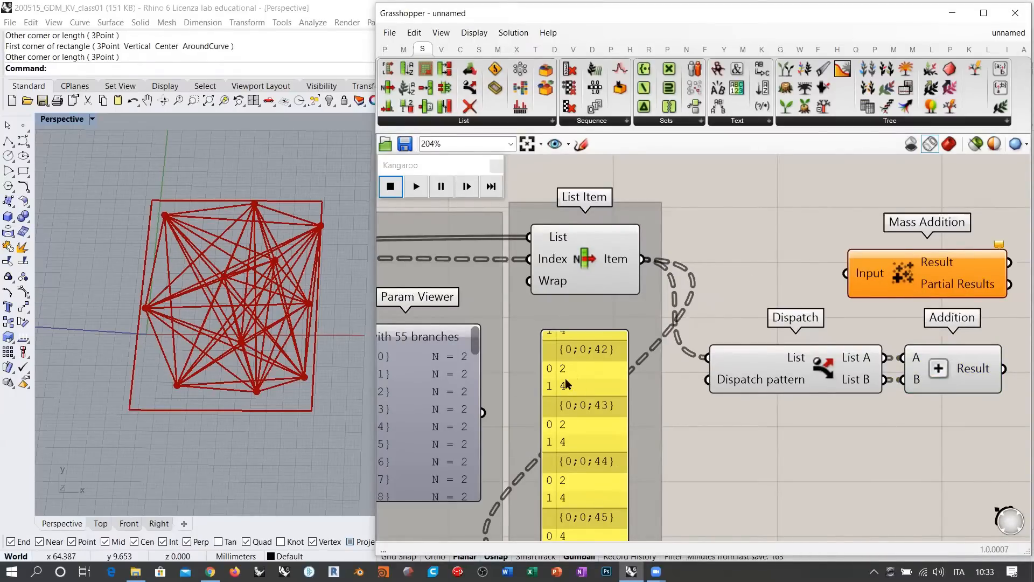
left_click_drag(857, 374, 813, 353)
key("Delete")
Step: Connect List Item's Item output to Mass Addition's Input and align Mass Addition beside List Item
left_click_drag(878, 285, 789, 278)
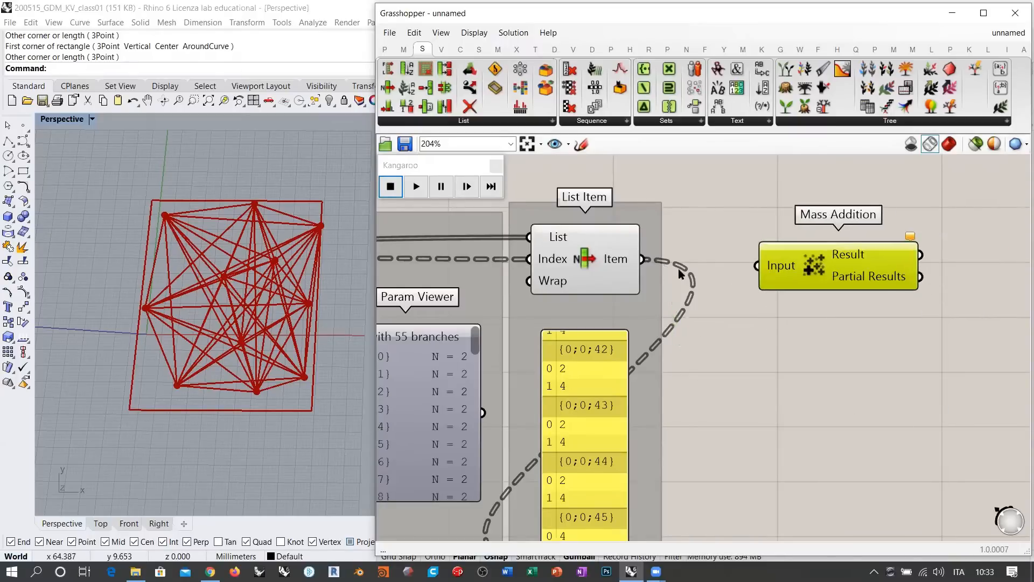
left_click_drag(645, 263, 758, 266)
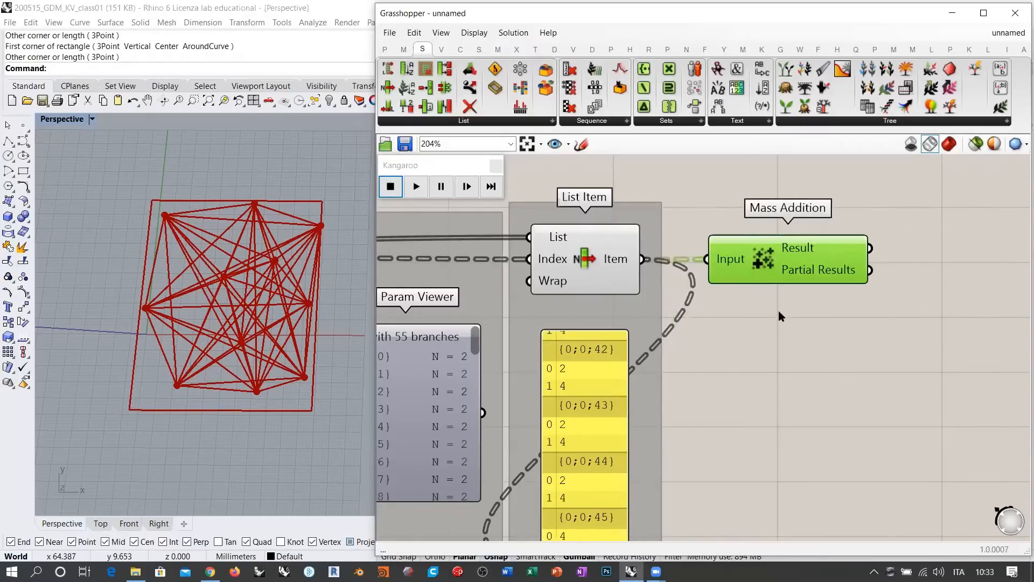
left_click(778, 310)
Step: Duplicate the List Item panel below Mass Addition and feed it from the Result output
right_click_drag(749, 302, 695, 301)
scroll(711, 294, "down", 2)
left_click(730, 276)
left_click_drag(595, 383, 726, 376, "alt")
left_click_drag(795, 261, 694, 483)
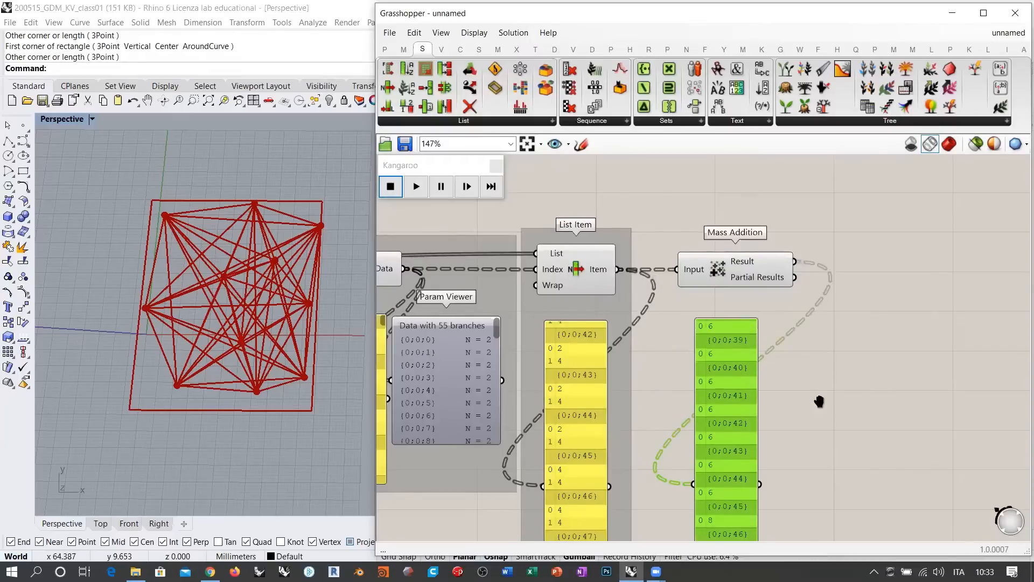
Step: Compare the Mass Addition panel with the List Item panel from the last branches back to the first
scroll(753, 400, "down", 1)
scroll(674, 475, "up", 5)
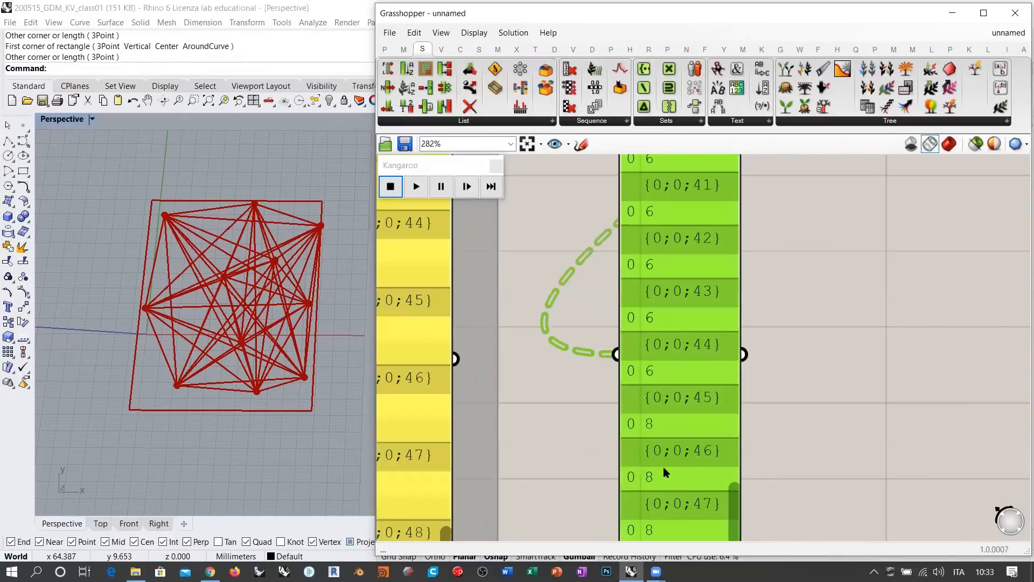
scroll(684, 467, "down", 3)
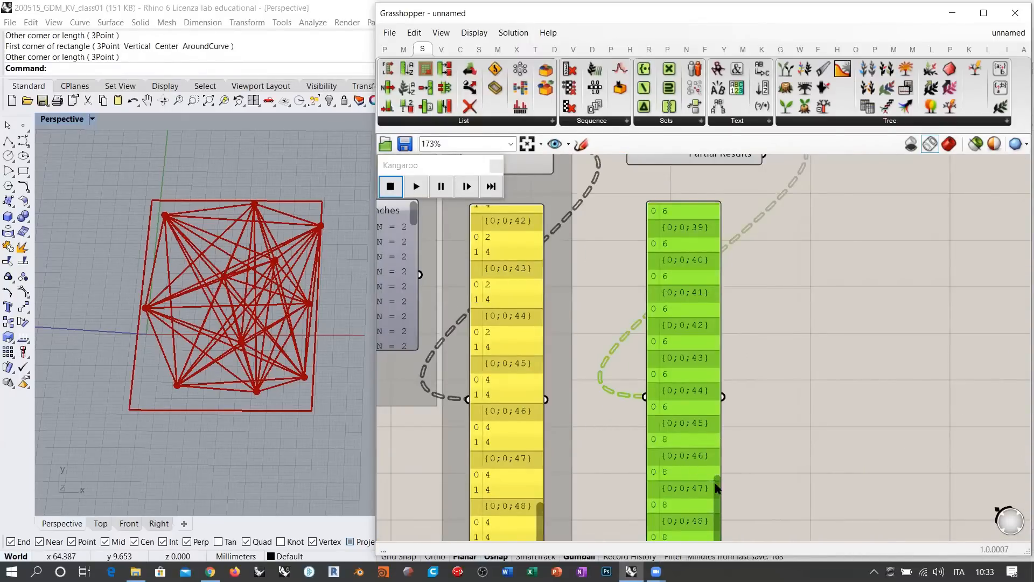
left_click_drag(716, 483, 714, 205)
right_click_drag(541, 511, 578, 474)
left_click_drag(576, 484, 587, 165)
right_click_drag(645, 282, 654, 449)
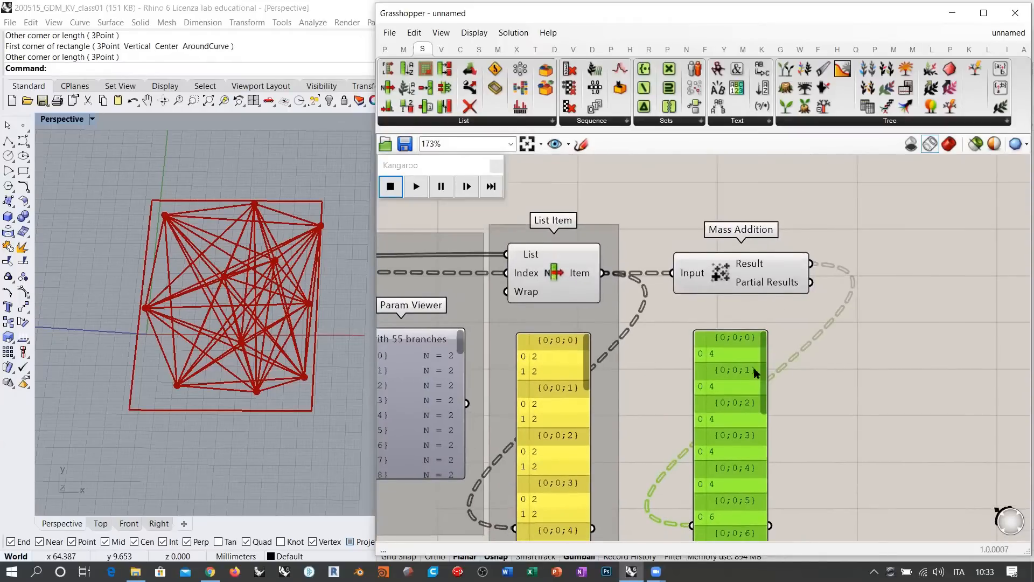
Step: Group Mass Addition with its panel and move the group closer to the List Item group
left_click_drag(833, 239, 723, 418)
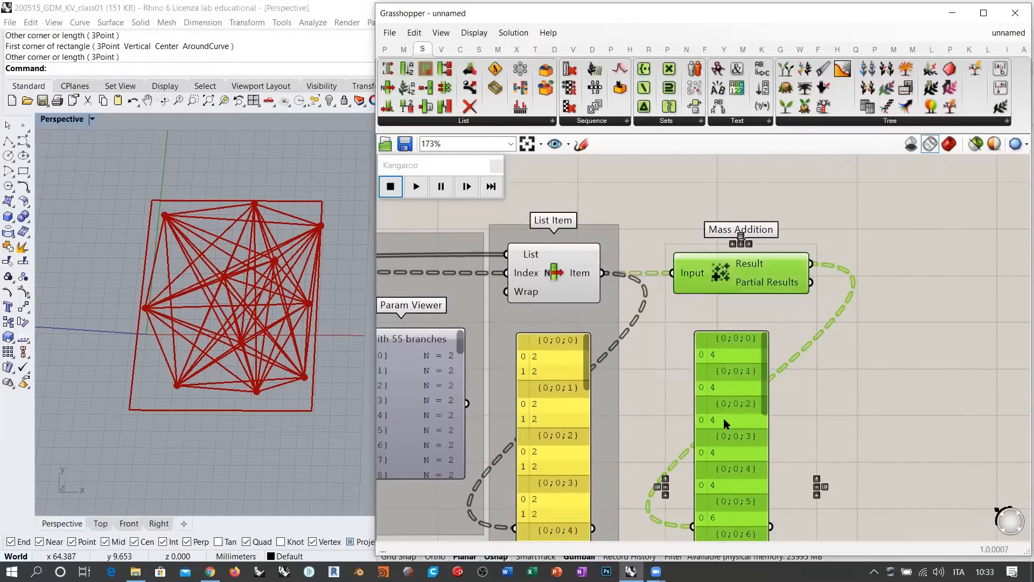
key("ctrl+g")
left_click(905, 426)
left_click_drag(687, 318, 656, 316)
Step: Inspect the data structure of Mass Addition's Result and compare it with the interconnections output of interconnectPoints
scroll(657, 302, "down", 3)
right_click_drag(727, 289, 745, 331)
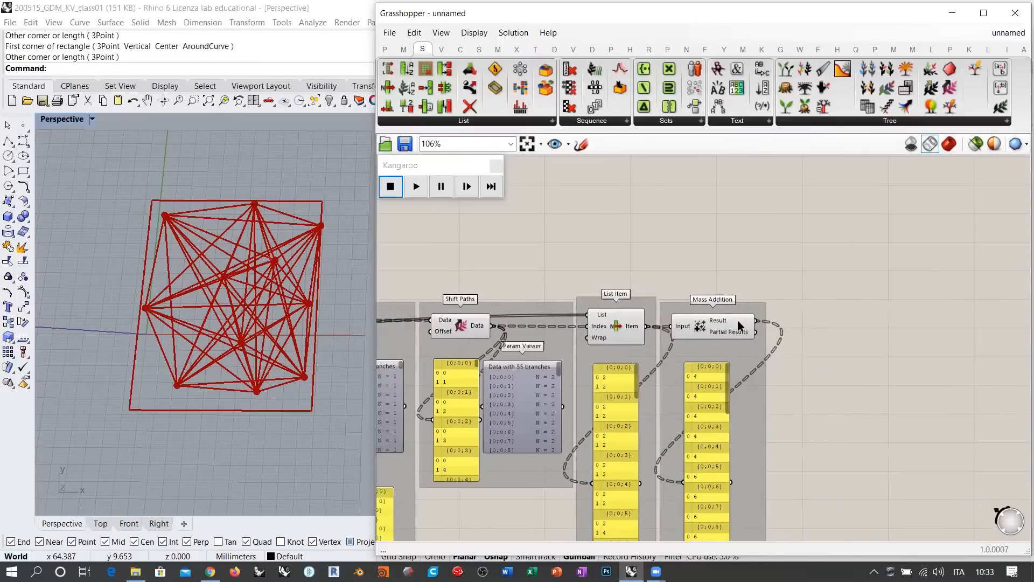
scroll(717, 321, "up", 3)
mouse_move(718, 325)
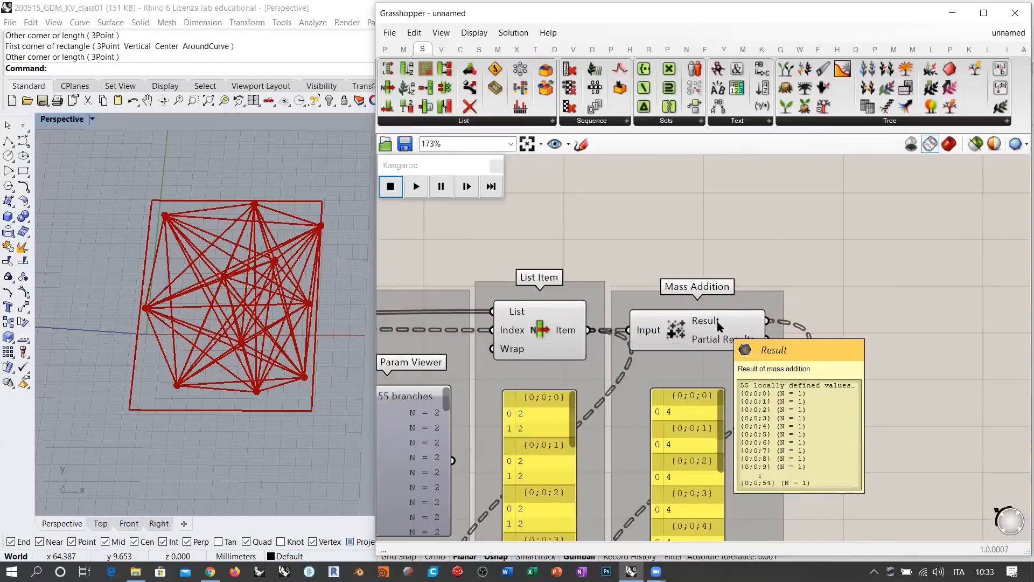
right_click_drag(788, 331, 852, 347)
scroll(852, 348, "down", 3)
right_click_drag(593, 320, 818, 364)
scroll(507, 331, "up", 5)
mouse_move(501, 330)
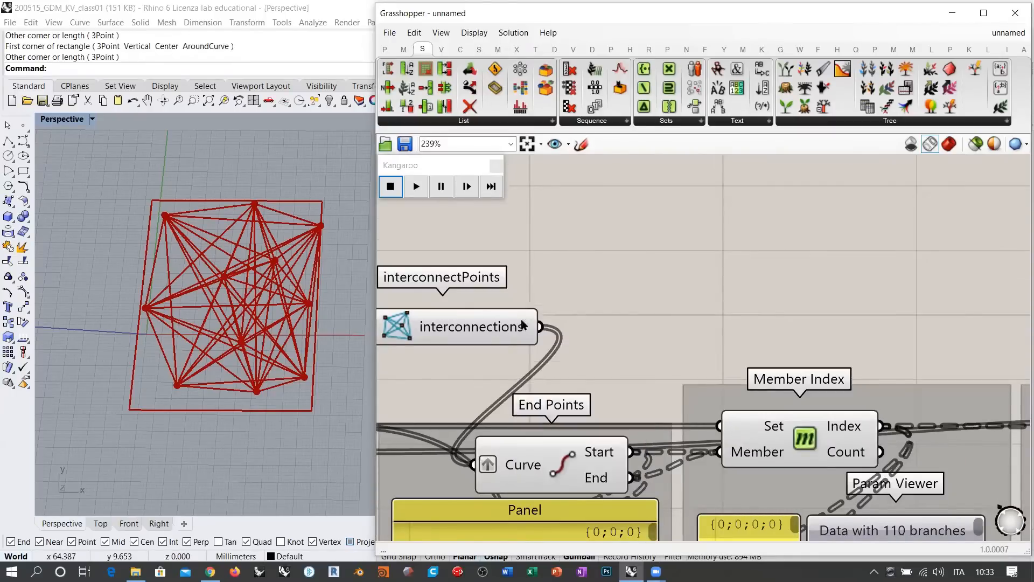
Step: Flatten the Result output of Mass Addition
right_click_drag(997, 410, 480, 318)
right_click_drag(679, 321, 488, 296)
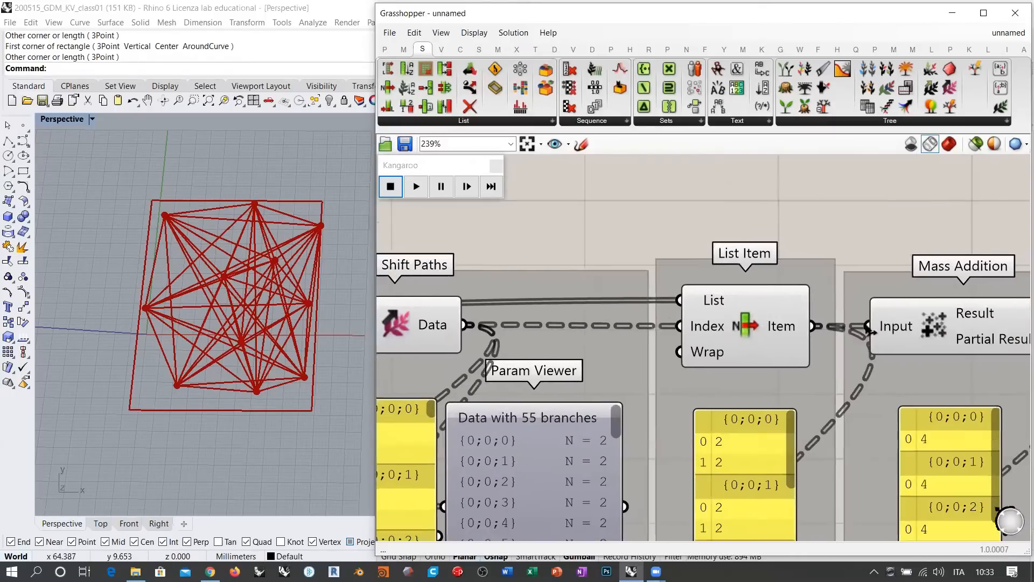
right_click_drag(961, 329, 661, 307)
right_click(661, 307)
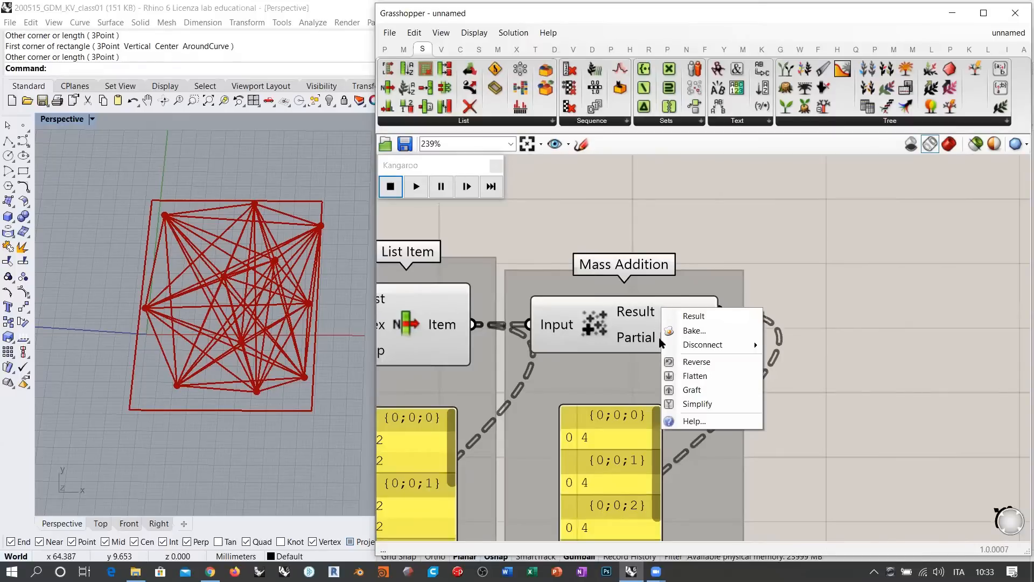
left_click(695, 376)
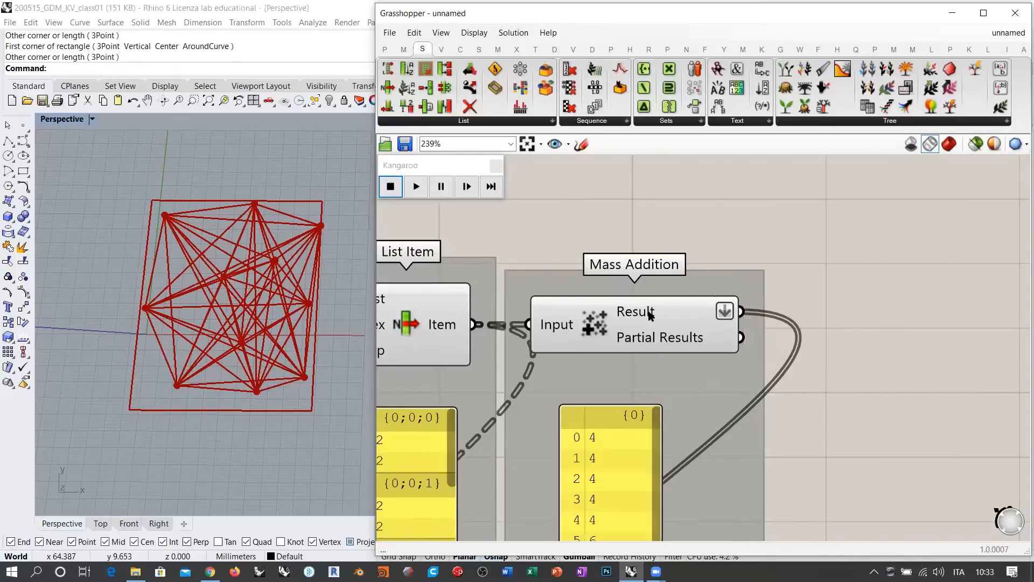
mouse_move(648, 315)
scroll(648, 315, "down", 3)
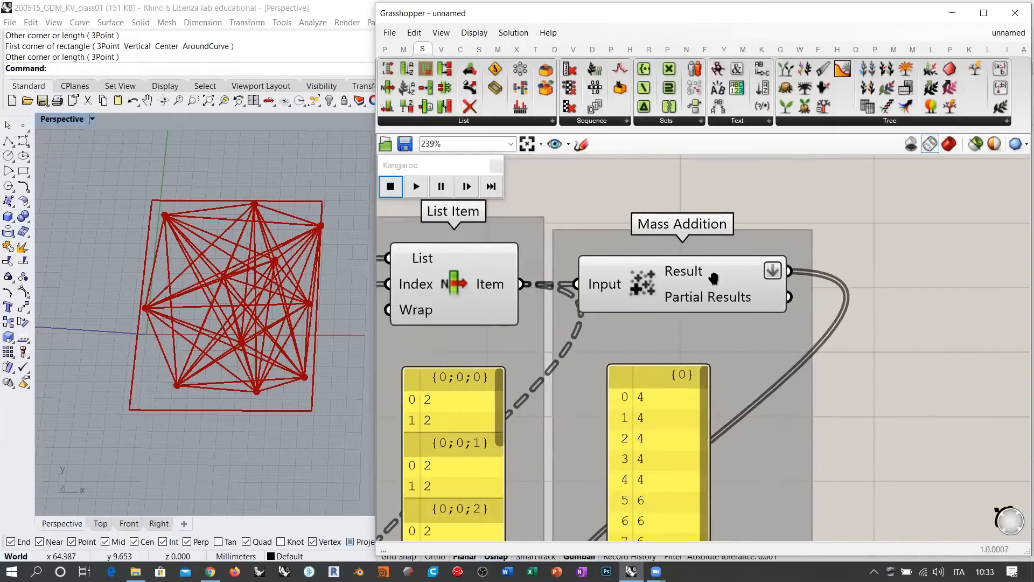
Step: Add a SpringsFromLine component beyond Mass Addition and feed its Connection input from the interconnections output of interconnectPoints
right_click_drag(751, 334, 803, 436)
scroll(707, 342, "down", 4)
right_click_drag(615, 307, 712, 293)
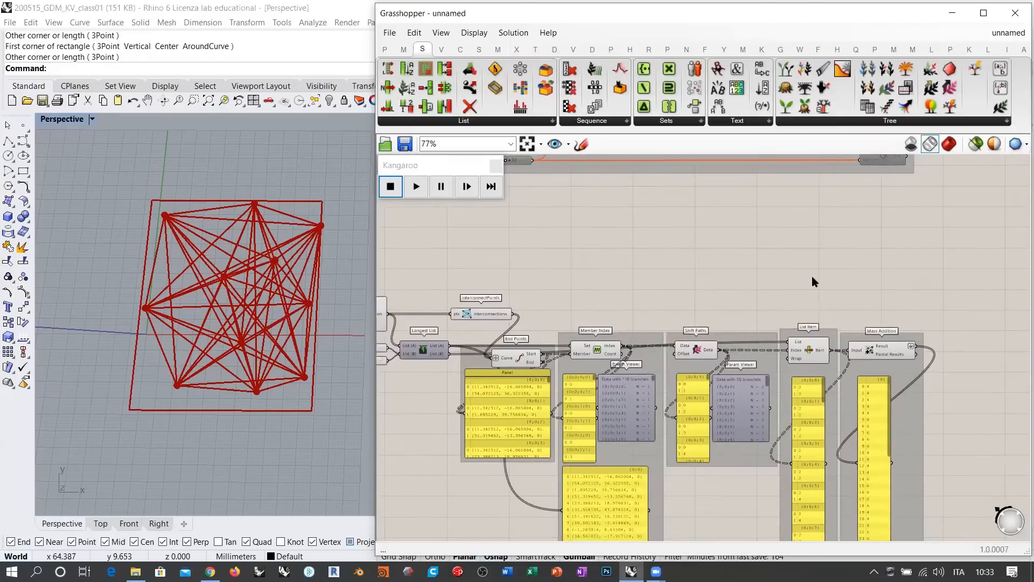
left_click(762, 49)
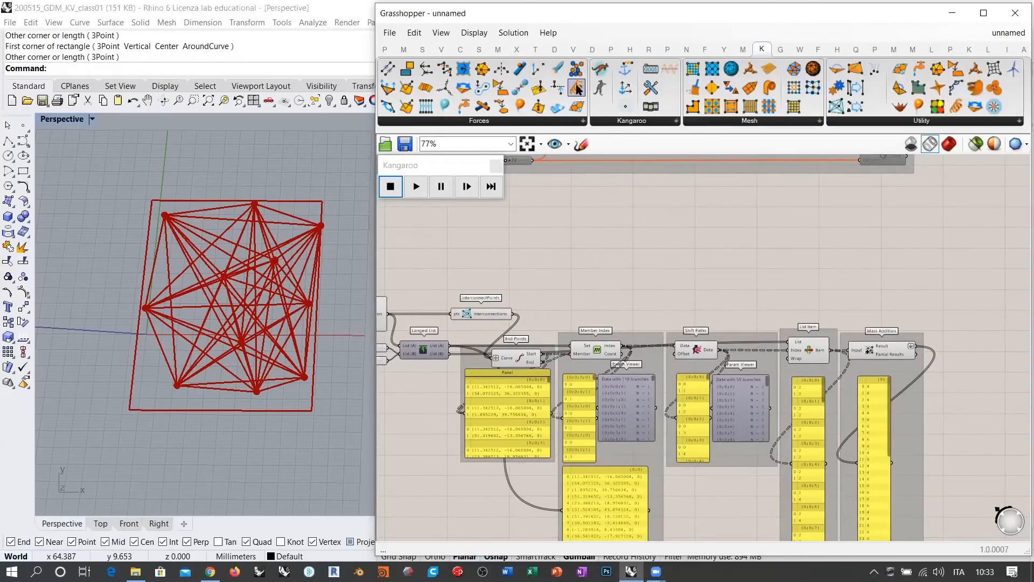
left_click_drag(579, 89, 975, 317)
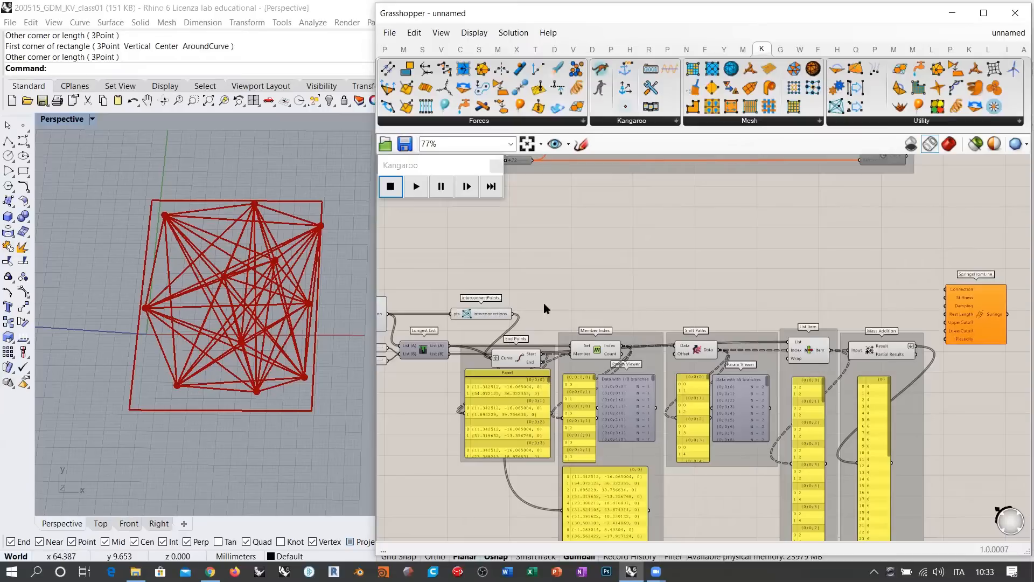
left_click_drag(512, 315, 946, 289)
scroll(942, 312, "up", 3)
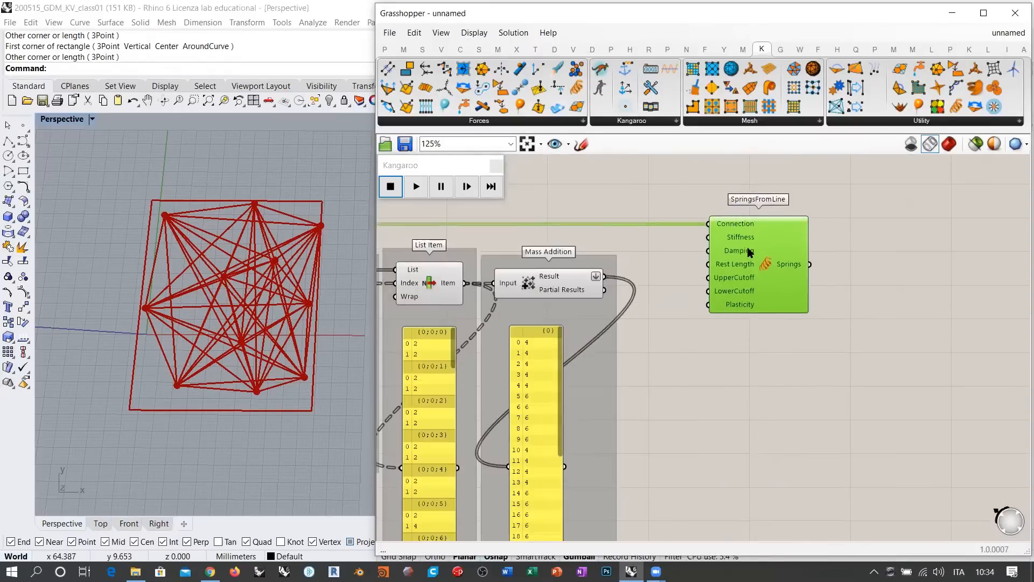
Step: Connect Mass Addition's Result to both the Rest Length and UpperCutoff inputs of SpringsFromLine
left_click(670, 249)
scroll(673, 259, "up", 2)
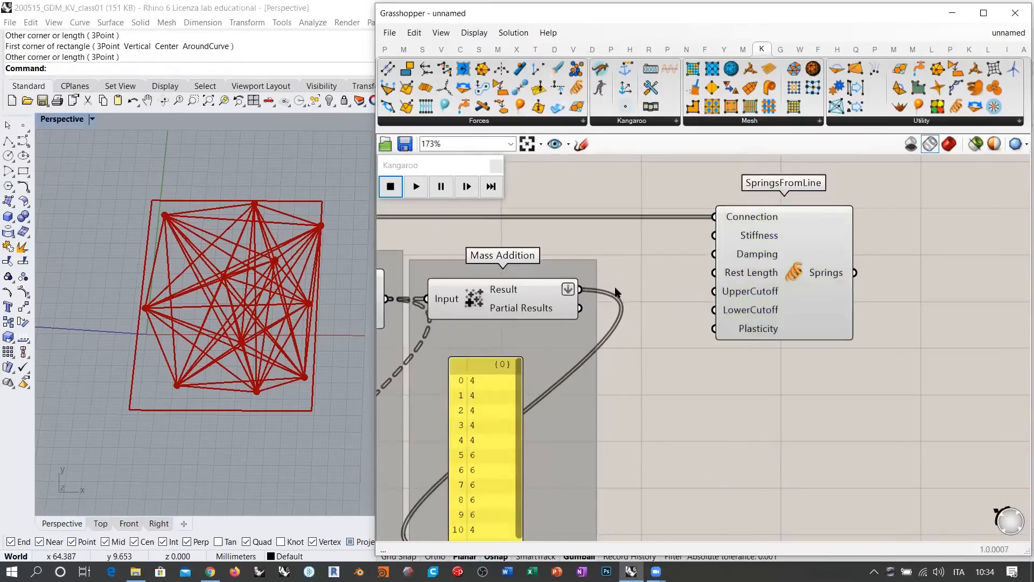
left_click_drag(580, 289, 713, 272)
left_click_drag(580, 289, 713, 290)
left_click_drag(781, 276, 717, 274)
Step: Group all components from the two number sliders and interconnectPoints through SpringsFromLine
scroll(877, 293, "down", 5)
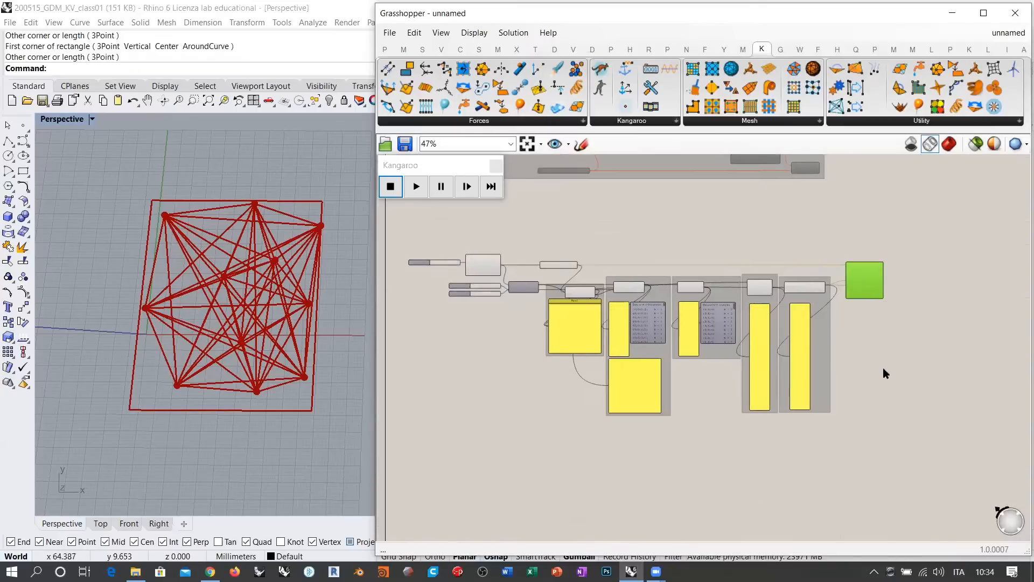
left_click_drag(955, 439, 464, 265)
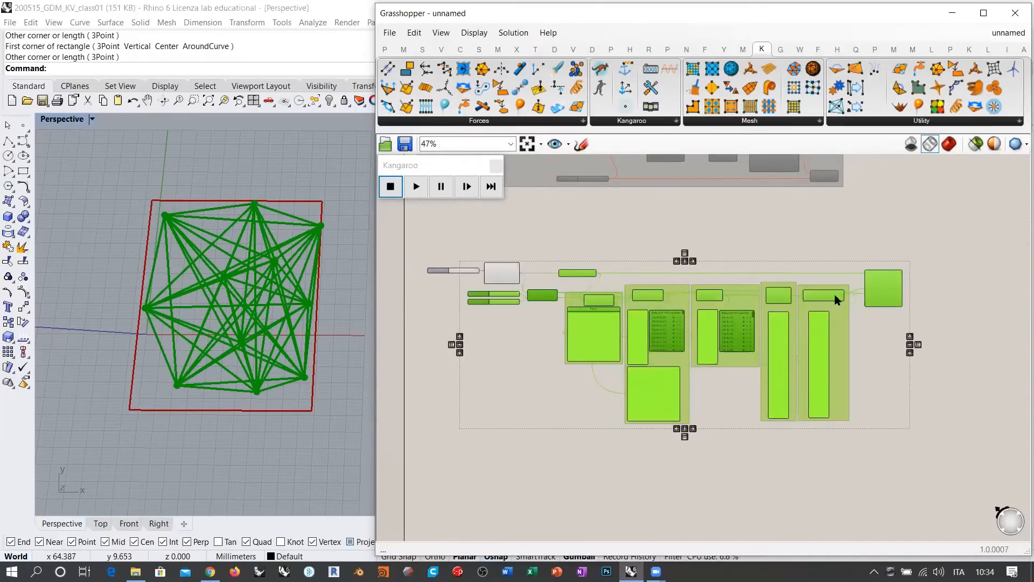
key("ctrl+g")
left_click_drag(520, 355, 544, 347)
left_click(522, 331)
scroll(540, 277, "up", 6)
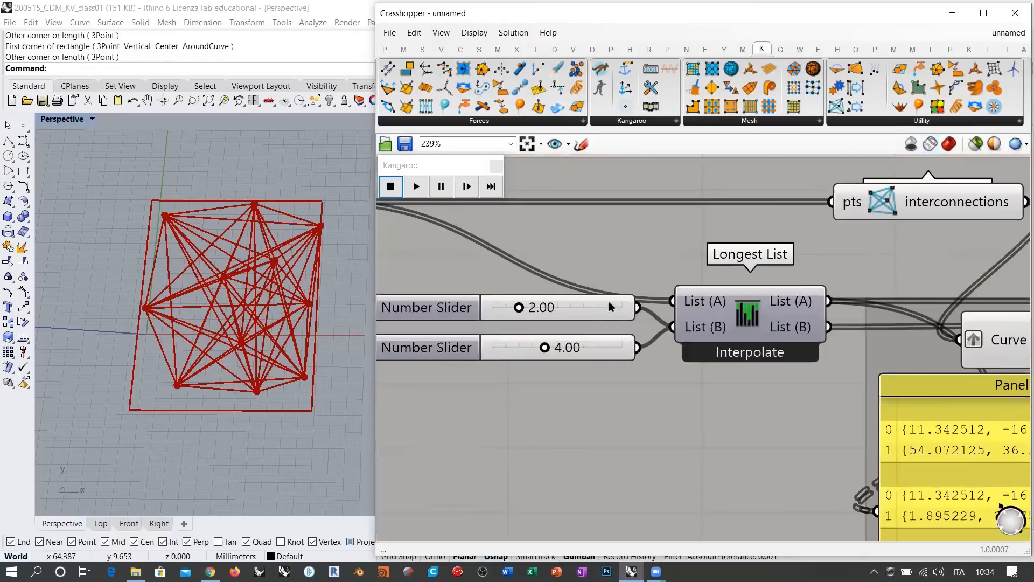
Step: Turn off the viewport preview of Populate 2D and all components in the new group
scroll(542, 369, "down", 4)
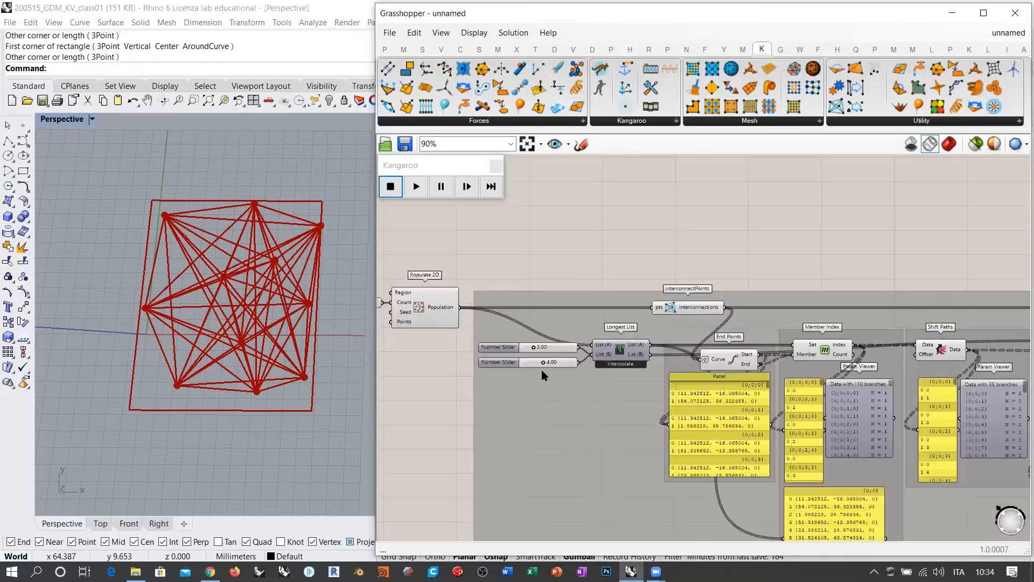
right_click_drag(736, 263, 608, 259)
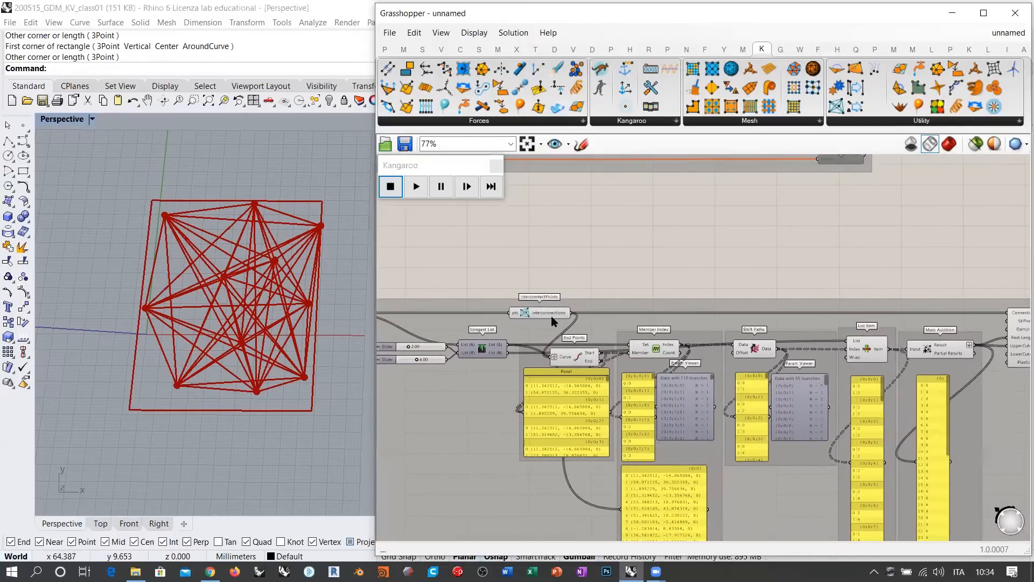
scroll(546, 299, "down", 4)
left_click_drag(783, 281, 461, 425)
middle_click(537, 293)
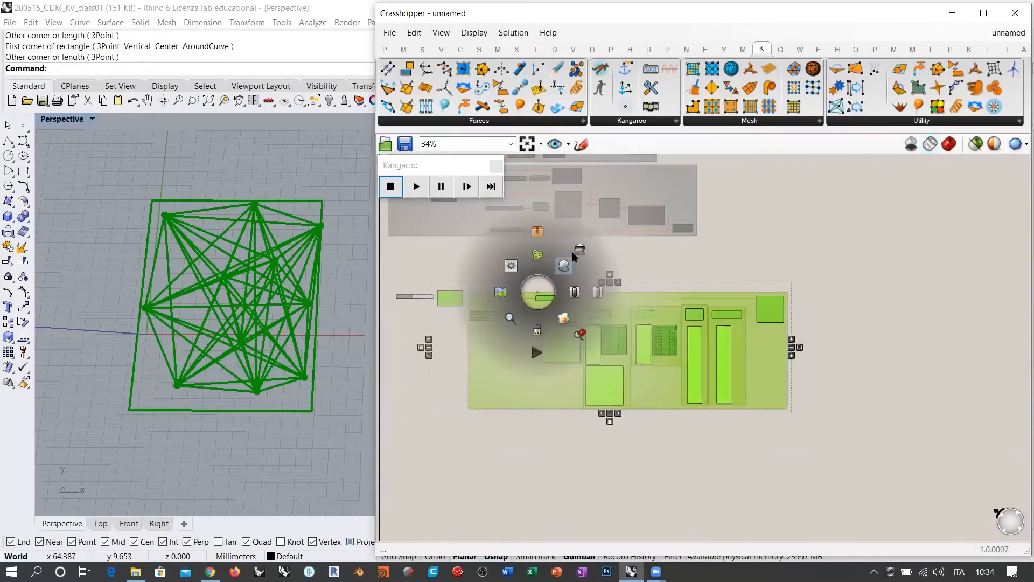
left_click(572, 259)
left_click(654, 268)
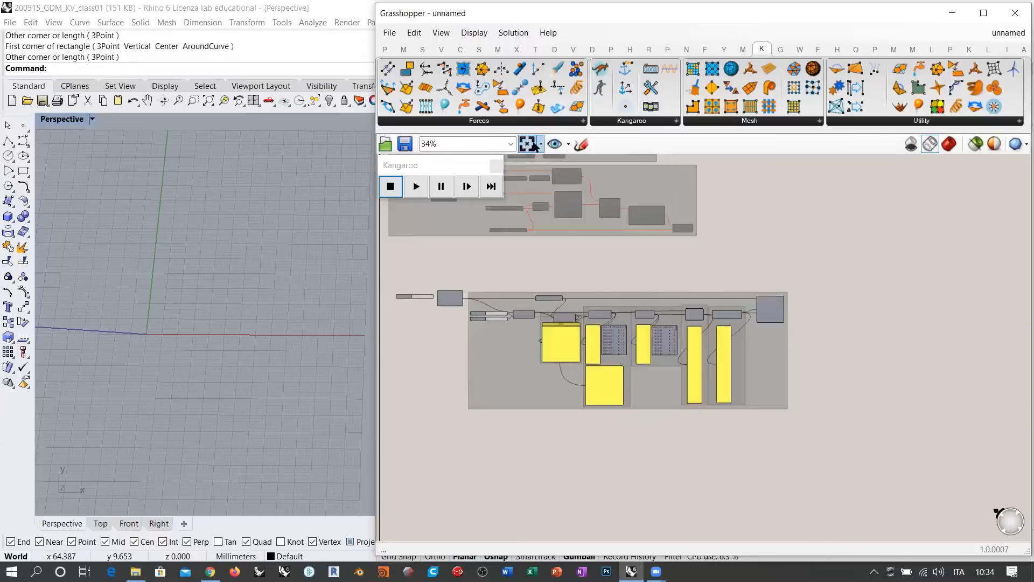
Step: Add a PowerLaw component, feed its Connection input from interconnections, and place it above SpringsFromLine
left_click_drag(573, 280, 619, 275)
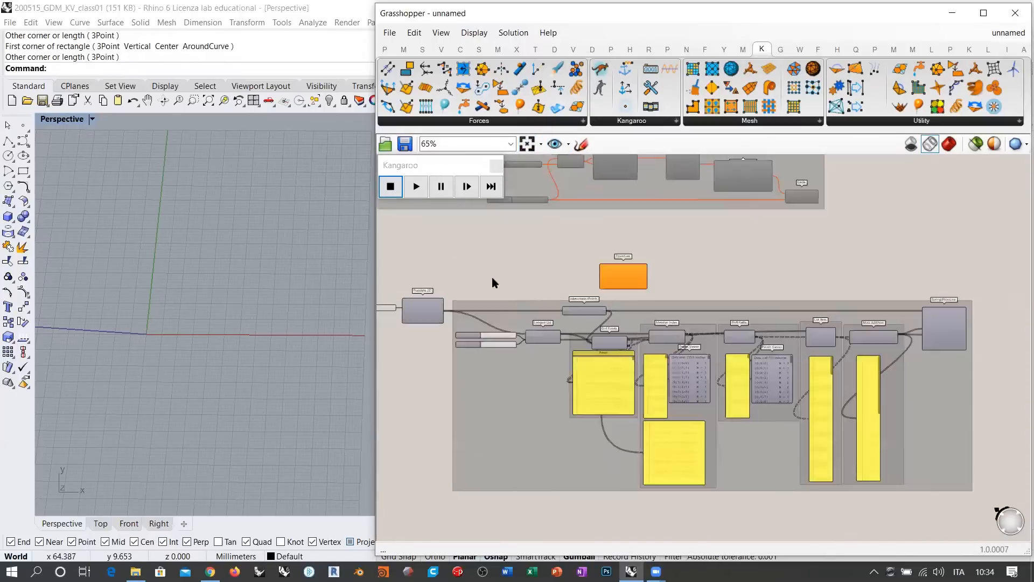
scroll(712, 266, "up", 5)
right_click_drag(686, 272, 673, 272)
left_click_drag(654, 271, 728, 259)
left_click_drag(599, 233, 622, 239)
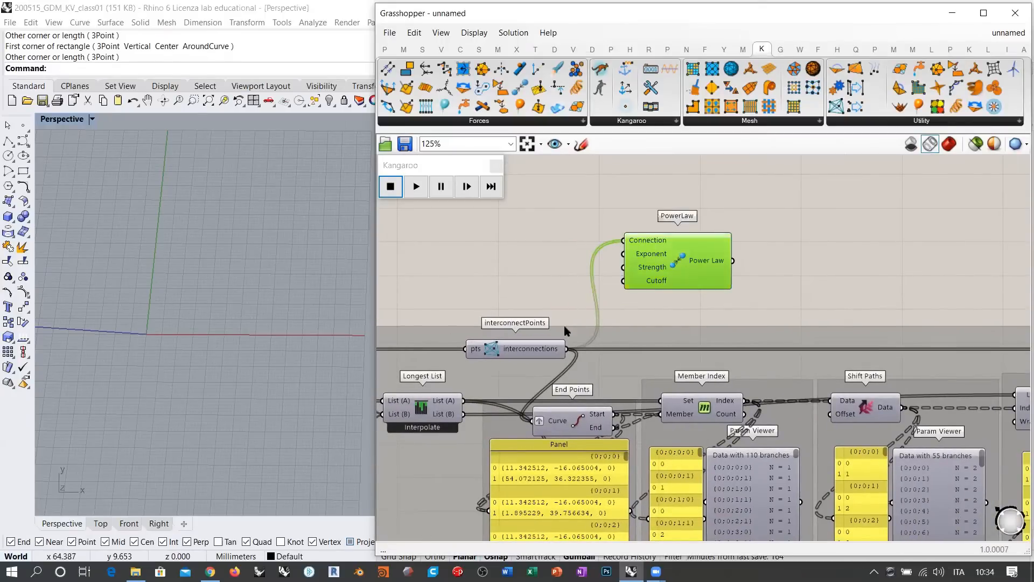
right_click_drag(655, 283, 464, 275)
scroll(468, 272, "down", 2)
left_click_drag(483, 261, 964, 273)
right_click_drag(967, 273, 858, 290)
scroll(858, 290, "up", 3)
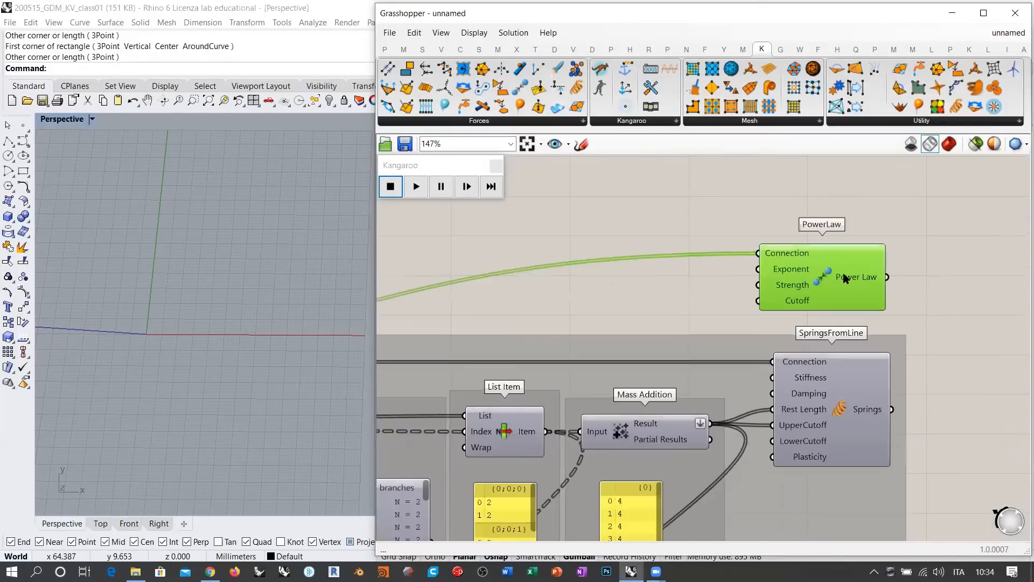
Step: Feed PowerLaw's Strength input from a Negative component driven by a number slider set to 5
double_click(664, 283)
type("neg")
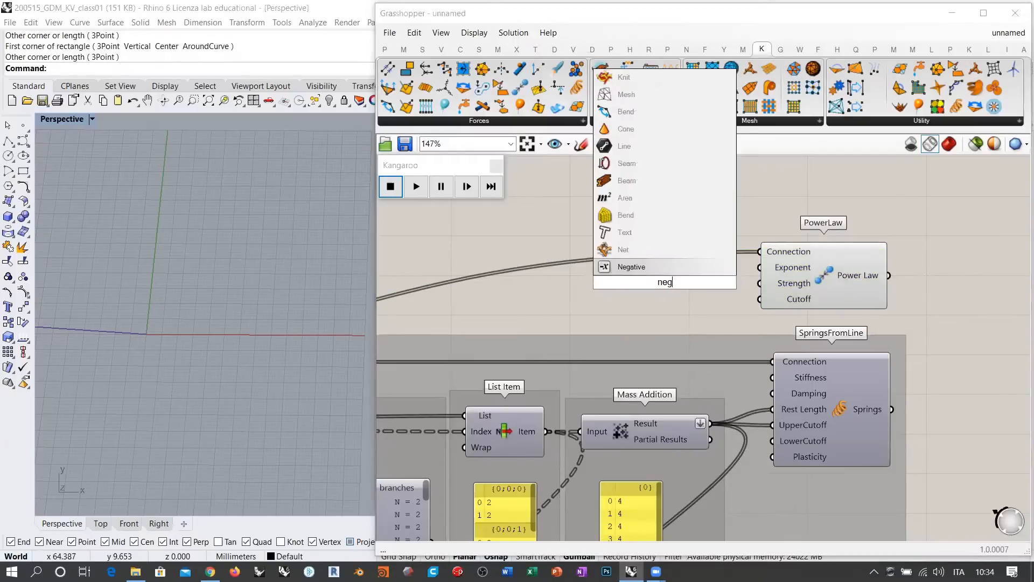
key("Return")
left_click_drag(765, 284, 700, 284)
double_click(618, 308)
type("5")
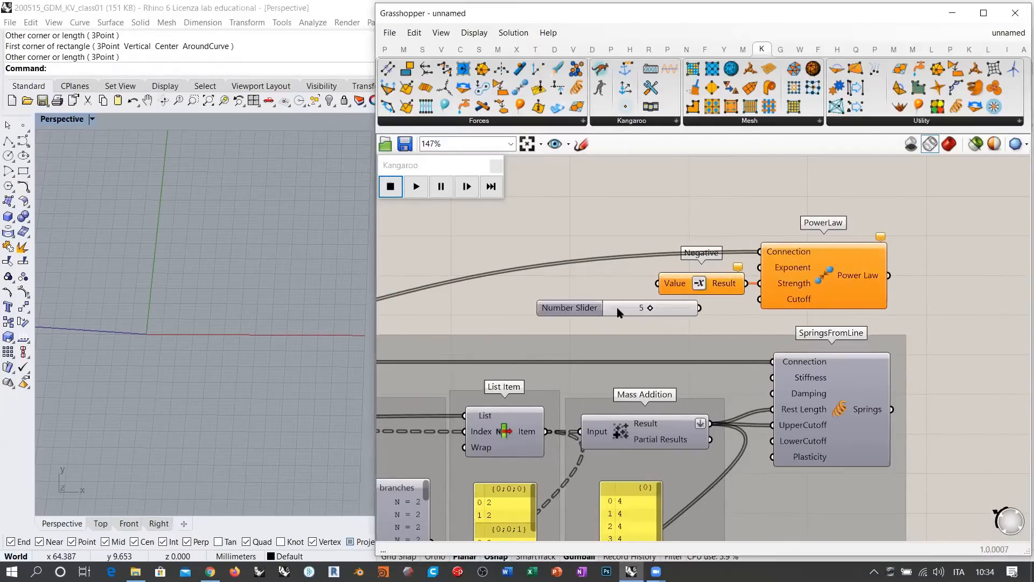
key("Return")
left_click_drag(615, 285, 621, 286)
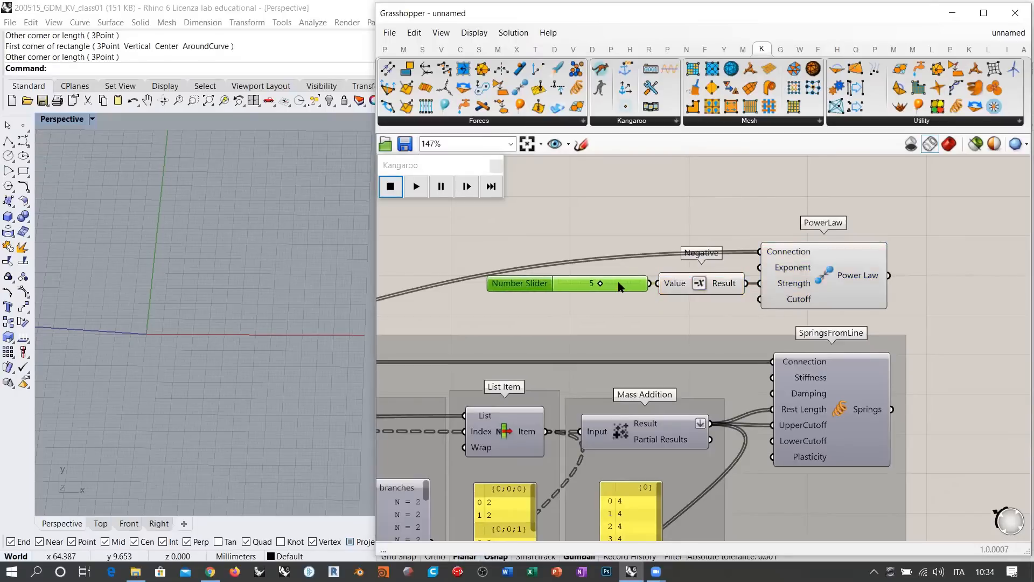
left_click(689, 304)
Step: Add a Merge component beyond the two force components and extend it to four data inputs
right_click_drag(690, 304, 420, 225)
double_click(784, 331)
type("merge")
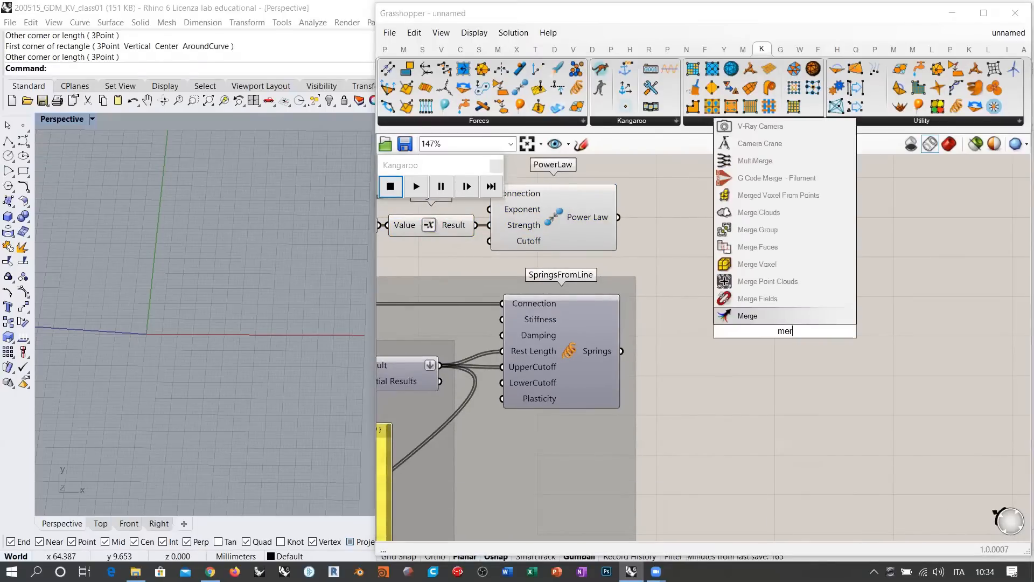
left_click(734, 314)
left_click_drag(768, 334, 741, 300)
scroll(741, 300, "up", 1)
scroll(741, 300, "up", 5)
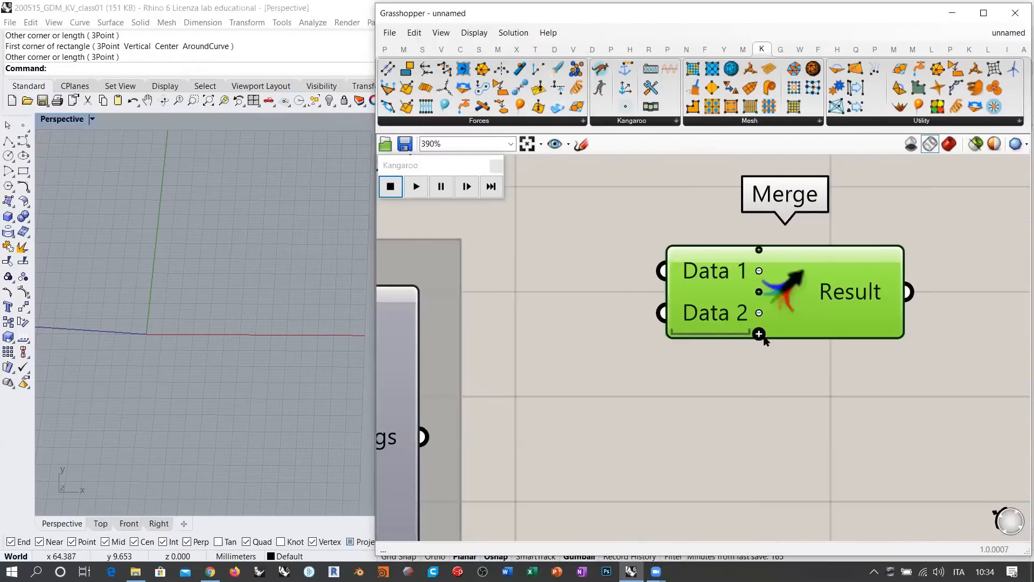
left_click(760, 335)
left_click(759, 355)
scroll(763, 392, "down", 5)
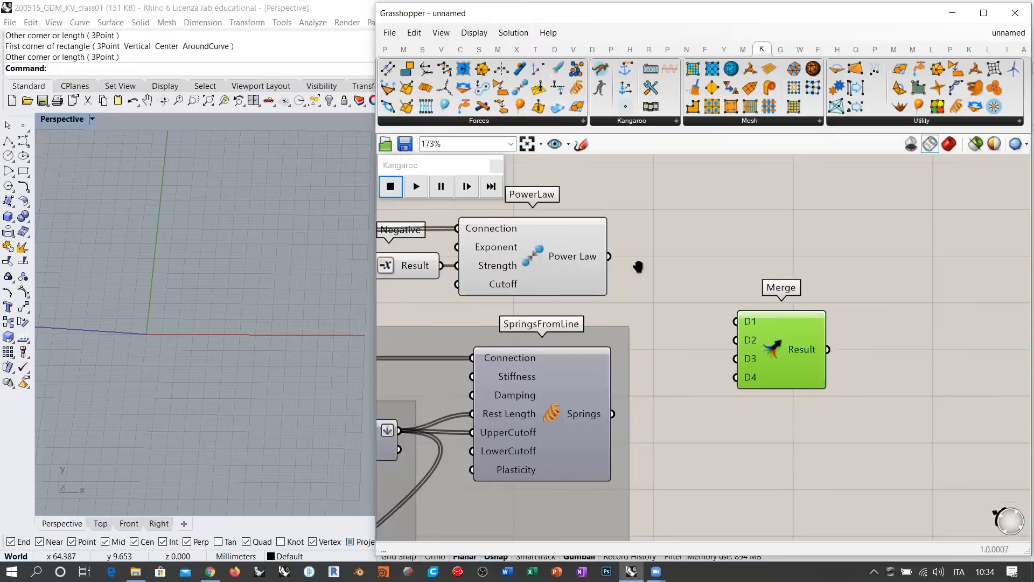
Step: Connect the Power Law output to Merge's D1 input and the Springs output to D2
right_click_drag(638, 267, 697, 272)
left_click(660, 264)
left_click_drag(668, 262, 795, 326)
left_click_drag(672, 419, 798, 359)
left_click(806, 433)
right_click_drag(698, 302, 568, 274)
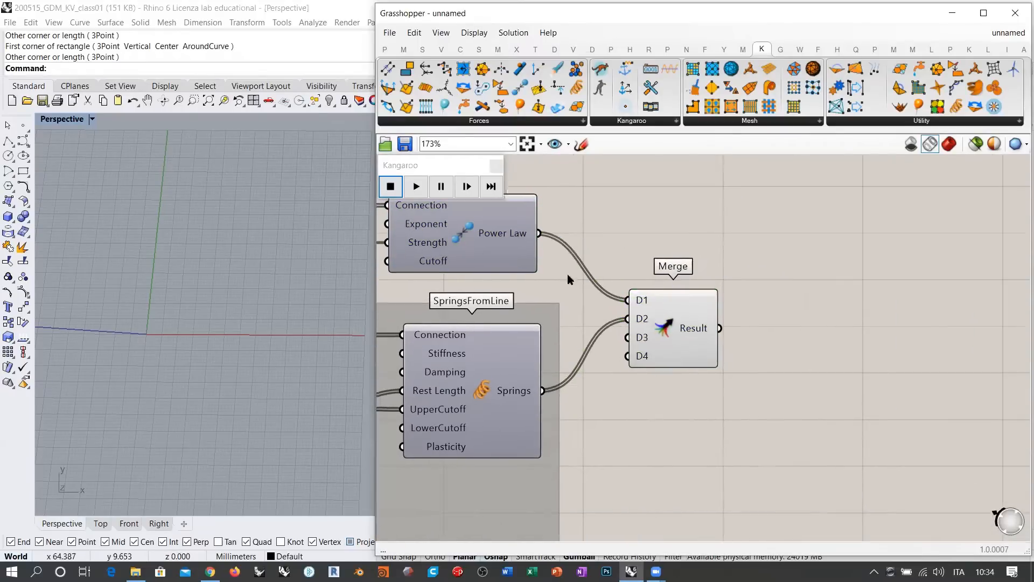
Step: Add a KangarooPhysics component beside Merge and feed its Force objects input from Merge's flattened Result
right_click_drag(799, 311, 738, 304)
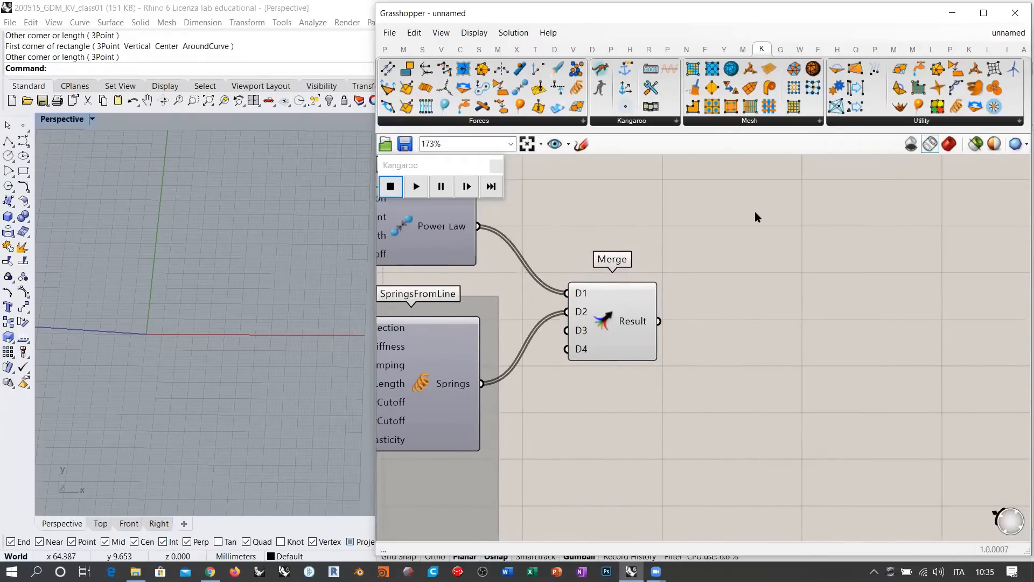
left_click_drag(600, 68, 804, 352)
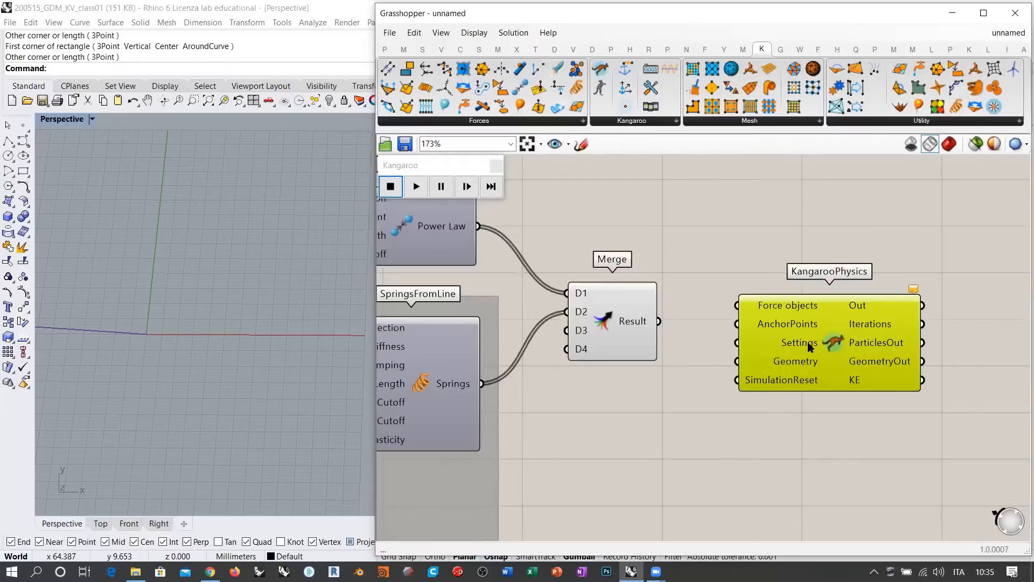
right_click(658, 322)
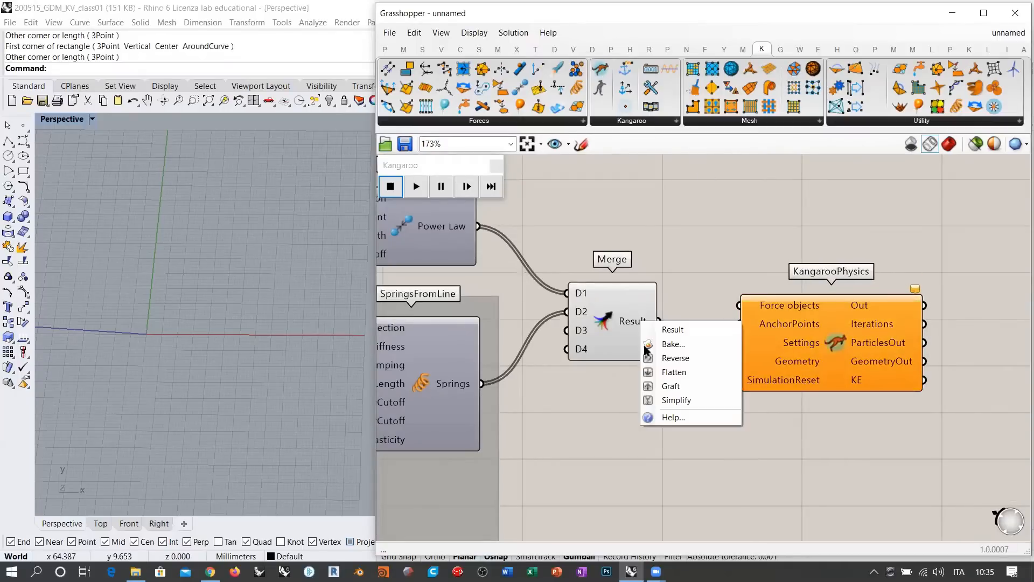
left_click(655, 372)
left_click_drag(744, 302, 745, 304)
left_click_drag(815, 333, 800, 349)
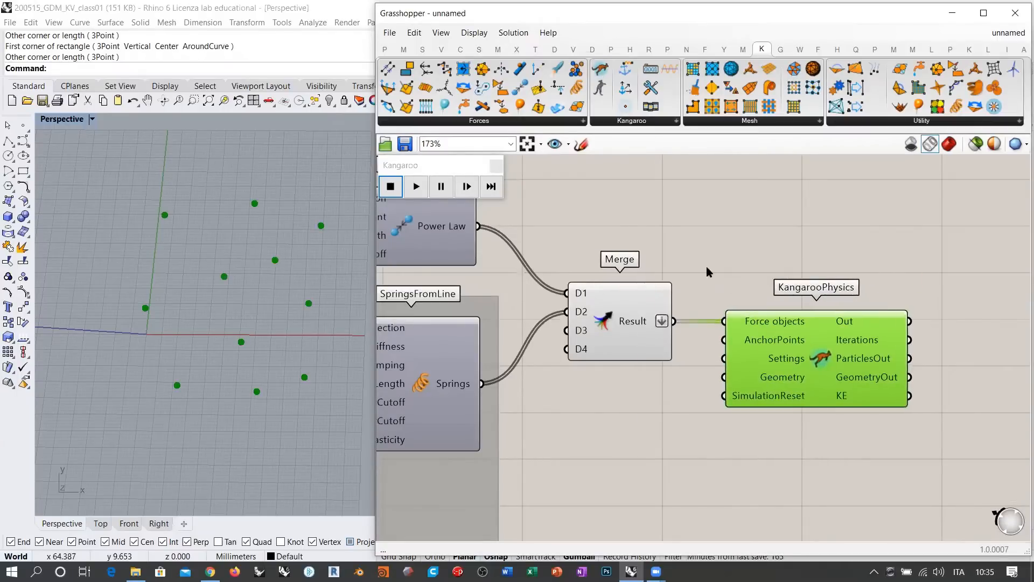
Step: Turn off flattening on Merge's Result output
left_click(706, 266)
right_click(641, 322)
left_click(655, 390)
Step: Add a panel above Merge and feed it from PowerLaw's Power Law output
right_click_drag(658, 378, 789, 351)
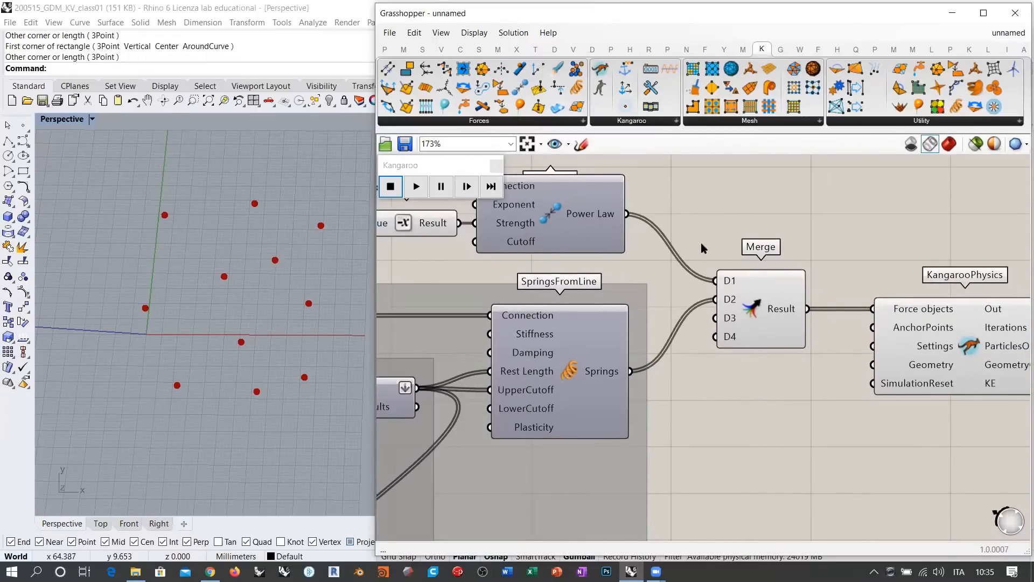
mouse_move(733, 303)
right_click_drag(715, 301, 649, 395)
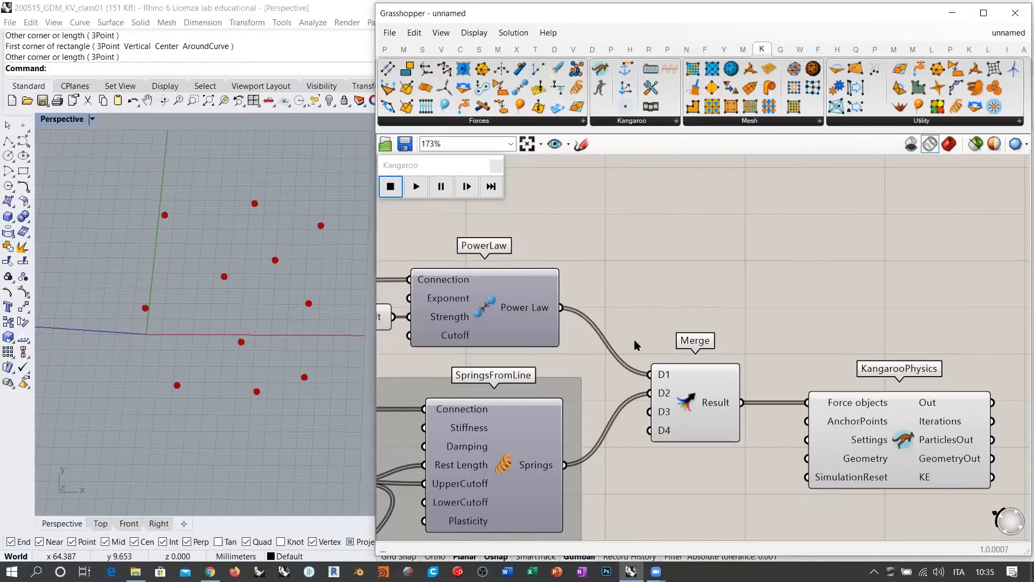
double_click(661, 257)
key("Return")
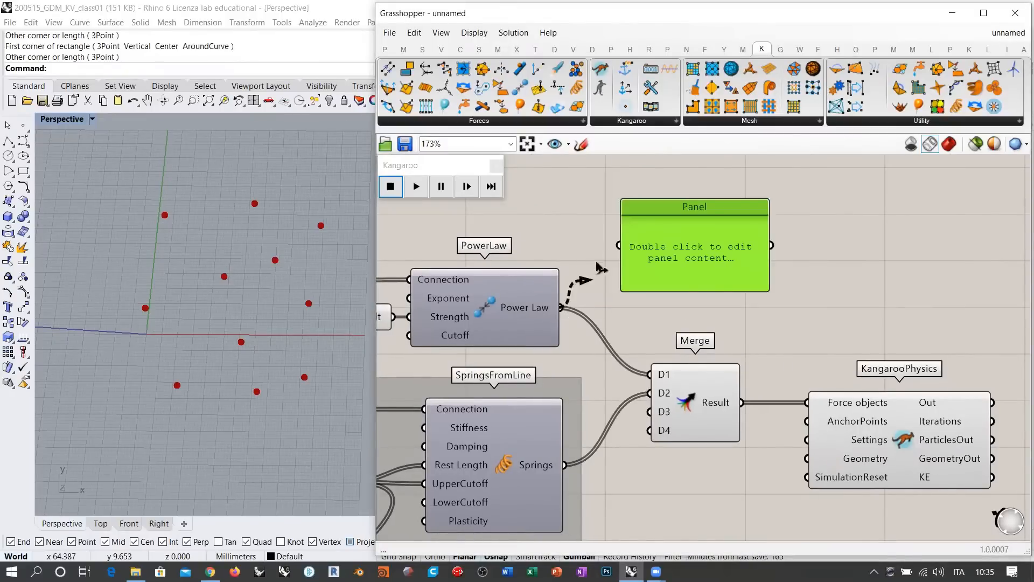
left_click_drag(598, 267, 619, 245)
Step: Widen the panel and compare the data structures of the Springs and Power Law outputs in it
left_click(608, 414)
left_click_drag(569, 465, 619, 245)
left_click_drag(764, 255, 893, 234)
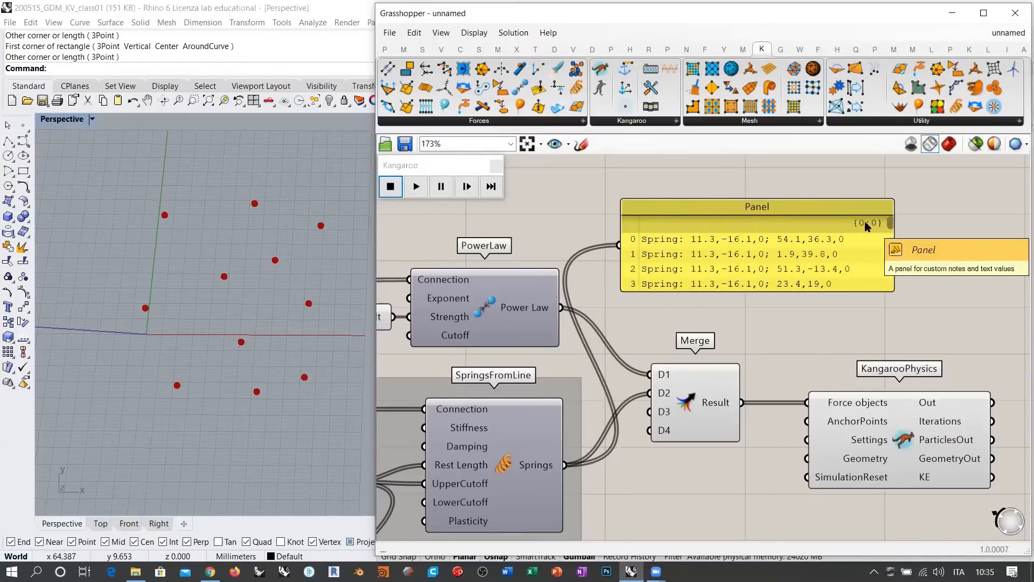
left_click_drag(562, 312, 620, 245)
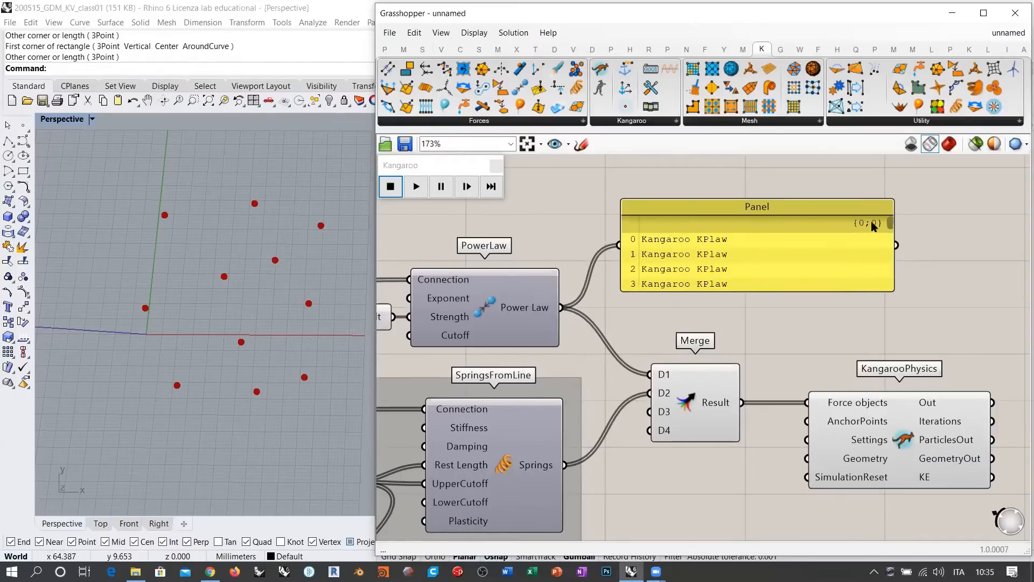
Step: Flatten Merge's Result output and delete the panel connected to PowerLaw
right_click(722, 405)
left_click(741, 472)
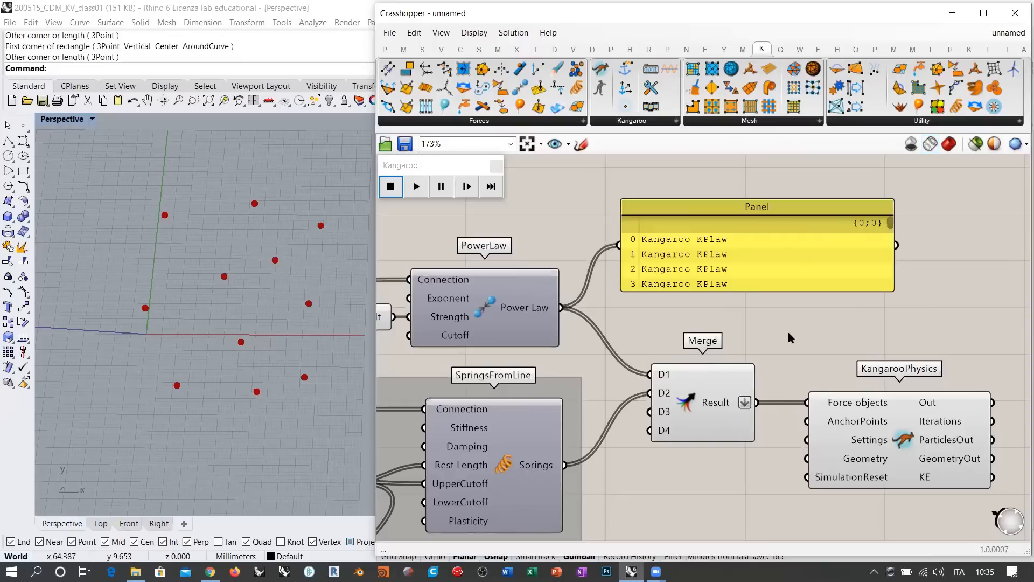
left_click(736, 261)
key("Delete")
right_click_drag(738, 261, 623, 287)
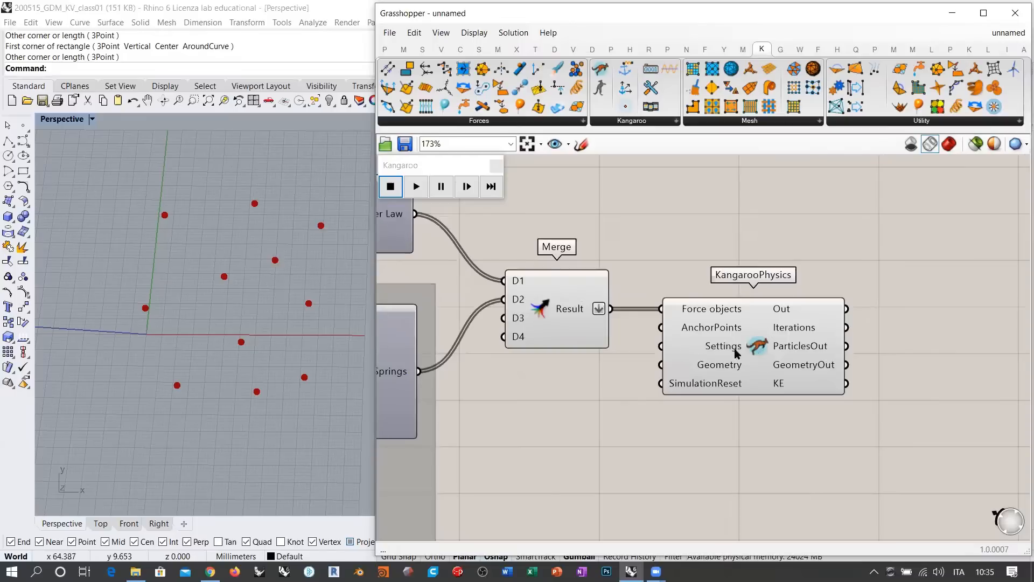
Step: Shift KangarooPhysics slightly, narrow the Grasshopper window to uncover more of the viewport, and reopen the Kangaroo simulation controls
left_click_drag(751, 340, 742, 341)
left_click(752, 400)
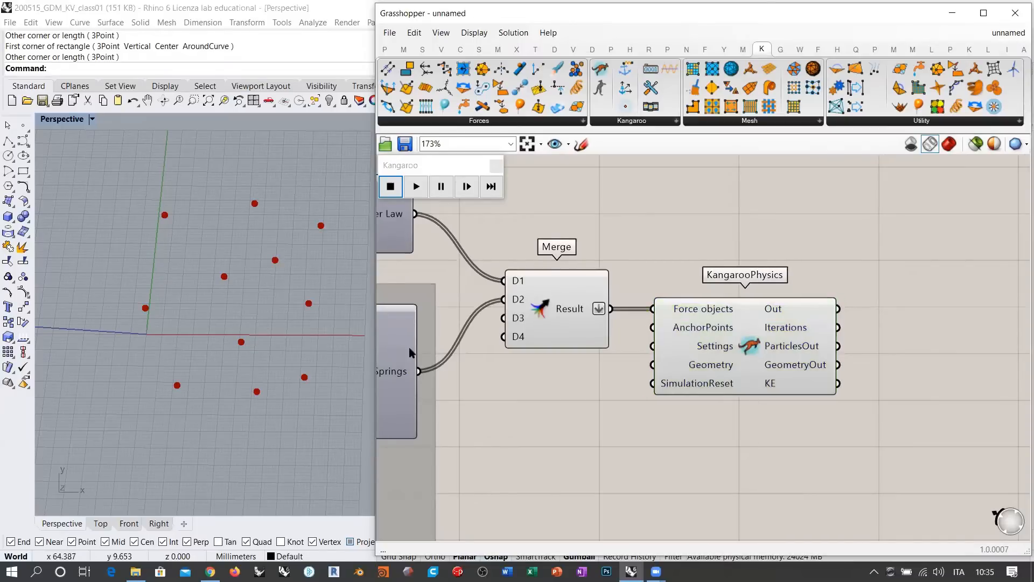
left_click_drag(372, 309, 538, 309)
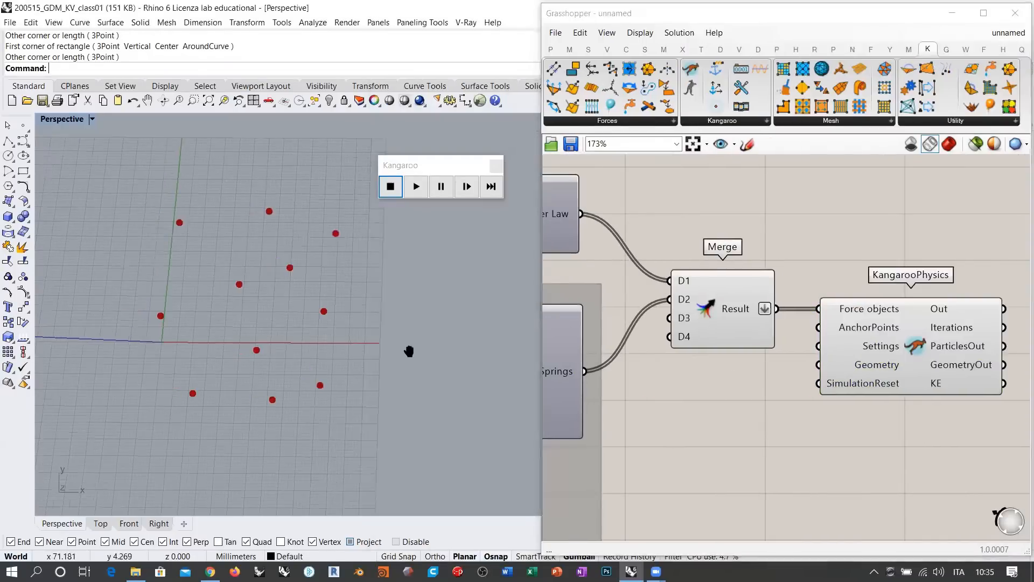
left_click_drag(457, 164, 808, 182)
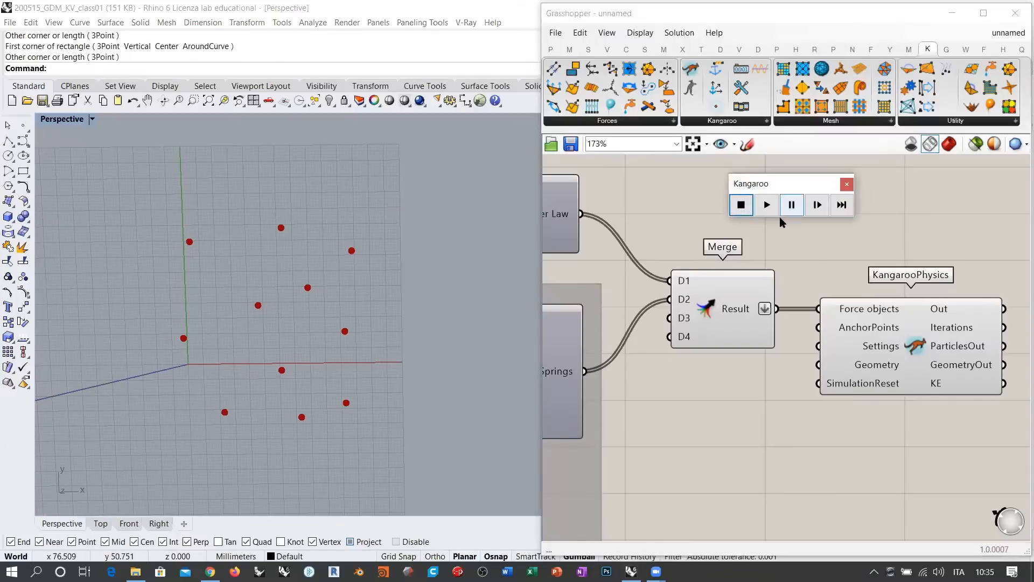
left_click(847, 184)
double_click(914, 347)
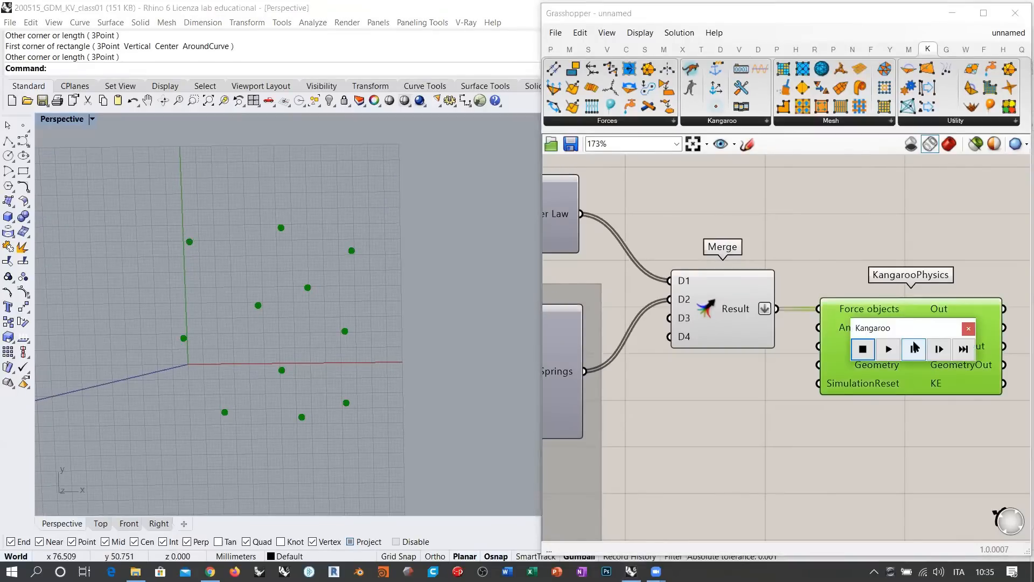
Step: Start the Kangaroo simulation and inspect the moving points in the Perspective viewport
left_click(755, 215)
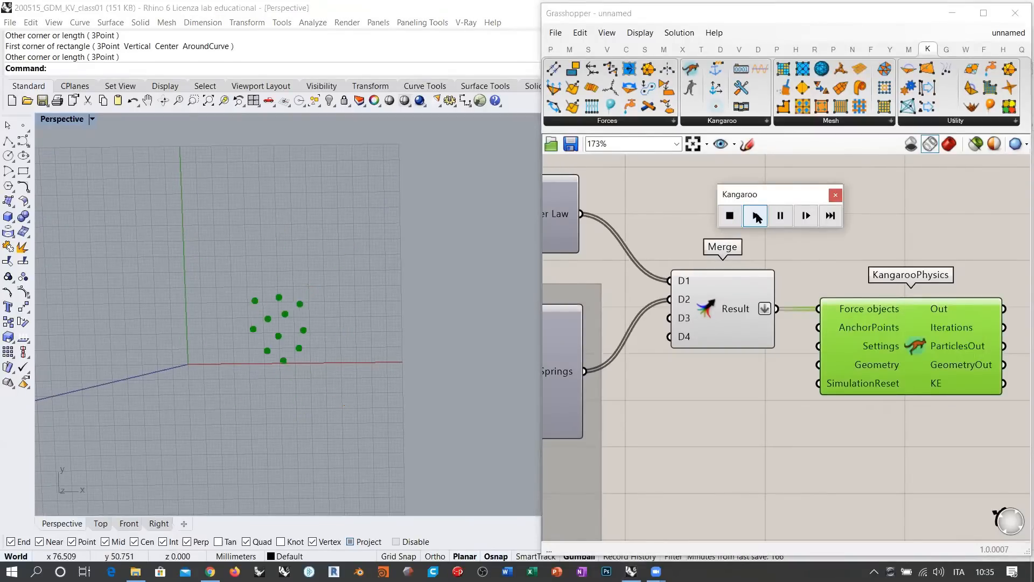
scroll(284, 294, "up", 5)
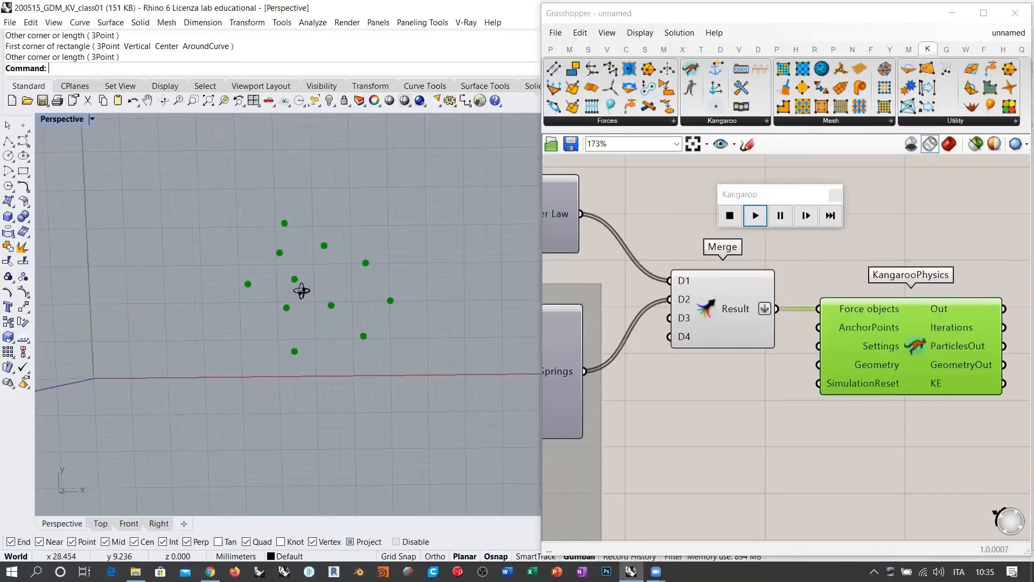
right_click_drag(360, 303, 332, 308, "shift")
left_click(653, 404)
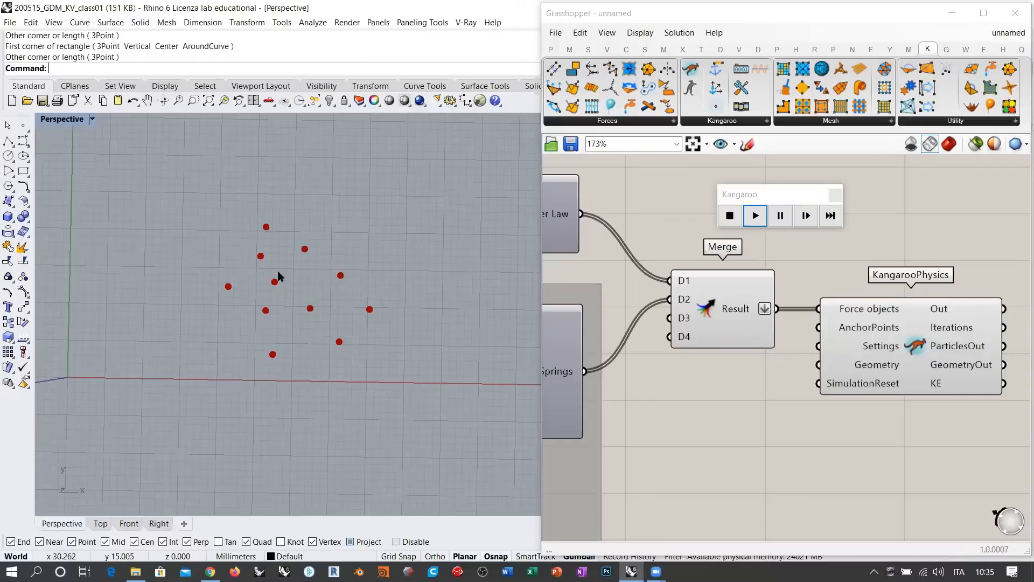
Step: Add a Circle component beside KangarooPhysics and feed its Plane input from ParticlesOut
scroll(655, 334, "down", 3)
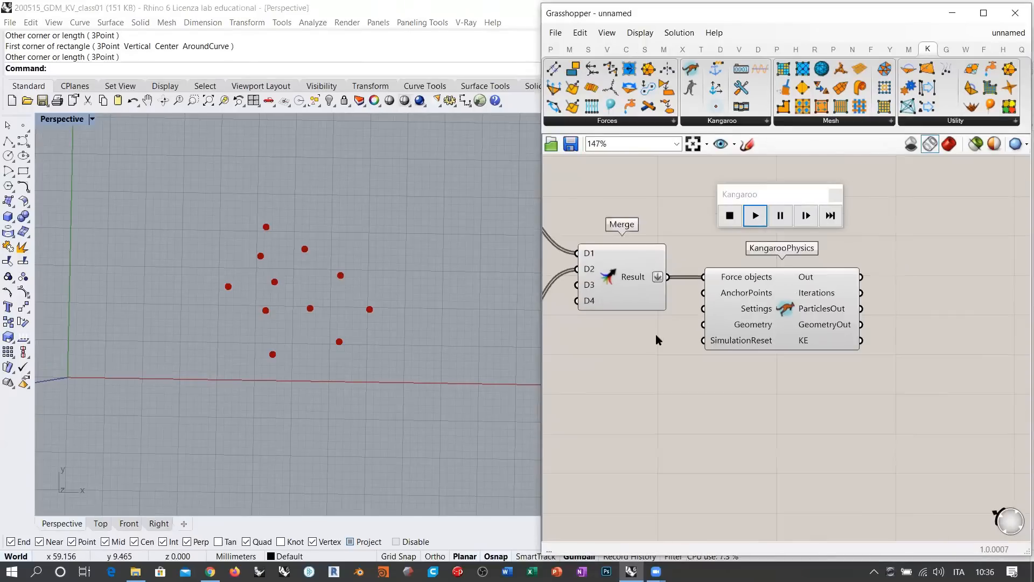
scroll(816, 335, "up", 4)
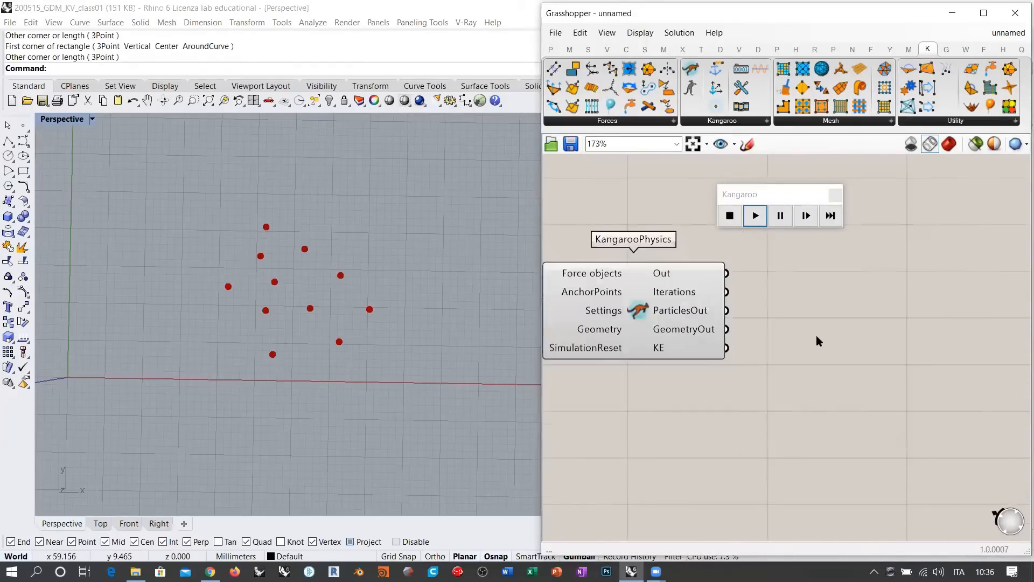
double_click(807, 329)
type("cir")
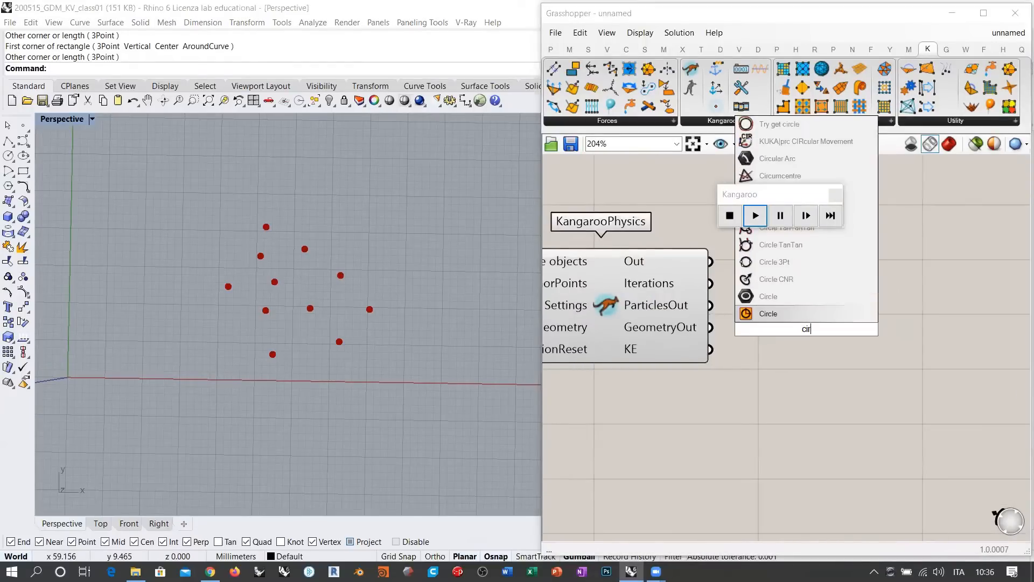
key("Return")
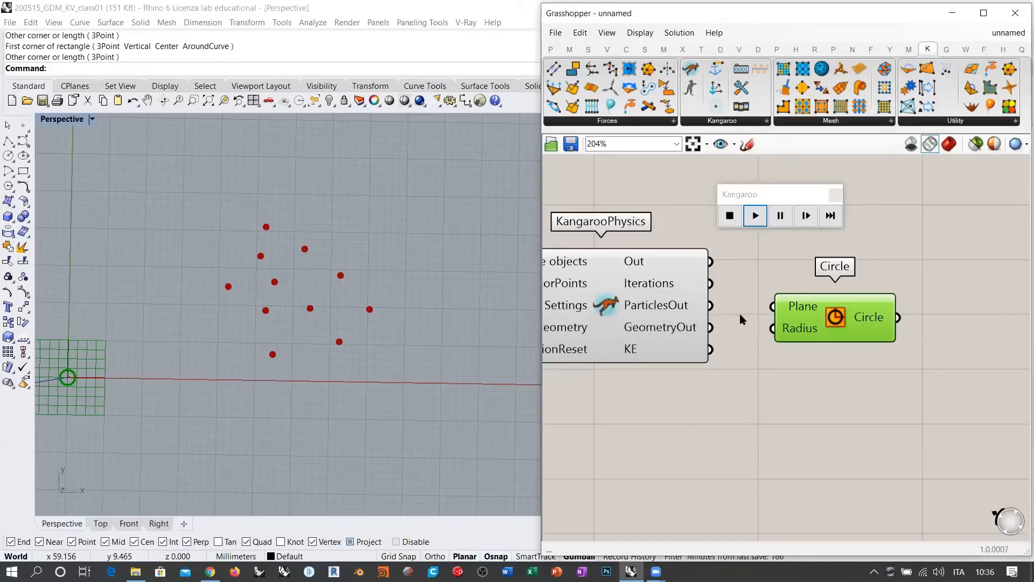
mouse_move(678, 311)
left_click_drag(710, 306, 792, 319)
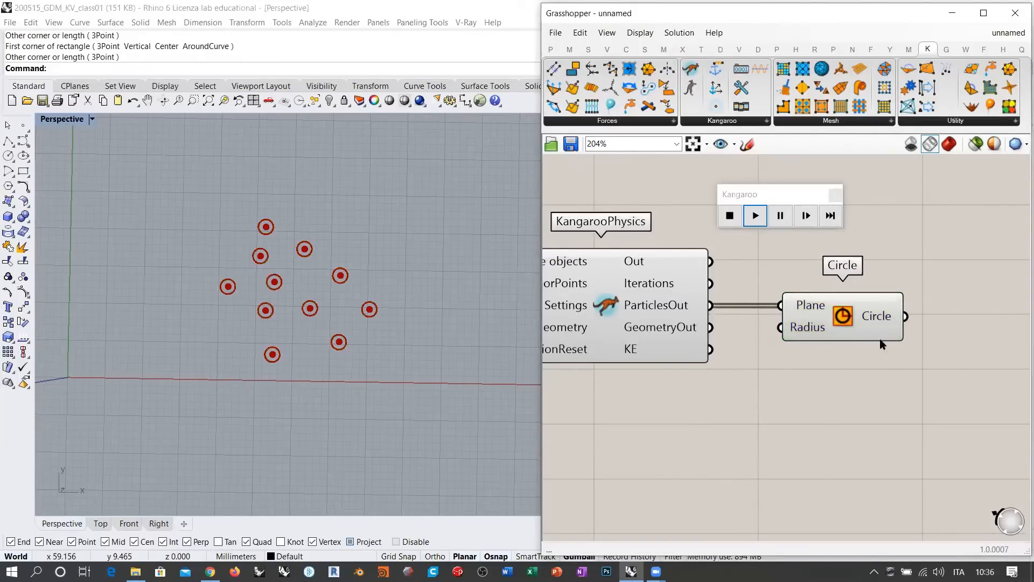
Step: Widen the Grasshopper window, feed Circle's Radius input from Longest List's List (B) output, and inspect the circles in the viewport
scroll(664, 333, "down", 5)
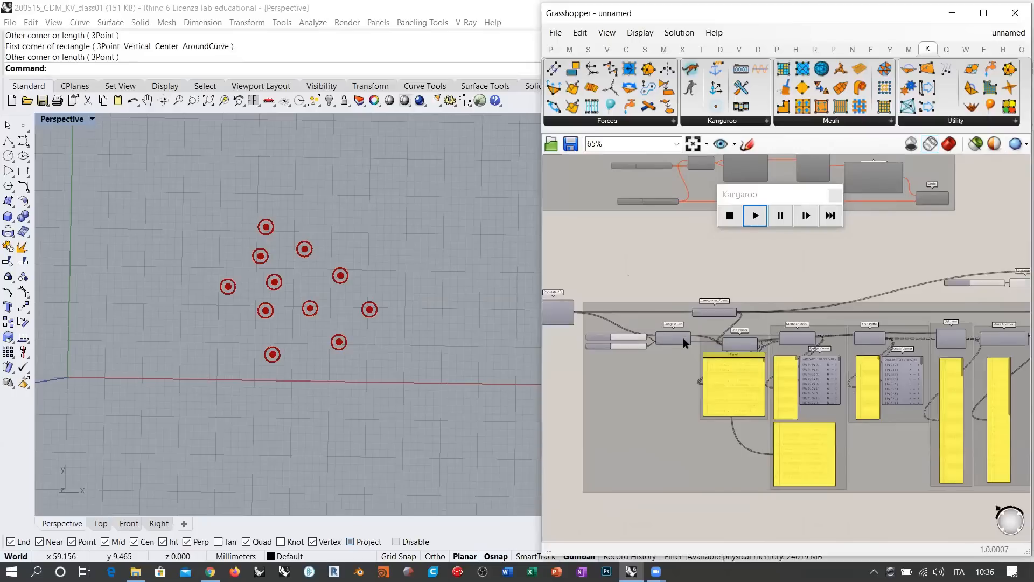
scroll(683, 341, "up", 2)
scroll(647, 330, "down", 4)
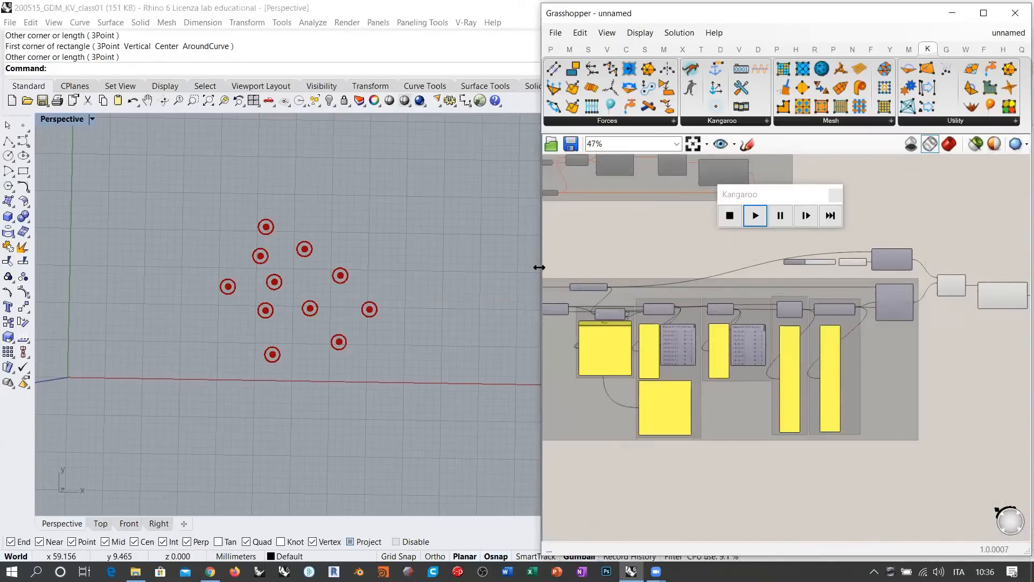
left_click_drag(539, 268, 393, 267)
scroll(467, 316, "up", 7)
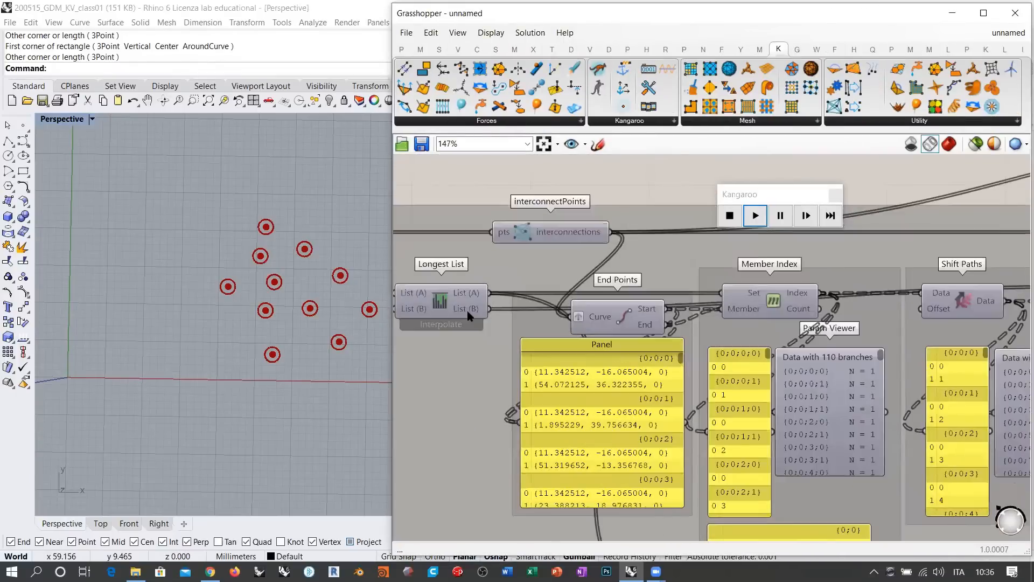
mouse_move(463, 312)
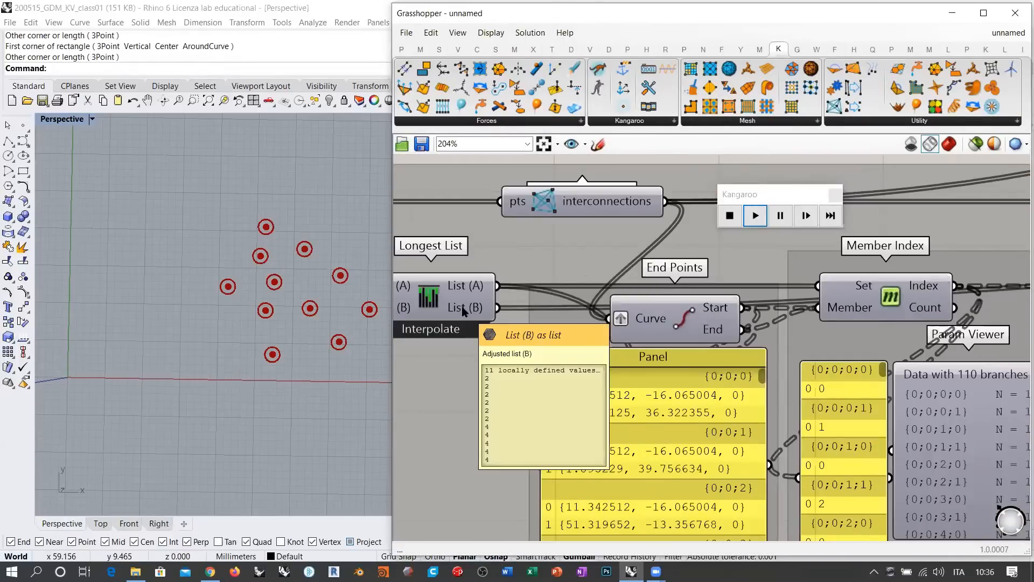
scroll(464, 311, "down", 5)
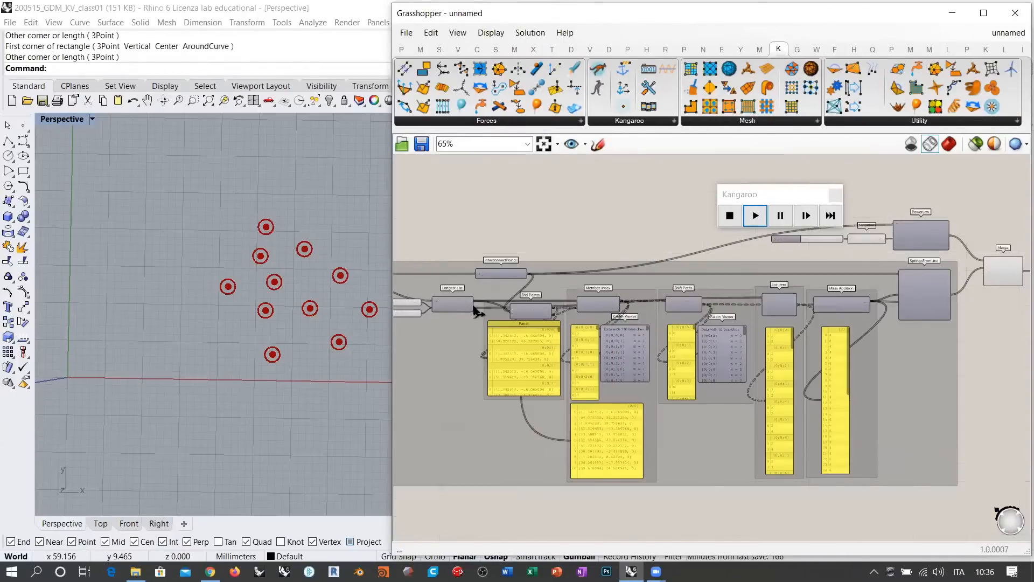
scroll(767, 309, "down", 4)
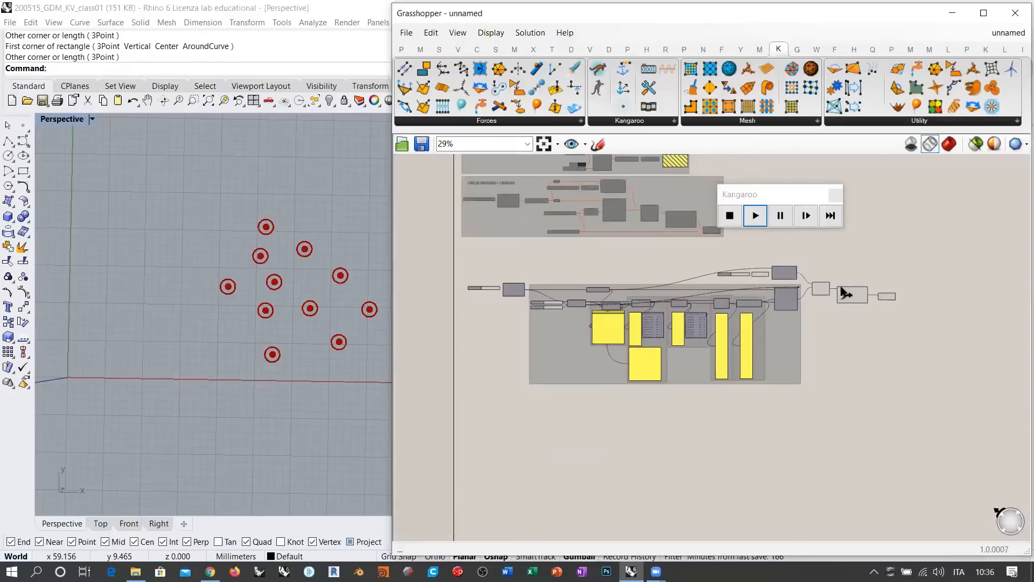
scroll(845, 294, "up", 10)
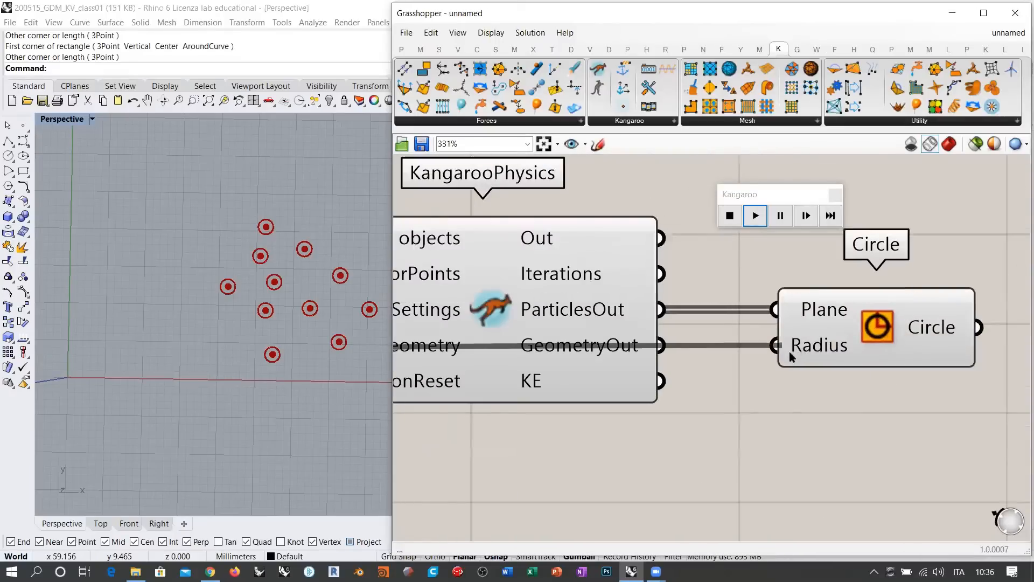
left_click_drag(789, 353, 789, 352)
right_click_drag(321, 330, 293, 334, "shift")
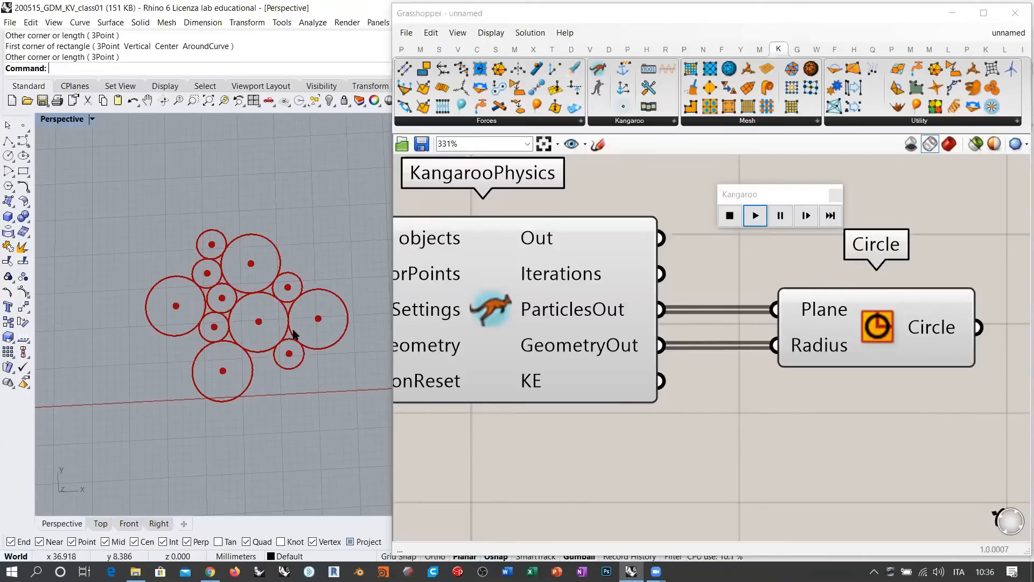
right_click_drag(294, 334, 269, 341)
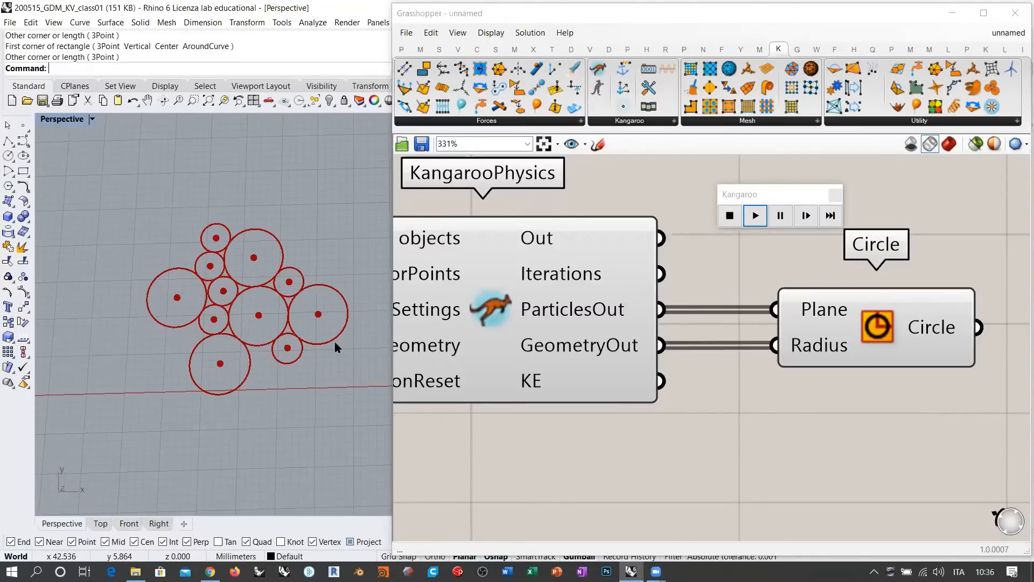
Step: Vary the two radius sliders feeding Longest List while the simulation runs, ending at 4.44 and 2.83
scroll(781, 291, "down", 5)
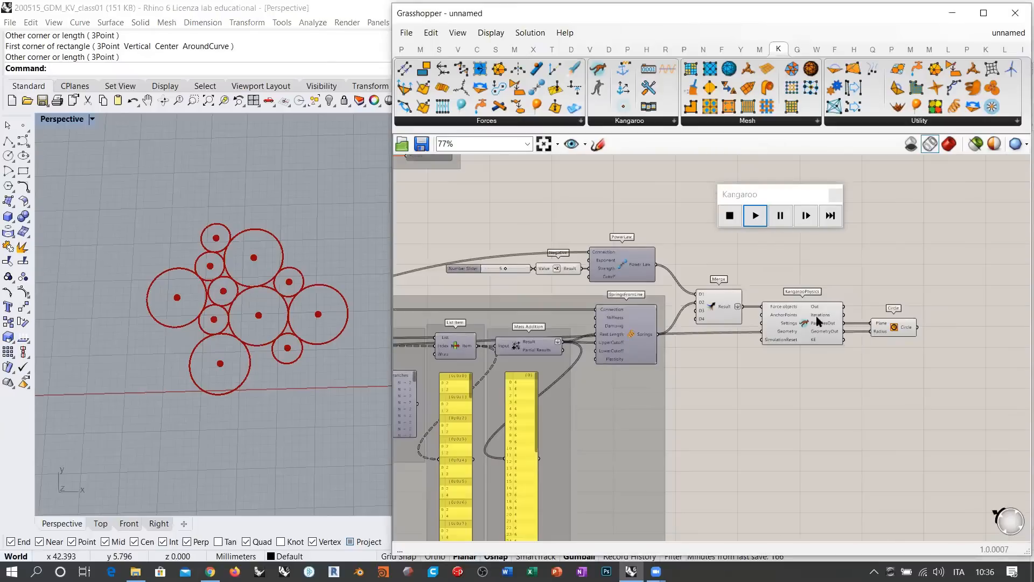
scroll(756, 246, "up", 1)
right_click_drag(533, 356, 992, 299)
right_click_drag(630, 327, 771, 334)
scroll(614, 316, "up", 3)
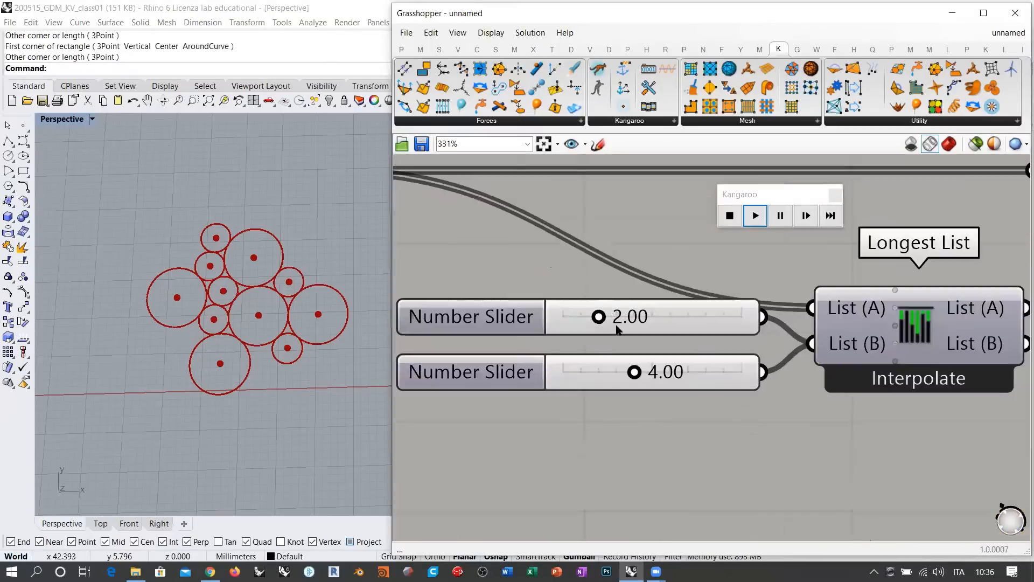
left_click_drag(597, 317, 596, 339)
left_click_drag(634, 372, 715, 380)
left_click_drag(596, 329, 643, 337)
left_click_drag(716, 372, 614, 372)
Step: Set both radius sliders feeding Longest List to 4.00
double_click(686, 319)
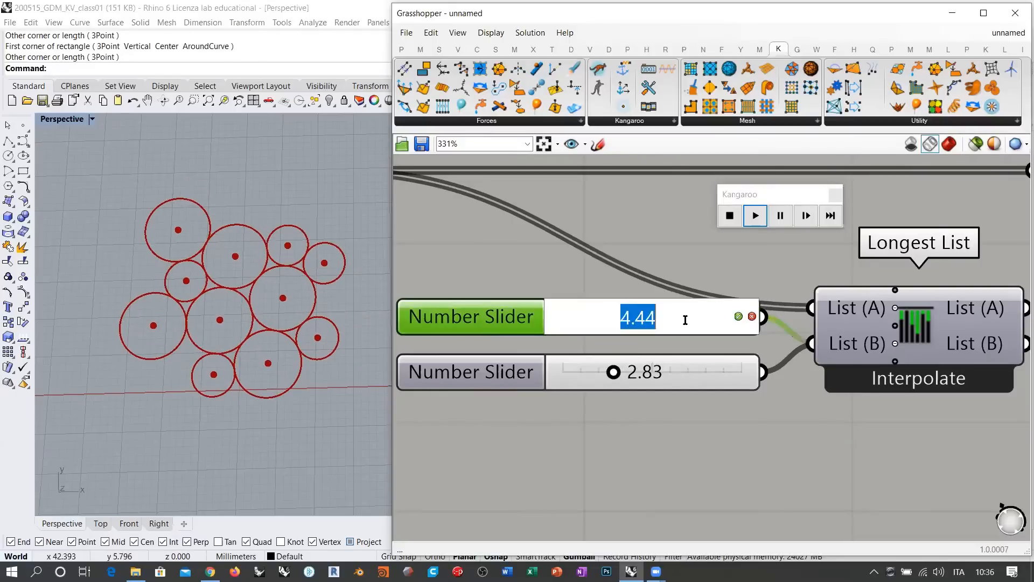
type("4")
key("Return")
double_click(686, 372)
type("4")
key("Return")
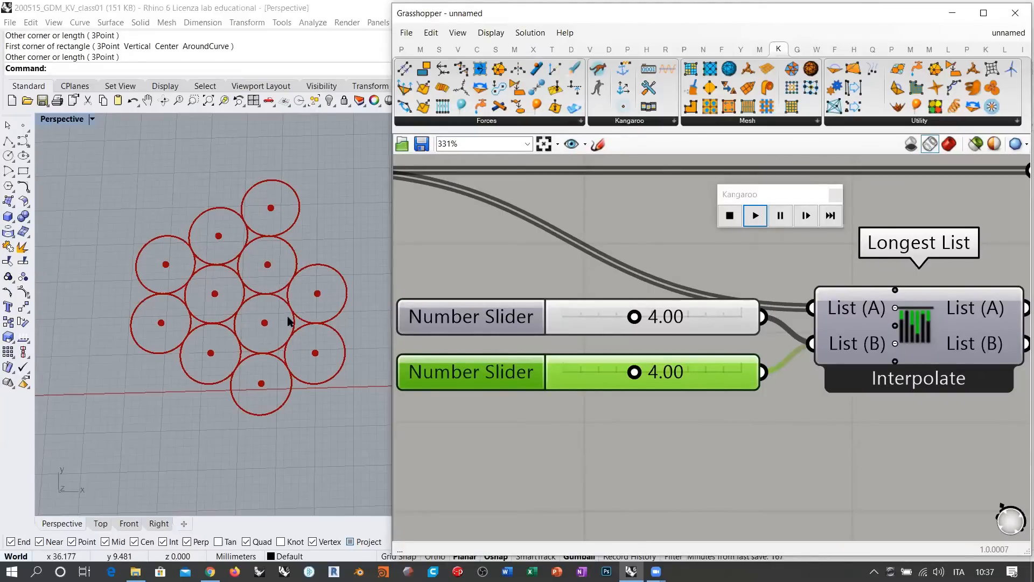
Step: Set the first radius slider to 4.72 and the second to 2.25 while the simulation runs
left_click_drag(633, 318, 607, 323)
left_click_drag(634, 373, 612, 373)
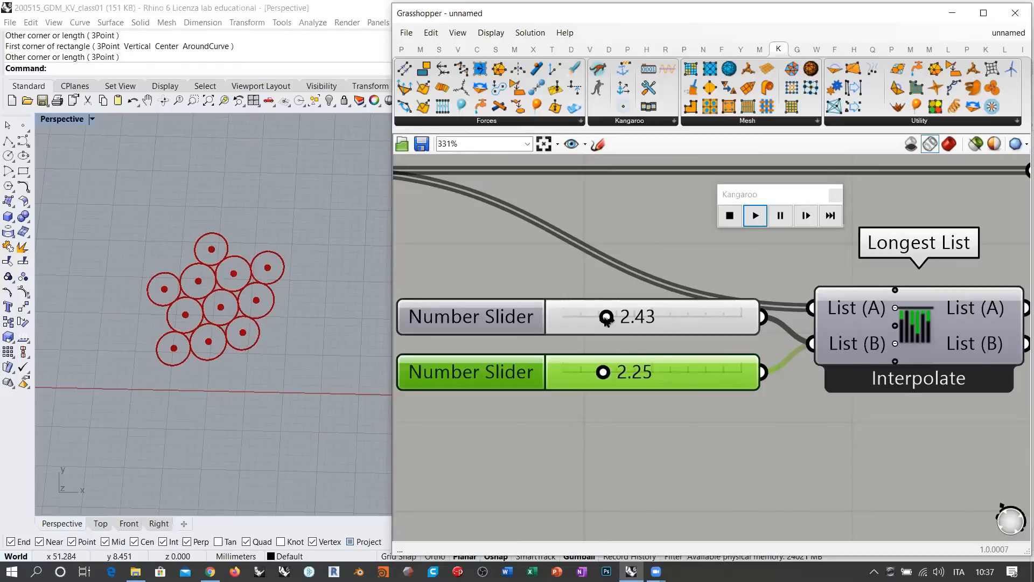
left_click_drag(607, 318, 648, 318)
right_click_drag(622, 313, 586, 311)
Step: Examine Longest List's outputs and select the two radius sliders feeding its List (B) input
scroll(515, 287, "down", 4)
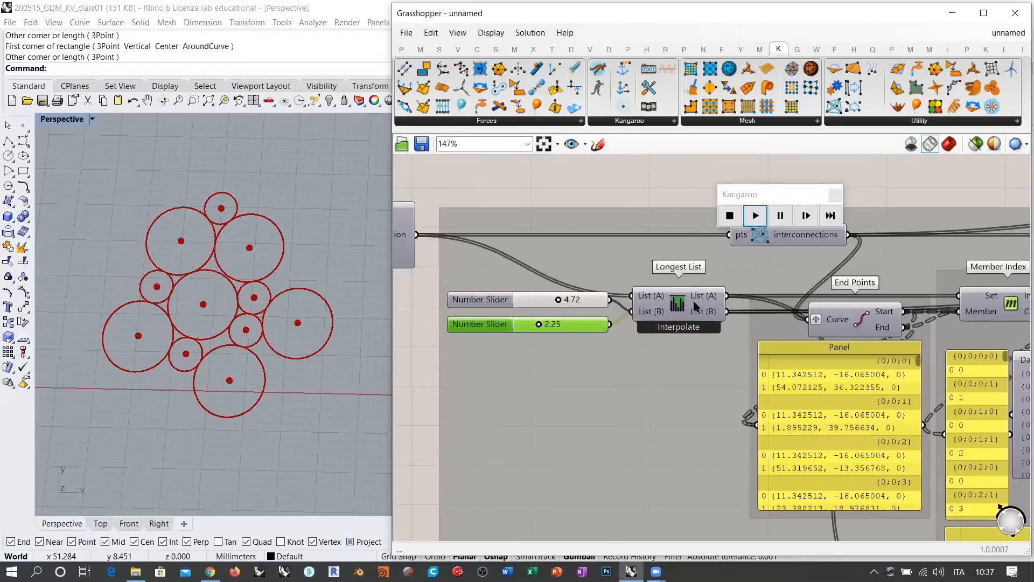
scroll(709, 330, "up", 3)
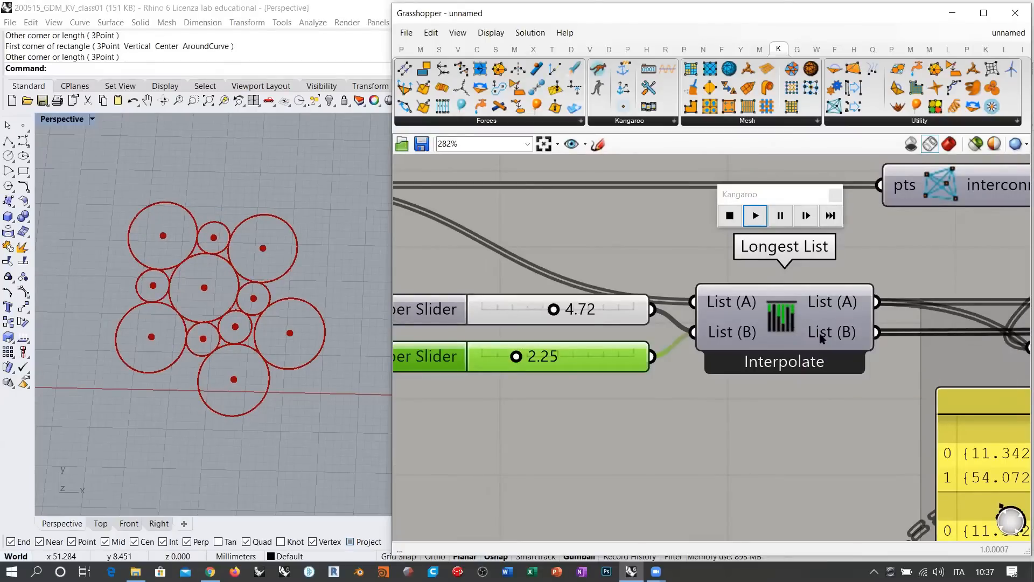
left_click(557, 322)
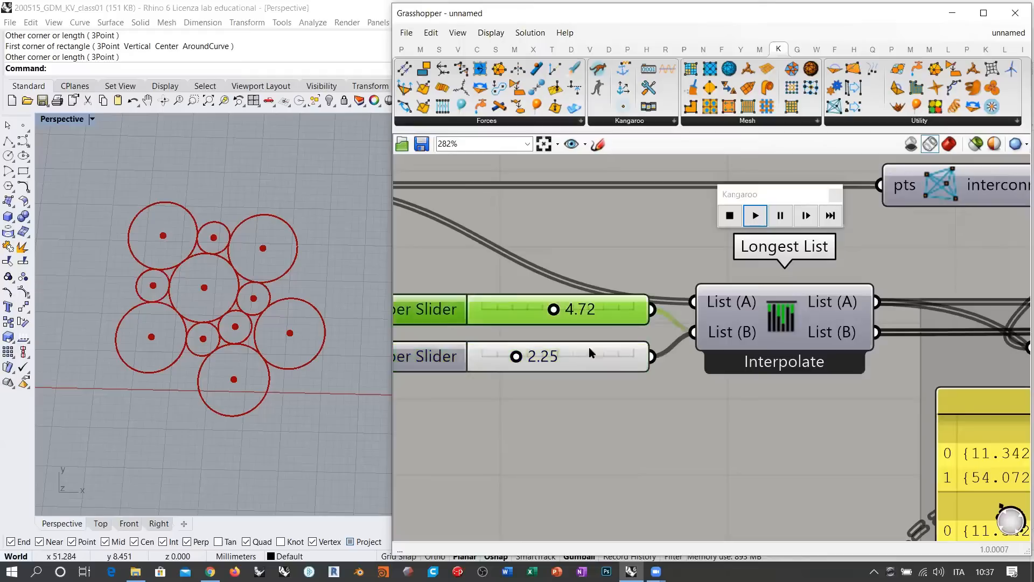
left_click(590, 350, "shift")
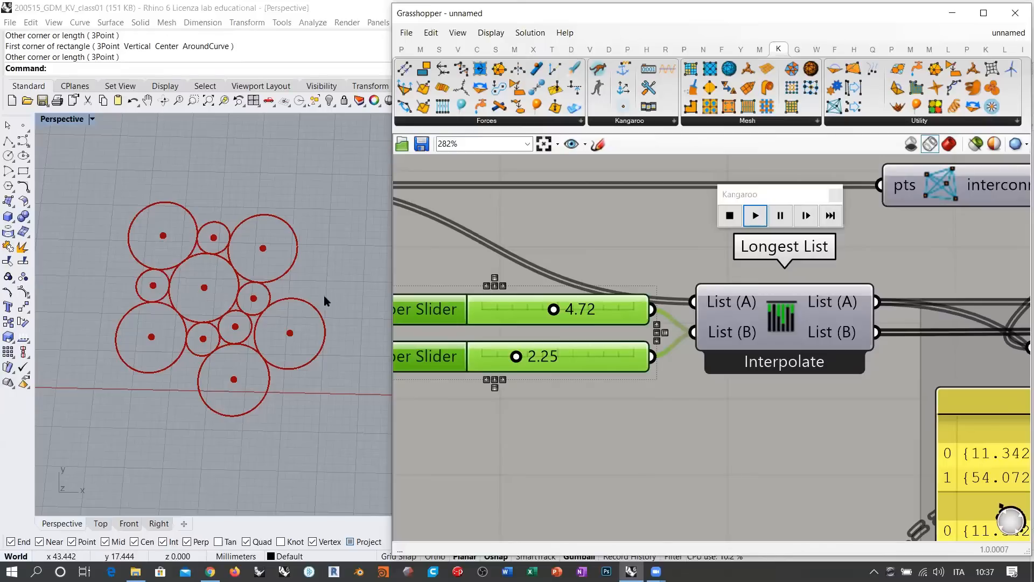
Step: Reset the Kangaroo simulation and set the point count feeding Populate 2D to 38
scroll(478, 315, "down", 4)
left_click(730, 216)
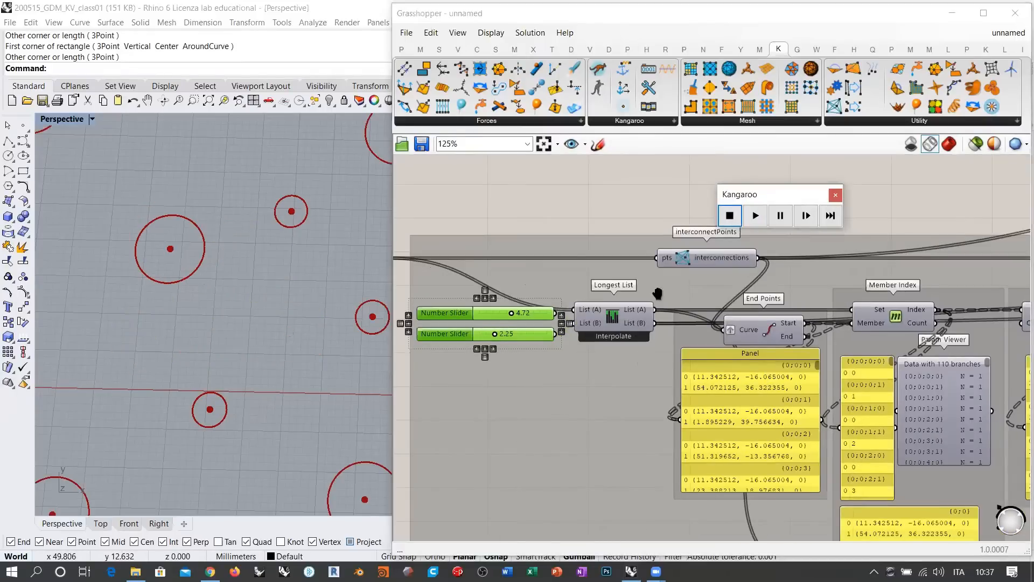
right_click_drag(658, 293, 528, 261)
scroll(528, 260, "down", 4)
right_click_drag(921, 360, 686, 393)
scroll(749, 269, "up", 4)
scroll(745, 272, "up", 2)
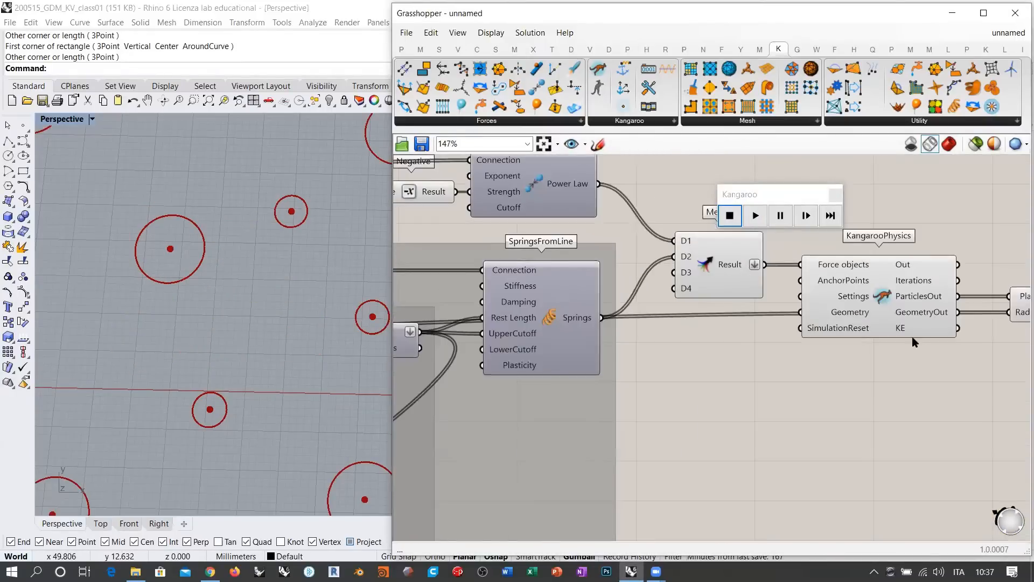
scroll(913, 339, "down", 5)
right_click_drag(709, 322, 872, 340)
right_click_drag(480, 345, 736, 360)
scroll(644, 341, "up", 6)
scroll(646, 345, "up", 2)
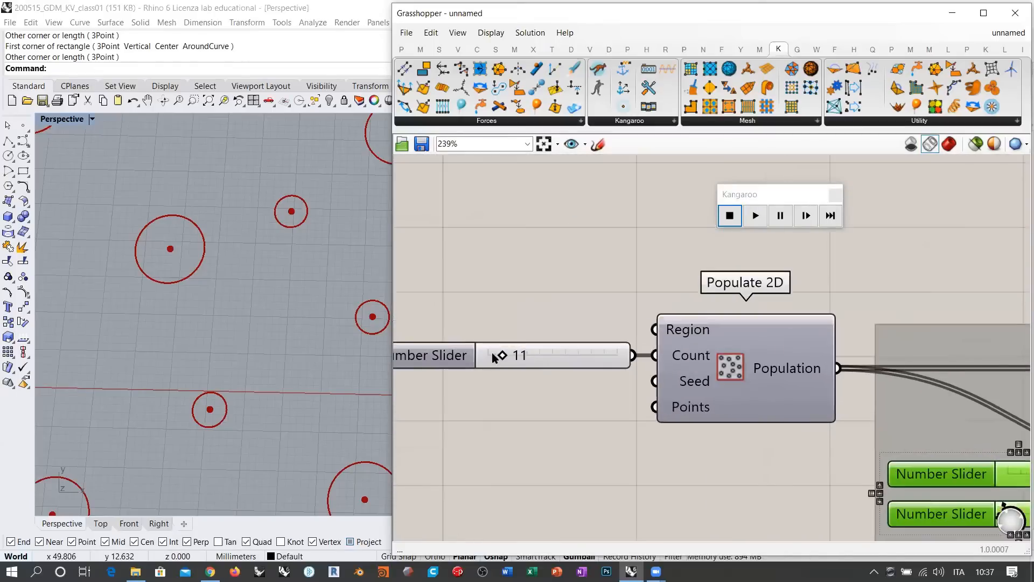
left_click_drag(492, 353, 538, 355)
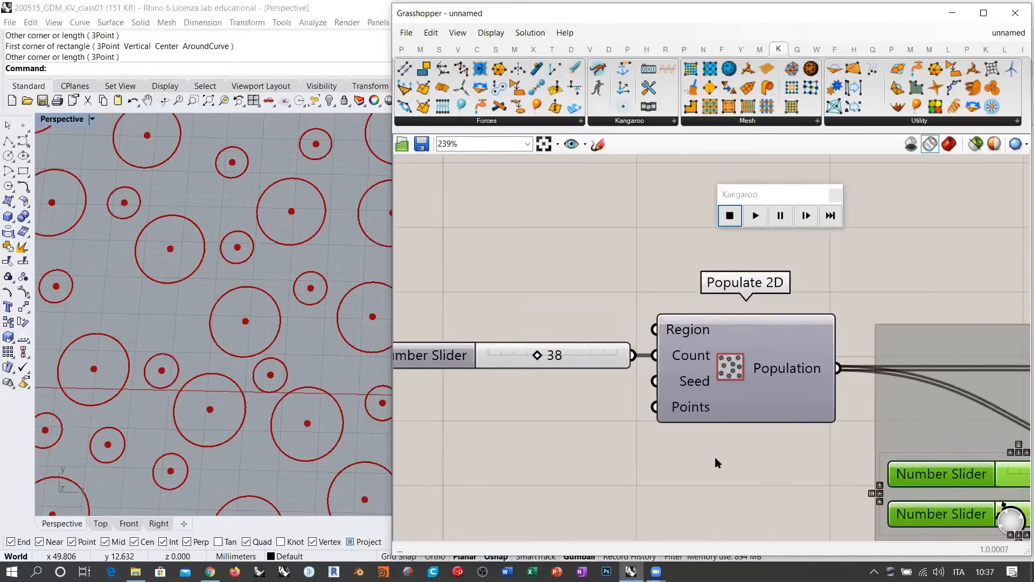
Step: Duplicate the two radius sliders below the originals and add both copies as extra sources to Longest List's List (B) input
right_click_drag(925, 523, 583, 331)
scroll(514, 331, "down", 4)
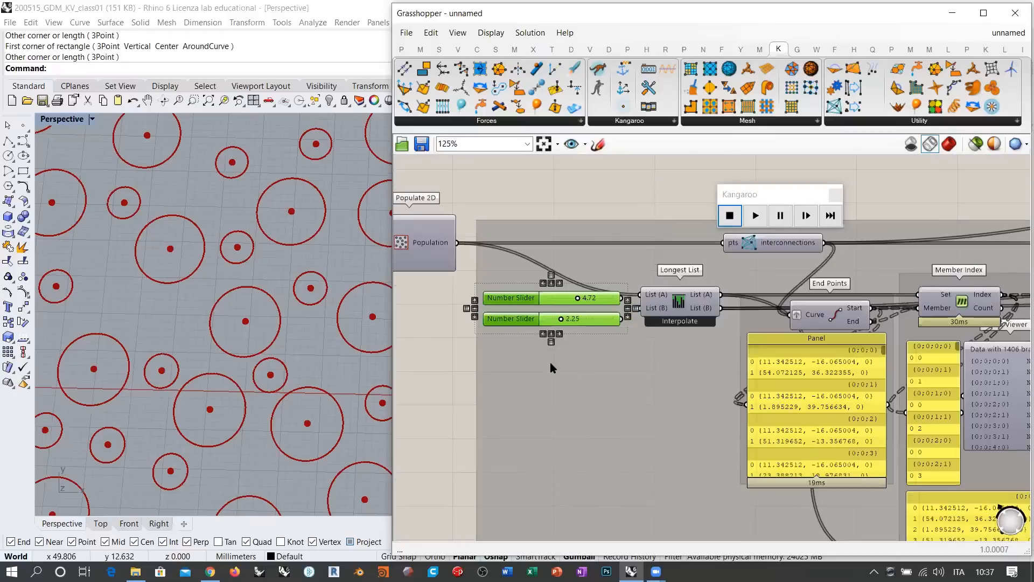
left_click_drag(522, 321, 534, 362, "alt")
scroll(609, 372, "up", 3)
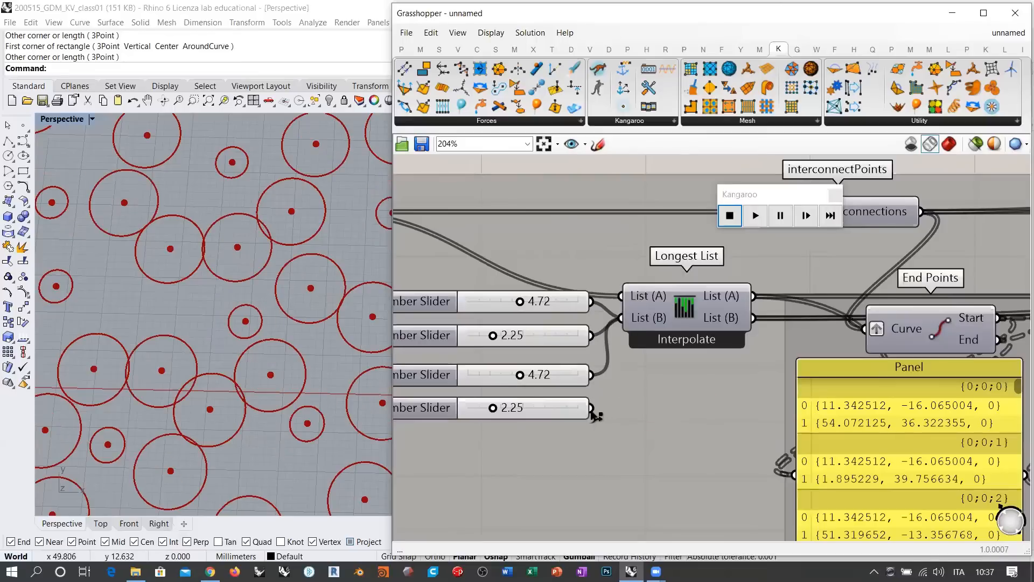
left_click_drag(592, 408, 622, 317, "shift")
Step: Add the two duplicated radius sliders to the surrounding group
left_click(545, 380)
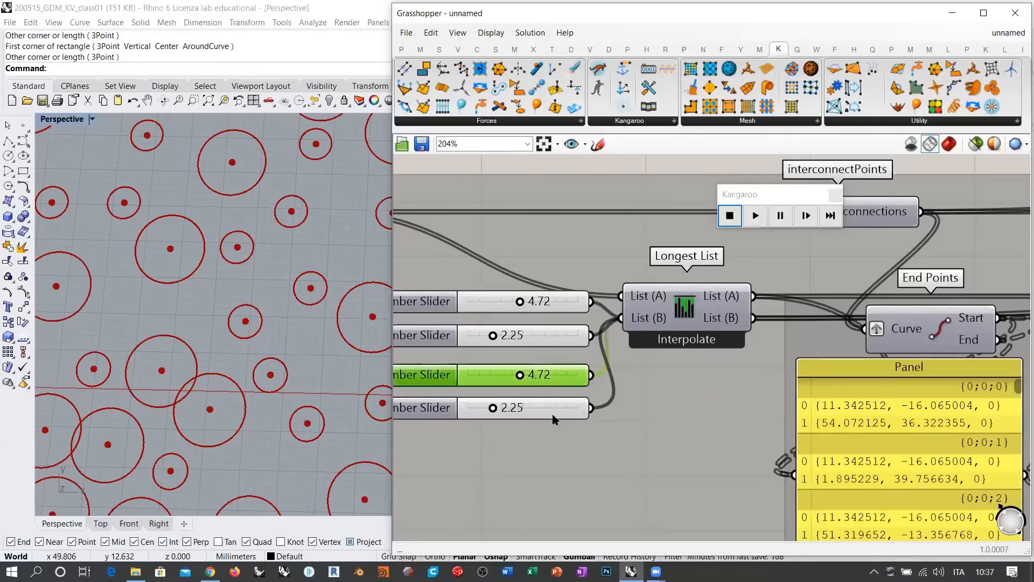
left_click(554, 416, "shift")
right_click(581, 448)
left_click(609, 507)
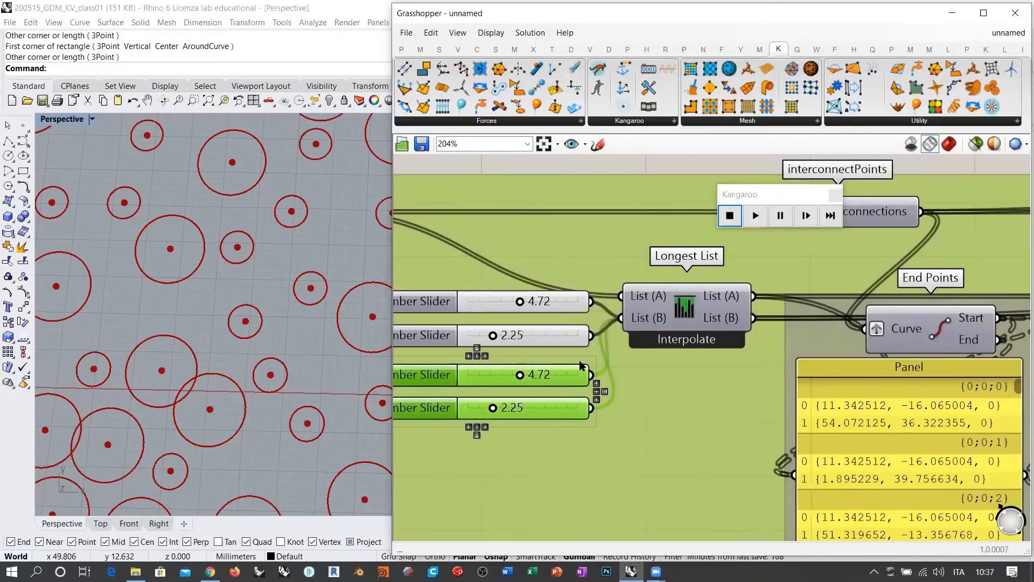
scroll(582, 363, "down", 2)
right_click_drag(405, 375, 518, 348)
left_click(519, 349)
left_click_drag(655, 376, 594, 376)
key("ctrl+z")
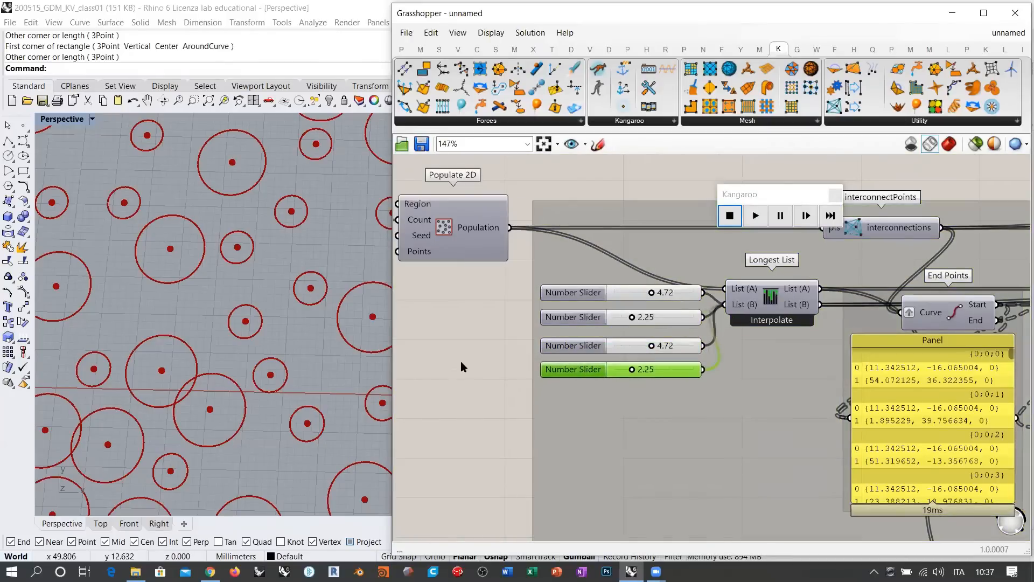
left_click(460, 361)
Step: Restart the simulation and set the third radius slider to 1.45 and the fourth to 3.74
right_click_drag(681, 318, 540, 335)
left_click(734, 218)
left_click(755, 216)
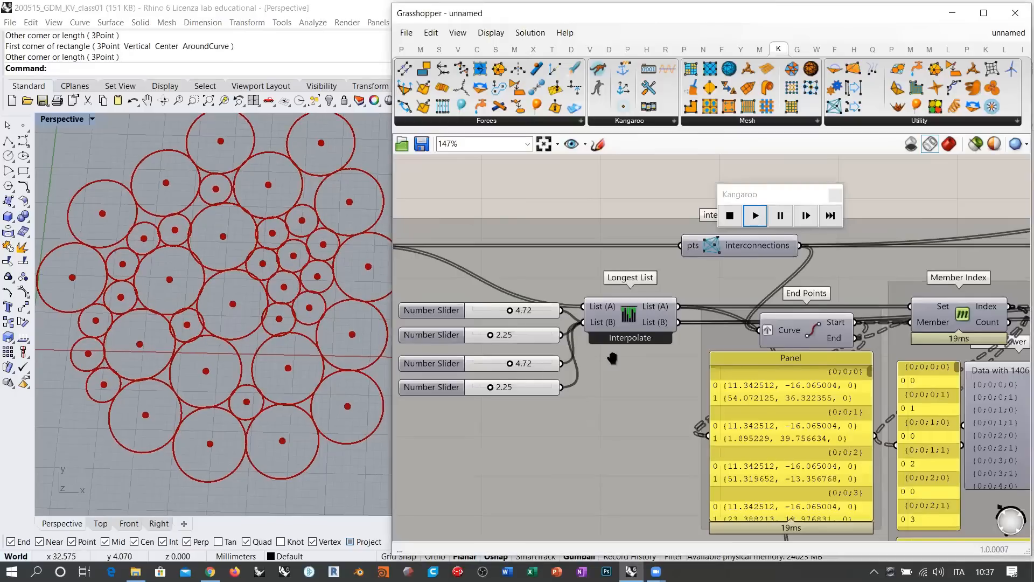
scroll(463, 358, "up", 4)
left_click_drag(584, 369, 537, 369)
left_click_drag(548, 416, 569, 415)
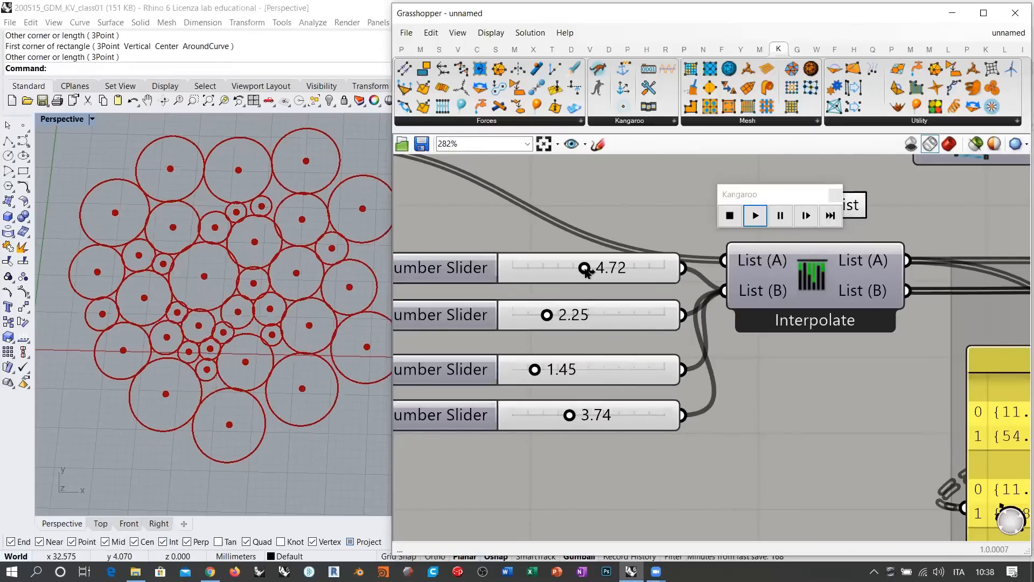
Step: Set the first radius slider to 6.18 and the third to 8.62 while the simulation runs
left_click_drag(584, 268, 608, 268)
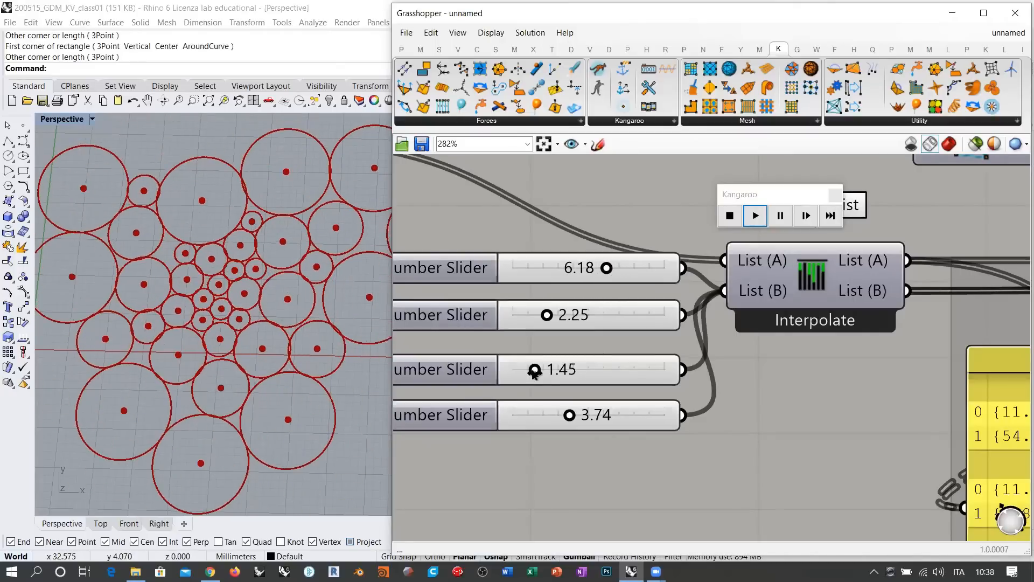
left_click_drag(535, 369, 644, 369)
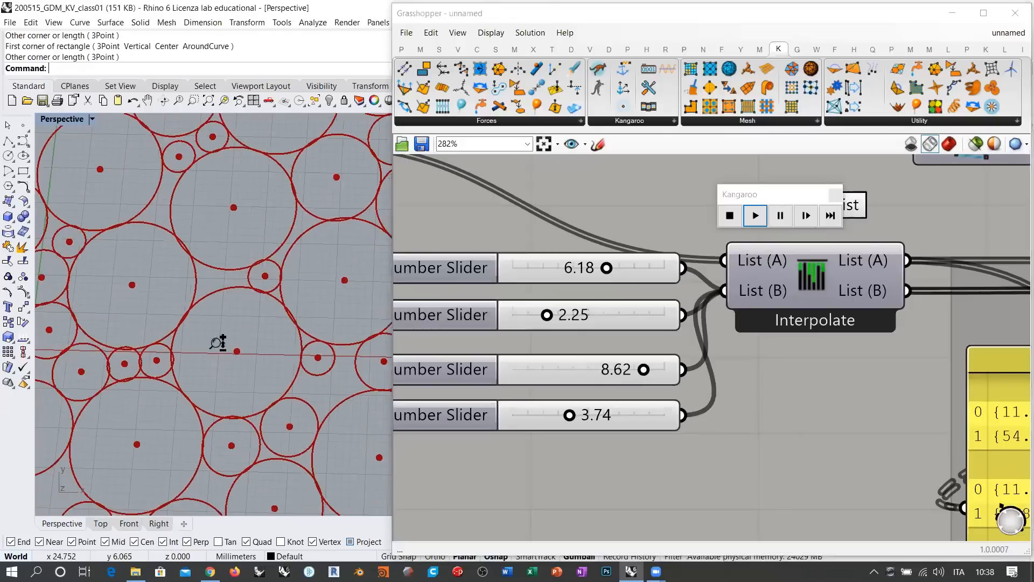
scroll(226, 346, "down", 5)
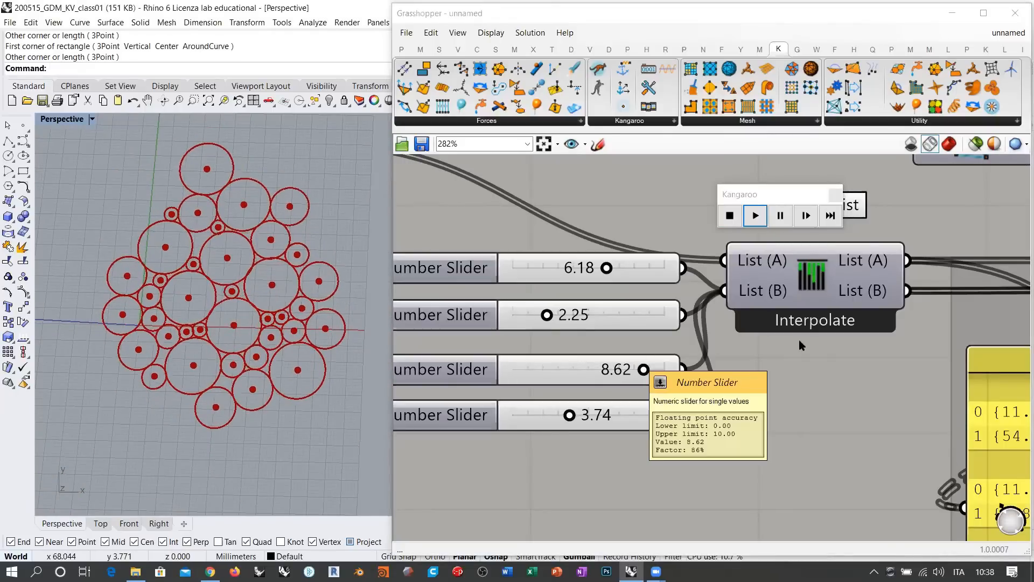
Step: Examine the data flow from interconnectPoints to Mass Addition, including the summed radii in the panels, and the packed circles in the viewport
scroll(800, 340, "down", 5)
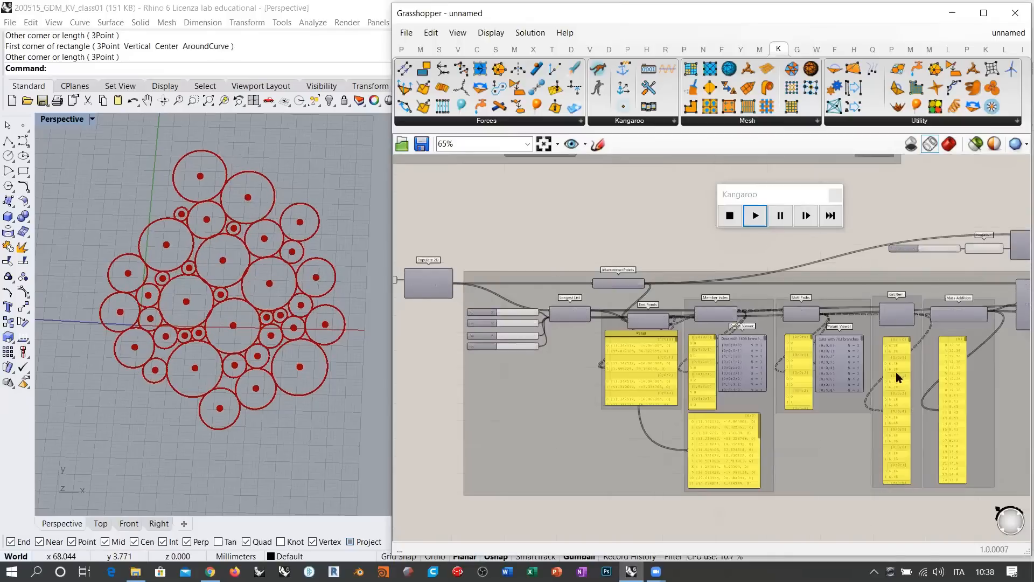
right_click_drag(867, 360, 730, 313)
scroll(735, 317, "up", 2)
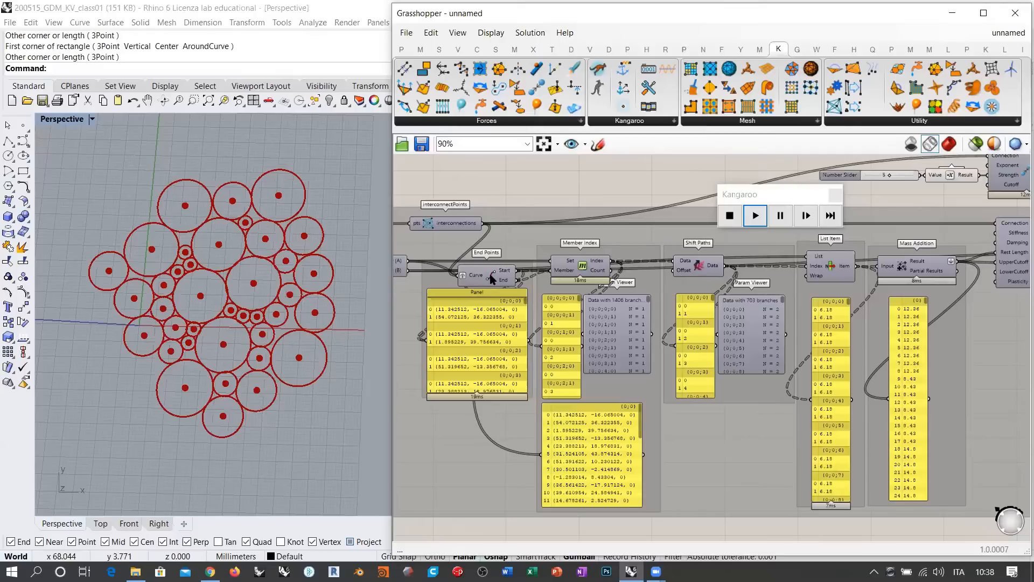
right_click_drag(586, 289, 749, 322)
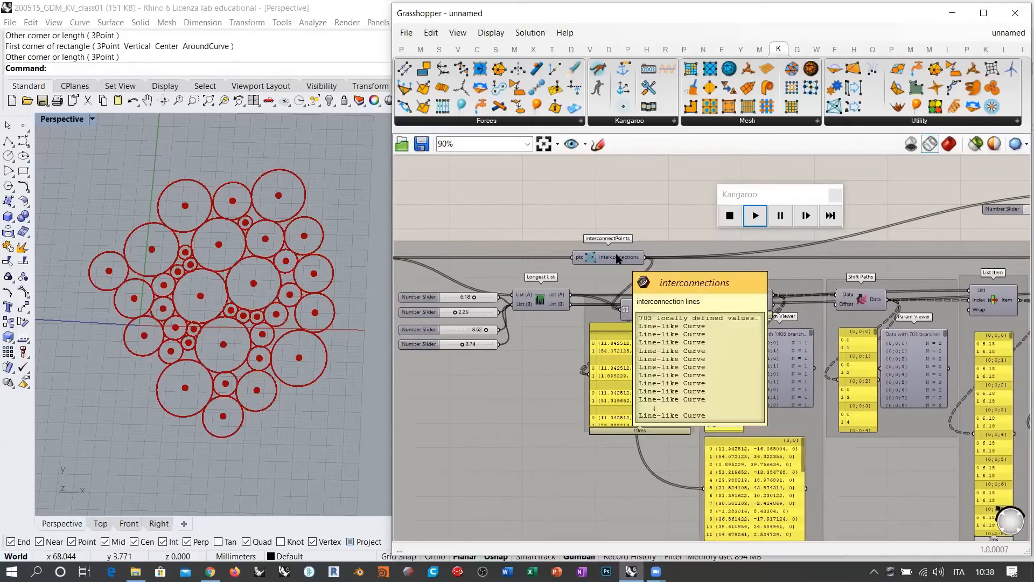
right_click_drag(673, 321, 477, 309)
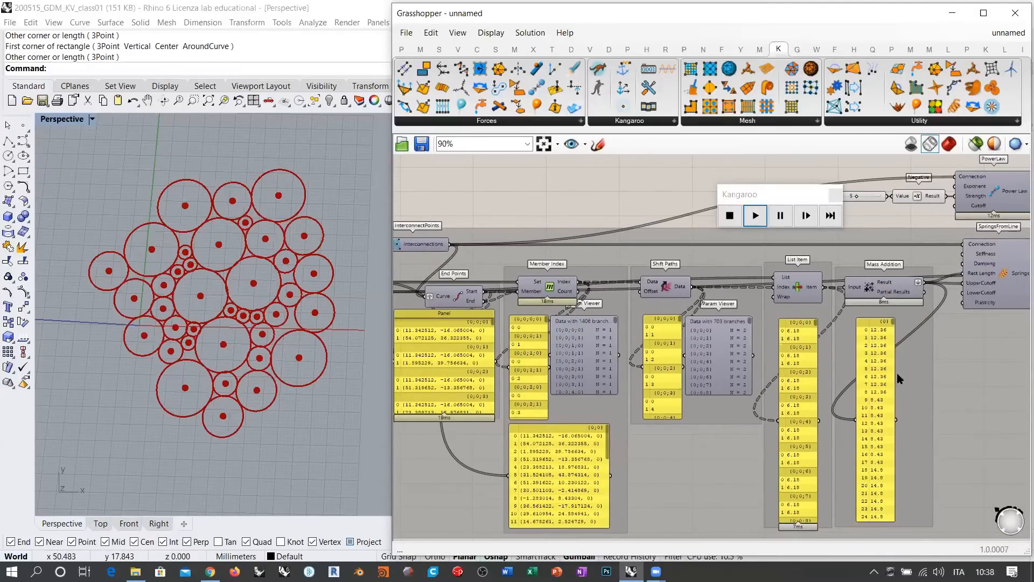
scroll(768, 377, "up", 3)
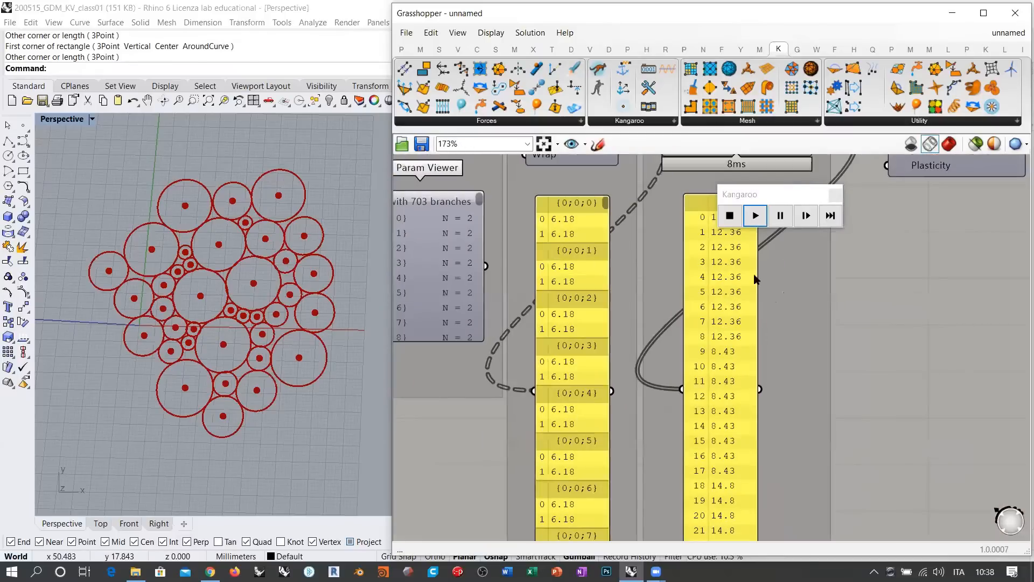
right_click_drag(725, 413, 614, 363)
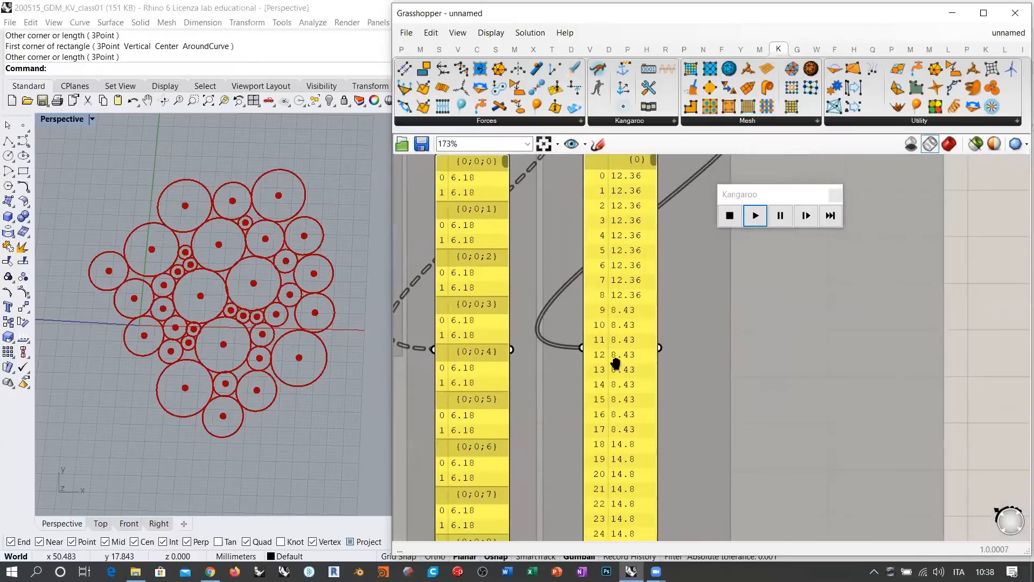
mouse_move(650, 171)
left_mouse_down()
mouse_move(650, 299)
mouse_move(656, 156)
left_mouse_up()
right_click_drag(557, 313, 752, 328)
scroll(841, 341, "down", 4)
right_click_drag(631, 296, 822, 314)
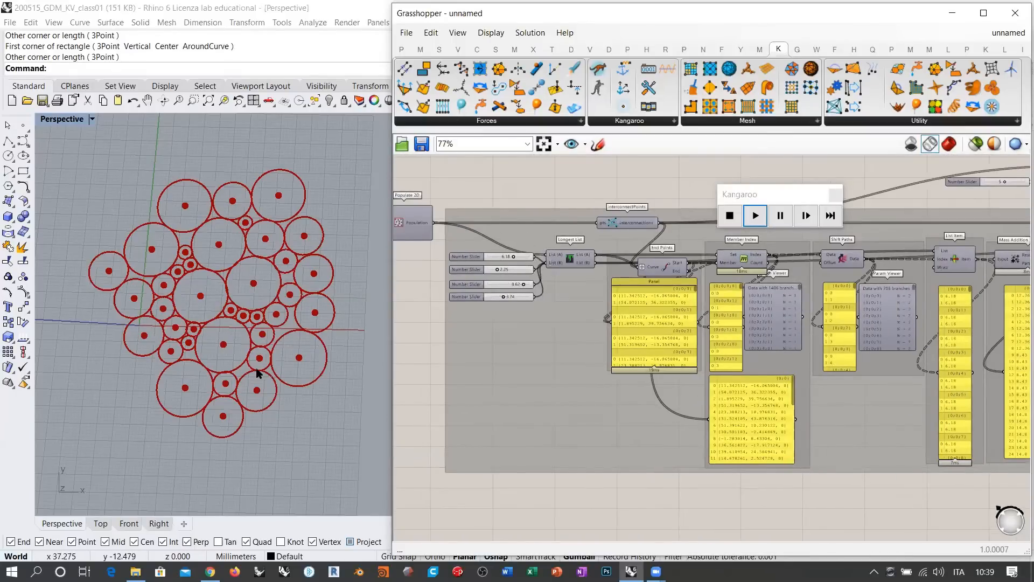
right_click_drag(259, 372, 257, 351)
right_click_drag(277, 314, 277, 323)
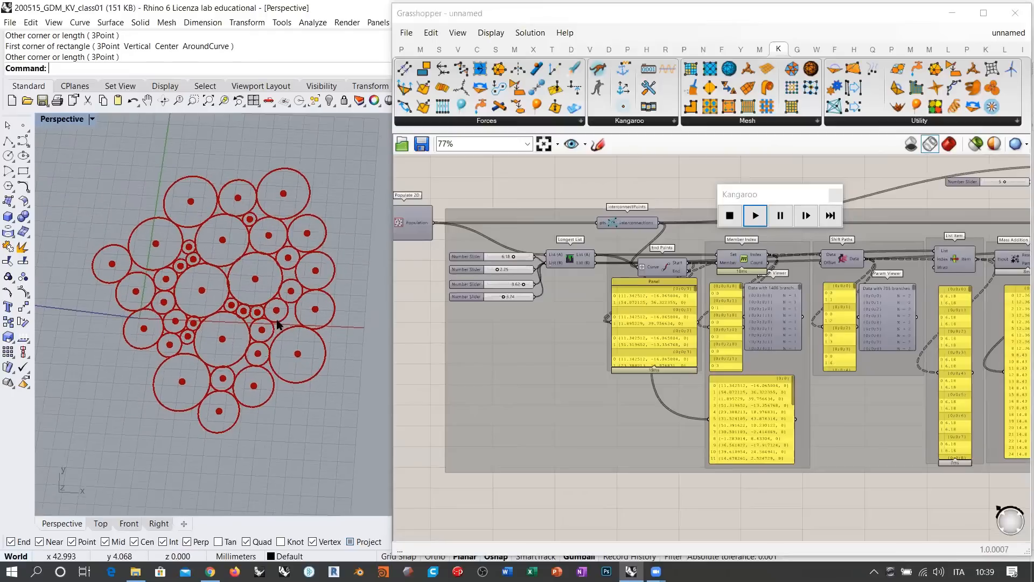
Step: Highlight the four radius sliders feeding Longest List's List (B) input, then clear the selection
right_click_drag(447, 299, 544, 324)
scroll(538, 276, "up", 3)
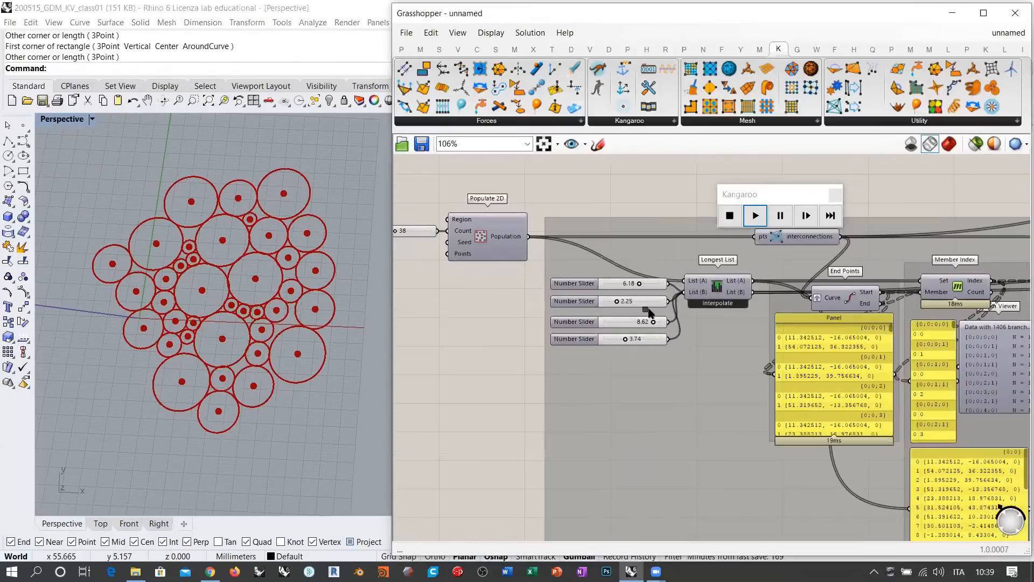
left_click_drag(536, 271, 676, 377)
left_click(488, 304)
scroll(565, 304, "up", 4)
left_click_drag(503, 244, 770, 433)
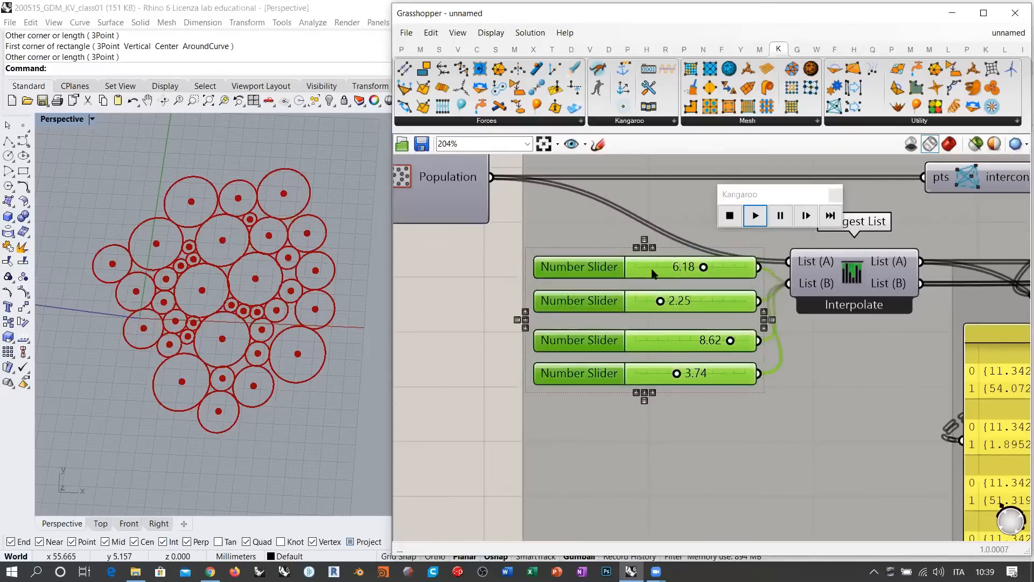
left_click(529, 299)
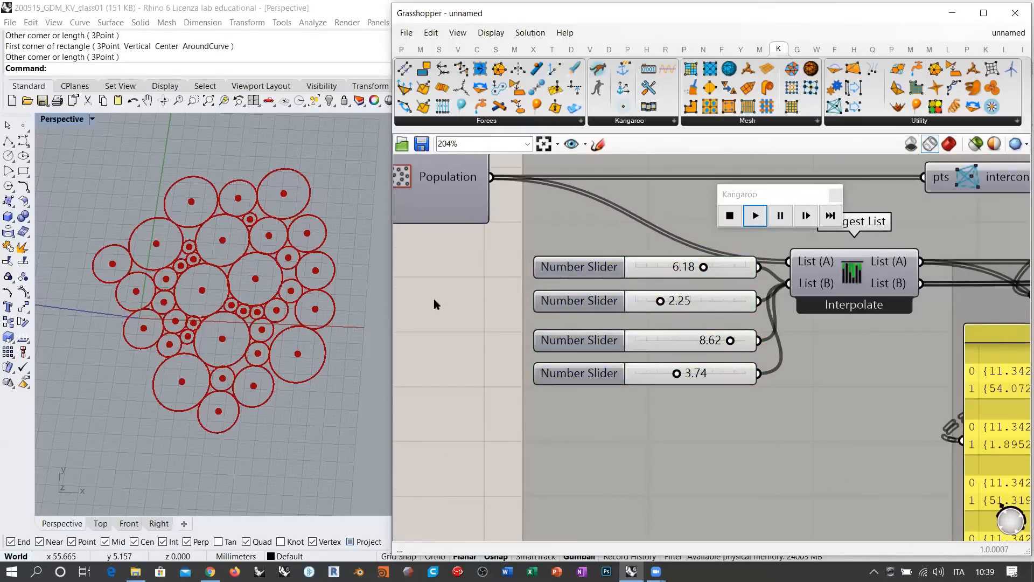
Step: Set the first radius slider to 1.00 and the second to 2.00
scroll(615, 274, "up", 4)
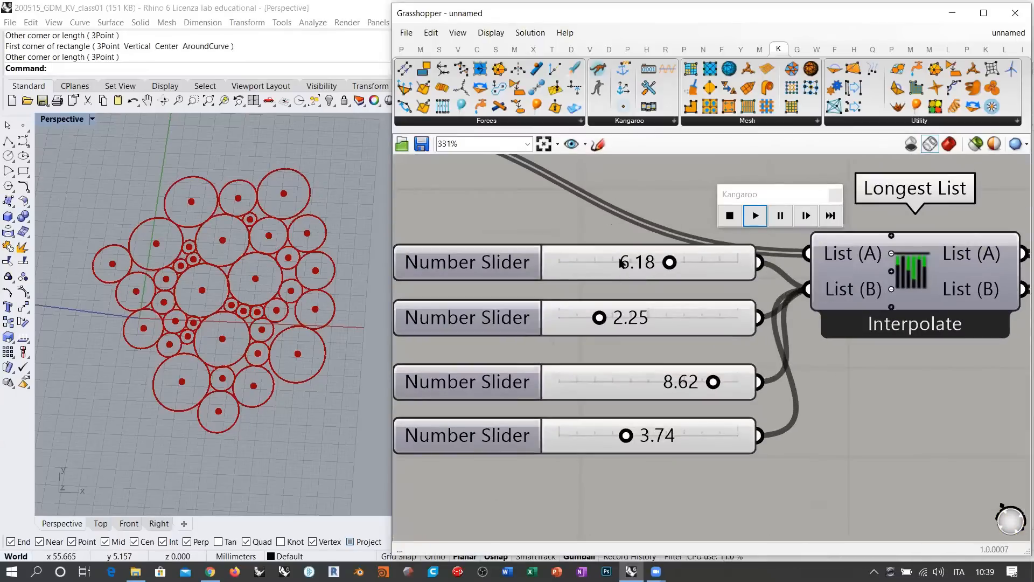
double_click(619, 264)
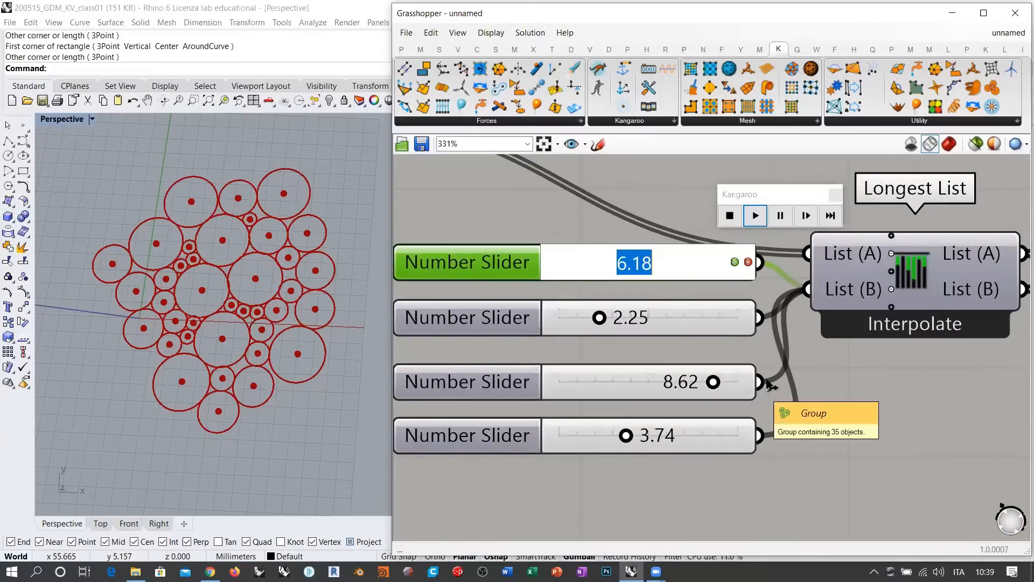
type("1")
key("Return")
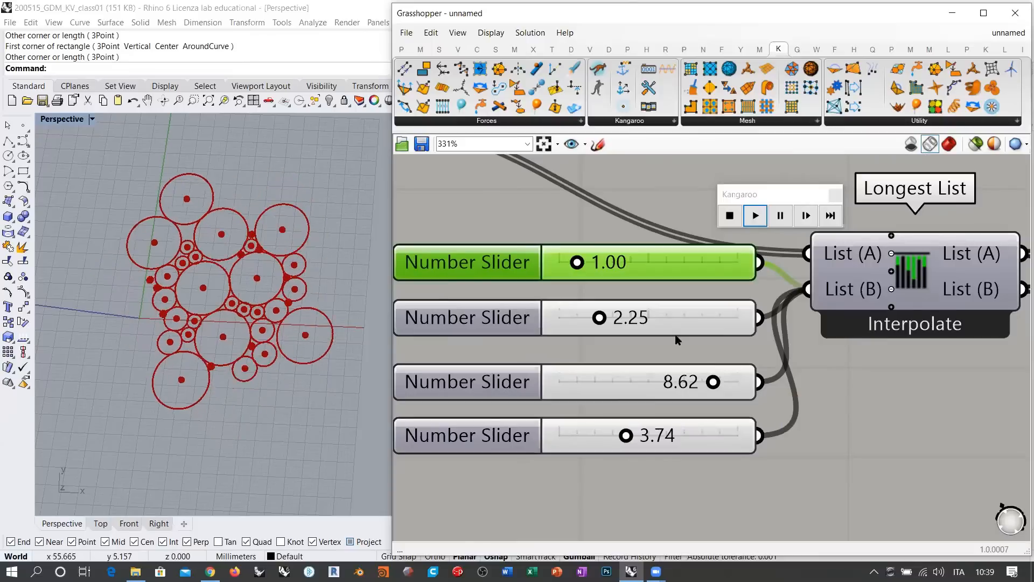
double_click(648, 319)
type("2")
key("Return")
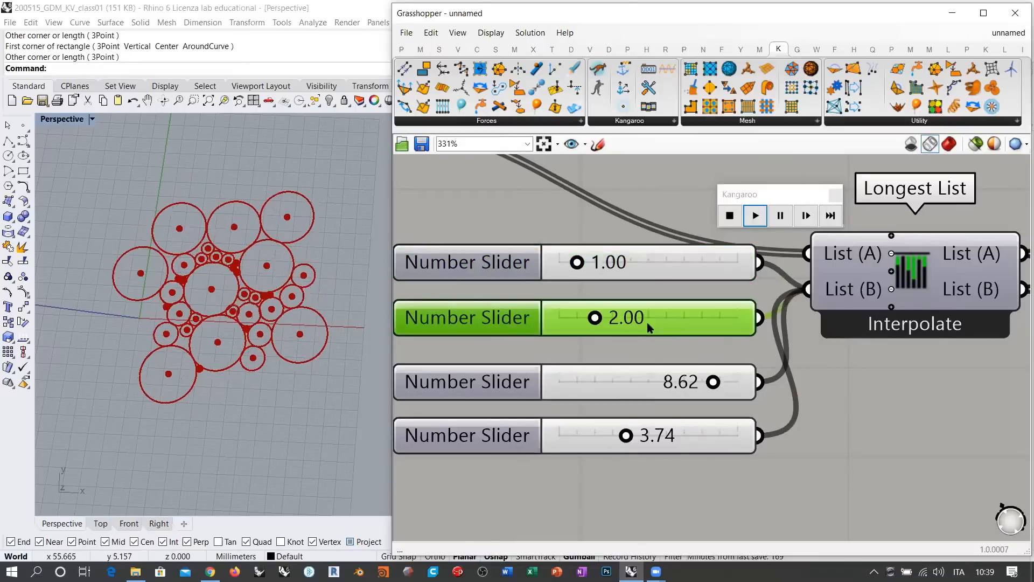
Step: Set the third radius slider to 3.00 and the fourth to 4.00 while the simulation runs
double_click(639, 378)
type("3")
key("Return")
double_click(670, 429)
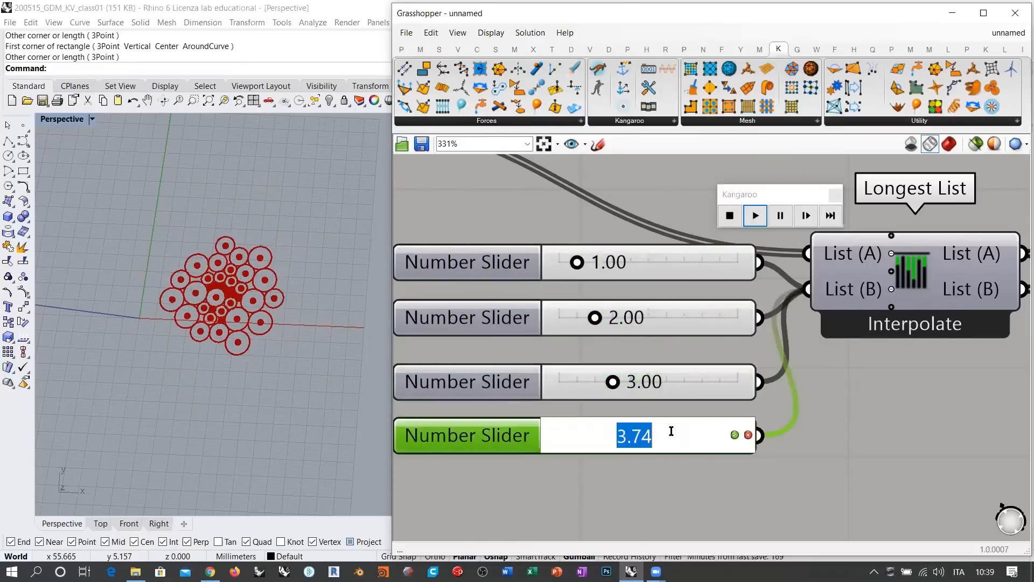
type("1")
key("Return")
double_click(670, 429)
type("4")
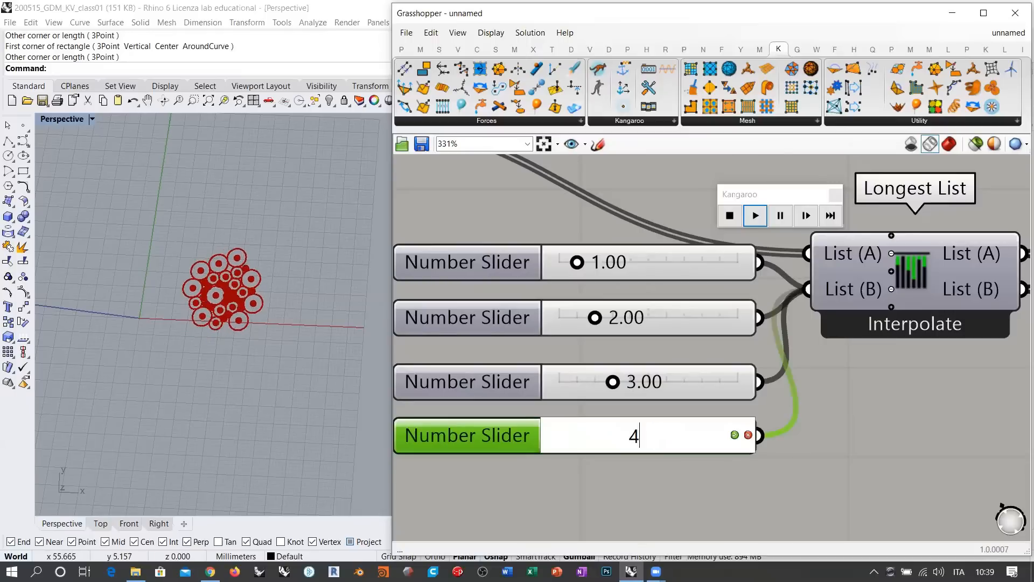
key("Return")
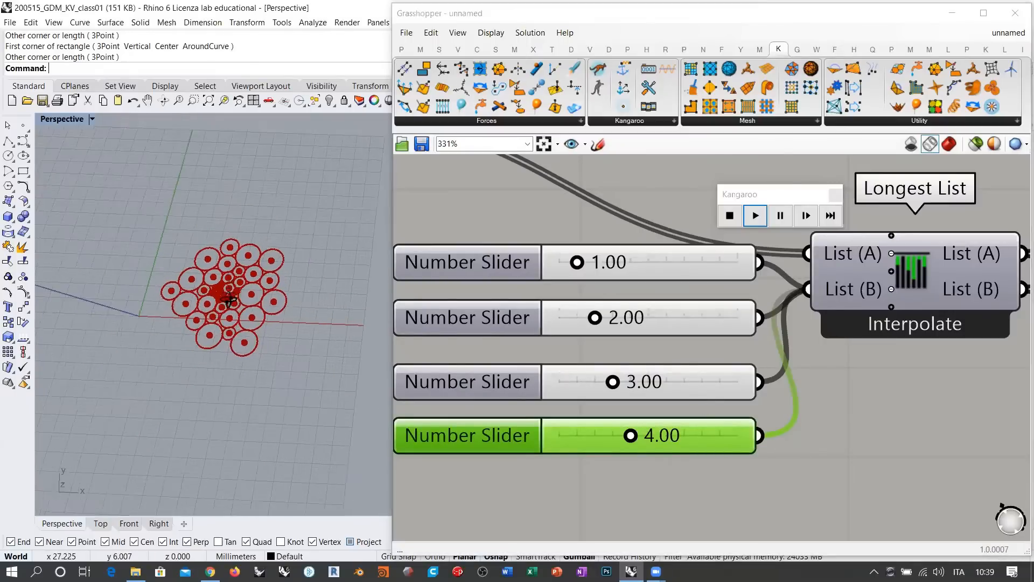
scroll(237, 304, "up", 3)
scroll(238, 305, "up", 2)
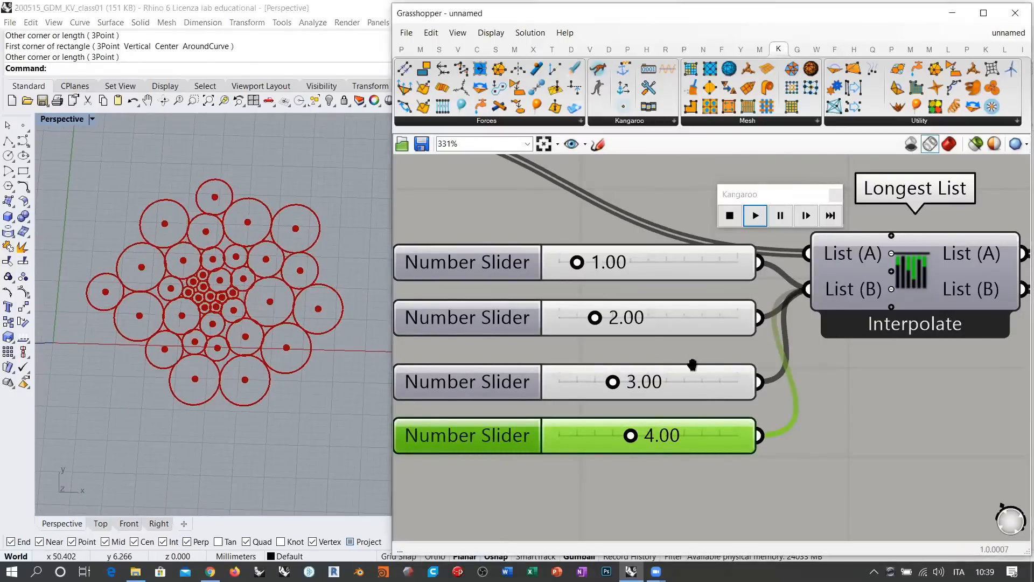
Step: Clear the slider selection and reset the simulation to the initial point positions
scroll(689, 358, "down", 4)
left_click(451, 374)
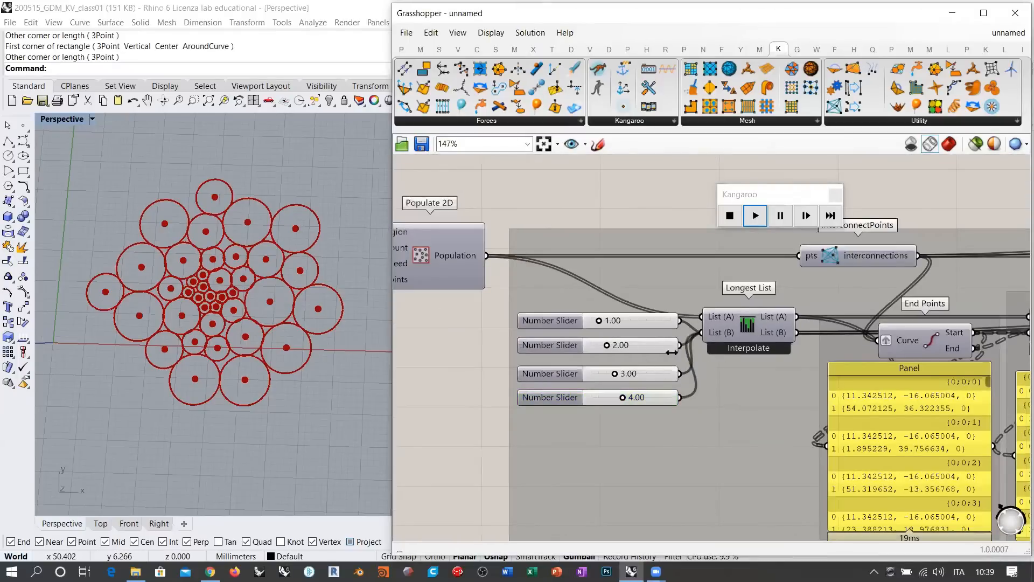
left_click(731, 217)
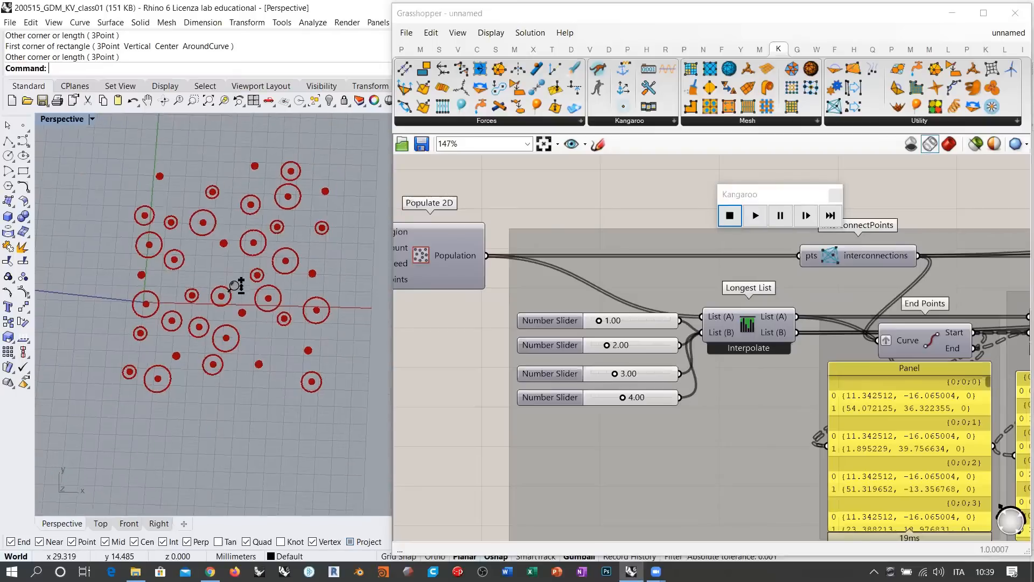
Step: Run the simulation and set the slider feeding PowerLaw's negated strength to 1
left_click(755, 215)
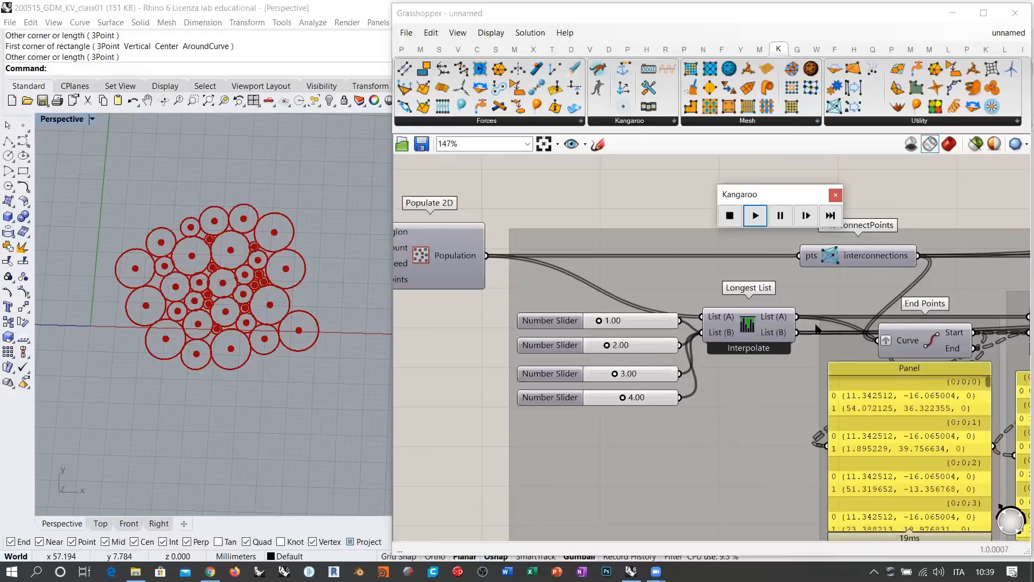
right_click_drag(877, 308, 590, 361)
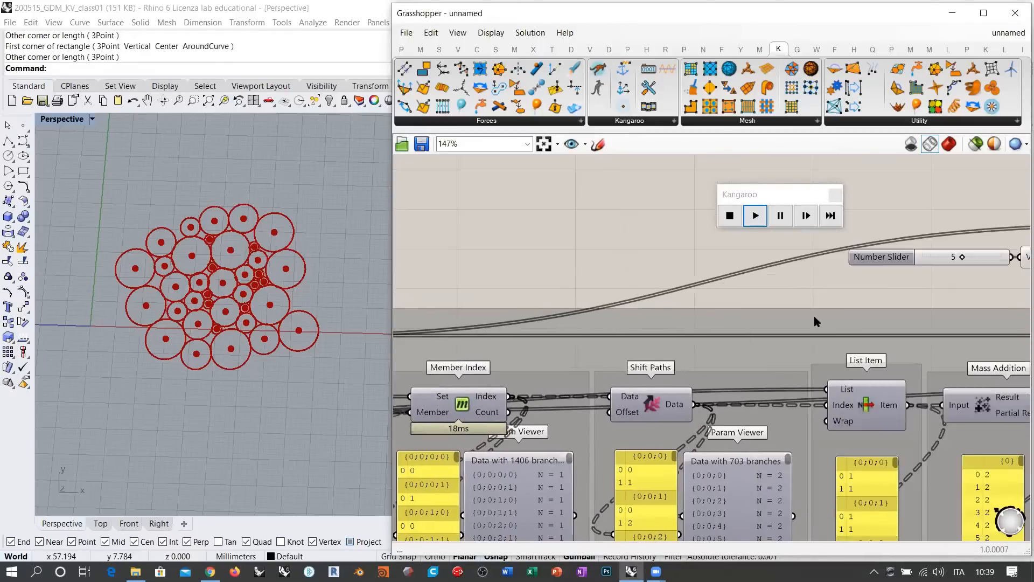
right_click_drag(814, 315, 564, 365)
scroll(693, 312, "up", 3)
left_click_drag(736, 303, 678, 305)
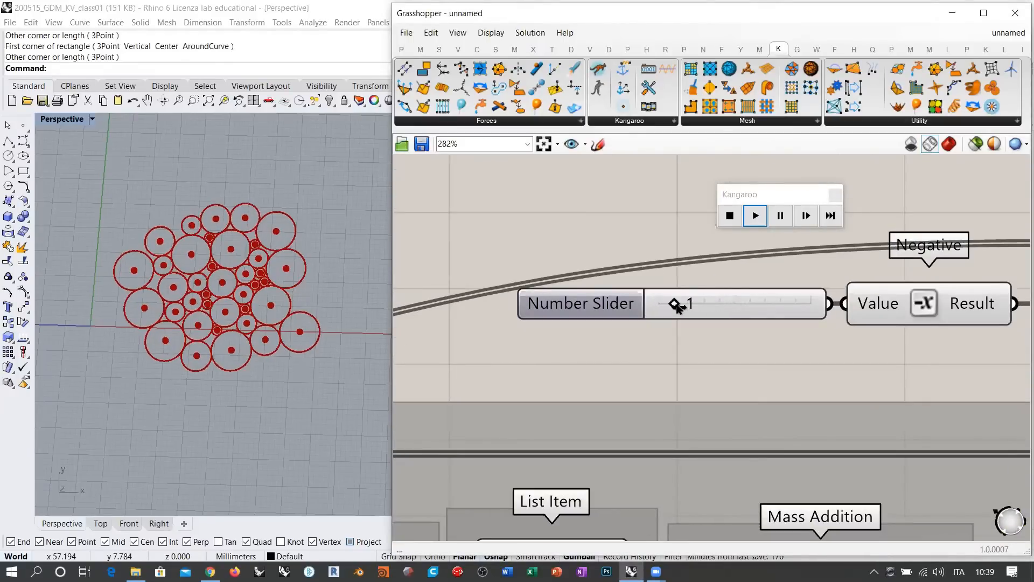
Step: Switch the PowerLaw strength slider to real-number (R) rounding and set it to 0.361
double_click(605, 305)
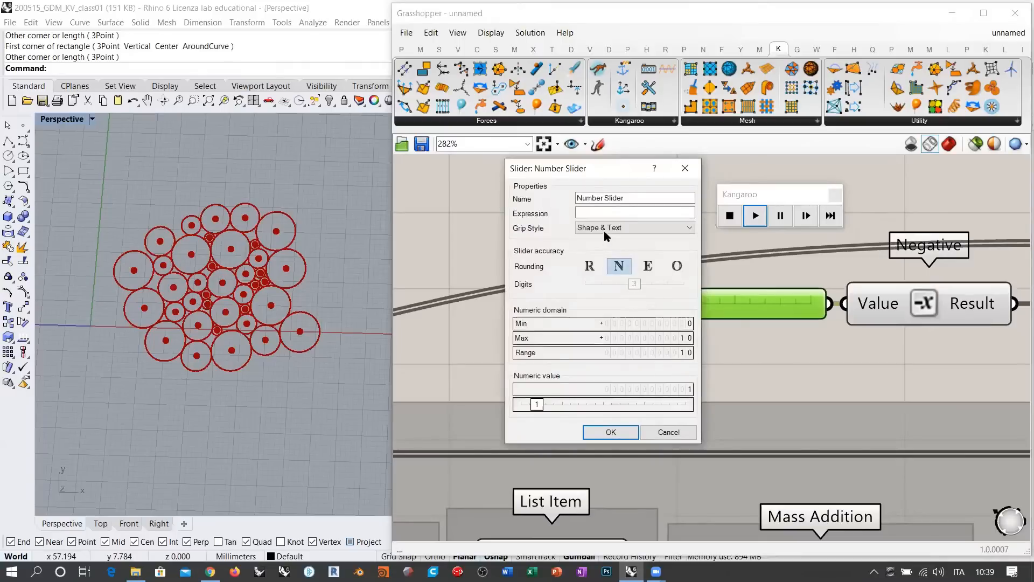
left_click(591, 271)
left_click(611, 432)
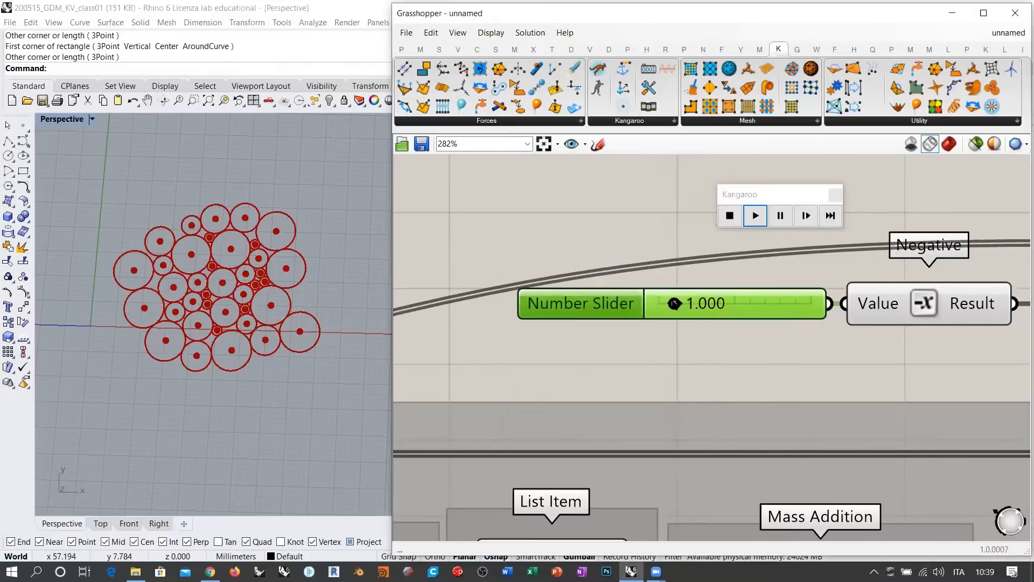
left_click_drag(674, 304, 665, 303)
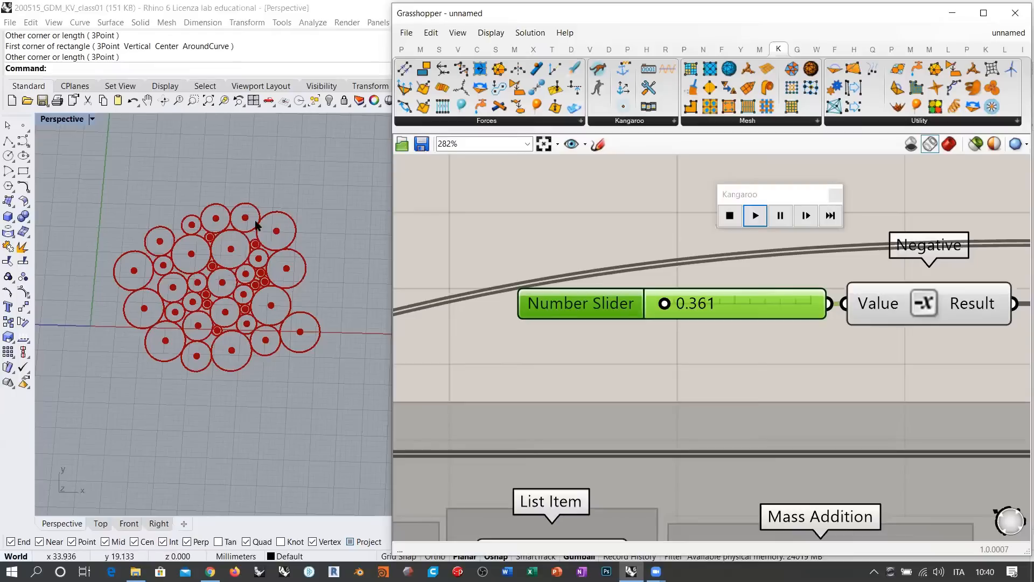
Step: Reset the simulation to the initial point positions and run it again with the reduced PowerLaw strength
scroll(640, 353, "down", 6)
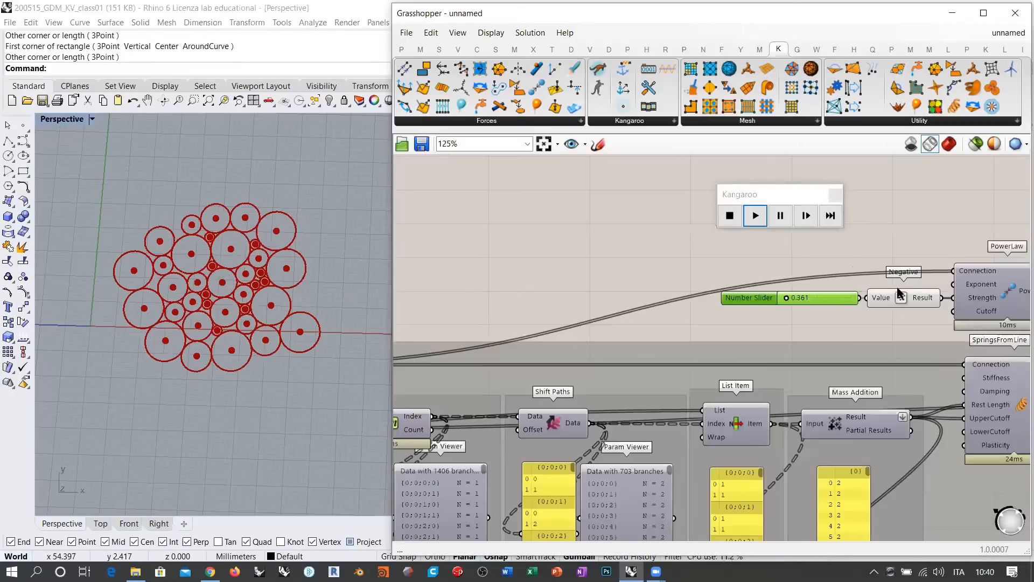
left_click(726, 217)
right_click_drag(528, 366, 878, 303)
scroll(654, 314, "up", 2)
right_click_drag(654, 314, 827, 318)
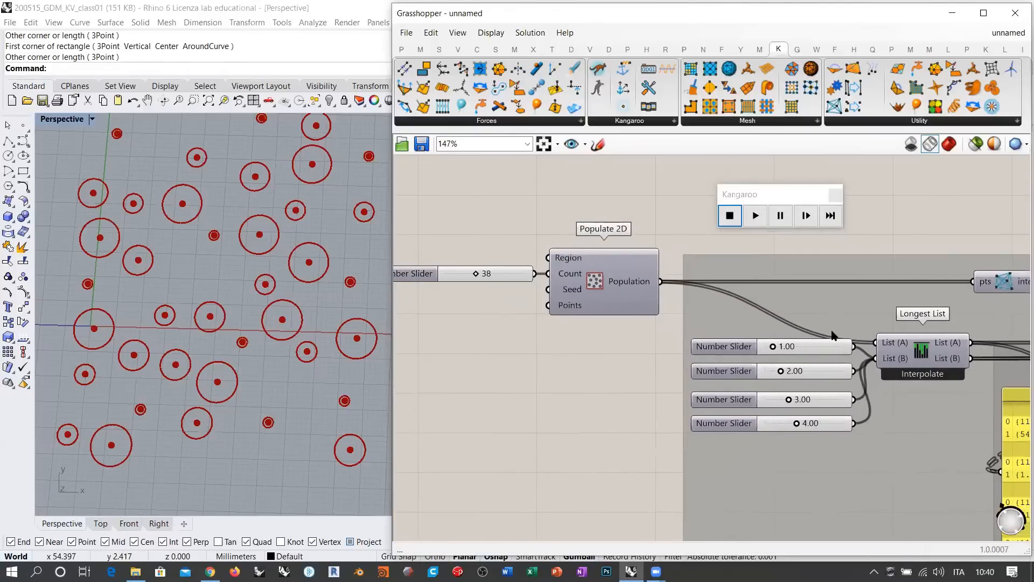
left_click_drag(765, 194, 759, 199)
left_click(750, 222)
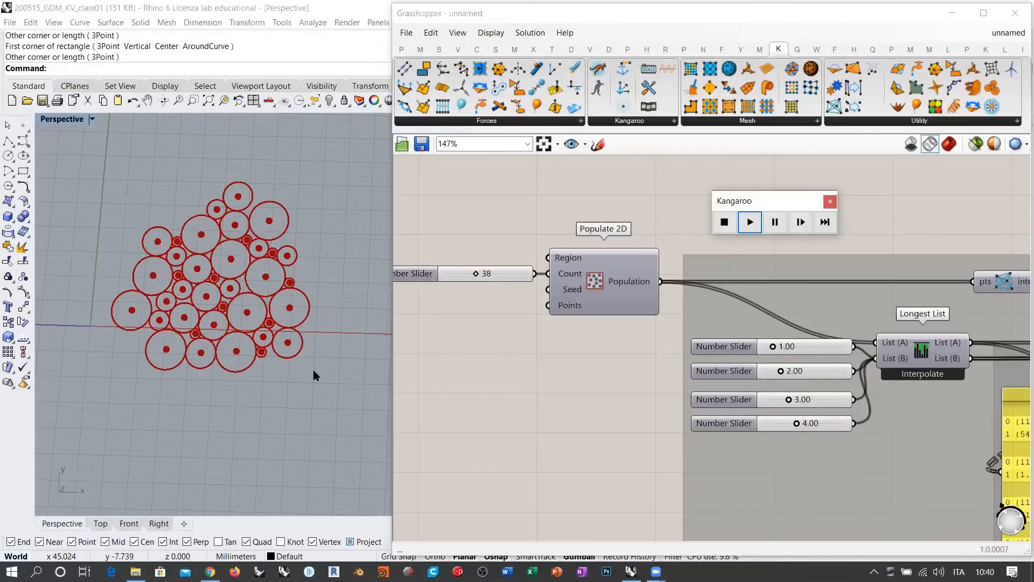
Step: Test the PowerLaw strength slider at 4.283, and return it close to its minimum while the simulation runs
right_click_drag(881, 295, 537, 325)
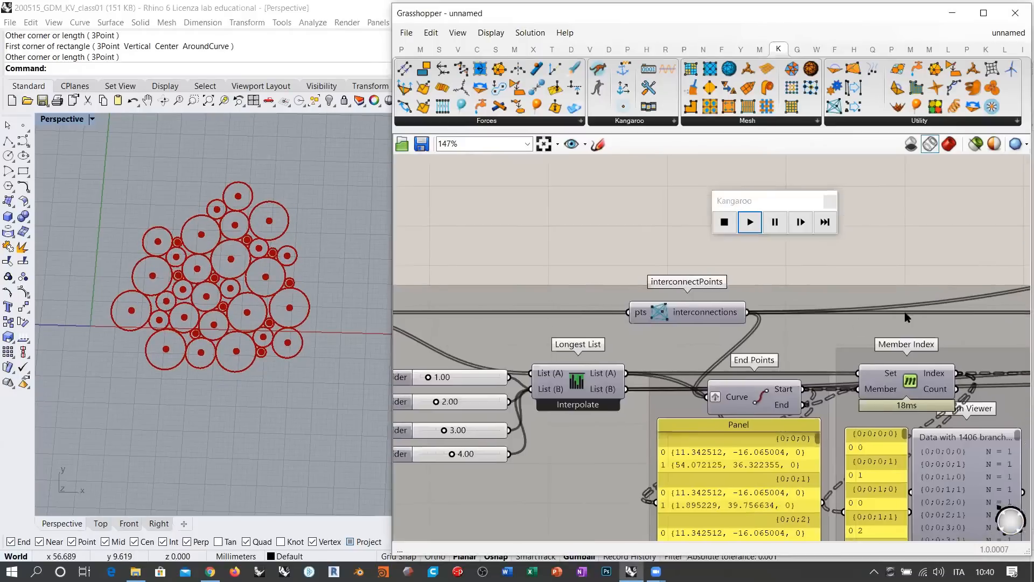
right_click_drag(905, 316, 729, 353)
right_click_drag(1012, 302, 540, 346)
right_click_drag(428, 364, 691, 350)
scroll(630, 358, "up", 4)
left_click(629, 359)
left_click_drag(599, 310, 670, 311)
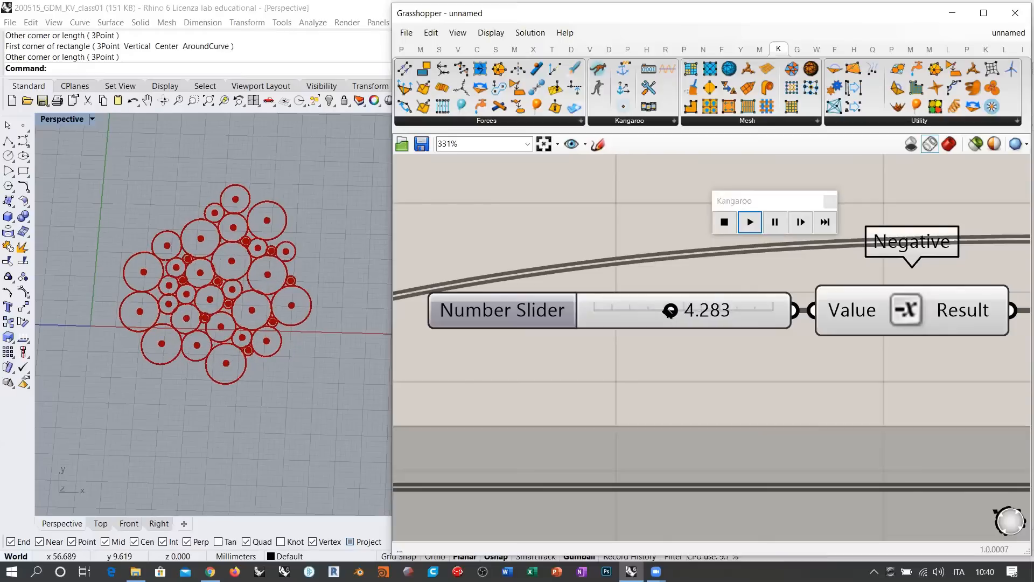
right_click_drag(665, 356, 703, 358)
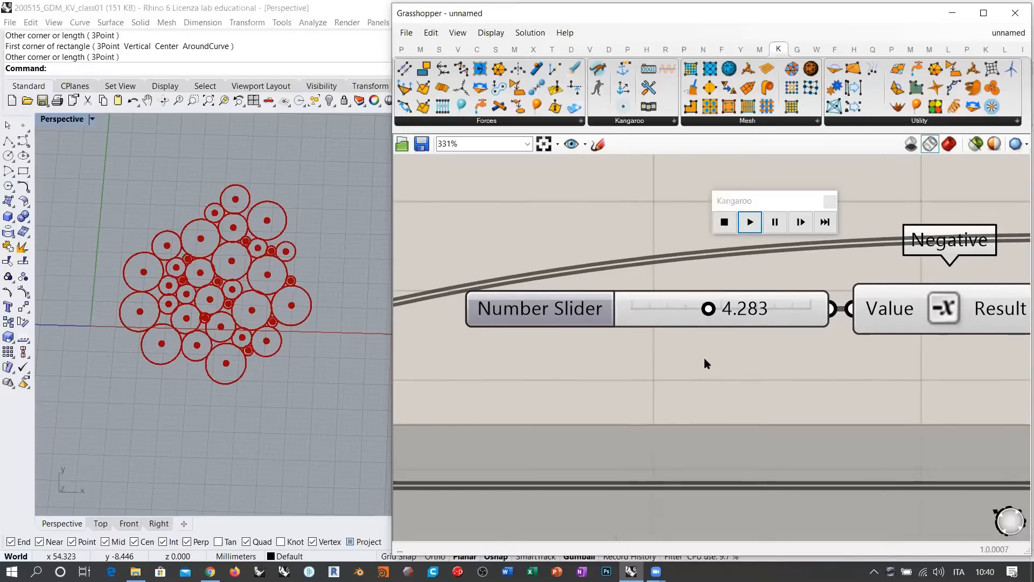
left_click_drag(717, 315, 641, 313)
Step: Examine the packed circles up close, reset the simulation and close the Kangaroo controls
scroll(727, 373, "down", 8)
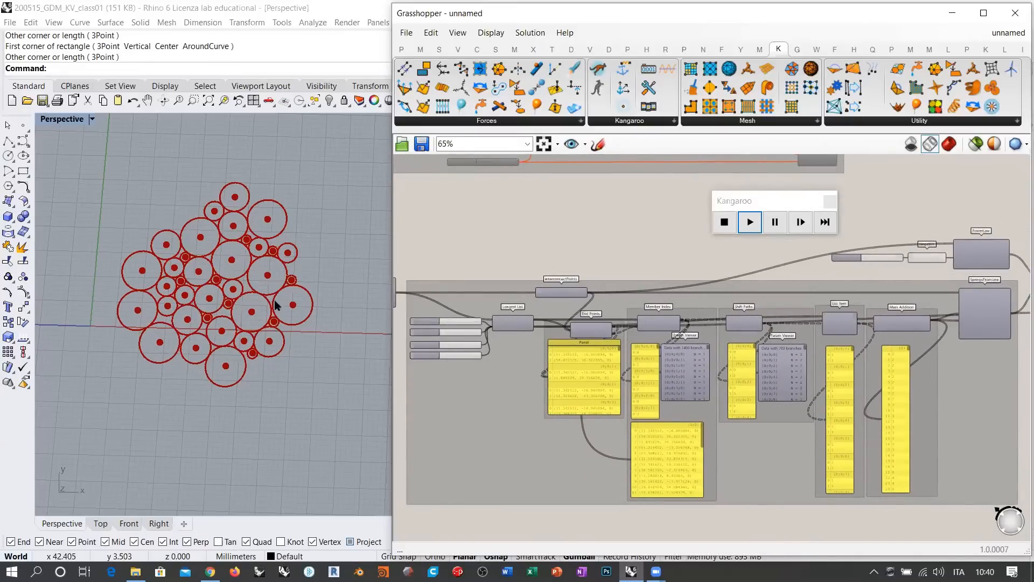
right_click_drag(263, 301, 241, 323)
scroll(241, 324, "up", 2)
left_click(515, 246)
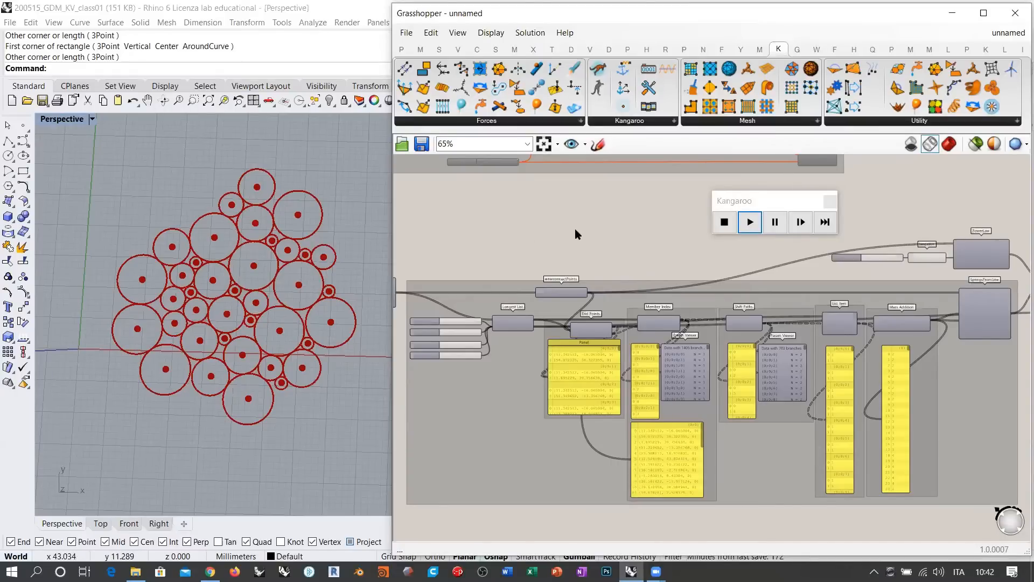
left_click(724, 222)
left_click(830, 201)
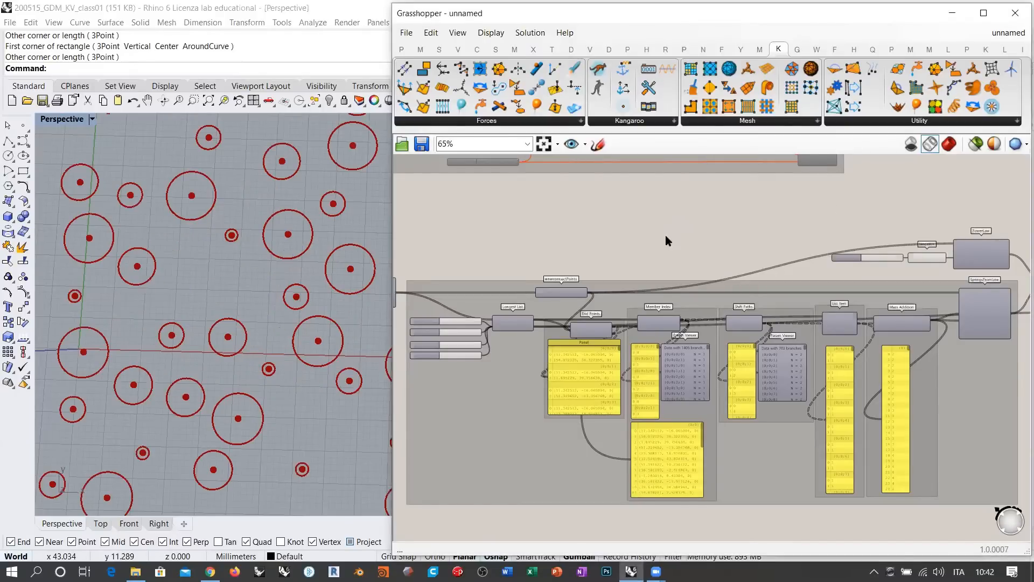
Step: Add a Kangaroo 2 SphereCollide goal in the empty canvas area between the two existing groups
left_click(987, 50)
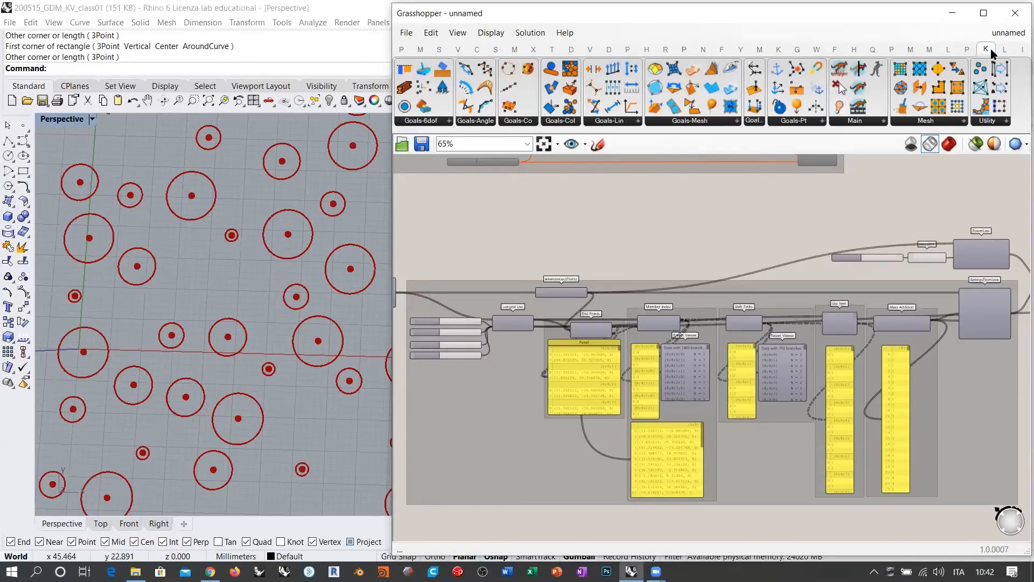
left_click_drag(570, 106, 598, 218)
scroll(598, 218, "up", 10)
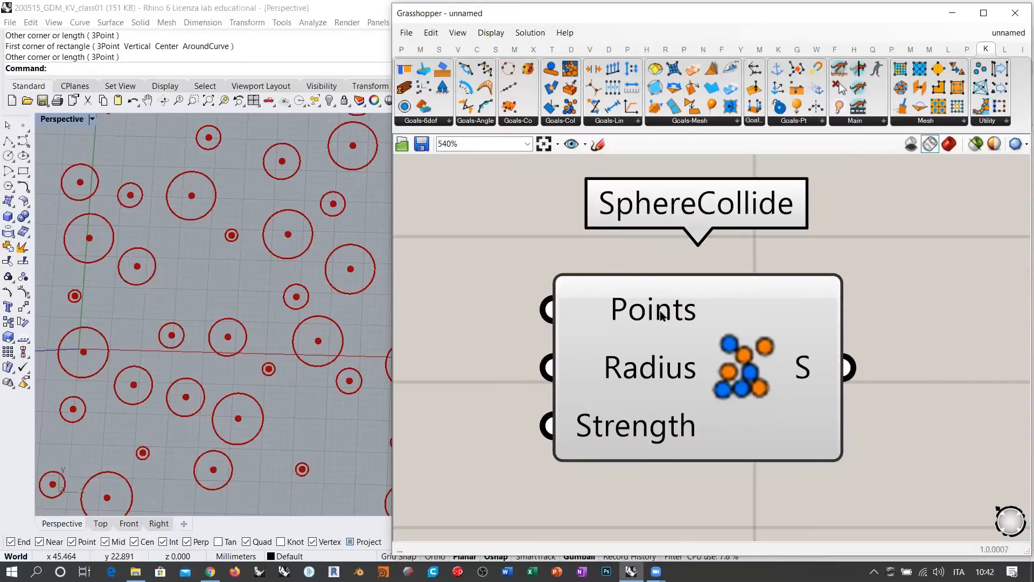
mouse_move(647, 372)
scroll(738, 359, "down", 6)
scroll(702, 350, "down", 1)
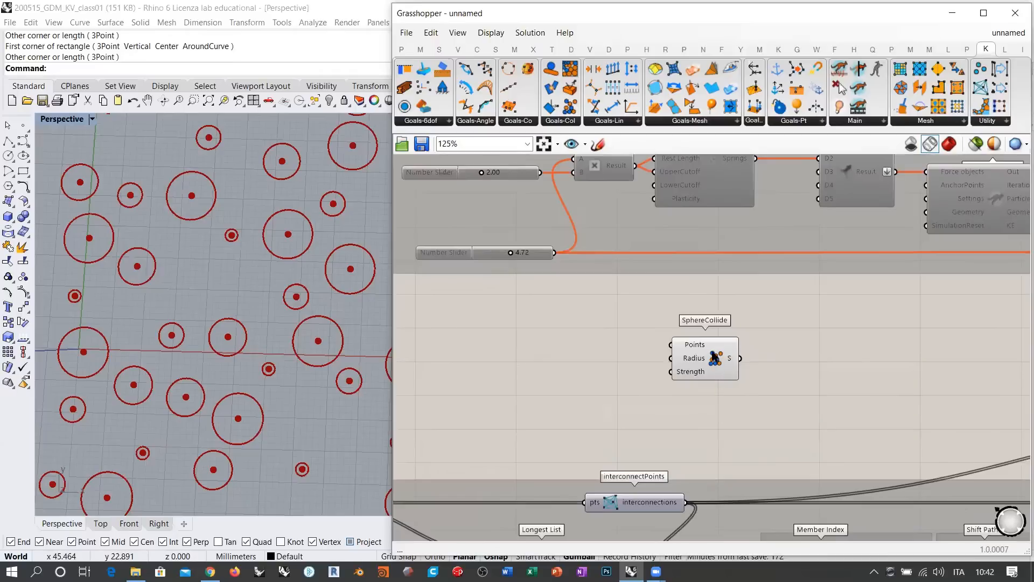
right_click_drag(545, 261, 598, 345)
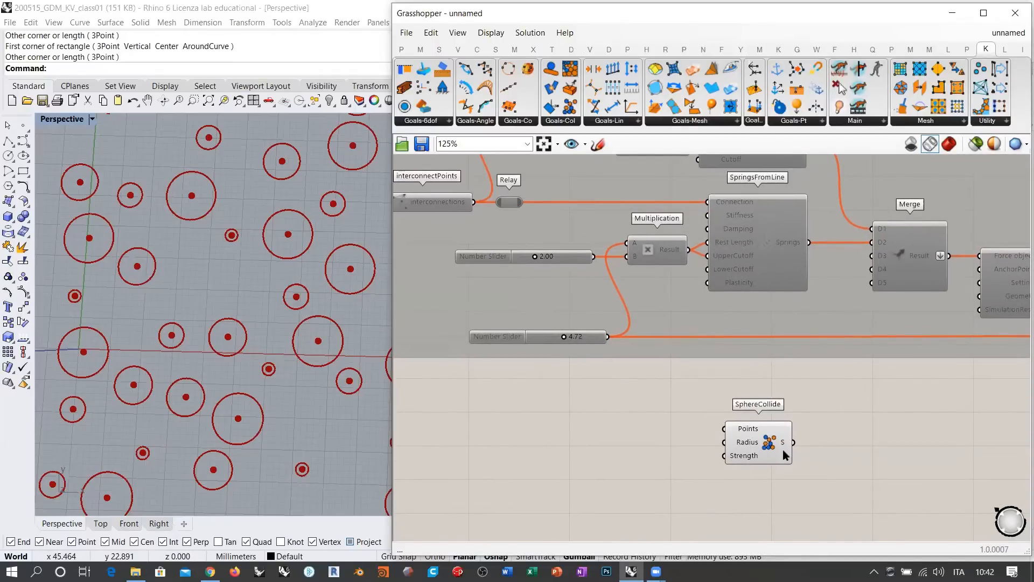
right_click_drag(784, 450, 684, 330)
right_click_drag(532, 293, 585, 303)
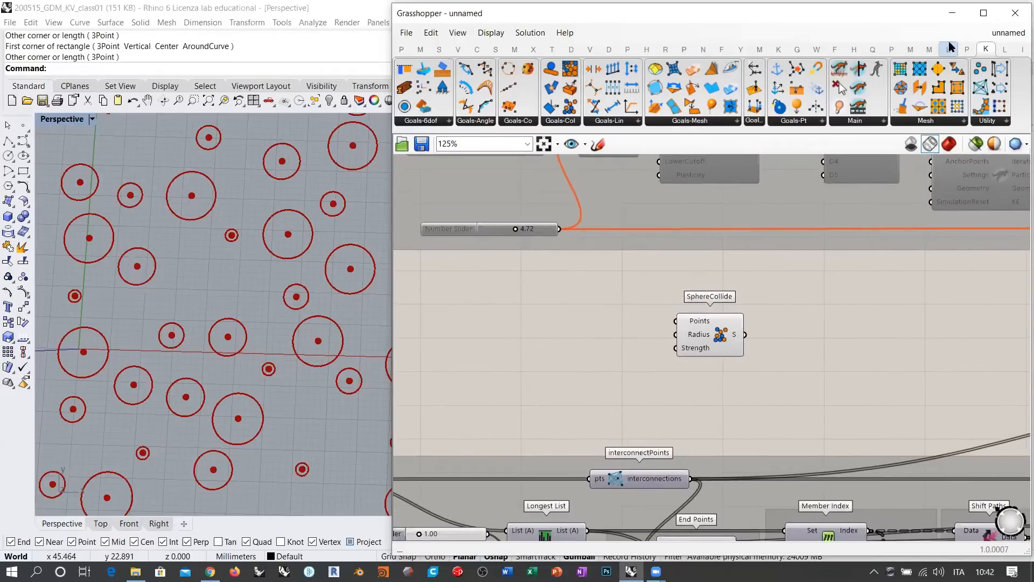
Step: Add an interconnectPoints component above SphereCollide and connect its interconnections to the Line input of a new Length(Line) goal
left_click_drag(981, 88, 594, 318)
left_click_drag(701, 335, 590, 379)
scroll(602, 326, "up", 4)
left_click(608, 317)
left_click_drag(611, 306, 599, 302)
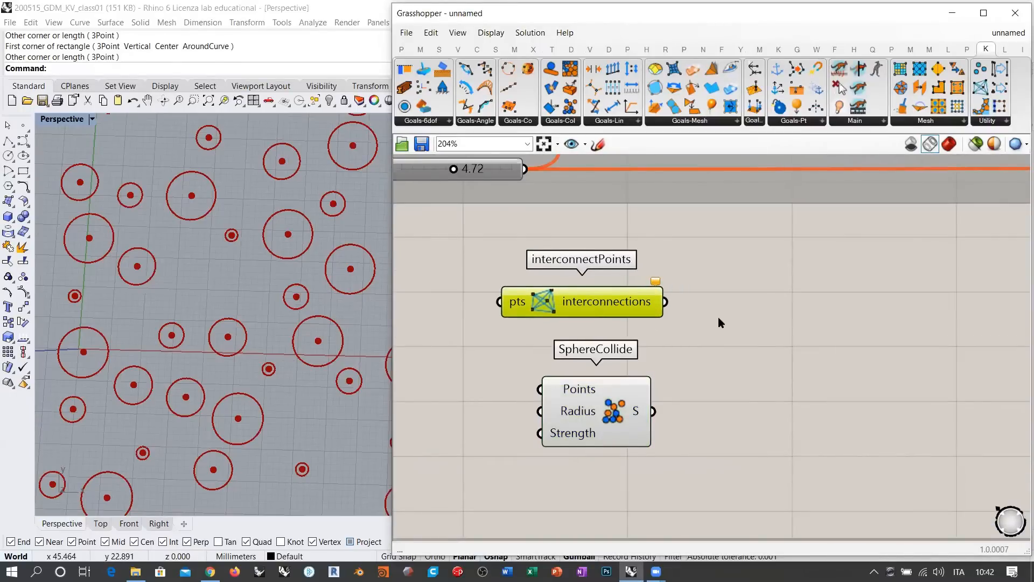
left_click_drag(612, 106, 887, 360)
left_click_drag(666, 303, 864, 310)
Step: Feed Length(Line)'s Length input from a panel containing 0, and align both beside interconnectPoints
double_click(769, 334)
type("\"2")
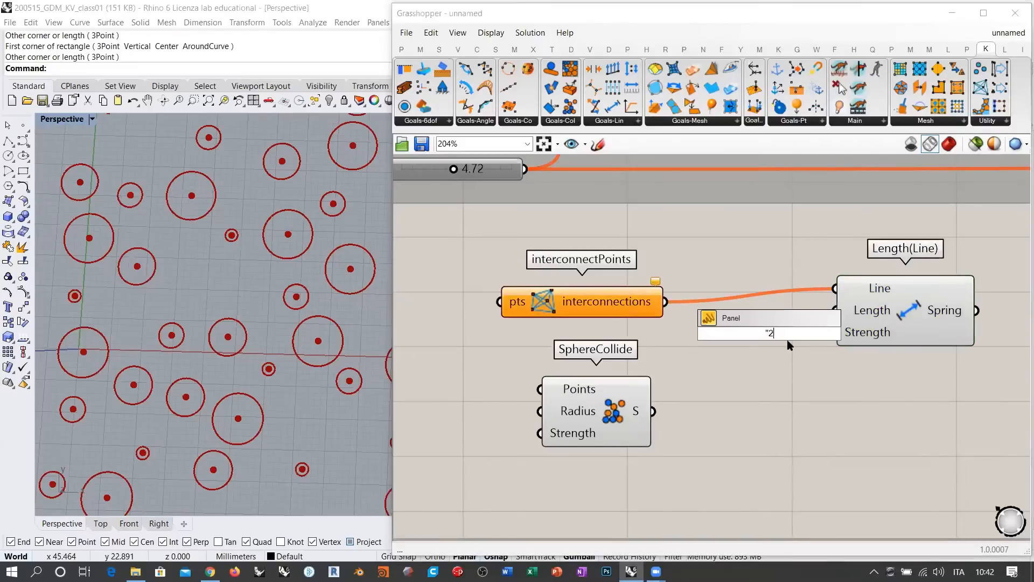
key("BackSpace")
type("0")
key("Return")
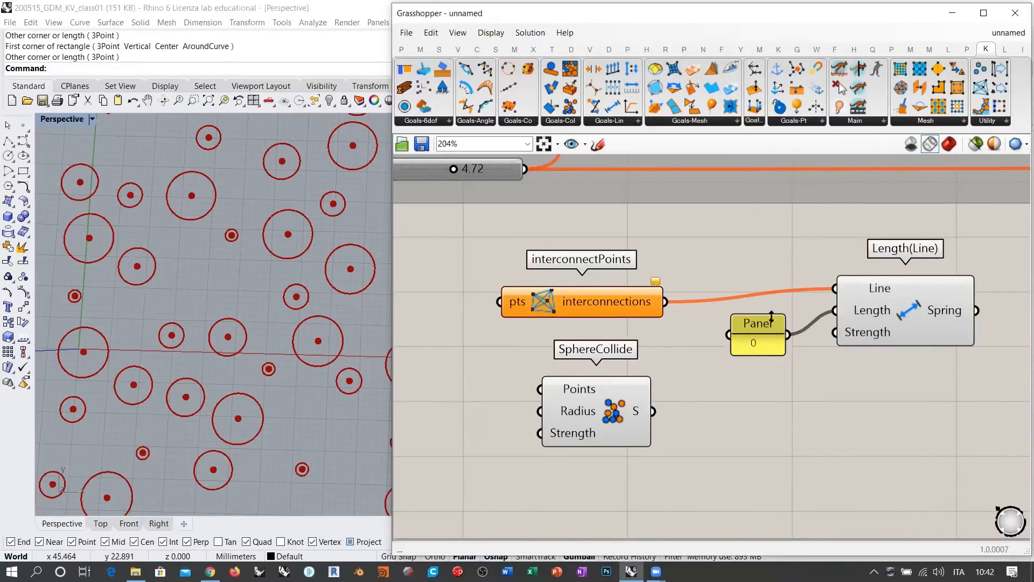
left_click_drag(774, 330, 748, 335)
left_click_drag(872, 312, 842, 324)
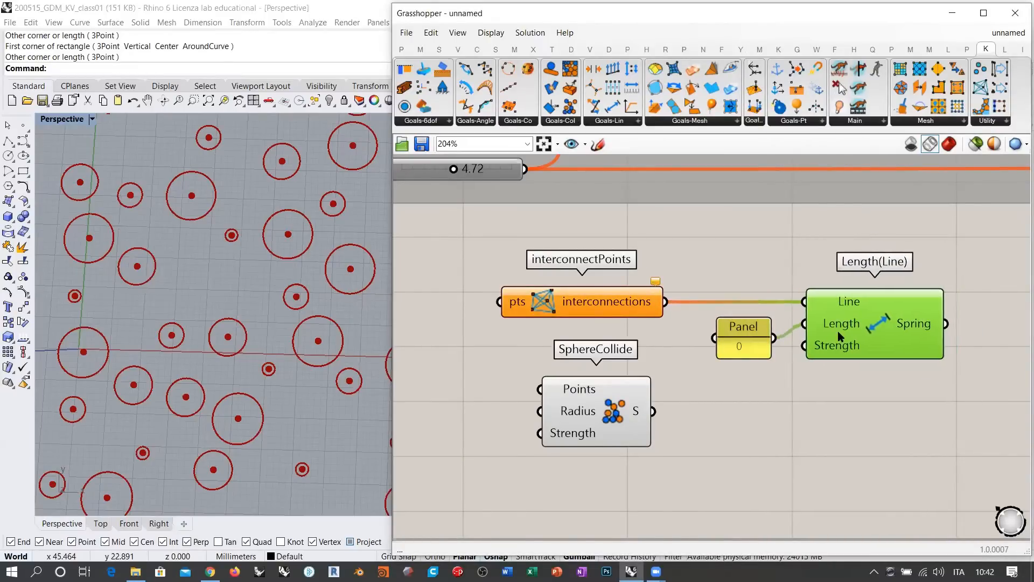
left_click(791, 324)
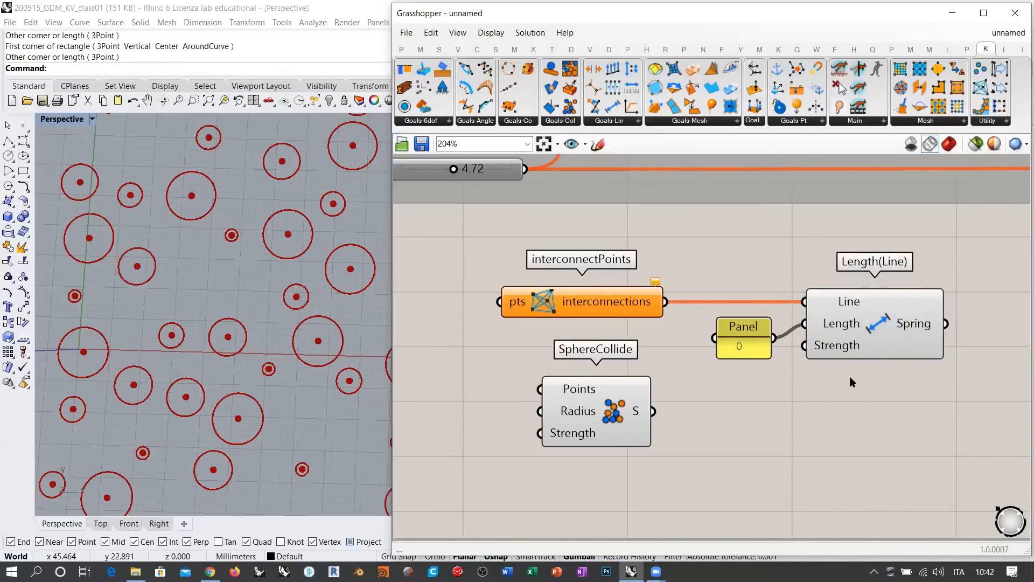
Step: Move SphereCollide below Length(Line) and add a Populate 2D component beside interconnectPoints
left_click_drag(612, 415, 749, 456)
left_click(515, 365)
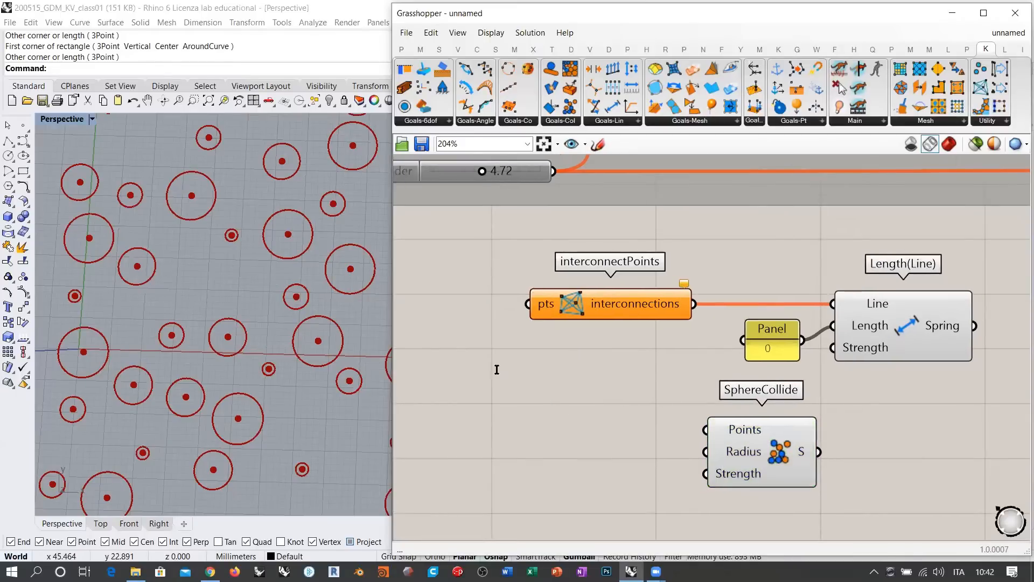
double_click(496, 367)
type("pop")
left_click(494, 353)
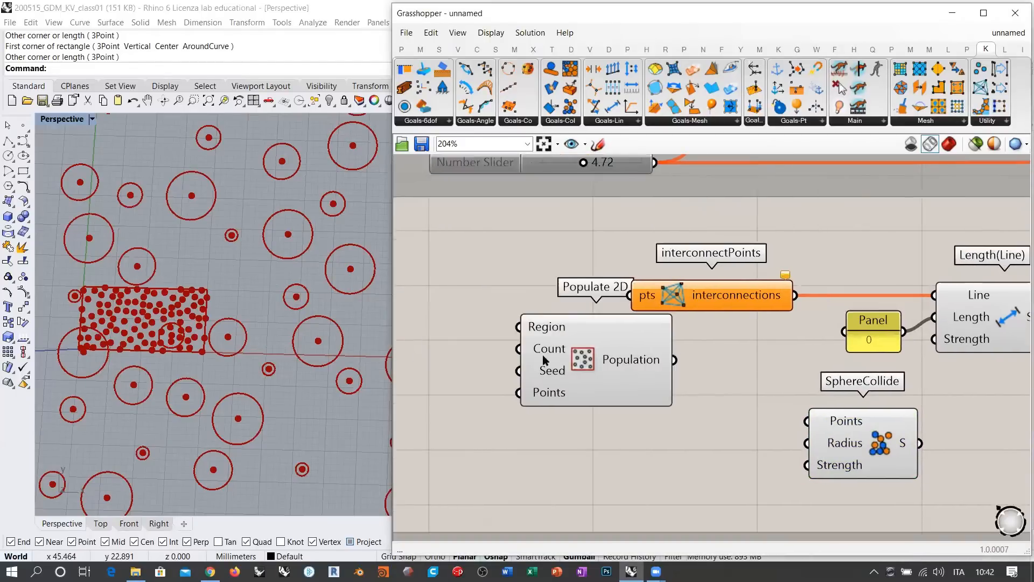
Step: Connect Population to interconnectPoints' pts and SphereCollide's Points inputs, and hide the preview of interconnectPoints
left_click_drag(633, 304, 785, 423)
left_click(669, 368)
left_click(722, 295)
key("ctrl+q")
left_click(664, 381)
Step: Add a 0.500 number slider and connect it to SphereCollide's Radius input
double_click(673, 452)
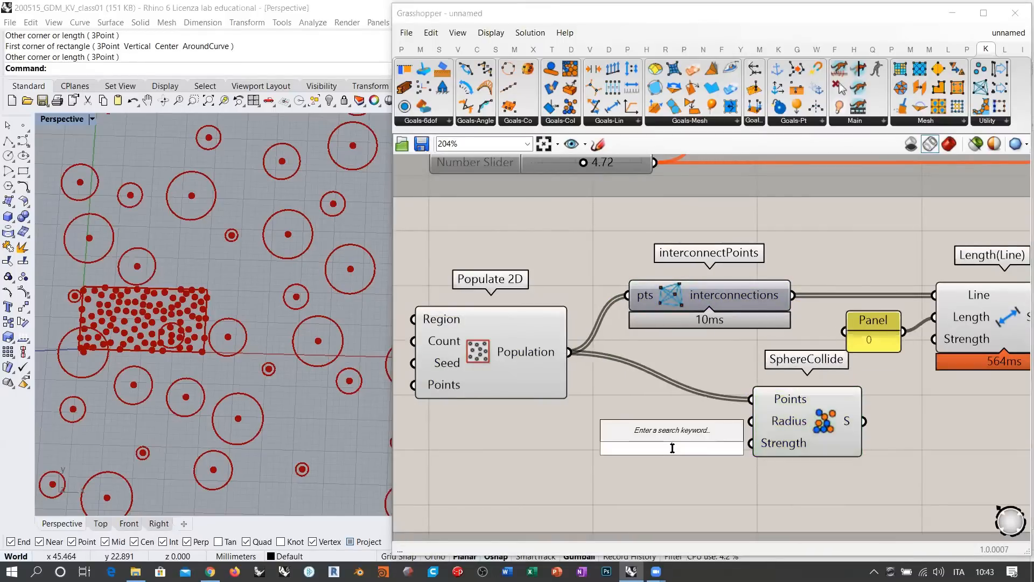
type("0.5")
key("Return")
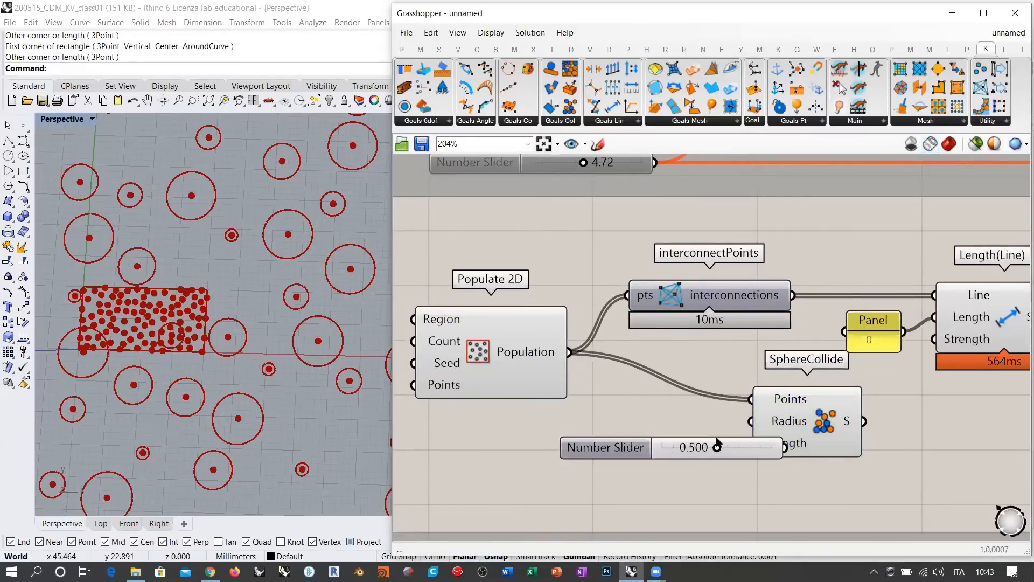
left_click_drag(758, 445, 714, 429)
left_click_drag(730, 428, 752, 421)
Step: Place SphereCollide and its radius slider beneath Length(Line), lining the slider up with the Radius input
right_click_drag(854, 421, 769, 426)
left_click_drag(831, 477, 603, 410)
left_click_drag(760, 426, 941, 436)
right_click_drag(970, 375, 827, 378)
left_click(871, 379)
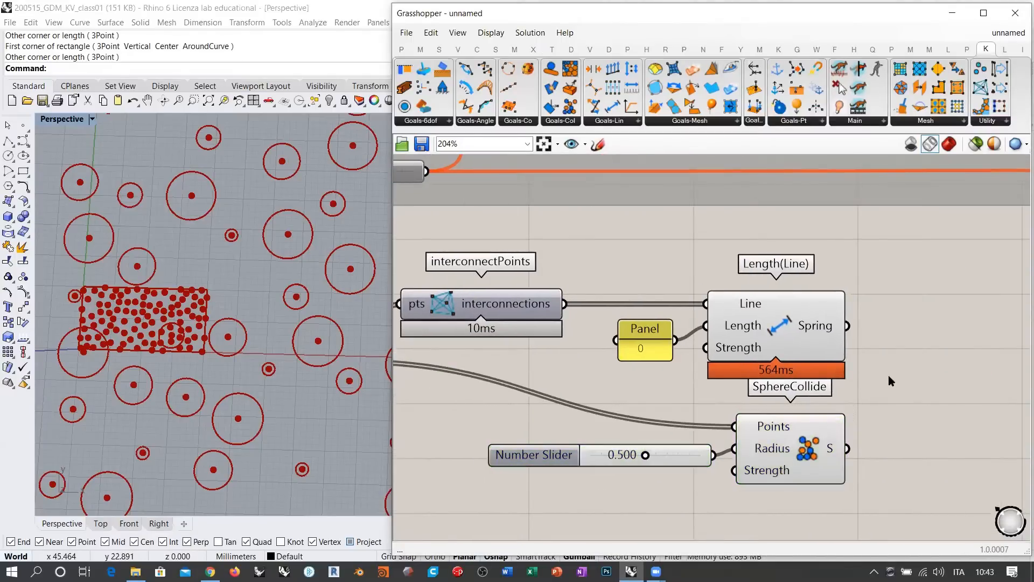
right_click_drag(890, 380, 927, 365)
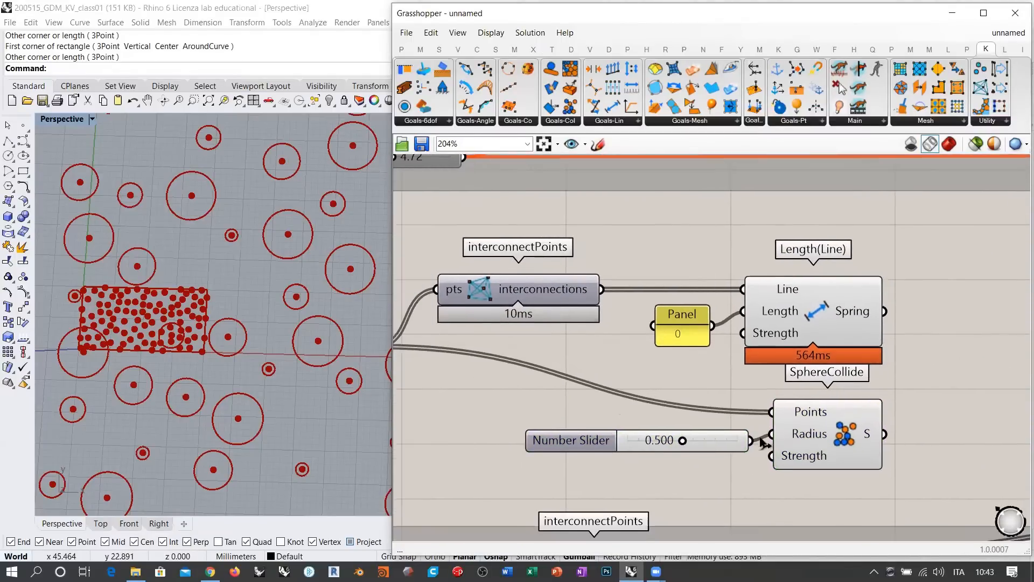
left_click(722, 443)
left_click_drag(720, 438, 717, 440)
left_click(720, 458)
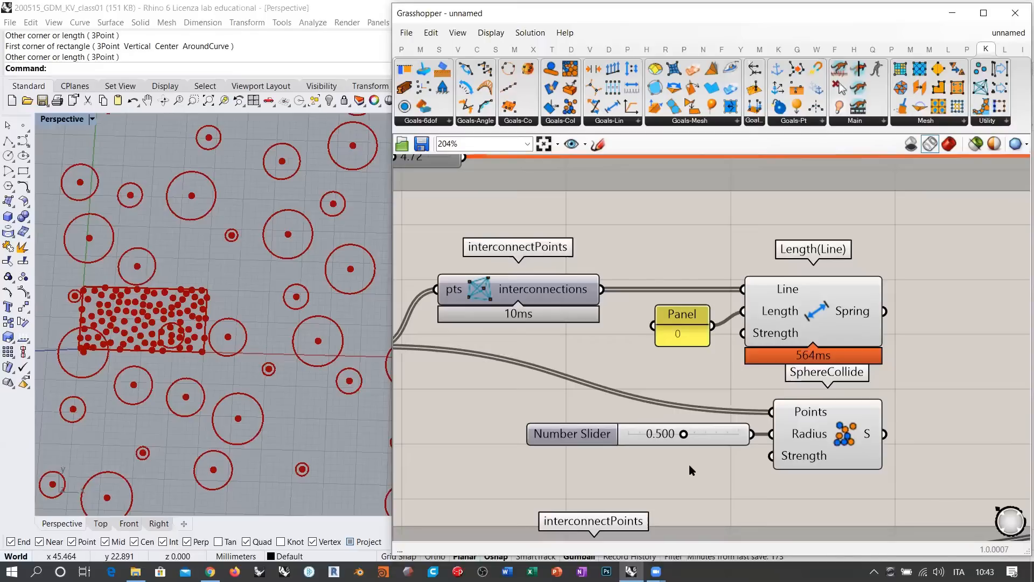
Step: Move interconnectPoints, the 0 panel and Length(Line) slightly upward to leave space above SphereCollide
left_click_drag(910, 253, 543, 340)
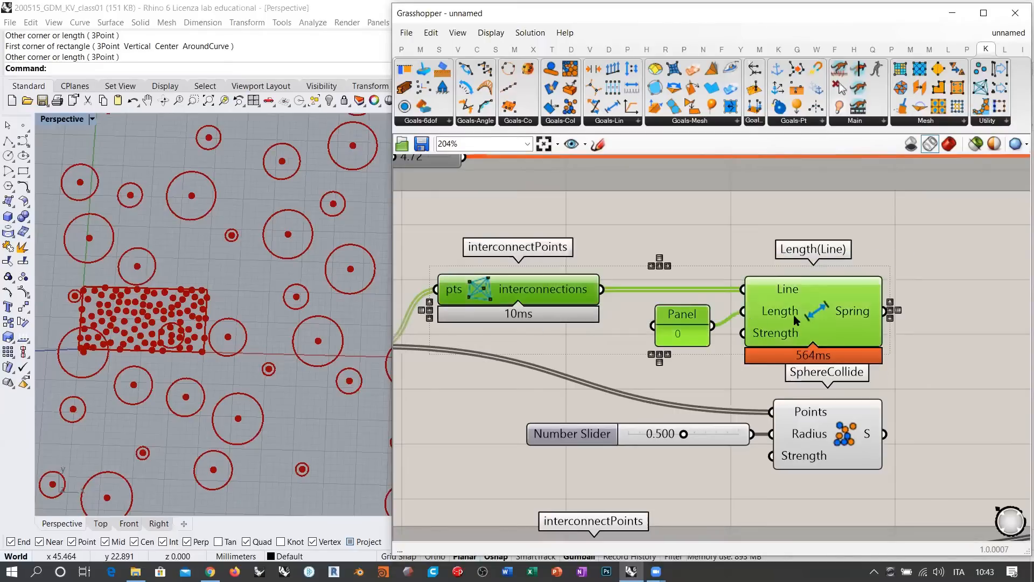
left_click_drag(806, 318, 807, 300)
left_click(926, 327)
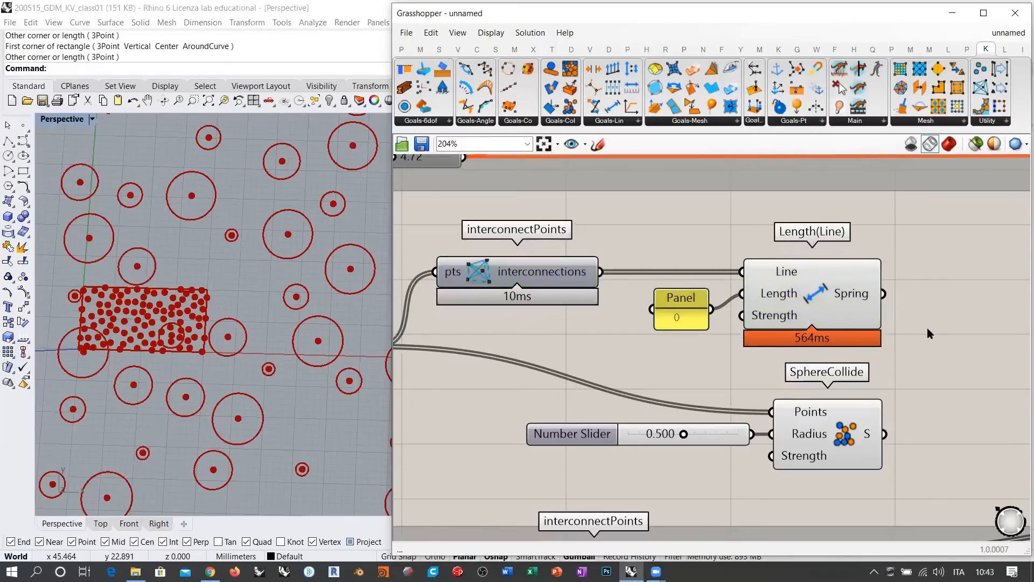
scroll(926, 300, "down", 4)
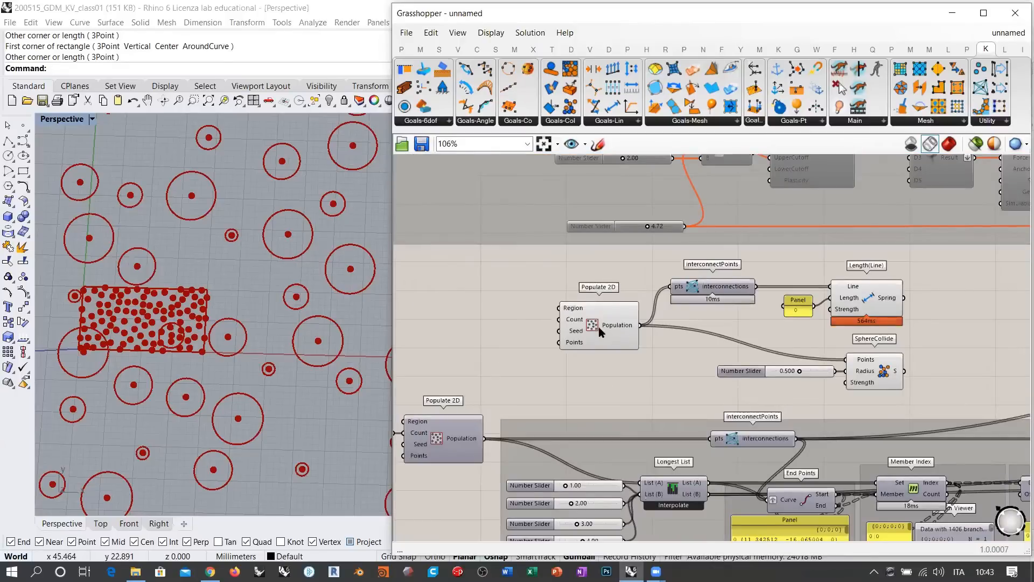
Step: Lower Populate 2D until its Population output lines up with SphereCollide's Points input, and group the six Kangaroo 2 components
left_click_drag(599, 326, 613, 360)
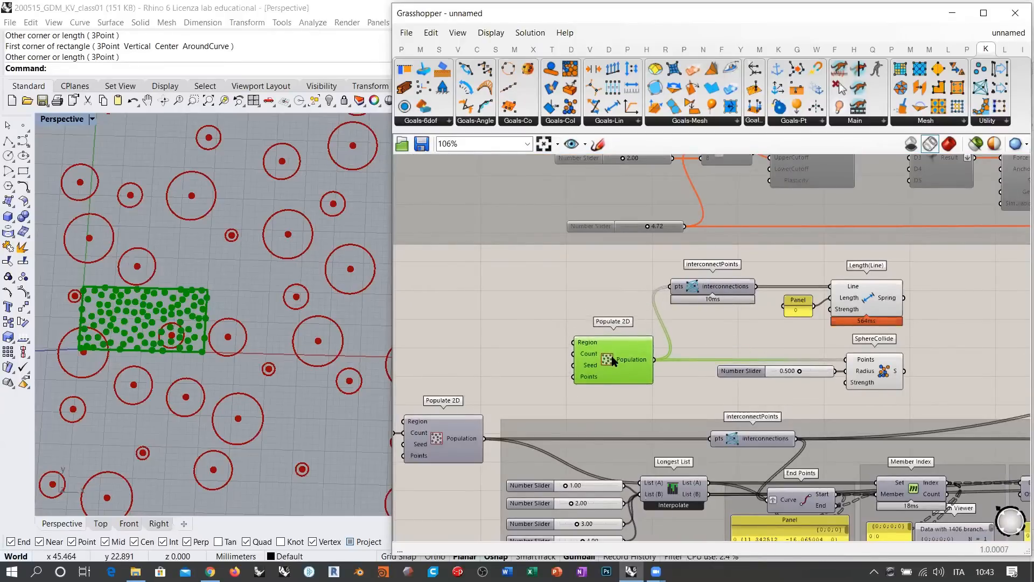
left_click(809, 331)
left_click_drag(942, 278, 536, 390)
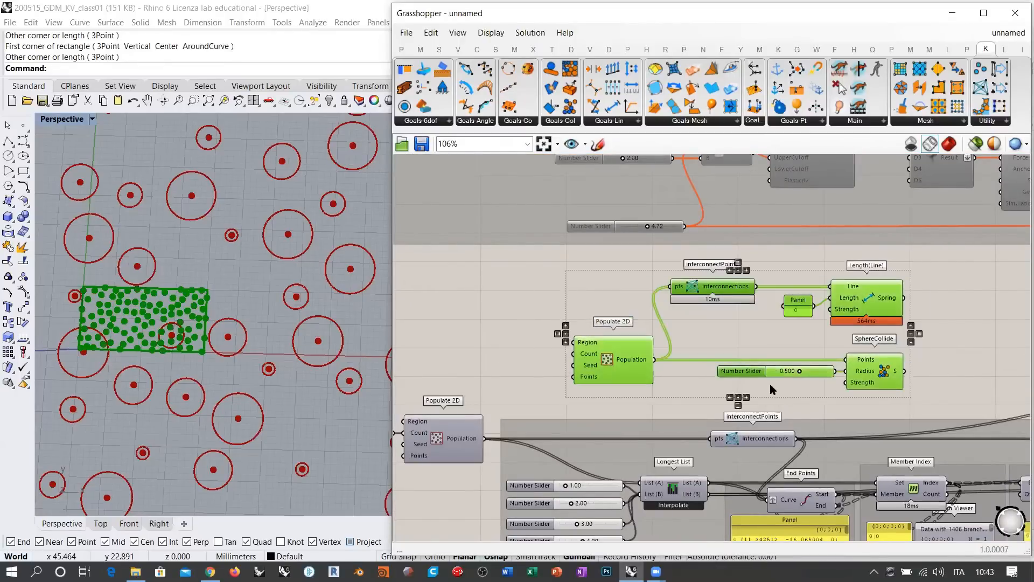
key("ctrl+g")
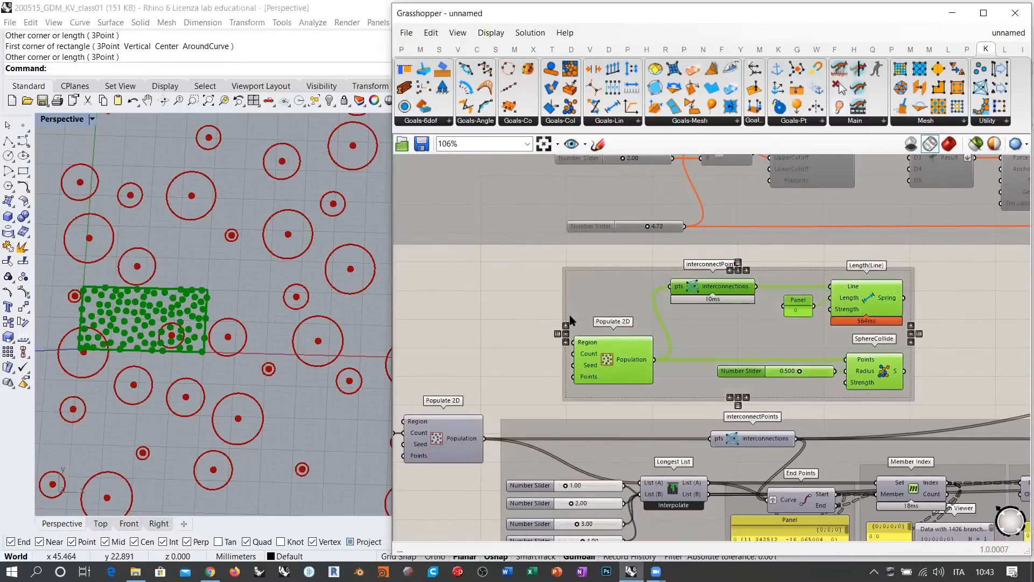
Step: Disable the new Kangaroo 2 group and move it beside the CIRCLE PACKING - 1 RADIUS group, level with its components
left_click(512, 307)
scroll(557, 331, "down", 5)
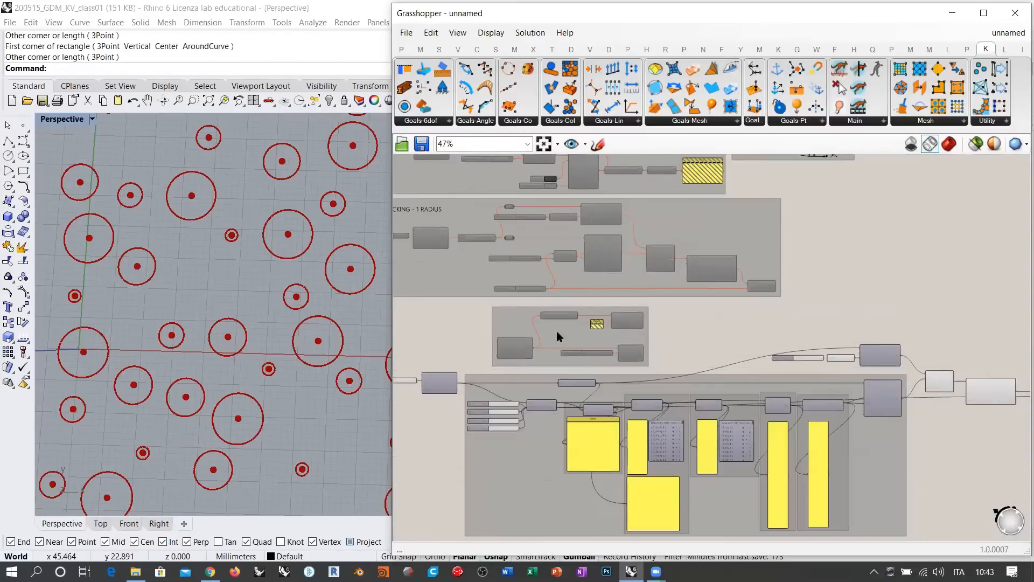
left_click_drag(557, 331, 880, 271)
right_click_drag(593, 379, 695, 375)
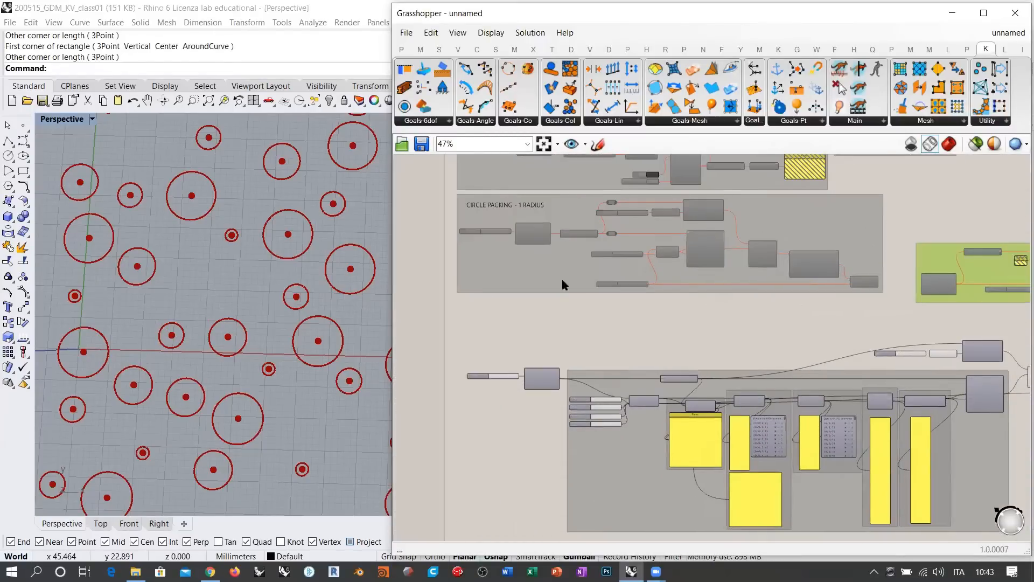
right_click_drag(562, 279, 492, 294)
scroll(729, 247, "up", 5)
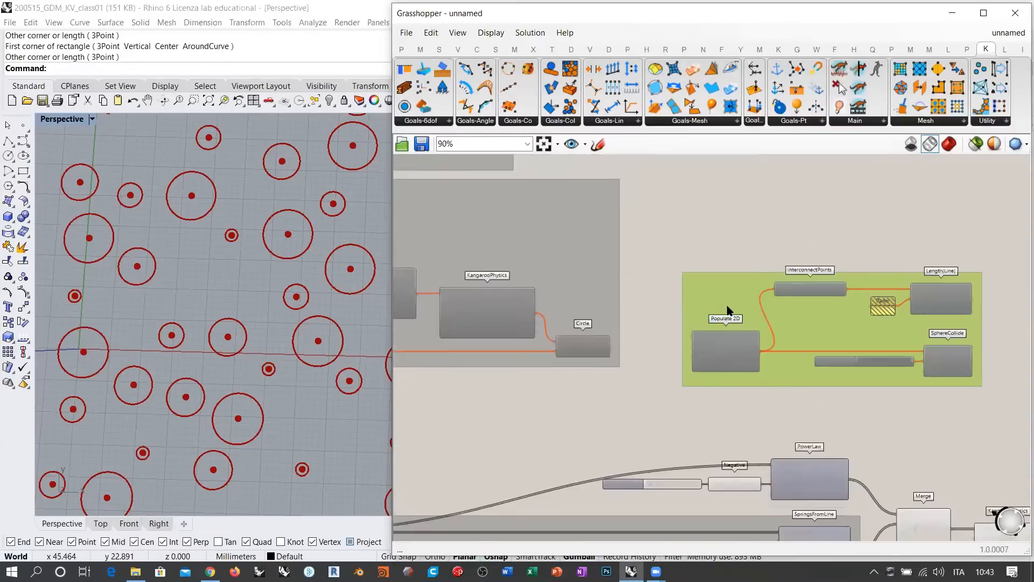
left_click_drag(671, 237, 706, 243)
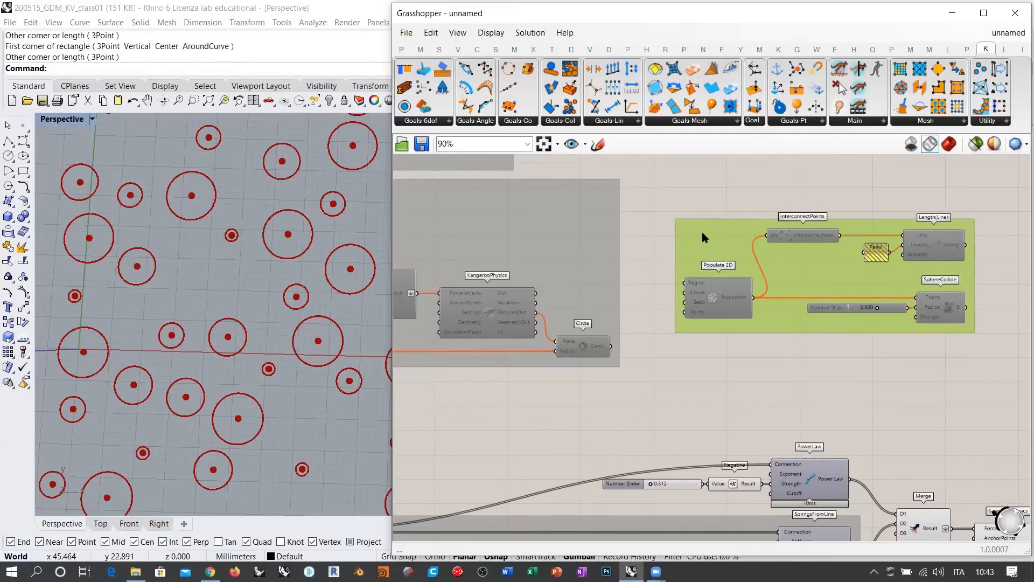
Step: Add a scribble above the Kangaroo 2 group and set its text to K2
double_click(696, 191)
type("scr")
key("Return")
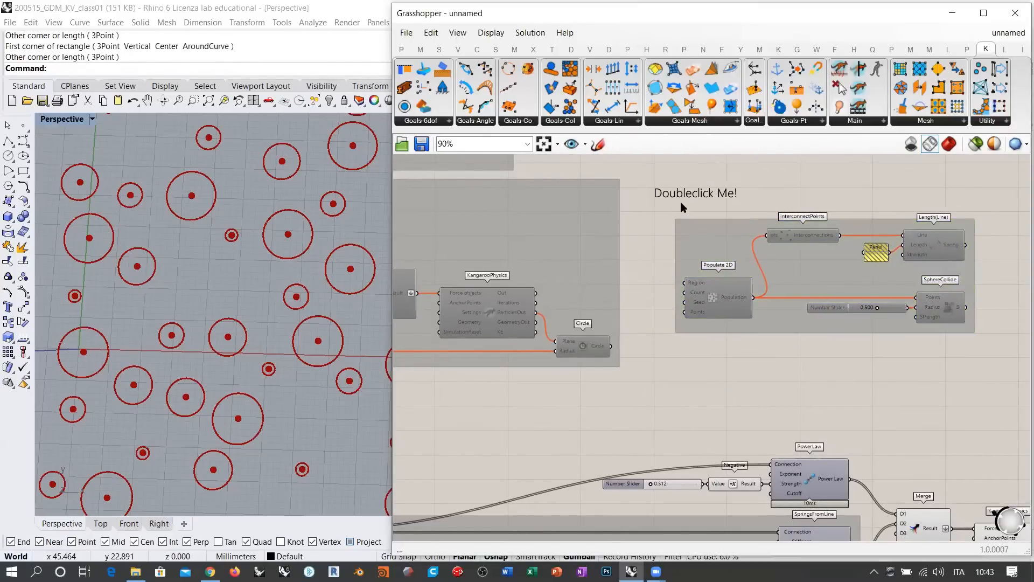
double_click(682, 196)
type("K2")
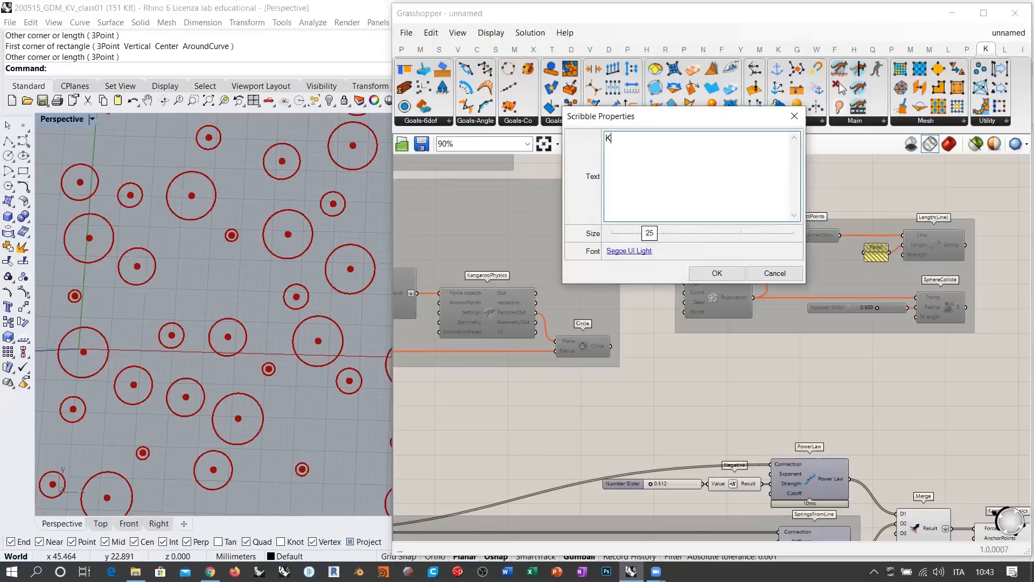
left_click(717, 274)
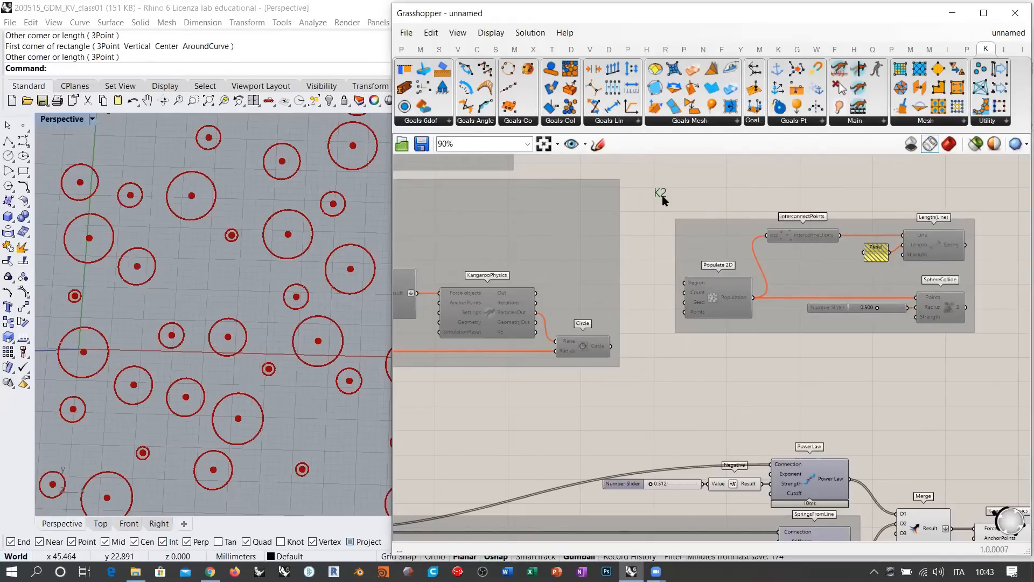
Step: Place the K2 label above Populate 2D and add it to the Kangaroo 2 group
left_click_drag(658, 197, 696, 215)
right_click(714, 237)
left_click(760, 339)
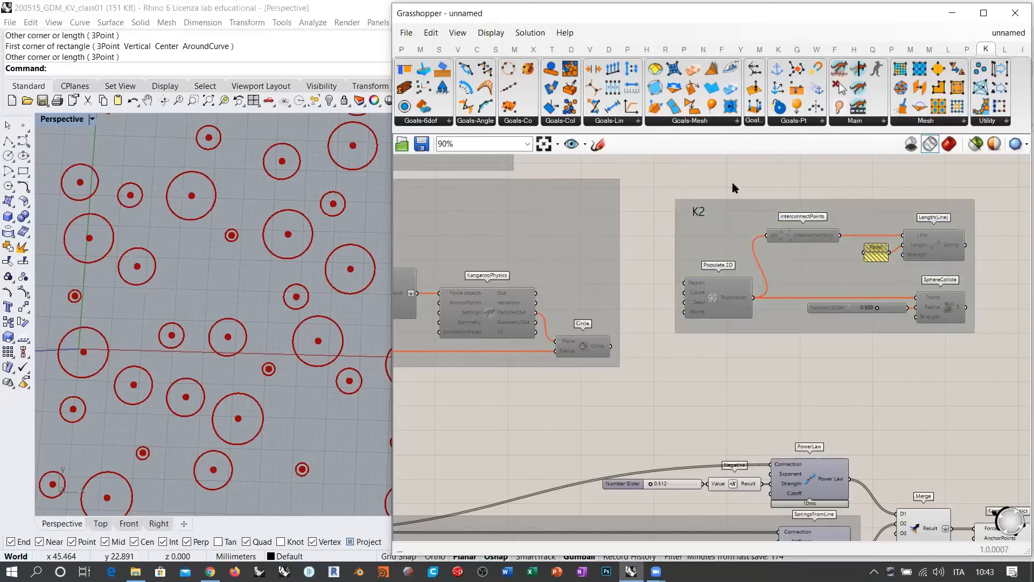
Step: Add the whole K2 group to the CIRCLE PACKING - 1 RADIUS group
left_click_drag(974, 187, 653, 381)
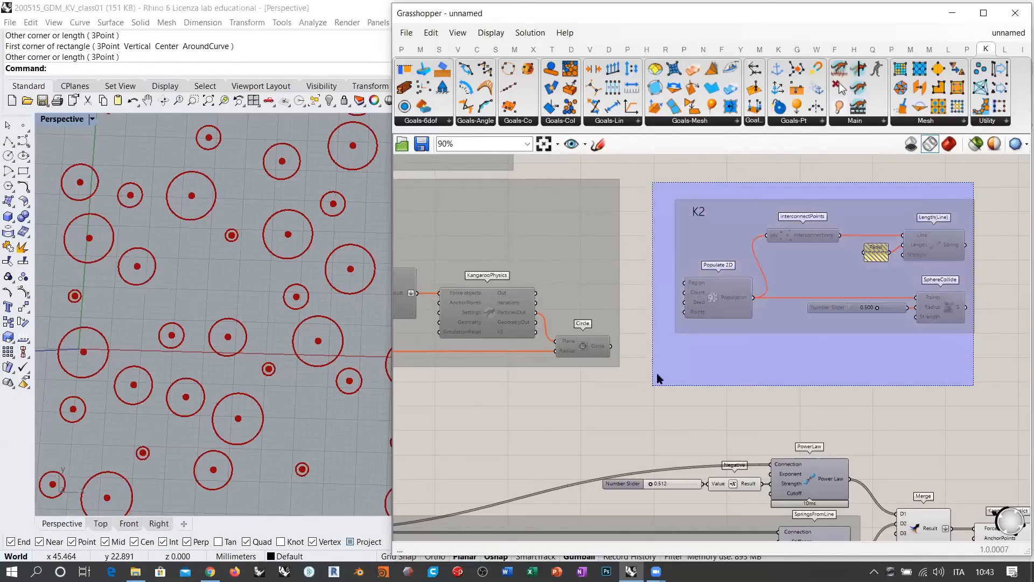
left_click(564, 245, "shift")
right_click(565, 245)
left_click(608, 349)
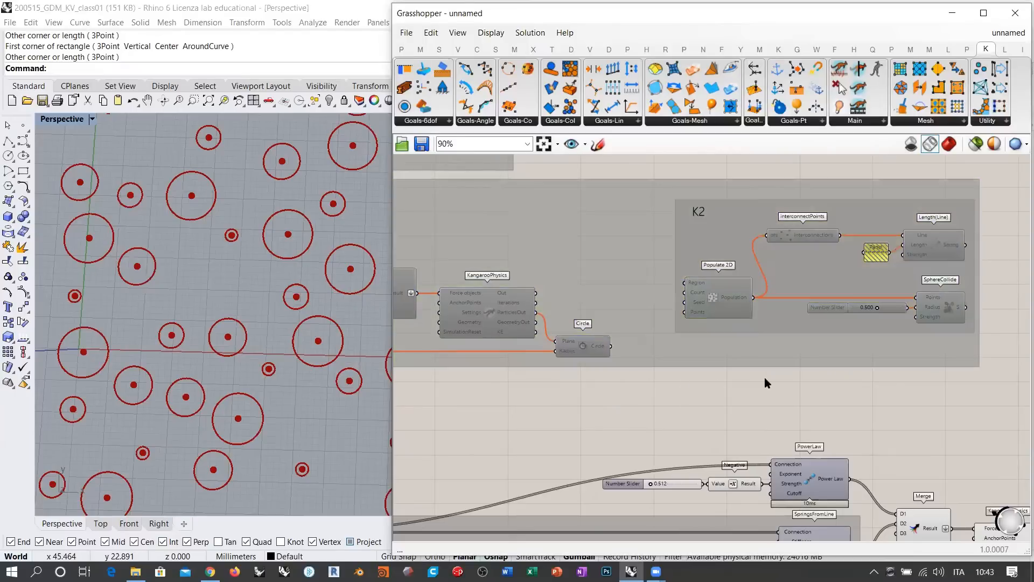
Step: Review the arrangement of the one-radius groups and the multi-radius definition beneath them
scroll(909, 253, "down", 2)
scroll(874, 264, "down", 1)
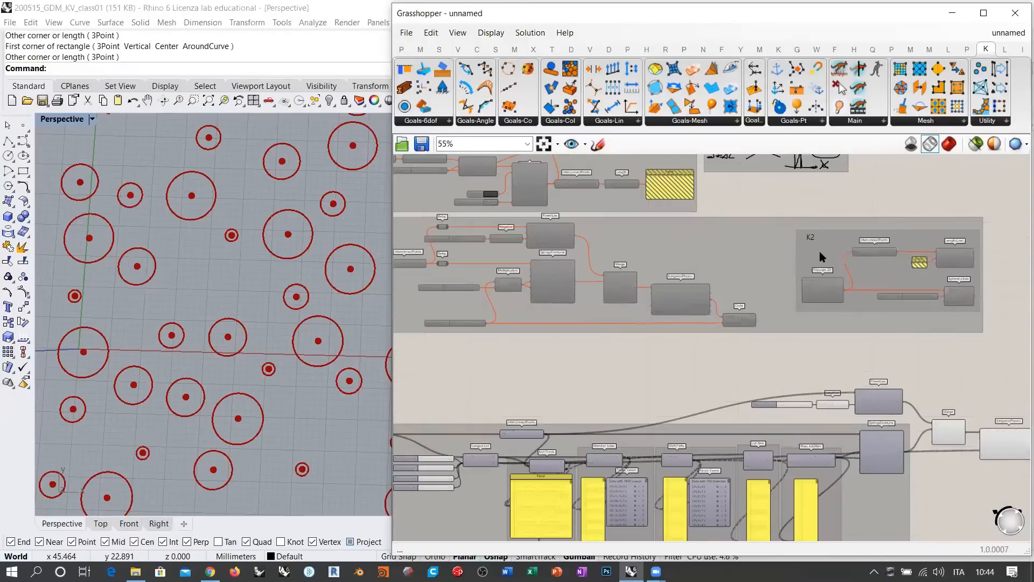
left_click(819, 250)
left_click(864, 357)
scroll(776, 251, "down", 1)
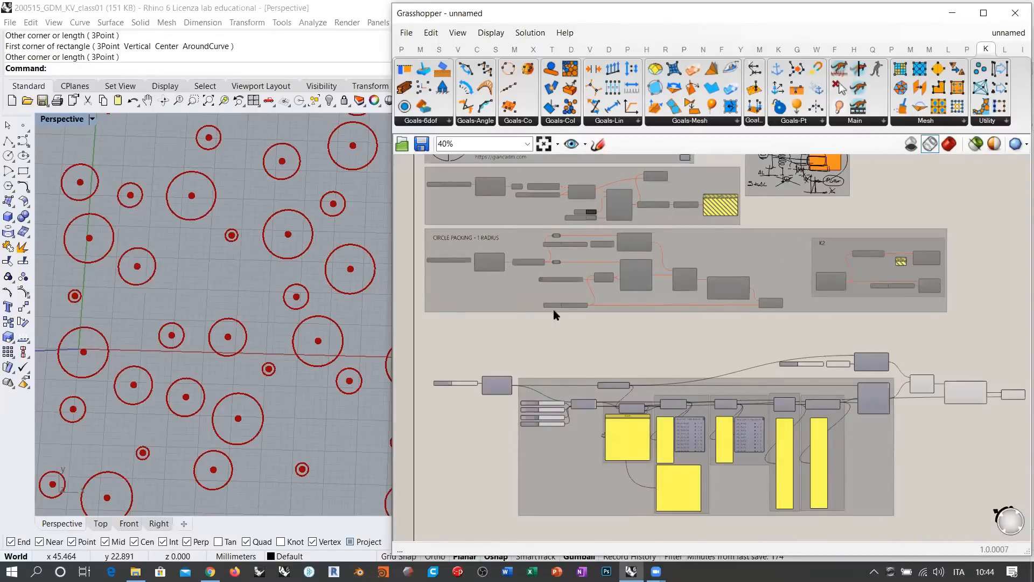
right_click_drag(580, 342, 583, 297)
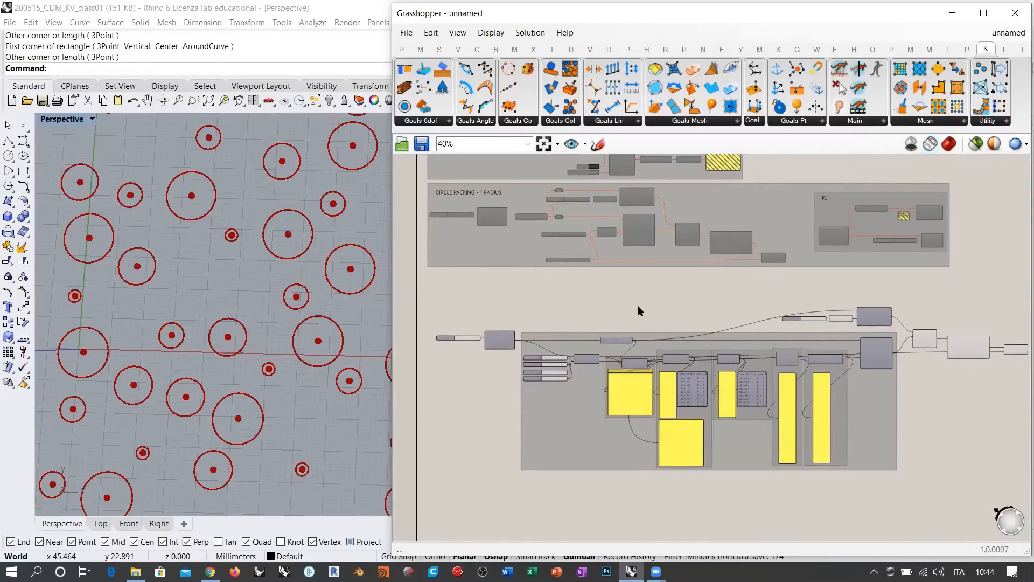
right_click_drag(813, 381, 797, 340)
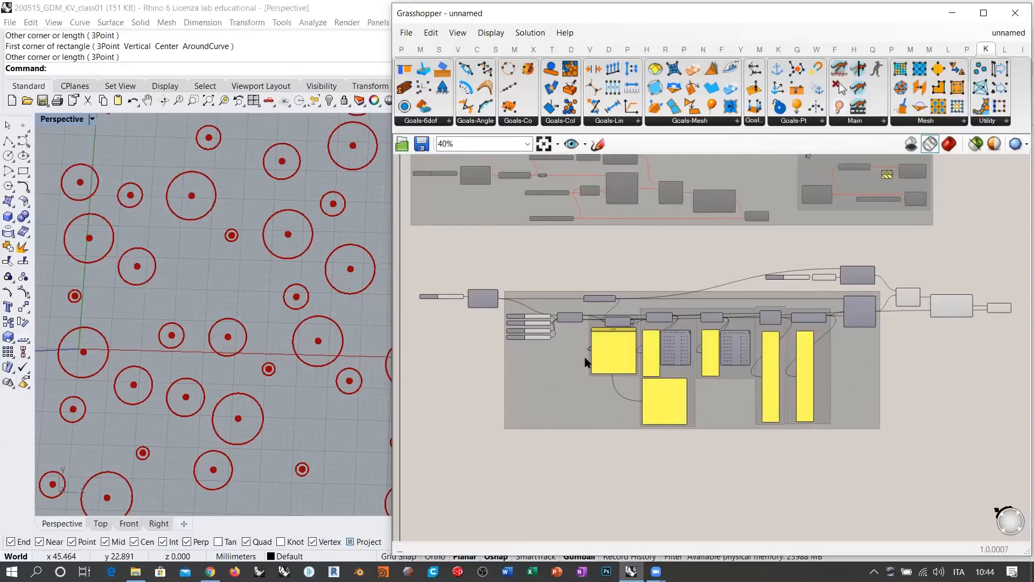
right_click_drag(868, 370, 872, 363)
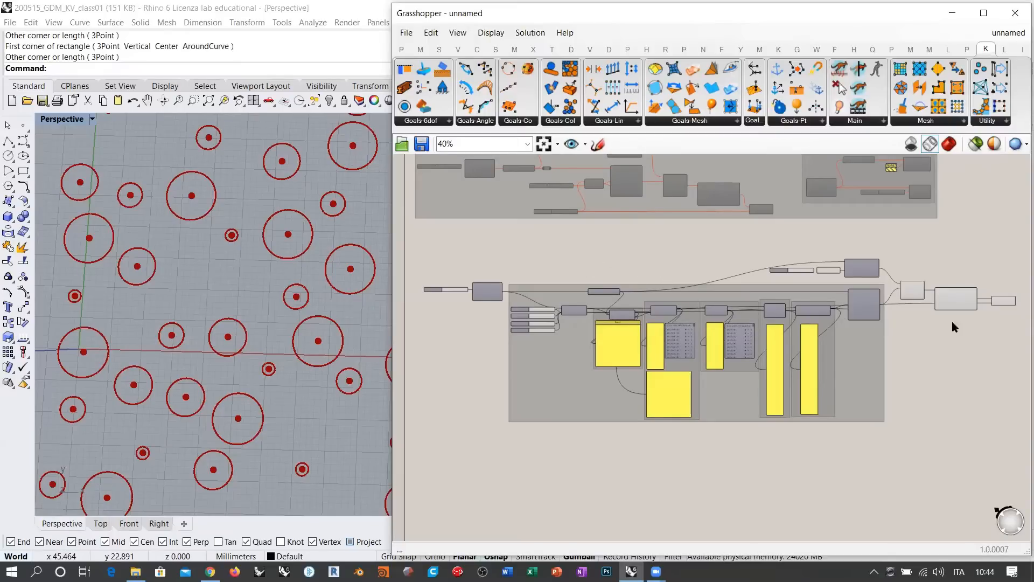
left_click_drag(1010, 246, 410, 455)
left_click(690, 473)
Step: Move KangarooPhysics closer to Merge, and place the multi-radius Circle component lower and nearer to KangarooPhysics
scroll(781, 363, "up", 6)
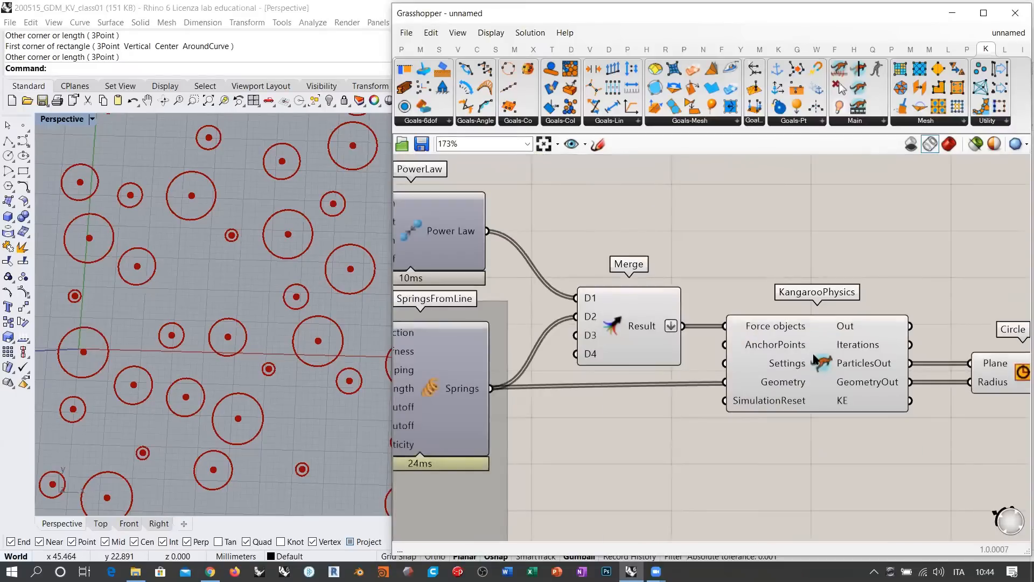
left_click_drag(819, 362, 807, 368)
left_click_drag(808, 353, 803, 359)
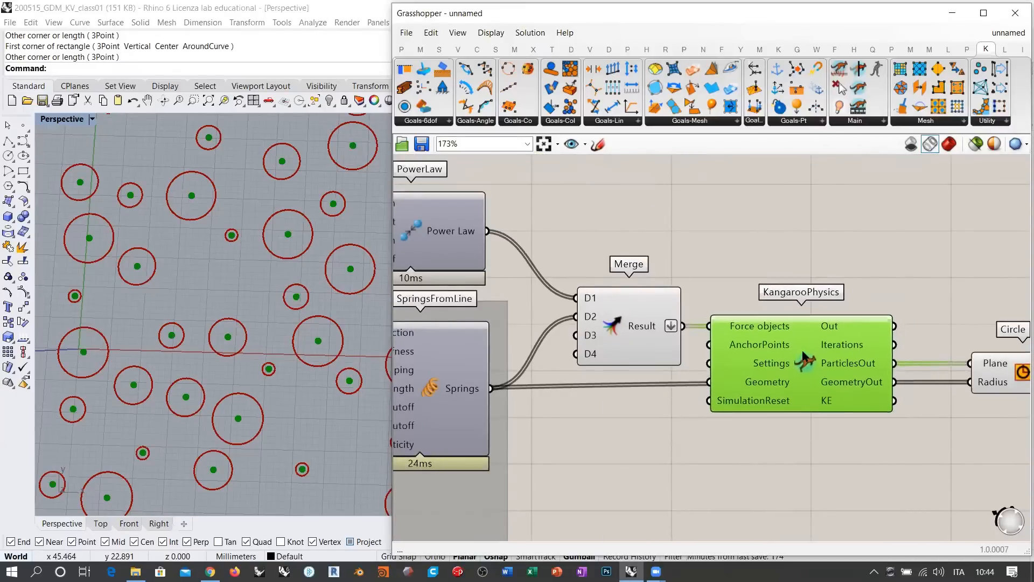
left_click_drag(988, 377, 954, 419)
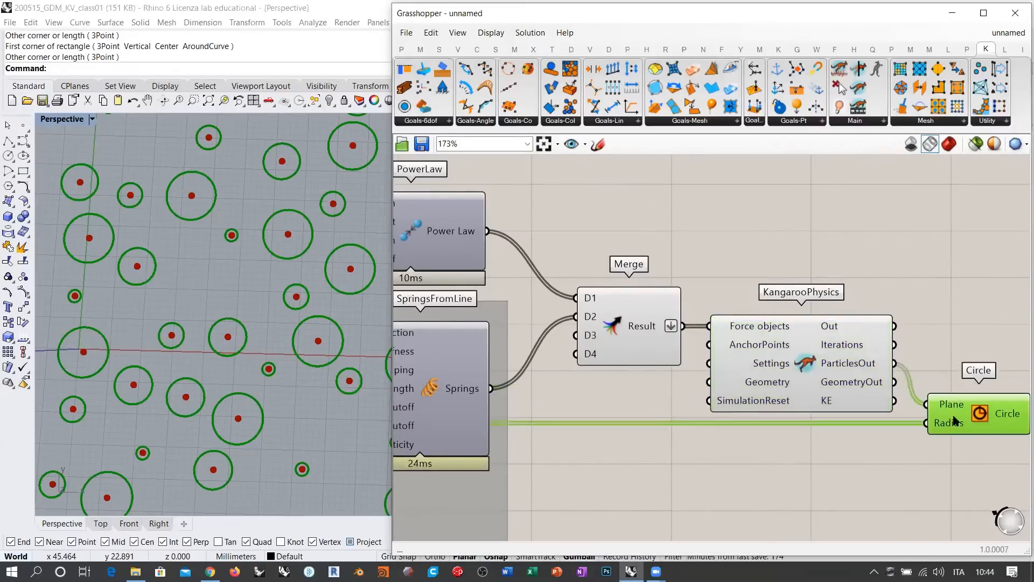
scroll(946, 352, "down", 4)
left_click(942, 429)
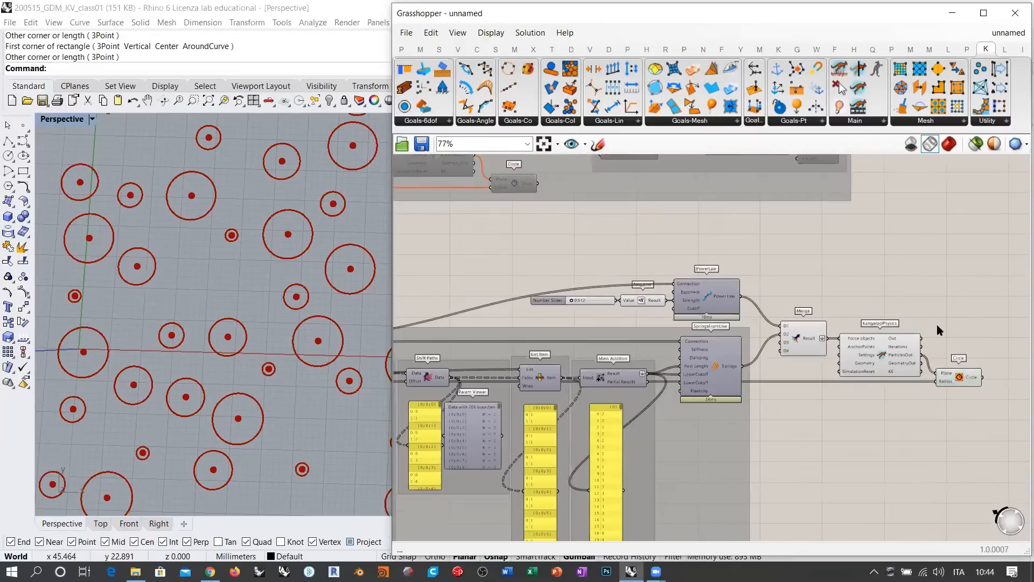
Step: Copy the CIRCLE PACKING - 1 RADIUS title to above the multi-radius definition's Populate 2D
scroll(936, 324, "down", 4)
left_click_drag(992, 274, 513, 431)
left_click(518, 272)
scroll(519, 273, "up", 4)
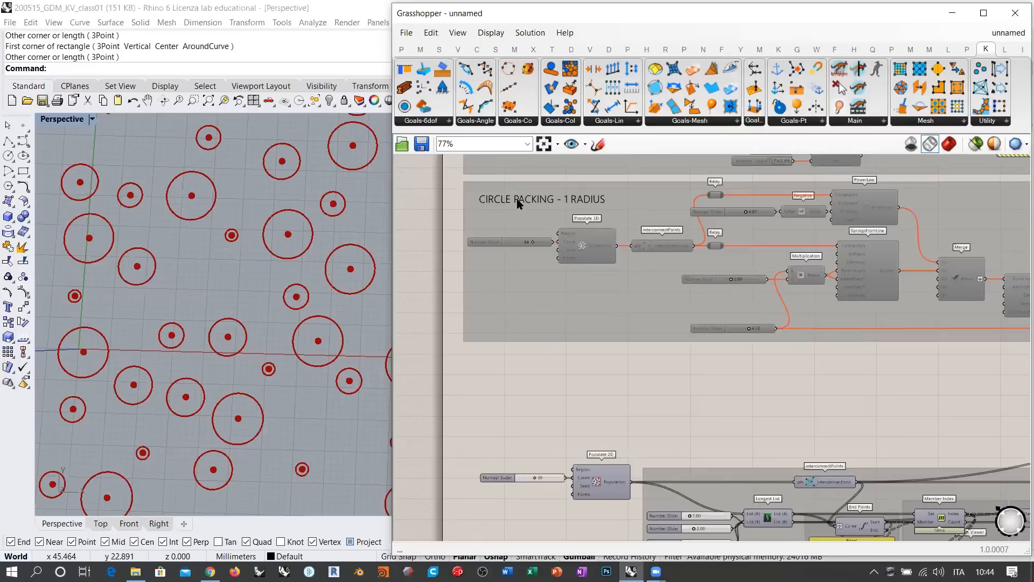
left_click_drag(525, 205, 539, 444, "alt")
Step: Change the copied title's text to CIRCLE PACKING - MORE RADIUSES
double_click(543, 445)
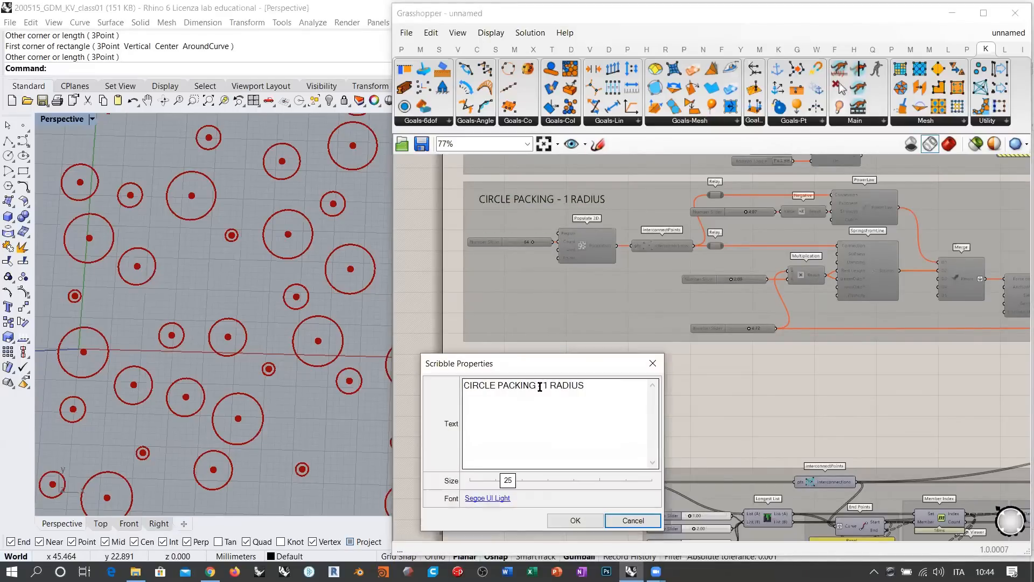
left_click_drag(542, 386, 548, 385)
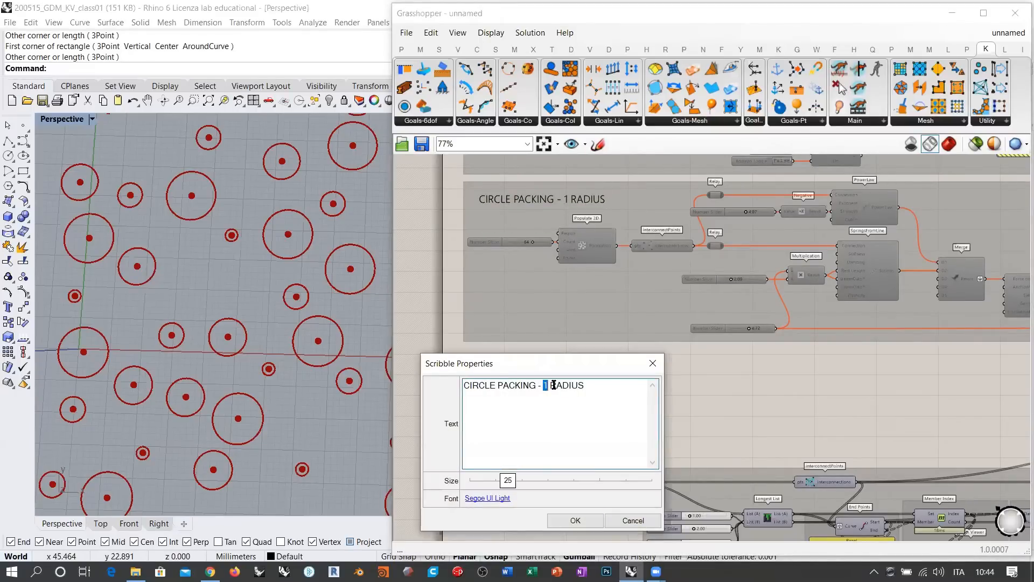
type("MORE")
left_click(616, 391)
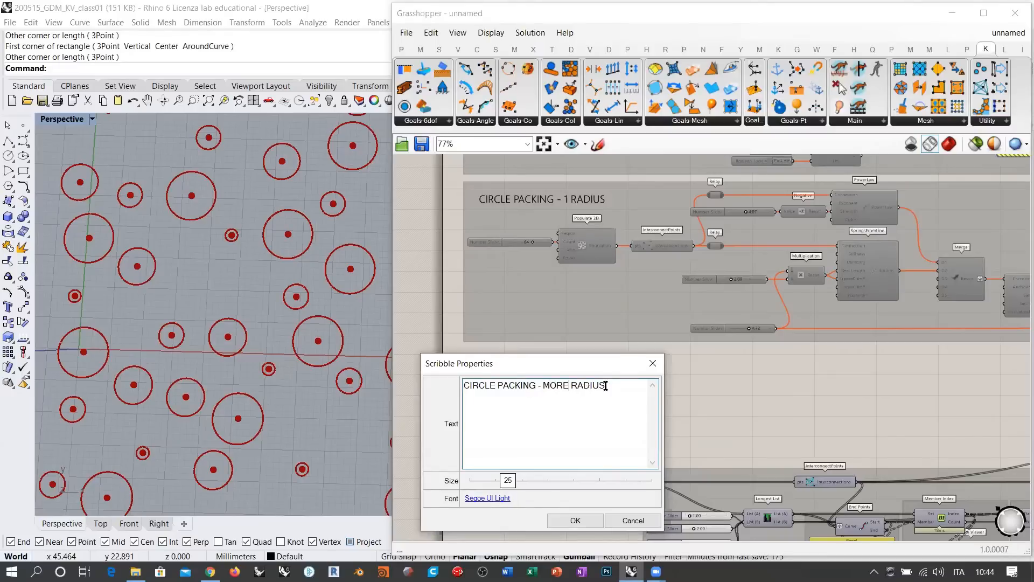
type("ES")
left_click(575, 520)
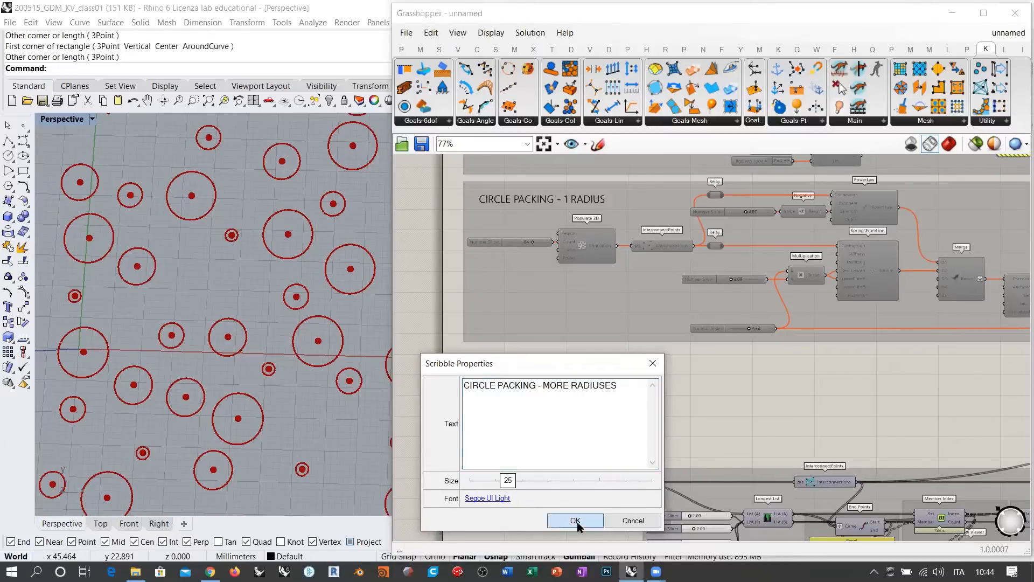
Step: Group the CIRCLE PACKING - MORE RADIUSES title with the entire multi-radius definition
right_click_drag(625, 423, 603, 386)
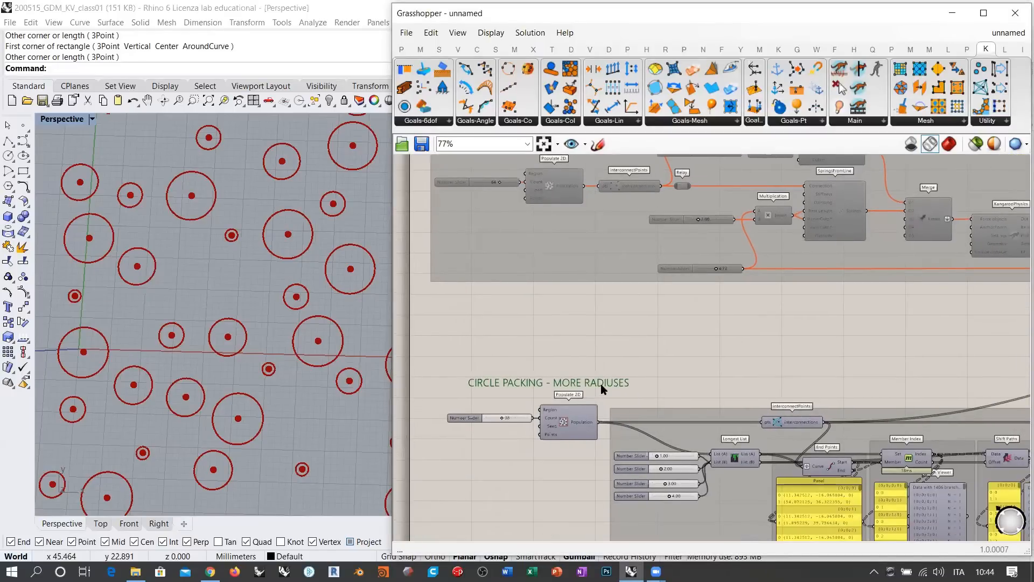
scroll(549, 323, "down", 4)
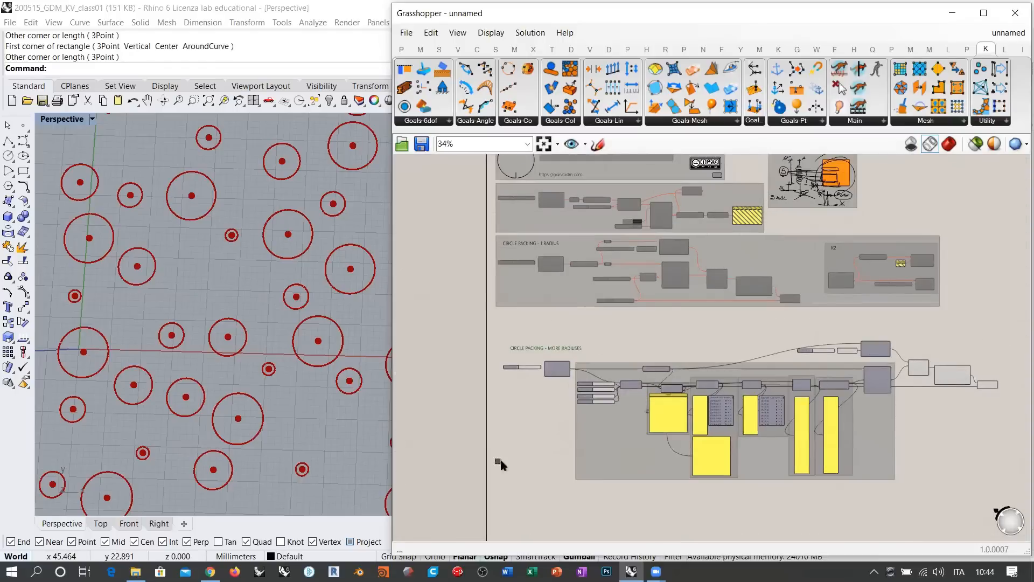
left_click_drag(1004, 333, 461, 508)
key("ctrl+g")
left_click(522, 504)
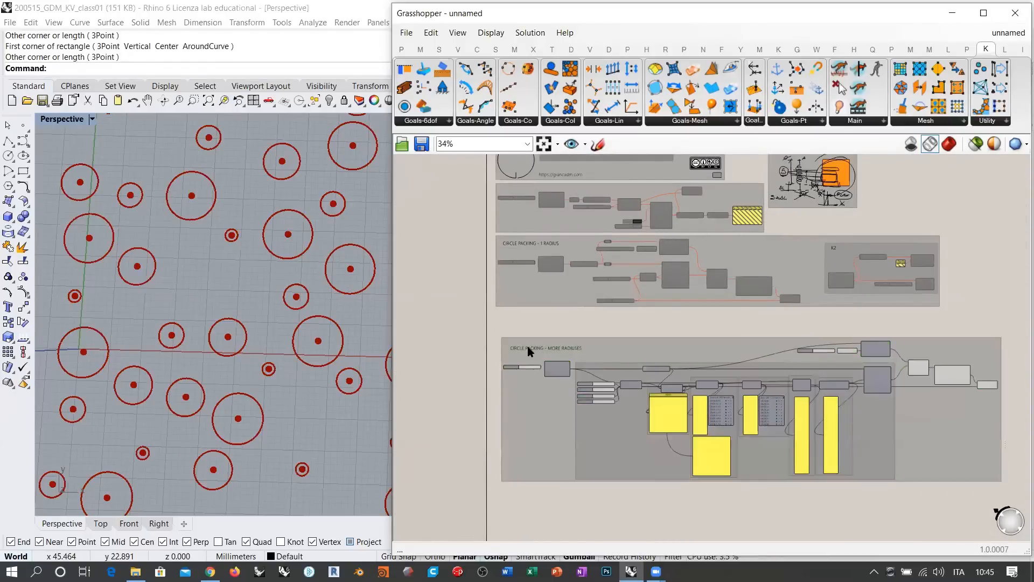
Step: Move the MORE RADIUSES group up just beneath the 1 RADIUS group, aligning their starting edges
scroll(528, 351, "up", 5)
left_click_drag(528, 351, 508, 267)
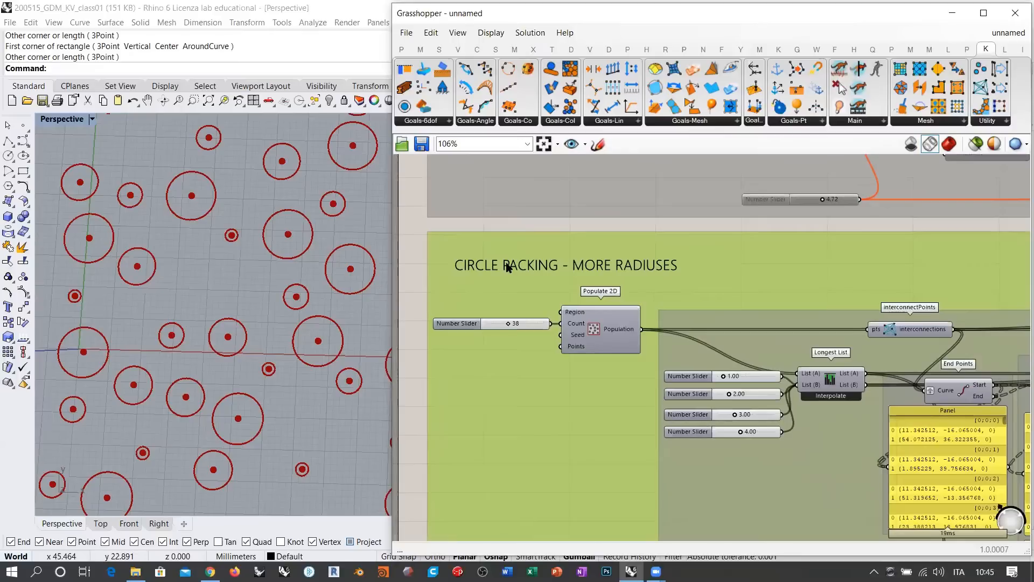
left_click(413, 230)
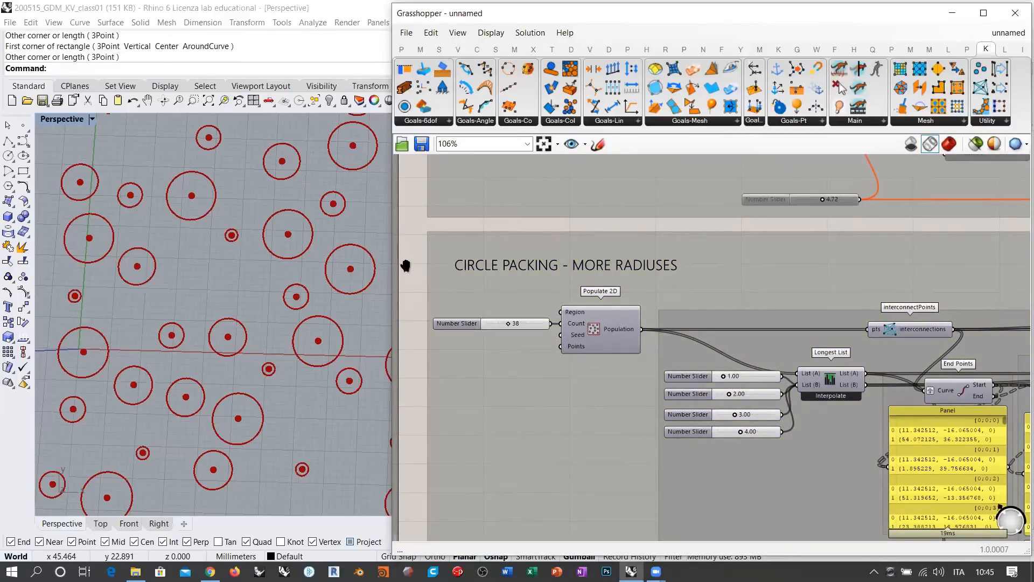
Step: Examine the K2 group's Length(Line) and SphereCollide goals alongside the data panels of the multi-radius definition
scroll(412, 235, "down", 5)
scroll(874, 264, "up", 6)
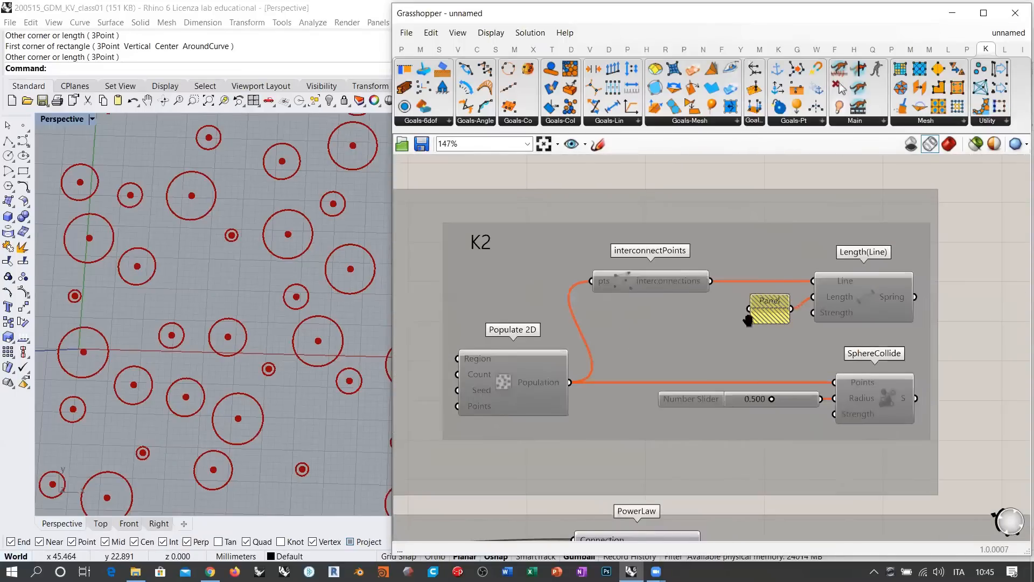
scroll(758, 325, "up", 1)
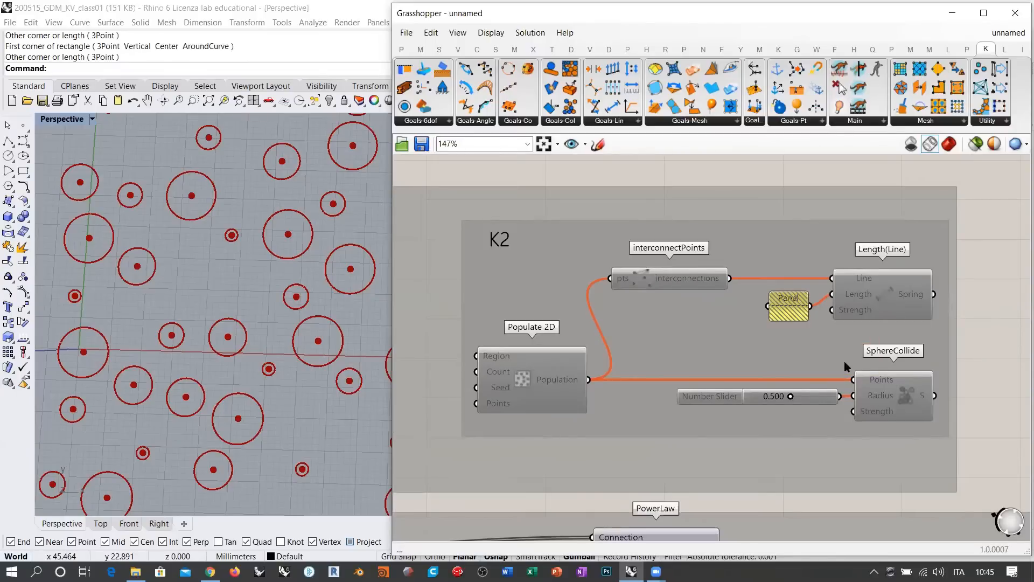
left_click(821, 398)
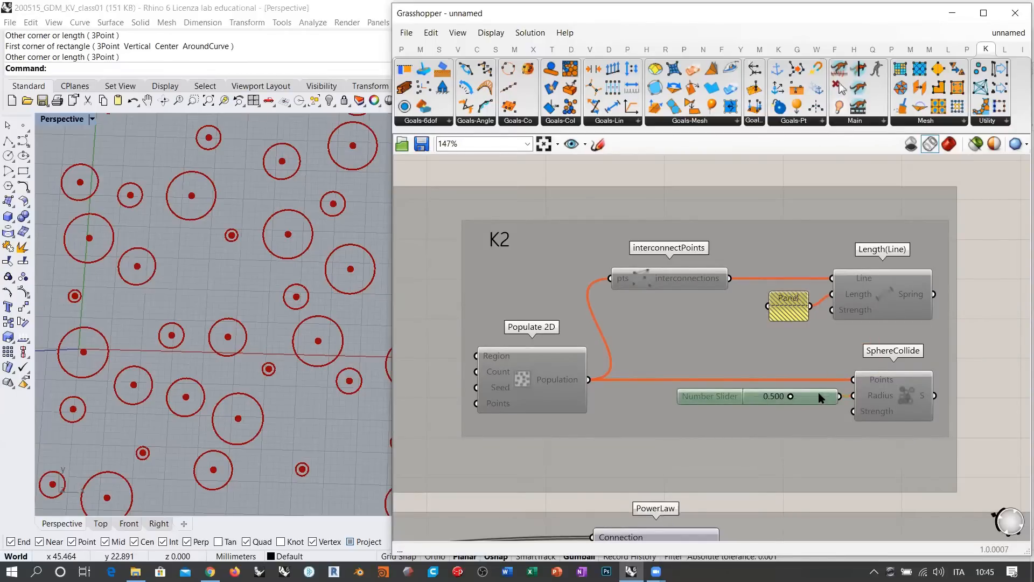
left_click(994, 357)
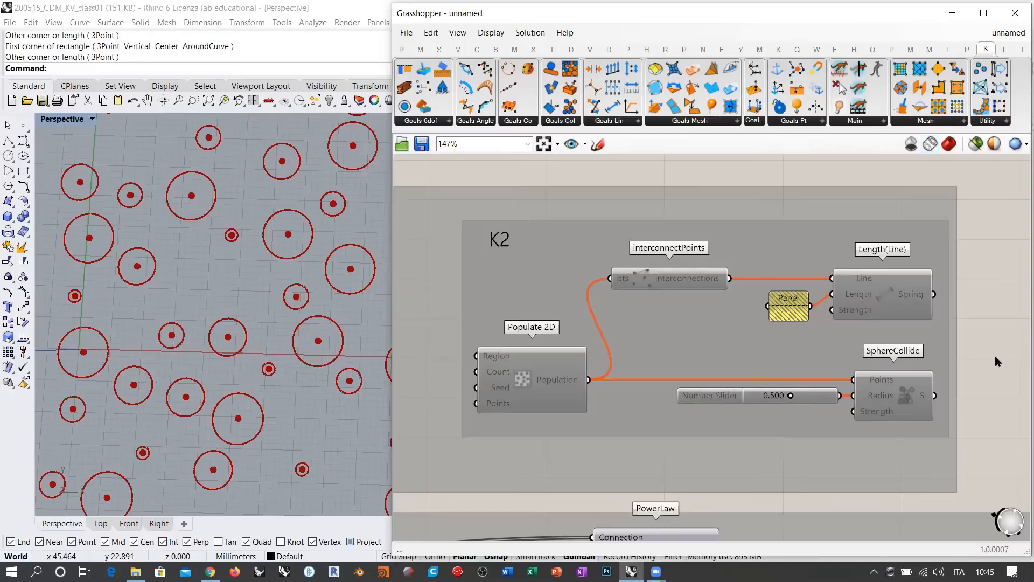
right_click_drag(925, 390, 944, 322)
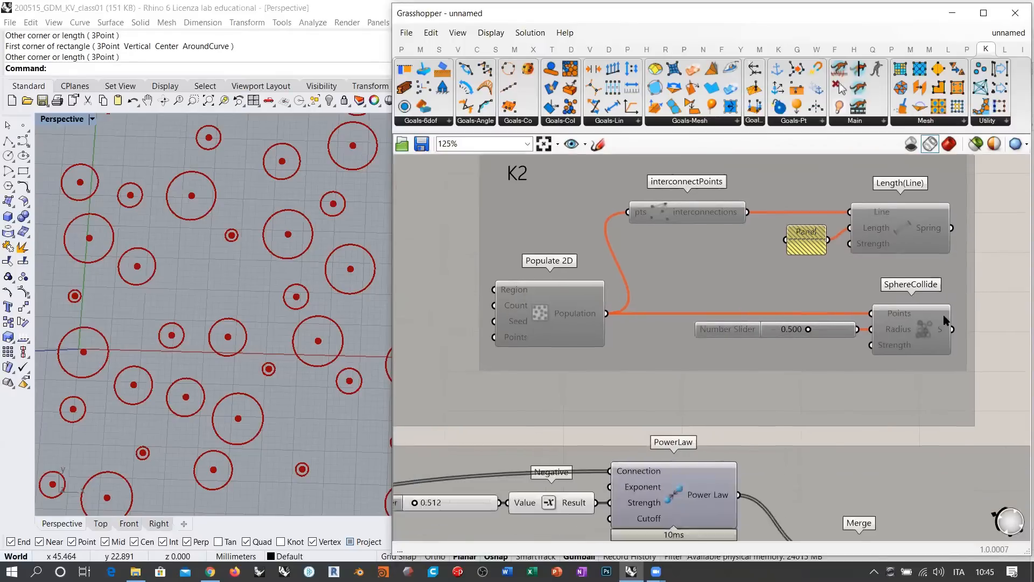
scroll(946, 321, "down", 4)
right_click_drag(747, 468, 900, 381)
scroll(804, 360, "up", 5)
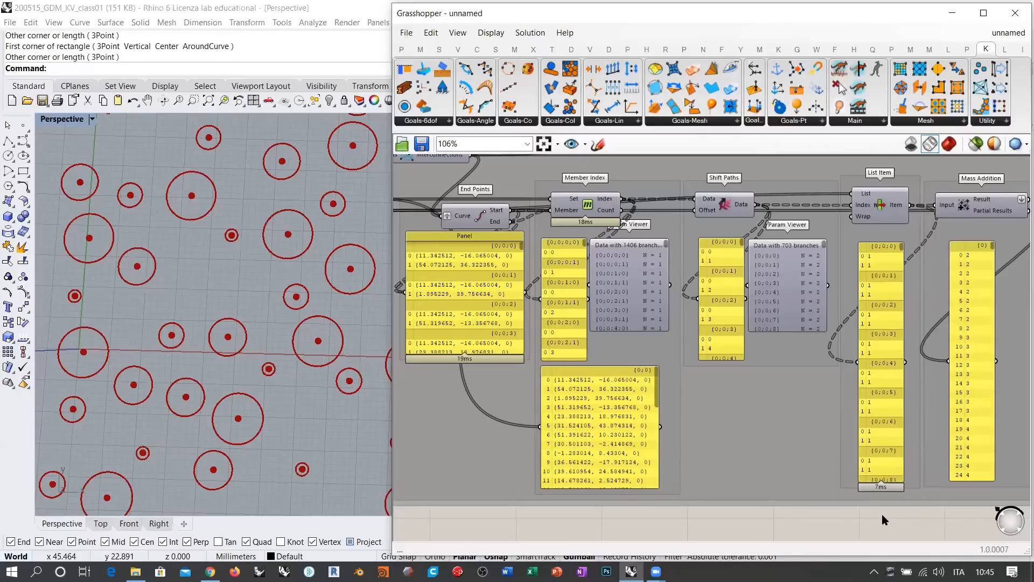
scroll(881, 514, "down", 2)
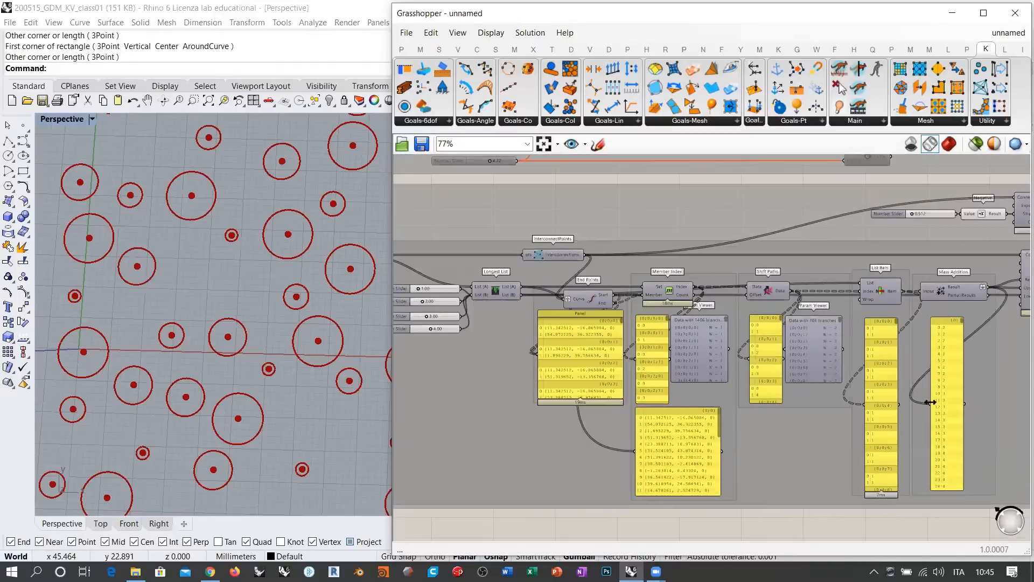
right_click_drag(930, 353, 915, 354)
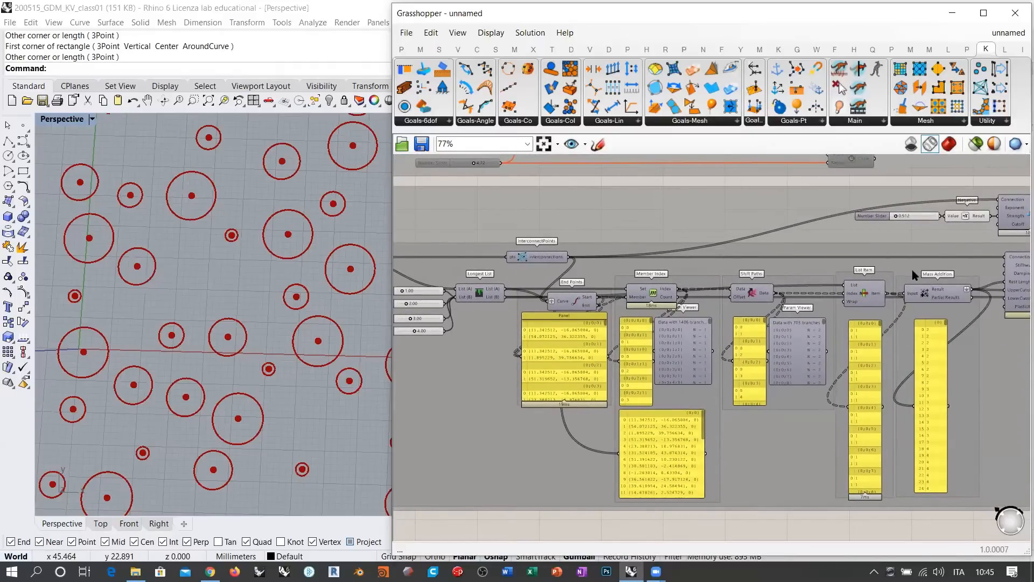
right_click_drag(876, 275, 735, 380)
right_click_drag(807, 332, 703, 424)
scroll(867, 266, "up", 3)
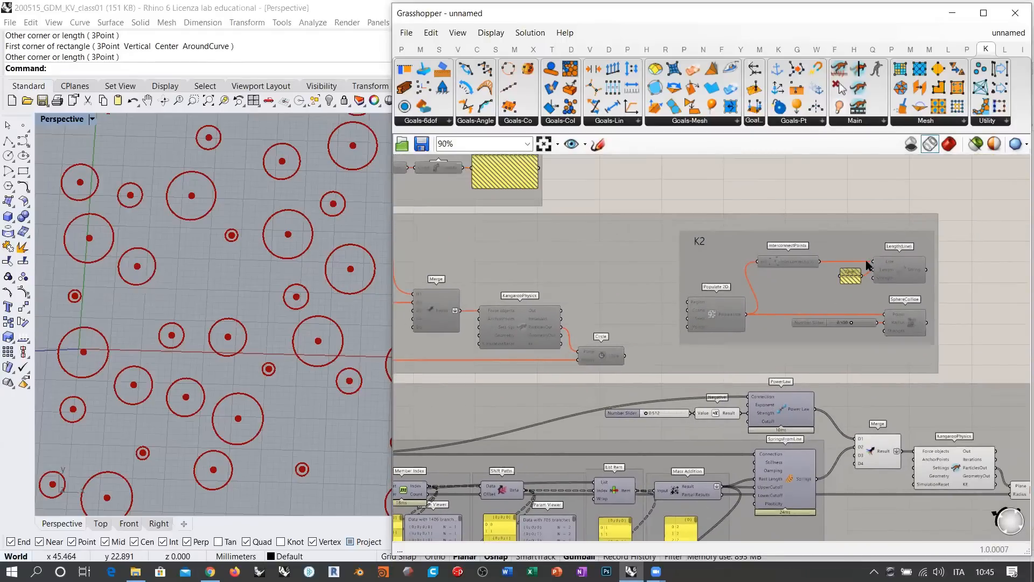
right_click_drag(861, 270, 834, 286)
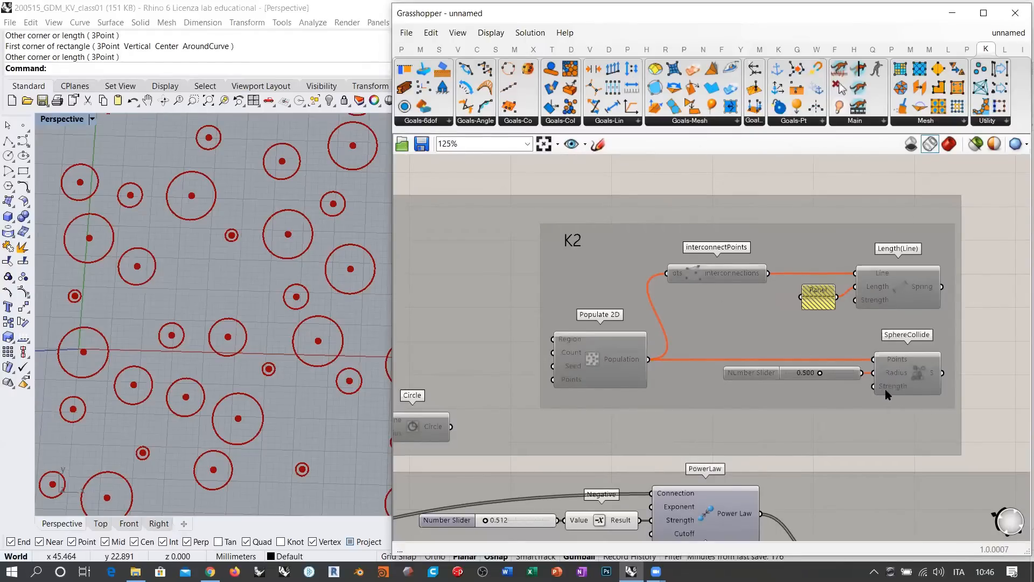
scroll(868, 387, "up", 4)
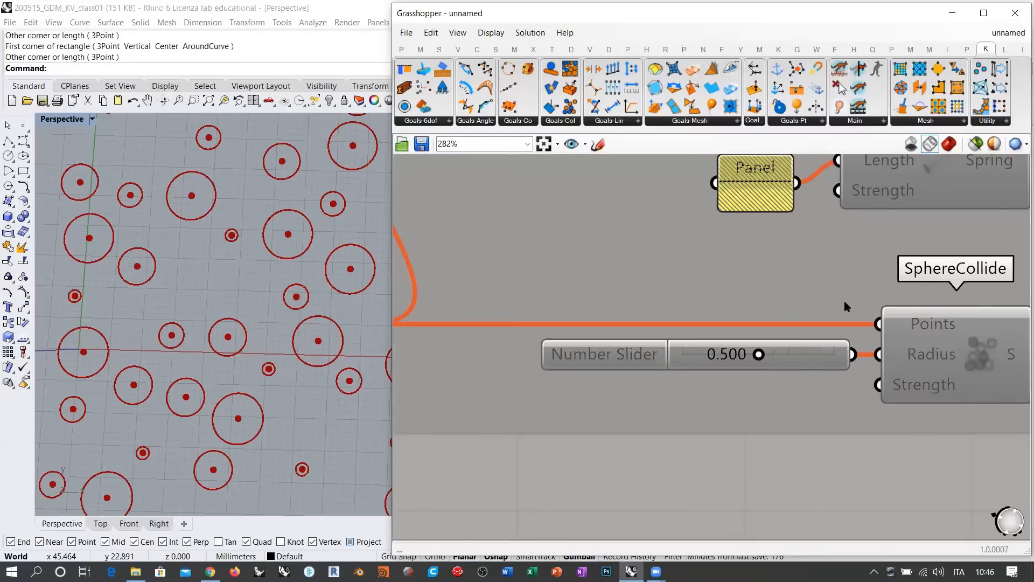
scroll(845, 302, "down", 5)
scroll(962, 215, "down", 2)
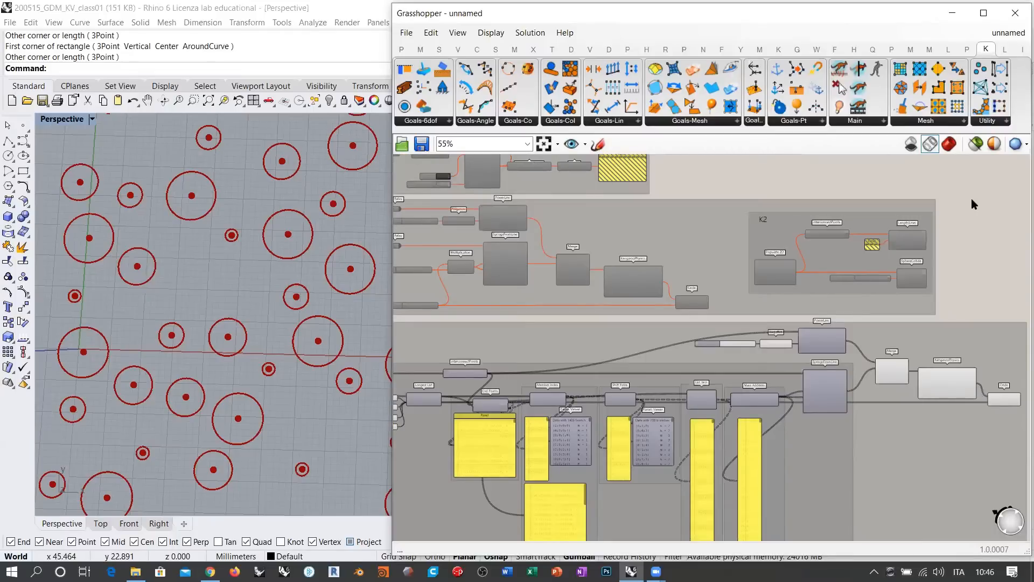
Step: Review the overall layout of the circle packing groups and the circles in the Perspective viewport
scroll(971, 203, "down", 2)
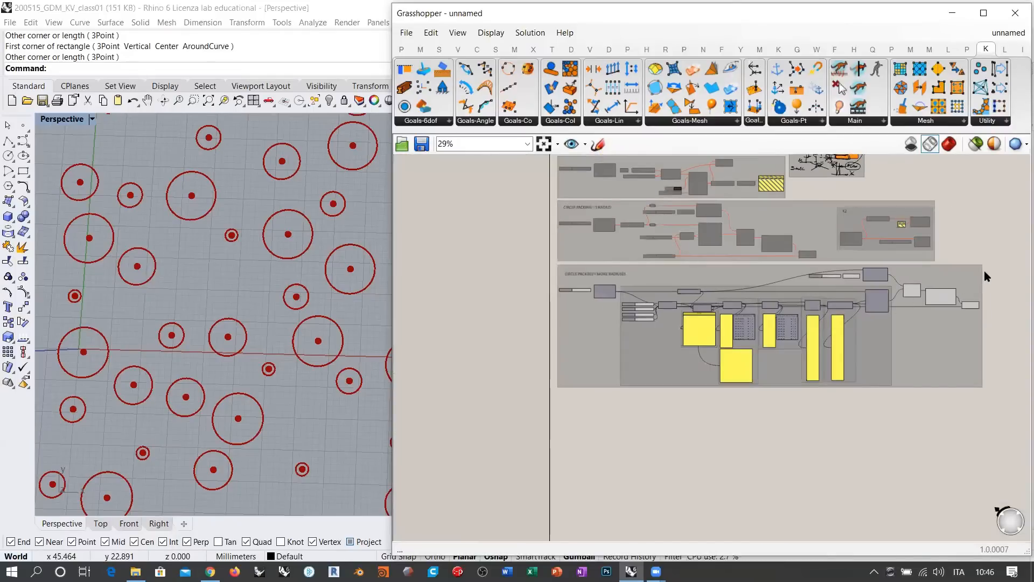
scroll(954, 260, "up", 1)
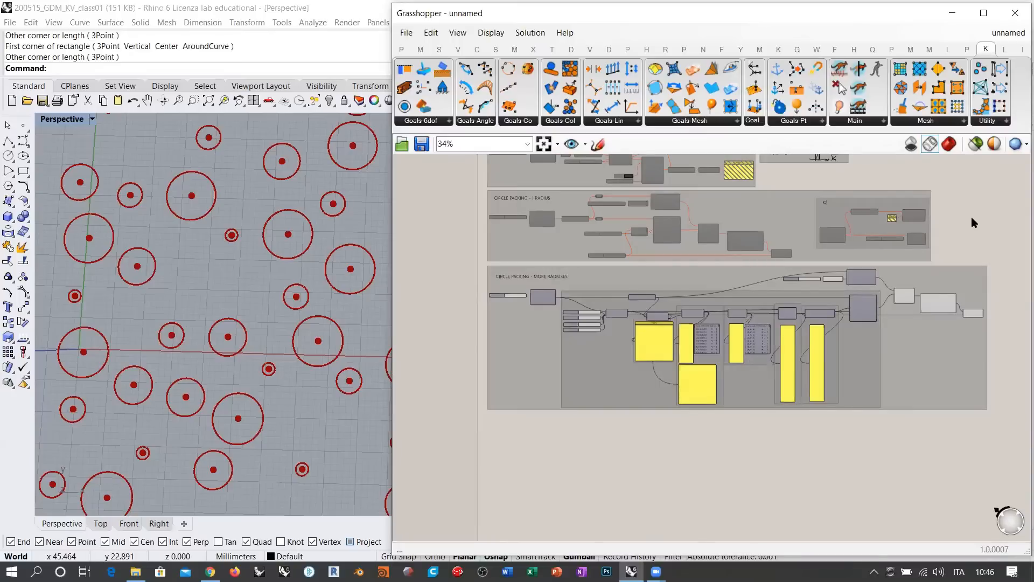
scroll(849, 245, "up", 1)
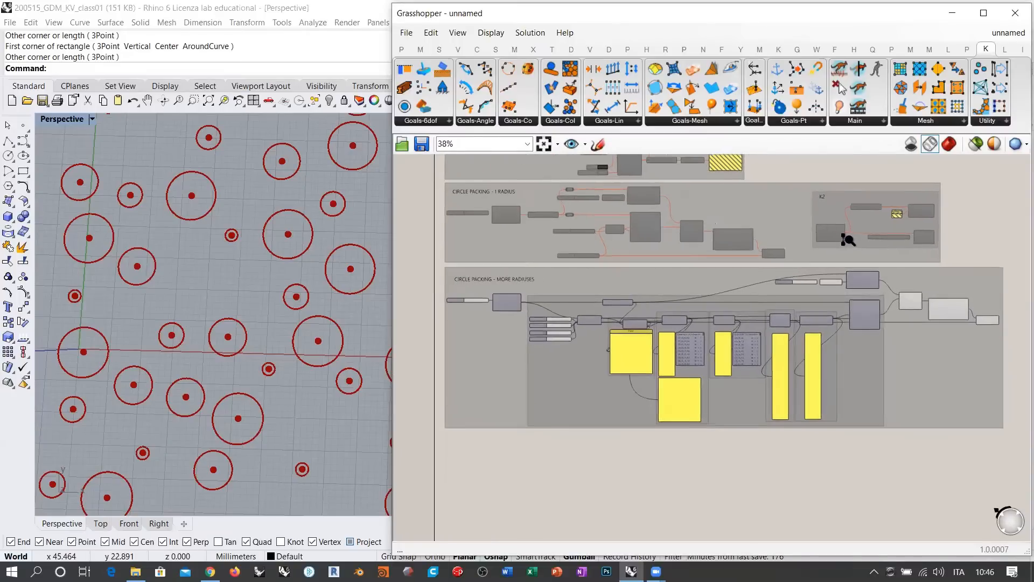
scroll(857, 240, "up", 1)
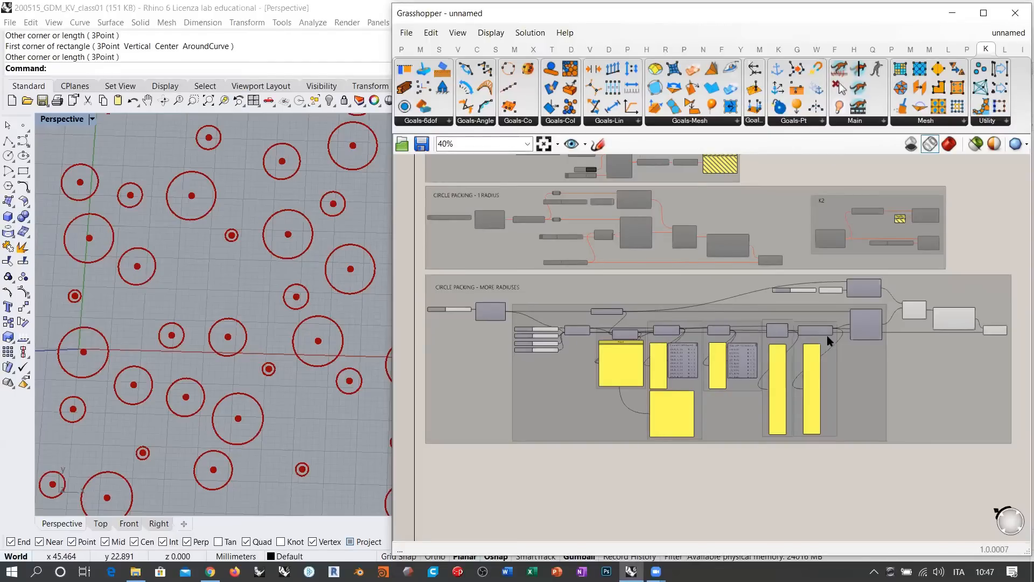
scroll(212, 272, "down", 5)
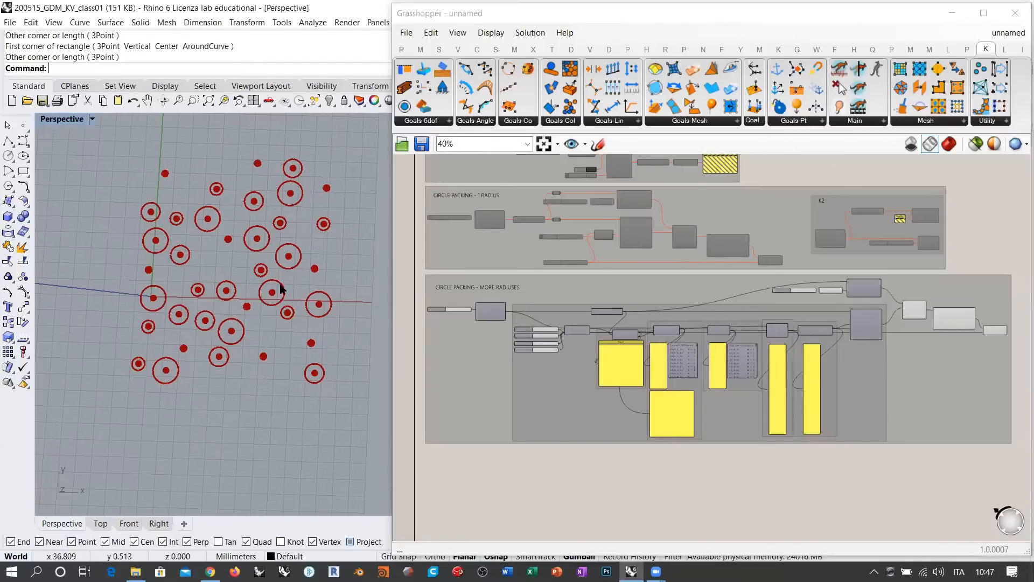
scroll(224, 301, "up", 1)
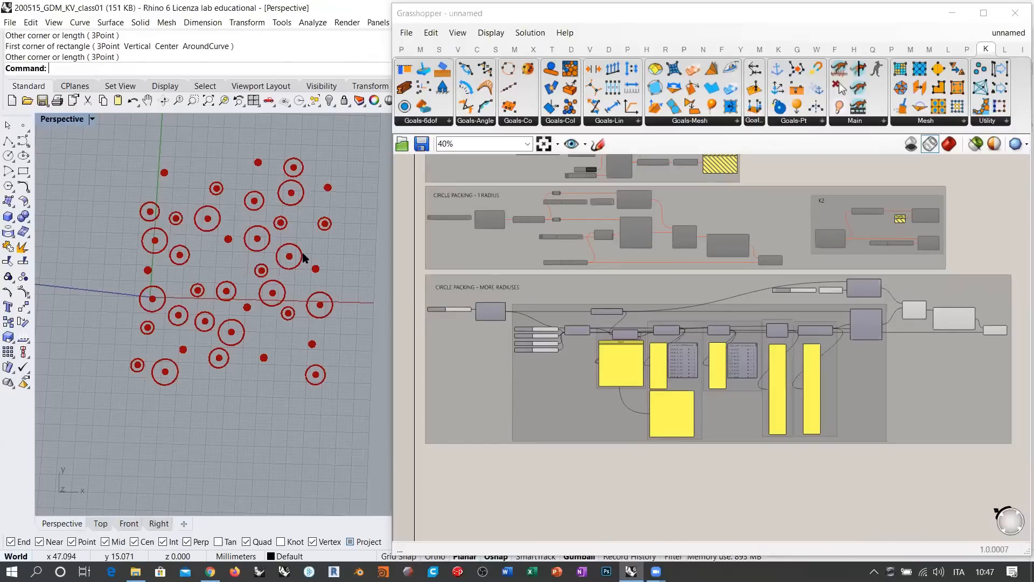
right_click_drag(301, 259, 318, 236)
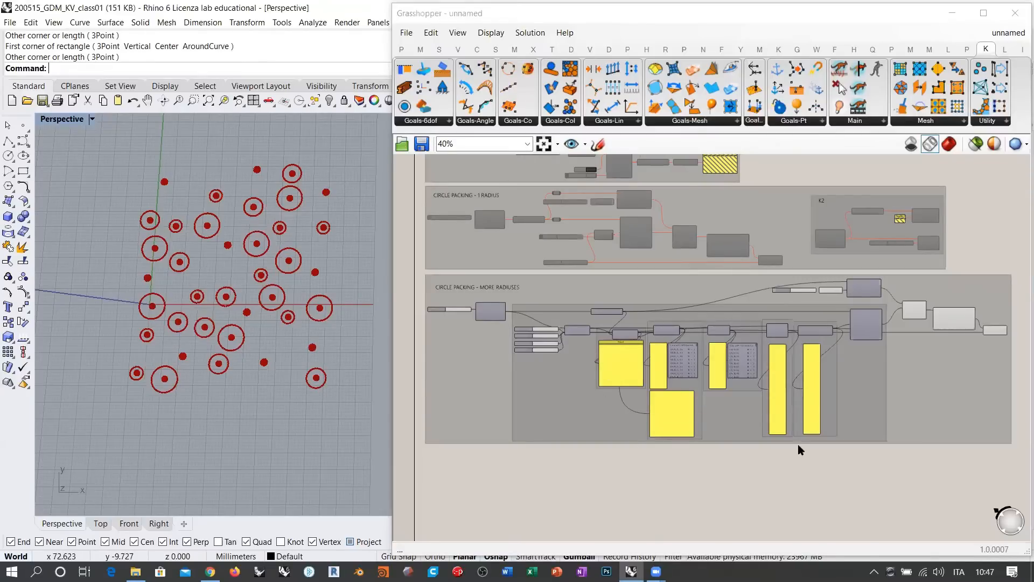
right_click_drag(321, 227, 347, 210)
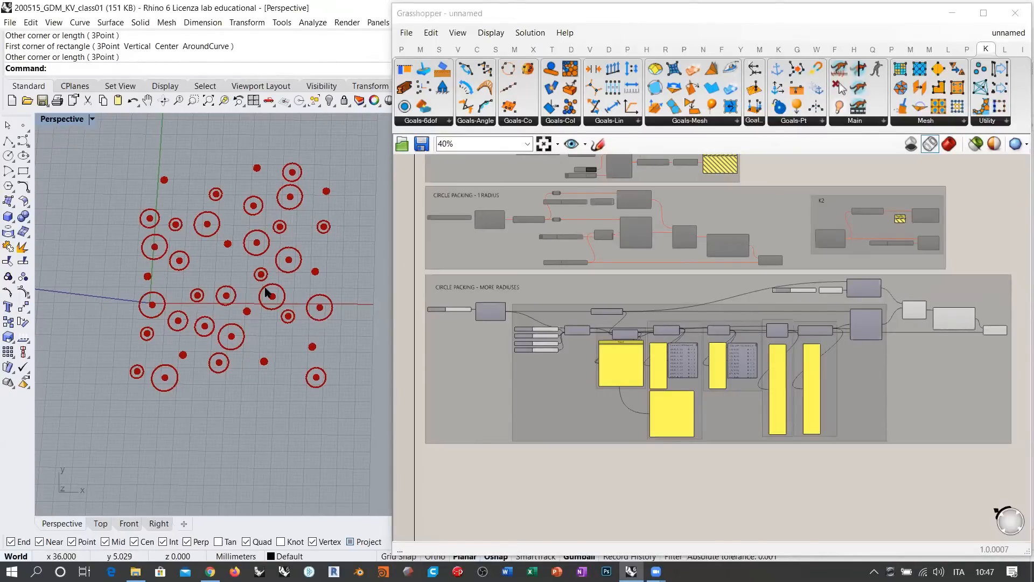
Step: Remove the outer group around the CIRCLE PACKING - MORE RADIUSES definition while keeping its components
scroll(456, 307, "up", 6)
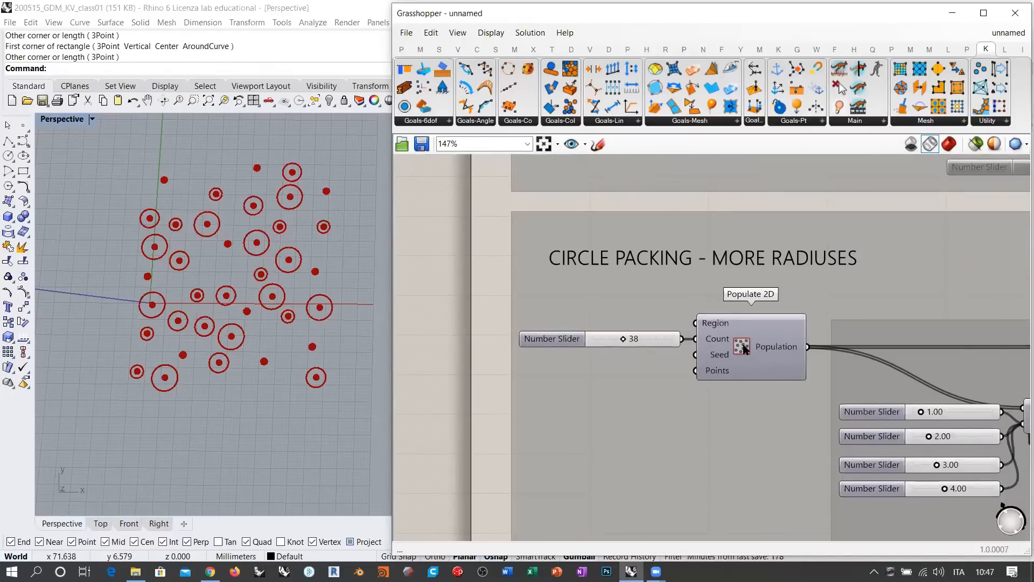
right_click_drag(744, 349, 804, 310)
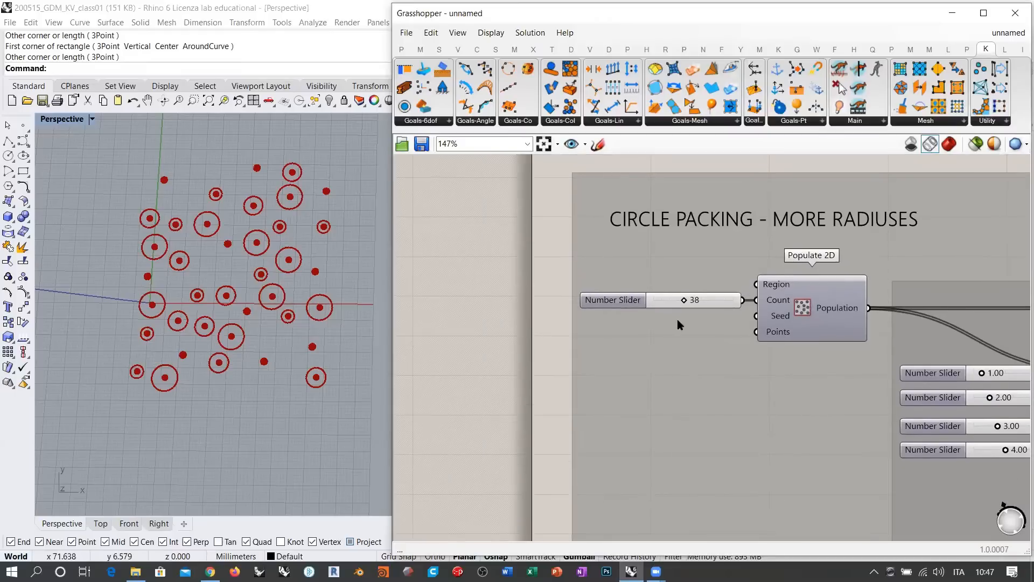
scroll(589, 366, "down", 2)
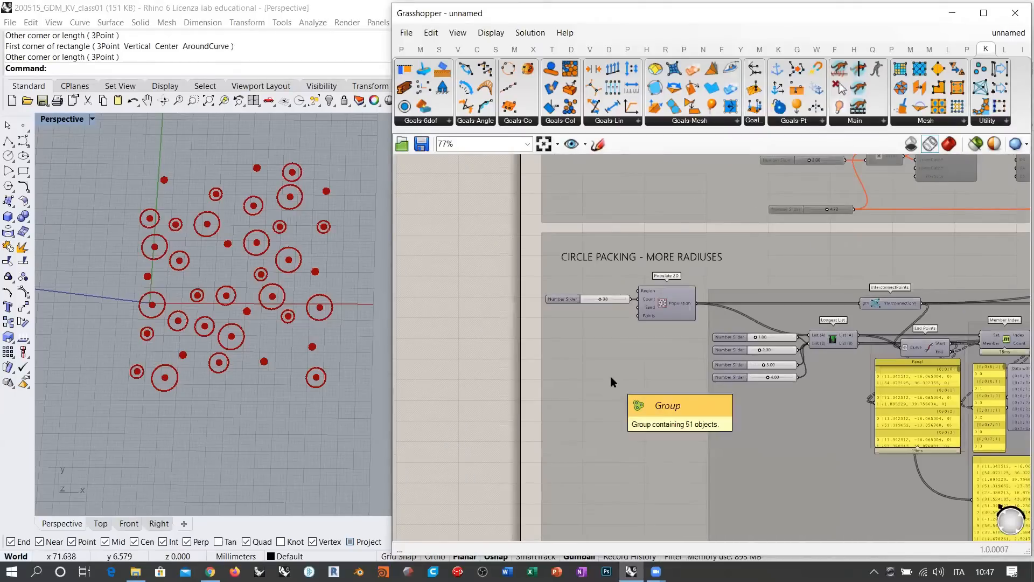
left_click(611, 377)
key("Delete")
right_click_drag(668, 340, 658, 353)
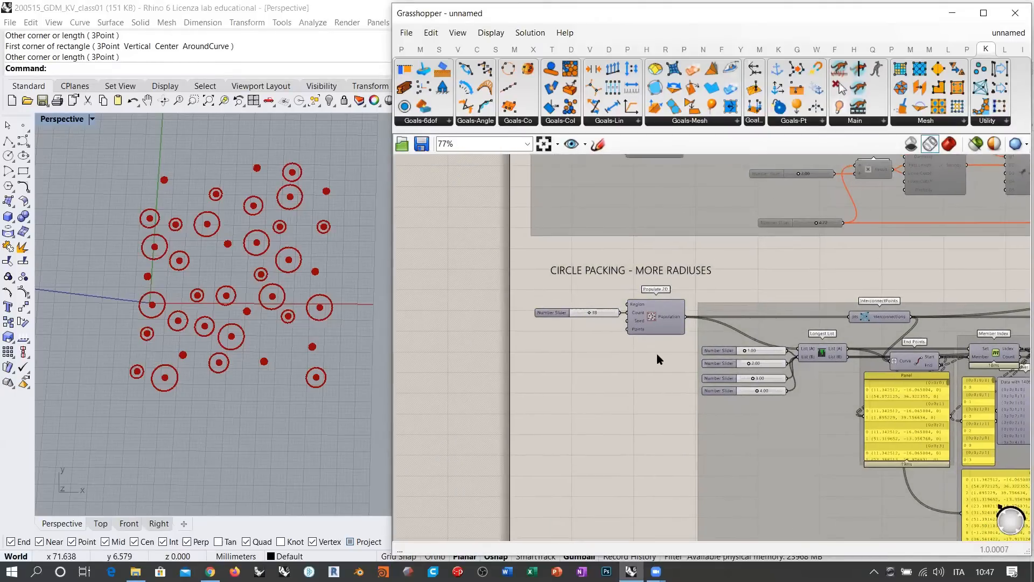
Step: Add a Point parameter beneath the multi-radius definition's Count slider
double_click(586, 373)
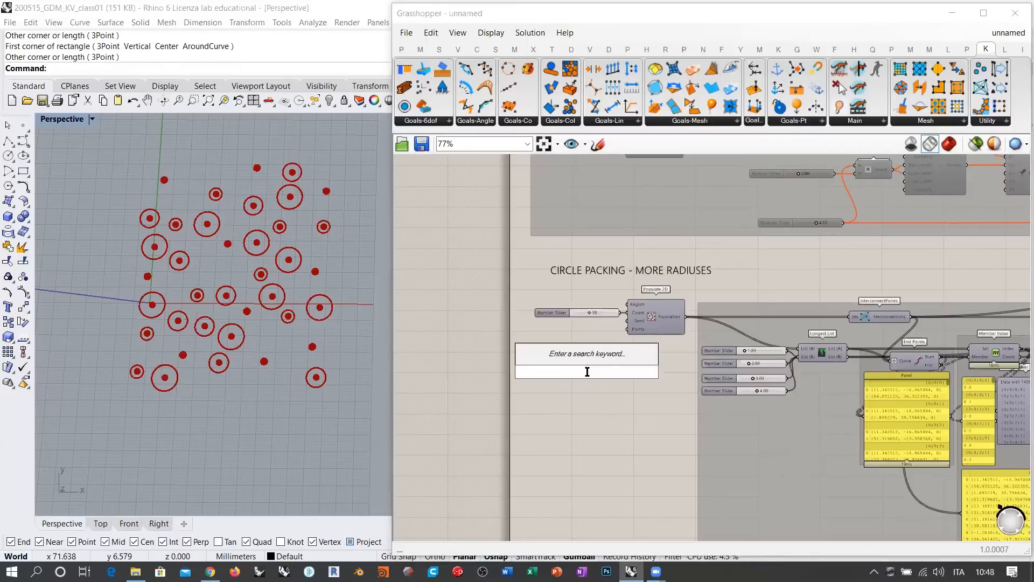
type("POINT")
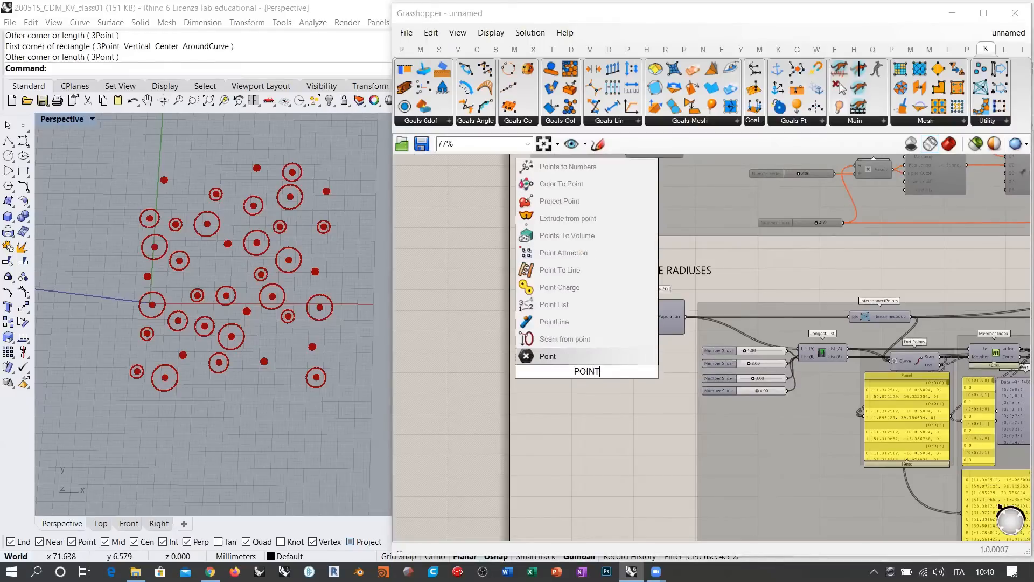
left_click(575, 360)
left_click_drag(583, 372, 542, 361)
Step: Set multiple points in the Point parameter, picking ten points in an irregular ring around the circles in the Perspective viewport
right_click(543, 362)
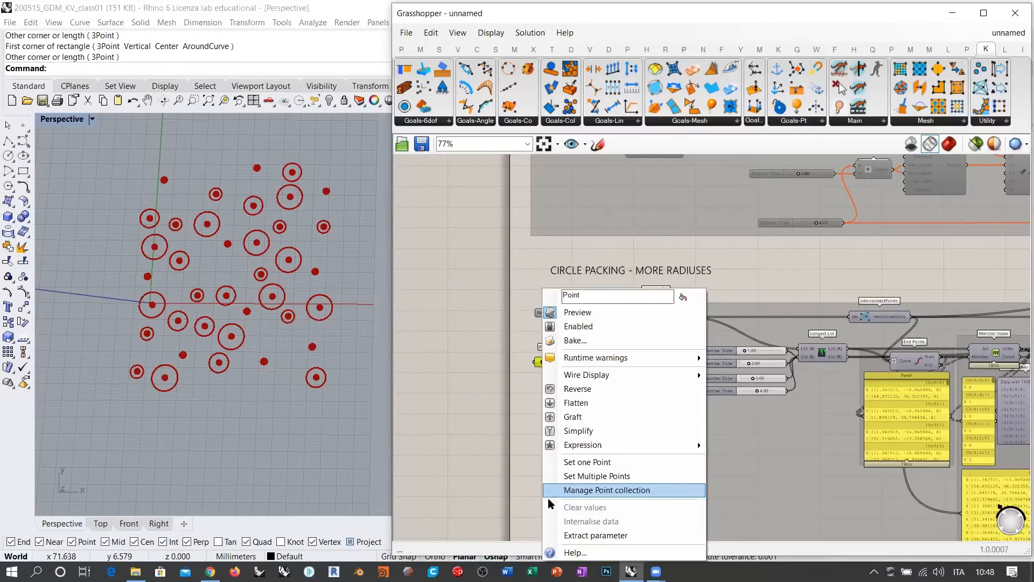
left_click(597, 476)
left_click(71, 322)
left_click(171, 352)
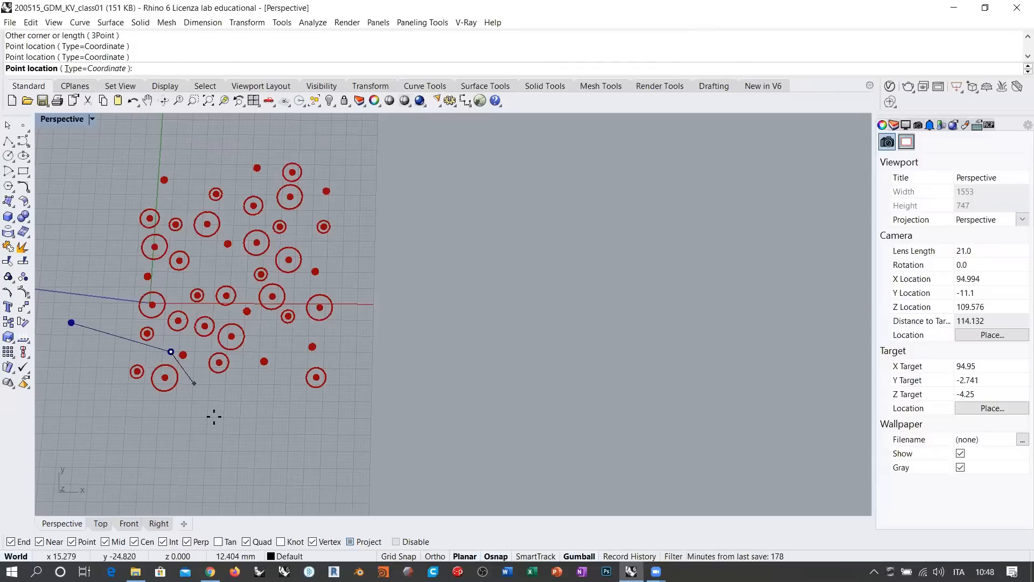
left_click(218, 423)
left_click(352, 439)
left_click(467, 351)
left_click(432, 212)
left_click(336, 168)
left_click(161, 163)
left_click(94, 168)
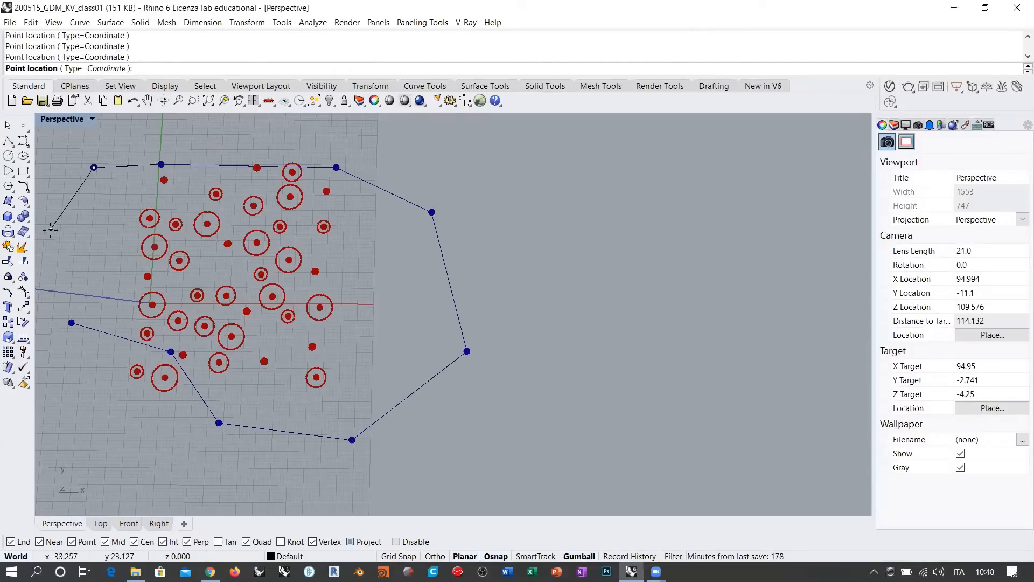
left_click(50, 230)
key("Return")
Step: Add a Nurbs Curve component and connect the Point parameter to its Vertices
double_click(609, 386)
type("NURBS")
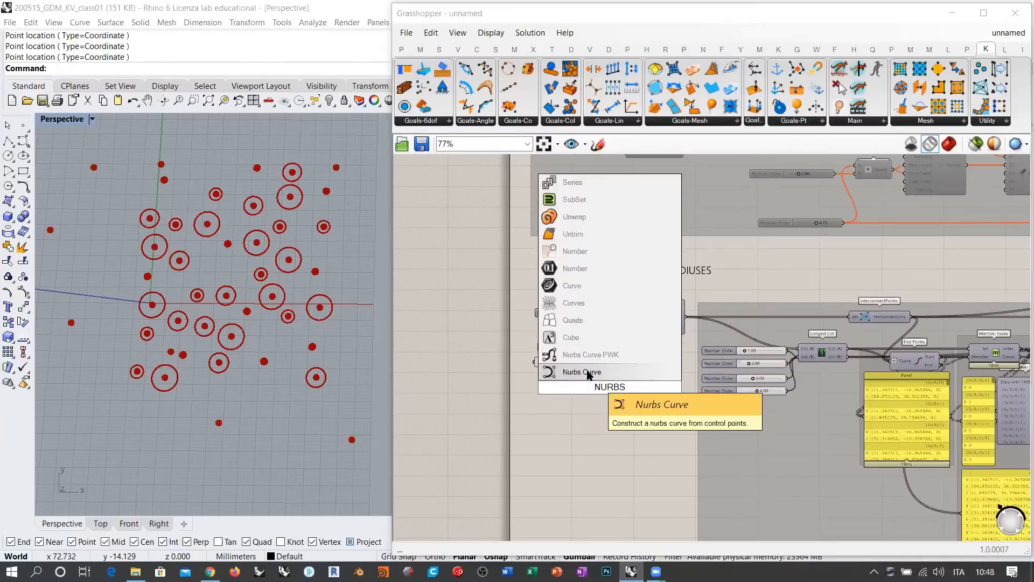
left_click(587, 372)
left_click_drag(556, 362, 585, 379)
Step: Invert the Nurbs Curve's Periodic input to close the curve
scroll(576, 388, "up", 3)
left_click(610, 401)
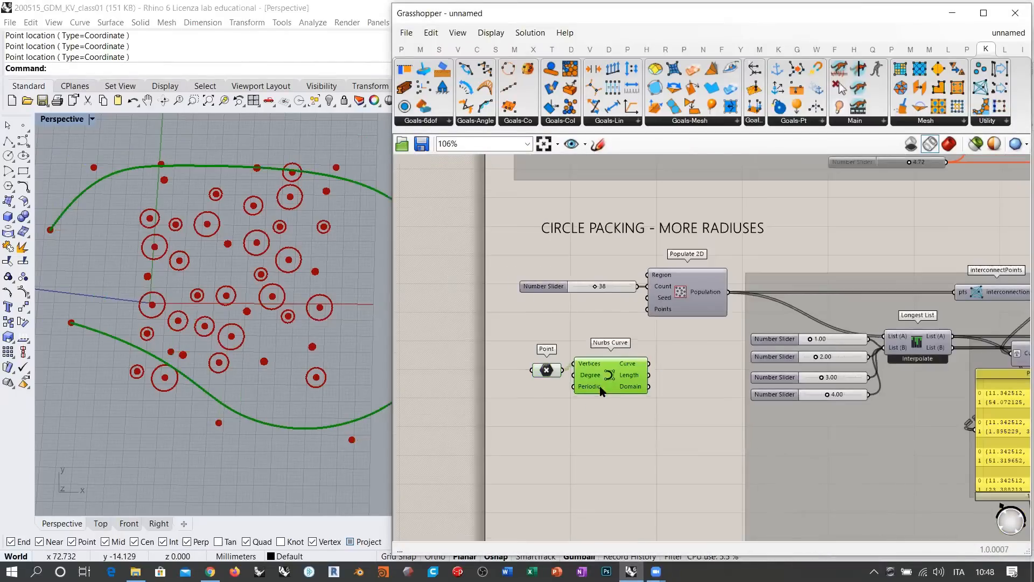
scroll(611, 404, "up", 5)
right_click(597, 397)
left_click(625, 445)
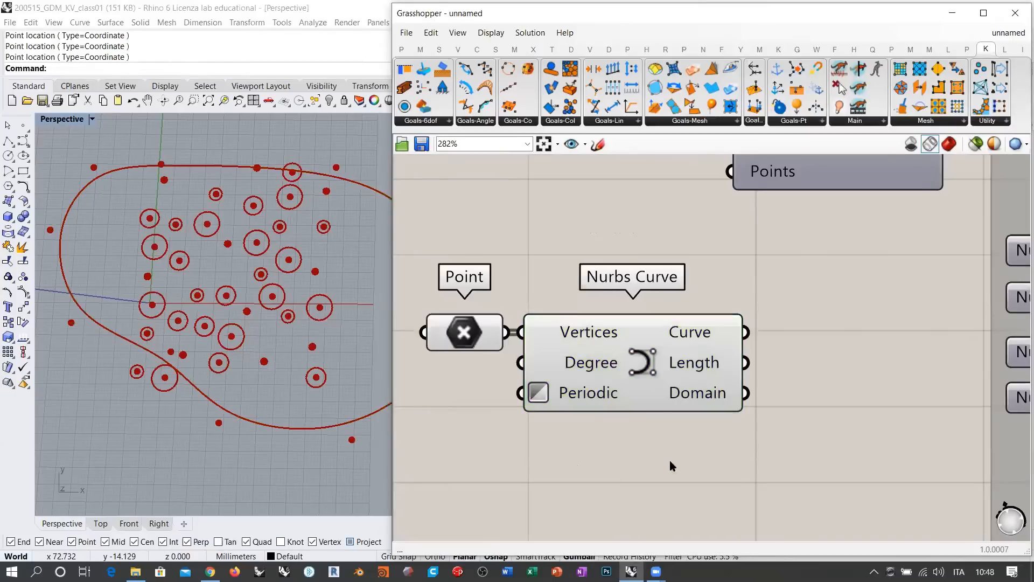
Step: Add a Boundary Surfaces component, connect the Nurbs Curve's Curve output to its Edges, and turn on shaded preview
left_click_drag(646, 366, 501, 360)
double_click(743, 375)
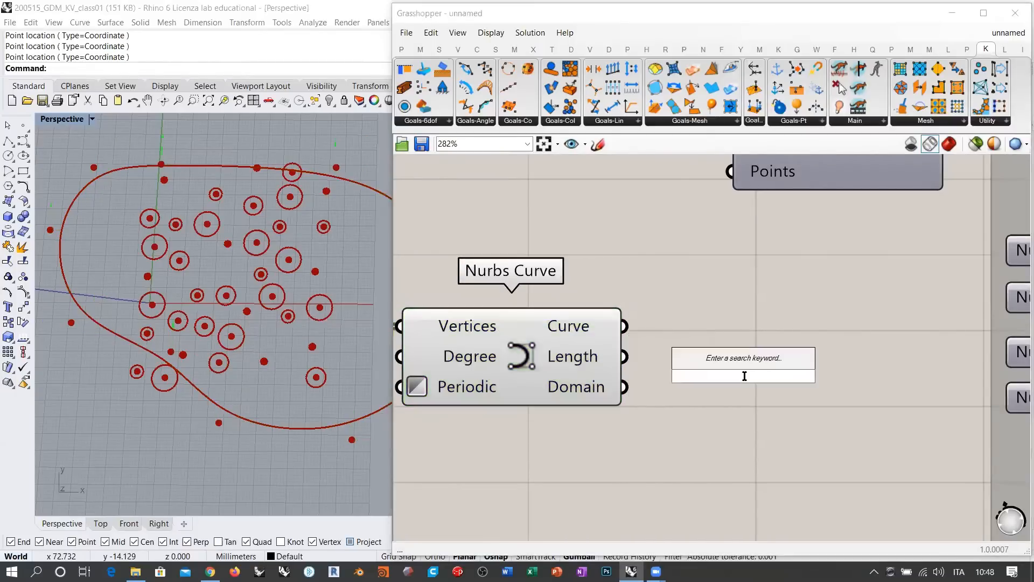
type("BOUNDS")
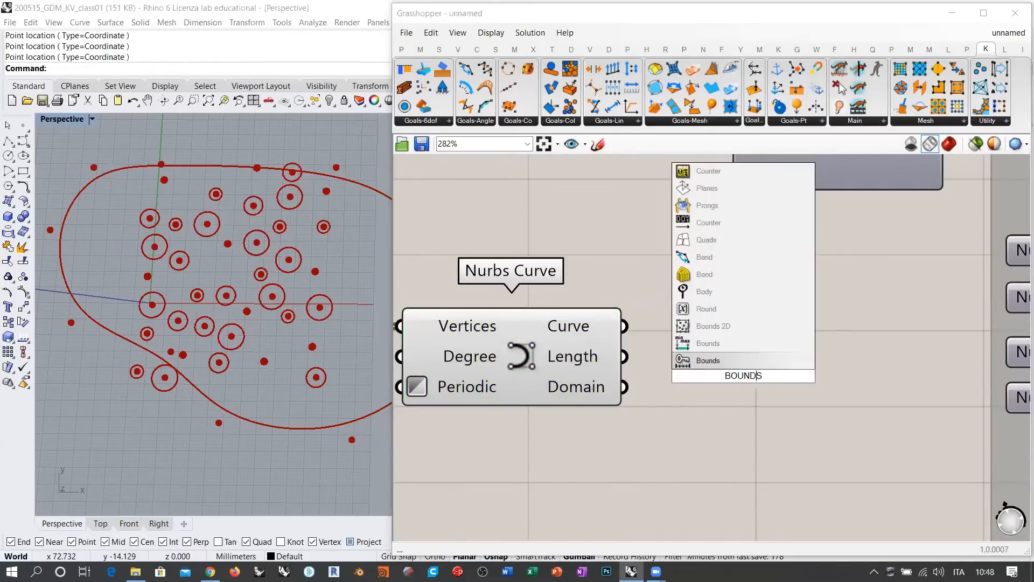
key("BackSpace")
type("AR")
left_click(720, 362)
left_click_drag(640, 348, 649, 376)
left_click_drag(684, 382, 689, 333)
left_click(710, 392)
left_click(949, 145)
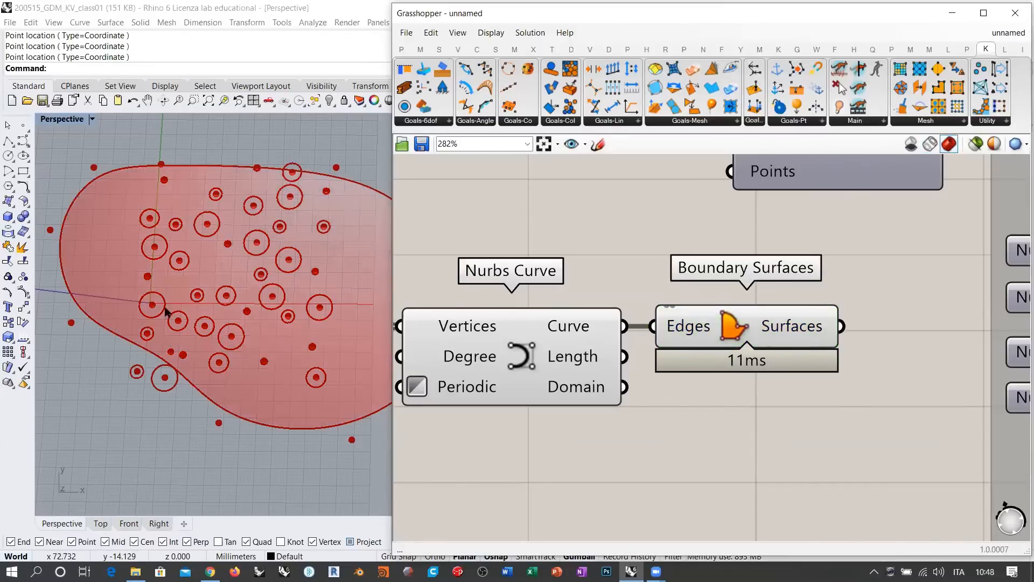
Step: Turn off the preview of the Point parameter and the Nurbs Curve component
scroll(208, 303, "down", 2)
right_click_drag(207, 305, 174, 324, "shift")
left_click(512, 369)
scroll(603, 373, "down", 2)
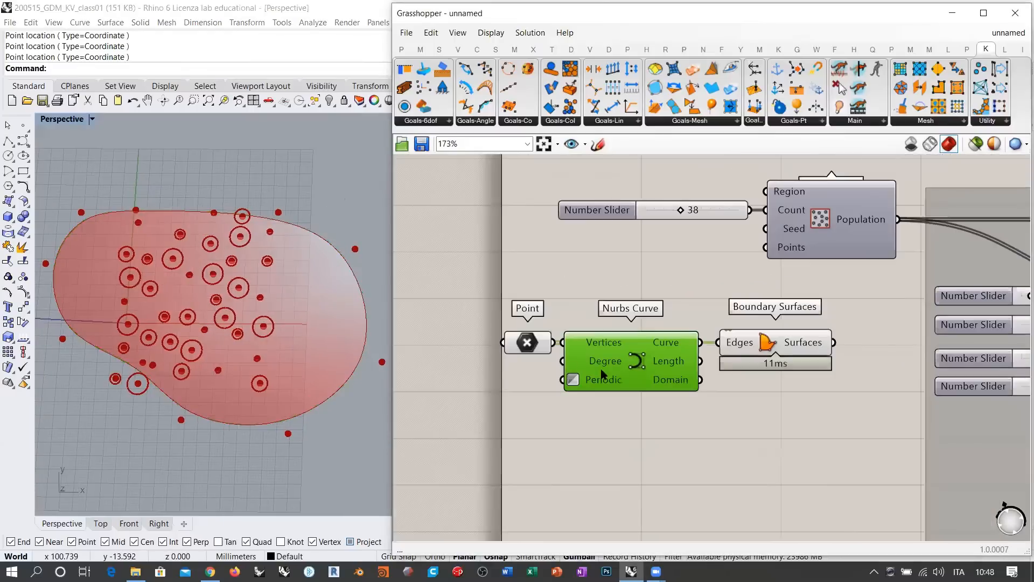
left_click(535, 345)
key("ctrl+q")
right_click_drag(661, 428, 587, 407)
left_click(568, 337)
key("ctrl+q")
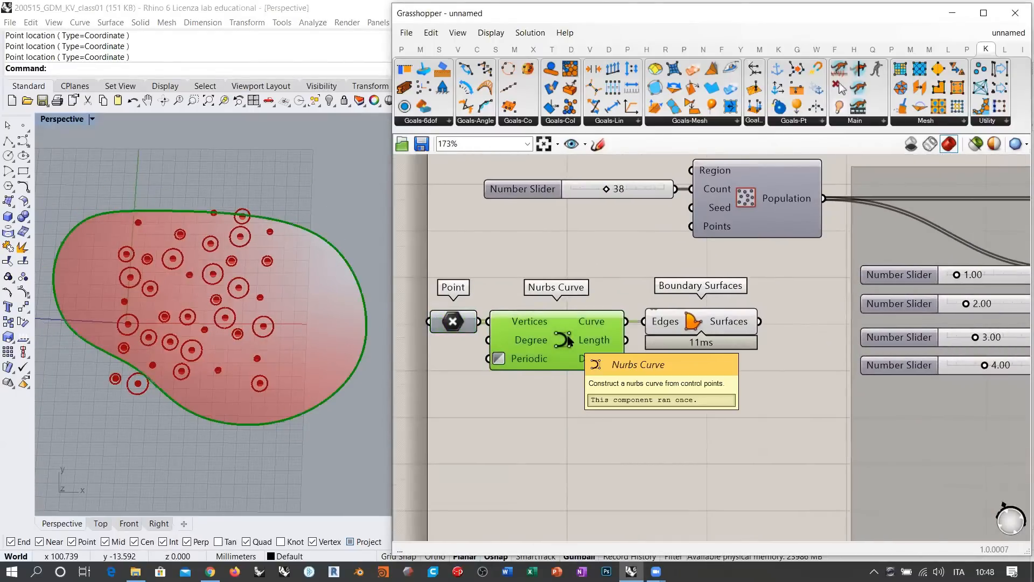
key("ctrl+q")
Step: Shift the Point, Nurbs Curve and Boundary Surfaces components together away from the radius sliders and turn off the Boundary Surfaces preview
left_click(722, 405)
left_click_drag(730, 379, 447, 294)
scroll(655, 326, "down", 2)
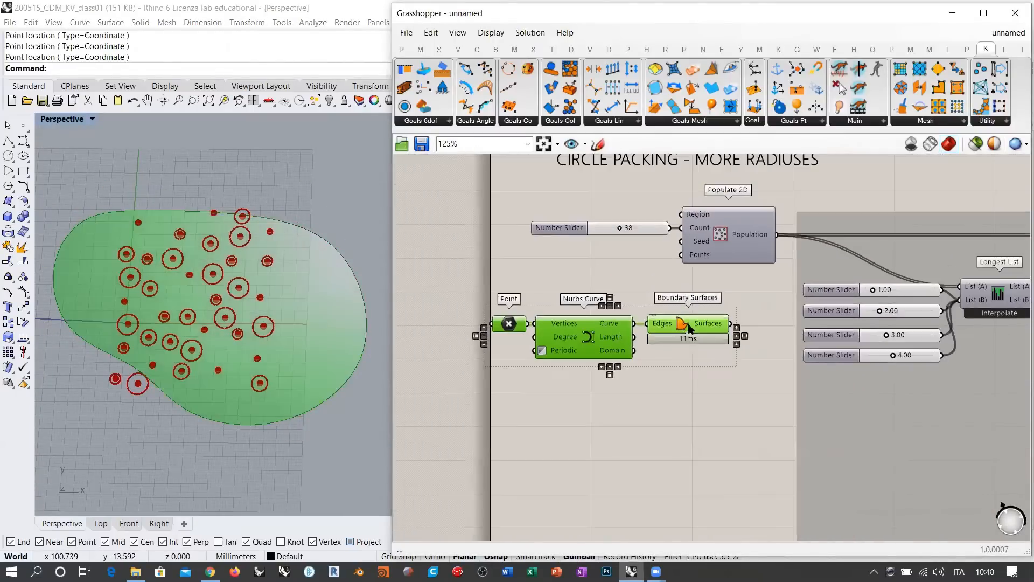
left_click_drag(684, 323, 524, 337)
left_click(531, 350)
left_click(529, 340)
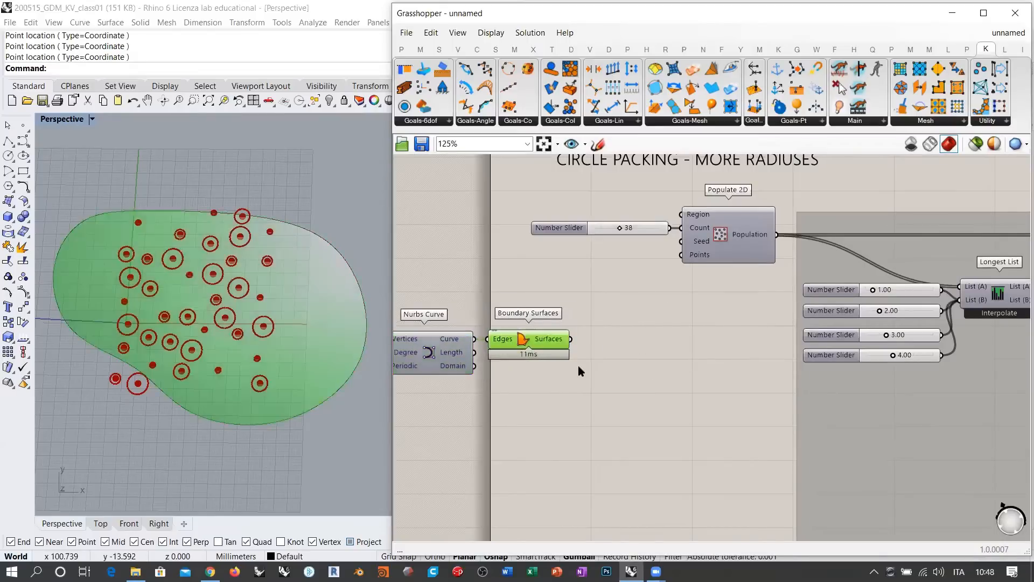
key("ctrl+q")
Step: Add a Populate Geometry component beside Boundary Surfaces and connect the Surfaces output to its Geometry input
double_click(658, 355)
type("POP")
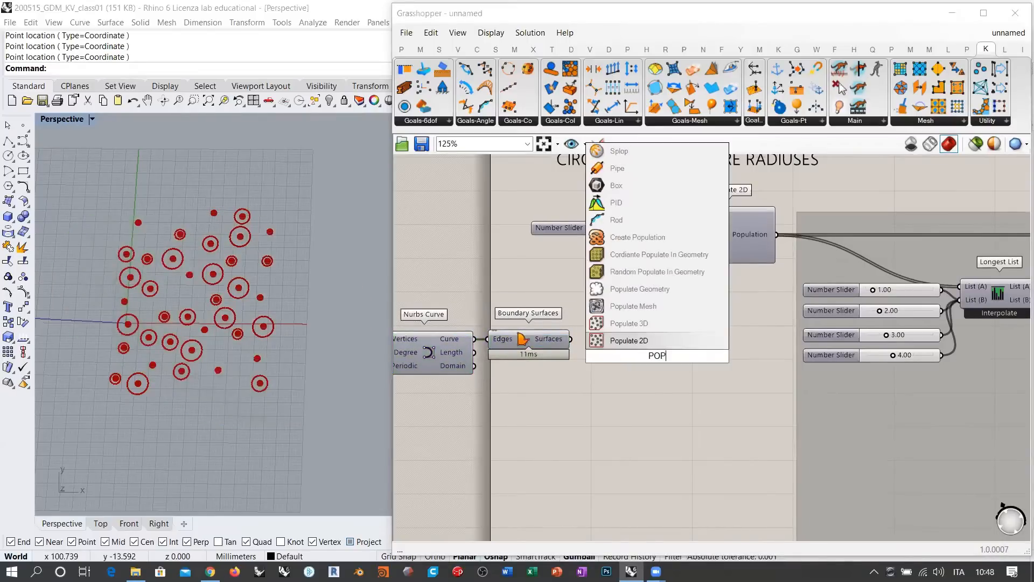
left_click(625, 292)
left_click_drag(572, 339, 664, 354)
left_click_drag(538, 339, 545, 340)
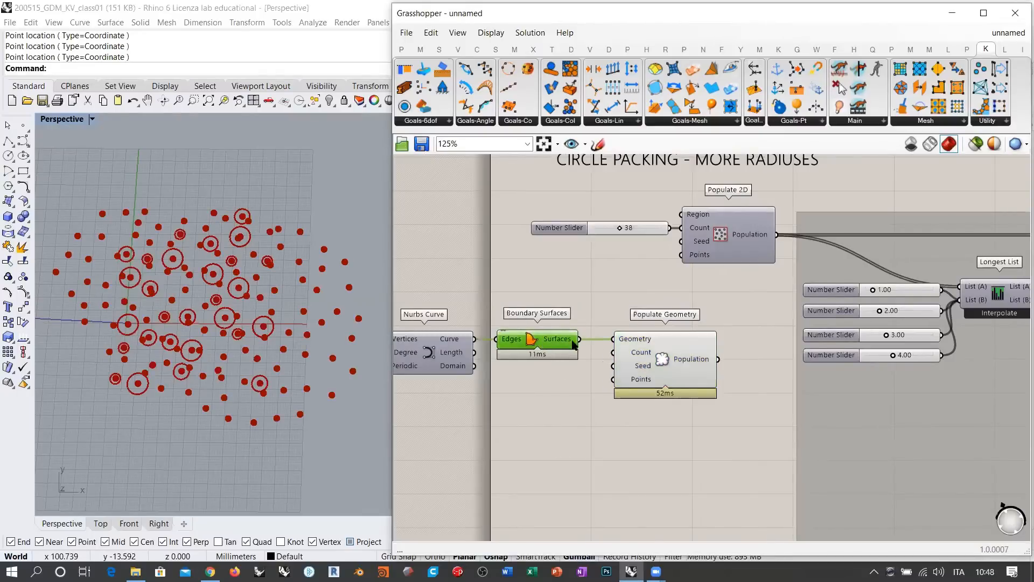
left_click(659, 355)
left_click(581, 282)
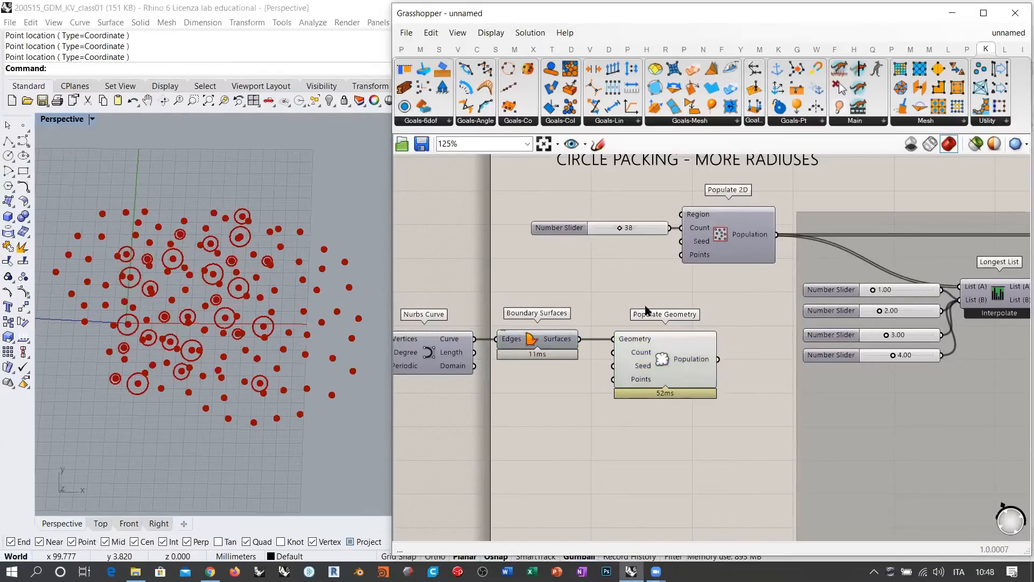
Step: Turn off the Populate Geometry preview and transfer all outgoing wires from Populate 2D's Population output to Populate Geometry's Population output
right_click_drag(748, 297, 703, 300)
left_click(656, 350)
key("ctrl+q")
left_click_drag(731, 238, 696, 395, "ctrl+shift")
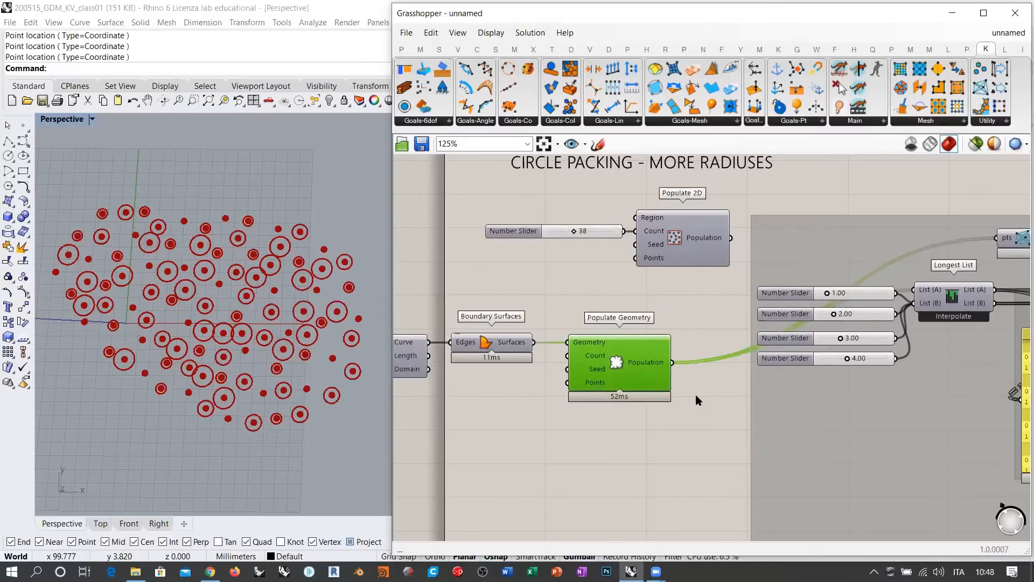
left_click(639, 299)
Step: Open the controls of the multi-radius KangarooPhysics component and run the simulation
scroll(902, 370, "down", 5)
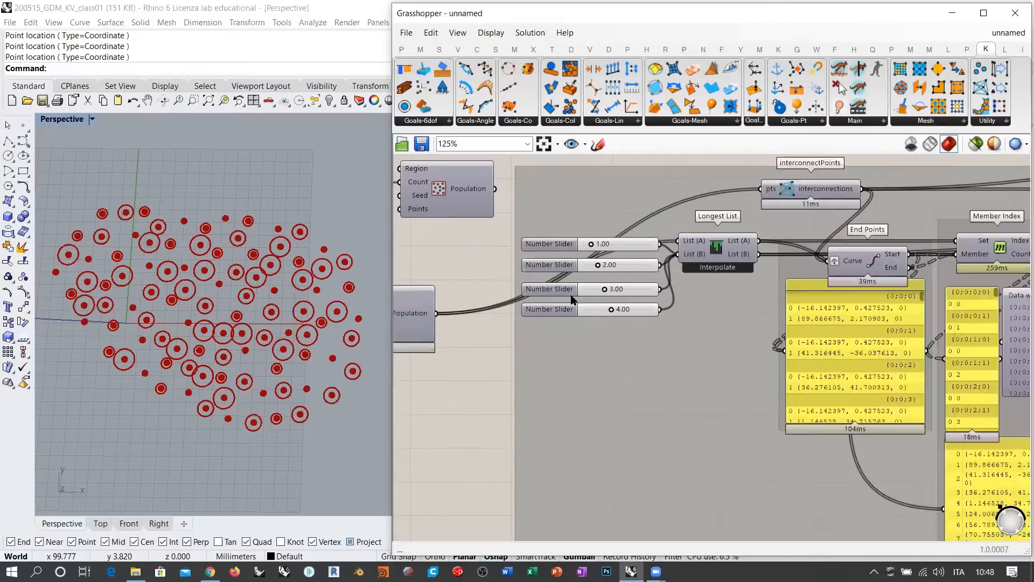
right_click_drag(744, 307, 701, 334)
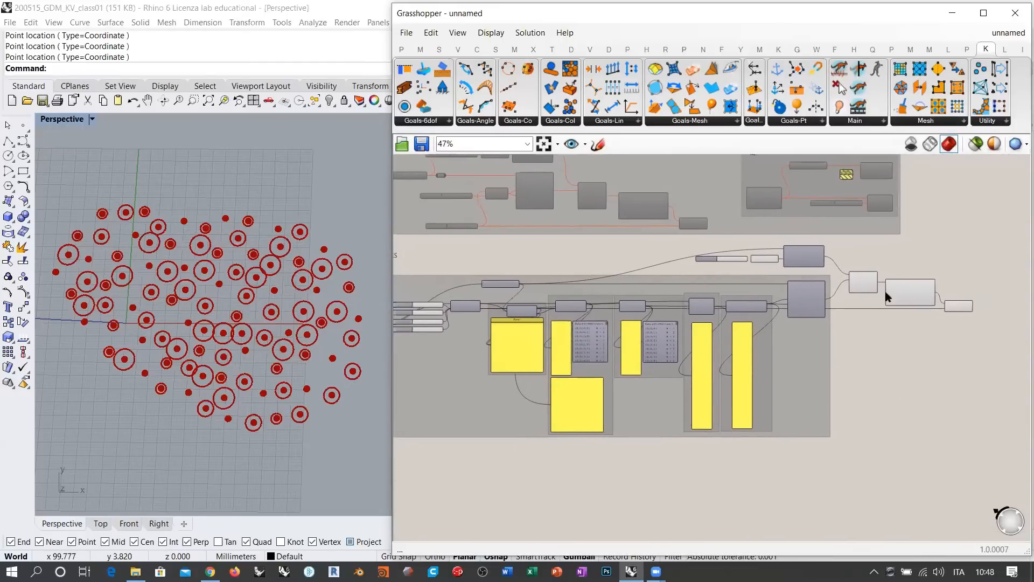
scroll(911, 280, "up", 5)
double_click(882, 286)
left_click(895, 324)
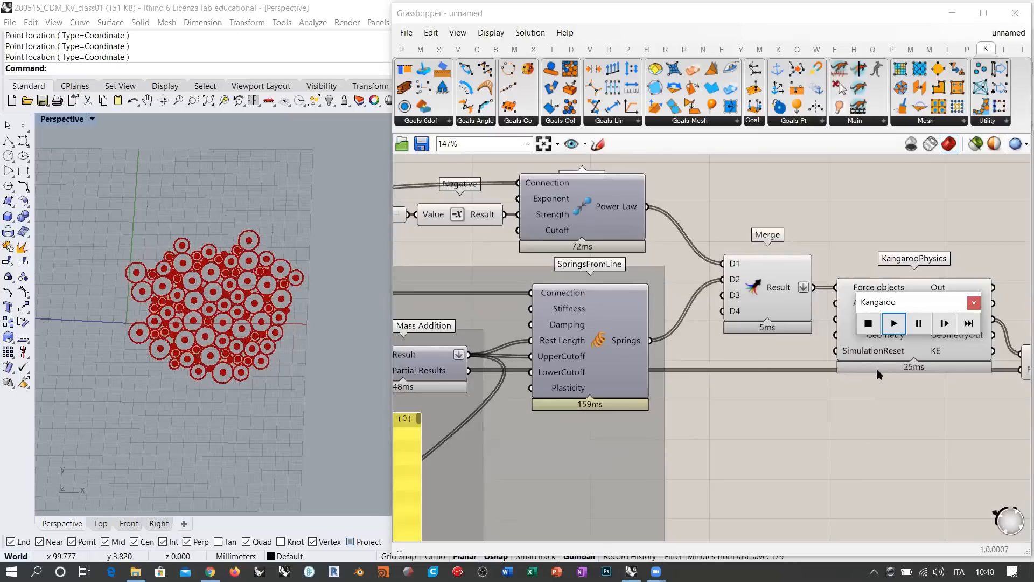
Step: Turn the Nurbs Curve preview back on to show the boundary around the packed circles
scroll(855, 370, "down", 2)
right_click_drag(540, 386, 799, 386)
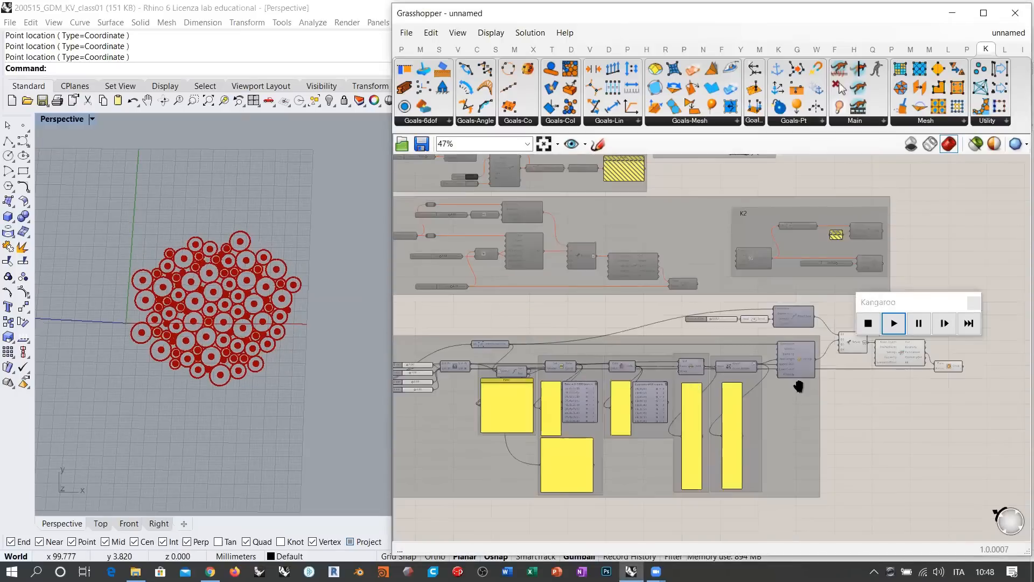
scroll(590, 387, "up", 4)
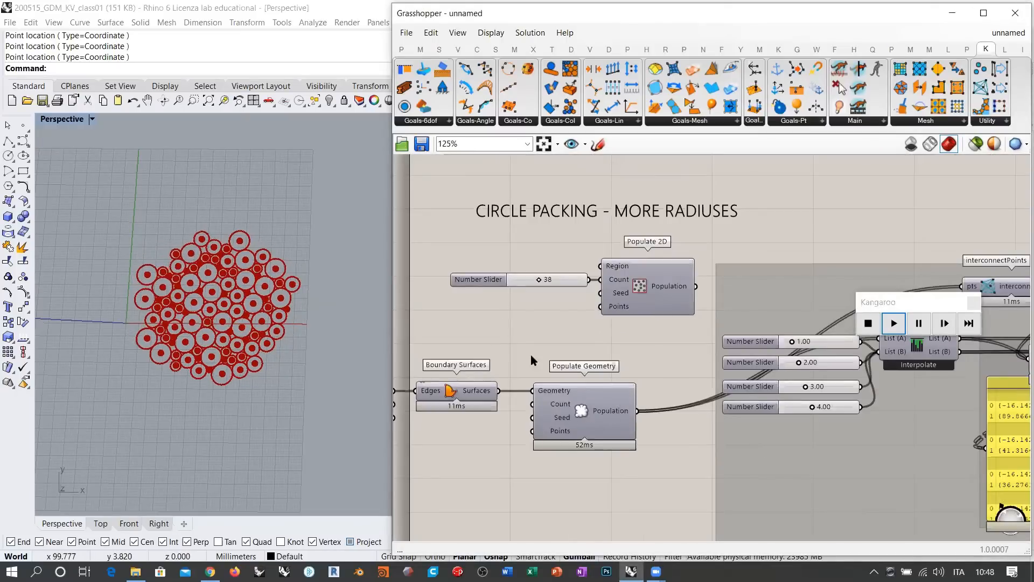
right_click_drag(489, 397, 629, 376)
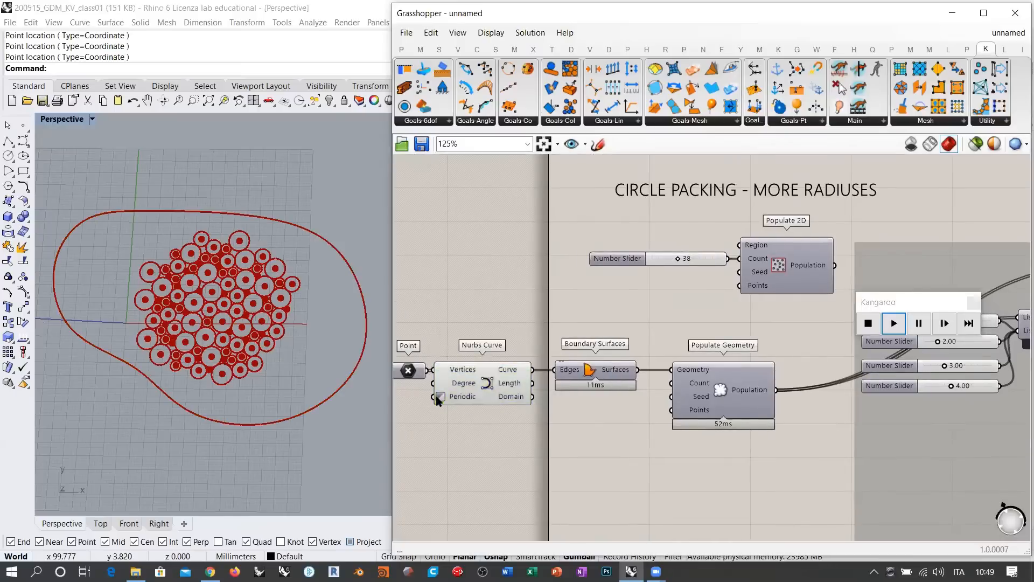
Step: Set the four radius sliders feeding Longest List to 3.05, 2.78, 4.33 and 5.93, working upward from the last one
right_click_drag(824, 349, 572, 344)
scroll(566, 346, "down", 1)
scroll(566, 346, "down", 3)
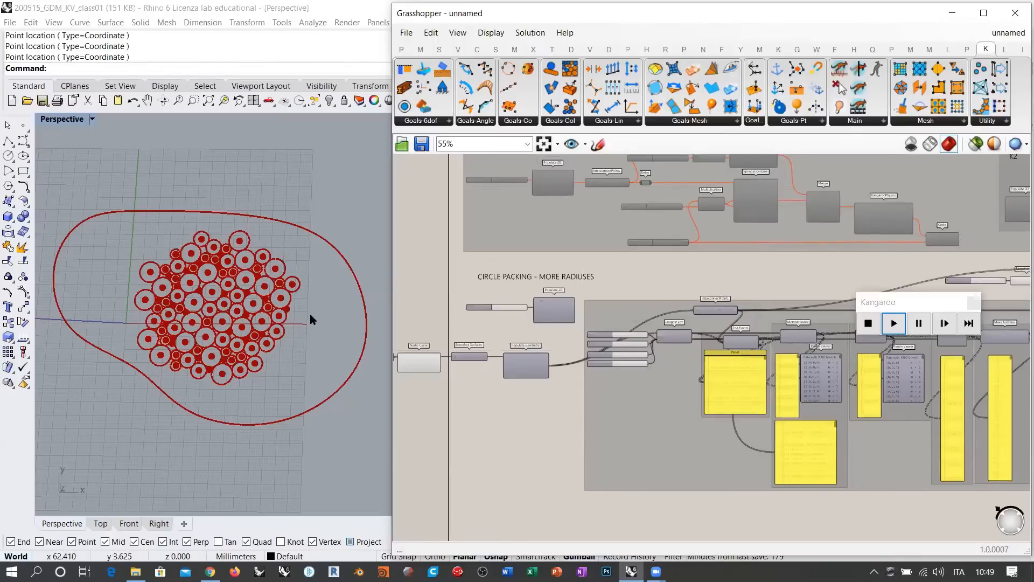
right_click_drag(600, 367, 582, 374)
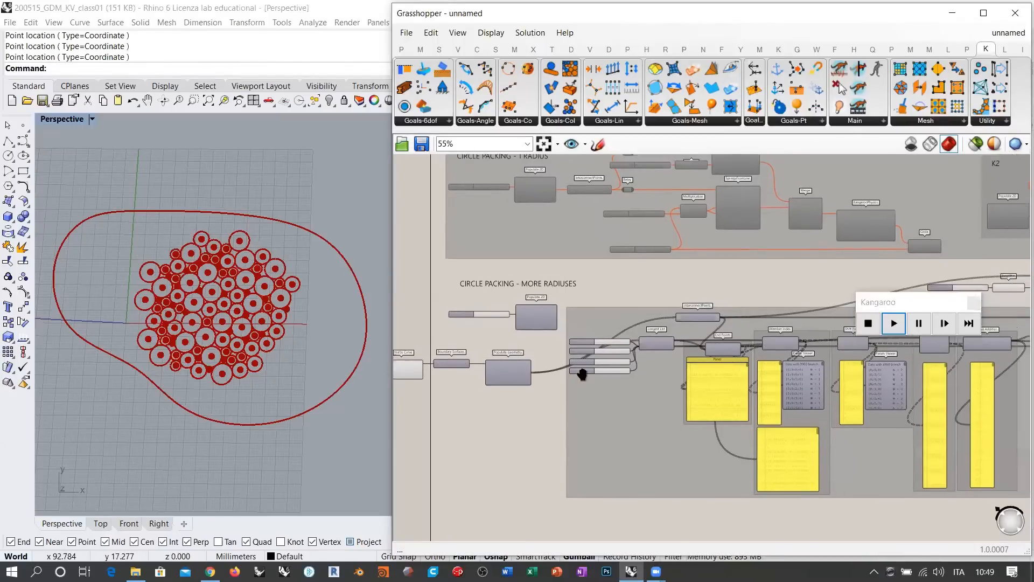
scroll(582, 374, "up", 8)
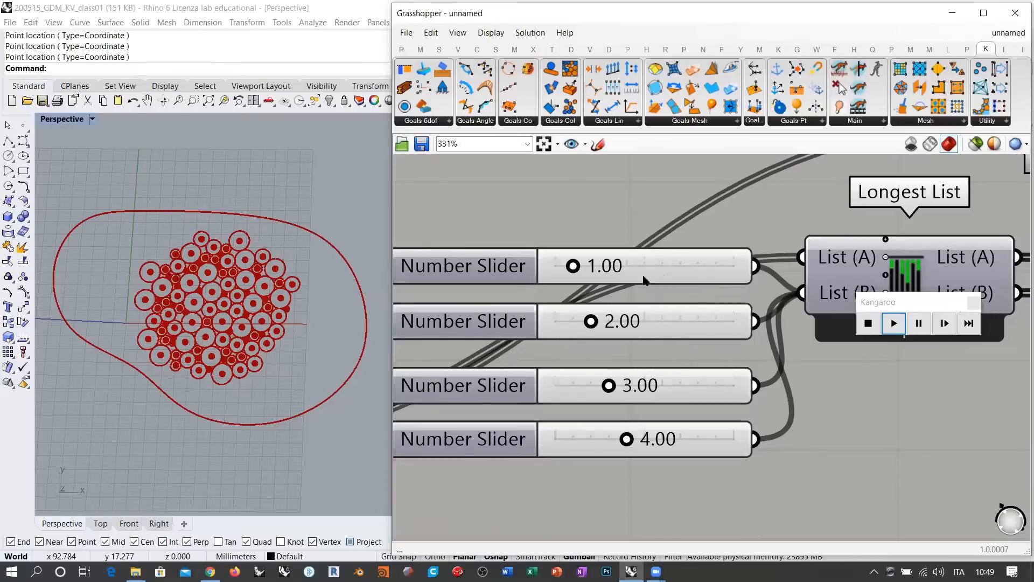
left_click_drag(627, 439, 671, 440)
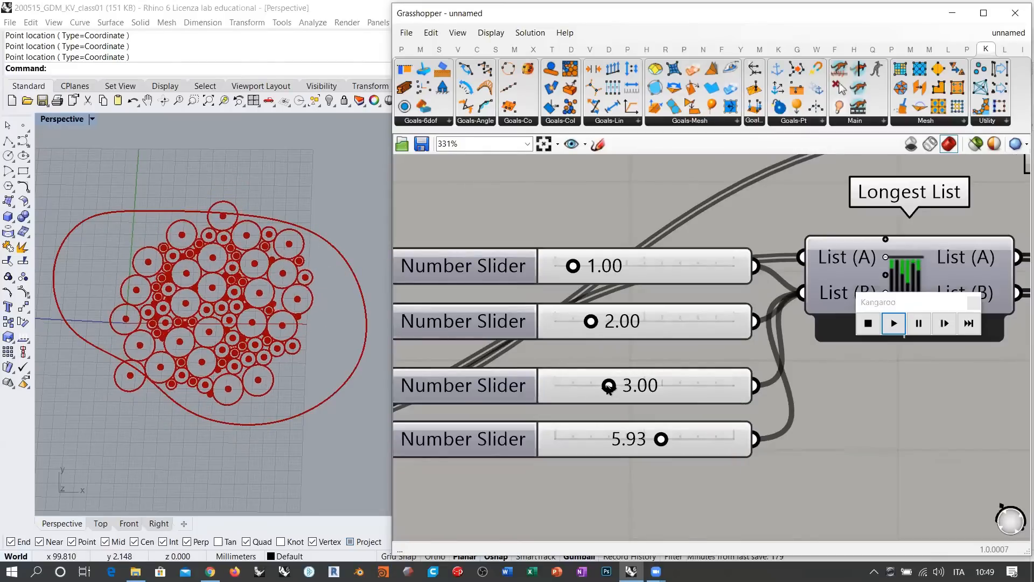
left_click_drag(609, 388, 639, 387)
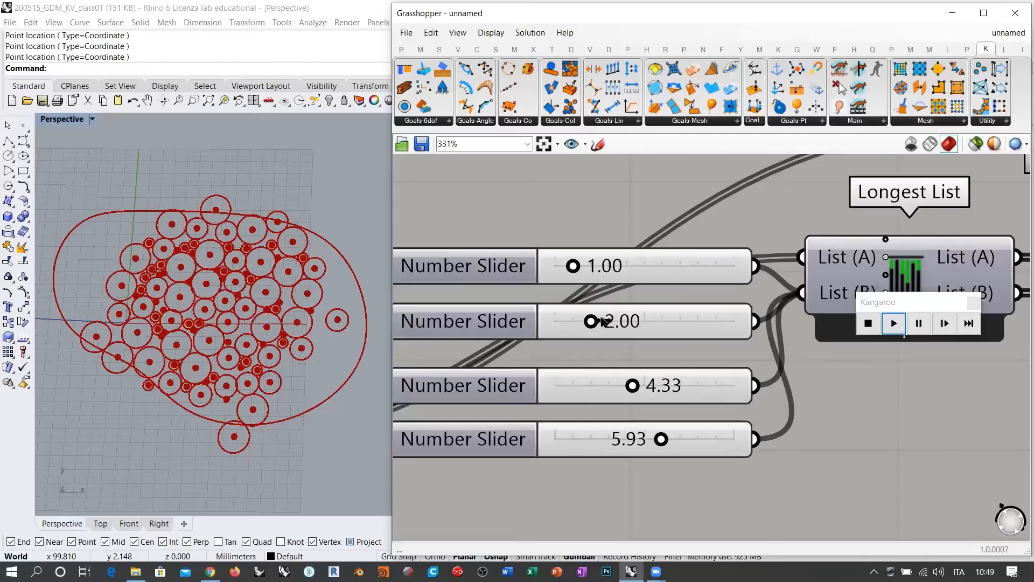
left_click_drag(602, 321, 605, 321)
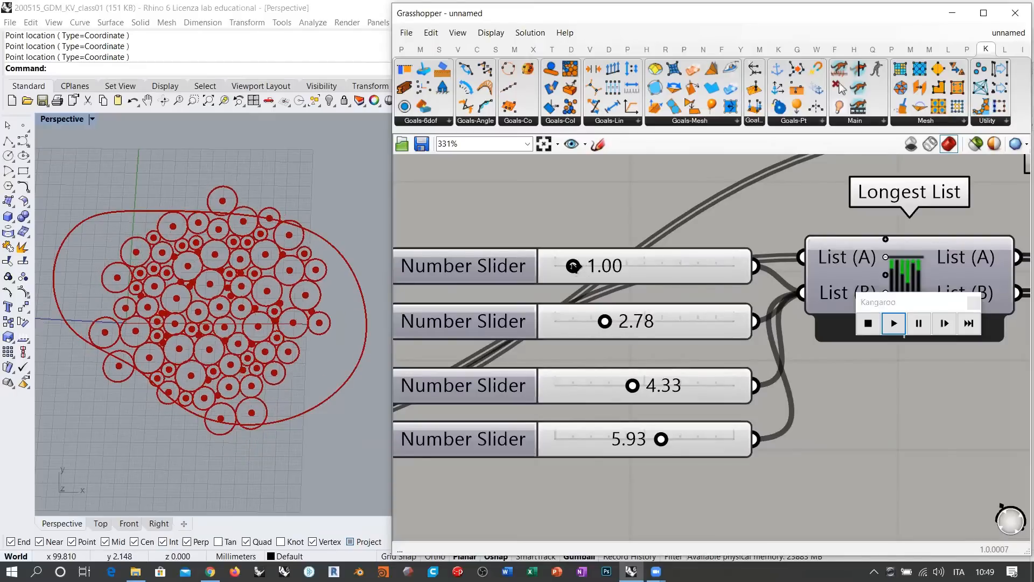
left_click_drag(574, 266, 614, 265)
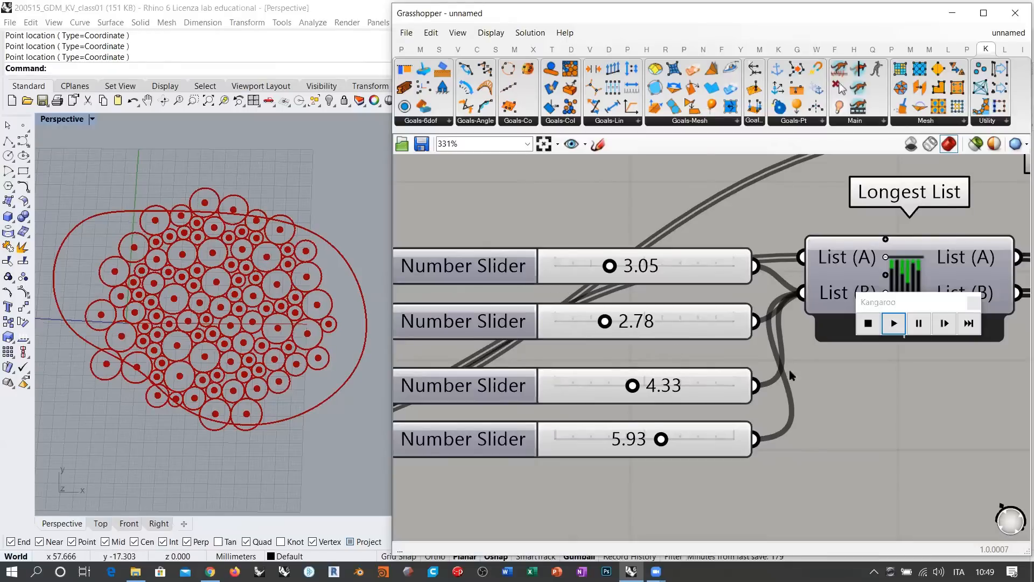
Step: Pause the Kangaroo simulation and move its control window off the component chain
right_click_drag(743, 332, 662, 335)
scroll(662, 334, "down", 4)
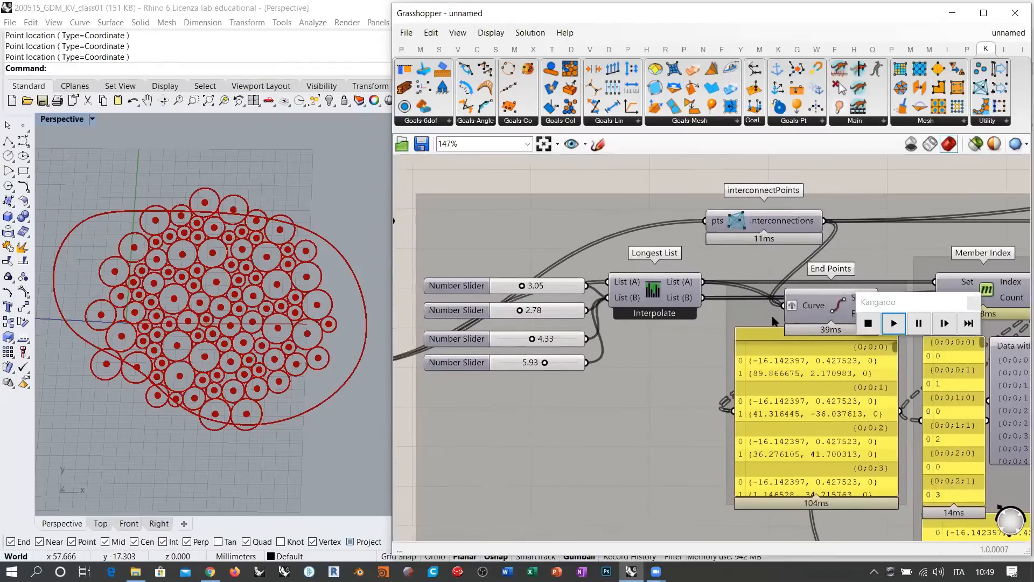
left_click(919, 324)
left_click_drag(905, 302, 472, 177)
Step: Add a PullToMesh force from Kangaroo's Forces components below KangarooPhysics, moving the simulation window out of the way
right_click_drag(637, 268, 595, 357)
scroll(595, 357, "down", 2)
right_click_drag(735, 260, 687, 232)
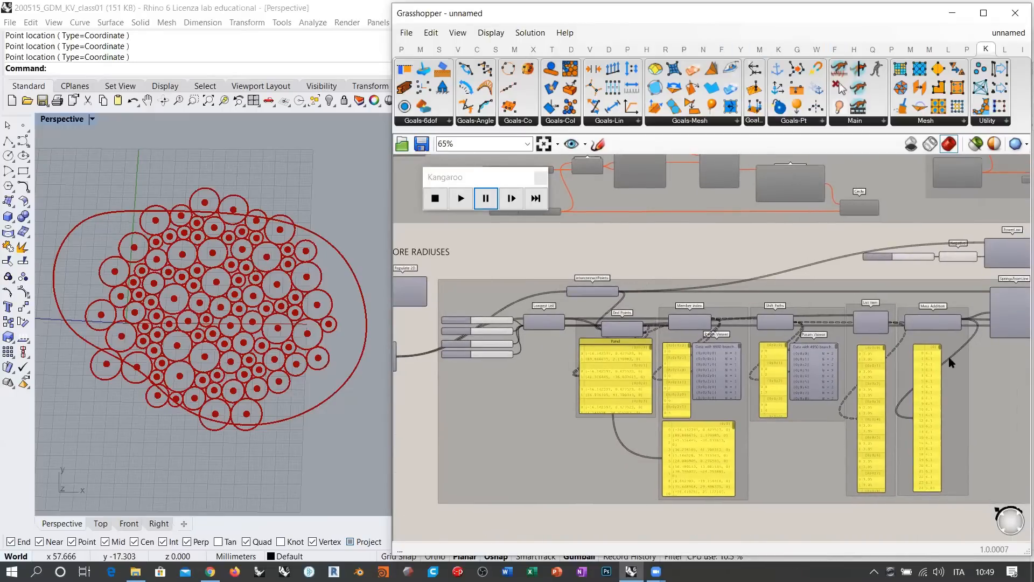
right_click_drag(862, 353, 600, 349)
scroll(903, 292, "up", 2)
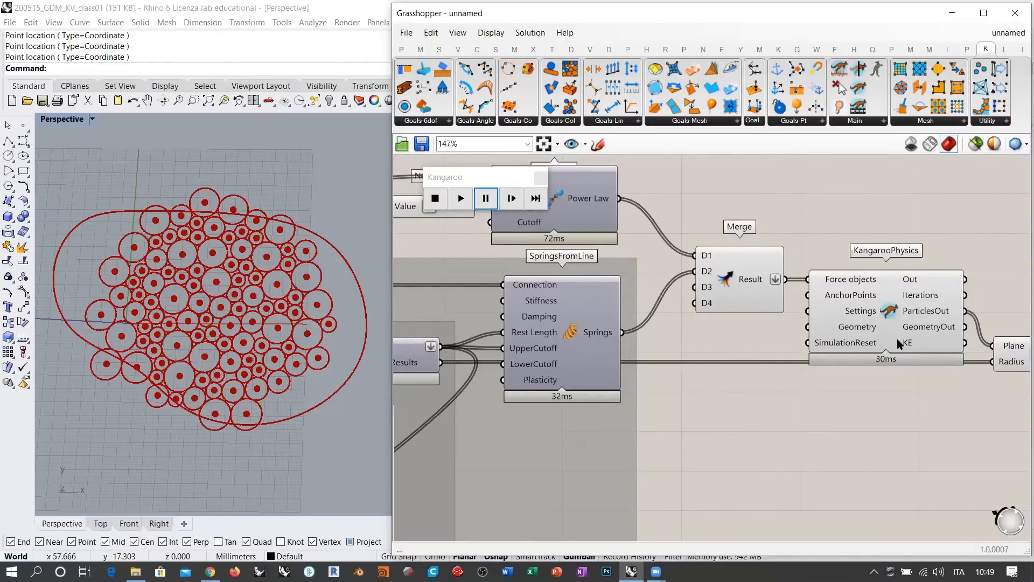
left_click(913, 316)
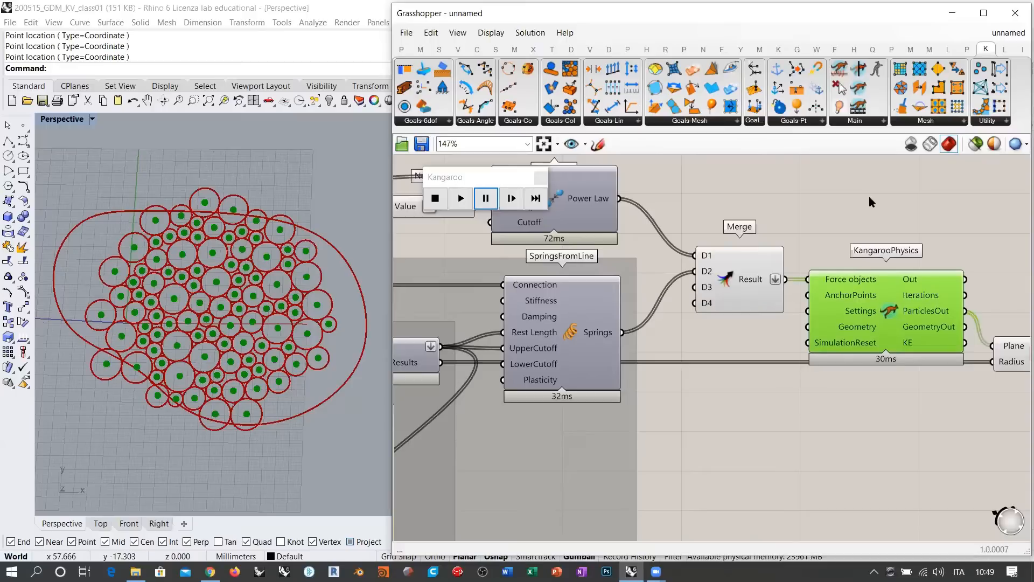
left_click(778, 50)
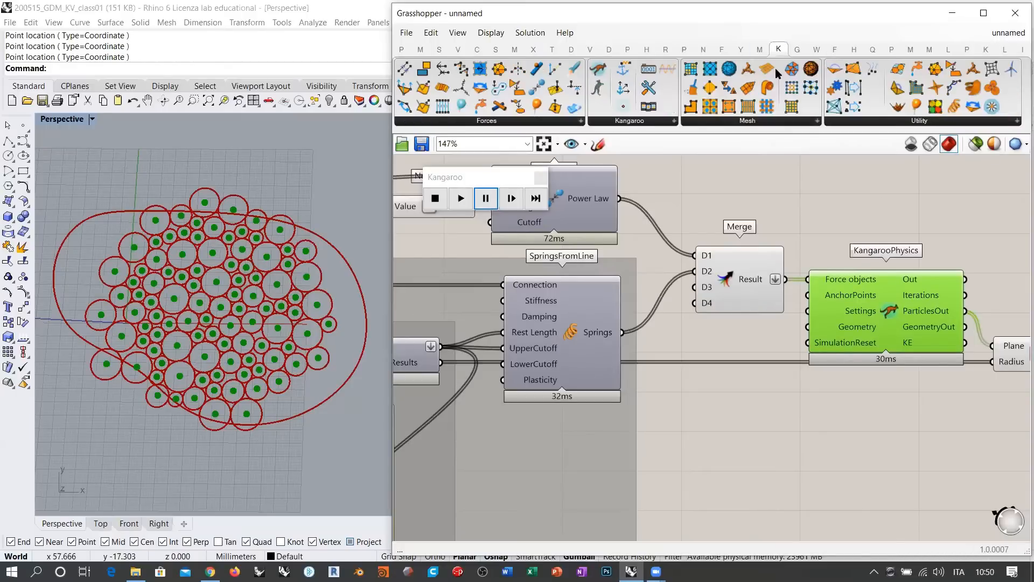
left_click(862, 169)
left_click(552, 120)
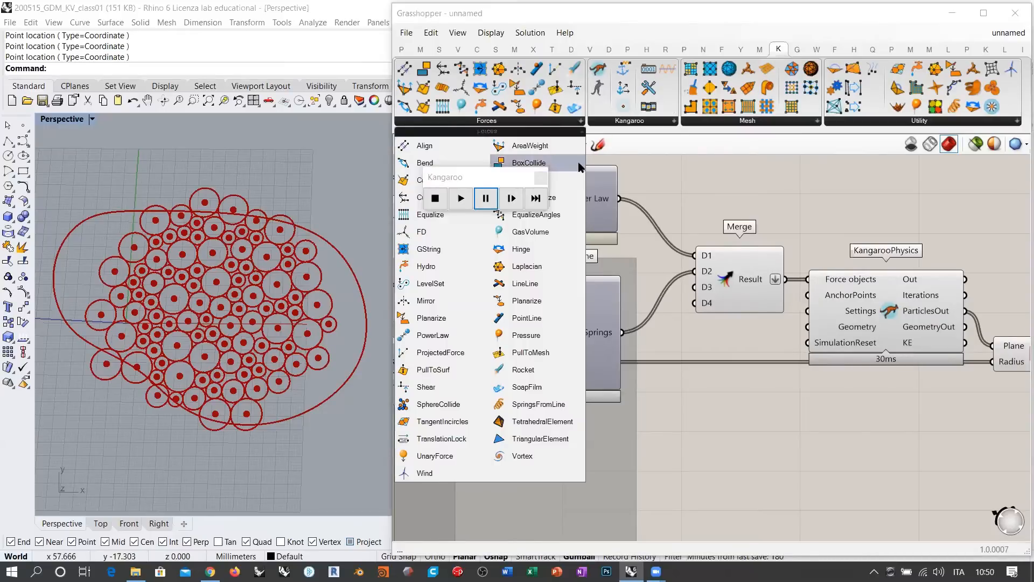
left_click(478, 183)
left_click_drag(478, 183, 751, 181)
left_click(488, 120)
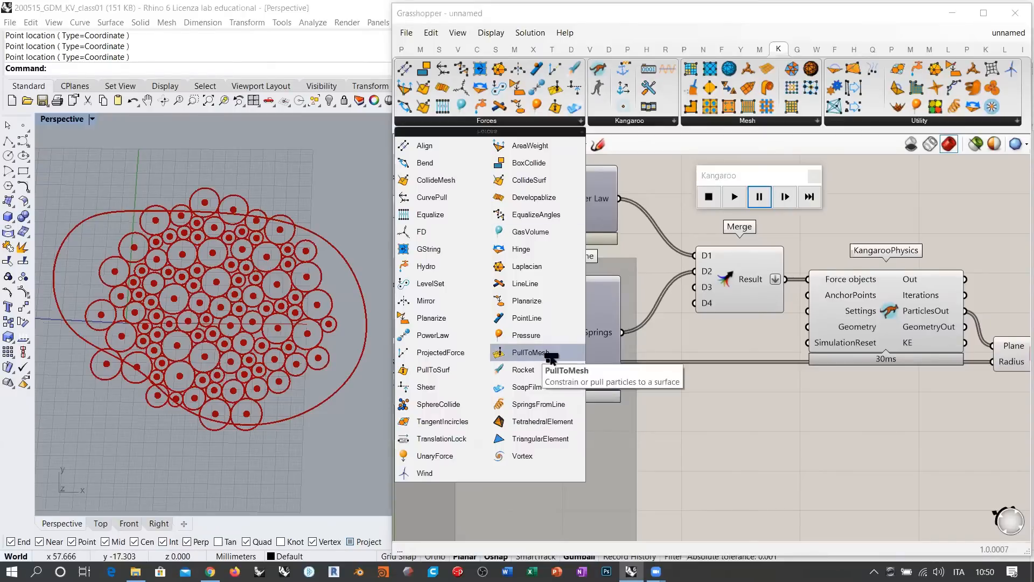
left_click_drag(530, 352, 810, 429)
Step: Close the Kangaroo simulation control window
scroll(808, 424, "down", 5)
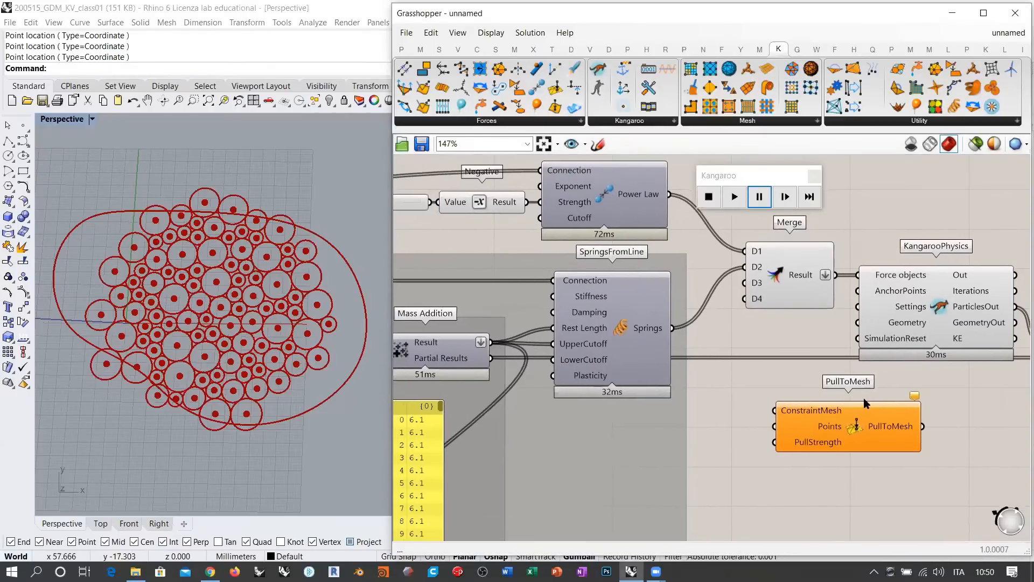
scroll(926, 383, "down", 8)
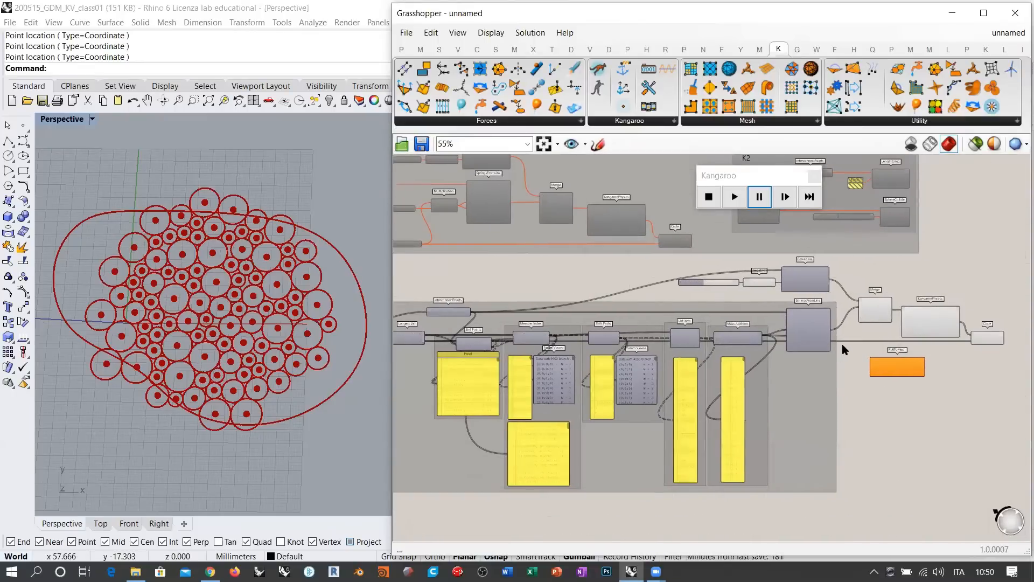
left_click(816, 176)
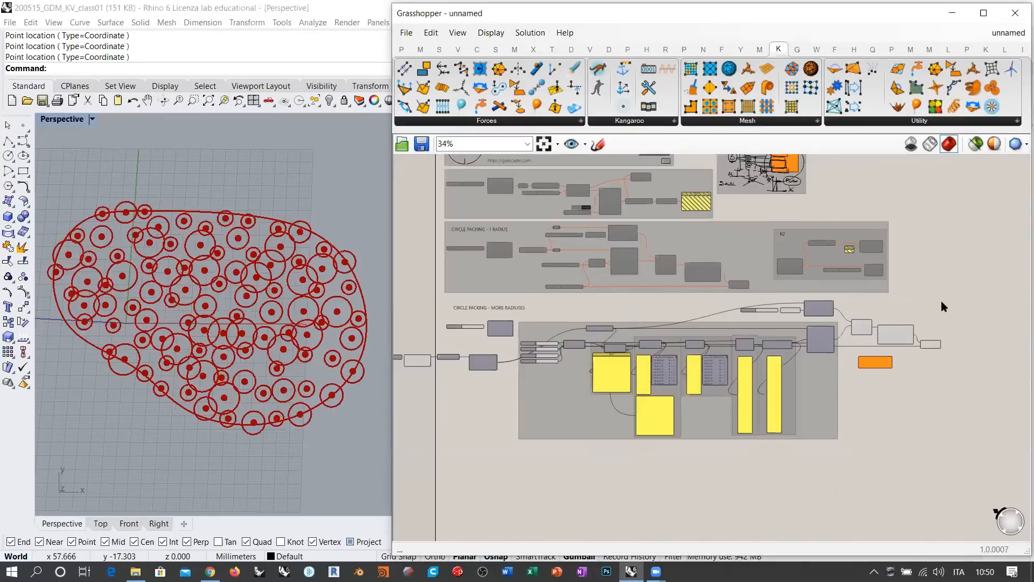
Step: Move the whole multi-radius definition, including its title and boundary components, clear of the one-radius group above it
left_click_drag(959, 301, 403, 459)
left_click_drag(561, 425, 639, 444)
left_click(917, 477)
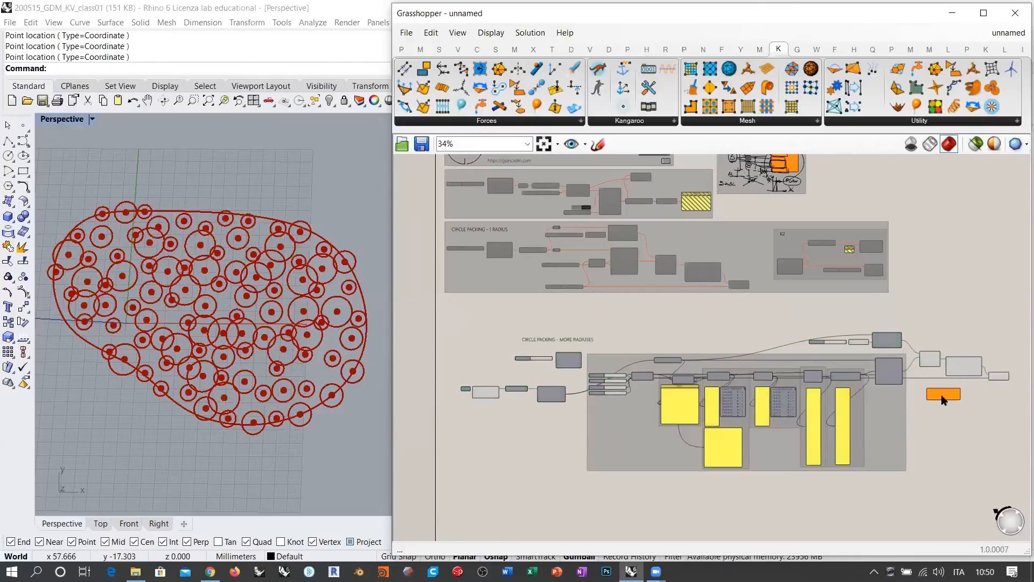
Step: Move the PullToMesh component to the empty area directly above interconnectPoints in the multi-radius definition
left_click_drag(943, 398, 649, 340)
scroll(591, 341, "up", 5)
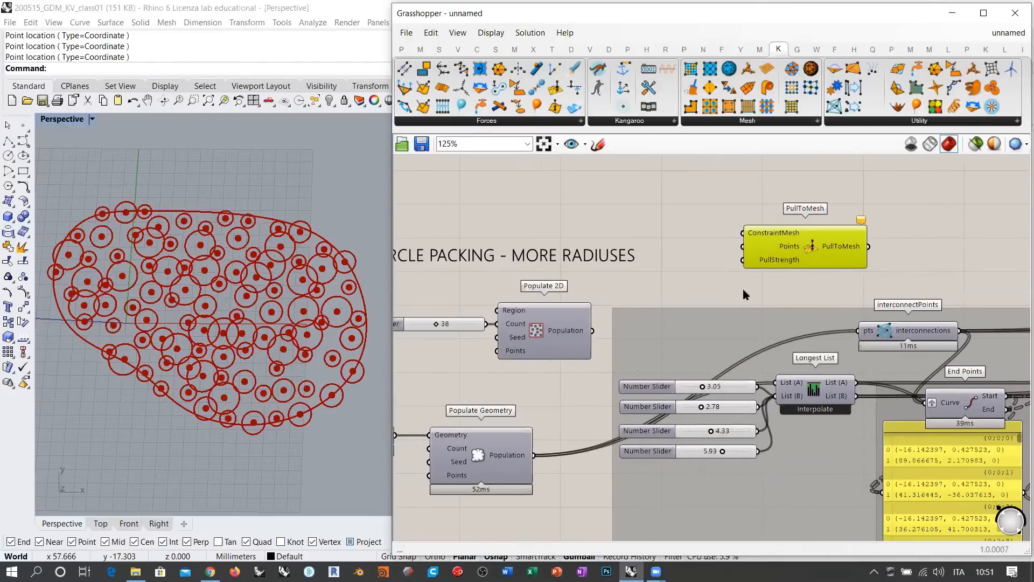
left_click(743, 289)
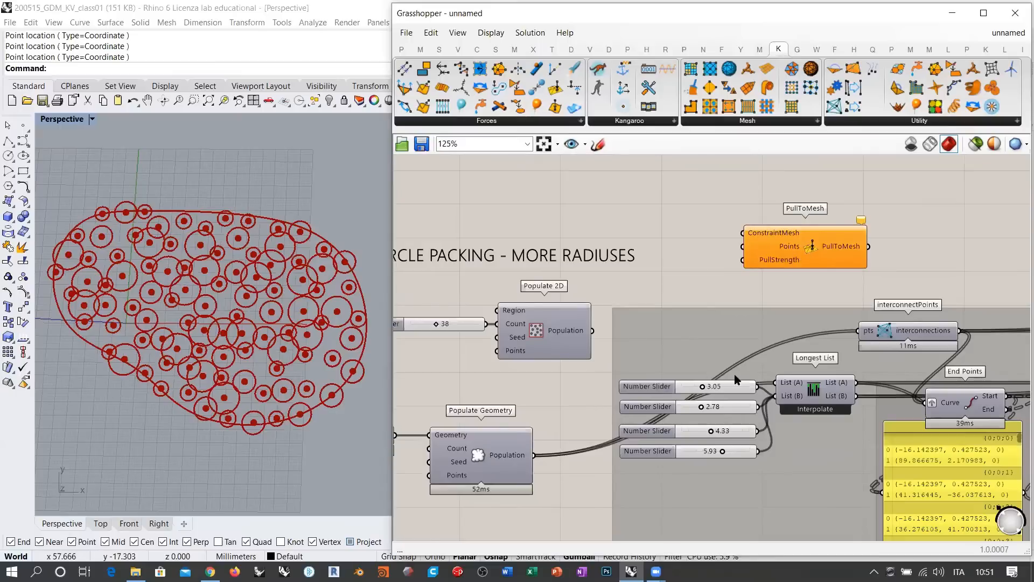
right_click_drag(821, 364, 600, 404)
left_click_drag(566, 266, 682, 257)
left_click(567, 274)
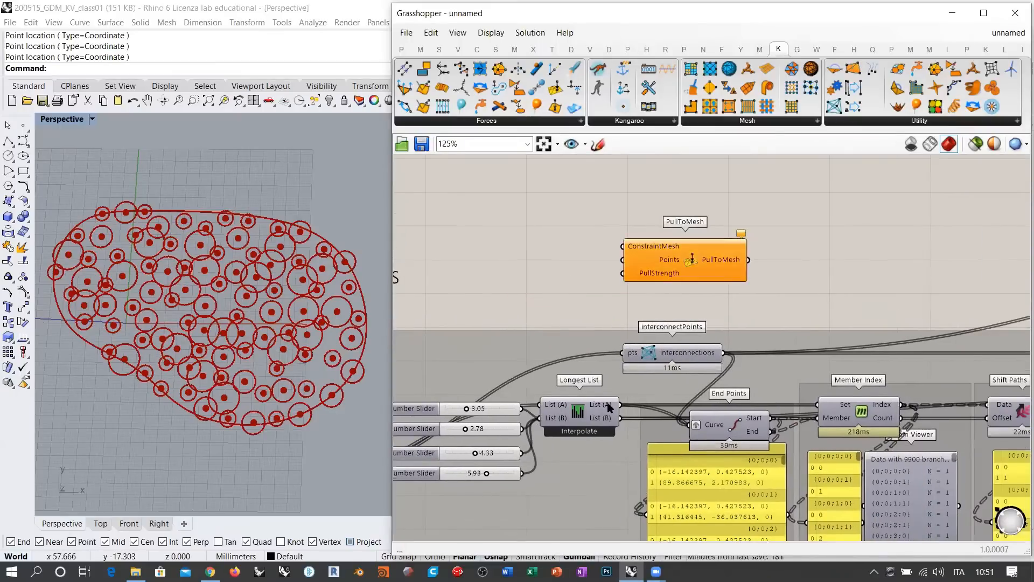
Step: Connect the Longest List's List (A) output to the Points input of PullToMesh
left_click_drag(619, 405, 620, 260)
right_click_drag(538, 311, 787, 297)
double_click(770, 265)
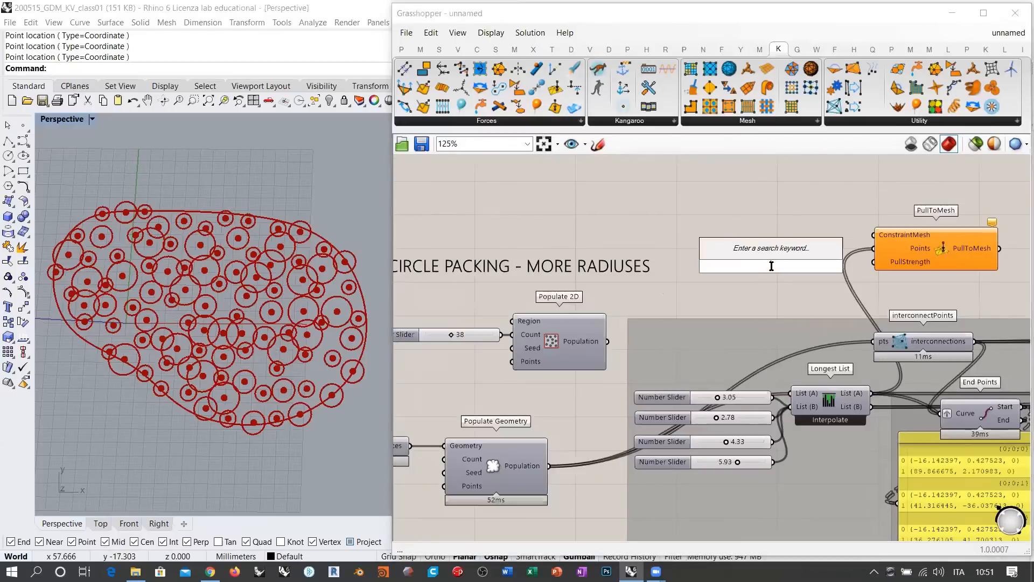
type("MESH")
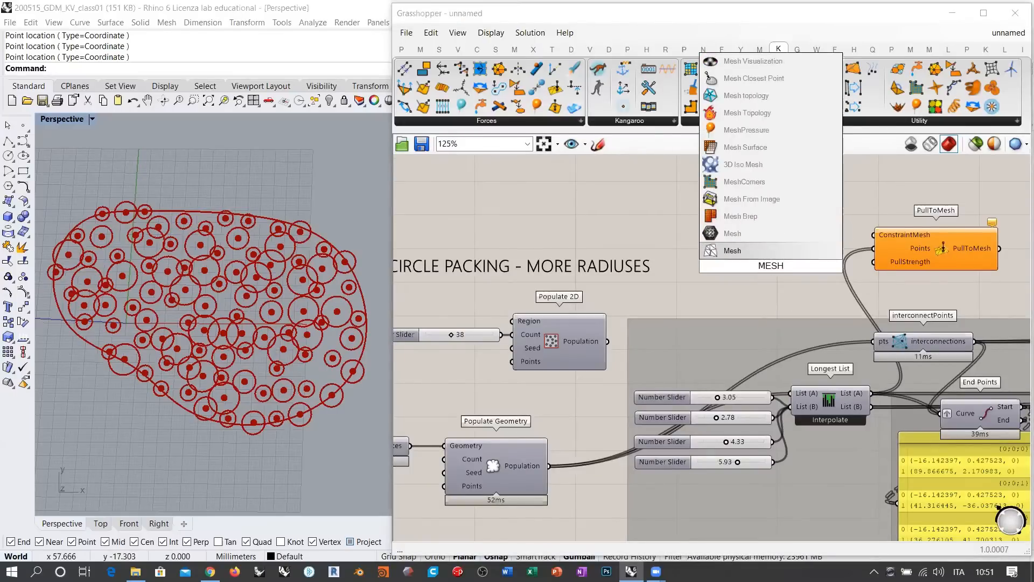
key("Escape")
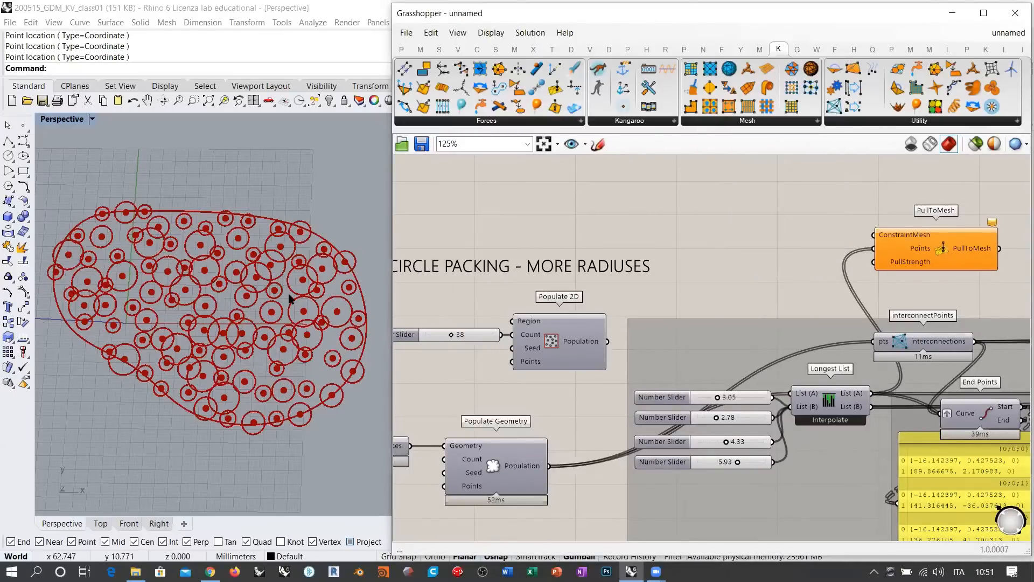
right_click_drag(298, 316, 300, 304)
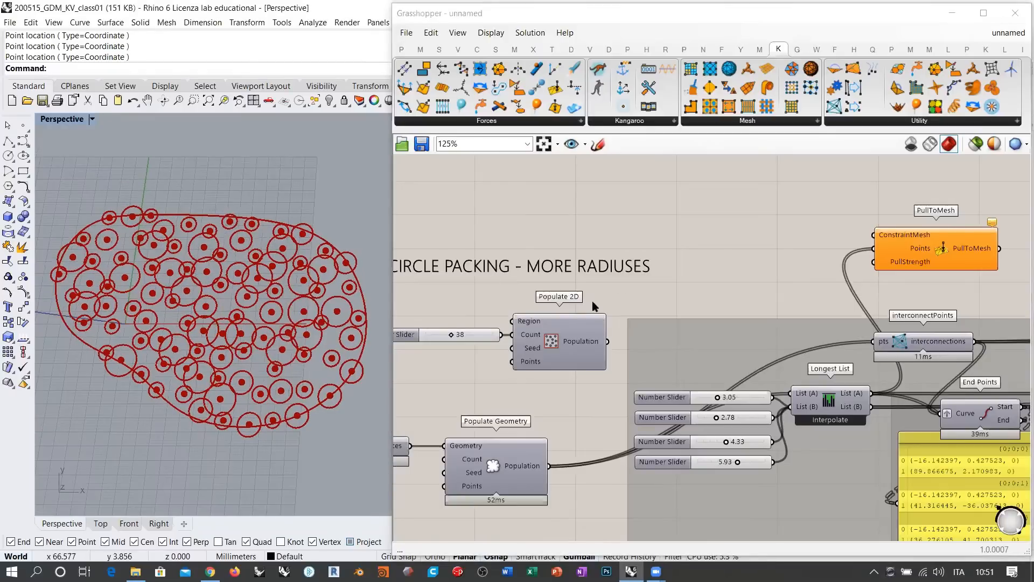
Step: Turn on the preview of the Boundary Surfaces component in the multi-radius definition
right_click_drag(638, 324, 753, 266)
left_click(492, 389)
left_click(535, 325)
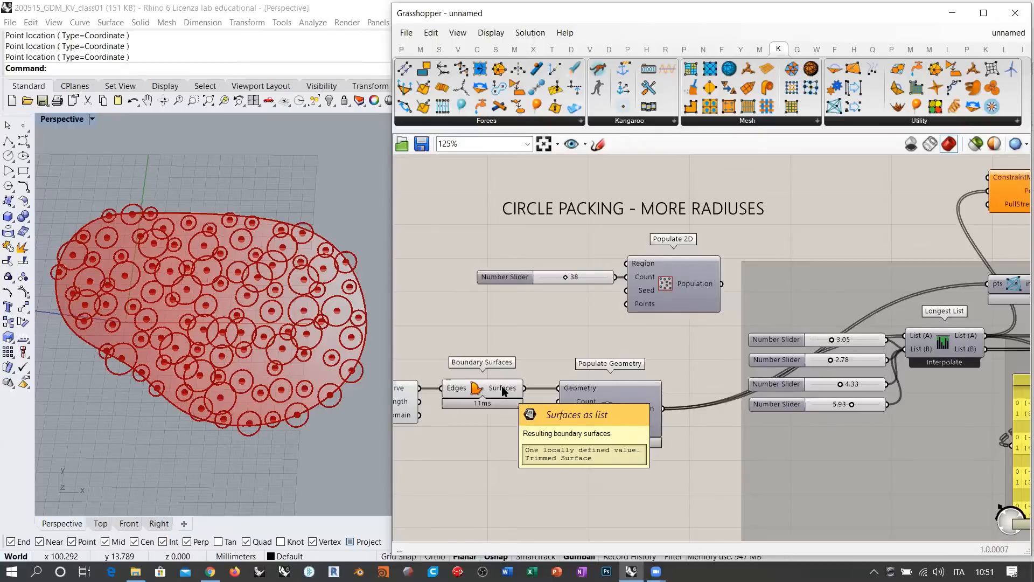
Step: Add a Mesh Surface component below Populate Geometry and connect the Boundary Surfaces output to its Surface input
double_click(580, 482)
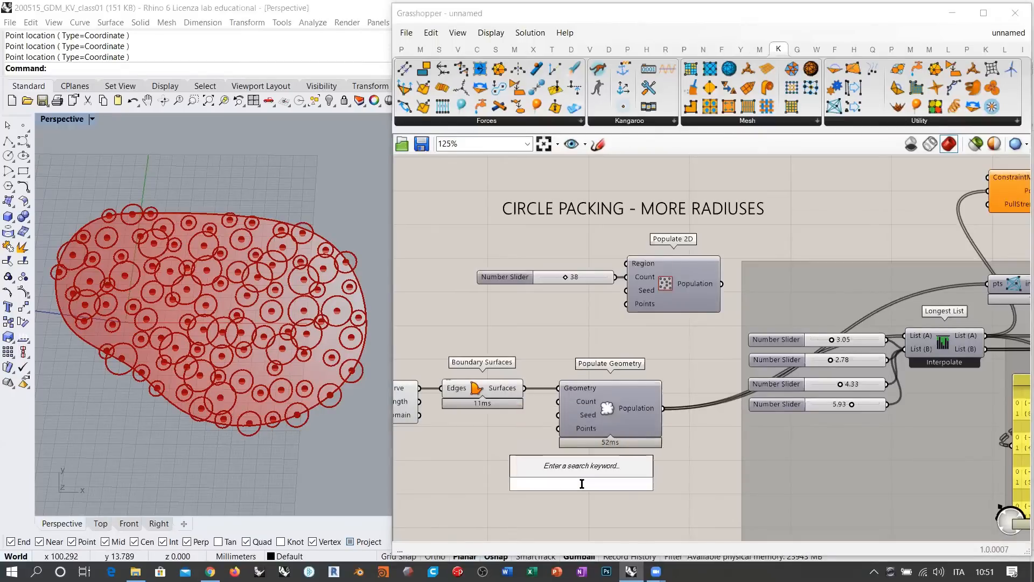
type("MS")
left_click(577, 473)
right_click_drag(575, 421, 620, 271)
scroll(619, 271, "up", 3)
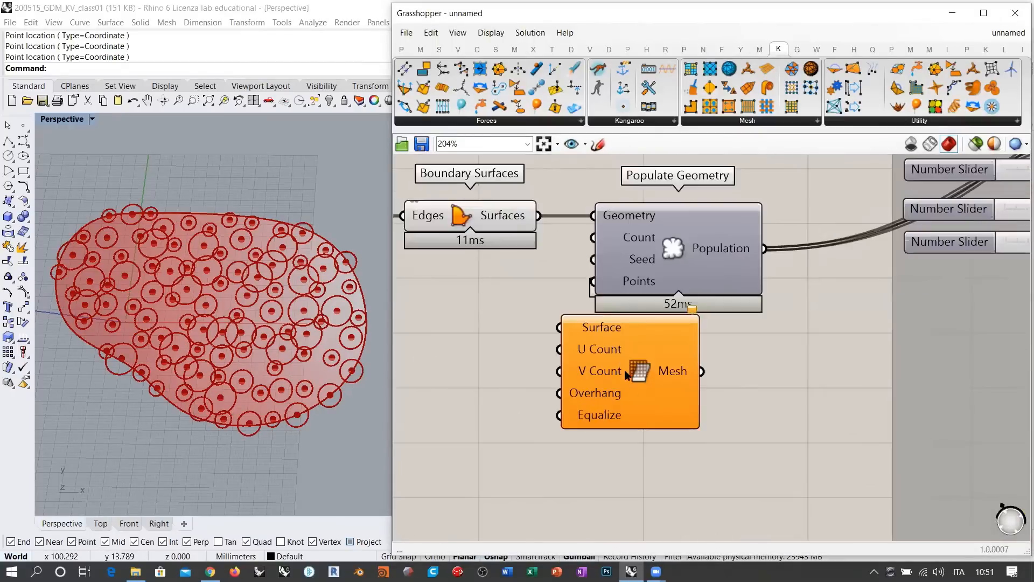
left_click_drag(628, 375, 633, 397)
left_click_drag(528, 217, 564, 351)
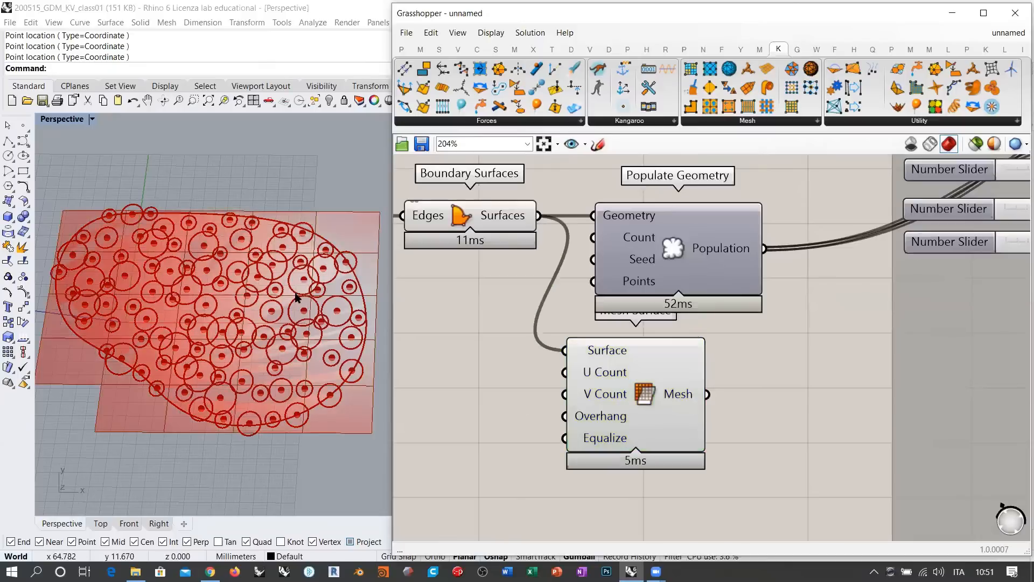
Step: Invert the Overhang input of Mesh Surface to stop the mesh faces overhanging the trimmed boundary
right_click_drag(297, 297, 293, 312)
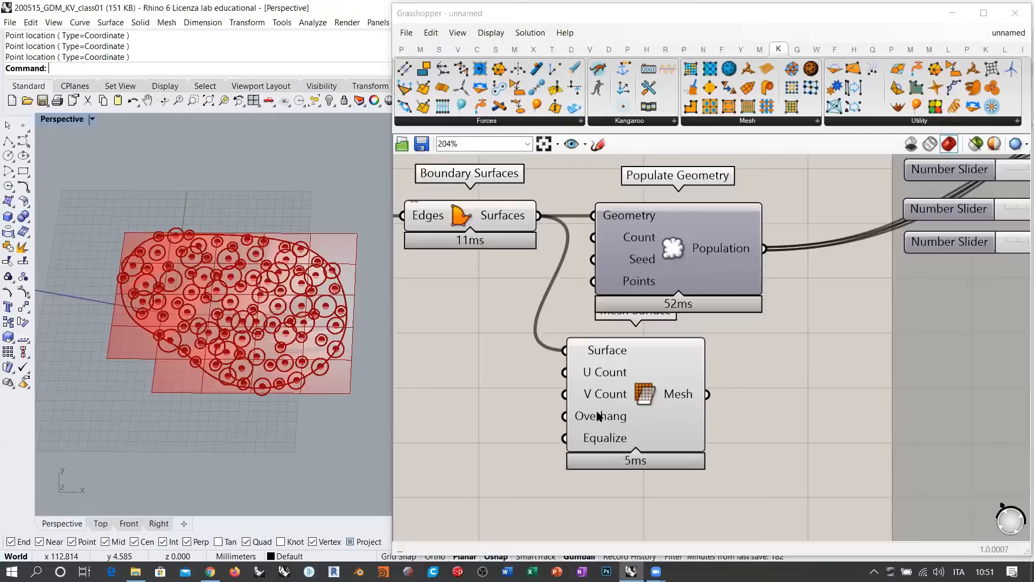
mouse_move(600, 420)
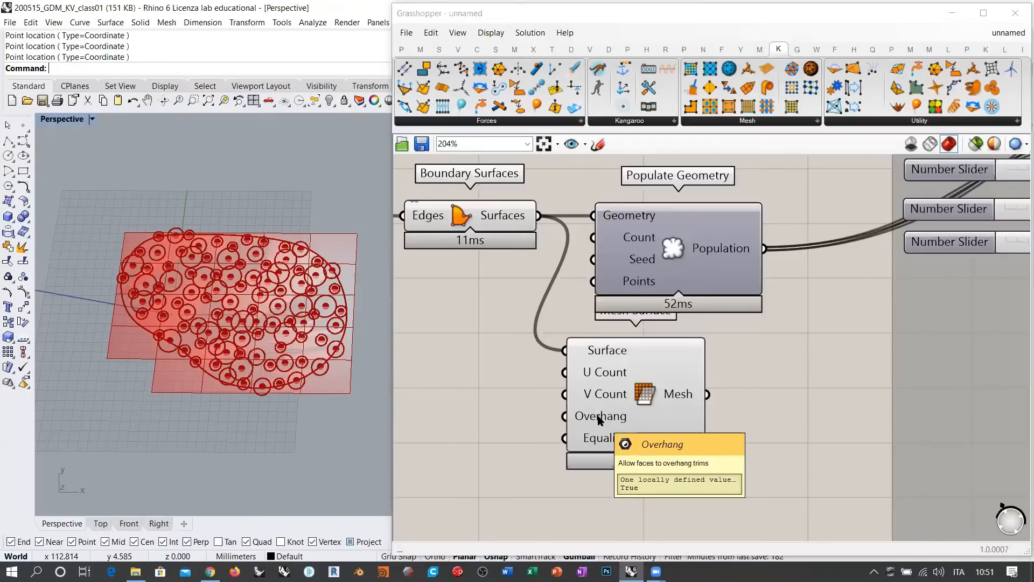
right_click(598, 418)
left_click(607, 448)
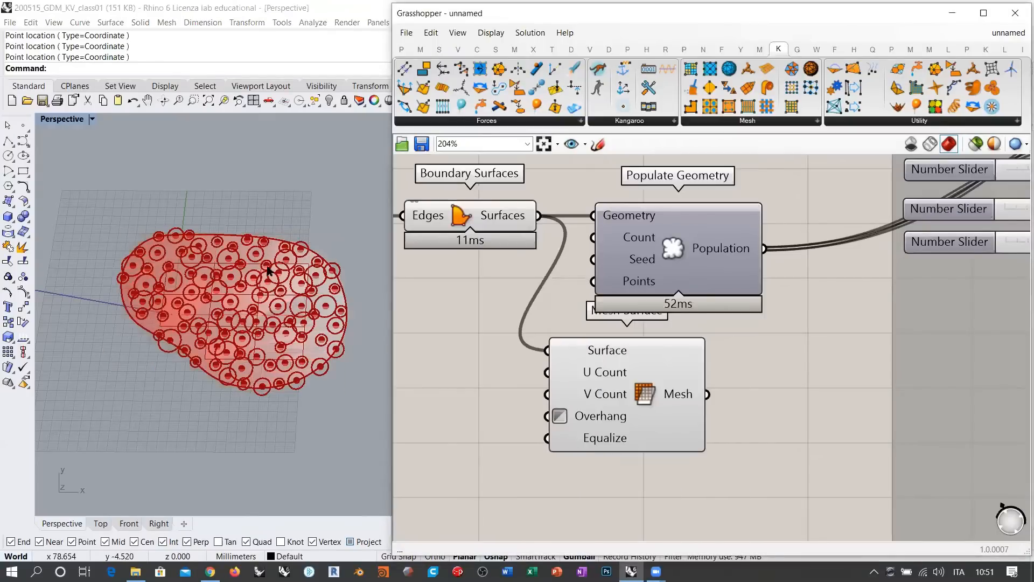
right_click_drag(294, 295, 300, 280)
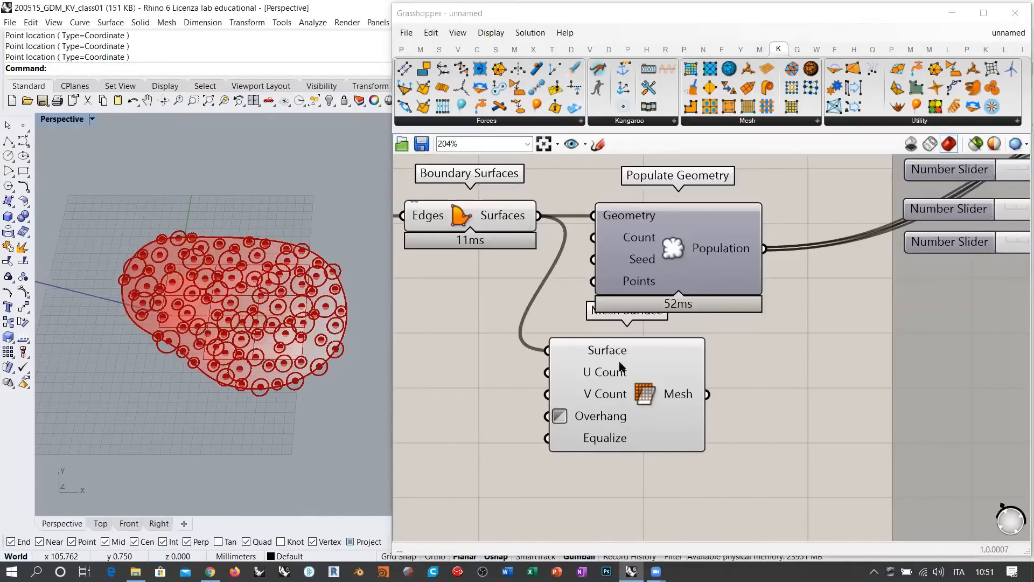
Step: Hide the Boundary Surfaces preview and delete the Mesh Surface component
left_click(459, 221)
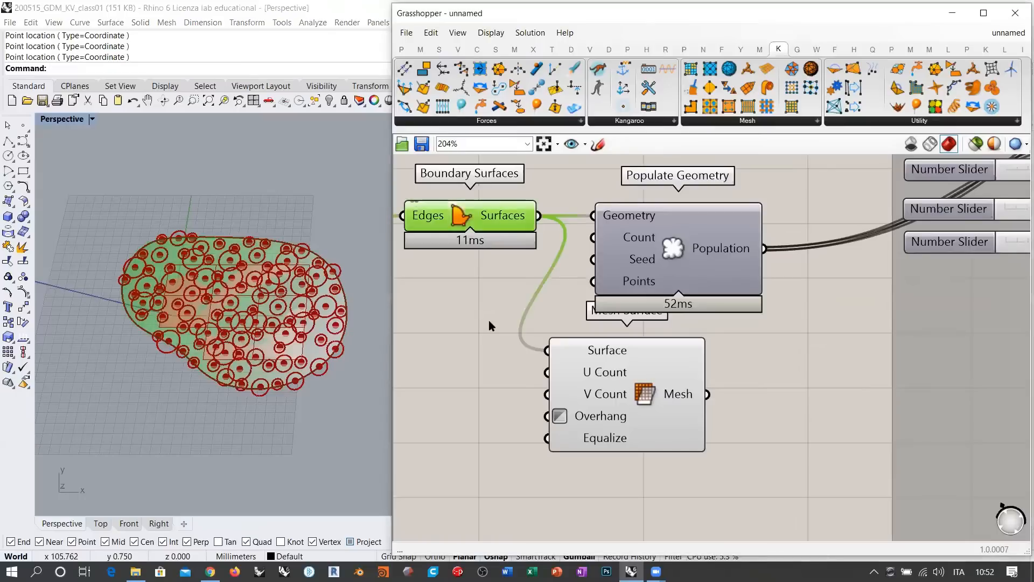
left_click(490, 320)
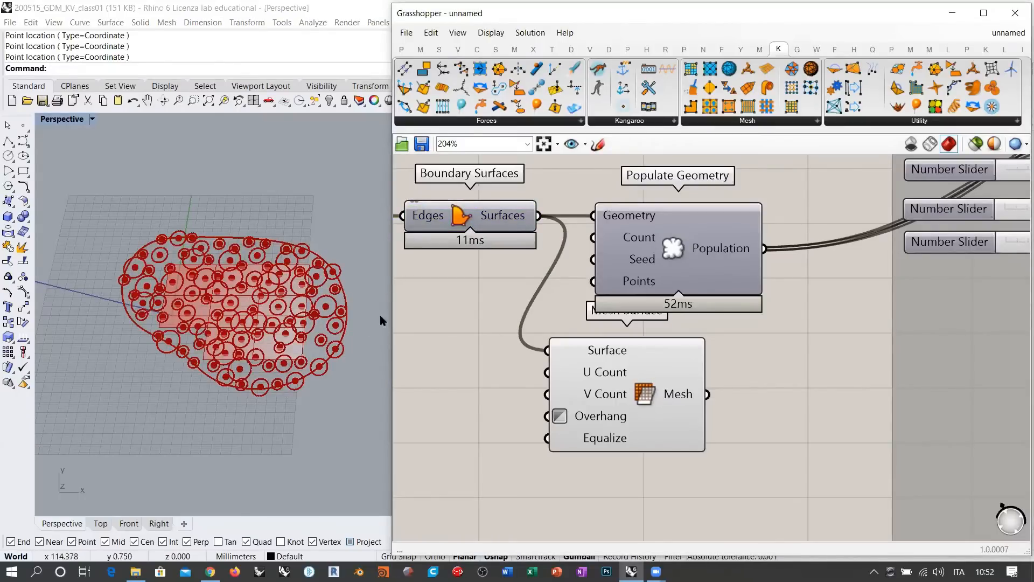
left_click_drag(627, 388, 632, 404)
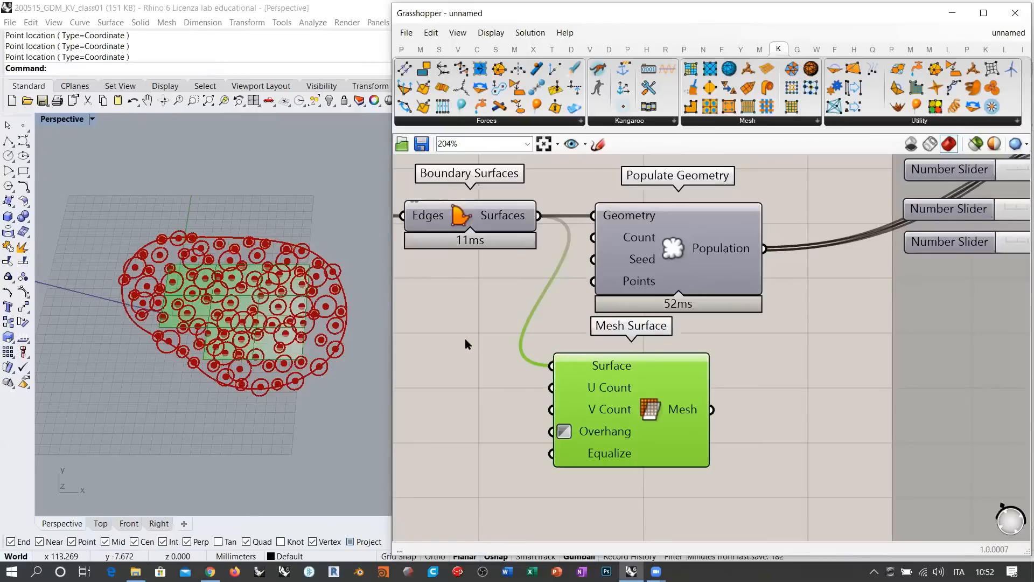
key("Delete")
Step: Nudge the Nurbs Curve and Point components into line ahead of Boundary Surfaces
right_click_drag(525, 291, 716, 312)
scroll(692, 302, "down", 1)
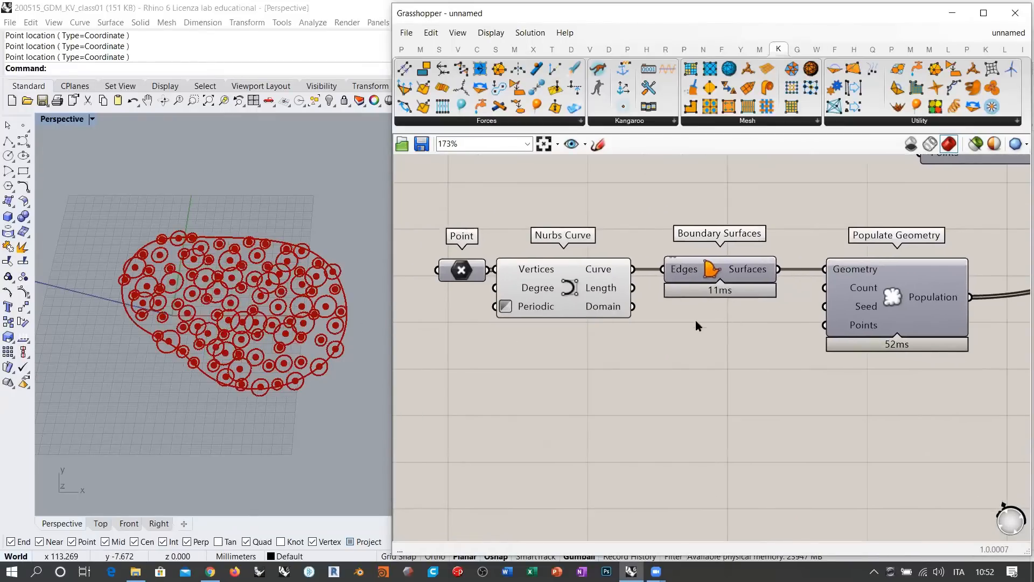
double_click(684, 416)
left_click_drag(556, 289, 562, 289)
left_click_drag(451, 264, 450, 263)
left_click(465, 329)
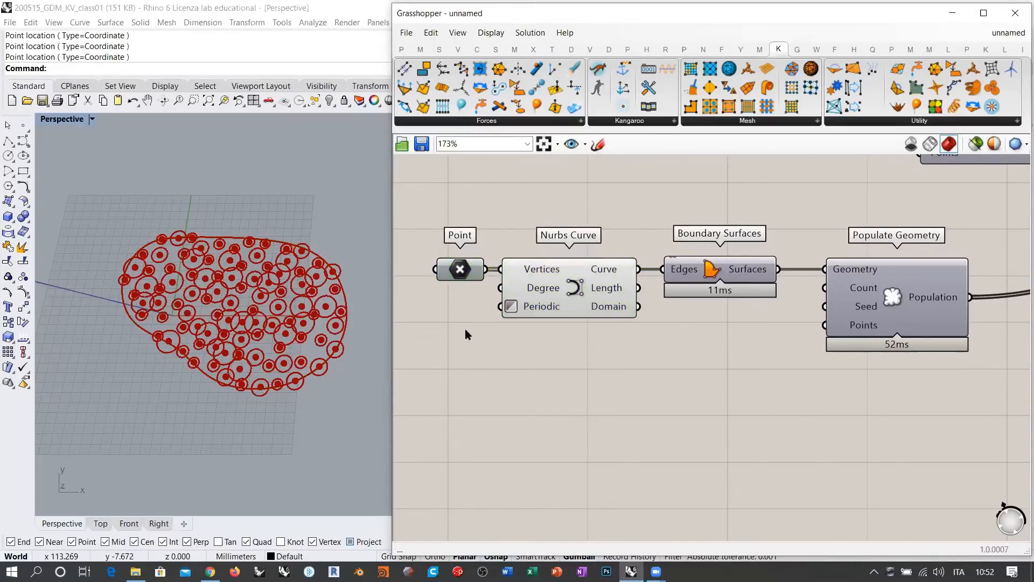
left_click(718, 273)
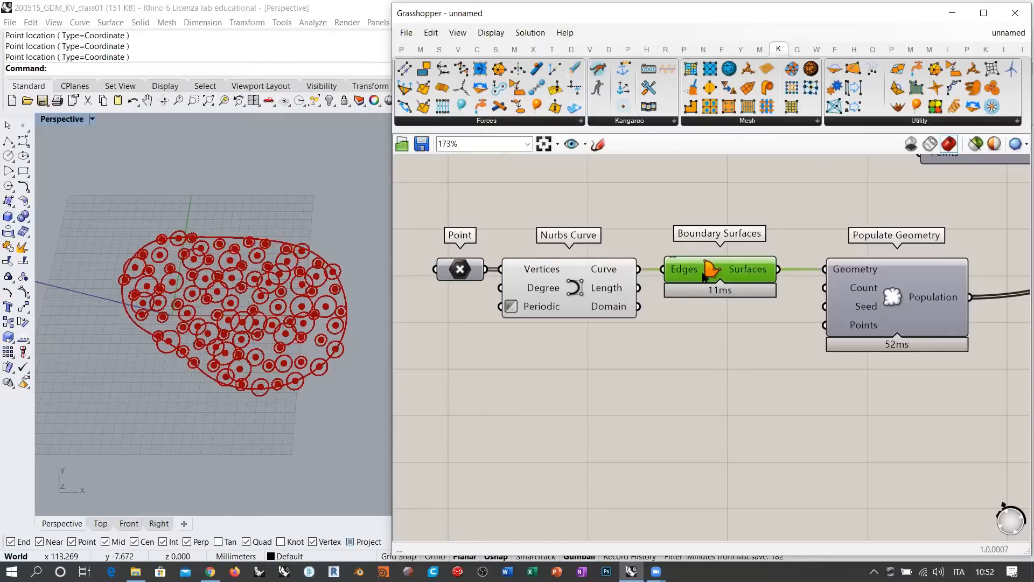
left_click(579, 290)
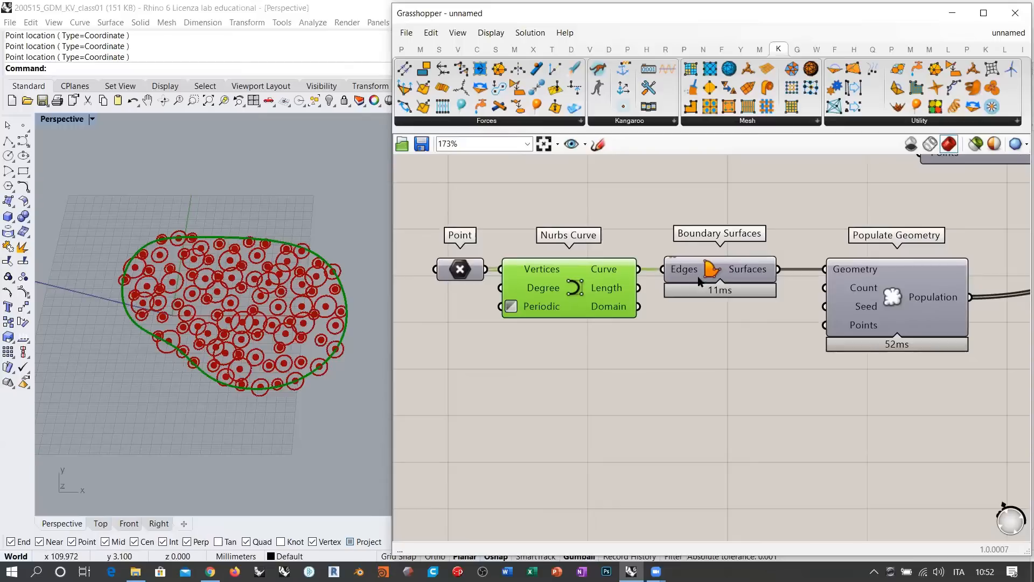
left_click(703, 309)
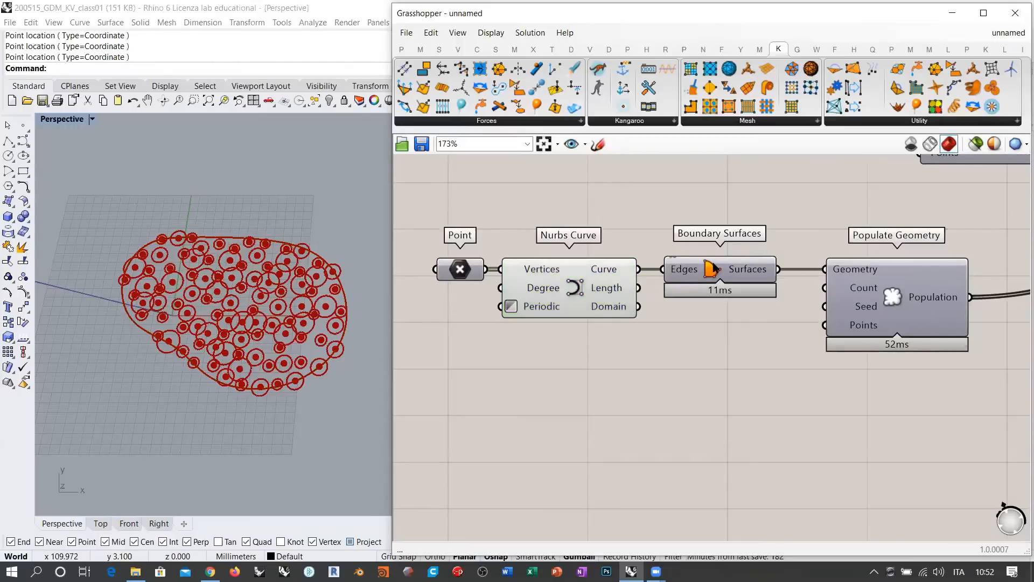
Step: Add an Area component below Nurbs Curve and connect the Curve output to its Geometry input
double_click(722, 414)
type("Area")
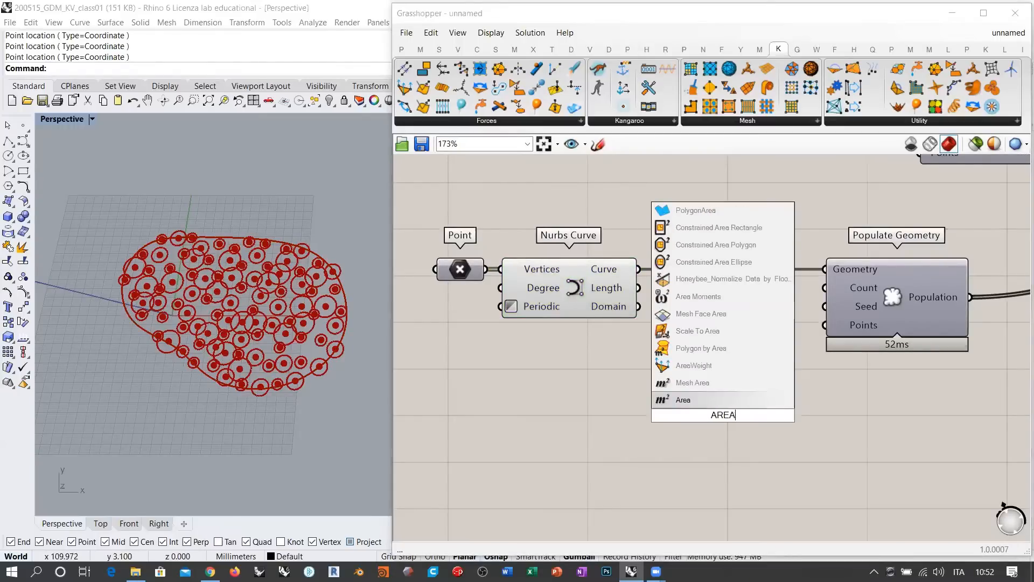
left_click(692, 401)
left_click_drag(639, 269, 646, 312)
left_click_drag(643, 388, 571, 423)
Step: Add an Extrude Point component with the Nurbs Curve's Curve as Base and the Area's Centroid as Point
double_click(739, 411)
type("EXTR")
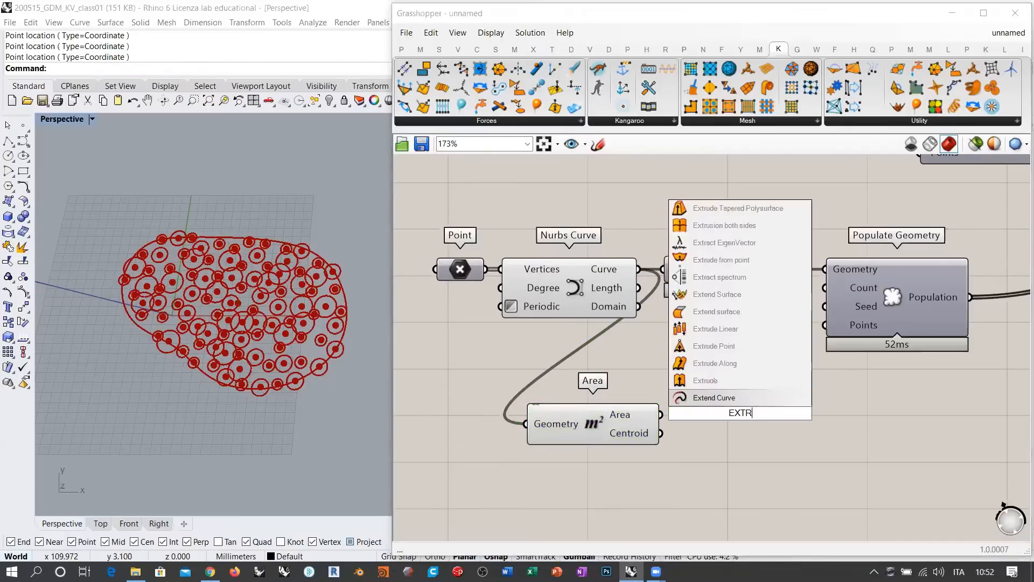
left_click(742, 380)
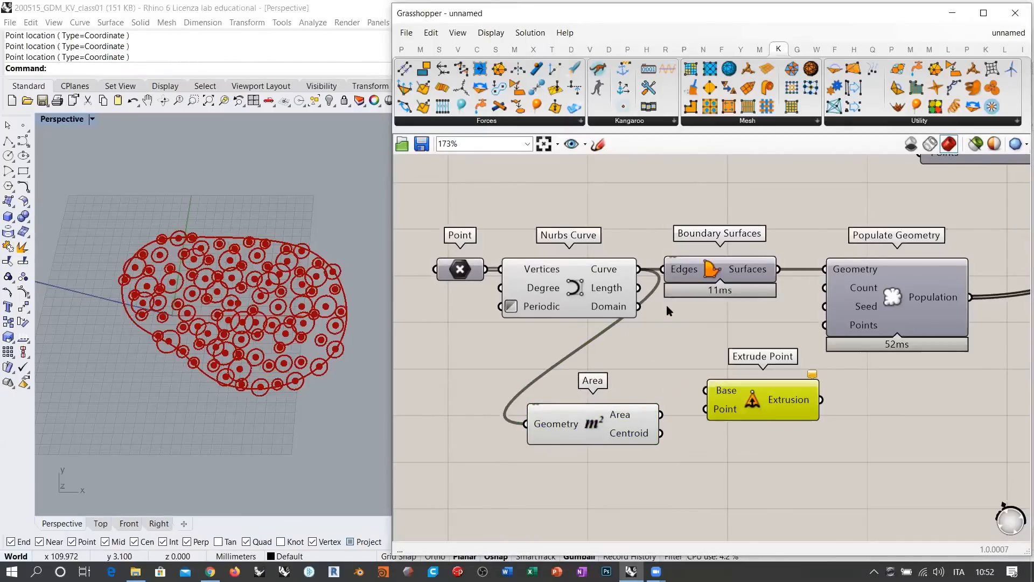
left_click_drag(639, 269, 736, 380)
left_click(714, 448)
left_click(625, 361)
Step: Align the Extrude Point and Area components in one row directly below Nurbs Curve and Boundary Surfaces
right_click_drag(259, 339, 254, 318)
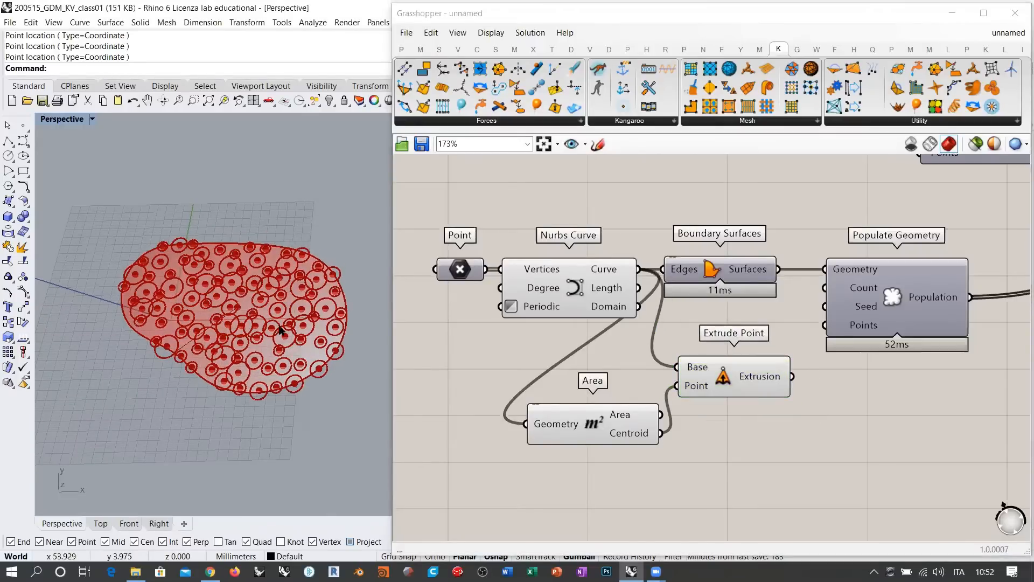
mouse_move(250, 352)
right_mouse_down()
mouse_move(266, 228)
mouse_move(245, 338)
right_mouse_up()
scroll(245, 339, "up", 2)
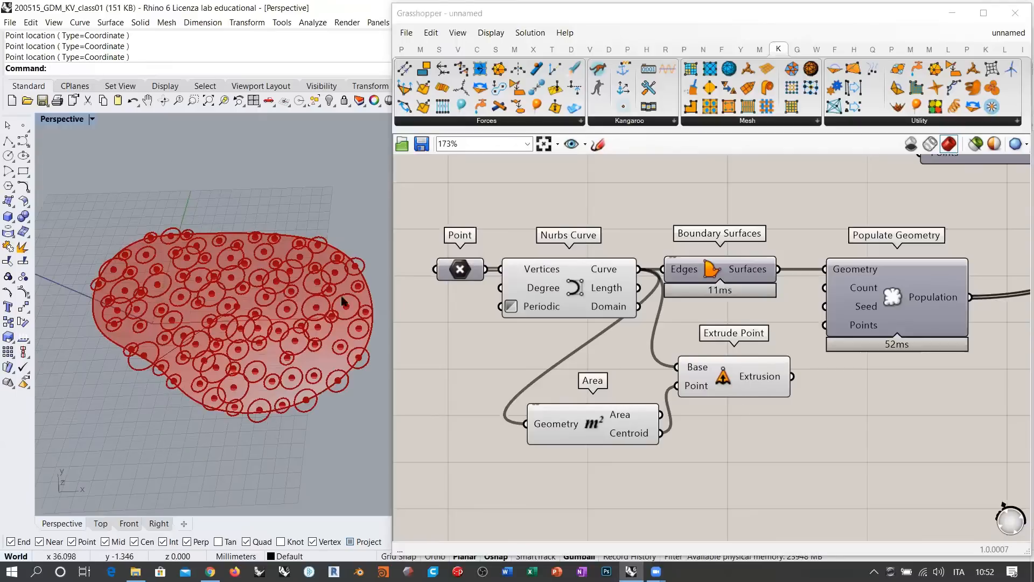
scroll(182, 331, "up", 5)
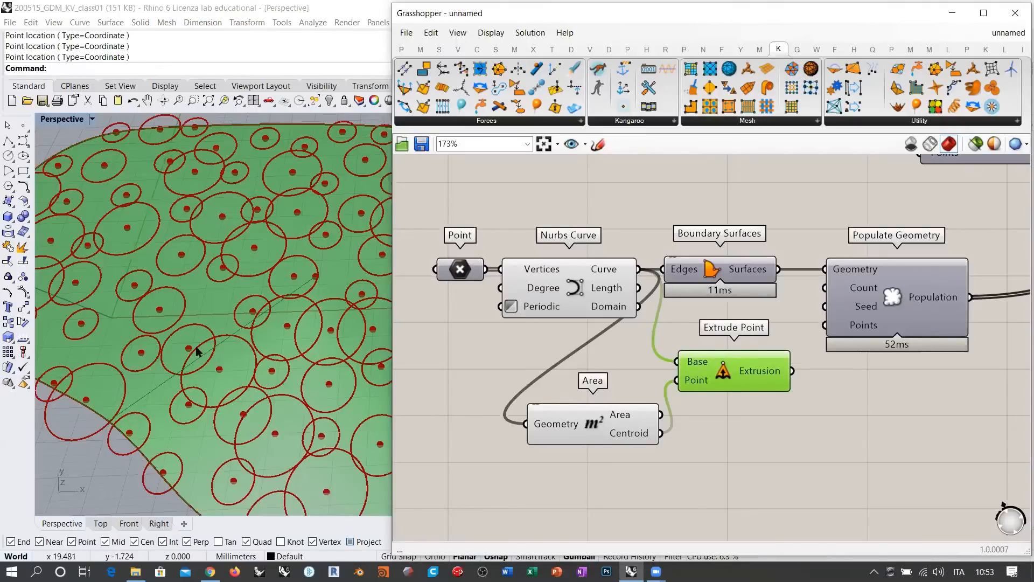
scroll(214, 331, "down", 5)
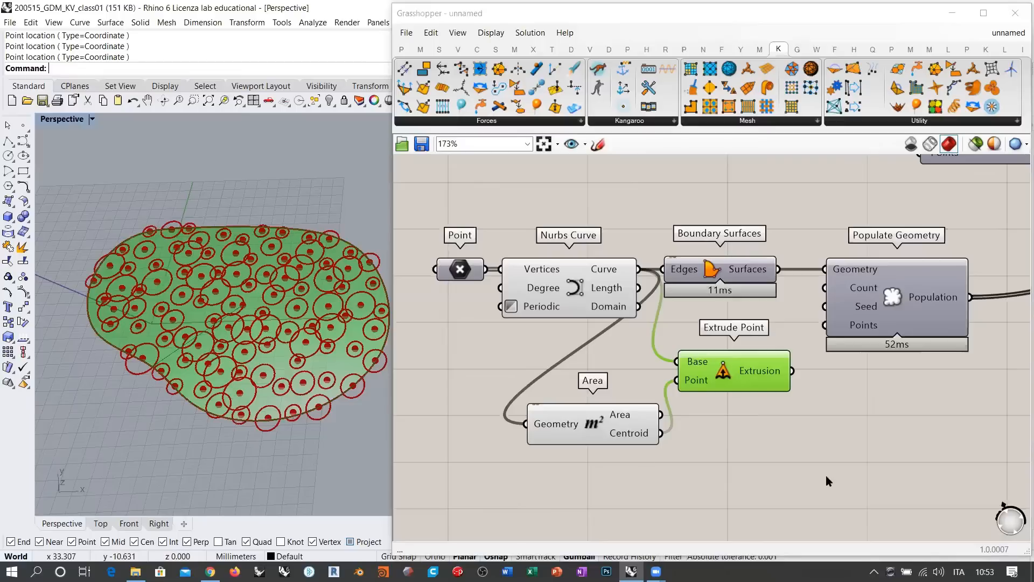
left_click_drag(606, 415, 586, 362)
left_click(598, 423)
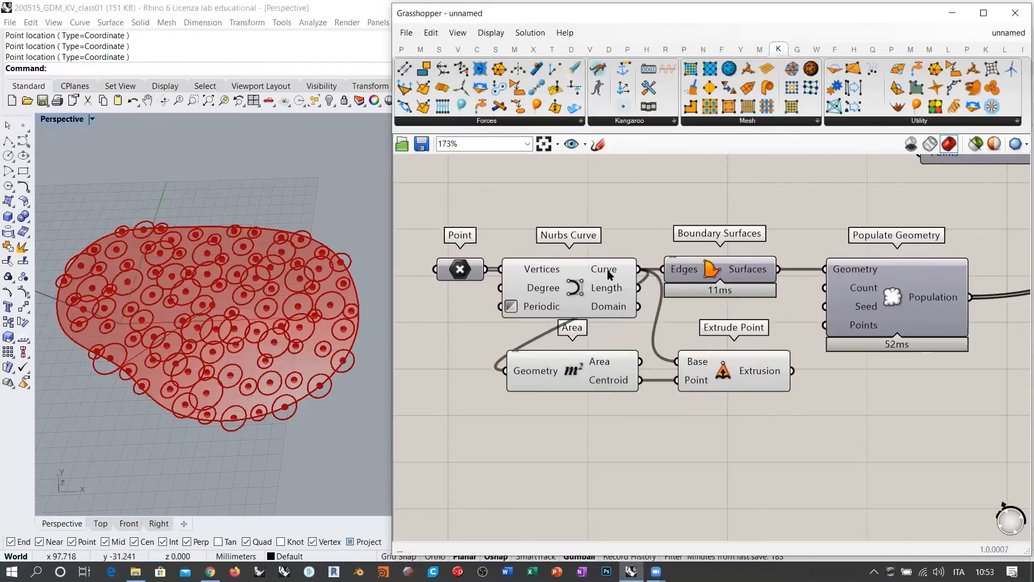
Step: Add a Mesh Surface component below Populate Geometry and connect the Extrude Point's Extrusion output to its Surface input
mouse_move(608, 275)
mouse_move(770, 377)
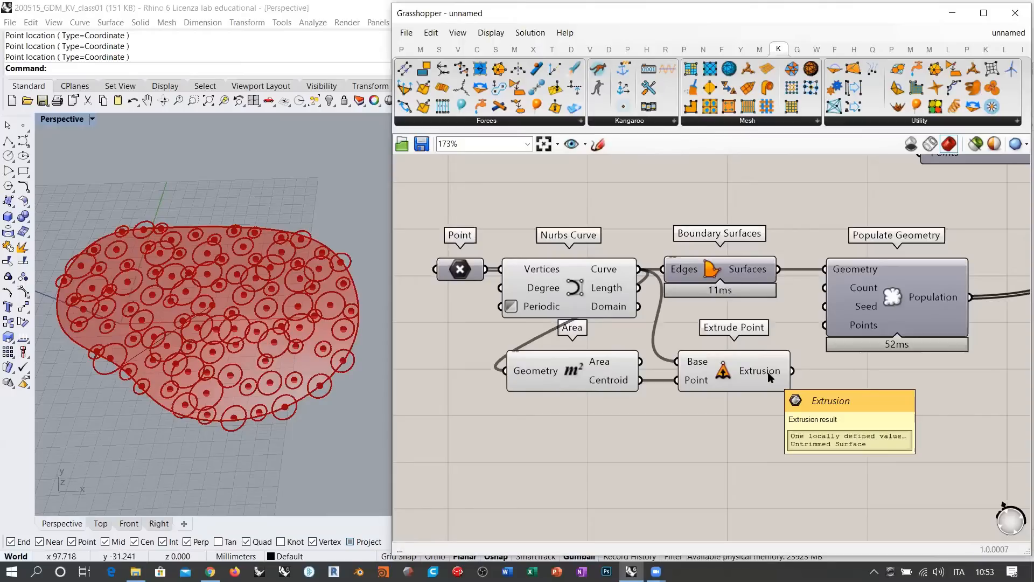
right_click_drag(904, 440, 770, 412)
double_click(771, 413)
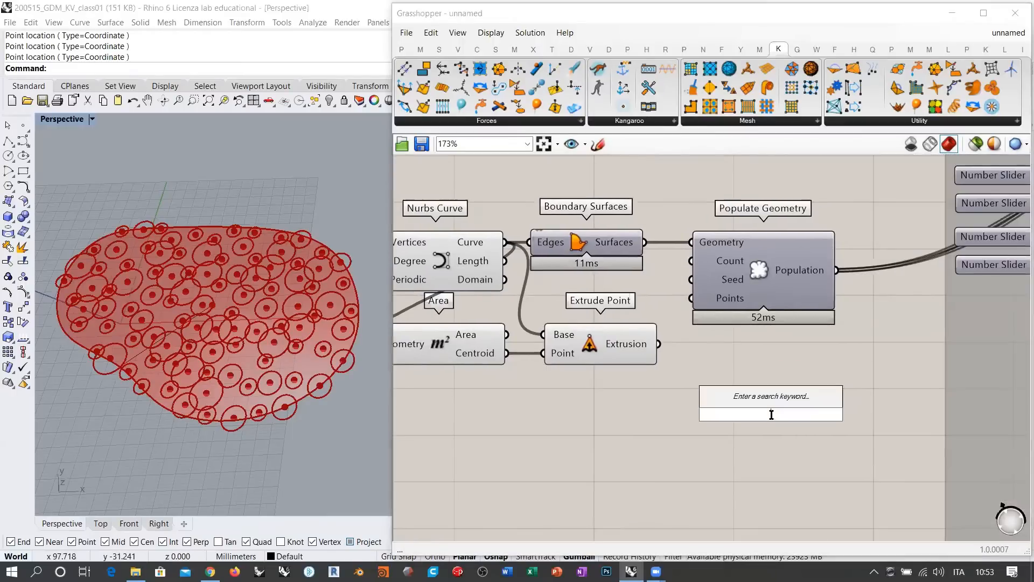
type("MS")
left_click(747, 399)
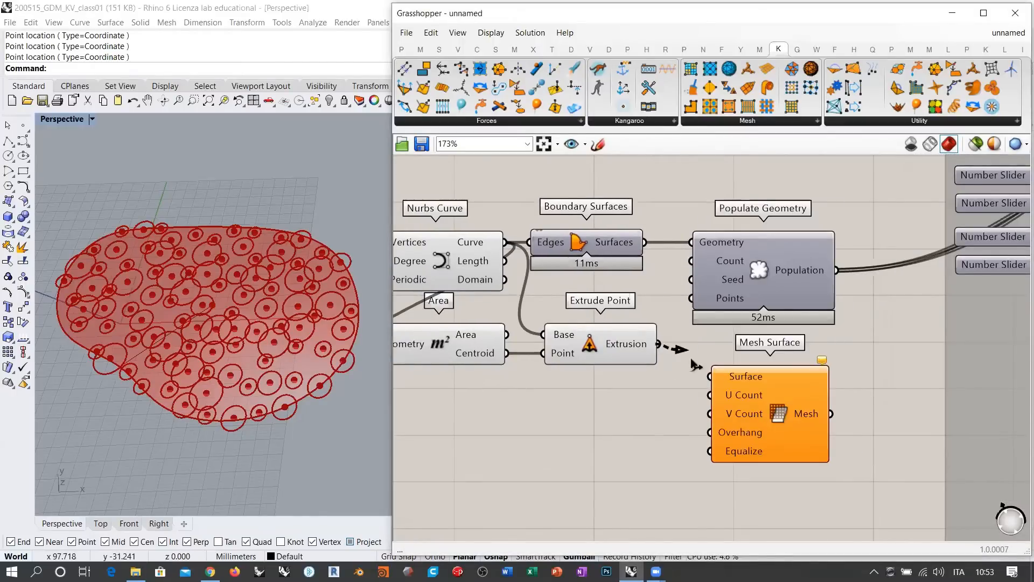
left_click_drag(695, 366, 709, 376)
Step: Hide the previews of the Extrude Point, Area and Nurbs Curve components
left_click(593, 351)
key("ctrl+q")
left_click(449, 350)
key("ctrl+q")
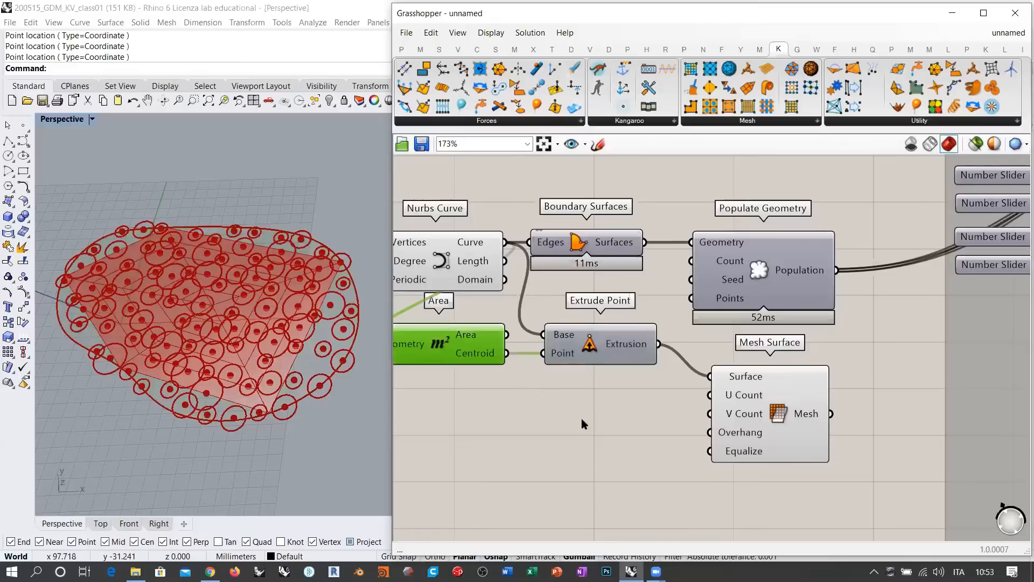
right_click_drag(637, 402, 670, 389)
left_click(488, 264)
key("ctrl+q")
left_click(591, 418)
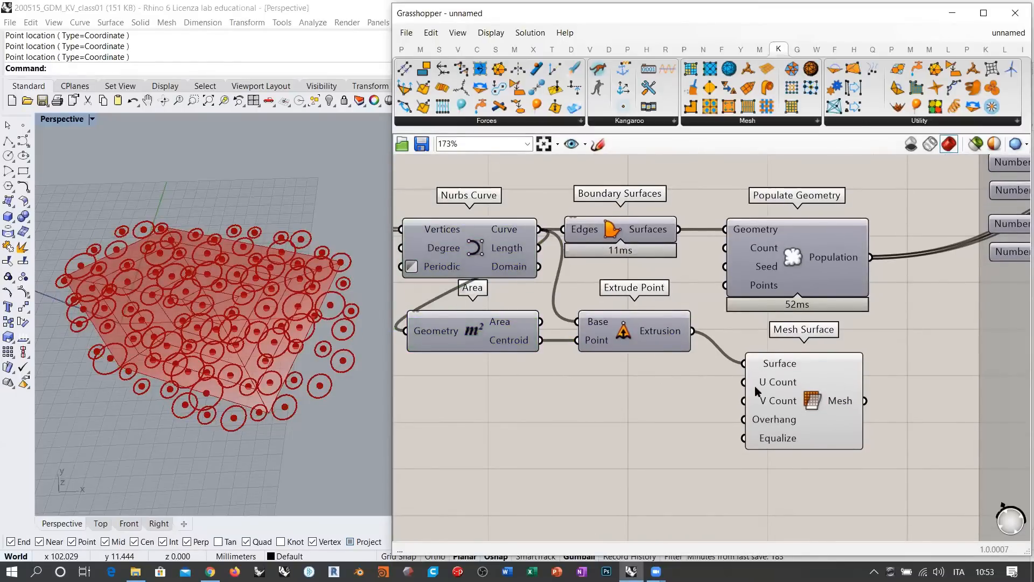
Step: Add a number slider set to 11 and connect it to the V Count input of Mesh Surface
double_click(622, 417)
type("11")
key("Return")
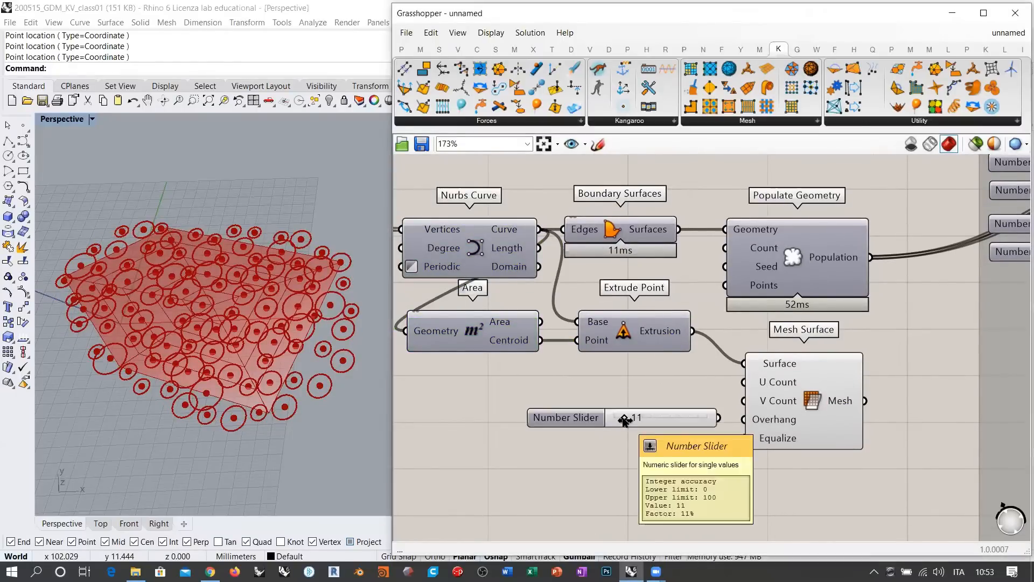
left_click_drag(742, 383, 719, 418)
mouse_move(694, 408)
left_mouse_down()
mouse_move(677, 390)
mouse_move(744, 383)
mouse_move(702, 399)
left_mouse_up()
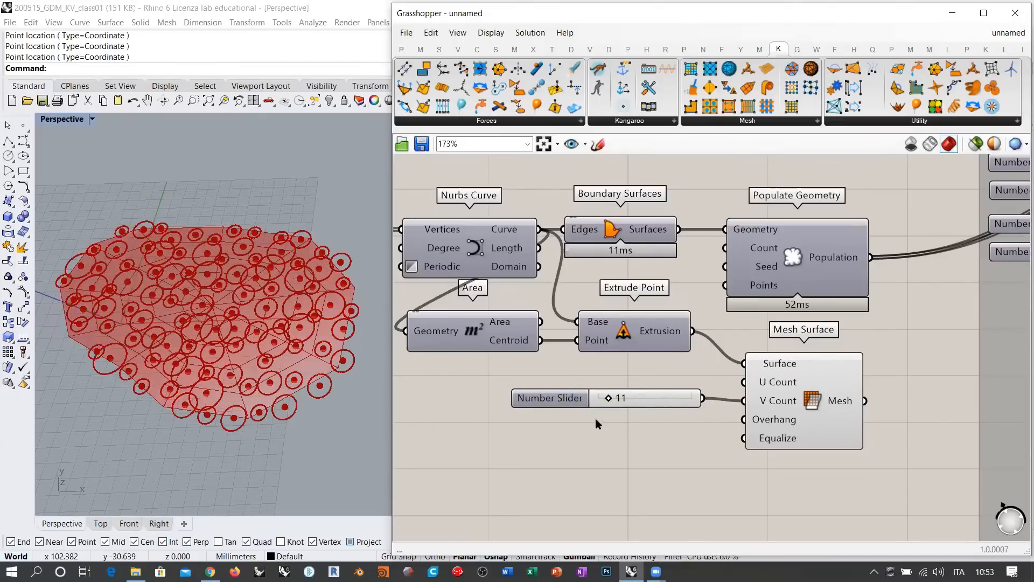
Step: Set the V Count slider of Mesh Surface to 82 and show the Nurbs Curve preview
left_click_drag(609, 400, 674, 398)
left_click(472, 247)
key("ctrl+q")
left_click(420, 212)
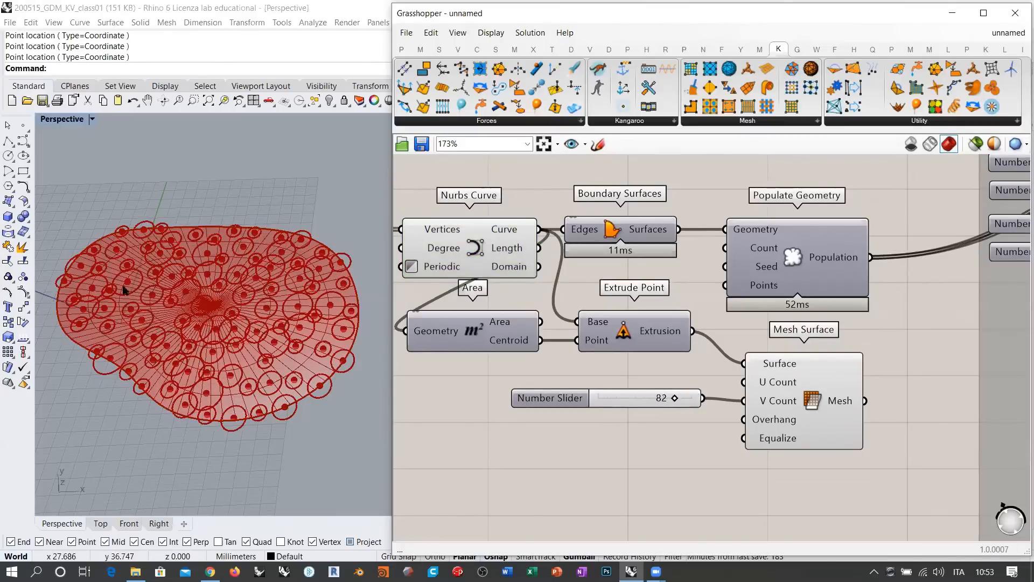
Step: Arrange Area, Extrude Point and the V Count slider compactly beside the Mesh Surface component
left_click_drag(790, 382, 788, 379)
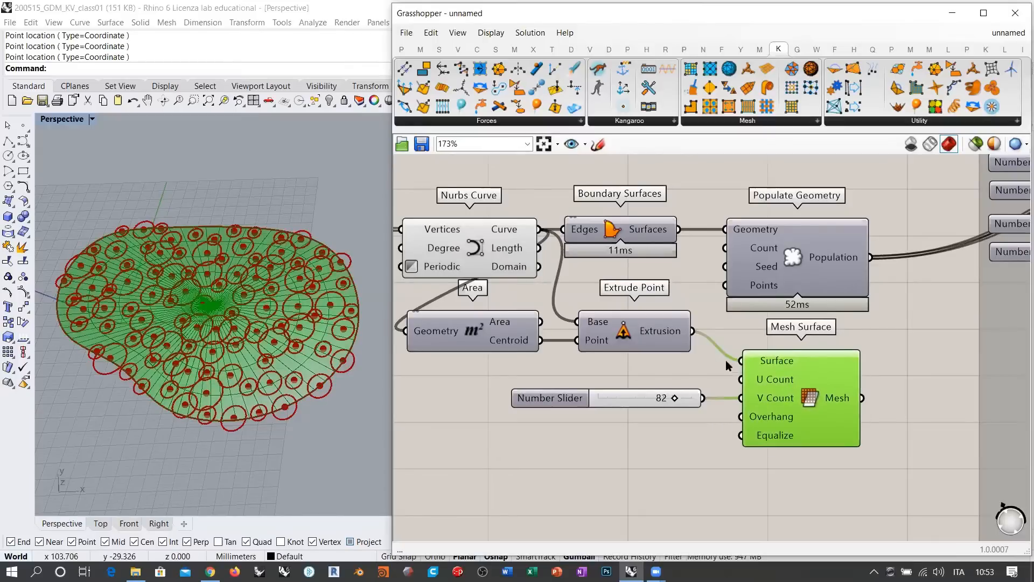
left_click_drag(594, 320, 603, 349)
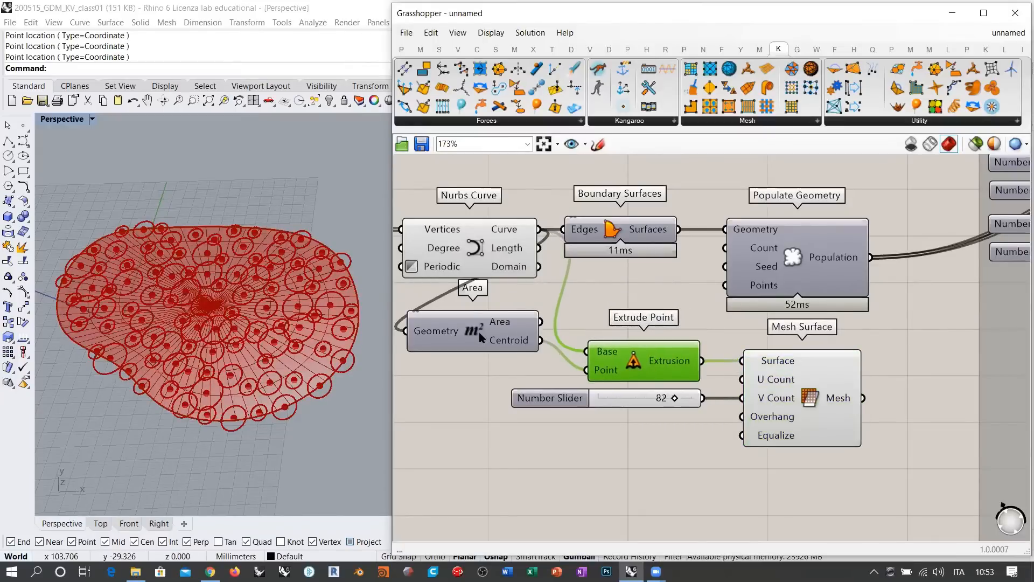
left_click_drag(478, 331, 511, 365)
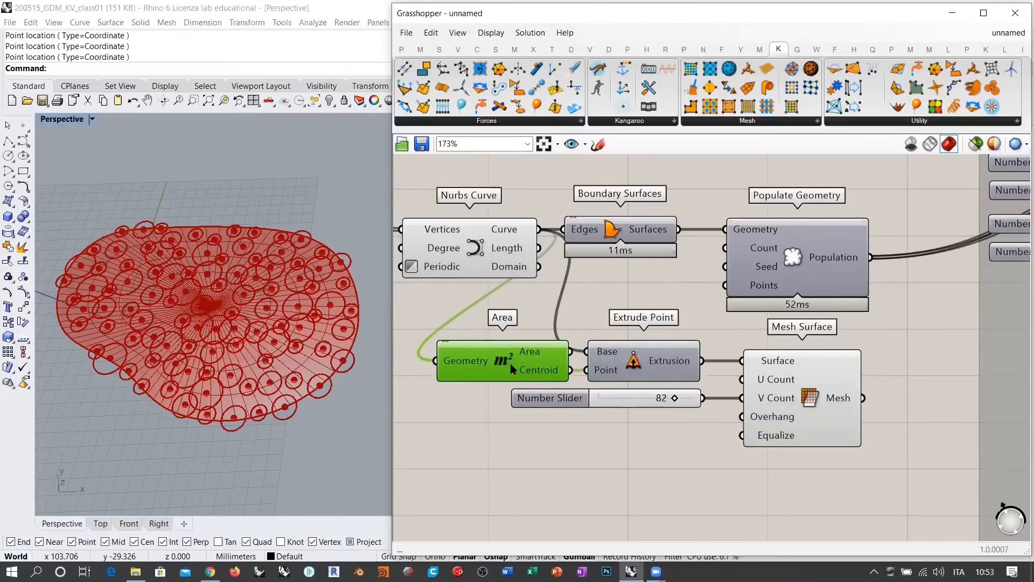
right_click_drag(667, 447, 583, 443)
scroll(583, 443, "down", 2)
left_click_drag(691, 405, 675, 406)
Step: Move the Area, Extrude Point, slider and Mesh Surface components beside PullToMesh, and hide the Mesh Surface preview
left_click_drag(752, 446, 494, 387)
scroll(496, 392, "down", 3)
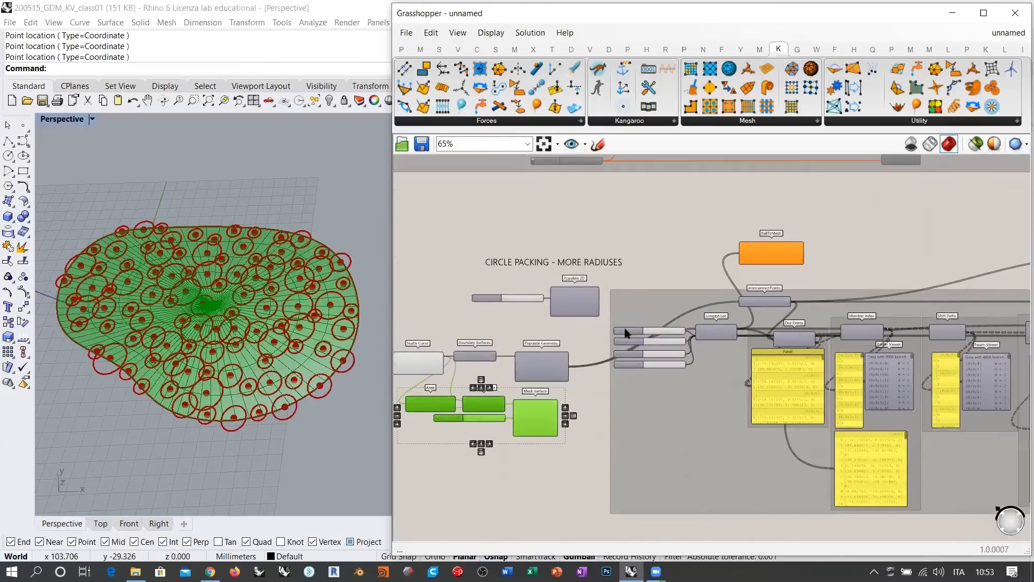
left_click_drag(563, 414, 892, 244)
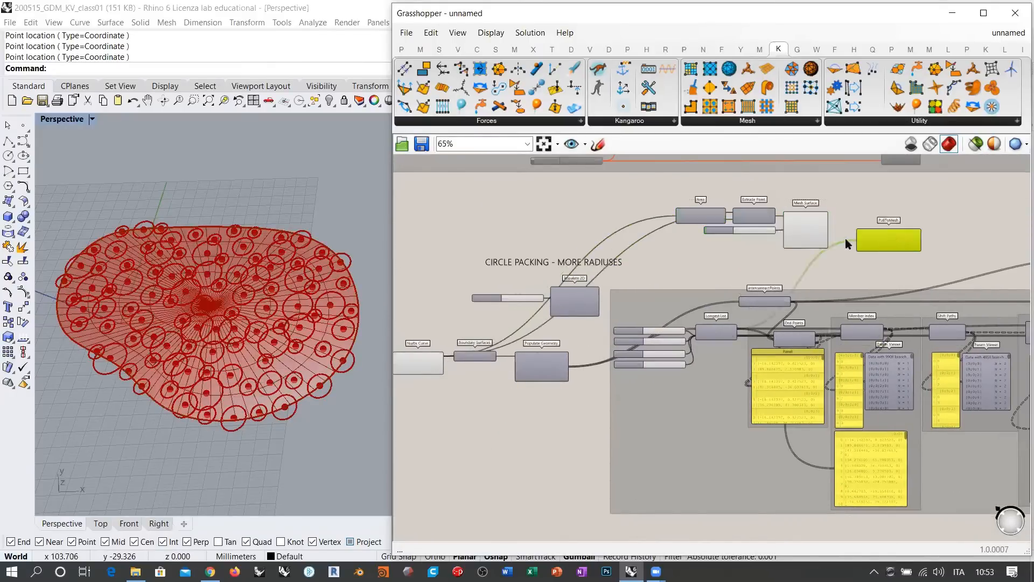
scroll(883, 261, "up", 5)
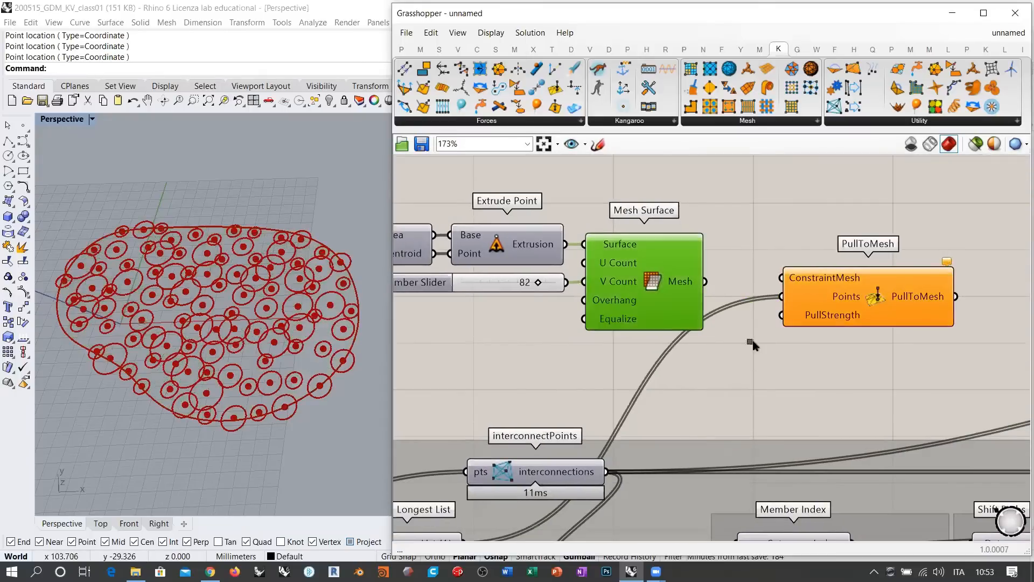
Step: Connect Mesh Surface's Mesh output to the ConstraintMesh input of PullToMesh and place PullToMesh closer to it
left_click_drag(704, 282, 782, 278)
left_click_drag(858, 294, 805, 296)
left_click(777, 344)
Step: Move the meshing components together with PullToMesh to just above the PowerLaw component
scroll(711, 280, "down", 3)
left_click_drag(710, 278, 487, 325)
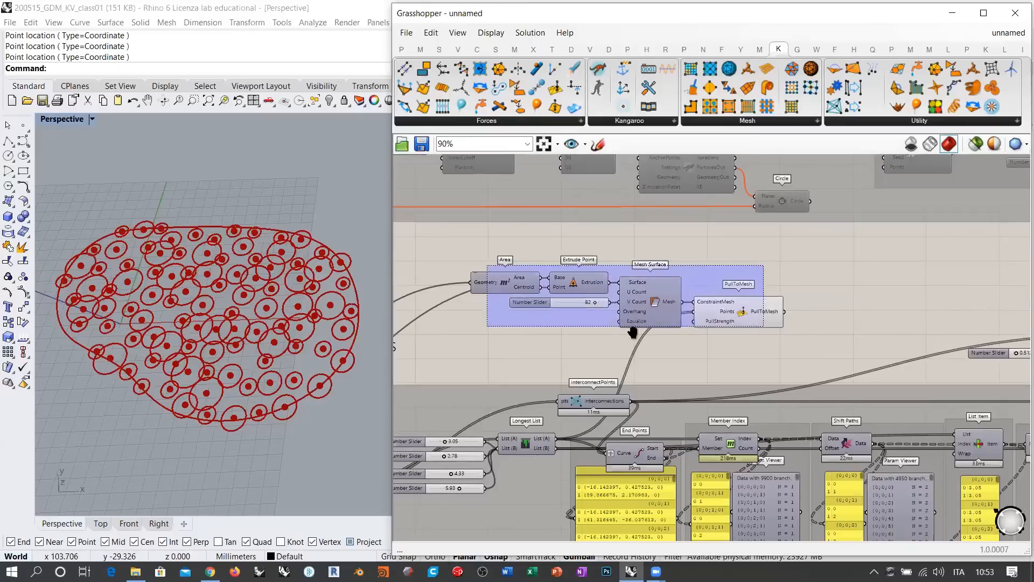
right_click_drag(632, 332, 498, 318)
left_click_drag(607, 295, 857, 286)
right_click_drag(640, 327, 519, 309)
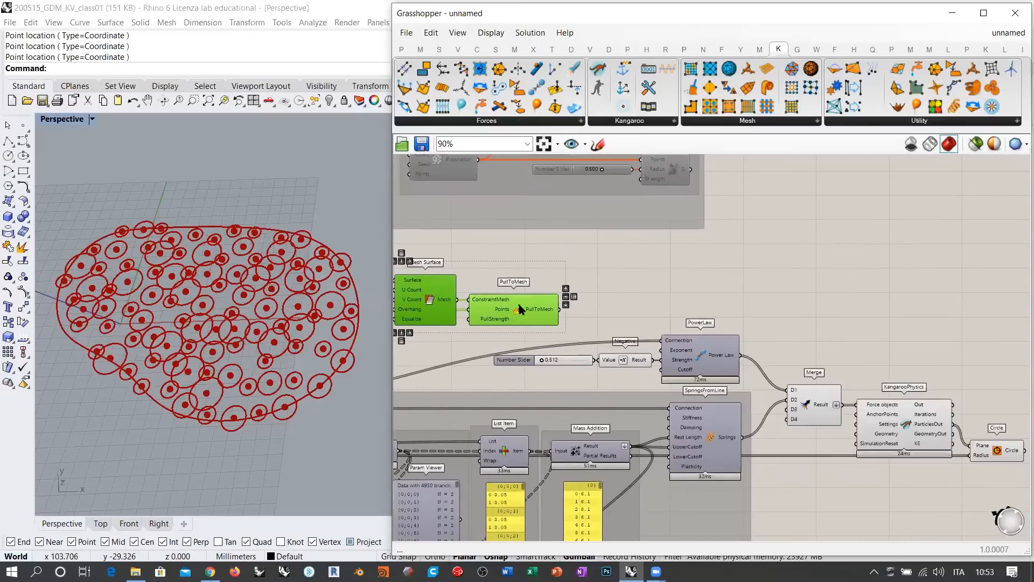
left_click_drag(520, 309, 701, 306)
left_click(725, 306)
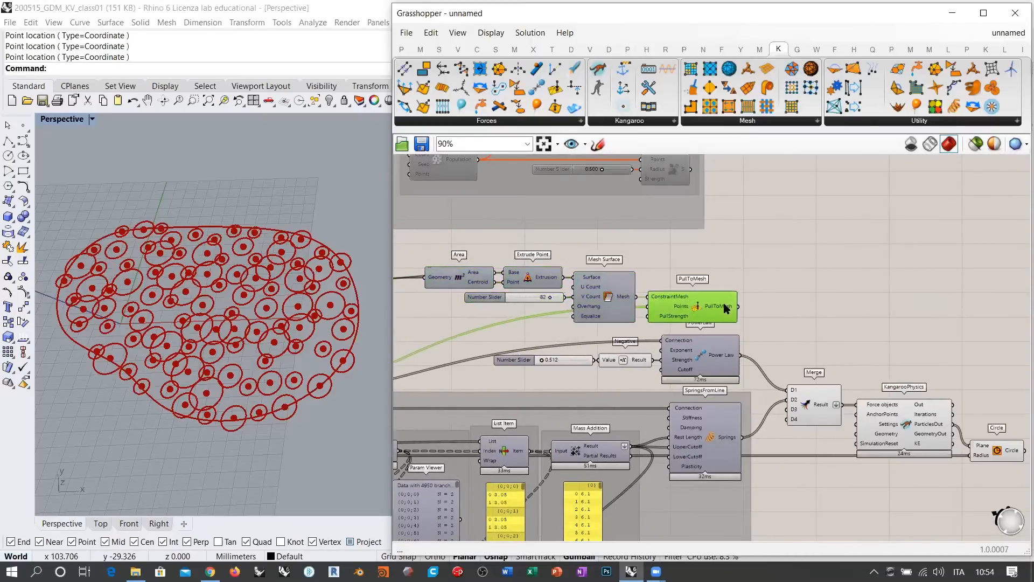
Step: Connect the PullToMesh output to the D3 input of the Merge component that feeds KangarooPhysics
right_click_drag(800, 331, 697, 303)
scroll(697, 304, "up", 2)
left_click(697, 305)
right_click_drag(619, 264, 622, 242)
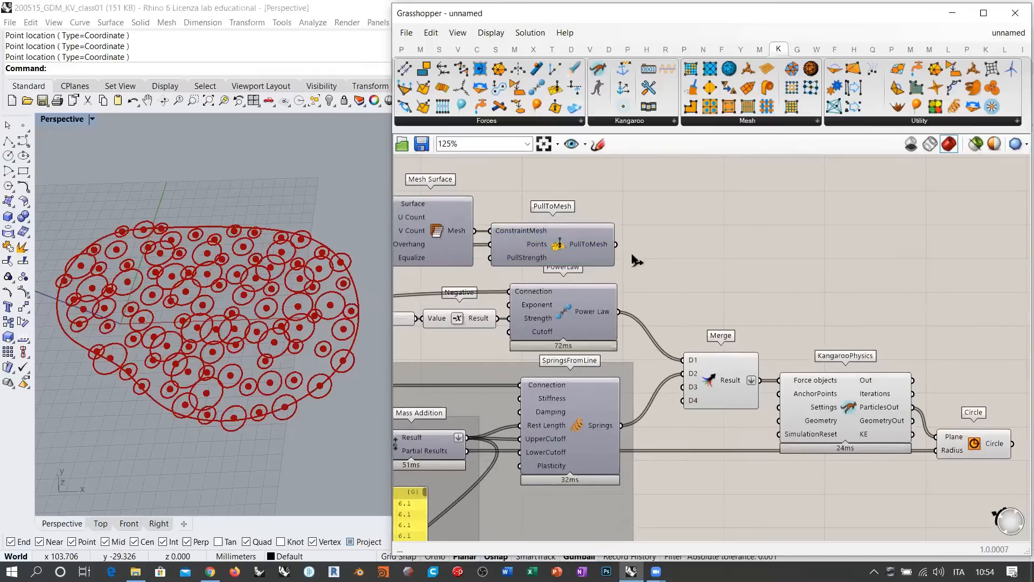
left_click_drag(616, 244, 682, 387)
Step: Reset and rerun the Kangaroo simulation, and examine the circles along the boundary curve up close
double_click(835, 399)
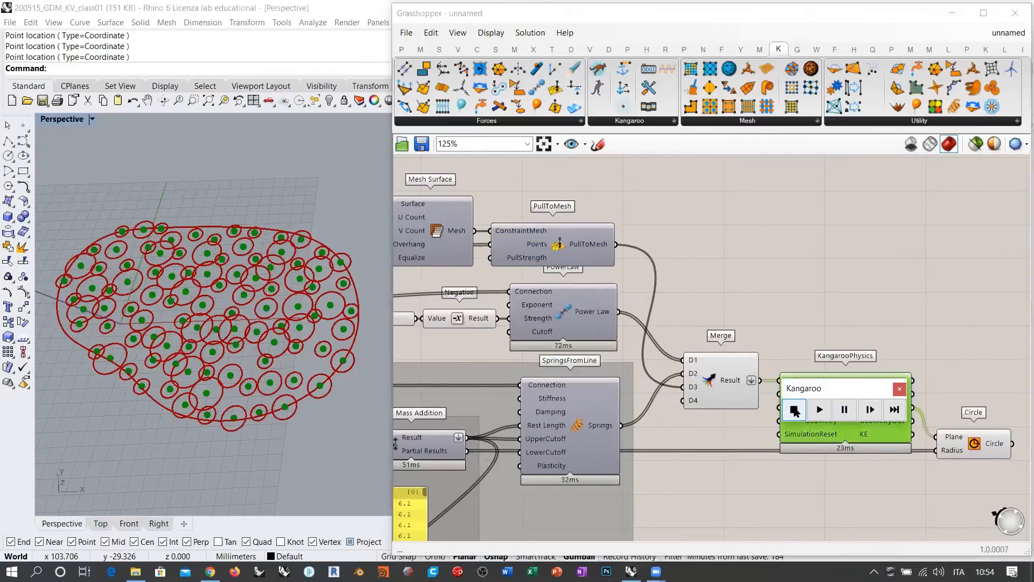
left_click(796, 411)
left_click_drag(832, 389, 797, 242)
left_click(440, 306)
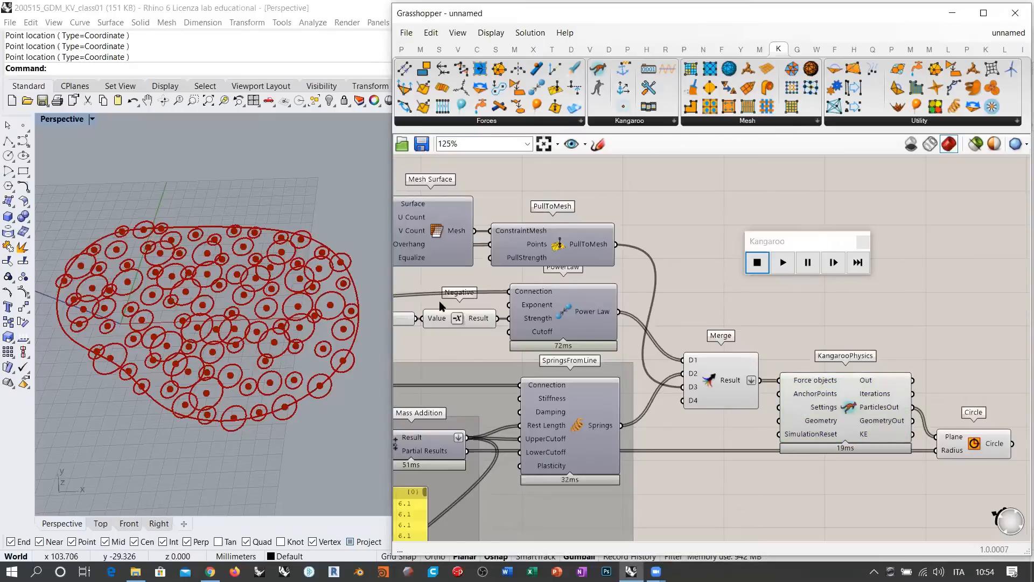
right_click(751, 296)
left_click(783, 262)
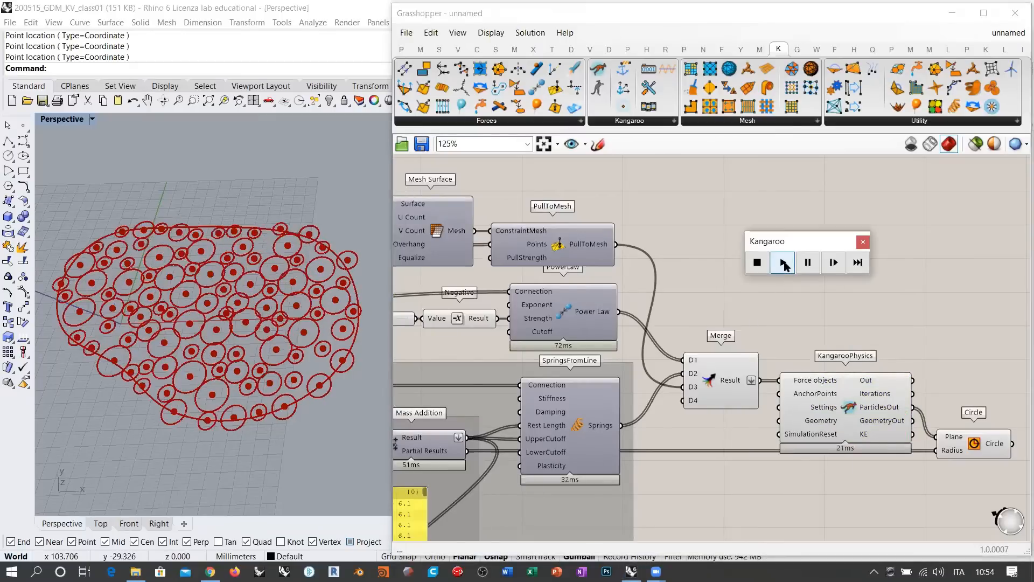
left_click(800, 309)
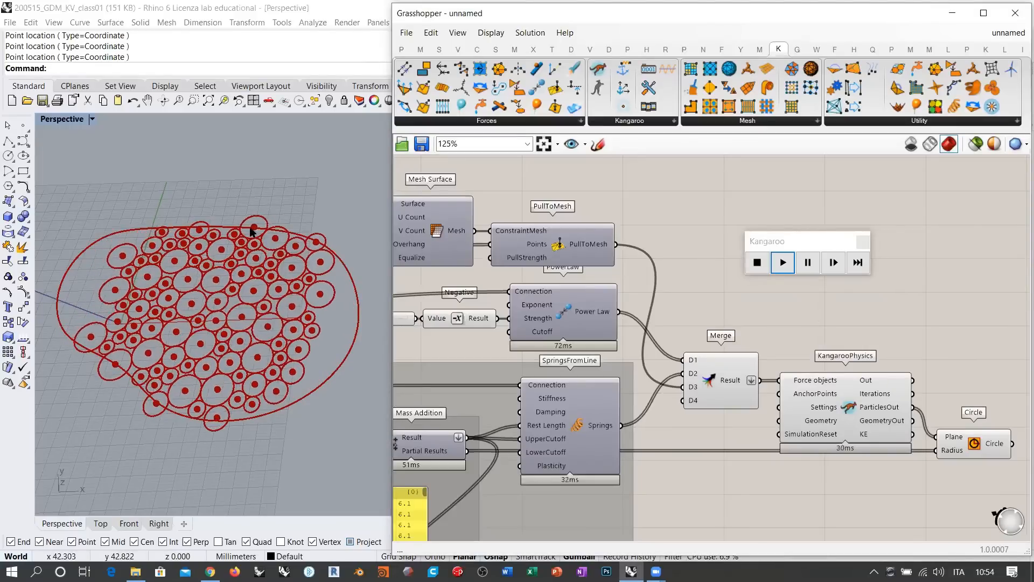
right_click_drag(220, 403, 246, 392)
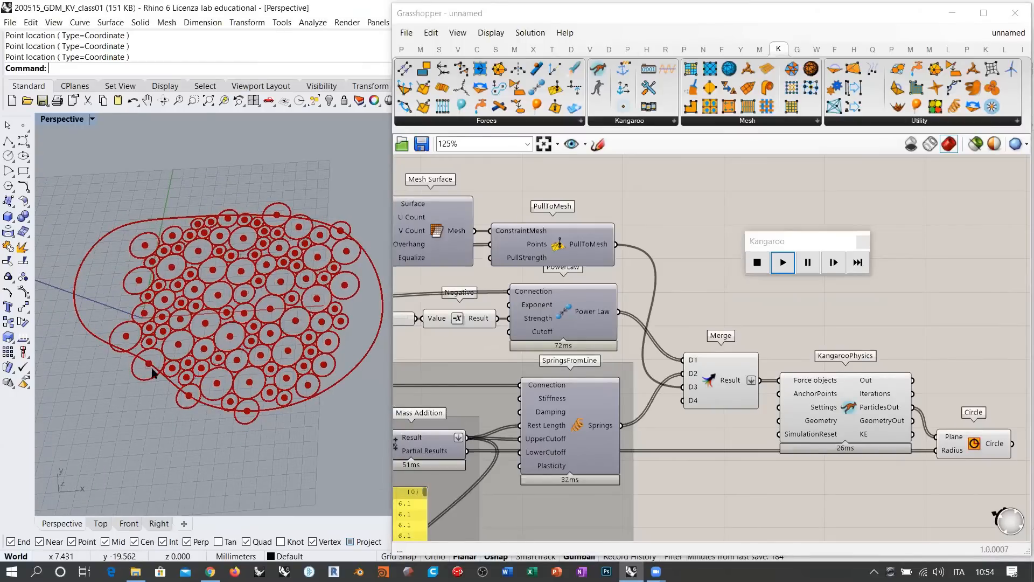
scroll(146, 366, "up", 5)
scroll(147, 307, "up", 4)
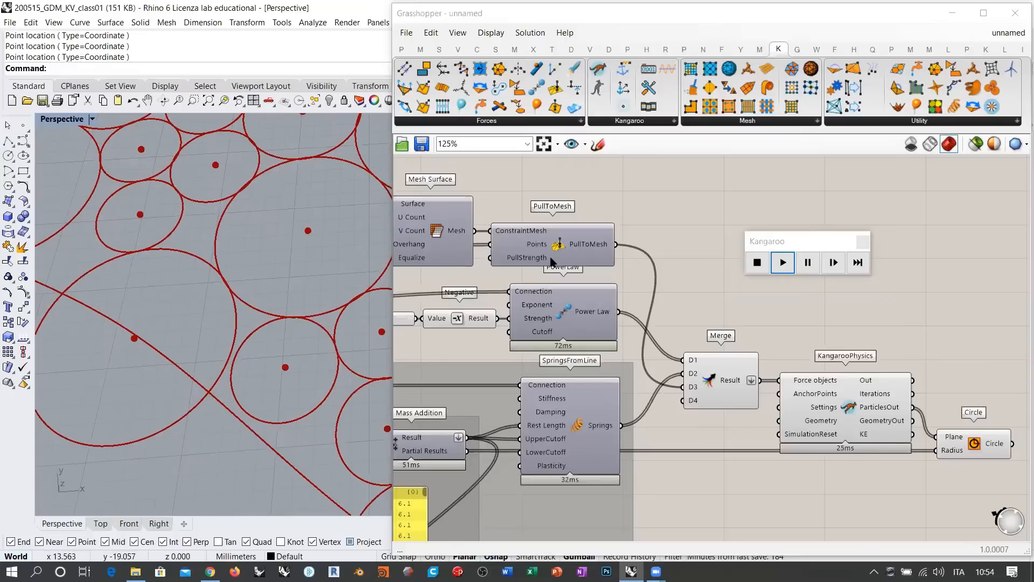
Step: Add a number slider, connect it to the PullStrength input of PullToMesh and set it to 1000
right_click_drag(552, 258, 691, 259)
scroll(689, 259, "up", 5)
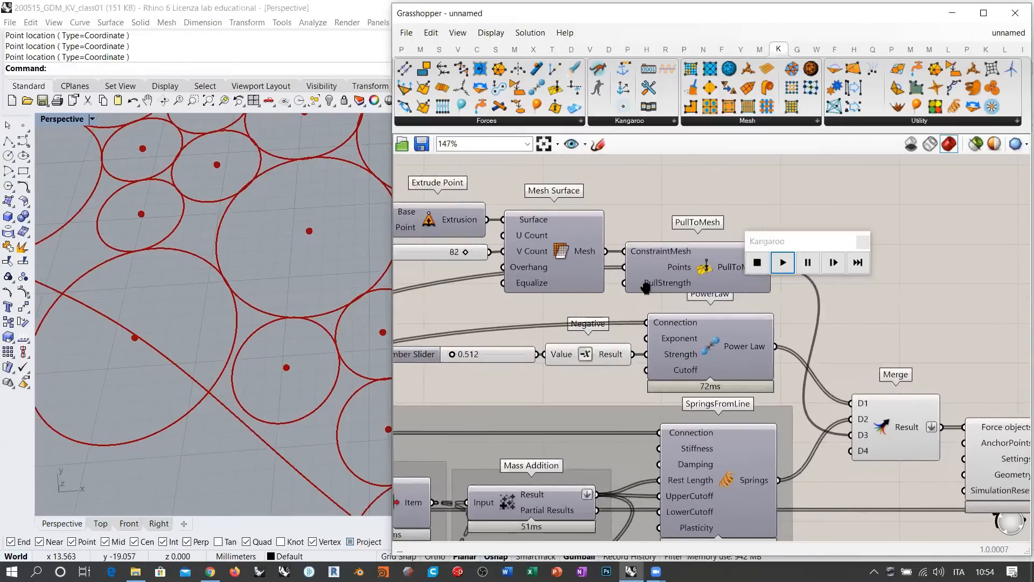
scroll(645, 285, "down", 4)
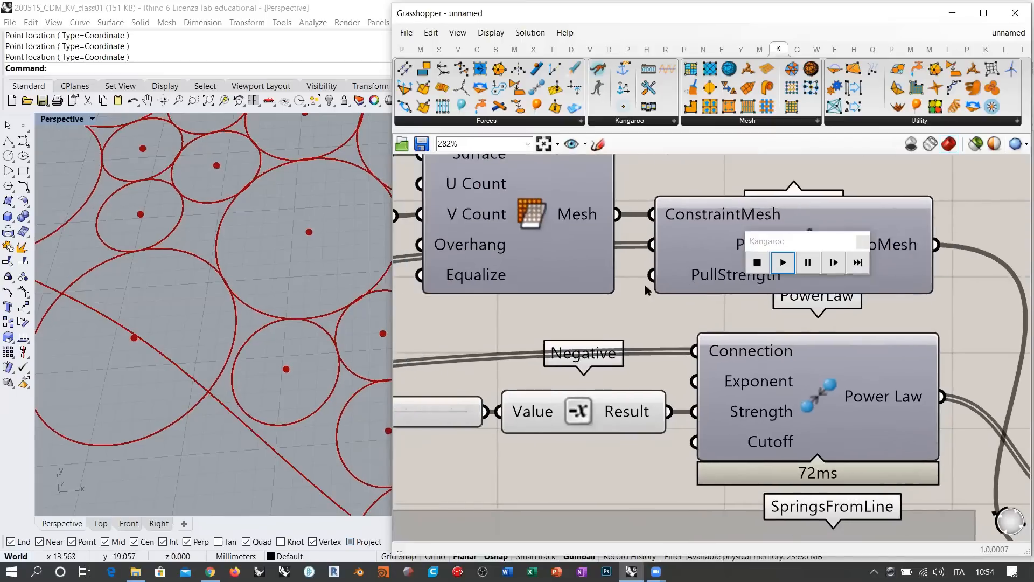
double_click(548, 303)
type("10")
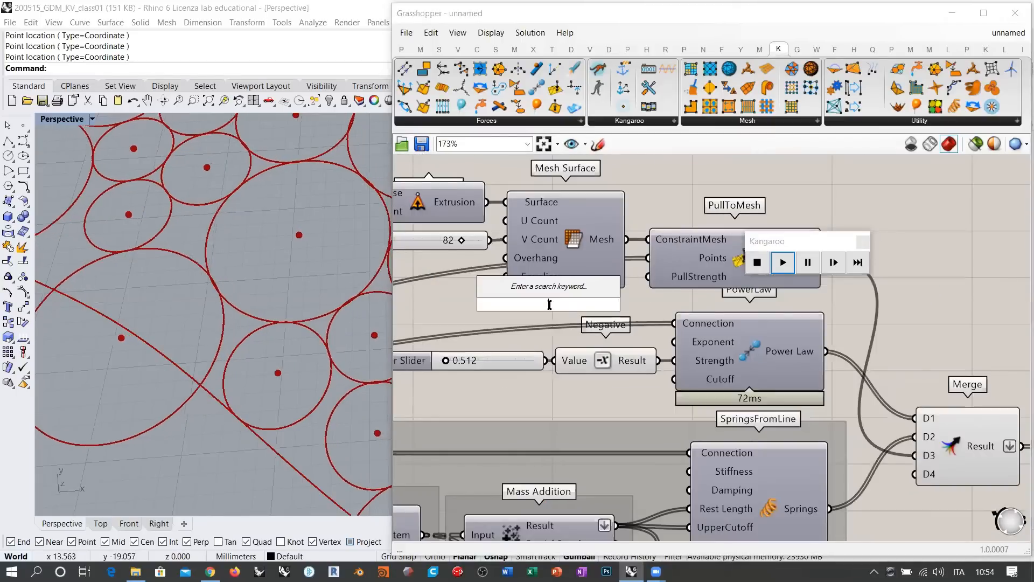
type("10")
key("Return")
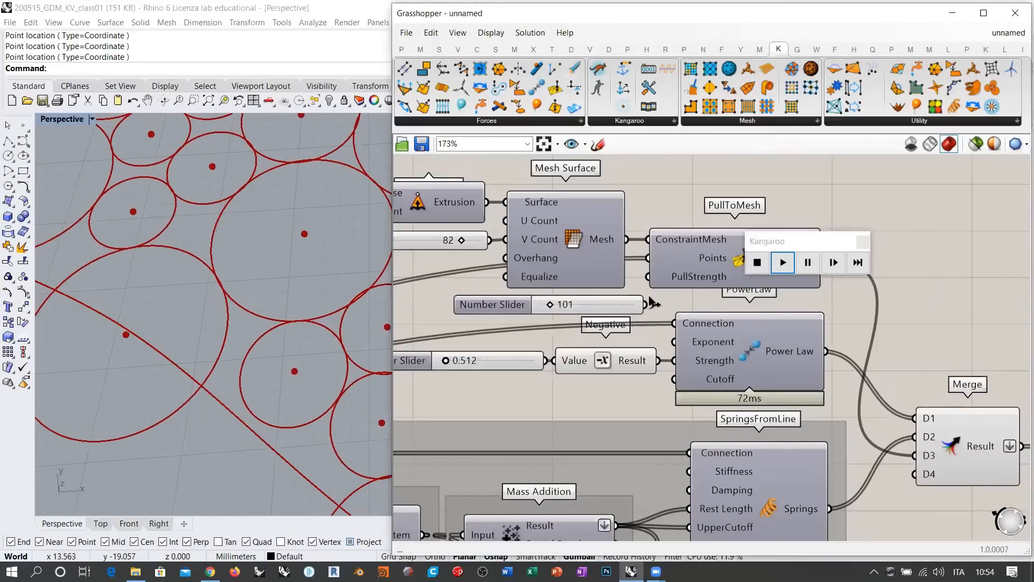
left_click_drag(645, 304, 648, 277)
left_click_drag(550, 304, 636, 305)
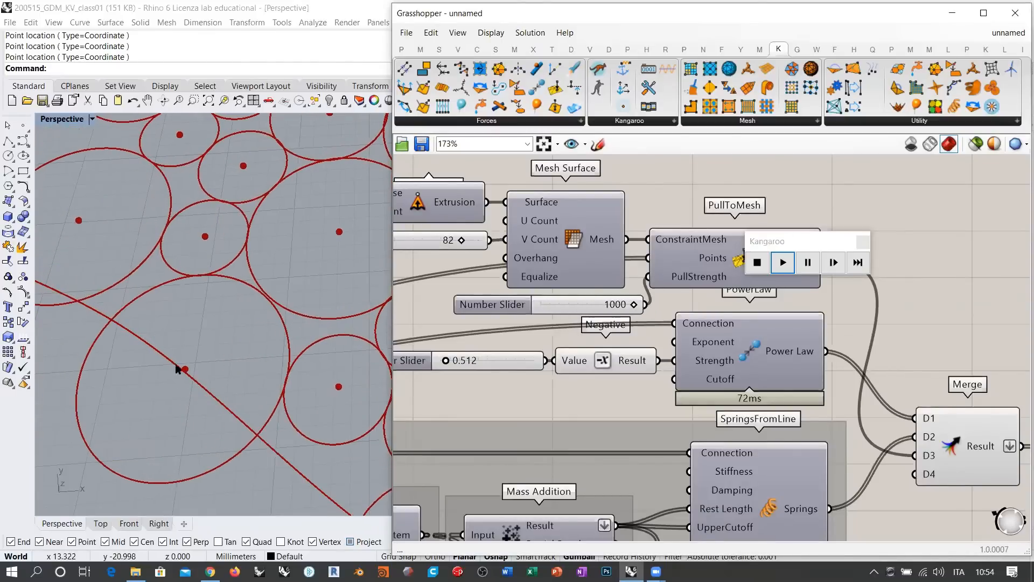
right_click_drag(168, 301, 249, 312, "ctrl")
scroll(290, 307, "down", 2)
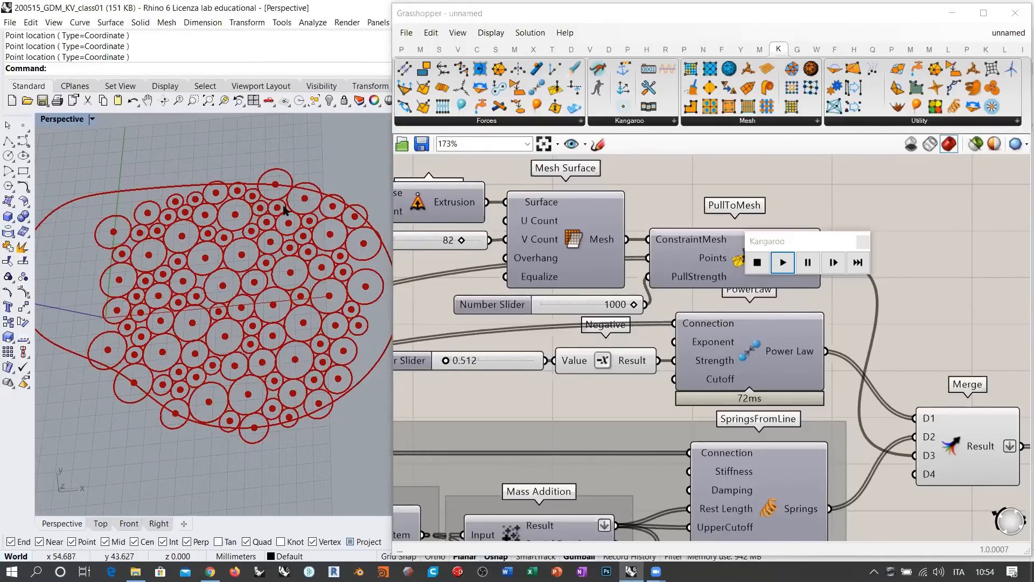
Step: Add a Min/Max component below Populate Geometry
scroll(513, 322, "down", 4)
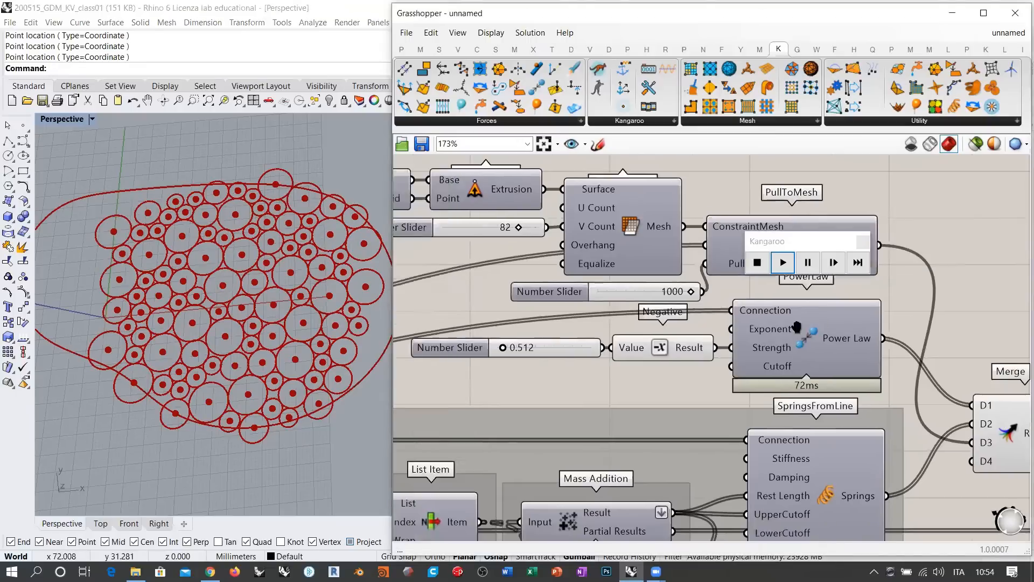
right_click_drag(707, 331, 692, 302)
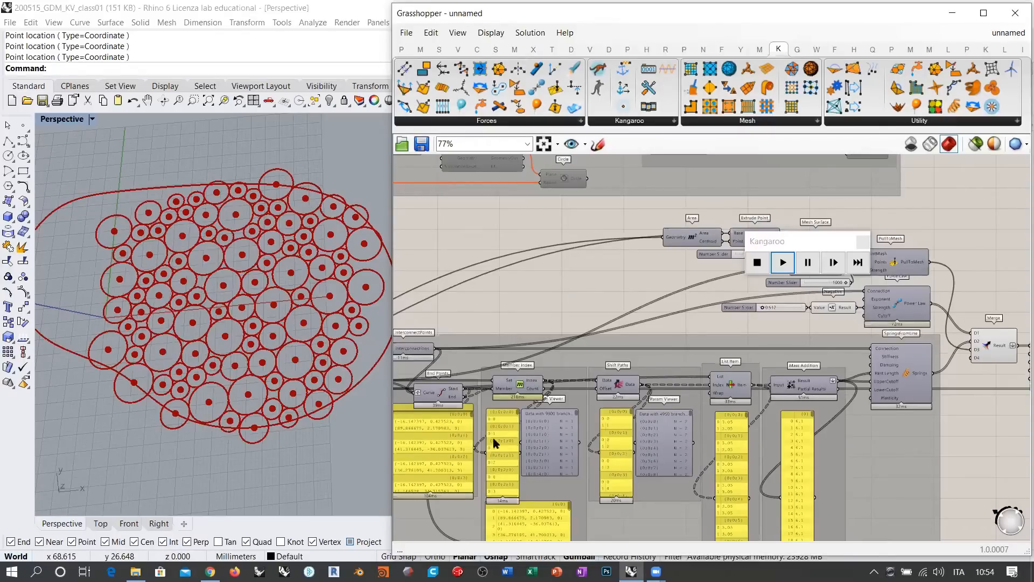
right_click_drag(522, 345, 765, 338)
right_click_drag(506, 409, 724, 357)
right_click_drag(549, 365, 626, 352)
scroll(779, 361, "up", 5)
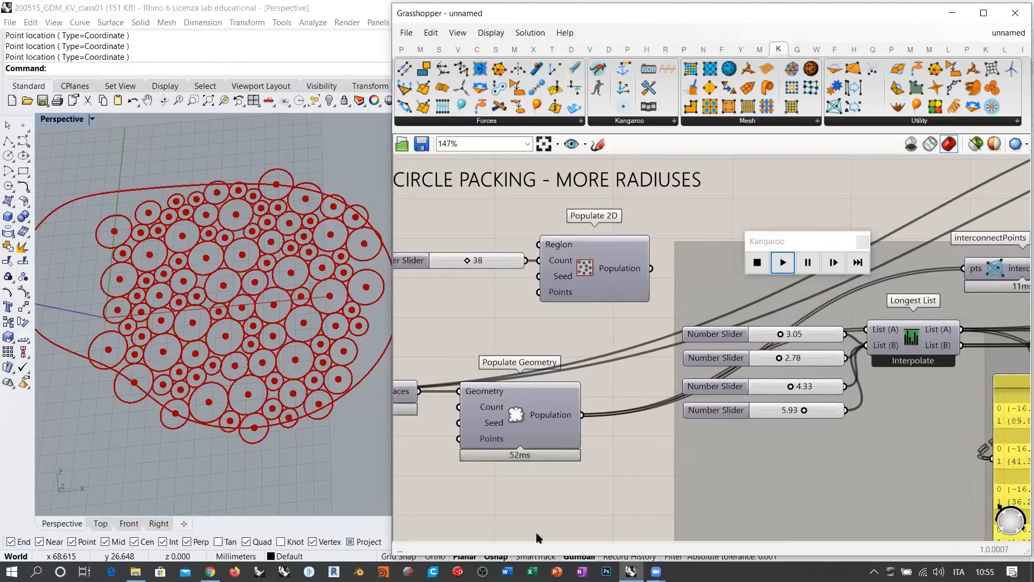
right_click_drag(537, 538, 573, 456)
double_click(582, 458)
type("MIN")
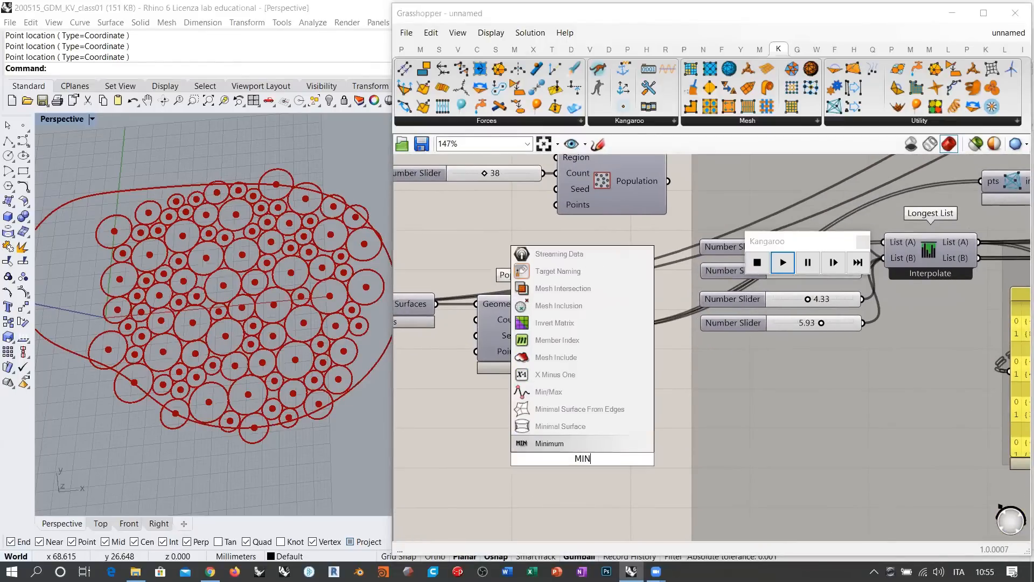
left_click(552, 392)
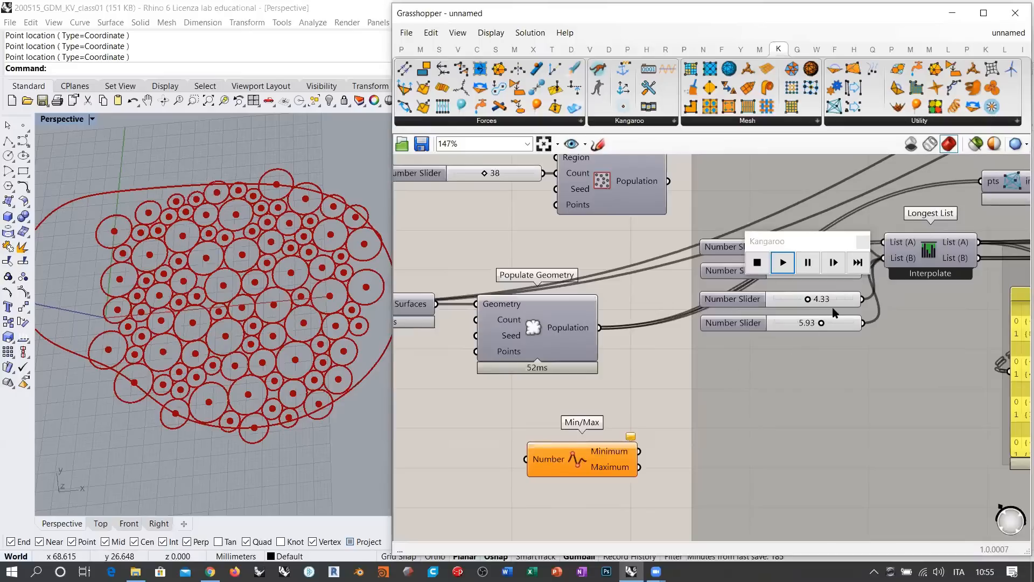
Step: Connect the four radius sliders to the Number input of Min/Max and reset the Kangaroo simulation
right_click_drag(764, 298, 624, 302)
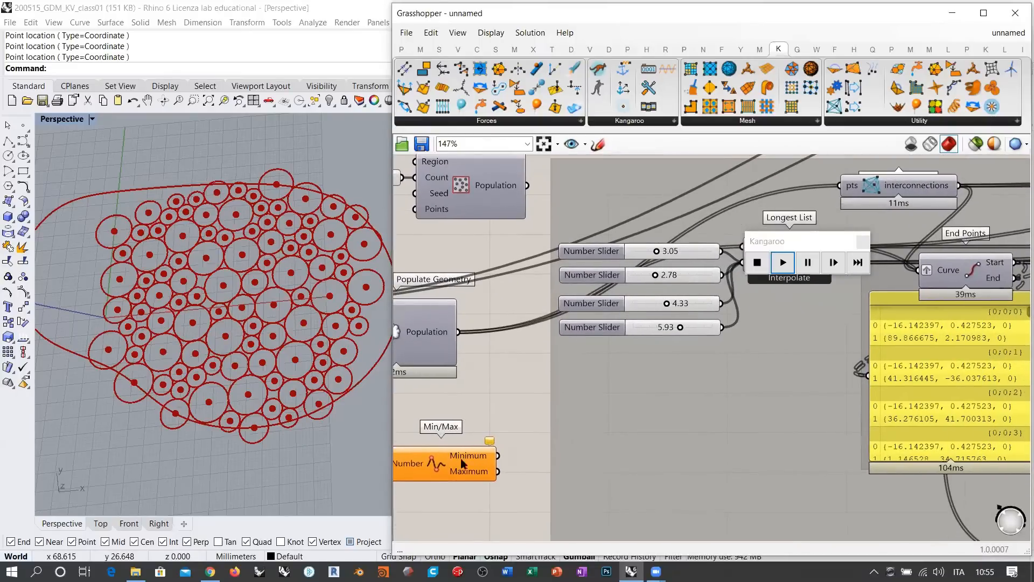
left_click_drag(462, 464, 554, 455)
left_click_drag(722, 275, 476, 454)
left_click_drag(725, 277, 477, 454, "shift")
left_click_drag(629, 365, 729, 340, "shift")
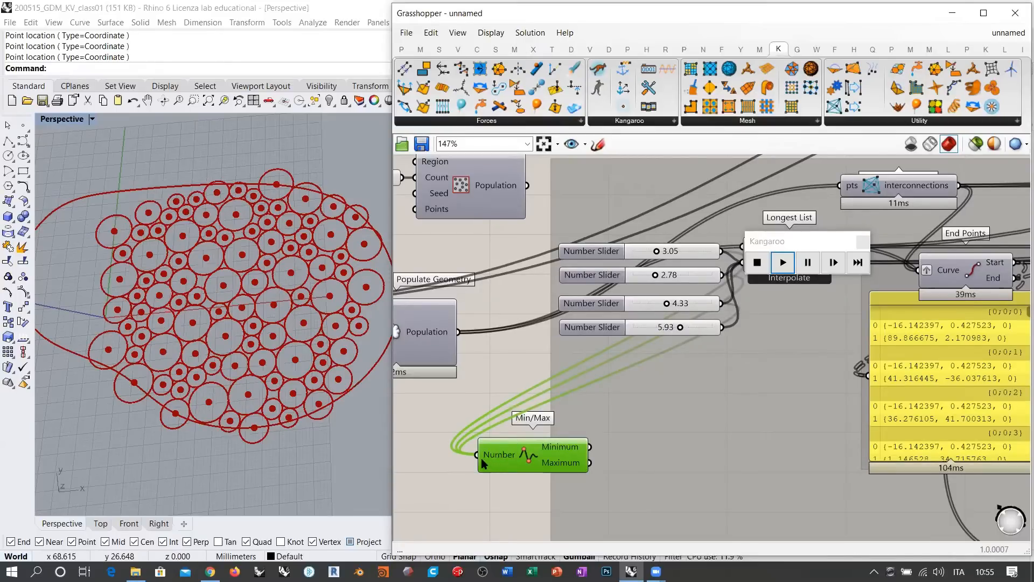
left_click(757, 262)
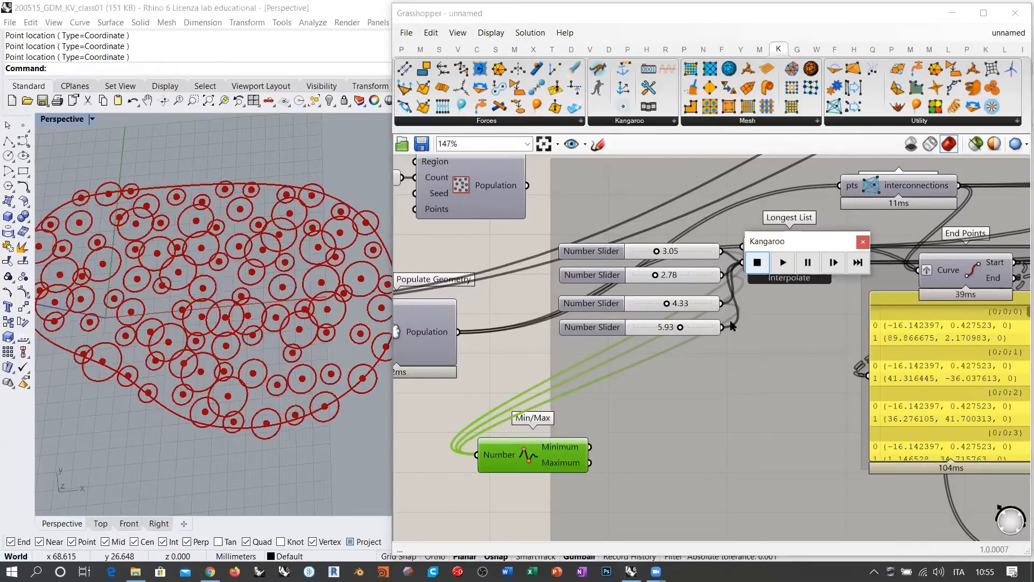
Step: Add an Offset Curve component between Populate Geometry and Min/Max, and hide the Nurbs Curve preview
left_click(483, 489)
right_click_drag(565, 466, 855, 405)
left_click_drag(851, 392, 704, 475)
double_click(597, 411)
type("OFF")
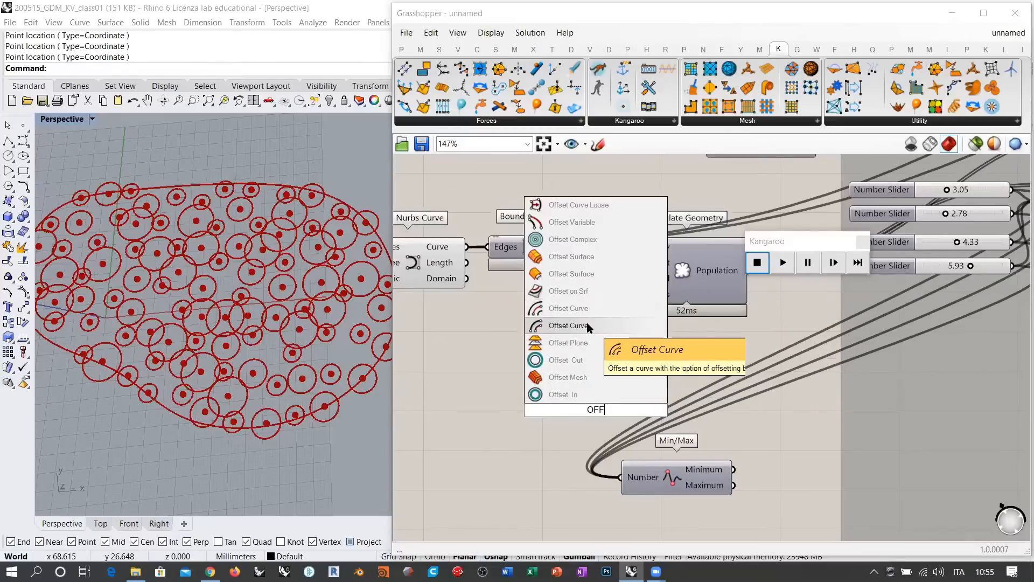
left_click(563, 325)
right_click_drag(463, 257, 566, 263)
left_click(564, 264)
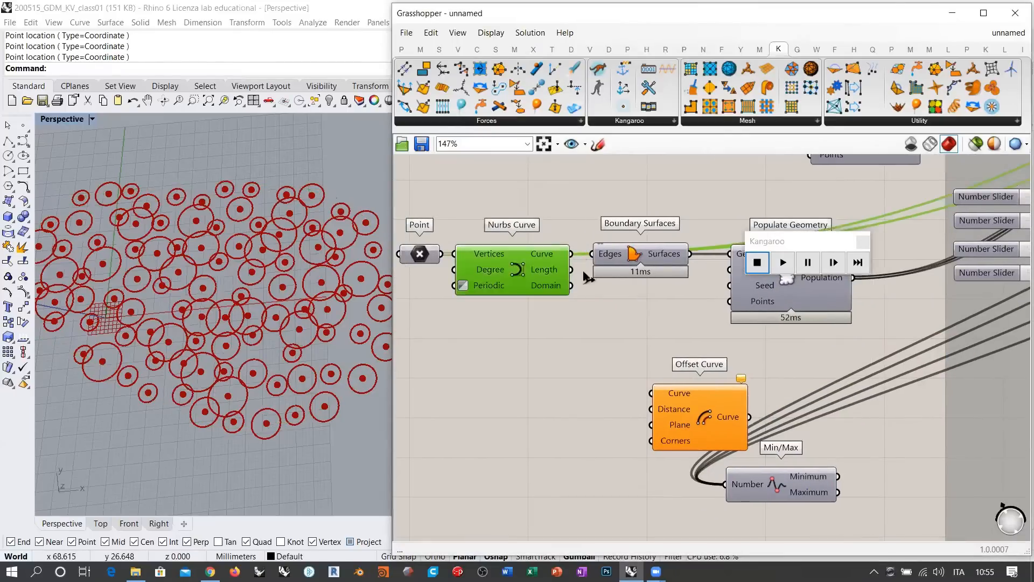
Step: Connect Nurbs Curve's Curve output to Offset Curve's Curve input and Min/Max's Maximum output to its Distance input
left_click_drag(571, 253, 652, 393)
left_click_drag(781, 485, 651, 416)
left_click(654, 493)
Step: Add an expression to Offset Curve's Distance input to flip the boundary offset inward
right_click(674, 411)
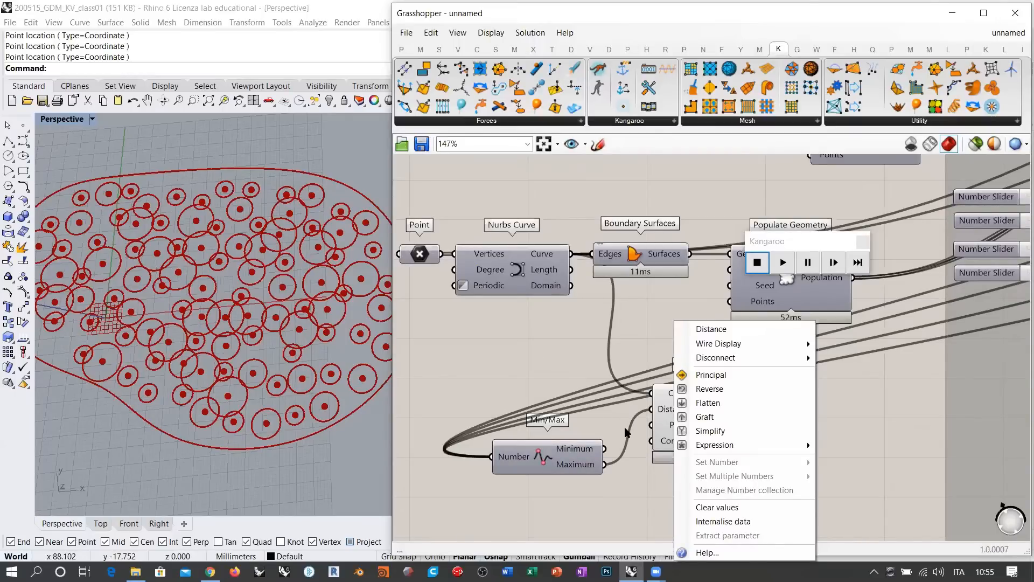
mouse_move(716, 444)
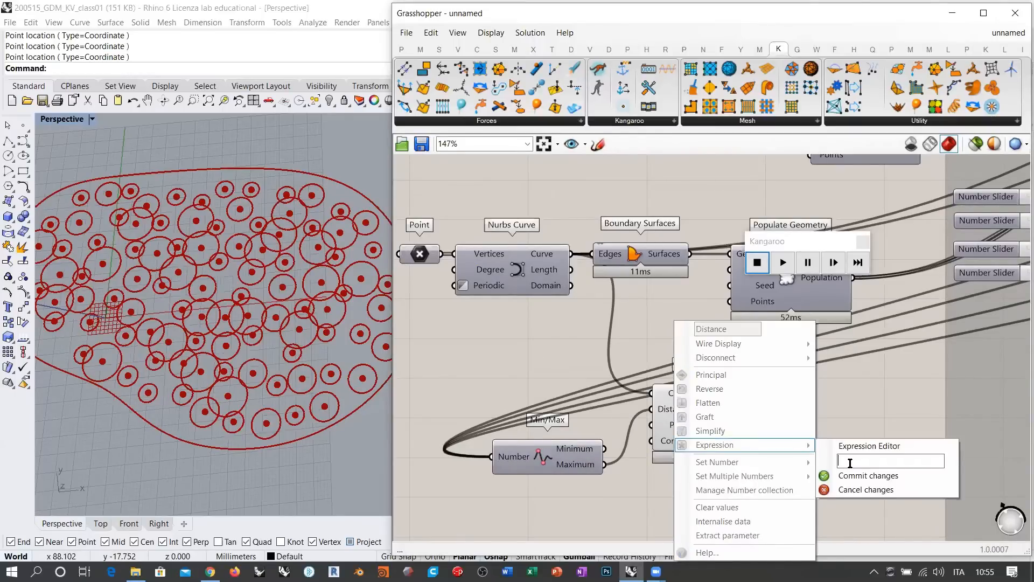
left_click(853, 384)
Step: Place Offset Curve beside Min/Max, hide its preview, and turn on the Nurbs Curve preview
left_click(701, 429)
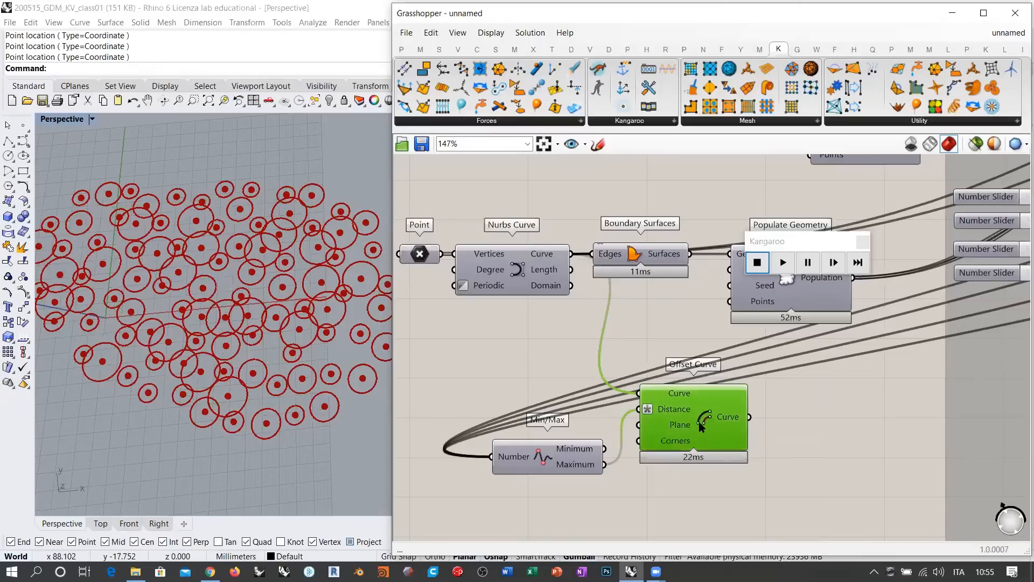
left_click_drag(700, 425, 694, 486)
left_click(625, 363)
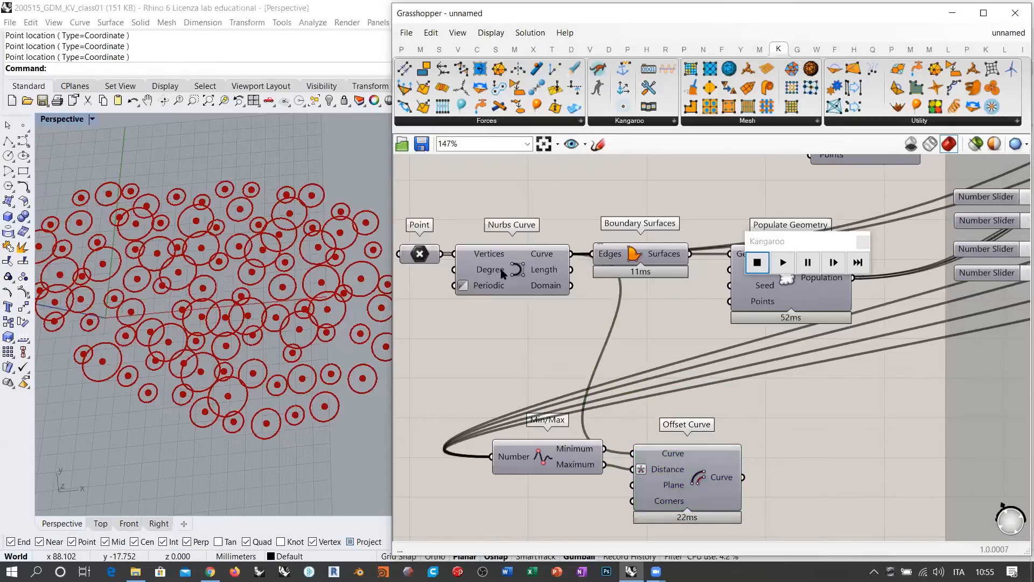
left_click(502, 273)
right_click_drag(299, 300, 244, 292)
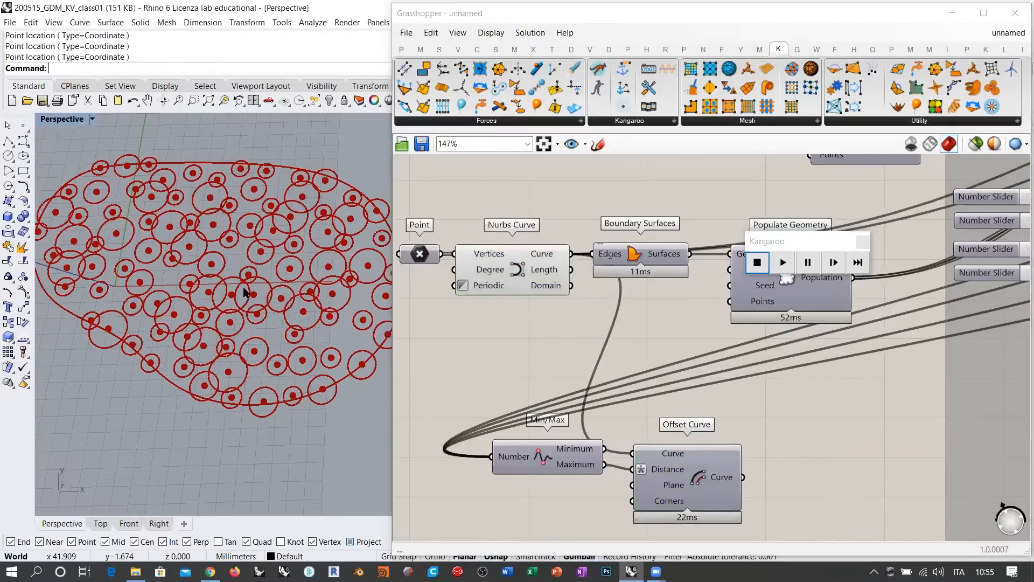
scroll(278, 290, "down", 2)
left_click_drag(684, 466, 683, 448)
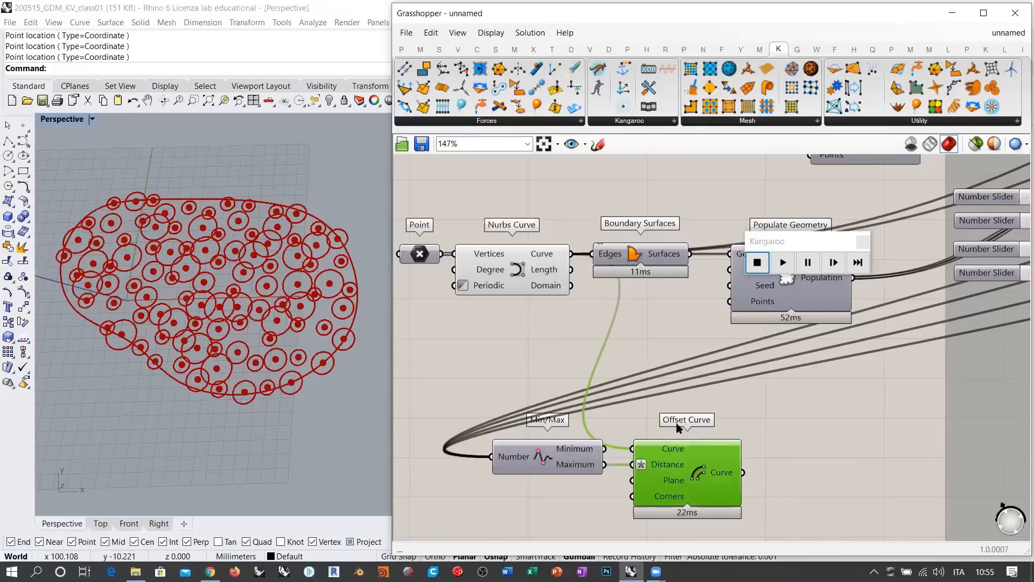
Step: Connect Offset Curve's Curve output to the Base input of Extrude Point
left_click_drag(743, 471, 639, 314)
right_click_drag(645, 327, 517, 325)
scroll(590, 315, "down", 1)
right_click_drag(587, 370, 529, 373)
scroll(499, 400, "down", 4)
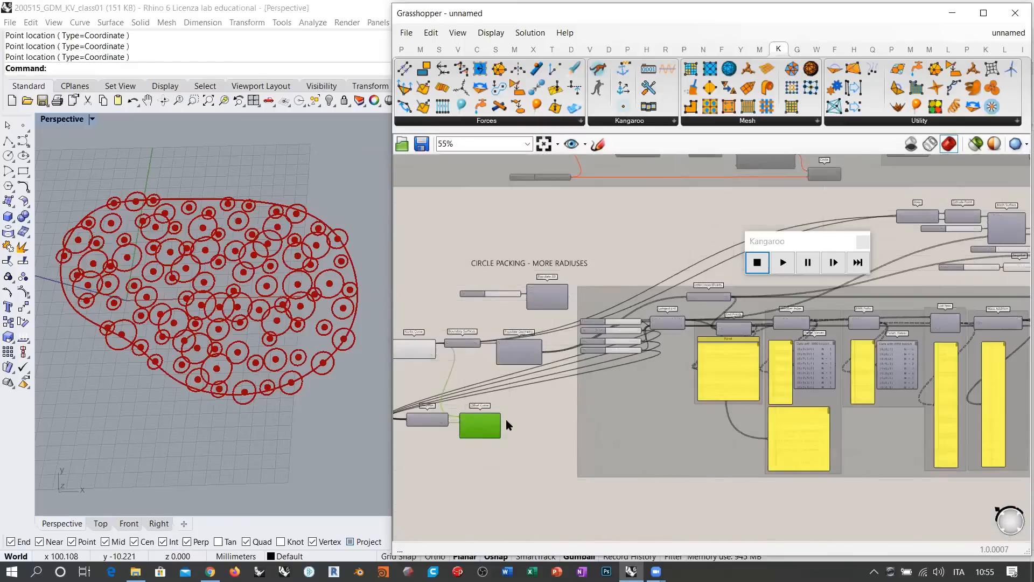
right_click_drag(477, 434, 467, 435)
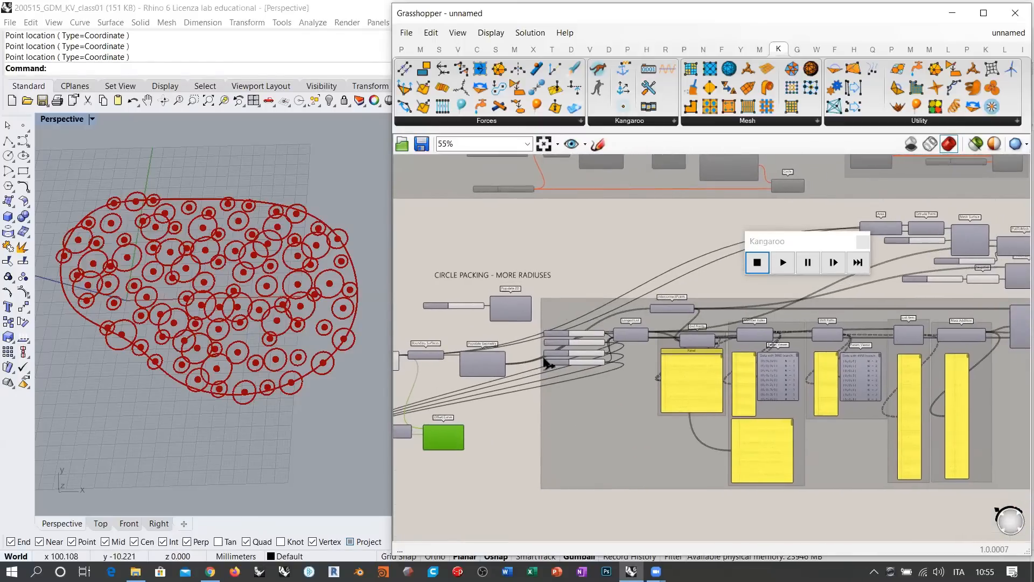
left_click_drag(544, 358, 889, 254)
scroll(878, 215, "up", 7)
right_click_drag(671, 360, 335, 393)
left_click(686, 291)
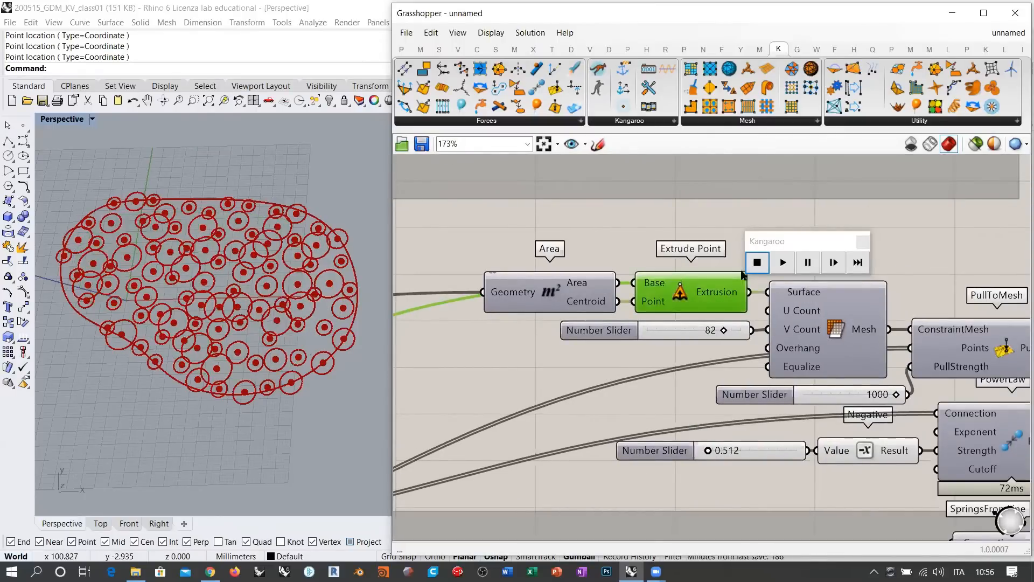
Step: Run the Kangaroo simulation to examine the circles against the free-form boundary, and reset it
left_click(783, 262)
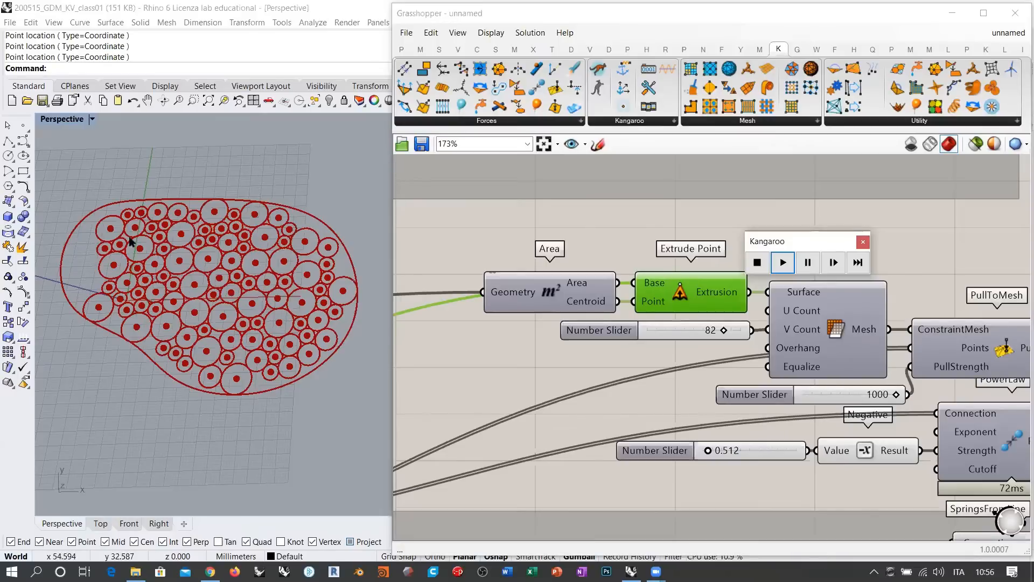
right_click_drag(237, 305, 277, 285)
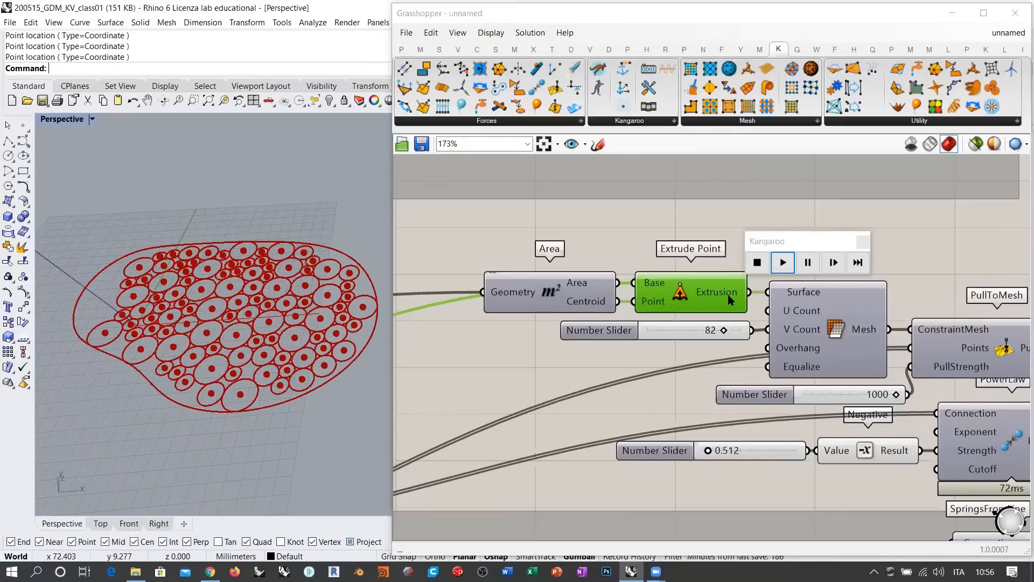
left_click(760, 262)
Step: Add a Number Slider with value 101 below Boundary Surfaces and connect it to Populate Geometry's Count input
right_click_drag(510, 423, 808, 380)
right_click_drag(520, 377, 749, 352)
right_click_drag(431, 479, 850, 304)
right_click_drag(646, 395, 906, 334)
right_click_drag(549, 355, 513, 329)
right_click_drag(734, 358, 675, 382)
left_click(765, 365)
double_click(630, 415)
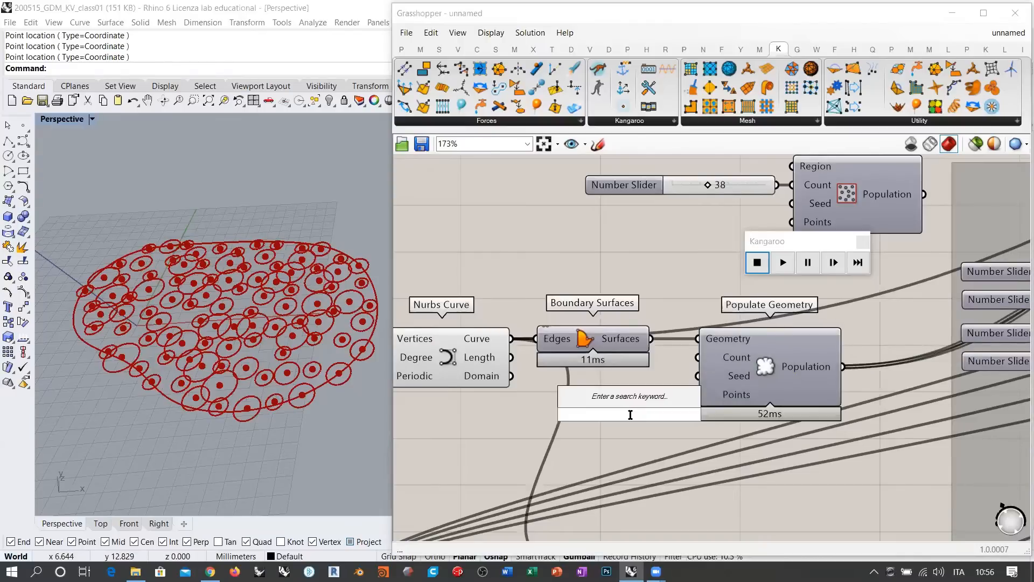
type("101")
key("Return")
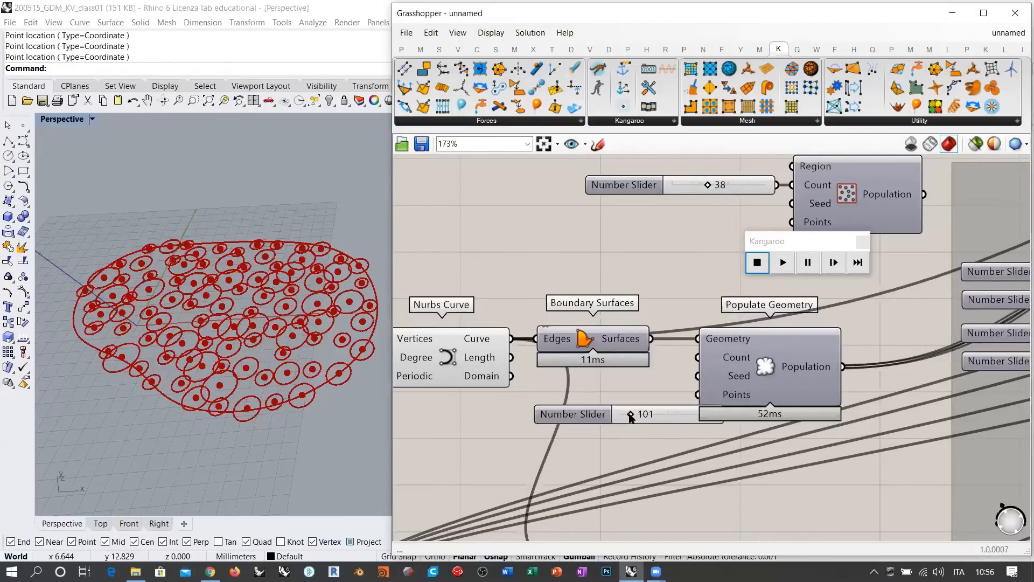
left_click_drag(661, 420, 588, 414)
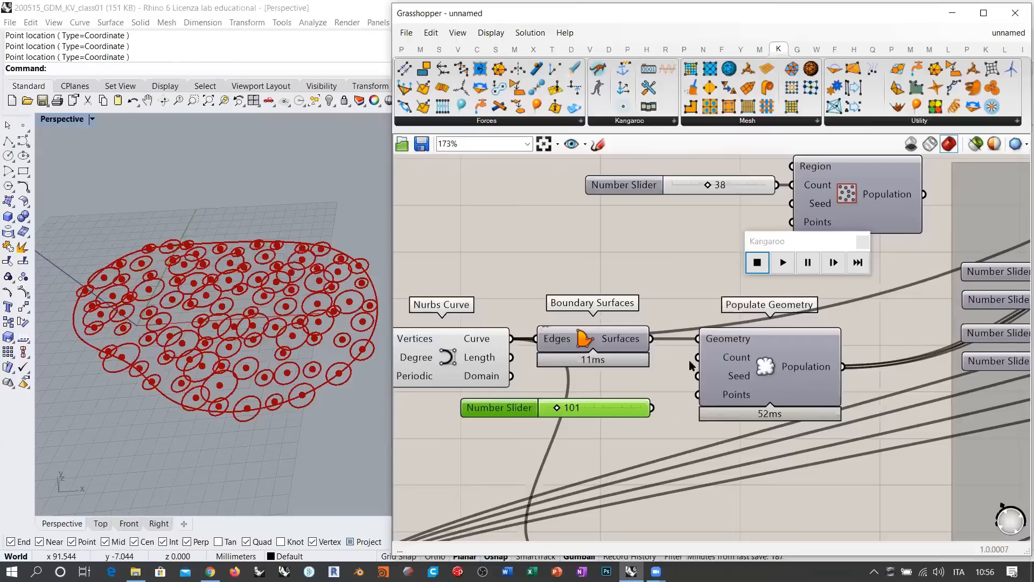
left_click_drag(697, 357, 661, 398)
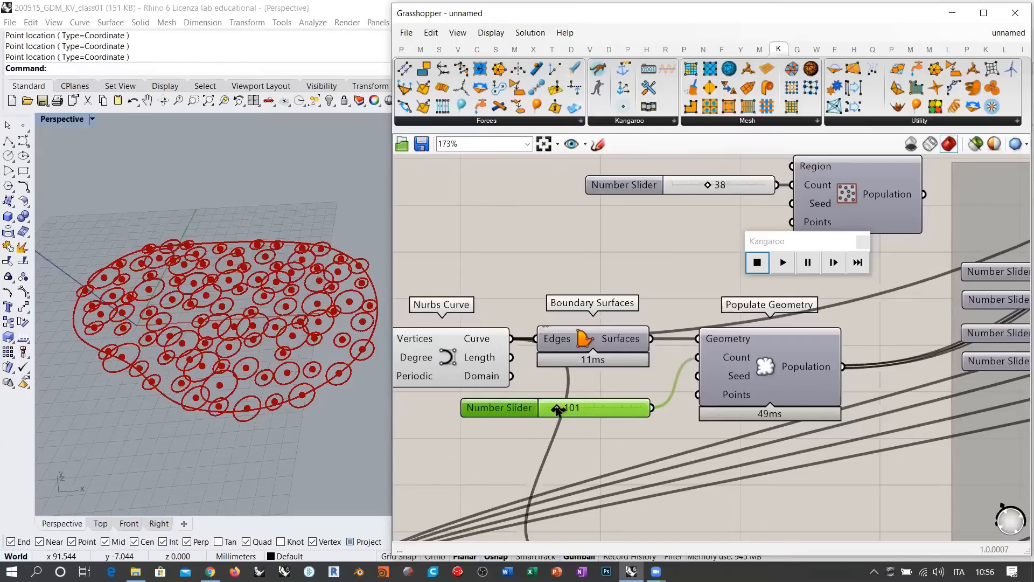
Step: Set the Count slider's maximum to 200 and its value to 130, and run the Kangaroo simulation
left_click_drag(567, 411, 569, 411)
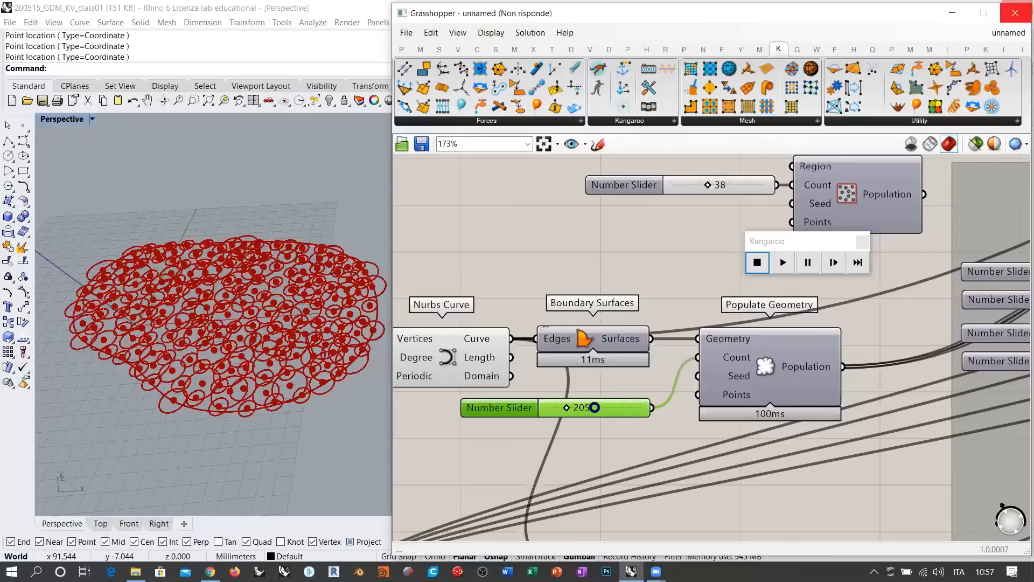
double_click(592, 412)
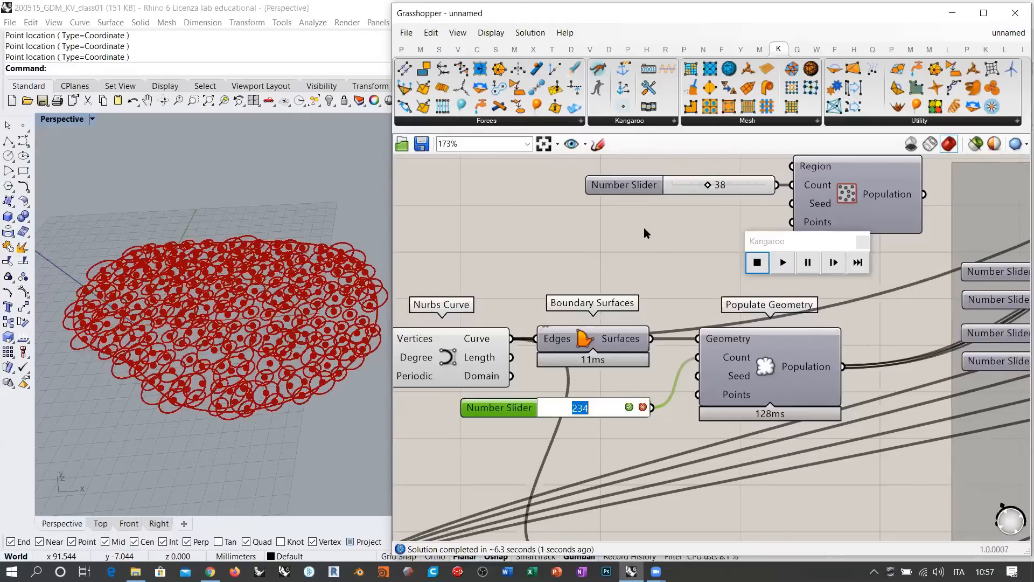
double_click(513, 407)
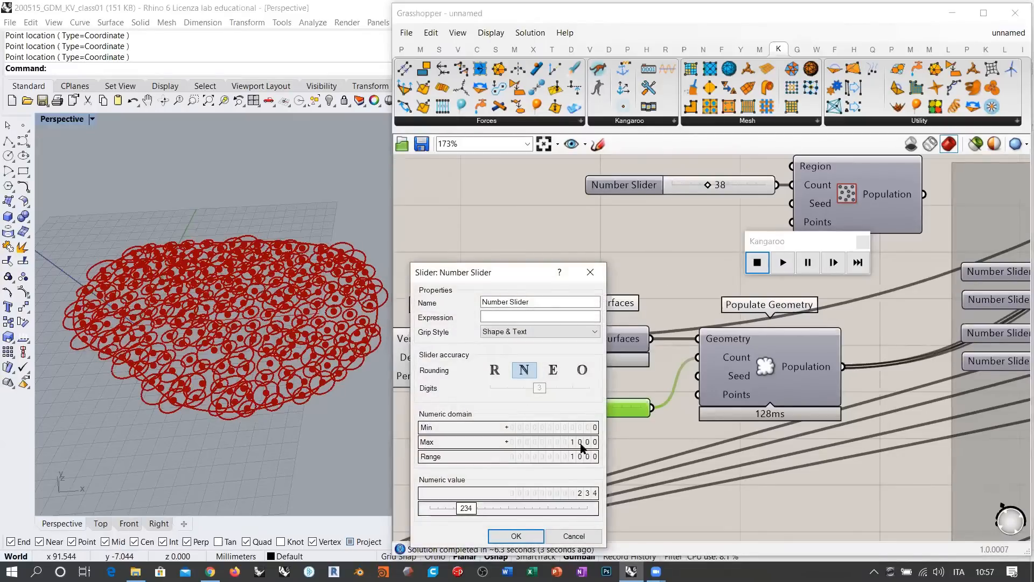
double_click(581, 443)
key("Return")
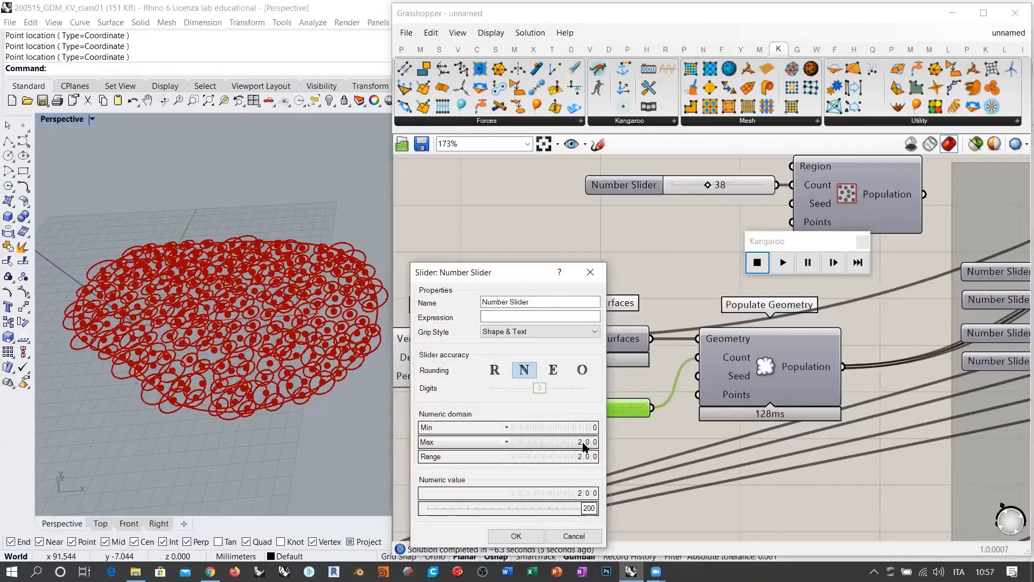
double_click(533, 507)
type("130")
key("Return")
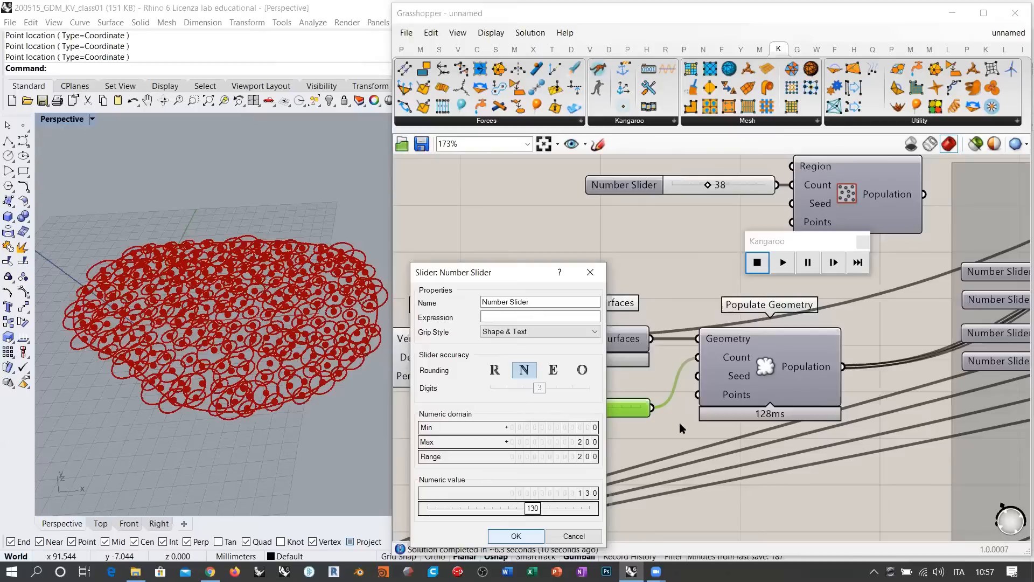
key("Return")
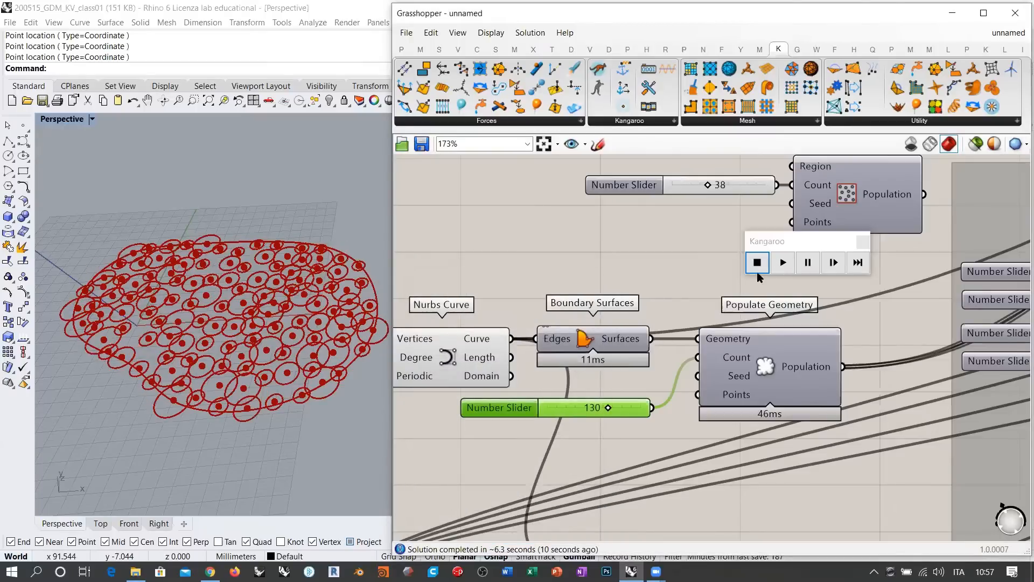
left_click(783, 262)
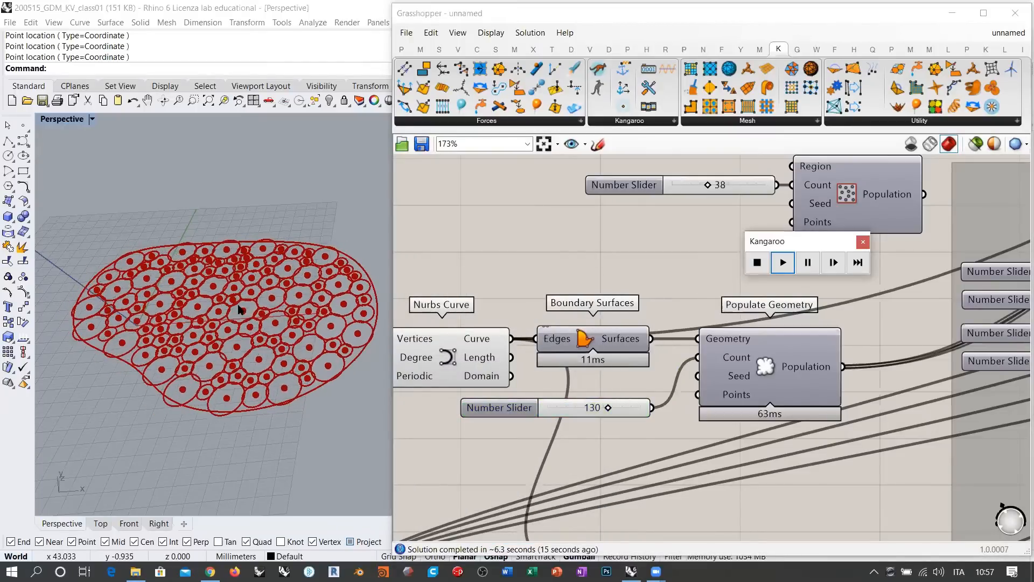
Step: Set the uppermost radius slider feeding the Longest List component to 4.68
right_click_drag(253, 312, 233, 336)
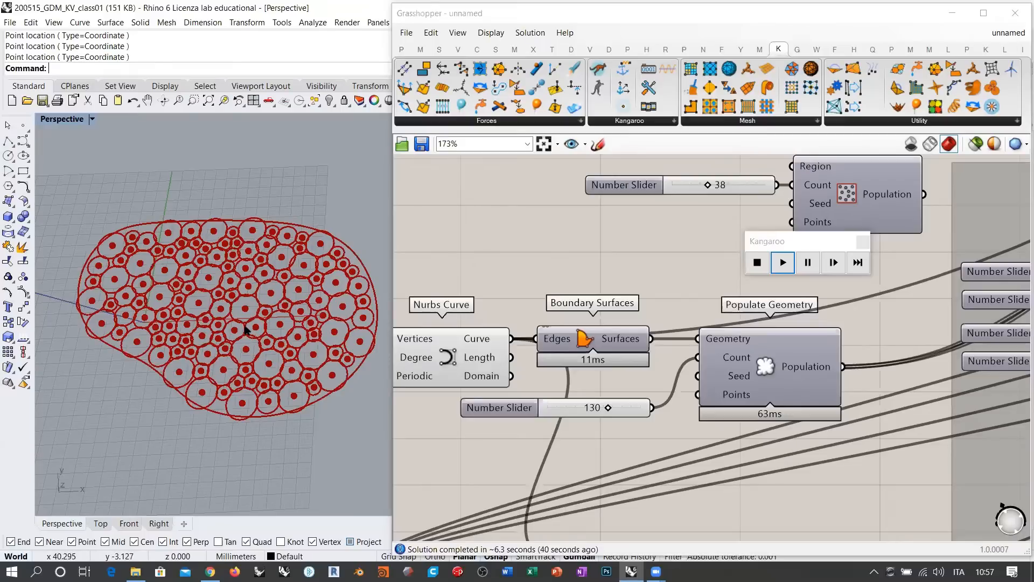
right_click_drag(784, 372, 431, 384)
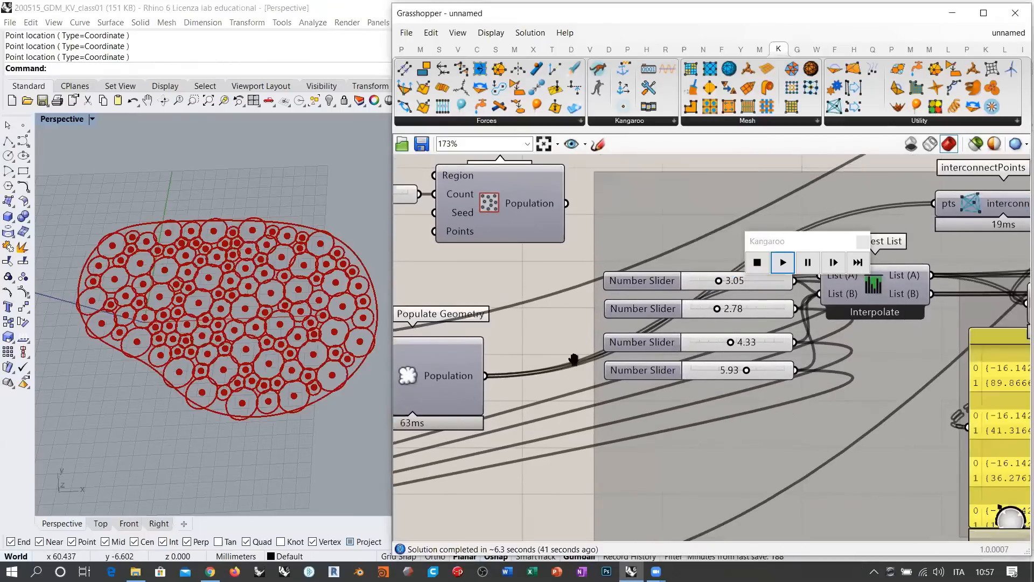
right_click_drag(633, 343, 540, 378)
scroll(638, 335, "up", 2)
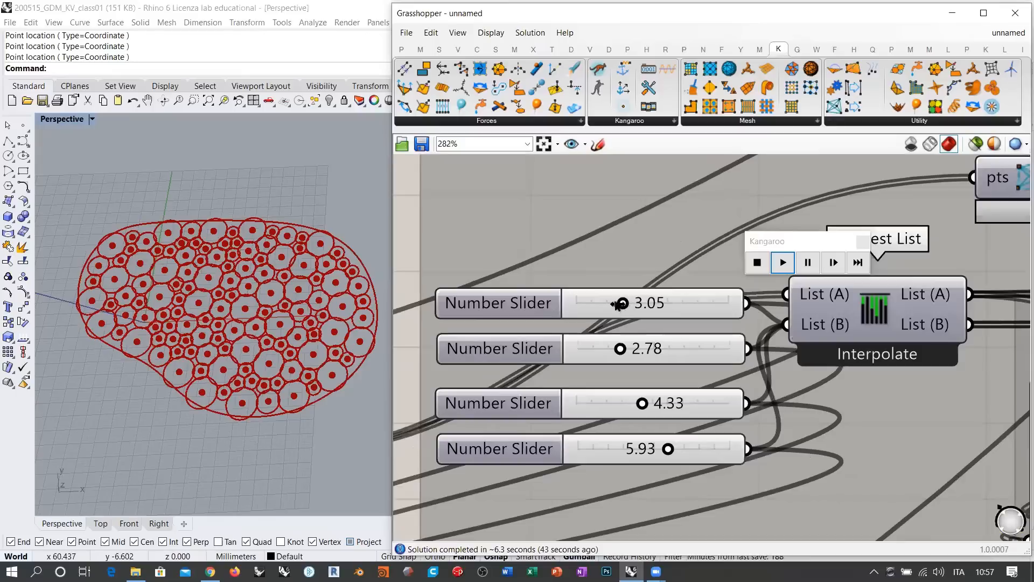
left_click_drag(608, 303, 648, 303)
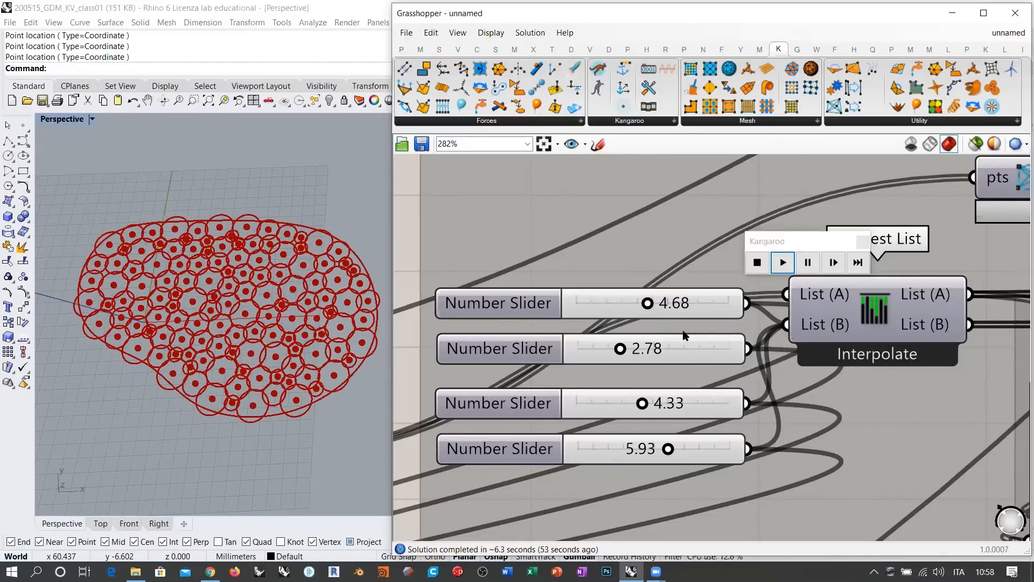
Step: Move the Min/Max and Offset Curve components from below Populate Geometry to the free canvas space before the Area component
scroll(690, 320, "down", 6)
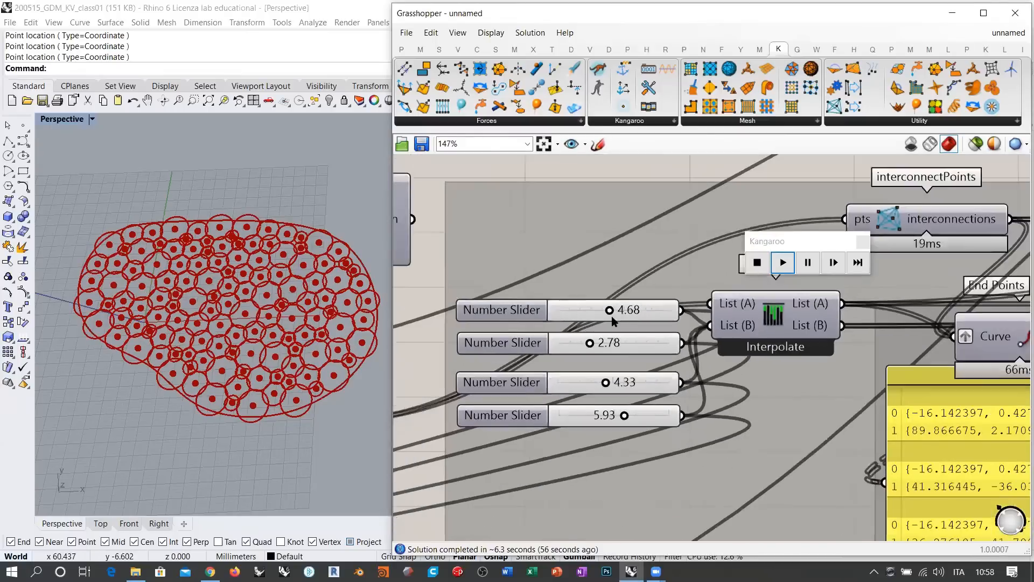
scroll(614, 323, "down", 3)
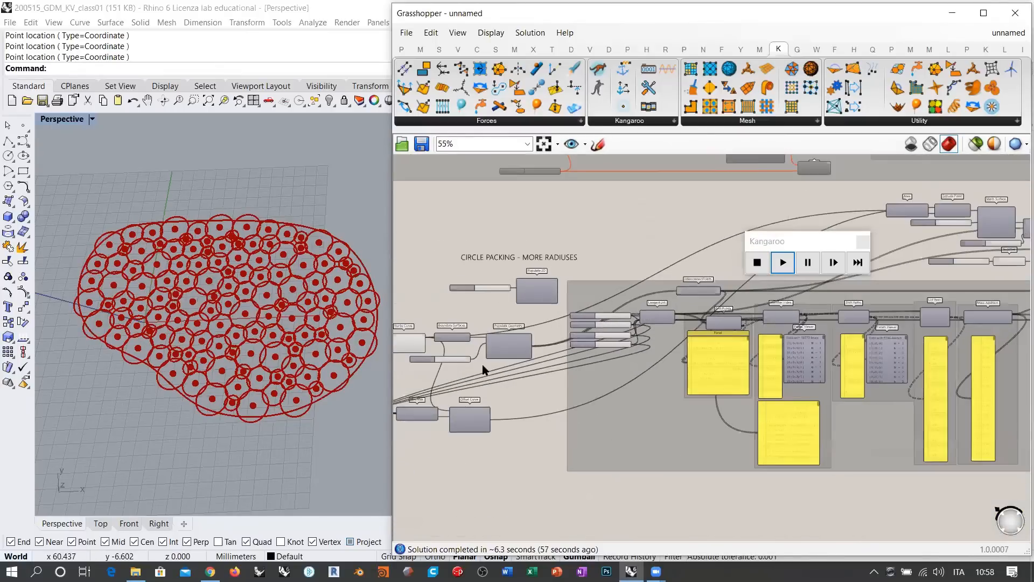
right_click_drag(480, 366, 464, 322)
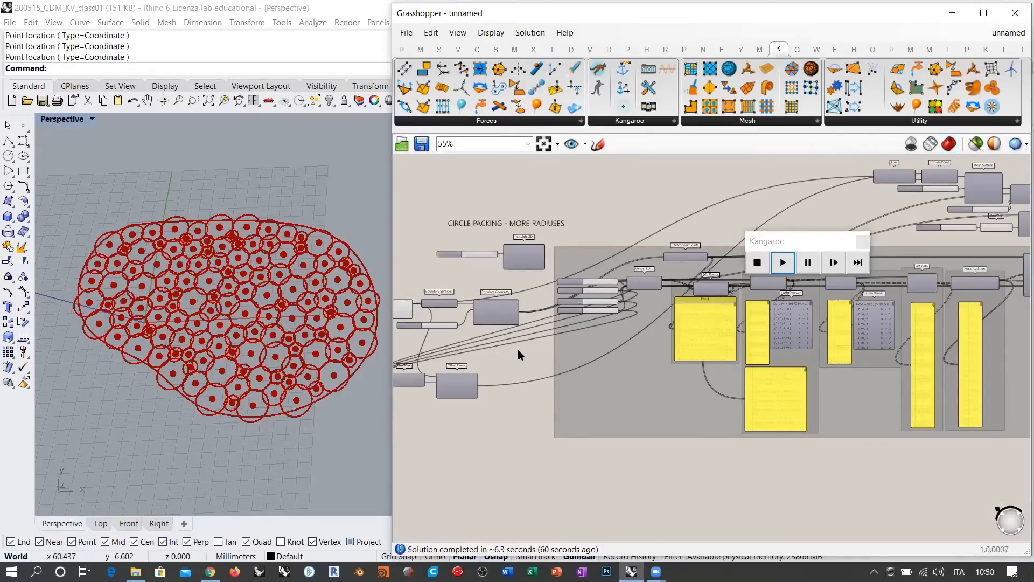
right_click_drag(509, 368, 566, 356)
left_click_drag(553, 396, 458, 361)
right_click_drag(505, 376, 435, 398)
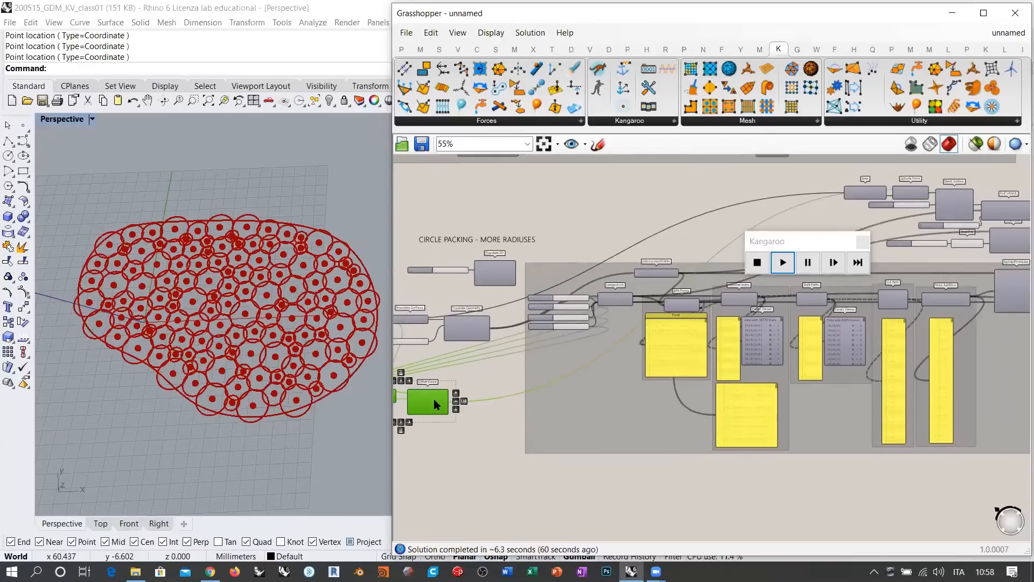
left_click_drag(434, 398, 800, 204)
Step: Reset the Kangaroo simulation and close its playback controls
scroll(807, 184, "up", 3)
scroll(808, 185, "up", 2)
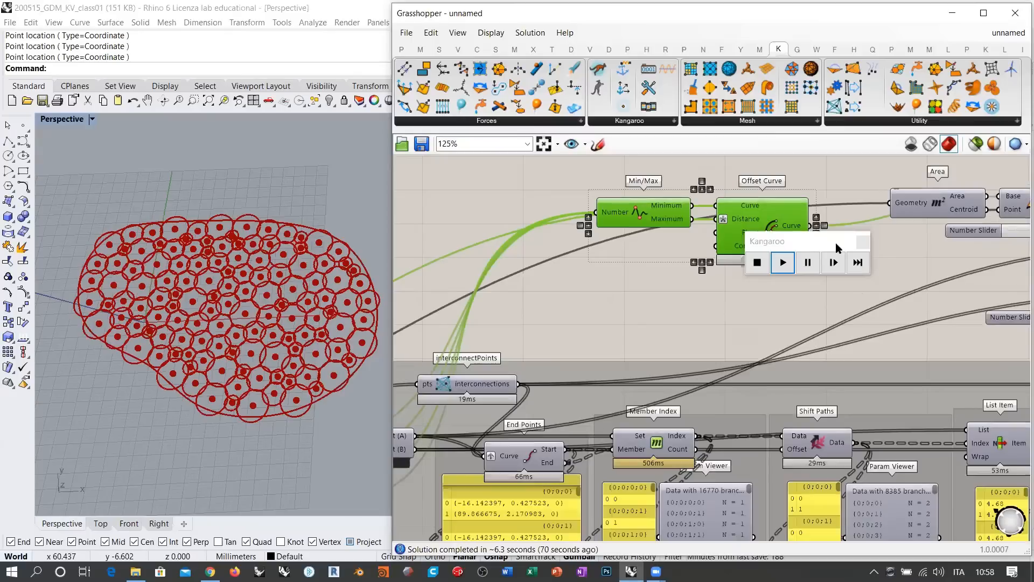
left_click(757, 262)
left_click(862, 243)
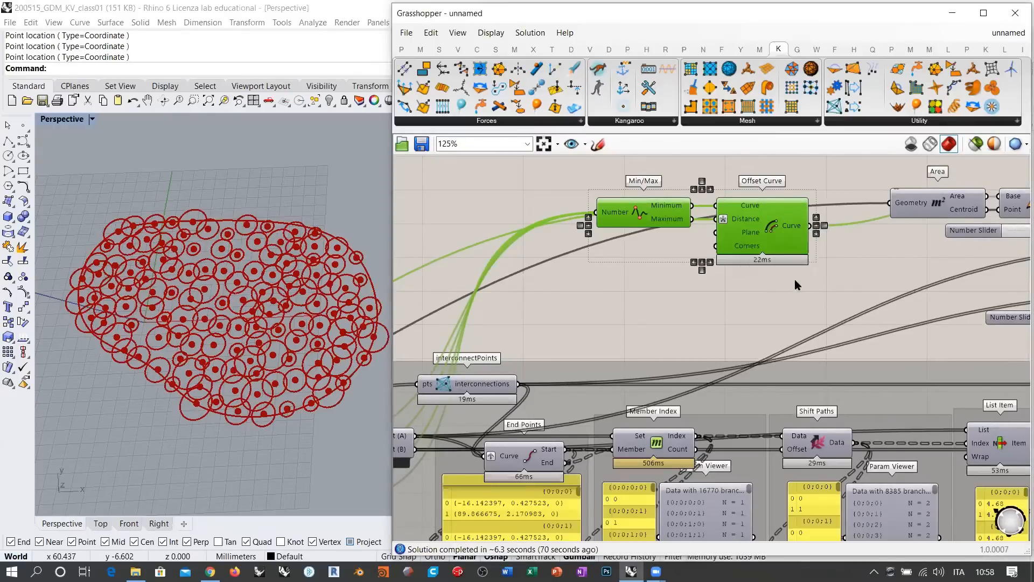
Step: Arrange Min/Max and Offset Curve side by side just before the Area and Extrude Point components
right_click_drag(794, 279, 728, 322)
left_click_drag(725, 276, 798, 283)
left_click_drag(570, 241, 662, 279)
left_click_drag(730, 270, 734, 270)
left_click_drag(669, 277, 676, 285)
left_click_drag(762, 277, 762, 286)
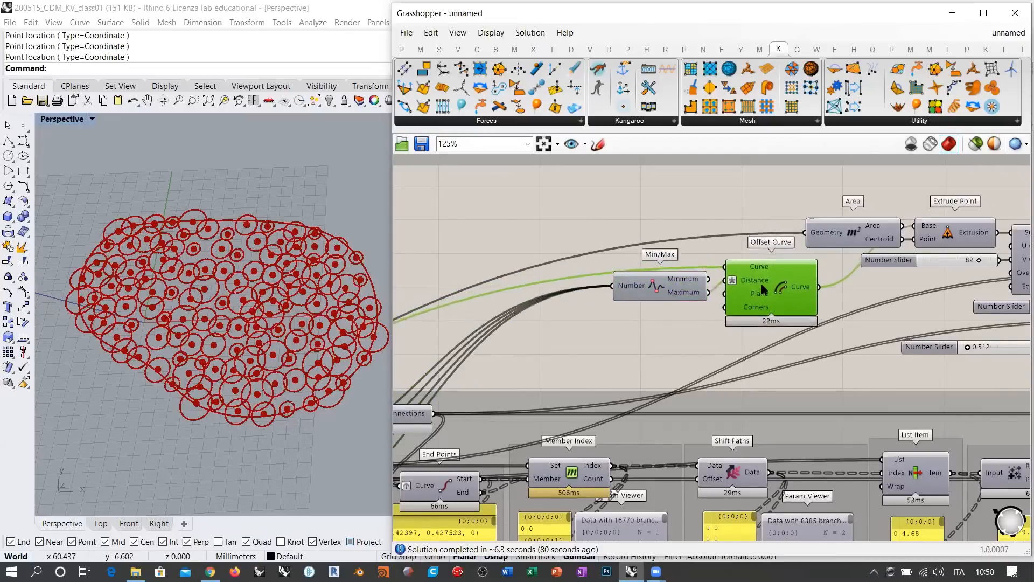
left_click_drag(670, 286, 673, 291)
left_click(669, 335)
Step: Delete the unused Populate 2D component together with its count slider of 38
scroll(593, 256, "down", 5)
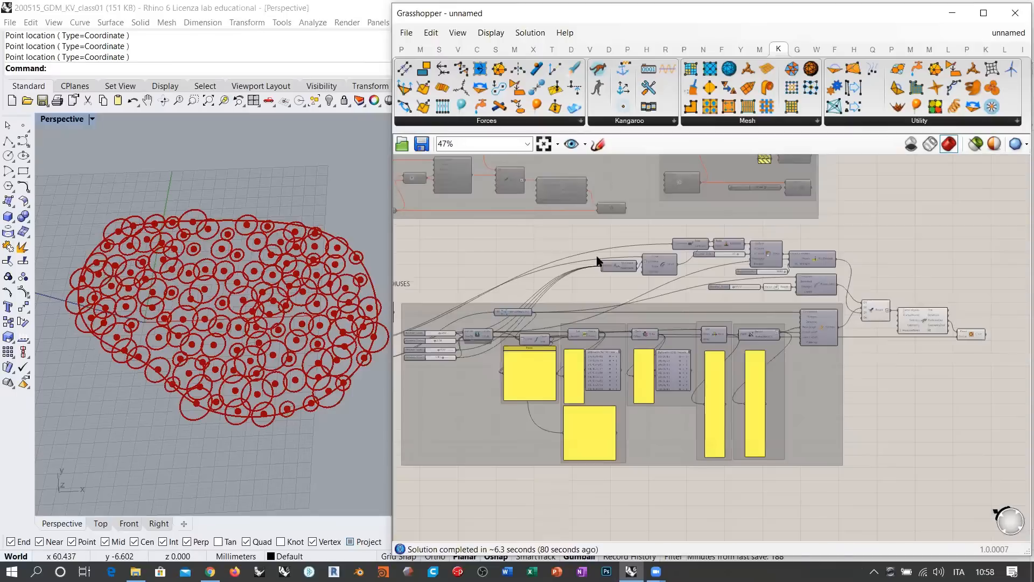
right_click_drag(748, 247, 818, 260)
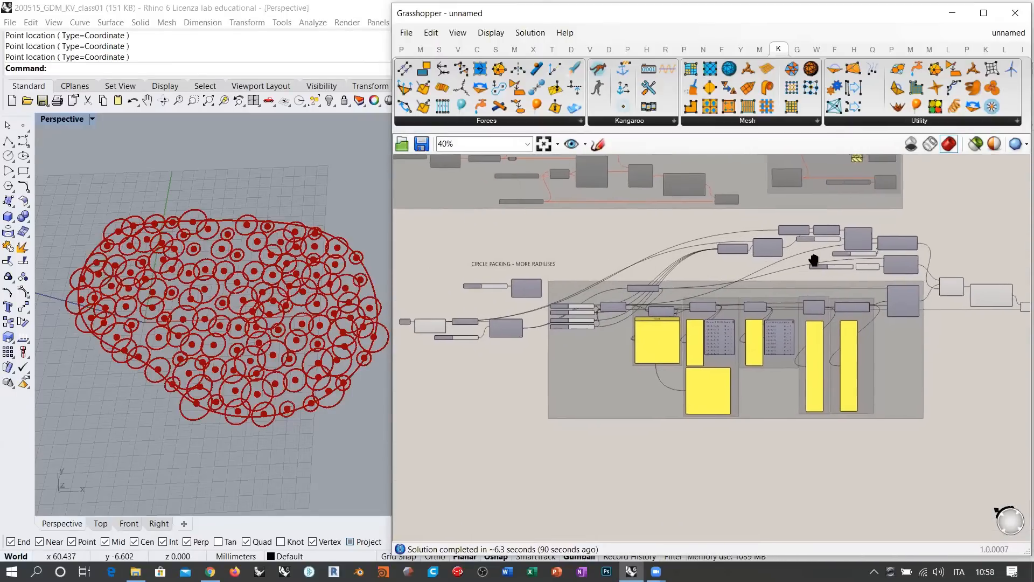
scroll(620, 318, "up", 5)
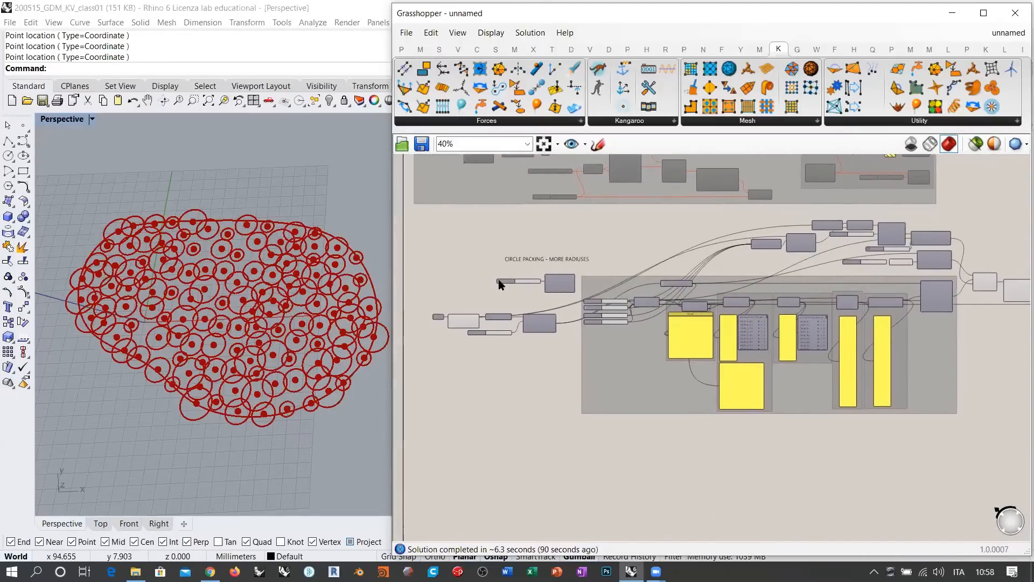
left_click_drag(680, 305, 578, 262)
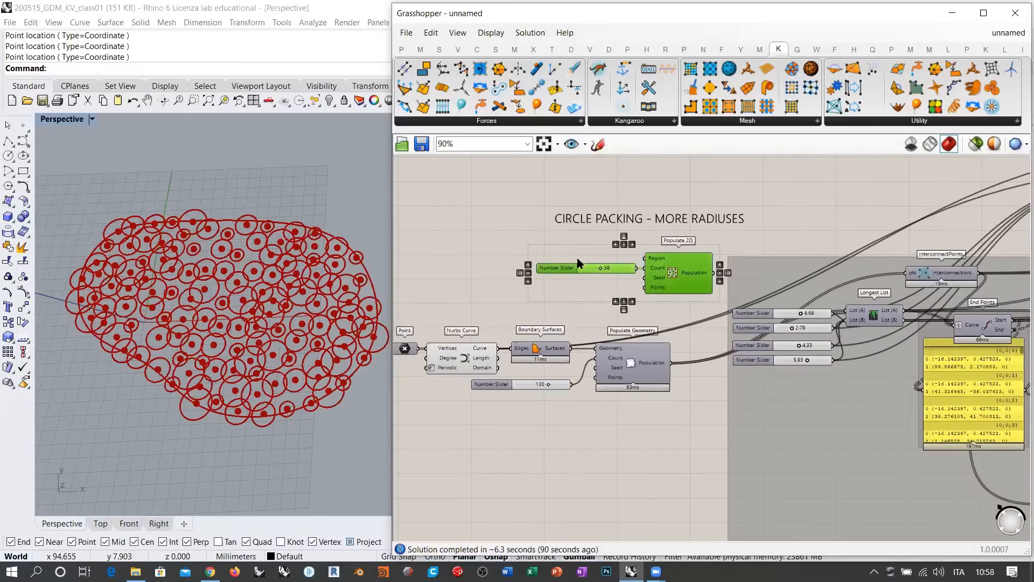
key("Delete")
Step: Move the Point, Nurbs Curve, Boundary Surfaces and Populate Geometry components with their count slider up beneath the CIRCLE PACKING - MORE RADIUSES title
right_click_drag(660, 295, 768, 296)
left_click_drag(768, 296, 490, 405)
left_click_drag(577, 353, 621, 271)
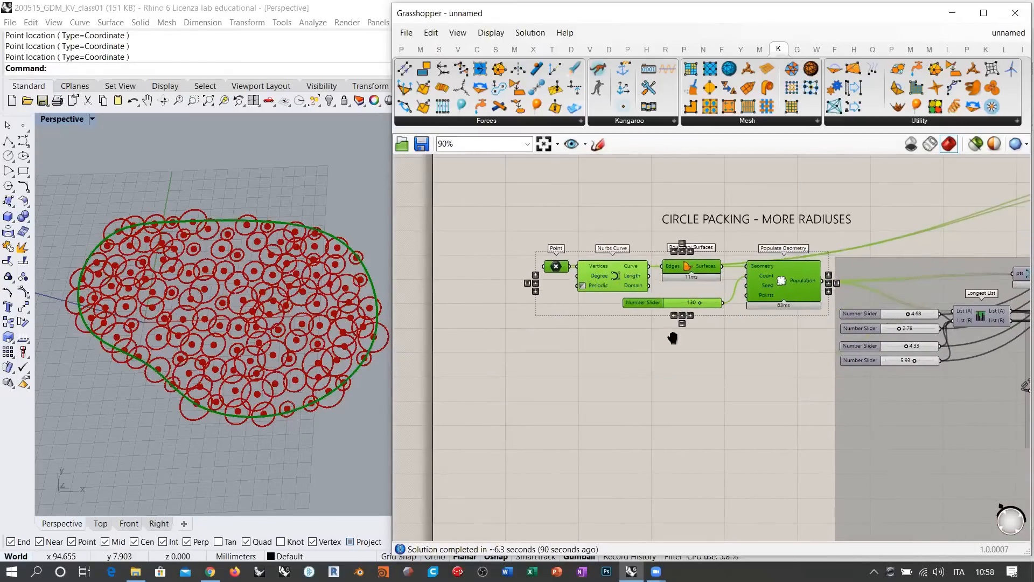
right_click_drag(673, 338, 563, 366)
left_click(479, 229)
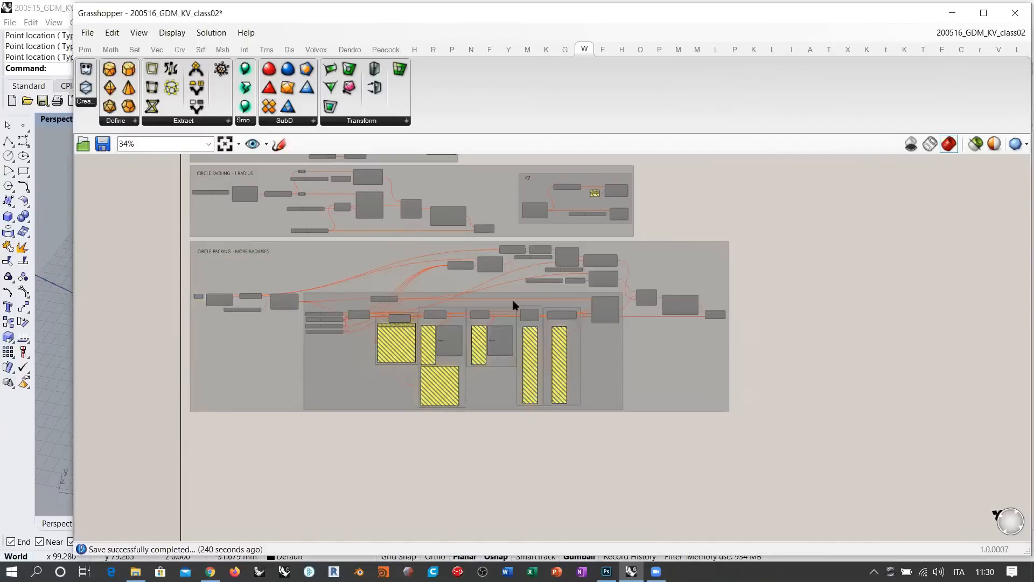
Step: Narrow the Grasshopper window to uncover the Rhino viewport and fit the whole more-radiuses circle packing group on the canvas
right_click_drag(220, 347, 274, 327)
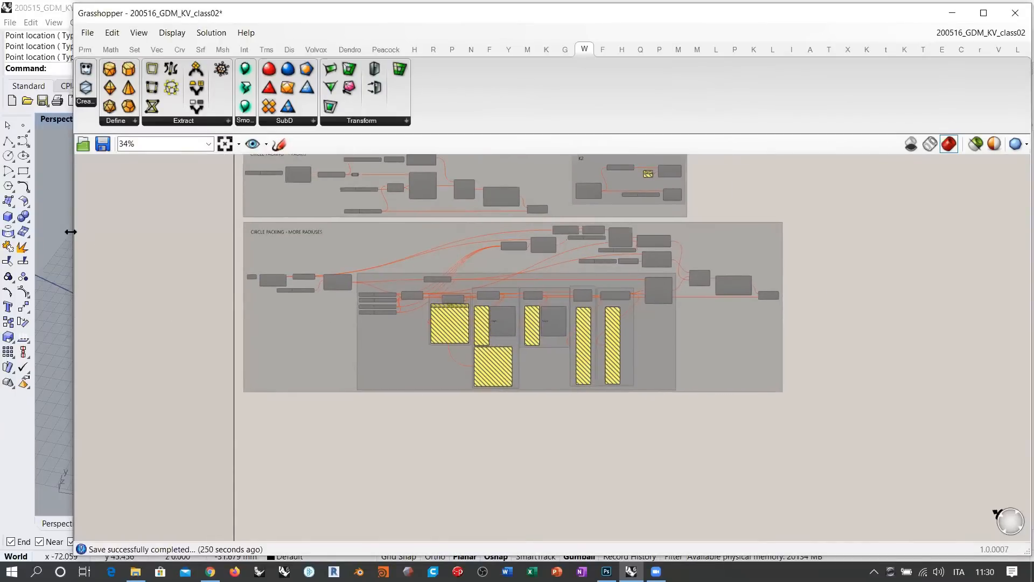
left_click_drag(71, 232, 388, 231)
right_click_drag(655, 281, 471, 267)
scroll(661, 248, "up", 2)
right_click_drag(654, 256, 725, 254)
scroll(725, 254, "down", 1)
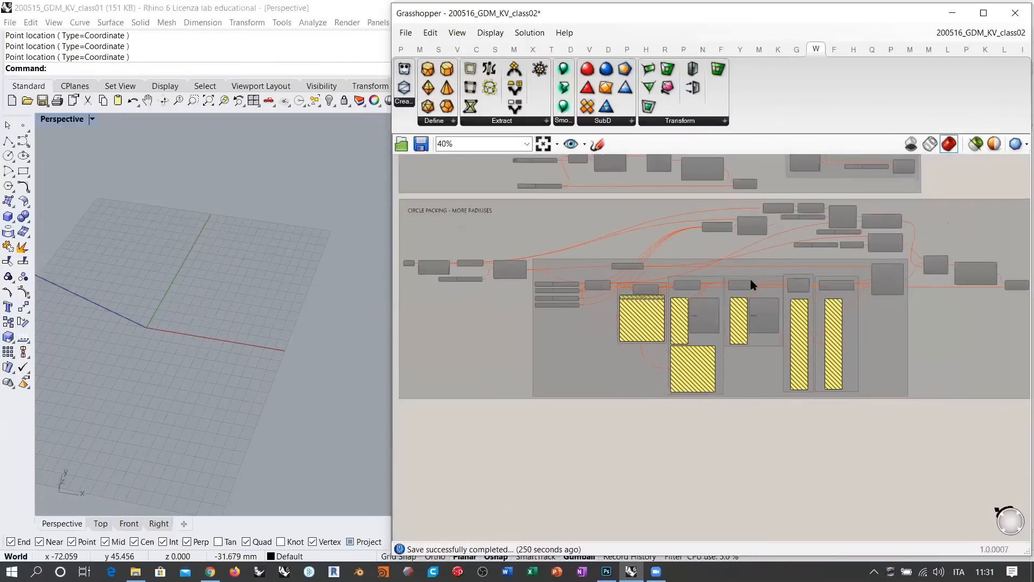
scroll(754, 267, "down", 1)
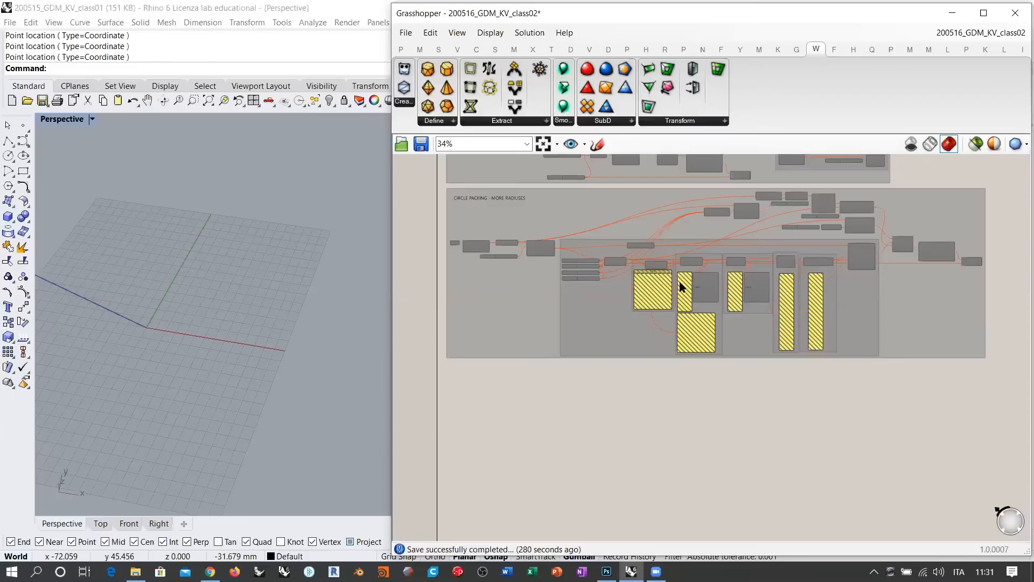
Step: Bring up empty canvas below the circle packing group and shrink the Grasshopper window further to enlarge the Rhino viewport
right_click_drag(197, 338, 298, 332)
scroll(212, 363, "up", 6)
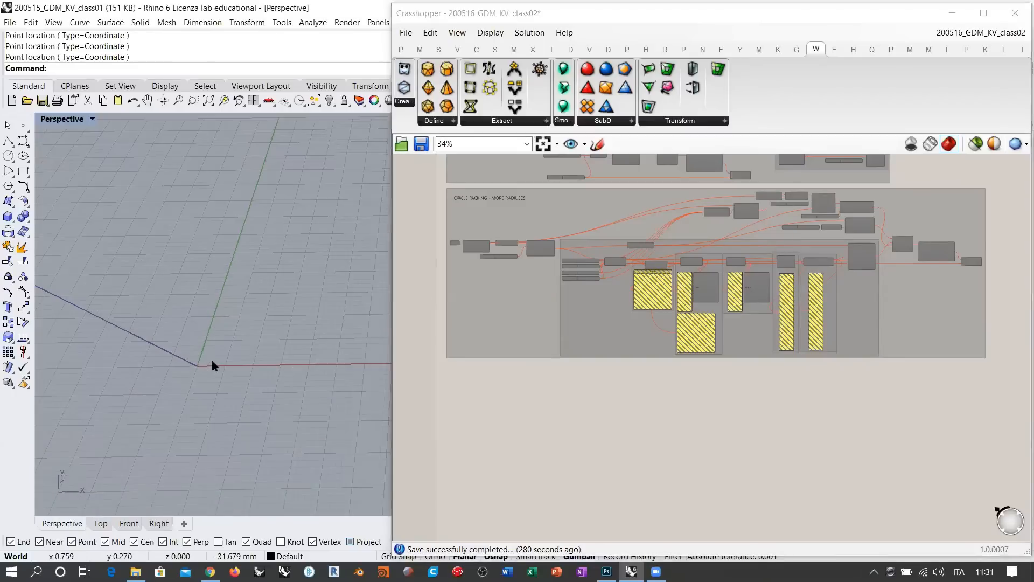
right_click_drag(213, 364, 198, 312, "shift")
right_click_drag(520, 358, 555, 369)
scroll(688, 323, "up", 3)
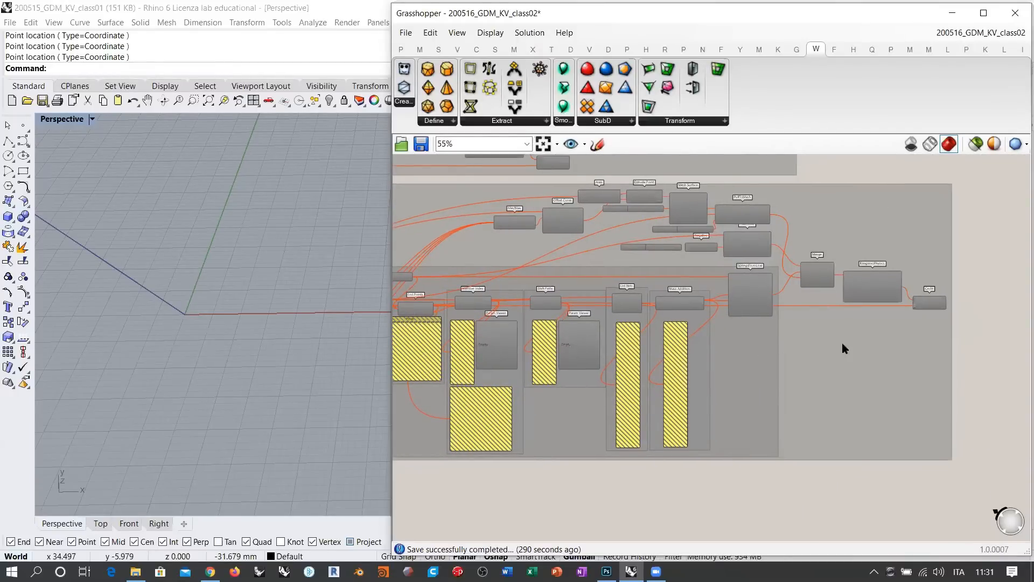
right_click_drag(528, 440, 748, 379)
scroll(623, 334, "up", 4)
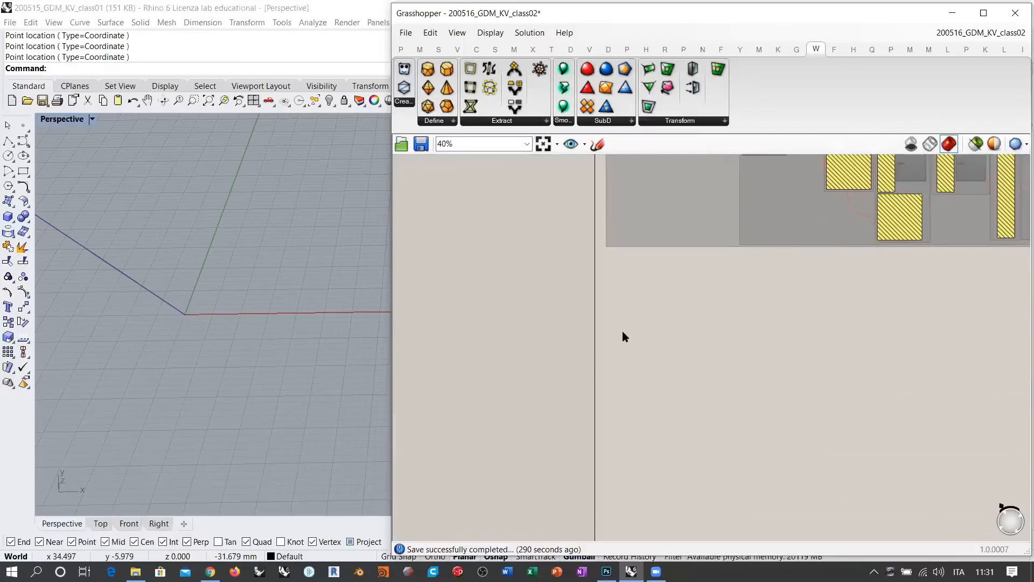
scroll(676, 322, "up", 3)
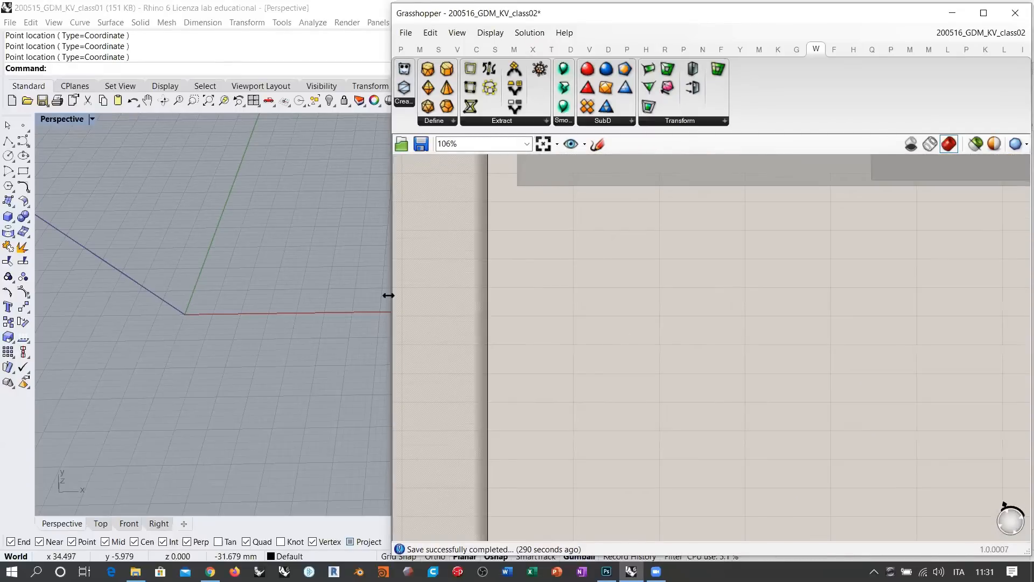
left_click_drag(389, 295, 662, 296)
Step: Draw a deformable rectangular plane around the origin with degree 3 and 10 points in both U and V
right_click_drag(363, 357, 254, 259)
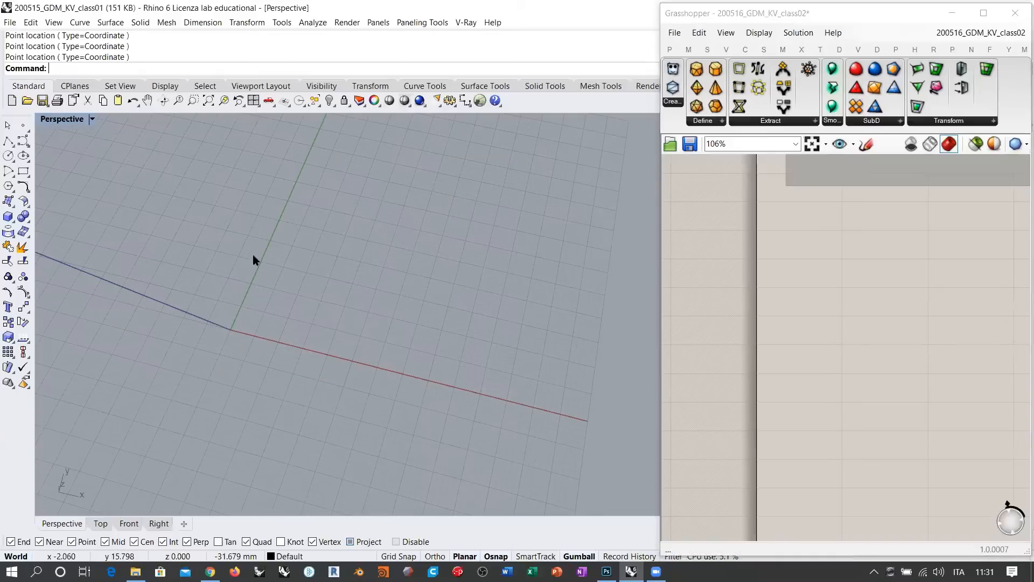
middle_click(272, 234)
left_click(263, 220)
left_click(170, 352)
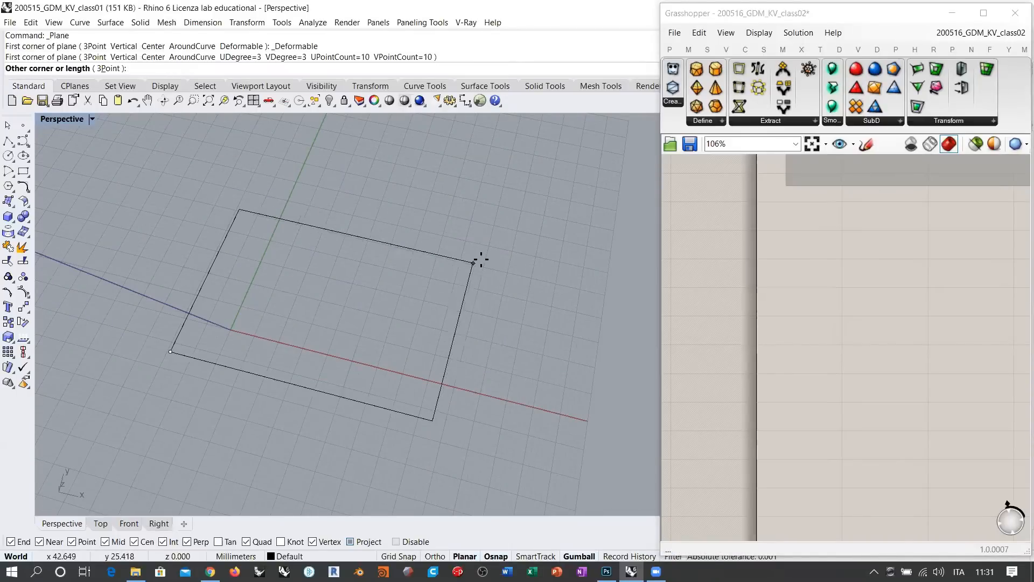
left_click(488, 261)
right_click_drag(372, 388, 399, 344)
Step: Turn on the plane's control points and select all of them as the objects for SoftMove
left_click(275, 364)
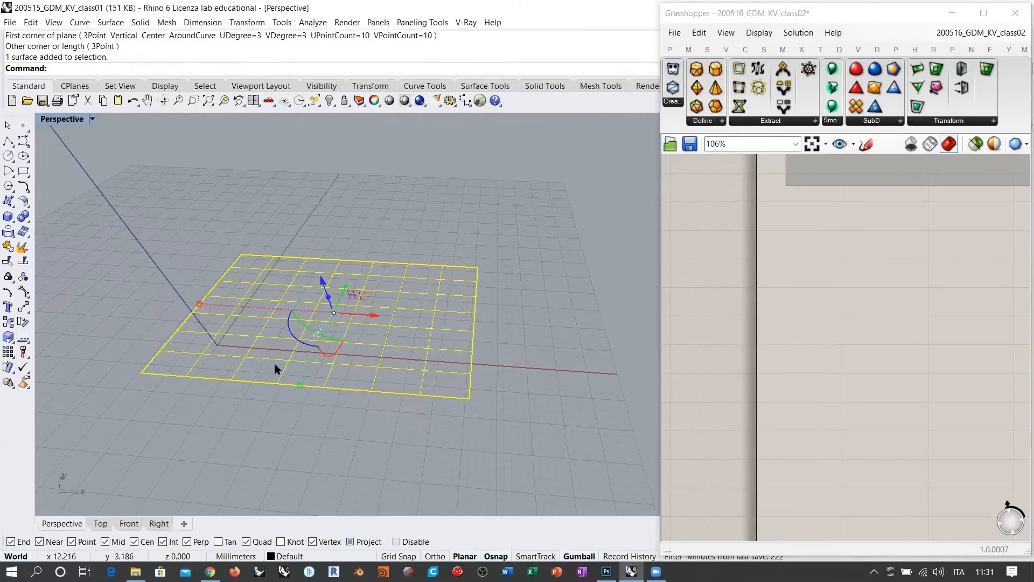
key("F10")
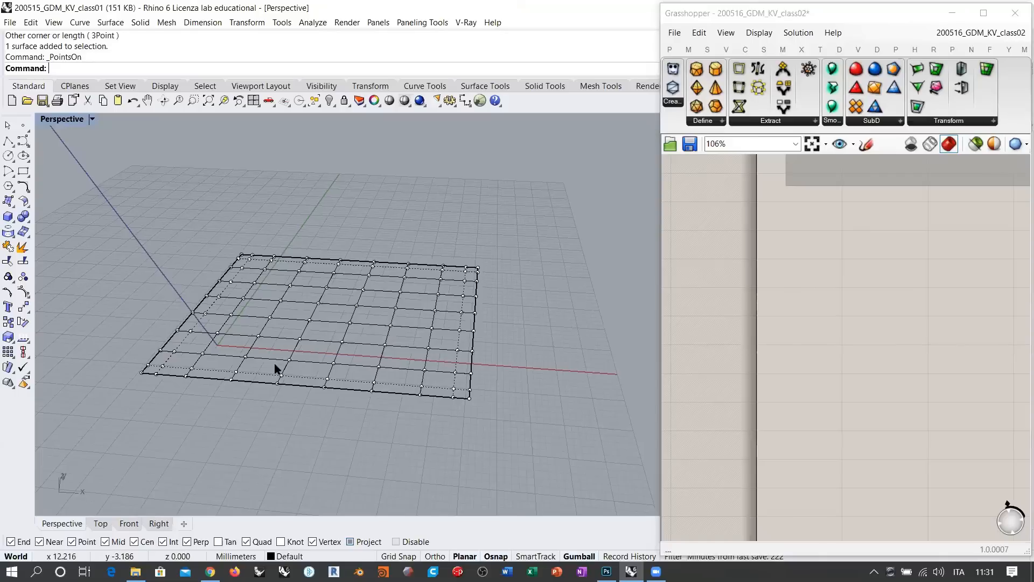
type("SoftMove")
key("Return")
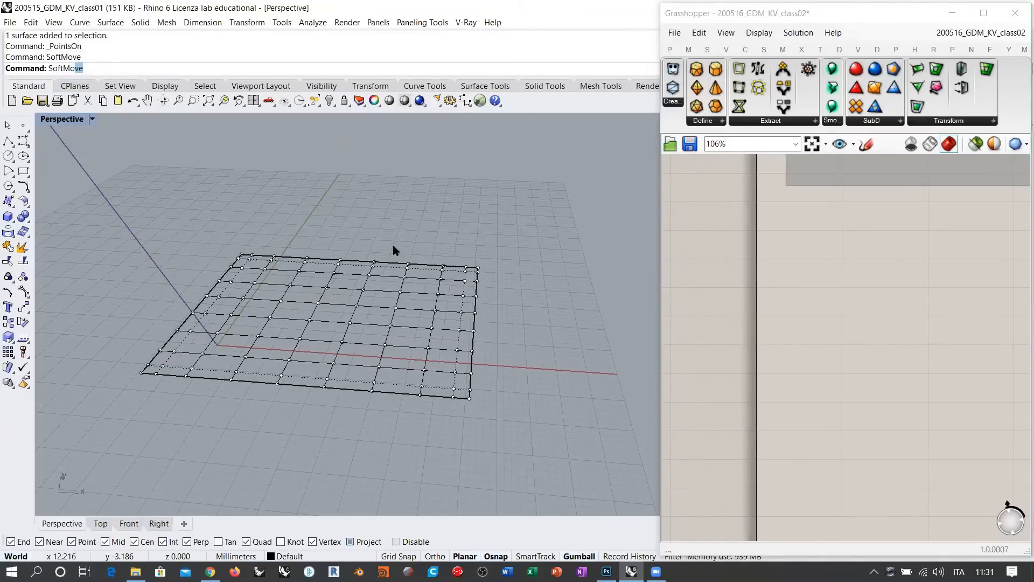
left_click_drag(84, 207, 414, 434)
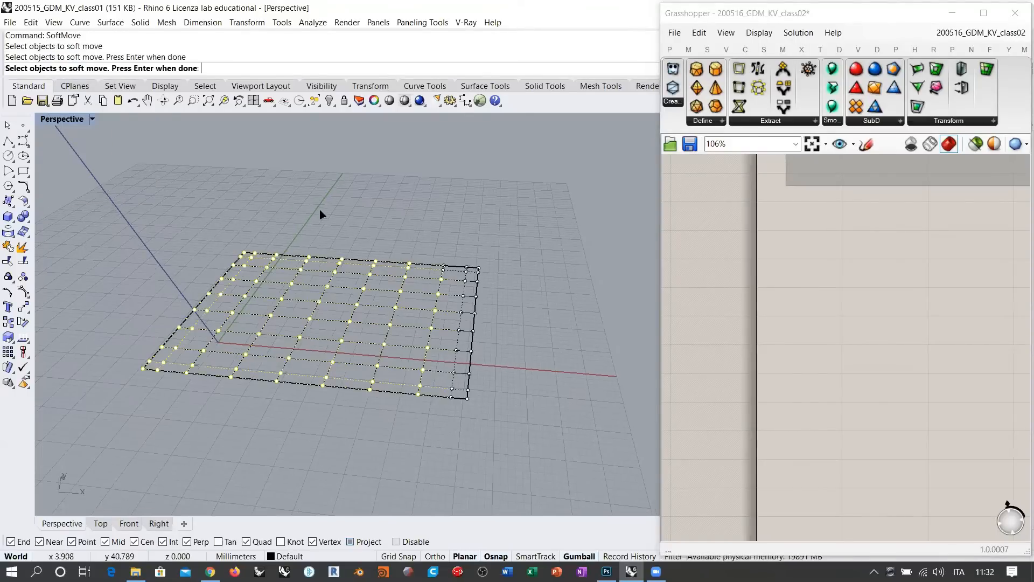
left_click_drag(318, 209, 485, 409)
key("Return")
Step: Soft-move the control points vertically upward from a base point near the plane's back corner with a wide falloff radius, and hide the points
left_click(267, 267)
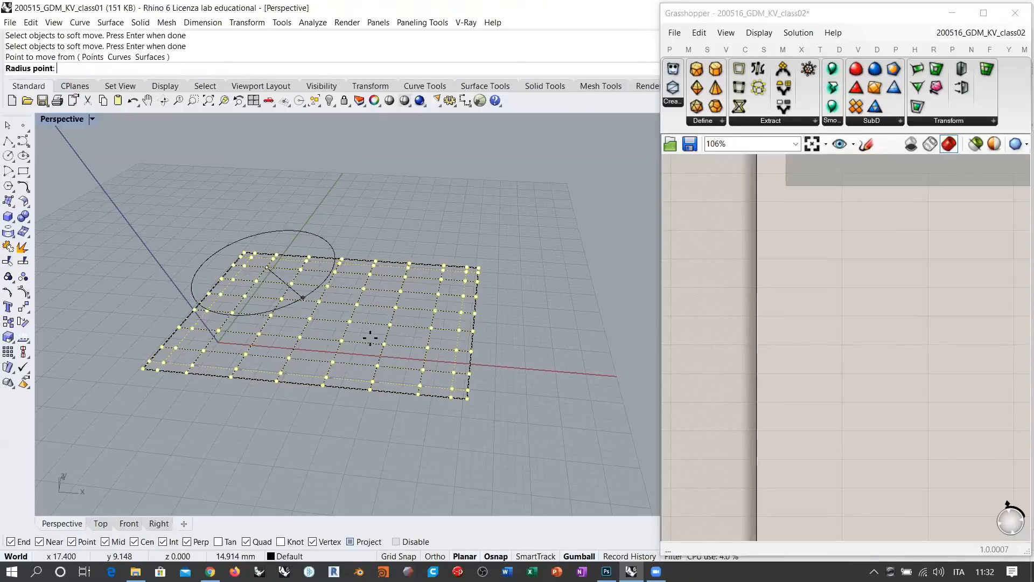
left_click(410, 353)
left_click(316, 225)
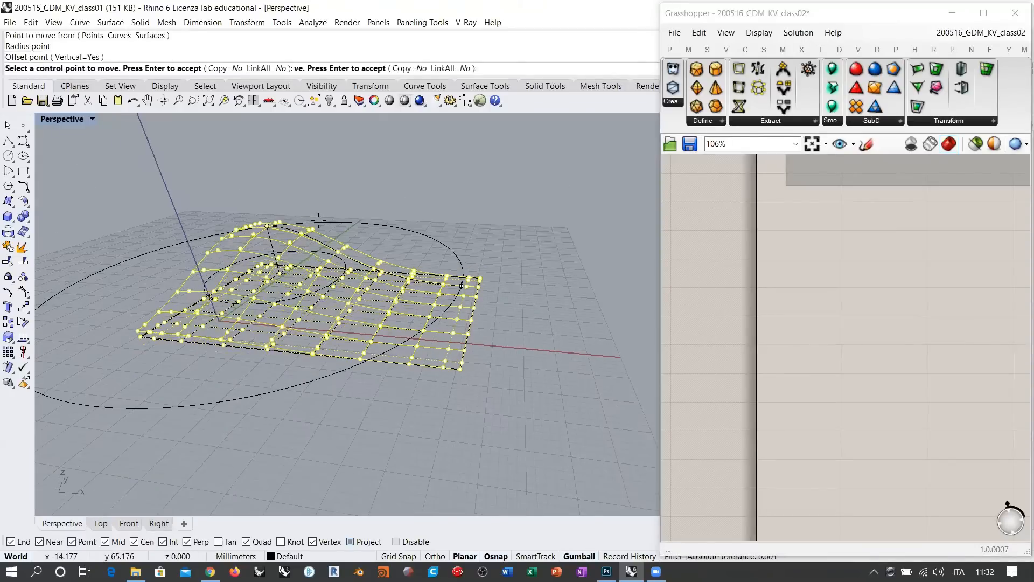
key("Return")
right_click_drag(327, 233, 367, 315)
key("Escape")
key("Escape")
Step: Widen the Grasshopper window over part of the Rhino viewport to get more canvas space
left_click(816, 188)
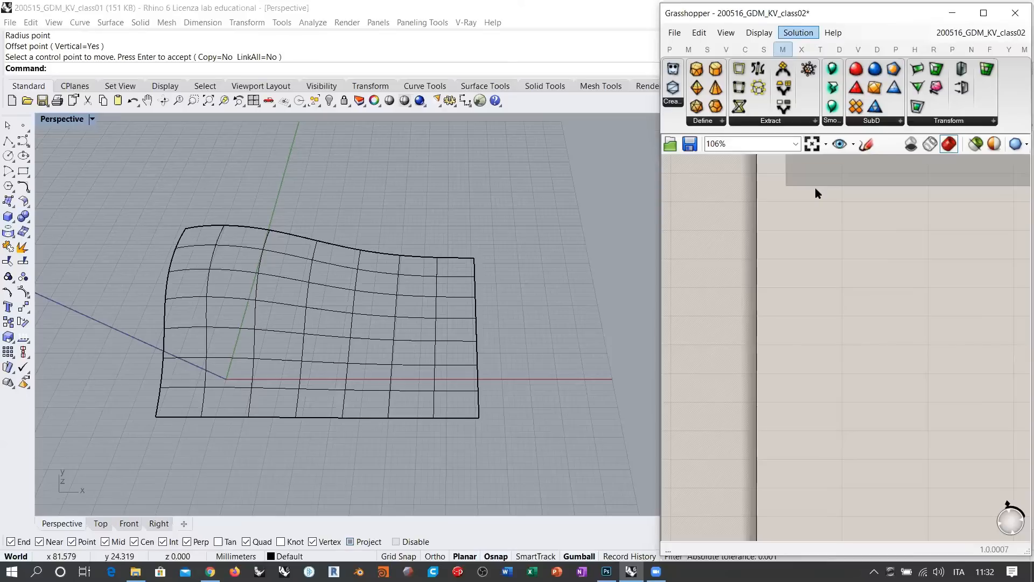
double_click(863, 429)
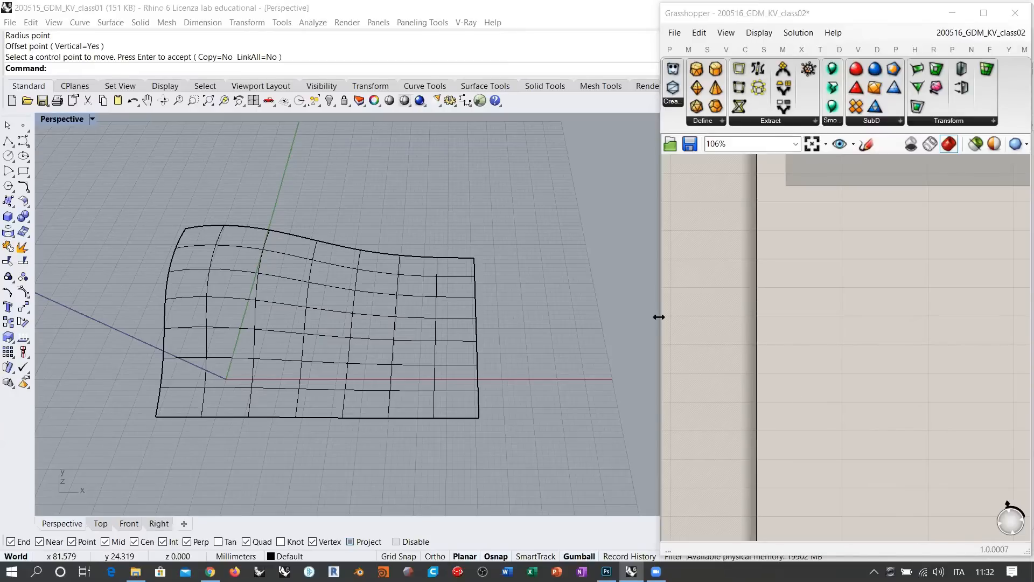
left_click_drag(659, 316, 476, 318)
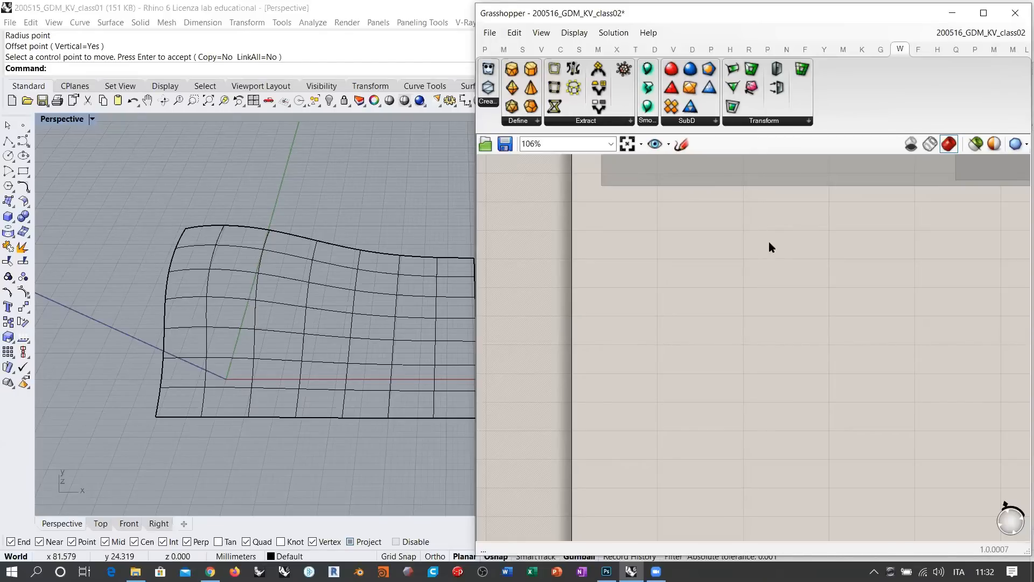
Step: Widen the Grasshopper window and place a Kangaroo MeshMachine component on the empty canvas below the circle packing group
right_click_drag(778, 231, 709, 328)
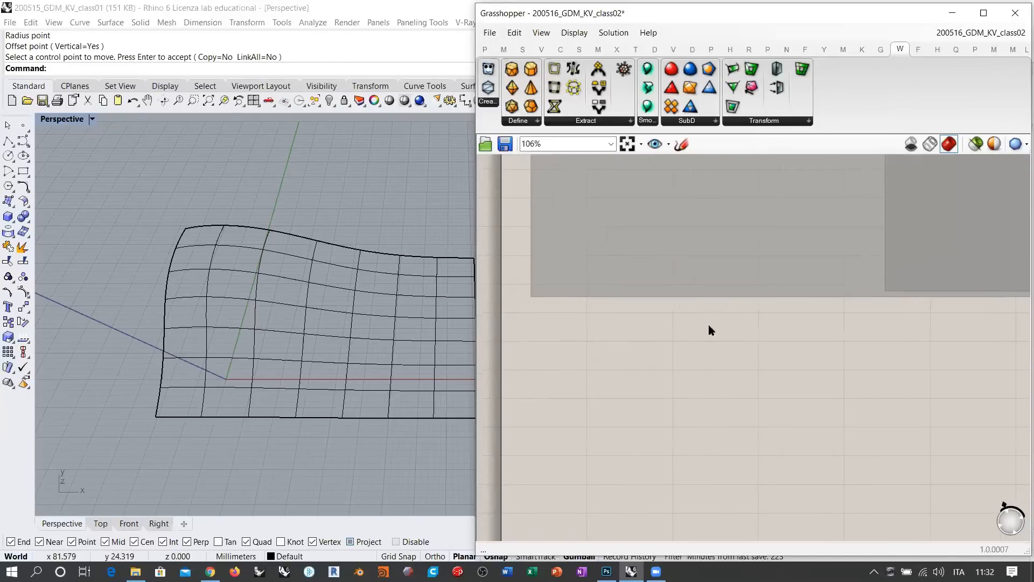
left_click(792, 118)
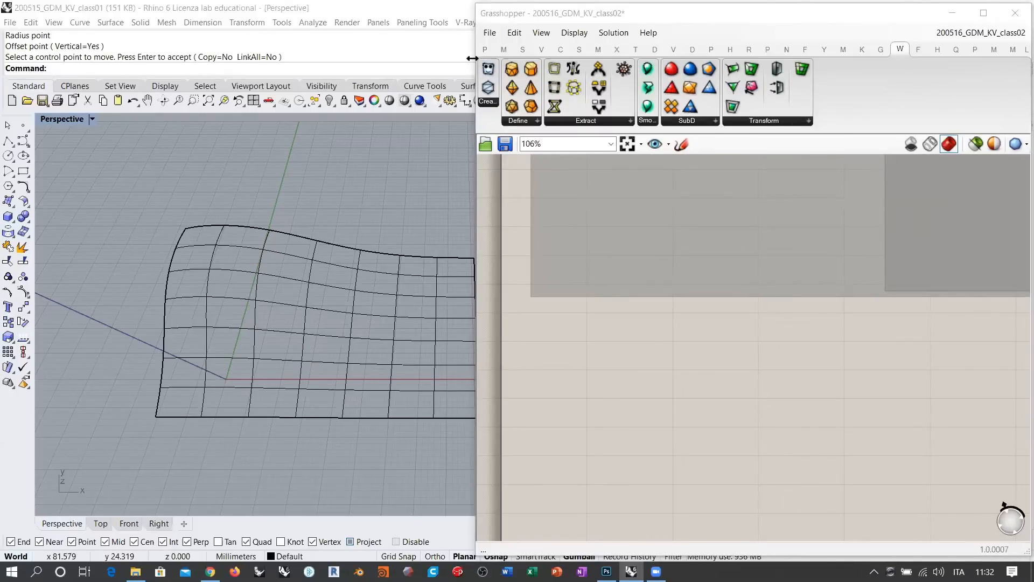
left_click_drag(471, 58, 291, 59)
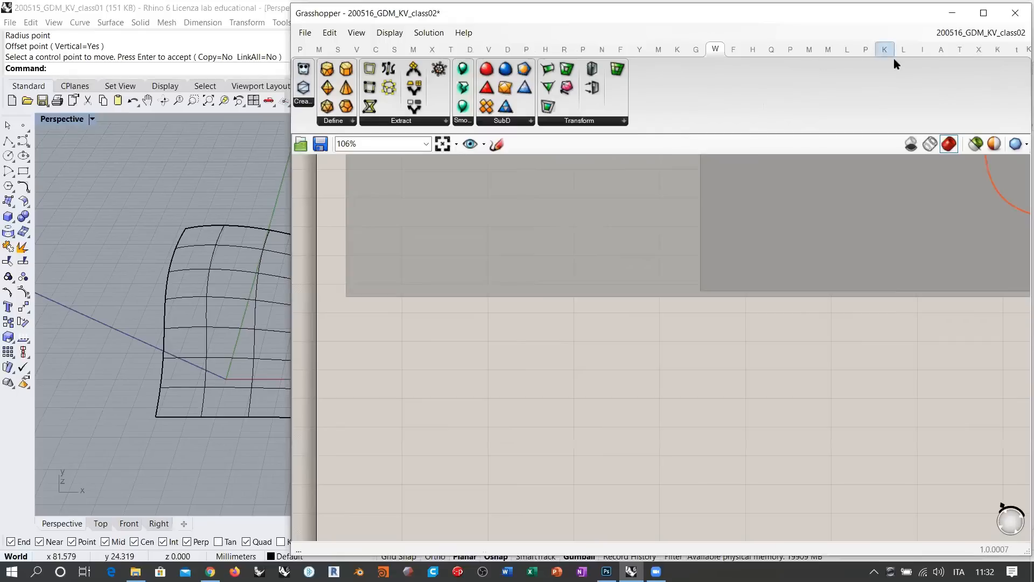
left_click(880, 54)
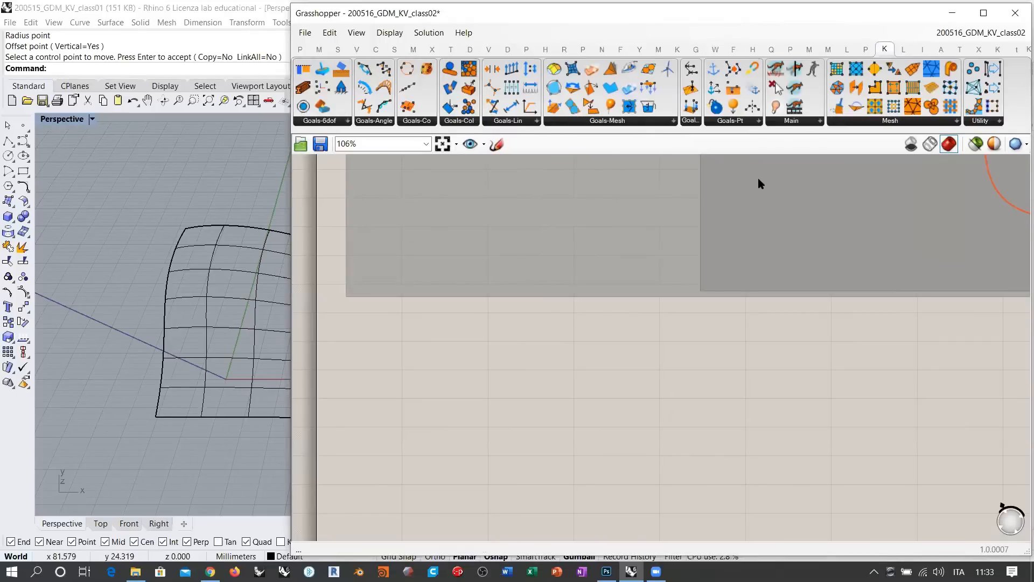
left_click(677, 50)
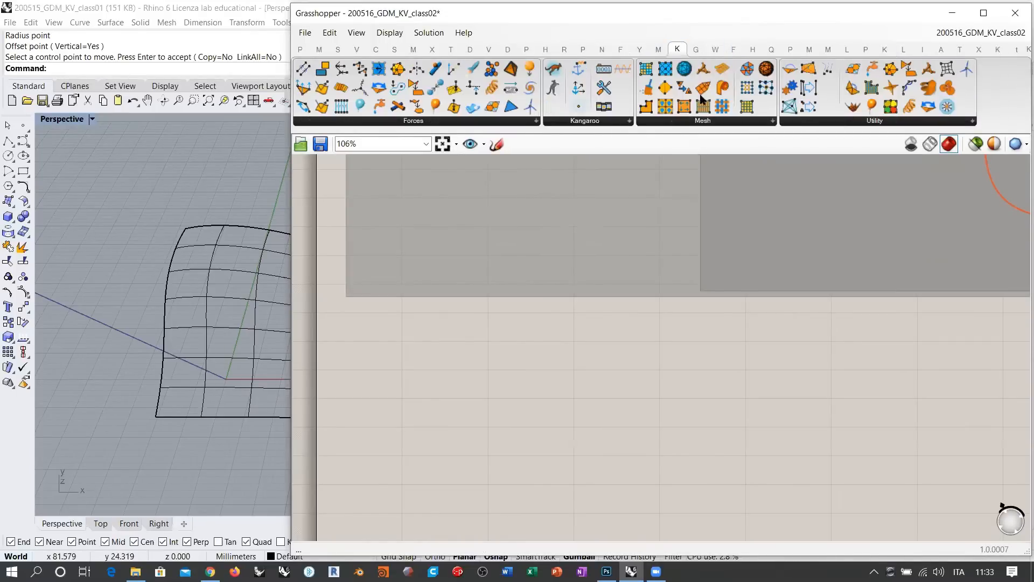
left_click_drag(682, 73, 512, 397)
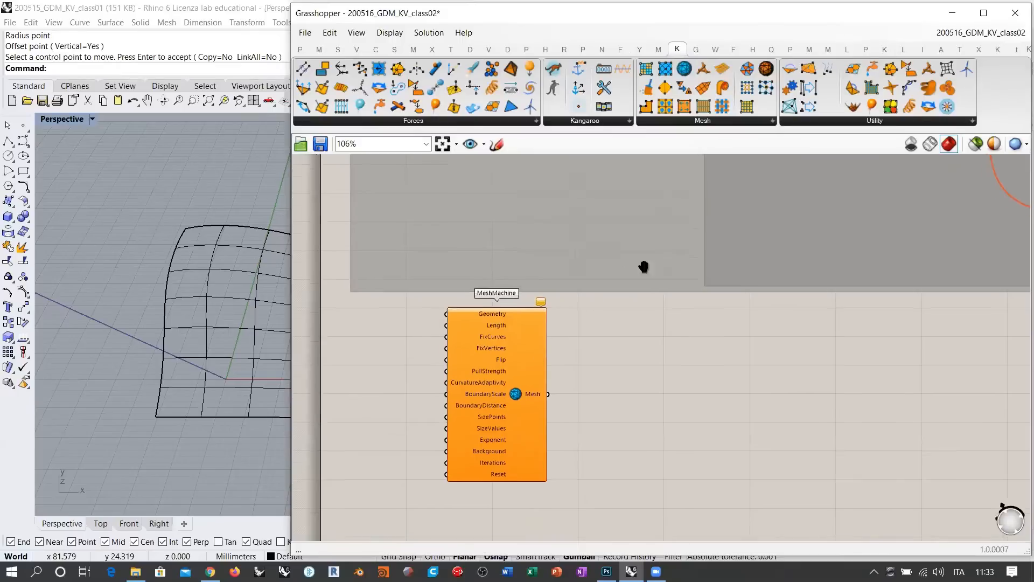
Step: Examine the MeshMachine component's inputs, including the Length description, and delete the component
scroll(602, 247, "up", 3)
left_click_drag(632, 244, 623, 282)
right_click_drag(750, 300, 752, 258)
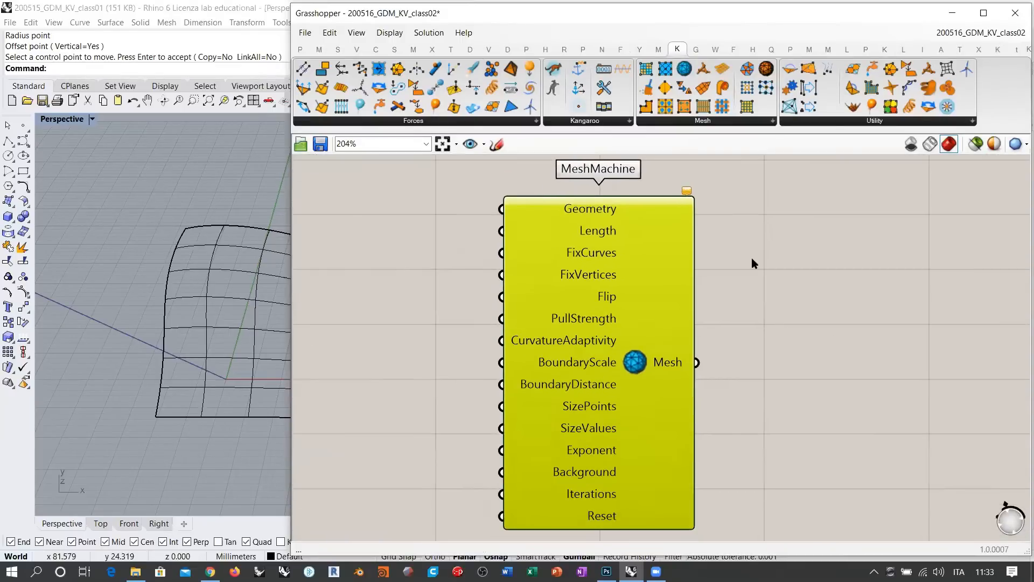
left_click(751, 257)
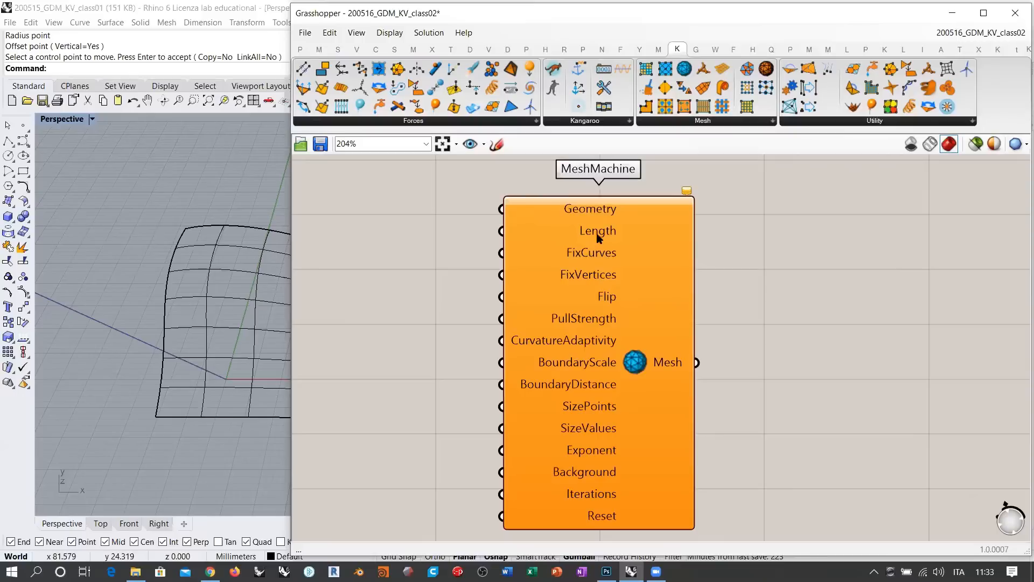
mouse_move(597, 236)
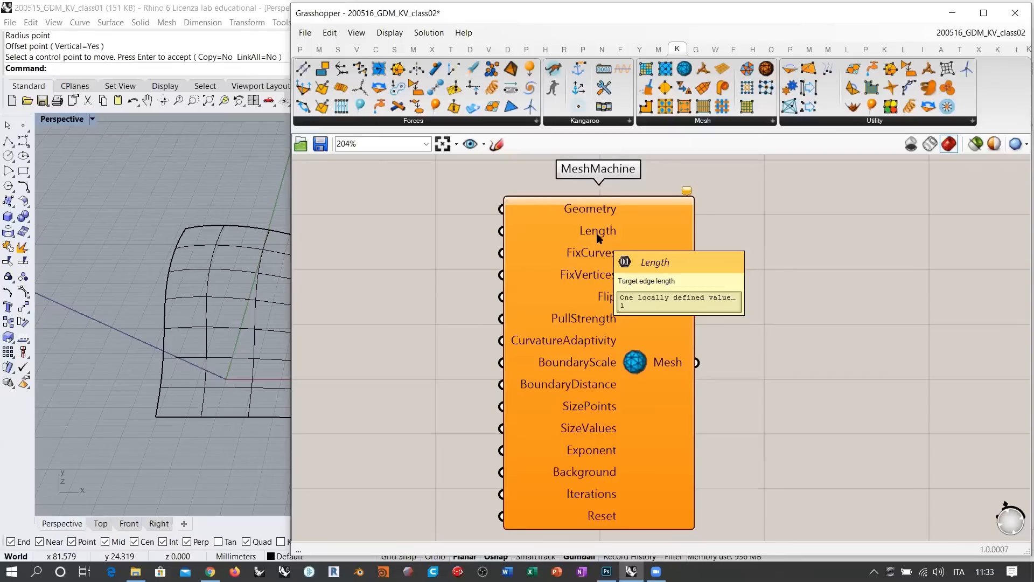
scroll(654, 257, "down", 5)
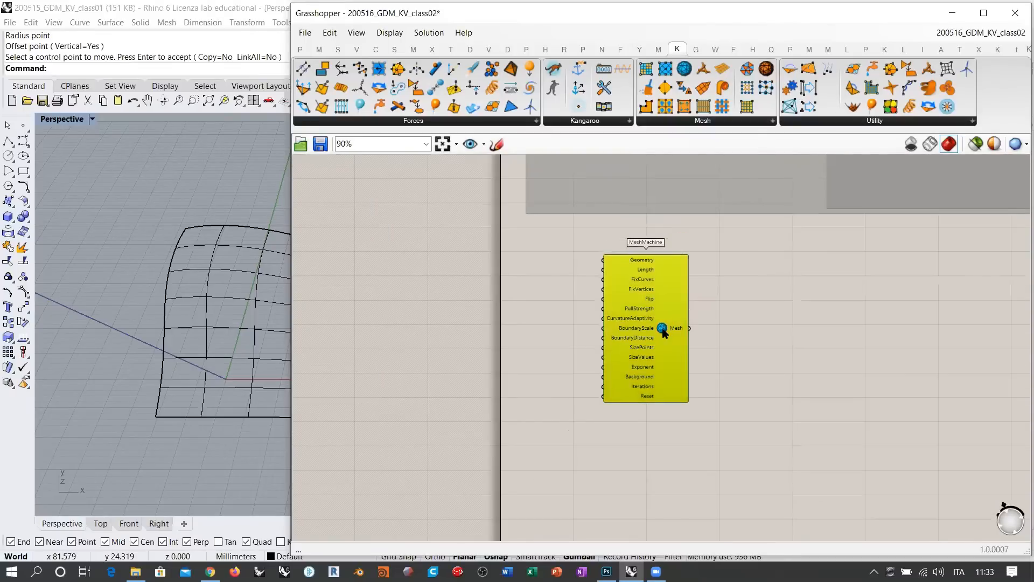
key("Delete")
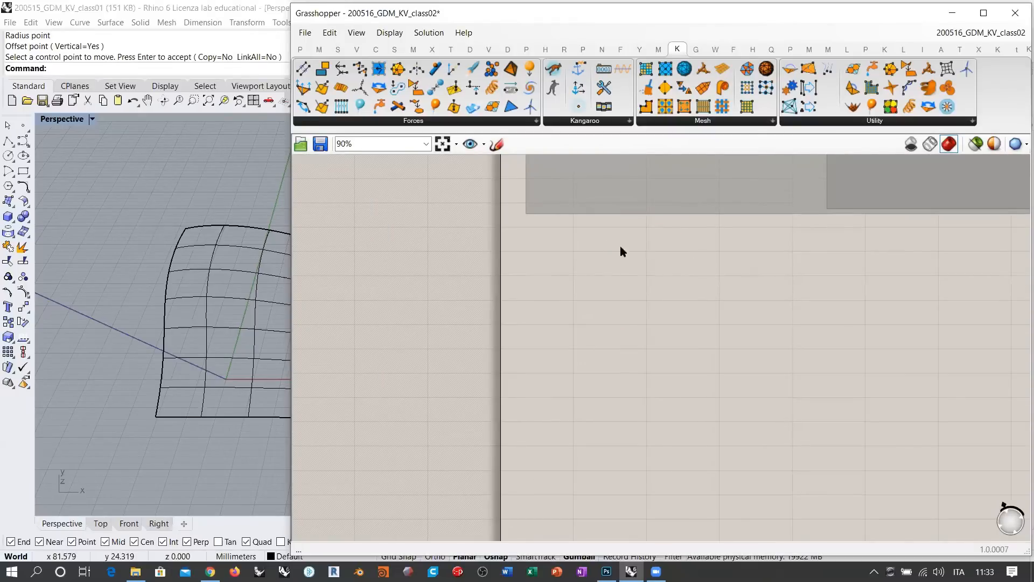
Step: Narrow the Grasshopper window, place a Surface parameter below the circle packing group, and reference the curved Rhino surface in it
right_click_drag(619, 249, 489, 266)
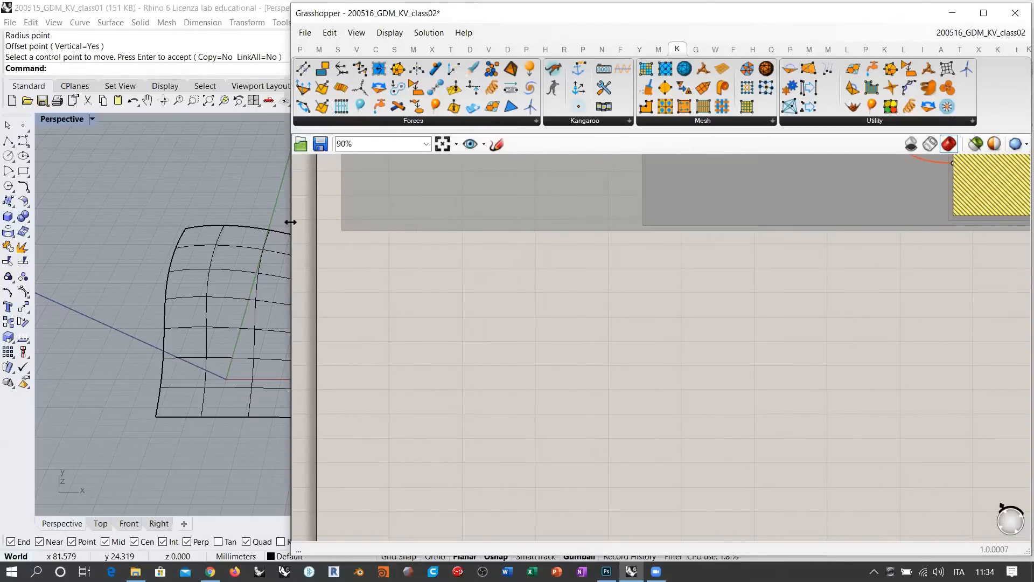
left_click_drag(290, 222, 541, 222)
right_click_drag(306, 304, 362, 286)
double_click(676, 326)
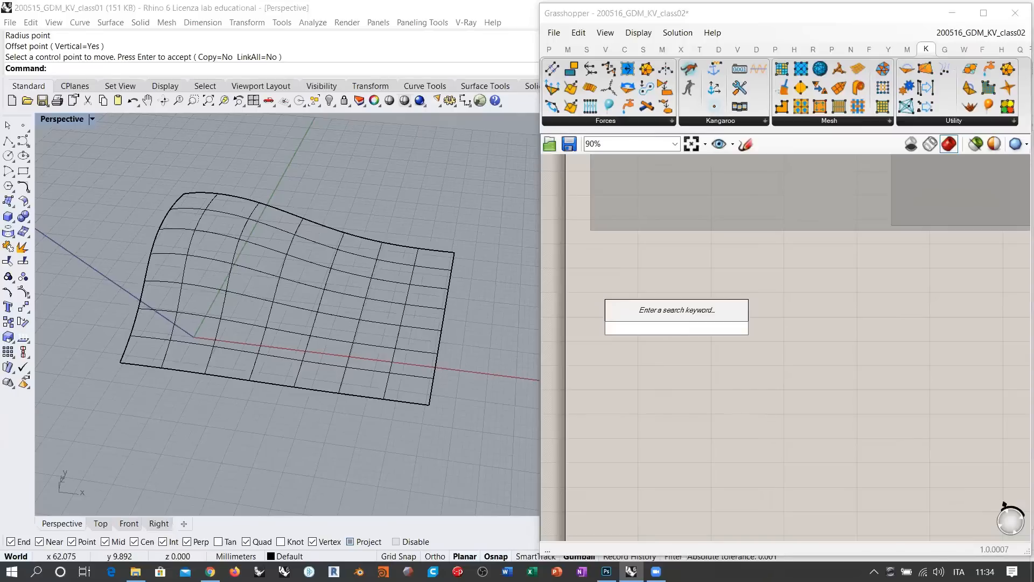
type("srf")
left_click(647, 295)
right_click(670, 327)
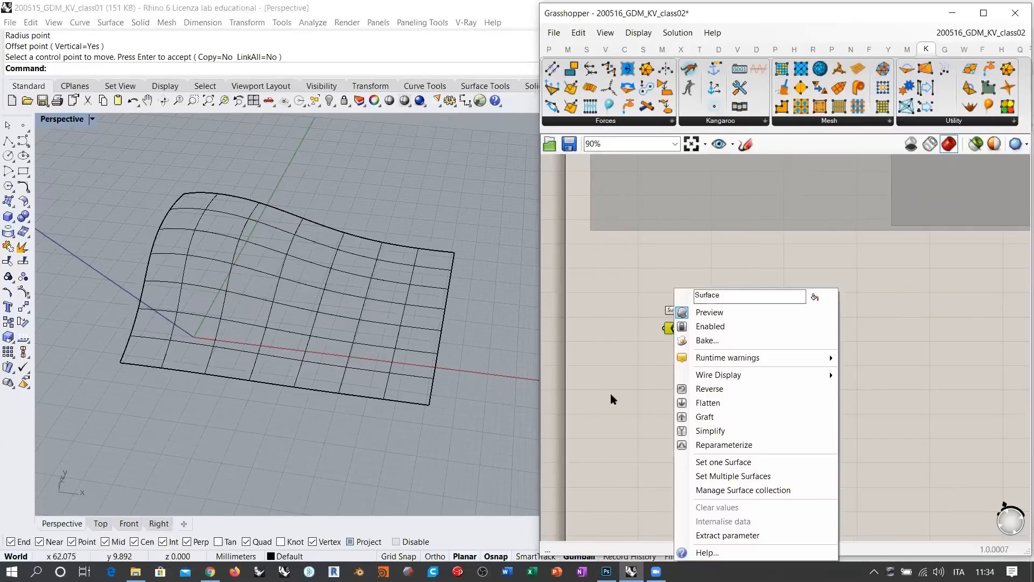
left_click(724, 462)
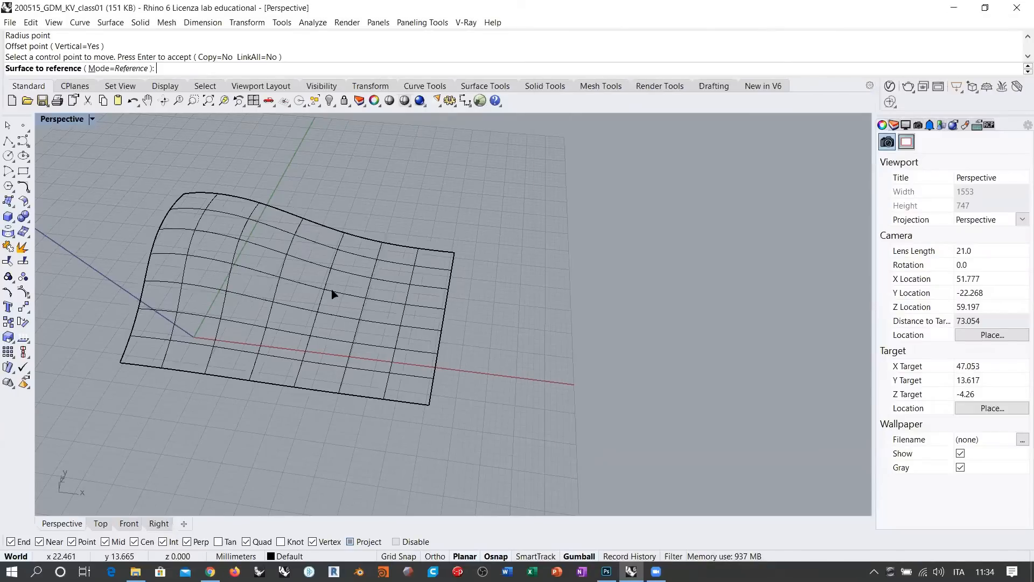
left_click(334, 295)
left_click(687, 365)
left_click_drag(679, 329, 662, 307)
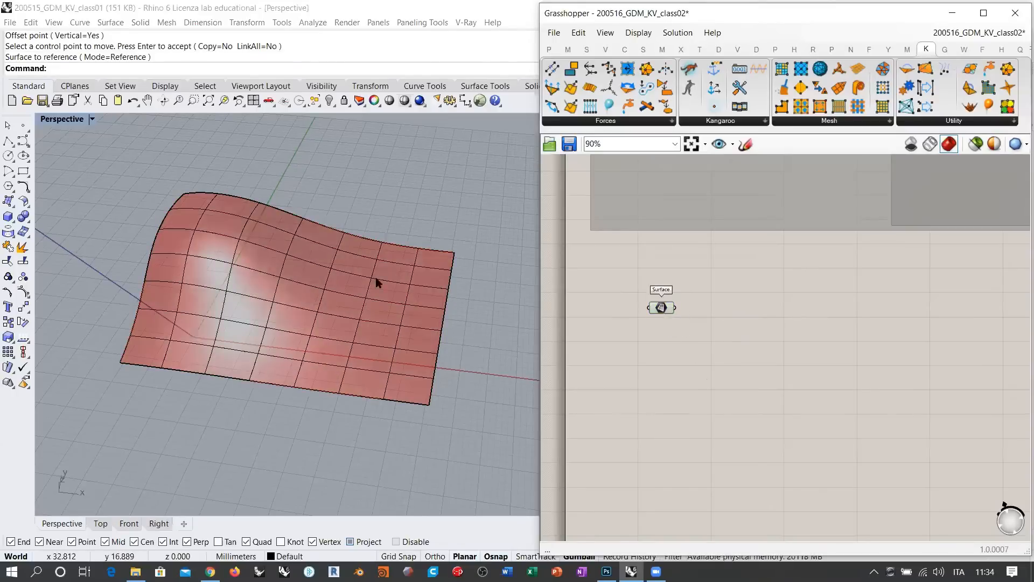
Step: Internalise the surface data in the Surface parameter and delete the original surface from the Rhino model
right_click_drag(381, 271, 399, 291)
scroll(646, 269, "up", 4)
right_click(649, 269)
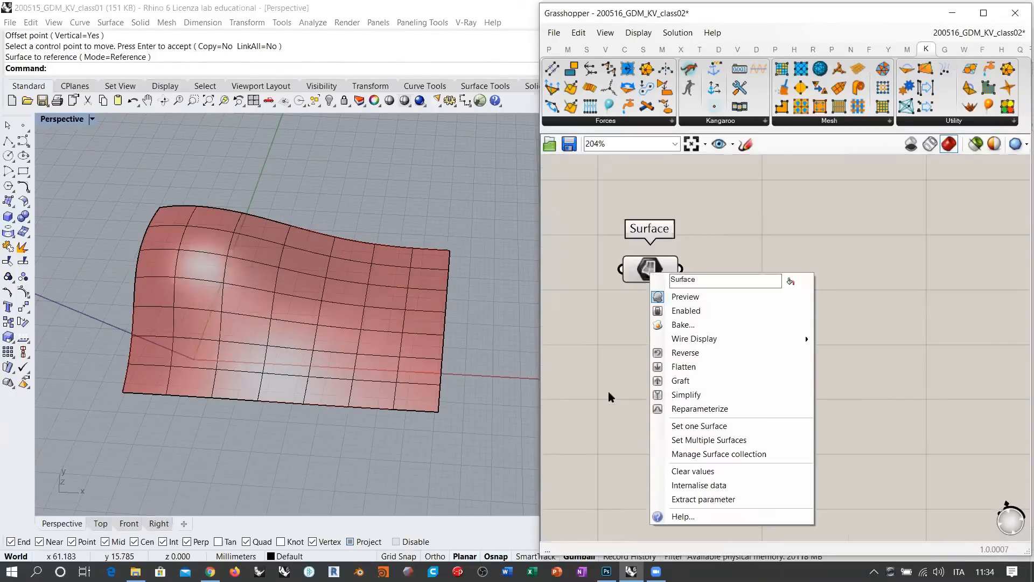
left_click(699, 485)
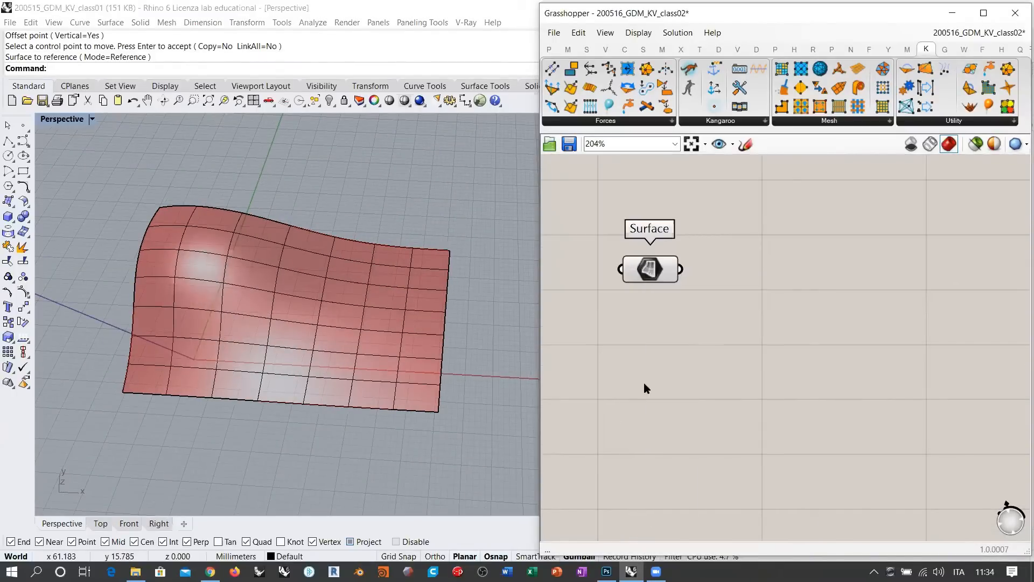
key("ctrl+a")
key("Delete")
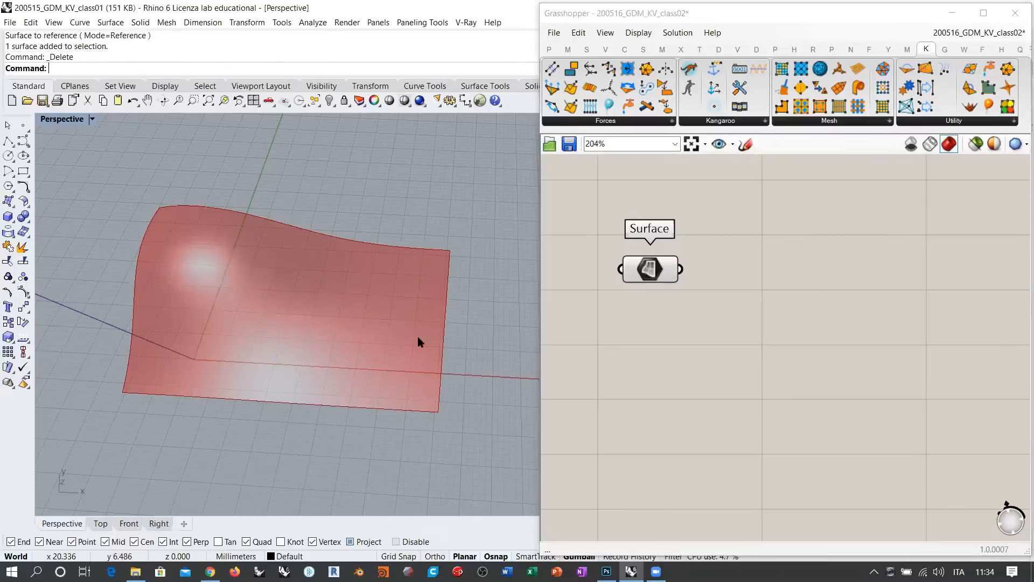
Step: Add a Mesh Surface component beside the Surface parameter and feed the surface into its Surface input
double_click(732, 289)
type("MS")
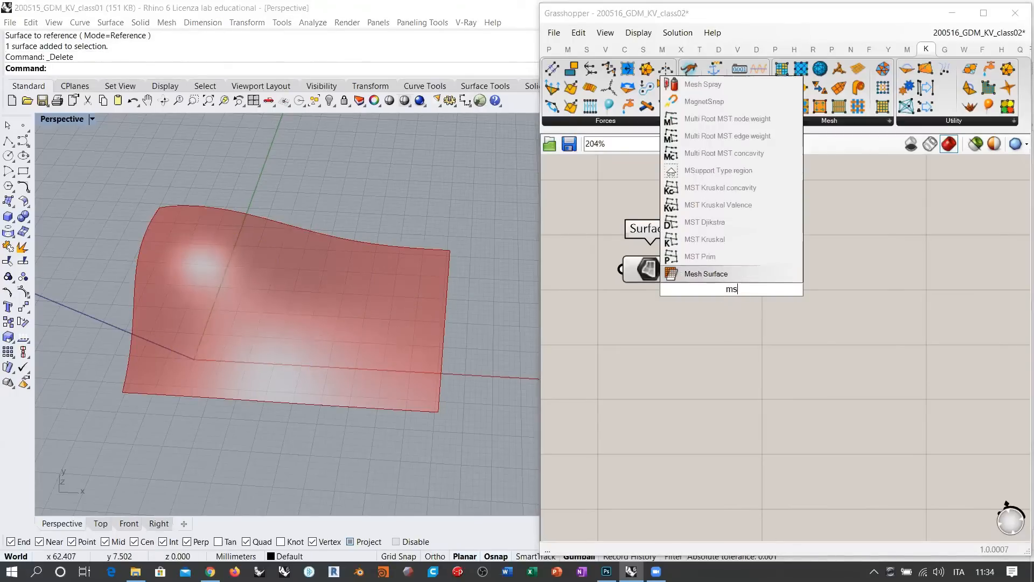
left_click(703, 273)
left_click_drag(703, 294, 753, 309)
left_click_drag(685, 276, 716, 268)
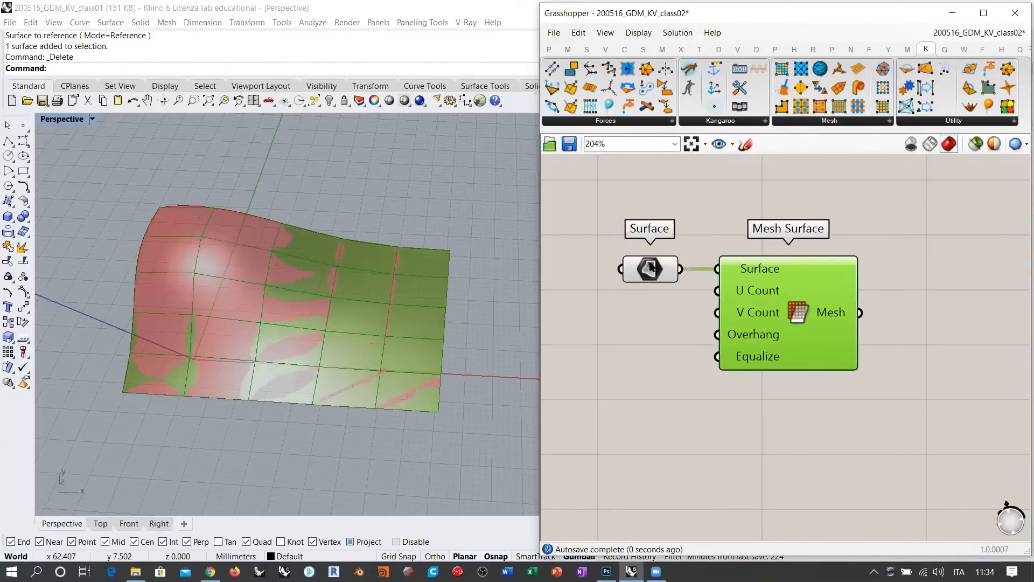
Step: Create a number slider with value 11 and connect it to both U Count and V Count of Mesh Surface
double_click(652, 338)
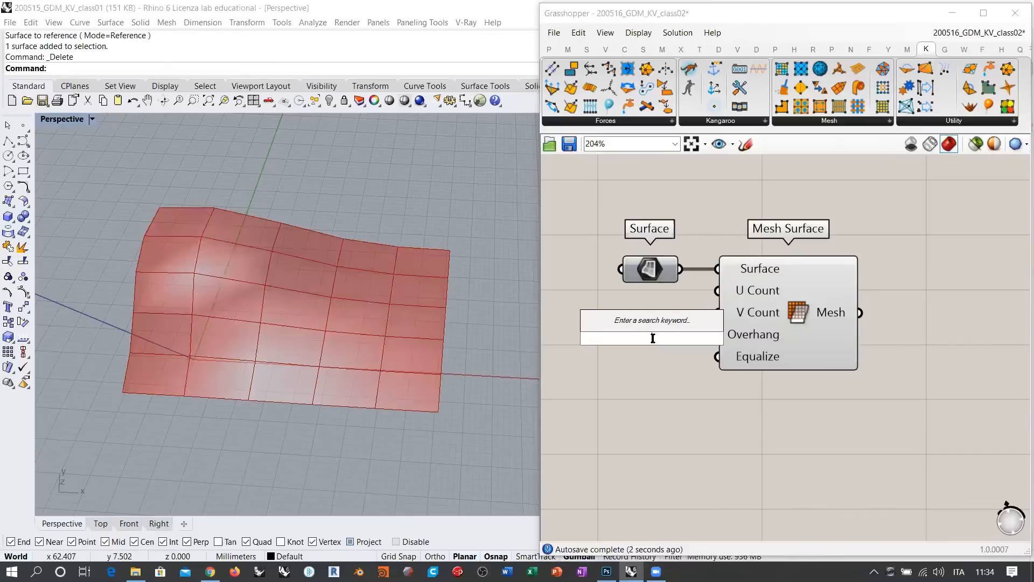
type("11")
key("Return")
left_click_drag(722, 330, 670, 305)
left_click_drag(717, 313, 646, 303)
left_click(623, 327)
left_click(645, 332)
right_click_drag(418, 319, 367, 348)
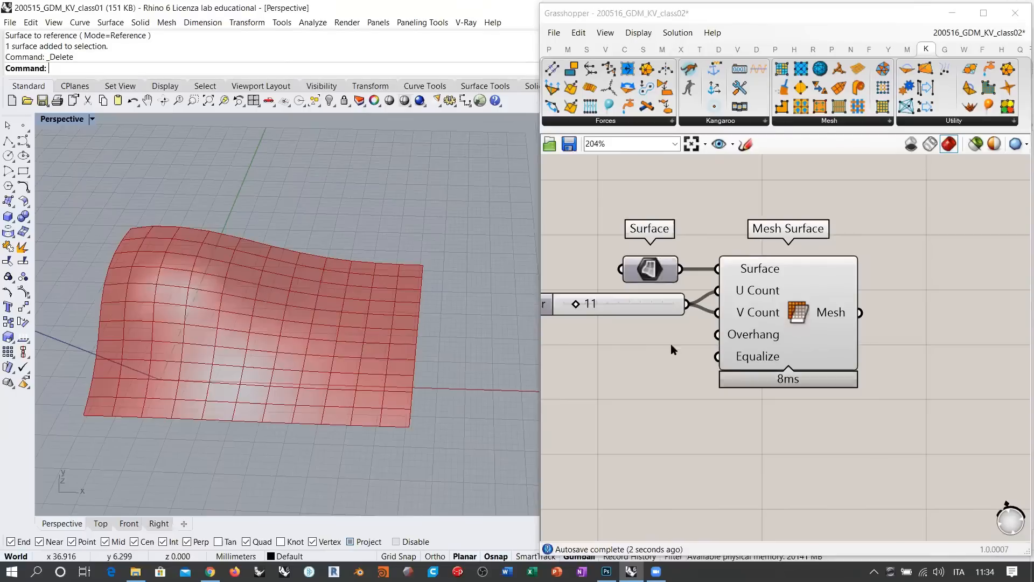
Step: Raise the slider driving the mesh's U and V counts to 30
right_click_drag(726, 302, 628, 303)
scroll(630, 304, "down", 5)
left_click_drag(687, 270, 592, 362)
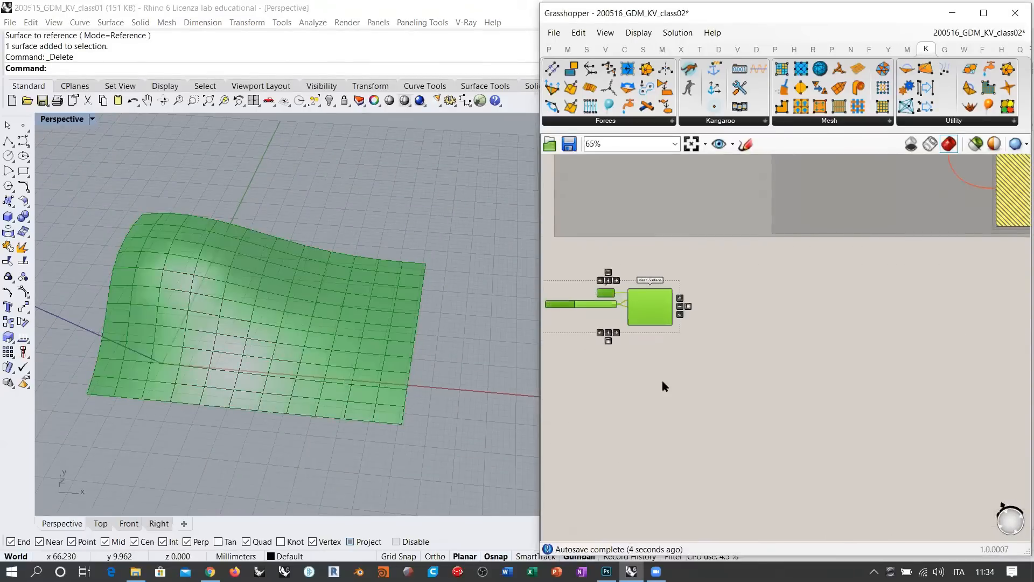
left_click(662, 386)
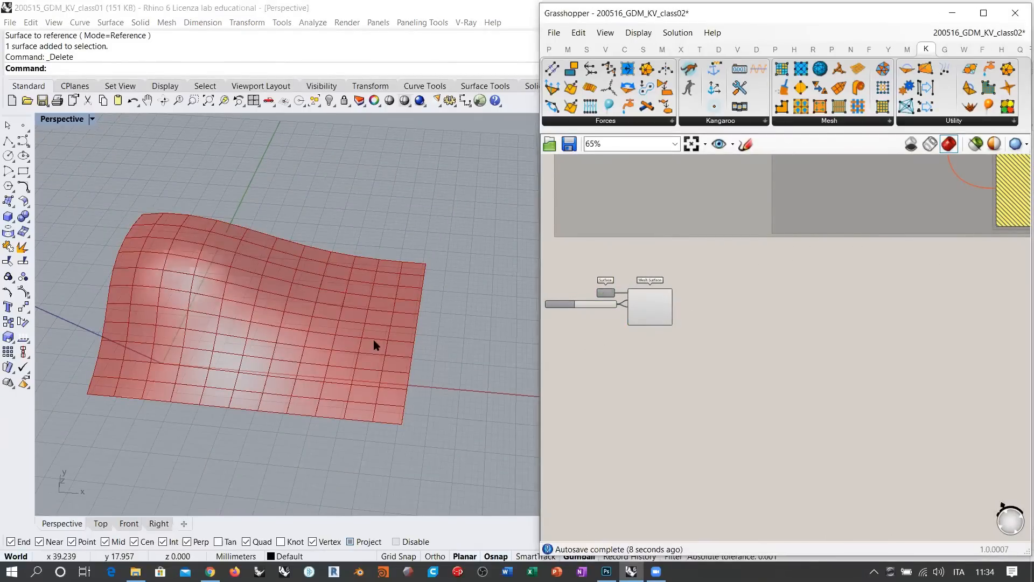
right_click_drag(374, 277, 385, 337)
right_click_drag(364, 285, 357, 335)
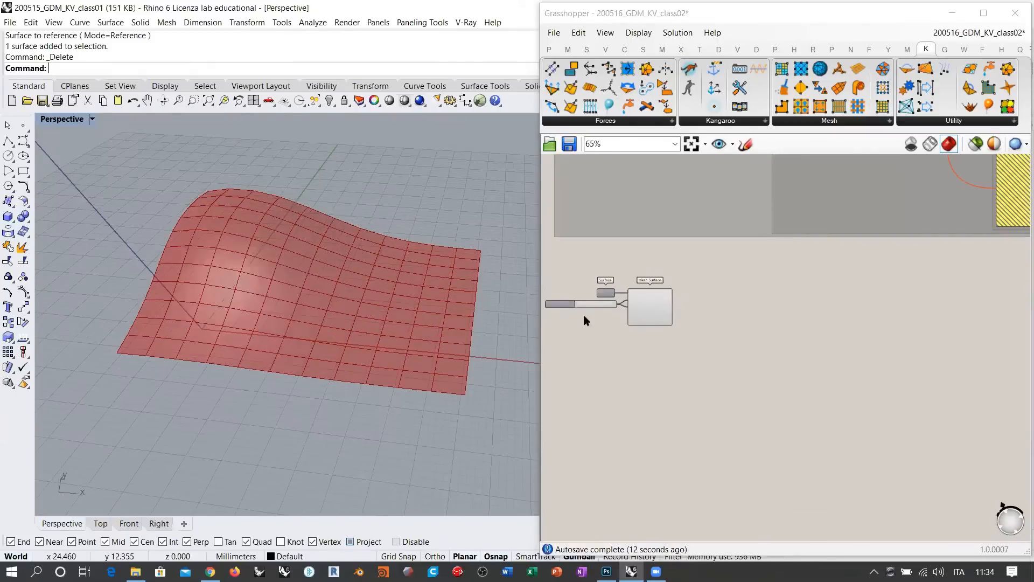
scroll(585, 298, "up", 5)
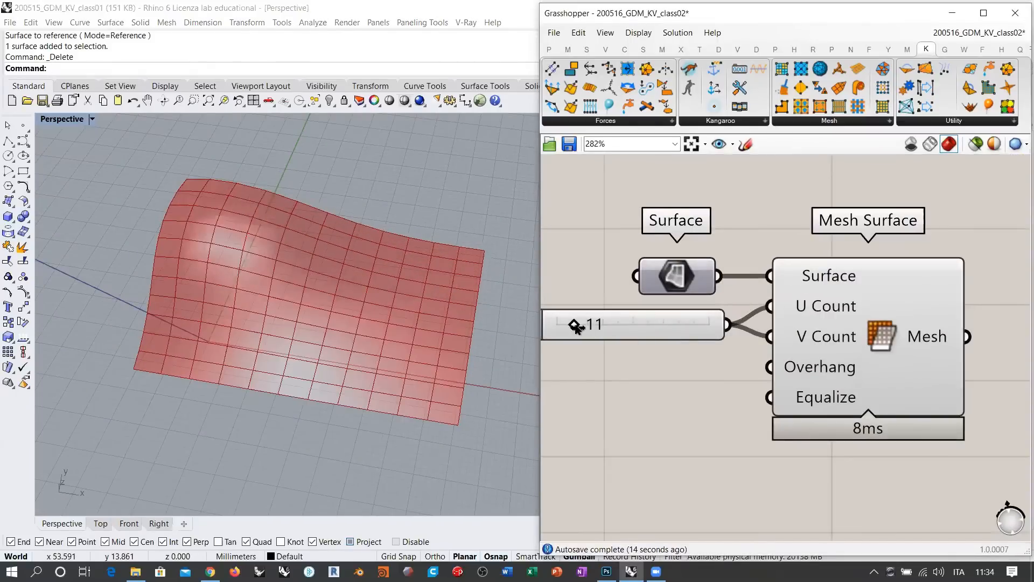
left_click_drag(577, 326, 603, 326)
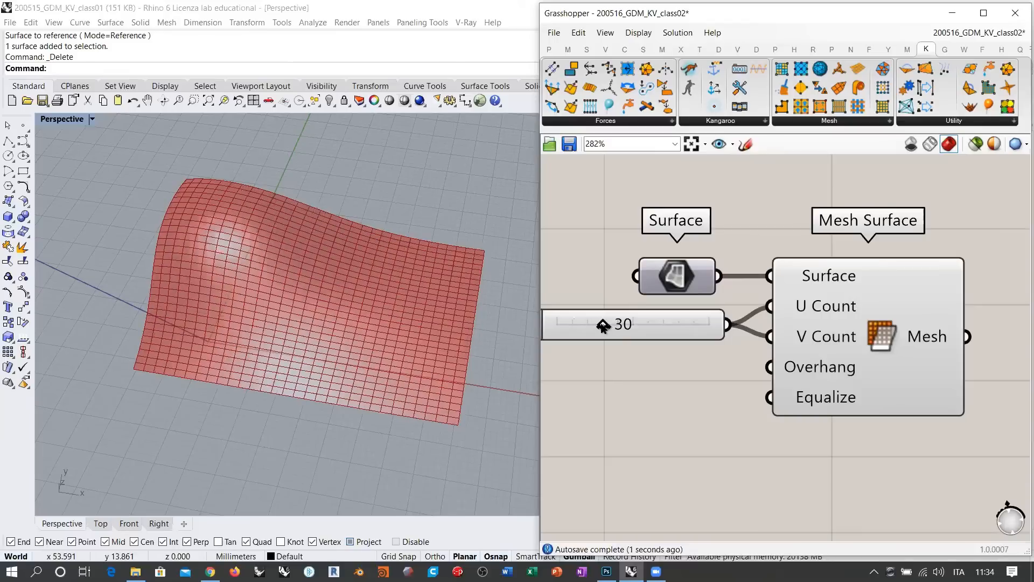
mouse_move(381, 340)
right_mouse_down()
mouse_move(378, 310)
mouse_move(383, 324)
right_mouse_up()
right_click_drag(730, 377, 644, 393)
scroll(644, 394, "down", 2)
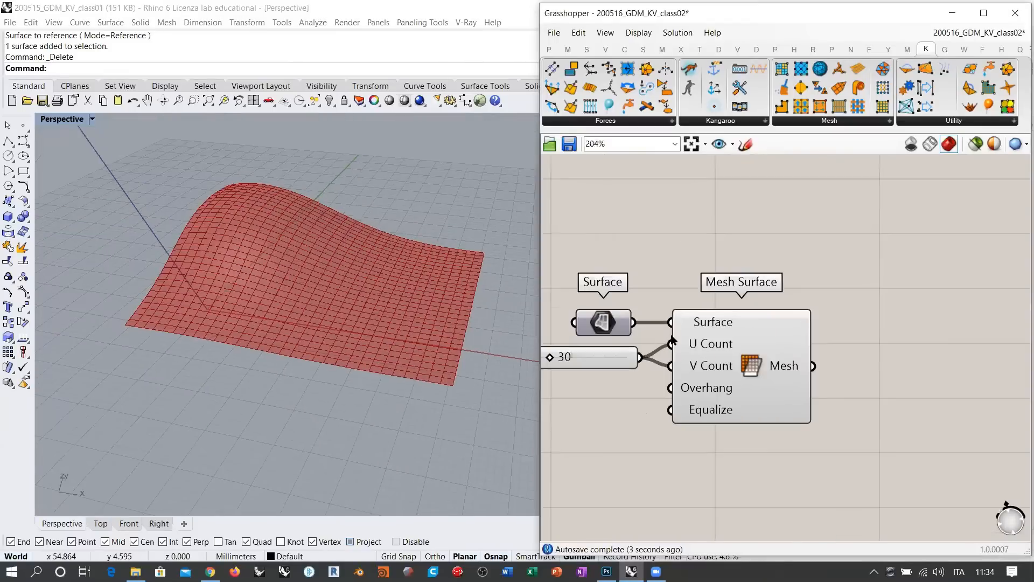
Step: Duplicate the whole "CIRCLE PACKING - MORE RADIUSES" group and place the copy below the original definition
scroll(672, 340, "down", 5)
scroll(703, 280, "down", 2)
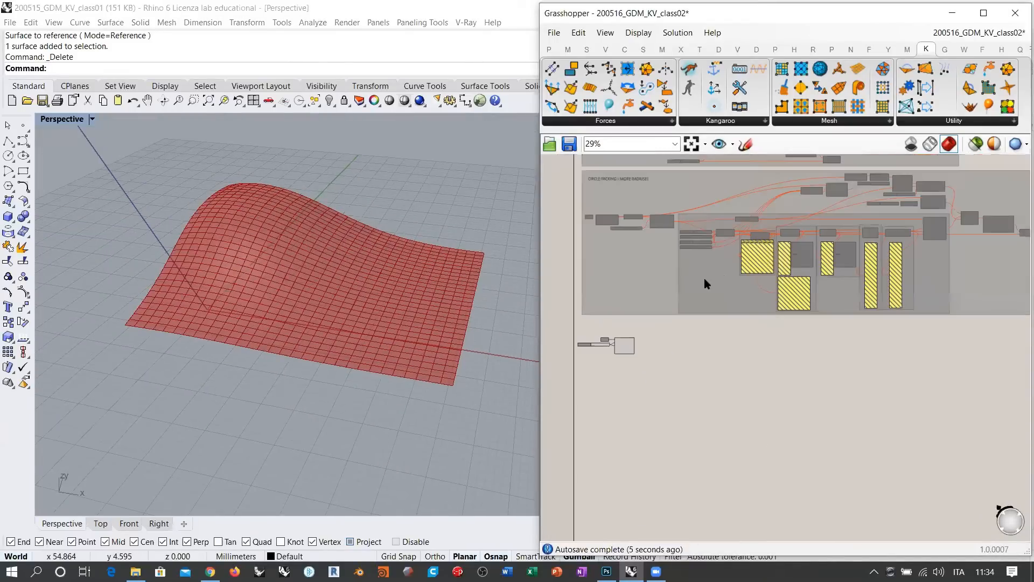
scroll(690, 290, "down", 1)
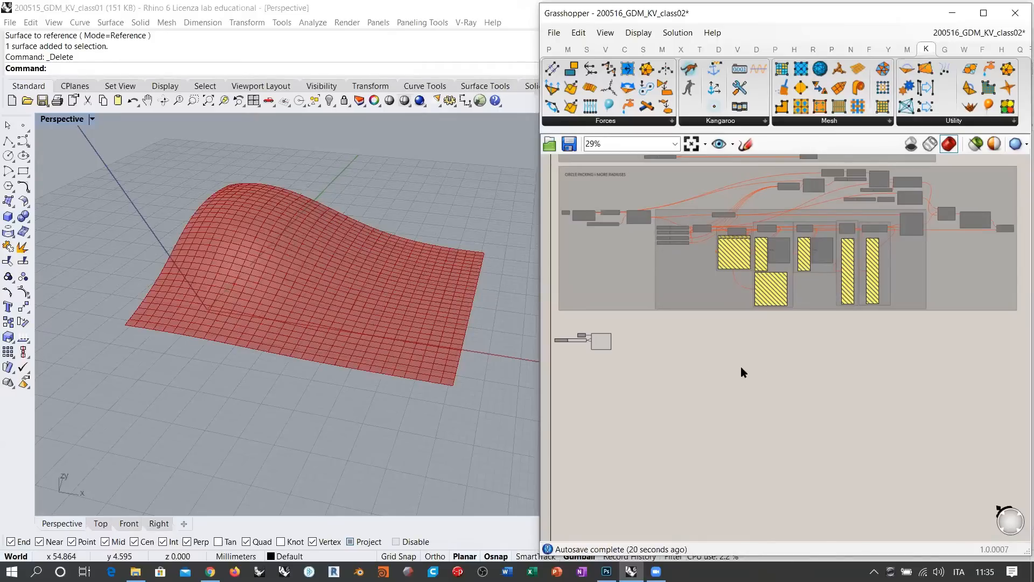
right_click_drag(367, 269, 383, 332)
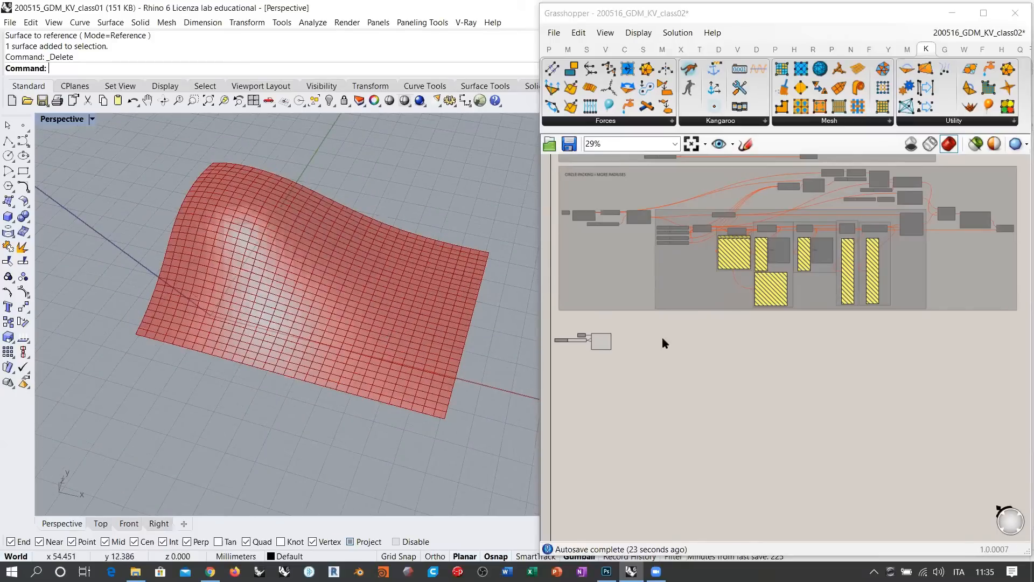
right_click_drag(643, 333, 662, 331)
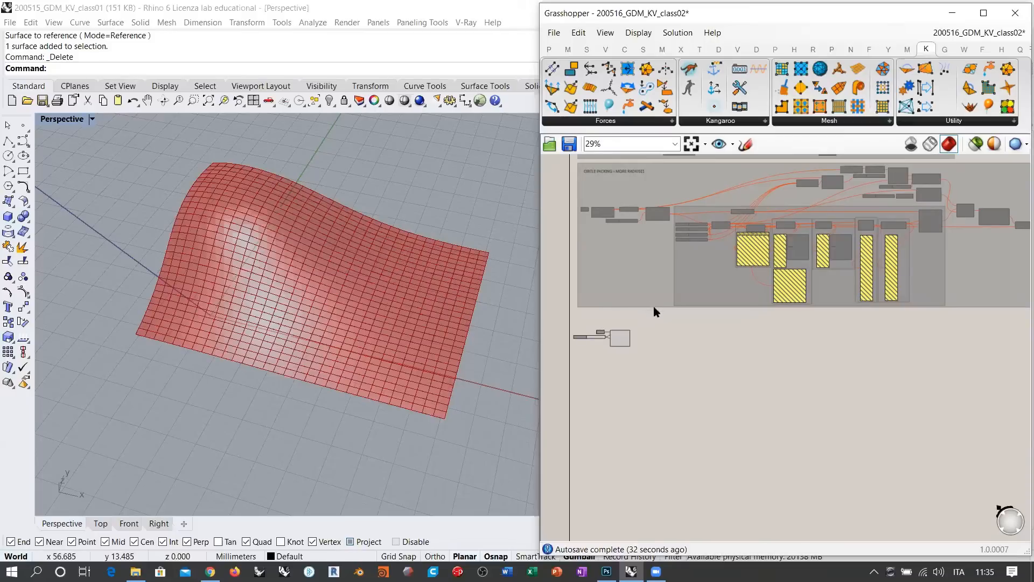
left_click_drag(652, 329, 610, 353)
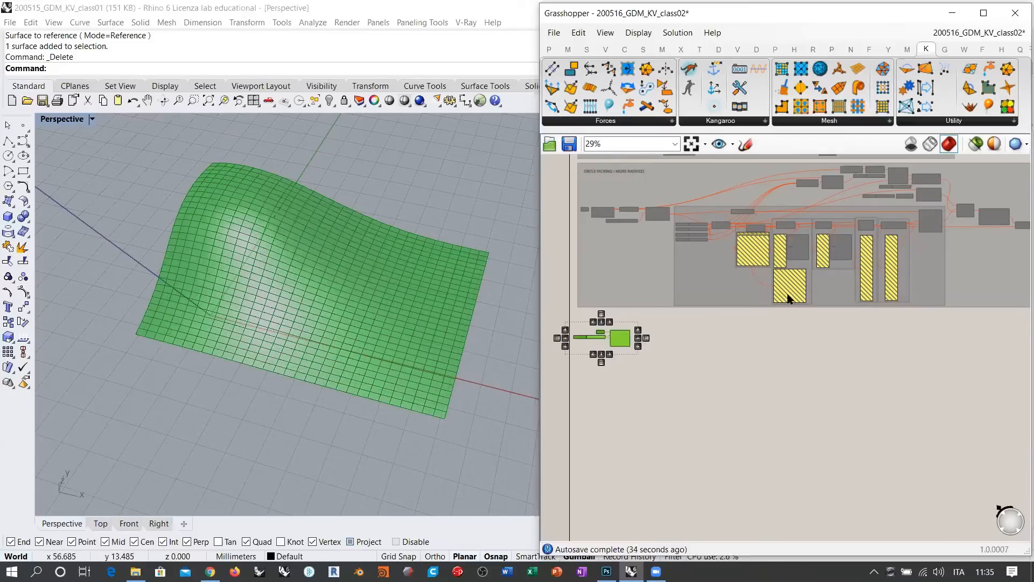
right_click_drag(798, 221, 791, 253)
scroll(858, 236, "down", 2)
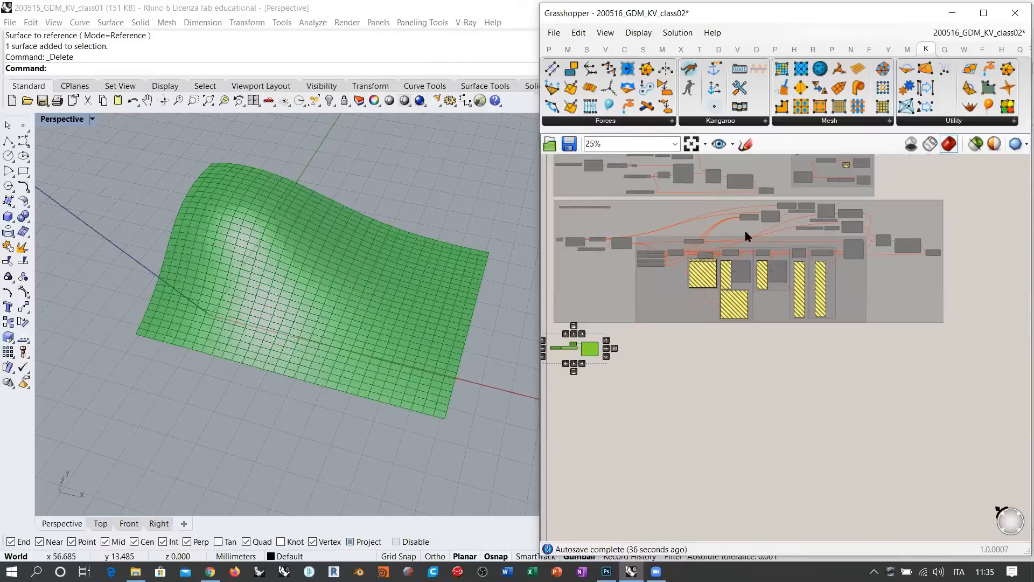
left_click(860, 292)
left_click_drag(952, 203, 547, 329)
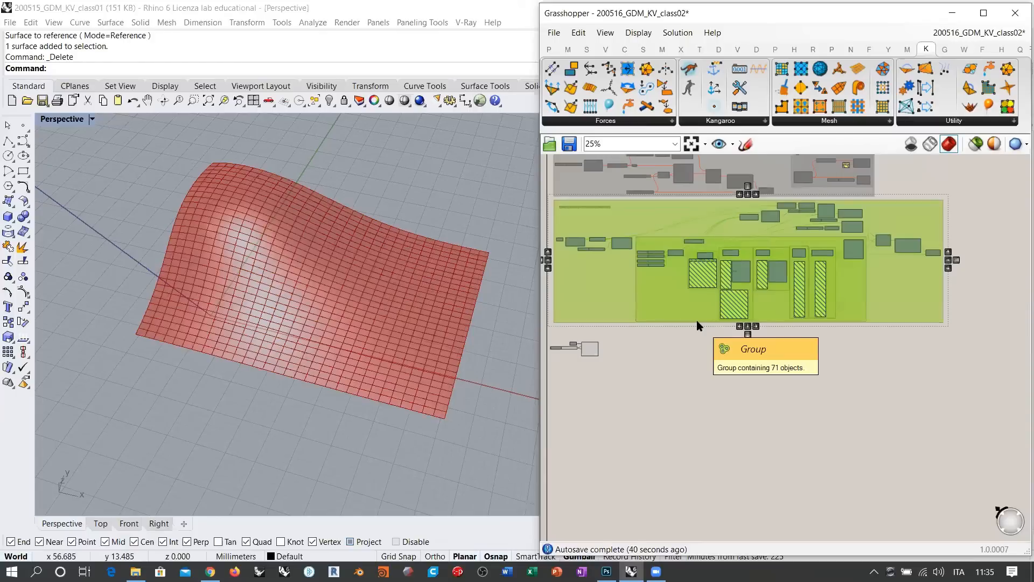
left_click_drag(698, 325, 690, 341)
left_click_drag(656, 290, 654, 461, "alt")
Step: Move the Surface, slider and Mesh Surface components just above the copied group, and turn on the copied group's preview
left_click_drag(610, 332, 793, 358)
scroll(832, 342, "down", 2)
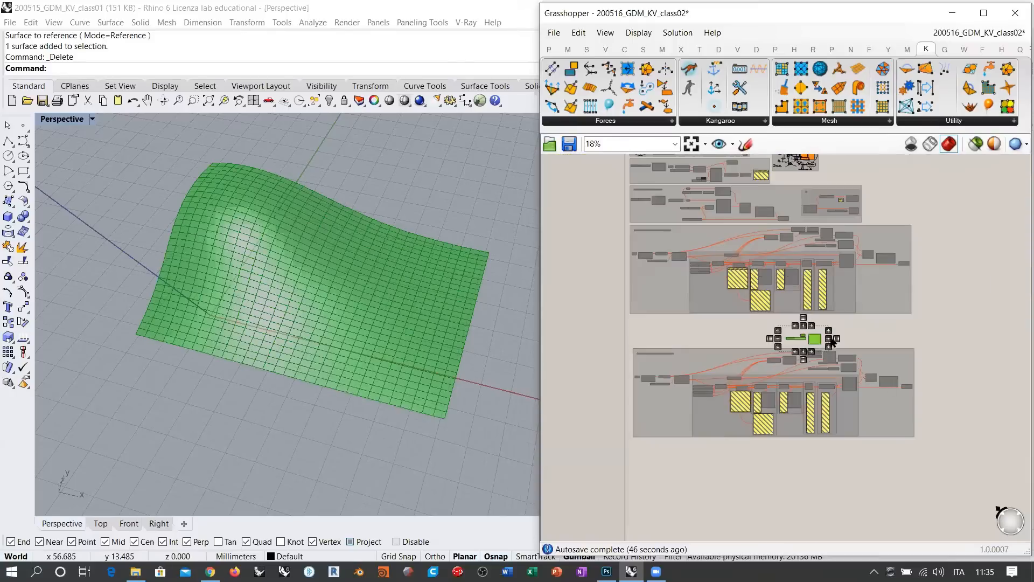
left_click_drag(697, 362, 619, 344)
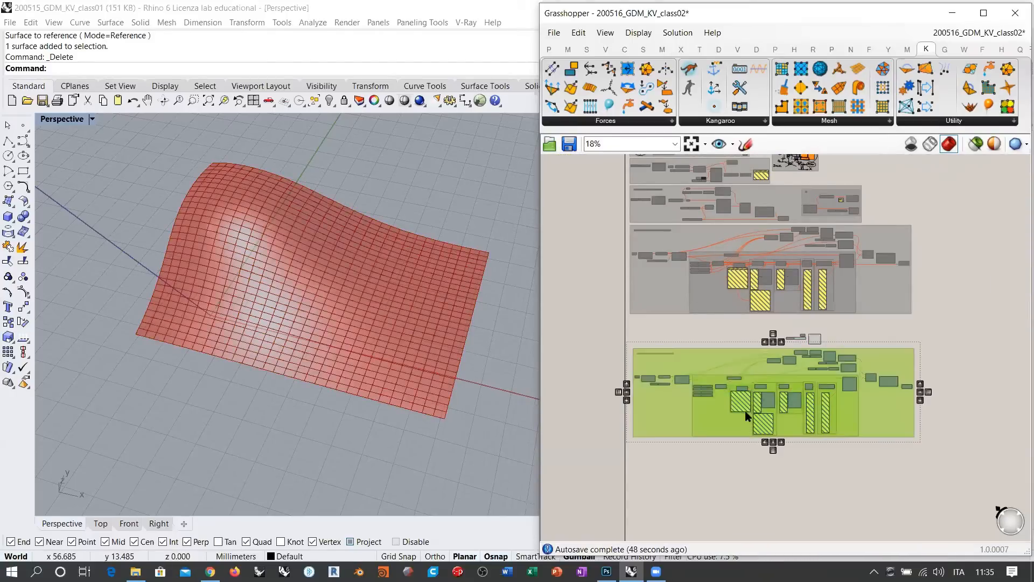
left_click(722, 332)
scroll(824, 350, "up", 8)
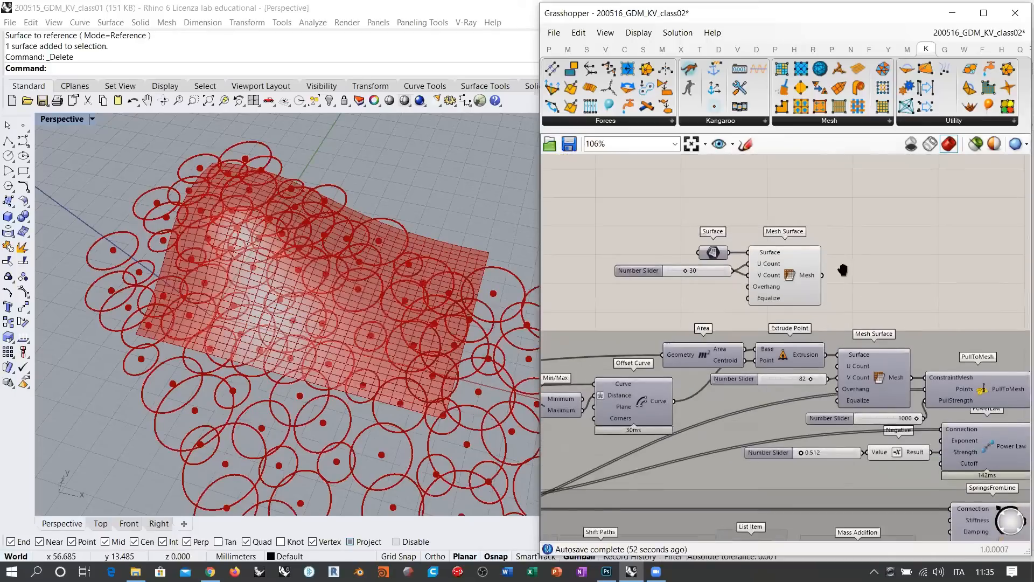
Step: Delete the old Mesh Surface, Extrude Point and 82 number slider from the copied definition's PullToMesh branch
right_click_drag(843, 271, 749, 226)
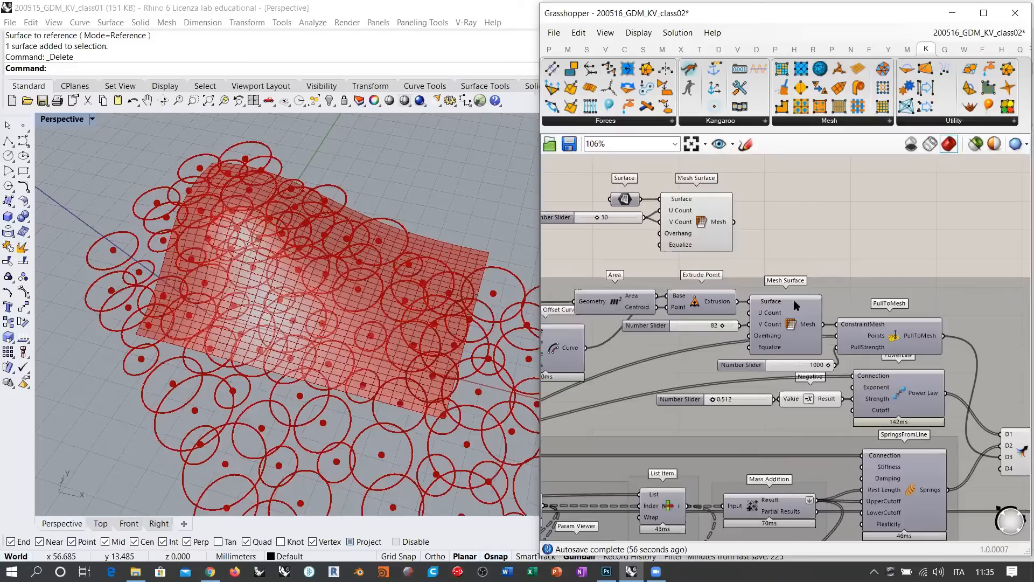
left_click(791, 323)
key("Delete")
left_click(703, 302)
key("Delete")
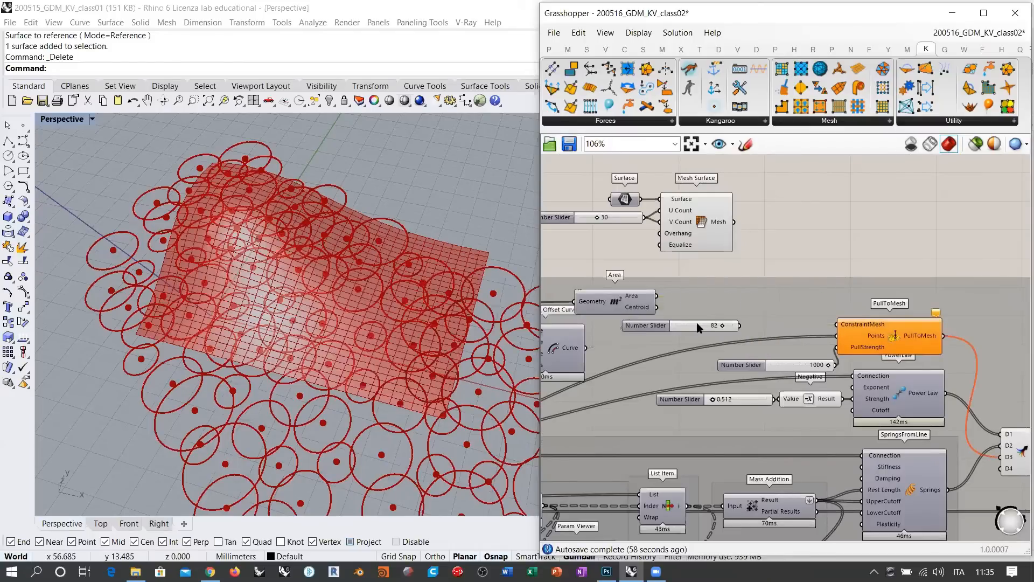
left_click(696, 322)
key("Delete")
Step: Delete the Area, Offset Curve and Min/Max components left over from the old constraint mesh branch
left_click(618, 306)
key("Delete")
left_click(559, 349)
right_click_drag(700, 328, 907, 294)
scroll(907, 294, "down", 3)
key("Delete")
left_click(768, 310)
key("Delete")
Step: Bring the new Mesh Surface components closer to PullToMesh and connect the Mesh output to its ConstraintMesh input
right_click_drag(730, 337, 901, 242)
right_click_drag(697, 325, 859, 331)
right_click_drag(651, 319, 777, 288)
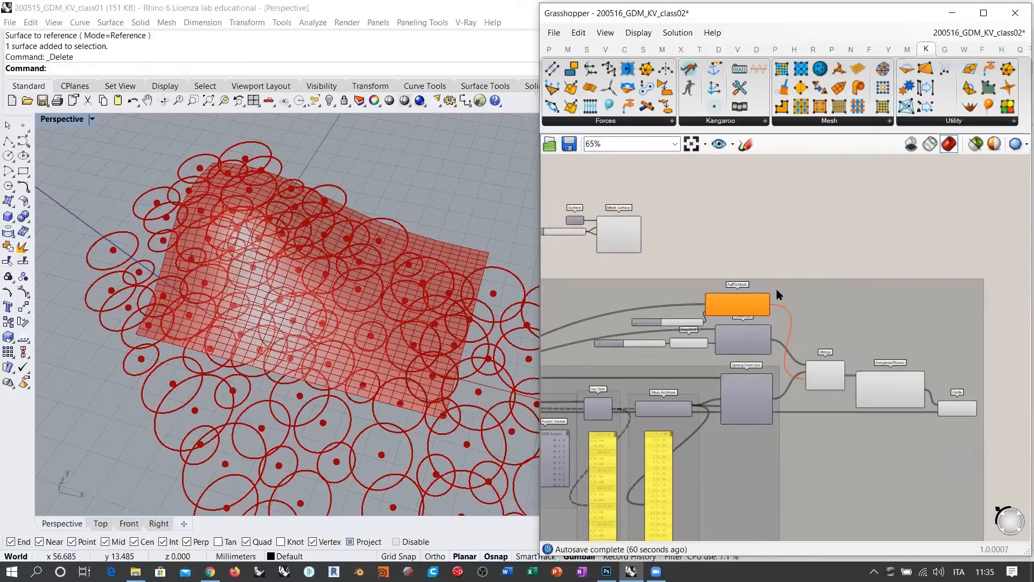
scroll(612, 206, "up", 5)
left_click_drag(701, 187, 566, 280)
left_click_drag(646, 260, 682, 302)
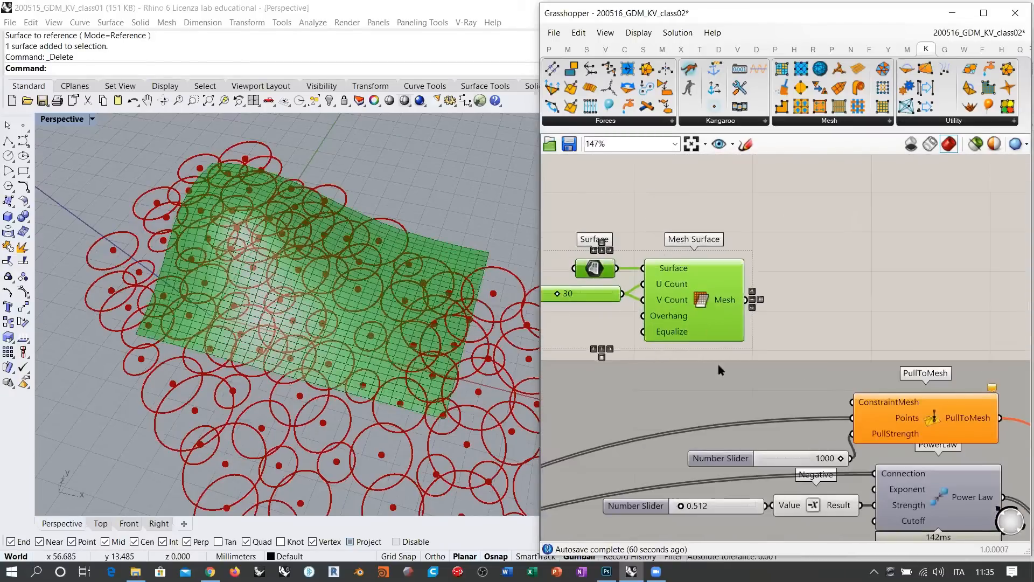
left_click(720, 390)
left_click(773, 312)
right_click_drag(773, 312, 764, 253)
left_click_drag(736, 241, 844, 346)
Step: Examine from several angles how the circles lie relative to the curved surface mesh in the perspective view
scroll(365, 312, "down", 5)
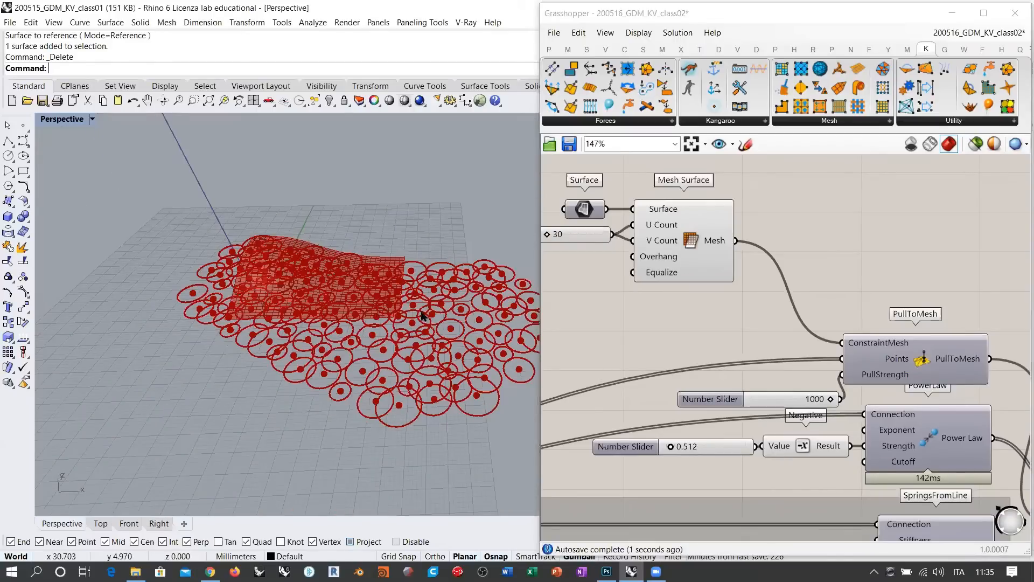
right_click_drag(318, 279, 301, 313)
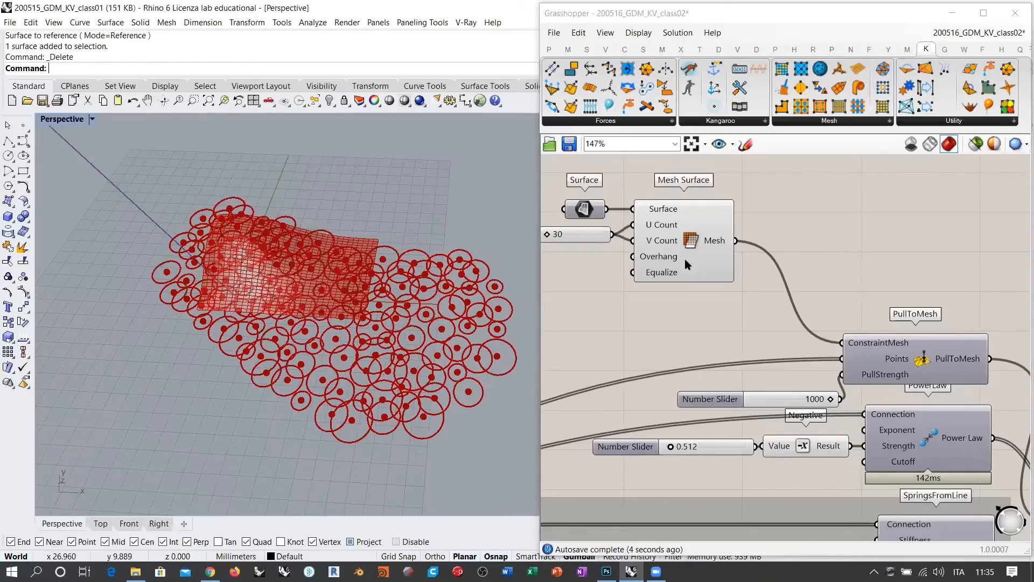
right_click_drag(670, 341, 736, 310)
mouse_move(438, 285)
right_mouse_down()
mouse_move(447, 251)
mouse_move(429, 300)
right_mouse_up()
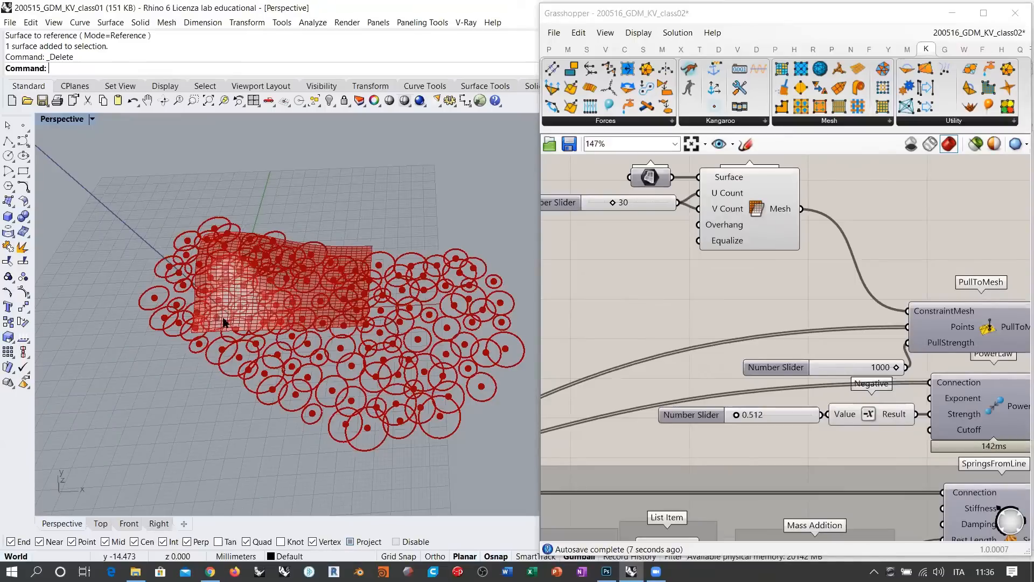
right_click_drag(225, 322, 334, 346)
right_click_drag(410, 350, 403, 325)
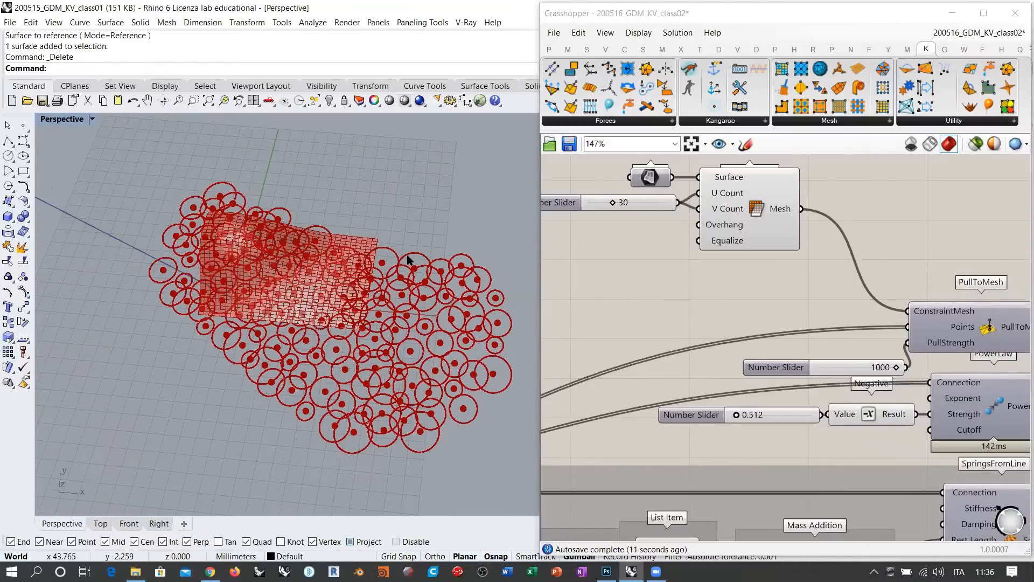
right_click_drag(793, 281, 905, 252)
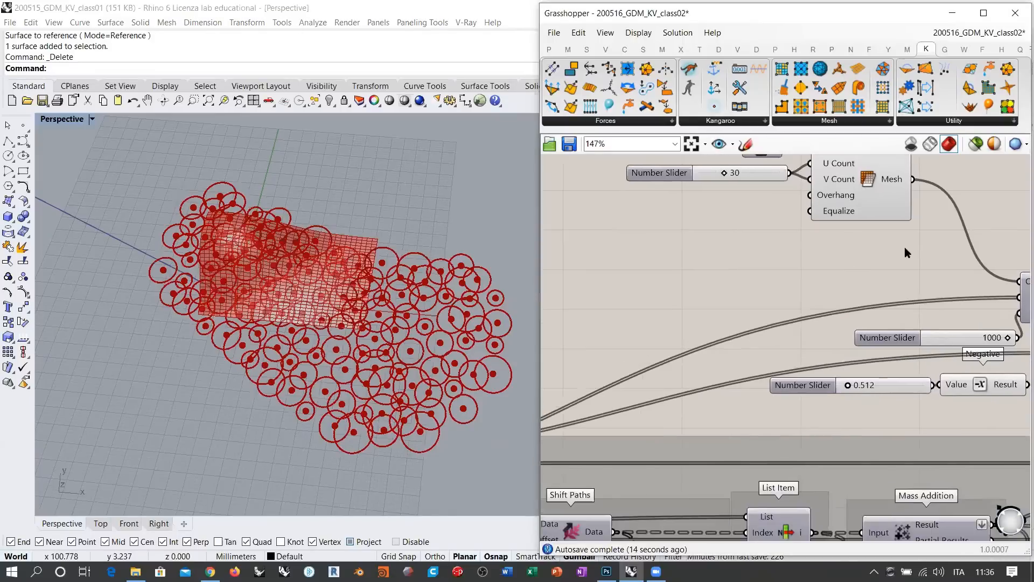
scroll(903, 249, "down", 4)
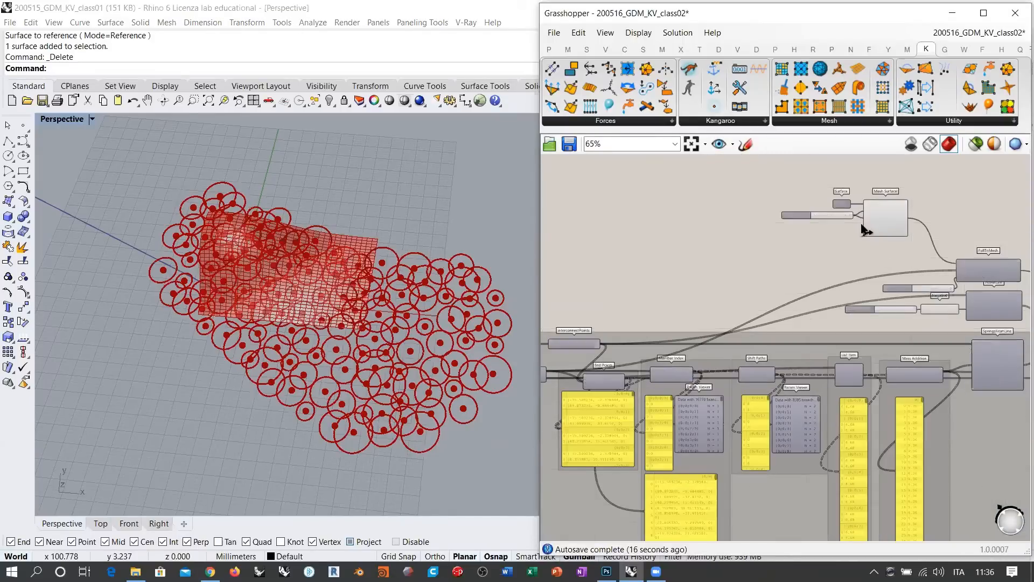
Step: Move the Surface, number slider and Mesh Surface components to the start of the copied definition, above the Populate Geometry chain
right_click_drag(860, 249, 878, 246)
left_click_drag(913, 249, 838, 196)
scroll(915, 221, "down", 3)
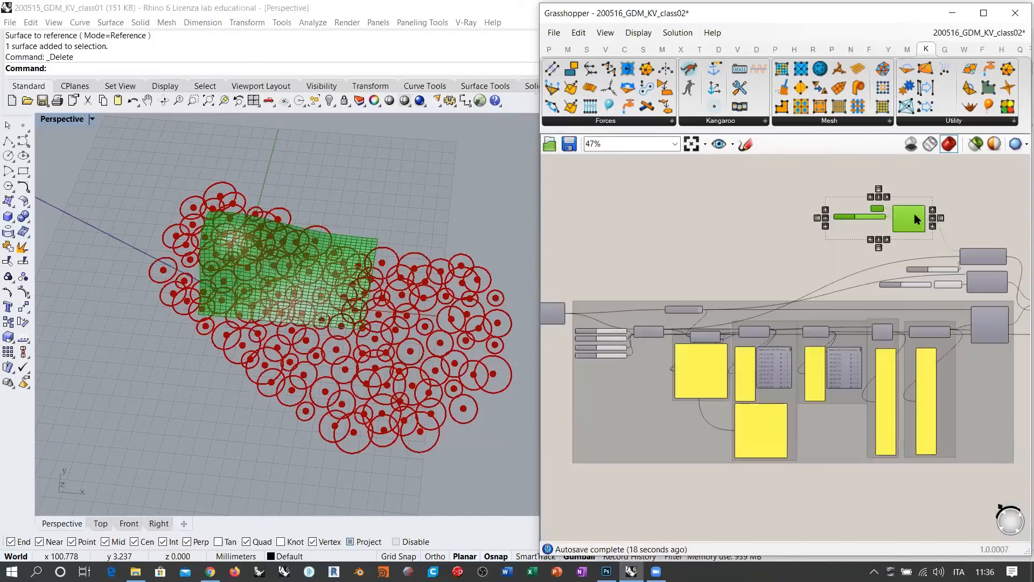
left_click_drag(914, 220, 641, 265)
right_click_drag(645, 283, 821, 238)
scroll(821, 238, "up", 3)
left_click_drag(815, 230, 690, 228)
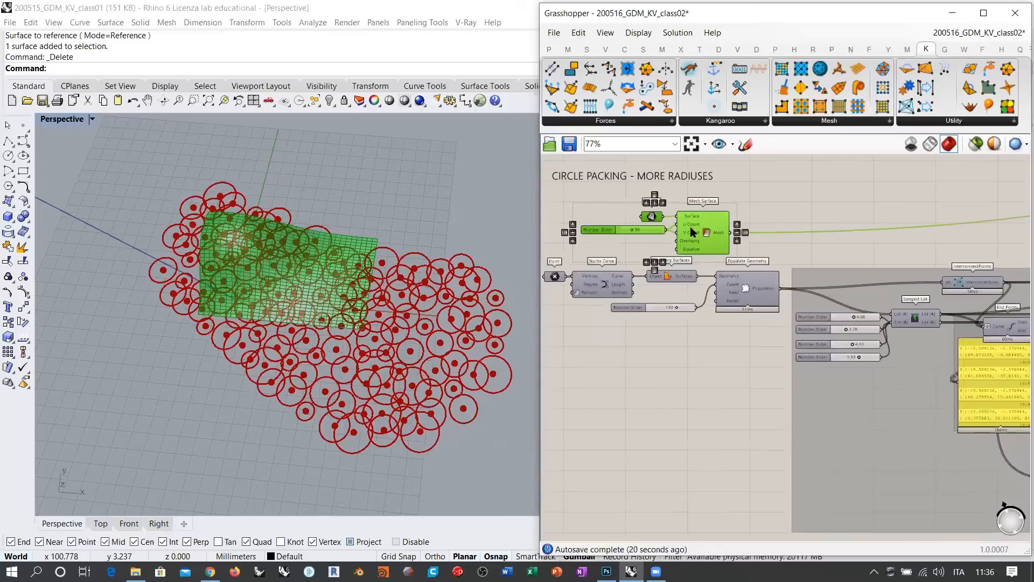
left_click(705, 370)
Step: Delete the Point, Nurbs Curve and Boundary Surfaces components that feed Populate Geometry
right_click_drag(692, 320, 762, 353)
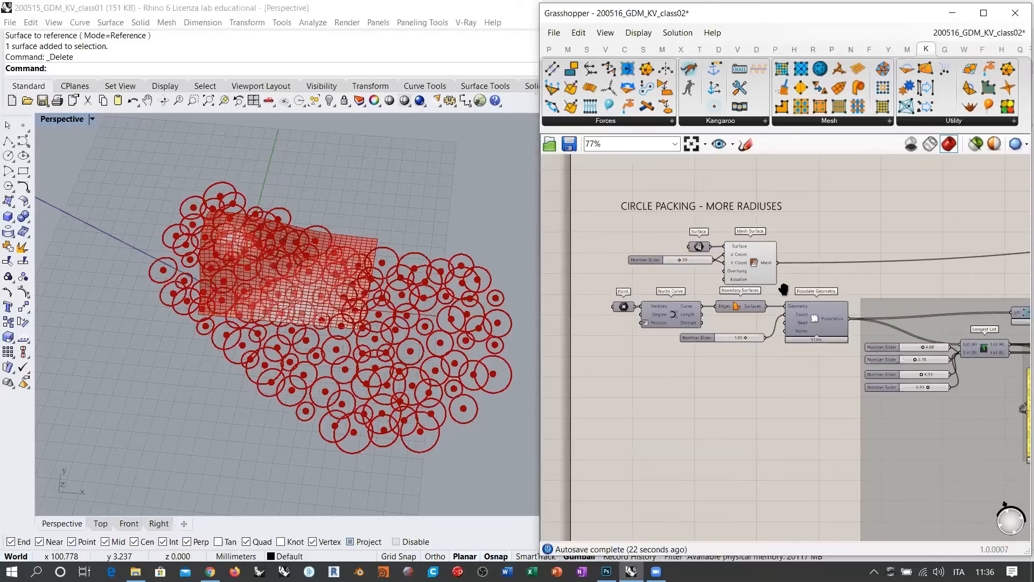
scroll(781, 290, "up", 2)
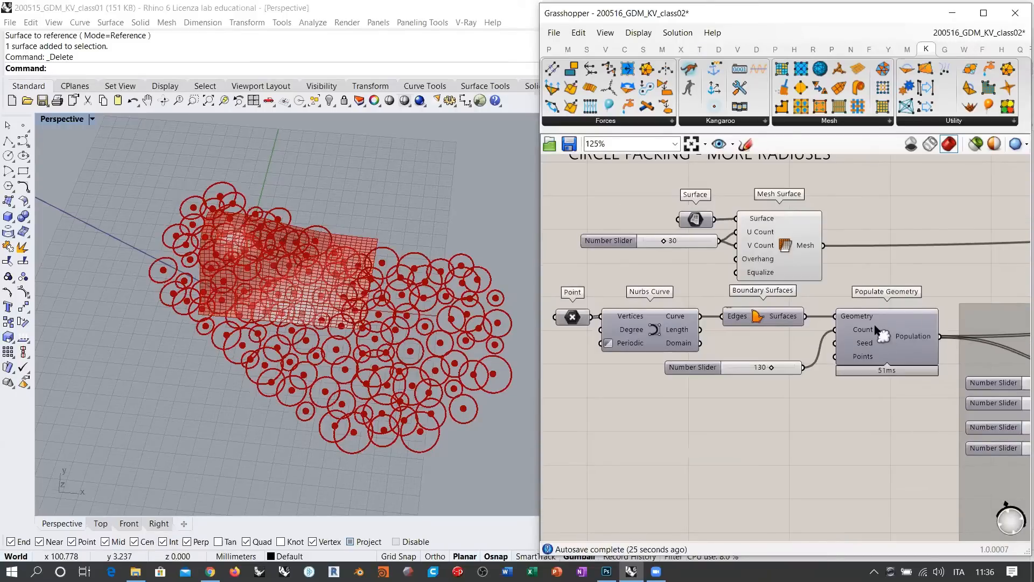
left_click(765, 319)
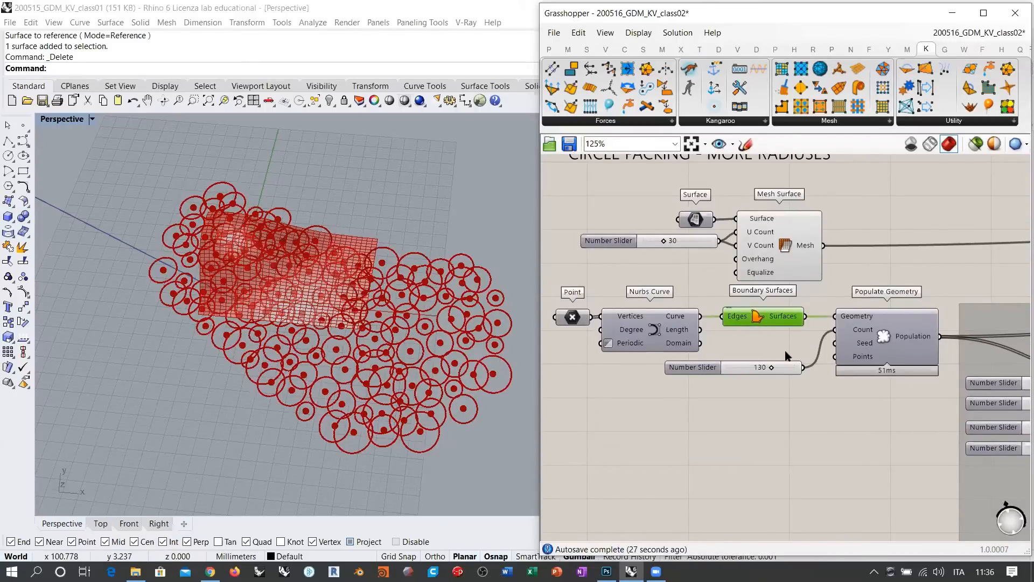
left_click_drag(789, 351, 548, 306)
key("Delete")
Step: Shift the mesh components away from Populate Geometry and connect the Surface parameter to its Geometry input
left_click_drag(784, 302, 621, 216)
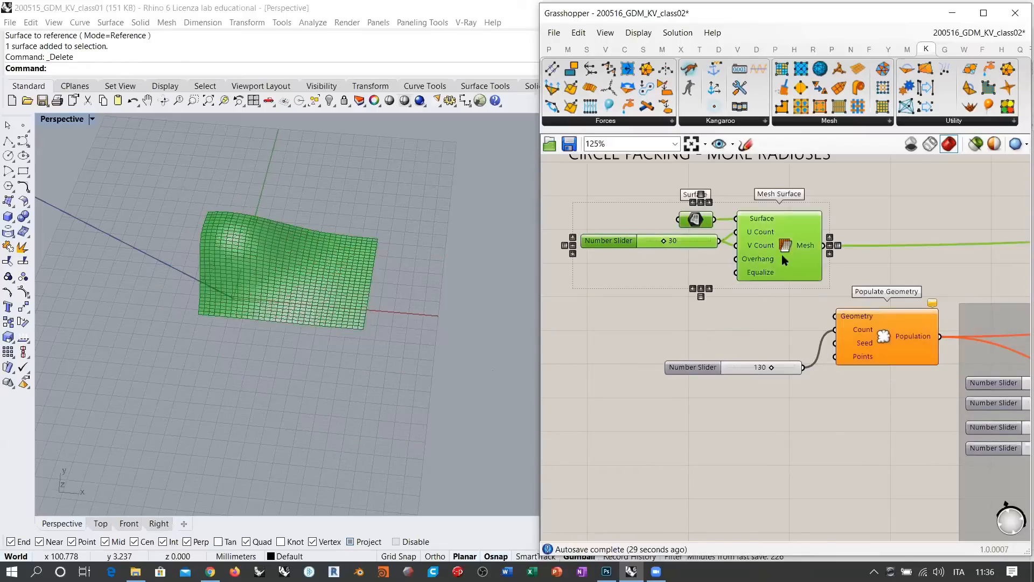
left_click_drag(794, 240, 732, 239)
left_click(663, 229)
left_click_drag(653, 218, 833, 317)
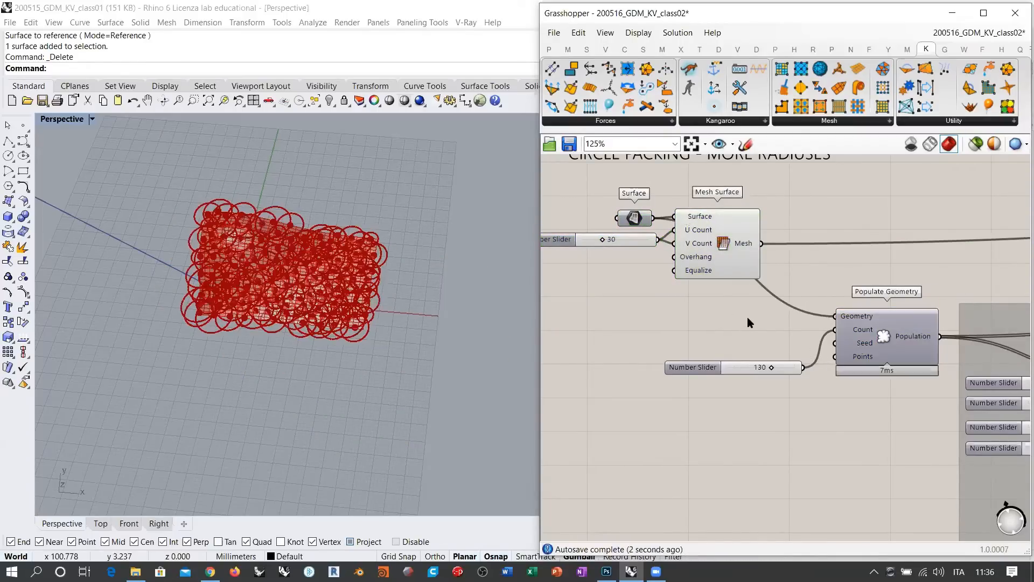
Step: Set the slider driving Populate Geometry's Count to 50
left_click(745, 368)
double_click(745, 368)
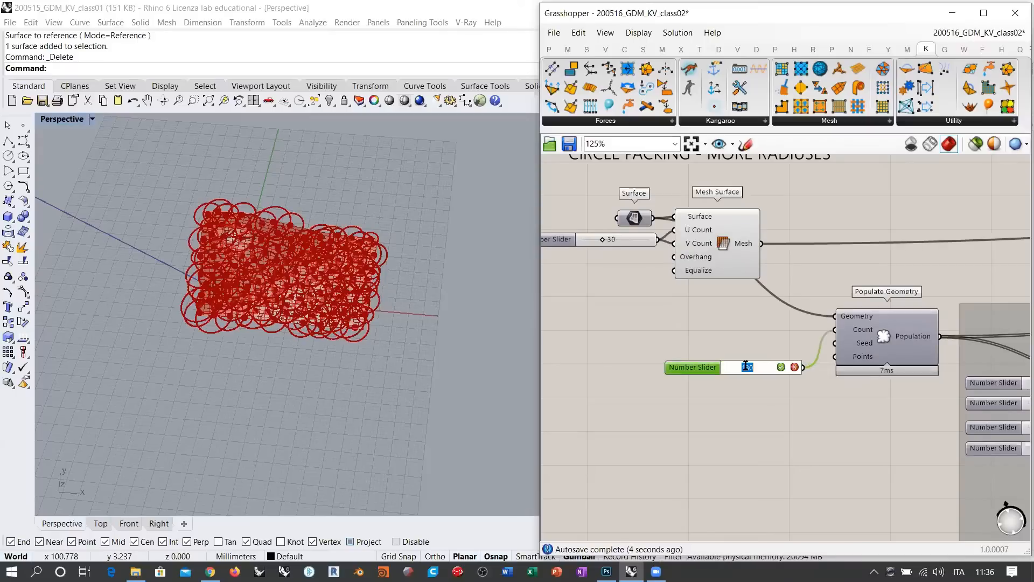
type("50")
key("Return")
left_click(748, 305)
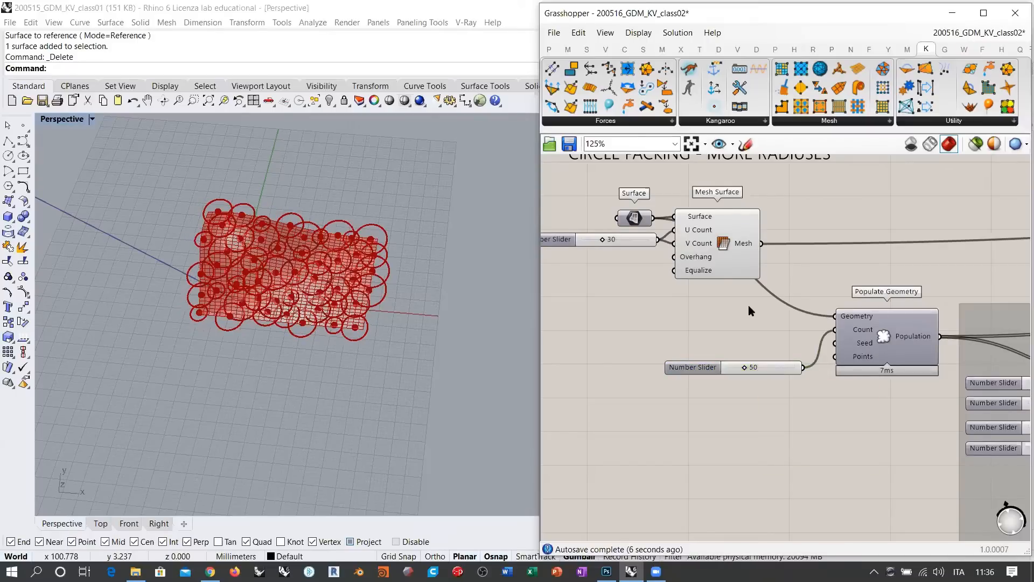
Step: Reduce the Populate Geometry Count slider to 20 and check the circles on the surface up close
double_click(746, 367)
type("20")
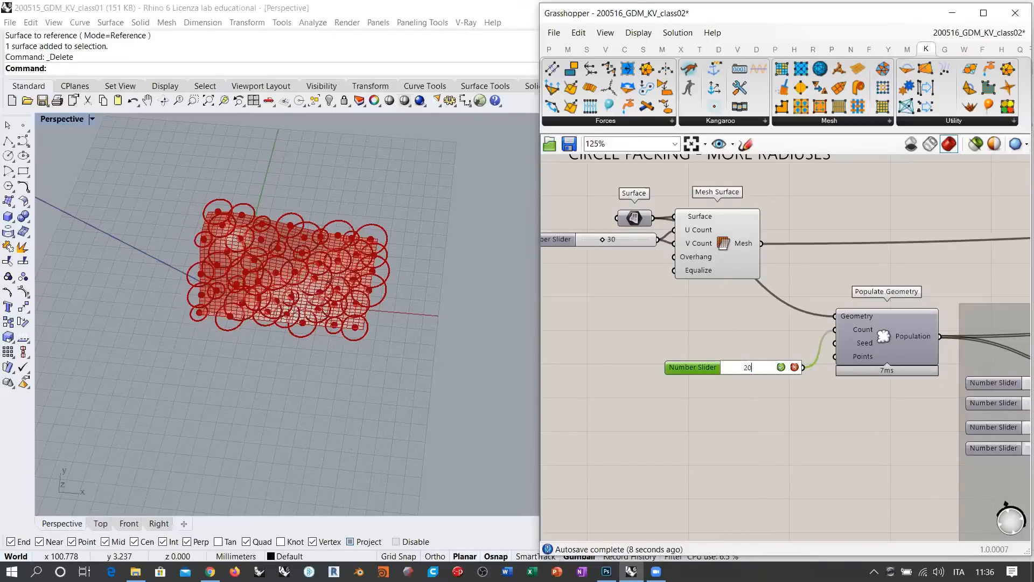
key("Return")
right_click_drag(299, 332, 307, 258)
scroll(357, 251, "up", 3)
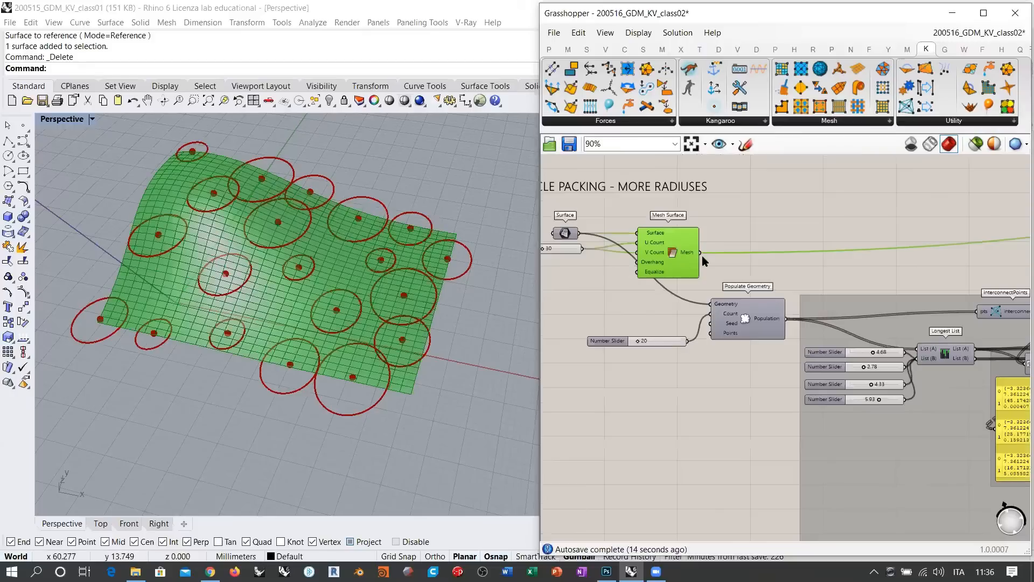
Step: Rearrange the inputs so the slider sits beside Mesh Surface and the Surface parameter sits beside Populate Geometry
left_click_drag(672, 256, 742, 258)
left_click(552, 255)
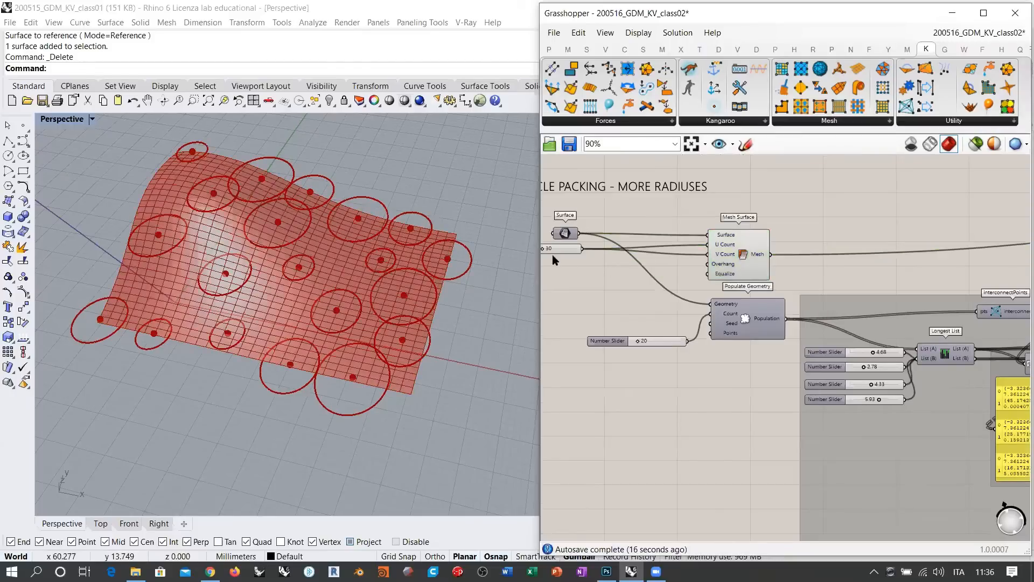
left_click_drag(555, 249, 673, 247)
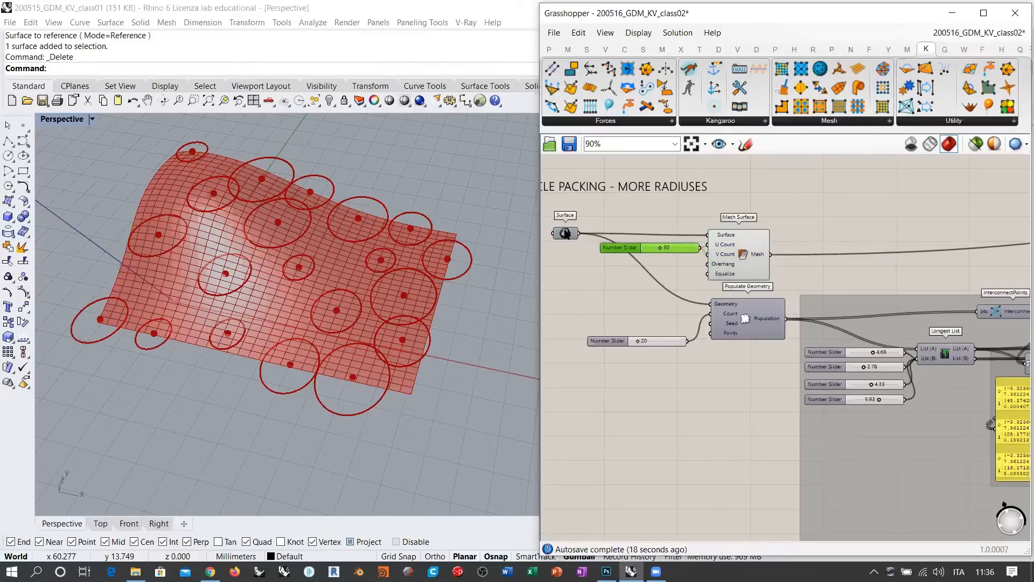
left_click_drag(563, 230, 654, 301)
Step: Move Mesh Surface and its count slider along the definition to sit near PullToMesh
right_click_drag(743, 237, 635, 247)
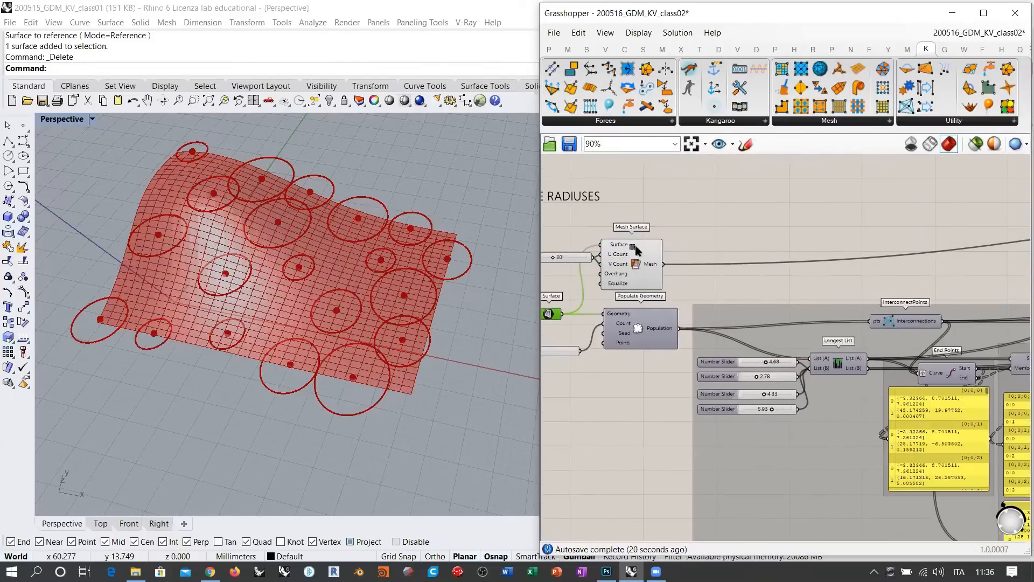
scroll(609, 264, "down", 3)
left_click_drag(636, 247, 943, 206)
right_click_drag(942, 206, 655, 221)
scroll(655, 221, "up", 3)
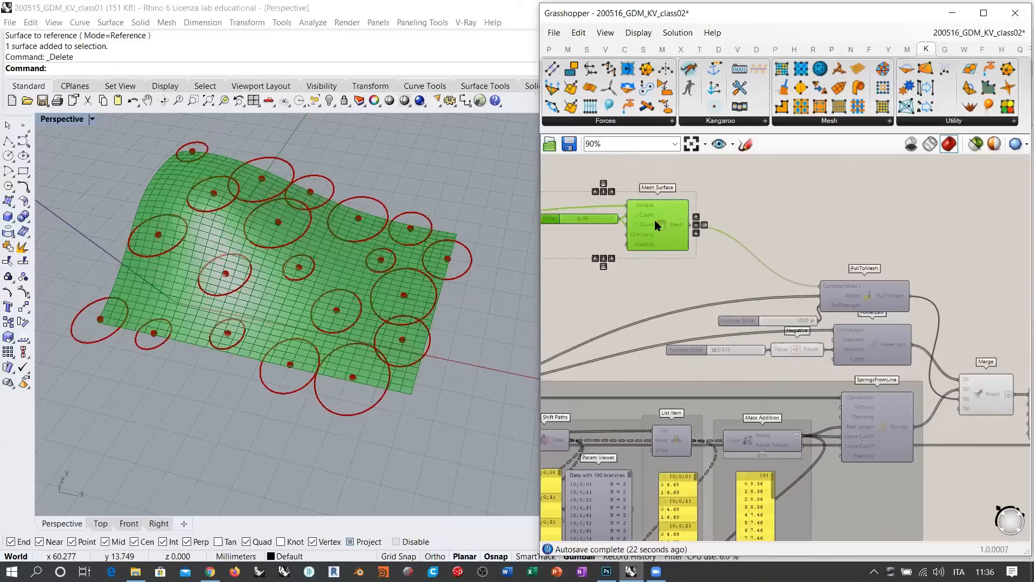
Step: Place Mesh Surface and its count slider right beside PullToMesh's ConstraintMesh input
left_click_drag(658, 225, 771, 272)
left_click(841, 236)
right_click_drag(762, 249, 636, 185)
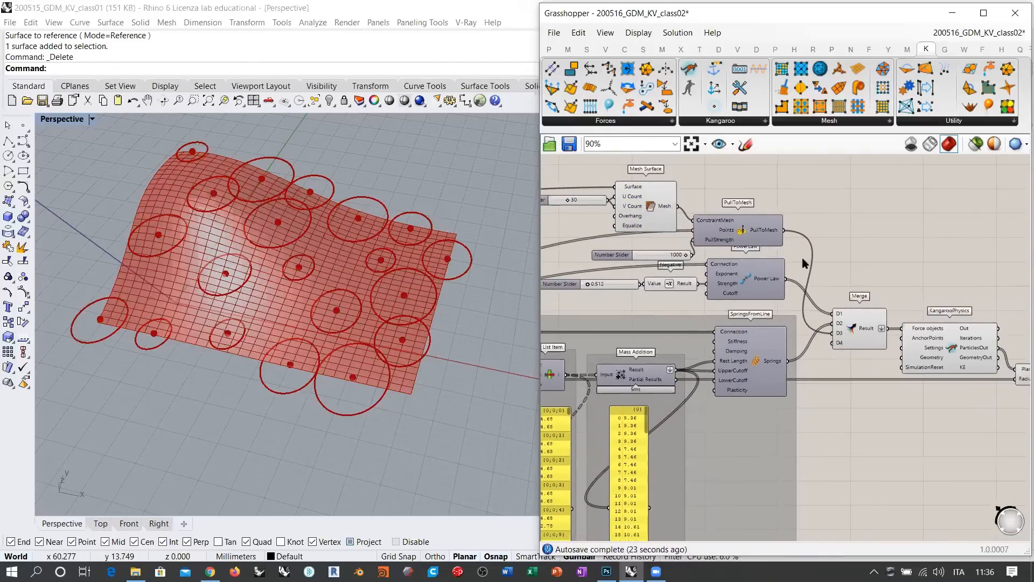
Step: Start the KangarooPhysics simulation and check the circles packing on the surface from a low perspective angle
scroll(803, 258, "down", 1)
right_click_drag(909, 339, 762, 302)
scroll(772, 298, "up", 4)
double_click(781, 296)
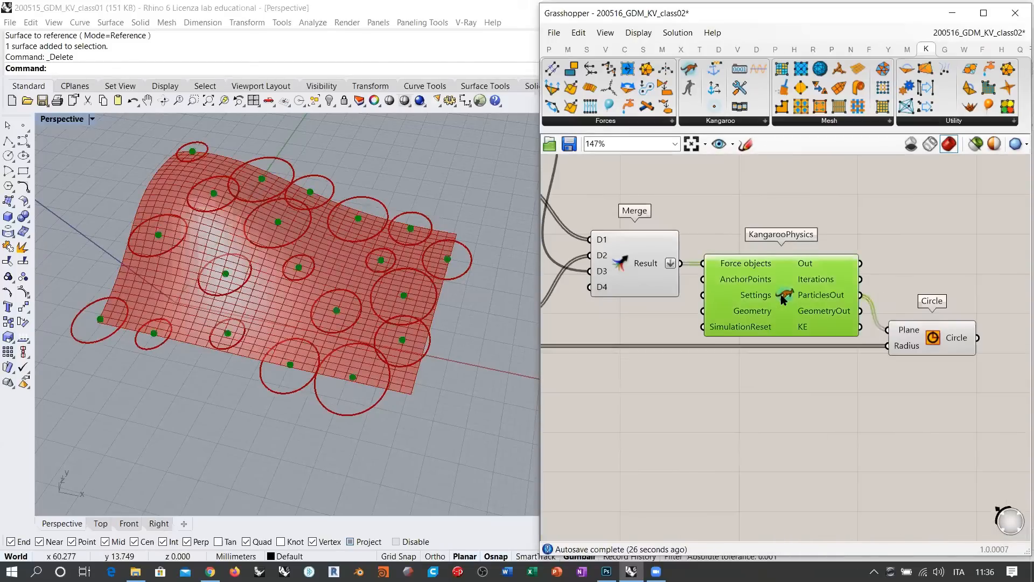
left_click(754, 303)
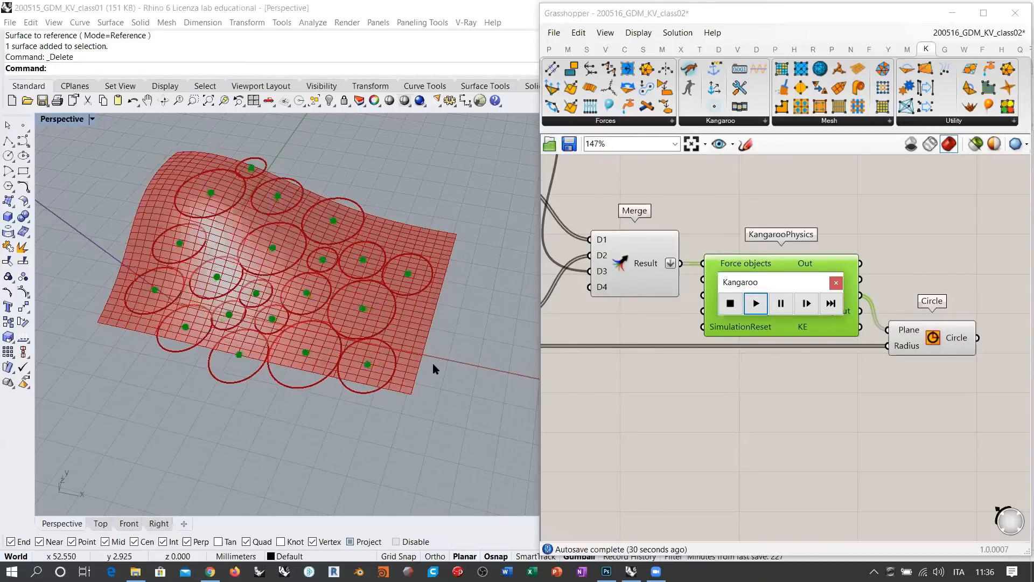
left_click(100, 525)
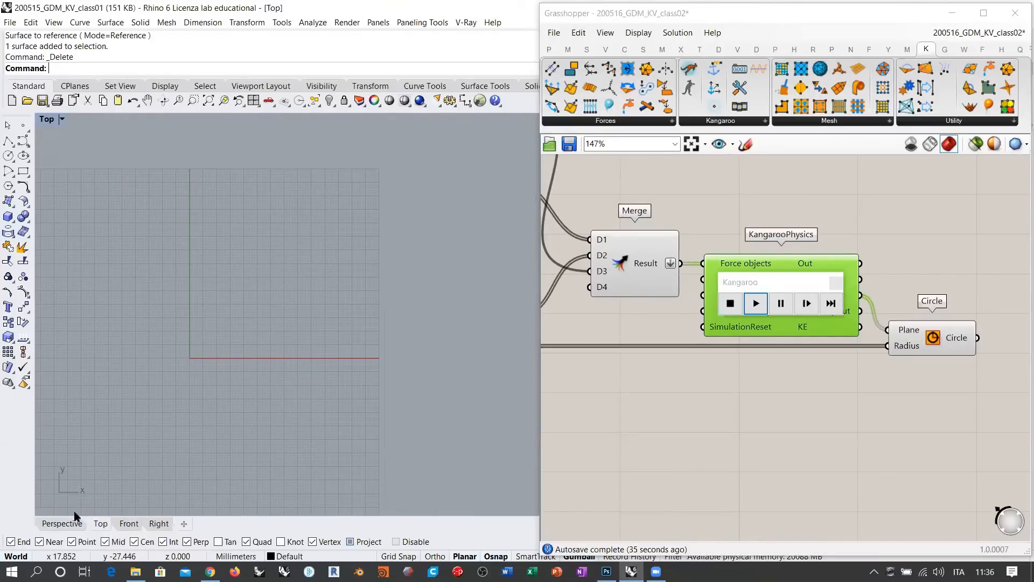
left_click(64, 524)
right_click_drag(329, 310, 330, 286)
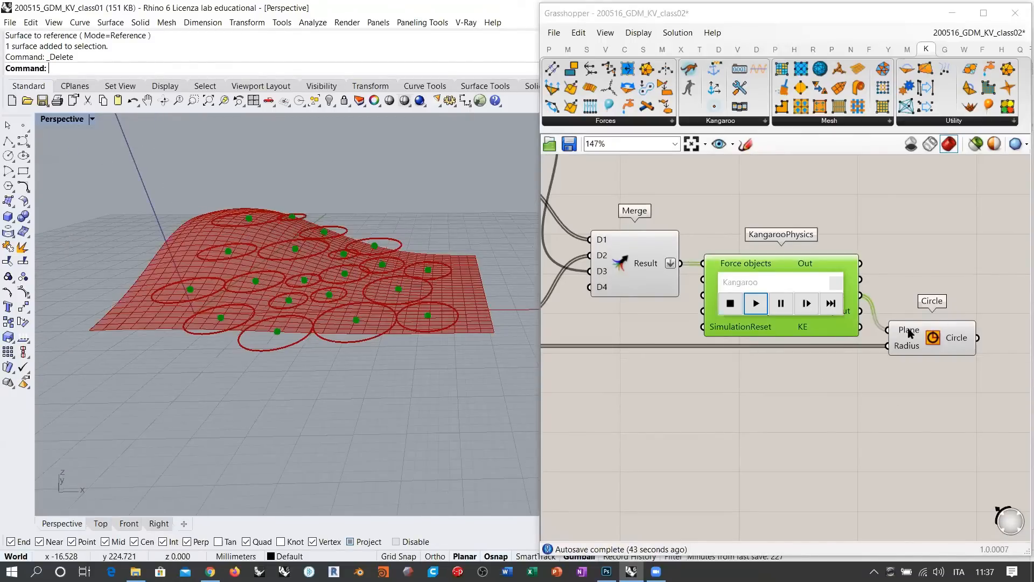
Step: Move the Kangaroo playback controls out of the way and shift the Circle component away from KangarooPhysics to free space
left_click(805, 413)
right_click_drag(806, 413, 775, 481)
mouse_move(790, 365)
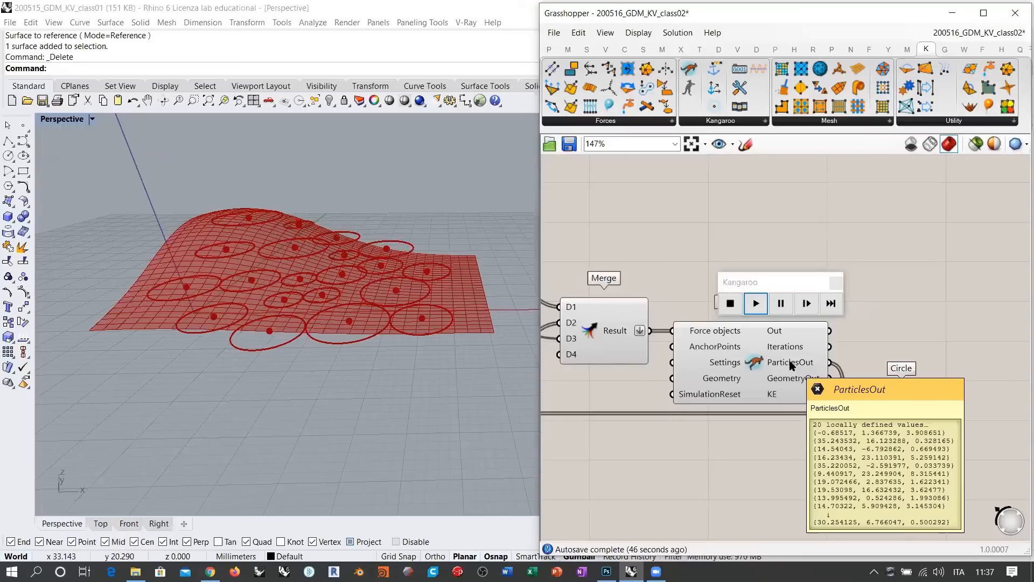
left_click_drag(770, 281, 897, 183)
right_click_drag(699, 269, 715, 289)
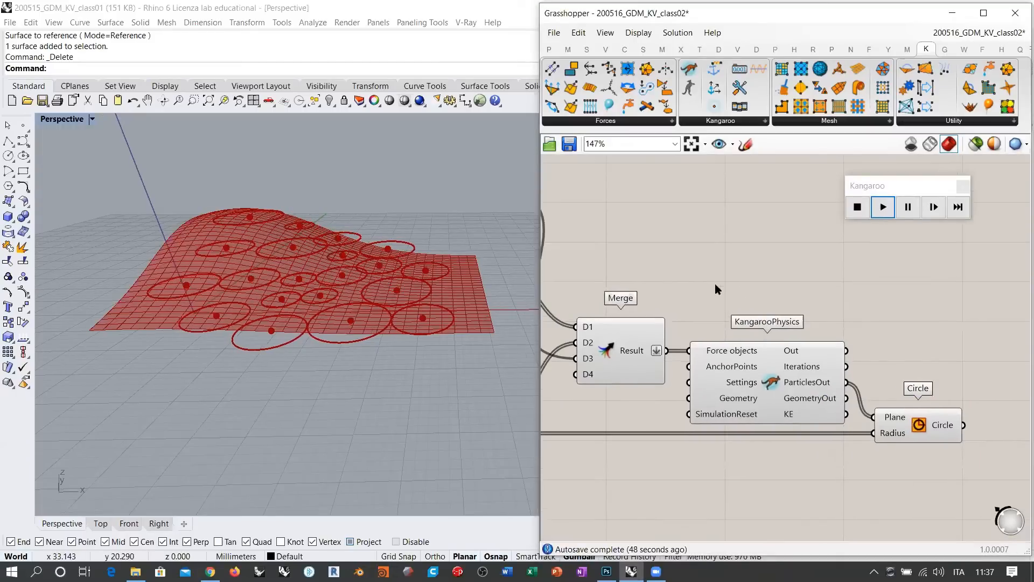
scroll(763, 366, "up", 1)
right_click_drag(762, 366, 585, 334)
left_click_drag(765, 400, 908, 399)
Step: Add a Surface Closest Point component and feed its Point input from KangarooPhysics' ParticlesOut
double_click(784, 302)
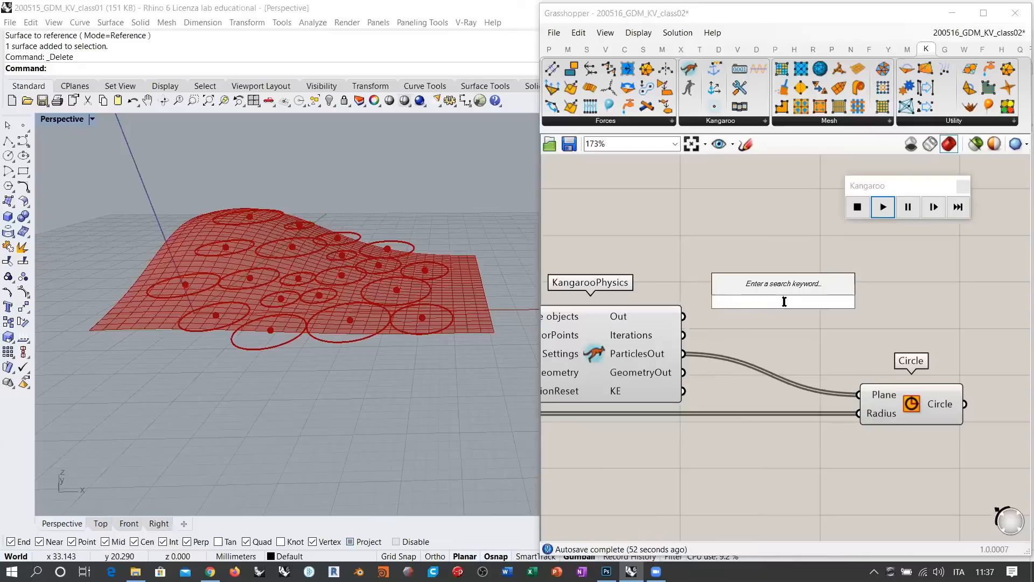
type("surface clos")
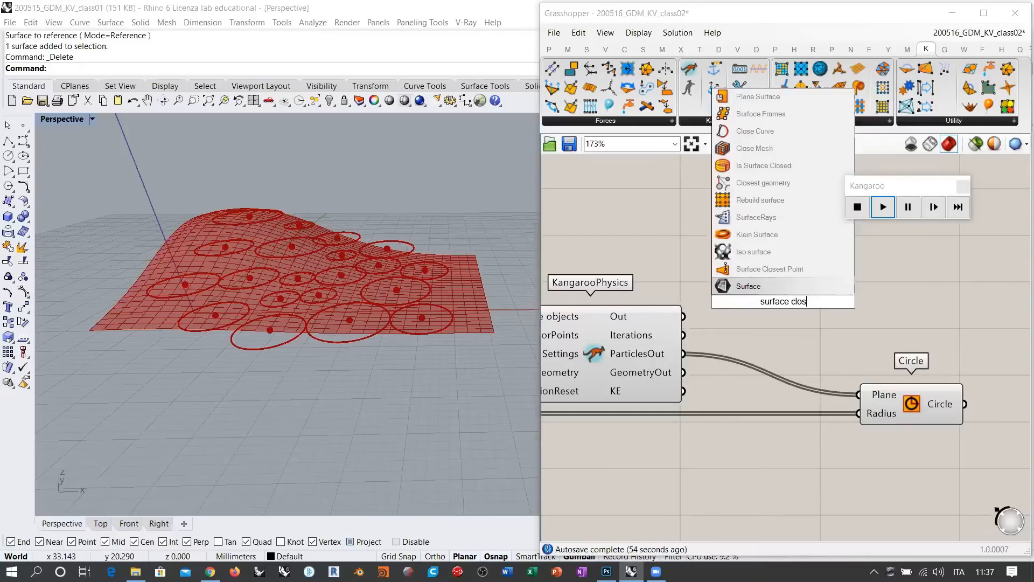
left_click(770, 268)
left_click_drag(683, 359, 721, 287)
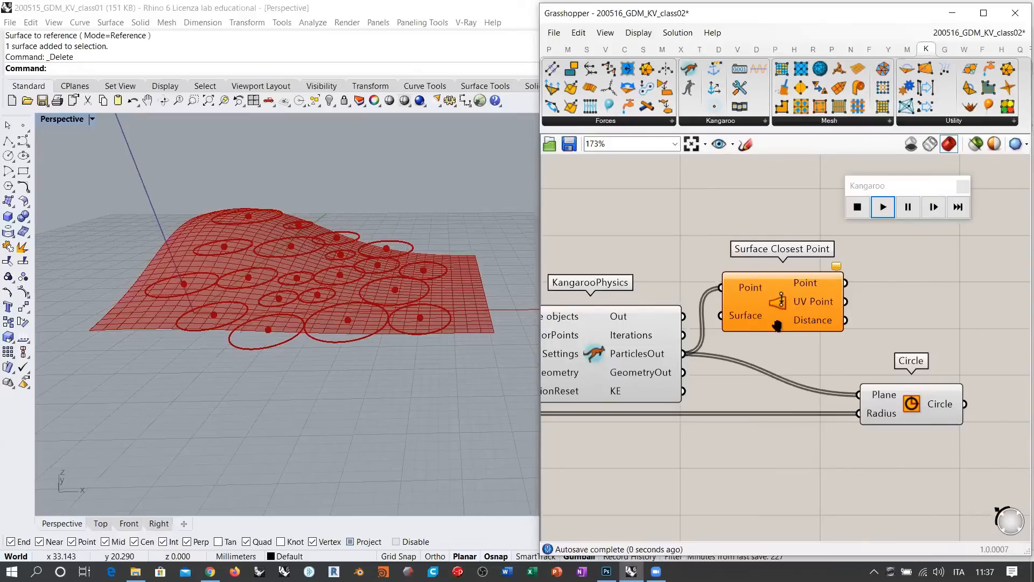
Step: Widen the Grasshopper window and connect the Surface parameter at the start of the definition to Surface Closest Point's Surface input
right_click_drag(775, 324, 974, 324)
scroll(916, 318, "down", 4)
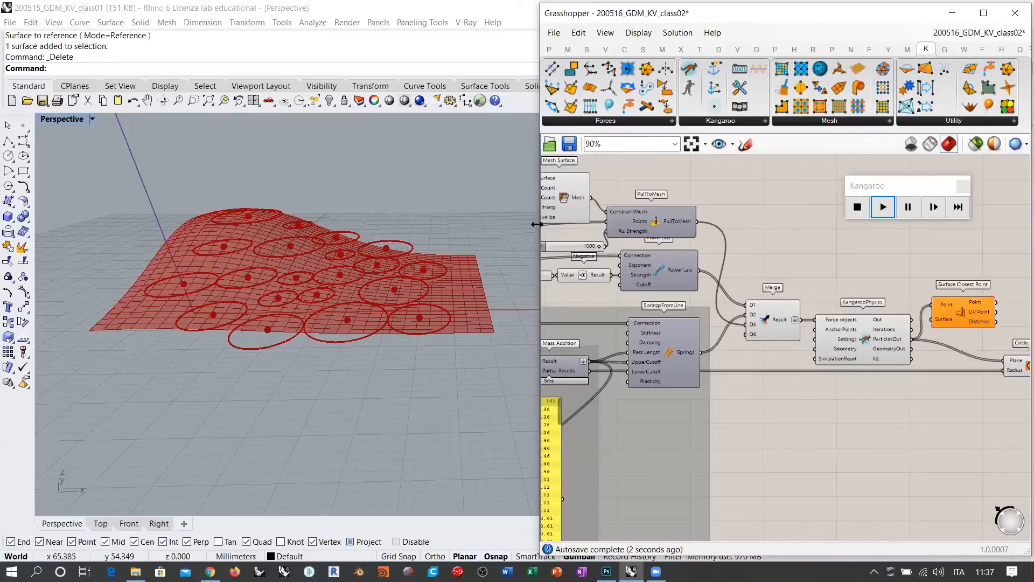
left_click_drag(536, 224, 303, 224)
right_click_drag(704, 270, 813, 270)
scroll(814, 269, "down", 5)
right_click_drag(500, 291, 556, 286)
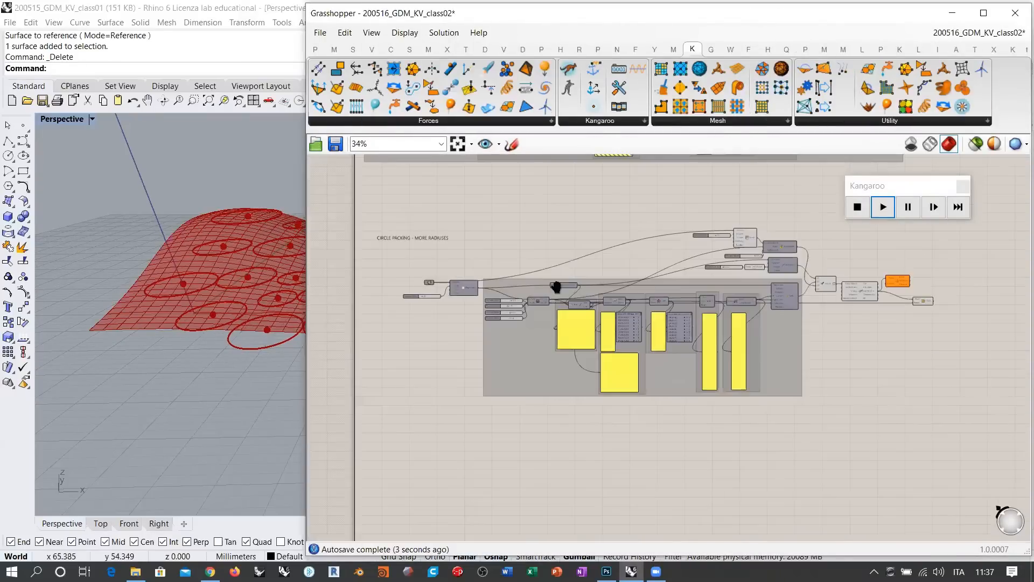
scroll(456, 275, "up", 5)
scroll(399, 304, "down", 5)
left_click_drag(395, 299, 1017, 286)
scroll(997, 287, "up", 3)
scroll(916, 306, "up", 3)
left_click_drag(916, 306, 899, 305)
right_click_drag(795, 326, 693, 334)
right_click_drag(838, 300, 700, 309)
left_click(702, 314)
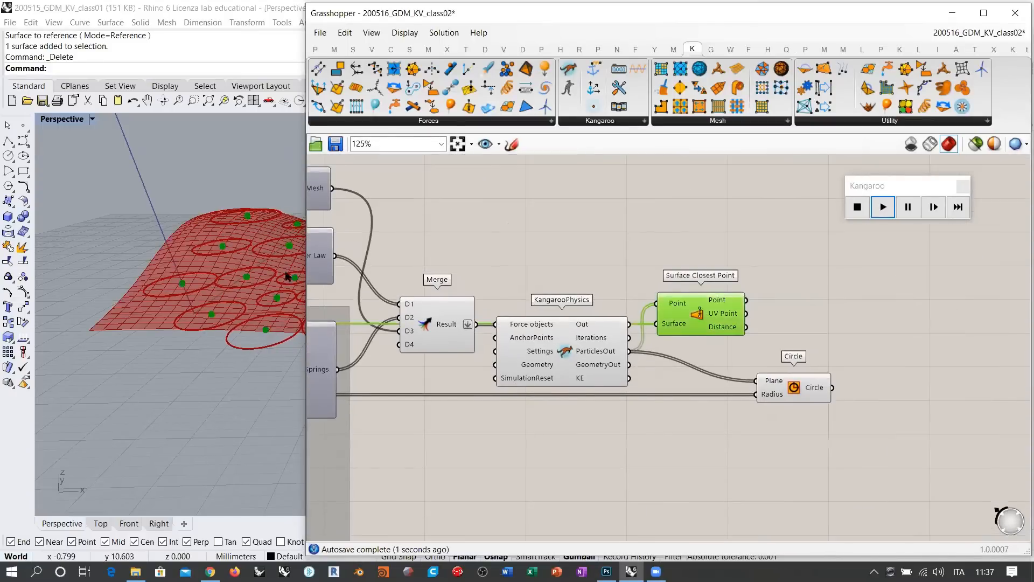
Step: Narrow the Grasshopper window to reveal the model and move Surface Closest Point higher above the Circle component
right_click_drag(343, 310, 323, 322)
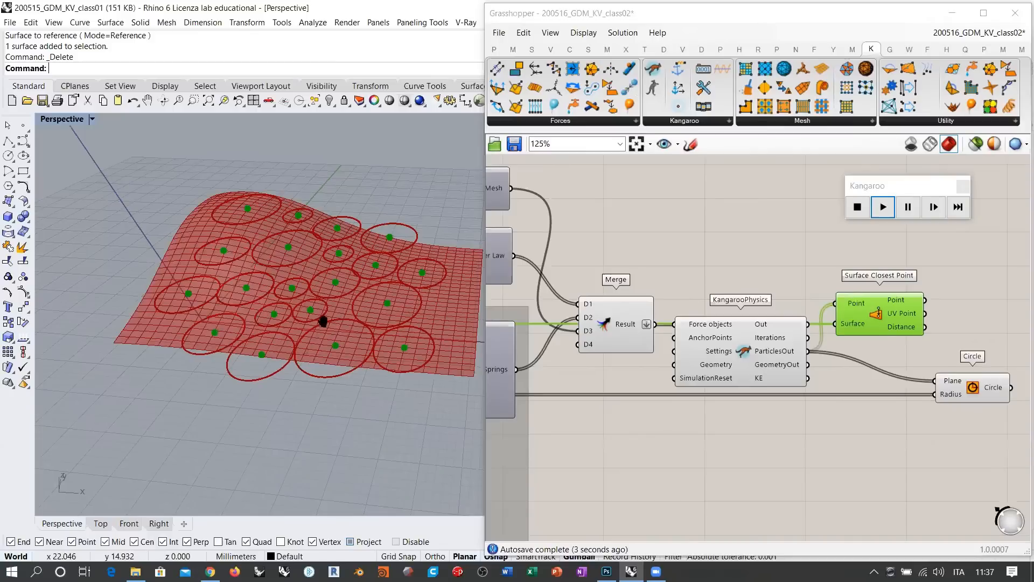
left_click(932, 329)
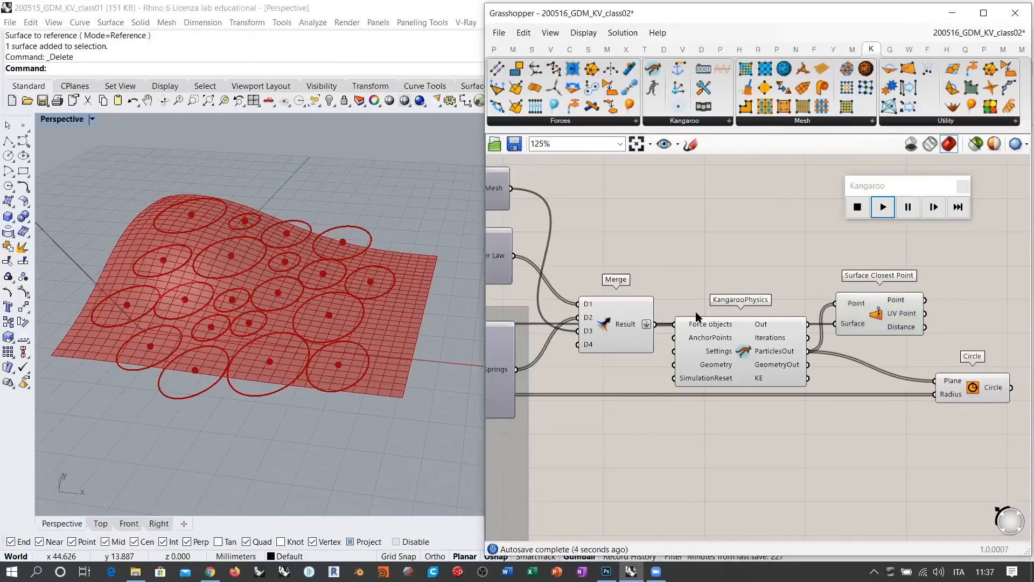
scroll(697, 316, "up", 2)
scroll(680, 273, "up", 2)
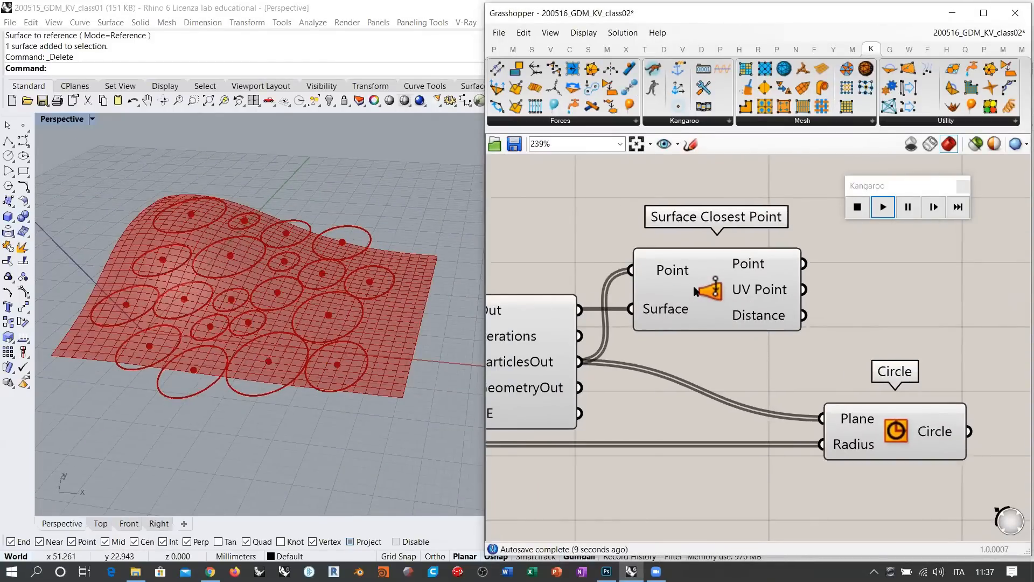
left_click_drag(695, 290, 713, 248)
left_click(729, 308)
right_click_drag(729, 309, 703, 314)
left_click_drag(678, 265, 680, 251)
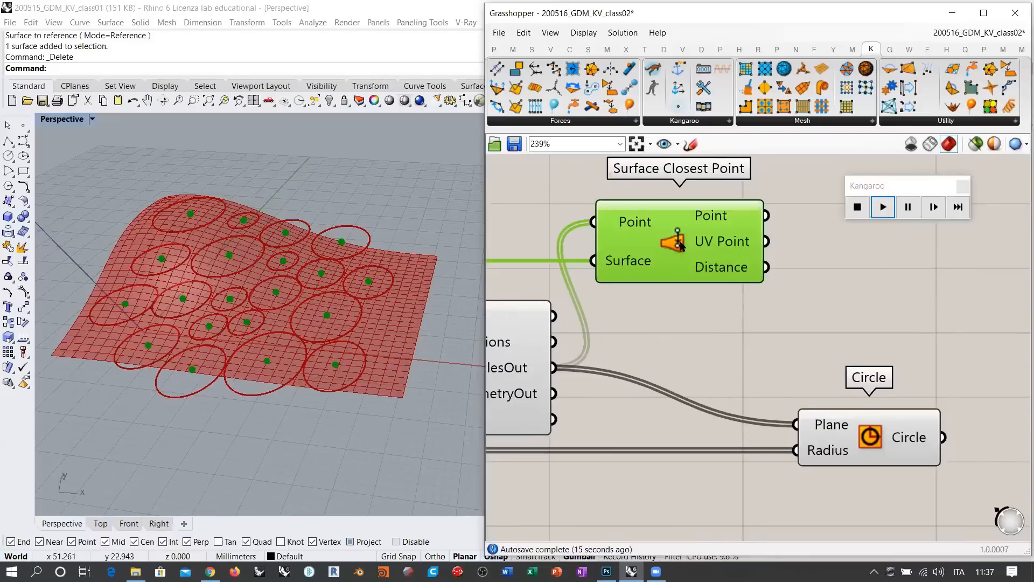
left_click(683, 307)
right_click_drag(719, 245, 699, 295)
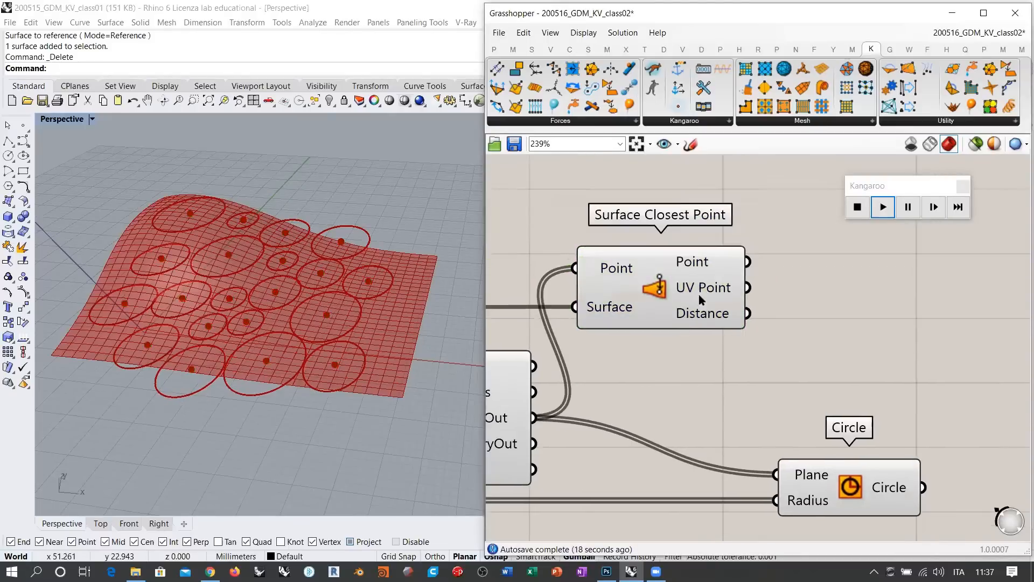
Step: Add a text panel fed by Surface Closest Point's Point output and enlarge it to read the coordinates
mouse_move(704, 291)
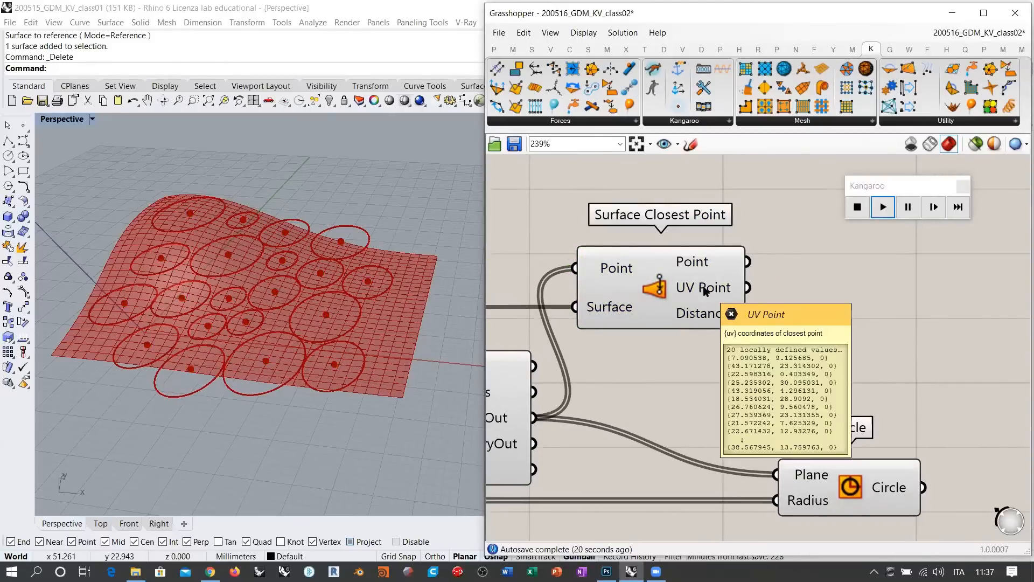
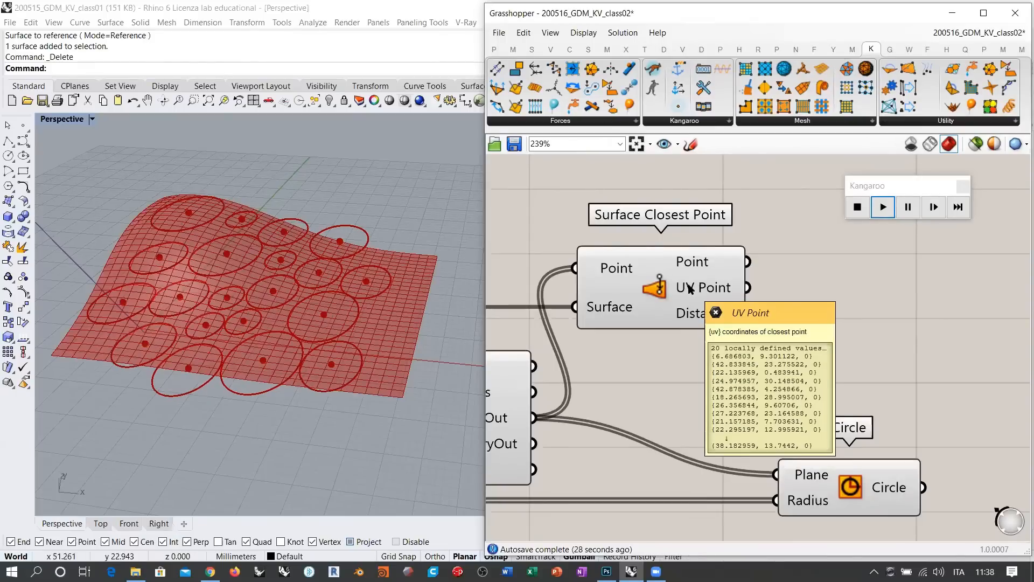
mouse_move(611, 310)
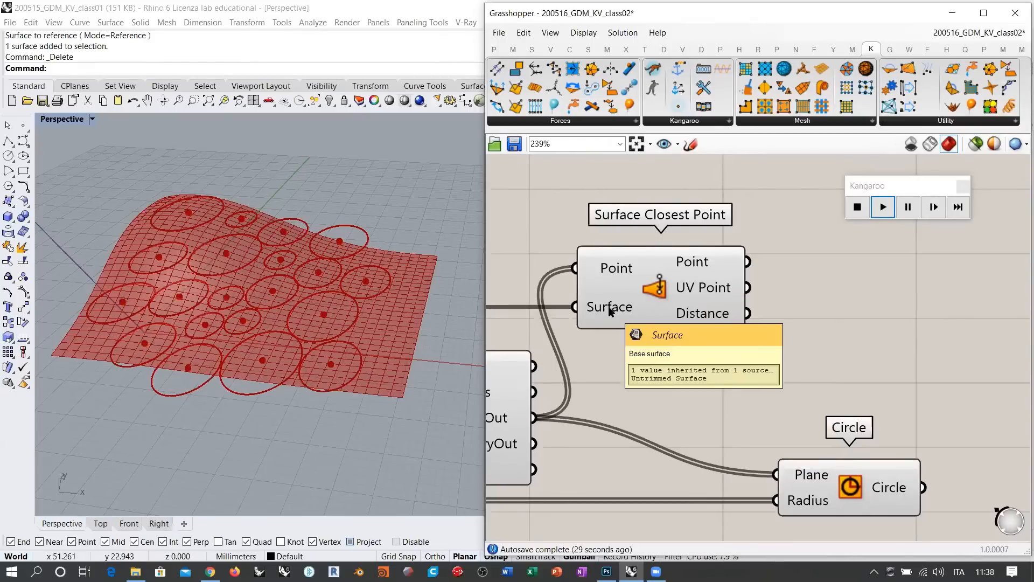
double_click(839, 292)
type("//")
key("Return")
left_click_drag(803, 283, 879, 275)
left_click_drag(747, 262, 810, 284)
left_click(783, 346)
right_click_drag(760, 324, 598, 314)
scroll(598, 314, "down", 1)
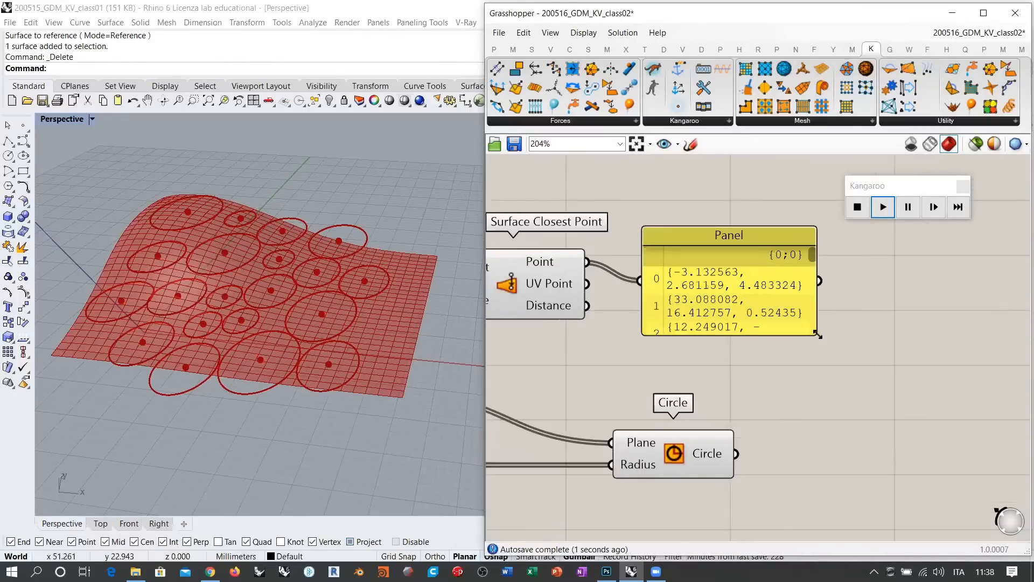
left_click_drag(818, 335, 957, 383)
right_click_drag(762, 305, 798, 309)
right_click_drag(739, 286, 768, 290)
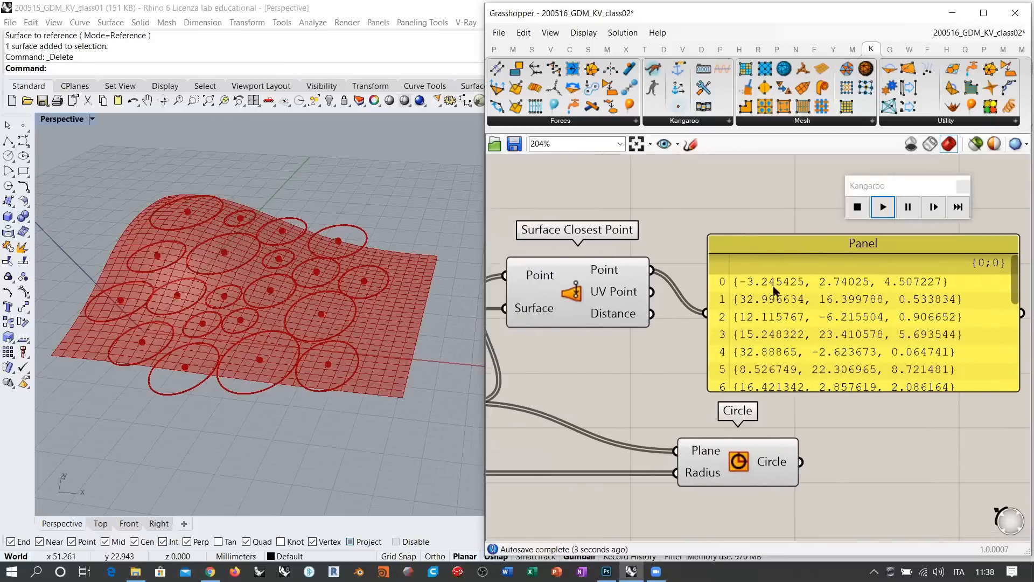
right_click_drag(661, 322, 701, 323)
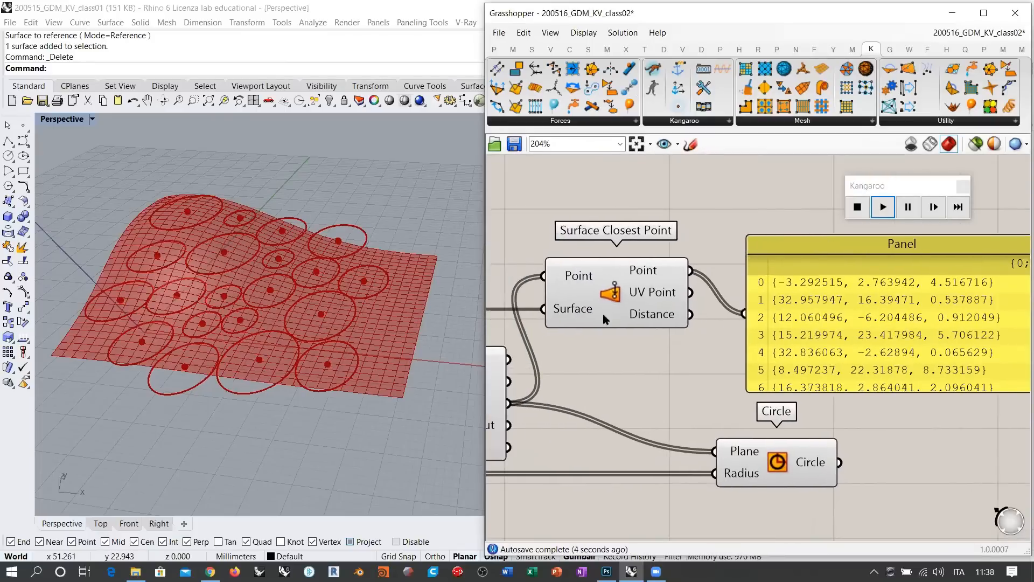
Step: Pause the Kangaroo simulation and feed the panel from Surface Closest Point's UV Point output instead
left_click(909, 206)
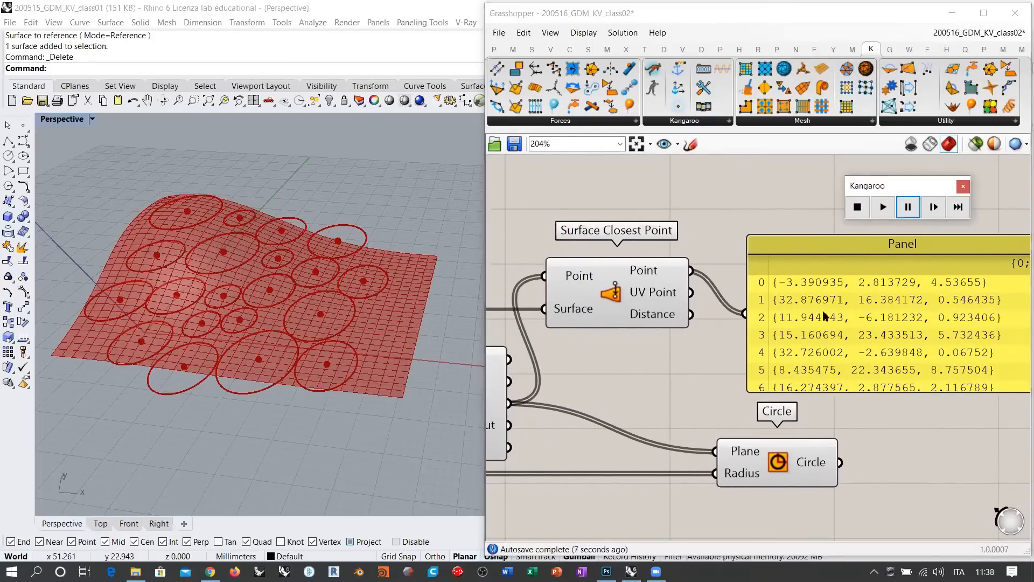
right_click_drag(828, 328, 774, 312)
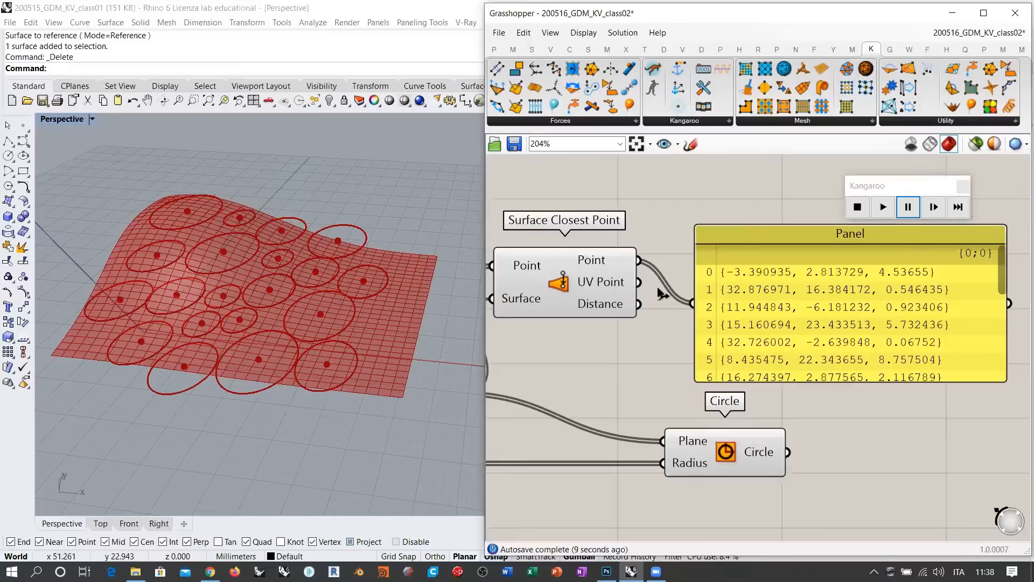
left_click_drag(641, 282, 681, 300)
left_click_drag(641, 261, 685, 301)
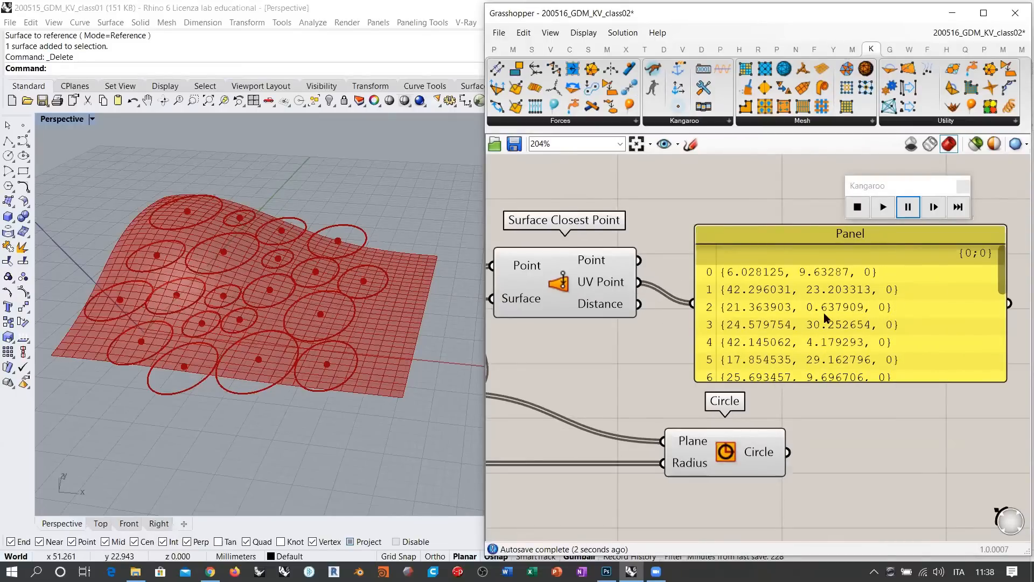
Step: Reparameterize the Surface input of Surface Closest Point
right_click_drag(518, 296, 621, 290)
right_click(621, 293)
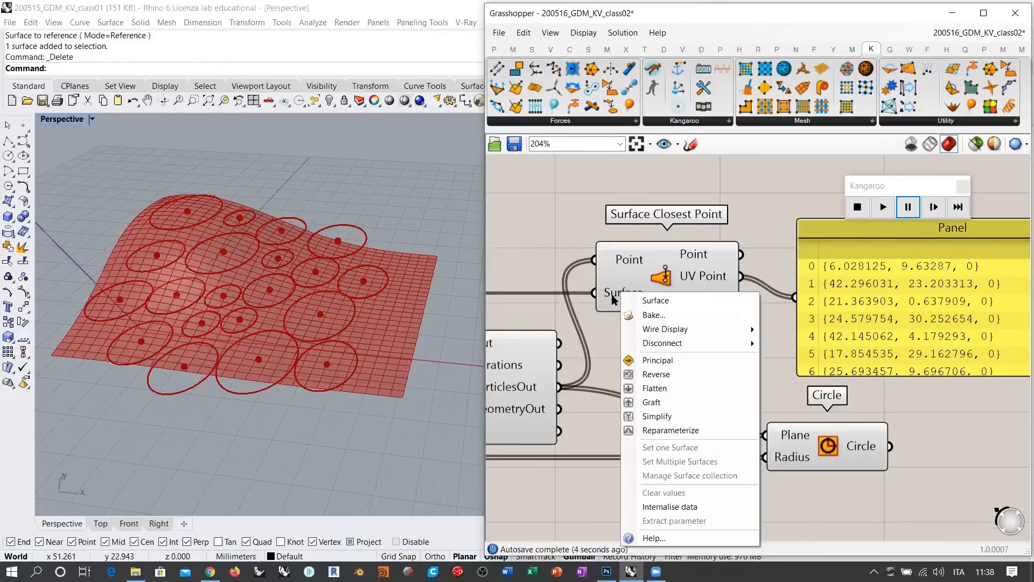
left_click(652, 432)
right_click_drag(700, 351, 604, 351)
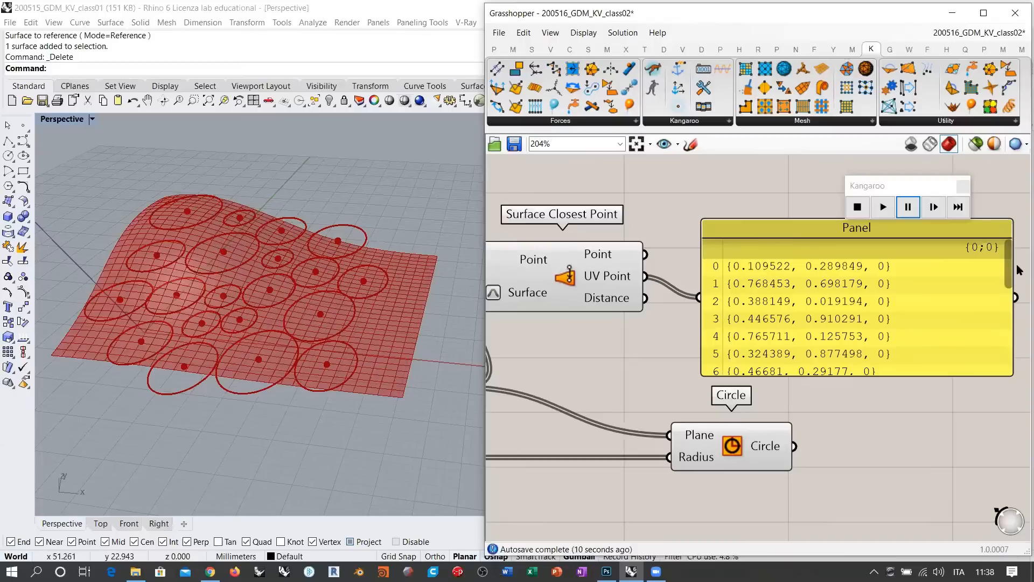
Step: Delete the text panel and add an Evaluate Surface component beside Surface Closest Point
mouse_move(1010, 258)
left_mouse_down()
mouse_move(1012, 343)
mouse_move(1008, 254)
left_mouse_up()
left_click_drag(841, 320, 846, 320)
key("Delete")
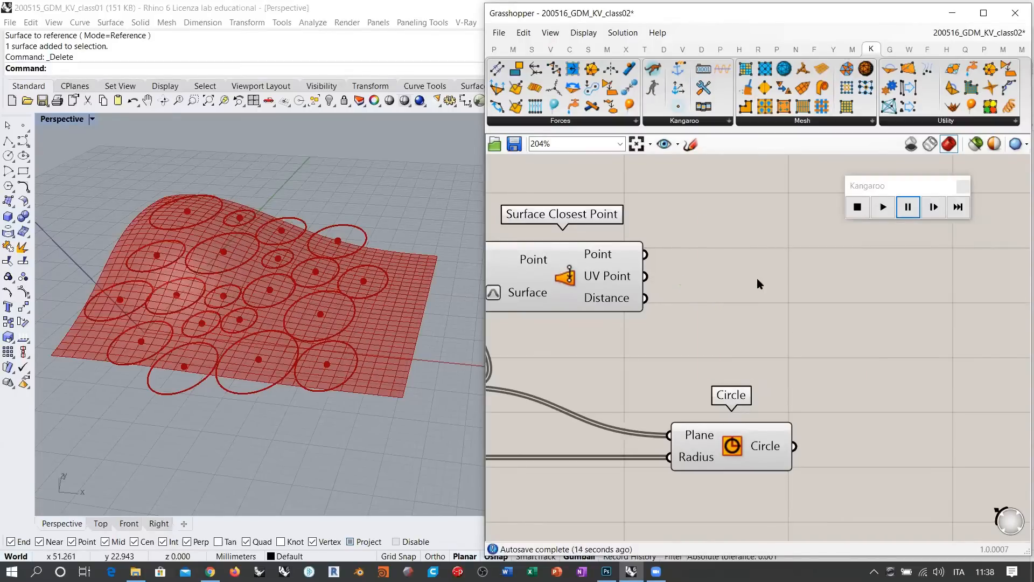
double_click(758, 278)
type("evalua")
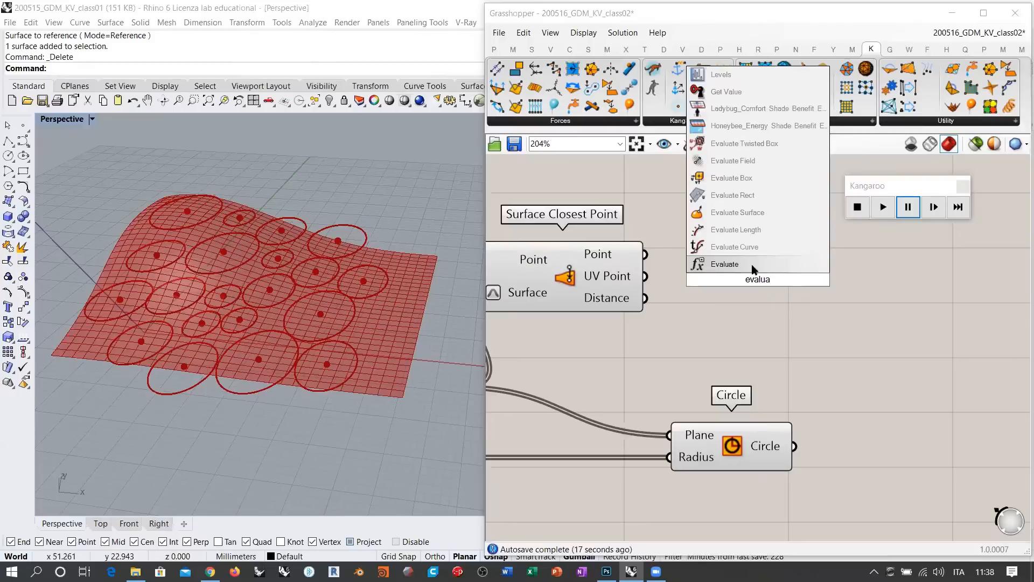
left_click(734, 213)
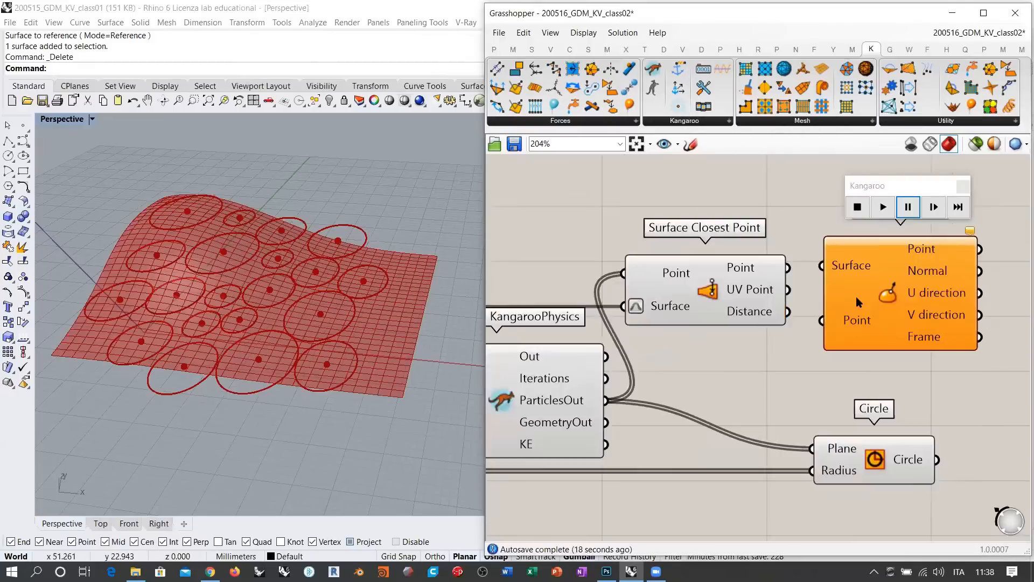
Step: Connect the internalised curved surface at the start of the packing definition to Evaluate Surface's Surface input
scroll(865, 279, "down", 5)
scroll(842, 302, "down", 5)
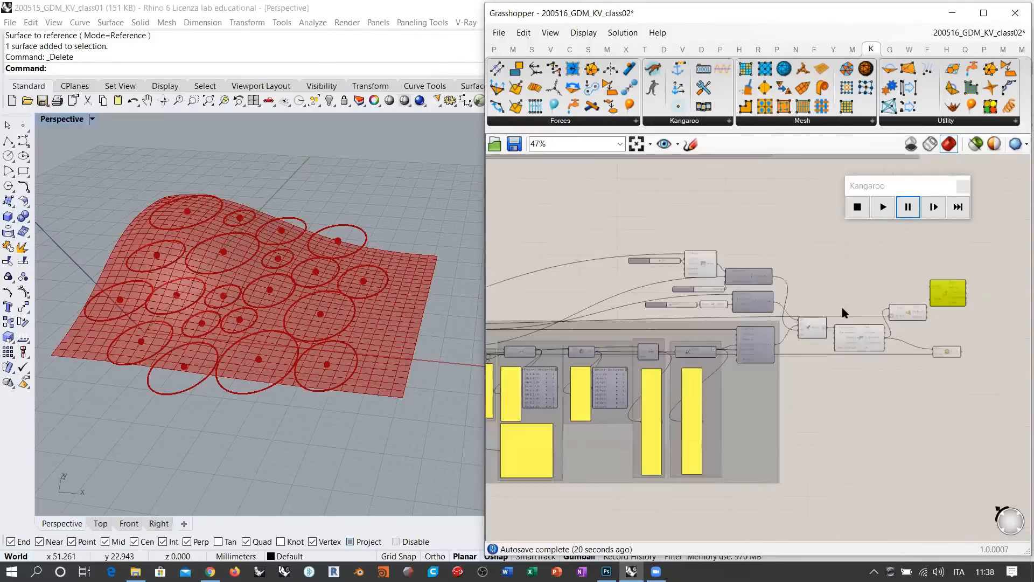
scroll(561, 322, "up", 2)
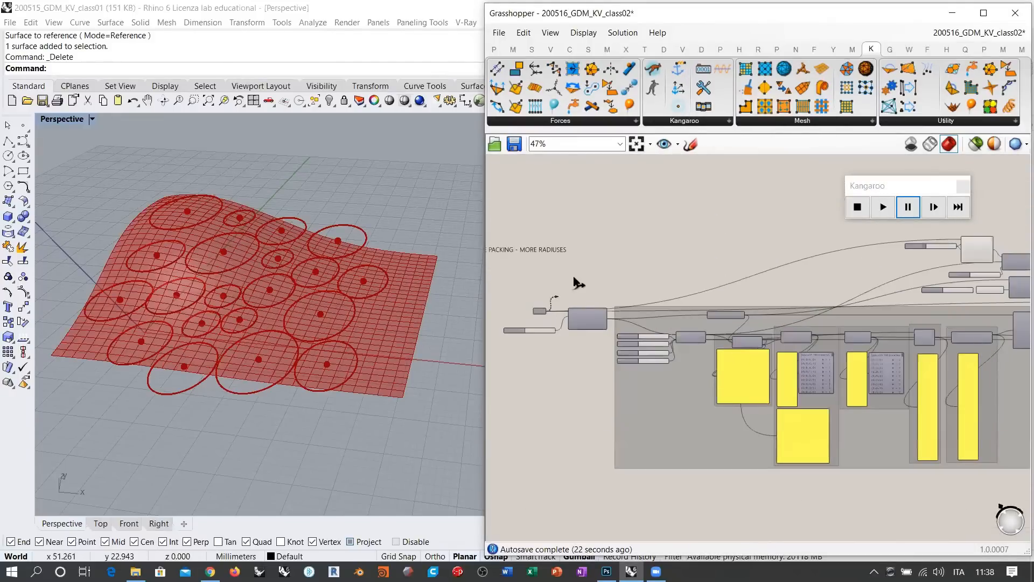
left_click_drag(575, 277, 826, 322)
scroll(514, 299, "down", 2)
scroll(1018, 278, "up", 7)
scroll(1019, 274, "up", 2)
scroll(808, 312, "up", 2)
left_click(651, 254)
Step: Reparameterize Evaluate Surface's Surface input and feed its Point input from Surface Closest Point's UV Point output
right_click(720, 275)
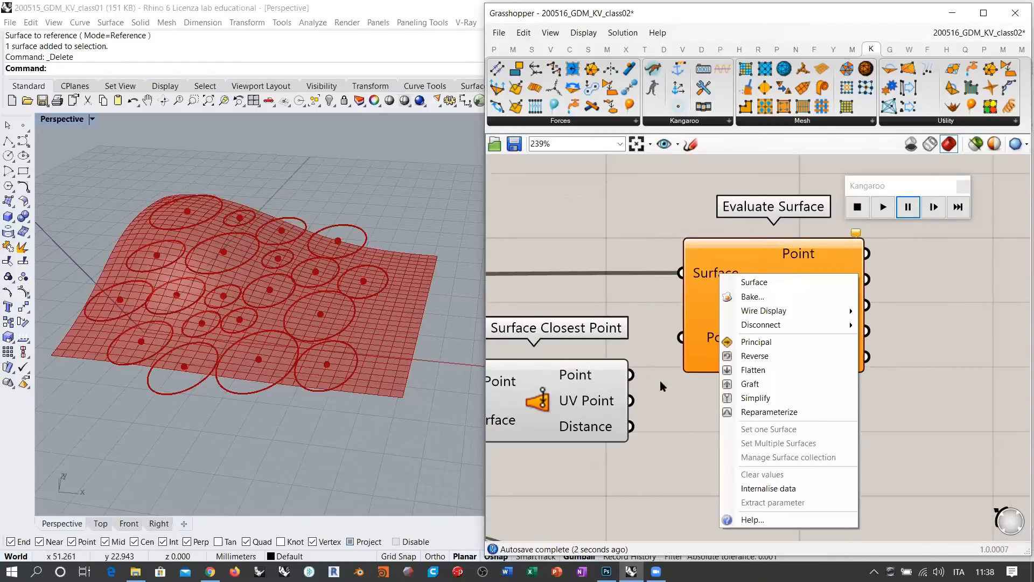
left_click(738, 413)
left_click_drag(757, 323, 784, 323)
left_click(809, 403)
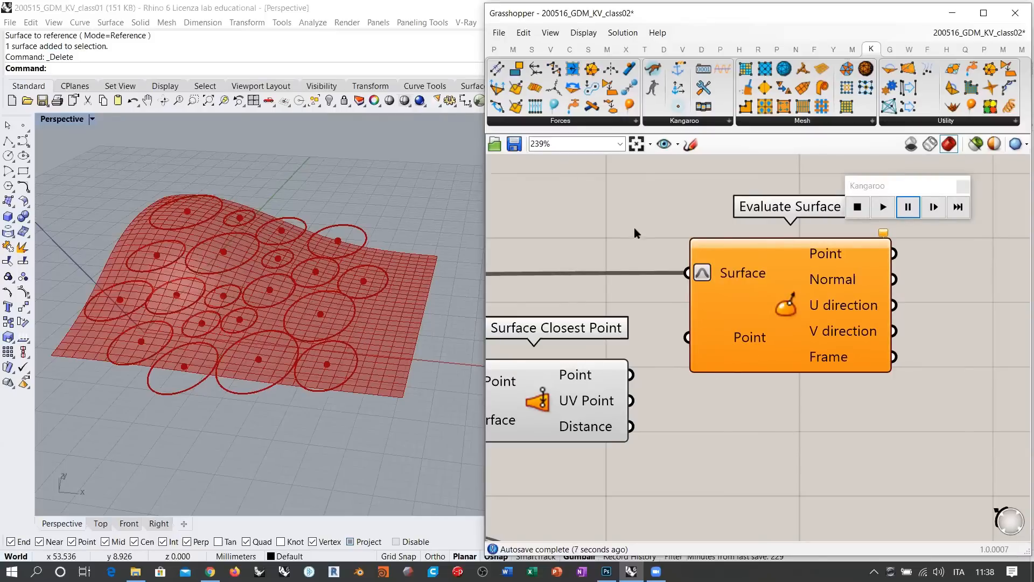
left_click_drag(631, 400, 686, 337)
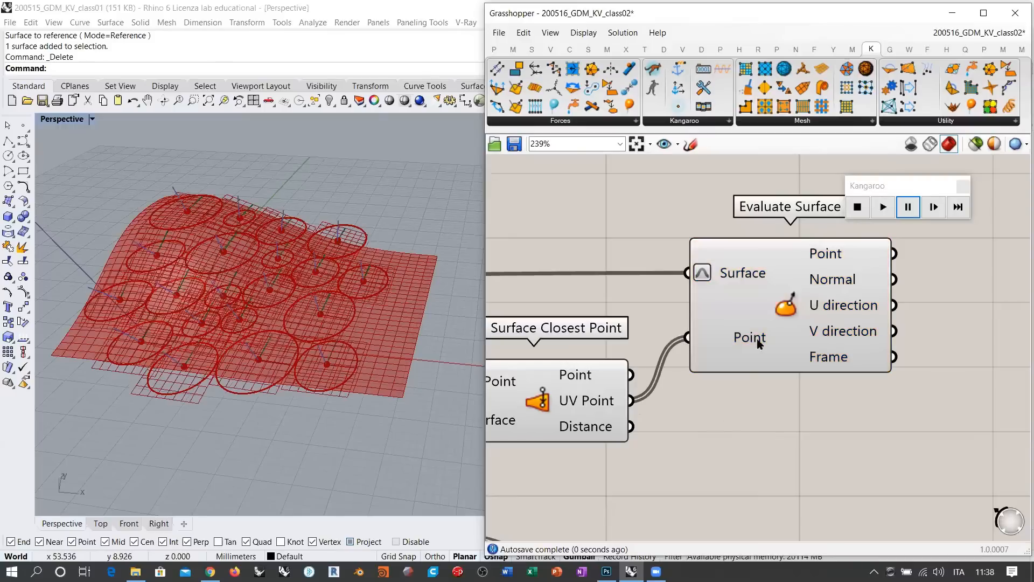
Step: Move the Circle component farther from KangarooPhysics and feed its Plane input from Evaluate Surface's Frame output instead
mouse_move(838, 362)
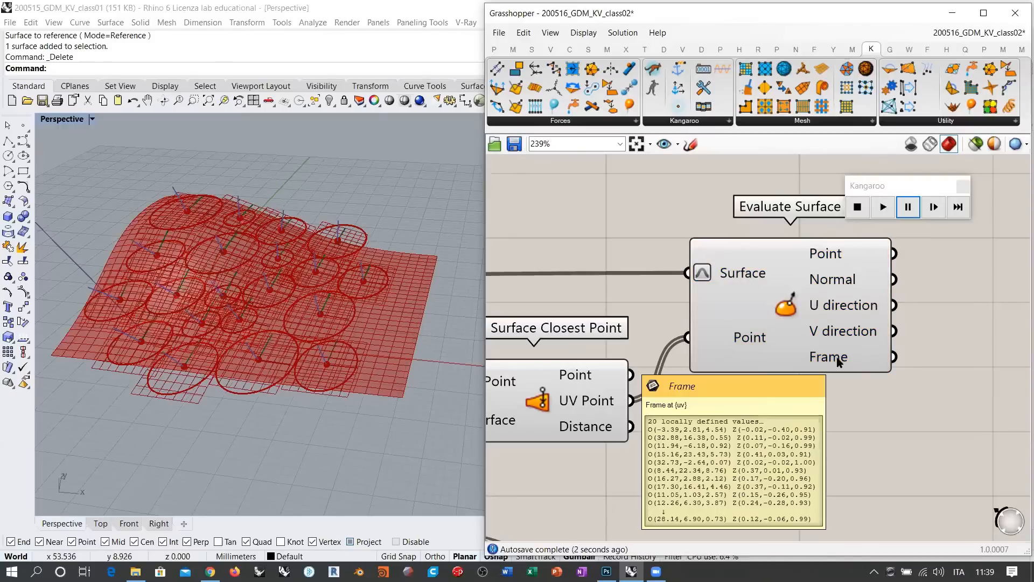
right_click_drag(267, 368, 236, 235)
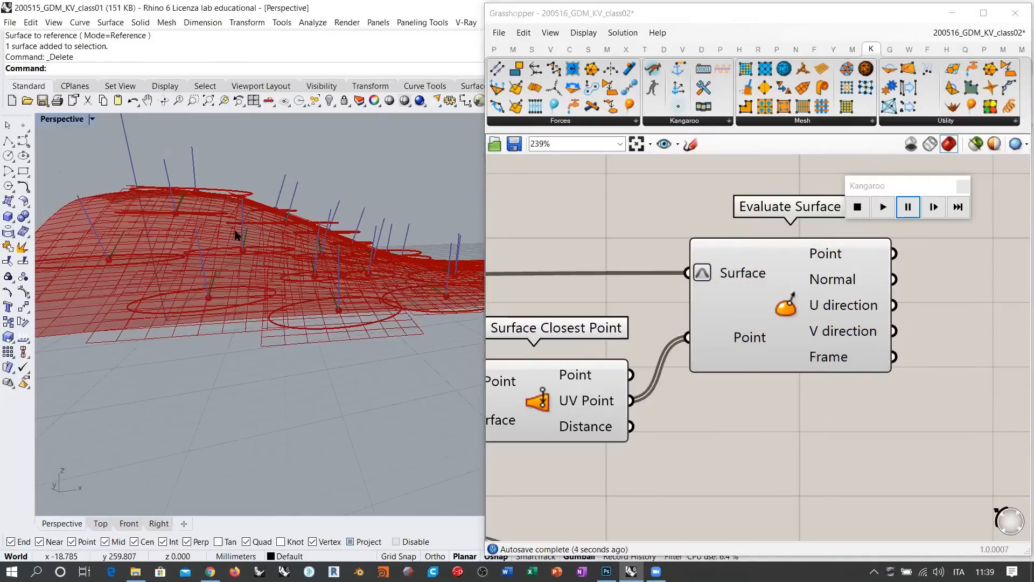
right_click_drag(313, 235, 304, 268)
scroll(245, 170, "down", 6)
scroll(653, 322, "down", 4)
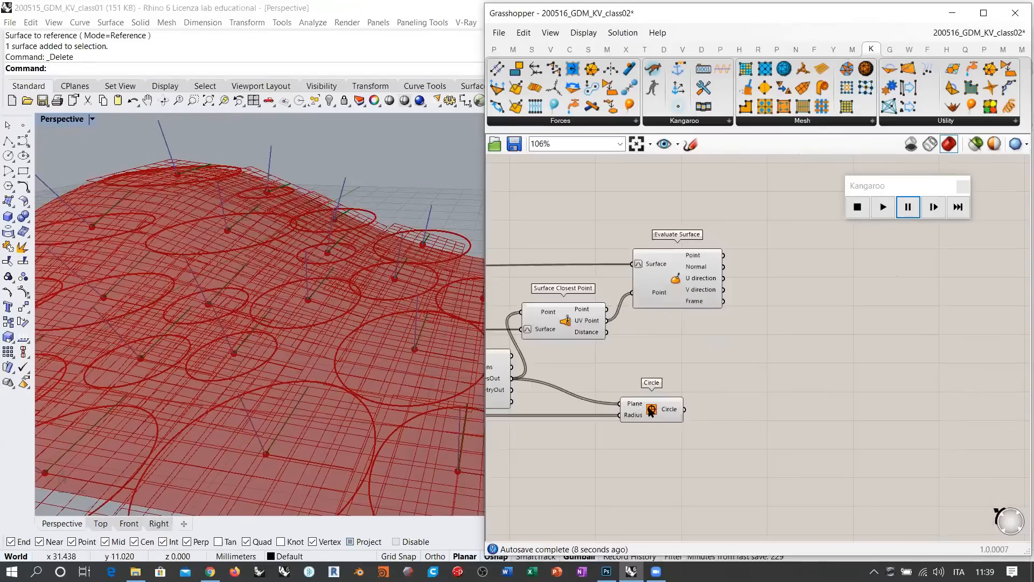
left_click_drag(665, 403, 775, 399)
left_click_drag(725, 303, 765, 396)
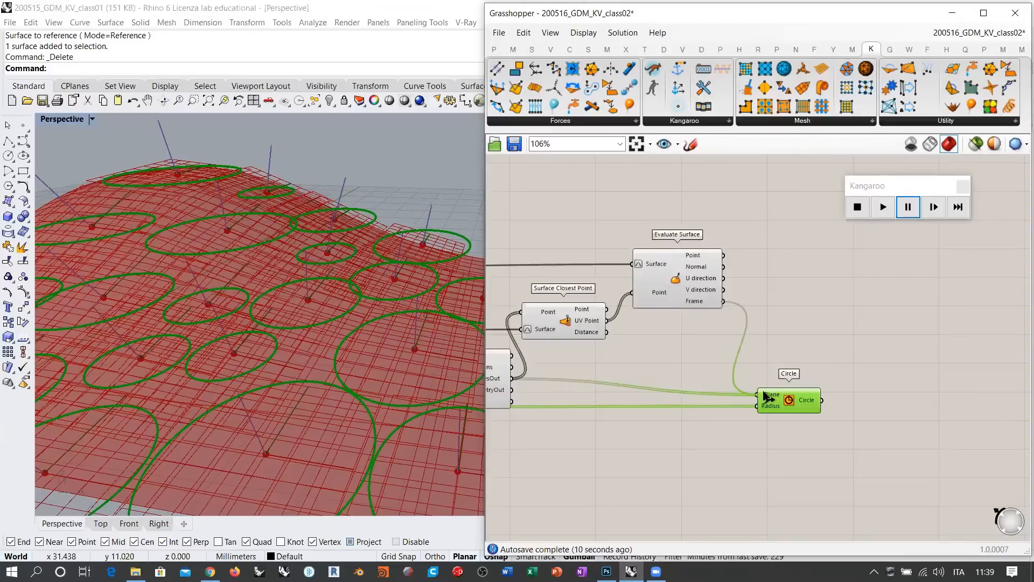
left_click(809, 335)
Step: Turn off the preview of the Evaluate Surface and Surface Closest Point components
left_click(661, 280)
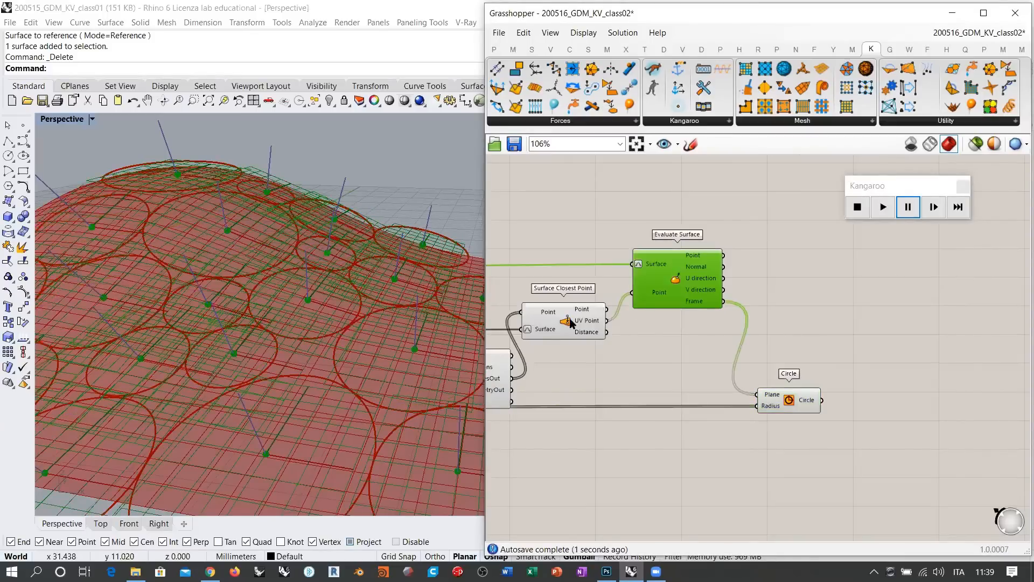
key("ctrl+q")
left_click(572, 322)
key("ctrl+q")
left_click(619, 359)
right_click_drag(619, 359, 686, 357)
scroll(335, 342, "down", 4)
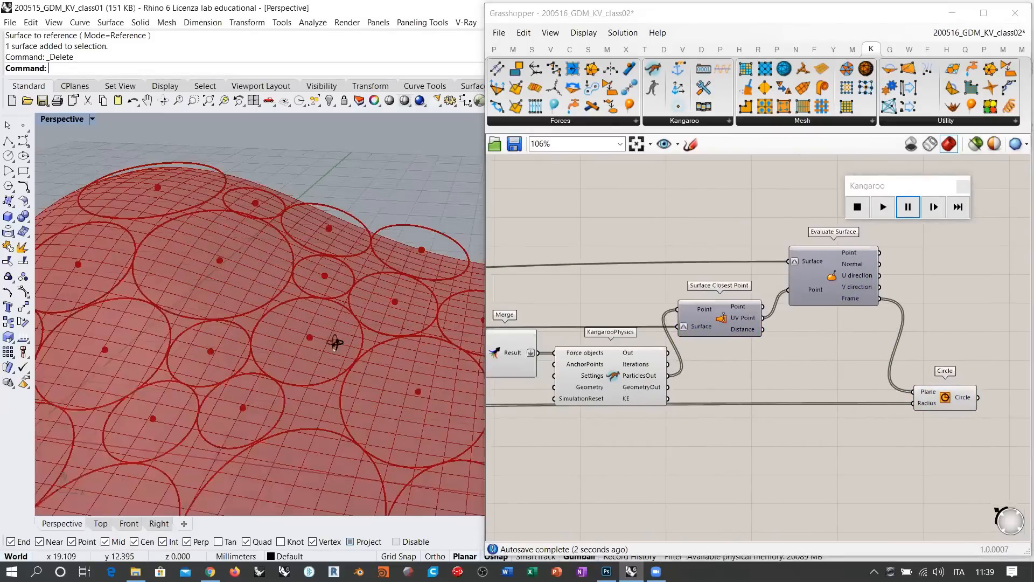
Step: Examine from low and high viewpoints how the packed circles sit against the curved surface
right_click_drag(351, 301, 161, 186)
scroll(280, 304, "up", 3)
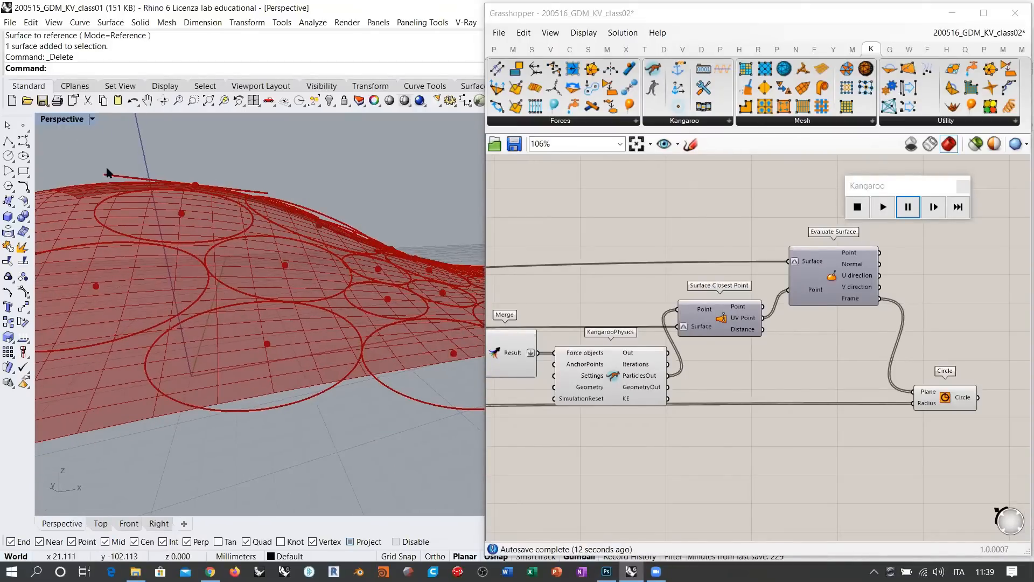
right_click_drag(196, 185, 161, 300)
right_click_drag(224, 296, 257, 249)
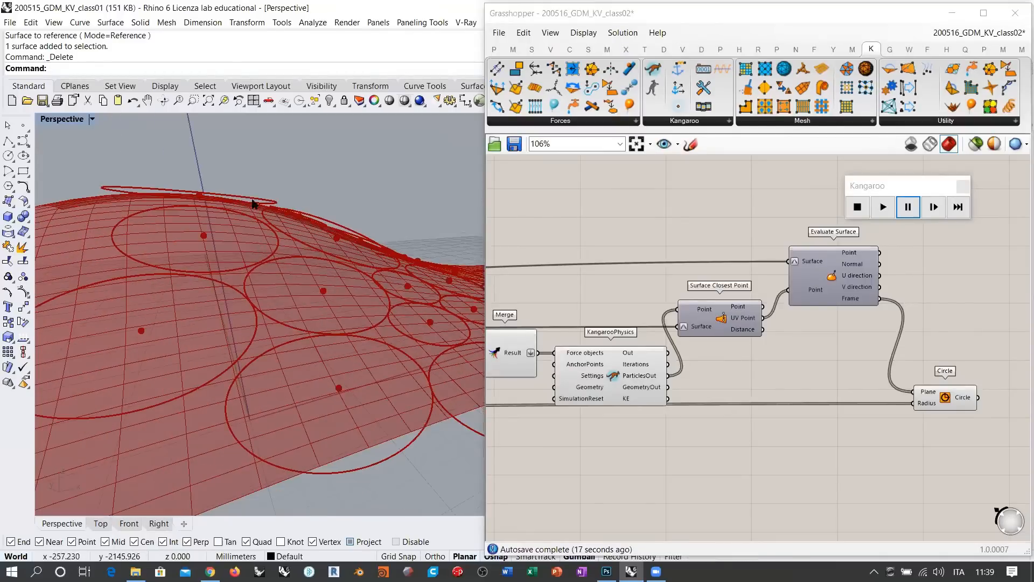
right_click_drag(272, 203, 303, 243)
scroll(278, 211, "down", 8)
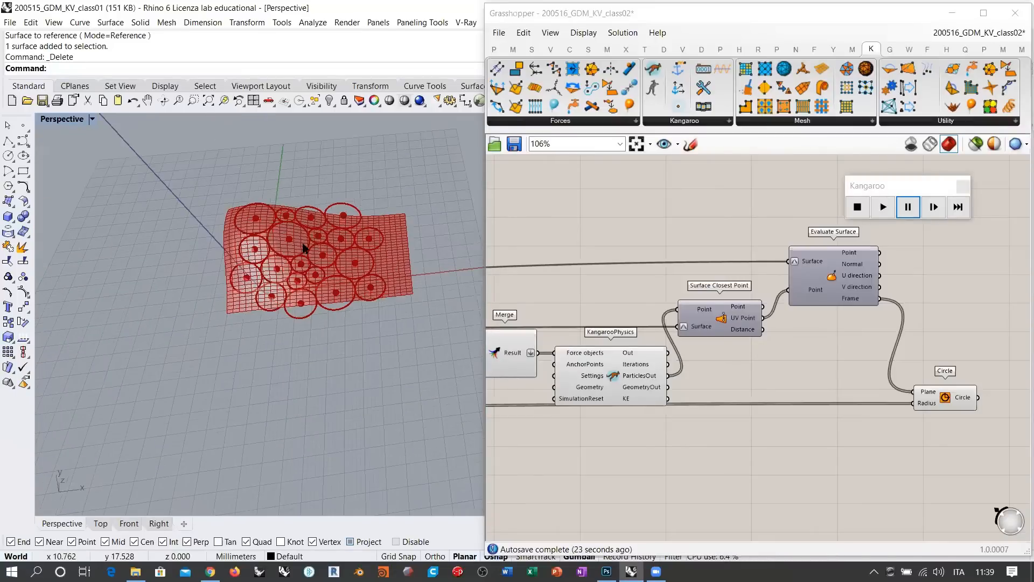
scroll(327, 261, "up", 8)
scroll(311, 277, "down", 7)
right_click_drag(312, 300, 322, 299)
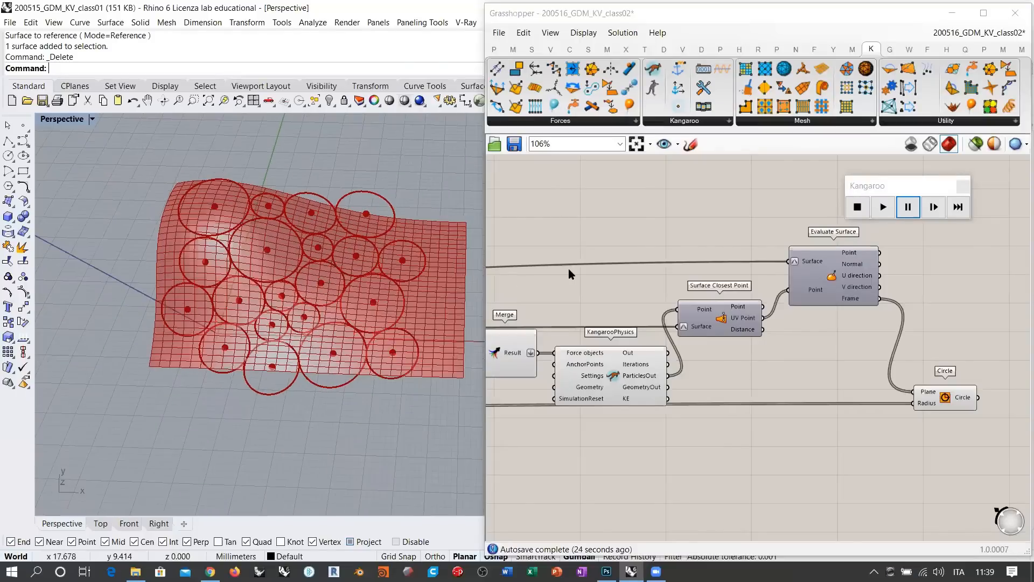
Step: Set the first radius slider feeding Longest List to 2.44, the third to 2.56 and the fourth to 1.74
scroll(843, 303, "down", 1)
right_click_drag(683, 302, 835, 302)
scroll(835, 302, "down", 1)
right_click_drag(749, 350, 1023, 335)
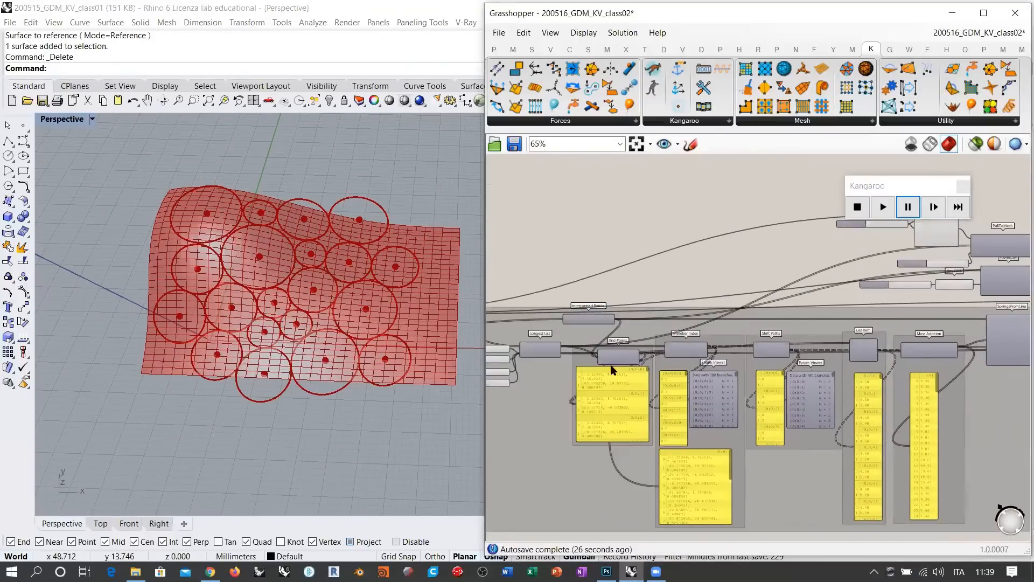
right_click_drag(612, 367, 872, 323)
scroll(757, 312, "up", 1)
scroll(757, 315, "up", 5)
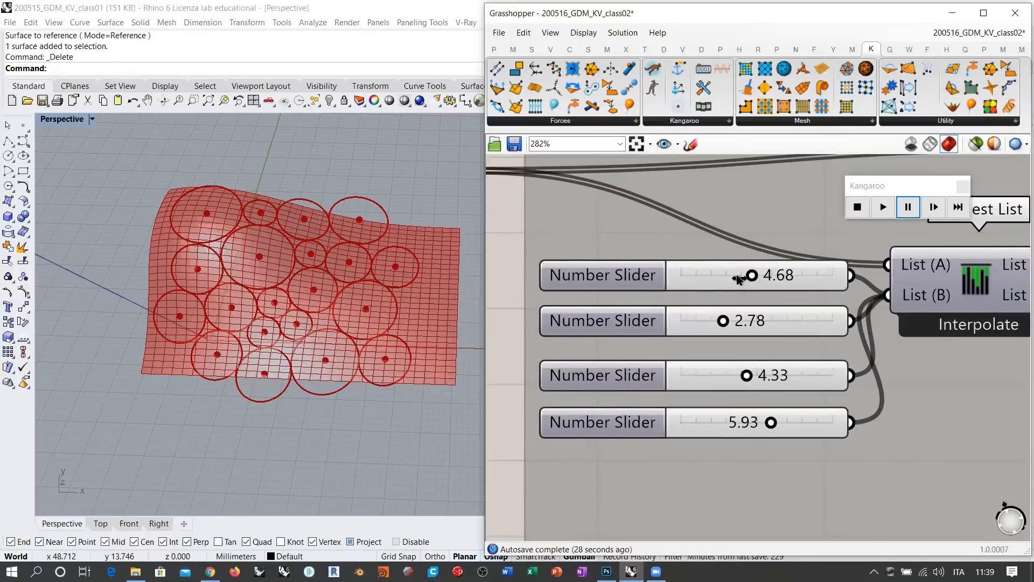
left_click_drag(740, 275, 718, 275)
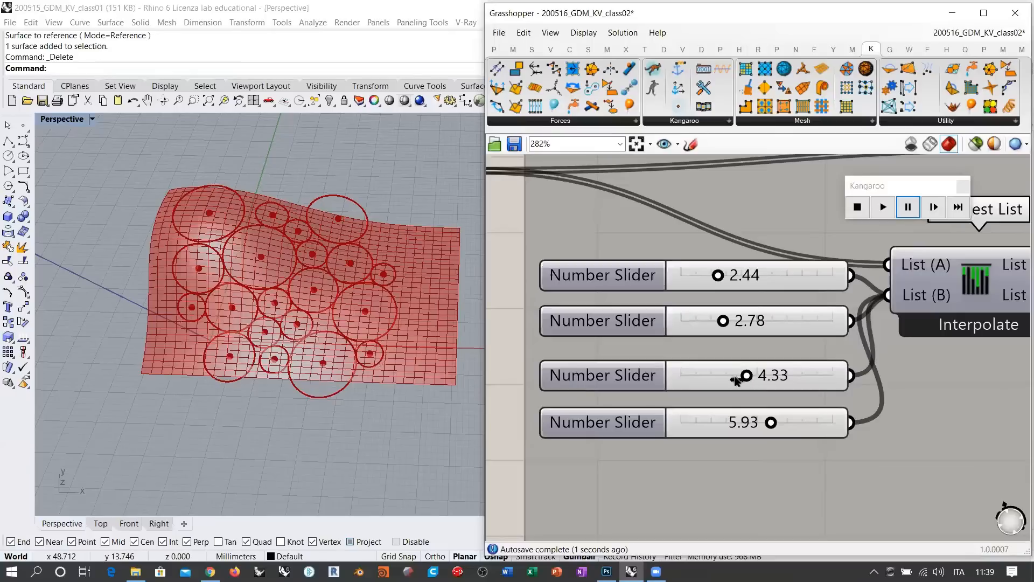
left_click_drag(746, 376, 720, 376)
left_click_drag(771, 423, 712, 420)
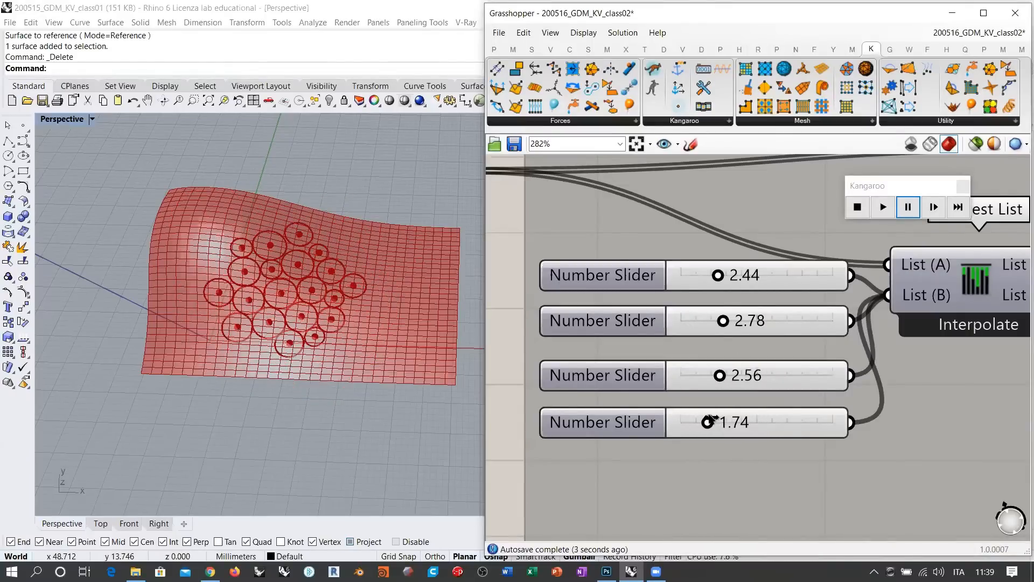
Step: Set the third radius slider to 1.85, and resume the Kangaroo simulation while setting the fourth to 1.88
scroll(347, 219, "up", 5)
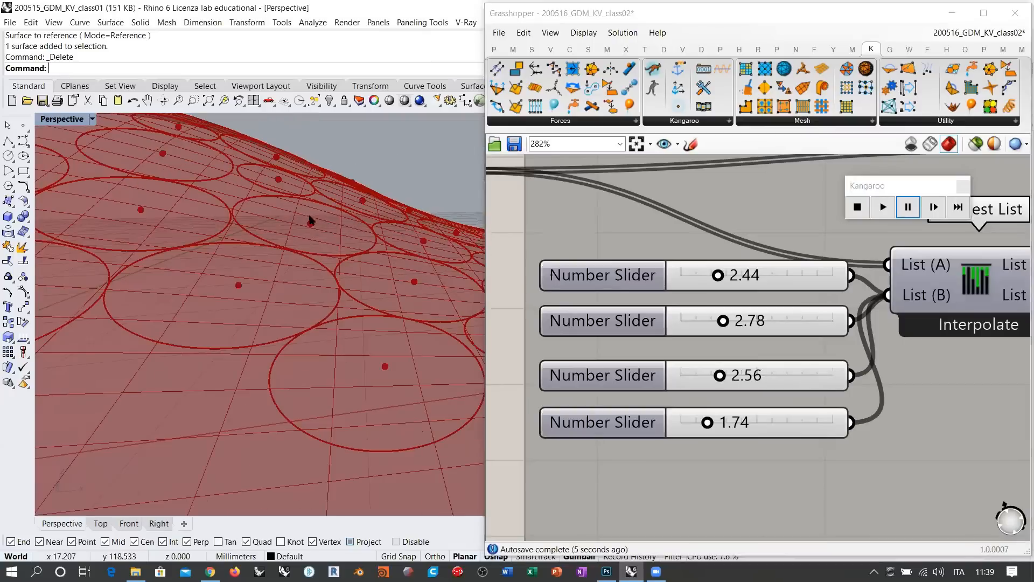
scroll(307, 258, "down", 5)
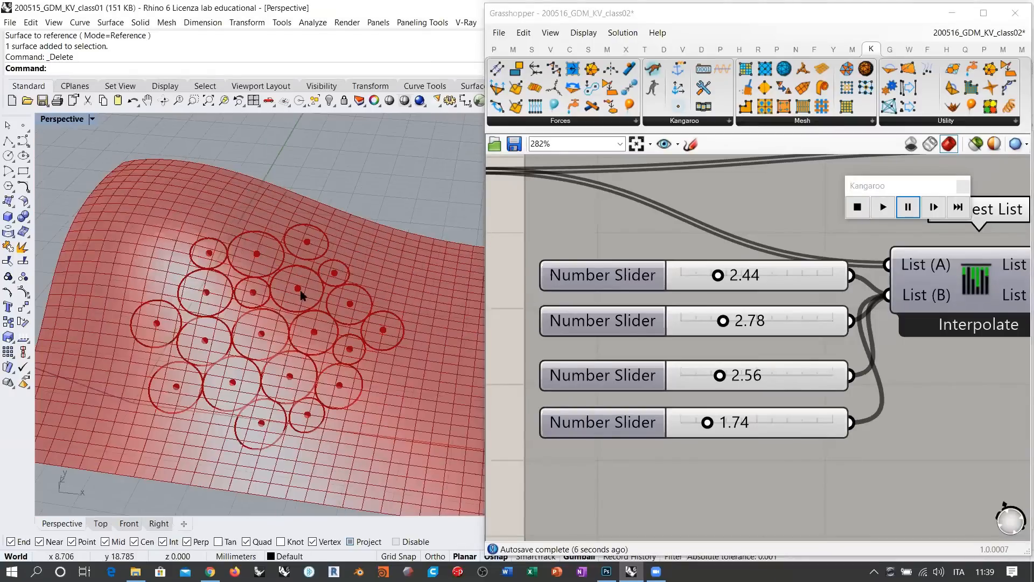
scroll(298, 272, "down", 2)
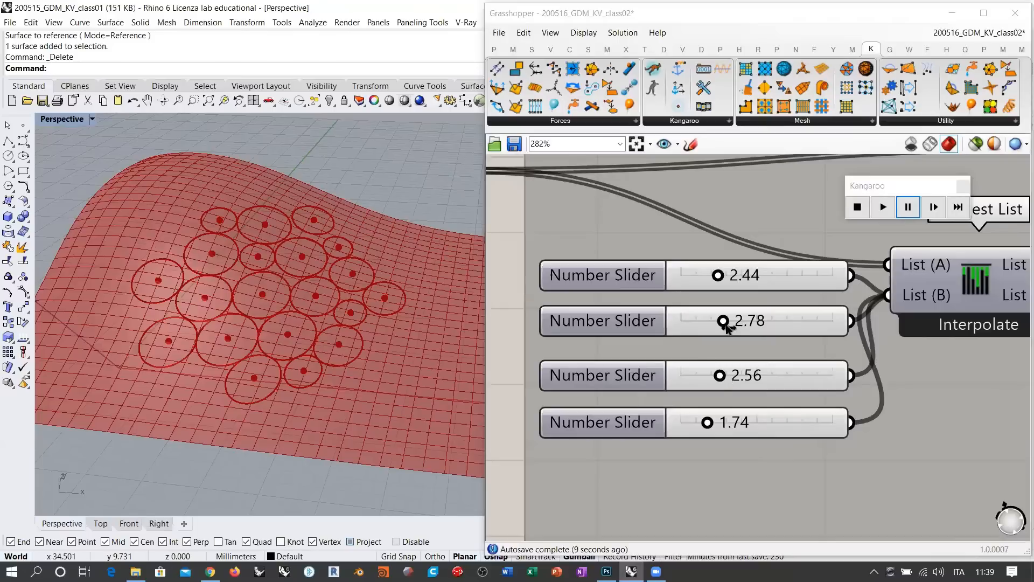
mouse_move(723, 320)
left_mouse_down()
mouse_move(732, 322)
mouse_move(703, 323)
mouse_move(735, 322)
mouse_move(710, 326)
mouse_move(723, 321)
left_mouse_up()
left_click_drag(721, 376, 710, 376)
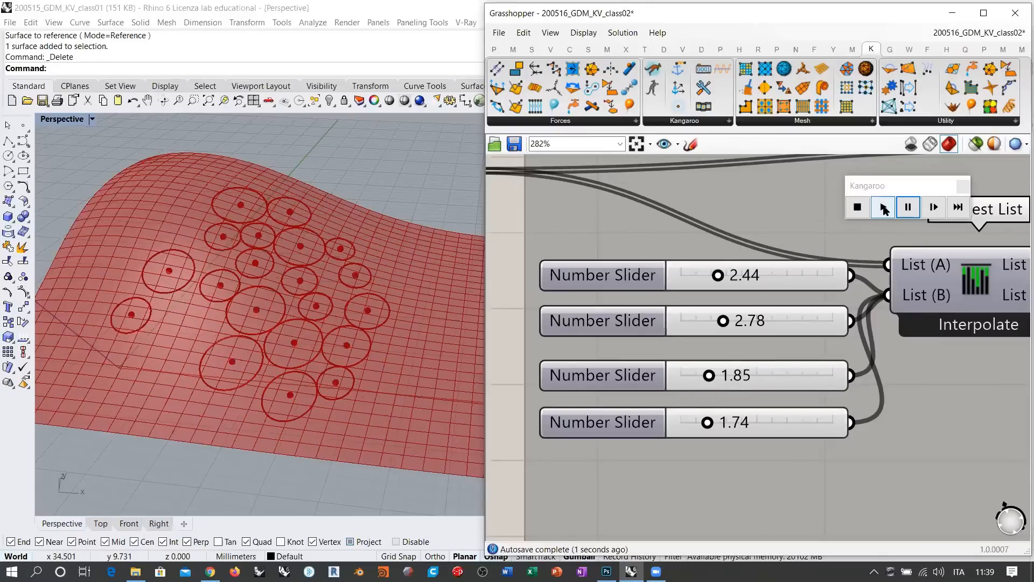
left_click(883, 208)
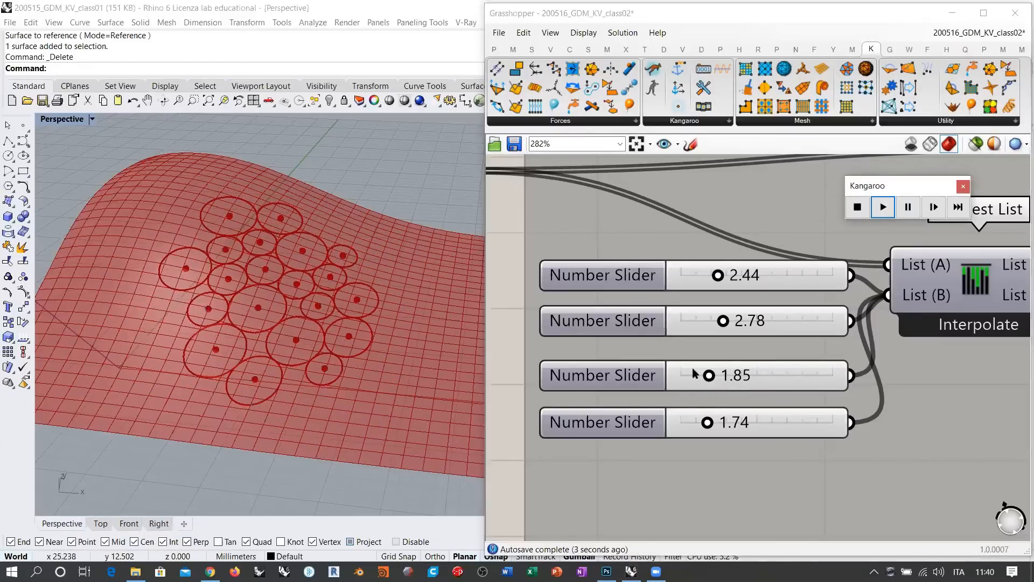
mouse_move(707, 425)
left_mouse_down()
mouse_move(726, 425)
mouse_move(695, 423)
mouse_move(712, 425)
left_mouse_up()
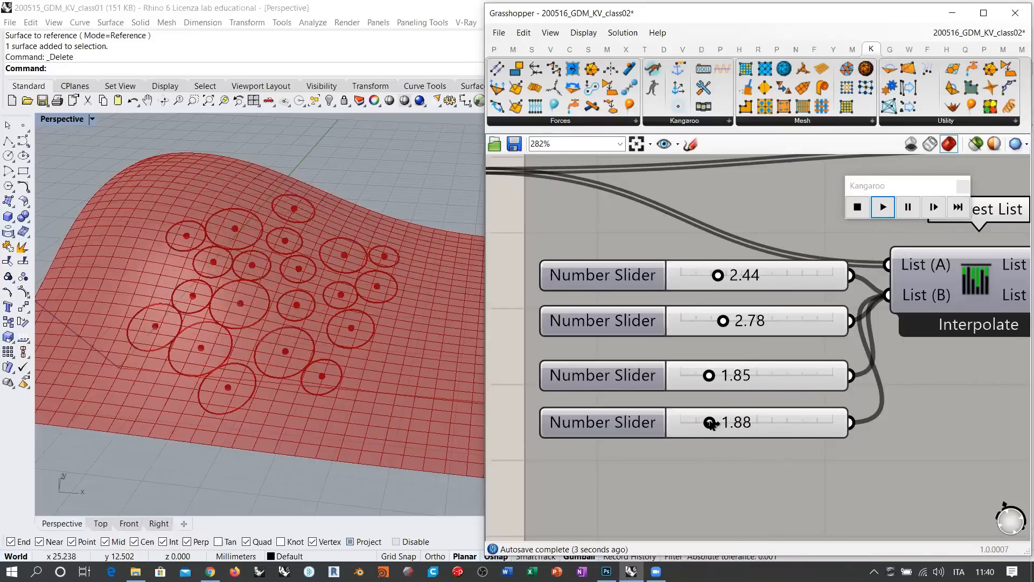
Step: Move the Evaluate Surface component down and closer to Surface Closest Point
scroll(670, 338, "down", 9)
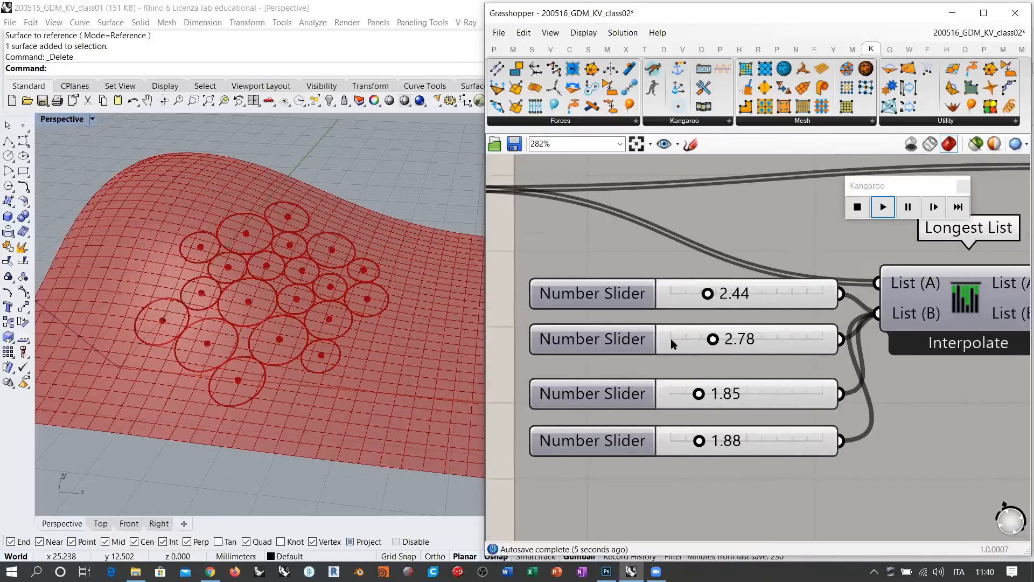
right_click_drag(831, 283, 809, 286)
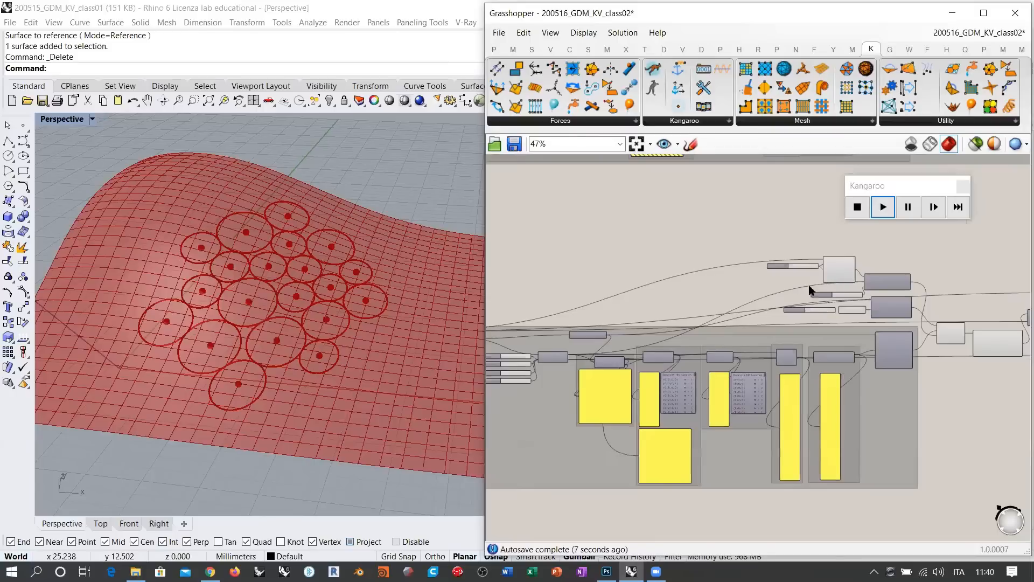
right_click_drag(334, 327, 317, 315)
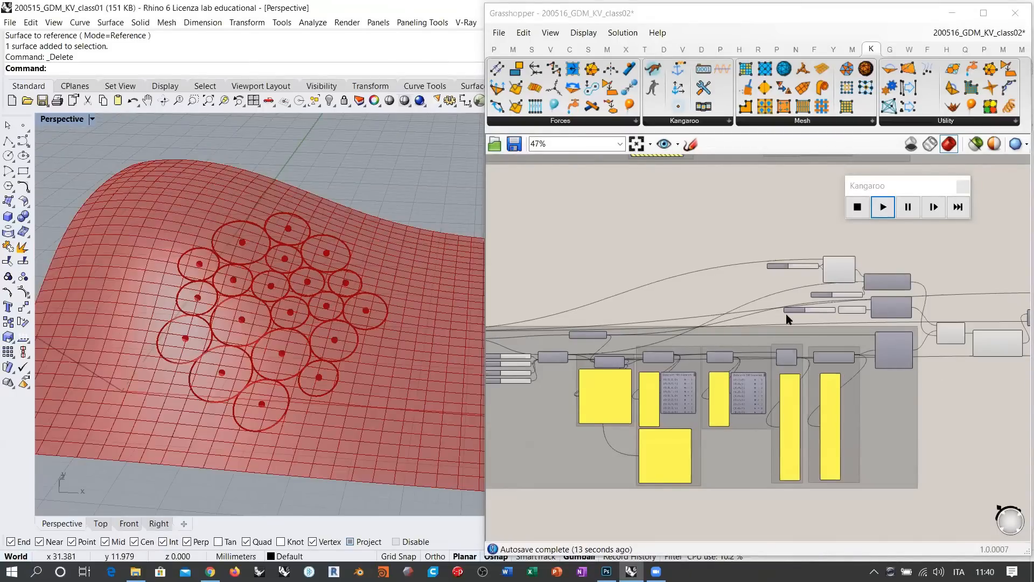
scroll(886, 329, "up", 5)
left_click_drag(905, 299, 886, 332)
left_click(790, 275)
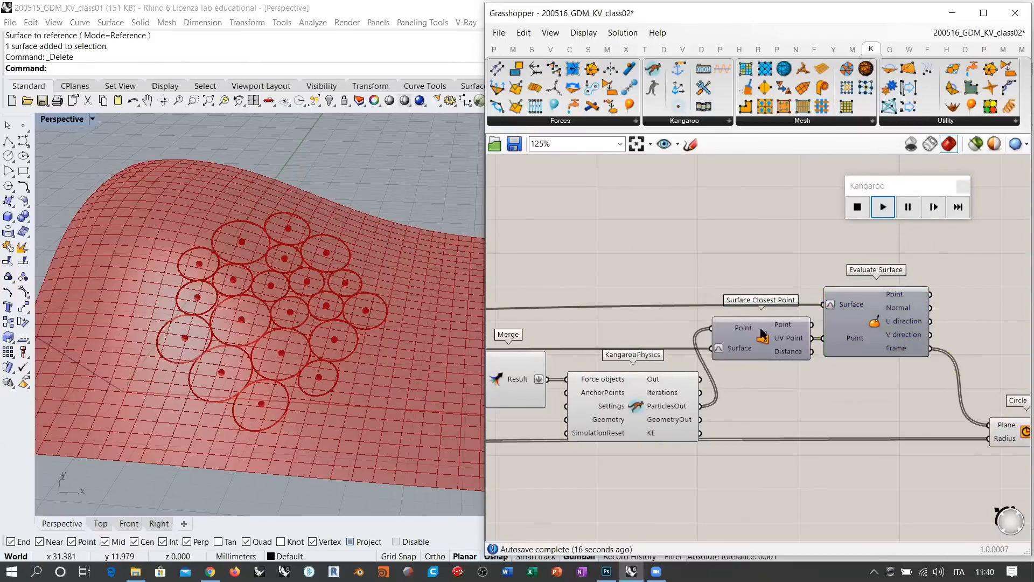
Step: Shift Surface Closest Point and Evaluate Surface together slightly away from KangarooPhysics
scroll(867, 372, "up", 2)
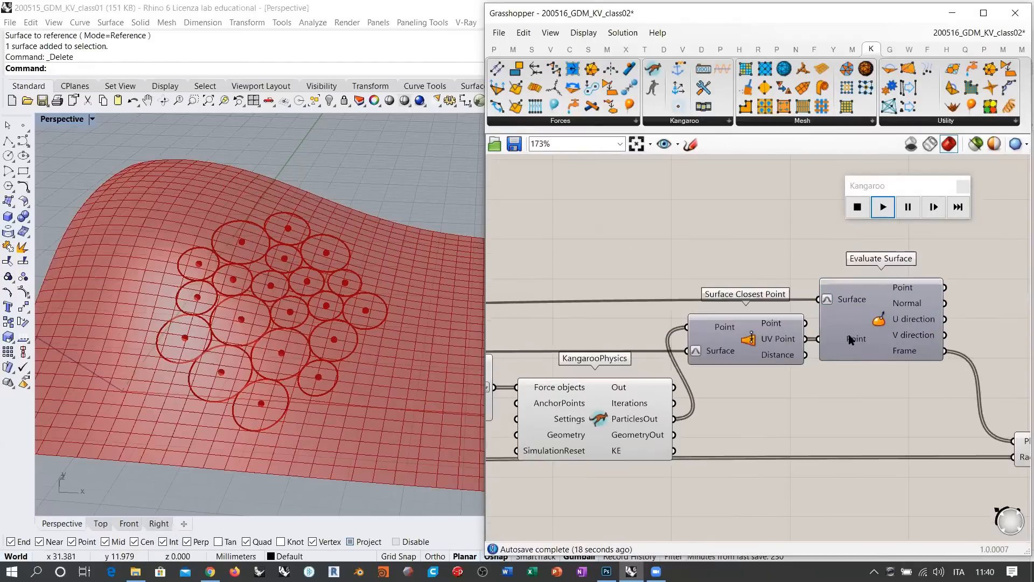
scroll(716, 354, "up", 1)
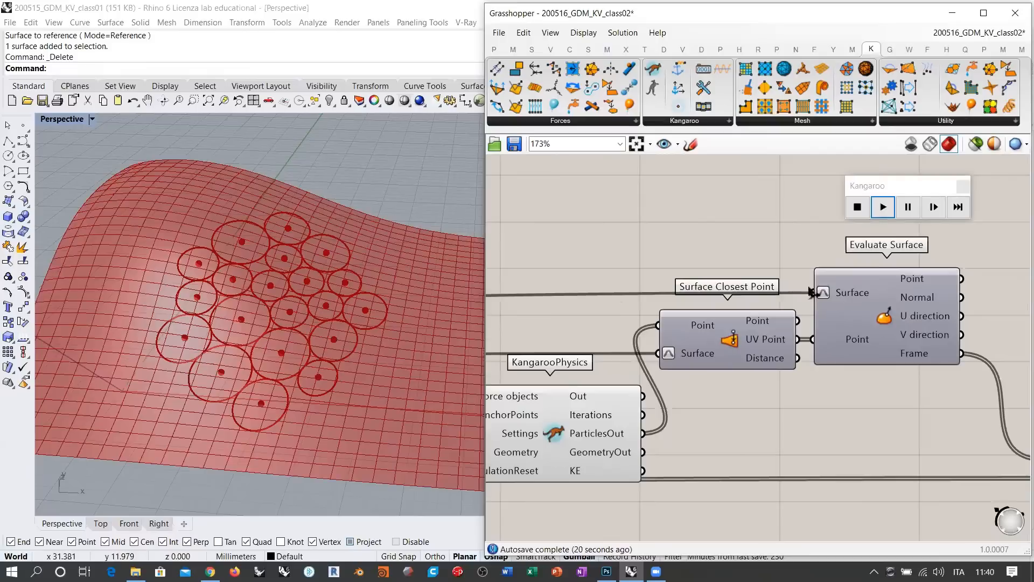
mouse_move(769, 341)
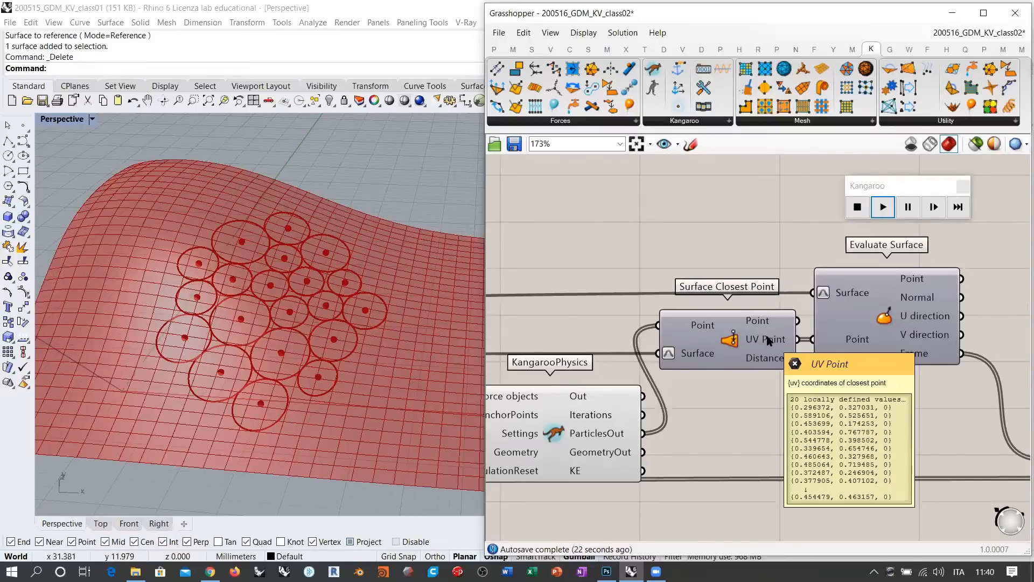
right_click_drag(846, 403, 793, 342)
scroll(793, 339, "down", 5)
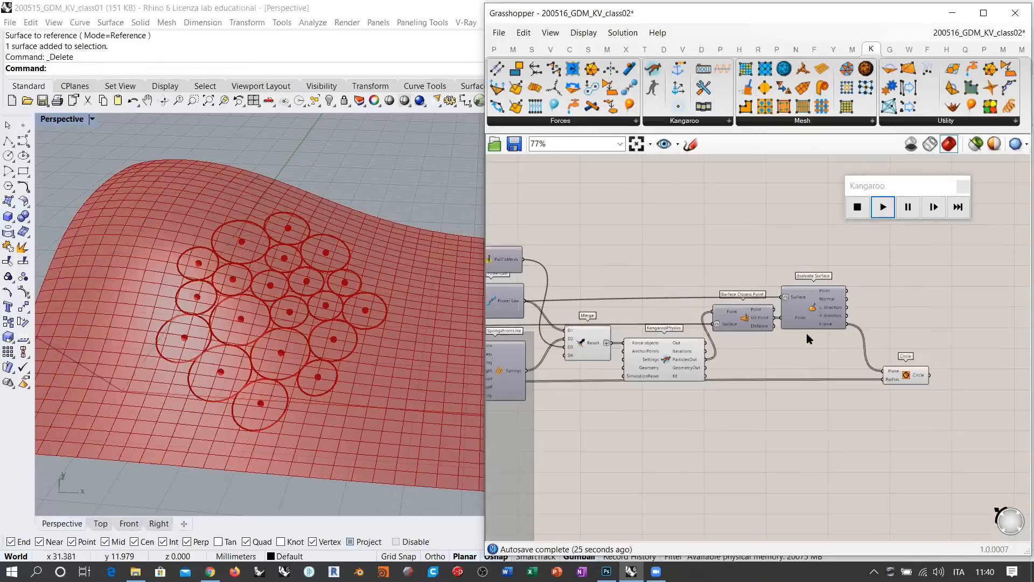
left_click(760, 310)
left_click(802, 312, "shift")
left_click_drag(802, 311, 816, 312)
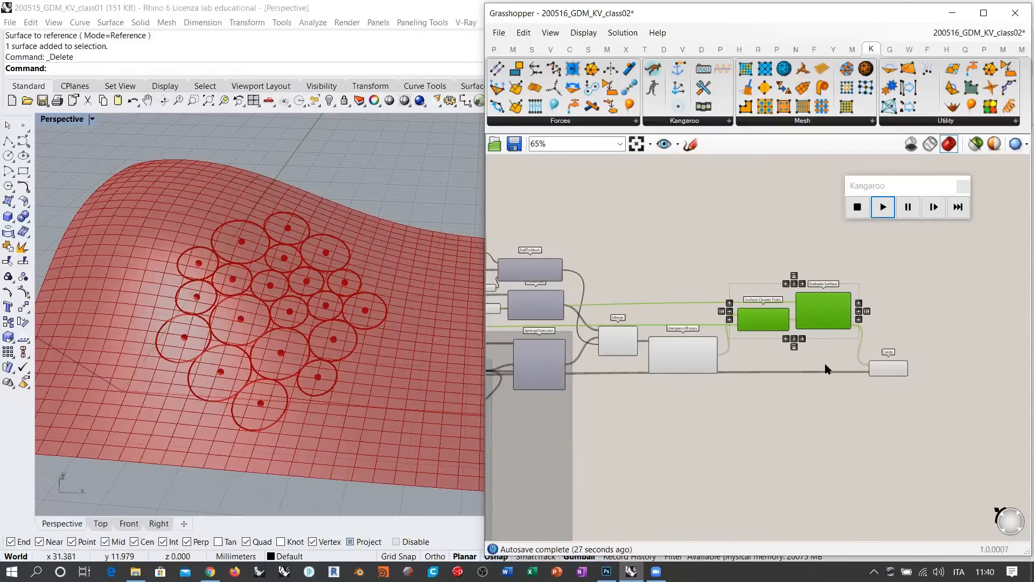
left_click(824, 361)
scroll(302, 293, "down", 5)
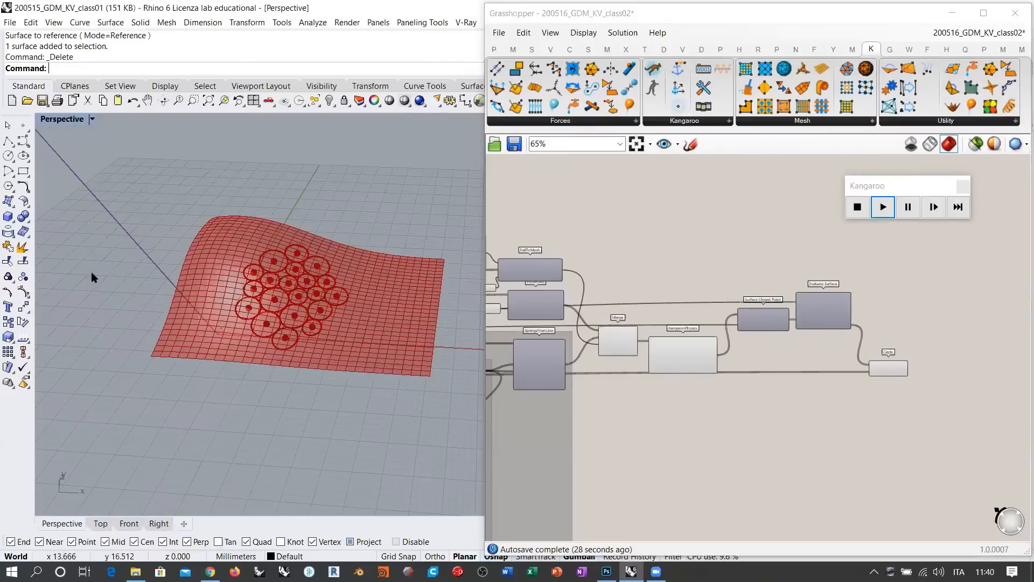
Step: Inspect the packed circles on the curved surface alongside the Surface Closest Point, Evaluate Surface and Circle components
scroll(313, 254, "down", 4)
right_click_drag(403, 332, 392, 352, "shift")
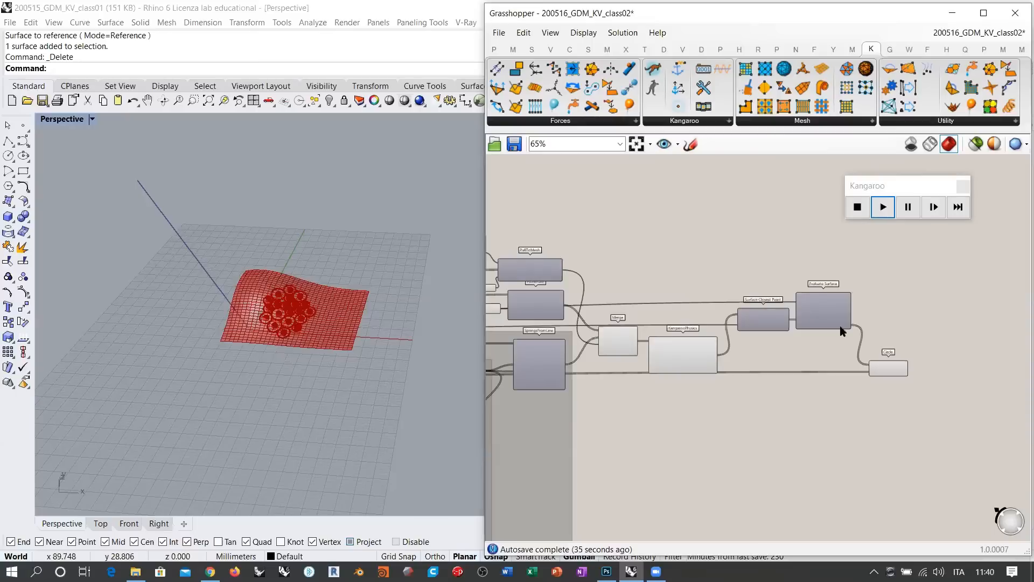
scroll(782, 303, "up", 4)
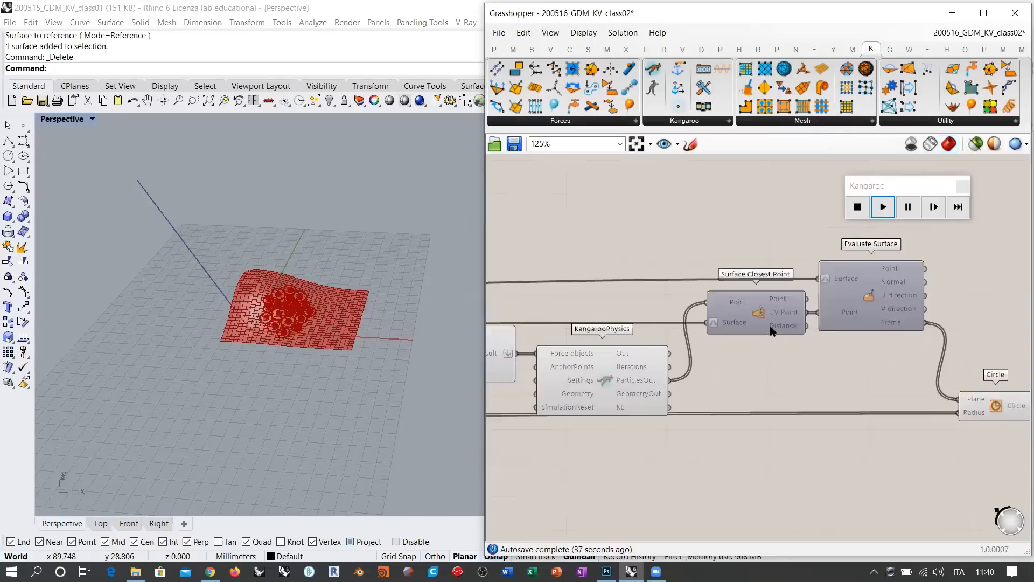
left_click(884, 338)
left_click_drag(884, 338, 882, 320)
left_click(860, 335)
scroll(870, 309, "down", 2)
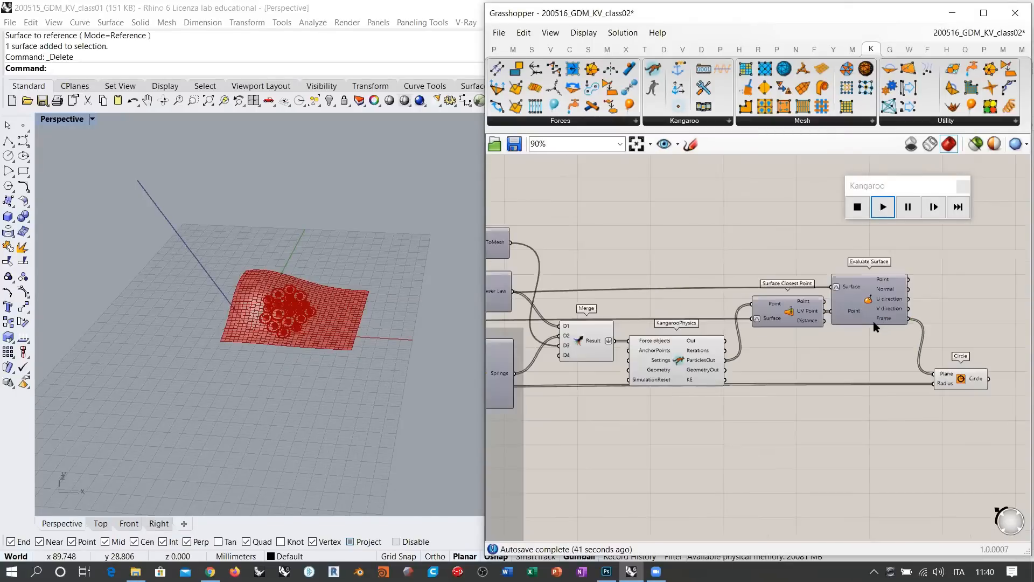
right_click_drag(336, 294, 318, 311)
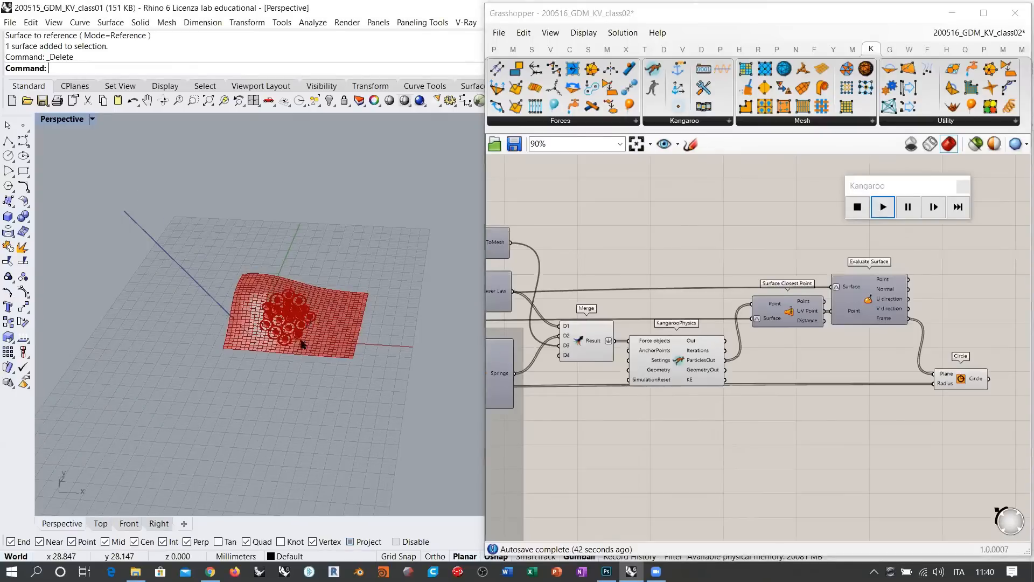
scroll(313, 318, "up", 3)
left_click(804, 276)
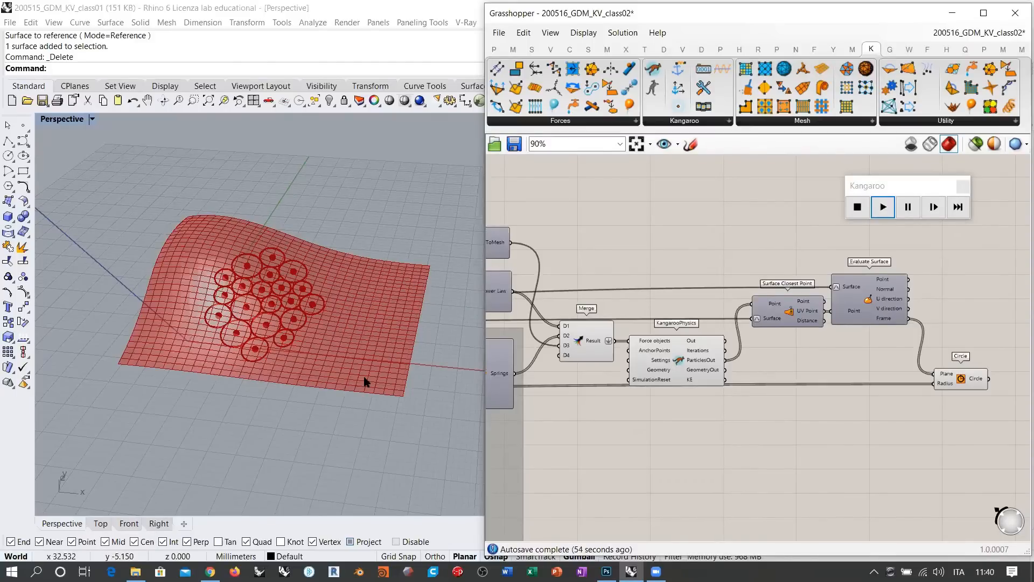
Step: Move the PullStrength number slider directly below the Mesh Surface component, beside PullToMesh
right_click_drag(652, 308, 920, 349)
scroll(747, 304, "up", 4)
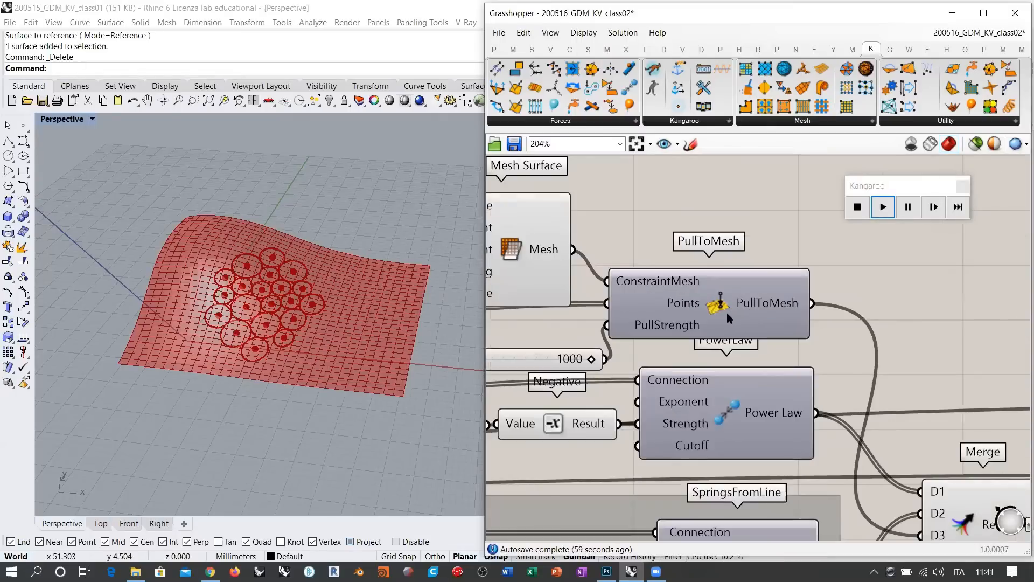
right_click_drag(641, 346, 771, 363)
left_click_drag(659, 370, 629, 335)
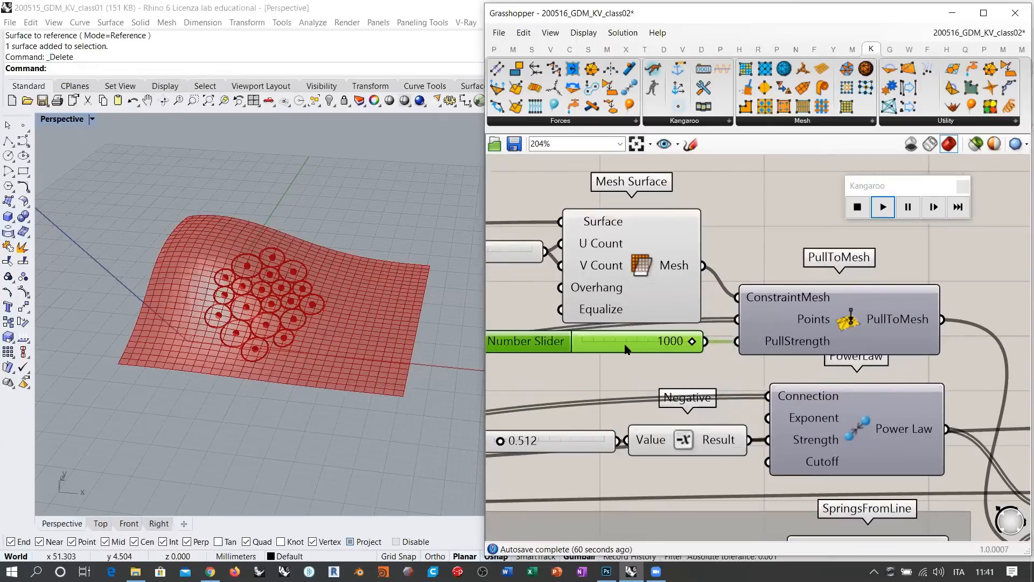
right_click_drag(337, 224, 335, 353)
right_click_drag(311, 315, 317, 307)
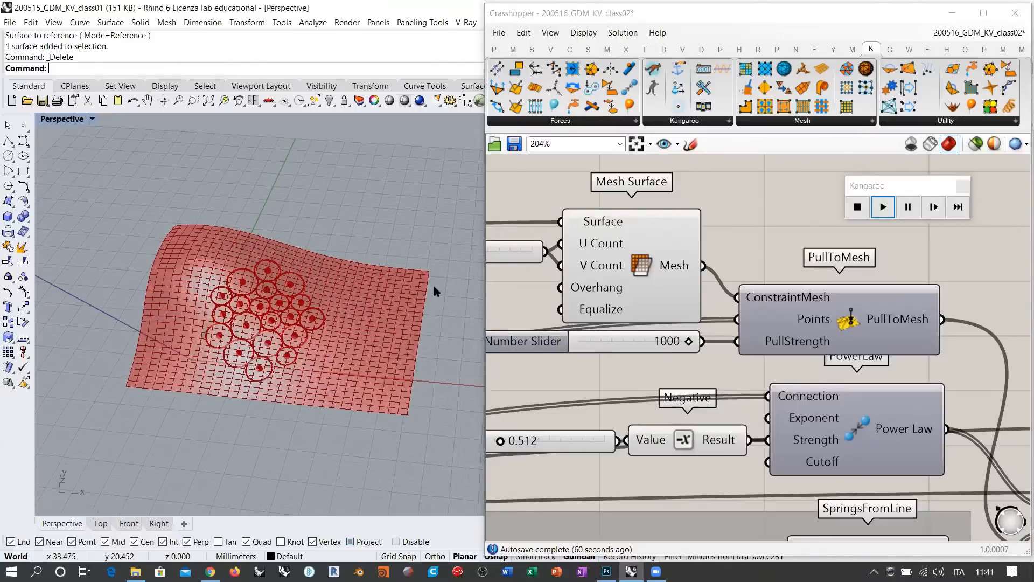
Step: Reset the Kangaroo simulation and close its playback controls
scroll(822, 310, "down", 10)
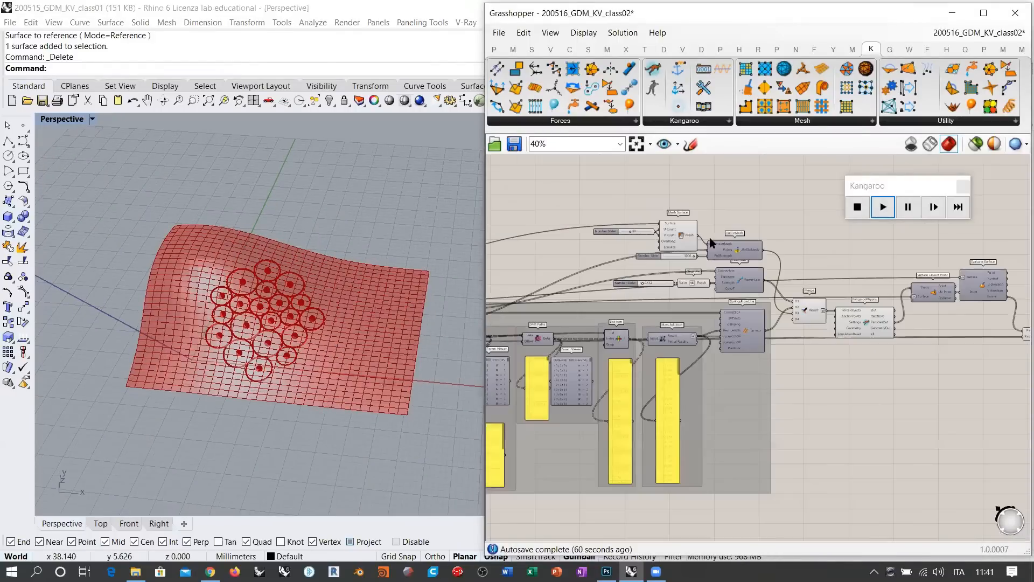
right_click_drag(821, 310, 882, 314)
scroll(536, 309, "up", 13)
right_click_drag(584, 336, 706, 335)
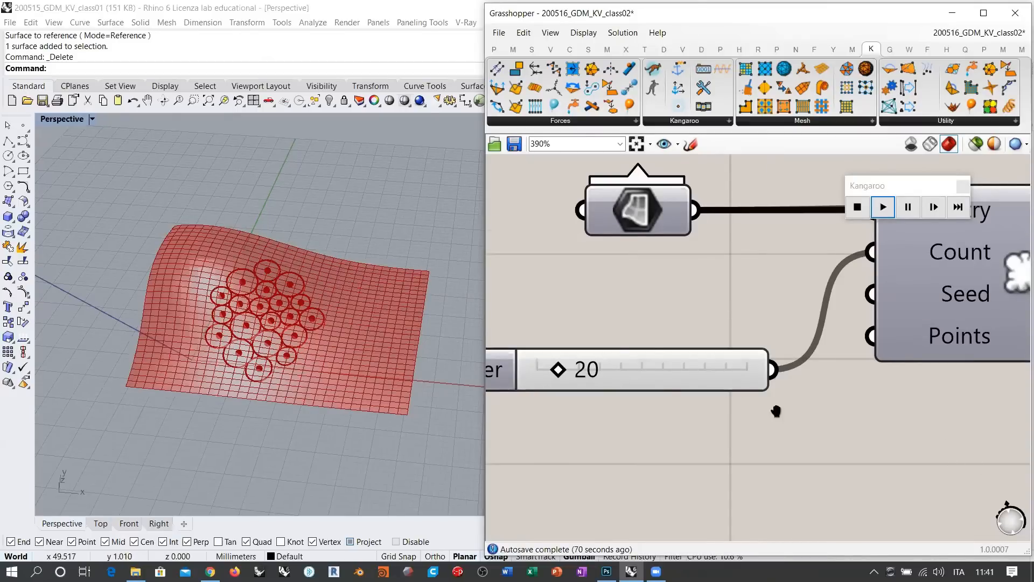
right_click_drag(775, 411, 666, 385)
left_click(858, 207)
left_click(963, 186)
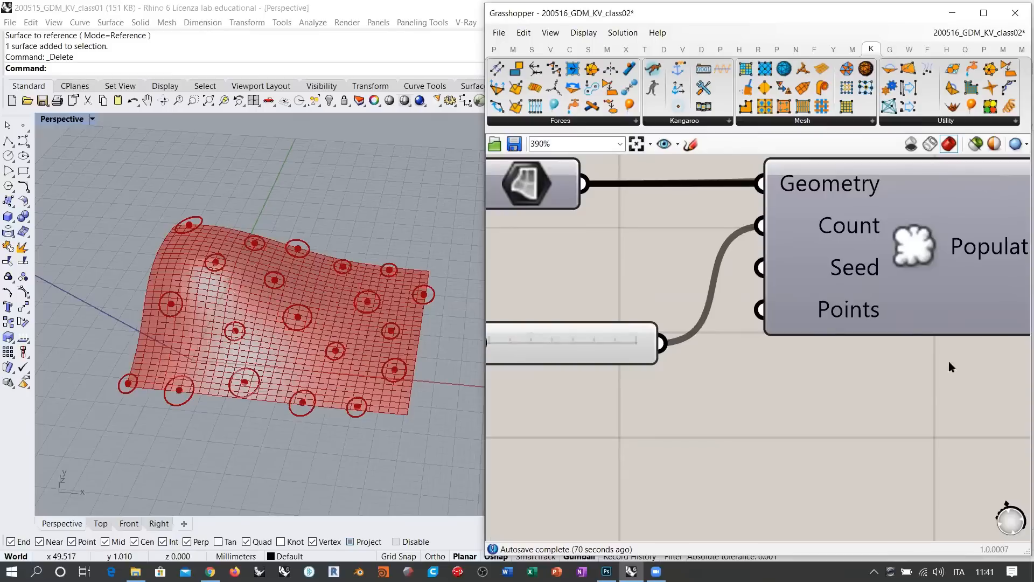
Step: Place a Gene Pool component below the population component, beside the four radius sliders
scroll(579, 283, "down", 7)
right_click_drag(797, 368, 658, 331)
scroll(716, 309, "up", 2)
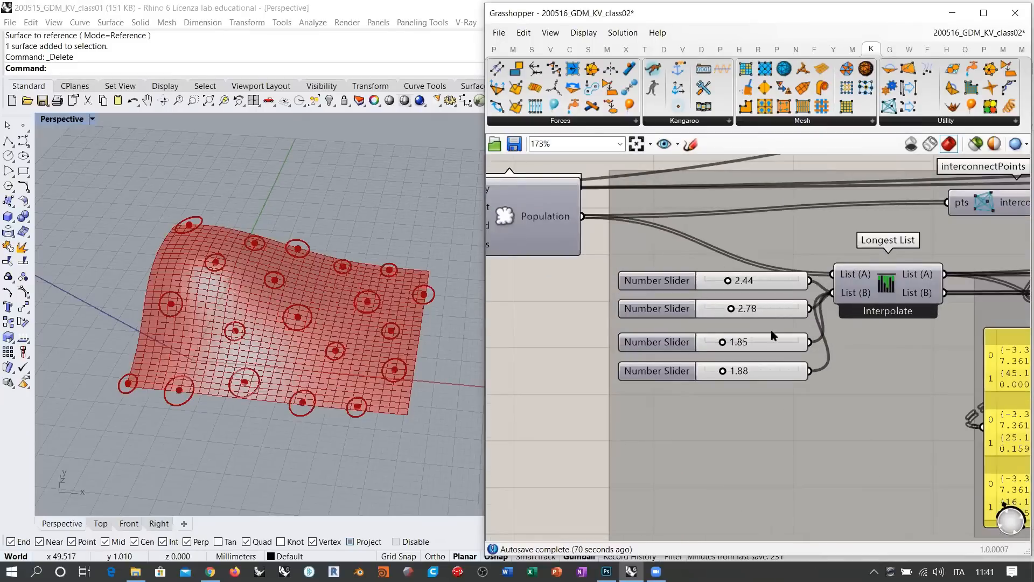
right_click_drag(871, 310, 835, 346)
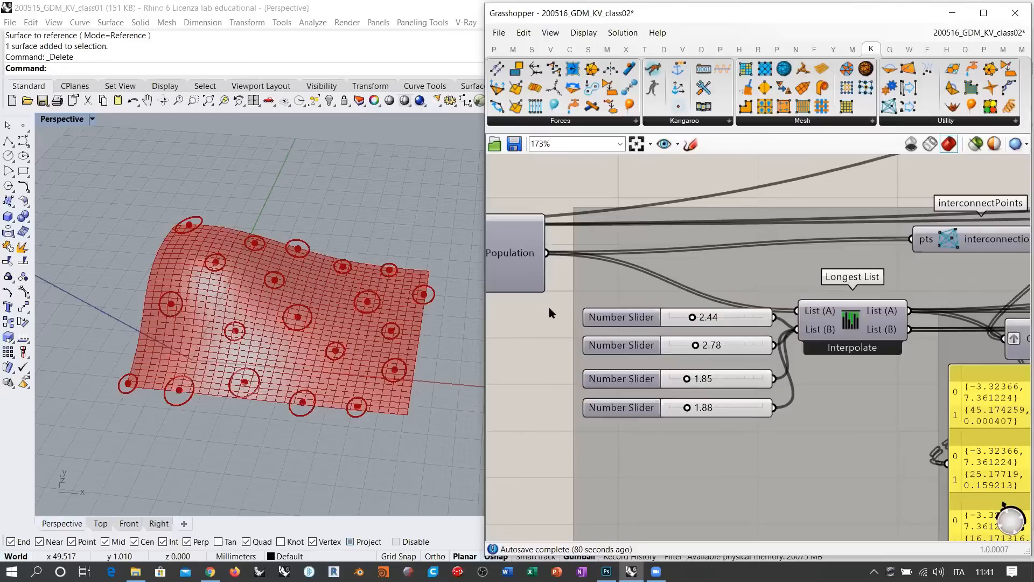
left_click_drag(550, 304, 800, 428)
right_click_drag(696, 386, 857, 348)
left_click(634, 380)
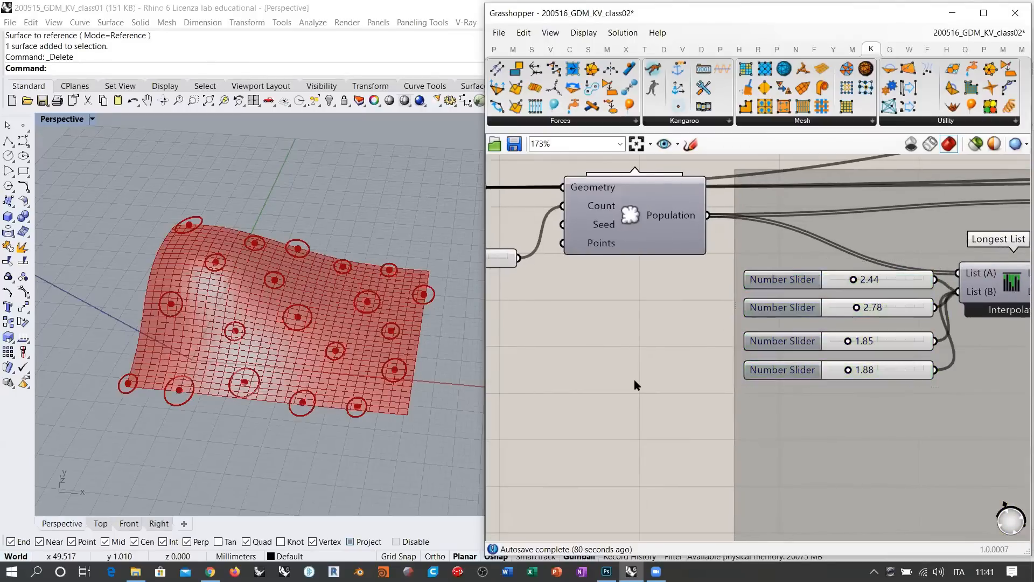
double_click(635, 379)
type("gene")
left_click(620, 359)
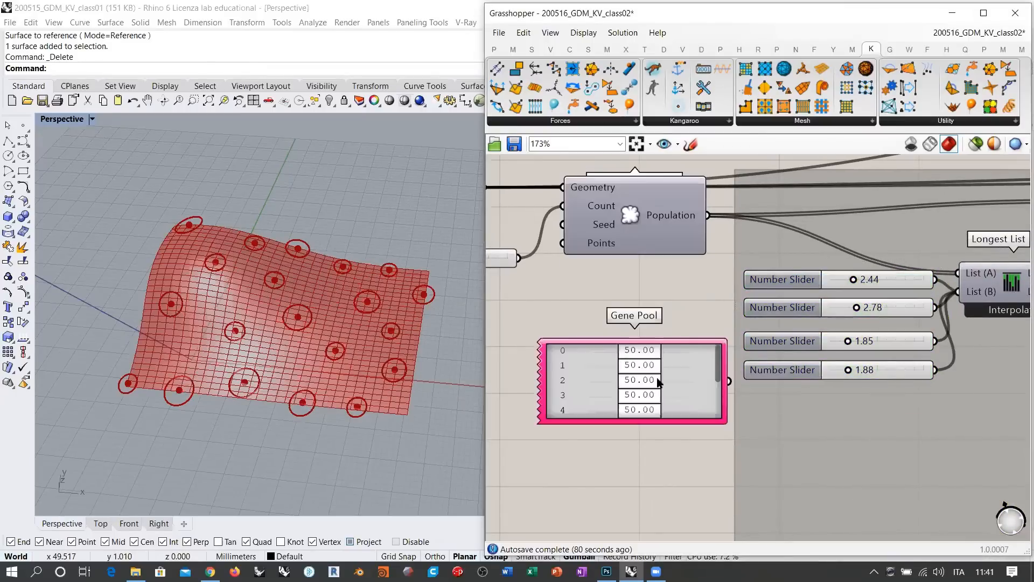
Step: Stretch the Gene Pool taller so all its genes fit, and move it farther from the radius sliders
right_click_drag(690, 373, 698, 271)
left_click_drag(690, 323, 702, 468)
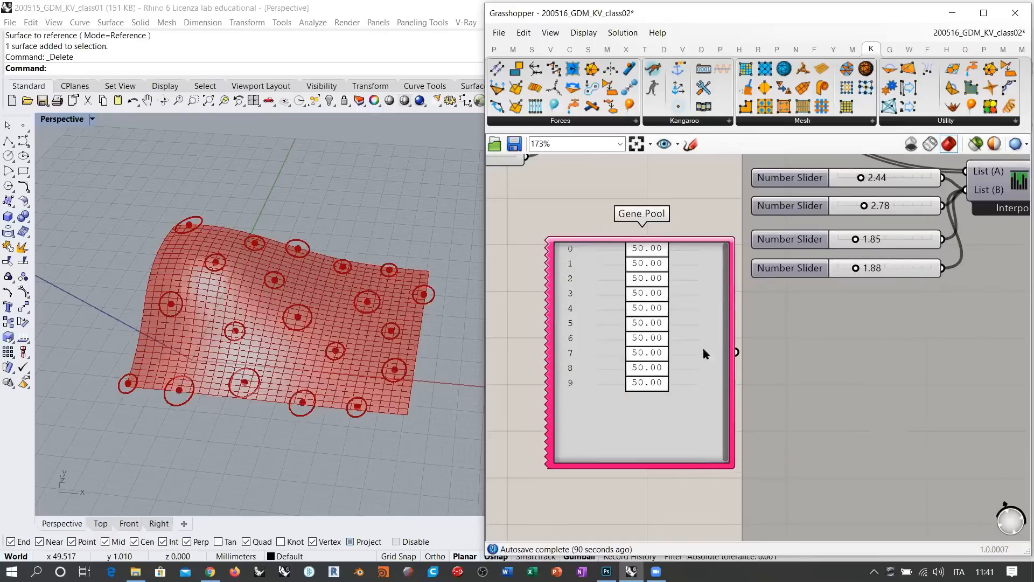
right_click_drag(719, 325, 843, 286)
left_click_drag(666, 360, 494, 356)
Step: Add a Panel fed by the Gene Pool and enlarge it so the whole list of values fits
double_click(761, 318)
type("//")
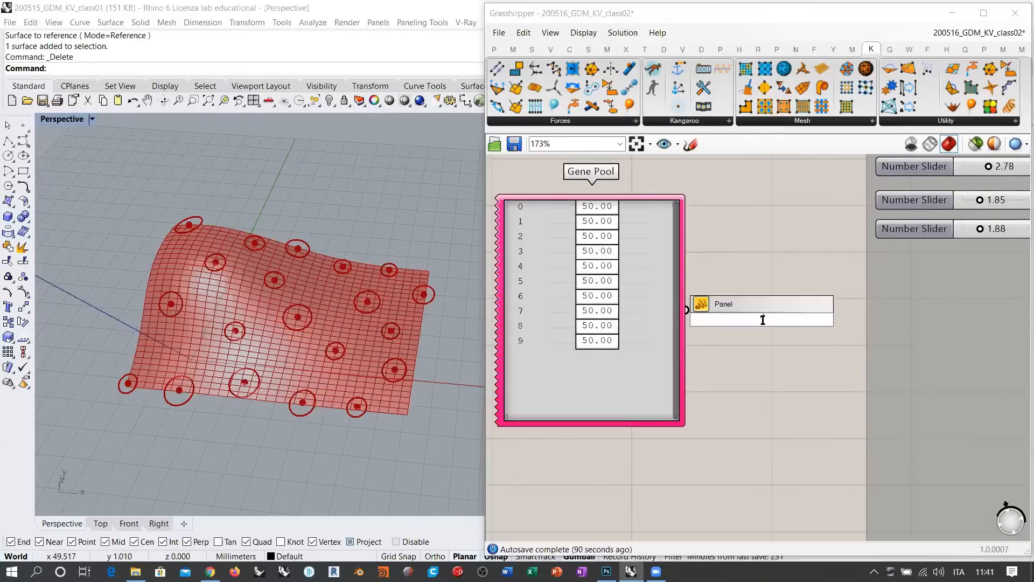
key("Return")
left_click_drag(703, 319, 735, 319)
left_click_drag(687, 310, 717, 318)
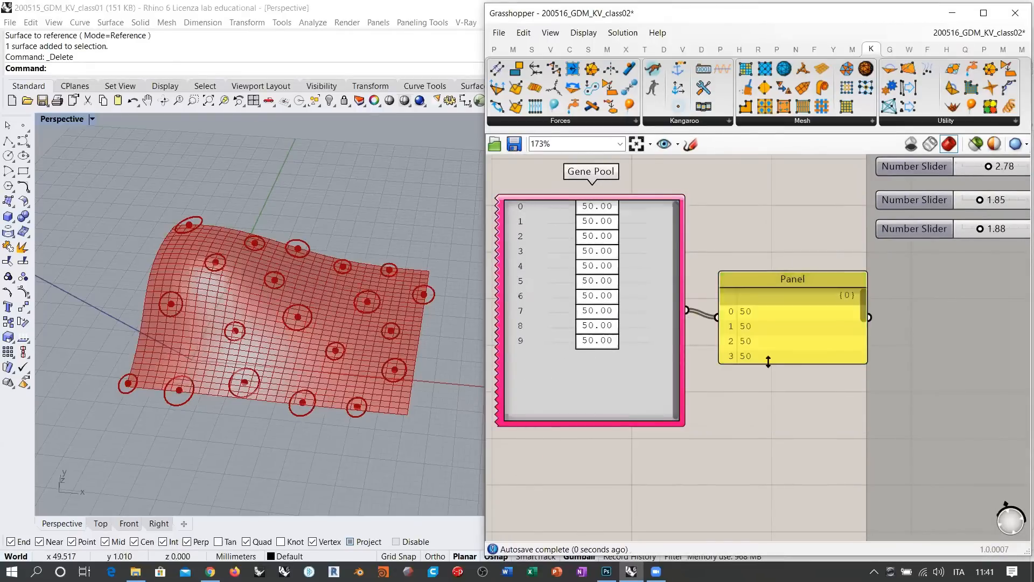
left_click_drag(769, 363, 766, 488)
left_click_drag(797, 337, 820, 287)
left_click(700, 285)
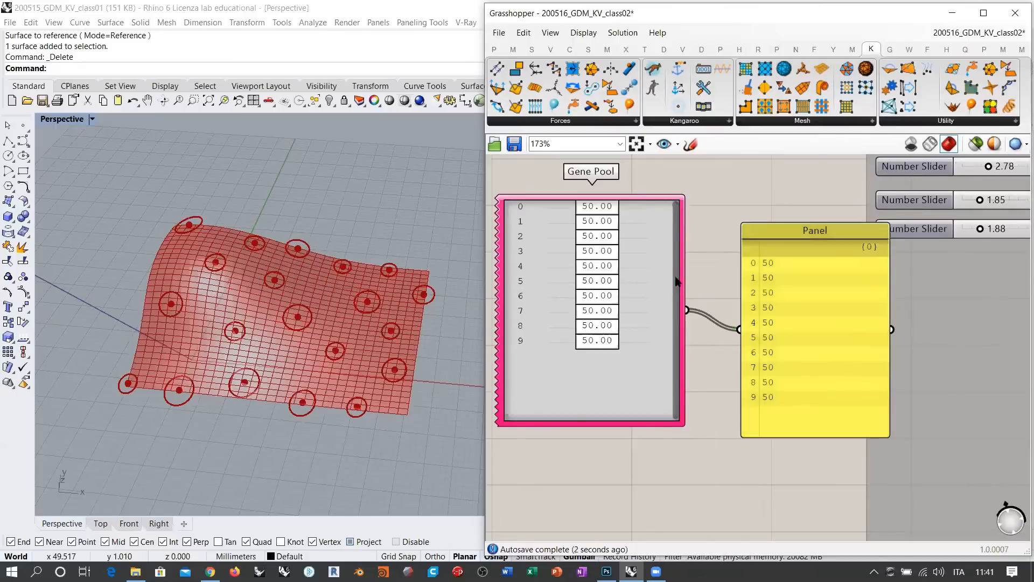
Step: Edit the Gene Pool and set its gene count to 5
right_click_drag(696, 252, 716, 291)
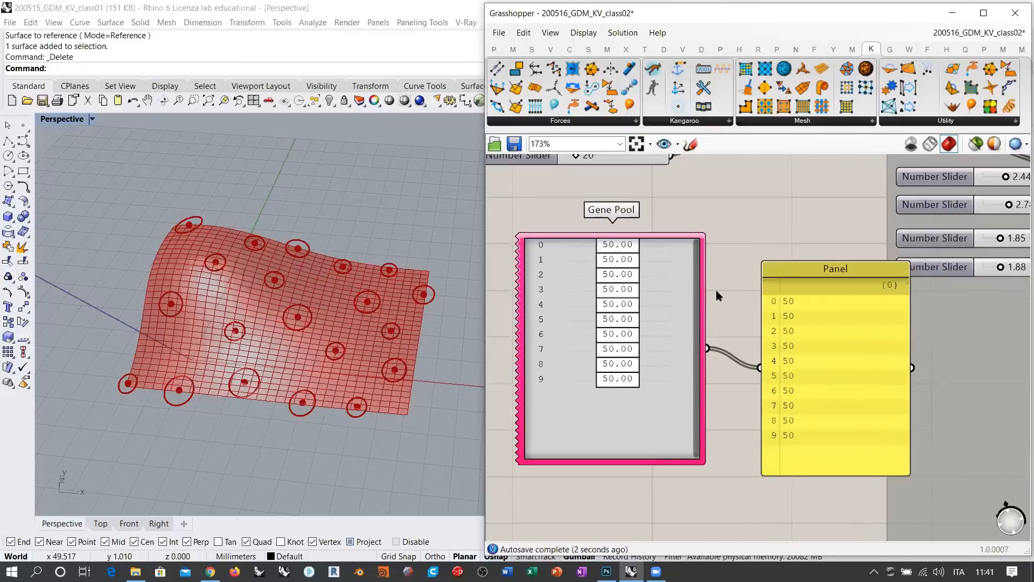
right_click(576, 276)
left_click(613, 344)
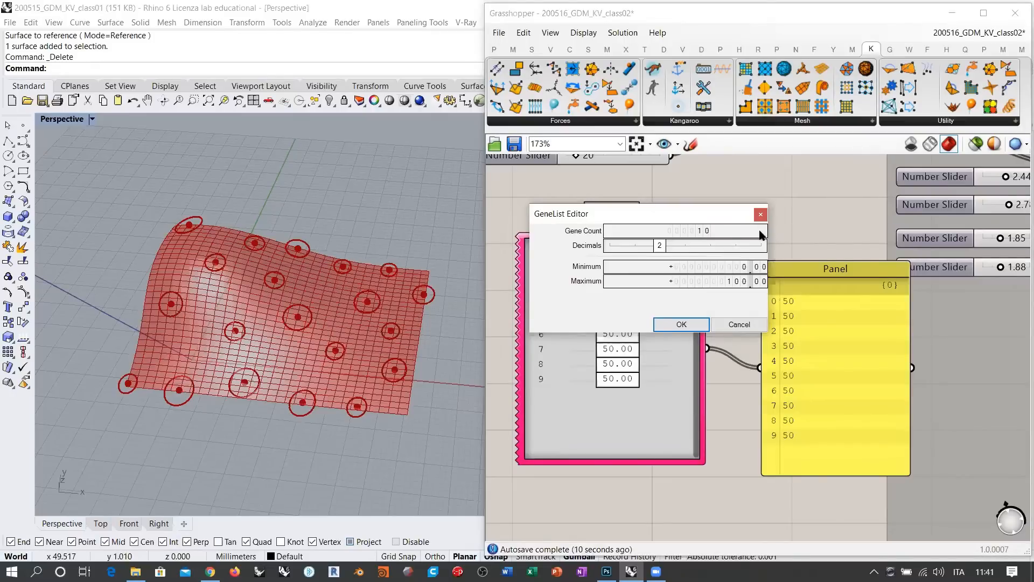
double_click(694, 231)
type("5")
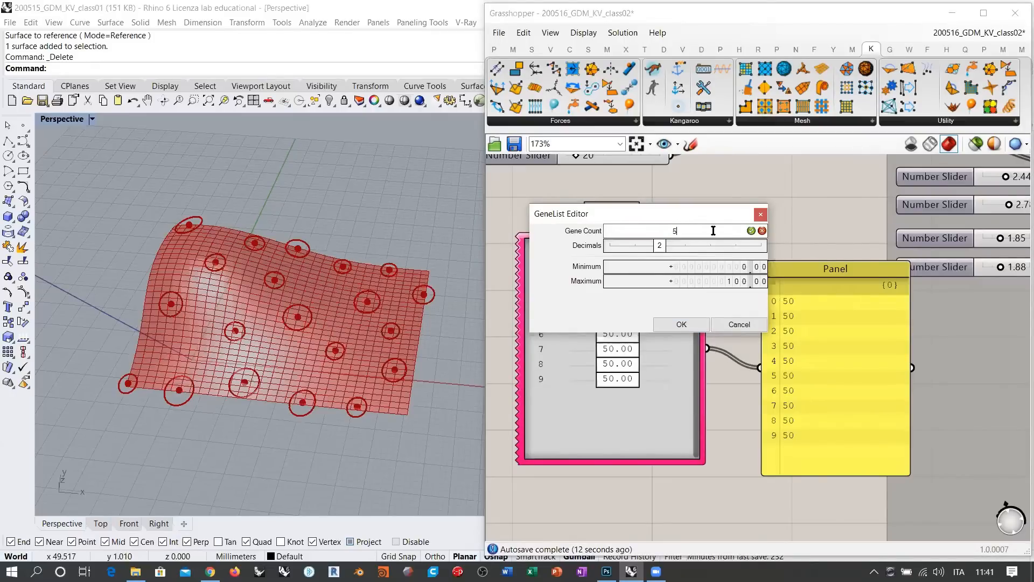
key("Return")
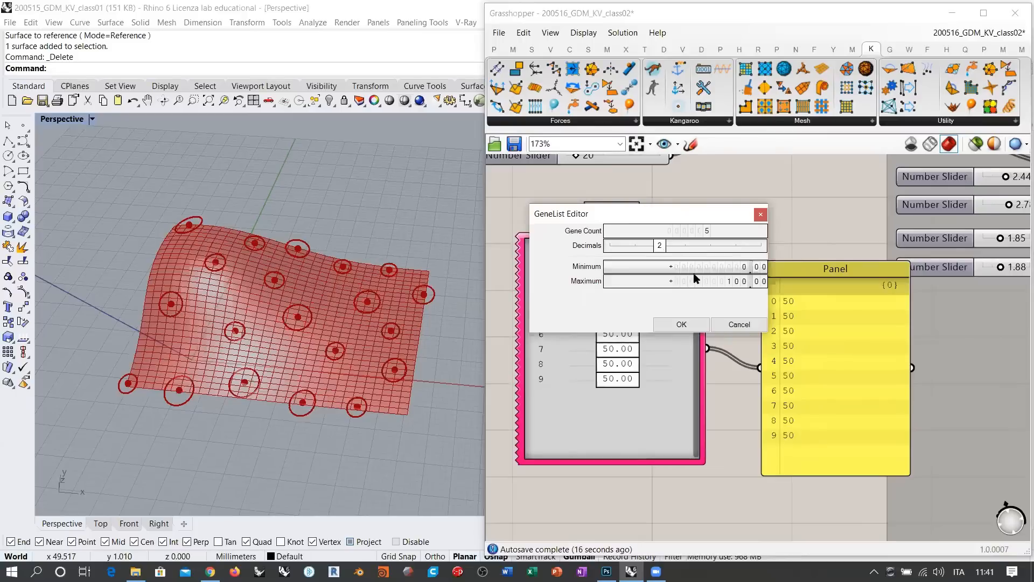
Step: Set the Gene Pool's minimum to 1 and maximum to 5, and apply the settings
double_click(719, 267)
type("1")
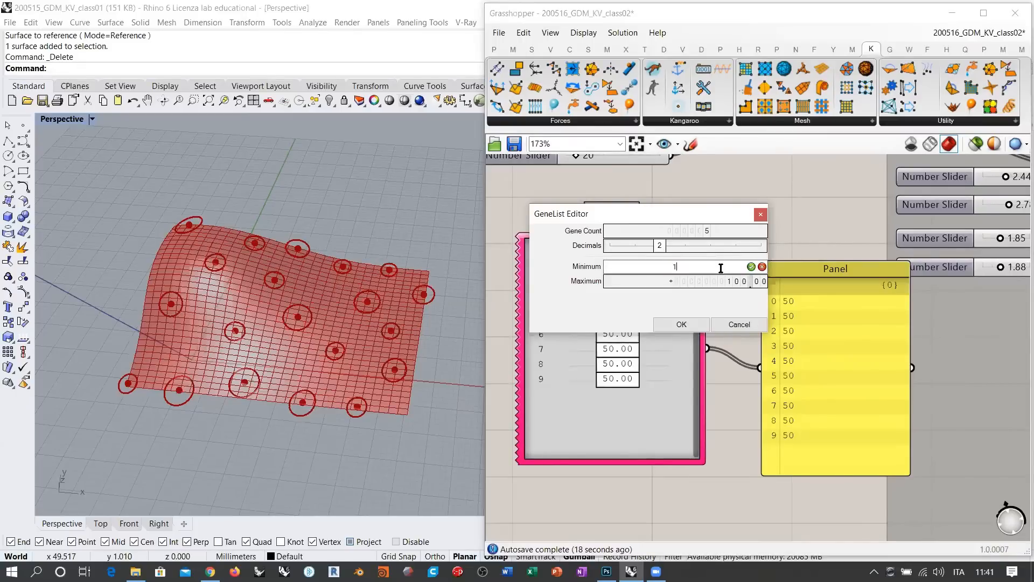
left_click(751, 267)
double_click(725, 281)
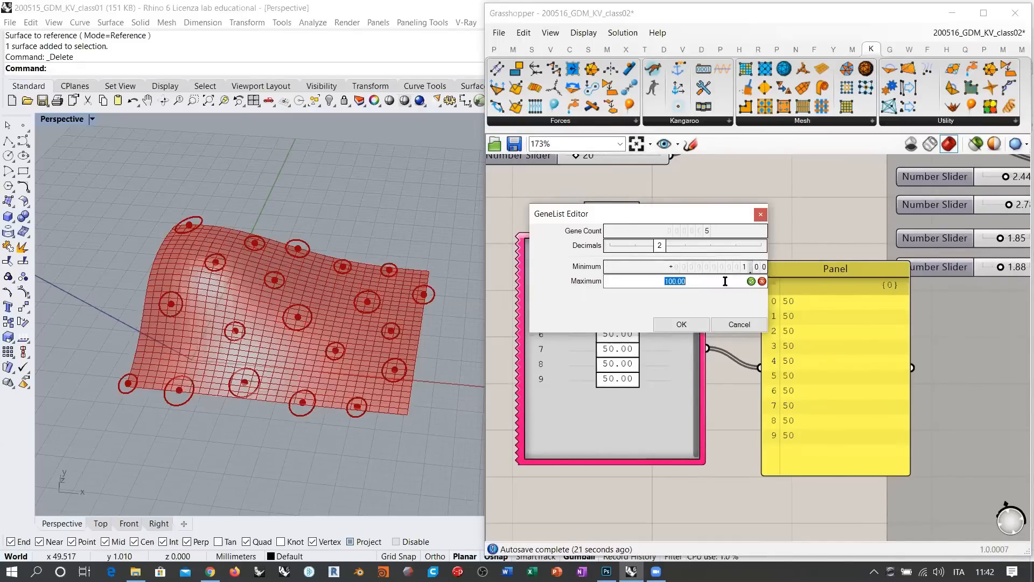
type("5")
key("Return")
left_click(680, 324)
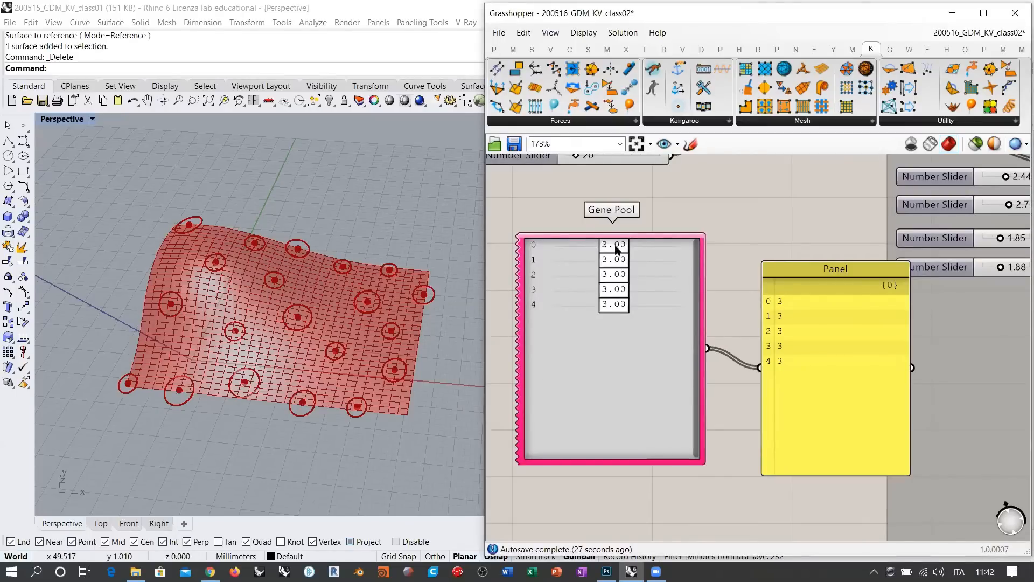
Step: Set the genes to 2.02, 3.85, 2.19, 3.33 and 4.10, and connect the Gene Pool to Longest List's List (B) instead of the sliders
left_click_drag(617, 248, 655, 306)
right_click_drag(797, 326, 650, 334)
scroll(604, 340, "down", 2)
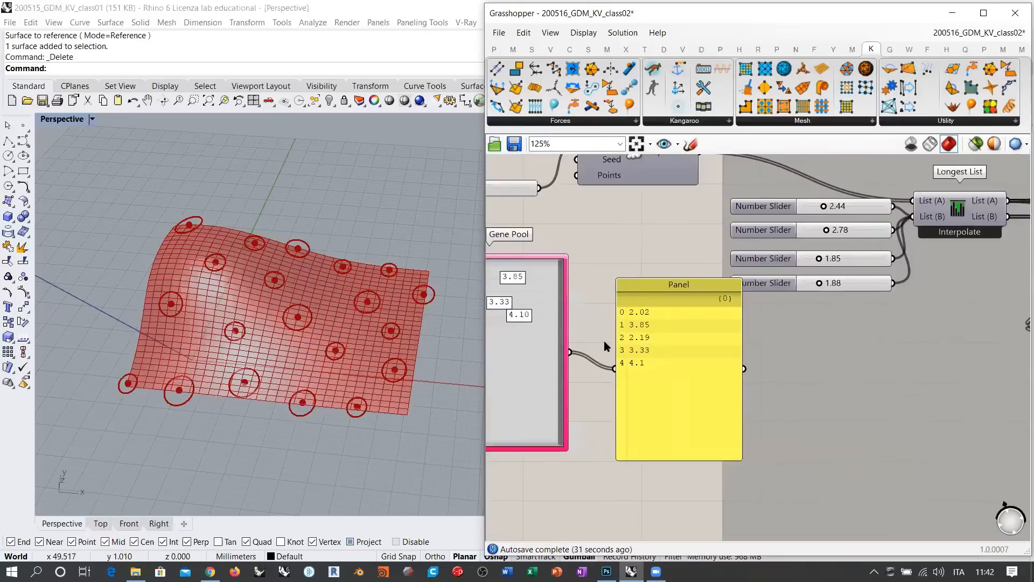
left_click_drag(578, 350, 865, 237)
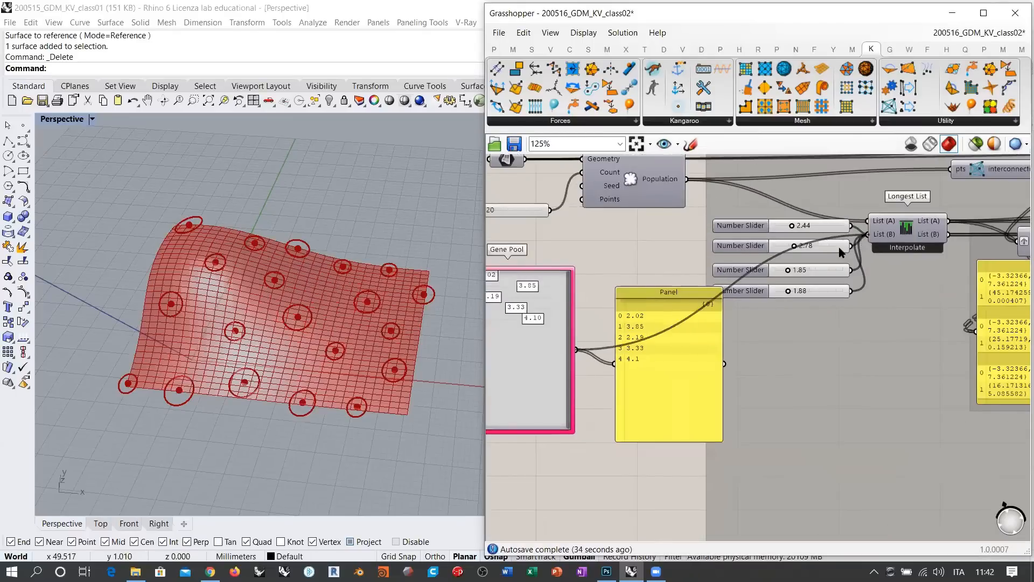
Step: Delete the four disconnected radius sliders and the Panel attached to the Gene Pool
left_click(756, 231)
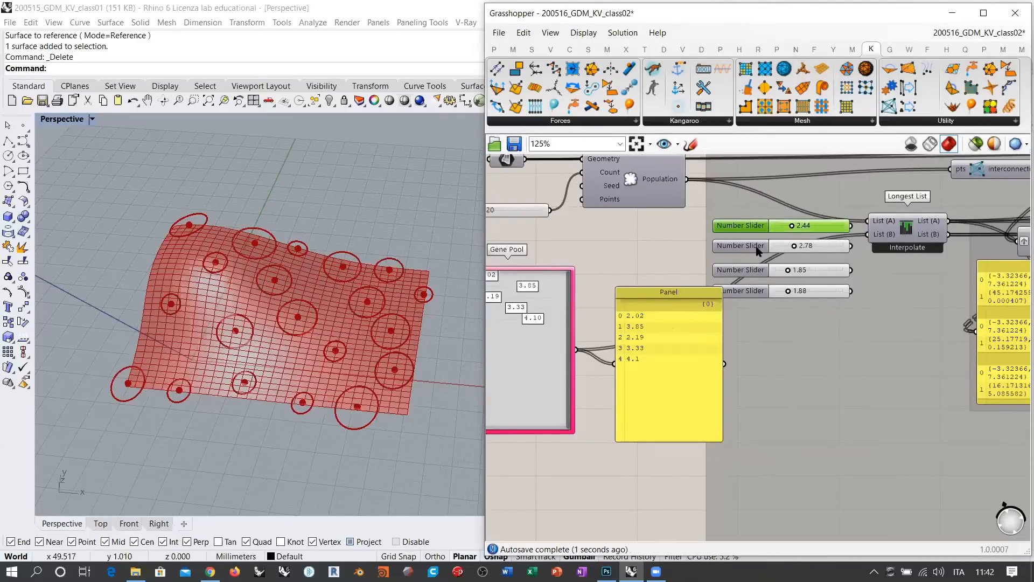
left_click(759, 250, "shift")
left_click(761, 271, "shift")
left_click(756, 292, "shift")
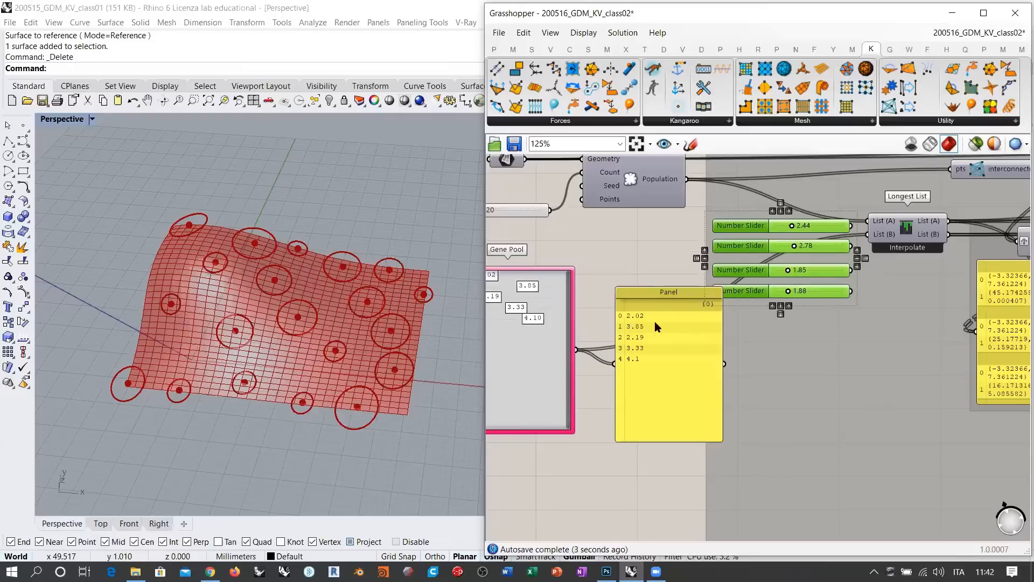
key("XF86Calculator")
left_click(603, 131)
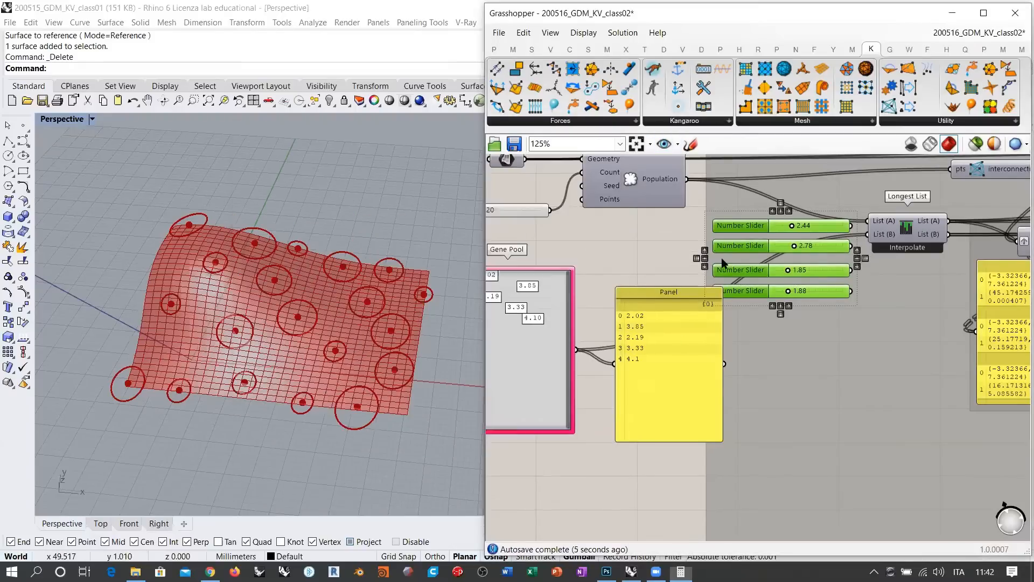
right_click_drag(712, 265, 737, 287)
key("Delete")
left_click(701, 377)
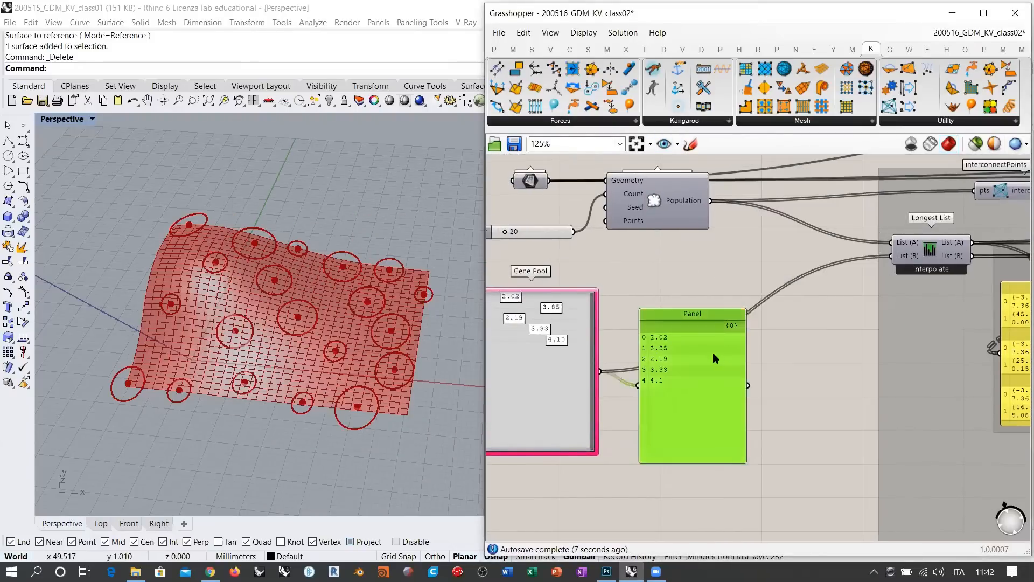
key("Delete")
Step: Move the Gene Pool next to Longest List and add it to the surrounding group
left_click_drag(536, 368, 787, 337)
right_click_drag(828, 359, 756, 352)
right_click(841, 330)
left_click(858, 429)
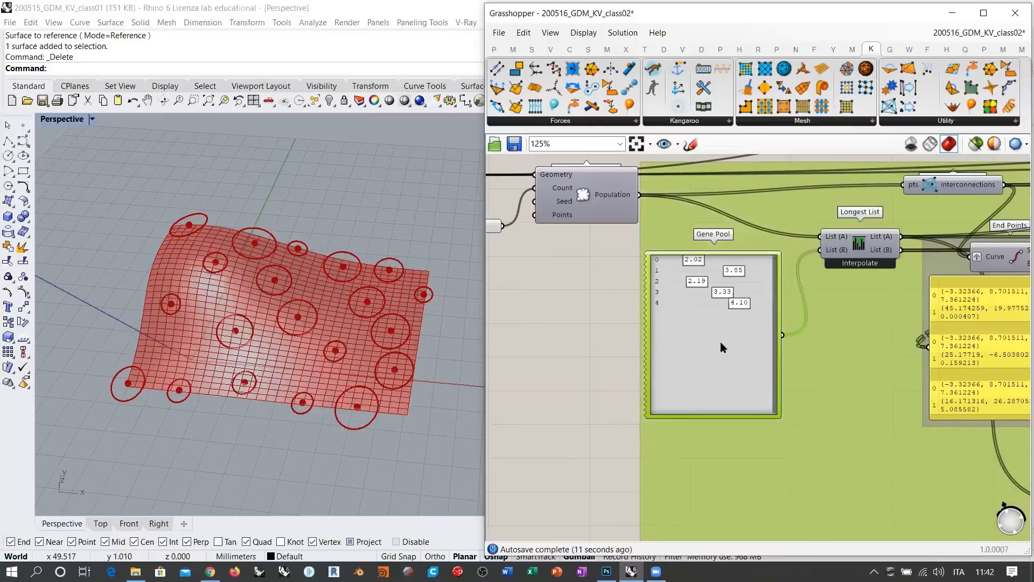
Step: Nudge the Gene Pool closer to Longest List and shorten it to fit its five genes
left_click_drag(709, 334, 725, 326)
left_click_drag(745, 410, 745, 350)
right_click_drag(607, 289, 551, 279)
left_click(551, 279)
Step: Review the Gene Pool's gene count, decimals and minimum and maximum settings
right_click(673, 294)
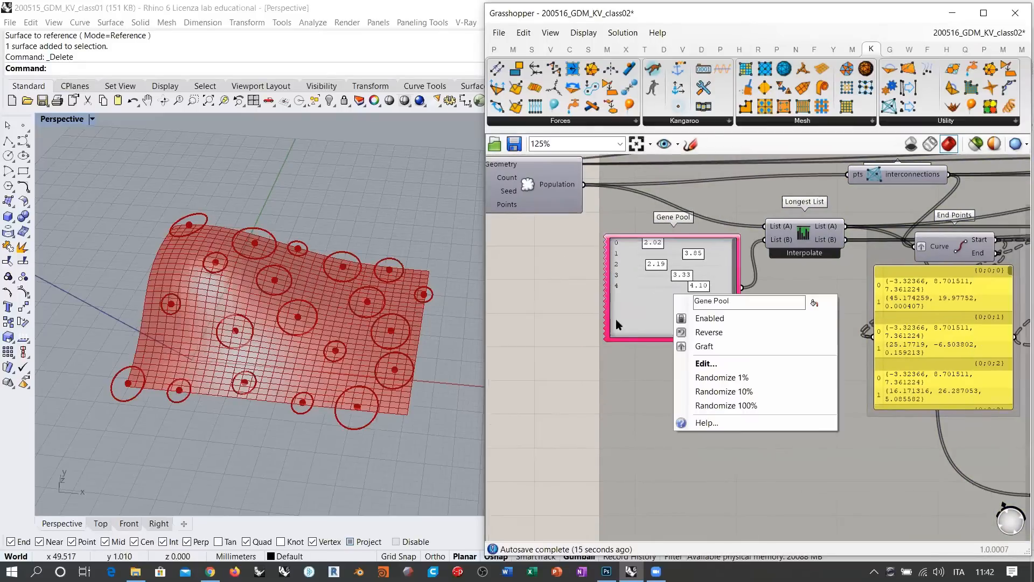
left_click(703, 363)
left_click(761, 326)
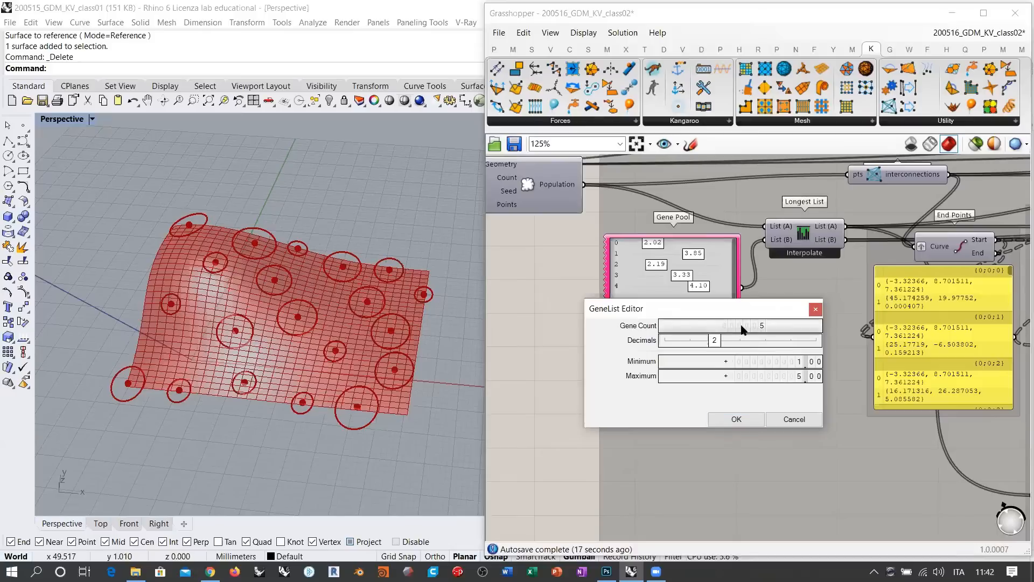
left_click(793, 421)
Step: Run the KangarooPhysics simulation to test the circle packing with the Gene Pool radii, and stop and reset it
right_click_drag(652, 301, 664, 328)
right_click_drag(536, 257, 516, 302)
scroll(548, 265, "down", 5)
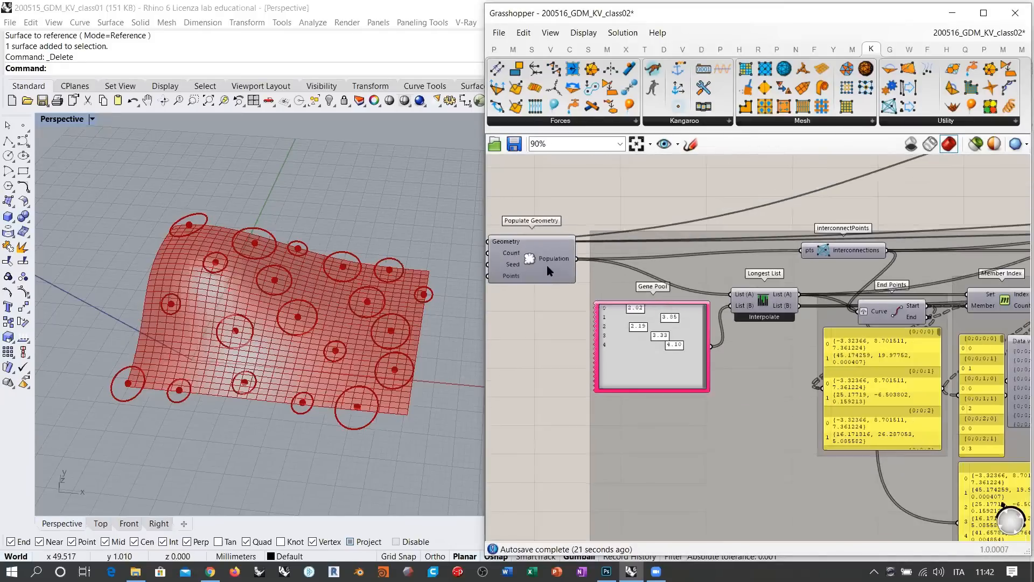
right_click_drag(799, 293, 753, 284)
scroll(756, 279, "down", 2)
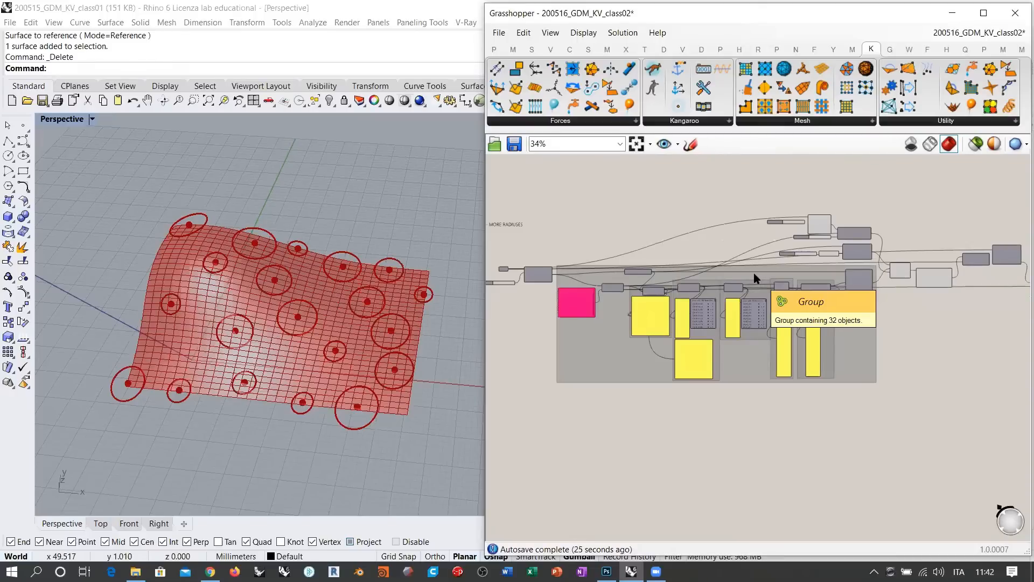
right_click_drag(308, 296, 381, 280)
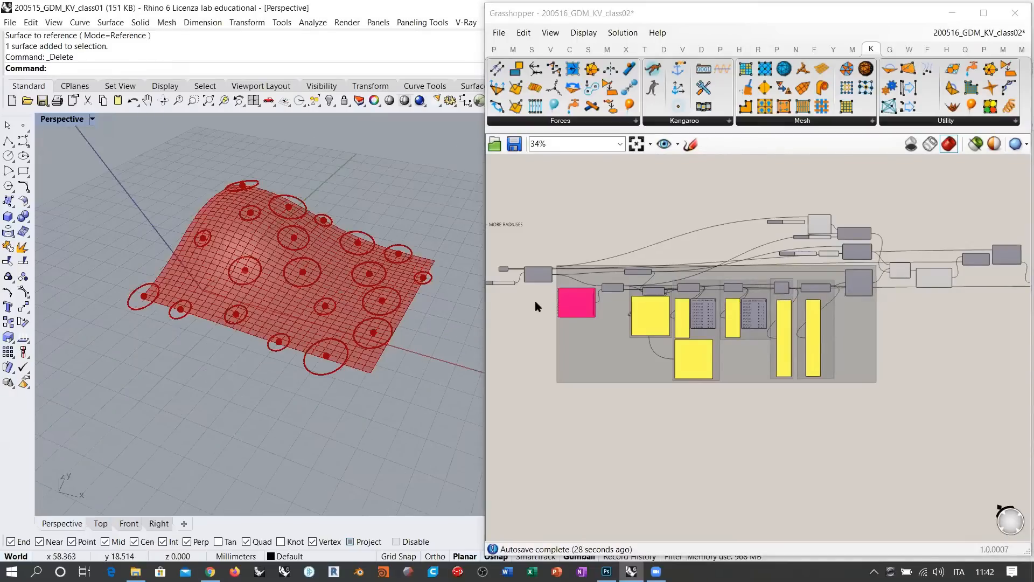
right_click_drag(916, 298, 746, 305)
scroll(747, 293, "up", 6)
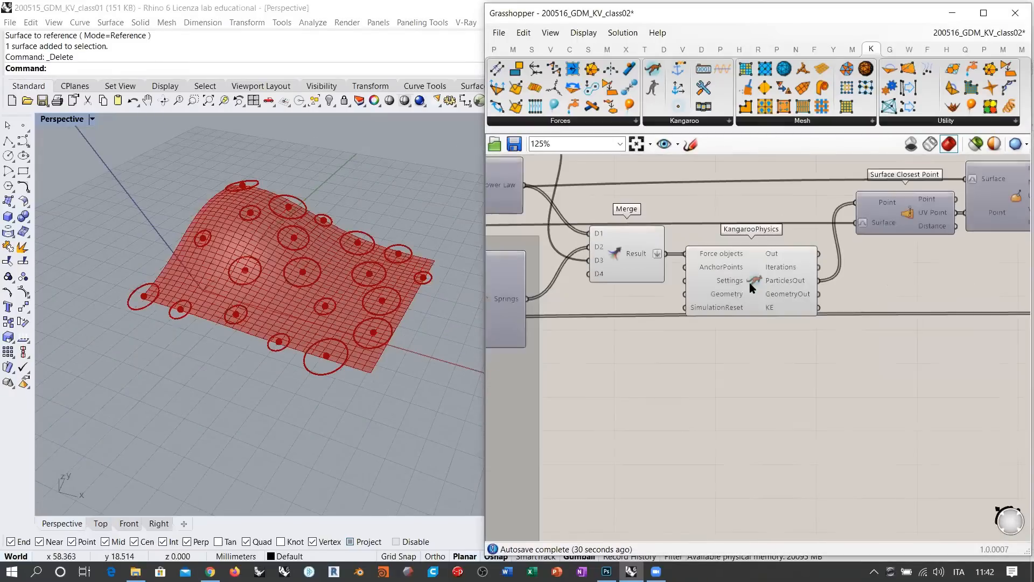
left_click(730, 292)
left_click(730, 291)
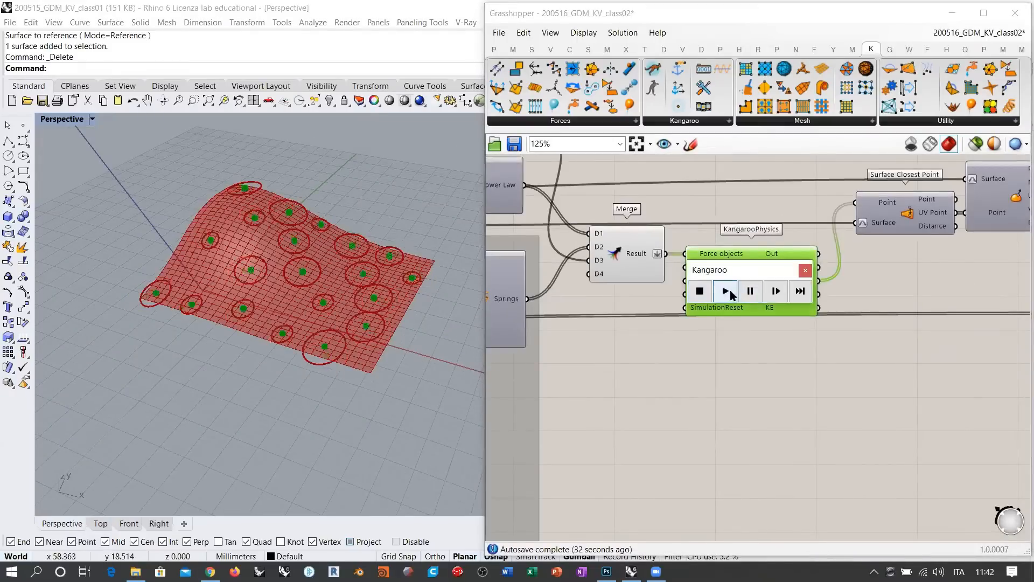
left_click(725, 372)
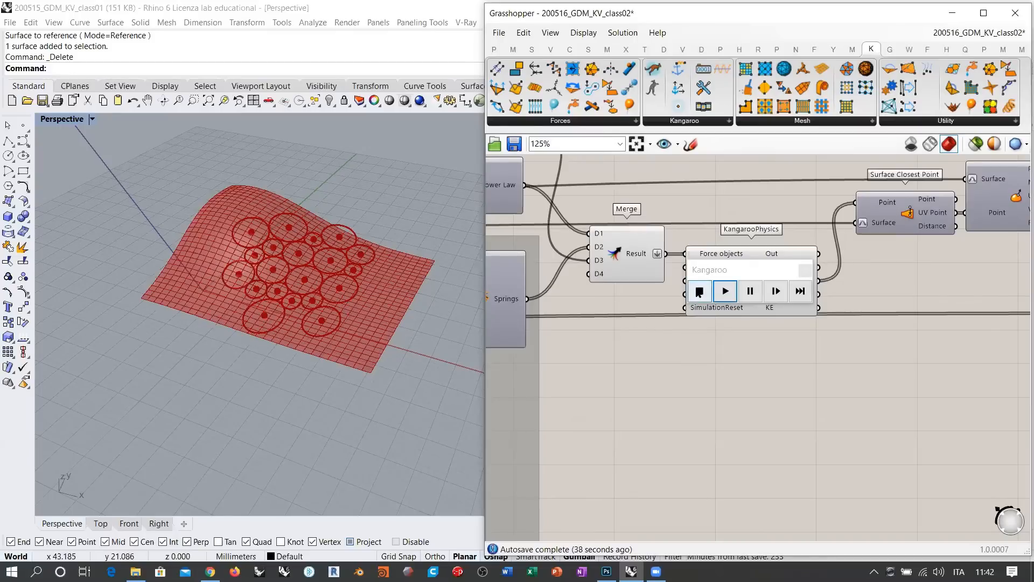
left_click(699, 291)
left_click(805, 272)
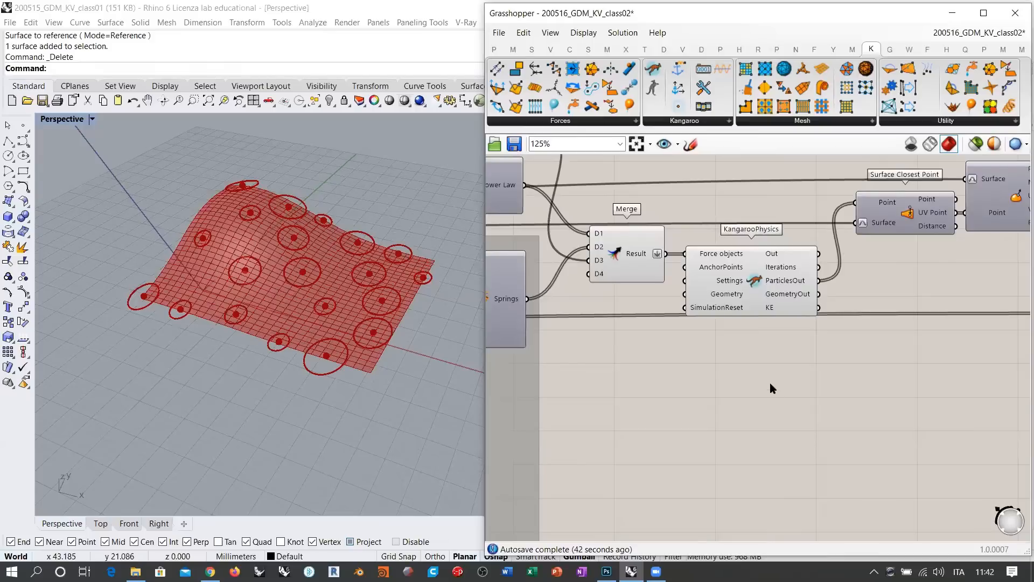
Step: Change the active definition's scribble title to "CIRCLE PACKING ON SURFACE - MORE RADIUSES"
scroll(803, 398, "down", 3)
right_click_drag(305, 309, 351, 296)
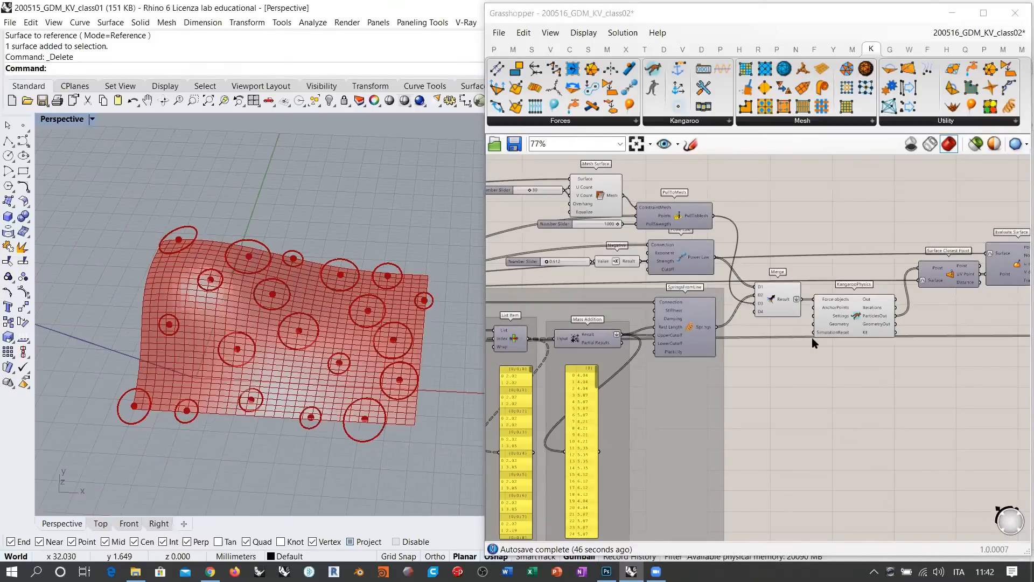
scroll(813, 338, "down", 5)
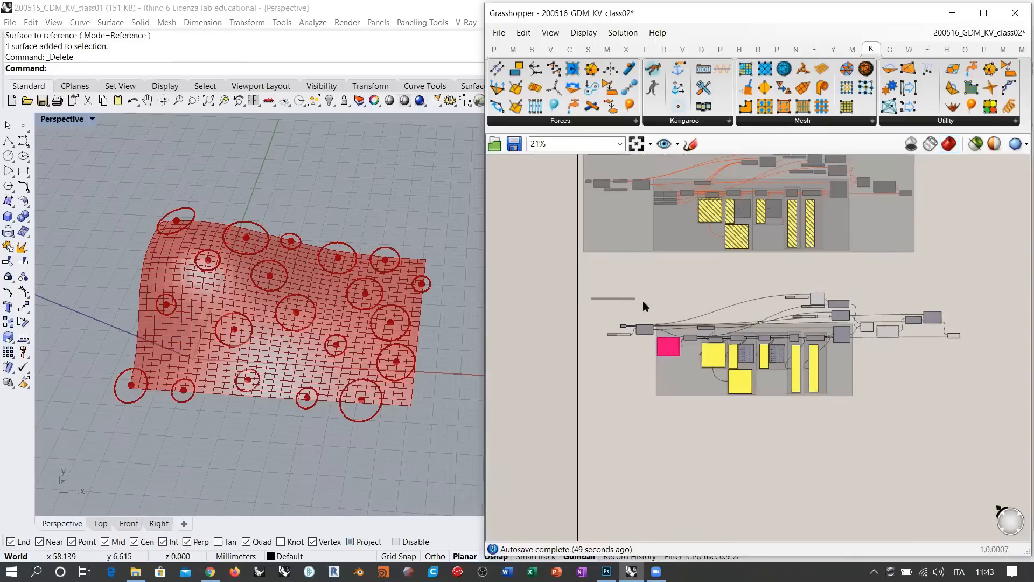
scroll(644, 306, "up", 2)
right_click_drag(822, 261, 771, 349)
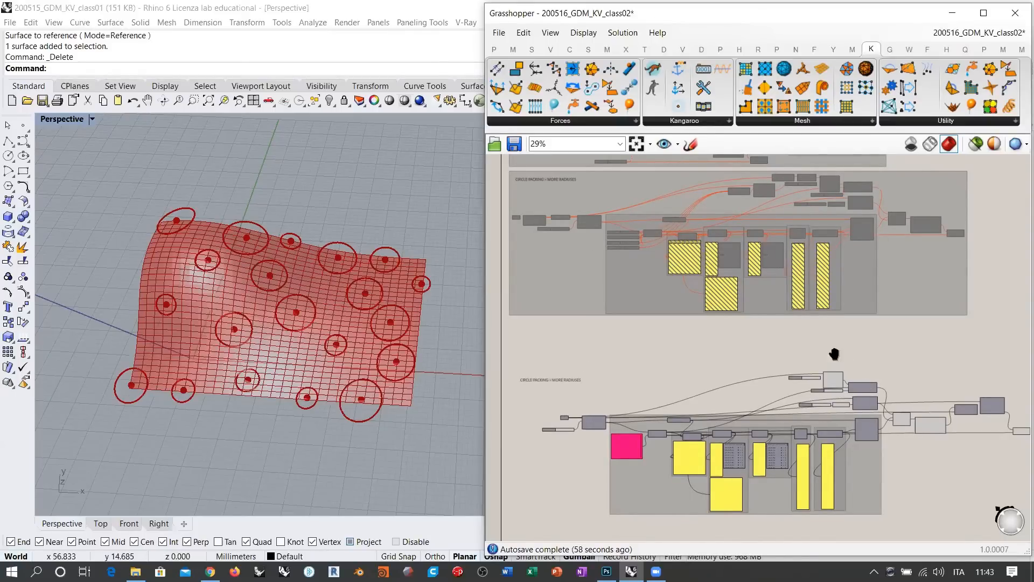
right_click_drag(834, 354, 801, 308)
scroll(651, 350, "up", 7)
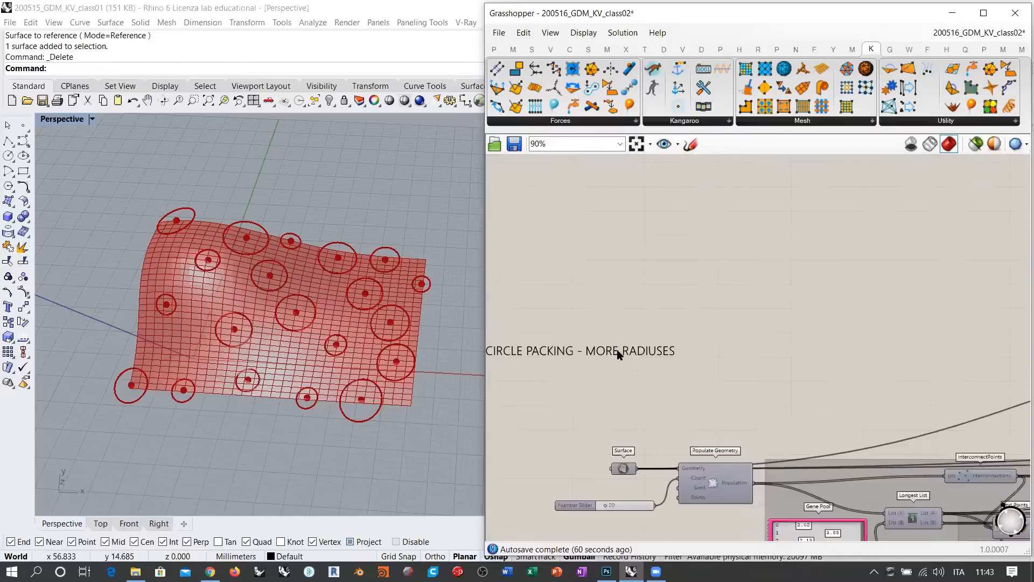
double_click(649, 353)
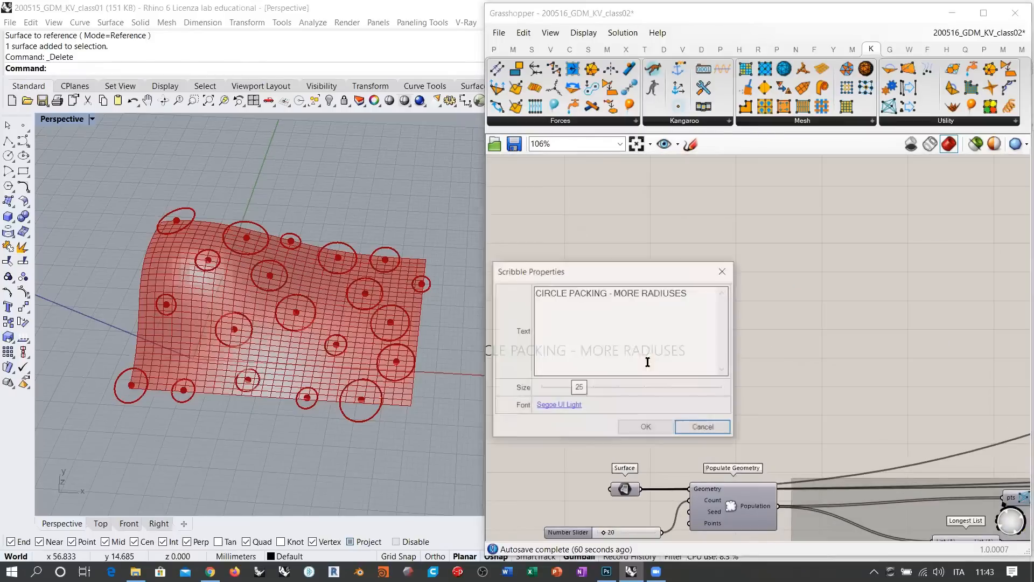
left_click(607, 293)
type("ON SURFACE")
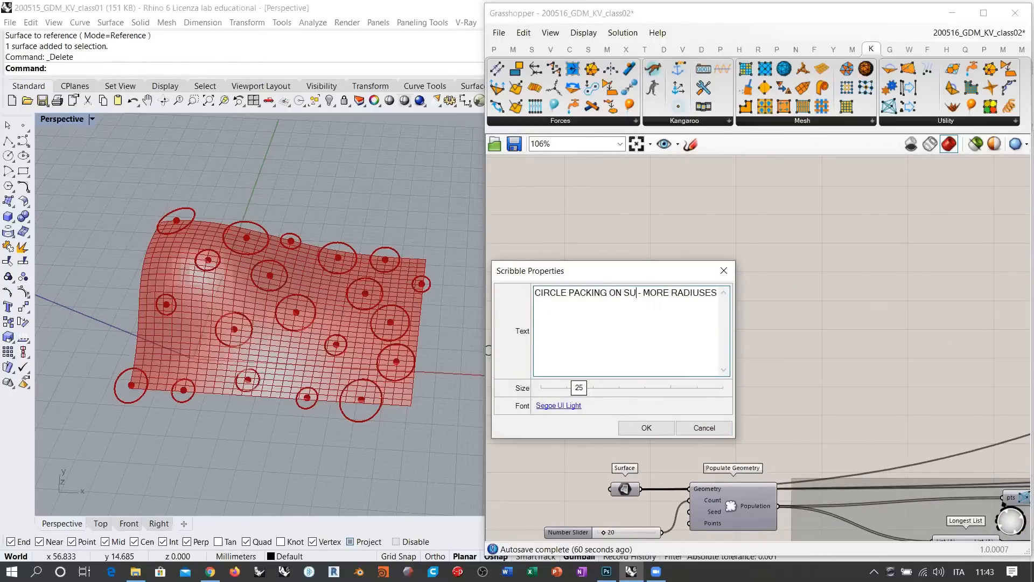
left_click(661, 426)
Step: Group the whole surface circle packing definition with its title and disable its components
scroll(673, 245, "down", 6)
scroll(821, 269, "down", 1)
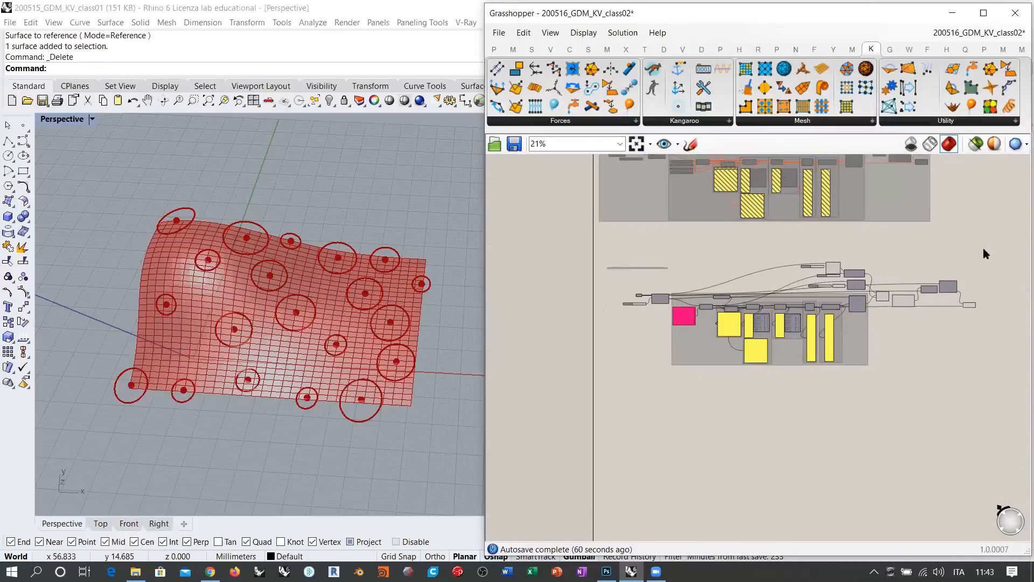
left_click_drag(992, 247, 603, 384)
key("ctrl+e")
left_click(721, 429)
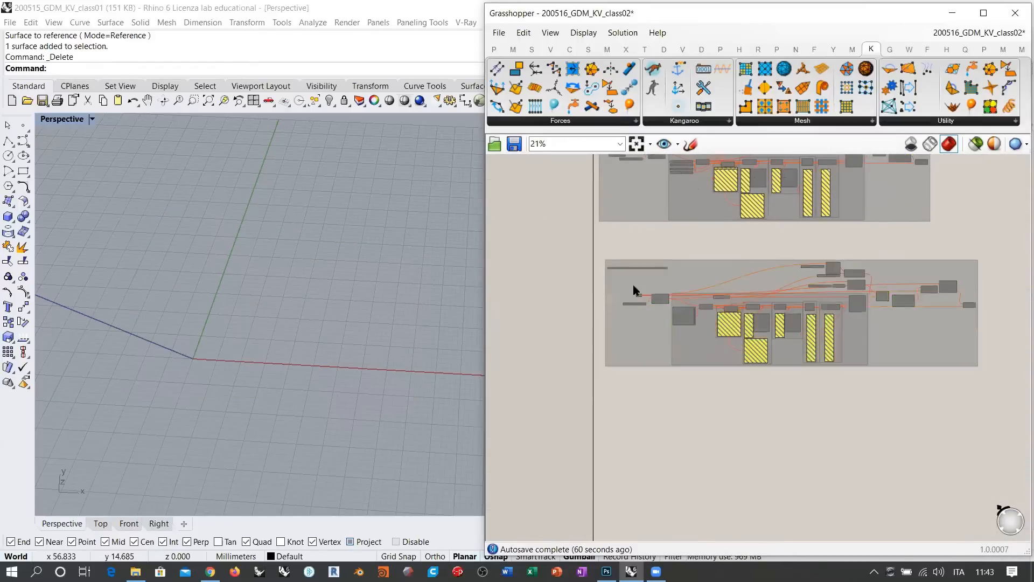
Step: Move the surface packing group closer beneath the group above and align their outer edges
scroll(623, 283, "up", 4)
right_click_drag(624, 282, 658, 377)
left_click_drag(658, 378, 648, 301)
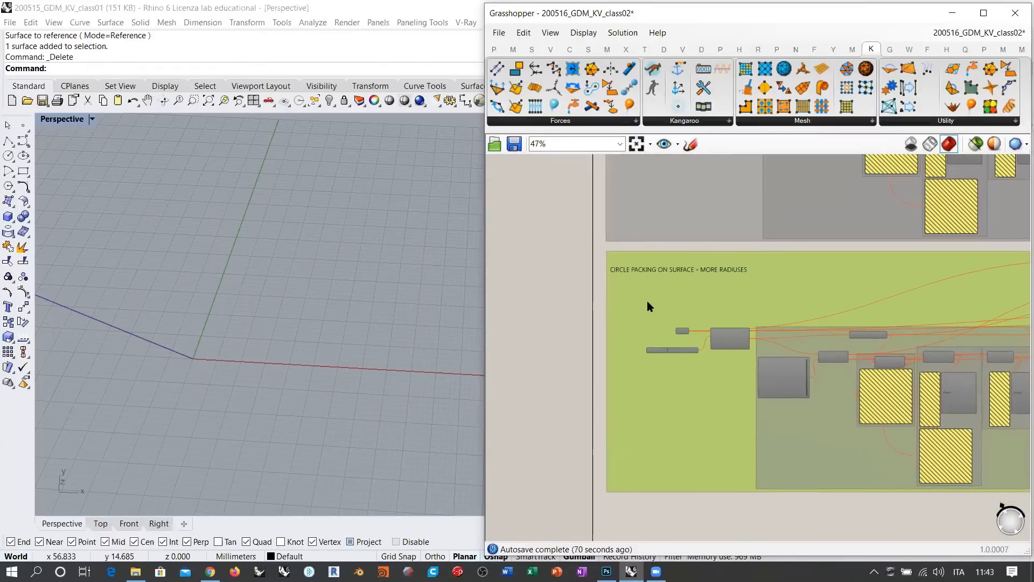
left_click(573, 276)
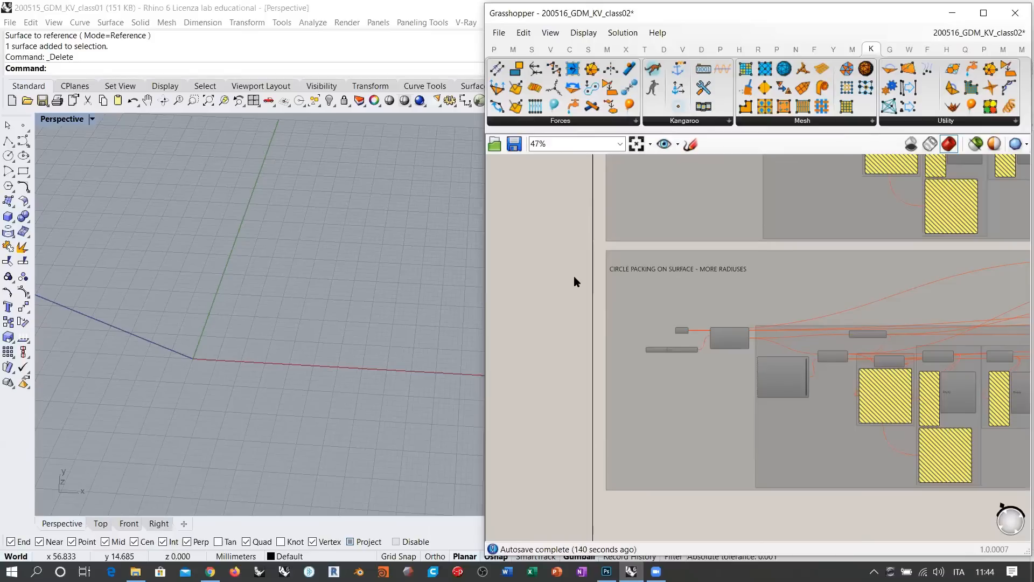
Step: Add a Populate 2D component in the empty canvas area below the surface packing group
right_click_drag(697, 409, 676, 241)
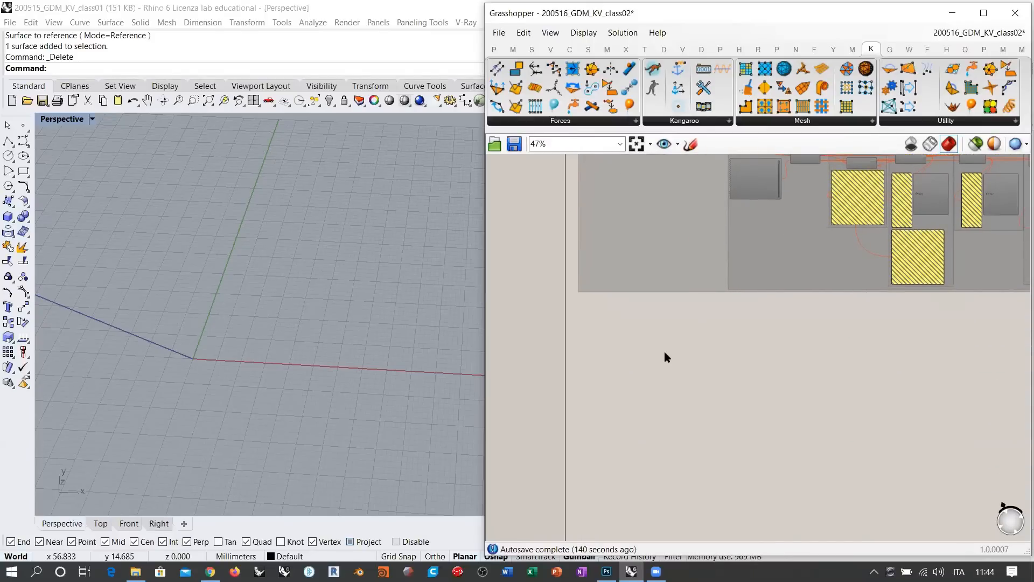
scroll(657, 354, "up", 4)
double_click(680, 338)
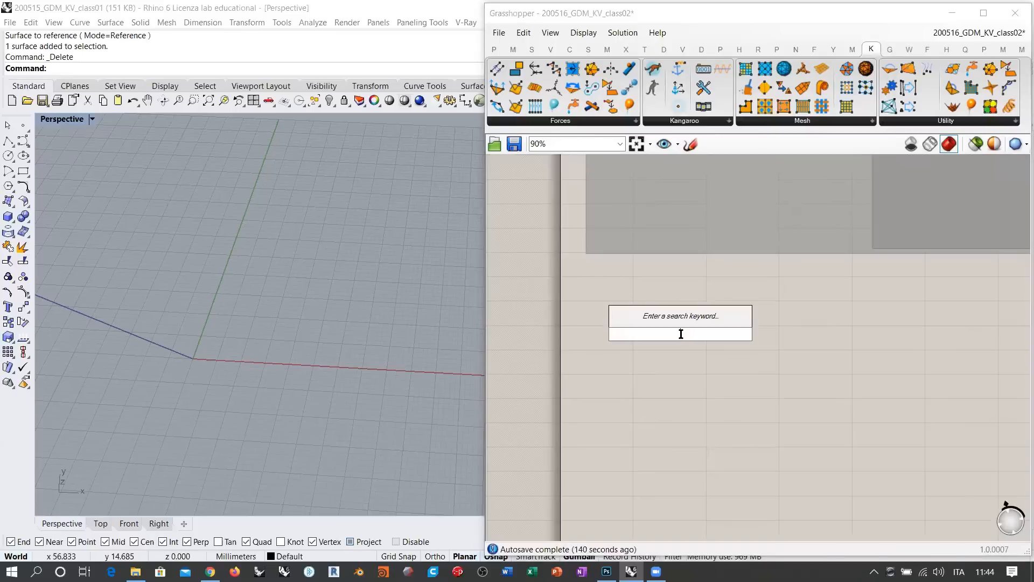
type("pop")
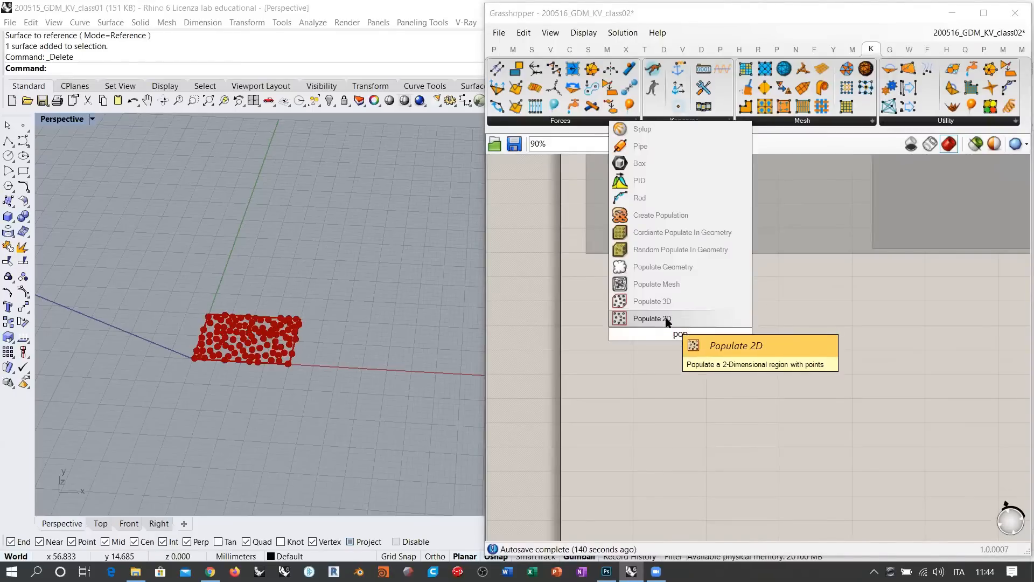
left_click(668, 321)
scroll(294, 329, "up", 8)
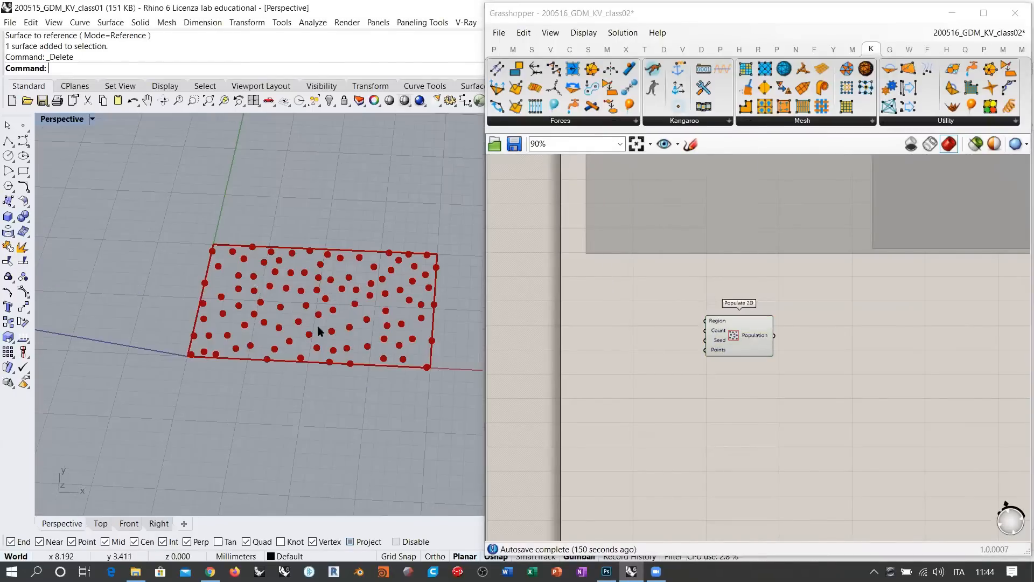
right_click_drag(353, 319, 270, 248, "shift")
right_click_drag(270, 248, 319, 345, "shift")
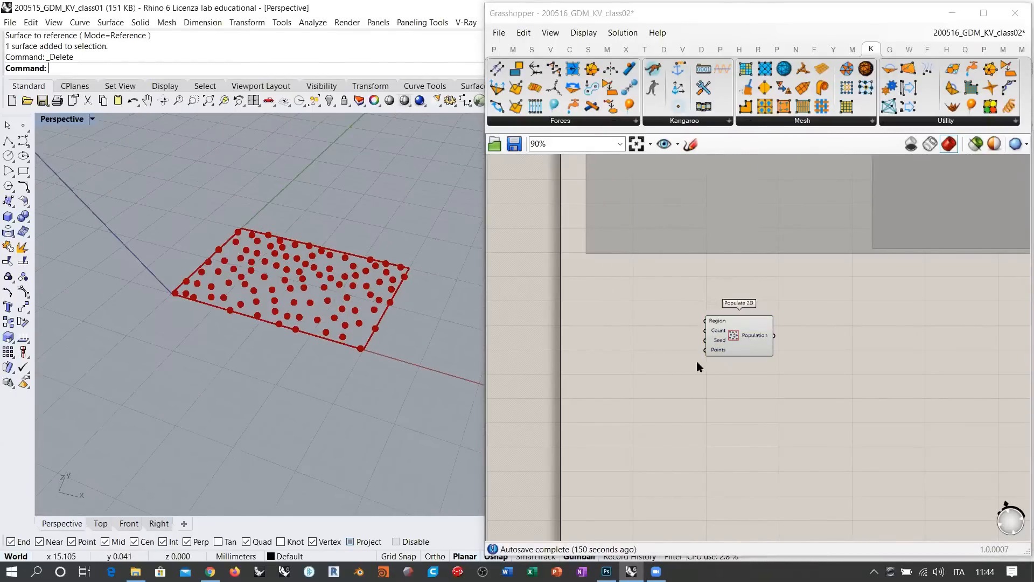
Step: Add a Number Slider set to 11 and connect it to Populate 2D's Count
scroll(711, 344, "up", 2)
double_click(641, 328)
type("number slider")
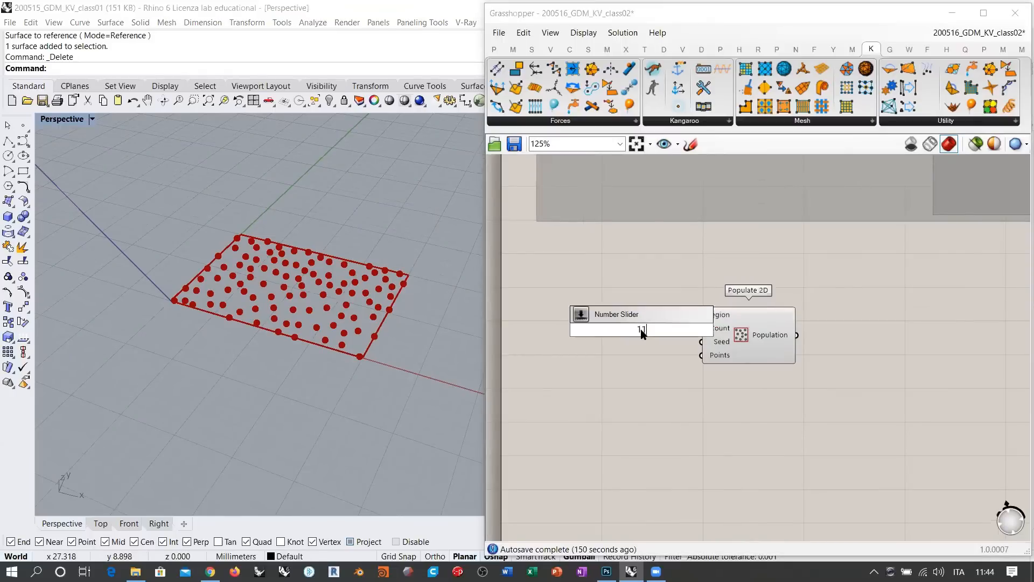
left_click(642, 329)
left_click_drag(660, 322, 663, 328)
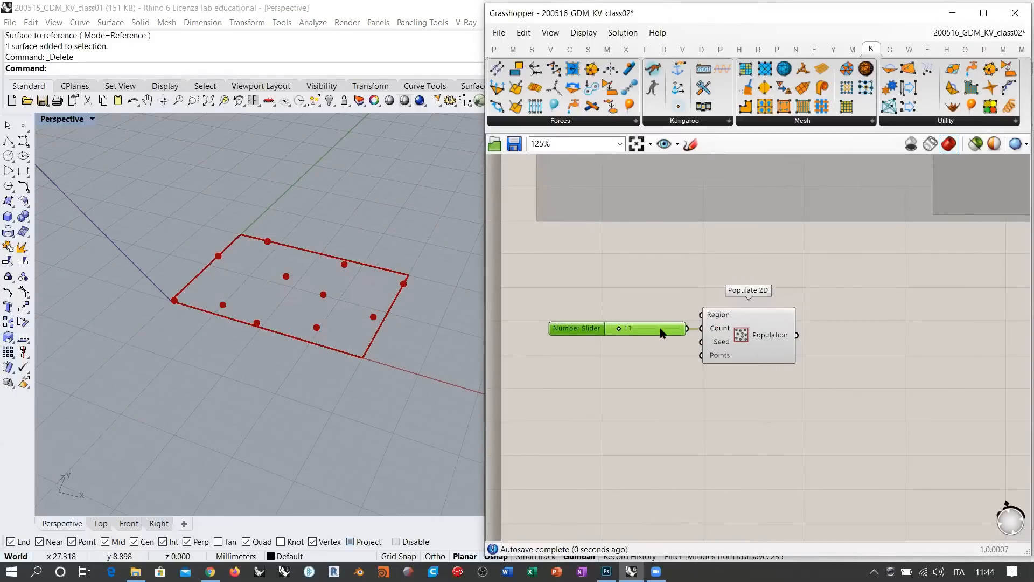
left_click(757, 389)
Step: Place PowerLaw and interconnectPoints components beside Populate 2D, and connect Population to interconnectPoints' pts input
right_click_drag(835, 382, 738, 364)
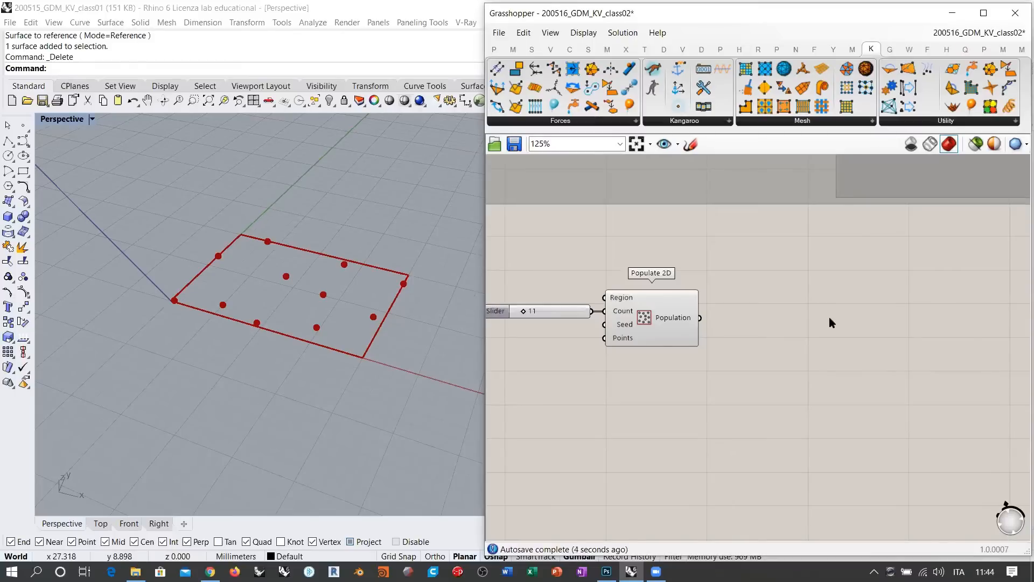
double_click(868, 293)
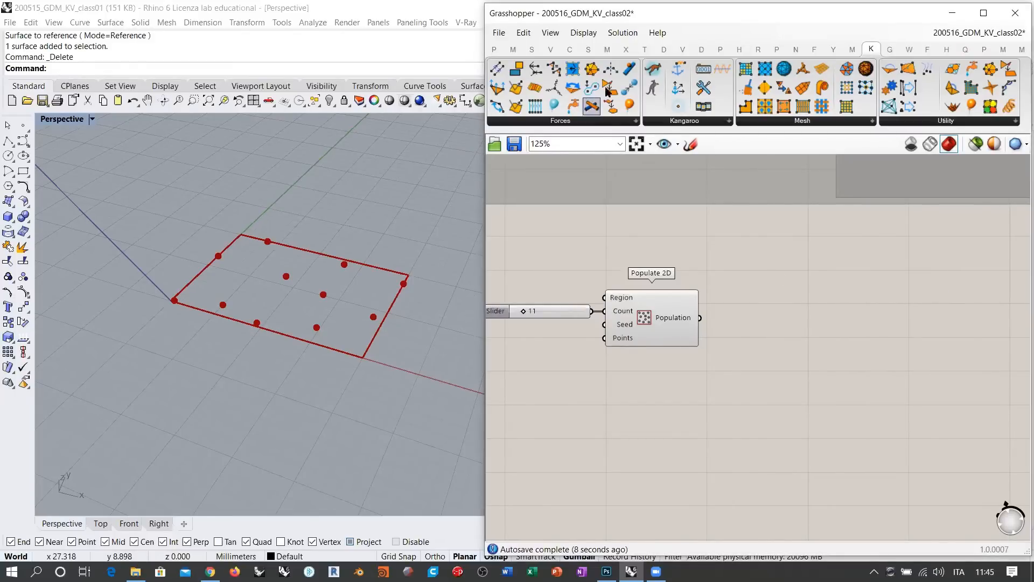
left_click_drag(592, 87, 916, 278)
double_click(803, 312)
type("inter")
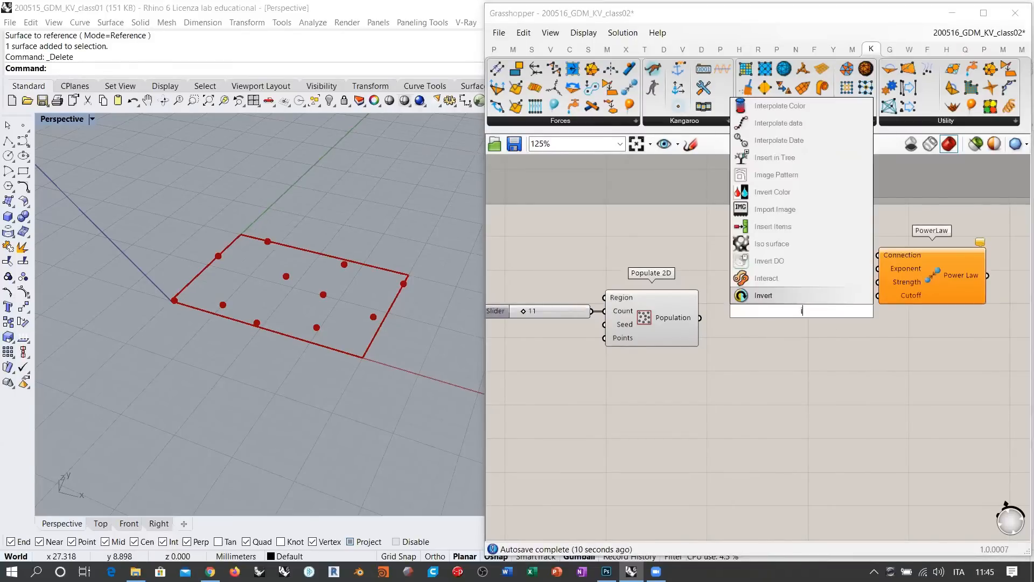
left_click_drag(889, 106, 753, 275)
left_click_drag(700, 318, 704, 274)
Step: Connect the interconnections output to PowerLaw's Connection input and space the two components away from Populate 2D
left_click_drag(763, 272, 820, 254)
left_click_drag(878, 254, 843, 263)
left_click(943, 272)
left_click_drag(943, 273, 975, 276)
left_click_drag(803, 263, 853, 259)
left_click(871, 307)
right_click_drag(871, 307, 735, 304)
left_click_drag(801, 284, 908, 283)
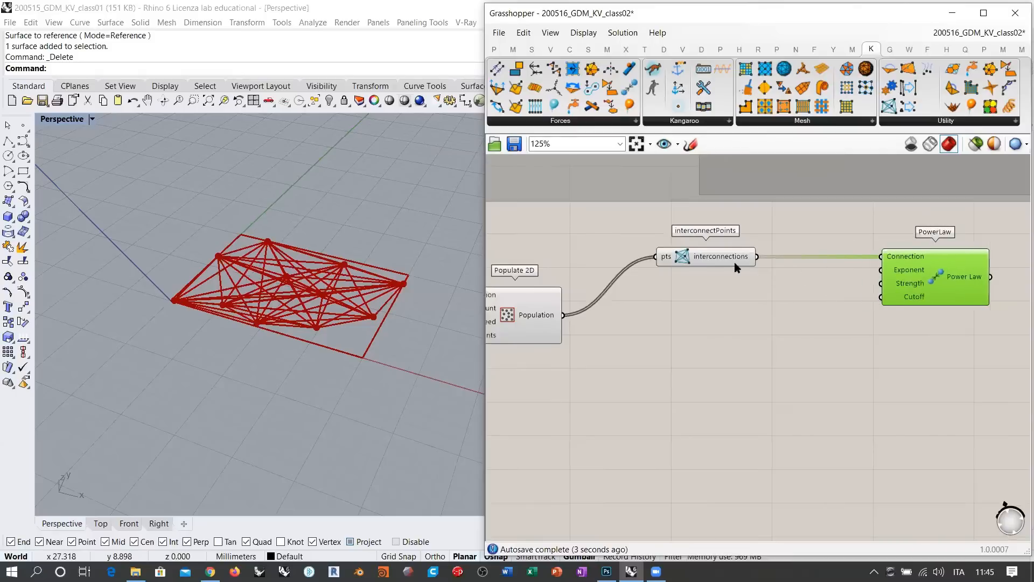
left_click_drag(735, 262, 812, 262)
left_click(781, 345)
Step: Add a Point parameter below interconnectPoints and set it to one point picked in front of the populated rectangle, beyond its lower-right corner
right_click_drag(335, 286, 226, 287)
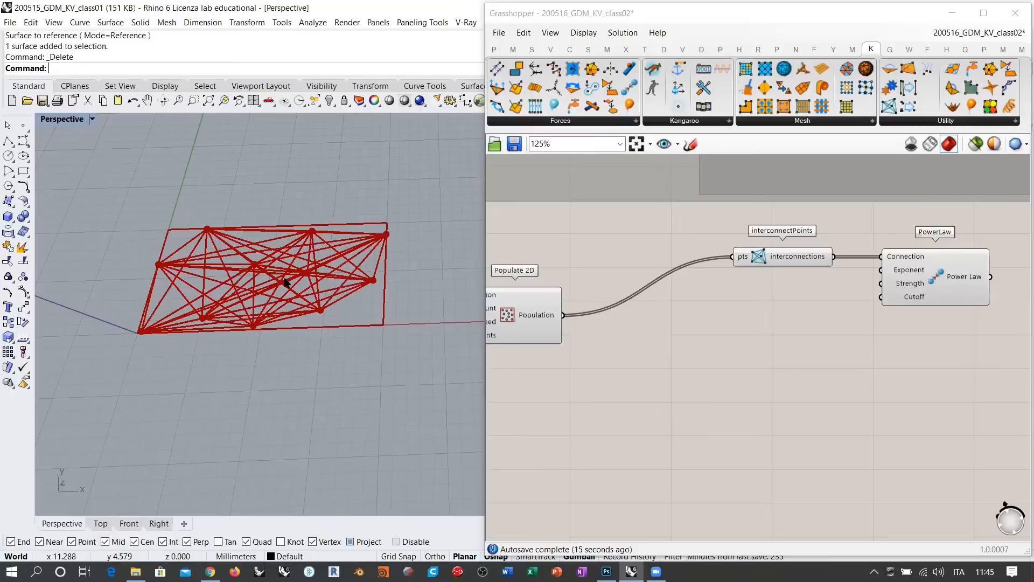
right_click_drag(286, 279, 300, 314)
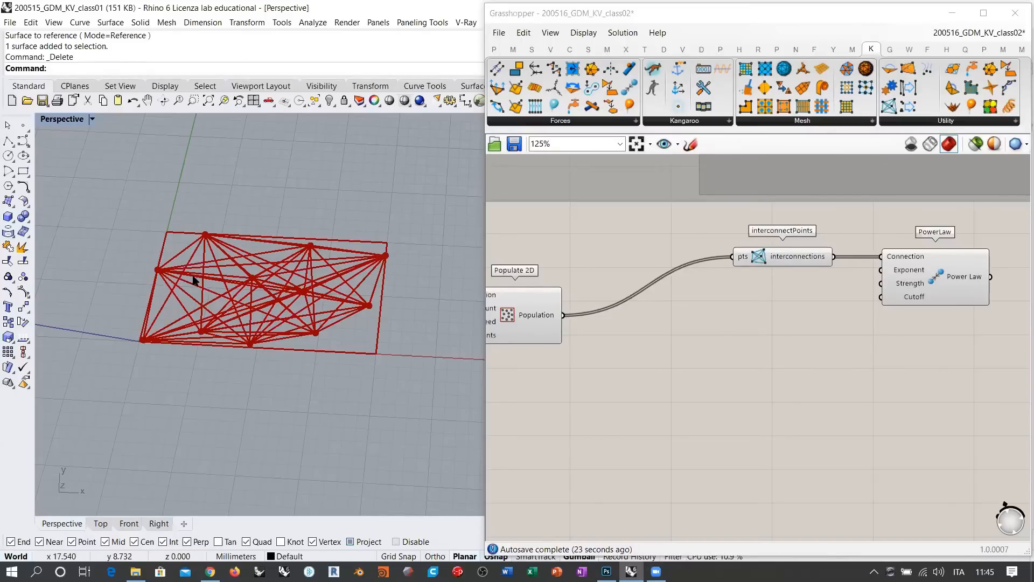
right_click_drag(328, 326, 336, 319)
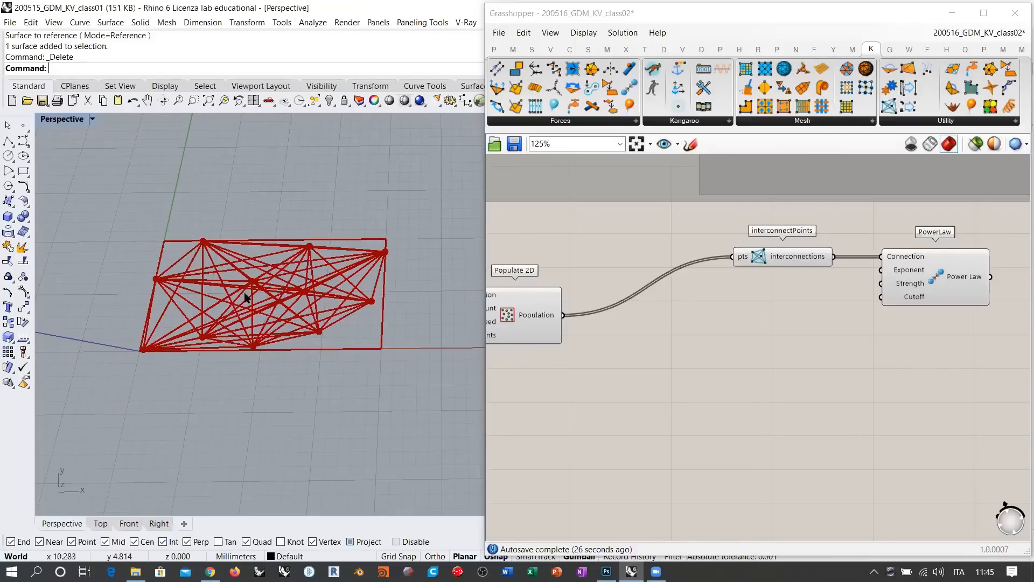
double_click(681, 395)
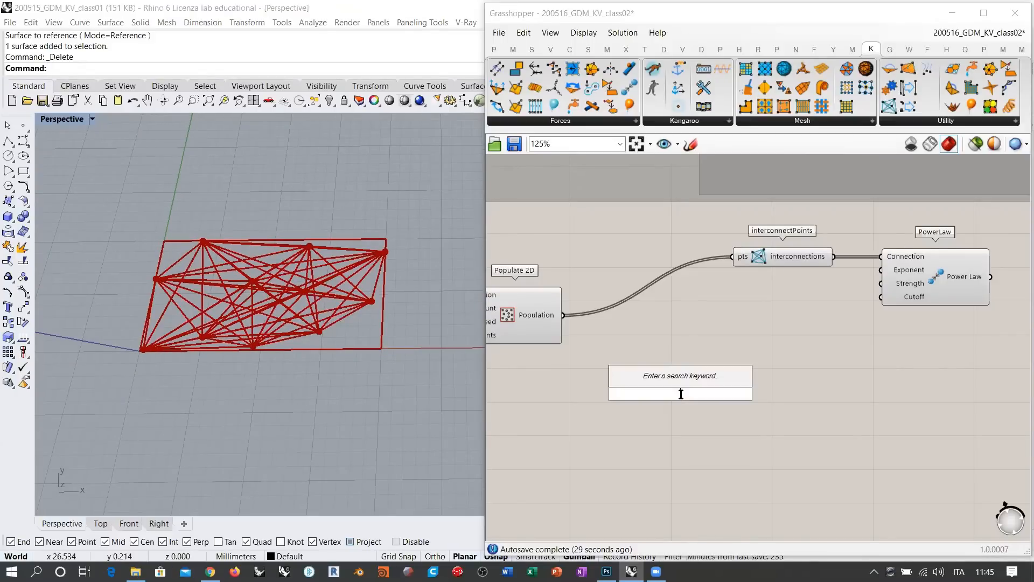
type("point")
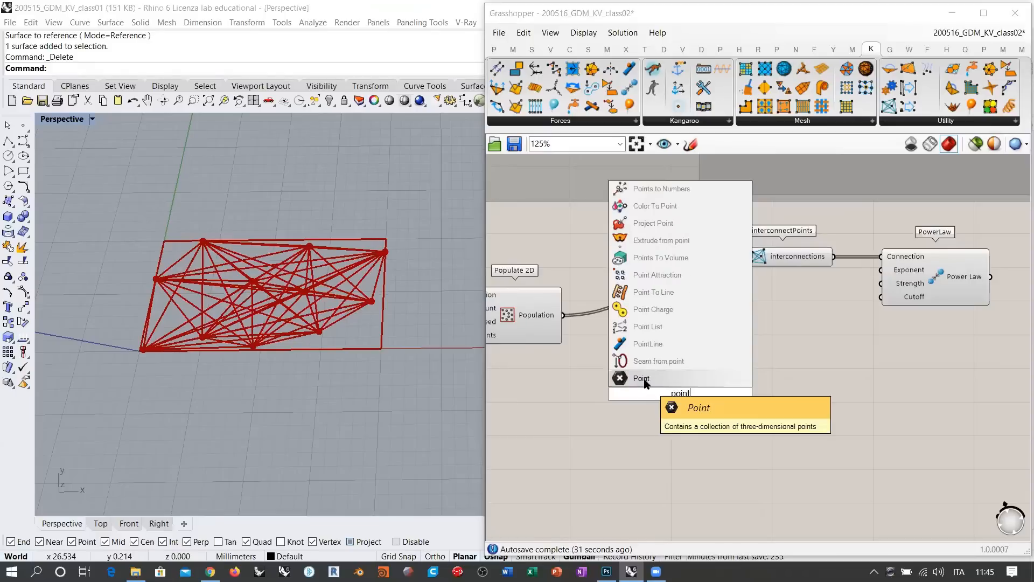
key("Return")
right_click(688, 394)
left_click(717, 460)
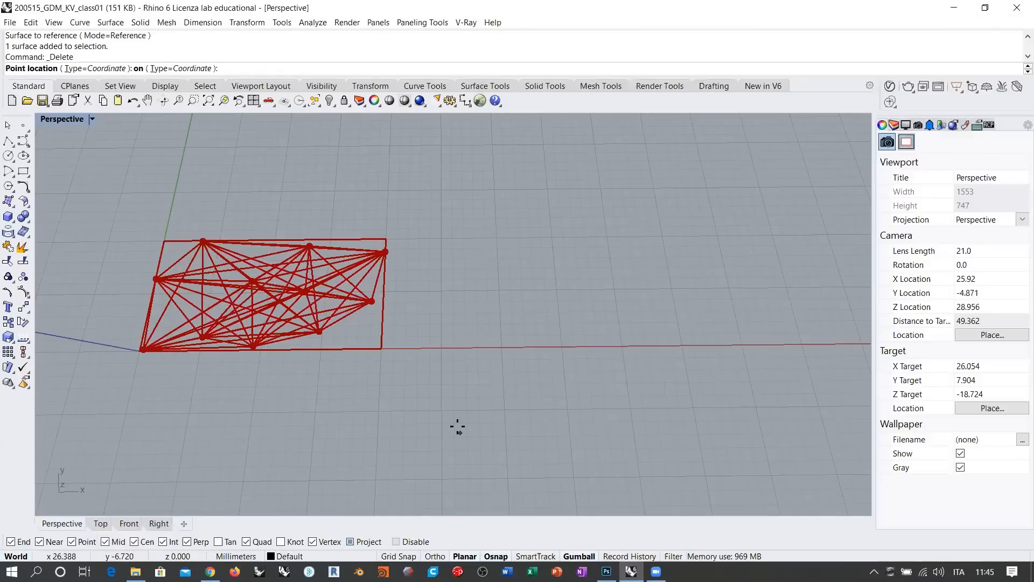
left_click(452, 426)
right_click_drag(364, 378, 324, 366, "shift")
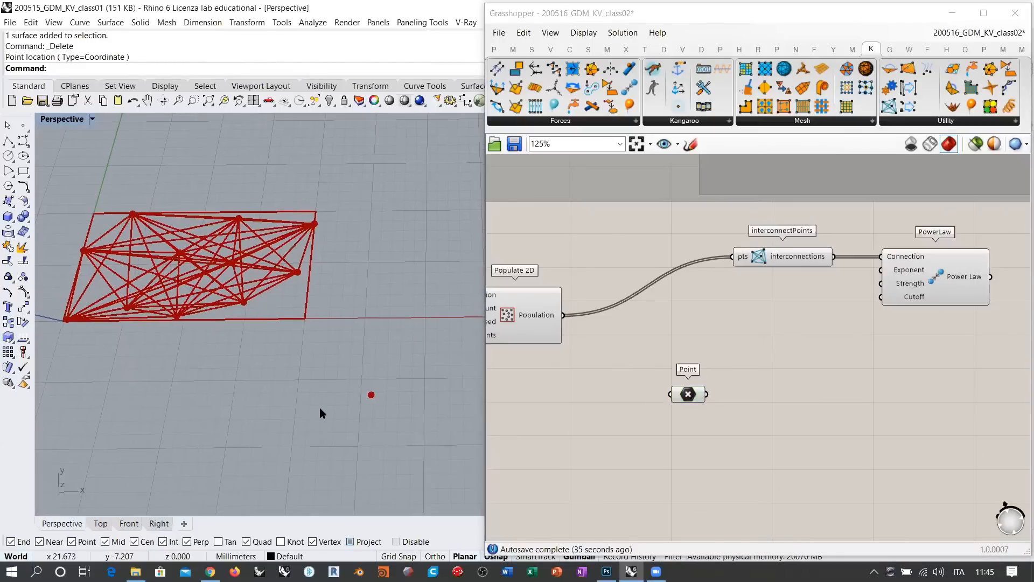
right_click_drag(370, 397, 364, 370, "shift")
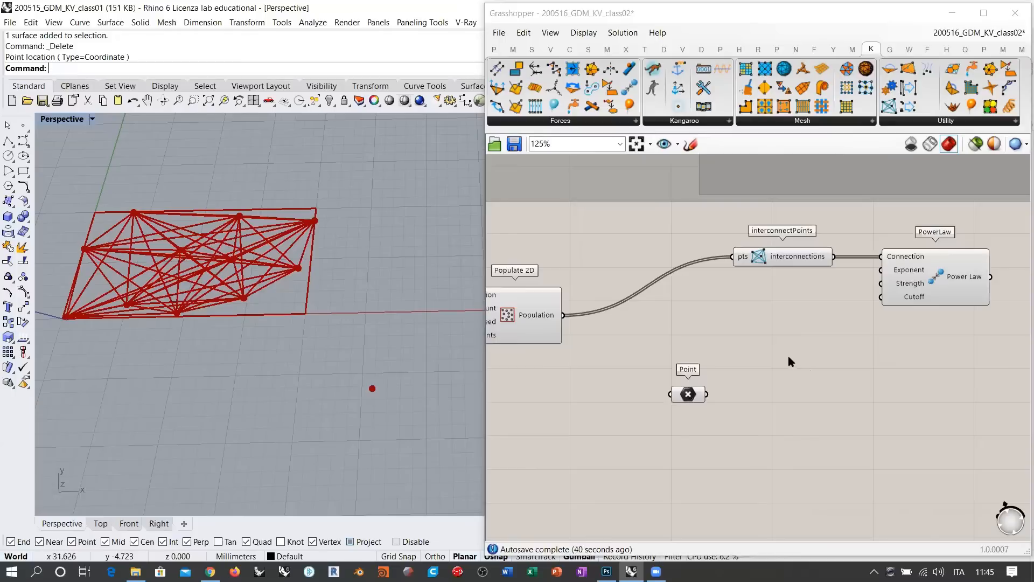
Step: Move interconnectPoints beside Populate 2D, shift PowerLaw away from it, and disconnect the interconnections output from PowerLaw's Connection input
right_click_drag(806, 302, 778, 302)
left_click_drag(739, 255, 630, 317)
left_click(655, 282)
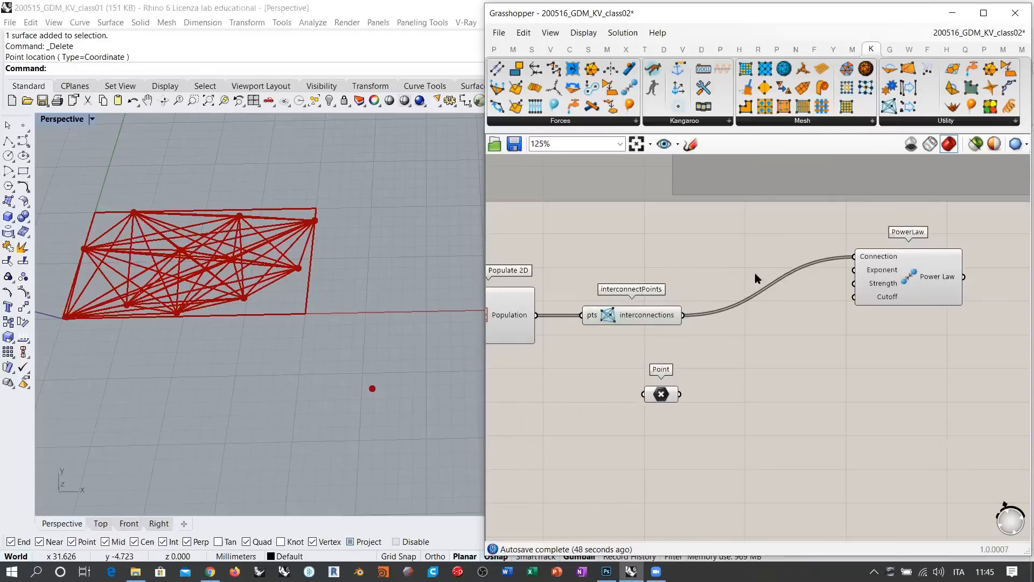
left_click_drag(913, 278, 950, 276)
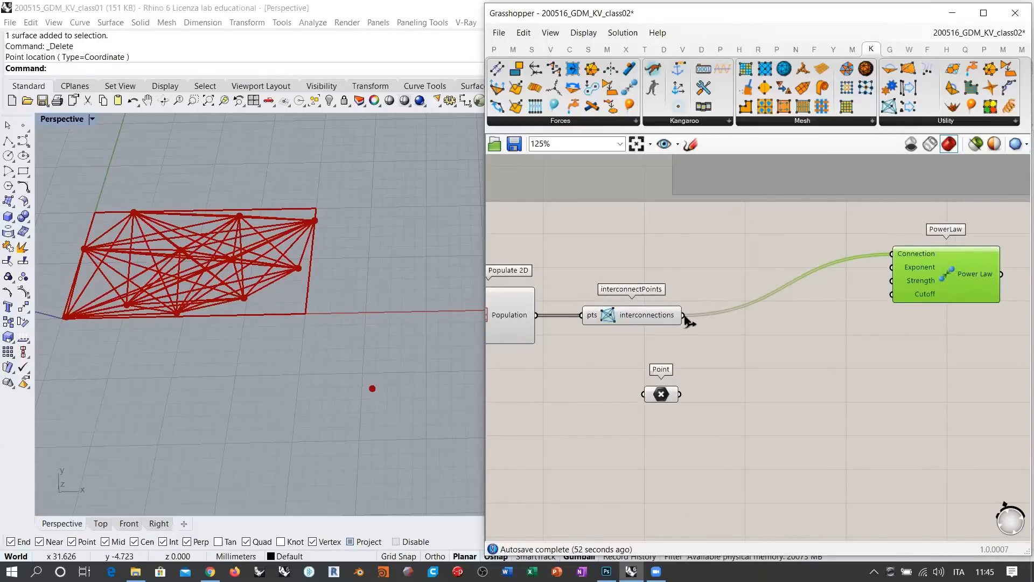
left_click_drag(684, 316, 893, 254, "ctrl")
Step: Place the Point parameter above Populate 2D and interconnectPoints lower, leaving space between them
right_click_drag(660, 284, 759, 287)
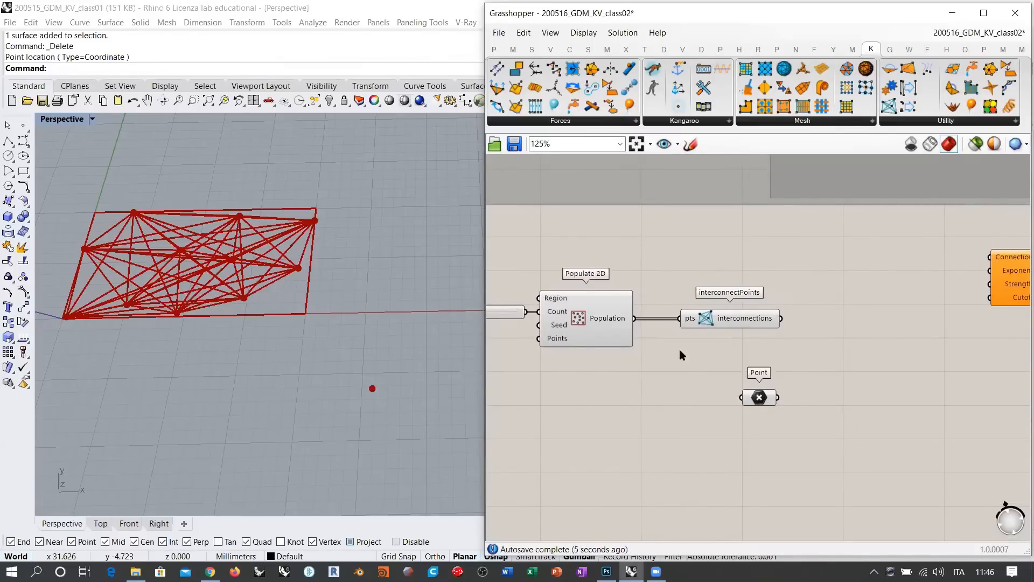
left_click(630, 332)
left_click_drag(722, 319, 599, 243)
Step: Add a Line component with Point as Start Point and Population as End Point, and connect it to PowerLaw's Connection input
double_click(739, 271)
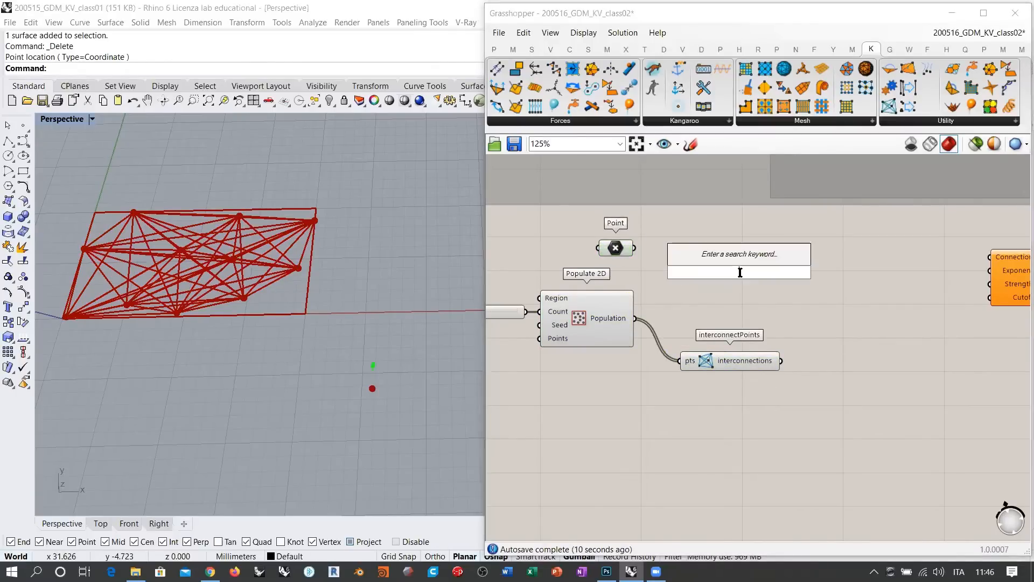
type("line")
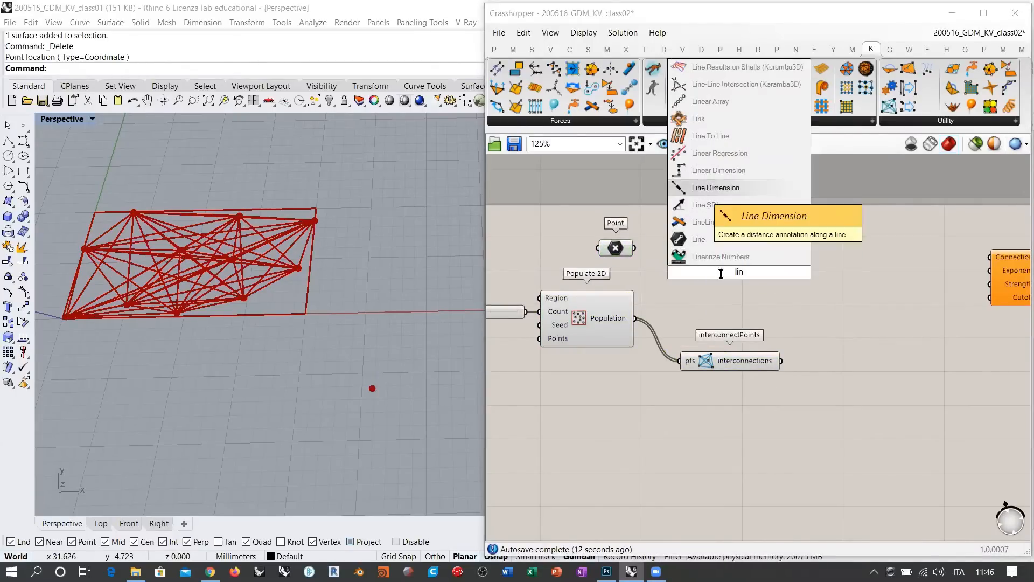
left_click(705, 256)
left_click_drag(634, 248, 697, 265)
left_click_drag(635, 318, 711, 275)
left_click(754, 273)
right_click_drag(749, 275, 655, 276)
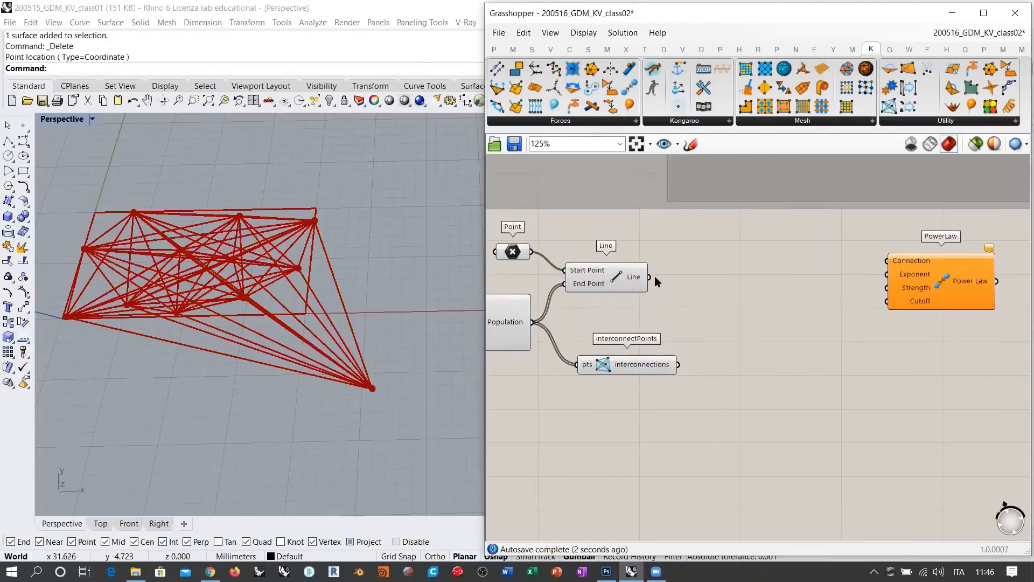
left_click_drag(650, 276, 886, 263)
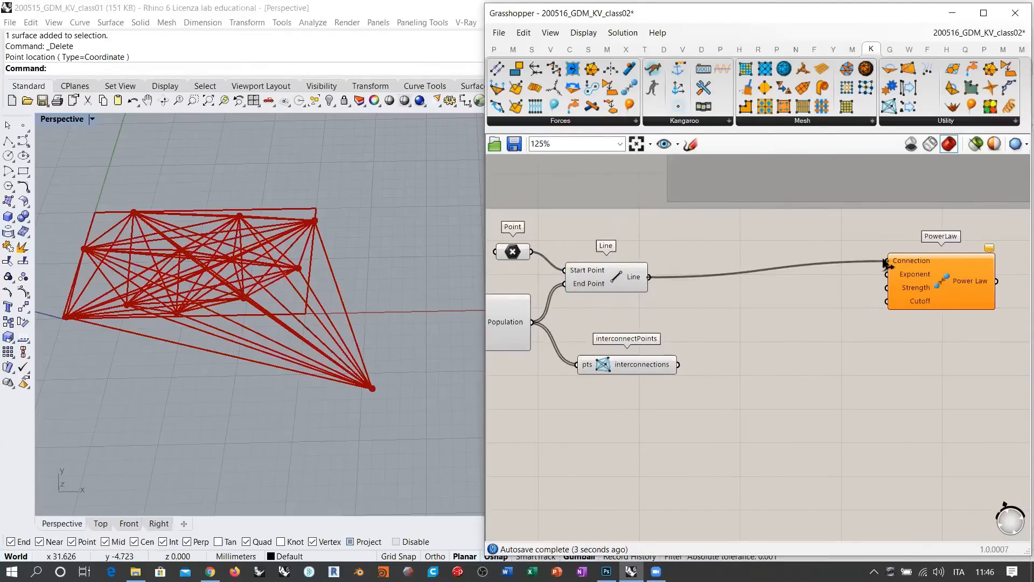
Step: Add a Negative component with a Number Slider of 5.00 as its Value, and connect its Result to PowerLaw's Strength input
double_click(816, 292)
type("neg")
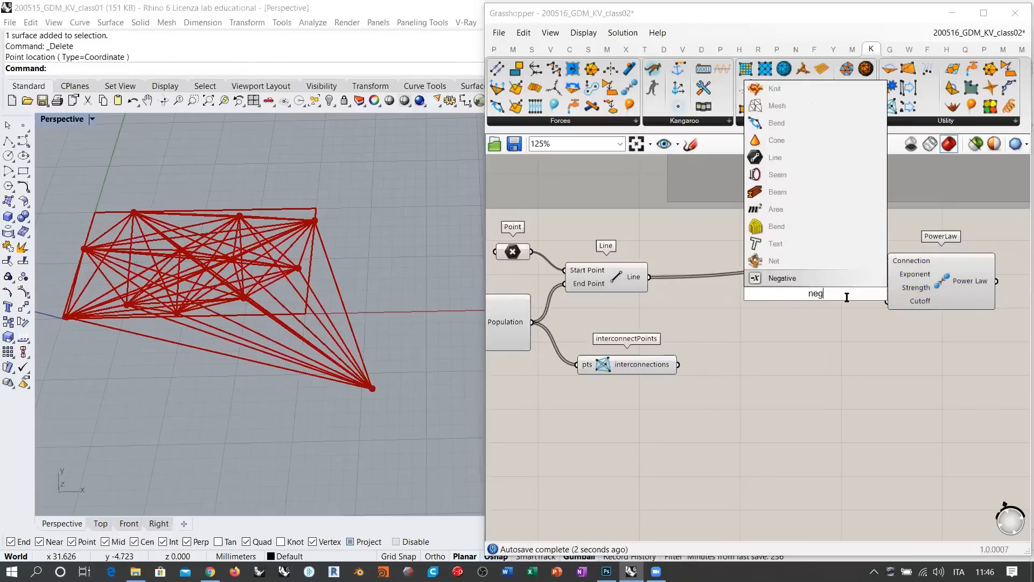
key("Return")
left_click_drag(824, 296, 853, 294)
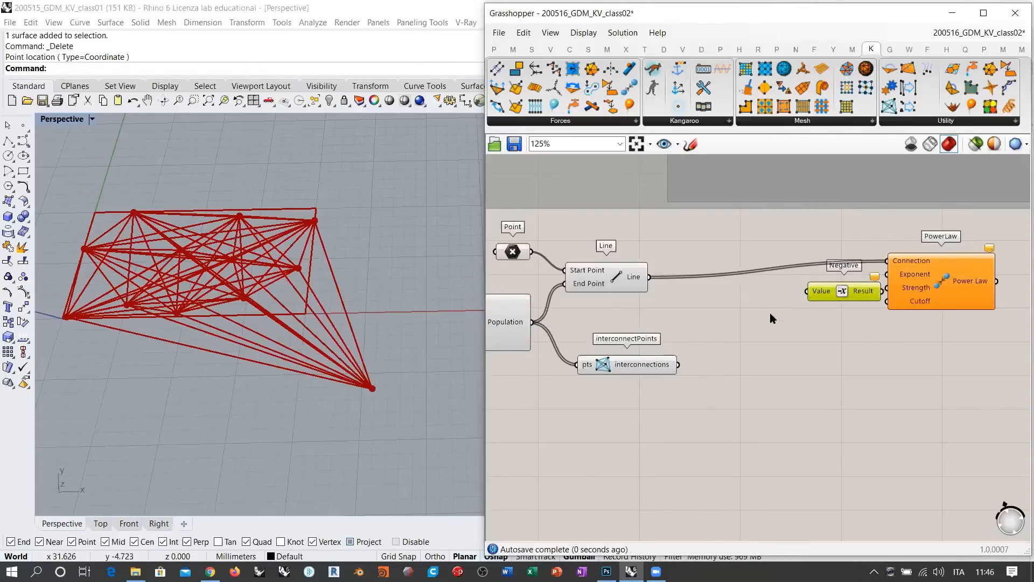
double_click(771, 313)
type("5")
key("Return")
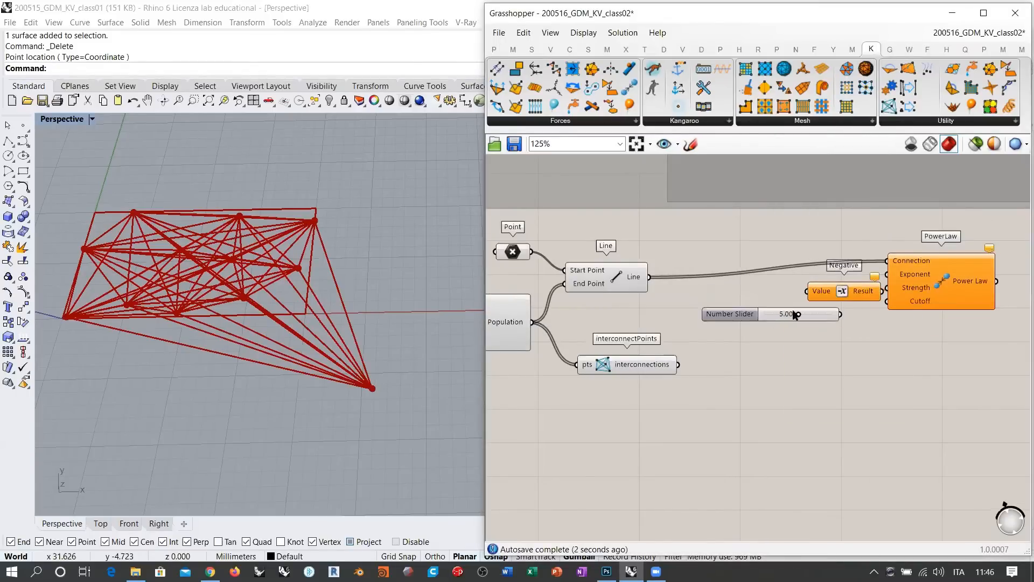
left_click_drag(772, 318, 727, 294)
left_click_drag(798, 291, 807, 291)
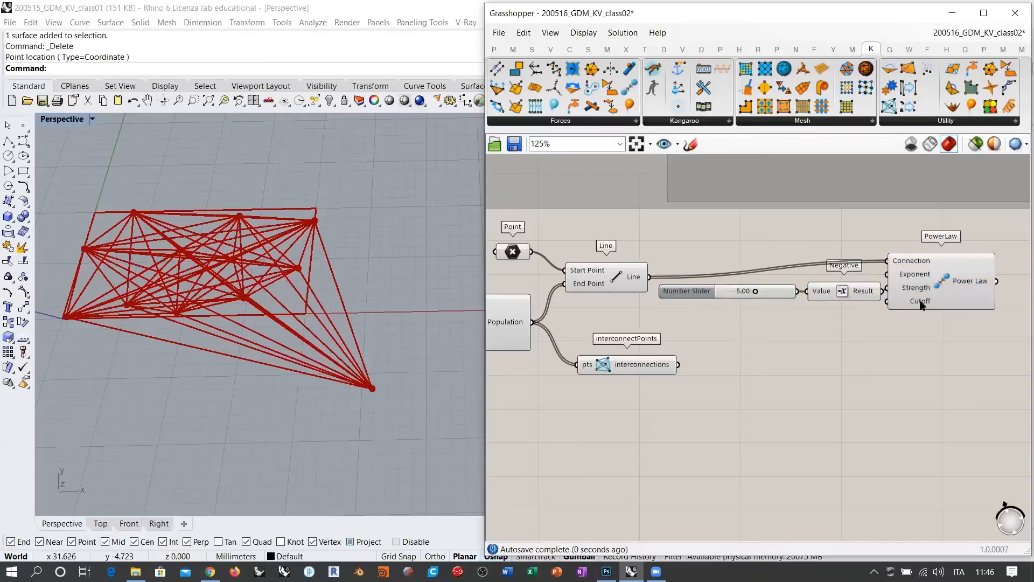
Step: Line up the Point, Line and PowerLaw components around the slider and Negative, and hide the Line component's preview
left_click_drag(930, 286, 935, 289)
left_click(618, 279)
left_click_drag(618, 279, 765, 267)
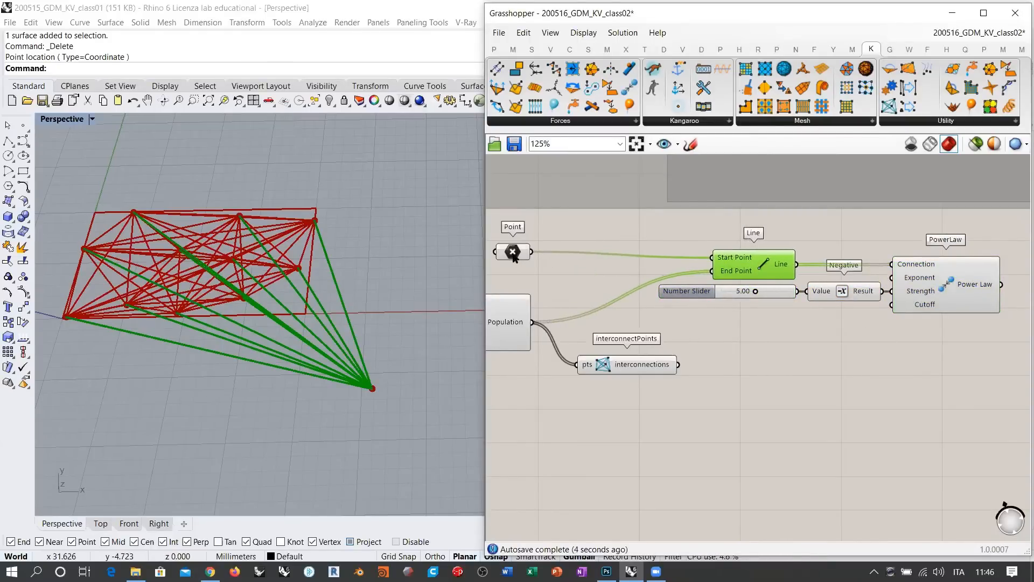
left_click_drag(513, 255, 680, 261)
left_click(763, 271)
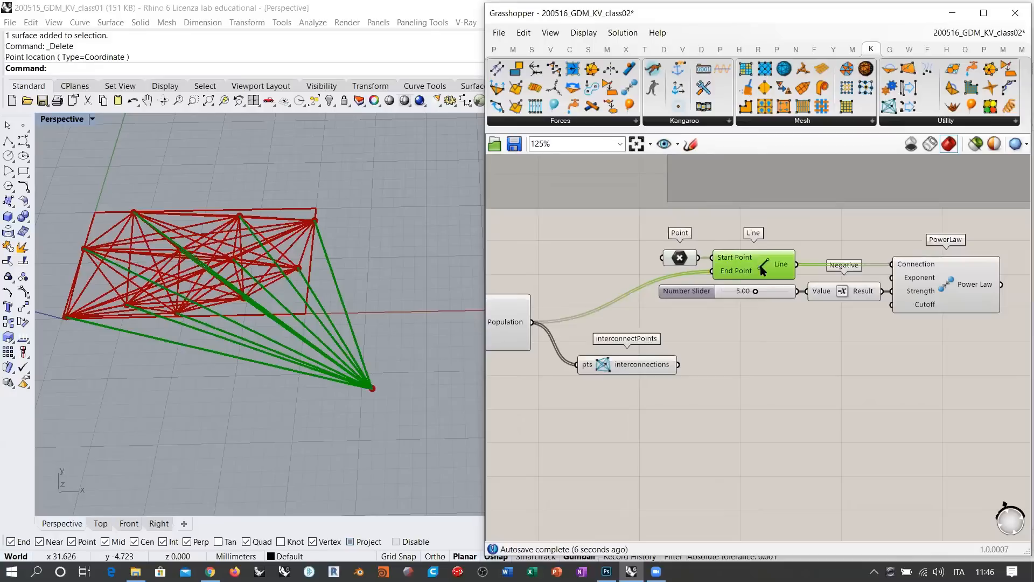
left_click(678, 261)
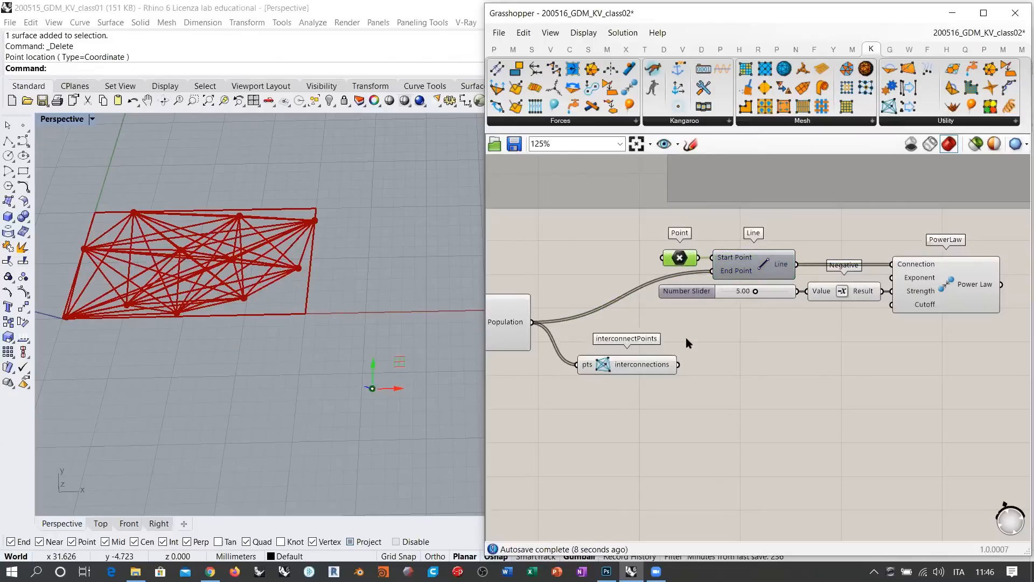
left_click_drag(683, 261, 678, 260)
left_click(723, 346)
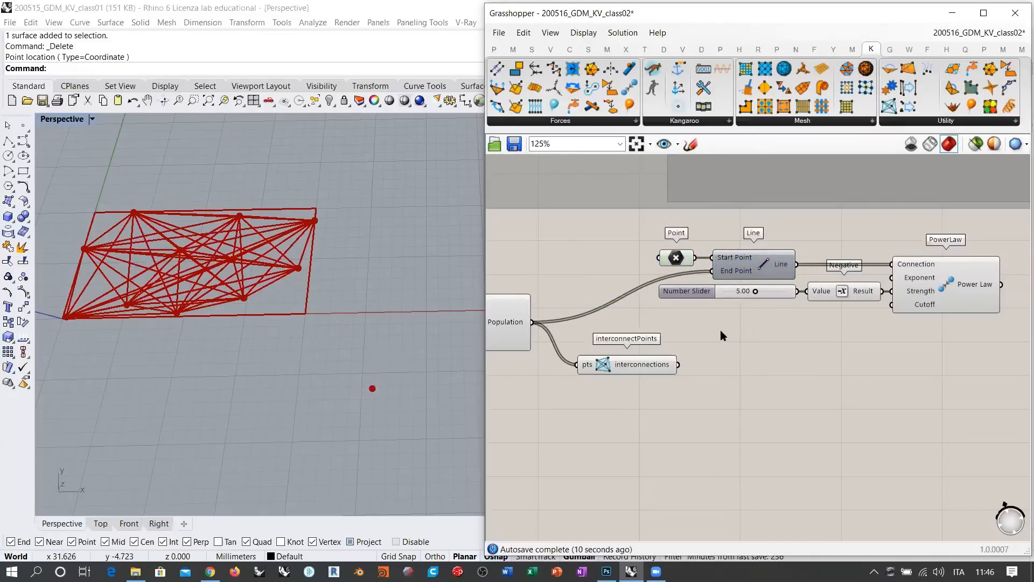
Step: Duplicate the disabled chain from Gene Pool to SpringsFromLine, including its interconnectPoints, from the archived group into the space below the new definition
scroll(738, 345, "down", 3)
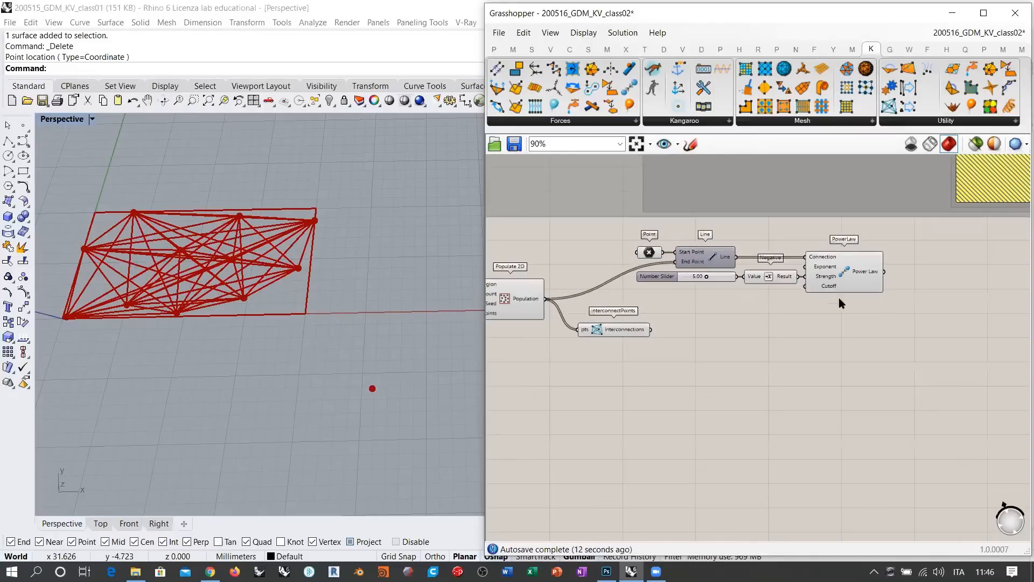
right_click_drag(784, 254, 703, 452)
scroll(616, 369, "down", 2)
right_click_drag(711, 279, 653, 302)
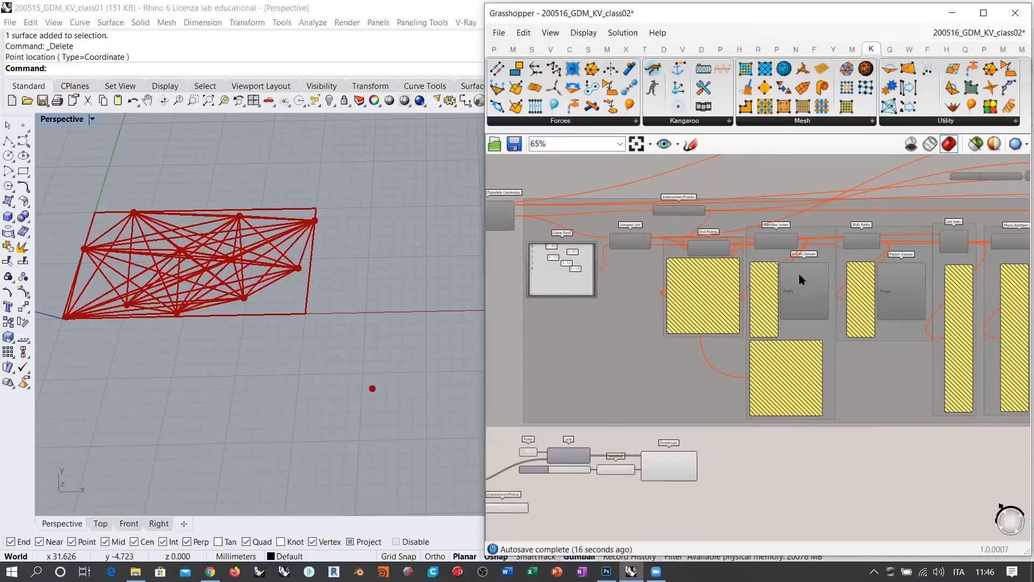
scroll(799, 277, "down", 1)
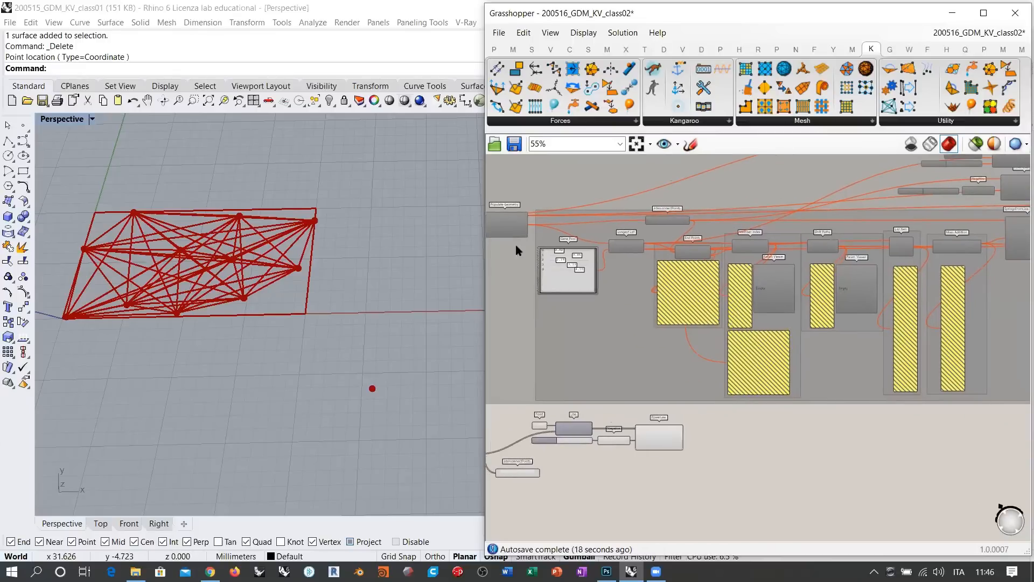
left_click_drag(483, 256, 236, 269)
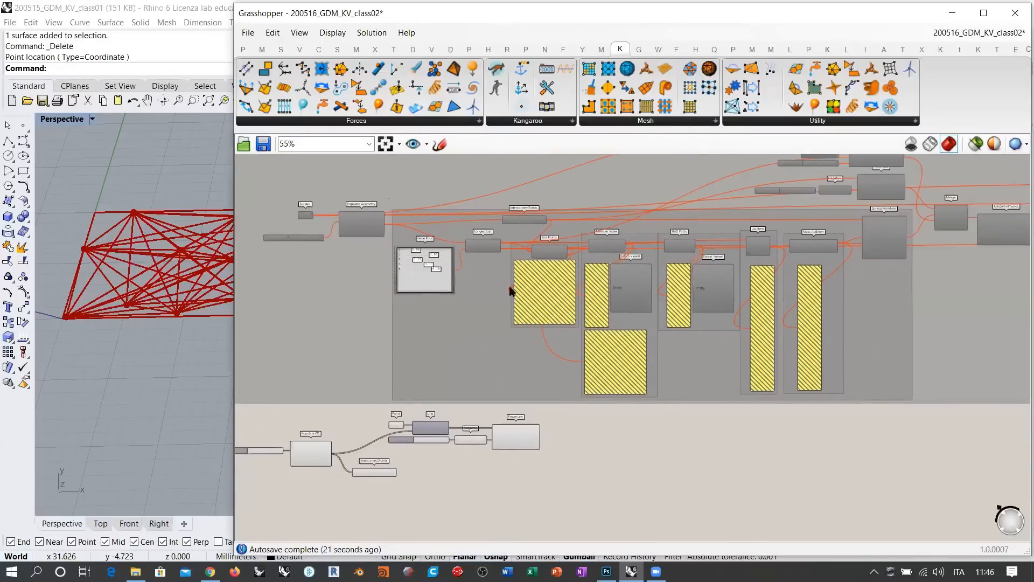
left_click_drag(371, 408, 894, 220)
scroll(520, 215, "up", 5)
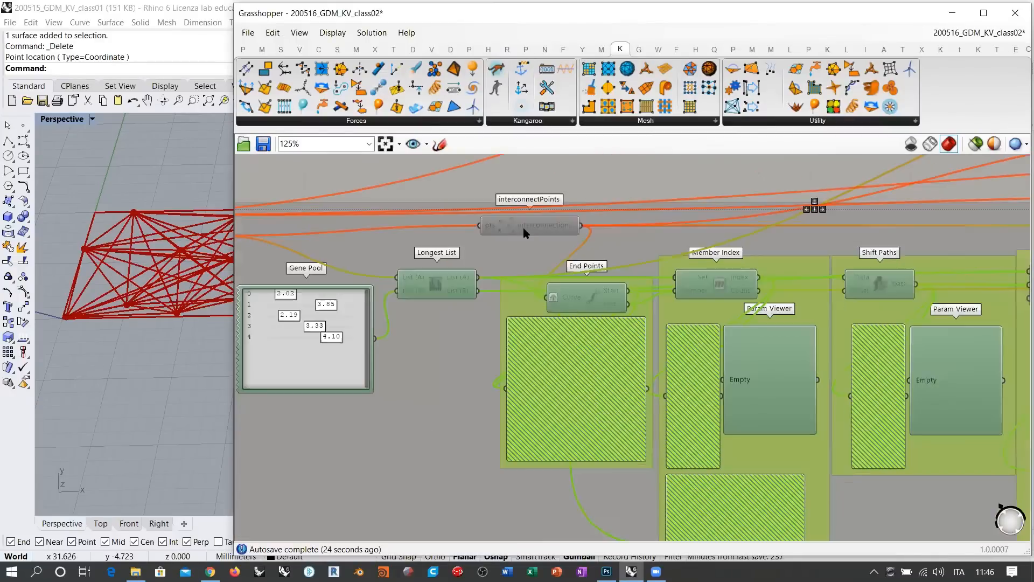
left_click(529, 226, "shift")
scroll(613, 245, "down", 4)
right_click_drag(635, 290, 619, 240)
scroll(619, 241, "down", 2)
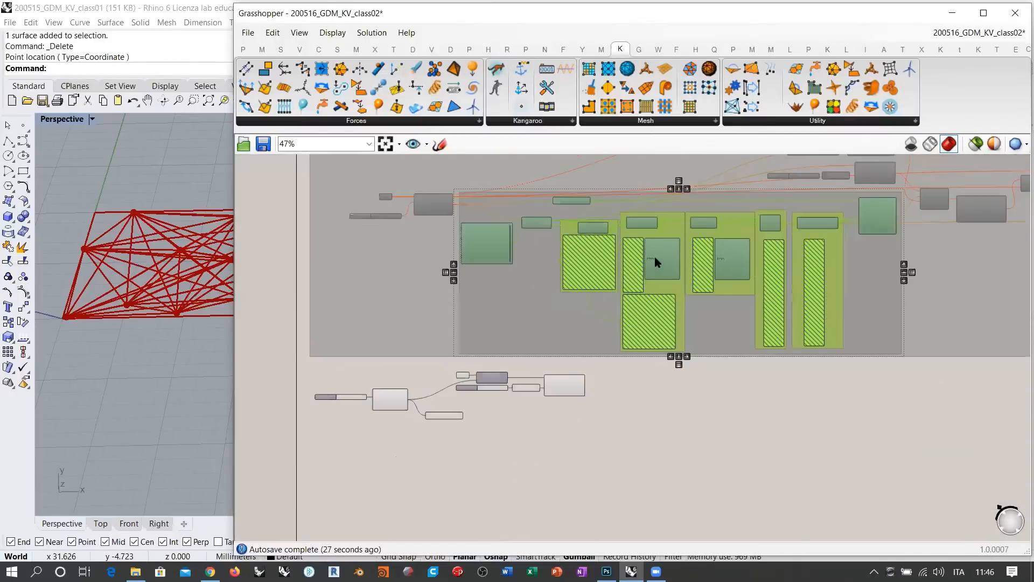
left_click_drag(662, 253, 679, 485, "alt")
right_click_drag(536, 442, 549, 305)
scroll(549, 308, "up", 2)
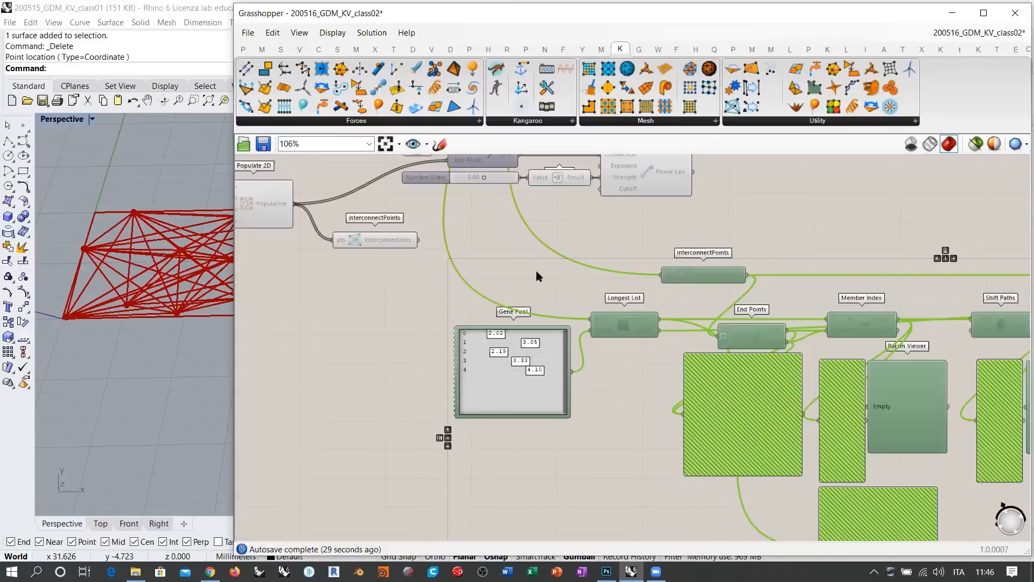
left_click(537, 272)
Step: Move the new interconnectPoints beneath the slider and connect Populate 2D's Population to the copied Longest List's List (A) input
scroll(358, 239, "up", 3)
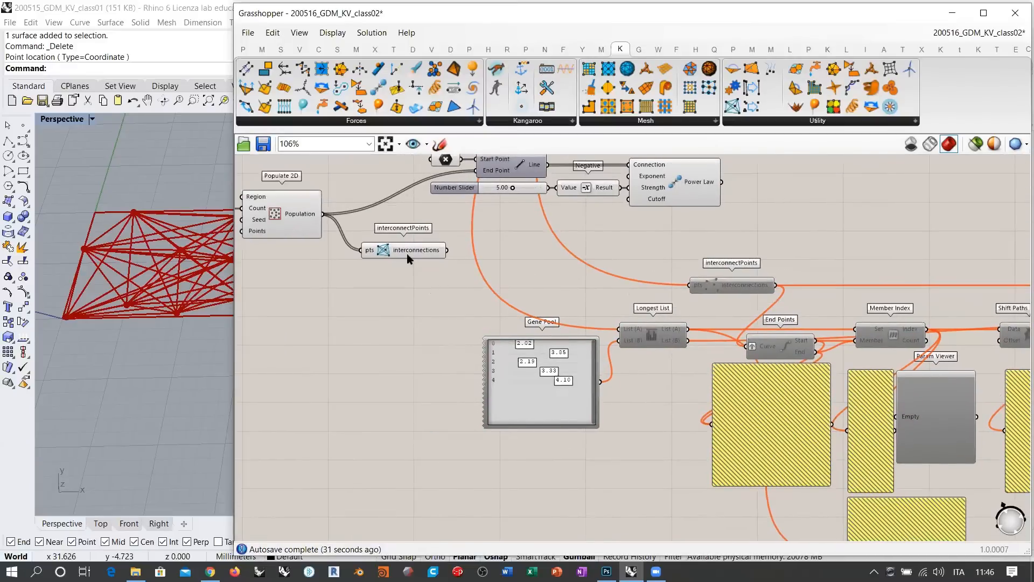
left_click_drag(411, 254, 449, 230)
left_click_drag(604, 319, 615, 328)
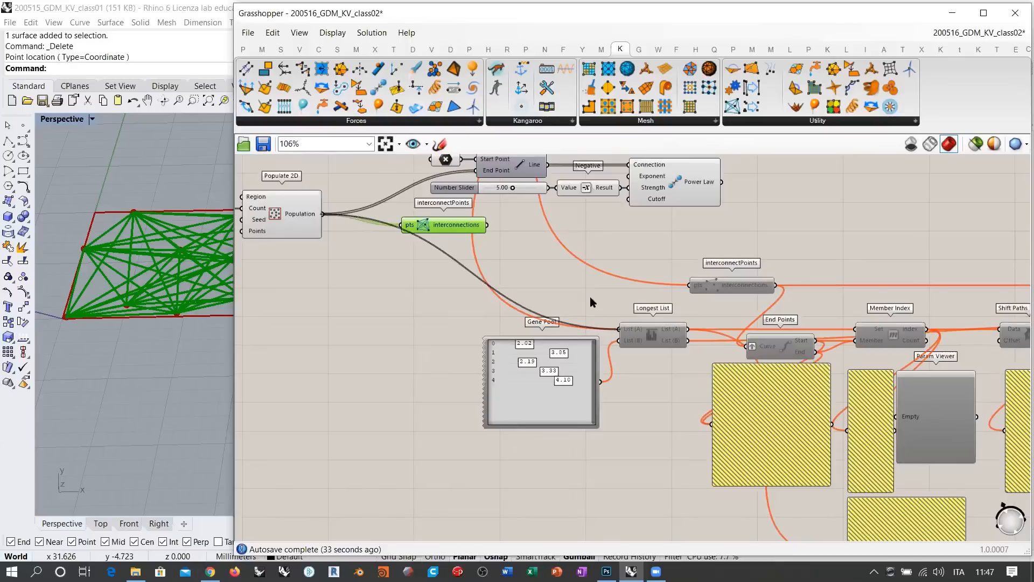
Step: Transfer the copied interconnectPoints' output wires to the new interconnectPoints' interconnections output, and delete the copied component
left_click_drag(725, 285, 711, 285)
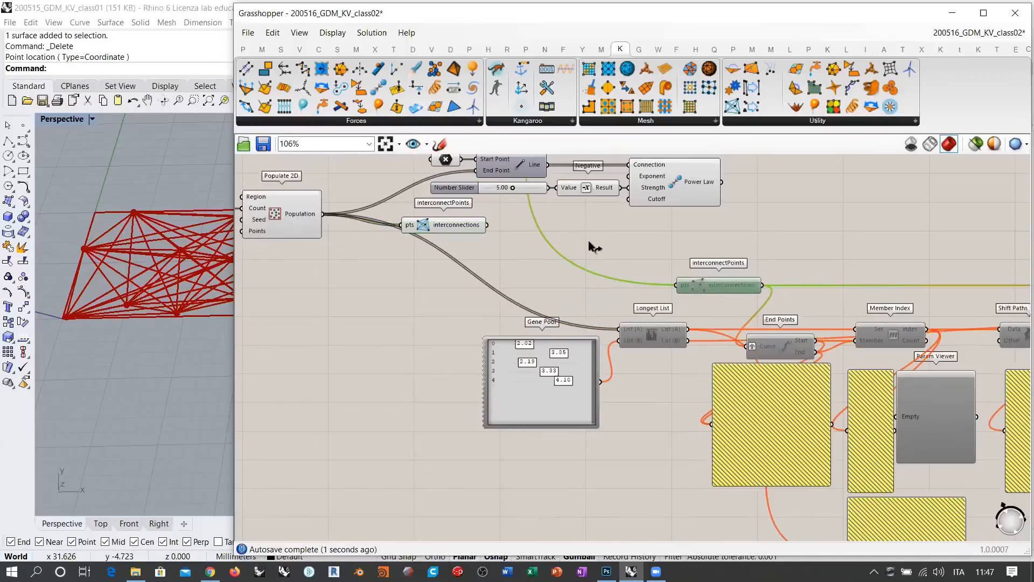
left_click_drag(589, 244, 486, 225, "ctrl+shift")
key("Delete")
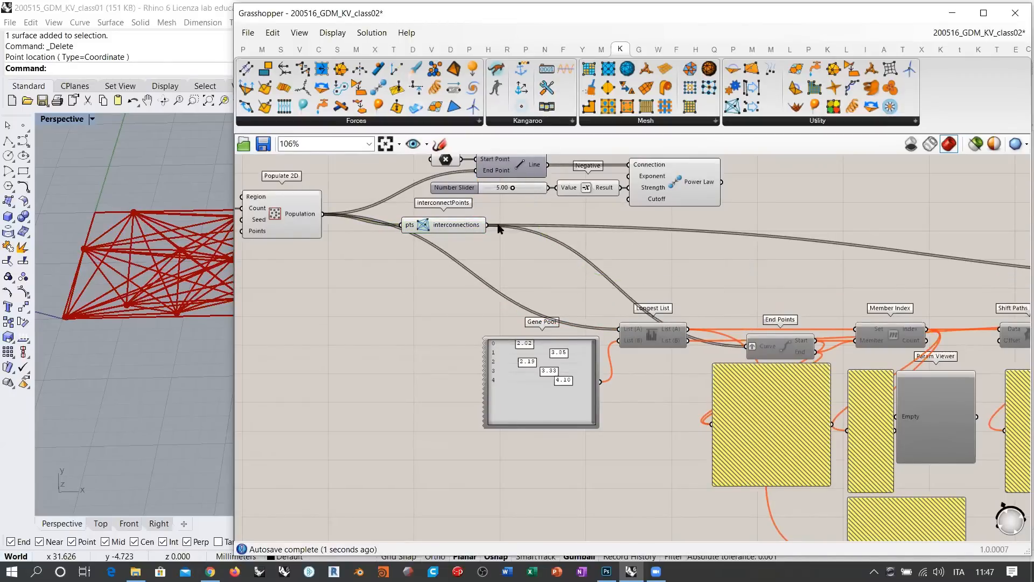
scroll(737, 334, "down", 4)
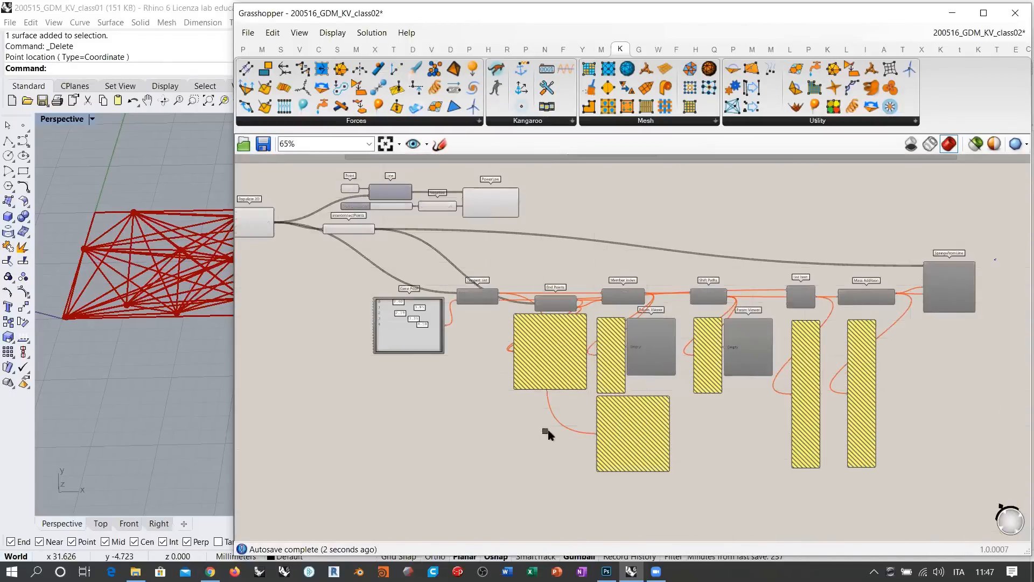
Step: Enable the copied chain from Gene Pool to SpringsFromLine and move it close beneath Populate 2D and interconnectPoints
mouse_move(998, 259)
left_mouse_down()
mouse_move(404, 489)
mouse_move(399, 501)
left_mouse_up()
key("ctrl+e")
left_click(463, 348)
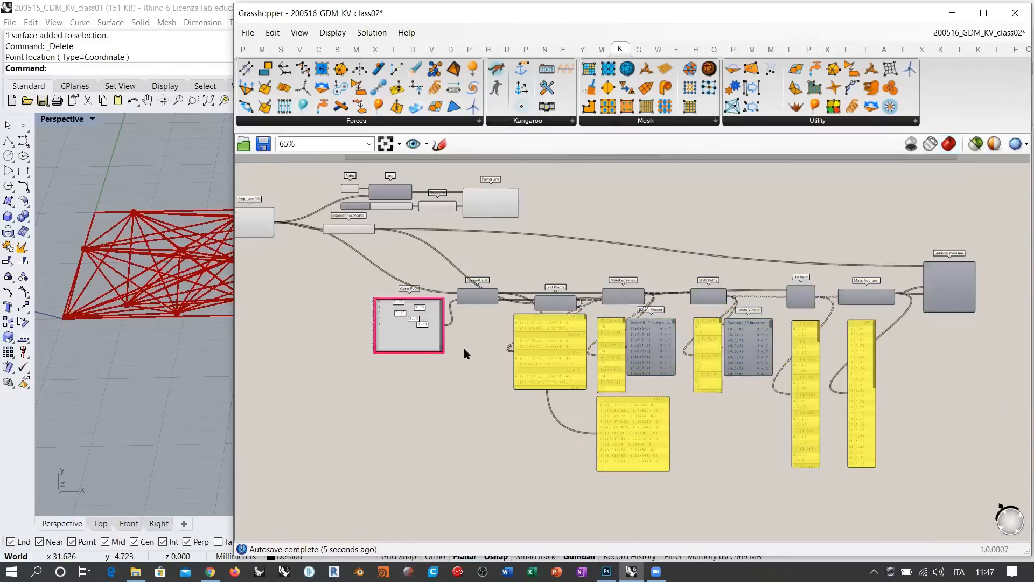
right_click_drag(464, 348, 506, 366)
left_click_drag(1028, 298, 378, 468)
left_click_drag(511, 307, 376, 265)
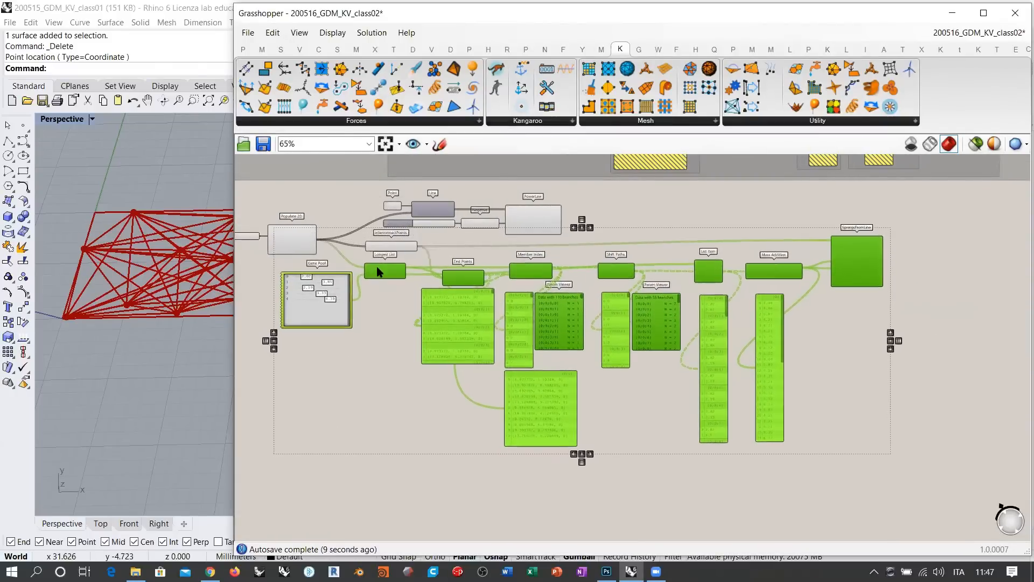
Step: Move the Point, Line, slider, Negative and PowerLaw group along the definition so that PowerLaw sits directly above SpringsFromLine
right_click_drag(700, 203, 681, 258)
left_click_drag(627, 255, 353, 277)
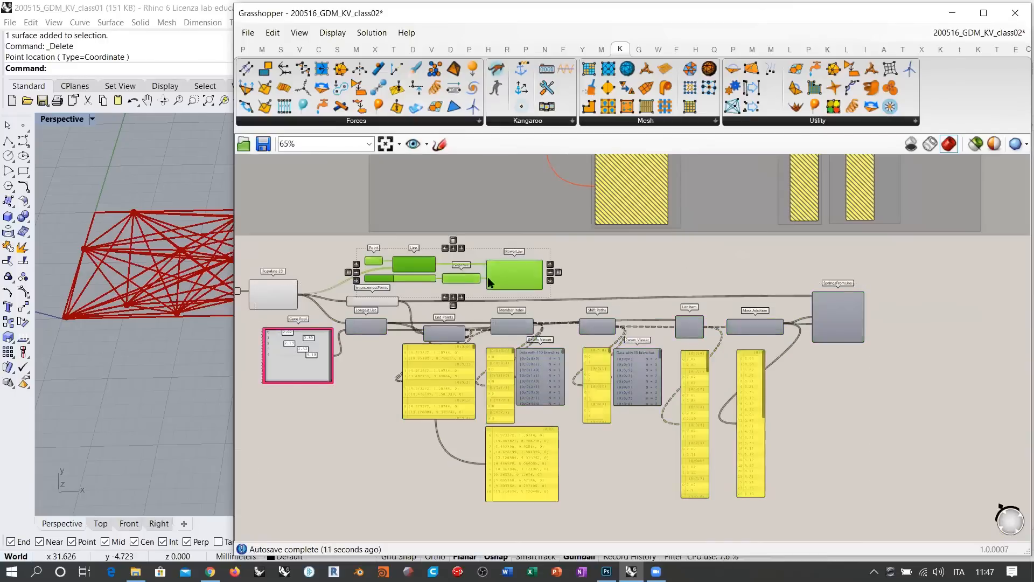
left_click_drag(517, 278, 837, 270)
left_click(895, 296)
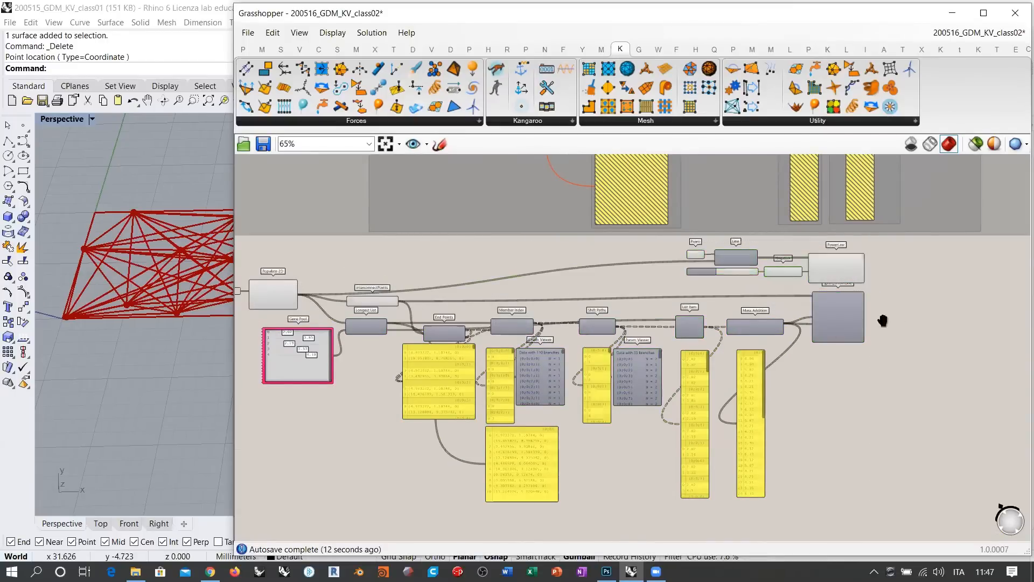
Step: Hide the viewport previews of the interconnectPoints, Line, PowerLaw and Populate 2D components
right_click_drag(882, 320, 809, 346)
left_click(305, 328)
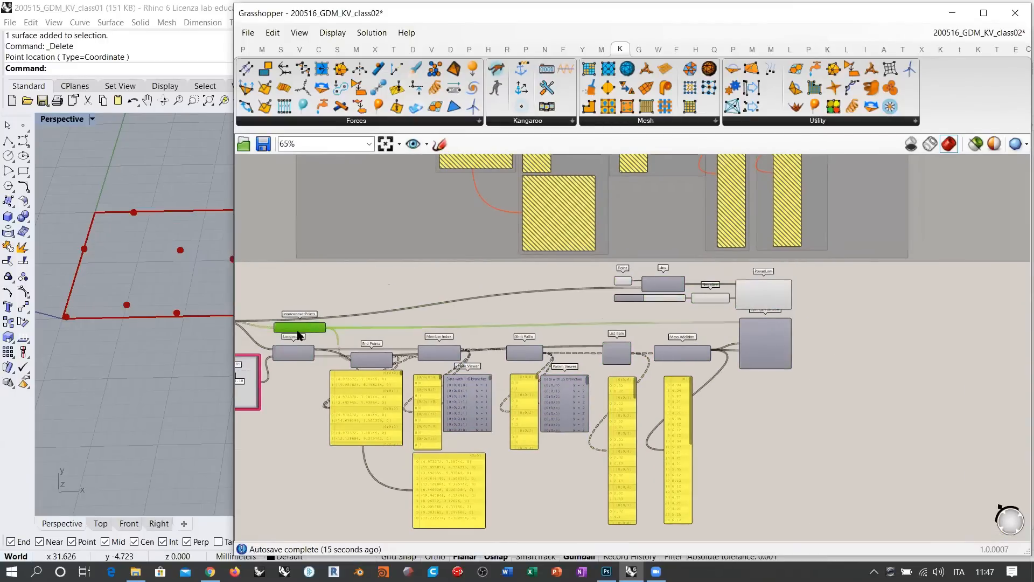
scroll(701, 307, "up", 5)
left_click(529, 312)
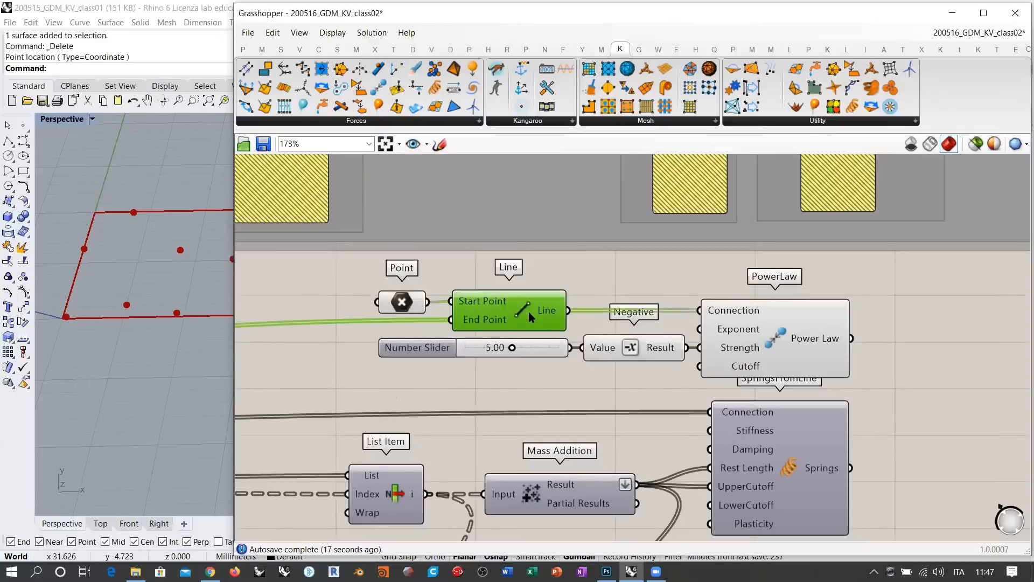
key("ctrl+q")
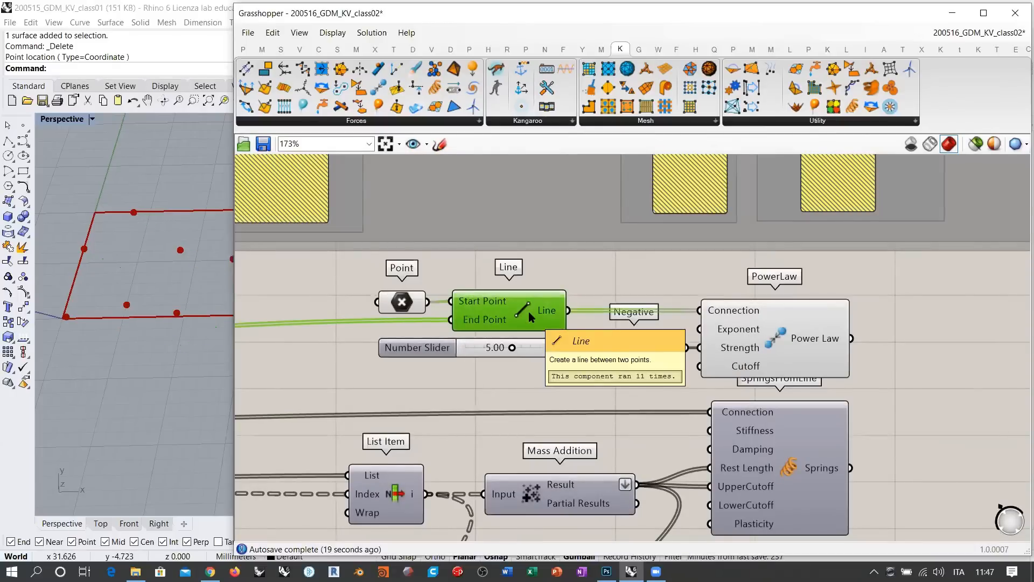
left_click(776, 331)
key("ctrl+q")
right_click_drag(576, 348, 710, 343)
scroll(710, 343, "down", 2)
scroll(710, 344, "down", 2)
right_click_drag(552, 339, 840, 296)
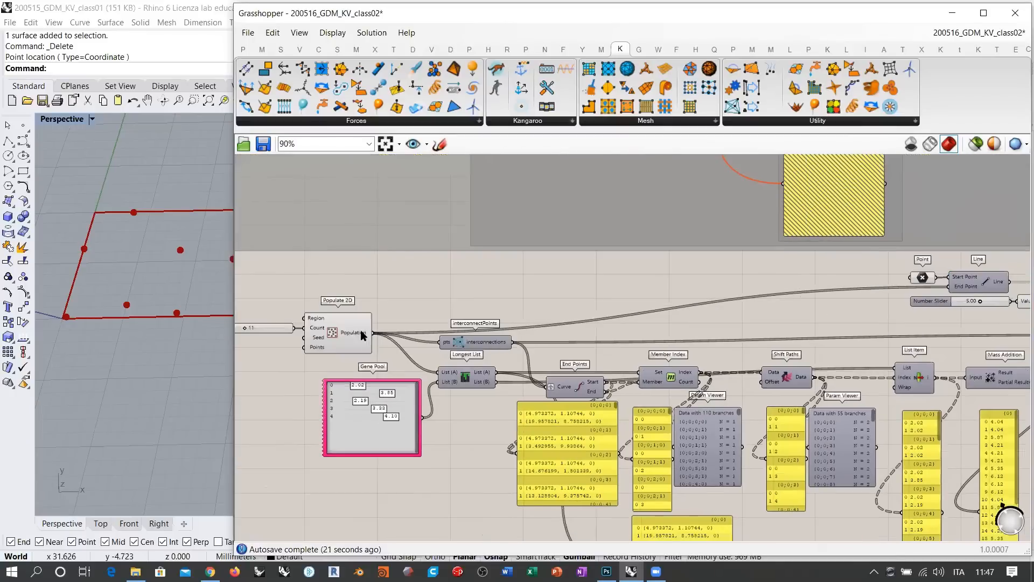
left_click(340, 327)
key("ctrl+q")
Step: Duplicate the disabled Merge, KangarooPhysics and Circle components from the archived group into the space beside PowerLaw and SpringsFromLine
right_click_drag(818, 340, 482, 350)
right_click_drag(778, 350, 642, 514)
right_click_drag(704, 351, 643, 196)
right_click_drag(665, 383, 614, 485)
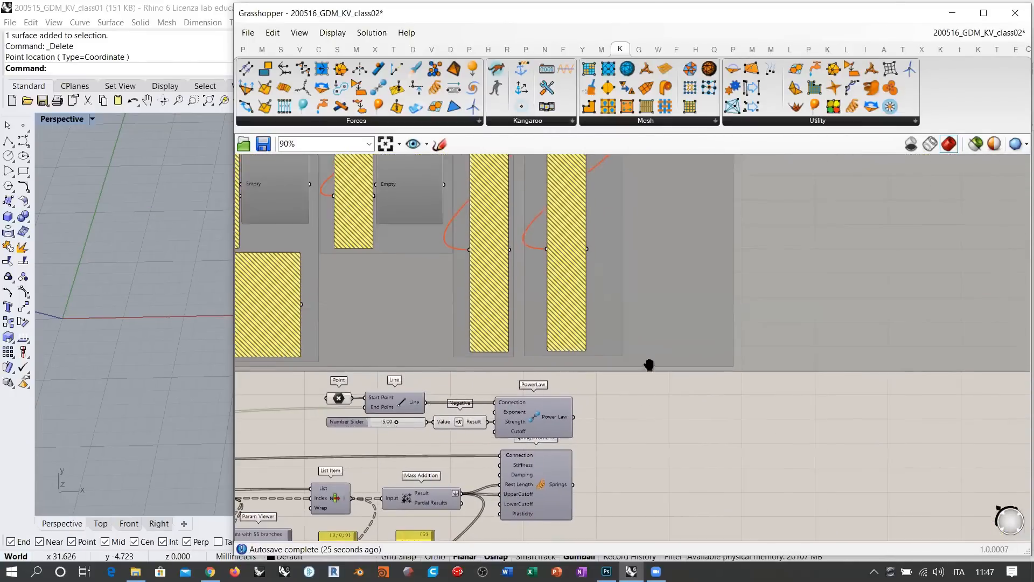
right_click_drag(651, 364, 593, 441)
right_click_drag(674, 286, 588, 466)
scroll(603, 426, "up", 3)
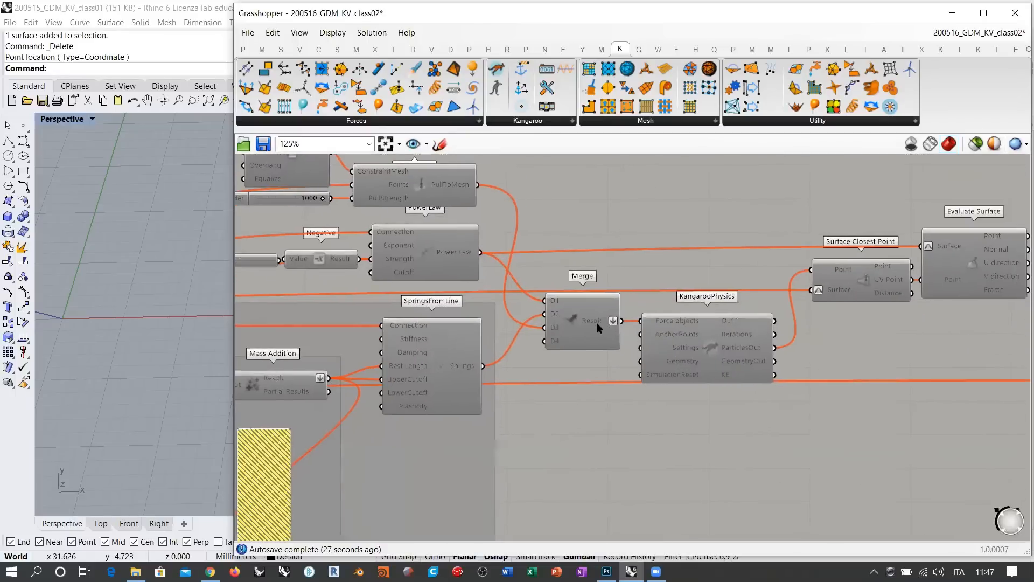
left_click(617, 348)
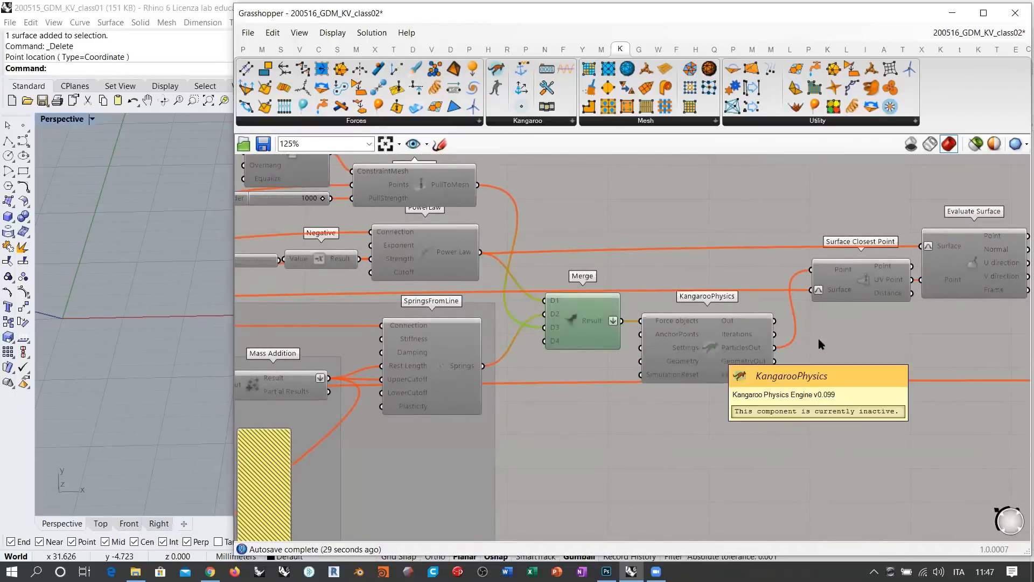
left_click(712, 352, "shift")
right_click_drag(852, 340, 667, 372)
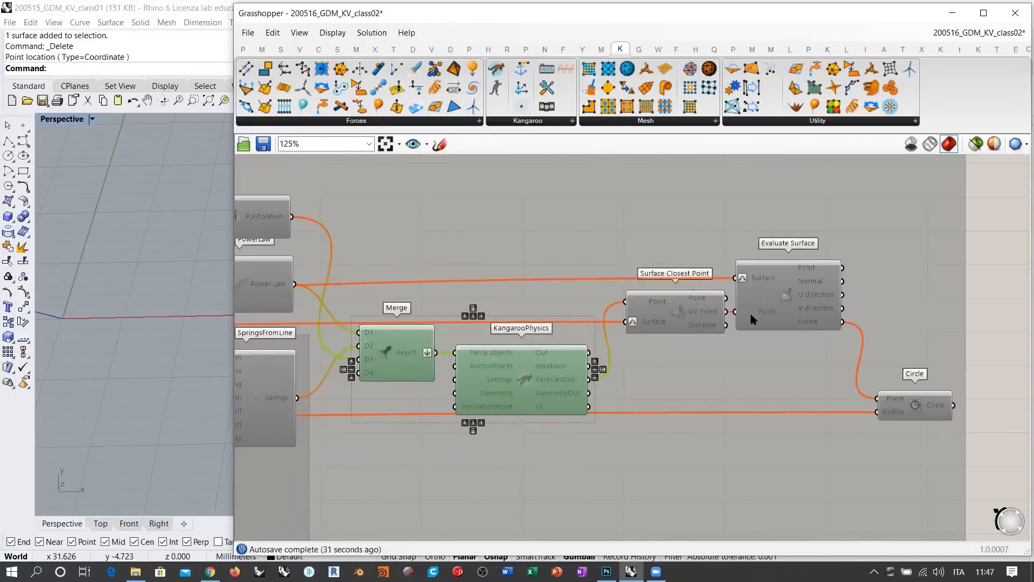
right_click_drag(741, 326, 782, 284)
left_click(942, 361, "shift")
scroll(750, 305, "down", 4)
right_click_drag(674, 328, 750, 266)
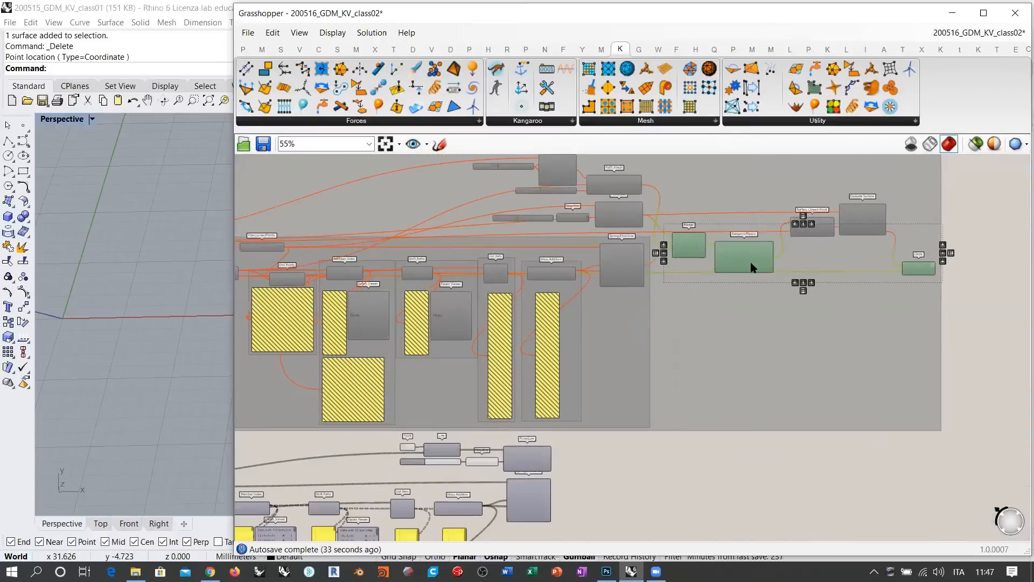
left_click_drag(751, 265, 658, 508, "alt")
right_click_drag(643, 500, 661, 322)
scroll(660, 322, "up", 4)
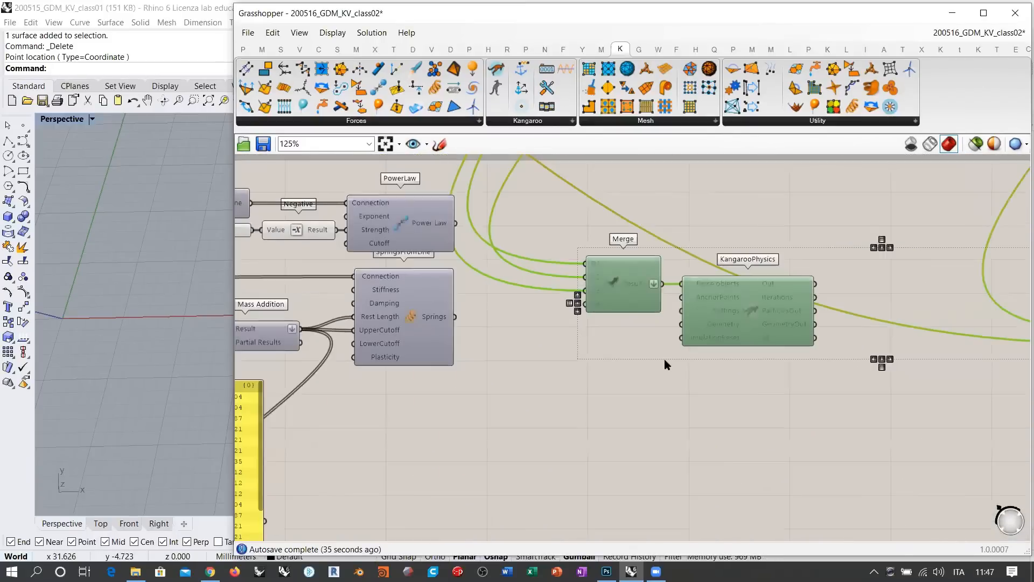
left_click(664, 359)
Step: Replace the copied Merge's inputs with Power Law in D1 and Springs in D2, and remove its leftover D3 input
right_click_drag(462, 238, 488, 264)
left_click_drag(481, 248, 611, 288)
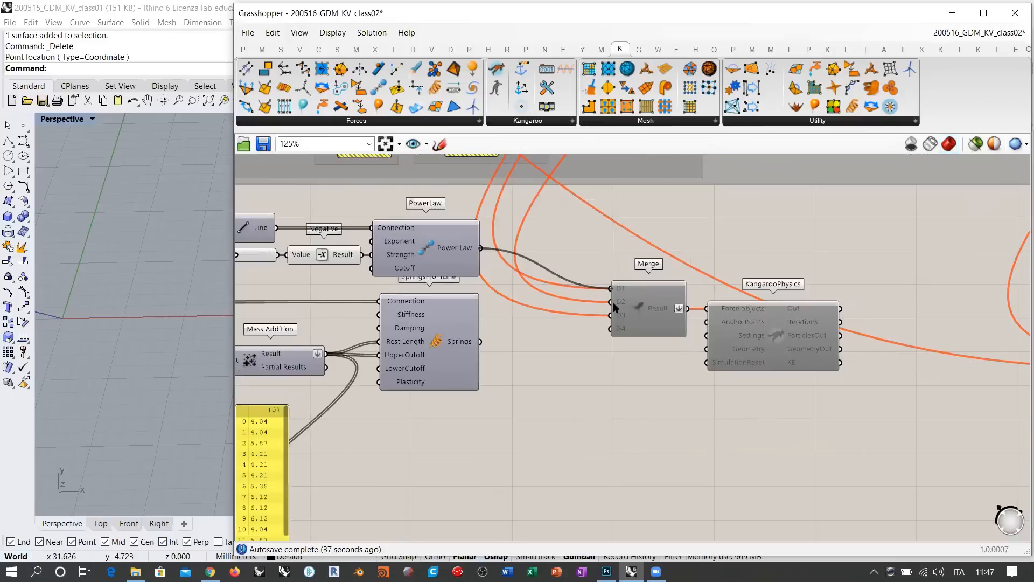
left_click_drag(480, 340, 611, 301)
scroll(635, 309, "up", 5)
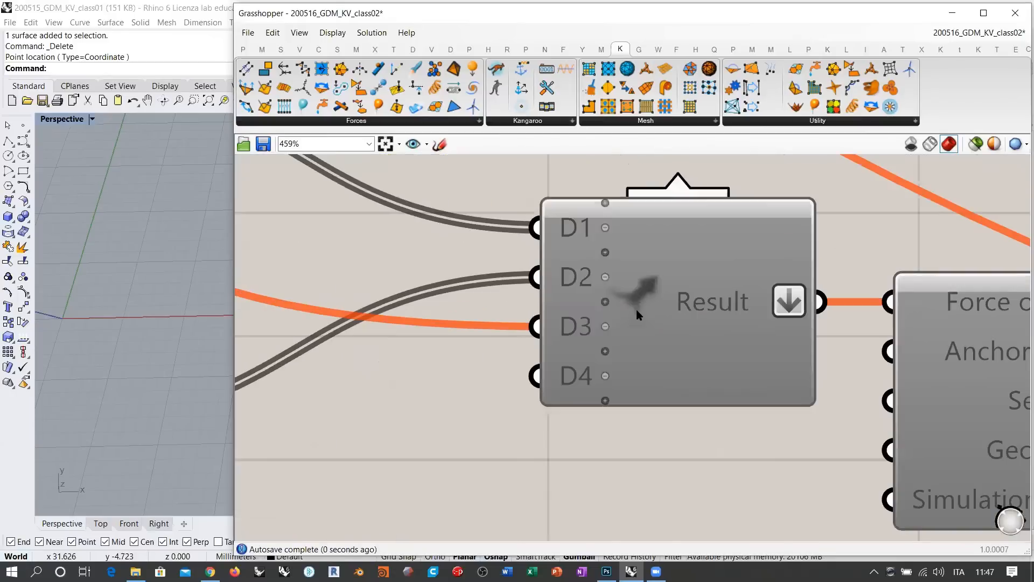
left_click(605, 326)
right_click_drag(477, 280, 473, 344)
scroll(473, 344, "down", 5)
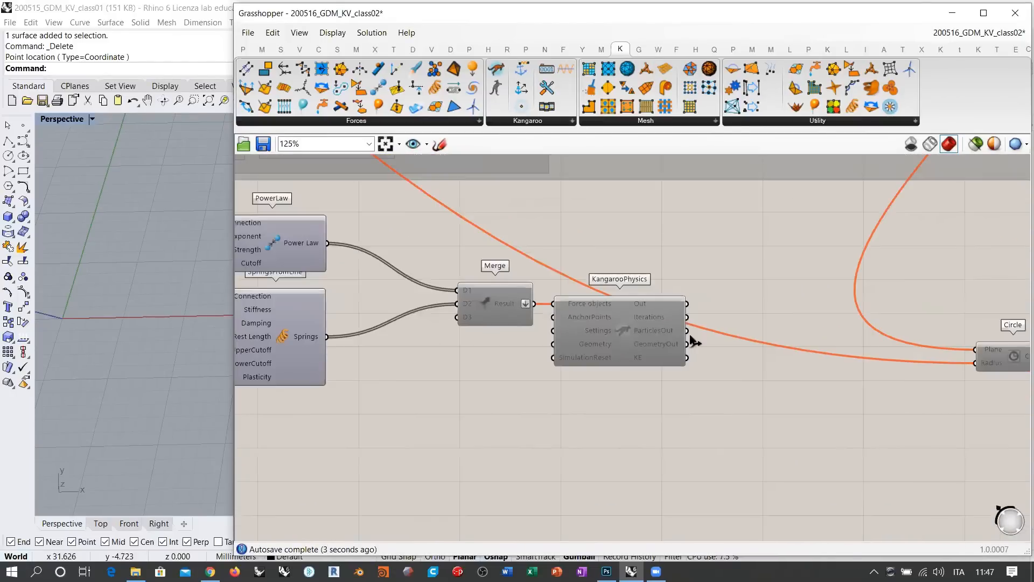
Step: Move the copied Circle next to KangarooPhysics and connect ParticlesOut to its Plane input
right_click_drag(967, 350, 861, 350)
left_click_drag(889, 353, 689, 356)
scroll(639, 329, "up", 2)
left_click(568, 332)
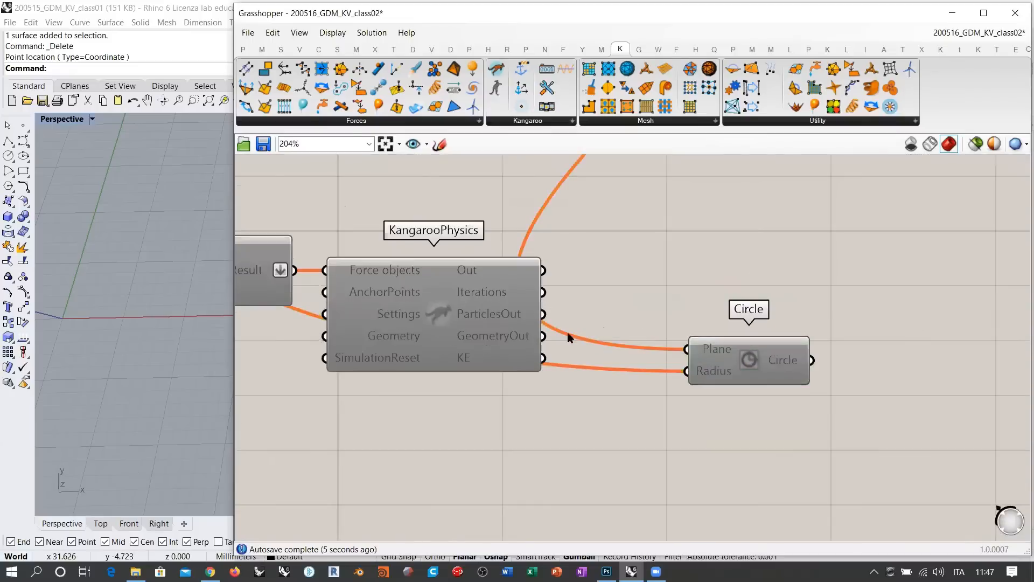
left_click_drag(546, 320, 686, 349)
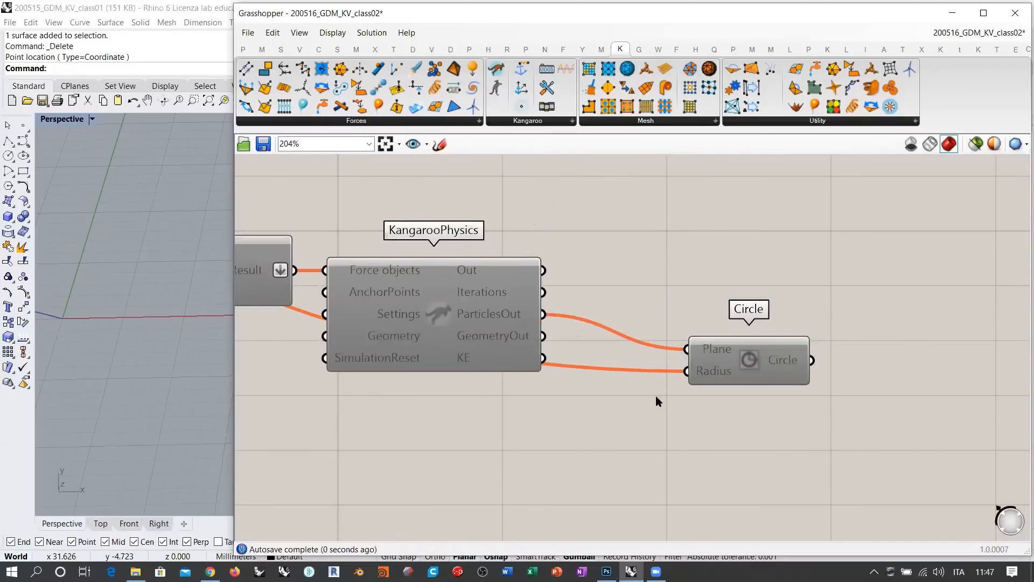
Step: Connect the new Longest List's List (B) output to the copied Circle's Radius input
scroll(655, 396, "down", 5)
scroll(391, 412, "up", 4)
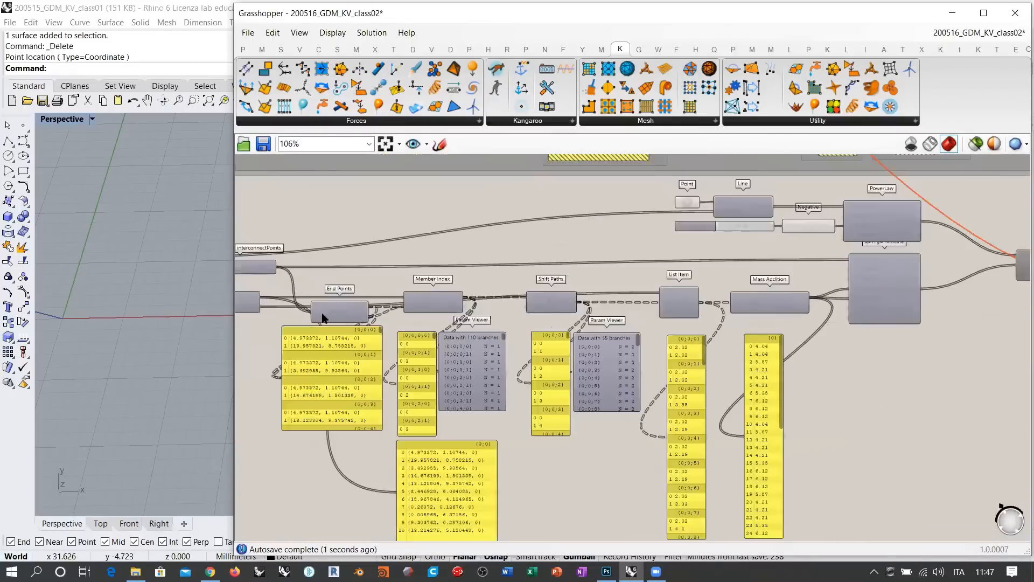
right_click_drag(408, 331, 398, 330)
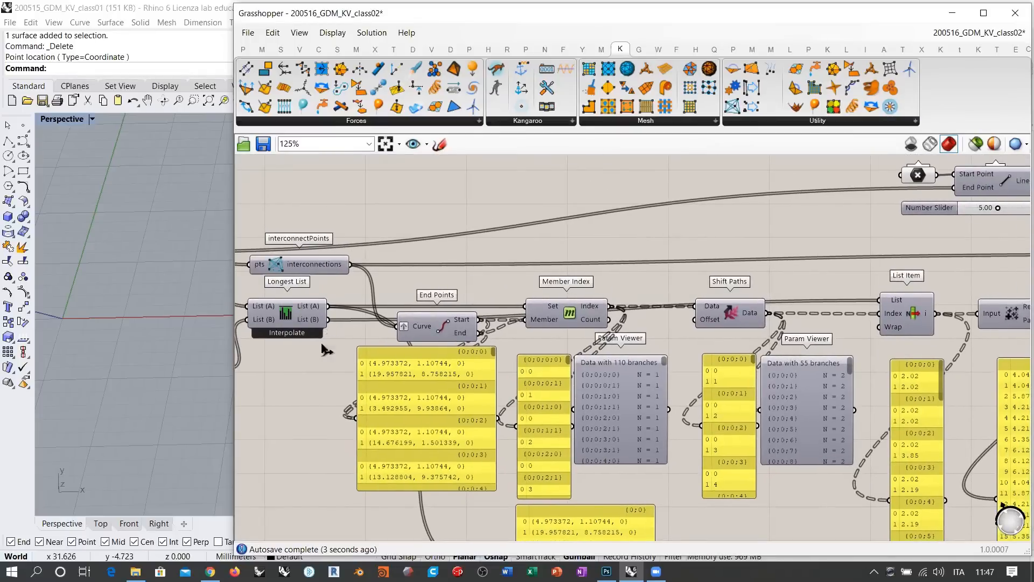
scroll(292, 372, "down", 5)
left_click_drag(303, 354, 736, 349)
scroll(746, 356, "up", 6)
scroll(731, 373, "down", 3)
Step: Enable the copied Merge, KangarooPhysics and Circle components and narrow the canvas window to uncover more of the Rhino viewport
left_click_drag(832, 277, 555, 411)
left_click(614, 423)
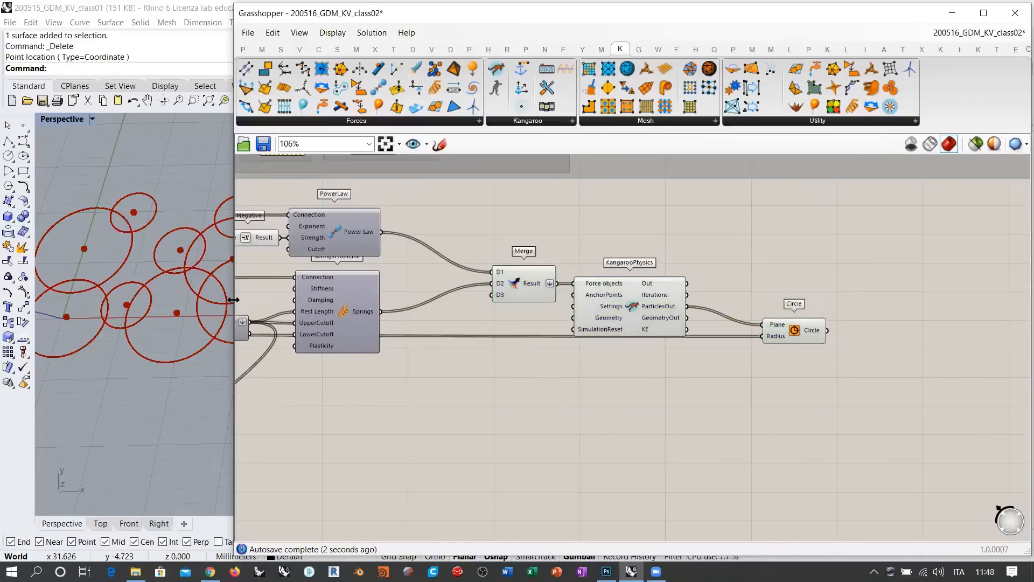
left_click_drag(233, 299, 534, 300)
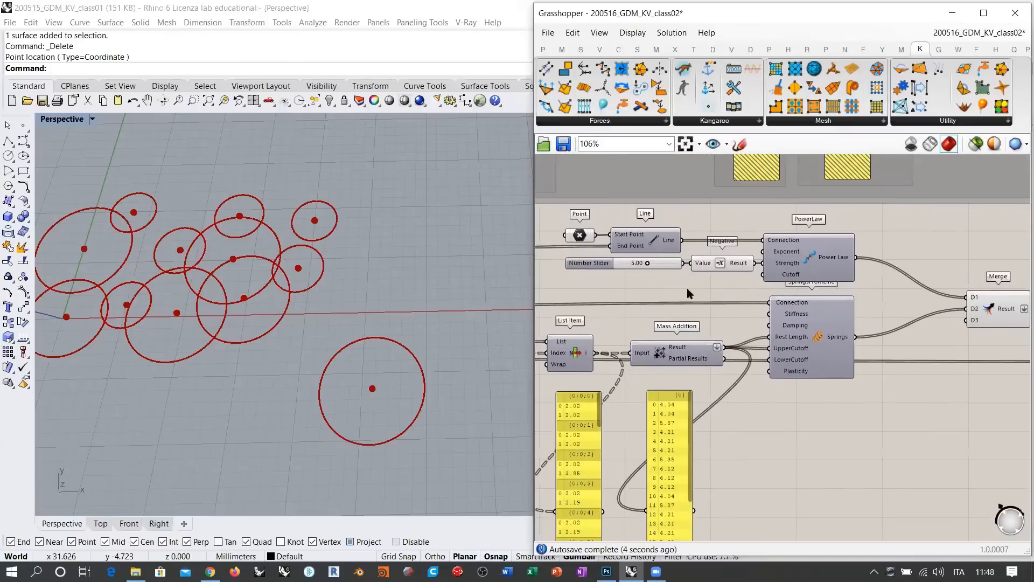
Step: Turn the Populate 2D component's preview back on to show the population region in the viewport
right_click_drag(606, 308, 807, 300)
right_click_drag(676, 323, 964, 315)
right_click_drag(653, 311, 900, 335)
left_click(662, 293)
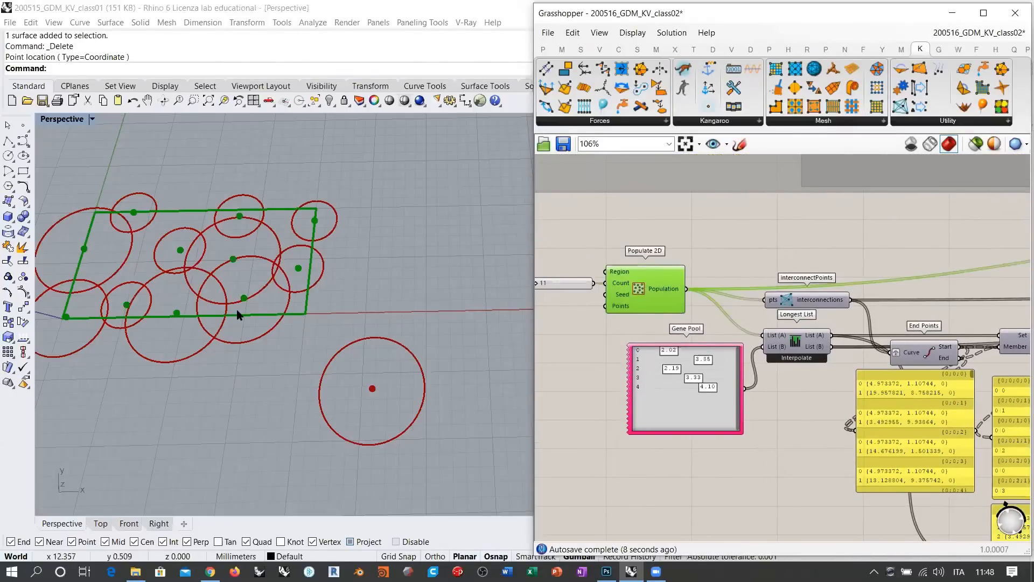
left_click(813, 398)
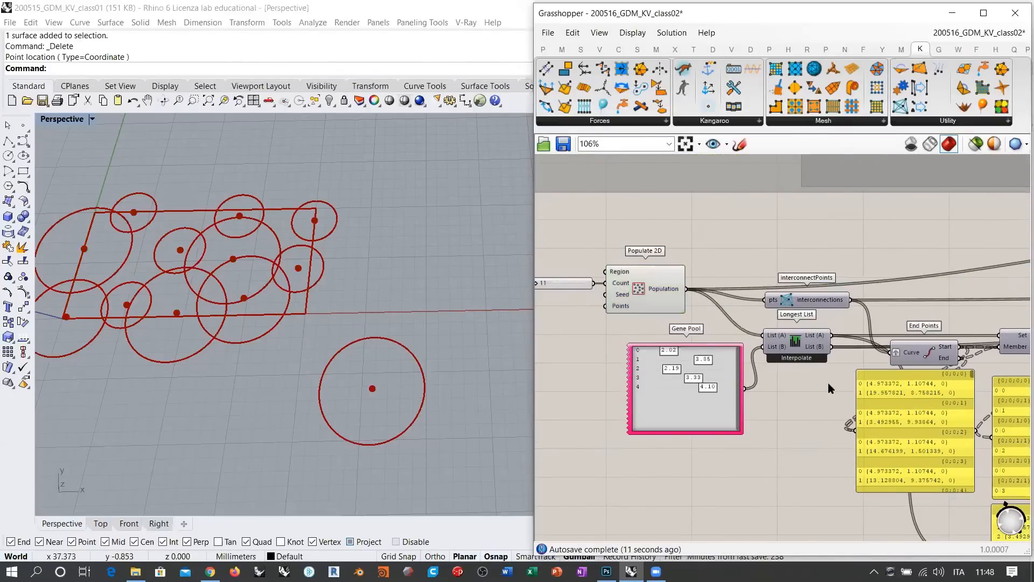
Step: Examine the picked attractor Point and the Line component's connections to the populated points in the viewport
right_click_drag(828, 383, 811, 386)
scroll(810, 385, "down", 6)
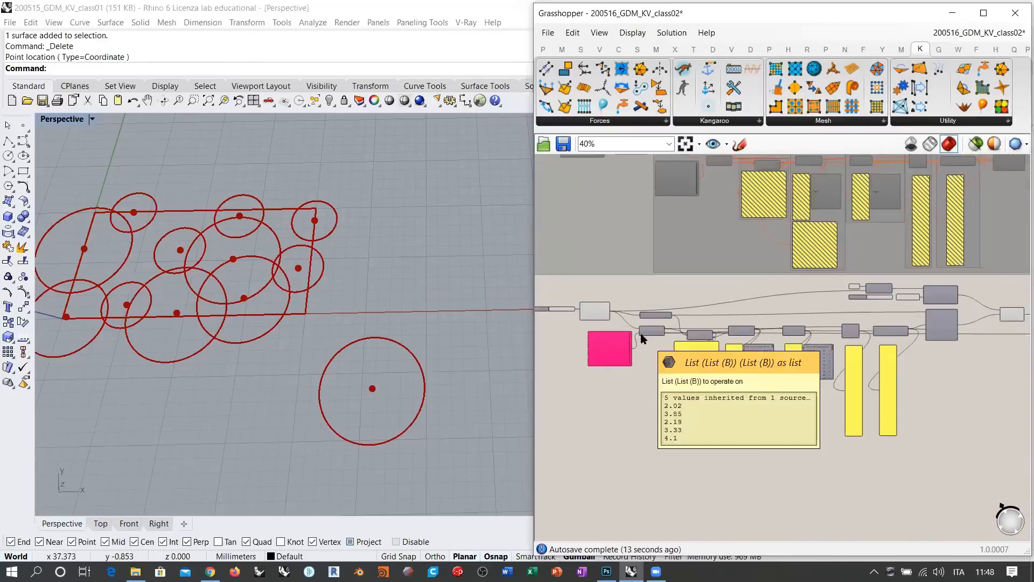
right_click_drag(951, 381, 753, 382)
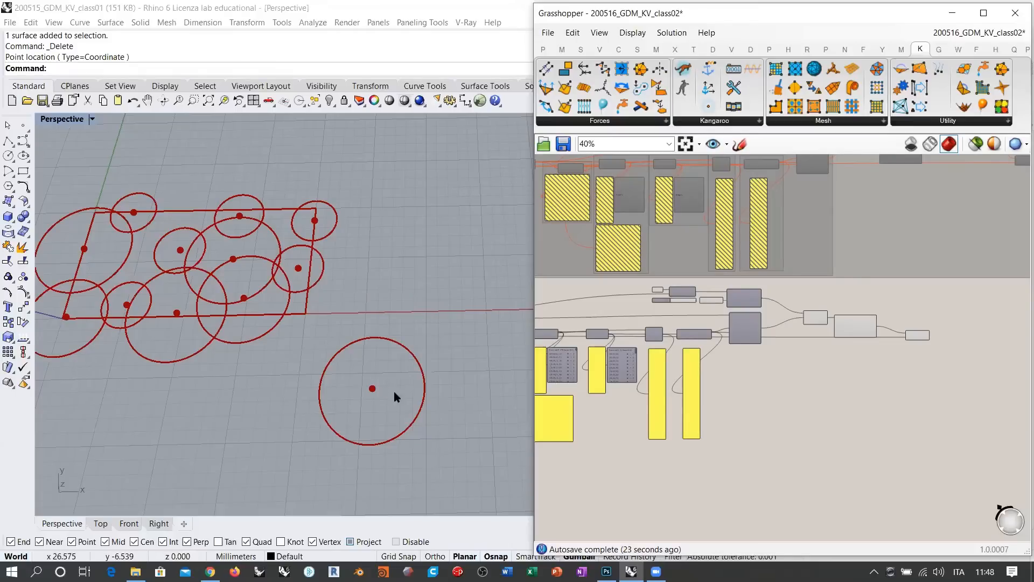
scroll(686, 372, "up", 5)
left_click(604, 306)
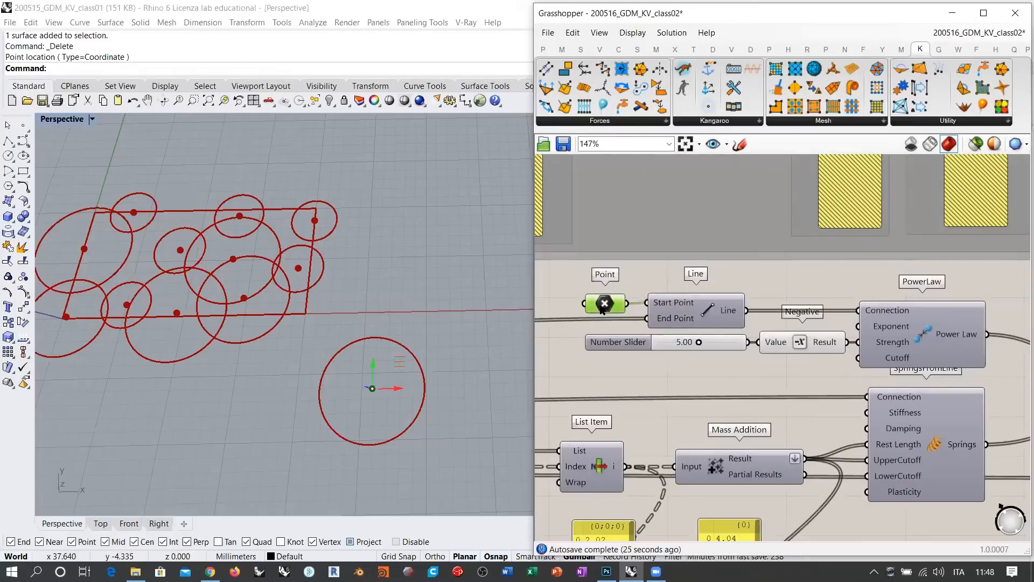
left_click(691, 318)
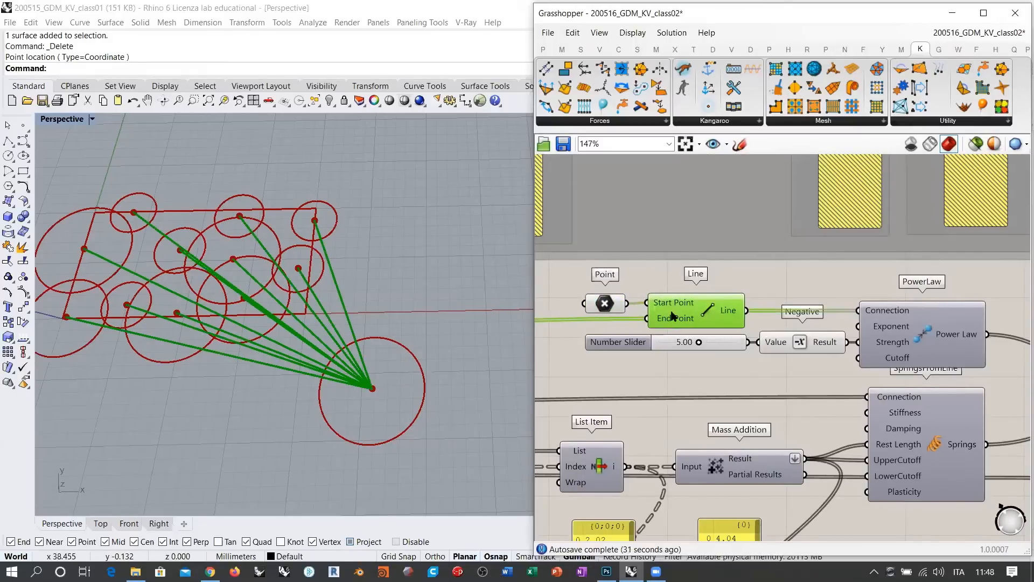
left_click(790, 281)
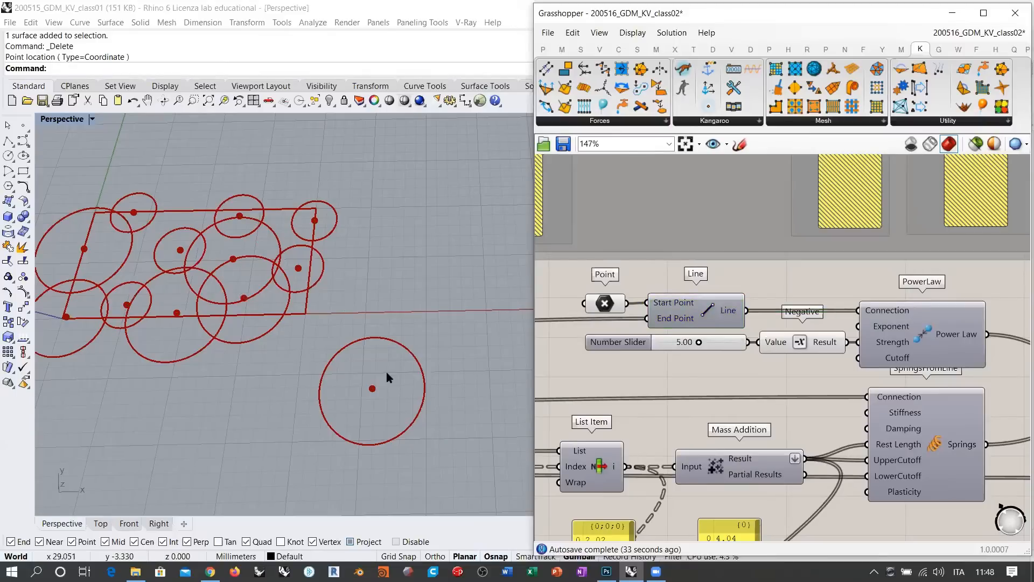
Step: Review the definition through PowerLaw, KangarooPhysics and Circle, the Populate 2D count slider and the Longest List chain
right_click_drag(864, 381, 702, 318)
scroll(702, 318, "down", 3)
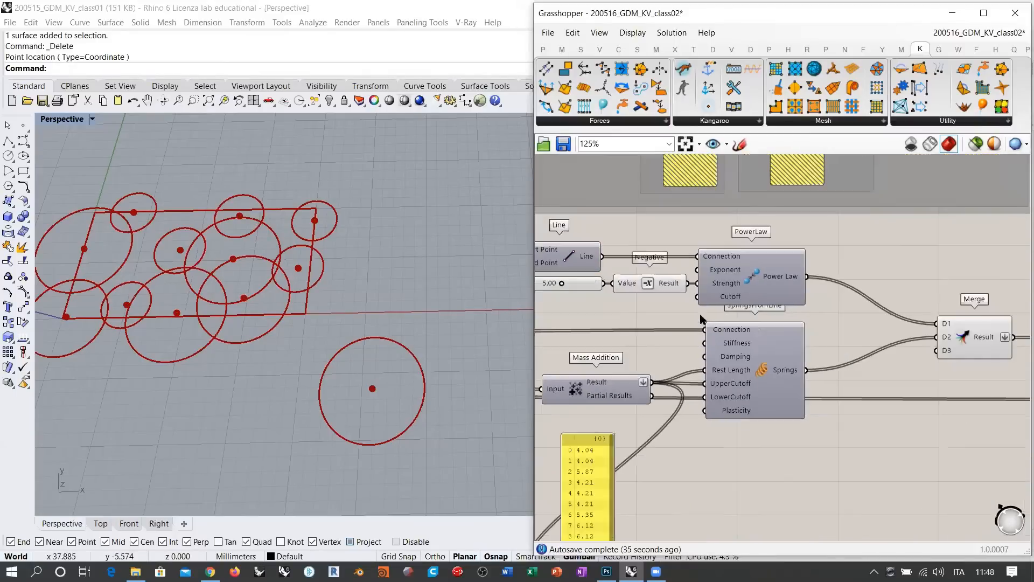
right_click_drag(868, 383, 650, 389)
scroll(821, 369, "up", 1)
scroll(821, 368, "up", 3)
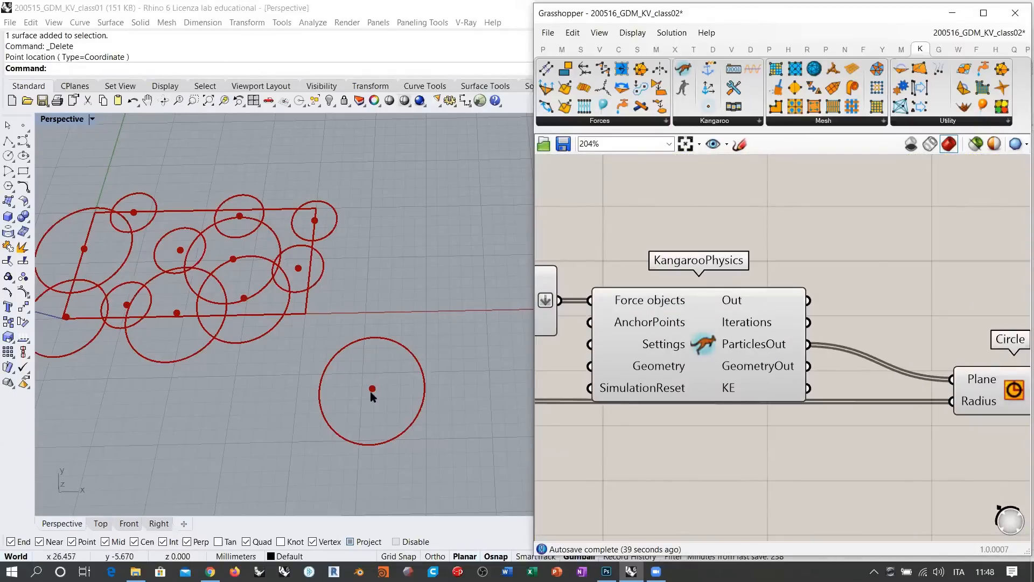
right_click_drag(996, 385, 922, 396)
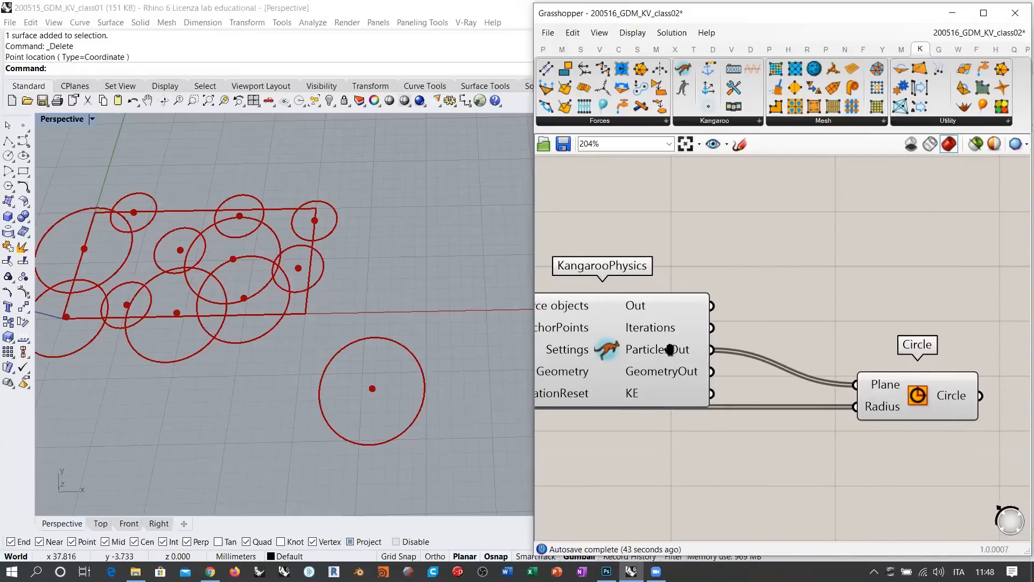
scroll(677, 350, "down", 6)
scroll(712, 366, "up", 7)
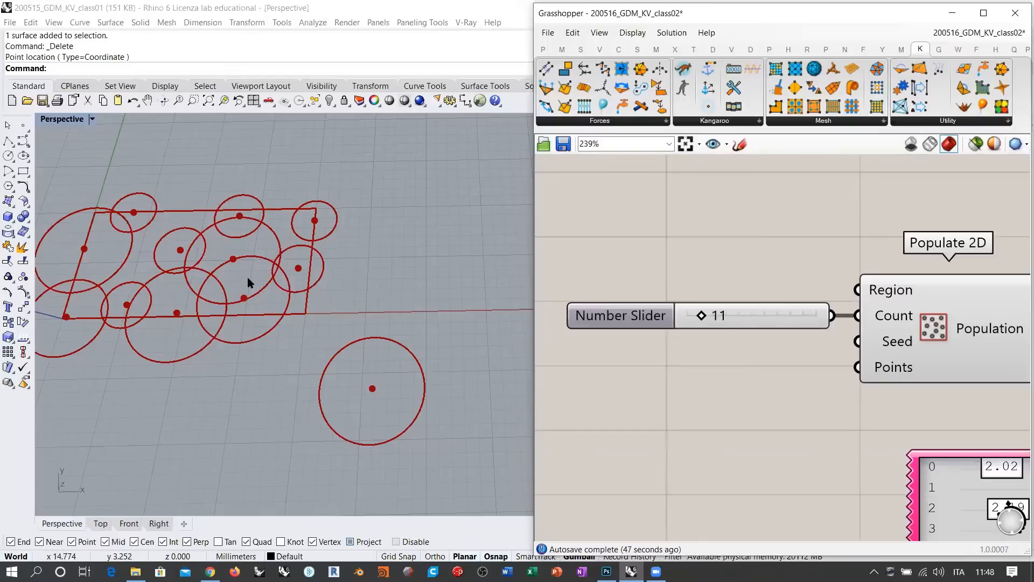
right_click_drag(928, 404, 685, 346)
scroll(683, 345, "down", 4)
right_click_drag(843, 353, 618, 275)
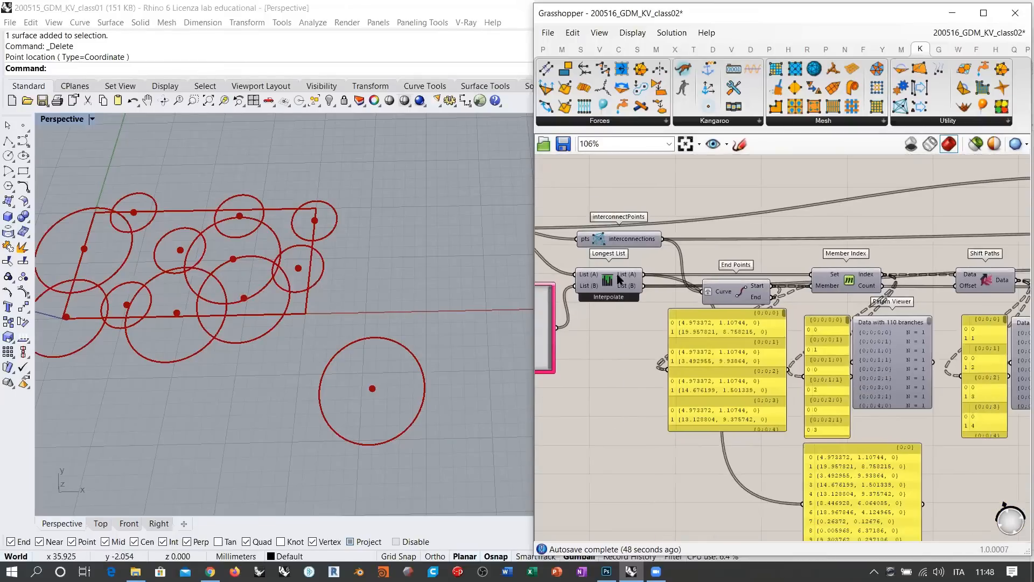
Step: Connect the Longest List component's List (A) output to the Geometry input of KangarooPhysics
mouse_move(627, 279)
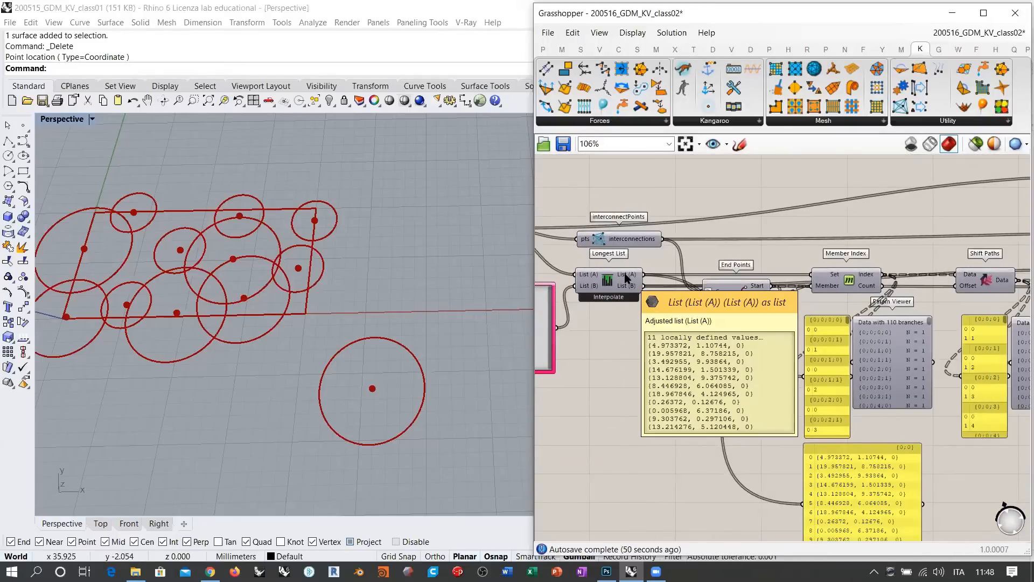
scroll(596, 274, "down", 5)
left_click_drag(626, 244, 768, 327)
scroll(659, 280, "down", 3)
scroll(918, 266, "up", 3)
scroll(923, 270, "up", 4)
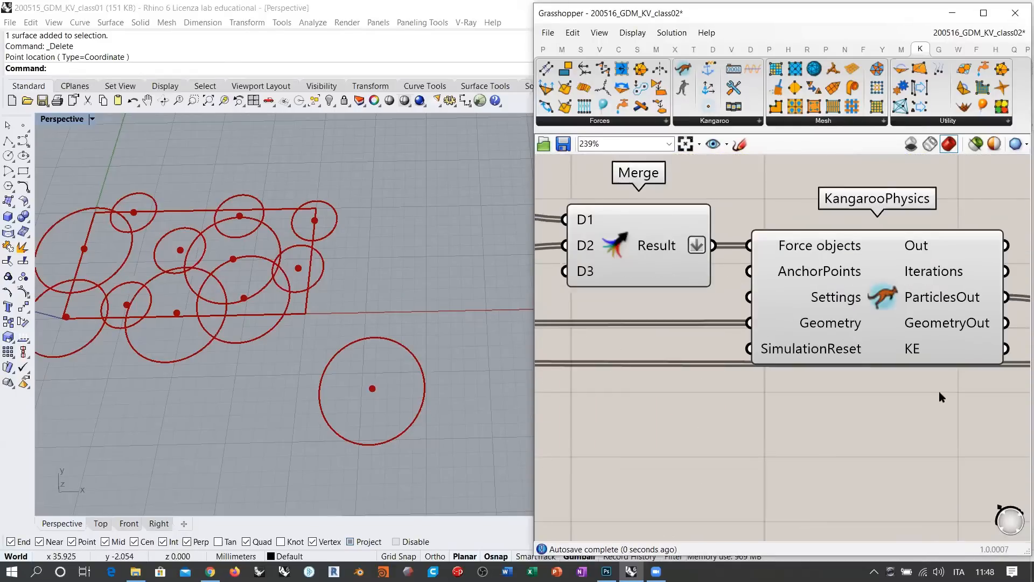
Step: Connect the GeometryOut output of KangarooPhysics to the Circle component's Plane input, replacing the ParticlesOut connection
right_click_drag(940, 397, 632, 376)
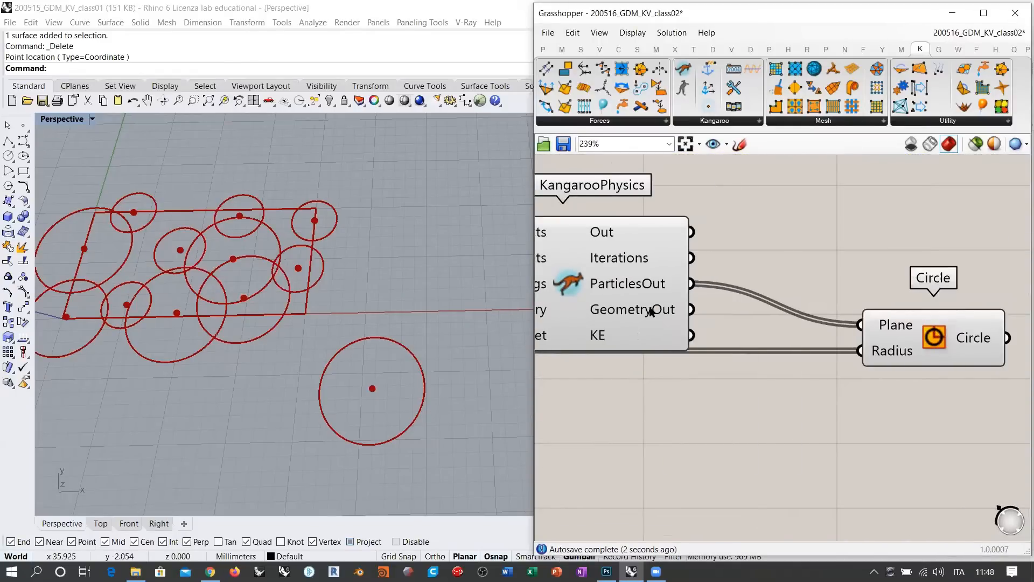
left_click_drag(691, 310, 861, 325)
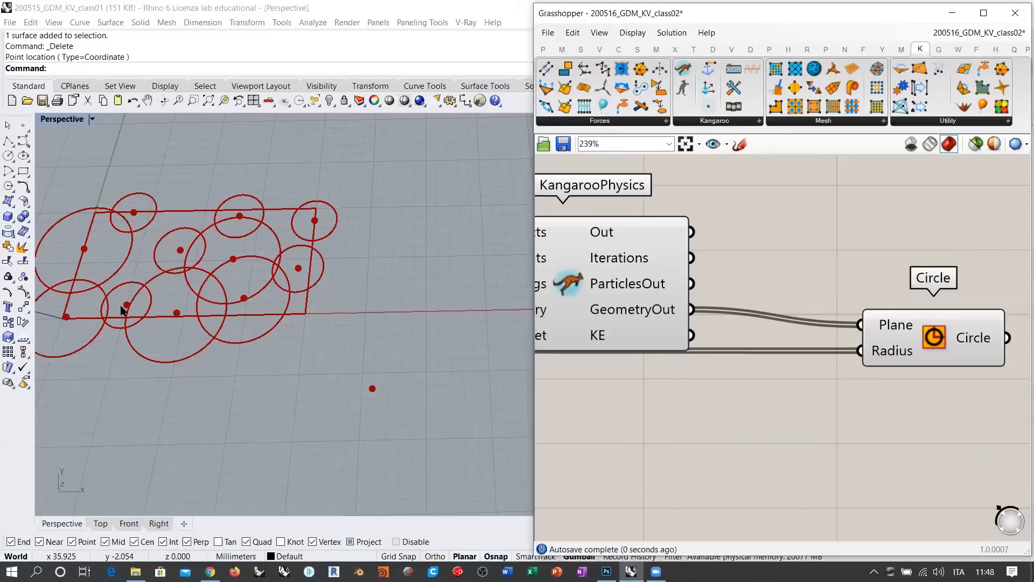
right_click_drag(188, 262, 261, 277, "shift")
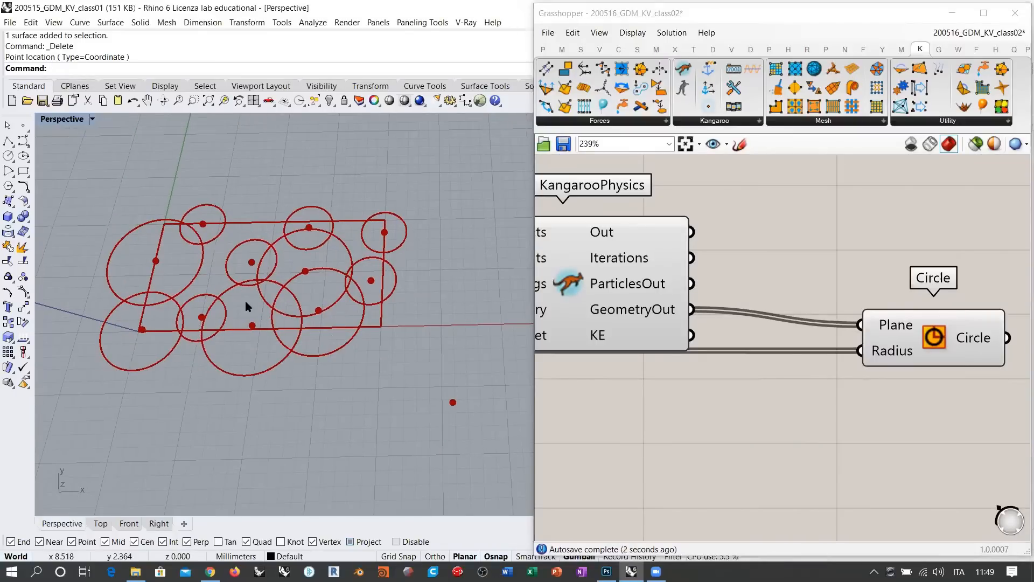
scroll(683, 315, "down", 2)
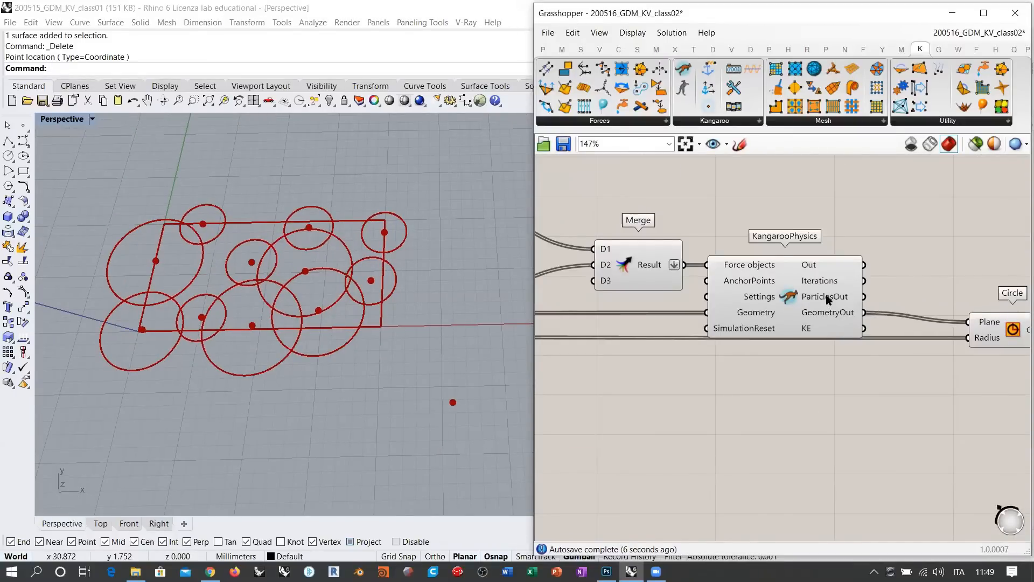
mouse_move(837, 315)
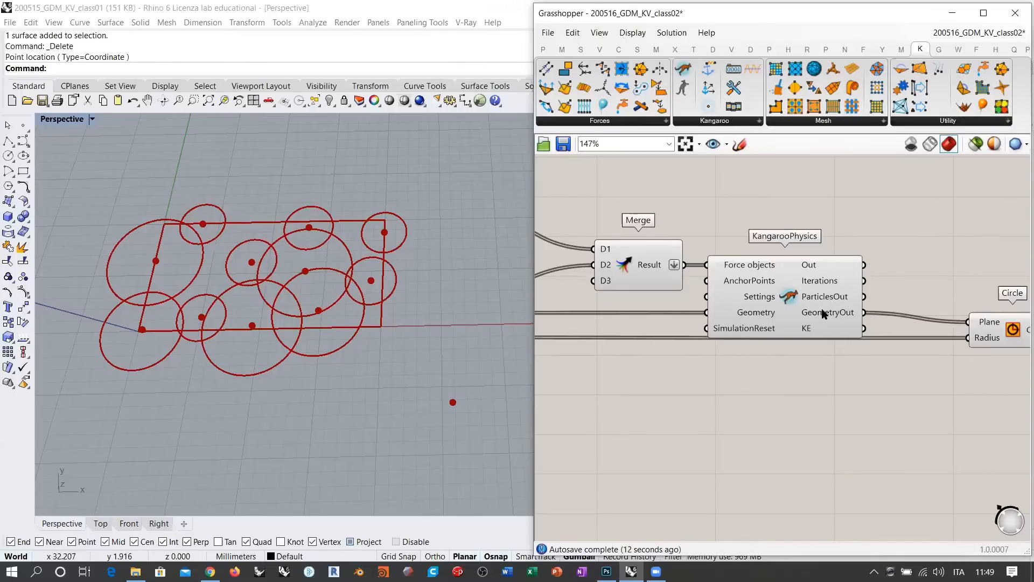
Step: Open the KangarooPhysics simulation controls and run the circle-packing simulation
right_click_drag(717, 328, 844, 338)
double_click(911, 306)
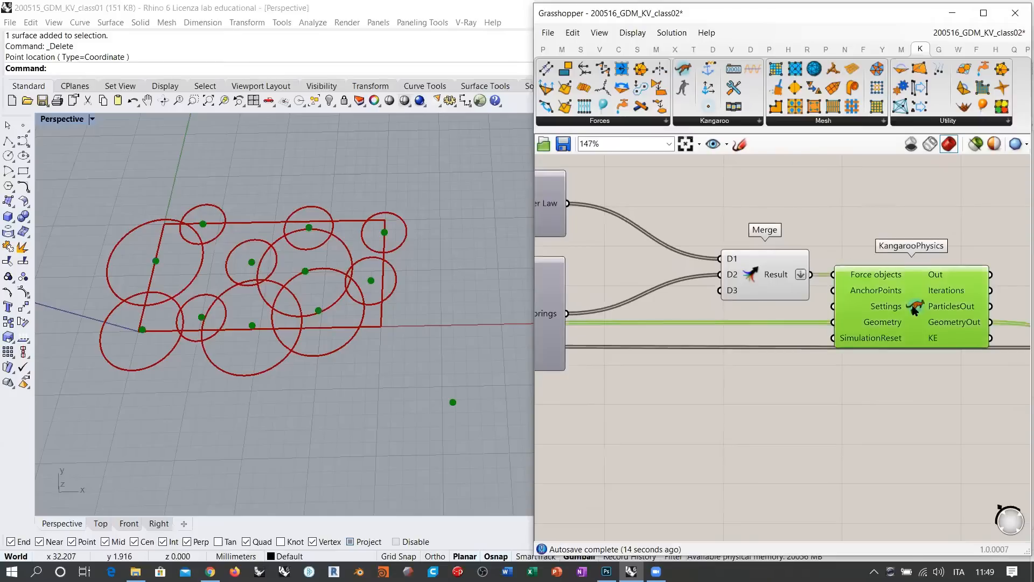
left_click(819, 429)
left_click(887, 314)
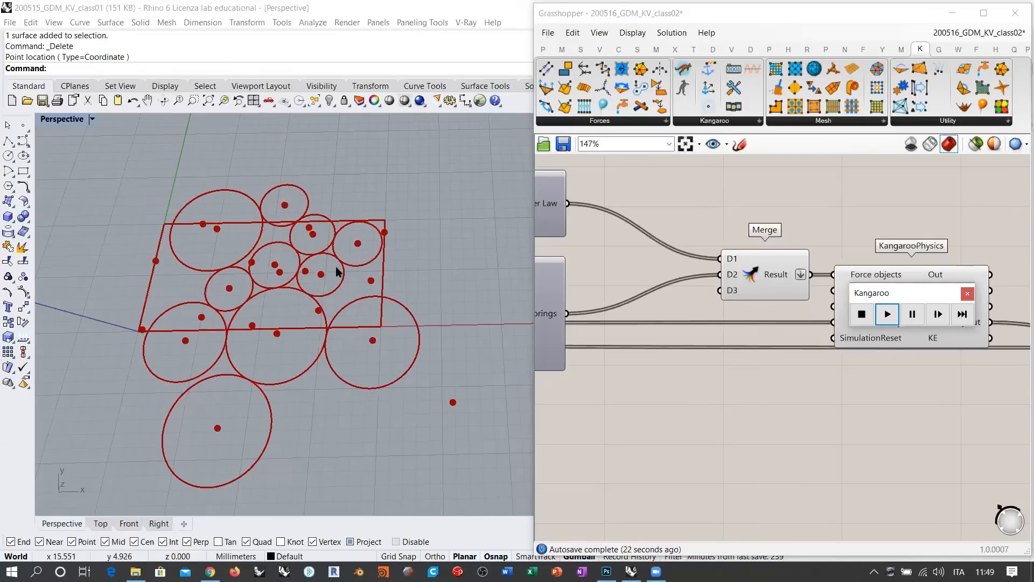
Step: Set the Number Slider feeding Negative and the PowerLaw Strength to 10.00
scroll(765, 403, "down", 5)
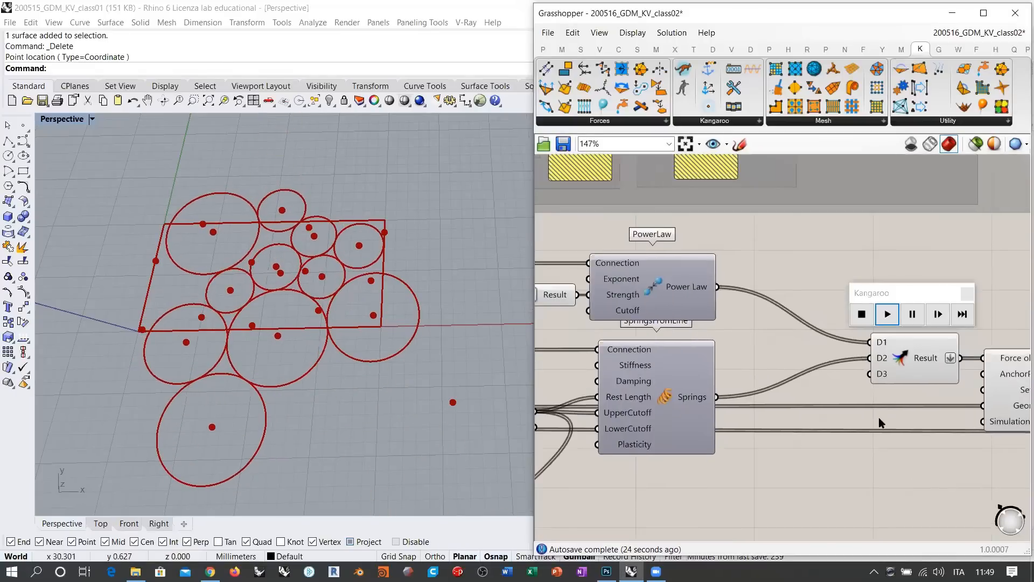
right_click_drag(637, 360, 742, 334)
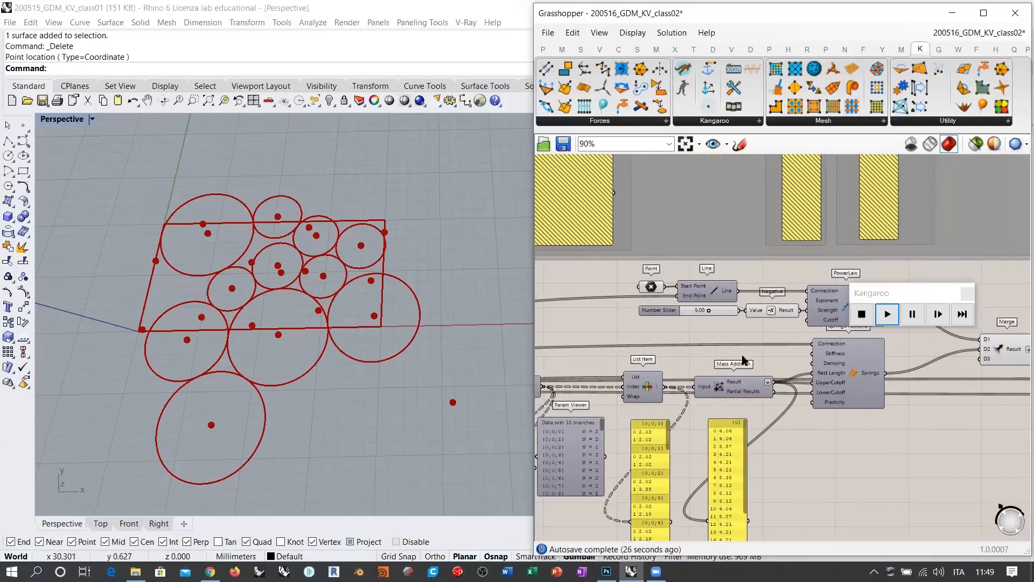
right_click_drag(841, 371, 850, 397)
scroll(765, 351, "up", 3)
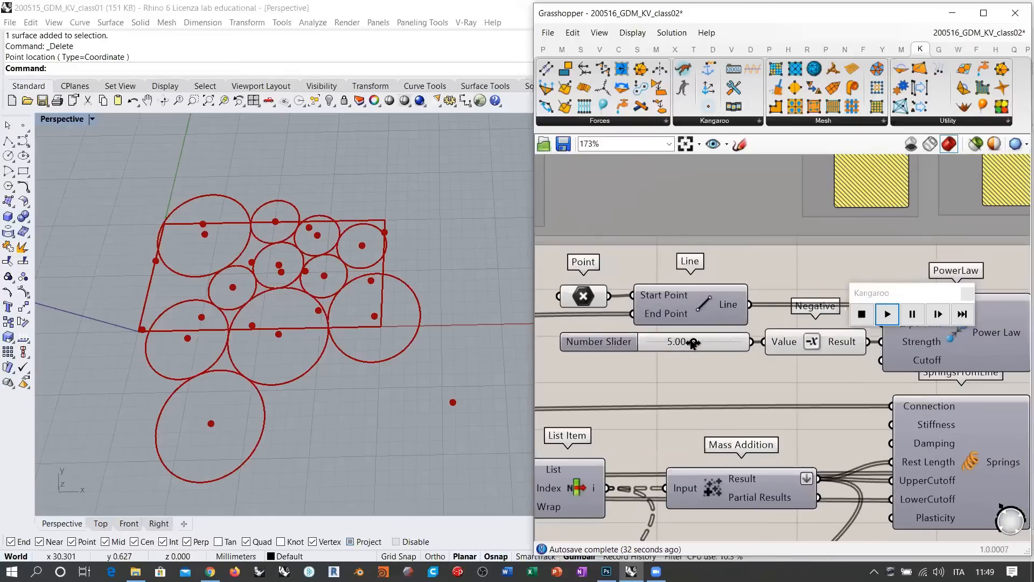
left_click_drag(715, 344, 755, 351)
right_click_drag(829, 369, 642, 353)
scroll(642, 350, "down", 2)
scroll(643, 350, "down", 1)
right_click_drag(870, 396, 919, 395)
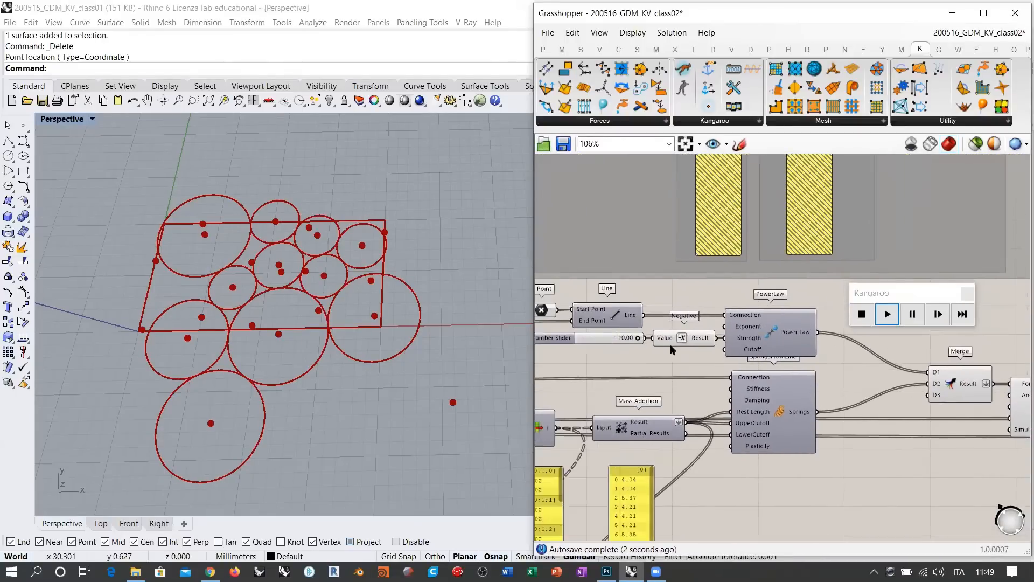
Step: Move the picked attractor Point about 7.15 mm along the negative X direction in the Perspective viewport
right_click_drag(670, 345, 715, 342)
left_click(584, 309)
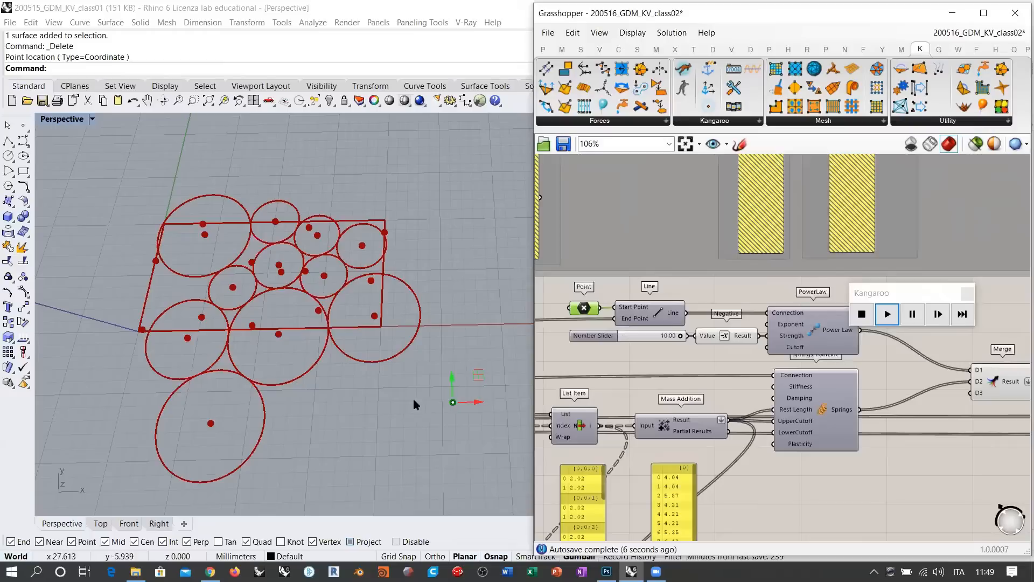
left_click_drag(472, 401, 292, 403)
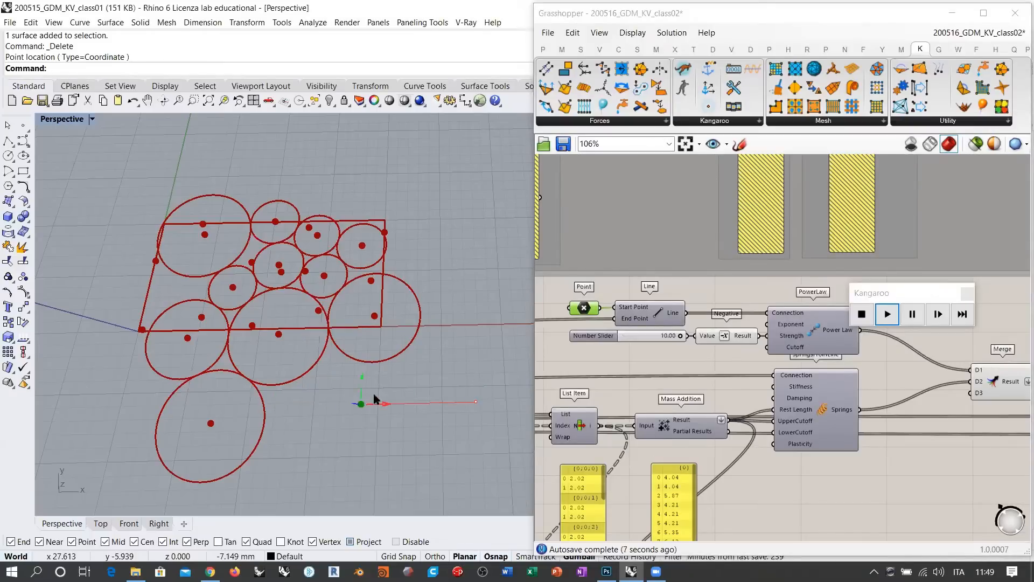
left_click_drag(374, 399, 372, 398)
left_click_drag(361, 189, 346, 377)
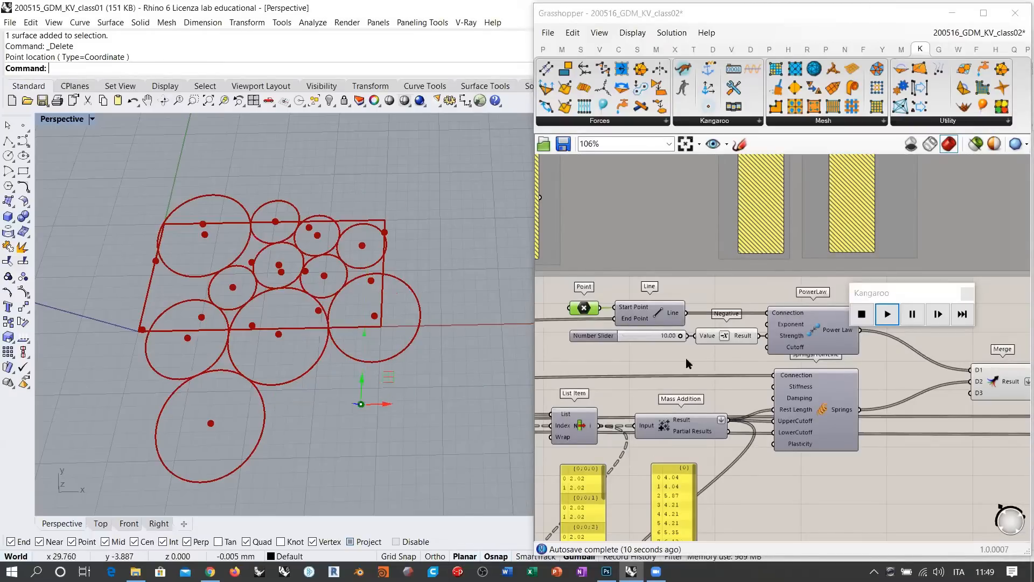
left_click(688, 358)
Step: Reset the Kangaroo simulation and widen the Grasshopper window to show more of the definition
left_click(862, 316)
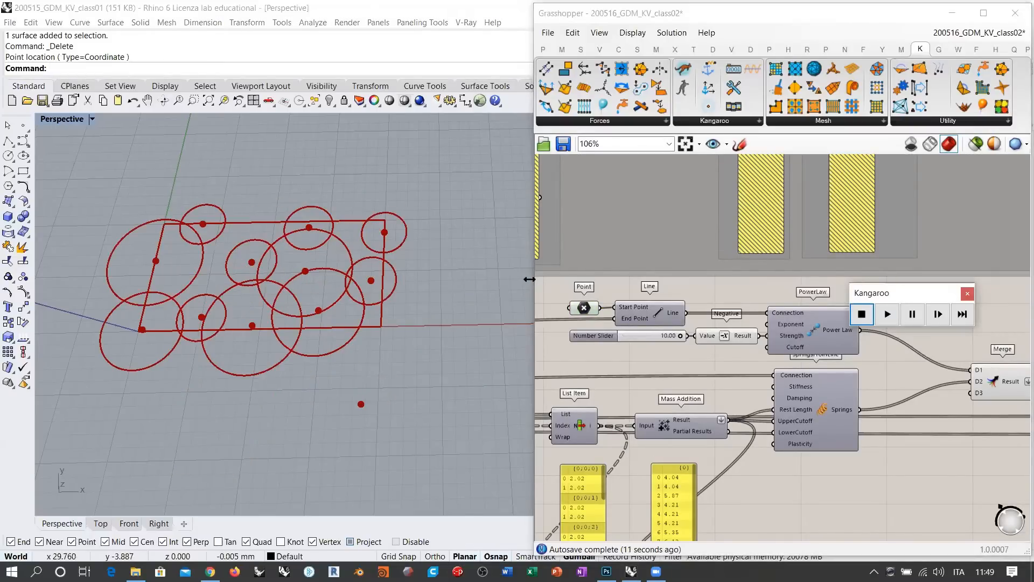
left_click_drag(529, 279, 405, 314)
right_click_drag(326, 342, 294, 369)
right_click_drag(566, 356, 710, 385)
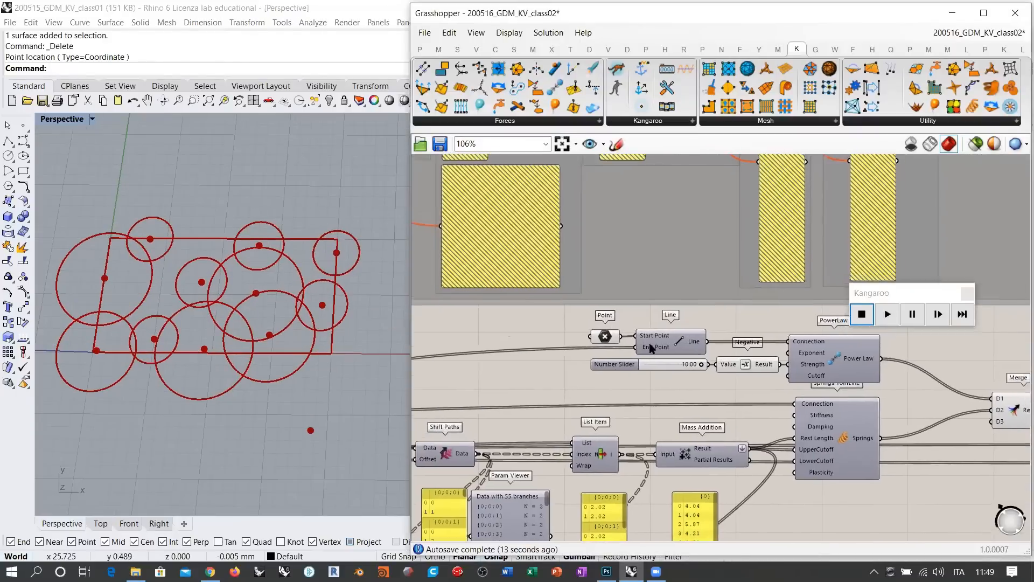
Step: Connect the Longest List component's List (A) output to the attraction Line's End Point input
scroll(650, 347, "up", 3)
left_click(586, 329)
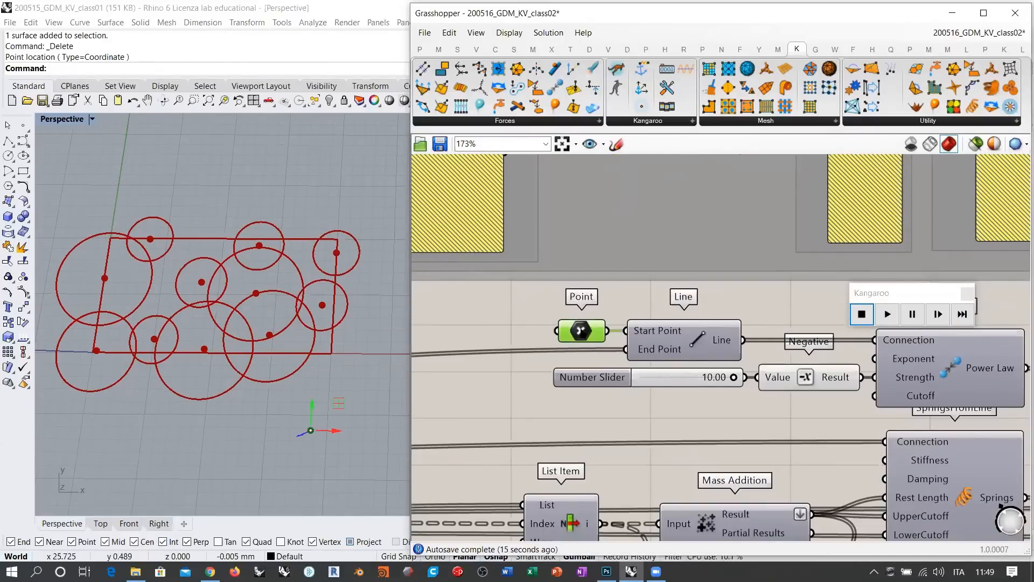
left_click(680, 340)
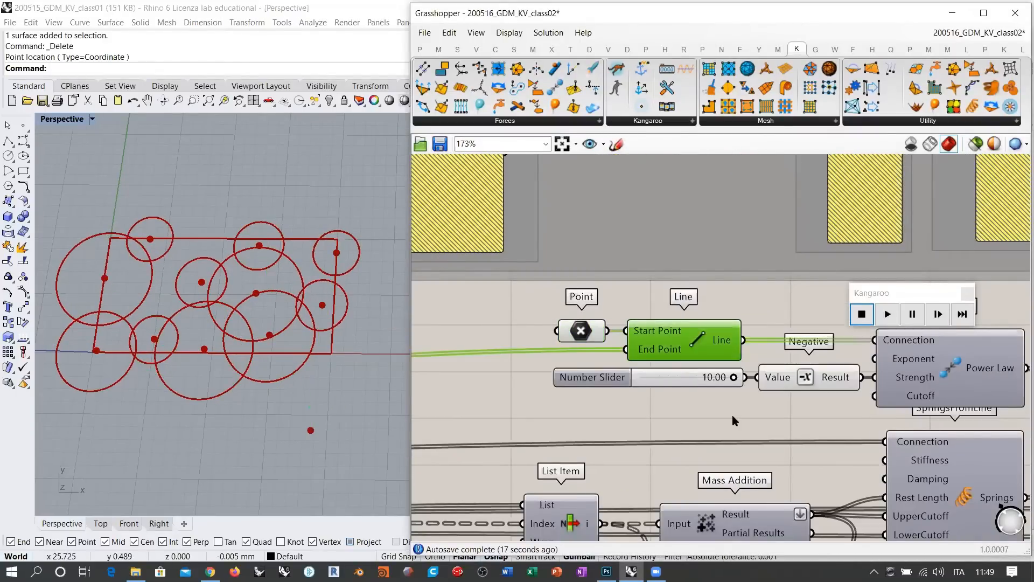
right_click_drag(710, 413, 943, 364)
scroll(638, 402, "down", 1)
left_click(639, 399)
scroll(597, 389, "down", 3)
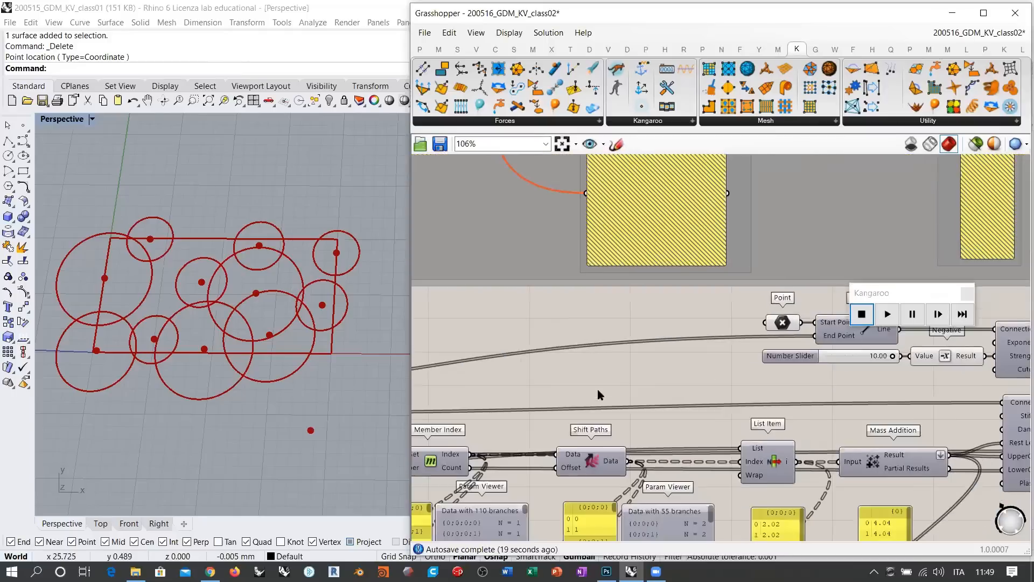
right_click_drag(534, 395, 871, 363)
right_click_drag(717, 407, 522, 403)
scroll(452, 403, "down", 1)
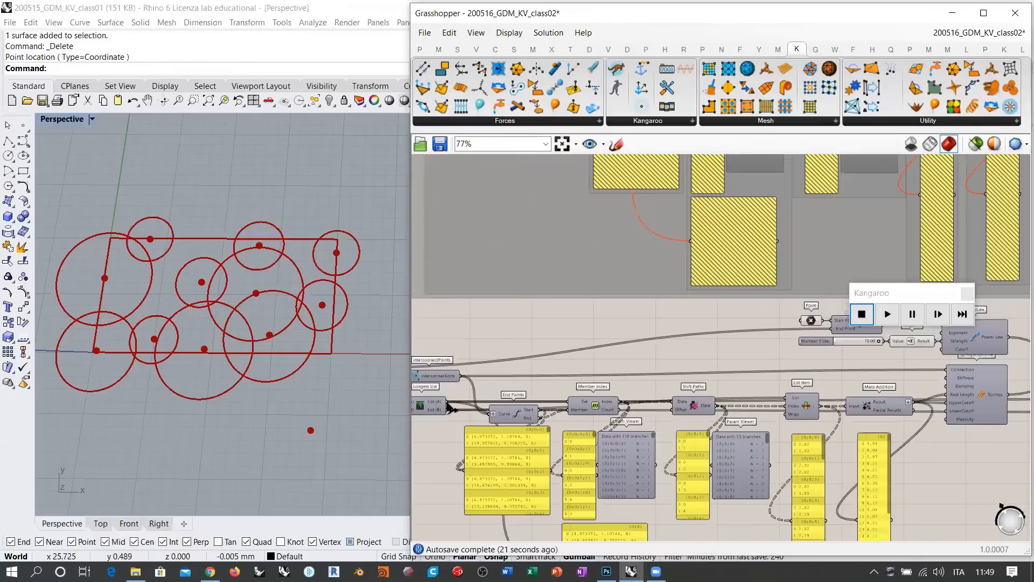
left_click_drag(447, 401, 826, 329)
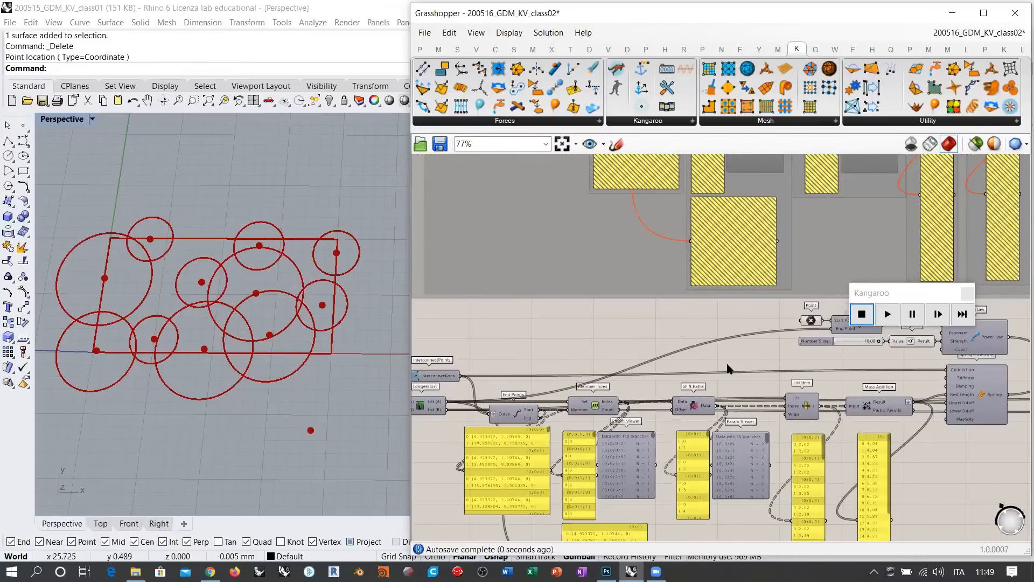
Step: Run the Kangaroo simulation, reset it, and run it again with the rewired attraction lines
right_click_drag(733, 378, 498, 401)
left_click(886, 317)
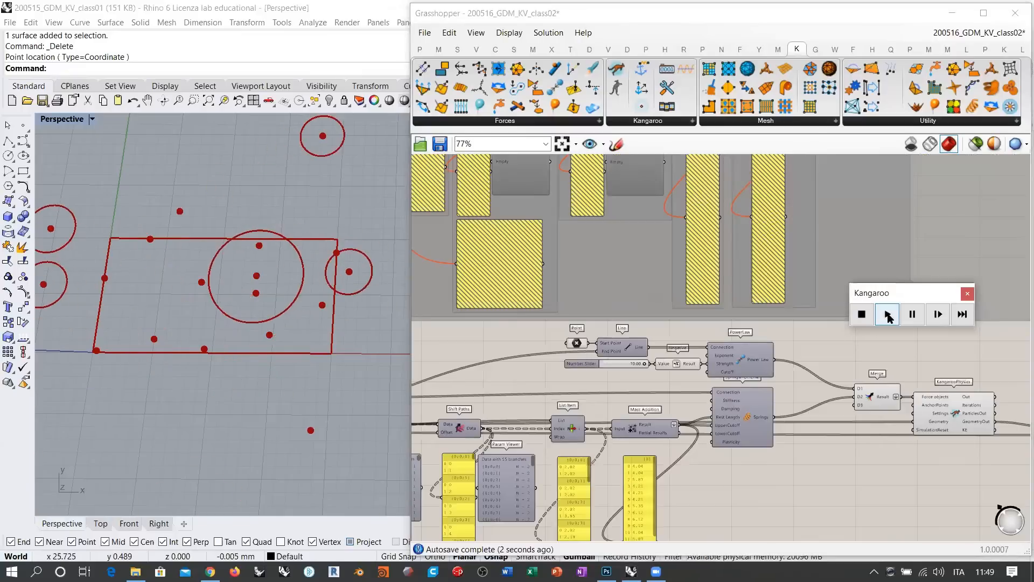
left_click(862, 316)
left_click(888, 314)
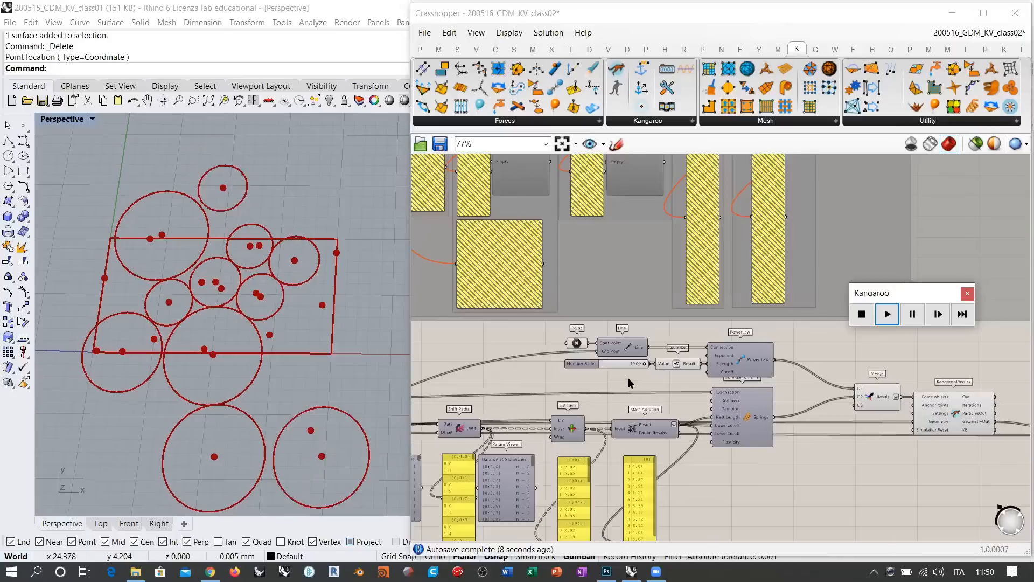
Step: Check the attractor Point in the viewport and move the Kangaroo controls clear of the PowerLaw components
left_click(576, 343)
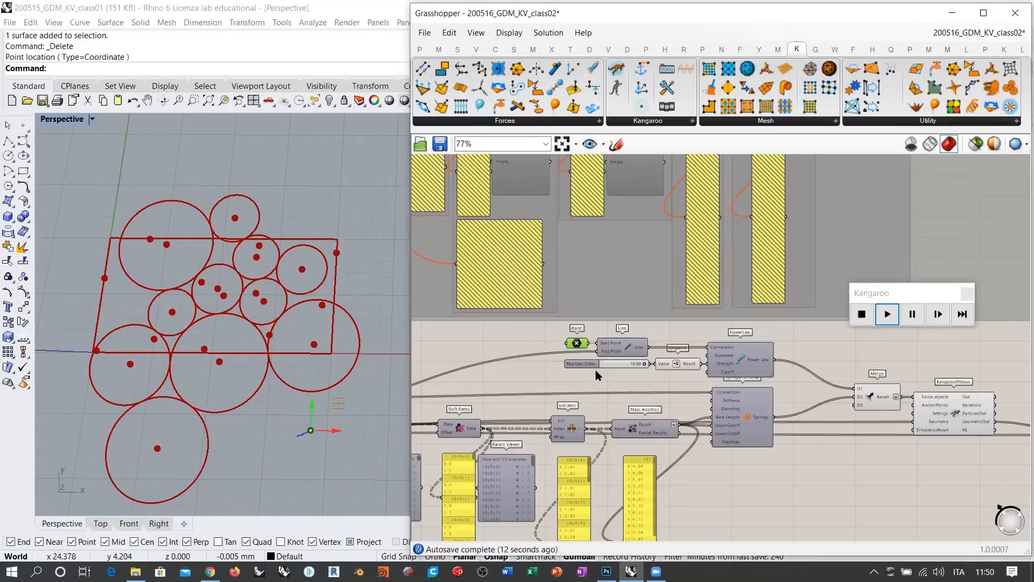
left_click(599, 387)
scroll(665, 368, "up", 3)
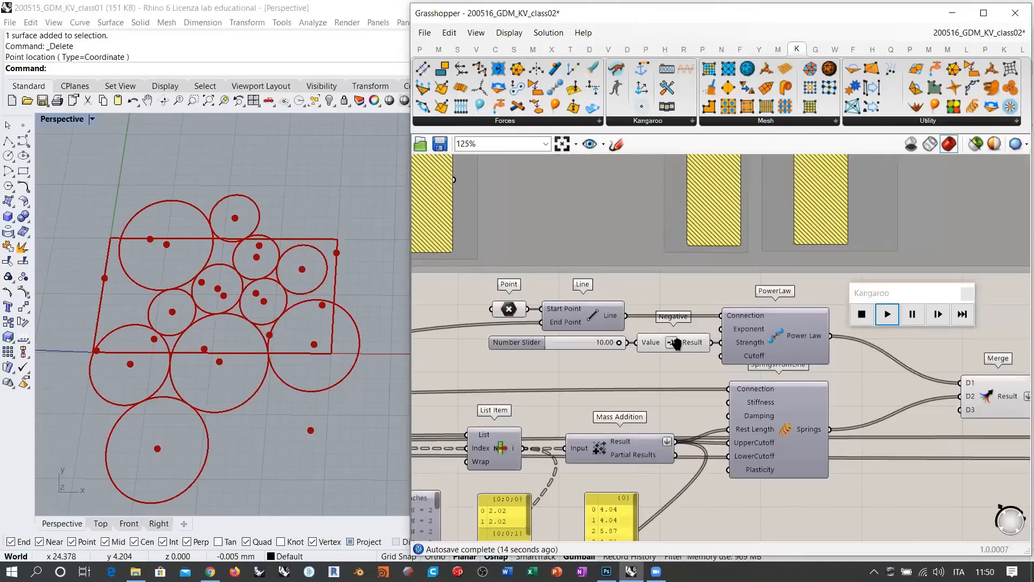
right_click_drag(654, 364, 674, 348)
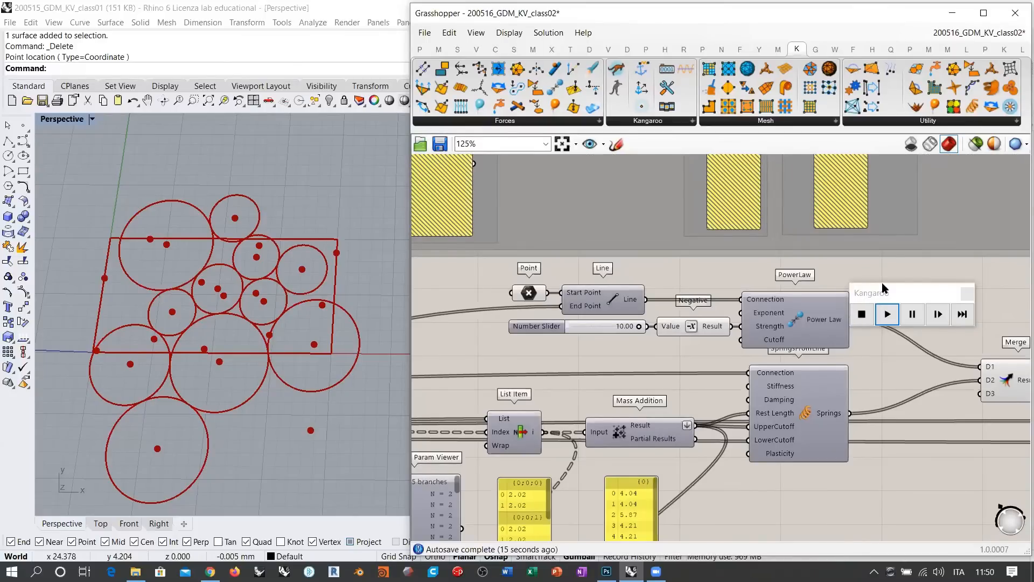
left_click_drag(881, 282, 449, 159)
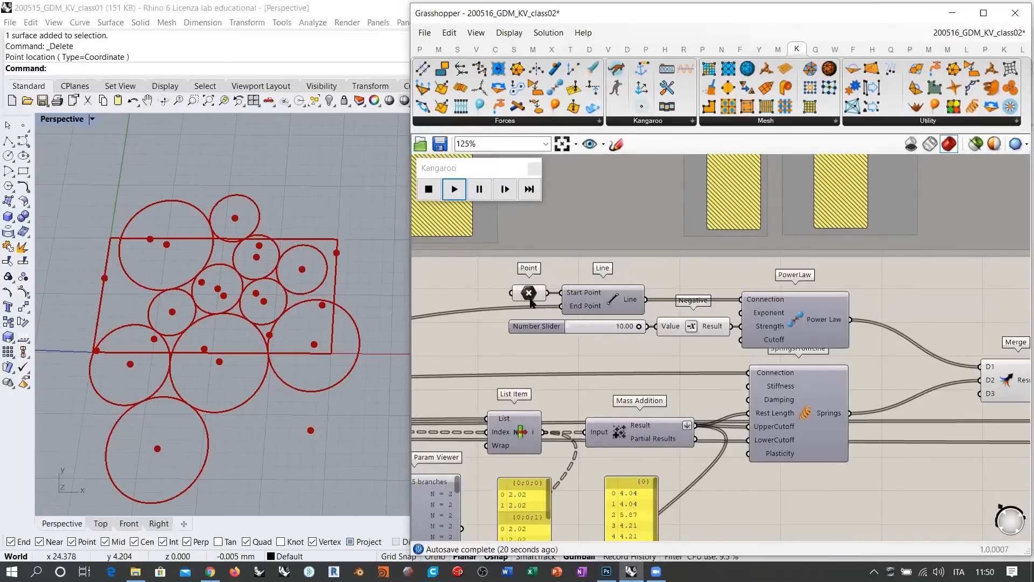
mouse_move(530, 298)
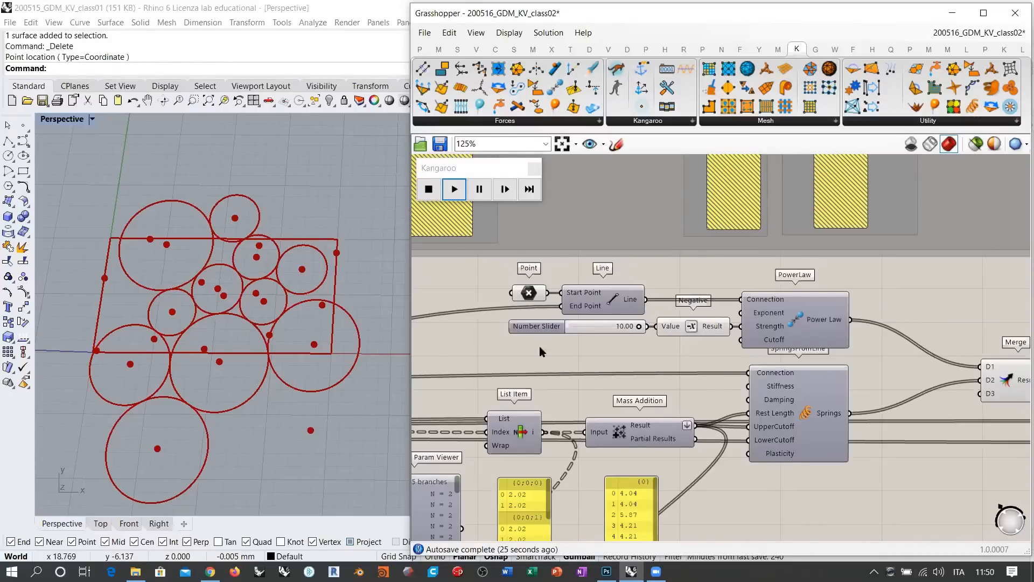
Step: Turn off the Populate 2D component's preview to hide the region and its initial points
scroll(628, 335, "down", 3)
right_click_drag(533, 375, 793, 367)
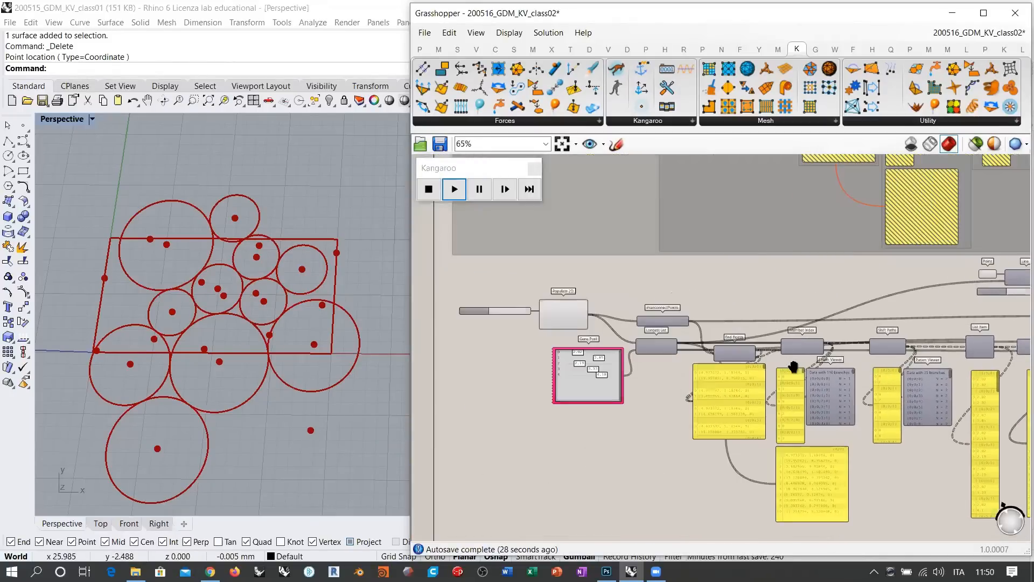
left_click(564, 309)
key("ctrl+q")
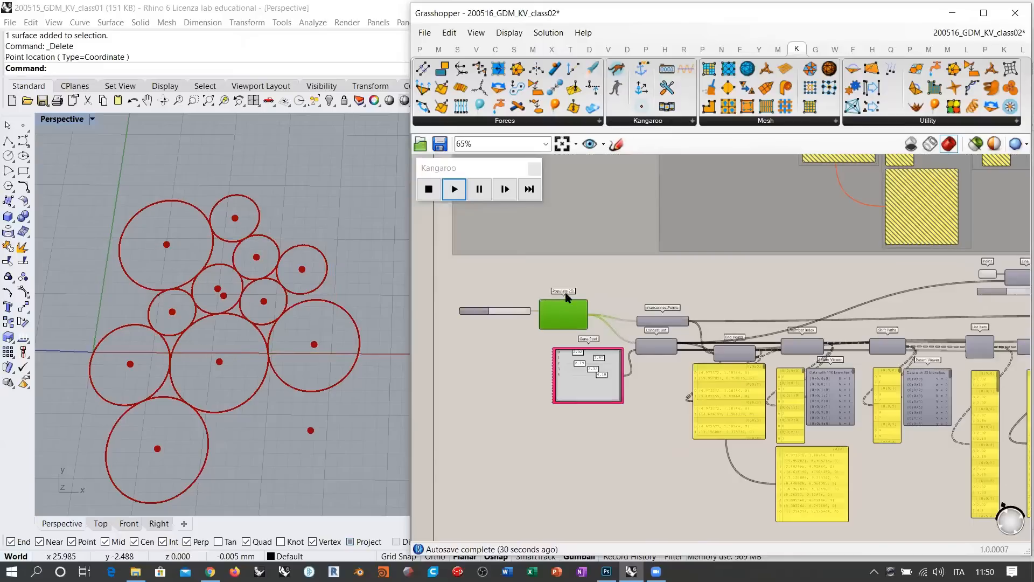
Step: Turn off the KangarooPhysics component's preview to hide the simulated circle centres
right_click_drag(654, 369, 619, 371)
scroll(693, 388, "up", 5)
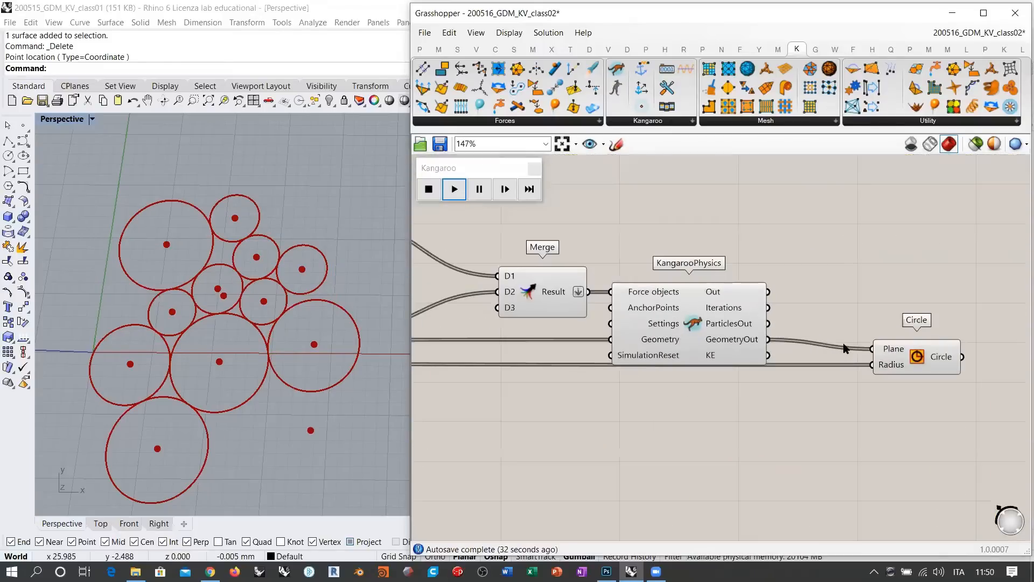
left_click(728, 302)
key("ctrl+q")
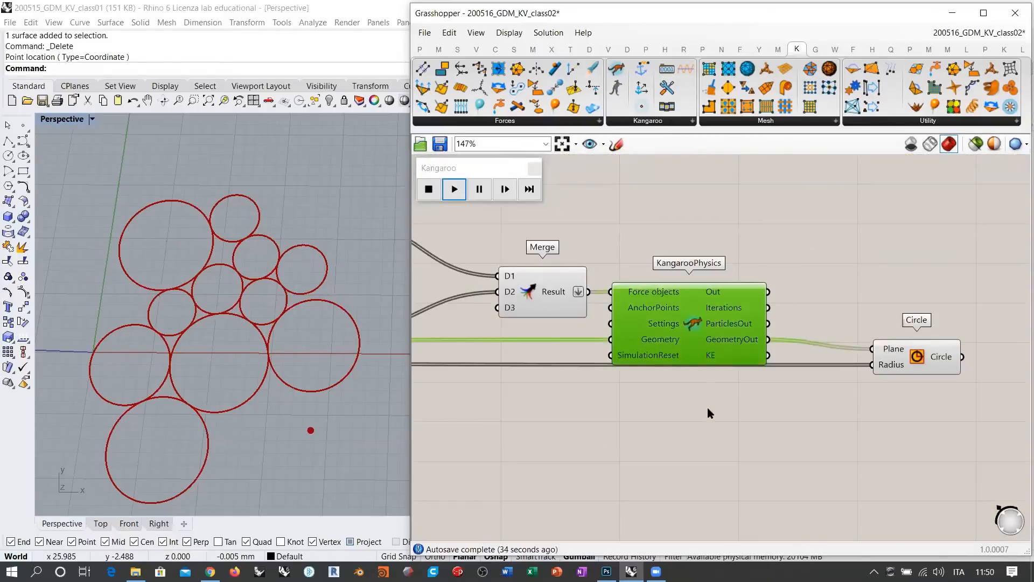
left_click(732, 372)
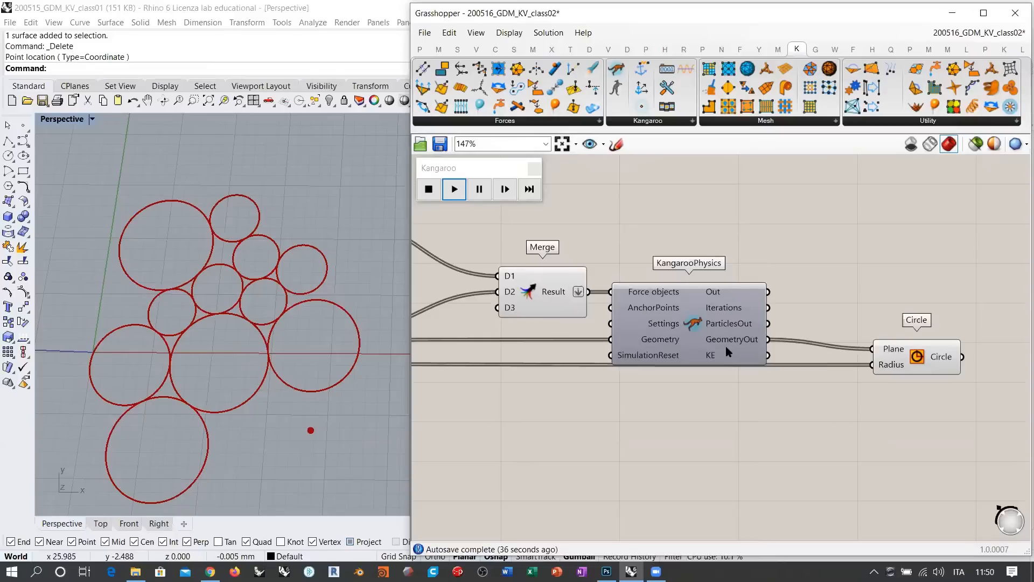
Step: Turn the KangarooPhysics component's preview back on to show the simulated circle centres
mouse_move(737, 325)
right_click_drag(683, 355, 712, 365)
left_click(748, 343)
key("ctrl+q")
left_click(760, 403)
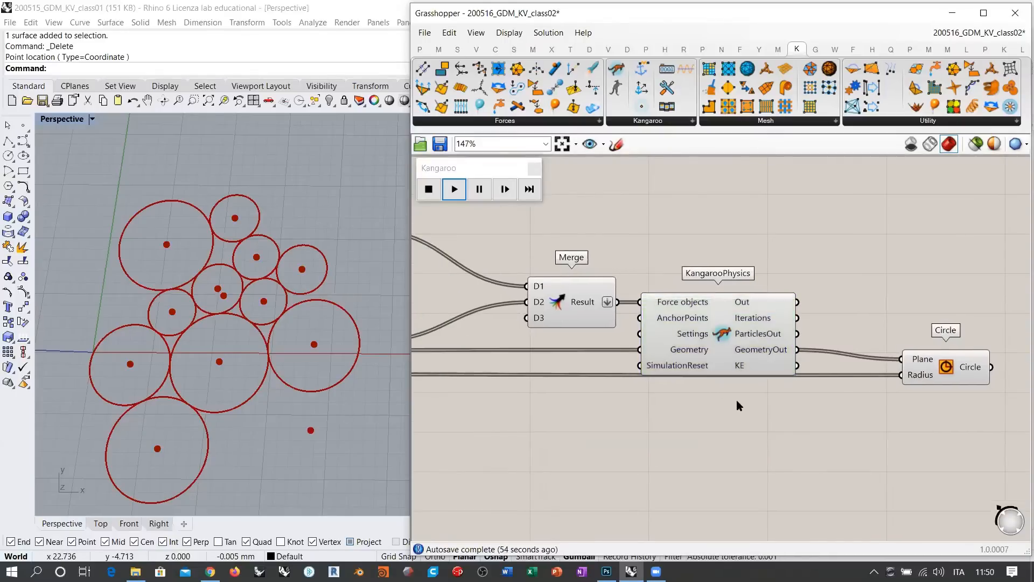
Step: Reset and rerun the Kangaroo simulation, and review the Line, strength and PowerLaw connections
right_click_drag(437, 351, 585, 366)
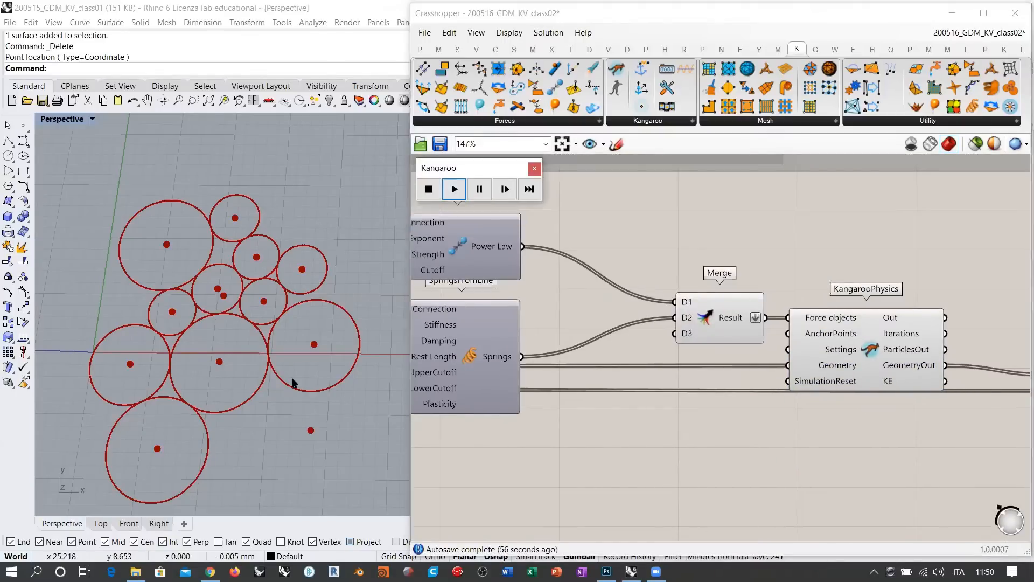
left_click(429, 189)
left_click(454, 189)
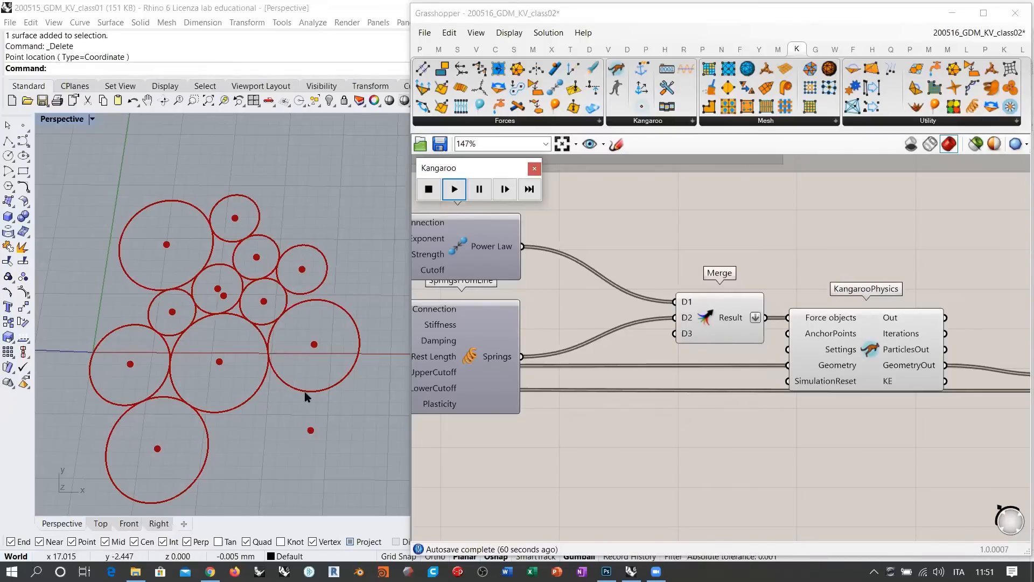
right_click_drag(486, 246, 811, 302)
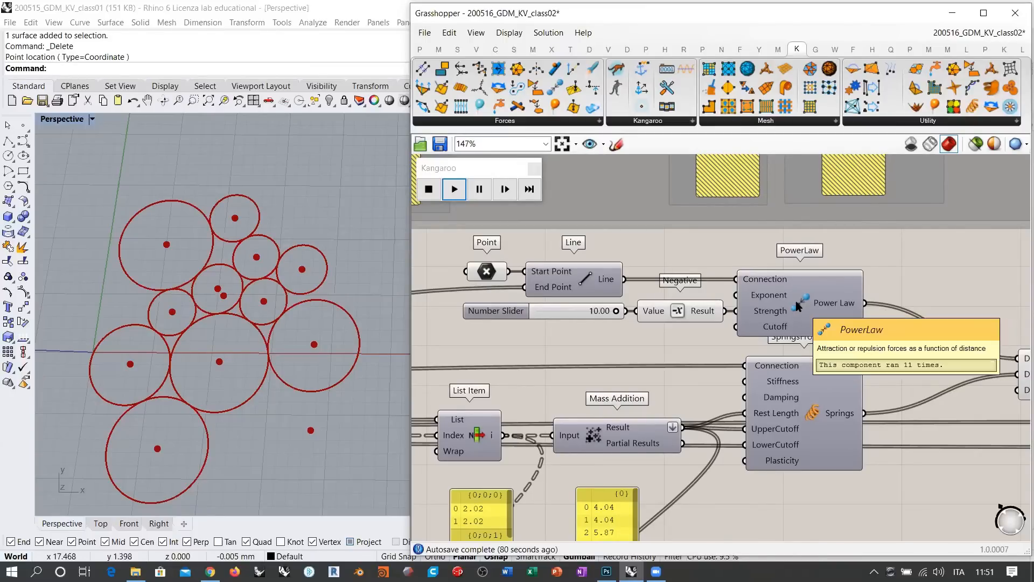
right_click_drag(733, 296, 588, 277)
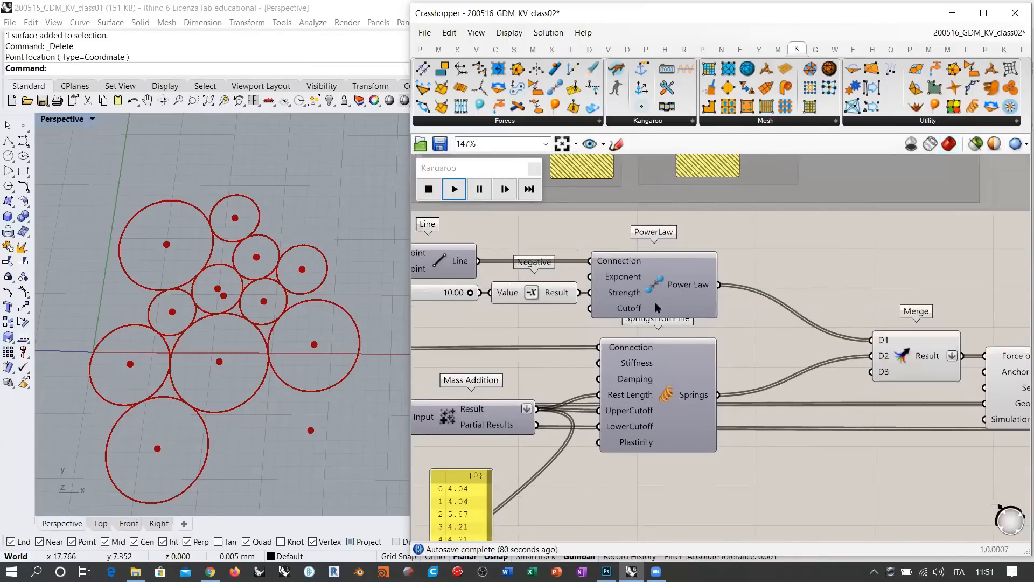
Step: Reset the simulation and wire the attractor Point into the AnchorPoints input of KangarooPhysics
left_click(429, 189)
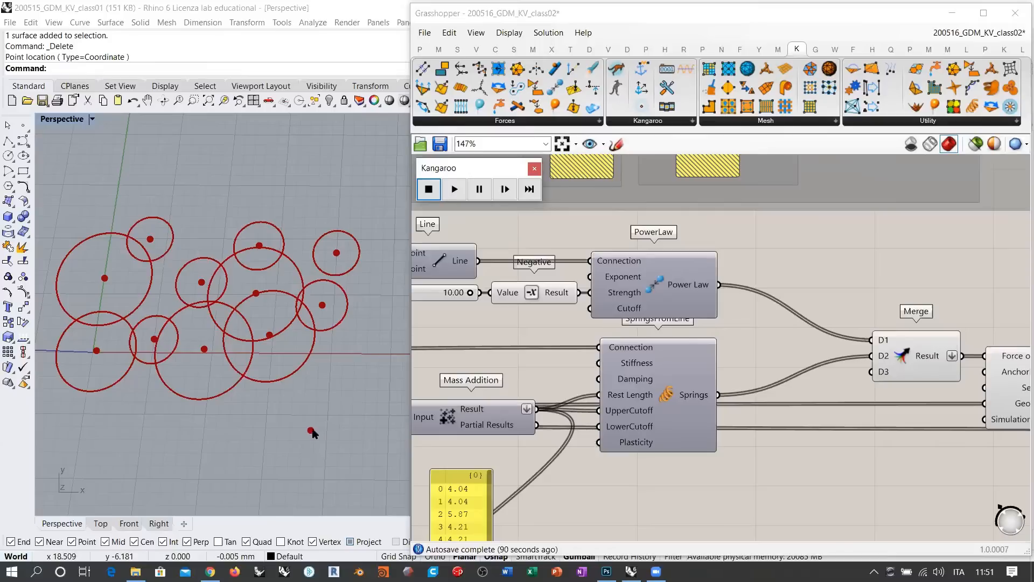
scroll(525, 354, "down", 3)
left_click(484, 258)
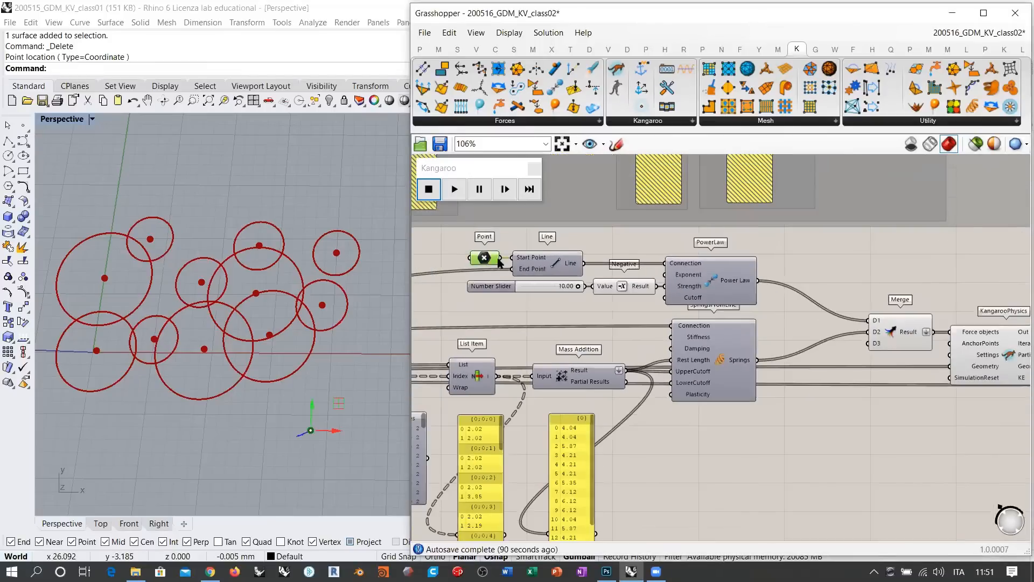
left_click_drag(585, 262, 951, 344)
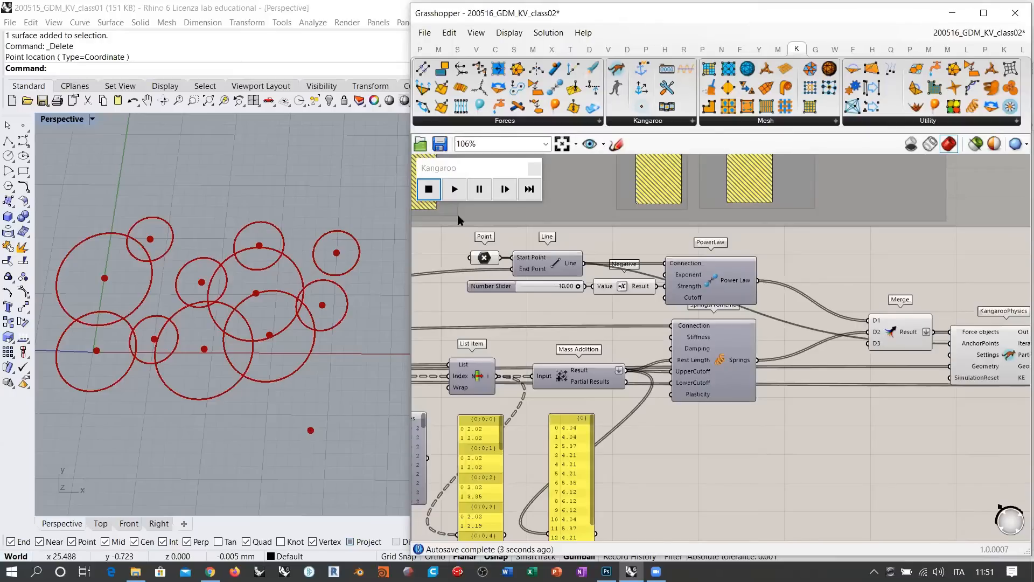
Step: Run the simulation with the anchored attractor point and view the circles packing around it
left_click(454, 189)
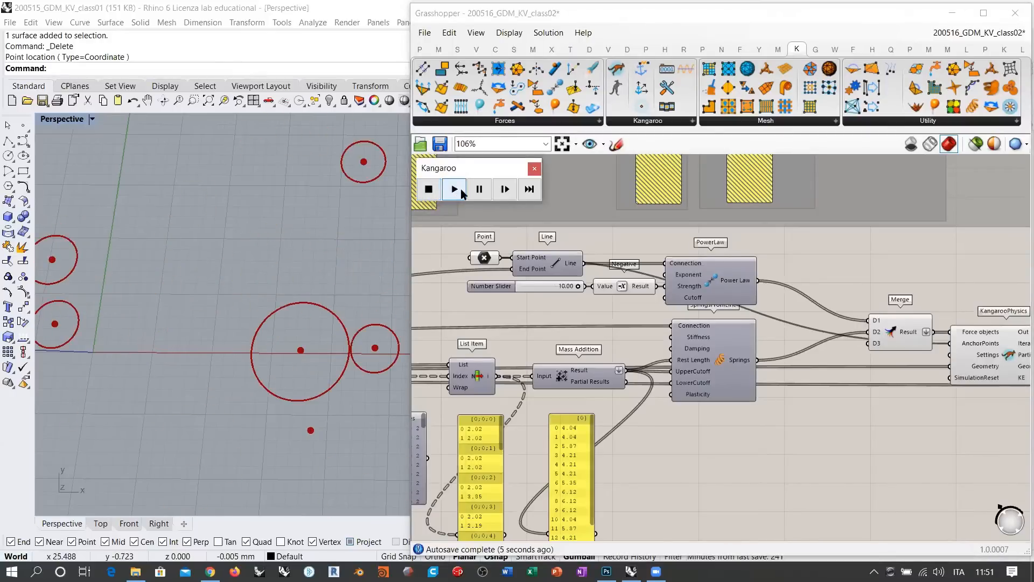
scroll(284, 338, "down", 3)
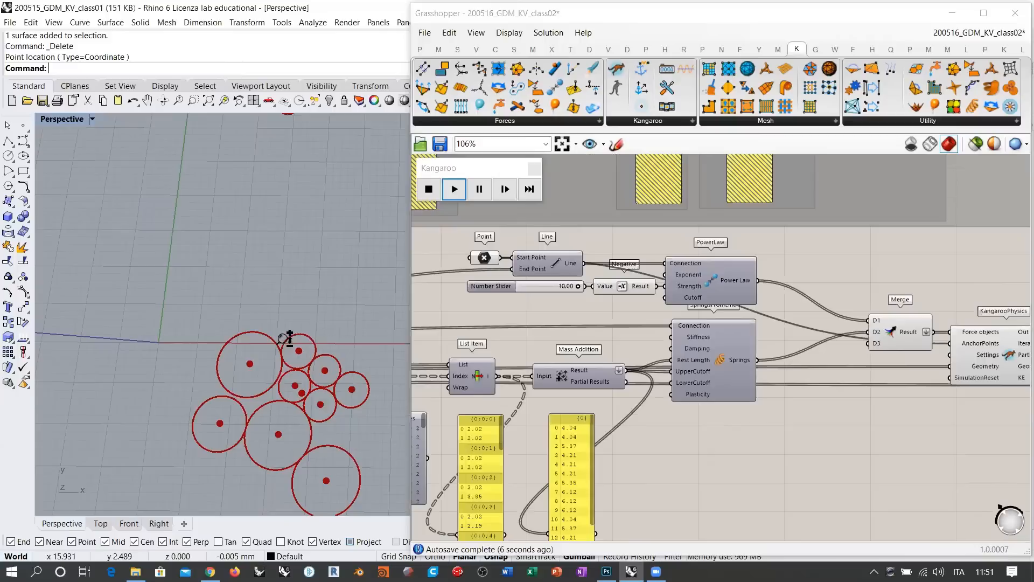
scroll(285, 338, "down", 2)
right_click_drag(341, 399, 294, 358, "shift")
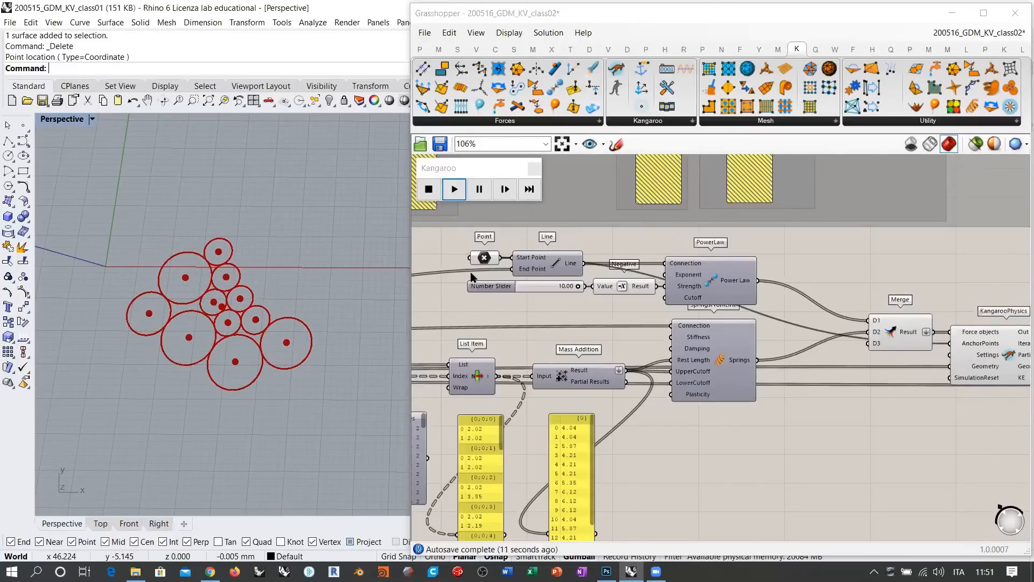
Step: Move the attractor Point to several places in the viewport while the simulation runs, ending below the X axis
left_click(482, 258)
left_click_drag(254, 309, 324, 310)
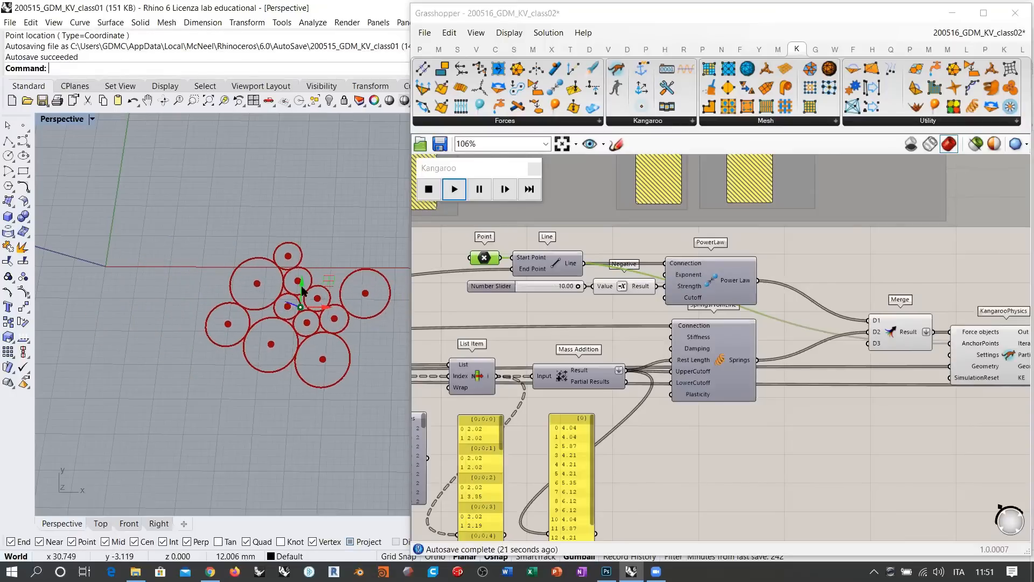
left_click_drag(303, 262, 297, 377)
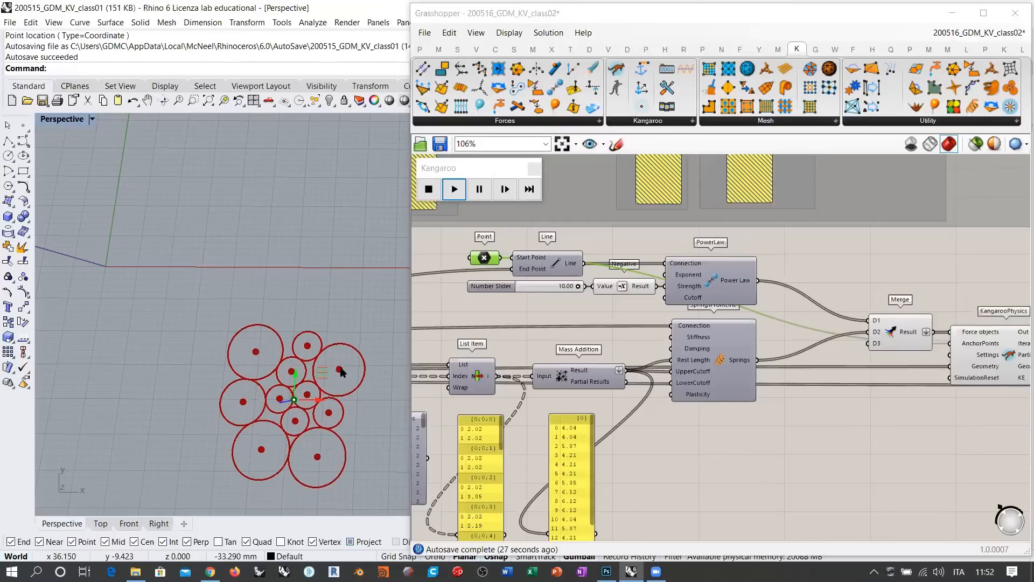
left_click_drag(320, 401, 204, 202)
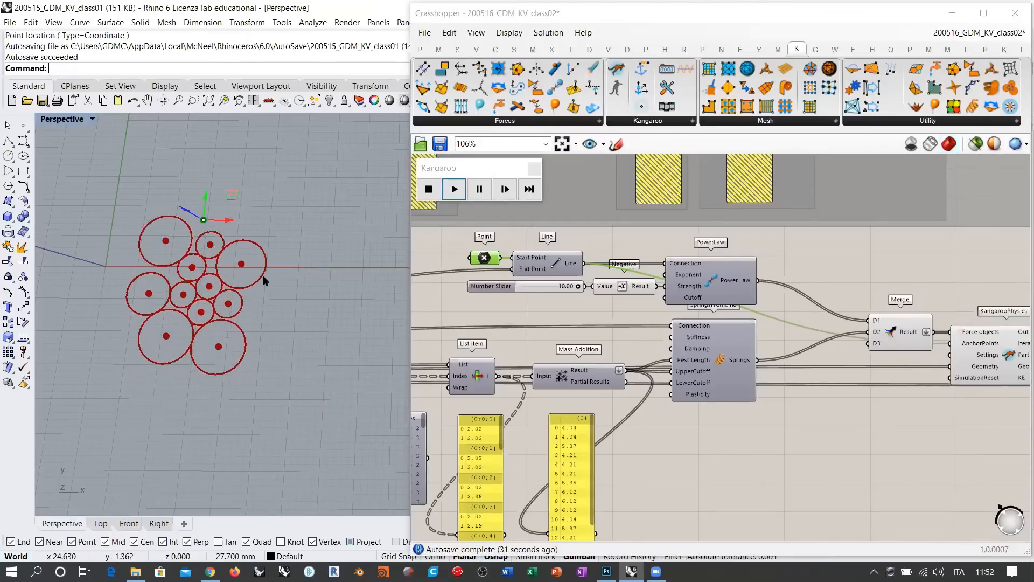
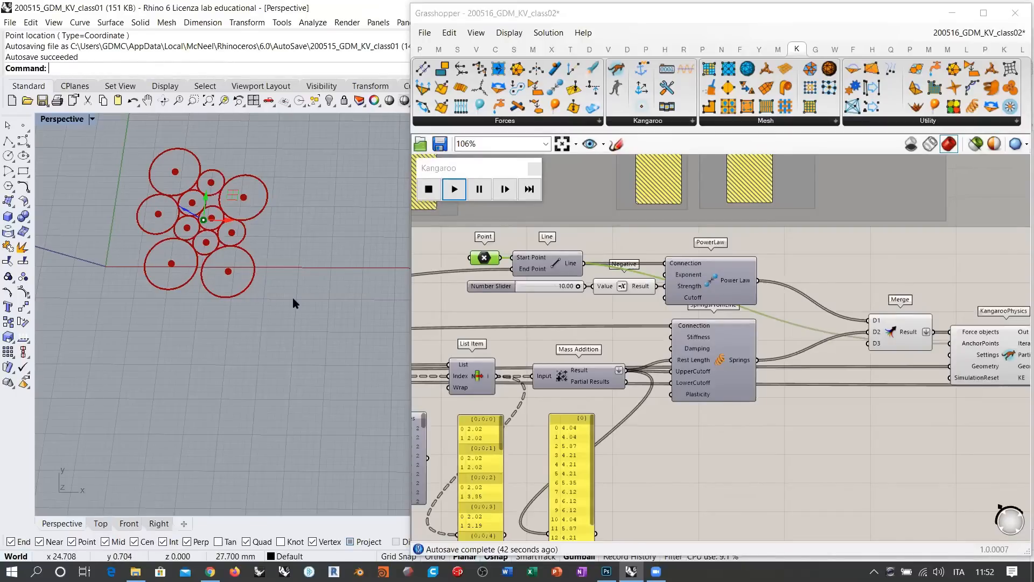
left_click_drag(204, 209, 189, 345)
left_click_drag(224, 193, 185, 353)
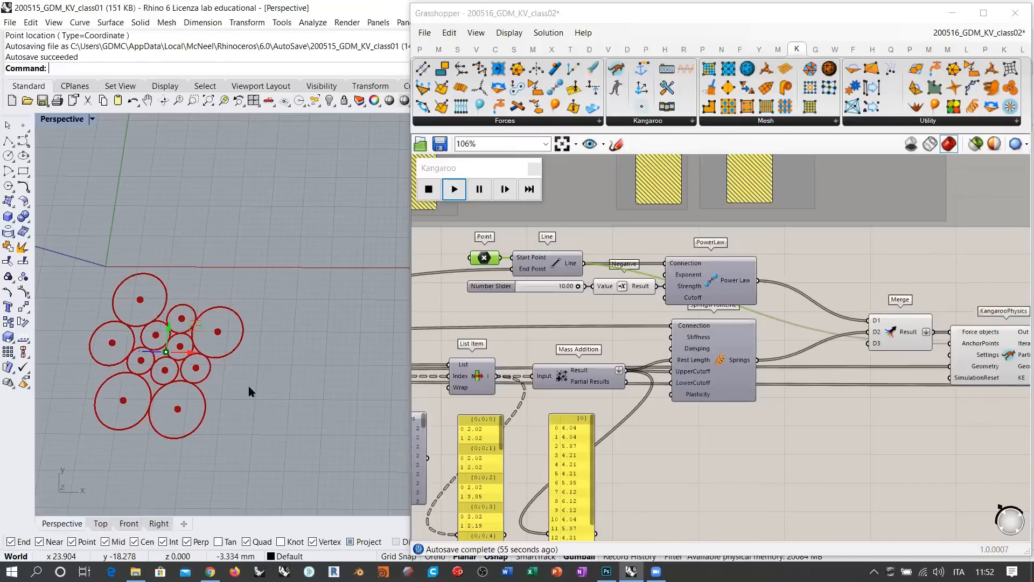
Step: Move the entire active circle-packing definition slightly down the canvas, away from the disabled group above it
left_click(597, 327)
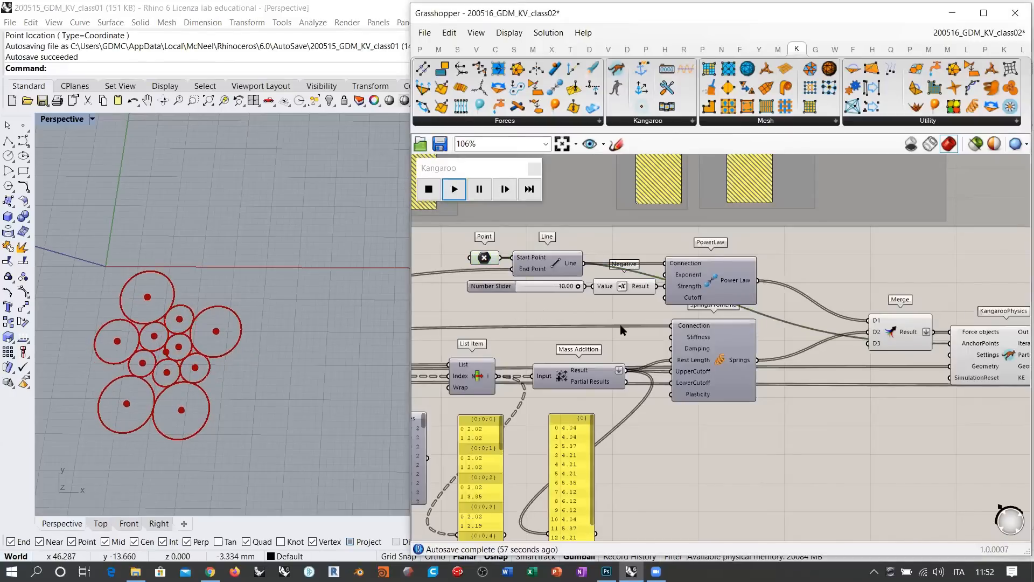
right_click_drag(602, 327, 784, 344)
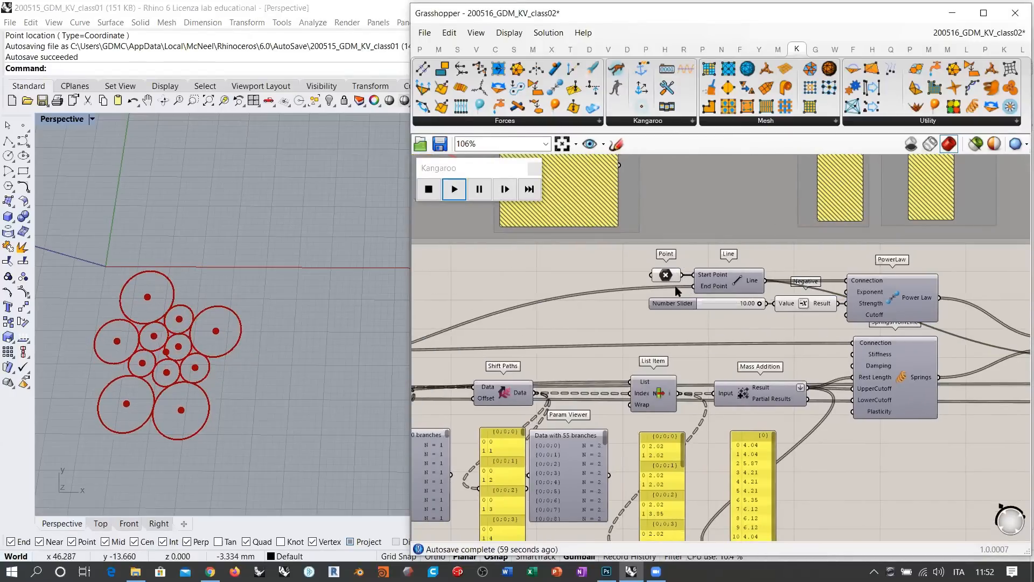
scroll(677, 291, "down", 5)
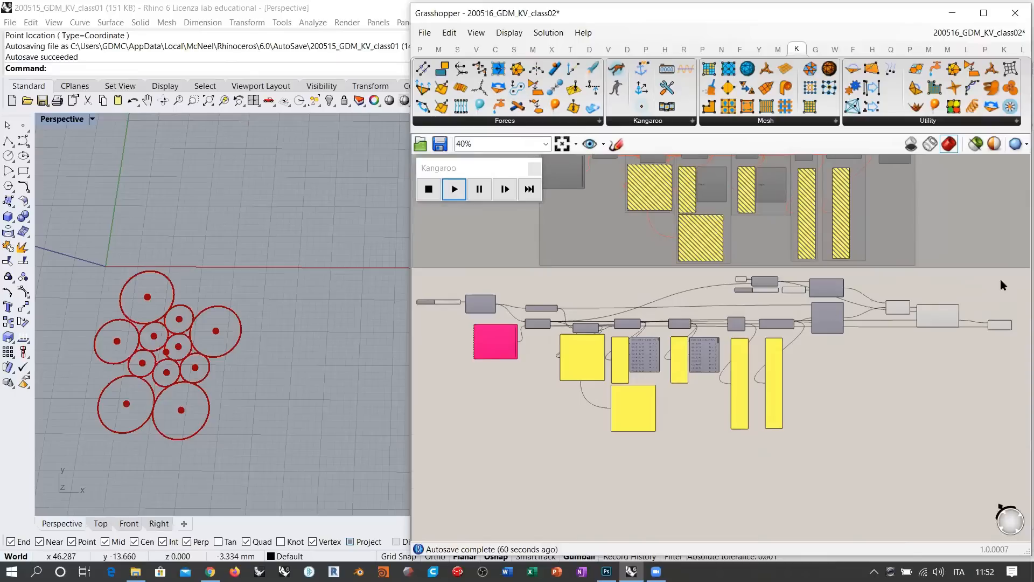
left_click_drag(1015, 273, 416, 475)
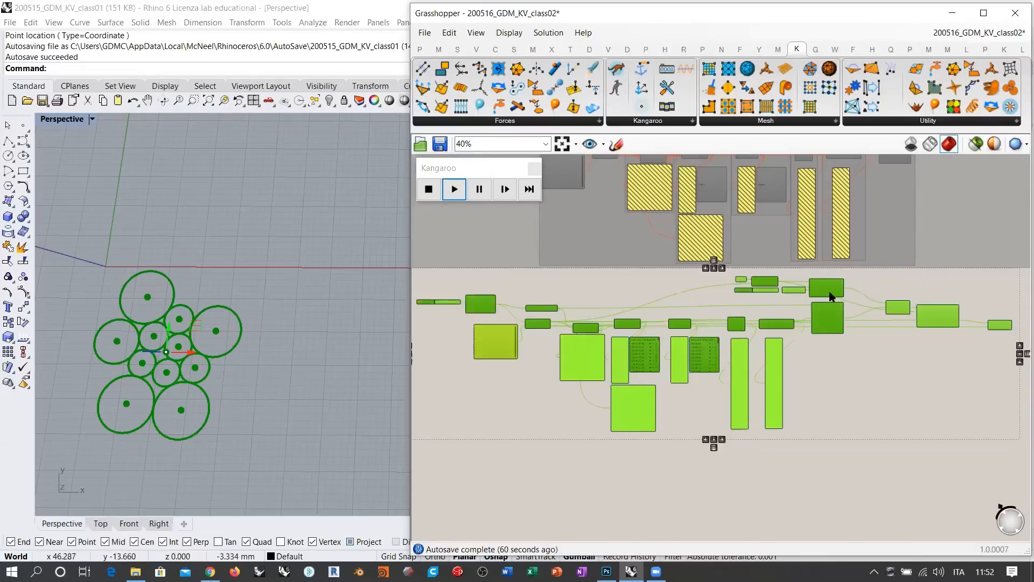
left_click_drag(831, 296, 832, 335)
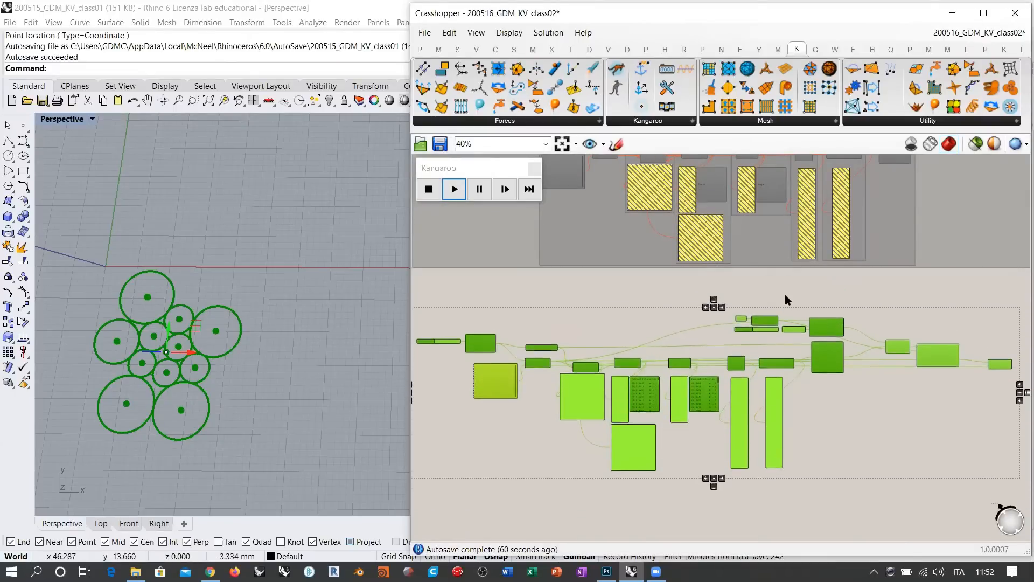
left_click(776, 299)
scroll(741, 306, "up", 5)
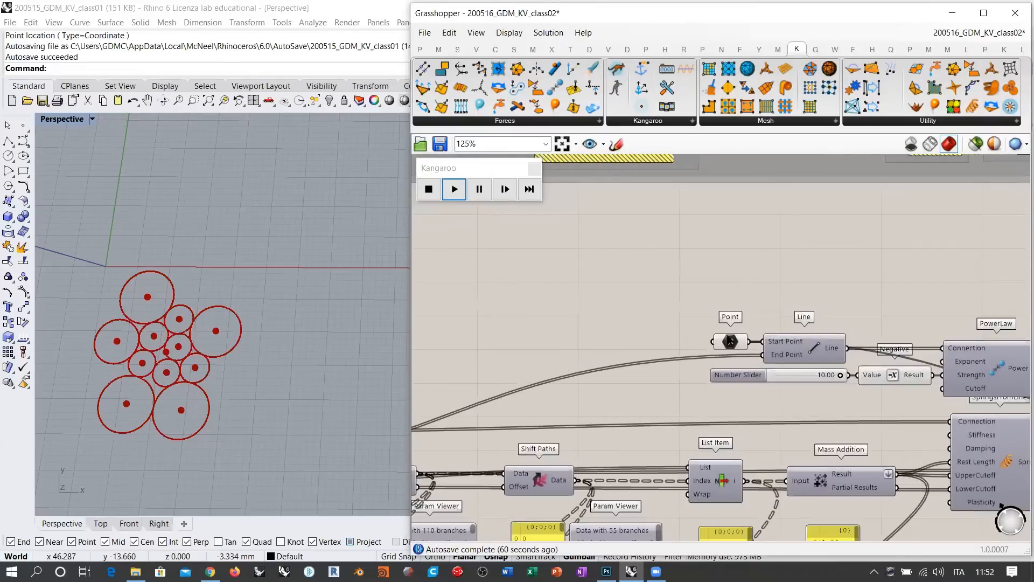
Step: Move the Point component aside to show its wires, place it just above the Line component, and check its stored coordinates
left_click_drag(731, 341, 633, 279)
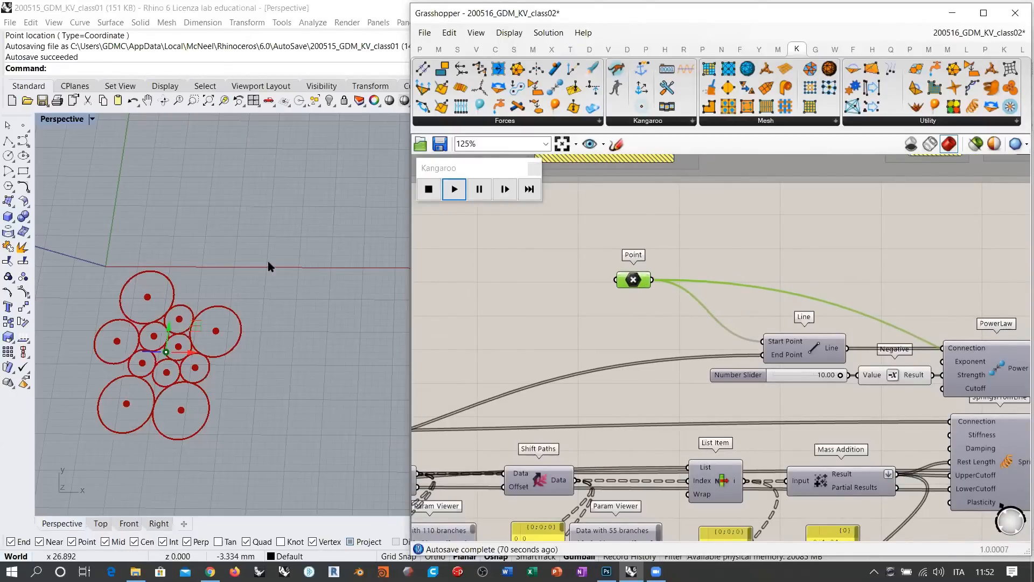
left_click_drag(638, 287, 729, 325)
left_click(737, 286)
left_click(735, 278)
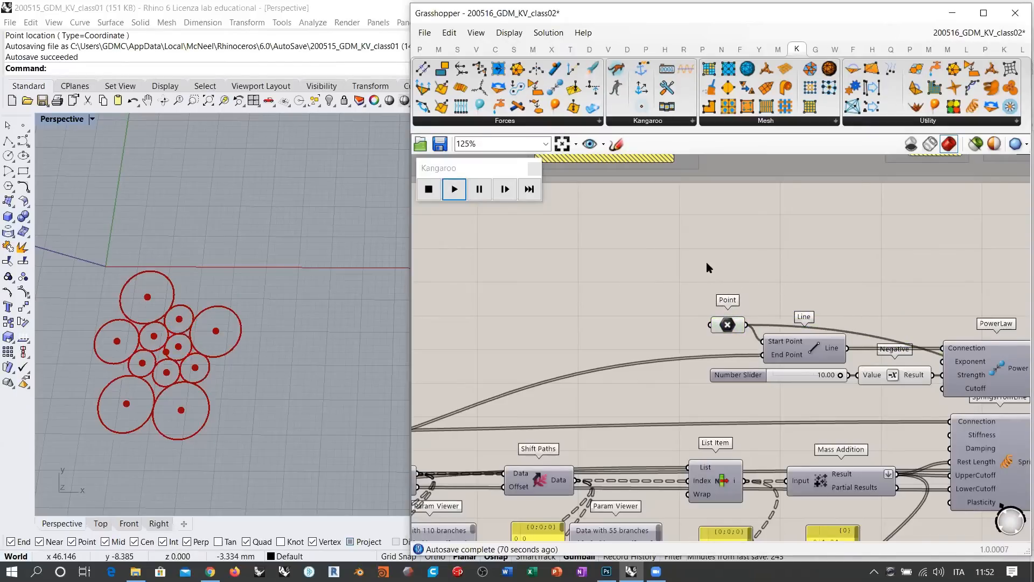
left_click(728, 329)
left_click(610, 317)
mouse_move(732, 329)
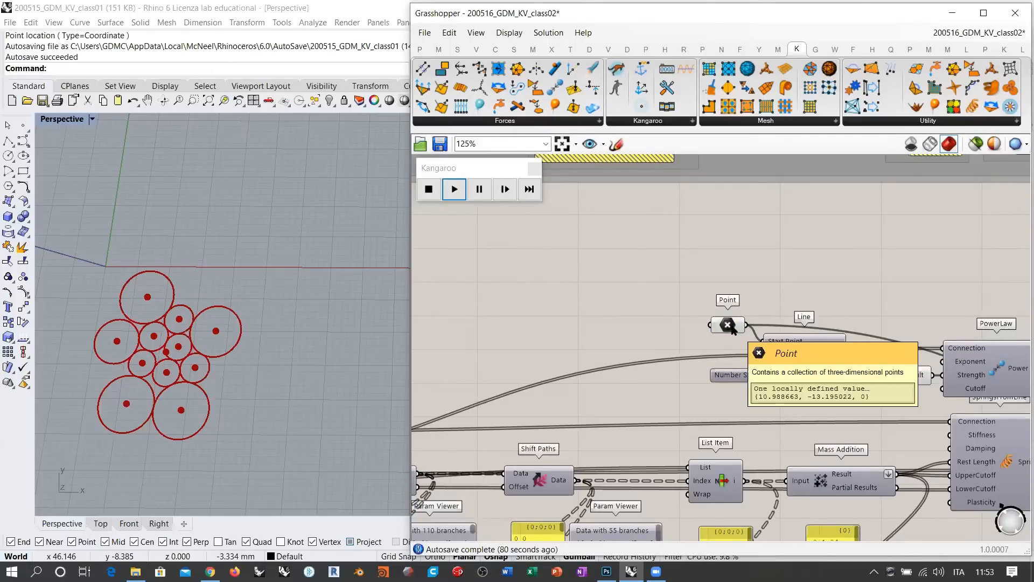
Step: Reset the simulation, move the attractor Point about 37 mm in the negative Y direction, run the simulation, and reset it again
left_click(428, 189)
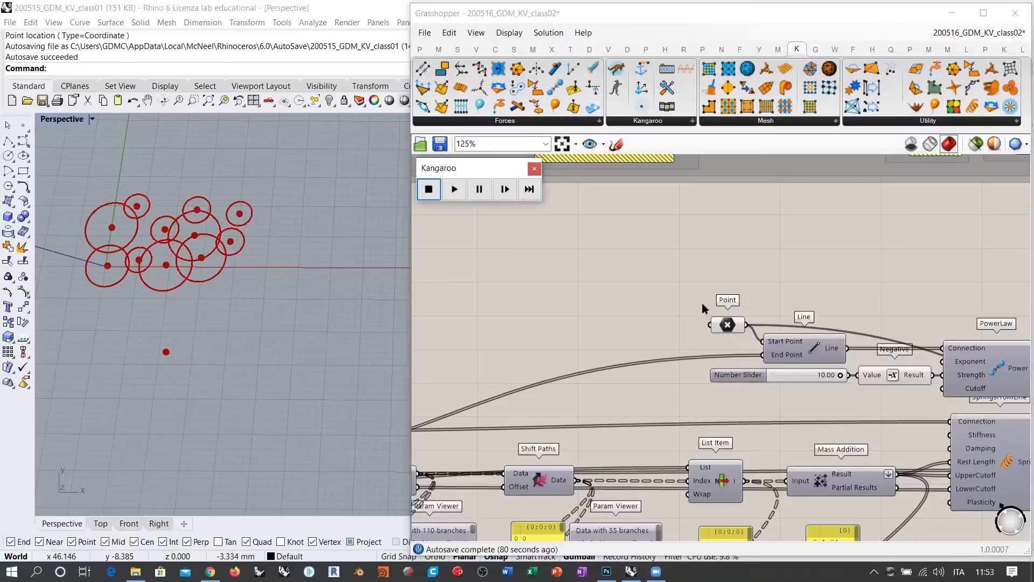
left_click(726, 322)
scroll(235, 265, "down", 7)
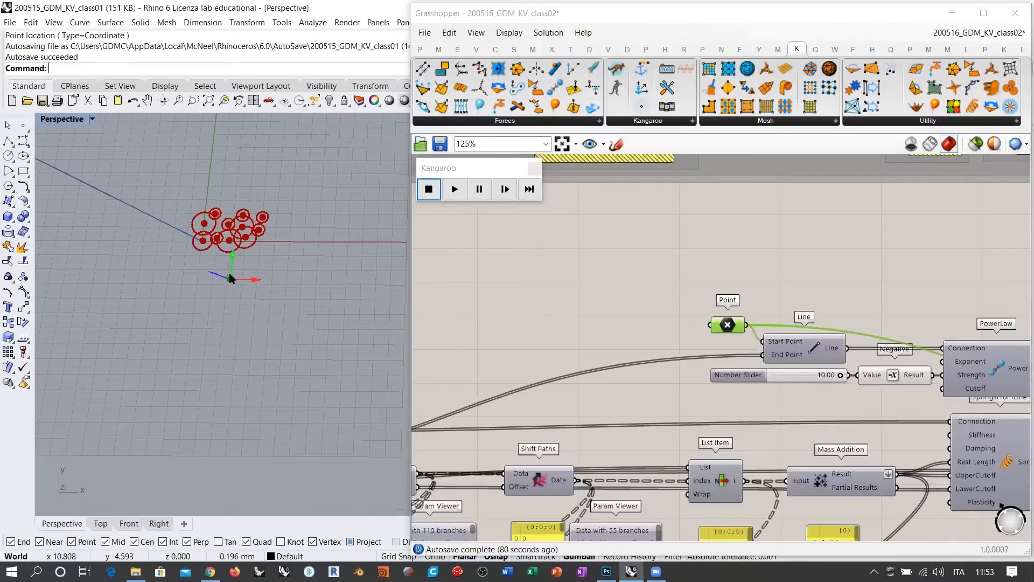
left_click_drag(232, 254, 436, 279)
left_click(454, 189)
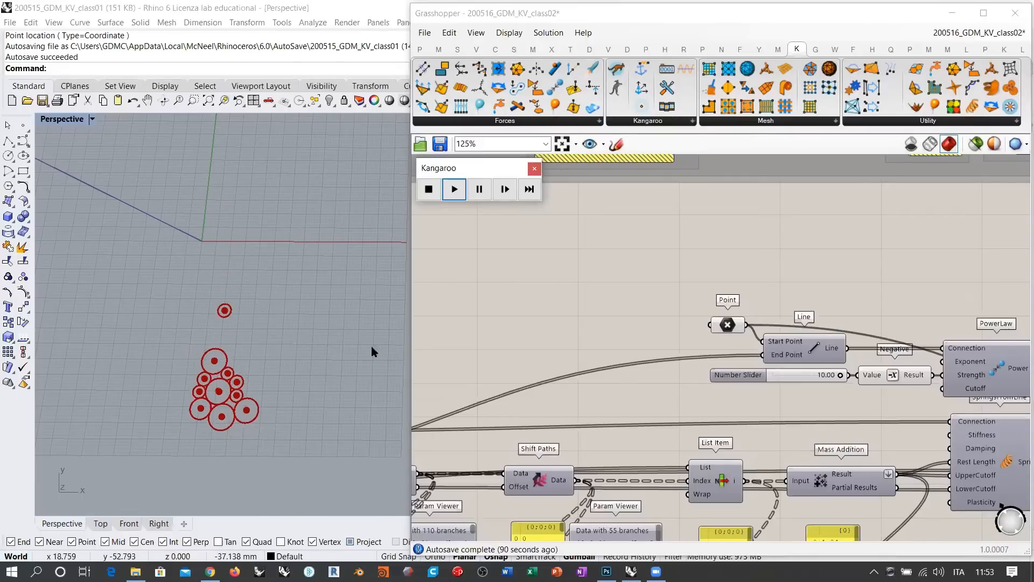
left_click(428, 189)
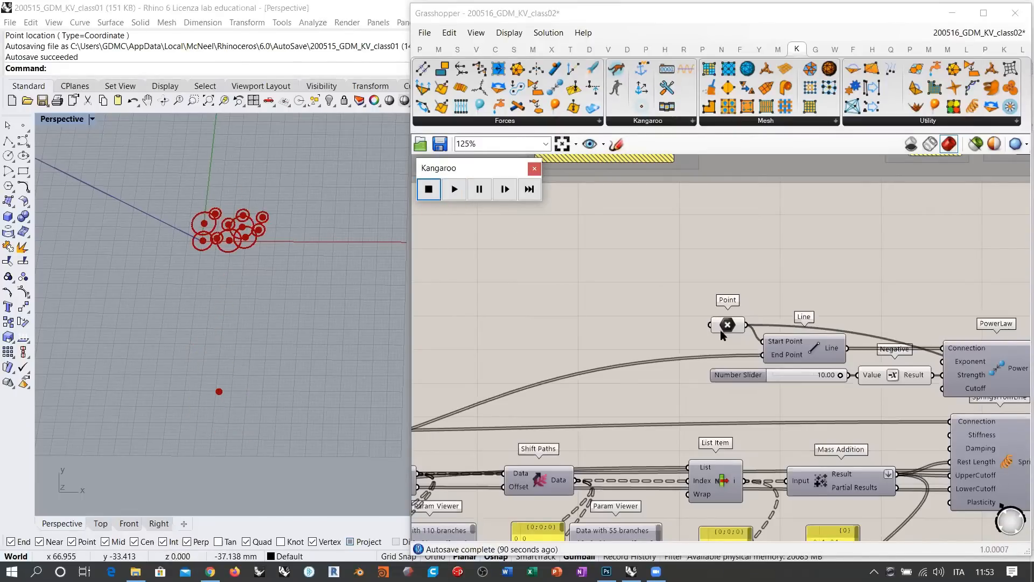
Step: Add a Nurbs Curve component and a new Point parameter on the empty canvas above the definition
right_click_drag(289, 300, 275, 344)
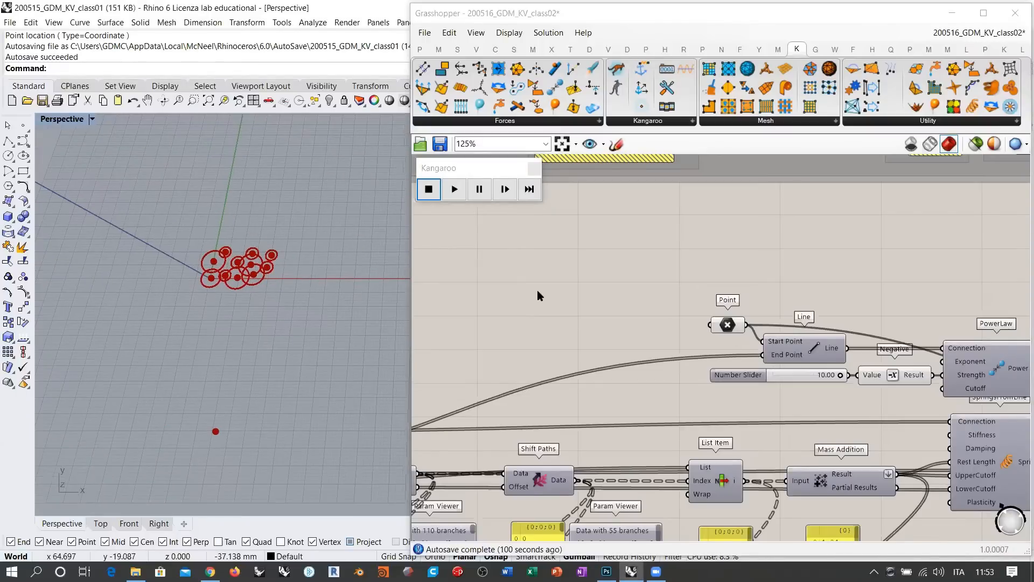
double_click(538, 290)
type("nurb")
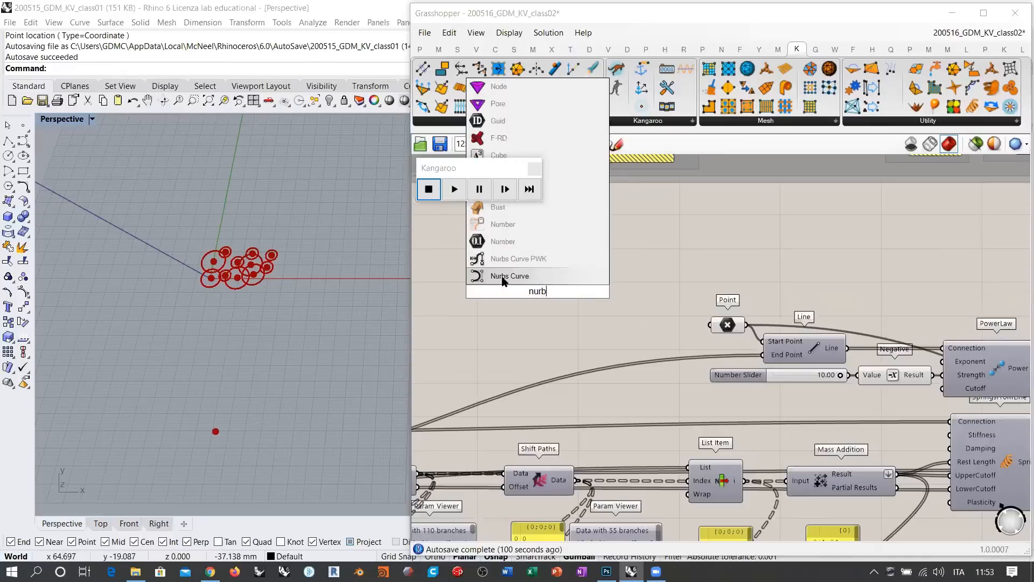
key("Return")
double_click(550, 292)
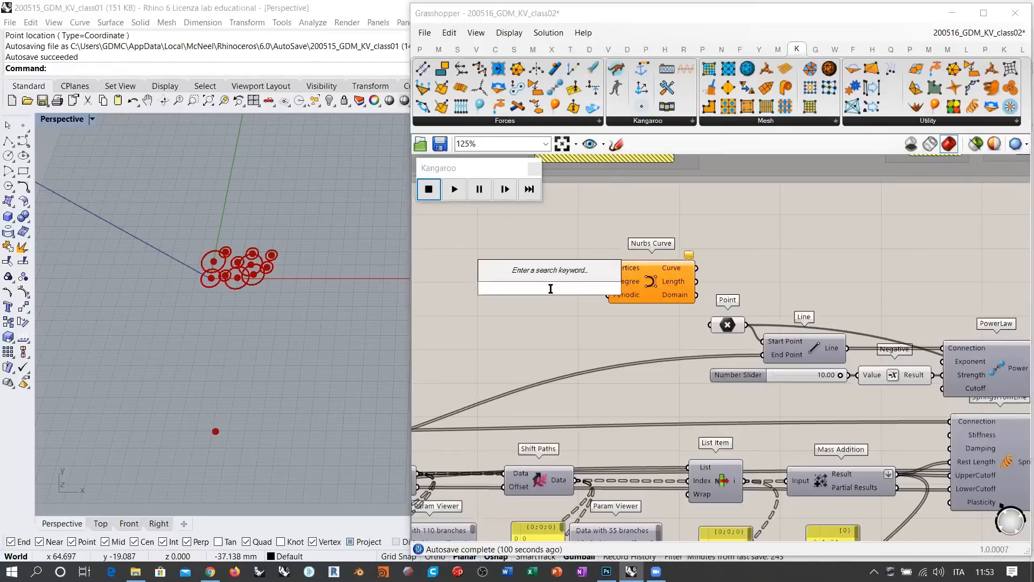
type("poi")
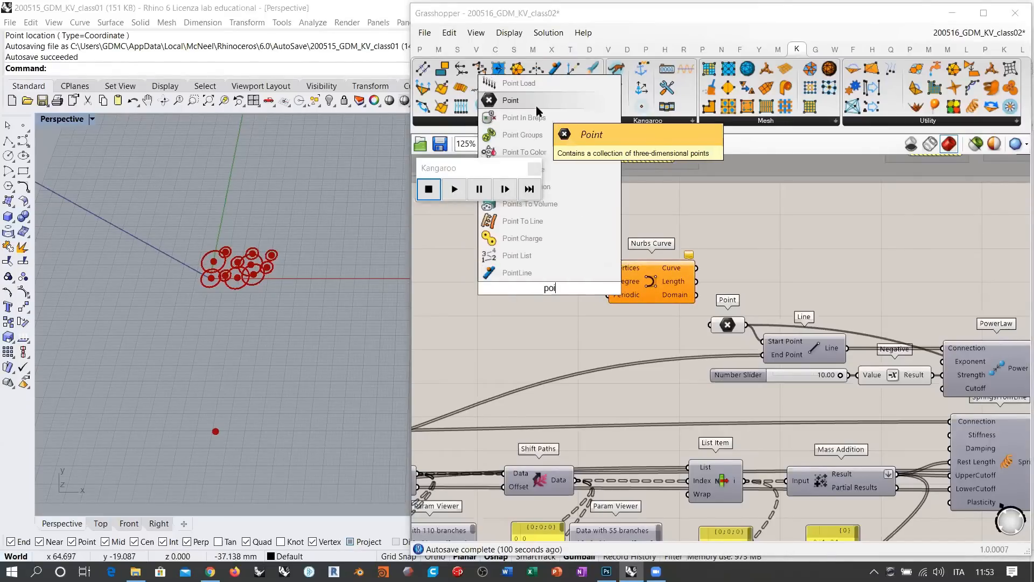
key("Return")
Step: Store seven picked points in the new Point parameter, placed in a U shape around the circles in the Perspective view
right_click(549, 288)
left_click(587, 461)
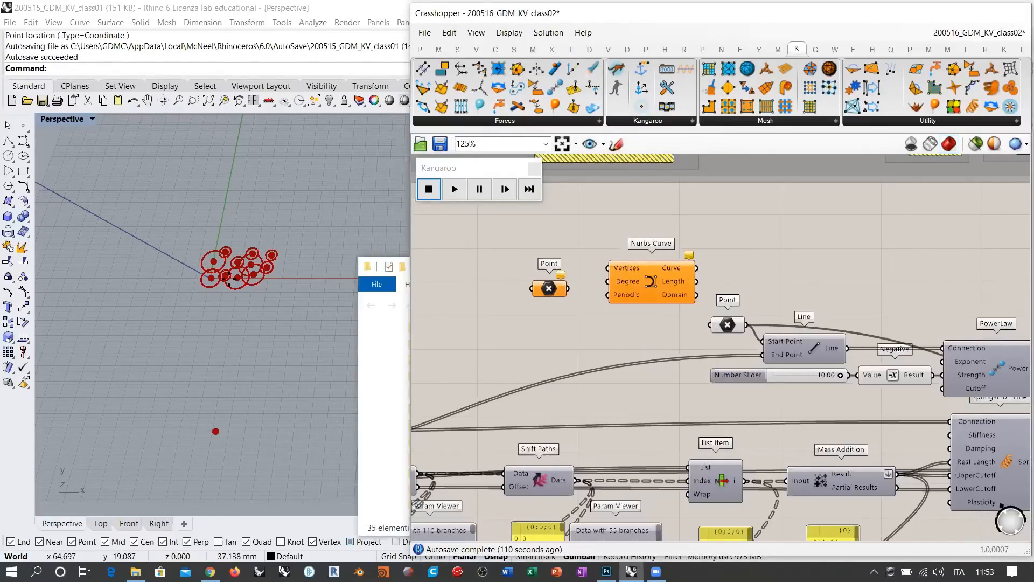
left_click(153, 212)
left_click(170, 258)
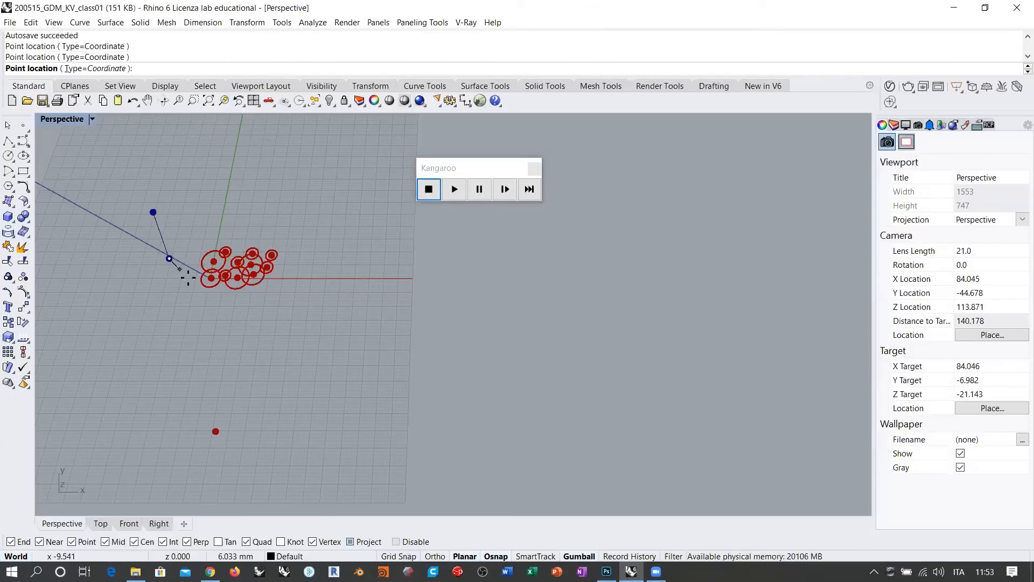
left_click(225, 302)
left_click(300, 308)
left_click(350, 266)
left_click(356, 220)
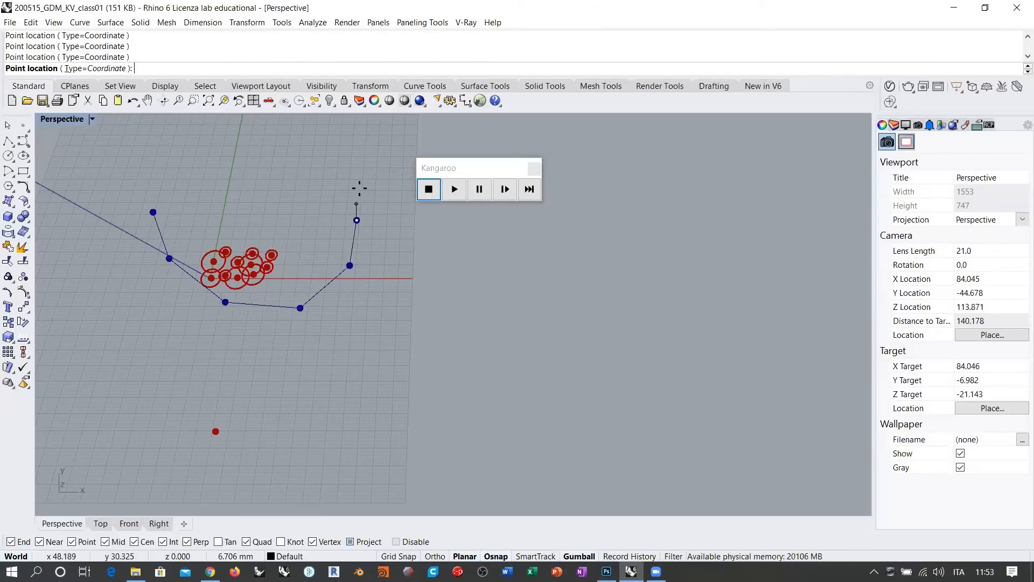
left_click(369, 172)
key("Return")
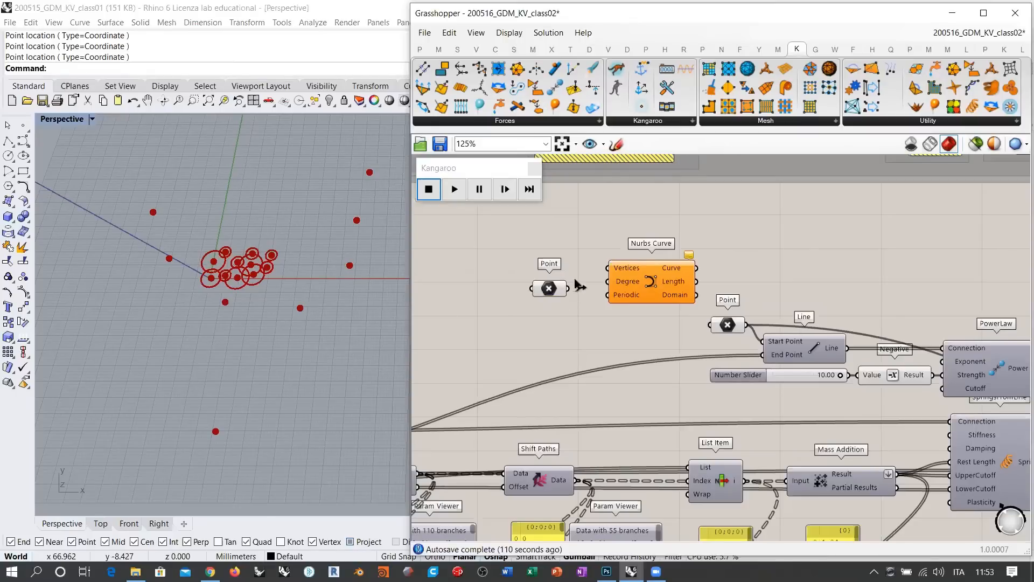
Step: Wire the new Point parameter into the Vertices of the Nurbs Curve and place it beside that component
mouse_move(575, 280)
left_mouse_down()
mouse_move(608, 268)
mouse_move(570, 265)
mouse_move(579, 266)
left_mouse_up()
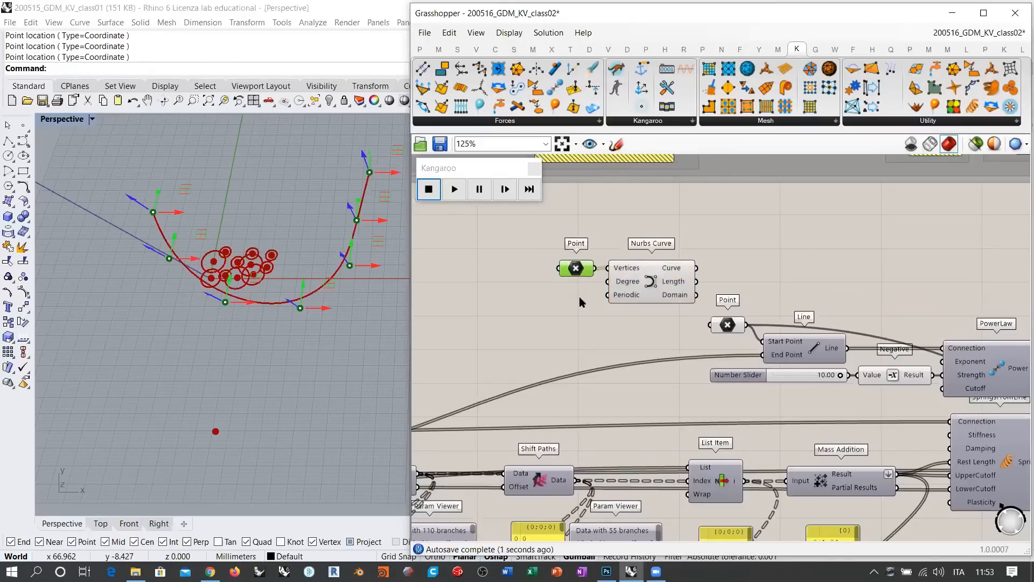
left_click(580, 298)
right_click_drag(282, 277, 259, 285, "shift")
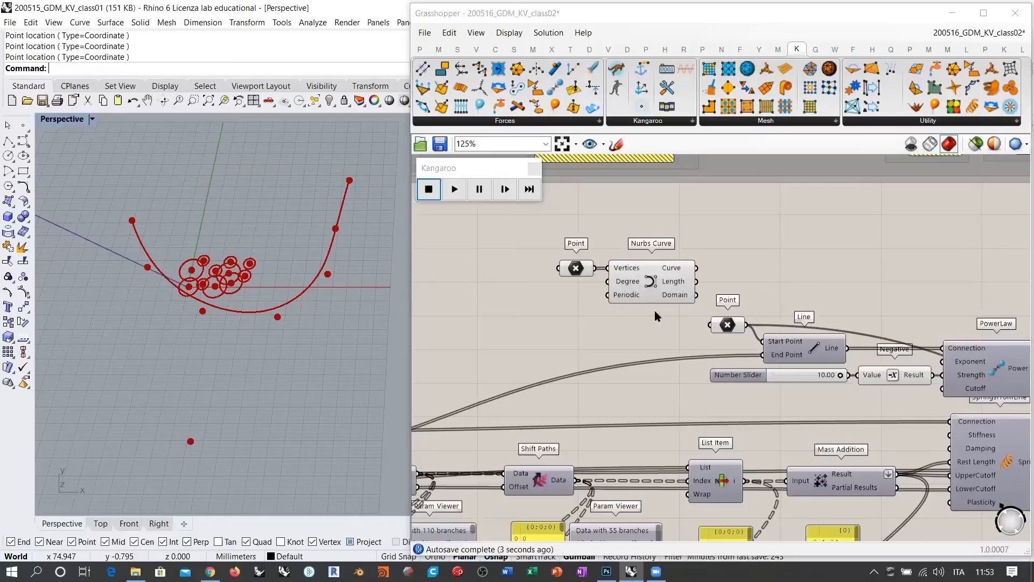
Step: Hide the preview of the curve's Point parameter, then move it and the Nurbs Curve up, clear of the attractor Point
left_click(728, 325)
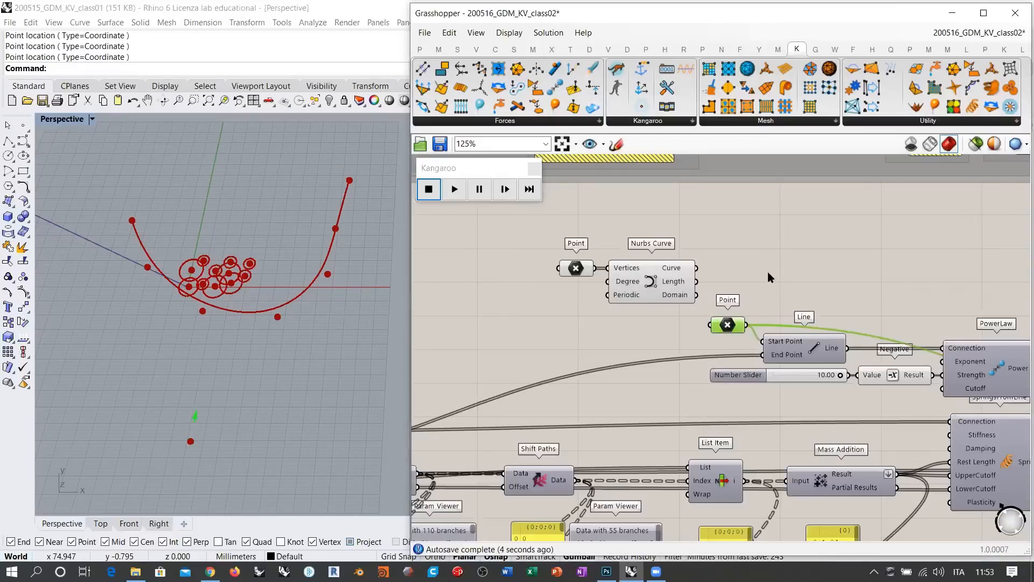
left_click(578, 269)
right_click_drag(871, 390, 835, 372)
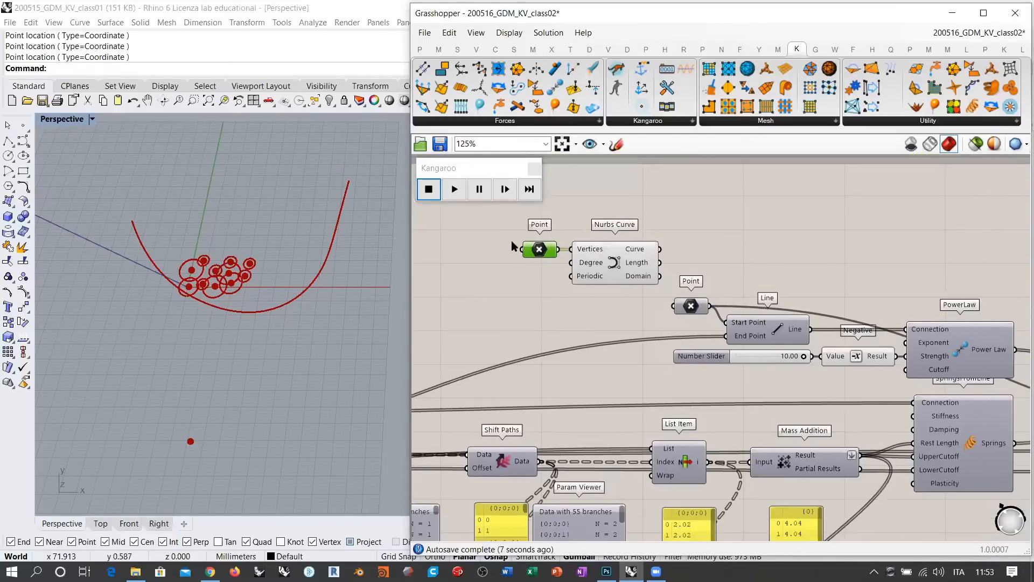
left_click(608, 264, "shift")
left_click_drag(608, 264, 666, 237)
left_click(762, 254)
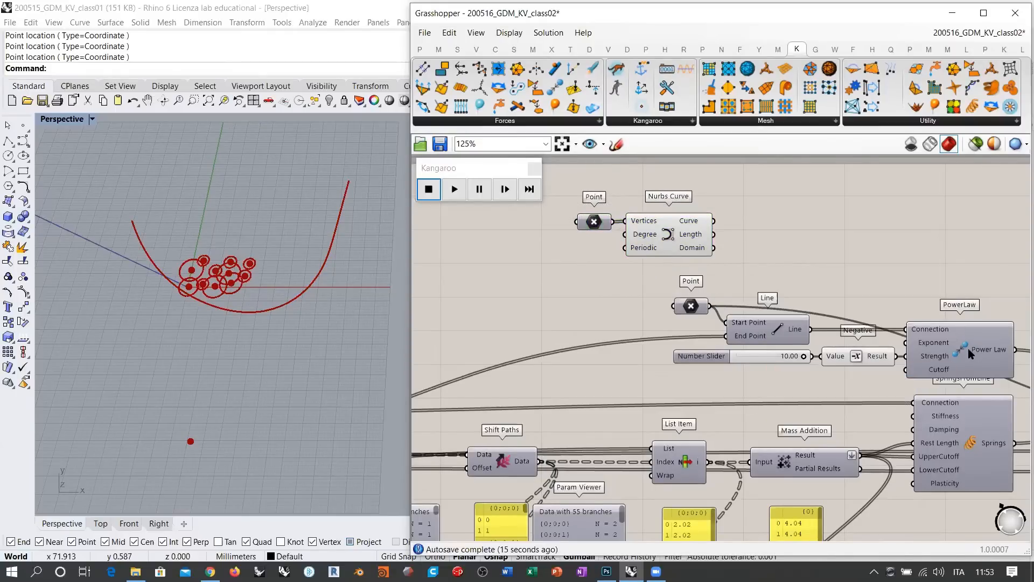
Step: Relocate the Point and Nurbs Curve pair back along the definition to the empty canvas above interconnectPoints
right_click_drag(761, 258, 824, 253)
scroll(691, 252, "down", 1)
right_click_drag(695, 248, 838, 239)
left_click_drag(912, 200, 494, 295)
right_click_drag(608, 320, 806, 305)
scroll(577, 357, "up", 2)
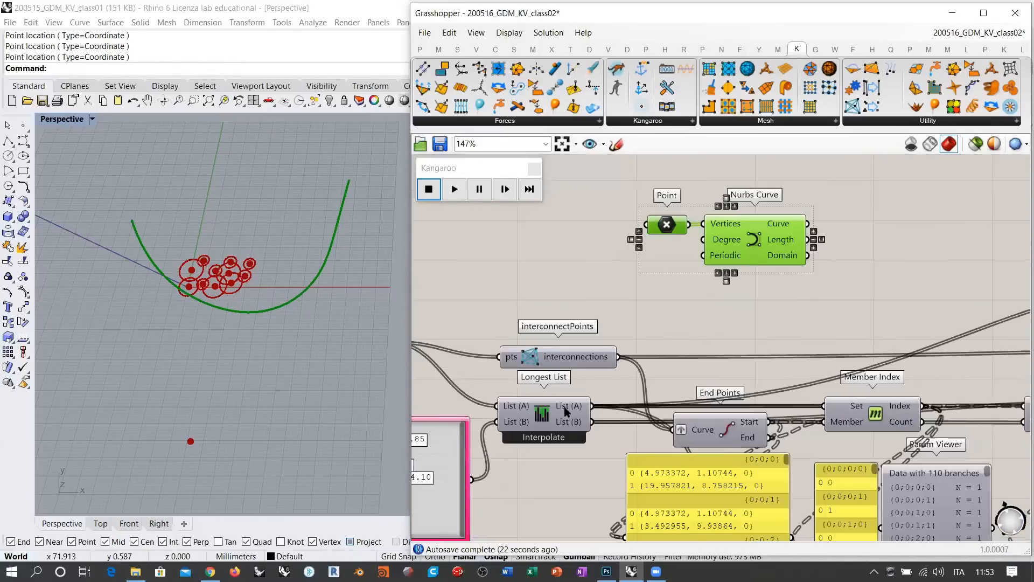
left_click_drag(667, 225, 467, 224)
left_click(762, 234)
Step: Add a Curve Closest Point component, feeding it the Nurbs Curve and the circle-centre points from Longest List's List (A)
double_click(736, 239)
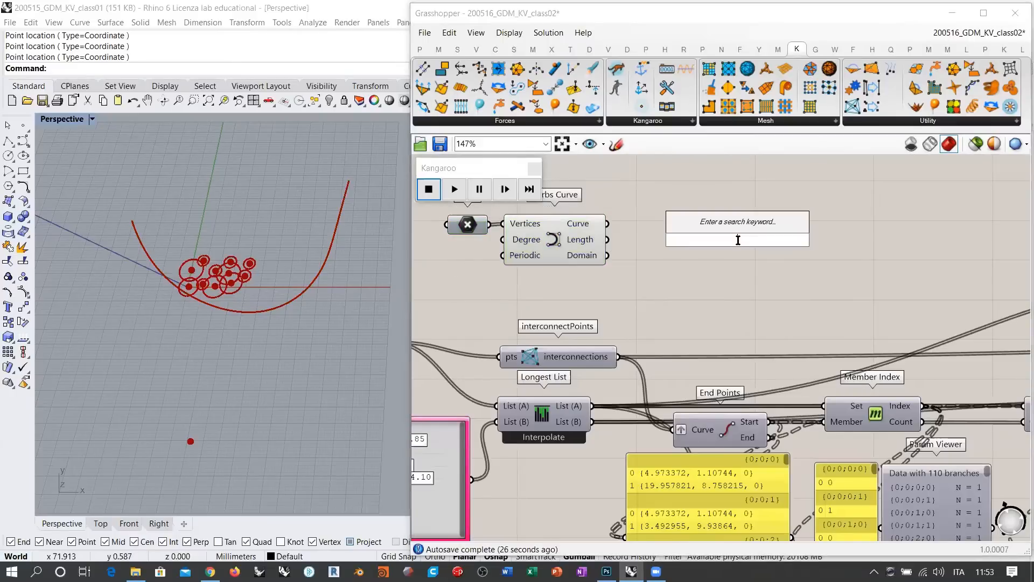
type("cc")
left_click(722, 224)
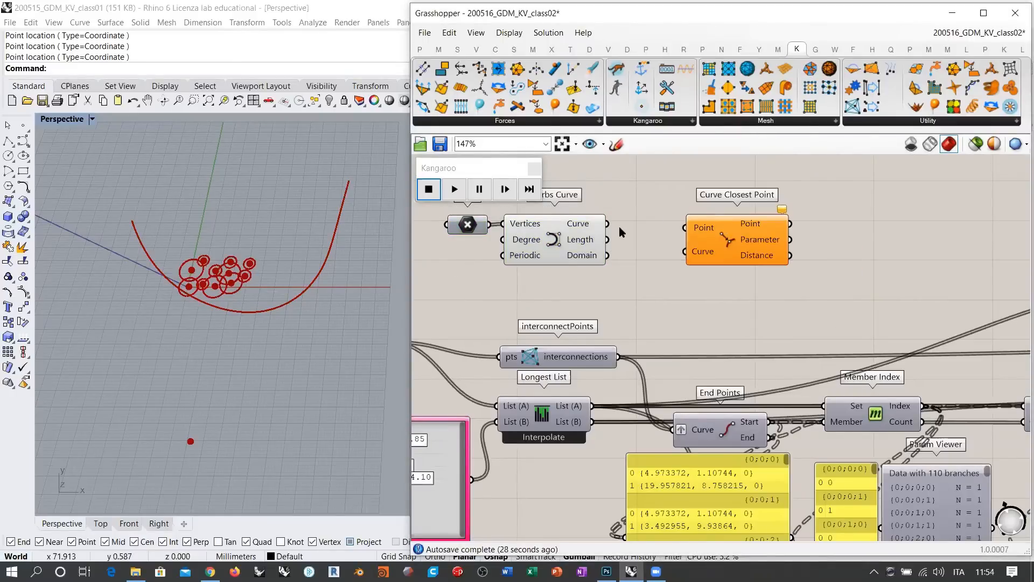
left_click_drag(684, 251, 608, 223)
left_click_drag(593, 405, 681, 229)
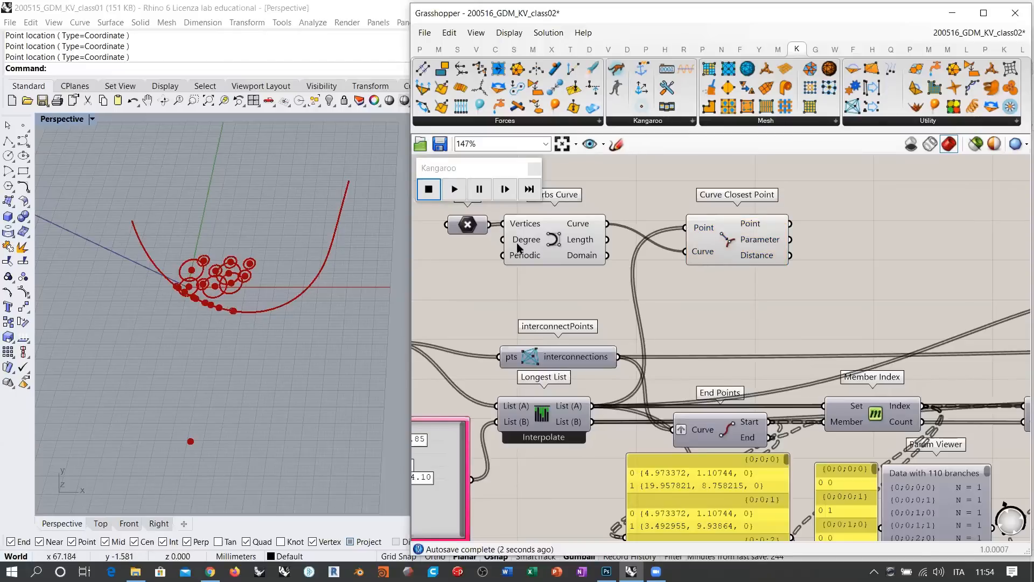
Step: Hide the Nurbs Curve preview and move the Curve Closest Point component slightly up beside it
left_click(589, 260)
key("ctrl+q")
right_click_drag(704, 300, 579, 312)
left_click_drag(594, 250, 582, 210)
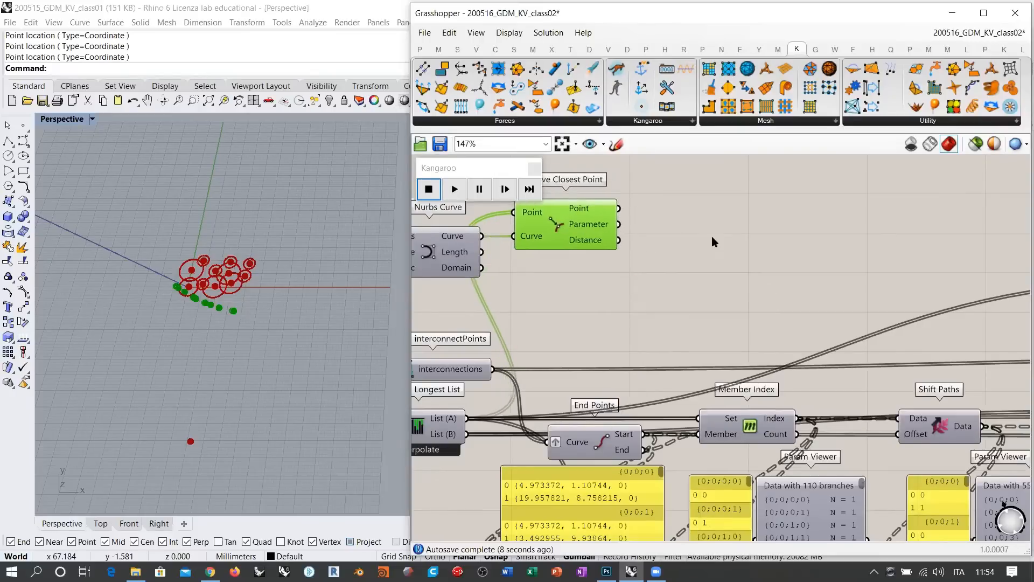
Step: Add a Line component from the Longest List (A) points to the closest points on the curve
double_click(713, 242)
type("line")
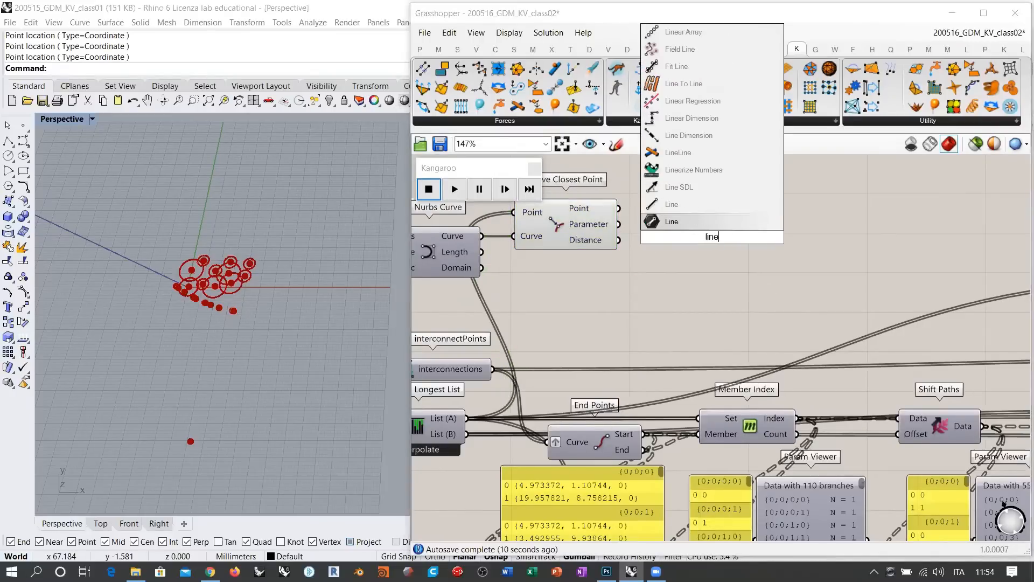
key("Return")
left_click_drag(467, 418, 683, 204)
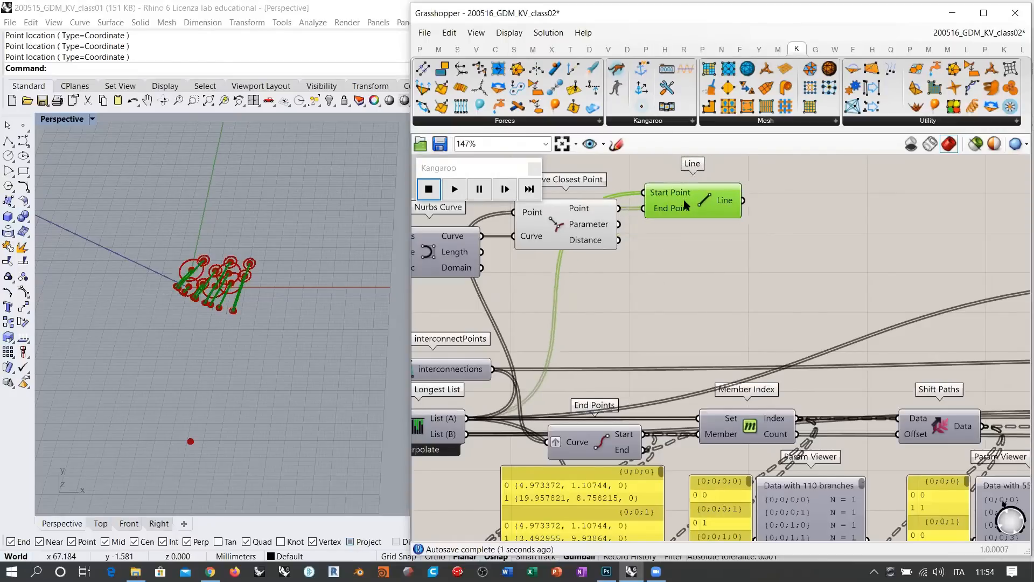
Step: Move the Point, Nurbs Curve, Curve Closest Point and Line components together above the existing attractor Point and Line
right_click_drag(660, 265, 705, 280)
scroll(736, 277, "down", 2)
left_click_drag(767, 295, 466, 233)
scroll(467, 233, "down", 2)
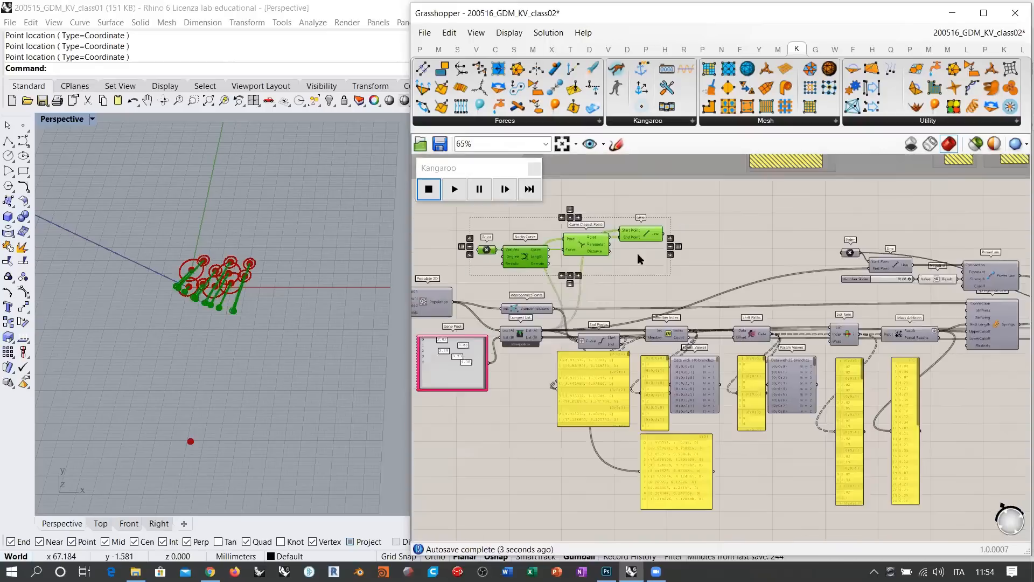
scroll(638, 253, "down", 1)
right_click_drag(638, 253, 561, 265)
left_click_drag(565, 246, 762, 233)
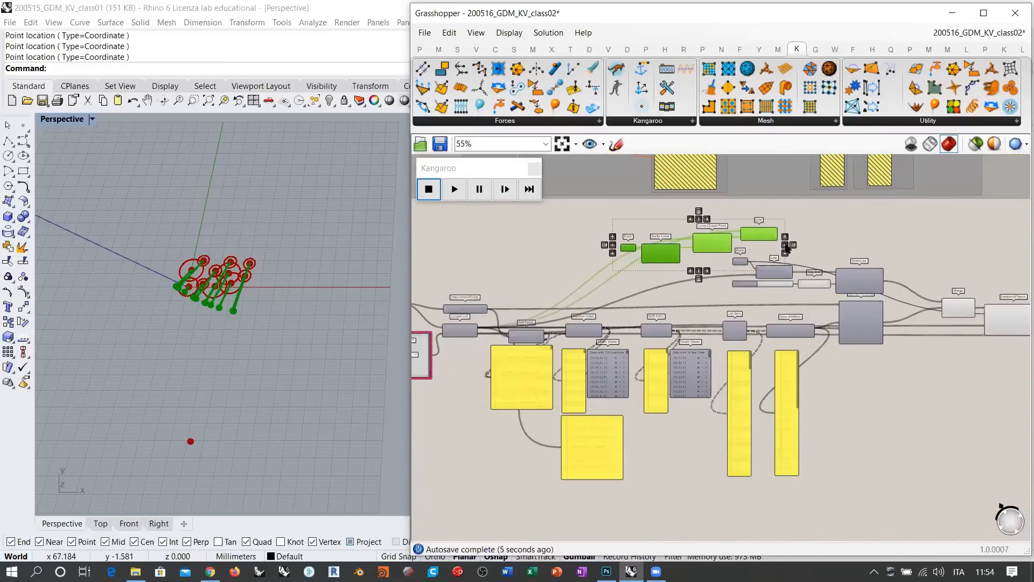
Step: Align the attractor Point with its Line, then connect the new closest-point Line to PowerLaw's Connection in place of the old one
scroll(781, 261, "up", 5)
left_click_drag(650, 271, 647, 295)
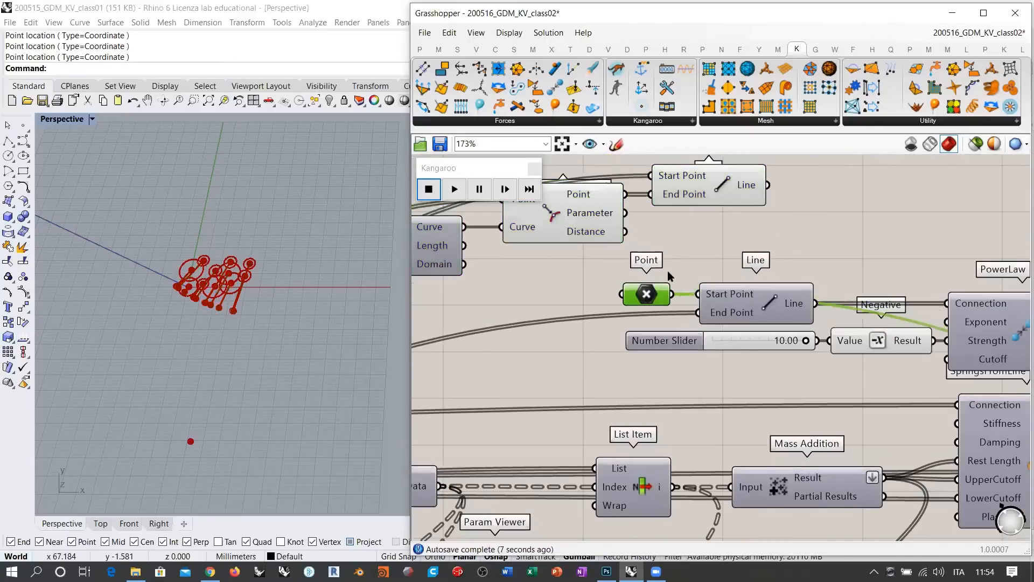
left_click(778, 315)
right_click_drag(778, 316, 675, 316)
left_click_drag(675, 316, 671, 316)
mouse_move(675, 196)
left_mouse_down()
mouse_move(773, 208)
mouse_move(856, 312)
left_mouse_up()
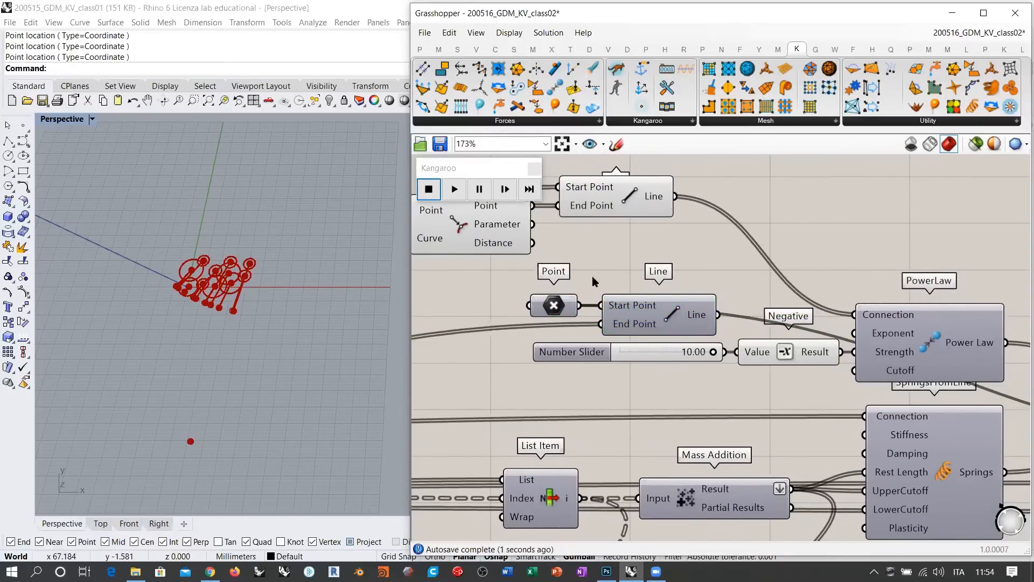
Step: Hide the preview of the Line component that joins the circle centres to the curve
right_click_drag(492, 242, 644, 269)
left_click(644, 269)
left_click(761, 227)
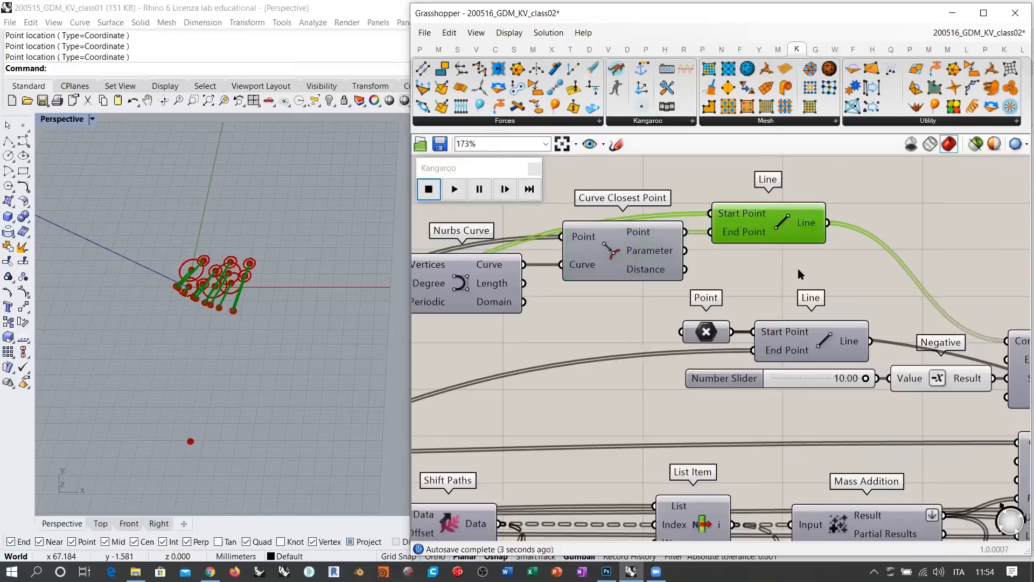
left_click(713, 282)
scroll(705, 323, "down", 3)
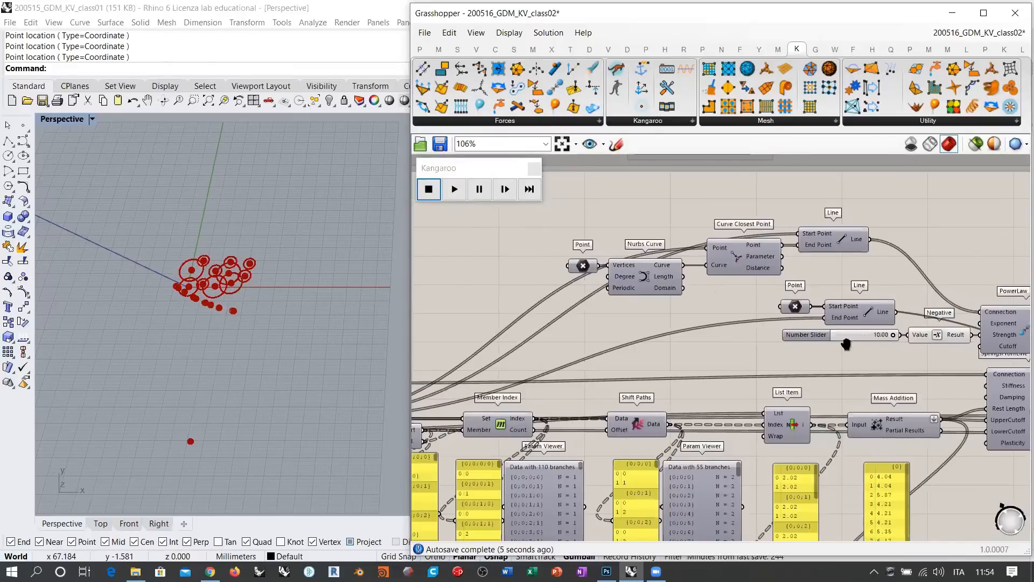
Step: Reset the simulation and hide the KangarooPhysics preview so its points are not drawn
right_click_drag(846, 344, 589, 282)
right_click_drag(812, 344, 700, 314)
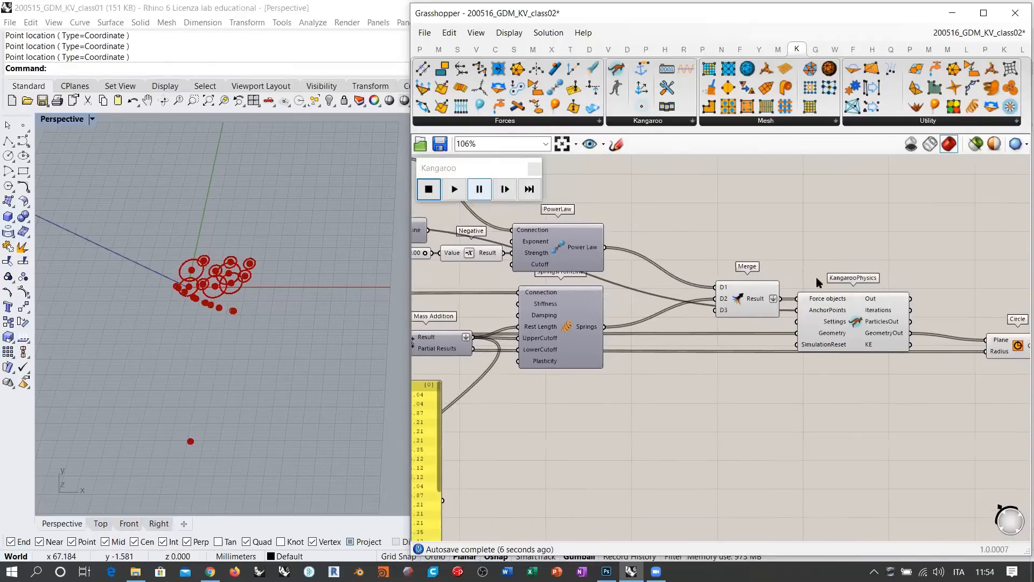
left_click(821, 302)
left_click(430, 189)
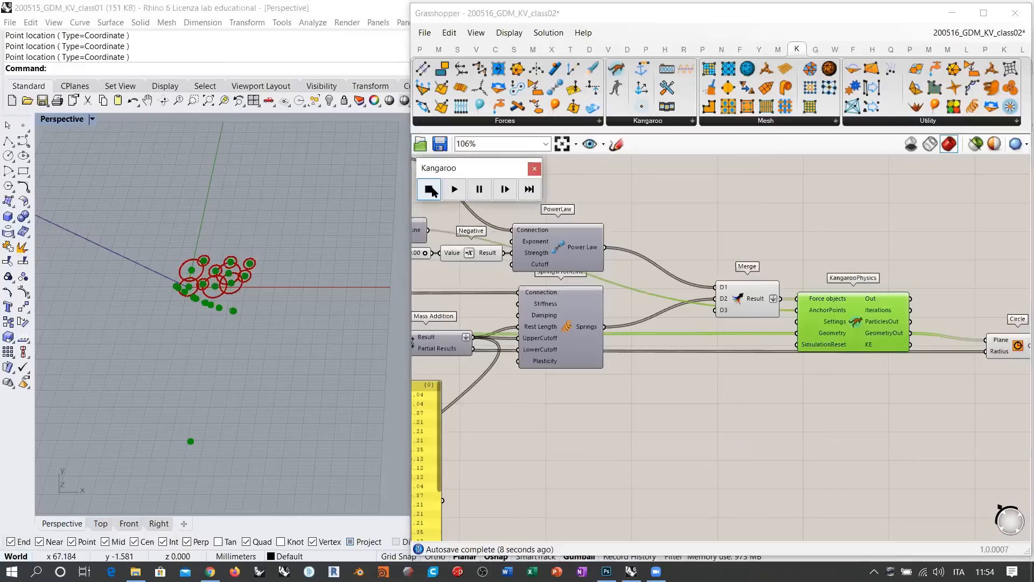
left_click(448, 212)
left_click(864, 320)
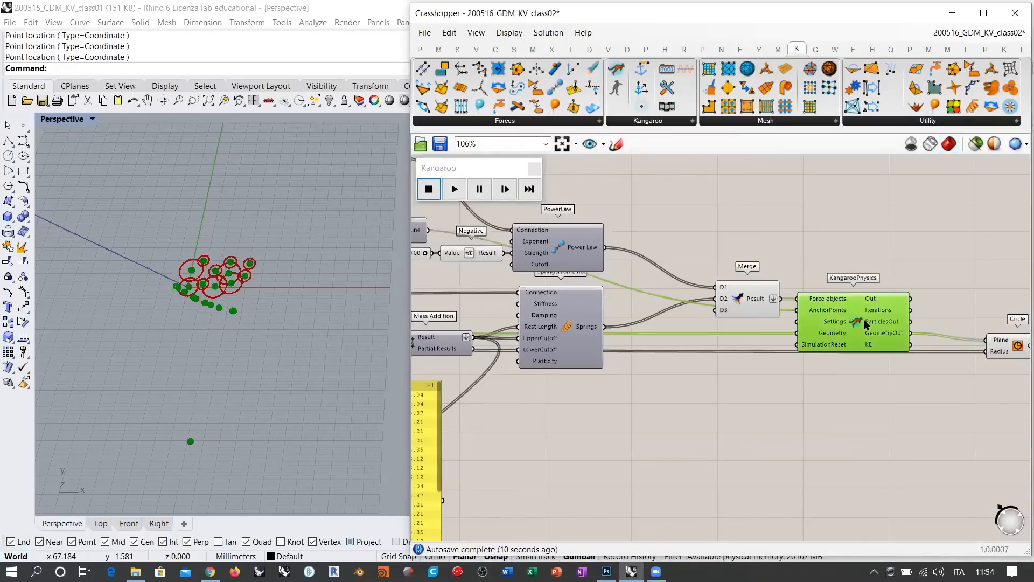
left_click(836, 389)
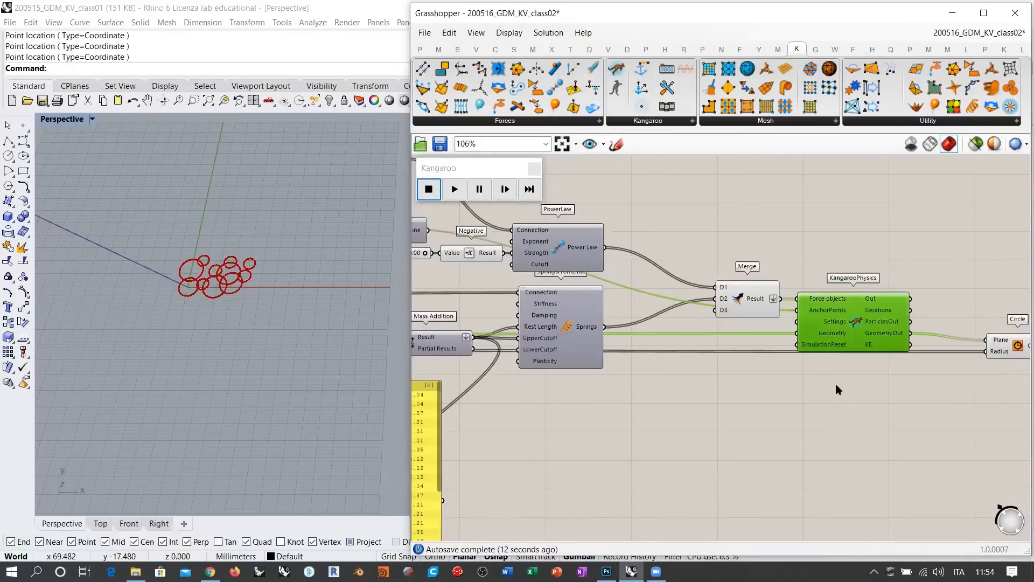
Step: Run the Kangaroo simulation with the curve-based PowerLaw connections and return to the curve components
right_click_drag(453, 206, 502, 219)
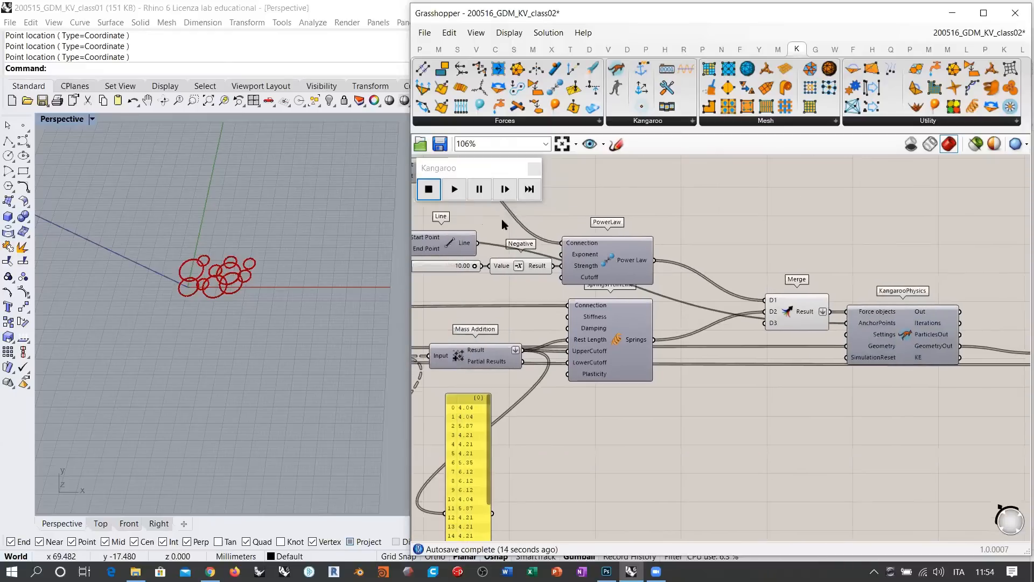
left_click(454, 194)
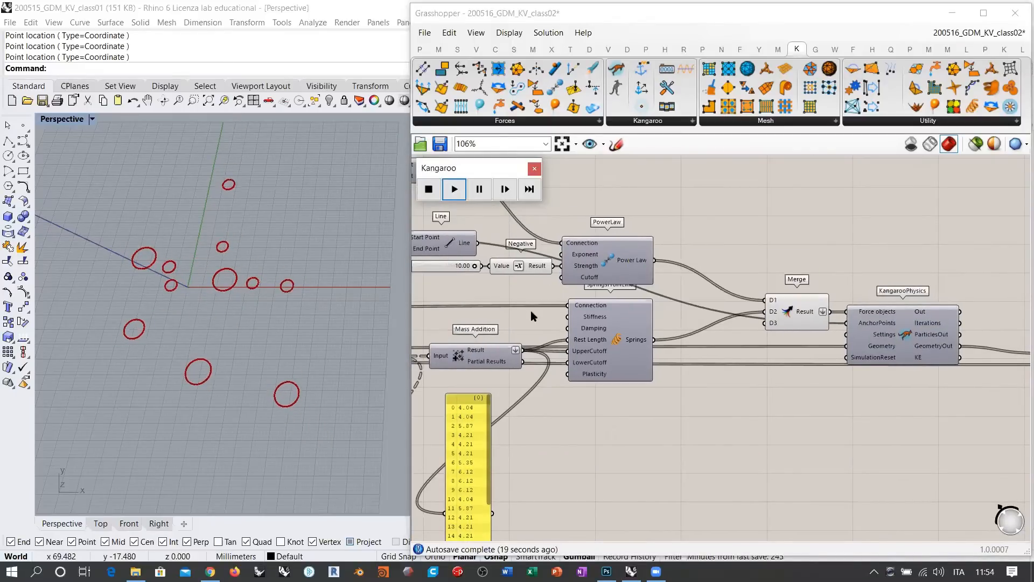
right_click_drag(531, 311, 808, 307)
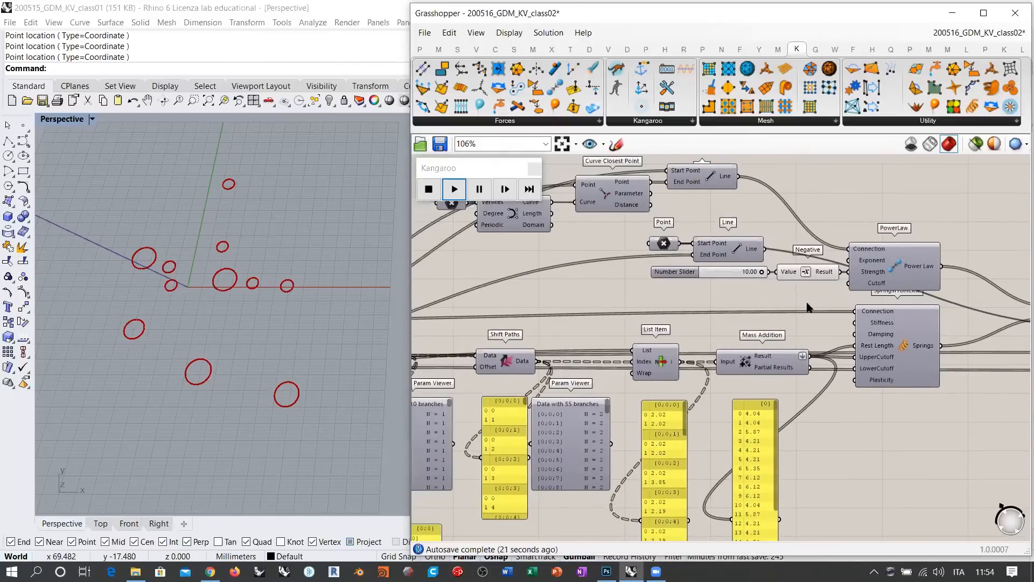
right_click_drag(679, 262, 777, 320)
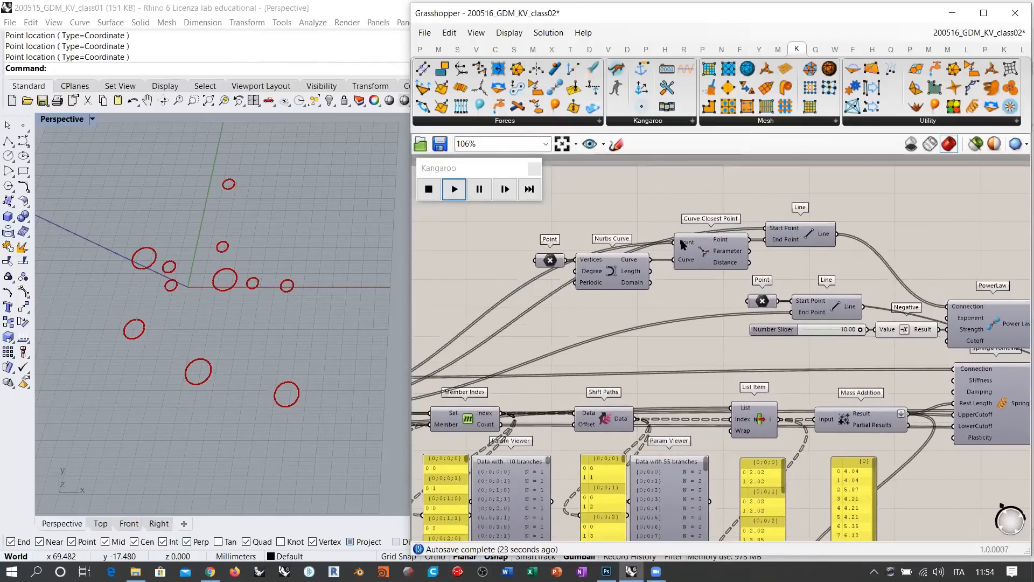
Step: Set the number slider driving the PowerLaw strength through the Negative component to 5.48
right_click_drag(644, 301, 529, 291)
left_click(700, 219)
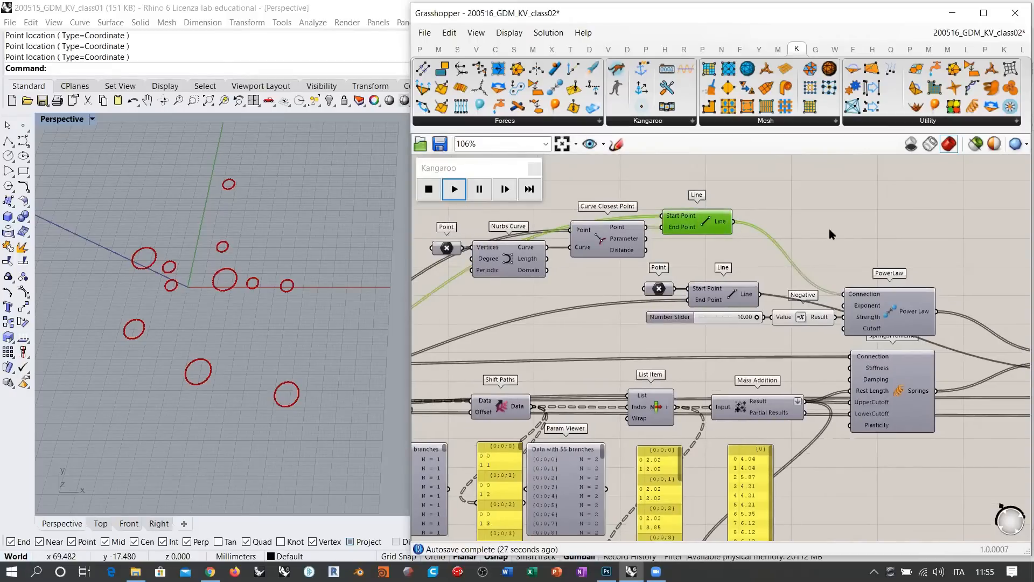
mouse_move(721, 319)
left_mouse_down()
mouse_move(703, 322)
mouse_move(729, 324)
left_mouse_up()
Step: Trace the wires from the Longest List to the solver and turn on the preview of the KangarooPhysics component
right_click_drag(843, 383, 961, 362)
scroll(671, 245, "down", 3)
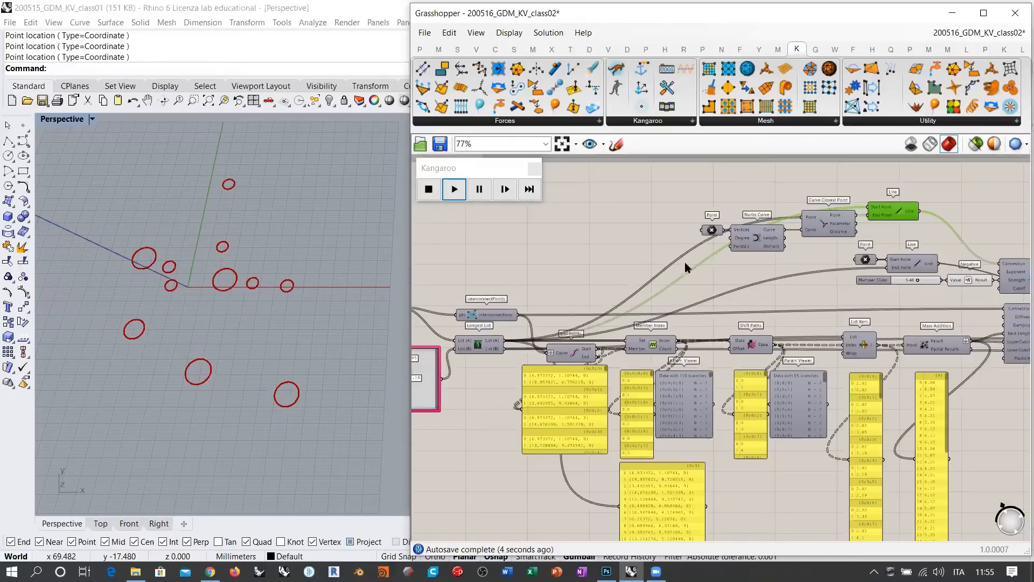
left_click(480, 341)
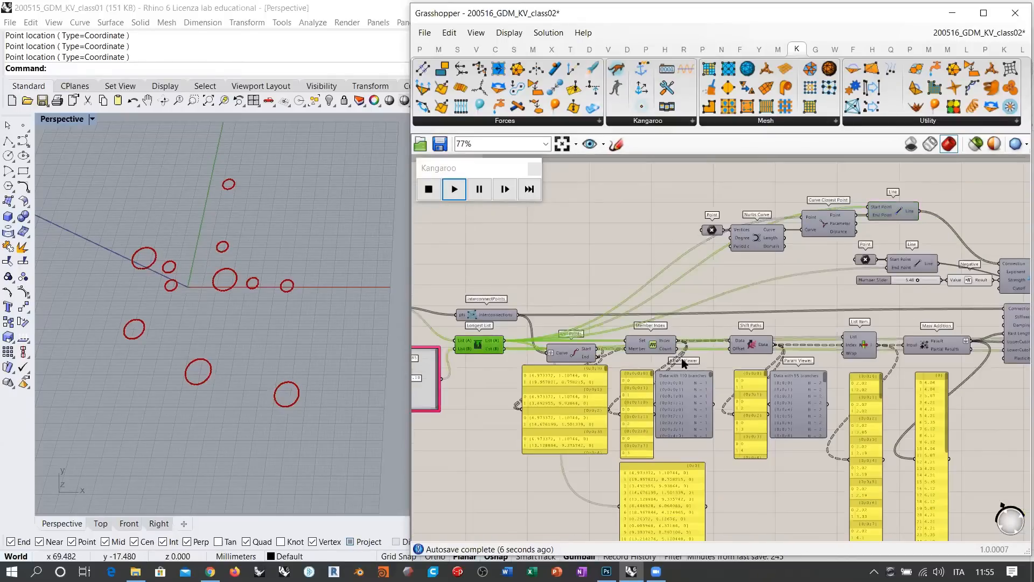
right_click_drag(861, 369, 624, 363)
scroll(884, 322, "up", 2)
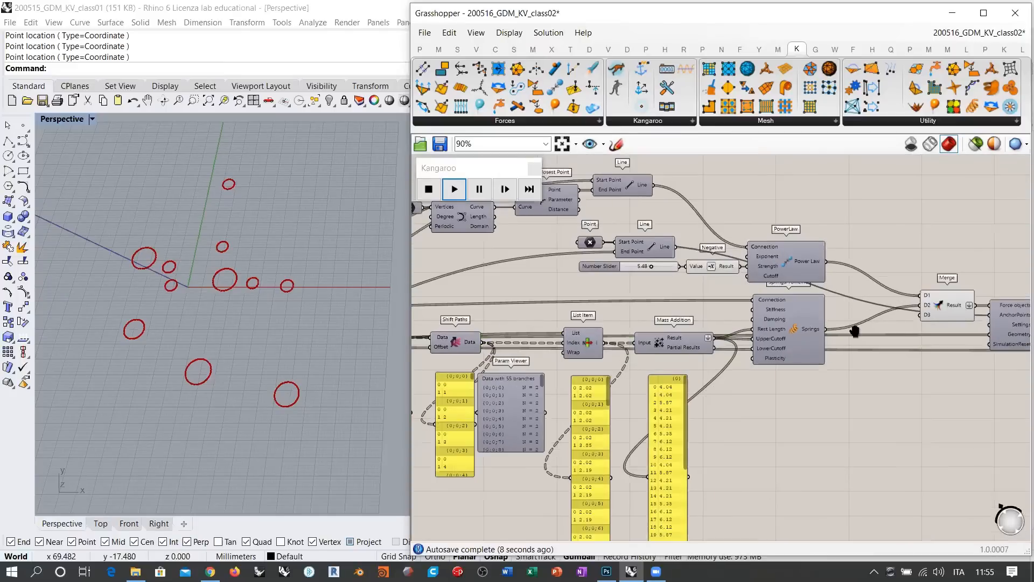
left_click(1005, 327)
left_click(970, 390)
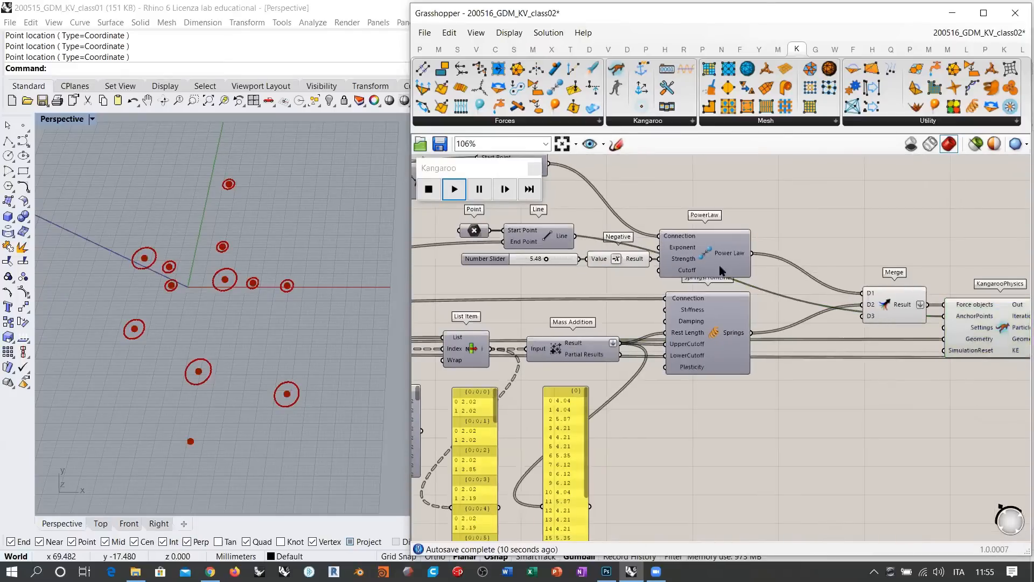
Step: Reset the Kangaroo simulation and run it again with the changed strength
left_click(453, 189)
left_click(431, 189)
left_click(453, 190)
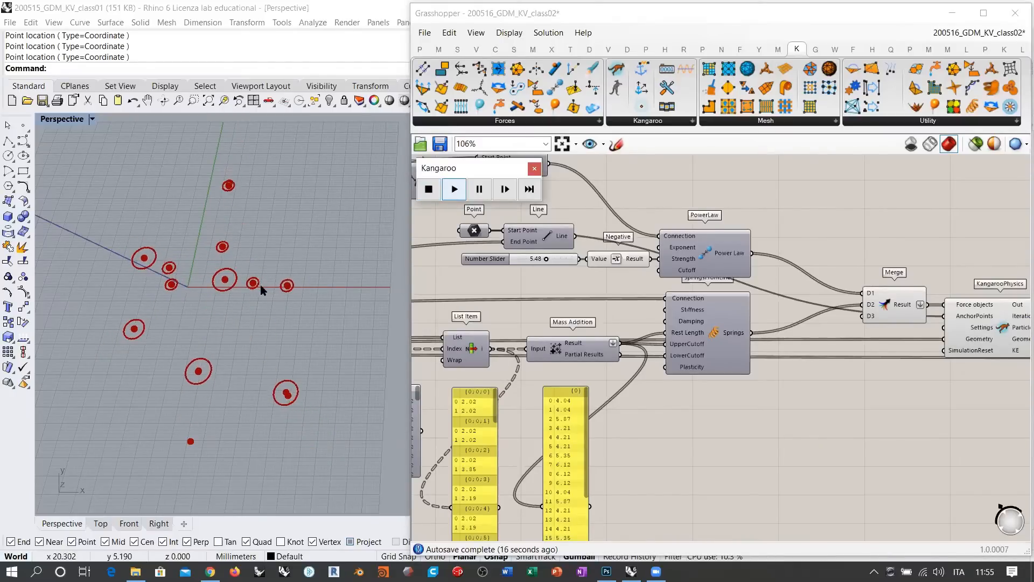
Step: Spread out the Point, Nurbs Curve and Curve Closest Point components so their connecting wires are readable
left_click(508, 278)
right_click_drag(525, 288, 804, 294)
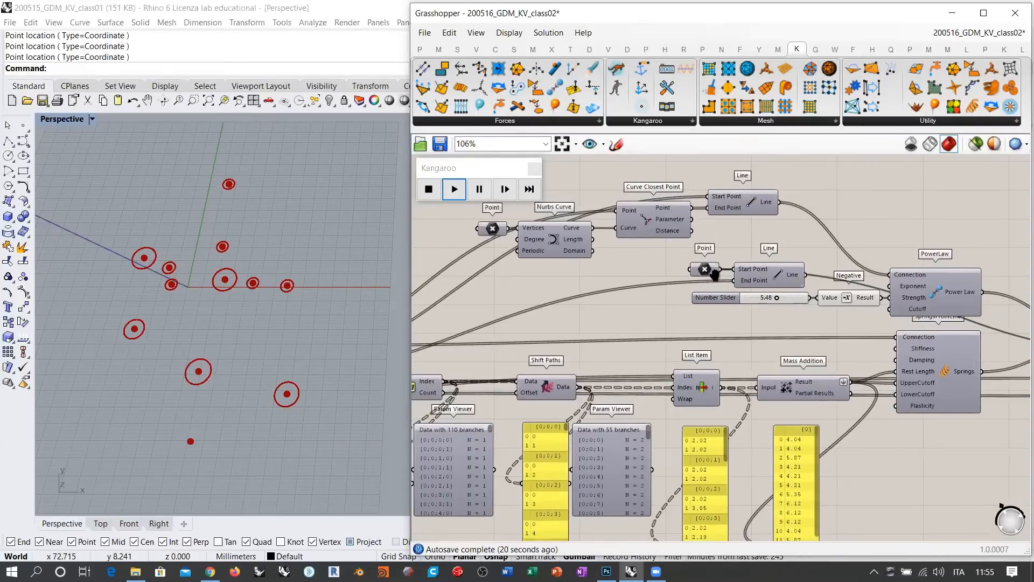
right_click_drag(715, 275, 850, 292)
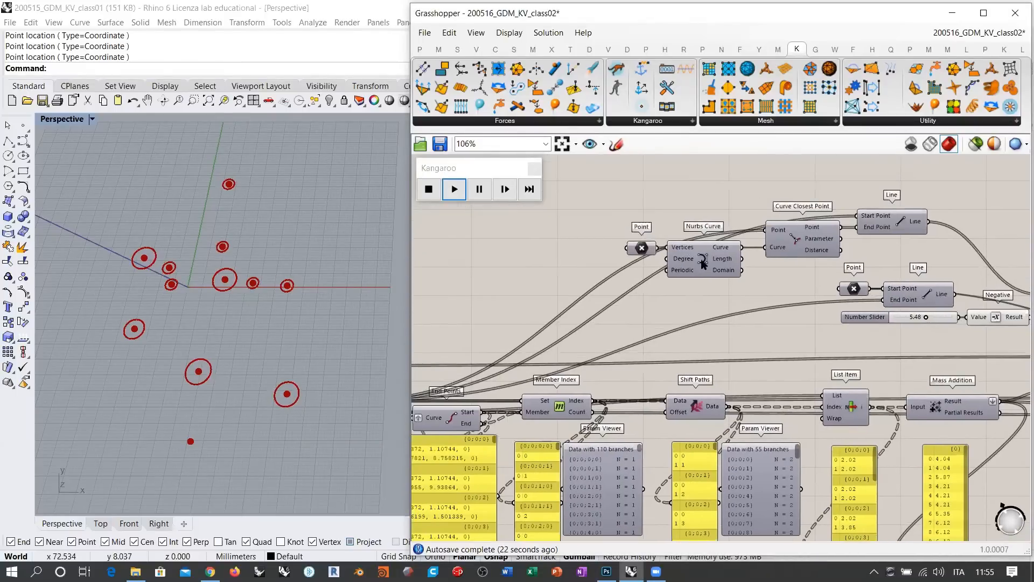
mouse_move(829, 240)
right_mouse_down()
mouse_move(799, 242)
mouse_move(840, 230)
right_mouse_up()
left_click_drag(645, 237, 578, 208)
left_click_drag(711, 247, 649, 218)
left_click_drag(810, 233, 799, 252)
right_click_drag(762, 300, 799, 297)
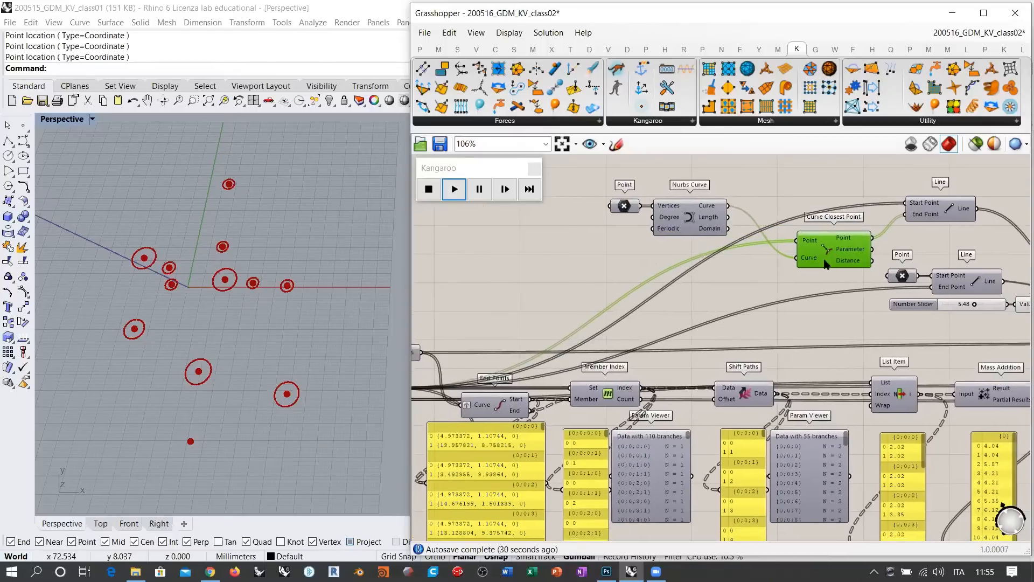
Step: Connect the Population output of Populate 2D to the Start Point of the Line following Curve Closest Point, replacing the Longest List wire
scroll(793, 279, "down", 2)
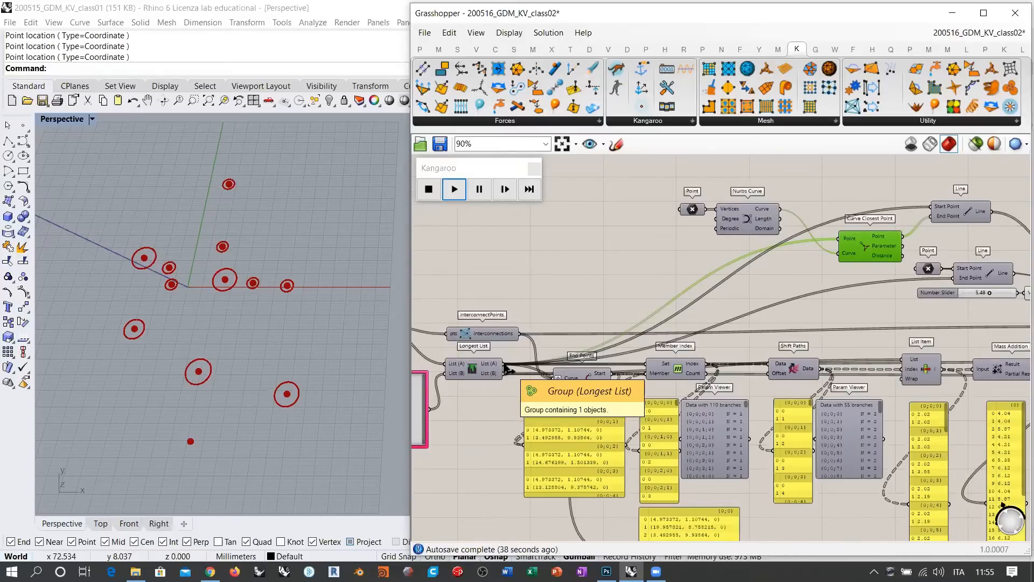
right_click_drag(824, 381, 637, 364)
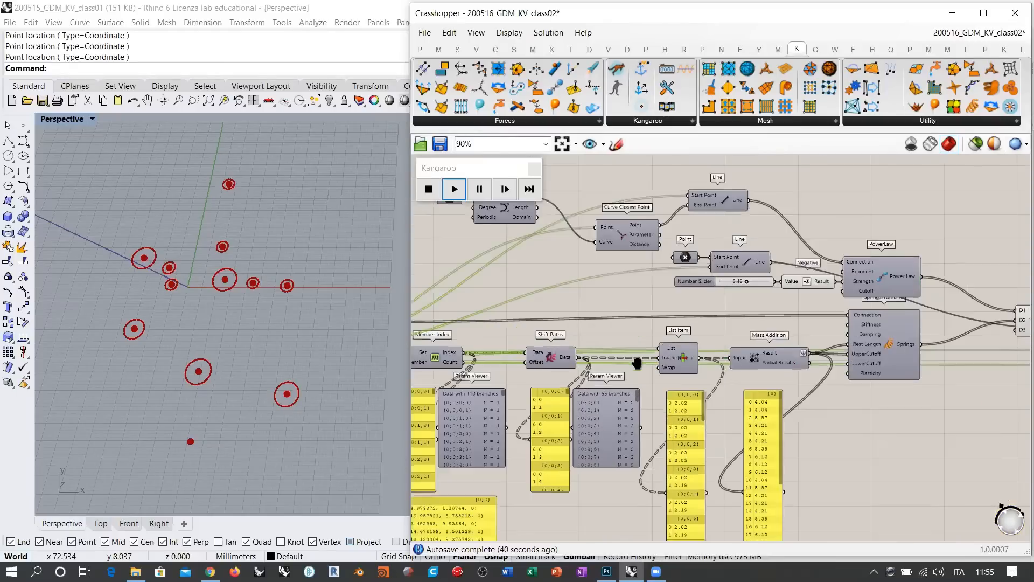
right_click_drag(965, 365, 959, 364)
scroll(959, 366, "down", 1)
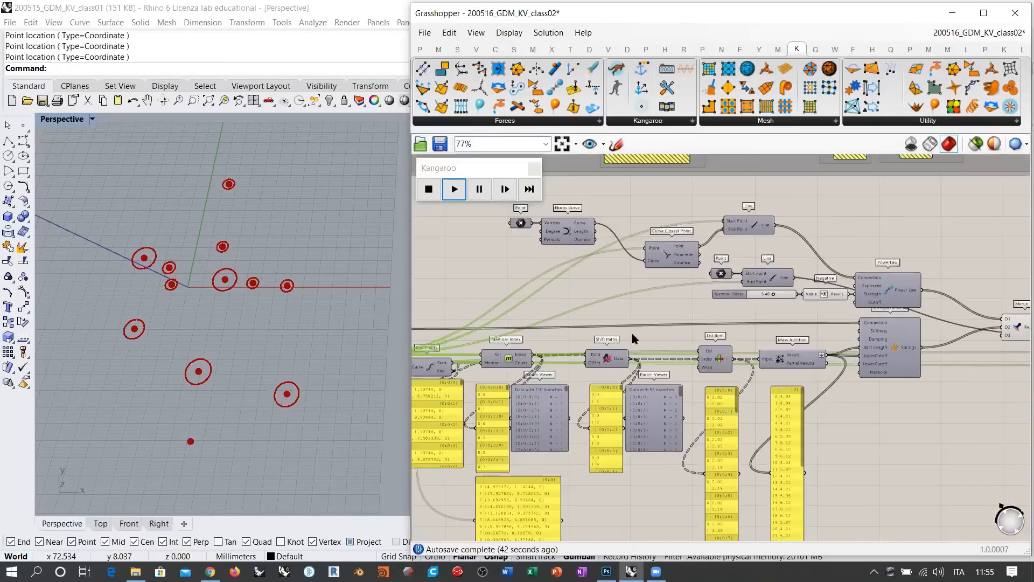
right_click_drag(632, 334, 797, 349)
left_click(495, 322)
right_click_drag(496, 322, 526, 325)
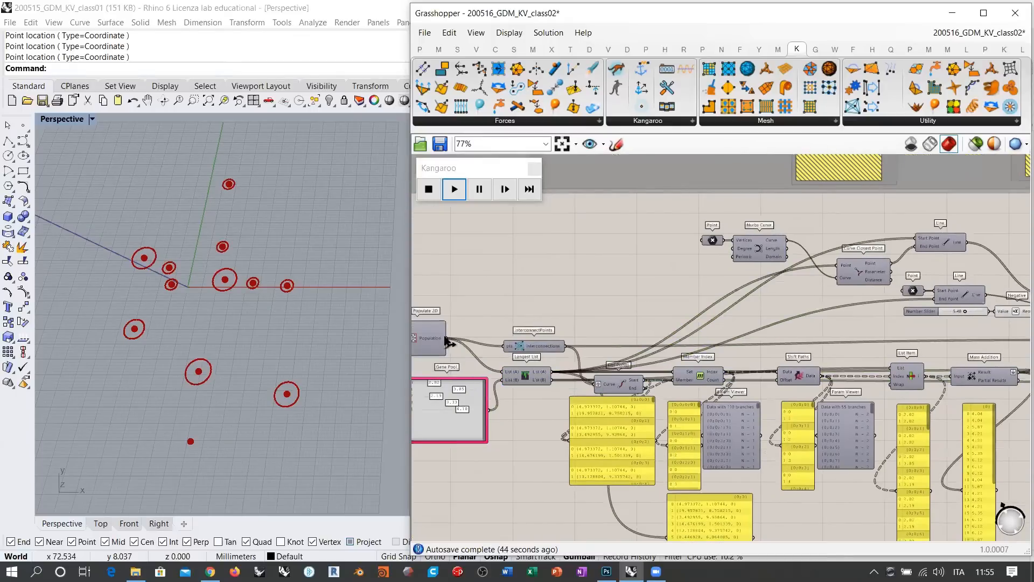
left_click_drag(859, 237, 915, 238)
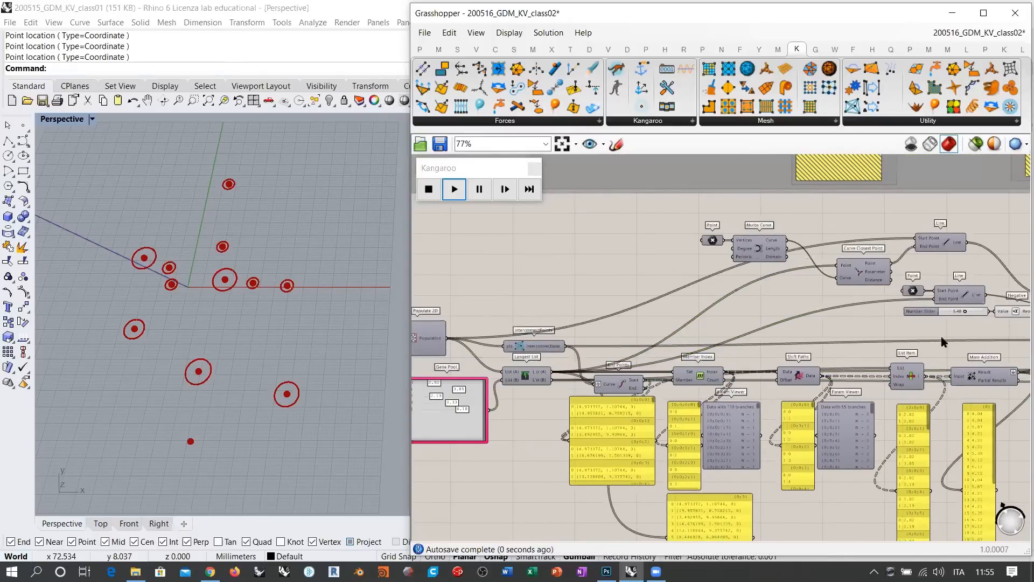
Step: Reset and rerun the Kangaroo simulation with the rewired start points, then stop it and close its playback window
right_click_drag(794, 322, 678, 328)
scroll(968, 335, "up", 1)
right_click_drag(968, 336, 757, 323)
scroll(719, 339, "up", 1)
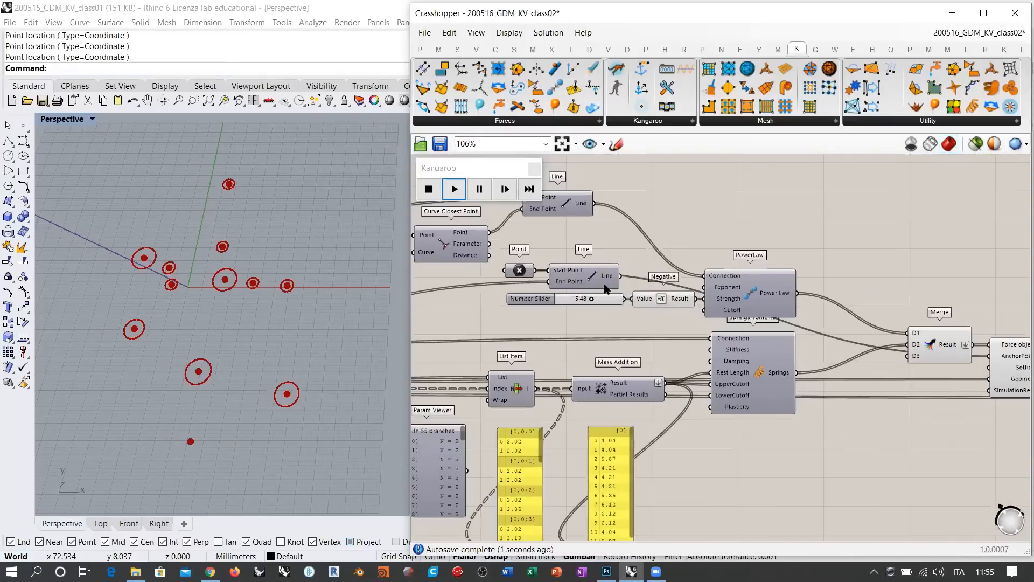
right_click_drag(604, 304, 774, 328)
left_click(434, 191)
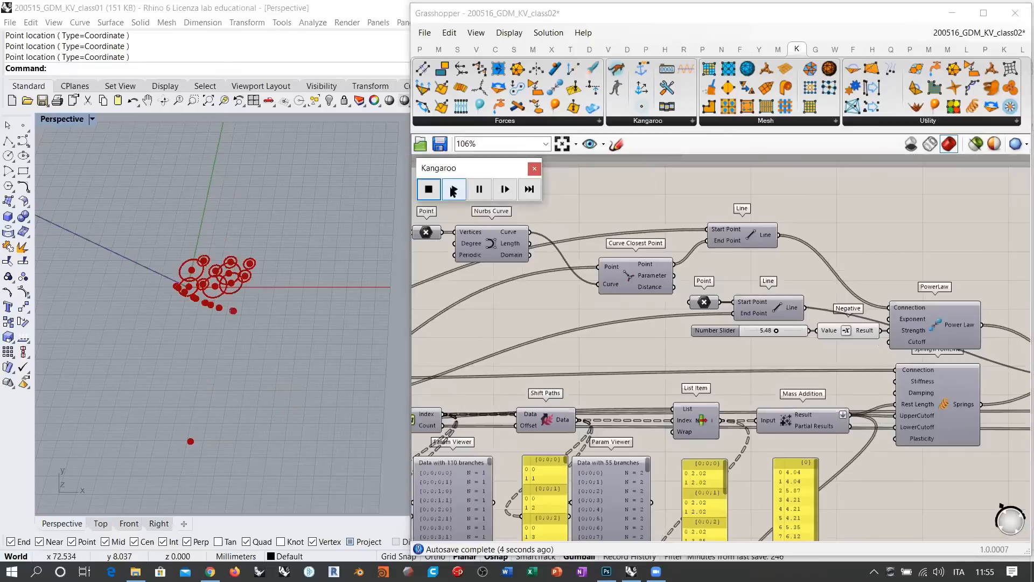
left_click(452, 189)
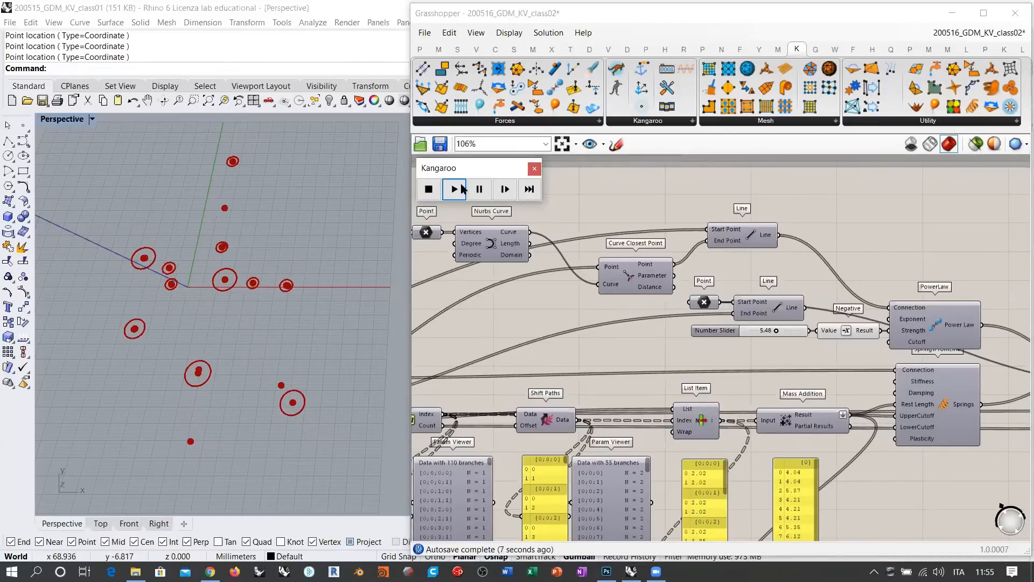
left_click(429, 190)
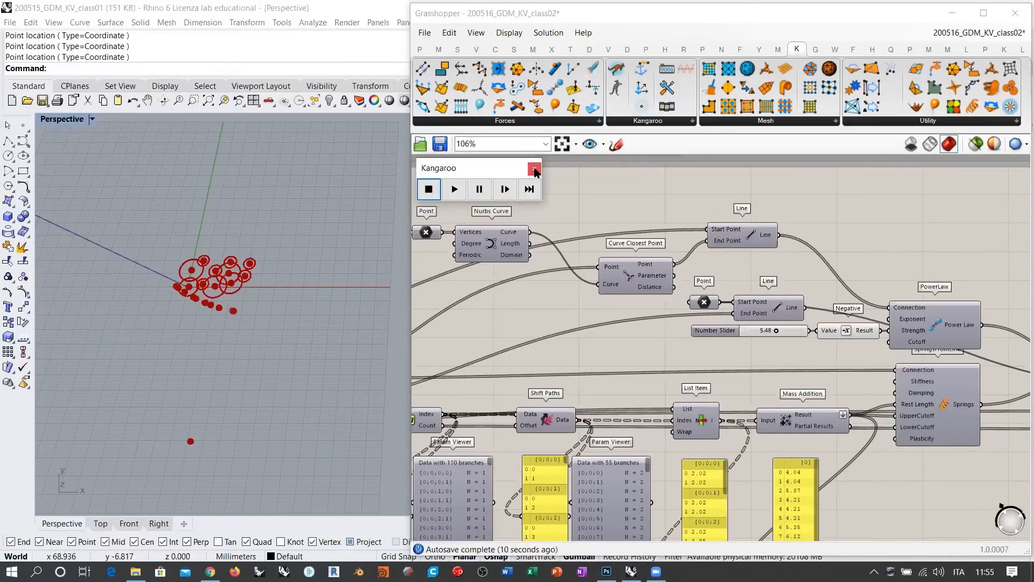
left_click(534, 170)
Step: Move the Curve Closest Point component up so it aligns with the Line component it feeds
left_click(752, 240)
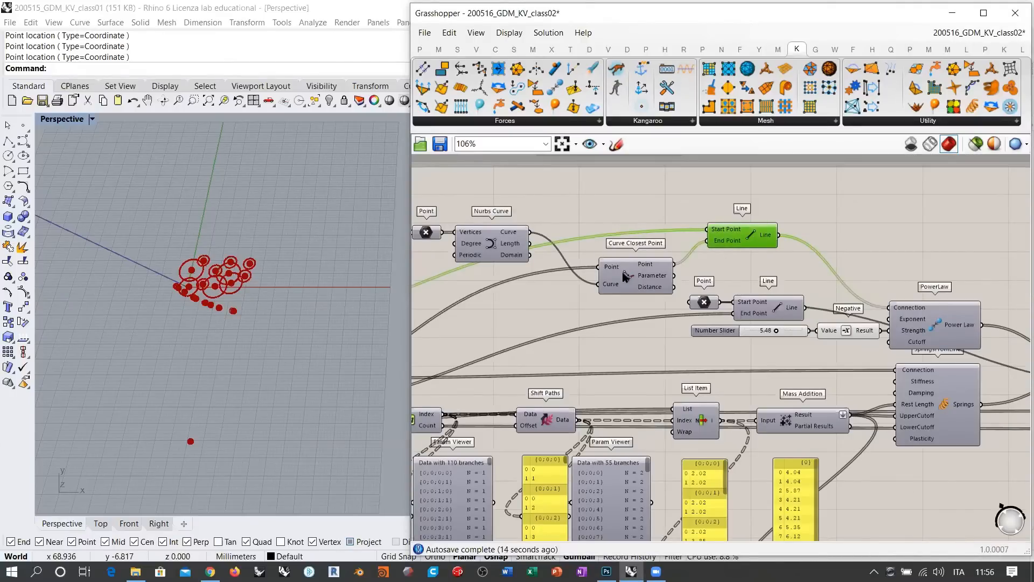
left_click_drag(639, 270, 648, 245)
left_click(760, 279)
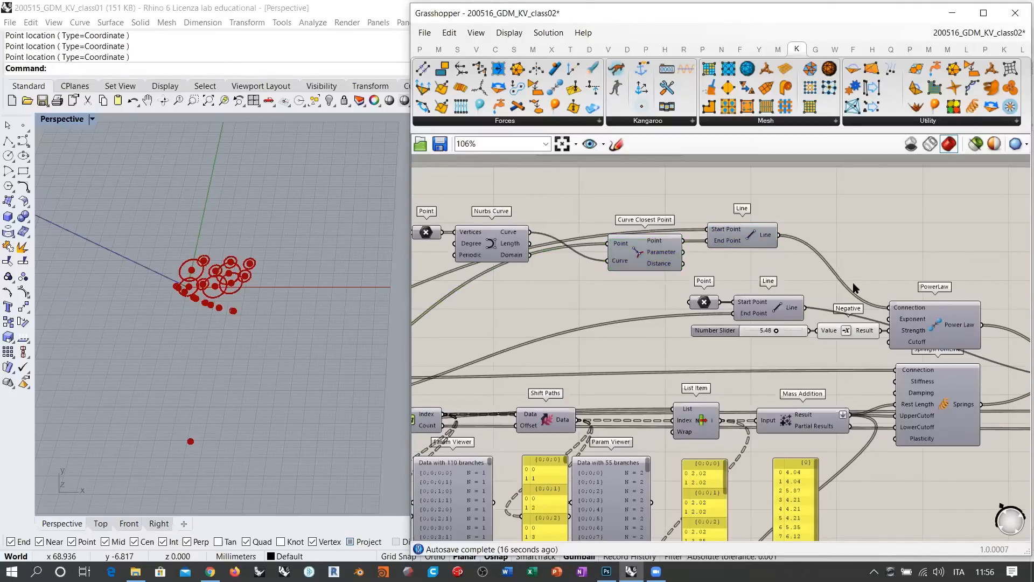
Step: Connect the Point output of Curve Closest Point to the AnchorPoints input of KangarooPhysics
right_click_drag(859, 320, 735, 302)
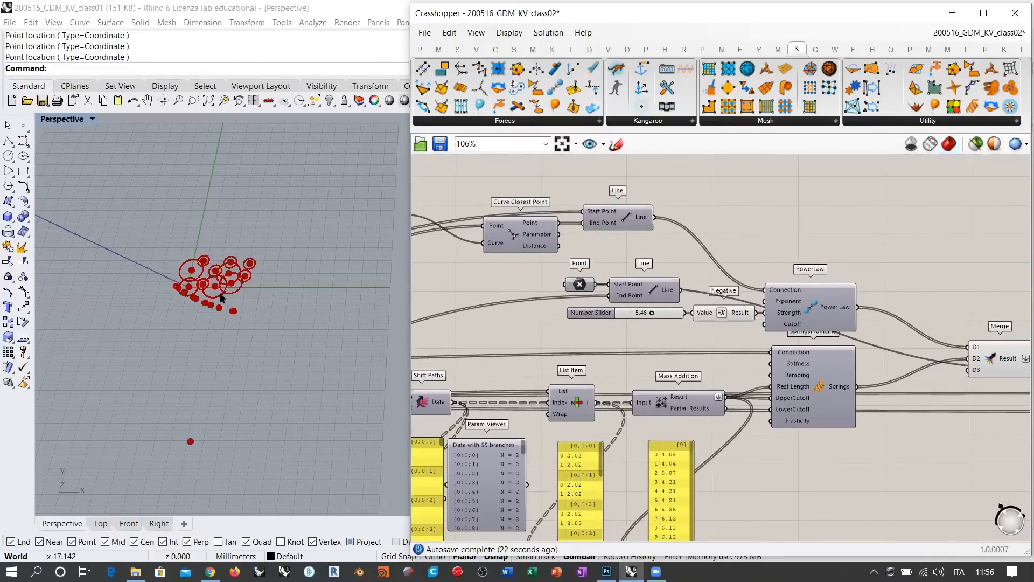
right_click_drag(689, 317, 756, 308)
right_click_drag(927, 340, 701, 314)
right_click_drag(530, 270, 670, 283)
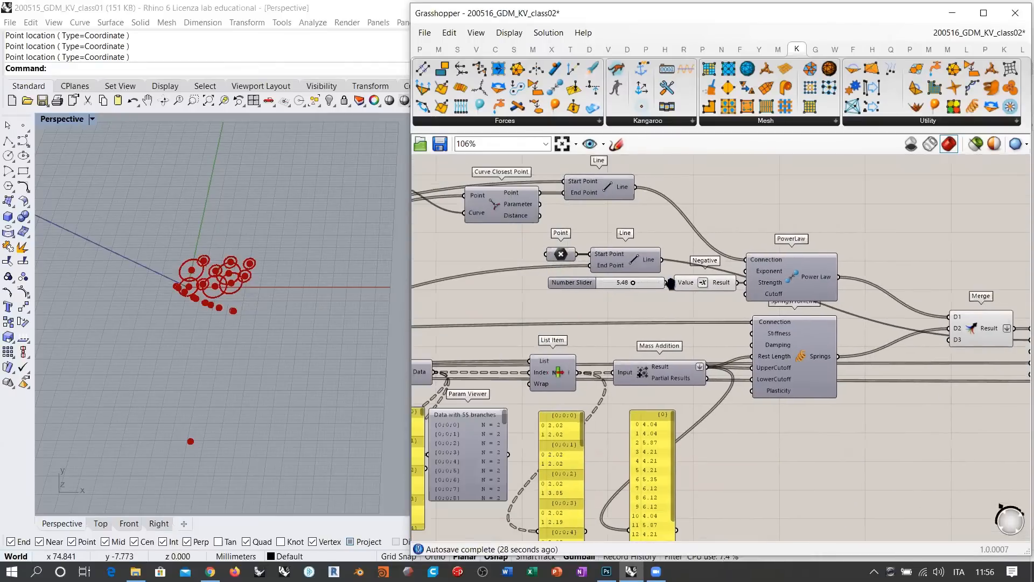
left_click(571, 257)
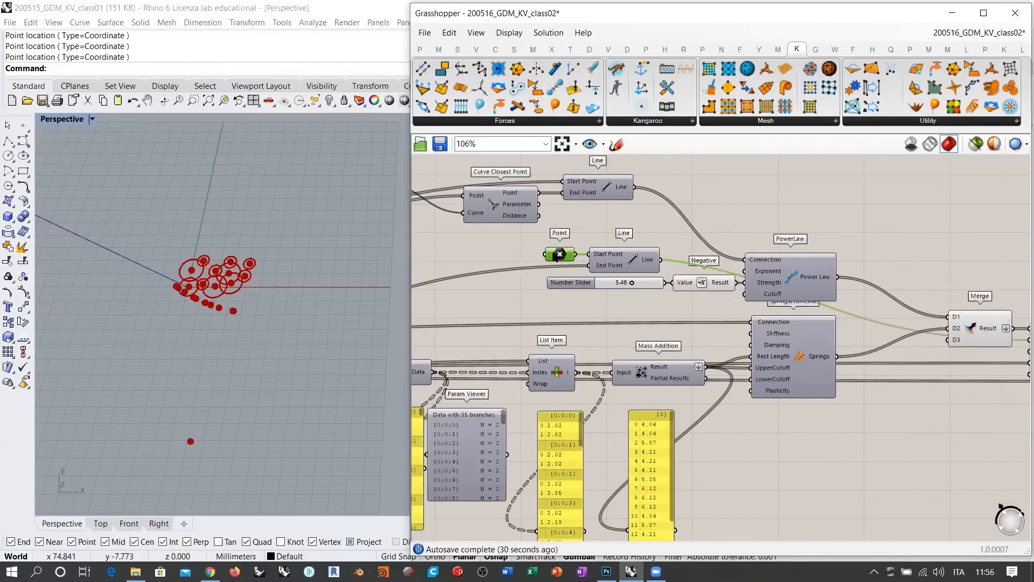
scroll(550, 237, "down", 1)
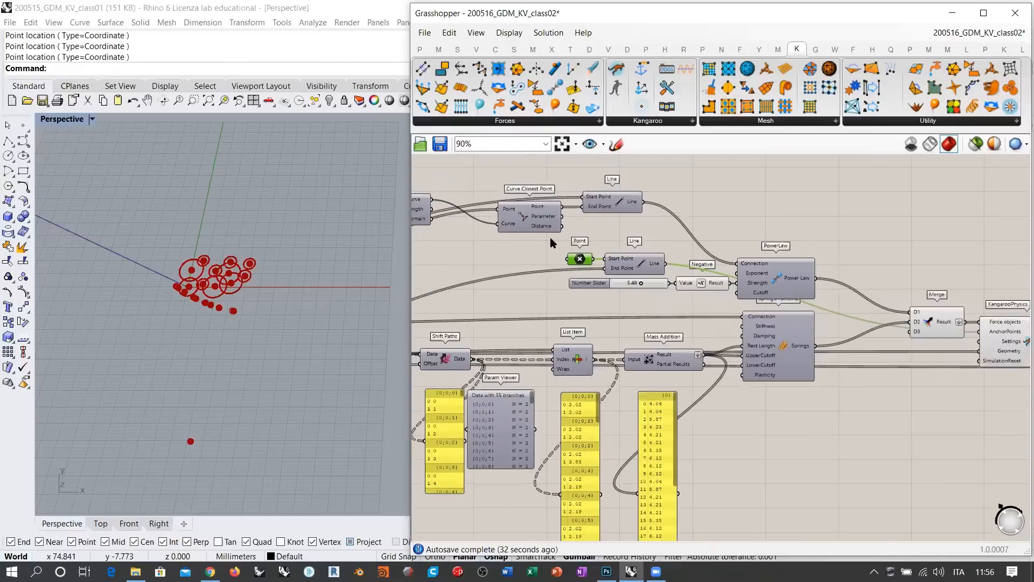
scroll(560, 232, "down", 1)
left_click(569, 223)
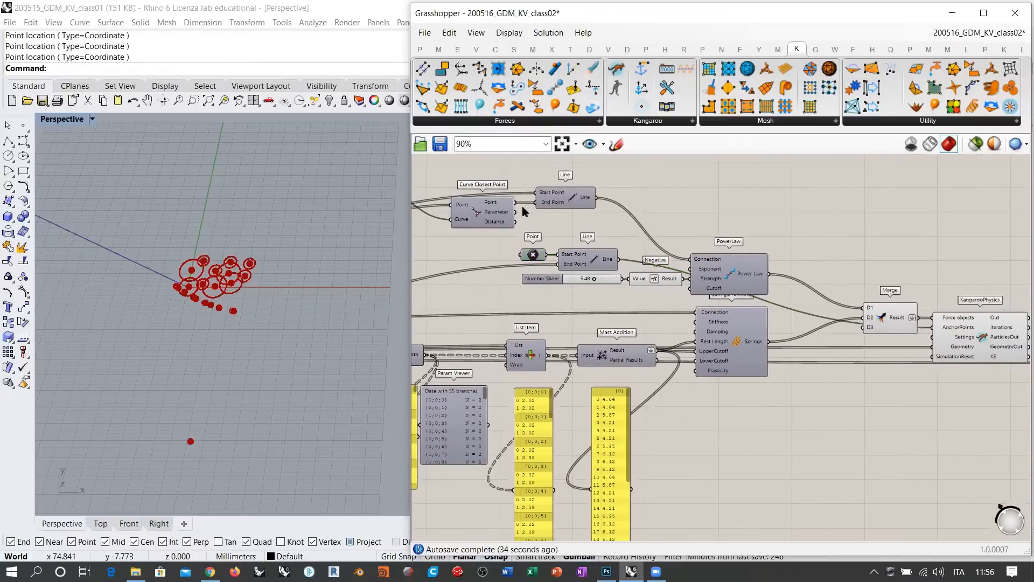
right_click_drag(522, 207, 497, 205)
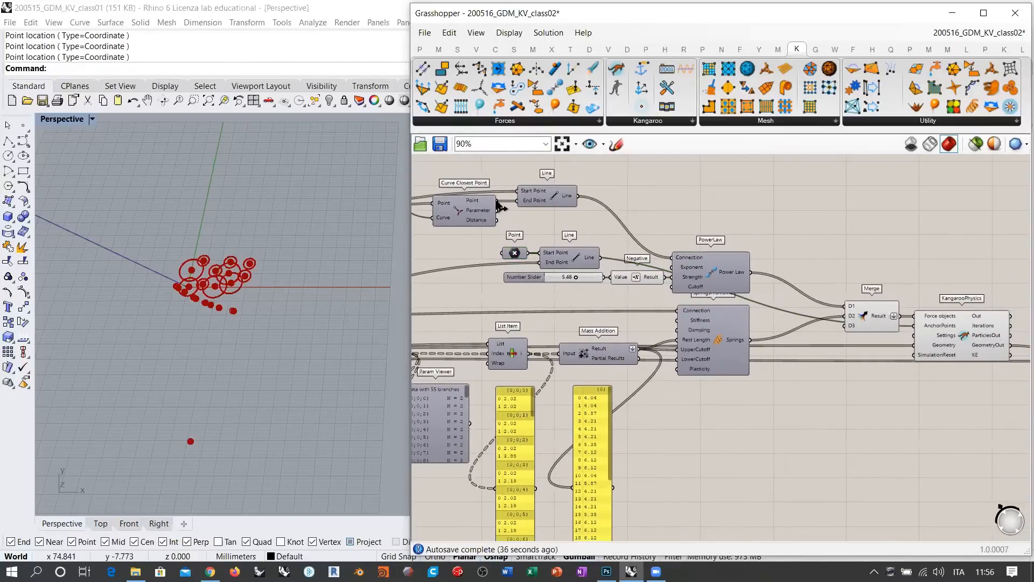
left_click_drag(509, 215, 915, 326)
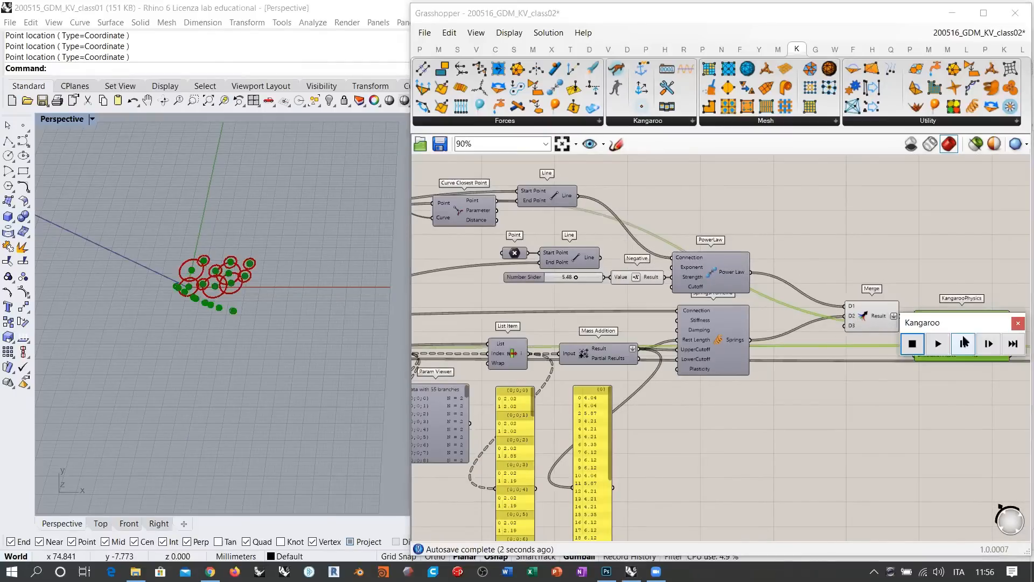
Step: Run the Kangaroo simulation with the closest curve points as anchors, then reset it
left_click(938, 344)
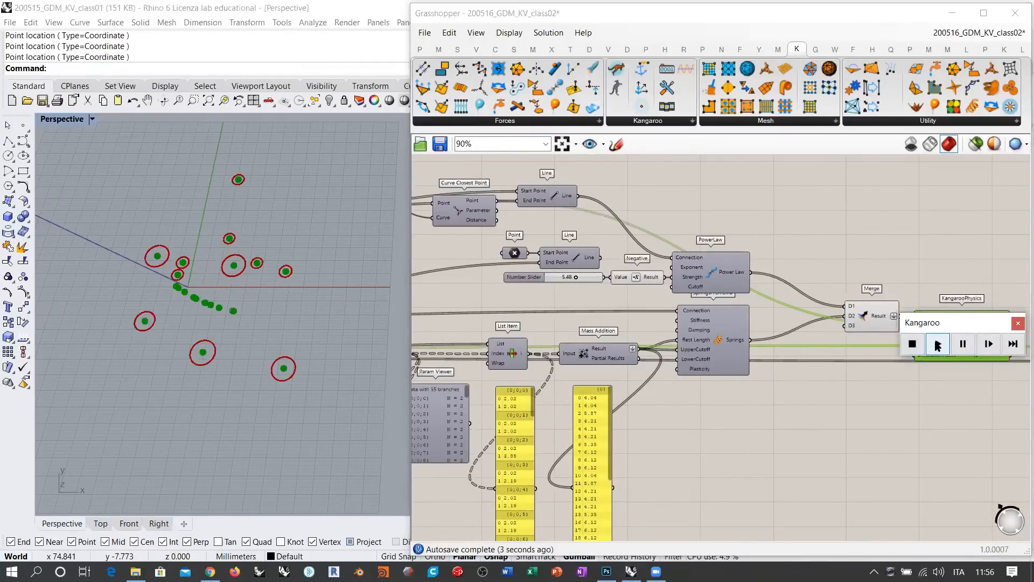
left_click(890, 406)
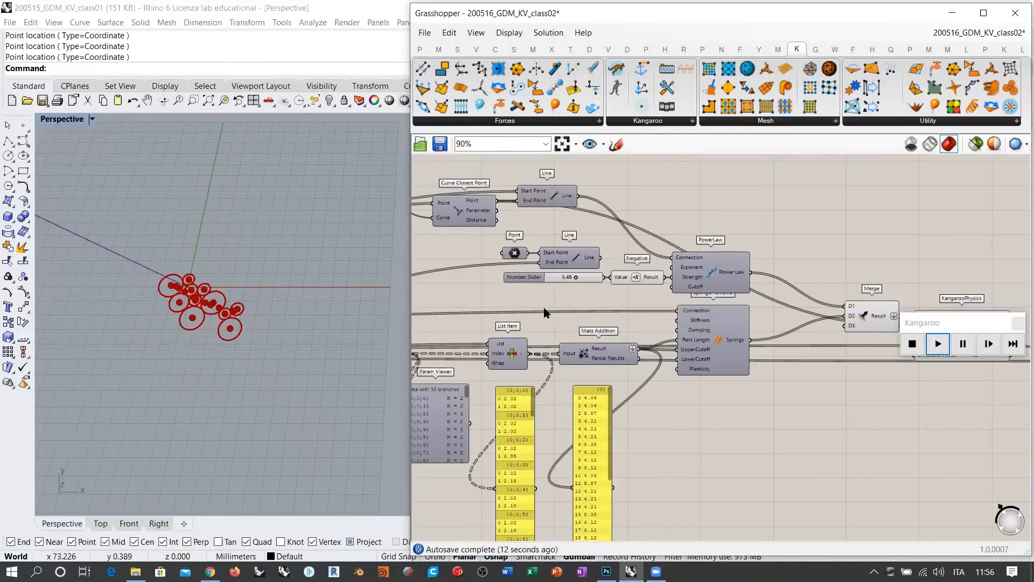
left_click(913, 345)
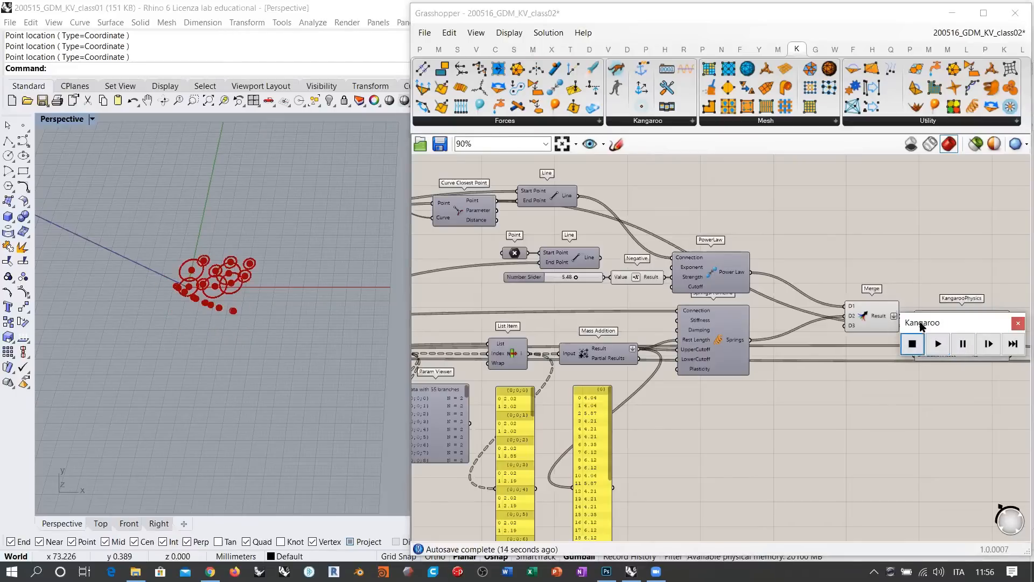
Step: Turn off the preview of the KangarooPhysics component so only the circles are displayed
right_click_drag(916, 382, 737, 360)
left_click(780, 324)
key("ctrl+q")
left_click(806, 383)
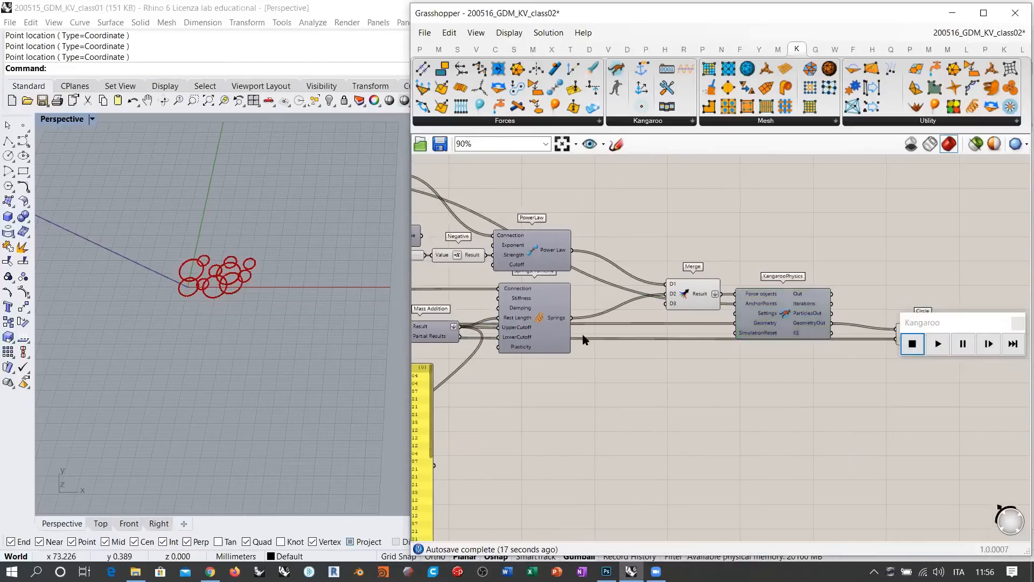
Step: Set the Count slider of the Populate 2D component to 22
right_click_drag(584, 339, 814, 382)
right_click_drag(546, 347, 718, 363)
right_click_drag(573, 345, 756, 317)
right_click_drag(541, 319, 672, 305)
right_click_drag(423, 325, 571, 300)
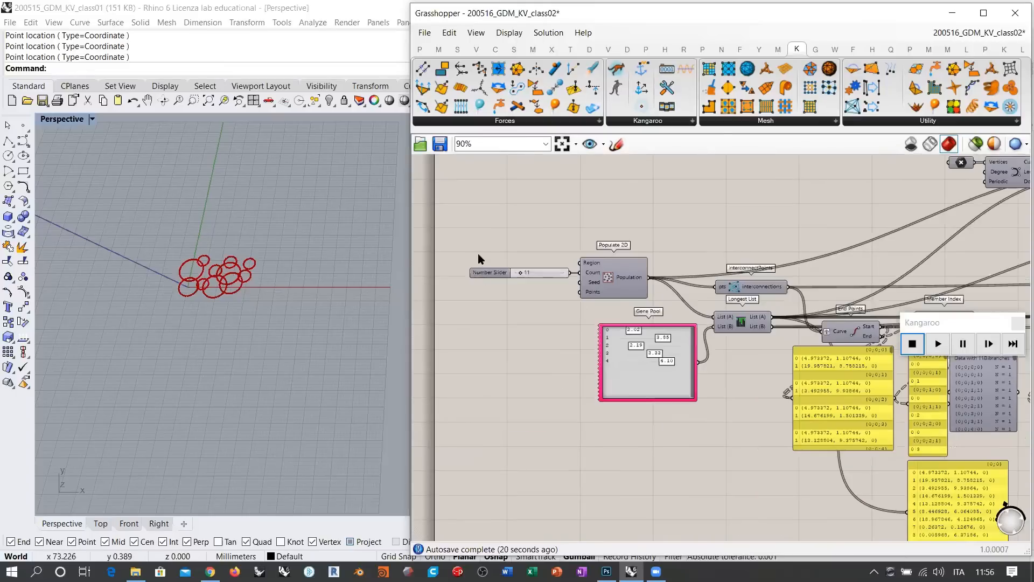
scroll(481, 258, "up", 3)
left_click_drag(481, 252, 491, 253)
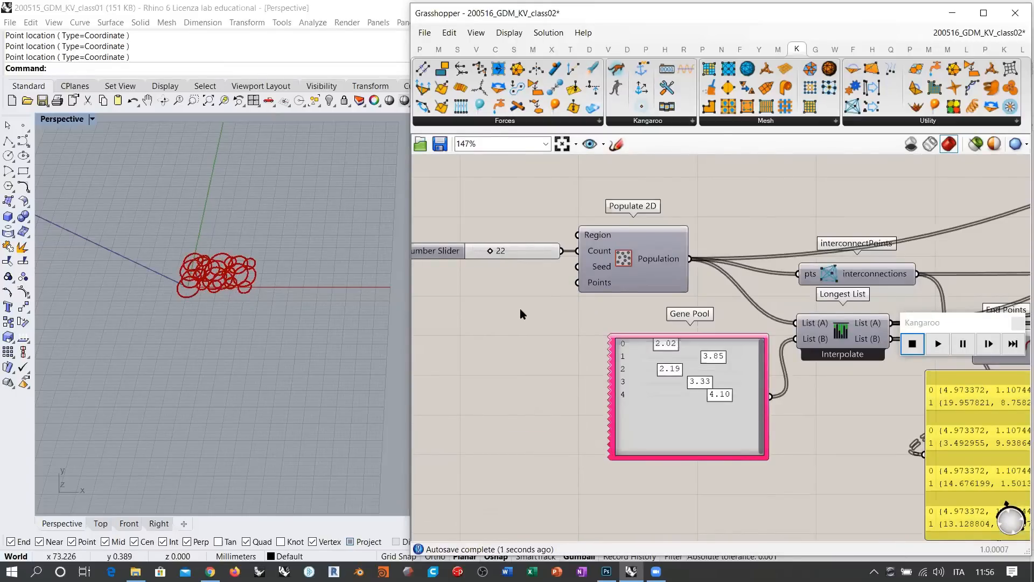
right_click(589, 237)
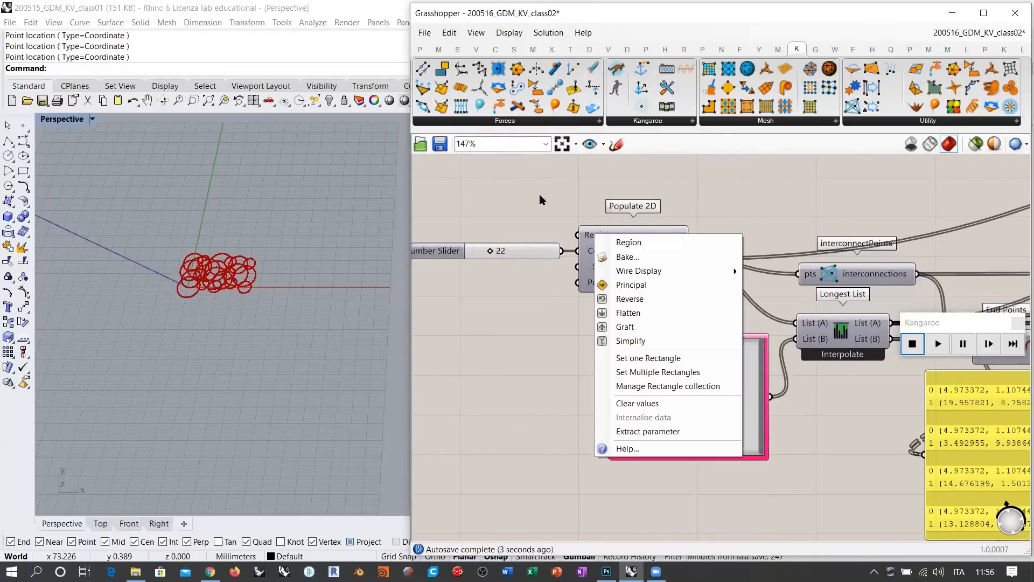
left_click(541, 199)
Step: Turn on the preview of the Nurbs Curve component so the attractor curve is displayed
scroll(506, 357, "down", 5)
scroll(760, 273, "up", 3)
left_click(758, 271)
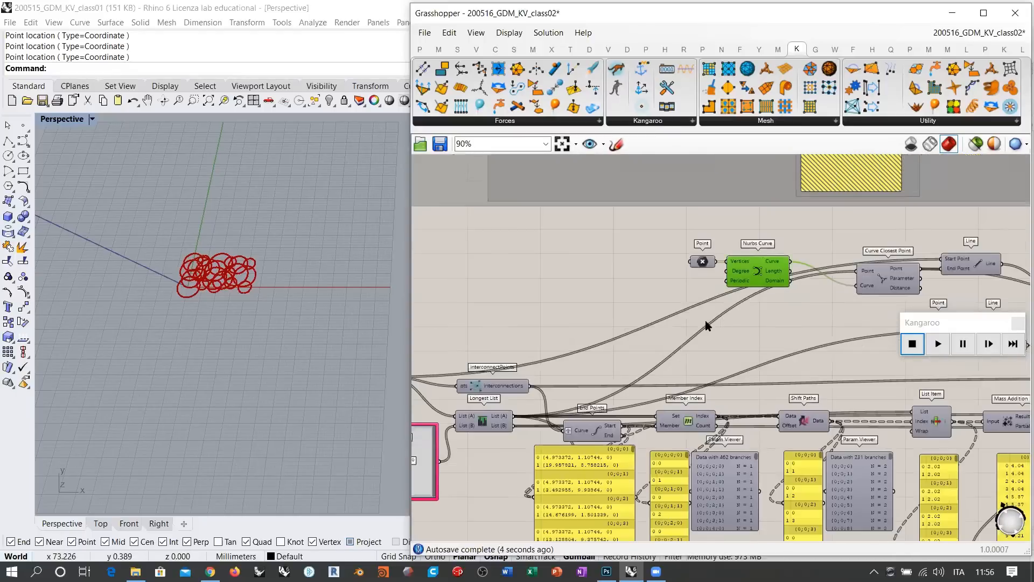
key("ctrl+q")
left_click(580, 313)
Step: Set one rectangle as the Region of Populate 2D, drawn across the attractor curve's width with its upper part left outside
right_click_drag(579, 313, 774, 296)
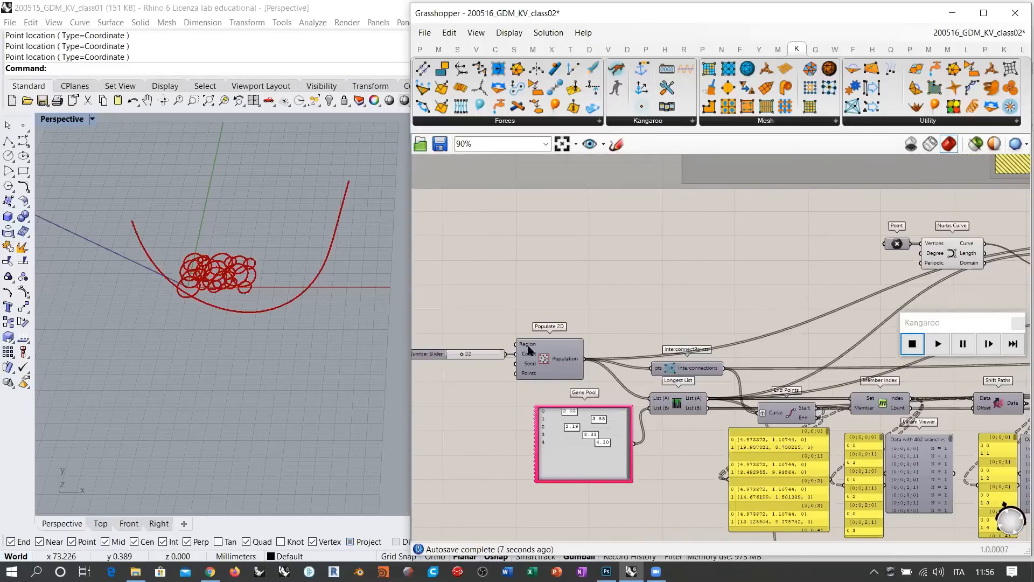
right_click(526, 344)
left_click(582, 462)
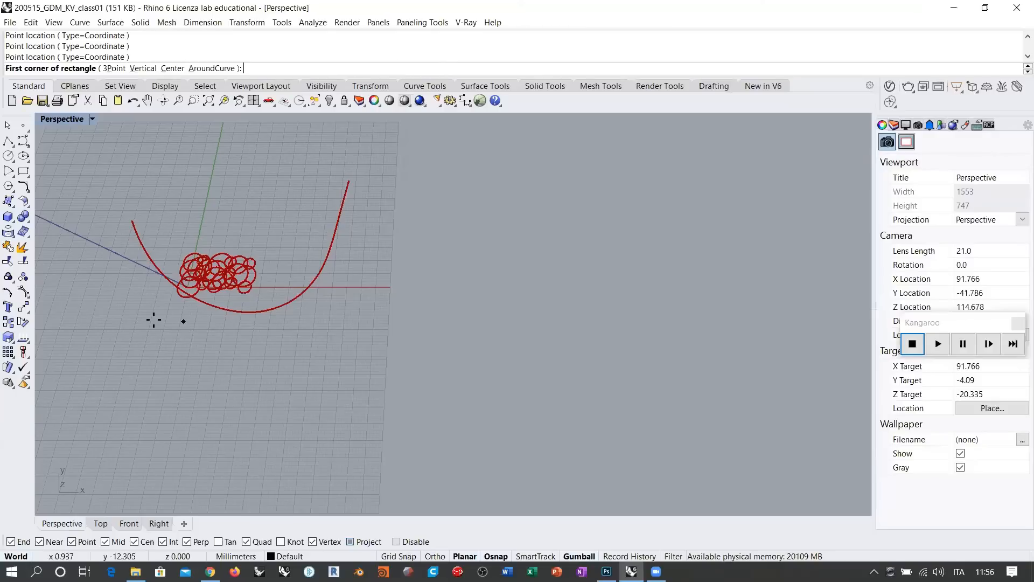
left_click(153, 318)
left_click(354, 222)
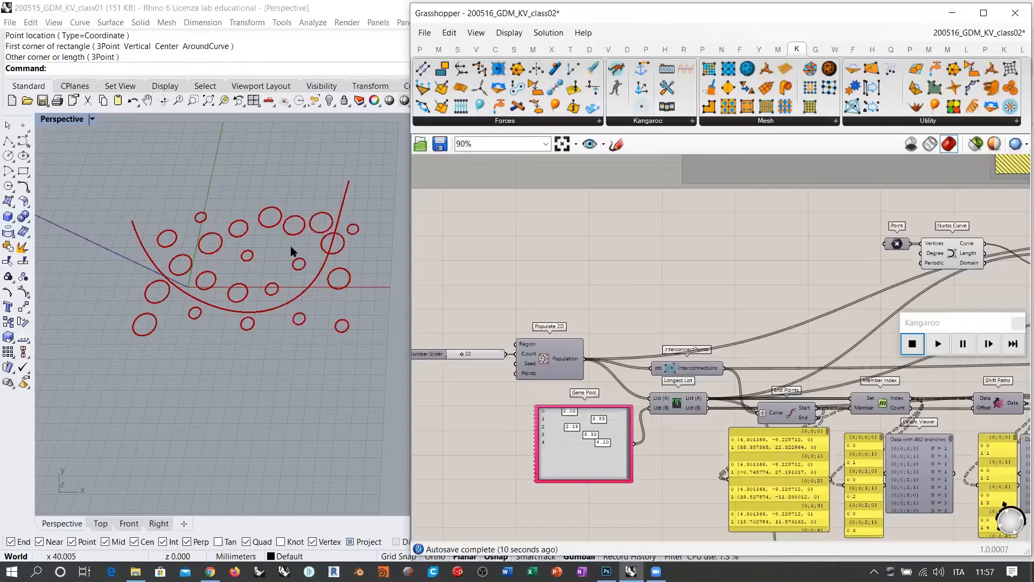
Step: Run the Kangaroo simulation with the circles populated in the new rectangular region
right_click_drag(676, 302, 394, 246)
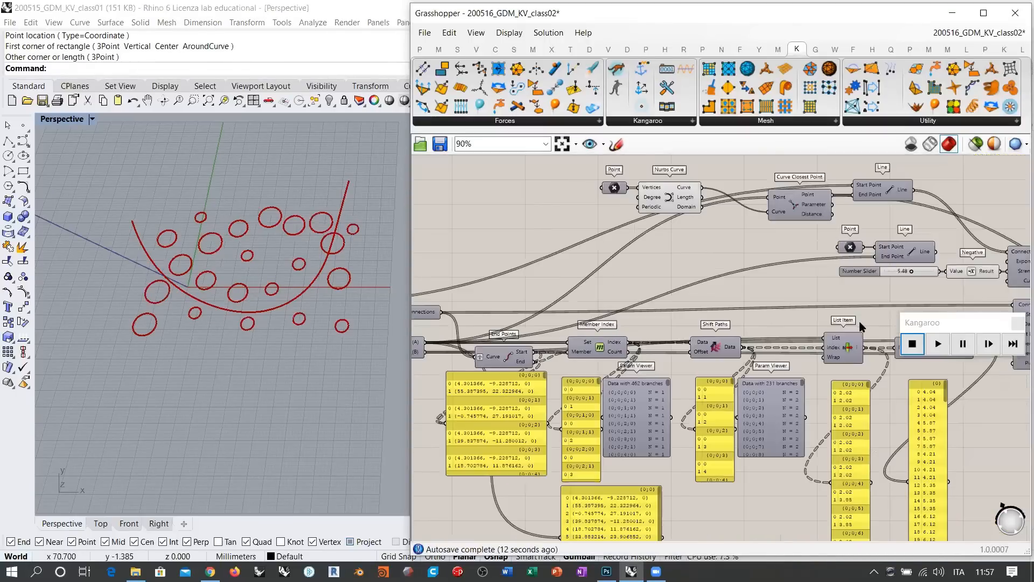
left_click(938, 343)
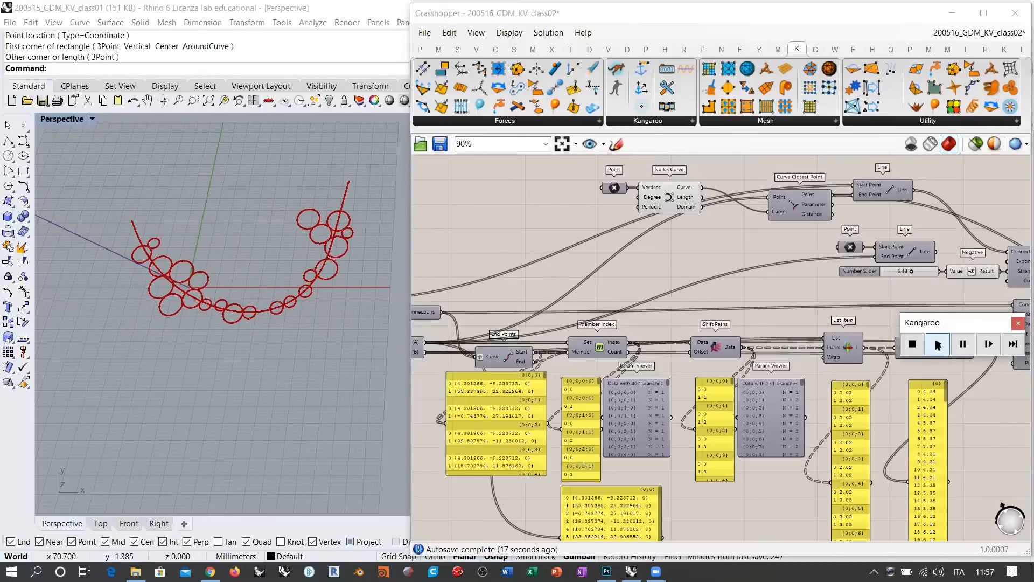
left_click(779, 286)
Step: Examine how the circles settle along the curve and which closest-point Line component feeds PowerLaw
right_click_drag(816, 282, 709, 294)
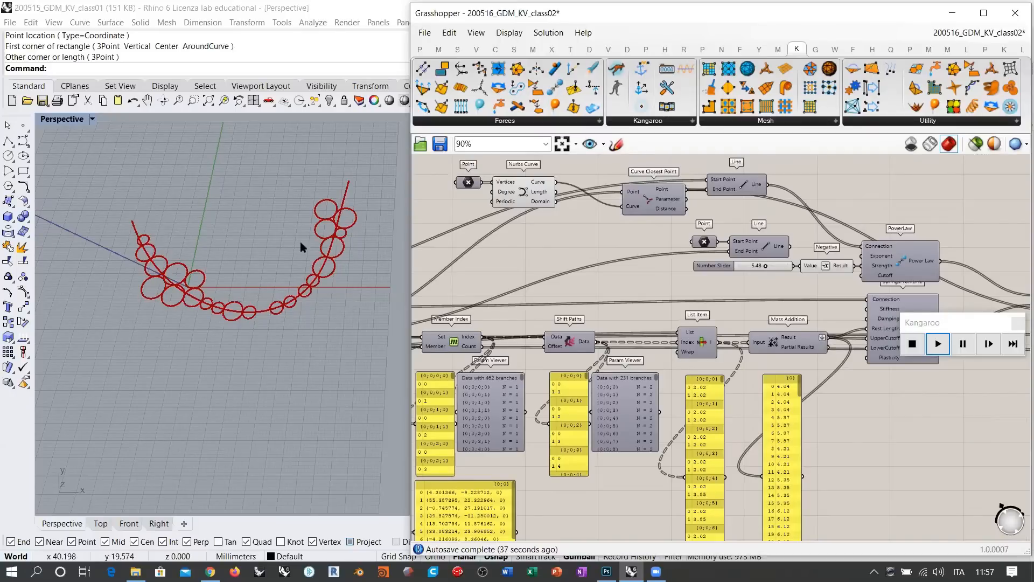
right_click_drag(202, 284, 148, 291)
scroll(169, 272, "up", 5)
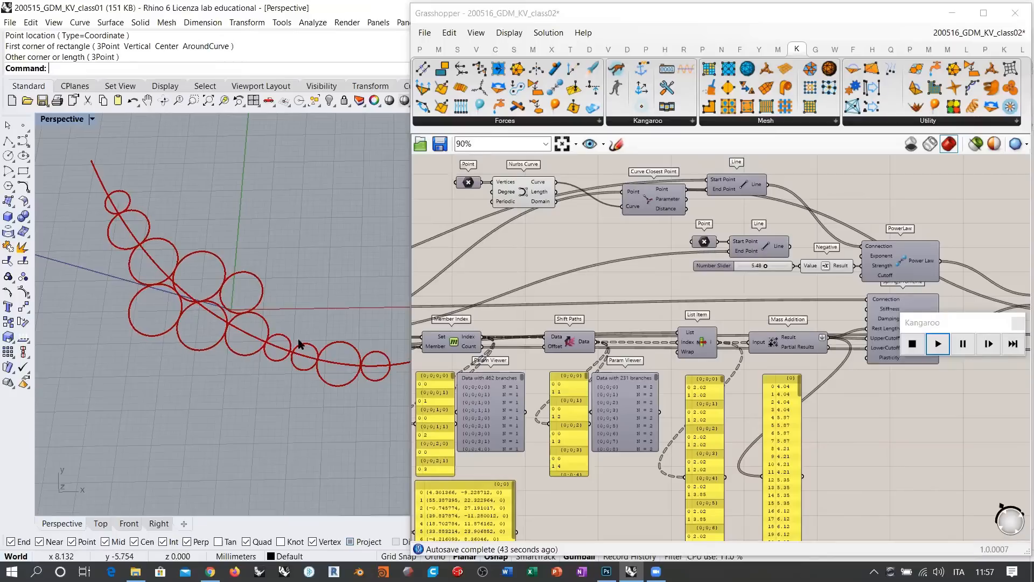
right_click_drag(299, 343, 125, 335, "shift")
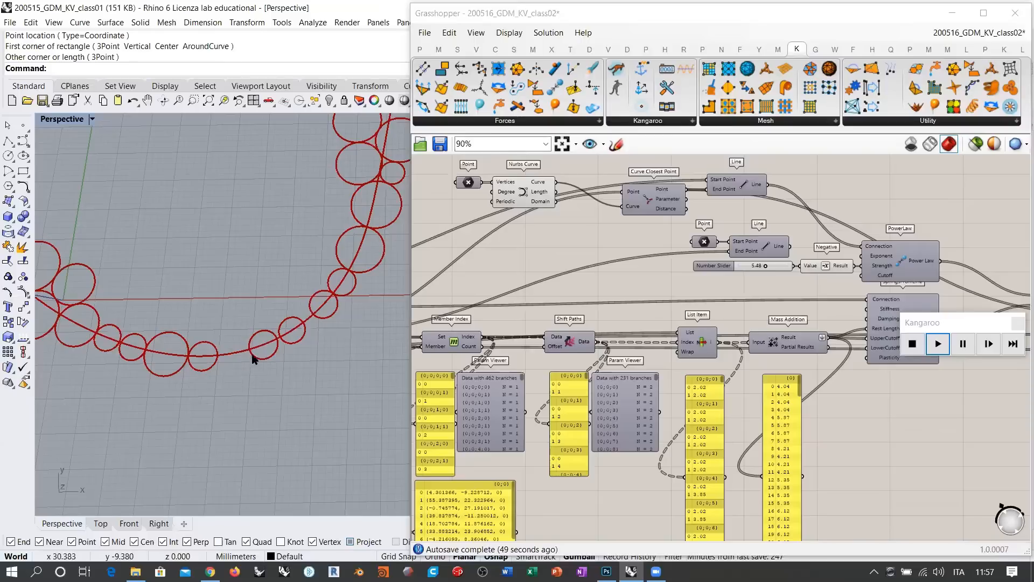
scroll(250, 345, "down", 3)
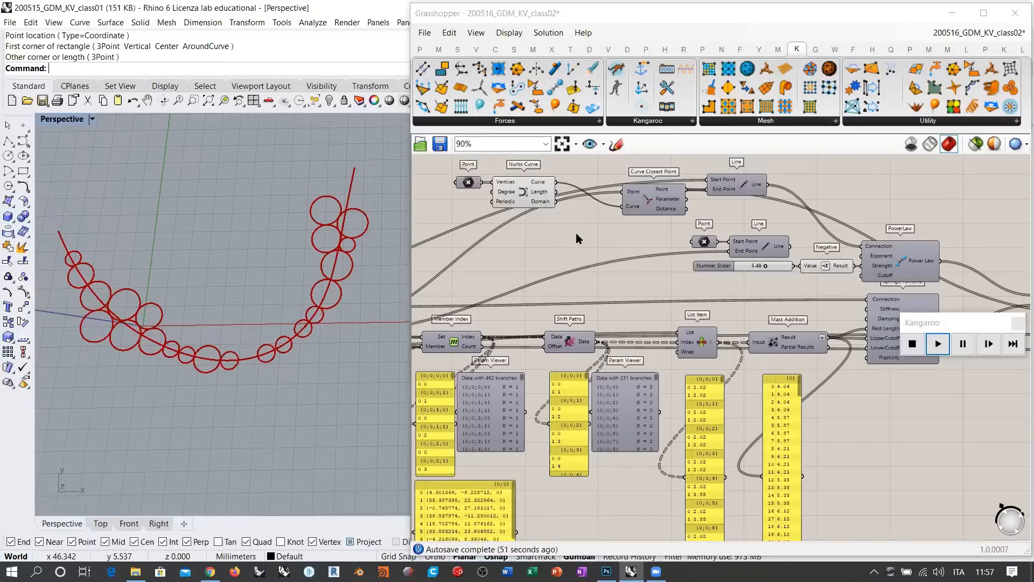
right_click_drag(889, 226, 824, 220)
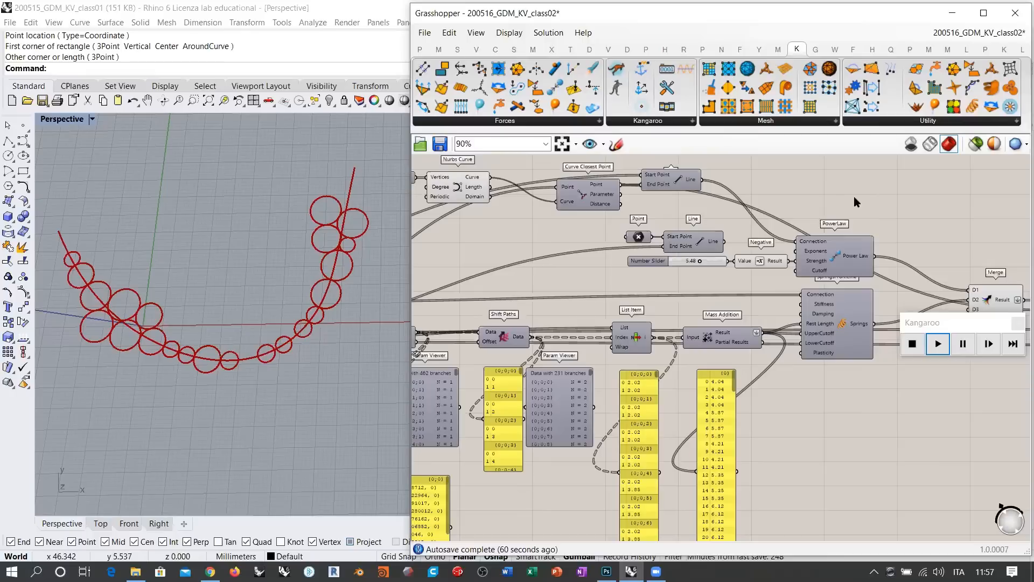
right_click_drag(716, 235, 769, 242)
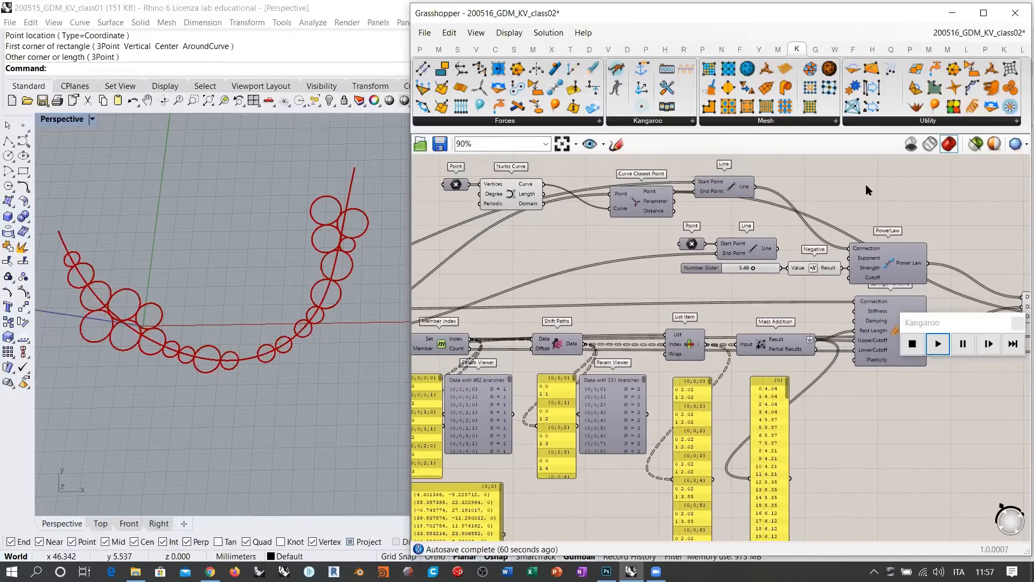
left_click(749, 191)
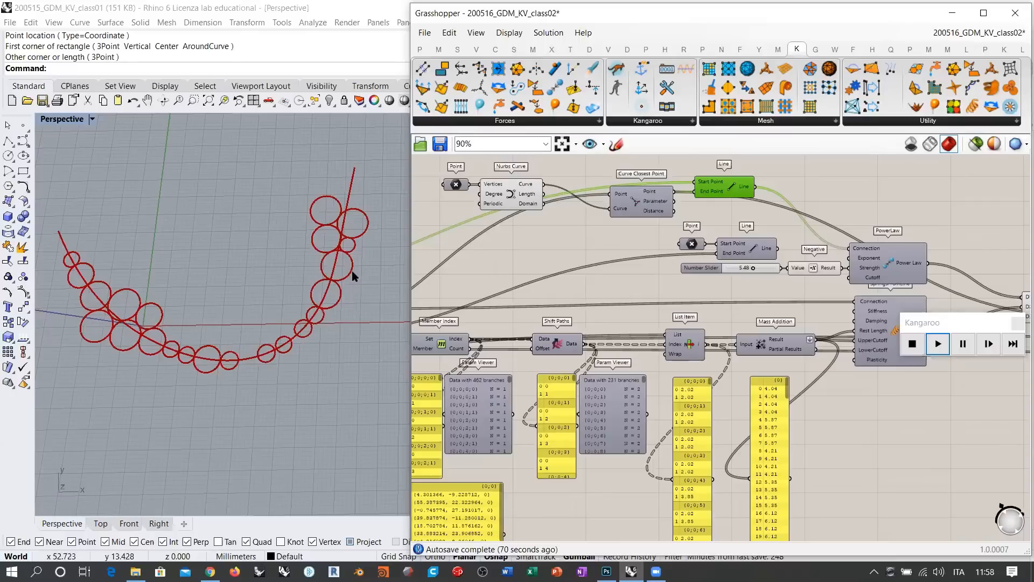
left_click(858, 196)
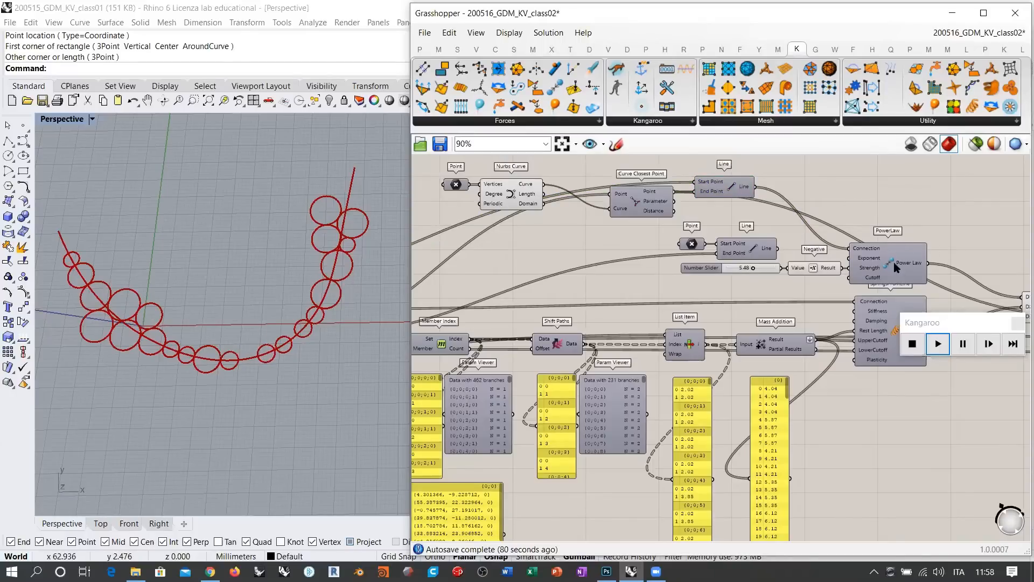
Step: Add the interconnections output of interconnectPoints as a second source of PowerLaw's Connection input
right_click_drag(636, 276, 689, 262)
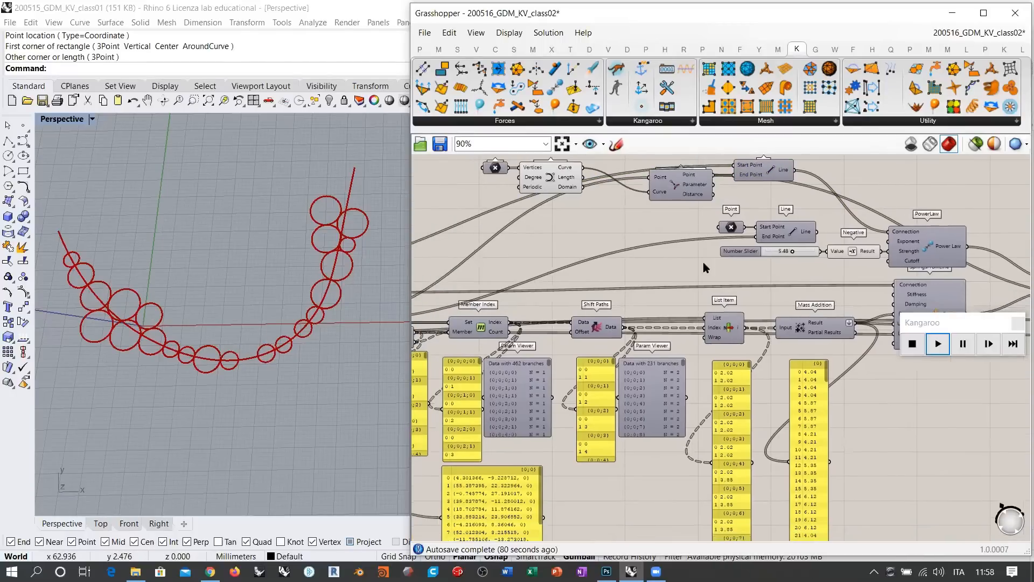
scroll(941, 236, "up", 3)
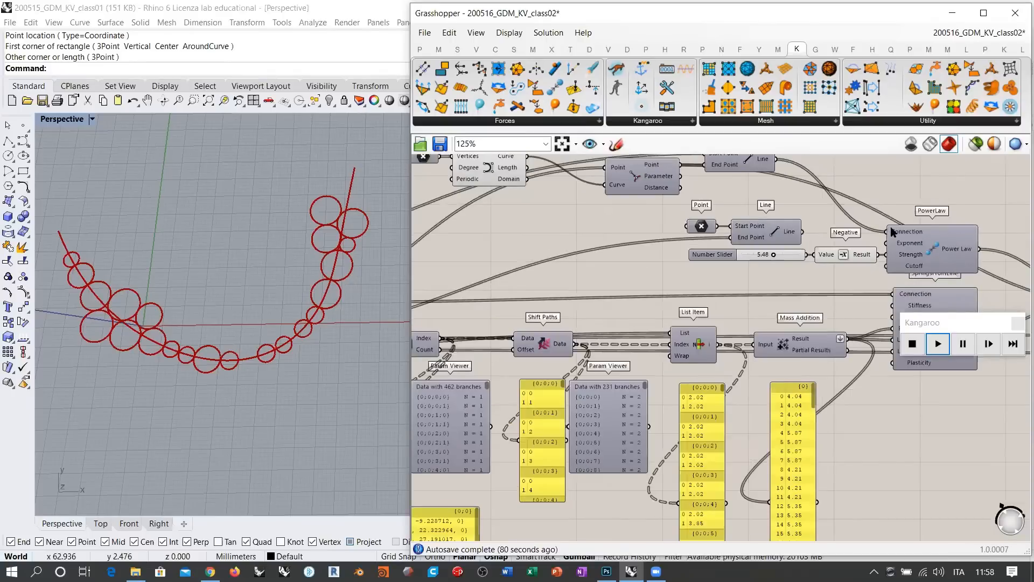
scroll(891, 226, "up", 1)
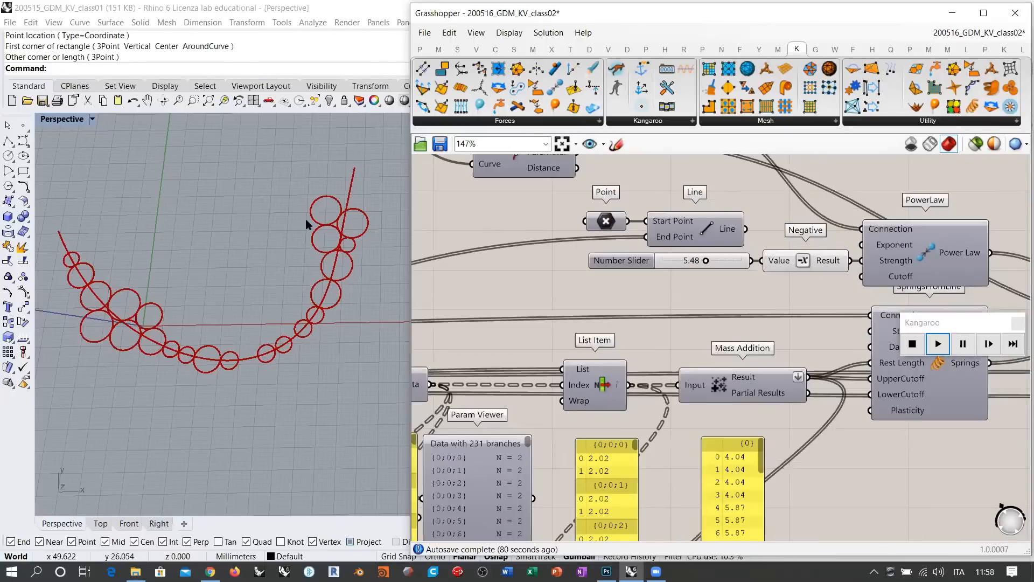
scroll(765, 276, "down", 2)
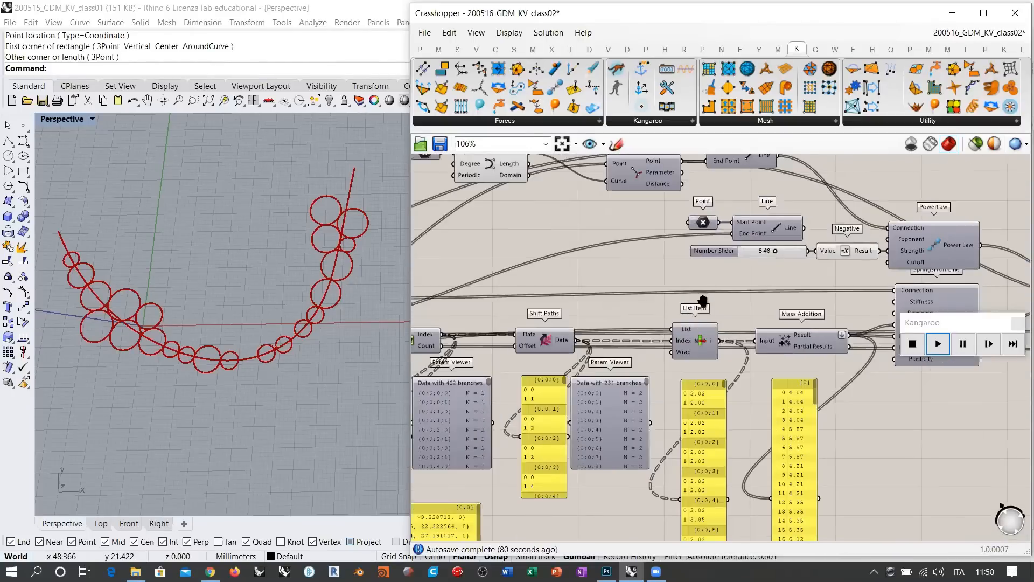
scroll(695, 300, "down", 2)
scroll(561, 299, "up", 1)
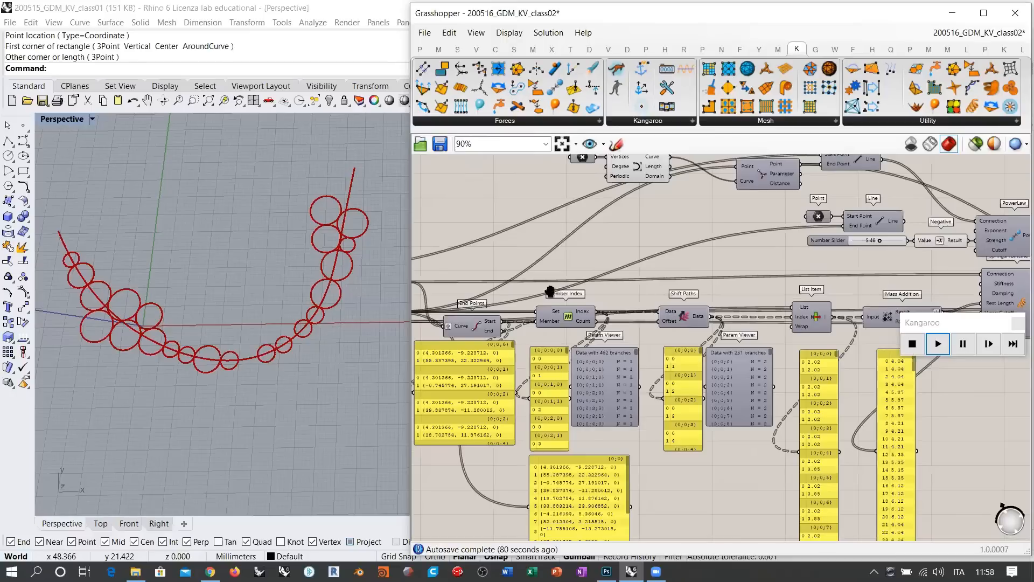
scroll(464, 278, "down", 1)
left_click_drag(465, 274, 946, 223, "shift")
right_click_drag(862, 257, 638, 275)
scroll(767, 248, "up", 1)
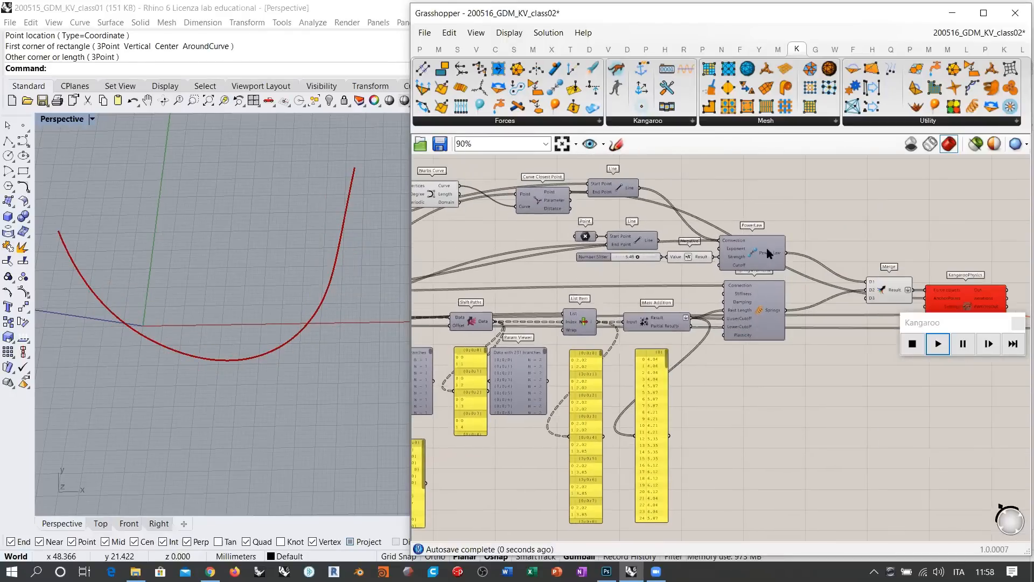
Step: Check the values feeding PowerLaw's Connection input, run the Kangaroo simulation with both line sources, and reset it
scroll(665, 223, "up", 3)
mouse_move(657, 231)
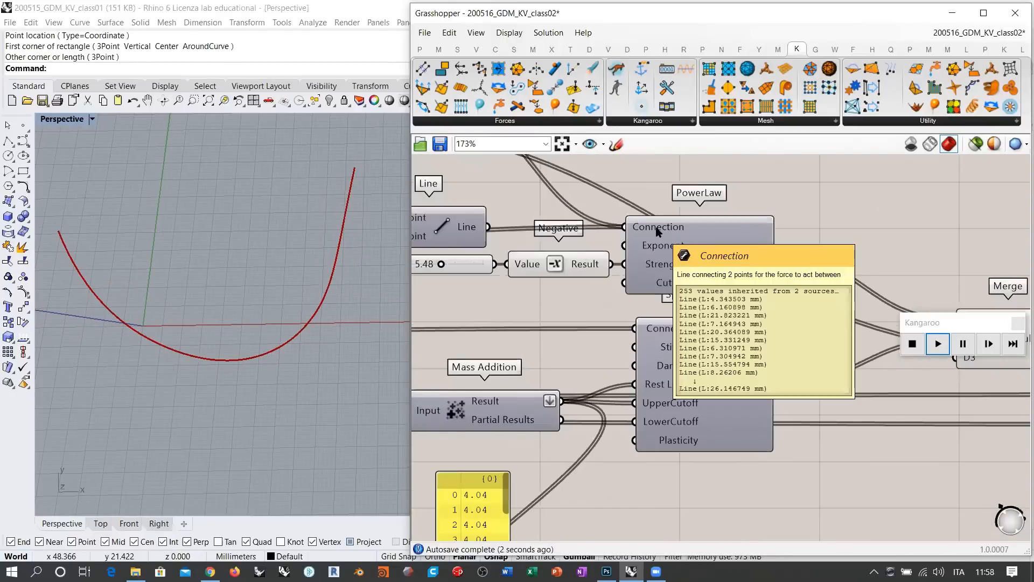
scroll(655, 231, "down", 2)
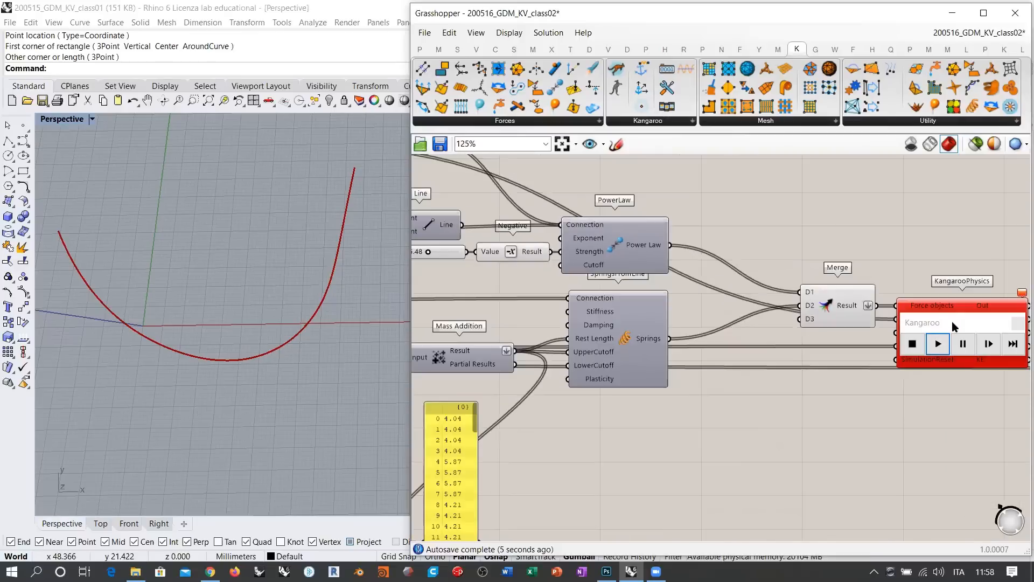
left_click(830, 251)
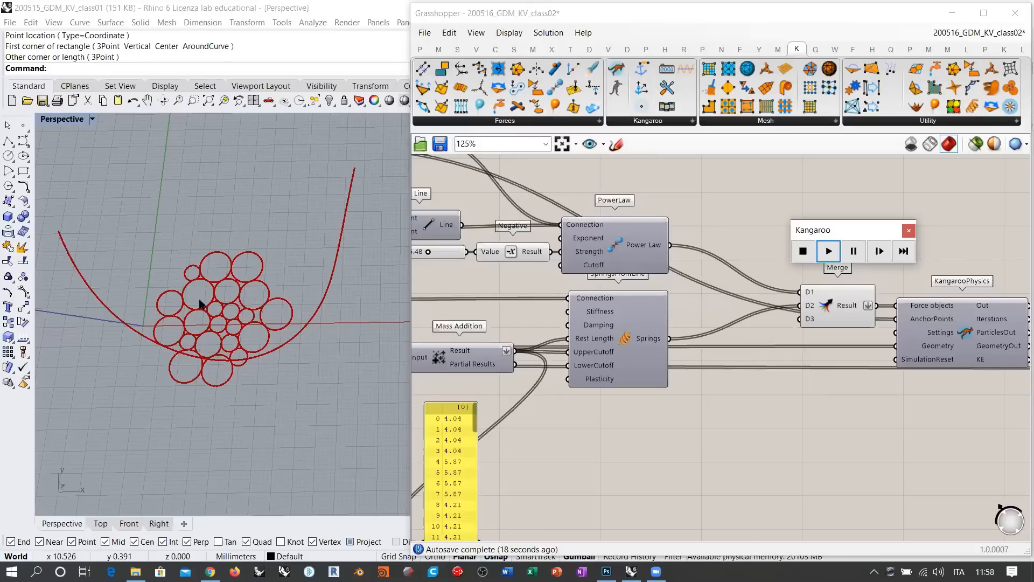
left_click(804, 252)
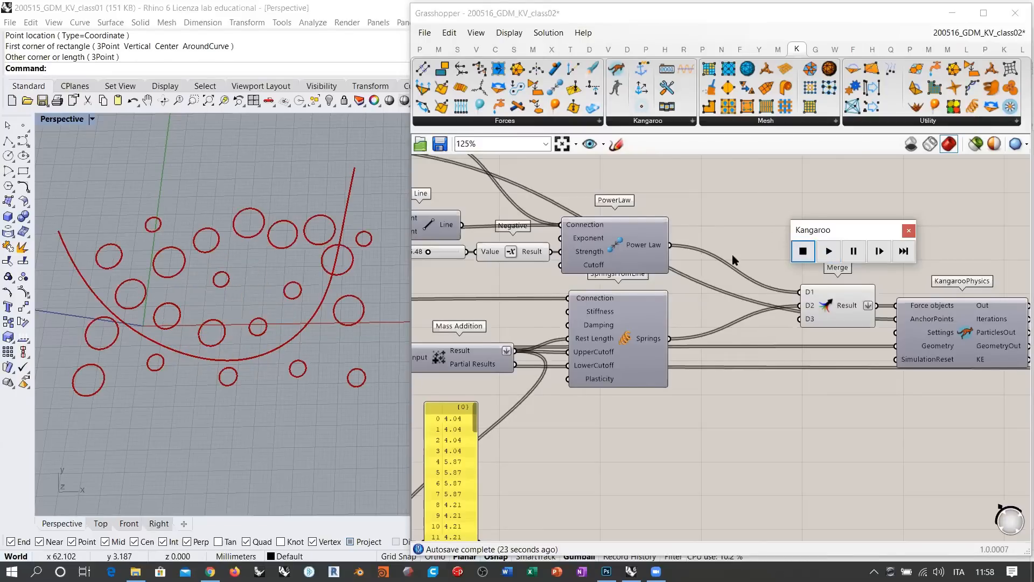
Step: Disconnect the closest-point Line from PowerLaw's Connection input, and test the simulation with a run and a reset
scroll(692, 290, "down", 3)
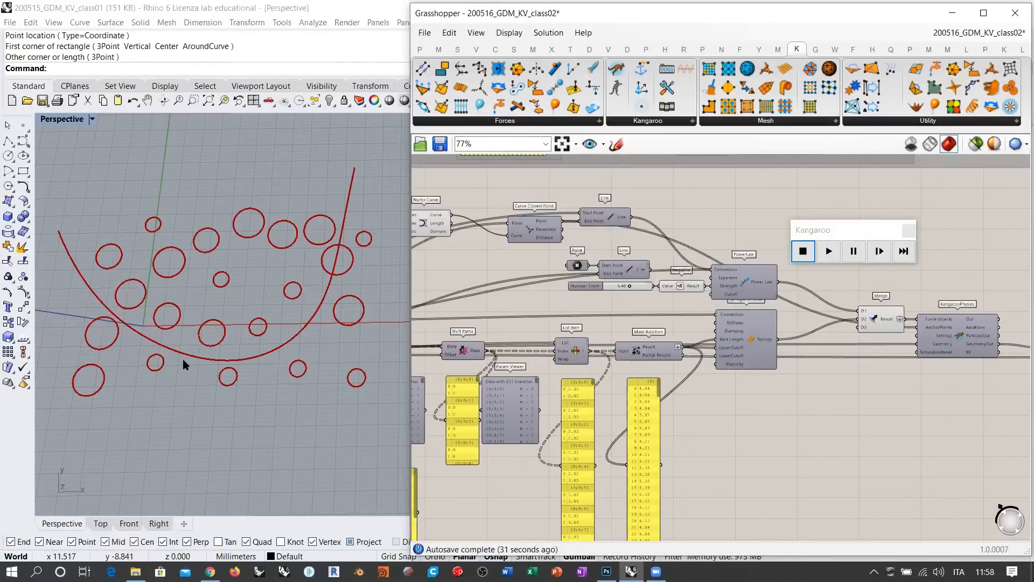
scroll(655, 252, "up", 2)
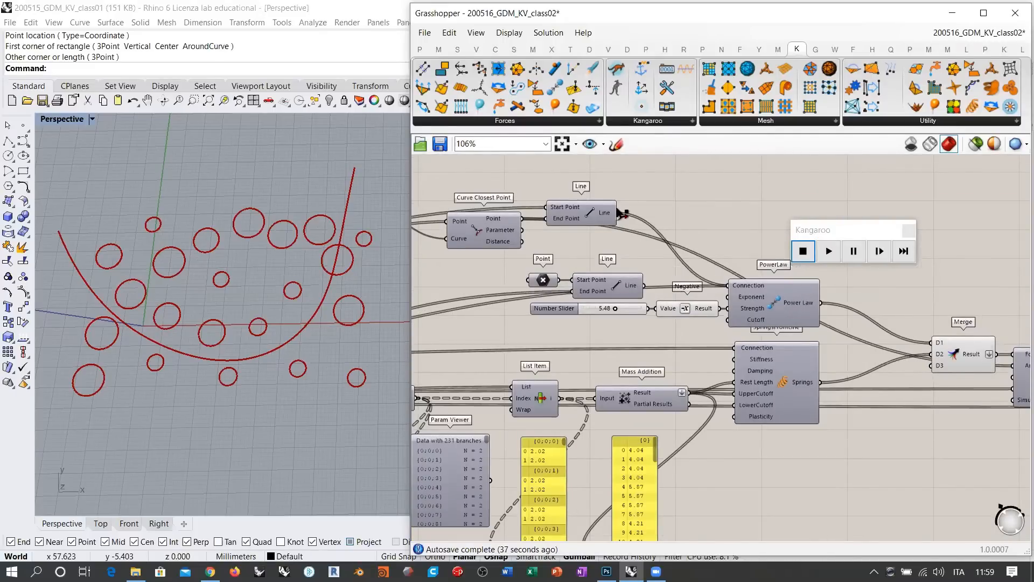
left_click_drag(618, 213, 729, 286)
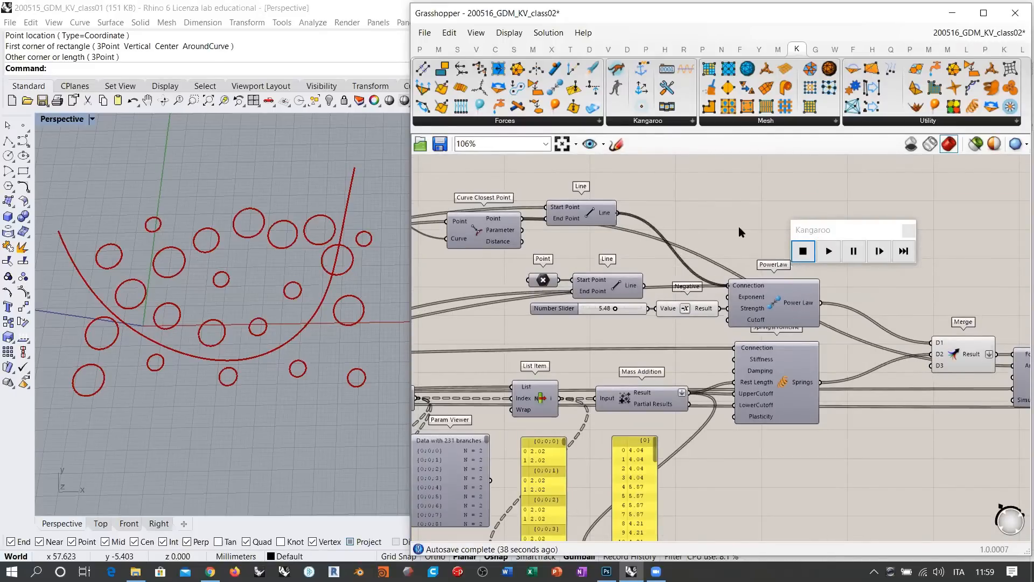
left_click(828, 253)
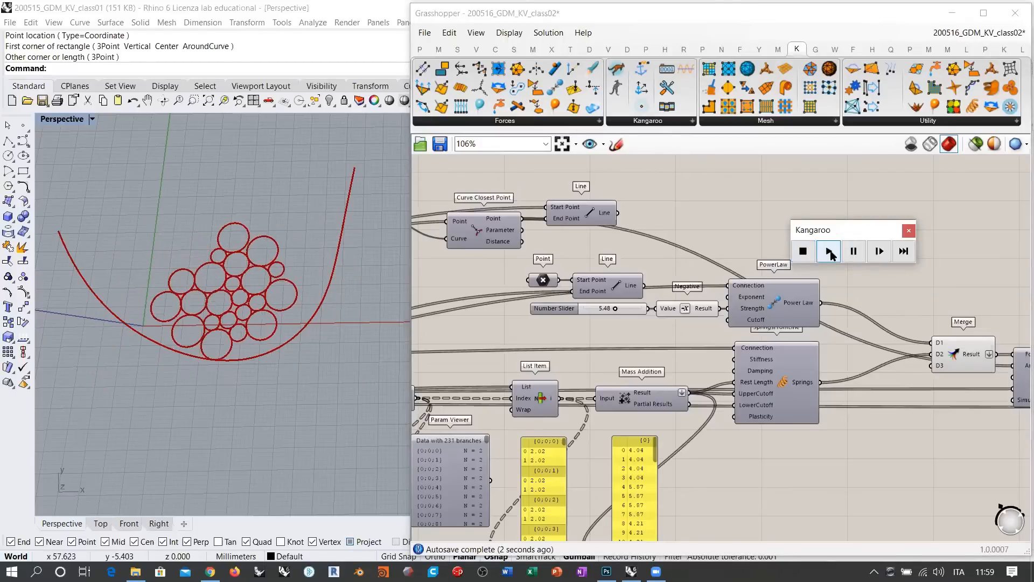
left_click(803, 251)
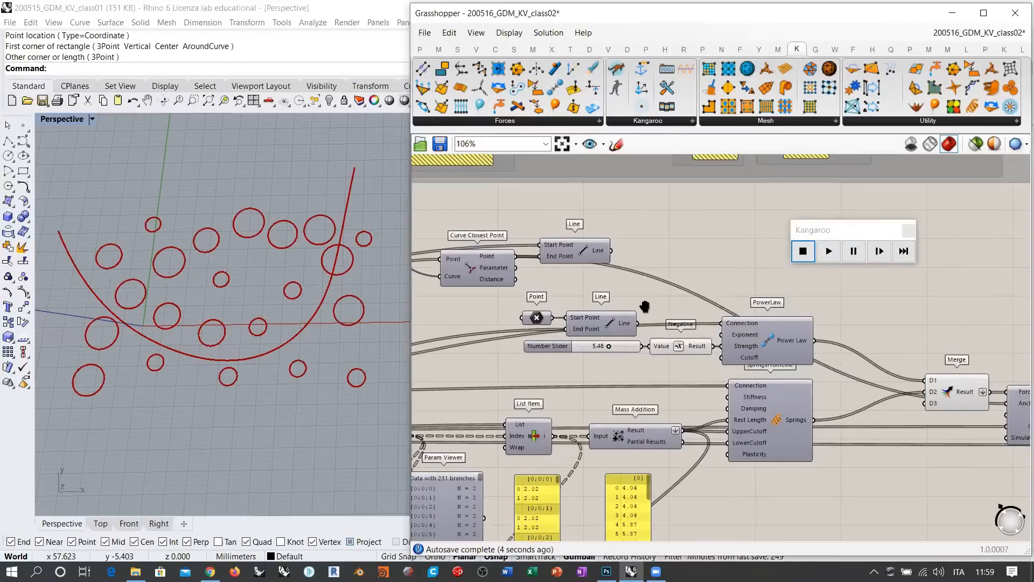
Step: Add a SpringsFromLine force above PowerLaw and connect the closest-point Line output to its Connection input
right_click_drag(752, 195, 722, 248)
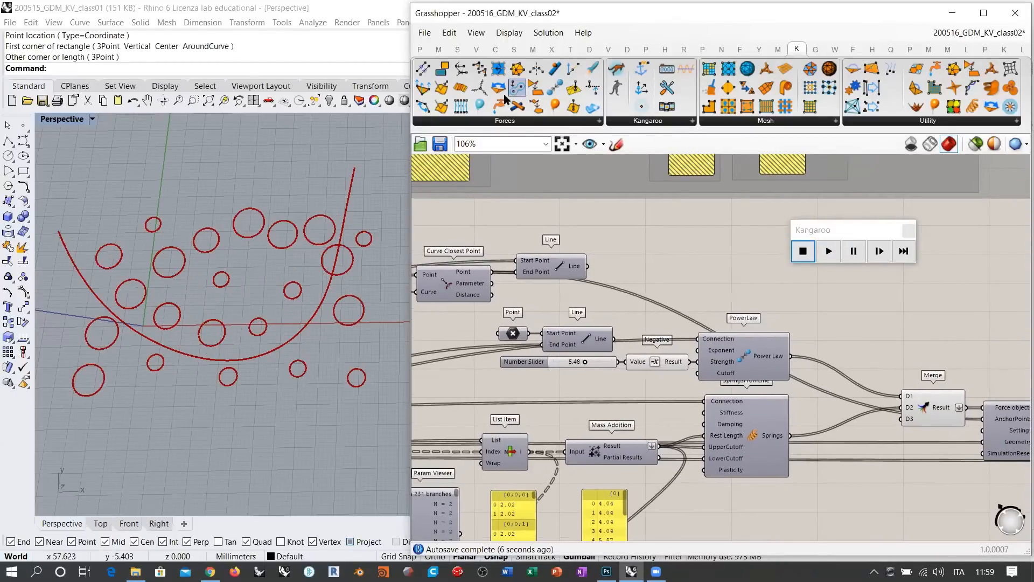
left_click(487, 122)
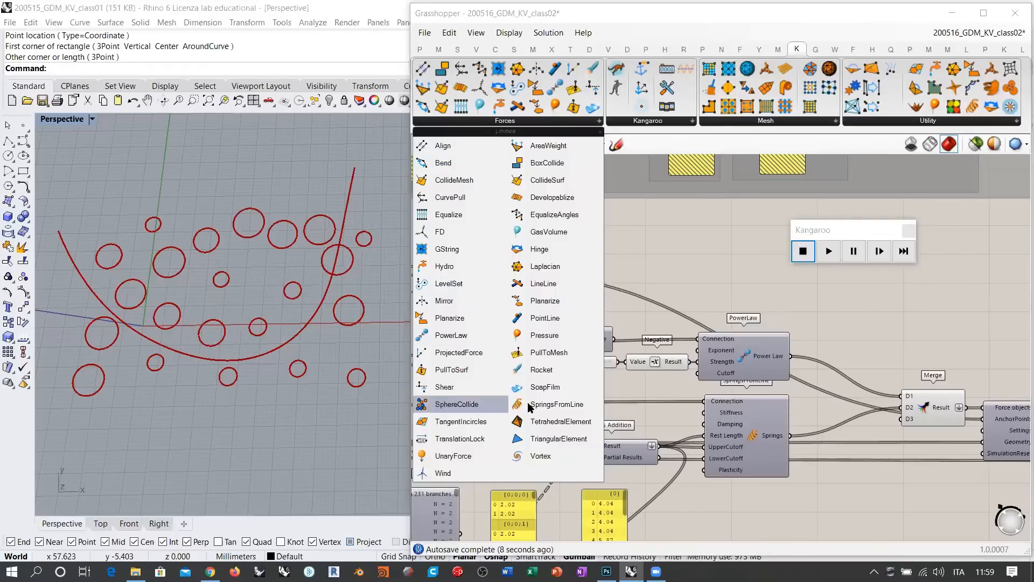
left_click(557, 404)
left_click(732, 270)
left_click_drag(588, 265, 701, 239)
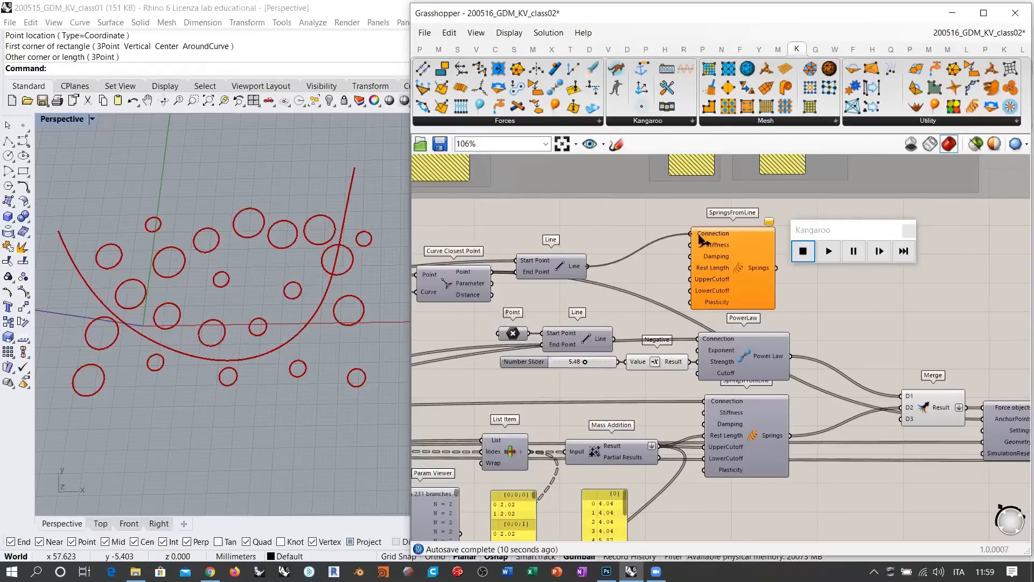
left_click(658, 265)
Step: Shift the new SpringsFromLine component slightly so it lines up above the PowerLaw component
scroll(658, 265, "up", 4)
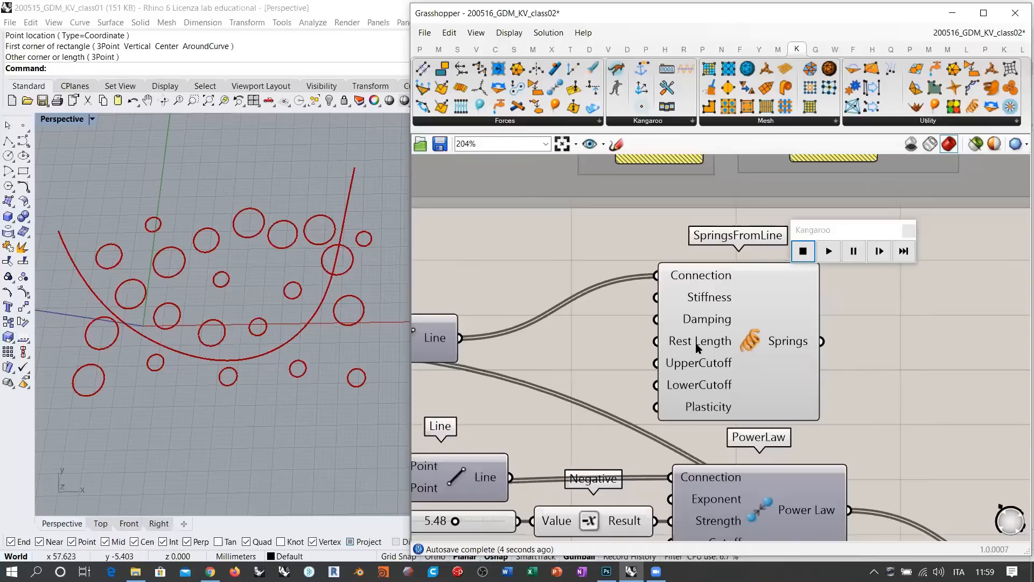
scroll(593, 276, "down", 2)
left_click(621, 294)
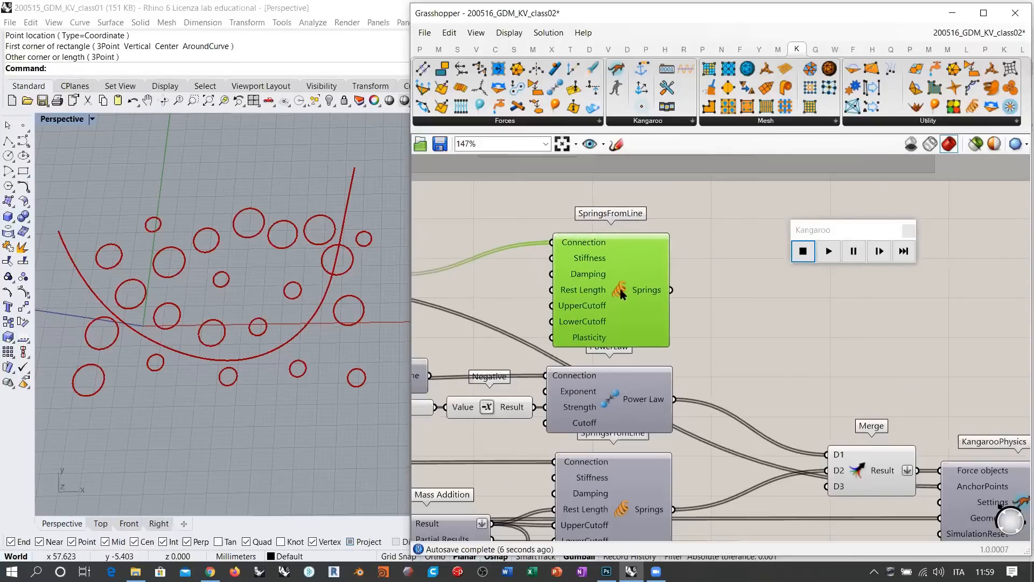
right_click_drag(735, 303, 695, 266)
scroll(694, 265, "down", 2)
left_click(663, 263)
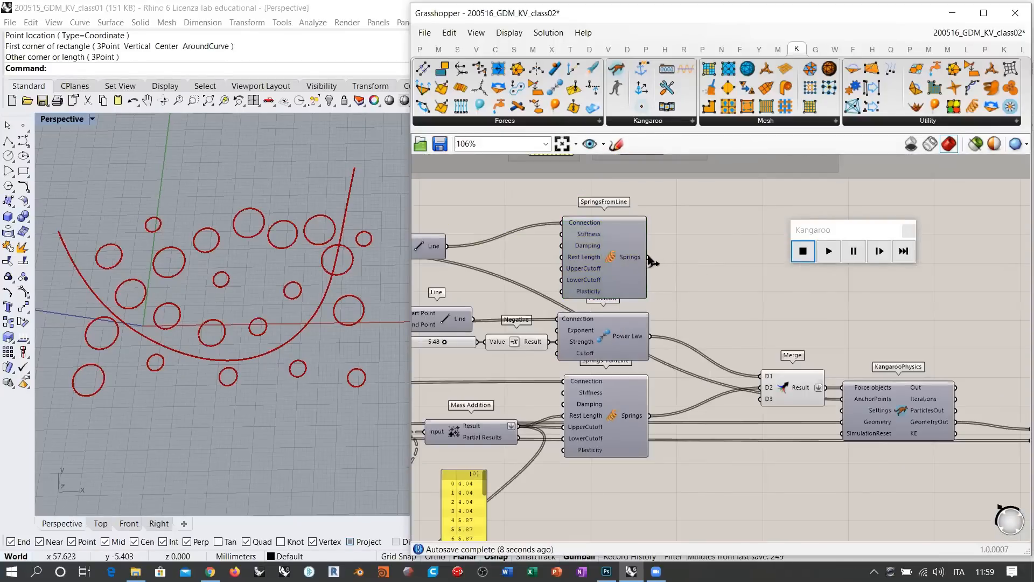
Step: Connect the upper SpringsFromLine's Springs output to Merge's D3 input and run the Kangaroo simulation
left_click_drag(652, 261, 764, 398)
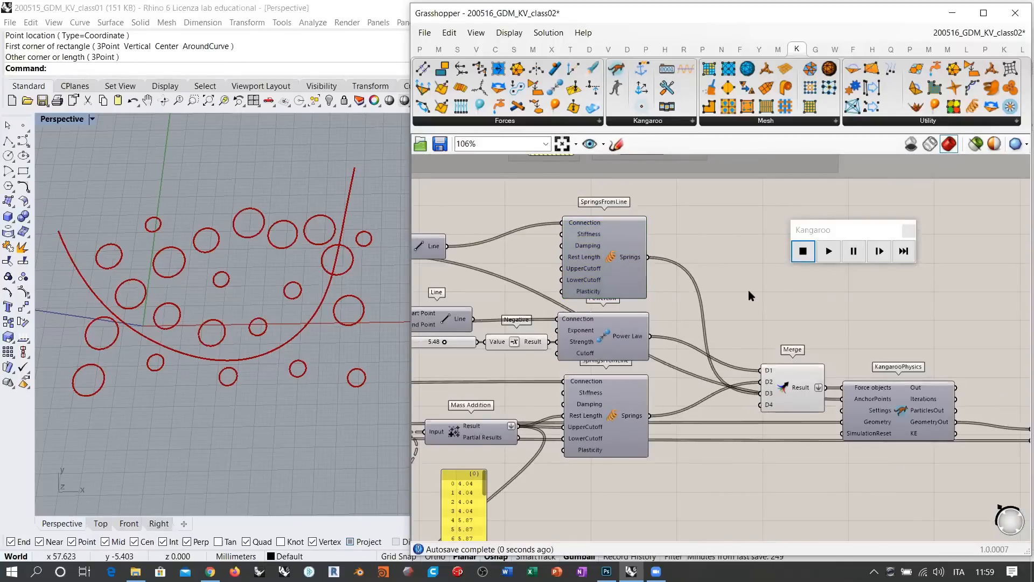
left_click(797, 258)
left_click(828, 251)
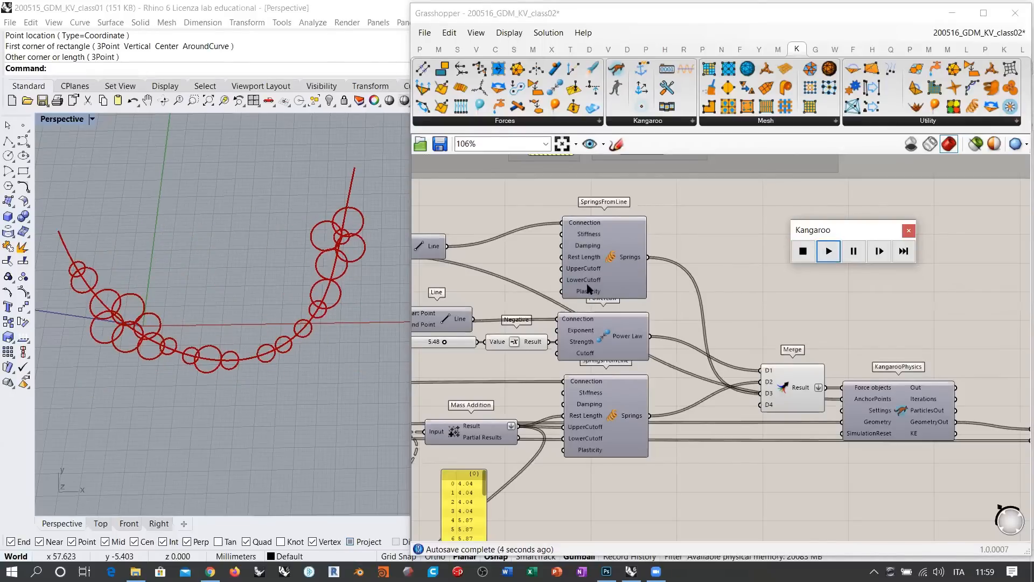
Step: Add a number slider with value 5.00 and connect it to the upper SpringsFromLine's Stiffness input
right_click_drag(587, 284, 656, 300)
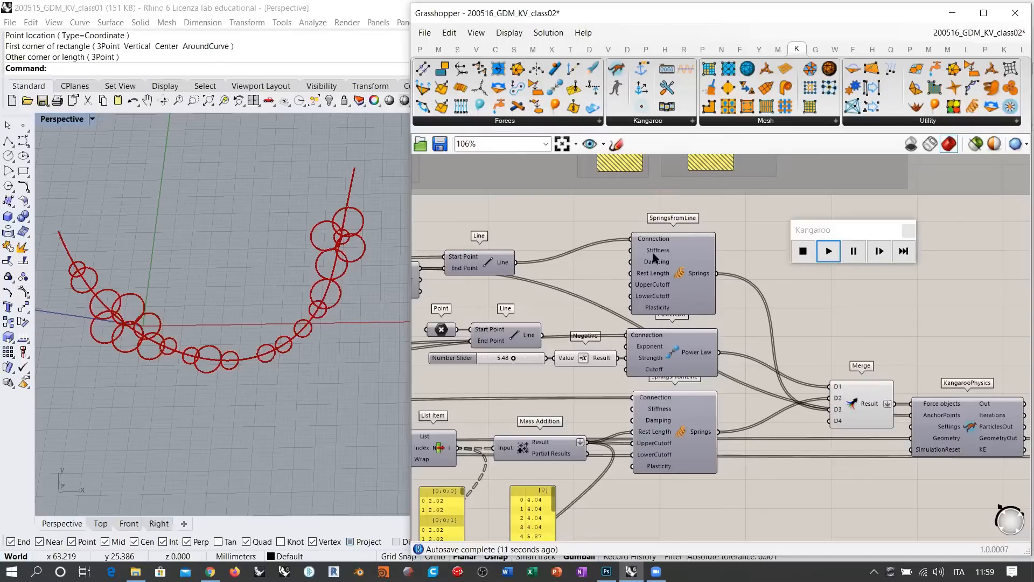
mouse_move(662, 252)
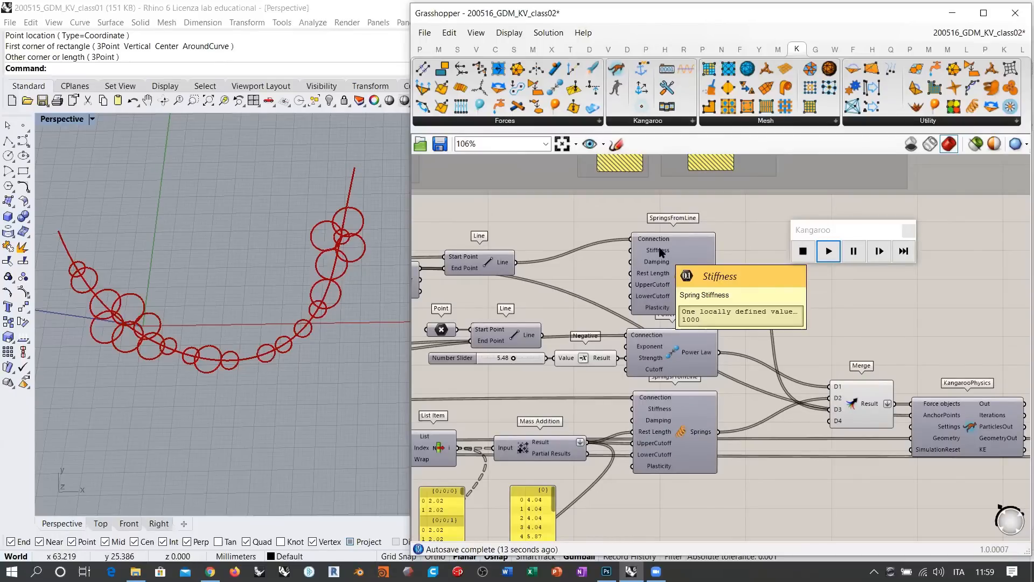
scroll(671, 272, "up", 1)
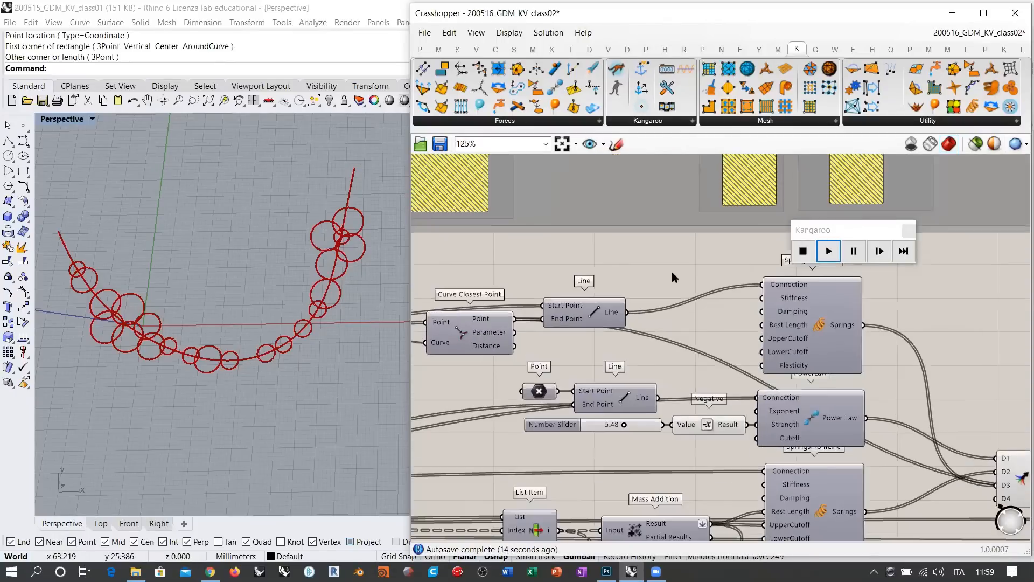
double_click(672, 273)
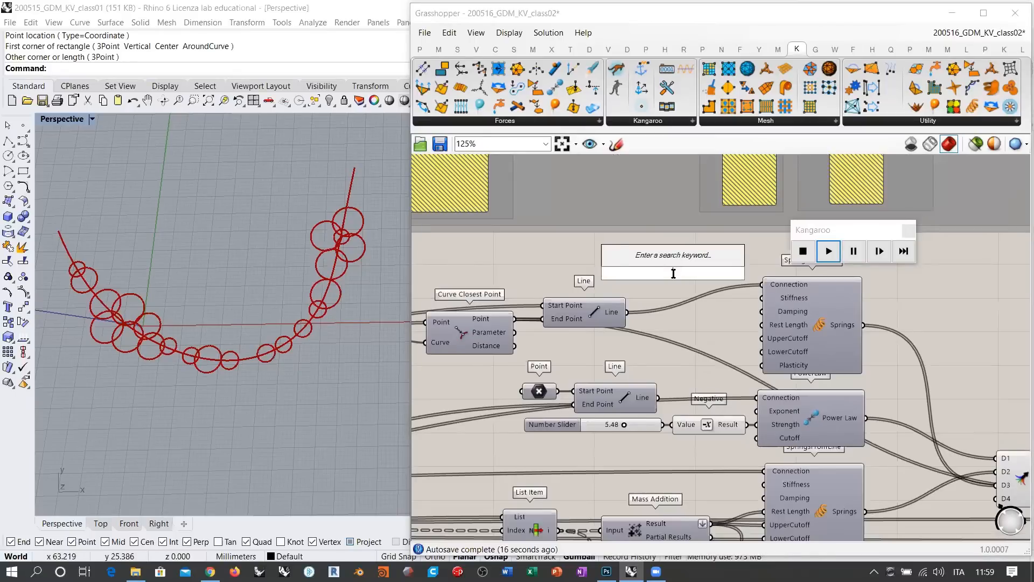
type("5.00")
key("Return")
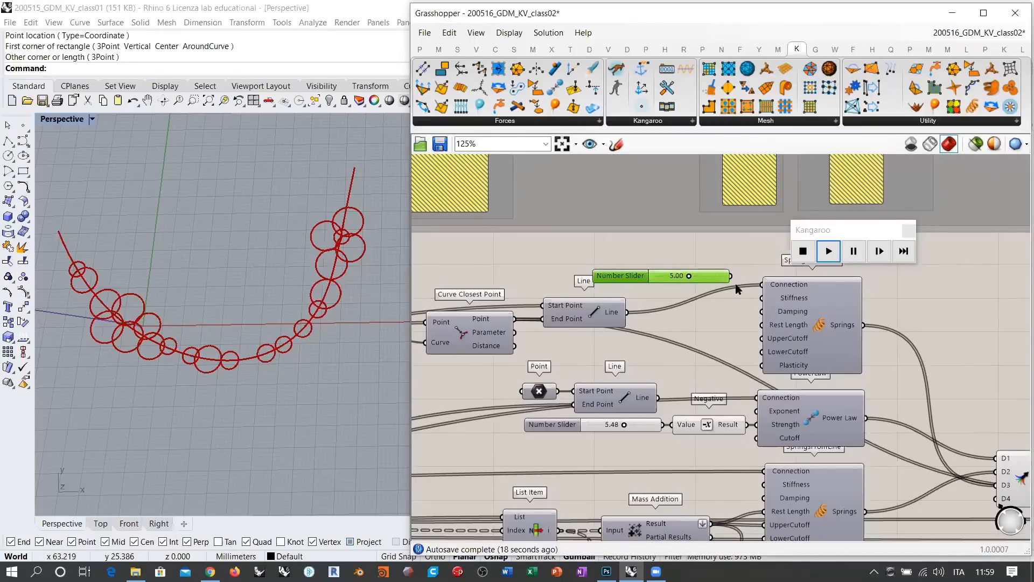
left_click_drag(730, 276, 762, 298)
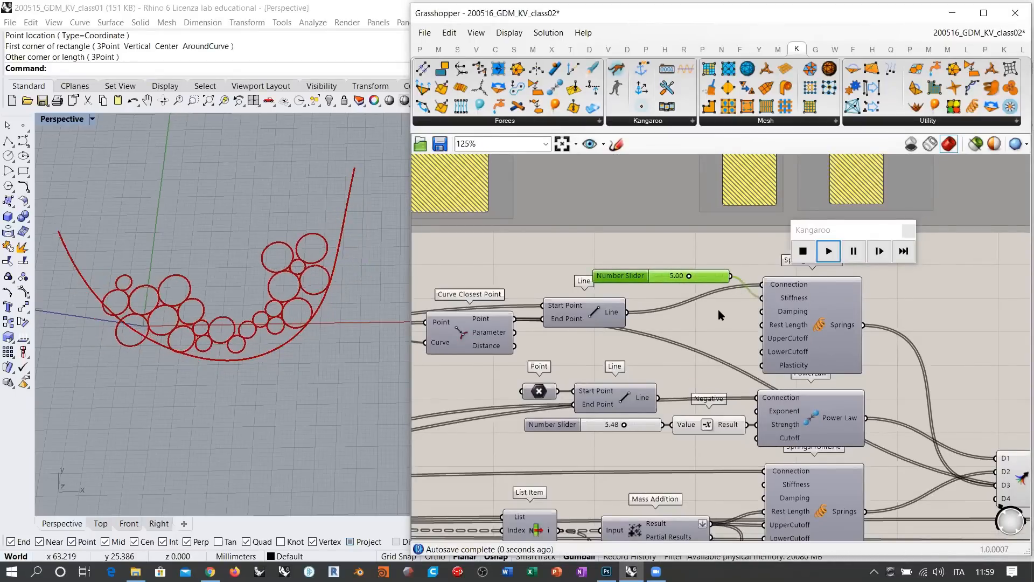
Step: Set the Stiffness slider to 10.00 and the slider driving PowerLaw's Strength to 8.12
left_click_drag(686, 276, 761, 297)
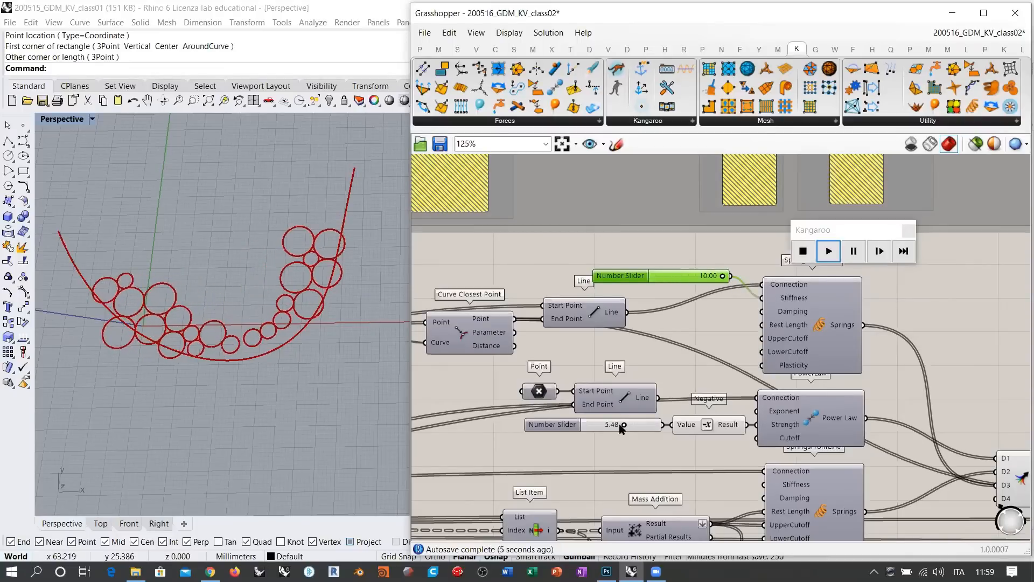
mouse_move(622, 426)
left_mouse_down()
mouse_move(583, 430)
mouse_move(641, 431)
left_mouse_up()
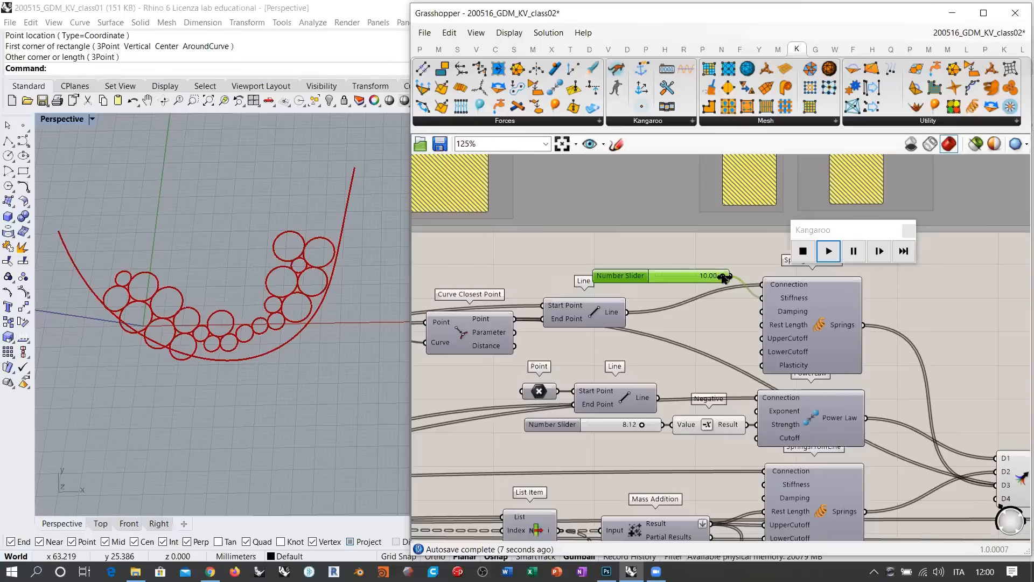
left_click_drag(724, 277, 768, 277)
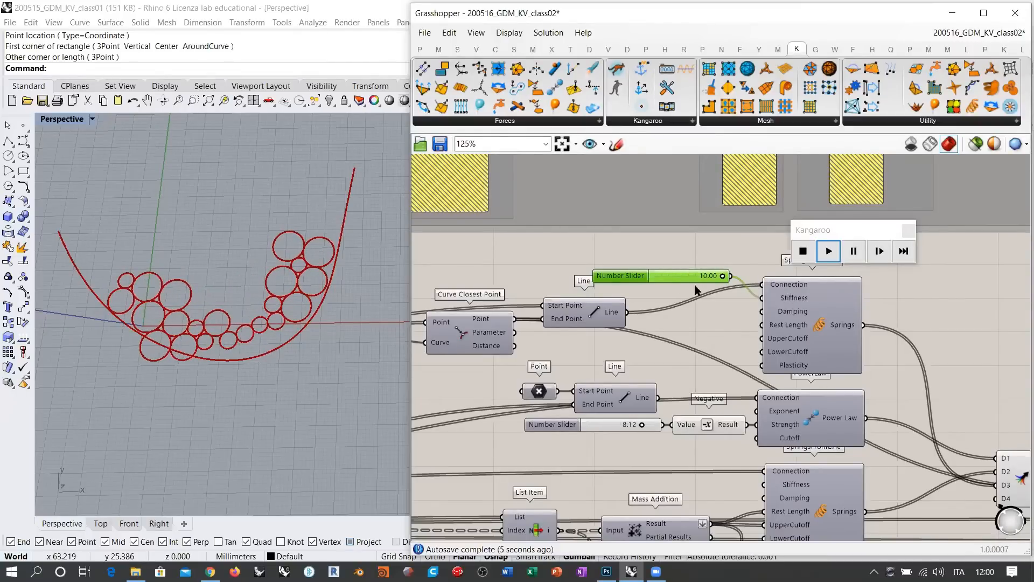
Step: Move the Stiffness slider clear of the Line component, raise its maximum to 110, and set its value to 36.40
left_click_drag(701, 279, 653, 271)
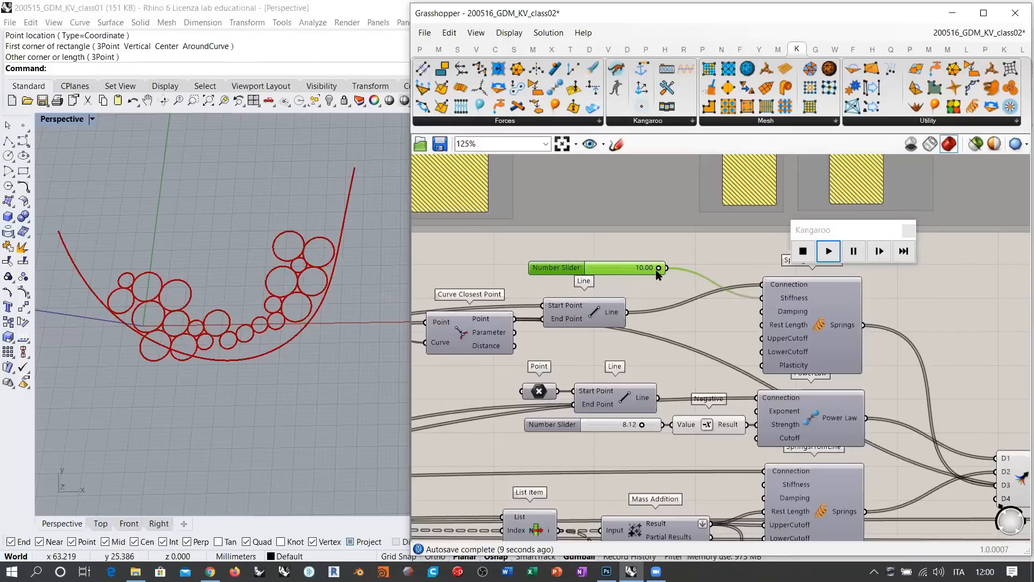
double_click(571, 267)
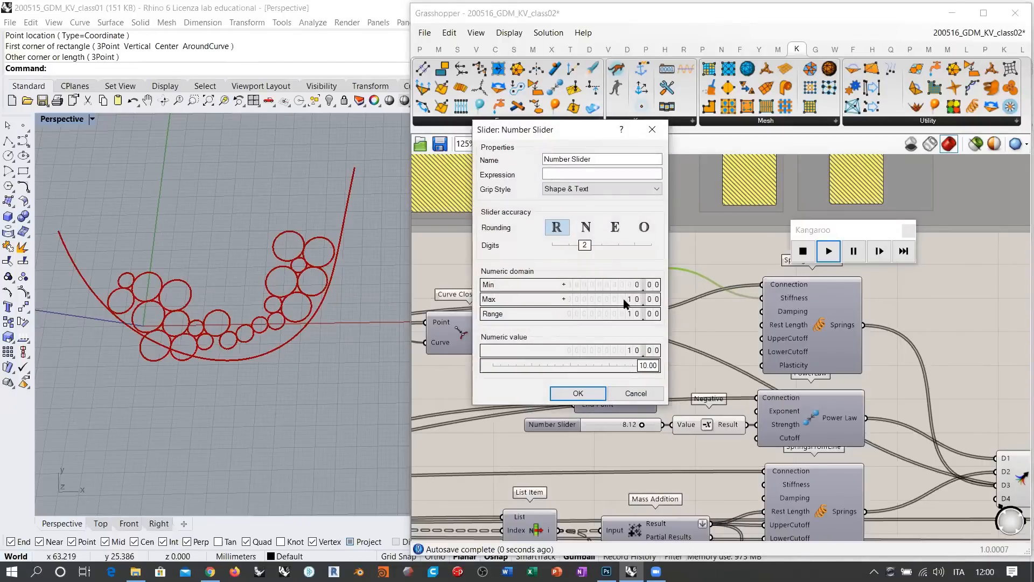
scroll(624, 300, "up", 1)
left_click(589, 397)
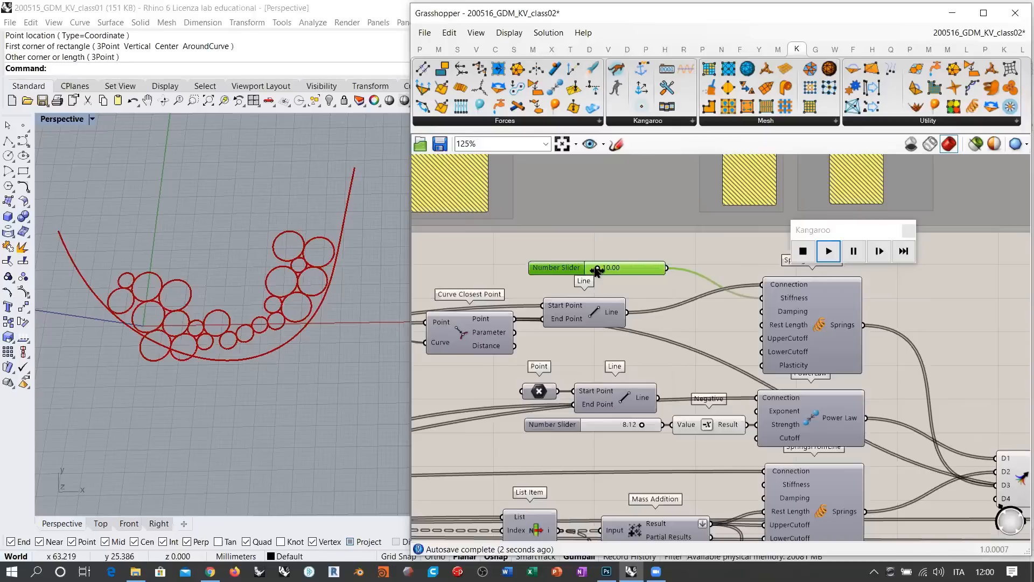
left_click_drag(606, 268, 622, 268)
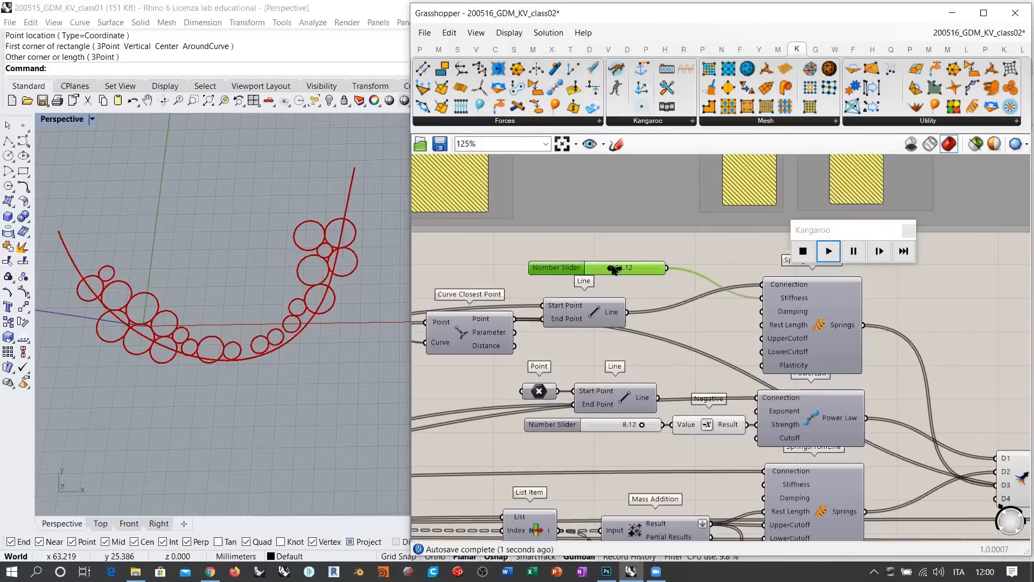
Step: Raise the maximum of the slider driving PowerLaw's Strength and increase its value above 10
left_click(641, 425)
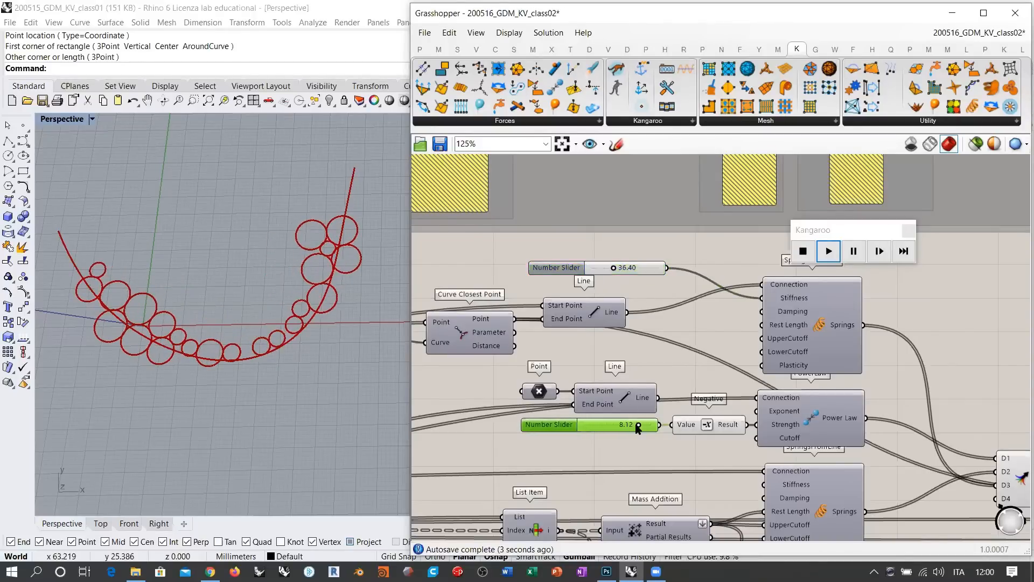
left_click_drag(639, 426, 670, 424)
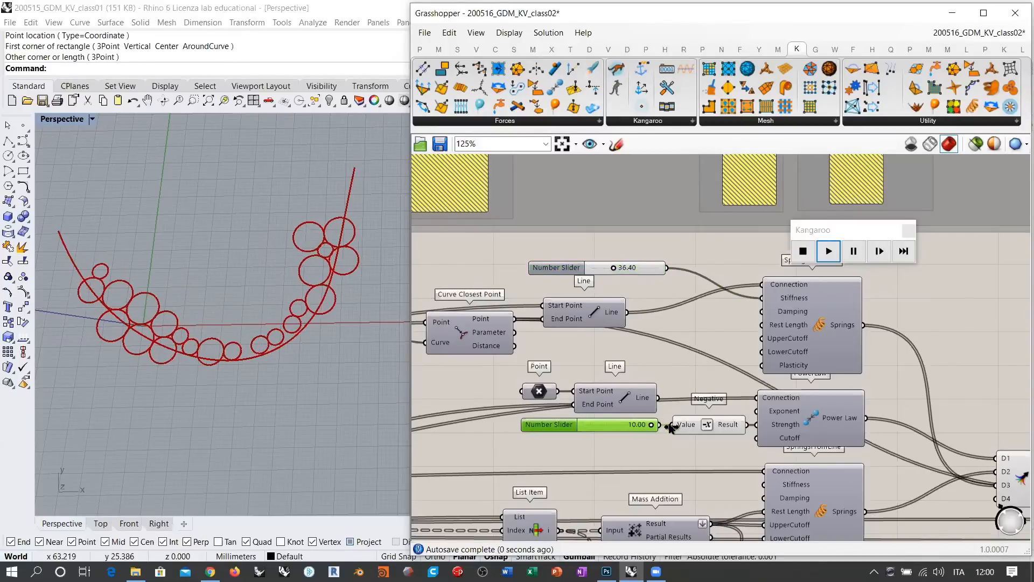
double_click(561, 425)
scroll(618, 451, "up", 1)
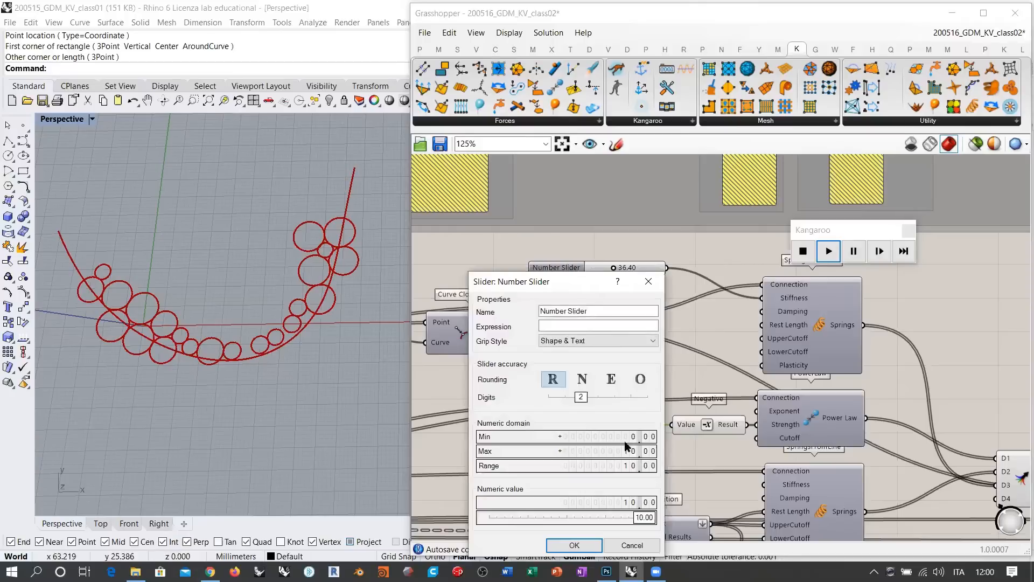
left_click(575, 544)
left_click_drag(595, 426, 606, 426)
Step: Set the spring Stiffness slider to 110.00 and the PowerLaw Strength slider to 50.48
left_click_drag(614, 268, 643, 268)
left_click_drag(657, 267, 697, 272)
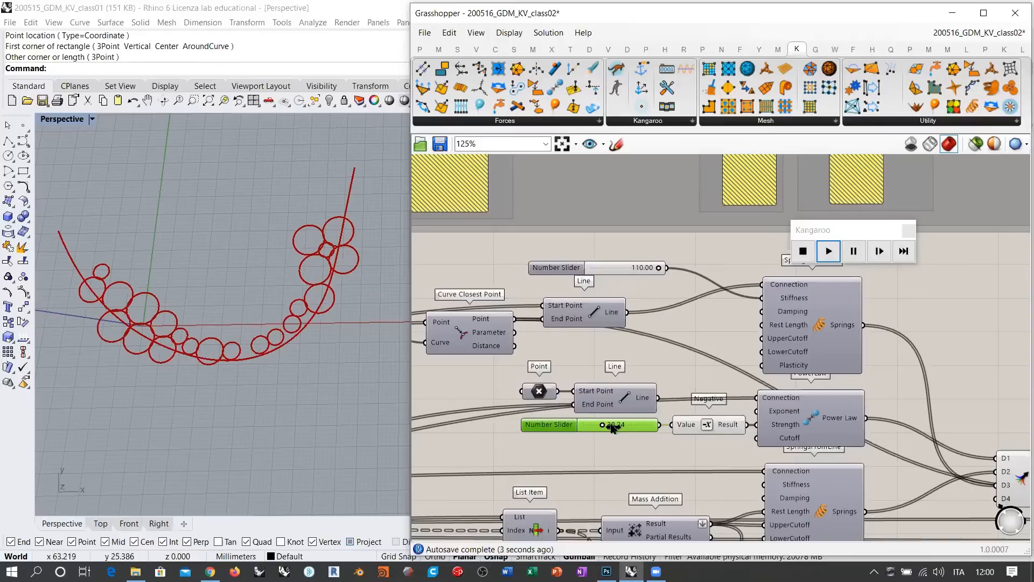
left_click_drag(612, 427, 615, 425)
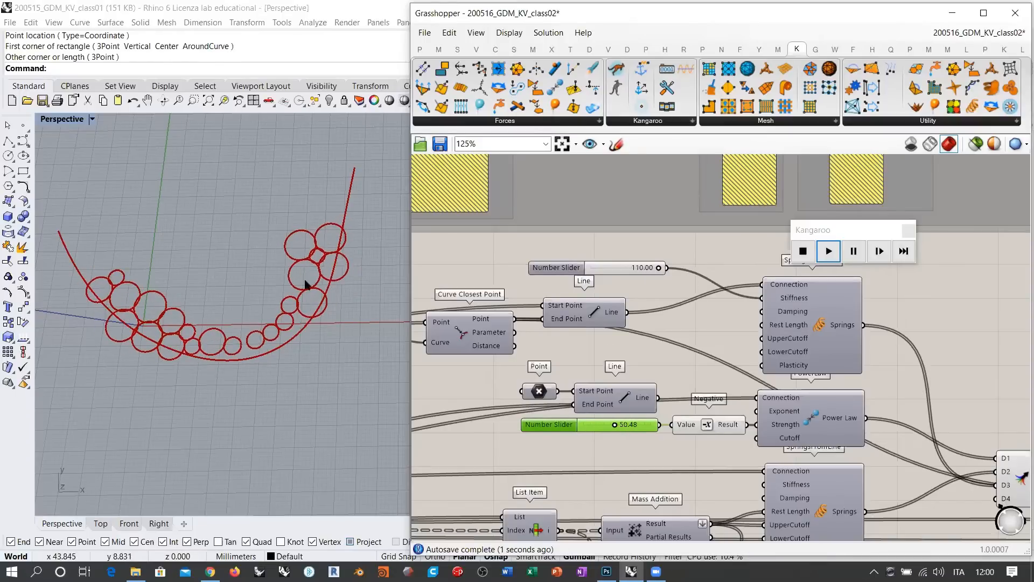
Step: Select the Point parameter feeding Nurbs Curve and move the lower-right control point up above the middle of the curve
right_click_drag(235, 342, 319, 341)
right_click_drag(181, 326, 182, 308)
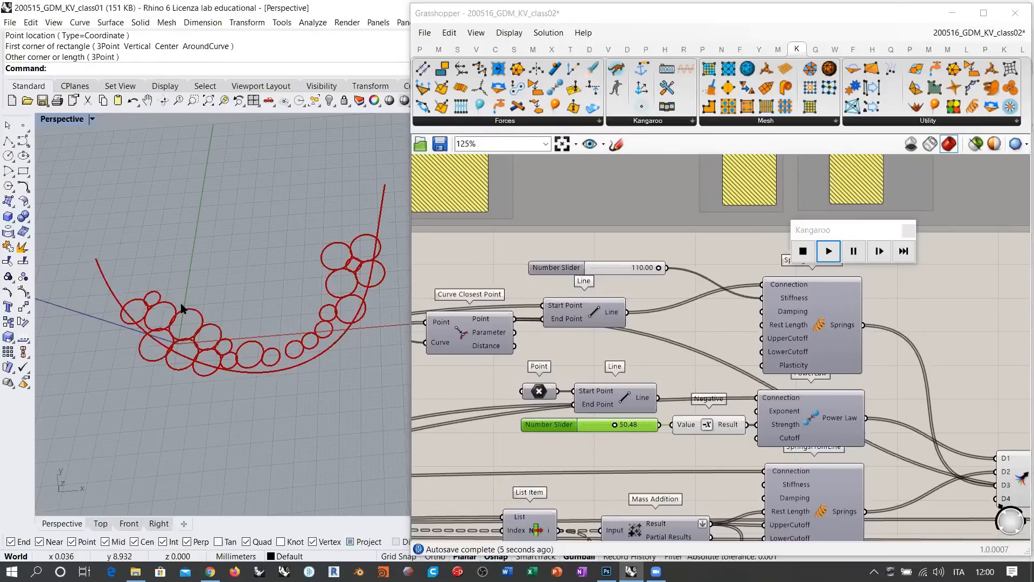
scroll(722, 300, "down", 3)
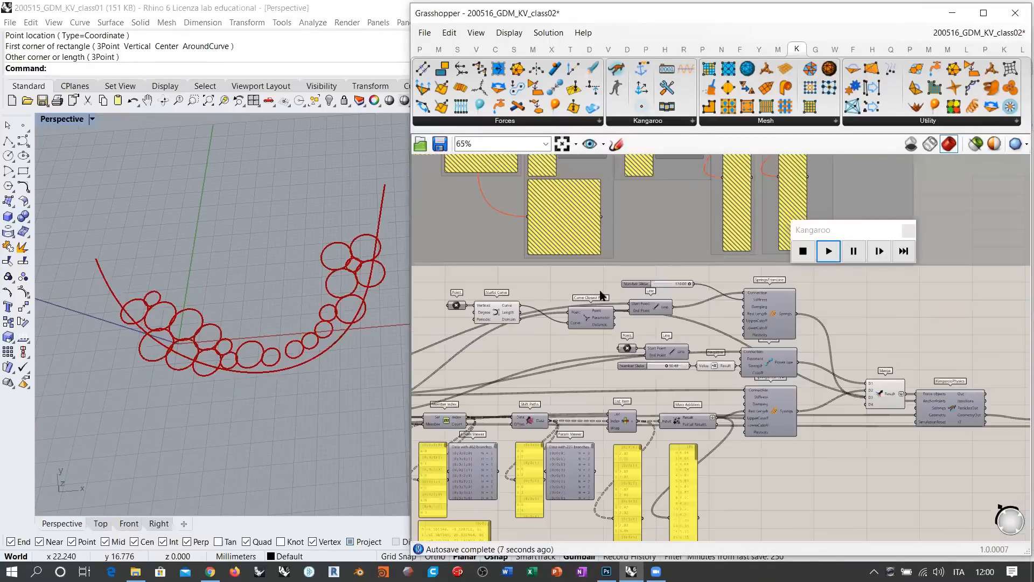
scroll(538, 309, "up", 4)
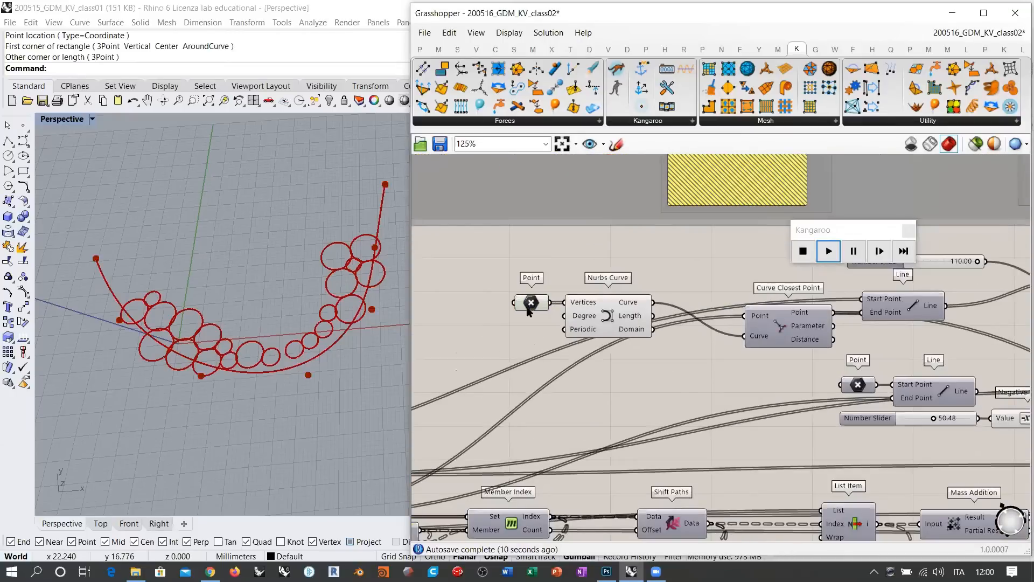
left_click(529, 304)
right_click_drag(364, 315, 343, 343, "shift")
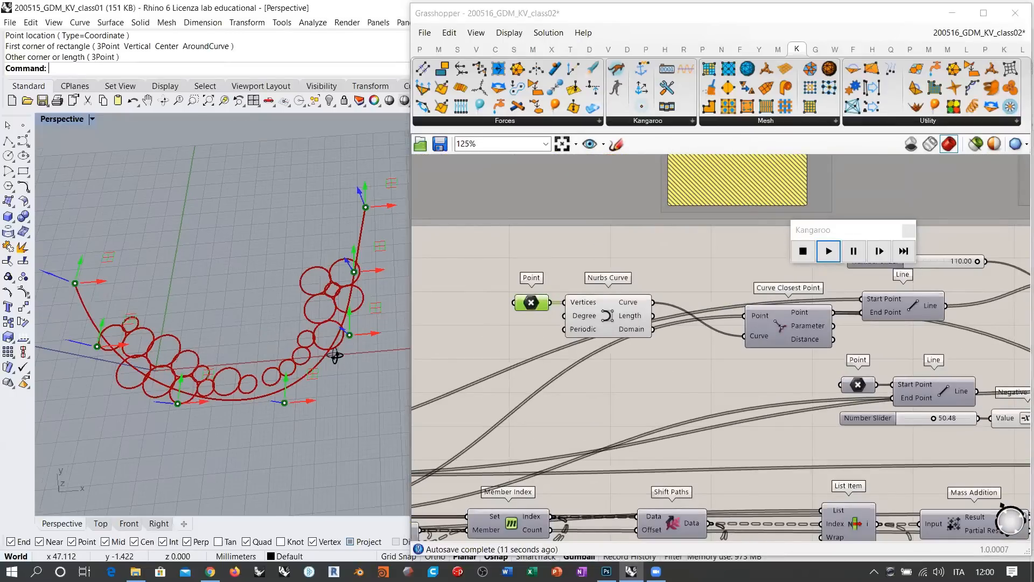
right_click_drag(277, 384, 275, 375)
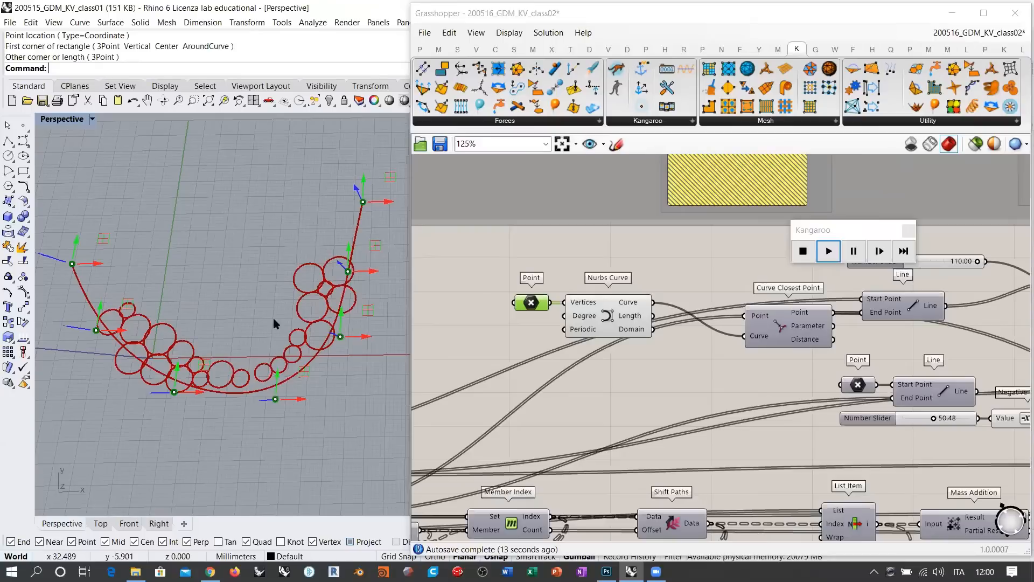
left_click_drag(273, 318, 236, 213)
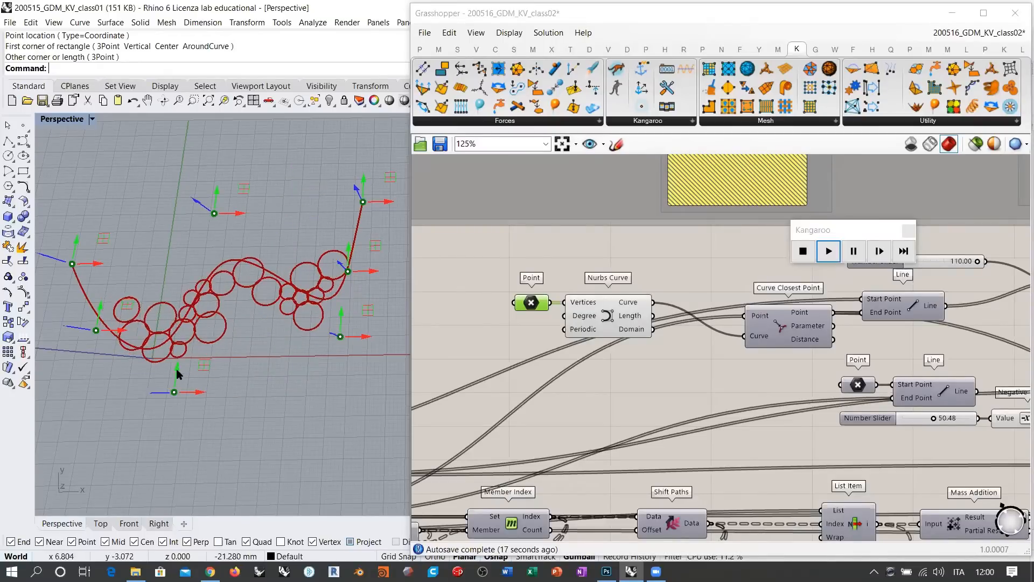
Step: Reshape the running curve by lowering its bottom control point, raising the left one, and moving the lower-right one inward
left_click_drag(177, 374, 167, 404)
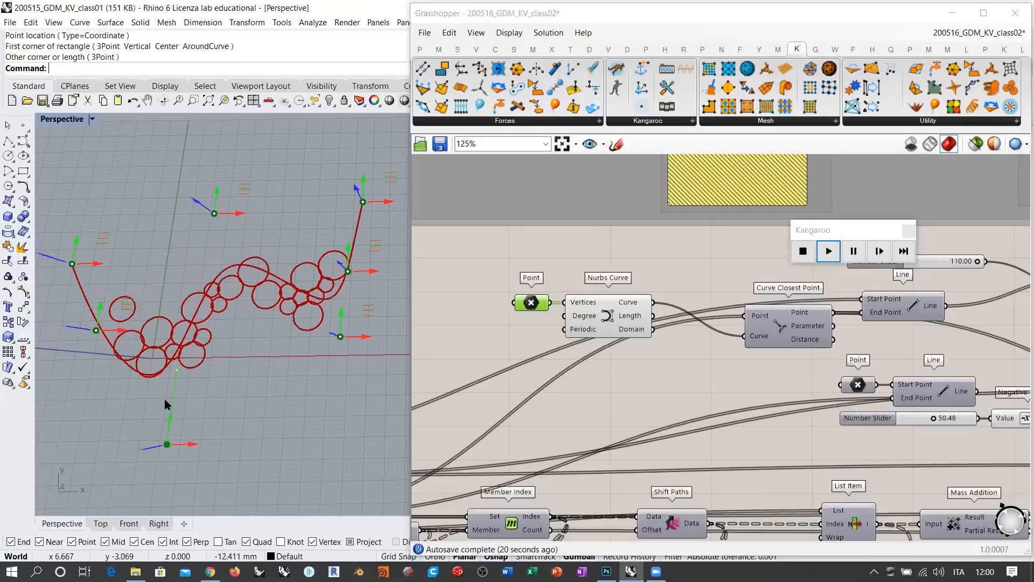
left_click_drag(114, 330, 149, 205)
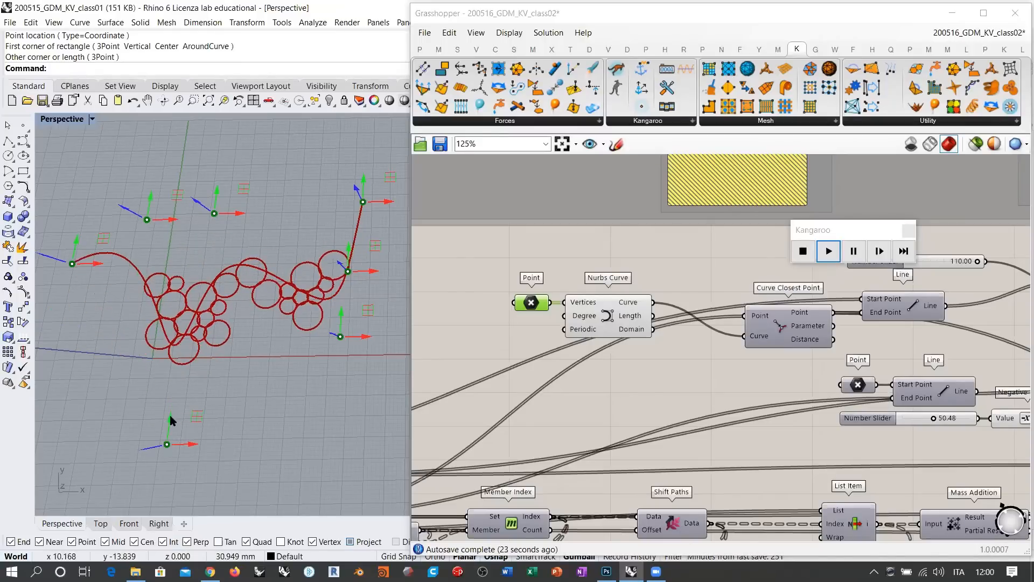
mouse_move(170, 418)
left_mouse_down()
mouse_move(170, 269)
mouse_move(174, 426)
left_mouse_up()
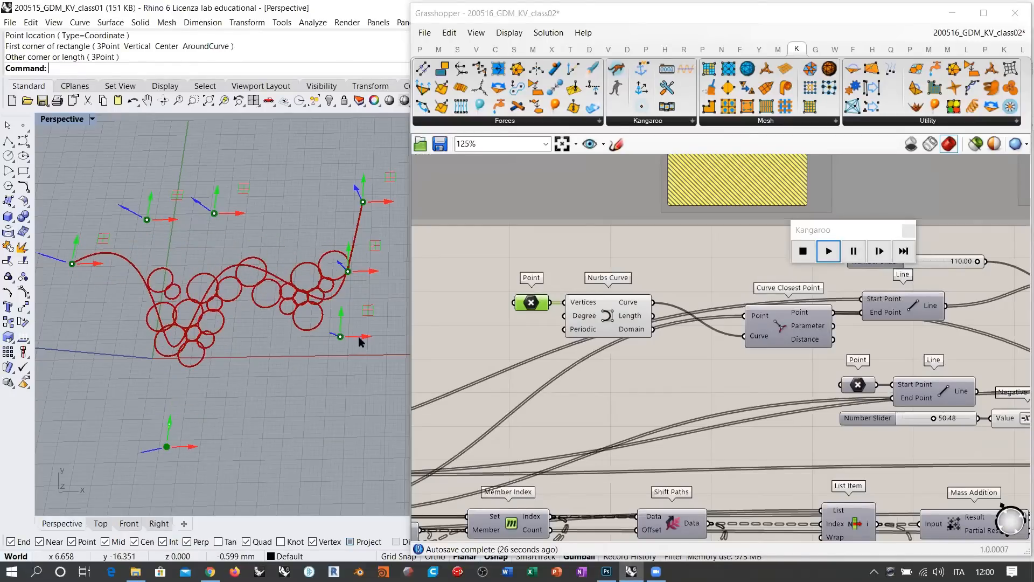
left_click_drag(359, 338, 293, 286)
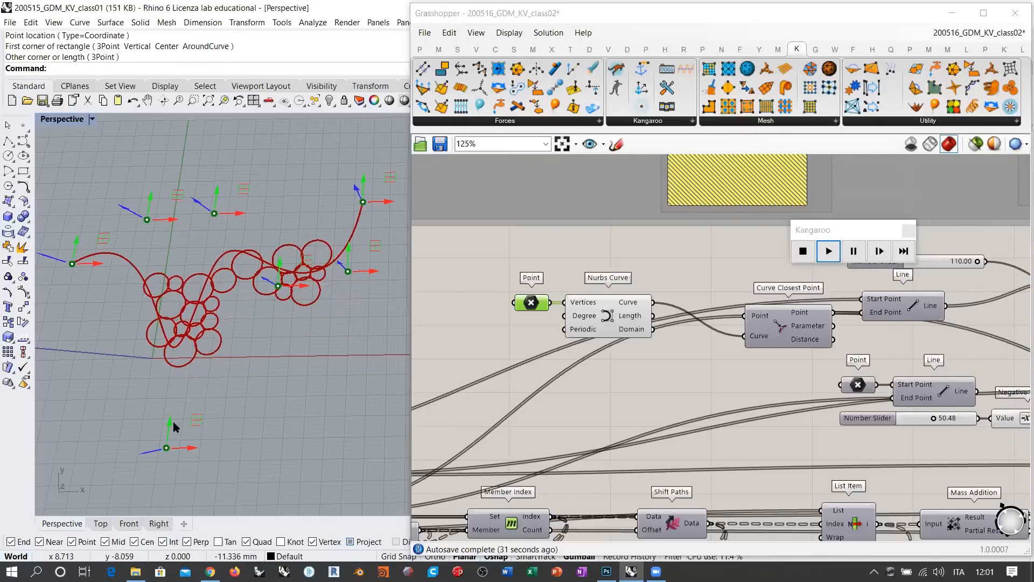
Step: Flatten the curve by raising its bottom control point and lowering the two upper-left ones, and deselect the Point parameter
left_click_drag(174, 426, 186, 329)
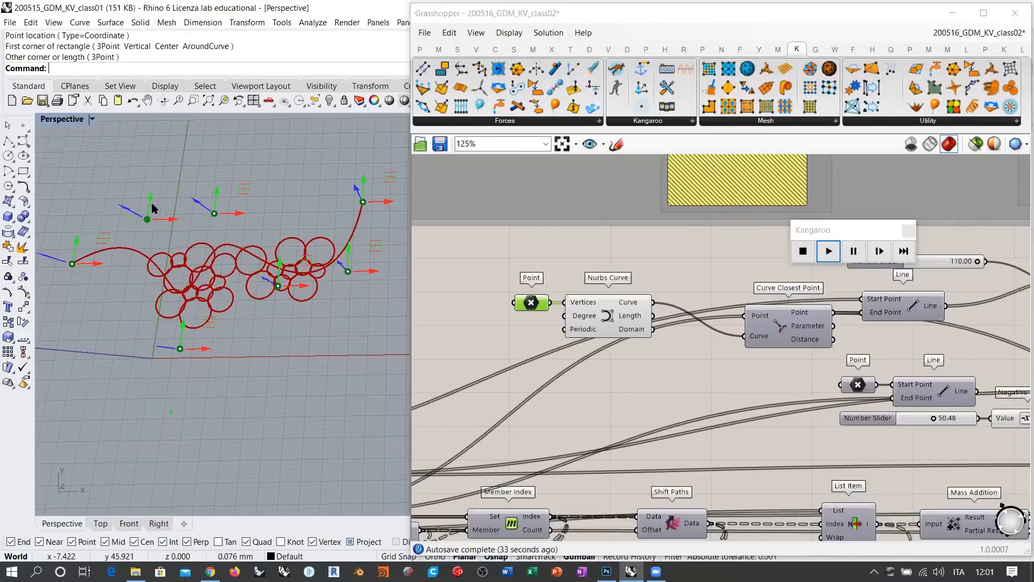
left_click_drag(152, 204, 132, 314)
left_click_drag(219, 191, 211, 241)
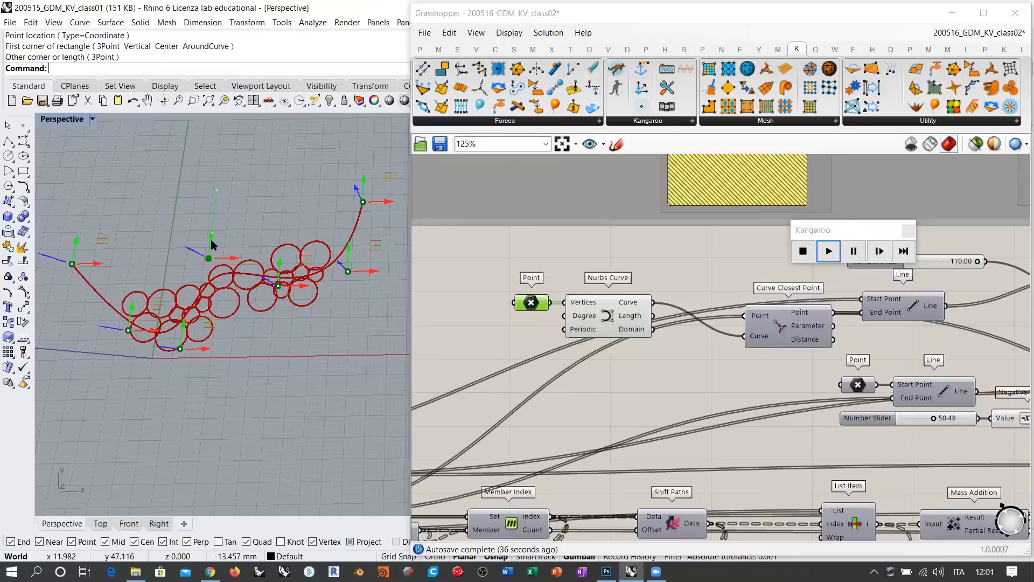
left_click(529, 369)
Step: Reset the Kangaroo simulation and close its playback controls
right_click_drag(689, 355, 632, 318)
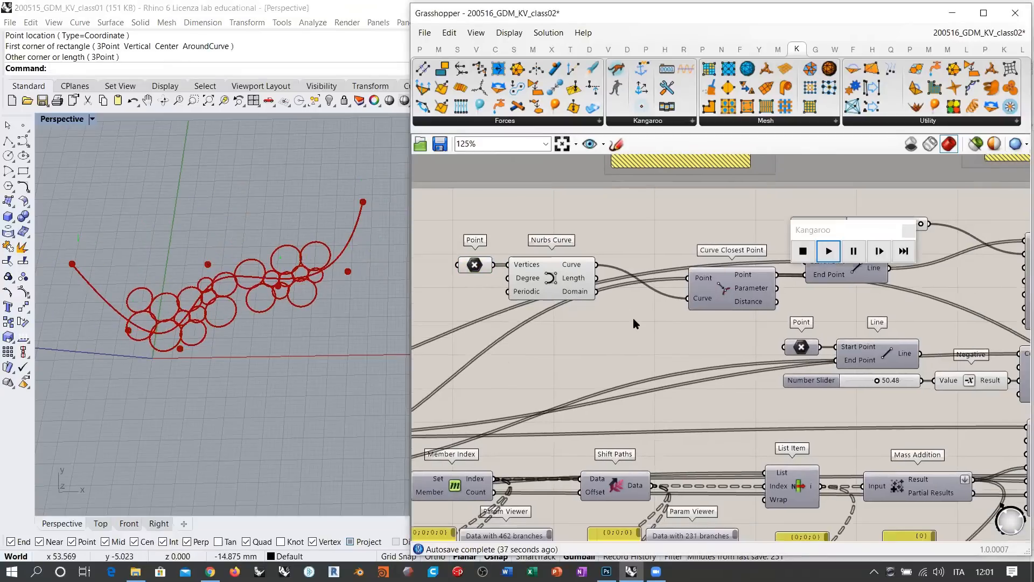
scroll(632, 318, "down", 5)
right_click_drag(677, 347, 719, 354)
scroll(718, 353, "down", 2)
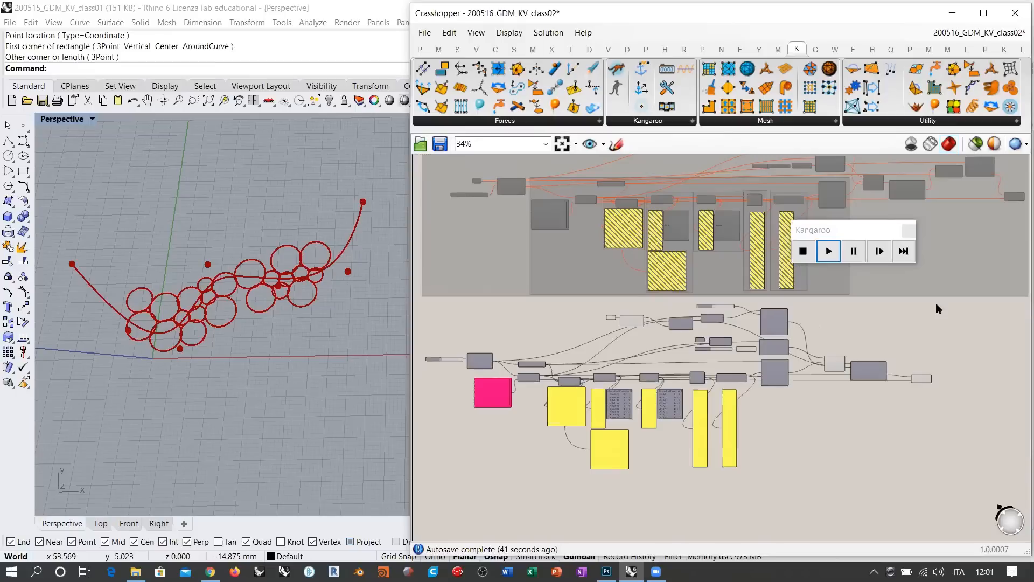
left_click(803, 251)
left_click(909, 232)
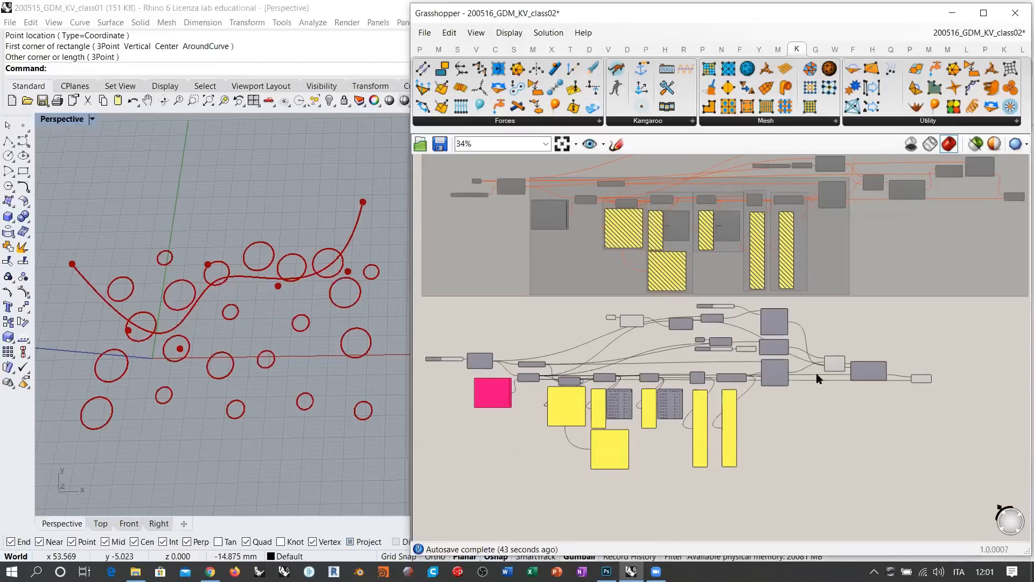
Step: Group all components of the lower curve-attractor definition and disable them
scroll(964, 328, "down", 2)
left_click_drag(987, 309, 544, 466)
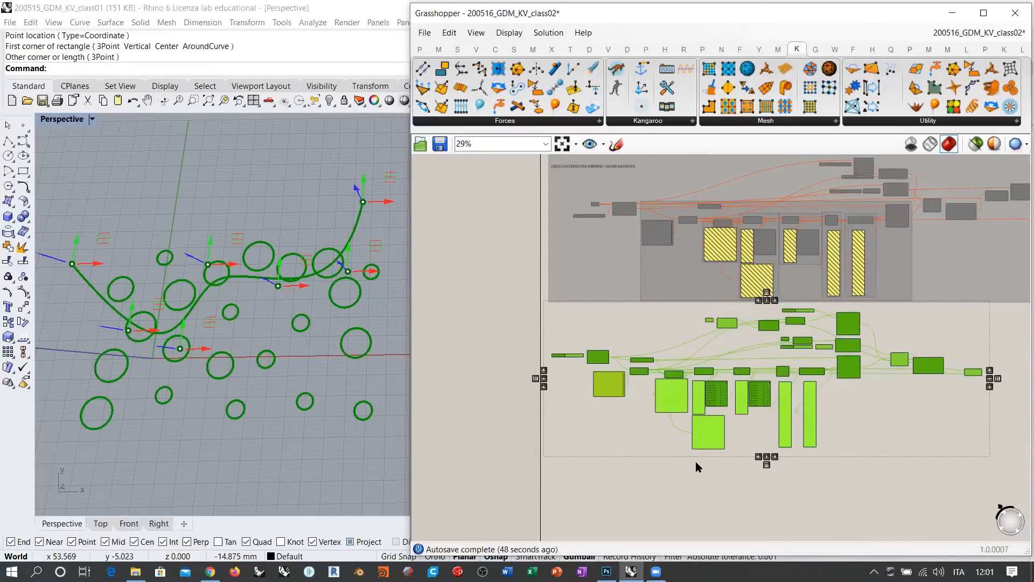
key("ctrl+g")
key("ctrl+e")
left_click(625, 487)
right_click_drag(565, 332, 563, 352)
Step: Copy the scribble "CIRCLE PACKING ON SURFACE - MORE RADIUSES" down into the new group's upper-left corner and add it to that group
scroll(552, 201, "up", 5)
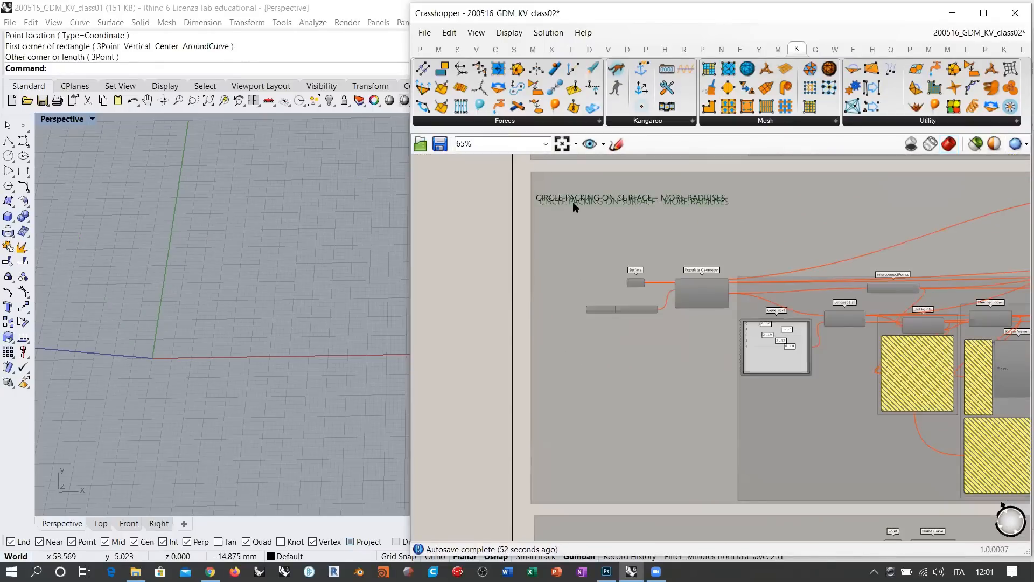
right_click_drag(591, 380, 589, 293)
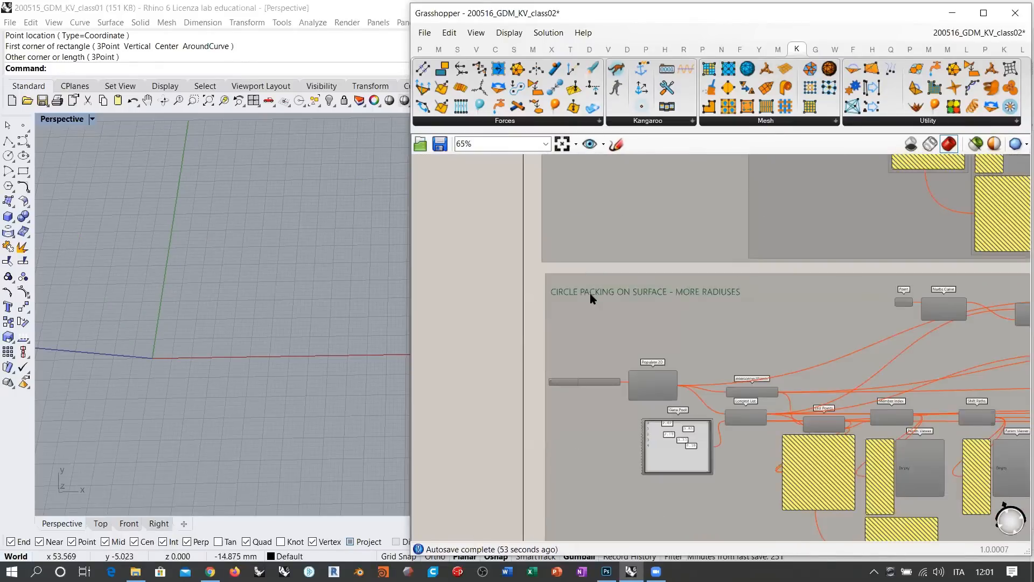
scroll(589, 293, "up", 5)
right_click(593, 342)
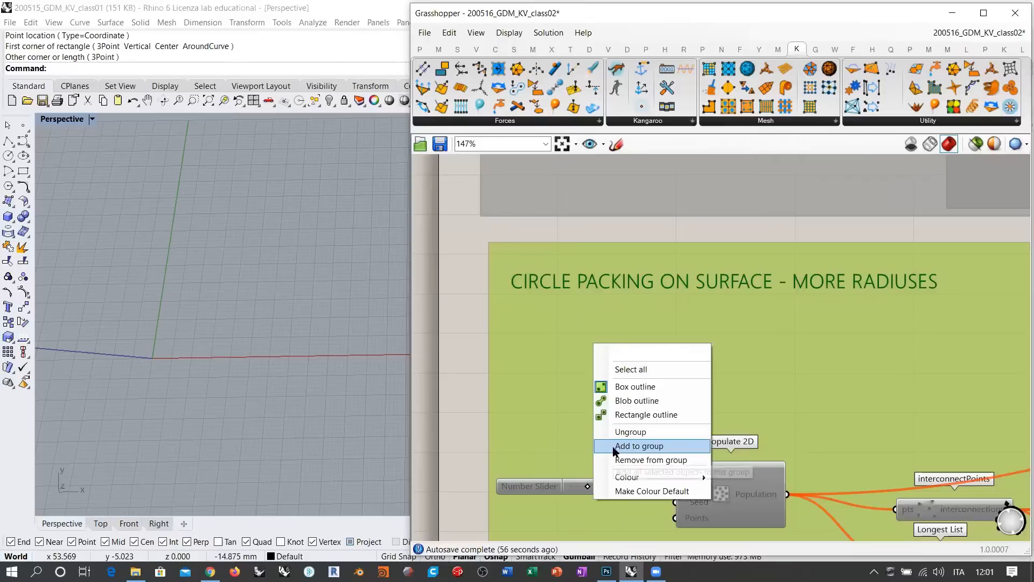
left_click(628, 431)
Step: Change the copied scribble's text to "CIRCLE PACKING WITH CURVE ATTRACTOR - MORE RADIUSES"
double_click(583, 286)
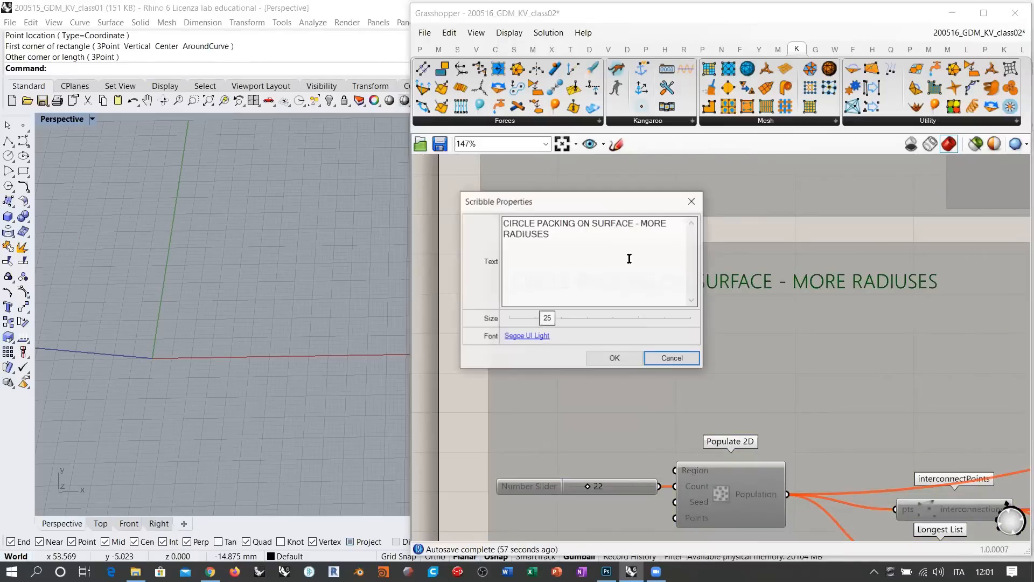
left_click(630, 223, "shift")
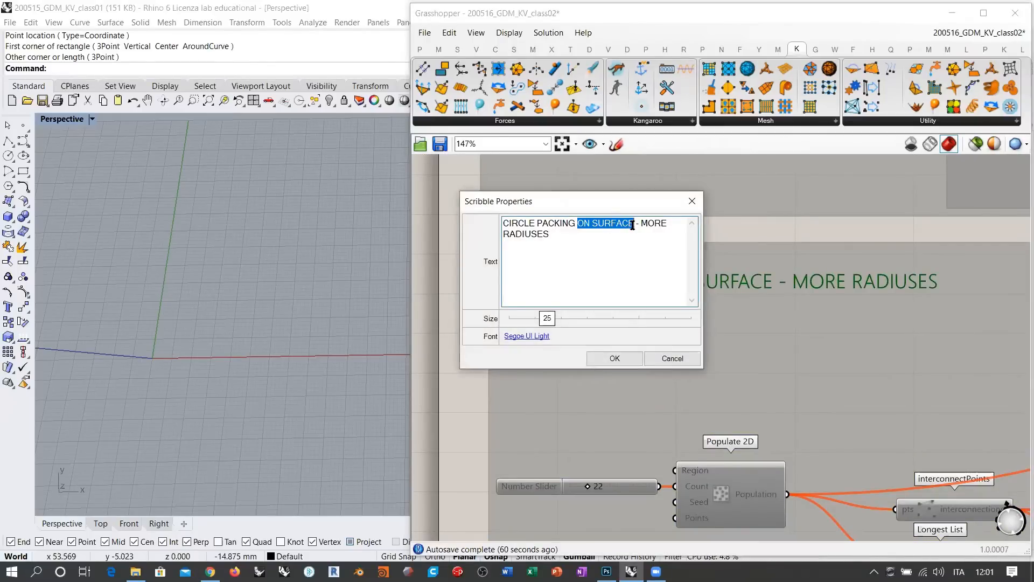
type("WITH CURVE")
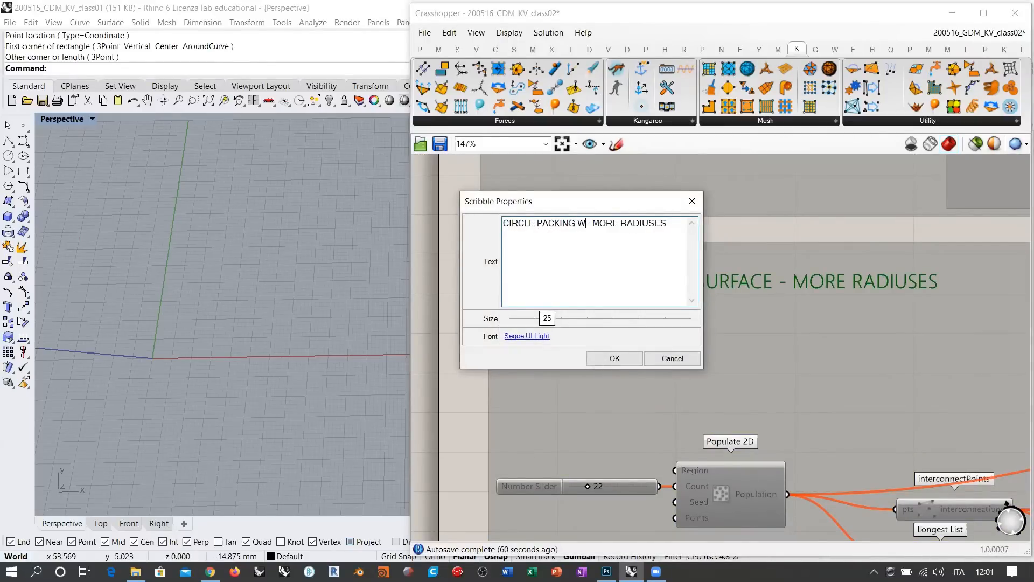
type(" ATTRACTOR")
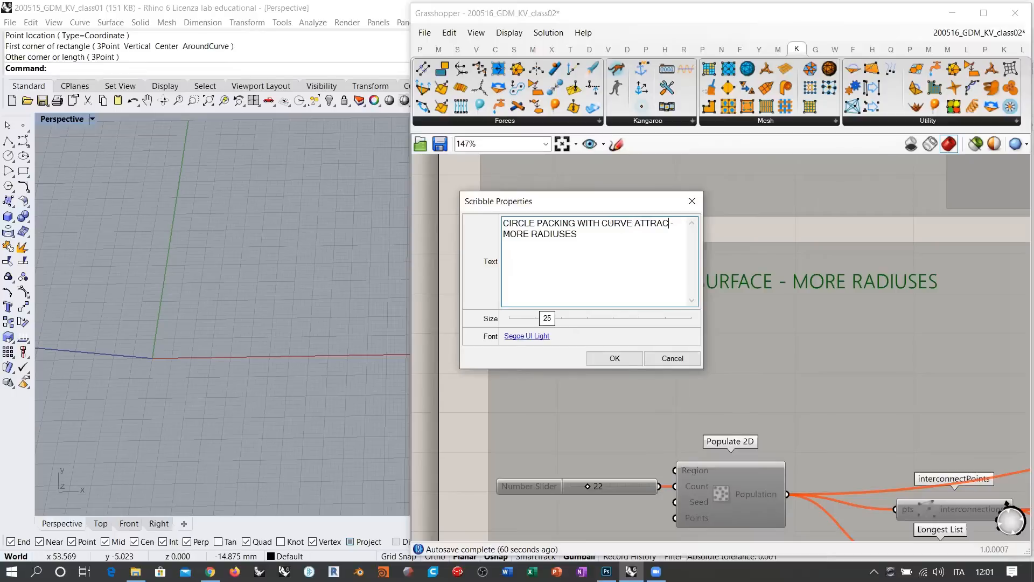
left_click(614, 358)
scroll(548, 267, "down", 4)
scroll(548, 275, "down", 2)
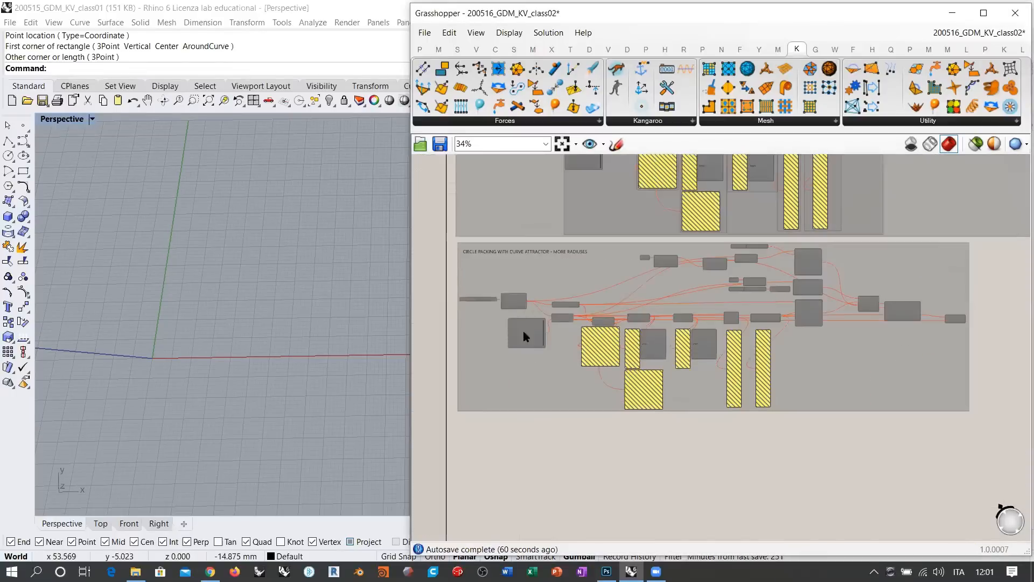
scroll(501, 324, "up", 2)
left_click(493, 330)
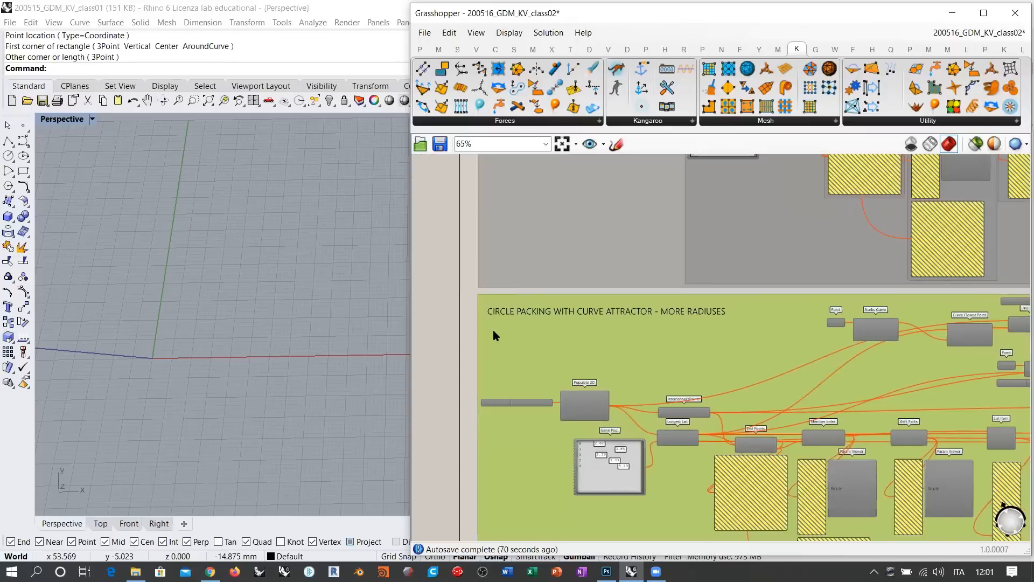
scroll(640, 300, "down", 4)
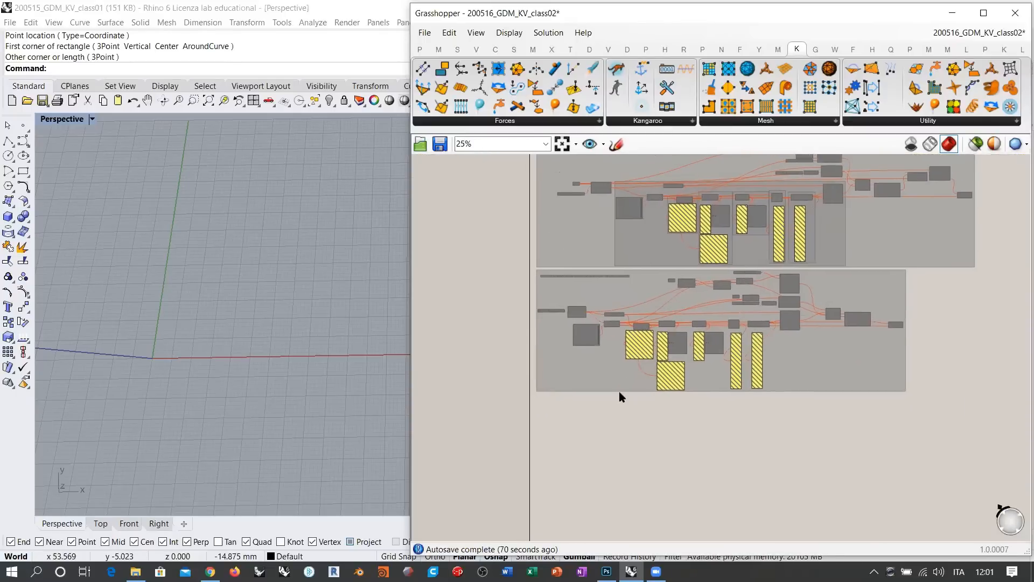
Step: Add a Populate 3D component on the empty canvas below the curve-attractor group
right_click_drag(253, 391, 248, 355)
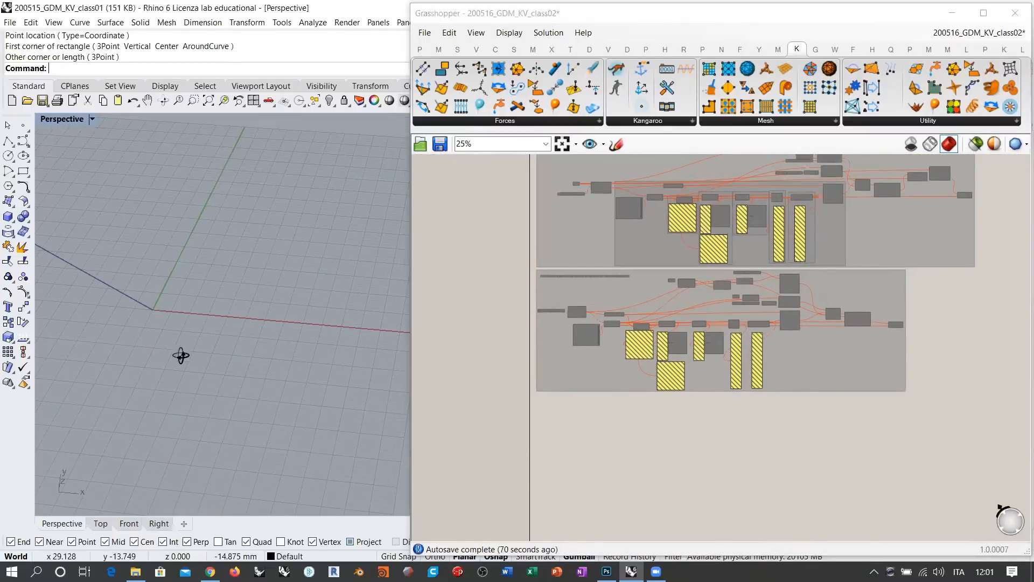
right_click_drag(181, 356, 334, 344)
scroll(588, 375, "up", 4)
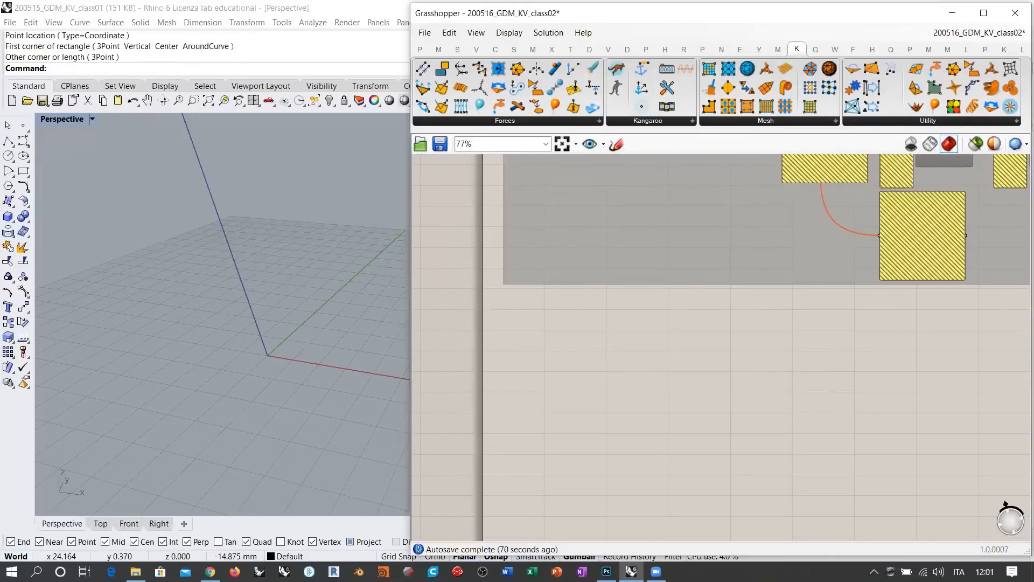
double_click(599, 364)
type("PO")
left_click(592, 334)
left_click_drag(616, 352, 640, 338)
right_click_drag(316, 358, 307, 389)
right_click_drag(341, 356, 366, 337)
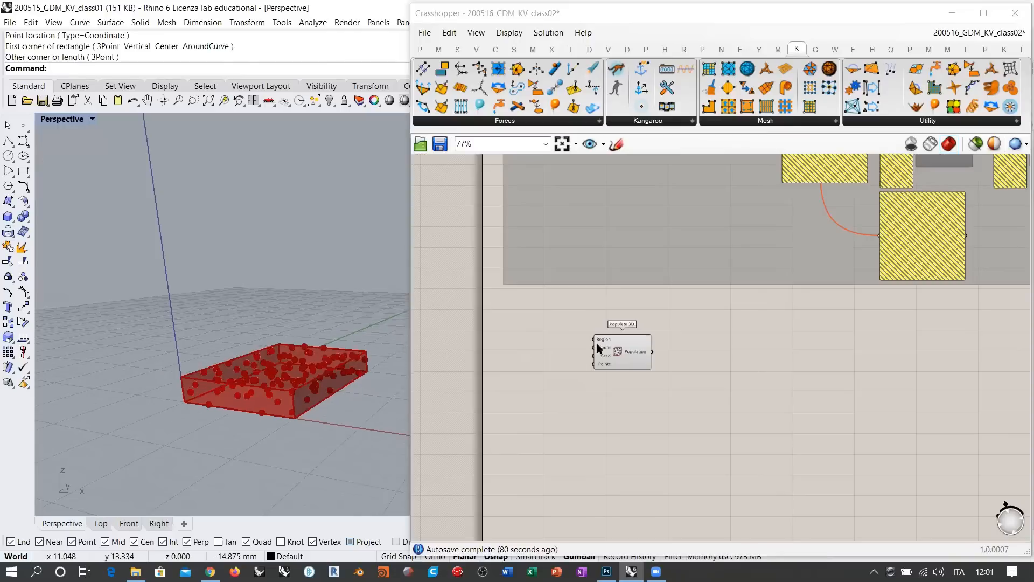
Step: Set one box as the Region of Populate 3D by drawing a large, tall box in the Perspective view
scroll(561, 354, "up", 3)
right_click(630, 330)
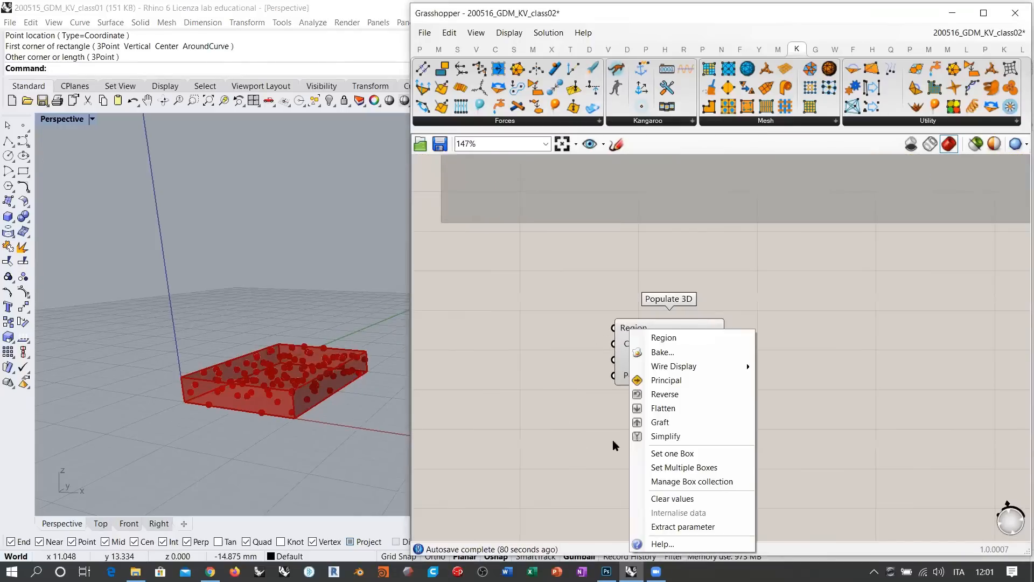
left_click(656, 455)
left_click(142, 428)
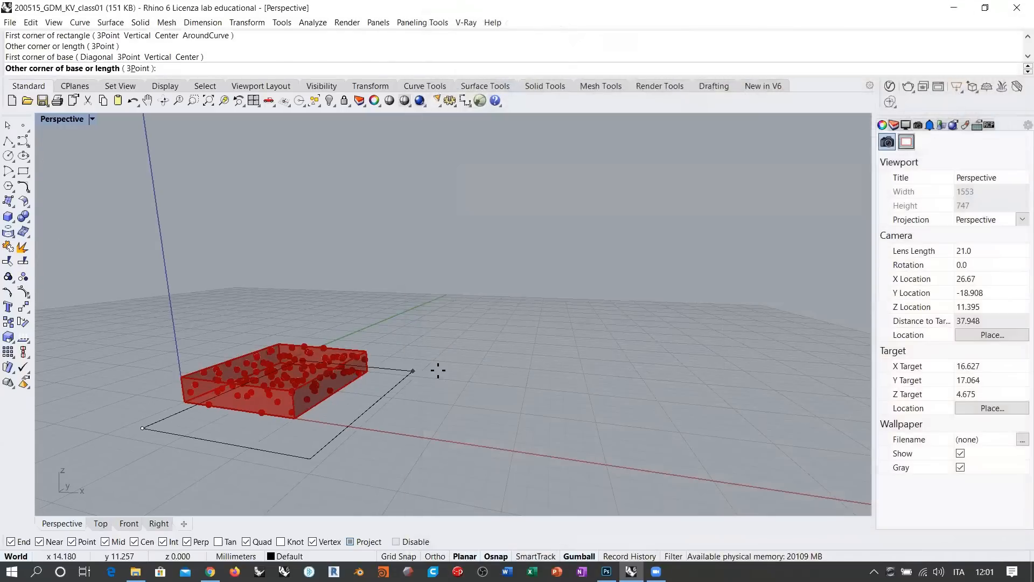
left_click(474, 365)
left_click(445, 166)
scroll(340, 305, "up", 4)
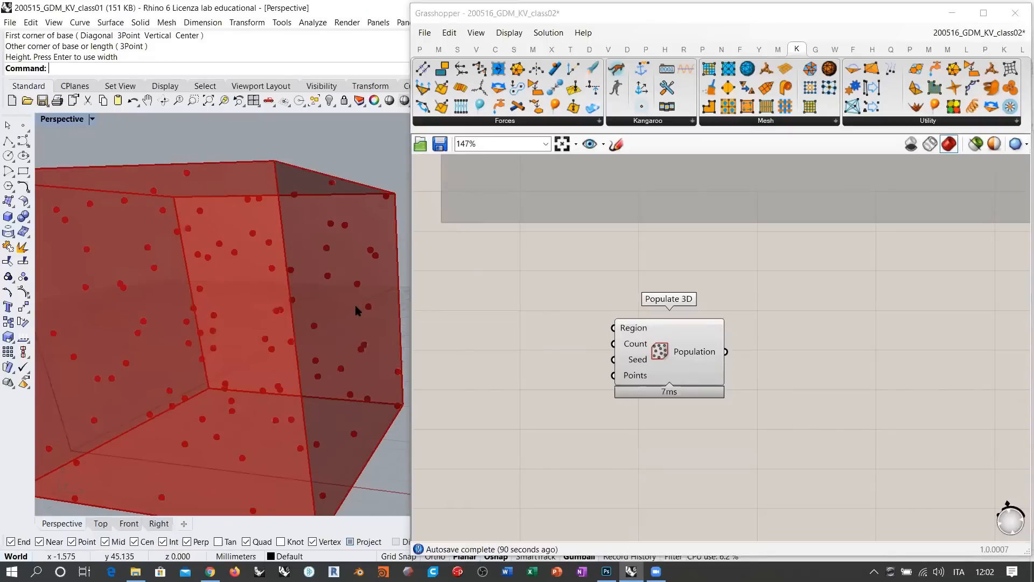
scroll(354, 309, "down", 3)
scroll(621, 355, "up", 1)
Step: Add a number slider set to 11 and connect it to the Count input of Populate 3D
double_click(622, 356)
type("11")
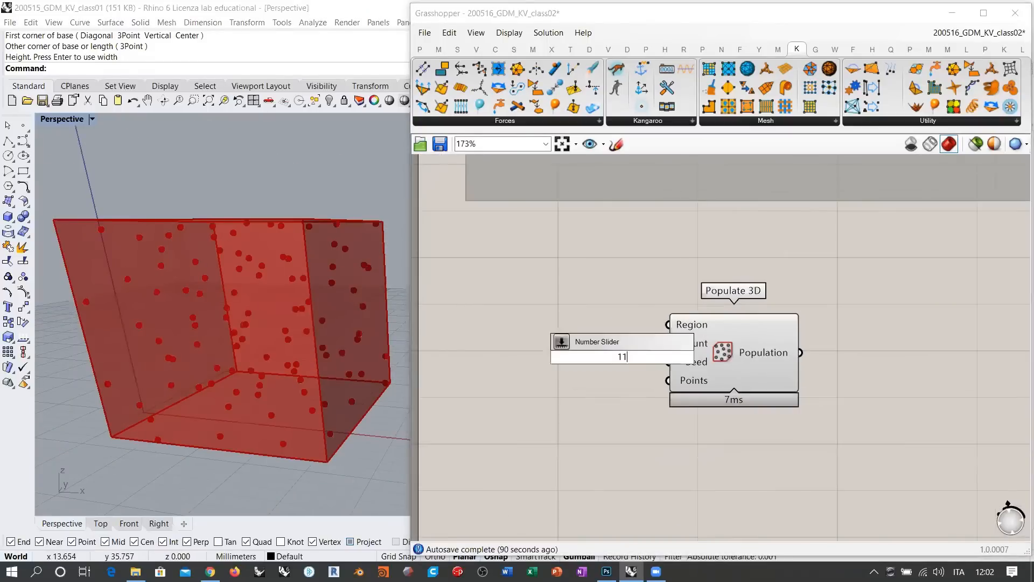
key("Return")
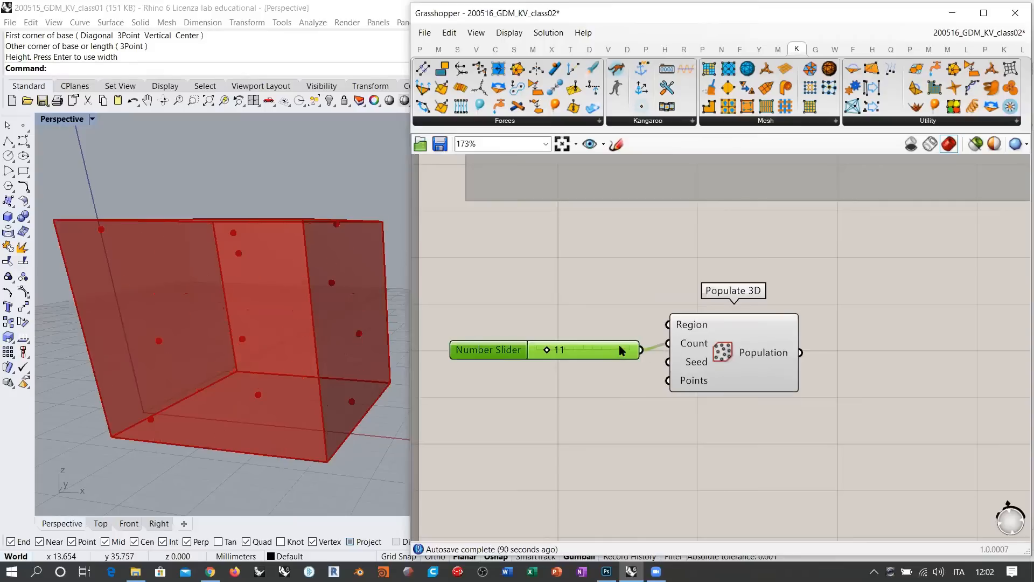
left_click(629, 377)
scroll(659, 359, "down", 2)
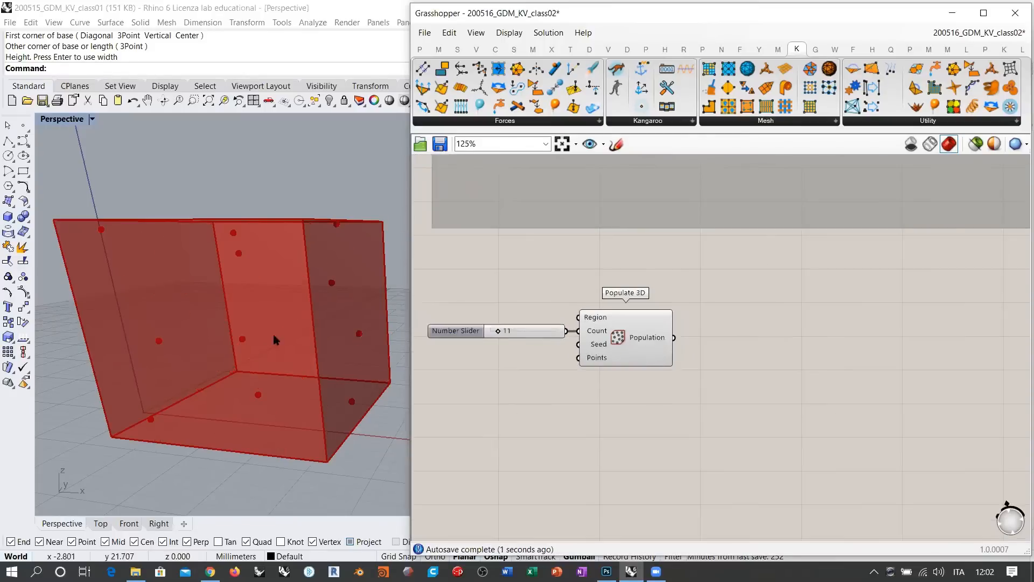
Step: Turn off the preview of the Populate 3D component
right_click_drag(273, 335, 302, 335)
left_click(629, 345)
left_click_drag(626, 393, 632, 398)
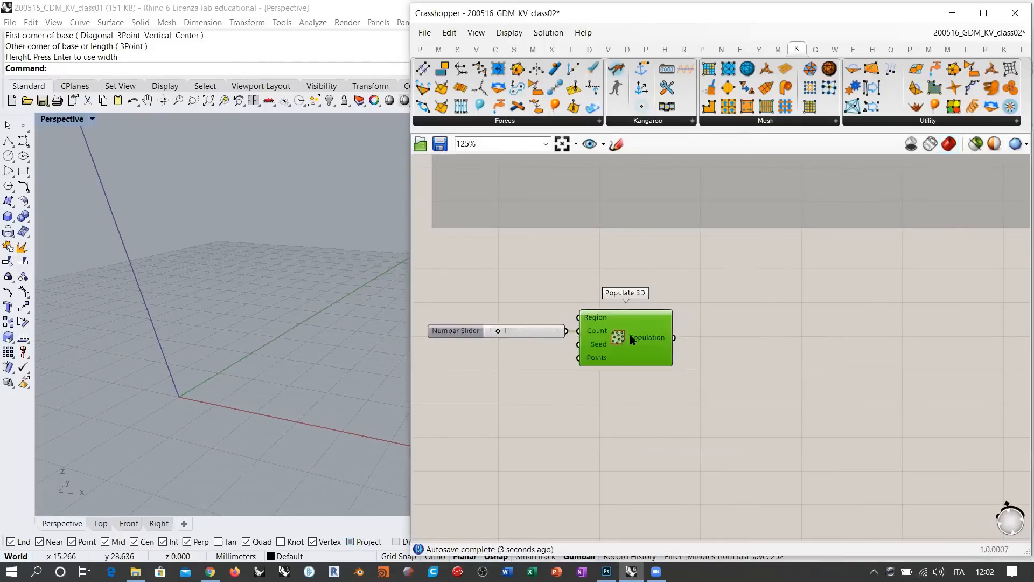
left_click_drag(631, 335, 642, 336)
left_click(706, 365)
Step: Duplicate the Gene Pool, Longest List, interconnectPoints, their downstream data components and panels, and SpringsFromLine next to Populate 3D
right_click_drag(706, 366, 658, 328)
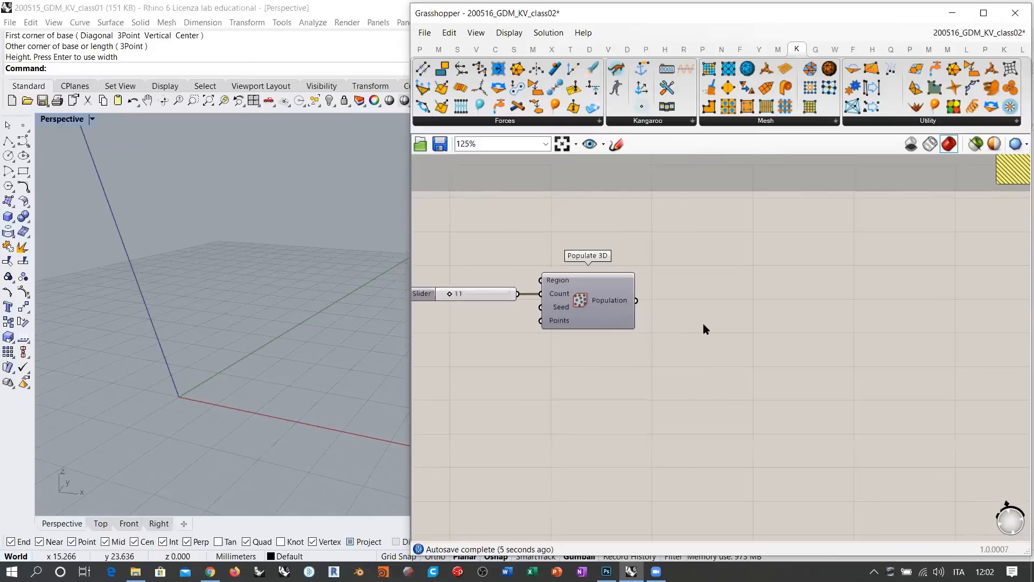
right_click_drag(749, 323, 547, 358)
scroll(647, 353, "down", 5)
right_click_drag(598, 337, 570, 346)
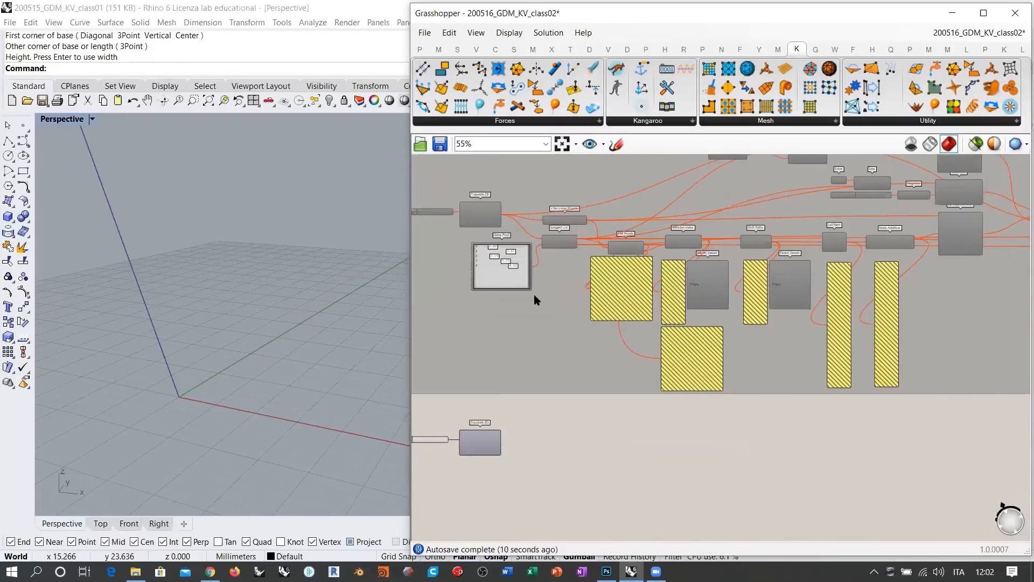
left_click(562, 242, "shift")
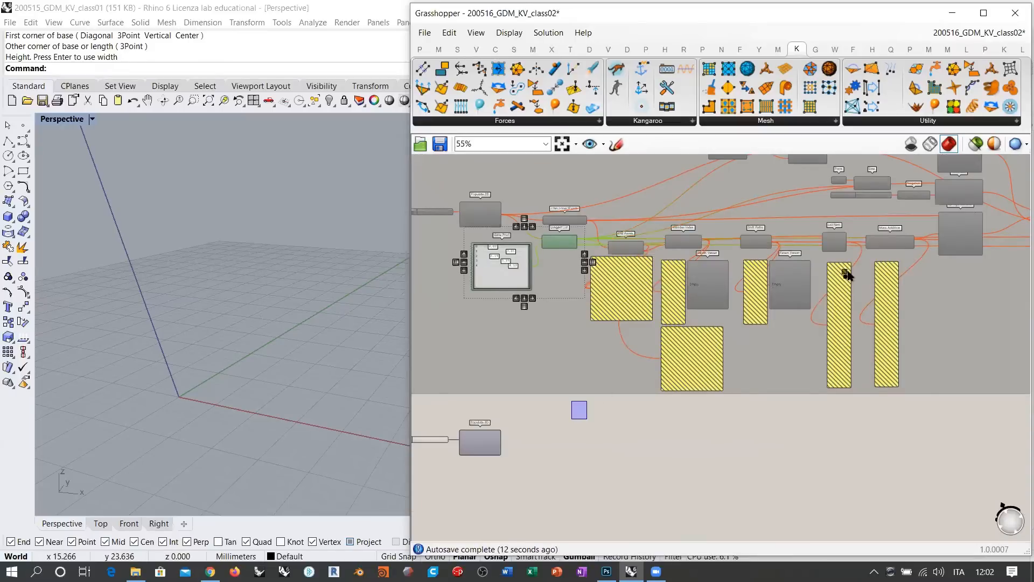
left_click_drag(573, 418, 921, 224, "shift")
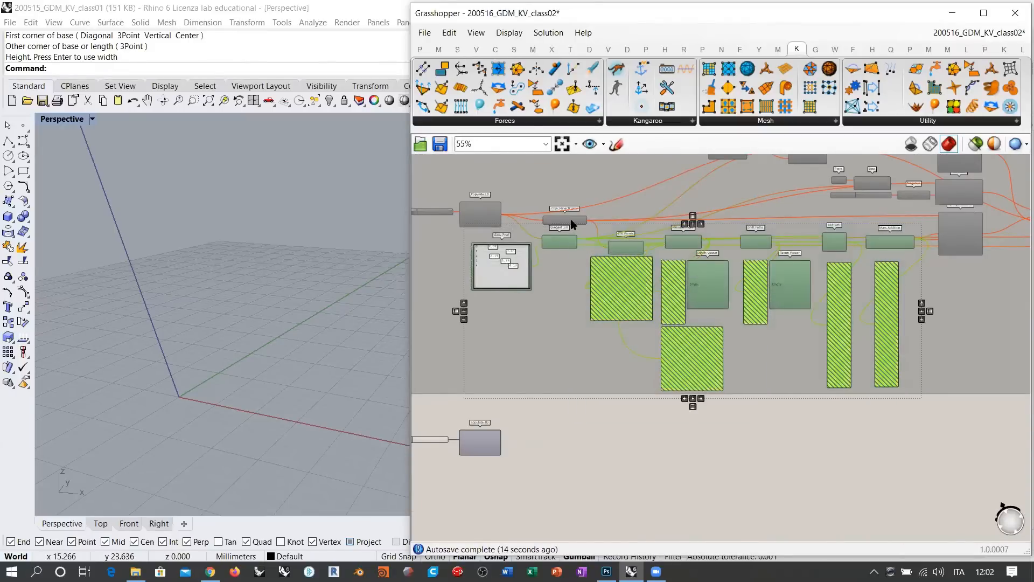
left_click(572, 222, "shift")
left_click(956, 237, "shift")
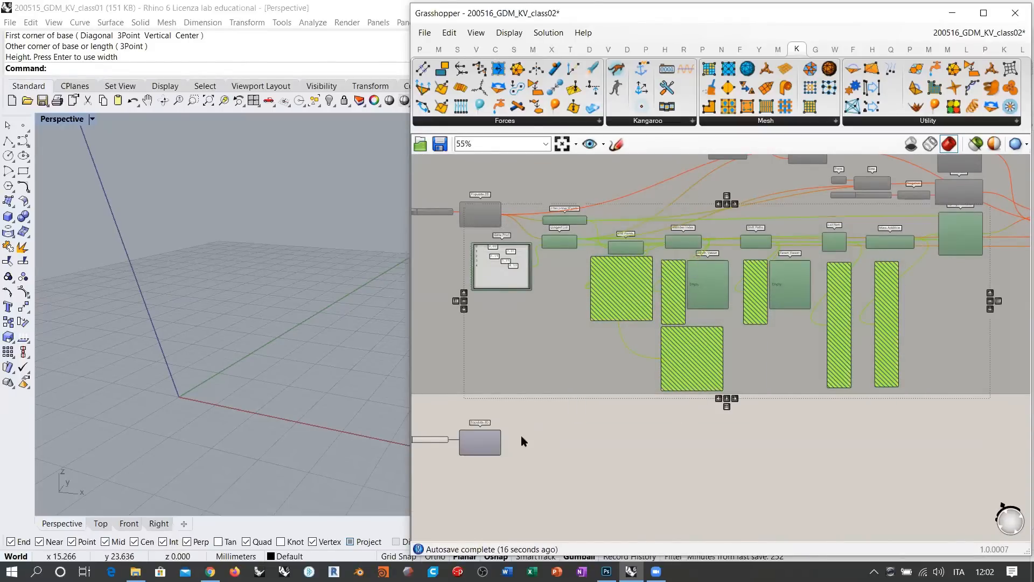
scroll(498, 286, "up", 5)
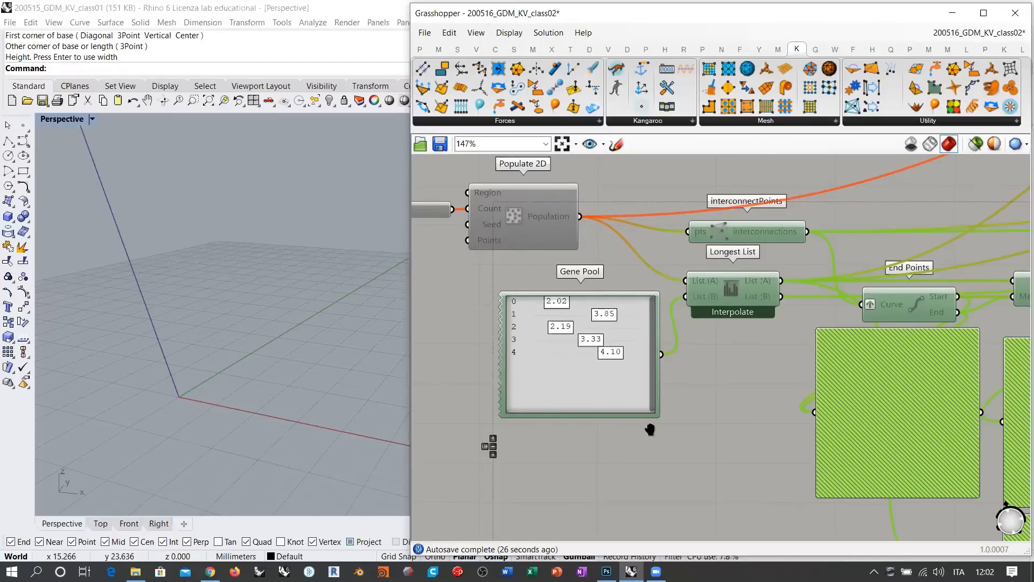
scroll(659, 377, "down", 4)
right_click_drag(638, 377, 620, 359)
left_click_drag(722, 286, 680, 524, "alt")
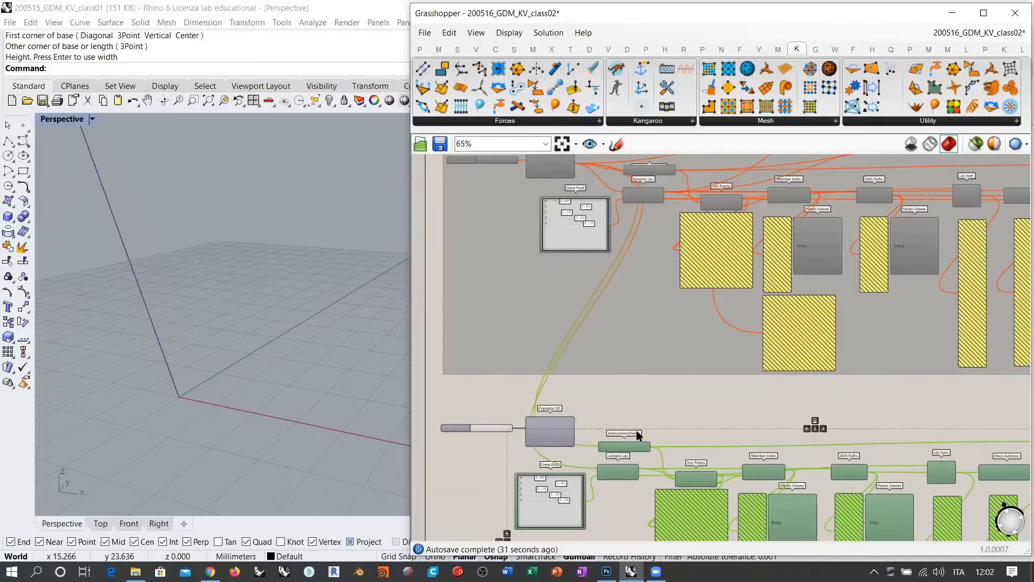
Step: Enable the duplicated components and connect Populate 3D's Population output to the copied interconnectPoints and Longest List
scroll(594, 431, "up", 5)
right_click_drag(624, 419, 634, 356)
left_click(629, 385)
left_click_drag(564, 350, 623, 448)
scroll(628, 311, "down", 4)
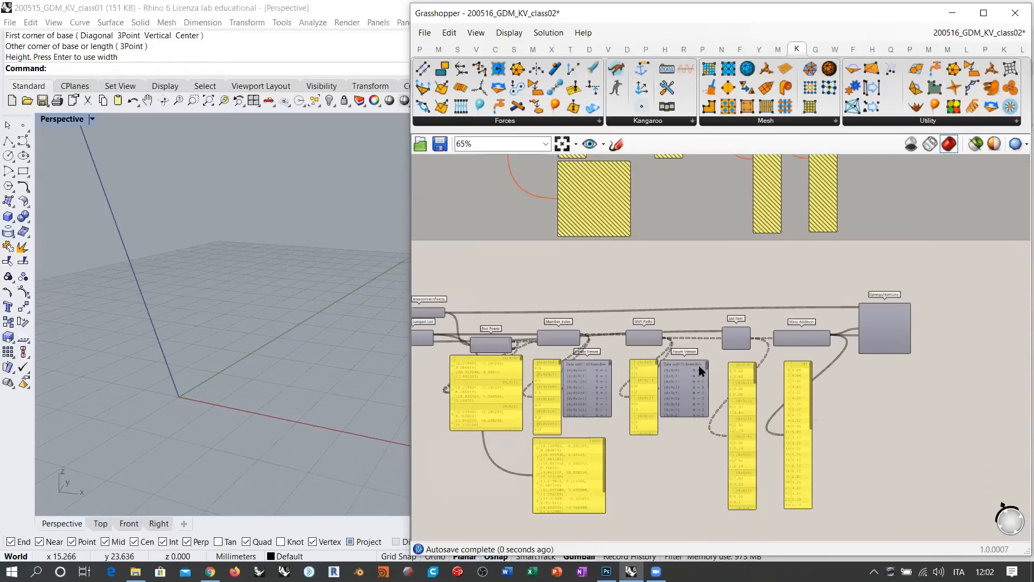
Step: Inspect the 3D interconnection lines and spring data, and turn off the preview of the copied interconnectPoints component
scroll(700, 365, "up", 5)
scroll(814, 348, "down", 3)
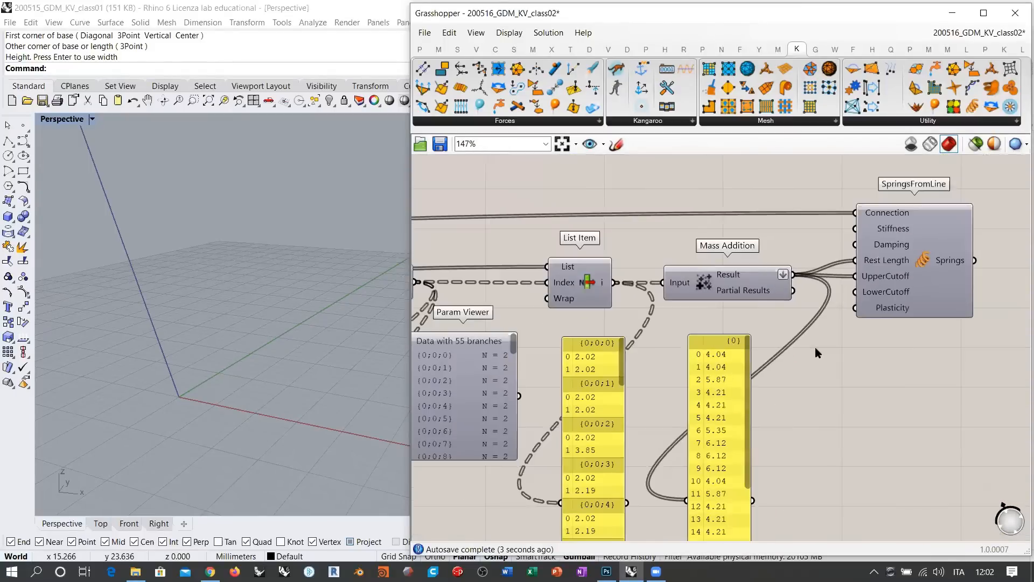
scroll(516, 317, "down", 1)
right_click_drag(516, 317, 747, 328)
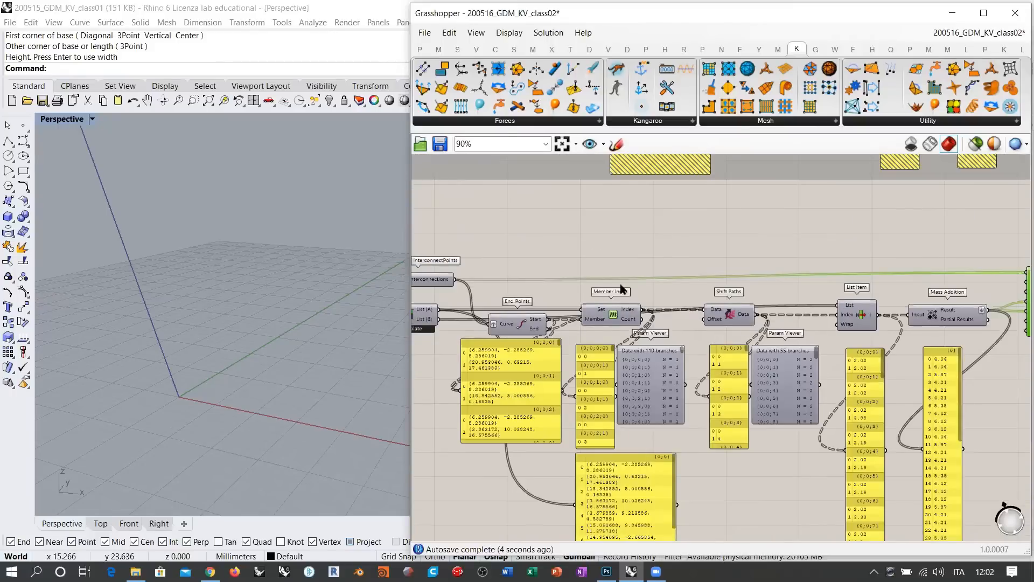
scroll(609, 285, "up", 3)
right_click_drag(249, 337, 309, 287)
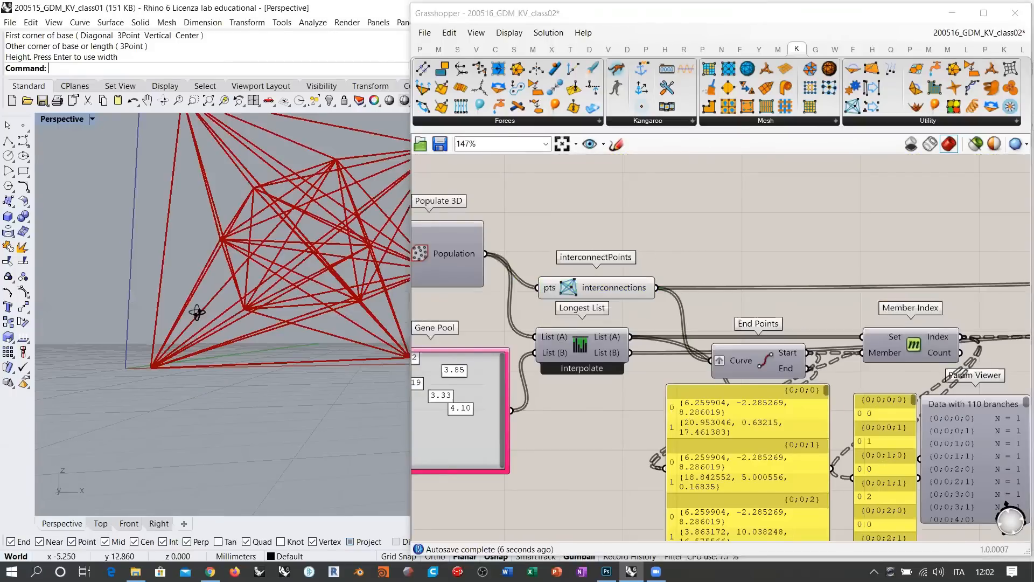
right_click_drag(197, 312, 196, 449)
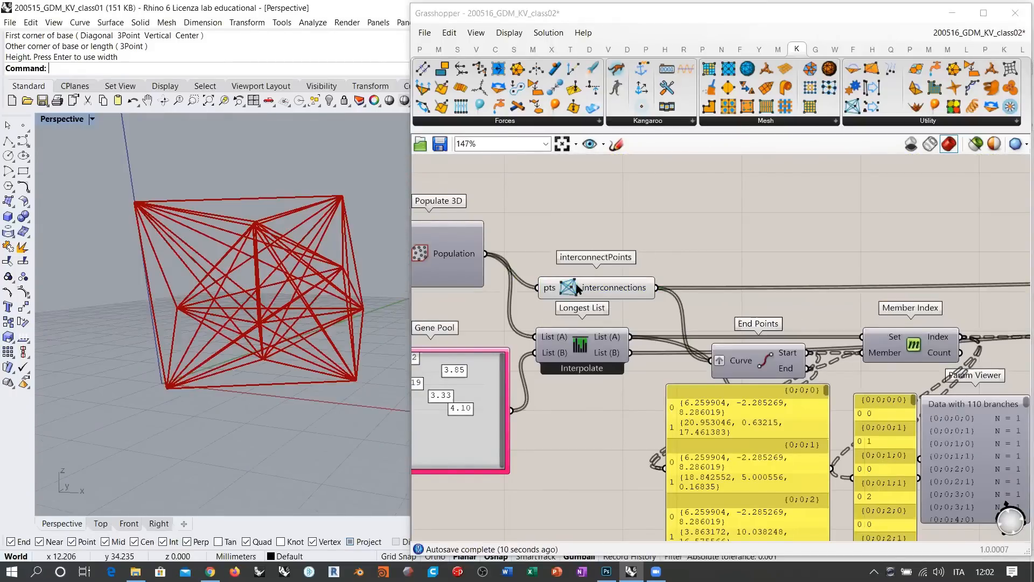
left_click(577, 288)
scroll(703, 318, "down", 4)
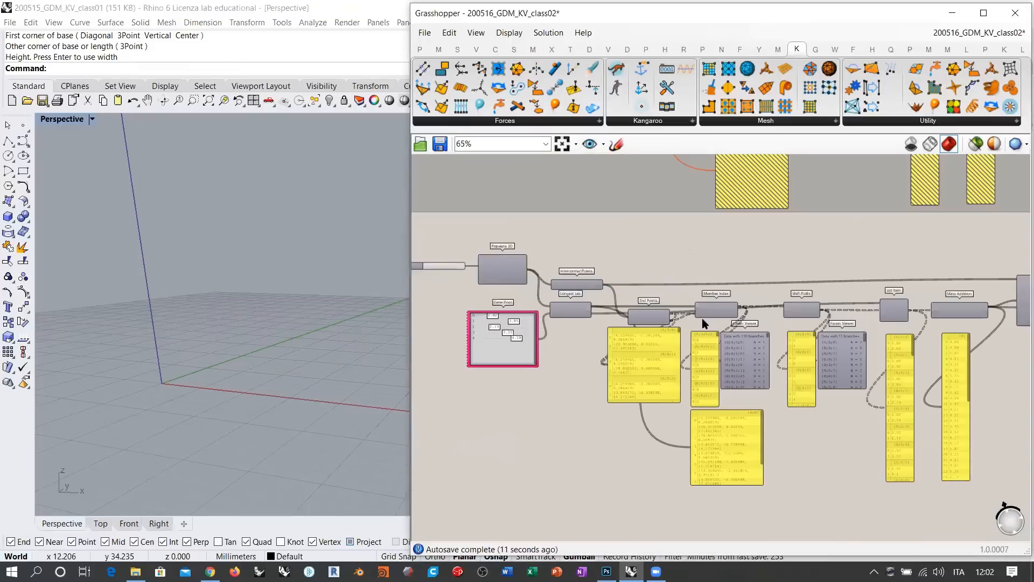
right_click_drag(950, 347, 873, 353)
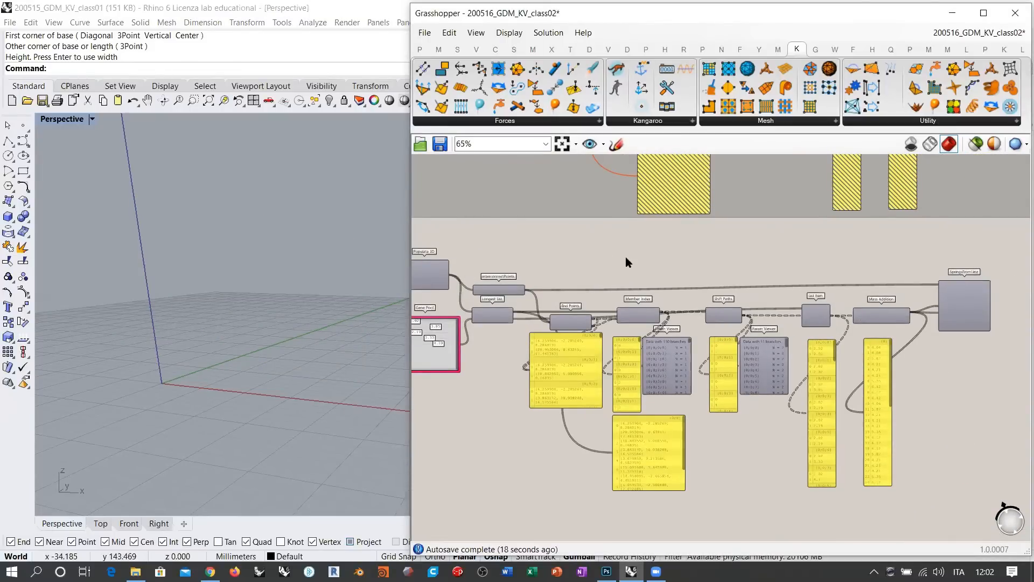
Step: Add a PowerLaw force above the copied 3D components and connect the interconnectPoints output to its Connection input
right_click_drag(870, 315, 830, 287)
scroll(684, 316, "up", 3)
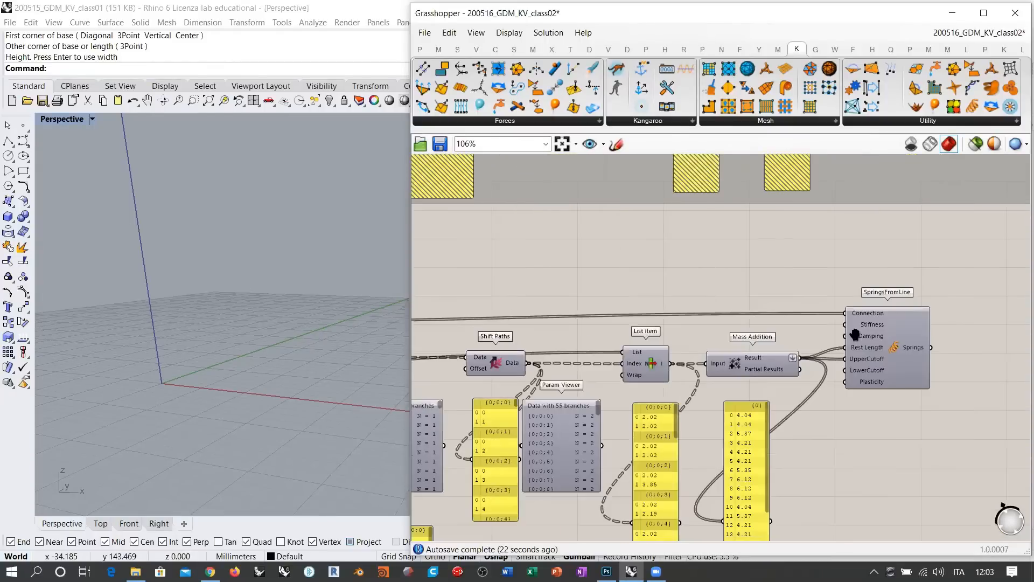
scroll(830, 287, "down", 3)
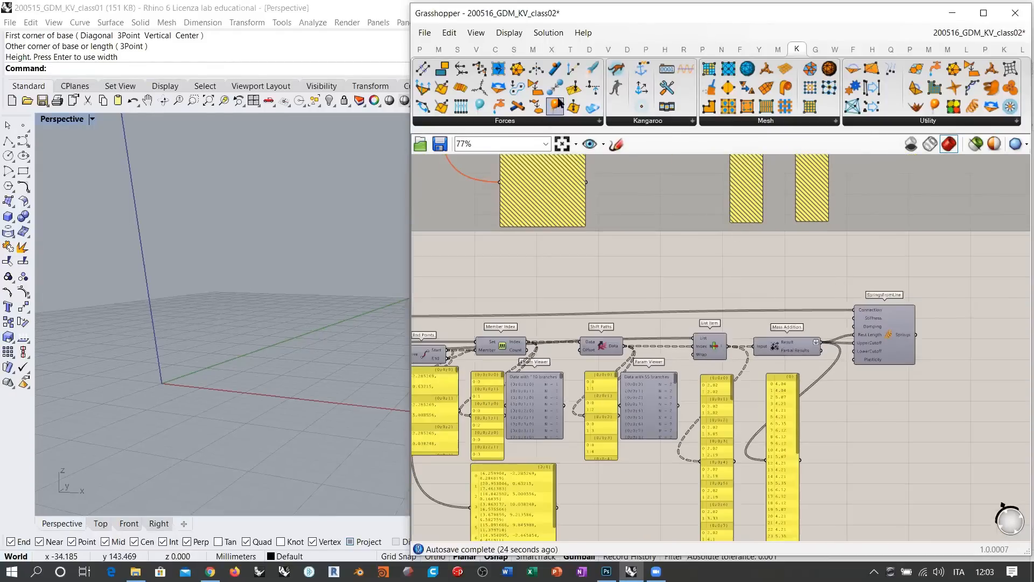
right_click_drag(556, 286, 725, 311)
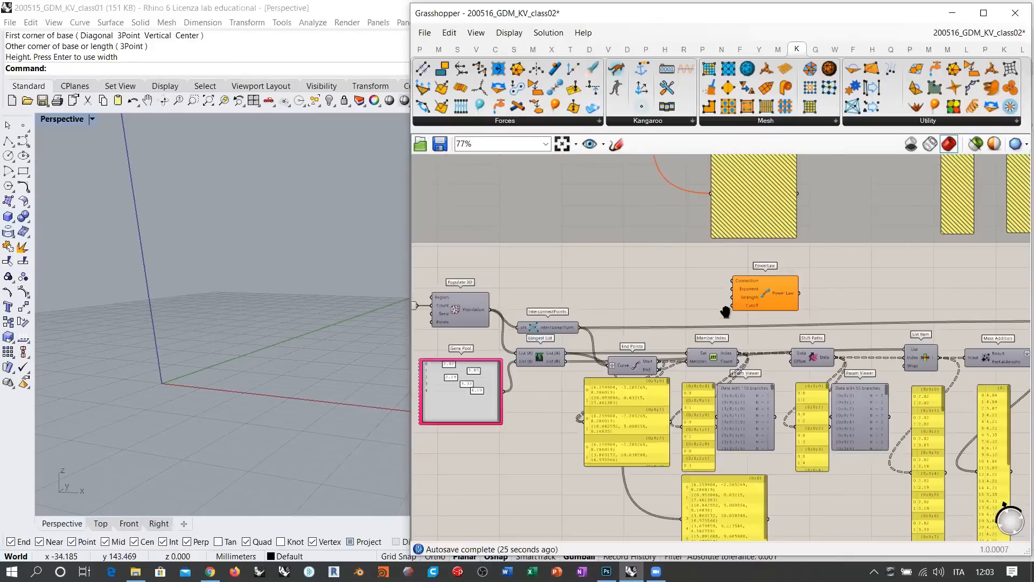
scroll(597, 330, "up", 1)
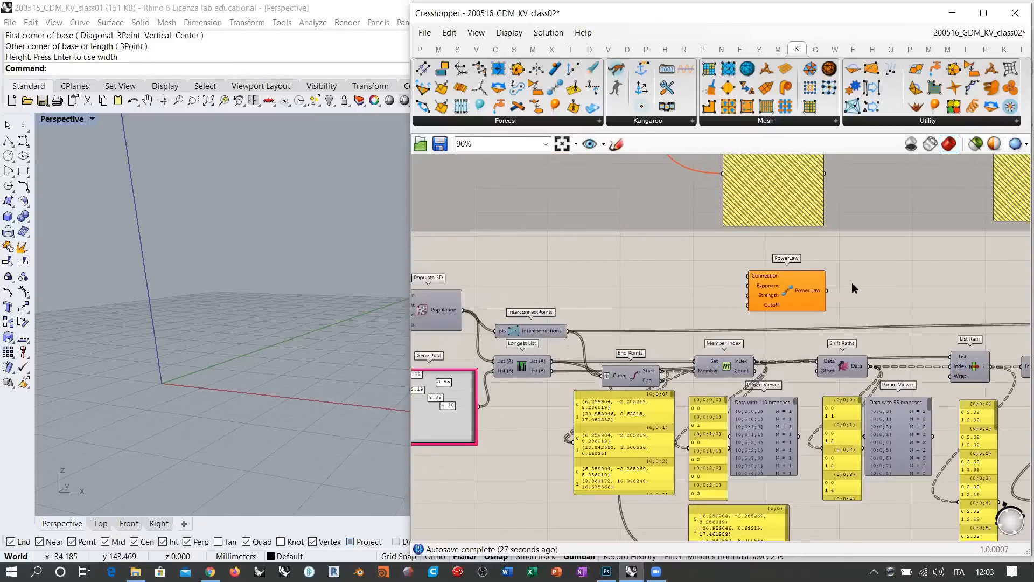
scroll(630, 296, "up", 2)
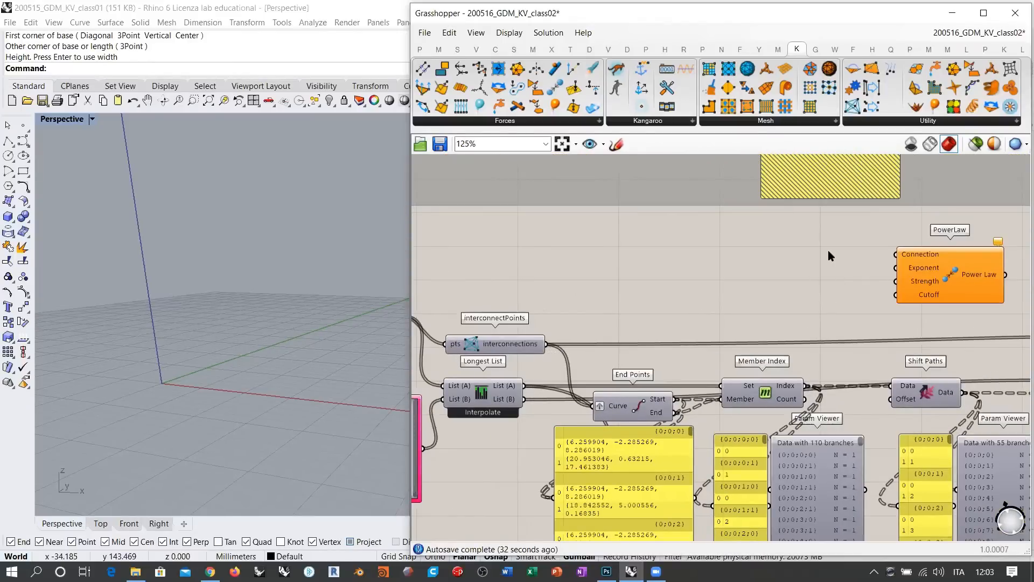
left_click_drag(548, 345, 895, 254)
Step: Feed PowerLaw's Strength input from a Negative component driven by a number slider set to 5.00
right_click_drag(838, 295, 768, 303)
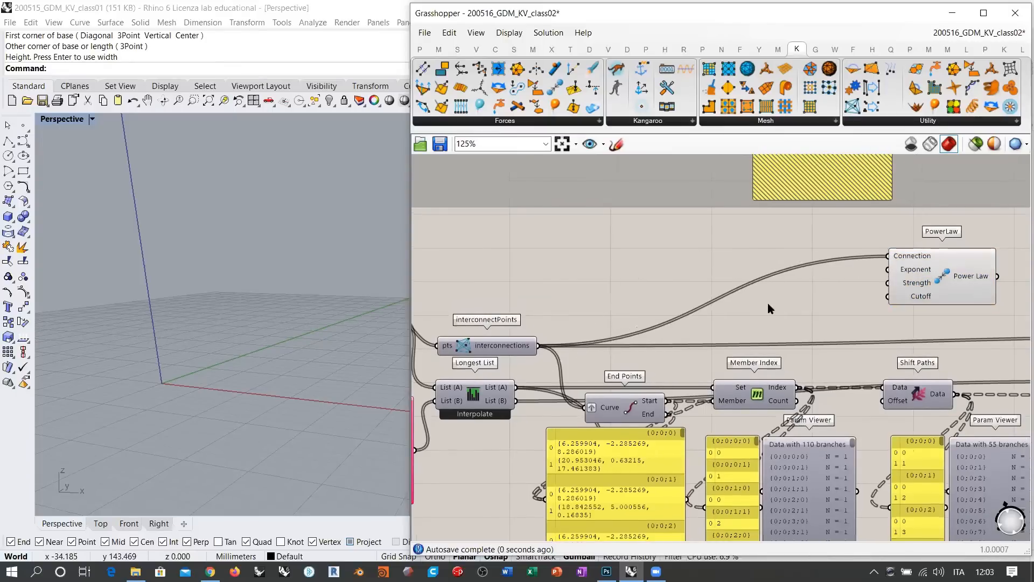
double_click(769, 303)
type("NEG")
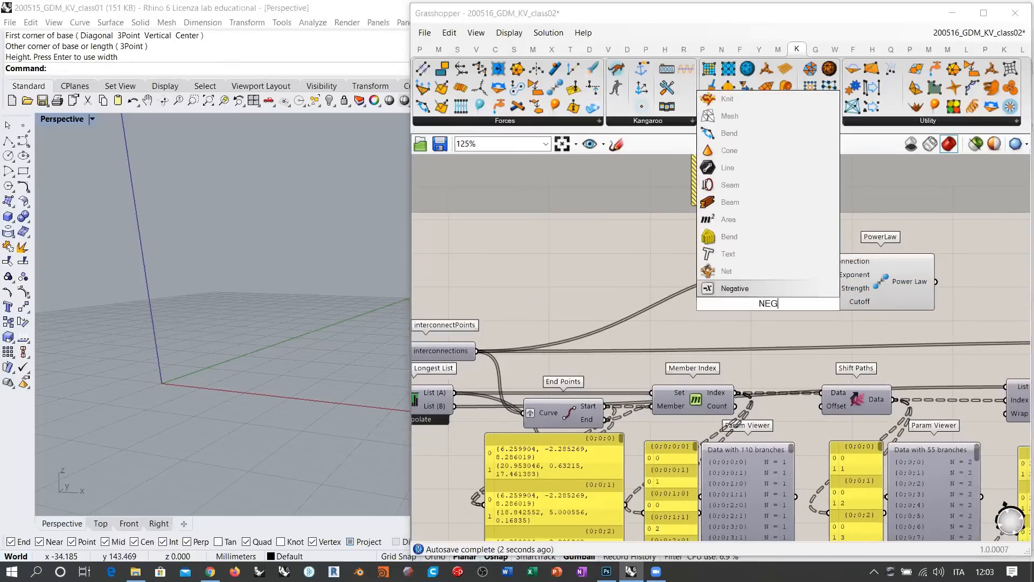
left_click(735, 288)
left_click_drag(778, 307, 788, 291)
double_click(686, 313)
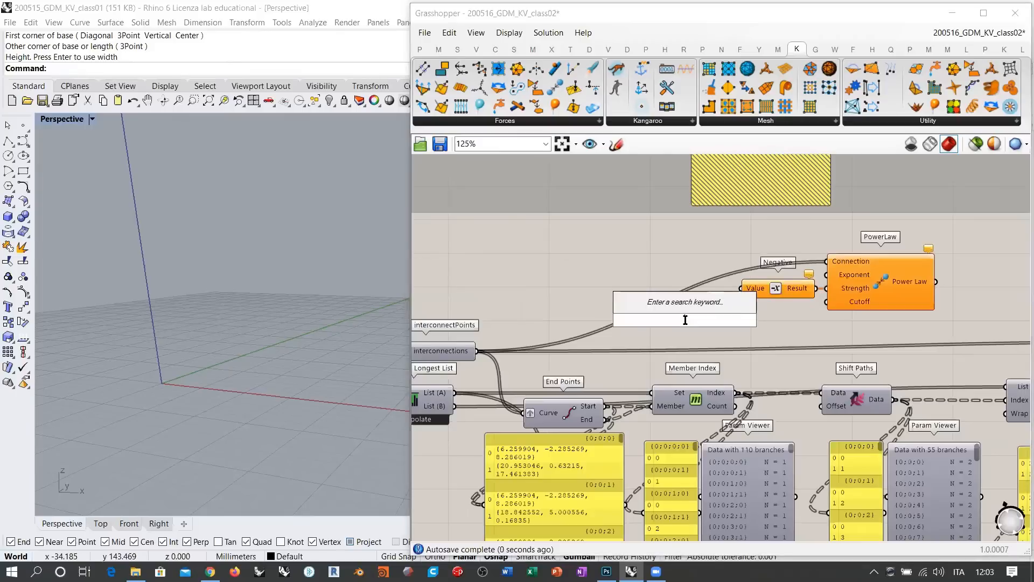
type("5.")
key("Return")
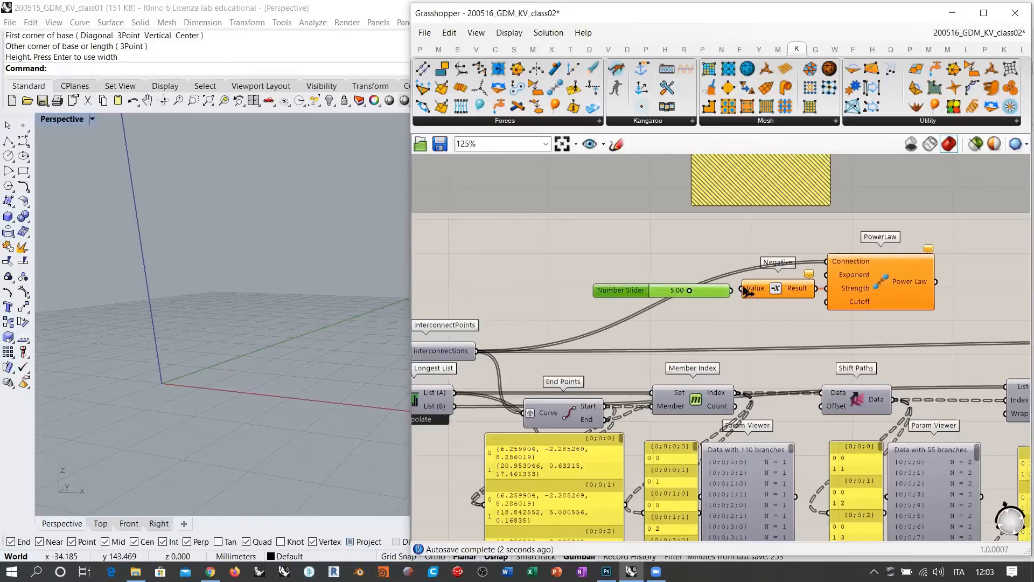
left_click(771, 292)
left_click_drag(717, 294, 715, 291)
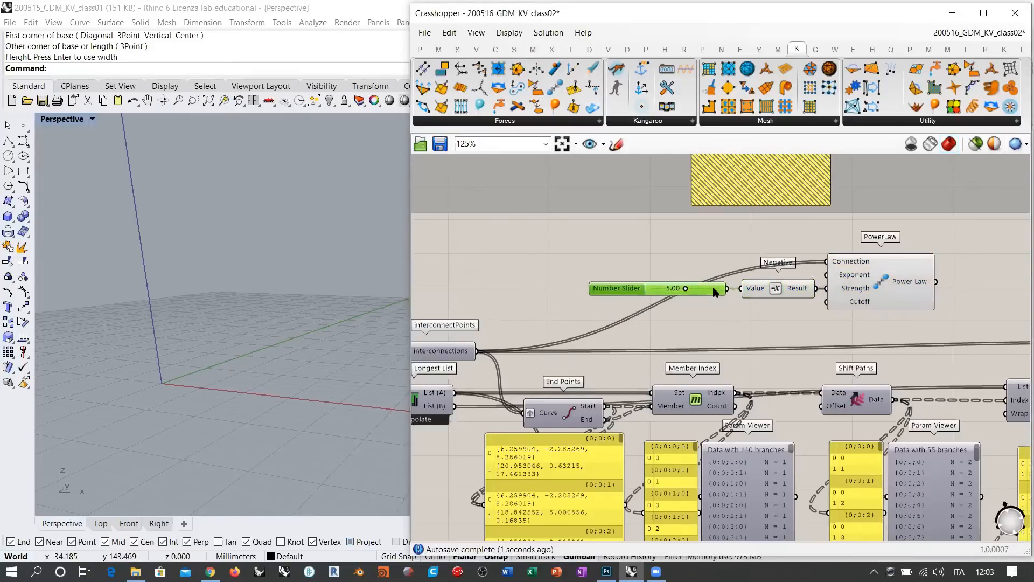
Step: Move PowerLaw together with its Negative component and slider to just above SpringsFromLine
right_click_drag(713, 293, 671, 297)
scroll(601, 296, "down", 3)
left_click_drag(698, 287, 962, 279)
right_click_drag(963, 312, 625, 321)
Step: Merge the PowerLaw and SpringsFromLine outputs with a Merge component and flatten its Result
scroll(699, 336, "up", 2)
double_click(699, 341)
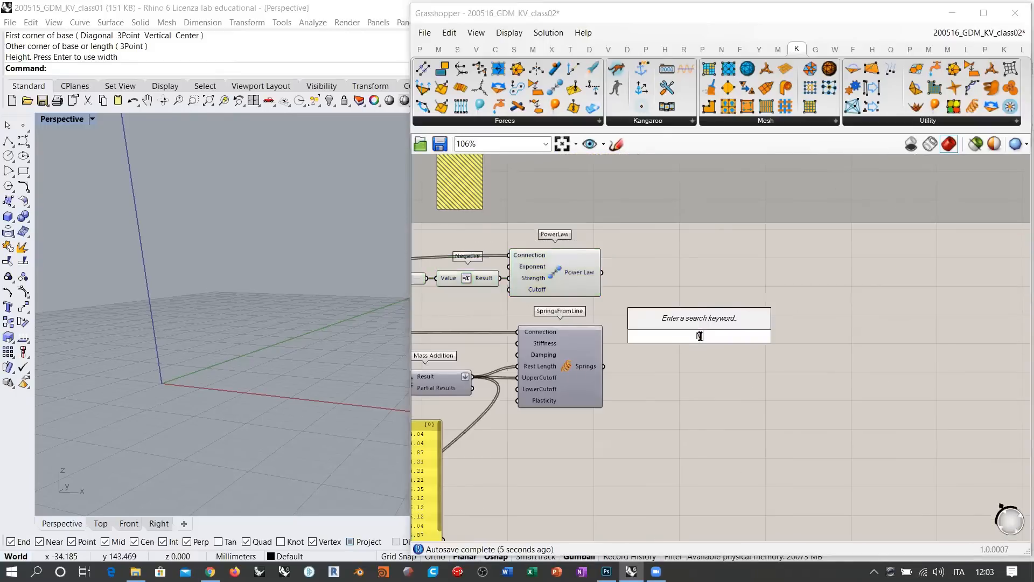
type("merge")
key("Return")
left_click_drag(601, 273, 668, 330)
right_click(716, 336)
left_click(743, 401)
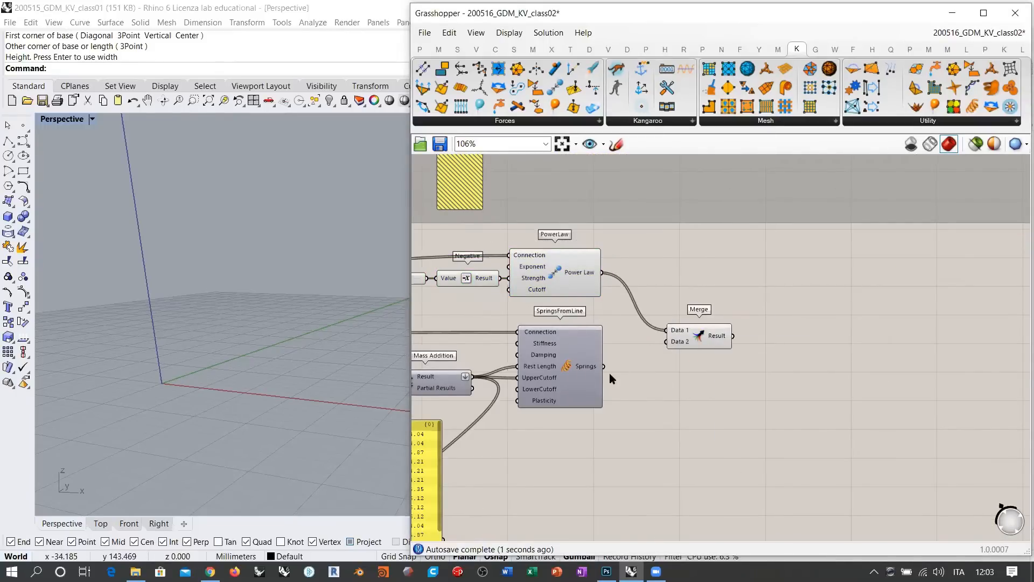
left_click_drag(604, 367, 671, 309)
left_click(761, 335)
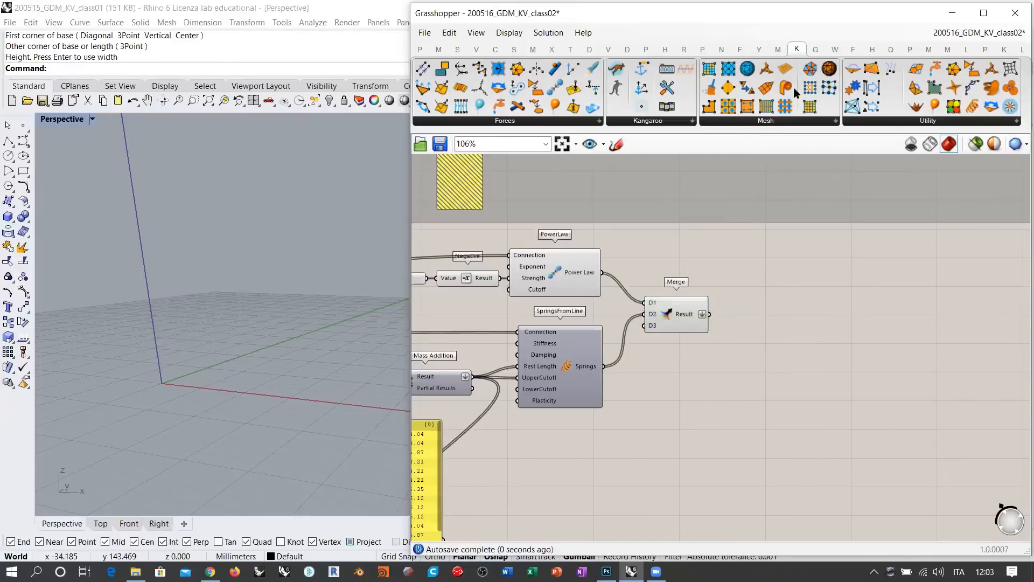
Step: Add a KangarooPhysics component, feed the Merge result into Force objects, and run the simulation
left_click_drag(810, 335, 811, 334)
left_click_drag(709, 314, 802, 334)
left_click(698, 346)
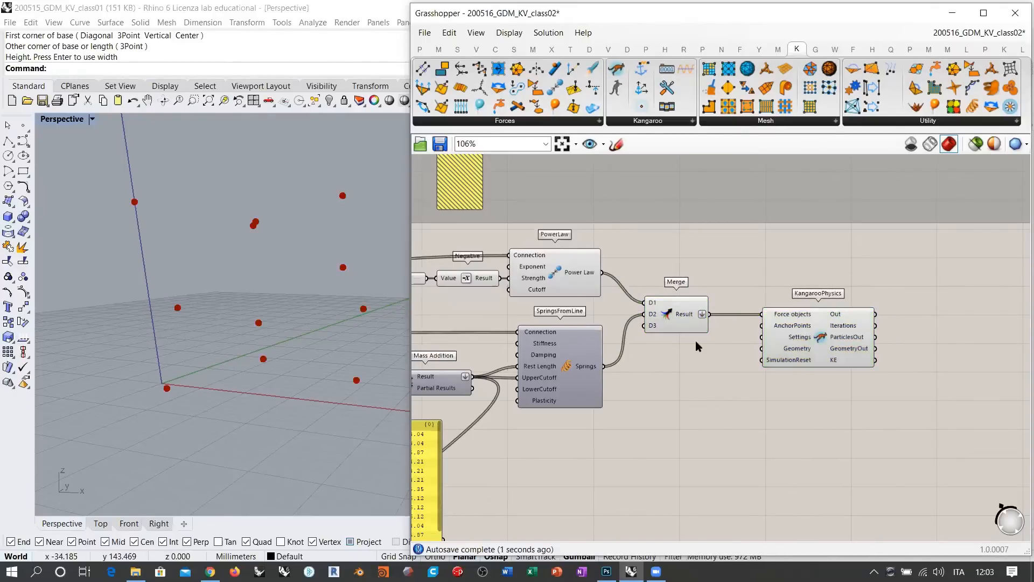
right_click_drag(656, 314, 727, 317)
double_click(853, 343)
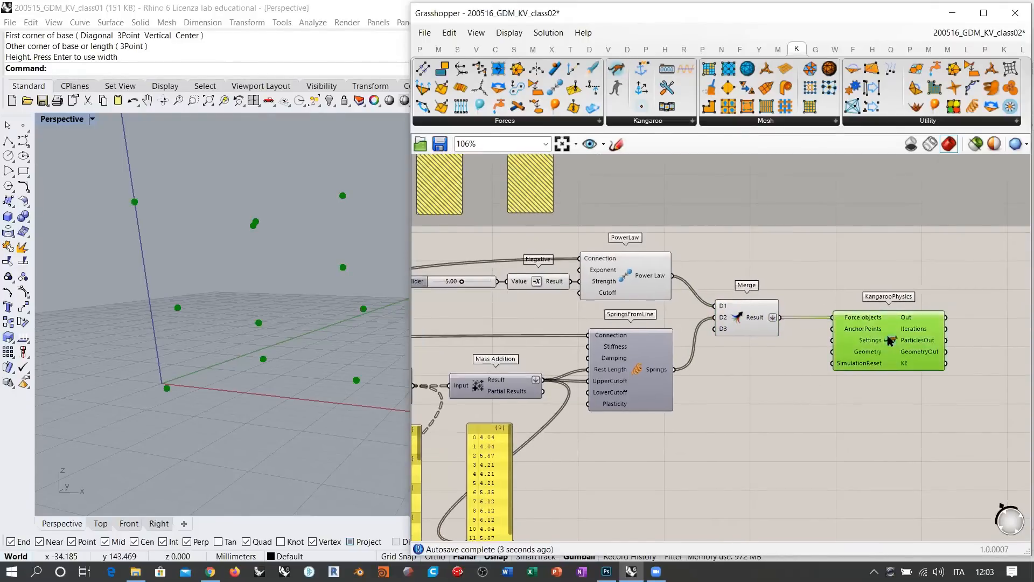
left_click(863, 345)
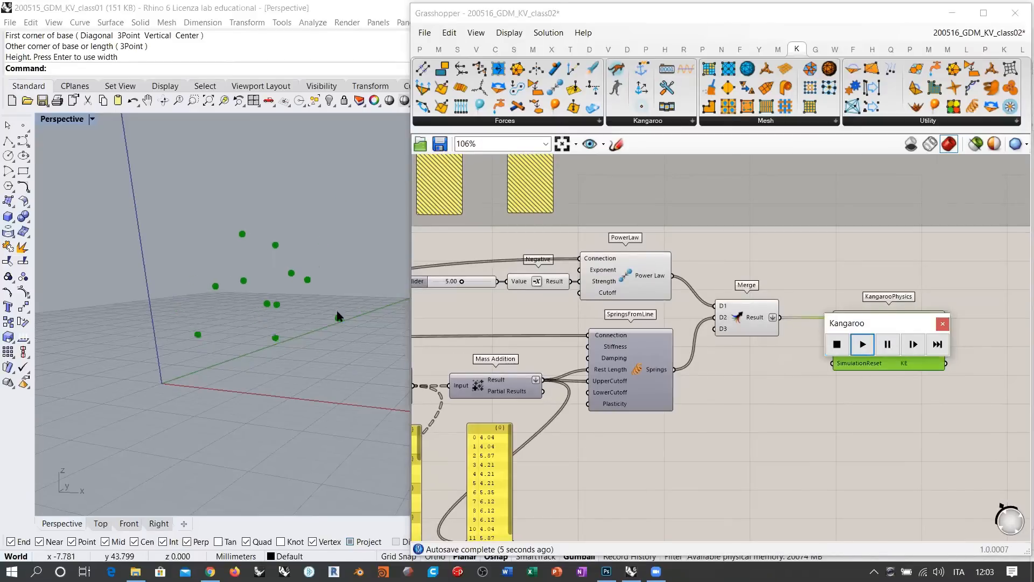
right_click_drag(300, 270, 286, 293)
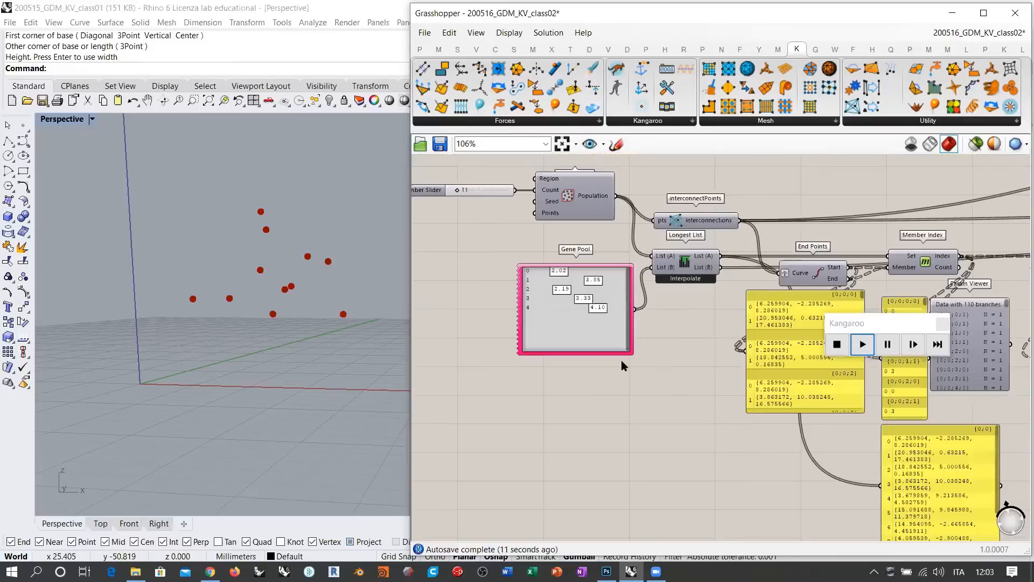
Step: Vary the Gene Pool radii to 4.38, 2.57, 2.19, 3.85 and 2.21 while the simulation runs
scroll(622, 360, "up", 5)
left_click_drag(611, 260, 596, 262)
left_click_drag(547, 261, 586, 261)
left_click_drag(588, 308, 617, 310)
left_click_drag(520, 283, 599, 282)
left_click_drag(512, 233, 631, 239)
left_click_drag(620, 331, 531, 340)
left_click_drag(596, 283, 516, 283)
left_click_drag(588, 264, 538, 263)
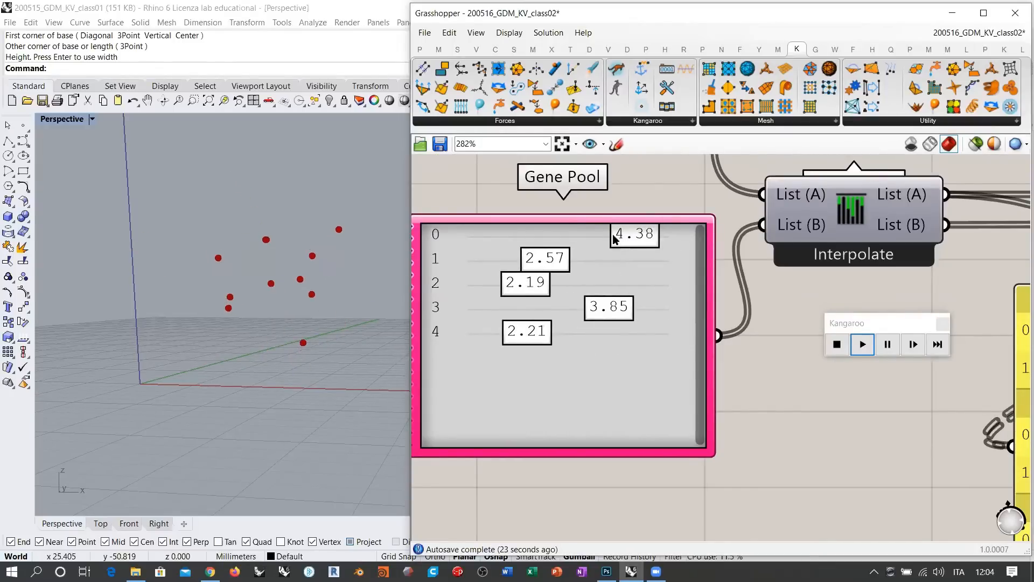
Step: Set the first four Gene Pool radii to 2.34, 3.82, 3.00 and 4.75
left_click_drag(616, 233, 495, 233)
left_click_drag(616, 313, 661, 308)
left_click_drag(555, 259, 617, 259)
left_click_drag(539, 284, 580, 283)
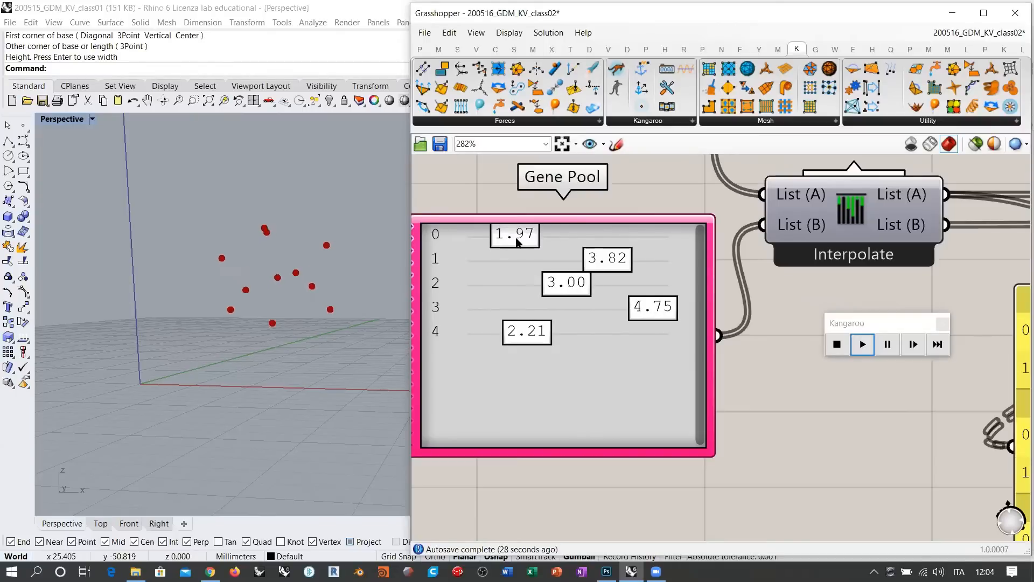
left_click_drag(516, 234, 535, 233)
right_click_drag(608, 317, 621, 367)
scroll(619, 361, "down", 4)
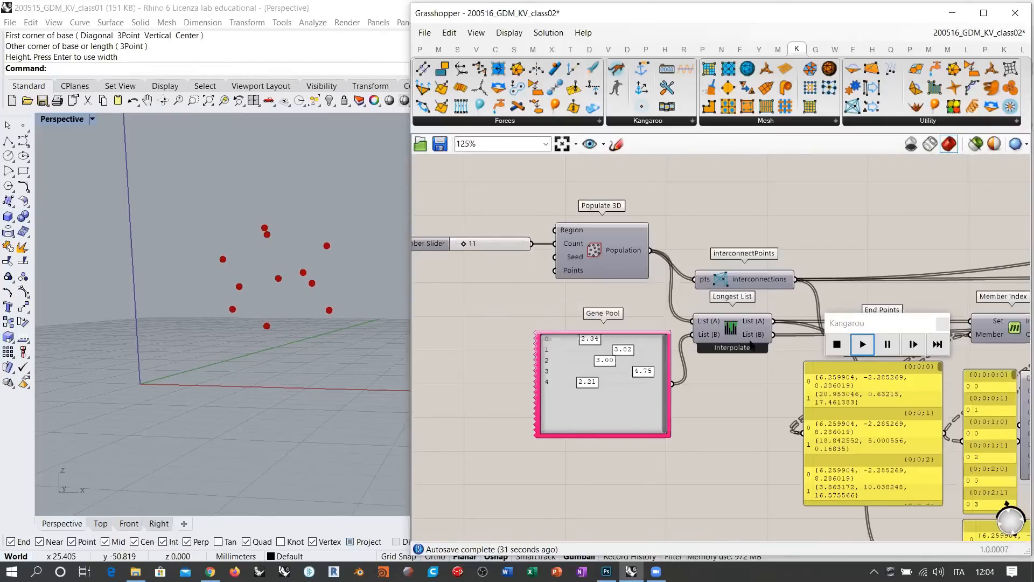
Step: Pause the Kangaroo simulation and move its control window clear of the components
mouse_move(319, 276)
right_mouse_down()
mouse_move(334, 341)
mouse_move(320, 287)
right_mouse_up()
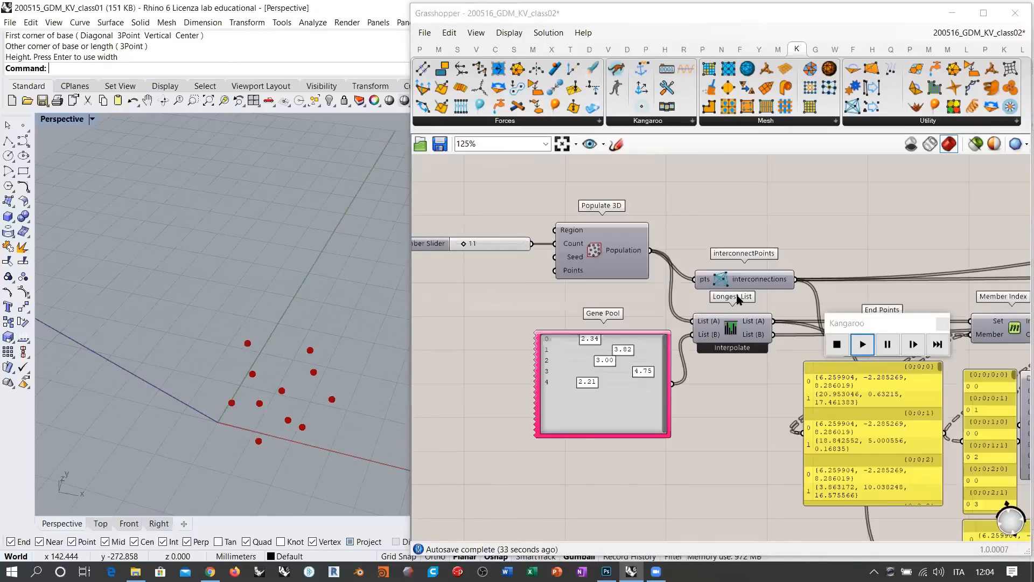
right_click_drag(785, 258, 667, 264)
left_click(887, 344)
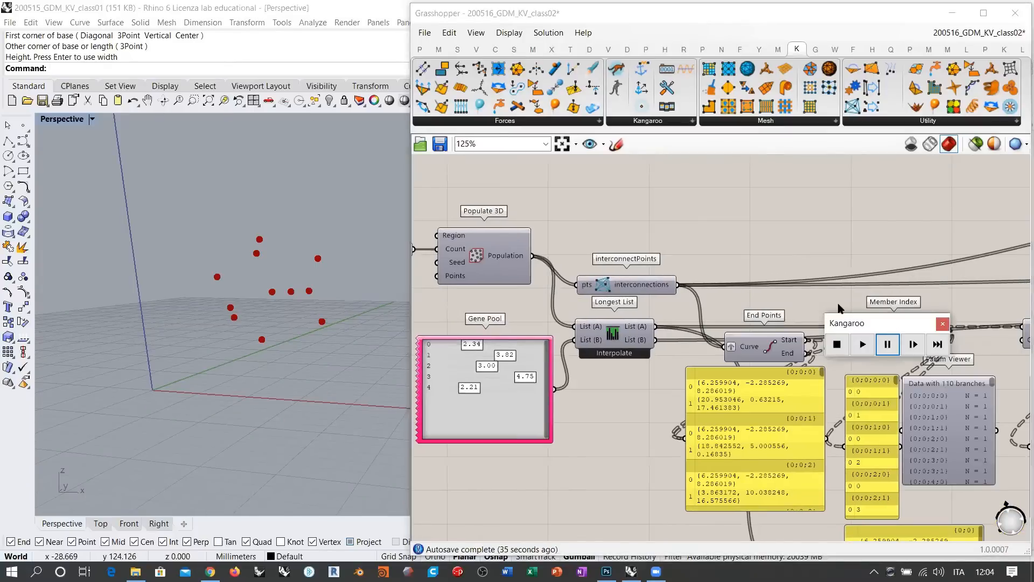
left_click_drag(846, 323, 447, 174)
Step: Examine the KangarooPhysics component and the arrangement of its particle points in the perspective view
right_click_drag(704, 303, 518, 303)
scroll(876, 327, "down", 2)
right_click_drag(876, 327, 688, 325)
scroll(839, 308, "down", 3)
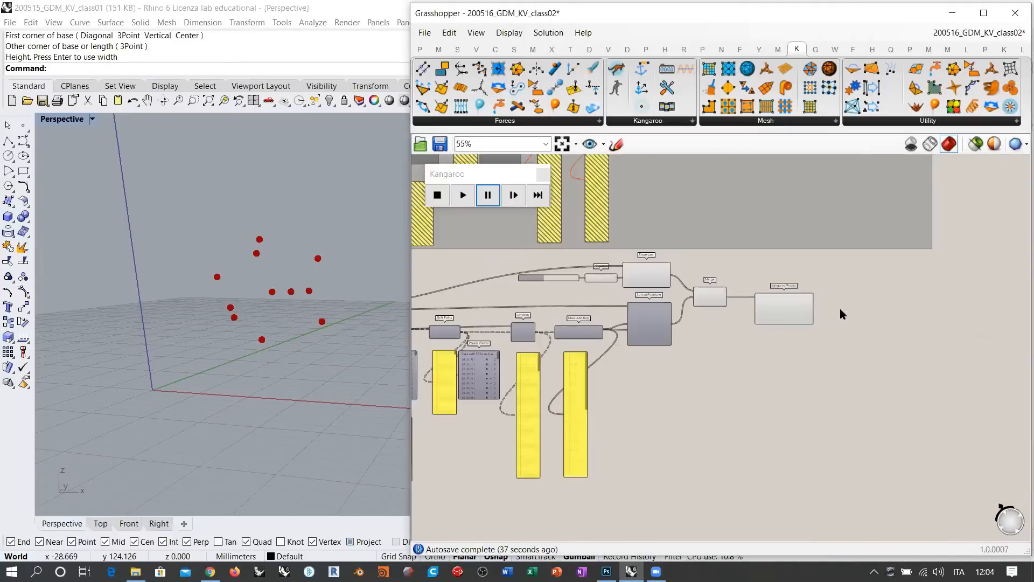
scroll(839, 308, "up", 4)
scroll(786, 322, "up", 3)
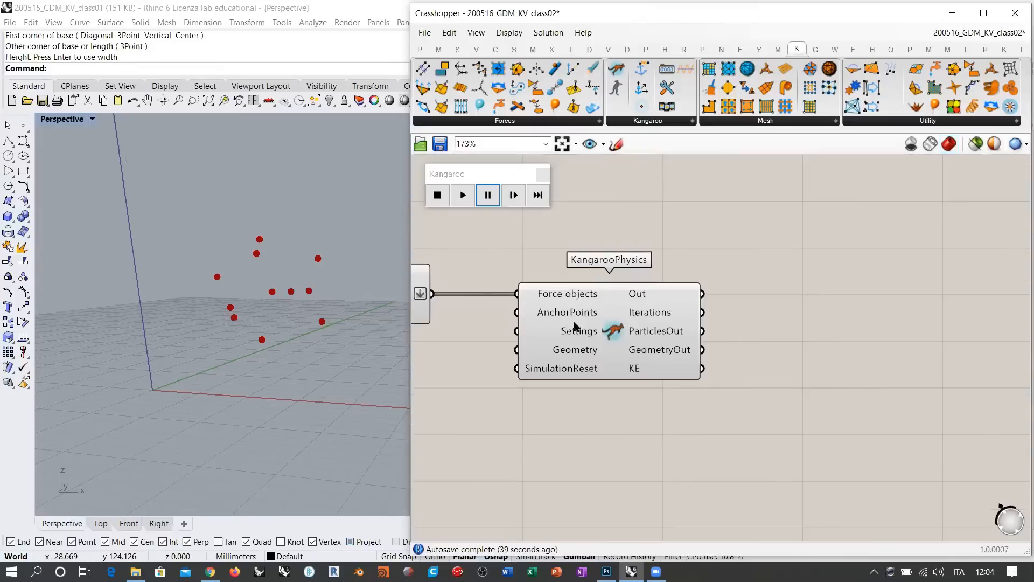
right_click_drag(313, 298, 259, 291)
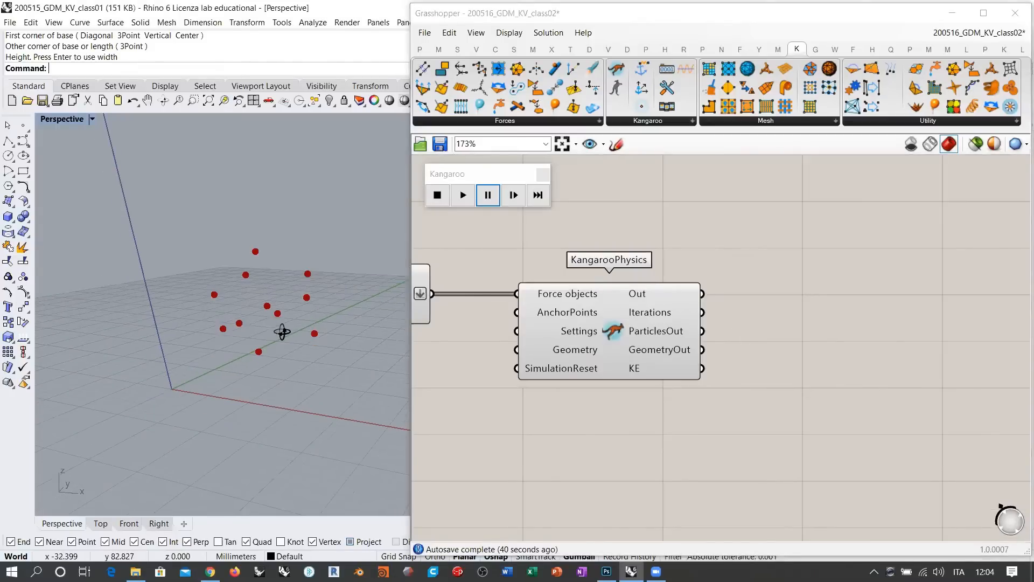
right_click_drag(283, 331, 287, 340)
mouse_move(665, 332)
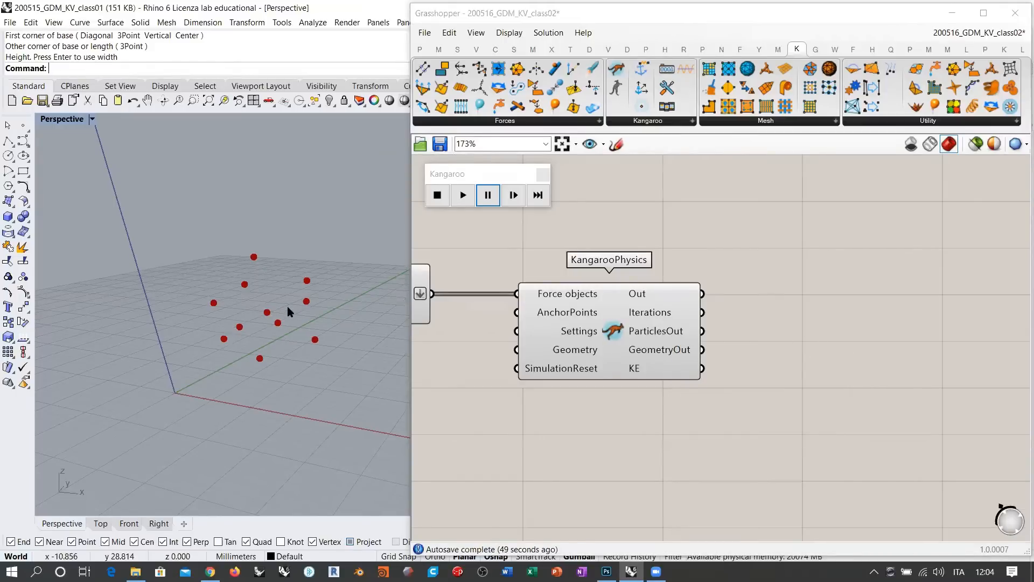
right_click_drag(289, 313, 304, 331)
scroll(279, 322, "up", 3)
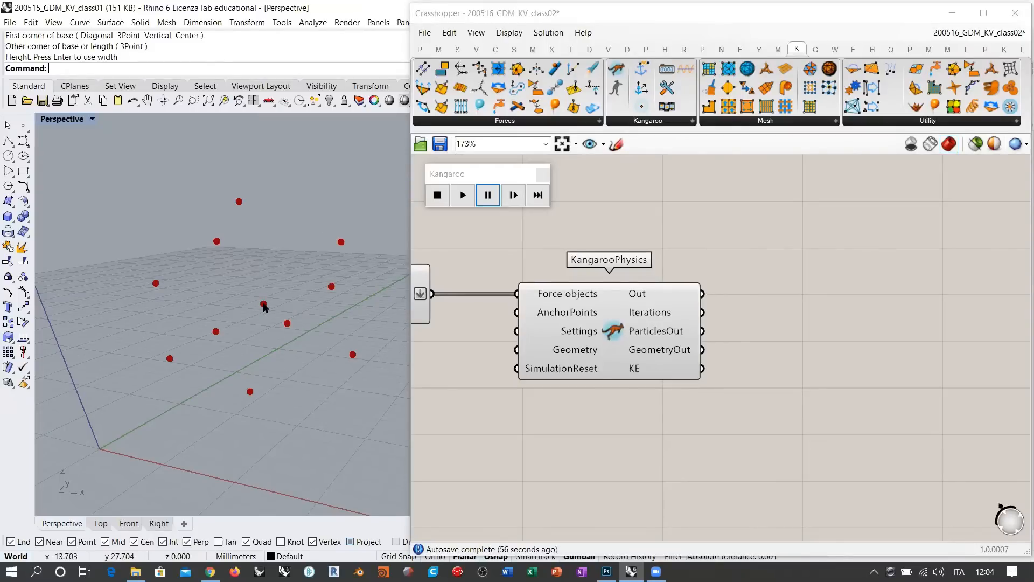
Step: Add a Mesh Sphere Ex component beside KangarooPhysics and connect ParticlesOut to its Base input
double_click(882, 340)
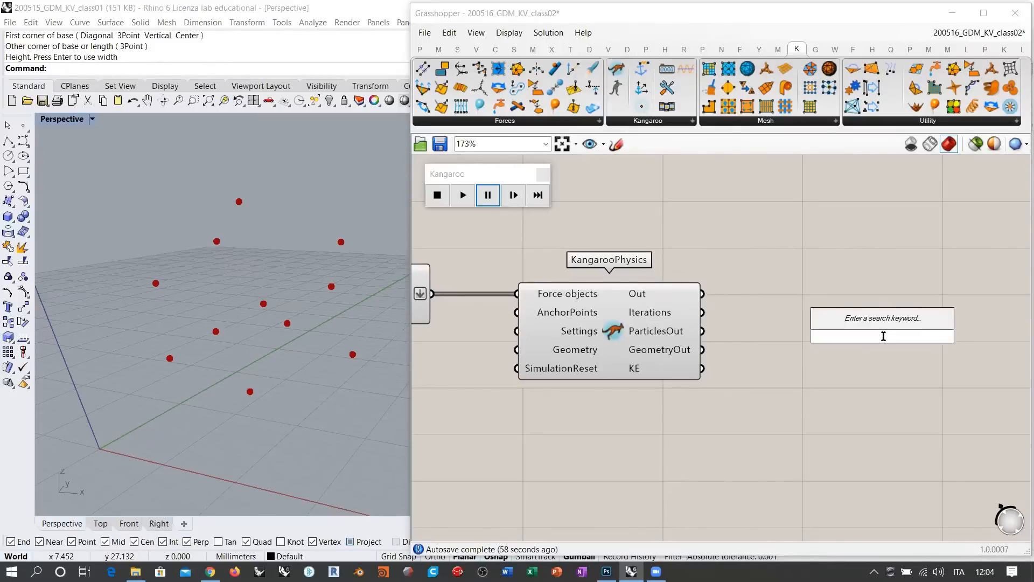
type("MESH SPHER")
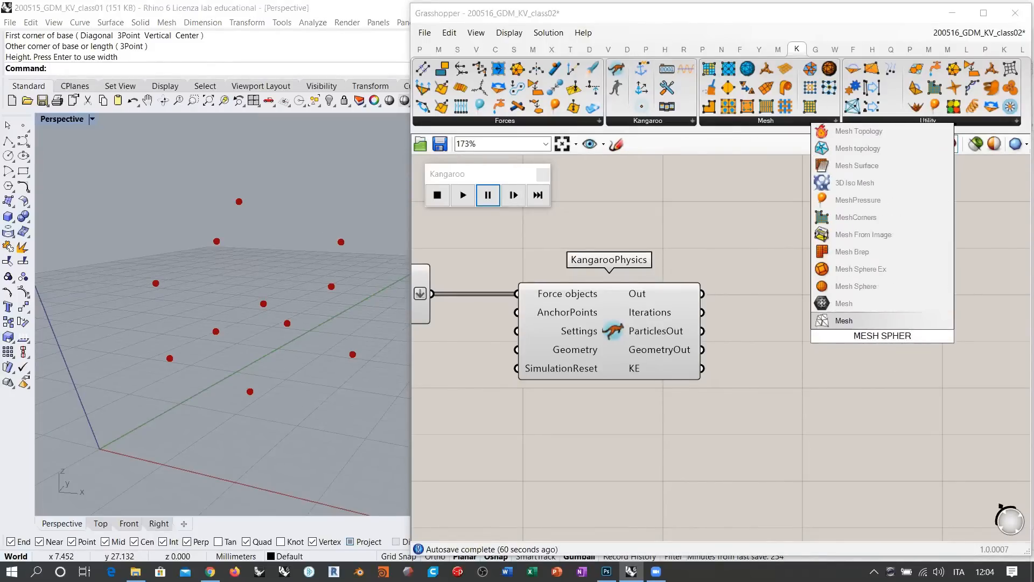
left_click(868, 270)
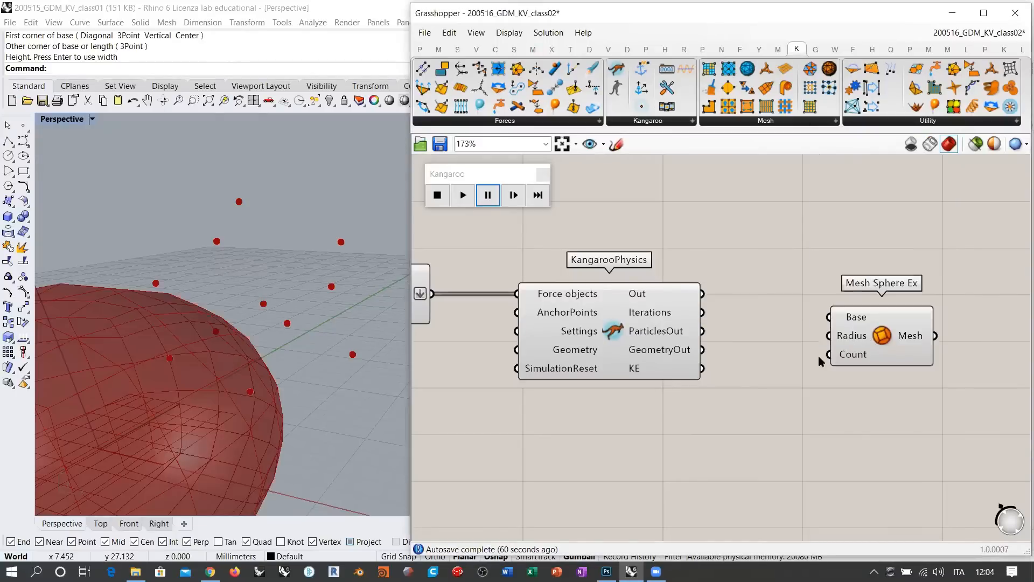
left_click_drag(895, 330, 901, 345)
left_click_drag(803, 273, 876, 299)
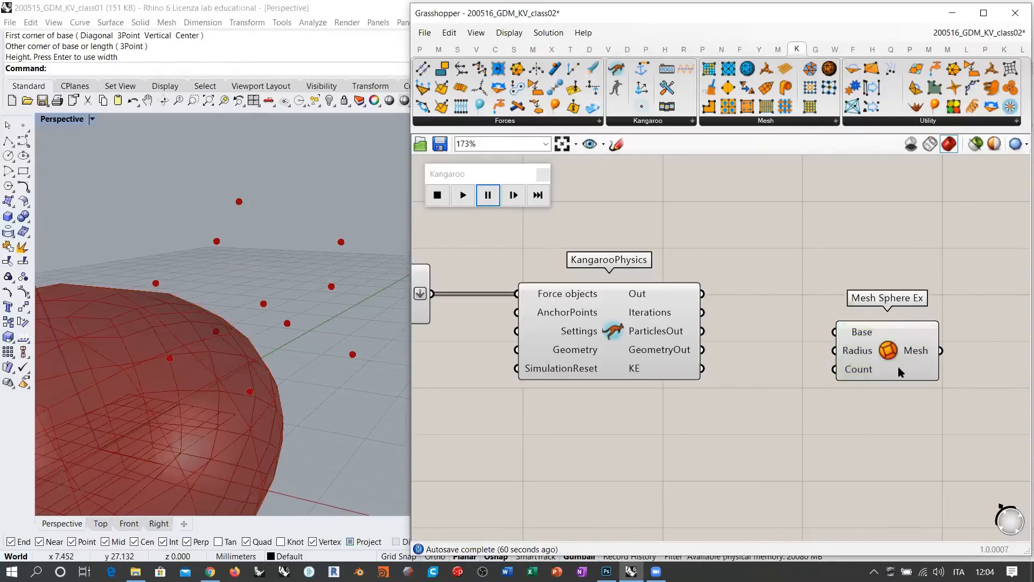
right_click_drag(319, 346, 305, 356)
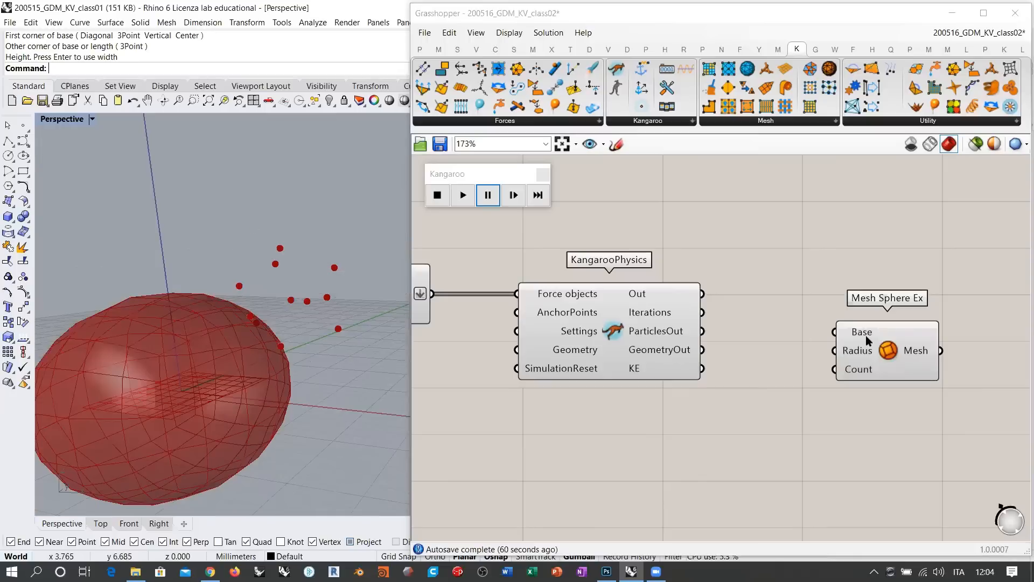
left_click_drag(868, 340, 845, 341)
left_click(743, 305)
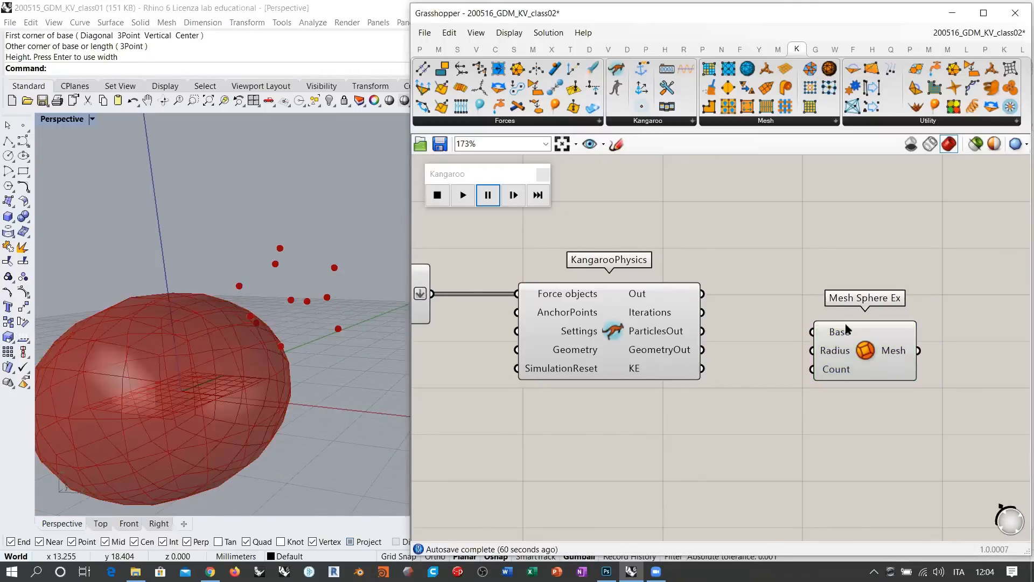
left_click_drag(812, 338, 812, 332)
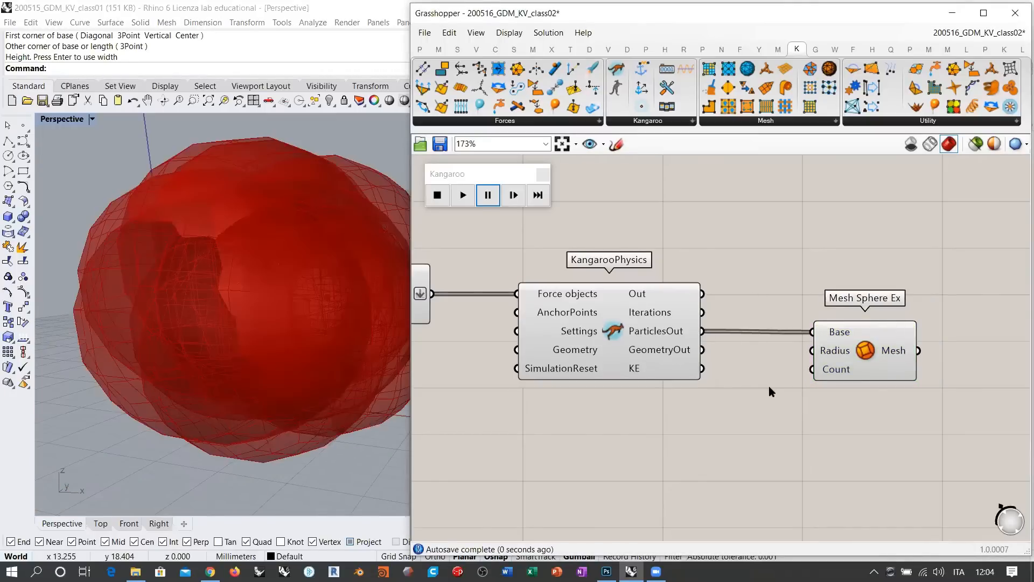
Step: Connect the Longest List's List (B) output to the Radius input of Mesh Sphere Ex and place the component beside KangarooPhysics
left_click(852, 349)
scroll(887, 356, "down", 5)
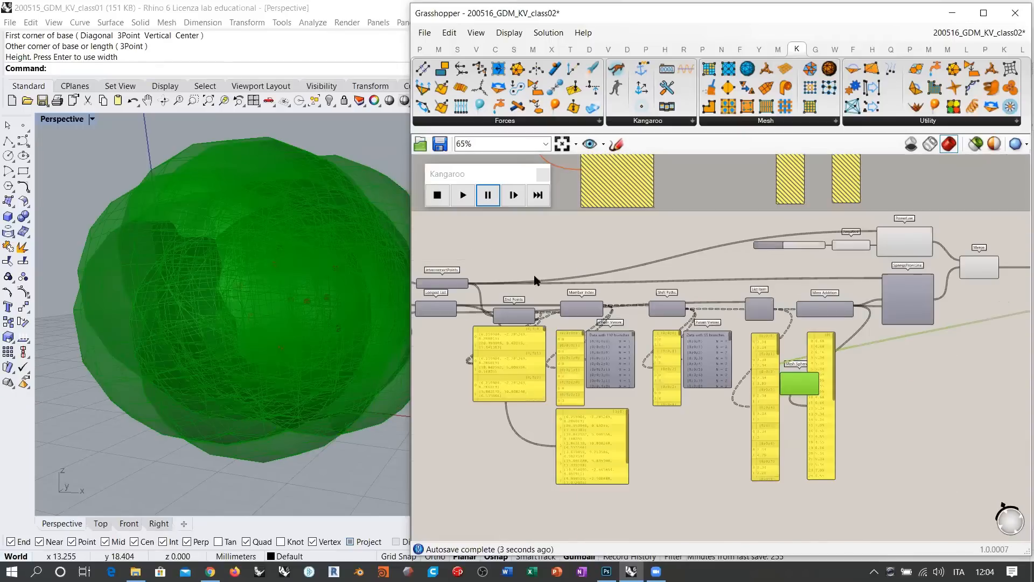
left_click_drag(535, 280, 540, 274)
scroll(496, 307, "up", 3)
right_click_drag(497, 307, 526, 314)
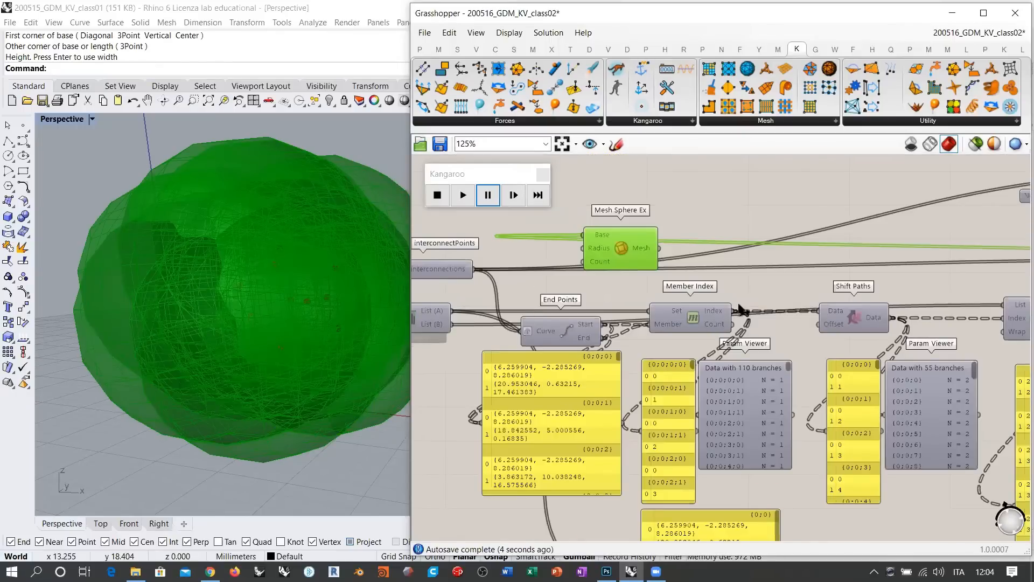
scroll(660, 317, "up", 2)
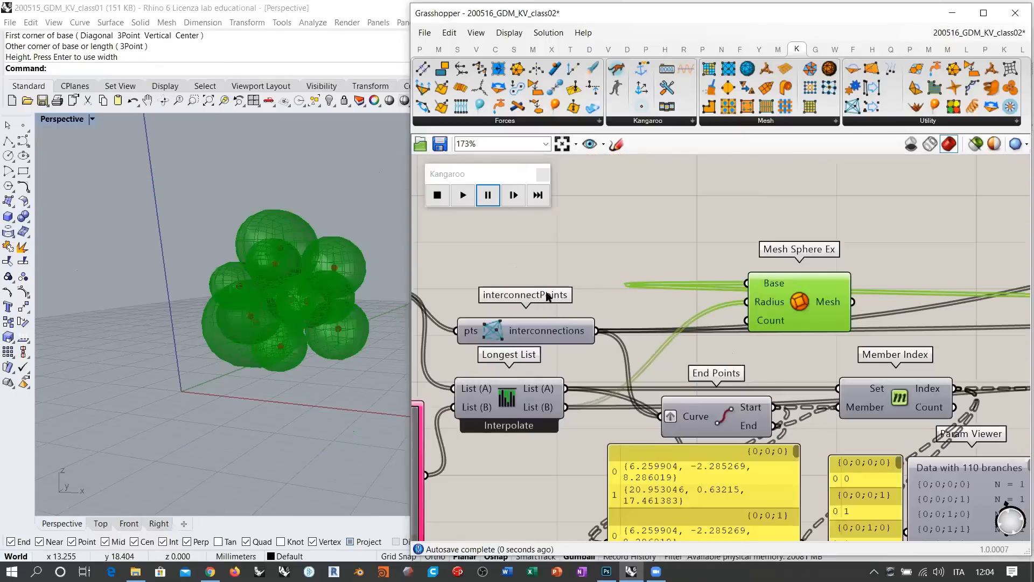
scroll(548, 296, "down", 8)
scroll(859, 311, "up", 3)
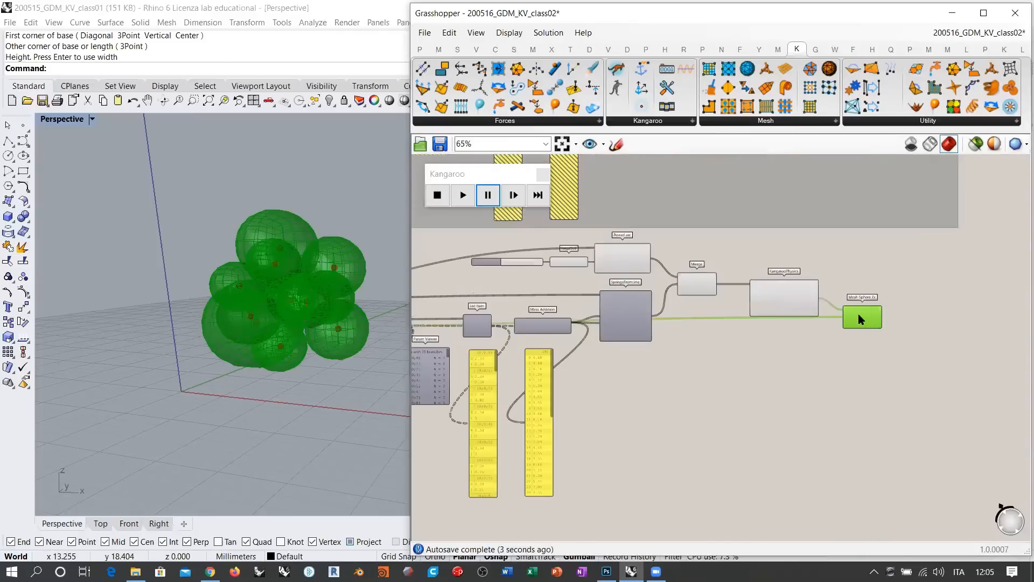
scroll(854, 314, "up", 5)
left_click(716, 377)
Step: Reset and rerun the Kangaroo simulation twice while viewing the spheres pack together in the perspective view
right_click_drag(323, 318, 251, 290)
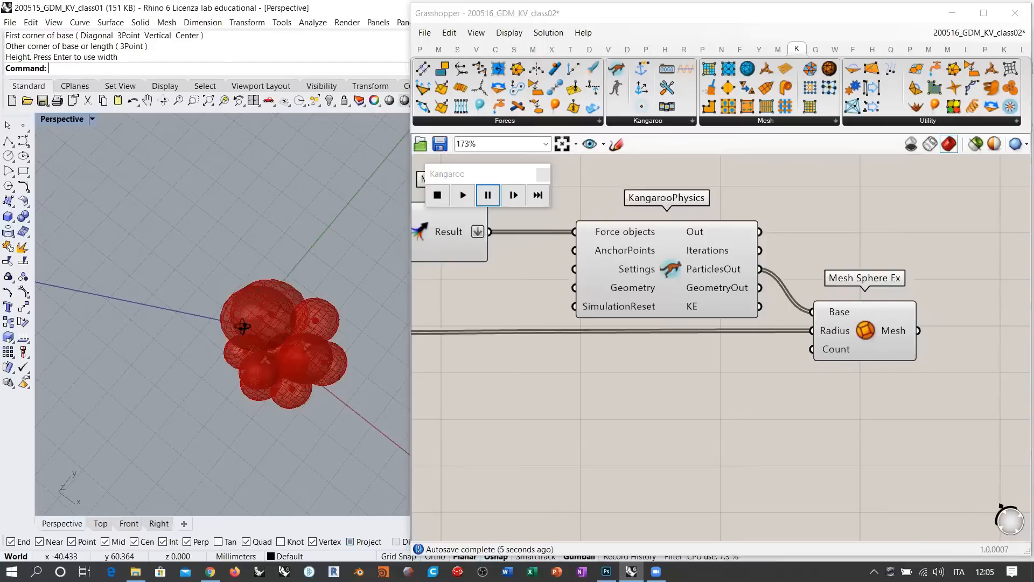
left_click(437, 197)
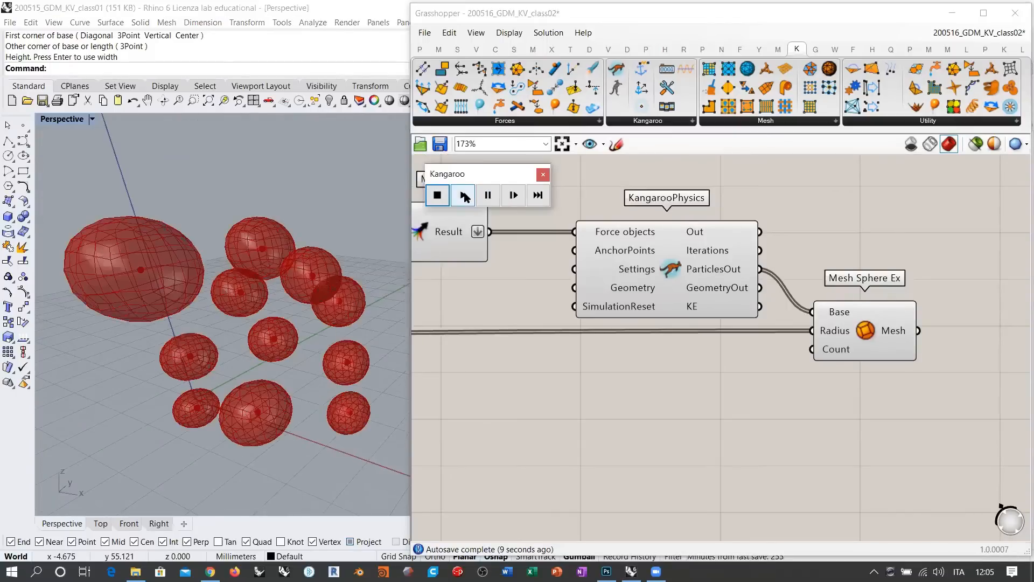
left_click(464, 196)
right_click_drag(227, 277, 307, 318)
left_click(437, 197)
left_click(462, 195)
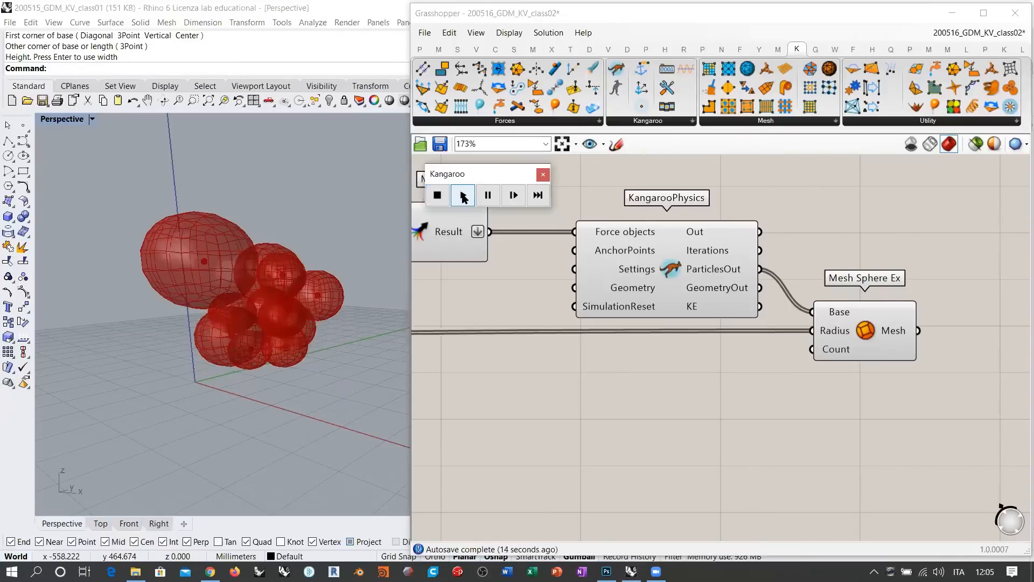
right_click_drag(378, 253, 340, 277)
Step: Set Gene Pool values 0 and 1 to 3.44 and 3.96, and values 3 and 4 to 1.82 and 3.61
right_click_drag(497, 344, 800, 384)
scroll(799, 383, "down", 5)
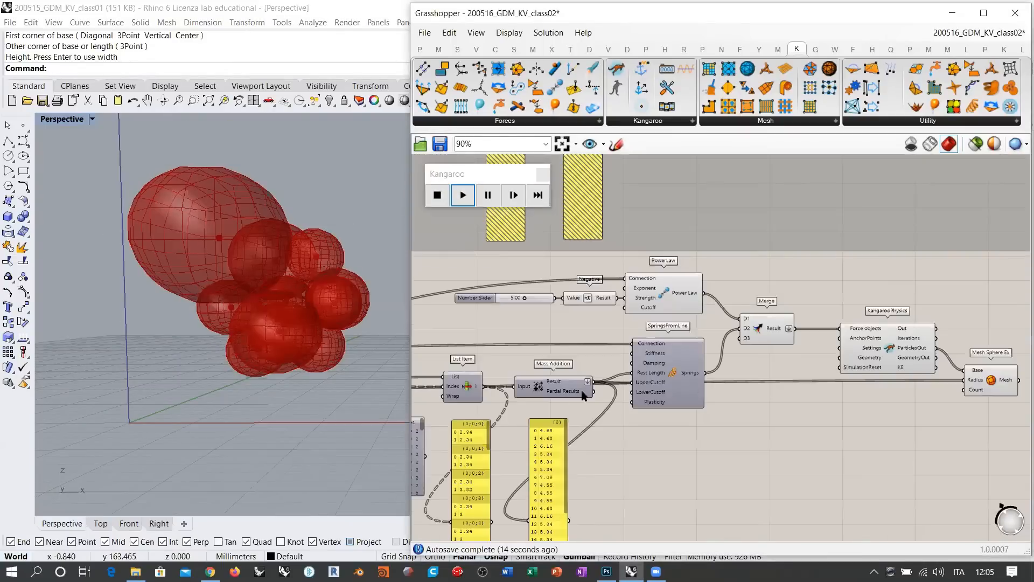
scroll(623, 373, "down", 1)
right_click_drag(431, 404, 660, 352)
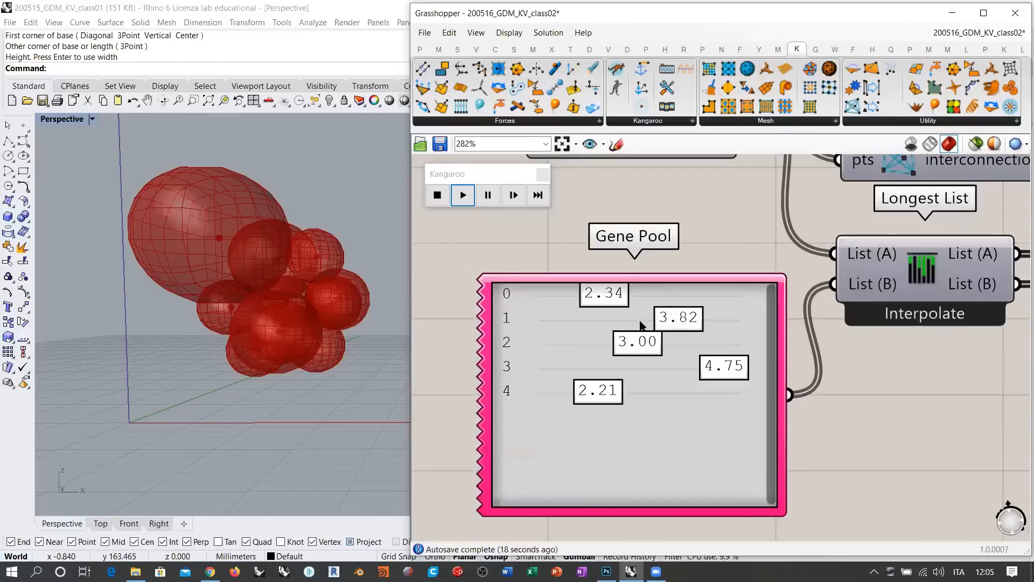
left_click_drag(640, 324, 683, 320)
left_click_drag(718, 370, 570, 368)
left_click_drag(635, 390, 666, 391)
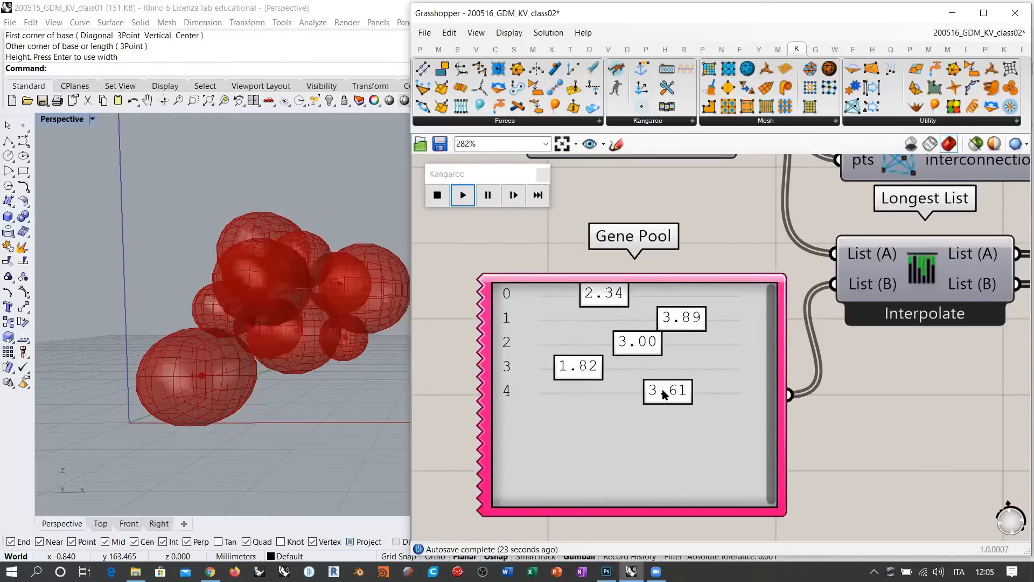
left_click_drag(587, 293, 697, 330)
right_click_drag(248, 356, 251, 324)
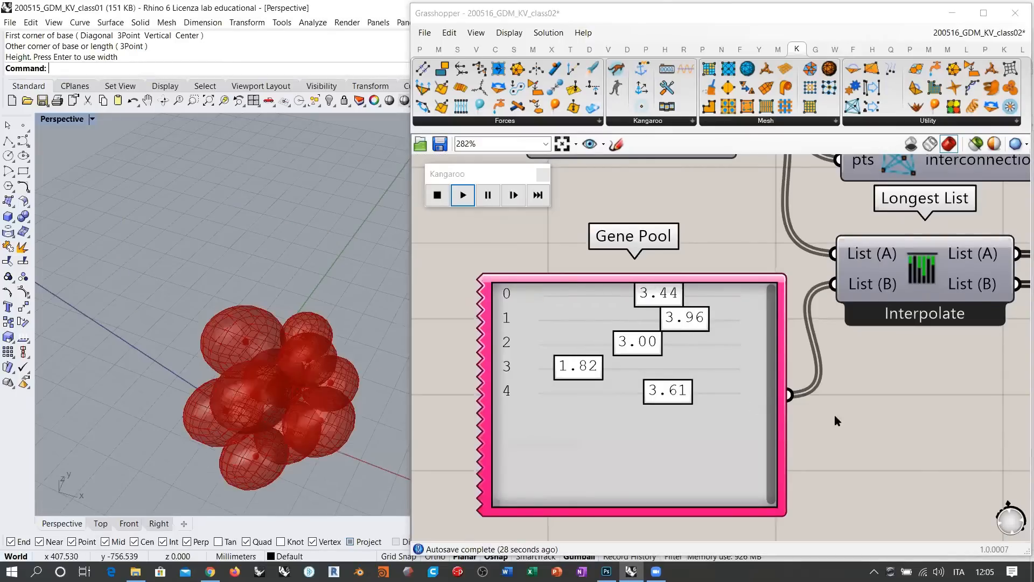
Step: Shift the Mesh Sphere Ex component slightly closer to KangarooPhysics
right_click_drag(779, 397, 643, 339)
scroll(707, 343, "down", 6)
scroll(764, 369, "up", 4)
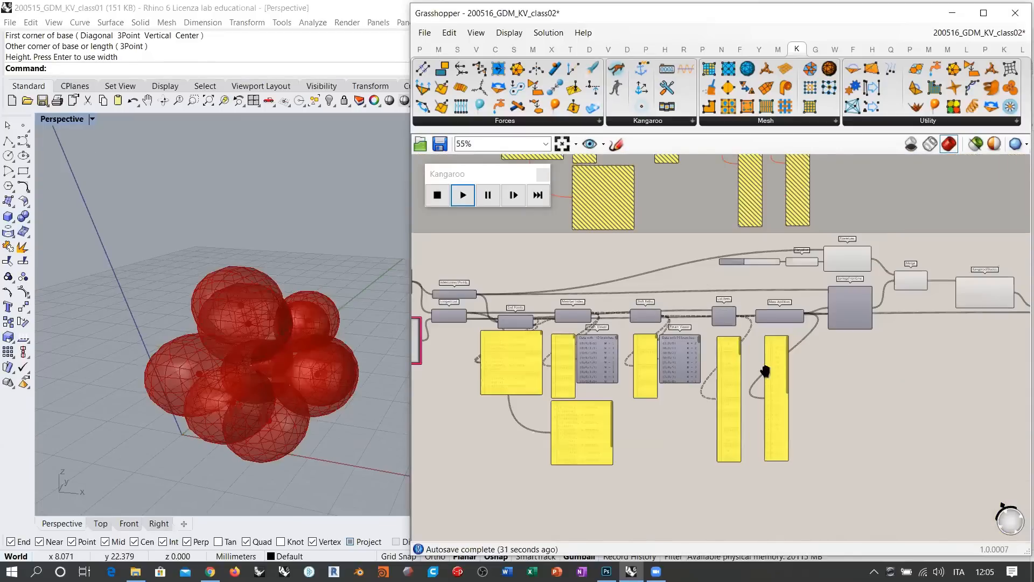
left_click_drag(802, 359, 791, 364)
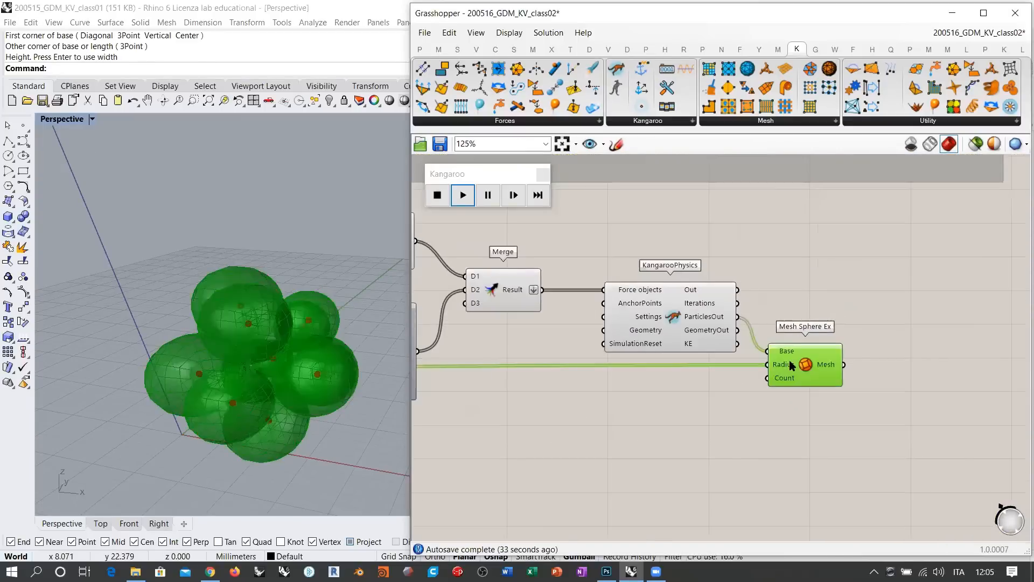
left_click(816, 310)
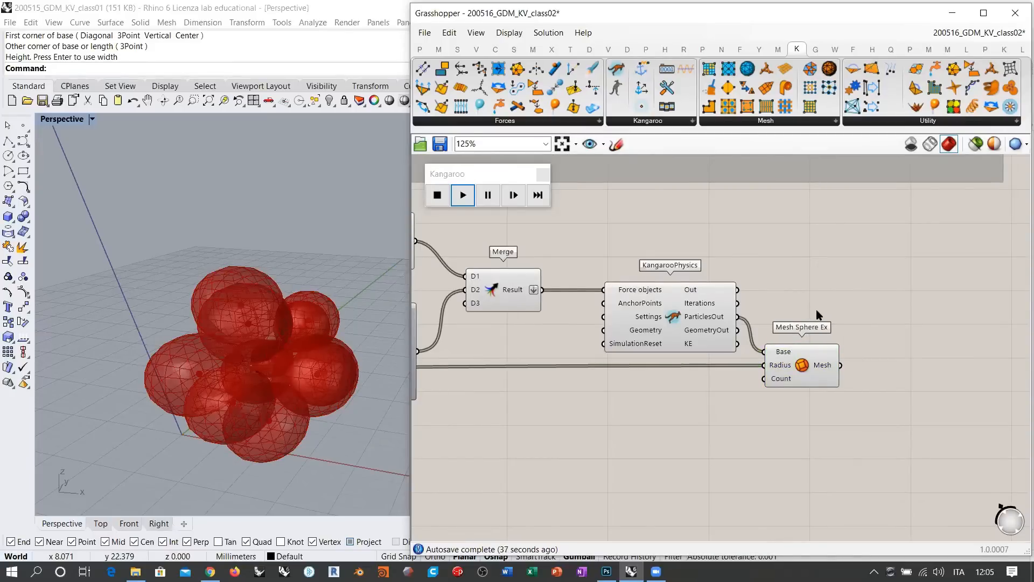
Step: Examine the packed sphere cluster and the overlaps between its spheres from several angles
right_click_drag(283, 367, 258, 244)
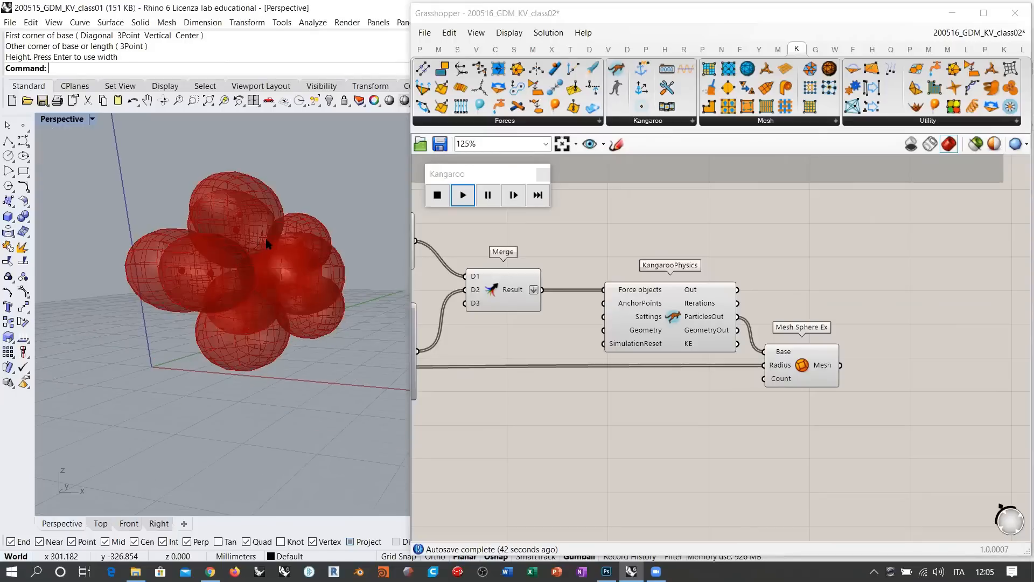
mouse_move(285, 277)
right_mouse_down()
mouse_move(275, 282)
mouse_move(338, 241)
mouse_move(287, 269)
mouse_move(284, 288)
right_mouse_up()
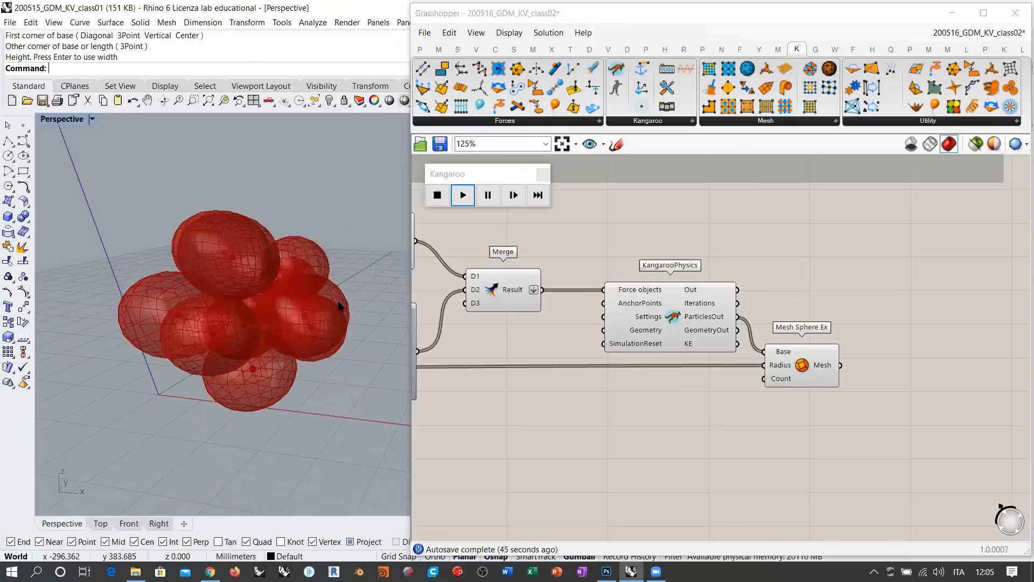
right_click_drag(340, 306, 259, 274)
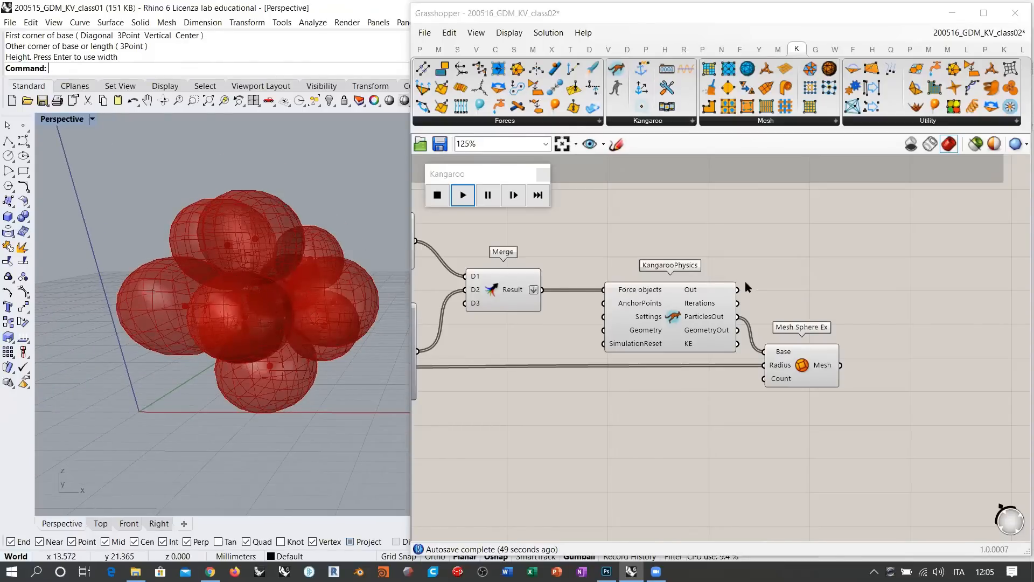
left_click(831, 299)
scroll(849, 282, "down", 2)
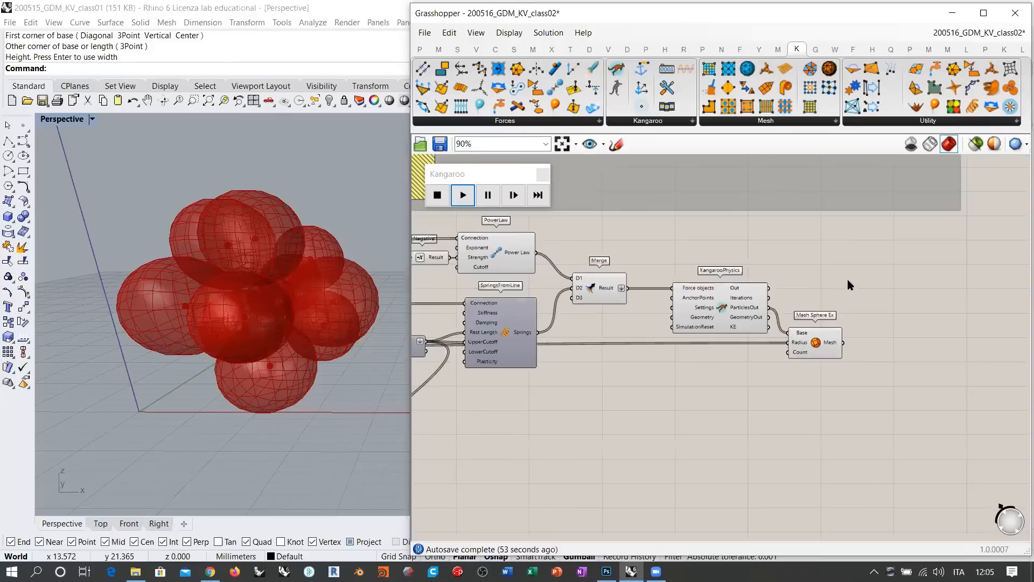
right_click_drag(343, 256, 280, 323)
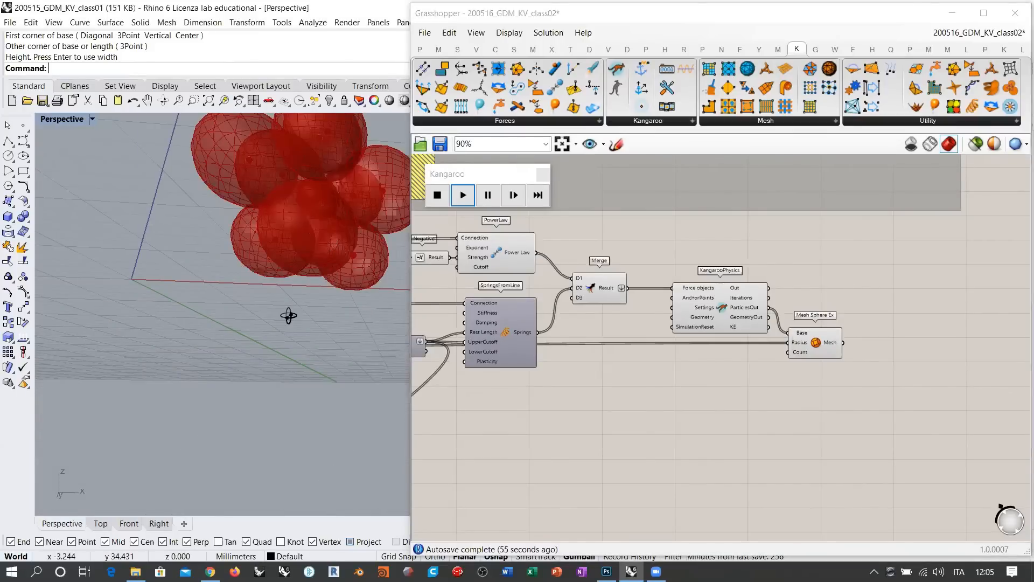
left_click_drag(809, 343, 807, 348)
left_click(803, 399)
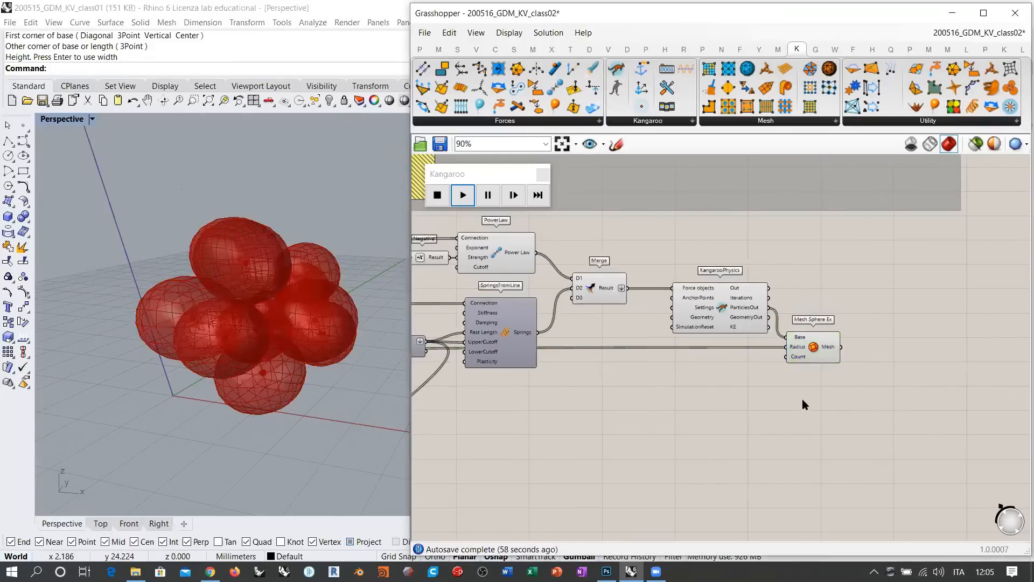
right_click_drag(302, 315, 293, 295)
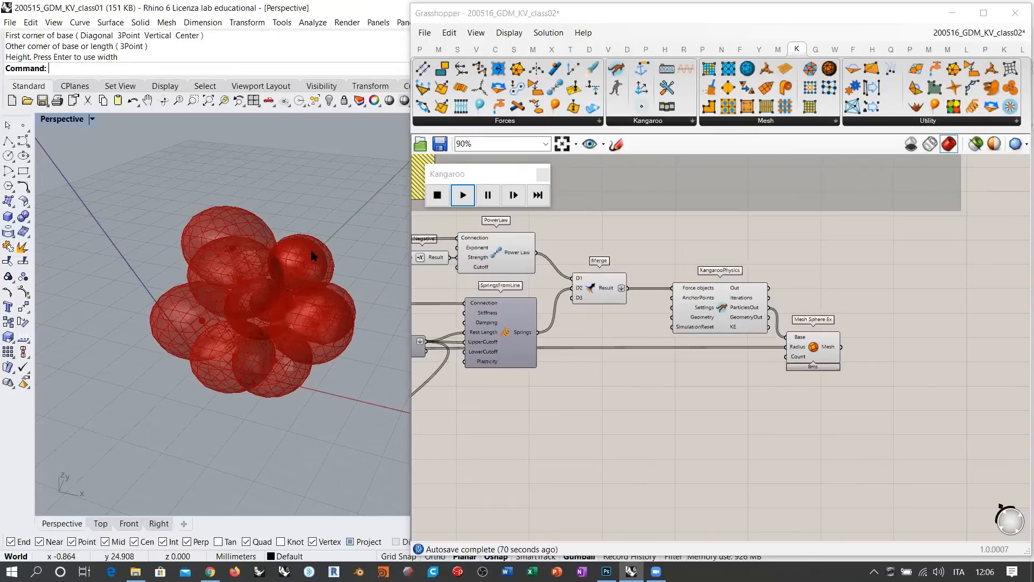
Step: Copy the Point, Nurbs Curve, Curve Closest Point and Line components from the curve attractor group into the sphere packing definition and enable them
right_click_drag(648, 312, 889, 351)
scroll(889, 350, "down", 1)
right_click_drag(498, 314, 688, 317)
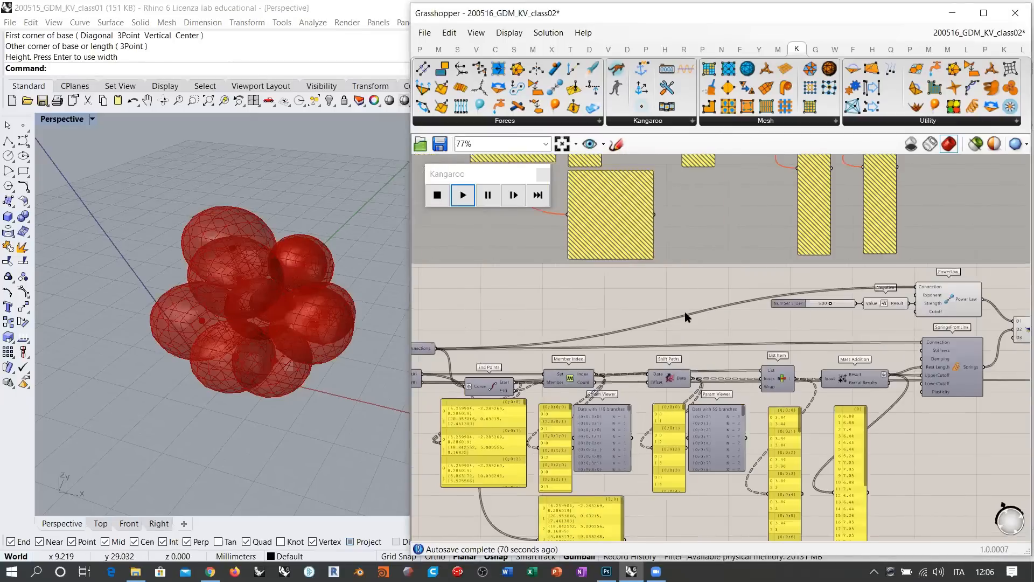
right_click_drag(744, 181, 738, 312)
mouse_move(730, 277)
right_mouse_down()
mouse_move(720, 390)
mouse_move(700, 462)
right_mouse_up()
right_click_drag(632, 273, 630, 309)
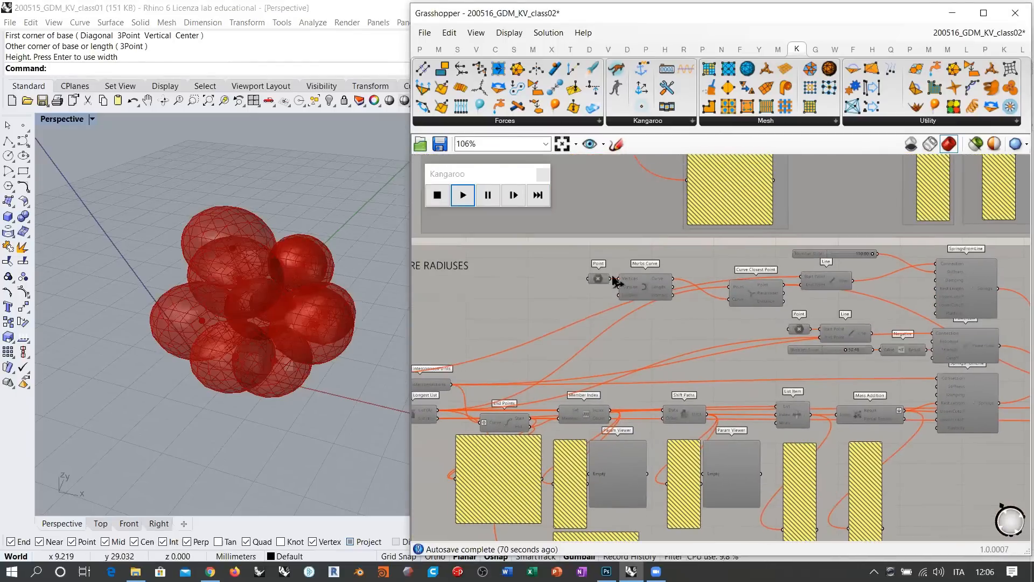
scroll(581, 276, "up", 3)
left_click(662, 279, "shift")
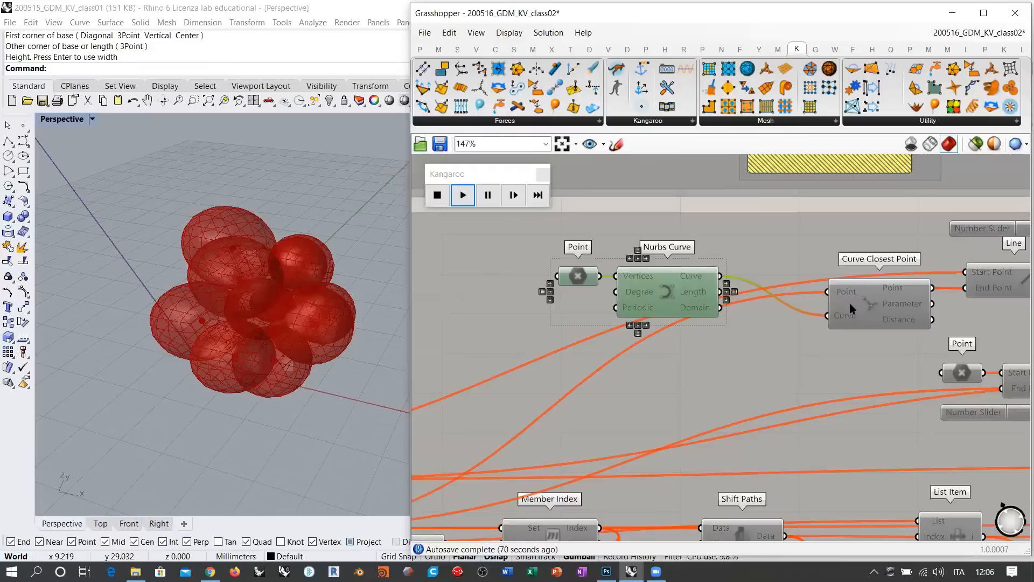
left_click(877, 301, "shift")
right_click_drag(964, 295, 780, 292)
left_click(823, 271, "shift")
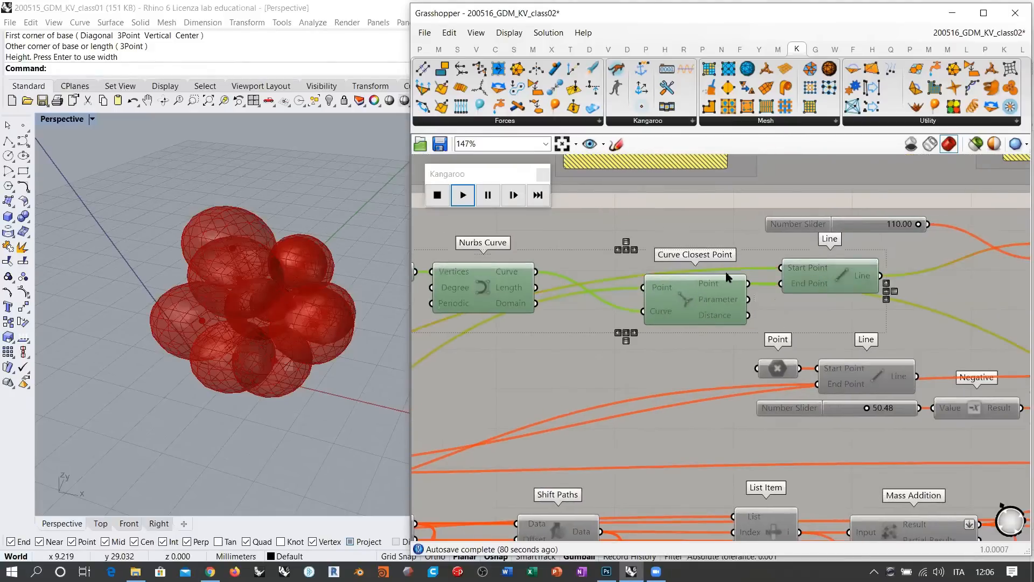
scroll(729, 273, "down", 4)
scroll(717, 230, "down", 3)
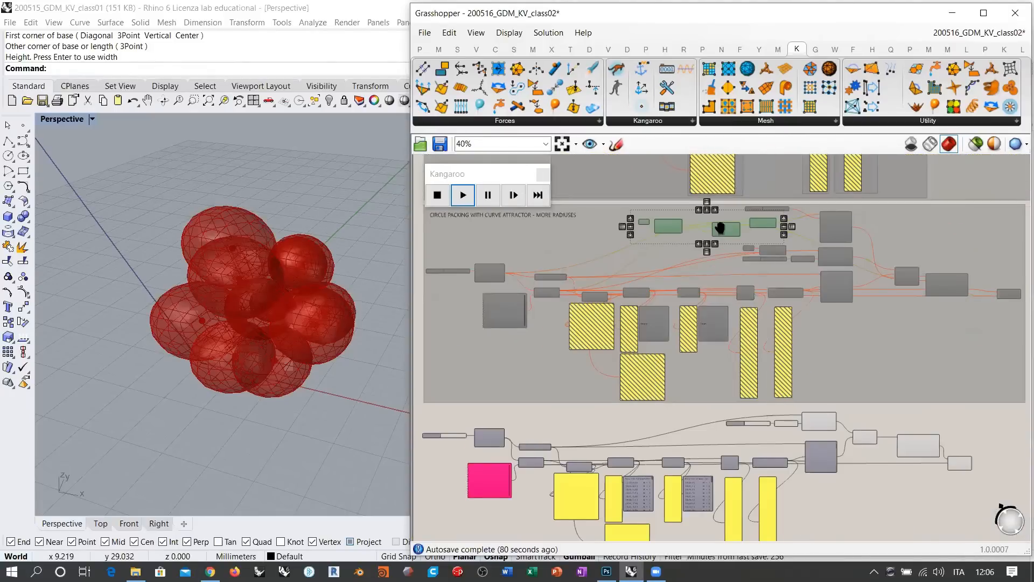
scroll(658, 417, "up", 5)
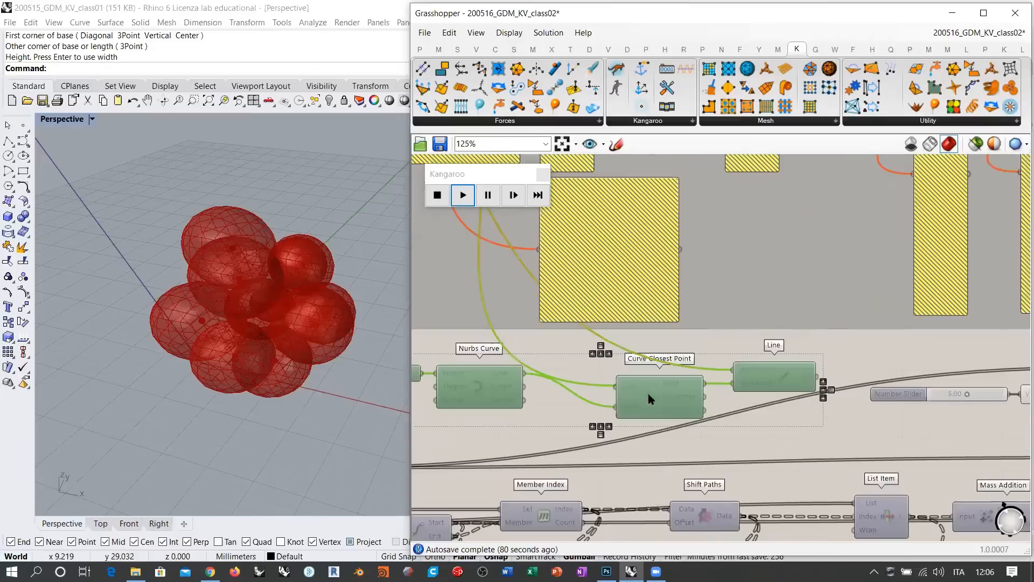
left_click(751, 383)
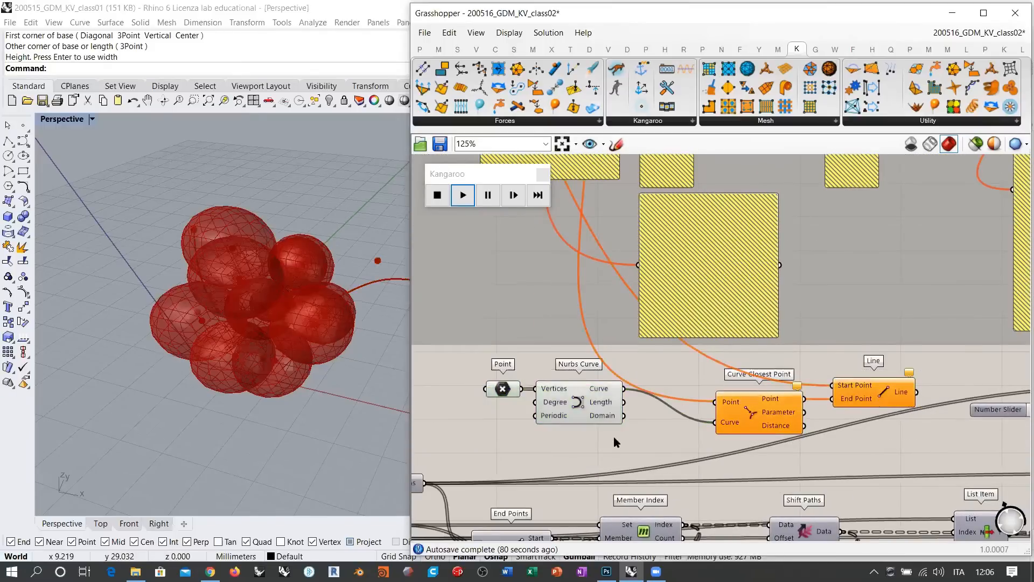
Step: Select the Point parameter feeding Nurbs Curve and move several of its control points vertically to bend the attractor curve in 3D
left_click(503, 389)
right_click_drag(273, 407, 317, 320)
scroll(299, 335, "down", 6)
right_click_drag(236, 382, 247, 369)
left_click_drag(247, 370, 254, 457)
right_click_drag(284, 362, 327, 319)
left_click_drag(321, 324, 318, 397)
right_click_drag(328, 358, 244, 372, "shift")
left_click_drag(299, 326, 299, 291)
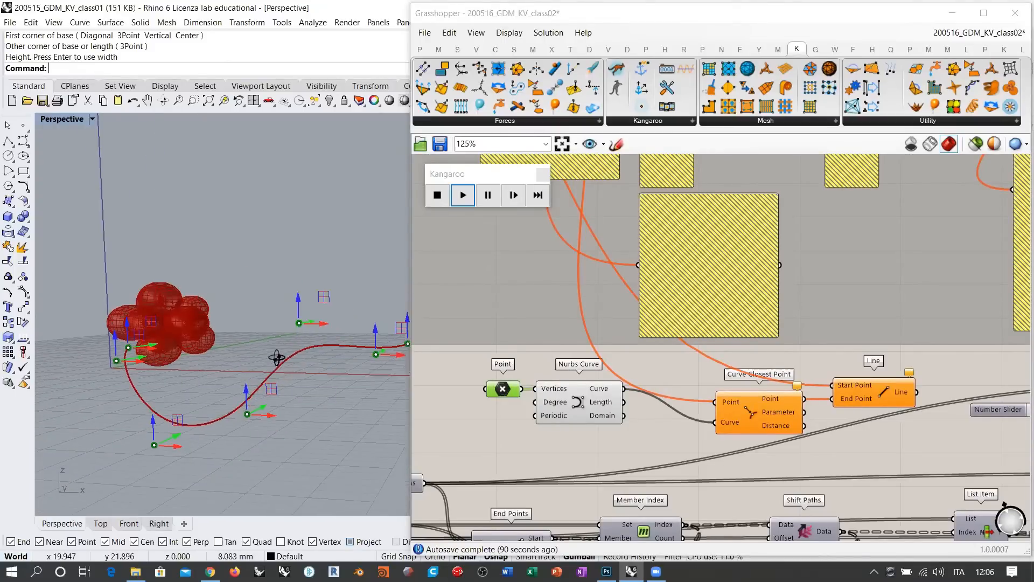
Step: Move the outlying control points of the attractor curve horizontally toward the sphere cluster
right_click_drag(277, 358, 318, 396)
left_click_drag(394, 355, 183, 353)
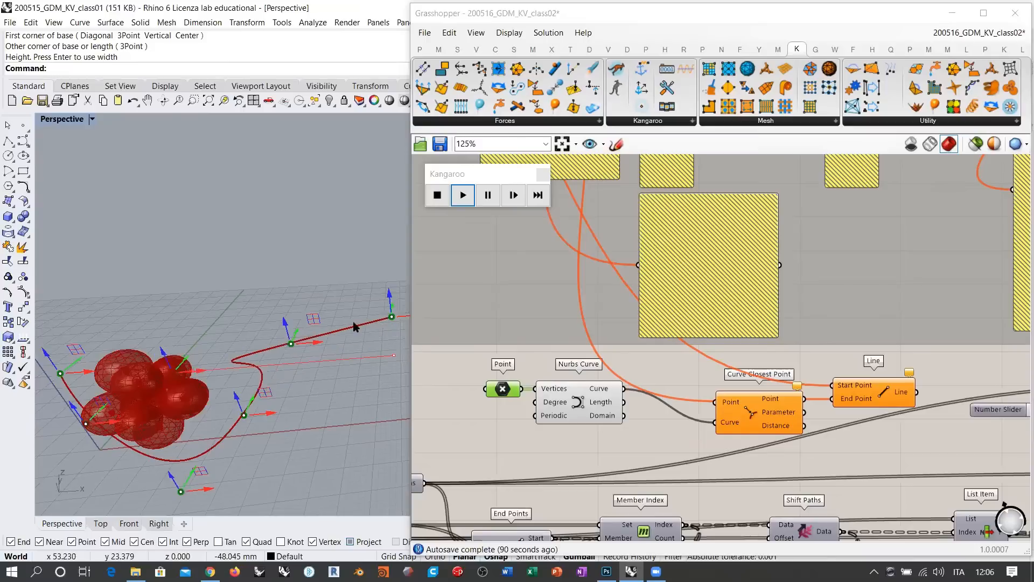
right_click_drag(302, 360, 209, 320, "shift")
right_click_drag(199, 424, 253, 258)
scroll(254, 259, "down", 3)
left_click_drag(104, 323, 234, 313)
right_click(244, 302)
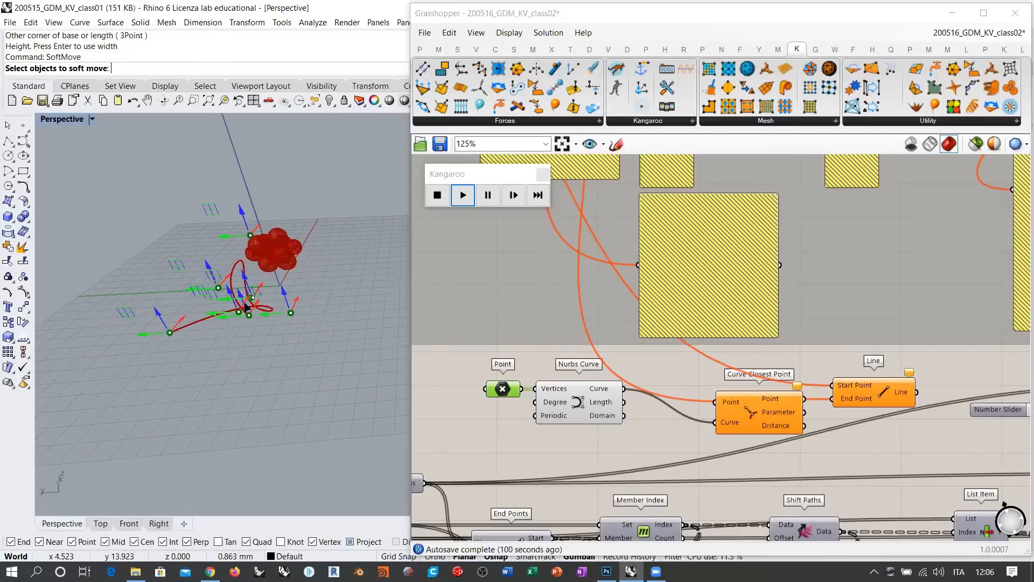
Step: Raise further attractor control points and shift them so the curve rises and bends around the sphere cluster
scroll(246, 306, "up", 4)
left_click_drag(252, 339, 210, 185)
scroll(275, 312, "down", 5)
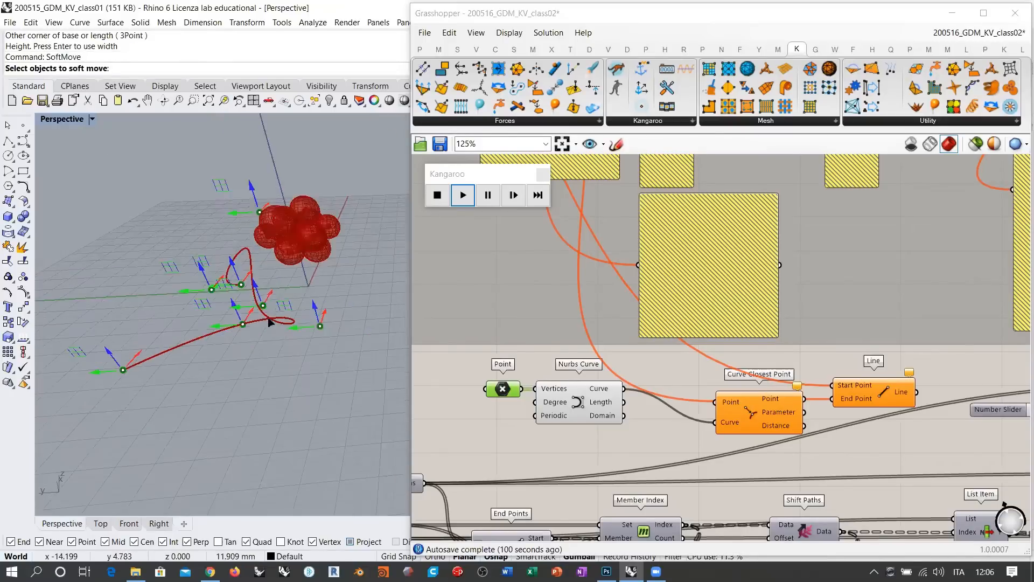
right_click_drag(274, 313, 262, 349)
left_click_drag(249, 362, 236, 278)
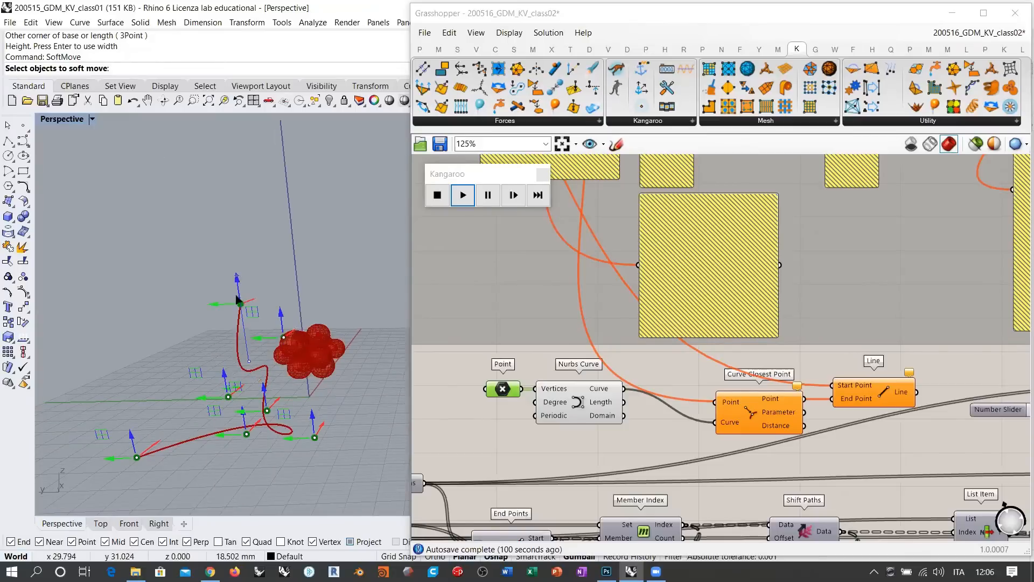
left_click_drag(224, 372, 326, 340)
right_click_drag(326, 340, 286, 328)
scroll(253, 305, "up", 4)
scroll(286, 327, "down", 3)
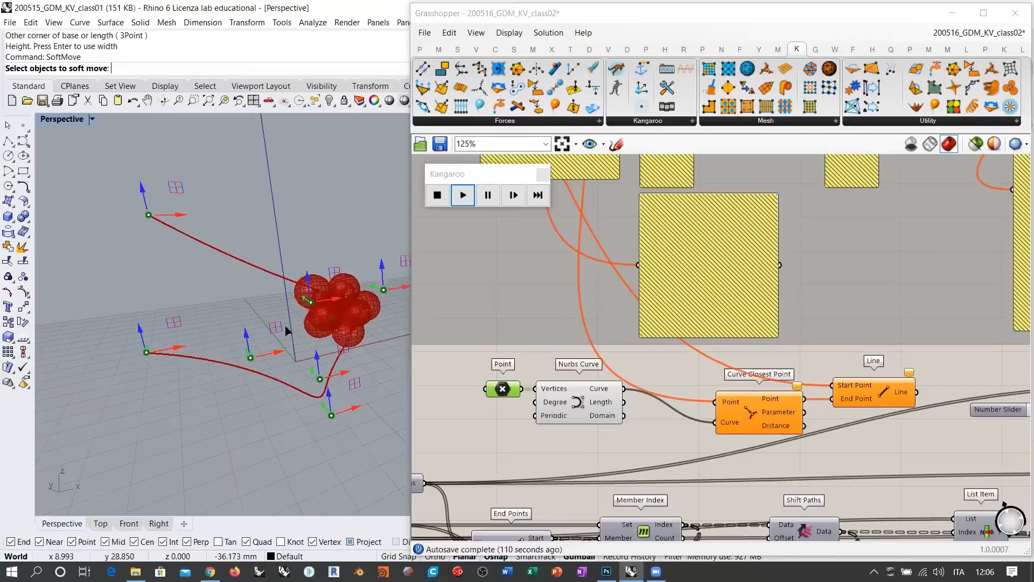
Step: Deselect the attractor points and move the Curve Closest Point component nearer to Nurbs Curve
left_click(540, 439)
right_click_drag(694, 411, 651, 401)
left_click(694, 399)
left_click_drag(693, 397, 669, 388)
right_click_drag(567, 414, 748, 379)
scroll(657, 430, "down", 1)
right_click_drag(657, 430, 644, 398)
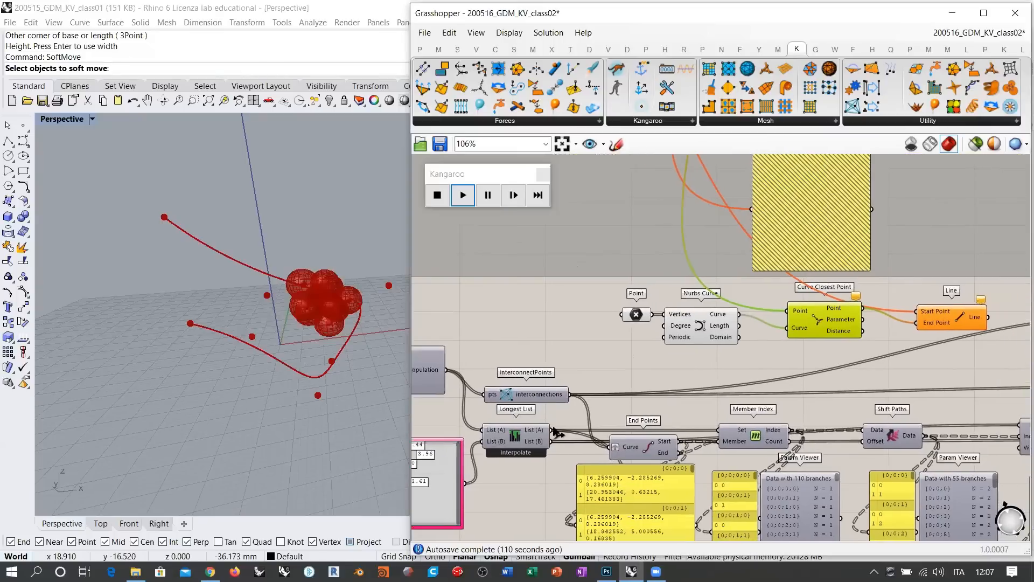
Step: Feed Longest List's List (A) output into Curve Closest Point's Point input and reposition the Nurbs Curve and Point components
left_click_drag(550, 430, 786, 311, "shift")
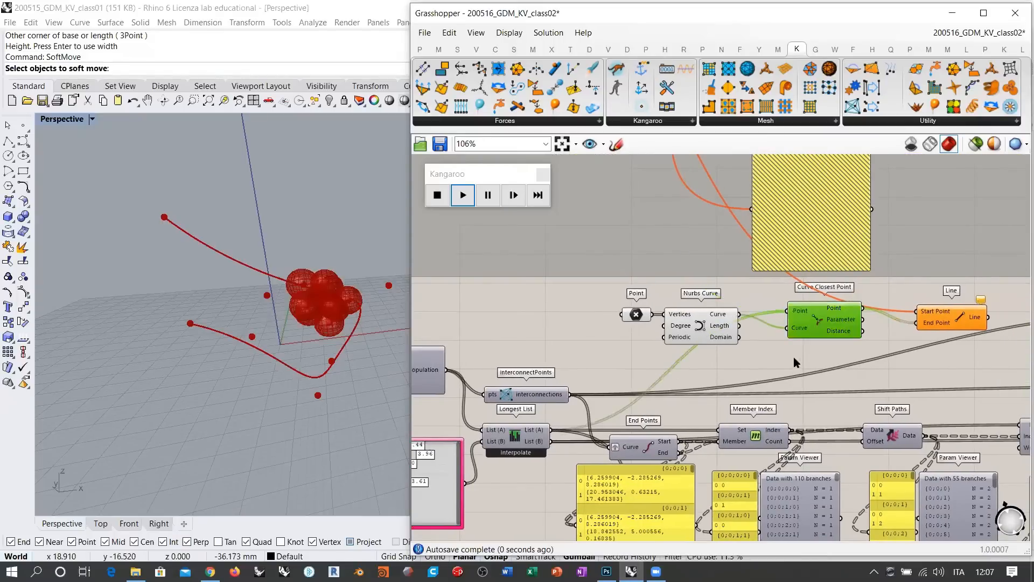
left_click(793, 356)
left_click_drag(720, 326, 740, 340)
left_click_drag(640, 315, 655, 328)
Step: Move the Line component closer to Curve Closest Point and connect Longest List's List (A) output to its Start Point
right_click_drag(925, 324, 834, 326)
left_click_drag(838, 323, 825, 347)
right_click_drag(752, 377, 783, 359)
left_click_drag(491, 415, 845, 319)
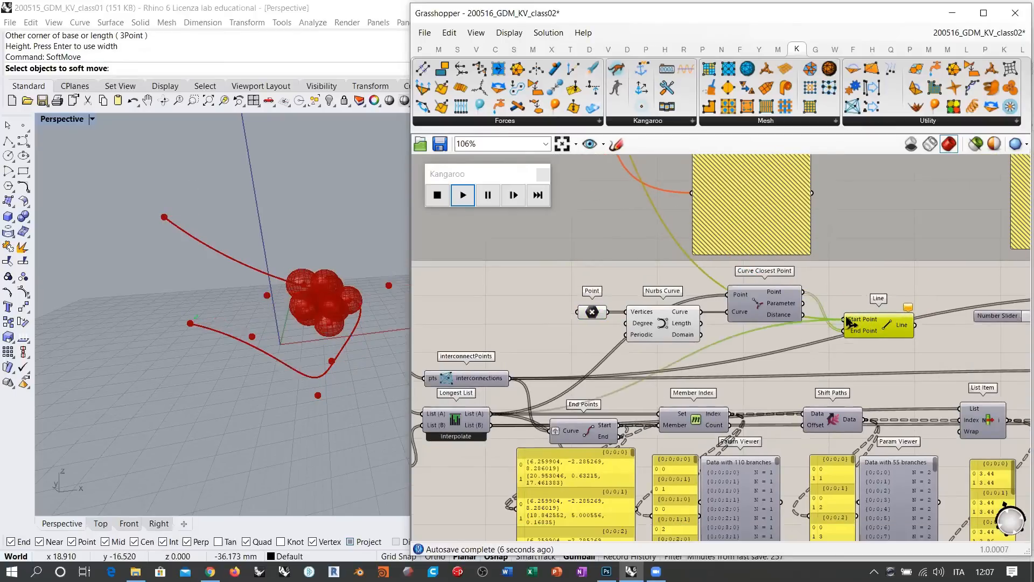
left_click(868, 325)
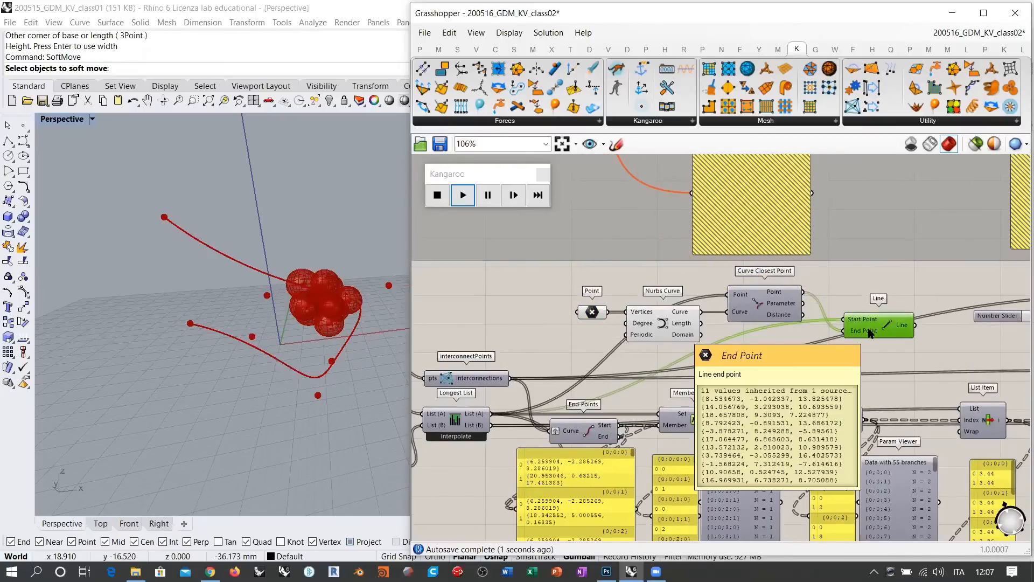
left_click(762, 356)
Step: Raise the Populate 3D count slider to 29 and reset the Kangaroo simulation
left_click(437, 195)
right_click_drag(639, 338, 910, 316)
scroll(510, 347, "up", 2)
scroll(511, 350, "up", 3)
left_click_drag(491, 299, 507, 300)
left_click(437, 196)
Step: Hide the previews of the Nurbs Curve component and the Point parameter feeding it
right_click_drag(797, 307, 592, 303)
scroll(593, 303, "down", 3)
right_click_drag(1028, 327, 628, 365)
left_click(601, 303)
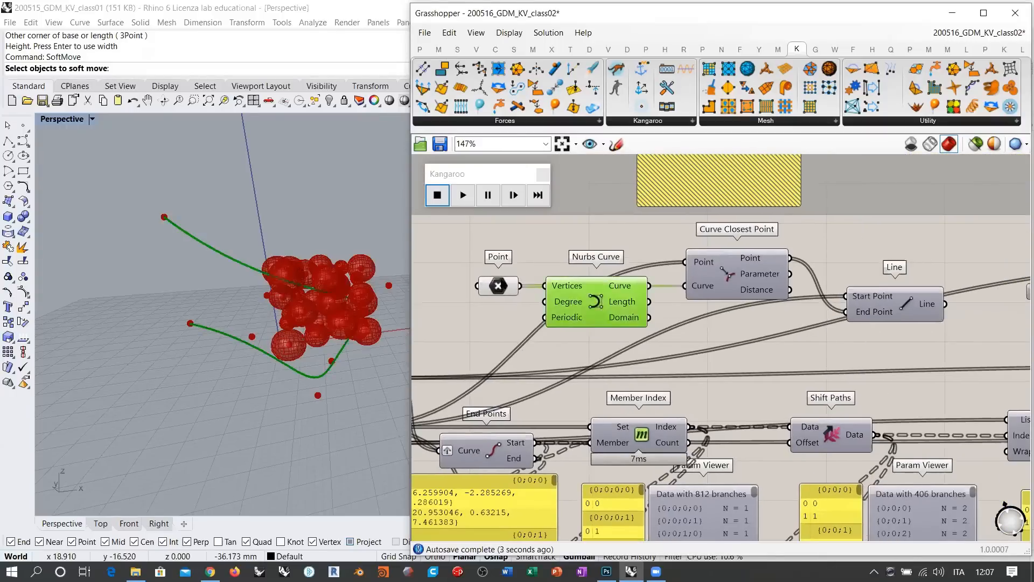
left_click(500, 286)
left_click(713, 325)
Step: Try driving PowerLaw with the closest-point lines by wiring Line into its Connection input, and restart the simulation
right_click_drag(884, 352, 661, 353)
scroll(632, 347, "down", 3)
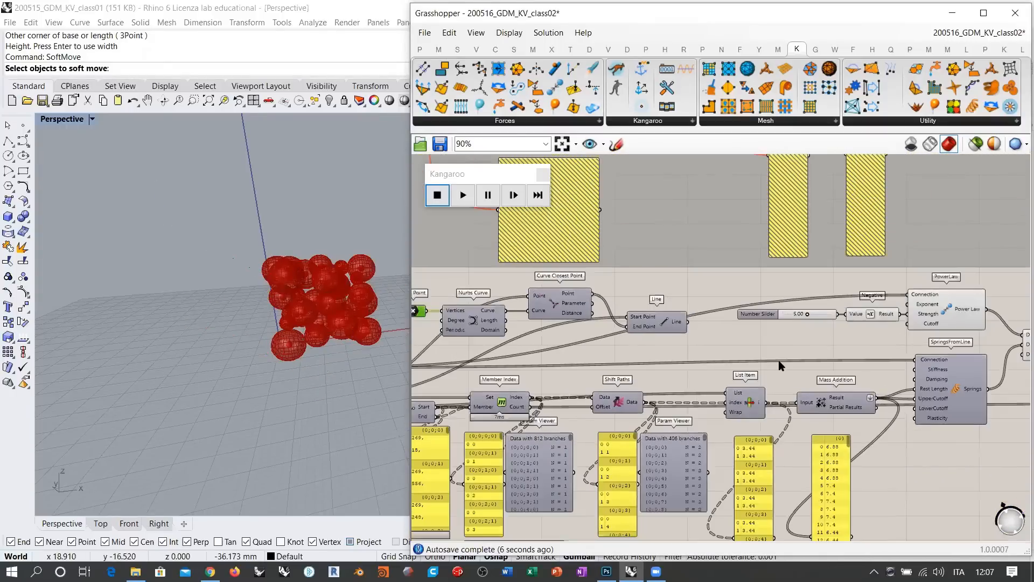
right_click_drag(808, 357, 750, 365)
left_click(614, 332)
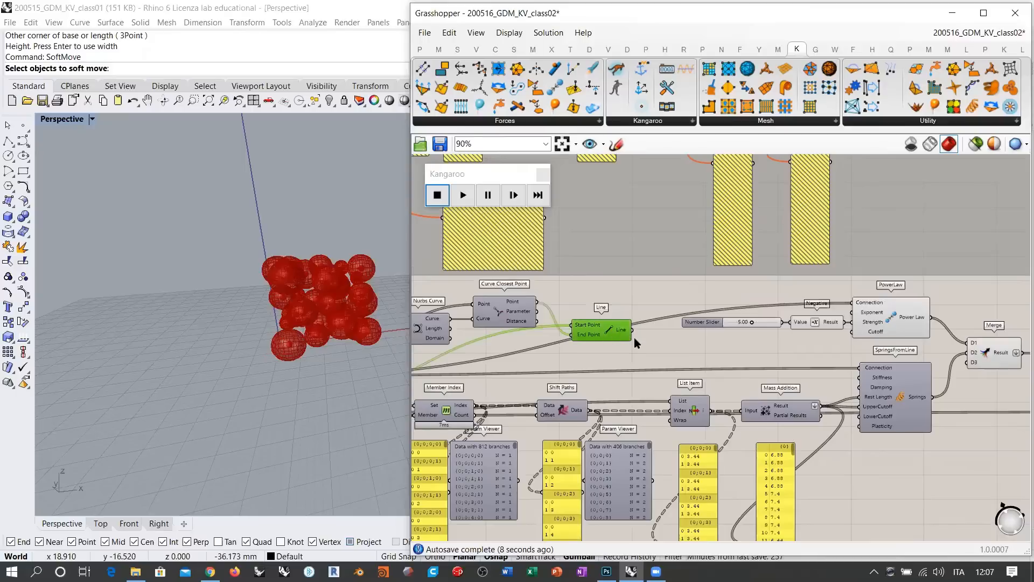
left_click_drag(632, 330, 856, 303)
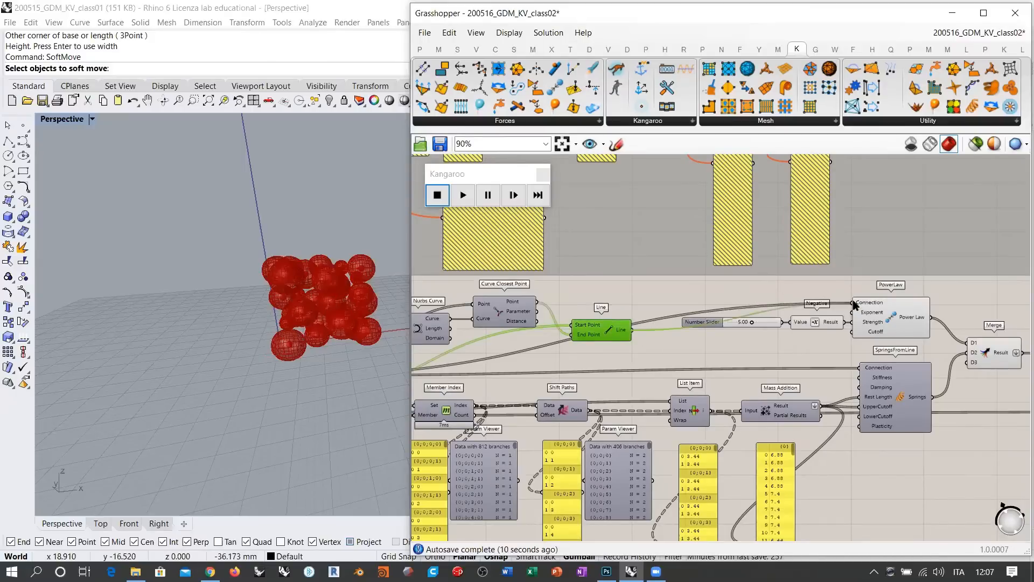
left_click(769, 347)
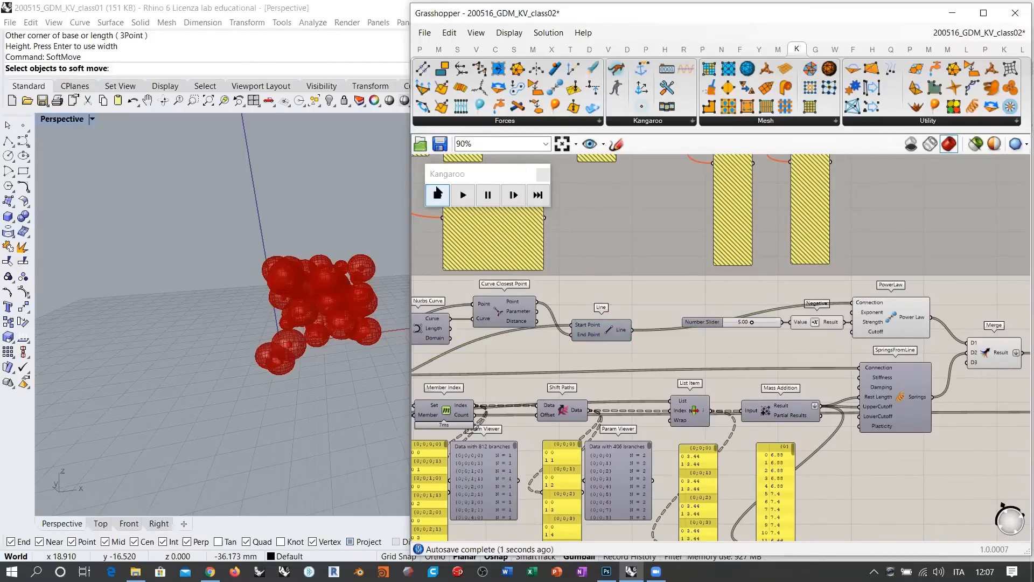
left_click(437, 195)
left_click(464, 196)
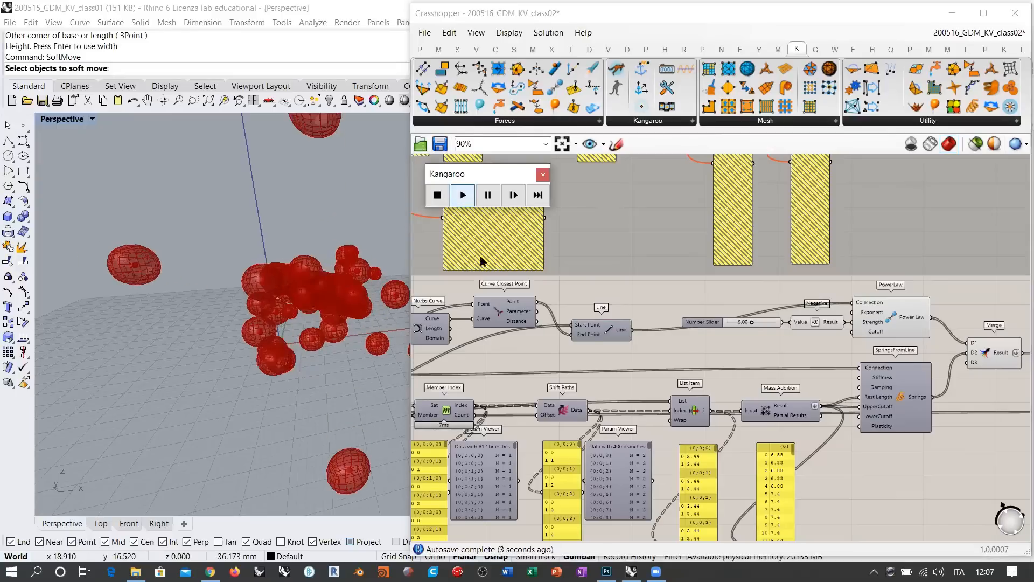
Step: Inspect the scattered spheres from another angle, undo the Line-to-PowerLaw connection and reset the simulation
right_click_drag(318, 308, 313, 334)
scroll(353, 283, "up", 1)
right_click_drag(324, 281, 298, 311)
left_click(702, 348)
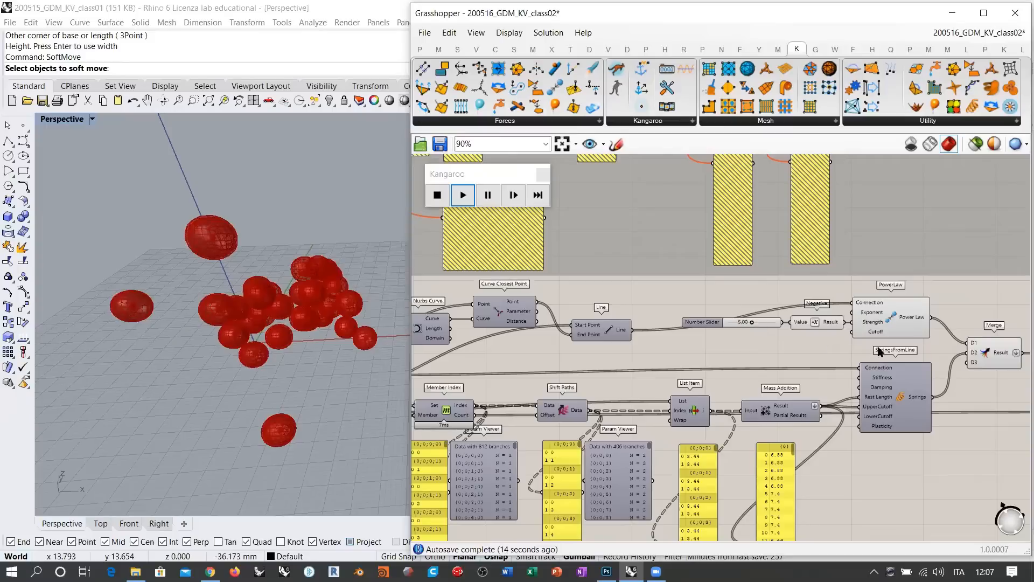
right_click_drag(636, 343, 684, 342)
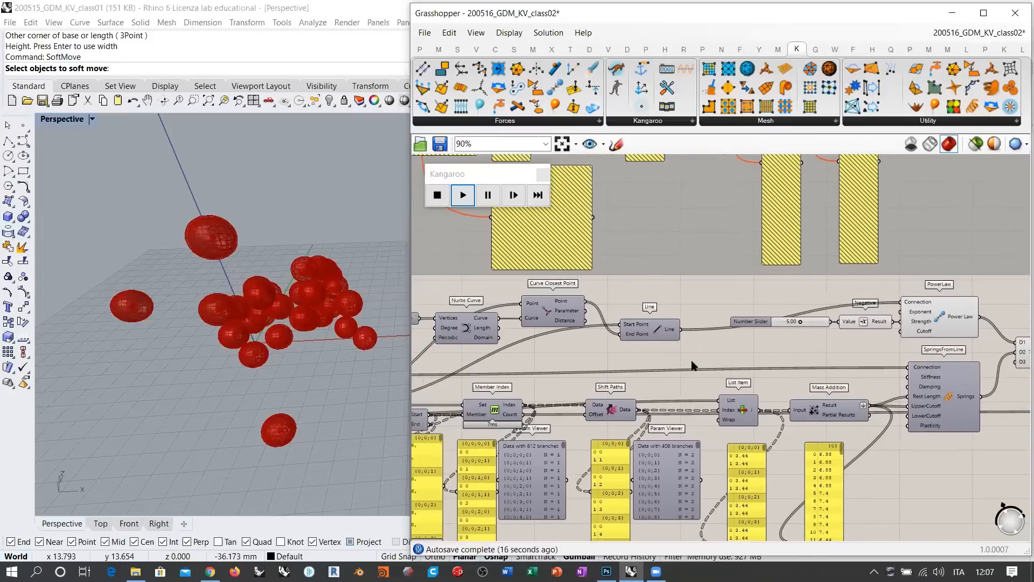
key("ctrl+z")
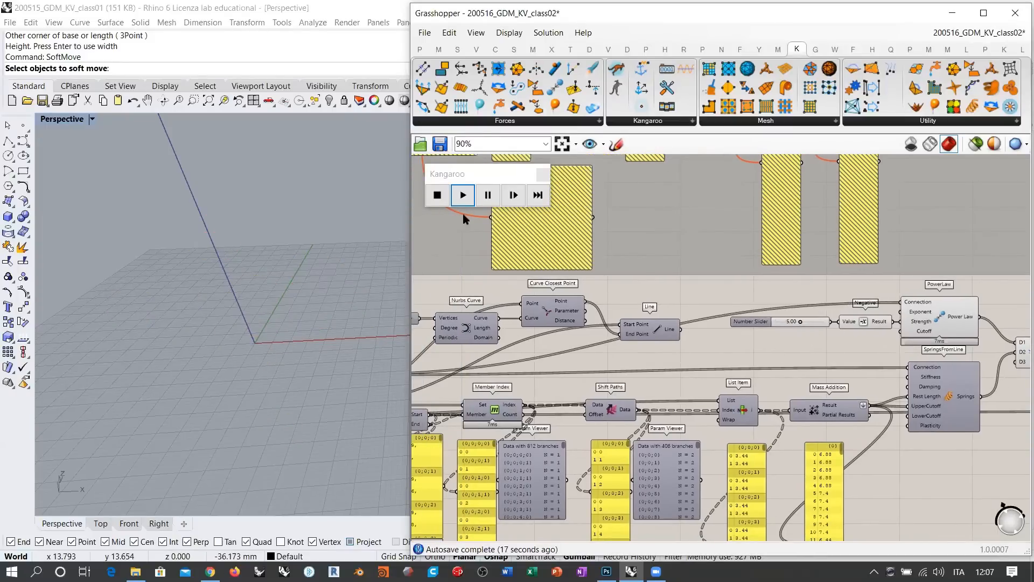
left_click(438, 195)
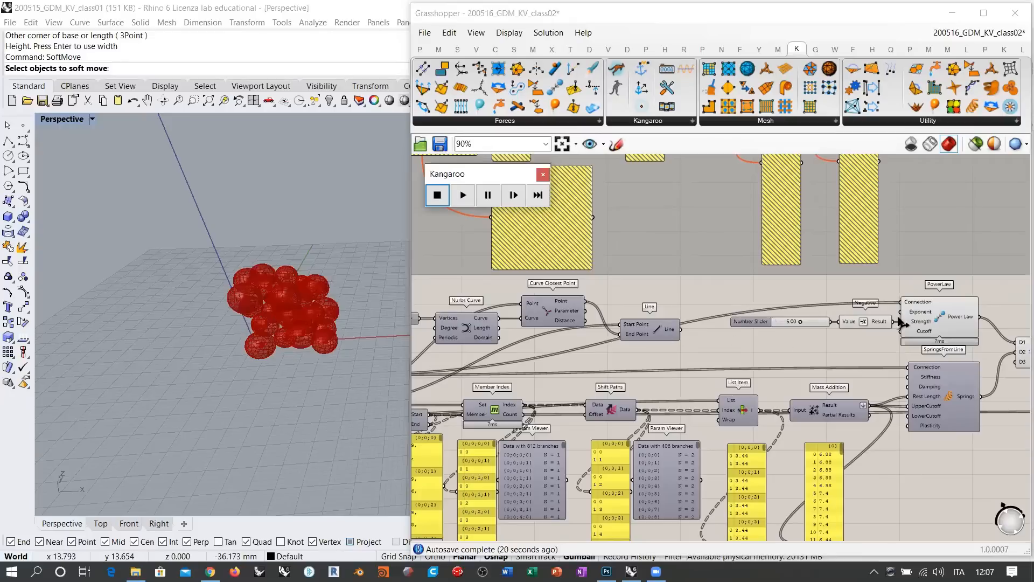
Step: Move the active definition down from the disabled group, and place the Point, Nurbs Curve, Curve Closest Point and Line components above PowerLaw
scroll(675, 327, "down", 3)
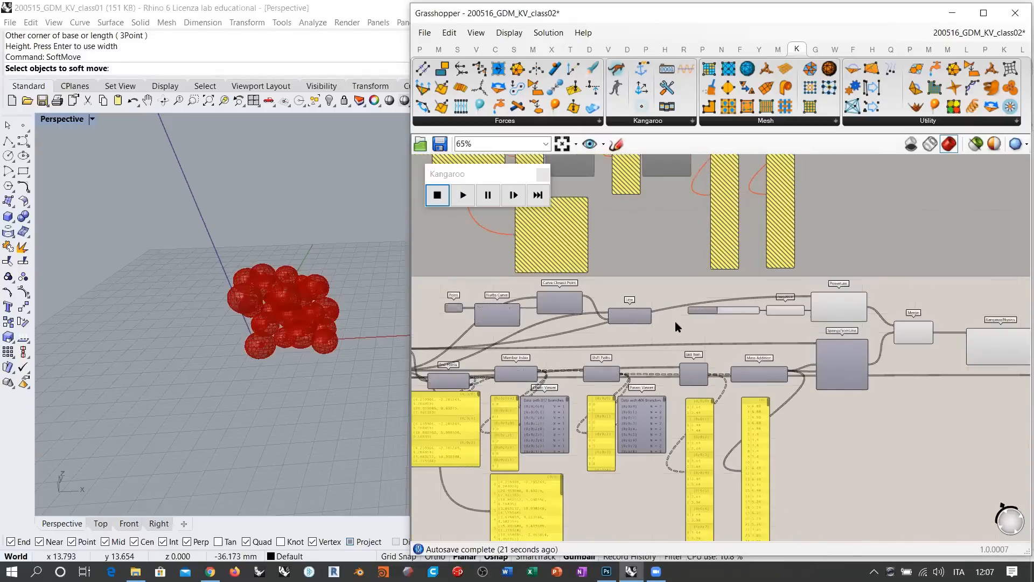
scroll(677, 327, "up", 2)
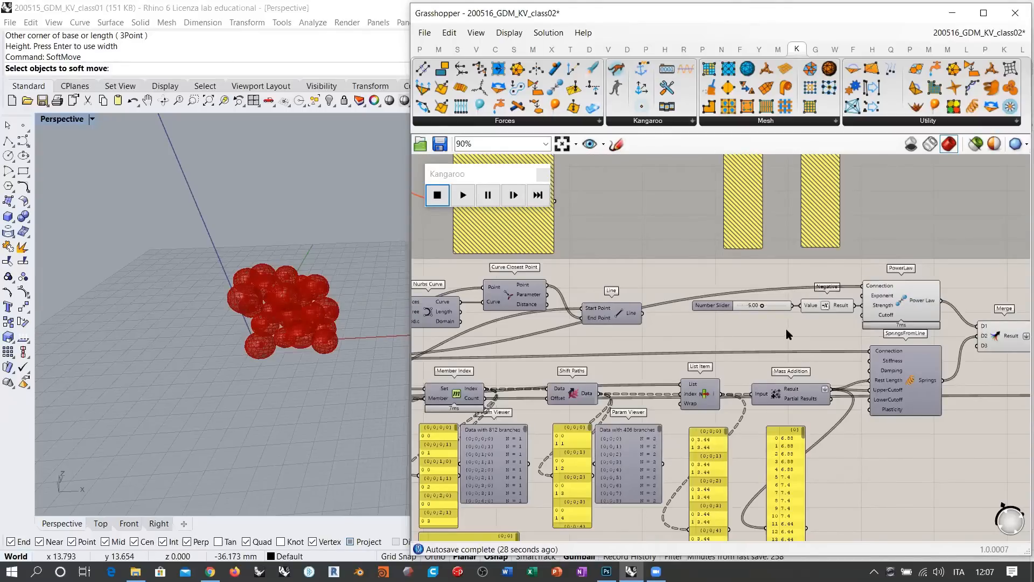
scroll(784, 329, "down", 4)
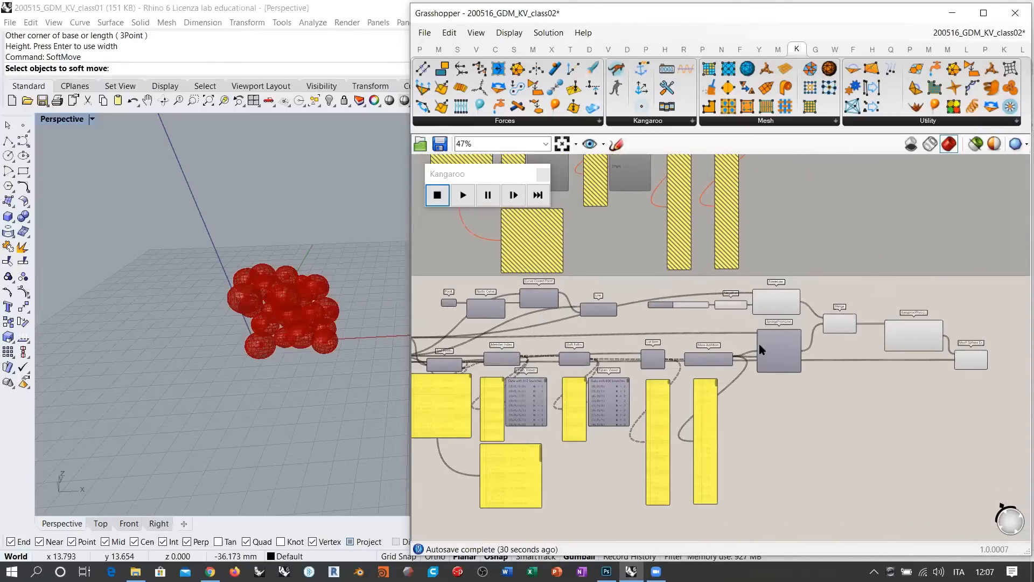
scroll(758, 341, "down", 2)
left_click_drag(897, 311, 428, 448)
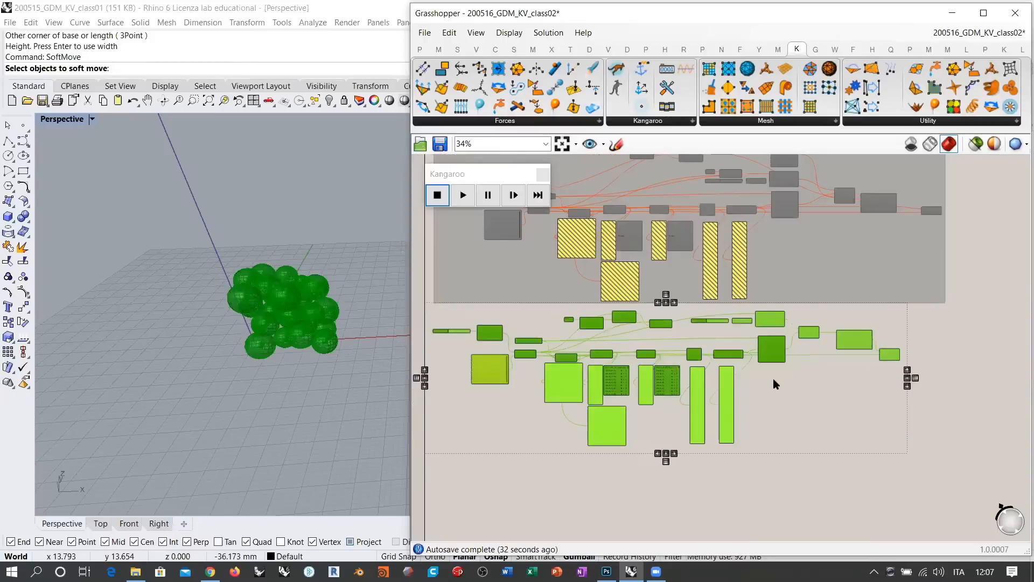
scroll(755, 345, "up", 5)
left_click(632, 371)
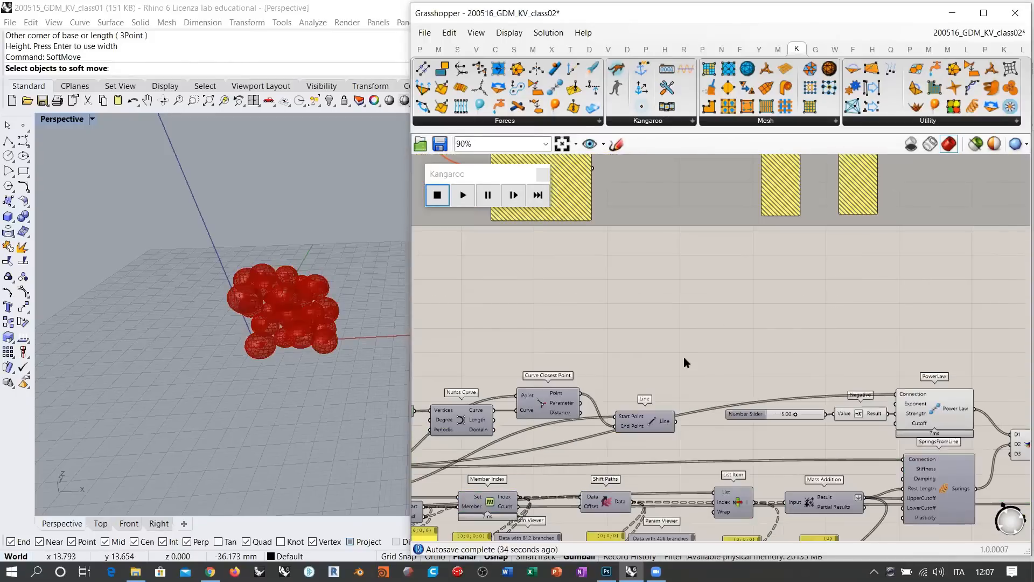
left_click_drag(684, 358, 378, 455)
left_click_drag(620, 426, 803, 343)
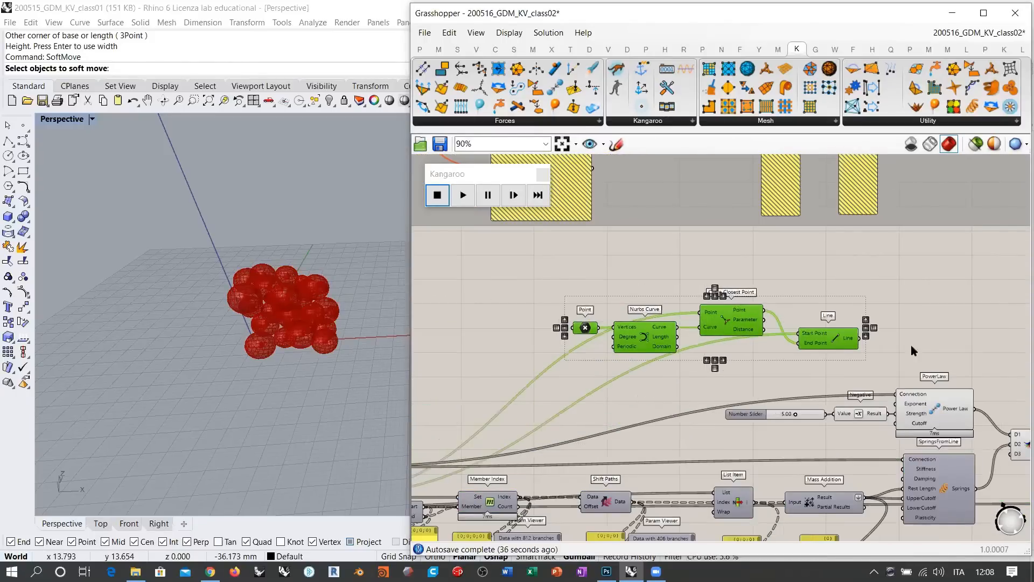
Step: Add a second SpringsFromLine force beside the Line component and connect Line to its Connection input
right_click_drag(954, 292, 722, 316)
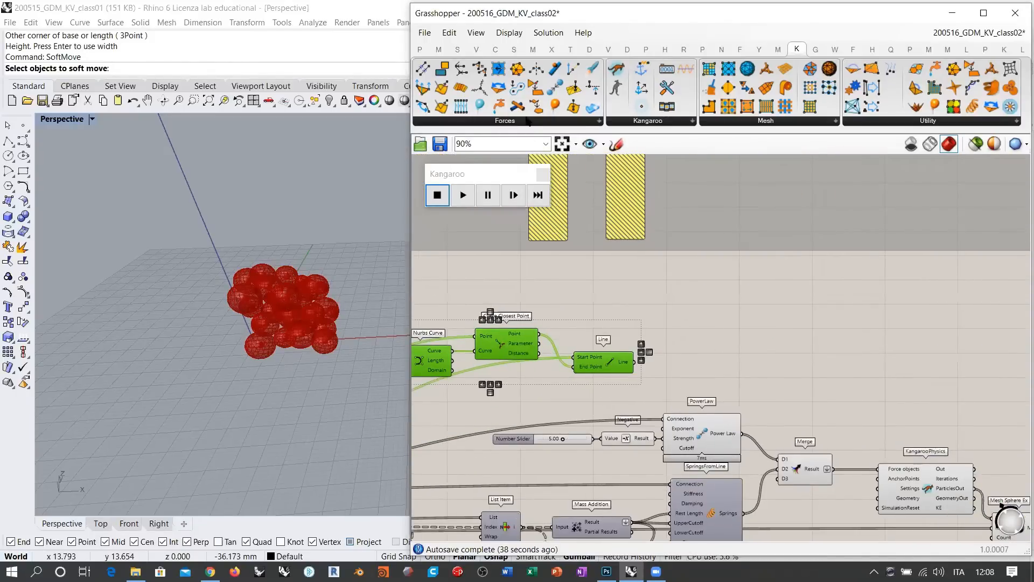
left_click(528, 121)
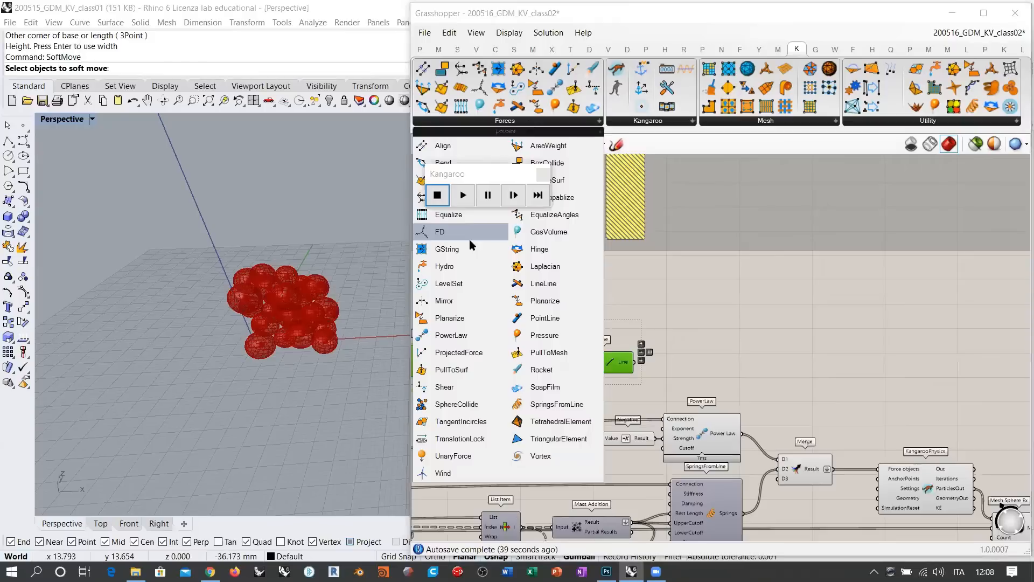
left_click(552, 404)
left_click(738, 355)
scroll(632, 358, "up", 2)
left_click_drag(595, 364, 731, 312)
Step: Create a number slider set to 5.00 and connect it to the new SpringsFromLine's Stiffness input
left_click(606, 362)
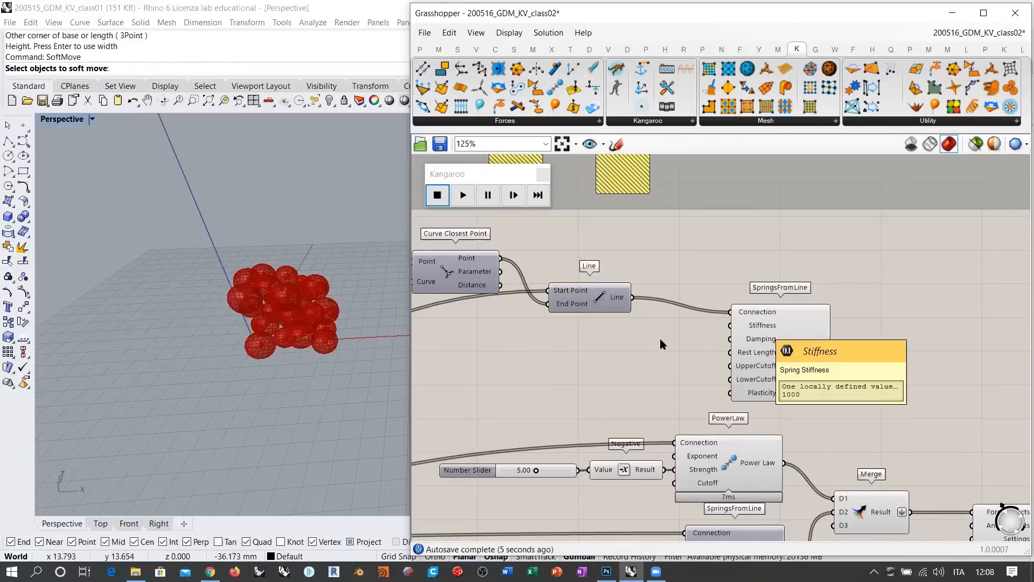
double_click(642, 345)
type("5.00")
key("Return")
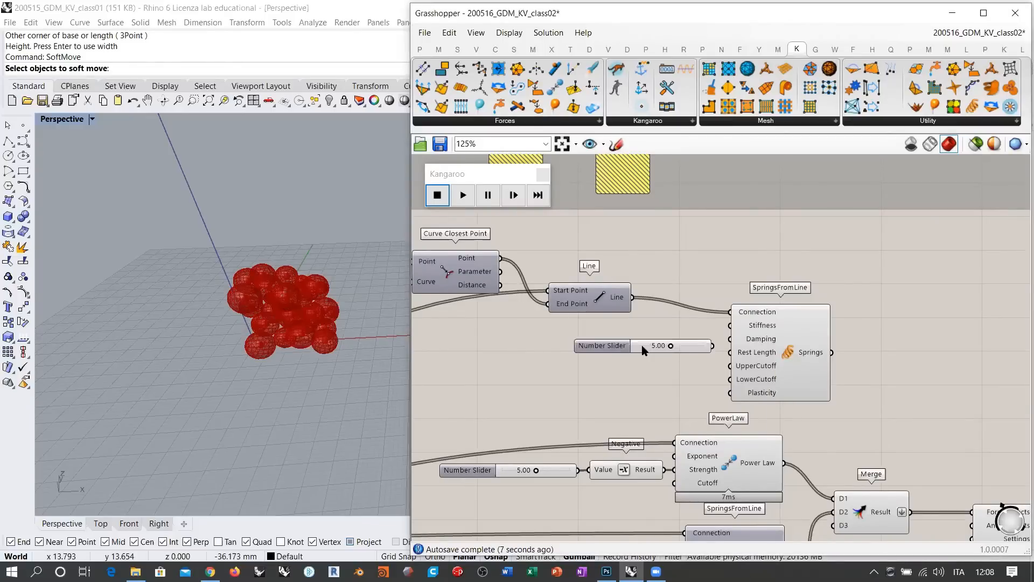
left_click_drag(693, 346, 690, 327)
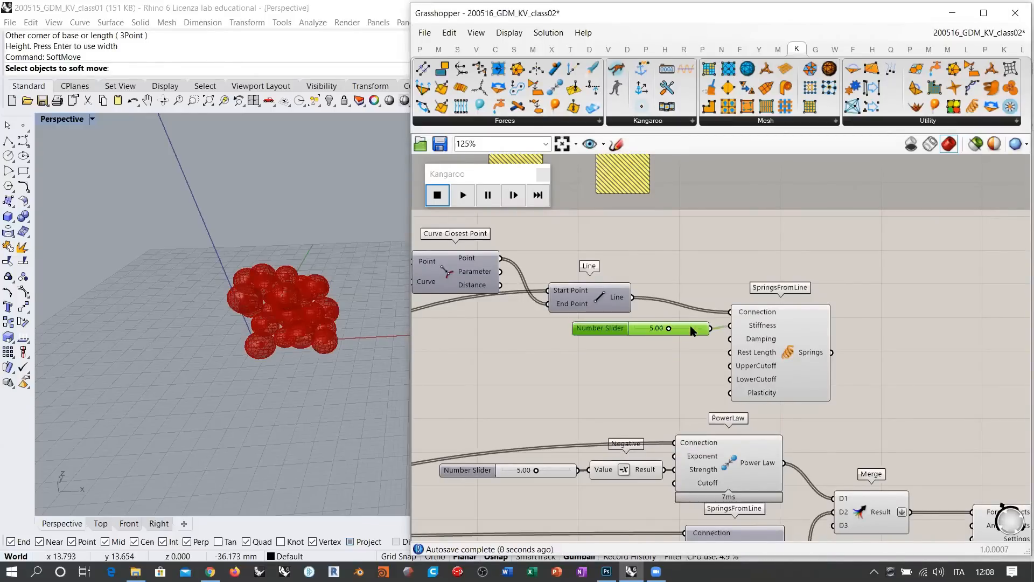
Step: Realign the Curve Closest Point, Nurbs Curve and Point components in a row leading to the Line component
right_click_drag(668, 344, 820, 352)
scroll(820, 352, "down", 2)
left_click_drag(662, 296, 678, 329)
left_click_drag(593, 322, 613, 355)
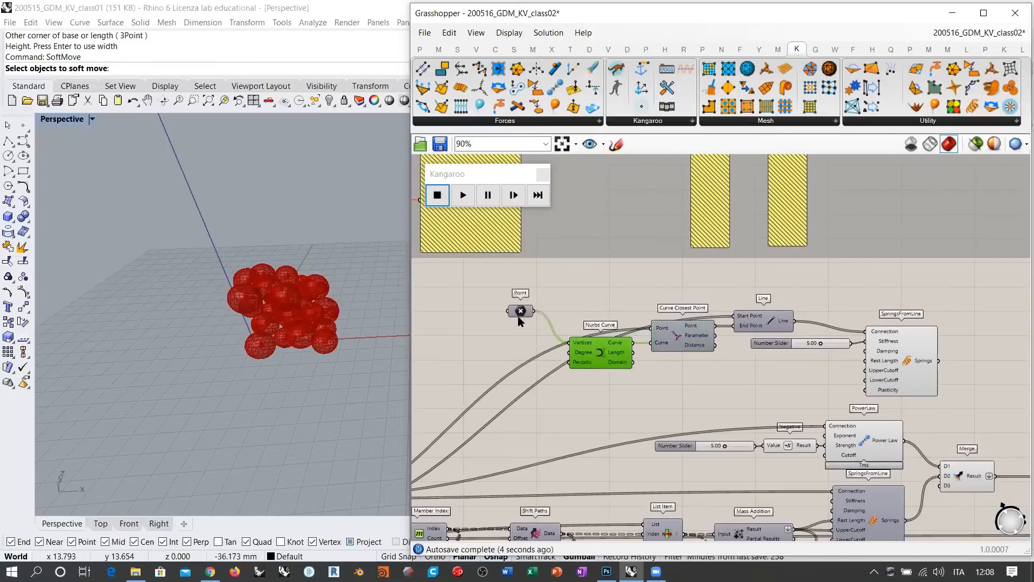
left_click_drag(526, 314, 550, 353)
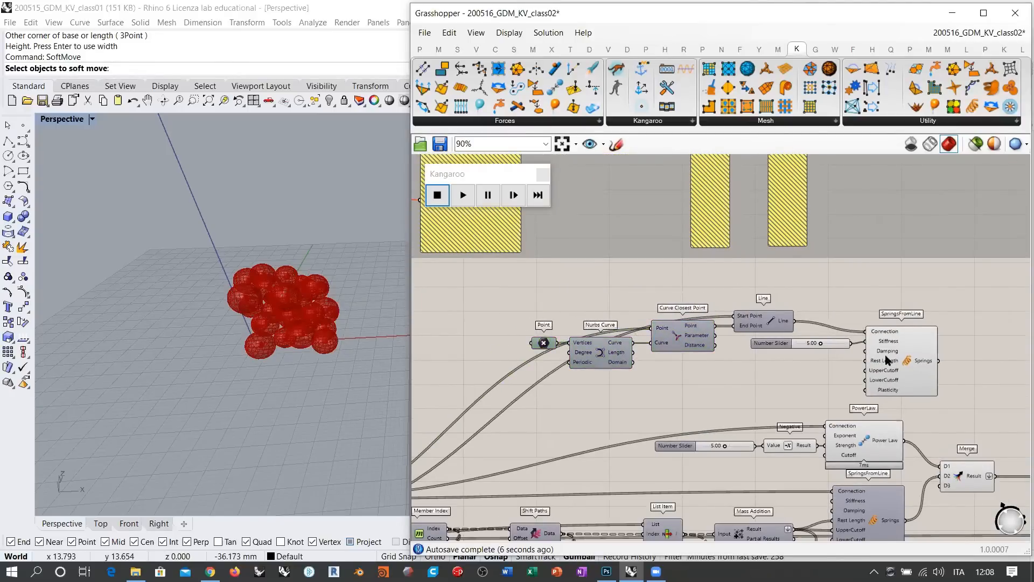
left_click(667, 386)
Step: Connect the new SpringsFromLine's Springs output to Merge's D3 input, and reset and run the simulation
right_click_drag(792, 353, 538, 295)
scroll(642, 294, "up", 2)
left_click(664, 299)
left_click(761, 311)
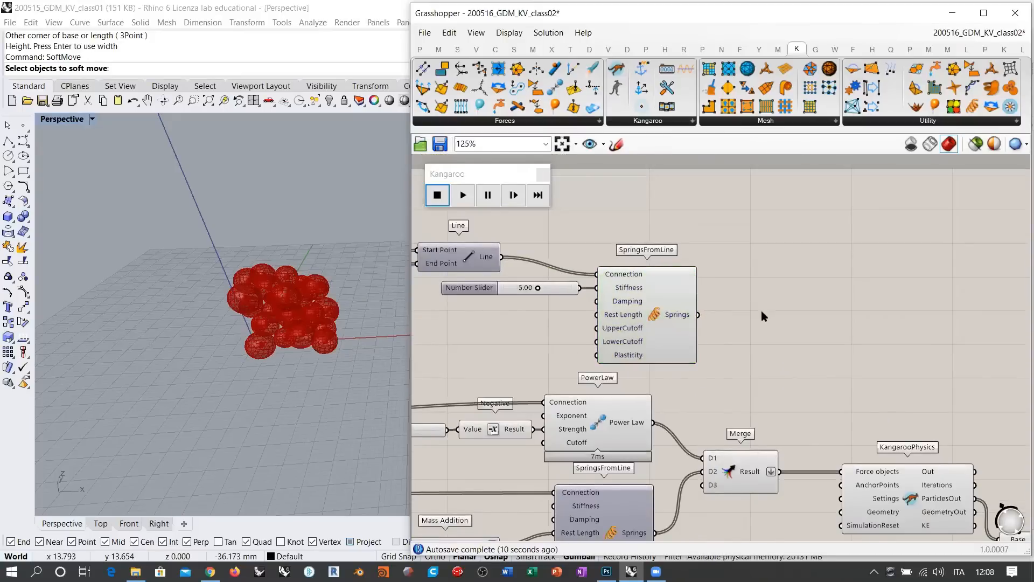
right_click_drag(725, 337, 696, 293)
left_click_drag(674, 278, 679, 449)
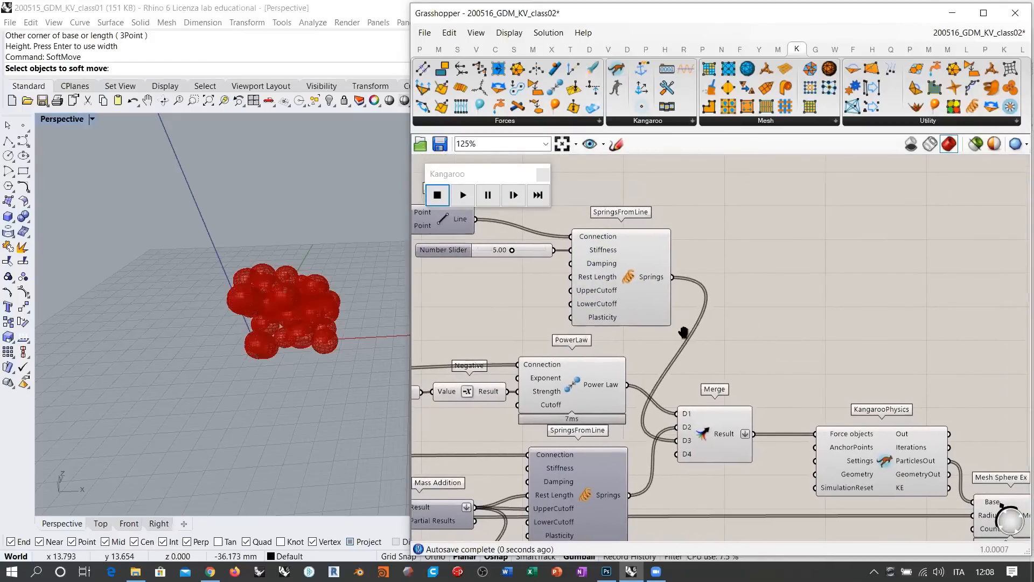
right_click_drag(765, 382, 724, 356)
left_click(438, 195)
left_click(464, 195)
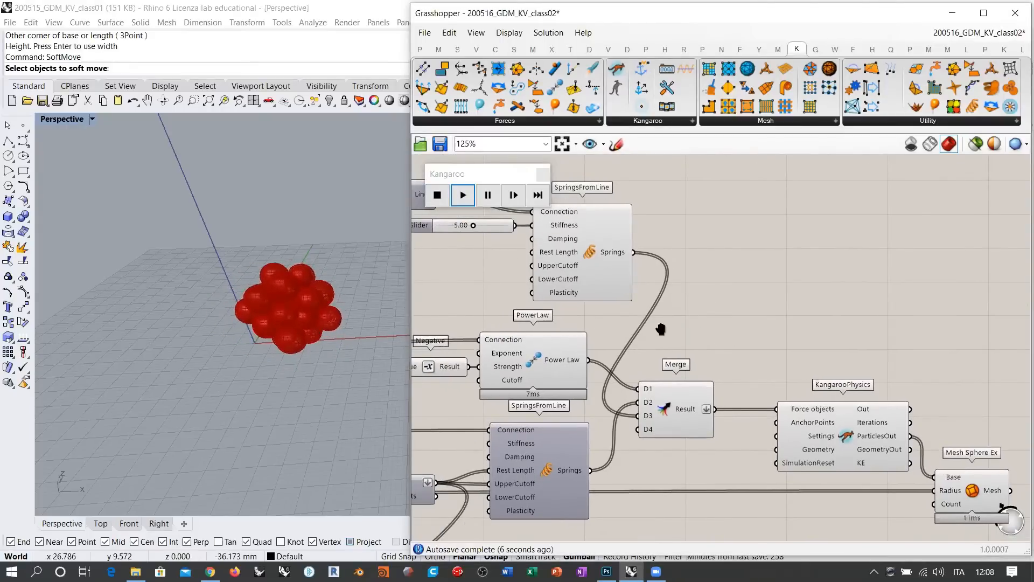
Step: Set the attractor springs' stiffness slider to 10.00 and the PowerLaw strength slider to 9.00
right_click_drag(661, 330, 877, 367)
left_click_drag(739, 261, 760, 261)
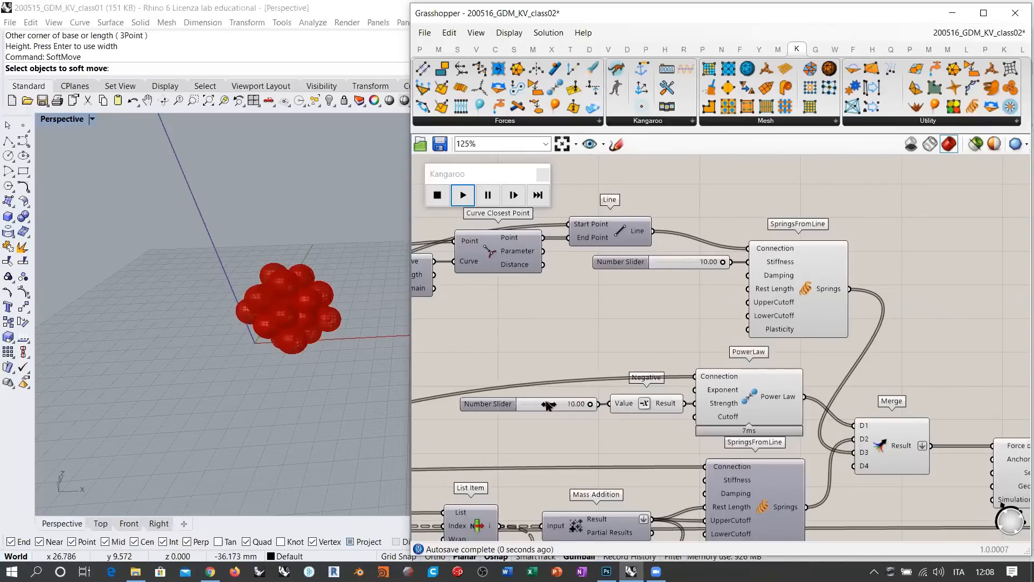
left_click_drag(549, 404, 583, 406)
Step: Show the Nurbs Curve preview again, compare the packing with the attractor curve and reset the simulation
right_click_drag(565, 306, 665, 301)
right_click_drag(286, 311, 301, 345)
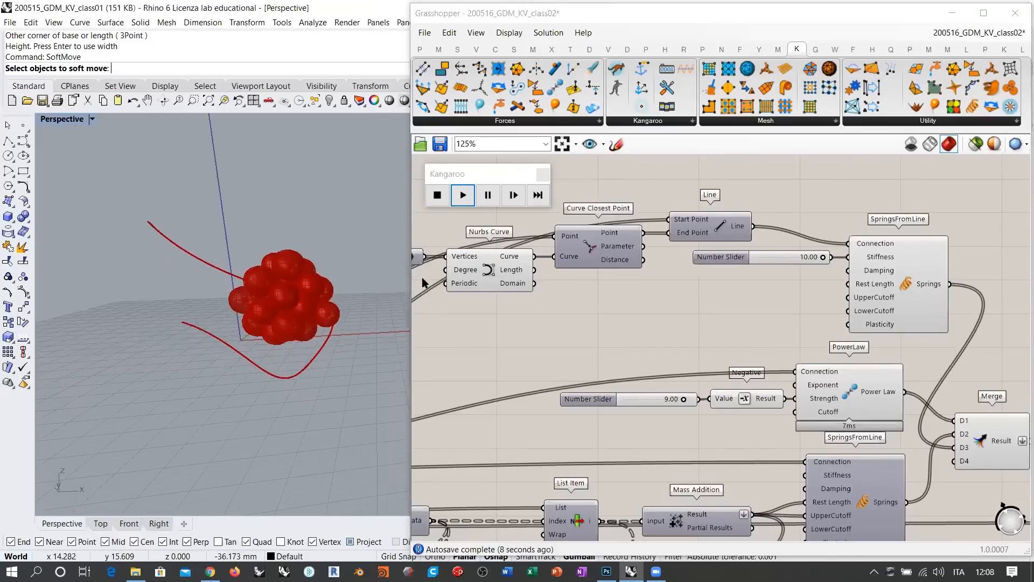
left_click(438, 195)
right_click_drag(549, 257, 599, 304)
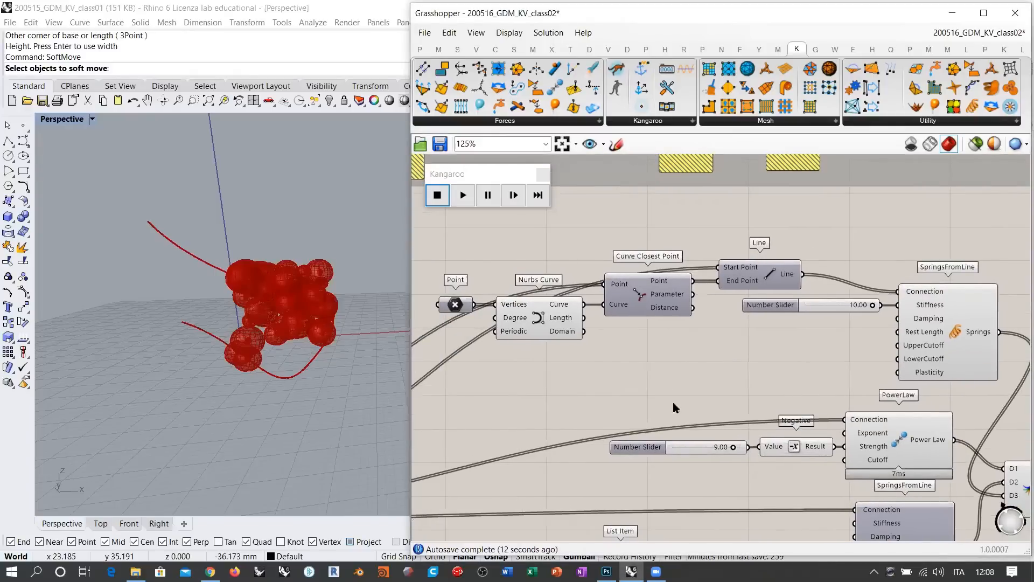
Step: Examine the definition from the Populate 3D and Gene Pool inputs through to the curve attractor components
right_click_drag(674, 403, 839, 305)
scroll(839, 305, "down", 3)
right_click_drag(606, 385, 873, 333)
scroll(607, 293, "up", 1)
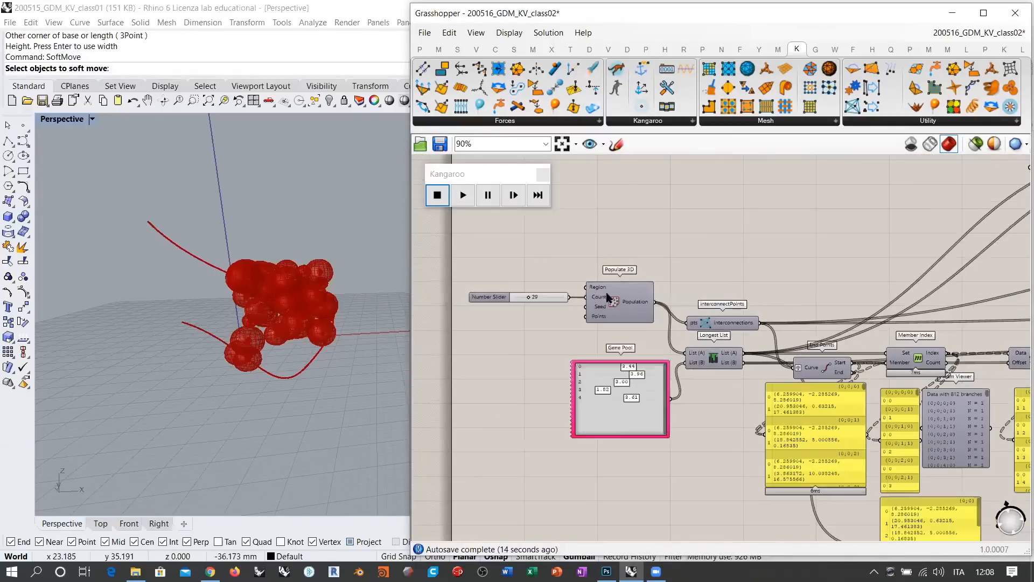
right_click_drag(670, 294, 674, 335)
scroll(632, 329, "down", 2)
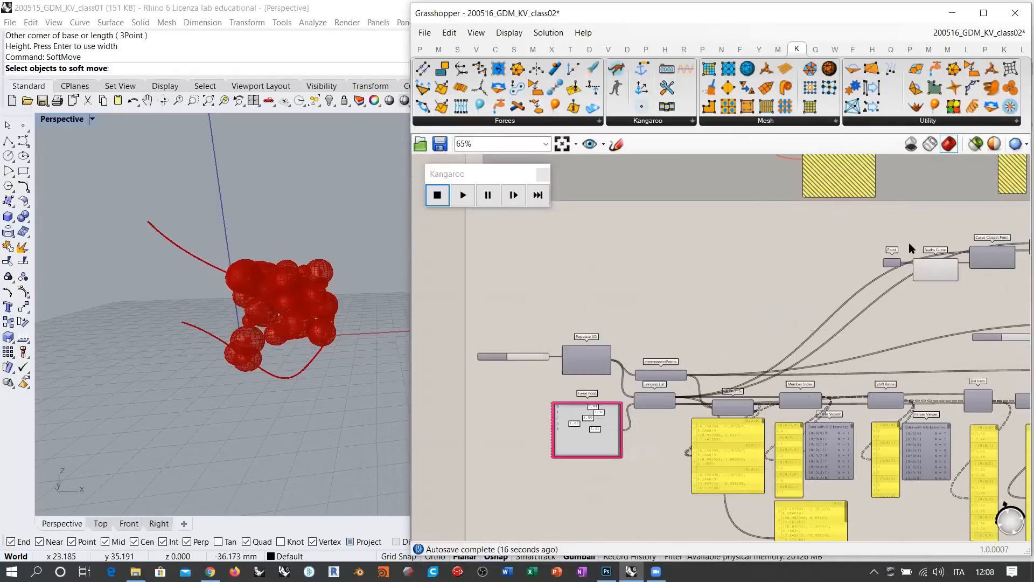
right_click_drag(863, 266, 693, 288)
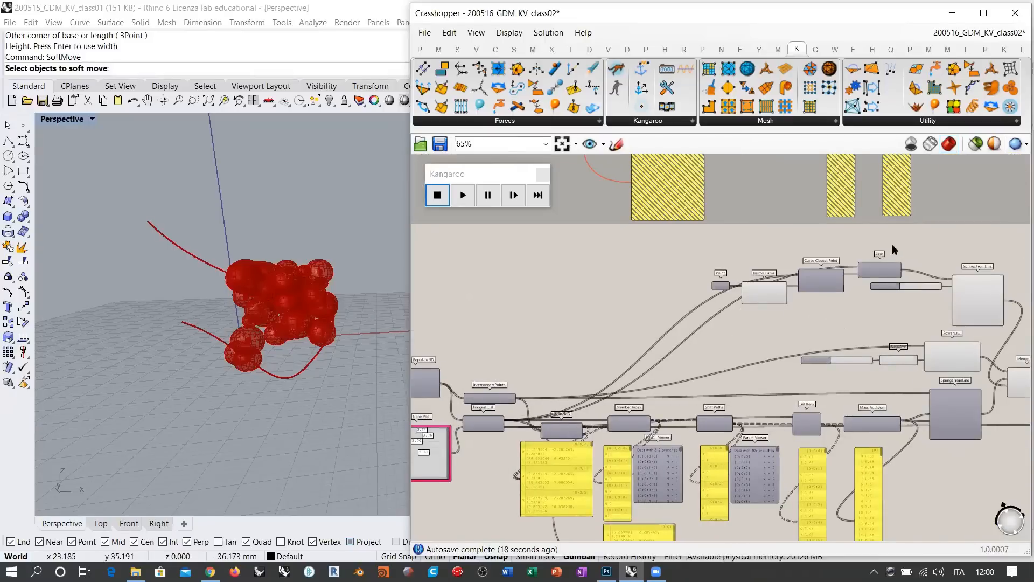
left_click_drag(864, 237, 717, 313)
right_click_drag(816, 282, 854, 282)
left_click_drag(855, 286, 633, 318)
right_click_drag(576, 353, 719, 354)
scroll(718, 354, "up", 3)
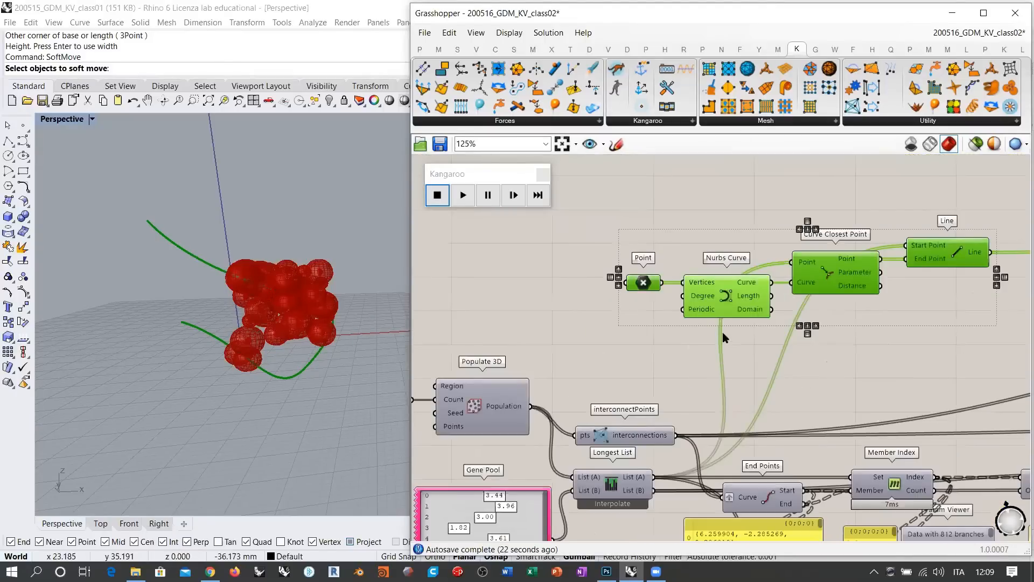
left_click(761, 356)
right_click_drag(819, 347, 683, 346)
key("ctrl+z")
Step: Move the Point and Nurbs Curve components upstream, to the area above the Populate 3D count slider
scroll(684, 346, "down", 2)
left_click_drag(880, 232, 754, 302)
right_click_drag(857, 273, 919, 281)
scroll(926, 275, "down", 3)
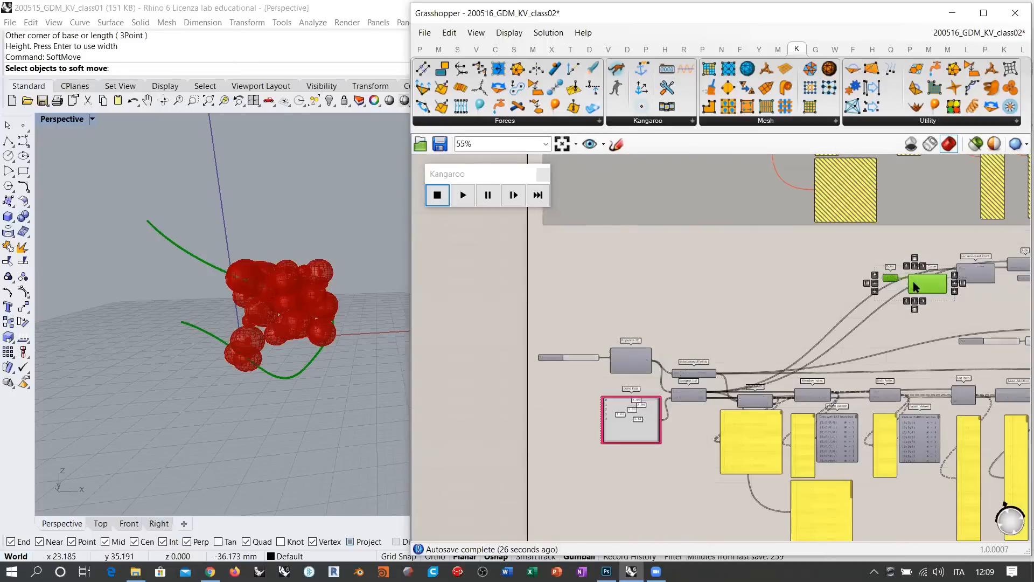
left_click_drag(914, 282, 547, 298)
scroll(597, 309, "up", 2)
scroll(597, 310, "up", 2)
left_click(630, 326)
right_click_drag(631, 326, 702, 311)
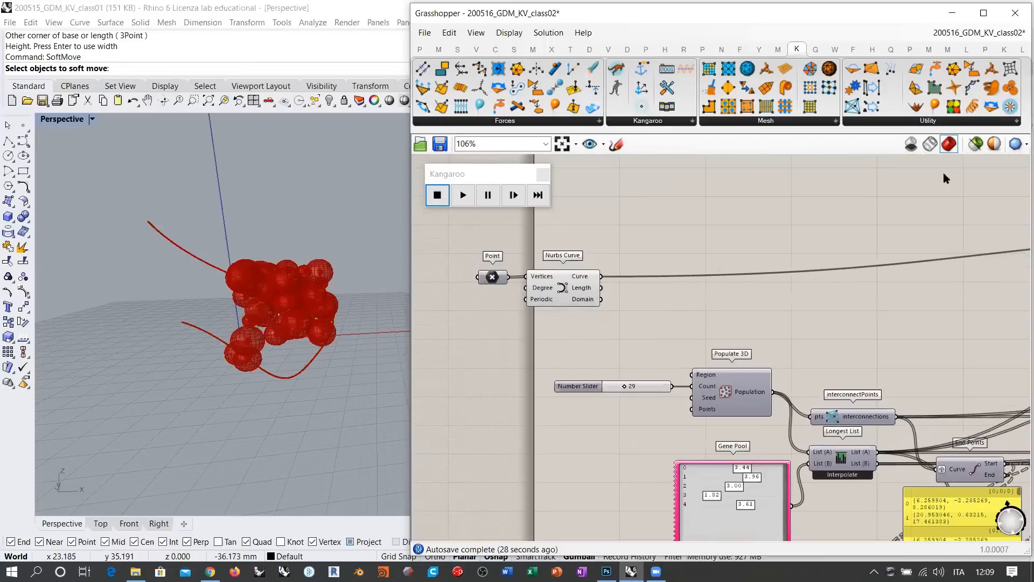
Step: Add a Curve Emitter component and connect the Nurbs Curve's Curve output to its Curve input
left_click(873, 50)
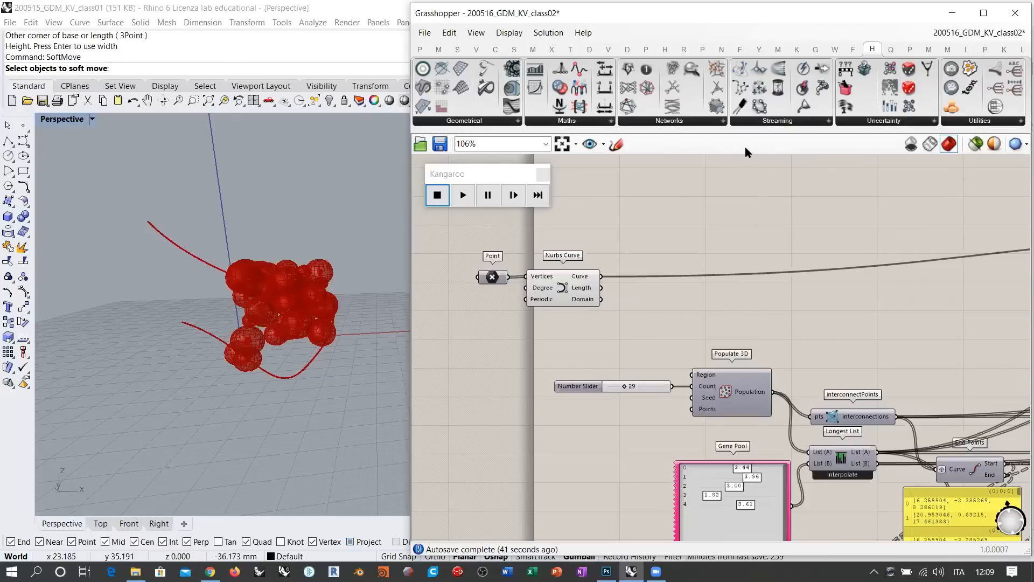
left_click(887, 121)
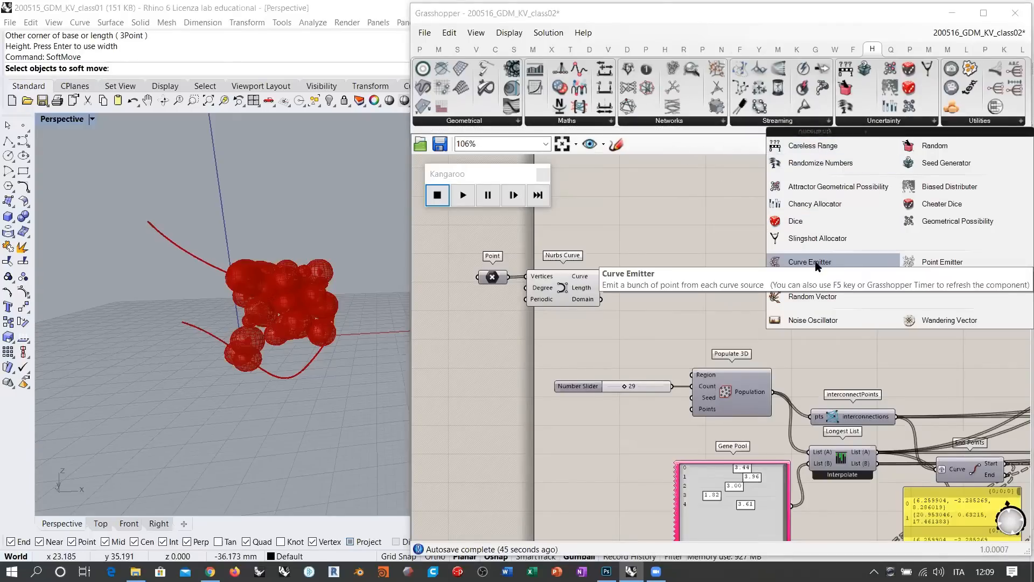
left_click_drag(817, 267, 682, 239)
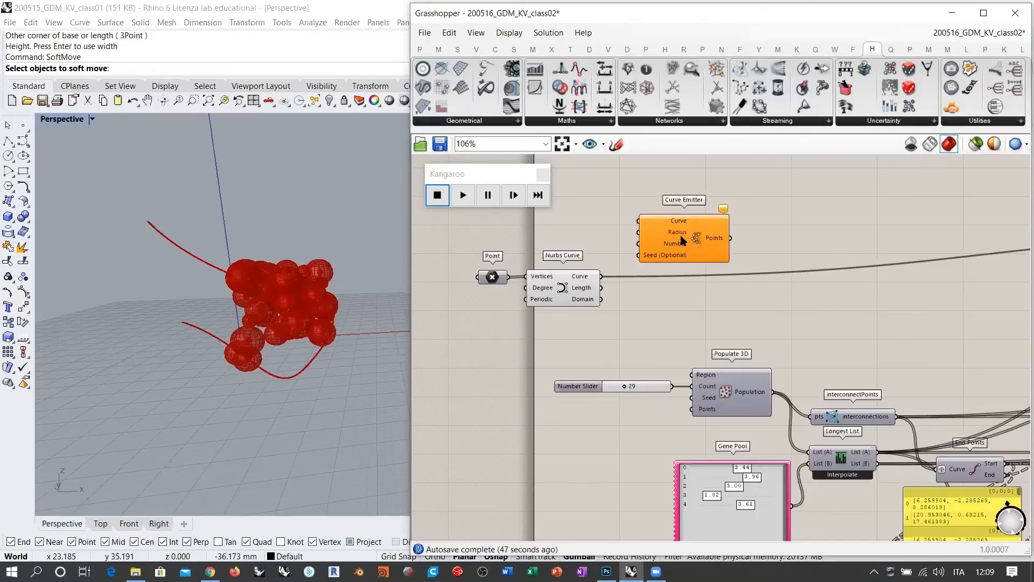
scroll(609, 257, "up", 4)
left_click_drag(592, 290, 665, 183)
left_click(709, 358)
right_click_drag(345, 323, 376, 238)
left_click_drag(776, 226, 920, 233)
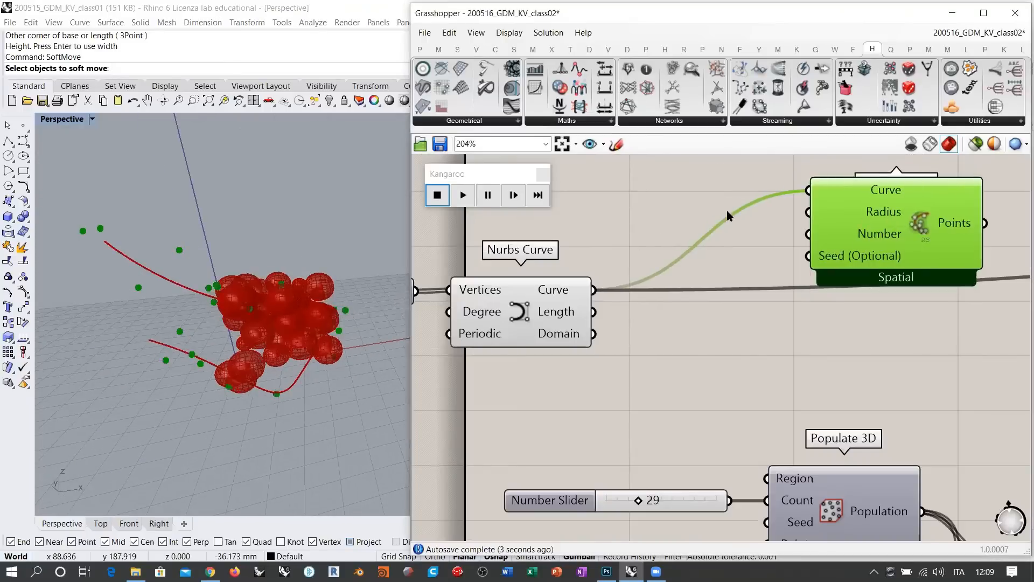
Step: Add a number slider to the Curve Emitter's Number input, raise it to 100 and inspect the emitted points around the curve
left_click(671, 224)
double_click(660, 221)
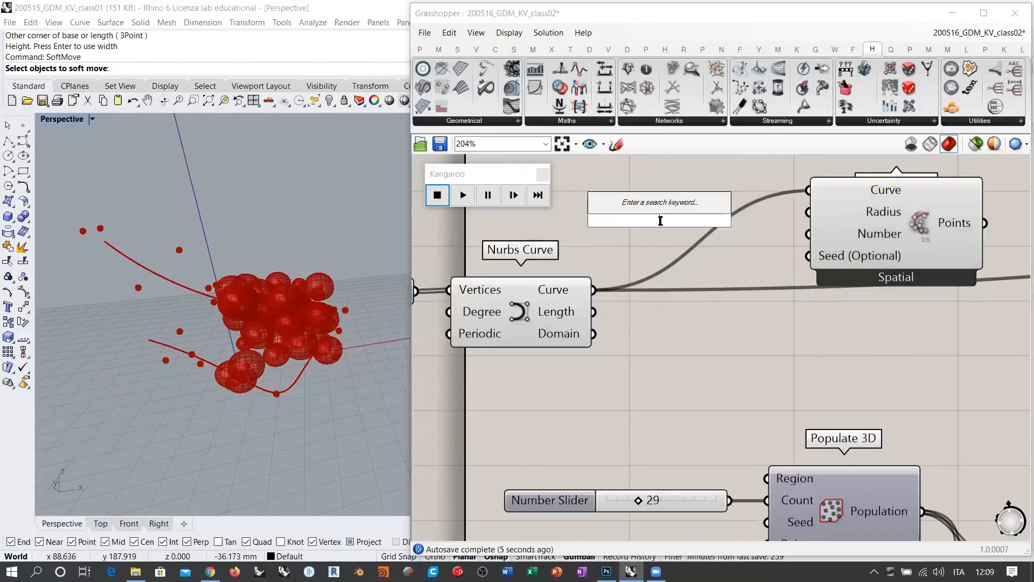
type("11")
key("Return")
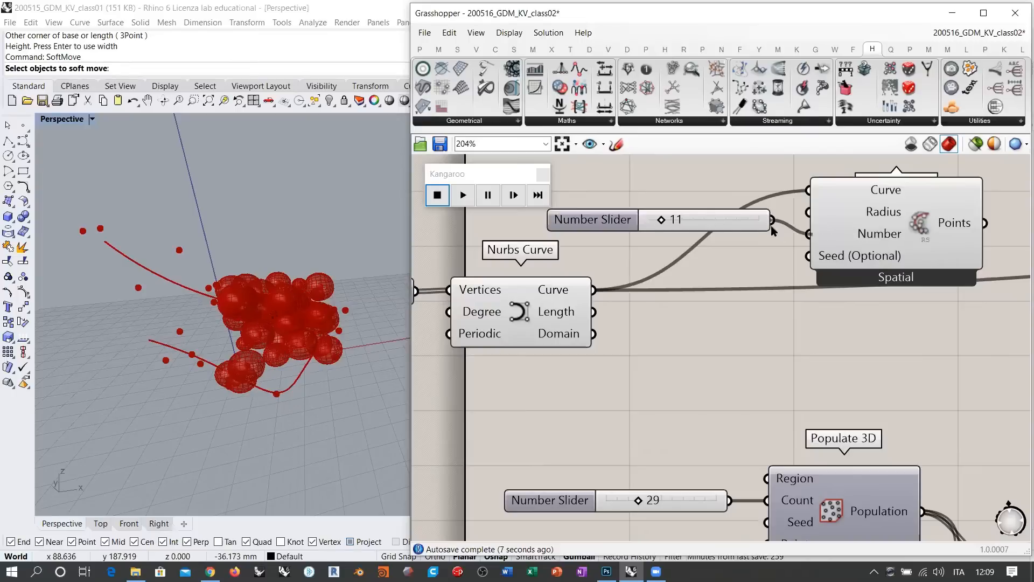
left_click_drag(712, 223, 778, 223)
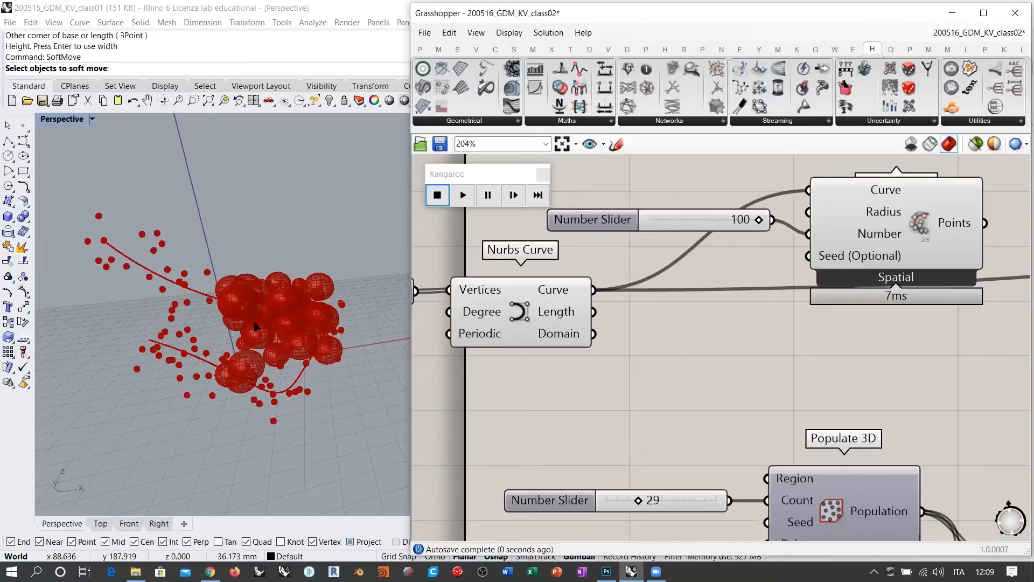
right_click_drag(255, 327, 123, 295)
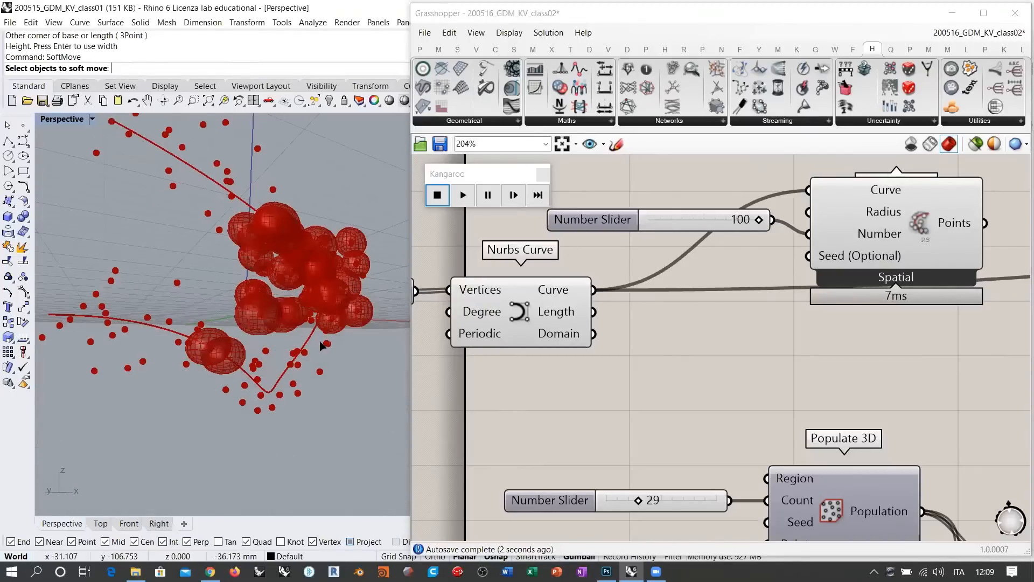
right_click_drag(322, 345, 337, 329)
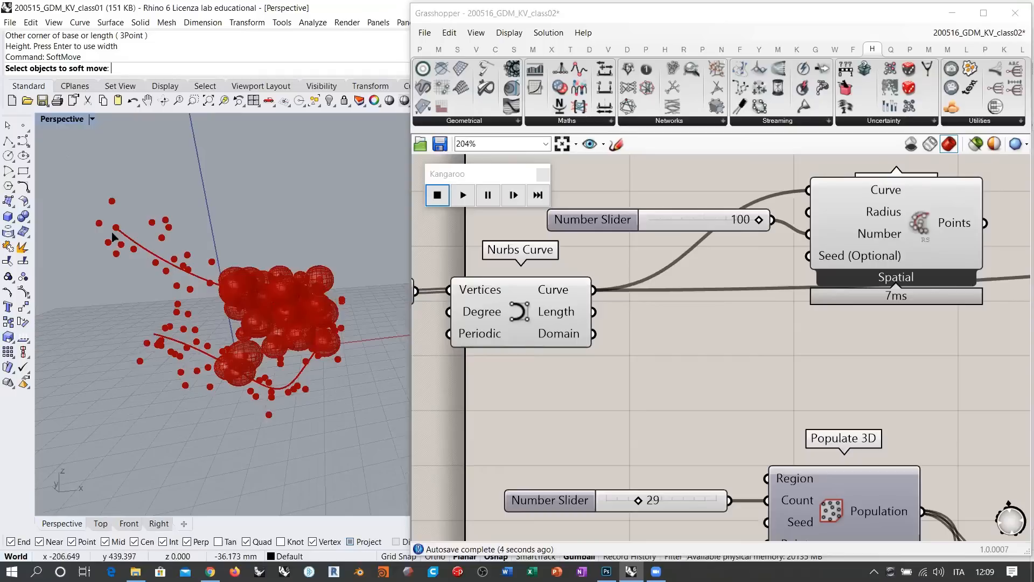
right_click_drag(199, 280, 226, 256)
right_click_drag(817, 276, 772, 280)
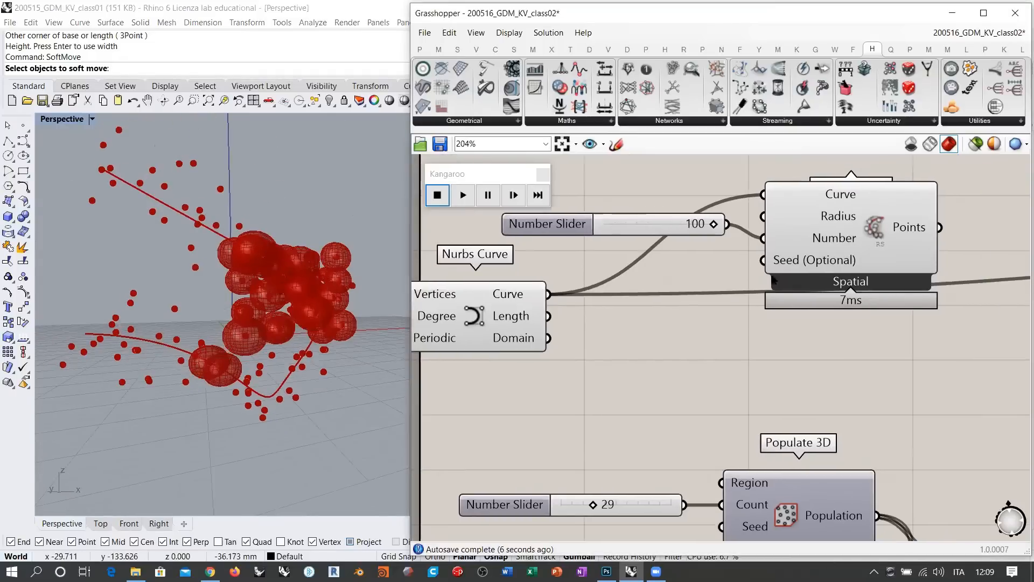
Step: Set the Curve Emitter's Number slider to 34 and move both components closer to the Nurbs Curve
left_click_drag(711, 225, 641, 227)
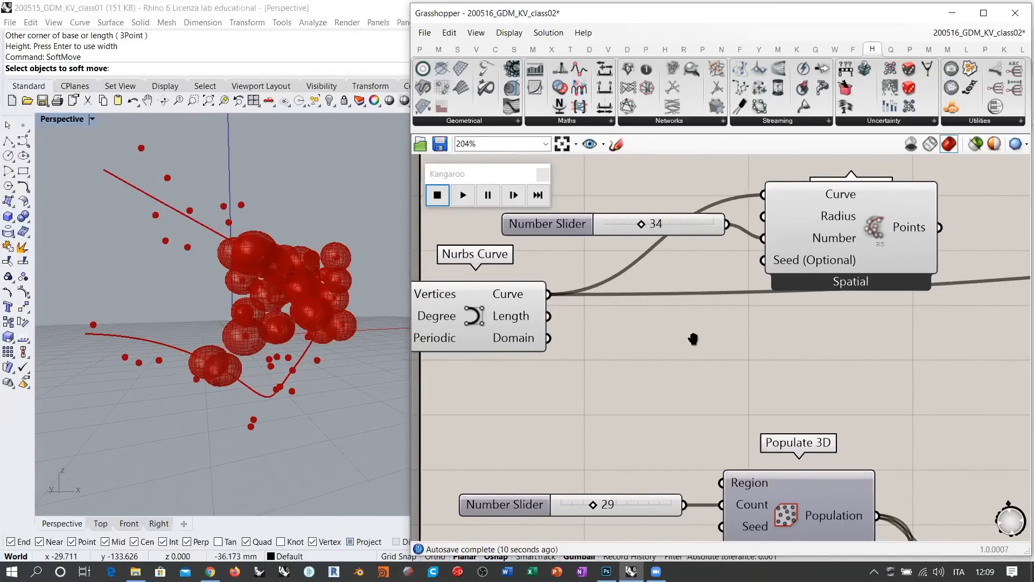
scroll(694, 339, "down", 5)
left_click(662, 254)
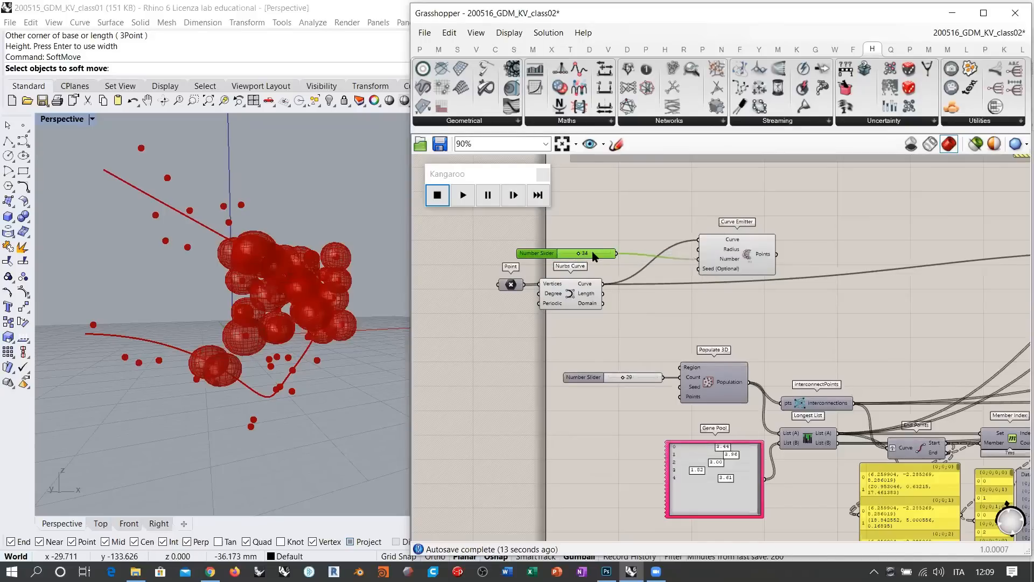
left_click_drag(594, 255, 577, 252)
left_click_drag(736, 256, 656, 247)
left_click(713, 335)
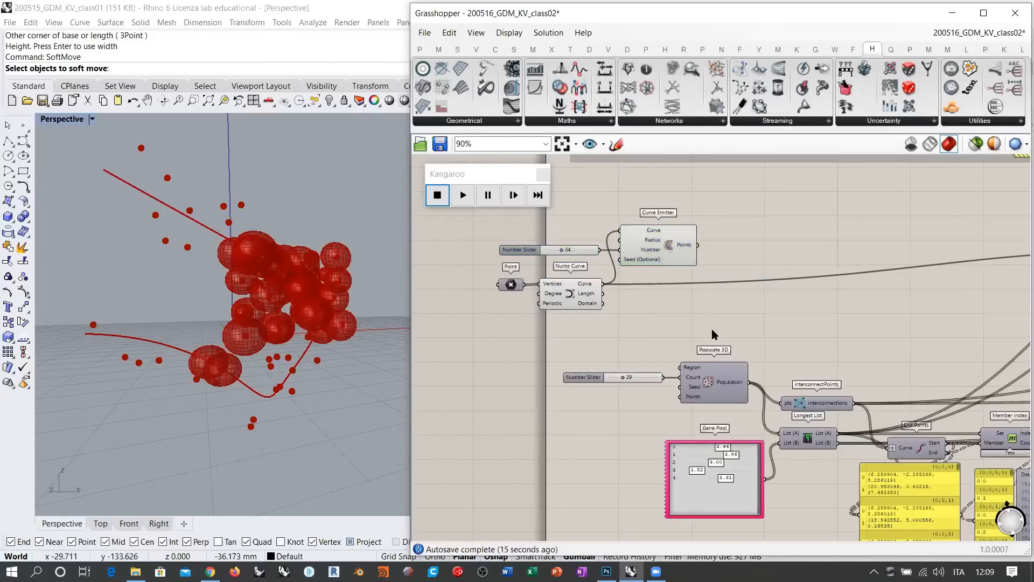
Step: Transfer all Populate 3D Population output wires to the Curve Emitter's Points output and run the simulation
right_click_drag(757, 381, 709, 336)
left_click_drag(701, 337, 657, 204, "ctrl+shift")
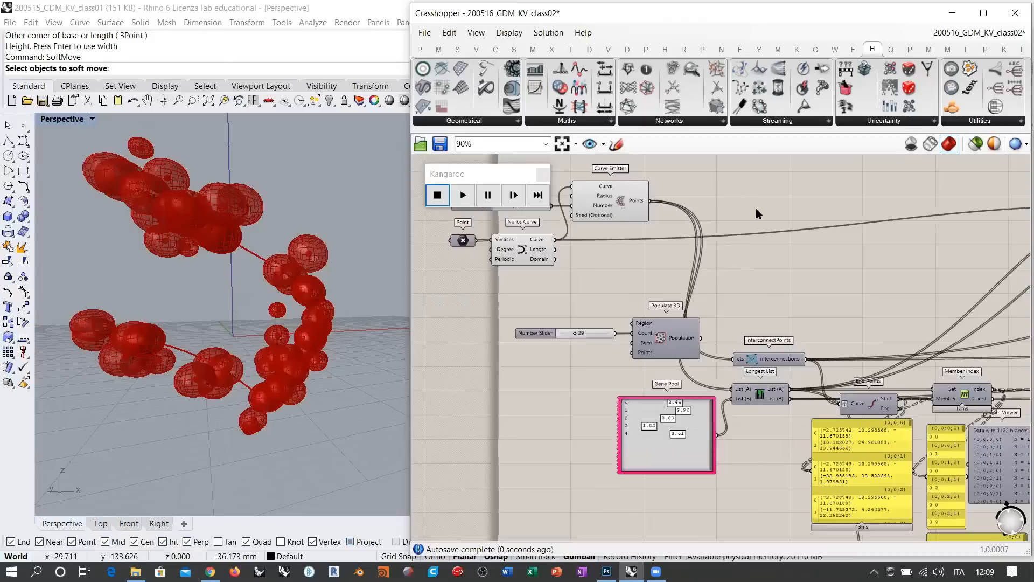
right_click_drag(326, 272, 291, 270)
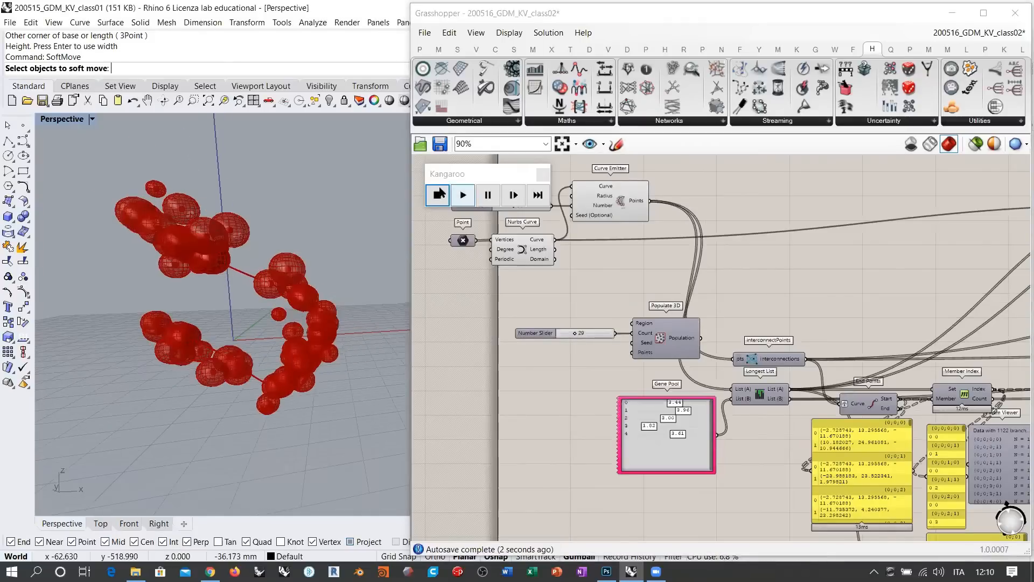
left_click(462, 194)
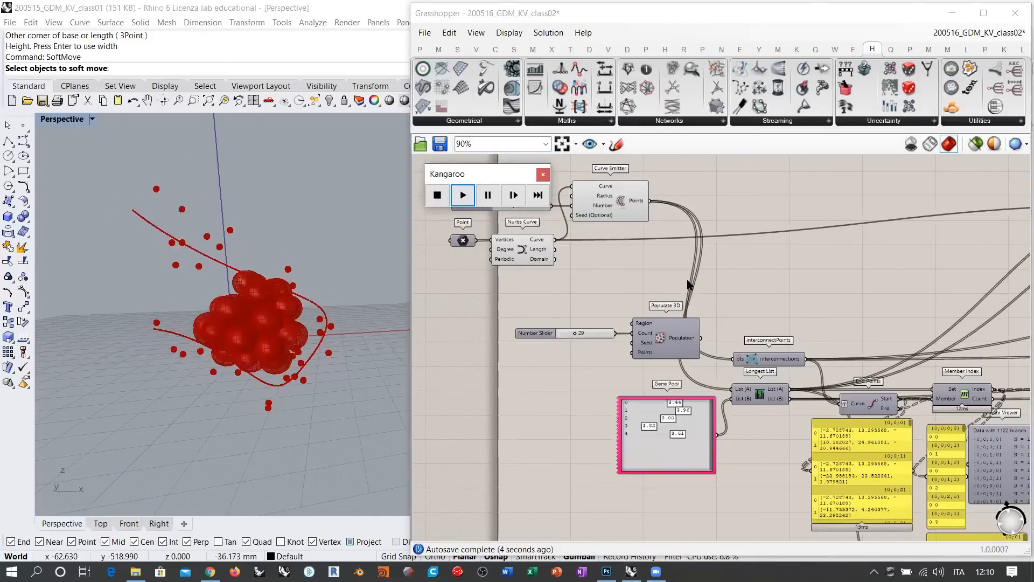
Step: Raise the attractor springs' stiffness slider maximum to 110 and set the slider to 60.16
right_click_drag(823, 272, 515, 330)
scroll(877, 302, "down", 2)
right_click_drag(877, 302, 744, 281)
scroll(890, 297, "up", 3)
scroll(744, 281, "up", 1)
left_click_drag(792, 250, 833, 250)
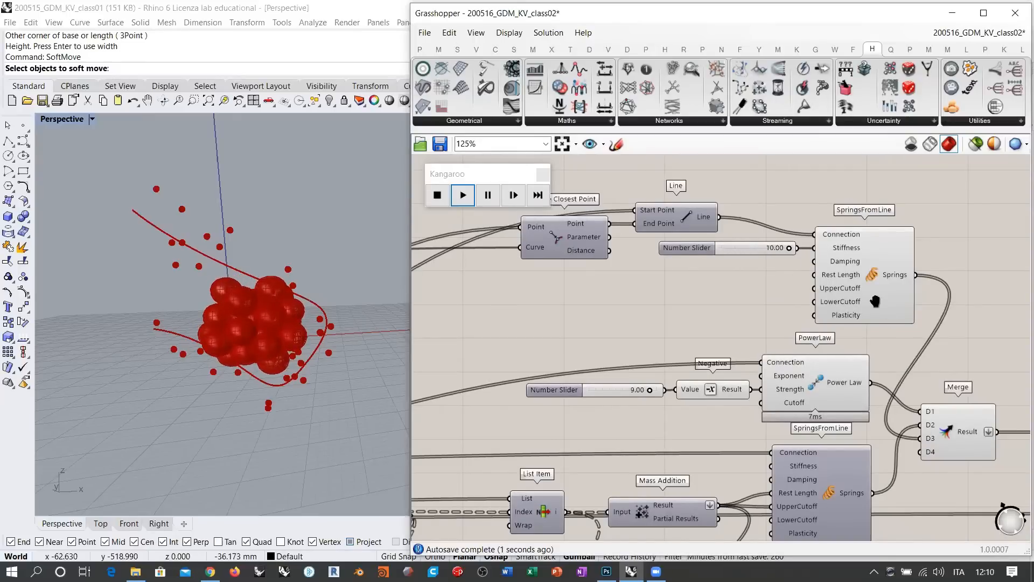
right_click_drag(875, 301, 867, 282)
double_click(679, 229)
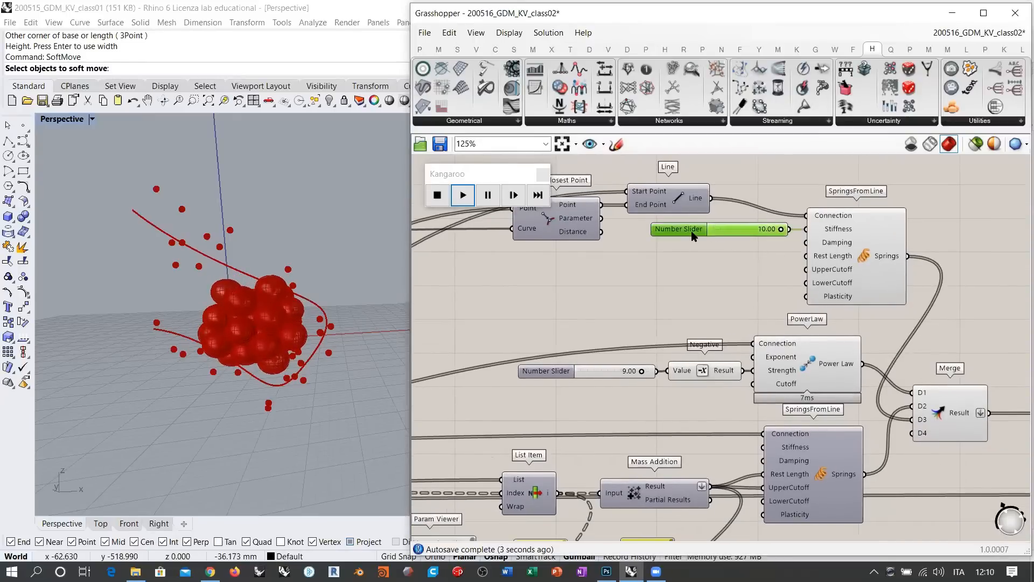
scroll(744, 266, "up", 1)
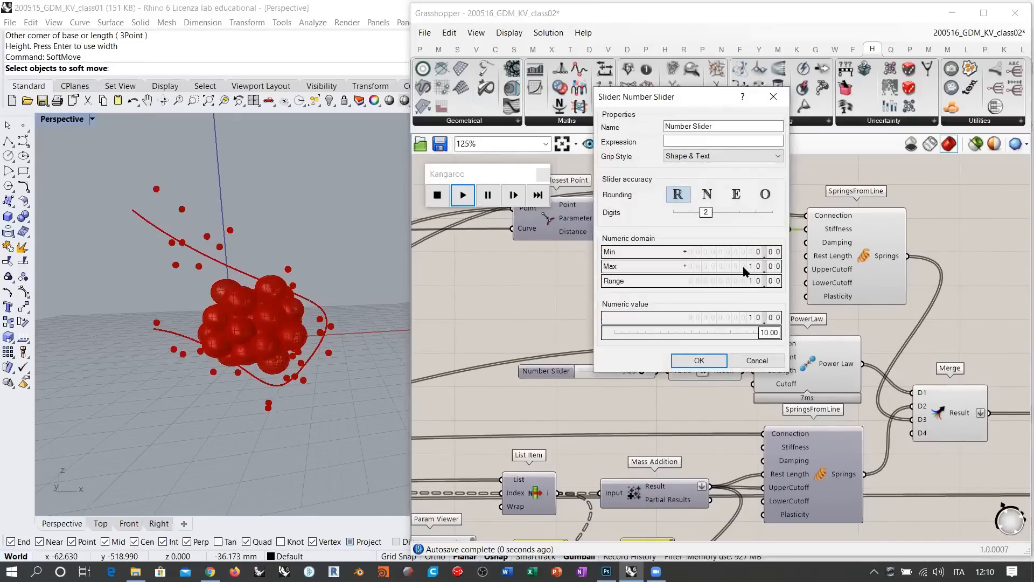
left_click(703, 358)
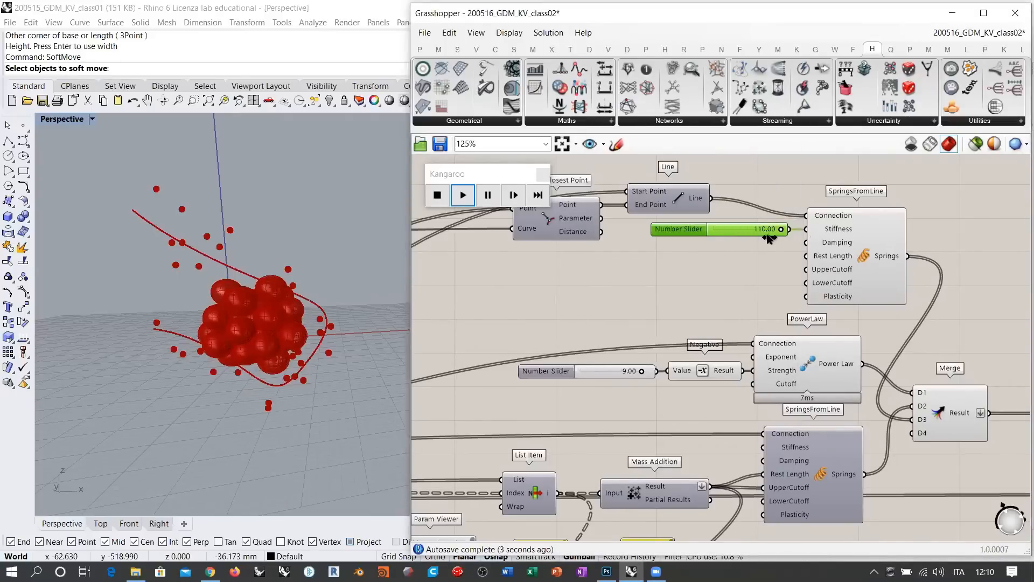
scroll(839, 265, "down", 4)
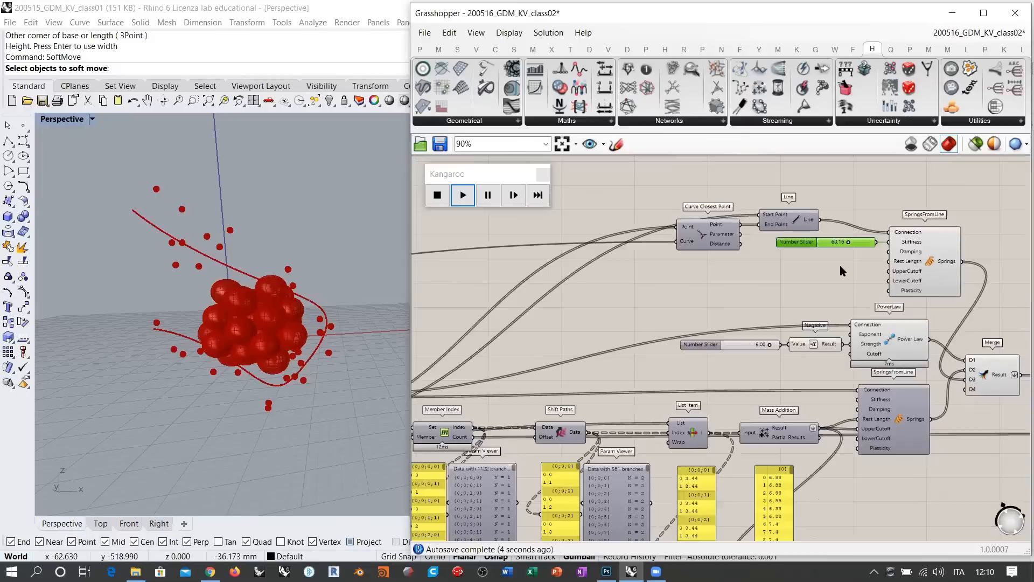
Step: Connect Curve Closest Point's Point output to KangarooPhysics' AnchorPoints input, then rerun the simulation and inspect the spheres along the curve
right_click_drag(920, 318, 720, 288)
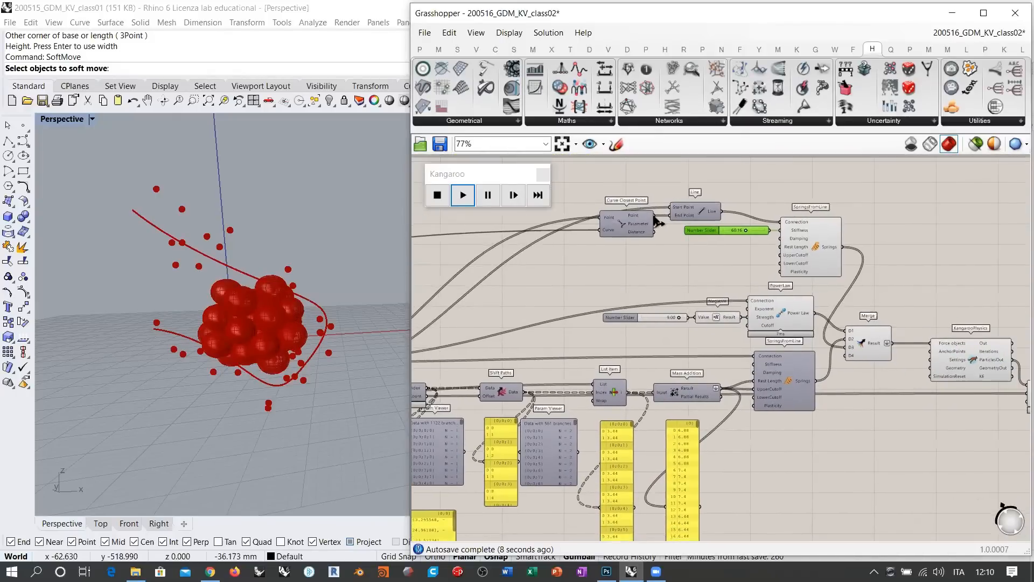
left_click_drag(655, 217, 930, 352)
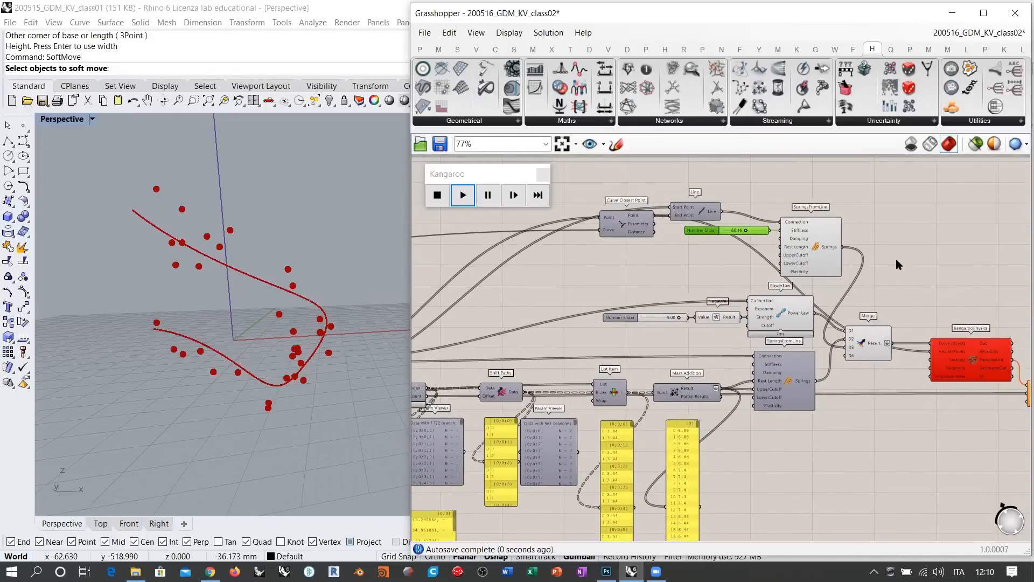
left_click(463, 195)
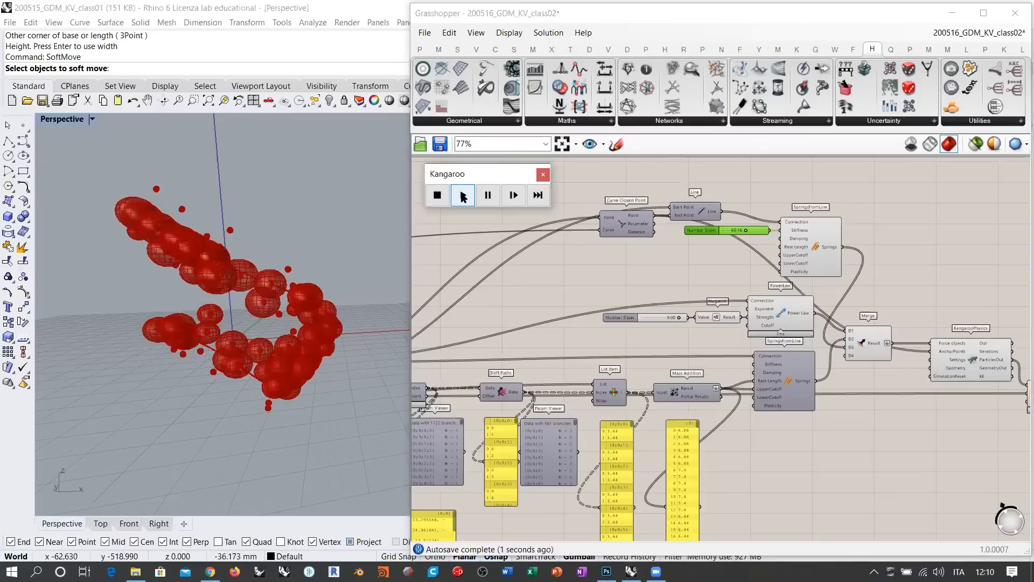
right_click_drag(260, 330, 280, 273)
right_click_drag(735, 270, 744, 253)
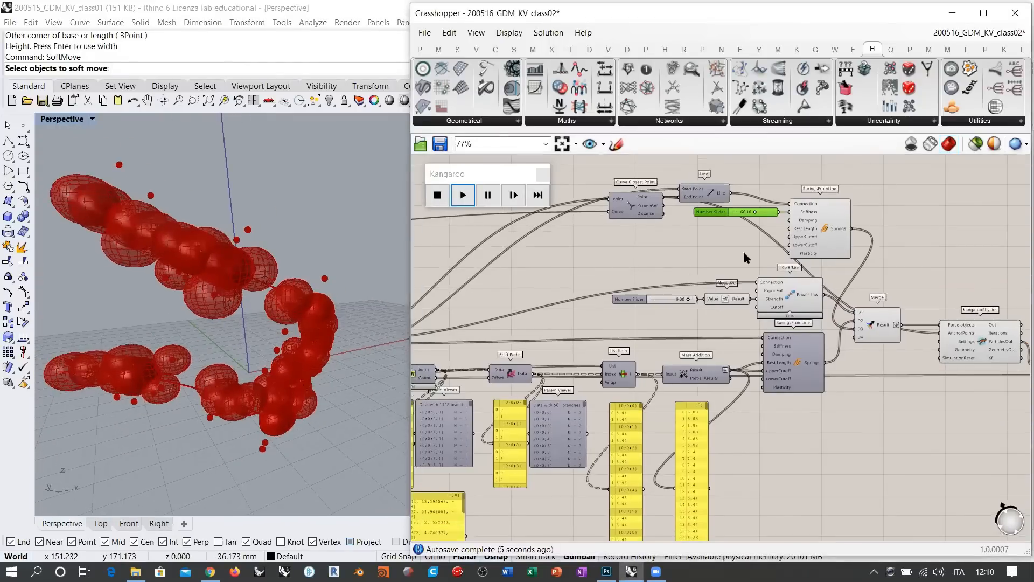
Step: Lower the attractor springs' stiffness slider to 18.83
scroll(759, 217, "up", 2)
scroll(761, 220, "up", 3)
left_click_drag(752, 206, 717, 210)
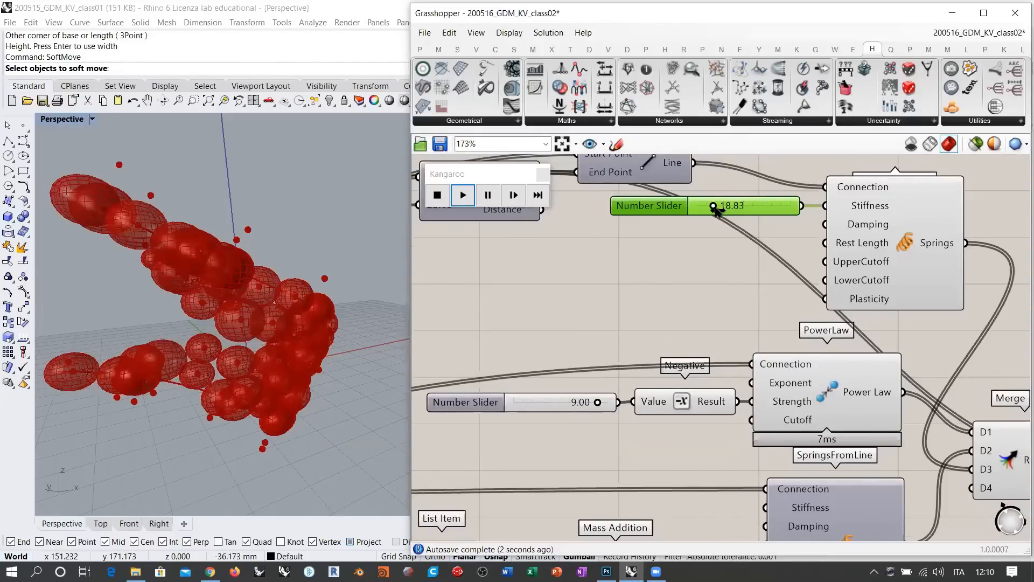
Step: Connect Longest List's List (A) points output to KangarooPhysics' Geometry input
scroll(743, 283, "down", 3)
right_click_drag(776, 334, 565, 260)
scroll(864, 349, "up", 5)
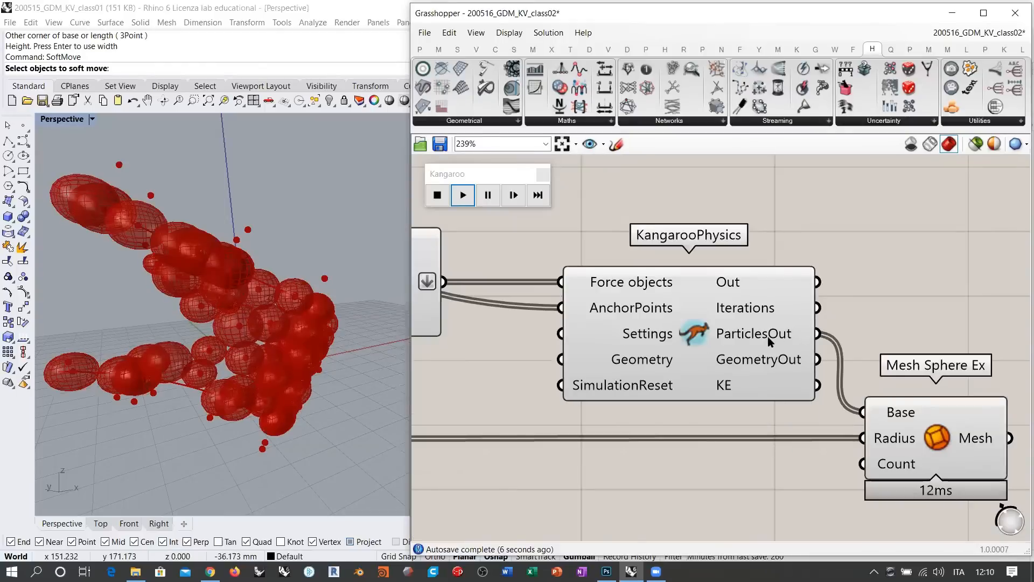
scroll(851, 318, "down", 6)
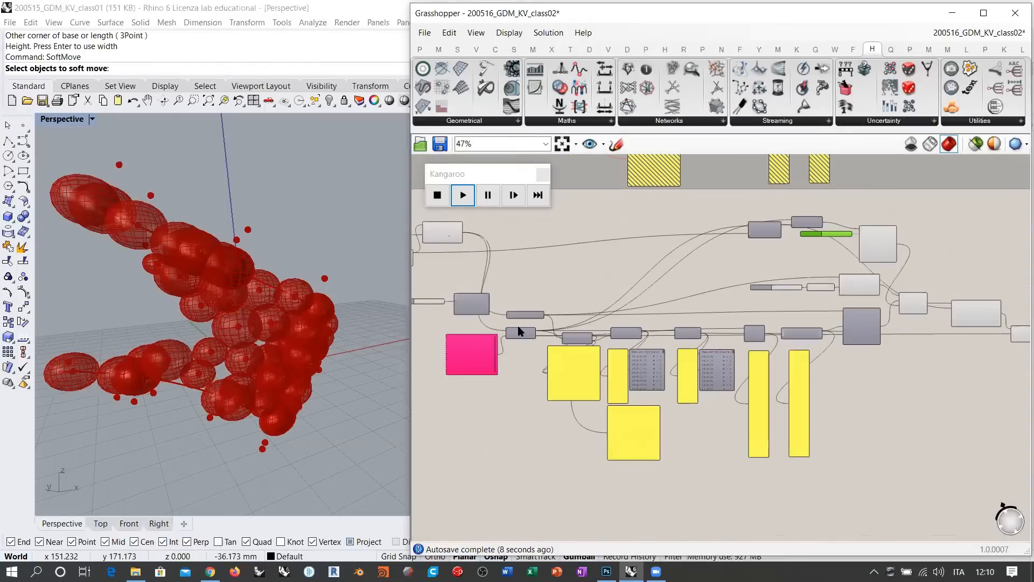
scroll(533, 331, "up", 3)
scroll(483, 297, "down", 3)
left_click_drag(538, 333, 903, 315)
scroll(948, 300, "up", 4)
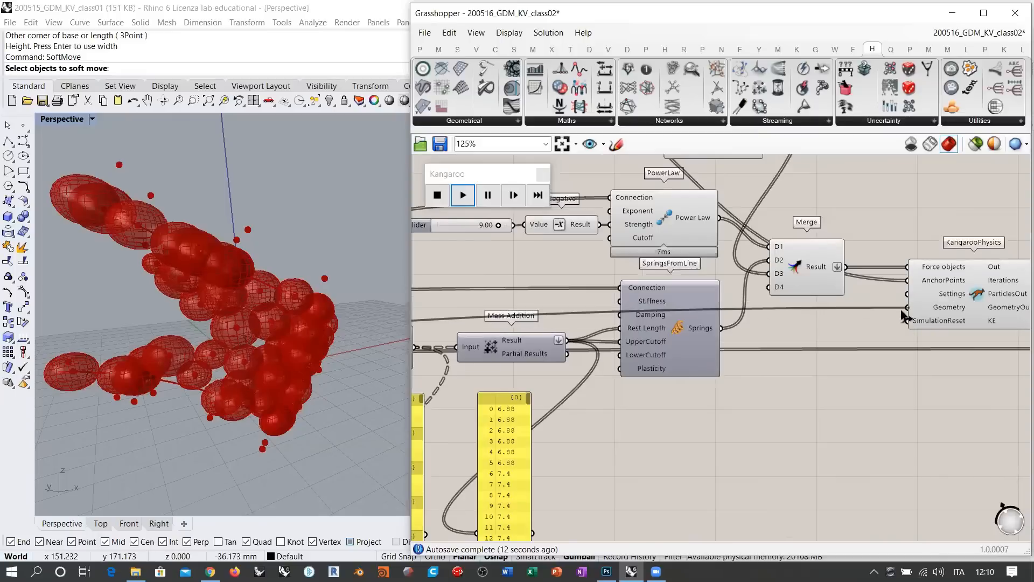
Step: Rewire Mesh Sphere Ex's Base input to KangarooPhysics' GeometryOut output and rerun the simulation
right_click_drag(955, 380, 646, 381)
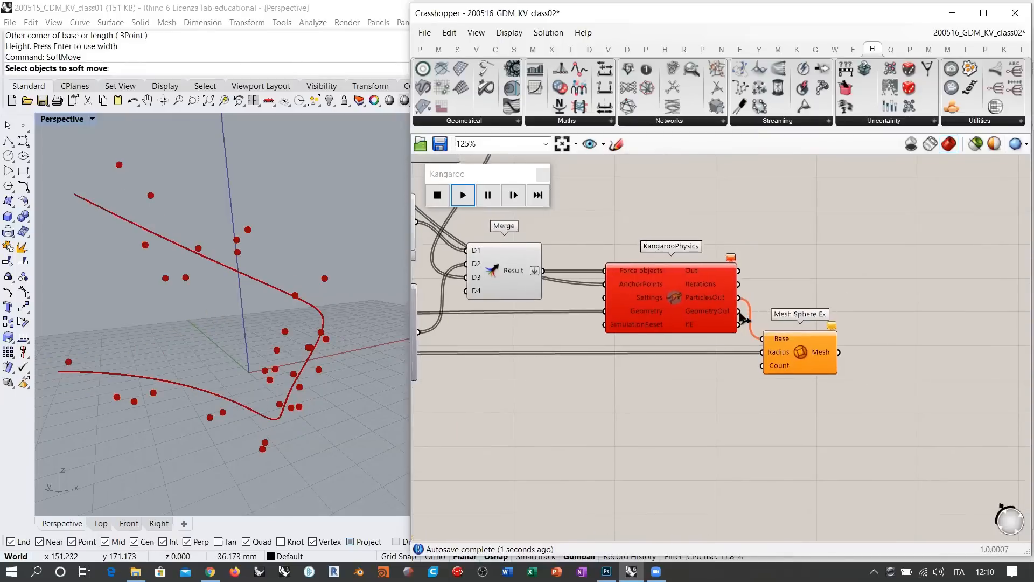
left_click(462, 195)
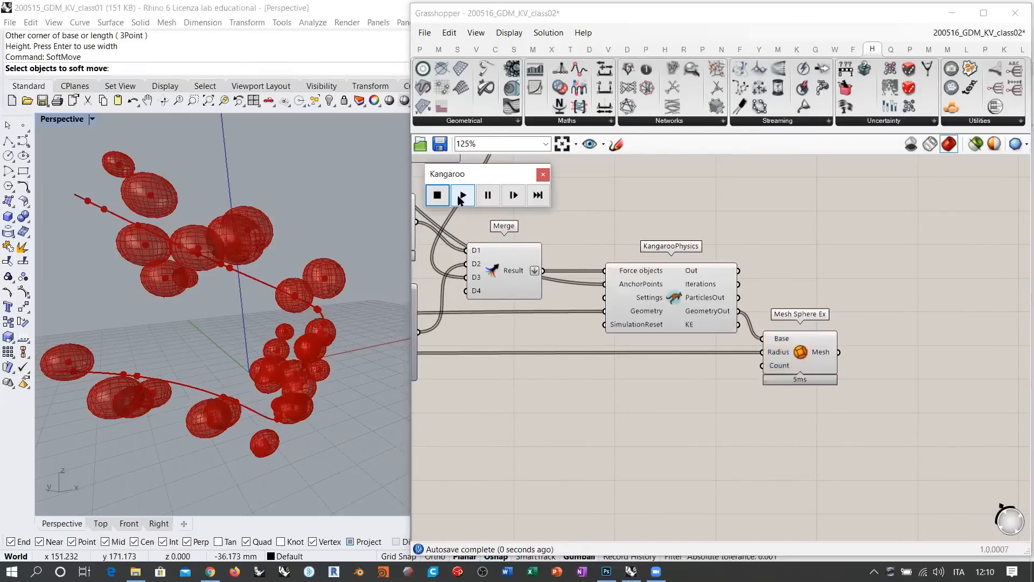
mouse_move(258, 317)
right_mouse_down()
mouse_move(309, 312)
mouse_move(219, 331)
mouse_move(265, 319)
right_mouse_up()
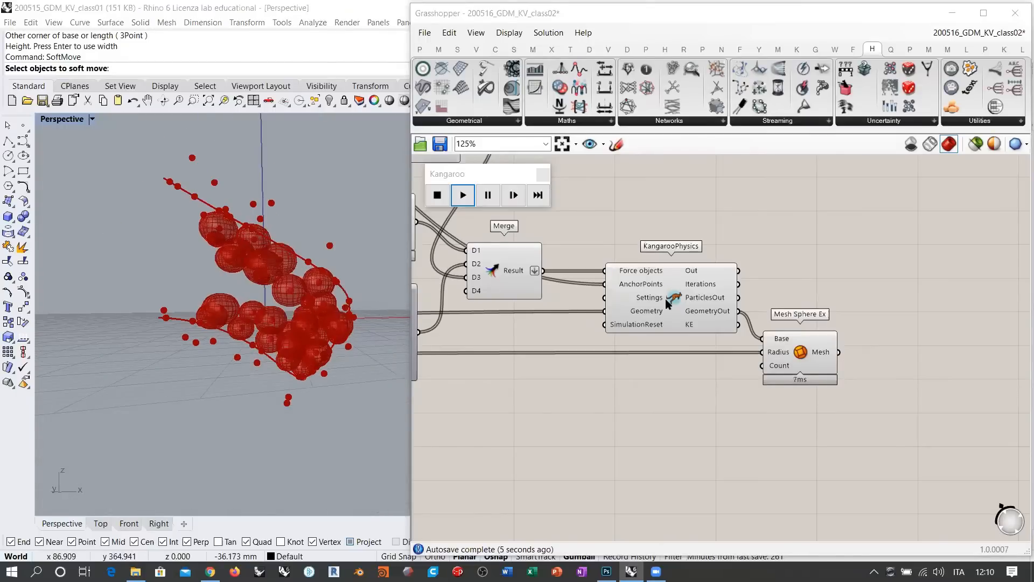
Step: Turn off the preview of the Curve Emitter component that generates the points around the curve
right_click_drag(697, 273, 856, 317)
scroll(830, 312, "down", 4)
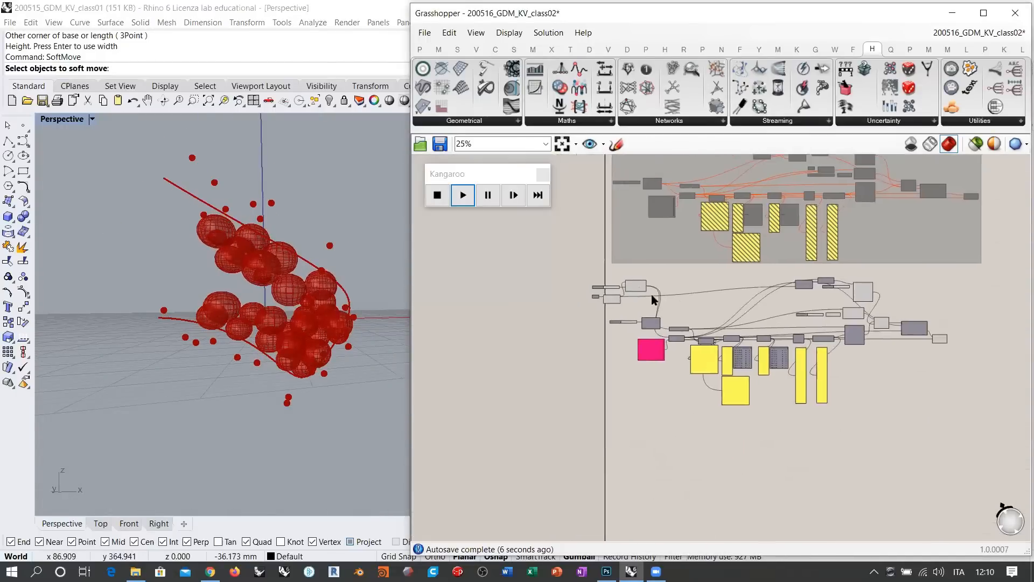
scroll(625, 280, "up", 5)
left_click(601, 254)
key("ctrl+q")
scroll(545, 289, "down", 5)
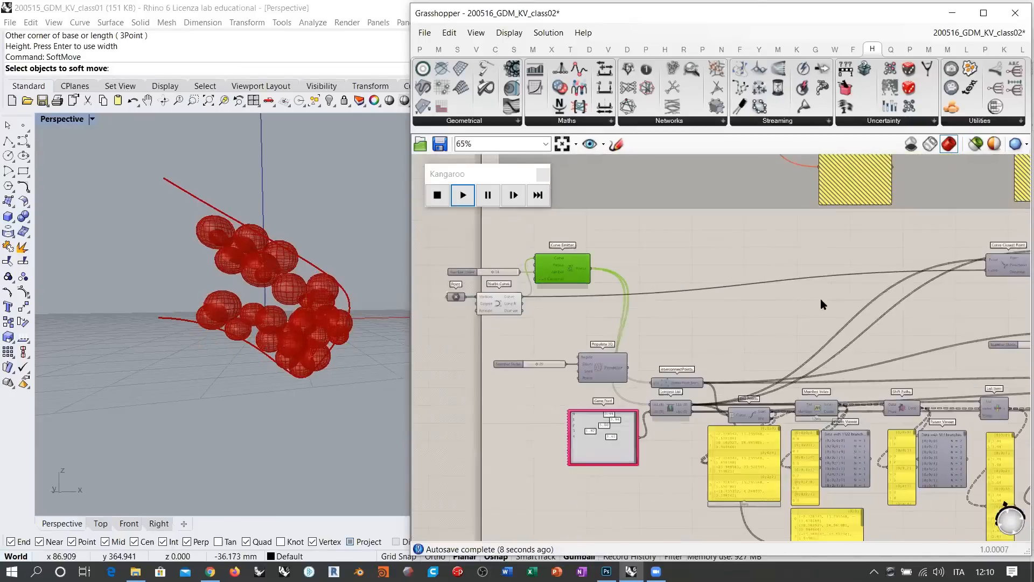
Step: Set the attractor springs' stiffness slider to 45.76 and the Power Law strength slider to 8.93
right_click_drag(875, 298, 571, 309)
right_click_drag(765, 302, 712, 298)
scroll(712, 298, "up", 5)
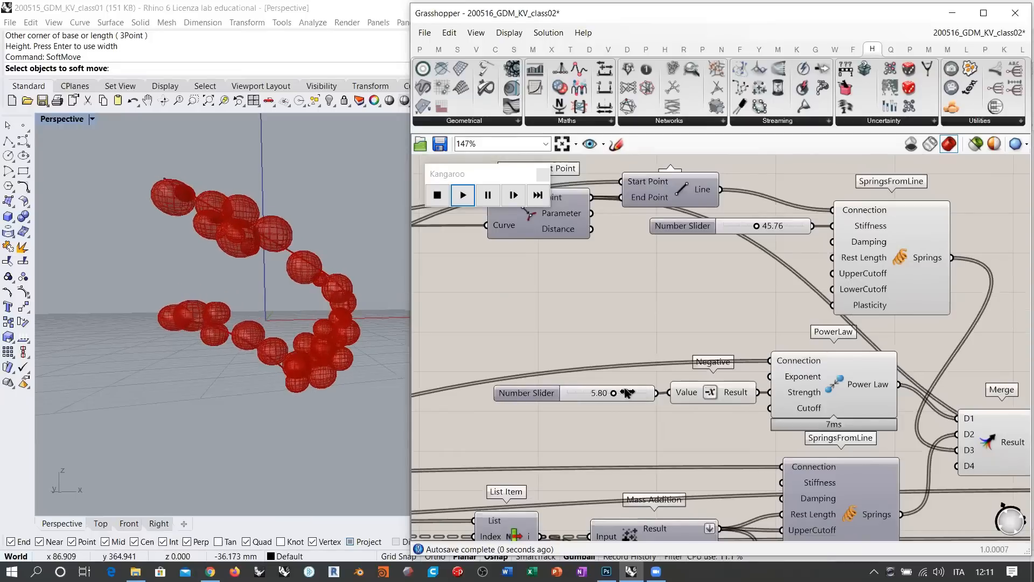
right_click_drag(226, 310, 302, 305)
scroll(311, 371, "up", 2)
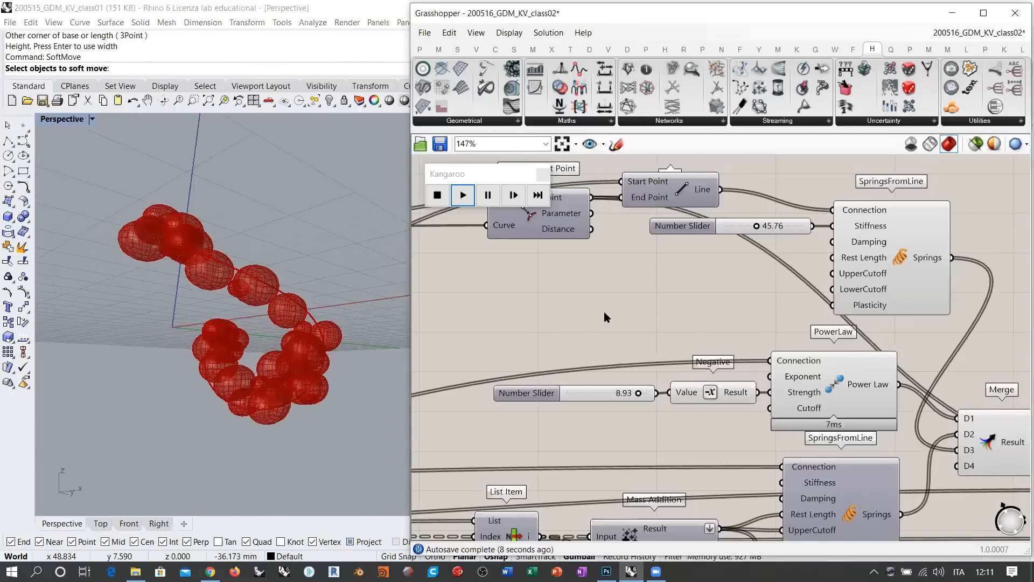
Step: Inspect the spheres packed along the curve from several angles and cancel the pending SoftMove command
scroll(631, 302, "down", 4)
right_click_drag(819, 364, 719, 346)
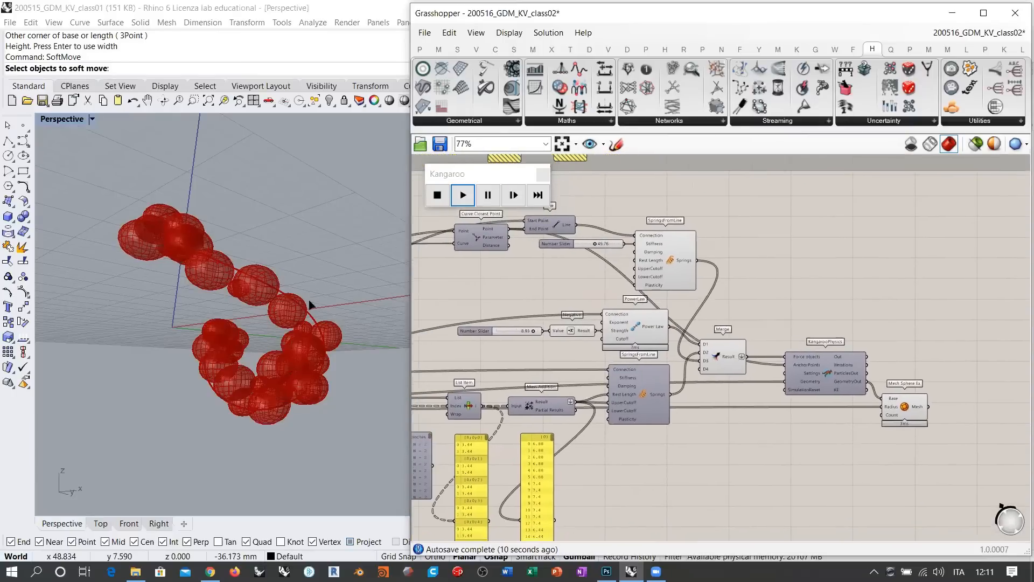
mouse_move(312, 307)
right_mouse_down()
mouse_move(346, 323)
mouse_move(258, 322)
mouse_move(353, 305)
mouse_move(322, 307)
mouse_move(286, 344)
mouse_move(284, 304)
mouse_move(302, 334)
mouse_move(321, 317)
right_mouse_up()
scroll(291, 303, "up", 7)
scroll(312, 341, "down", 3)
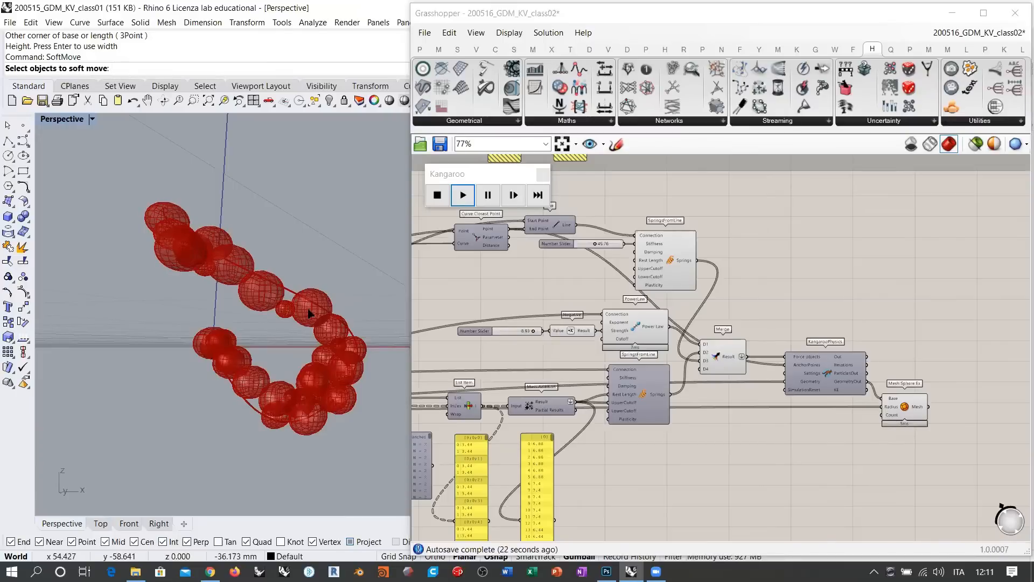
right_click_drag(305, 310, 303, 313)
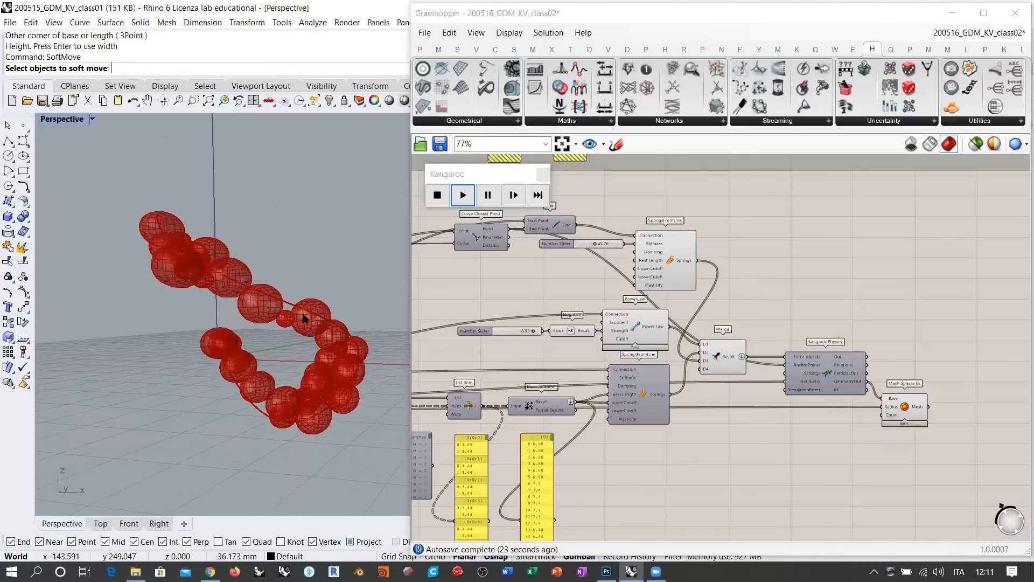
key("Escape")
left_click(835, 270)
Step: Examine the GeometryOut connection into Mesh Sphere Ex and compare it with the spheres around the curve
right_click_drag(861, 393, 628, 366)
scroll(628, 366, "up", 3)
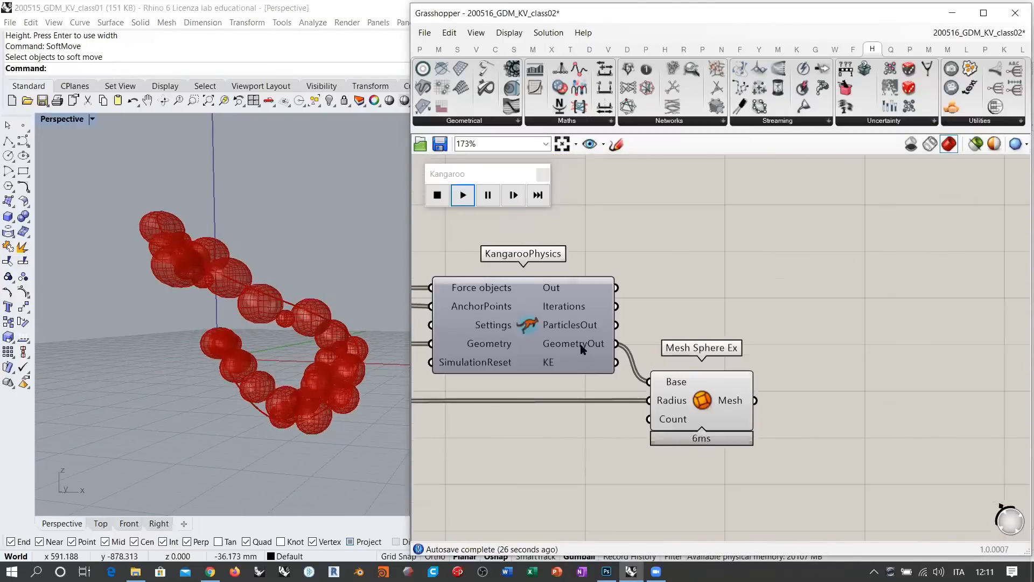
mouse_move(588, 349)
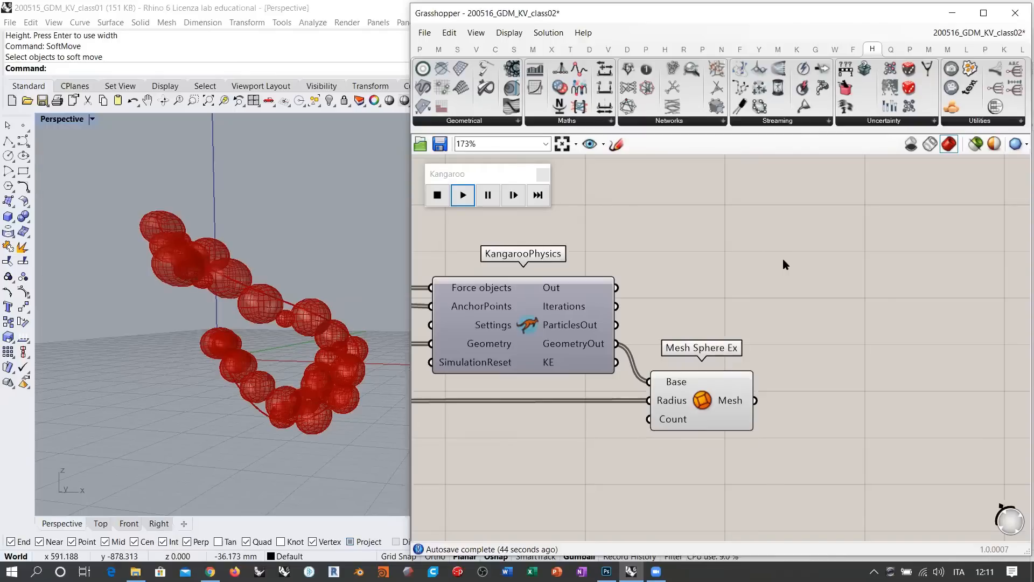
scroll(783, 259, "down", 3)
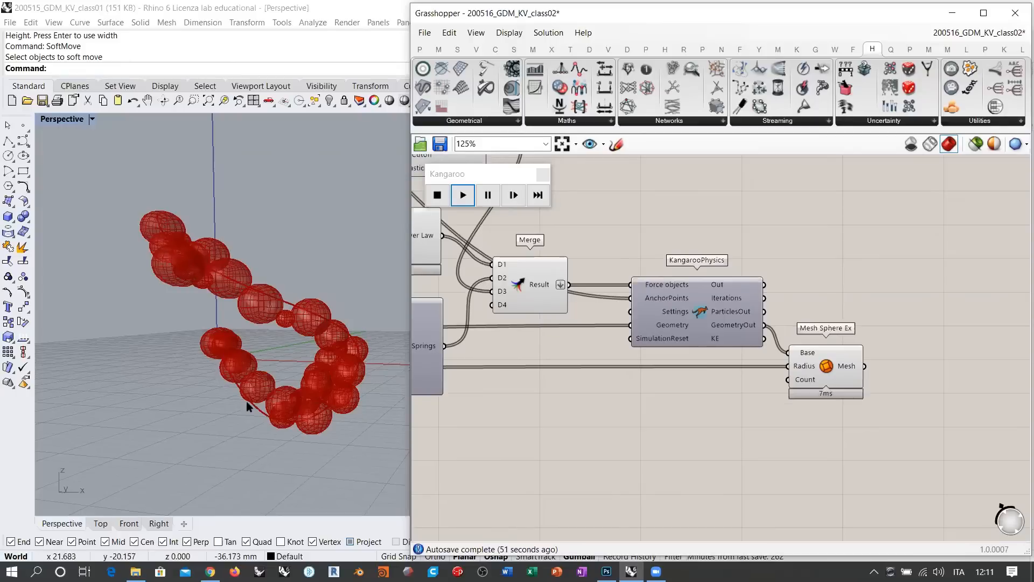
right_click_drag(298, 285, 277, 312)
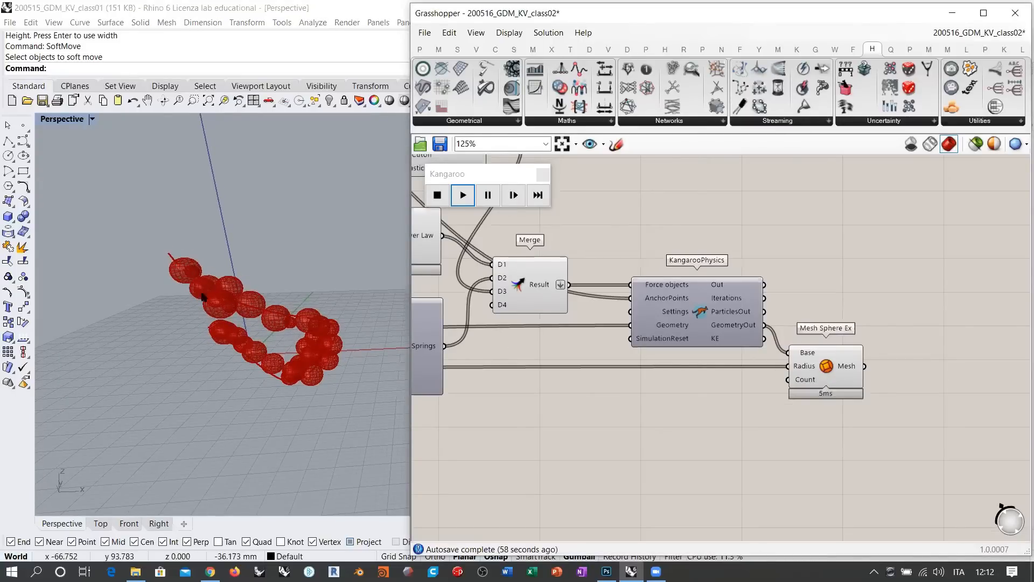
right_click_drag(312, 341, 209, 217)
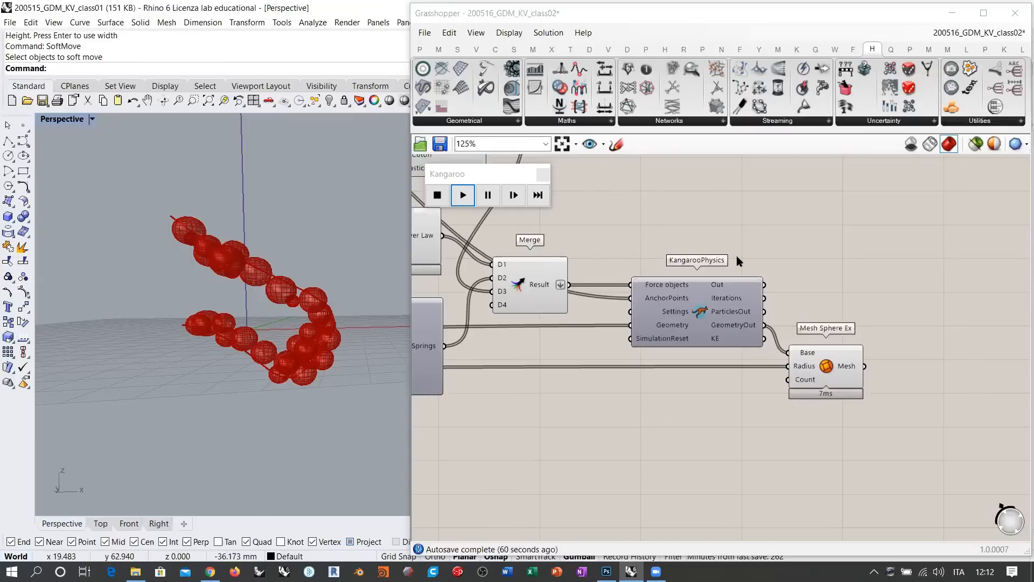
Step: Reset the Kangaroo simulation and put the whole curve sphere packing definition into a disabled group below the earlier ones
right_click_drag(737, 258, 783, 273)
left_click(436, 198)
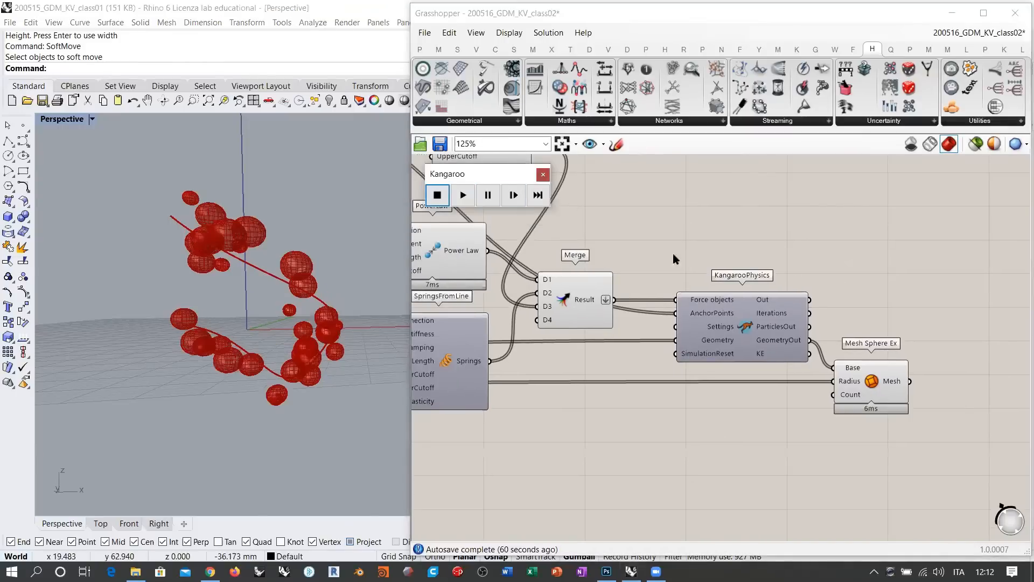
scroll(819, 264, "down", 5)
scroll(820, 268, "down", 1)
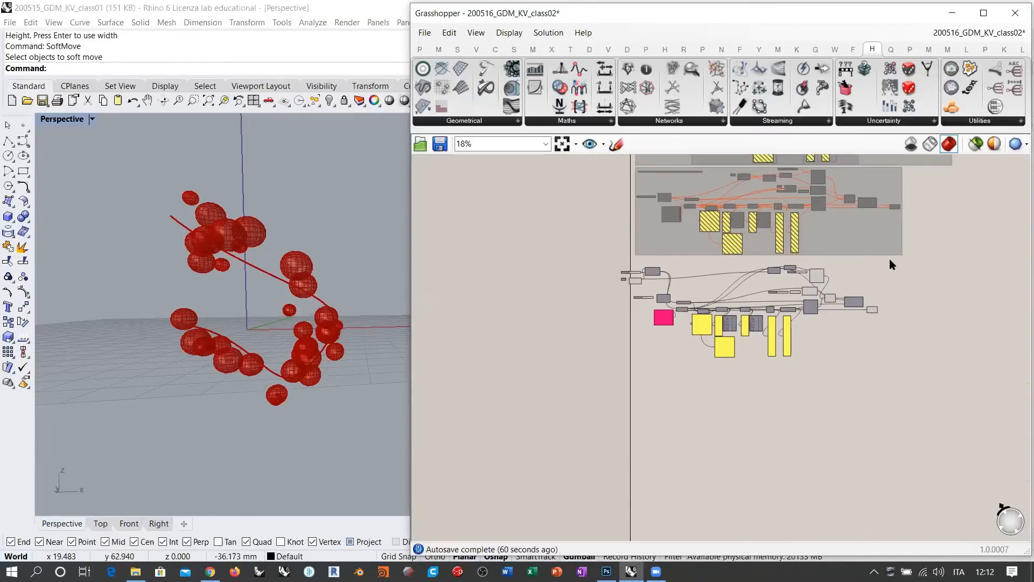
left_click_drag(890, 259, 595, 368)
left_click(838, 375)
left_click_drag(923, 367, 595, 260)
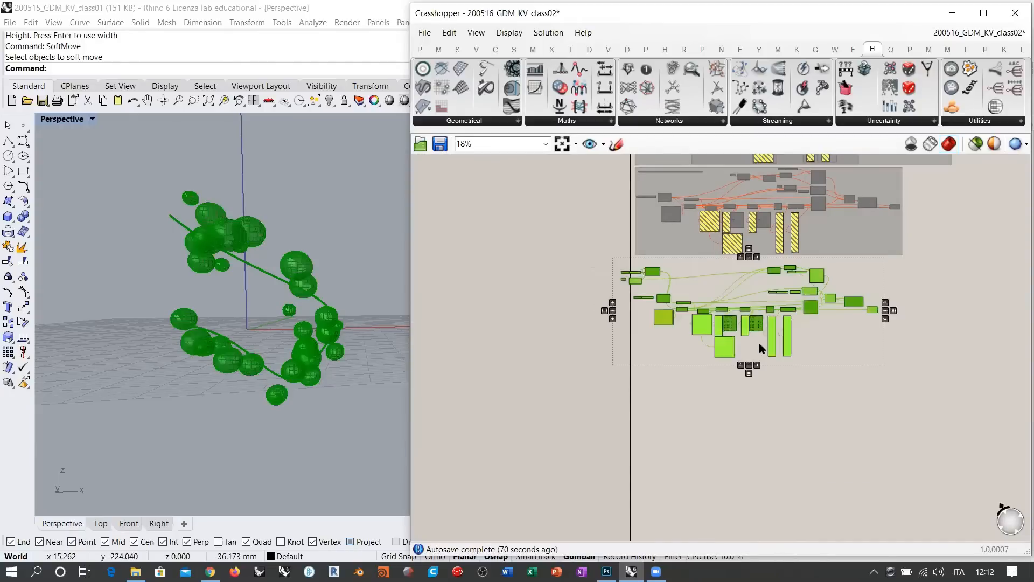
key("ctrl+e")
left_click_drag(694, 289, 713, 281)
Step: Examine the Rest Length and UpperCutoff inputs of SpringsFromLine in the CIRCLE PACKING - 1 RADIUS group
right_click_drag(663, 332, 636, 508)
right_click_drag(662, 369, 654, 523)
right_click_drag(660, 236, 686, 241)
scroll(686, 241, "up", 7)
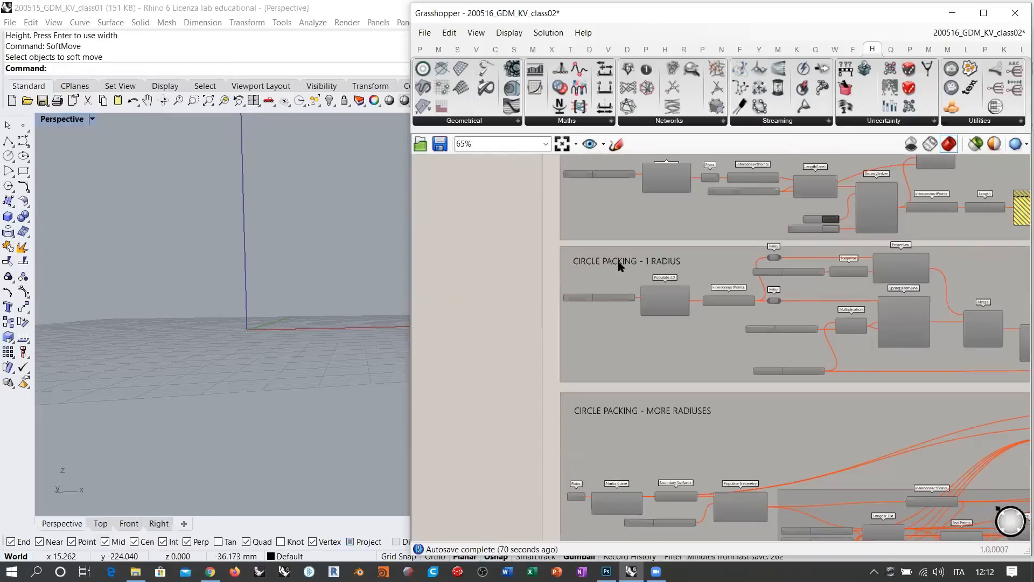
scroll(630, 266, "up", 4)
right_click_drag(766, 349, 697, 359)
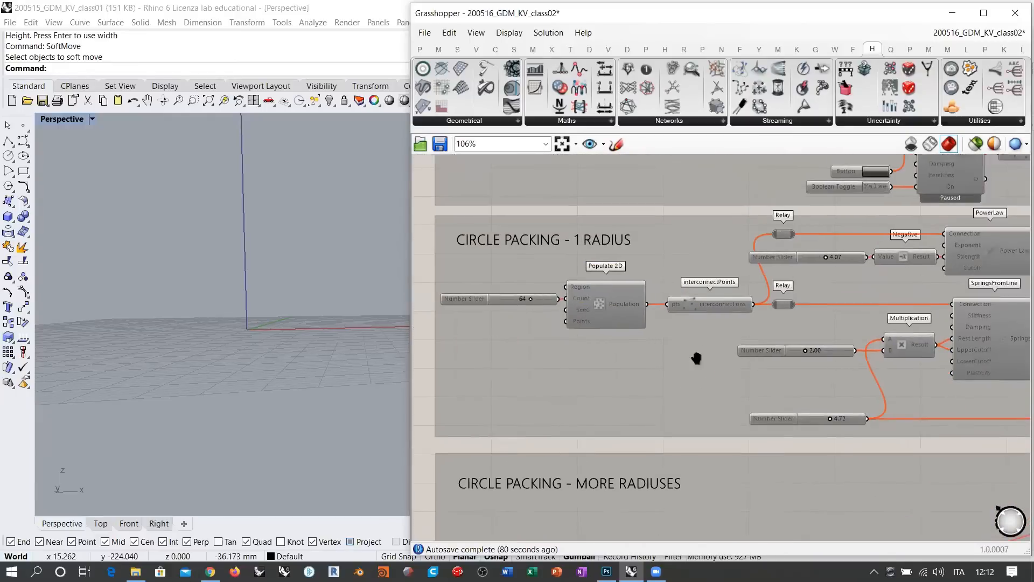
scroll(697, 358, "up", 5)
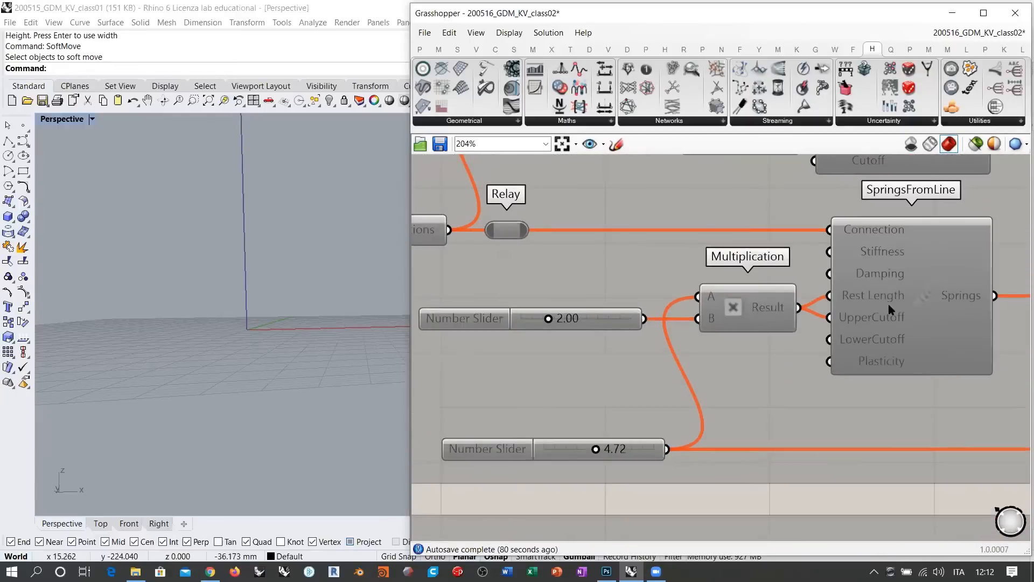
scroll(697, 319, "down", 10)
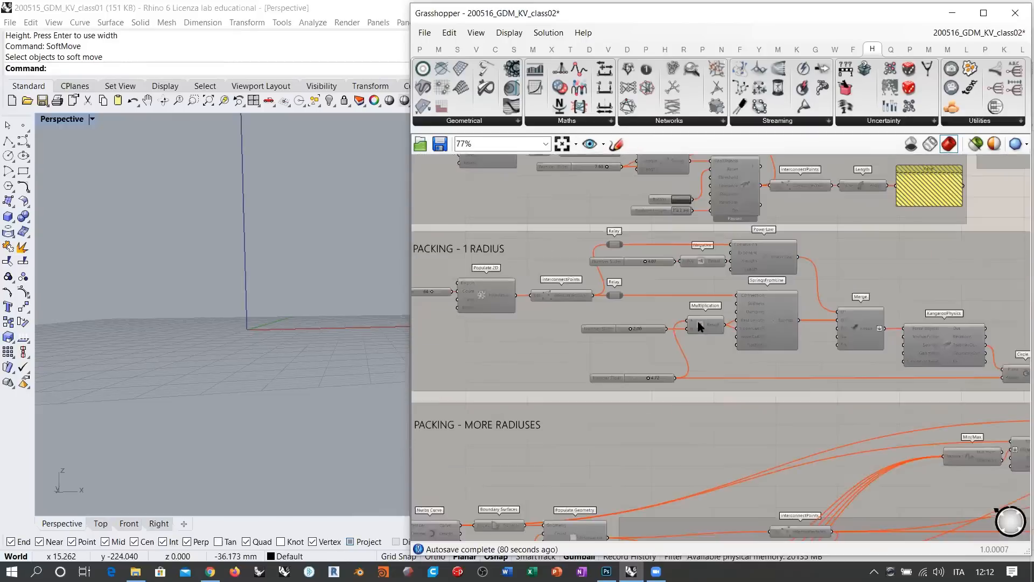
right_click_drag(696, 314, 693, 314)
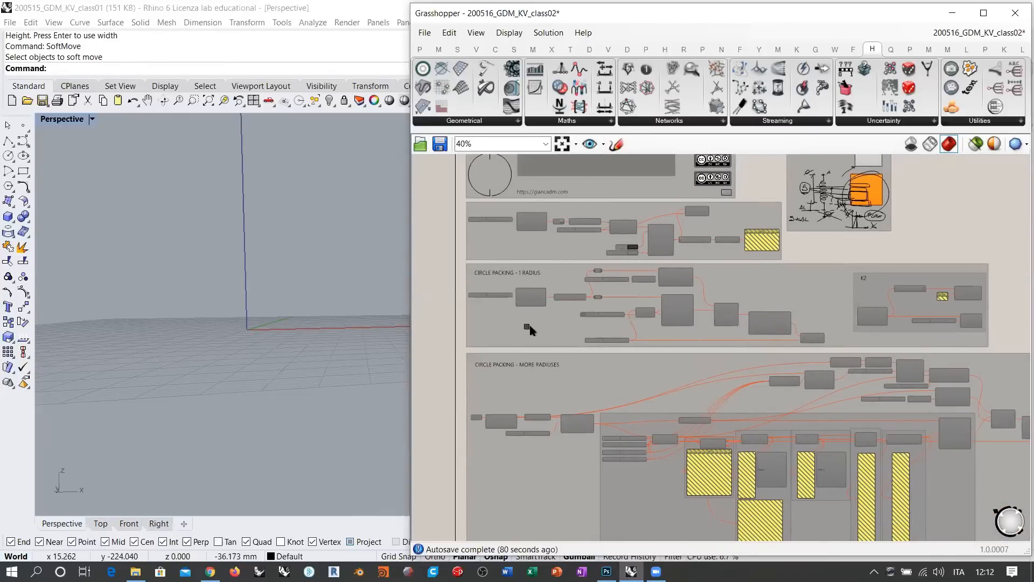
Step: Enable the CIRCLE PACKING - 1 RADIUS group while keeping its K2 subgroup disabled
left_click_drag(530, 327, 517, 346)
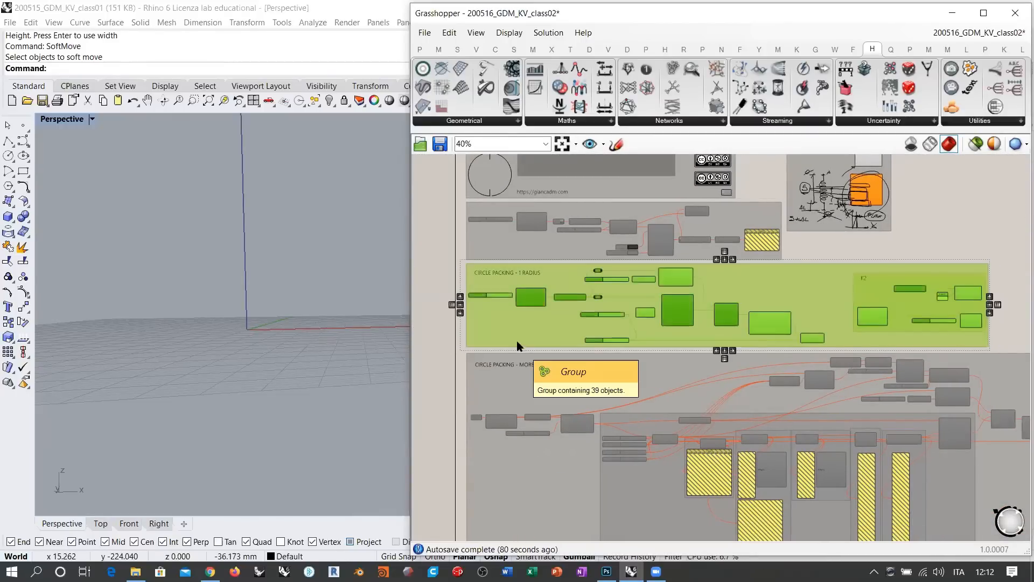
left_click(432, 307)
right_click_drag(321, 287, 196, 328)
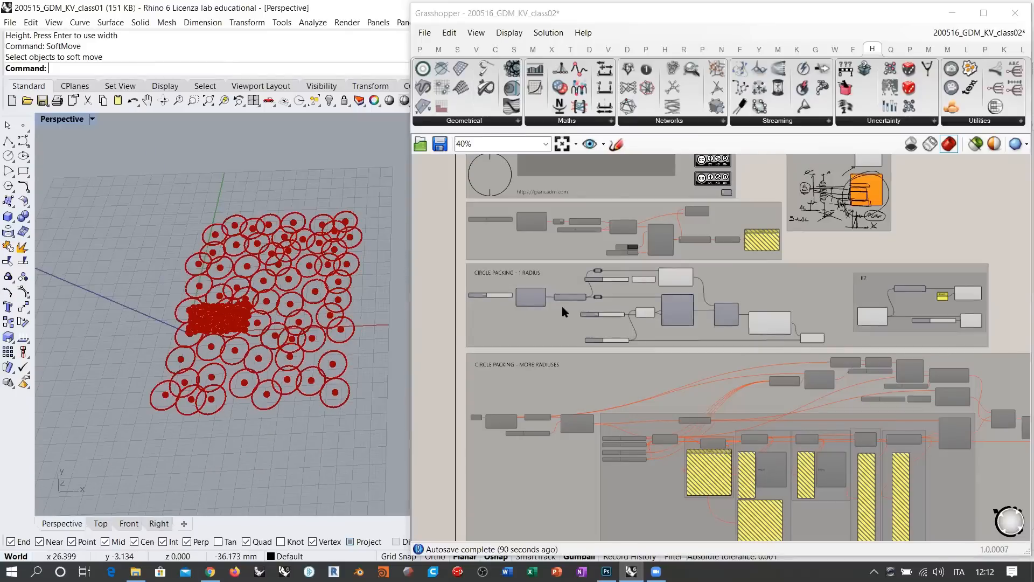
right_click_drag(585, 308, 600, 311)
left_click_drag(1020, 285, 871, 344)
right_click_drag(816, 259, 871, 254)
left_click(871, 254)
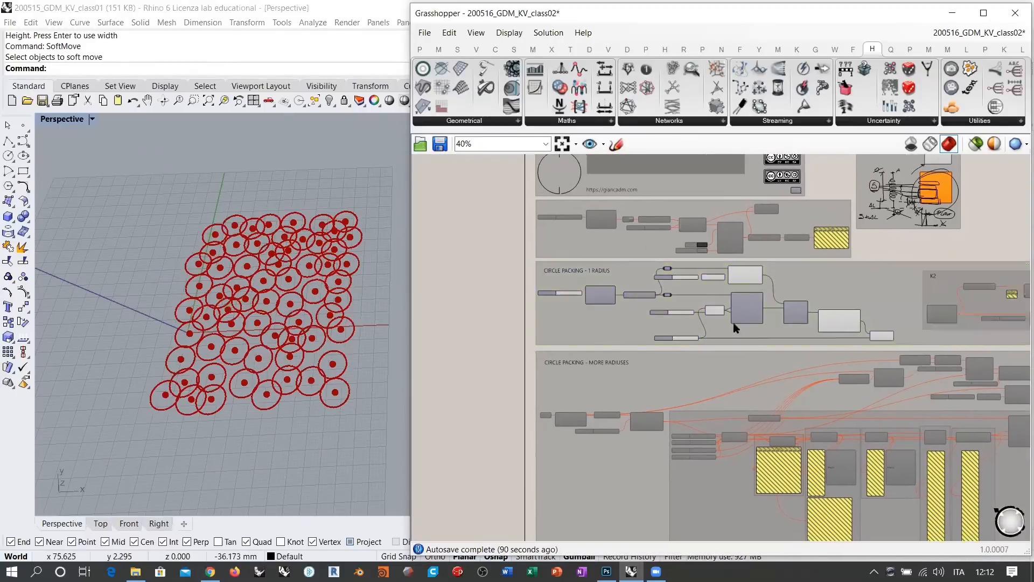
Step: Run the KangarooPhysics simulation of the one-radius circle packing and watch how the circles arrange
scroll(871, 254, "up", 5)
left_click(942, 324)
double_click(943, 326)
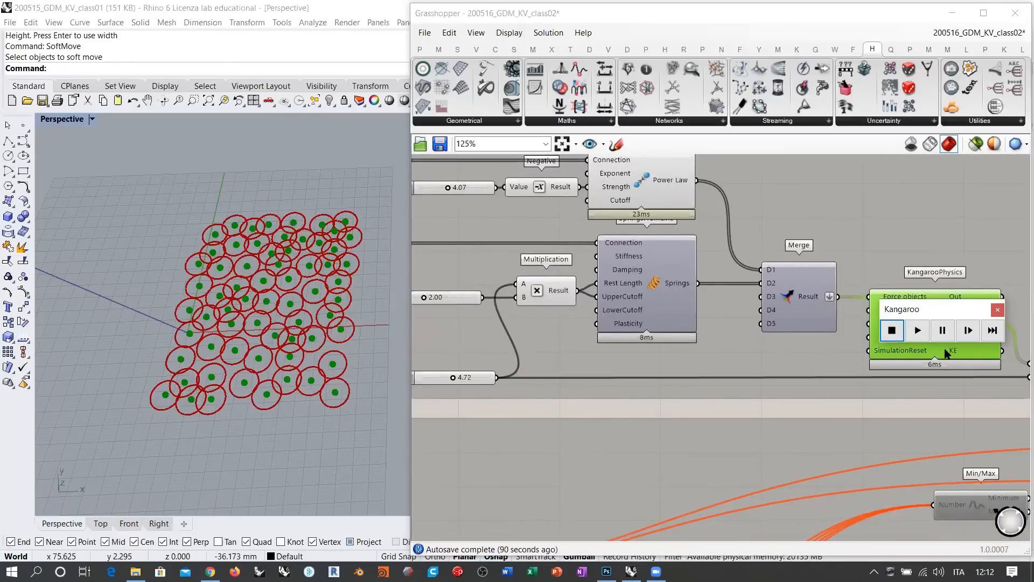
left_click(916, 331)
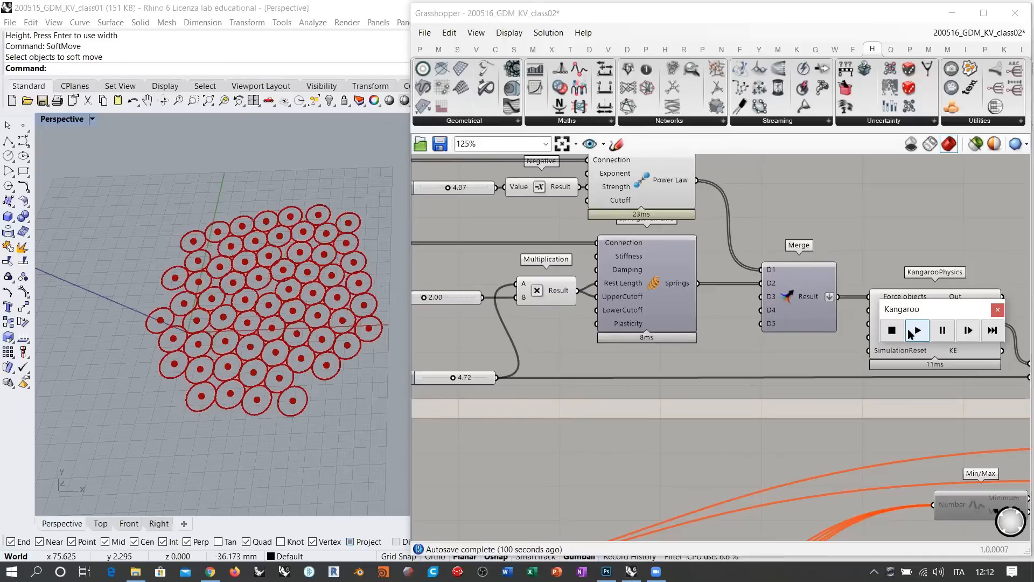
right_click_drag(532, 347, 669, 339)
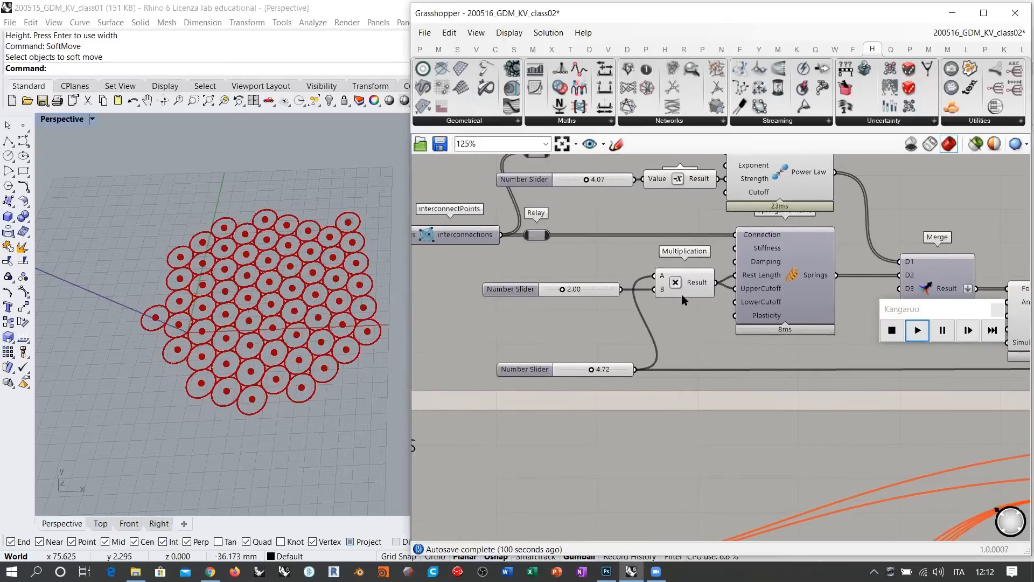
Step: Test the slider multiplying the circle radius at 3.65 and 2.18, and undo both changes
scroll(605, 297, "up", 4)
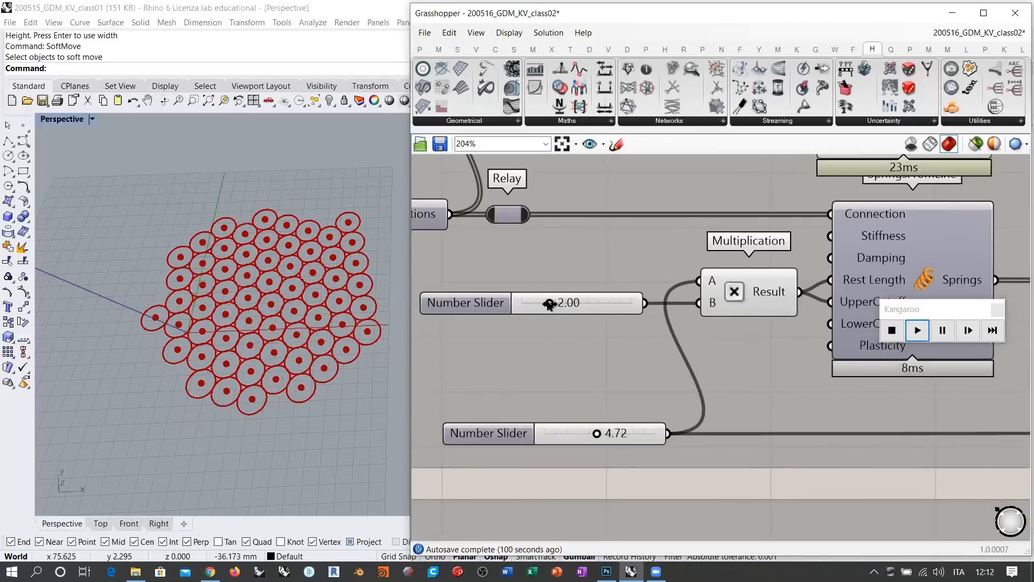
left_click_drag(549, 304, 594, 304)
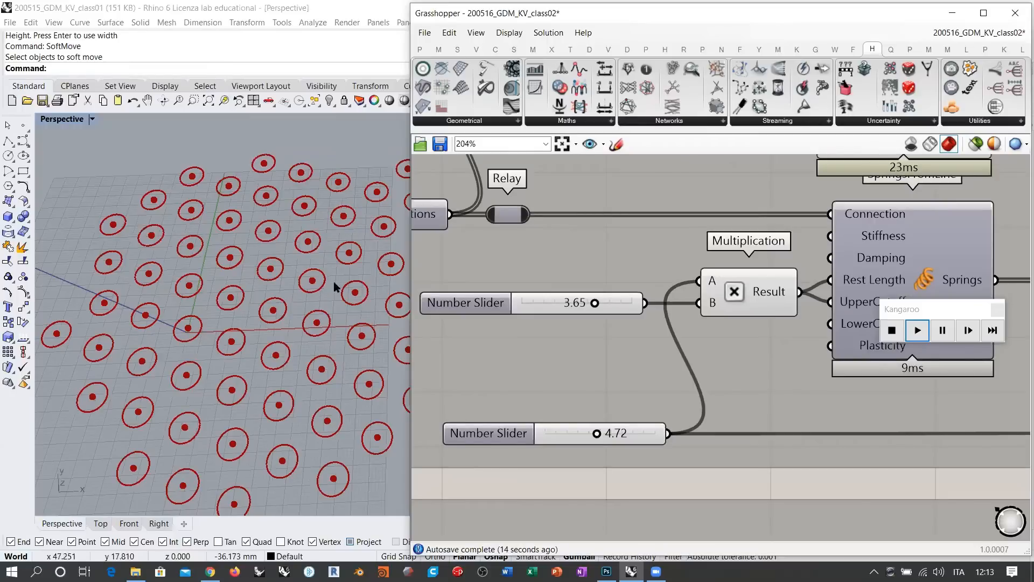
left_click_drag(595, 303, 554, 304)
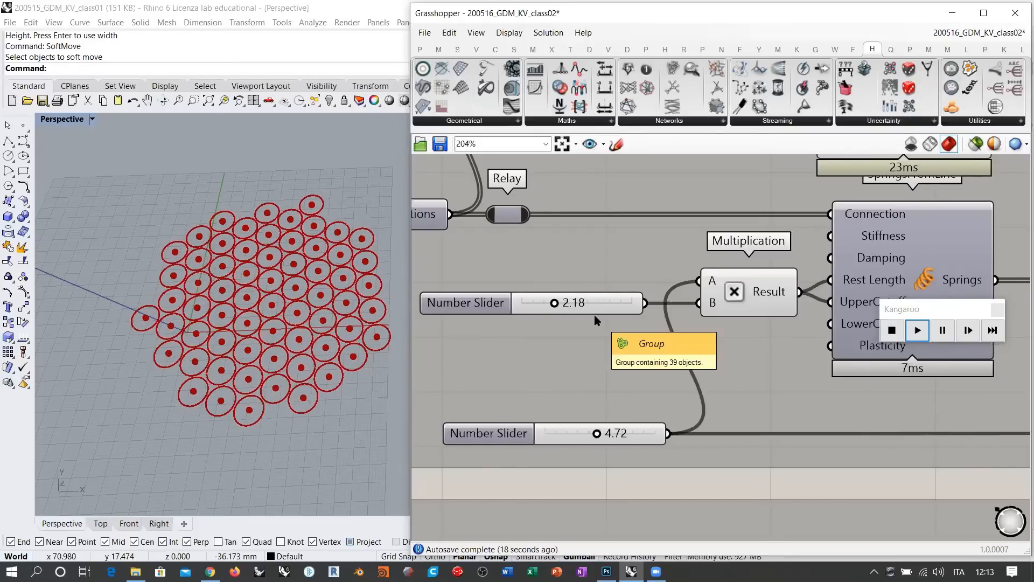
key("ctrl+z")
key("ctrl+z")
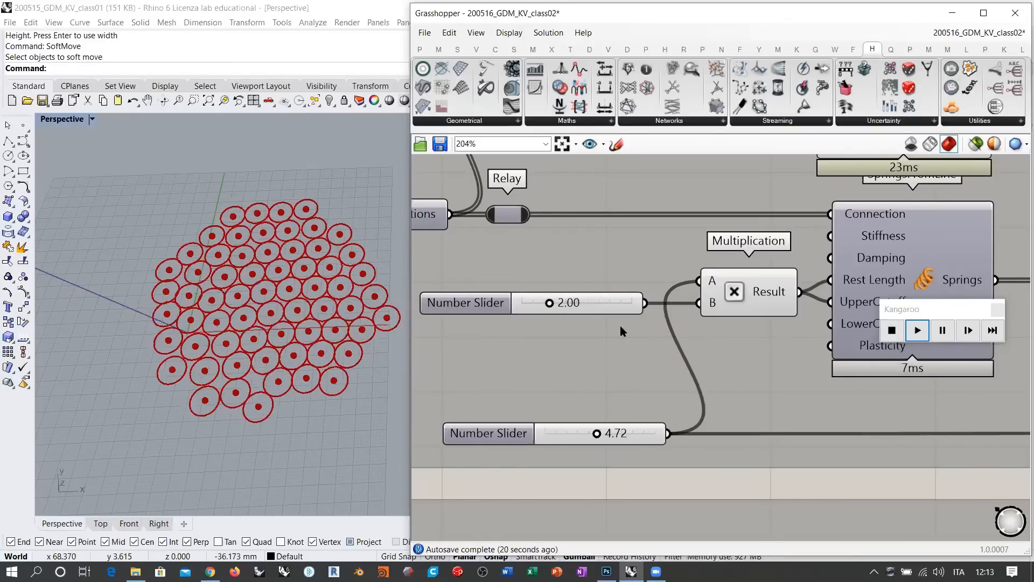
Step: Reset the circle packing simulation and disable the CIRCLE PACKING - 1 RADIUS group
left_click(893, 331)
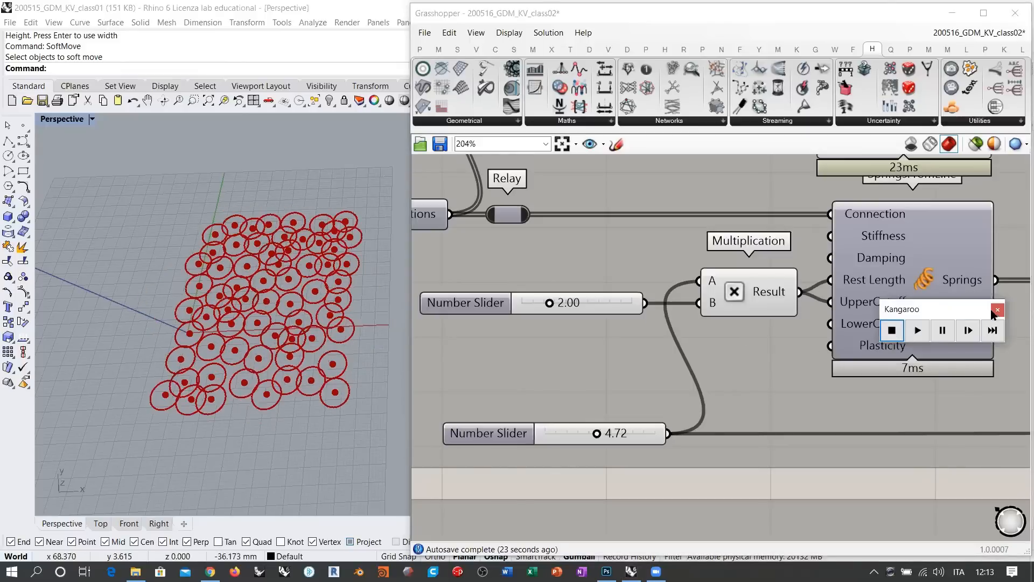
scroll(664, 330, "down", 3)
scroll(664, 330, "down", 6)
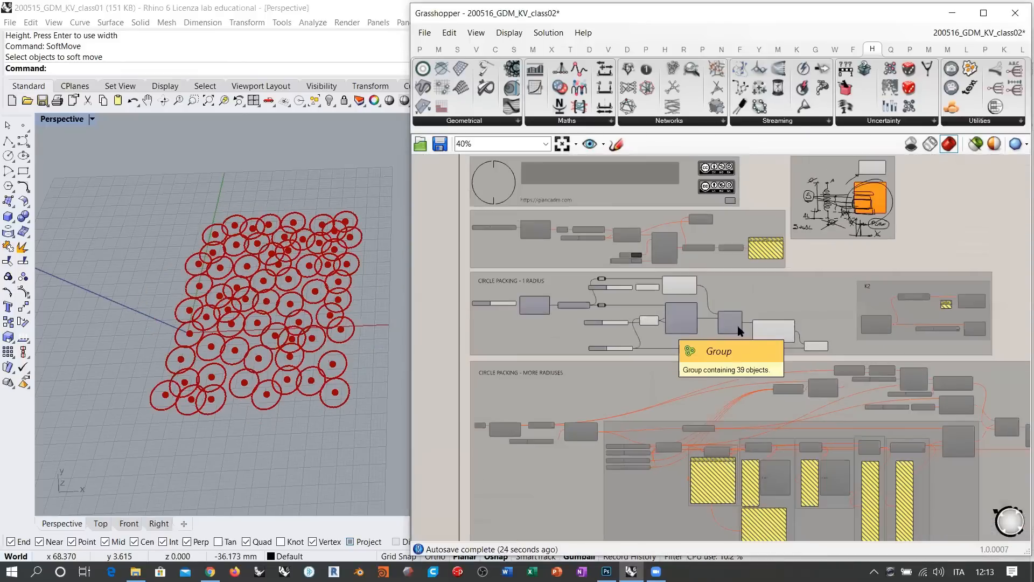
left_click_drag(610, 306, 841, 368)
left_click(444, 263)
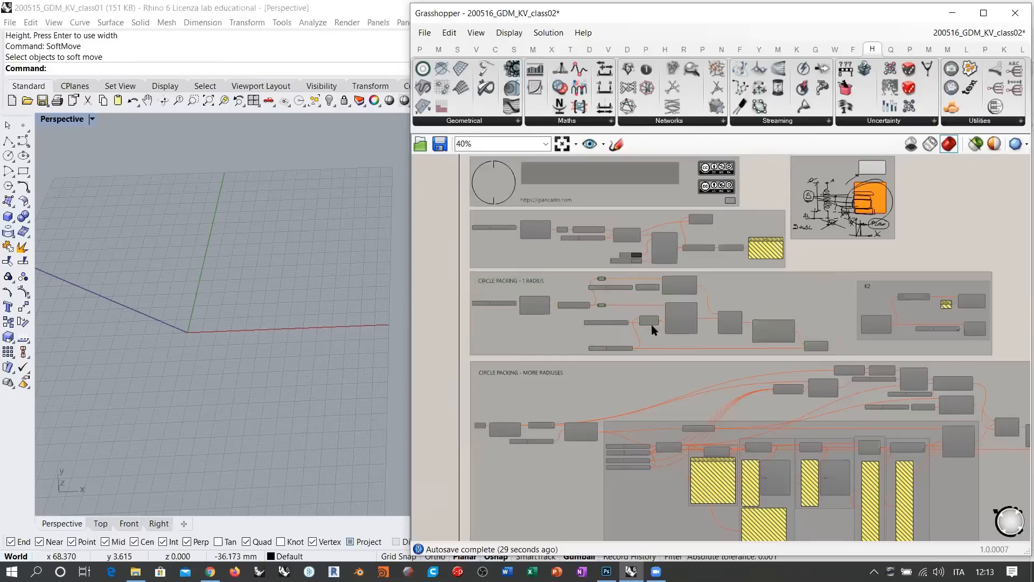
right_click_drag(615, 378, 637, 72)
mouse_move(645, 412)
right_mouse_down()
mouse_move(651, 235)
mouse_move(614, 276)
mouse_move(635, 285)
right_mouse_up()
scroll(667, 331, "down", 3)
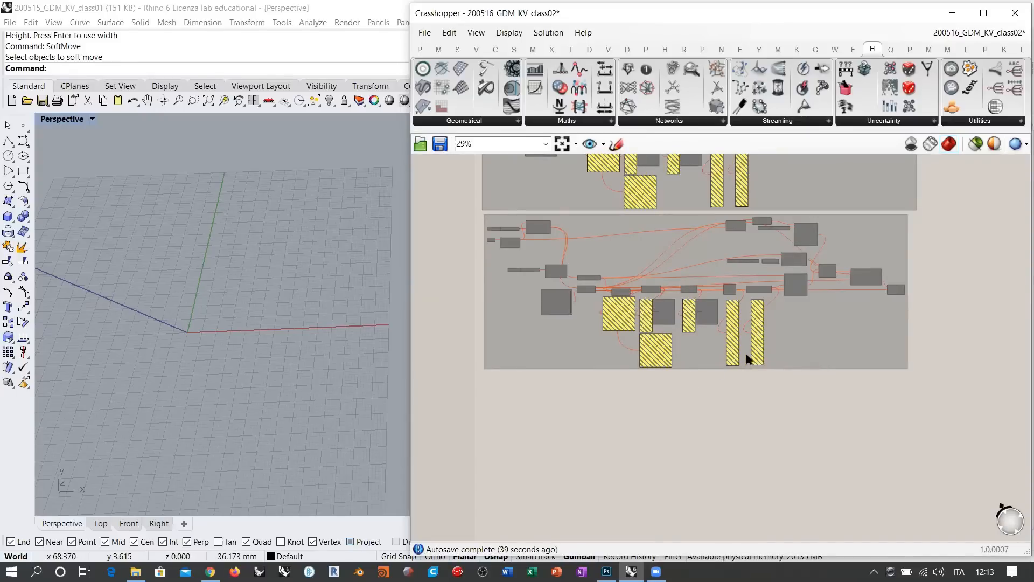
right_click_drag(690, 271, 711, 285)
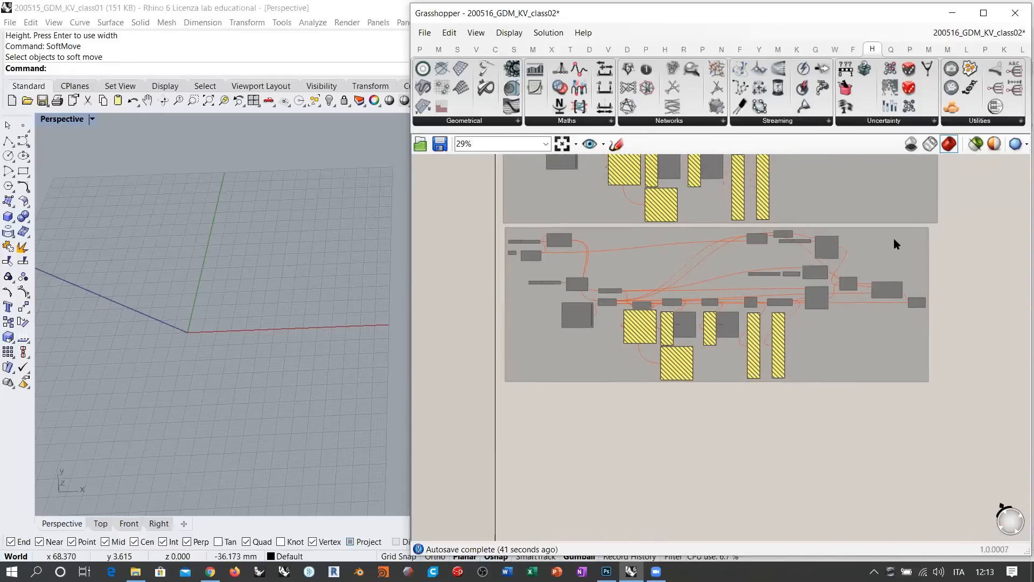
Step: Enable the lower sphere packing definition and view its spheres along the 3D curve up close
left_click_drag(928, 229, 473, 393)
key("ctrl+e")
left_click(628, 447)
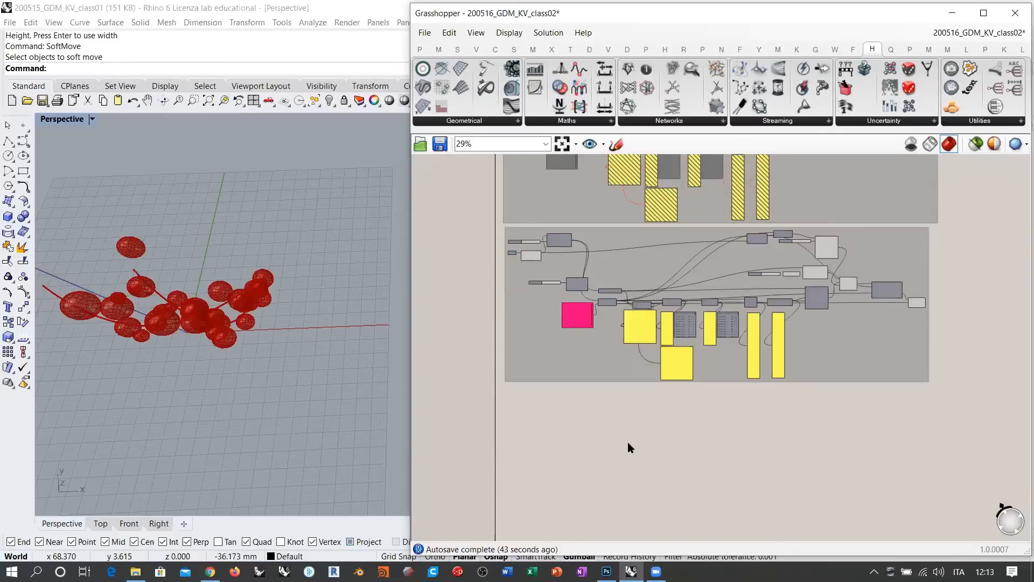
right_click_drag(284, 335, 318, 289)
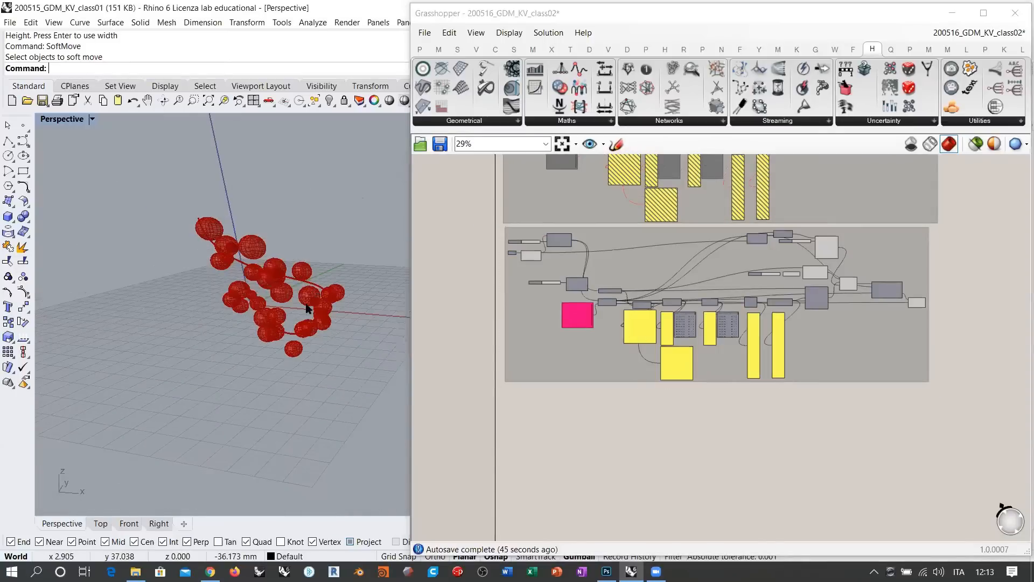
scroll(310, 302, "up", 4)
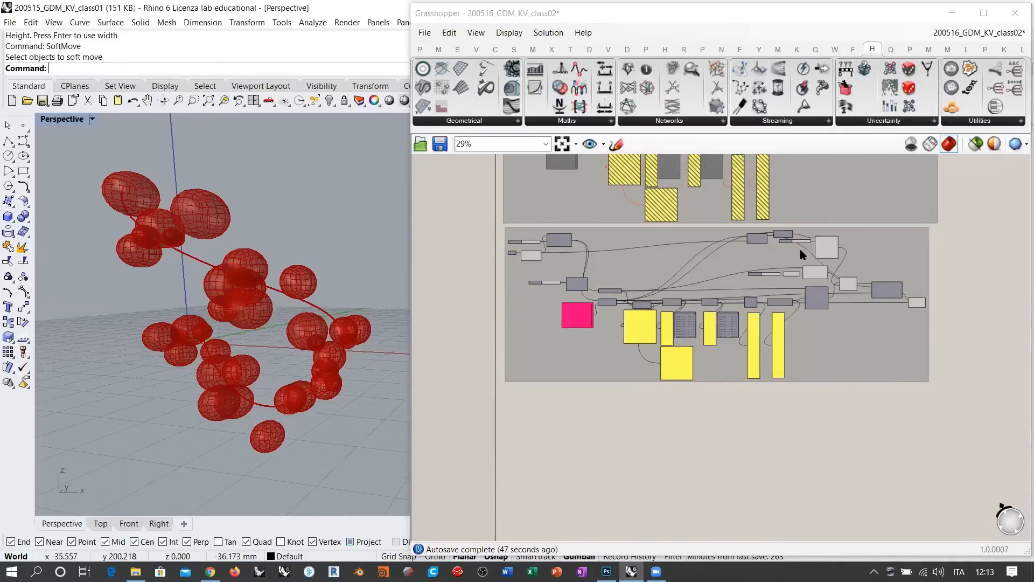
Step: Delete the group frame around the lower sphere packing definition while keeping its components
scroll(647, 245, "up", 1)
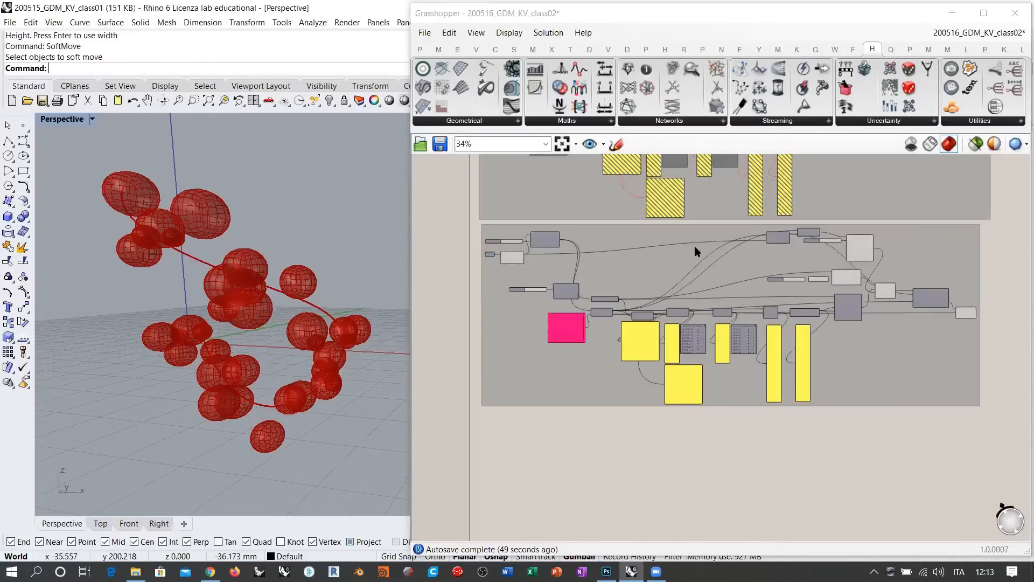
left_click_drag(495, 273, 493, 273)
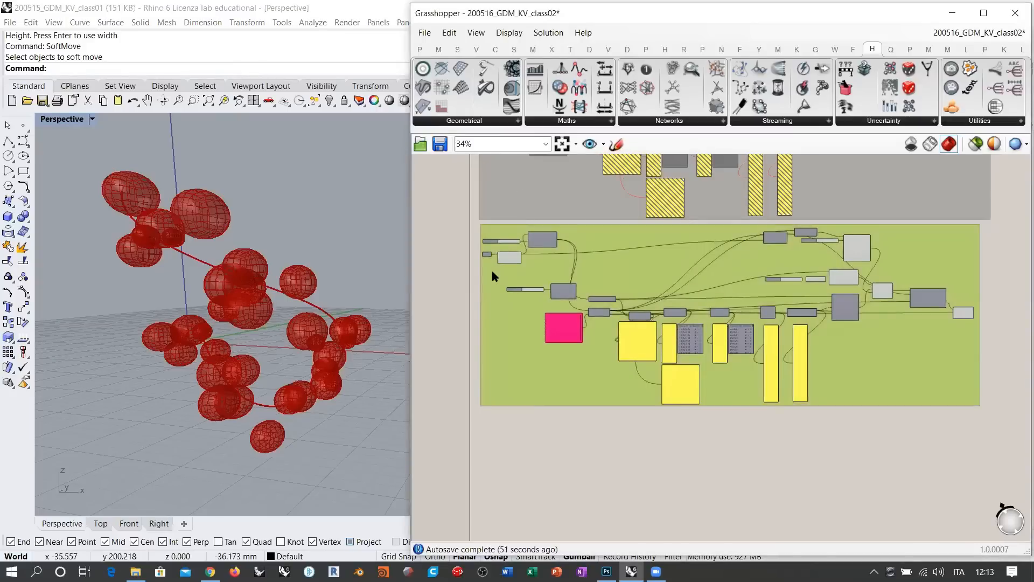
left_click(470, 245)
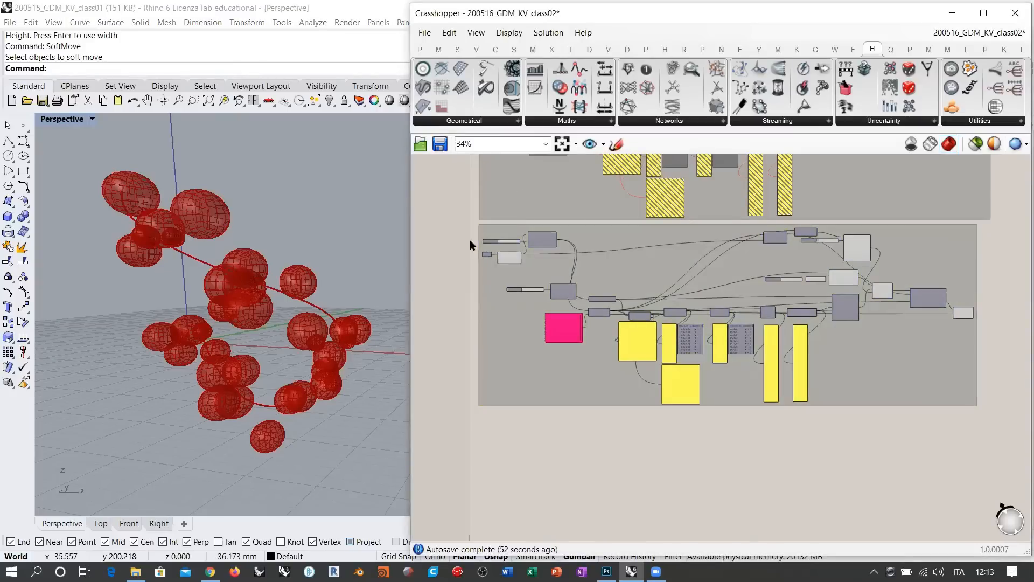
left_click(624, 270)
key("Delete")
right_click_drag(739, 324, 723, 344)
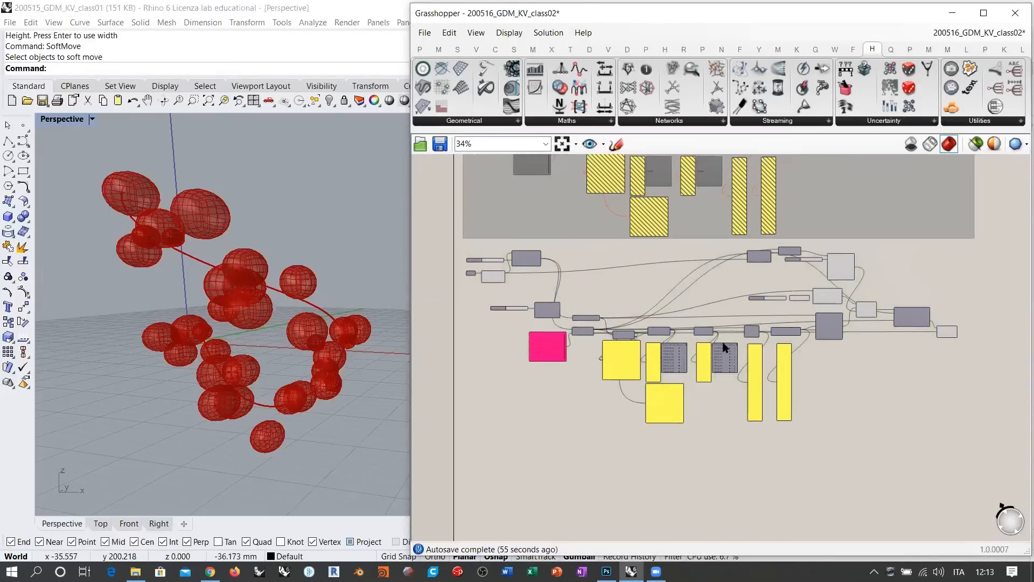
Step: Delete the curve-pull components: Curve Closest Point, Line, their SpringsFromLine and its stiffness slider
right_click_drag(244, 253, 269, 341)
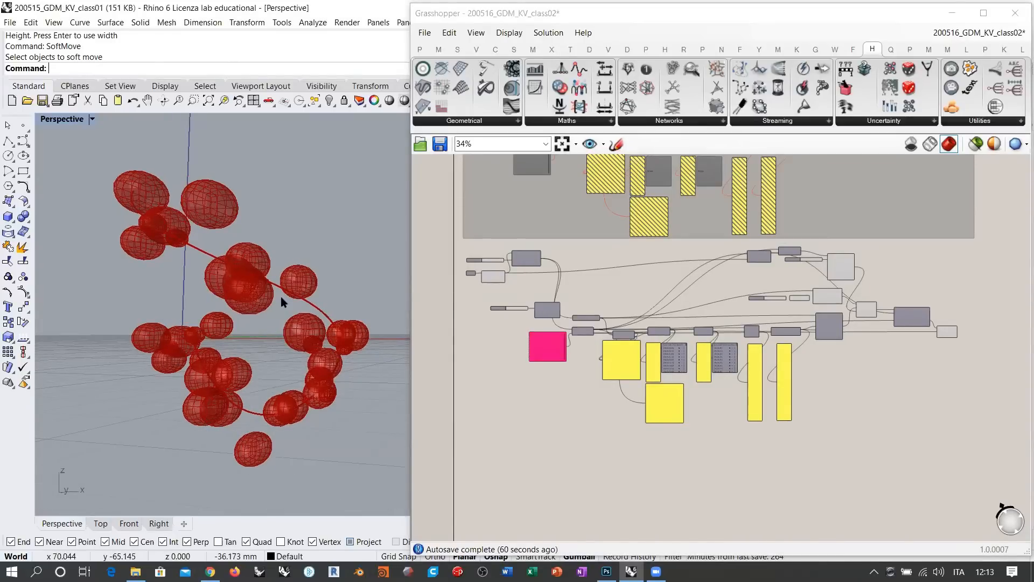
right_click_drag(527, 293, 575, 337)
scroll(540, 312, "up", 5)
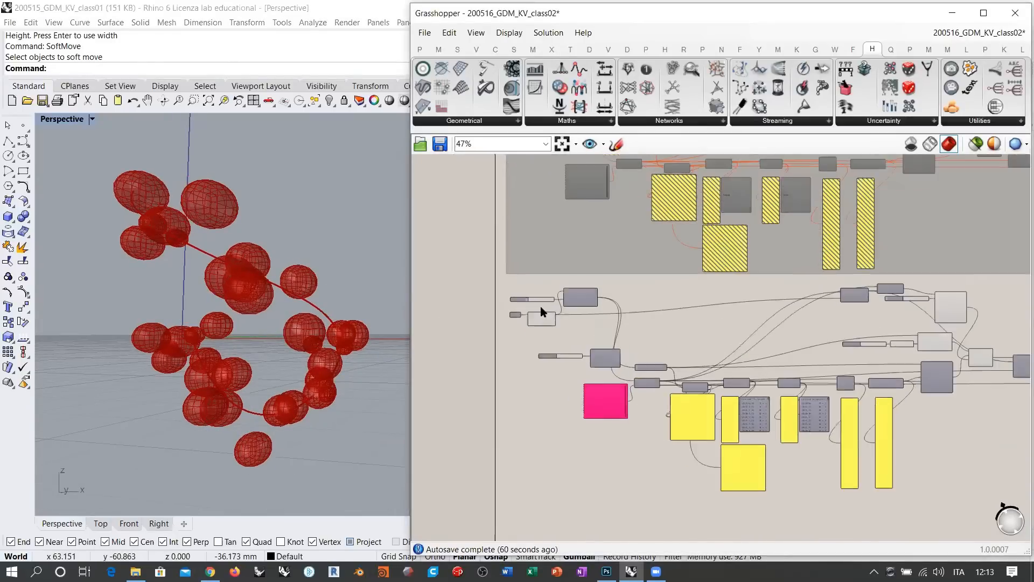
right_click_drag(923, 353, 556, 377)
scroll(792, 291, "up", 1)
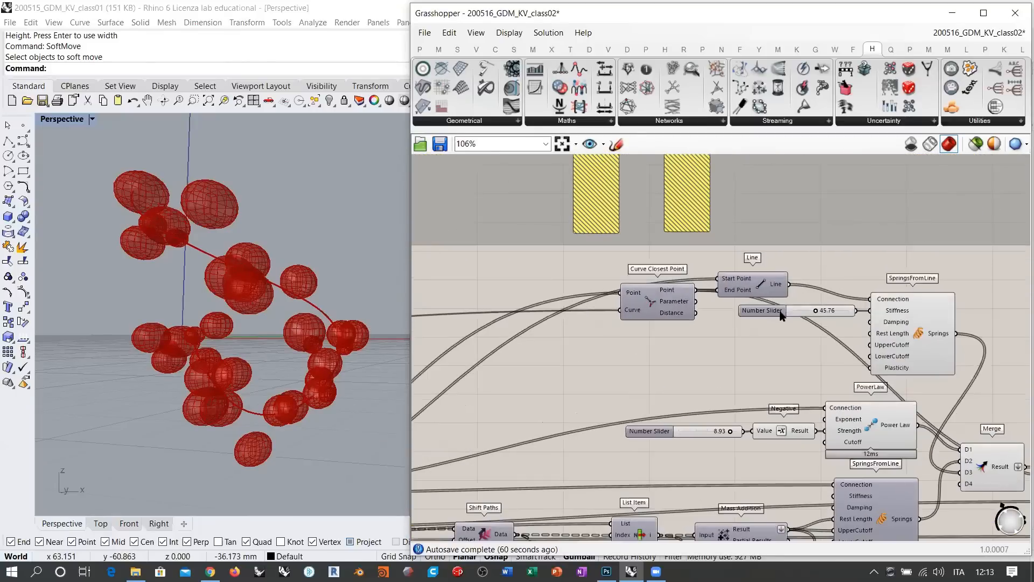
right_click_drag(954, 280, 910, 279)
left_click_drag(932, 272, 557, 338)
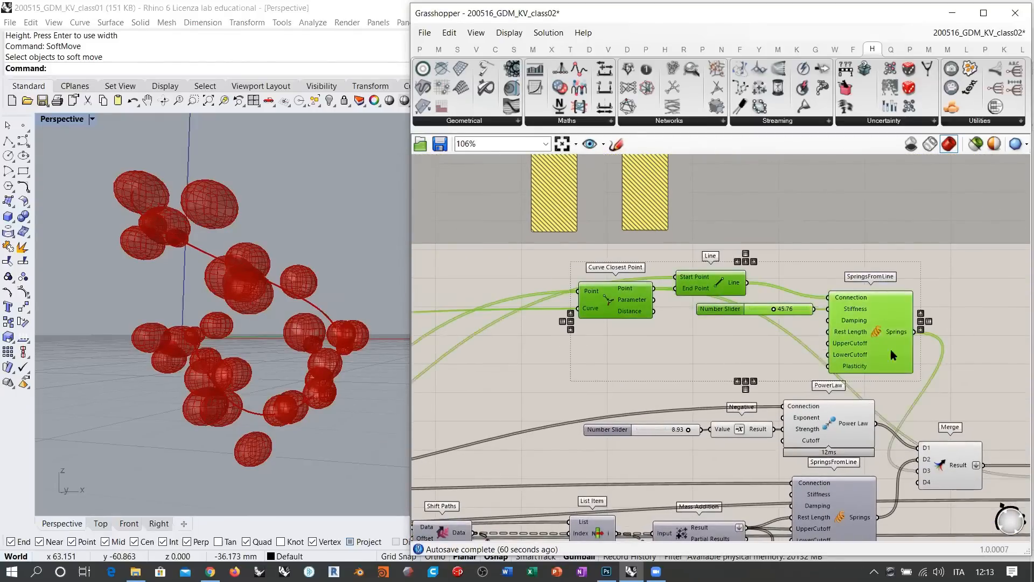
key("Delete")
scroll(570, 373, "down", 3)
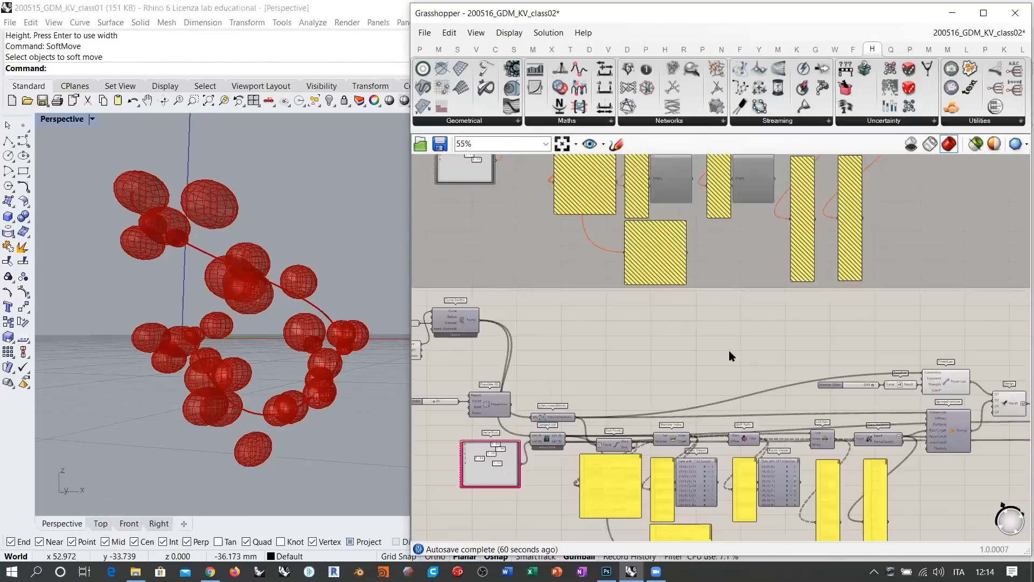
Step: Lower the Curve Emitter cluster toward the interconnectPoints component and delete Populate 3D with its count slider
right_click_drag(298, 304, 329, 296)
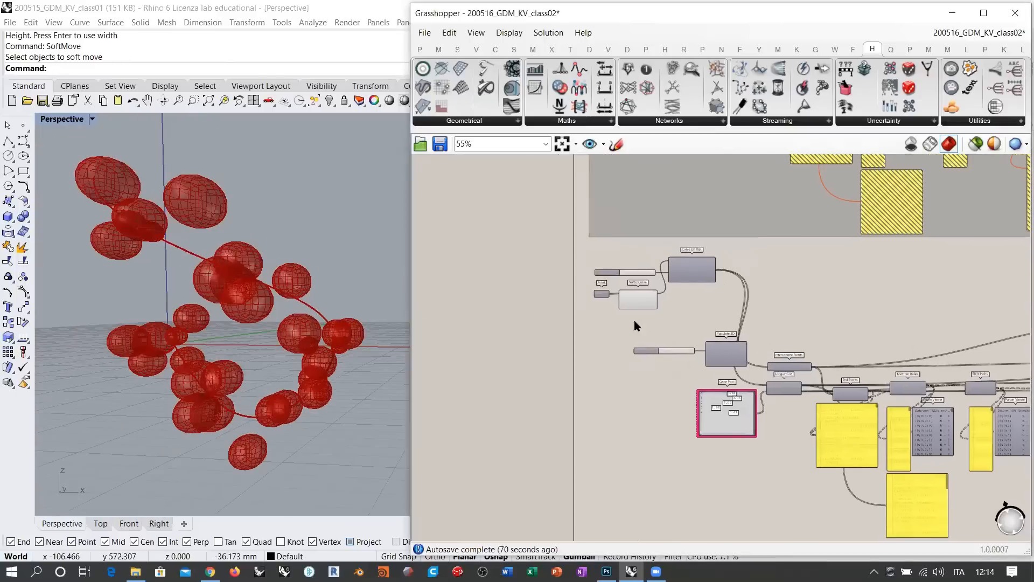
scroll(662, 355, "up", 5)
scroll(719, 298, "down", 3)
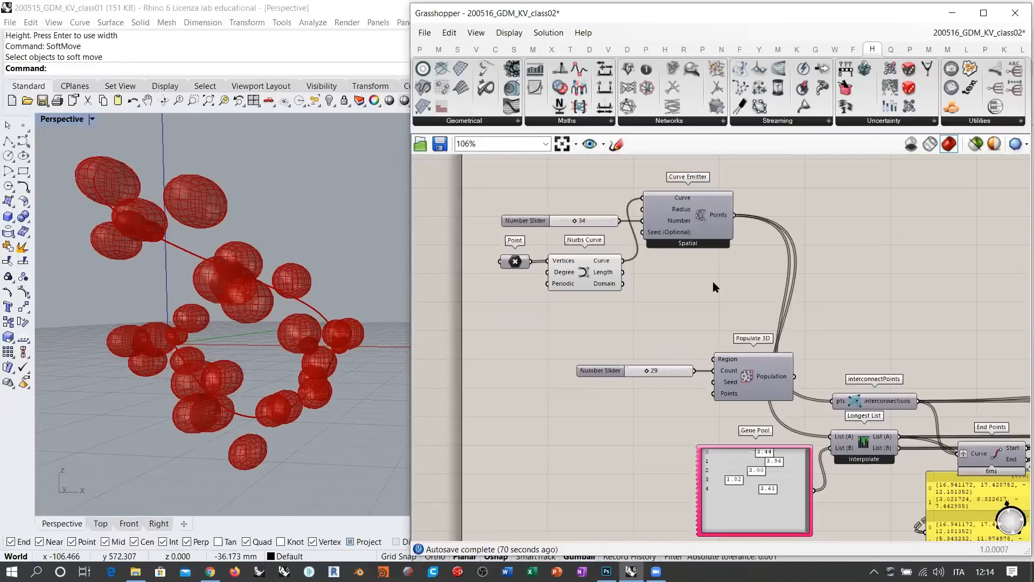
left_click_drag(713, 281, 491, 186)
left_click_drag(690, 217, 647, 418)
left_click_drag(786, 313, 479, 496)
key("Delete")
Step: Rearrange the Curve Emitter above the Gene Pool, with the Point and Nurbs Curve components lined up beside it
left_click_drag(662, 408, 753, 381)
left_click(751, 316)
right_click_drag(708, 389, 612, 327)
left_click_drag(548, 385, 545, 304)
left_click_drag(468, 374, 470, 293)
Step: Select the Rhino points referenced by the Point parameter feeding the Nurbs Curve and show them in the Front view
right_click_drag(339, 284, 305, 320)
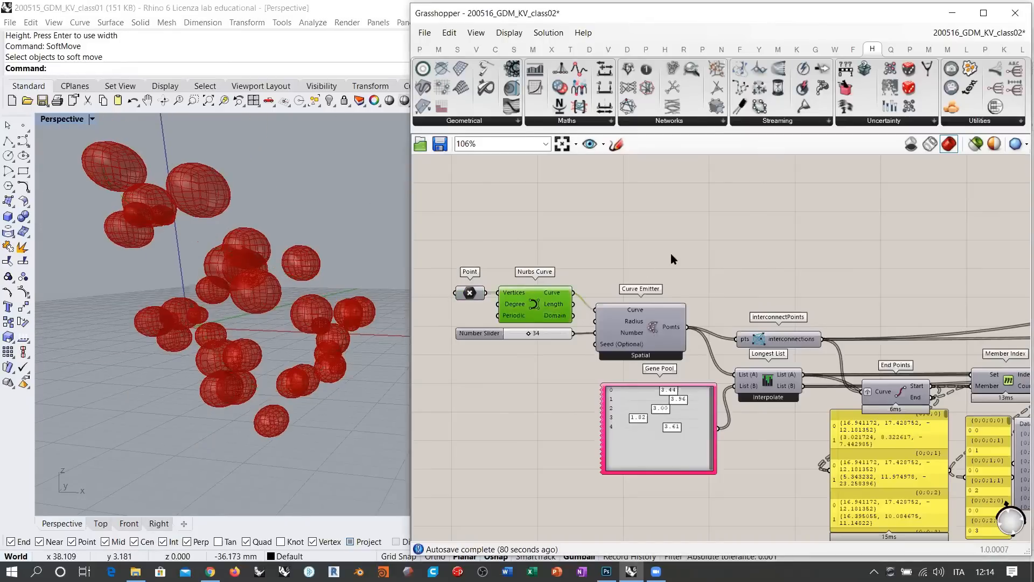
right_click_drag(229, 319, 280, 326)
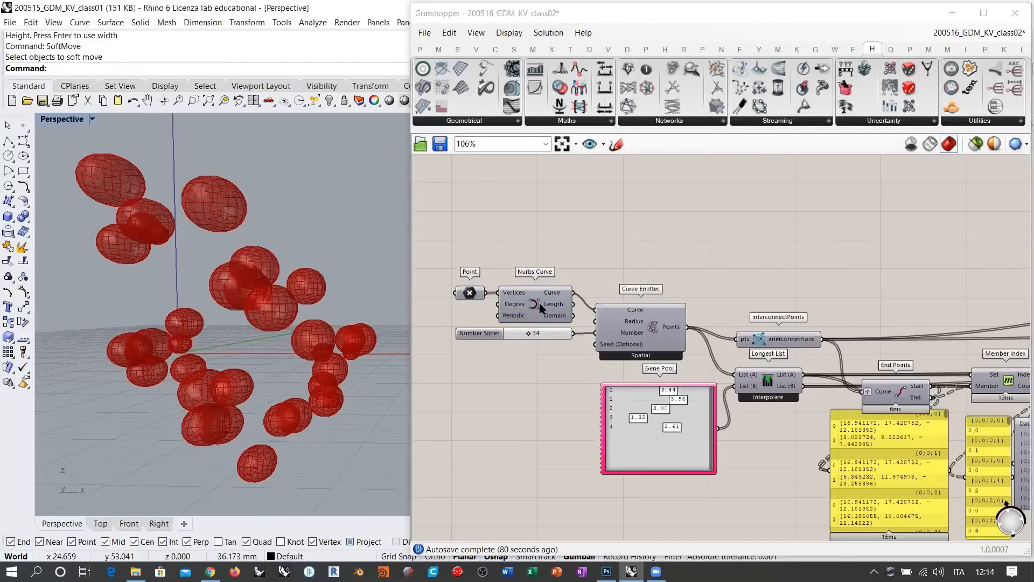
left_click(485, 299)
left_click(484, 295)
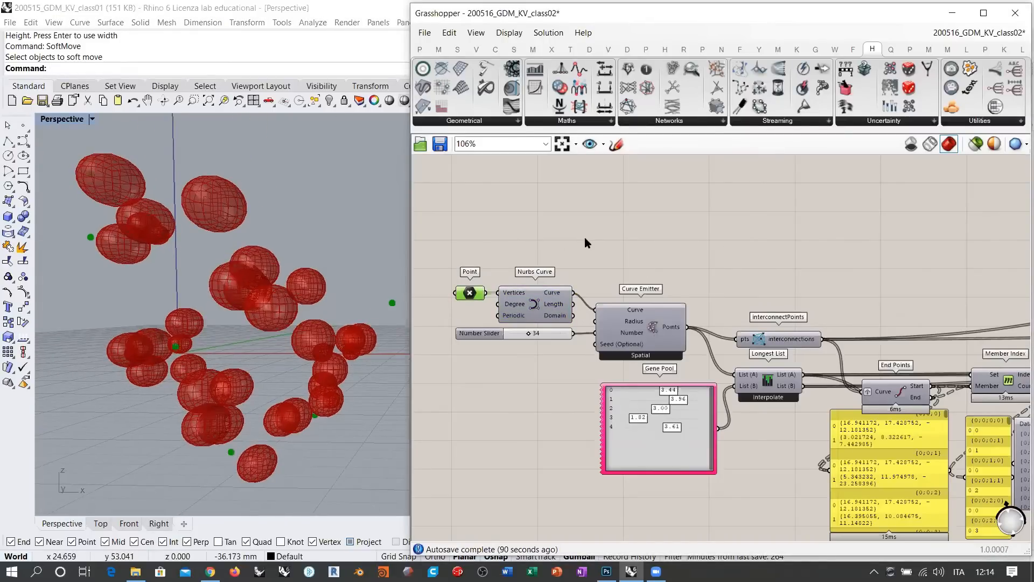
left_click(467, 318)
left_click(467, 298)
right_click_drag(304, 358, 272, 353)
scroll(272, 353, "down", 3)
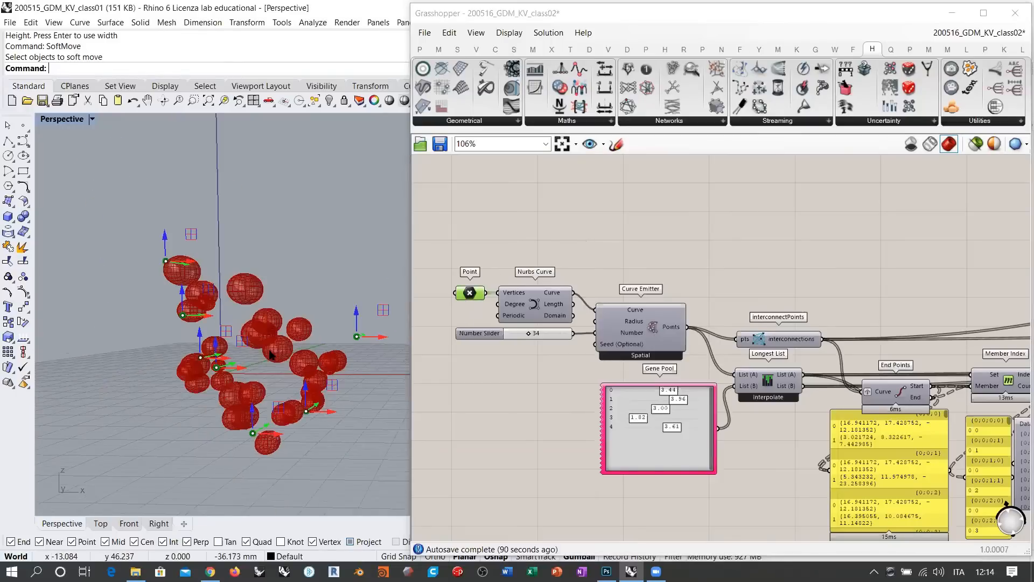
left_click(128, 523)
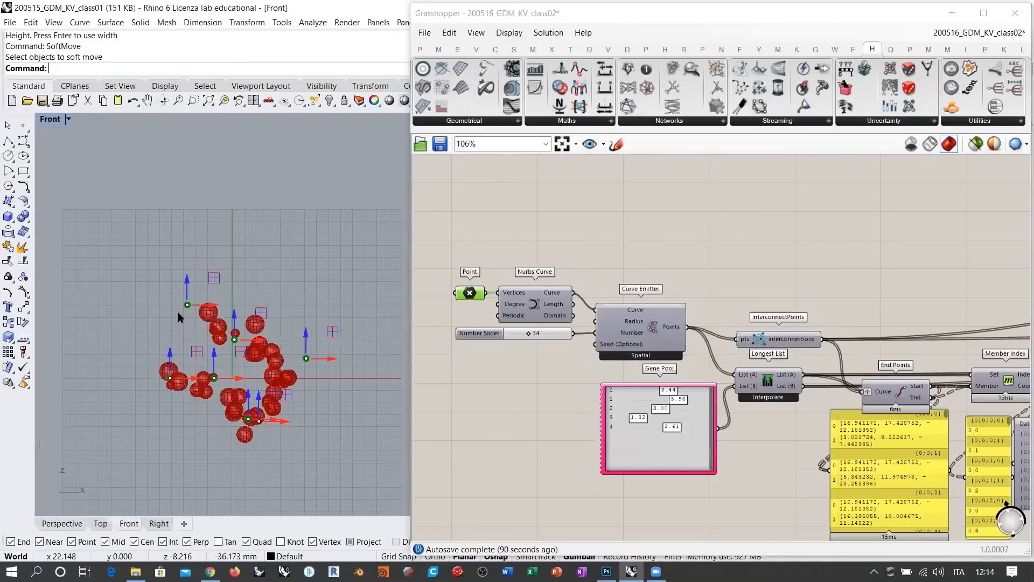
Step: Raise the seven curve points one by one well above the ground plane, then return to the Perspective view
left_click_drag(190, 284, 190, 198)
left_click_drag(233, 310, 235, 206)
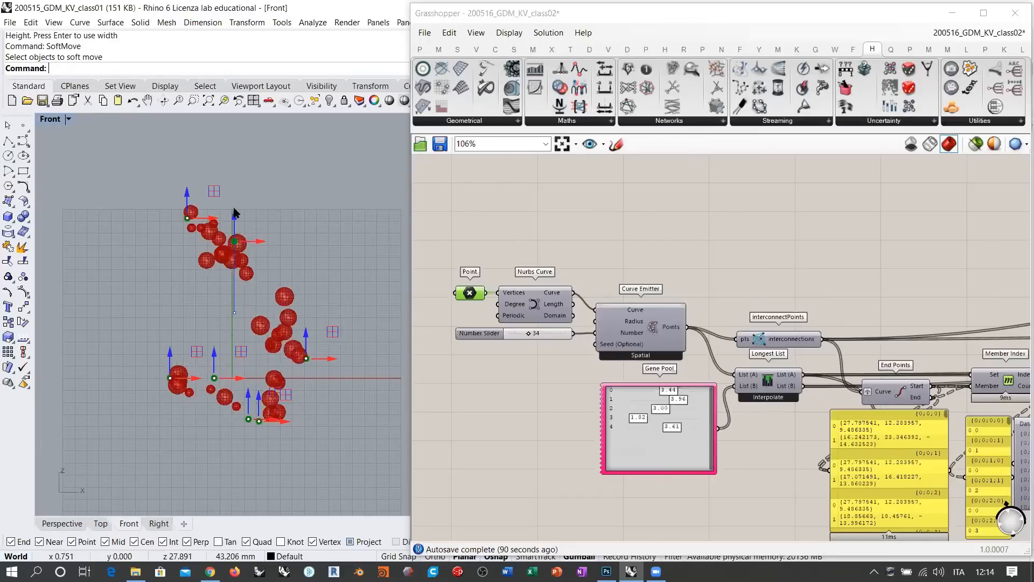
left_click_drag(309, 345, 308, 231)
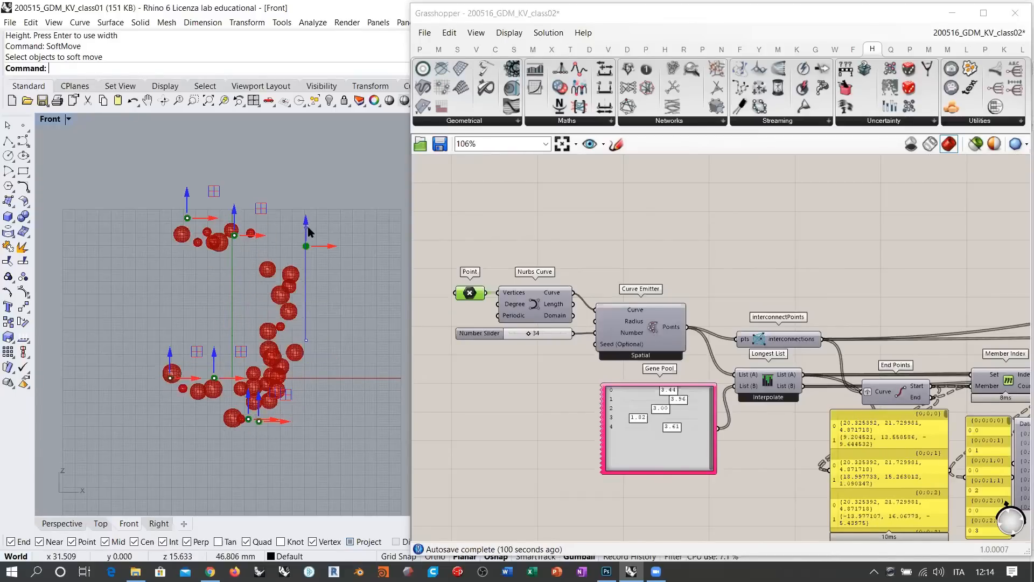
left_click_drag(260, 397, 265, 268)
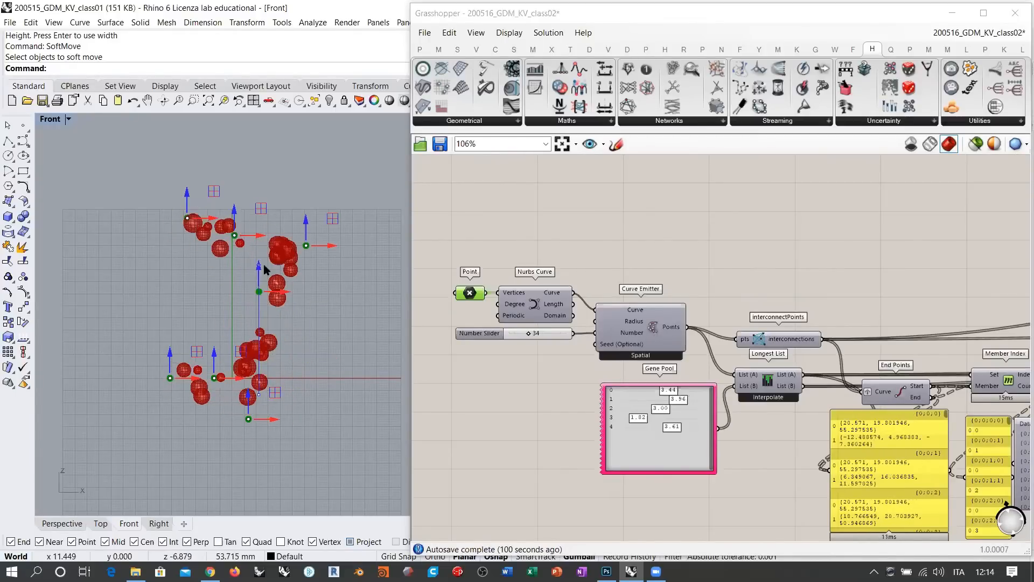
left_click_drag(248, 395, 248, 278)
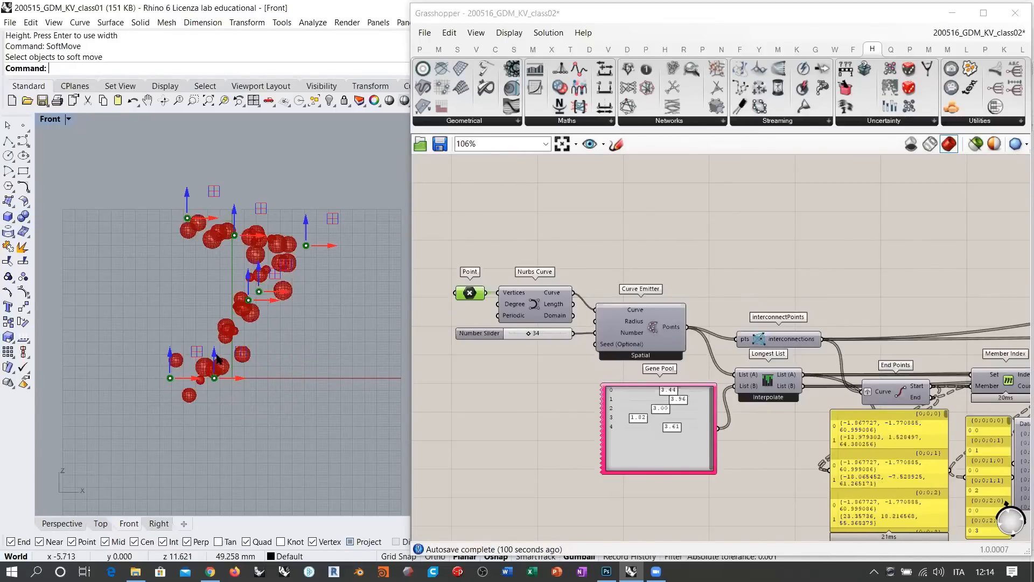
left_click_drag(214, 353, 214, 269)
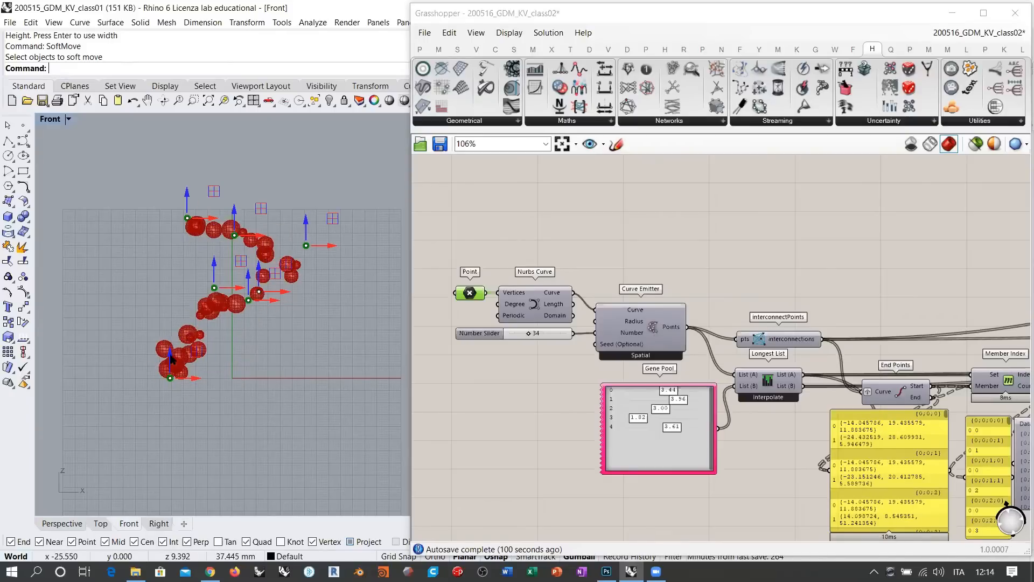
left_click_drag(171, 360, 173, 251)
left_click(63, 523)
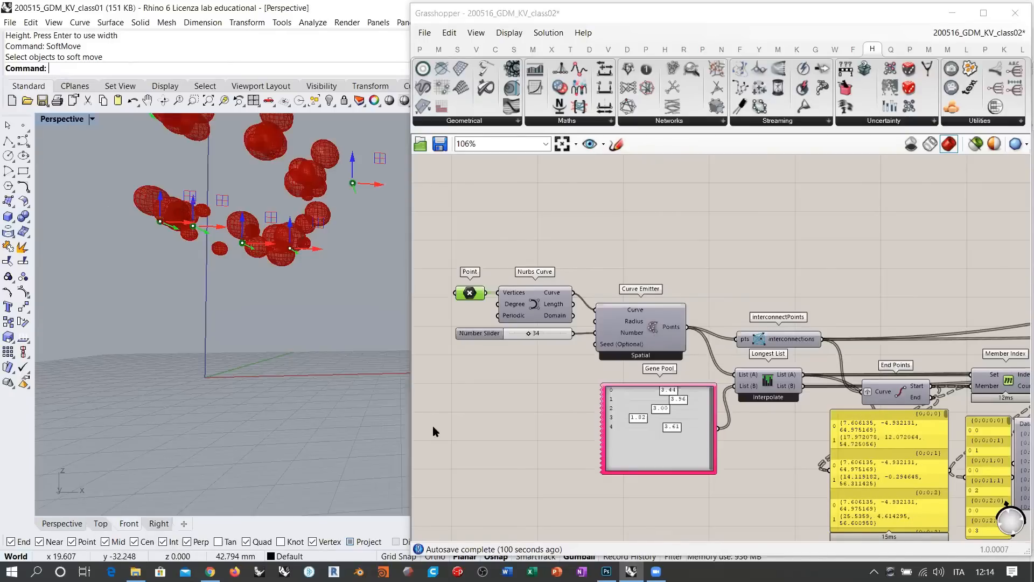
Step: Examine the raised spheres in perspective and review the remaining PowerLaw and SpringsFromLine forces feeding the Merge
right_click_drag(270, 323, 270, 258)
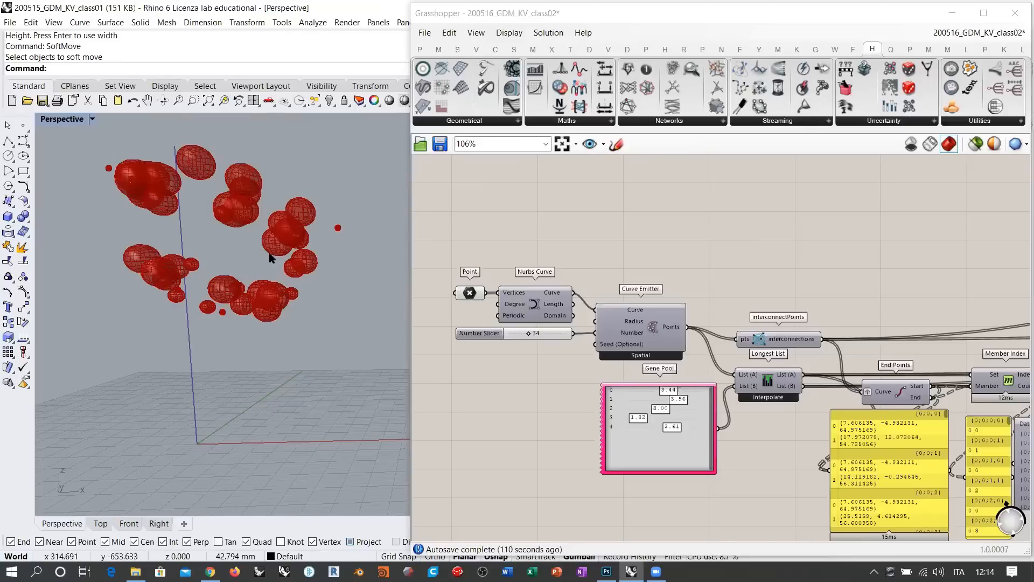
right_click_drag(591, 381, 542, 317)
right_click_drag(259, 293, 253, 316)
left_click(779, 205)
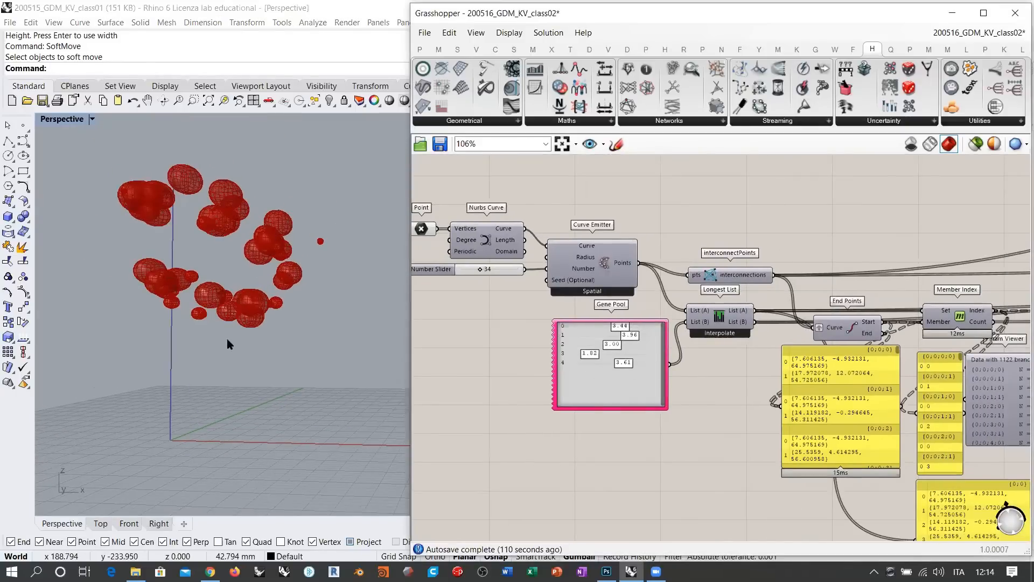
right_click_drag(213, 354, 314, 387)
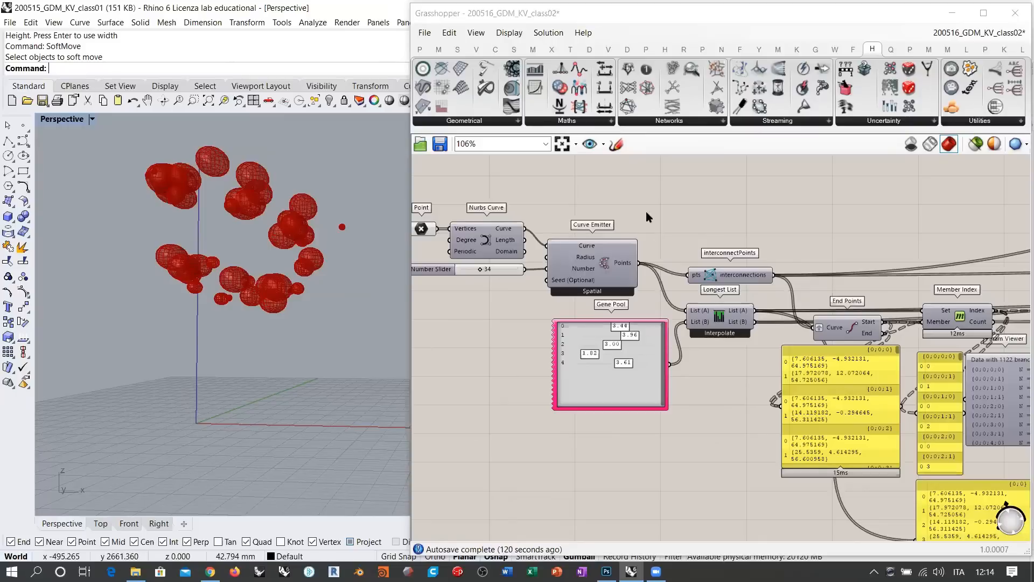
right_click_drag(324, 253, 340, 301)
left_click(831, 250)
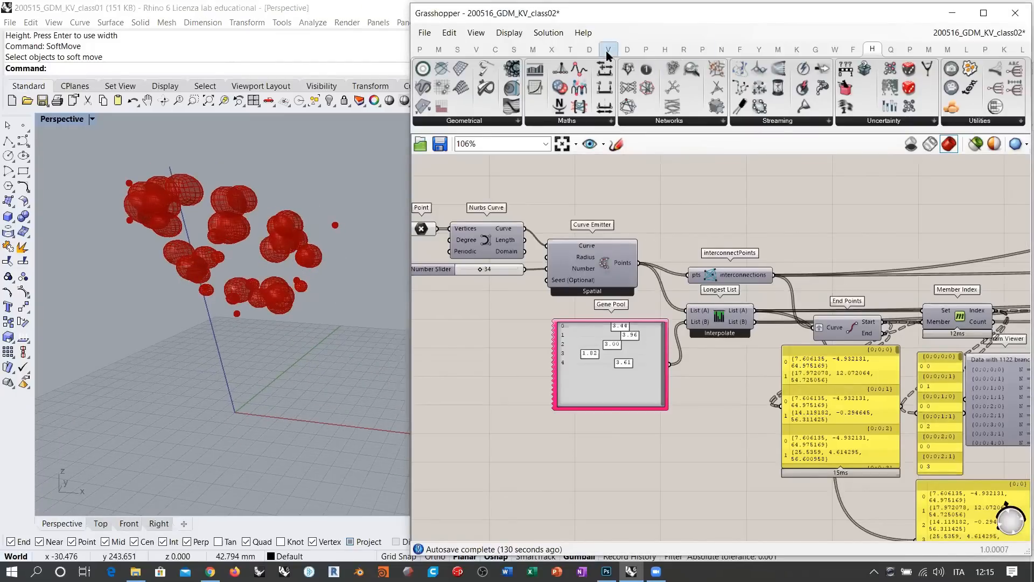
right_click_drag(895, 300, 539, 266)
right_click_drag(916, 291, 663, 301)
right_click_drag(868, 323, 739, 415)
left_click(788, 328)
left_click(786, 257)
left_click_drag(812, 198, 757, 369)
left_click(676, 216)
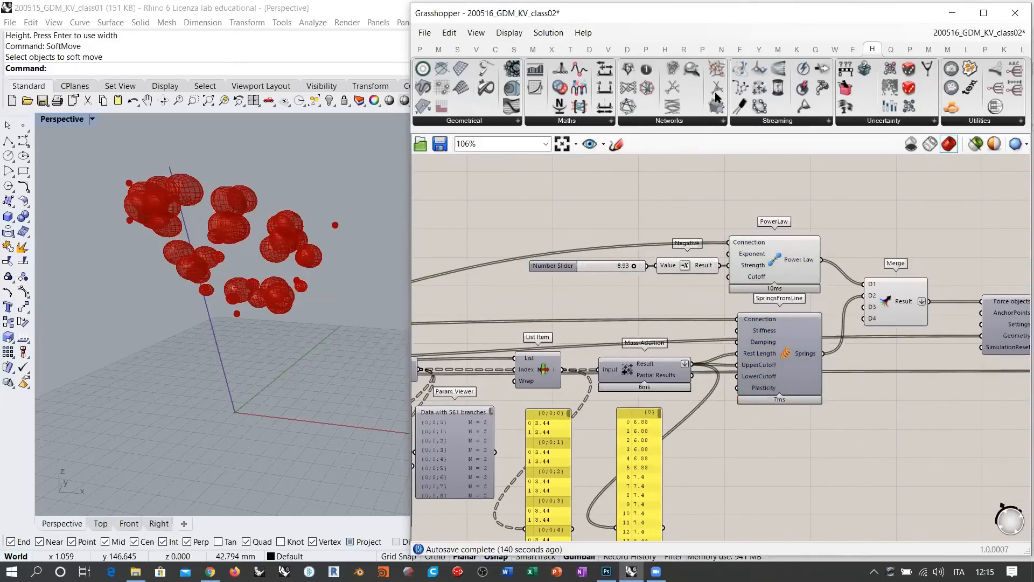
Step: Add a Kangaroo CollideMesh force component above the PowerLaw force and its strength slider
left_click(797, 49)
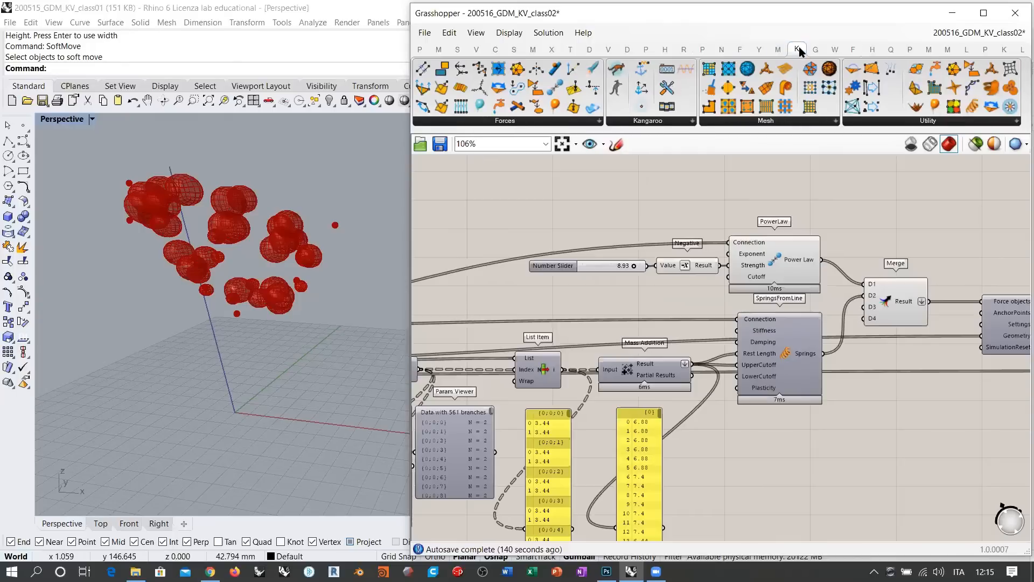
left_click(547, 124)
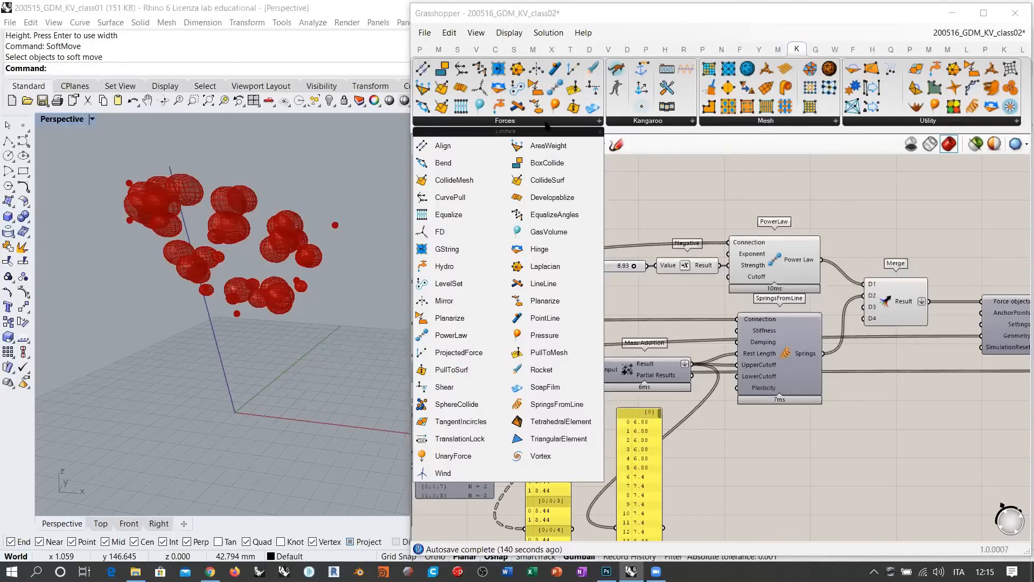
left_click(465, 181)
left_click(542, 199)
right_click_drag(675, 274, 918, 306)
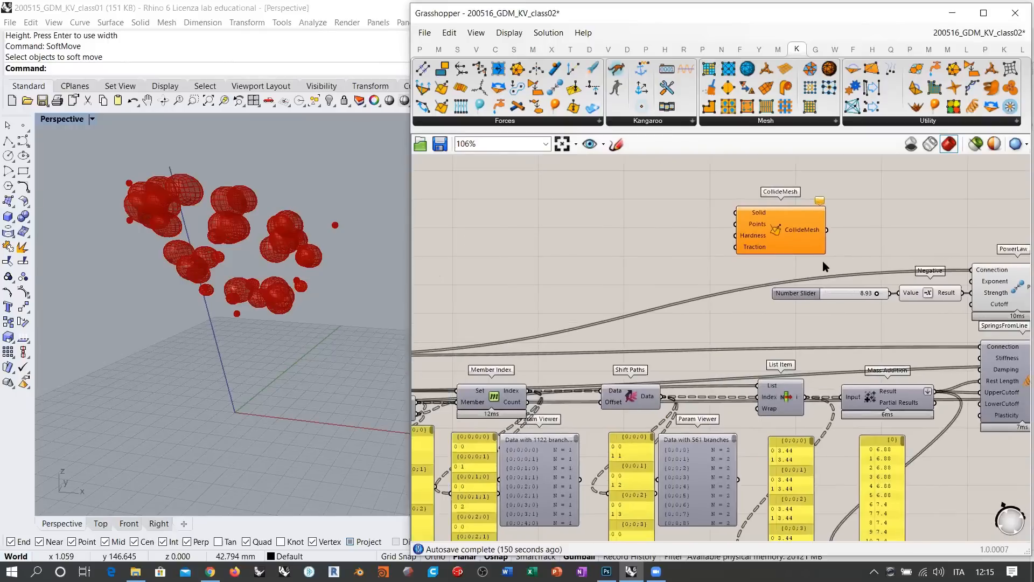
scroll(826, 262, "down", 2)
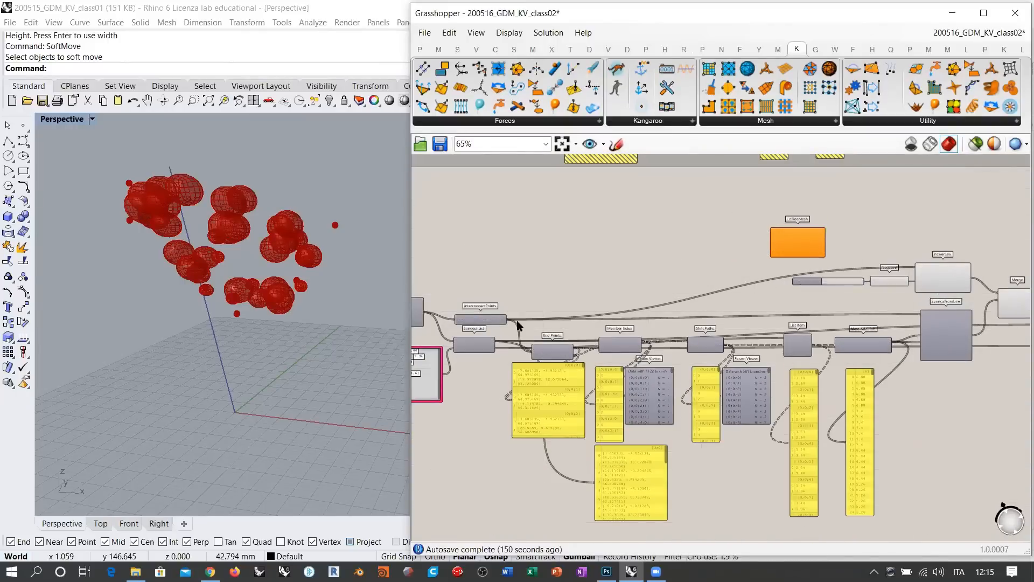
right_click_drag(518, 322, 658, 300)
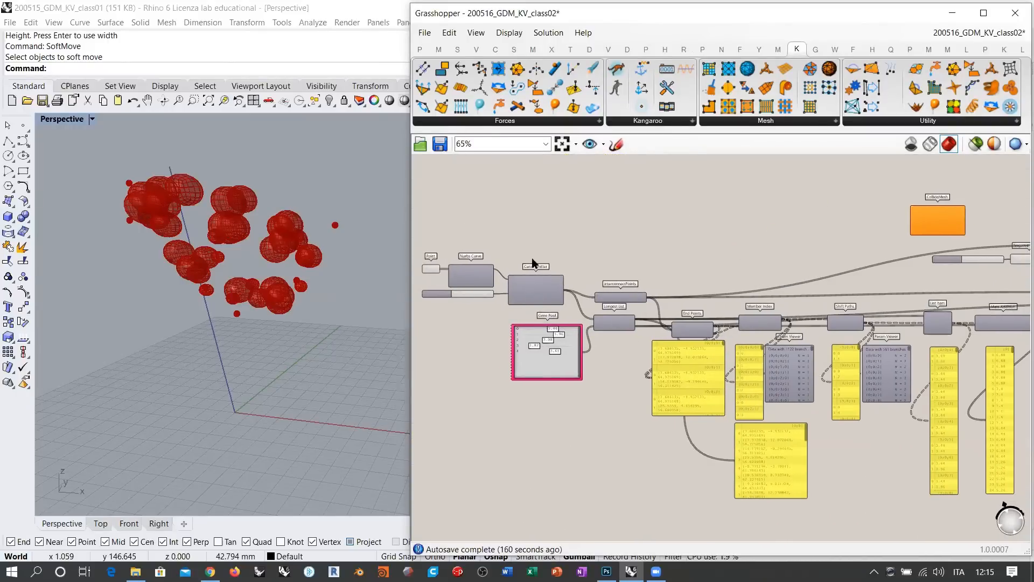
Step: Shift the Point, Nurbs Curve, count slider and Curve Emitter together slightly closer to the interconnectPoints component
left_click_drag(532, 263, 425, 302)
left_click_drag(534, 287, 545, 294)
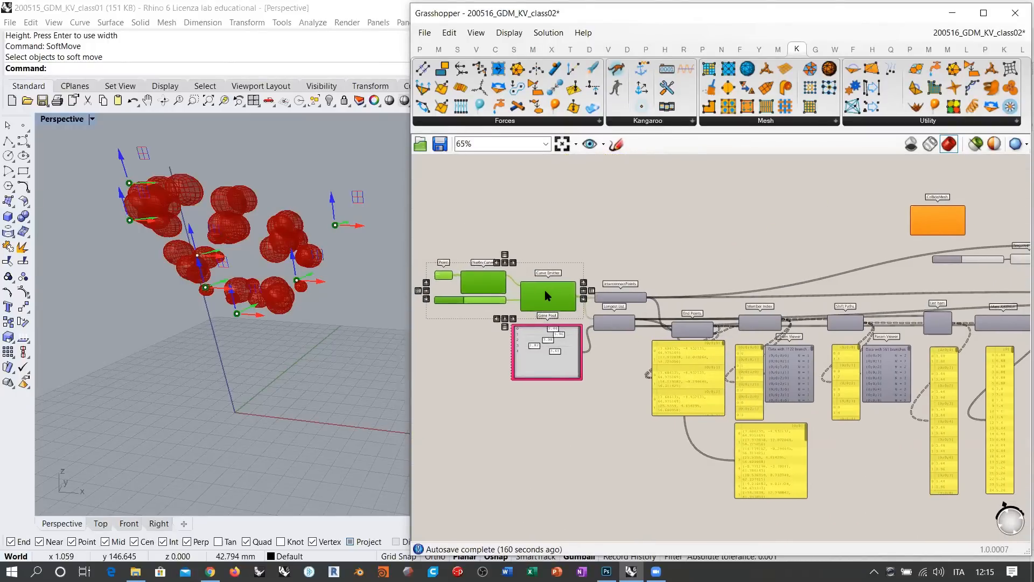
left_click(685, 269)
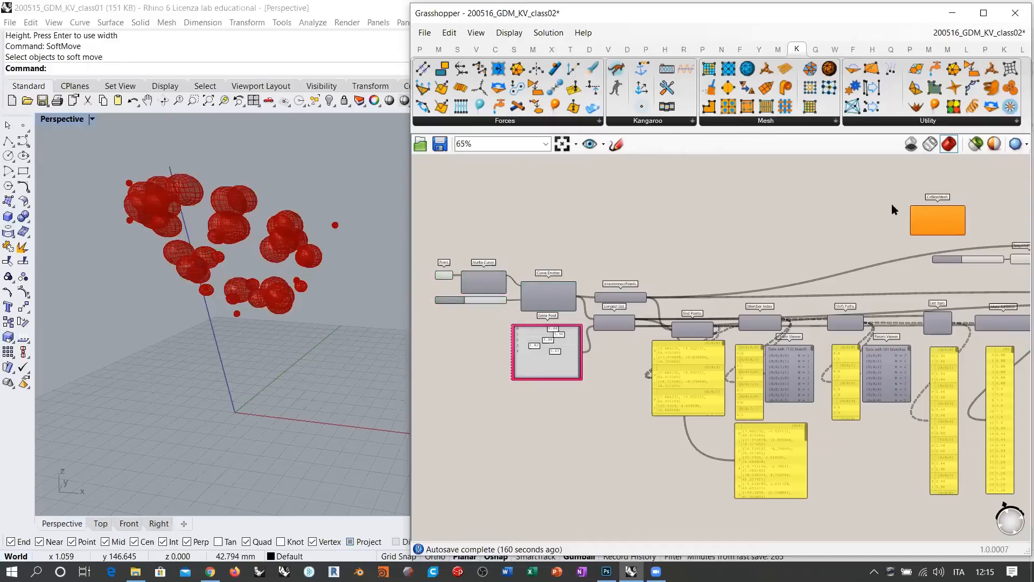
Step: Move the CollideMesh component back along the definition to sit above the interconnectPoints component
left_click_drag(938, 221, 617, 233)
scroll(522, 249, "up", 3)
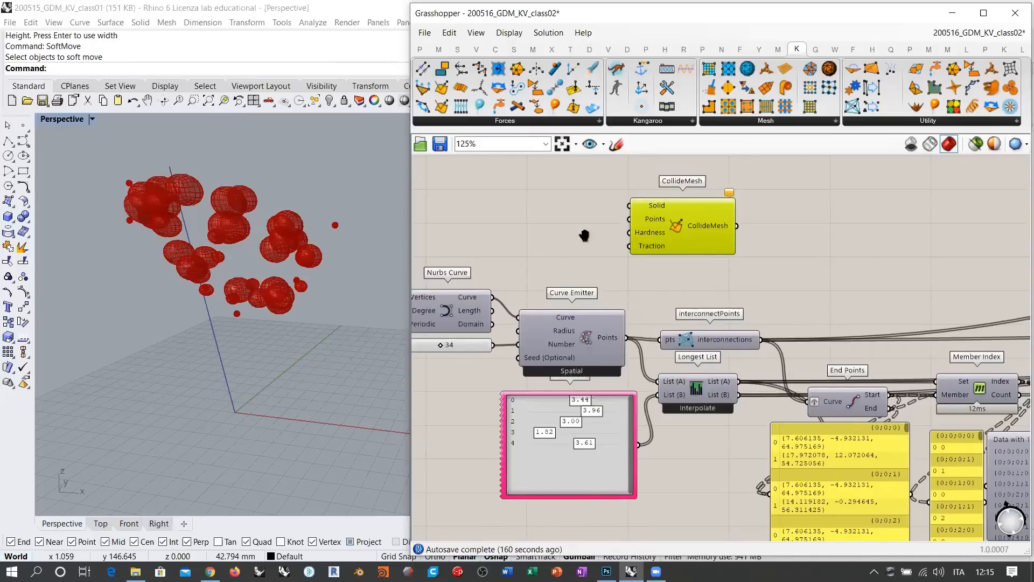
right_click_drag(561, 230, 672, 225)
left_click(710, 210)
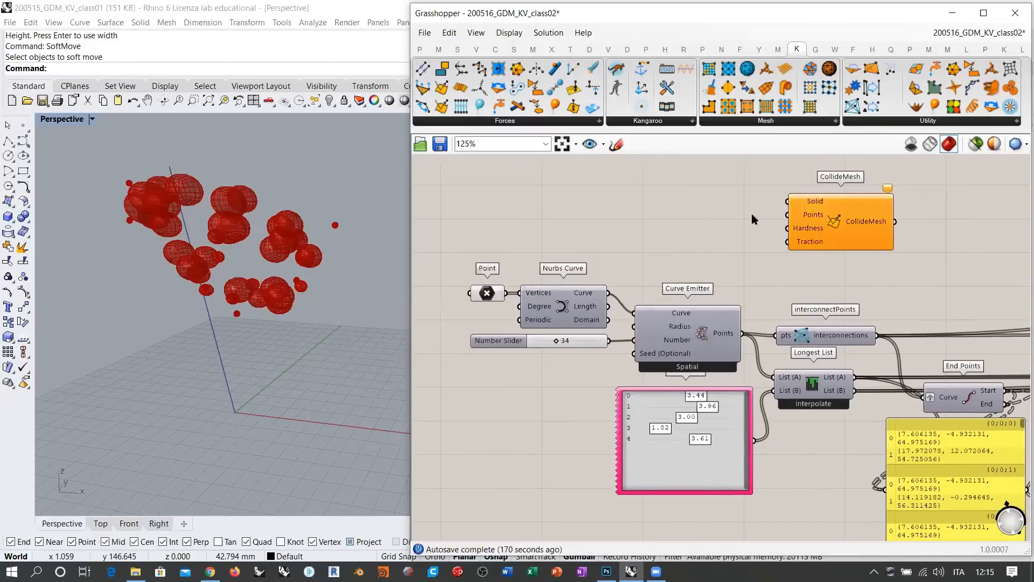
Step: Add a Box parameter to supply the Solid input of the CollideMesh component
mouse_move(817, 204)
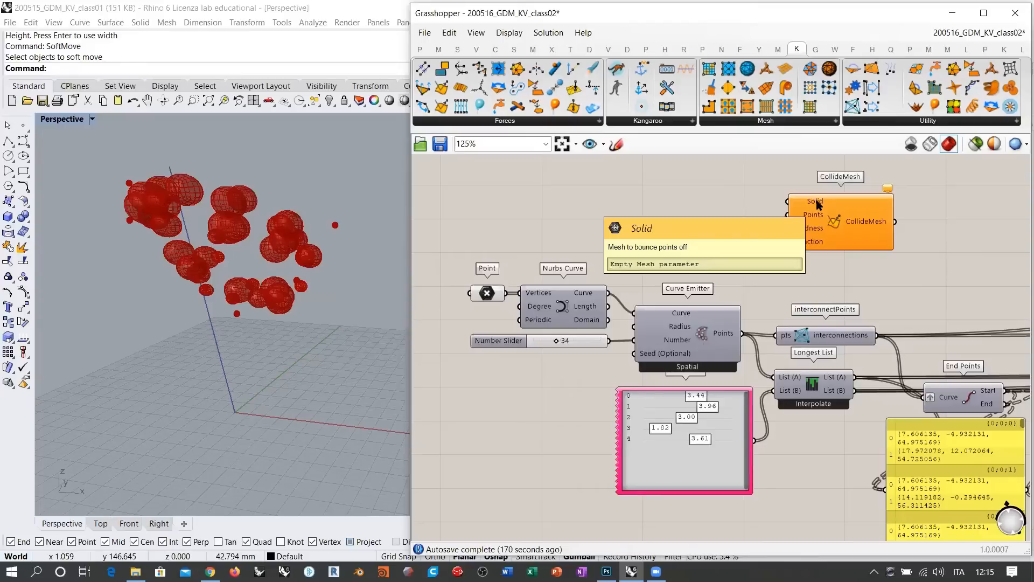
double_click(633, 218)
type("BOX")
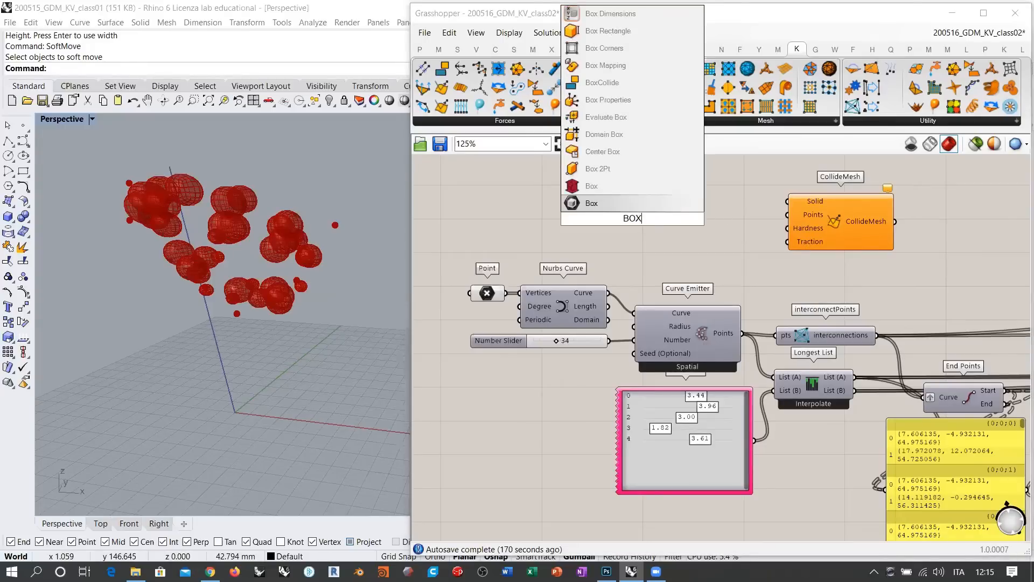
left_click(616, 204)
Step: Assign one box to the Box parameter, drawn as a wide, thin slab on the ground plane beneath the spheres
right_click(633, 220)
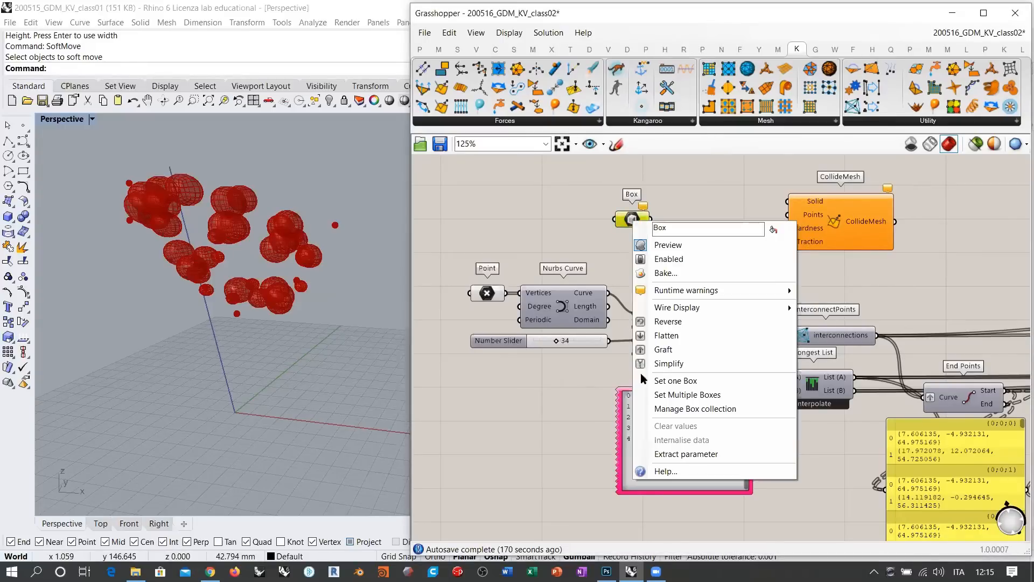
left_click(675, 381)
scroll(318, 311, "down", 4)
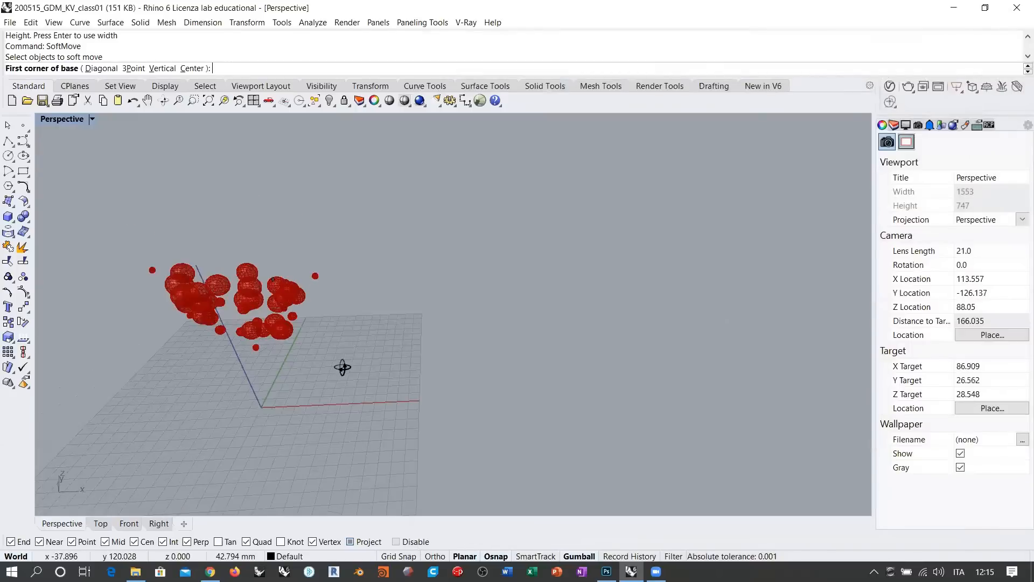
left_click(256, 440)
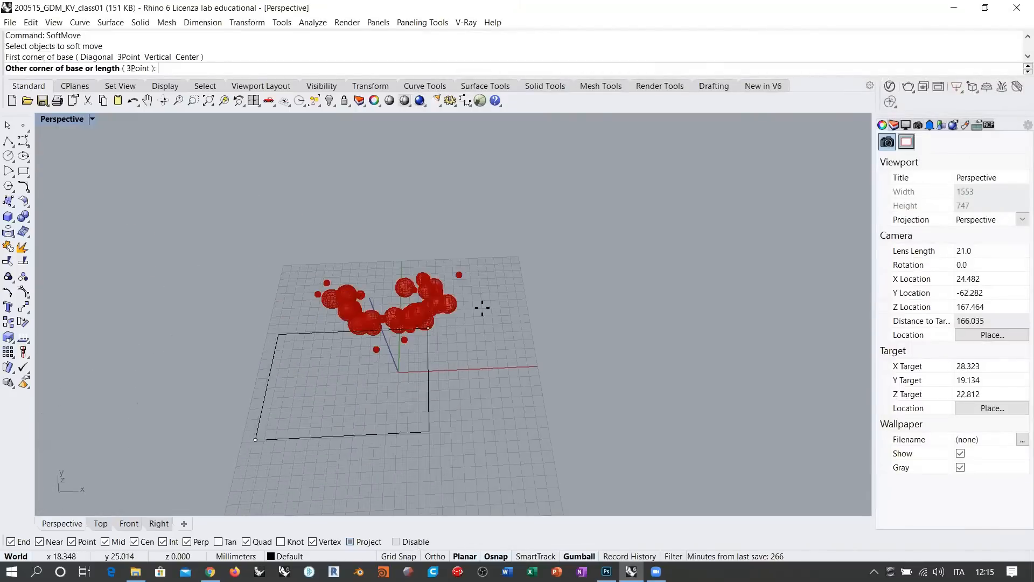
left_click(515, 289)
right_click_drag(493, 311, 568, 363)
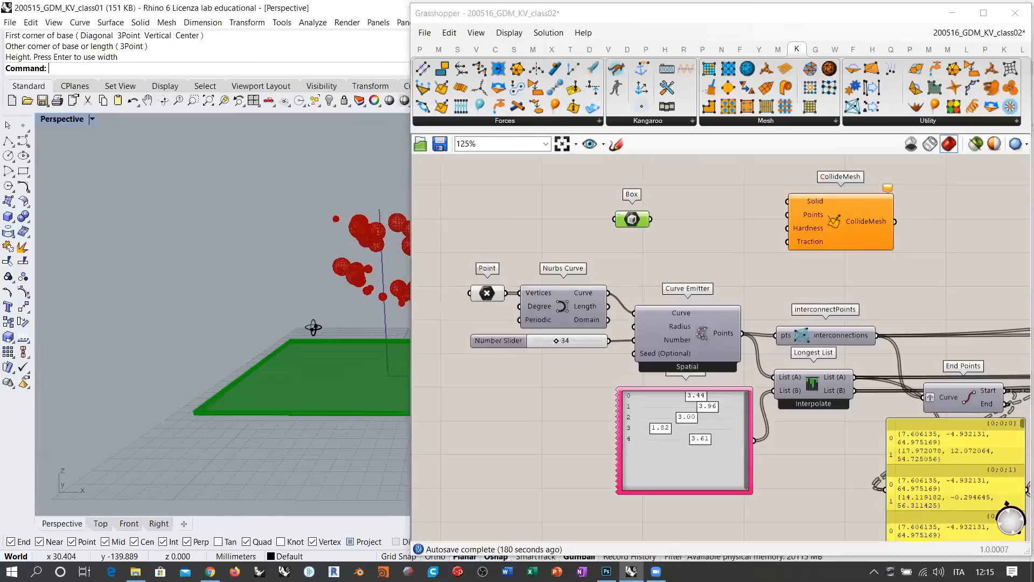
right_click_drag(283, 301, 300, 325)
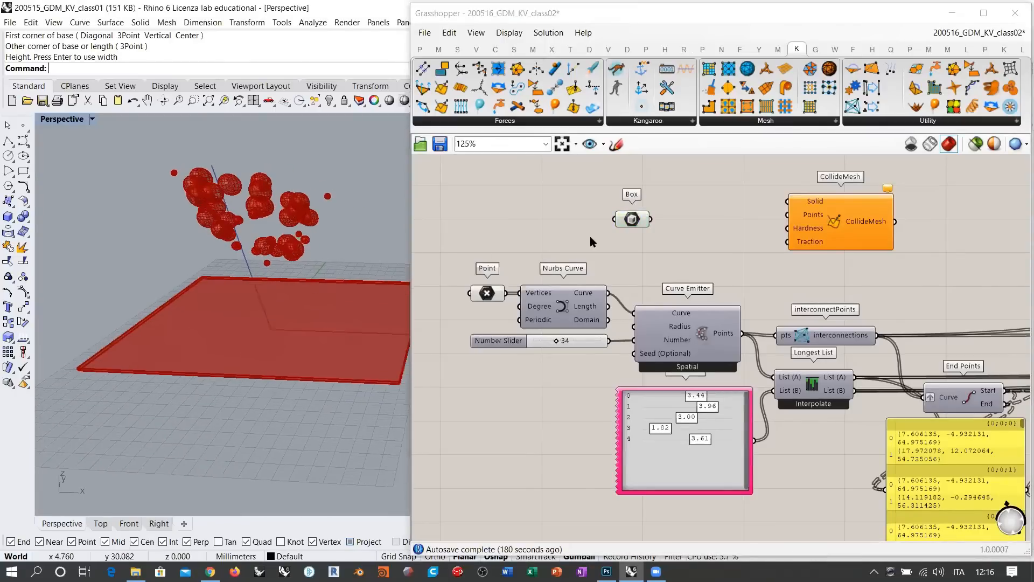
Step: Hide the Box parameter's preview, wire it to the CollideMesh Solid input and place it beside that input
left_click(633, 218)
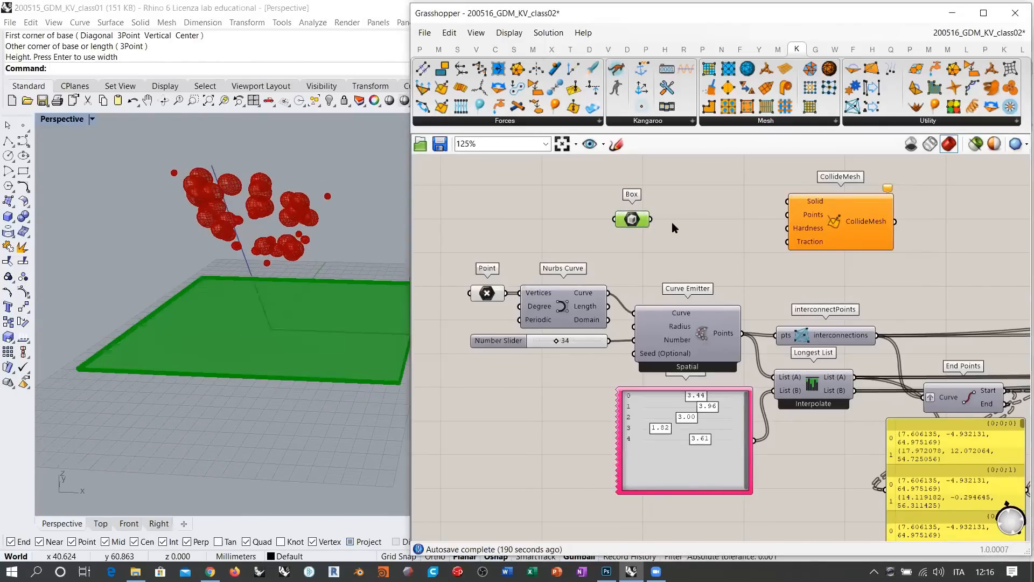
key("ctrl+q")
left_click_drag(774, 204, 788, 201)
left_click_drag(633, 218, 727, 201)
right_click_drag(316, 245, 291, 291)
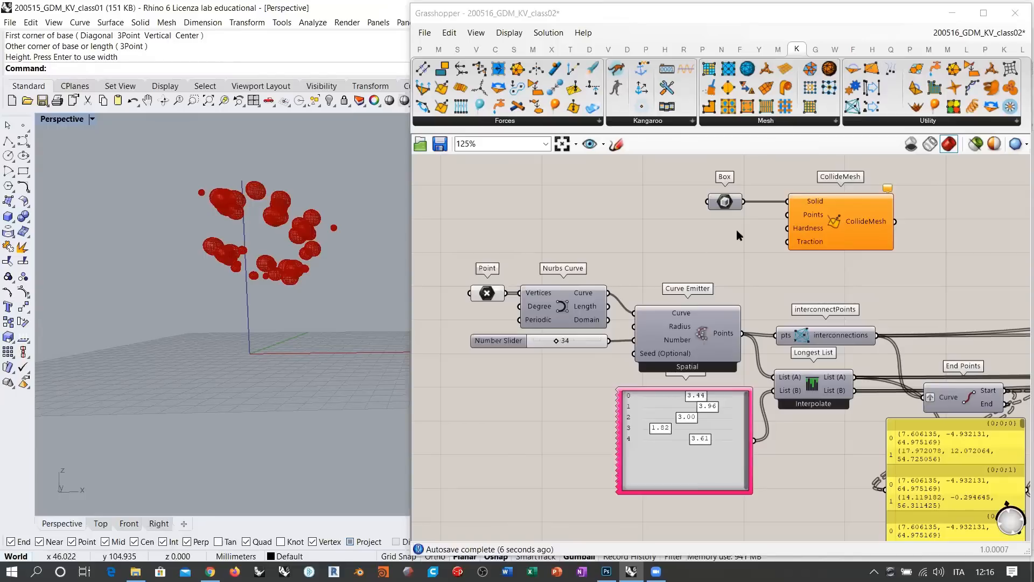
Step: Wire the points from Longest List to the CollideMesh Points input, then move Box and CollideMesh above PowerLaw
right_click_drag(724, 280, 659, 262)
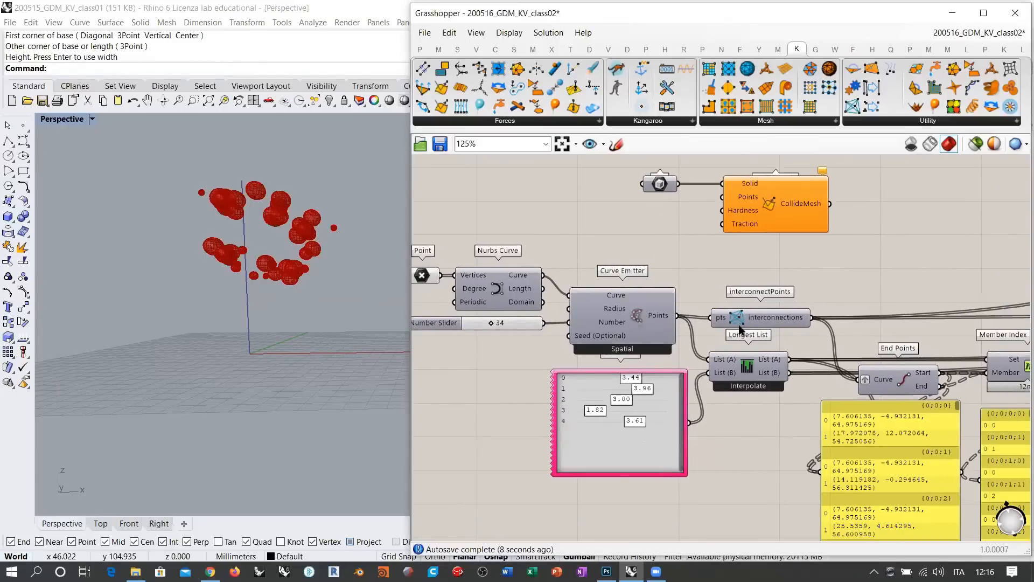
left_click_drag(790, 370, 722, 197)
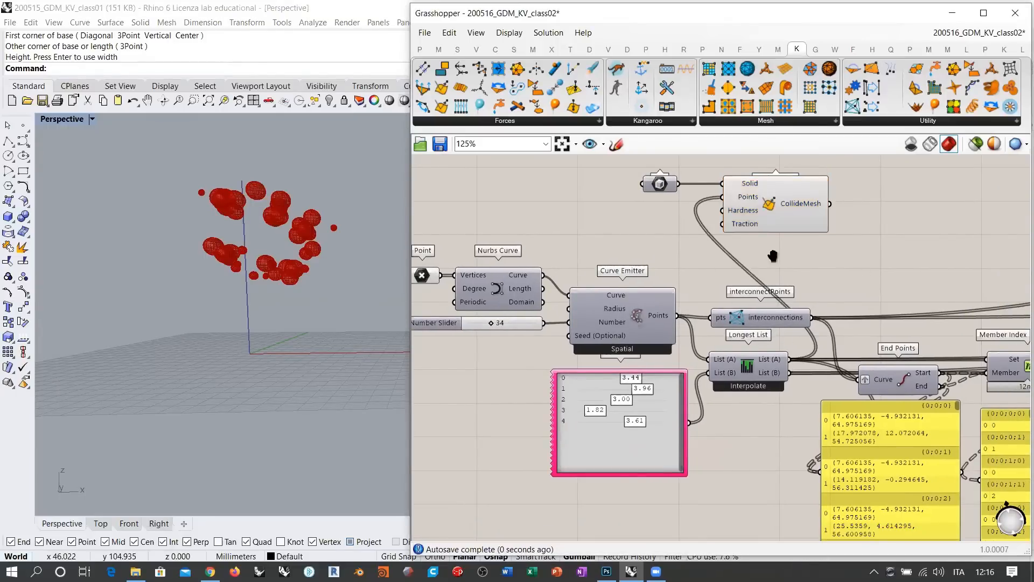
right_click_drag(833, 240, 619, 229)
left_click_drag(618, 228, 437, 161)
scroll(542, 210, "down", 3)
left_click_drag(542, 210, 844, 225)
right_click_drag(845, 225, 580, 302)
left_click_drag(542, 269, 823, 241)
scroll(808, 247, "up", 4)
left_click(720, 278)
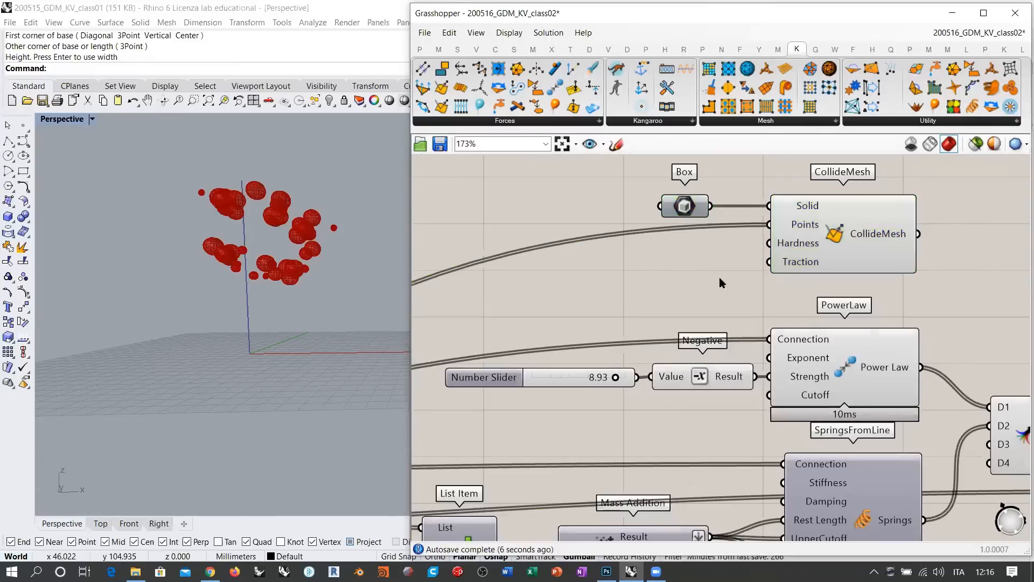
Step: Connect the CollideMesh output to the D3 input of the Merge component
right_click_drag(871, 284, 708, 266)
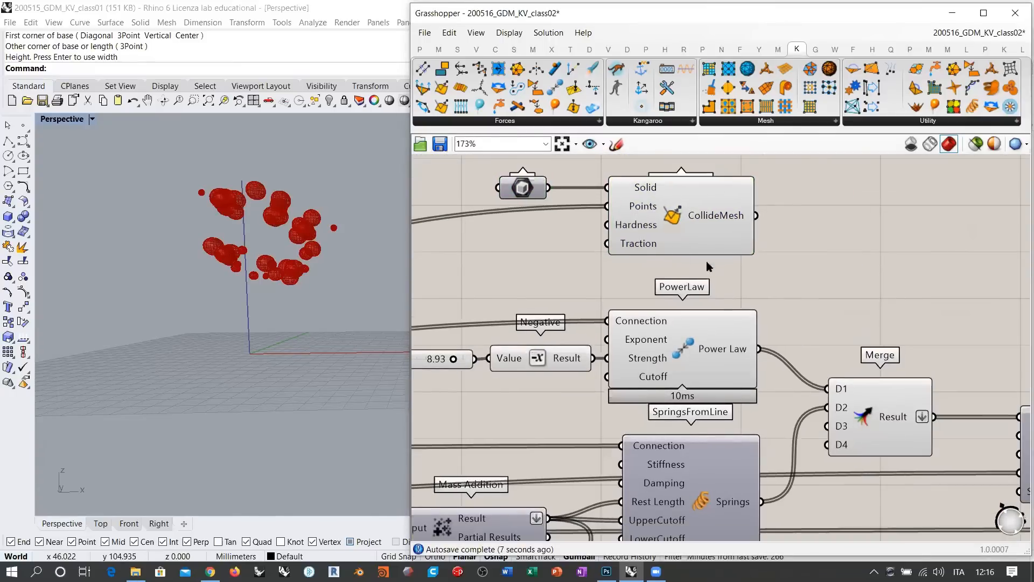
left_click(732, 228)
right_click_drag(796, 244, 749, 236)
left_click(749, 236)
left_click_drag(709, 208, 779, 418)
Step: Open the KangarooPhysics simulation controls and run the simulation with the mesh collision force included
right_click_drag(343, 243, 315, 290)
right_click_drag(693, 272, 512, 225)
right_click_drag(806, 331, 654, 254)
double_click(736, 322)
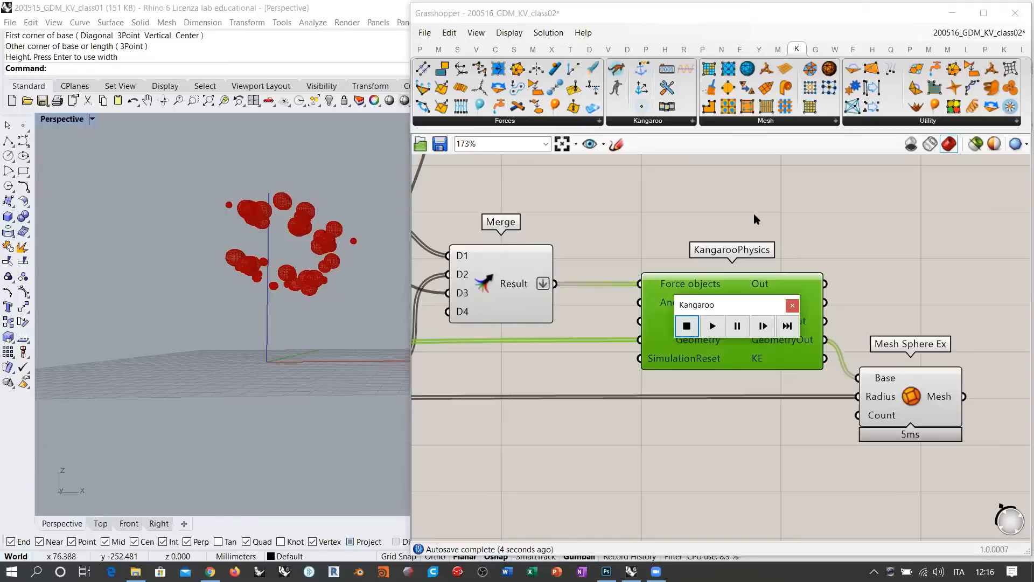
left_click(712, 326)
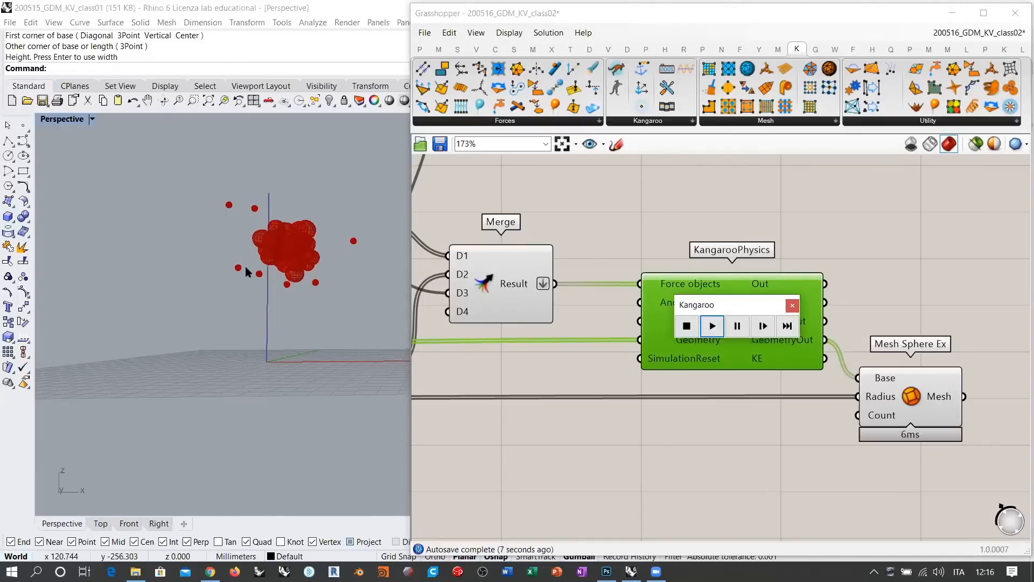
right_click_drag(247, 268, 277, 270)
Step: Hide the preview of the Point parameter that feeds the Nurbs Curve
right_click_drag(506, 278, 622, 334)
scroll(560, 287, "down", 2)
scroll(623, 332, "down", 4)
left_click(558, 255)
right_click_drag(540, 296, 857, 259)
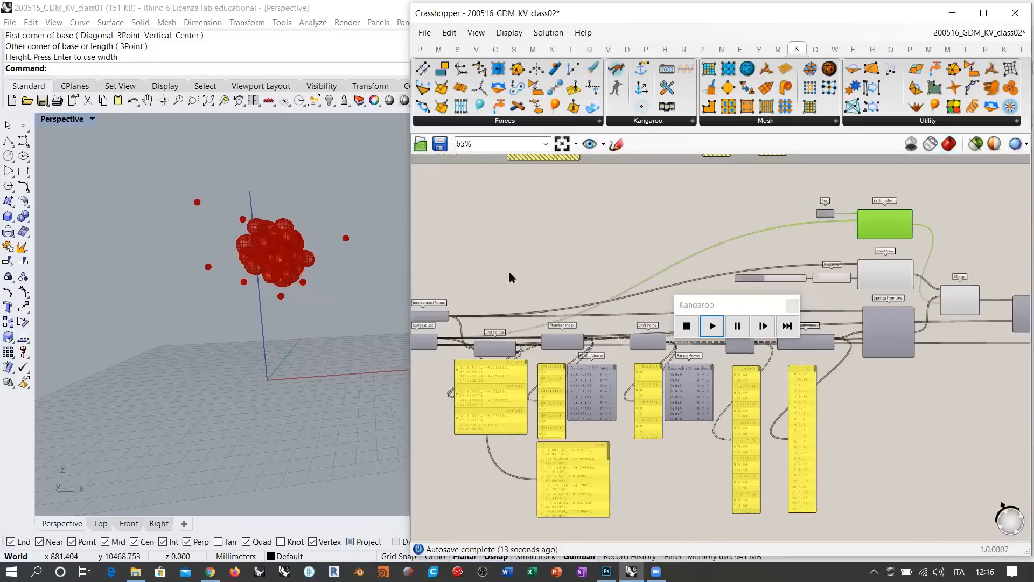
right_click_drag(510, 274, 697, 238)
left_click(432, 254)
left_click(582, 240)
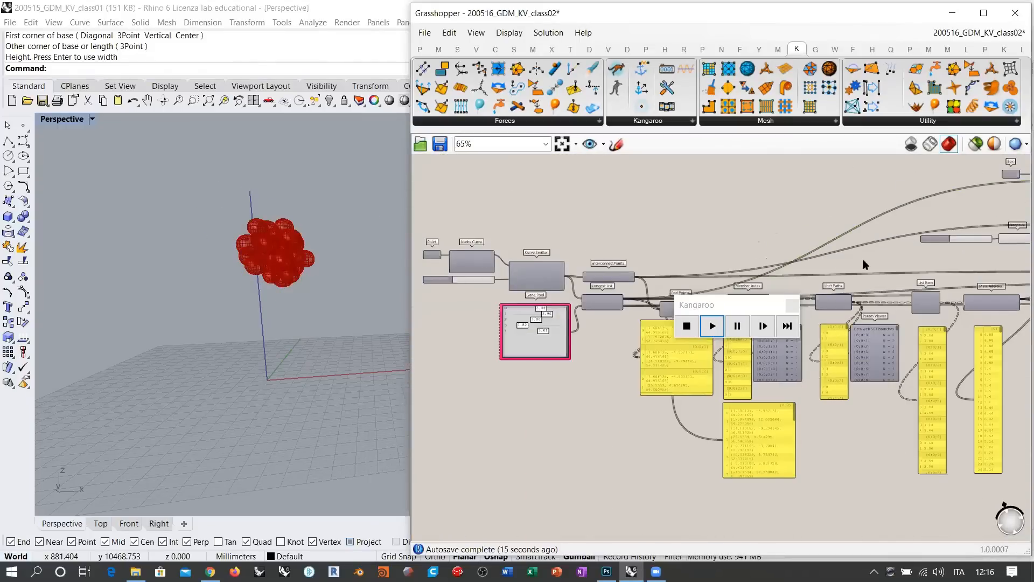
Step: Stop the Kangaroo simulation and reset the spheres to their starting positions
right_click_drag(1019, 212, 595, 256)
scroll(595, 260, "up", 4)
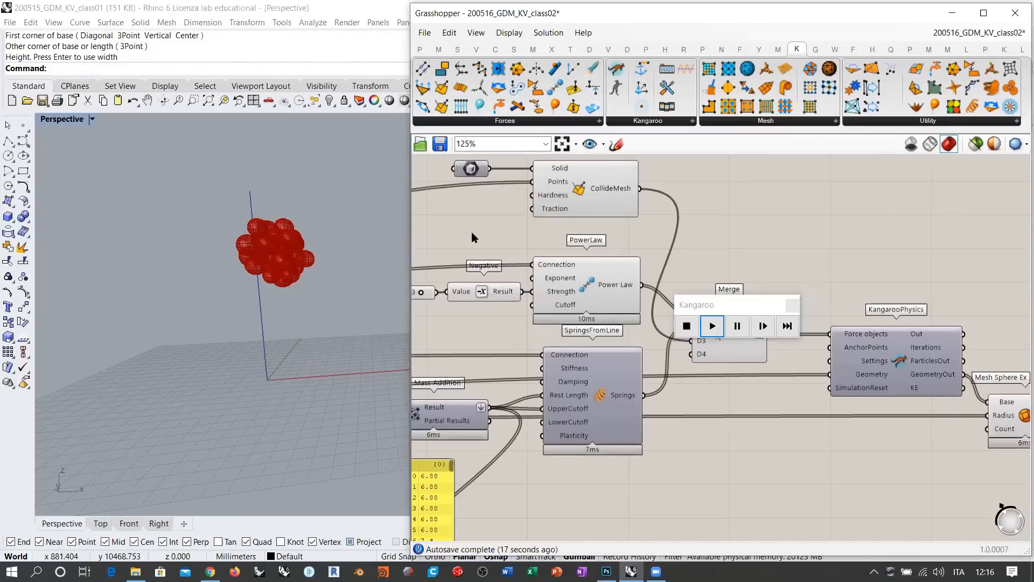
right_click_drag(582, 238, 605, 291)
left_click(686, 325)
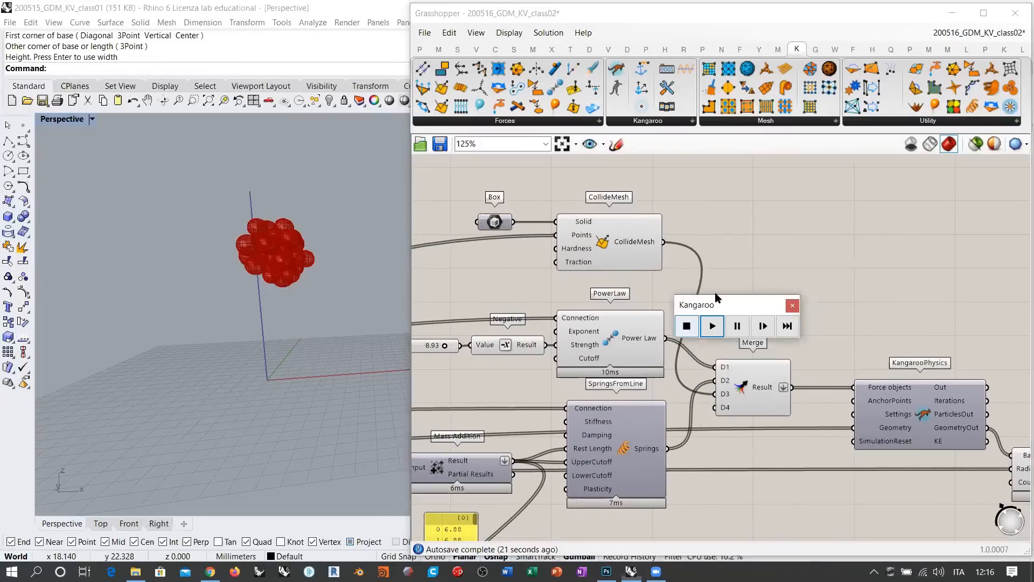
Step: Add a Kangaroo UnaryForce component and move it to the empty canvas before the Box parameter
right_click_drag(675, 241, 802, 263)
left_click(536, 125)
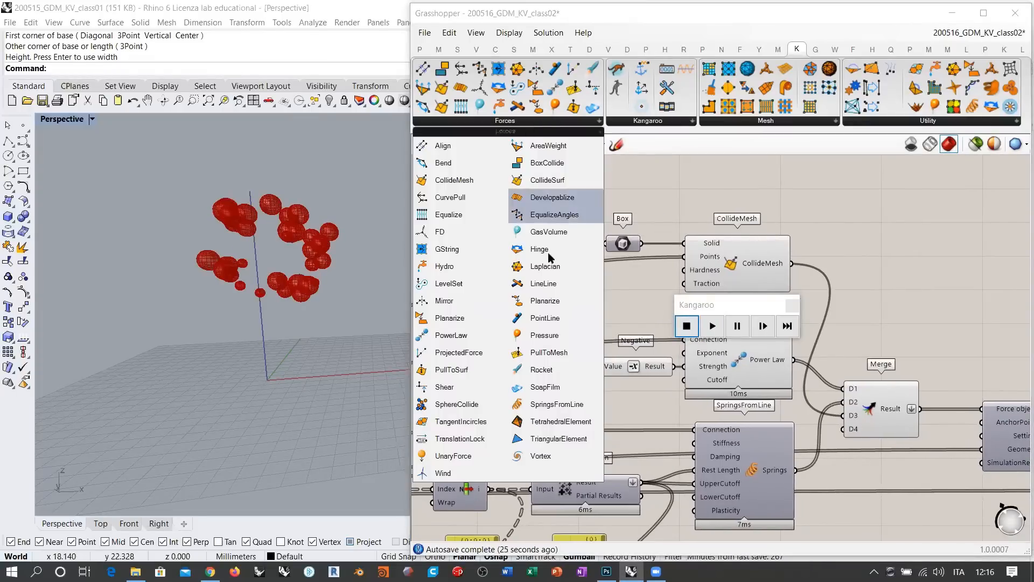
left_click(464, 458)
left_click(582, 194)
right_click_drag(565, 222, 845, 225)
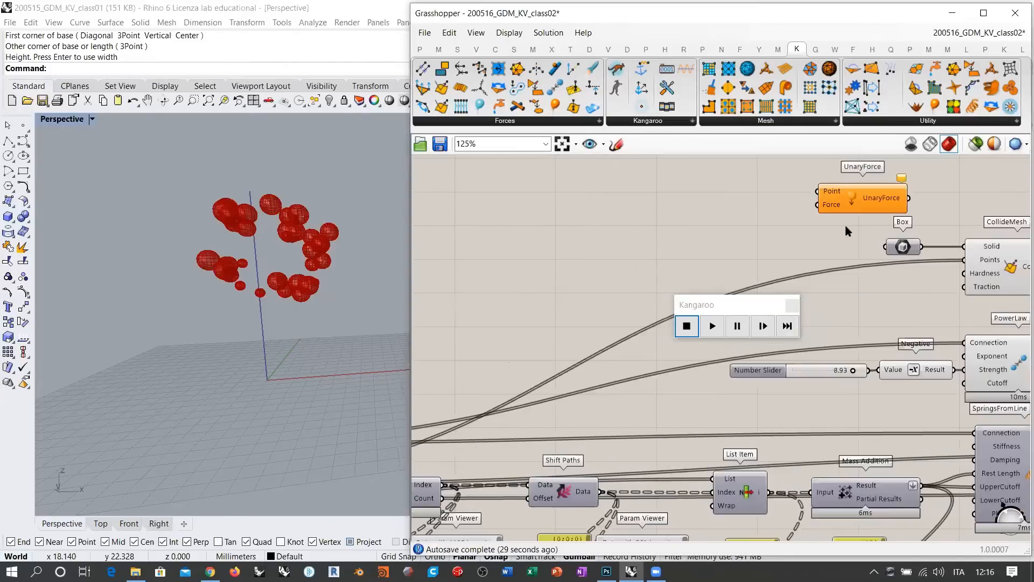
scroll(845, 226, "down", 2)
left_click_drag(856, 208, 582, 270)
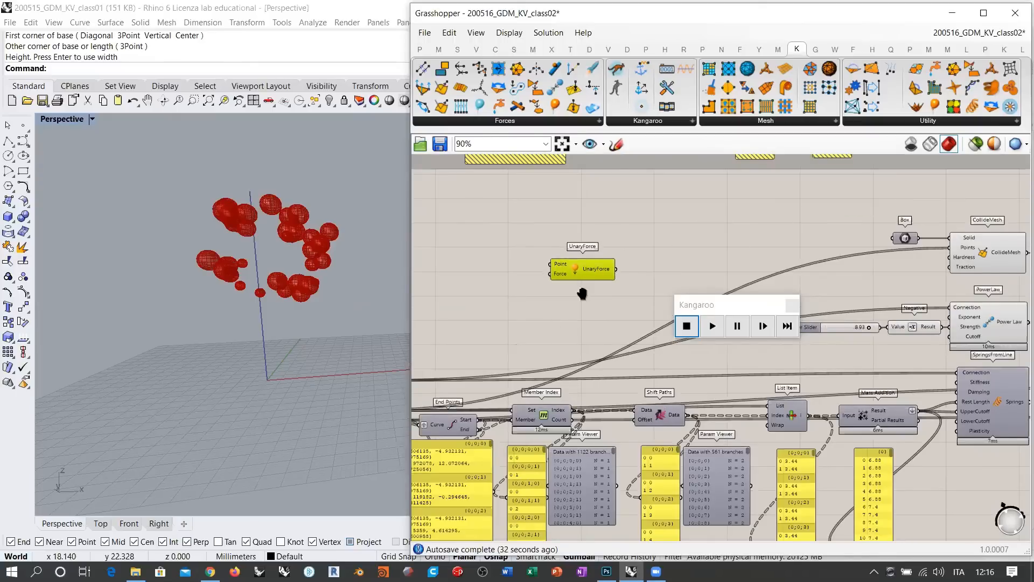
Step: Connect the Longest List's List (A) output to the UnaryForce Point input and place UnaryForce above CollideMesh
right_click_drag(582, 294, 715, 232)
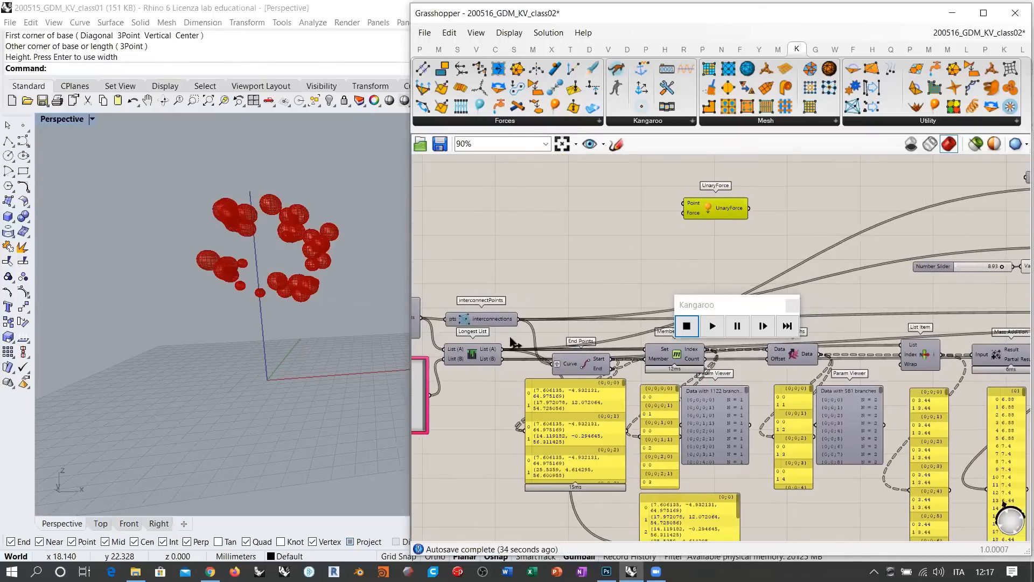
left_click_drag(502, 349, 683, 203)
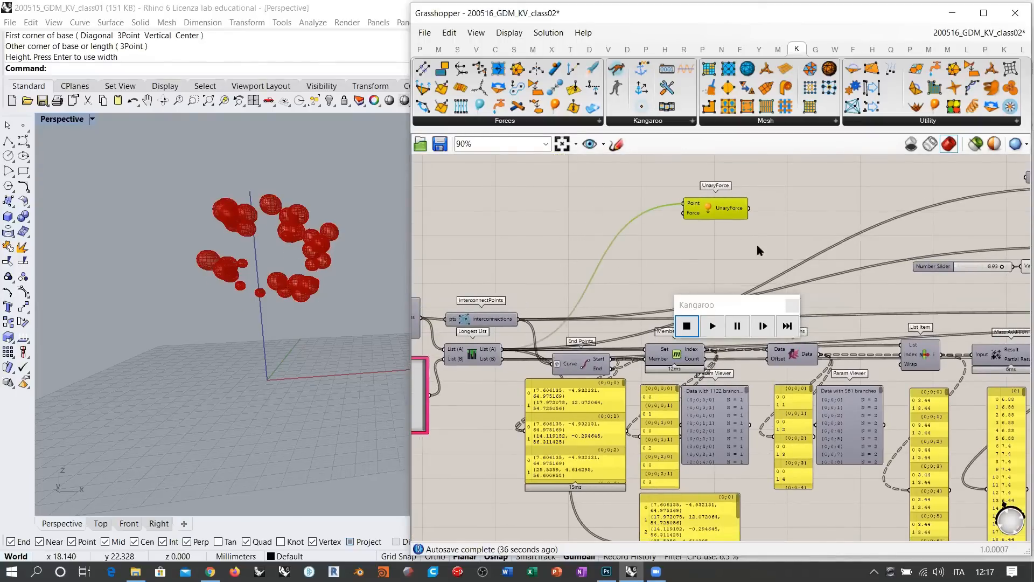
right_click_drag(757, 246, 509, 272)
left_click_drag(490, 239, 894, 169)
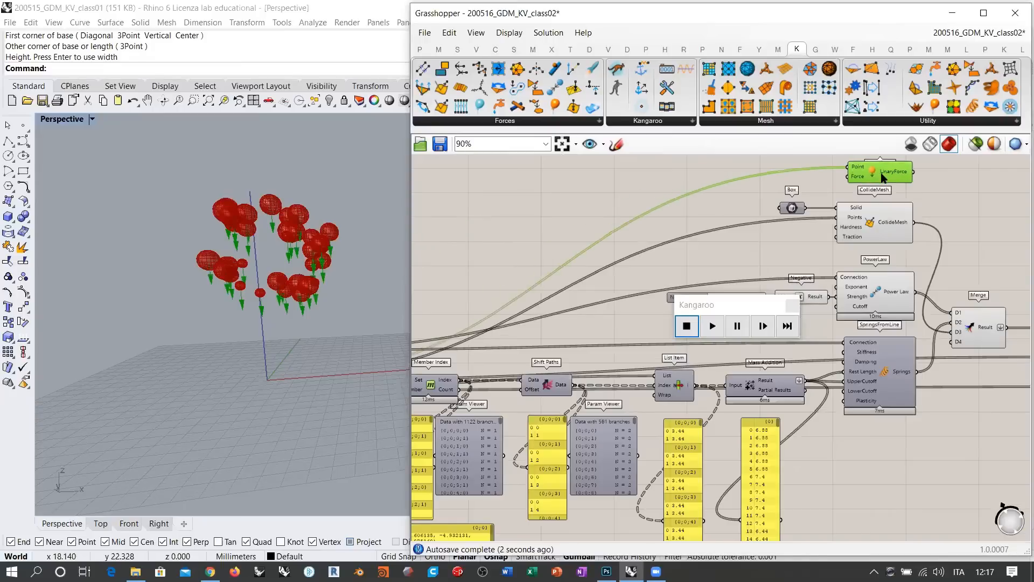
right_click_drag(885, 183, 826, 247)
left_click(851, 249)
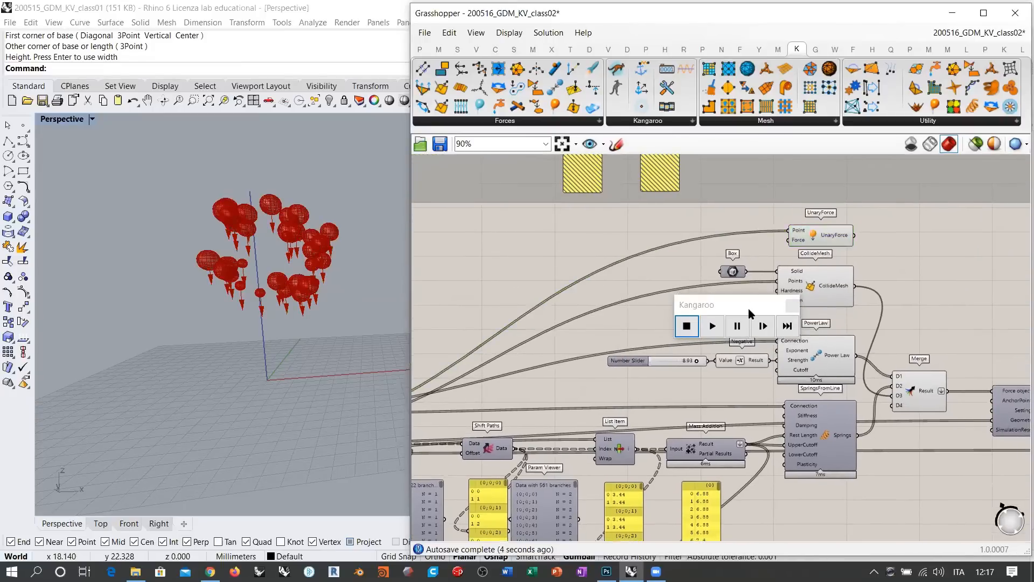
Step: Move the Kangaroo controls clear of the components and examine the UnaryForce arrows on the spheres in perspective
left_click_drag(750, 313, 494, 176)
scroll(241, 266, "up", 2)
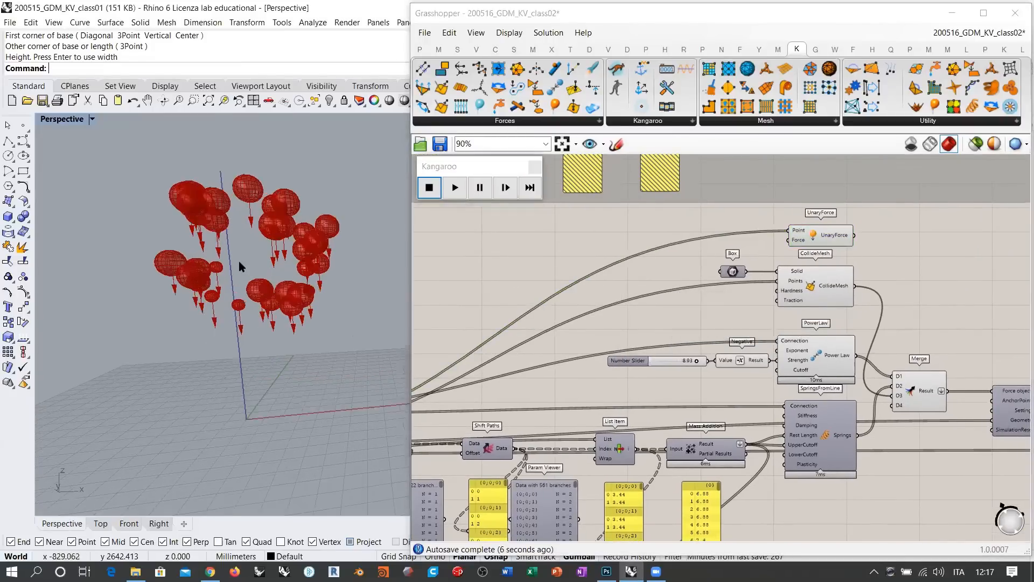
scroll(240, 266, "up", 4)
right_click_drag(240, 267, 288, 314)
right_click_drag(889, 279, 795, 280)
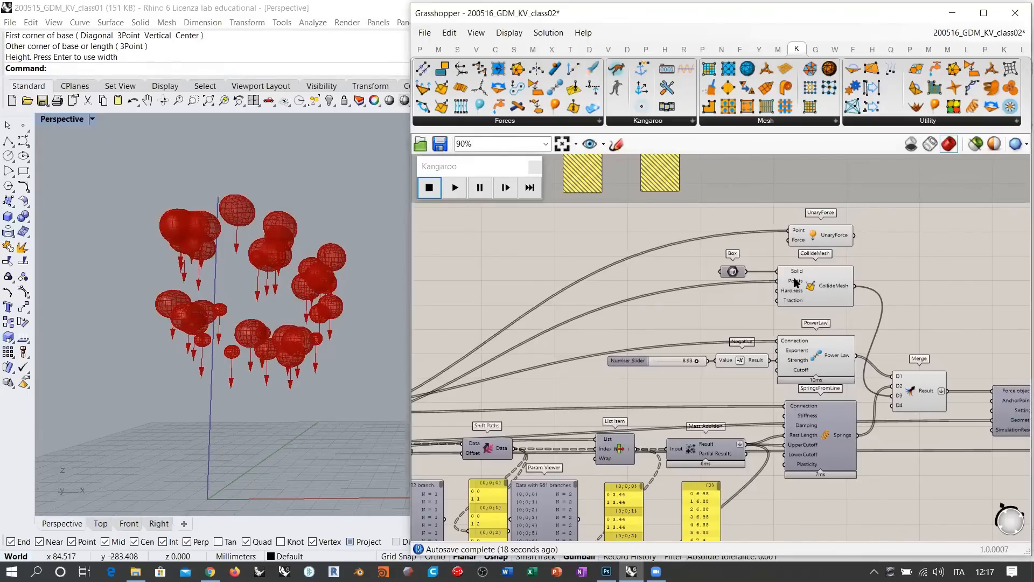
mouse_move(703, 241)
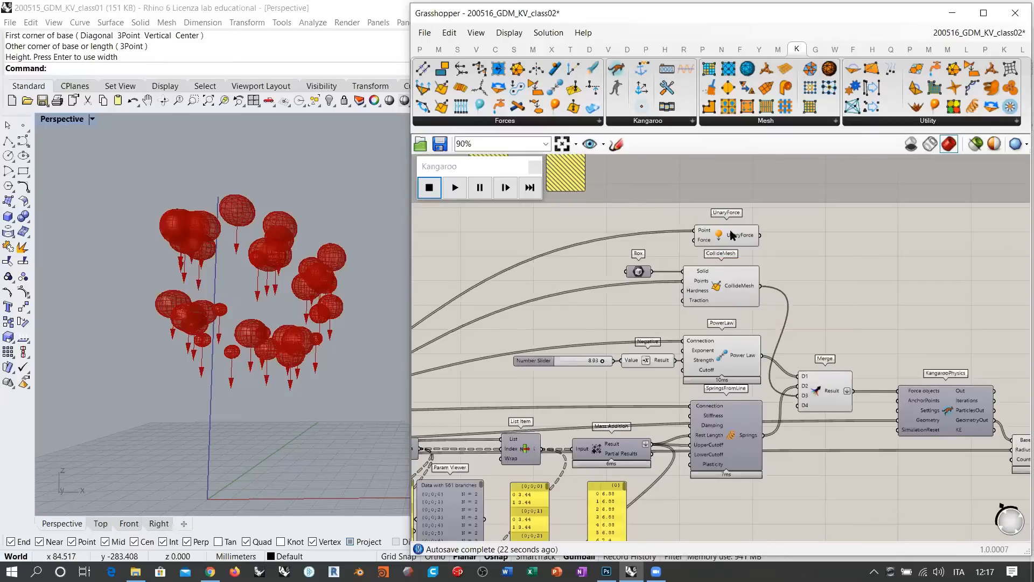
Step: Hide the preview of the UnaryForce component
left_click(725, 234)
key("ctrl+q")
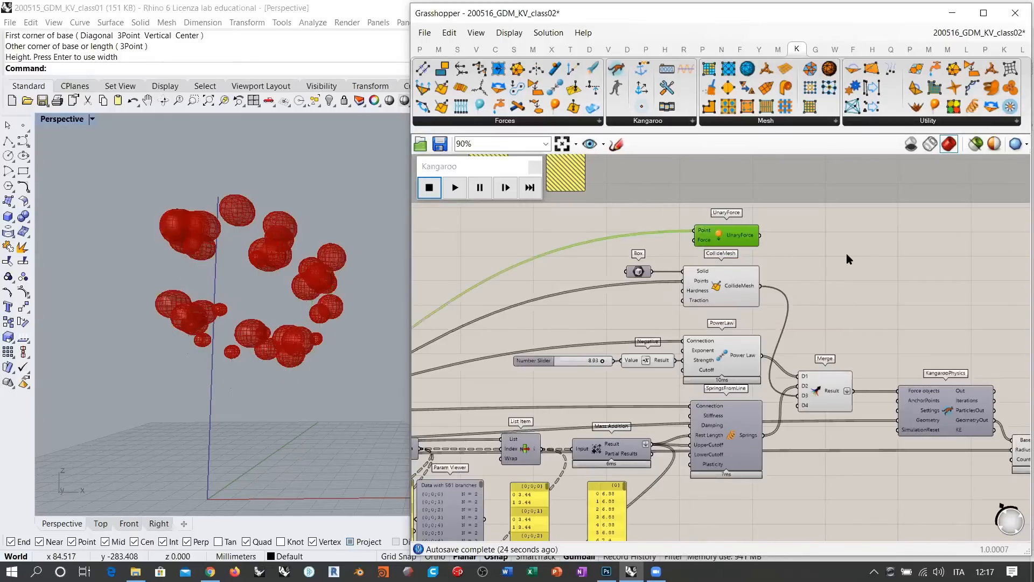
left_click(832, 246)
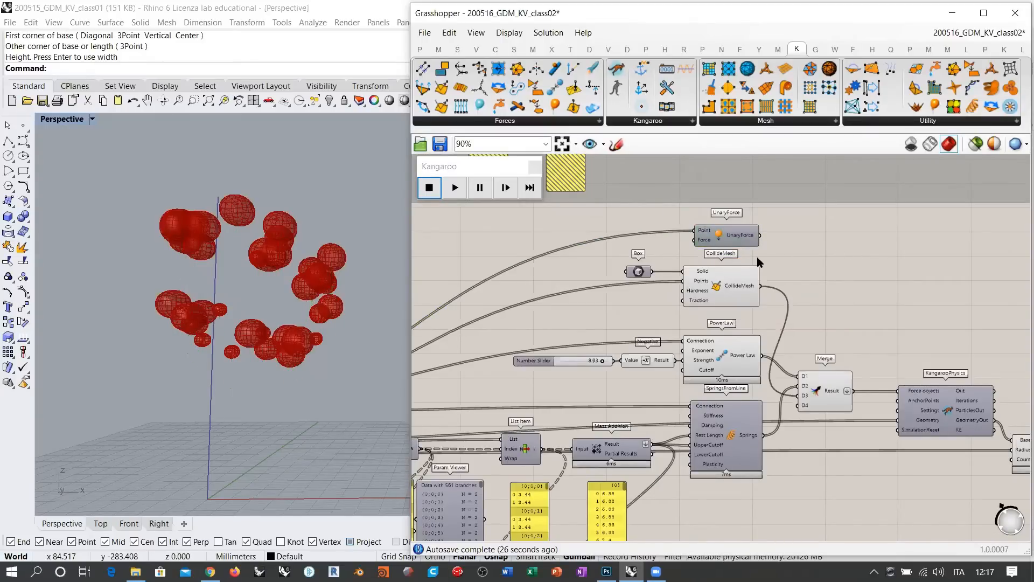
Step: Connect the UnaryForce output to the Merge component's D4 input and run the Kangaroo simulation, following the spheres in perspective
right_click_drag(773, 242, 681, 231)
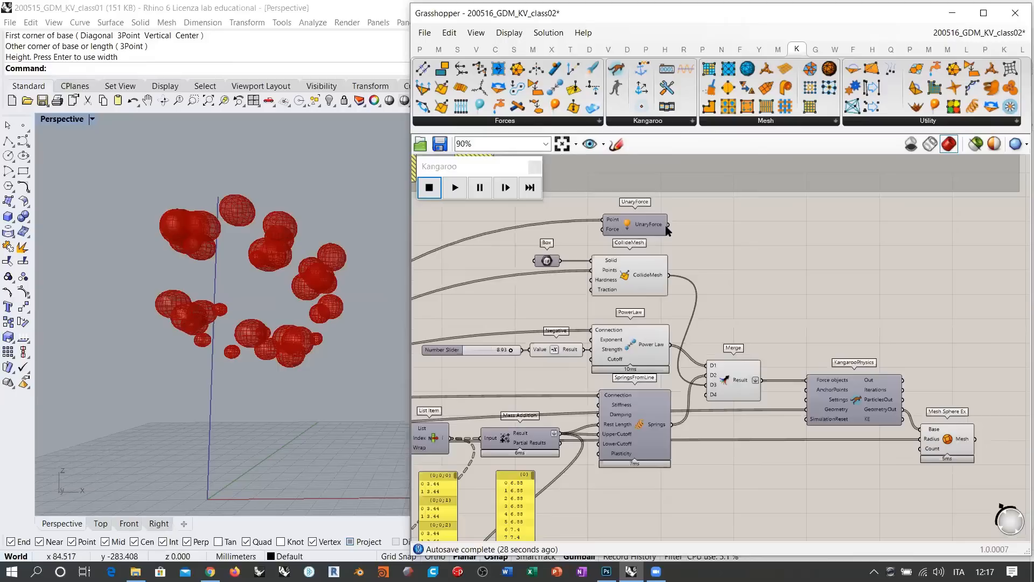
left_click_drag(669, 224, 707, 395)
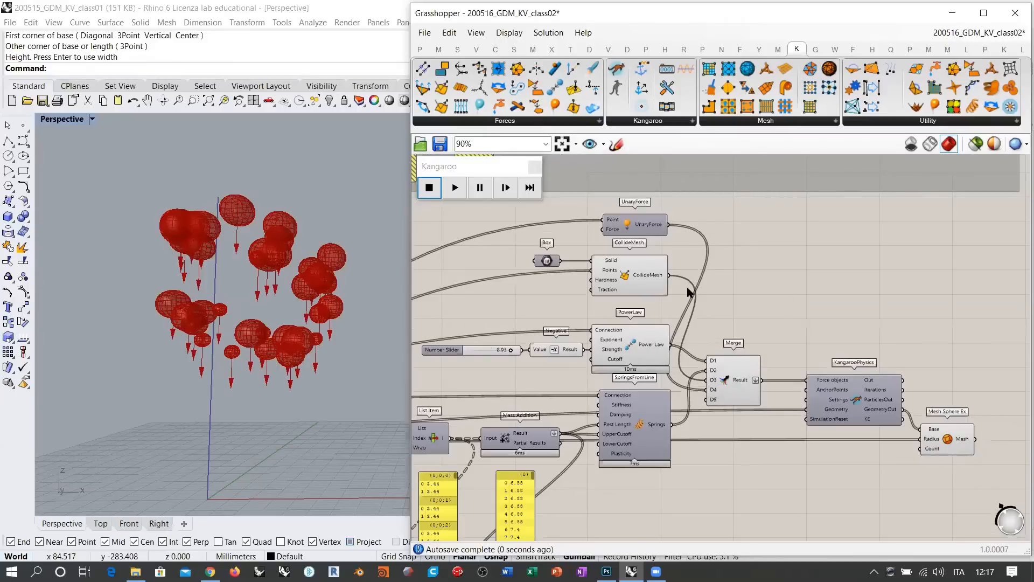
right_click_drag(689, 292, 723, 282)
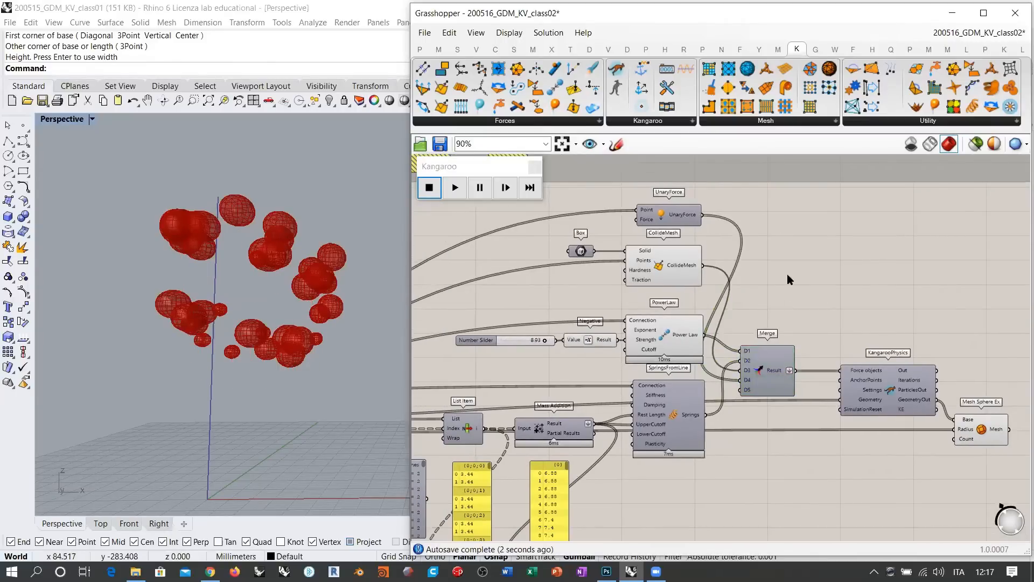
left_click(456, 187)
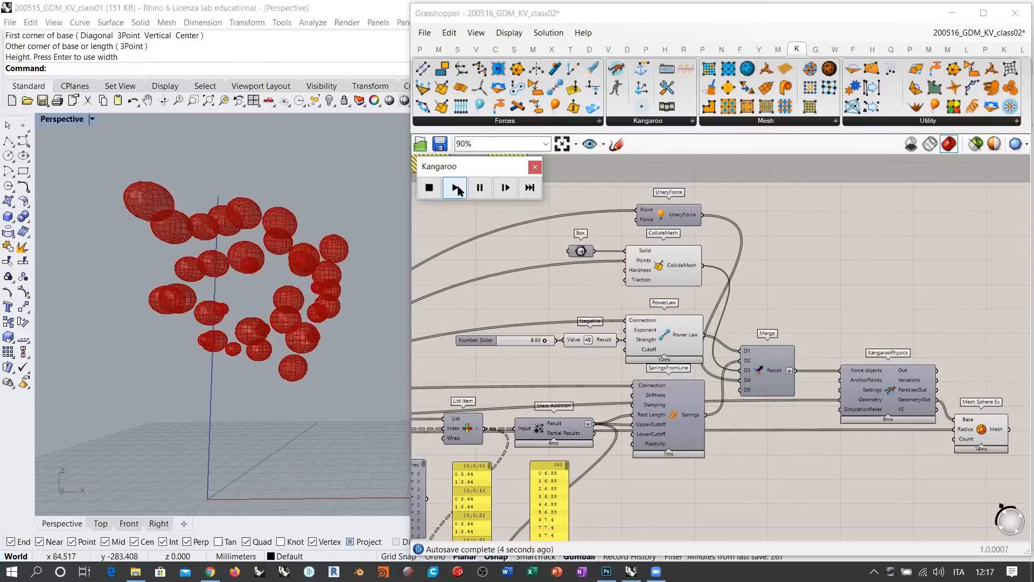
right_click_drag(257, 396, 267, 304, "shift")
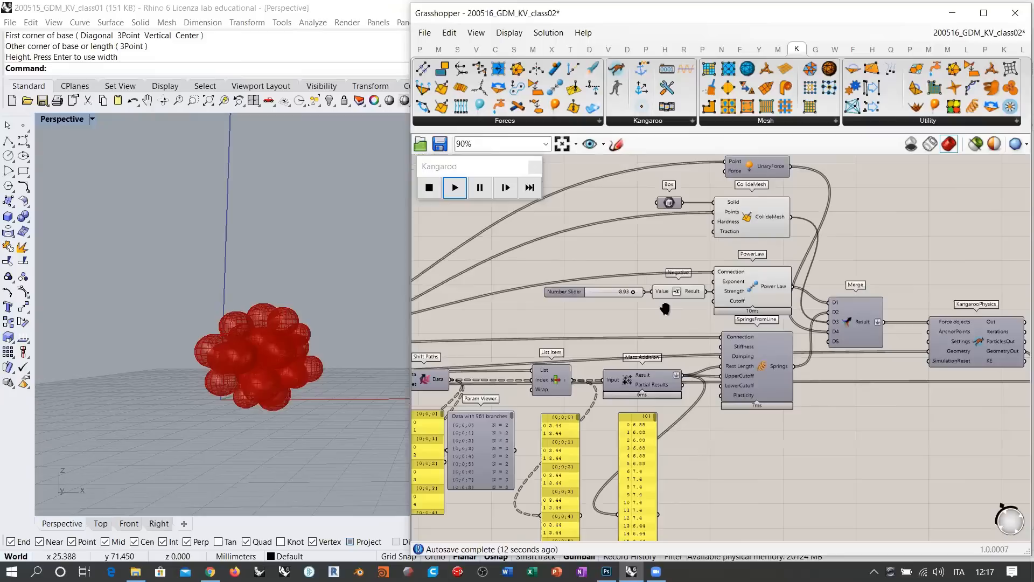
Step: Set the number slider feeding the PowerLaw Strength through Negative to 9.88
right_click_drag(522, 359, 618, 308)
scroll(616, 305, "up", 3)
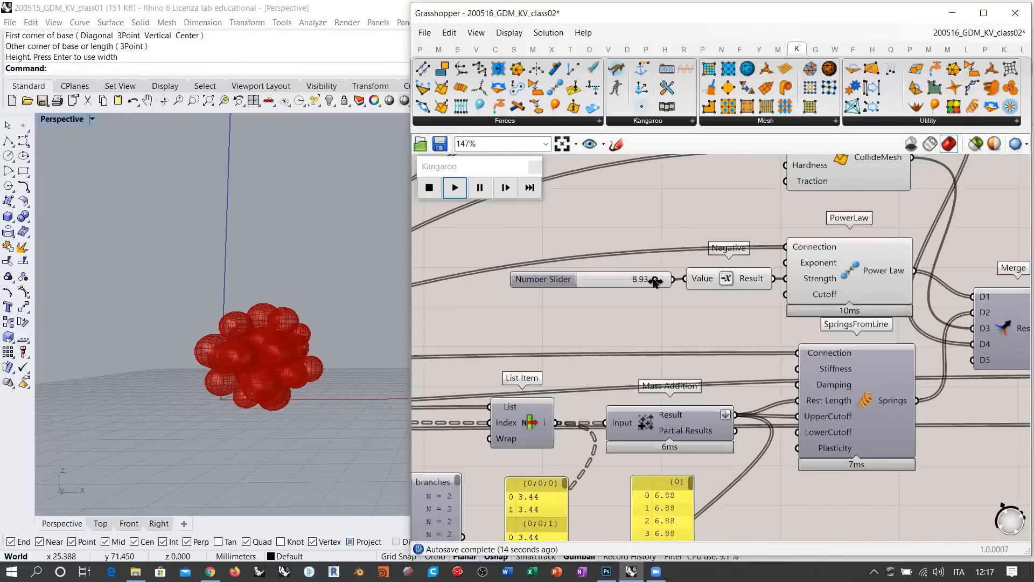
mouse_move(655, 280)
left_mouse_down()
mouse_move(607, 282)
mouse_move(666, 286)
left_mouse_up()
scroll(723, 353, "down", 3)
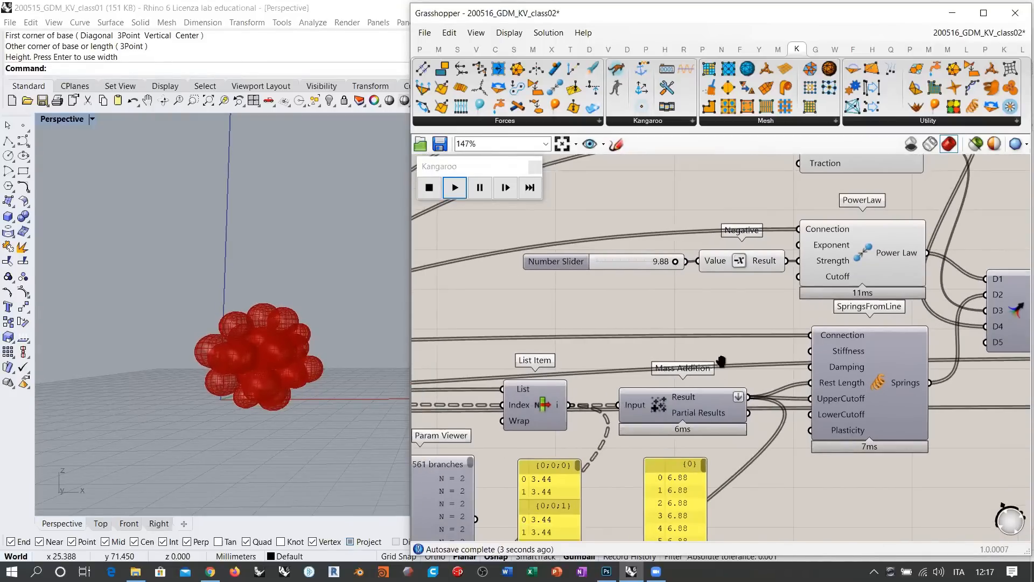
Step: Add a number slider set to 100 and connect it to the SpringsFromLine Stiffness input
scroll(791, 326, "up", 4)
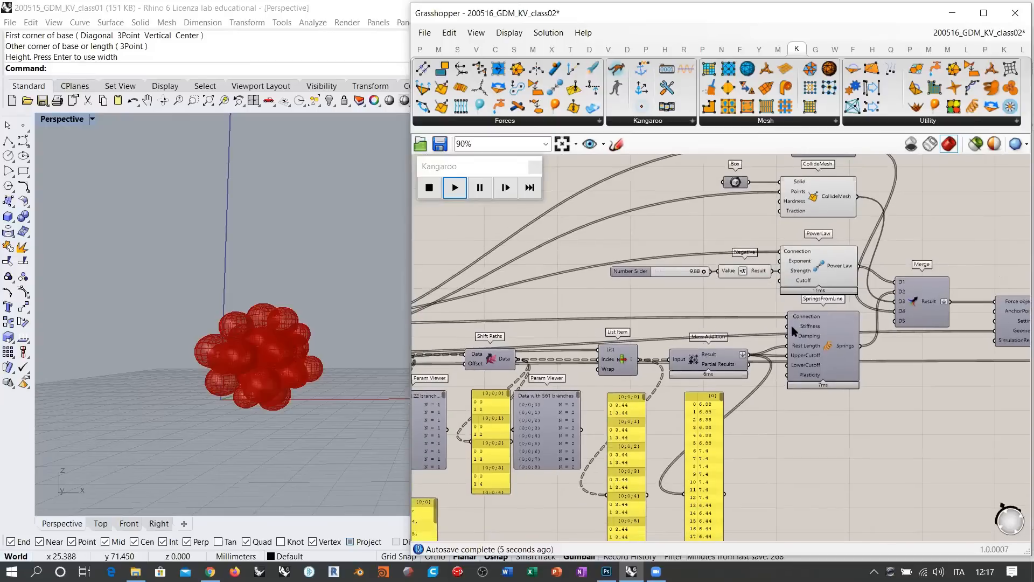
mouse_move(815, 327)
scroll(843, 334, "down", 2)
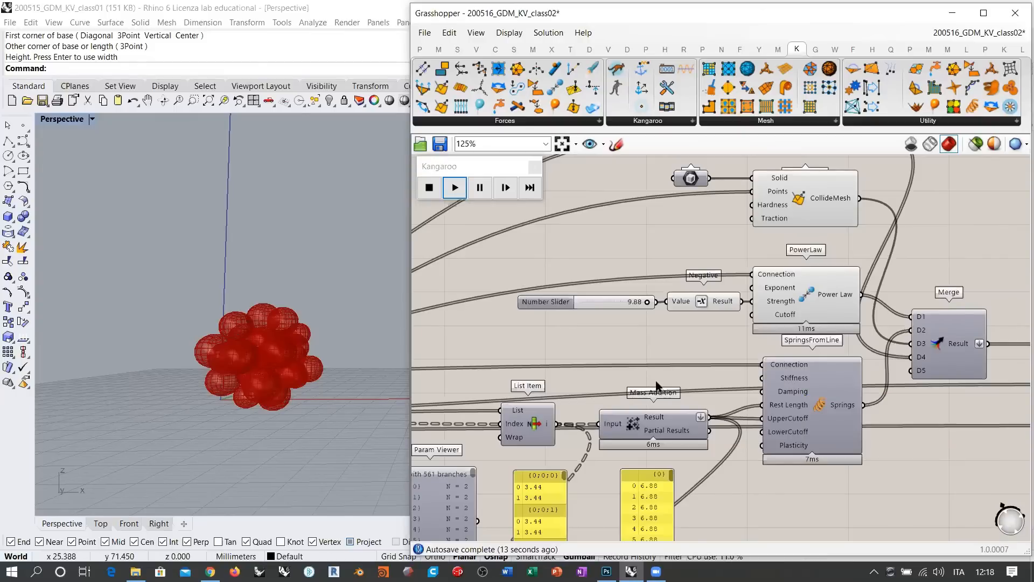
double_click(638, 372)
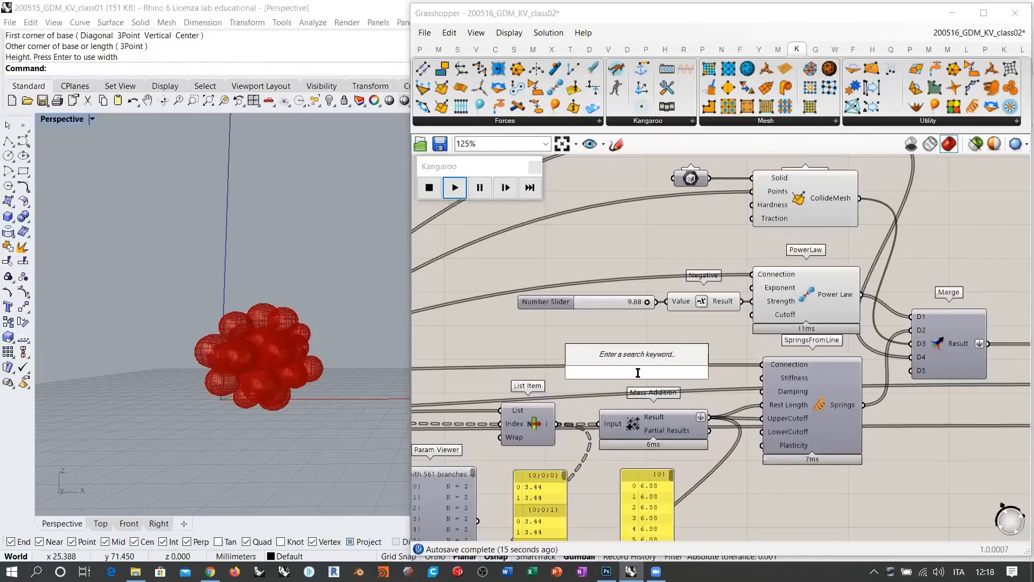
type("11")
key("Return")
left_click_drag(762, 379, 711, 378)
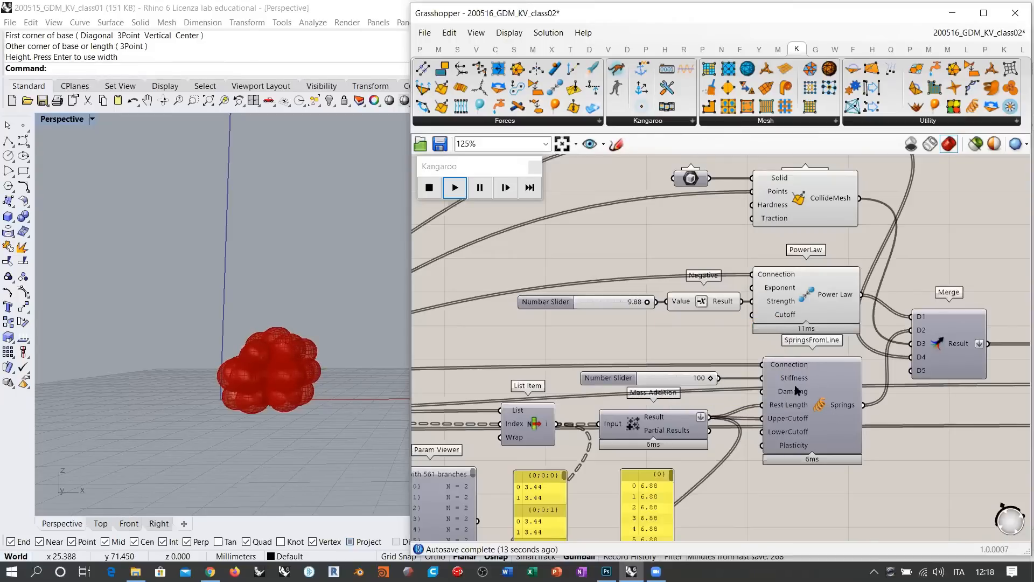
Step: Set the PowerLaw Strength slider to 0.28 and examine the packed spheres up close in perspective
left_click_drag(647, 302, 582, 305)
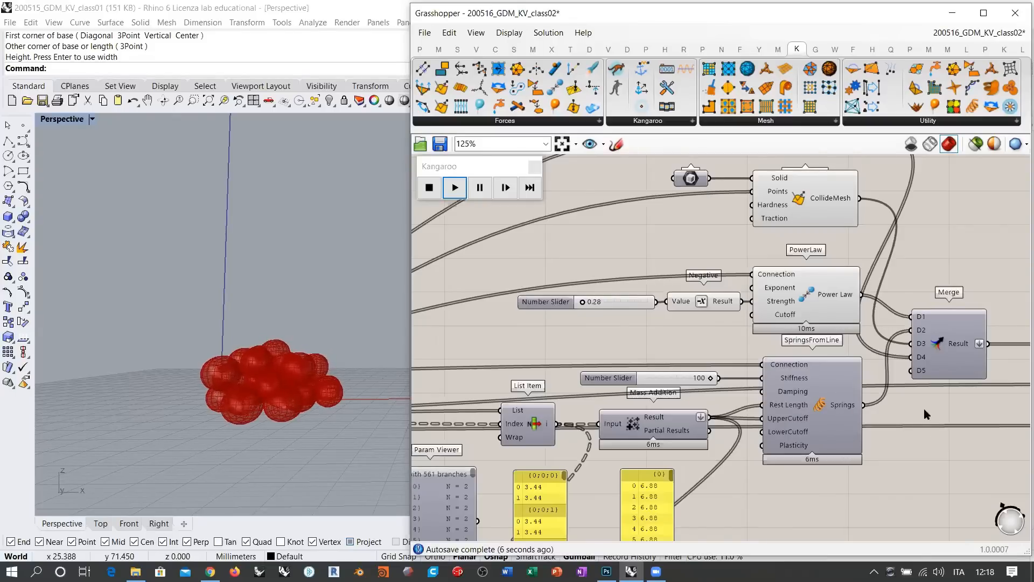
right_click_drag(291, 395, 294, 344)
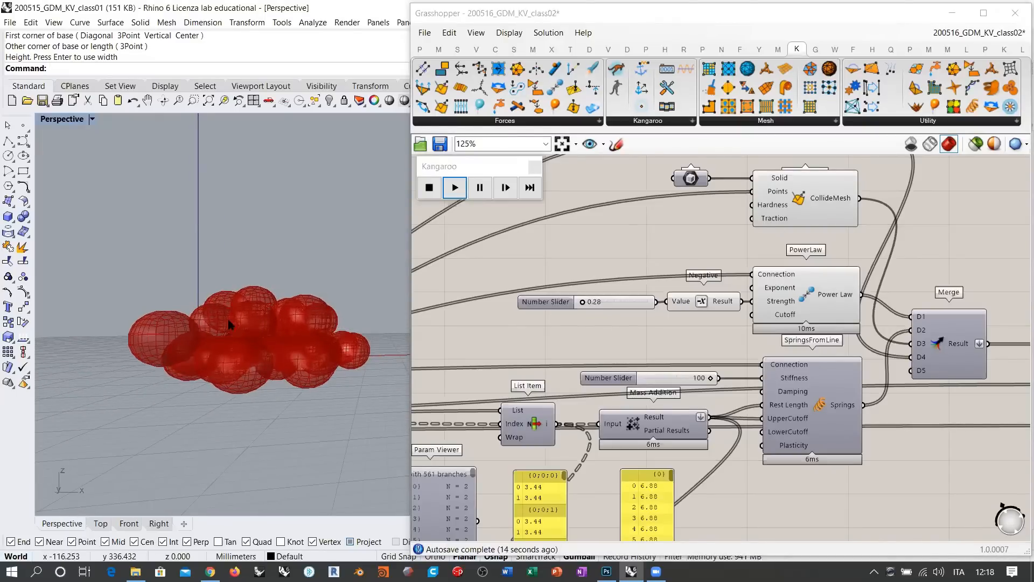
mouse_move(280, 357)
right_mouse_down()
mouse_move(254, 378)
mouse_move(293, 351)
mouse_move(294, 368)
mouse_move(295, 325)
mouse_move(278, 328)
mouse_move(280, 389)
mouse_move(292, 366)
right_mouse_up()
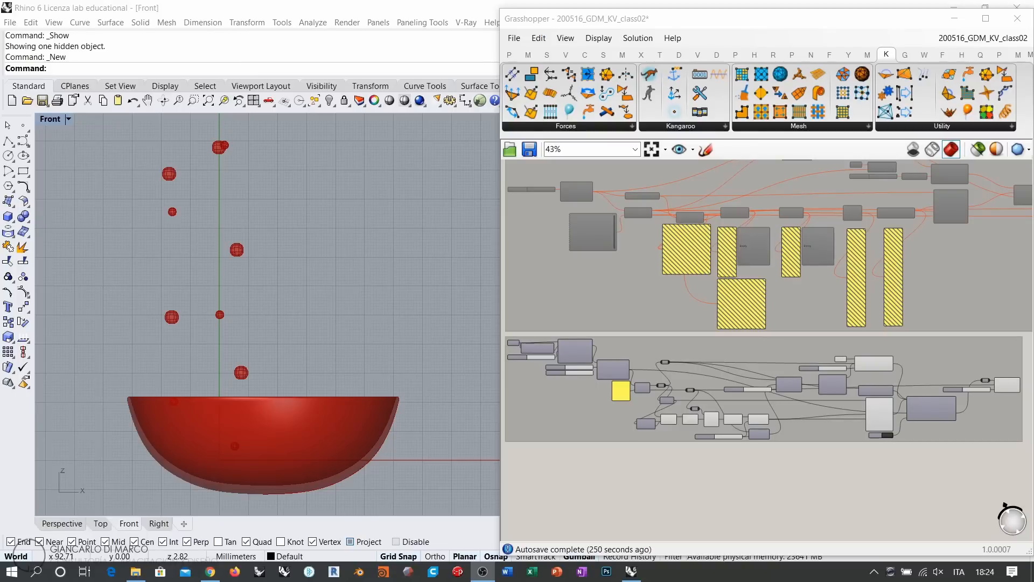
Step: Examine the particle simulation definition from the Region and Populate 3D components through to the KangarooPhysics solver
right_click_drag(683, 475, 692, 447)
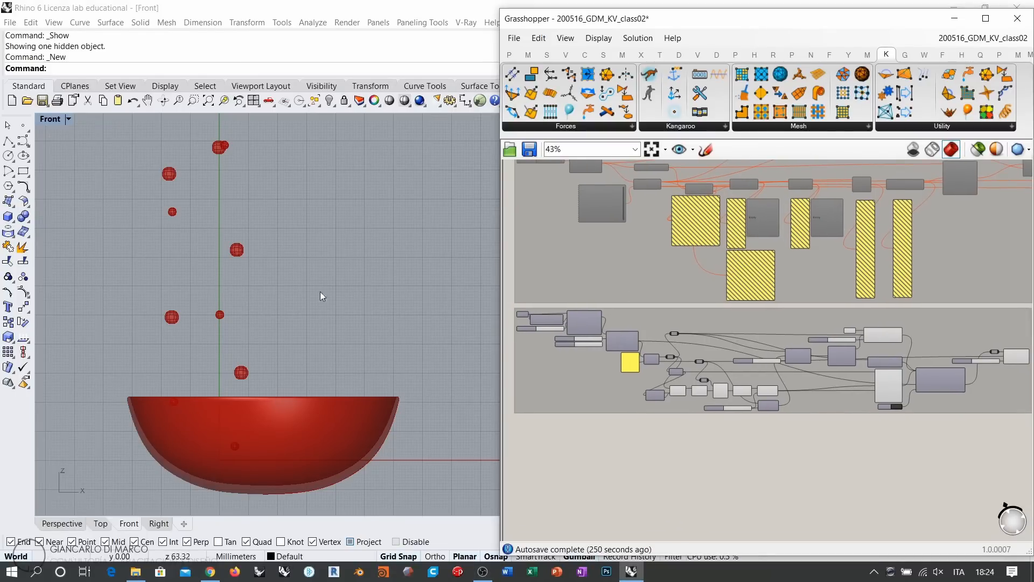
right_click_drag(574, 353, 636, 320)
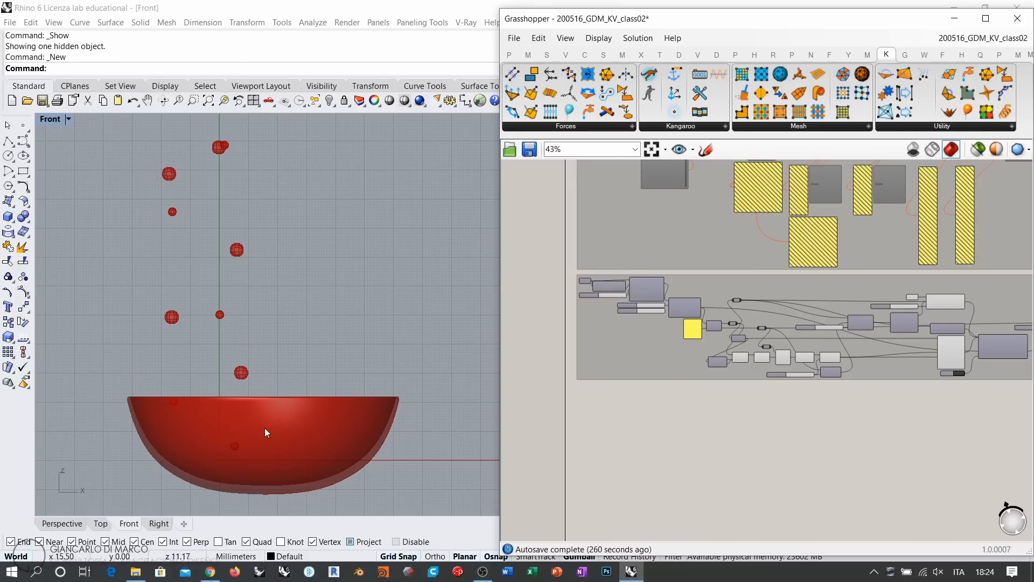
right_click_drag(750, 387, 771, 416)
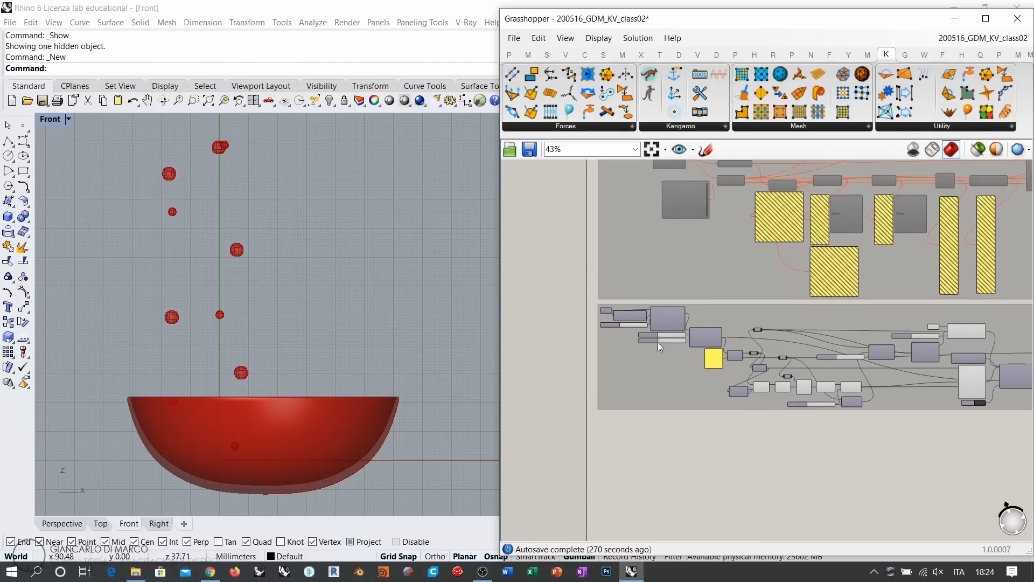
scroll(629, 334, "up", 4)
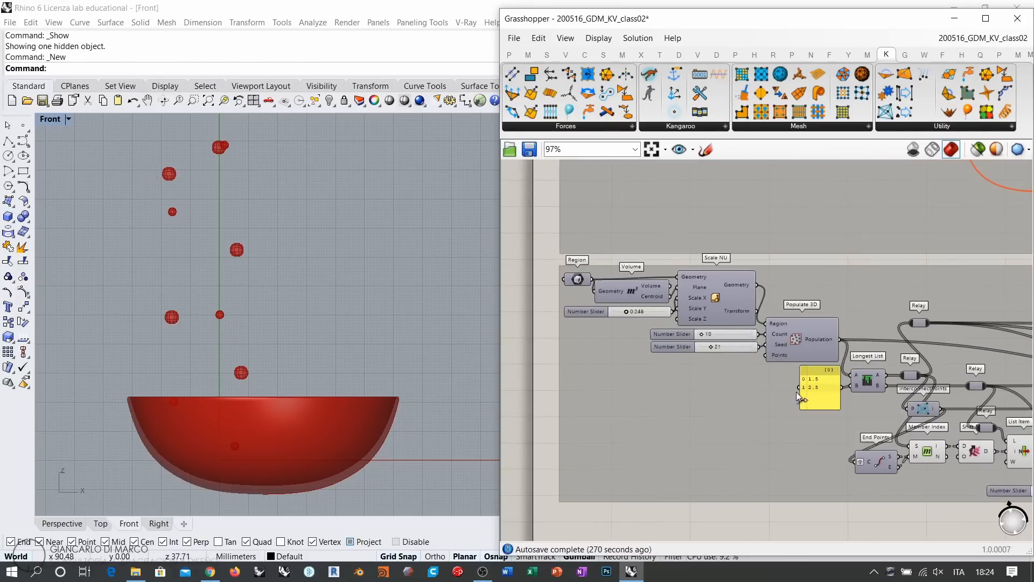
left_click_drag(578, 279, 578, 277)
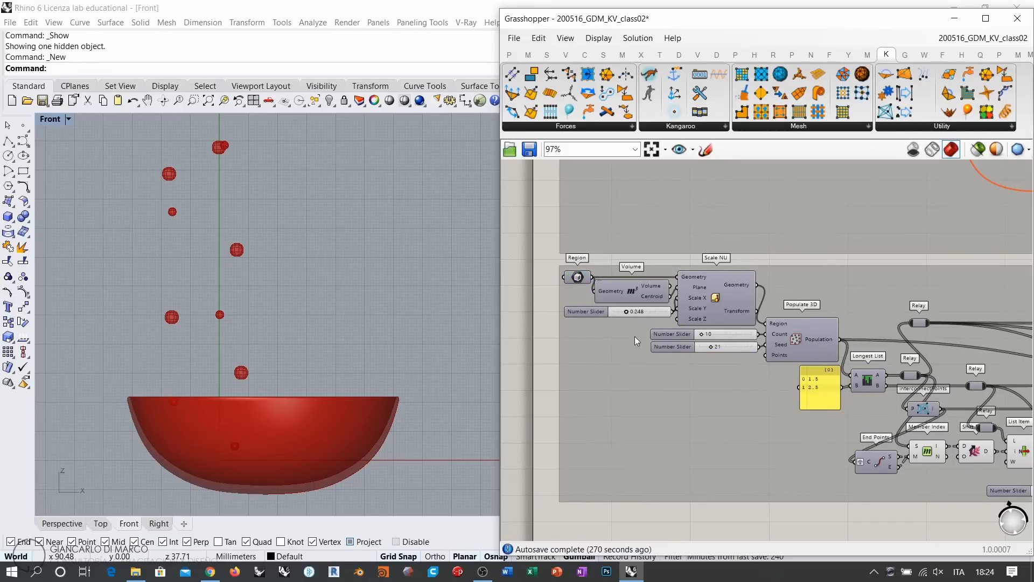
right_click_drag(981, 350, 680, 340)
right_click_drag(984, 336, 688, 308)
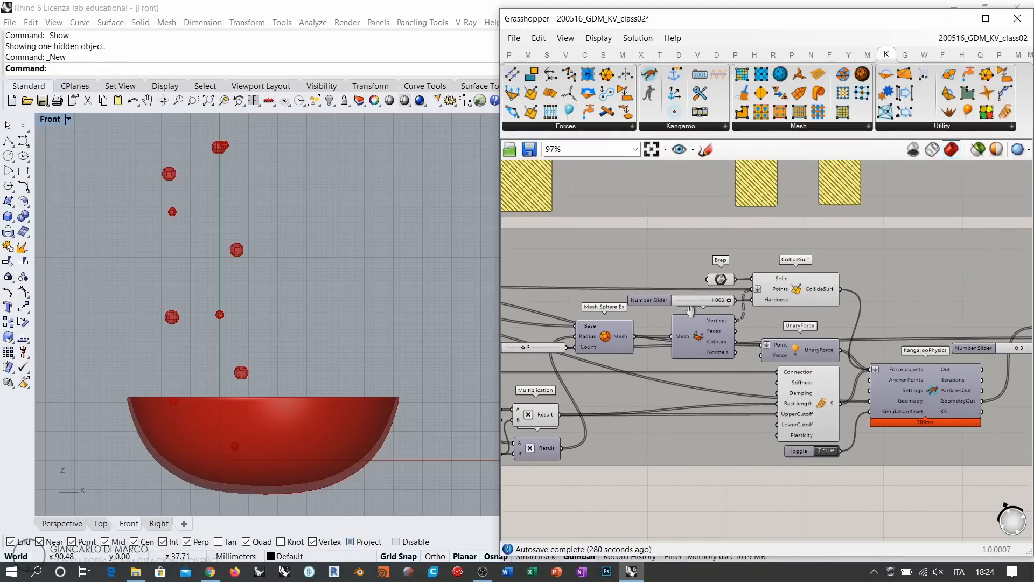
scroll(809, 296, "up", 1)
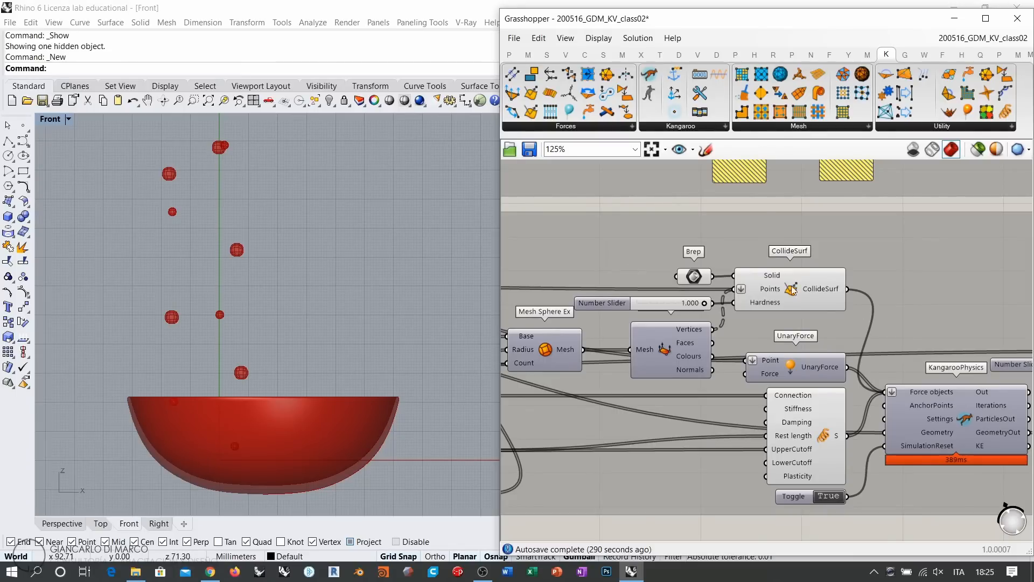
Step: Inspect the CollideSurf, UnaryForce and spring components, and highlight the Brep bowl used as the collision solid
left_click(813, 298)
left_click(858, 335)
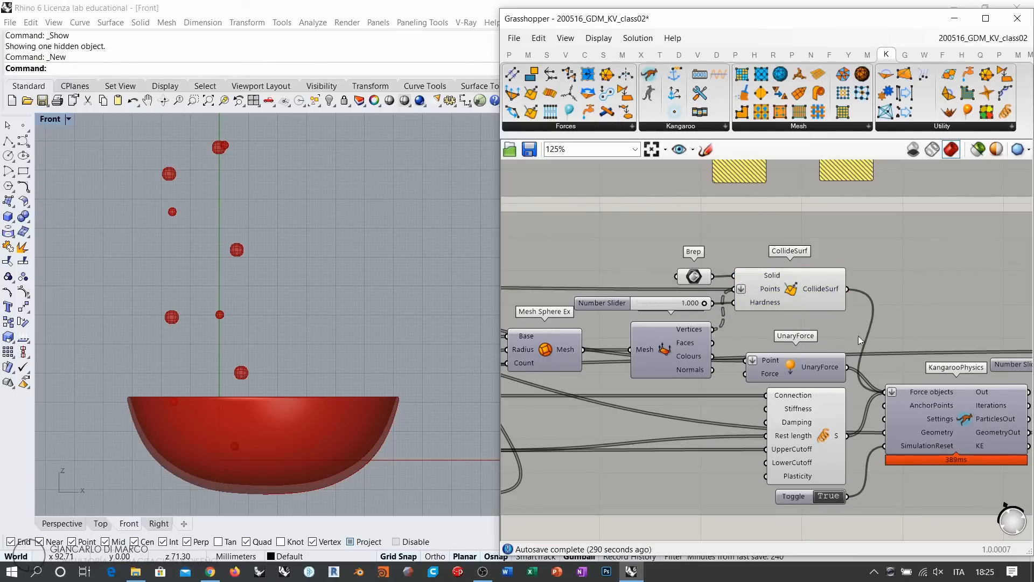
left_click(797, 370)
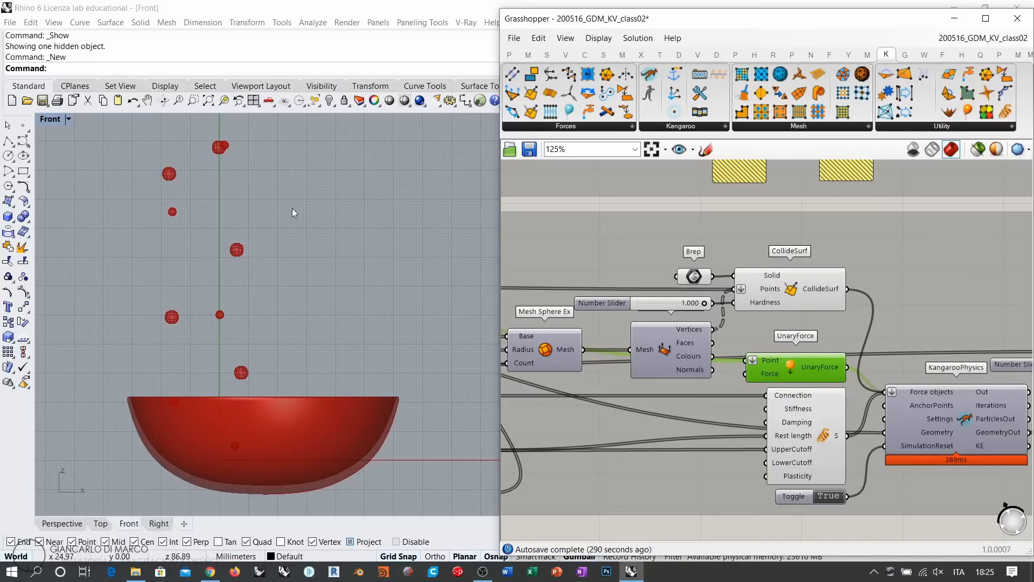
left_click(821, 434)
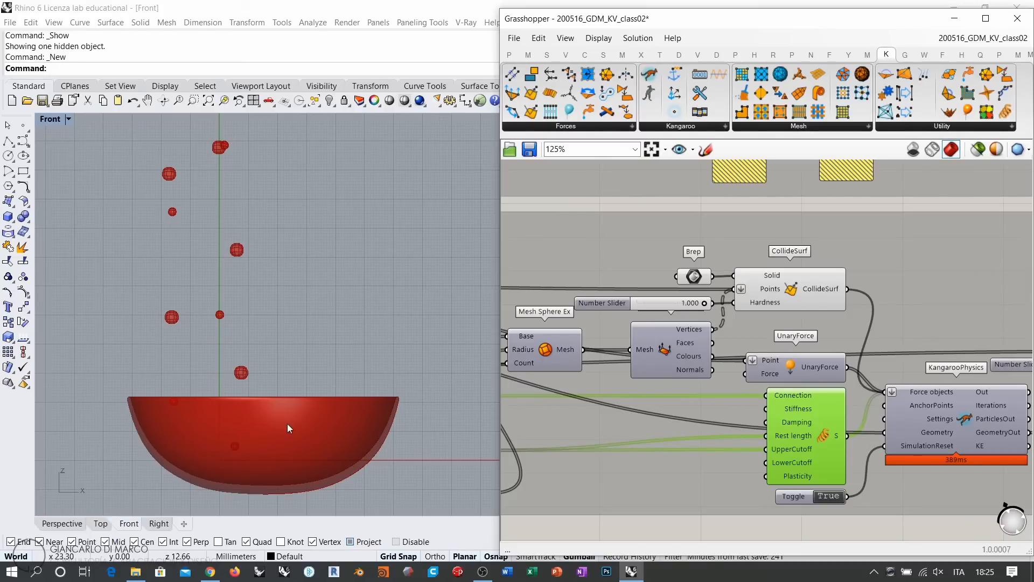
left_click(798, 286)
key("Escape")
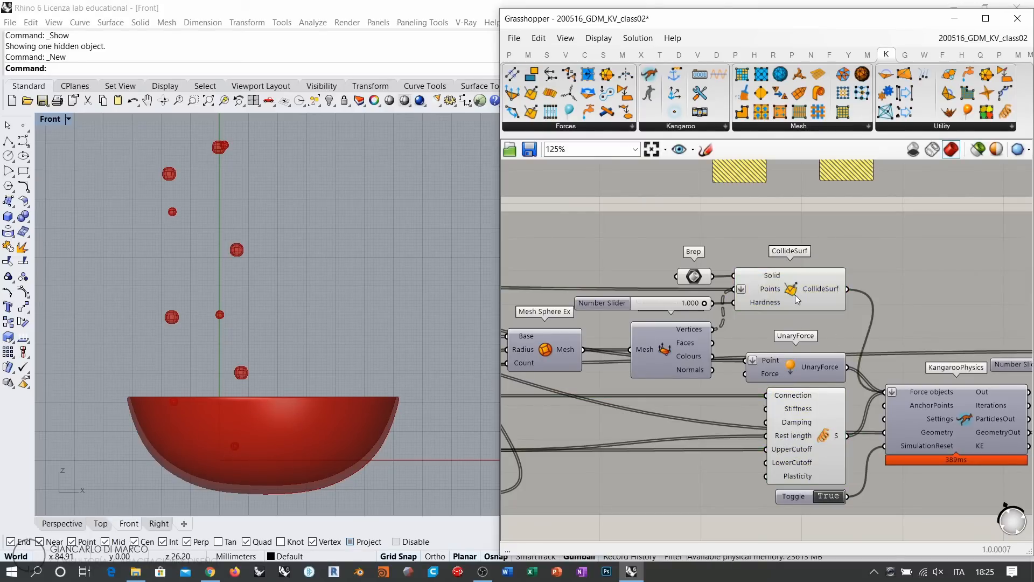
left_click(694, 276)
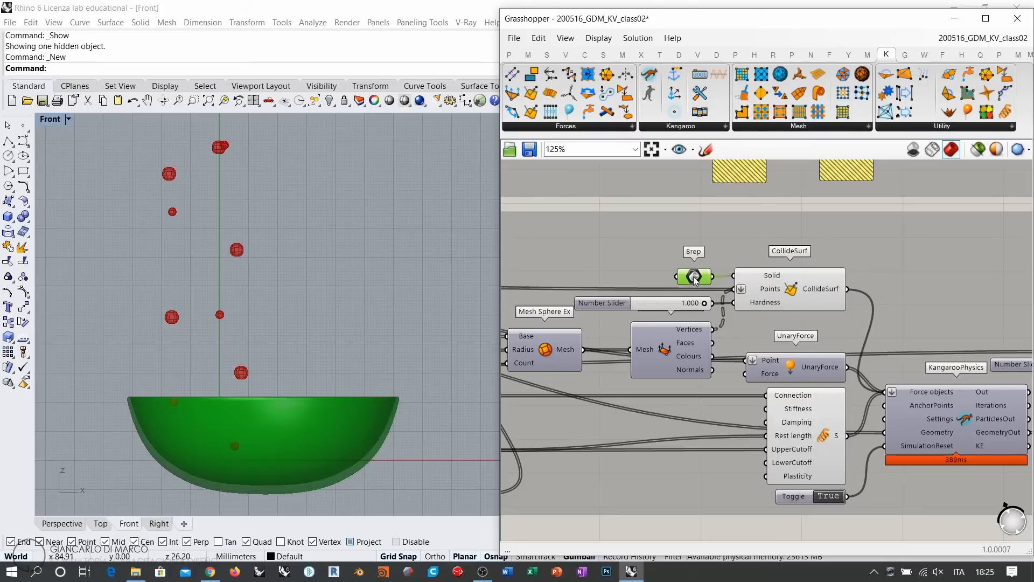
key("Escape")
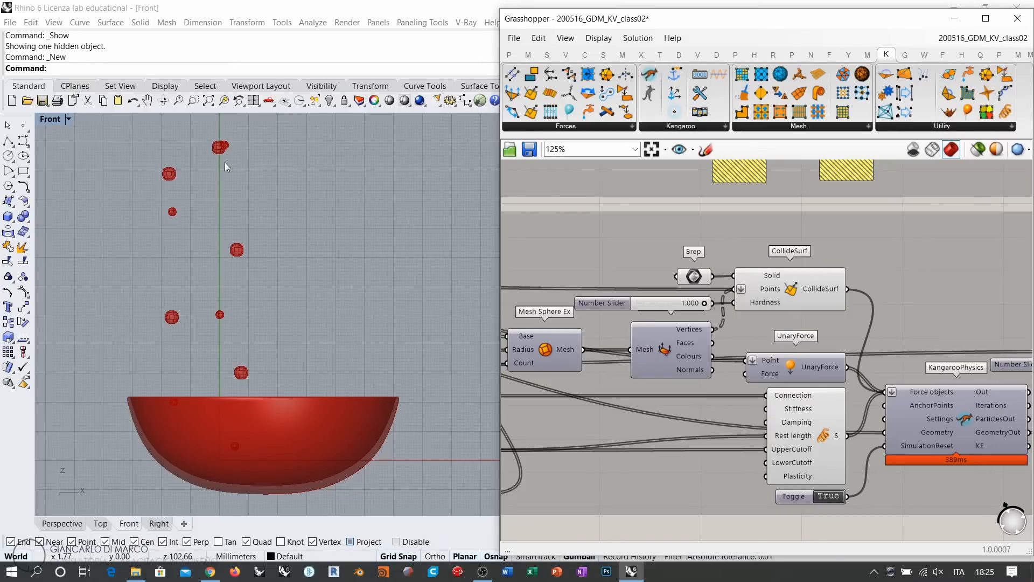
Step: Preview the Scale NU region box that bounds the particles at the start of the definition
right_click_drag(596, 326, 863, 331)
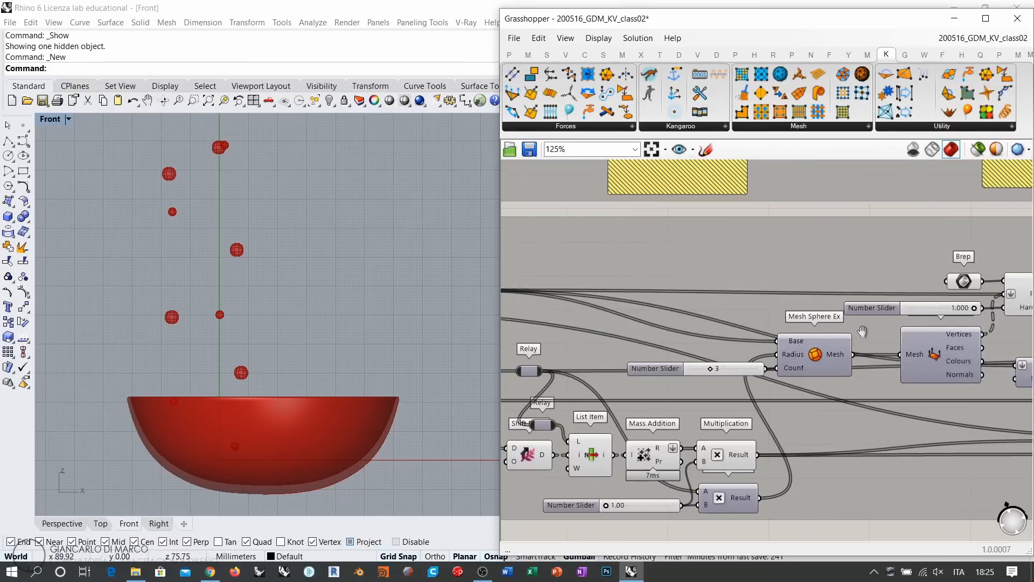
right_click_drag(733, 344, 782, 322)
scroll(783, 311, "down", 3)
right_click_drag(658, 300, 693, 328)
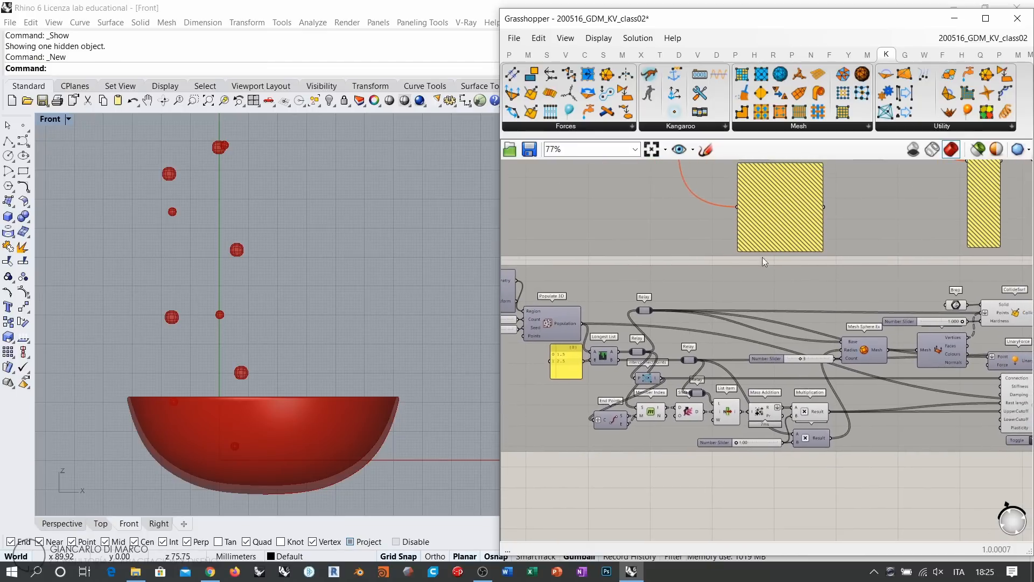
right_click_drag(778, 232, 856, 291)
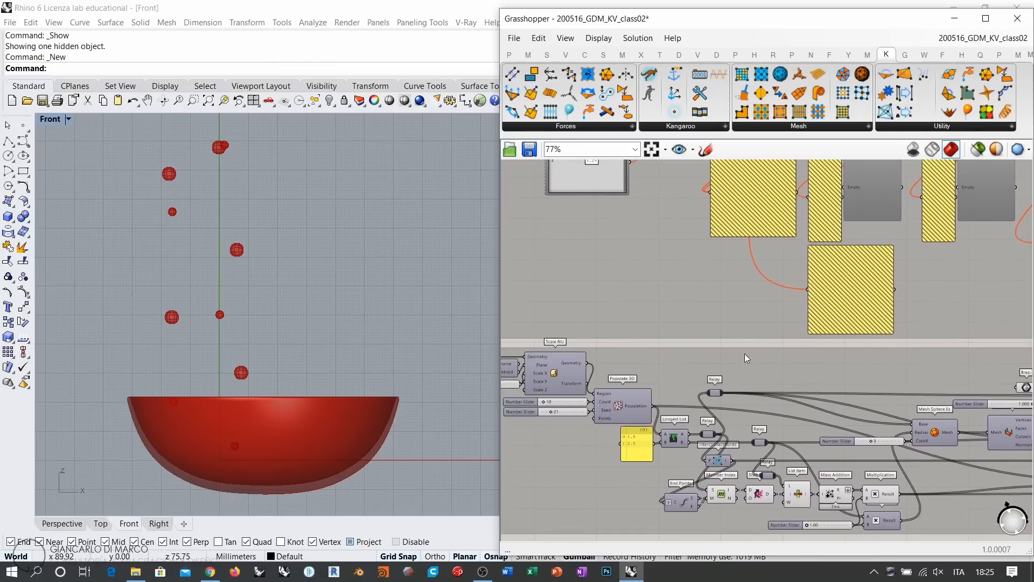
right_click_drag(745, 353, 774, 251)
scroll(755, 302, "up", 3)
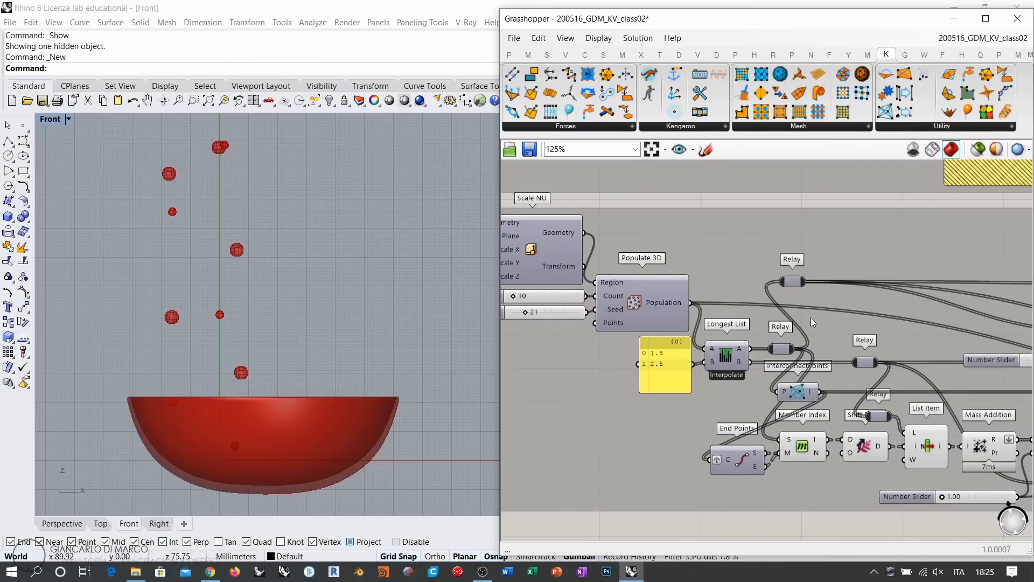
scroll(732, 280, "down", 2)
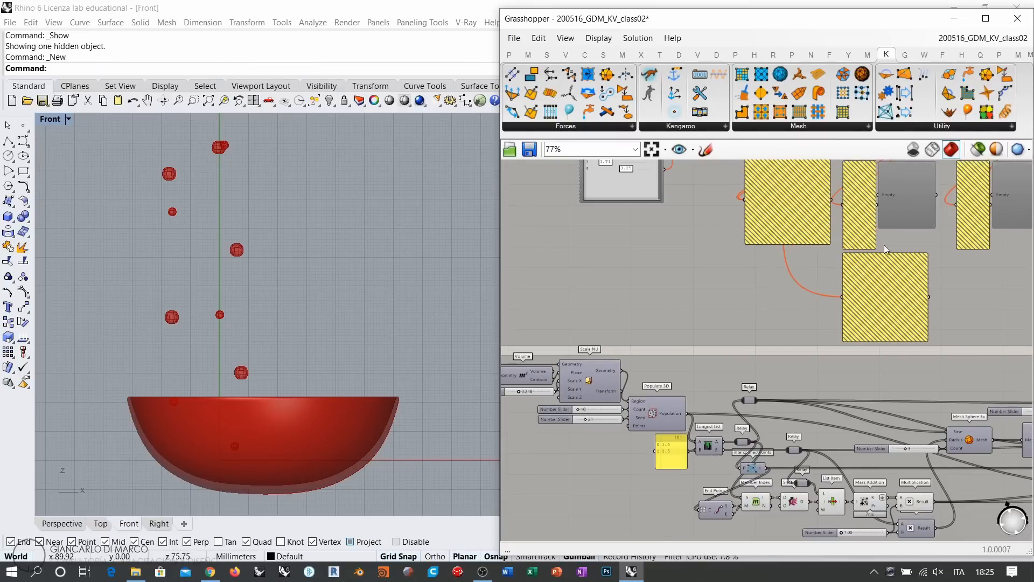
scroll(735, 325, "up", 4)
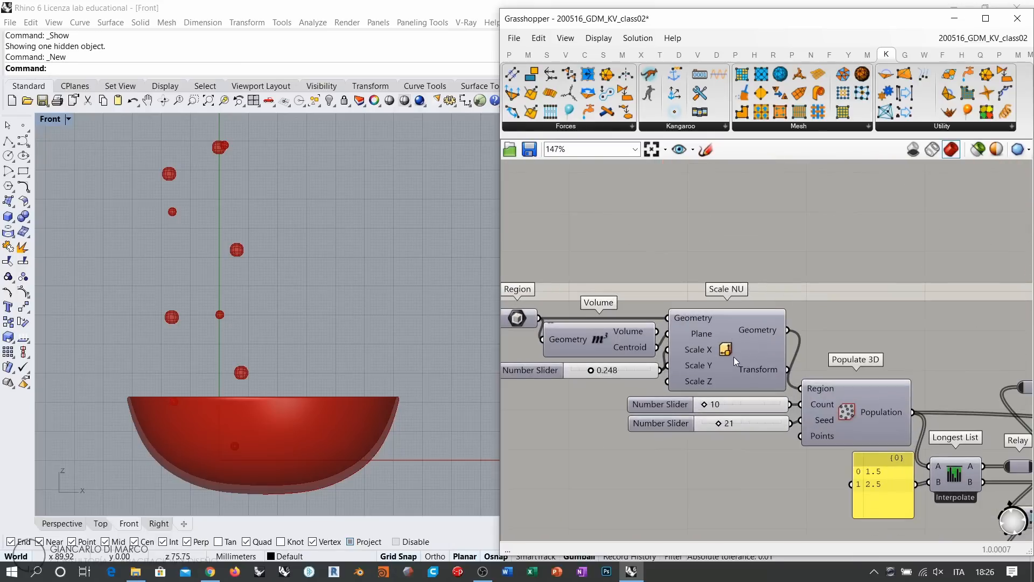
key("ctrl+q")
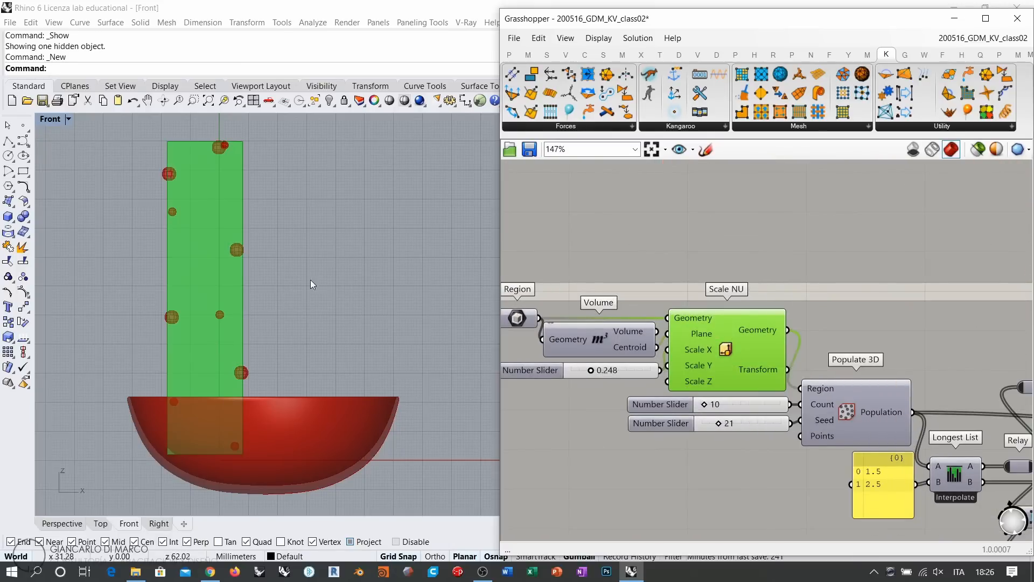
Step: Preview the Populate 3D points in the viewport and hide them again
right_click_drag(732, 338, 541, 281)
left_click(650, 356)
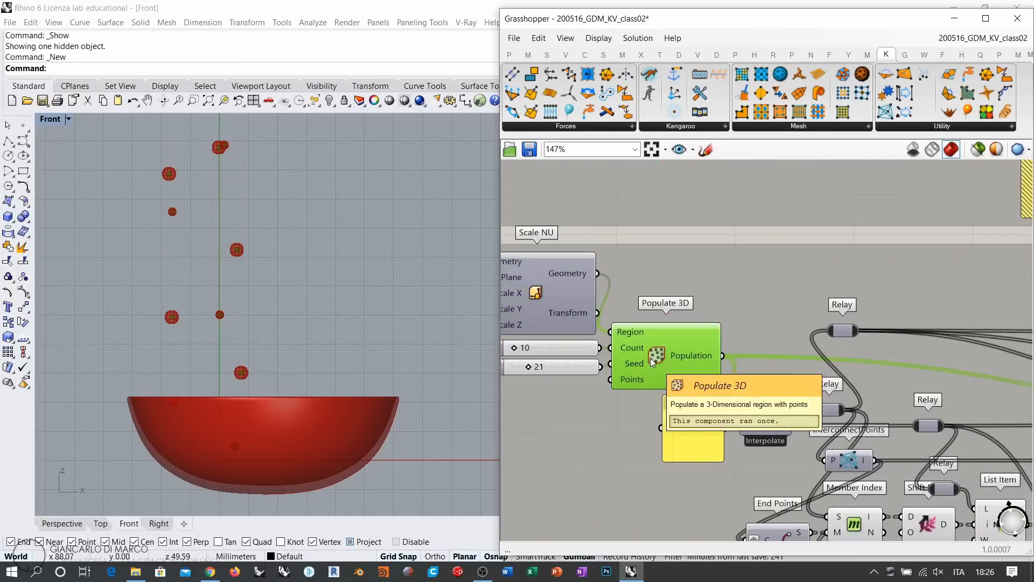
left_click(651, 352, "ctrl")
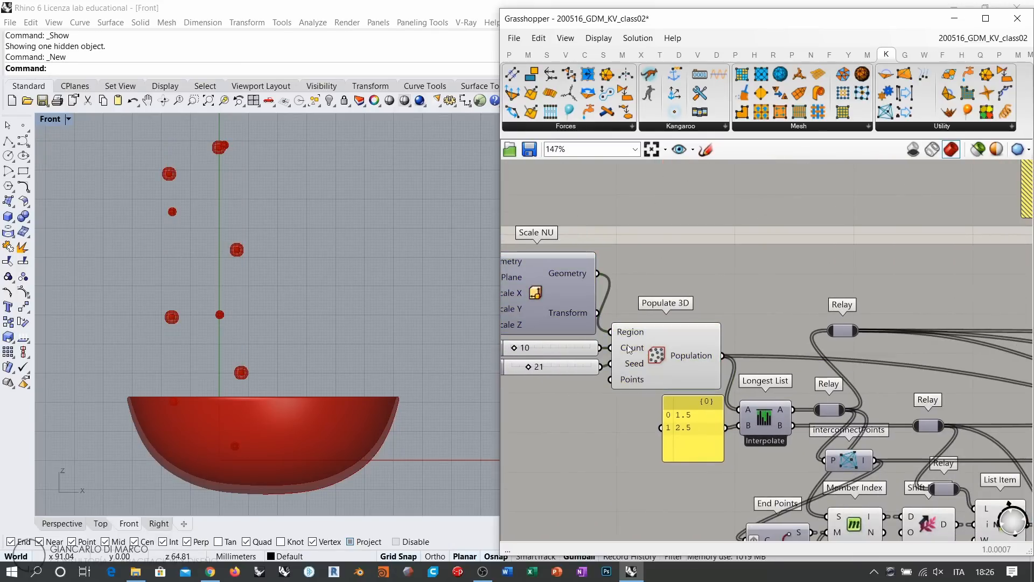
left_click(658, 354)
left_click_drag(662, 355, 665, 356)
key("ctrl+q")
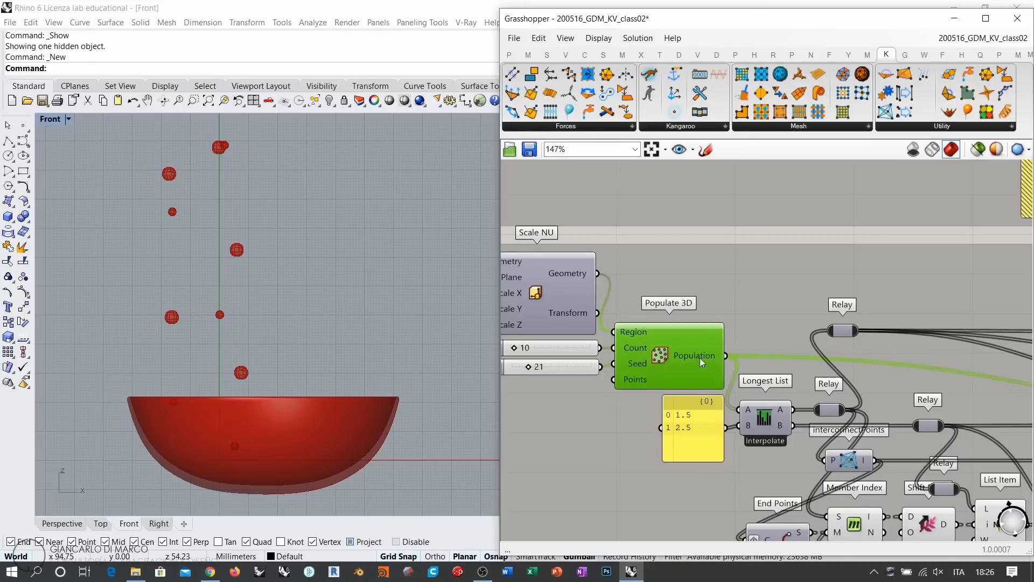
Step: Inspect the UnaryForce component and highlight the spheres generated by Mesh Sphere Ex
right_click_drag(789, 424, 617, 381)
scroll(656, 286, "down", 1)
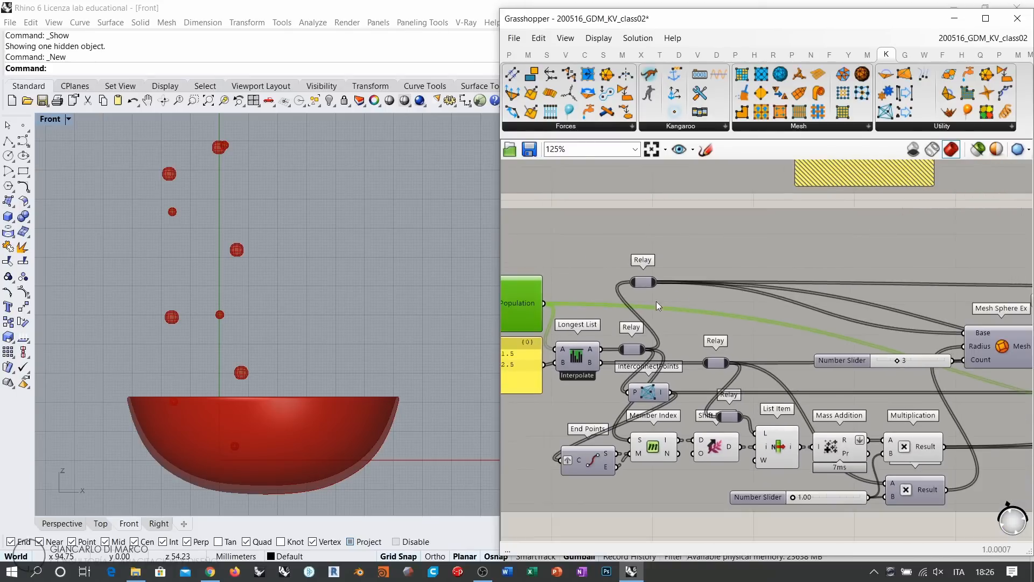
right_click_drag(833, 325, 602, 338)
right_click_drag(765, 339, 580, 325)
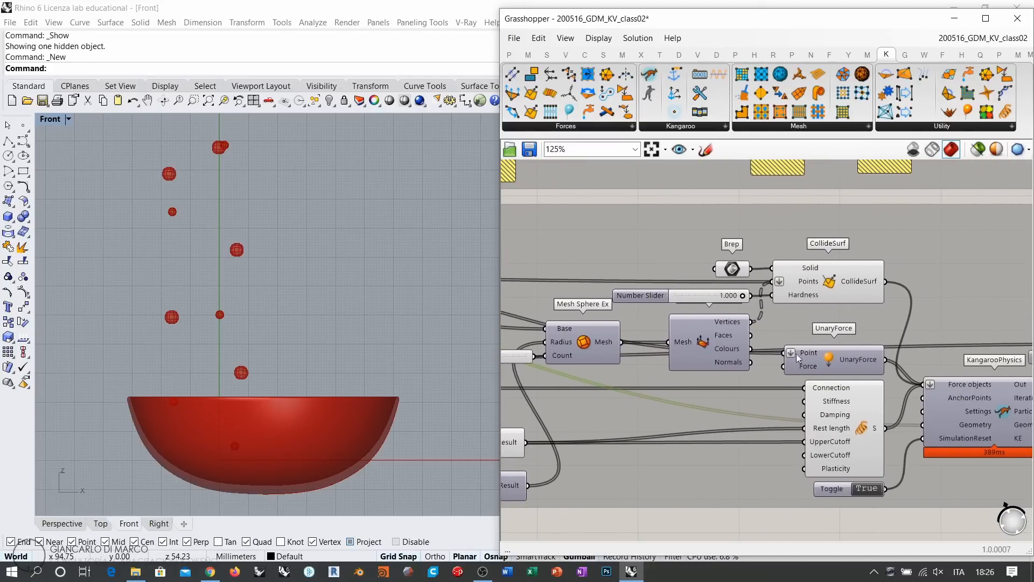
left_click(837, 366)
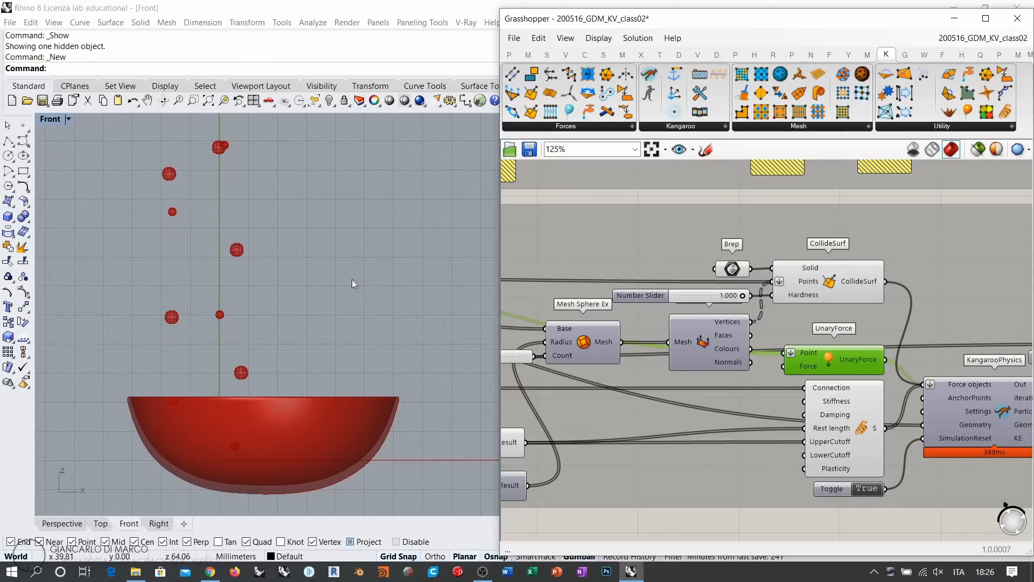
right_click_drag(663, 321, 771, 295)
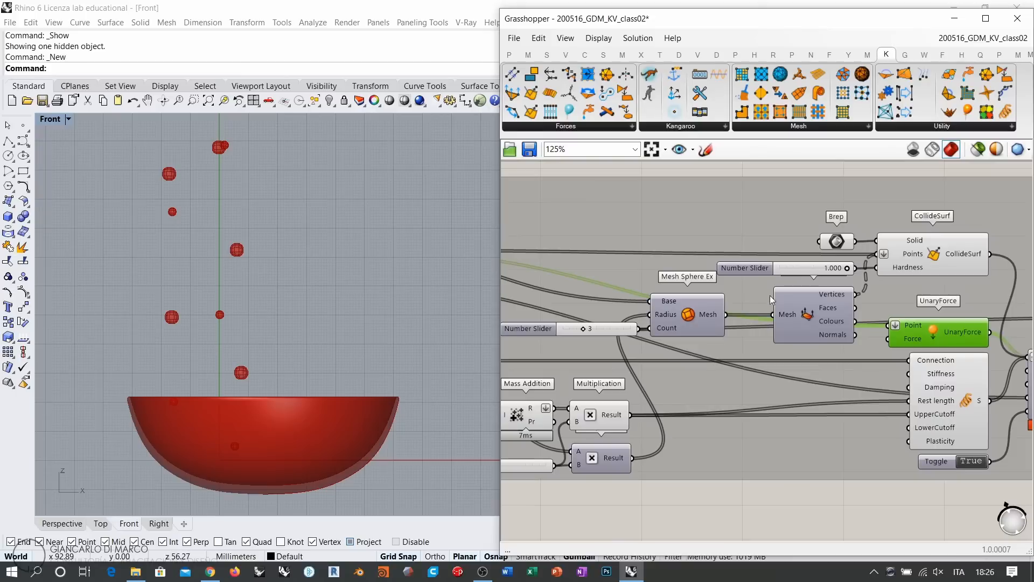
right_click_drag(669, 321, 694, 329)
left_click(709, 323)
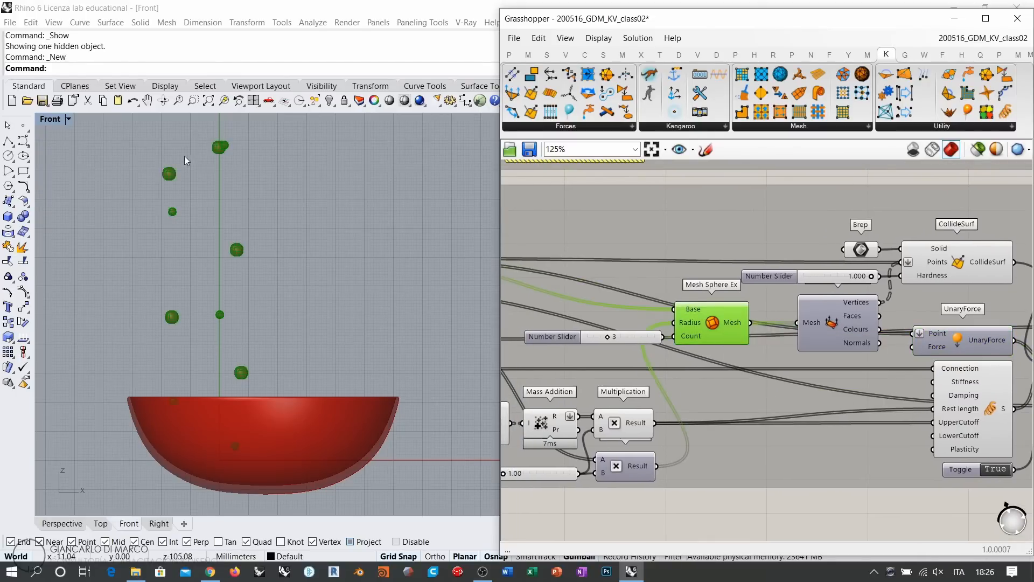
Step: Look up where Mesh Sphere Ex is listed among the primitive mesh components
scroll(733, 316, "up", 4)
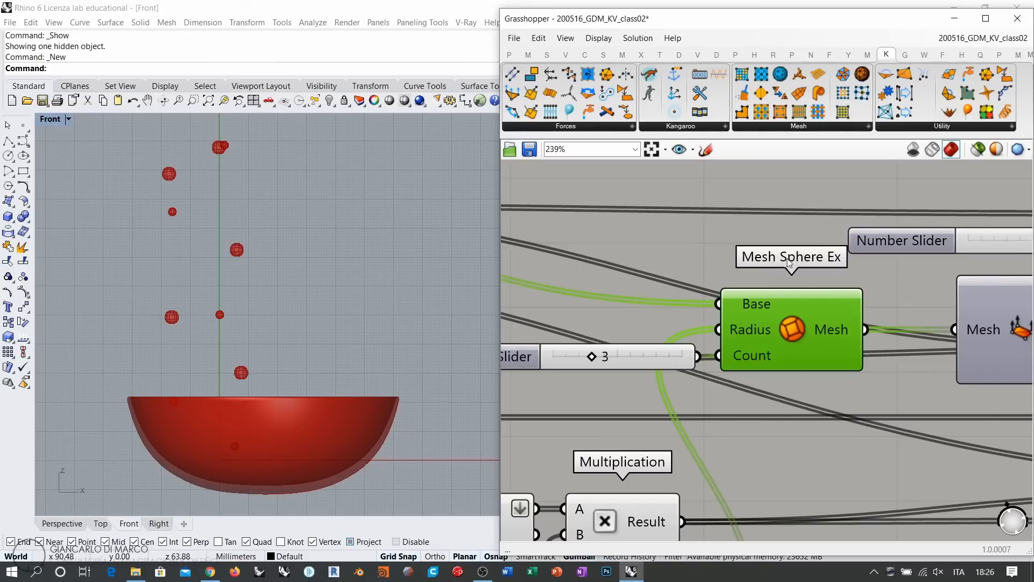
left_click(622, 55)
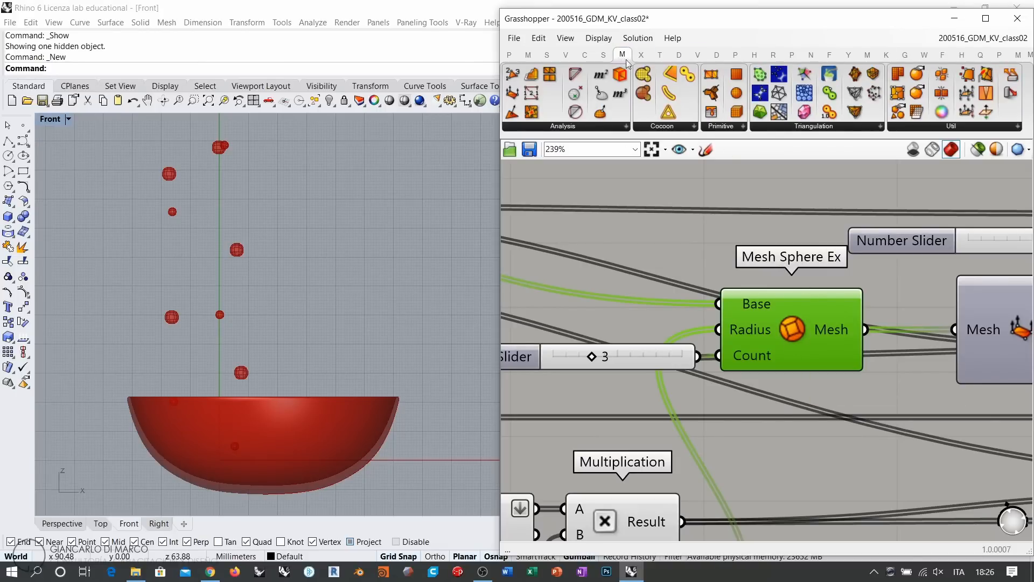
left_click(739, 128)
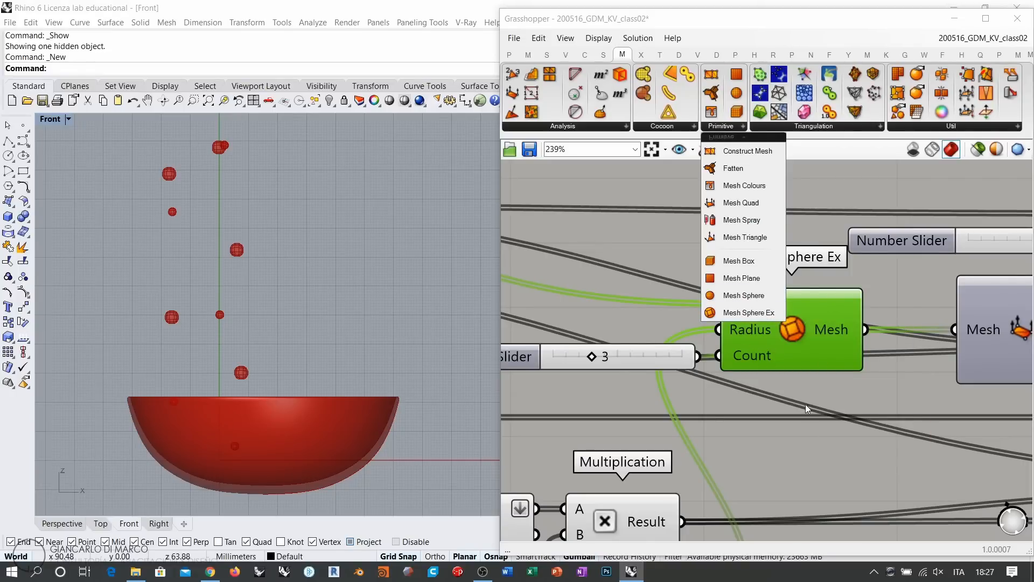
left_click(790, 342)
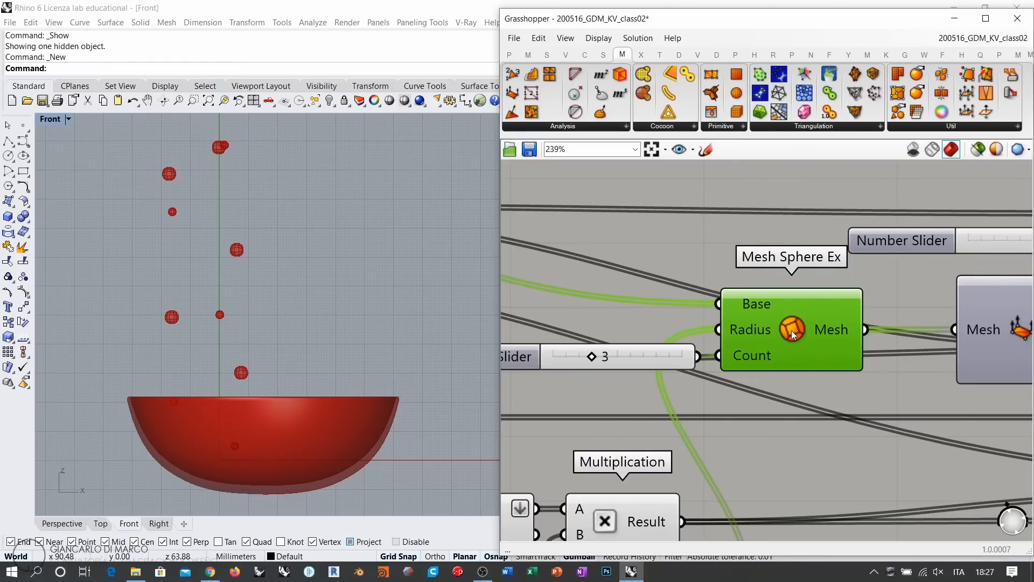
Step: Highlight the sphere mesh vertices feeding CollideSurf and examine them up close on one sphere in the Front viewport
scroll(790, 331, "down", 3)
left_click(717, 319)
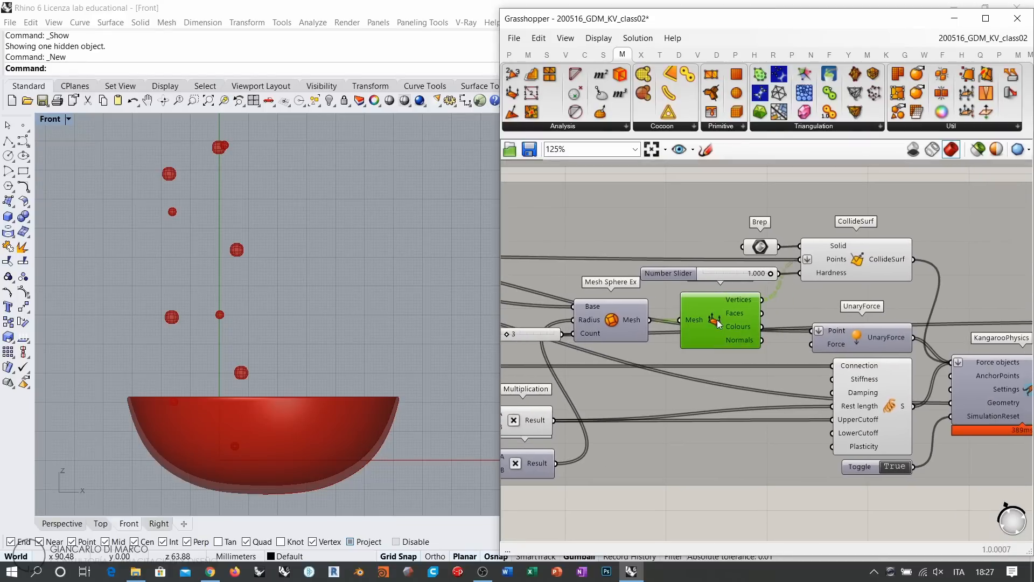
left_click(169, 179)
scroll(172, 178, "up", 5)
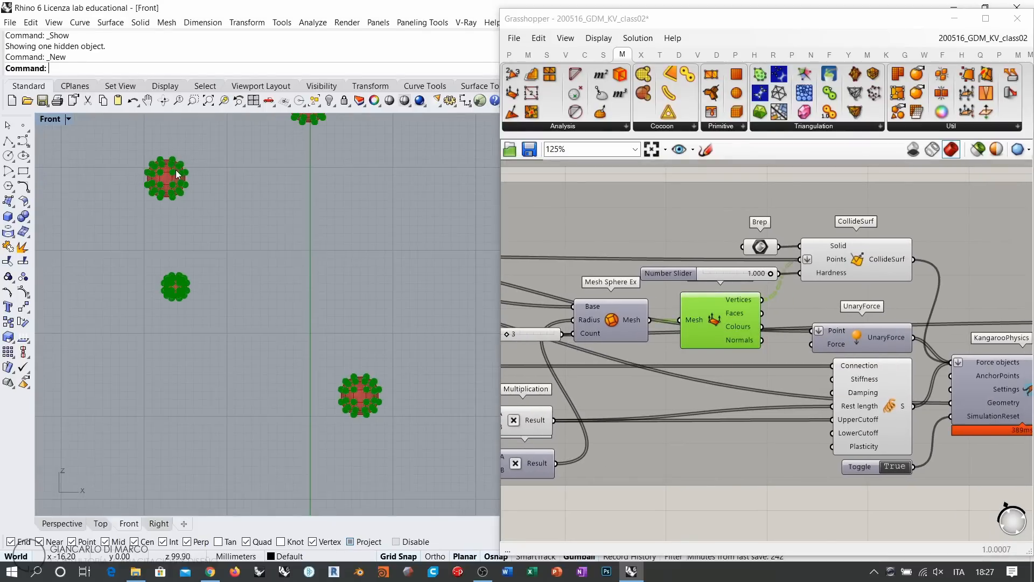
scroll(177, 174, "up", 6)
scroll(224, 247, "down", 2)
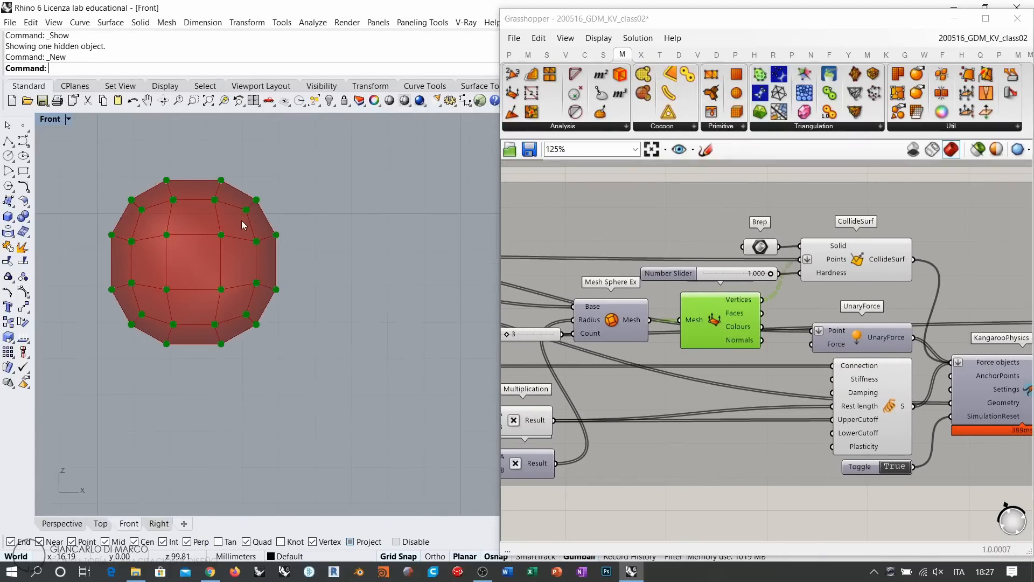
Step: Shift the mesh deconstruction component slightly closer to CollideSurf and deselect it
left_click(716, 320)
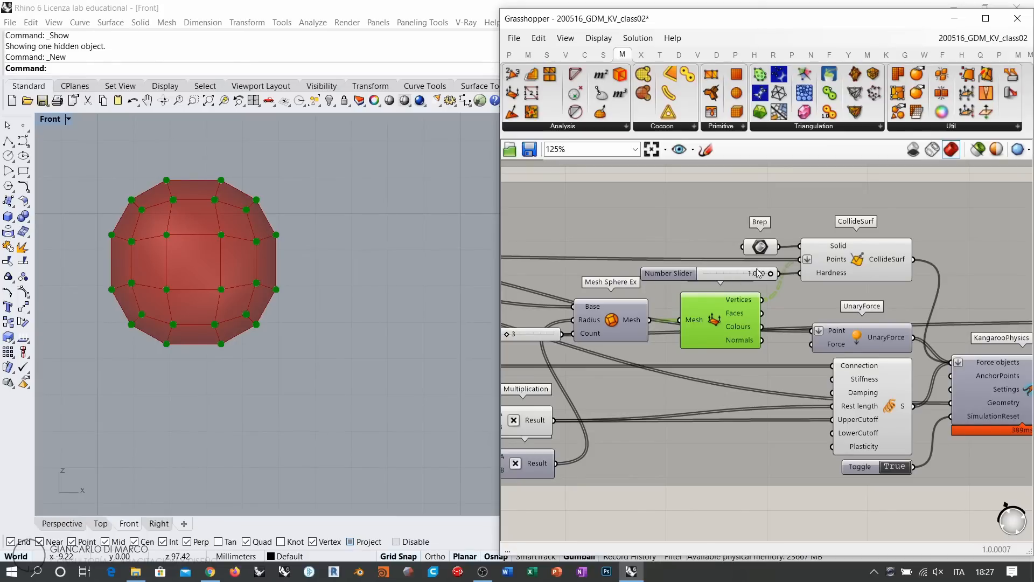
left_click_drag(734, 326, 751, 324)
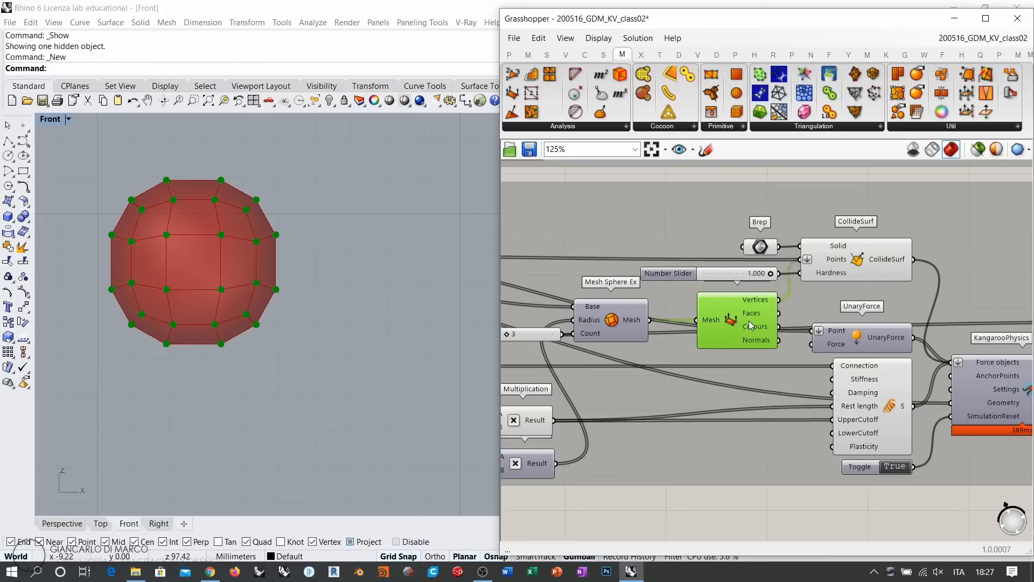
left_click(781, 305)
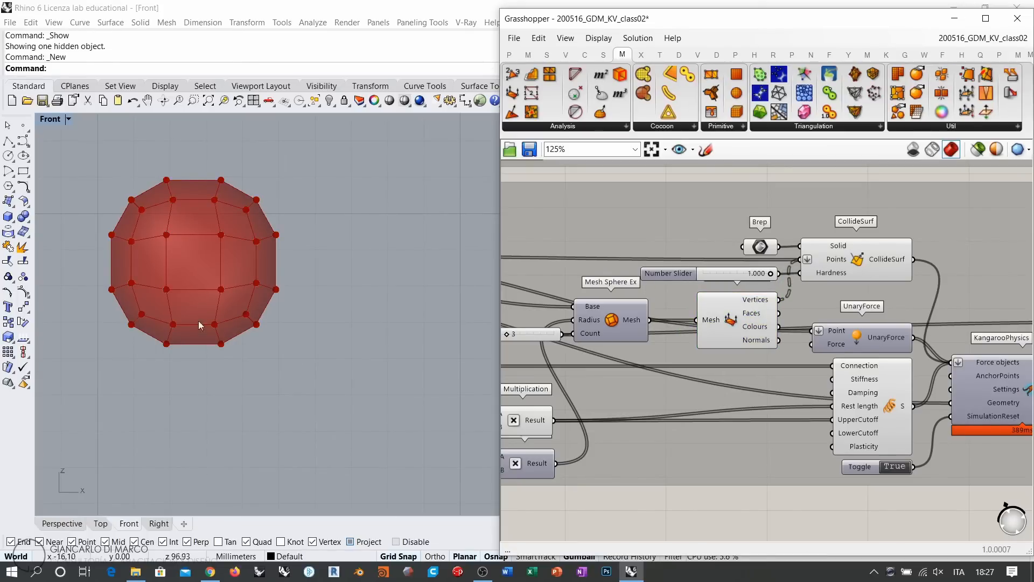
Step: Examine the sphere particles suspended above and inside the bowl in the Front viewport
scroll(141, 278, "down", 10)
right_click_drag(248, 369, 248, 289)
scroll(247, 288, "down", 7)
right_click_drag(265, 331, 273, 270)
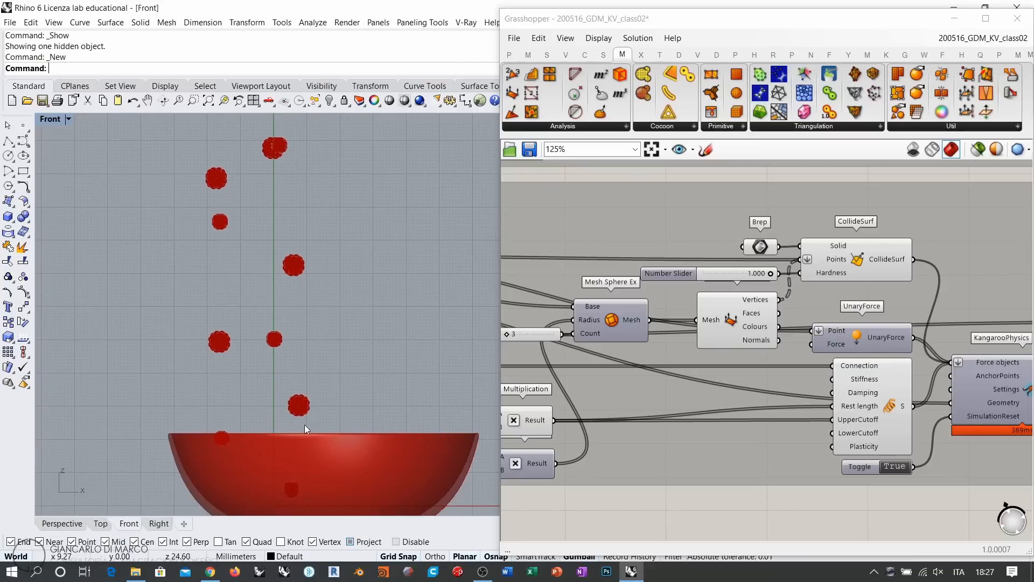
right_click_drag(305, 424, 301, 317)
scroll(301, 318, "up", 2)
scroll(273, 370, "up", 6)
right_click_drag(287, 354, 299, 333)
scroll(298, 332, "down", 2)
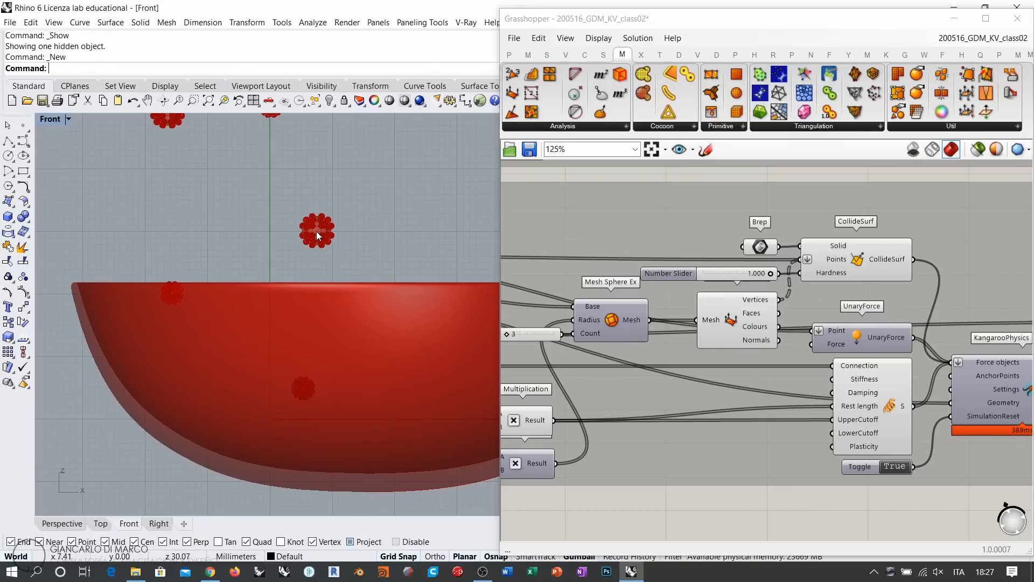
Step: Trace the CollideSurf Points input back through the Relay to Longest List and read its List A output
left_click(816, 266)
right_click_drag(721, 277, 993, 281)
right_click_drag(672, 284, 902, 289)
scroll(748, 265, "up", 3)
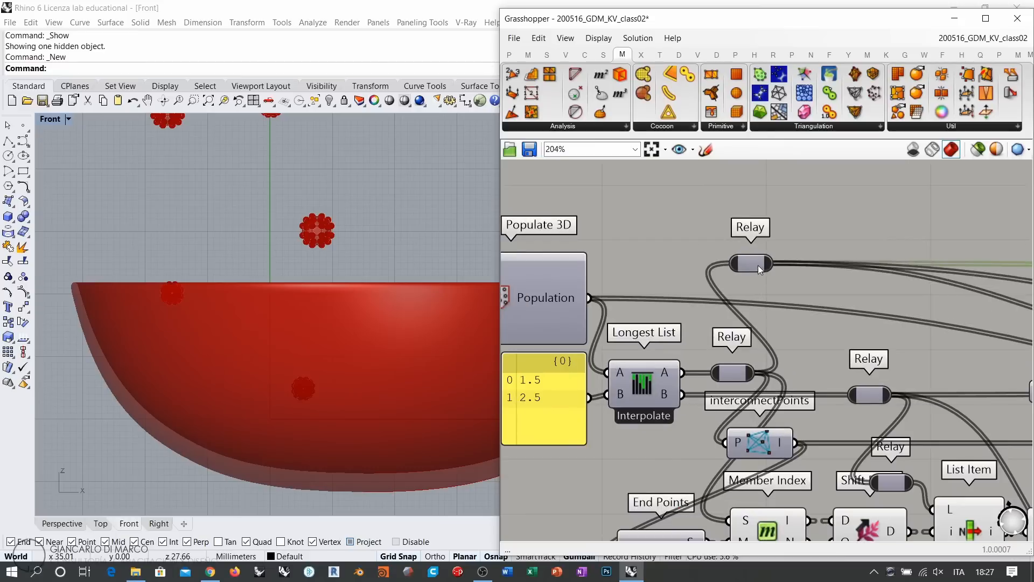
left_click(758, 265)
left_click(664, 373)
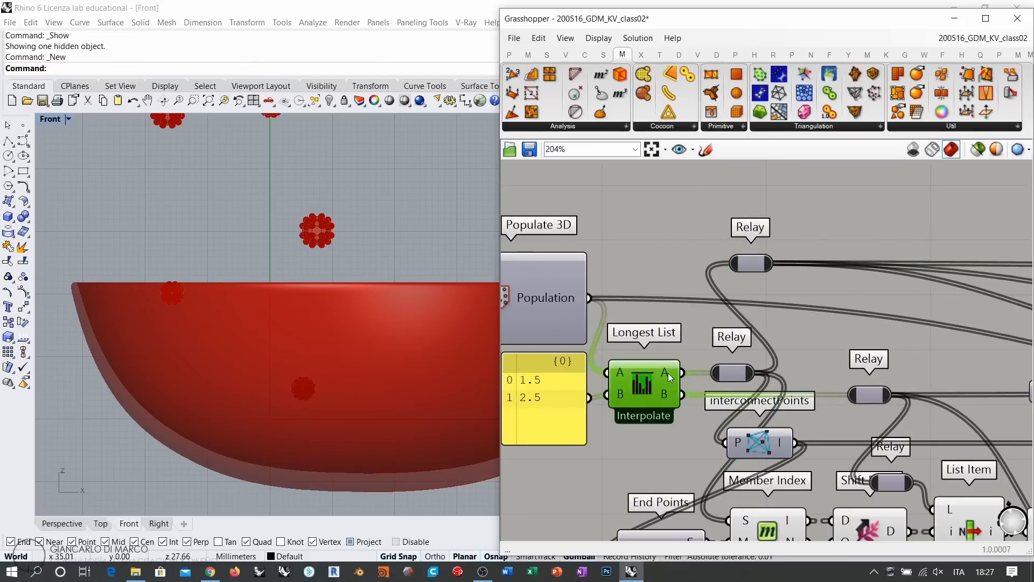
mouse_move(669, 377)
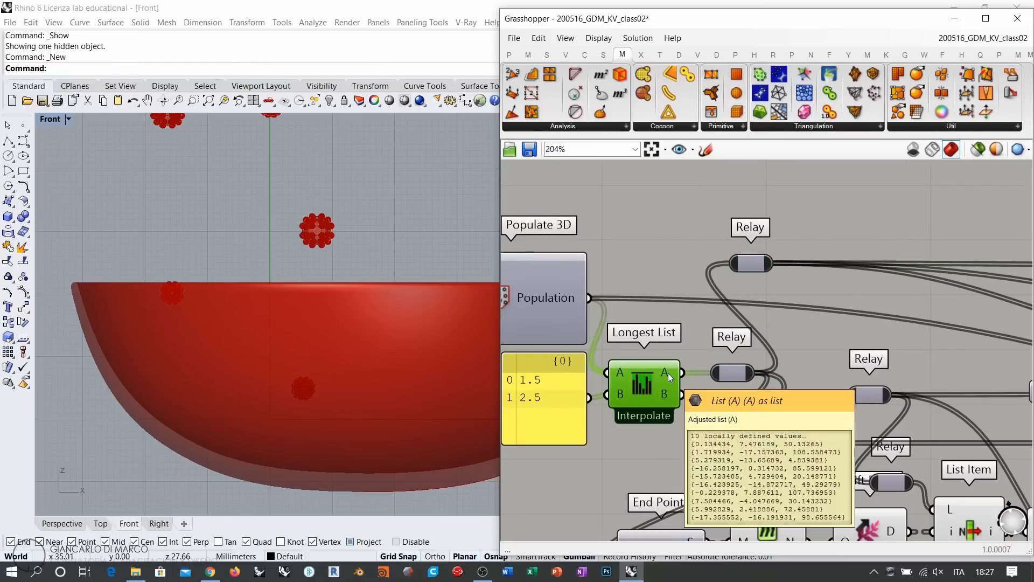
right_click_drag(843, 301, 539, 323)
right_click_drag(993, 306, 502, 286)
right_click_drag(911, 270, 805, 266)
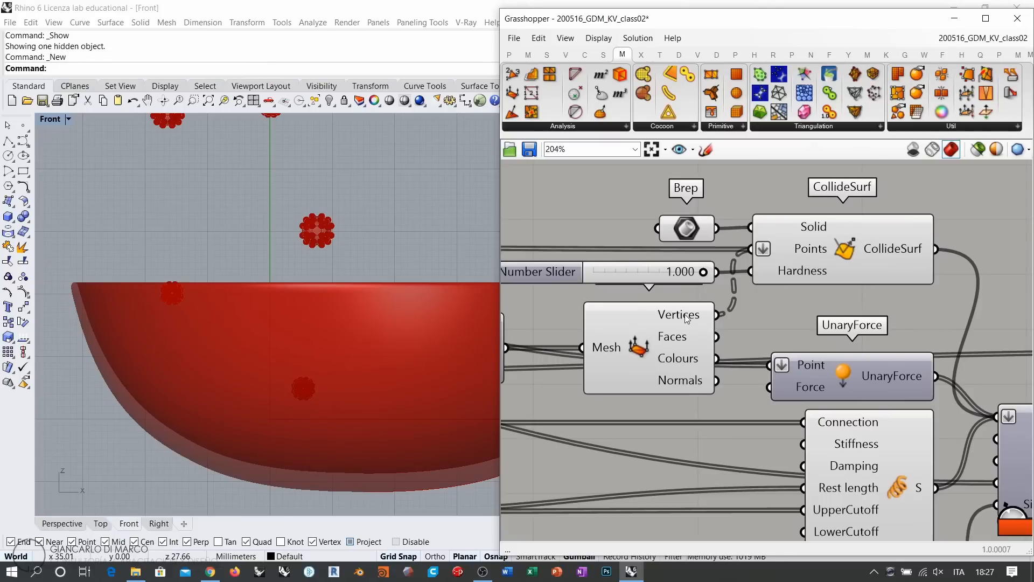
Step: Hide the preview of the deconstructed mesh vertices and turn on the preview of KangarooPhysics
scroll(683, 318, "down", 2)
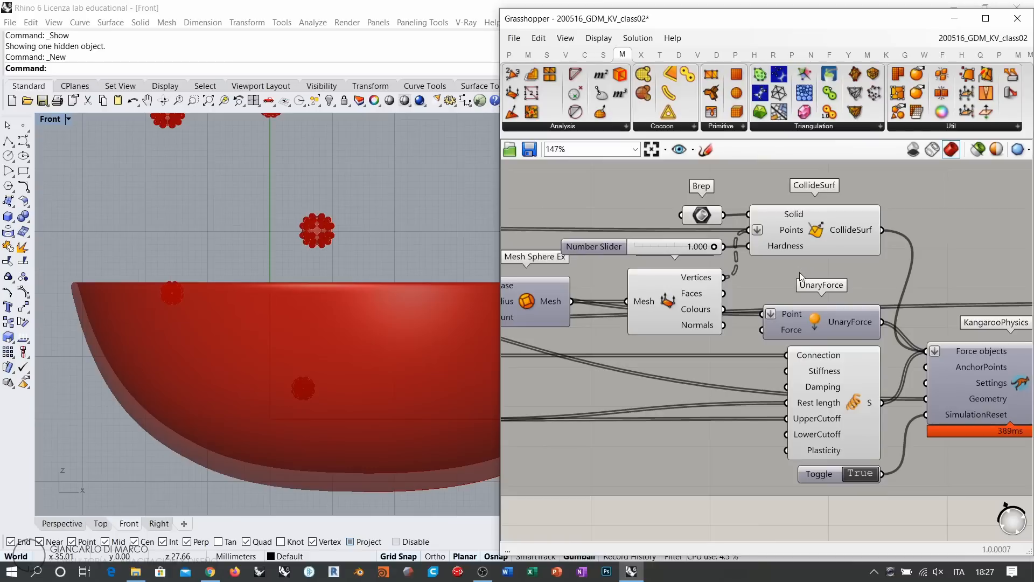
scroll(813, 267, "down", 1)
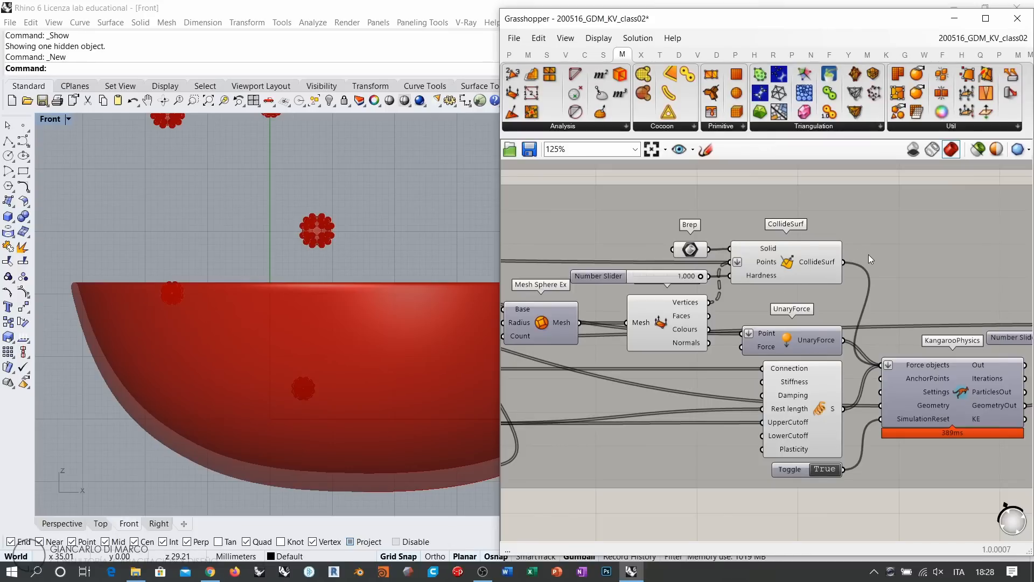
right_click_drag(868, 320, 846, 312)
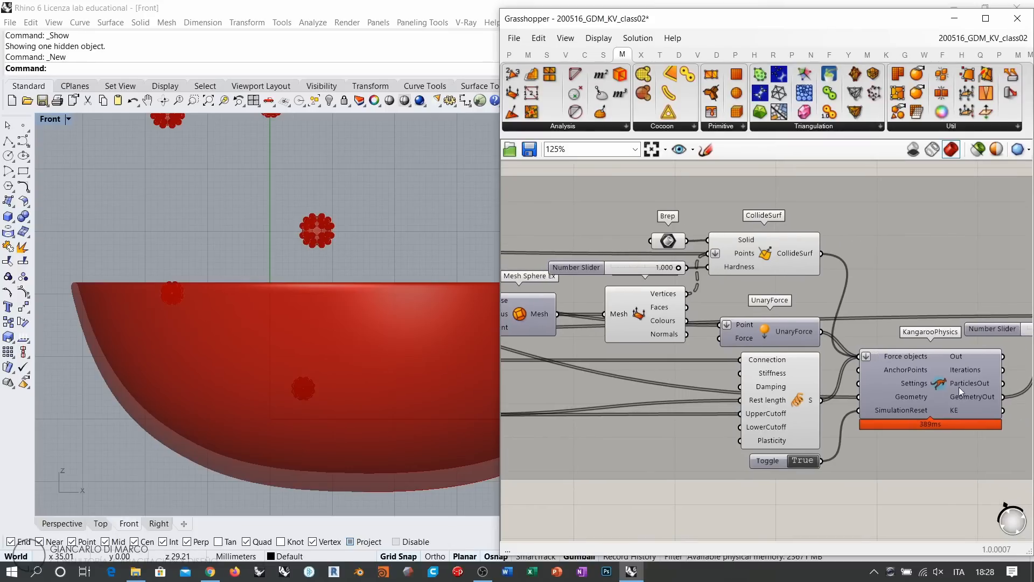
right_click_drag(959, 386, 915, 381)
left_click(604, 305)
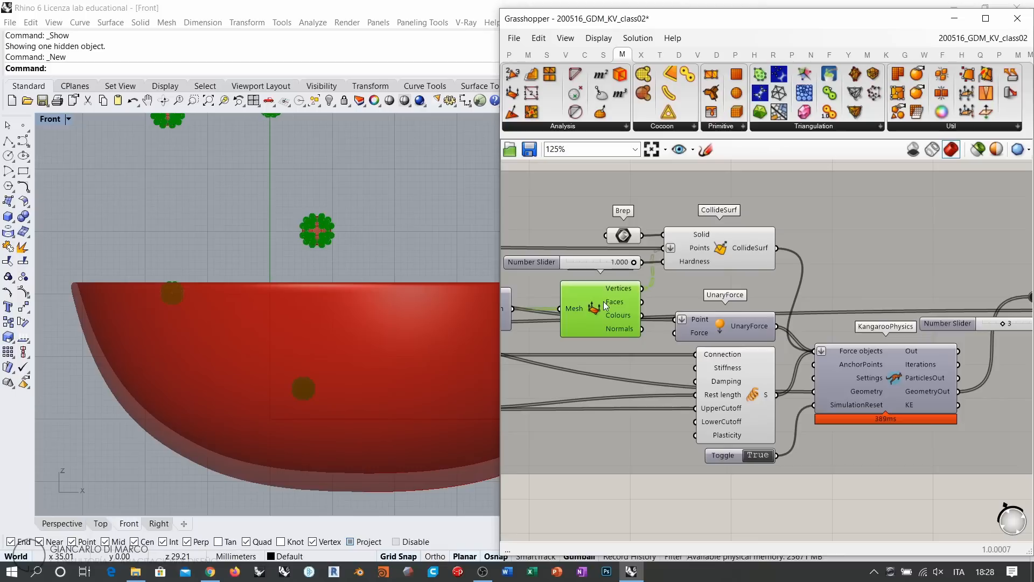
left_click(873, 436)
left_click(897, 381)
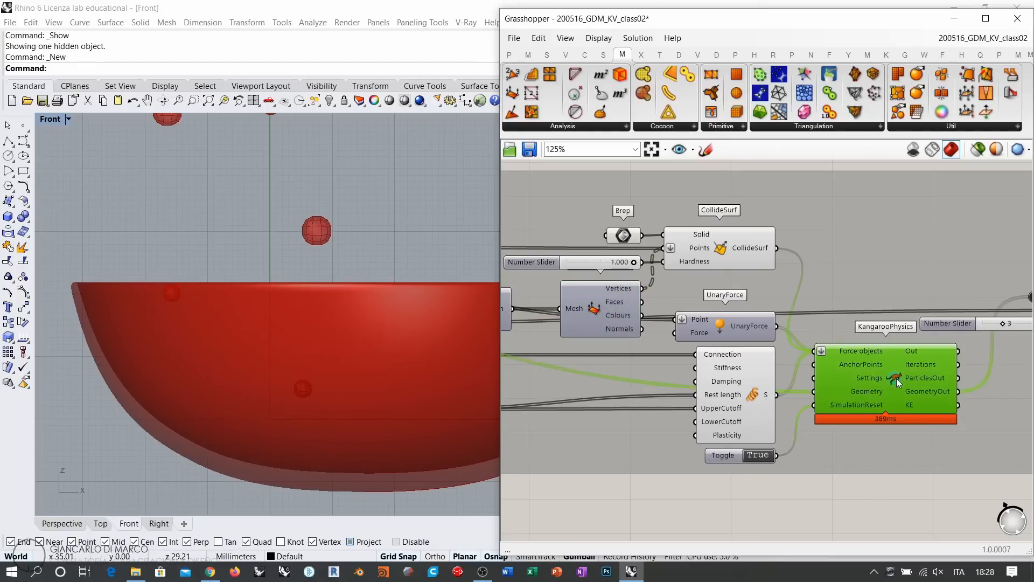
key("Escape")
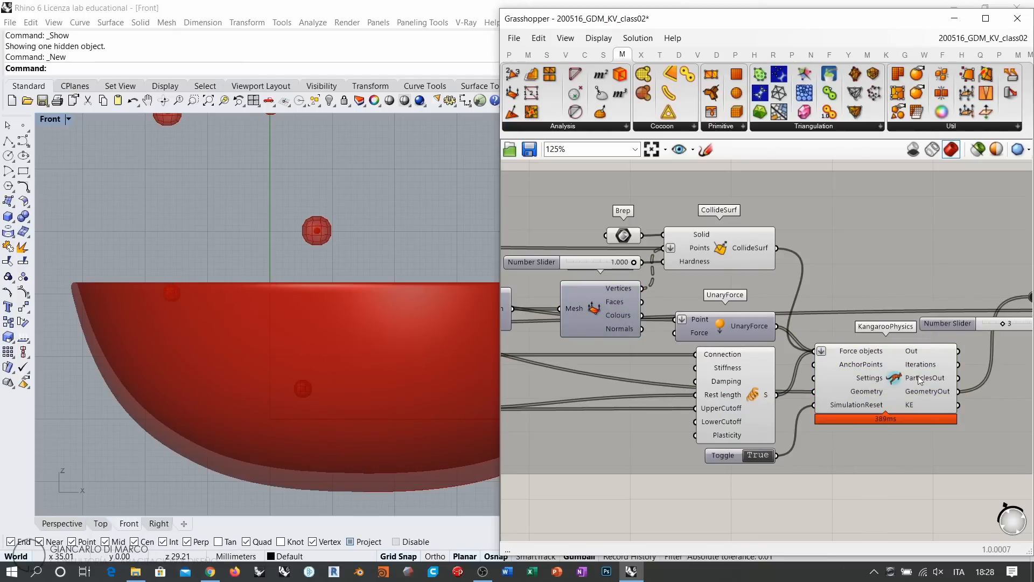
mouse_move(925, 379)
Step: Add a SpringsFromMesh component above CollideSurf and feed its Mesh input from the Mesh Sphere Ex output
right_click_drag(647, 320, 782, 302)
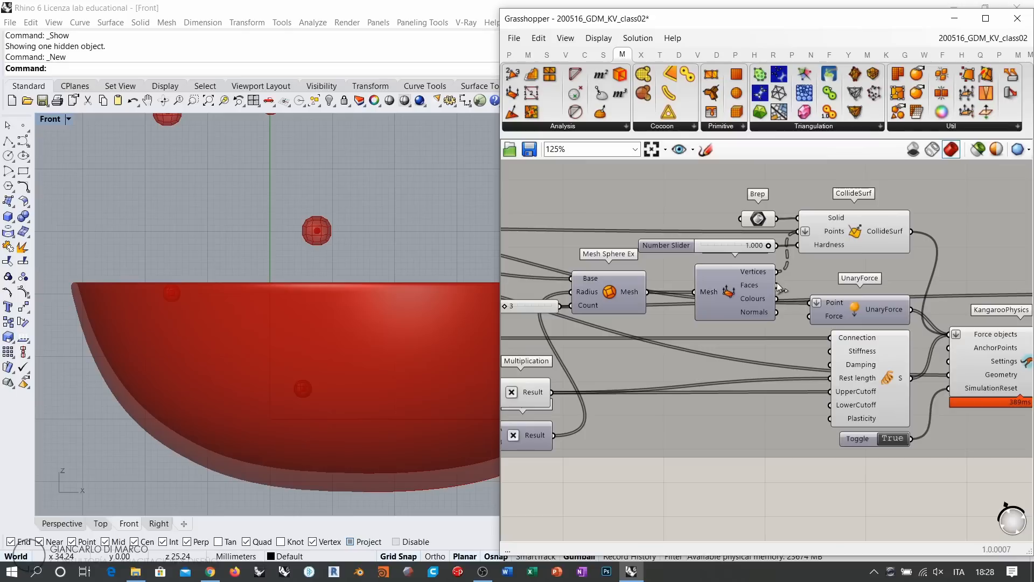
left_click(886, 54)
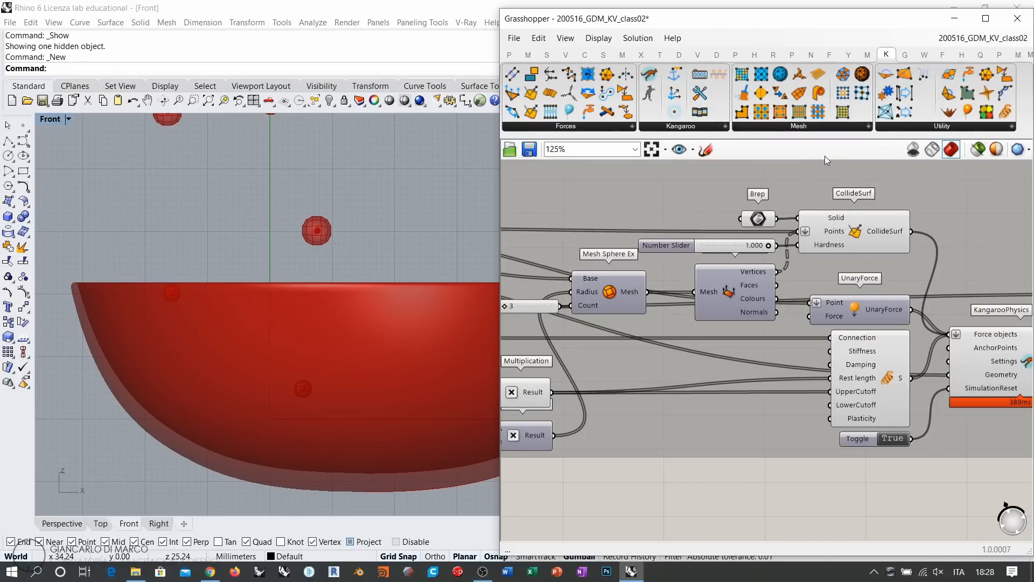
left_click(903, 126)
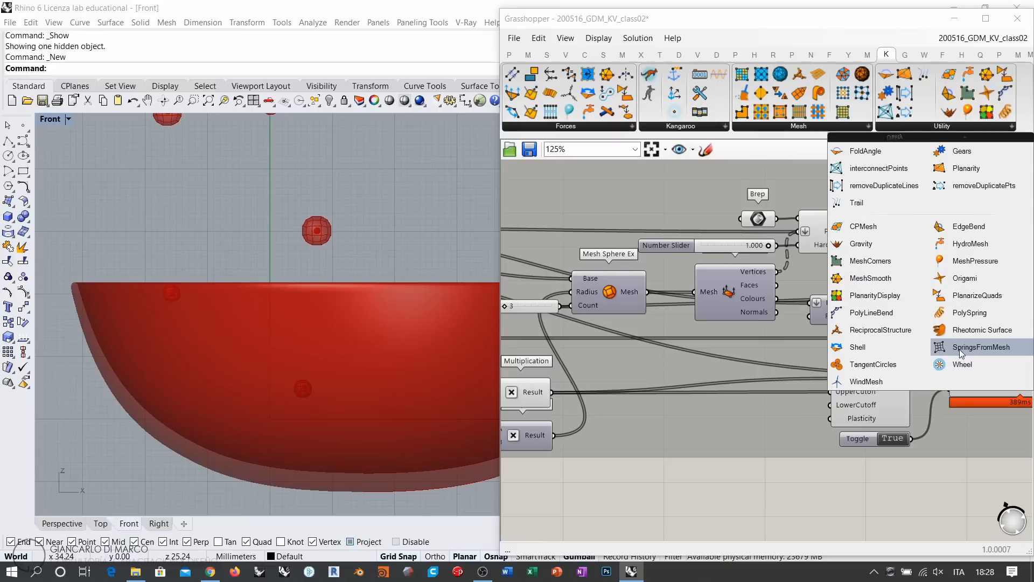
left_click_drag(960, 347, 802, 519)
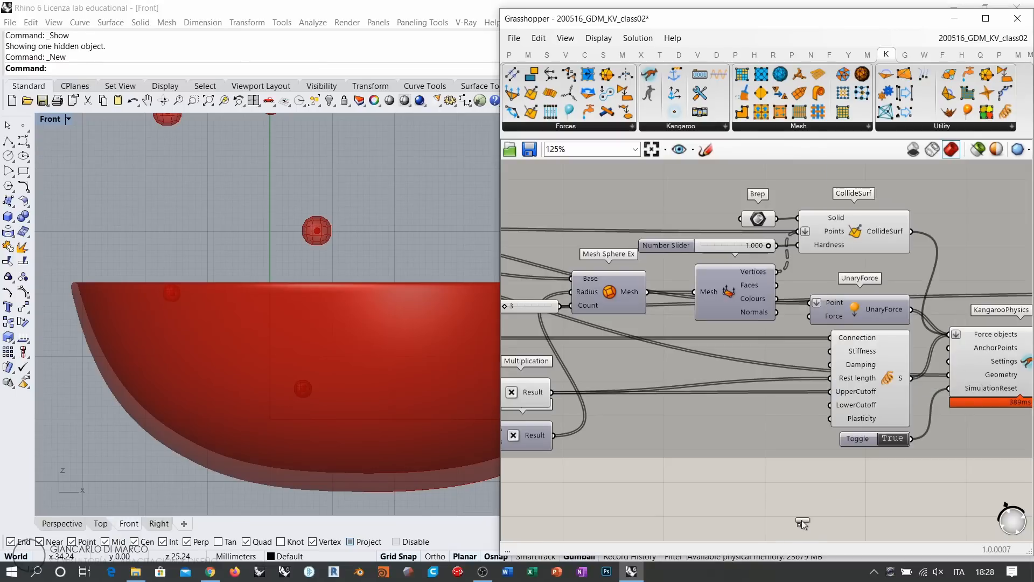
left_click_drag(816, 480, 693, 199)
scroll(726, 298, "up", 3)
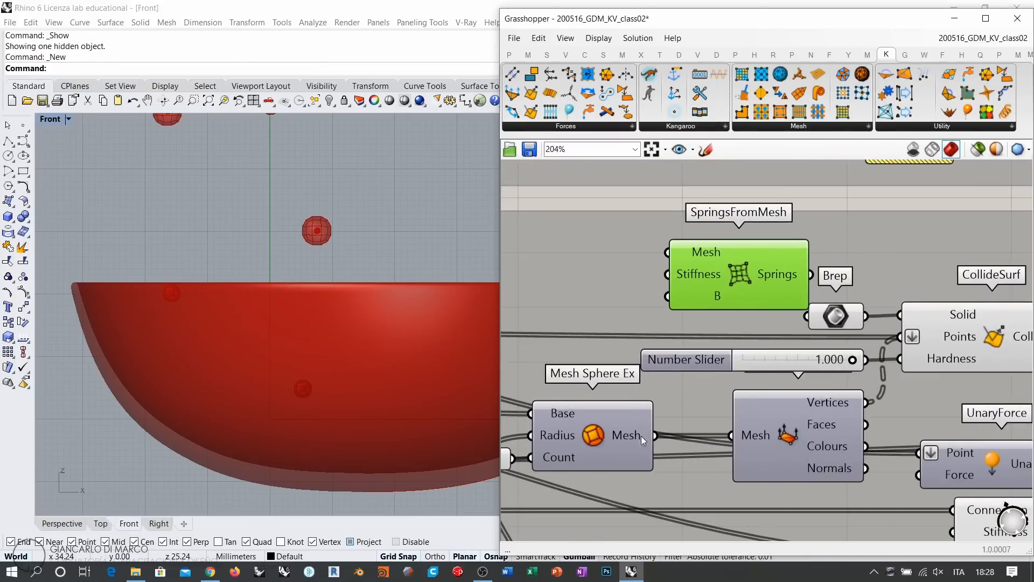
left_click_drag(654, 438, 666, 253)
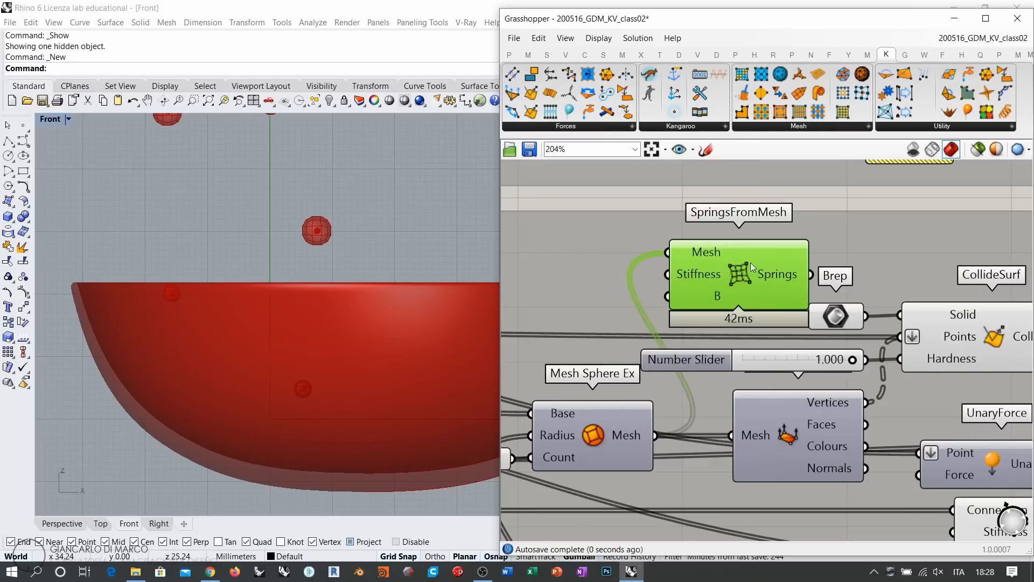
left_click(593, 246)
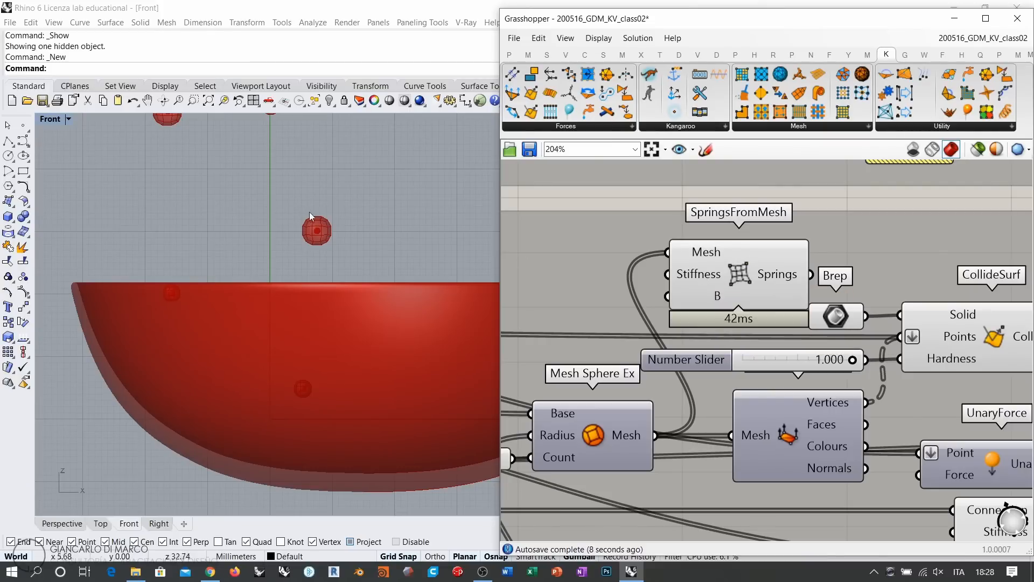
Step: Connect the Springs output of SpringsFromMesh to the KangarooPhysics Force objects input, keeping the existing forces
mouse_move(698, 273)
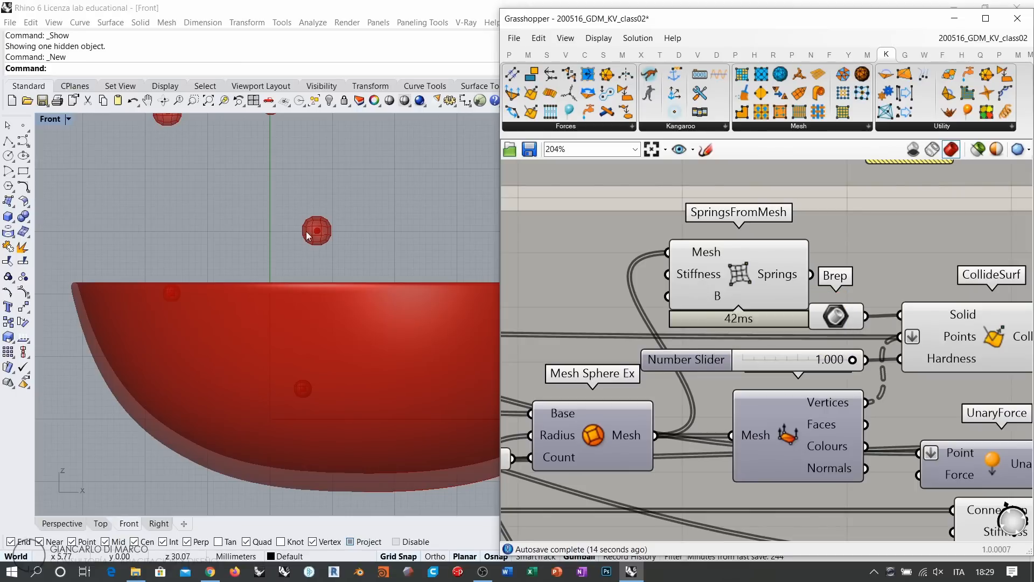
scroll(614, 252, "down", 3)
left_click_drag(614, 252, 873, 390)
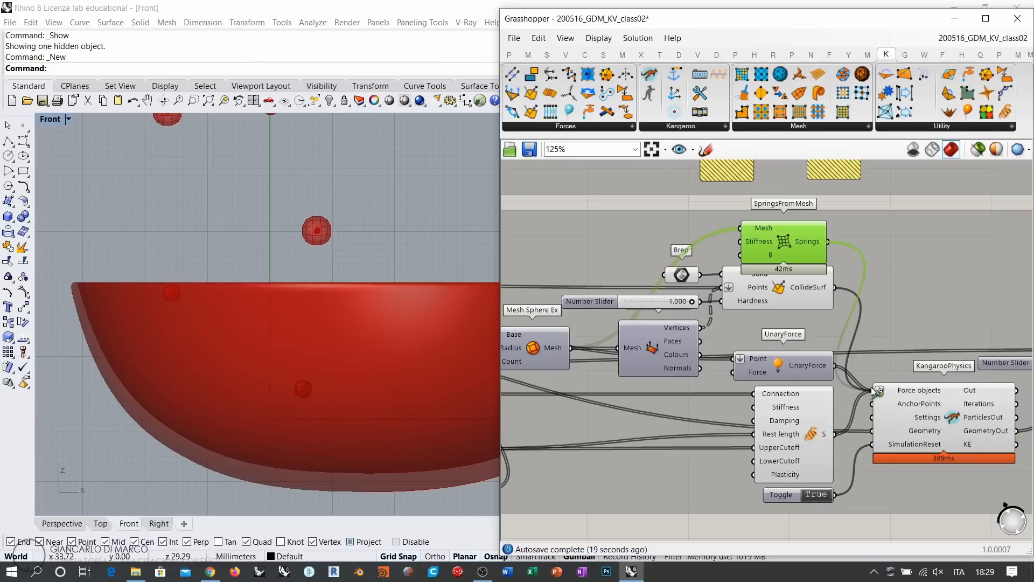
Step: Highlight the KangarooPhysics particles in the viewport and check how they relate to the sphere meshes
left_click(958, 418)
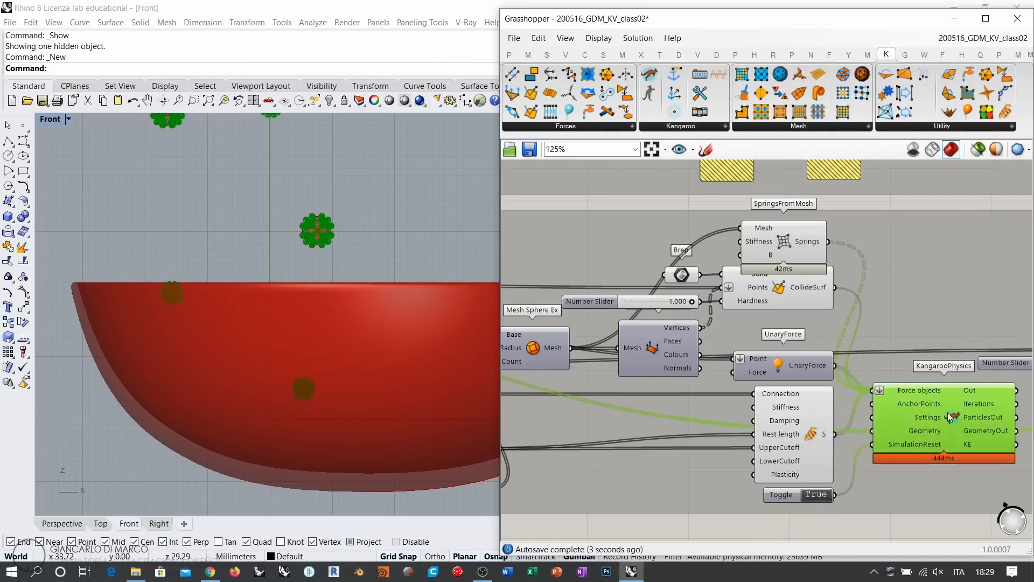
key("Escape")
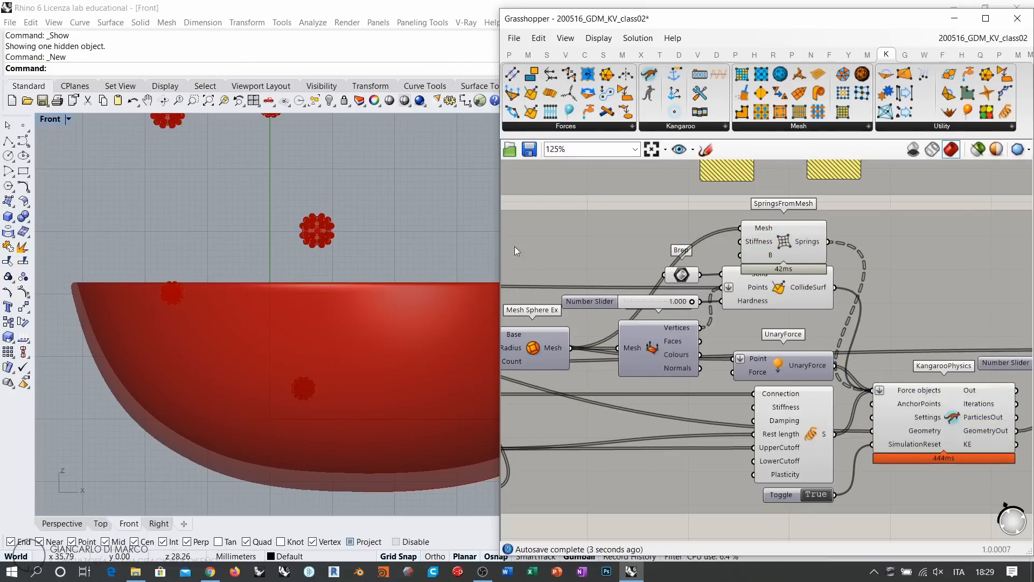
left_click(962, 420)
mouse_move(998, 421)
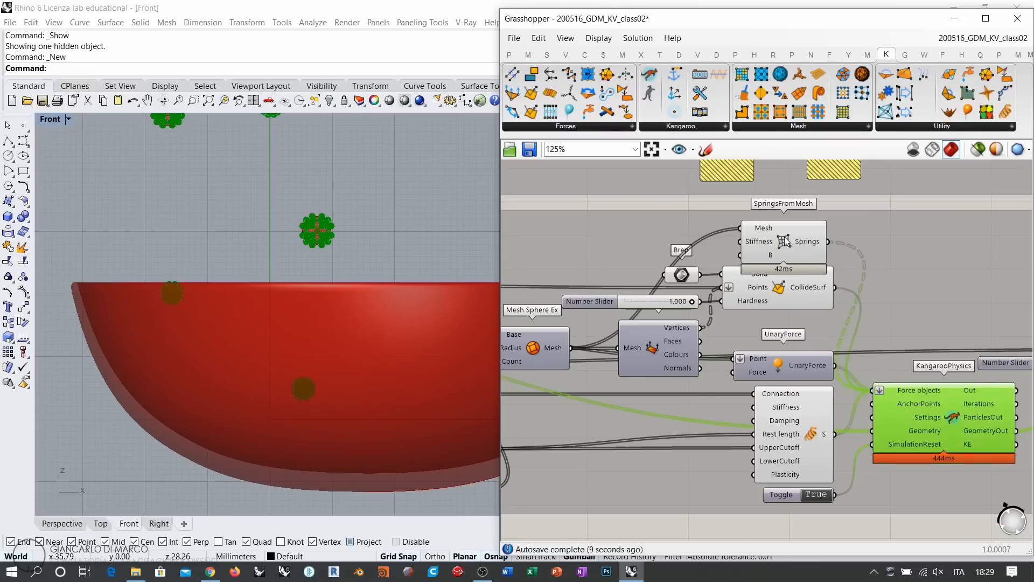
key("Escape")
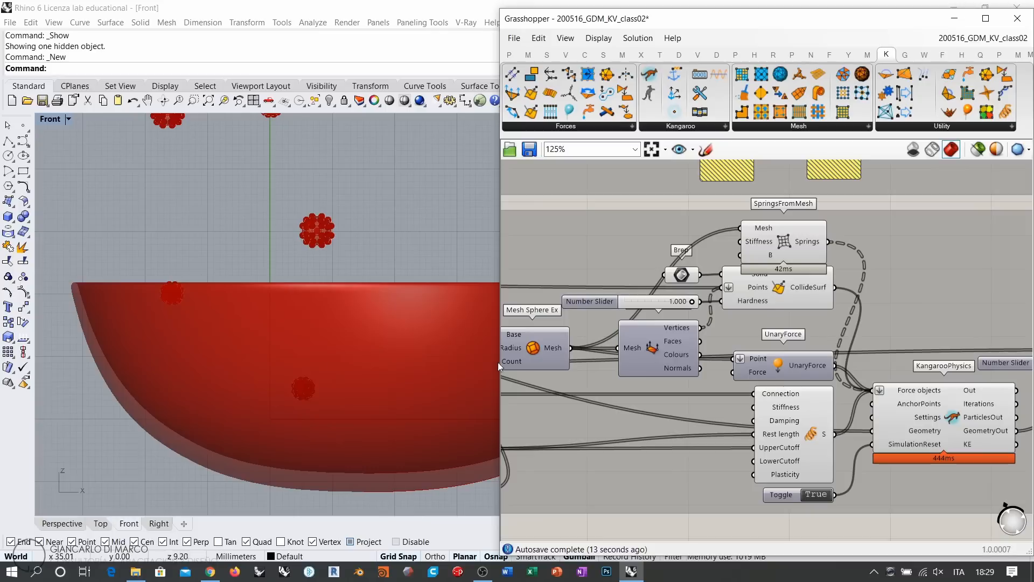
Step: Stop and reset the simulation from the Kangaroo playback controls, then close the controls
right_click_drag(902, 386, 787, 341)
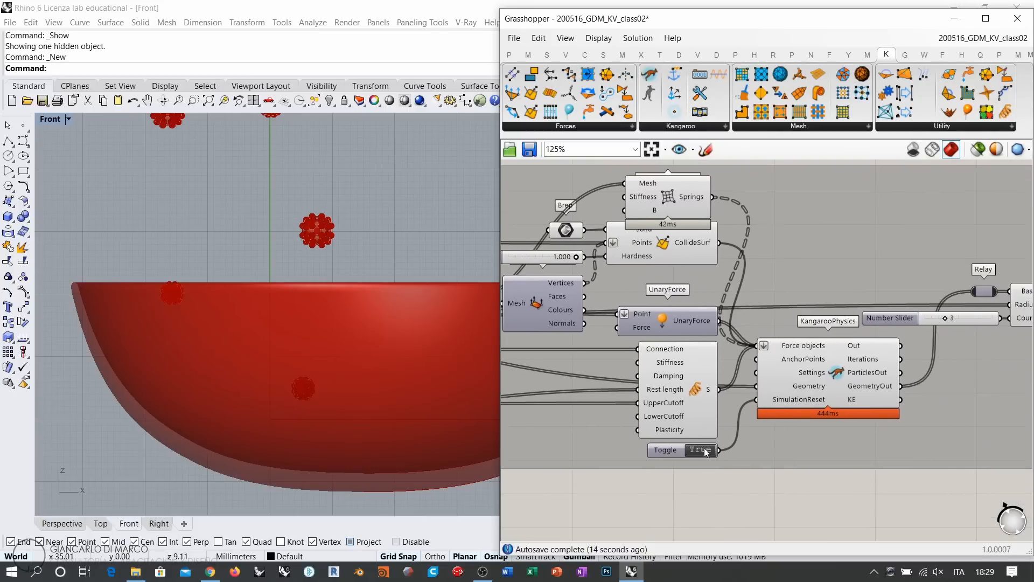
double_click(839, 377)
left_click(838, 483)
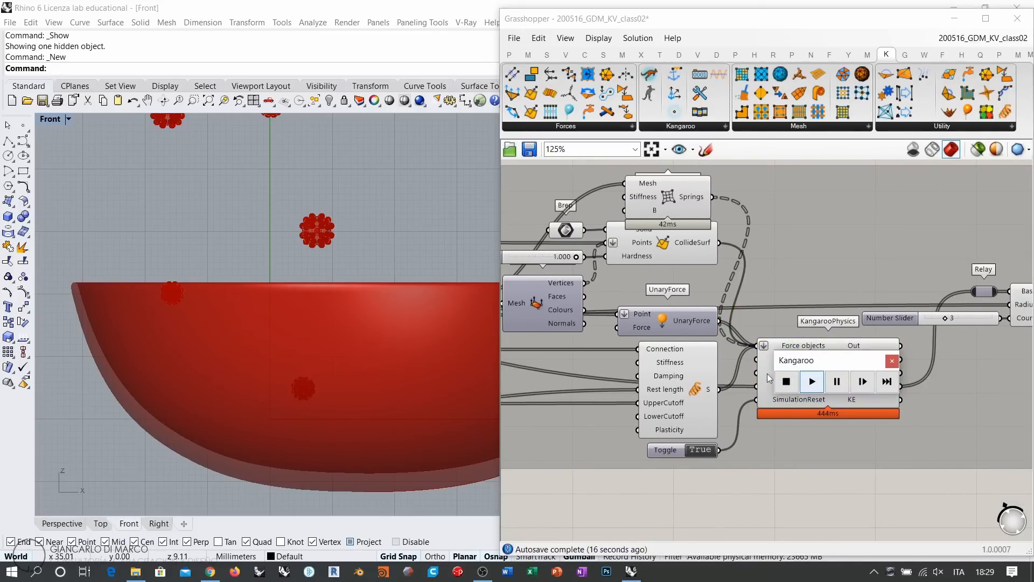
left_click(787, 383)
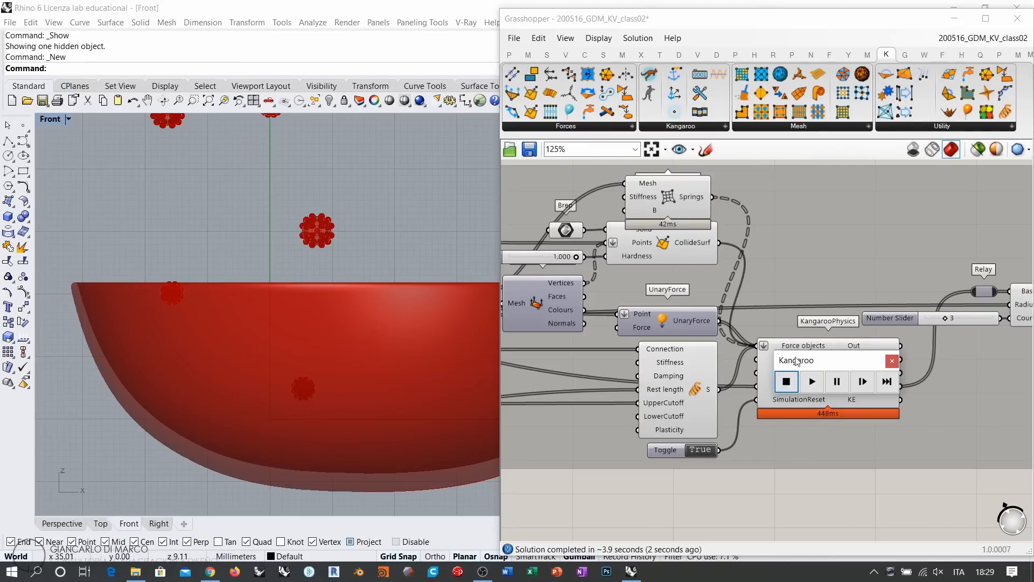
left_click_drag(802, 360, 810, 238)
left_click(891, 239)
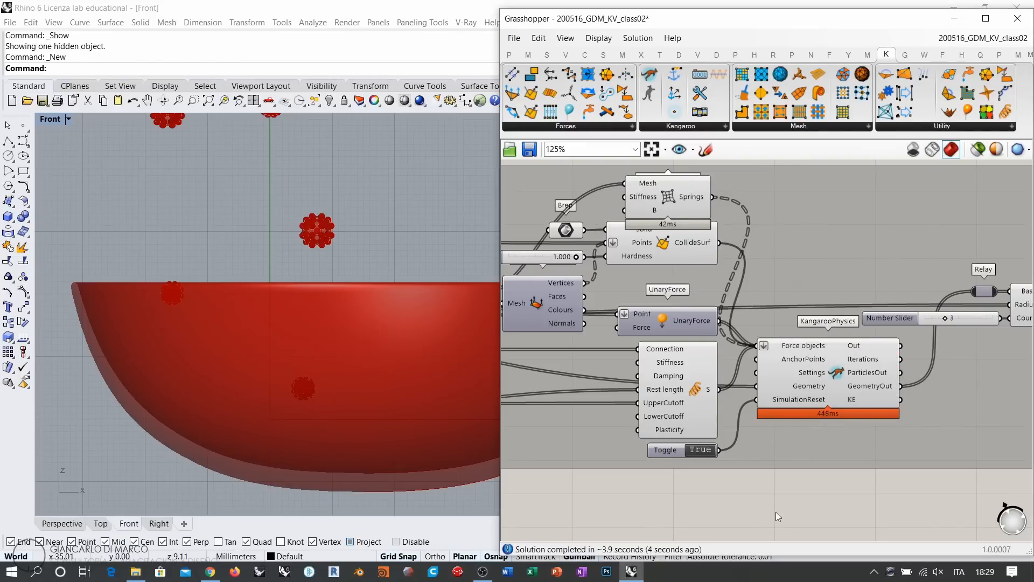
Step: Delete the SpringsFromMesh component from the definition
right_click_drag(698, 266, 764, 302)
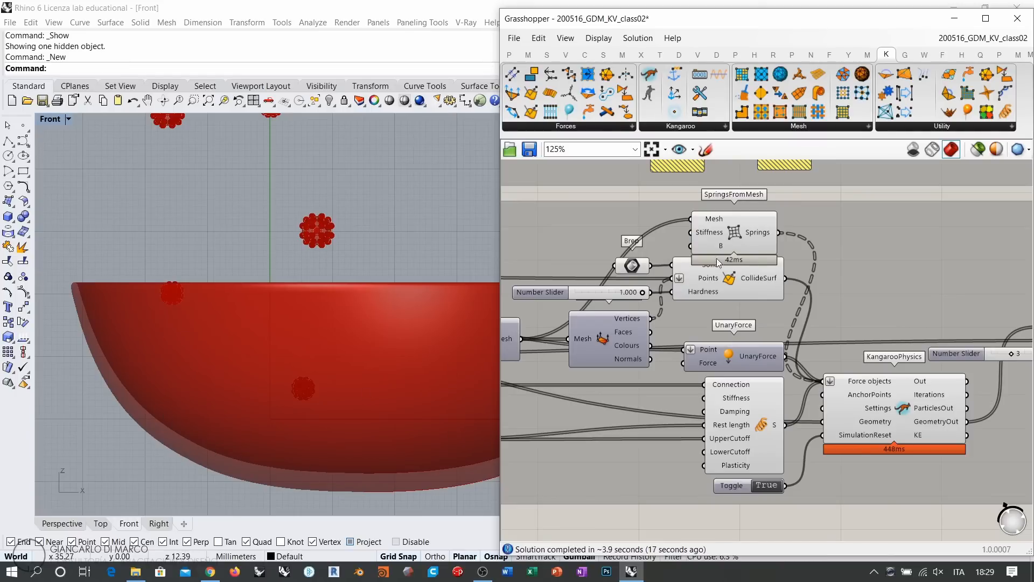
mouse_move(737, 235)
left_mouse_down()
mouse_move(730, 243)
mouse_move(738, 245)
left_mouse_up()
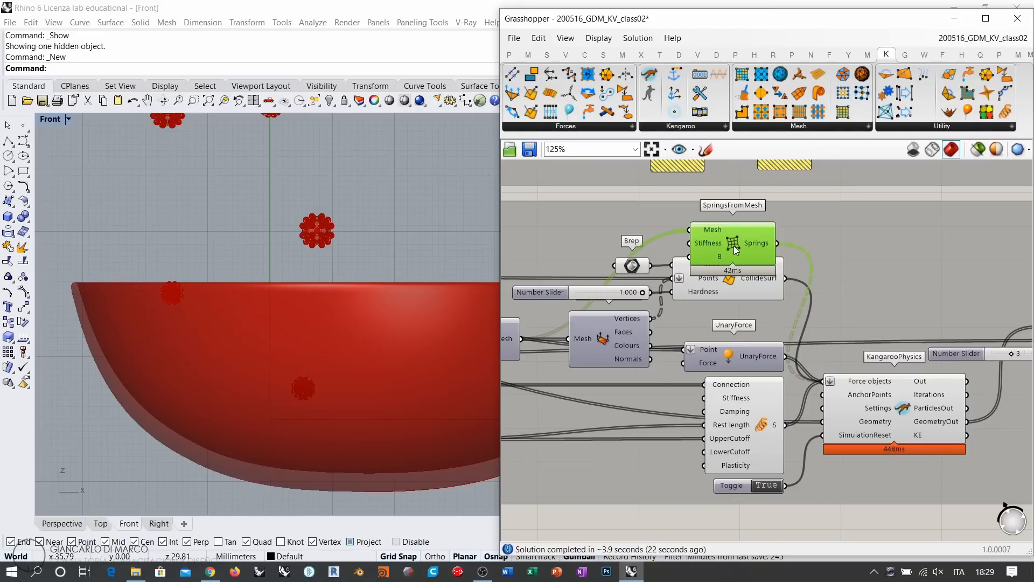
key("Delete")
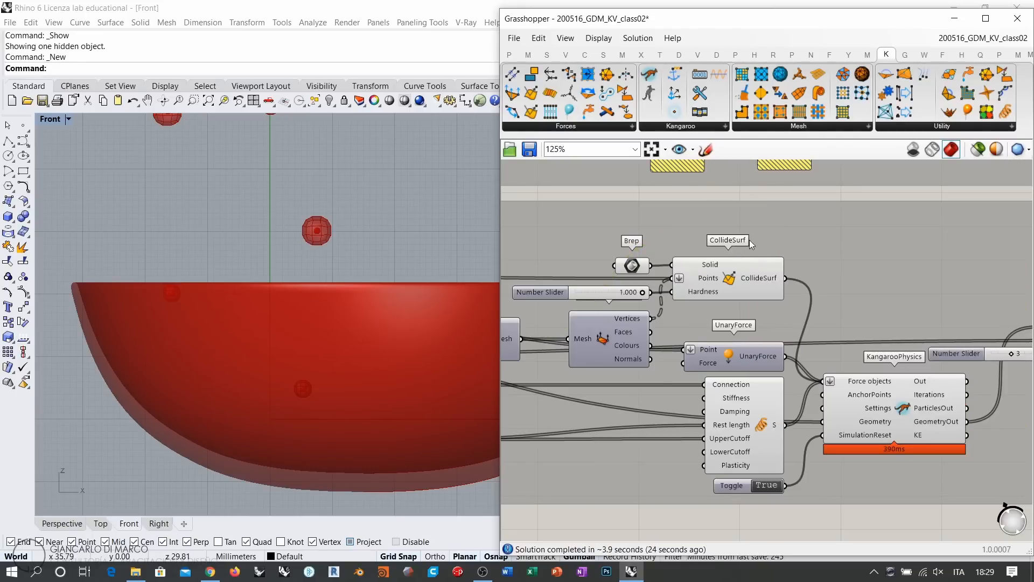
Step: Examine the falling spheres above the bowl and trace the definition back to the Scale NU and Populate 3D components
scroll(738, 250, "down", 3)
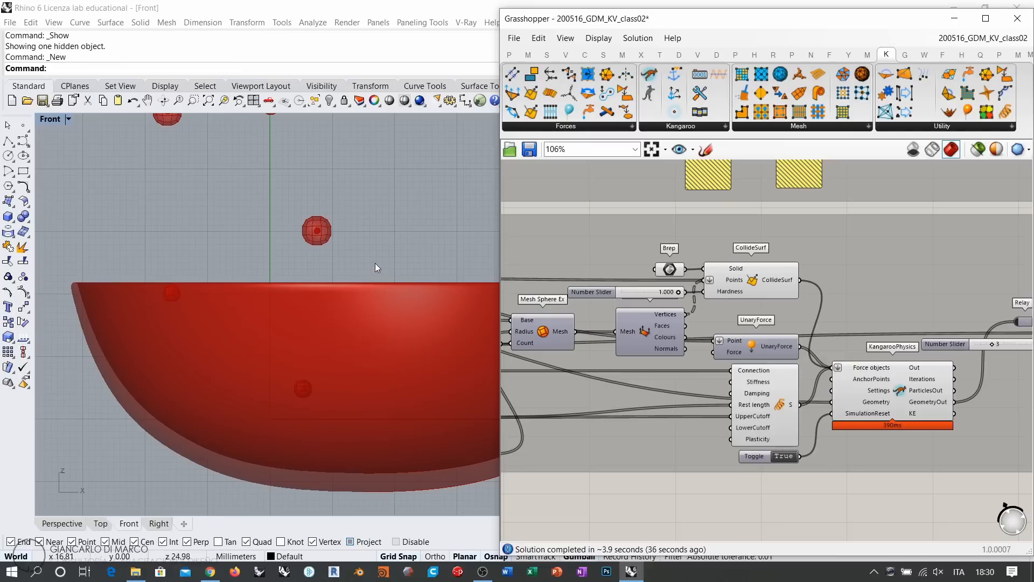
scroll(320, 294, "down", 4)
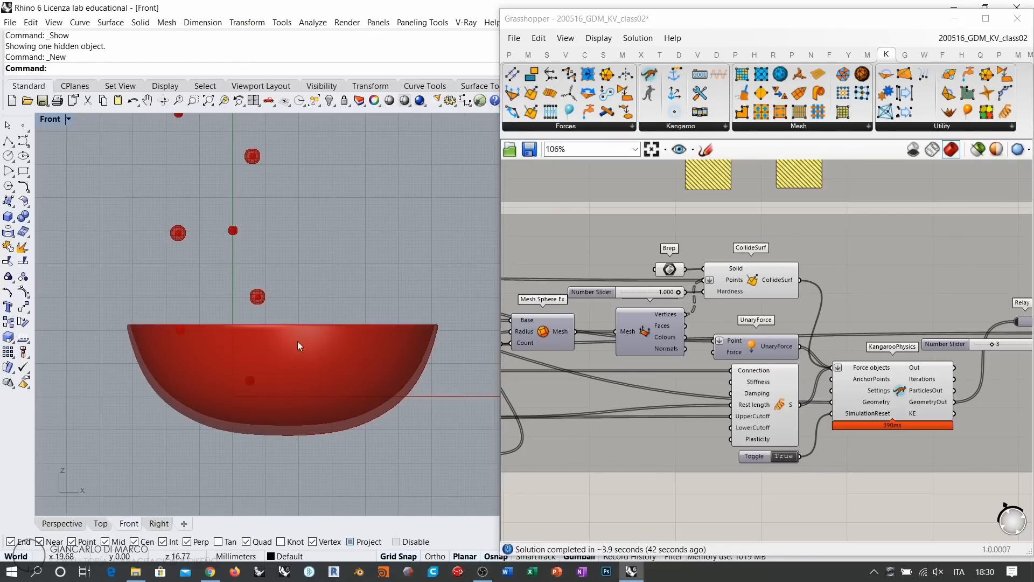
right_click_drag(264, 274, 295, 384)
scroll(252, 315, "down", 2)
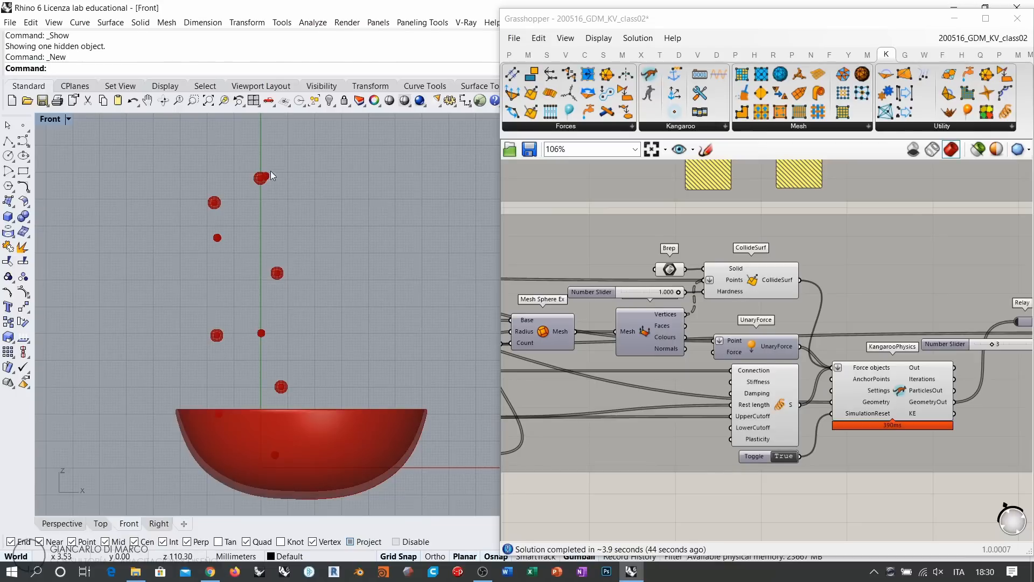
right_click_drag(695, 414, 937, 418)
scroll(938, 418, "down", 4)
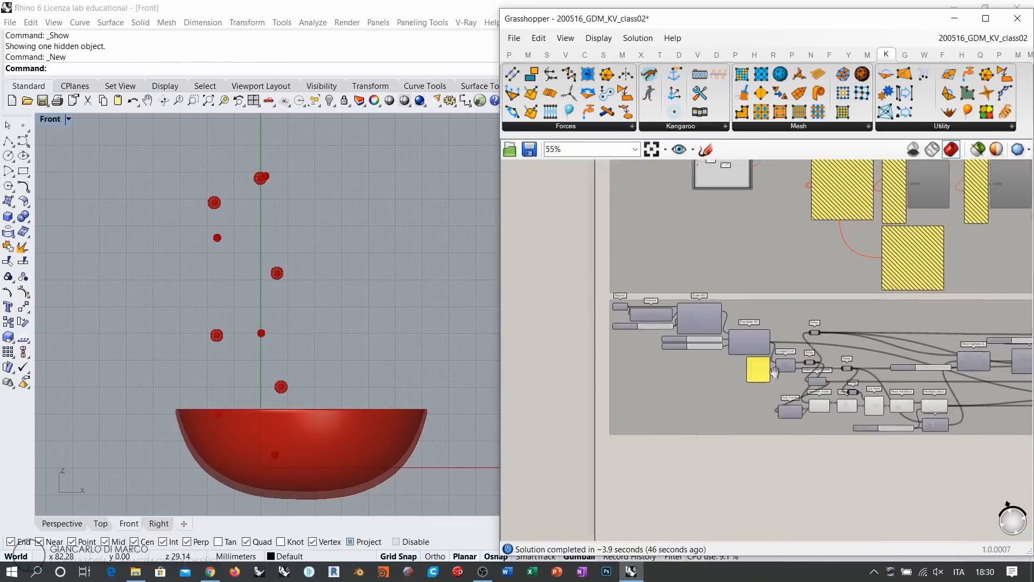
scroll(646, 321, "up", 8)
scroll(732, 310, "down", 2)
right_click_drag(732, 310, 600, 292)
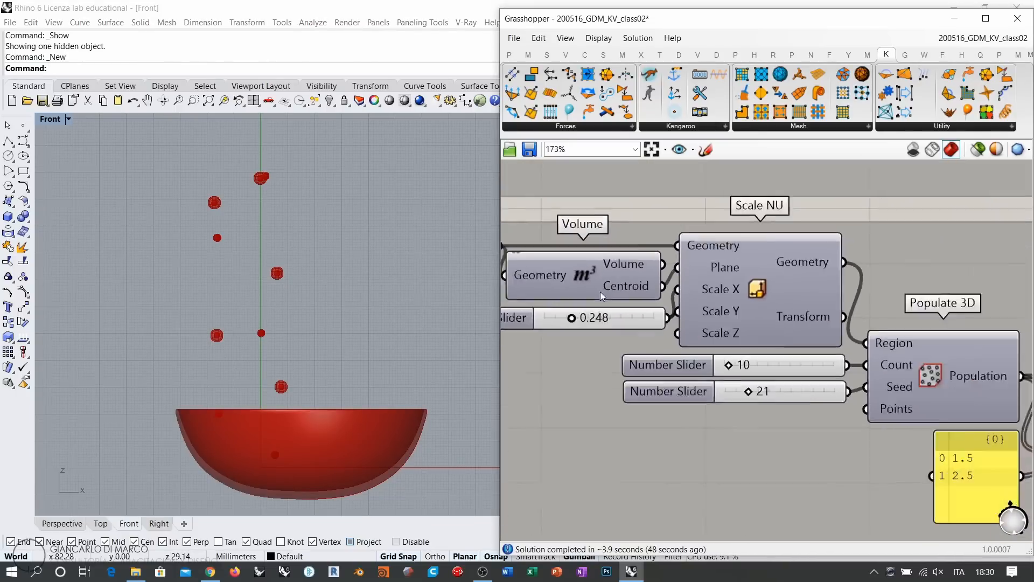
scroll(601, 292, "down", 1)
right_click_drag(866, 380, 698, 343)
left_click(622, 309)
left_click(691, 345)
scroll(699, 343, "down", 4)
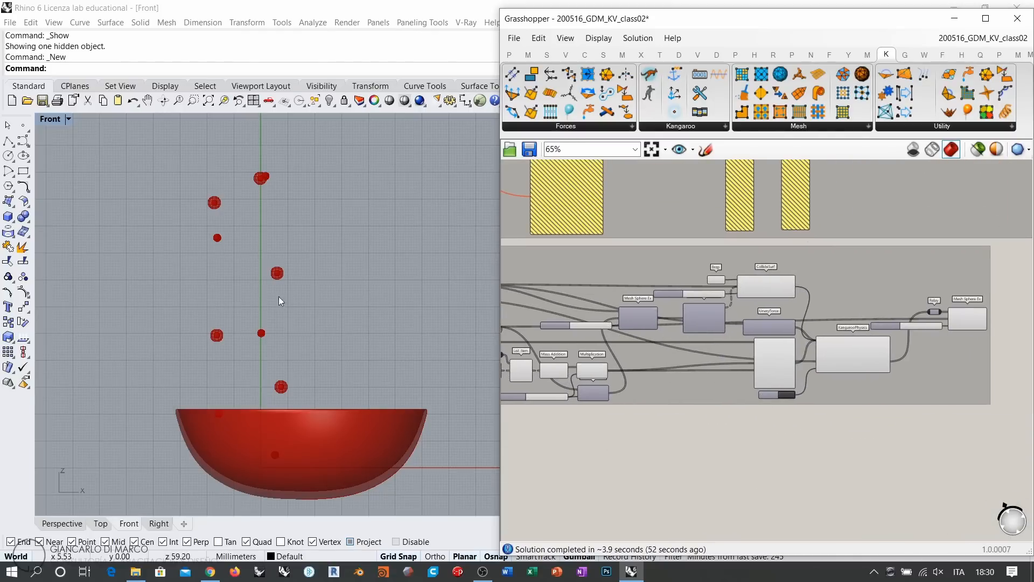
Step: Examine how CollideSurf, its Brep input, UnaryForce and the springs feed the KangarooPhysics component
right_click_drag(757, 304, 748, 343)
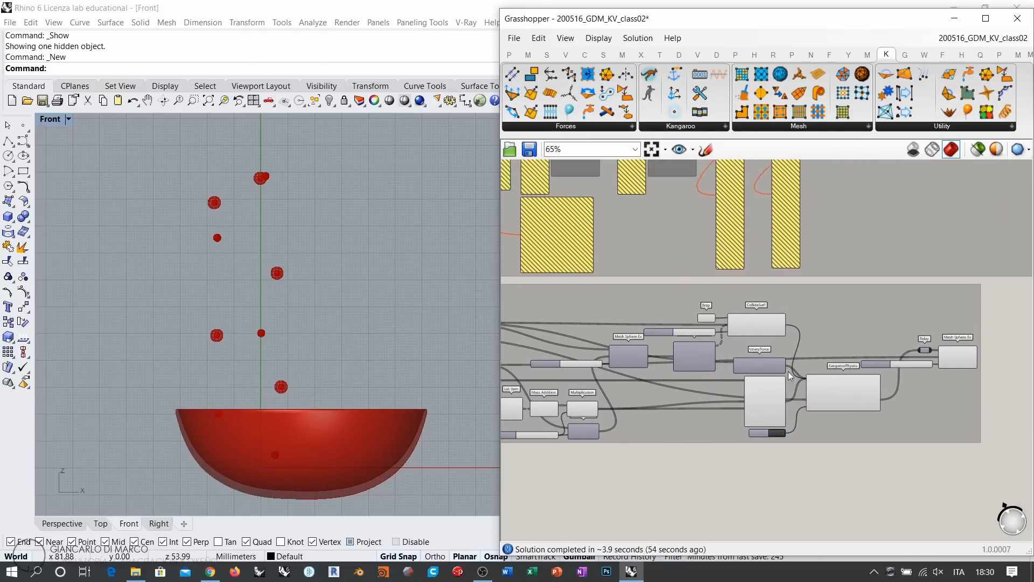
scroll(748, 343, "up", 4)
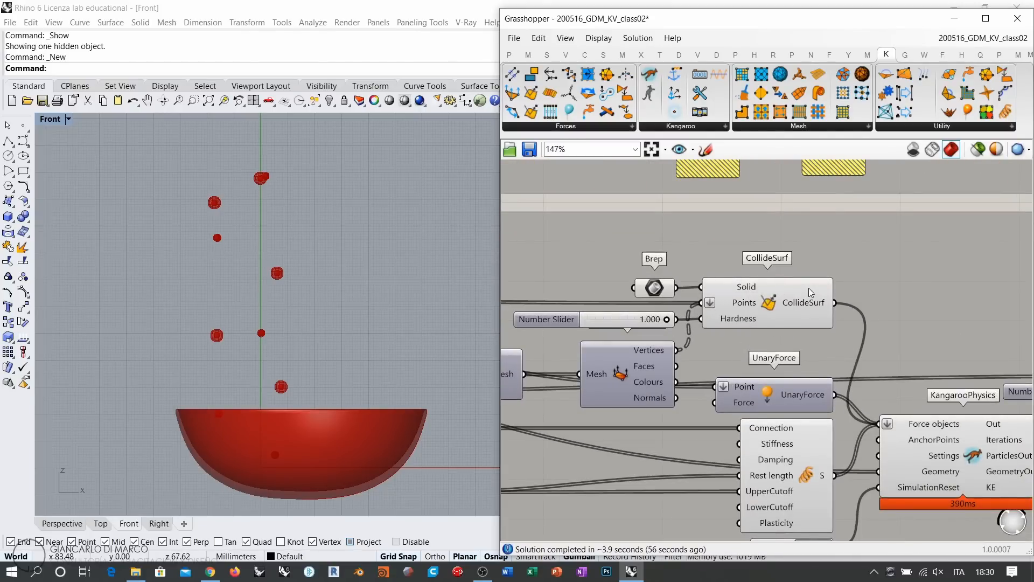
right_click_drag(910, 376, 802, 331)
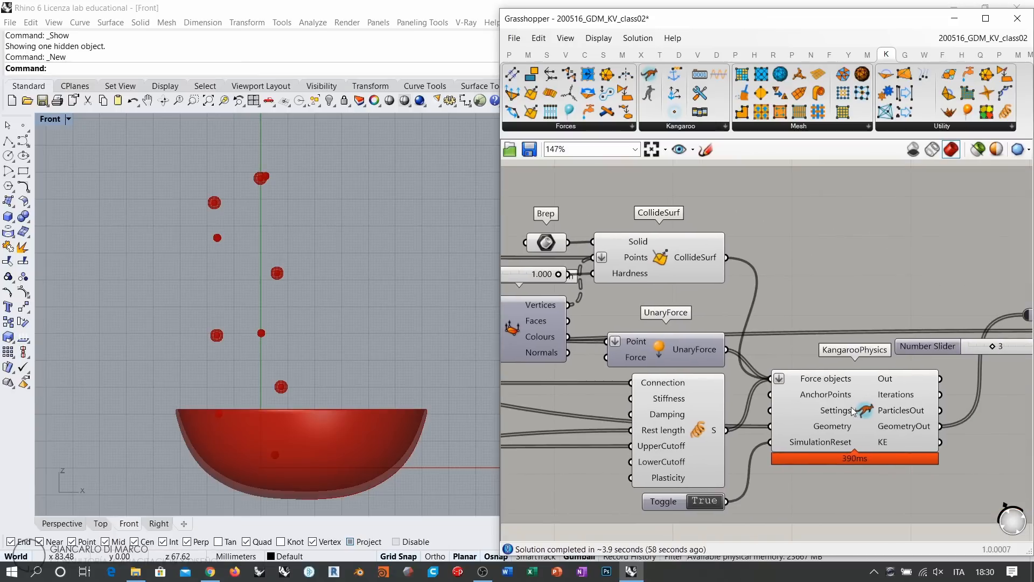
left_click(861, 414)
key("Escape")
left_click(548, 243)
key("Escape")
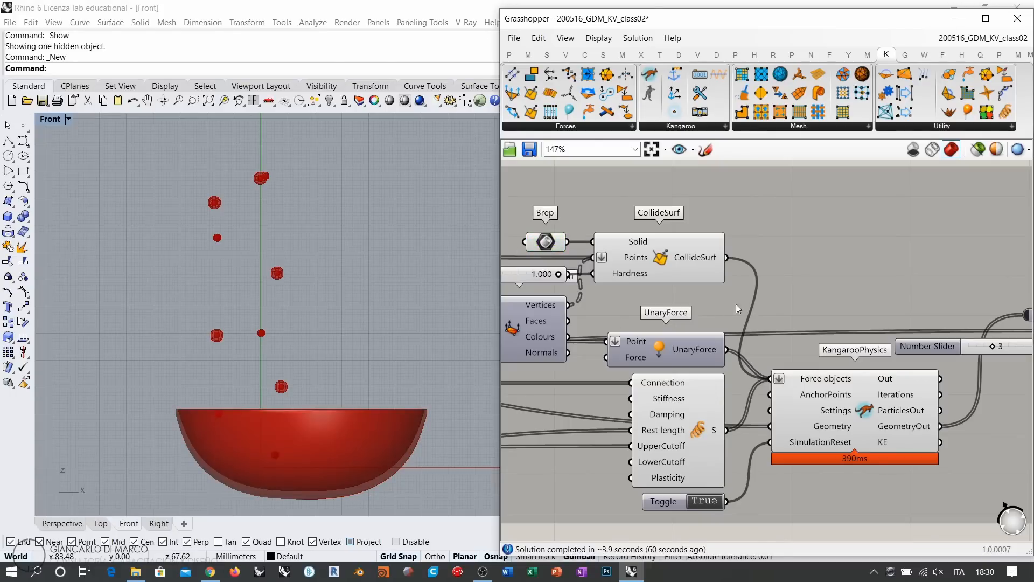
scroll(800, 334, "down", 2)
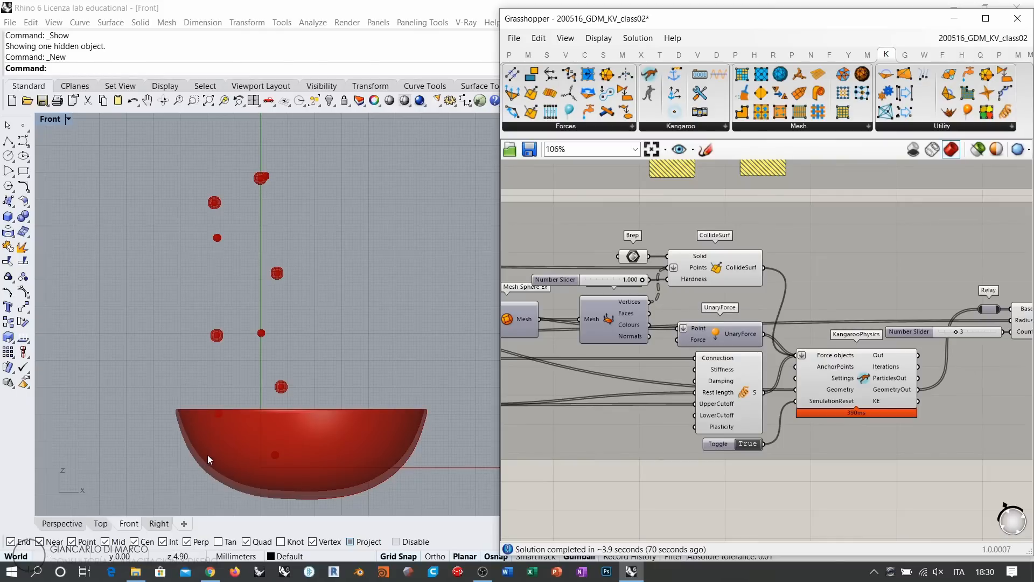
Step: Run the Kangaroo simulation to inspect the spheres against the bowl's inner surface up close, then stop and reset it
right_click_drag(238, 471, 238, 392)
scroll(237, 383, "up", 8)
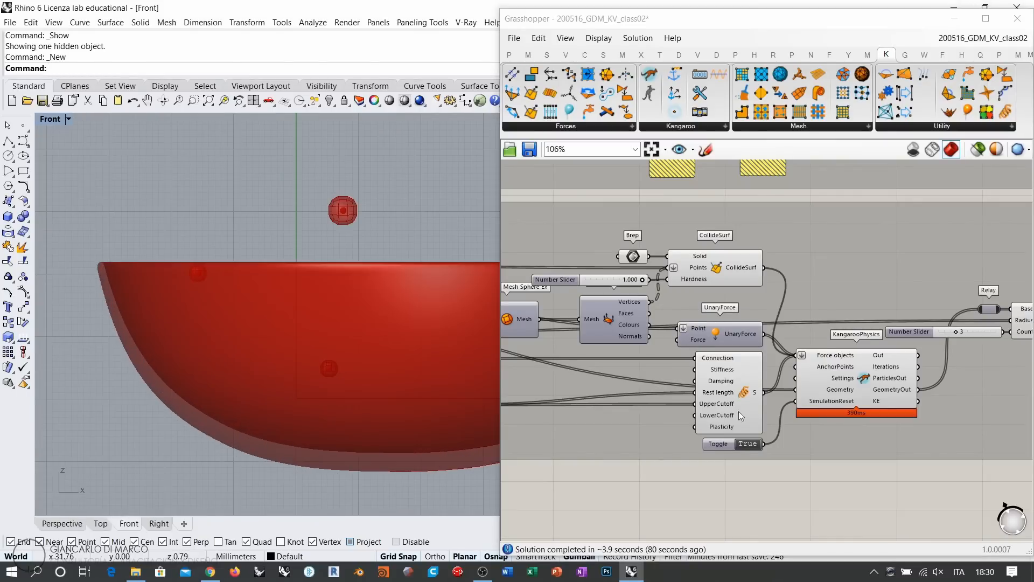
right_click_drag(739, 416, 764, 384)
scroll(283, 341, "up", 6)
right_click_drag(308, 377, 362, 328)
scroll(362, 328, "down", 2)
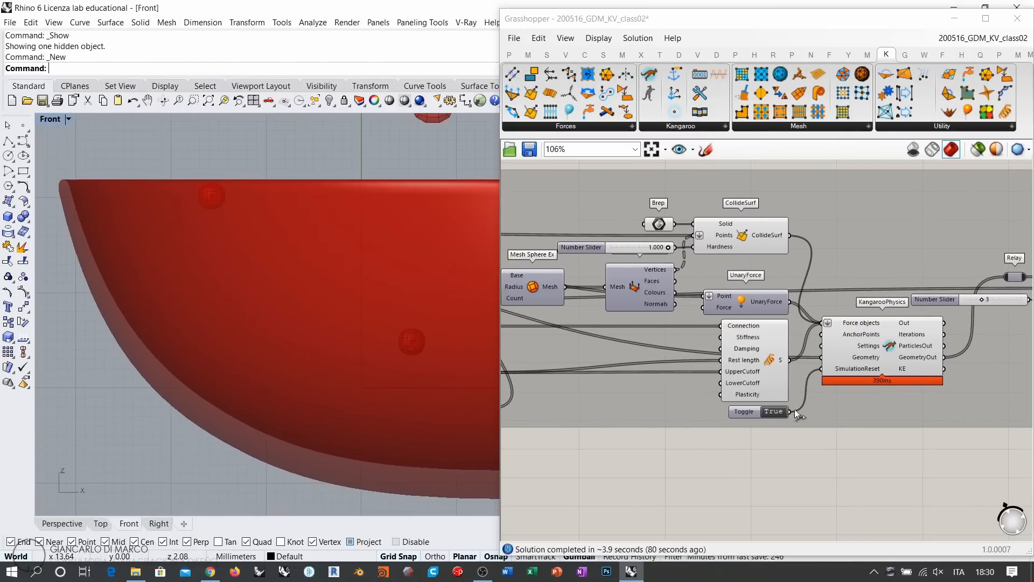
double_click(886, 347)
left_click(859, 352)
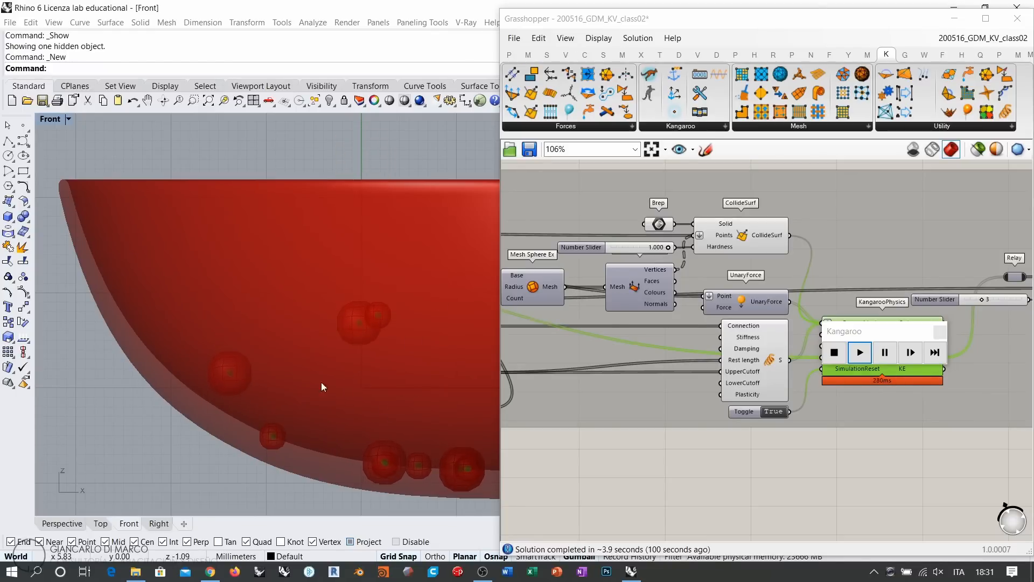
scroll(258, 362, "down", 2)
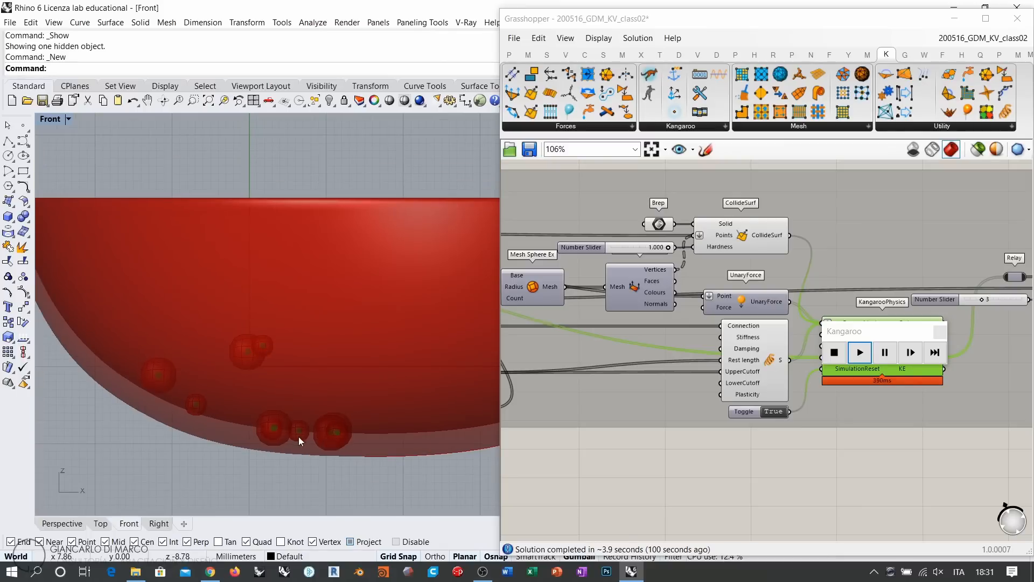
left_click(834, 352)
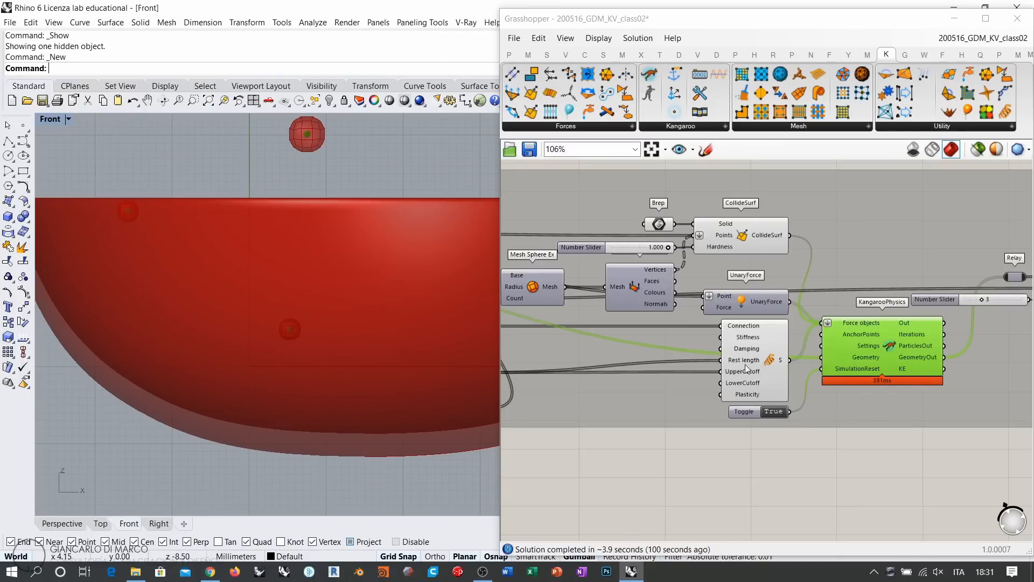
scroll(792, 437, "down", 2)
scroll(842, 403, "down", 2)
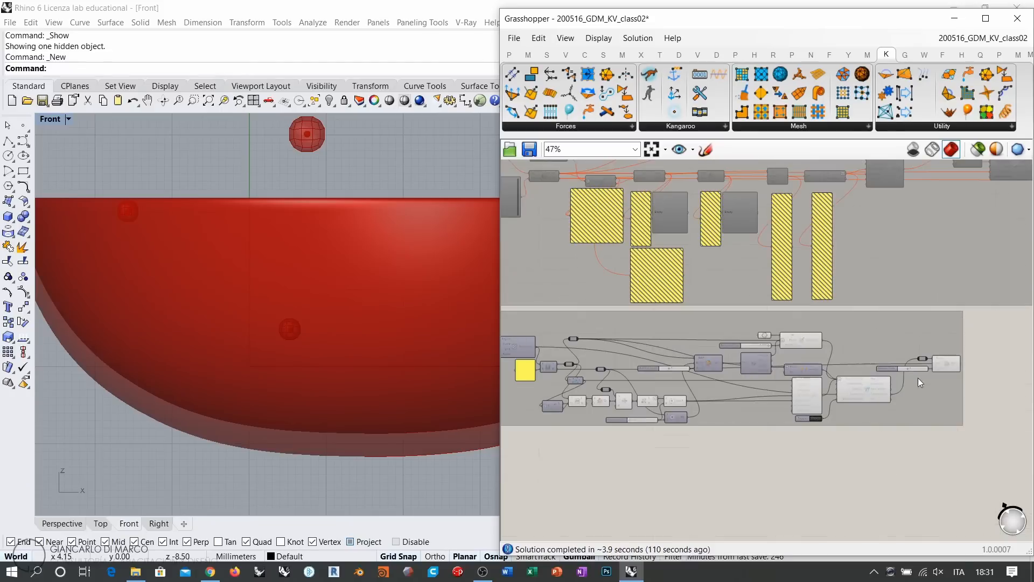
scroll(842, 370, "down", 1)
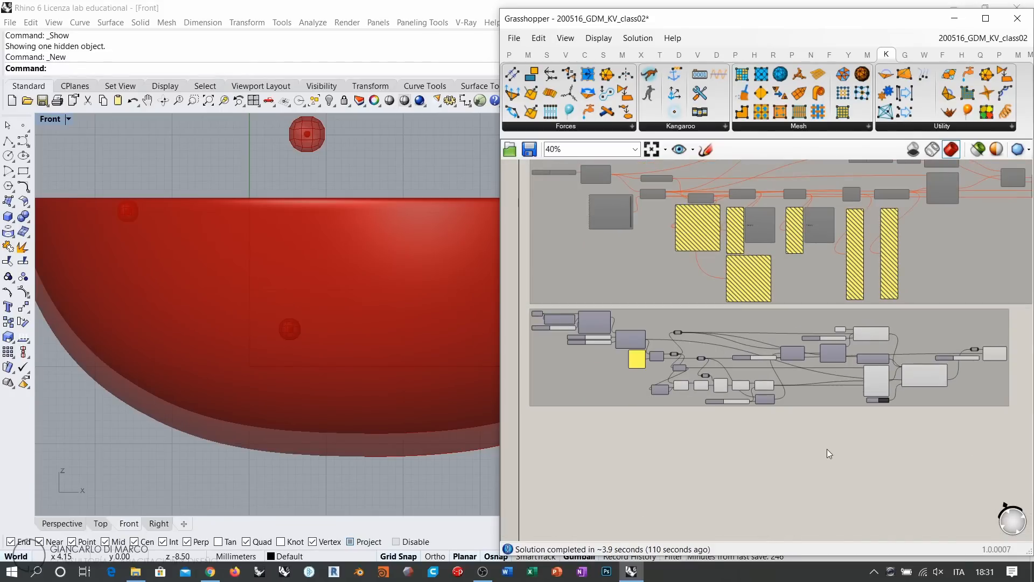
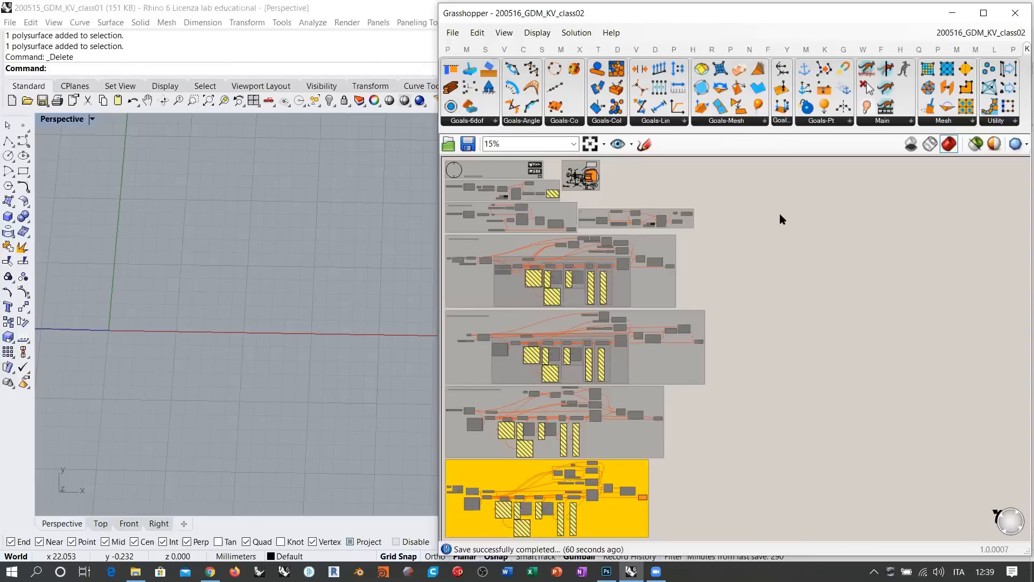
Step: Add a Plane Surface component on an empty area of the Grasshopper canvas
right_click_drag(237, 349, 282, 361)
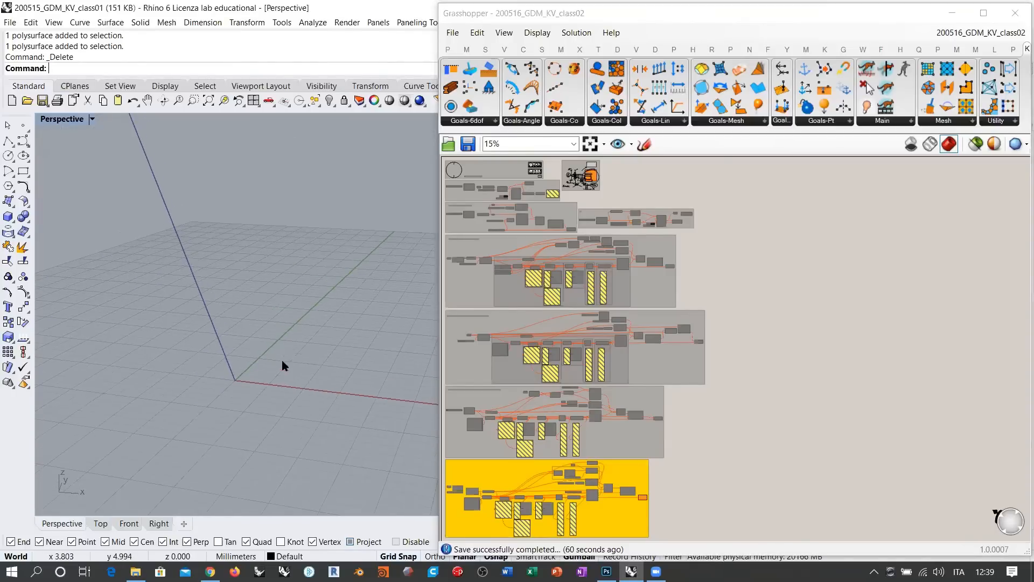
right_click_drag(272, 409, 315, 383)
scroll(638, 328, "up", 5)
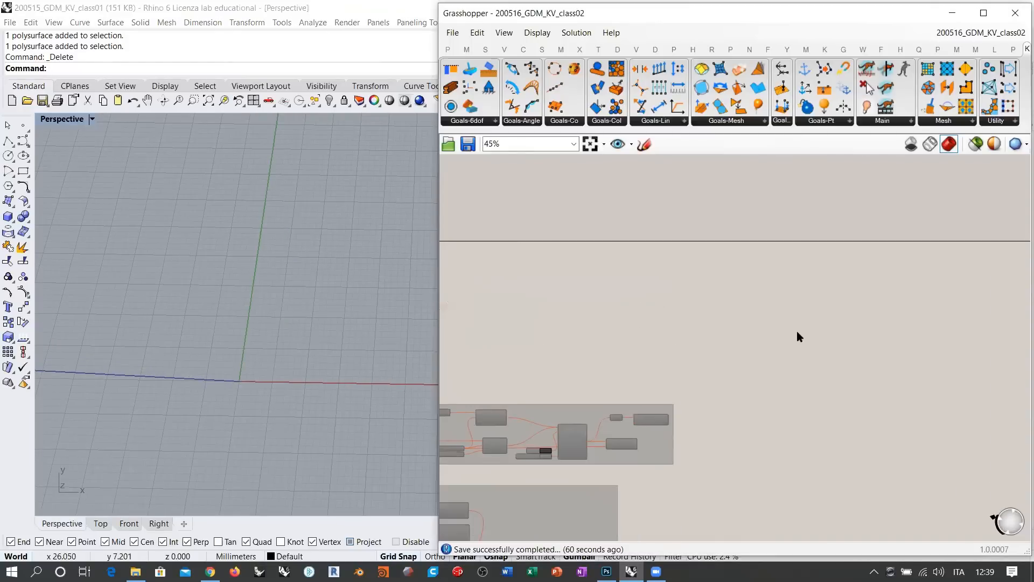
scroll(684, 331, "up", 5)
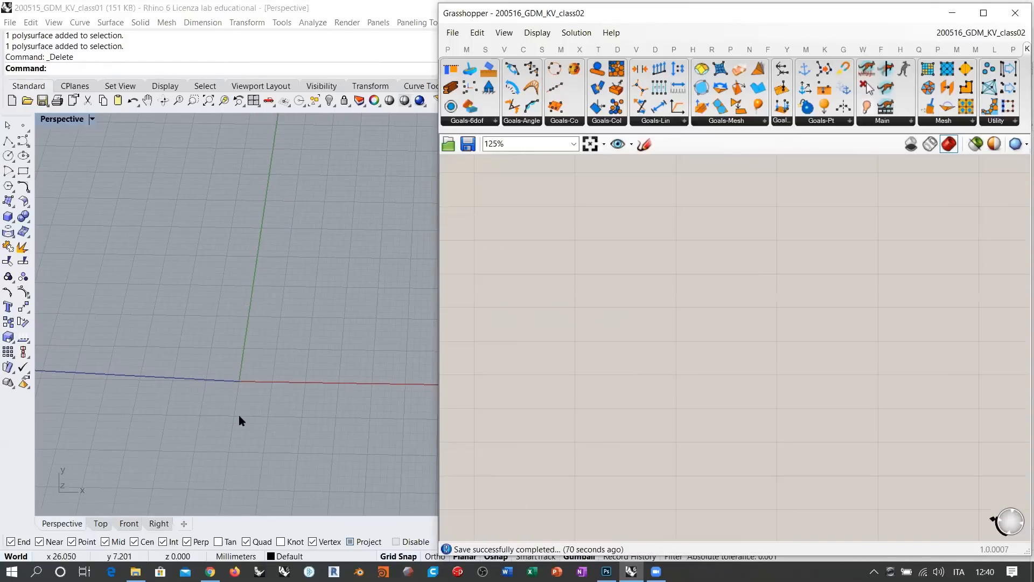
right_click_drag(240, 420, 240, 415)
double_click(621, 250)
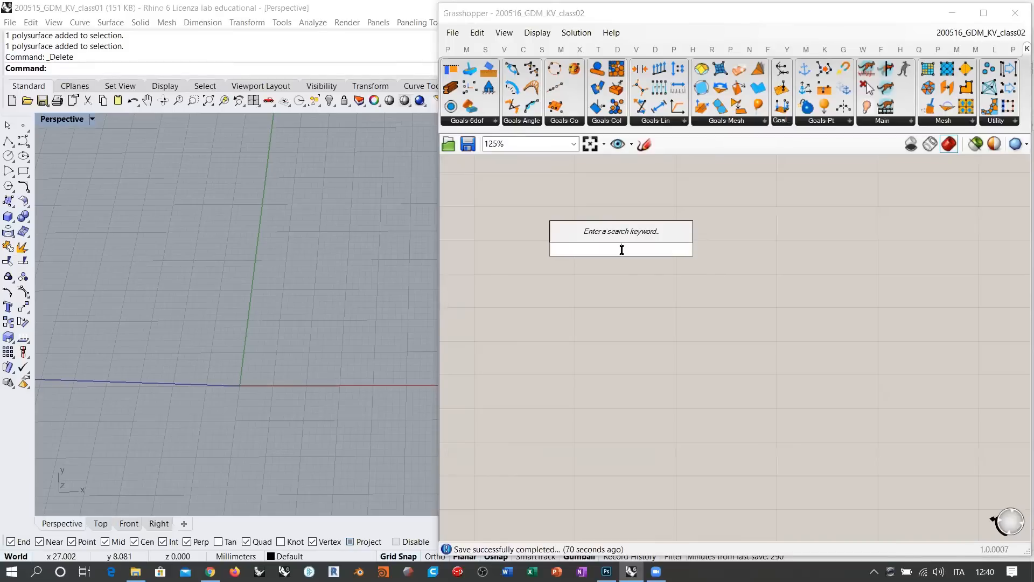
type("PLANE")
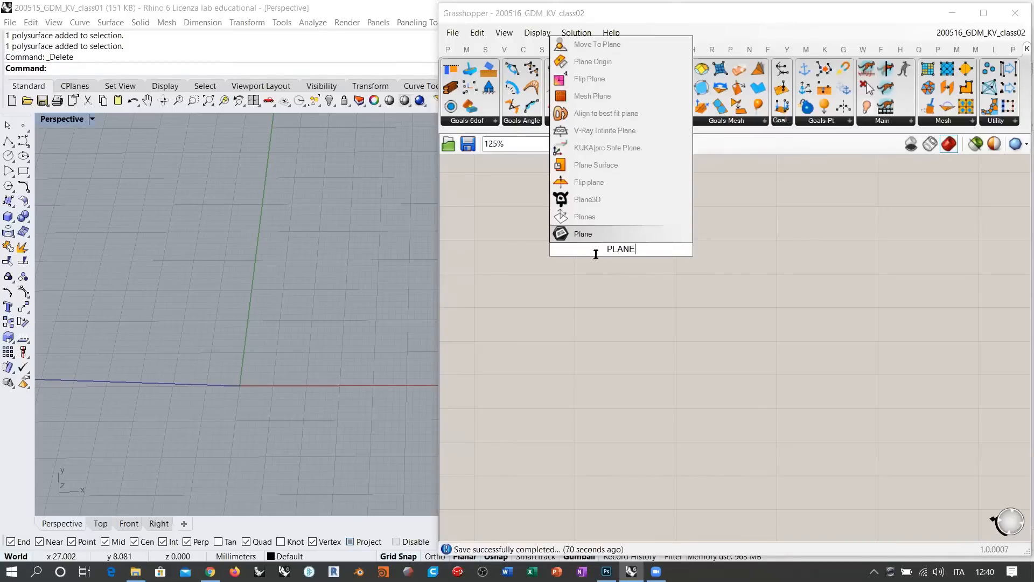
left_click(591, 165)
right_click_drag(388, 313, 331, 330)
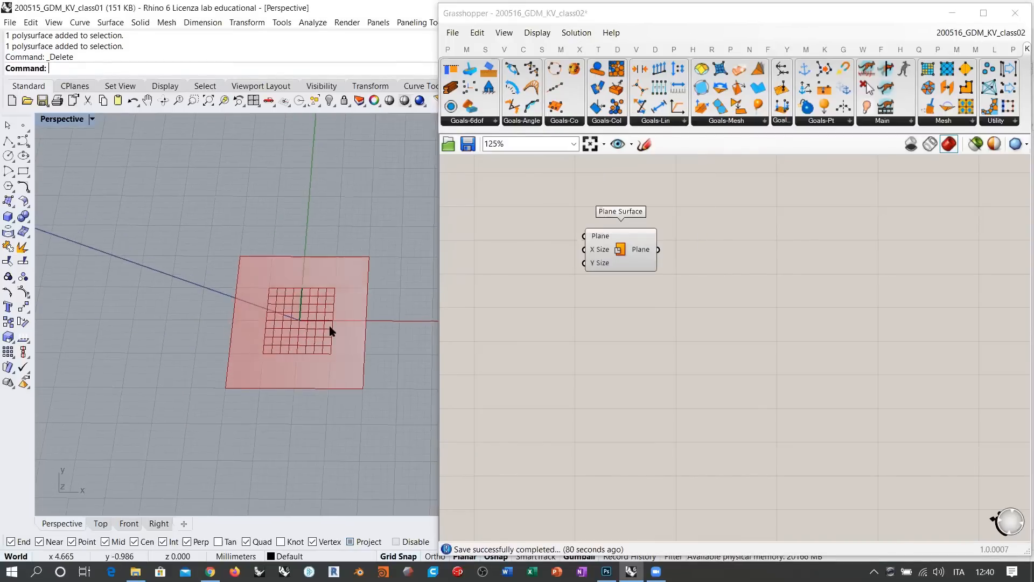
scroll(330, 327, "up", 2)
left_click_drag(627, 252, 636, 242)
left_click(643, 278)
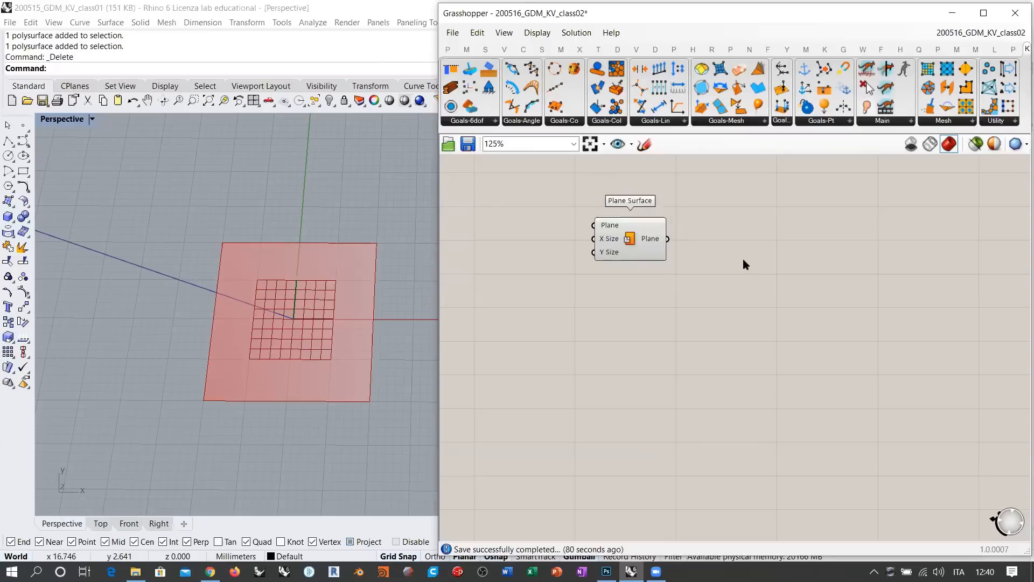
Step: Add a Populate Geometry component and connect the Plane Surface output to its Geometry input
scroll(744, 267, "up", 3)
double_click(745, 275)
type("PO")
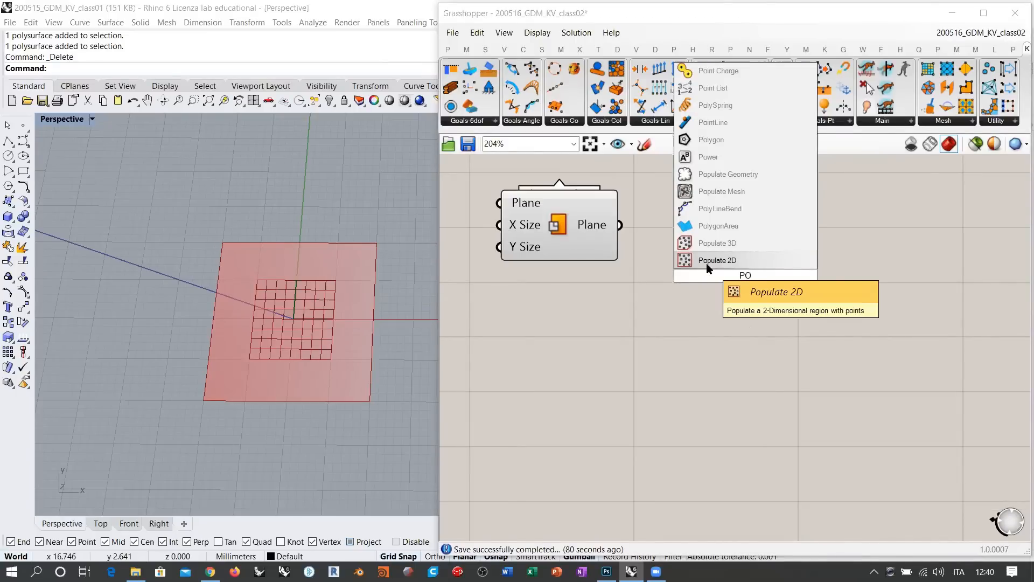
left_click(712, 174)
left_click_drag(620, 225, 659, 242)
Step: Add a number slider with the value 5 and connect it to the Count input of Populate Geometry
double_click(580, 327)
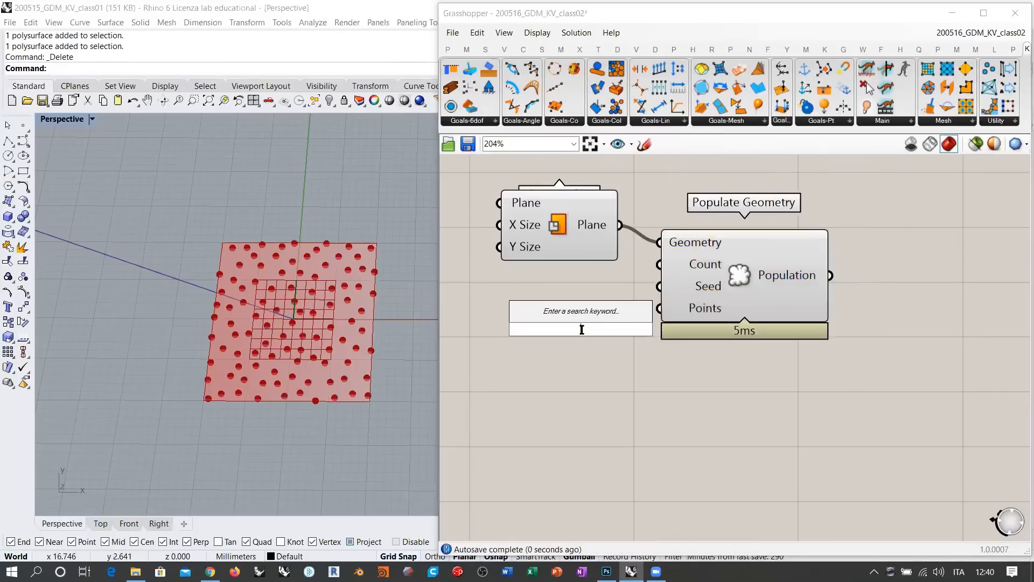
type("Number Slider")
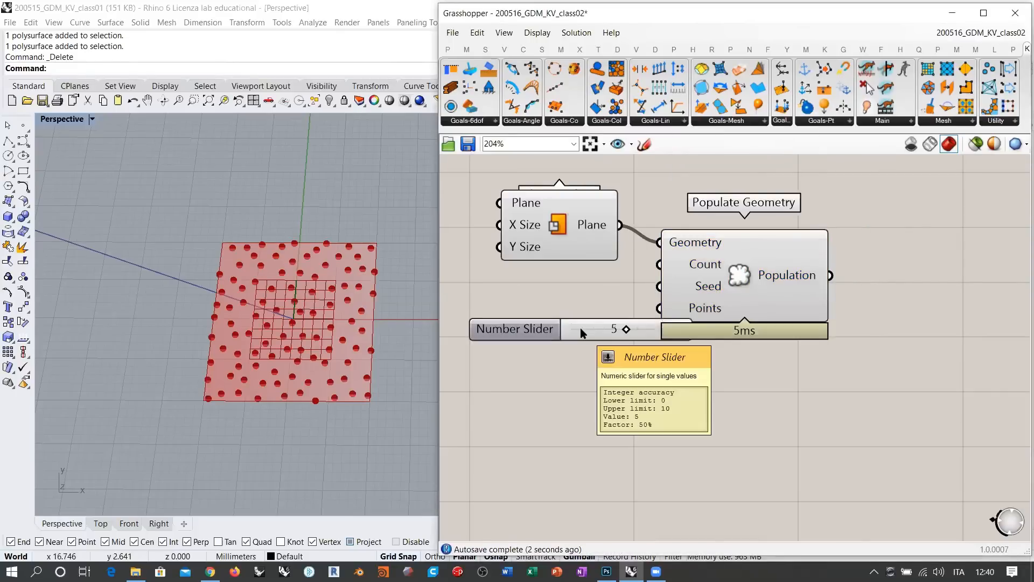
left_click(620, 358)
left_click_drag(659, 264, 626, 306)
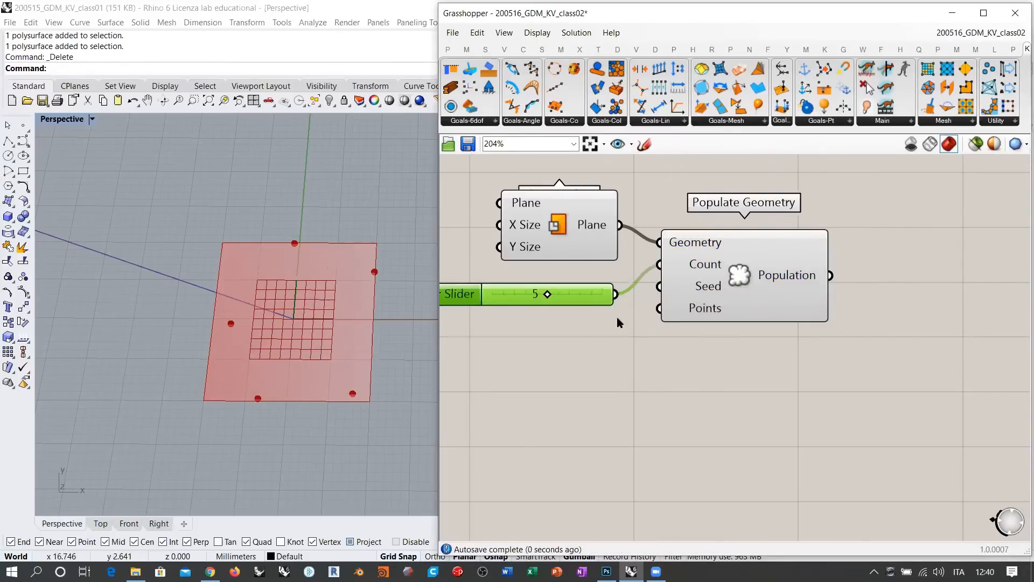
Step: Add a Nurbs Curve component and connect the Population output to its Vertices input
right_click_drag(616, 317, 499, 362)
double_click(828, 318)
type("NURB")
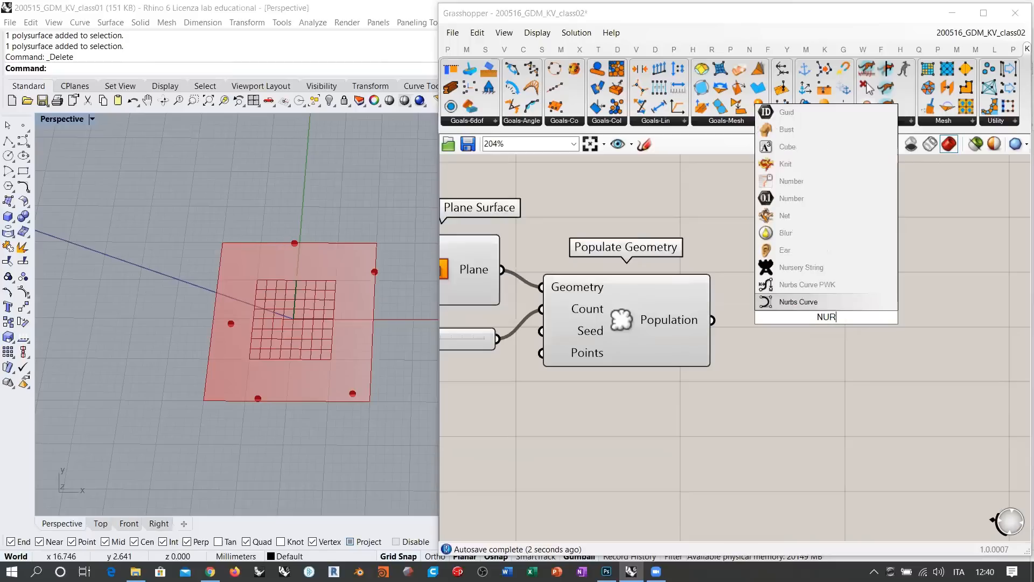
left_click(814, 304)
left_click_drag(717, 318, 818, 337)
left_click(587, 413)
right_click_drag(588, 418, 719, 420)
left_click(265, 307)
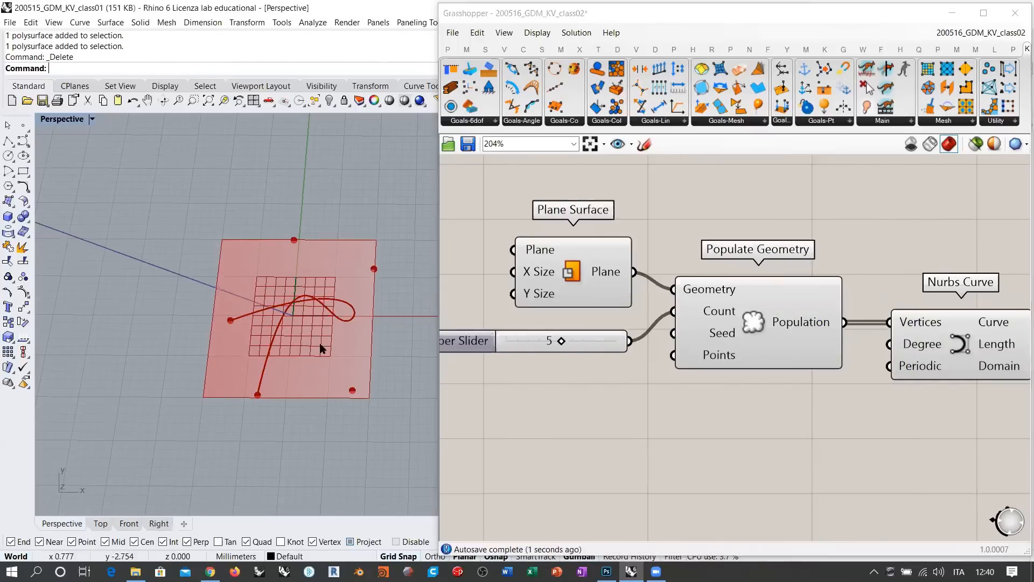
scroll(265, 307, "up", 3)
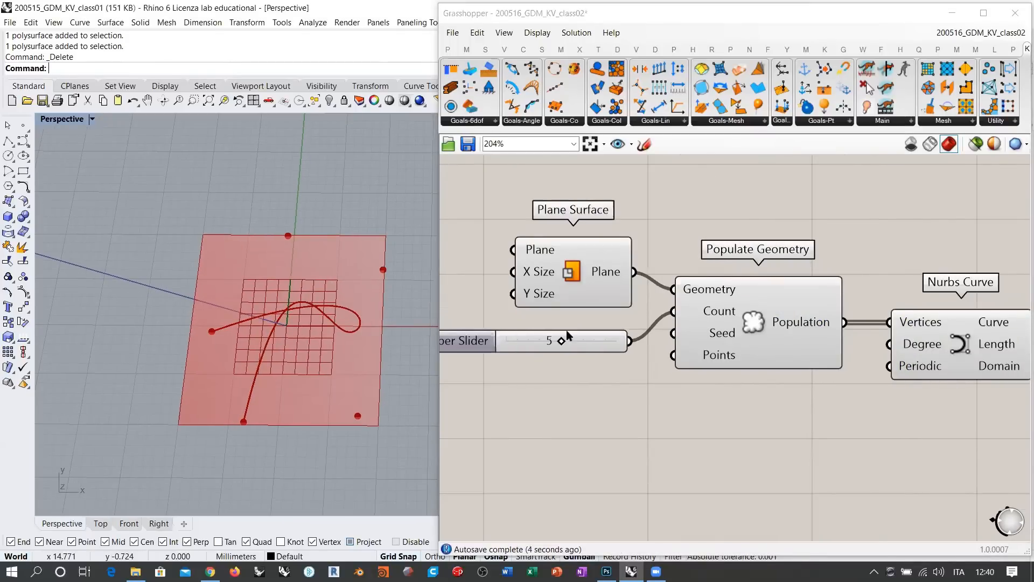
Step: Add a second number slider, connect it to the Seed input of Populate Geometry and set it to 19
right_click_drag(602, 407, 614, 403)
double_click(615, 399)
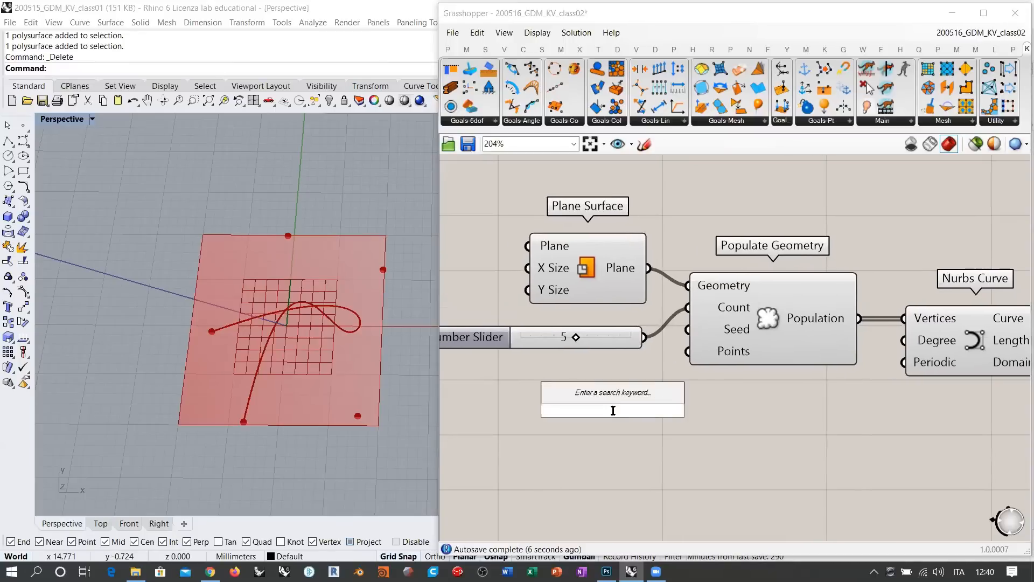
type("11")
key("Return")
left_click_drag(688, 329, 641, 406)
left_click_drag(556, 397, 565, 399)
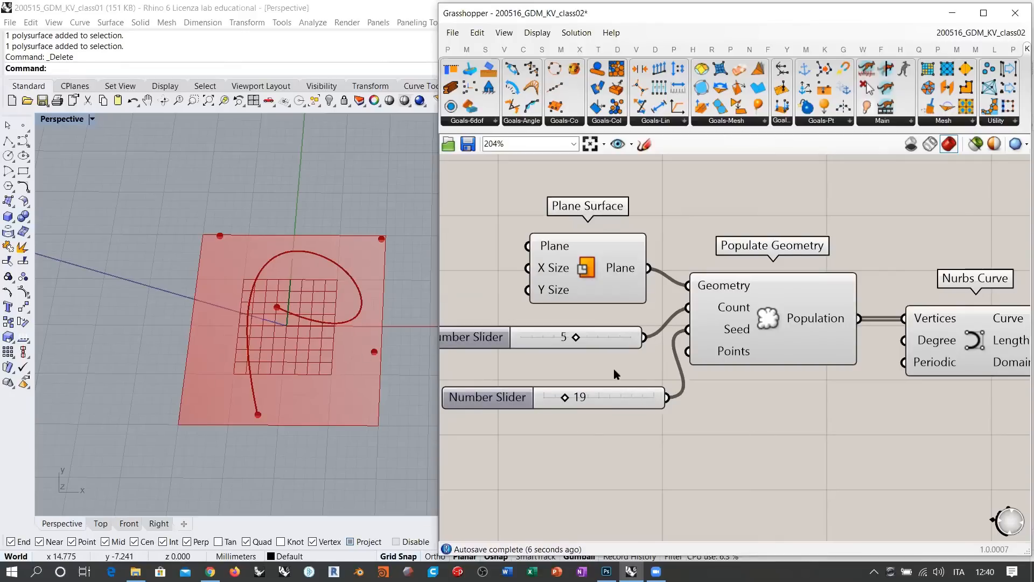
Step: Line up the two number sliders and the Plane Surface, Populate Geometry and Nurbs Curve components in a compact row
left_click_drag(638, 392, 615, 360)
left_click_drag(596, 264, 597, 287)
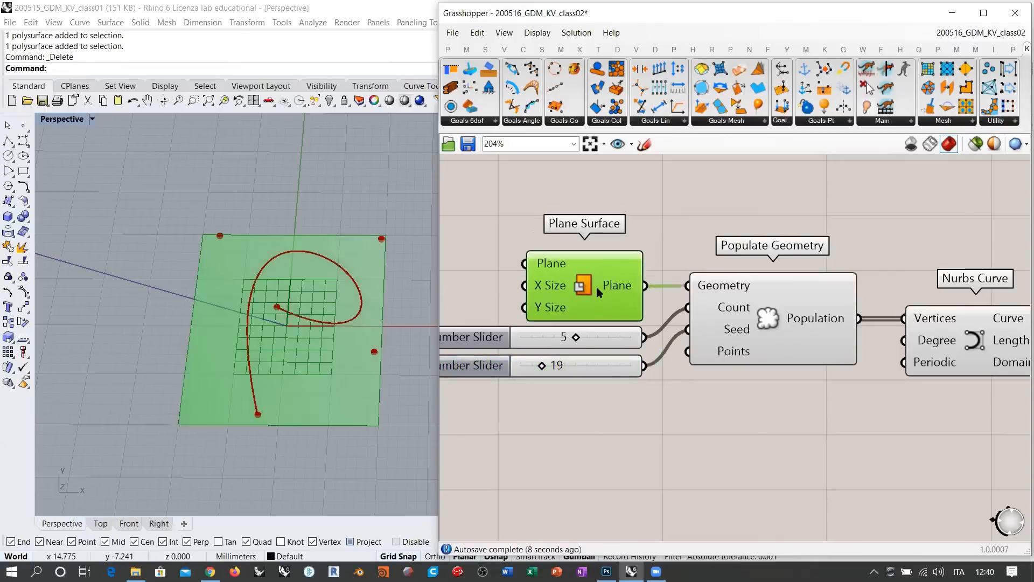
left_click_drag(738, 305, 716, 335)
right_click_drag(881, 357, 754, 358)
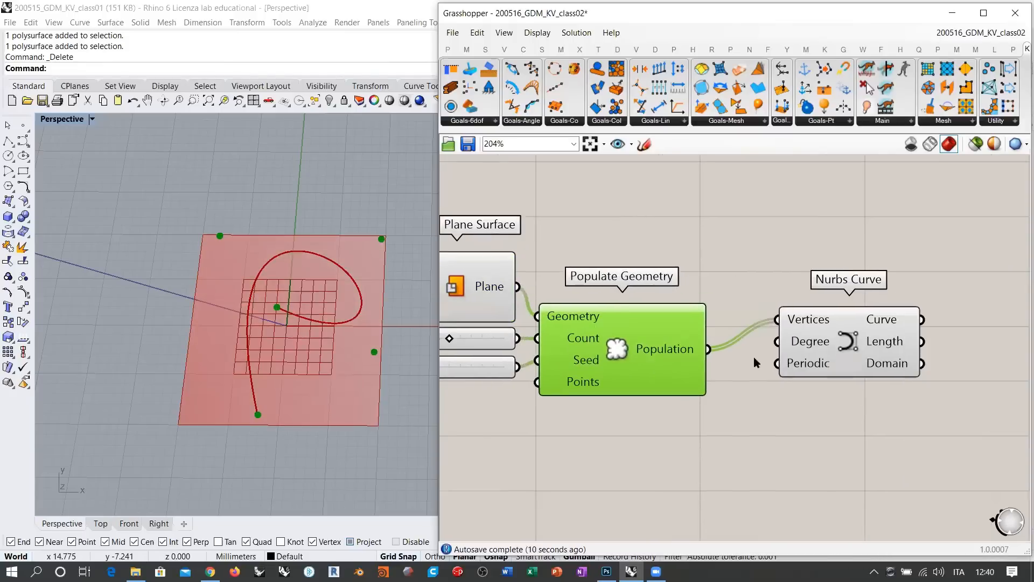
left_click_drag(818, 340, 785, 370)
left_click(752, 289)
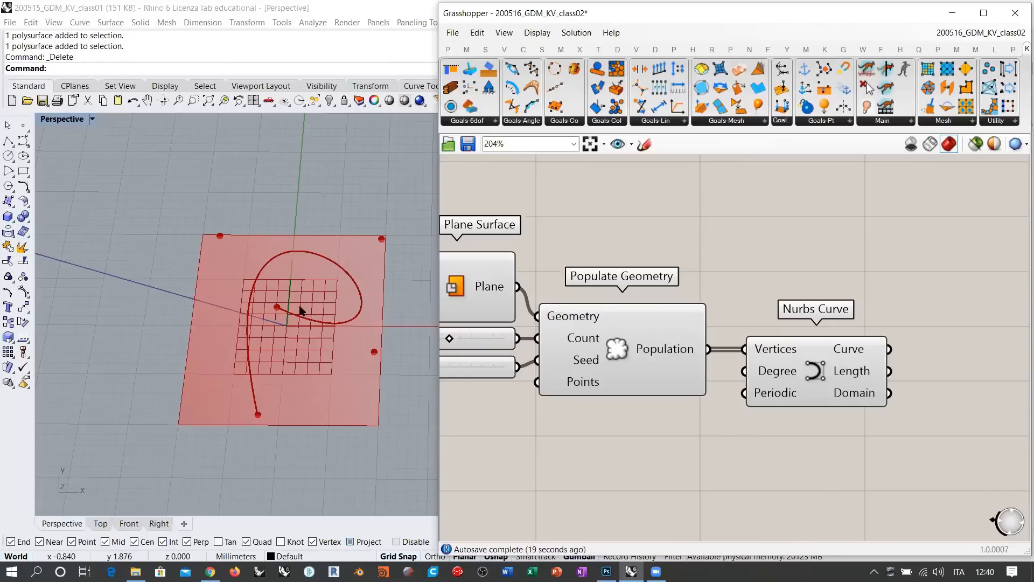
scroll(801, 252, "down", 3)
left_click(791, 345)
right_click_drag(903, 350, 784, 331)
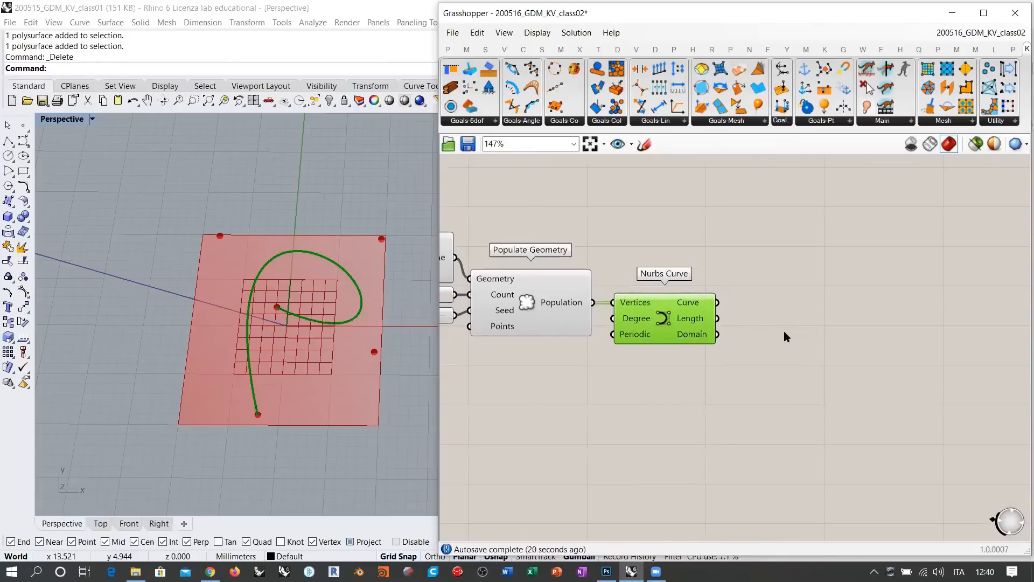
left_click(783, 331)
left_click(674, 318)
left_click(768, 328)
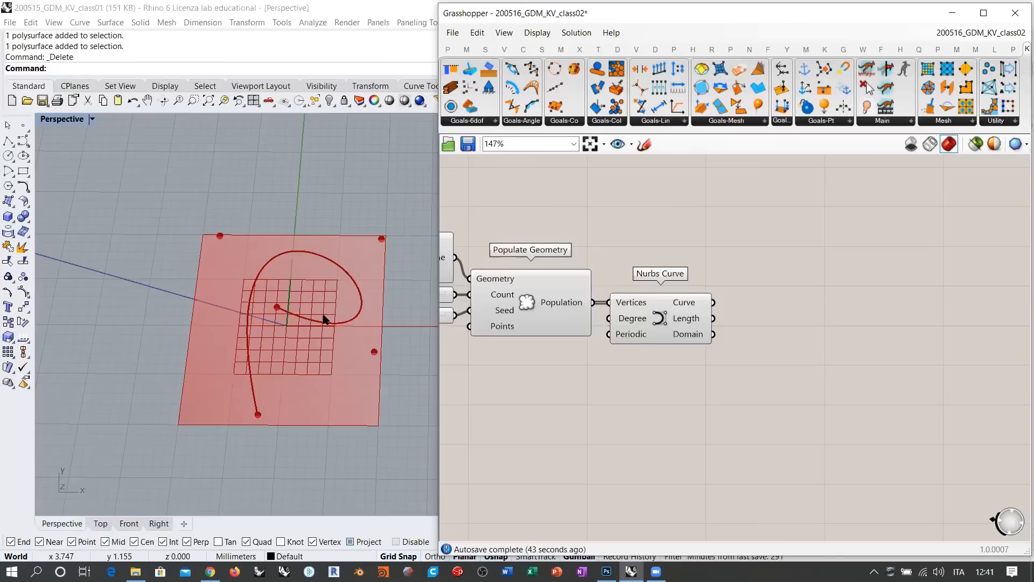
Step: Add a Rebuild Curve component after Nurbs Curve and connect the Nurbs Curve's Curve output to its Curve input
mouse_move(687, 307)
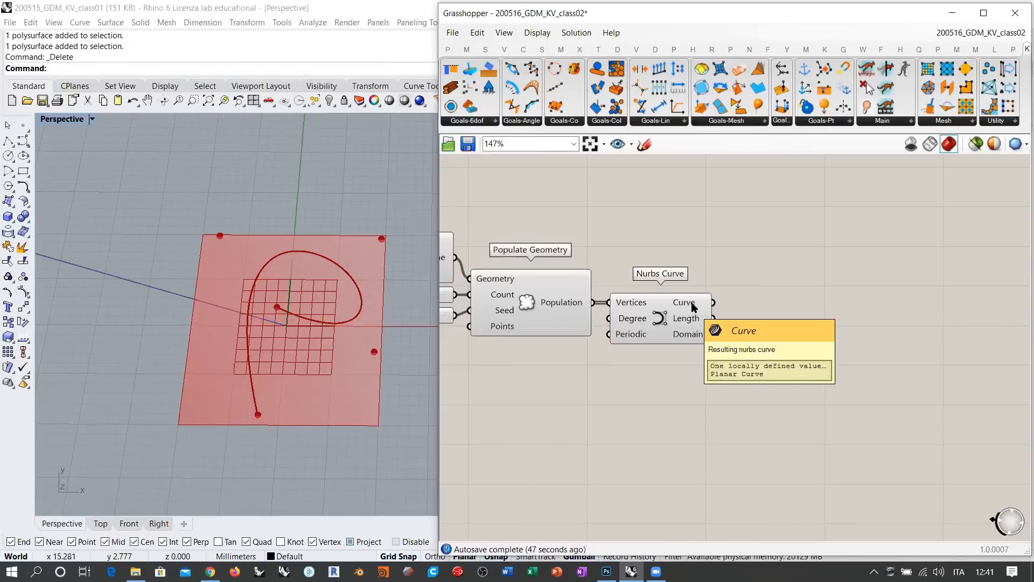
right_click_drag(806, 322, 723, 318)
double_click(724, 319)
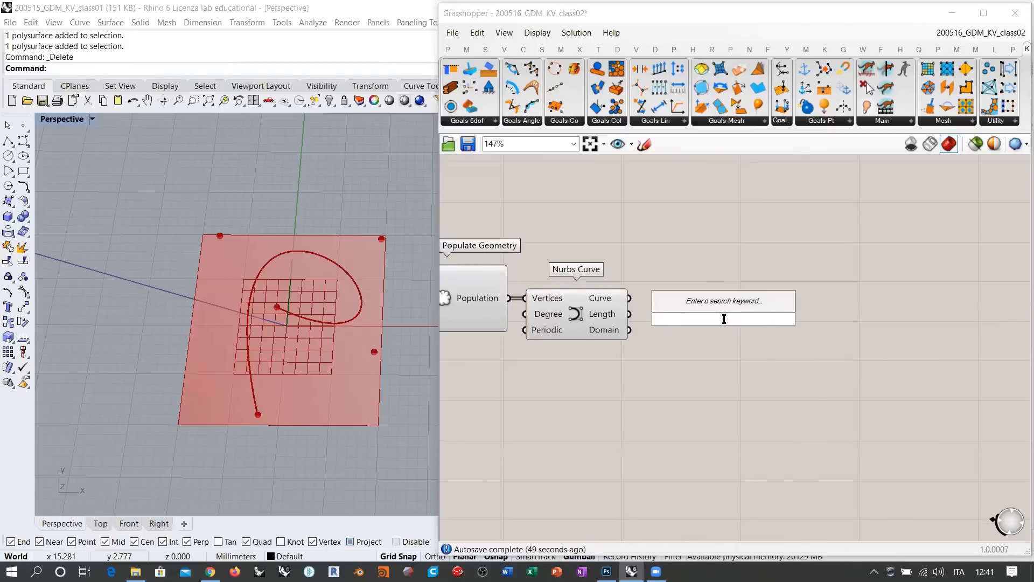
type("rebuild")
left_click(695, 303)
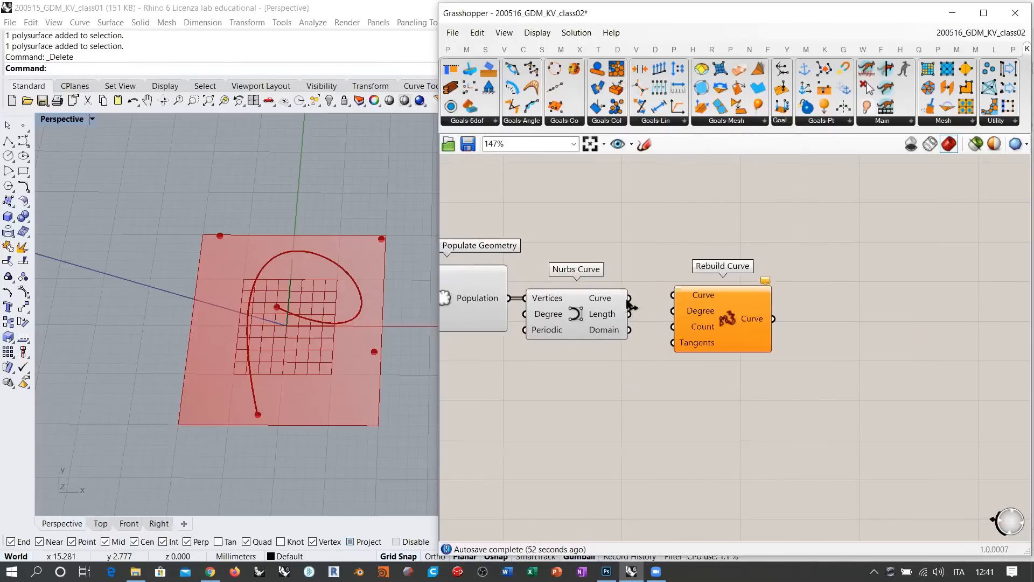
left_click_drag(628, 298, 673, 295)
left_click_drag(716, 323, 722, 378)
Step: Add a panel containing 1, connect it to the Degree input of Rebuild Curve and align the two
double_click(616, 390)
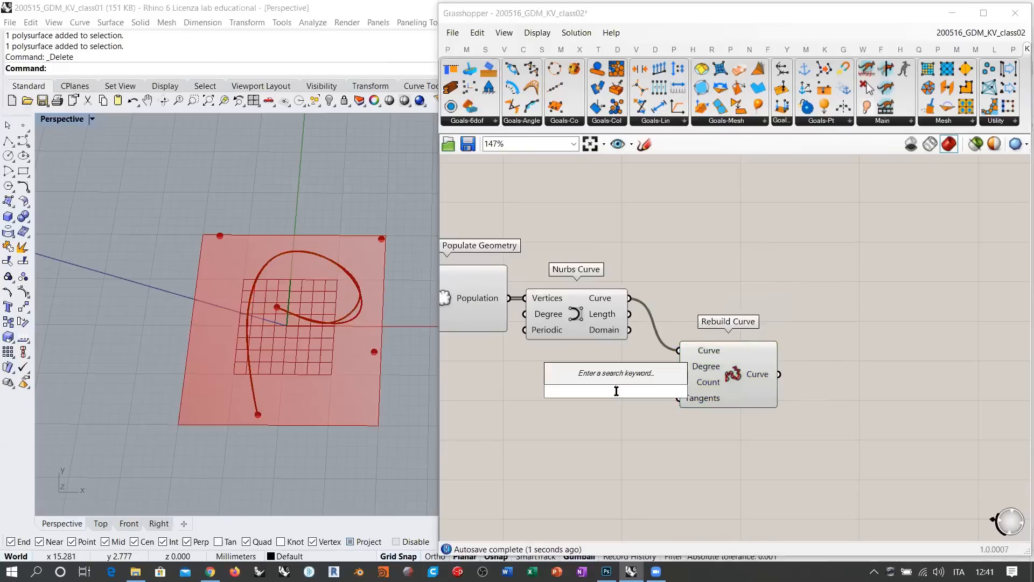
type("\"1")
key("Return")
left_click_drag(628, 391, 679, 367)
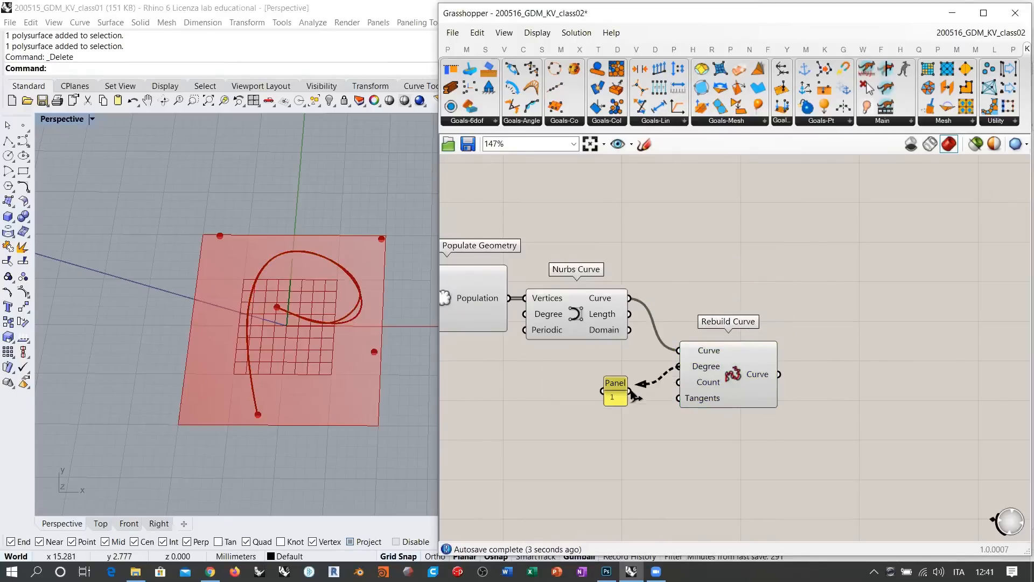
left_click_drag(614, 387, 614, 357)
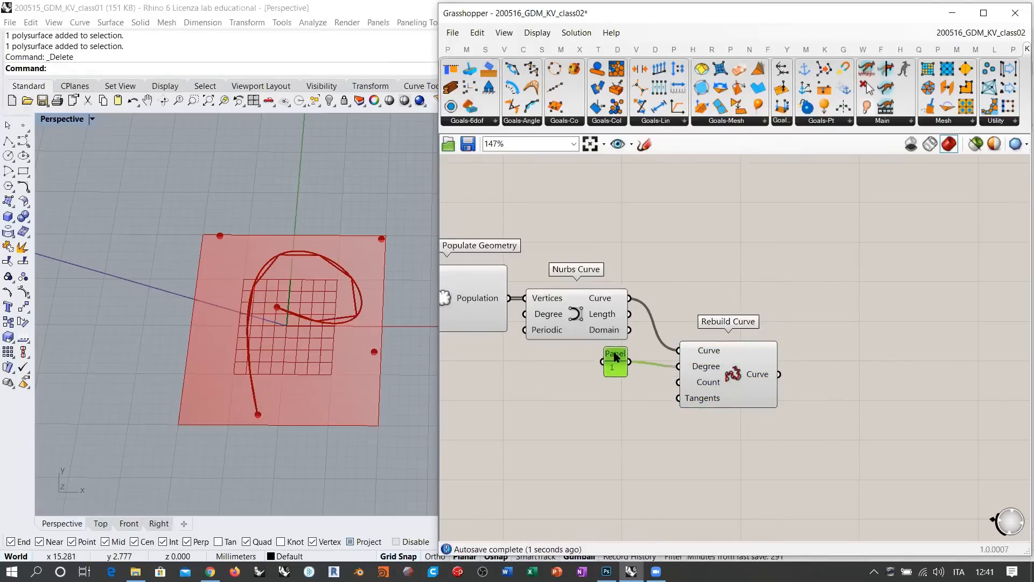
mouse_move(734, 367)
left_mouse_down()
mouse_move(710, 339)
mouse_move(716, 363)
left_mouse_up()
left_click(564, 343)
scroll(564, 343, "up", 2)
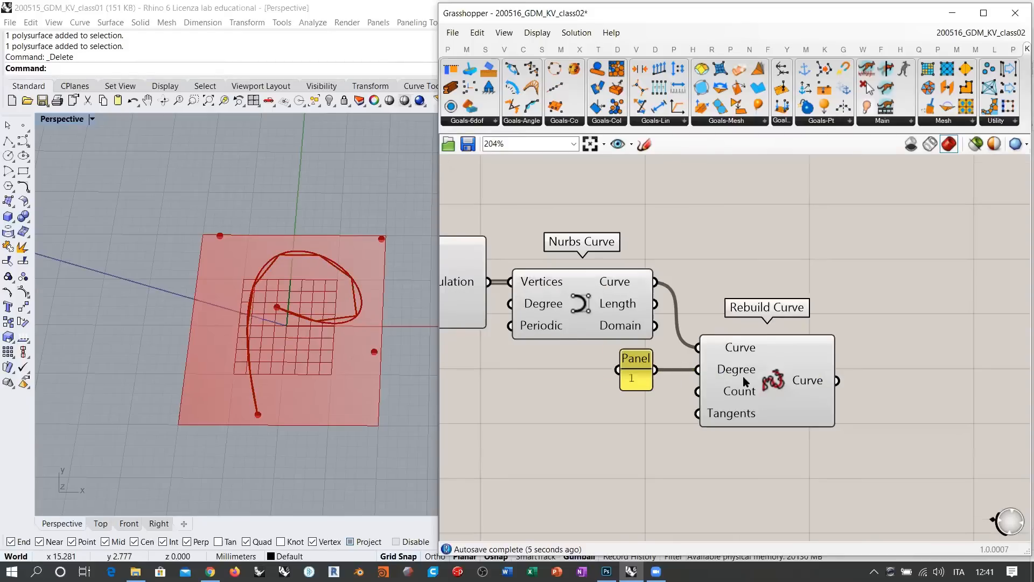
Step: Add a number slider, connect it to the Count input of Rebuild Curve and set it to 100
right_click_drag(704, 413, 755, 381)
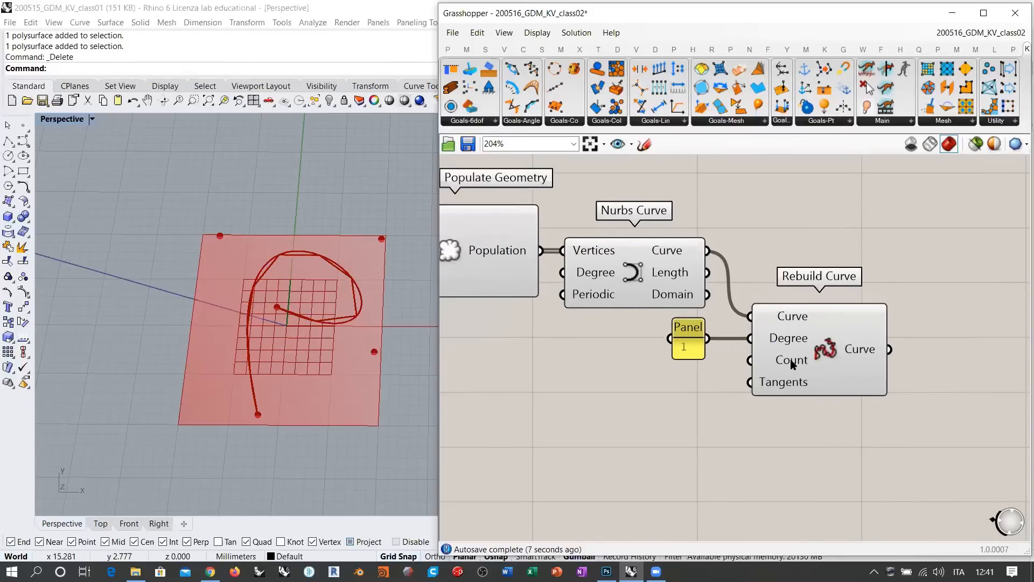
mouse_move(790, 365)
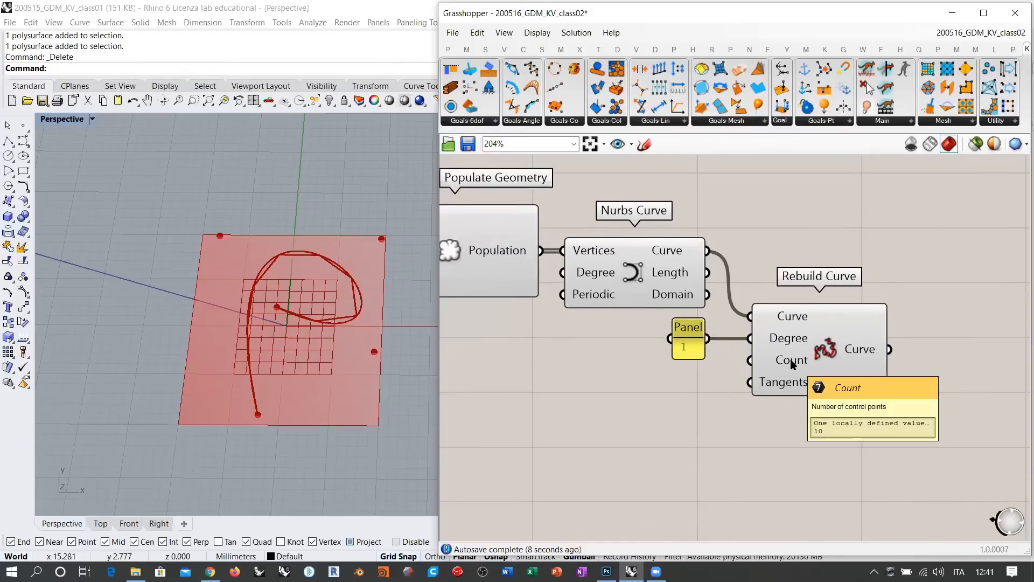
double_click(677, 410)
type("11")
key("Return")
left_click_drag(751, 360, 787, 408)
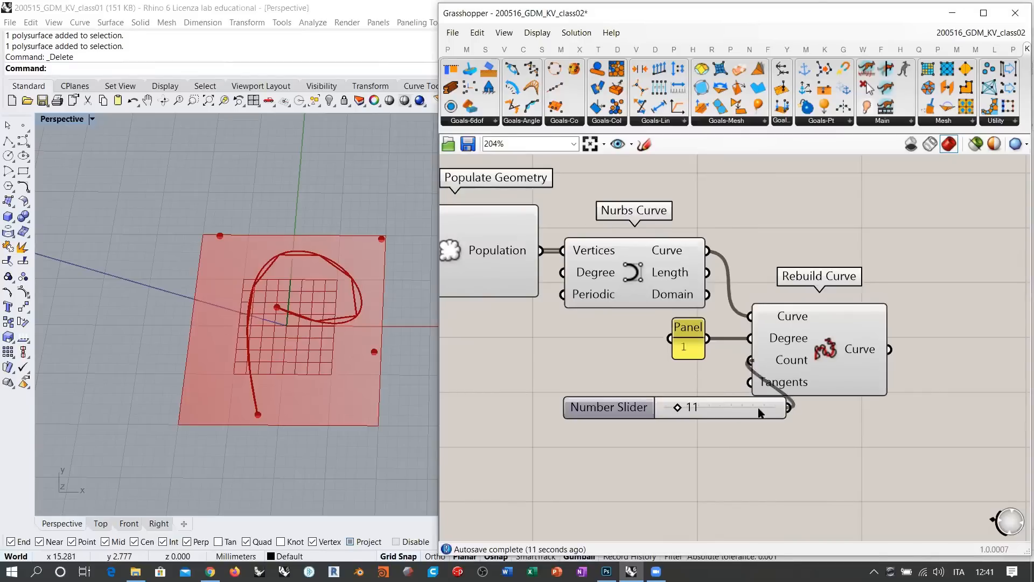
left_click_drag(702, 404, 700, 380)
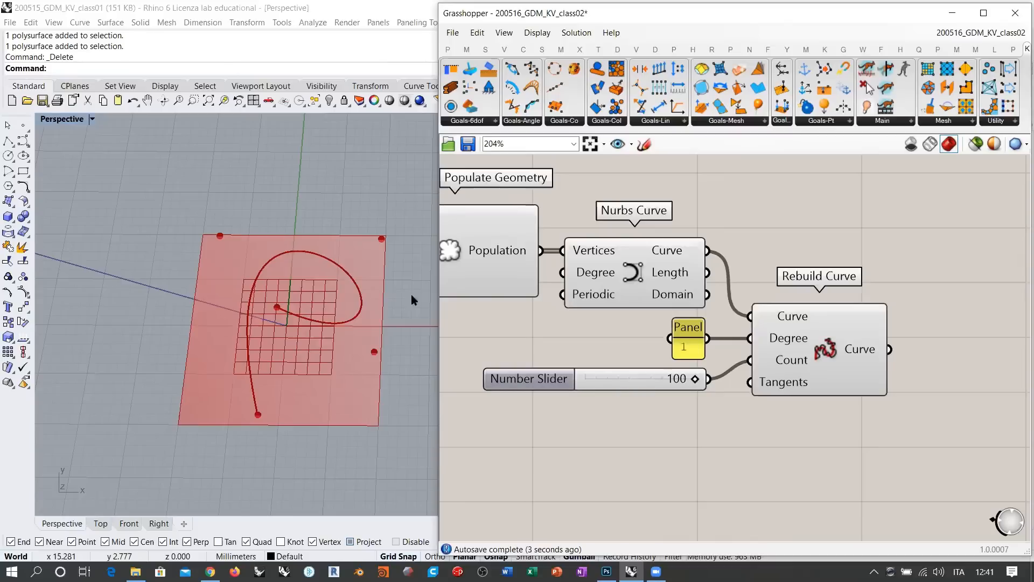
Step: Turn off the preview of the Nurbs Curve and Populate Geometry components, leaving the Rebuild Curve preview on
left_click(612, 276)
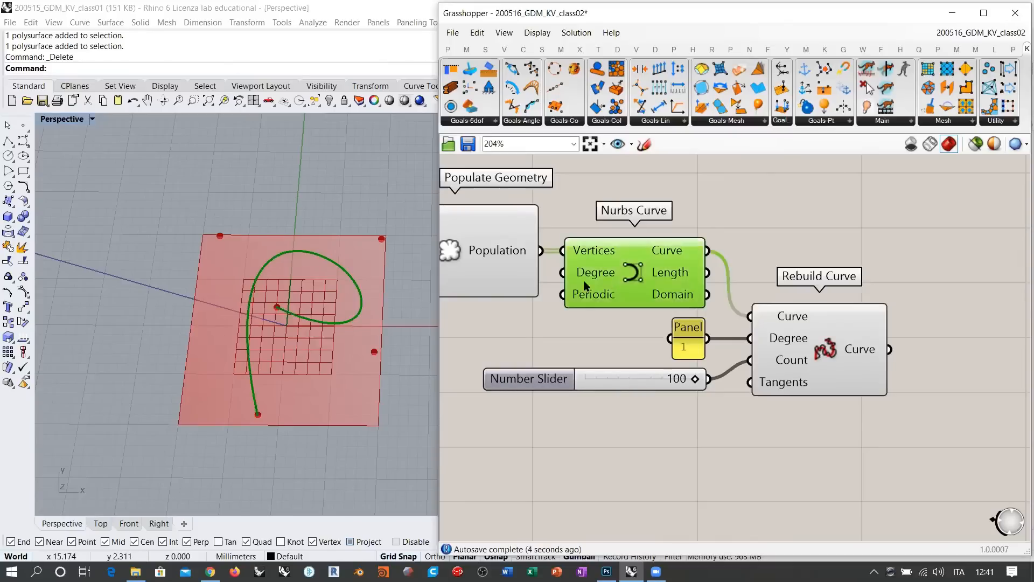
left_click(466, 264)
key("ctrl+q")
left_click(512, 323)
right_click_drag(570, 317, 678, 329)
scroll(686, 321, "down", 3)
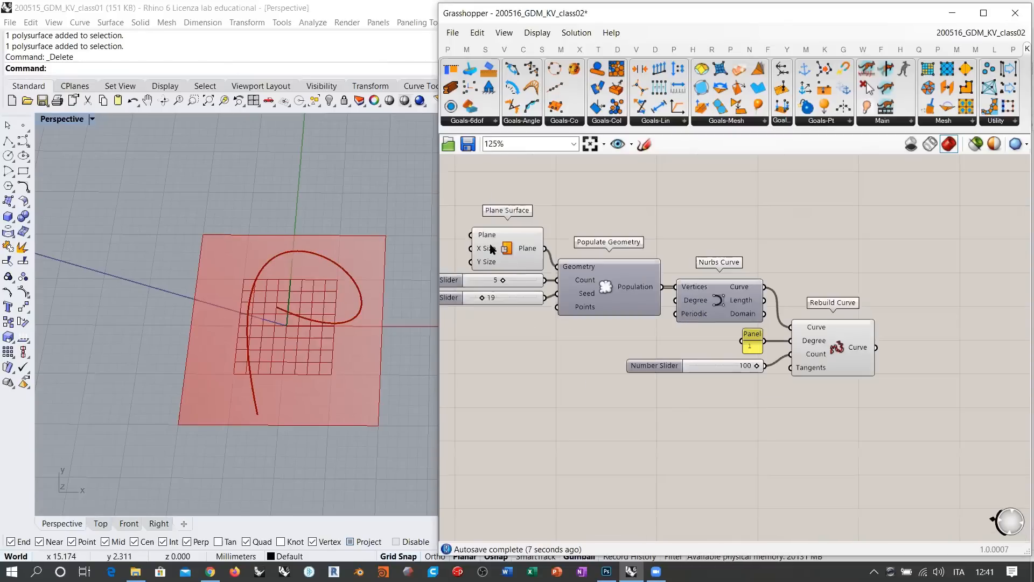
left_click(831, 343)
scroll(832, 343, "up", 1)
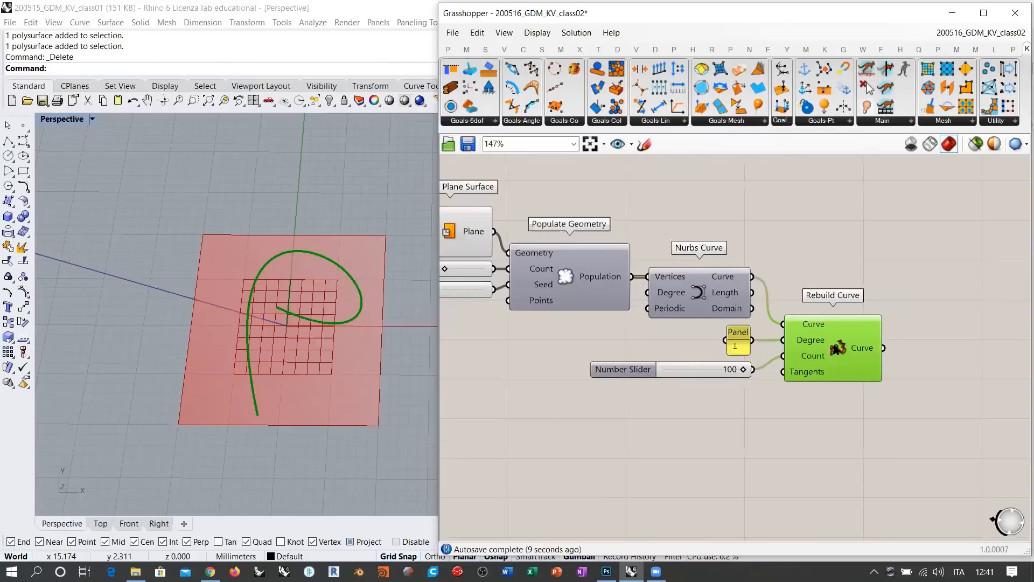
left_click_drag(894, 276, 744, 322)
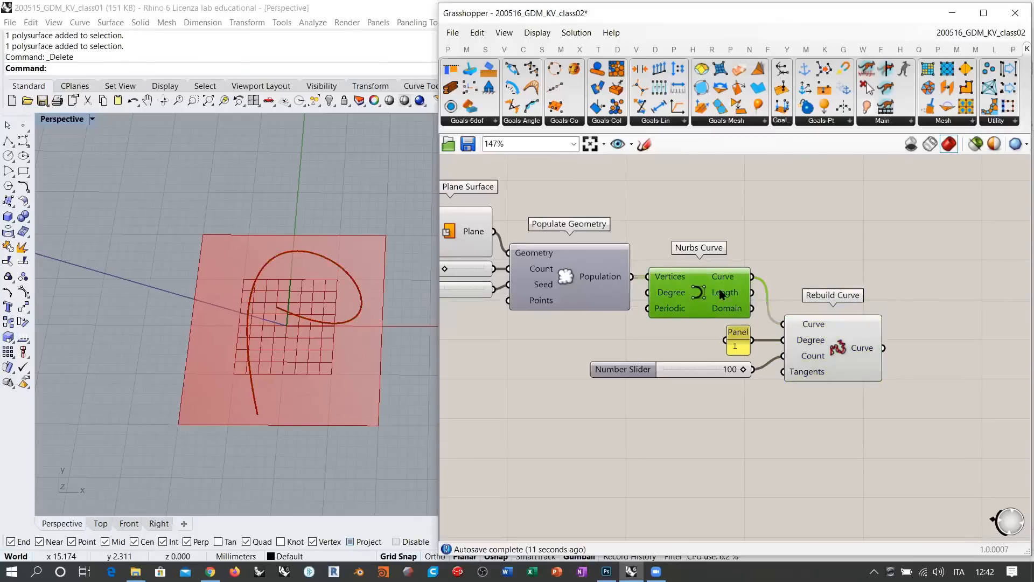
left_click(828, 264)
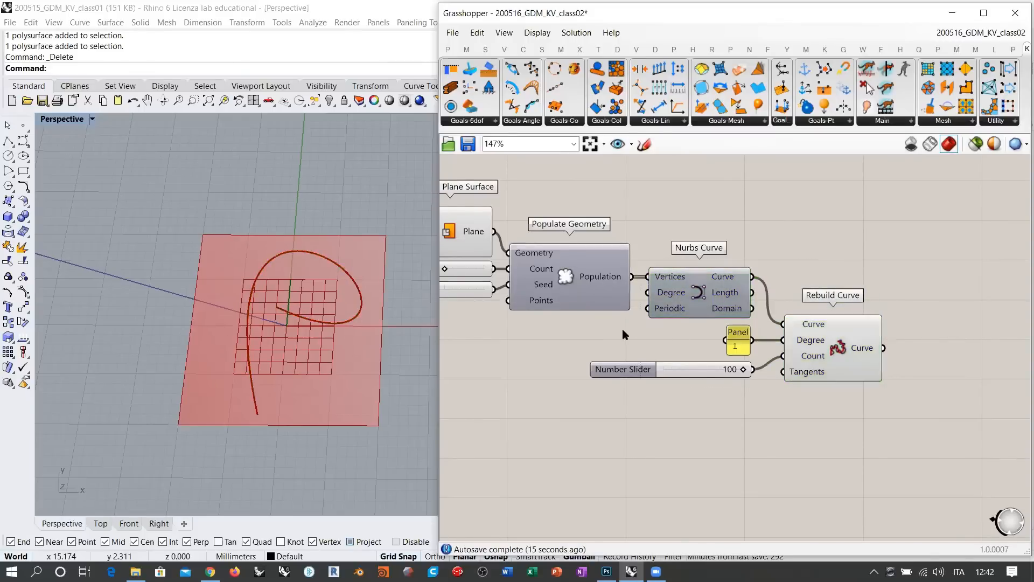
Step: Add a Kangaroo Length(Line) goal after Rebuild Curve, leaving space between the two components
right_click_drag(755, 349, 621, 345)
left_click(702, 347)
right_click_drag(776, 370, 687, 370)
left_click(768, 350)
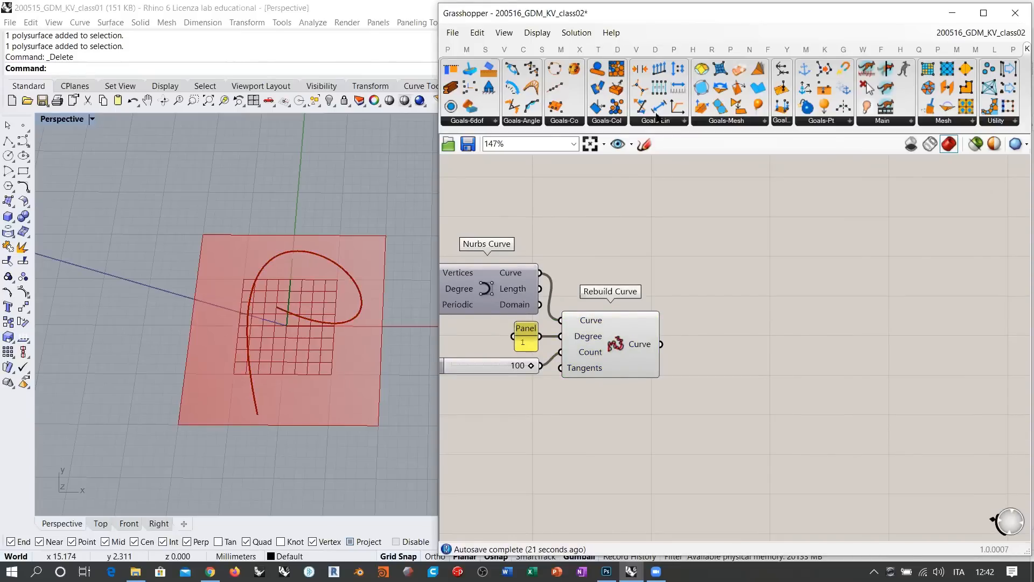
left_click_drag(658, 107, 810, 355)
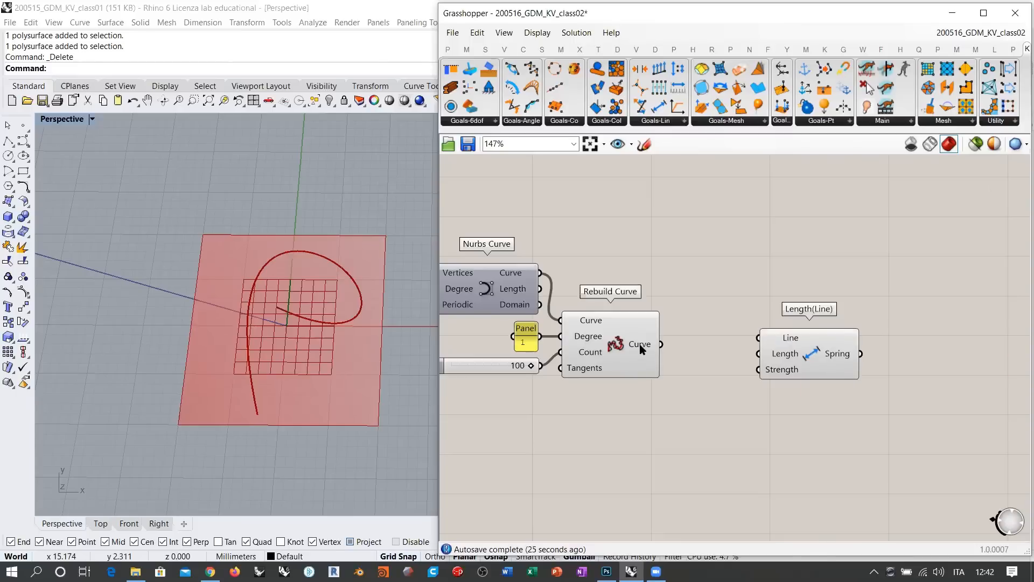
left_click_drag(808, 344, 888, 353)
Step: Add an Explode component, connect the Rebuild Curve output to its Curve input and inspect the segmented curve closely
double_click(746, 363)
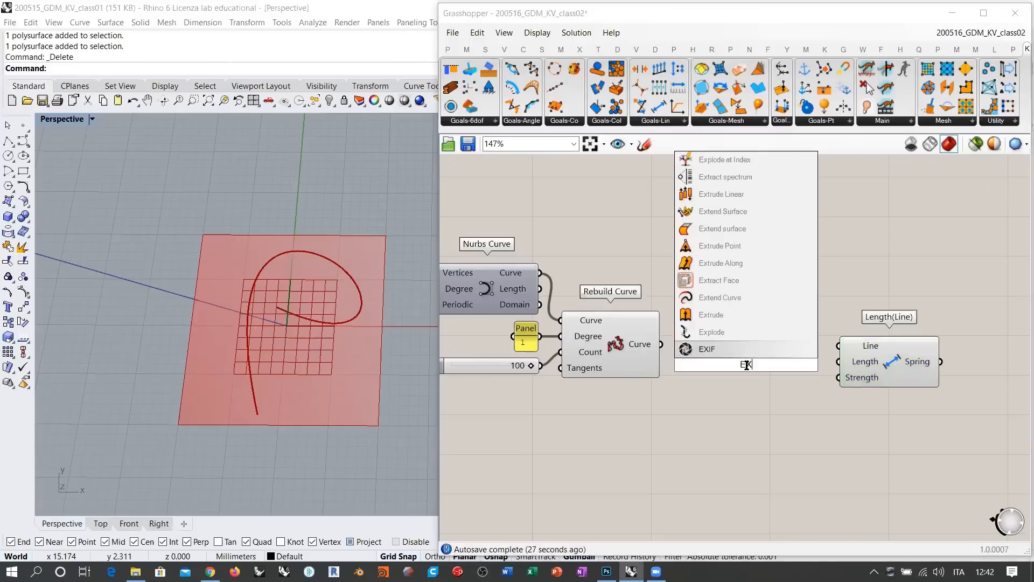
type("EXPLO")
left_click(712, 350)
left_click_drag(662, 344, 678, 344)
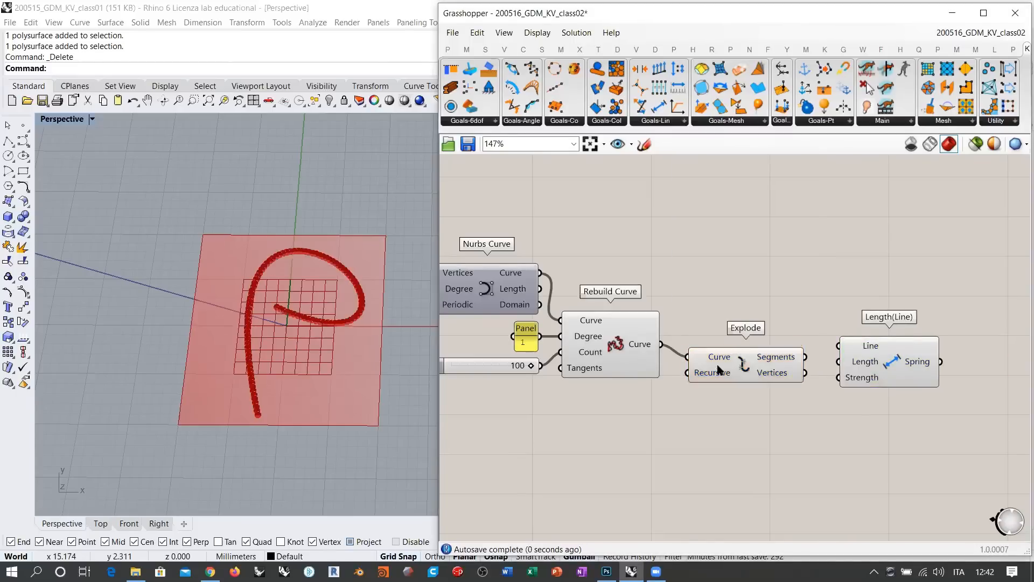
left_click(706, 353)
left_click(711, 384)
scroll(279, 230, "up", 6)
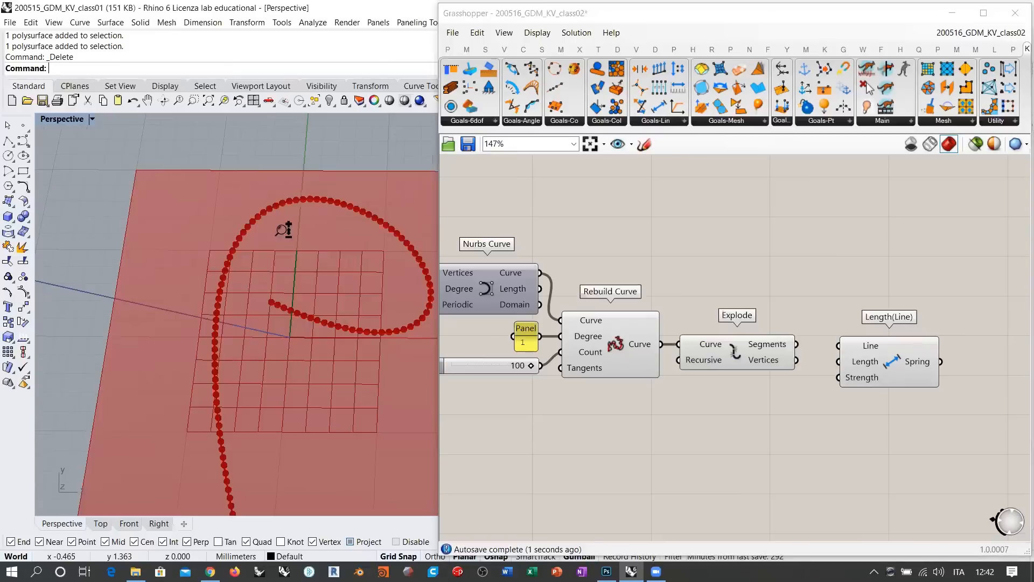
scroll(263, 295, "down", 8)
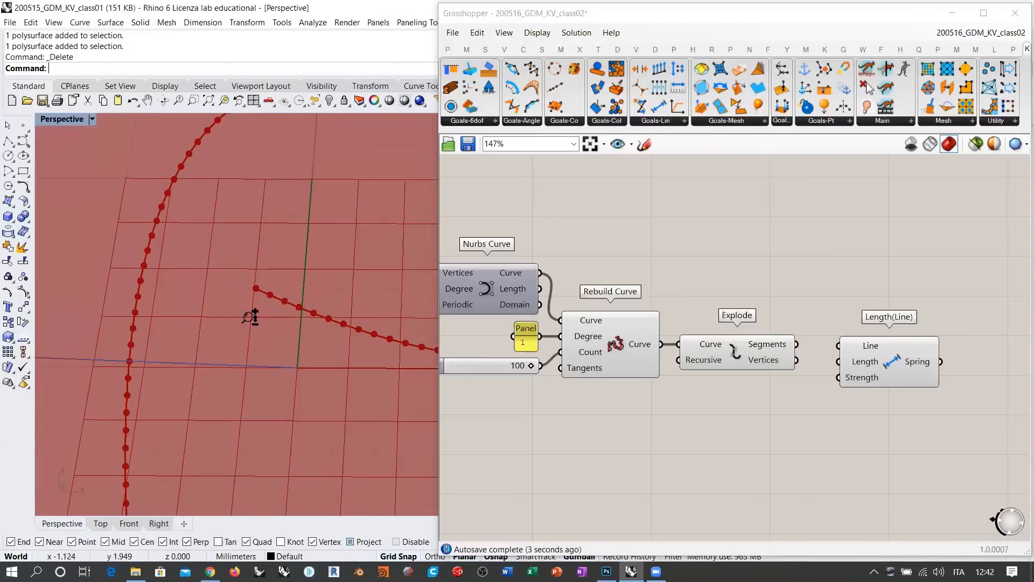
Step: Connect the Segments output of Explode to the Line input of the Length(Line) goal
right_click_drag(817, 384, 768, 393)
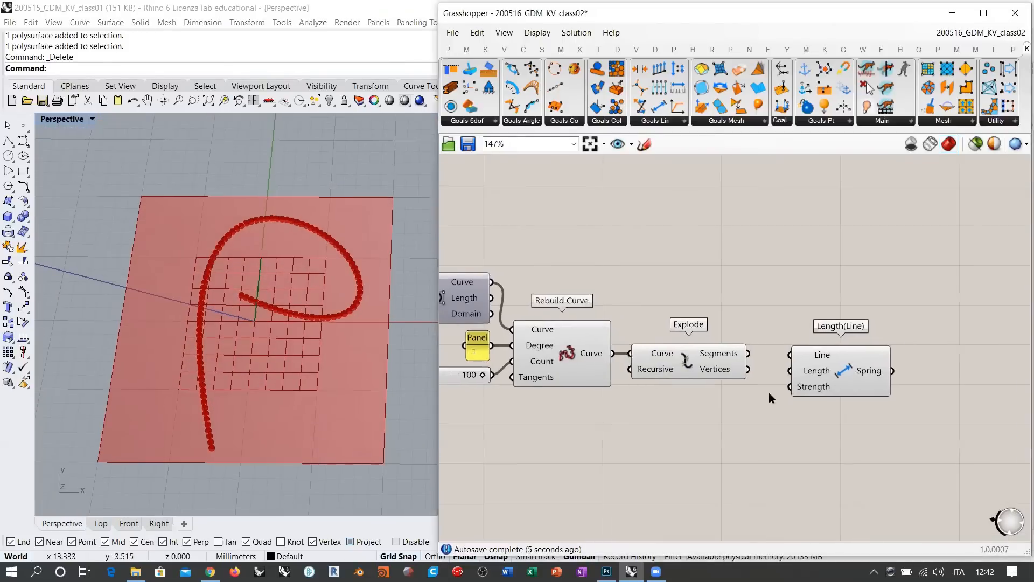
left_click_drag(859, 366, 905, 367)
left_click(793, 381)
left_click_drag(750, 354, 885, 366)
Step: Turn off the preview of the Explode and Rebuild Curve components
left_click(774, 425)
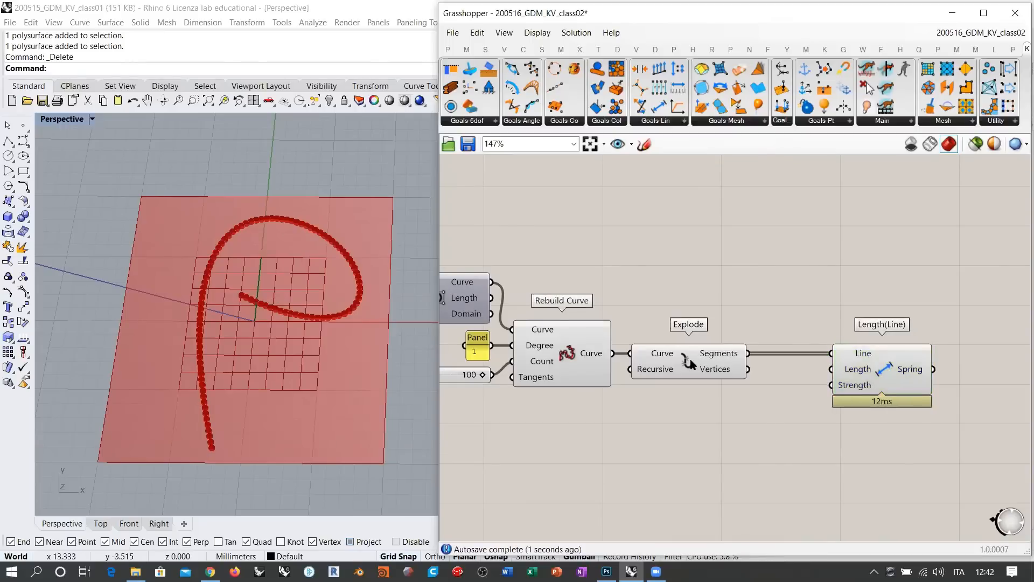
left_click(565, 355)
right_click_drag(745, 424, 653, 398)
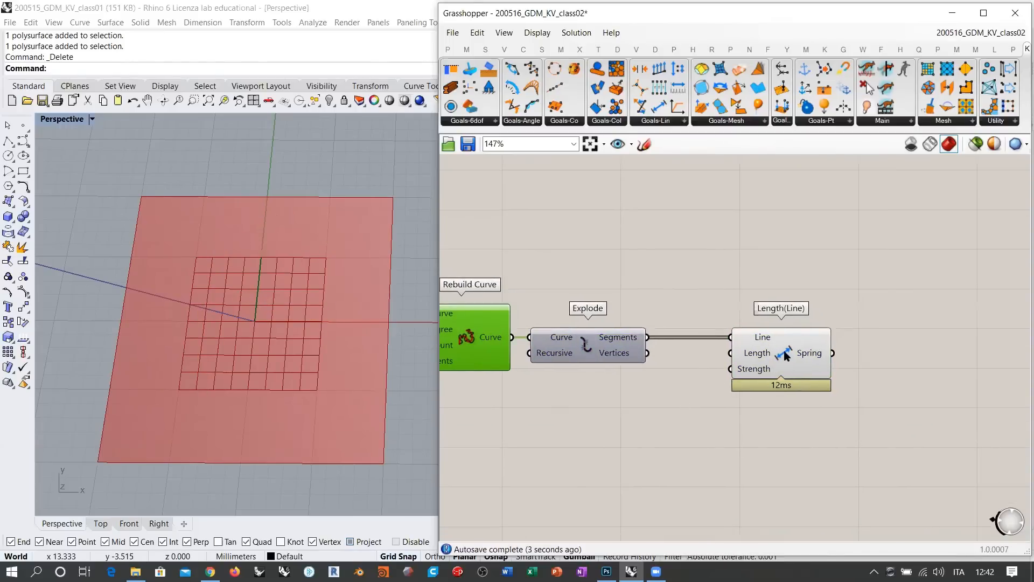
Step: Move the Length(Line) goal farther away from Explode to make room between them
left_click_drag(799, 354, 906, 355)
left_click(779, 415)
scroll(798, 377, "up", 3)
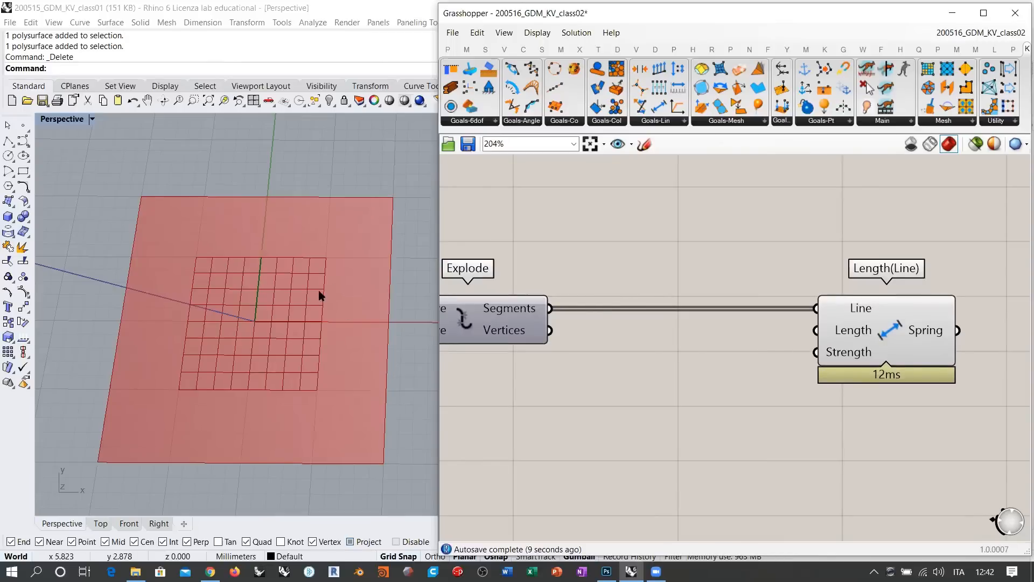
double_click(640, 363)
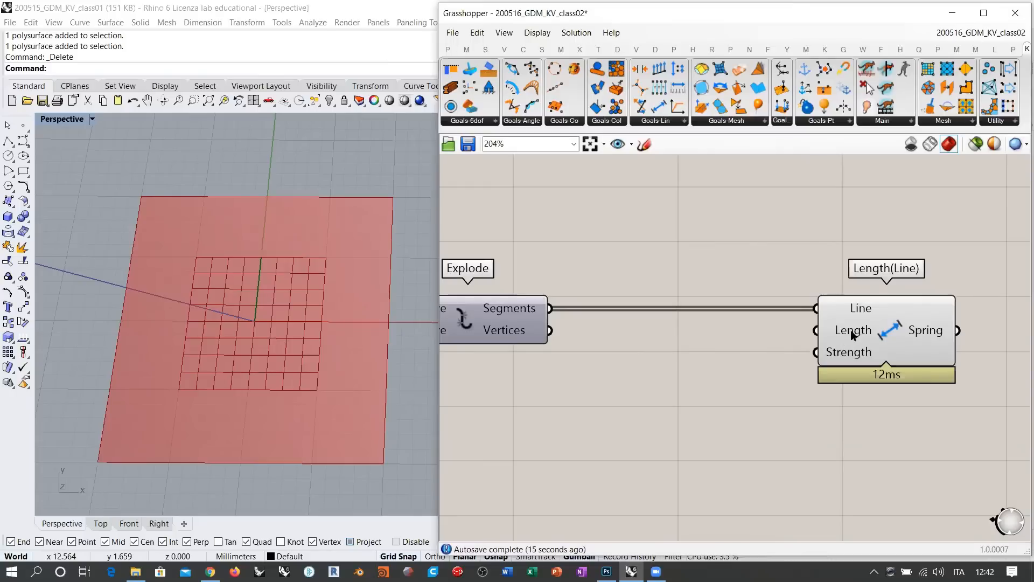
mouse_move(861, 335)
scroll(780, 344, "down", 2)
left_click_drag(781, 331, 873, 329)
left_click(782, 343)
left_click(803, 337)
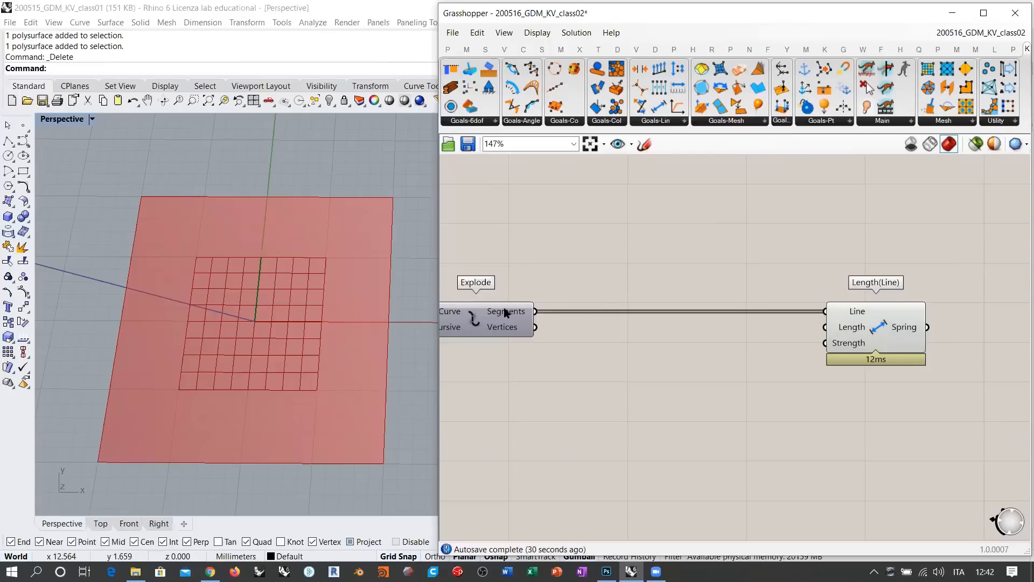
Step: Add a curve Length component below the wire and connect the Segments output of Explode to its Curve input
double_click(612, 350)
type("length")
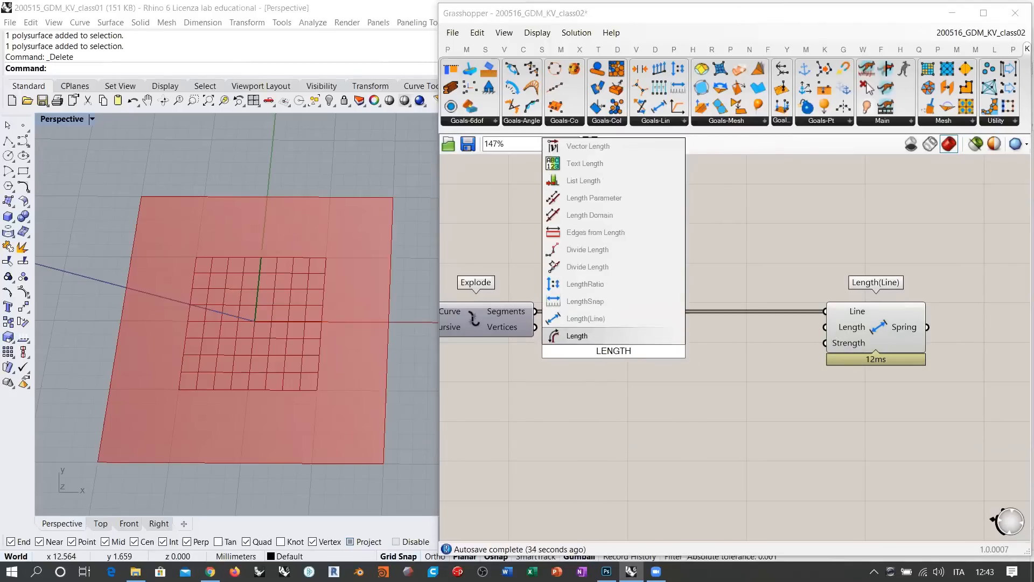
left_click(575, 336)
left_click_drag(536, 312, 593, 340)
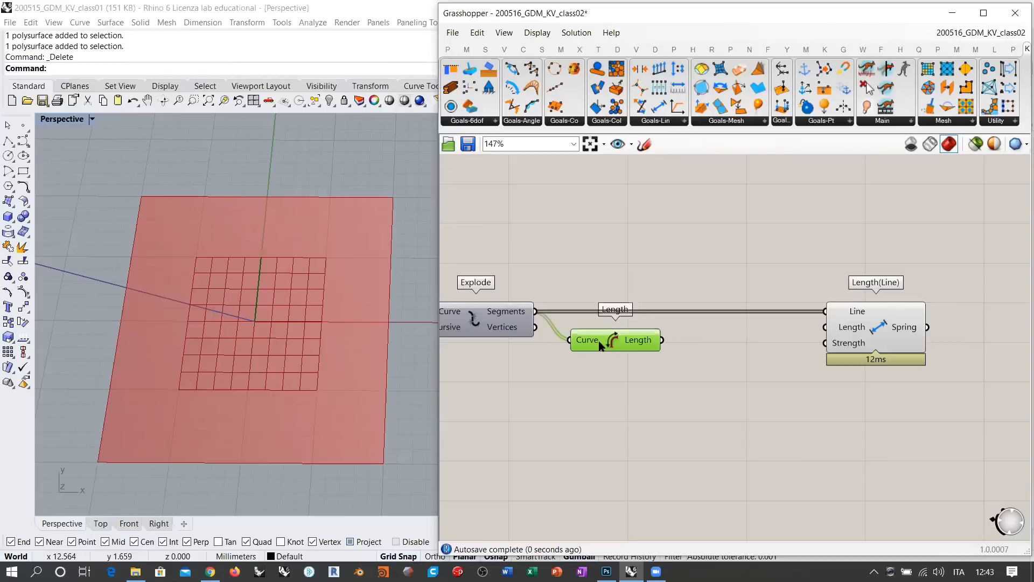
Step: Add a Multiplication component beside the curve Length component and connect the Length output to its A input
double_click(712, 344)
type("*")
left_click(677, 331)
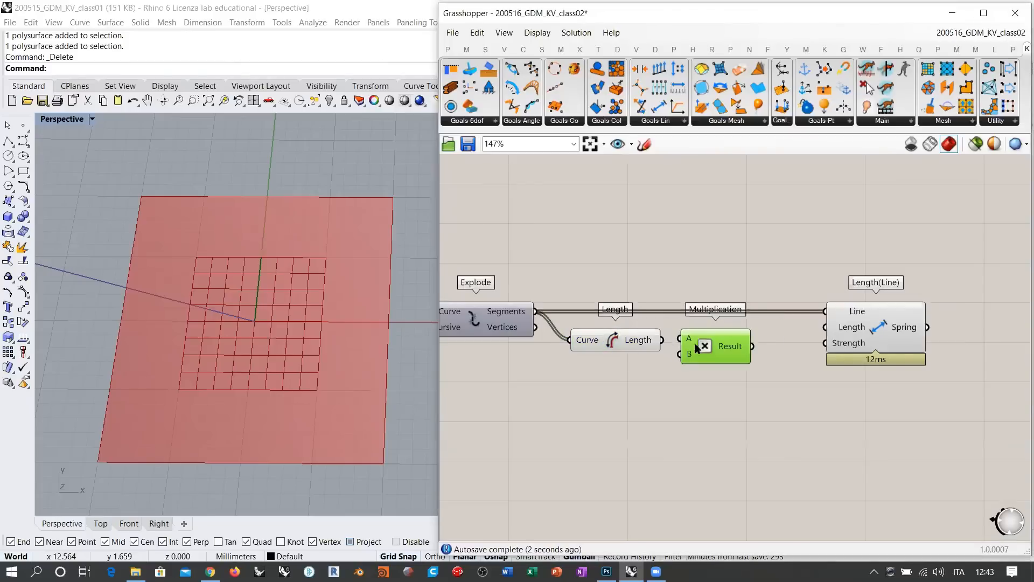
left_click_drag(662, 340, 680, 339)
Step: Add a number slider ranging from 1.00 to 2.00 and connect it to the B input of Multiplication
double_click(627, 379)
type("1.00")
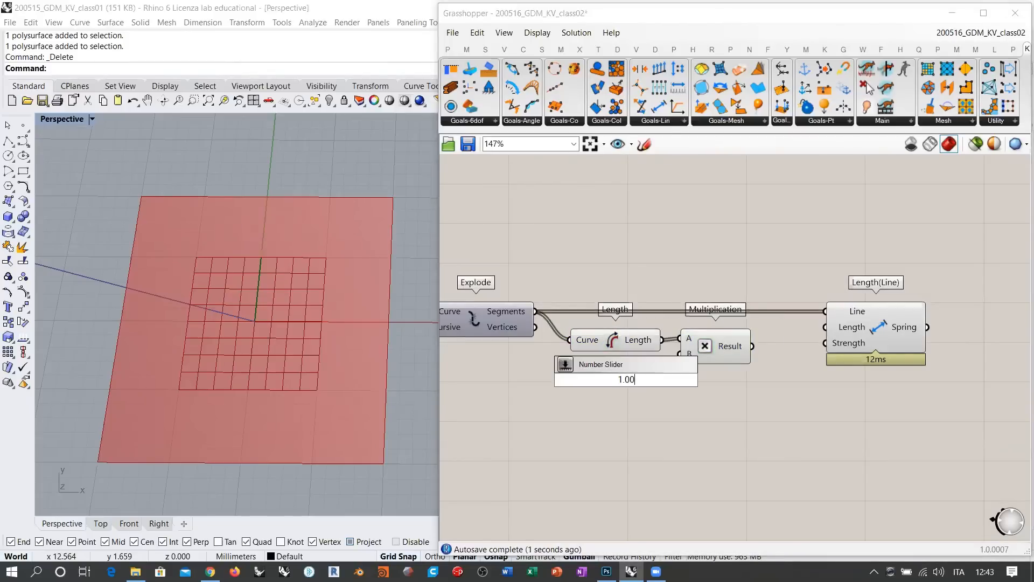
type("<2")
key("Return")
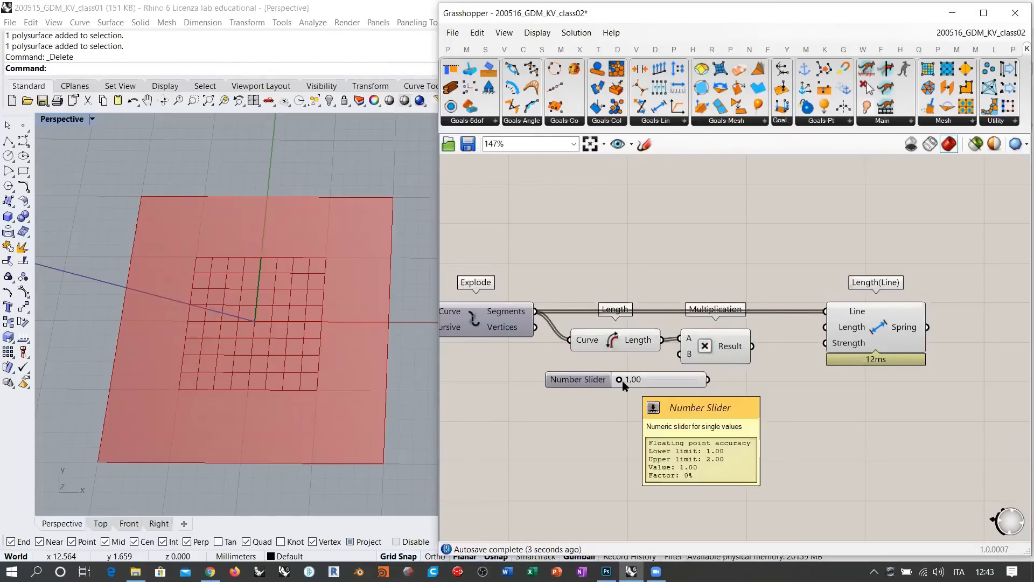
left_click_drag(680, 380, 679, 354)
left_click_drag(698, 350, 691, 352)
left_click(710, 374)
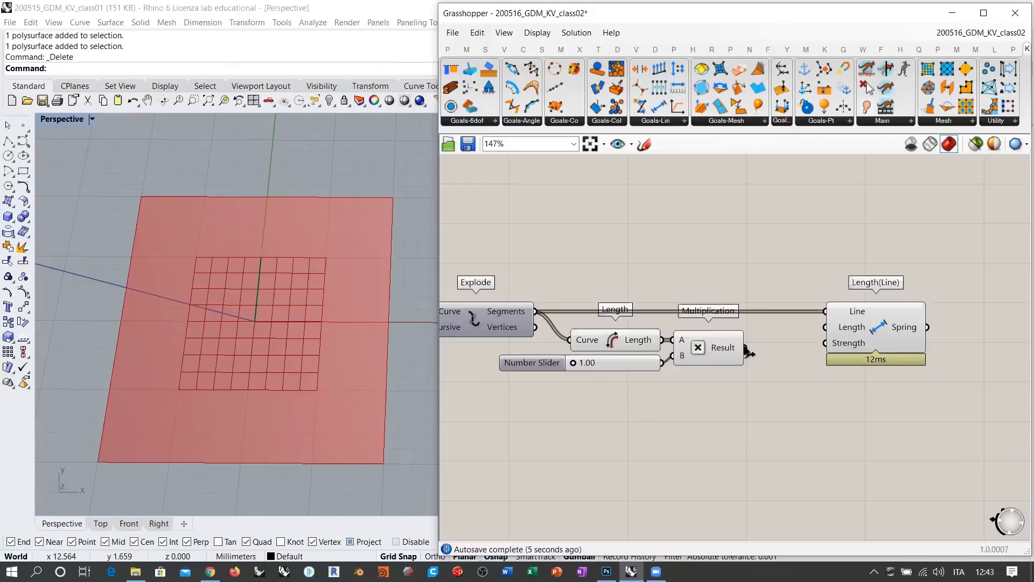
Step: Connect the Multiplication Result to the Length input of the Length(Line) goal and move the goal closer to Multiplication
left_click_drag(747, 351, 825, 327)
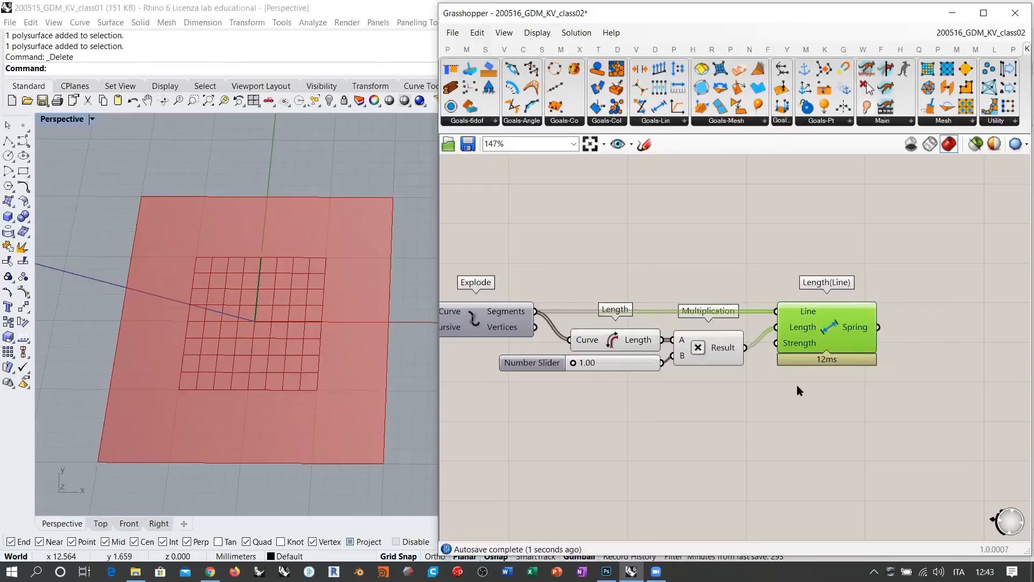
left_click(799, 389)
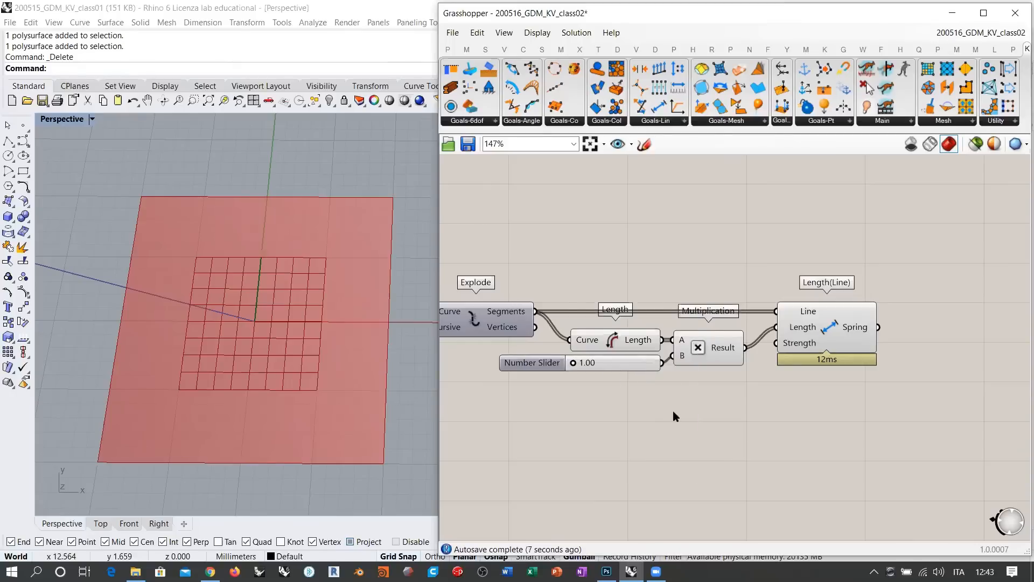
left_click_drag(813, 316, 806, 317)
left_click(799, 393)
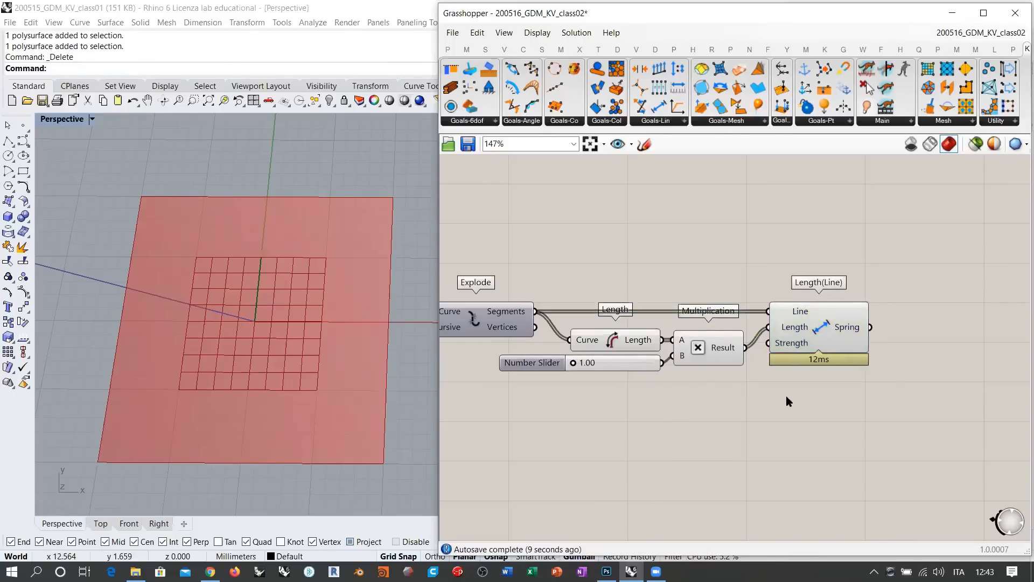
Step: Place a Kangaroo BouncySolver beyond the Length(Line) goal and add a Boolean Toggle in front of it
right_click_drag(752, 387, 735, 388)
scroll(736, 388, "down", 3)
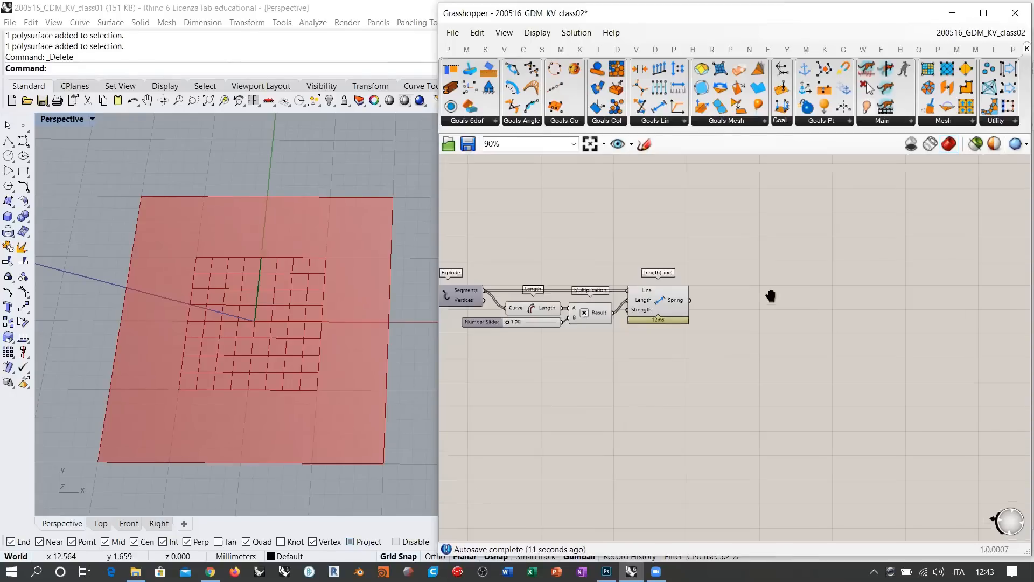
left_click_drag(865, 110, 869, 337)
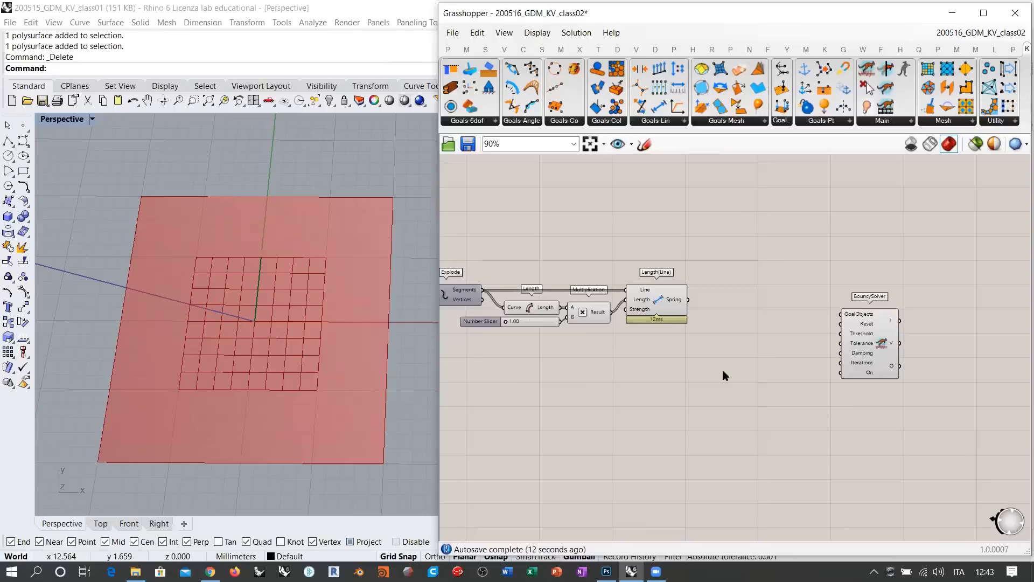
double_click(755, 375)
type("TOGGLE")
key("Return")
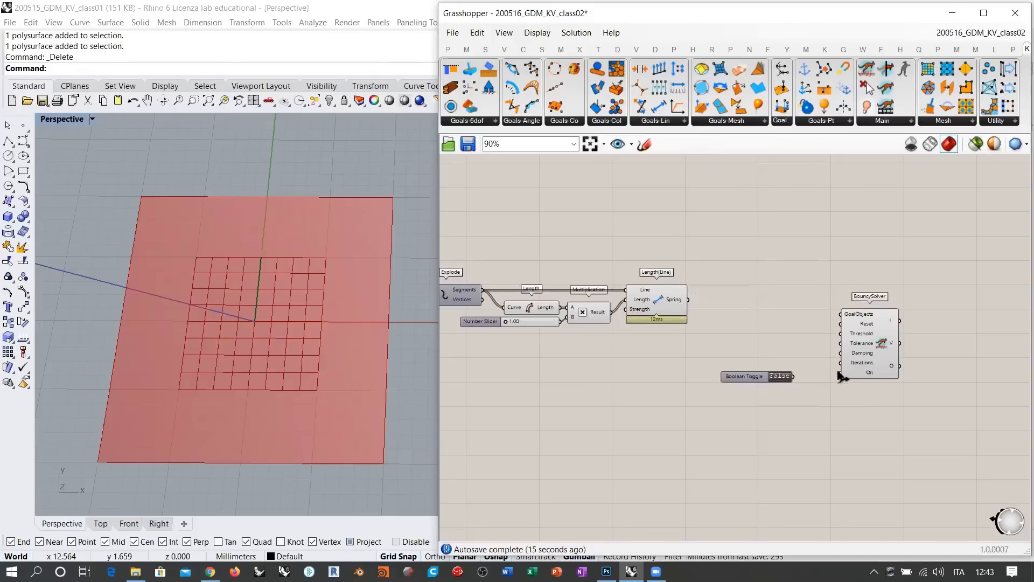
Step: Add a Button wired to the BouncySolver's Reset input and connect the Boolean Toggle to its On input
double_click(790, 332)
type("BUTT")
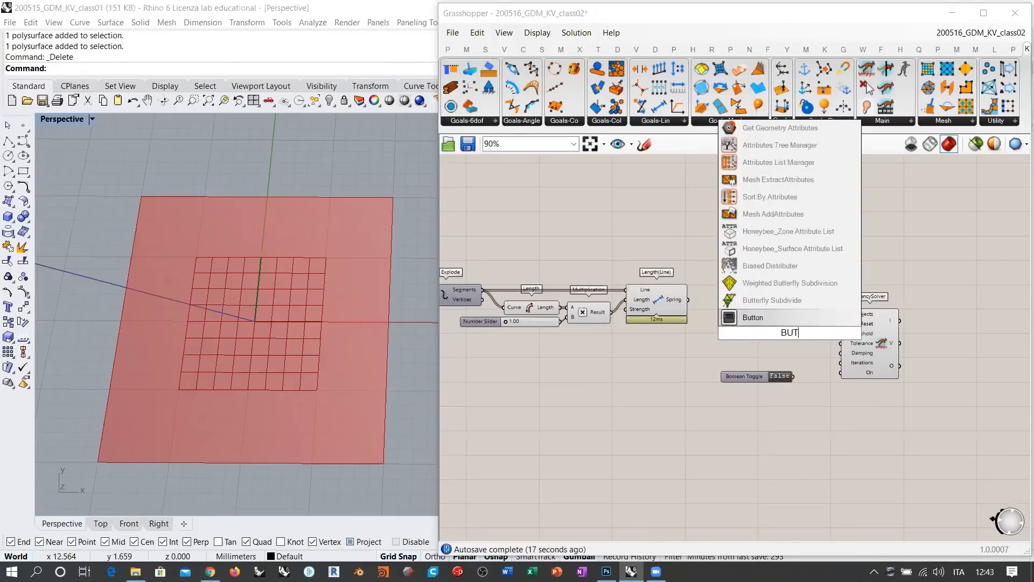
left_click(767, 315)
left_click_drag(816, 332, 840, 323)
left_click_drag(795, 377, 841, 372)
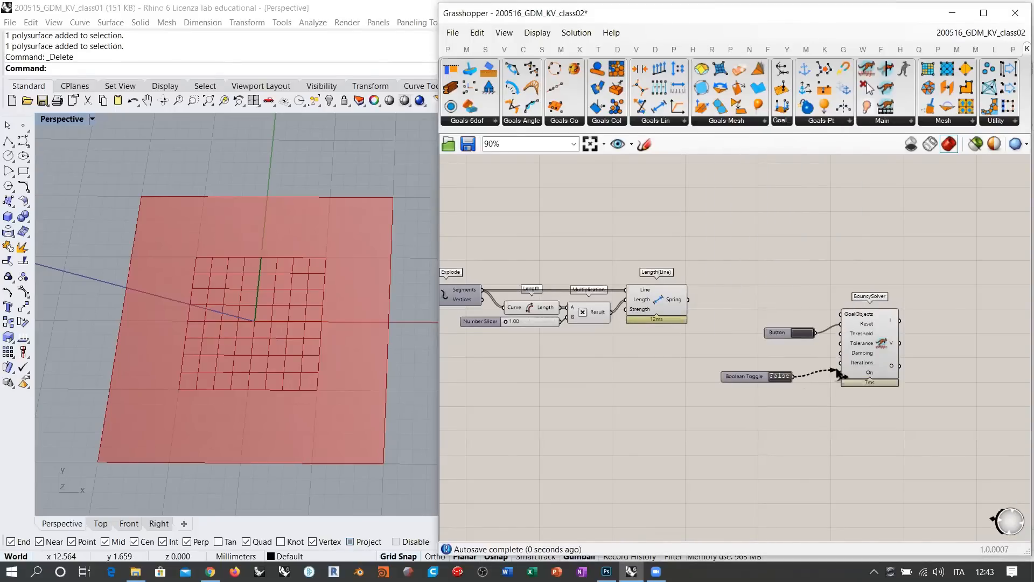
left_click_drag(756, 377, 779, 352)
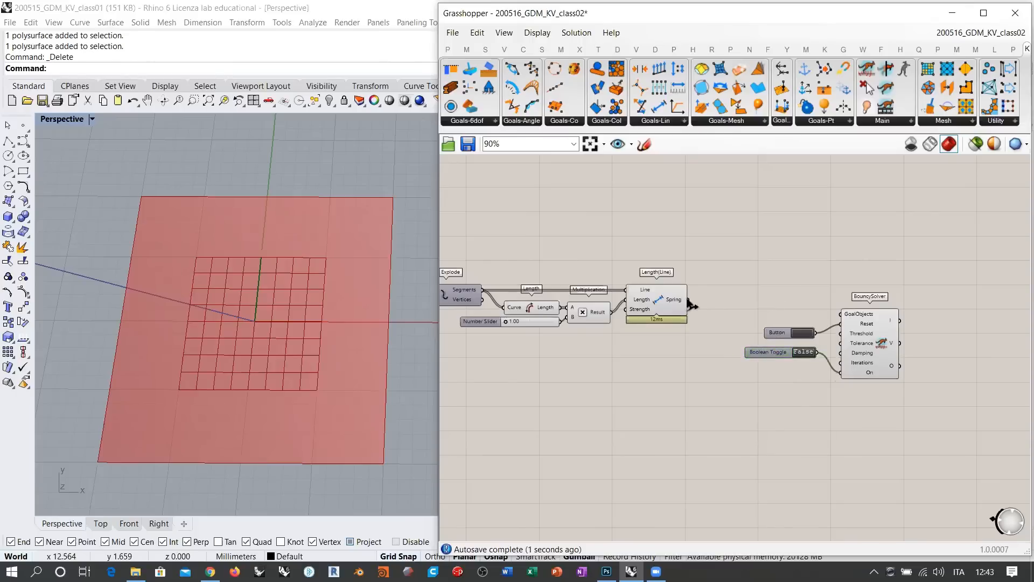
Step: Connect the Spring output of Length(Line) to the solver's GoalObjects input and switch the Boolean Toggle to True
left_click_drag(691, 305, 840, 314)
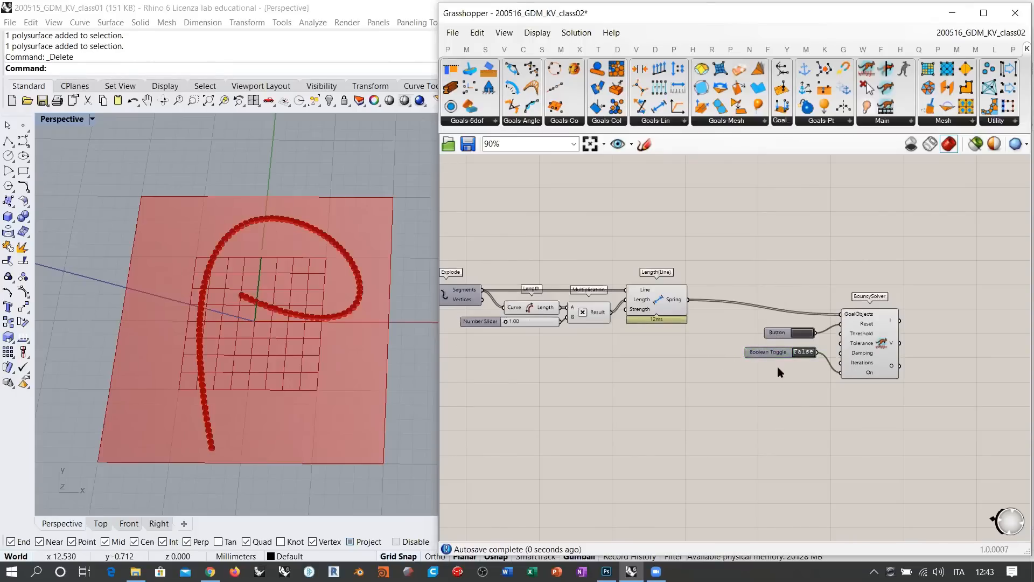
scroll(777, 366, "up", 3)
double_click(804, 352)
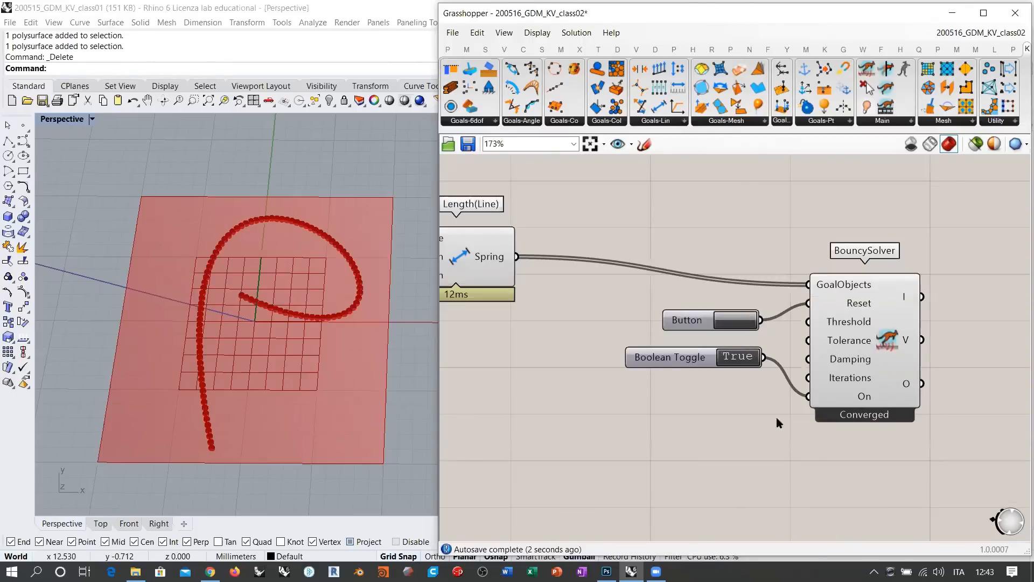
Step: Set the length multiplier slider to 2.00 while the solver is on
right_click_drag(538, 337, 955, 378)
scroll(600, 333, "up", 3)
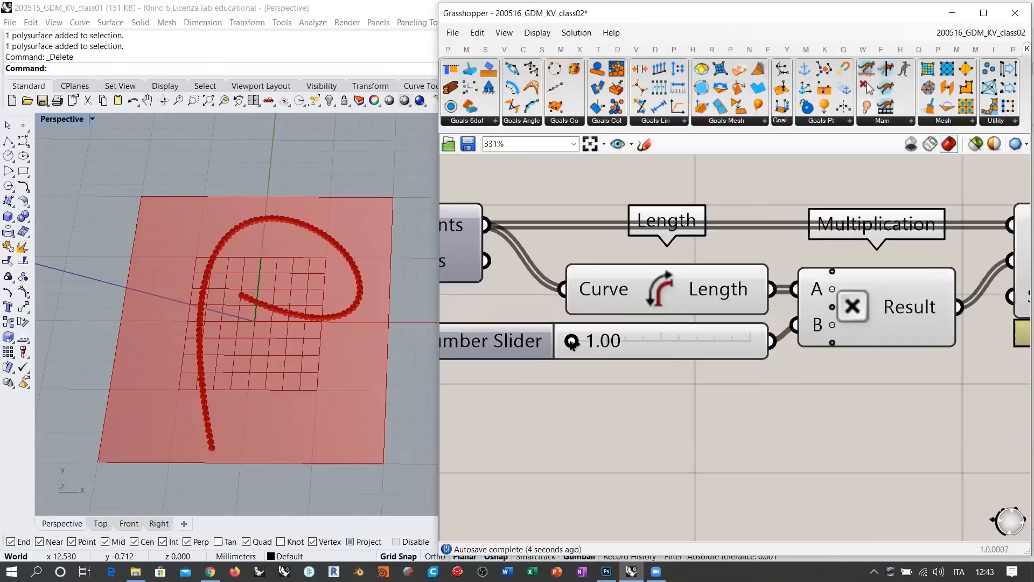
left_click_drag(571, 343, 765, 366)
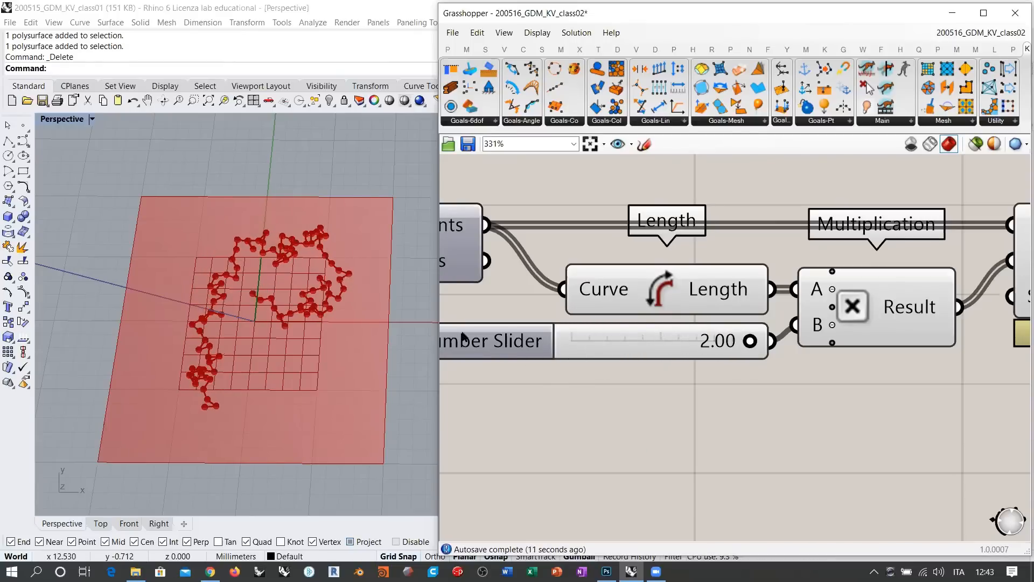
Step: Examine the shape of the simulated segment chain in the Rhino Perspective viewport from close up and from above
scroll(312, 286, "up", 6)
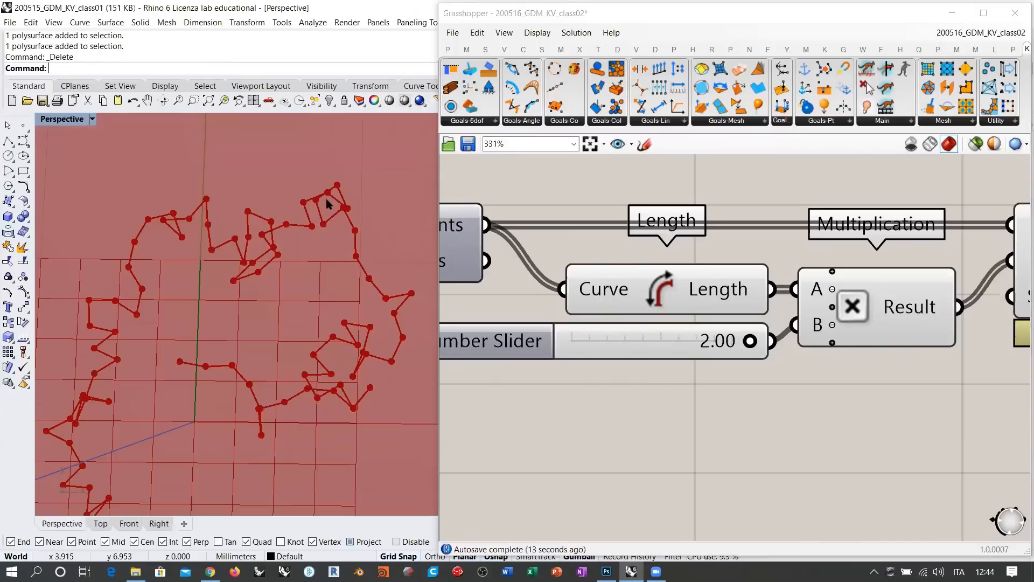
scroll(327, 204, "down", 3)
right_click_drag(299, 268, 280, 335)
scroll(272, 299, "down", 2)
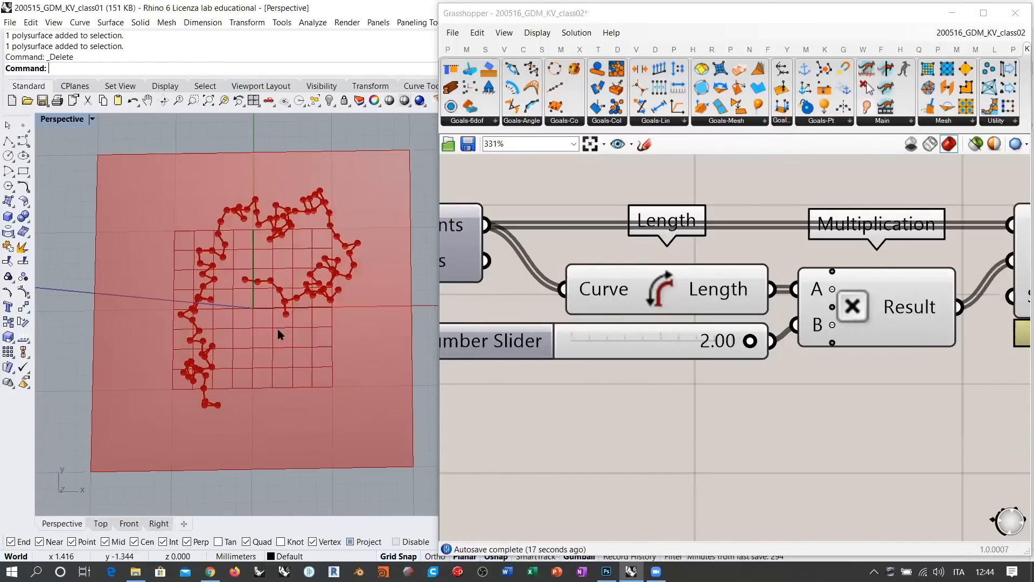
right_click_drag(340, 325, 317, 307)
right_click_drag(765, 352, 709, 355)
scroll(709, 354, "down", 1)
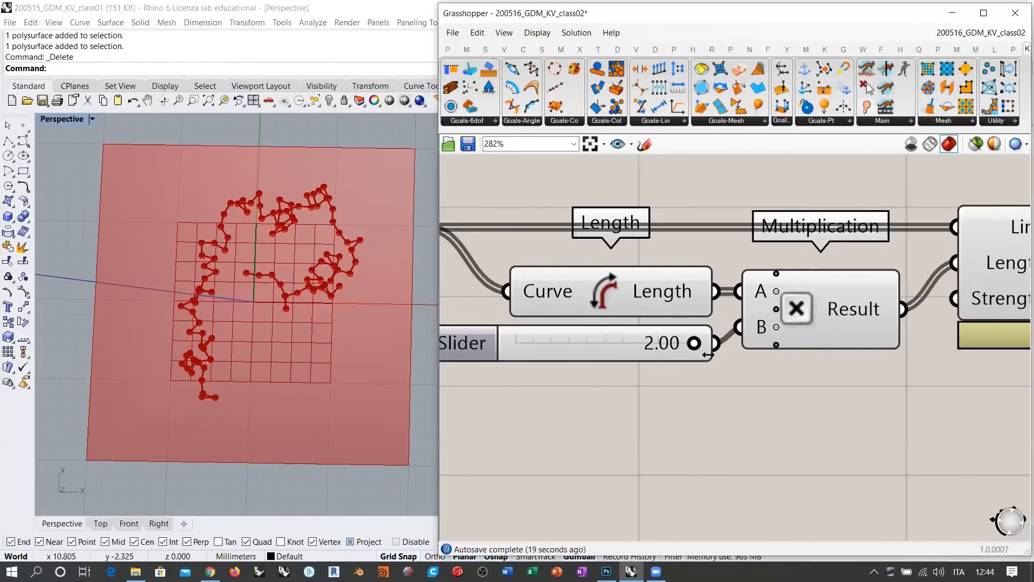
Step: Pause the solver and insert an Entwine component between the Spring output of Length(Line) and the solver's GoalObjects input
scroll(708, 355, "down", 5)
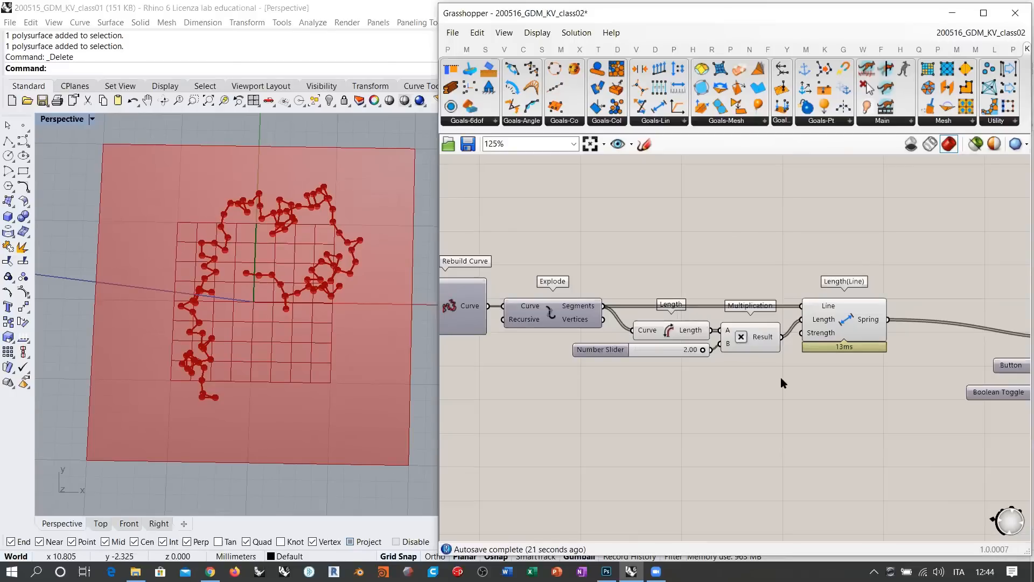
right_click_drag(990, 353, 888, 345)
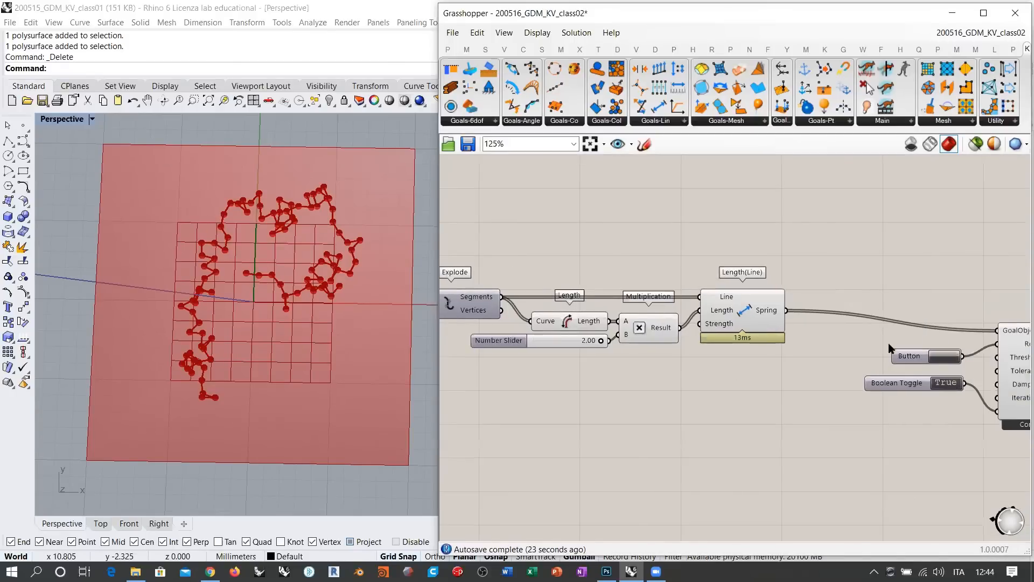
right_click_drag(764, 362, 599, 344)
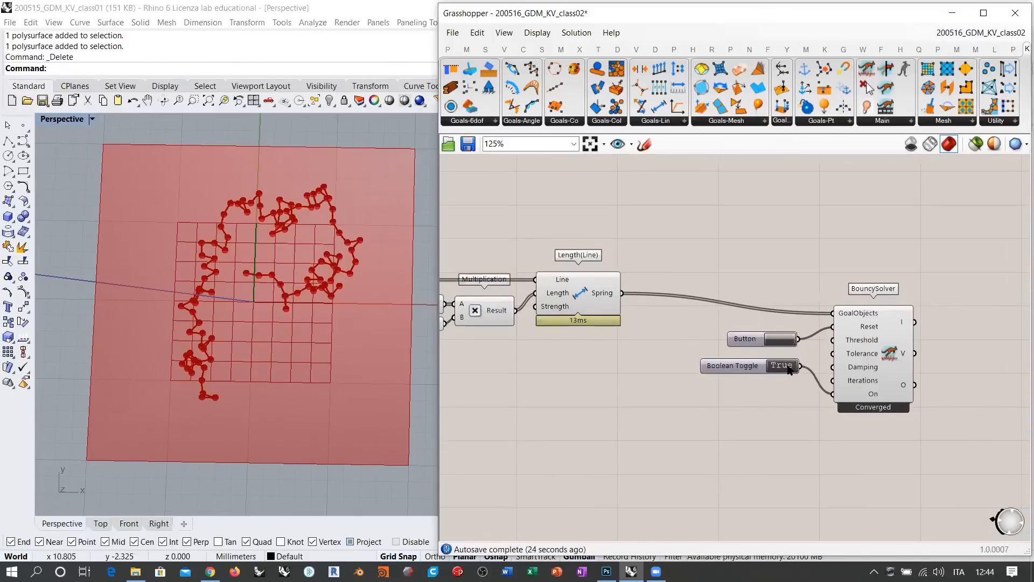
double_click(718, 262)
type("ENTW")
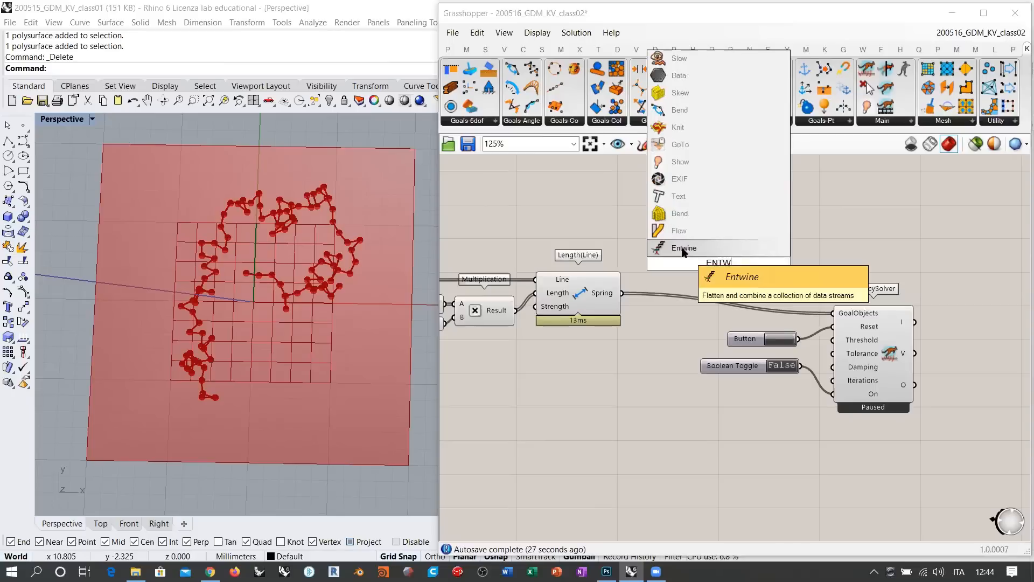
left_click(684, 248)
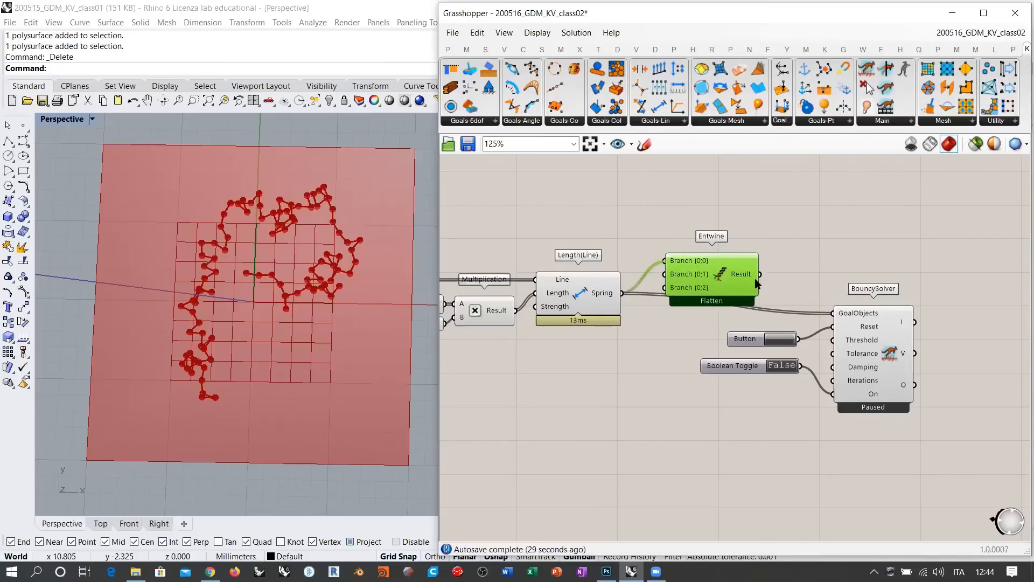
left_click_drag(835, 316, 835, 315)
Step: Line up Entwine with the Spring output and move the Button and Boolean Toggle lower, clear of Entwine
left_click_drag(723, 276, 710, 306)
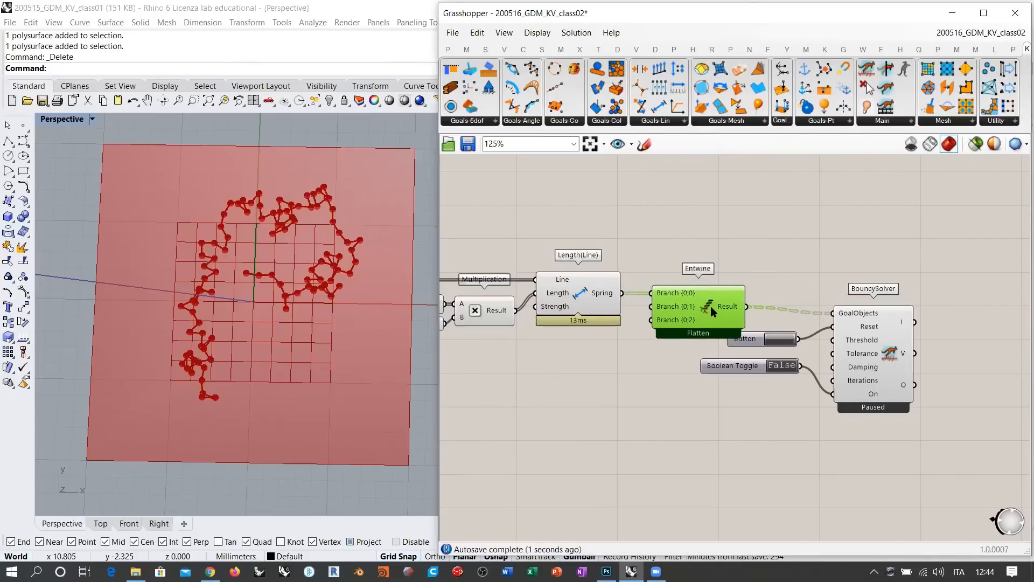
left_click_drag(749, 338, 771, 395)
left_click_drag(765, 354, 770, 380)
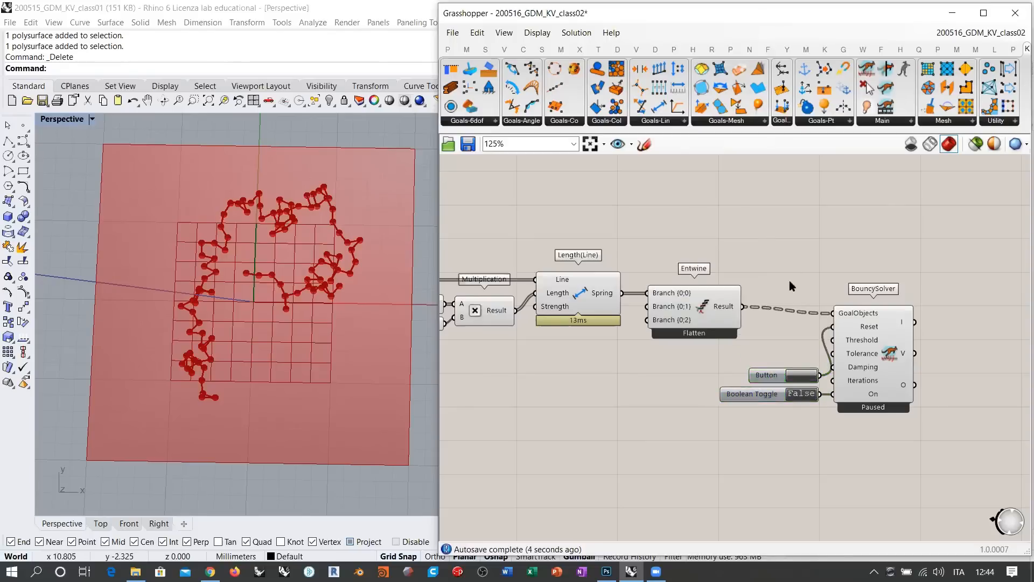
Step: Reset the BouncySolver, rerun it with the Boolean Toggle at True, and view the expanding curve in the viewport
right_click_drag(580, 371, 671, 381)
right_click_drag(303, 330, 299, 341, "shift")
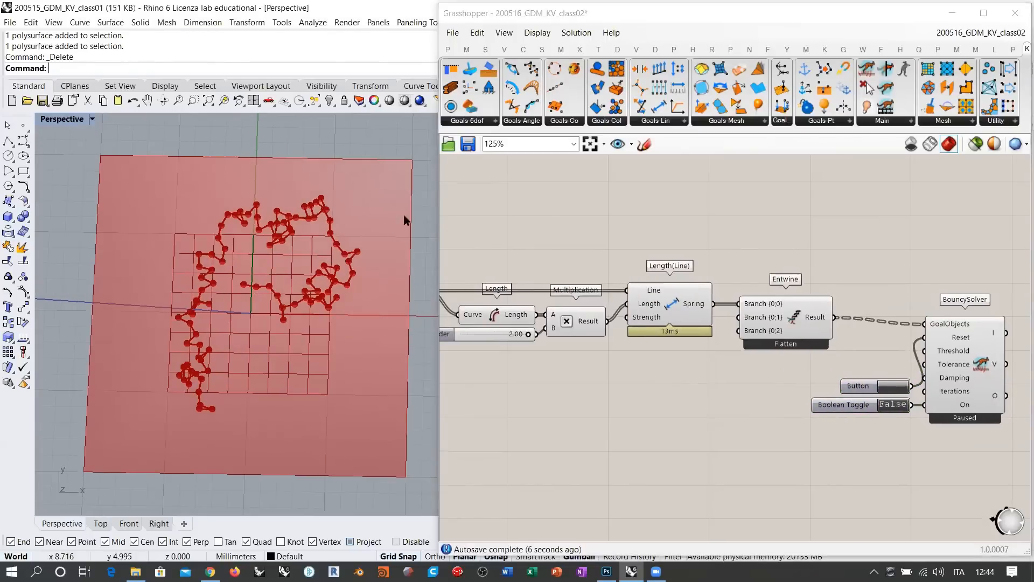
left_click(648, 212)
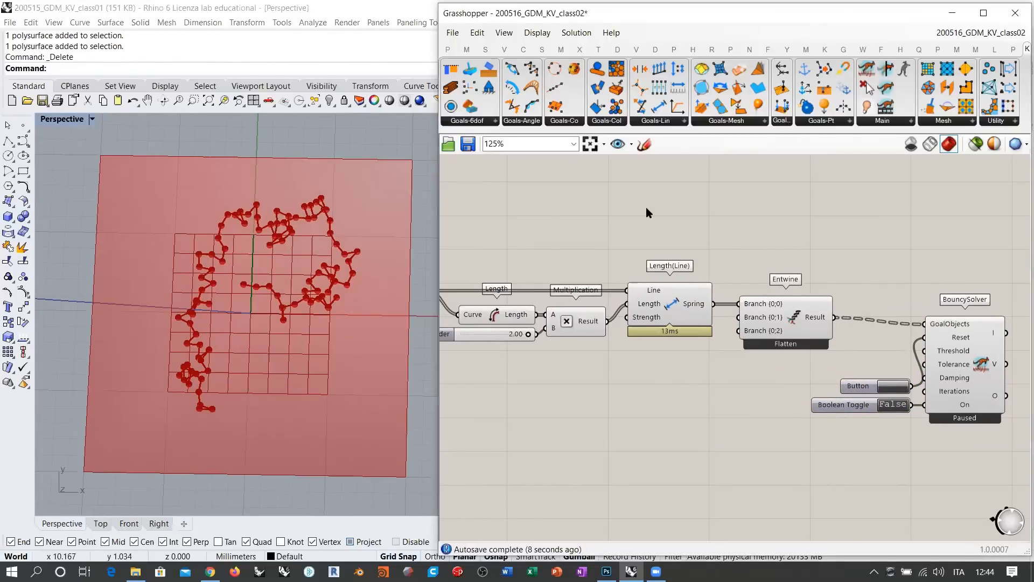
left_click(898, 389)
left_click(893, 405)
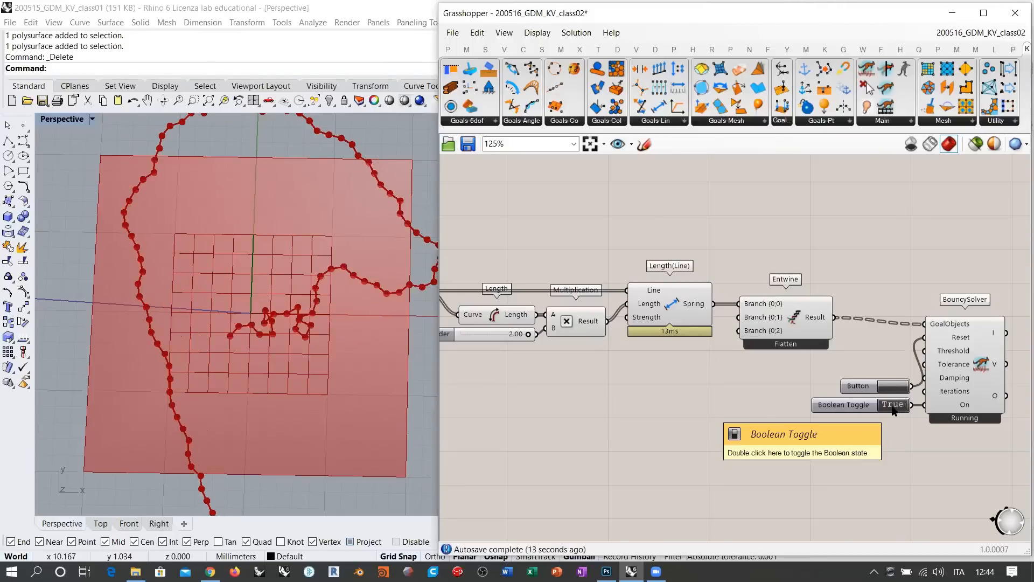
right_click_drag(353, 276, 380, 254)
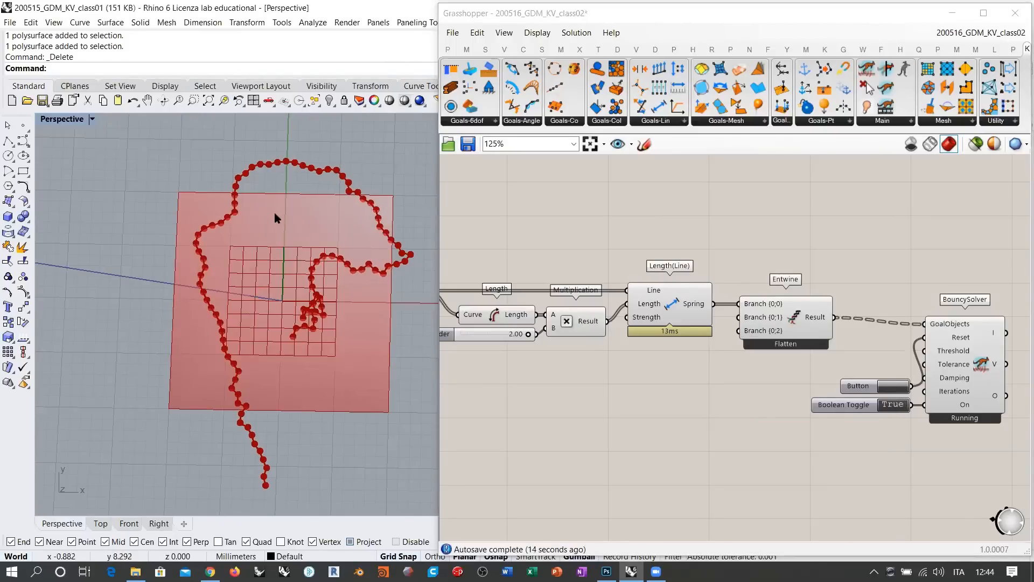
Step: Switch the Boolean Toggle to False and reset the BouncySolver simulation to the starting curve
left_click(889, 407)
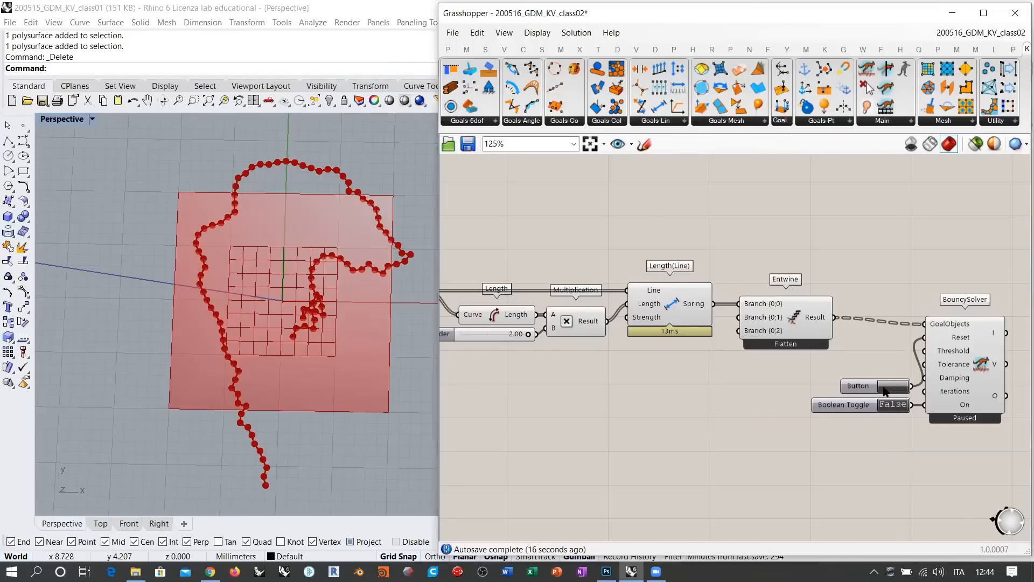
left_click(885, 387)
right_click_drag(742, 350, 761, 338)
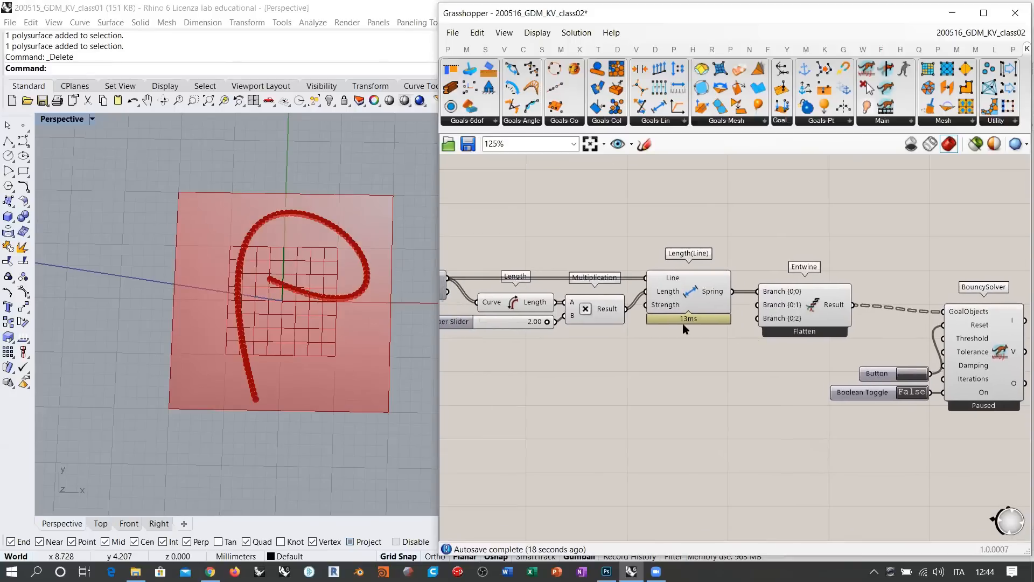
right_click_drag(316, 268, 318, 275)
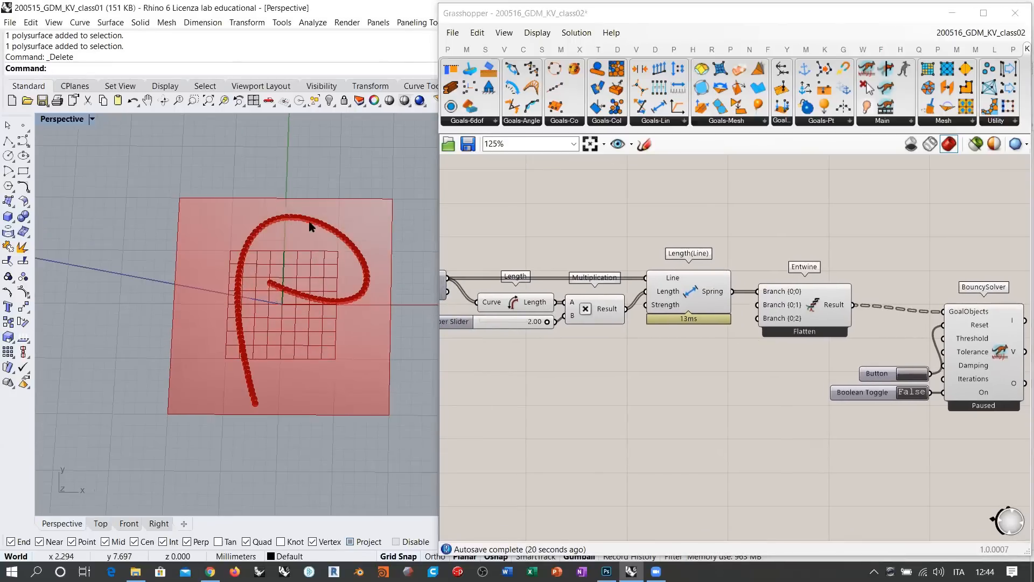
left_click(712, 214)
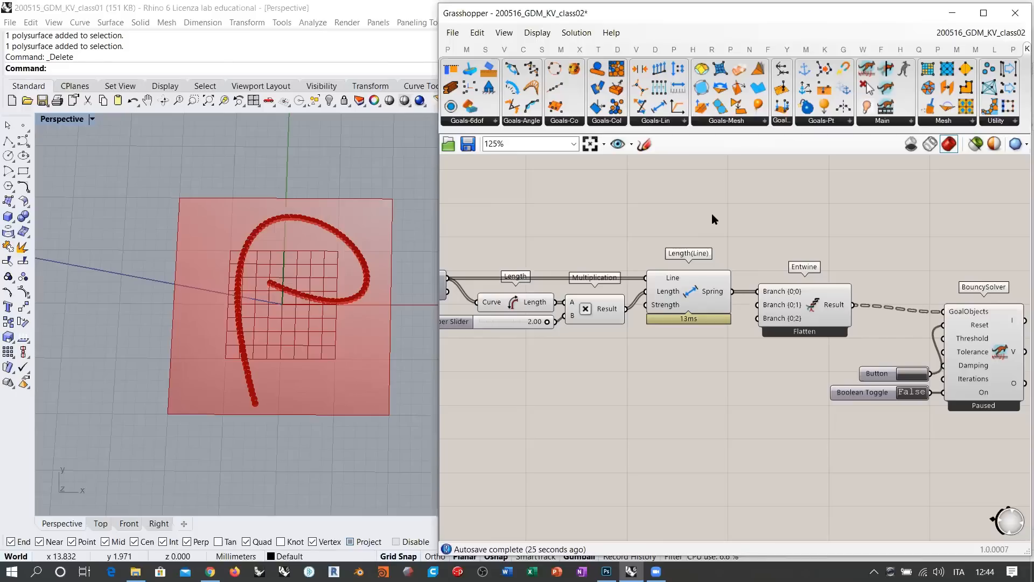
Step: Move the BouncySolver with its Button and Boolean Toggle lower, and place Entwine beside the Spring output of Length(Line)
left_click_drag(798, 304, 790, 334)
right_click_drag(872, 354, 788, 328)
left_click_drag(924, 404, 821, 327)
left_click_drag(882, 309, 919, 386)
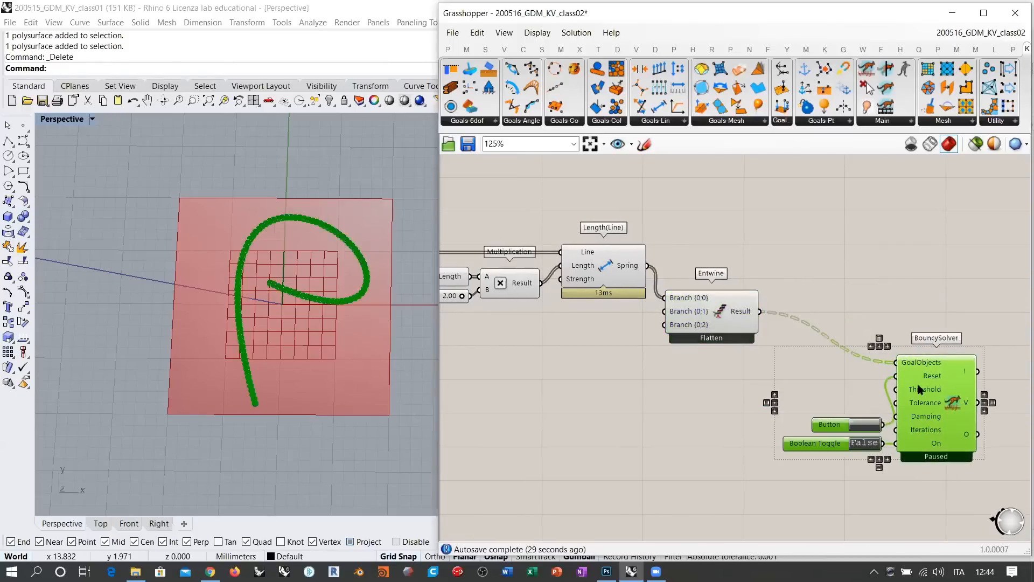
left_click_drag(735, 338, 739, 344)
right_click_drag(581, 356, 755, 343)
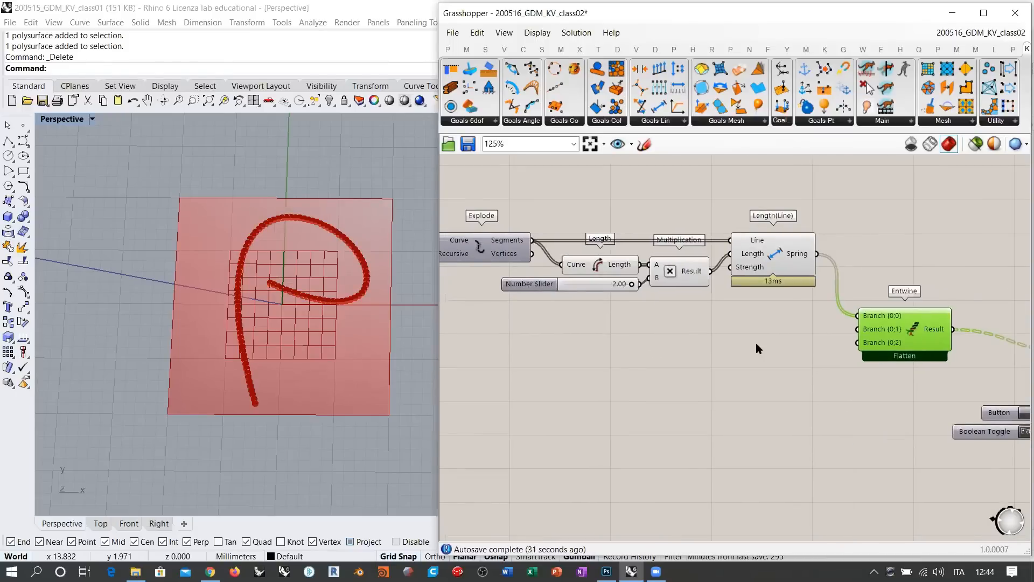
left_click(755, 342)
left_click_drag(896, 341, 886, 249)
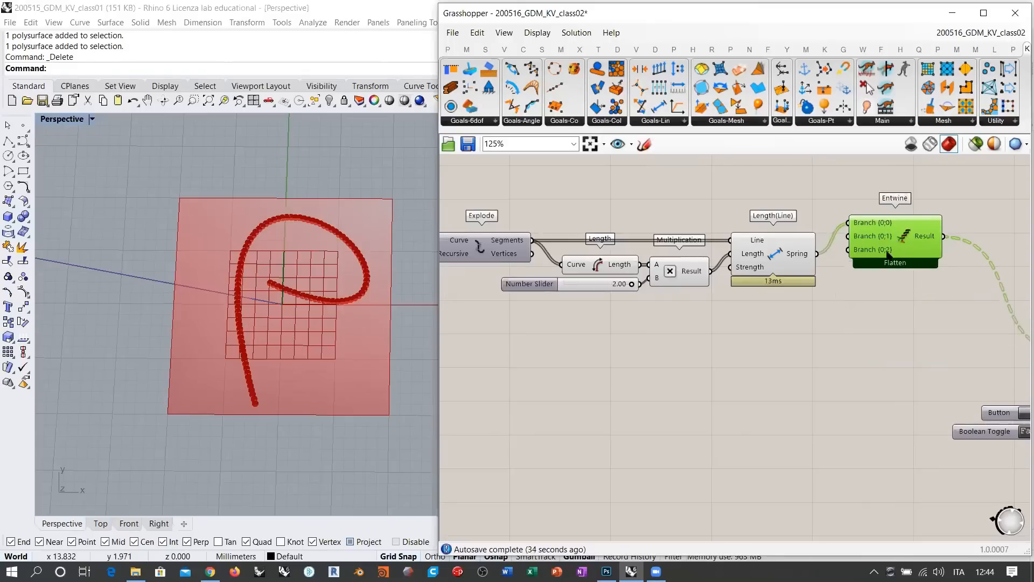
Step: Add a Kangaroo Show component above Length(Line), feed it Explode's Segments, and wire it to Entwine's first branch with Spring on the second
right_click_drag(804, 156, 834, 241)
left_click_drag(868, 111, 819, 278)
right_click_drag(690, 304, 741, 285)
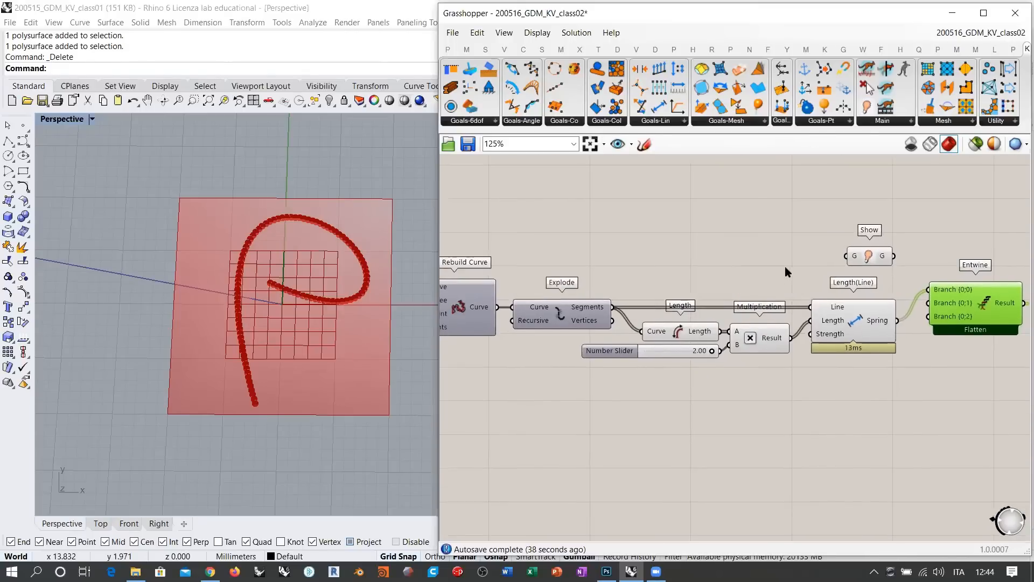
left_click_drag(770, 265, 848, 257)
right_click_drag(888, 285, 716, 283)
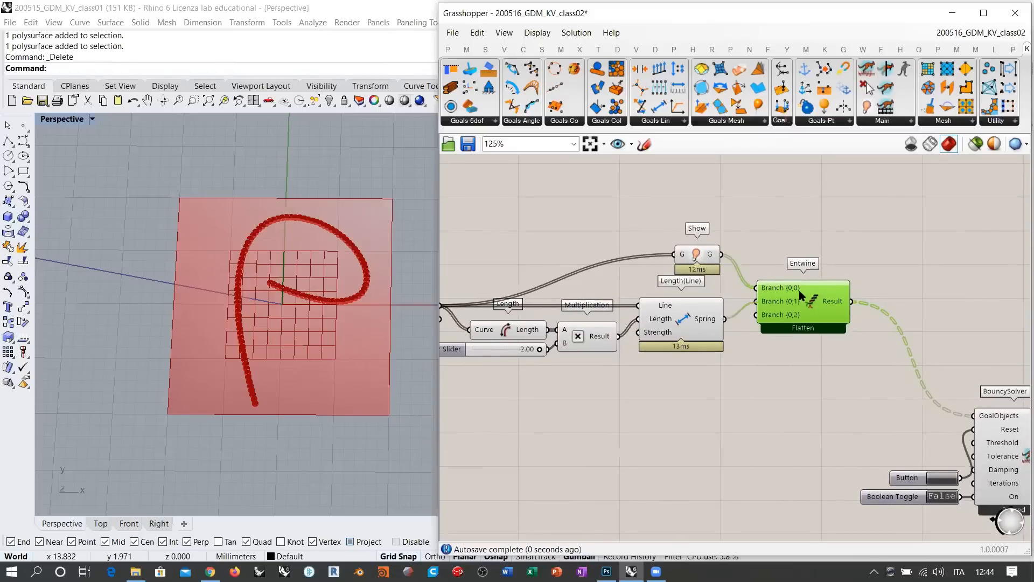
left_click_drag(800, 290, 796, 309)
left_click(813, 251)
Step: Add a Tree Statistics component above the BouncySolver and connect Entwine's Result to its Tree input
right_click_drag(876, 374, 566, 317)
scroll(674, 292, "up", 1)
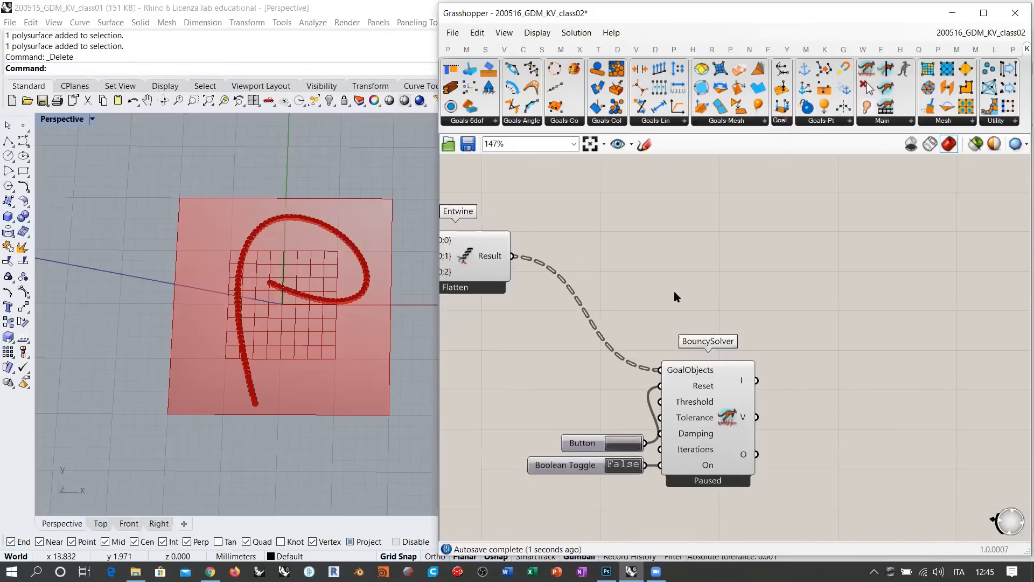
double_click(671, 270)
type("TREE")
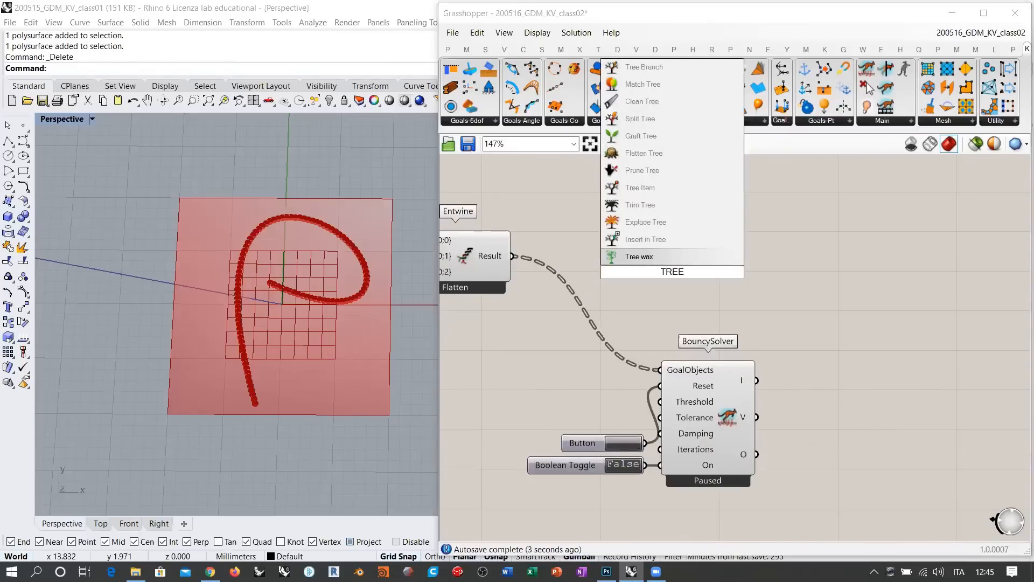
type(" ST")
left_click(653, 245)
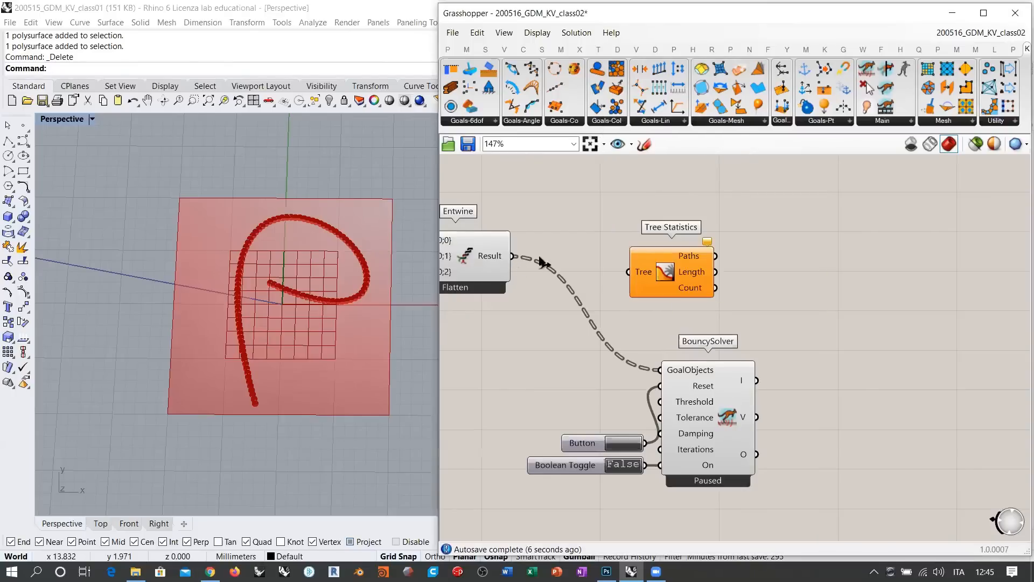
left_click_drag(515, 256, 677, 261)
Step: Add a Partition List component with the BouncySolver's O output as List and Tree Statistics' Length as Size
double_click(848, 368)
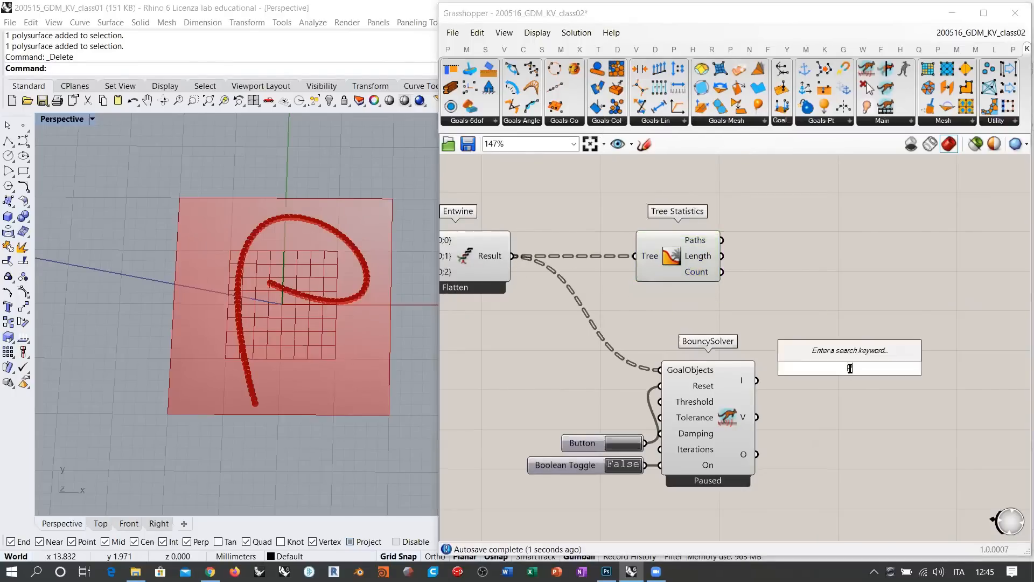
type("PARTI")
key("Return")
left_click_drag(754, 455, 786, 253)
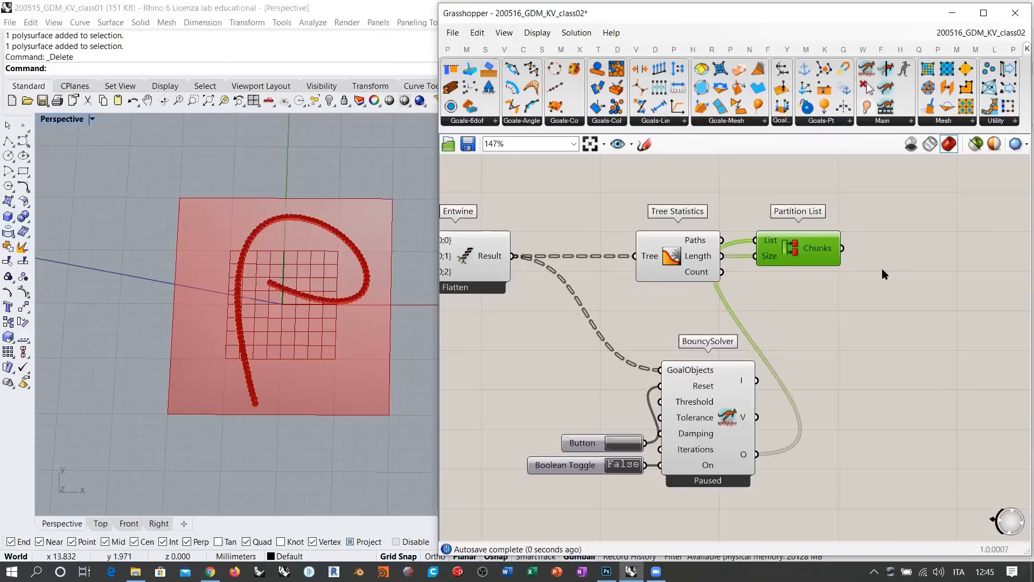
Step: Add an Explode Tree component after Partition List, connect Chunks to its Data input, and match its outputs to the branches
left_click(885, 268)
double_click(886, 269)
type("EXPLODE")
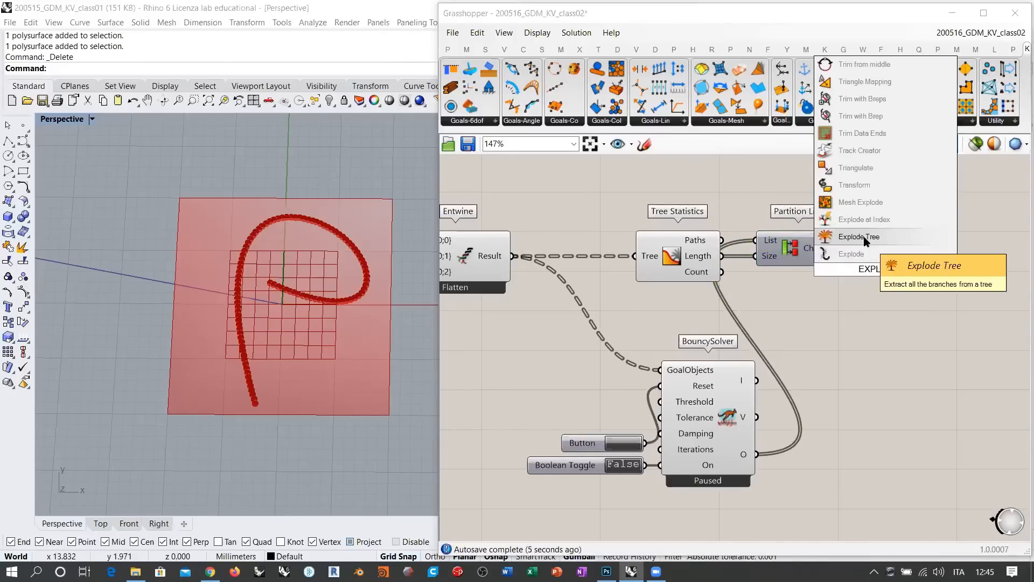
left_click(858, 238)
scroll(924, 274, "up", 5)
left_click(920, 274)
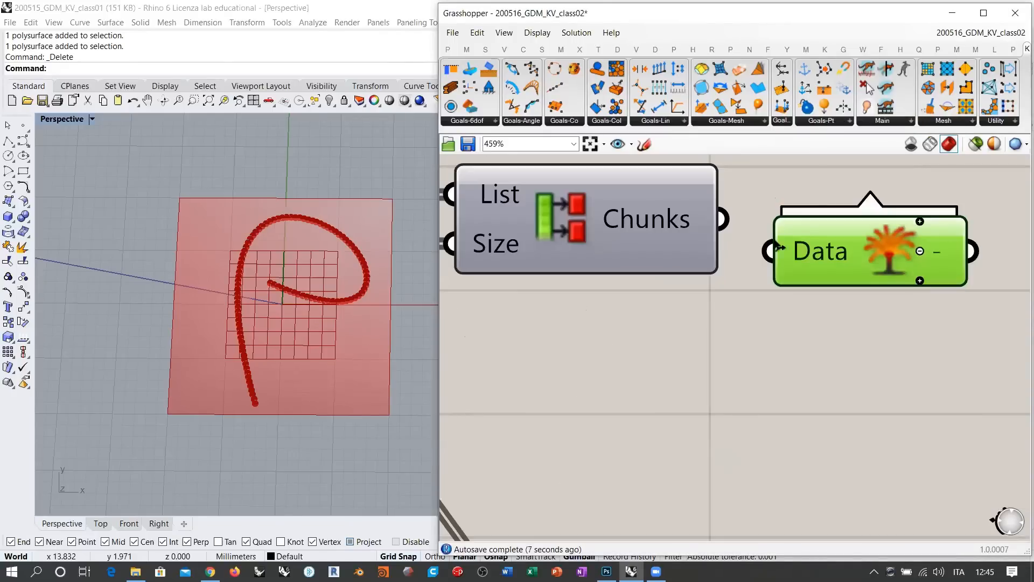
left_click_drag(723, 218, 795, 249)
left_click_drag(816, 258, 829, 226)
left_click(851, 269)
scroll(801, 291, "down", 8)
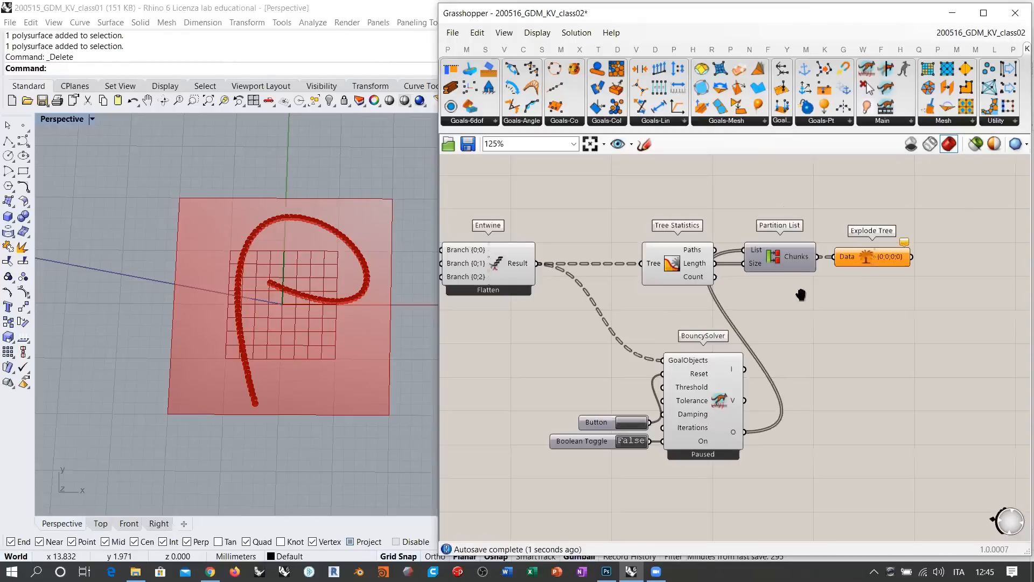
Step: Turn off the preview of the components from Explode through Tree Statistics and the BouncySolver
left_click_drag(679, 332, 531, 372)
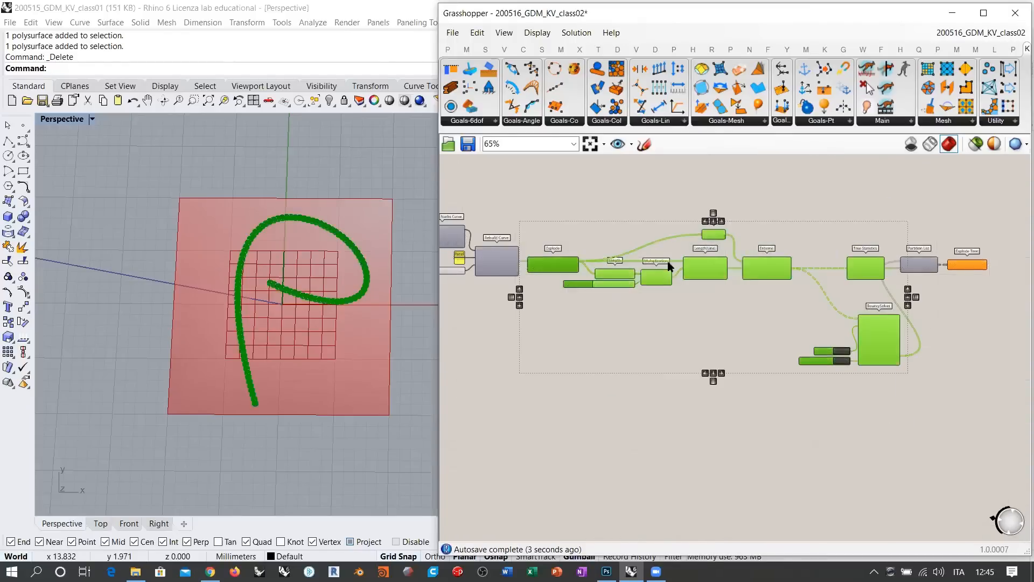
middle_click(668, 262)
left_click(713, 218)
left_click(469, 281)
Step: Run the BouncySolver with the Boolean Toggle at True to view the growing curve, and return it to False with the simulation reset
right_click_drag(931, 282, 819, 295)
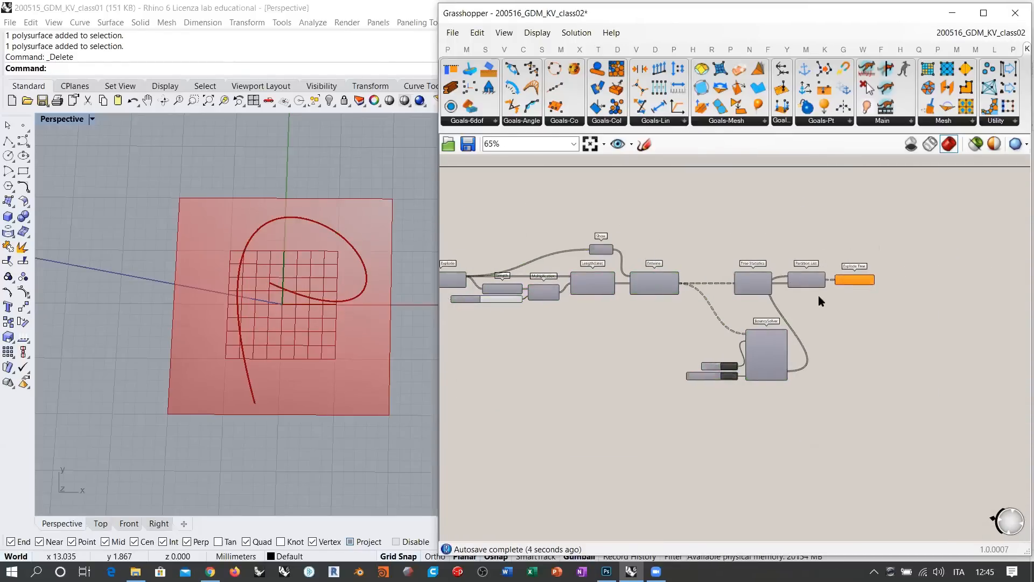
scroll(818, 296, "up", 3)
left_click(882, 268)
left_click(897, 307)
right_click_drag(594, 313, 657, 292)
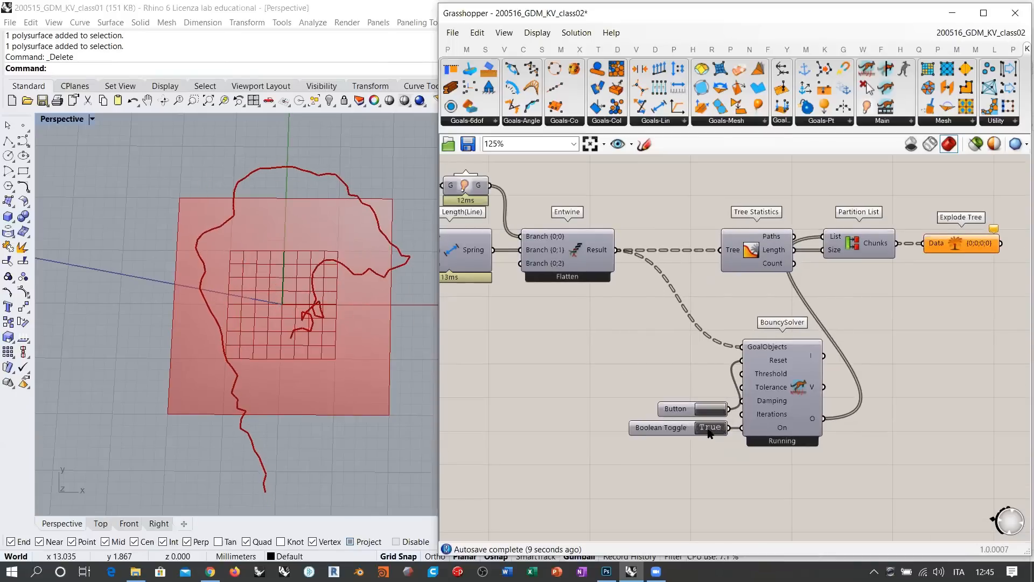
double_click(708, 428)
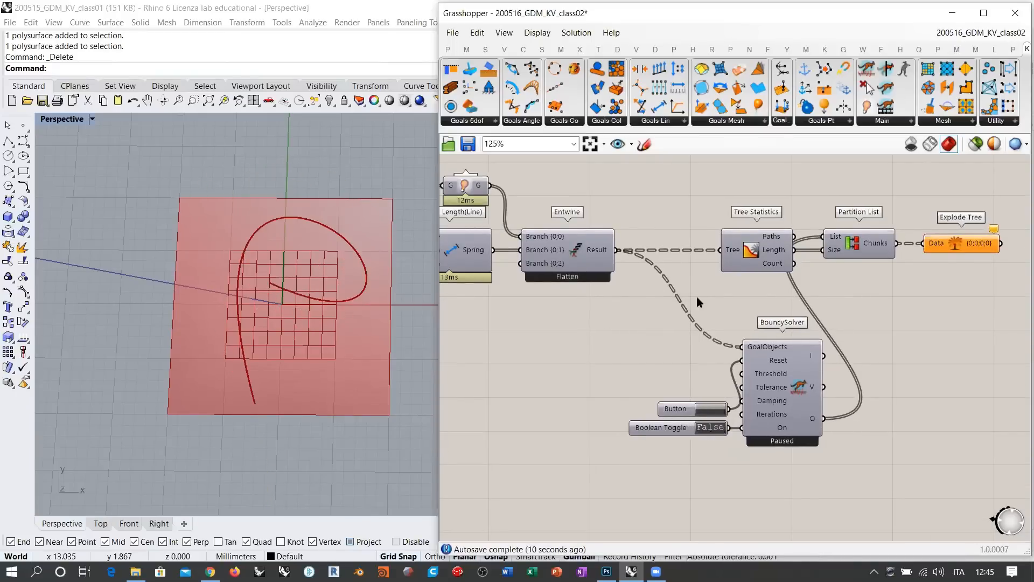
Step: Move Entwine lower so that it lines up with the BouncySolver's GoalObjects input
right_click_drag(697, 298, 849, 295)
left_click_drag(727, 251, 763, 346)
right_click_drag(640, 281, 781, 299)
scroll(830, 293, "down", 3)
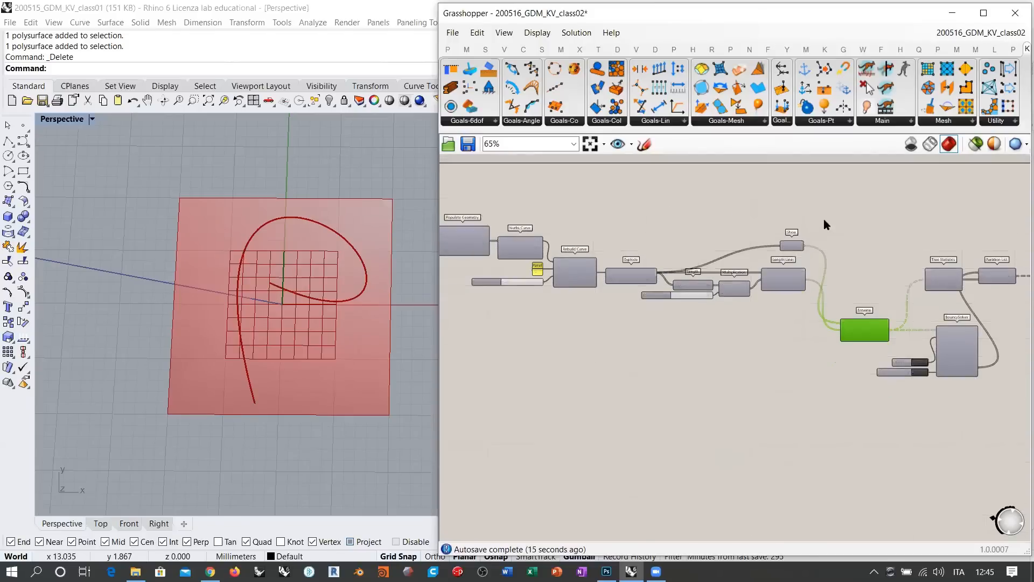
left_click(830, 232)
scroll(848, 261, "up", 3)
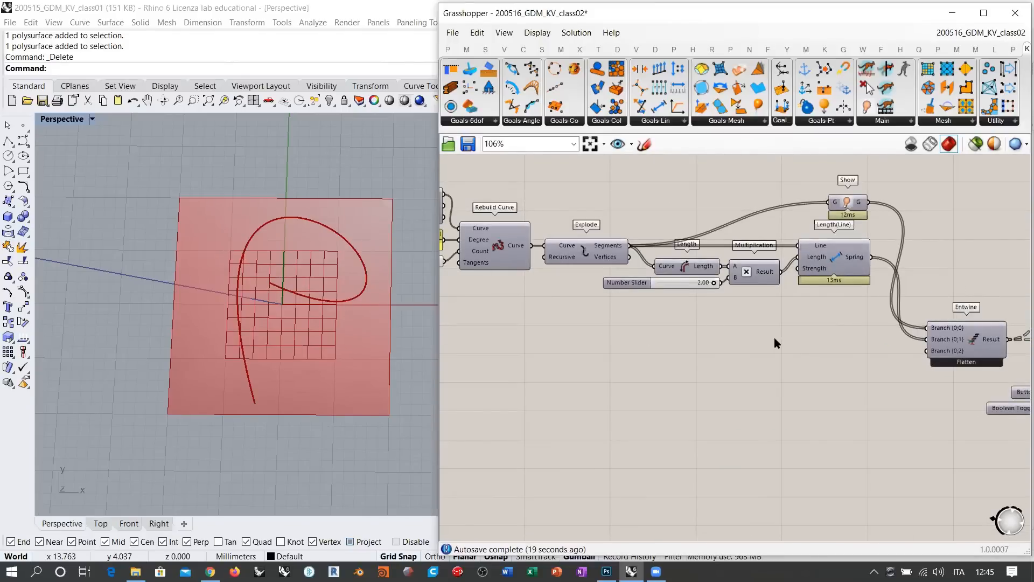
Step: Place a SphereCollide component below the length-factor slider and connect Explode's Vertices to its Points input
right_click_drag(340, 277, 309, 261)
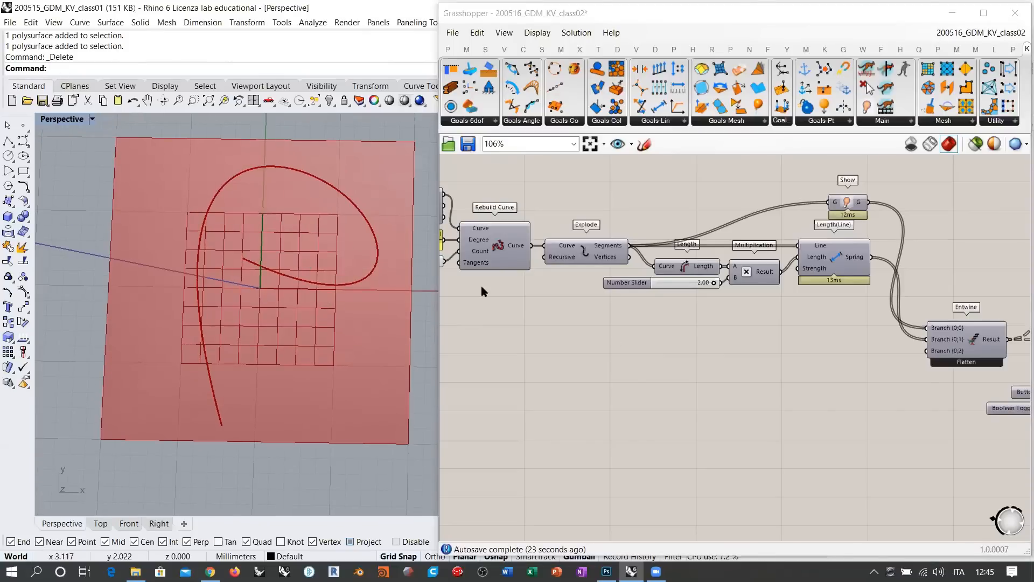
right_click_drag(634, 325, 604, 329)
scroll(648, 330, "up", 2)
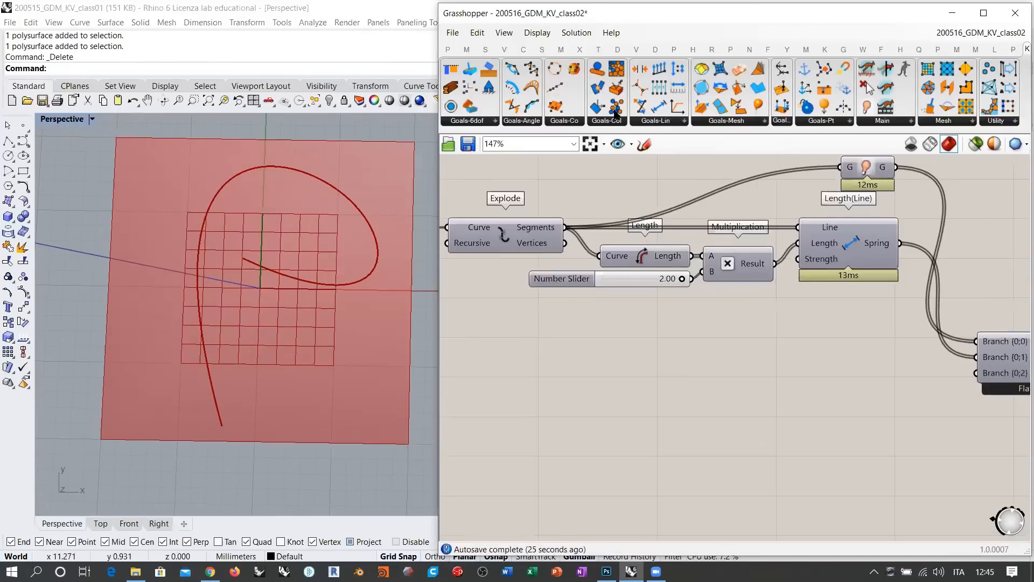
left_click_drag(617, 107, 639, 369)
scroll(491, 315, "up", 2)
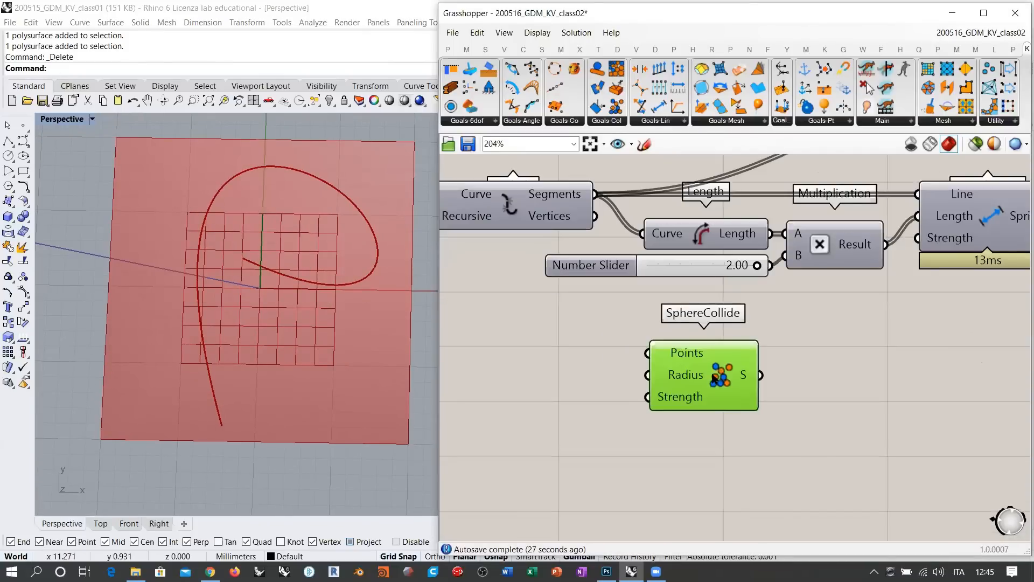
left_click(528, 210)
key("ctrl+q")
right_click_drag(555, 238, 561, 283)
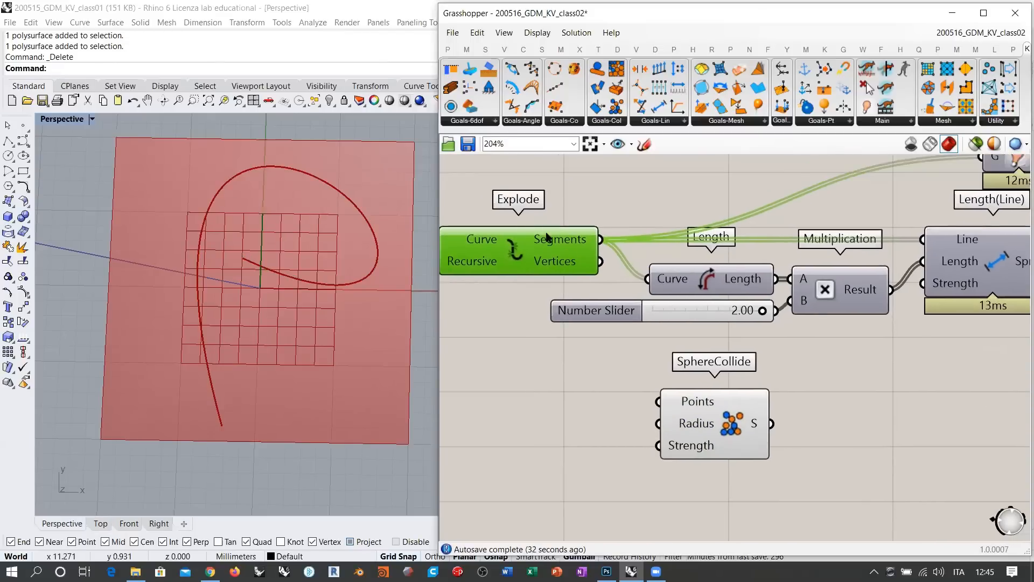
left_click_drag(619, 279, 658, 401)
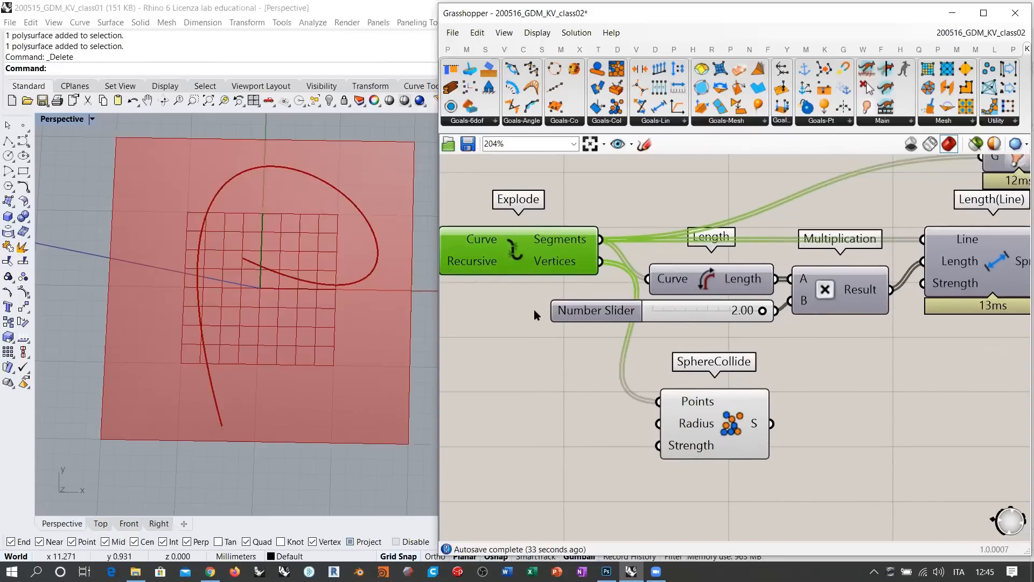
right_click_drag(732, 423, 635, 325)
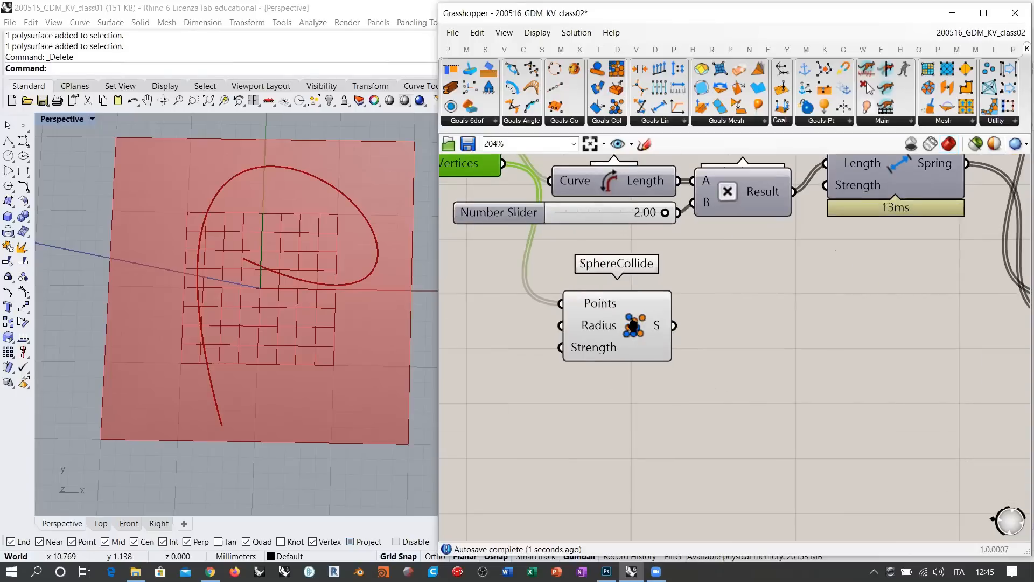
Step: Preview the Explode component's vertices along the curve in the viewport and hide them again
mouse_move(601, 326)
right_click_drag(359, 282, 327, 302, "shift")
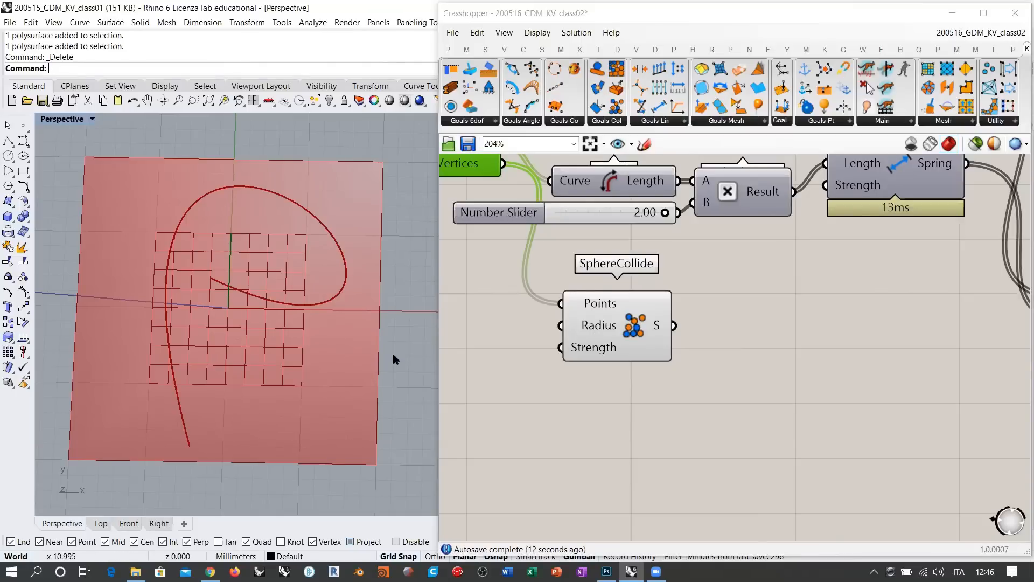
right_click_drag(603, 295, 691, 347)
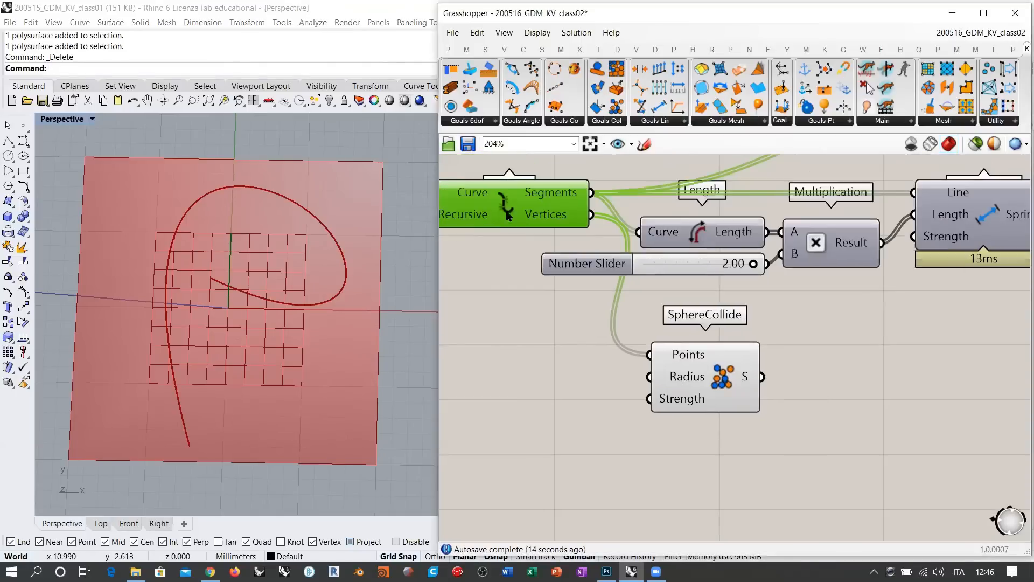
key("ctrl+q")
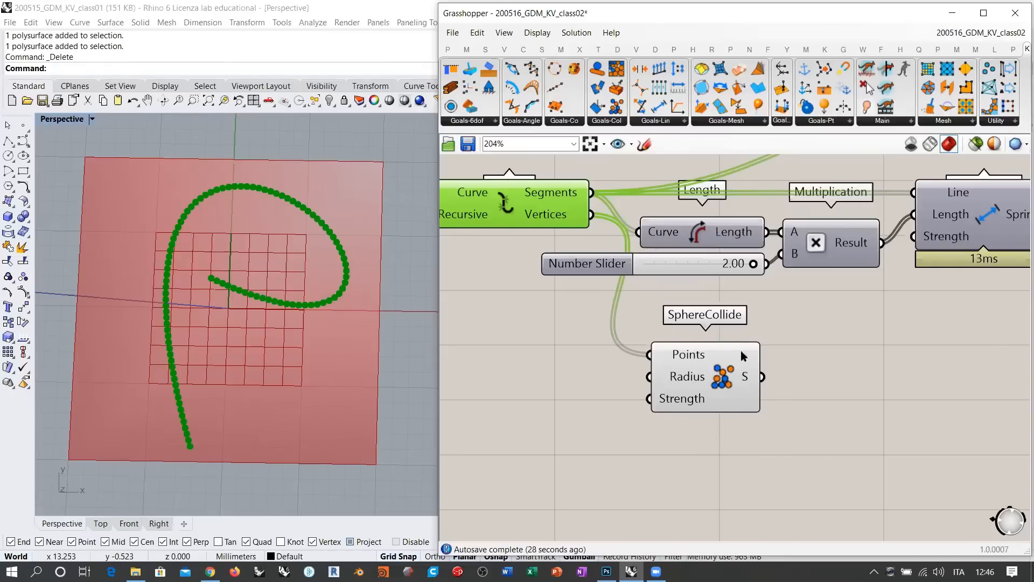
left_click(694, 394)
left_click(525, 221)
key("ctrl+q")
Step: Create a 0.50 Number Slider, connect it to SphereCollide's Radius input, and set it to 0.06
double_click(550, 386)
type("0.")
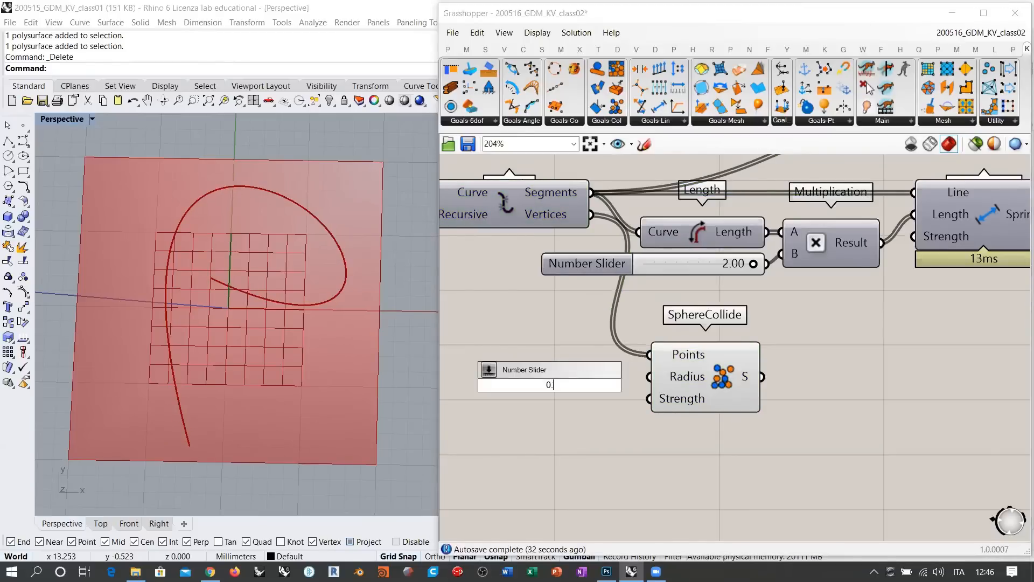
type("5")
key("Return")
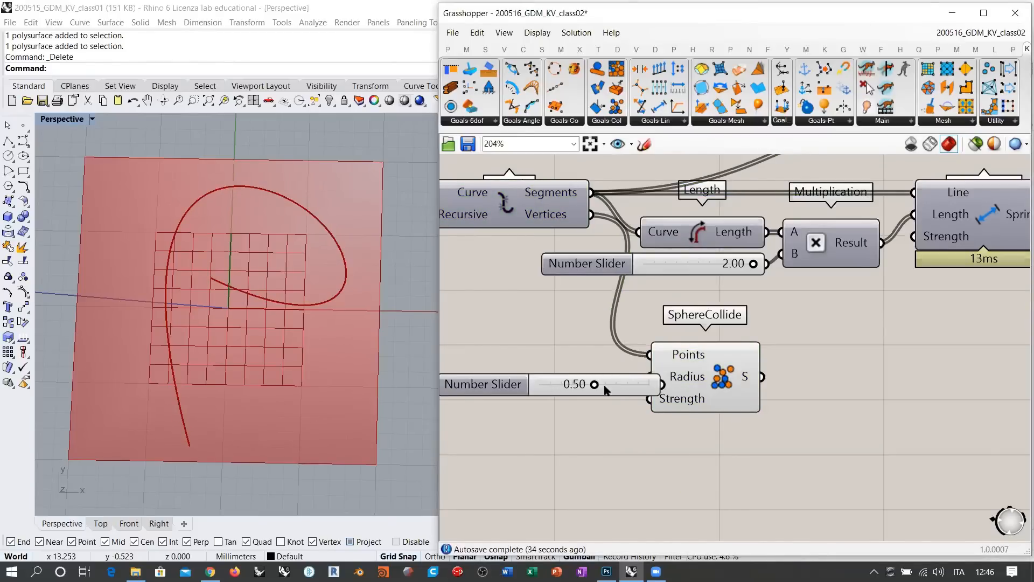
left_click_drag(604, 386, 583, 383)
left_click_drag(641, 381, 646, 381)
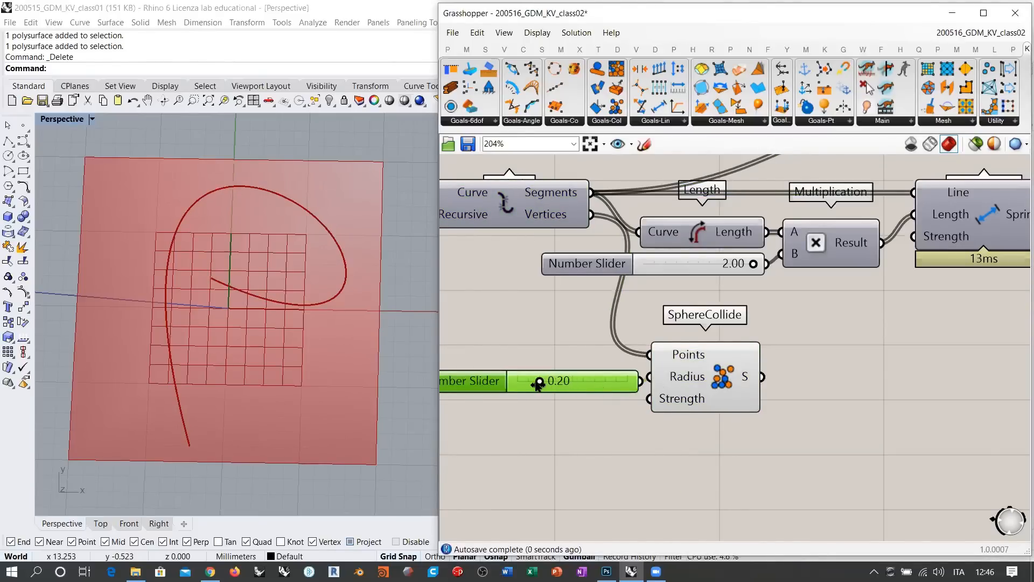
left_click_drag(539, 382, 525, 382)
left_click(560, 426)
right_click_drag(628, 392, 535, 388)
scroll(535, 389, "down", 1)
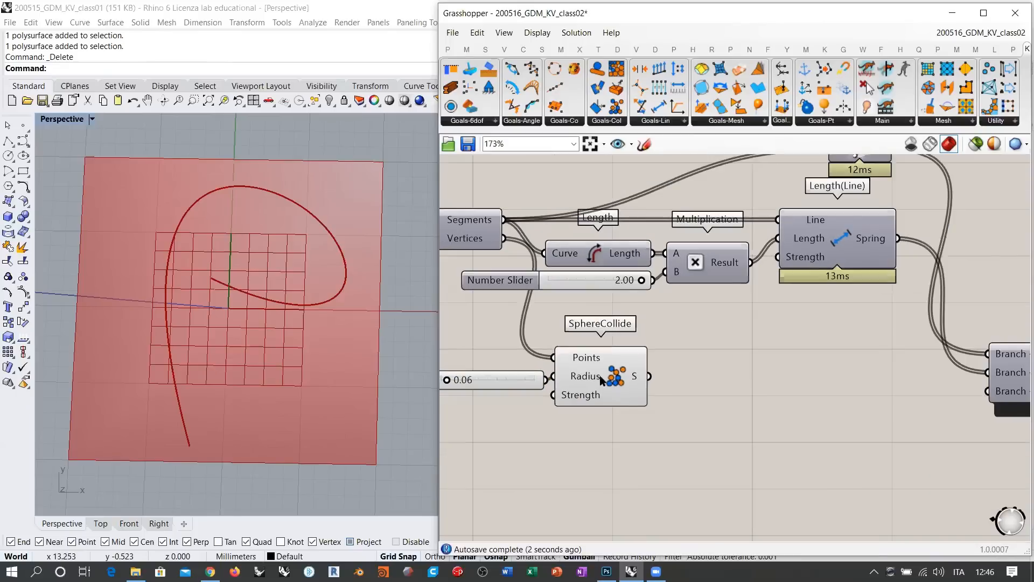
Step: Move SphereCollide and its radius slider under Length(Line) and connect the S output to Entwine's Branch {0;2}
left_click_drag(611, 374, 871, 356)
left_click(531, 380, "shift")
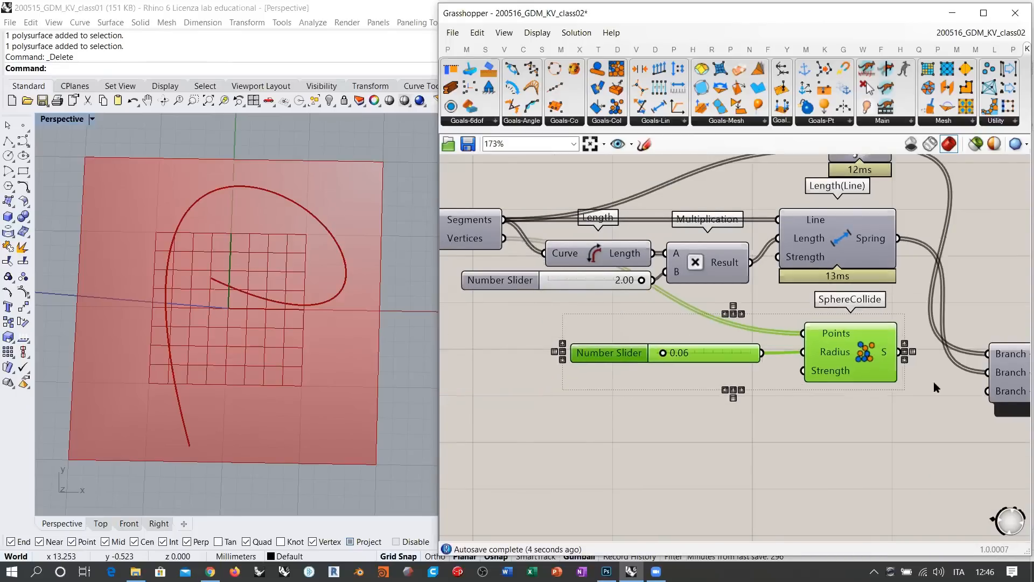
right_click_drag(935, 388, 765, 407)
left_click(735, 377)
left_click_drag(729, 372, 818, 411)
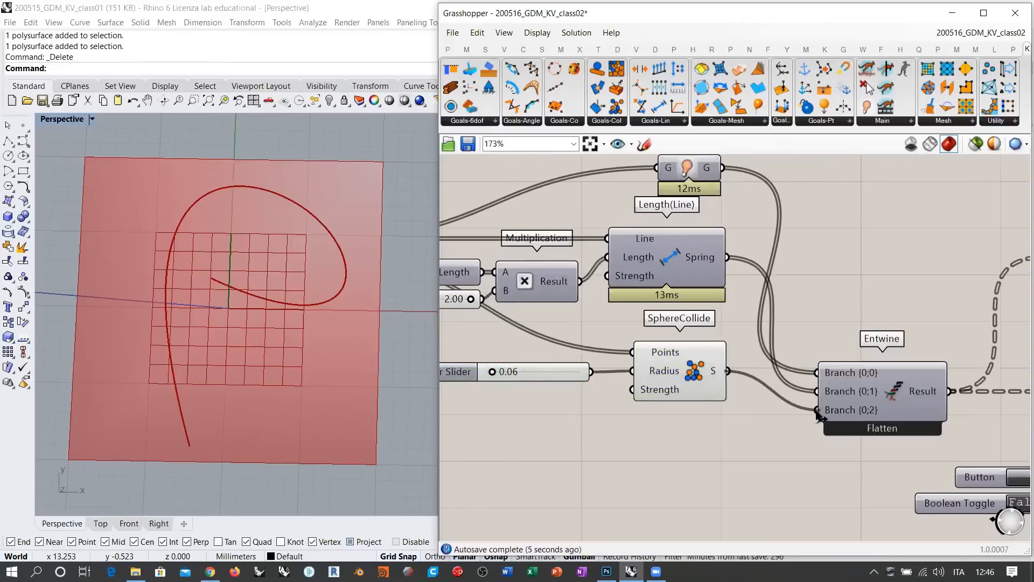
Step: Turn off the preview of the SphereCollide component
left_click(682, 373)
key("ctrl+q")
right_click_drag(994, 459, 816, 423)
scroll(817, 422, "down", 2)
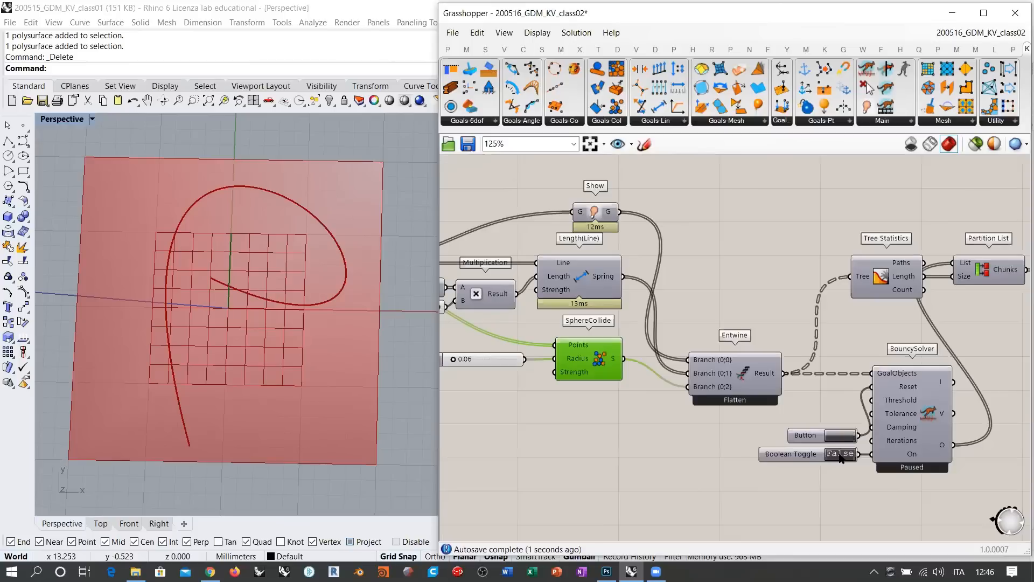
Step: Switch the BouncySolver on with its Boolean Toggle and raise SphereCollide's radius to 0.88
double_click(842, 455)
right_click_drag(457, 356, 509, 371)
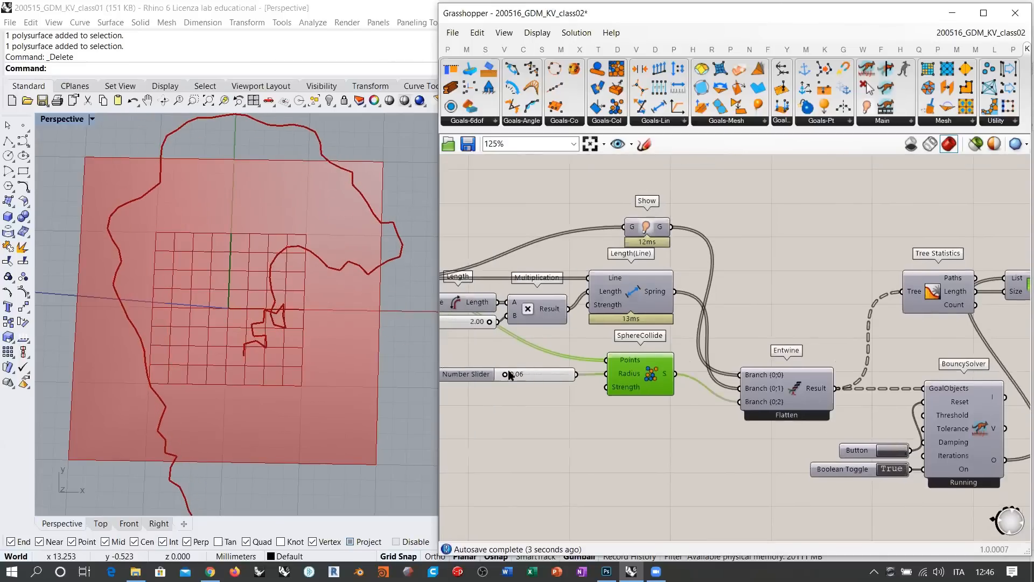
scroll(509, 374, "up", 3)
left_click_drag(506, 374, 590, 394)
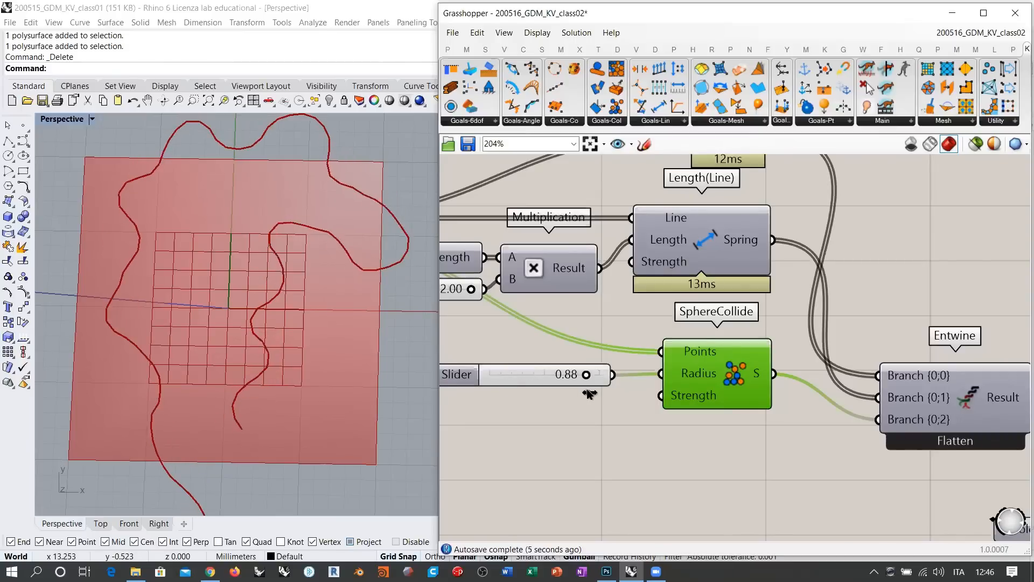
scroll(700, 391, "down", 3)
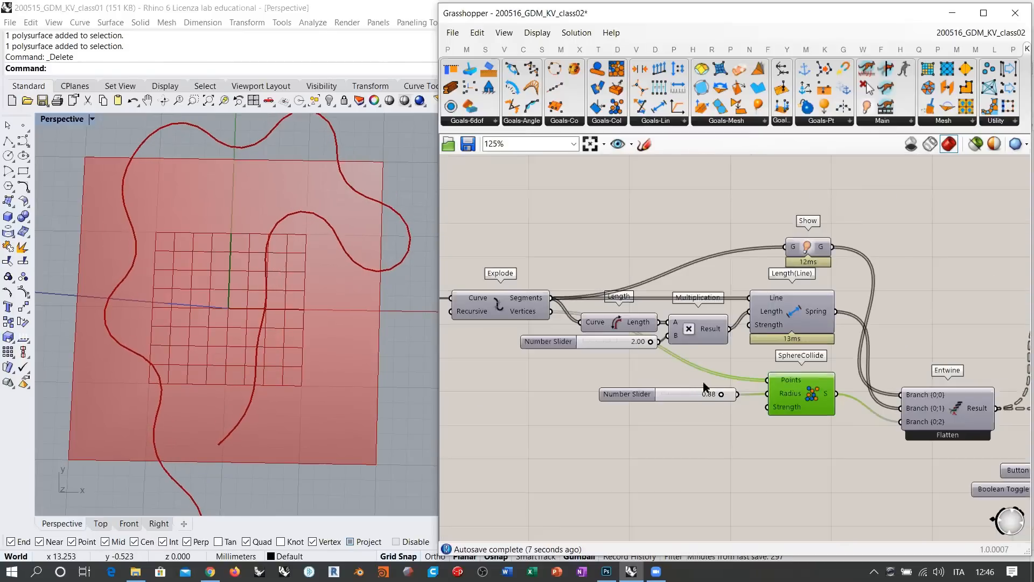
Step: Reset the BouncySolver simulation so it restarts with the larger collision radius
right_click_drag(704, 386, 426, 269)
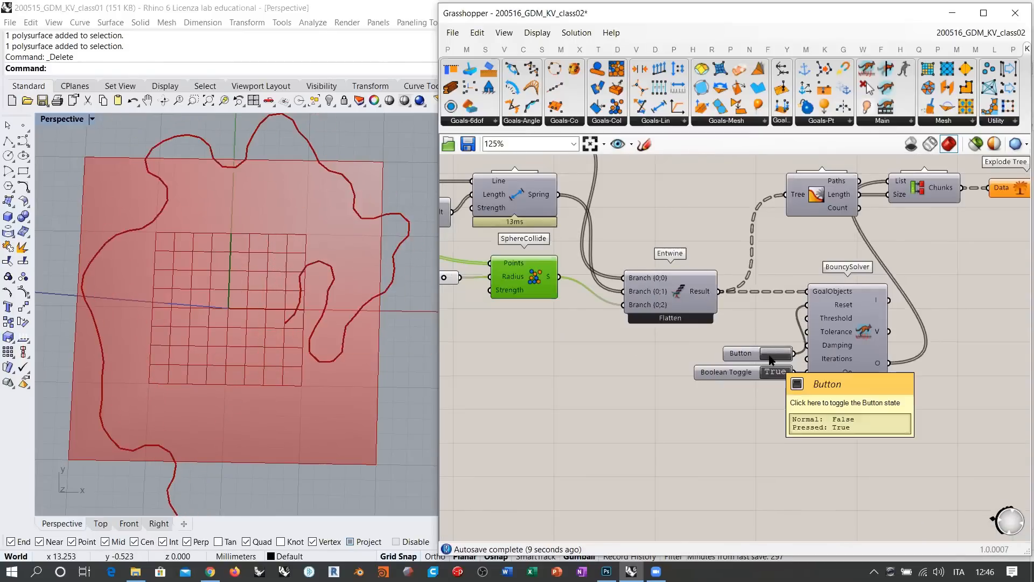
left_click(770, 356)
left_click(770, 356)
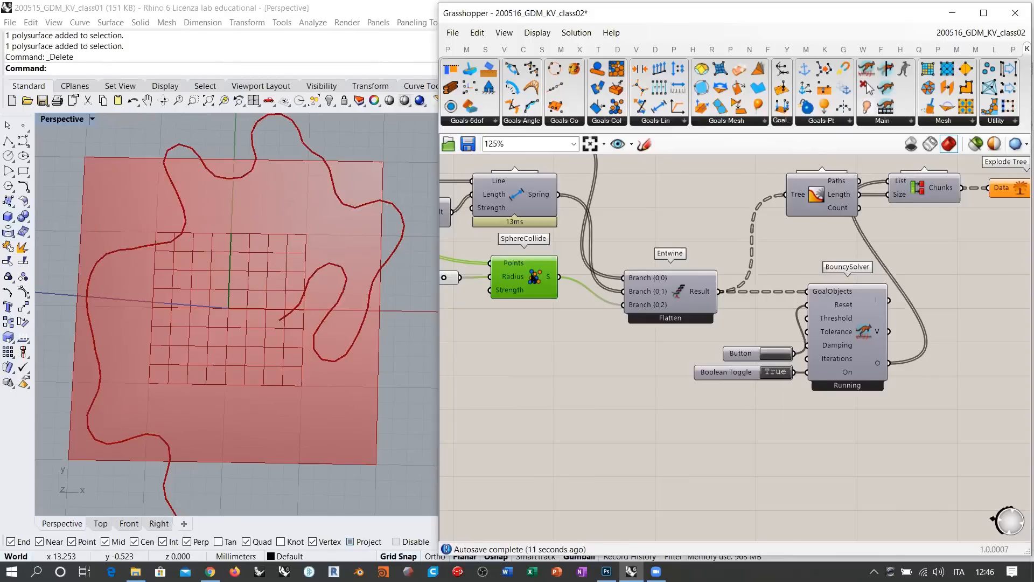
Step: Lower SphereCollide's radius to 0.11 and reset the running simulation
right_click_drag(533, 277, 746, 321)
scroll(645, 325, "up", 4)
left_click_drag(667, 322, 569, 322)
right_click_drag(1026, 410, 779, 340)
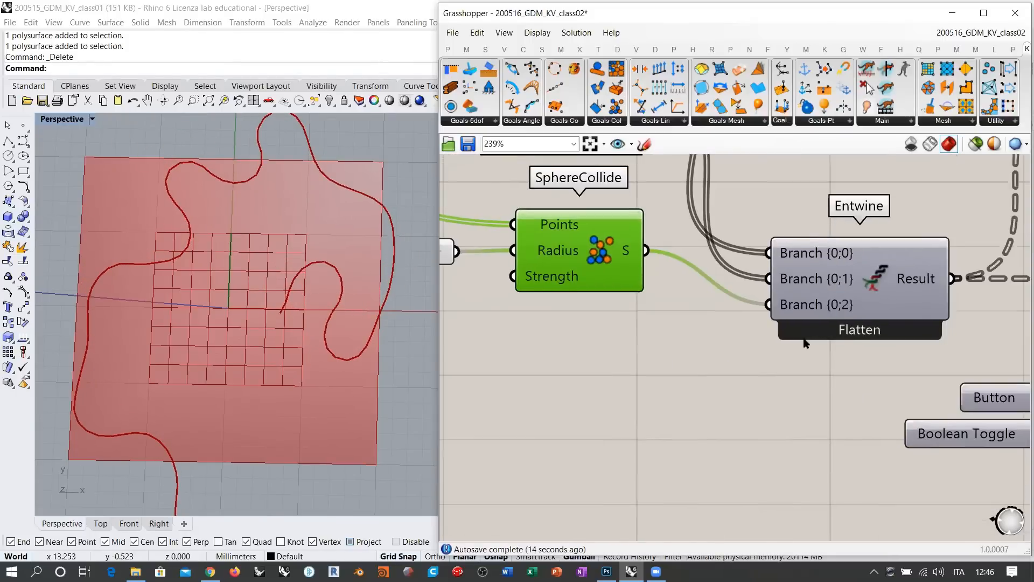
right_click_drag(997, 397, 840, 370)
scroll(843, 367, "down", 2)
left_click(883, 371)
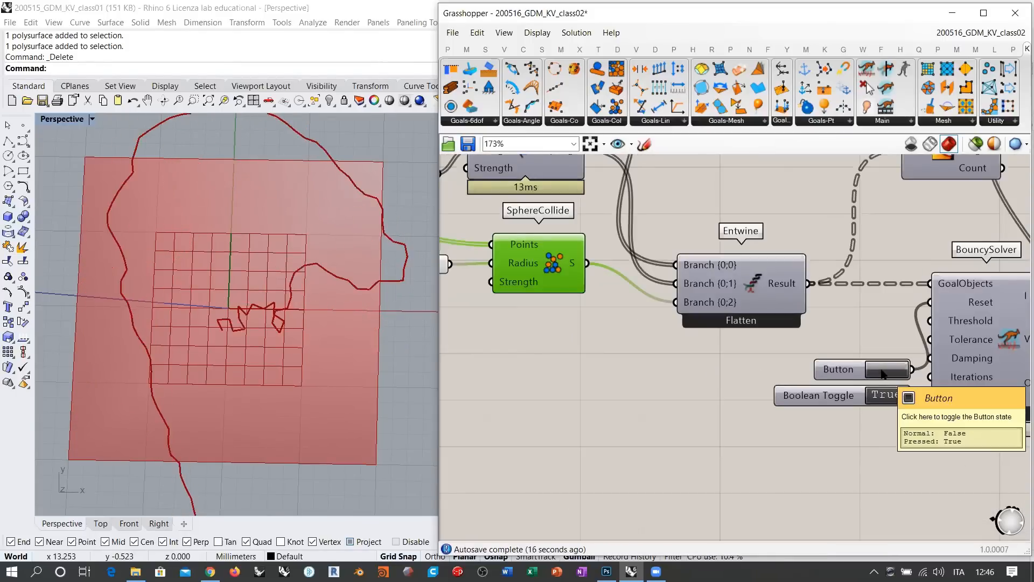
right_click_drag(532, 283, 550, 305)
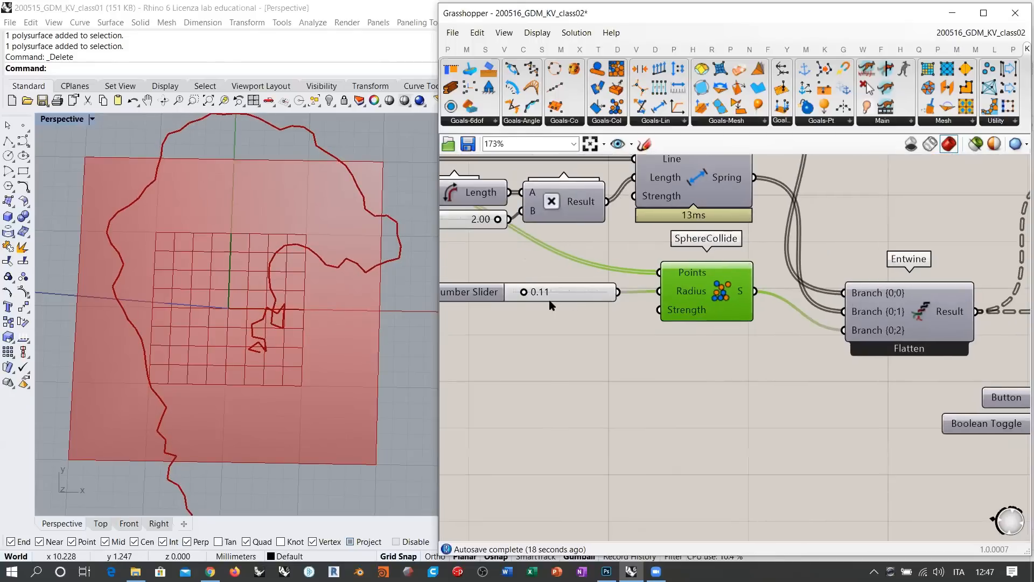
Step: Raise SphereCollide's radius to 1.00 and inspect the growing curve in the Perspective viewport
right_click_drag(726, 345, 645, 325)
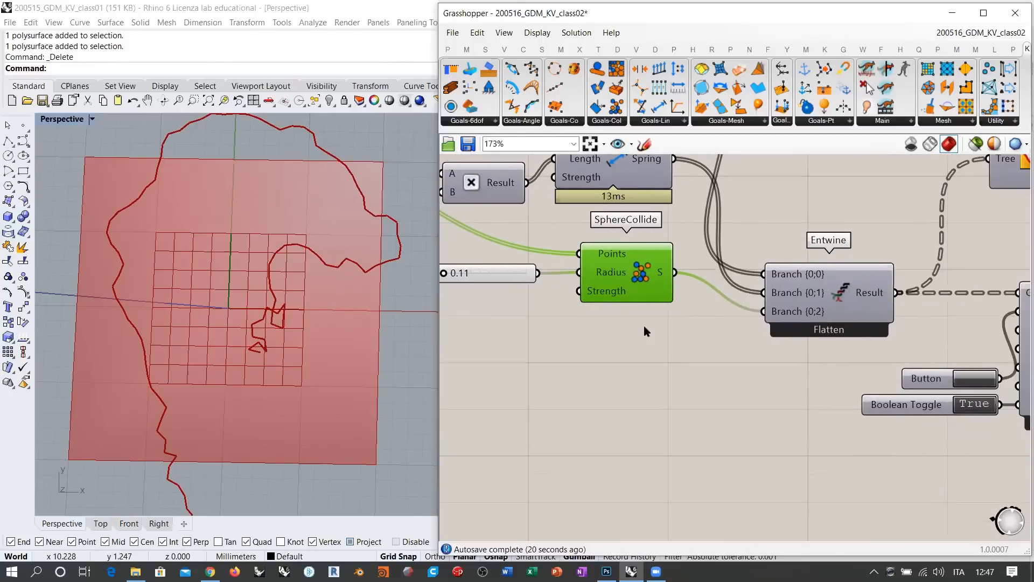
scroll(625, 321, "down", 1)
right_click_drag(300, 292, 255, 259)
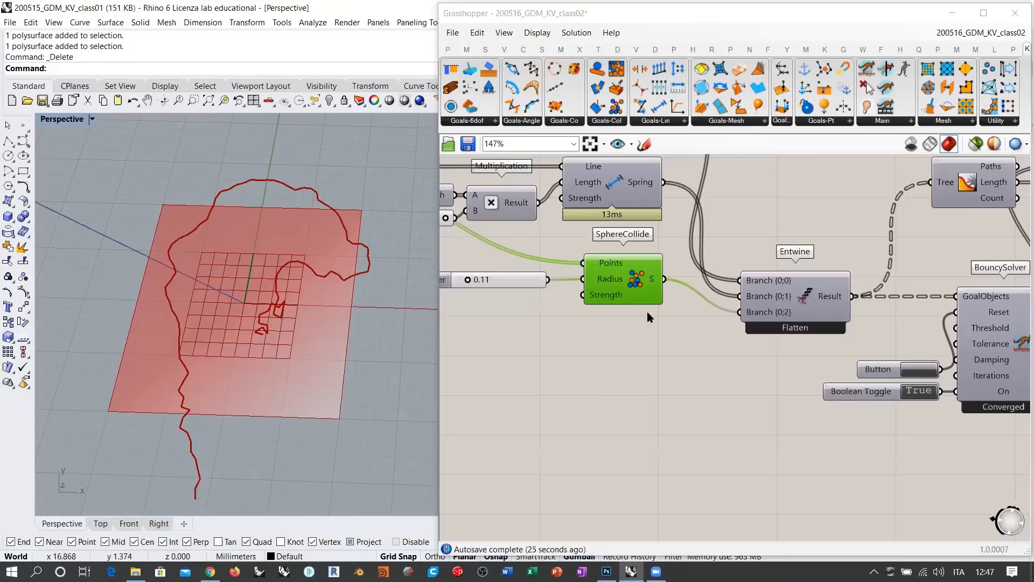
left_click_drag(467, 282, 540, 281)
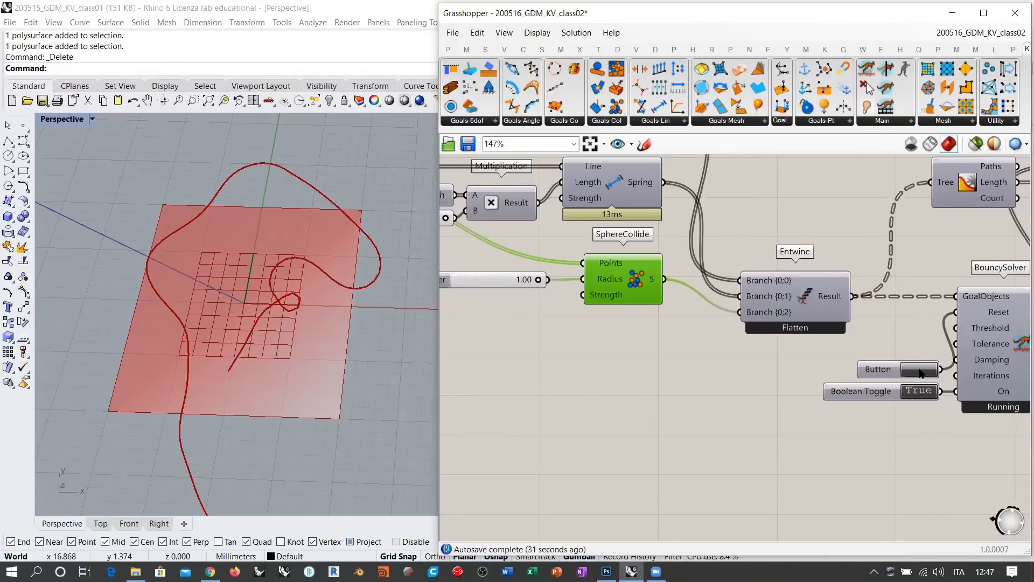
right_click_drag(299, 246, 341, 250)
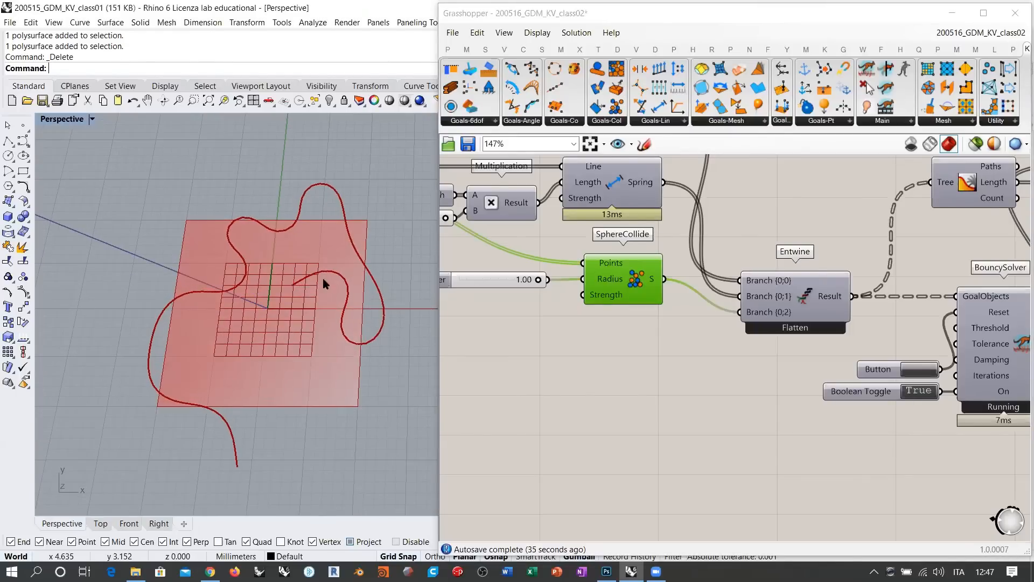
Step: Reduce SphereCollide's radius and set the slider that multiplies the segment lengths to 1.44
right_click_drag(521, 323, 699, 339)
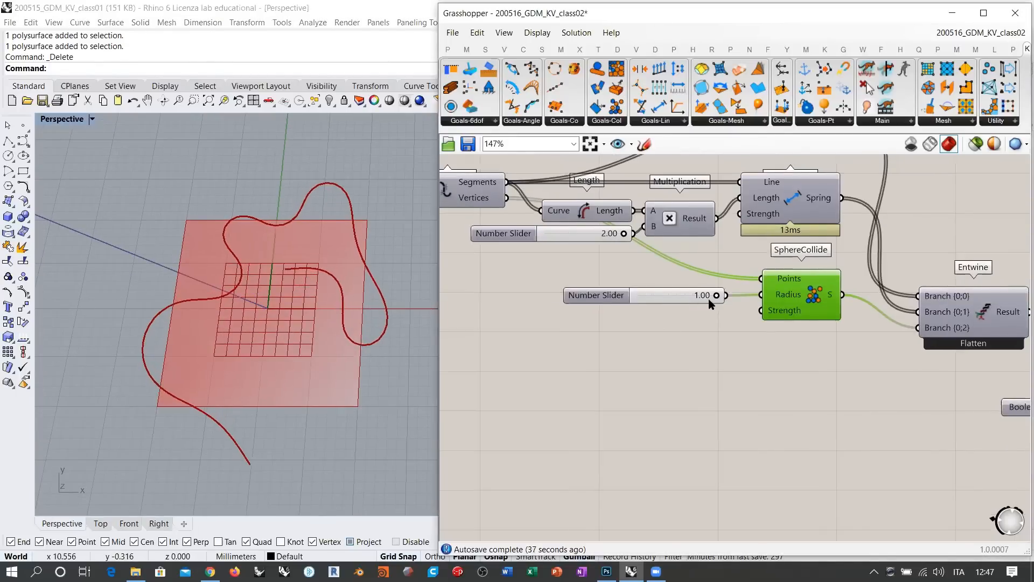
scroll(710, 298, "up", 3)
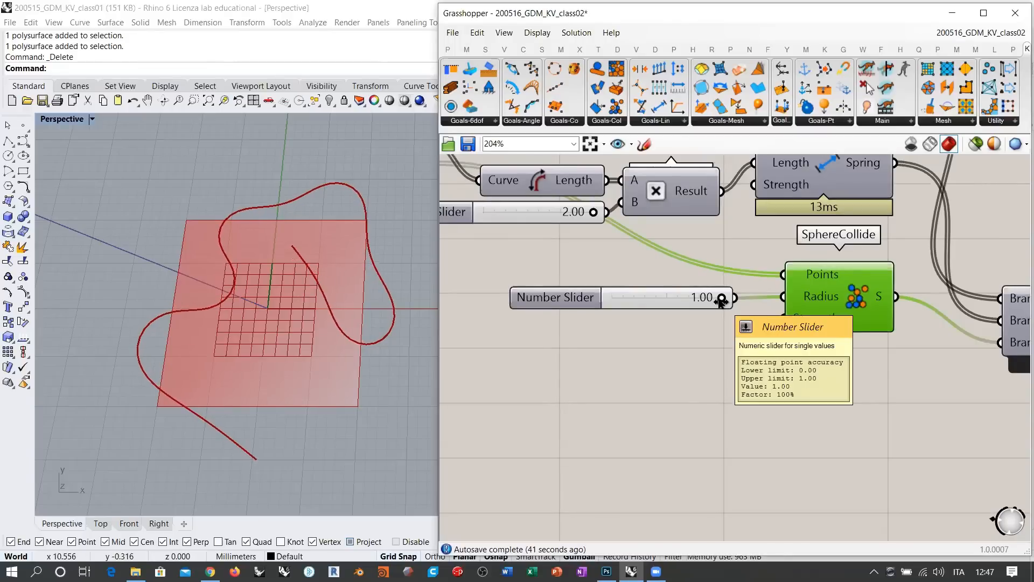
left_click_drag(722, 299, 668, 300)
left_click_drag(579, 217, 532, 217)
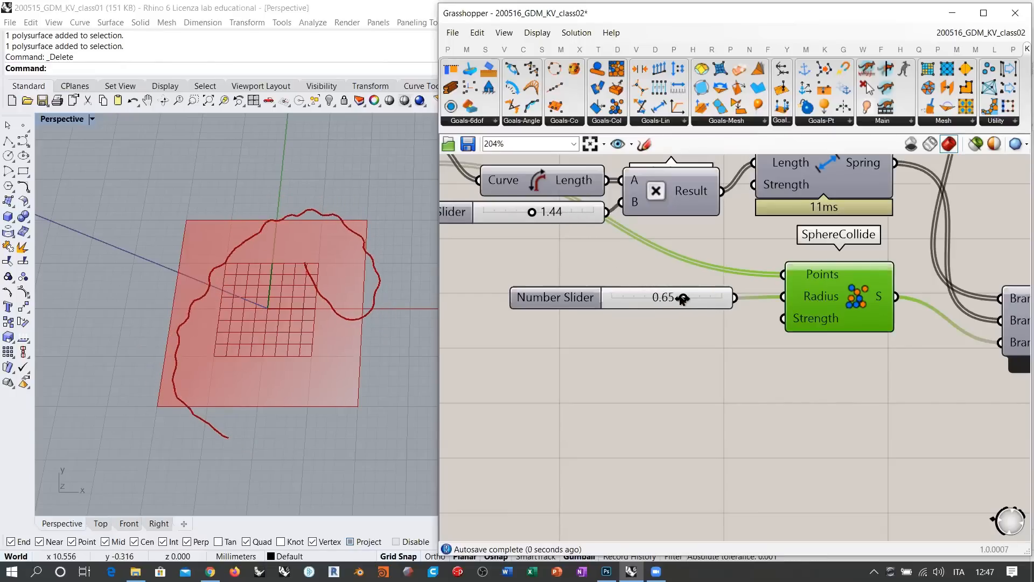
Step: Try SphereCollide radius values of 0.27 and 0.53 while the solver runs
left_click_drag(690, 300, 663, 299)
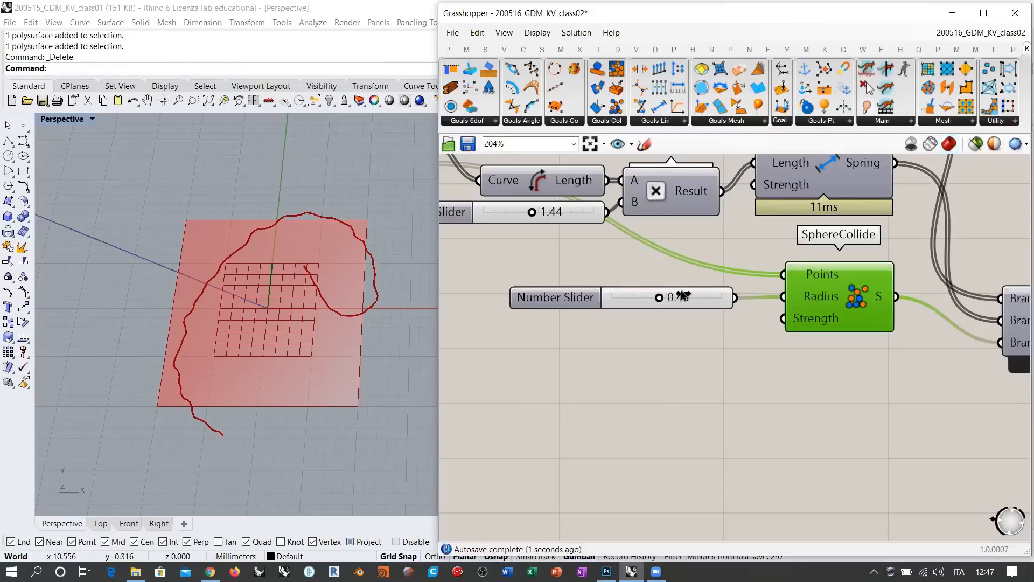
left_click_drag(685, 298, 647, 300)
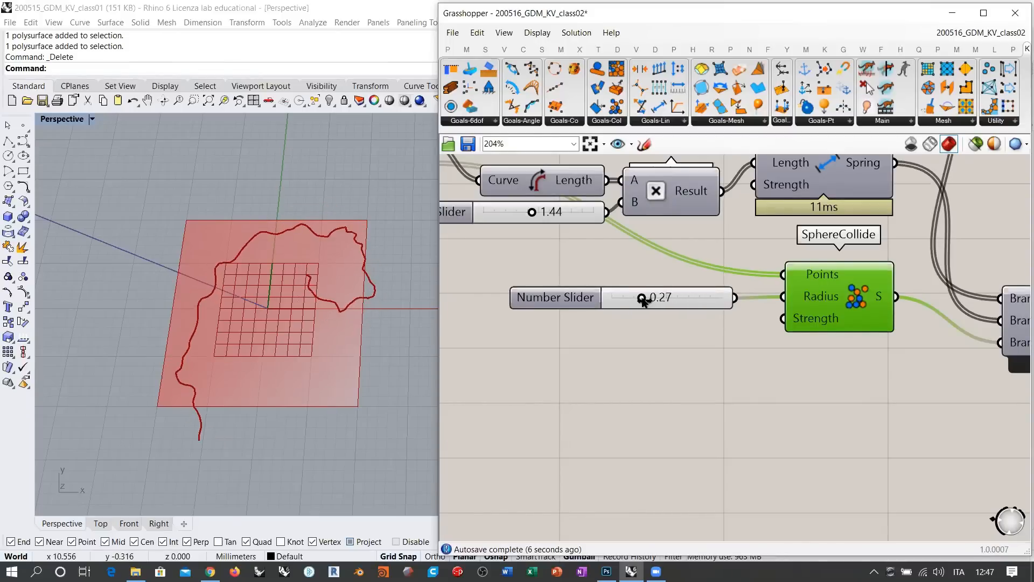
left_click_drag(696, 299, 669, 299)
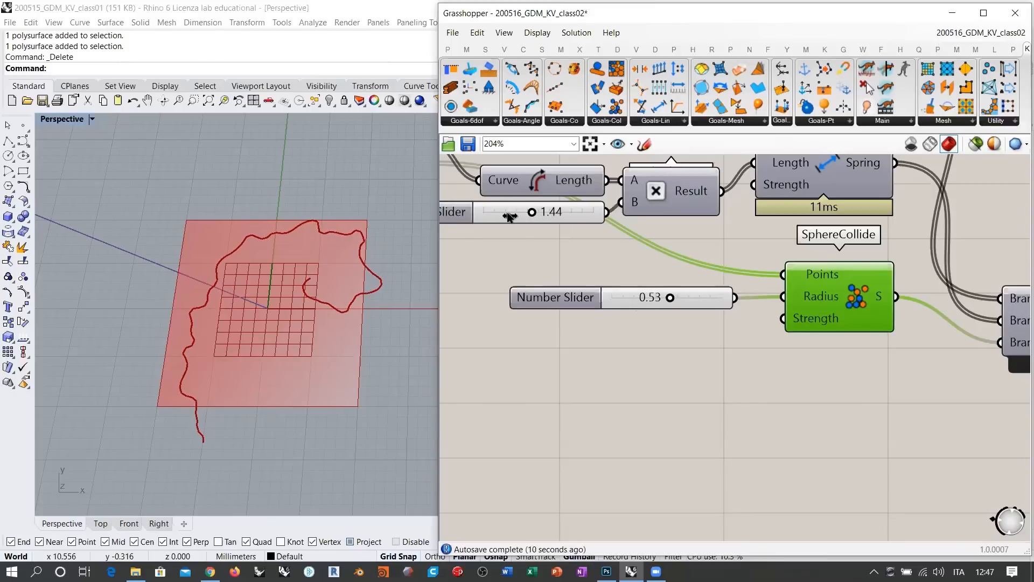
Step: Set the segment length multiplier to 1.13 and SphereCollide's radius to 0.10
left_click_drag(532, 213, 507, 228)
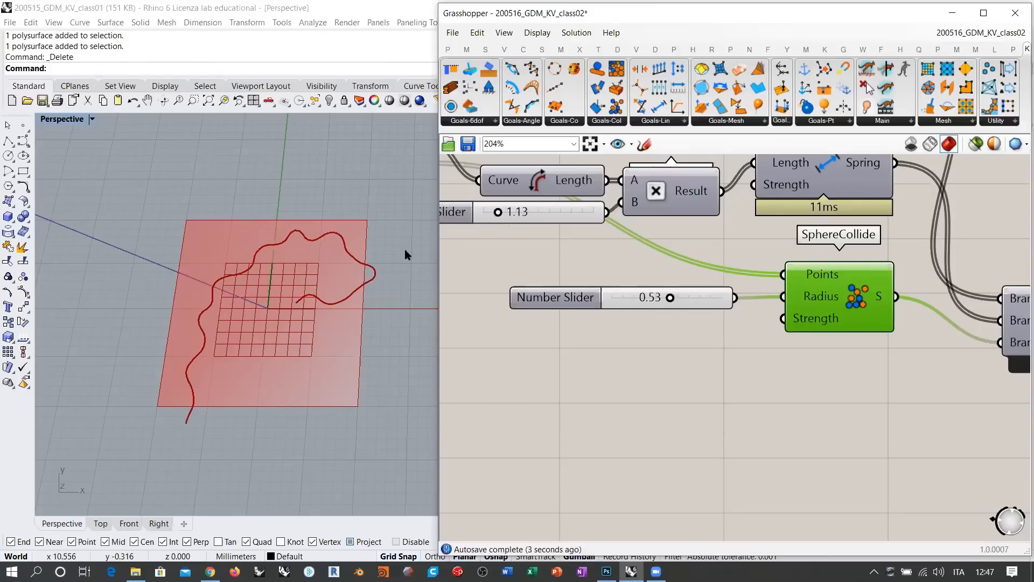
left_click_drag(670, 297, 623, 303)
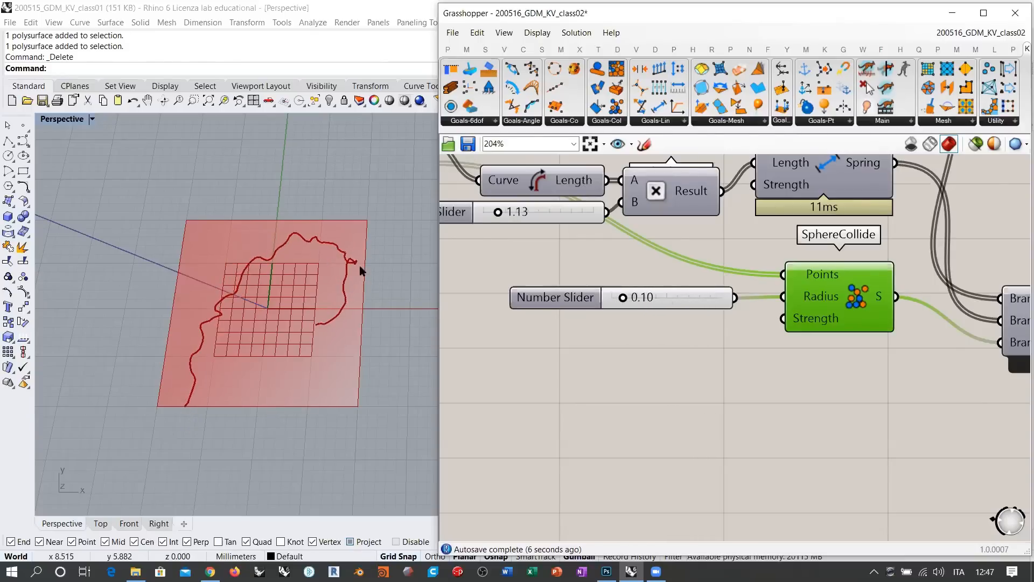
right_click_drag(351, 273, 365, 248)
scroll(350, 266, "up", 3)
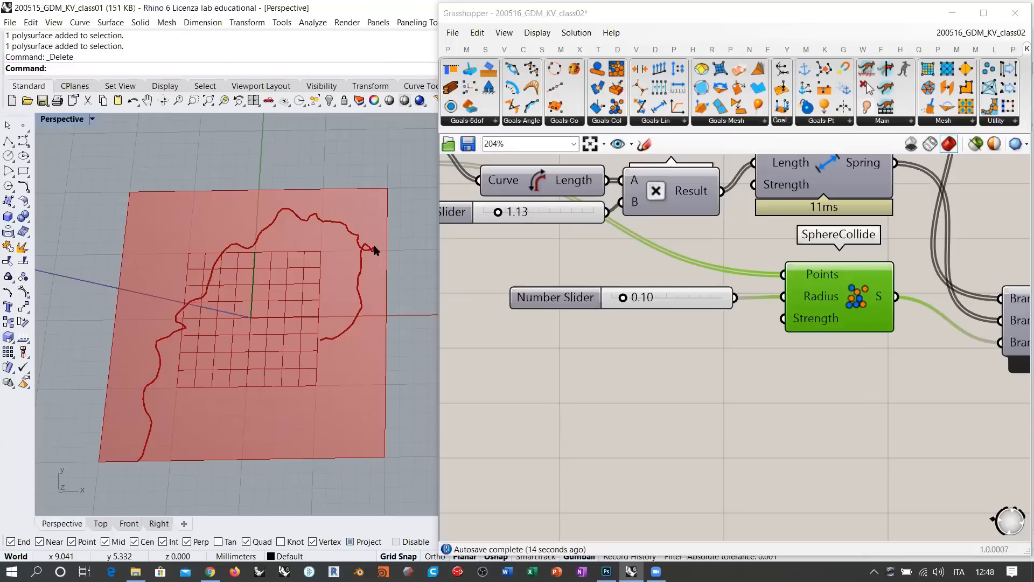
Step: Move the SphereCollide component slightly closer to its radius slider and deselect it
right_click_drag(758, 314, 745, 319)
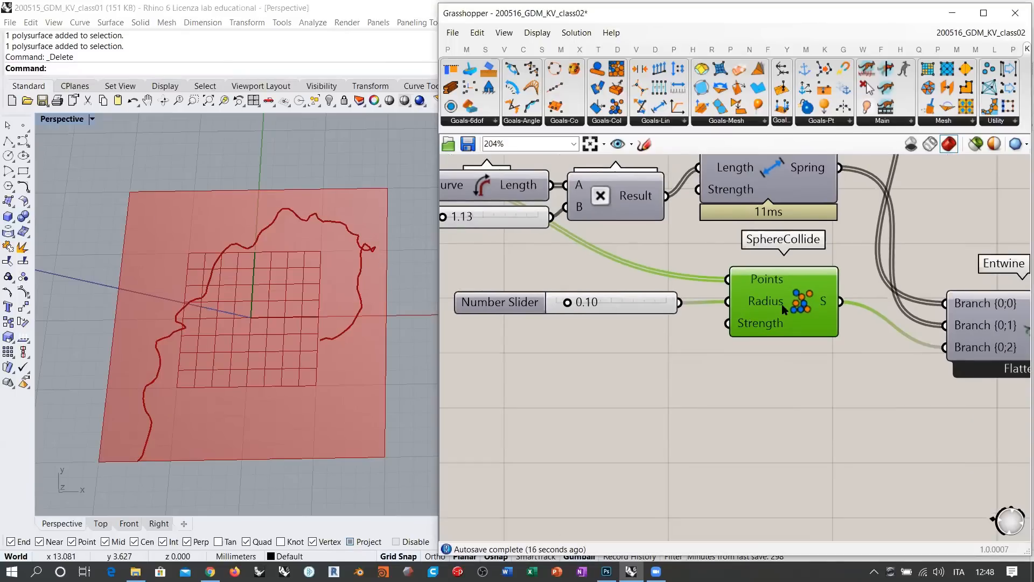
left_click_drag(783, 305, 760, 313)
left_click(752, 371)
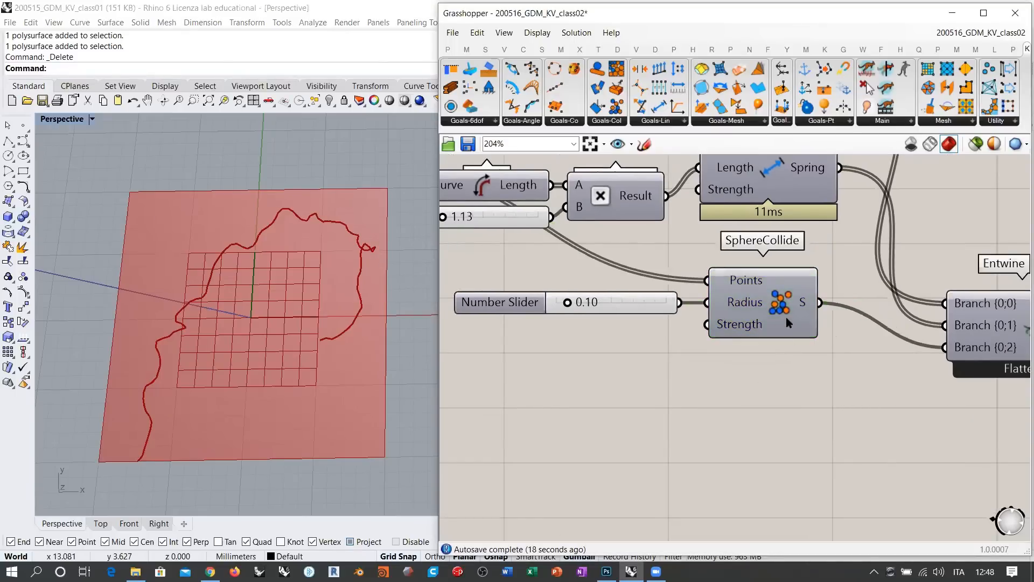
right_click_drag(753, 327, 796, 316)
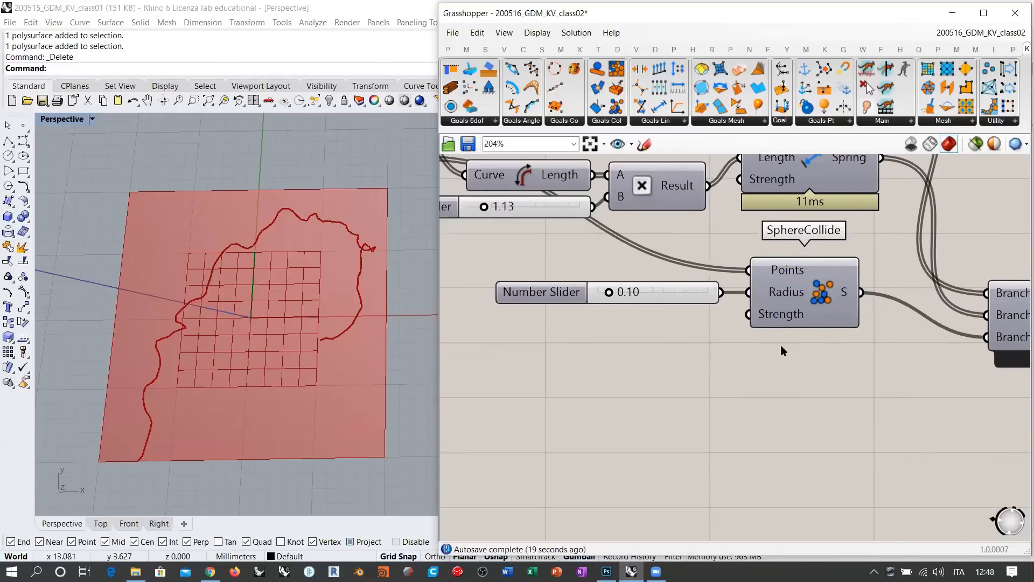
Step: Add a Kangaroo Collider goal component on the canvas below SphereCollide
left_click(607, 122)
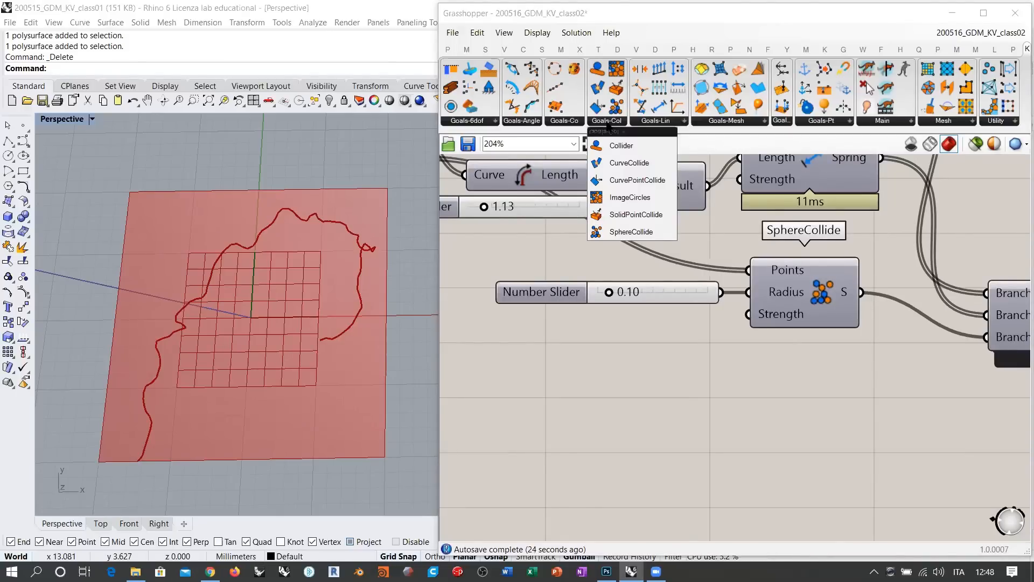
left_click(619, 146)
left_click(800, 425)
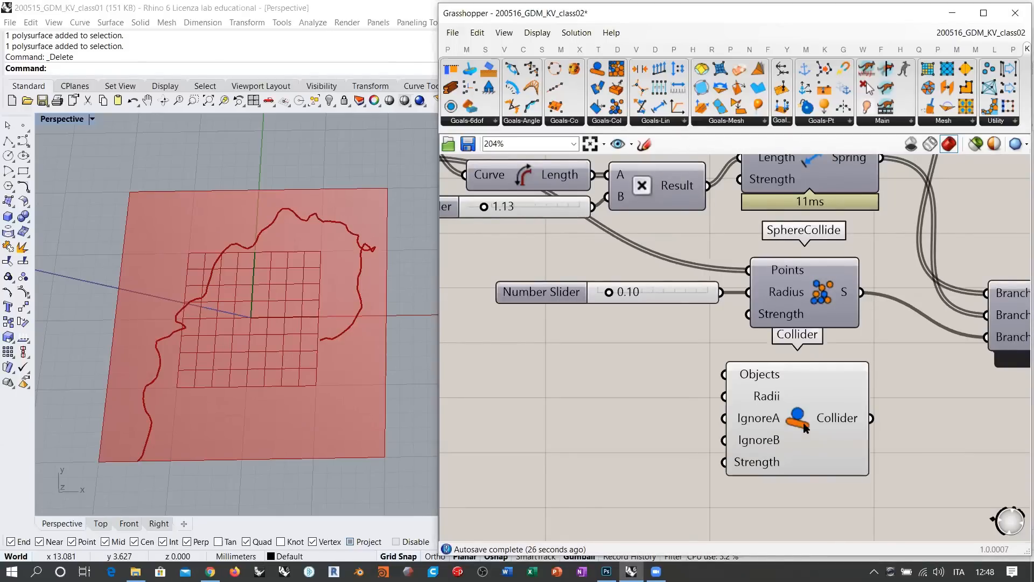
left_click(856, 361)
right_click_drag(861, 361, 826, 314)
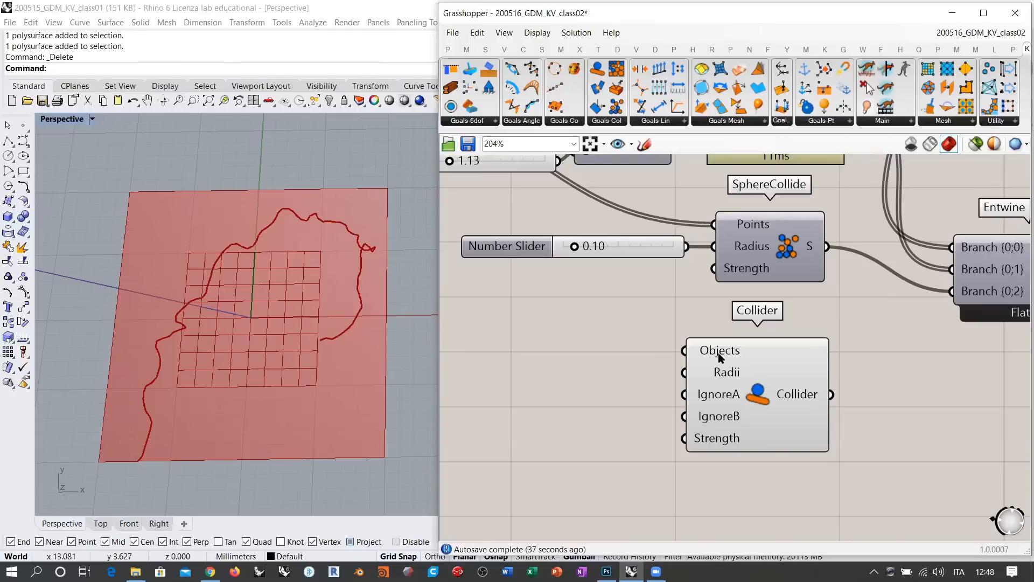
Step: Start a freehand canvas sketch beside the Collider and draw two line segments meeting at a shared joint
mouse_move(727, 378)
right_click_drag(751, 341, 859, 368)
scroll(797, 368, "down", 1)
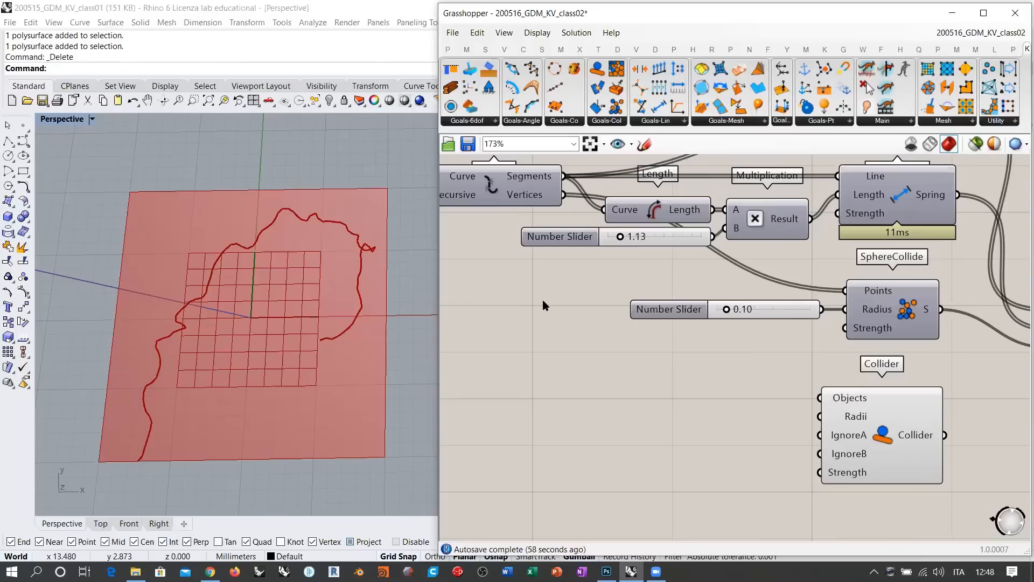
mouse_move(852, 400)
right_click_drag(651, 256, 709, 252)
left_click(645, 145)
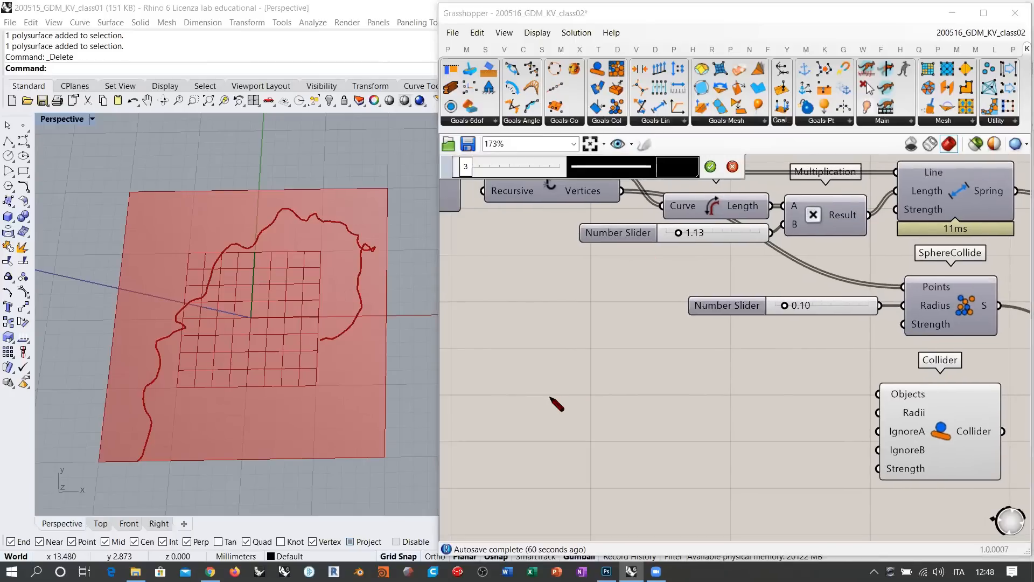
left_click_drag(550, 397, 638, 328)
left_click_drag(550, 397, 552, 529)
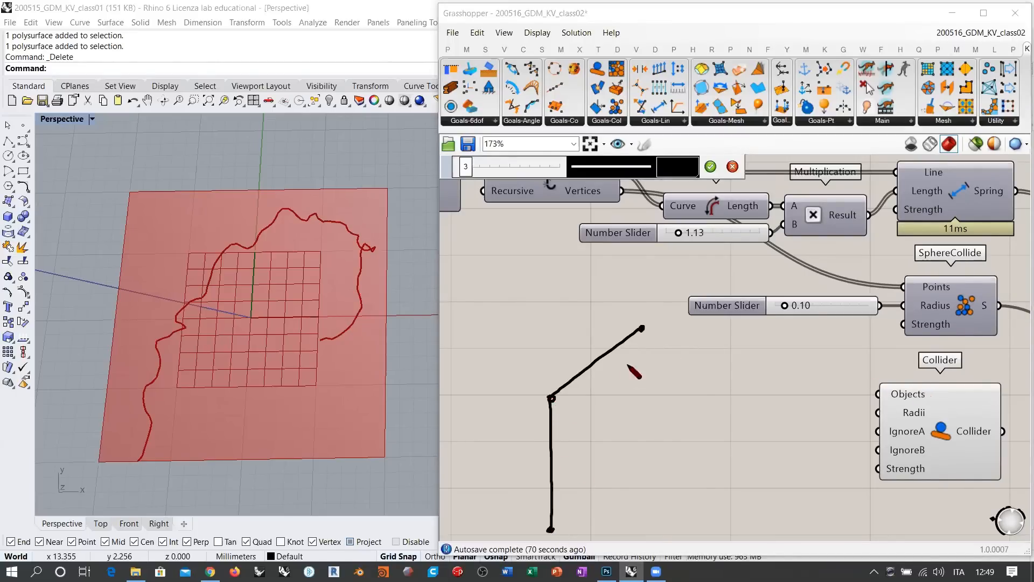
Step: Mark each sketched segment with a tick and circle the Collider's Objects and Radii inputs
left_click_drag(600, 364, 603, 372)
left_click_drag(555, 483, 563, 483)
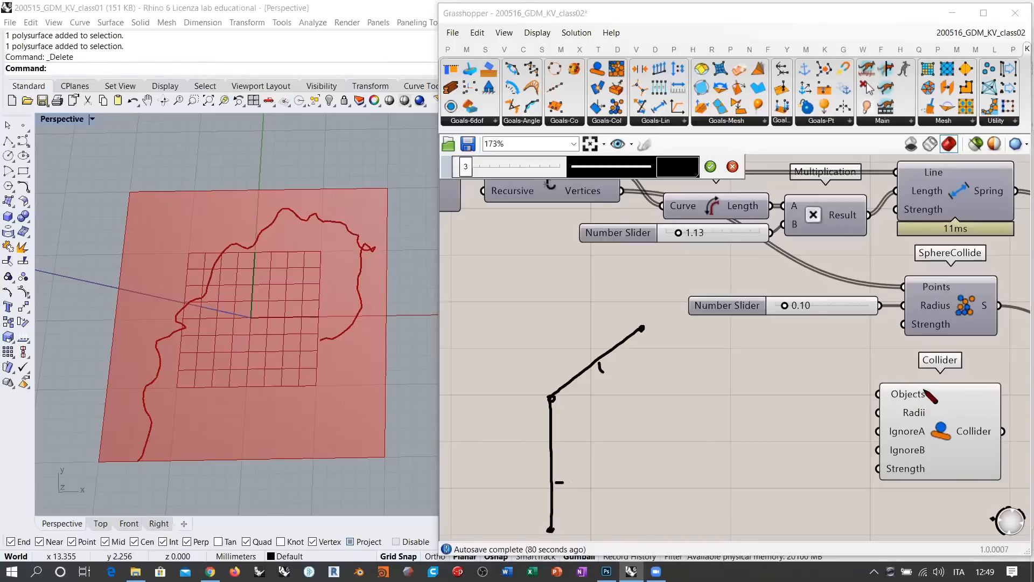
mouse_move(925, 389)
left_mouse_down()
mouse_move(883, 393)
mouse_move(926, 392)
mouse_move(897, 411)
mouse_move(931, 416)
mouse_move(926, 406)
left_mouse_up()
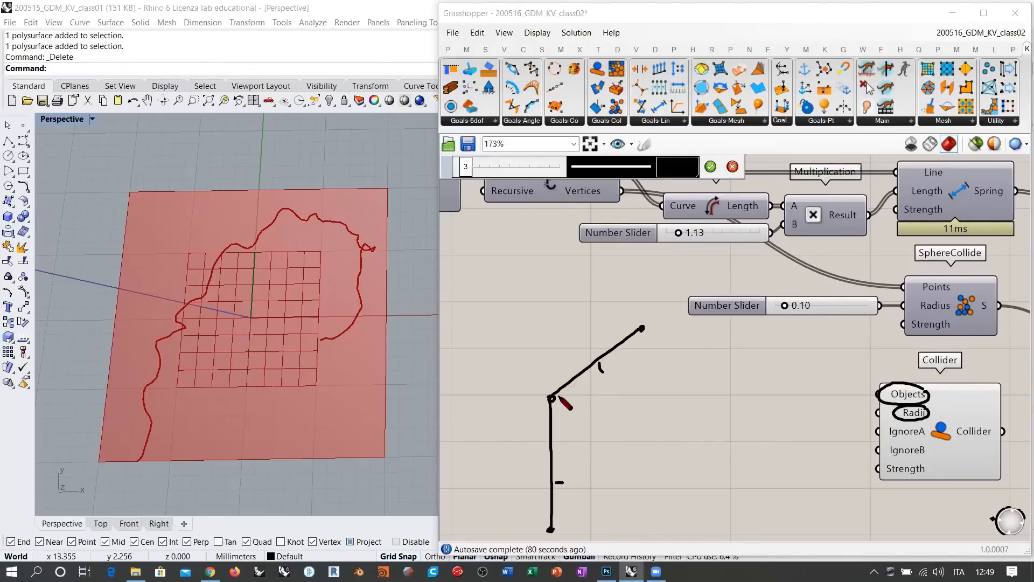
Step: Thicken the sketch's shared joint and both segments, adding a diagonal line across the joint and a second tick per segment
left_click_drag(551, 398, 552, 399)
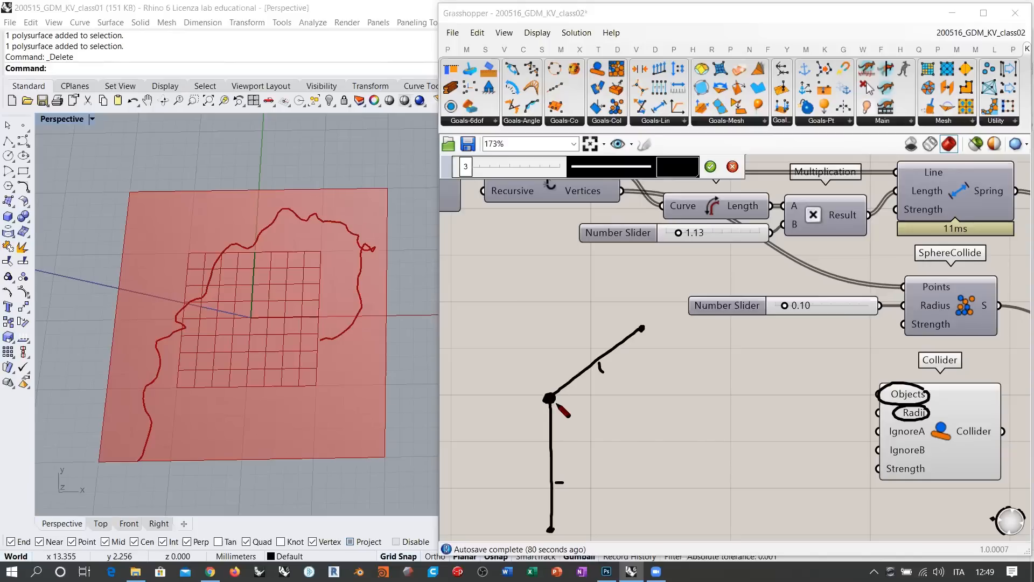
left_click_drag(560, 391, 638, 337)
left_click_drag(552, 406, 550, 529)
left_click_drag(515, 384, 608, 433)
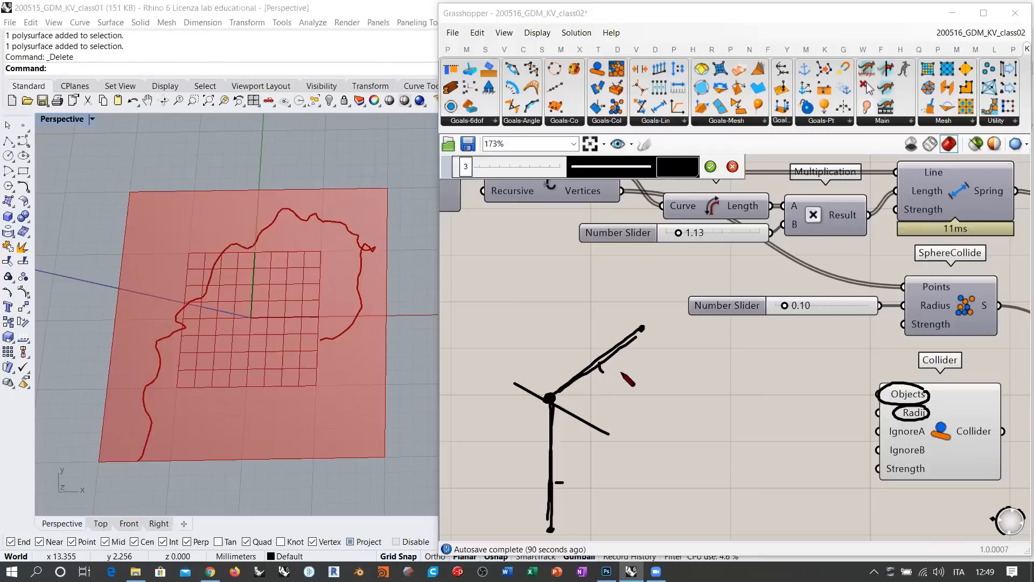
left_click_drag(592, 358, 598, 369)
left_click_drag(554, 493, 569, 492)
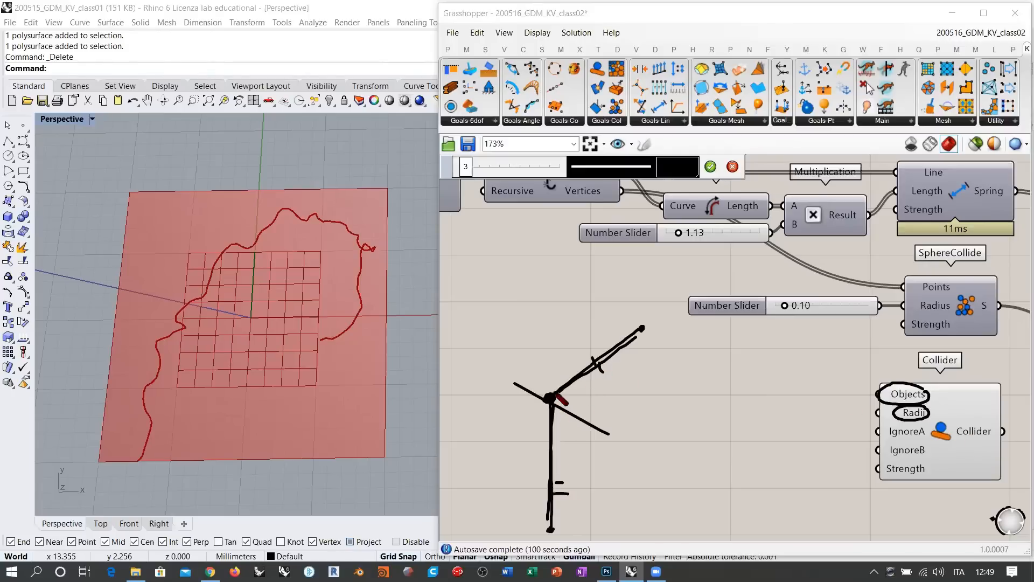
Step: Draw an arc around the sketched joint and close the freehand sketch without keeping it
left_click_drag(560, 400, 558, 398)
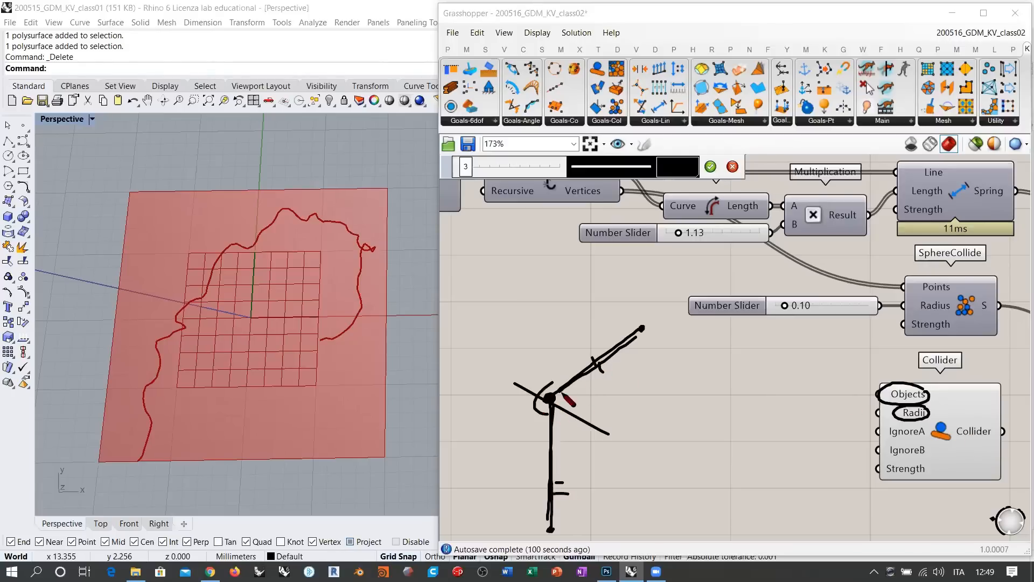
left_click(712, 168)
Step: Wire Explode's Vertices output into the Collider's Objects input and shift the 0.10 radius slider slightly away from SphereCollide
scroll(720, 374, "down", 3)
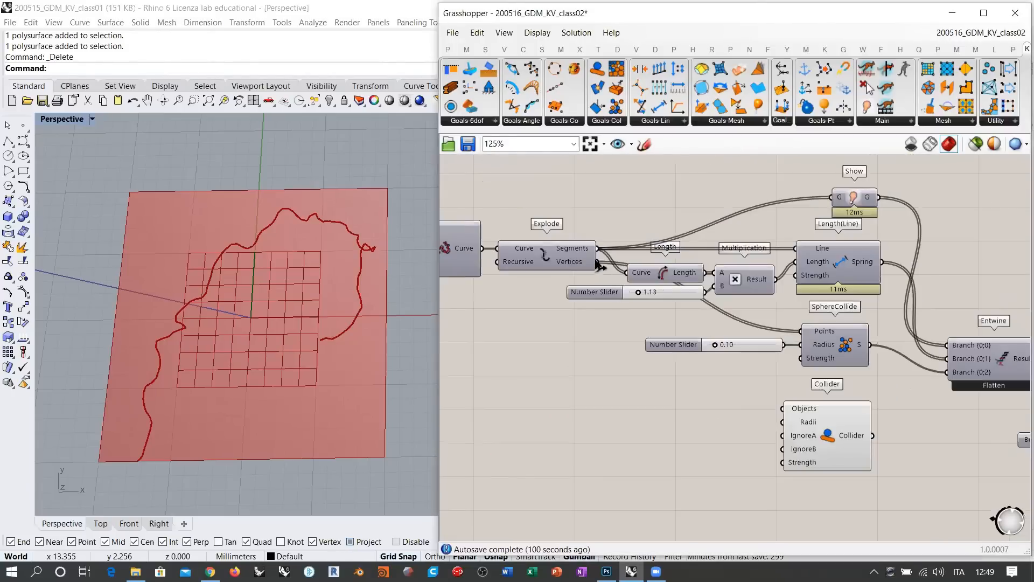
left_click_drag(596, 262, 783, 408)
right_click_drag(755, 407, 775, 380)
left_click_drag(861, 399, 864, 397)
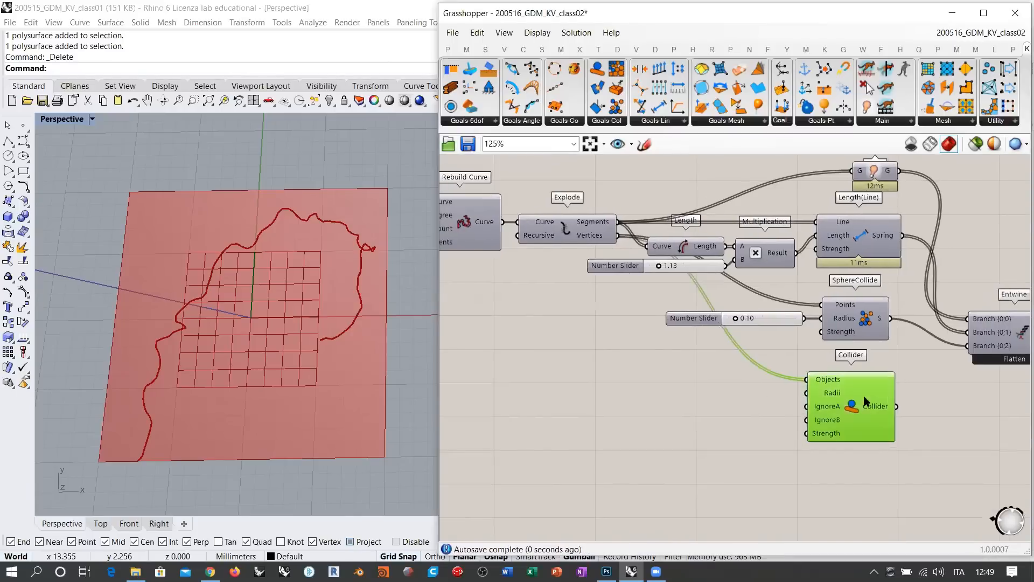
scroll(841, 384, "up", 2)
left_click(775, 396)
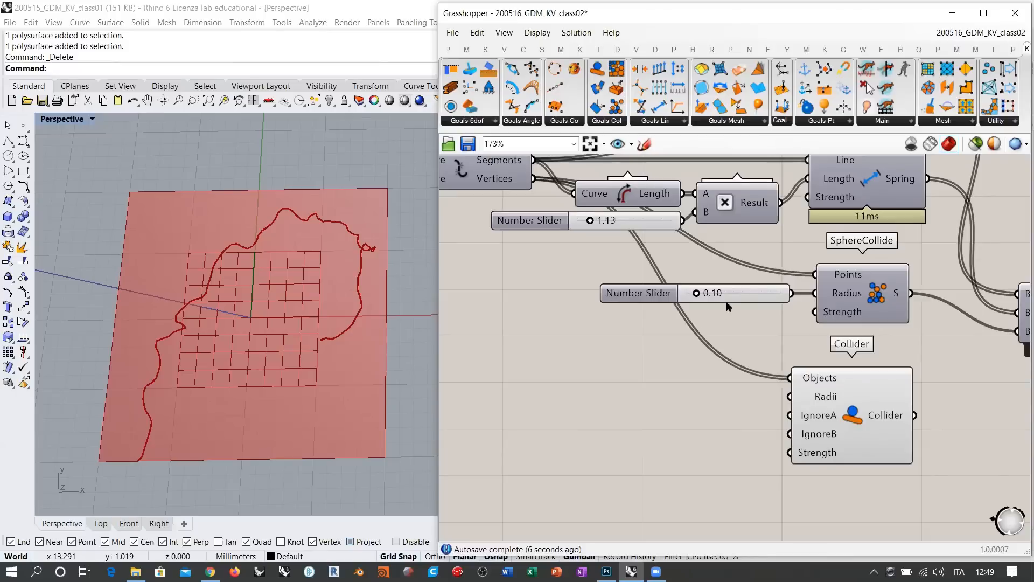
left_click_drag(765, 292, 757, 294)
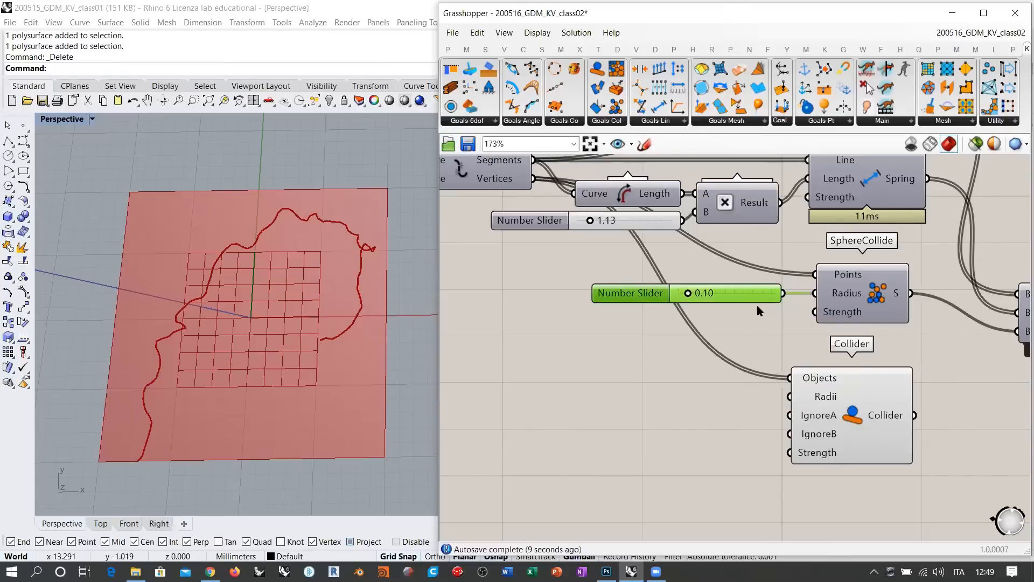
left_click(741, 322)
right_click_drag(735, 323, 857, 369)
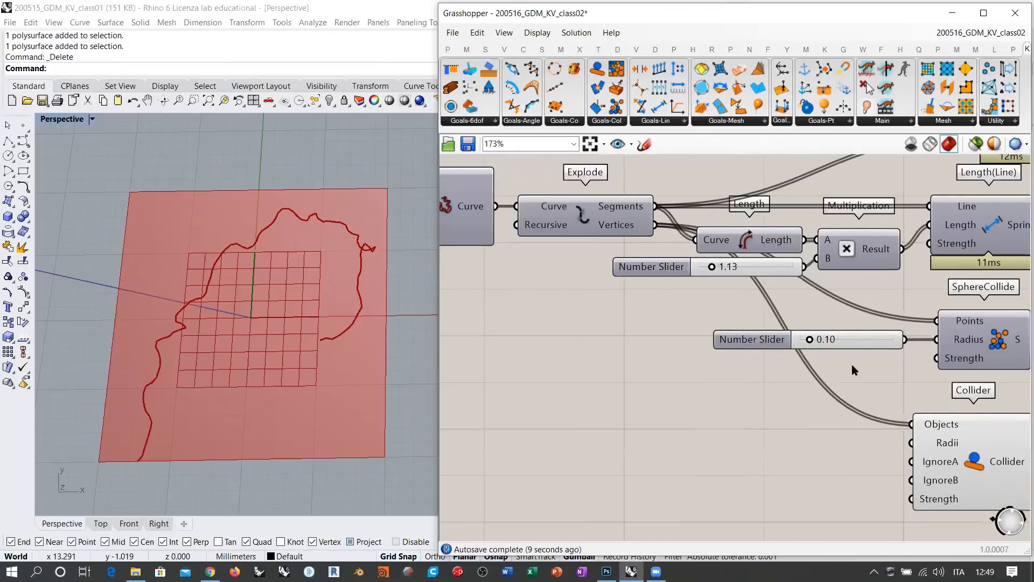
Step: Add a second curve Length component below Explode and feed its Curve input from Explode's Segments output
left_click(586, 217)
right_click_drag(586, 216, 587, 234)
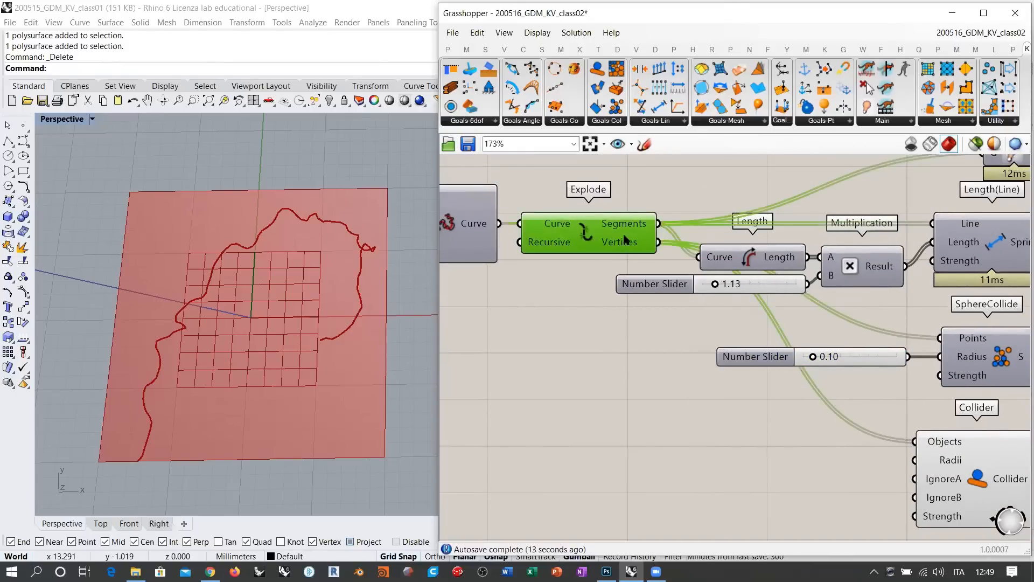
right_click_drag(491, 230, 539, 247)
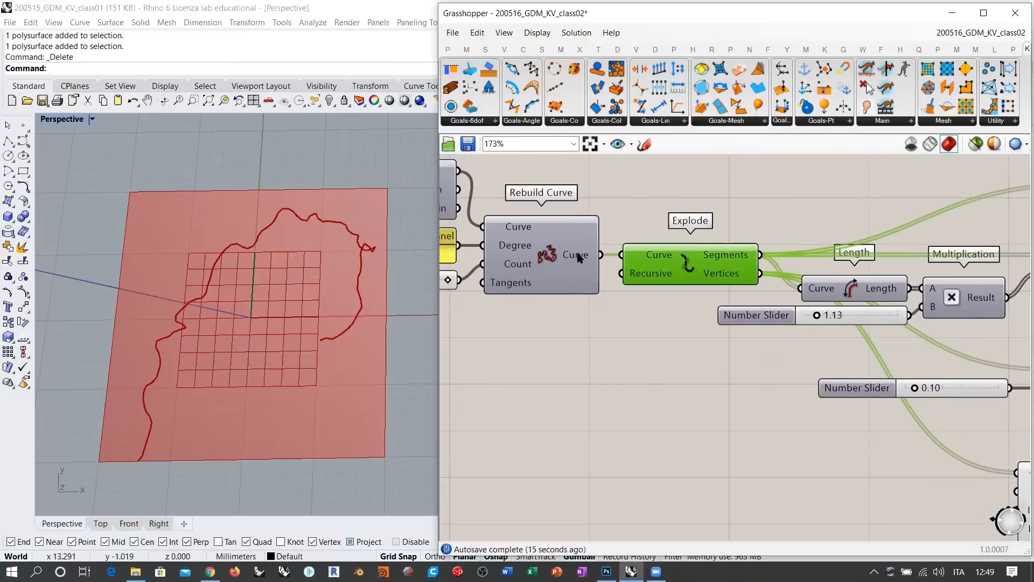
right_click_drag(748, 258, 632, 250)
double_click(625, 391)
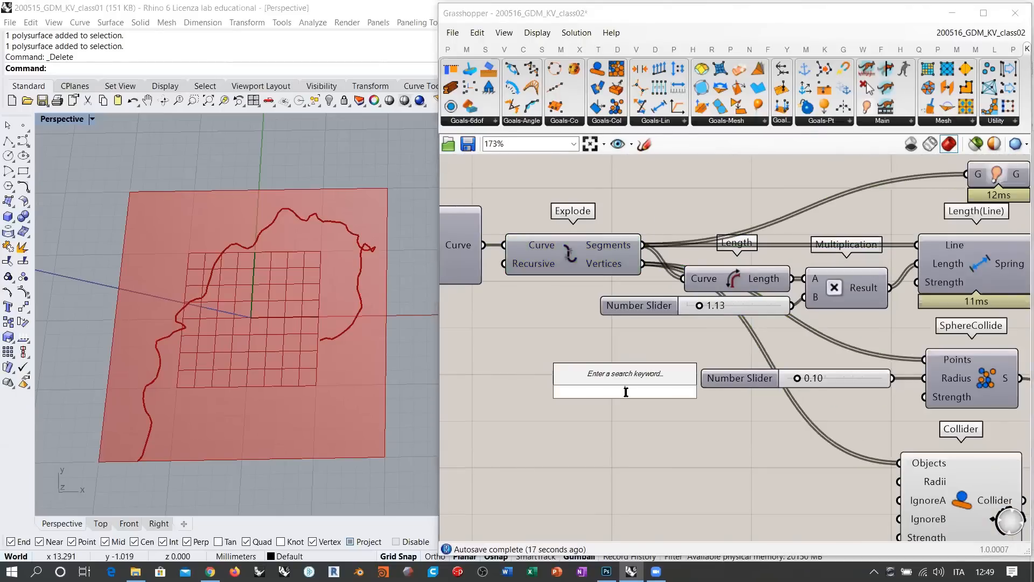
type("LENGTH")
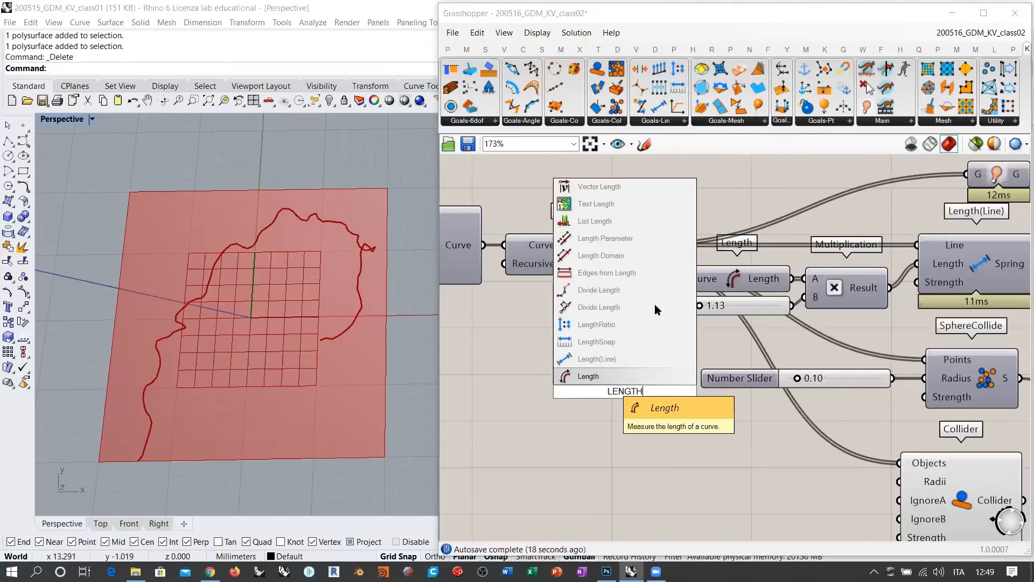
key("Return")
left_click_drag(642, 245, 552, 396)
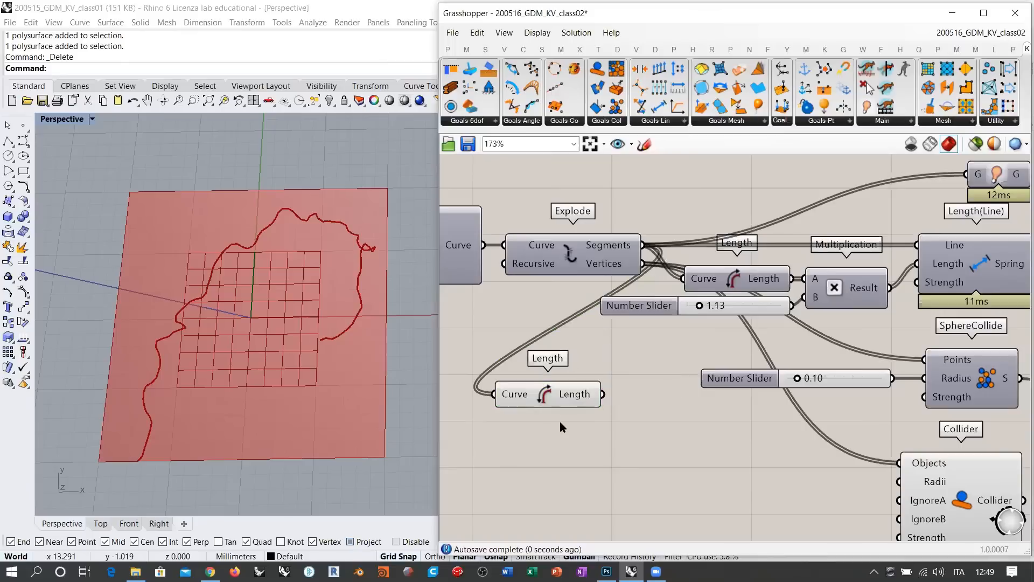
mouse_move(576, 401)
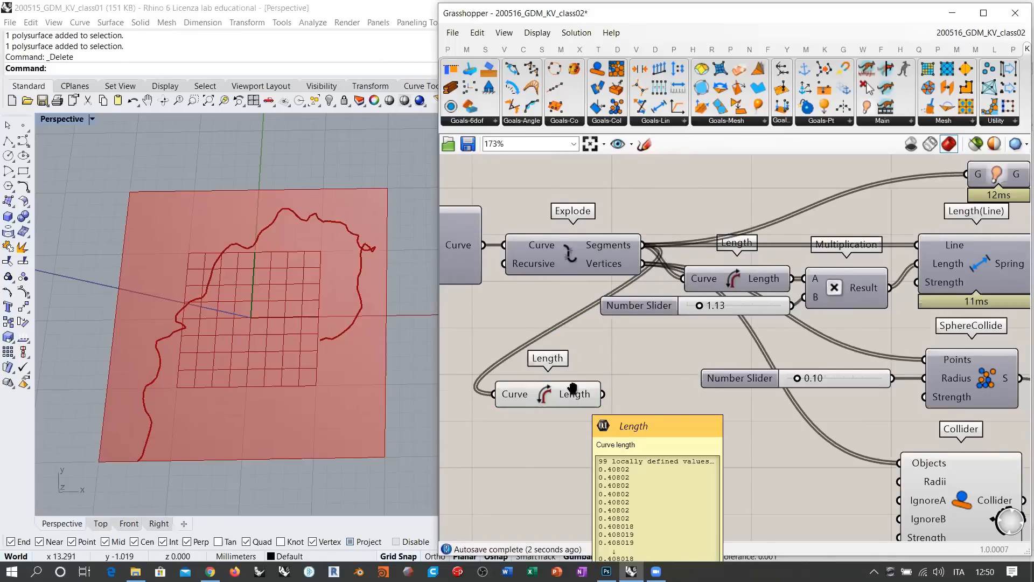
Step: Try a Min/Max component on the second Length component's output and delete it
right_click_drag(680, 471, 655, 425)
double_click(656, 427)
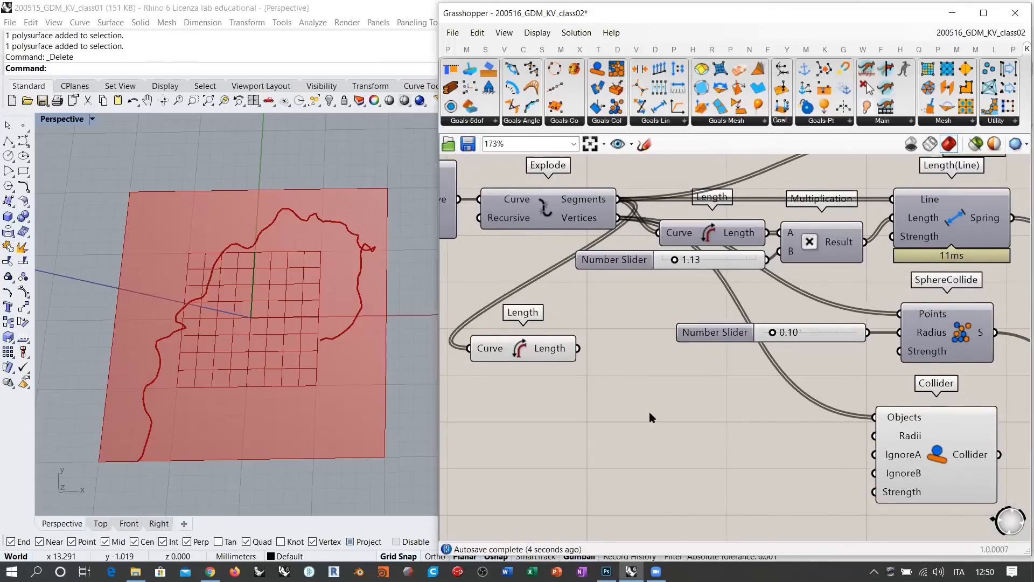
type("MIN")
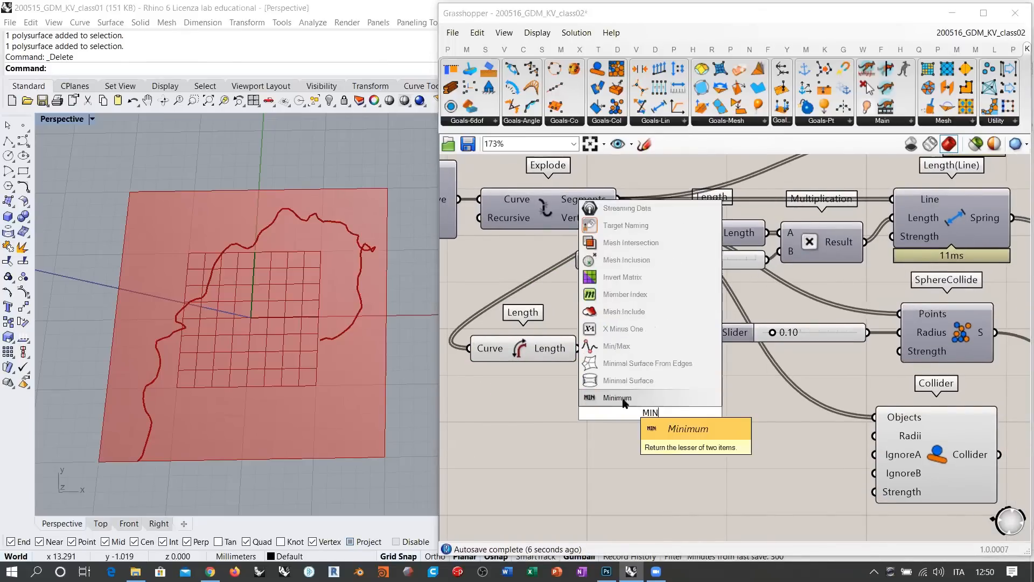
left_click(617, 346)
right_click_drag(684, 407, 639, 366)
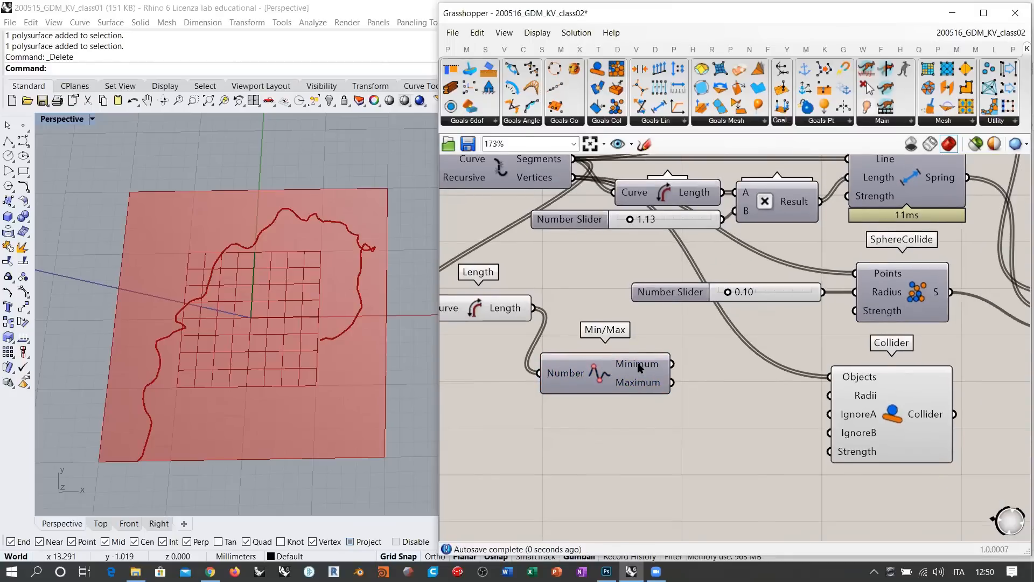
mouse_move(639, 366)
left_click_drag(613, 380, 654, 394)
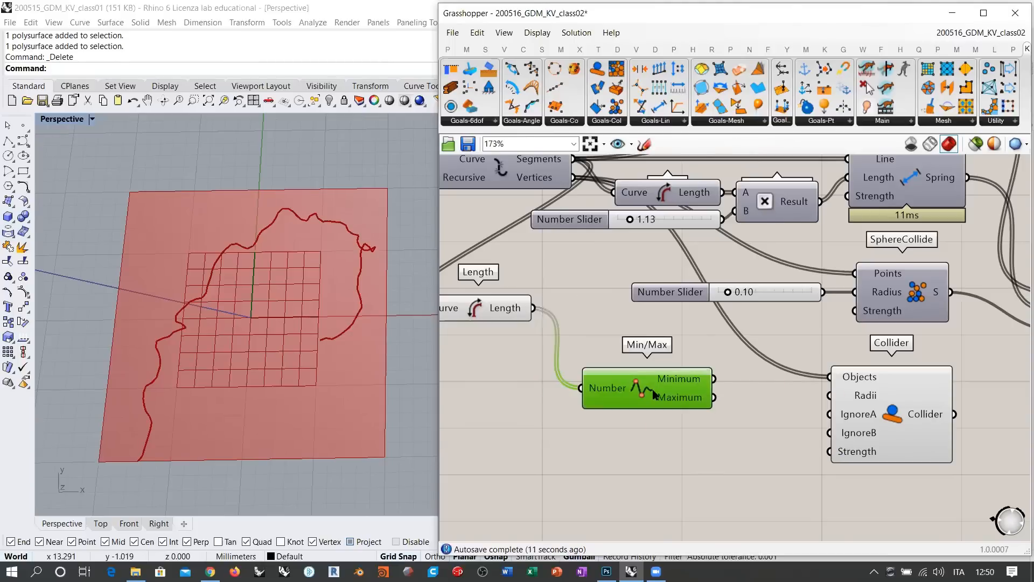
key("Delete")
Step: Add the numeric Average component (arithmetic mean) and connect the second Length component's output to its Input
double_click(624, 366)
type("AVER")
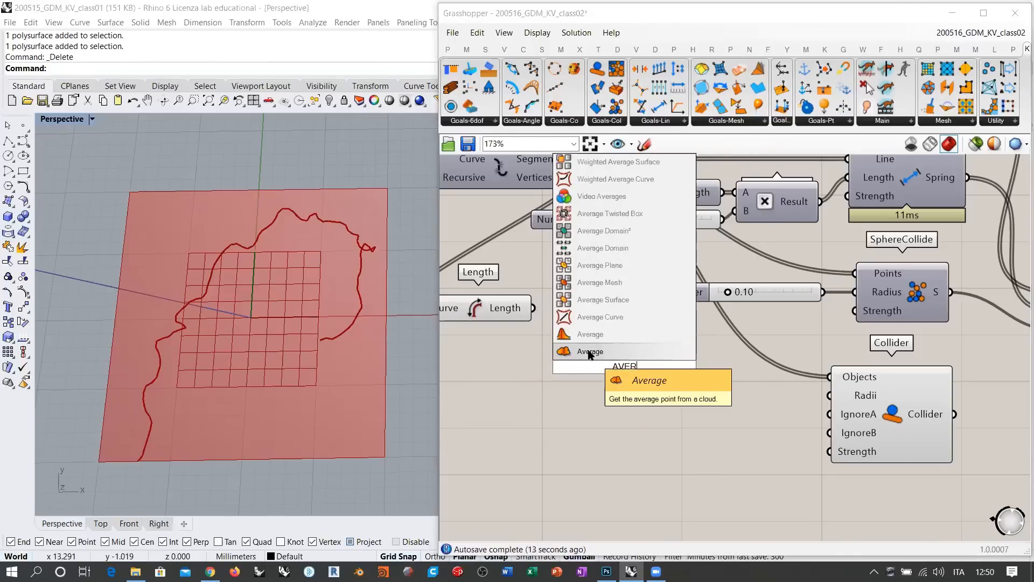
left_click(590, 334)
left_click_drag(533, 308, 550, 366)
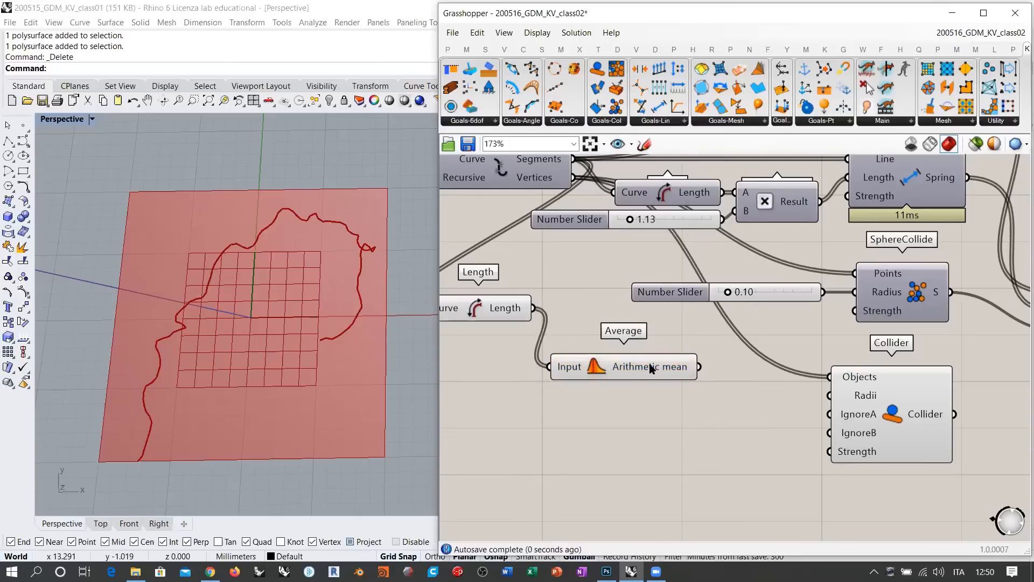
mouse_move(650, 368)
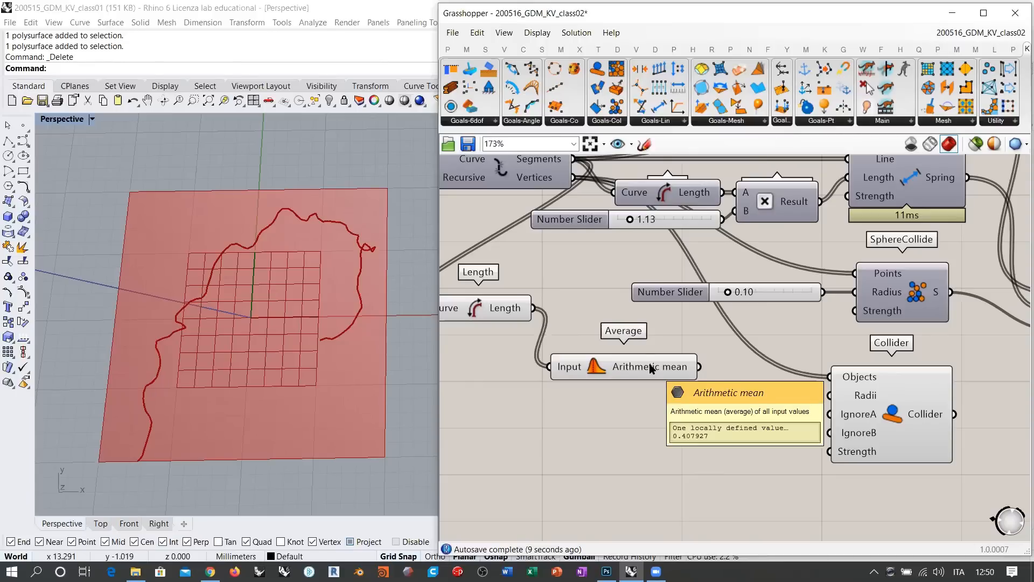
Step: Start a freehand sketch of three connected segments below the Average component and circle the Collider's Objects input
right_click_drag(635, 372, 684, 257)
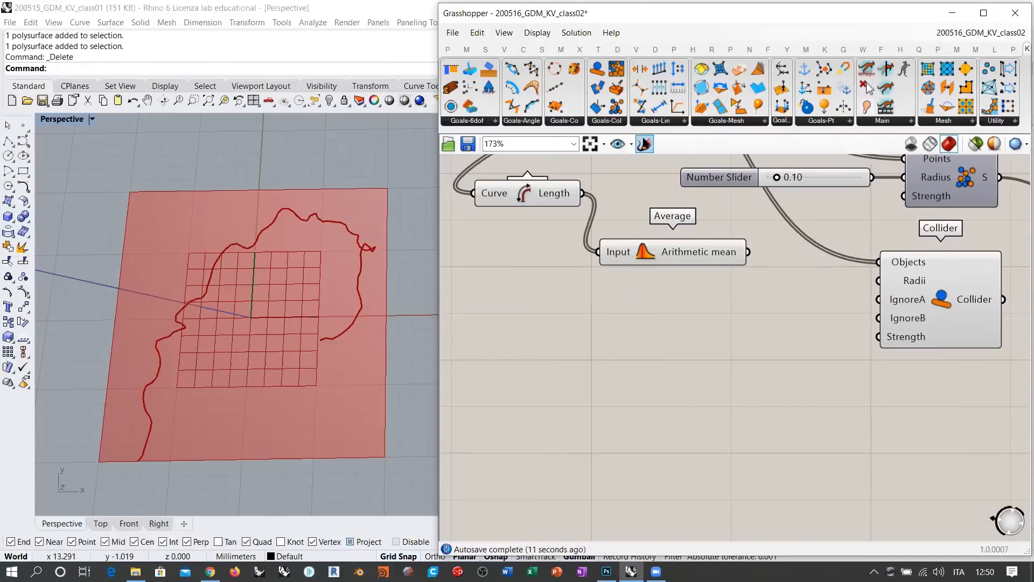
left_click(644, 144)
mouse_move(540, 494)
left_mouse_down()
mouse_move(575, 389)
mouse_move(709, 385)
mouse_move(808, 456)
left_mouse_up()
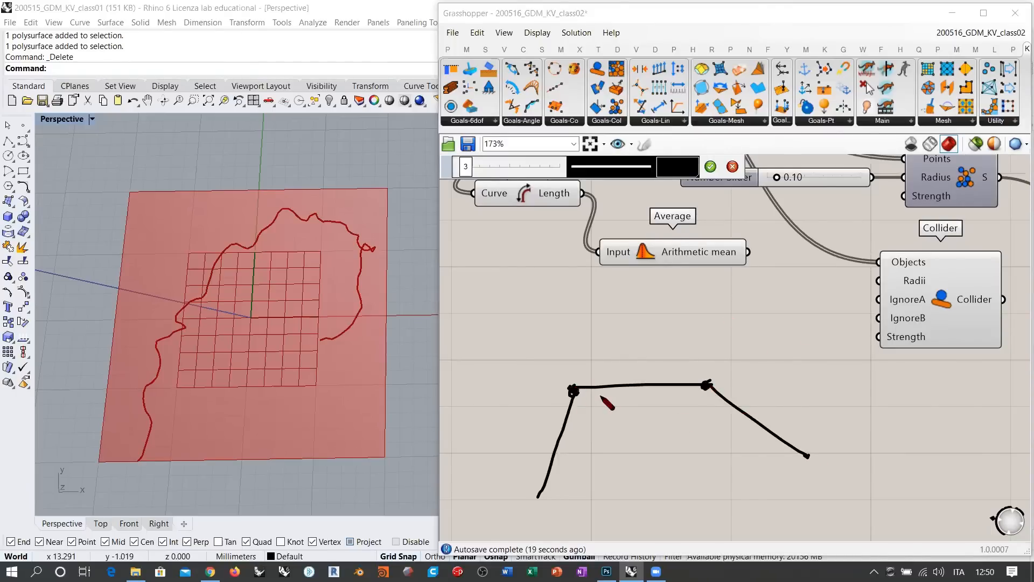
left_click_drag(937, 267, 873, 254)
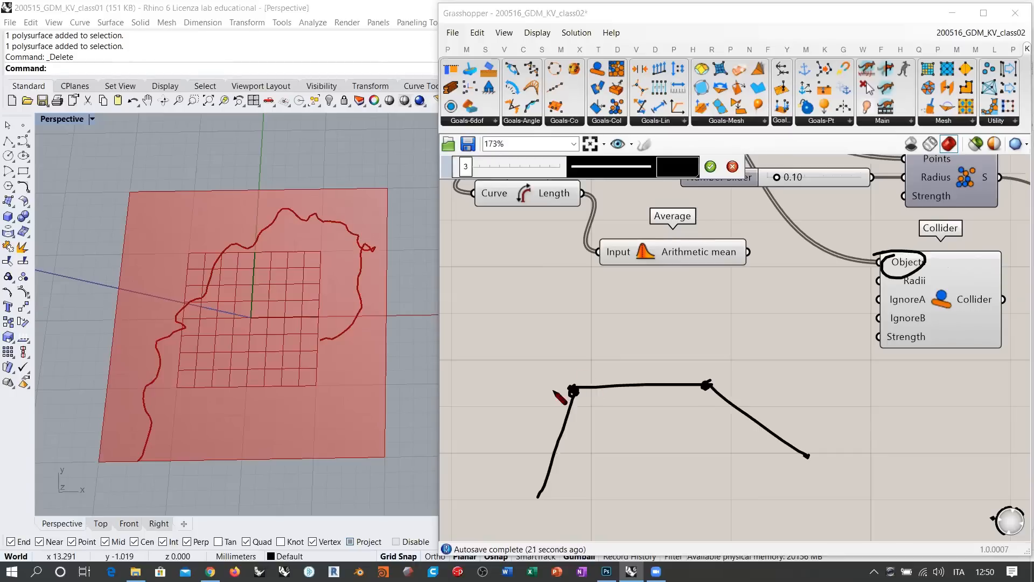
Step: Circle the two sketched joints and draw a crossing line through the middle of each of the three segments
left_click_drag(555, 387, 570, 374)
left_click_drag(698, 379, 716, 377)
left_click_drag(641, 339, 645, 410)
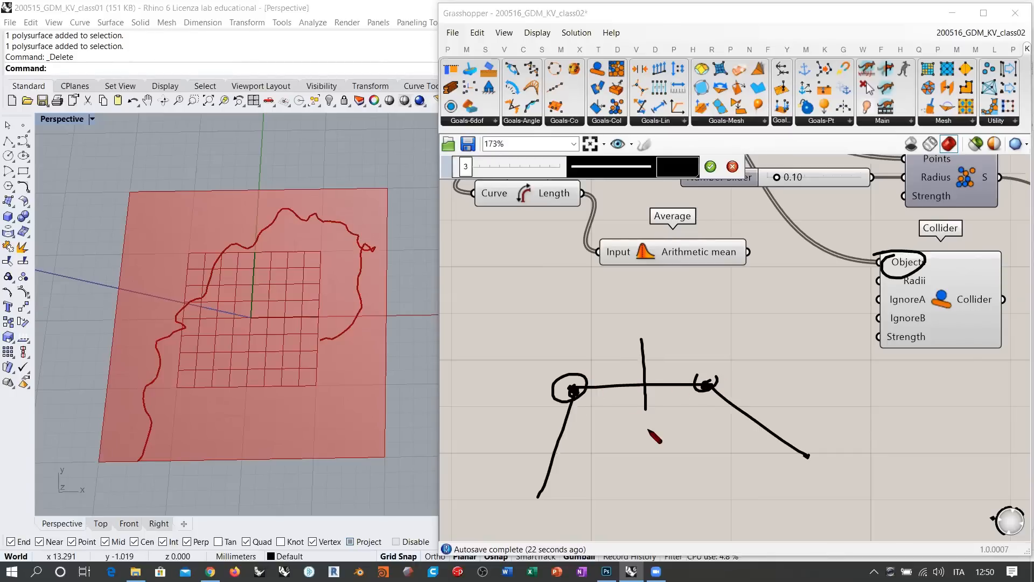
left_click_drag(514, 437, 582, 453)
left_click_drag(780, 406, 746, 446)
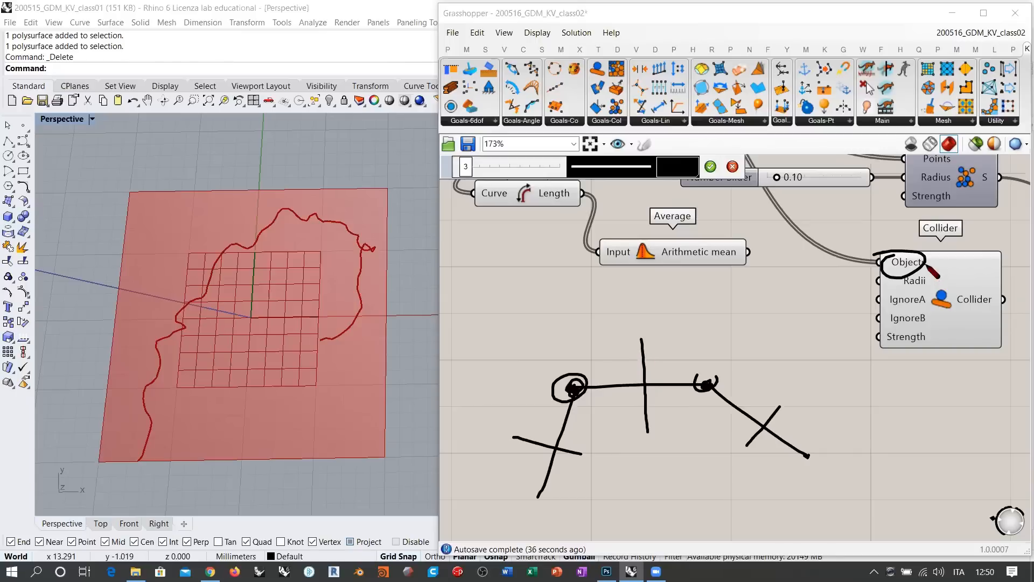
Step: Circle the Collider's Radii input, annotate the middle segment with a half-length dimension, opposing arrows and an extended line, and discard the sketch
left_click_drag(913, 276, 909, 278)
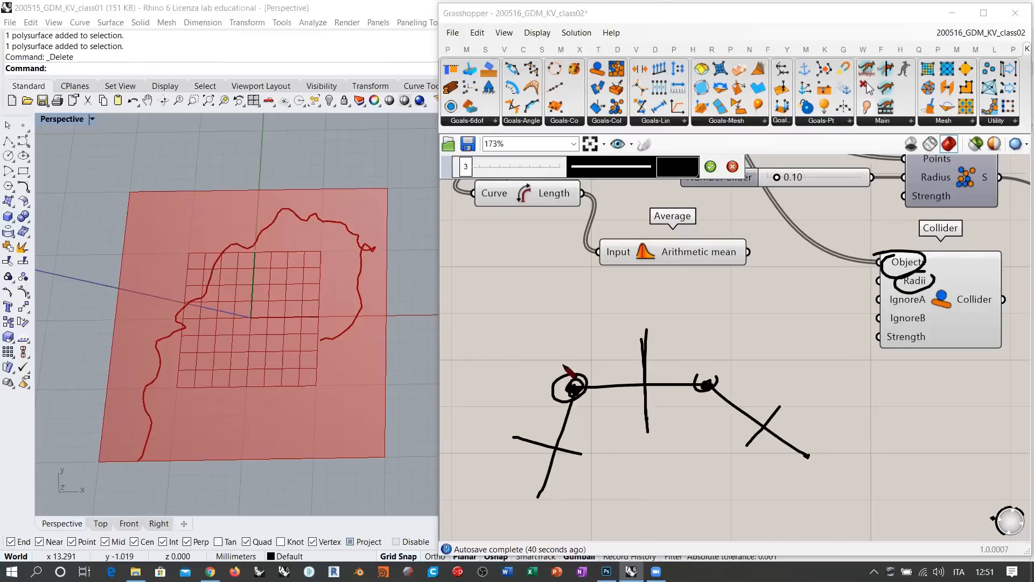
left_click_drag(554, 369, 645, 366)
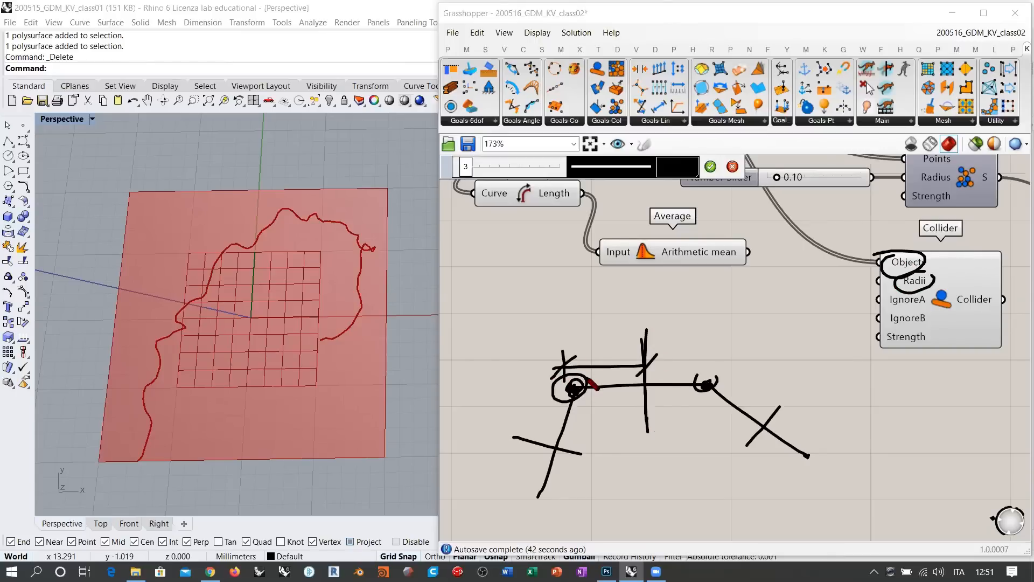
mouse_move(567, 344)
left_mouse_down()
mouse_move(695, 344)
mouse_move(607, 340)
left_mouse_up()
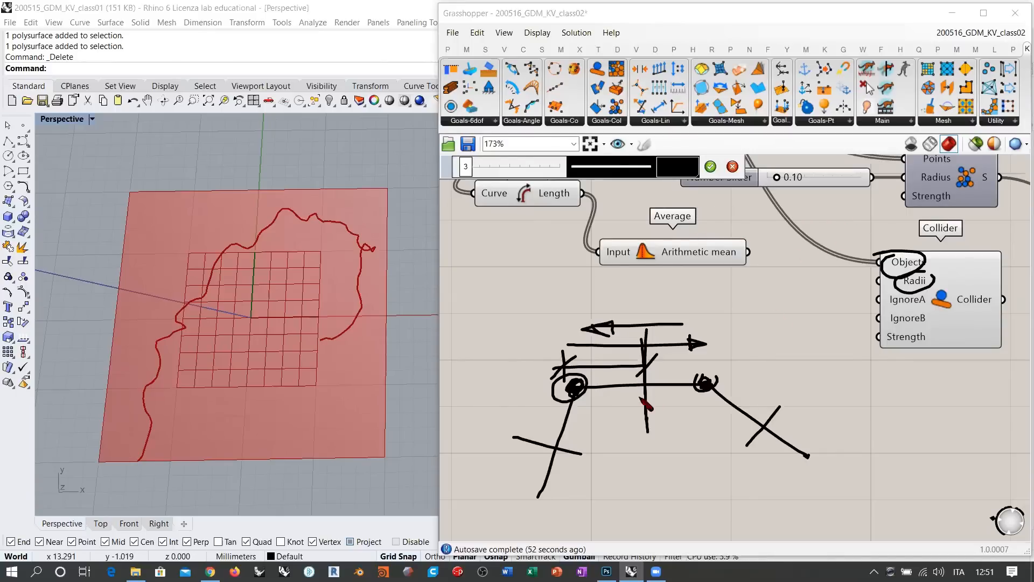
left_click_drag(517, 360, 784, 360)
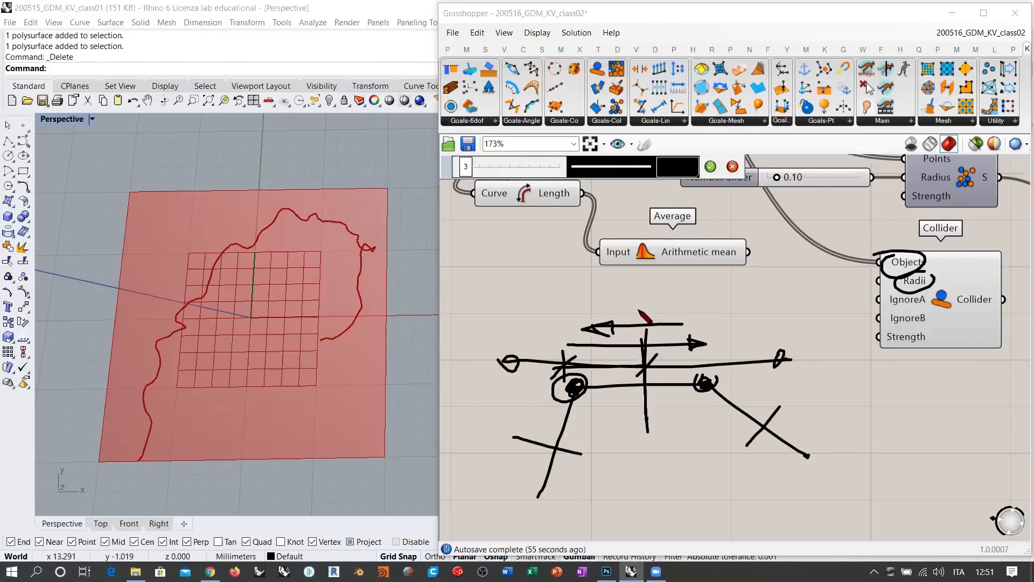
left_click(732, 167)
Step: Line up the second Length component and the Average component in one row beside the Collider, leaving space between them and it
scroll(852, 271, "down", 2)
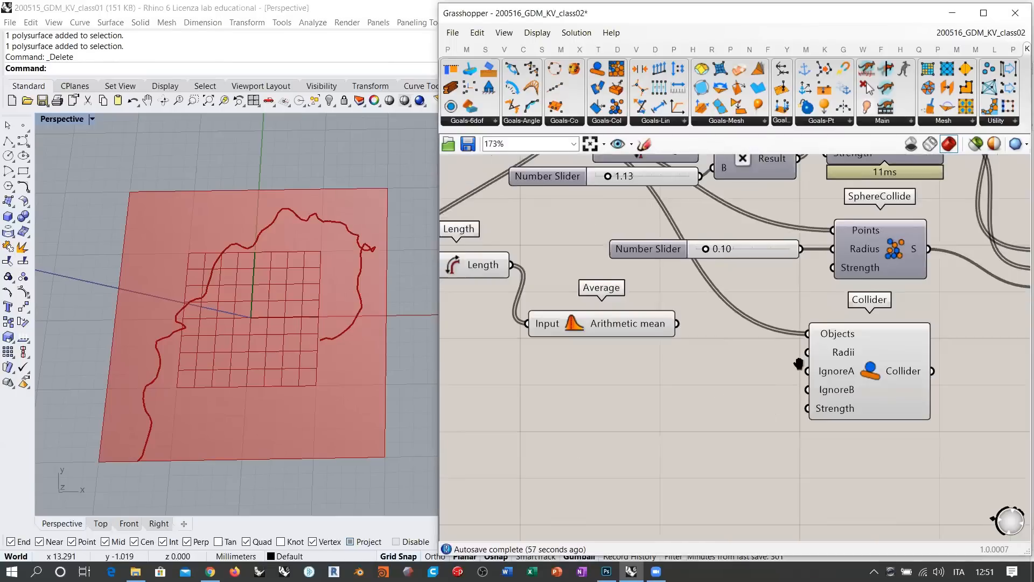
right_click_drag(802, 324, 832, 323)
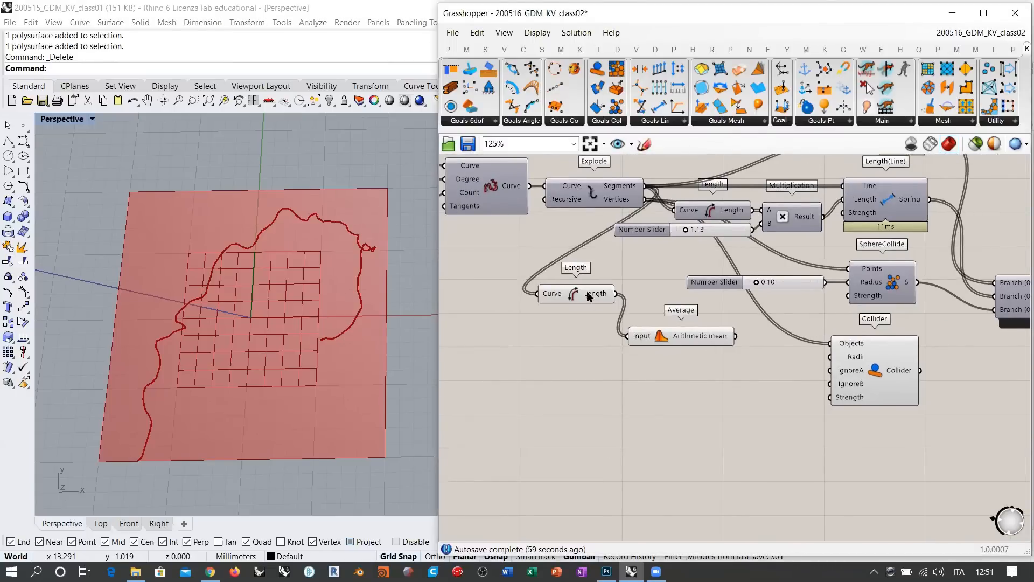
left_click_drag(587, 292, 573, 335)
left_click(670, 344, "shift")
left_click_drag(669, 345, 619, 355)
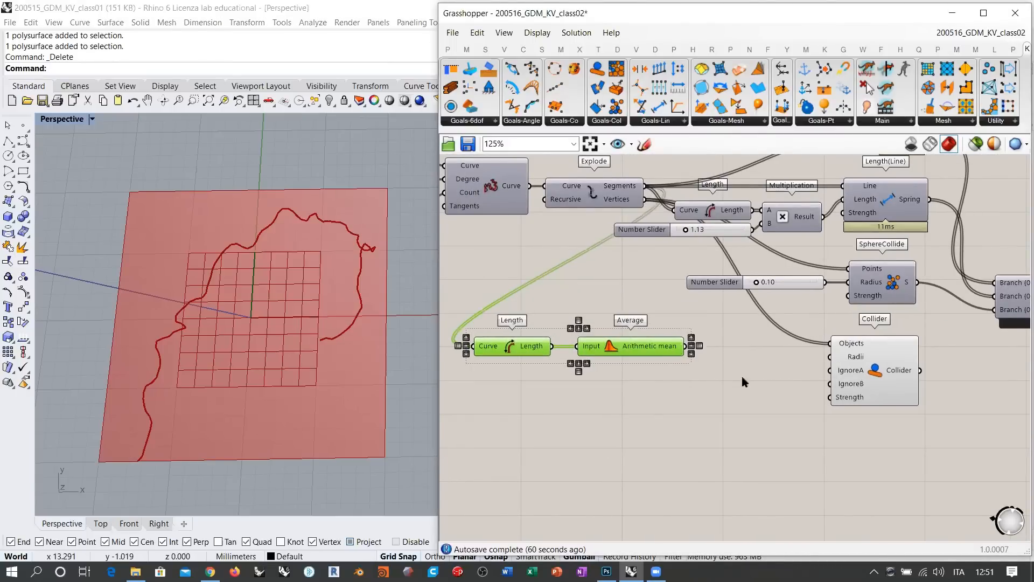
Step: Add a Division component with the arithmetic mean wired to input A and place it directly beside Average
double_click(762, 366)
type("Division")
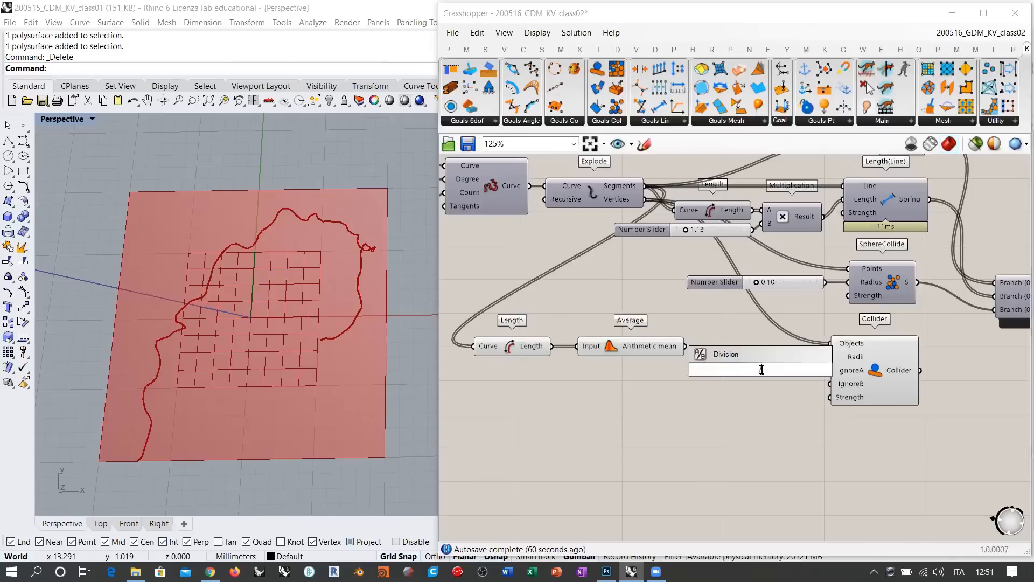
key("Return")
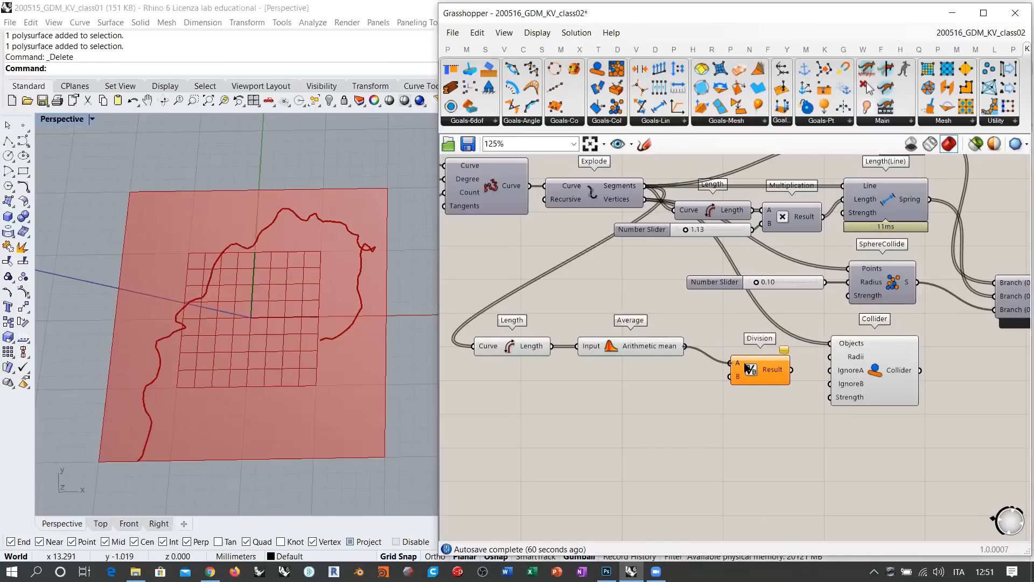
left_click_drag(747, 368, 722, 352)
right_click_drag(759, 395, 740, 391)
mouse_move(724, 348)
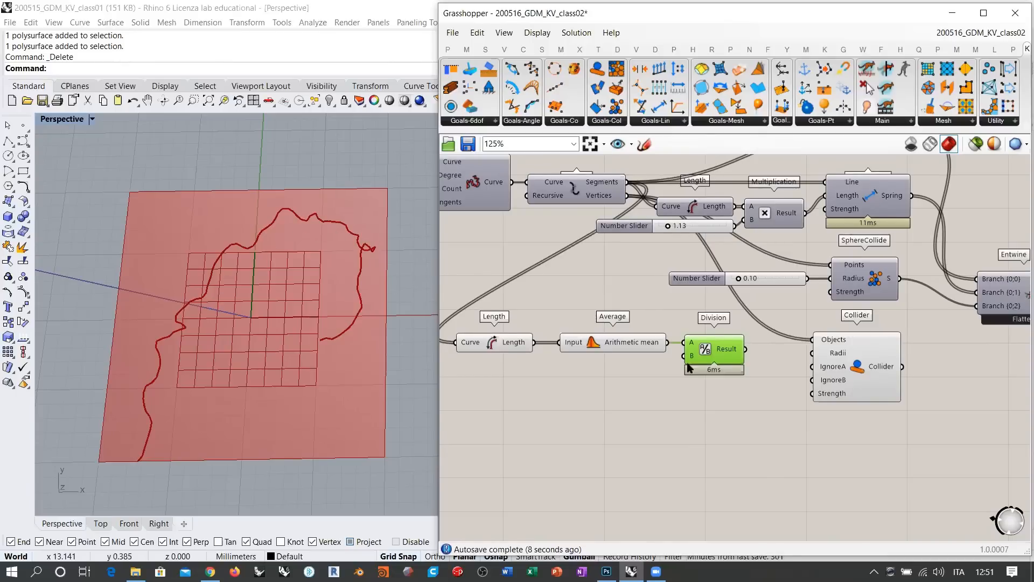
Step: Move the Length, Average and Division components together further away from the Collider to free up space
left_click_drag(707, 386, 488, 316)
left_click_drag(692, 348, 602, 342)
left_click(628, 376)
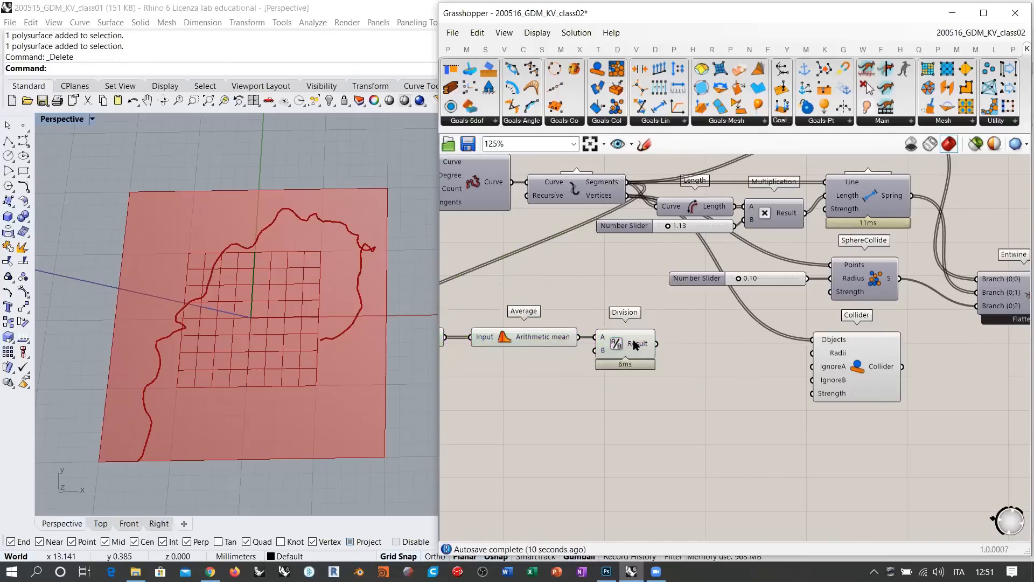
Step: Add a Multiplication component beside Division and wire the Division result into its input A
scroll(635, 345, "up", 4)
double_click(741, 395)
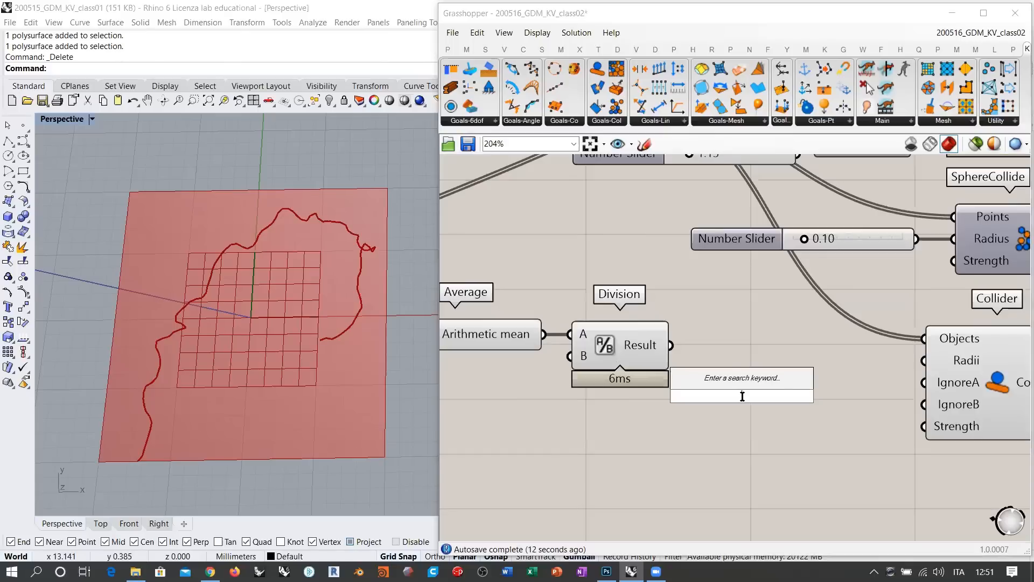
type("*")
key("Return")
left_click_drag(671, 345, 691, 381)
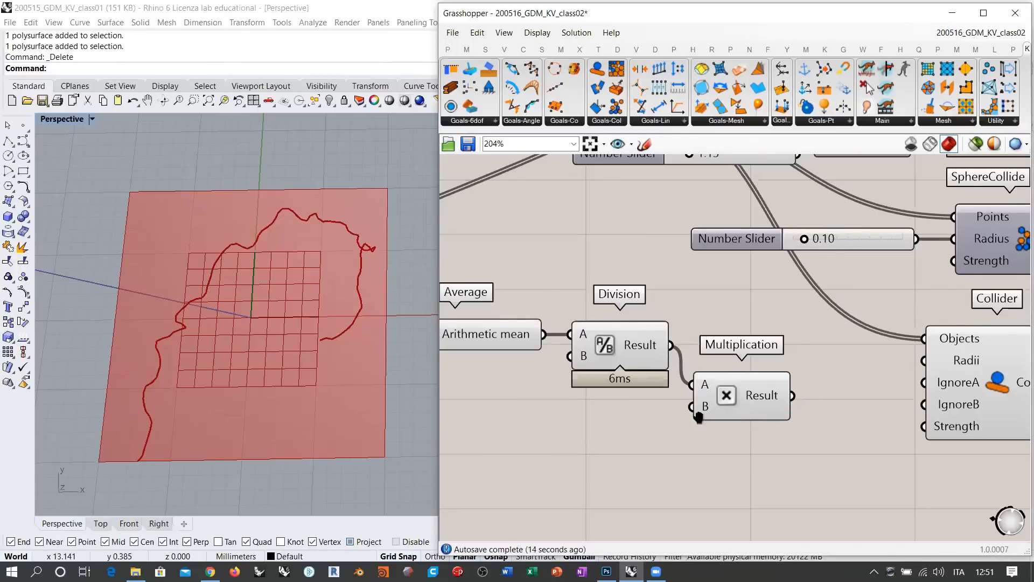
Step: Add a number slider ranging from 0.00 to 2.00, wire it into Multiplication's input B and place it just in front
right_click_drag(698, 417, 755, 400)
double_click(681, 417)
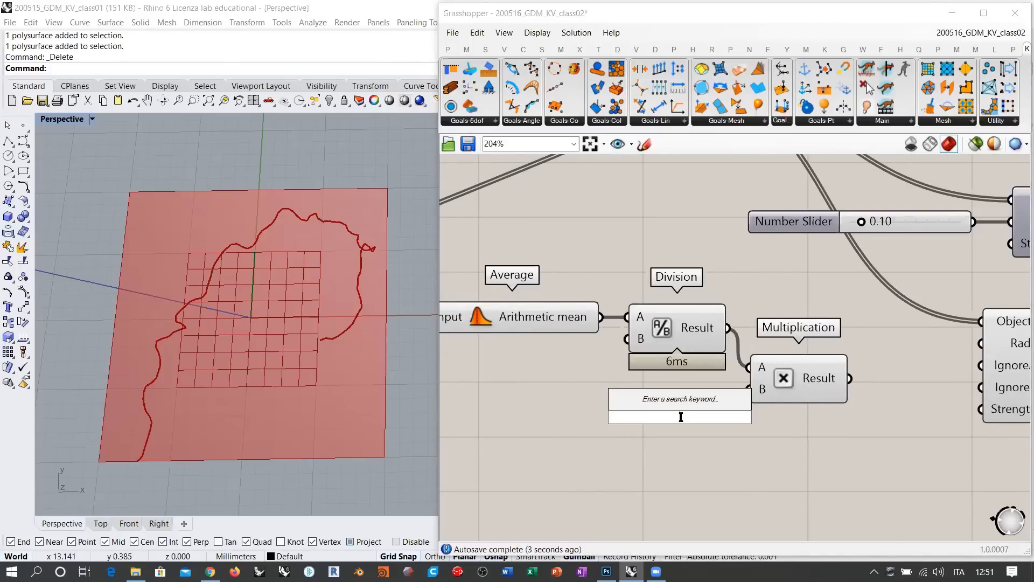
type("0.00<")
key("Return")
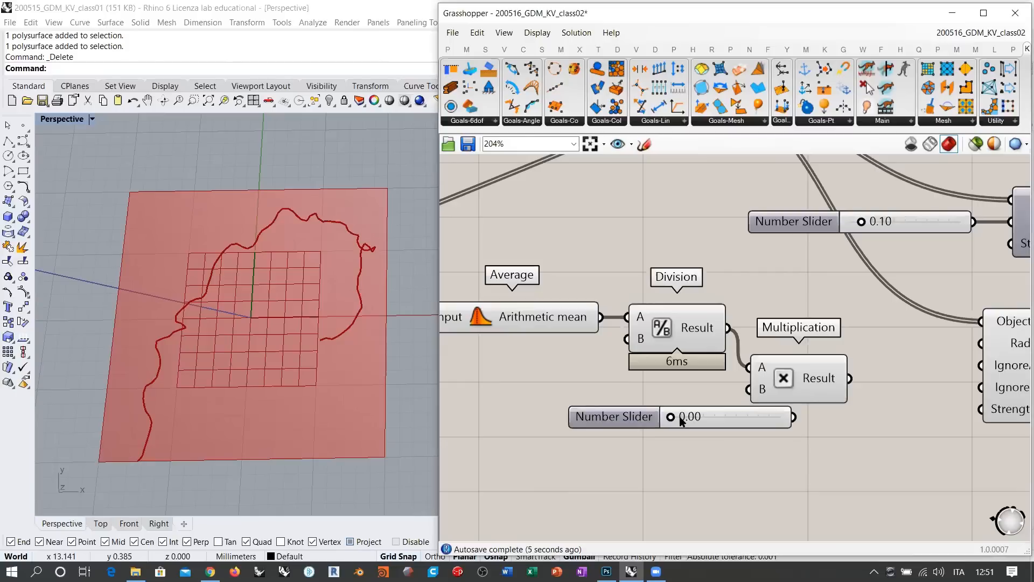
left_click_drag(703, 411, 638, 387)
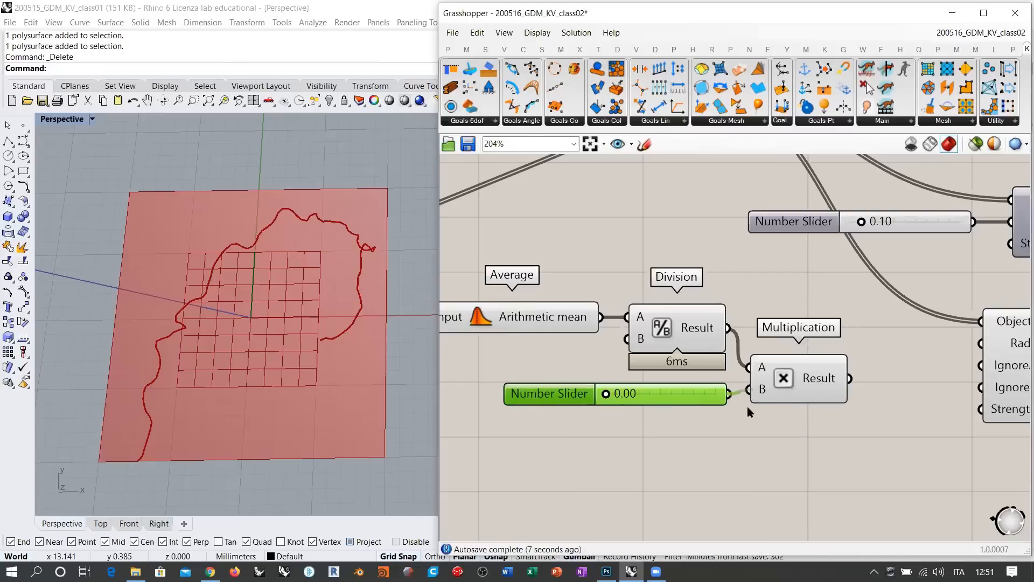
scroll(749, 412, "down", 3)
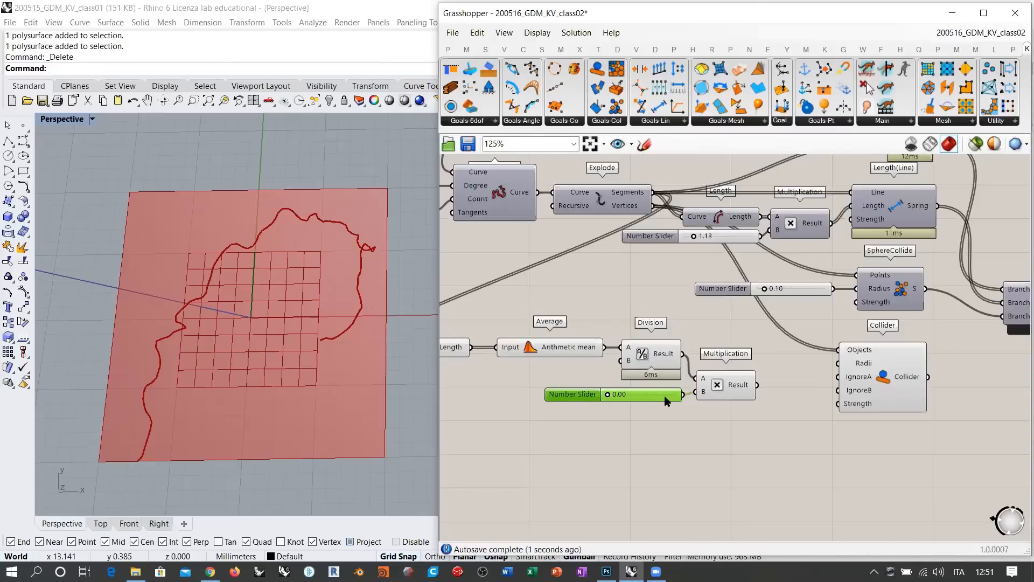
left_click_drag(665, 396, 660, 393)
Step: Wire the Multiplication result into the Collider's Radii input, try the multiplier slider at 2.00 and undo that change
left_click_drag(819, 372, 838, 363)
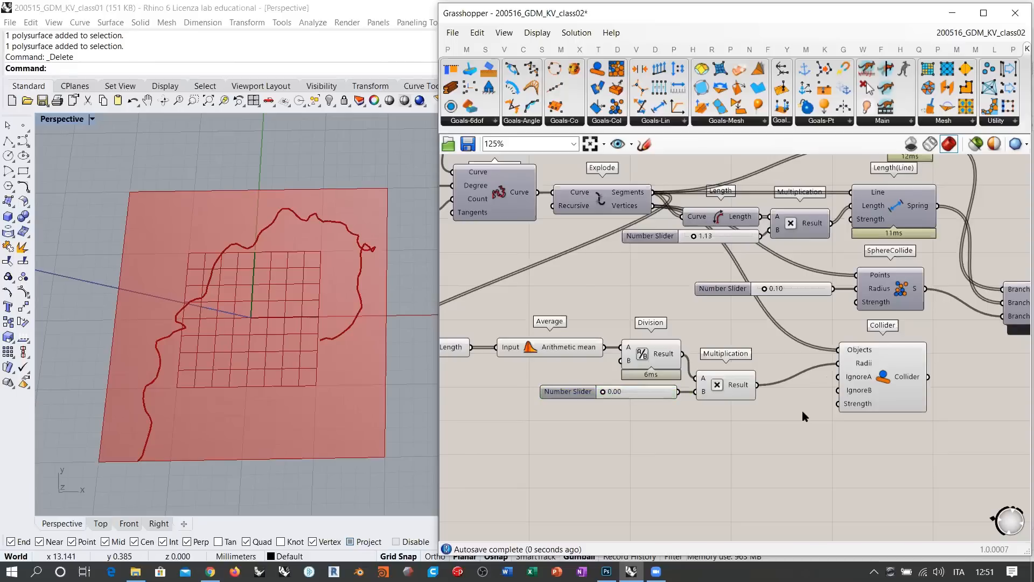
left_click_drag(602, 395, 704, 395)
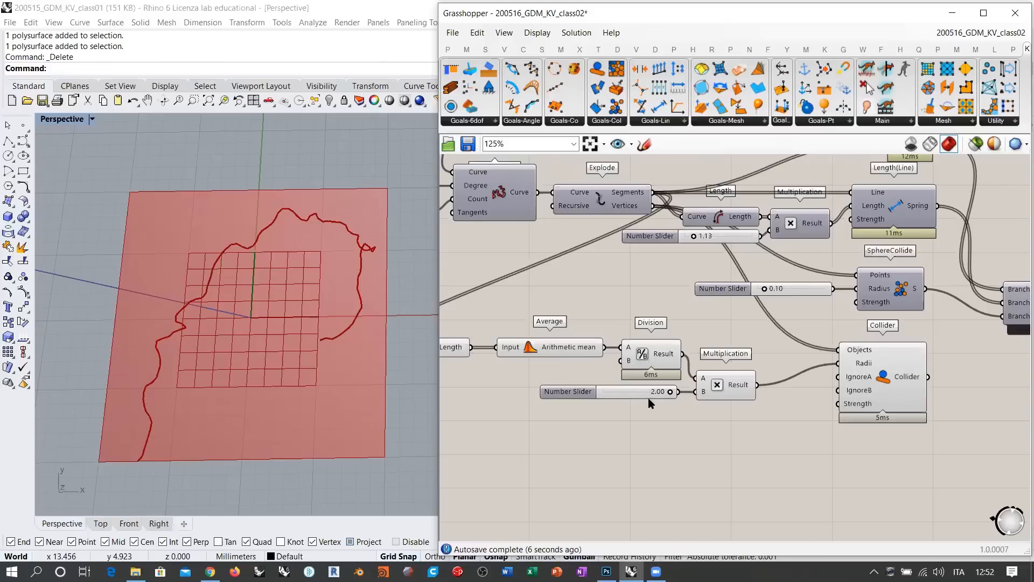
key("ctrl+z")
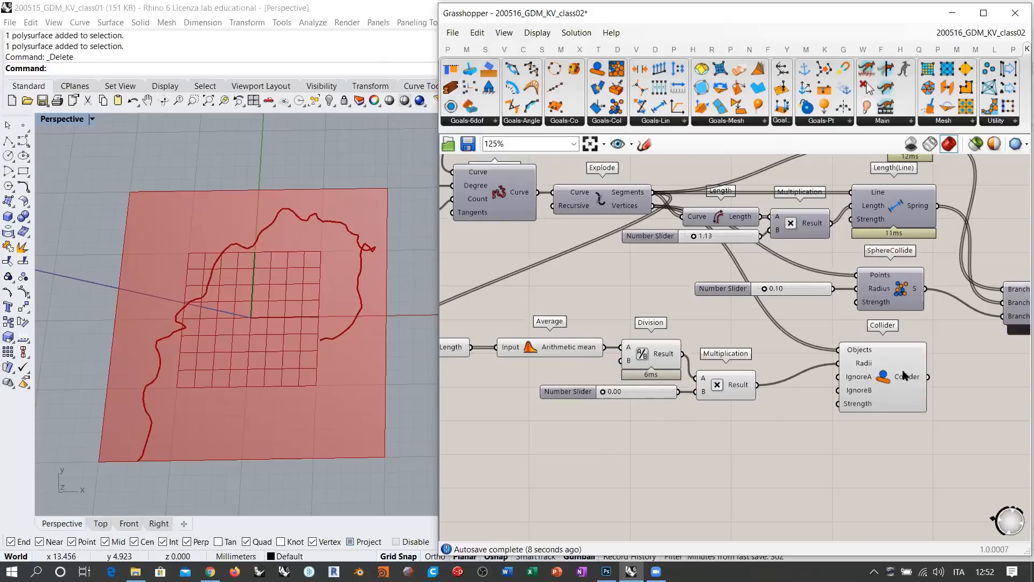
Step: Connect the Collider output to Entwine's Branch (0;2) in place of SphereCollide and reset the BouncySolver
right_click_drag(905, 376, 705, 424)
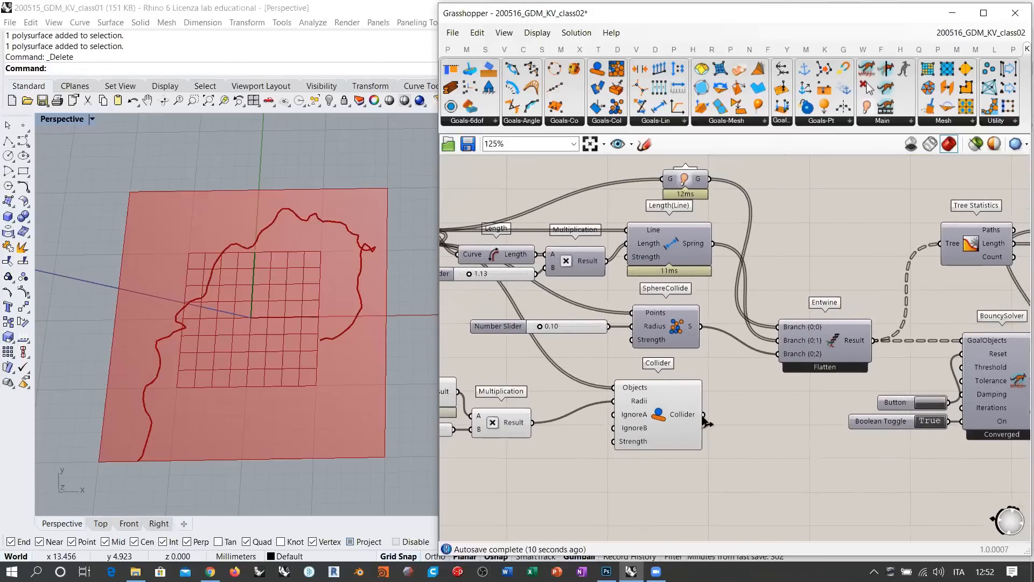
scroll(732, 403, "down", 2)
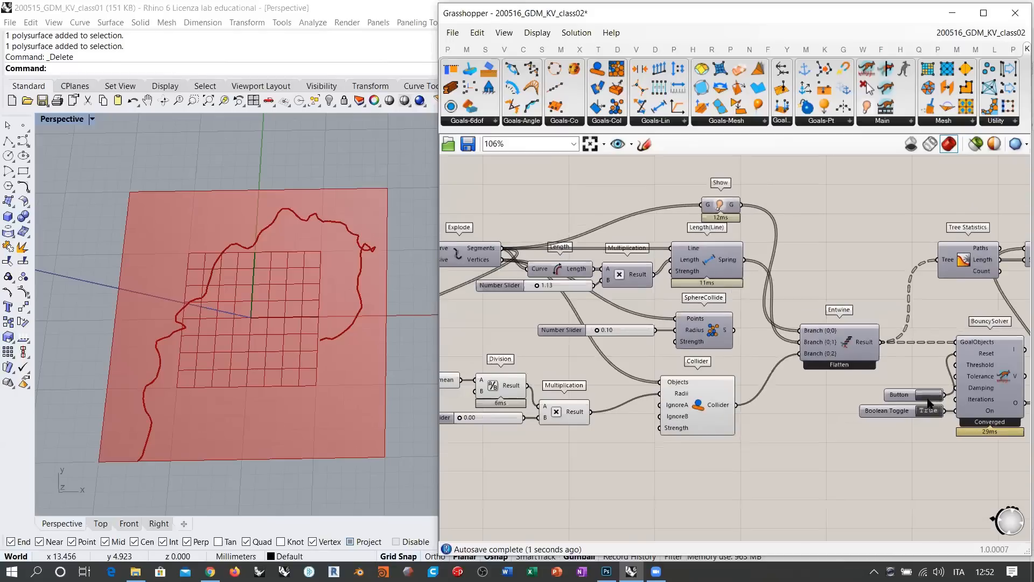
left_click(927, 399)
Step: Set the slider feeding Multiplication's input B to 2.00 while the solver runs
right_click_drag(553, 385, 641, 366)
right_click_drag(605, 397, 666, 391)
scroll(337, 320, "up", 1)
right_click_drag(359, 325, 363, 326, "shift")
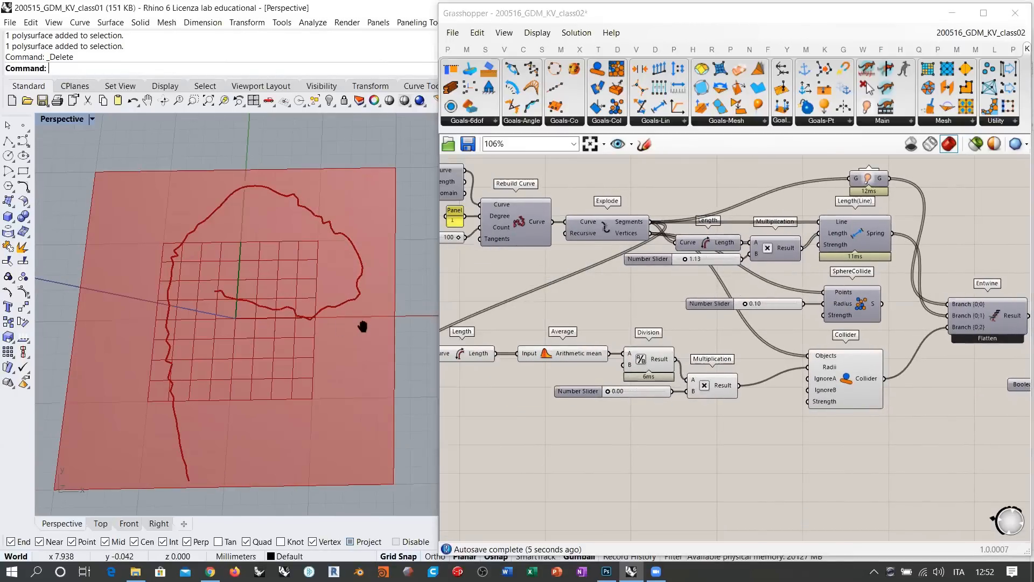
scroll(708, 393, "up", 4)
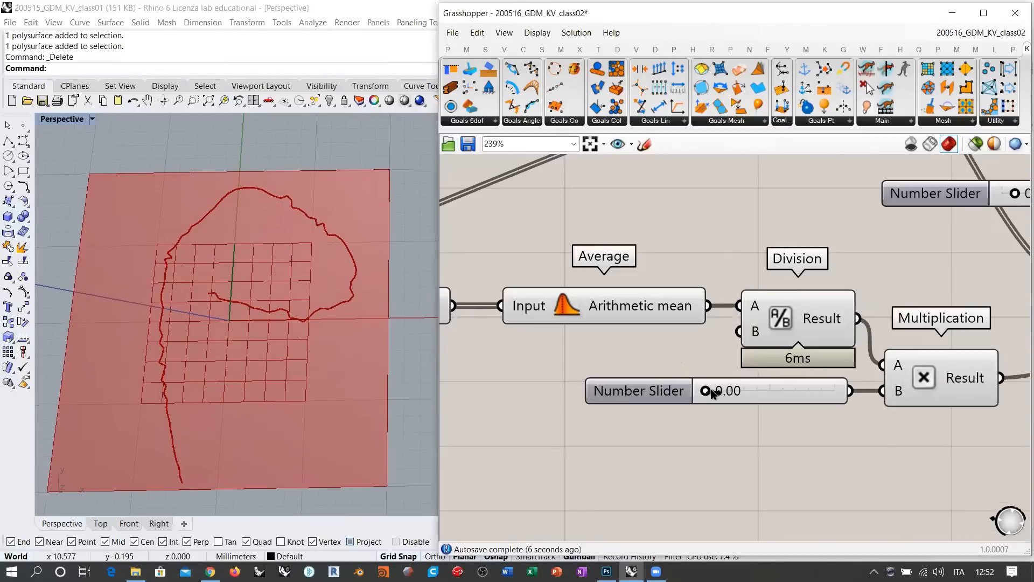
left_click_drag(711, 392, 895, 393)
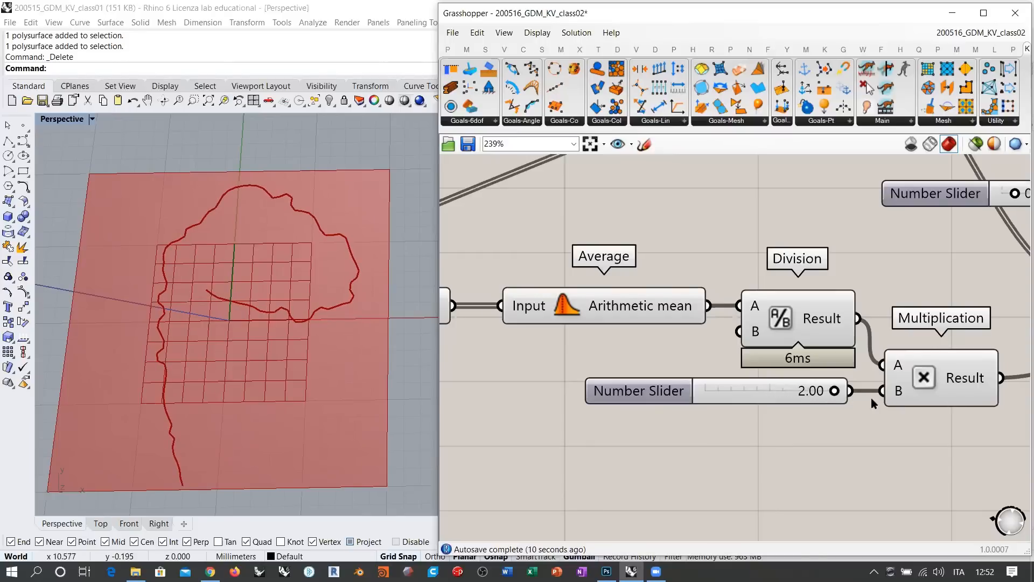
Step: Delete the Length, Average, Division and Multiplication components feeding the Collider's radii, together with their number slider
scroll(892, 372, "down", 3)
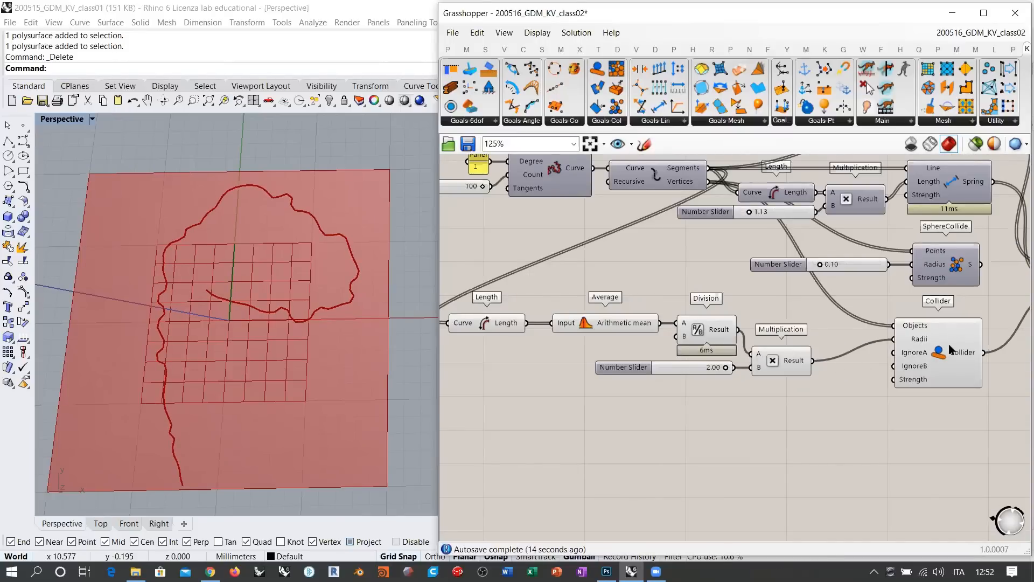
right_click_drag(821, 355, 827, 407)
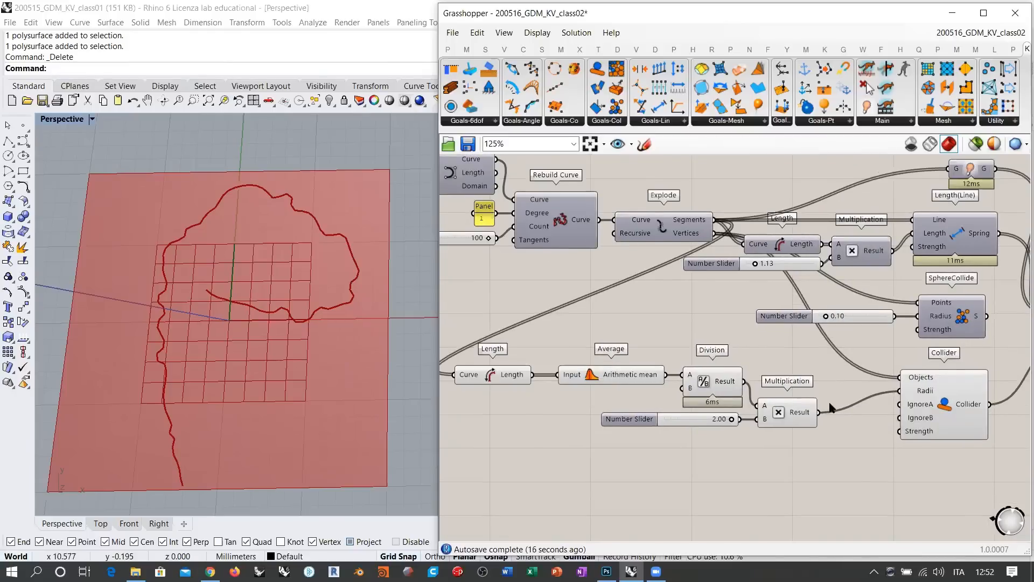
right_click_drag(845, 293, 834, 321)
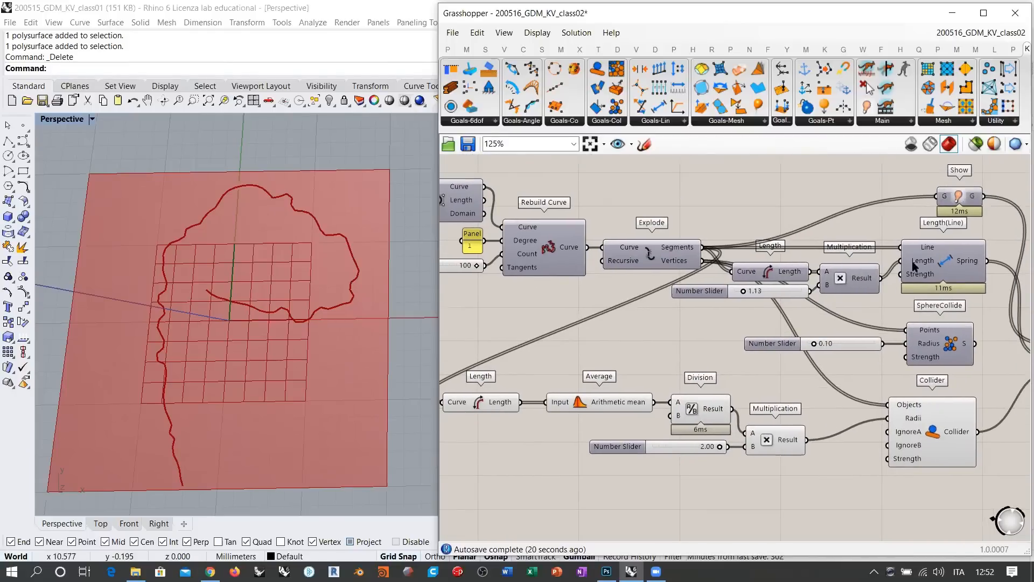
right_click_drag(754, 366, 776, 338)
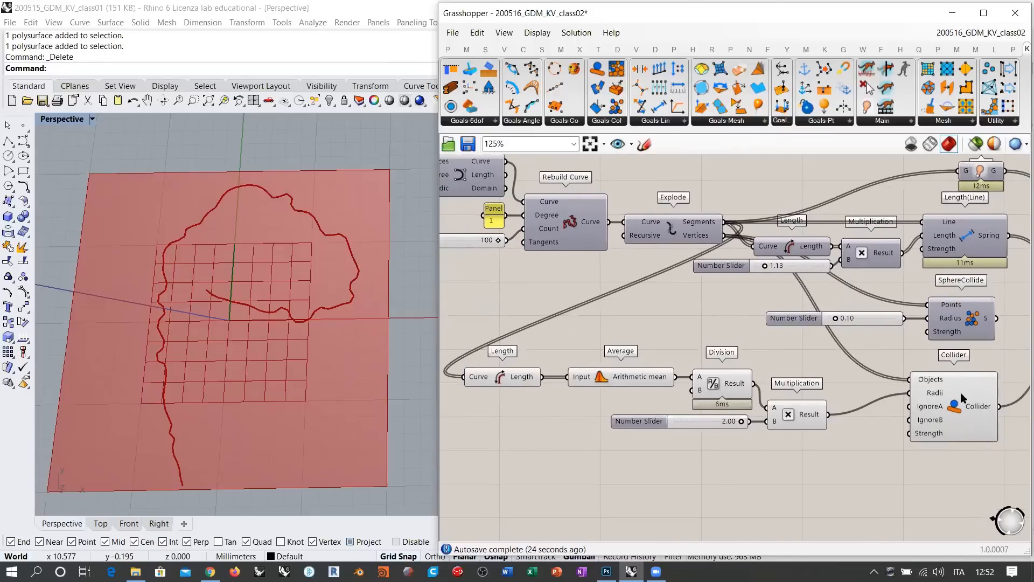
right_click_drag(335, 323, 333, 328)
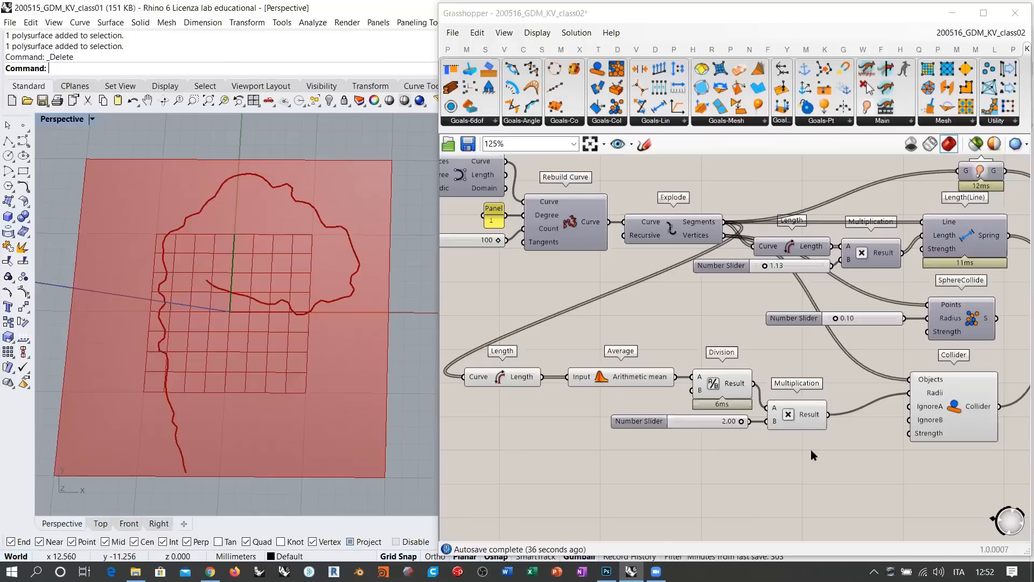
left_click_drag(813, 452, 453, 357)
key("Delete")
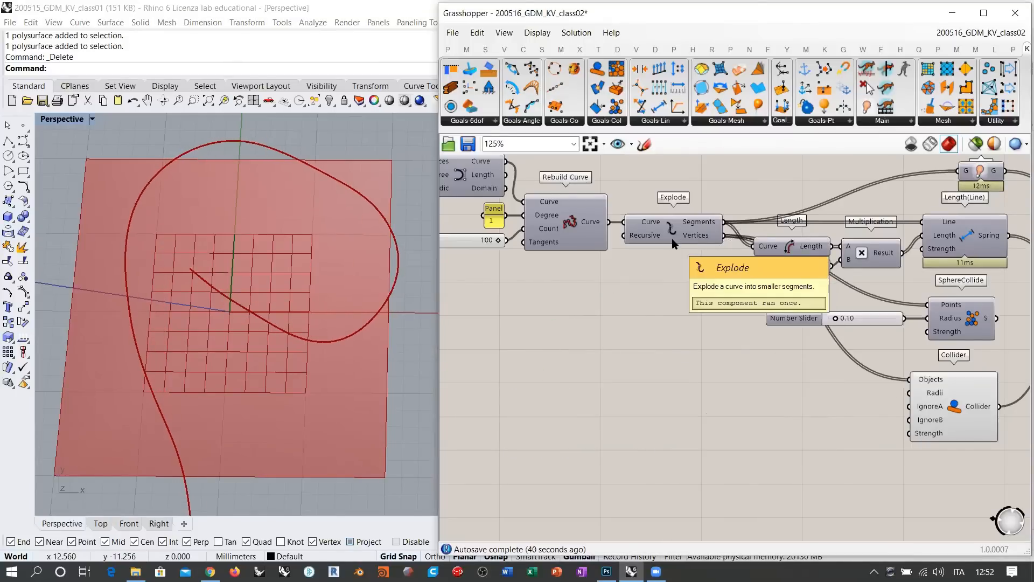
Step: Create a number slider from the value 2, set it to 0.00, place it beside the Collider and wire it to Radii
mouse_move(685, 246)
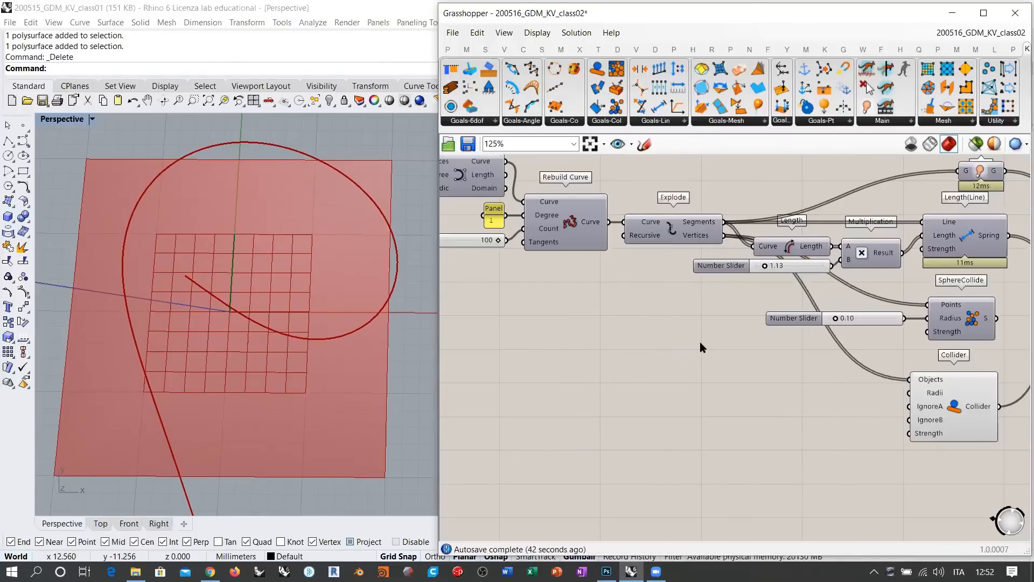
double_click(689, 402)
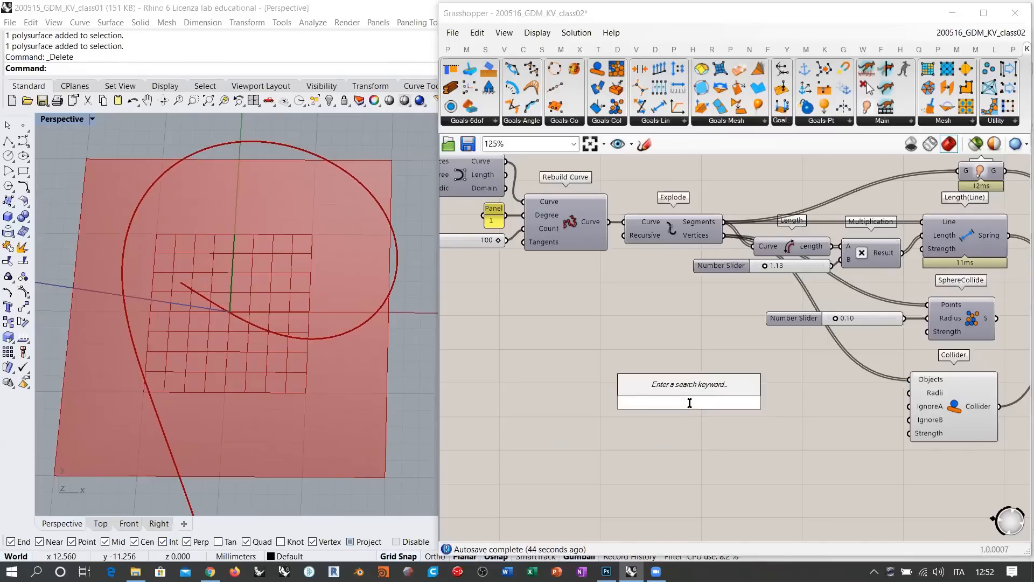
type("1")
key("BackSpace")
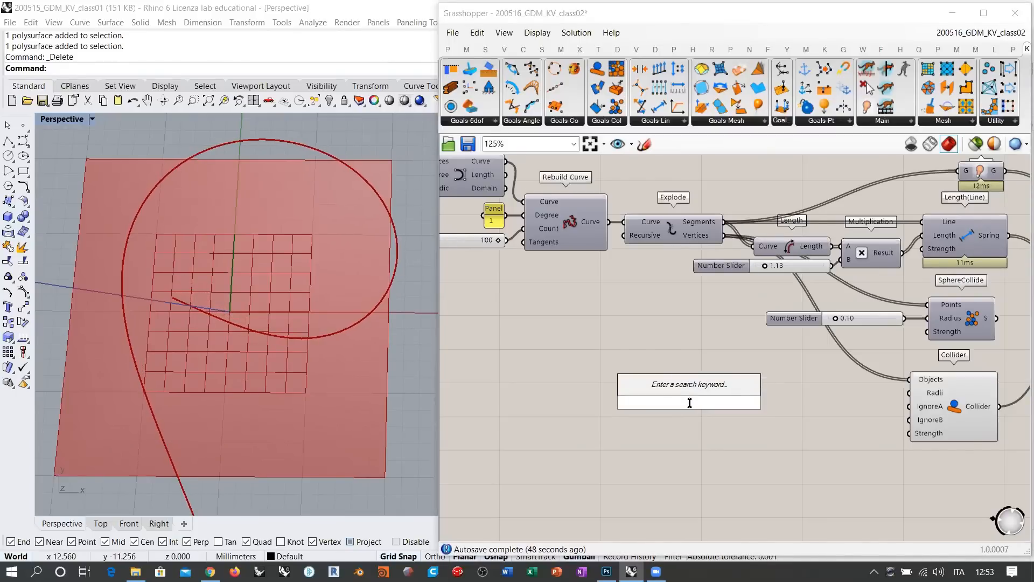
type("2")
key("Return")
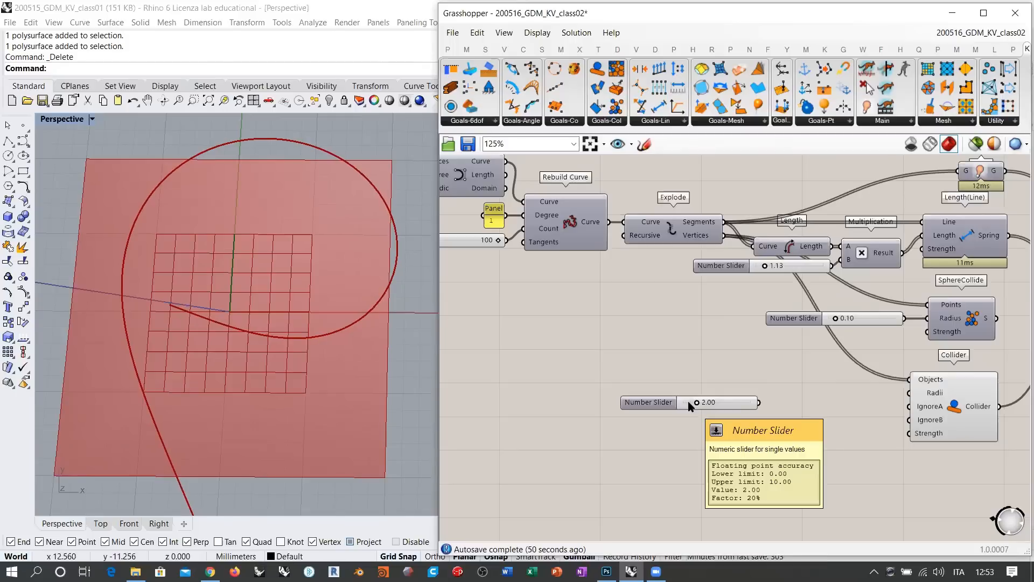
left_click_drag(696, 402, 682, 402)
left_click_drag(753, 404, 820, 404)
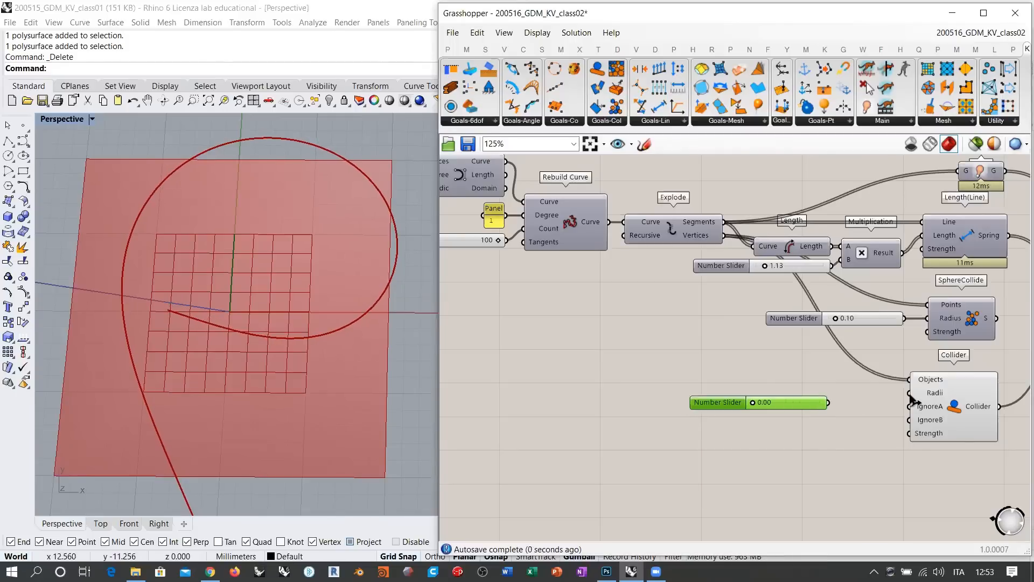
left_click_drag(909, 393, 874, 392)
Step: Try the Collider's Radii slider at 2.41 and frame the whole curve in the Perspective viewport
scroll(790, 403, "up", 5)
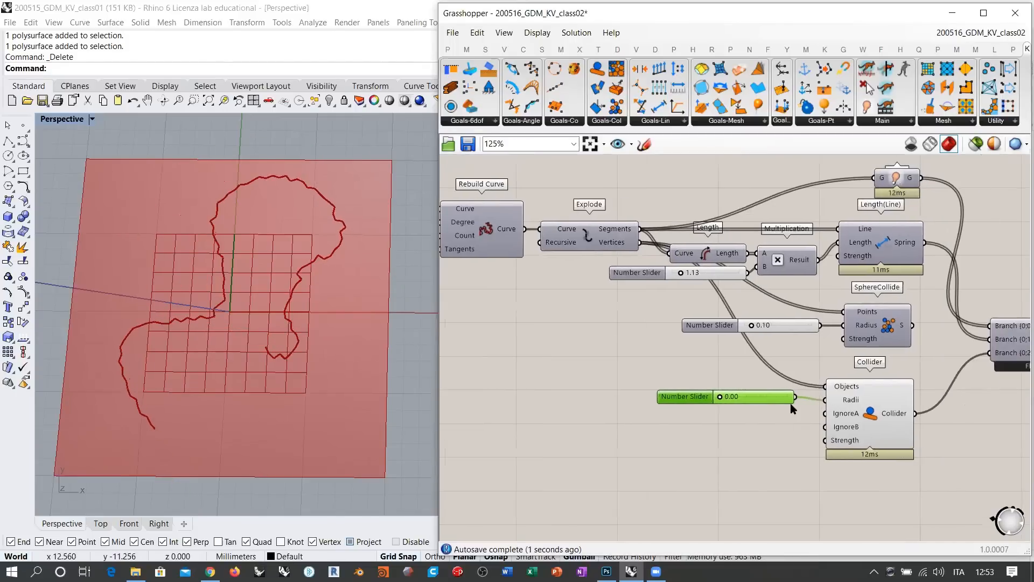
left_click(713, 429)
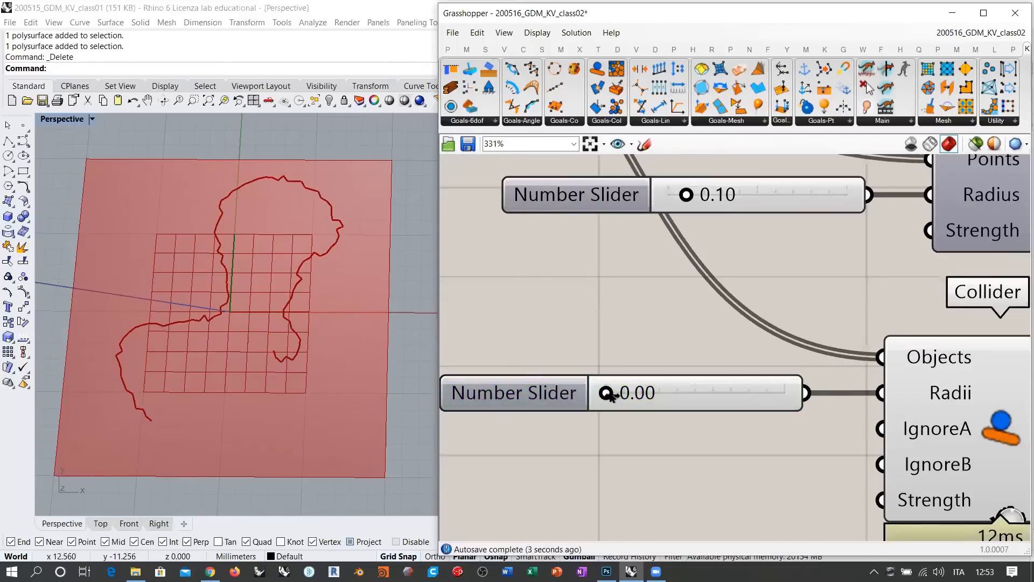
left_click_drag(611, 396, 650, 395)
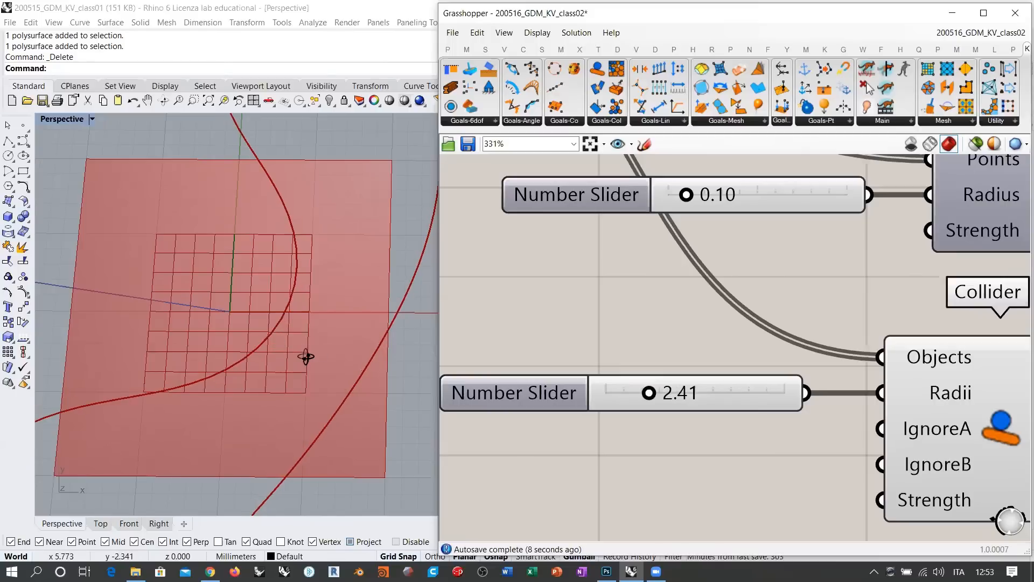
scroll(279, 338, "down", 5)
right_click_drag(306, 356, 312, 329)
scroll(301, 345, "down", 3)
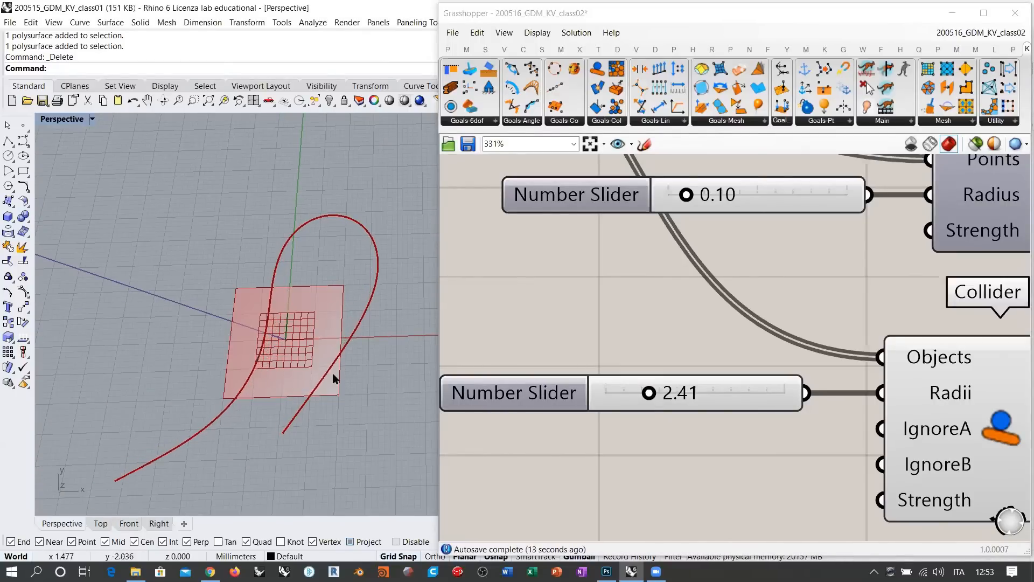
Step: Test smaller Collider radii by setting the Radii slider to 0.51 and finally to 1.50
left_click_drag(649, 392, 615, 393)
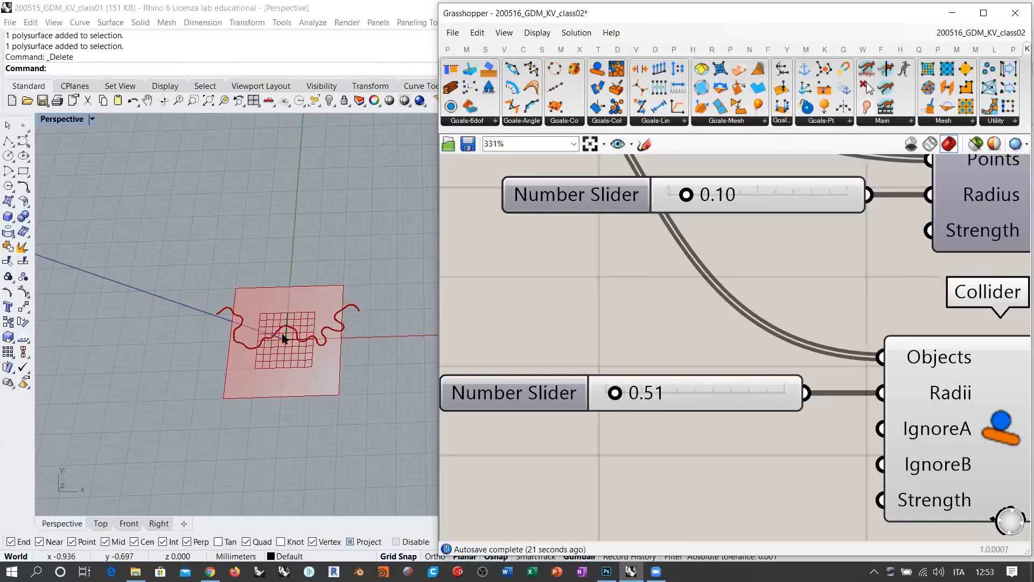
scroll(284, 338, "up", 5)
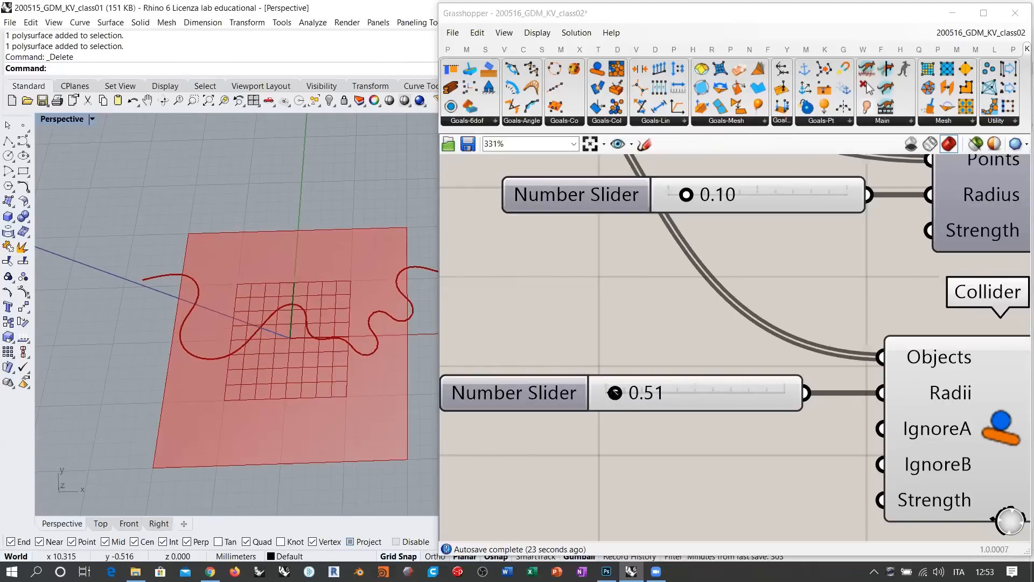
mouse_move(614, 394)
left_mouse_down()
mouse_move(603, 393)
mouse_move(621, 395)
left_mouse_up()
mouse_move(357, 362)
right_mouse_down("shift")
mouse_move(327, 368)
mouse_move(344, 374)
right_mouse_up("shift")
mouse_move(621, 393)
left_mouse_down()
mouse_move(653, 394)
mouse_move(618, 396)
mouse_move(631, 396)
left_mouse_up()
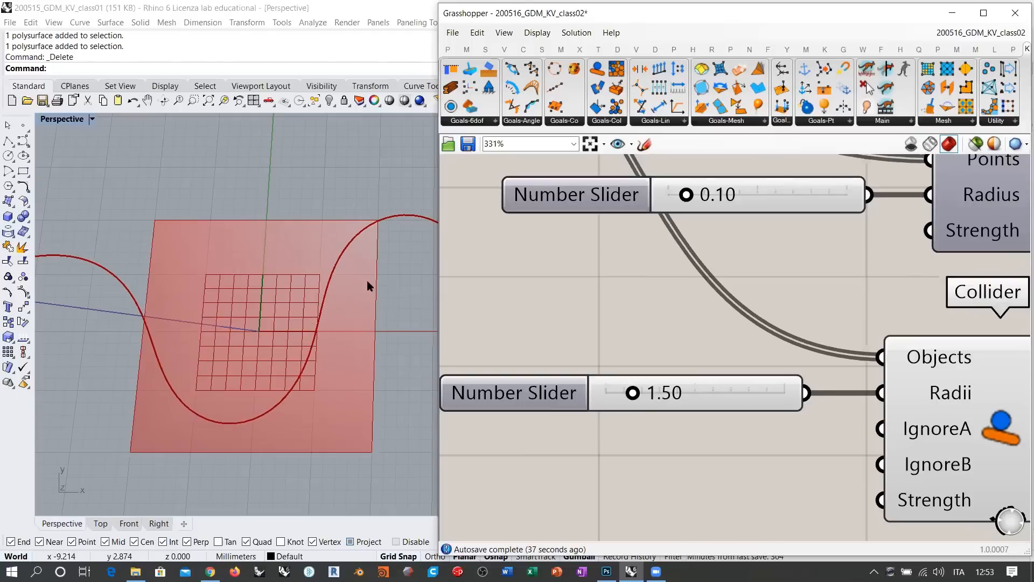
Step: Set the Collider's Radii slider to 0.55 and reset the BouncySolver to restart the curve growth
scroll(318, 318, "down", 4)
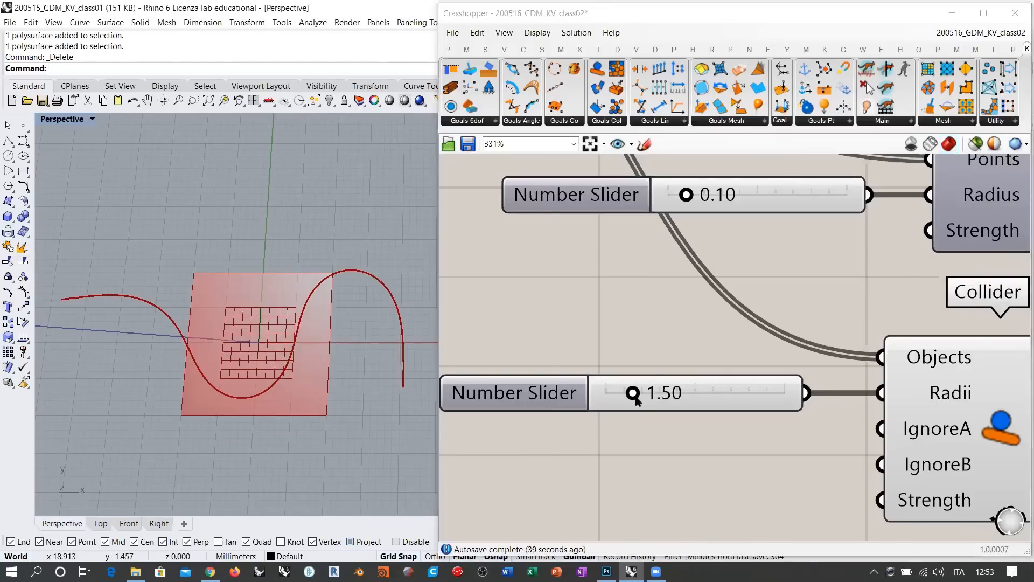
left_click_drag(633, 396, 573, 392)
scroll(617, 395, "down", 4)
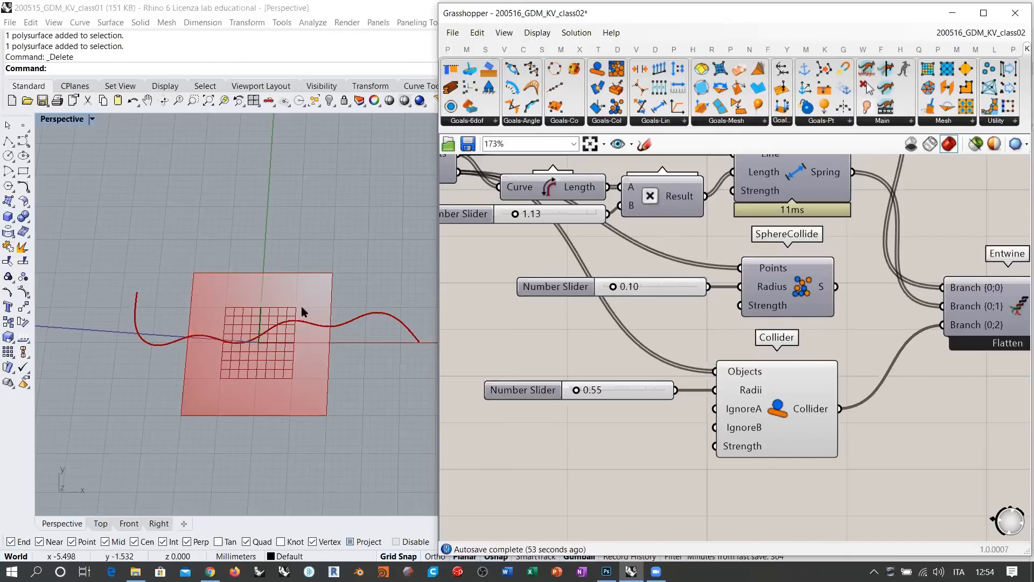
right_click_drag(769, 316, 598, 343)
scroll(730, 366, "down", 2)
right_click_drag(849, 364, 775, 351)
left_click(840, 395)
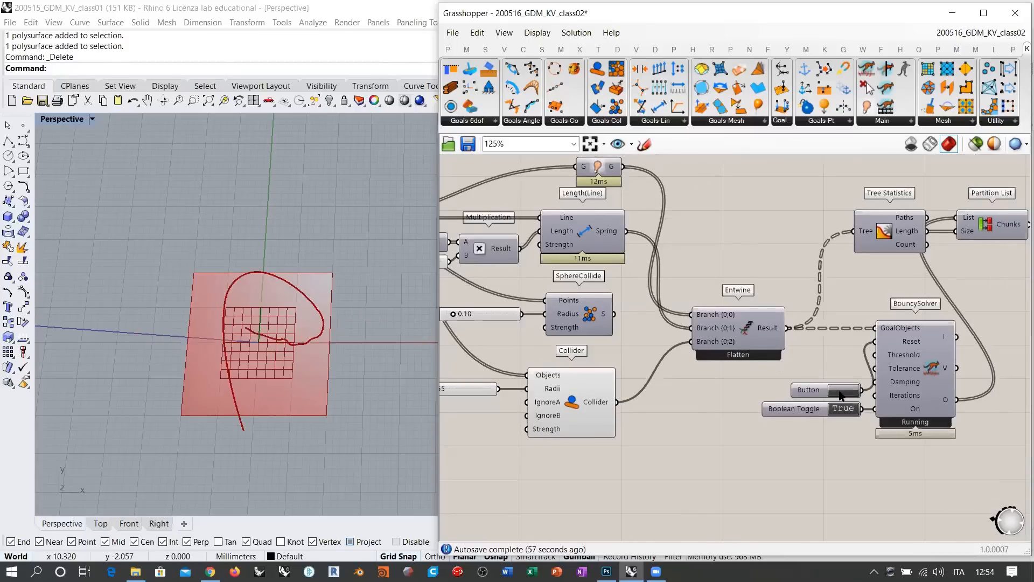
Step: Add a CurvePointCollide goal below the Collider and wire Explode's Vertices to its Points input
right_click_drag(618, 305, 832, 284)
left_click(698, 412)
left_click(791, 428)
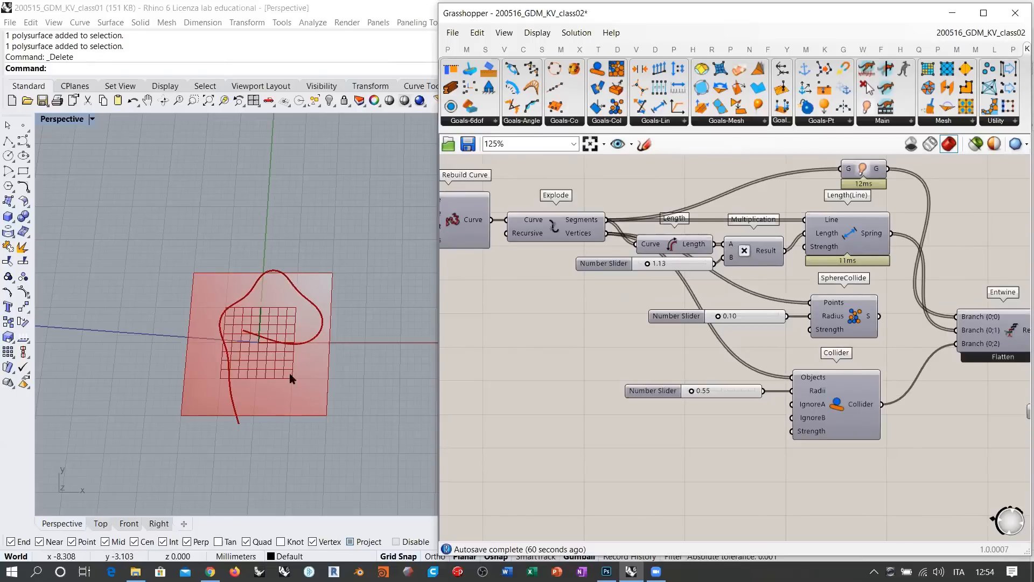
scroll(278, 360, "up", 2)
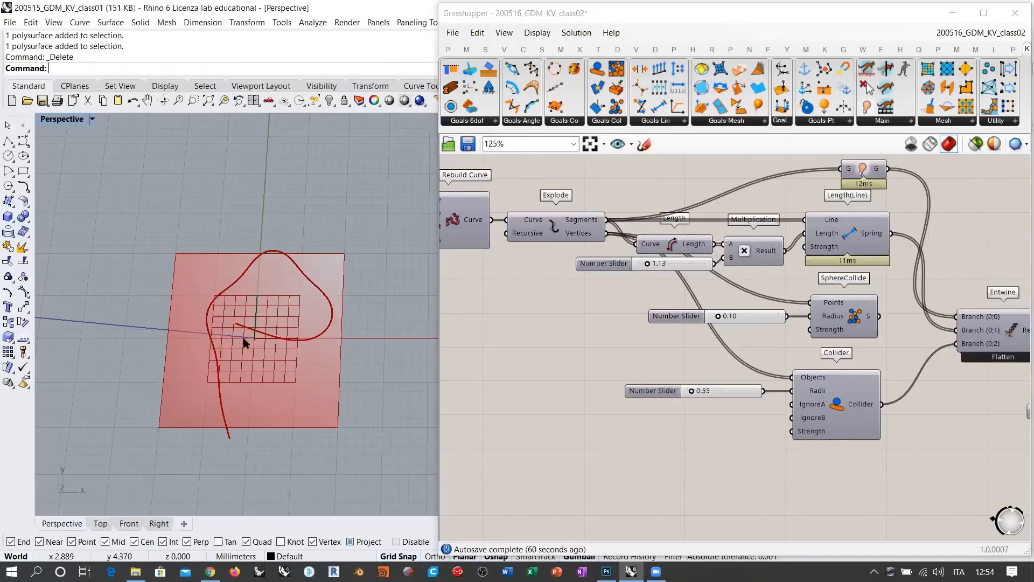
right_click_drag(646, 340, 634, 345)
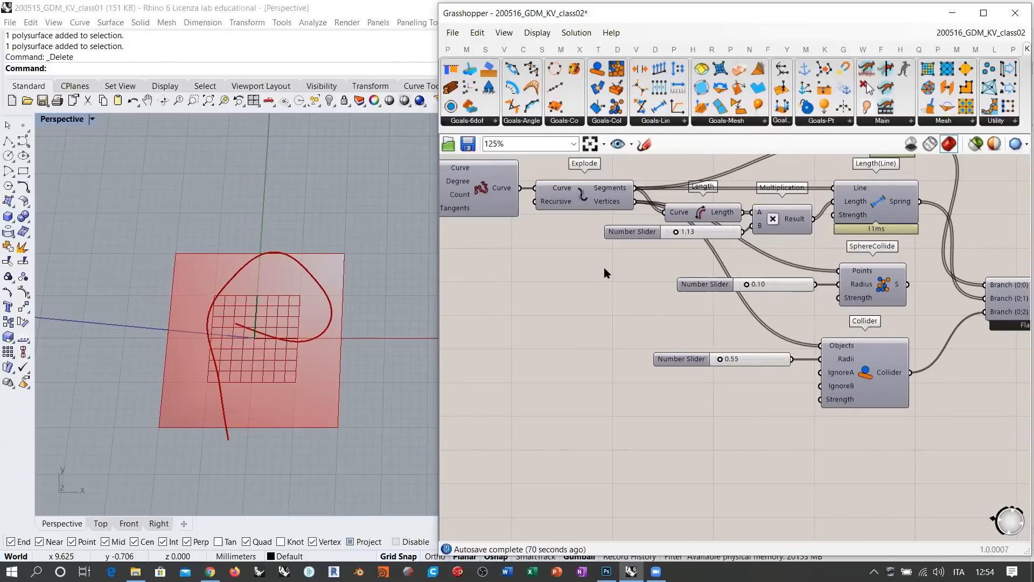
left_click(613, 122)
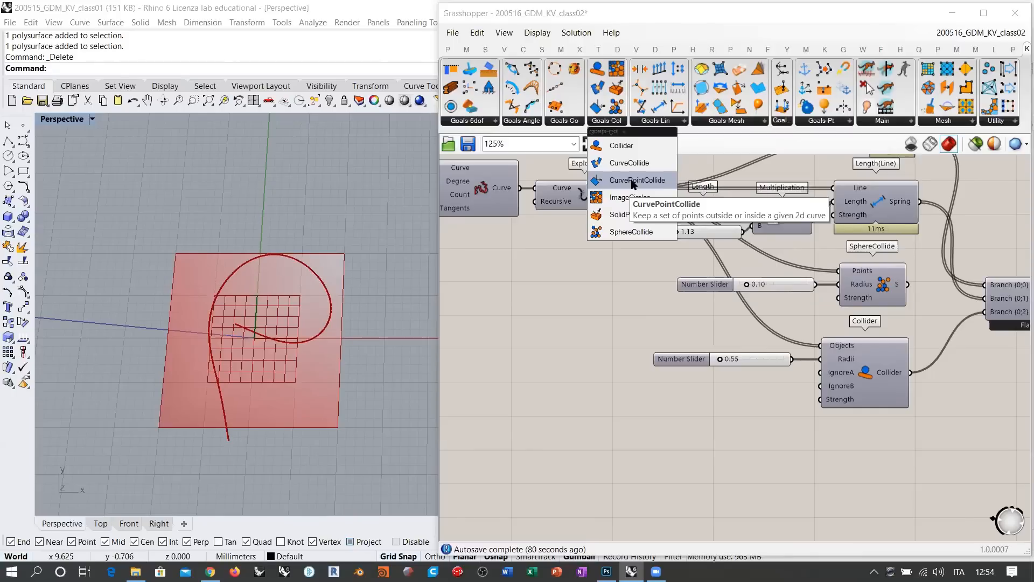
left_click(632, 179)
left_click(730, 445)
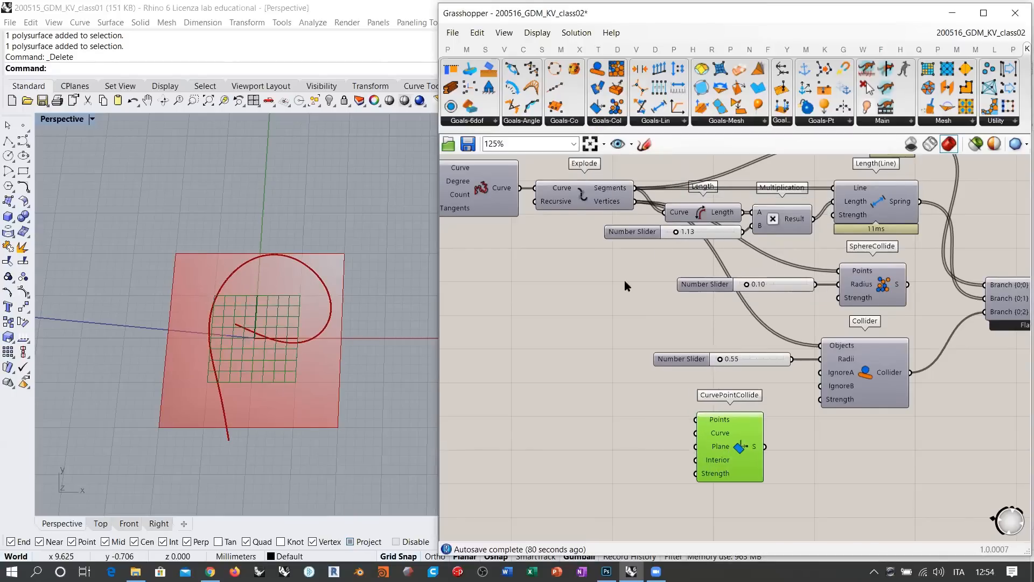
right_click_drag(625, 281, 650, 270)
left_click_drag(660, 193, 726, 409)
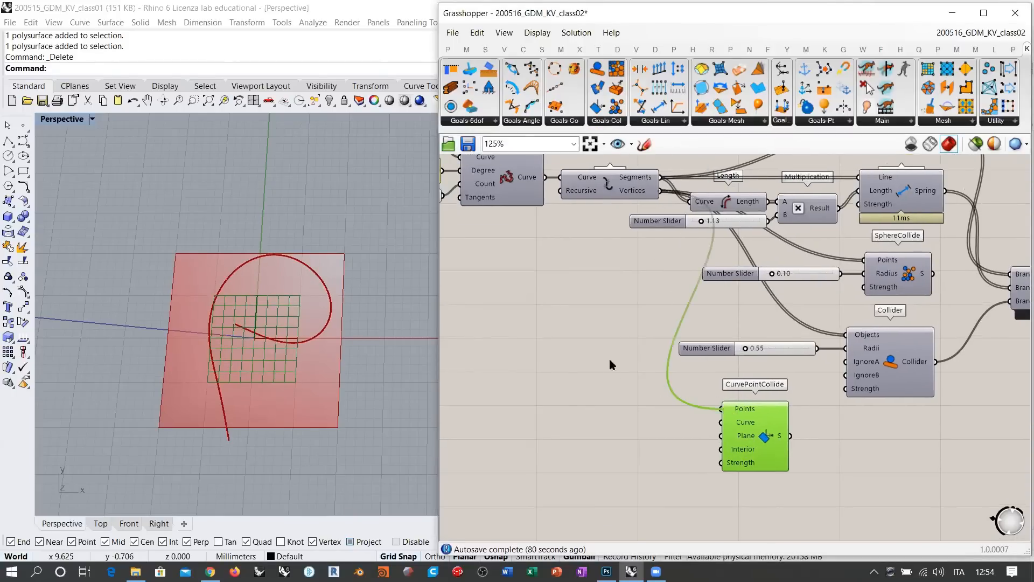
Step: Add a Brep Wireframe component fed by the Plane Surface and place it beside CurvePointCollide
right_click_drag(610, 359, 885, 397)
left_click(521, 202)
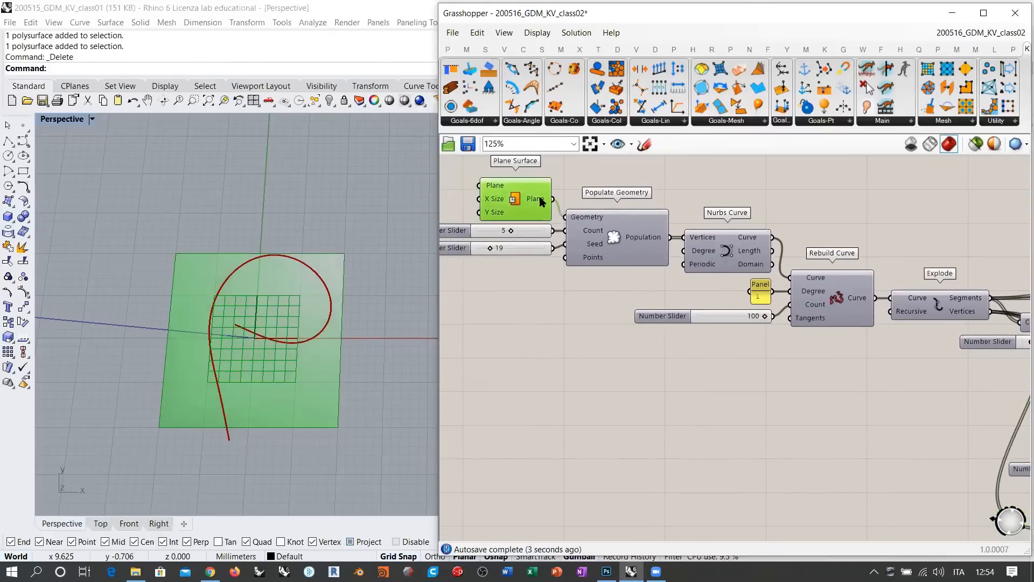
left_click(535, 304)
right_click_drag(483, 203, 526, 199)
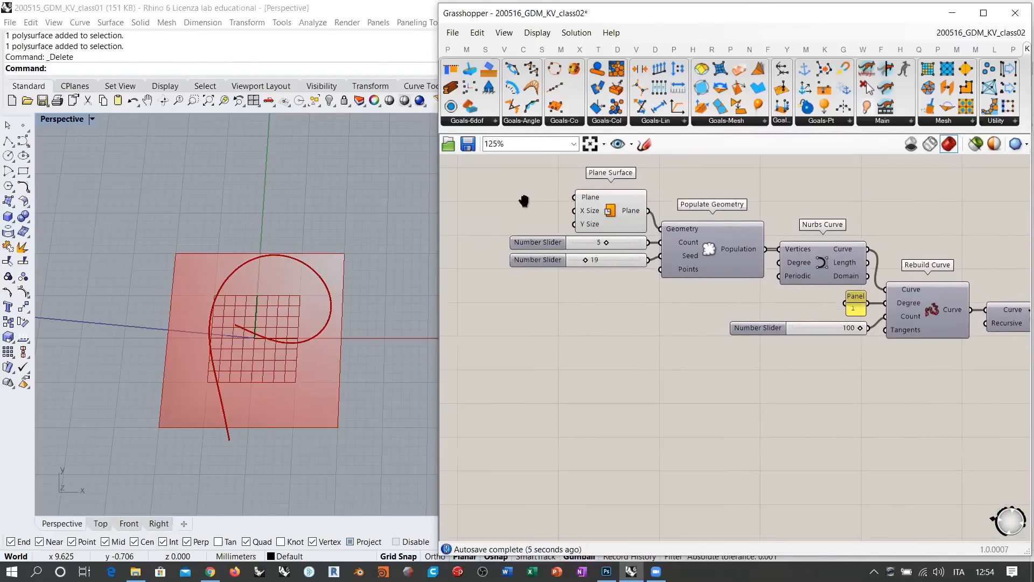
double_click(620, 354)
type("WIRE")
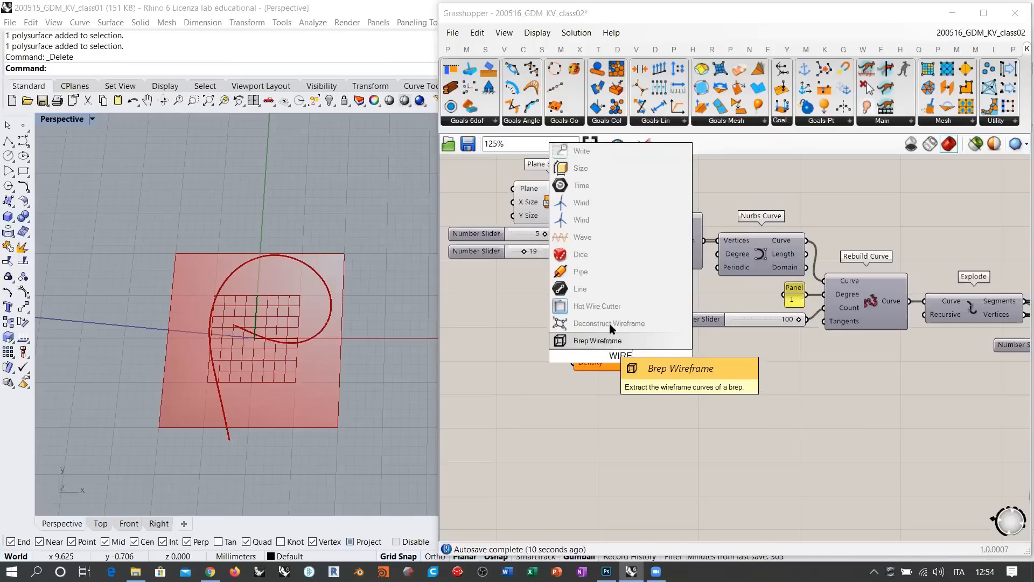
left_click(605, 341)
left_click_drag(587, 202, 734, 427)
right_click_drag(825, 457, 547, 266)
left_click_drag(505, 237, 557, 334)
scroll(631, 338, "up", 2)
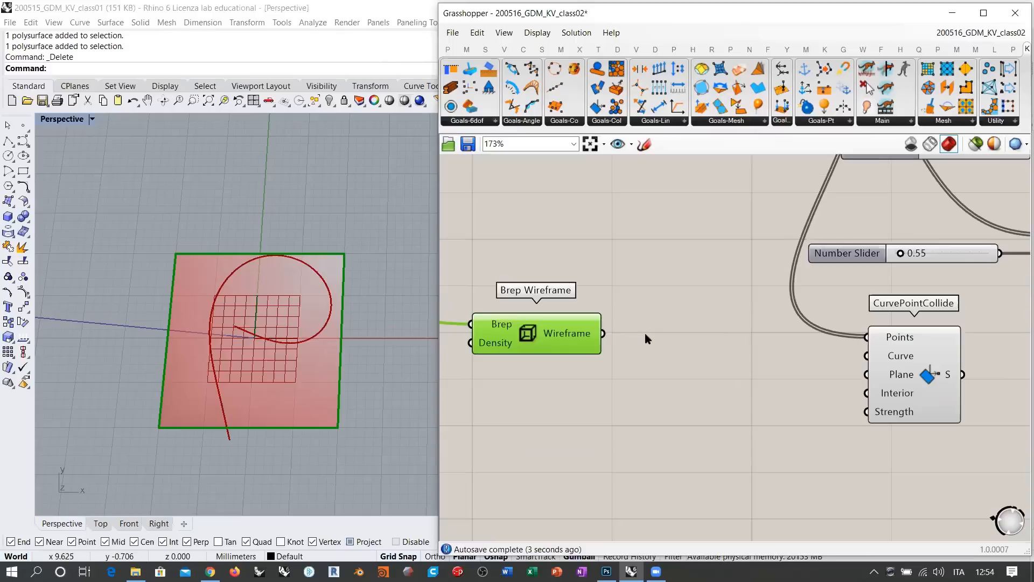
Step: Join the wireframe edges with Join Curves, feed the result to CurvePointCollide's Curve input and arrange both components below it
double_click(683, 339)
type("join")
key("Return")
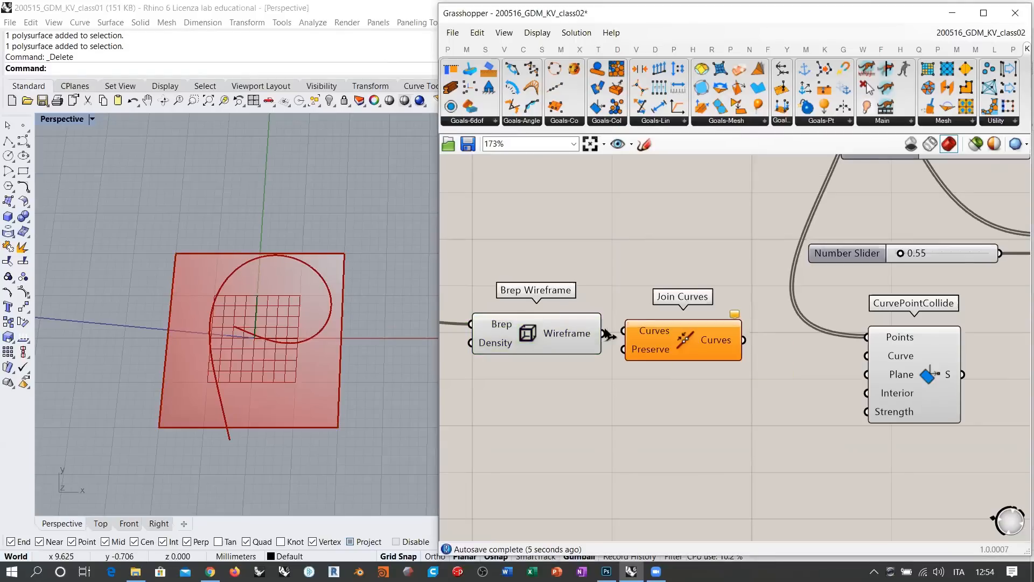
left_click_drag(607, 335, 669, 336)
left_click(549, 334)
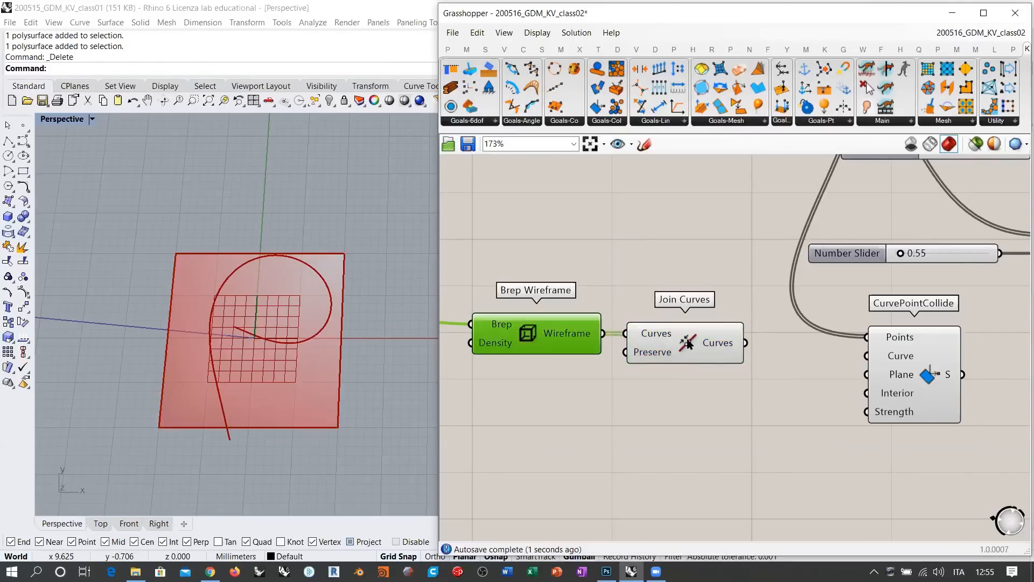
left_click(790, 375)
left_click_drag(746, 343, 866, 356)
right_click_drag(709, 304, 594, 252)
left_click_drag(620, 239, 470, 313)
left_click_drag(553, 285, 597, 402)
left_click(816, 375)
Step: Add a Boolean Toggle set to True and wire it to CurvePointCollide's Interior input
mouse_move(777, 342)
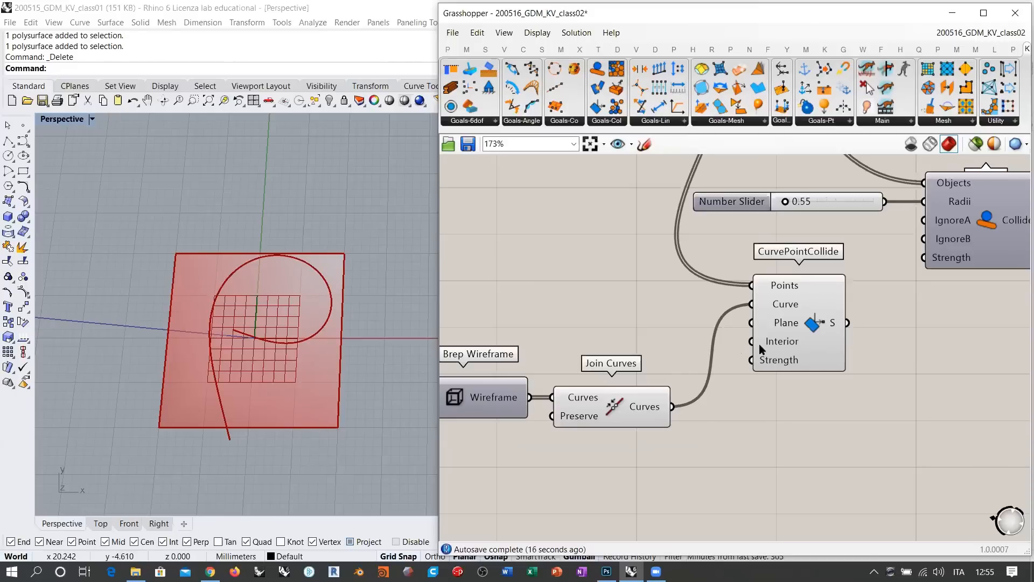
double_click(679, 330)
type("TR")
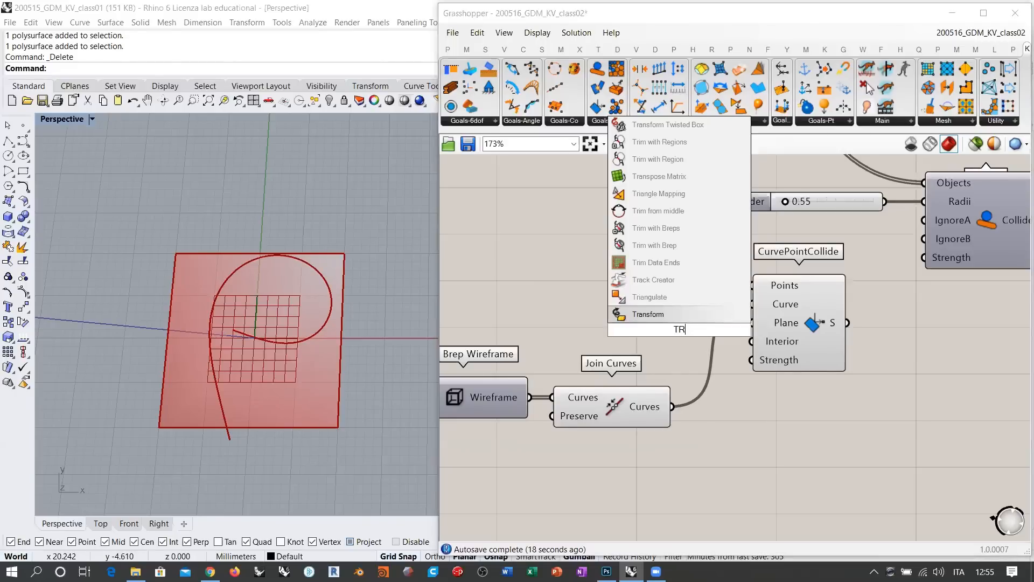
type("O")
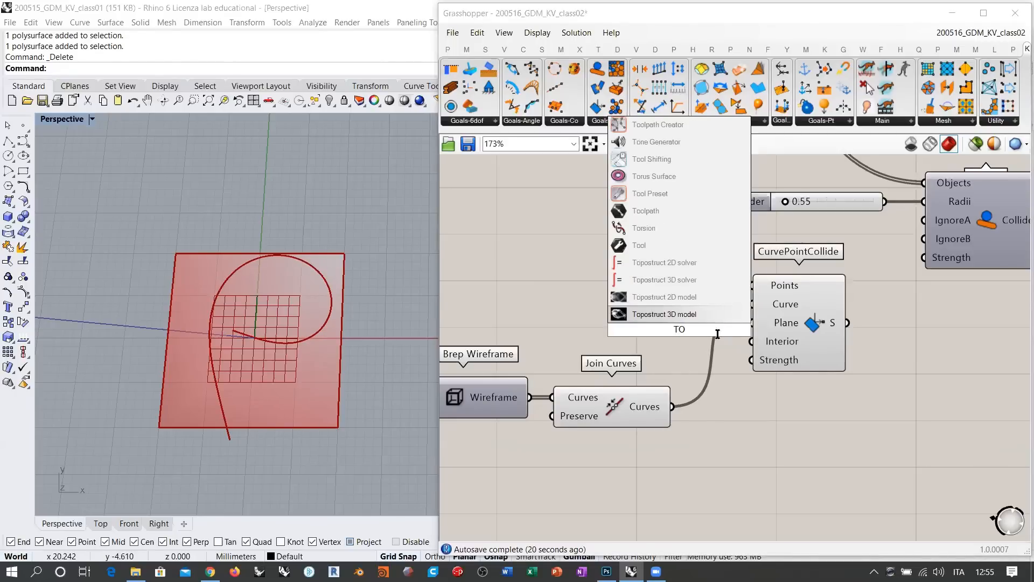
type("G")
key("Return")
left_click_drag(654, 330, 627, 342)
double_click(698, 340)
left_click_drag(722, 341, 751, 341)
left_click_drag(661, 338, 674, 338)
left_click(747, 426)
Step: Move CurvePointCollide together with its toggle, Brep Wireframe and Join Curves directly under the Collider
left_click_drag(834, 449, 468, 327)
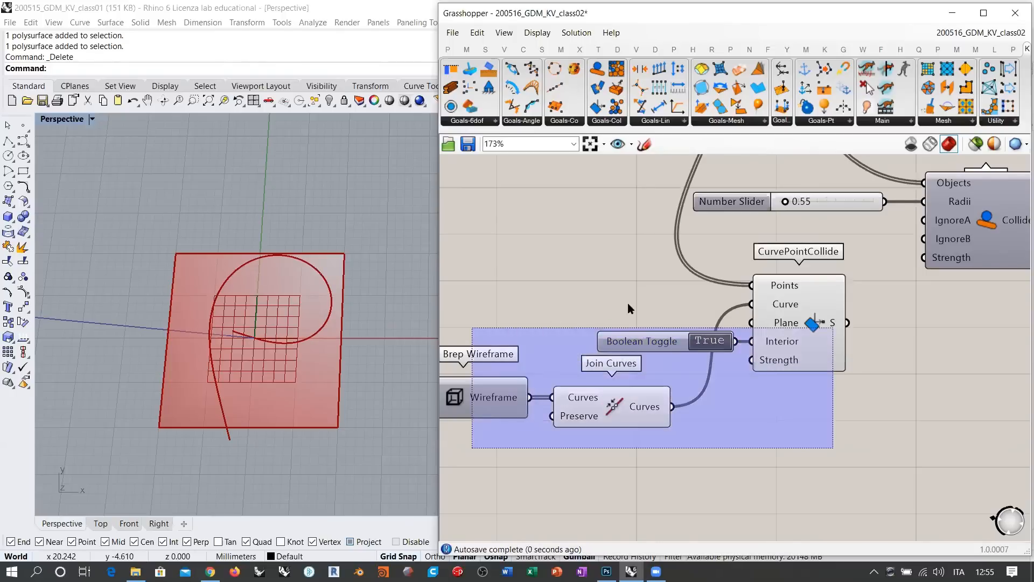
scroll(571, 305, "down", 3)
left_click_drag(688, 313, 804, 316)
right_click_drag(882, 315, 761, 326)
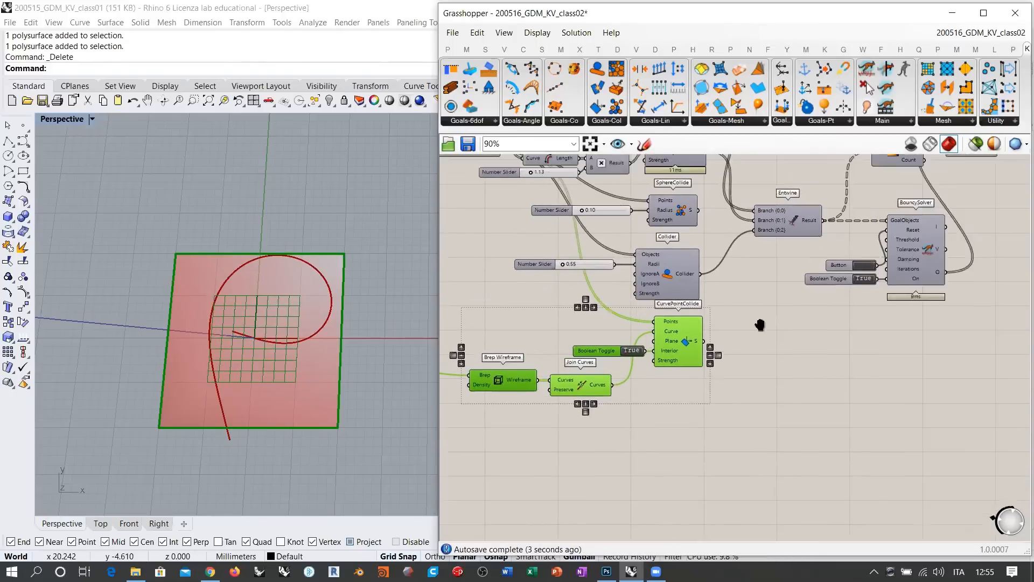
scroll(759, 326, "up", 3)
left_click(745, 323)
Step: Add CurvePointCollide's output to Entwine's Branch {0;2}, keeping the Collider connection
left_click(662, 350)
left_click_drag(667, 353, 737, 257)
right_click_drag(743, 259, 699, 344)
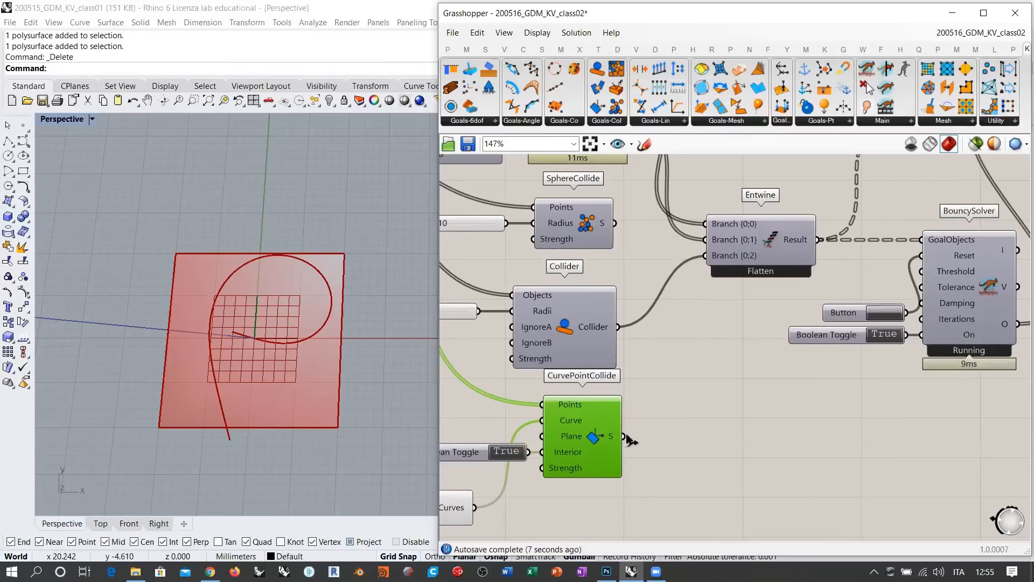
left_click_drag(625, 436, 707, 256, "shift")
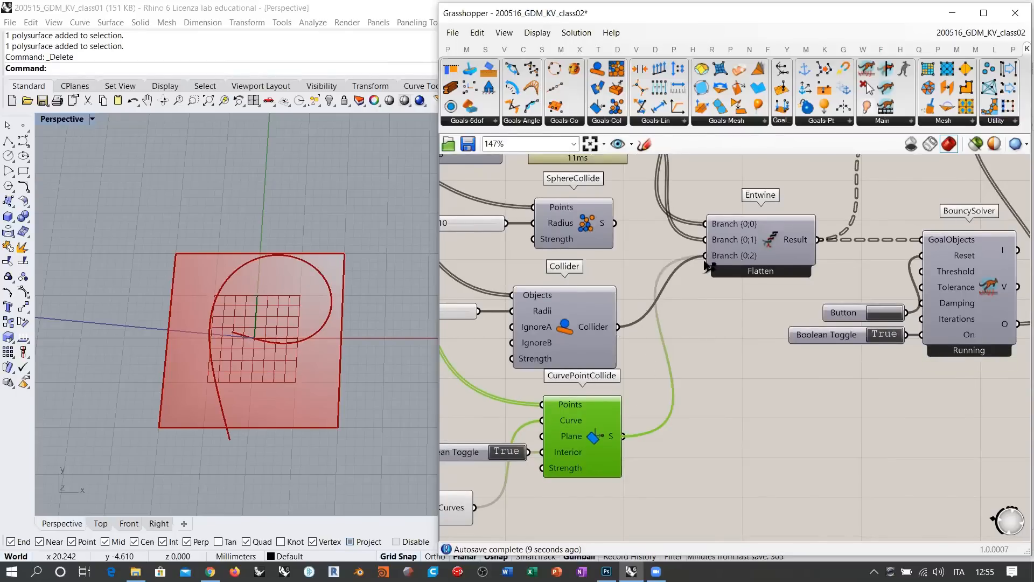
left_click(723, 314)
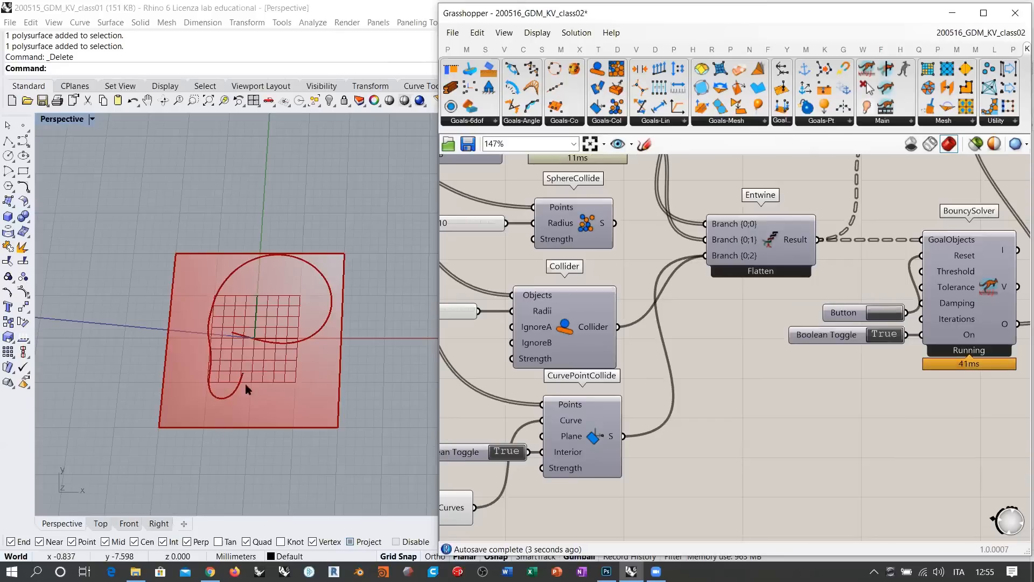
Step: Reset the BouncySolver to restart the growth and frame the plane surface closely in the Perspective viewport
left_click(881, 314)
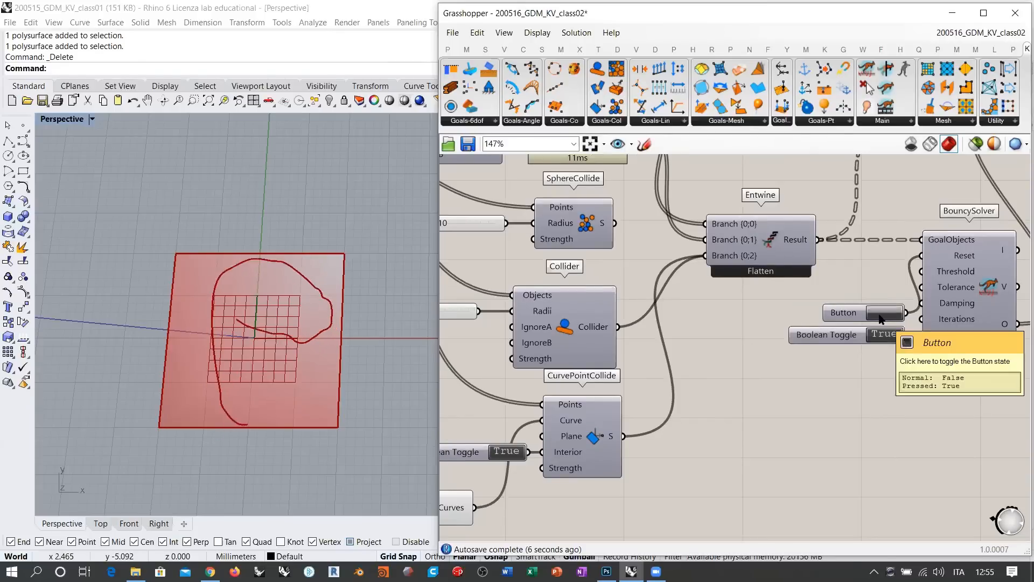
left_click(272, 324)
scroll(275, 318, "up", 2)
right_click_drag(274, 318, 302, 296, "shift")
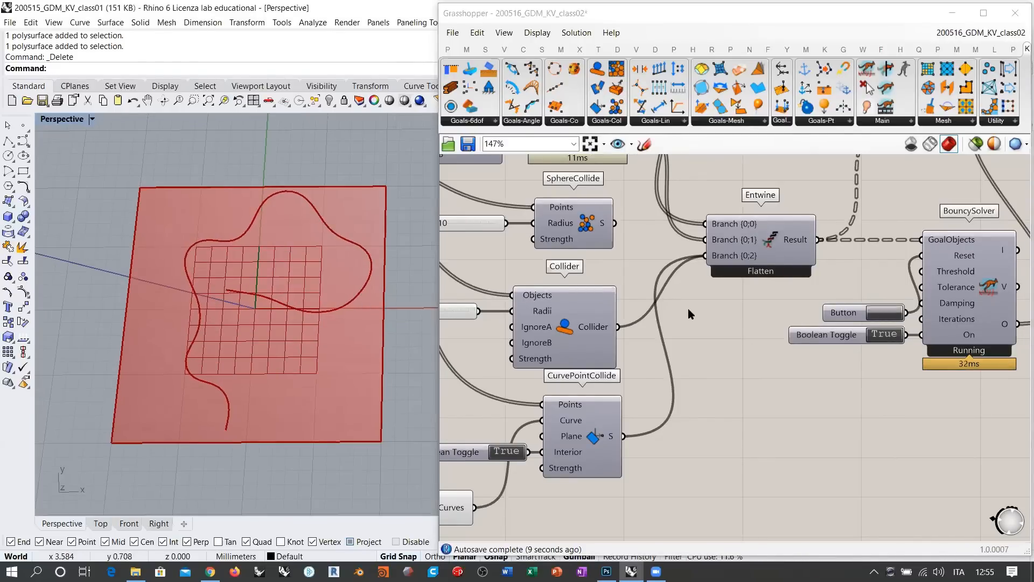
Step: Set the length multiplier slider feeding the Multiplication component to 2.00
right_click_drag(557, 224, 797, 373)
scroll(604, 329, "up", 1)
scroll(604, 333, "up", 1)
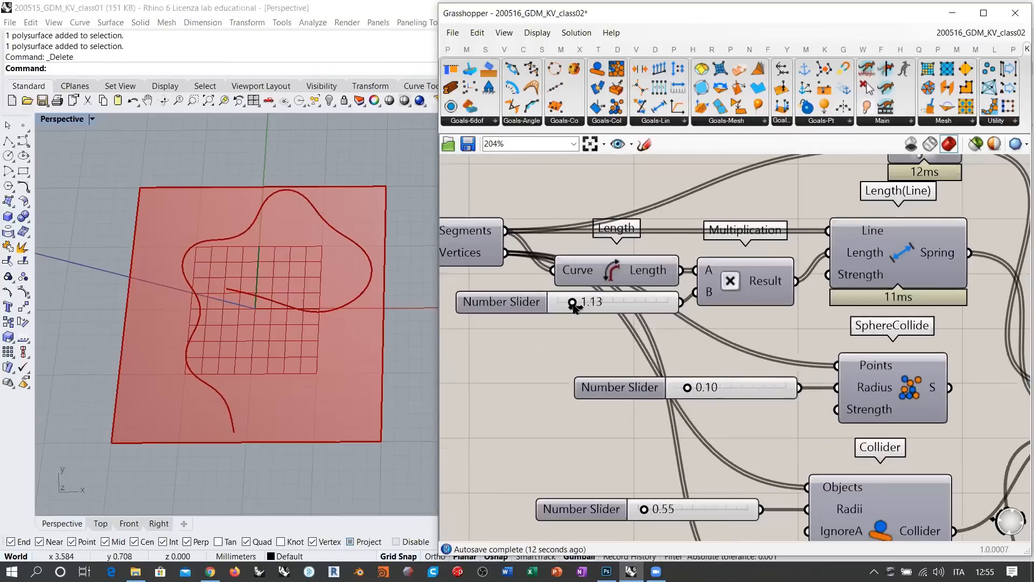
left_click_drag(573, 302, 674, 304)
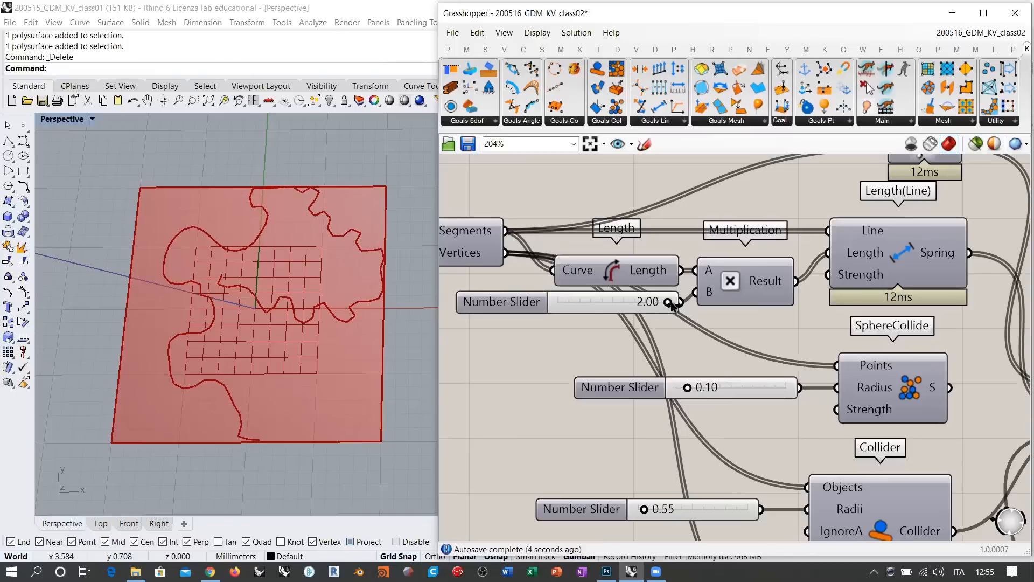
Step: Try Collider Radii values of 2.27, 2.52, 2.02 and 1.78, and finally set the slider to 1.14
right_click_drag(780, 388, 718, 248)
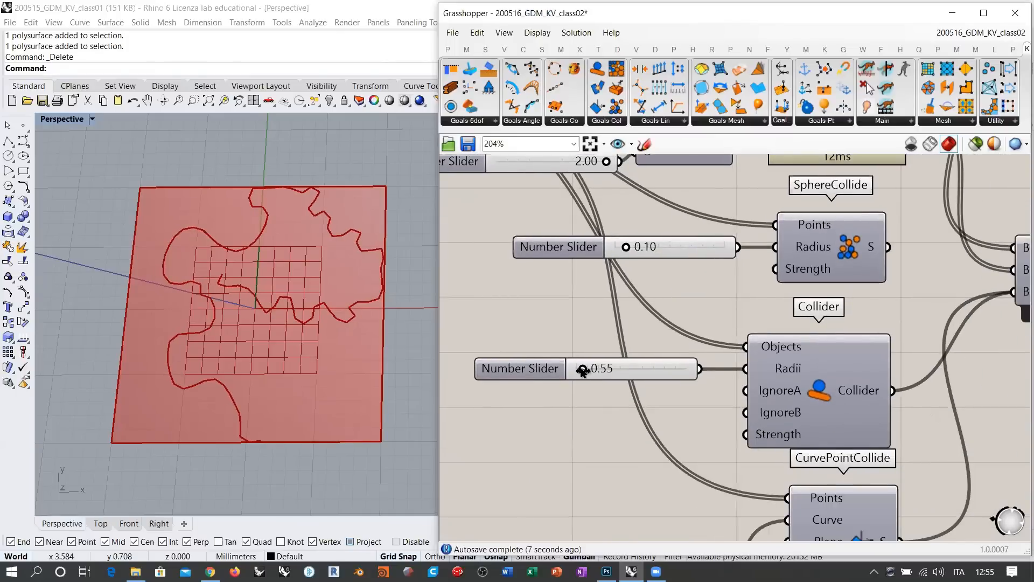
left_click_drag(586, 372, 600, 372)
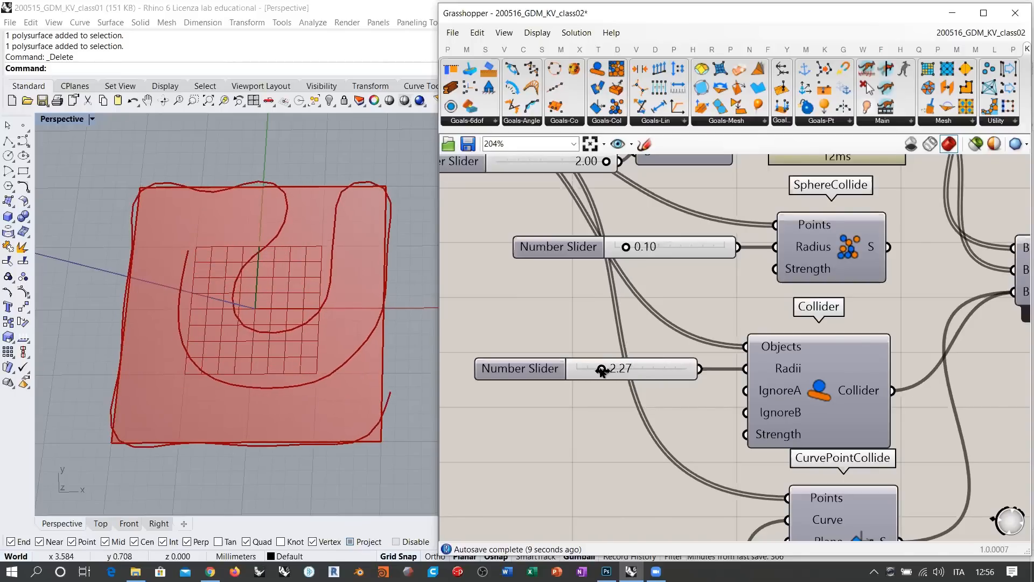
left_click_drag(601, 371, 600, 372)
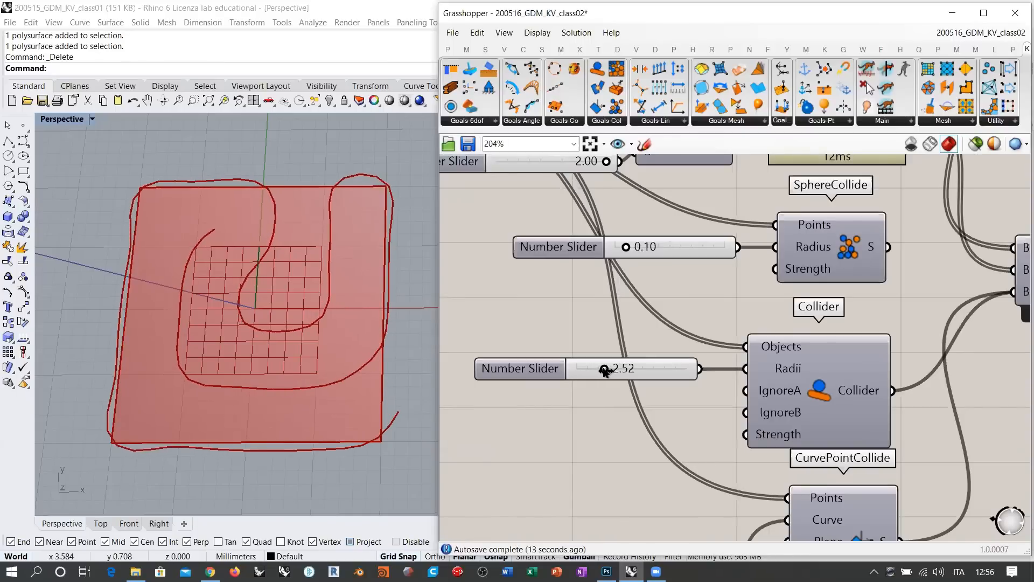
left_click_drag(605, 371, 596, 373)
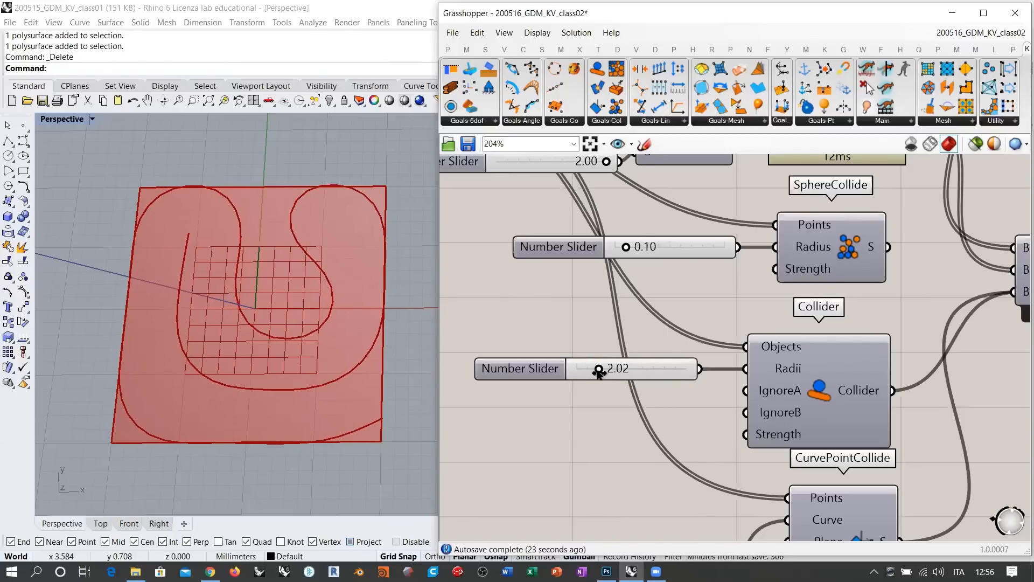
left_click_drag(599, 372, 597, 373)
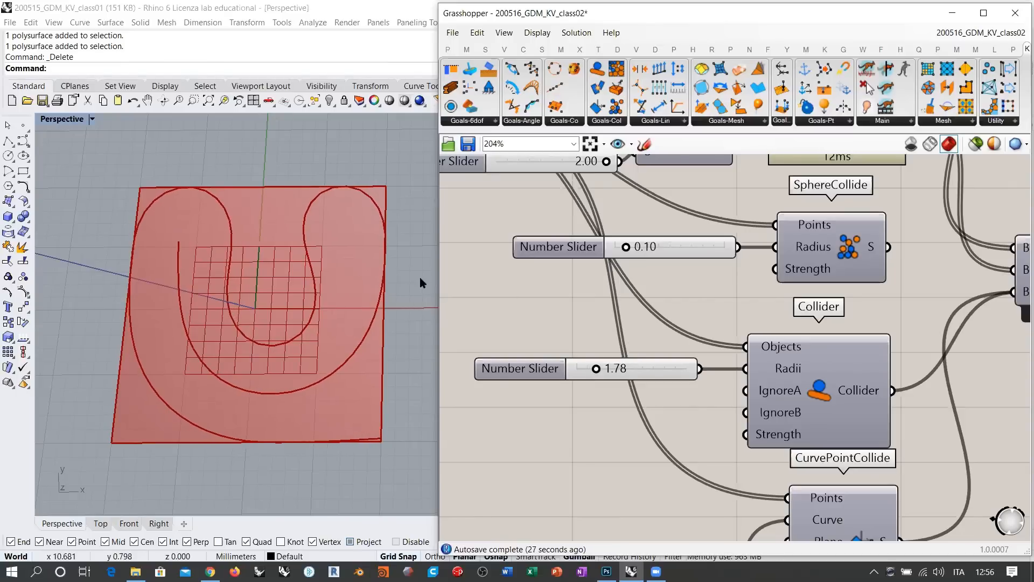
left_click_drag(596, 370, 589, 370)
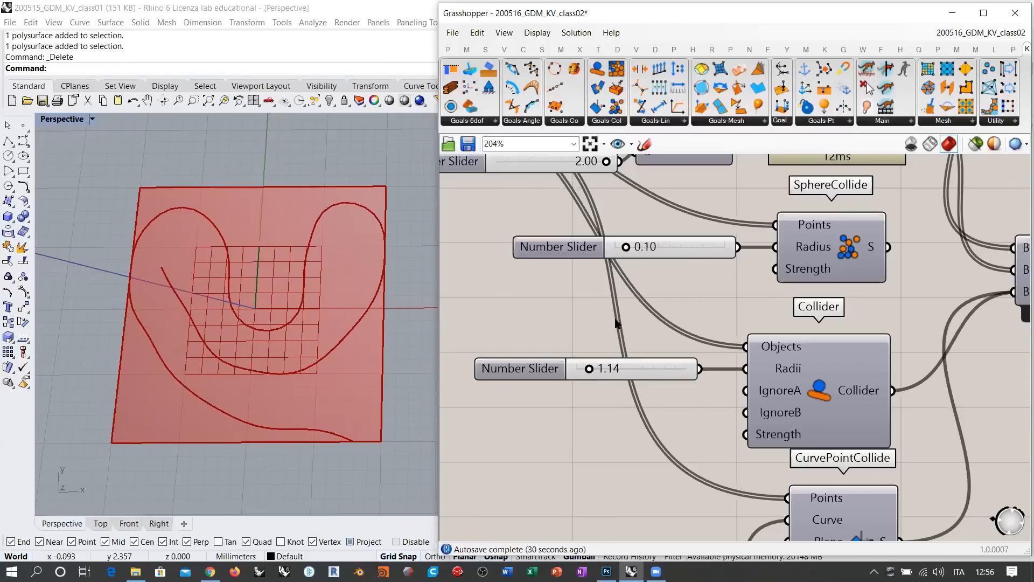
Step: Pause the BouncySolver by setting its On toggle to False, with the curve reset to its starting shape
scroll(704, 346, "down", 3)
scroll(782, 358, "up", 3)
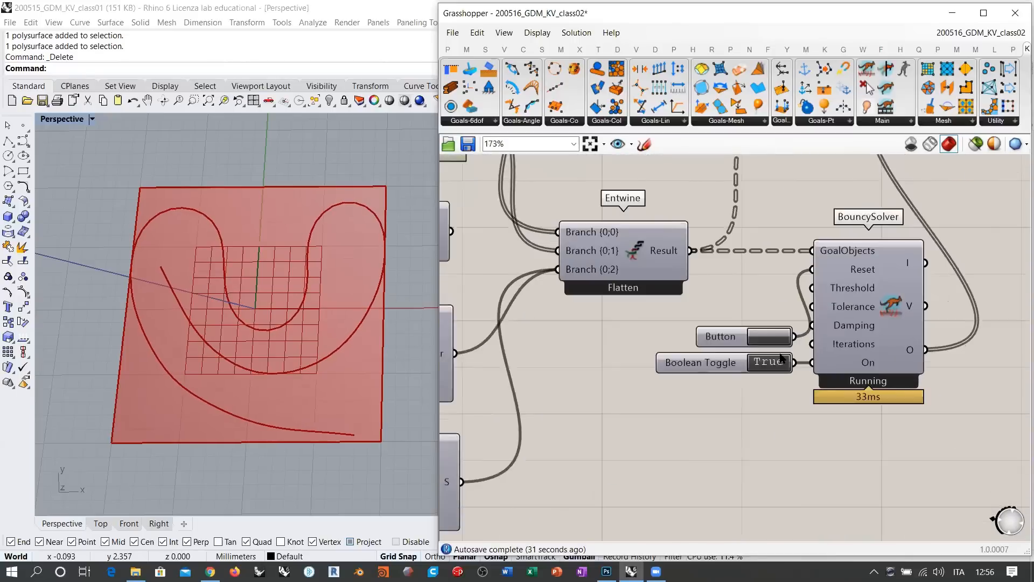
double_click(781, 359)
Step: Add a number slider with a value of 101 below the slider feeding Rebuild Curve's Count input
scroll(781, 358, "down", 3)
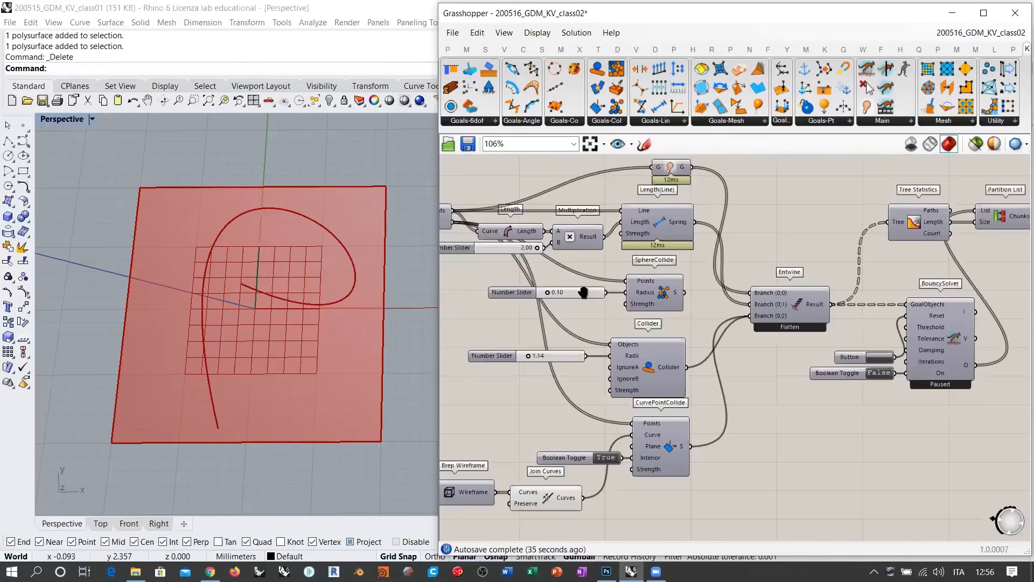
right_click_drag(583, 292, 819, 341)
right_click_drag(538, 270, 784, 312)
scroll(784, 310, "up", 5)
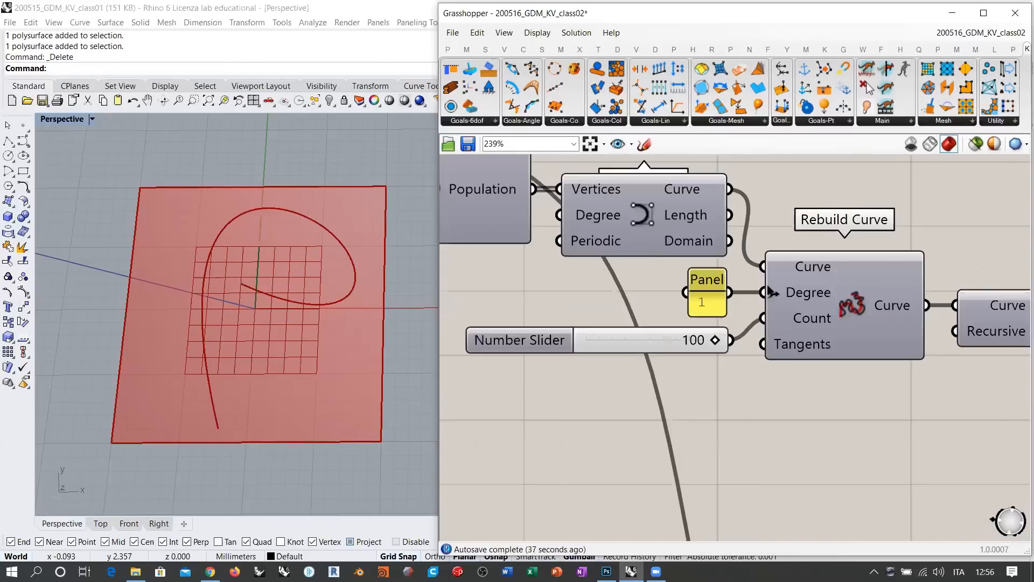
double_click(565, 400)
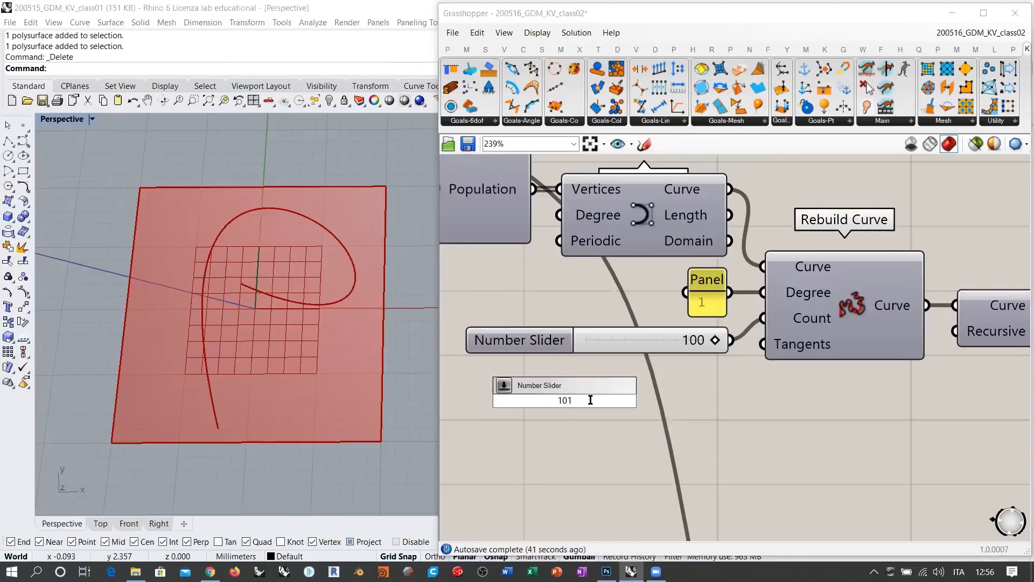
type("101")
key("Return")
Step: Delete the old Count slider, wire the new slider into Rebuild Curve's Count input in its place, and set it to 623
left_click(651, 340)
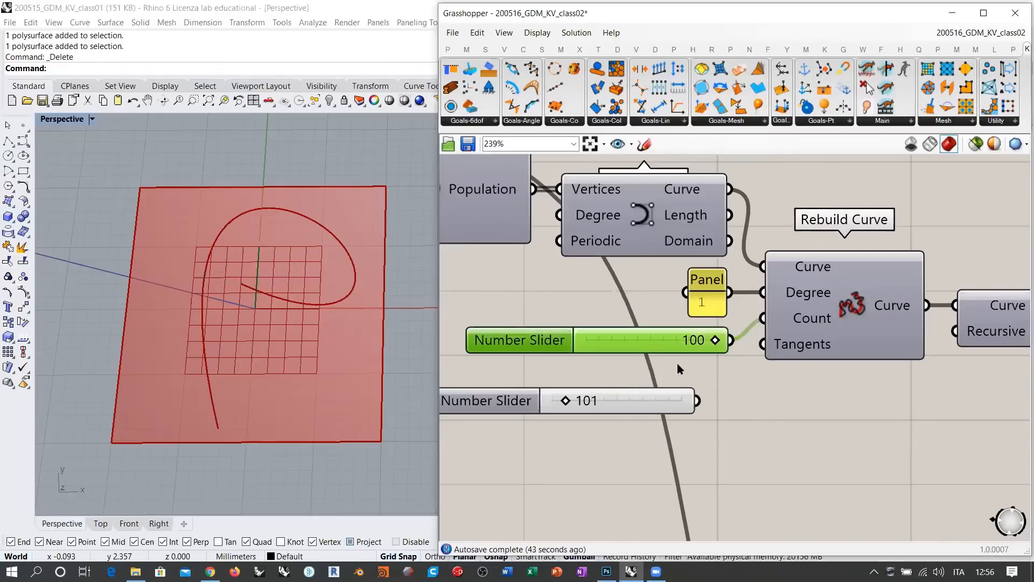
key("Delete")
left_click_drag(697, 400, 763, 317)
left_click_drag(589, 402, 665, 335)
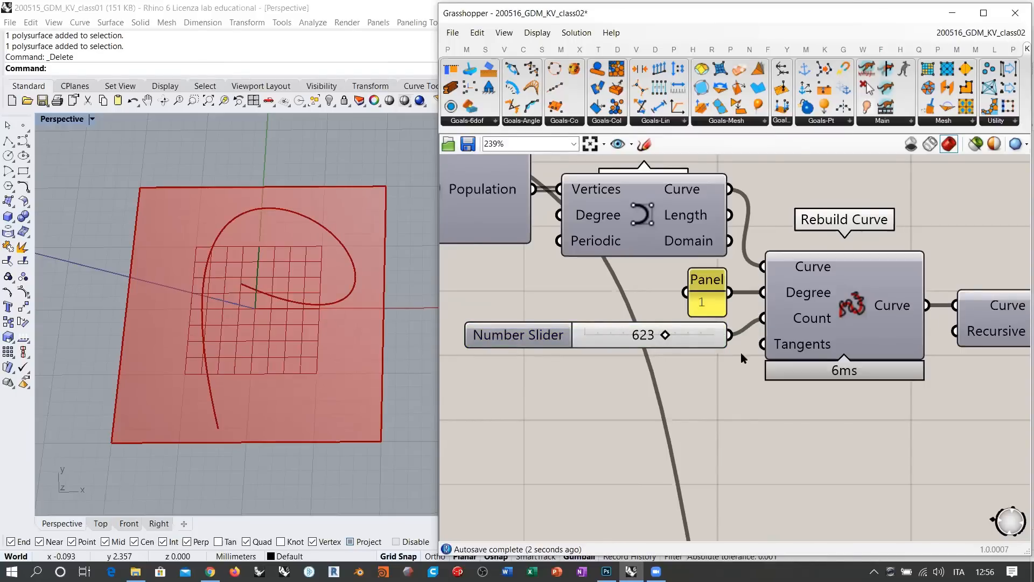
Step: Set the length multiplier slider feeding the Multiplication component to 1.00
right_click_drag(741, 353, 562, 347)
scroll(666, 330, "down", 3)
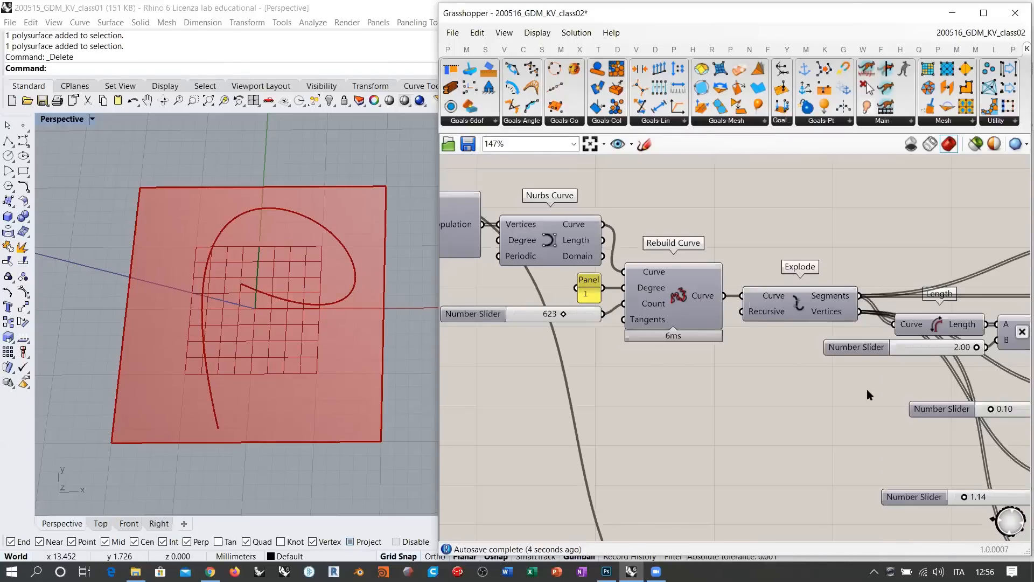
right_click_drag(878, 390, 604, 293)
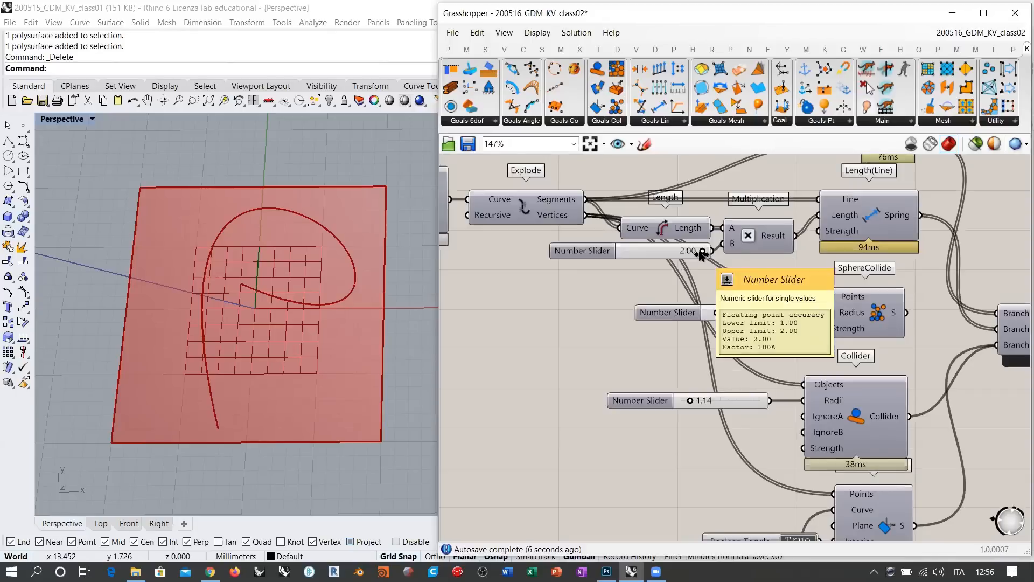
right_click_drag(736, 267, 753, 304)
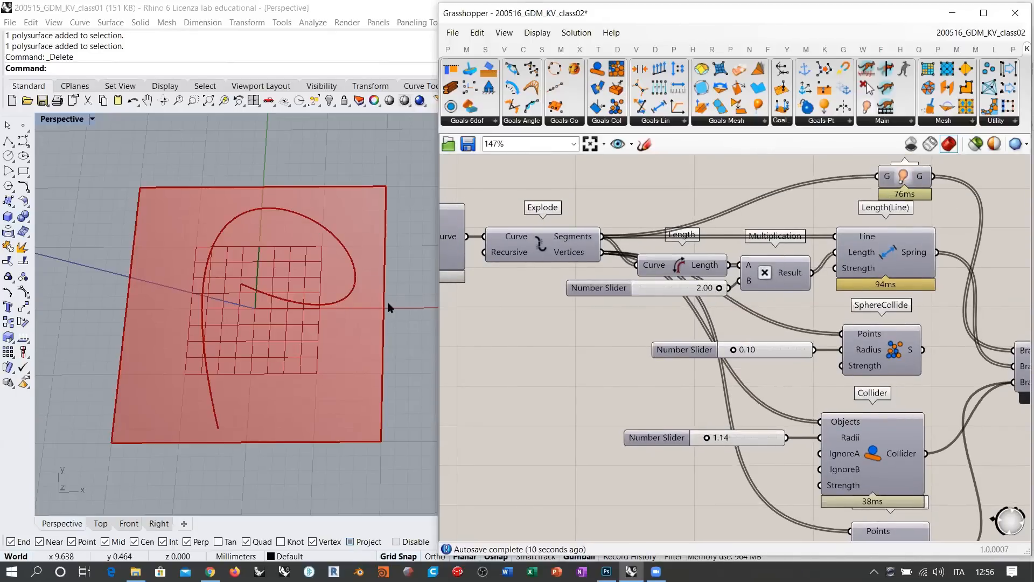
left_click_drag(695, 293, 624, 294)
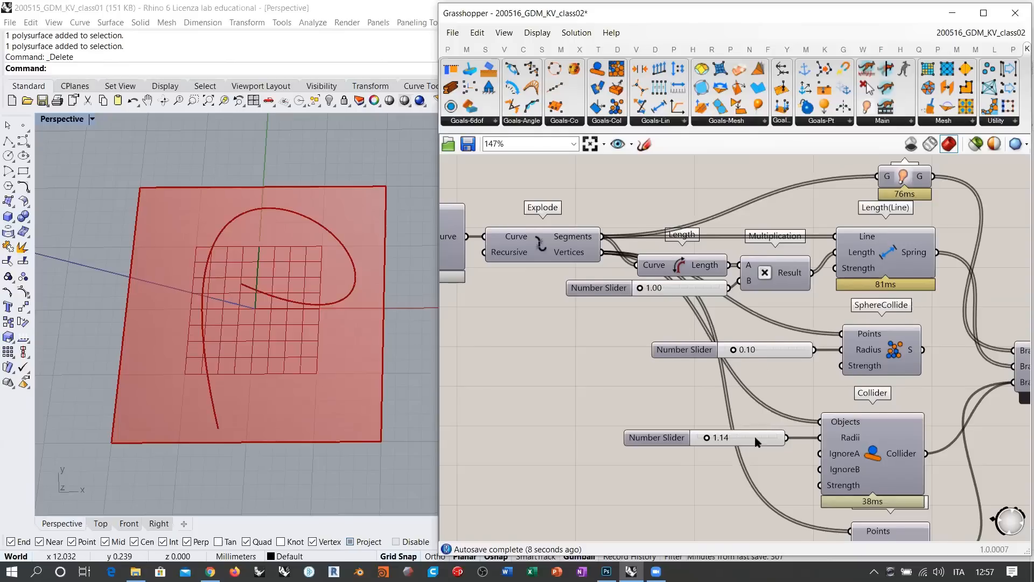
Step: Set the Collider Radii slider to 0.55, run the BouncySolver until the curve has grown, and pause it
right_click_drag(754, 434, 697, 331)
scroll(638, 343, "up", 2)
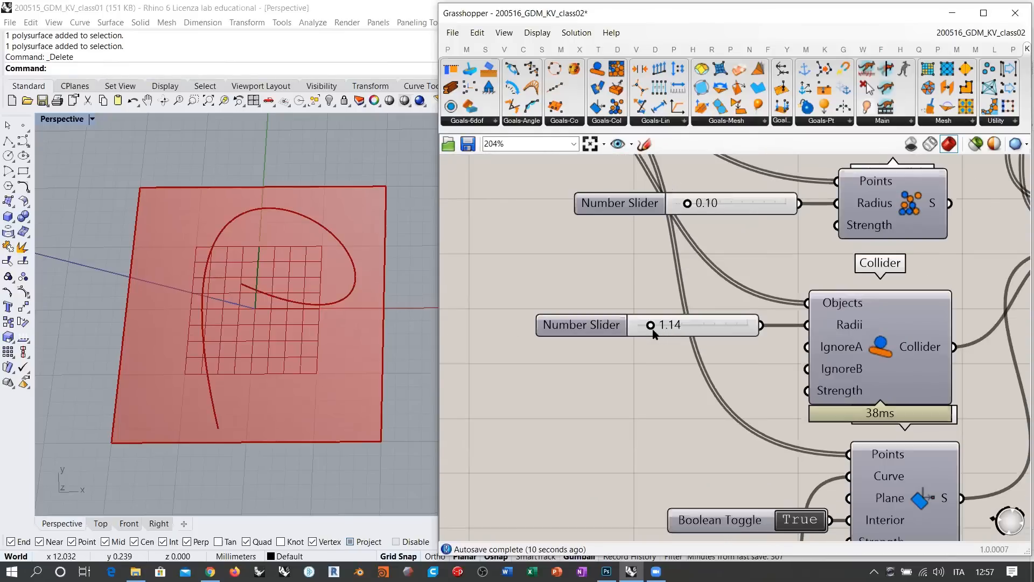
left_click_drag(652, 325, 644, 329)
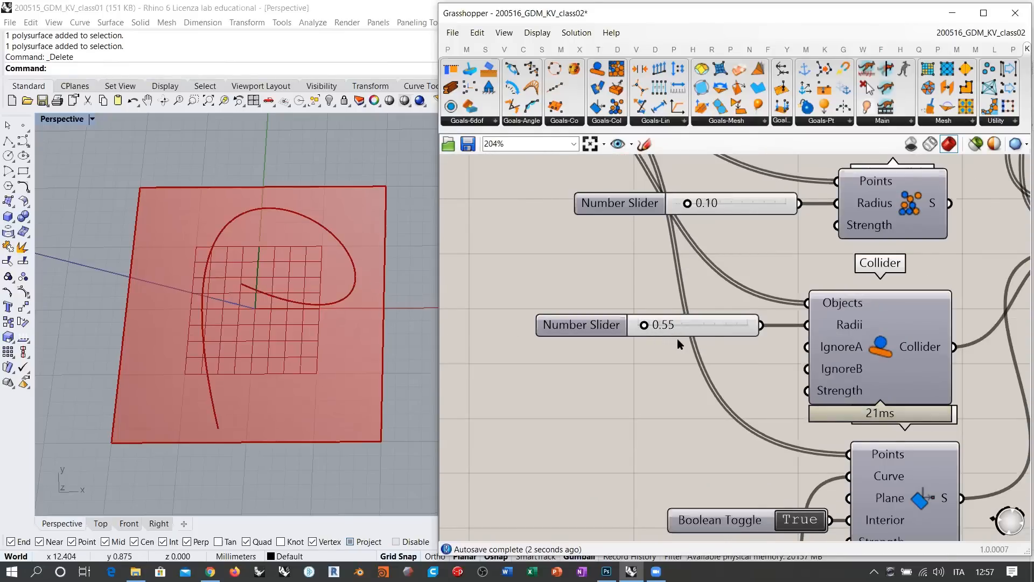
scroll(677, 338, "down", 3)
right_click_drag(683, 360, 594, 353)
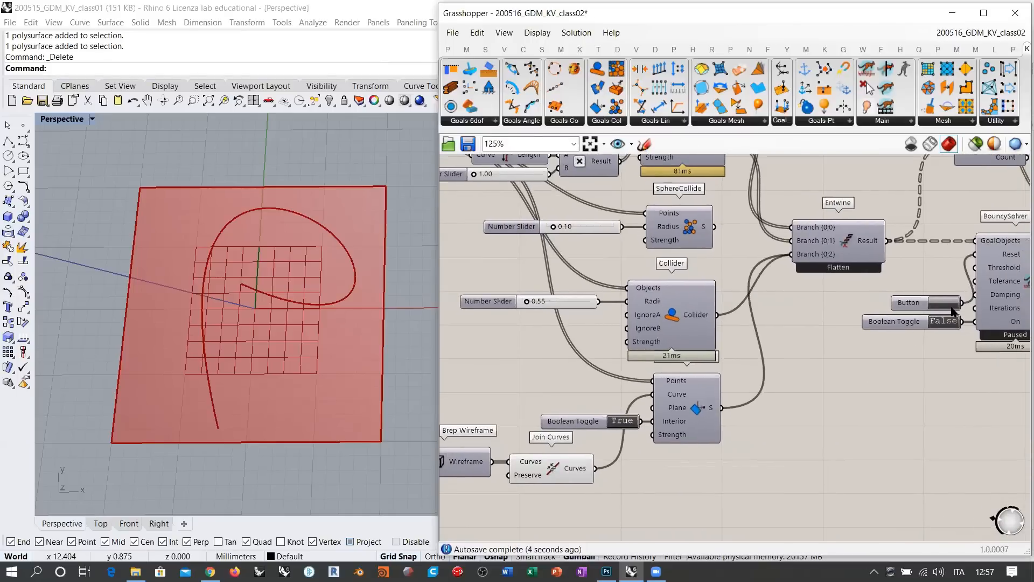
double_click(944, 323)
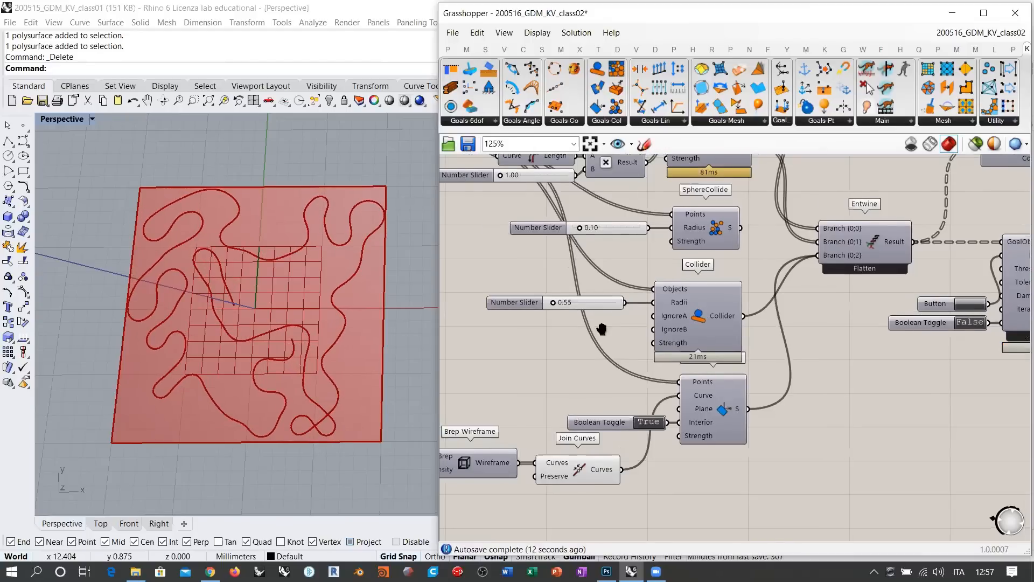
Step: Set the Collider Radii slider to 0.24
scroll(587, 299, "up", 6)
left_click_drag(589, 298, 582, 297)
scroll(554, 309, "down", 3)
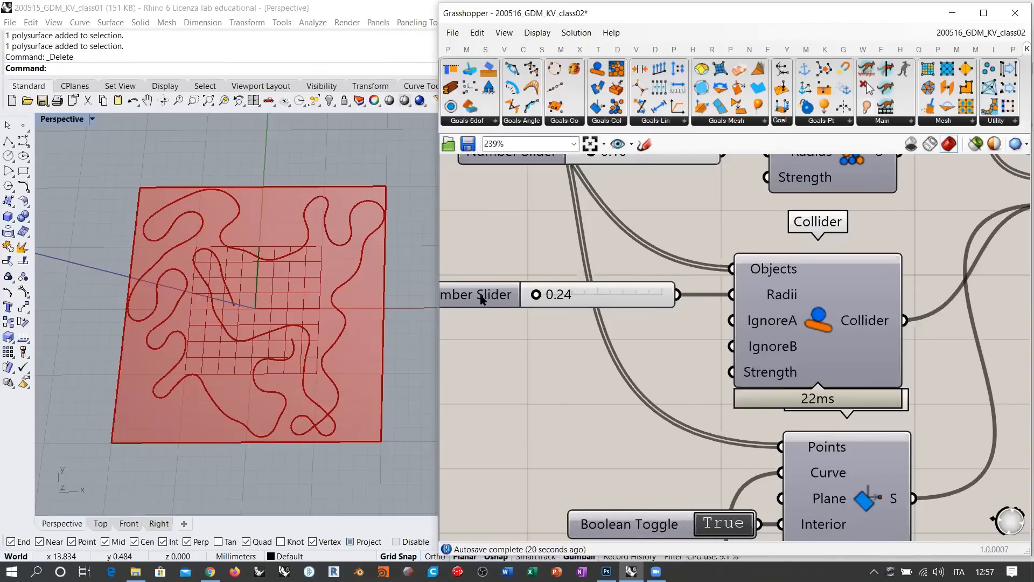
Step: Lower the maximum of the Collider Radii slider's numeric domain and set the slider to 0.11
left_click(505, 304)
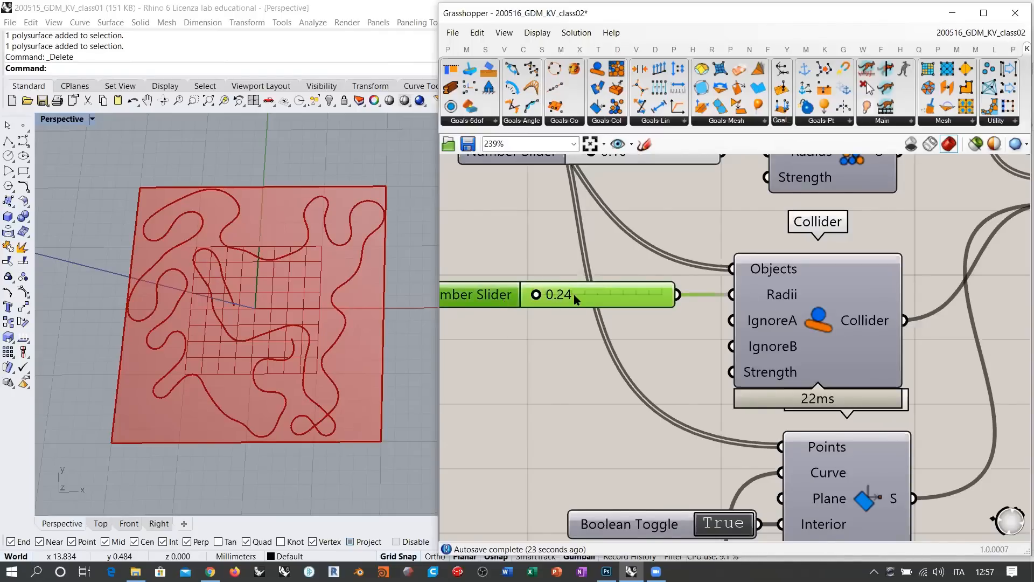
right_click_drag(480, 302, 592, 304)
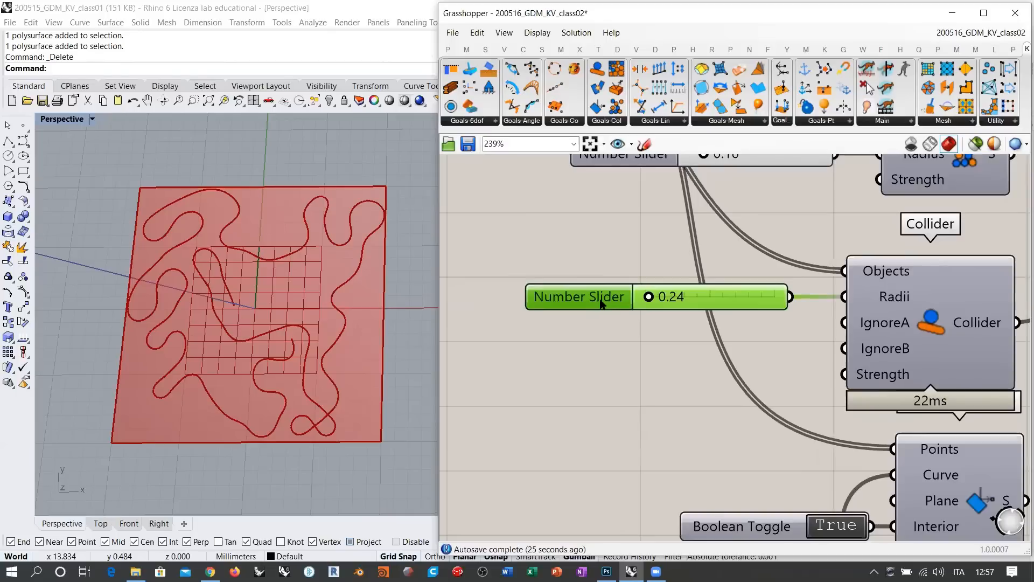
double_click(602, 303)
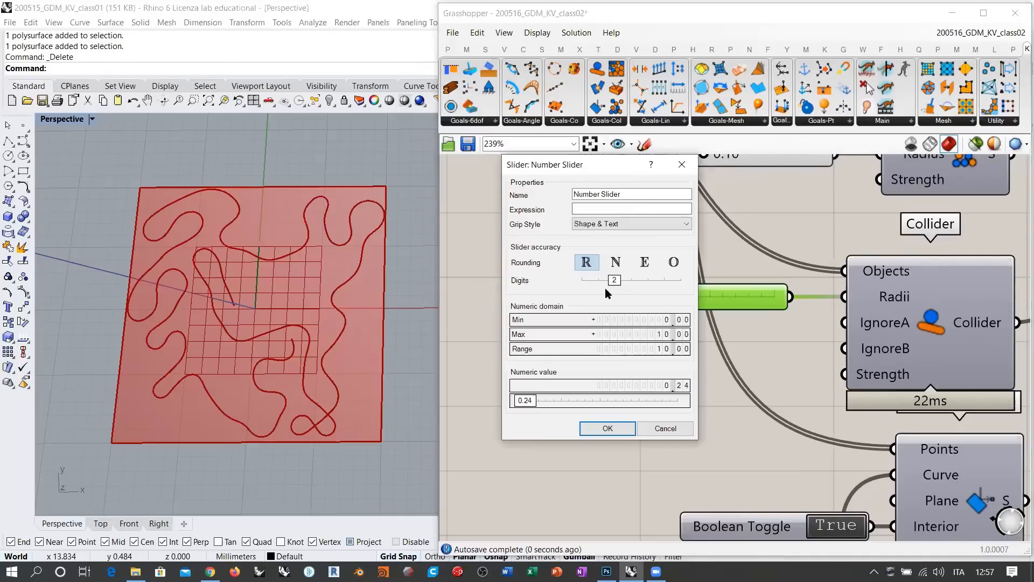
double_click(657, 335)
type("1")
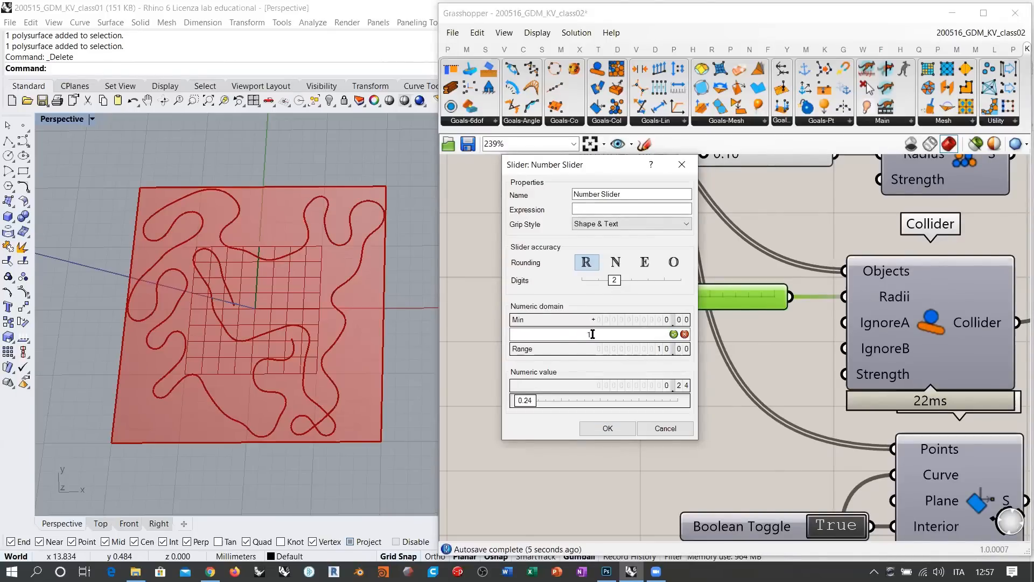
key("Return")
left_click(607, 429)
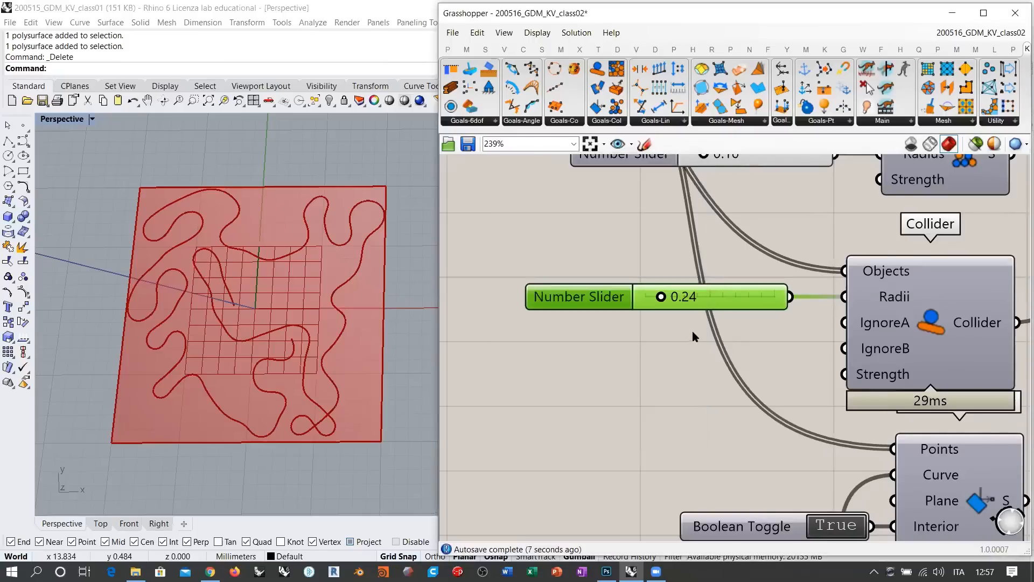
left_click_drag(660, 300, 652, 302)
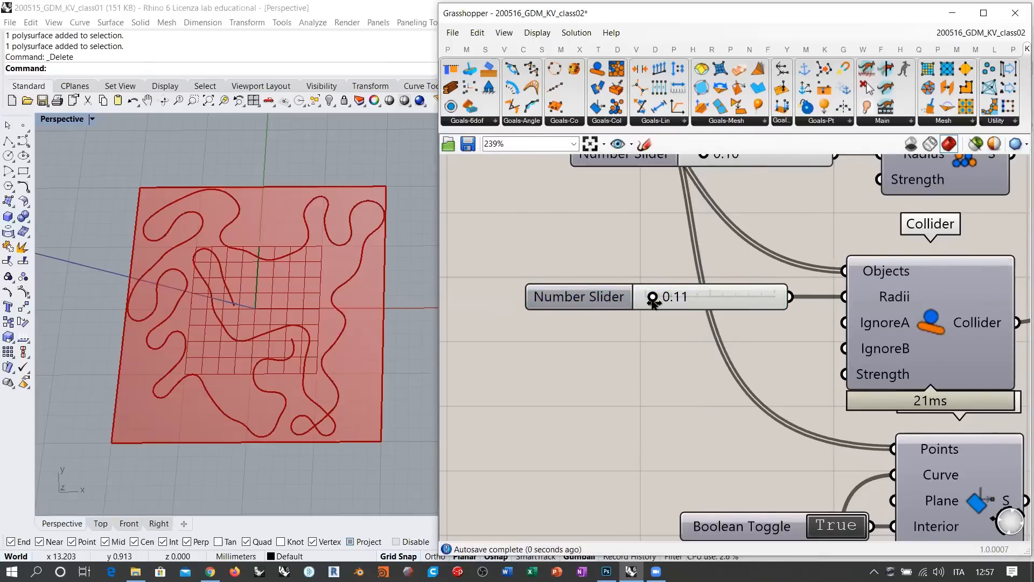
Step: Reset the BouncySolver and run it by setting its On toggle to True
right_click_drag(709, 364, 539, 331)
scroll(714, 337, "down", 4)
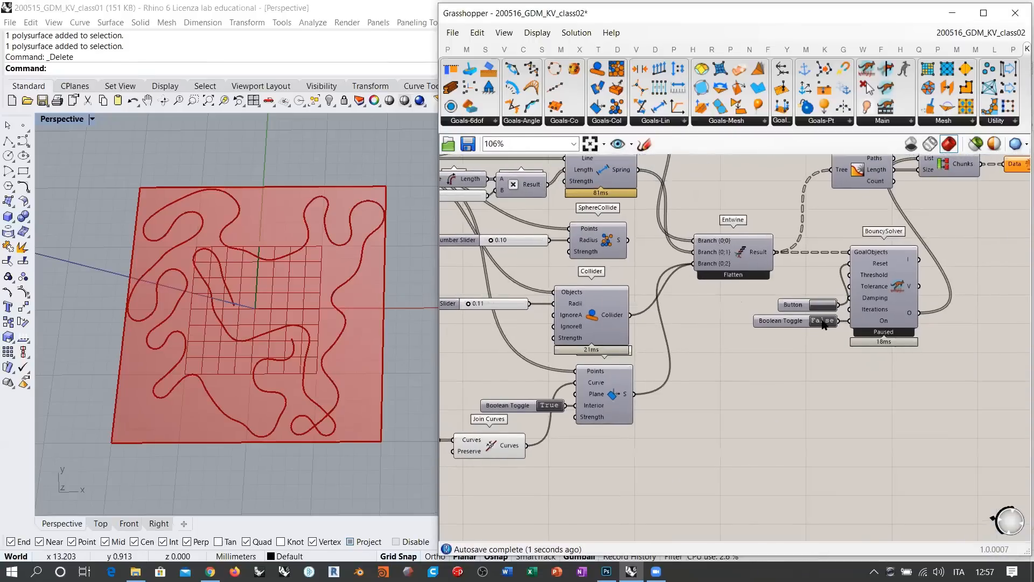
left_click(822, 306)
left_click(823, 322)
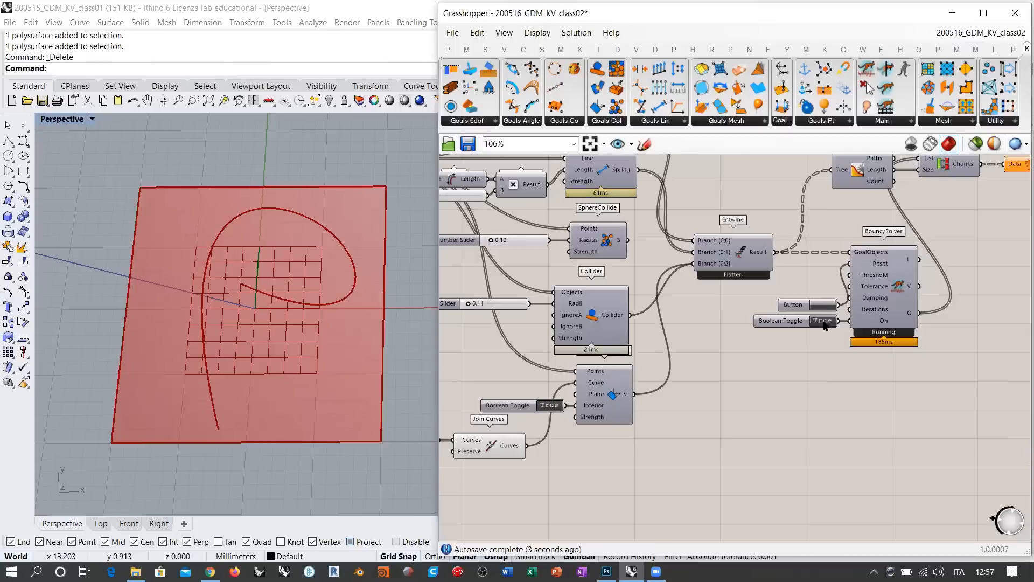
Step: Raise the Collider Radii slider to 0.42 while the solver keeps running
right_click_drag(540, 341, 687, 345)
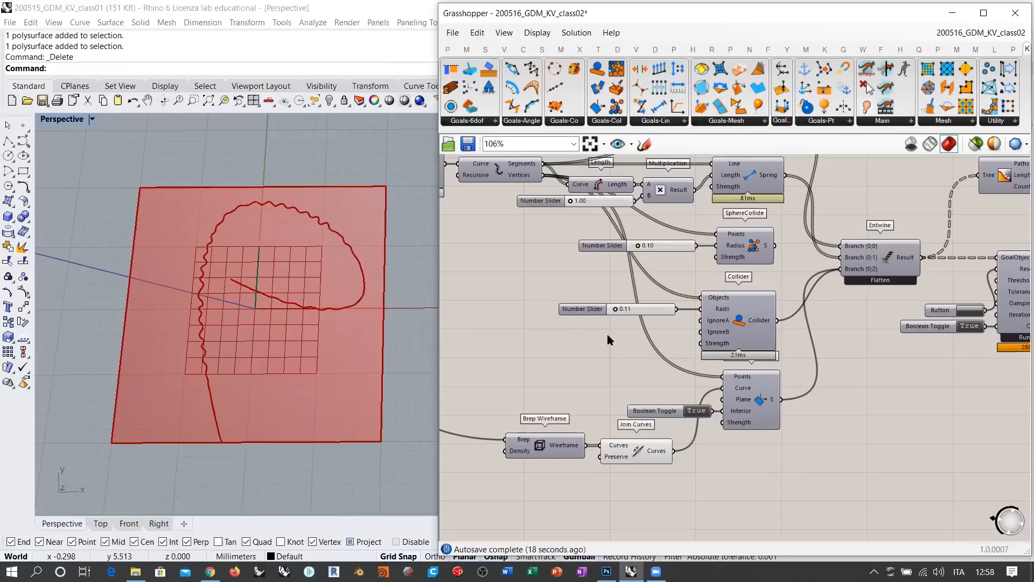
scroll(607, 339, "up", 4)
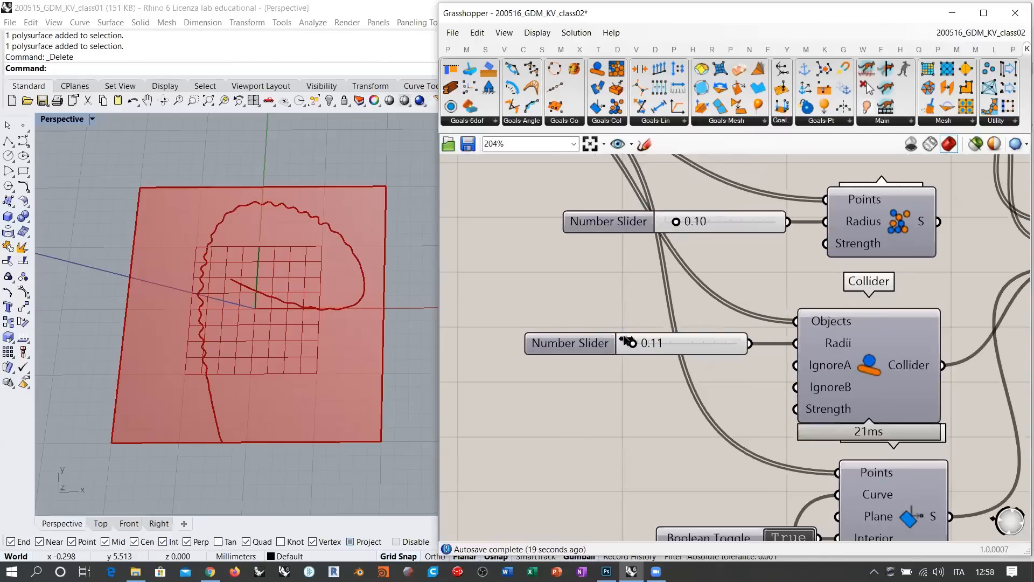
right_click_drag(622, 377, 631, 432)
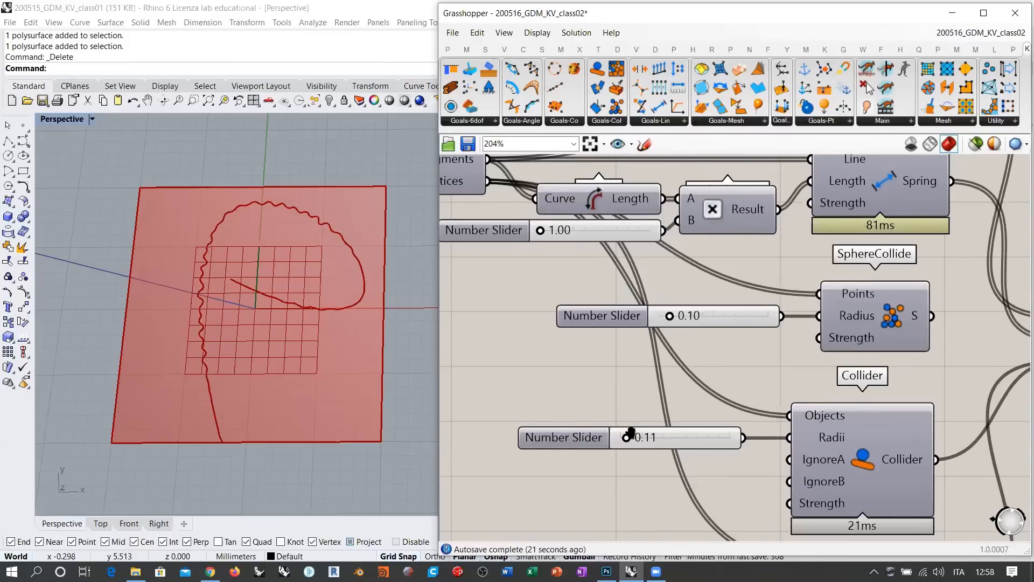
left_click_drag(627, 439, 644, 440)
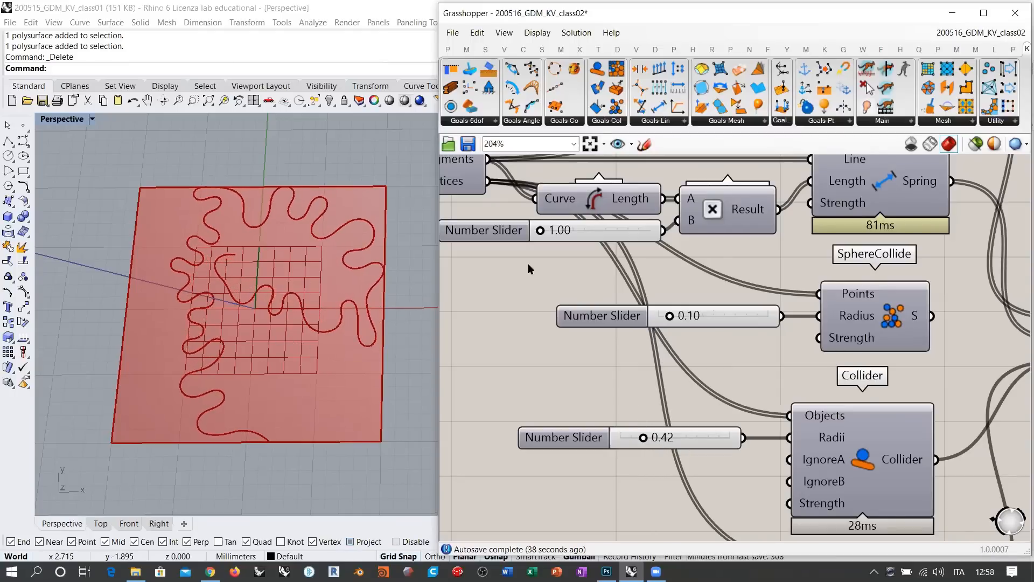
Step: Raise the length multiplier slider to 2.00, extend its upper limit to 4, and set it to 4.00
right_click_drag(596, 289, 612, 307)
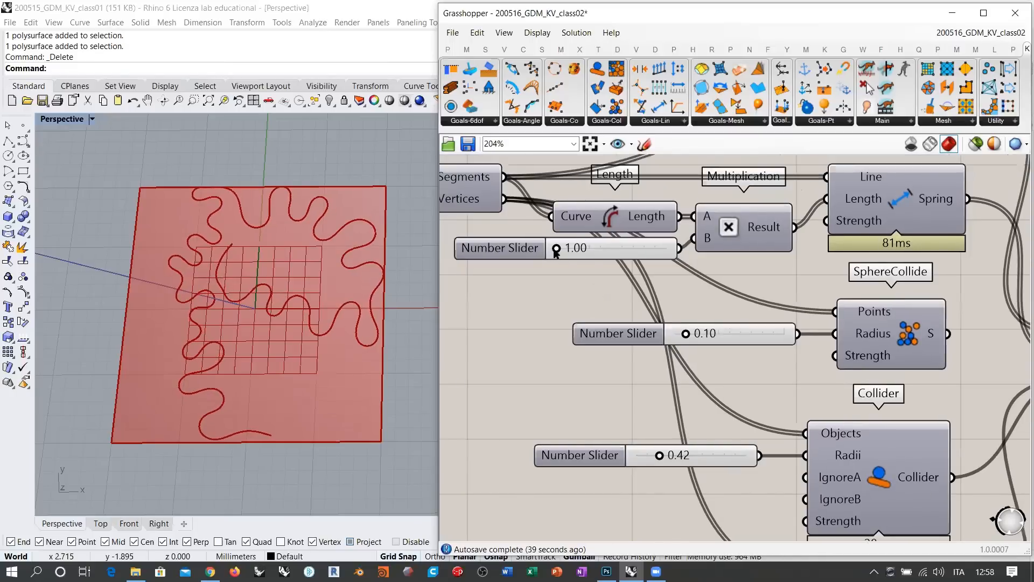
left_click_drag(561, 250, 692, 245)
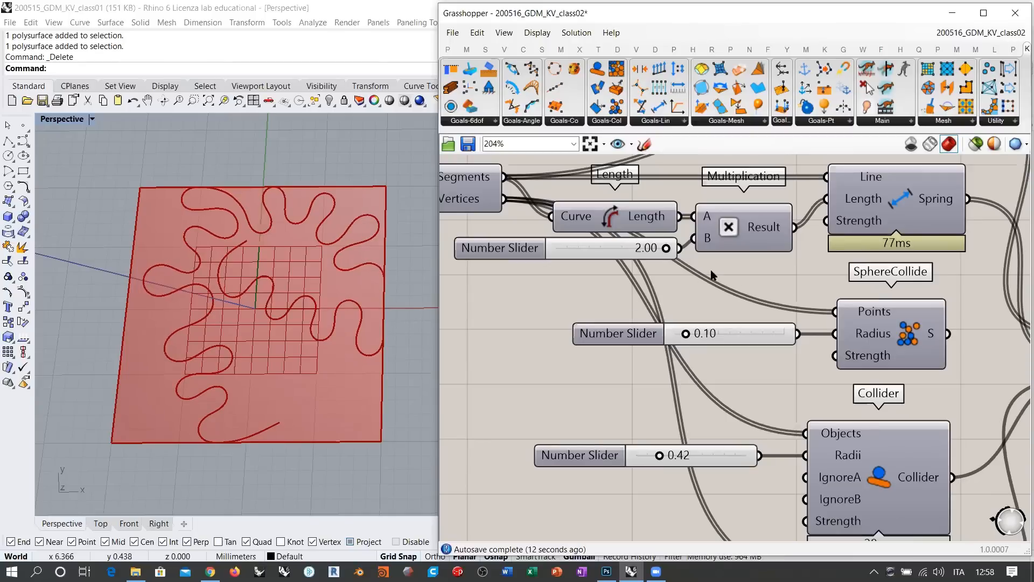
left_click(502, 248)
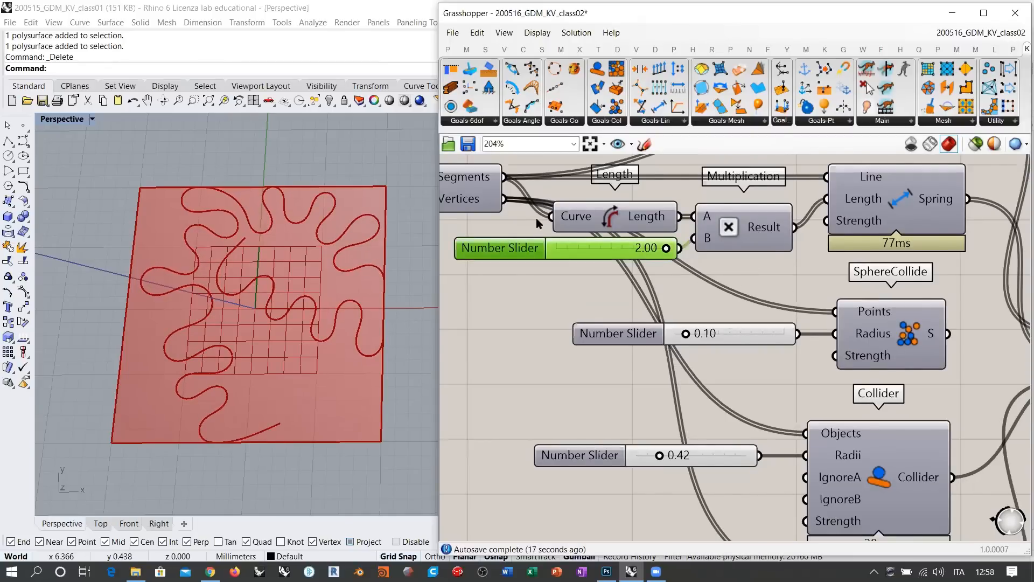
double_click(537, 247)
left_click_drag(605, 258, 603, 231)
left_click(545, 349)
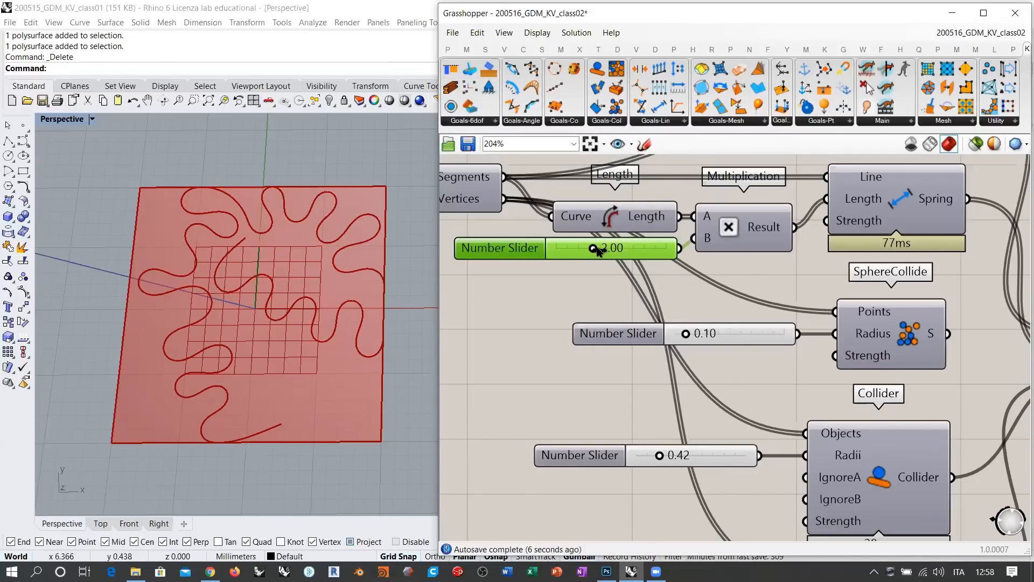
left_click_drag(596, 249, 673, 248)
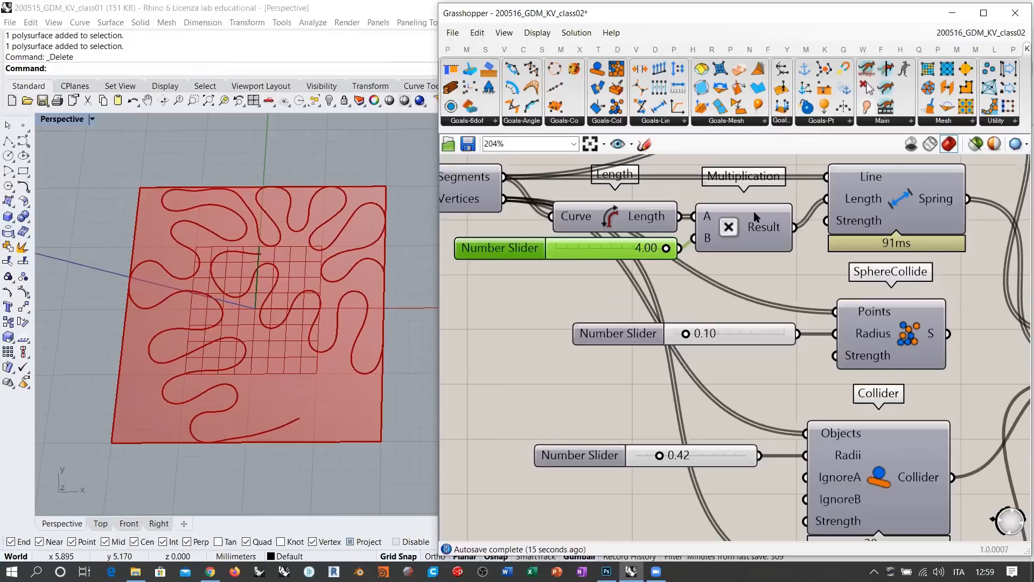
Step: Try a Collider Radii value of 0.88 during the growth and finally set the slider to 0.52
right_click_drag(686, 398, 692, 284)
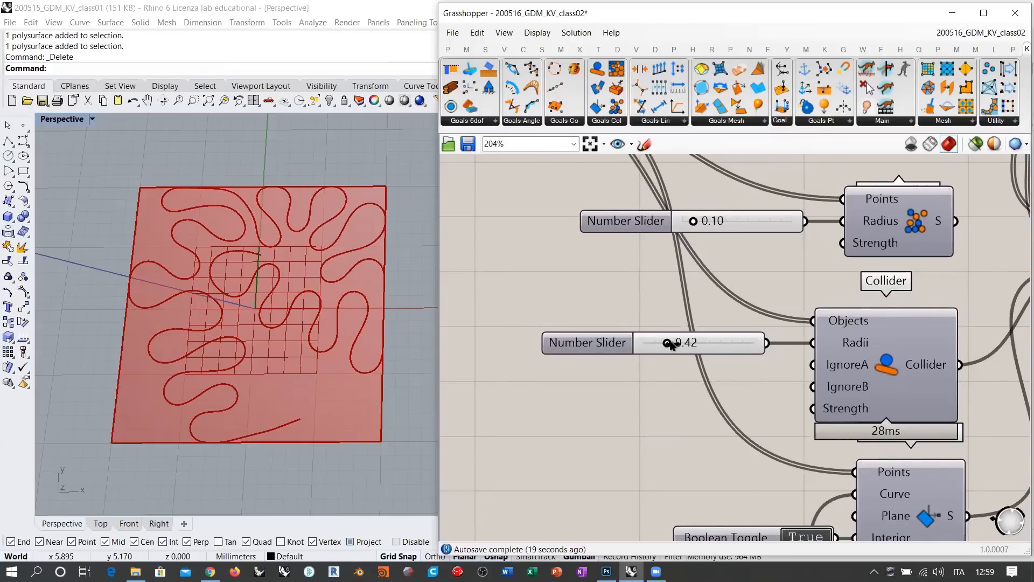
left_click_drag(671, 343, 684, 344)
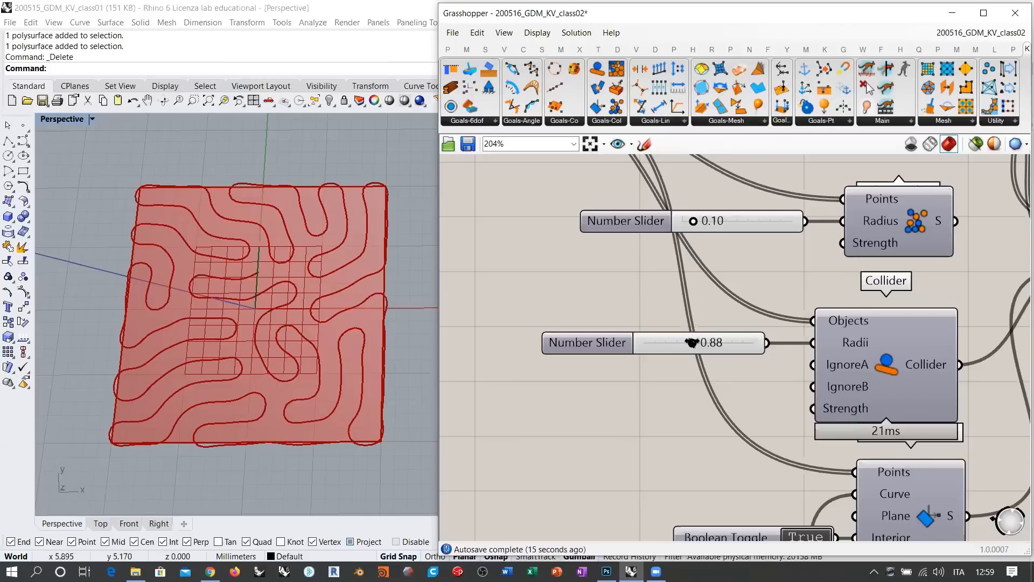
left_click_drag(693, 343, 673, 347)
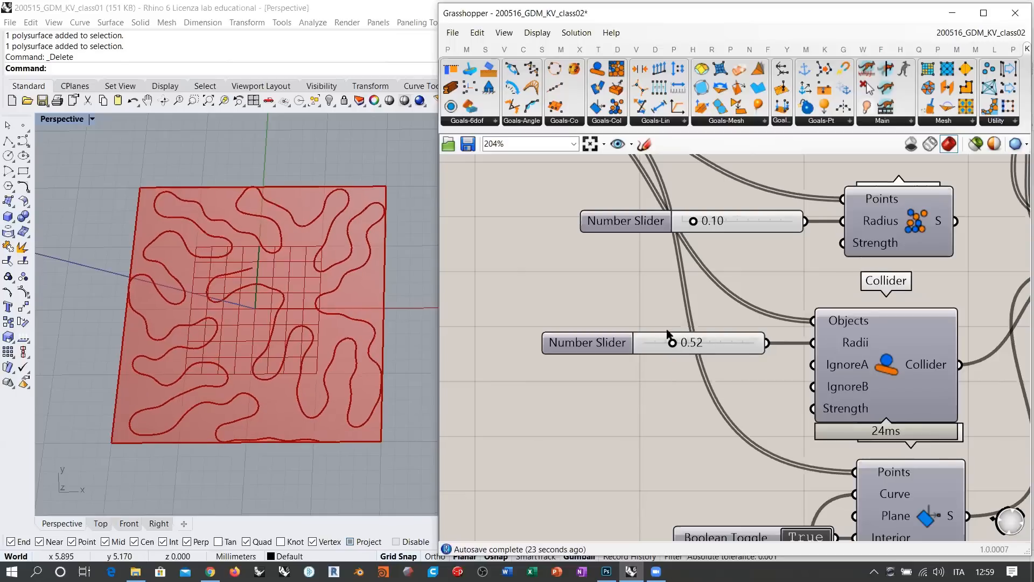
right_click_drag(668, 331, 727, 350)
scroll(728, 329, "down", 3)
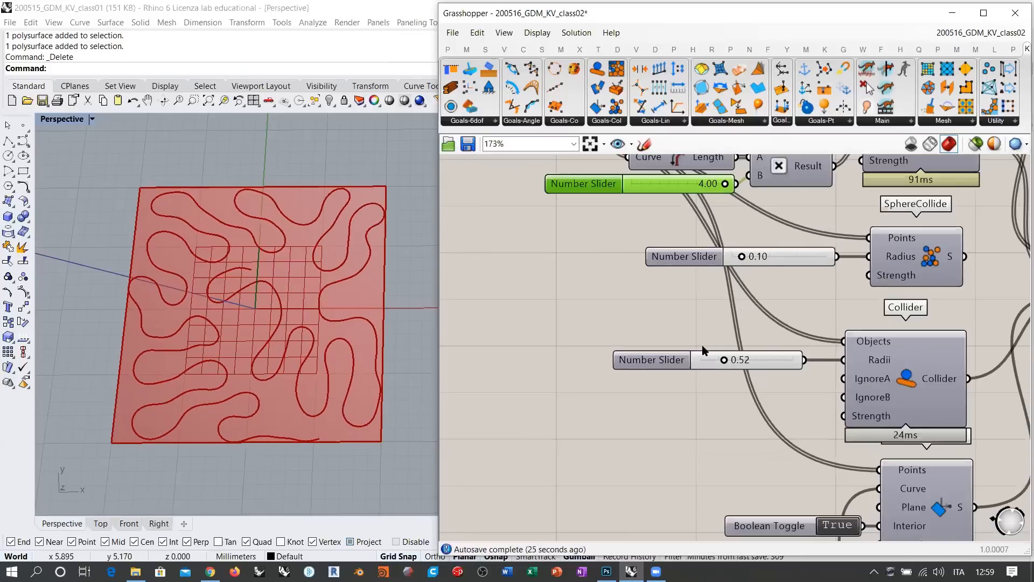
Step: Lower the Count slider of the Rebuild Curve component to 296
scroll(683, 323, "down", 2)
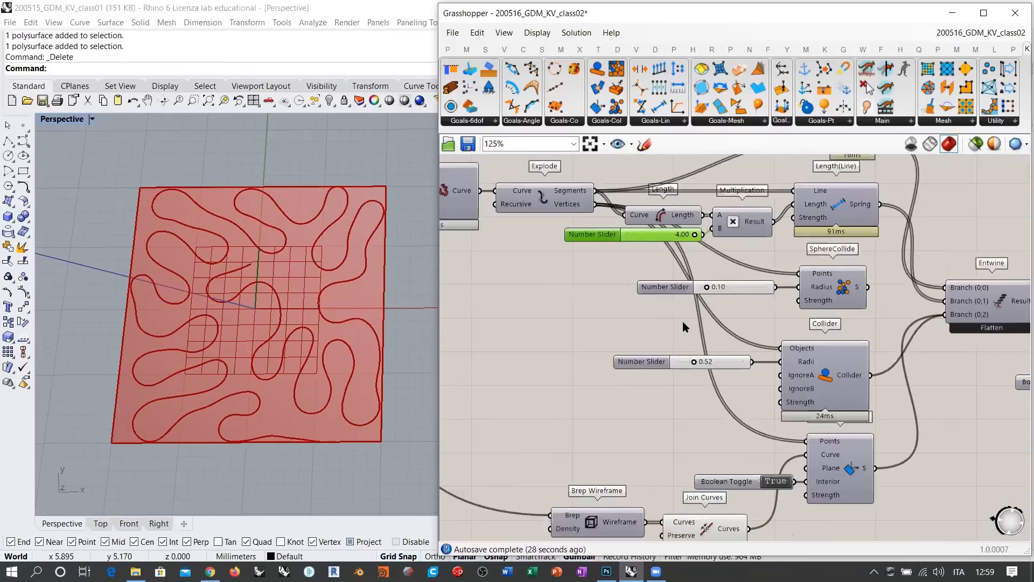
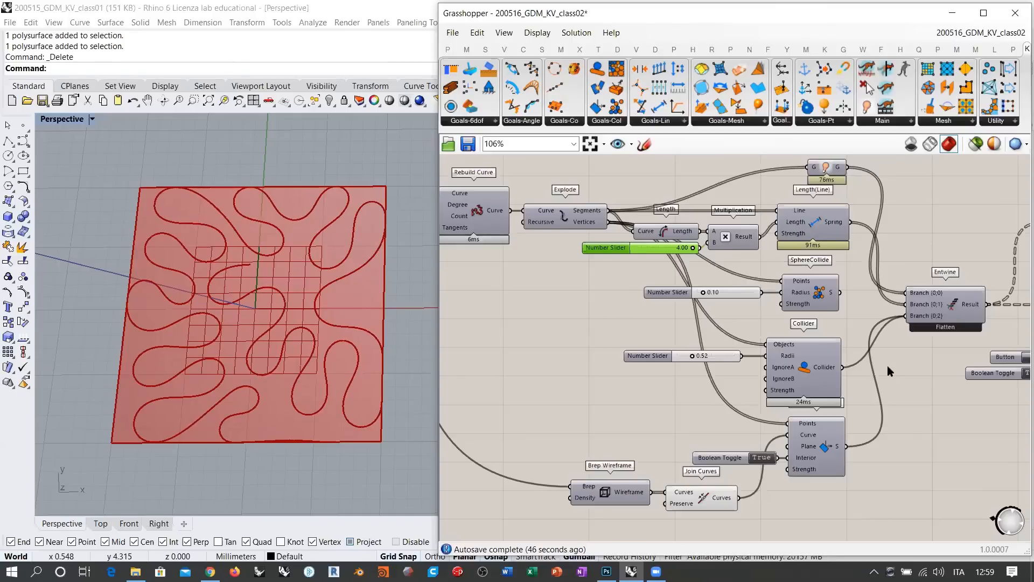
right_click_drag(884, 367, 858, 360)
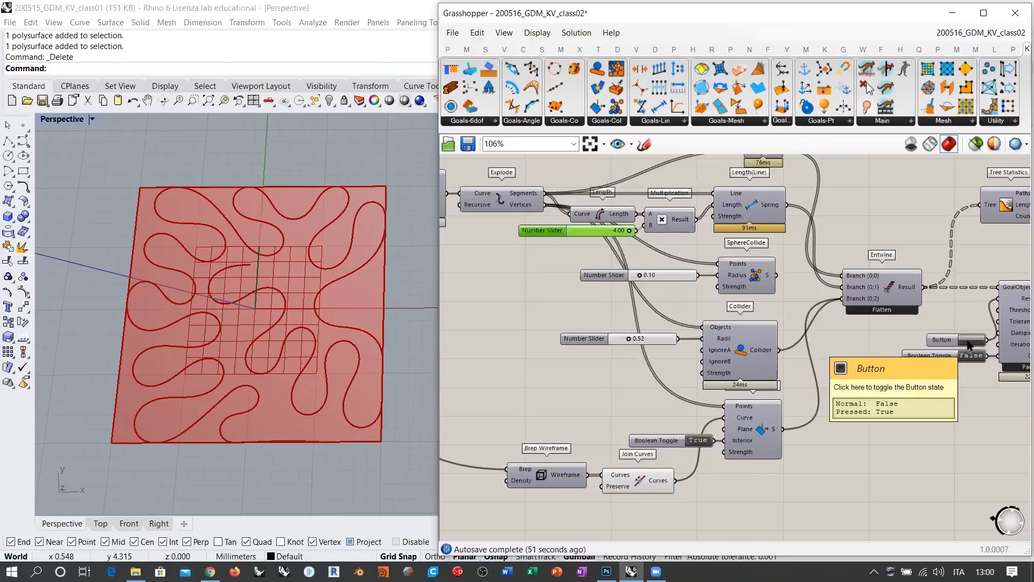
right_click_drag(621, 307, 792, 356)
scroll(739, 285, "up", 1)
right_click_drag(687, 334, 861, 397)
scroll(623, 318, "up", 5)
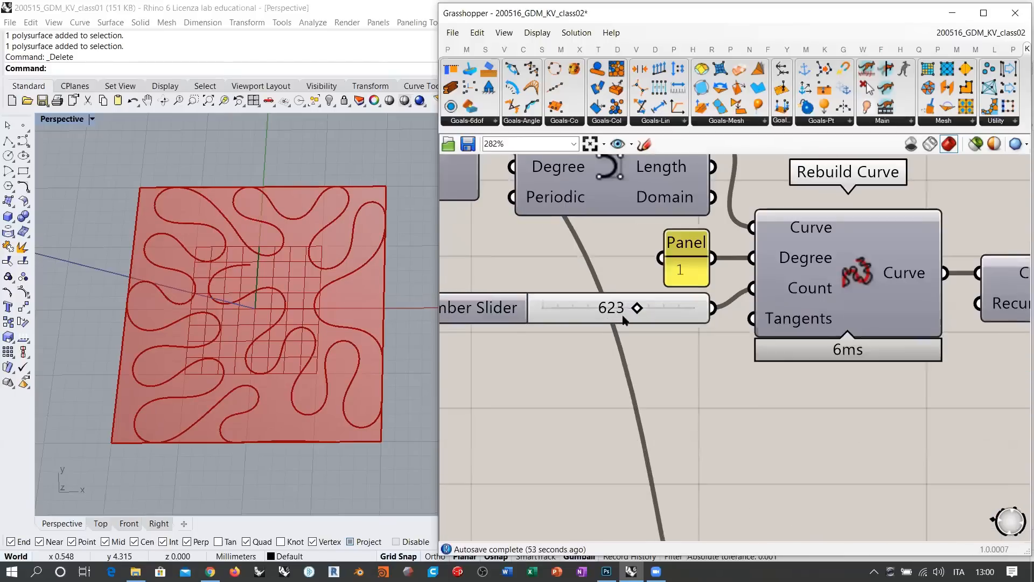
left_click_drag(637, 309, 589, 308)
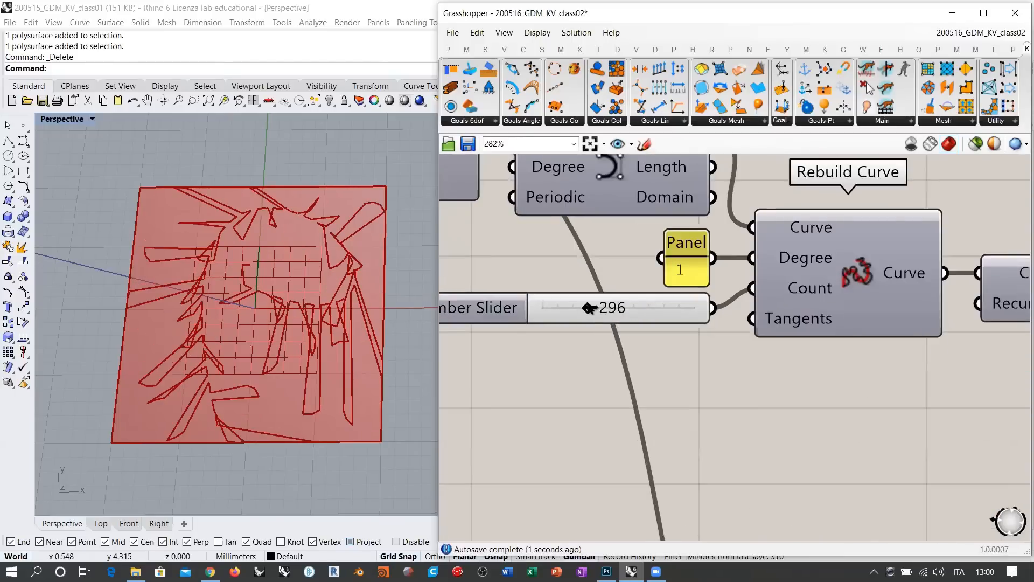
Step: Reset the BouncySolver and run it on the coarser curve by setting its On toggle to True
right_click_drag(748, 421, 551, 323)
scroll(551, 323, "down", 4)
right_click_drag(972, 375, 582, 305)
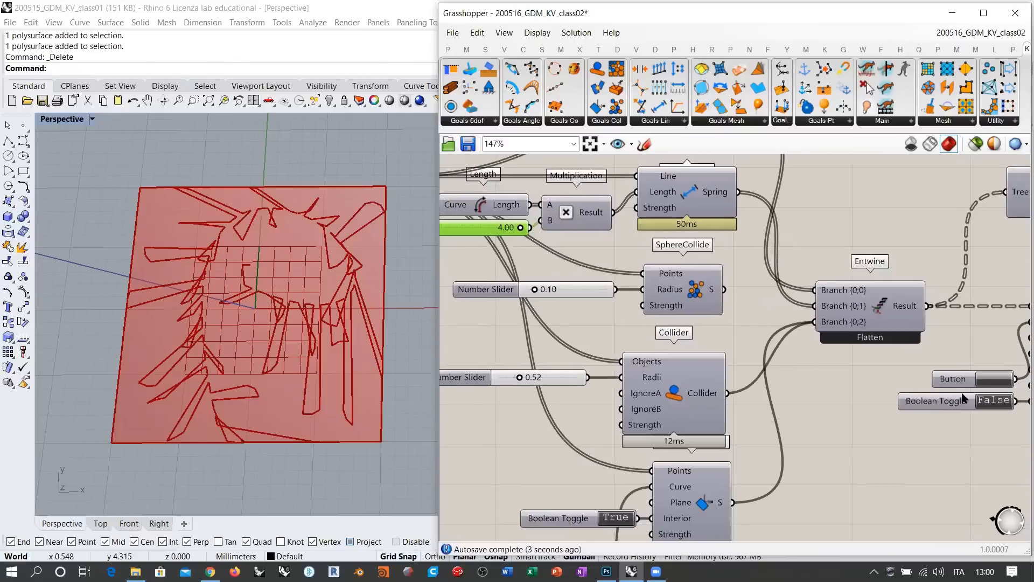
left_click(994, 381)
double_click(993, 401)
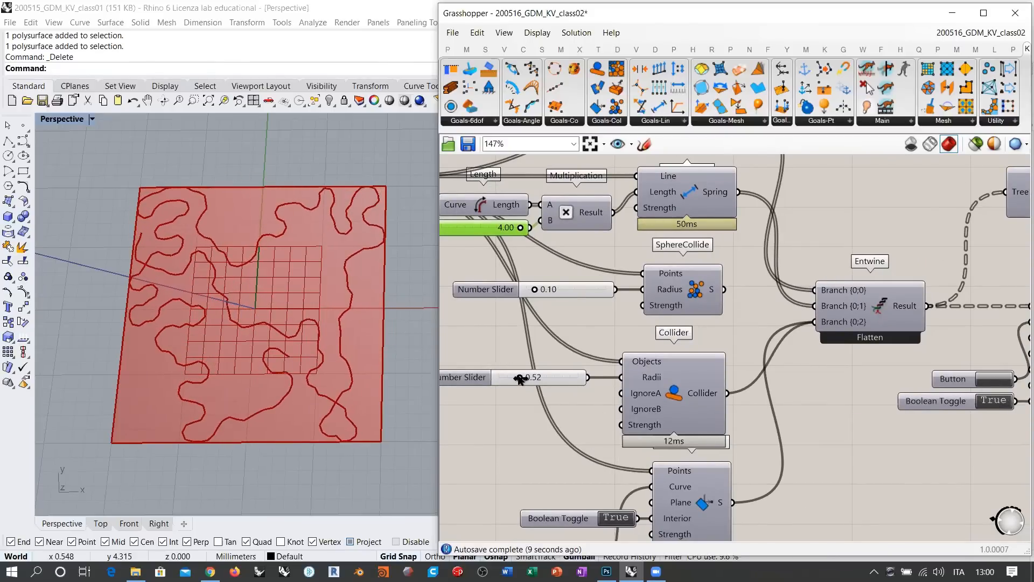
Step: Restart the growth with the Collider Radii slider lowered to 0.14 and the length multiplier lowered to 1.82
left_click_drag(519, 379, 504, 380)
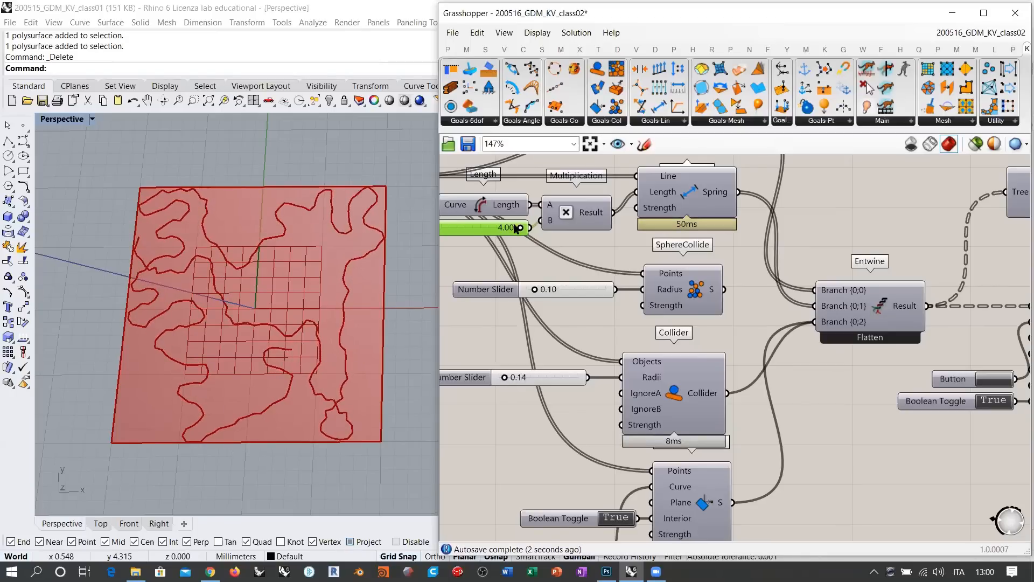
right_click_drag(561, 270, 623, 268)
left_click_drag(583, 227, 525, 230)
right_click_drag(911, 397, 851, 381)
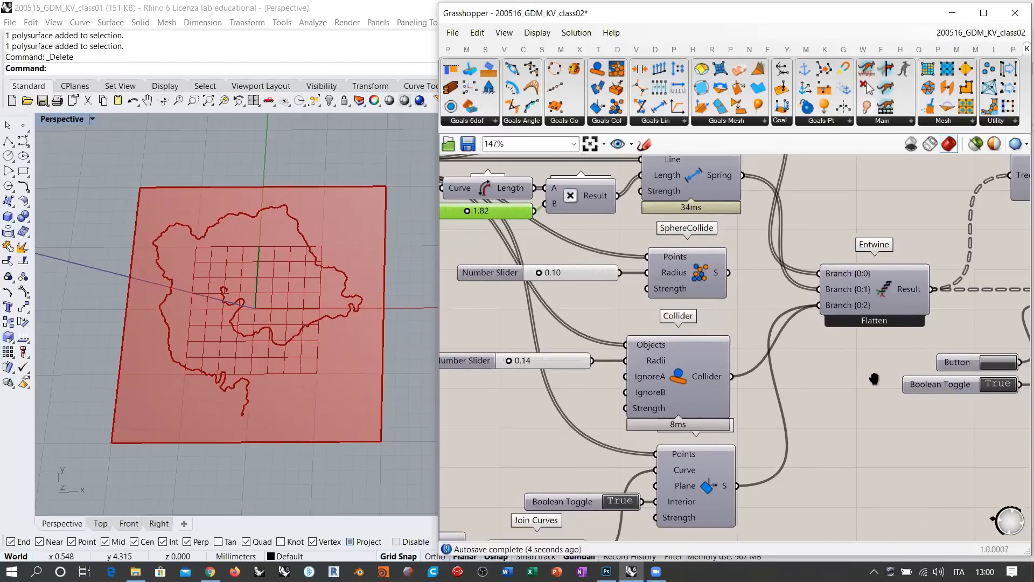
left_click(997, 366)
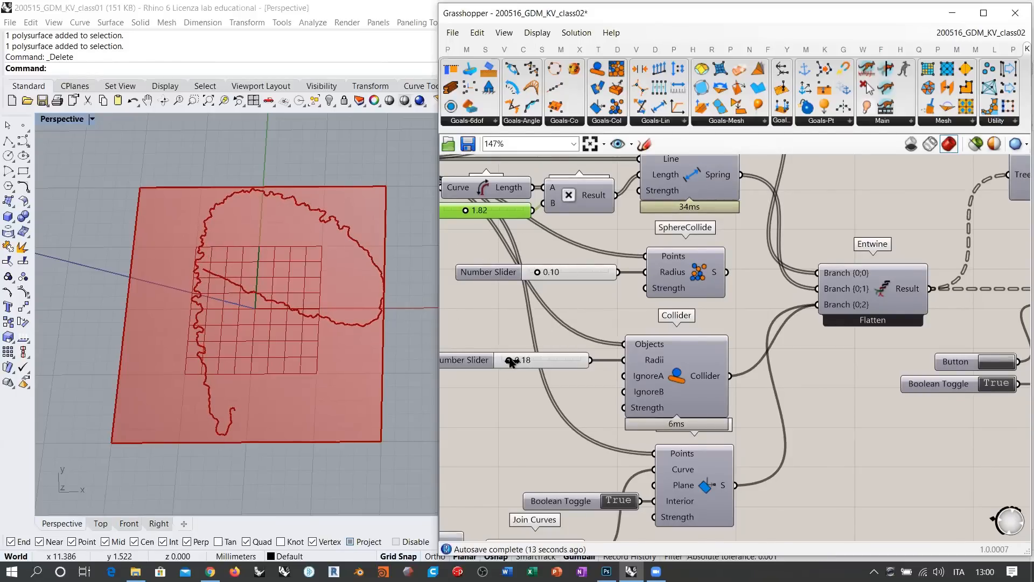
Step: Raise the Collider Radii slider to 1.02 and the length multiplier slider to 4.00 while the solver keeps running
left_click_drag(511, 361, 544, 363)
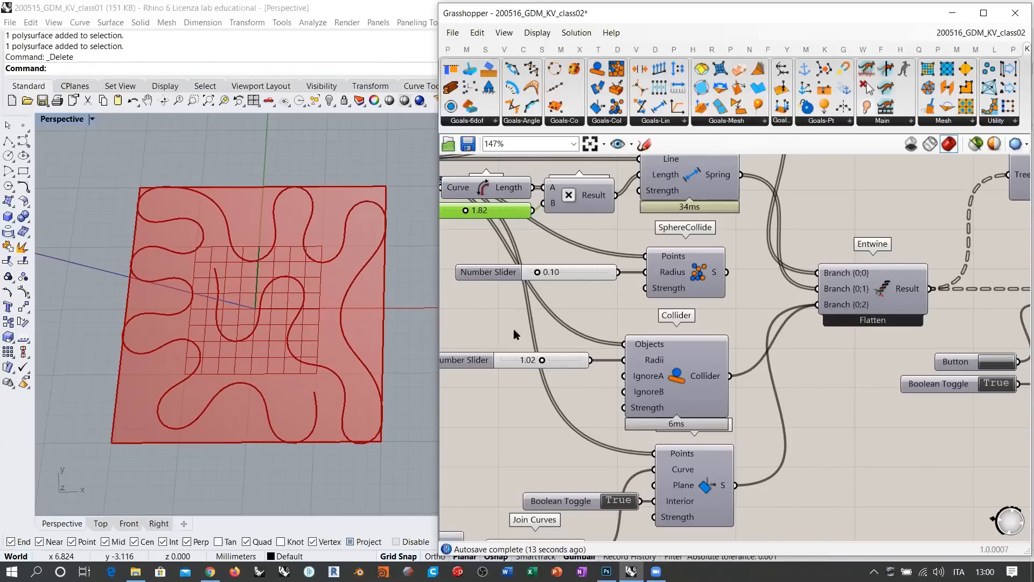
right_click_drag(519, 326, 803, 398)
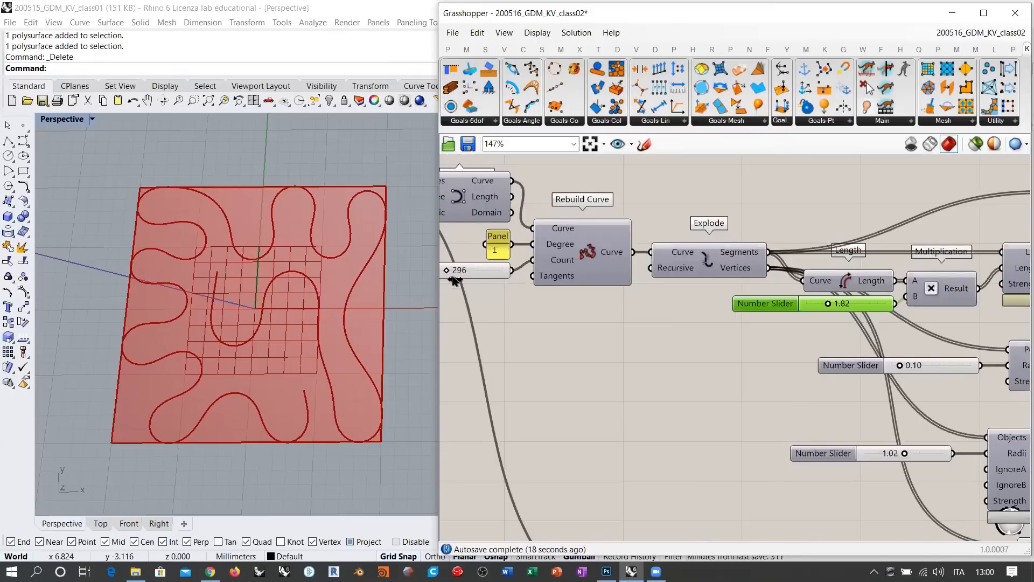
right_click_drag(842, 406, 551, 261)
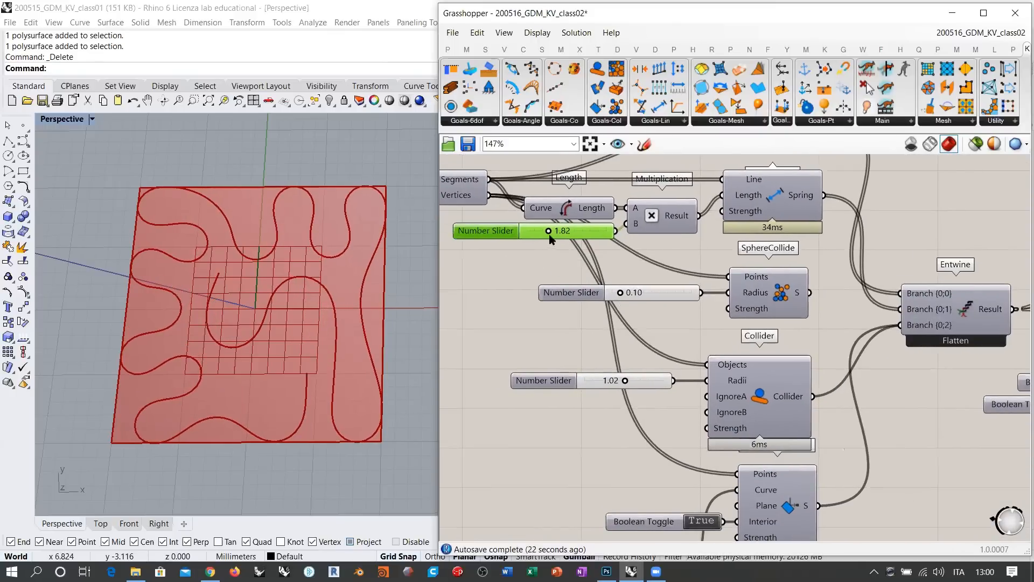
left_click_drag(549, 231, 612, 234)
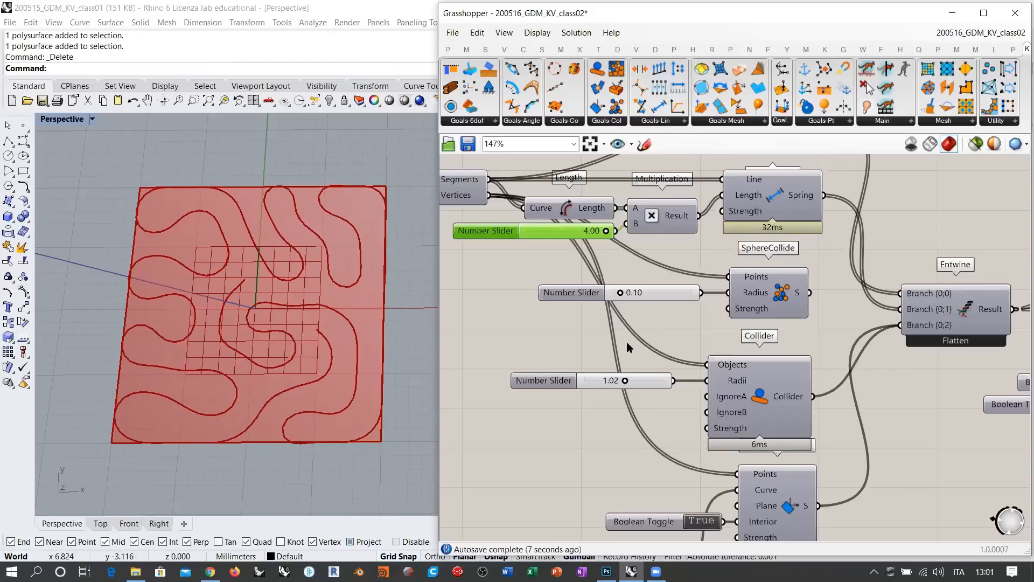
scroll(592, 384, "down", 5)
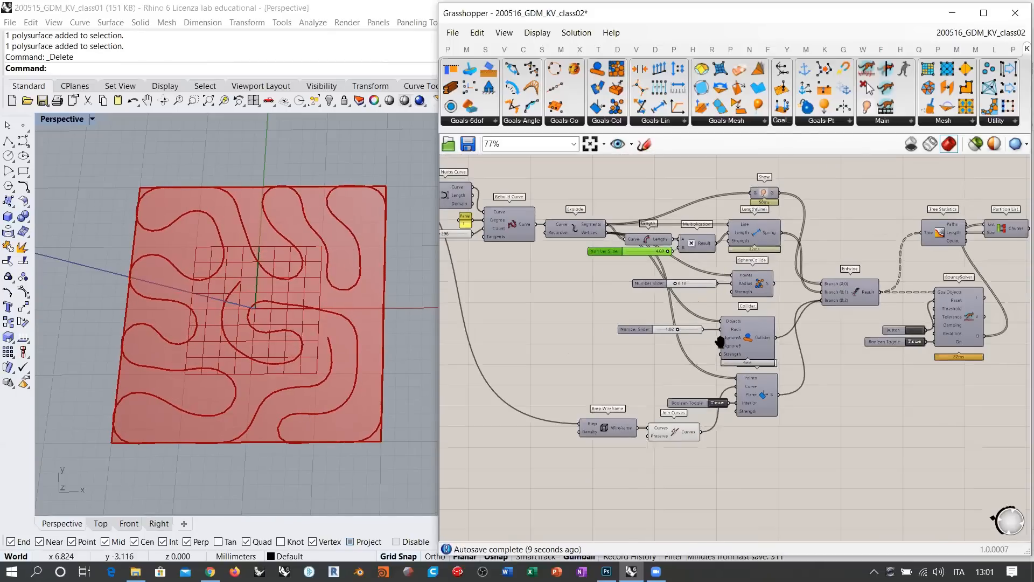
scroll(711, 342, "down", 2)
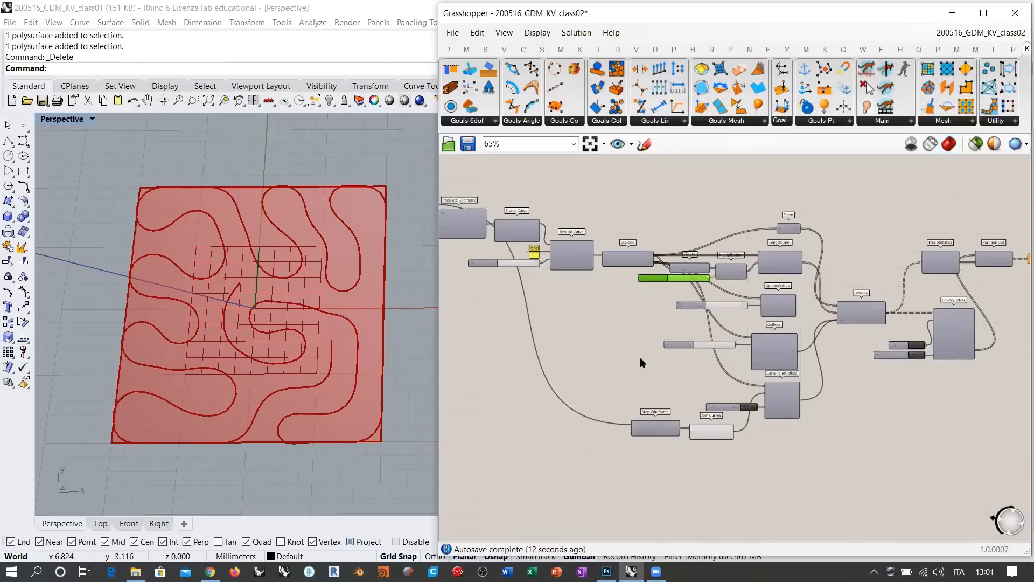